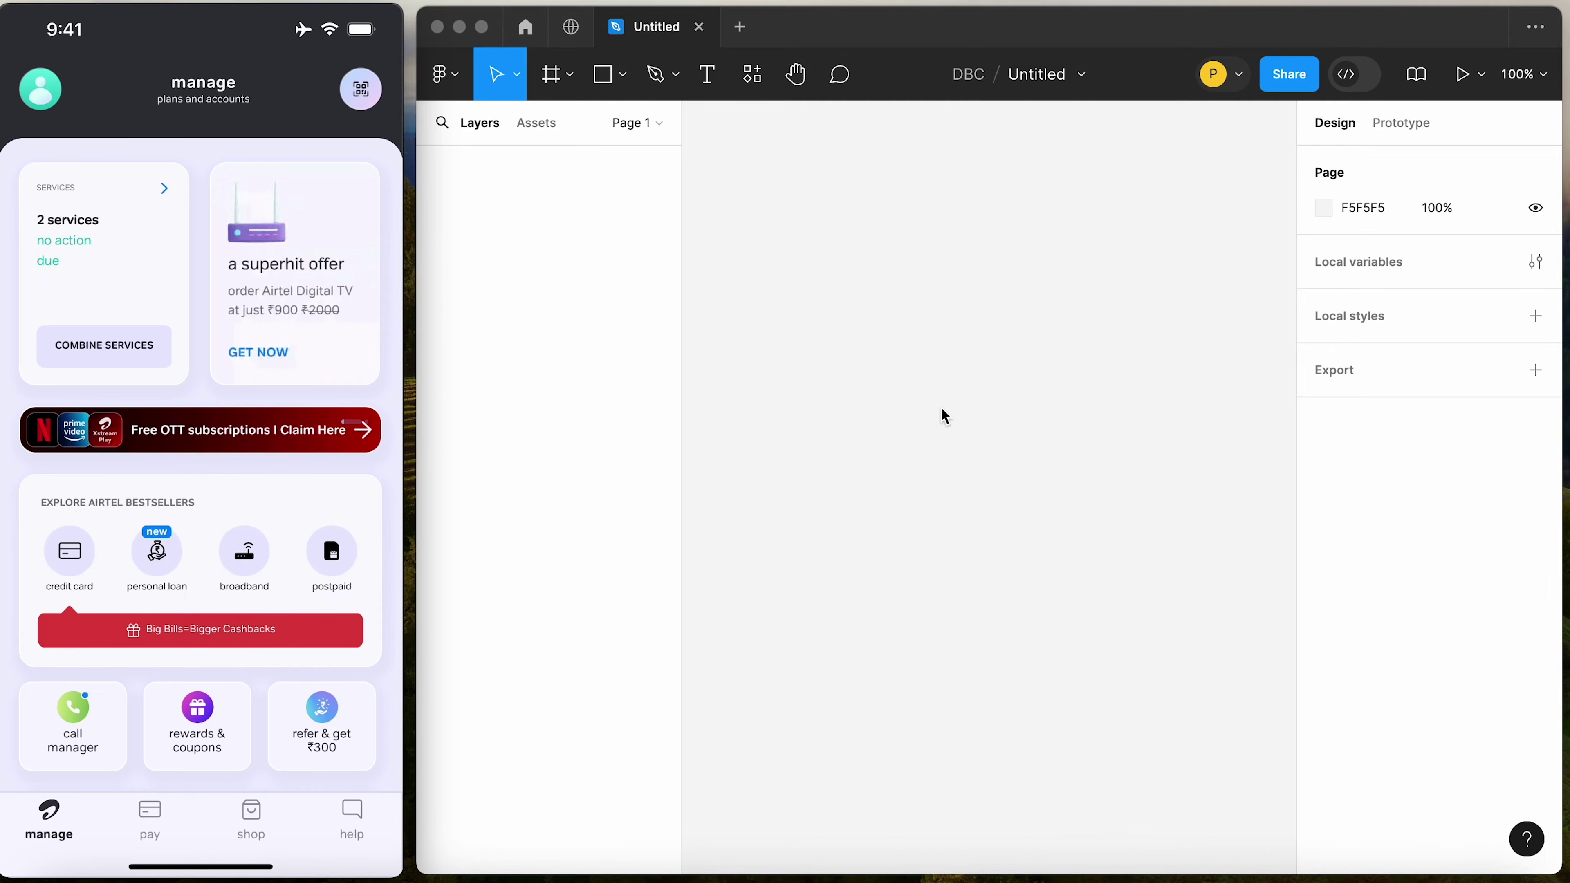
Create a phone frame from the iPhone 13 & 14 preset on the empty canvas
left_click(910, 379)
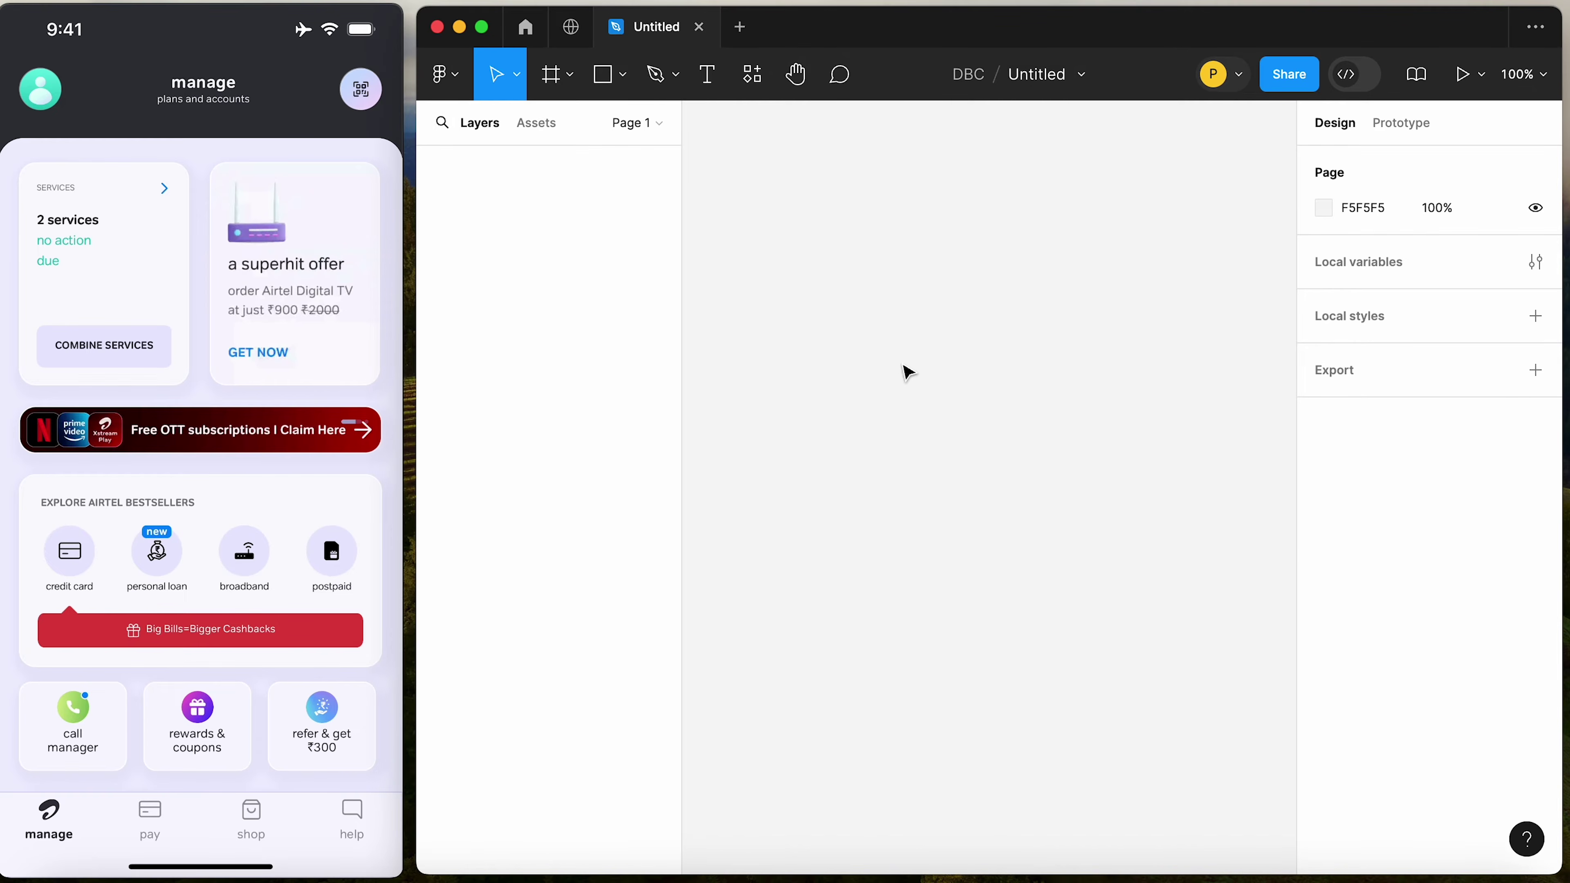
key("f")
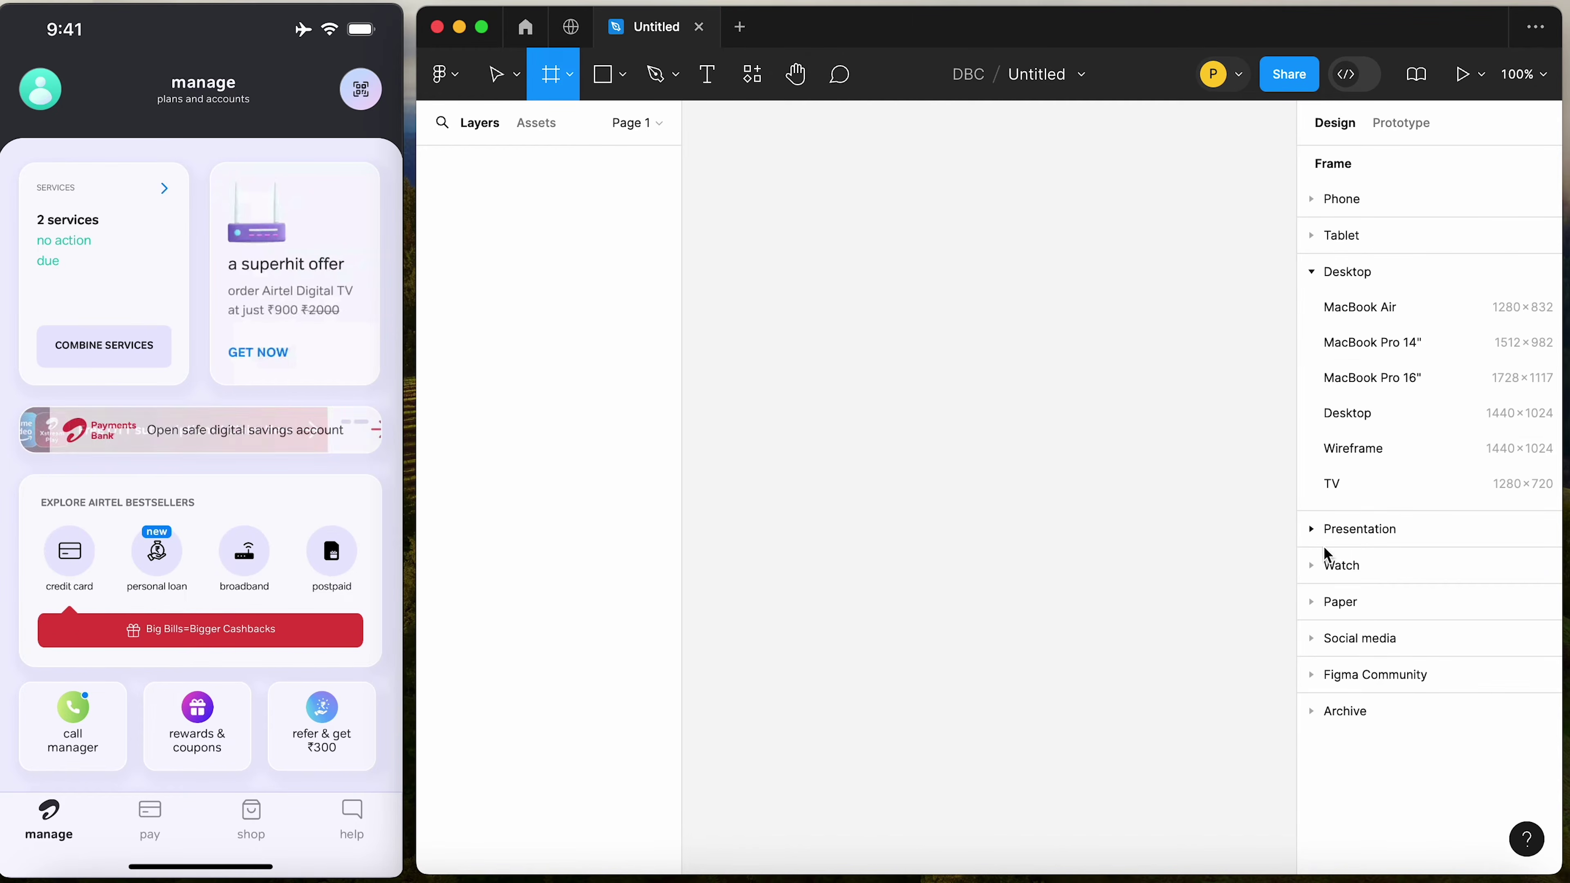
left_click(1361, 201)
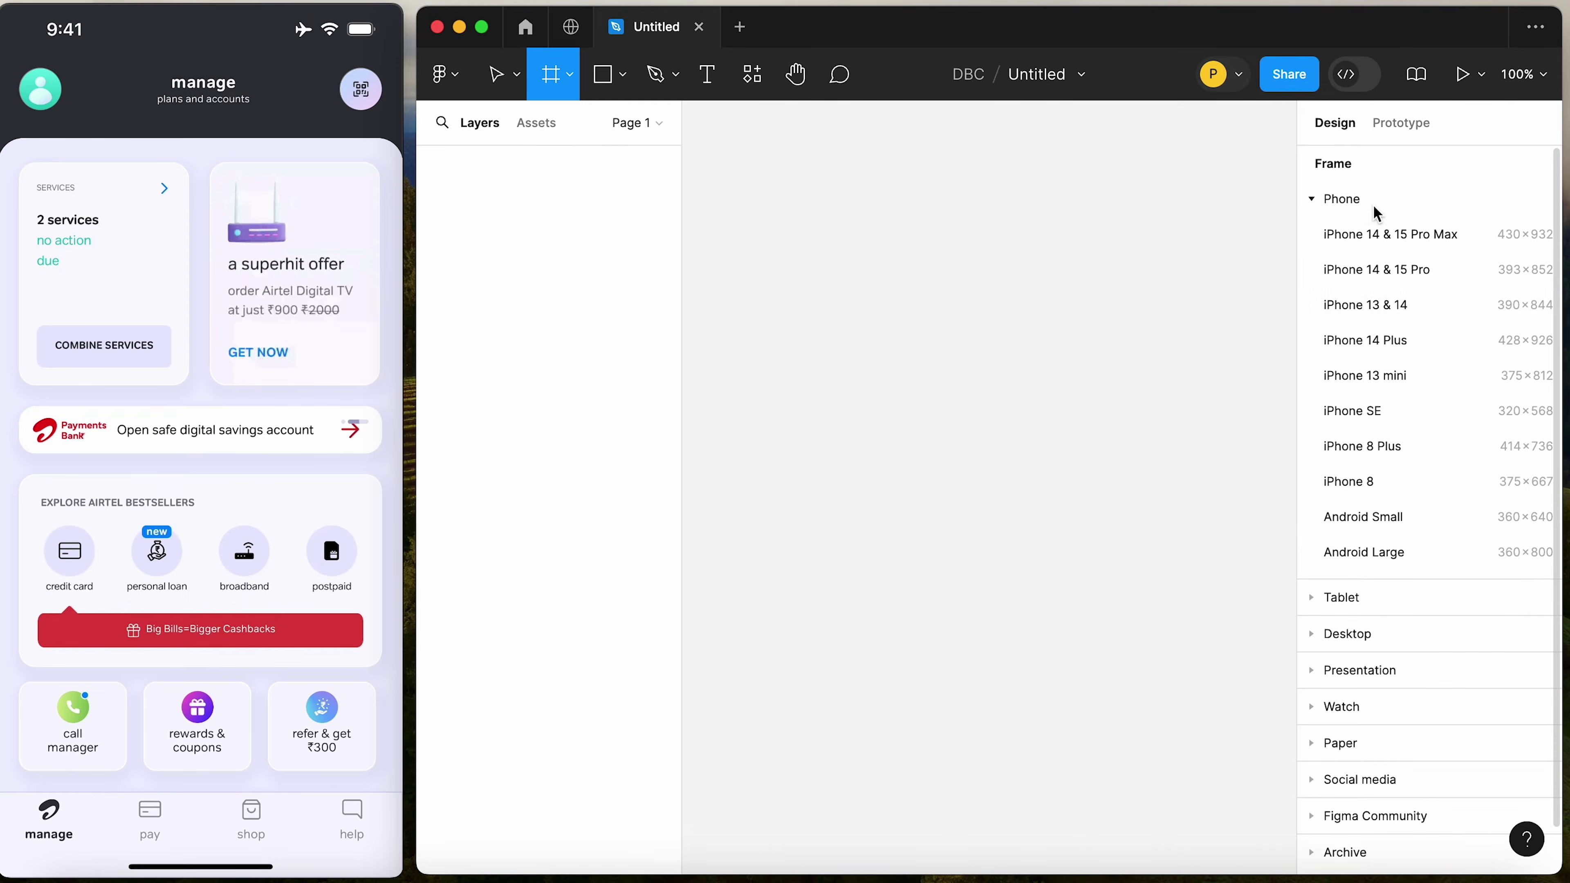
left_click(1447, 312)
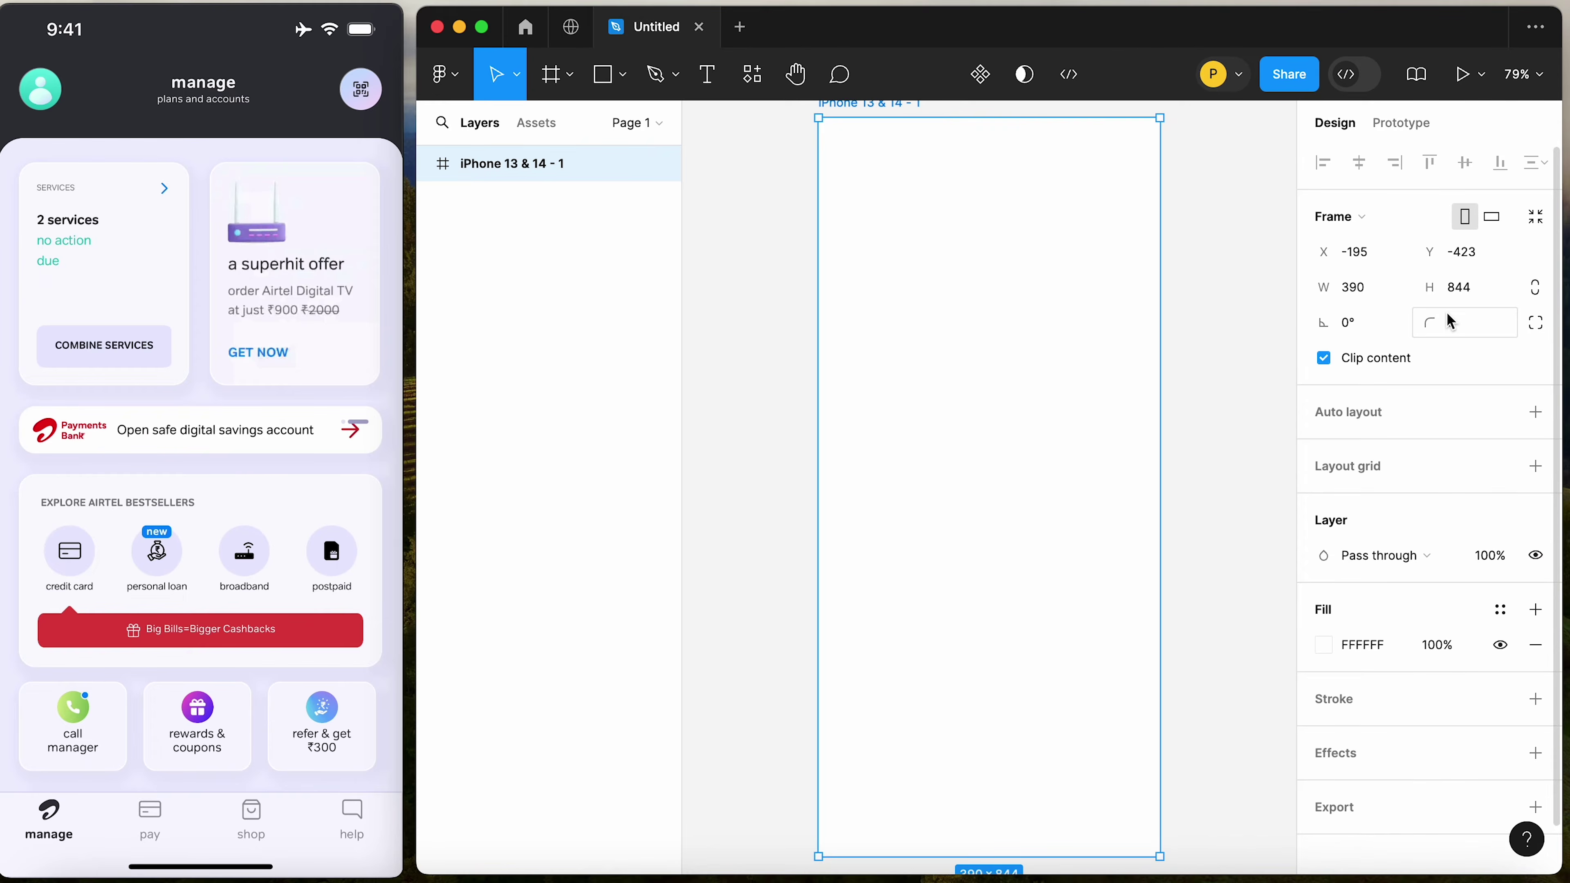
left_click(747, 300)
scroll(747, 300, "right", 1)
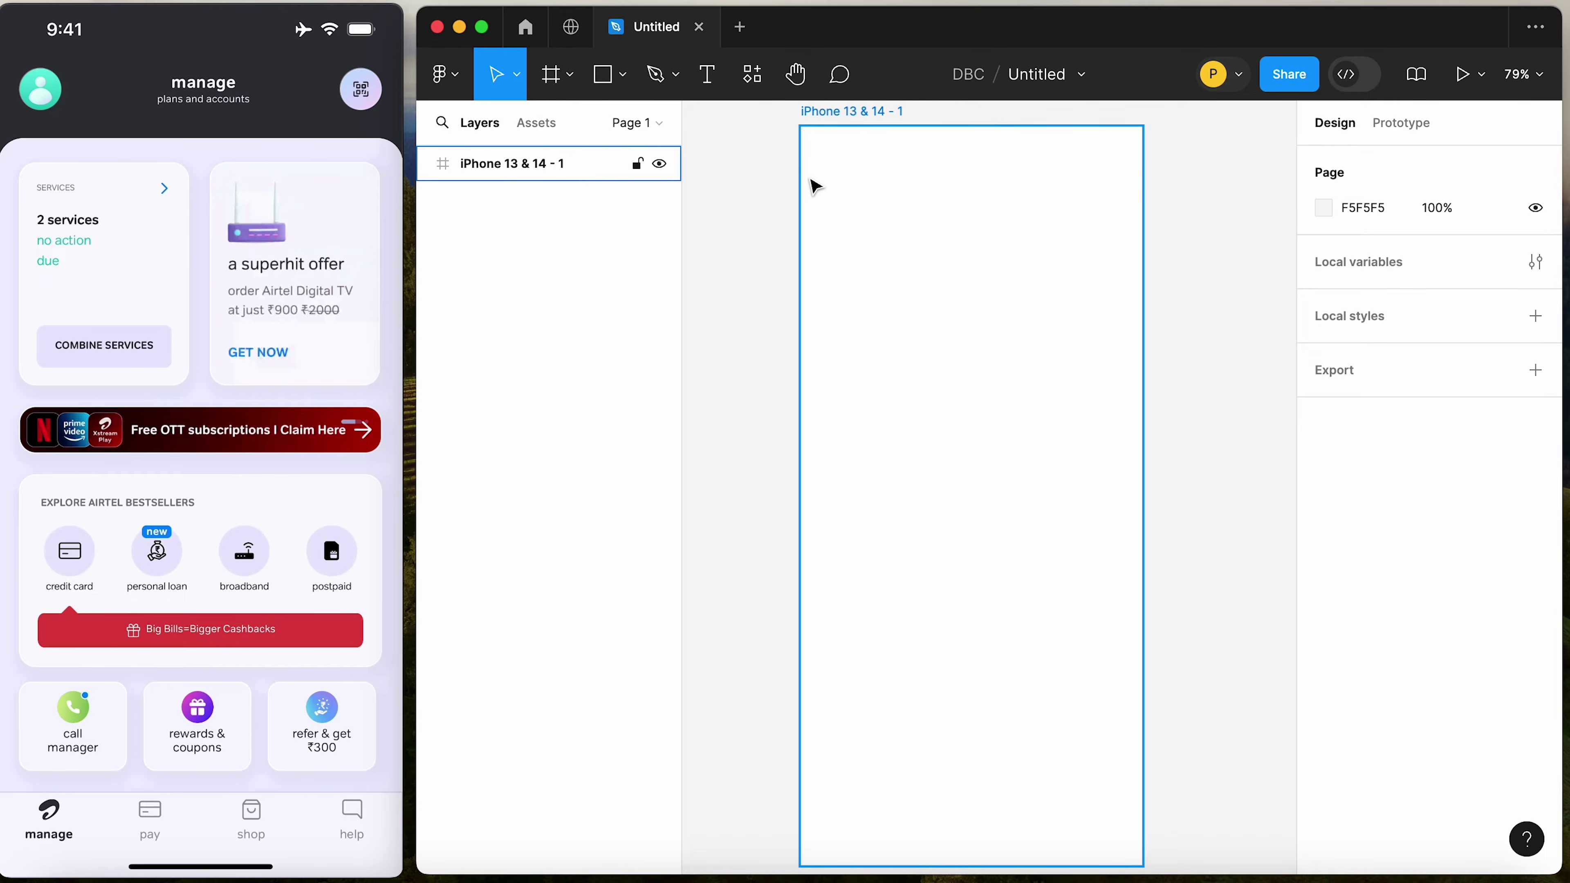
Add a layout grid to the iPhone 13 & 14 frame and set it to 4 columns
left_click(817, 117)
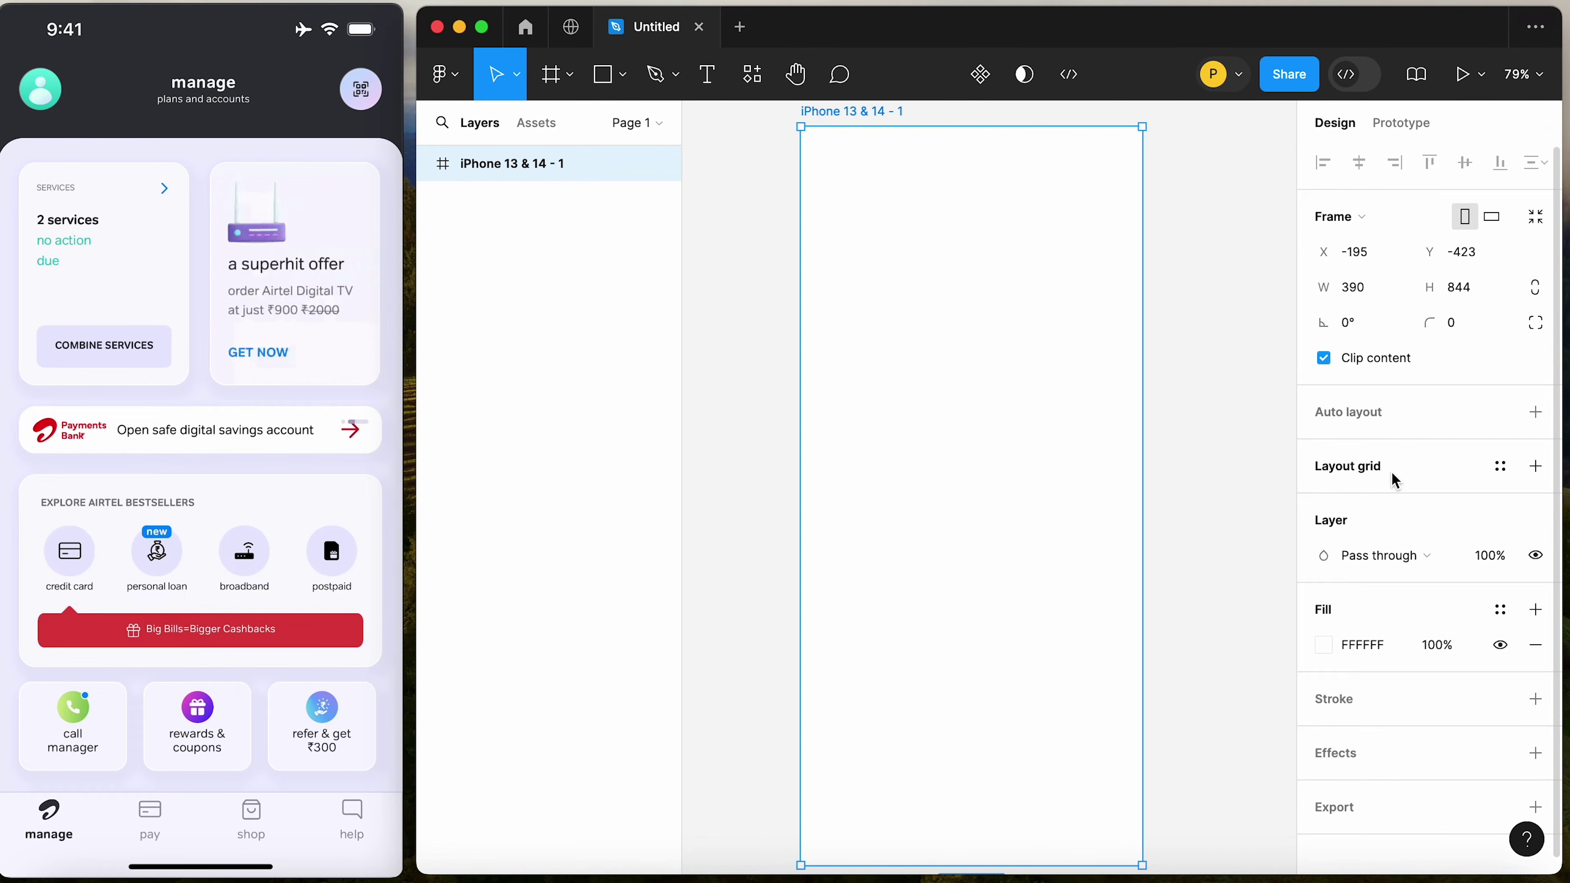
left_click(1537, 467)
left_click(1324, 503)
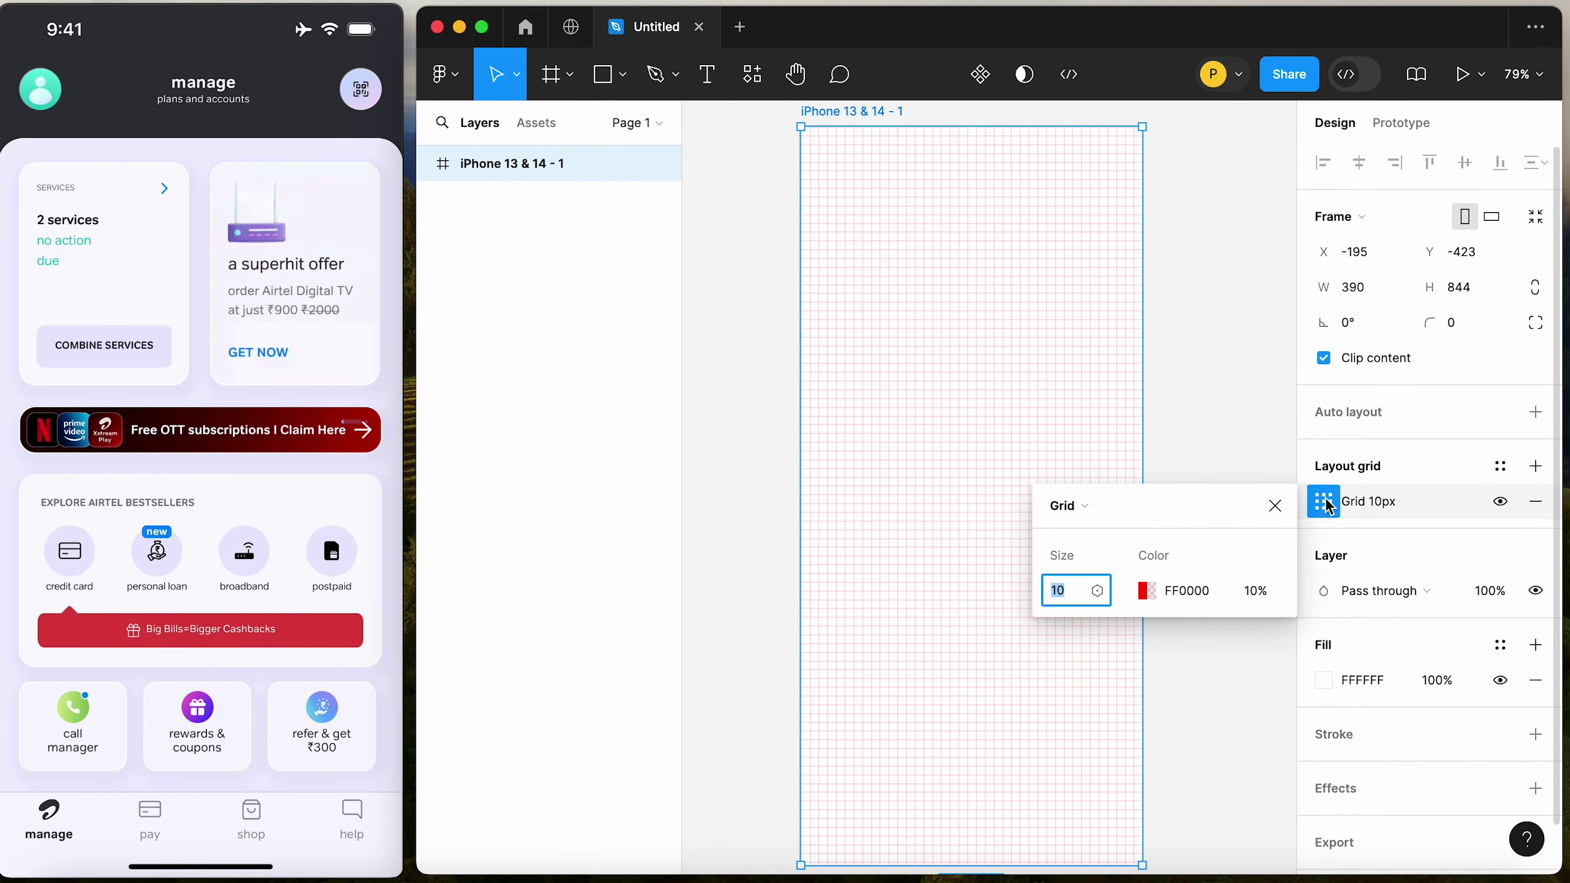
left_click(1079, 506)
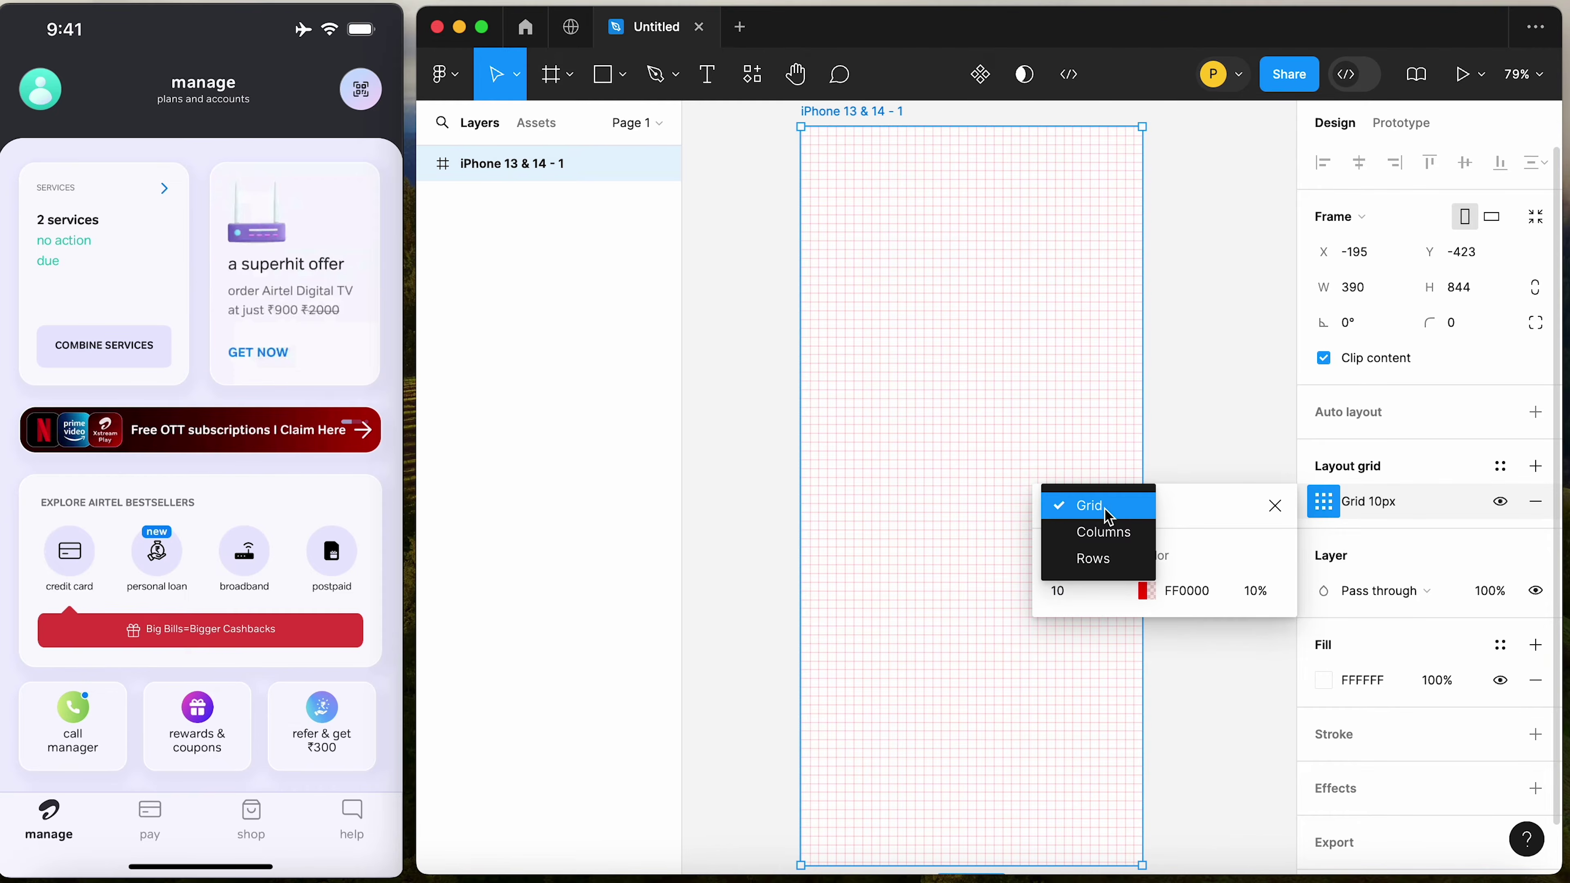
left_click(1106, 537)
type("4")
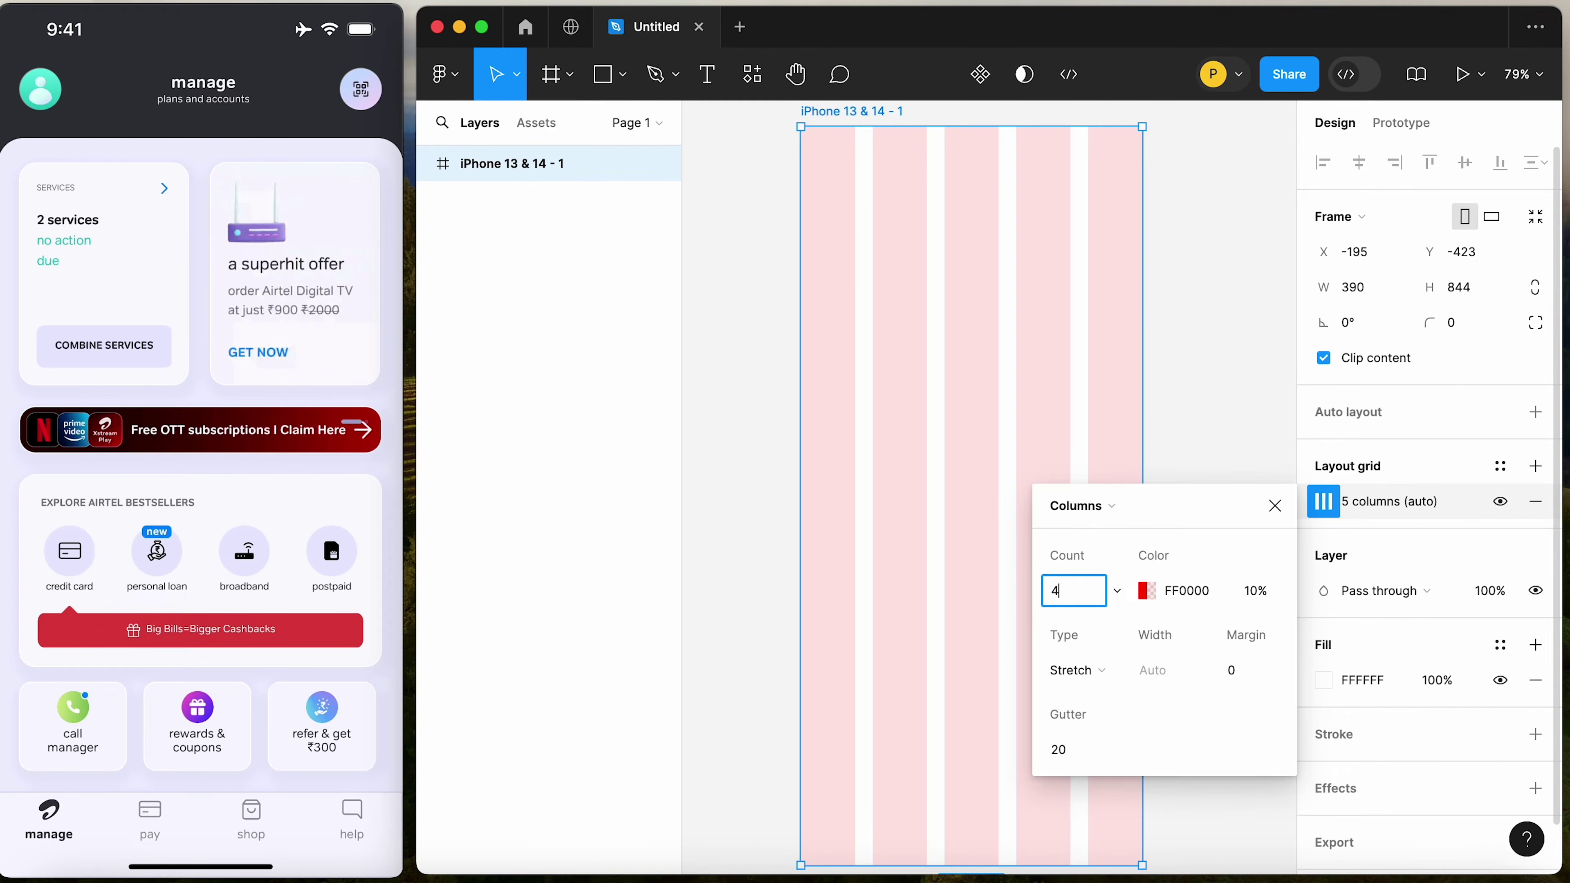
key("Return")
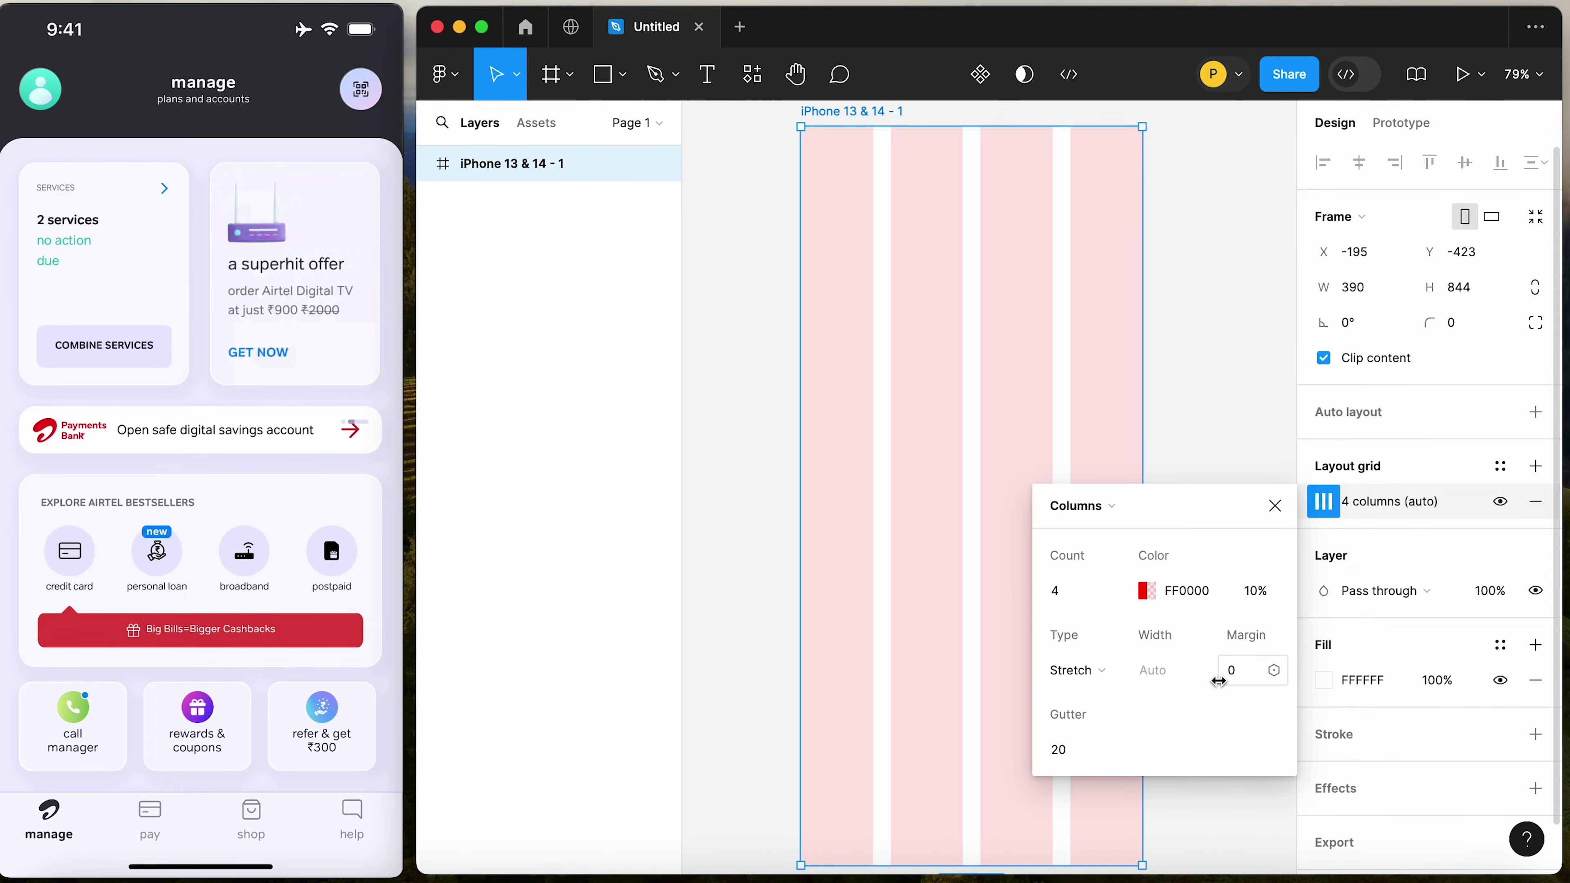
Set the column grid's gutter to 16 and its margin to 24
left_click(1071, 751)
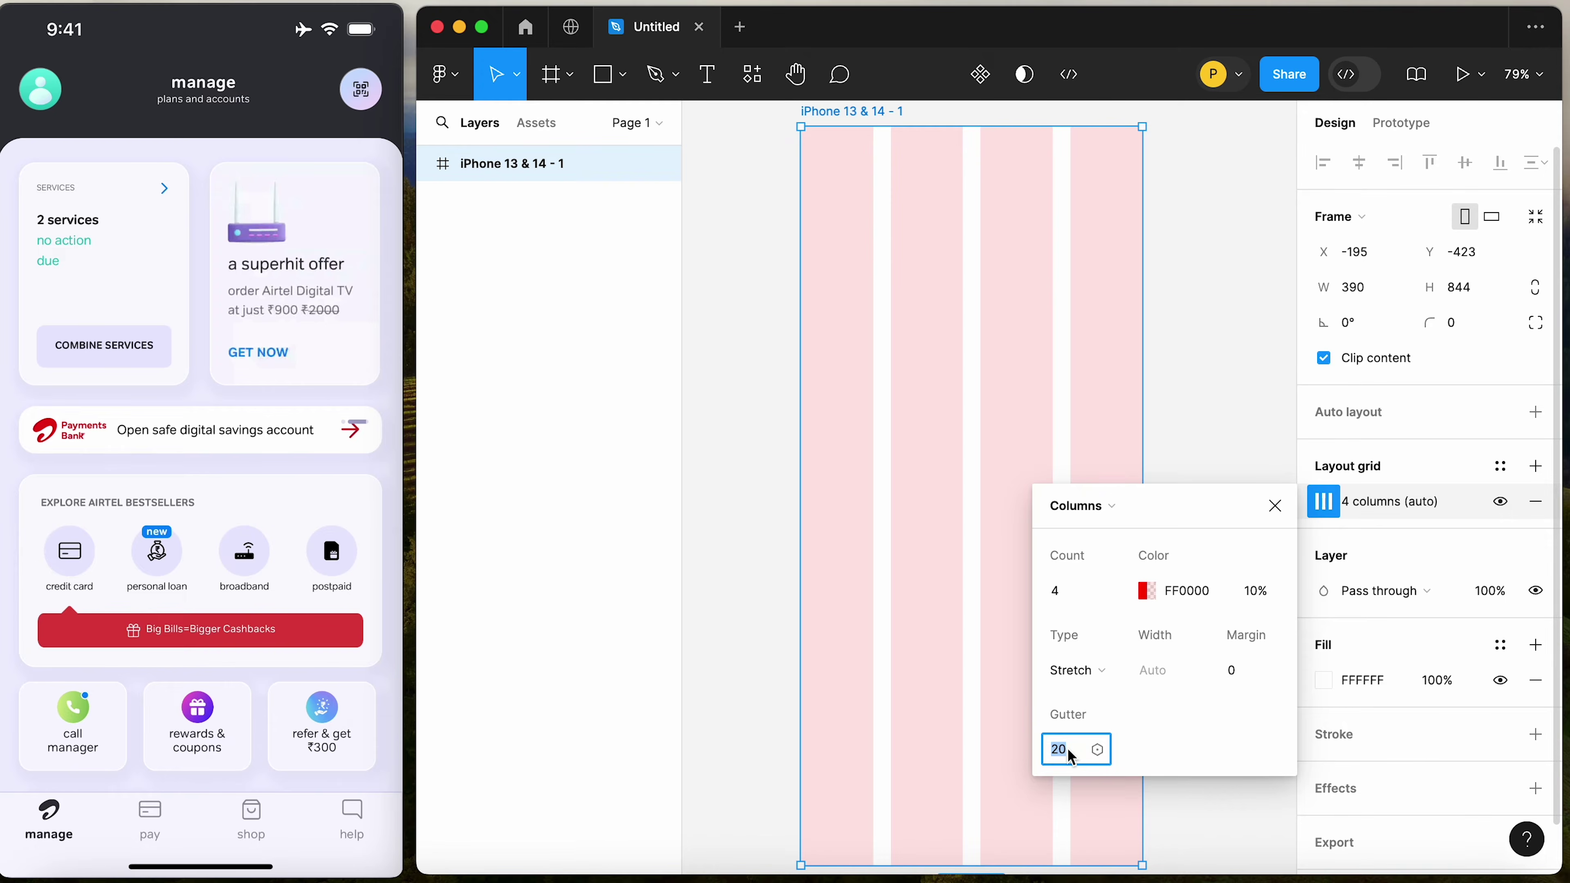
type("24")
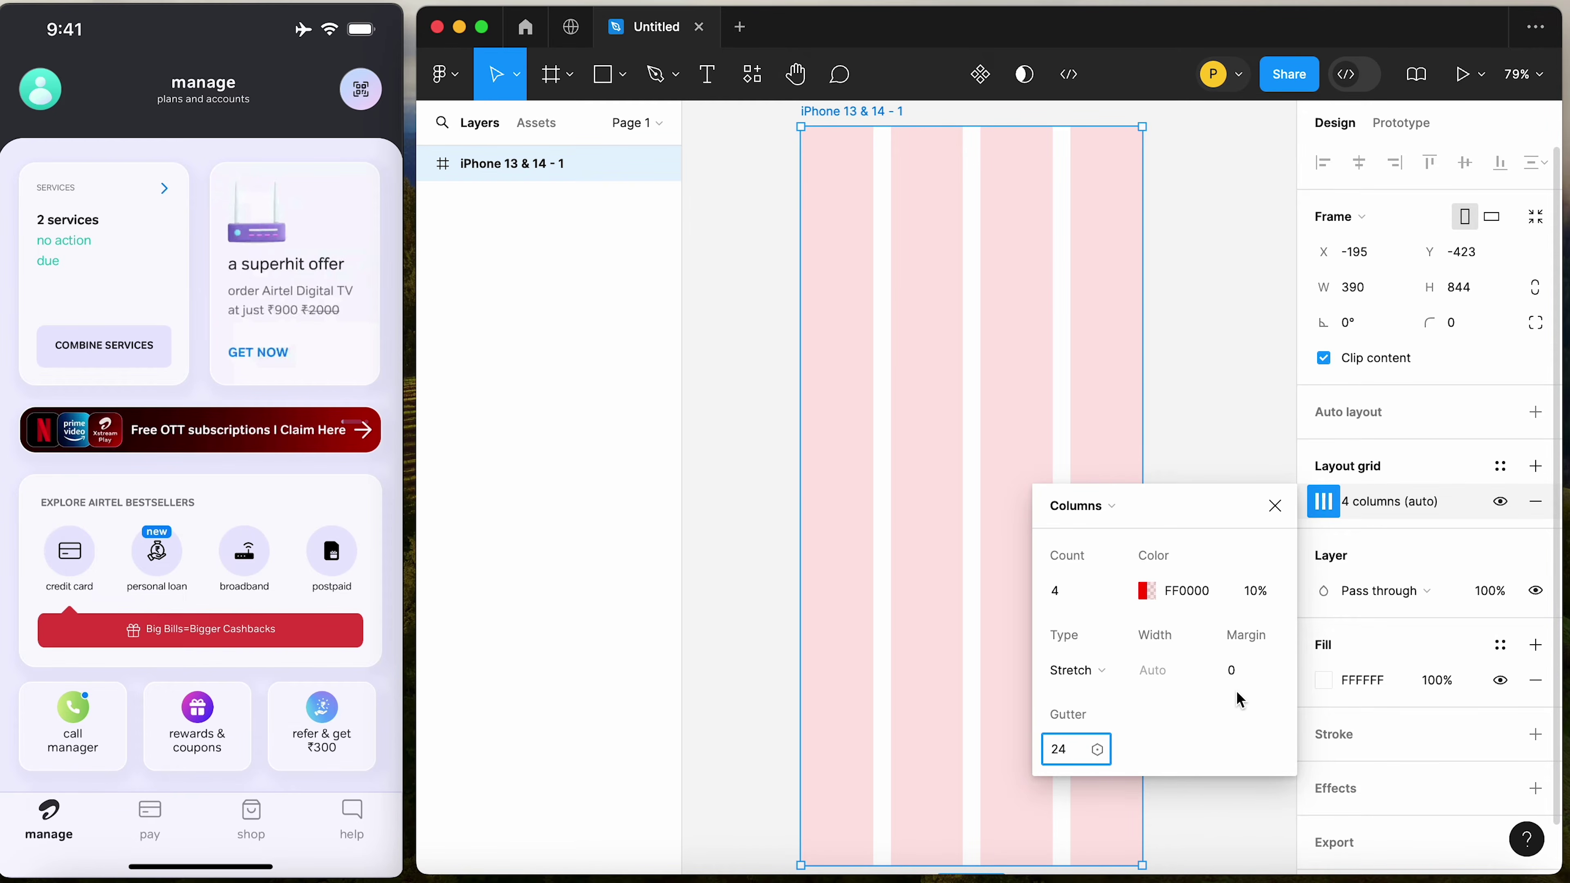
left_click(1252, 682)
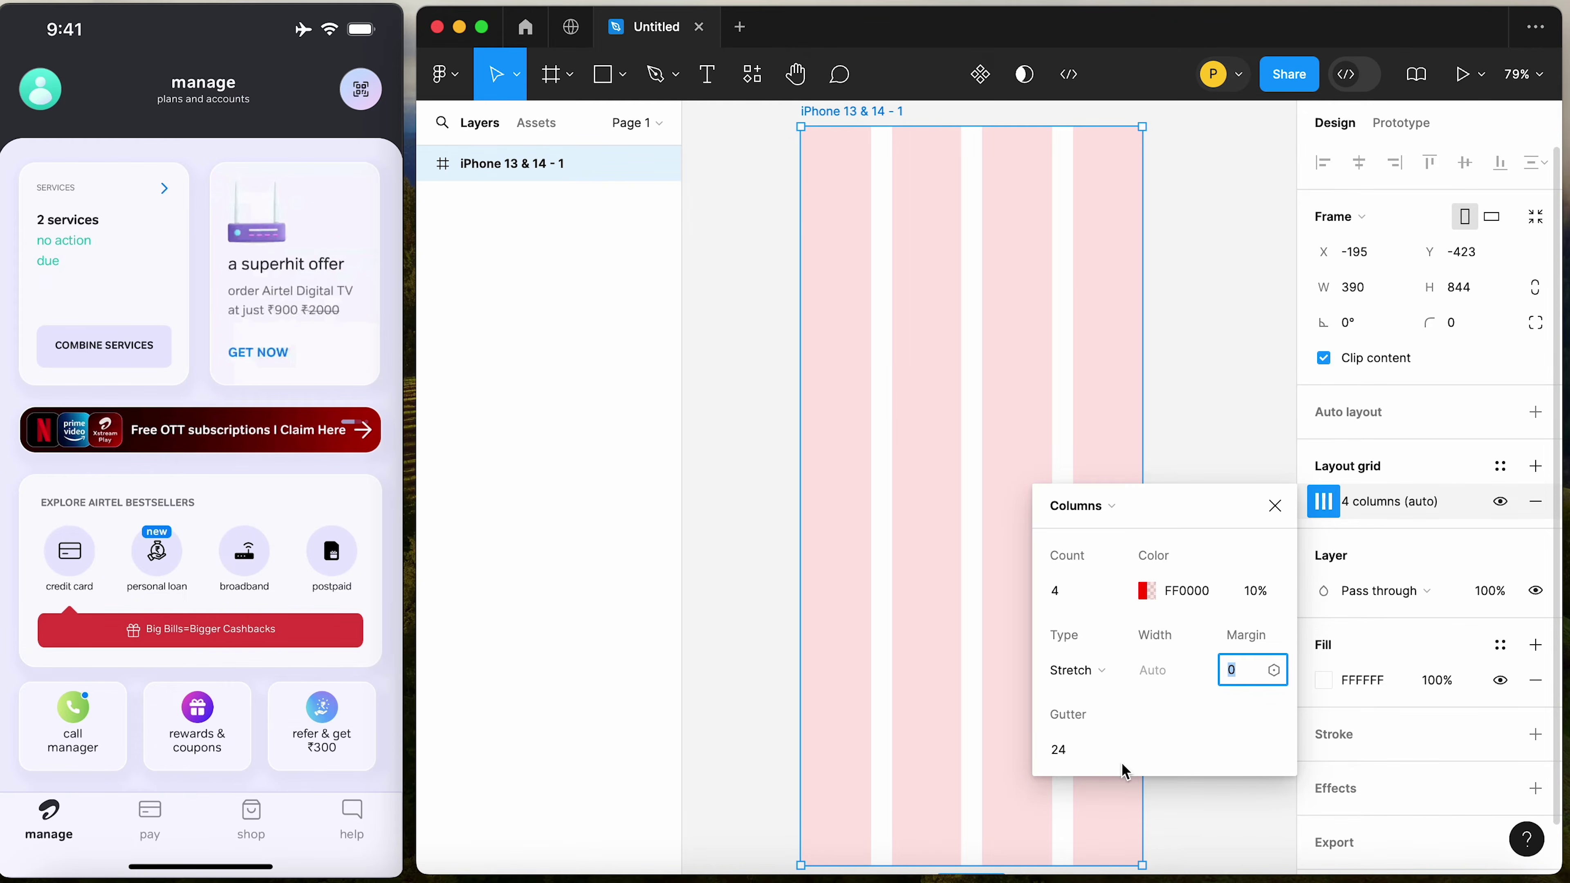
left_click(1083, 751)
type("16")
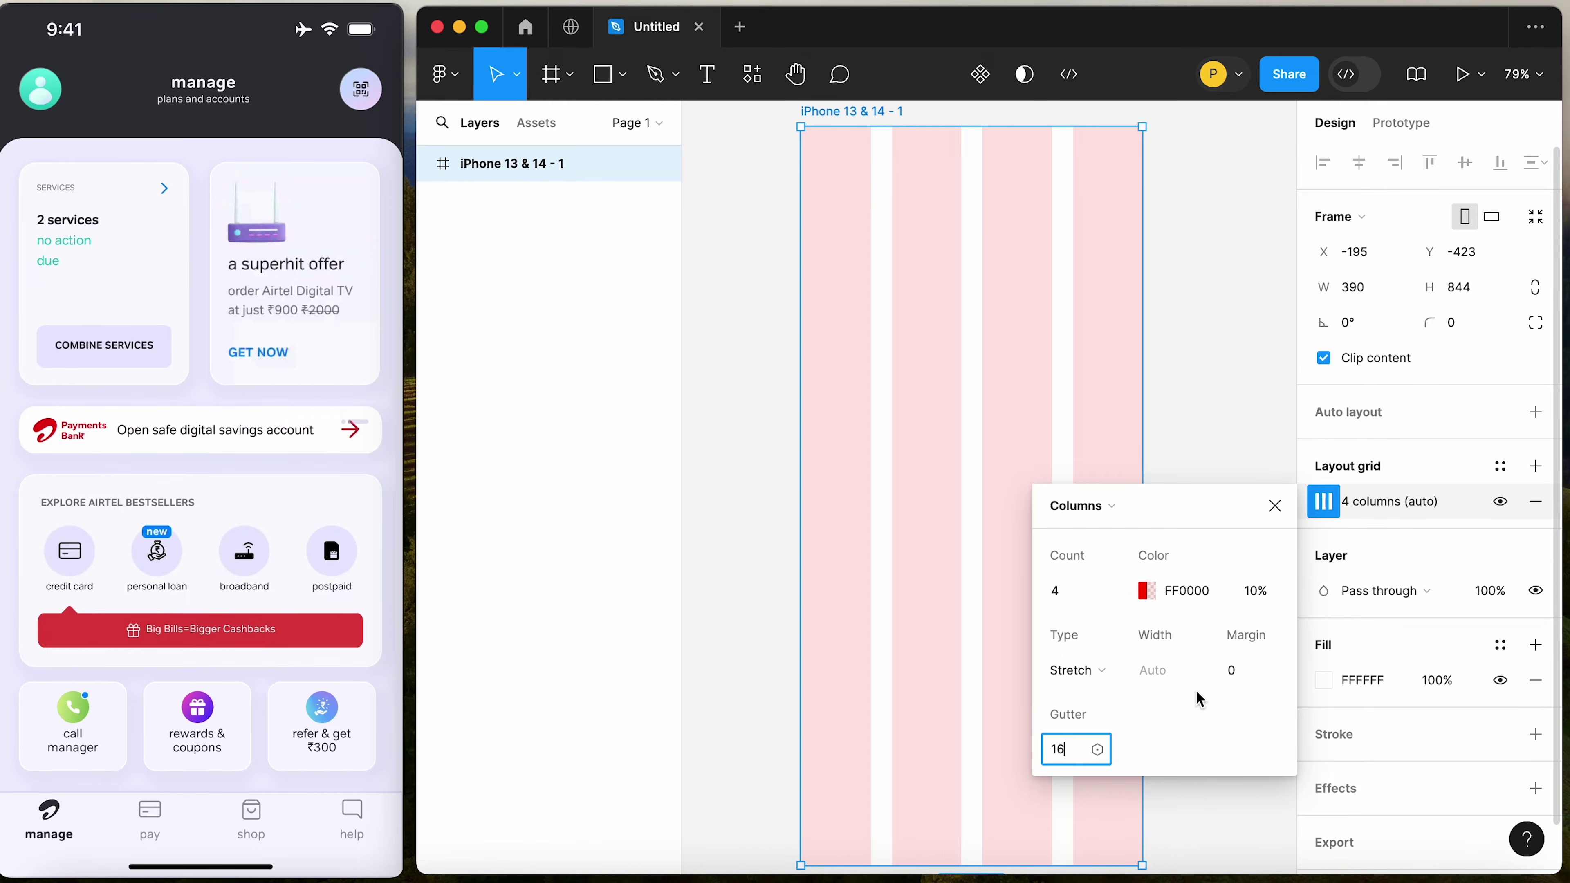
left_click(1233, 671)
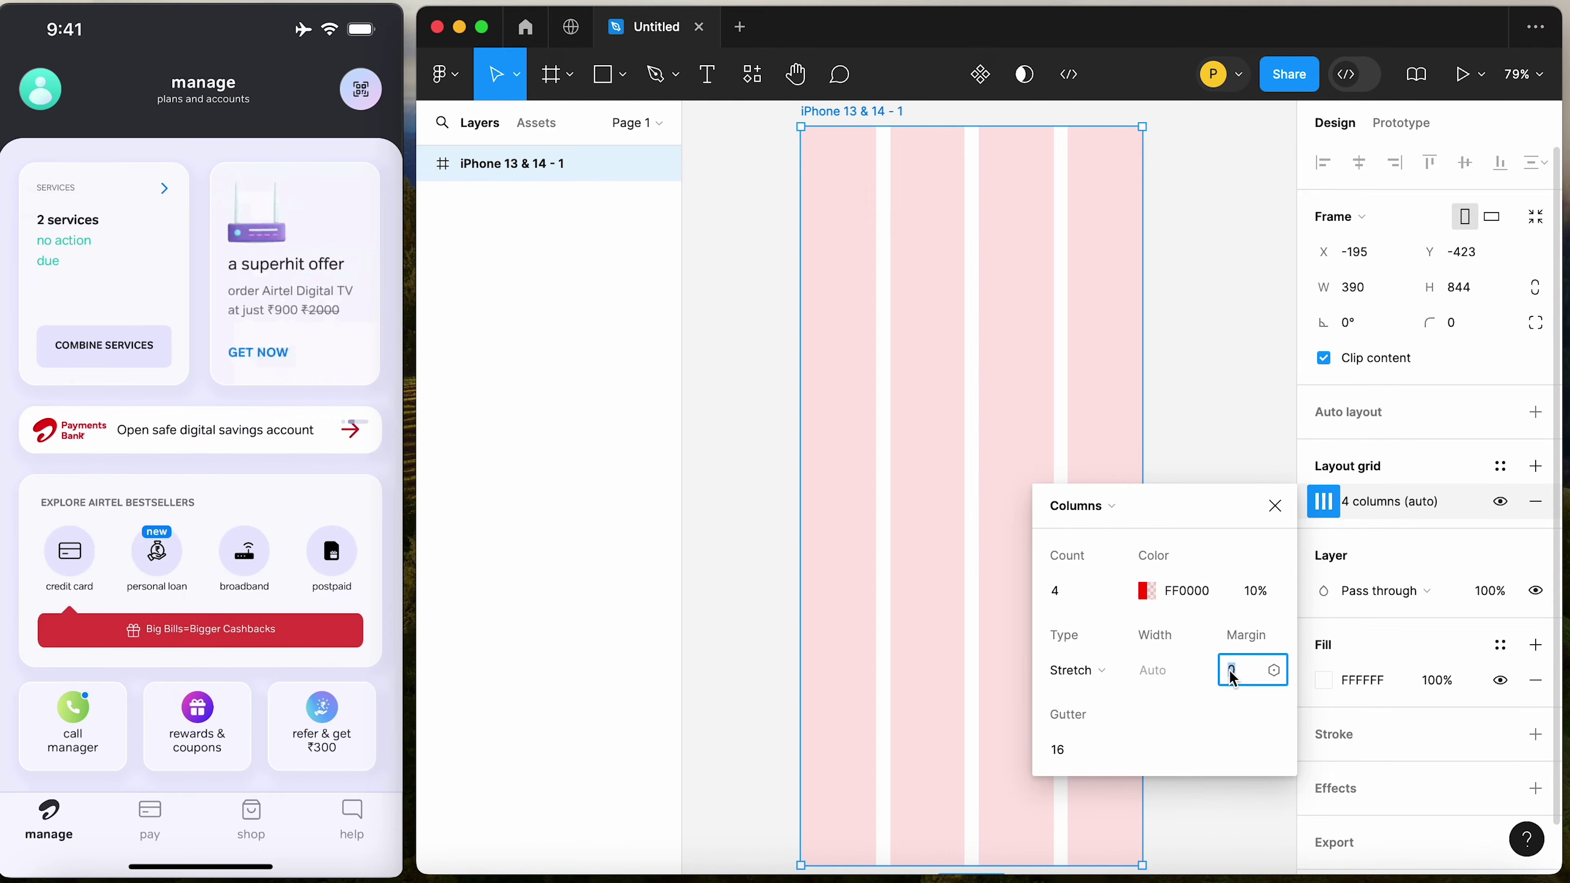
type("1")
key("BackSpace")
type("24")
key("Return")
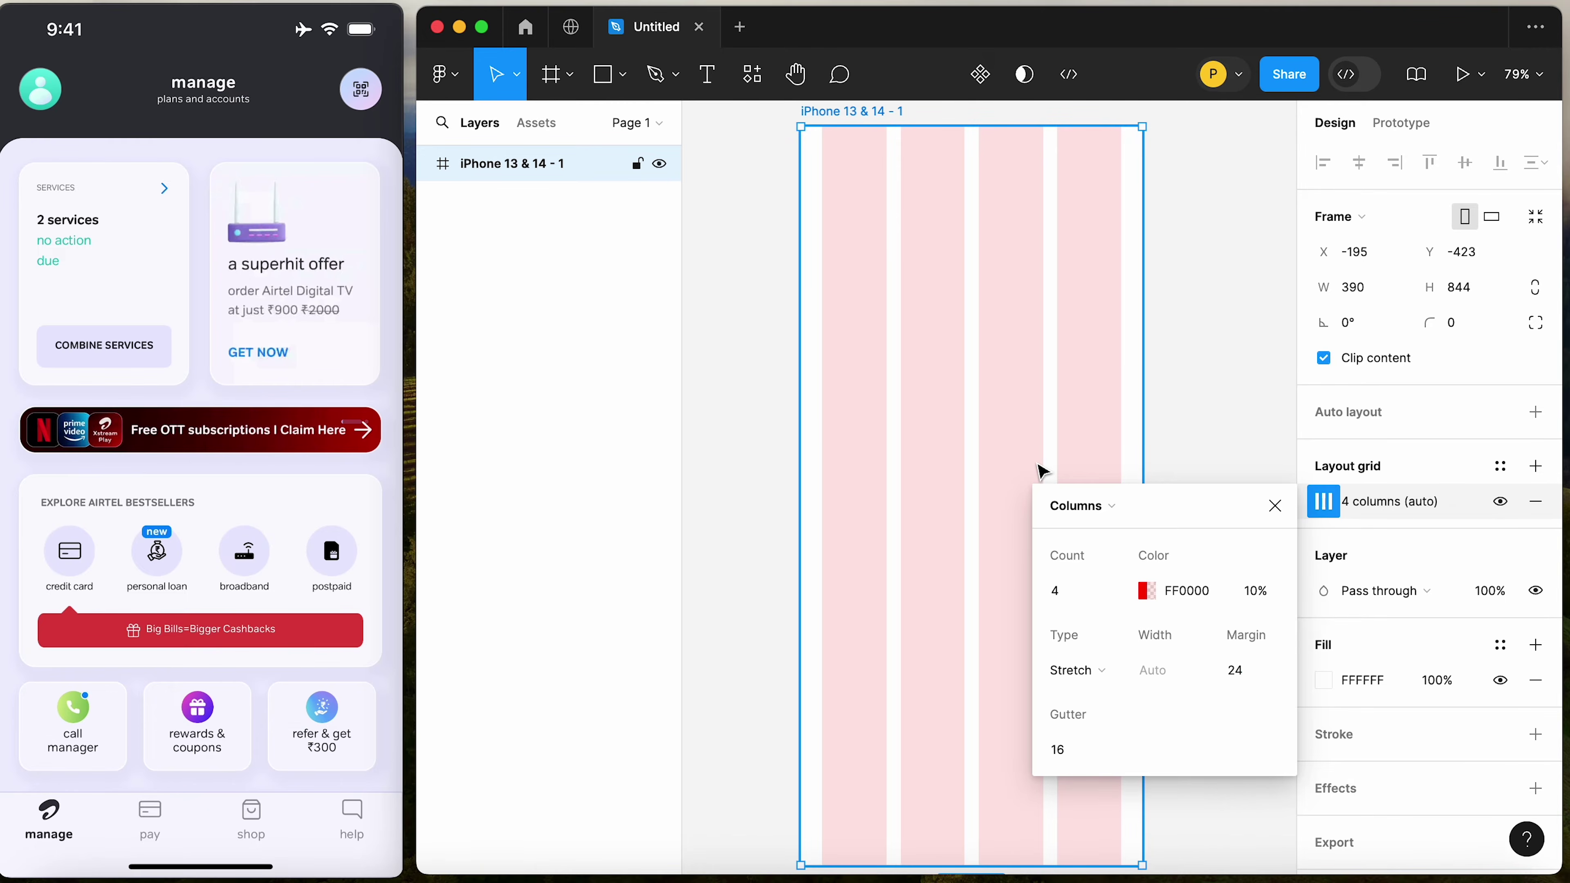
left_click(1275, 506)
left_click(1204, 394)
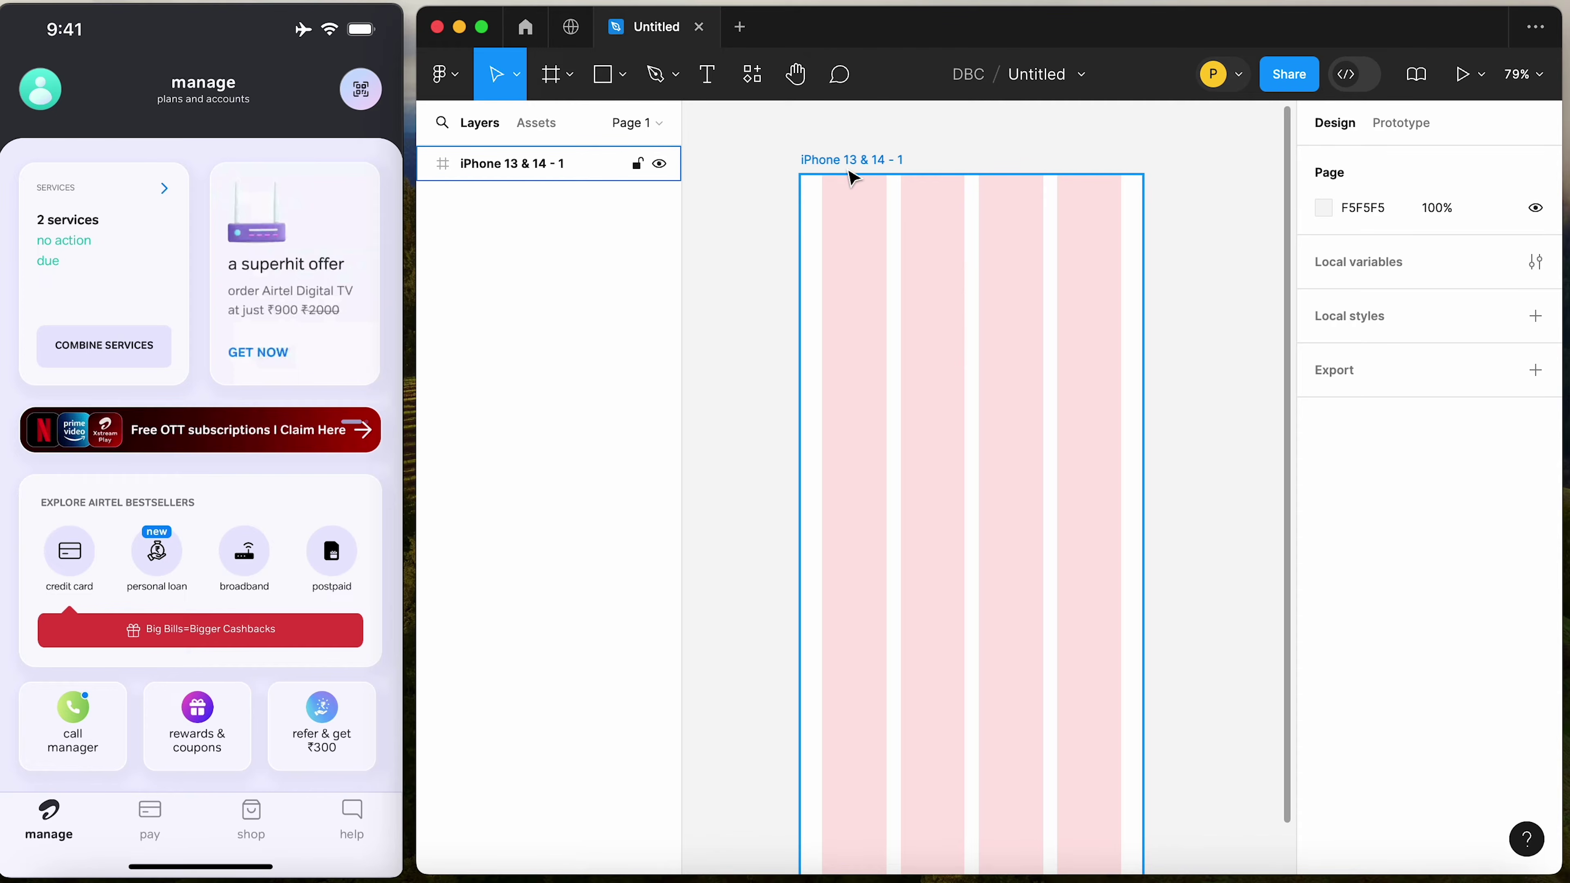
Change the phone frame's fill to the dark bluish grey 48494D, matching the reference app's header
mouse_move(263, 70)
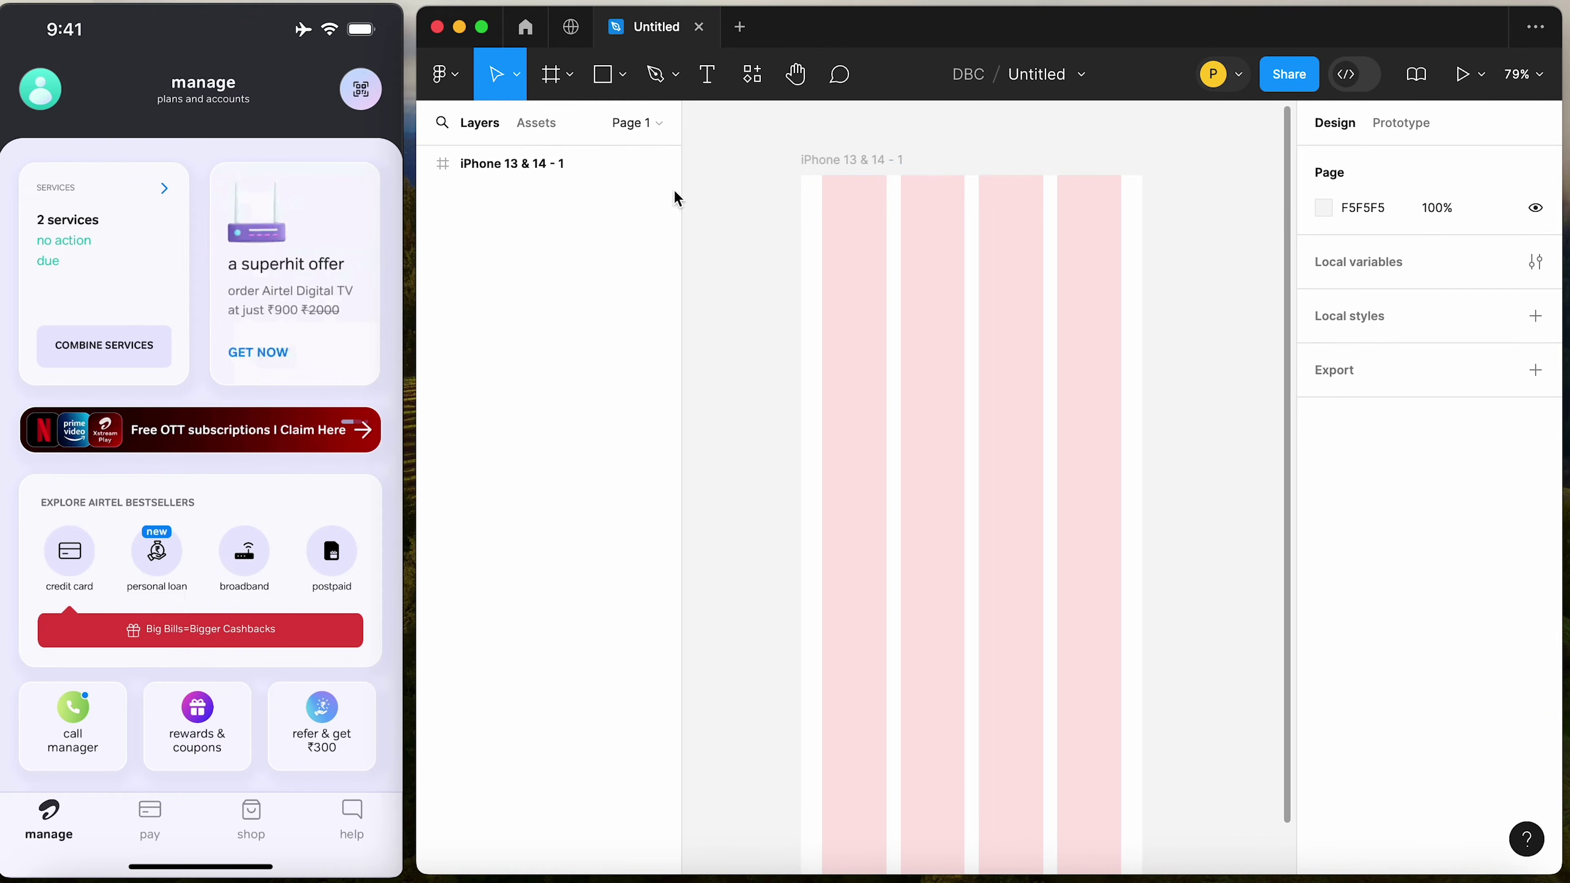
left_click(840, 170)
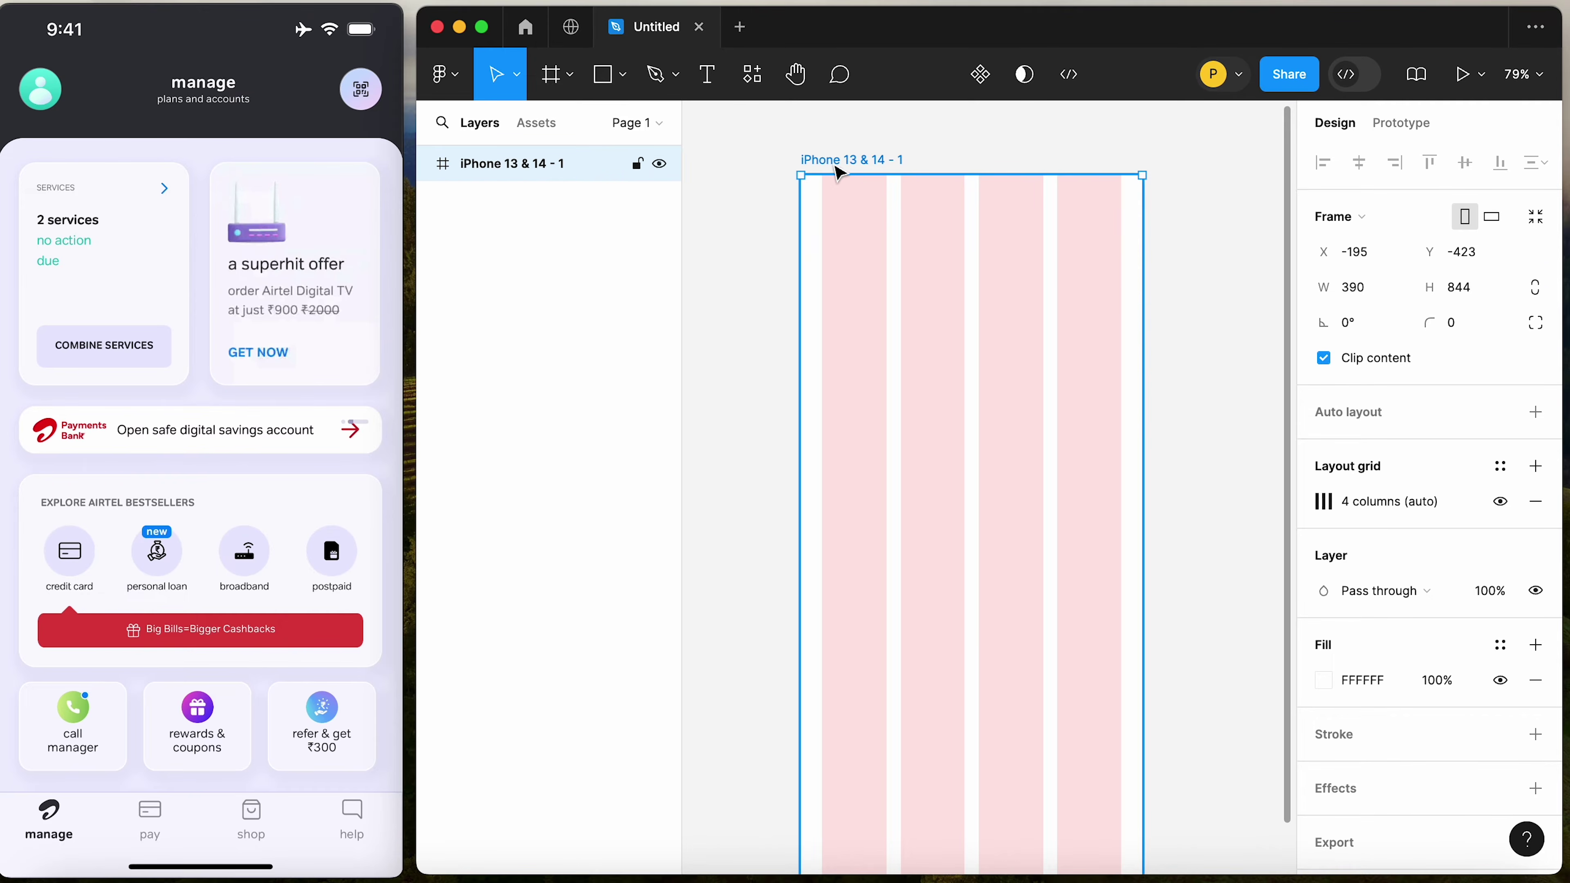
left_click(1324, 682)
left_click(1040, 505)
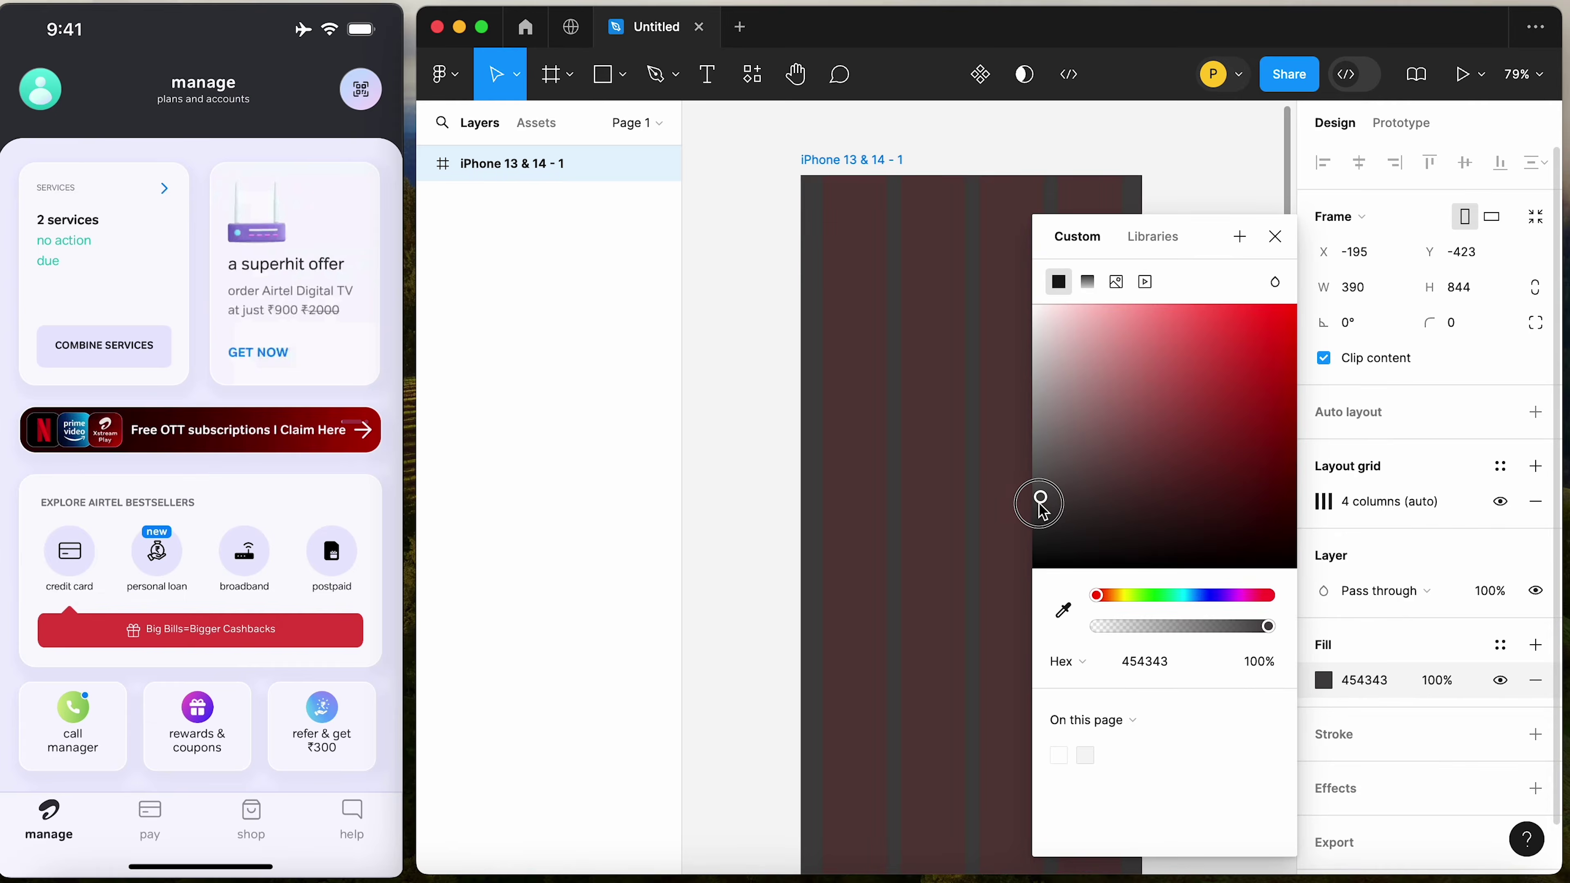
left_click_drag(1041, 505, 1033, 493)
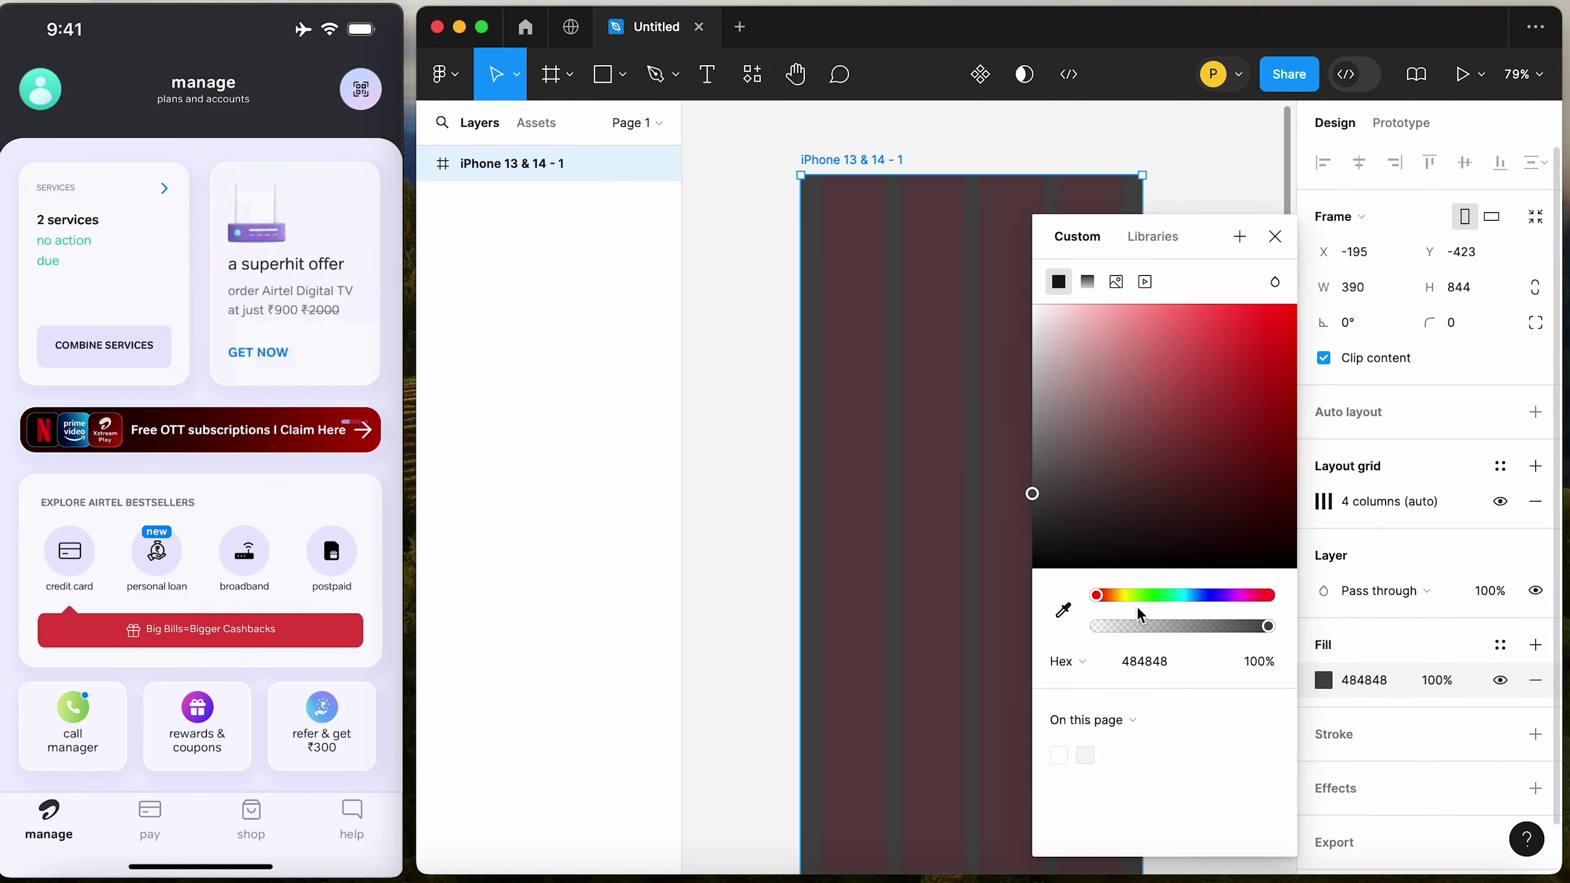
left_click(1206, 596)
left_click(1049, 497)
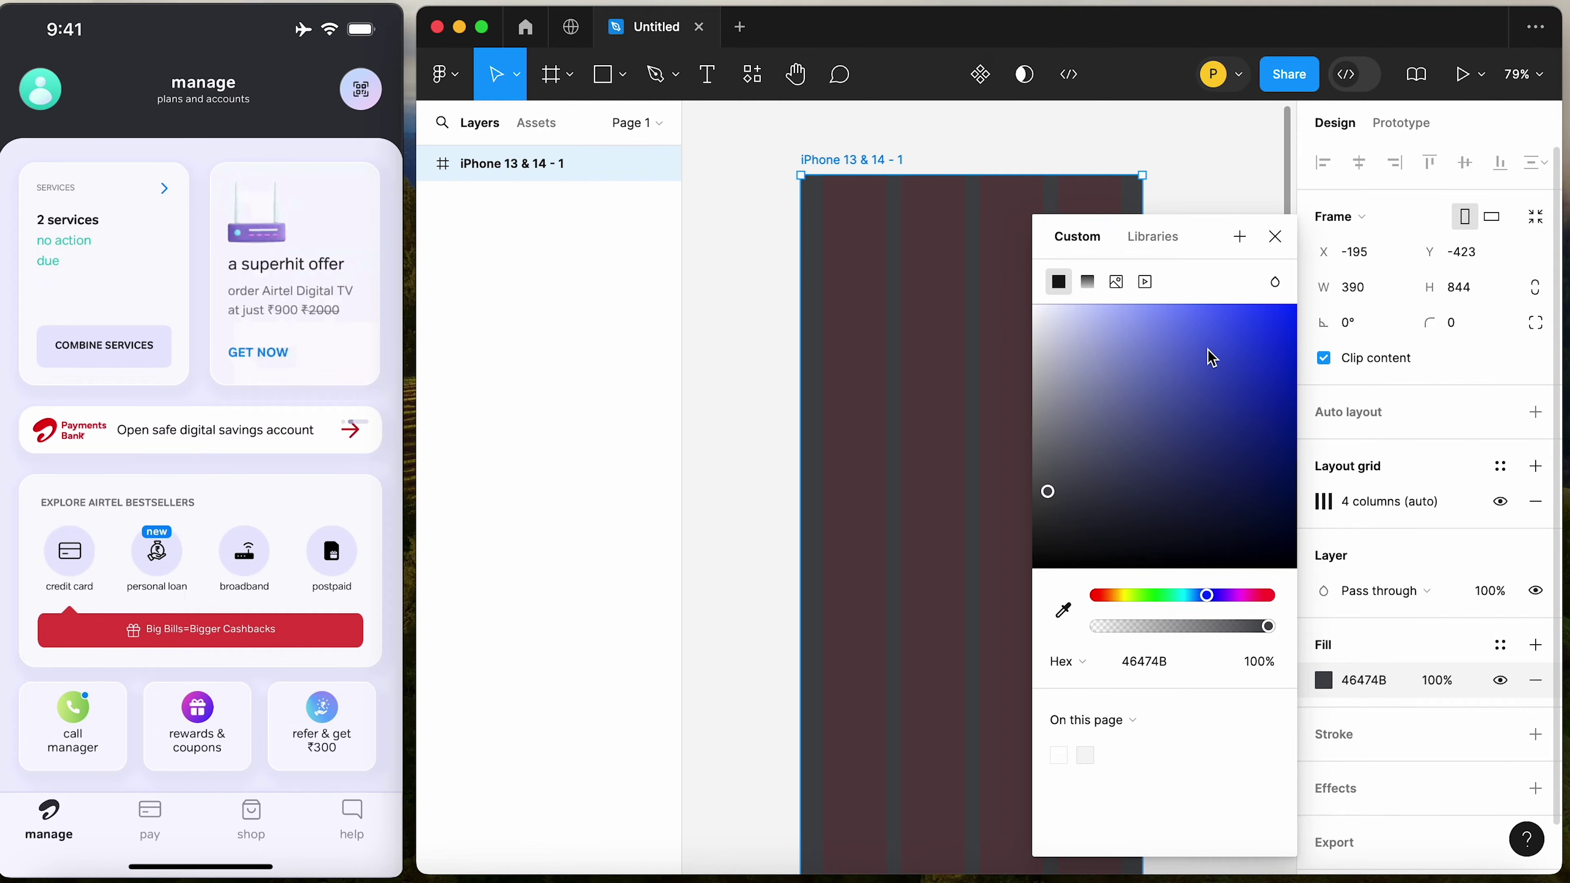
left_click(1051, 488)
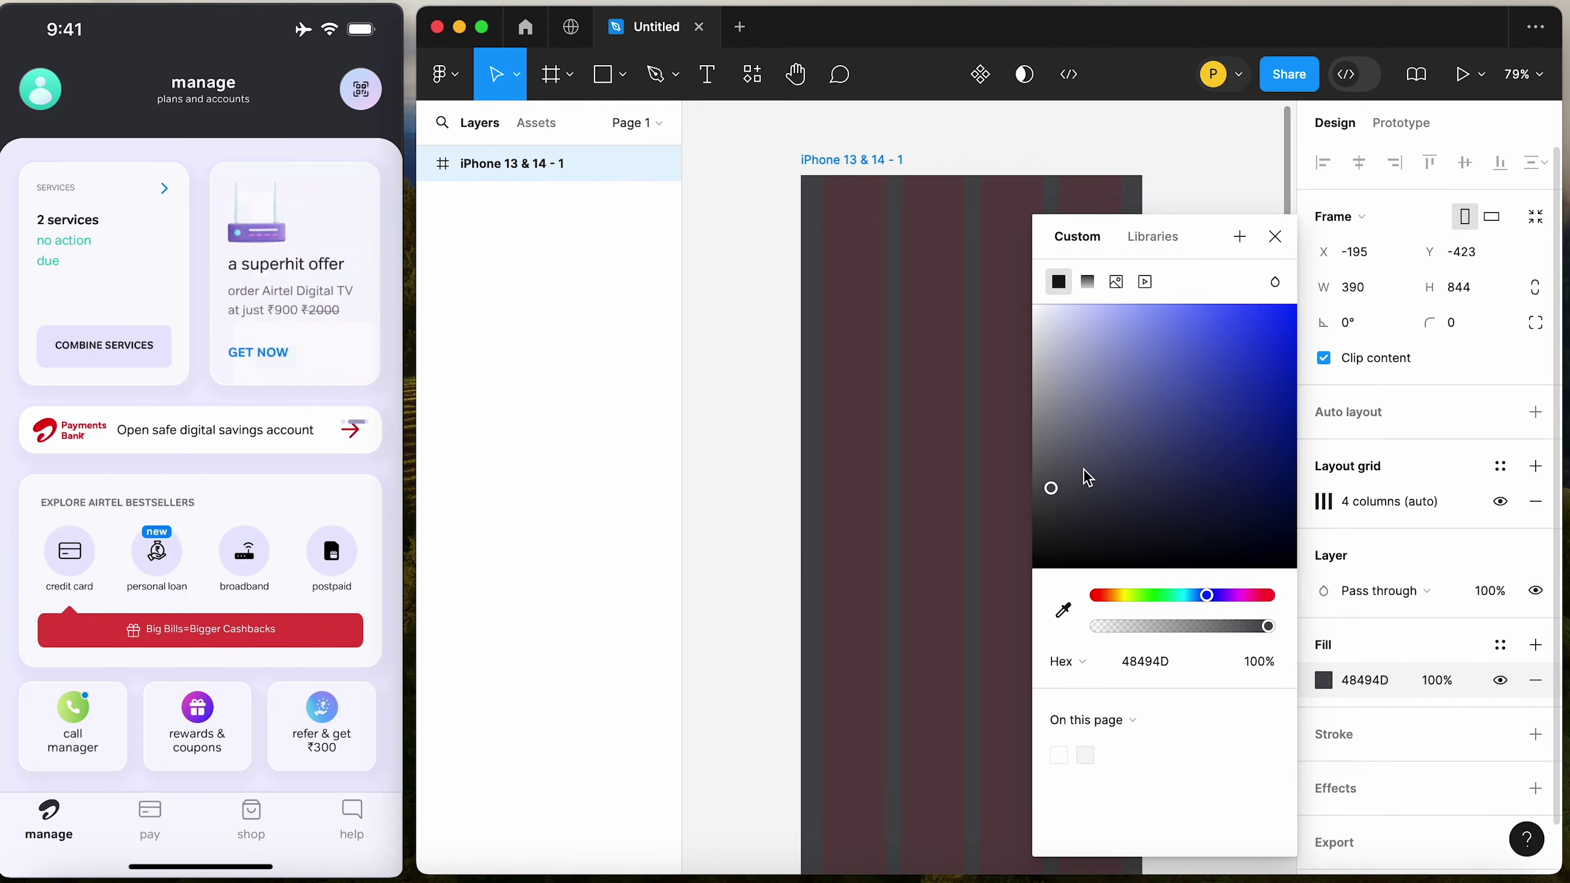
left_click(1276, 236)
left_click(1192, 393)
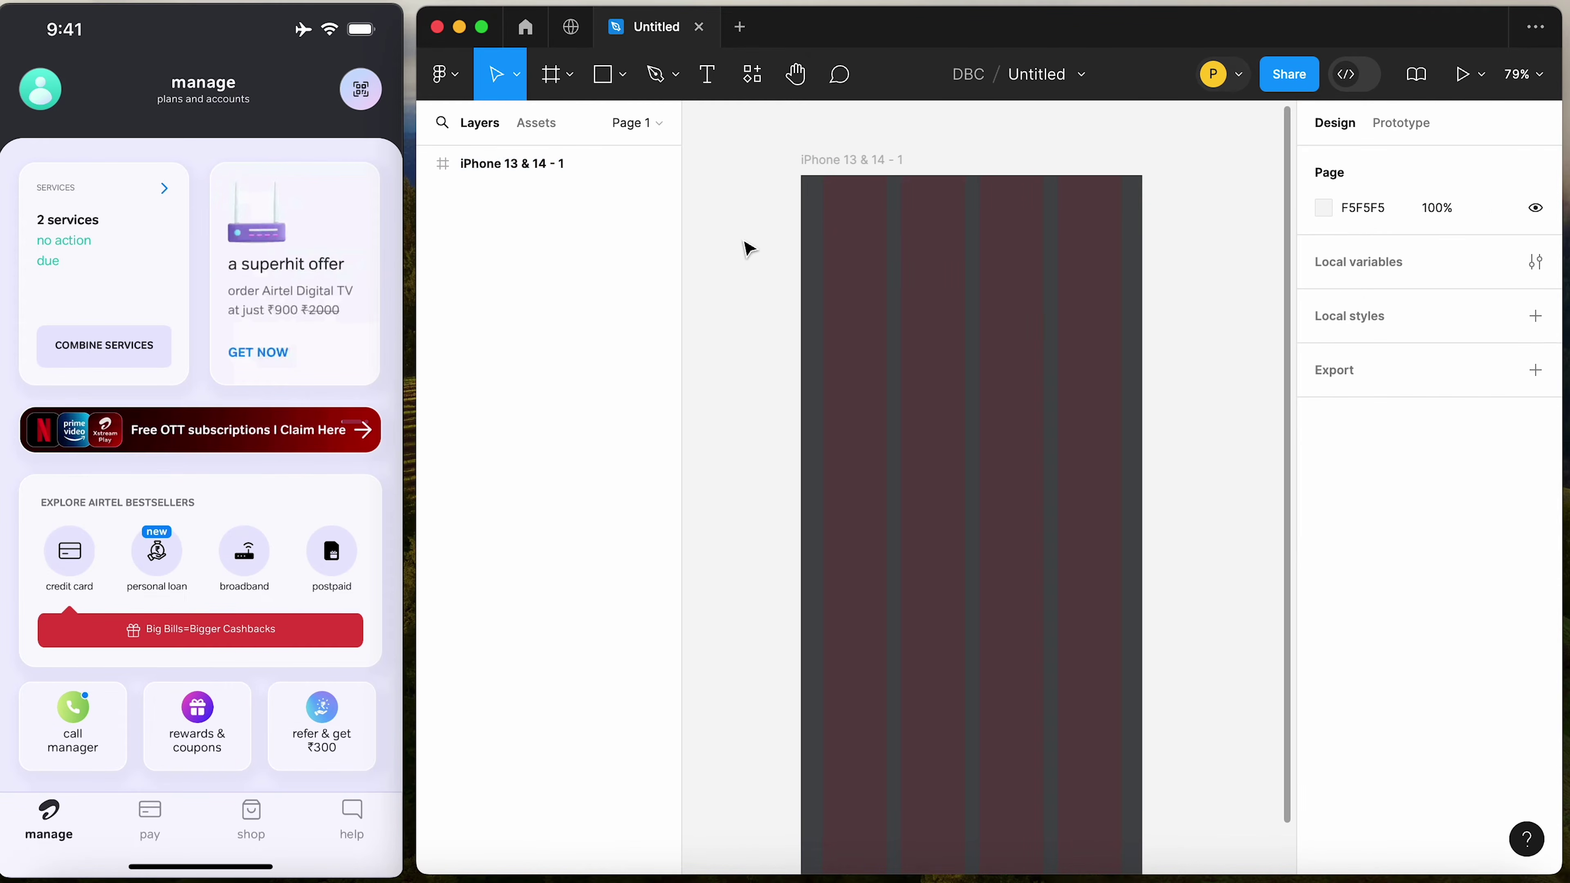
Draw a 48 × 48 circle in the frame's upper-left corner, aligned with the first grid column, at about X 24, Y 26
mouse_move(390, 136)
left_click(623, 75)
left_click(595, 210)
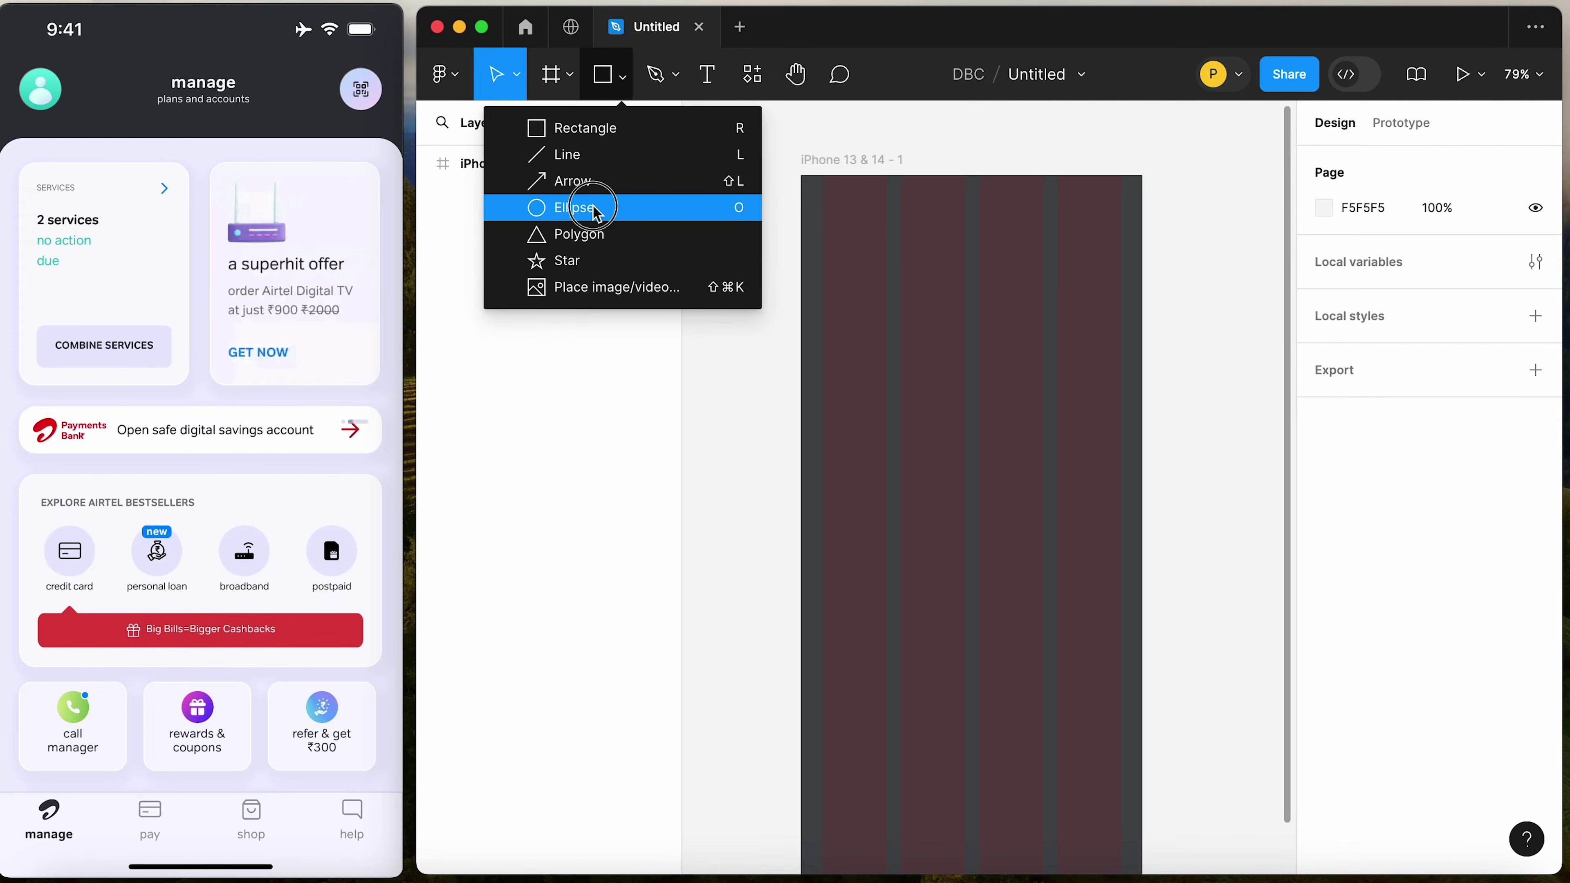
left_click_drag(822, 198, 860, 241)
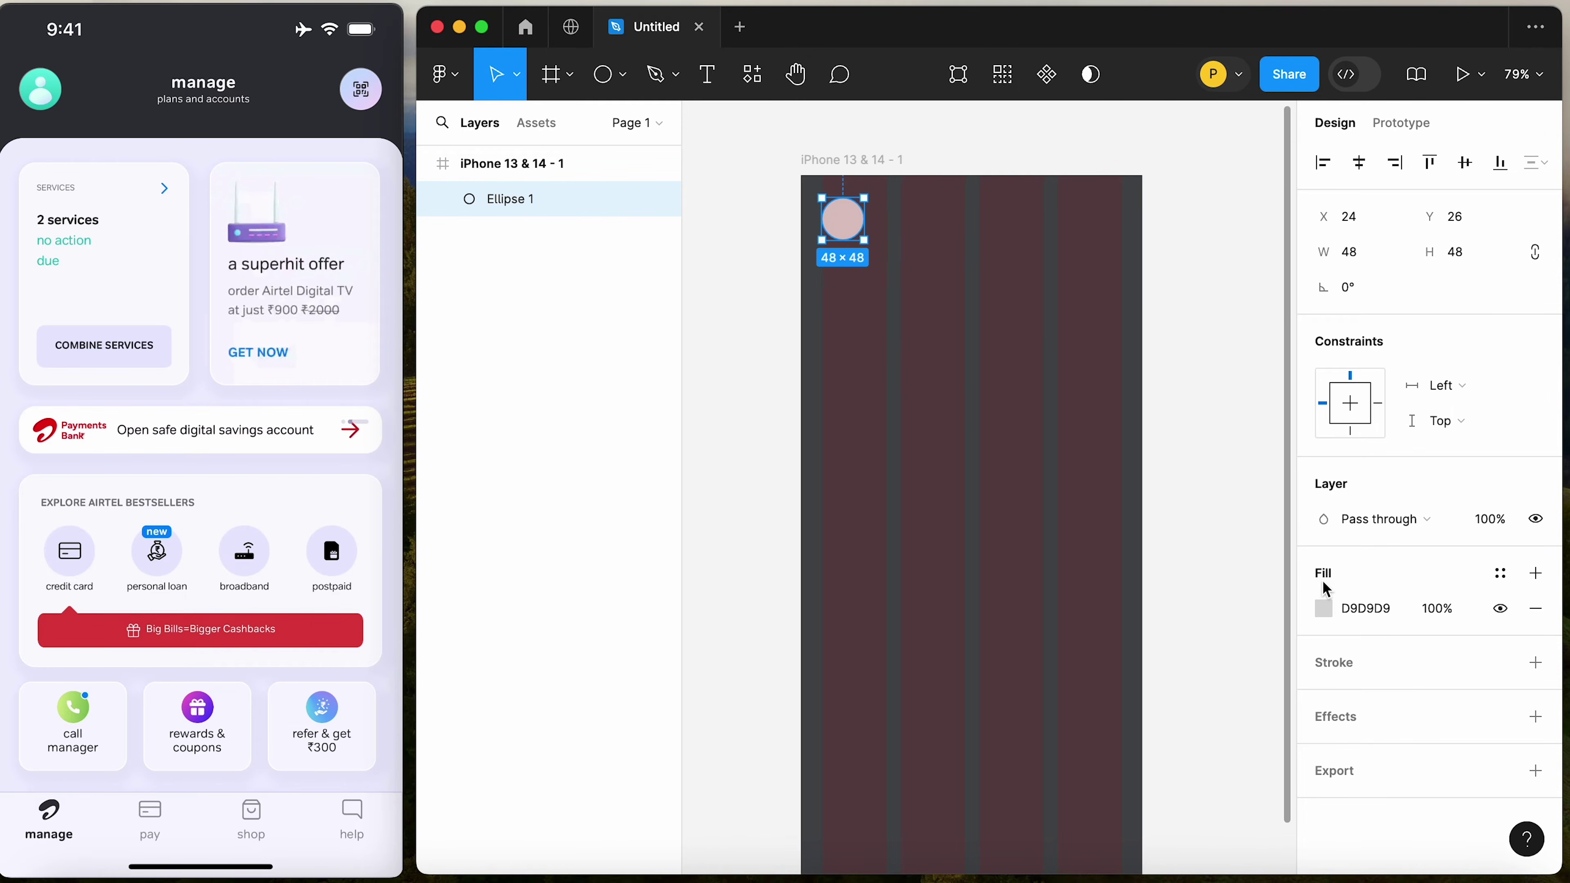
Give the circle a linear gradient fill and set its 100% stop to the turquoise 12E7DA
left_click(1325, 611)
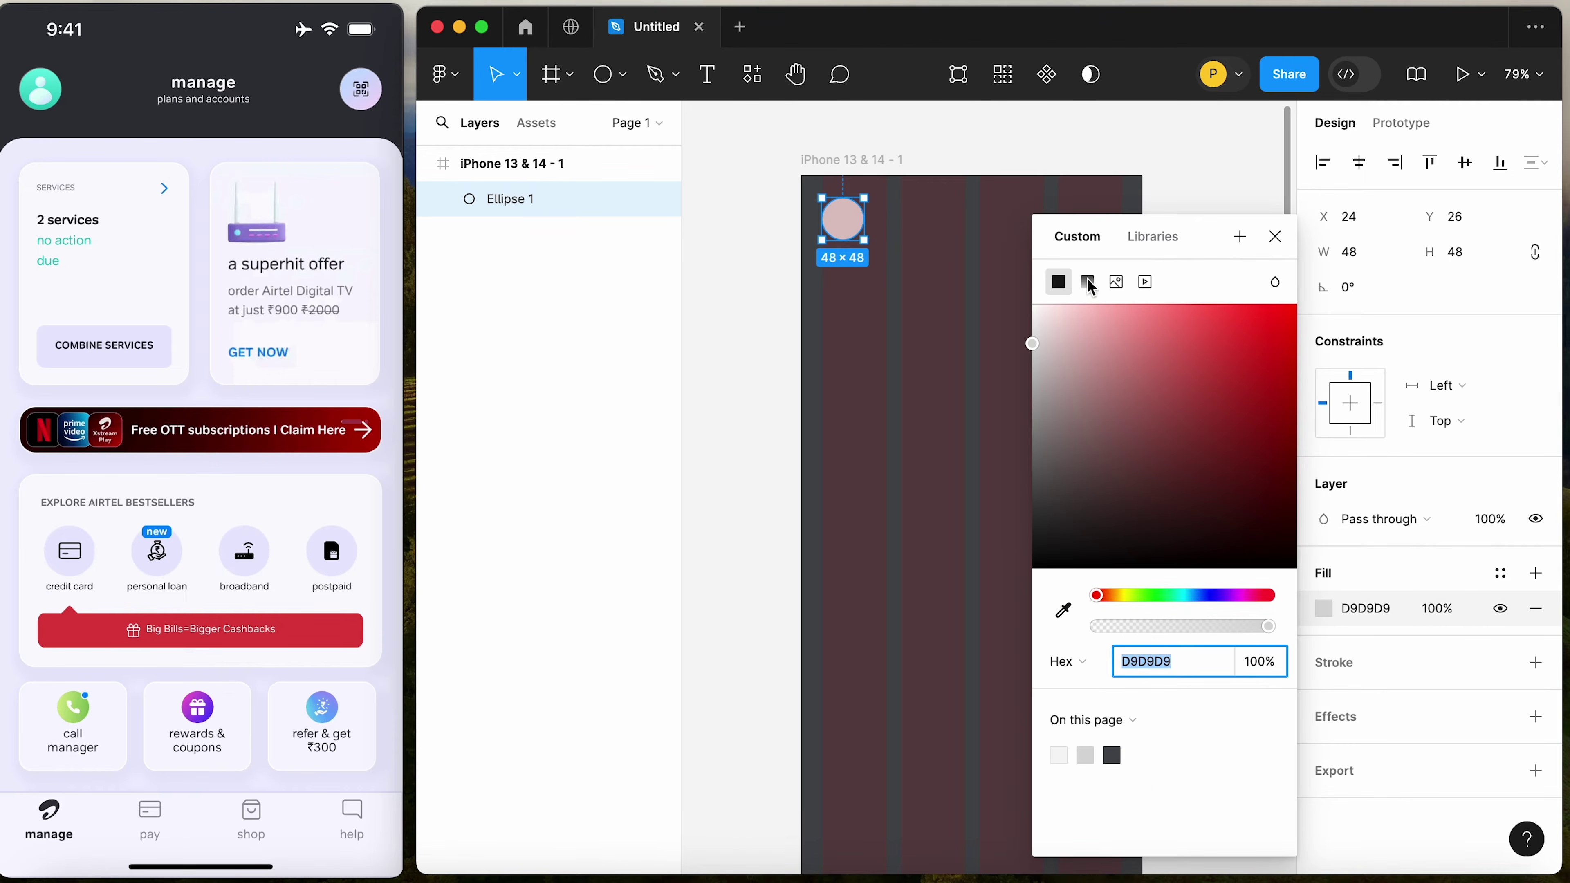
left_click(1090, 286)
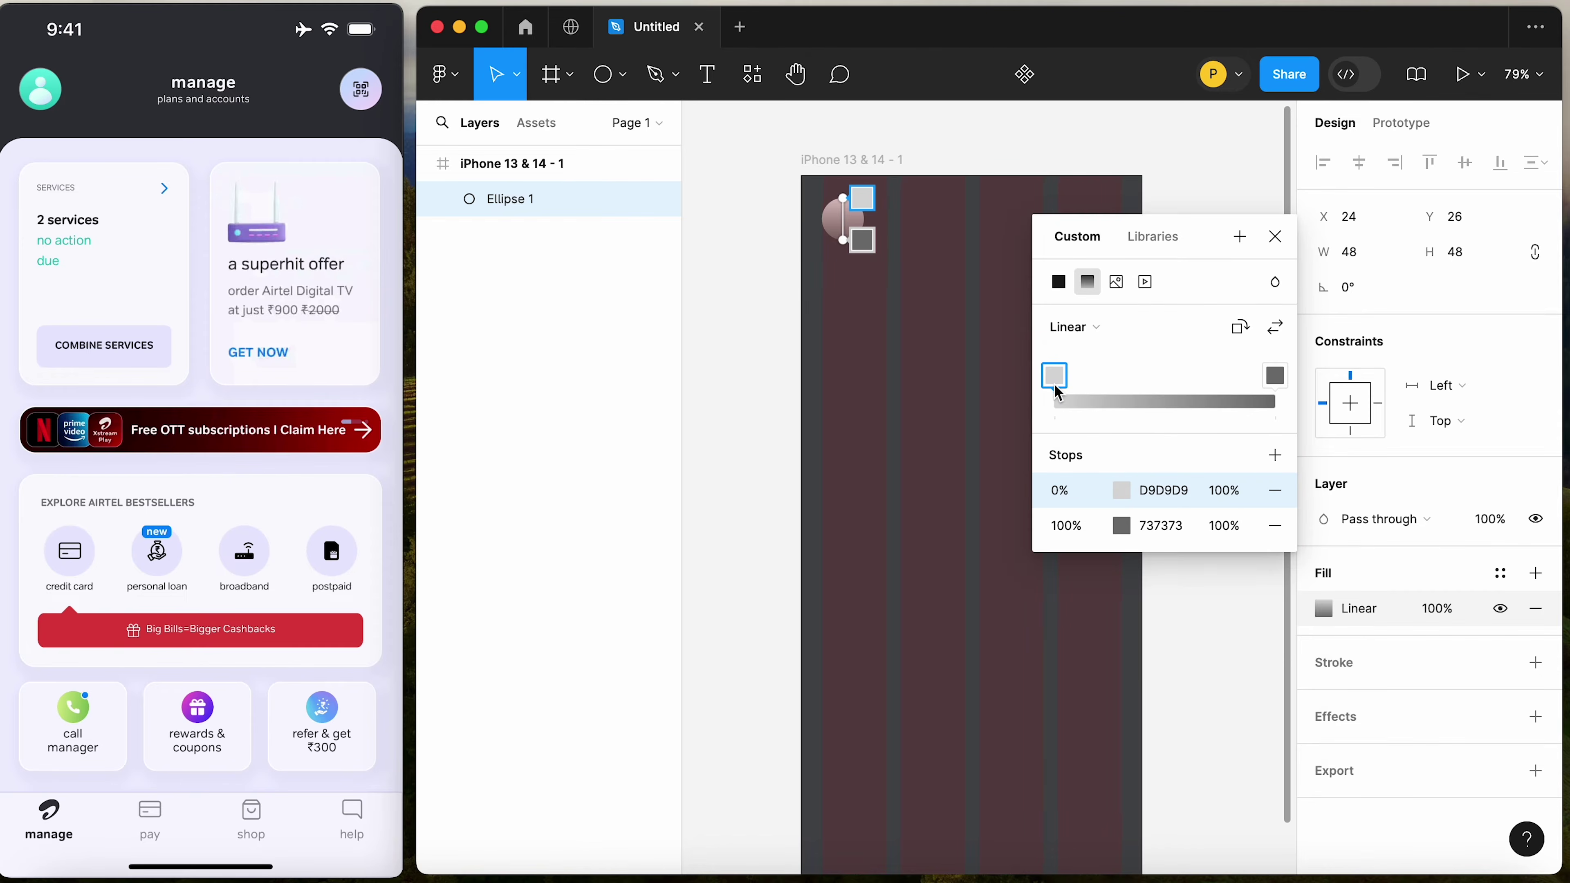
left_click(1275, 376)
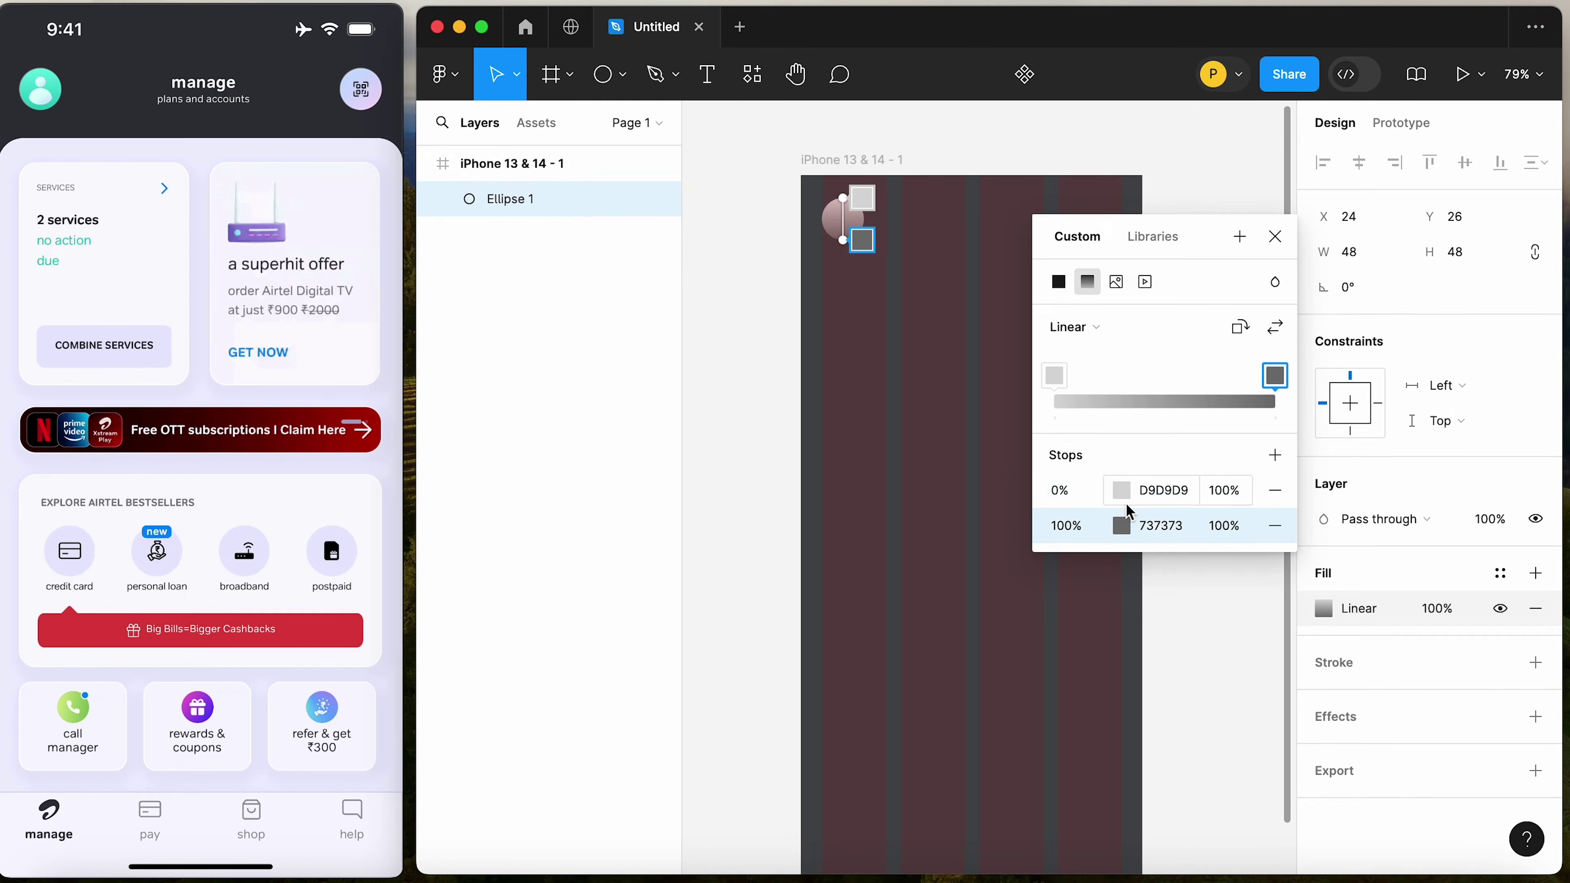
left_click(1122, 531)
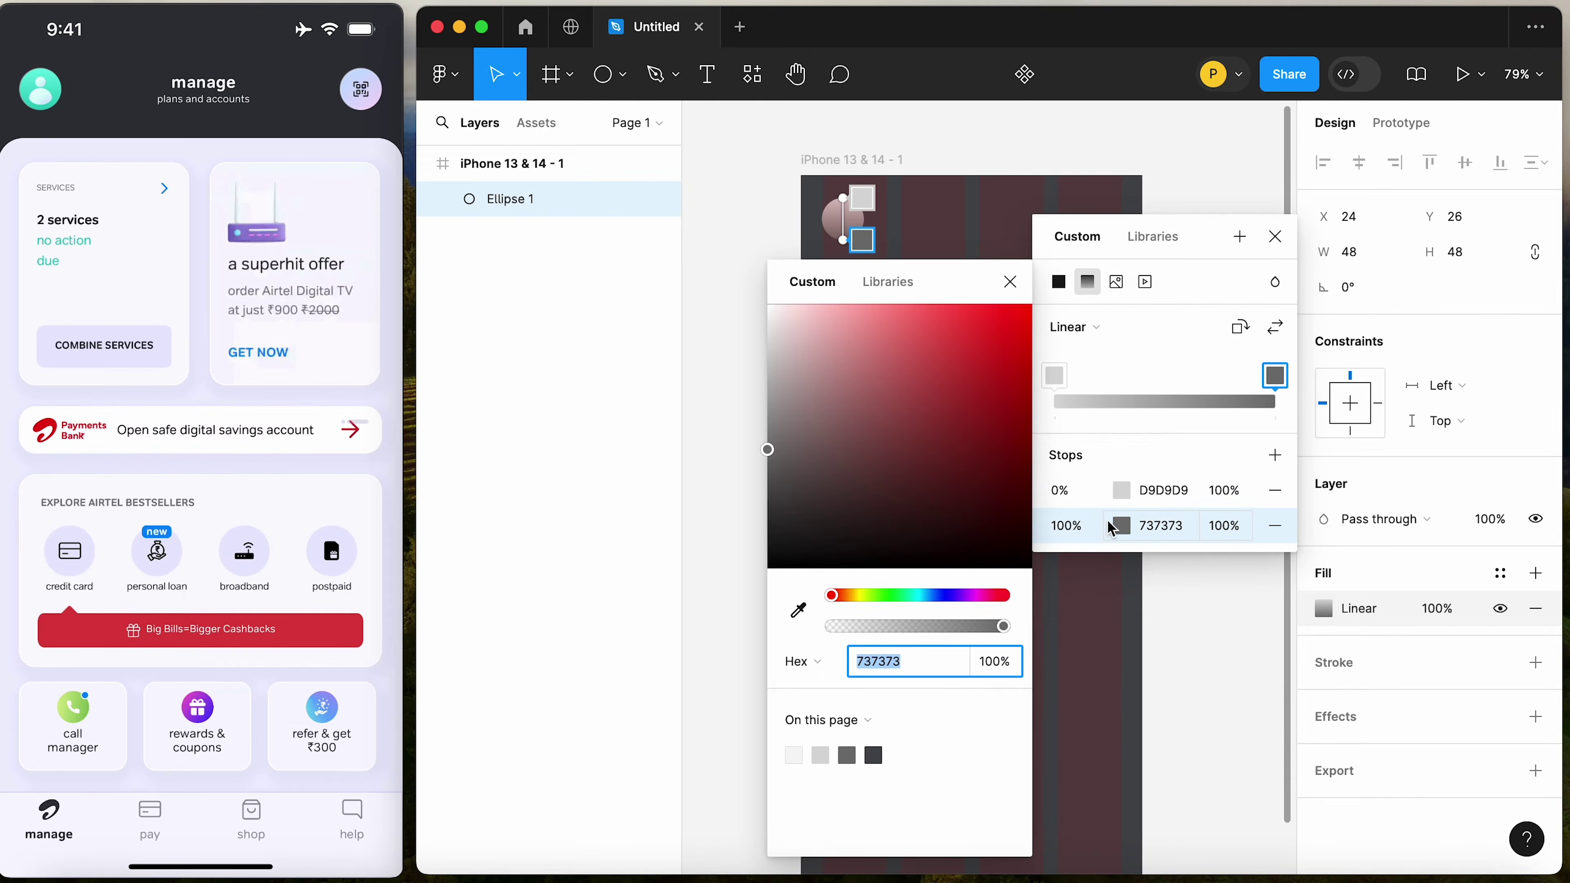
left_click(919, 597)
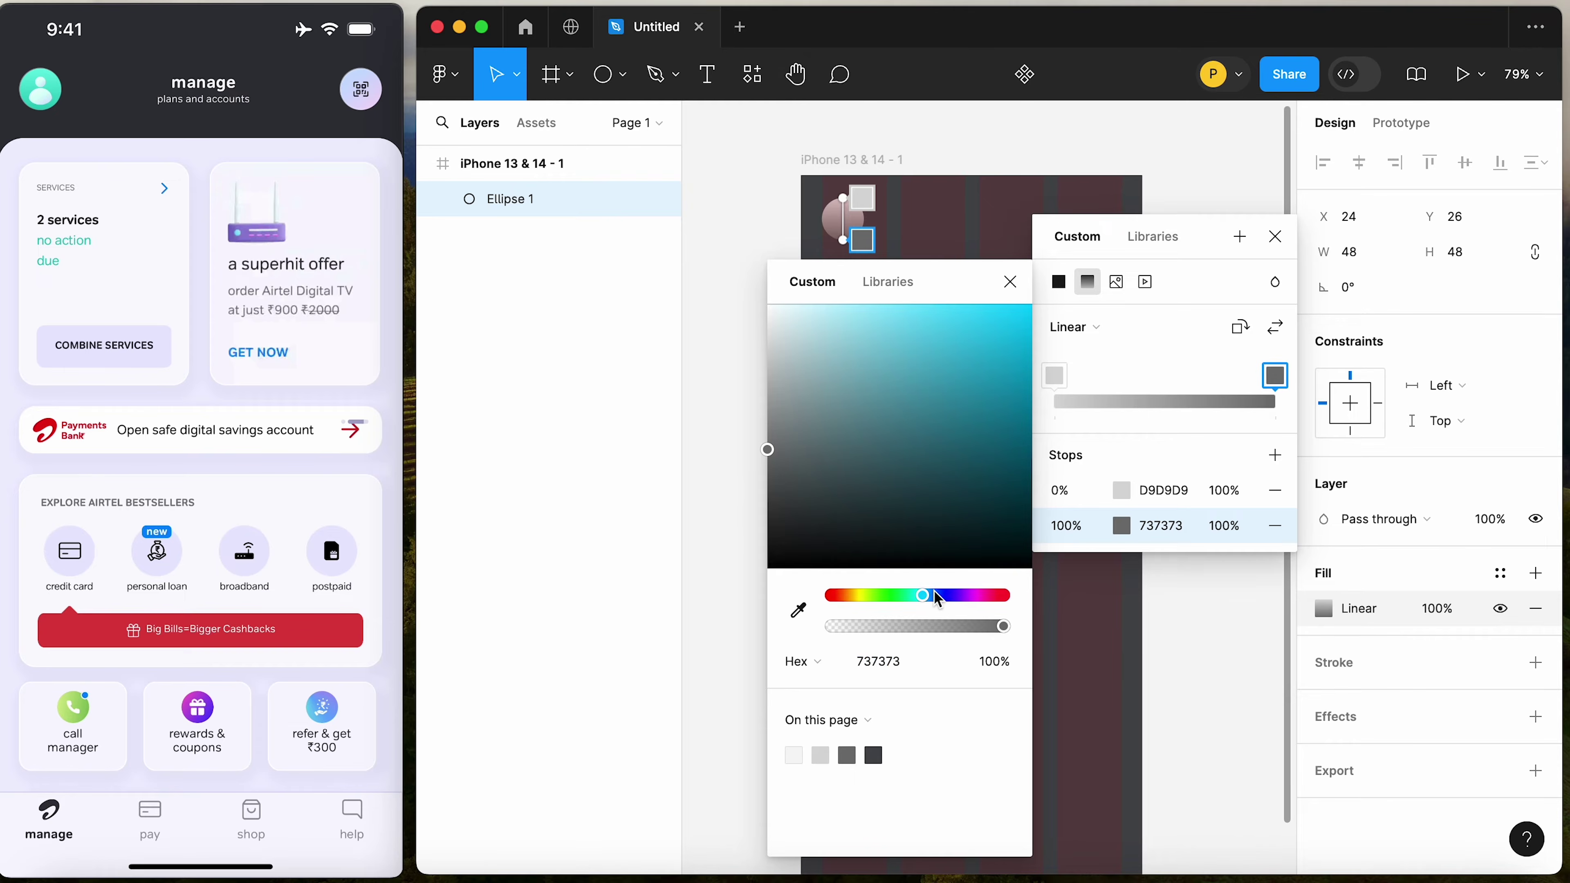
left_click(931, 596)
left_click_drag(931, 598, 916, 596)
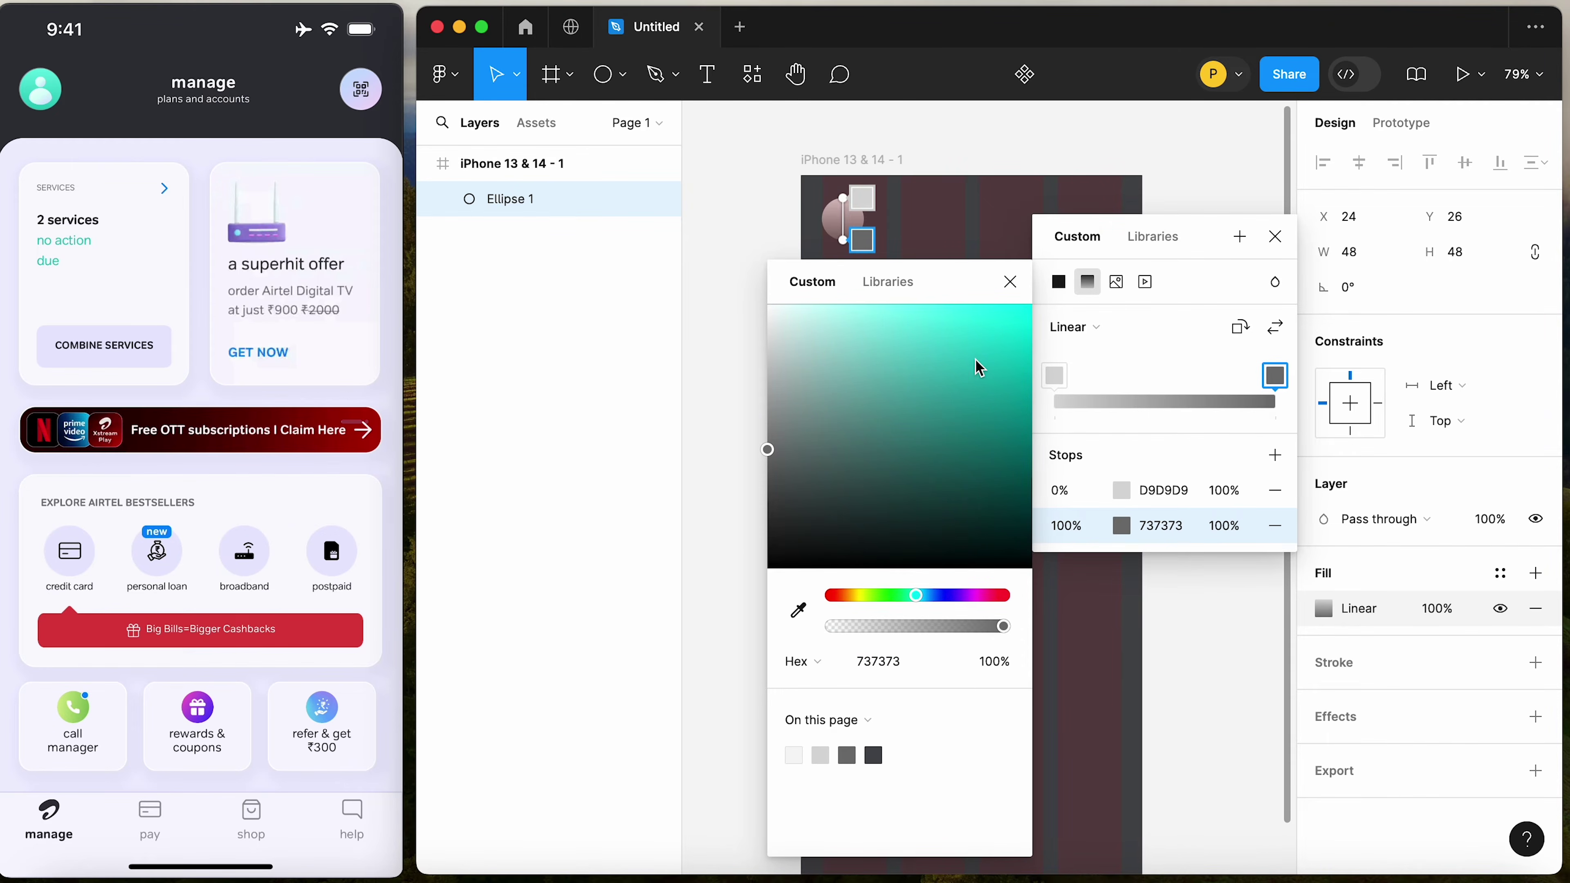
left_click(1004, 335)
left_click_drag(1008, 344, 1014, 329)
Recolour the circle gradient's 0% stop to a bright turquoise green
left_click(1055, 376)
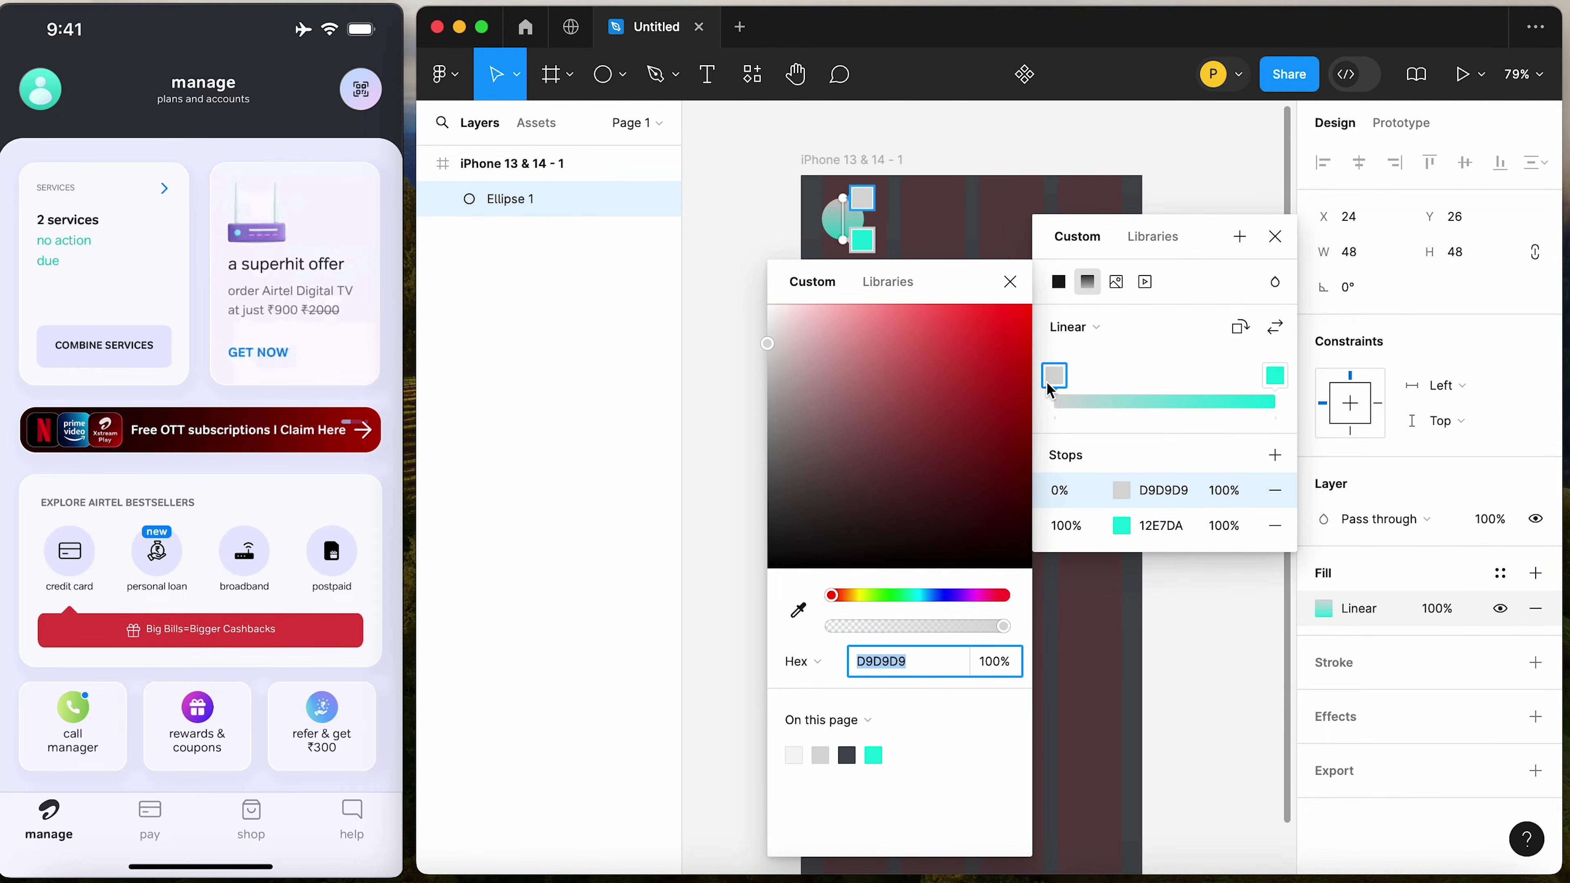
left_click(921, 596)
left_click_drag(938, 324, 964, 311)
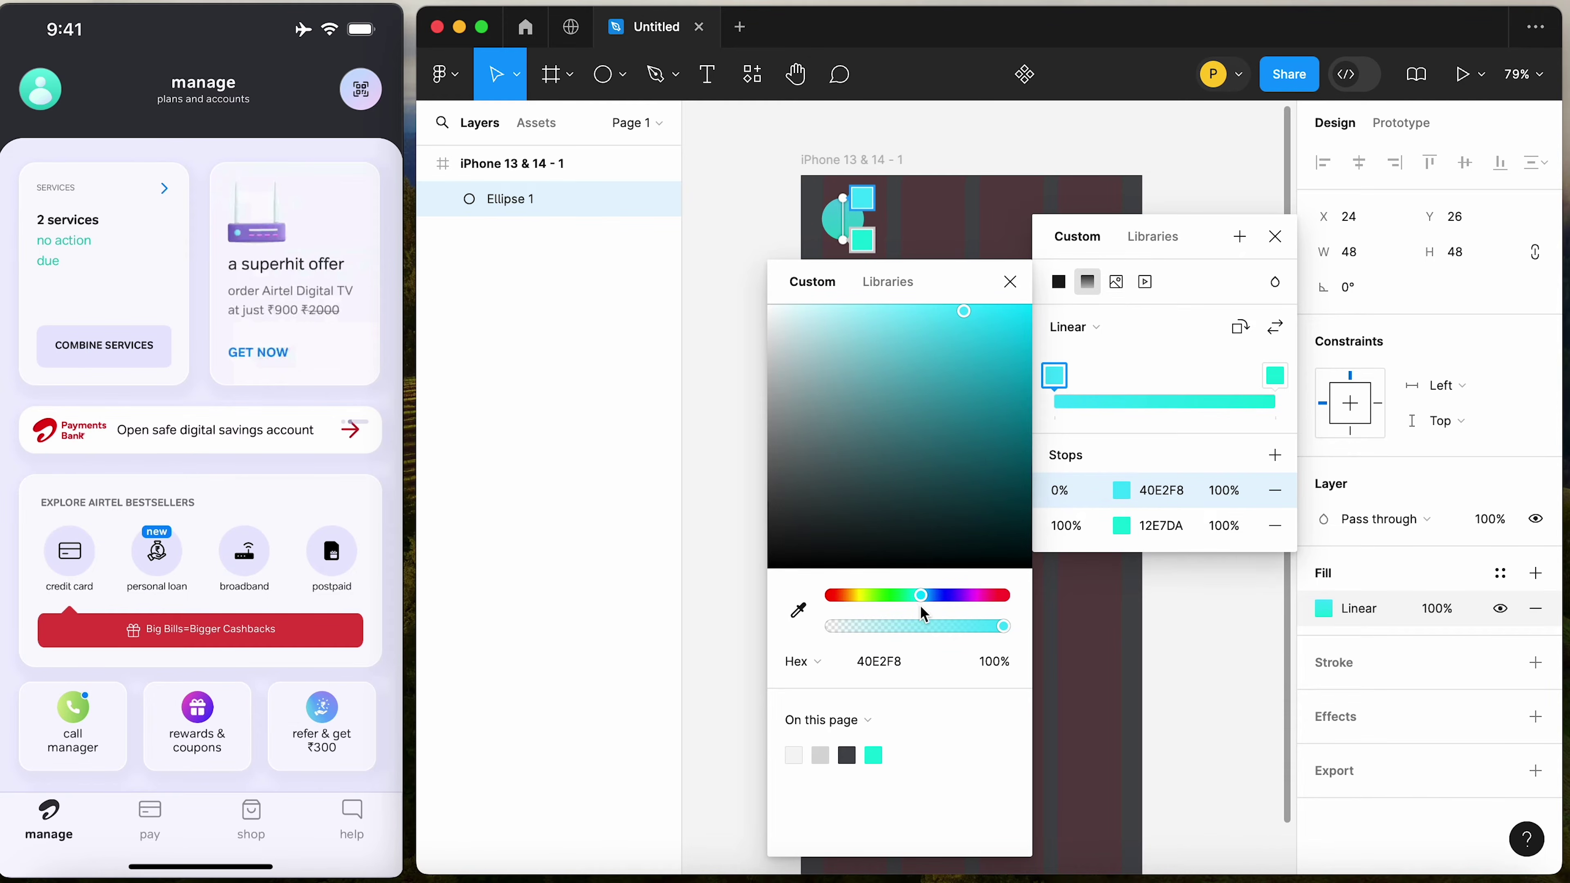
left_click_drag(921, 603, 907, 606)
left_click(1275, 236)
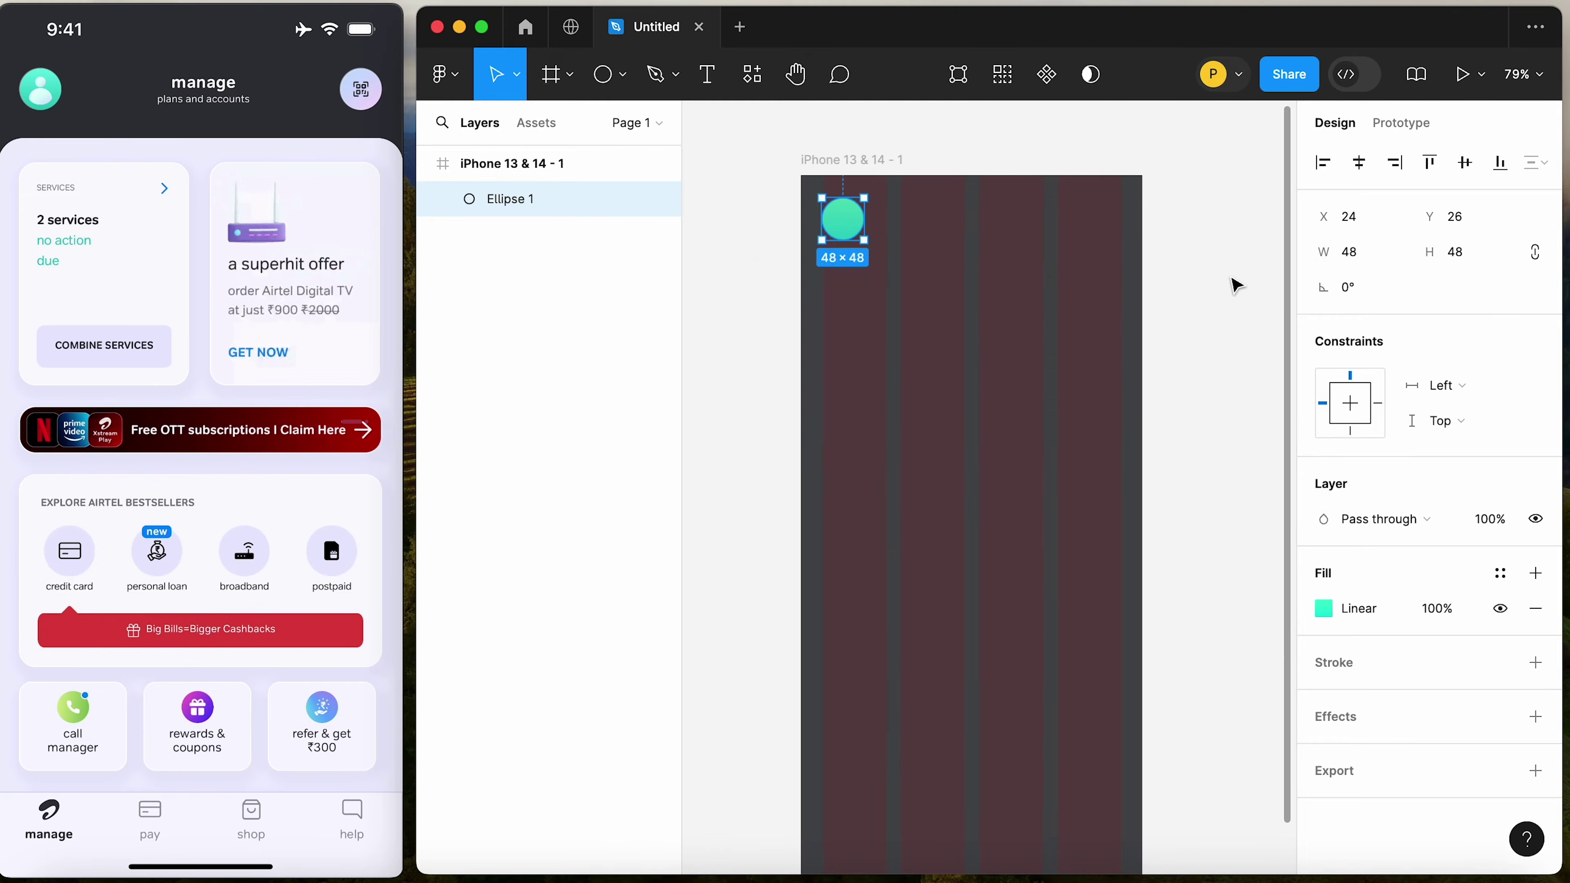
Duplicate the turquoise circle to the header's other end at X 318, Y 26, and set the copy's 0% gradient stop to light blue B0E7FF
left_click(1212, 330)
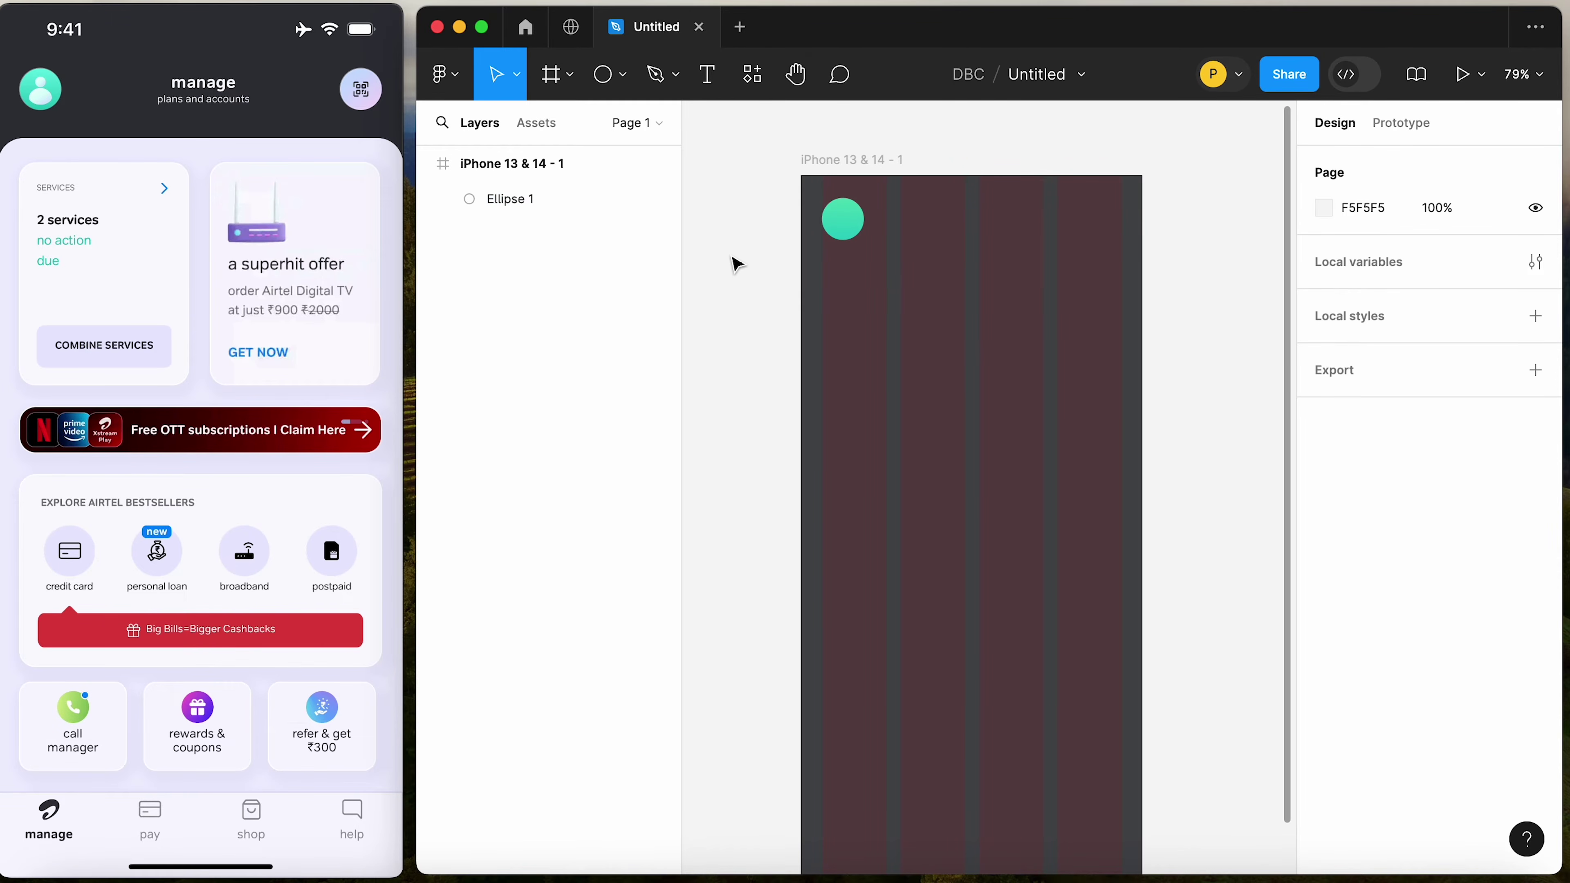
left_click_drag(852, 238, 1111, 242)
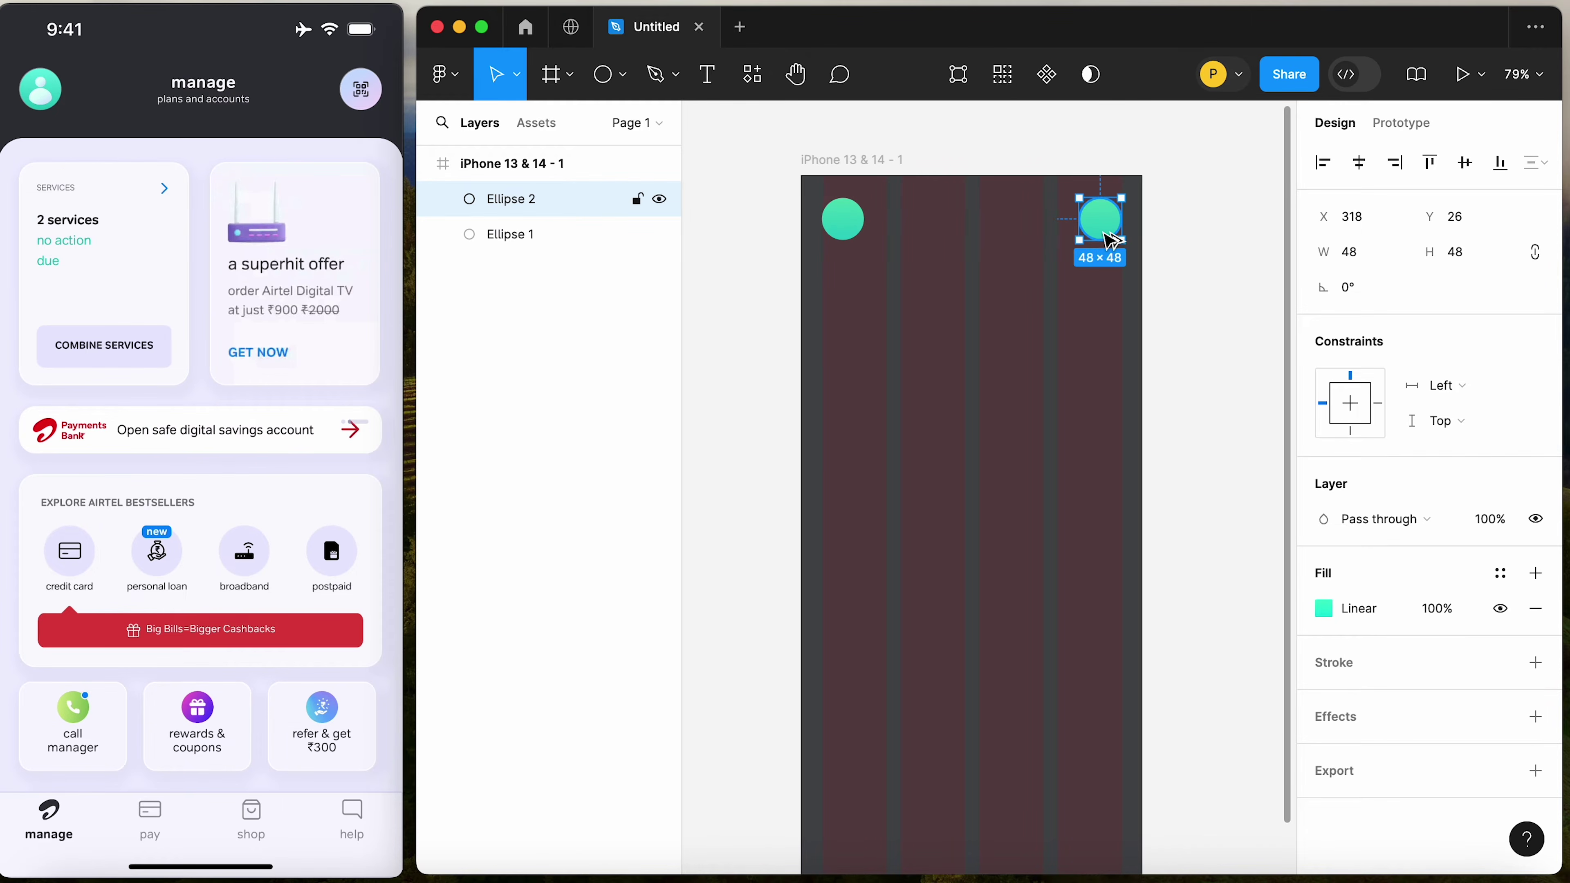
left_click(1324, 608)
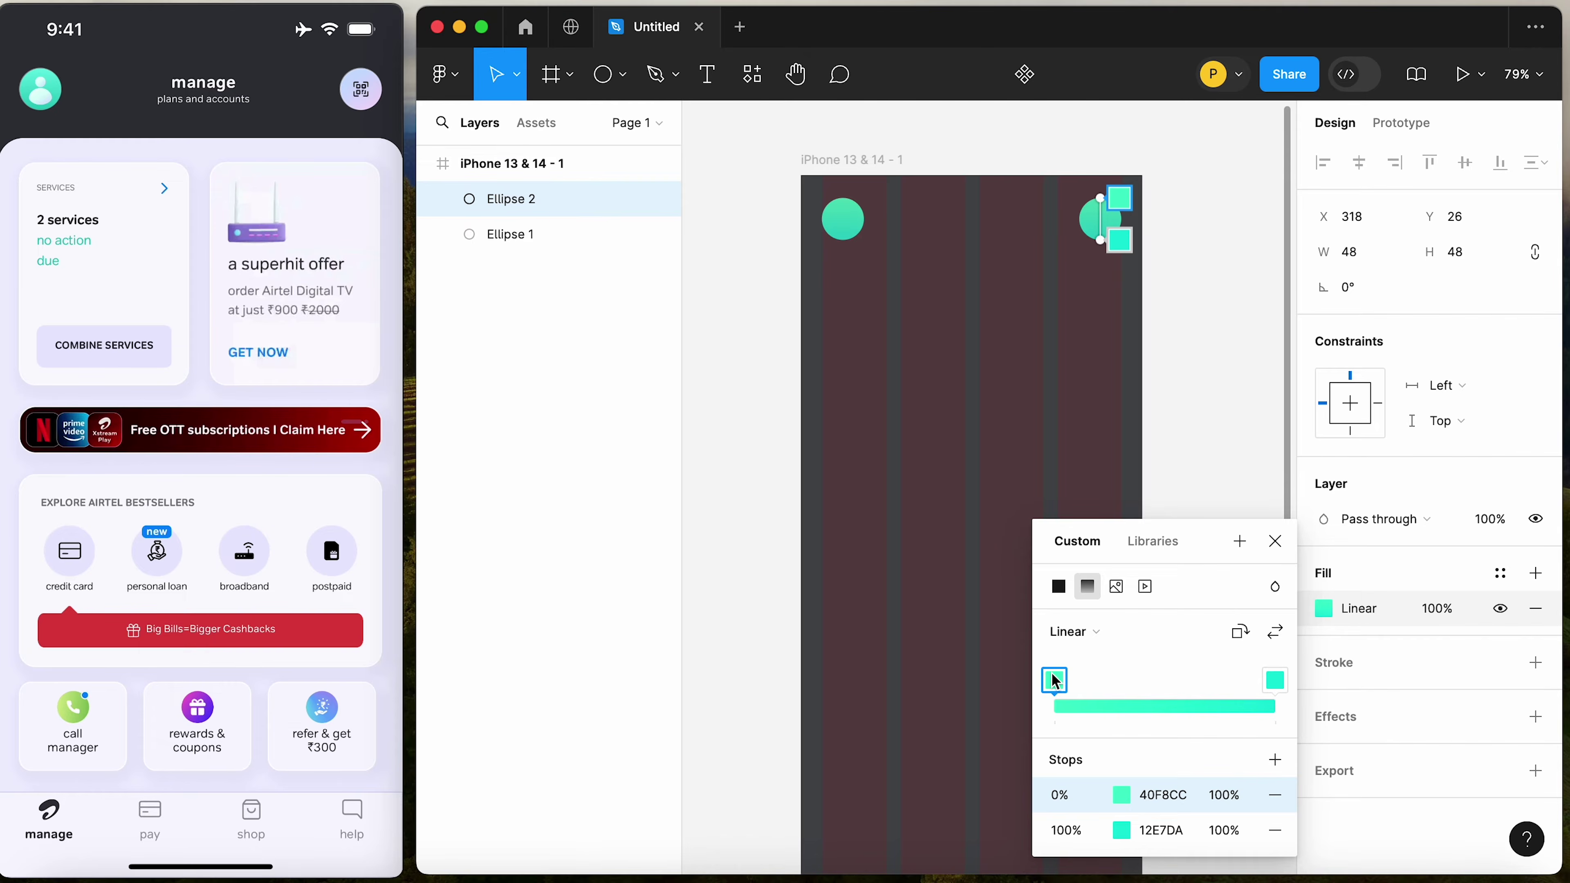
left_click(1121, 797)
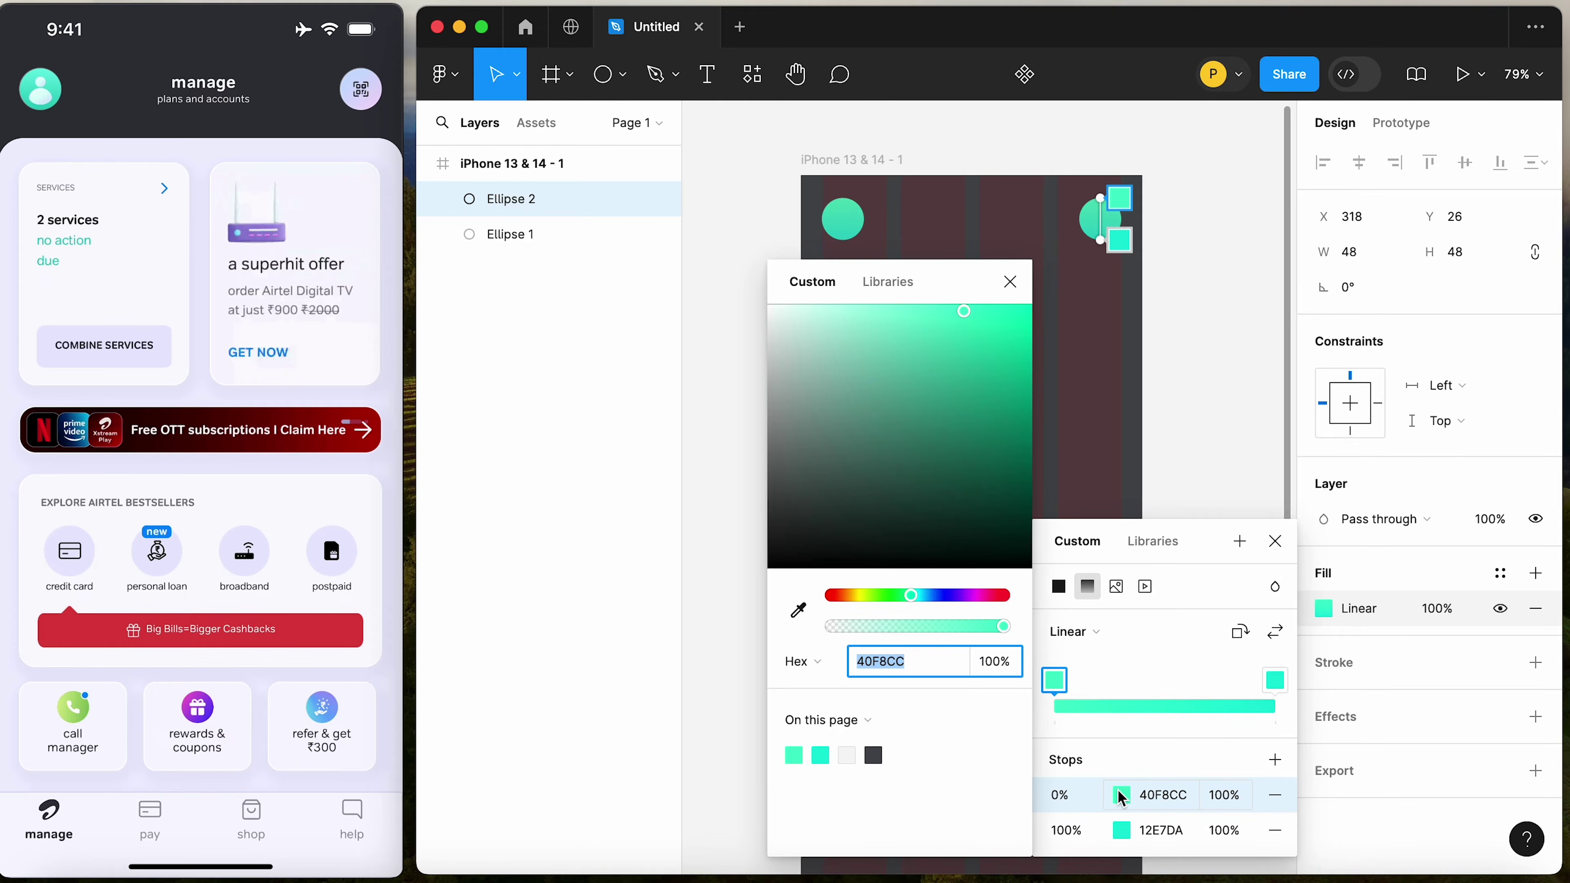
left_click(929, 597)
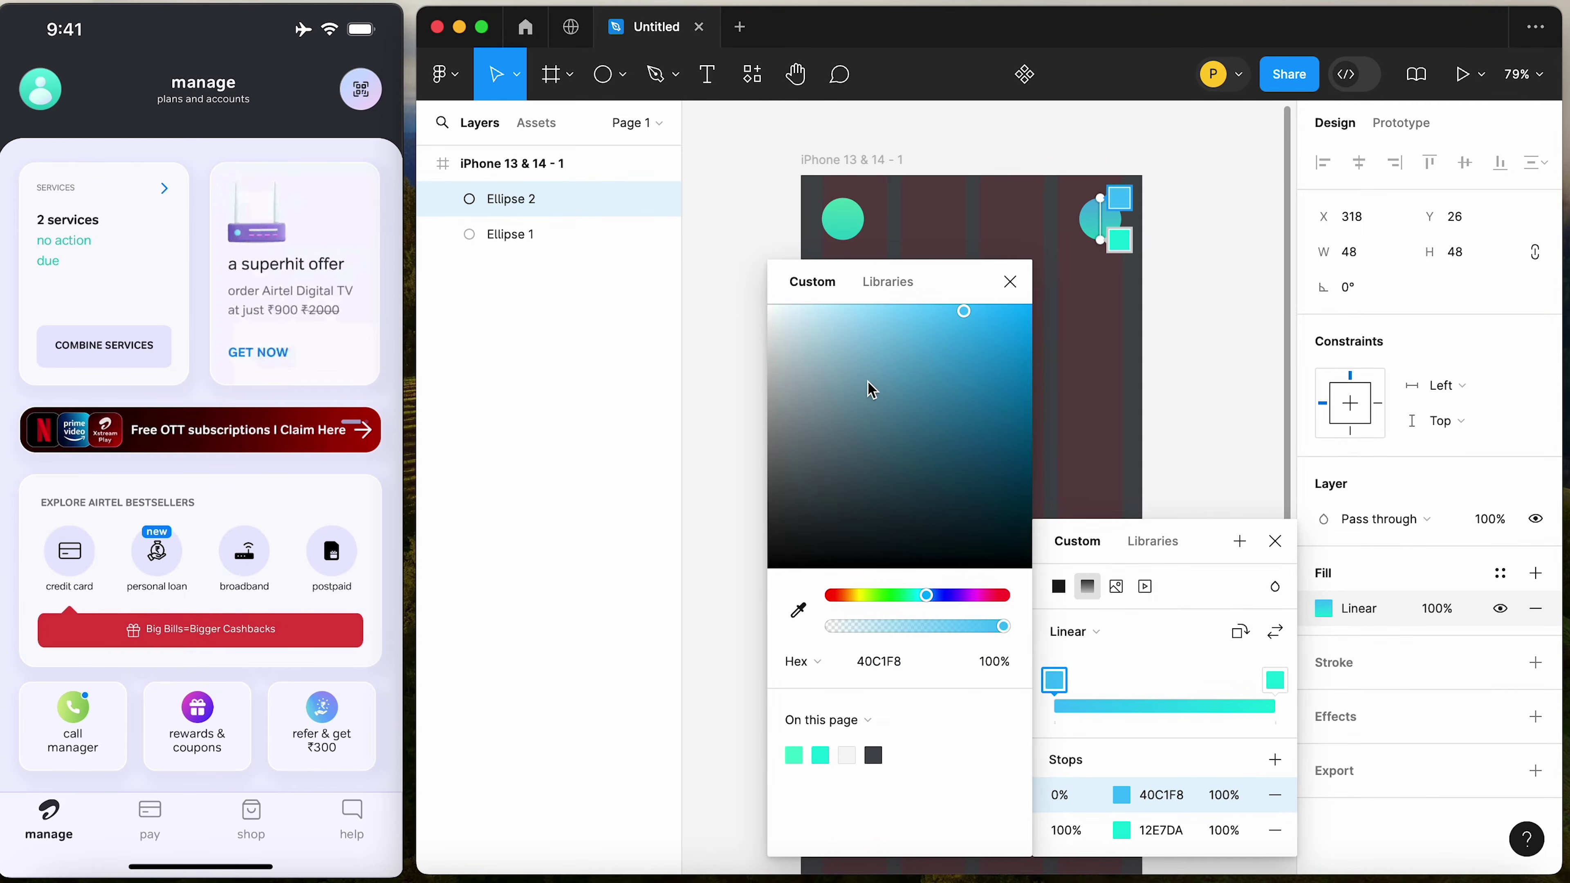
left_click_drag(871, 390, 850, 304)
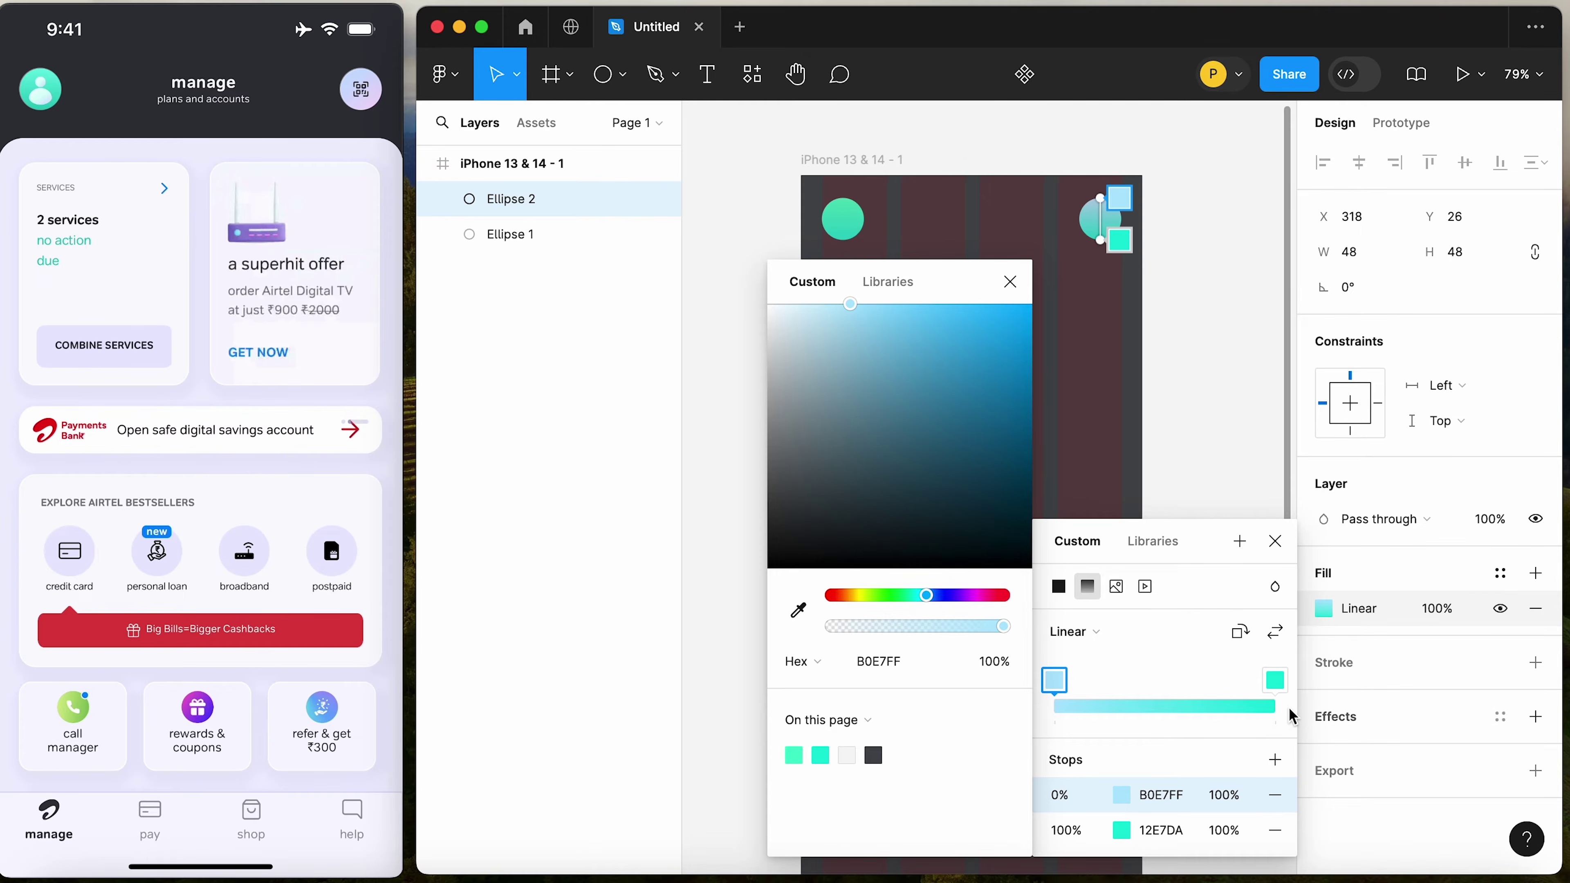
Set the 100% stop of the duplicated circle's gradient to the pale lilac F7E7FF
left_click(1274, 680)
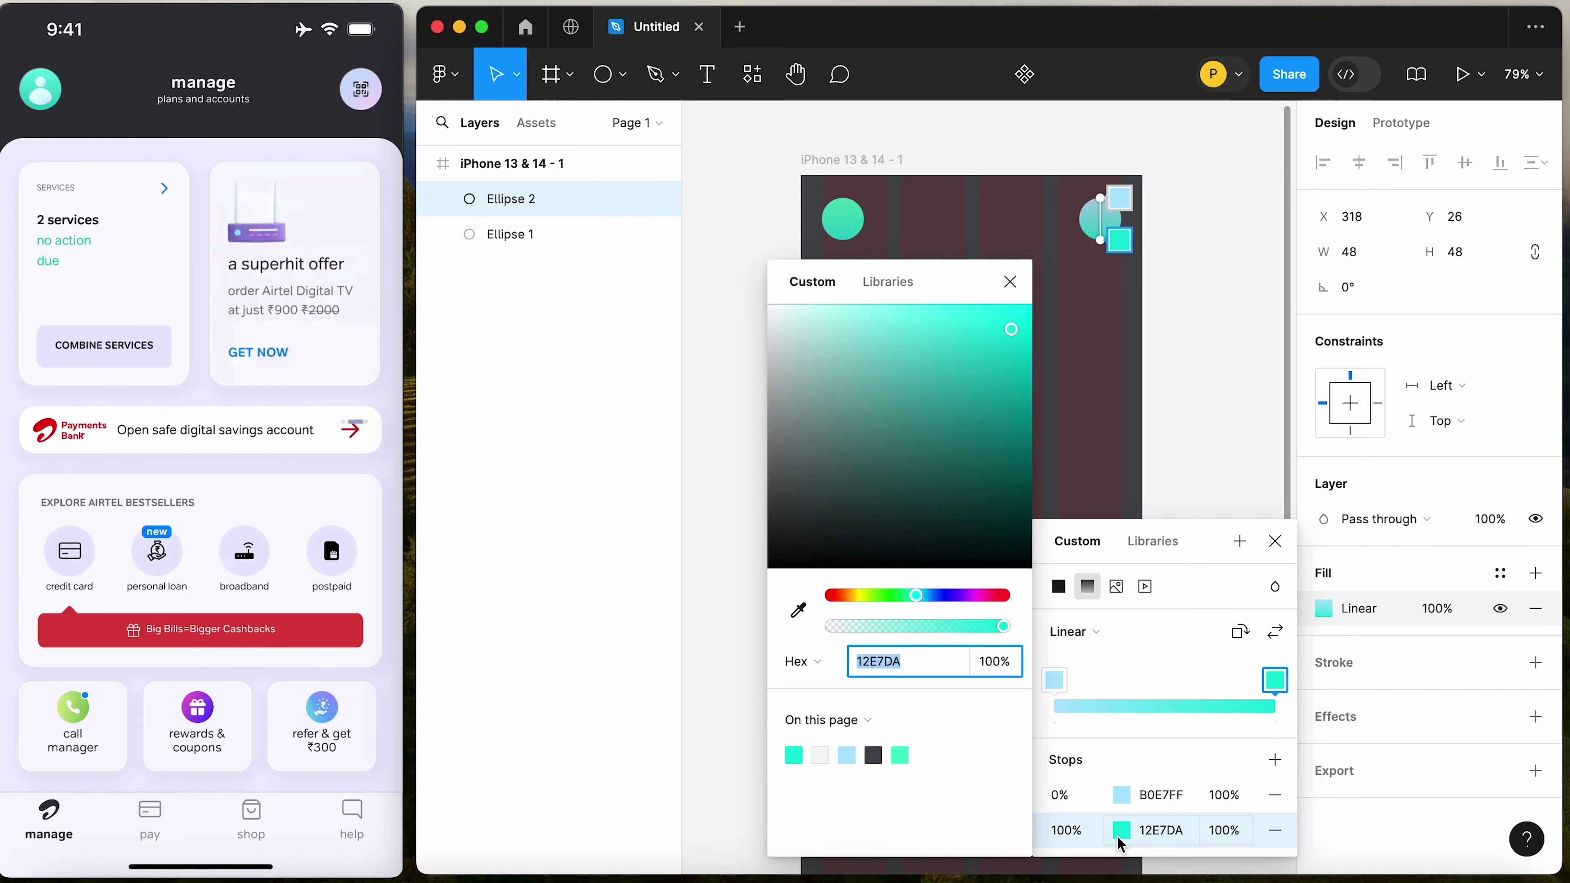
left_click(965, 595)
left_click_drag(939, 403, 792, 305)
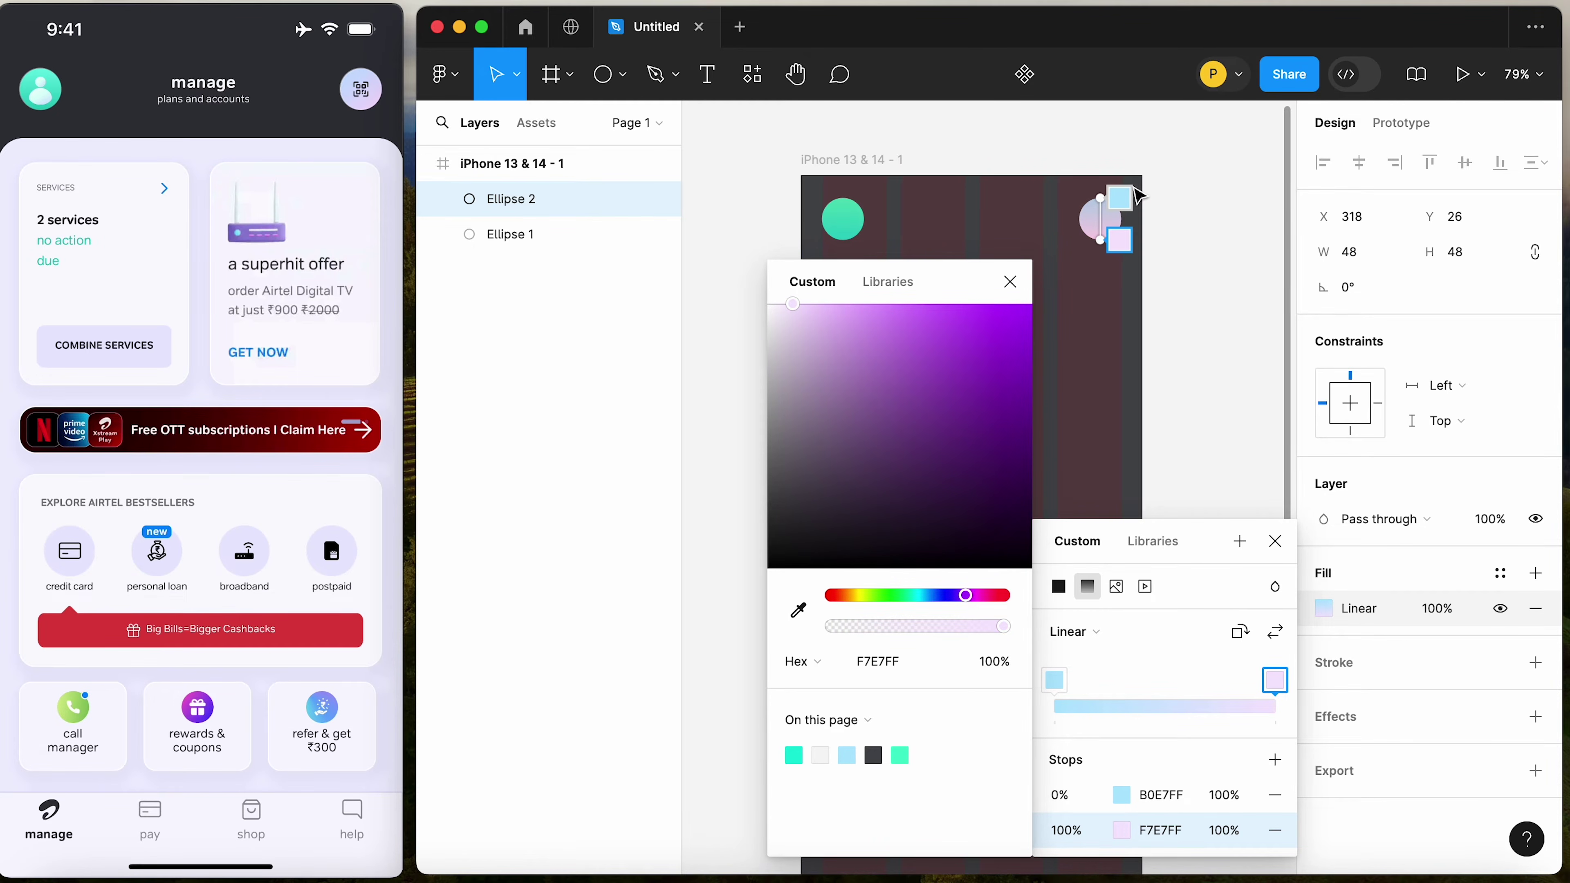
Set the duplicated circle's 0% gradient stop to the stronger light blue 96E0FF and tilt the gradient to run diagonally
left_click(1055, 680)
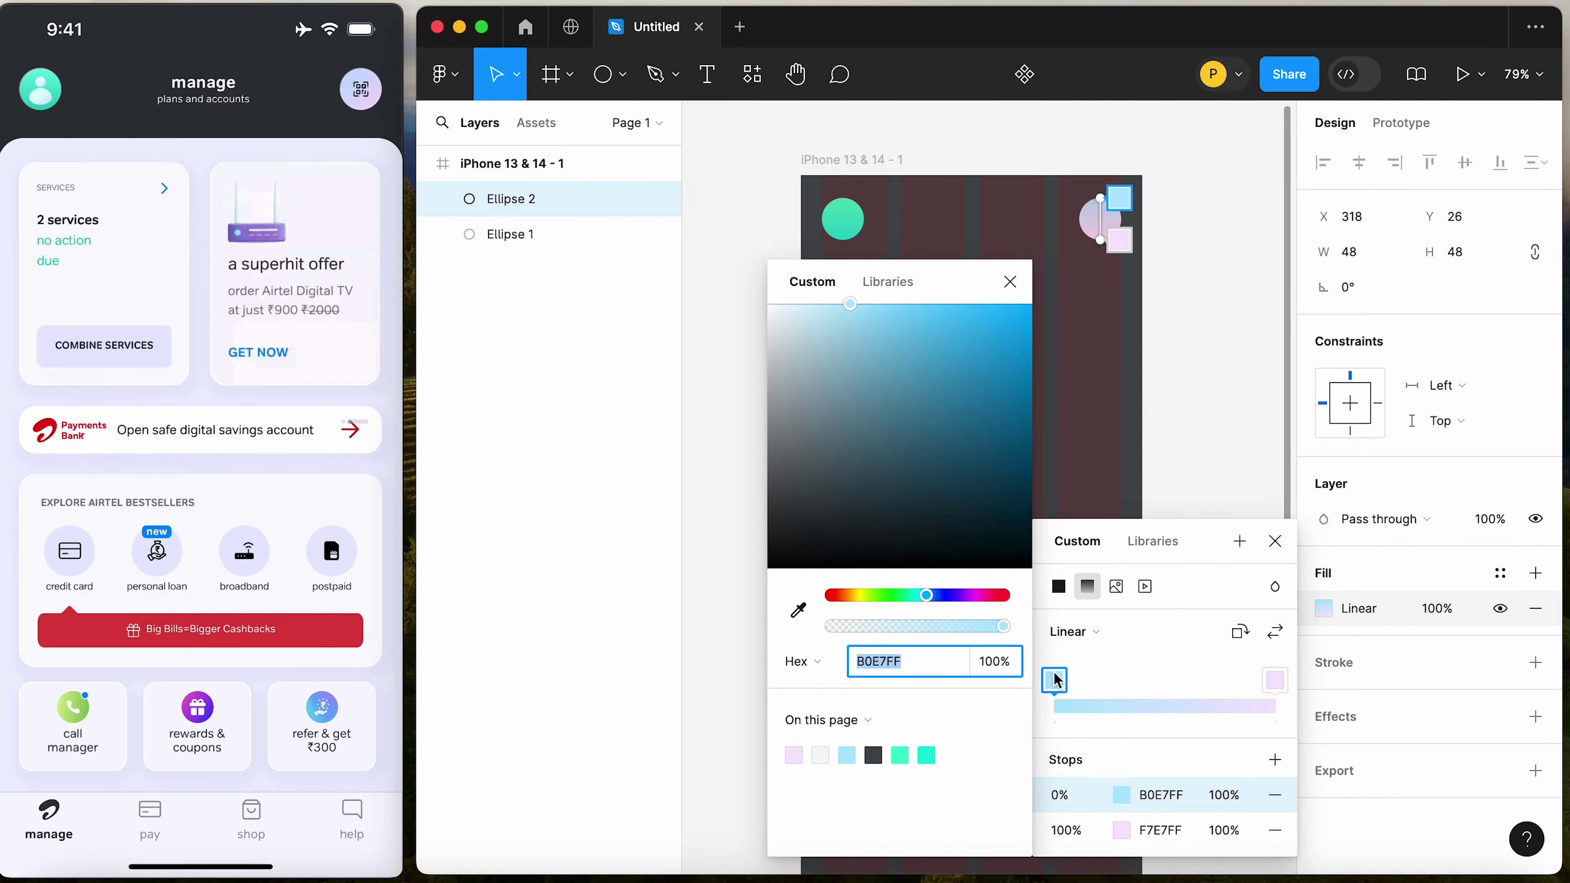
mouse_move(850, 304)
left_mouse_down()
mouse_move(810, 305)
mouse_move(831, 326)
mouse_move(876, 304)
left_mouse_up()
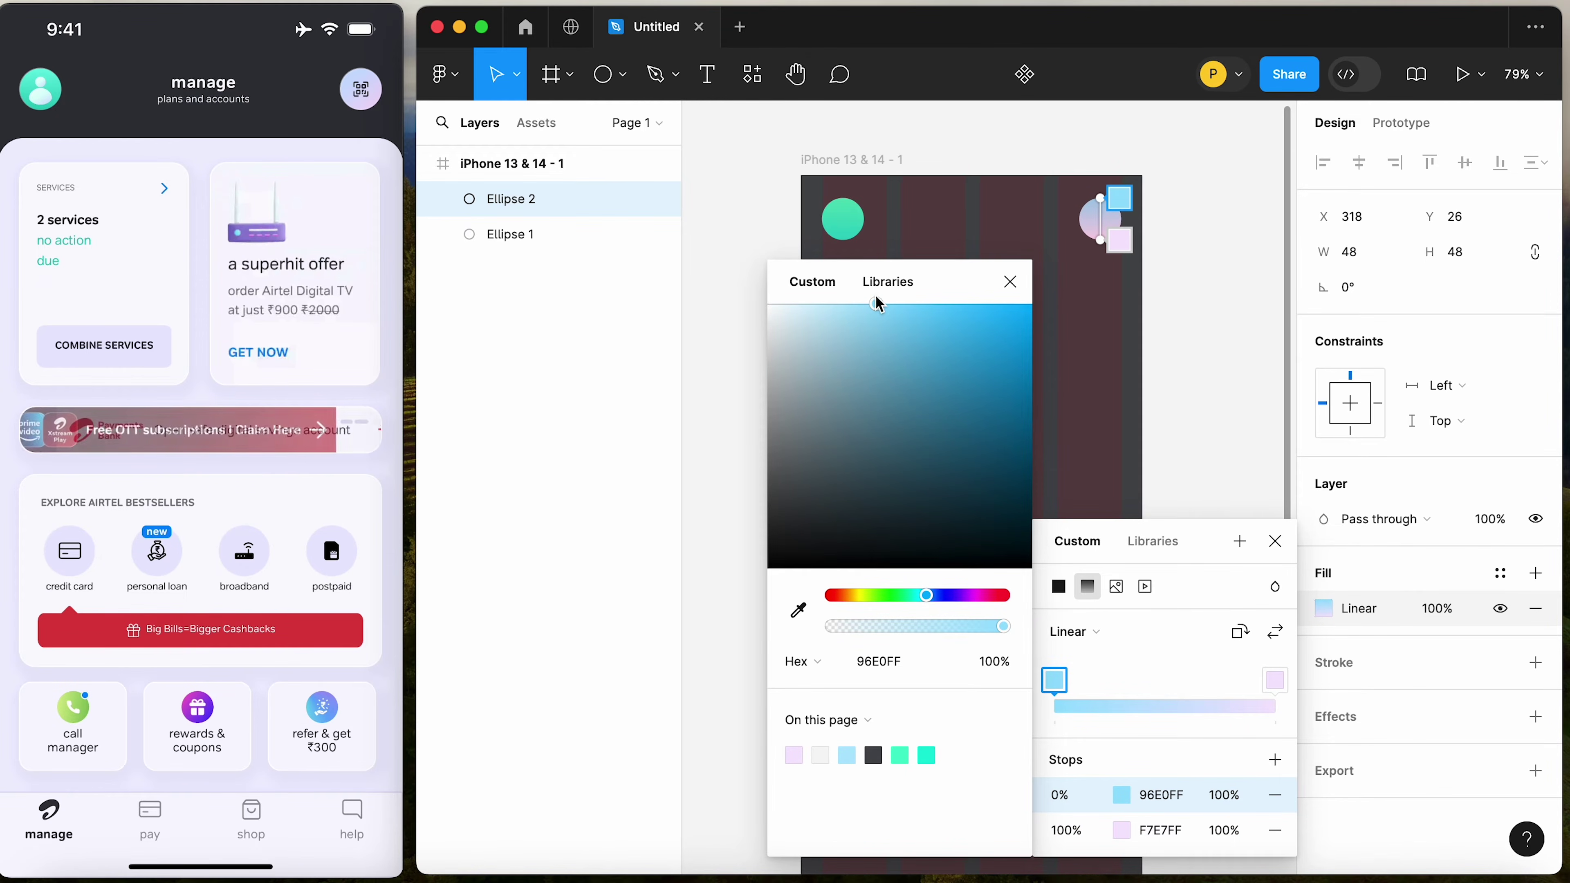
left_click_drag(1107, 204, 1107, 245)
left_click(1010, 281)
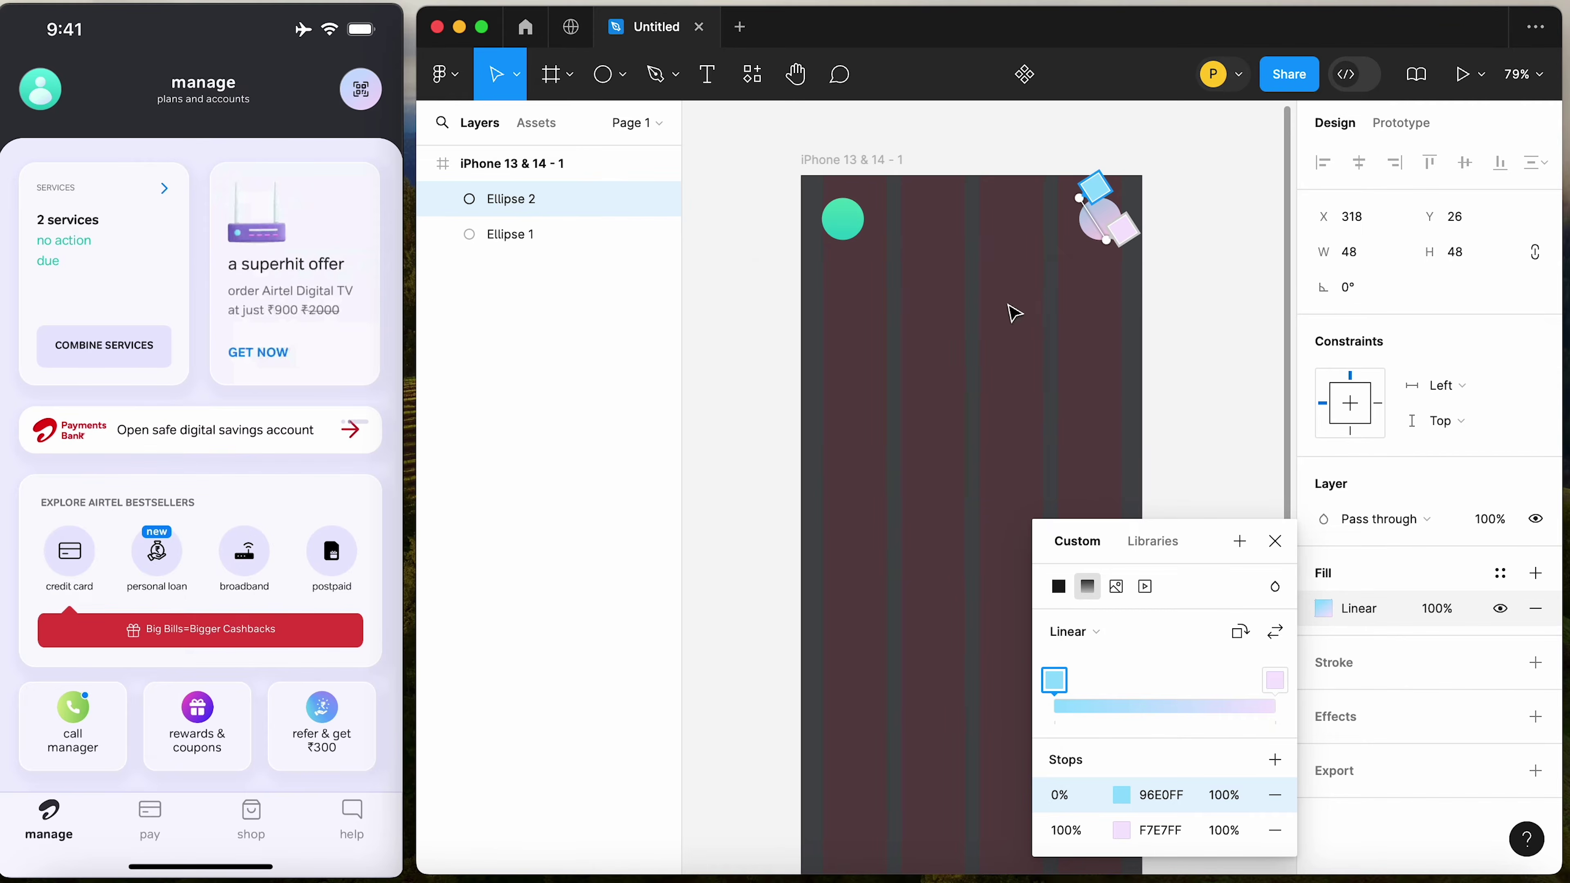
left_click(1277, 547)
left_click(1209, 370)
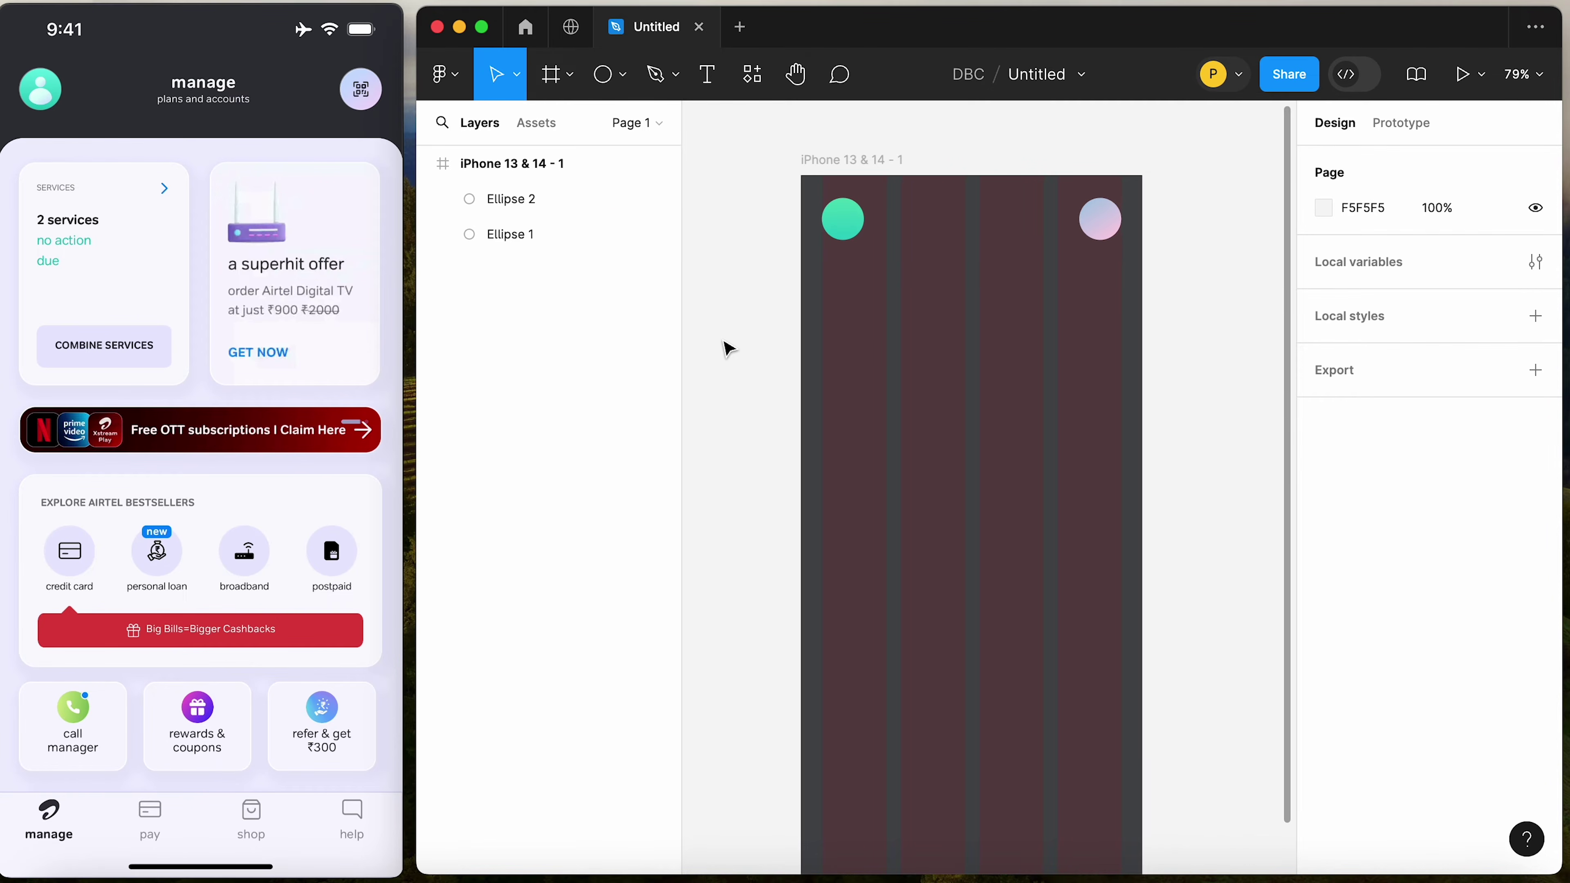
Open the Material Symbols plugin and search its icons for "user"
left_click(748, 92)
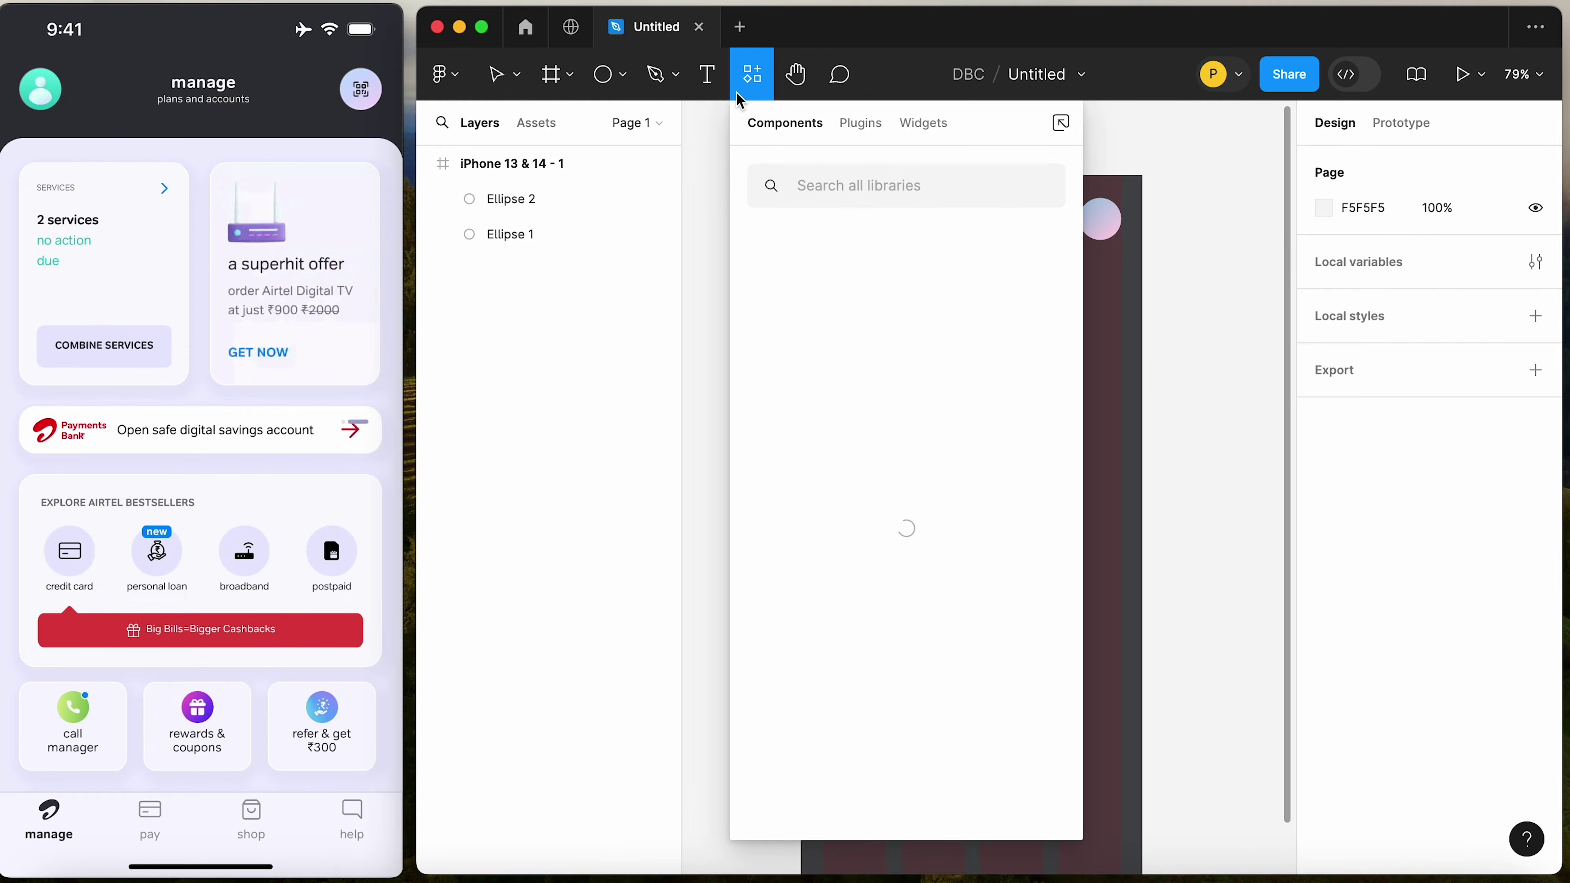
left_click(854, 124)
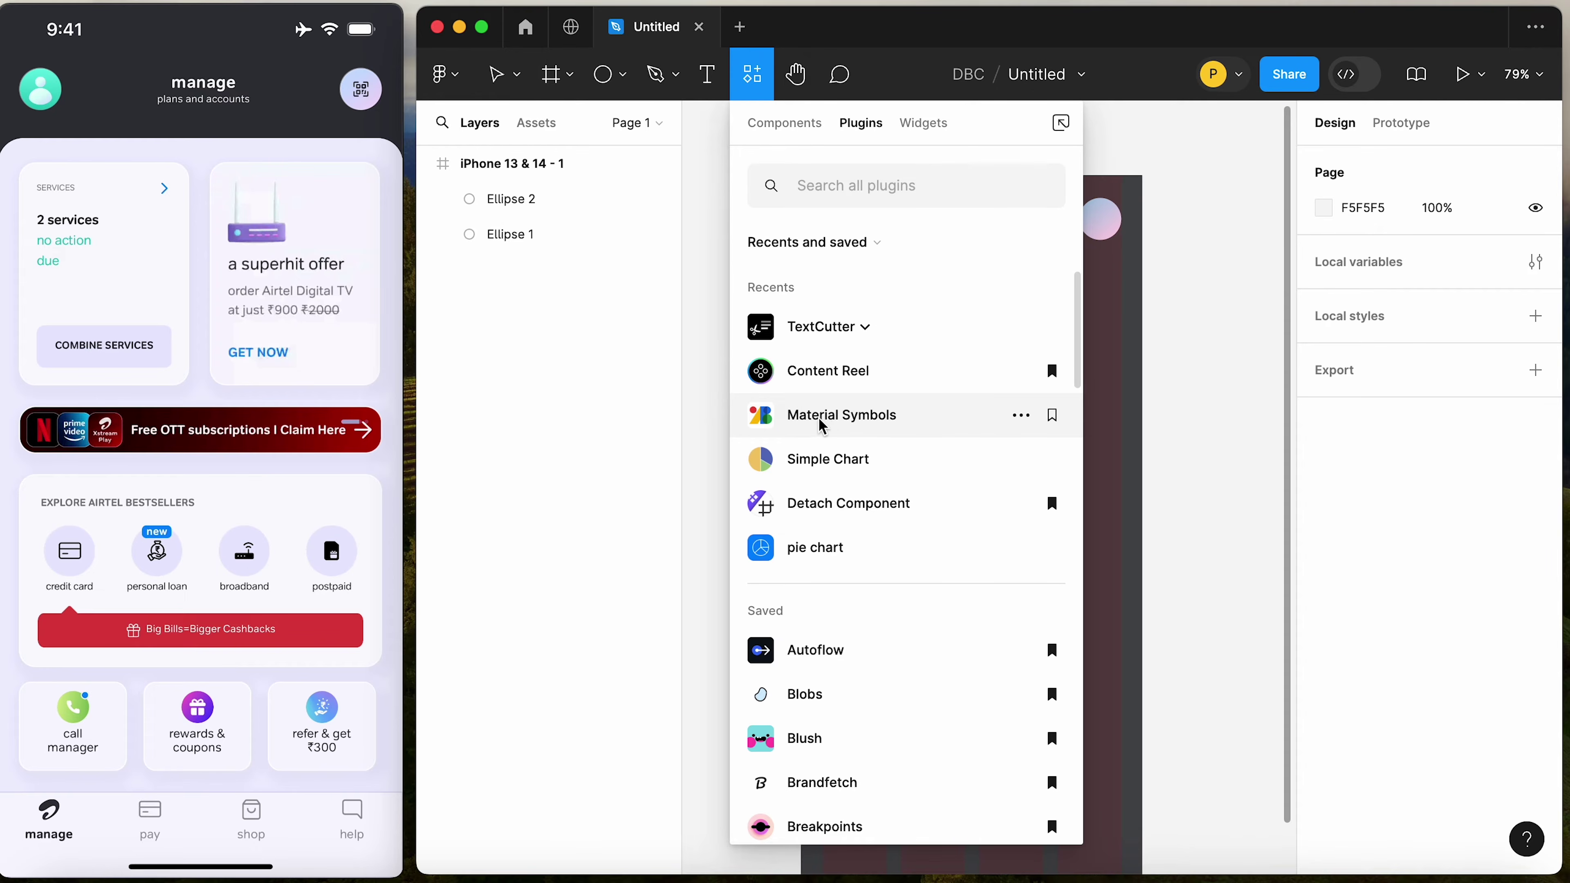
key("Escape")
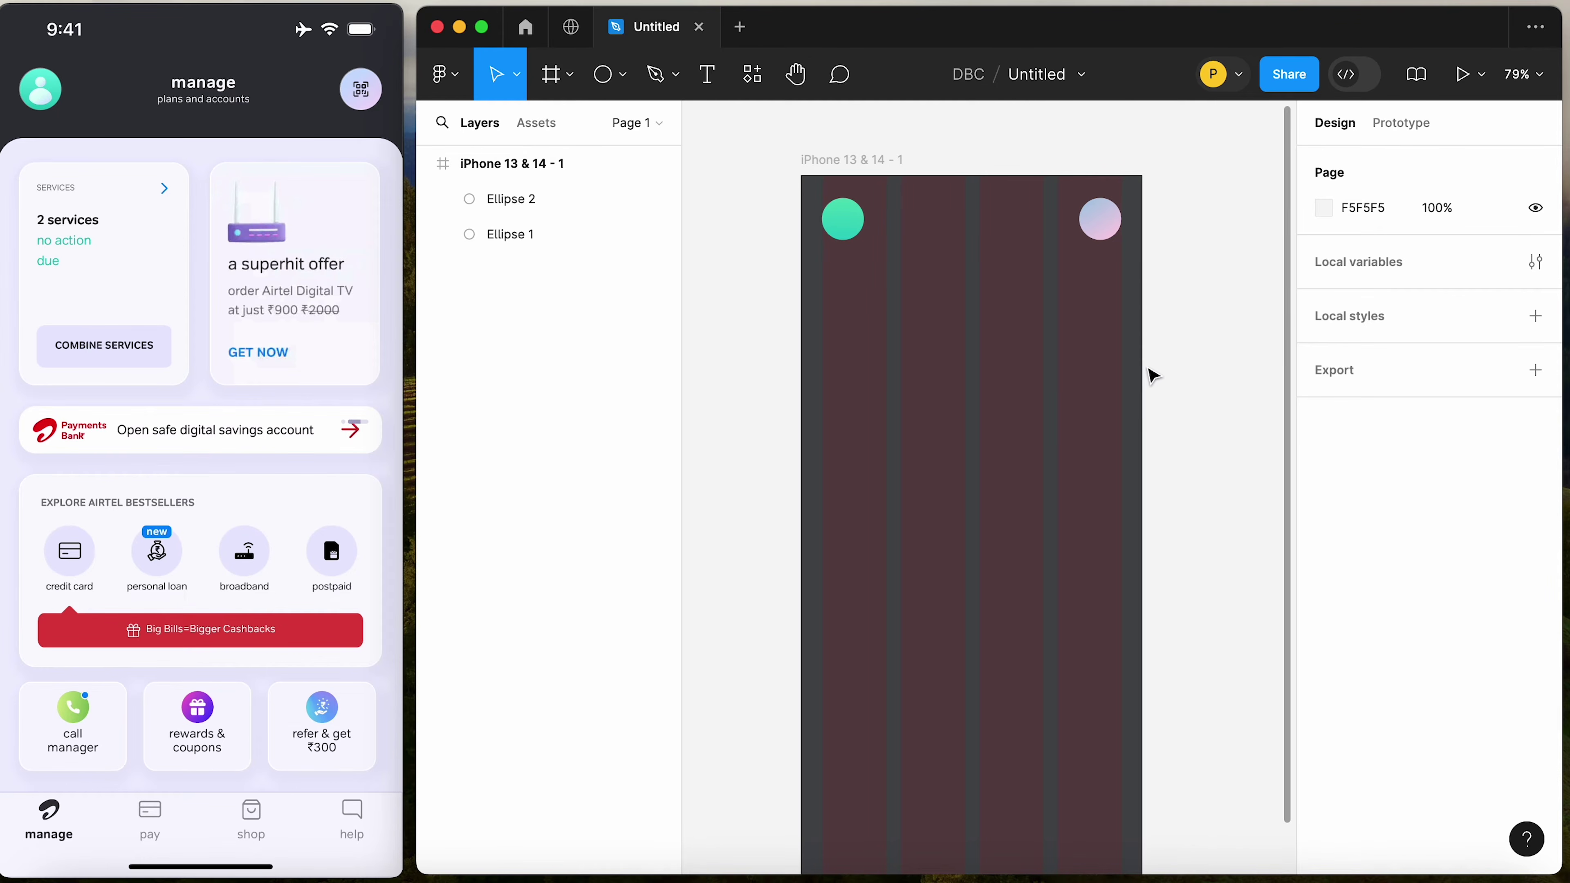
scroll(991, 347, "right", 3)
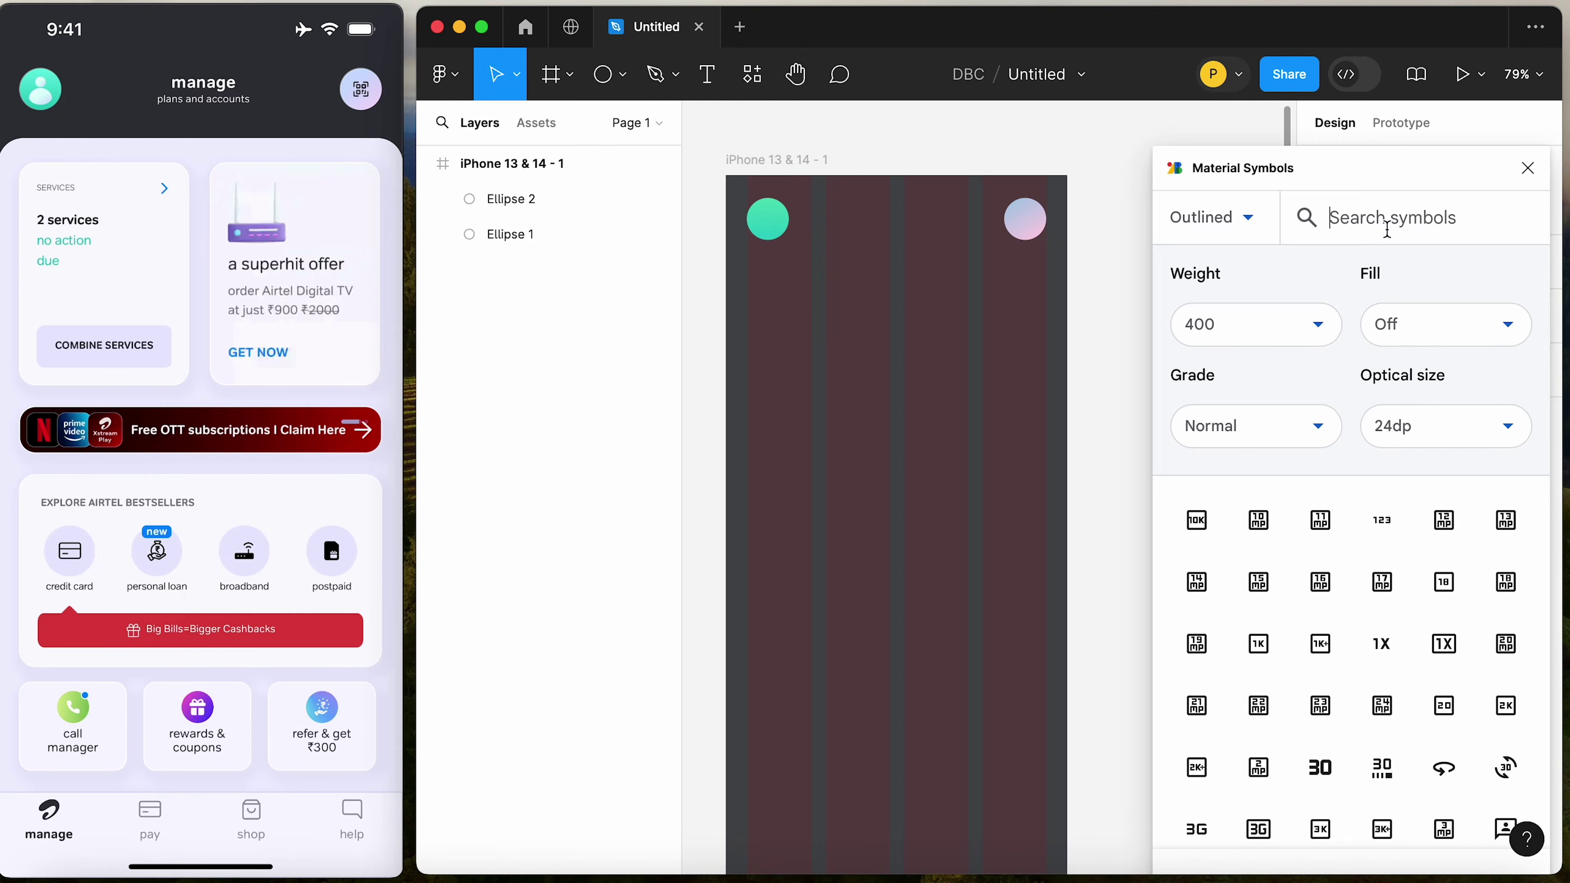
type("user")
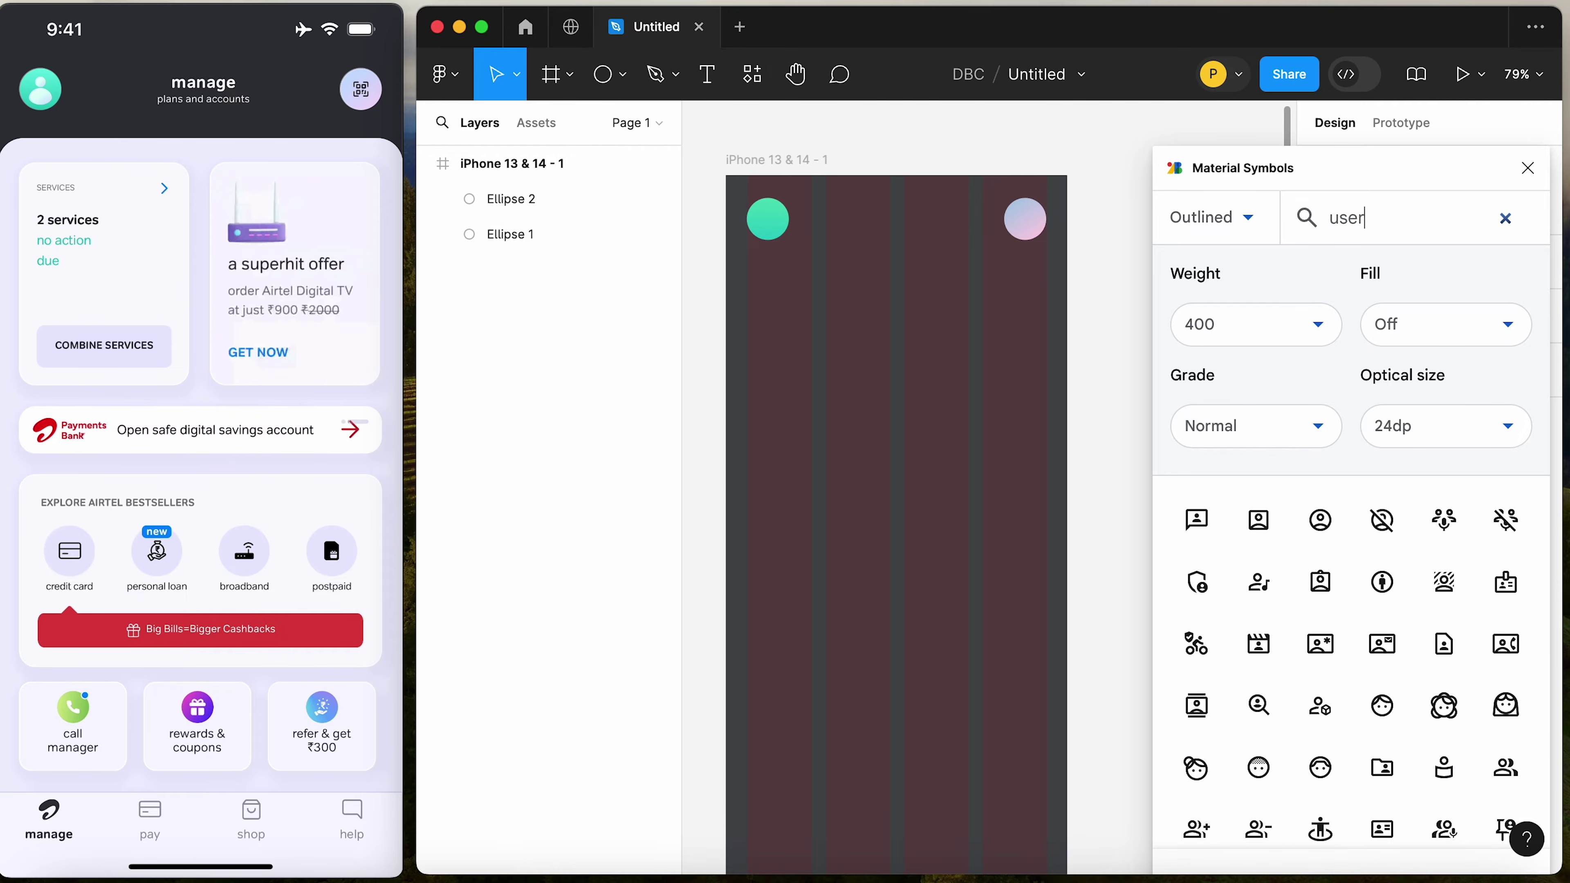
scroll(1348, 699, "down", 4)
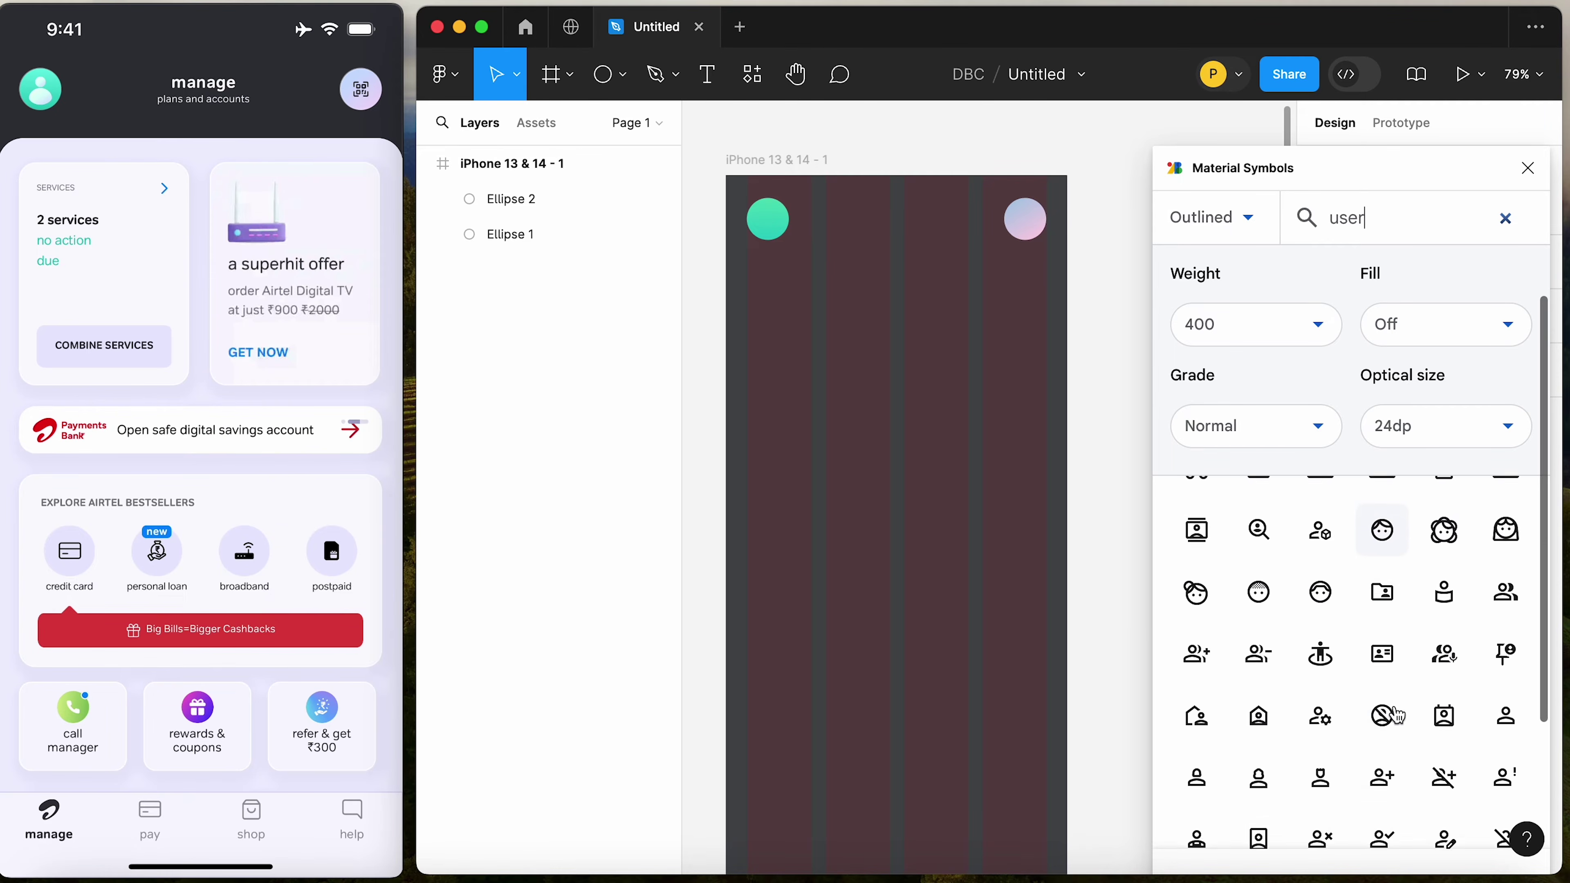
scroll(1342, 742, "down", 1)
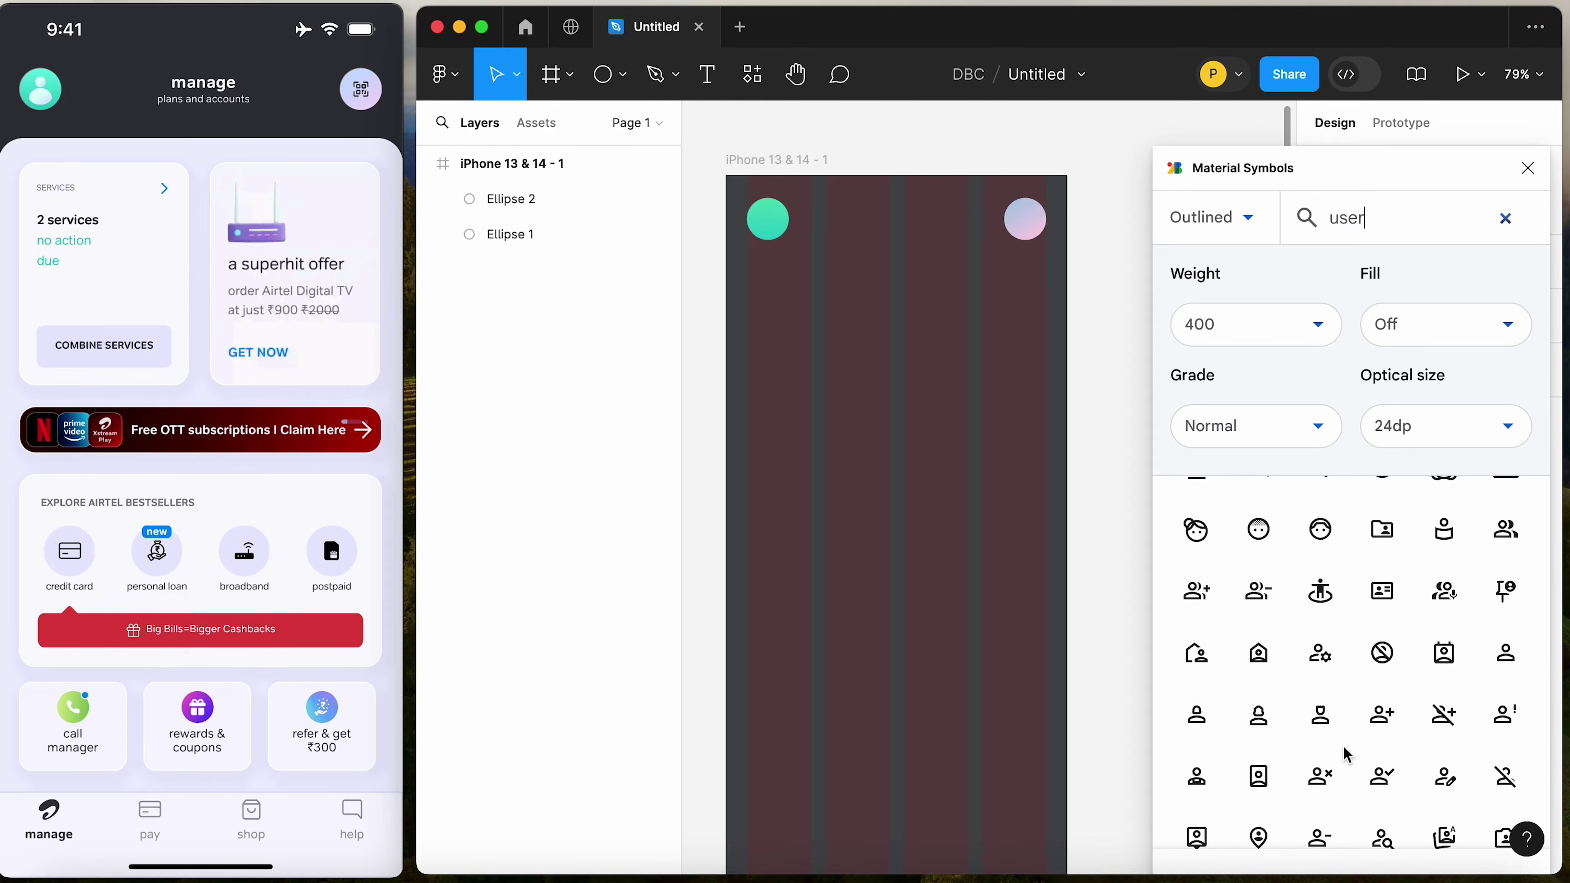
scroll(1360, 724, "down", 1)
left_click(1512, 588)
scroll(1494, 596, "up", 2)
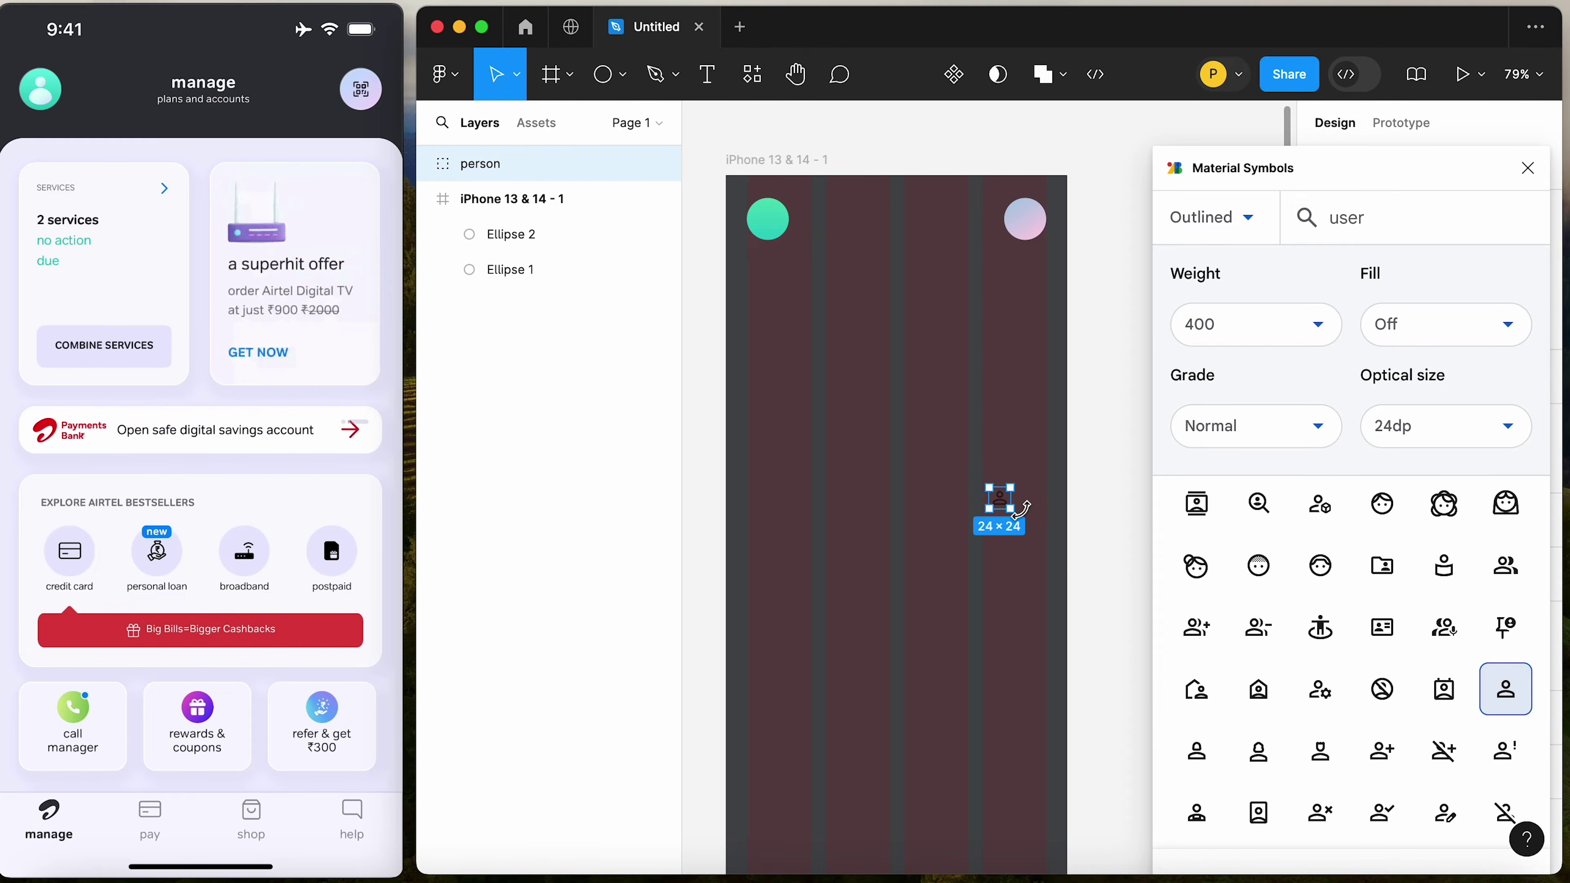
key("BackSpace")
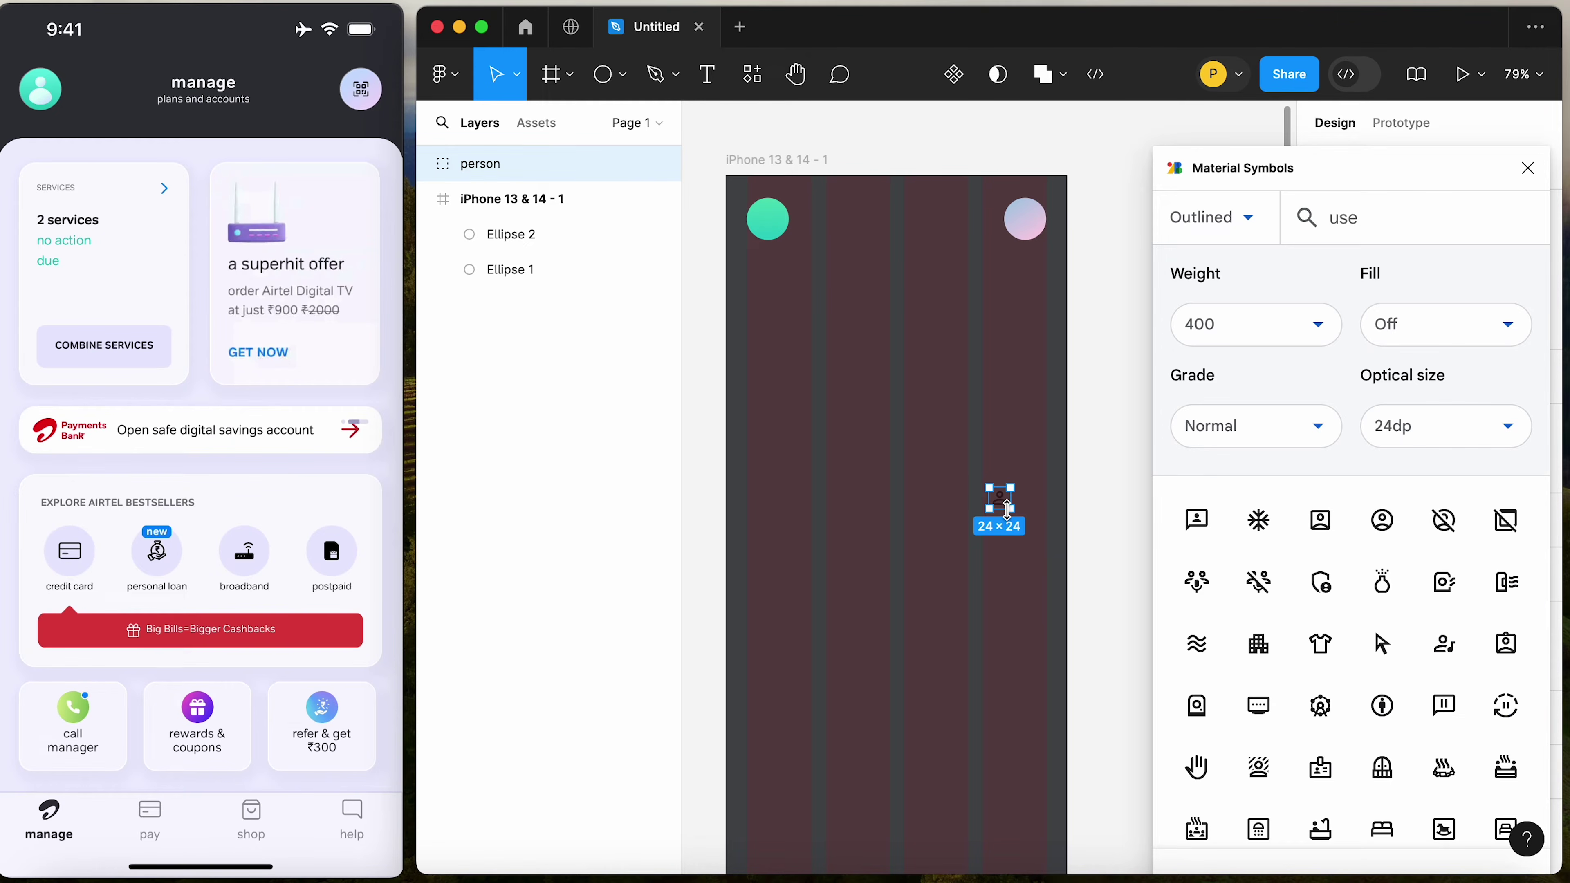
key("Delete")
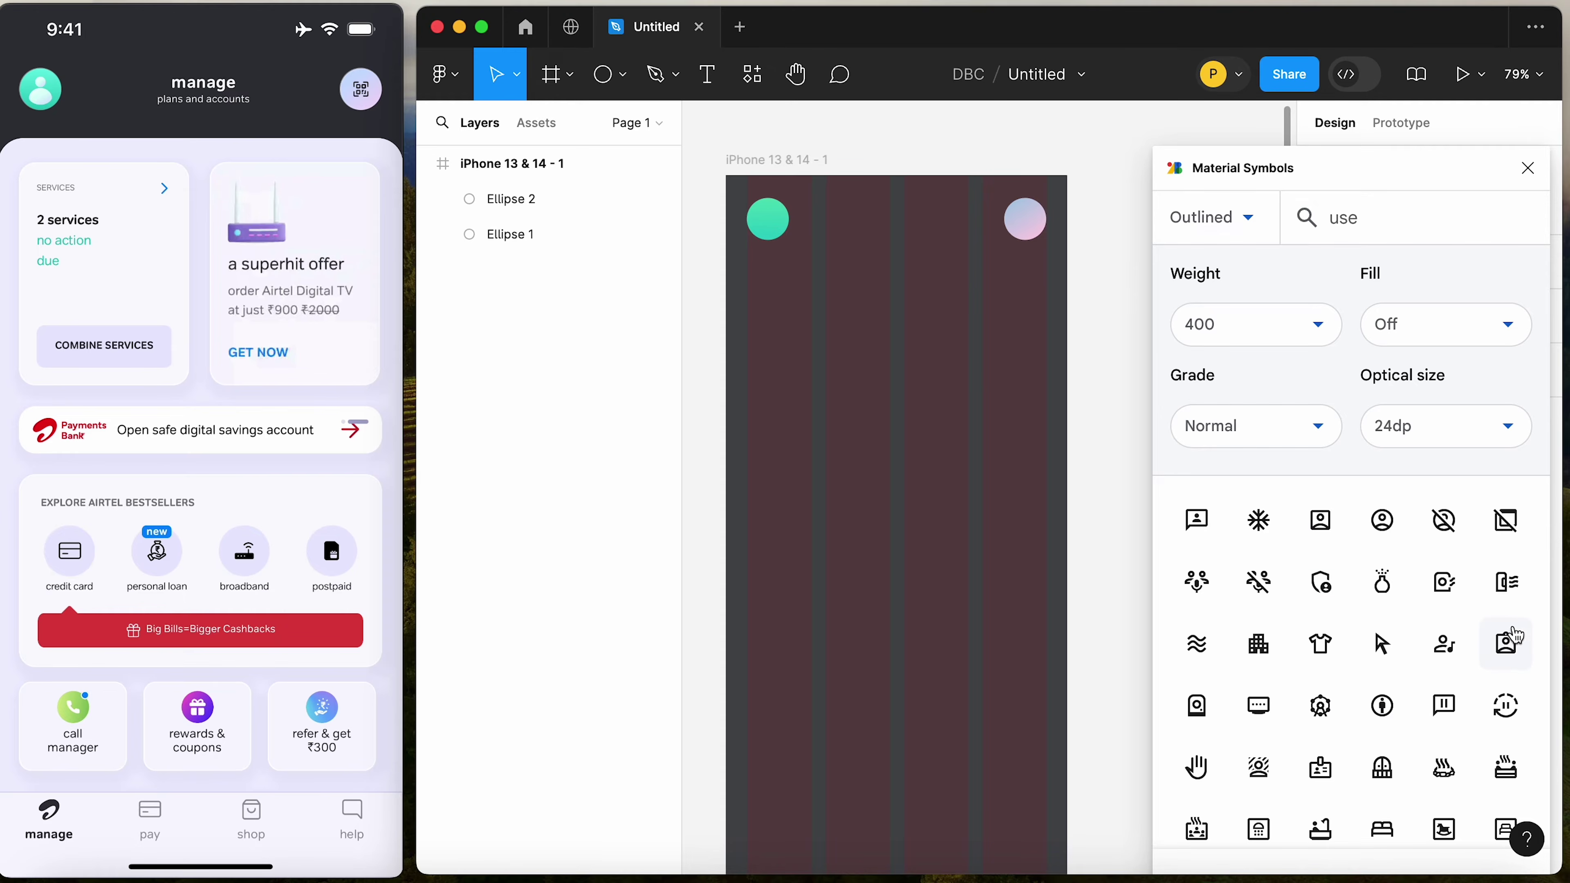
left_click(1371, 233)
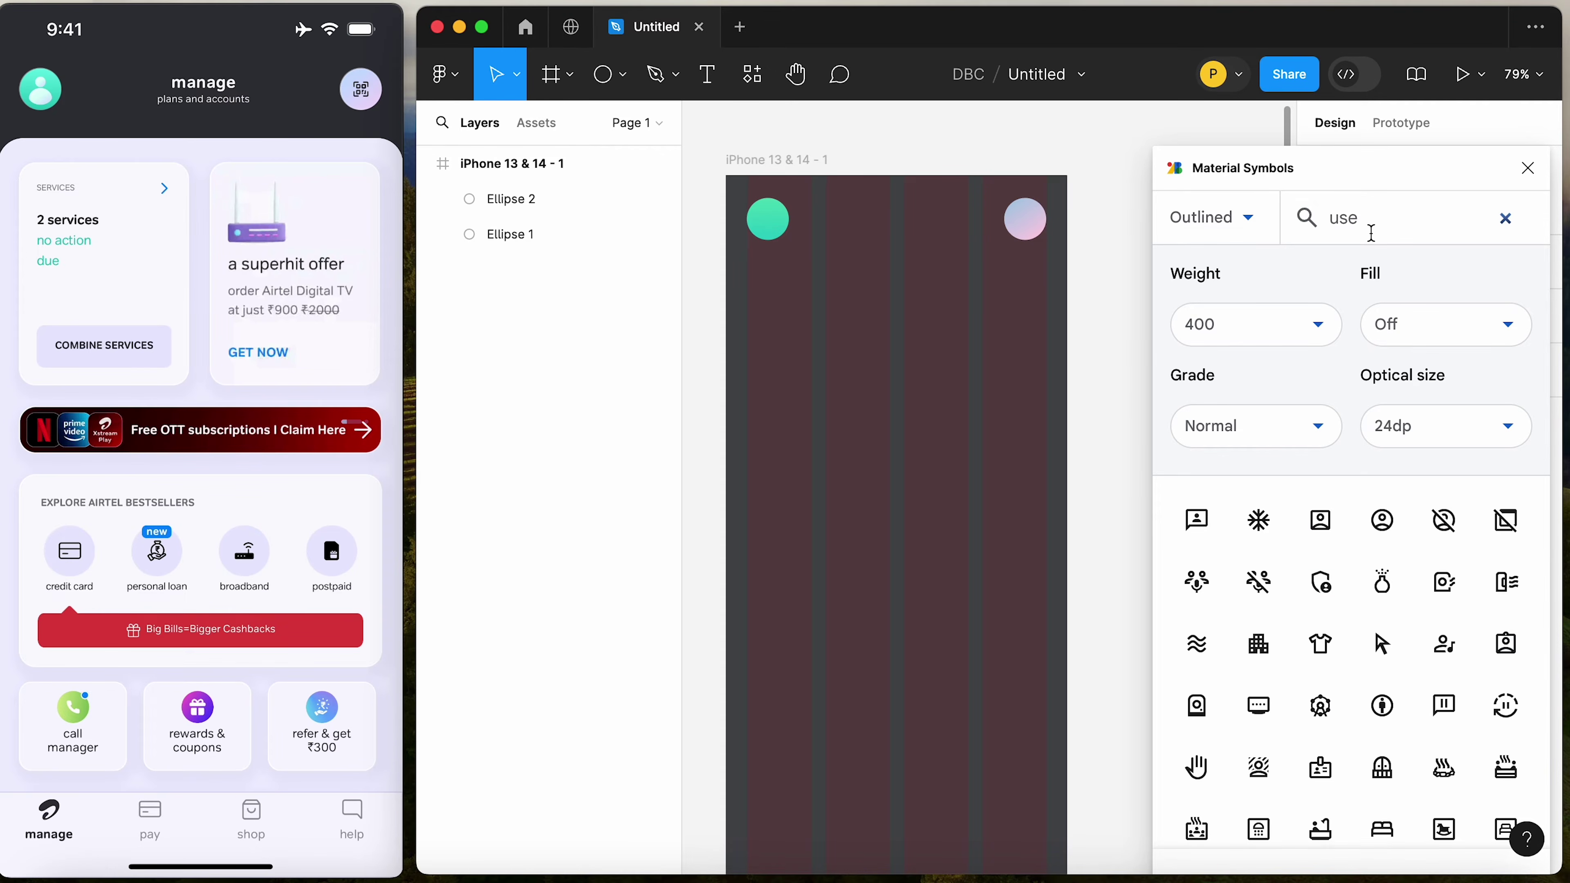
type("r")
Turn the Fill option on for the "user" symbols in the plugin
scroll(1450, 770, "down", 3)
scroll(1468, 766, "down", 2)
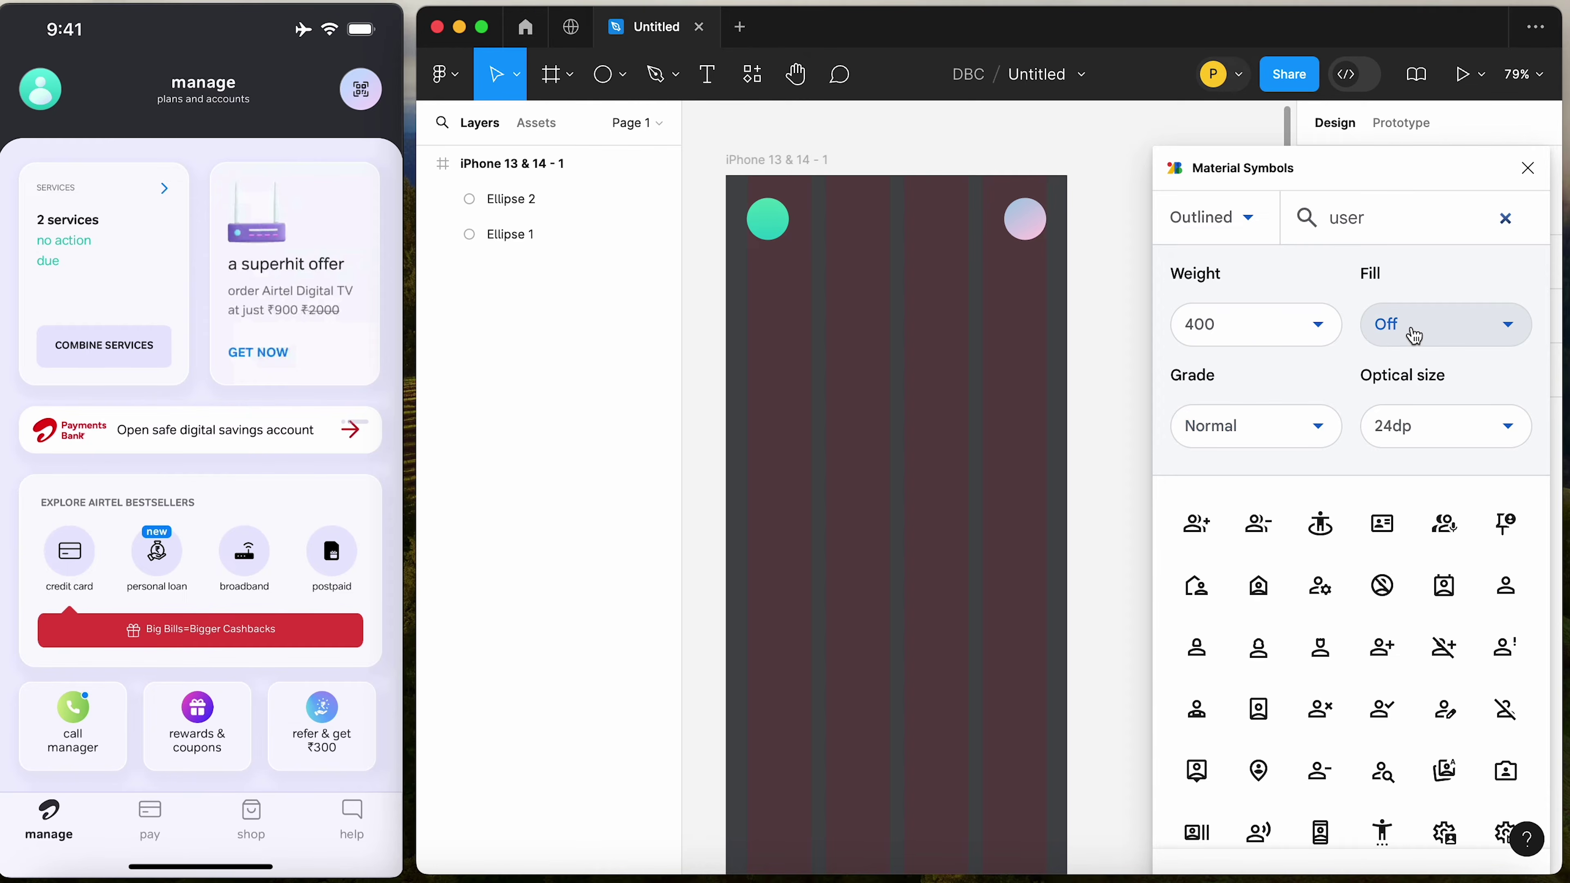
left_click(1393, 336)
left_click(1407, 408)
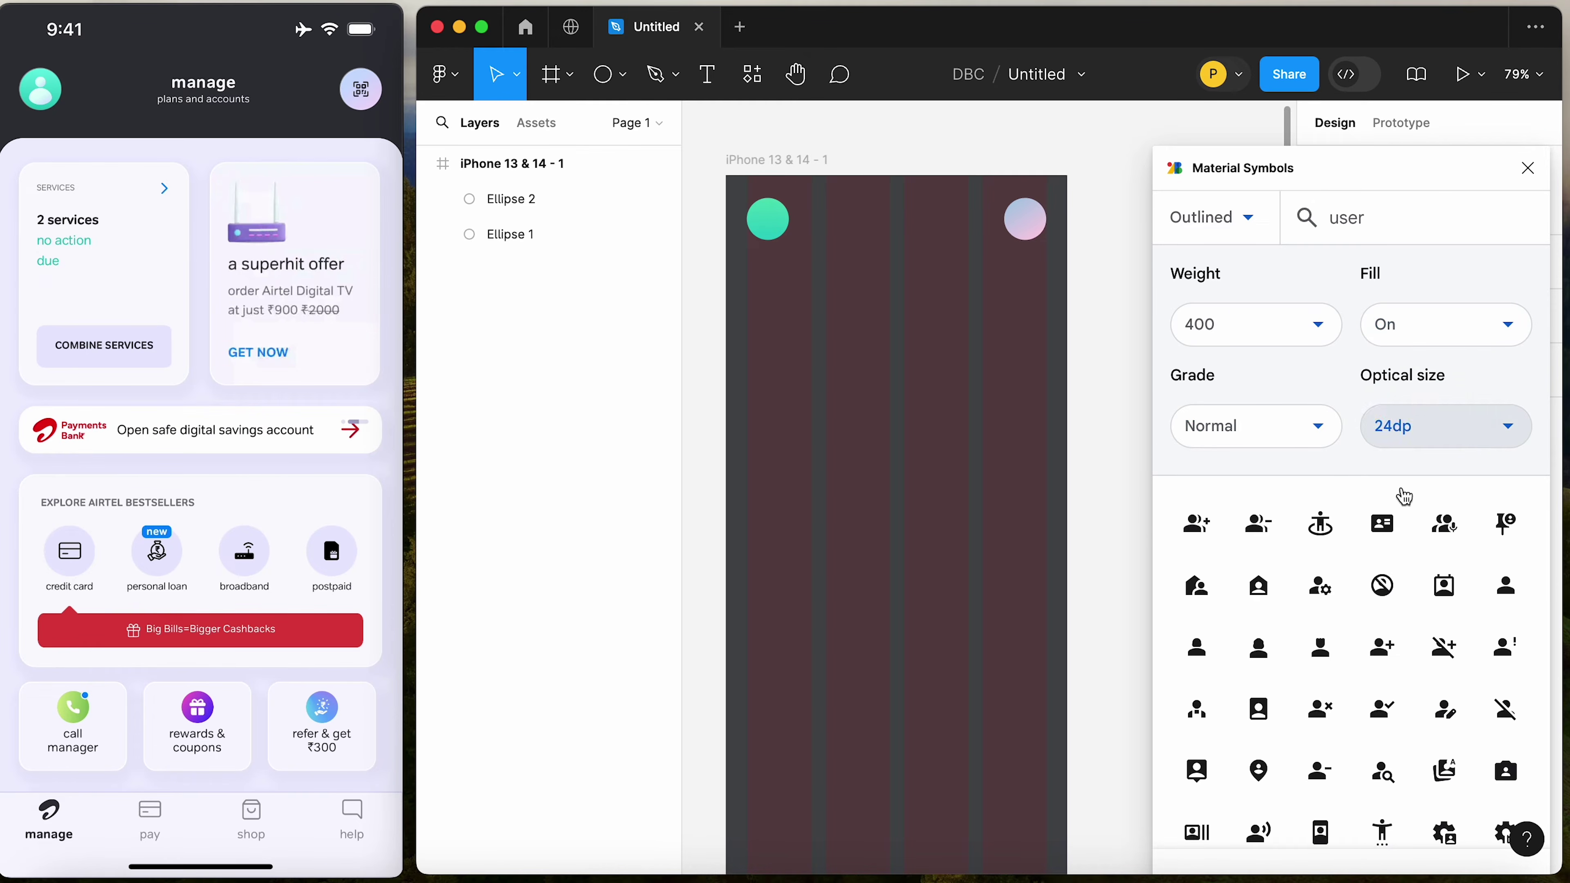
Insert the filled person icon at 24 × 24 and place it in the middle of the turquoise circle
scroll(1472, 720, "down", 1)
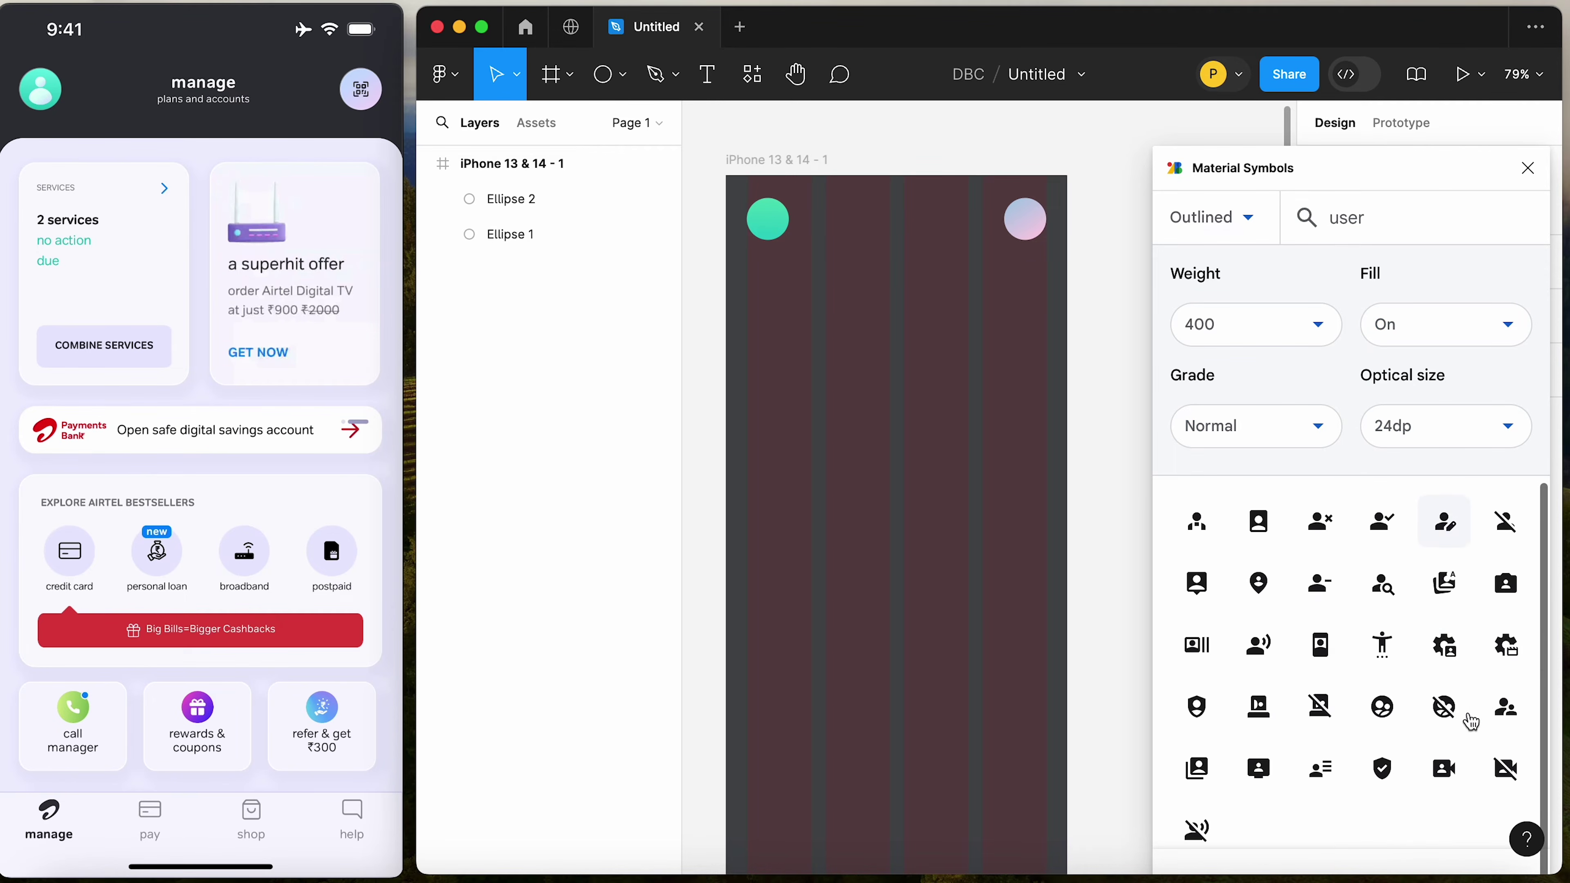
scroll(1438, 649, "up", 1)
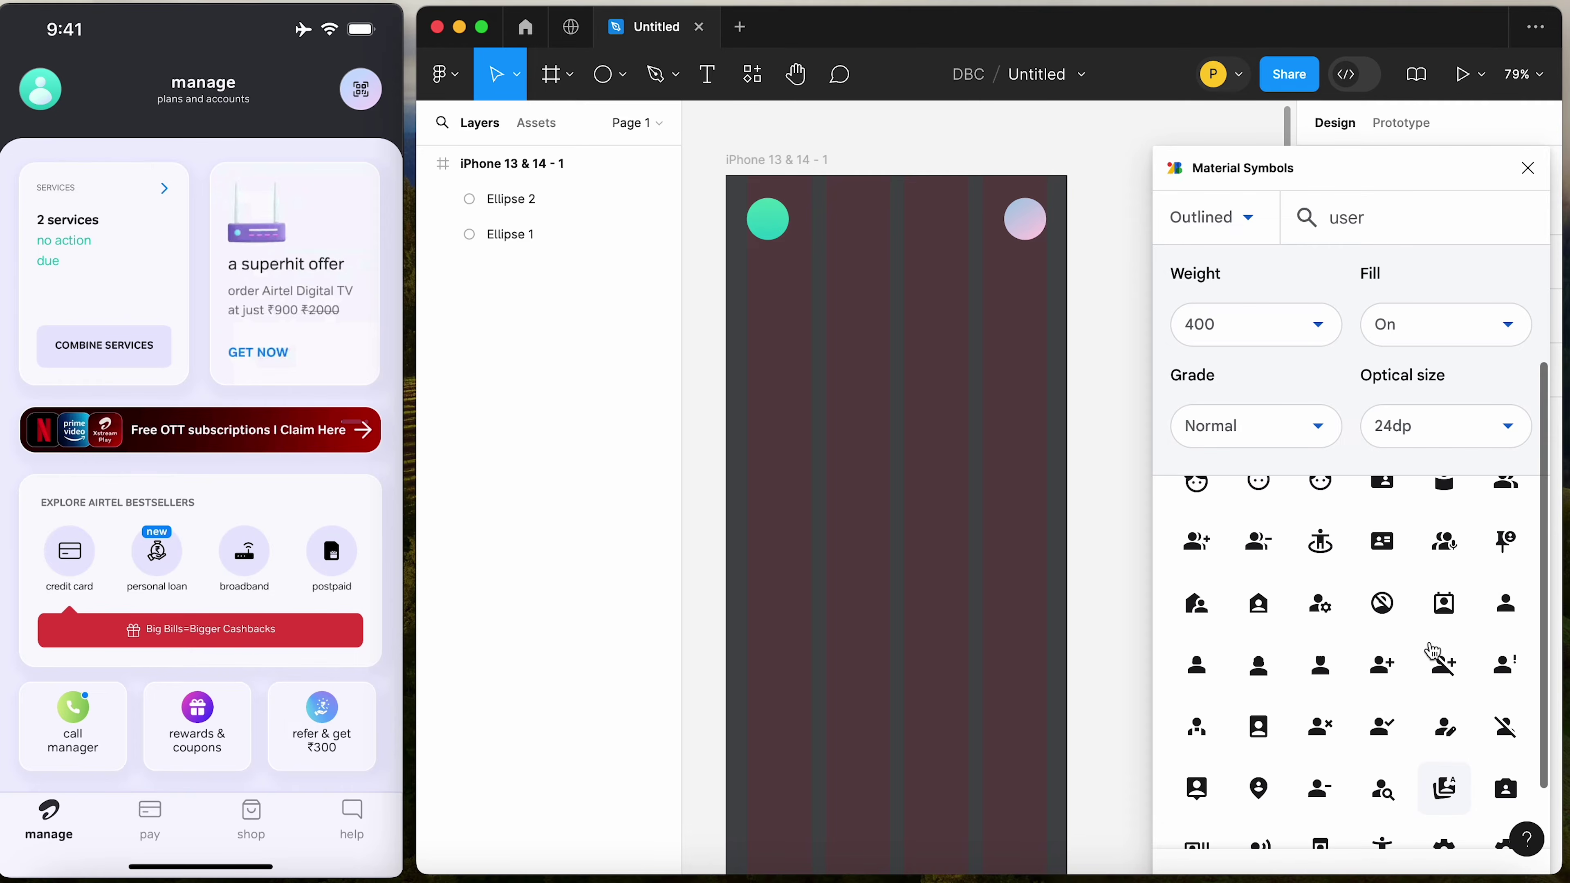
left_click(1505, 606)
left_click_drag(1006, 511, 770, 219)
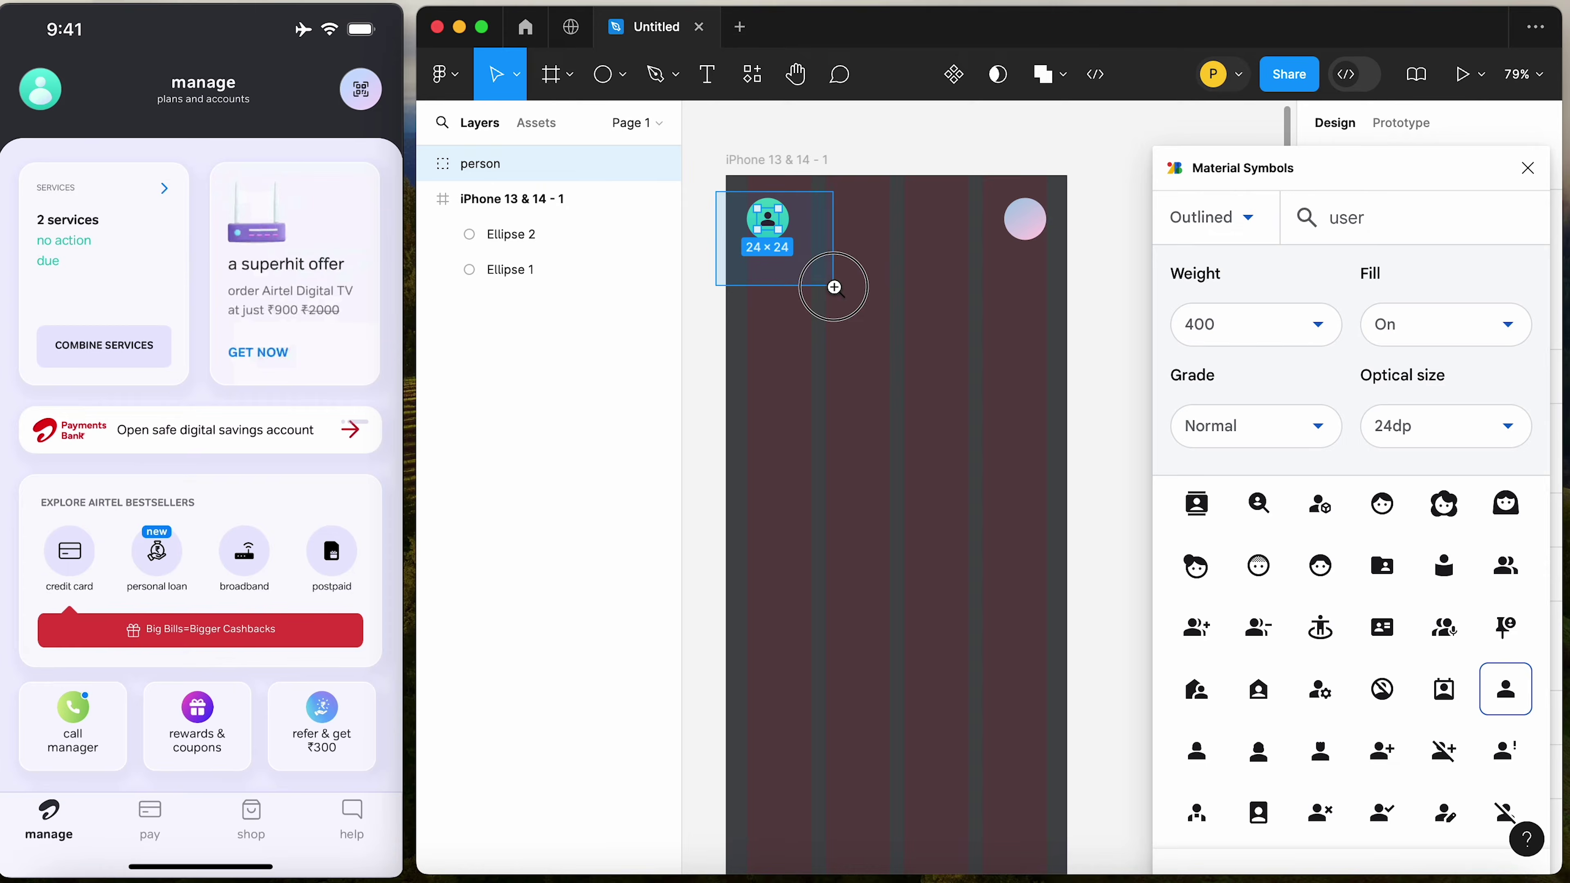
Check the person icon's centring with the turquoise circle and close the Material Symbols plugin
scroll(831, 284, "up", 5)
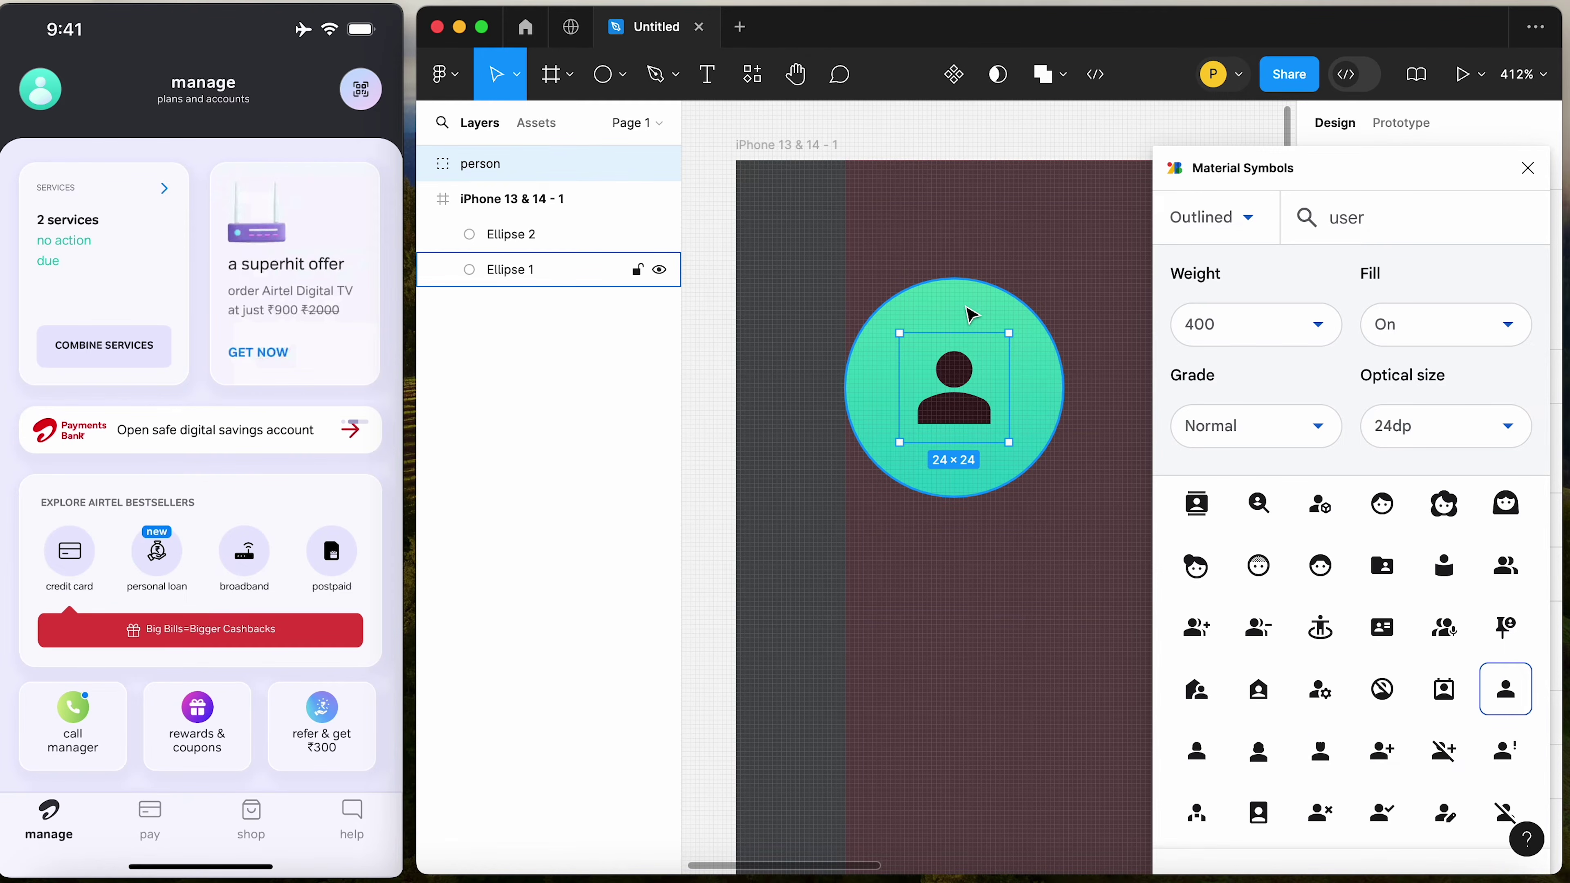
left_click(960, 310, "shift")
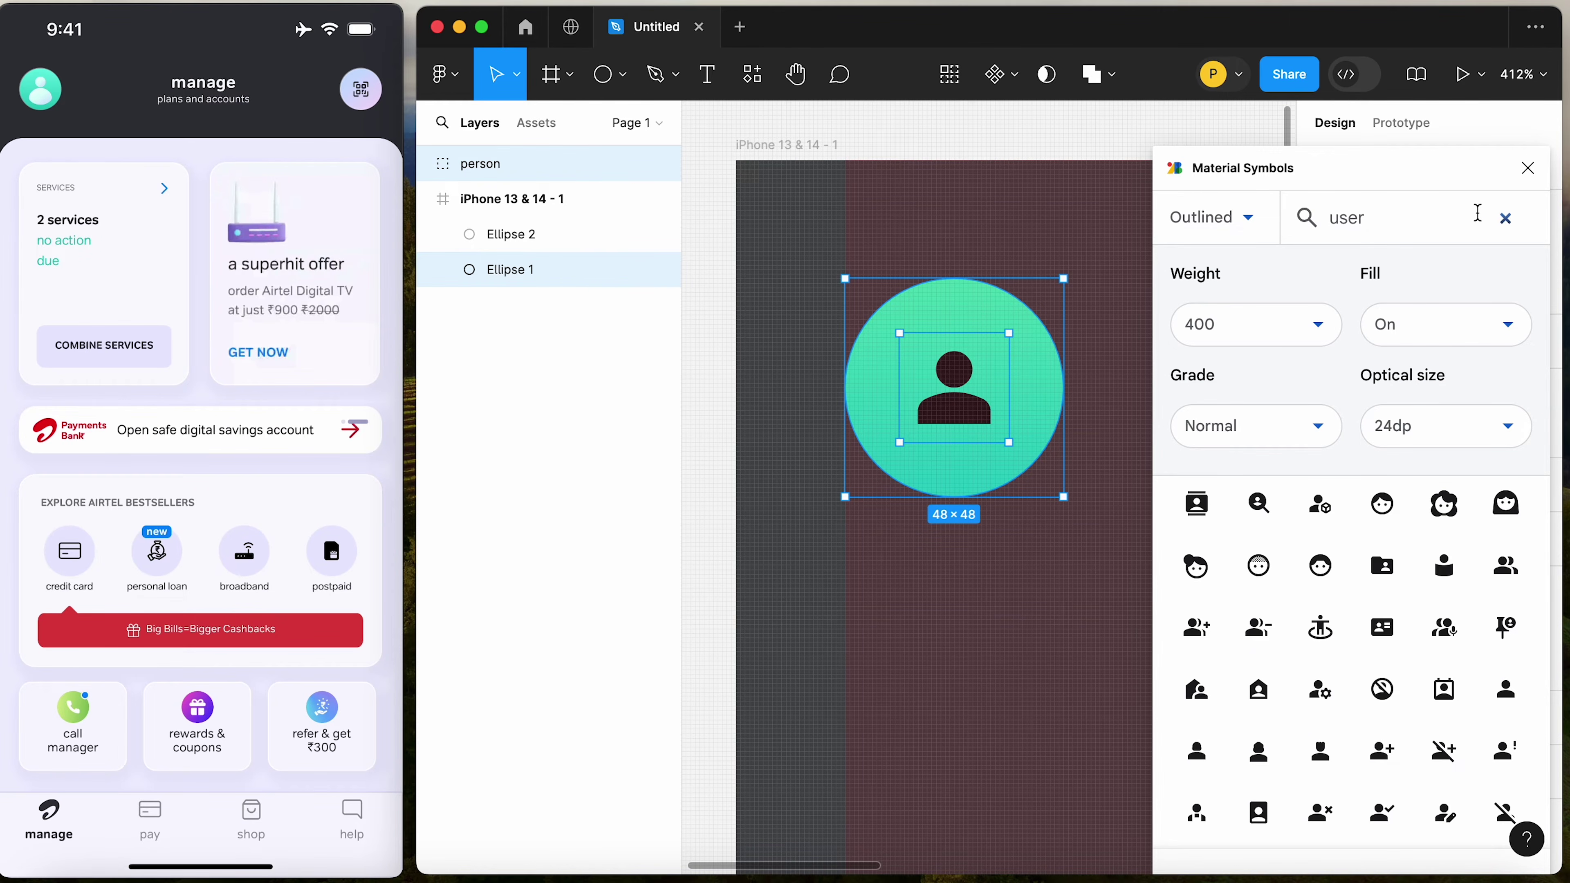
left_click(1527, 168)
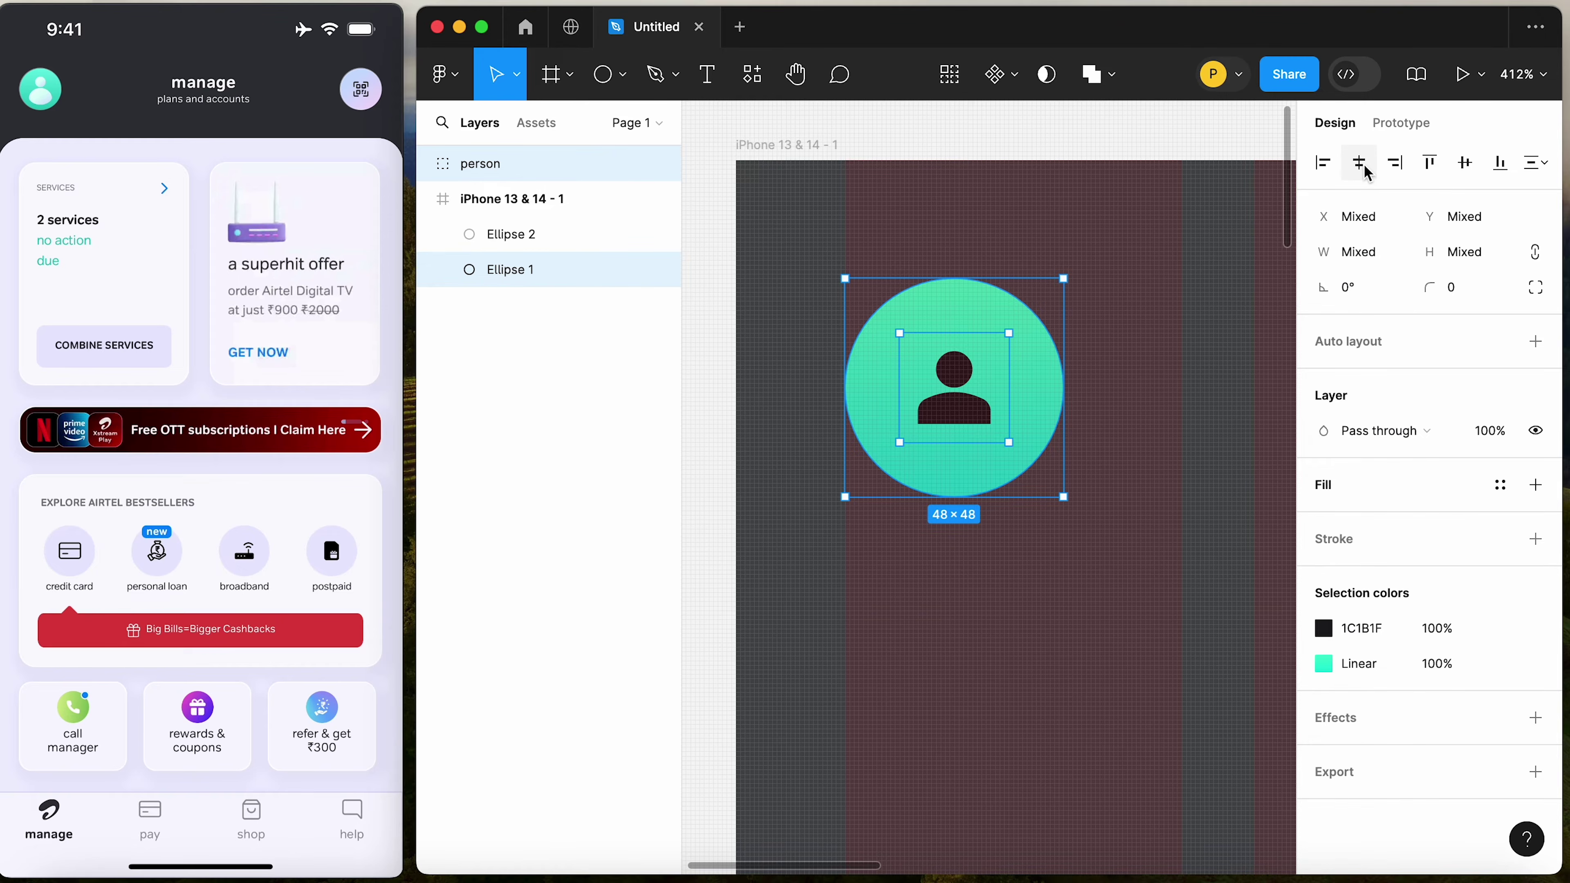
key("Escape")
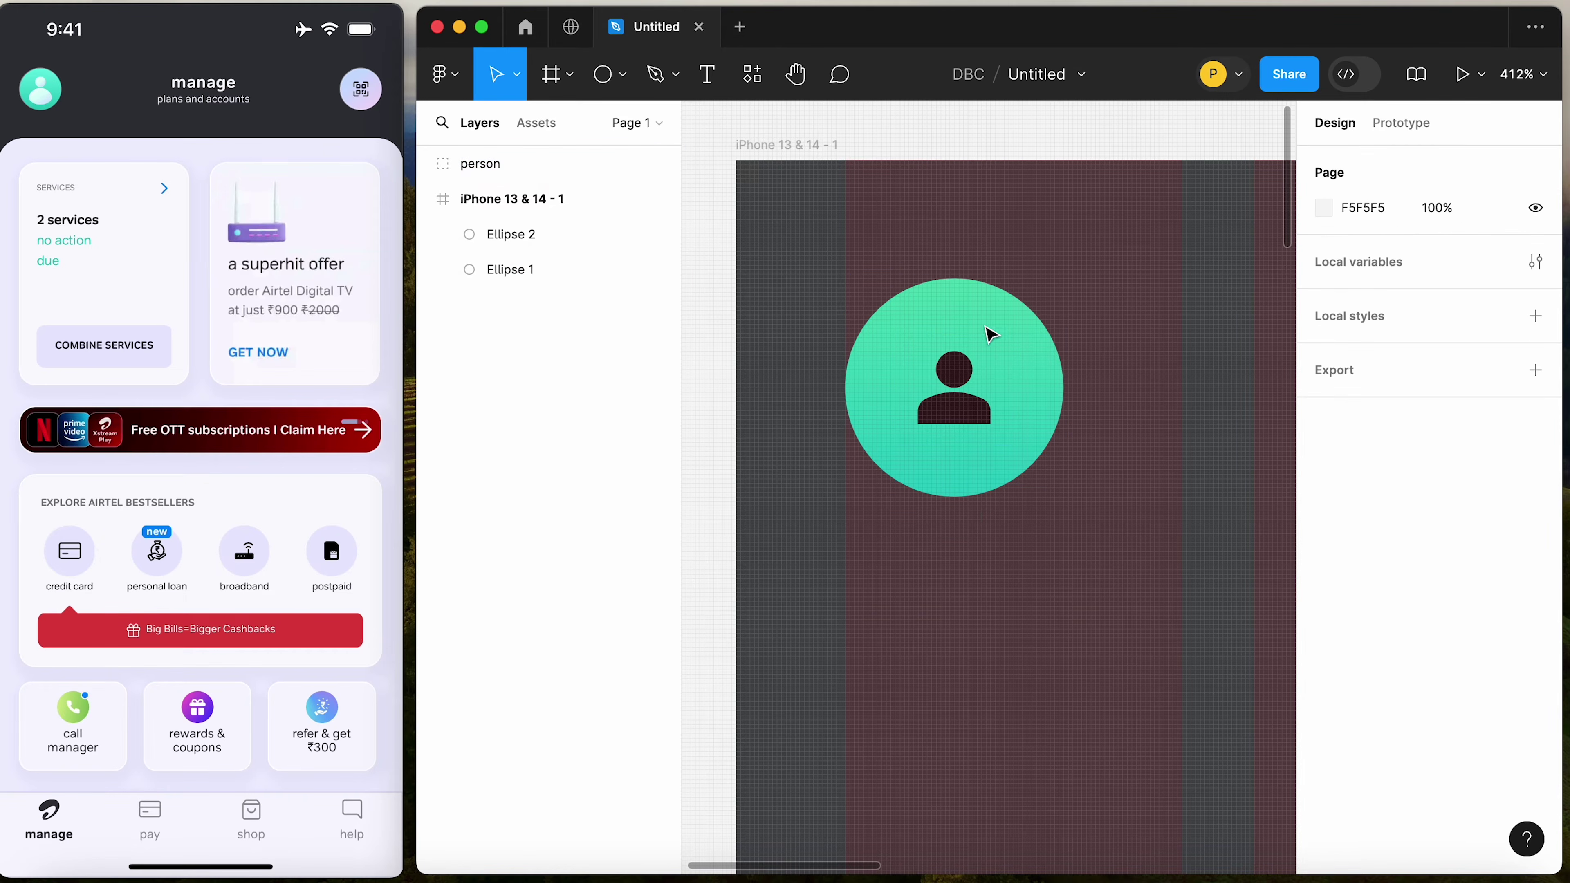
Change the person icon's colour to a linear gradient and set its 0% stop to light aqua A8FFFA
left_click(980, 375)
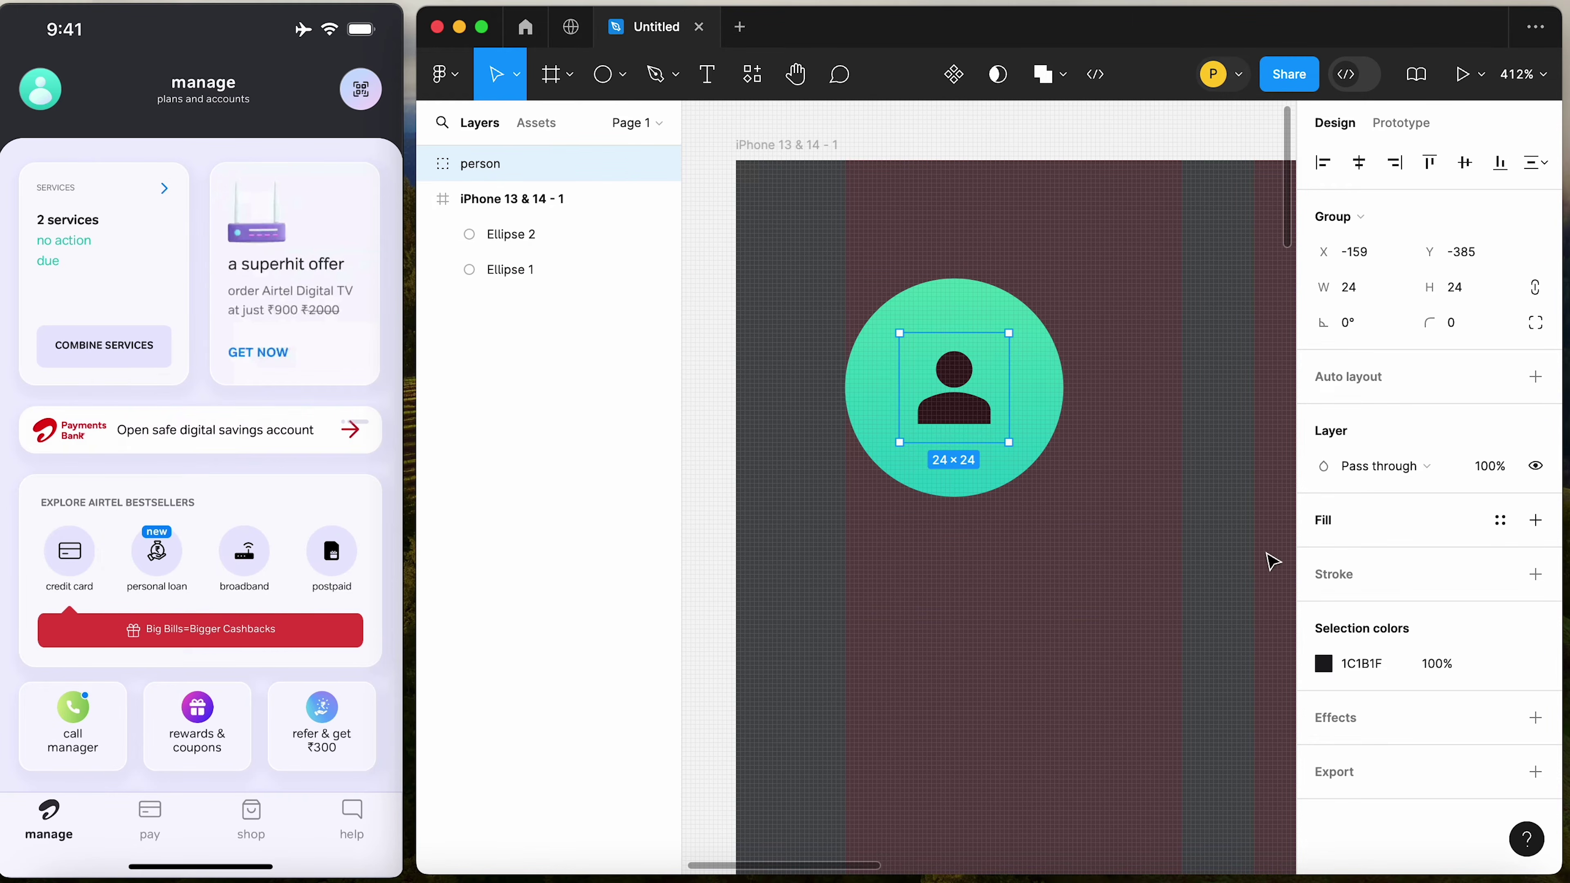
mouse_move(82, 107)
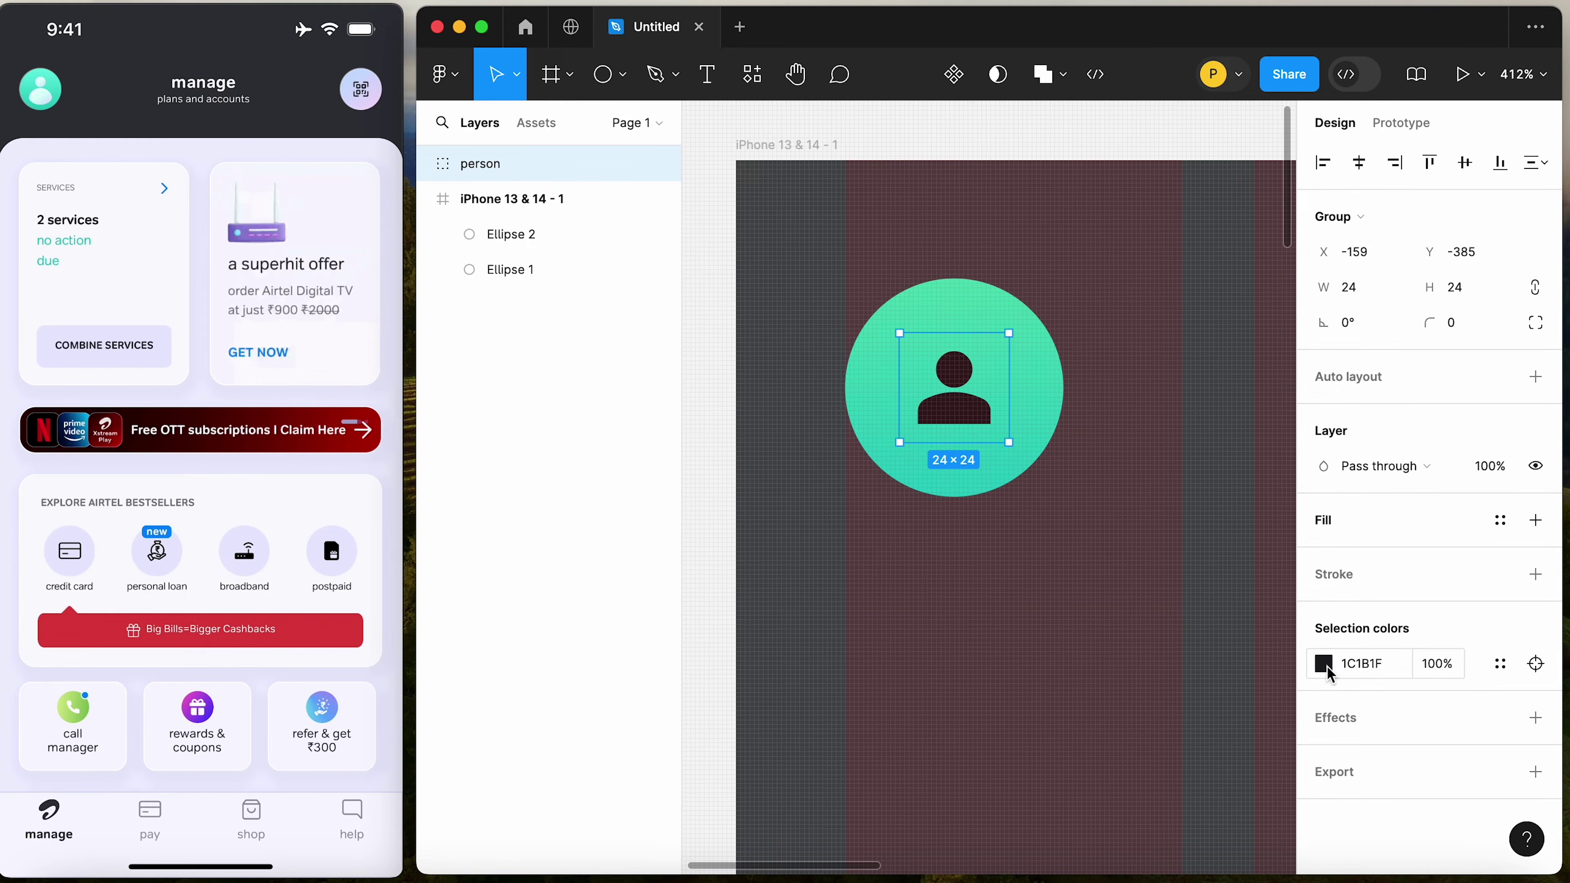
left_click(1325, 663)
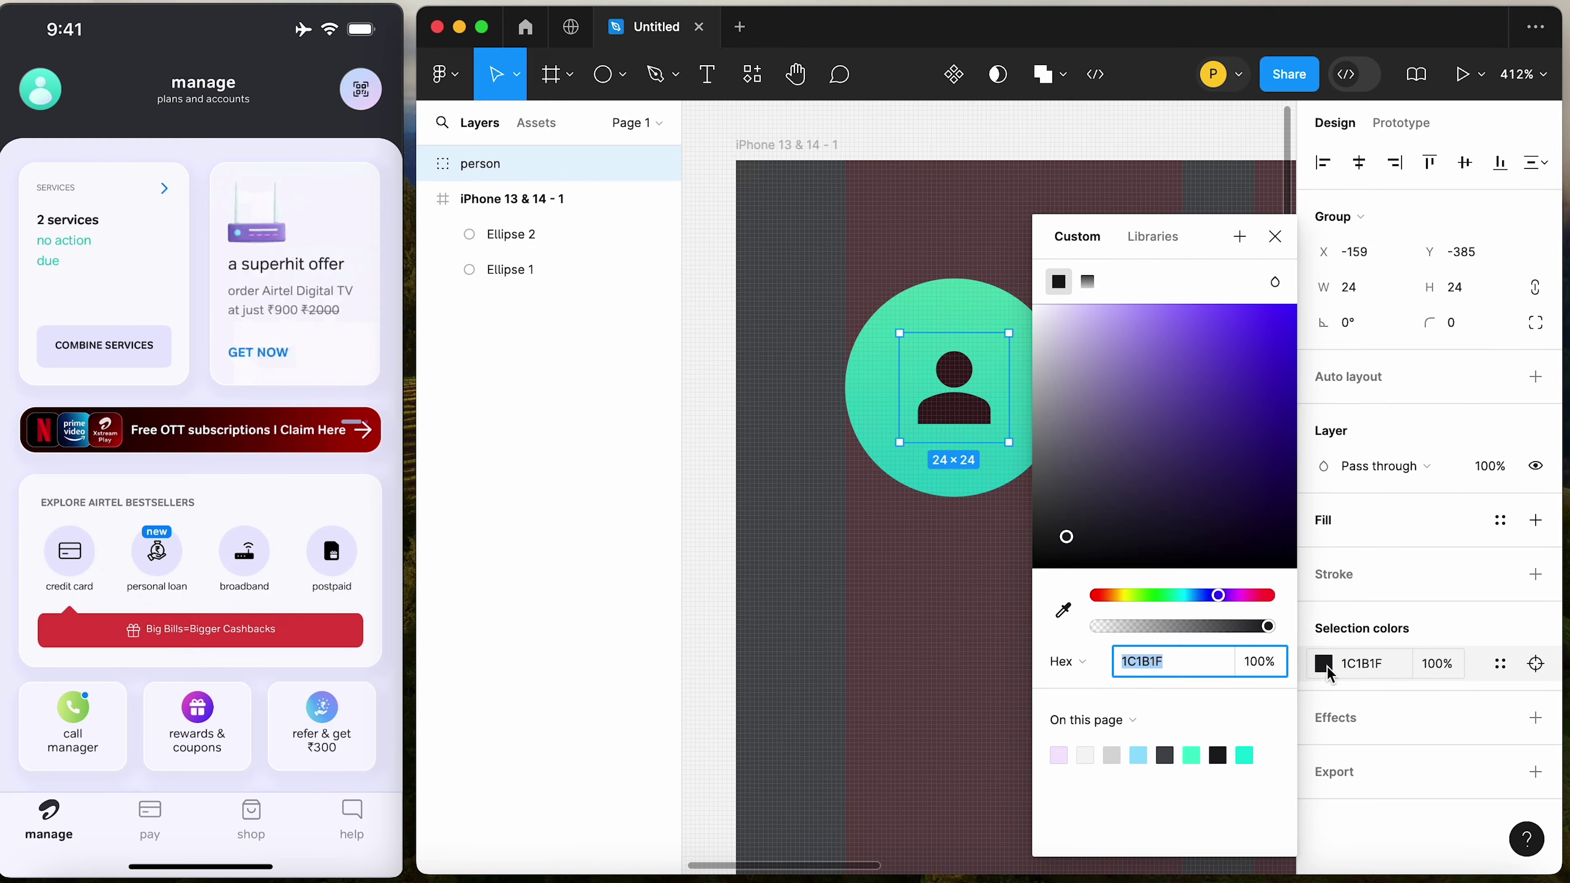
left_click(1090, 286)
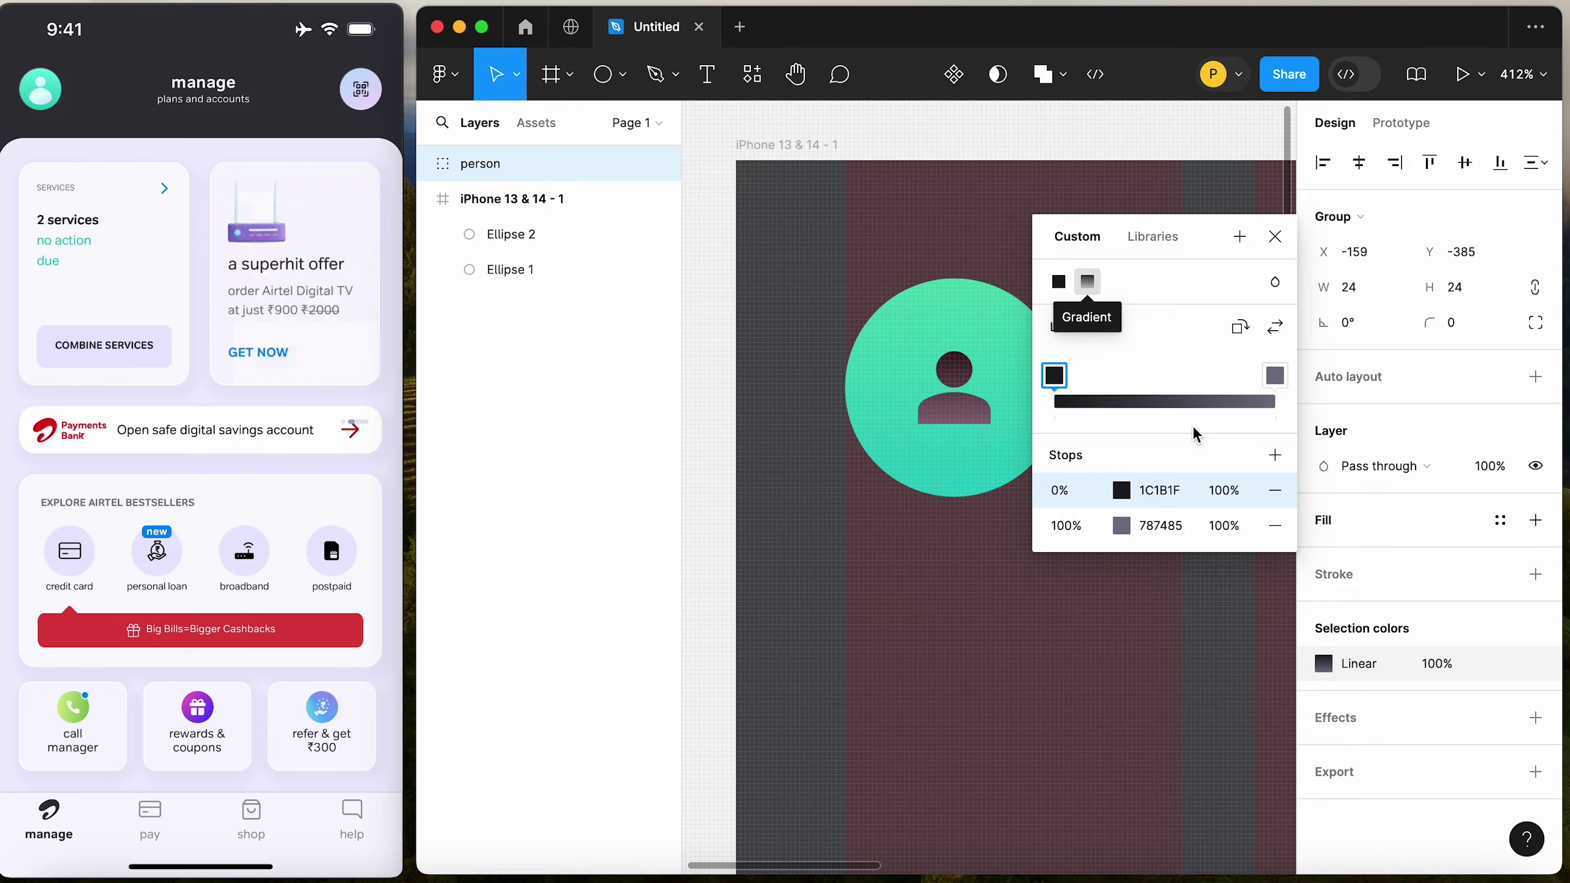
left_click(1059, 378)
left_click(1127, 493)
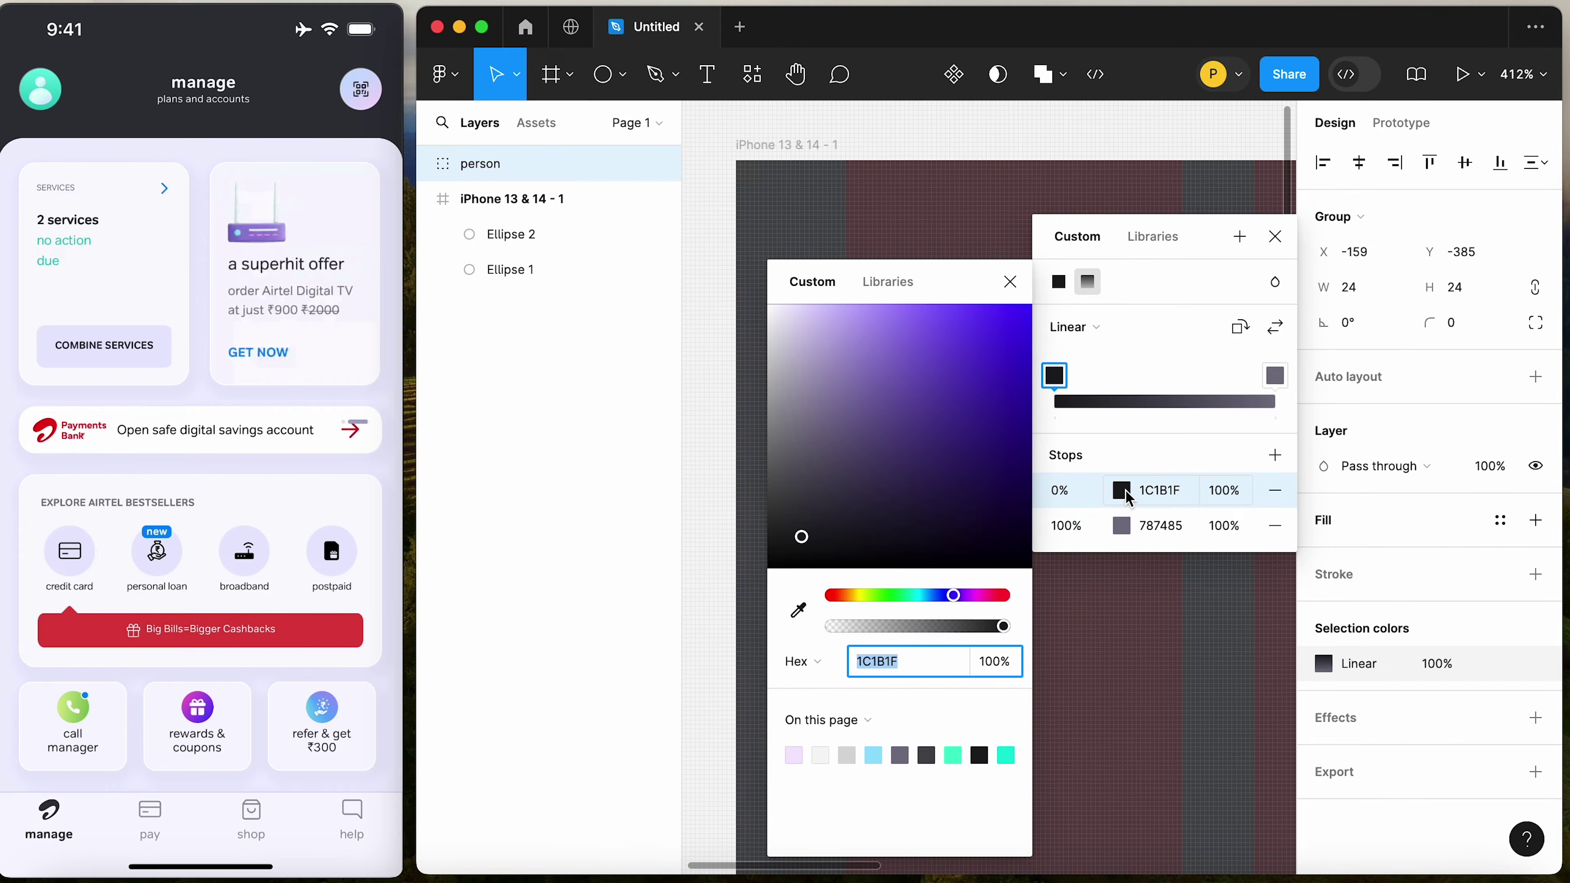
left_click(1006, 755)
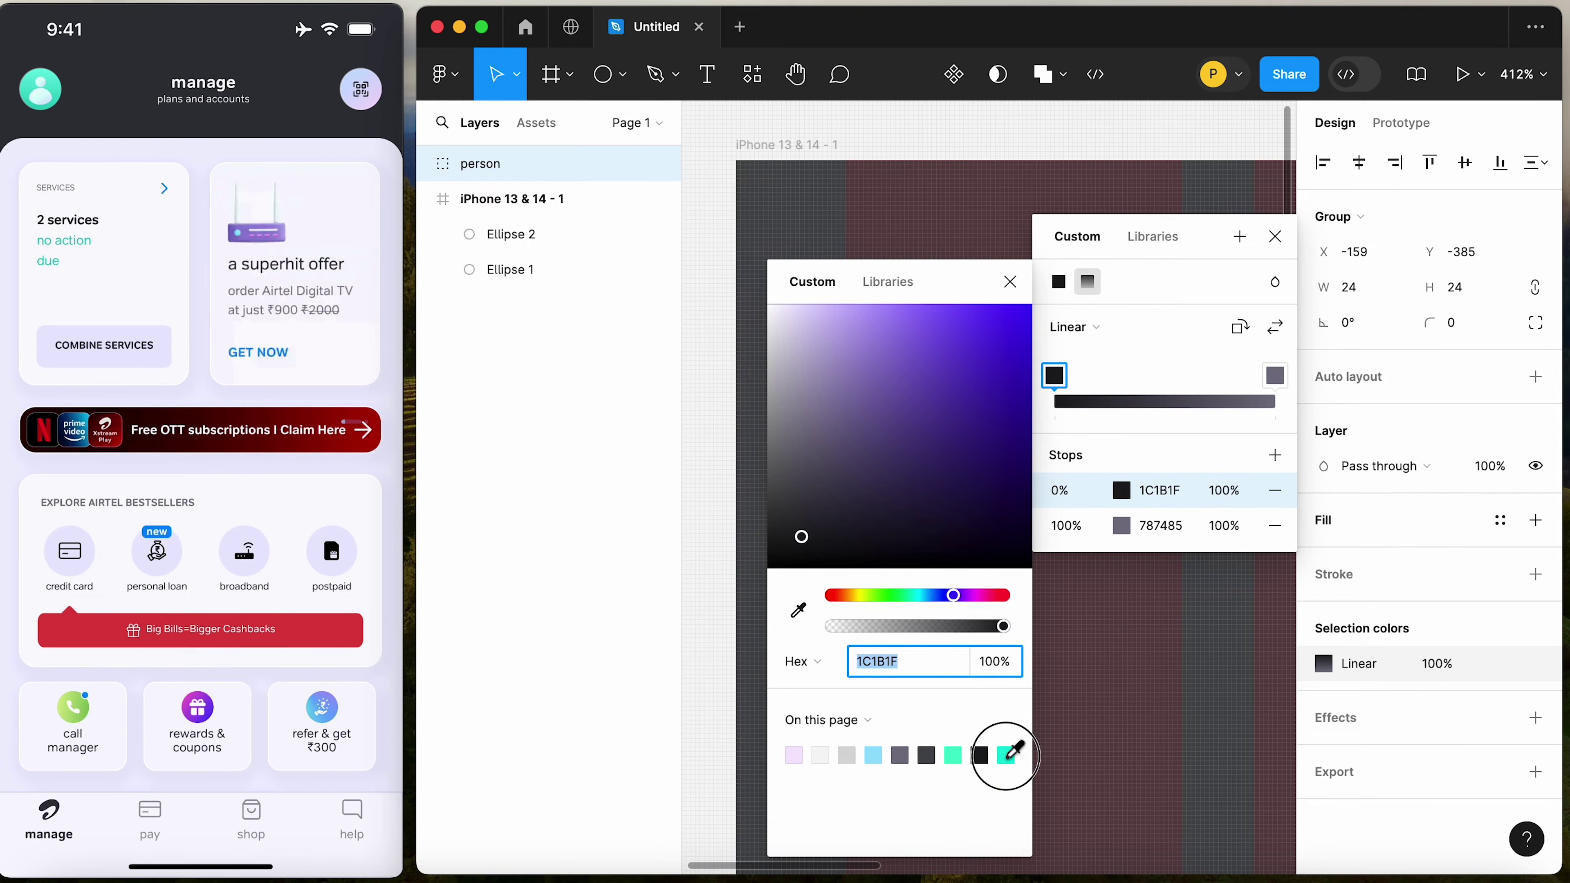
left_click_drag(902, 515, 861, 306)
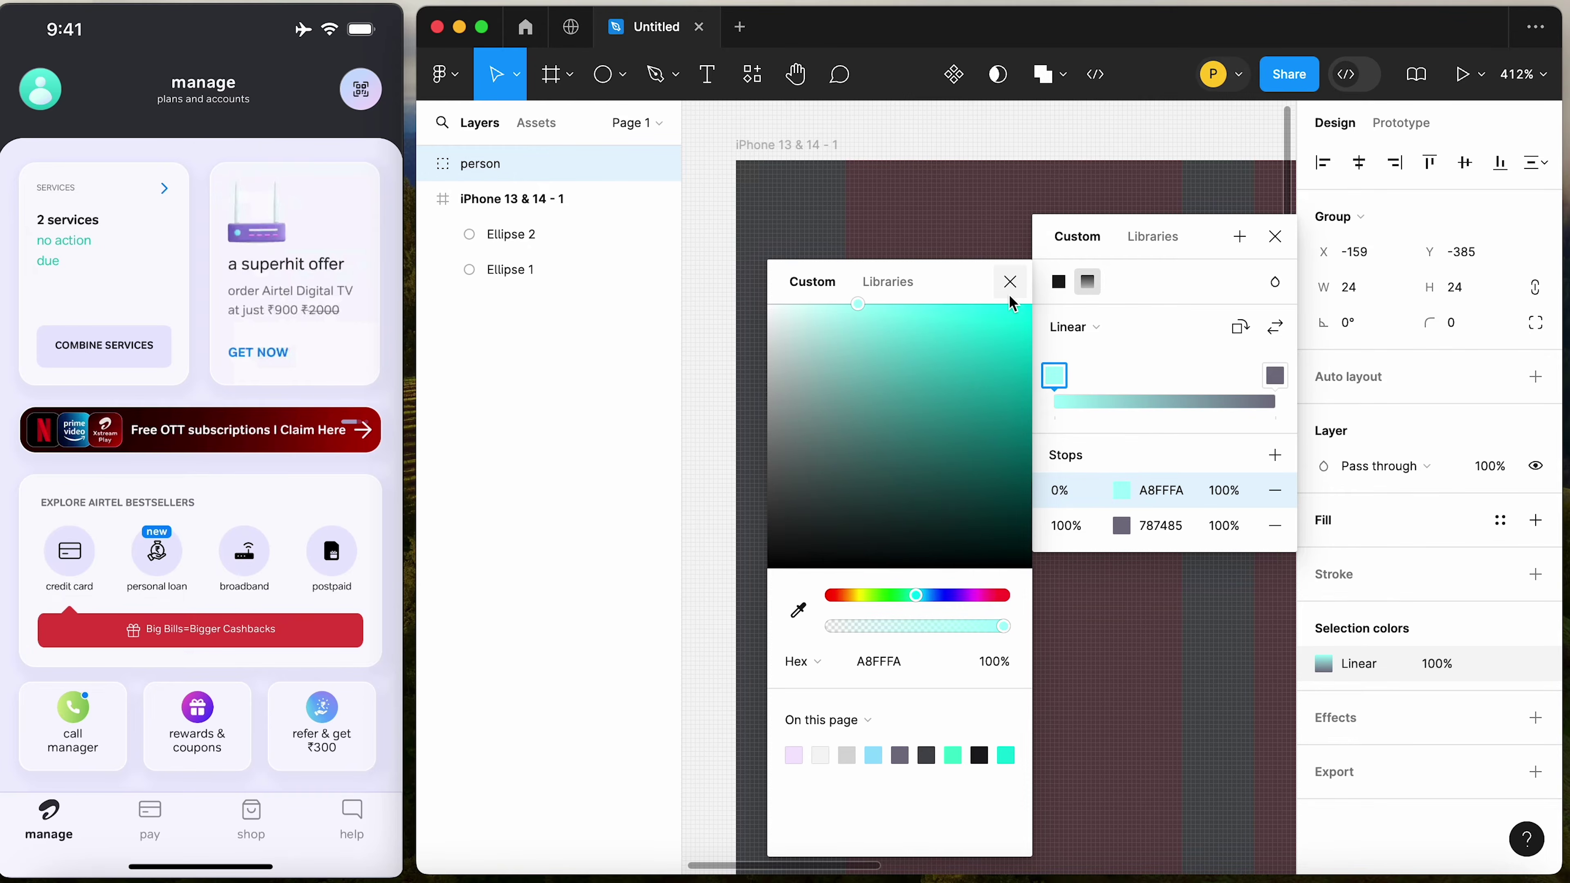
left_click(1010, 282)
Set the 100% stop of the person icon's gradient to white FFFFFF
left_click(1275, 376)
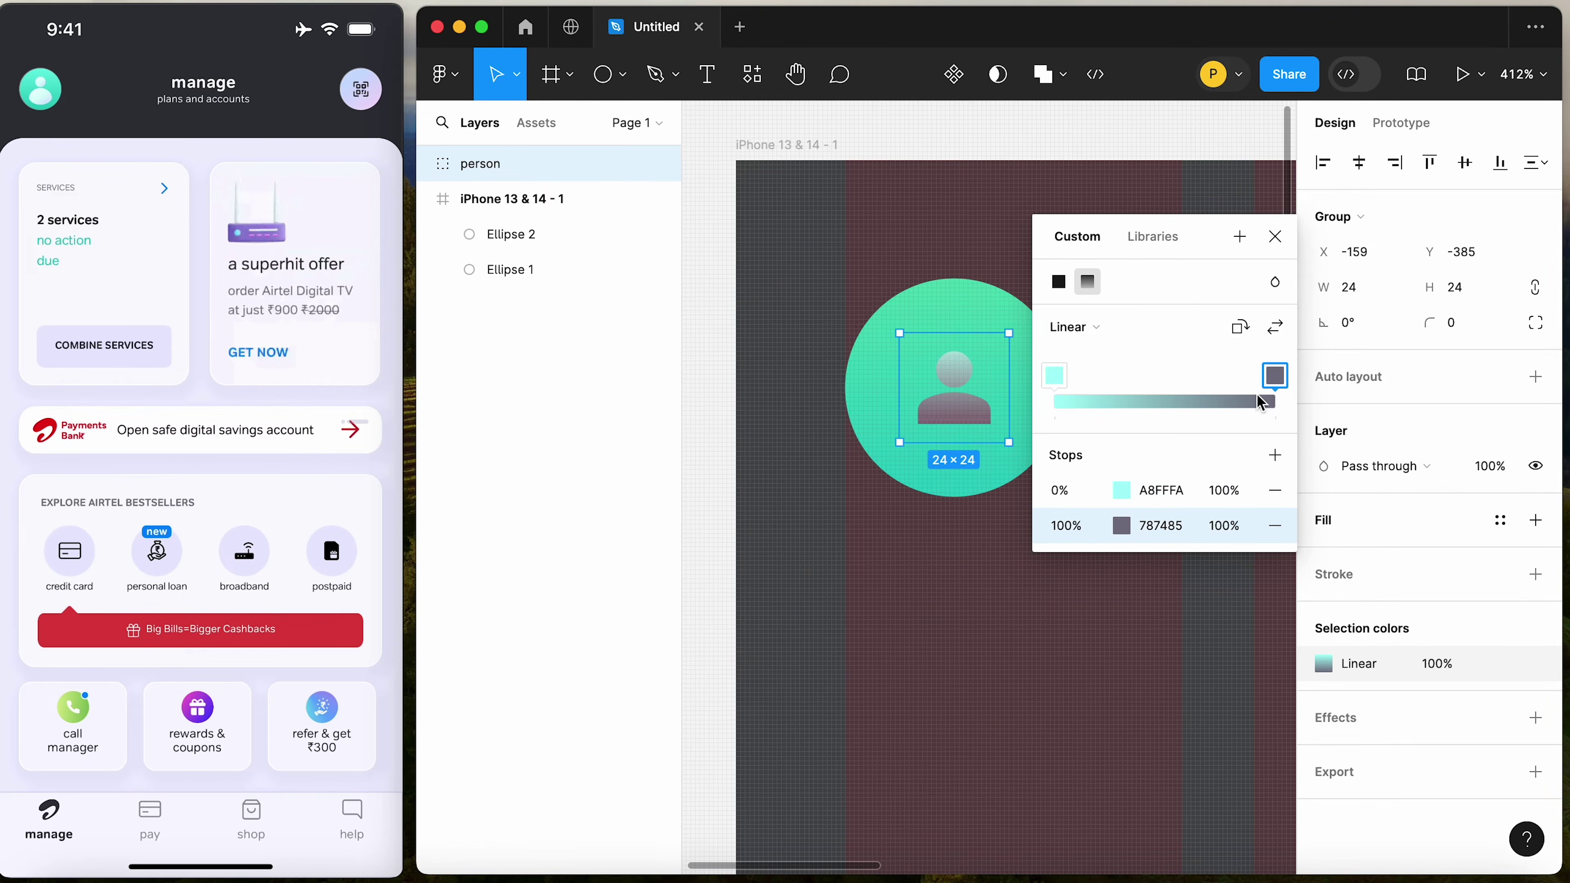
left_click(1125, 531)
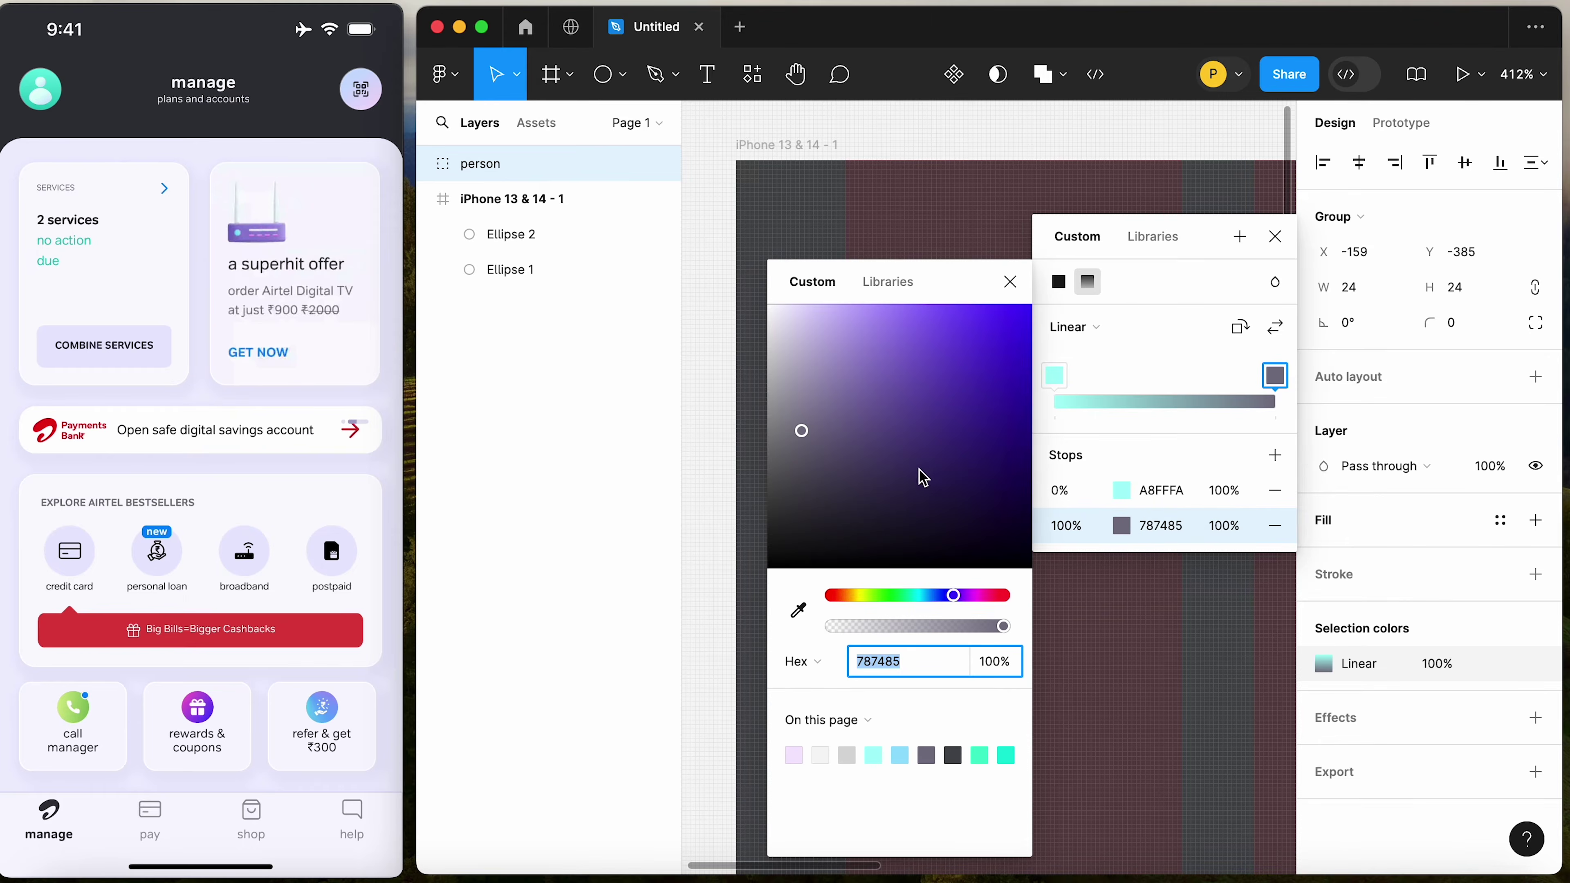
left_click_drag(922, 473, 729, 210)
left_click(1010, 282)
scroll(982, 315, "right", 5)
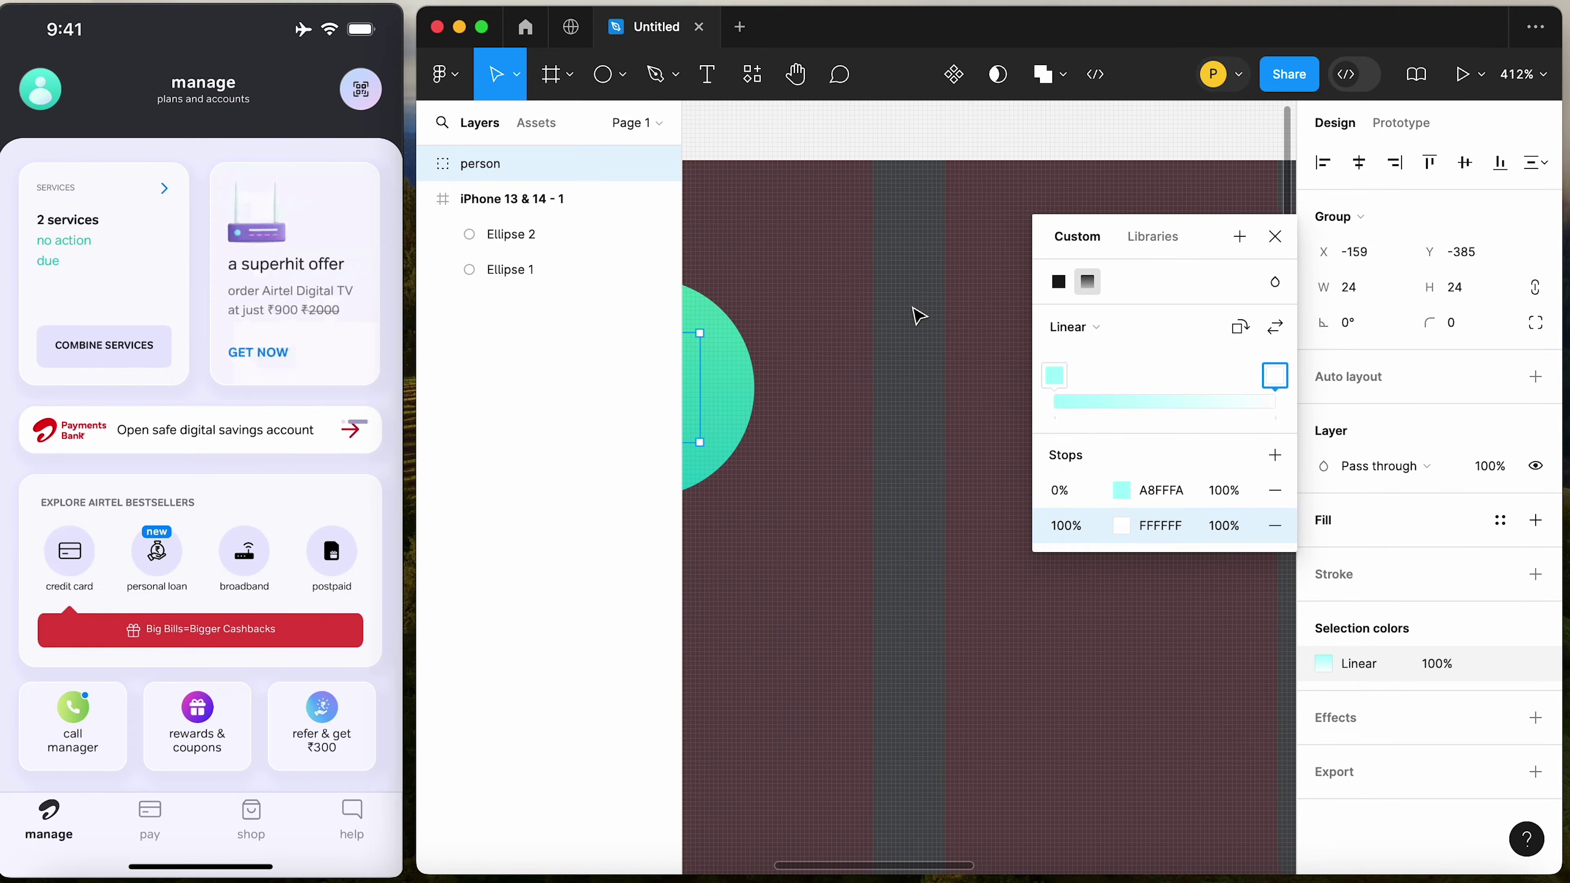
scroll(915, 322, "left", 2)
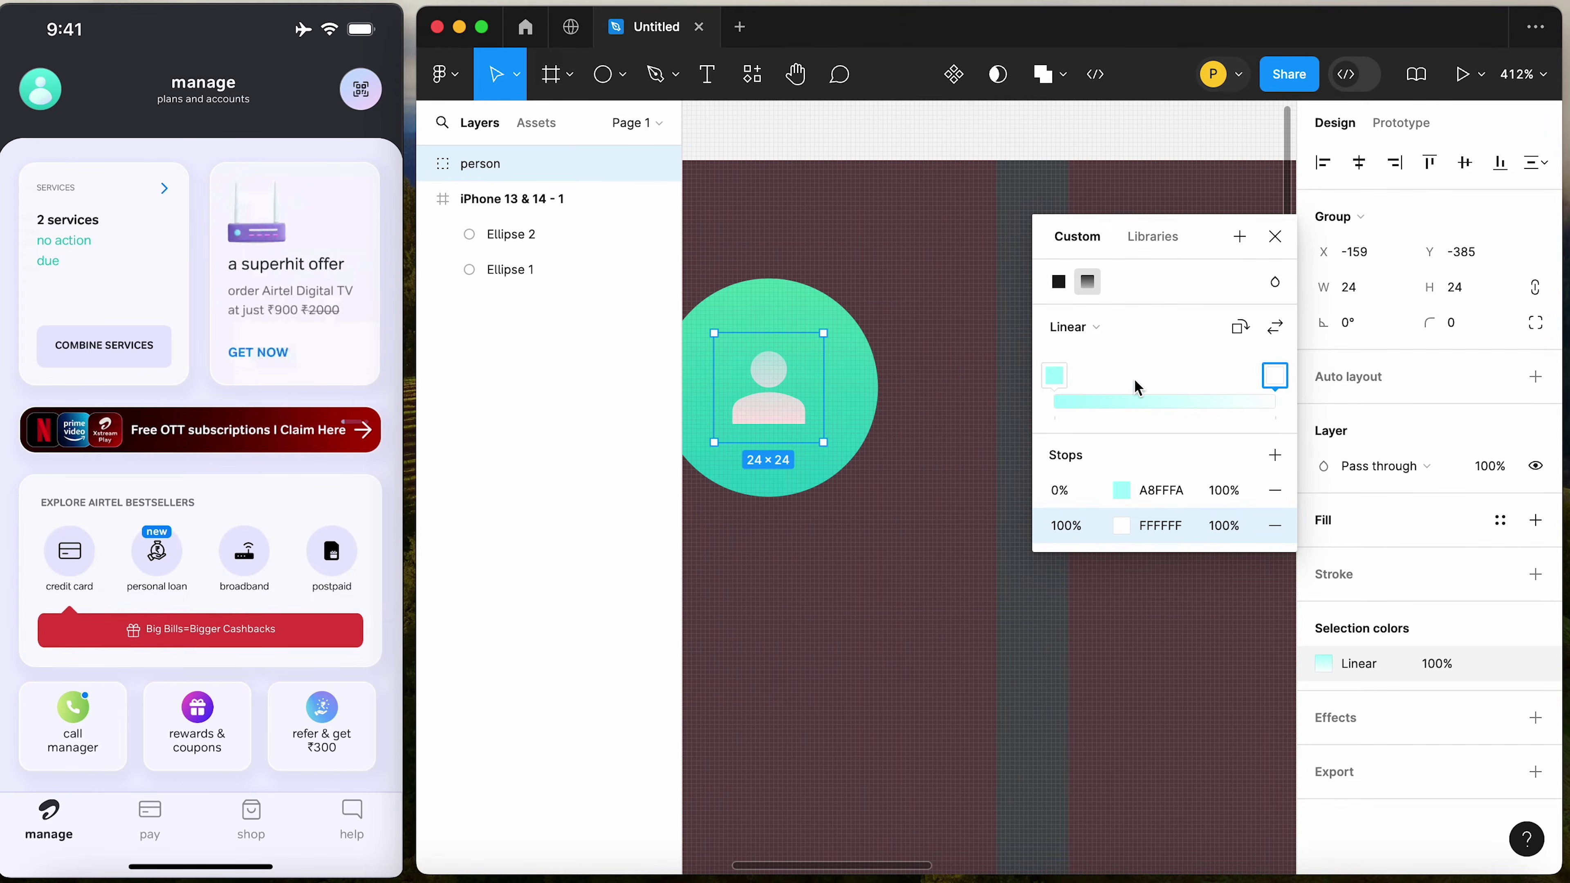
Flip the person icon's gradient and set its 100% stop to the paler aqua B9FFFB
left_click(1055, 376)
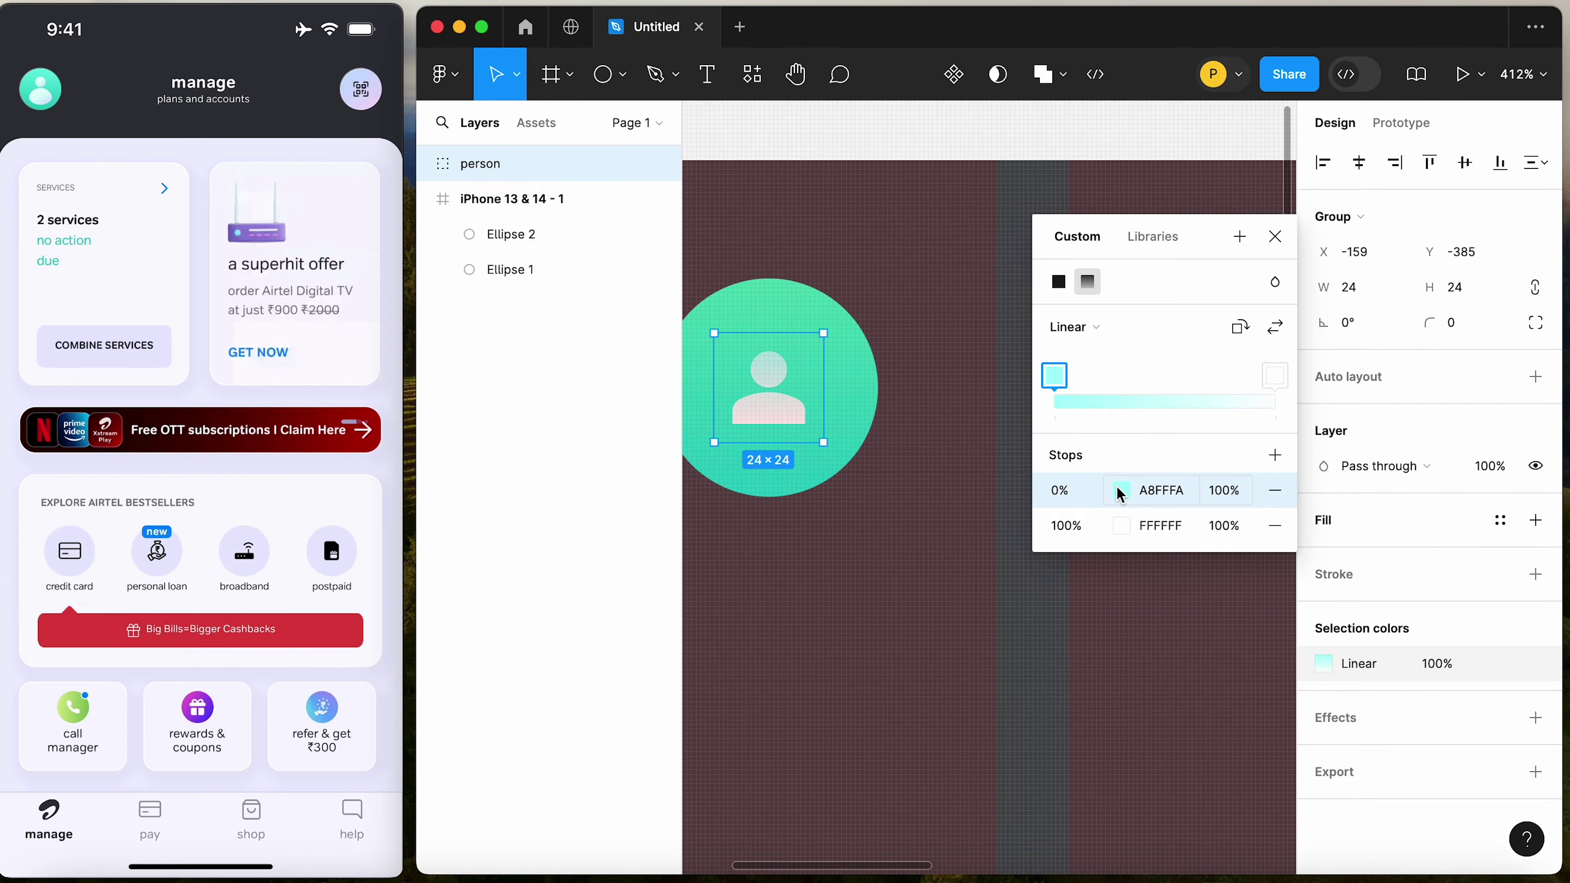
left_click(1275, 328)
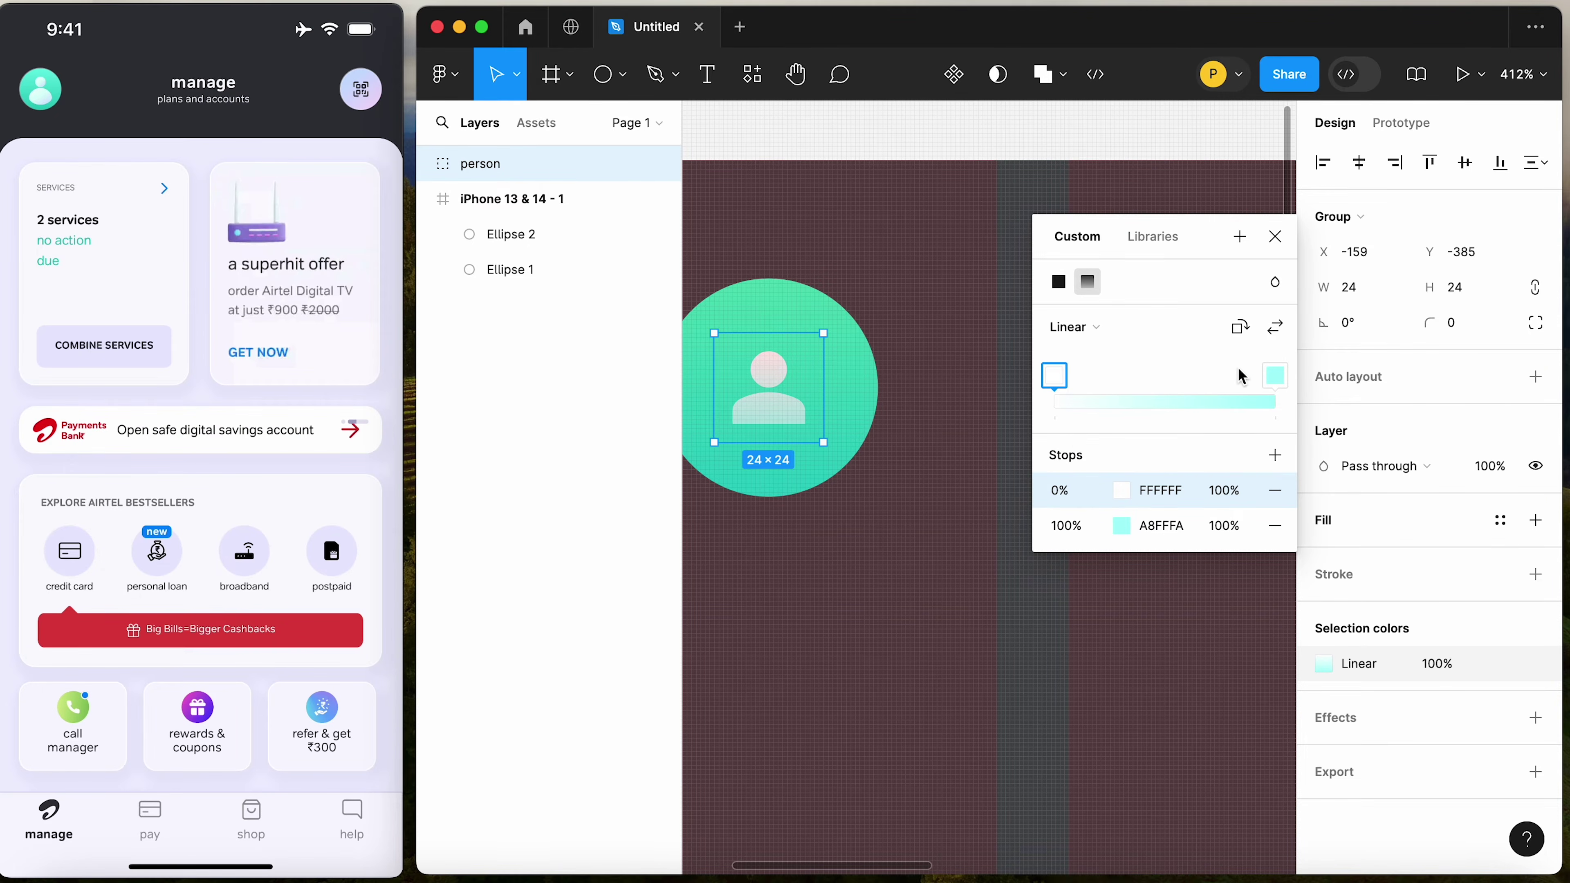
left_click(1275, 376)
left_click(1122, 527)
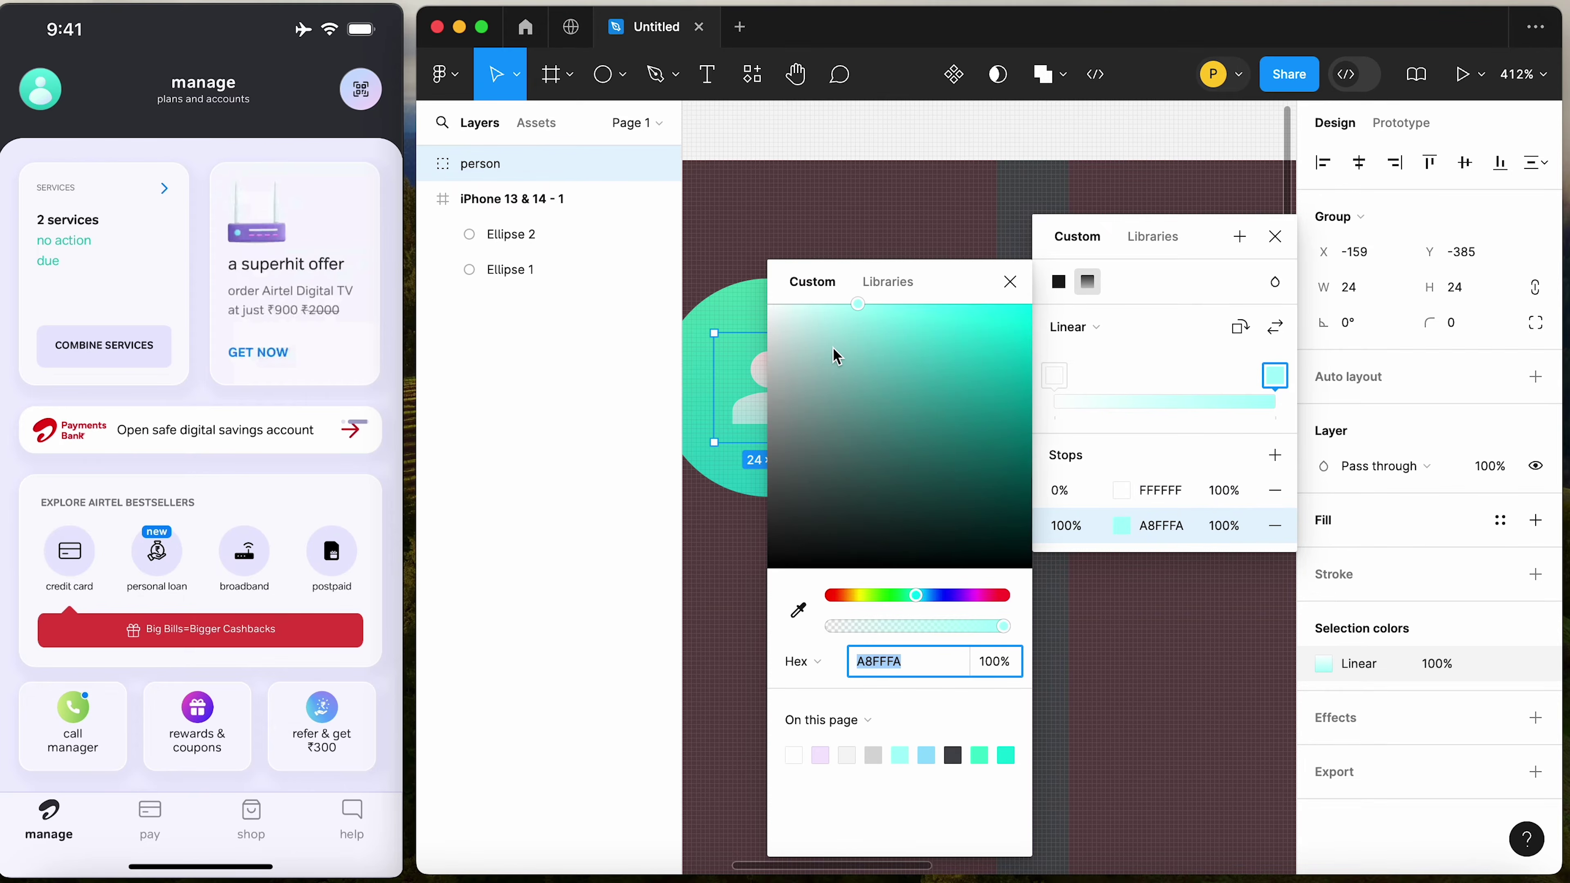
left_click(840, 304)
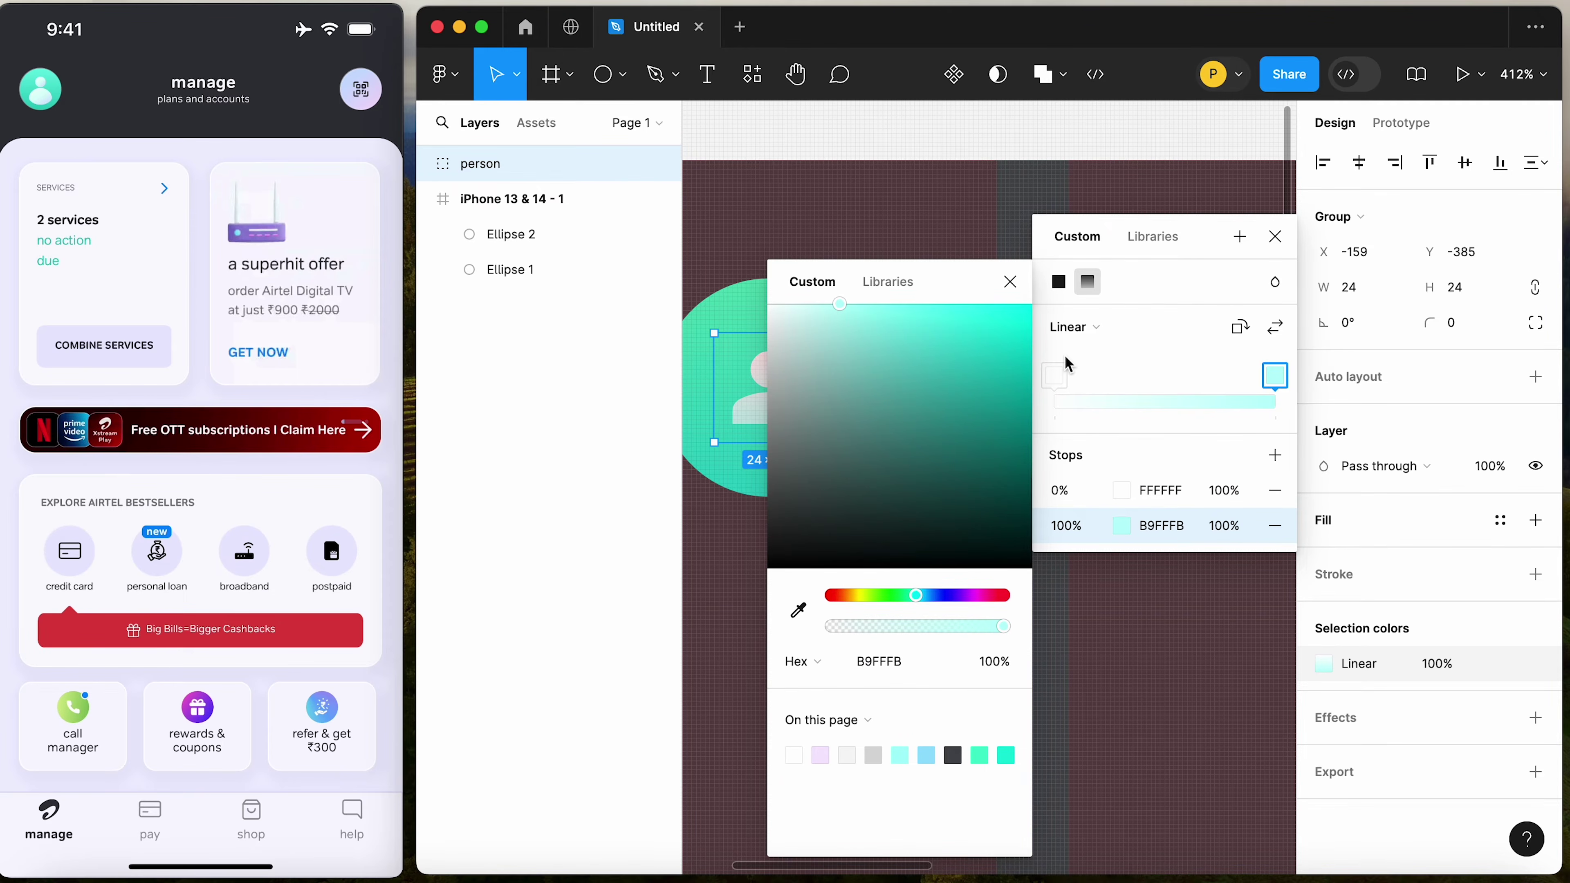
Lower the opacity of the gradient's white 0% stop to 90% and close the colour settings
left_click(1054, 374)
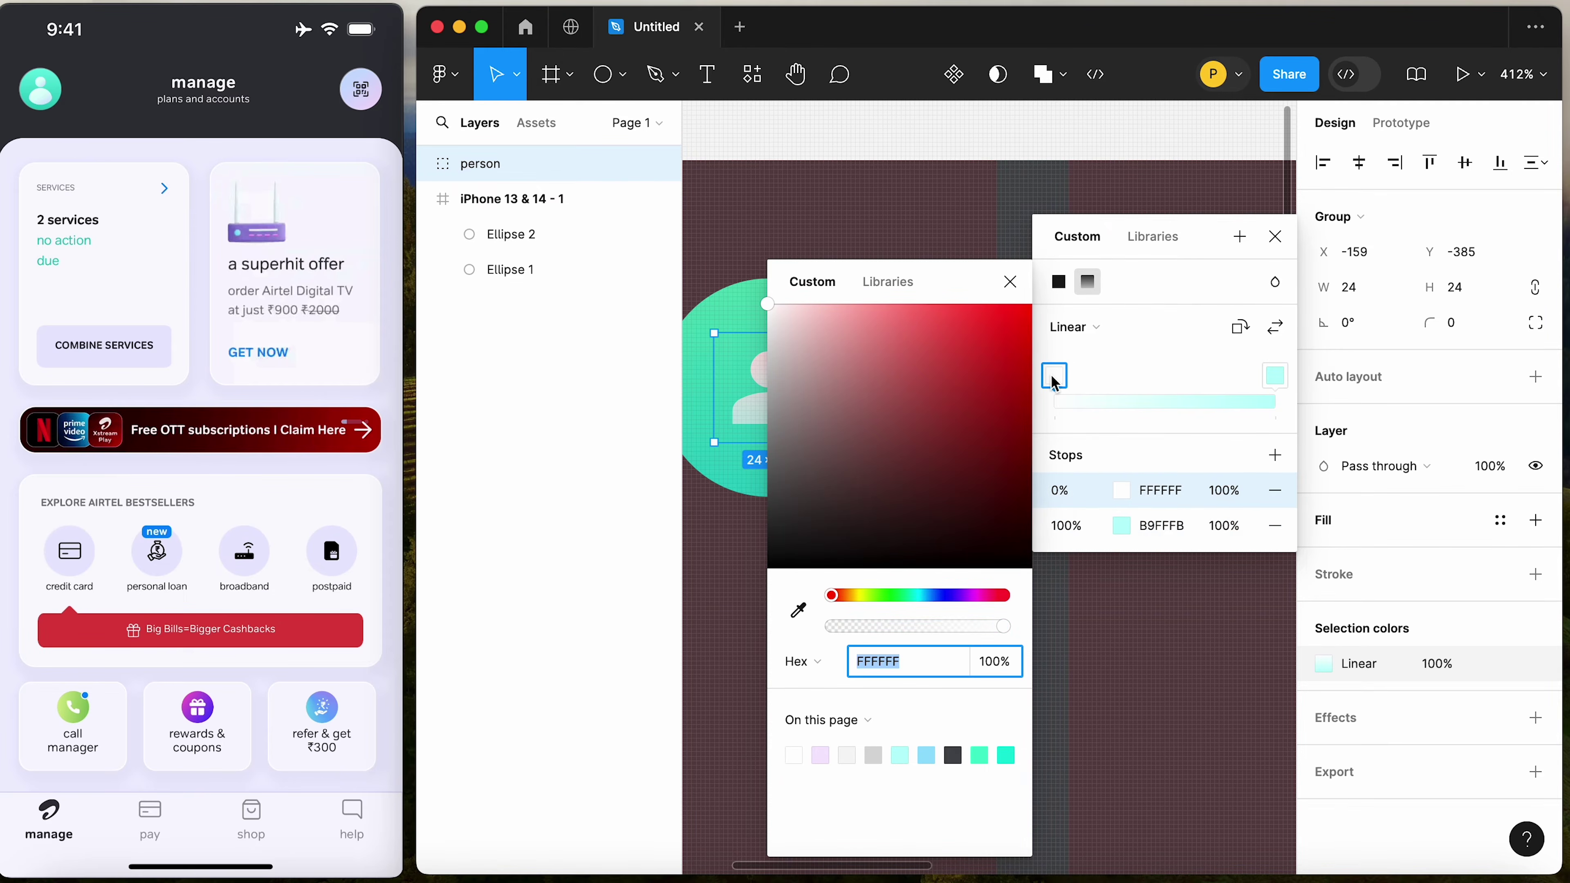
left_click(1224, 491)
type("93")
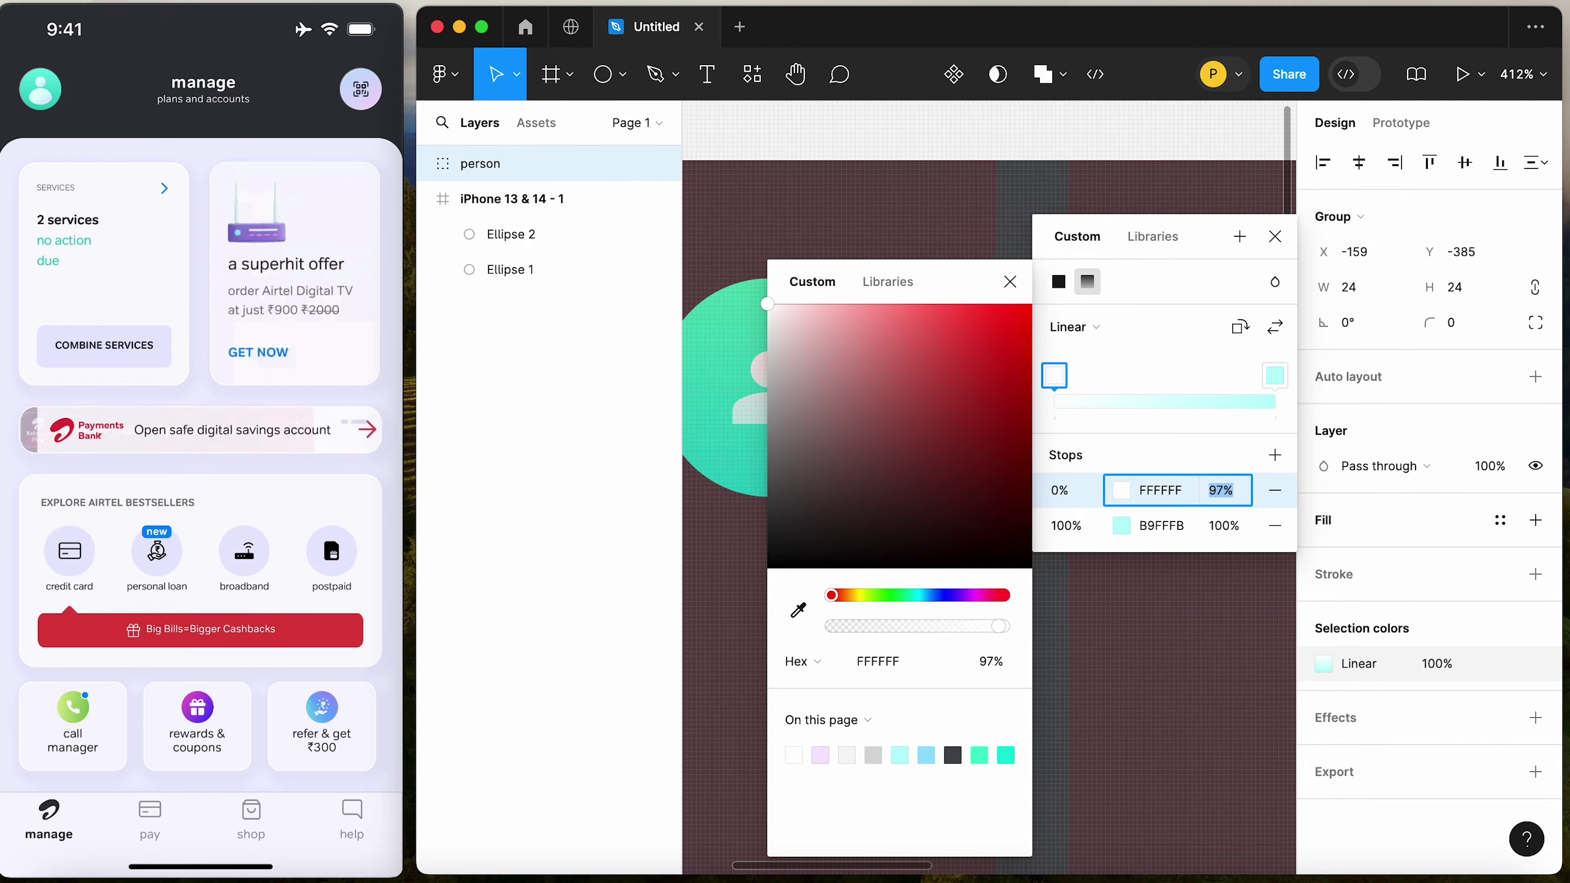
key("Return")
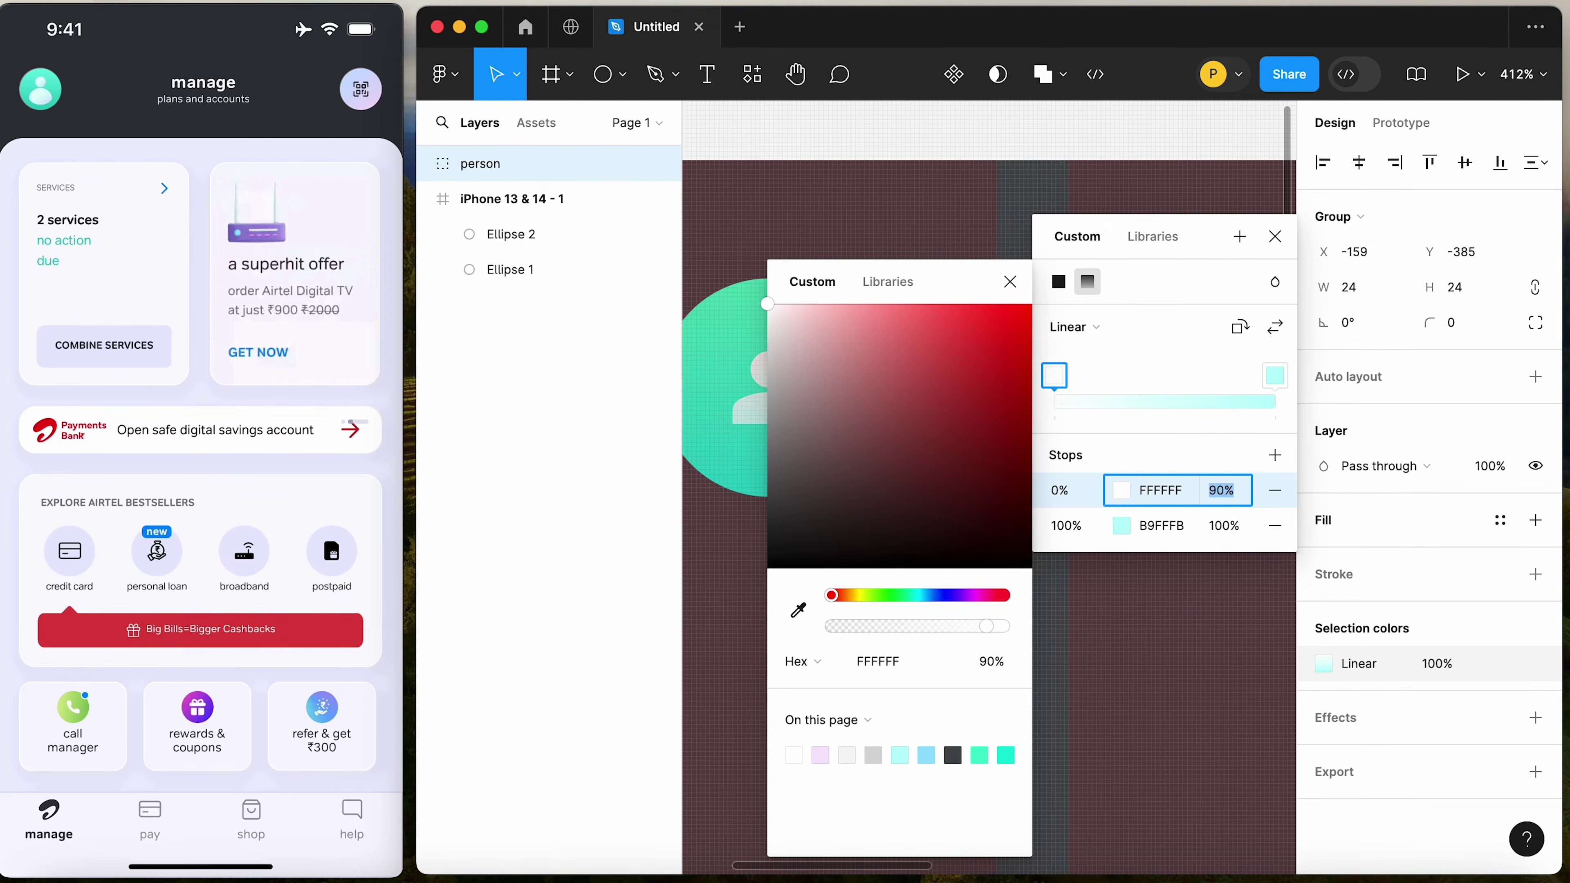
left_click(1010, 282)
left_click(897, 316)
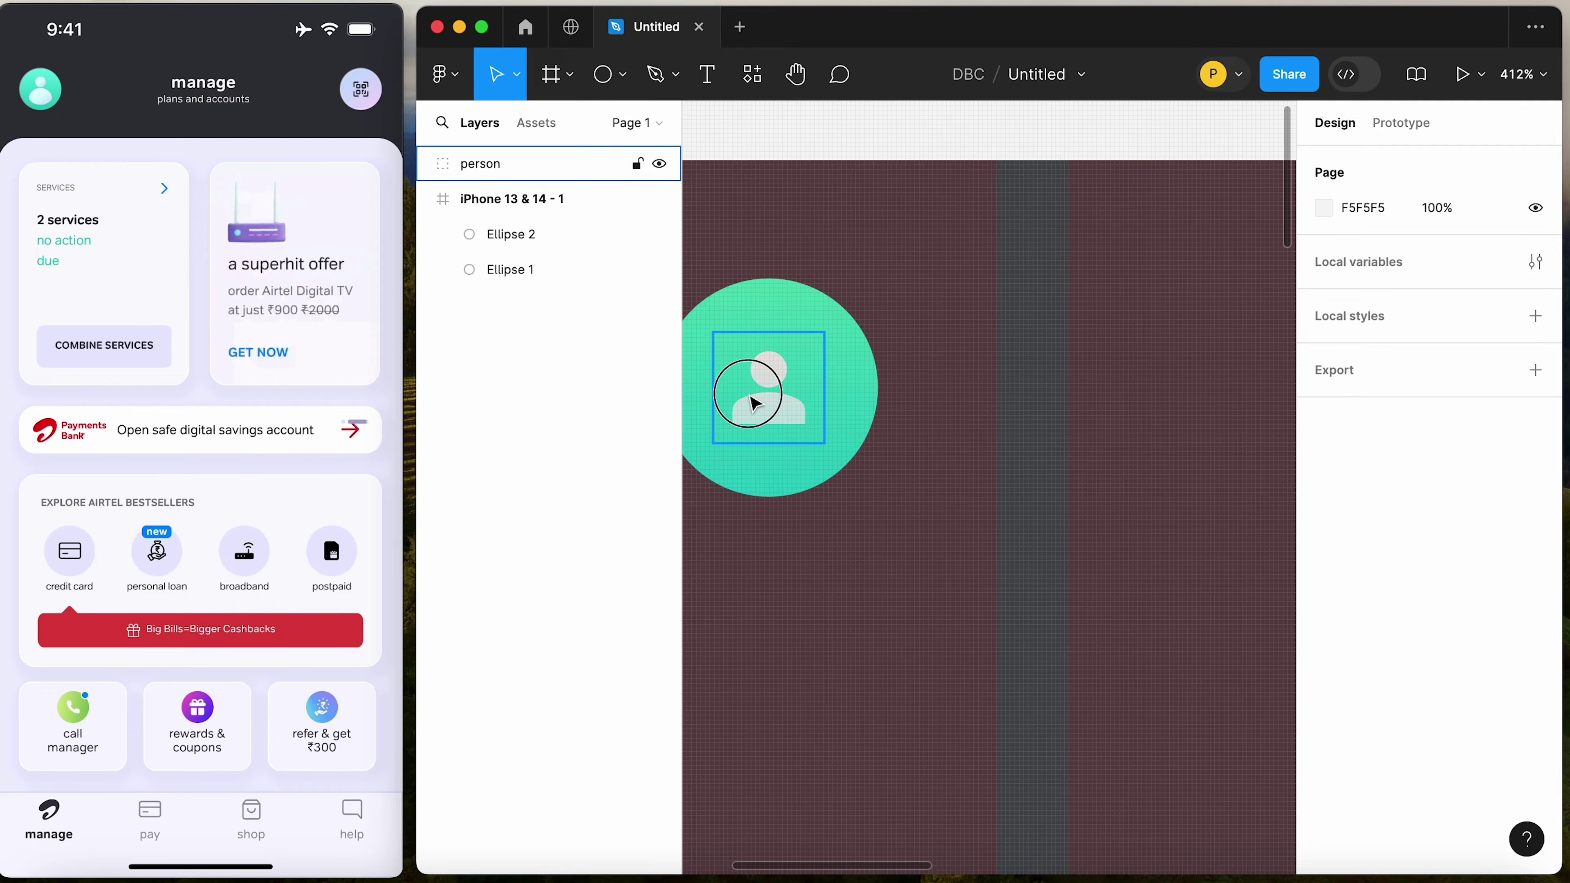
Resize the person icon to 40 × 40 and centre it horizontally and vertically on the turquoise circle
left_click(750, 396)
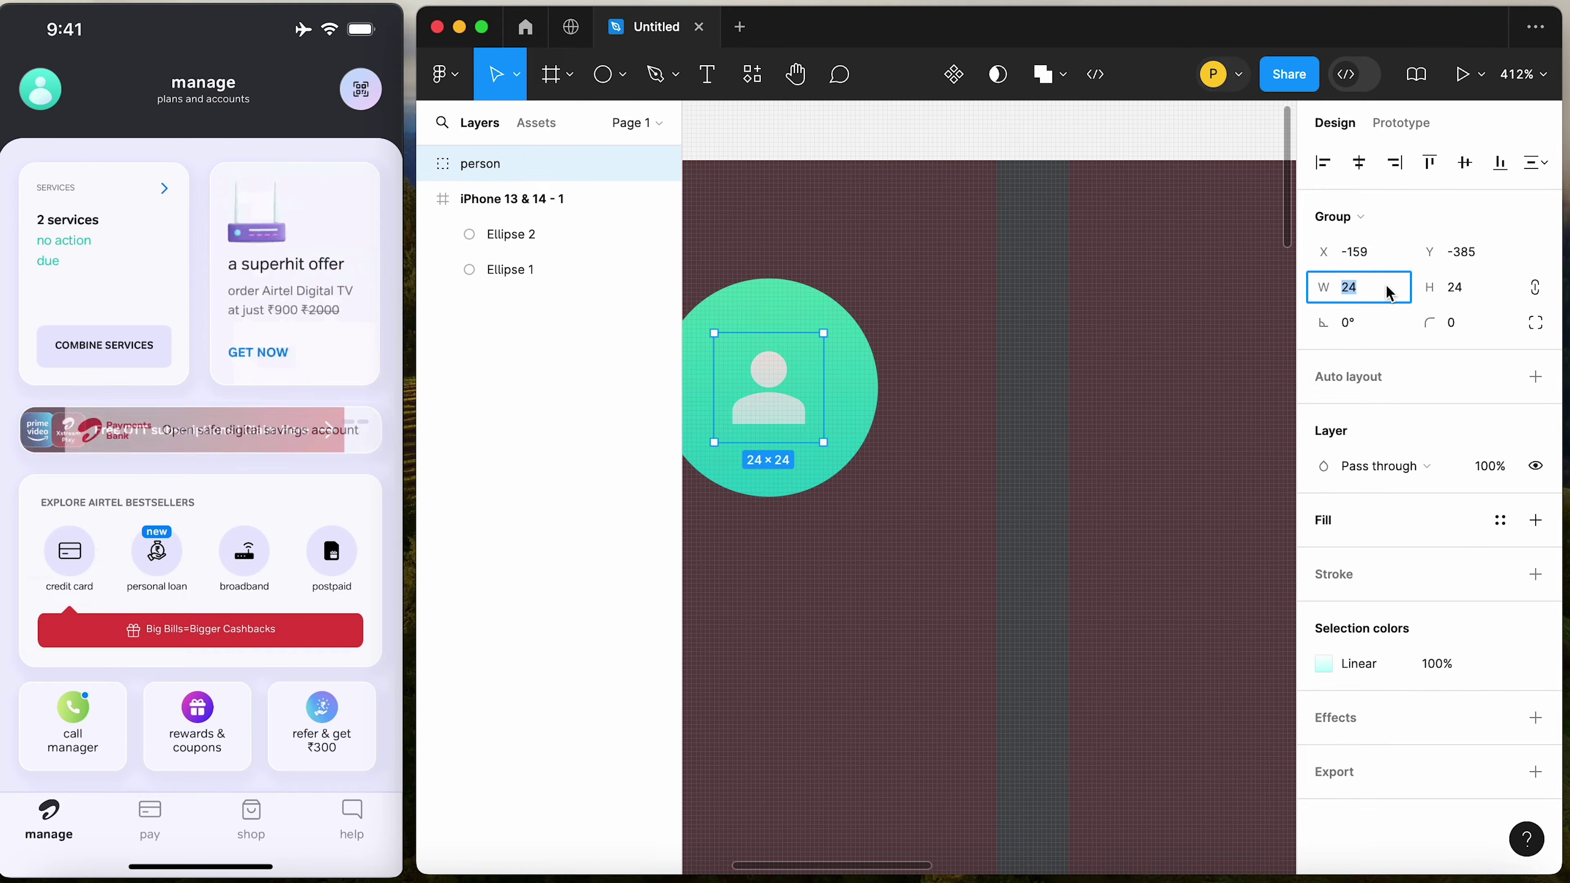
type("40")
key("Return")
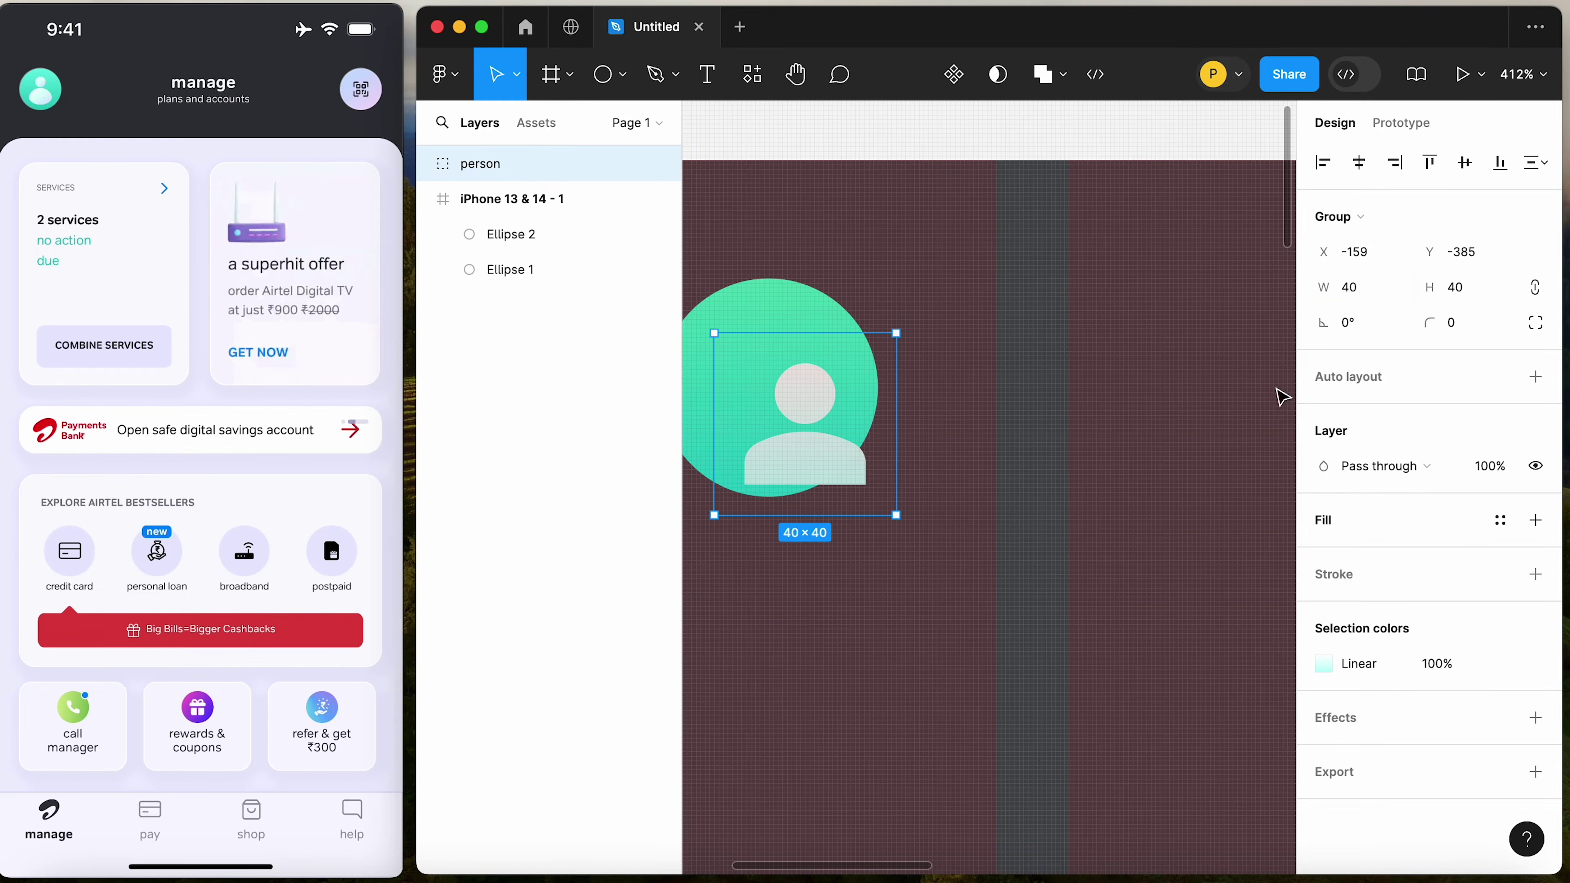
scroll(1107, 405, "left", 5)
left_click(911, 314, "shift")
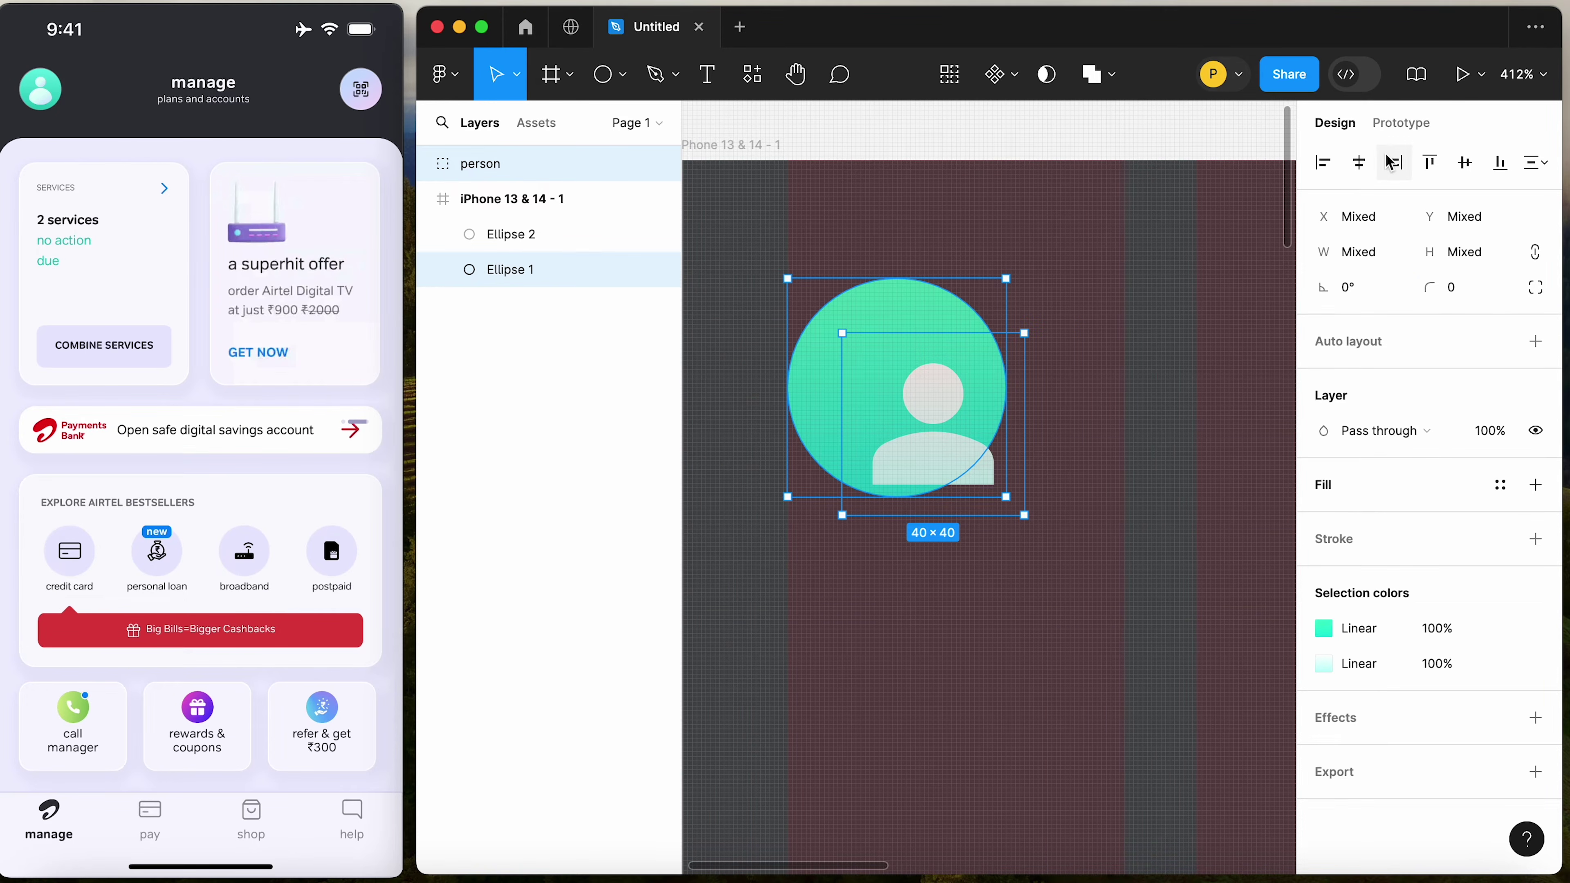
left_click(1359, 162)
left_click(1451, 174)
left_click(1132, 349)
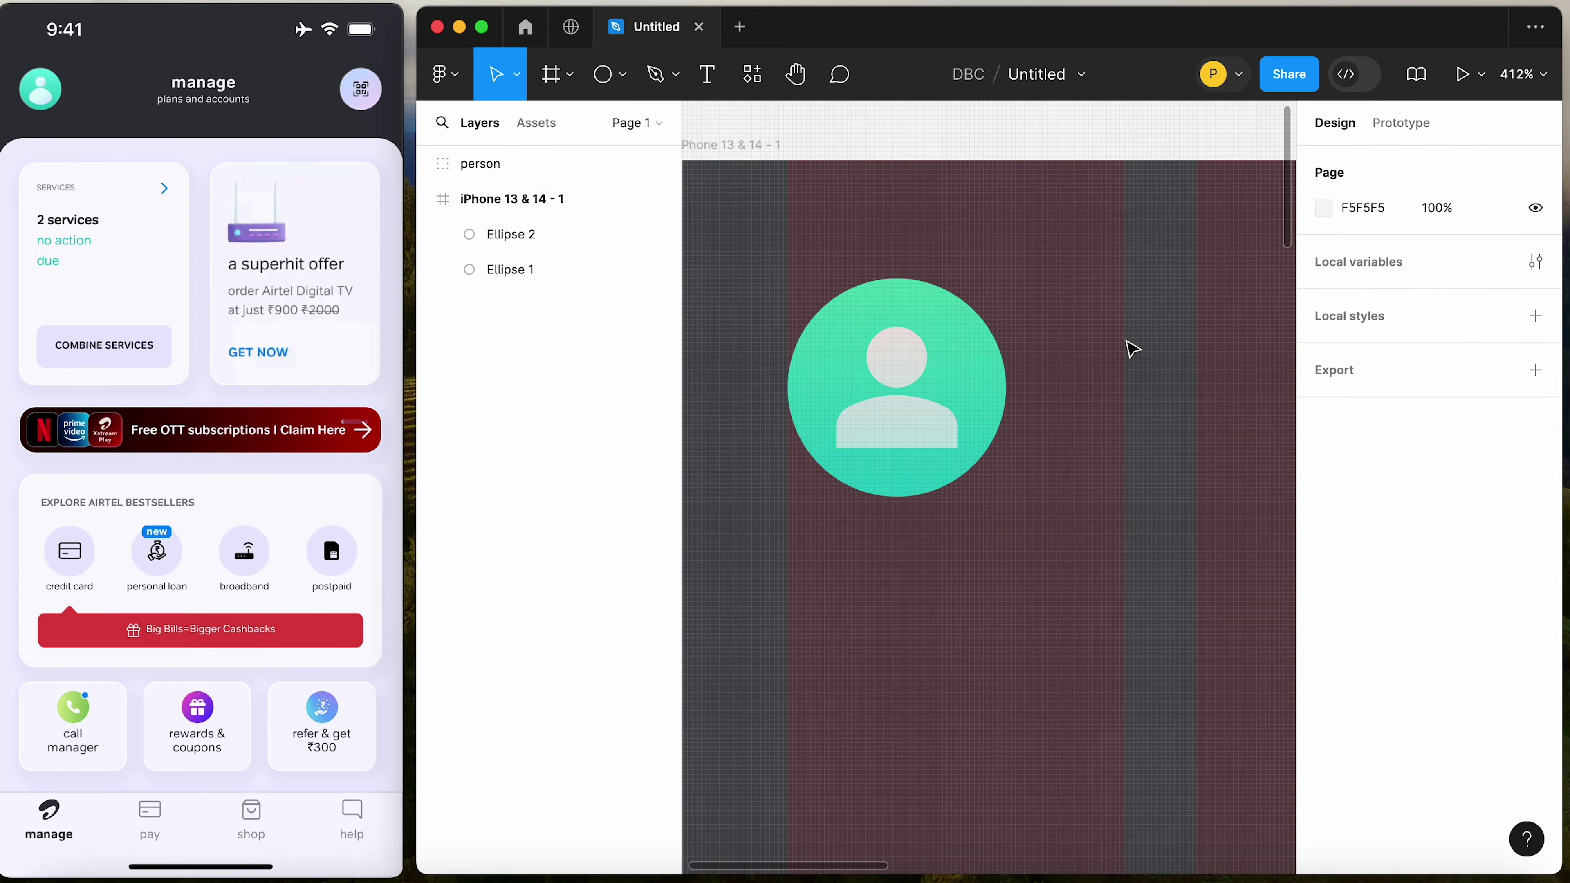
Search the Material Symbols plugin for "qr" and insert the outlined qr_code icon at 24dp near the blue-pink circle
key("shift+1")
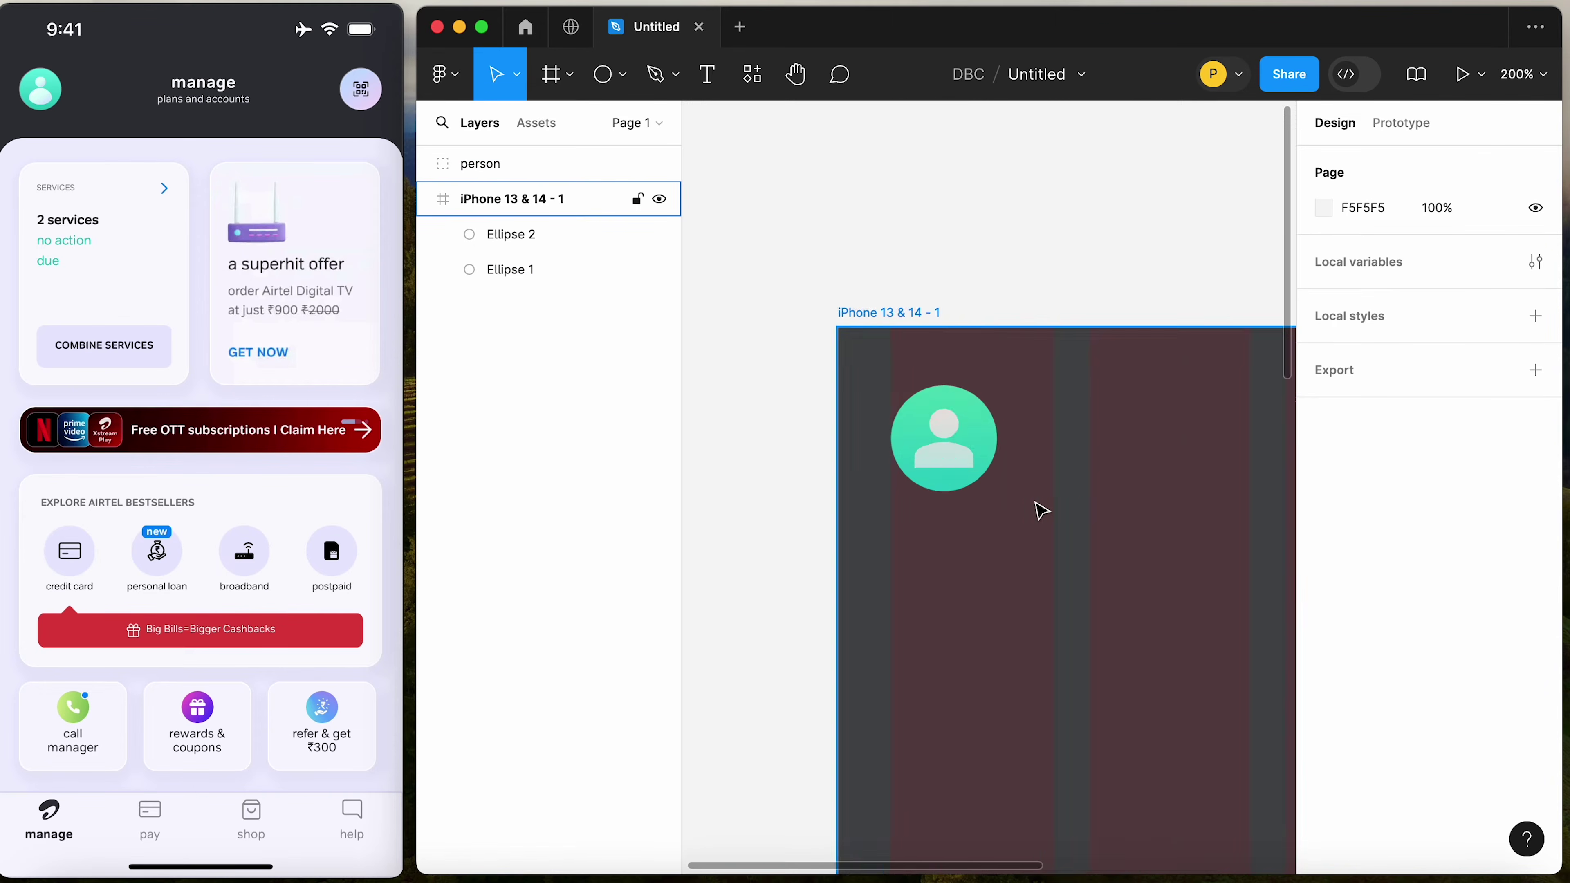
key("z")
left_click_drag(1074, 420, 1156, 523)
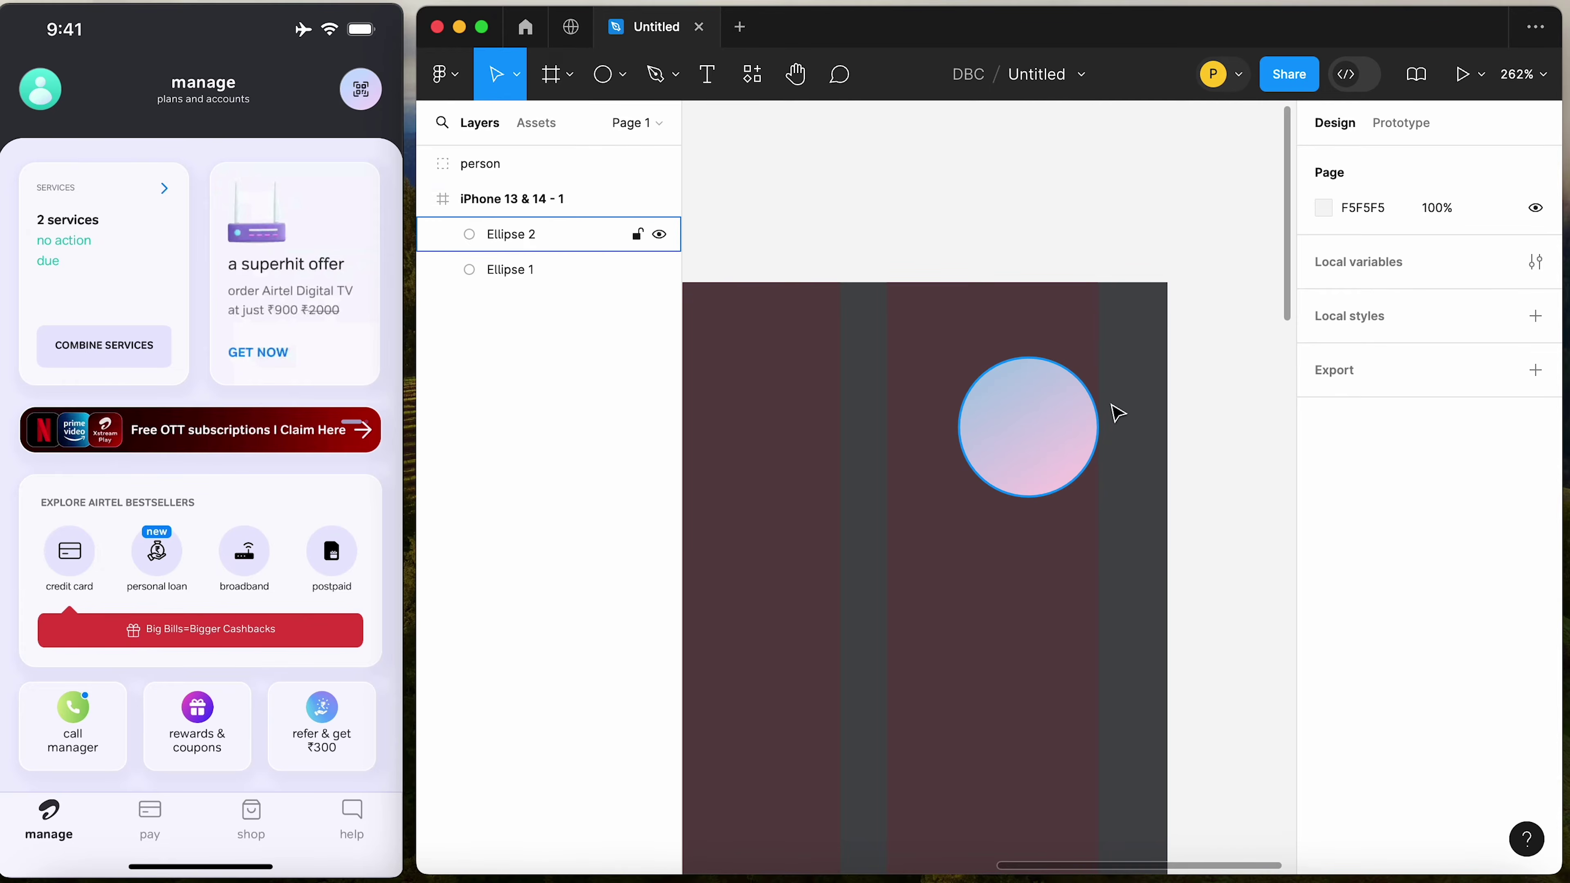
left_click(752, 75)
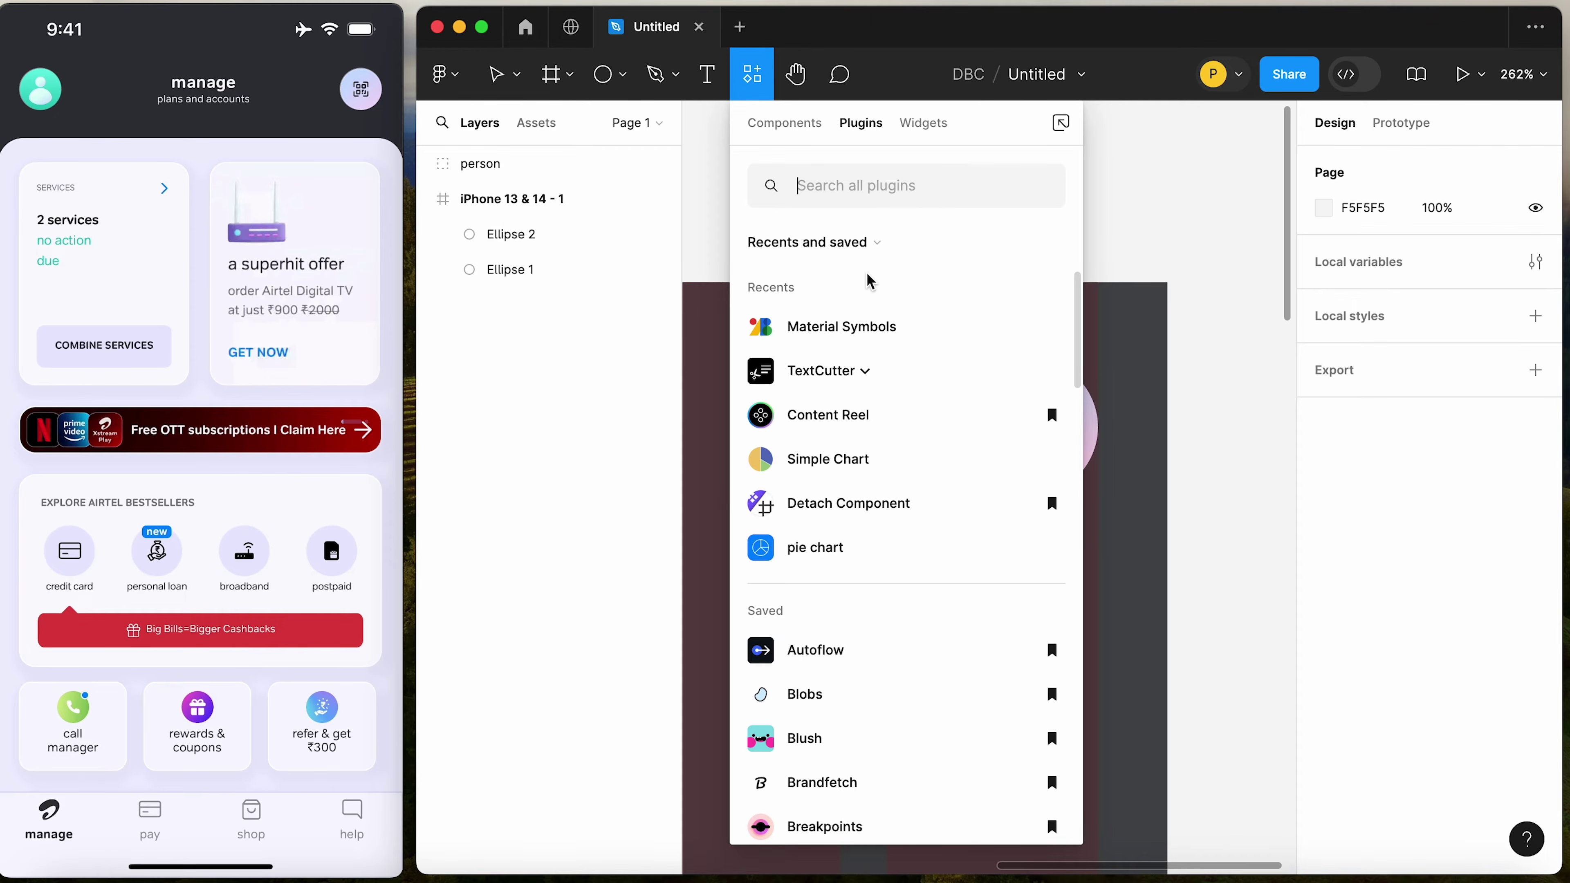
left_click(1036, 328)
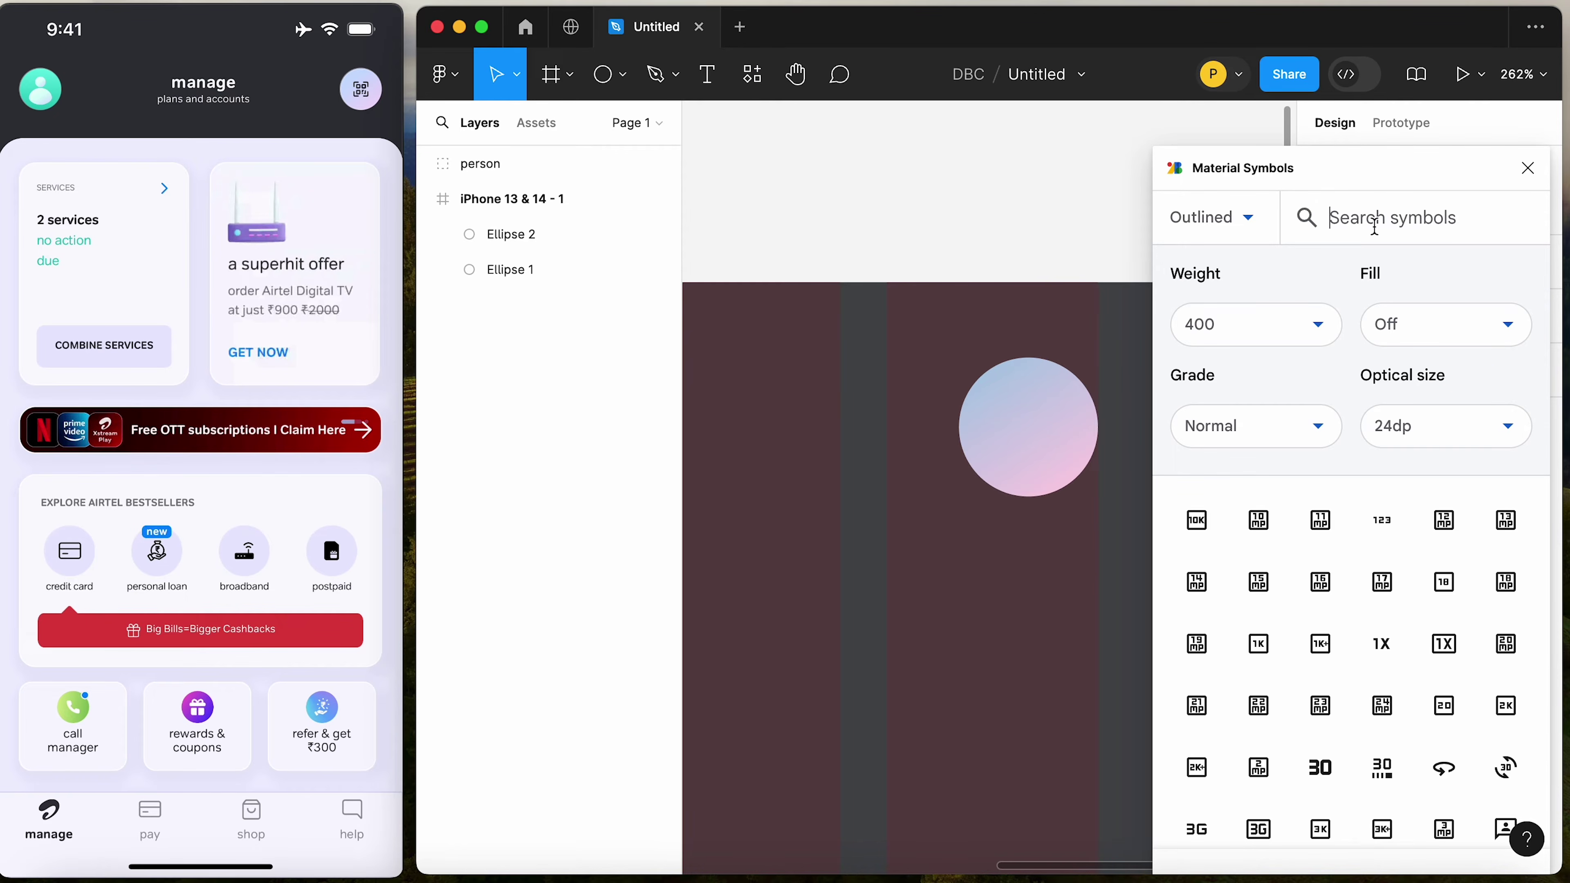
type("qr")
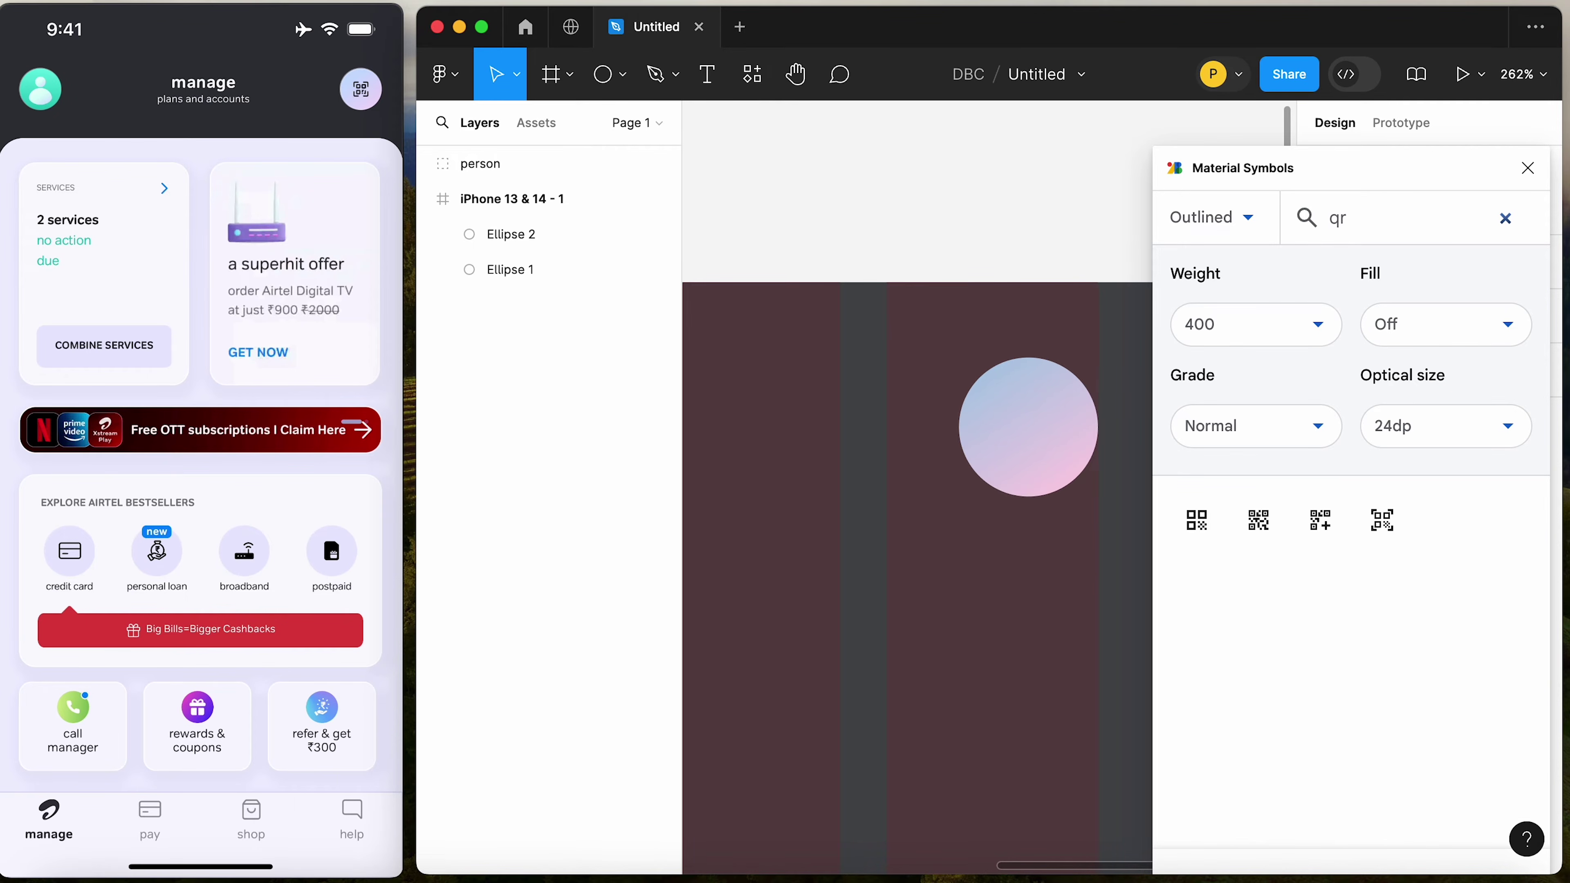
left_click(1200, 536)
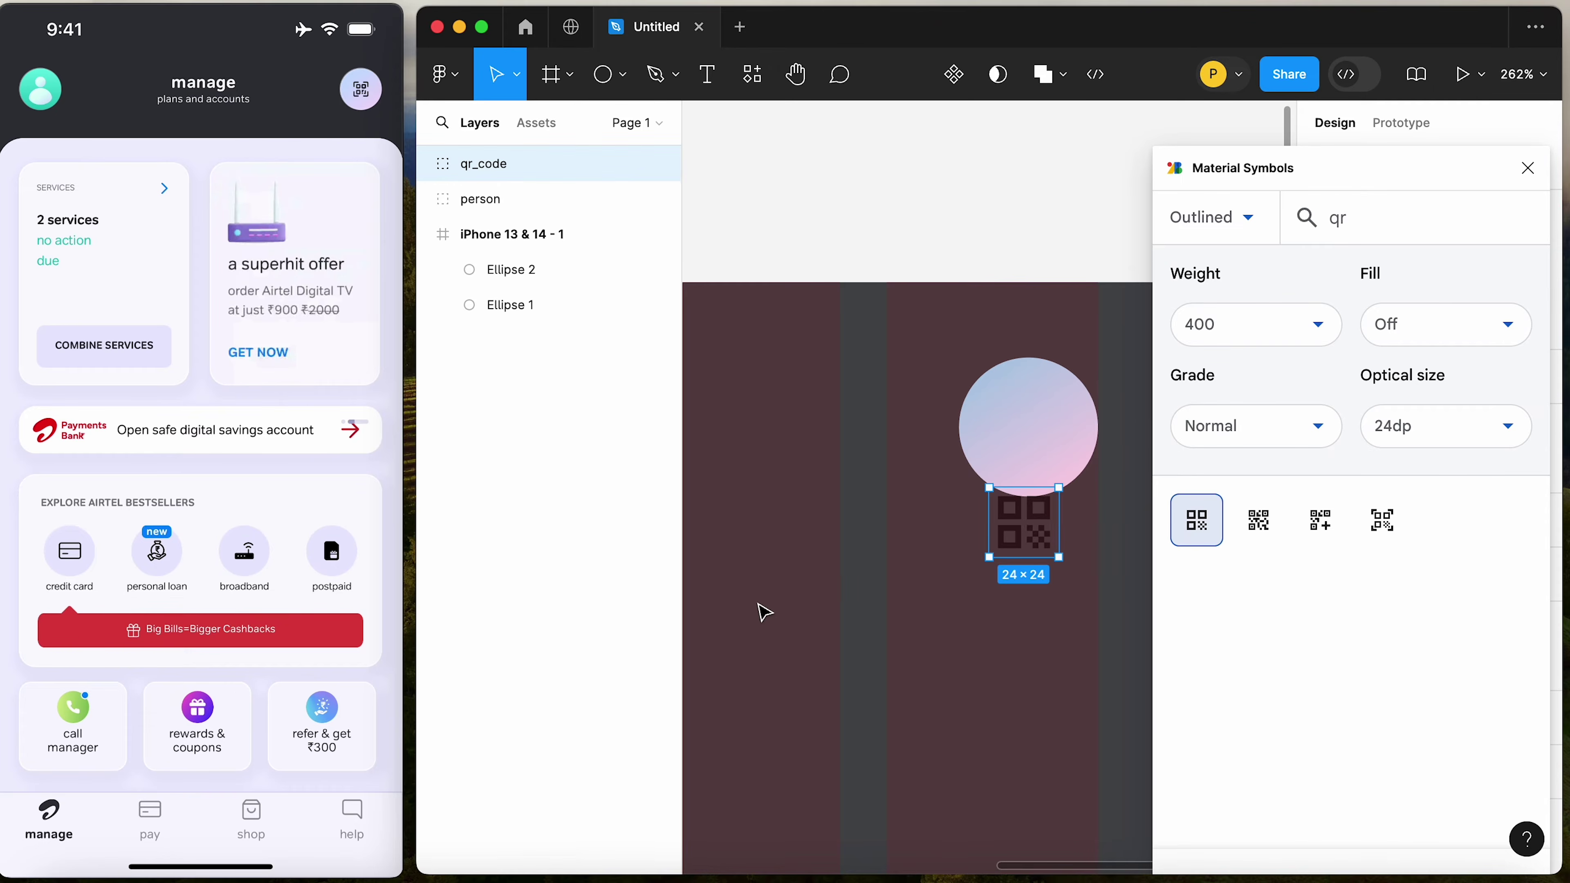
Close the Material Symbols plugin and centre the QR code icon horizontally and vertically on the blue-pink circle
scroll(758, 610, "right", 3)
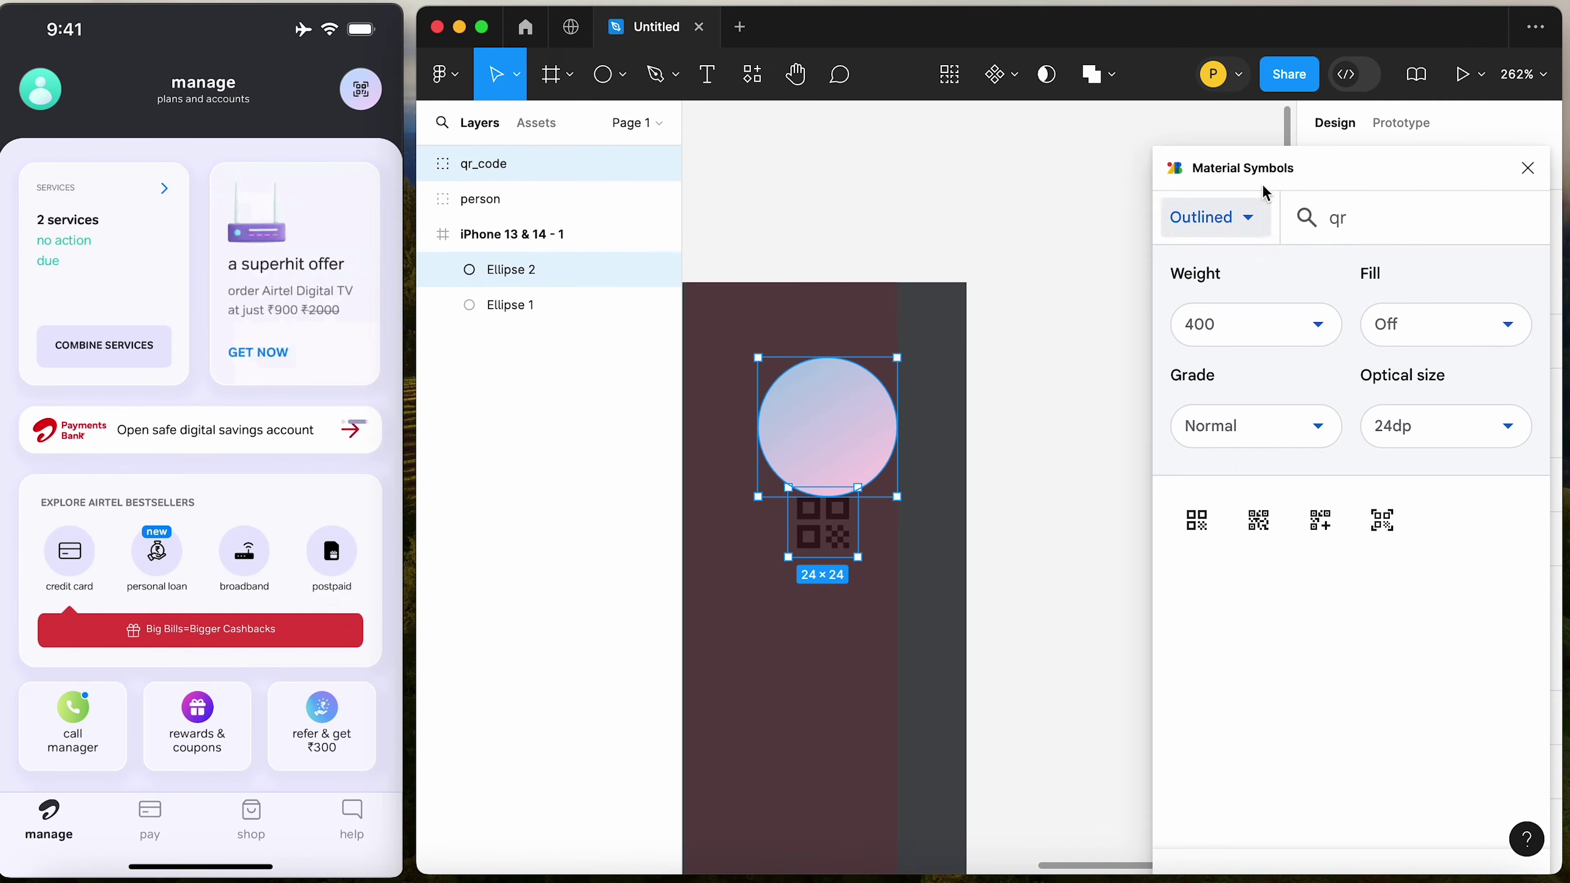
left_click(1527, 168)
left_click(1368, 164)
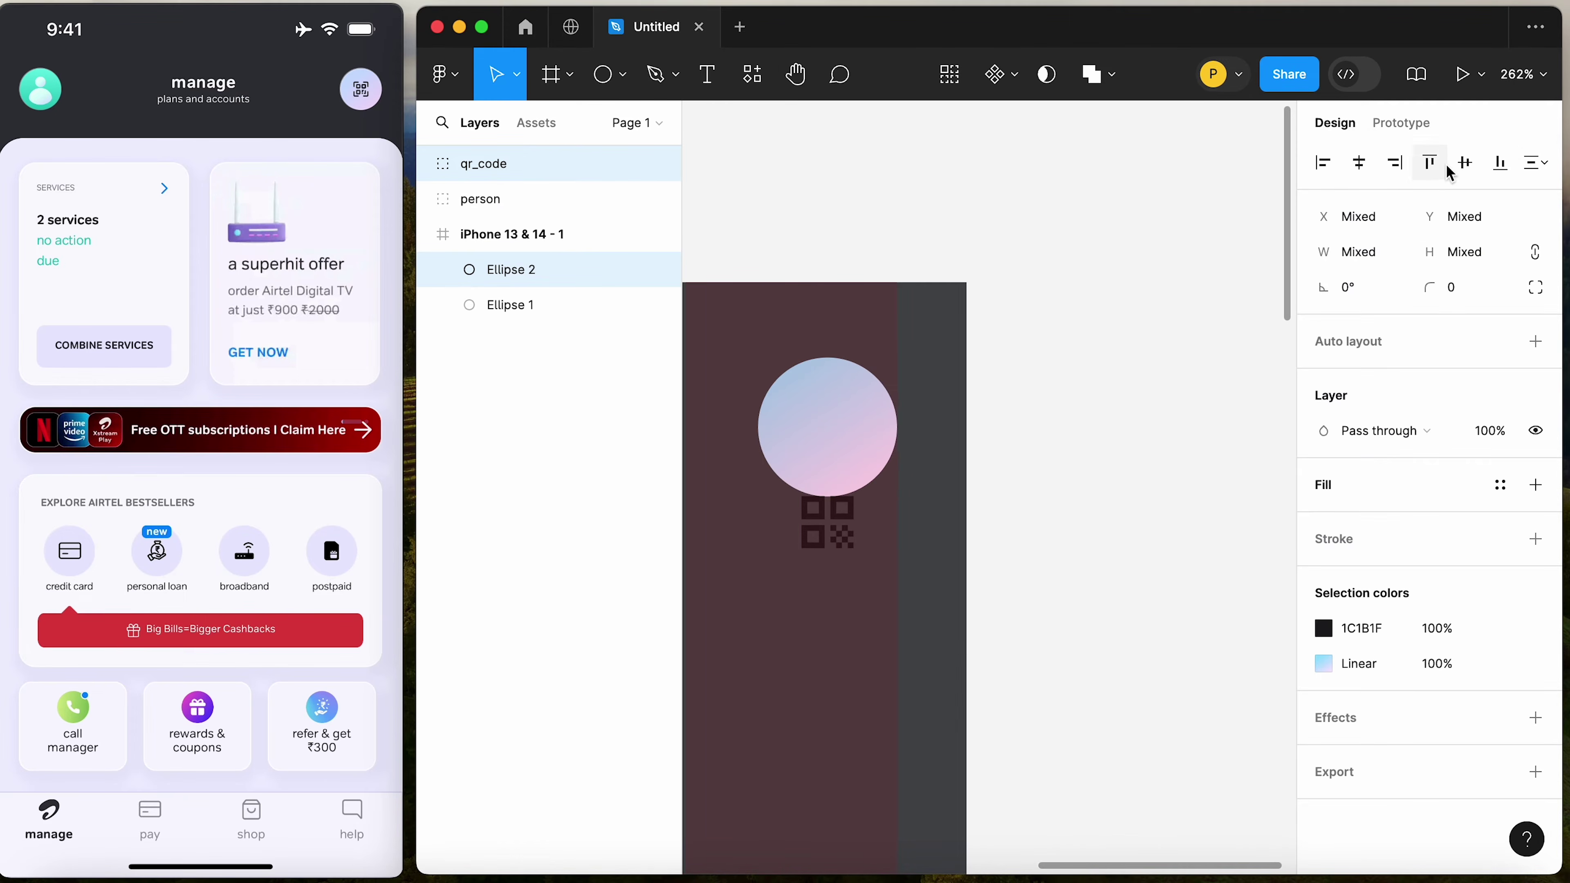
left_click(1466, 162)
left_click(1161, 197)
Resize the QR code icon to 35 × 35 and recentre it on the blue-pink circle
left_click(827, 427)
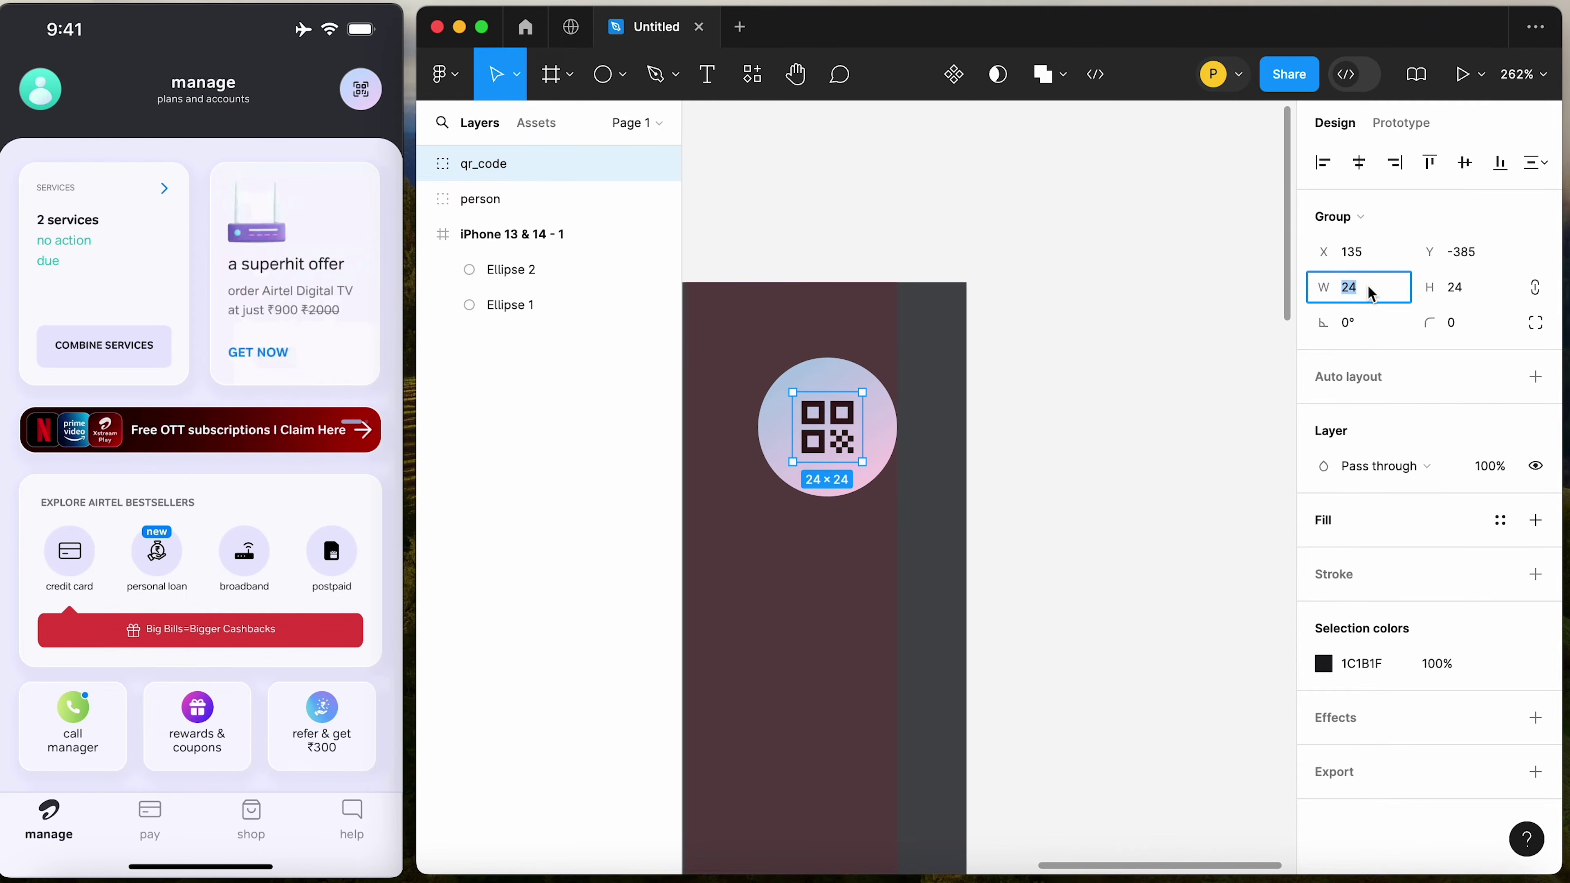
type("35")
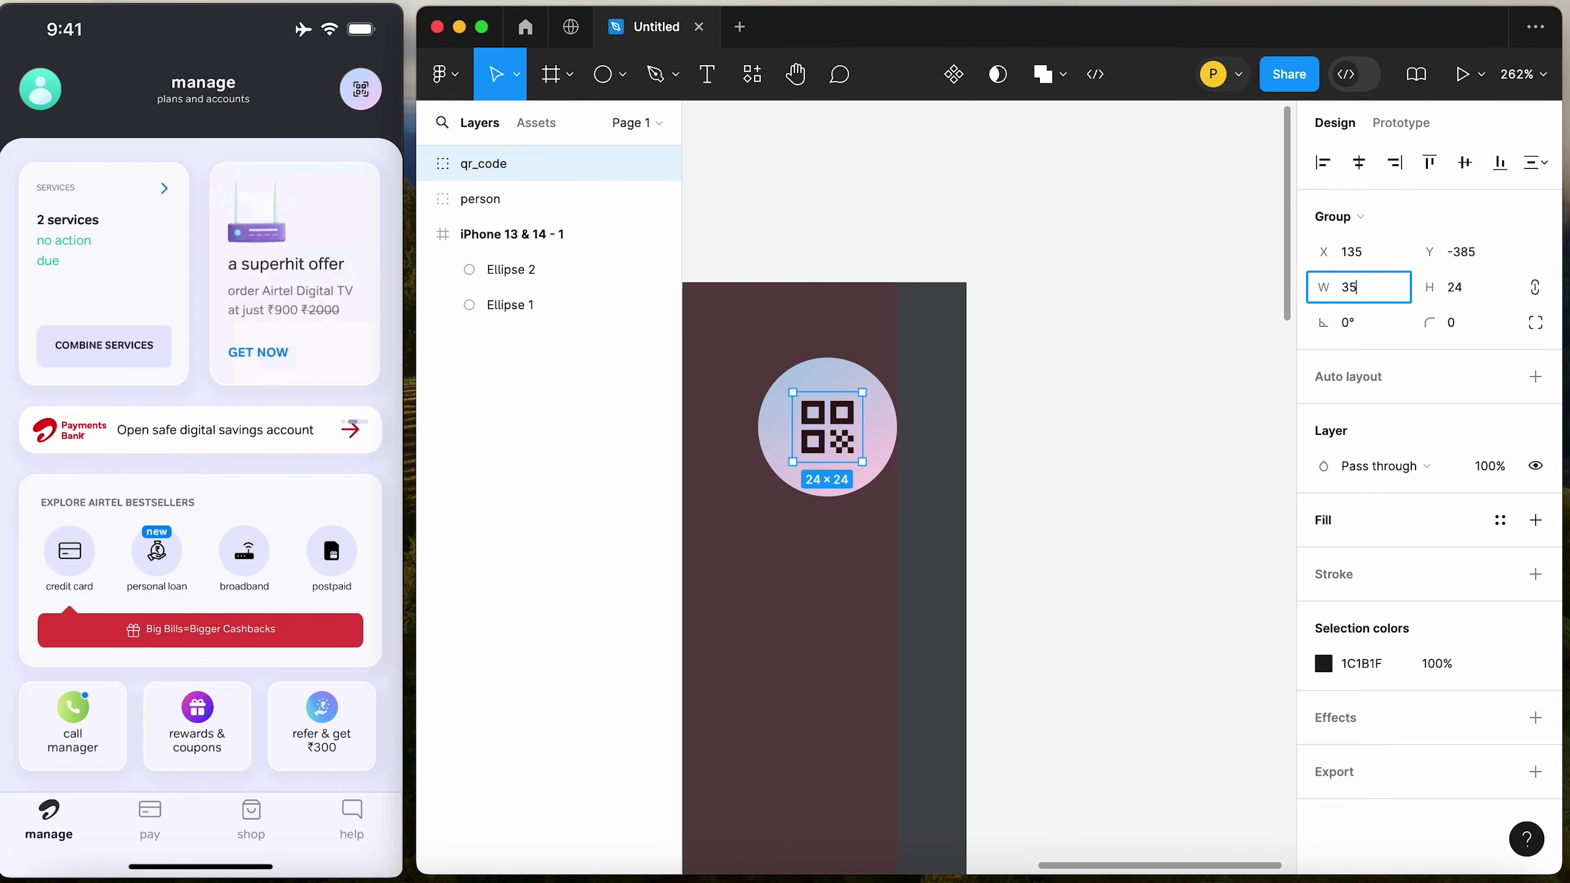
key("Return")
left_click(845, 386, "shift")
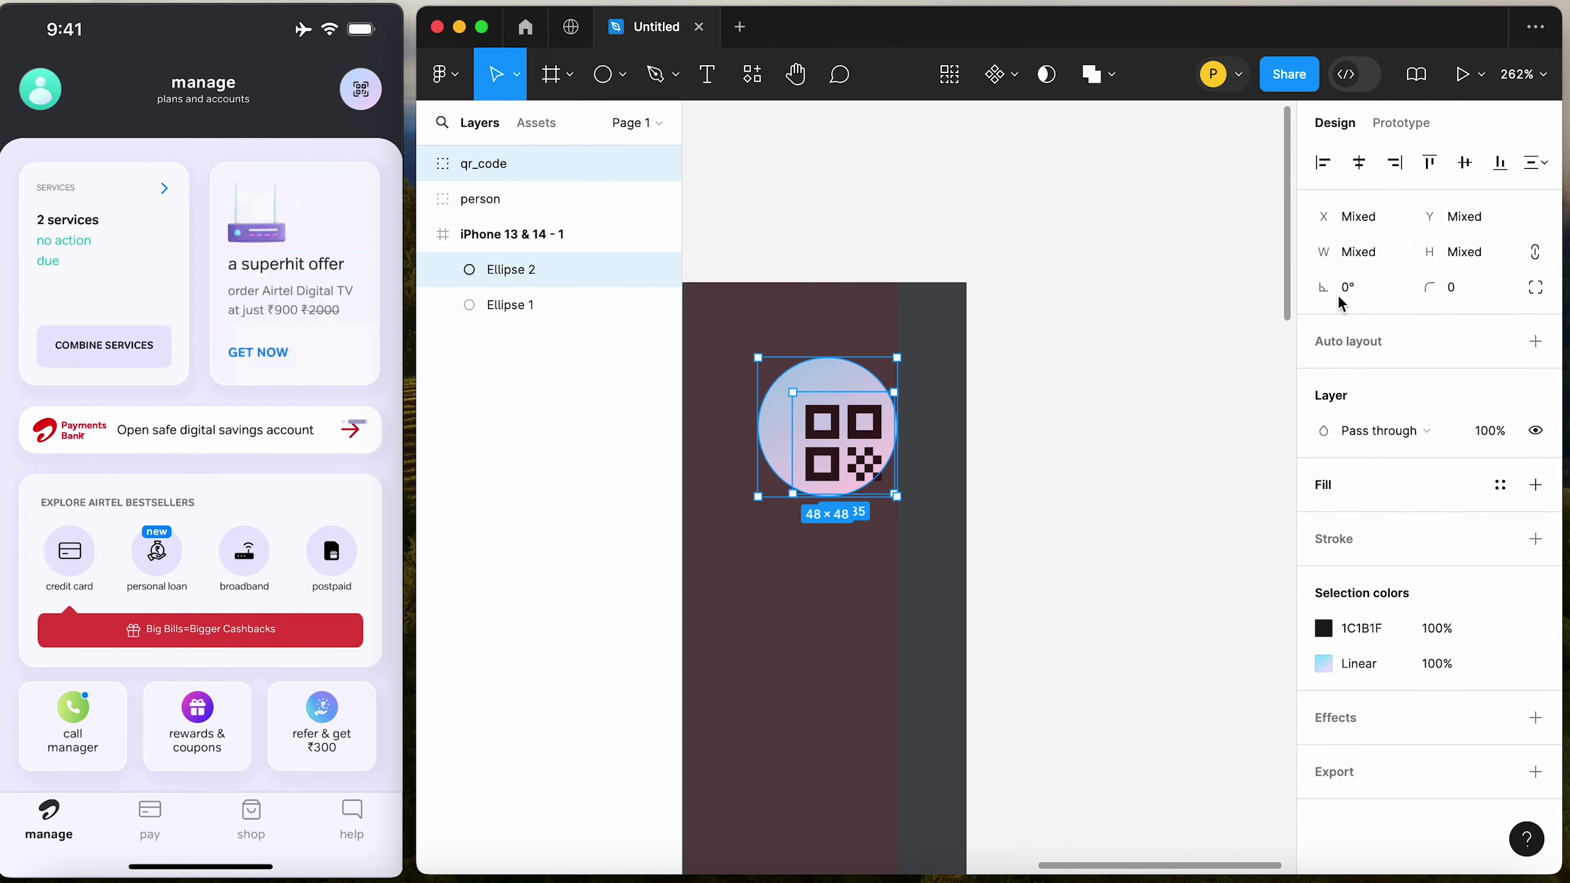
left_click(1359, 162)
left_click(1465, 162)
left_click(1162, 498)
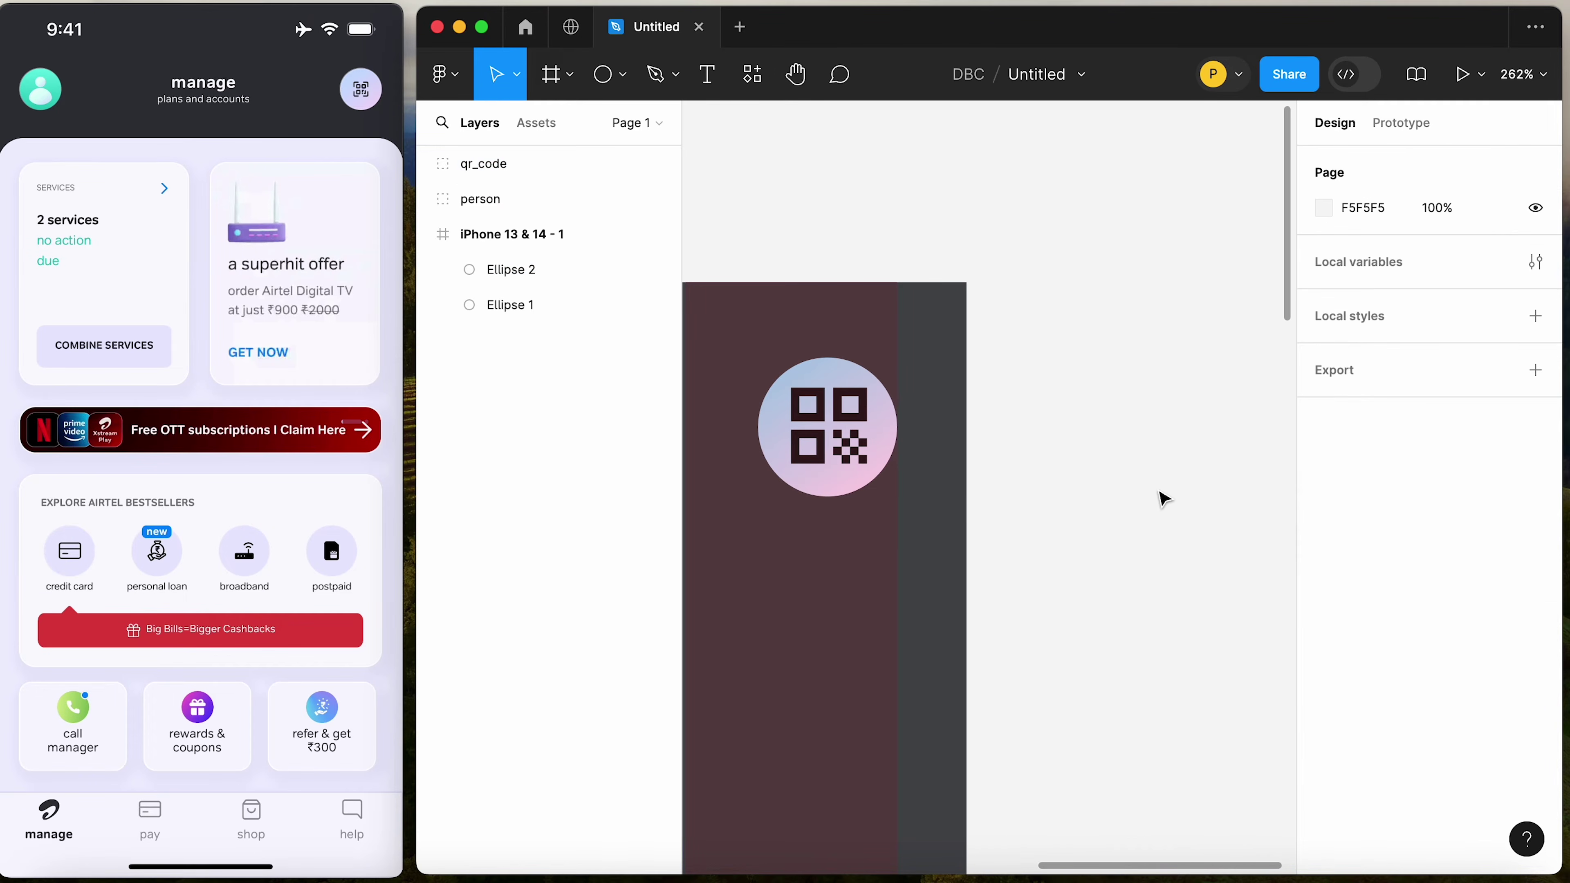
Resize the QR code icon to 28 × 28 and recentre it horizontally and vertically on the blue-pink circle
key("ctrl+minus")
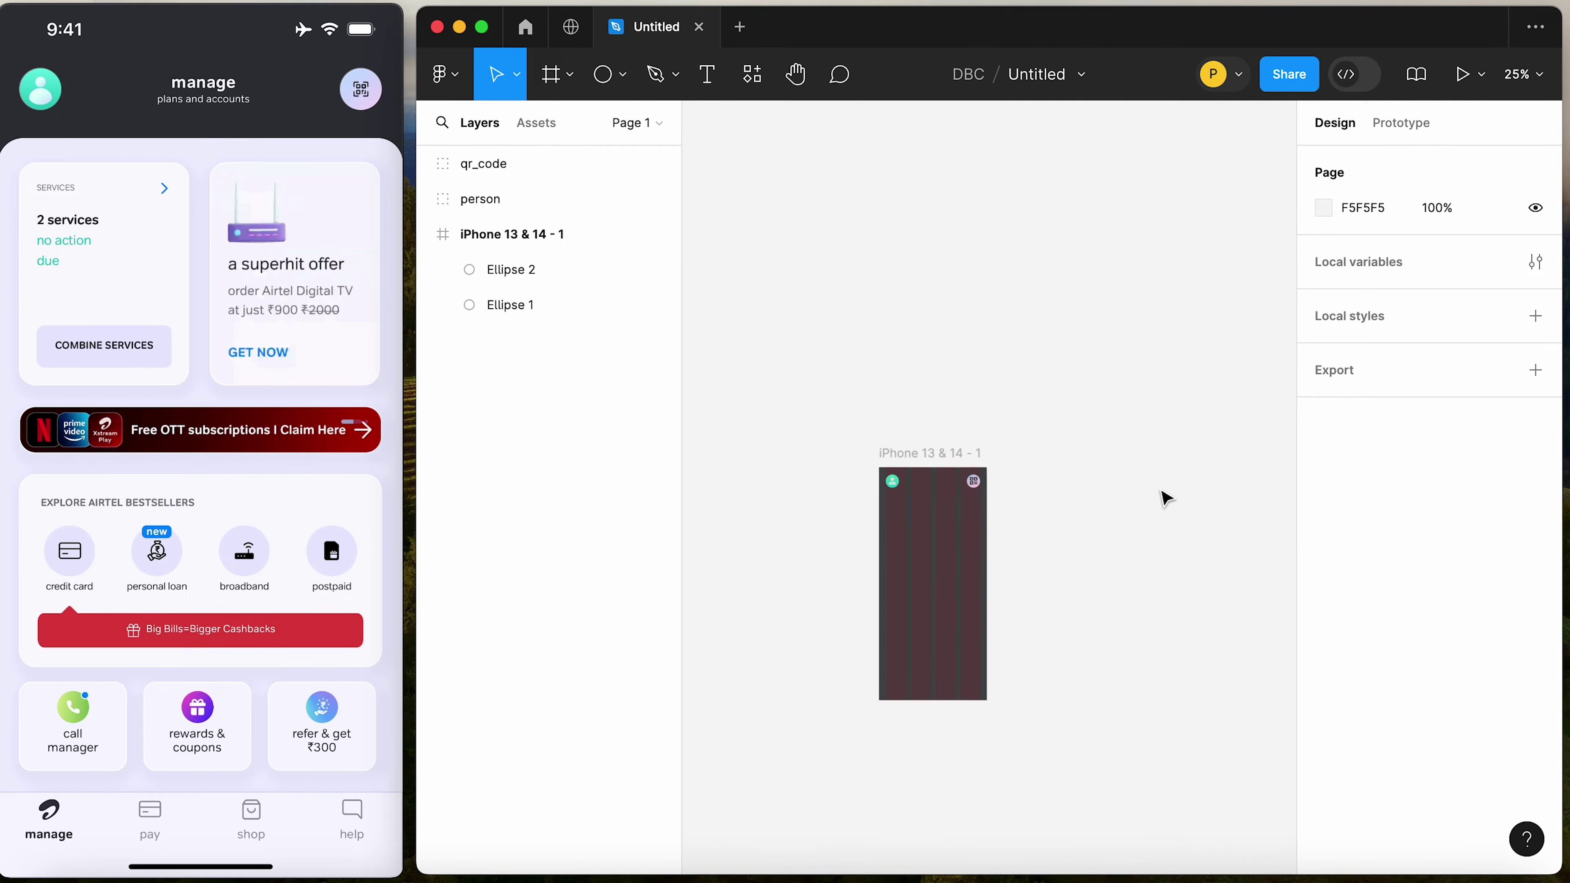
mouse_move(72, 88)
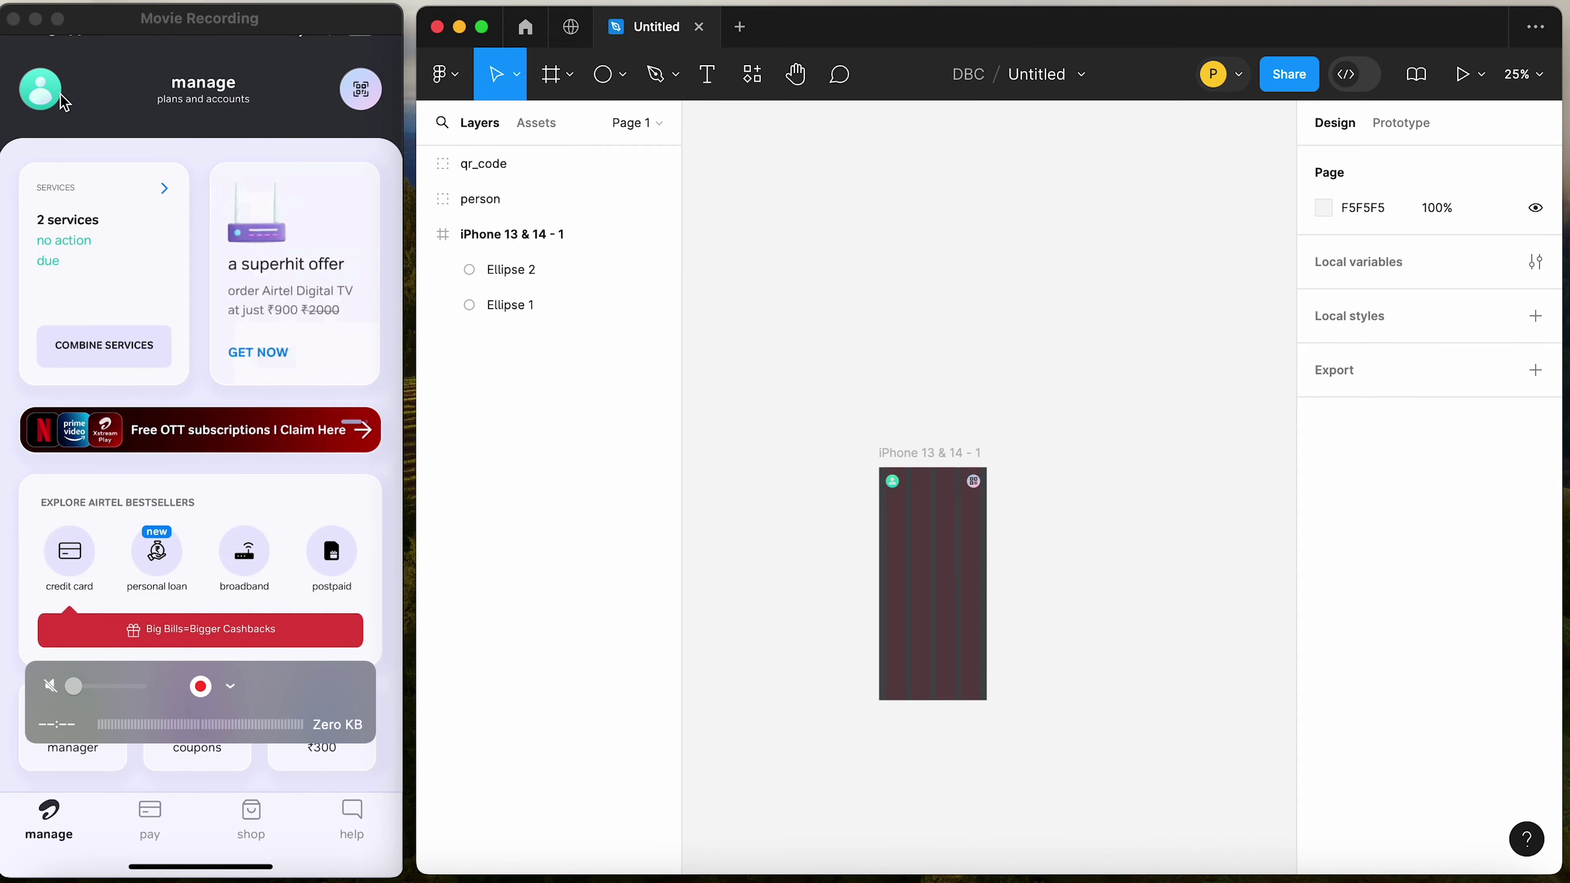
key("z")
left_click_drag(904, 444, 1020, 524)
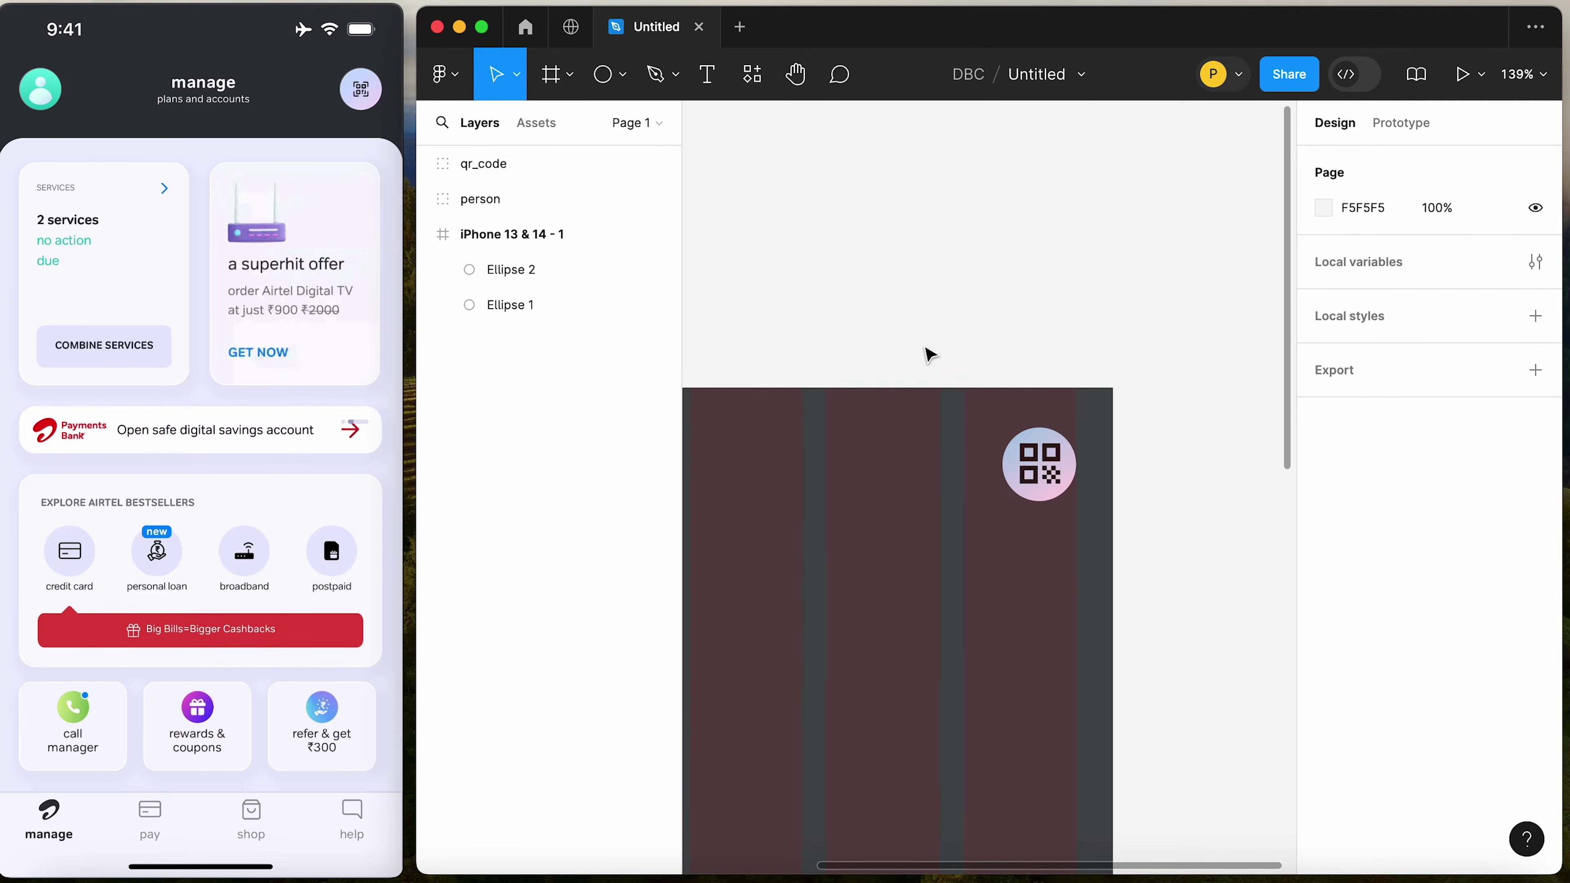
scroll(1073, 403, "up", 5)
left_click(996, 544)
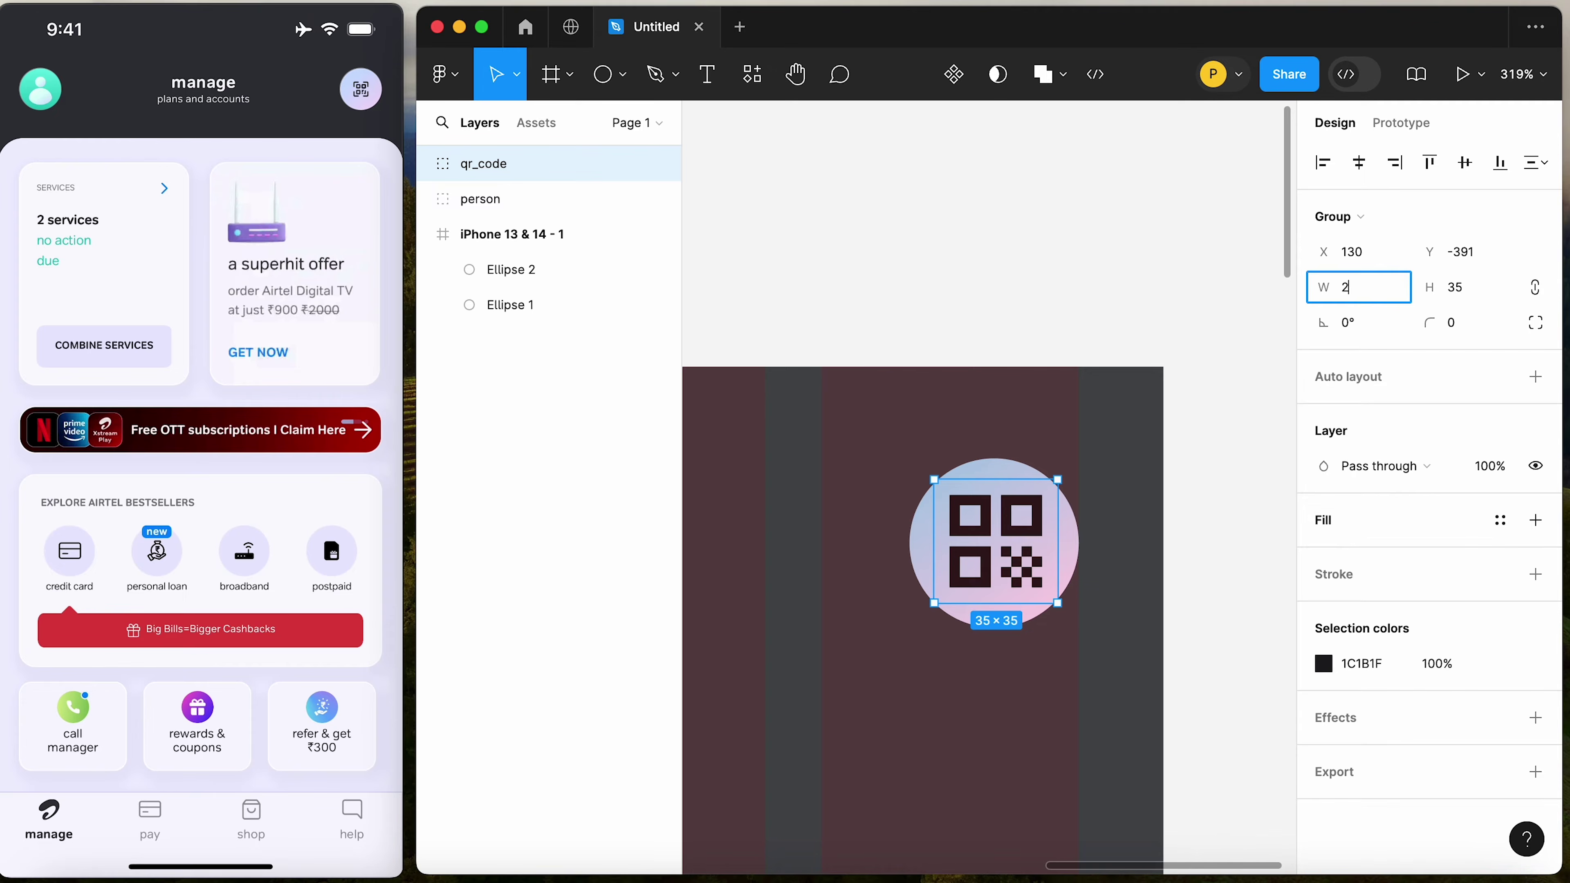
key("Return")
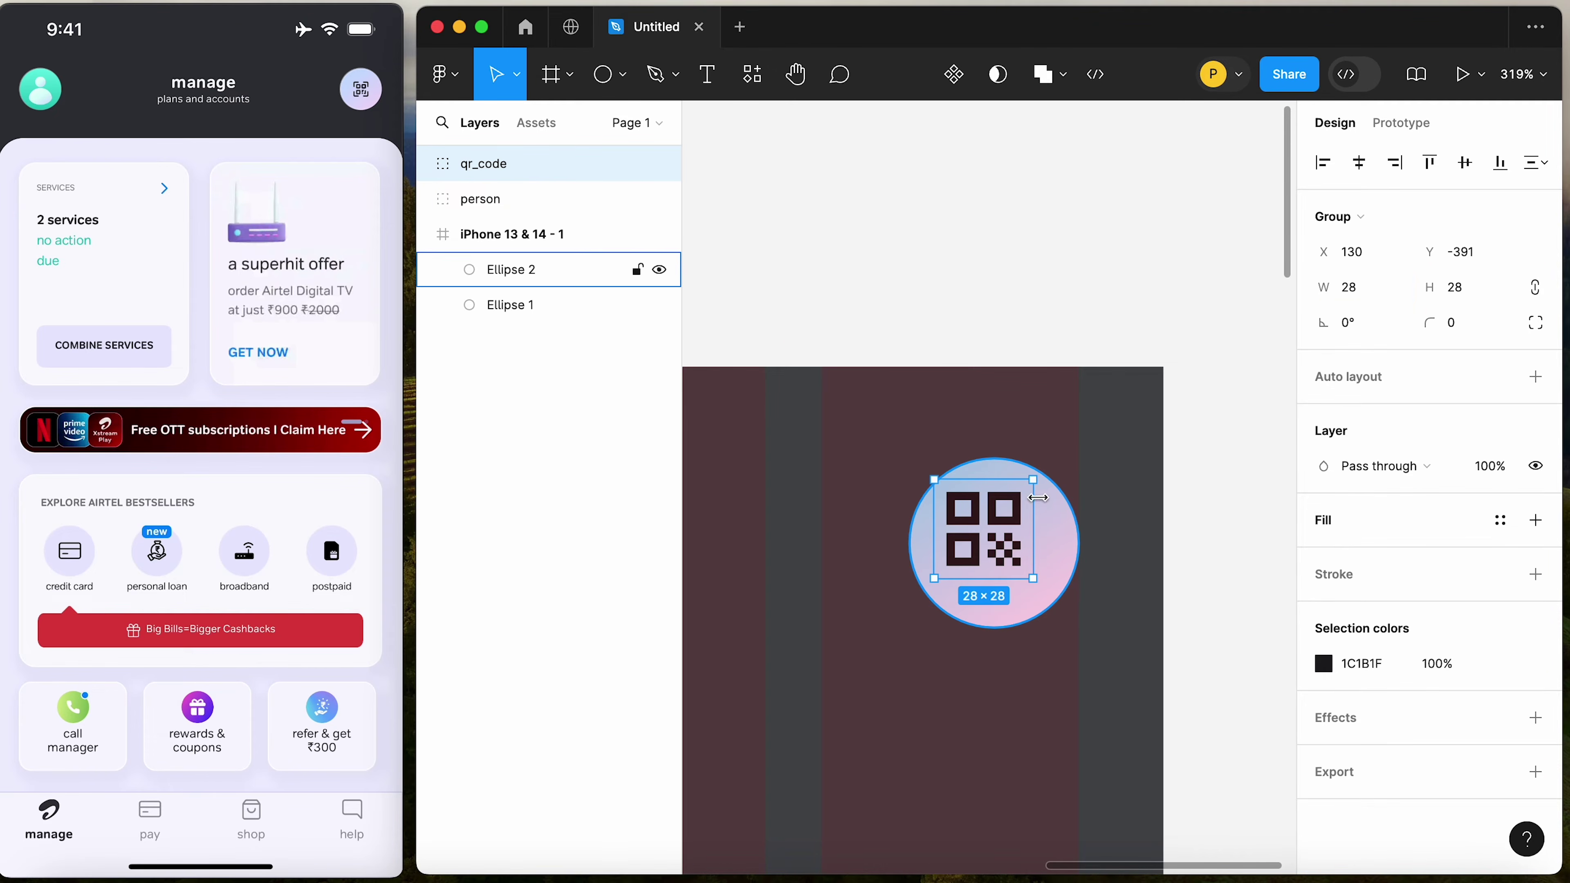
left_click(525, 270, "shift")
left_click(1360, 167)
left_click(1467, 165)
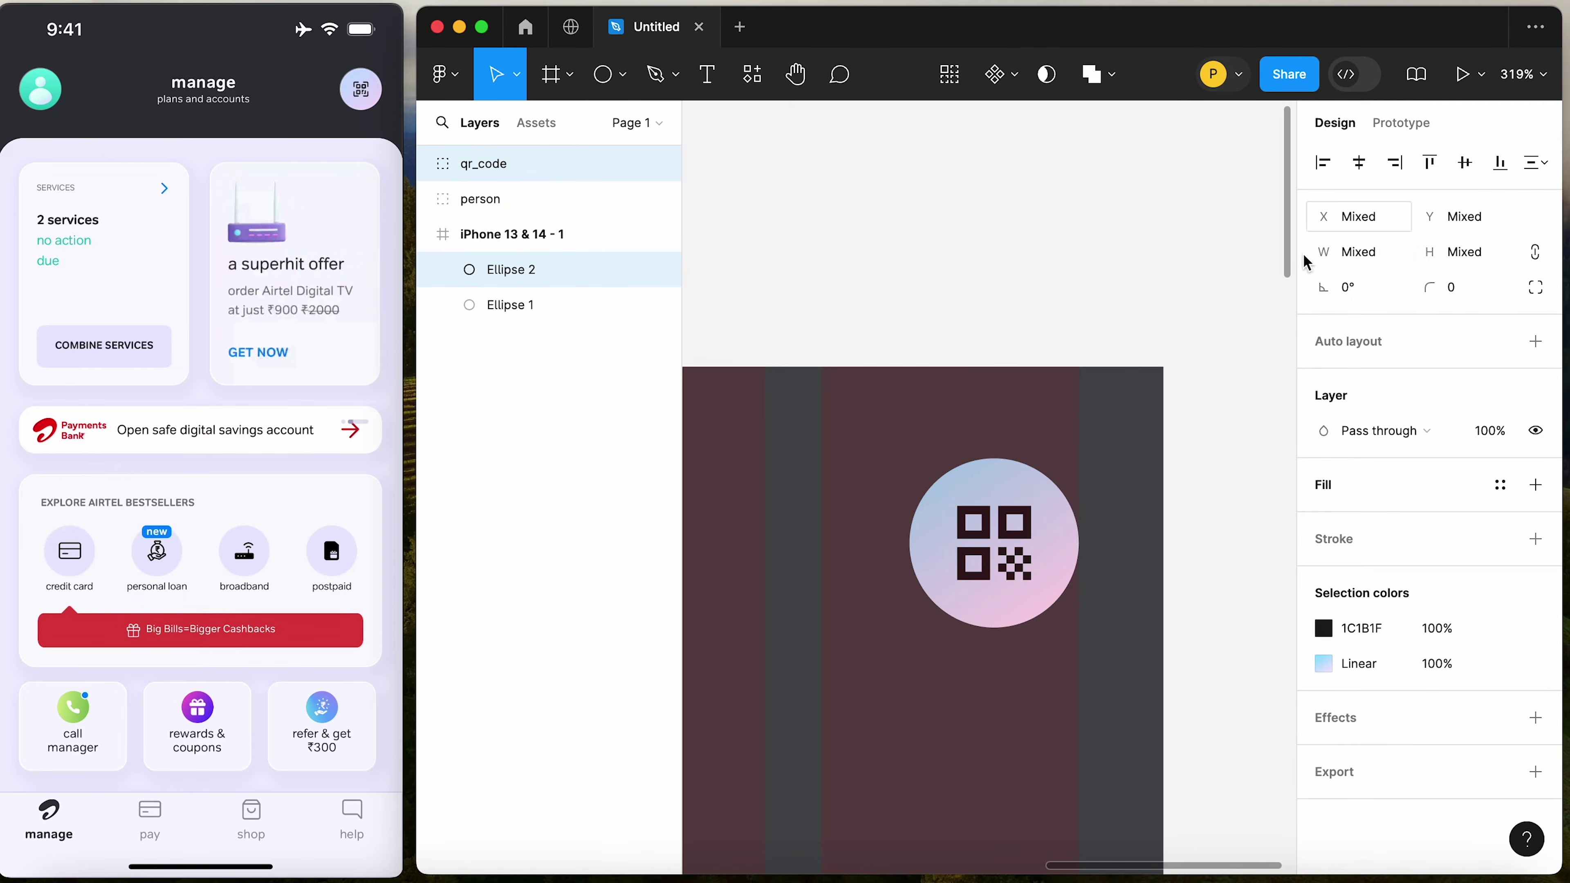
Try to group the QR code icon with its circle, and move the QR code and person icon layers into the iPhone 13 & 14 frame
key("ctrl+g")
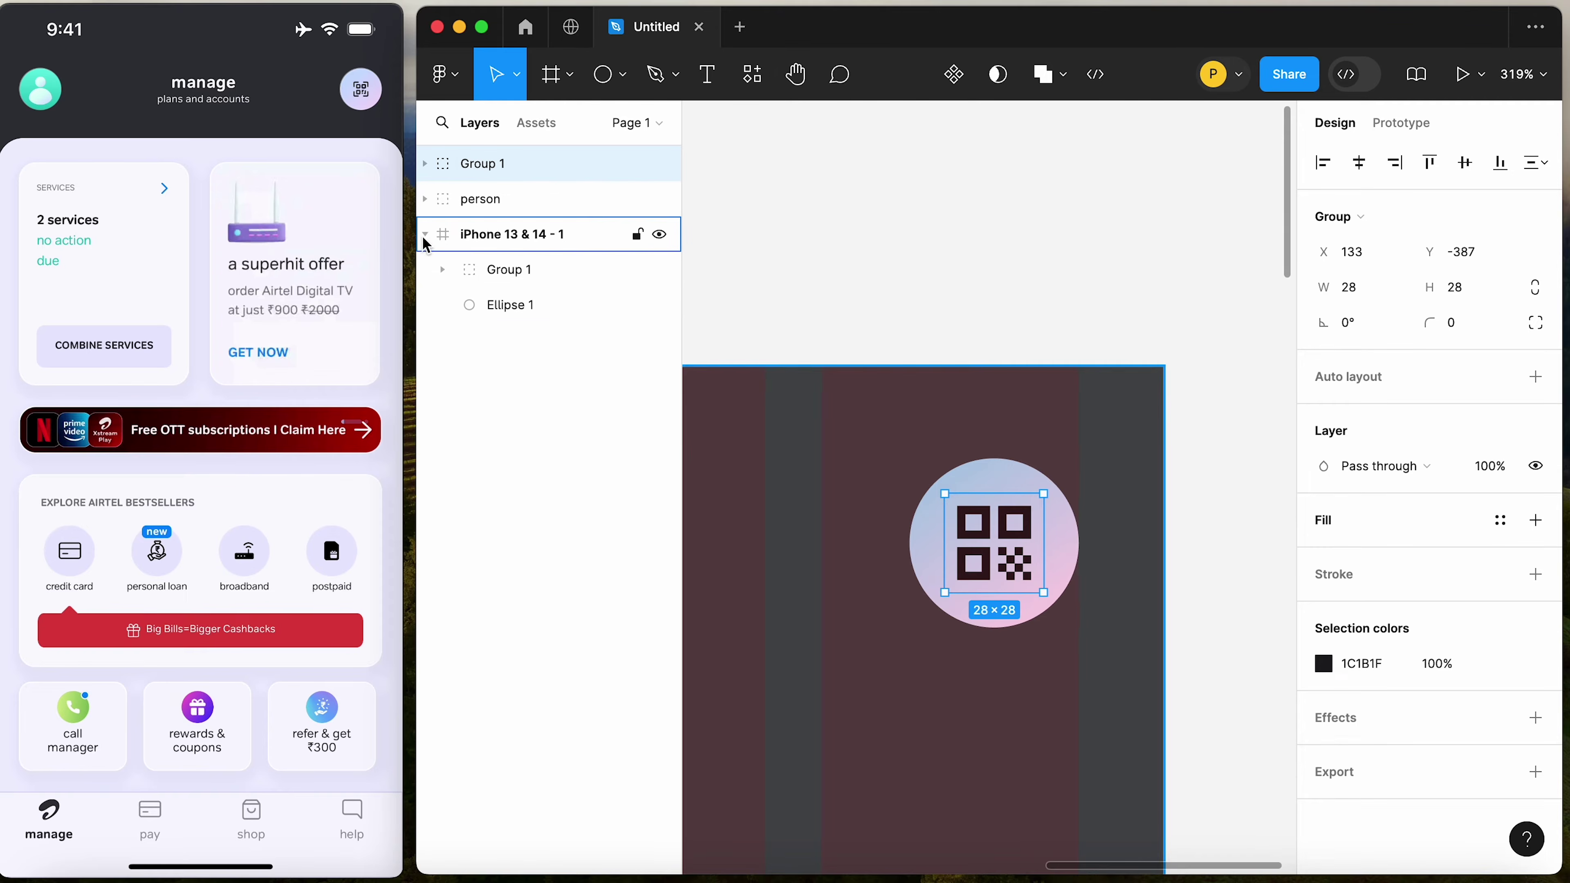
left_click(475, 204)
left_click(486, 163, "shift")
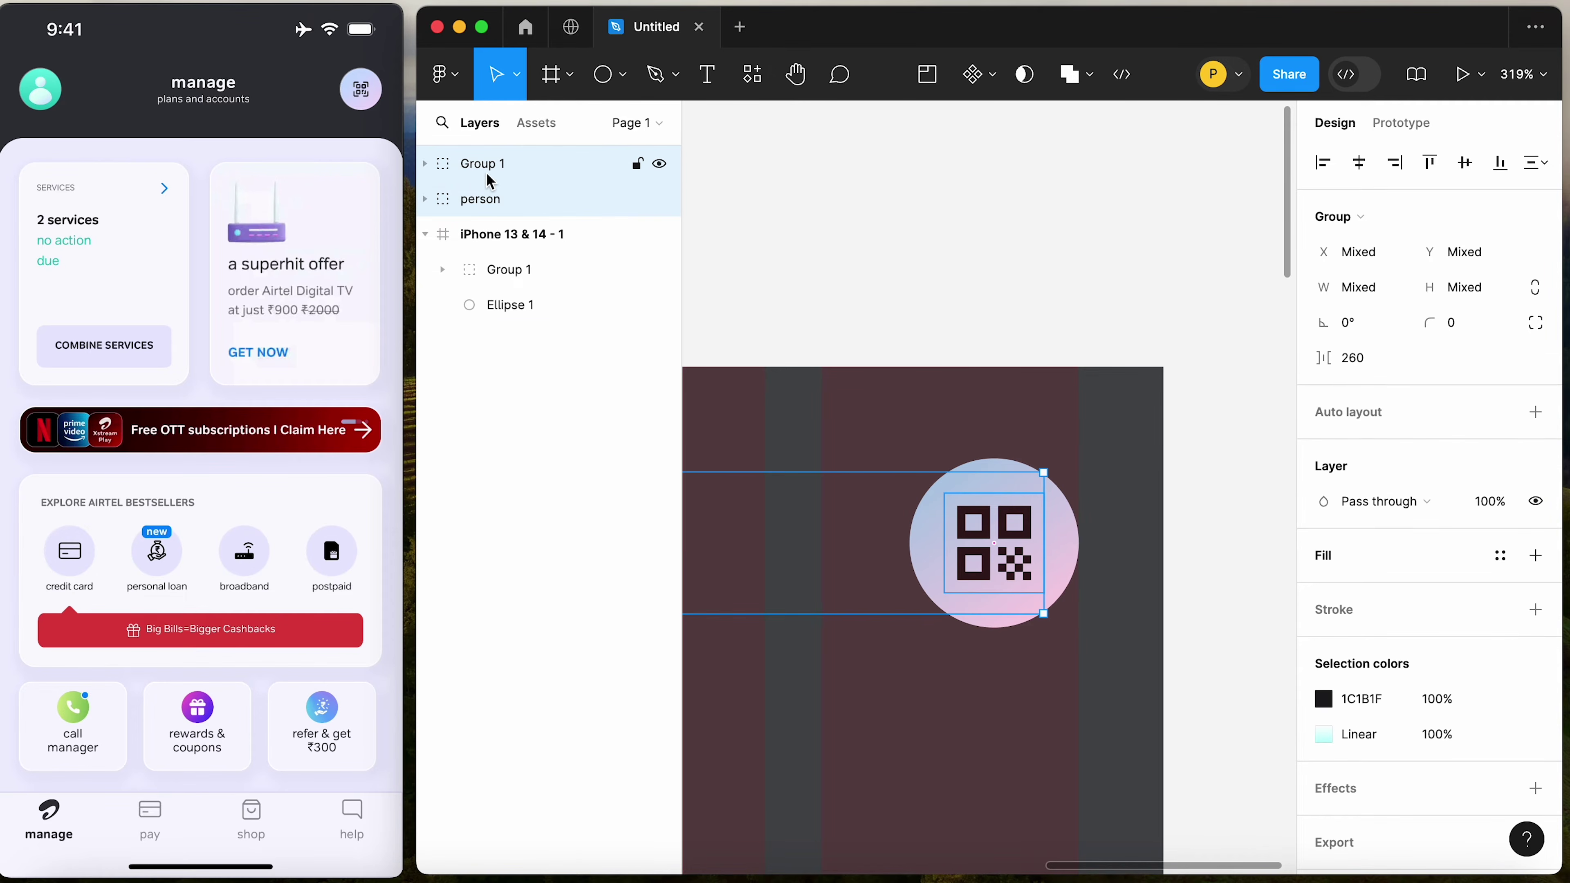
left_click_drag(485, 172, 481, 263)
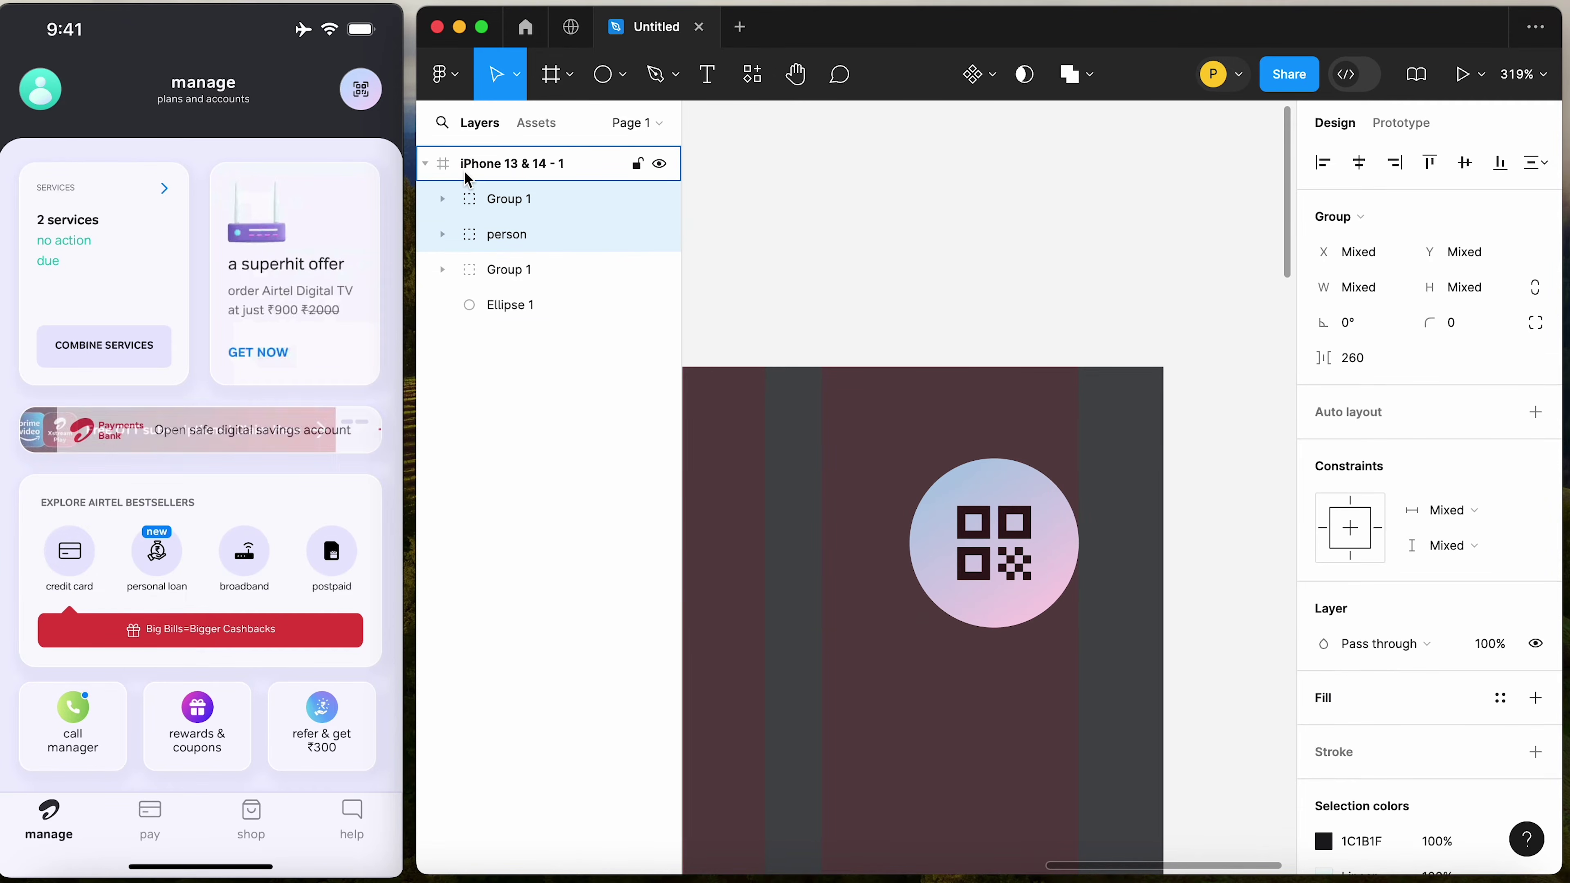
Group the QR code icon with the blue-pink circle inside the iPhone frame
left_click(980, 399)
left_click(999, 471)
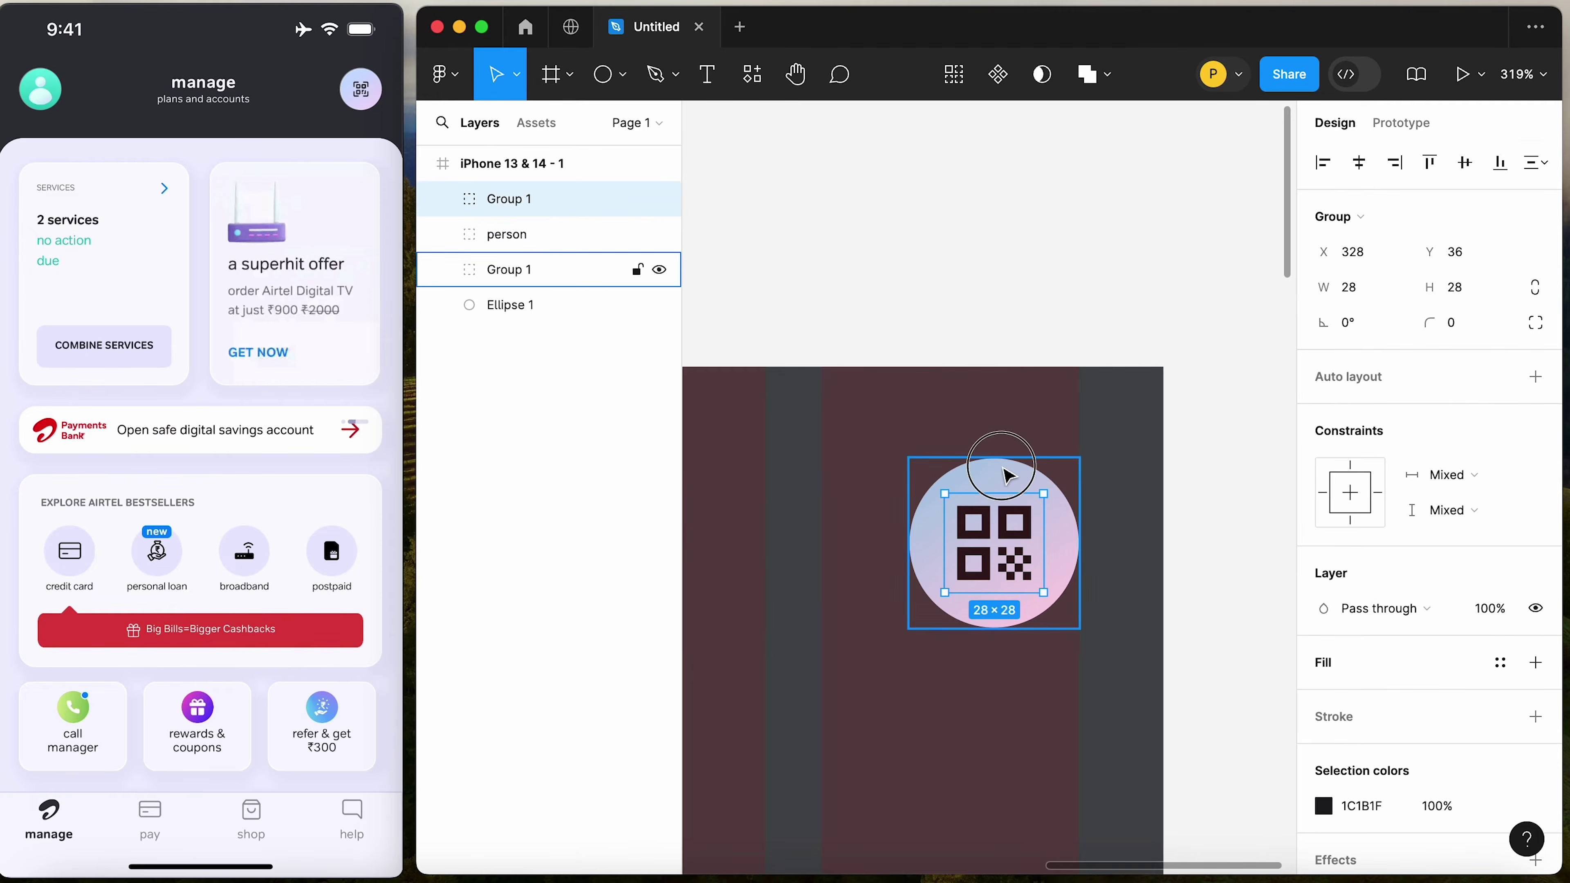
left_click(1002, 465, "shift")
key("super+g")
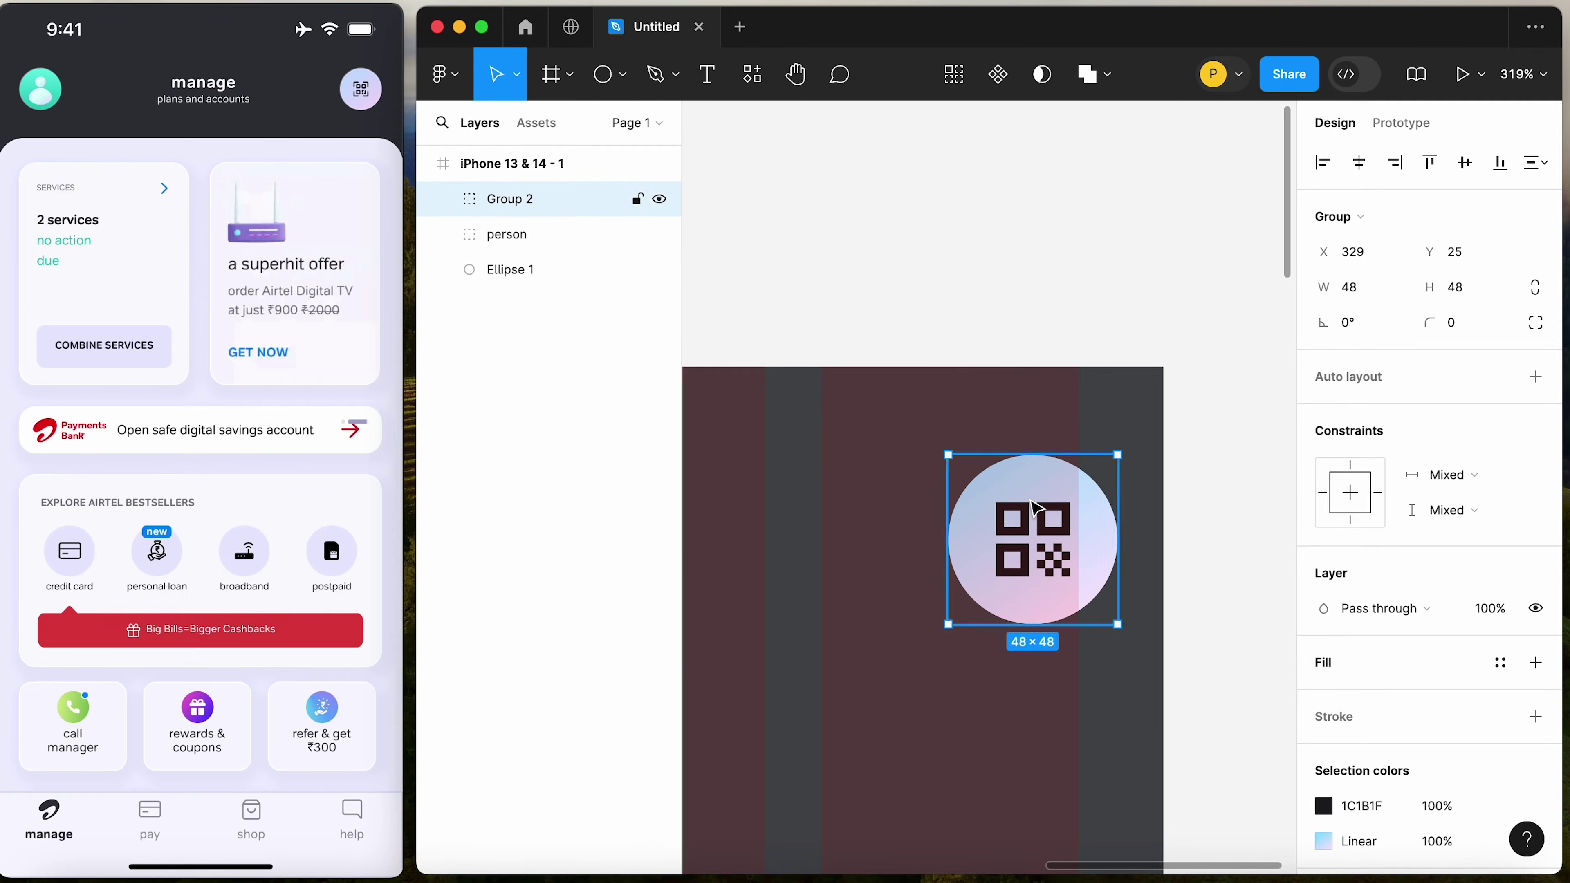
Group the person icon with the turquoise circle inside the iPhone frame
left_click(870, 488)
scroll(872, 489, "left", 5)
left_click(872, 489)
left_click(885, 468, "shift")
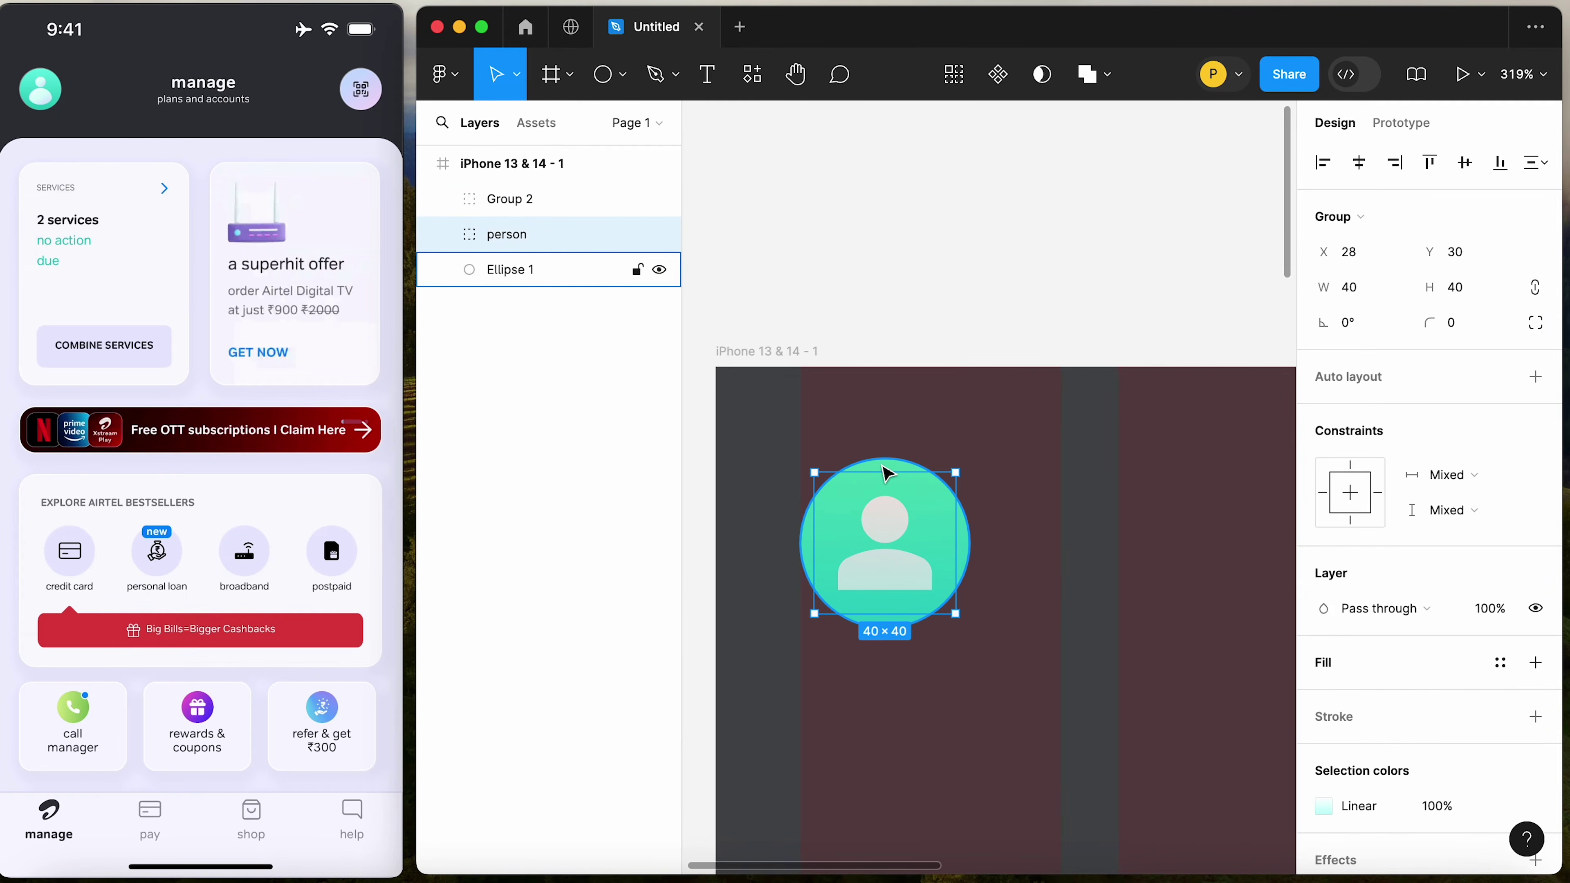
key("super+g")
left_click(930, 392)
left_click(947, 532)
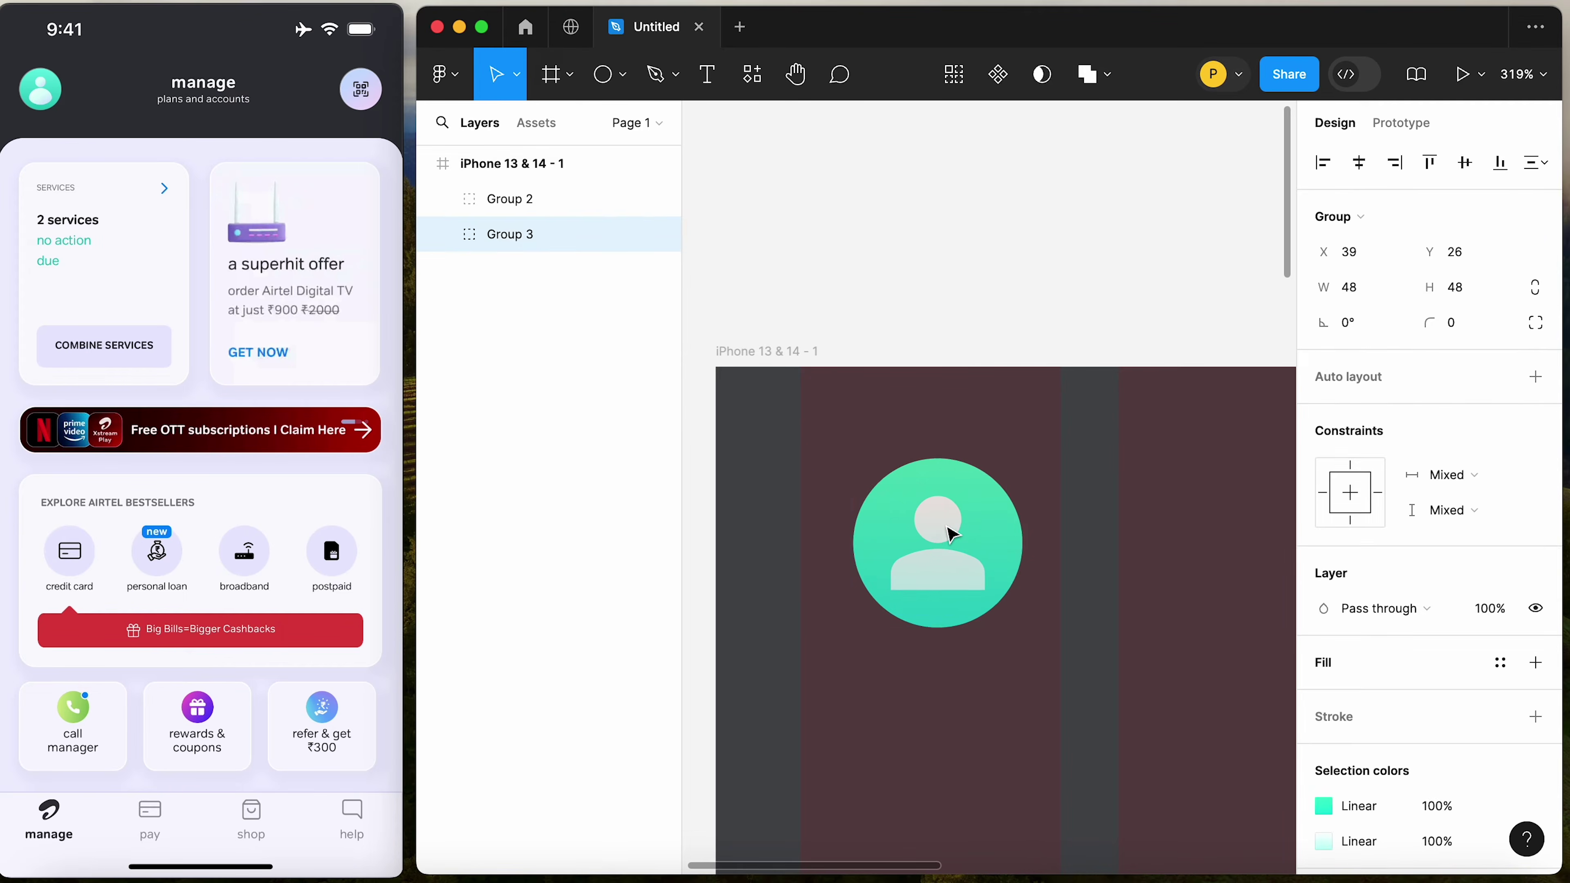
left_click(971, 320)
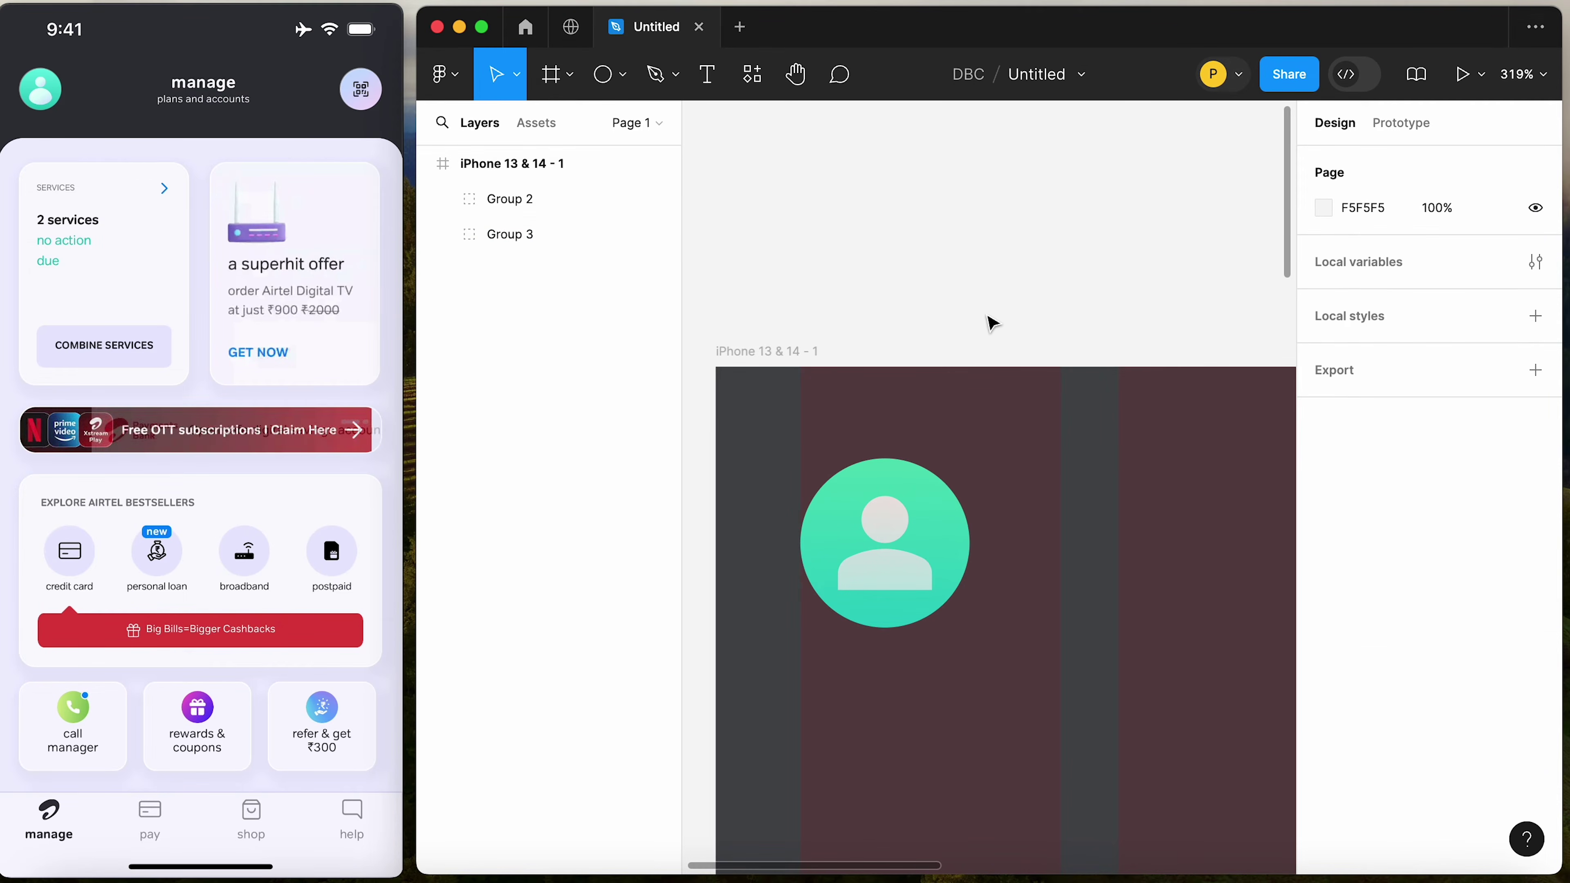
Add the text "Manage" in the header between the profile and QR code circles
key("minus")
key("minus")
key("minus")
left_click_drag(902, 405, 1248, 635)
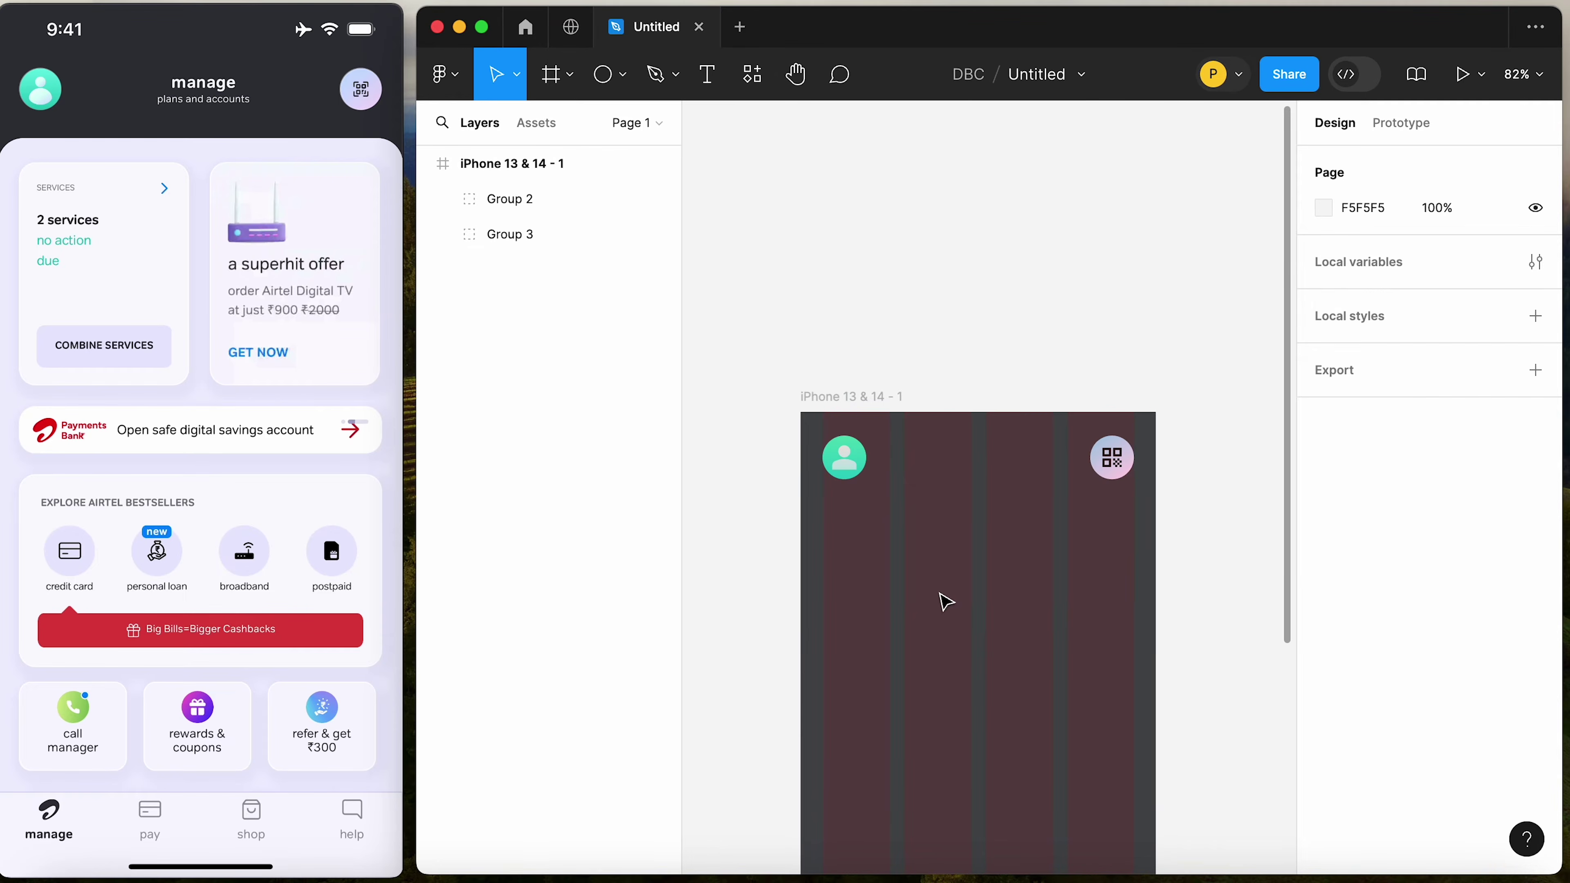
scroll(895, 587, "up", 1)
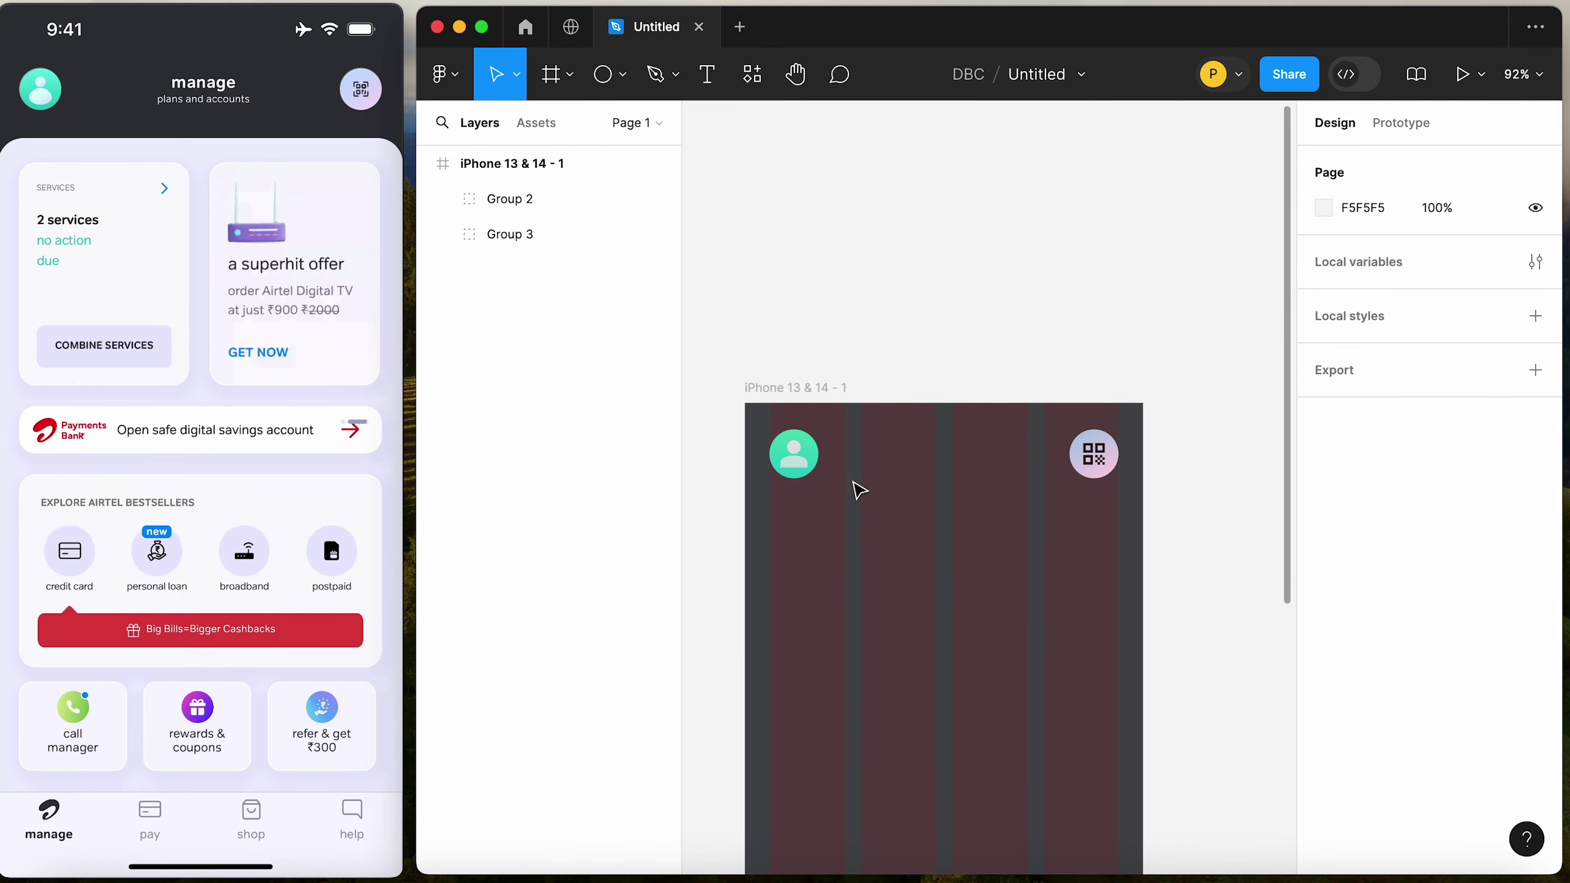
key("t")
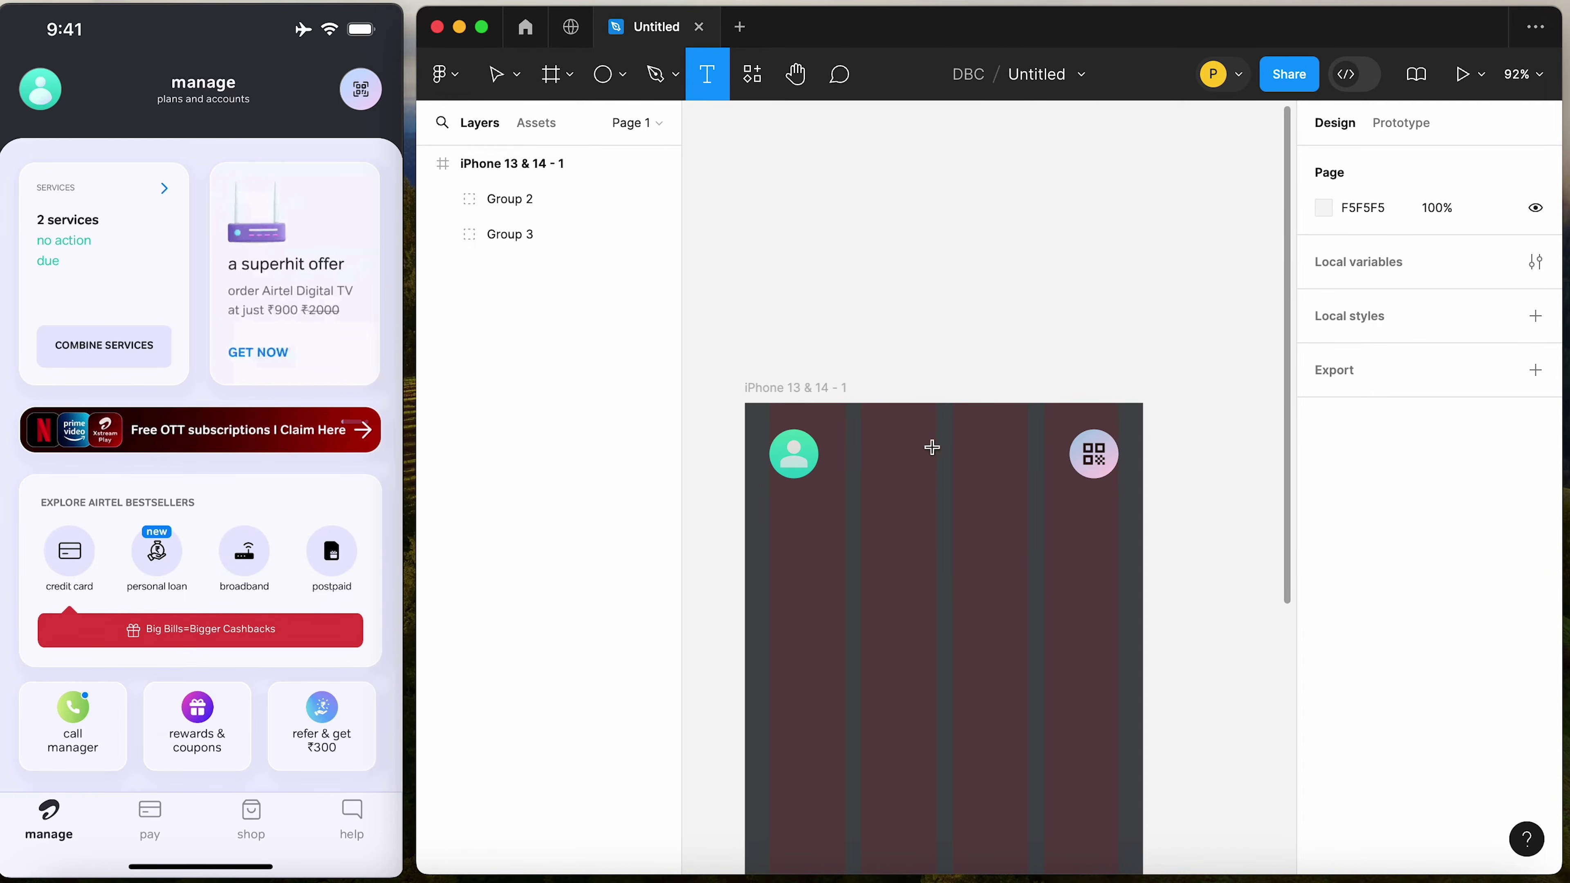
left_click(895, 445)
type("Manage")
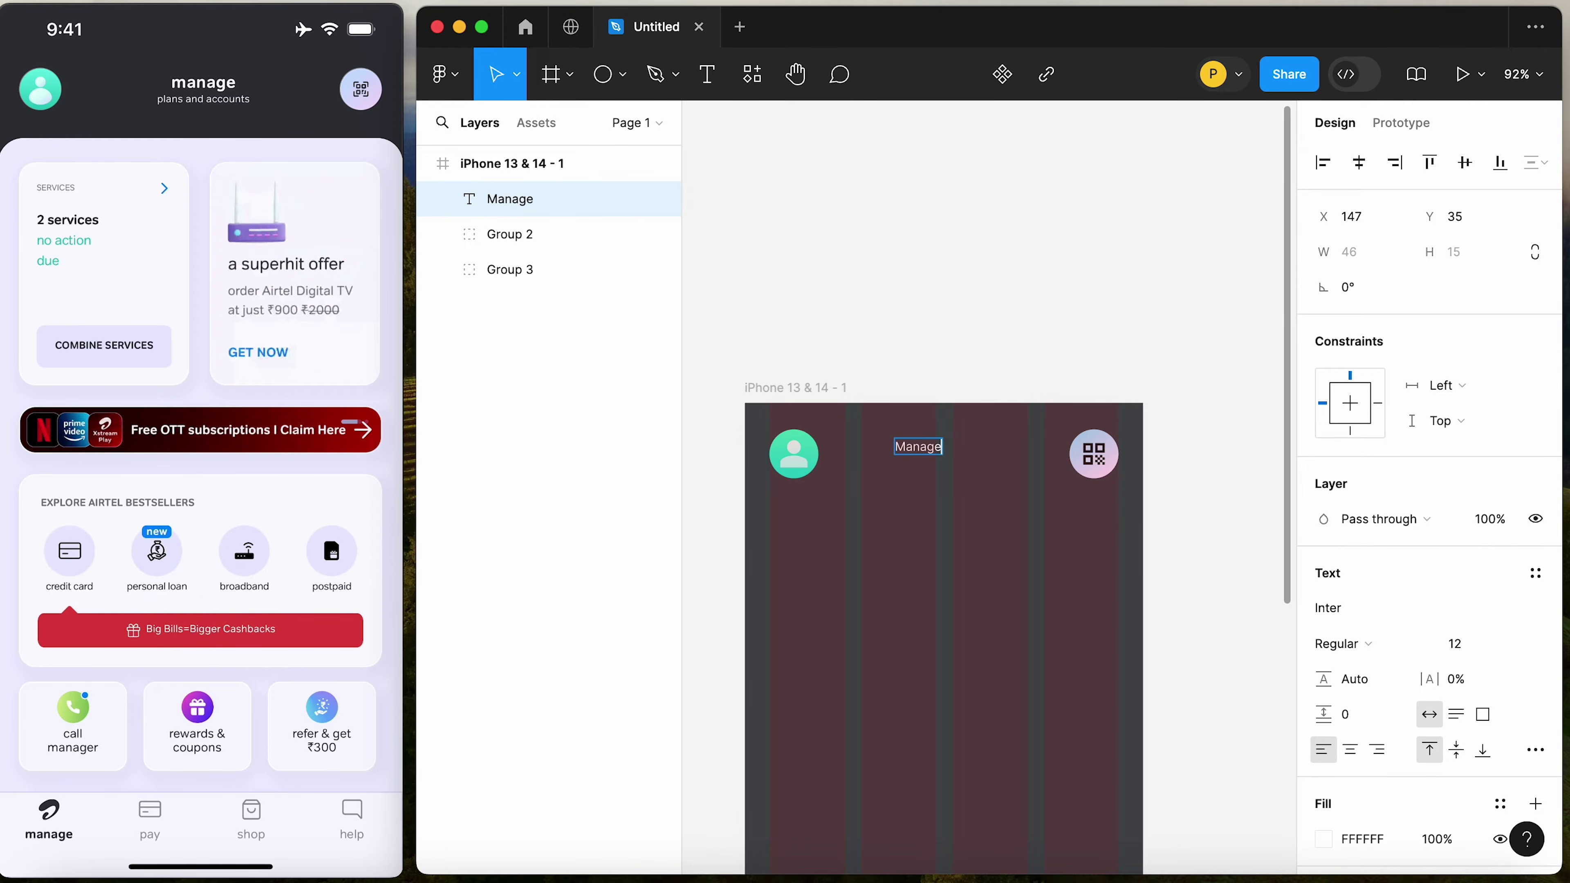
key("Escape")
left_click(953, 414)
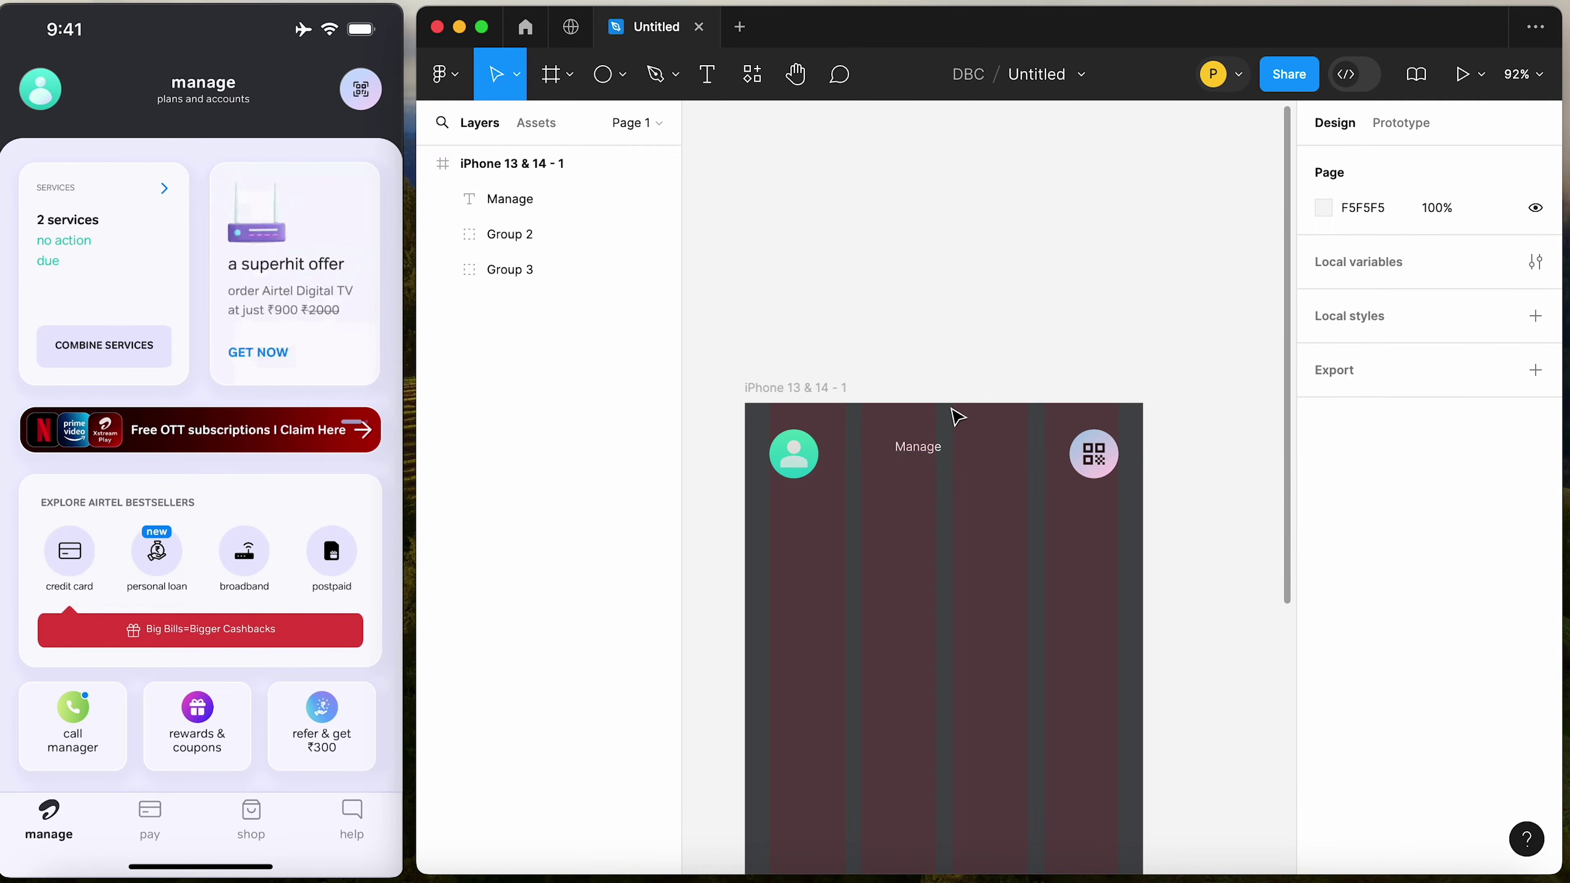
Duplicate the "Manage" text directly below itself and change the copy to "Plan & Accounts"
left_click_drag(918, 447, 921, 482)
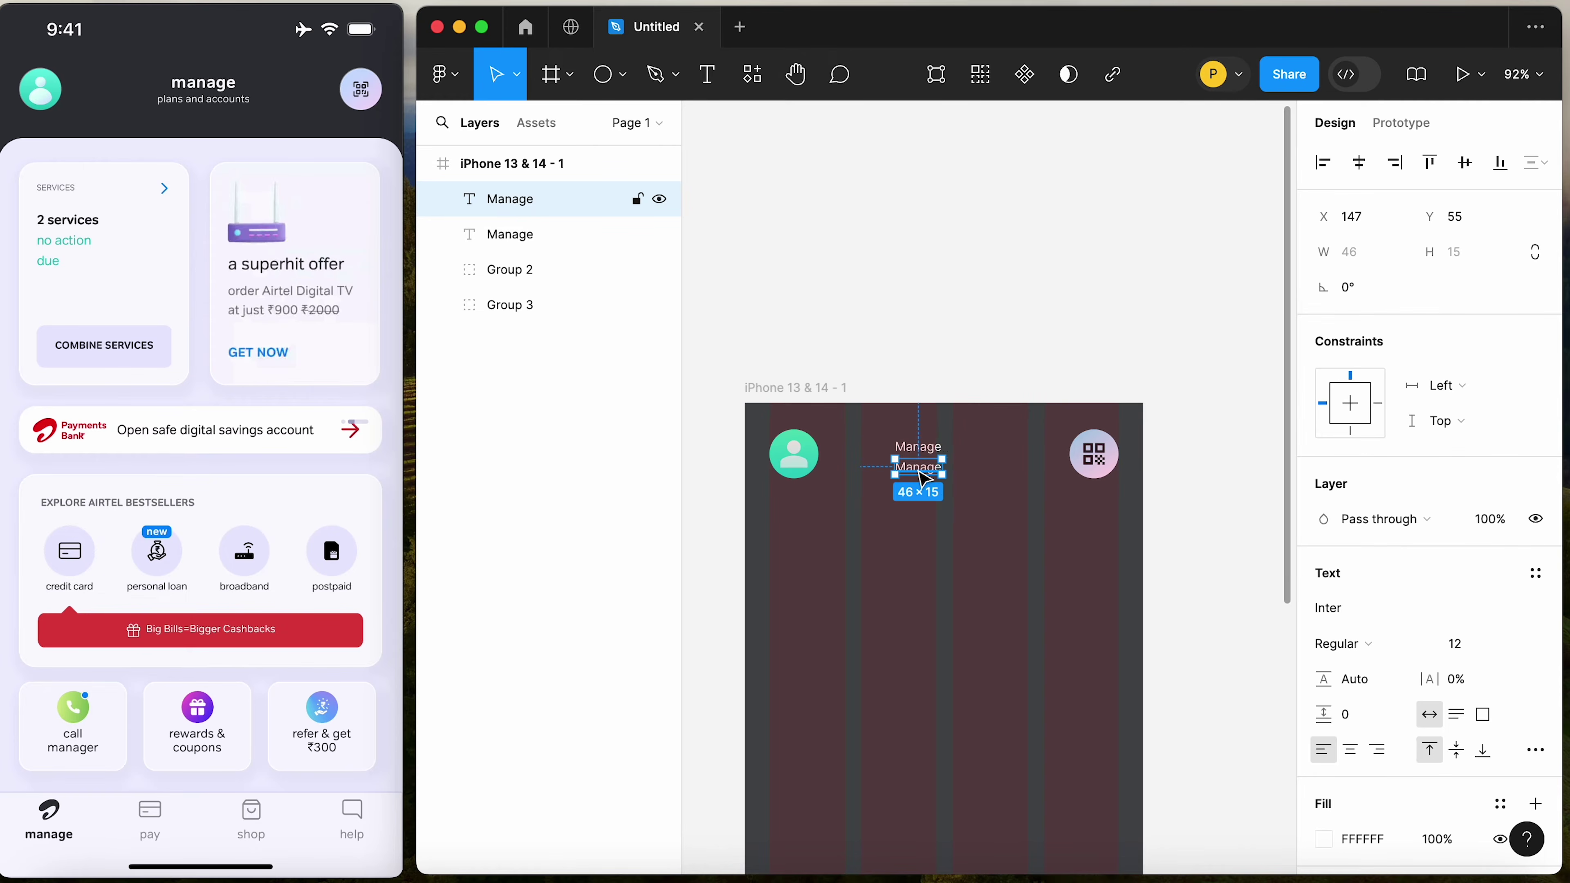
double_click(918, 470)
type("Plan & Accounts")
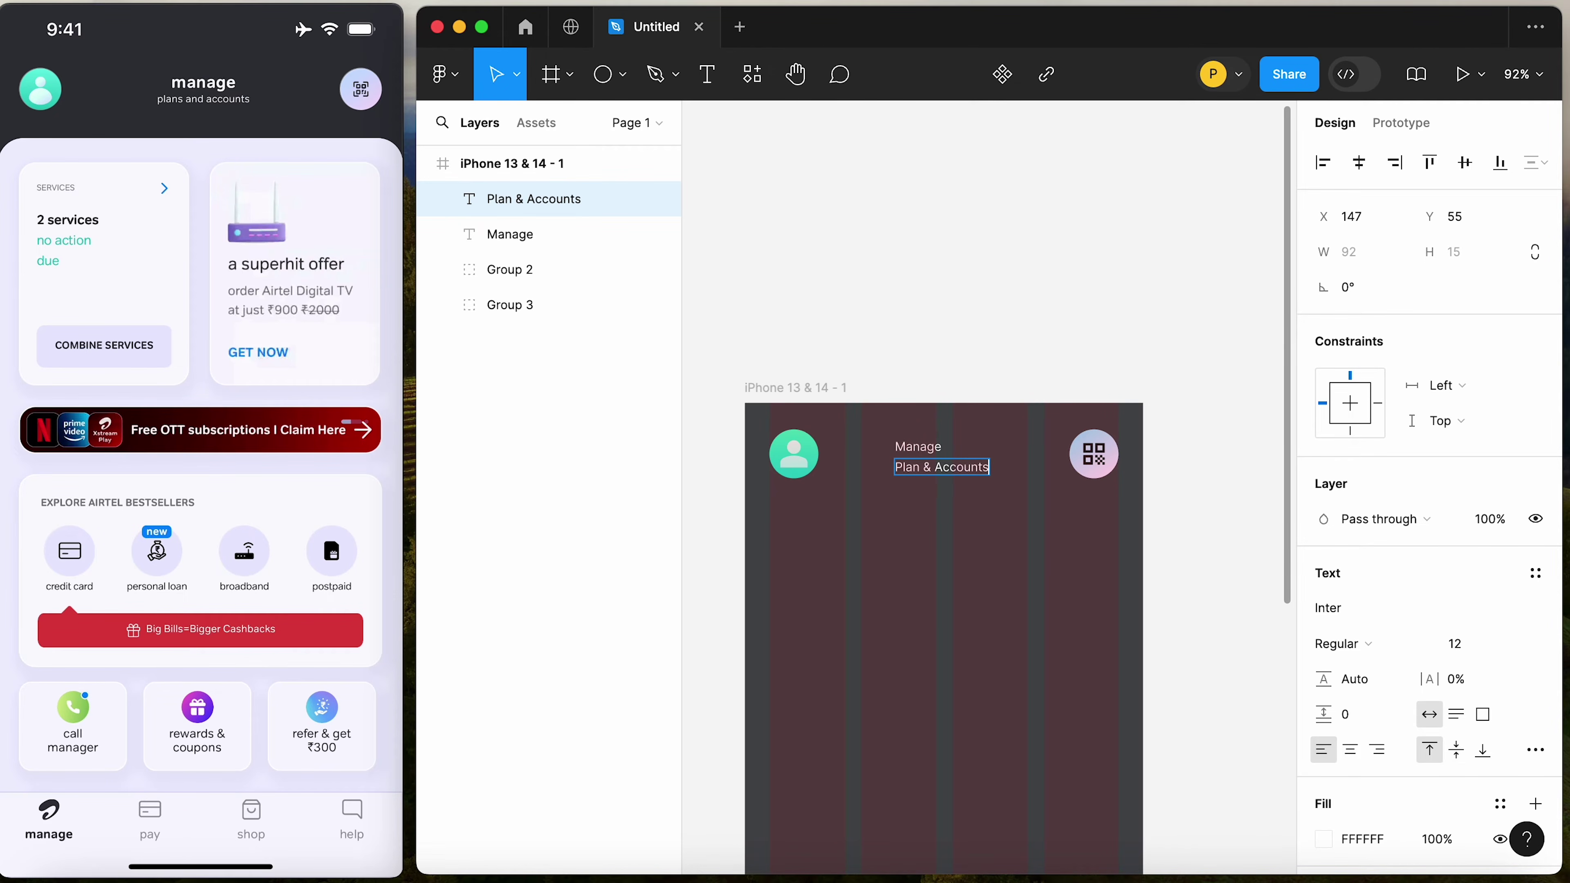
key("Escape")
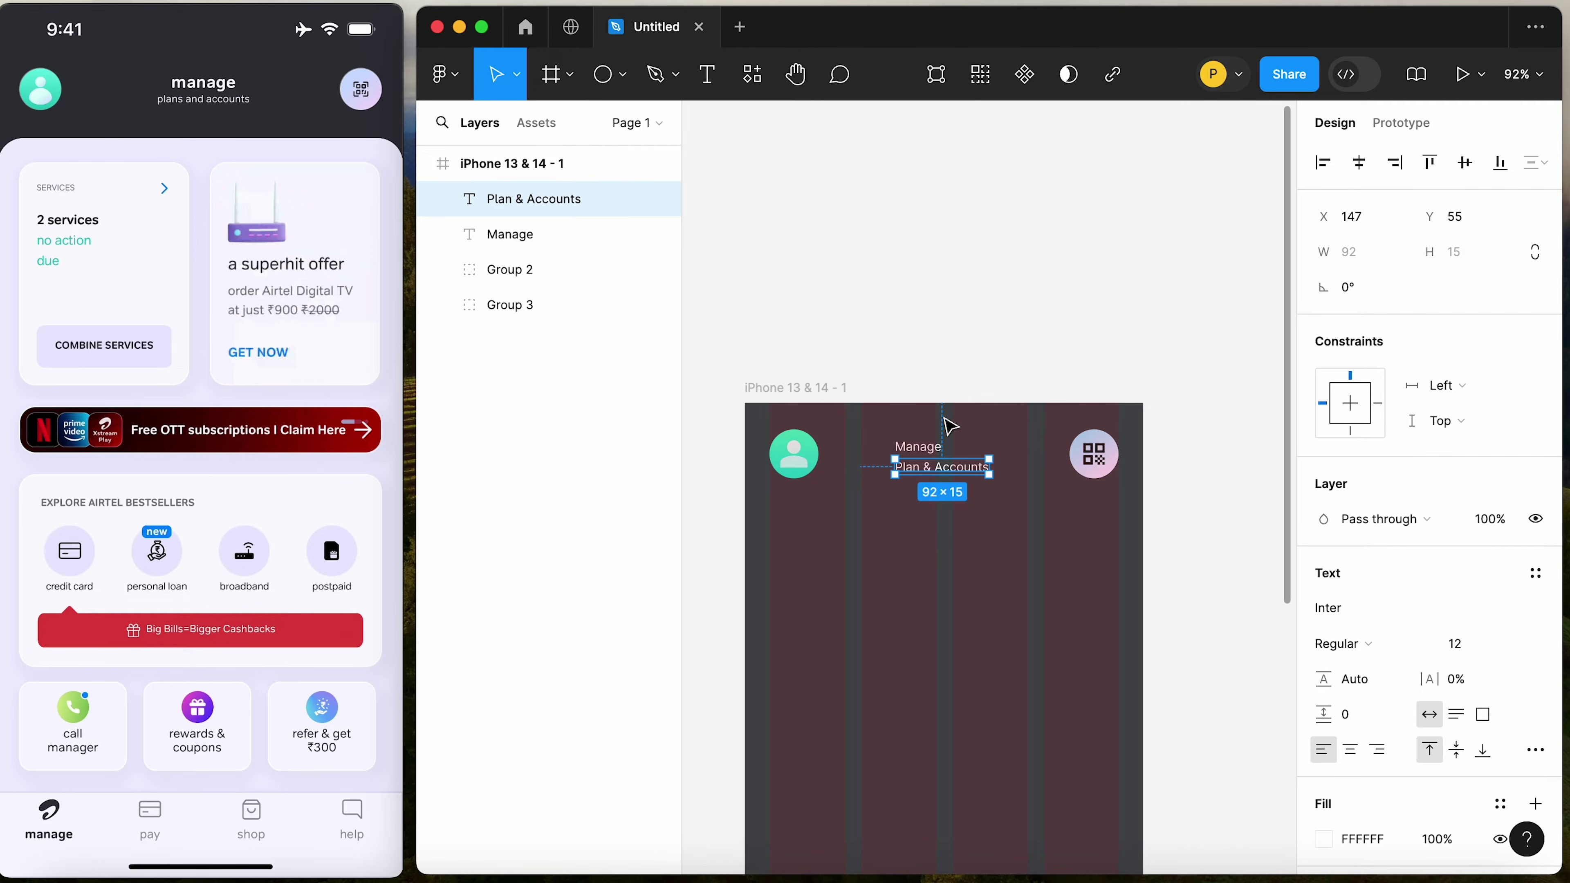
Format the "Manage" heading at font size 16 in Semi Bold
left_click(919, 446)
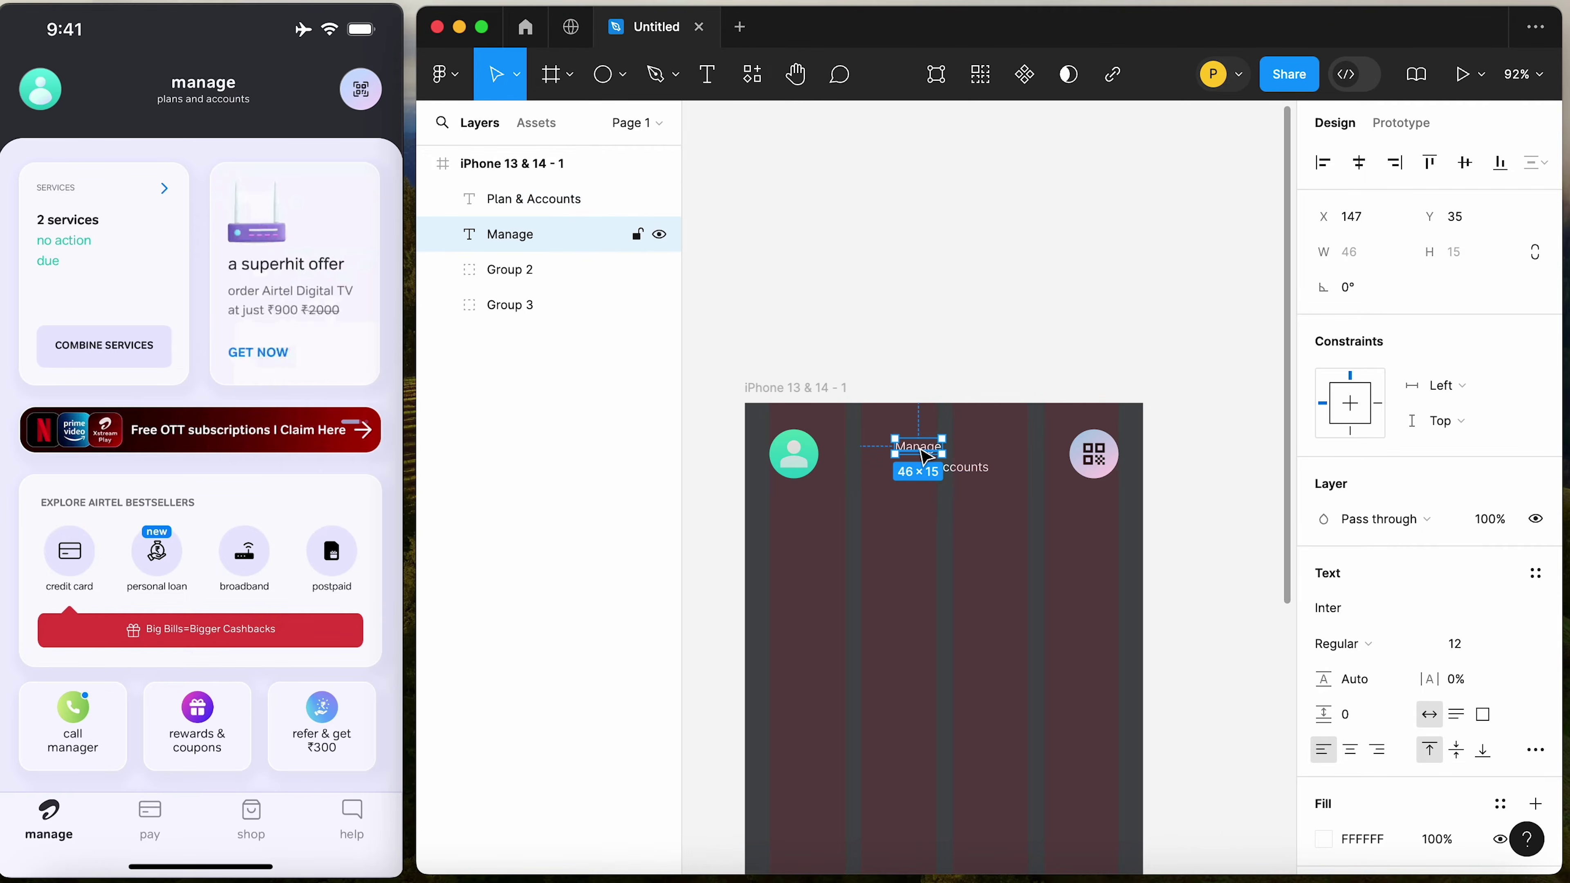
left_click(1460, 647)
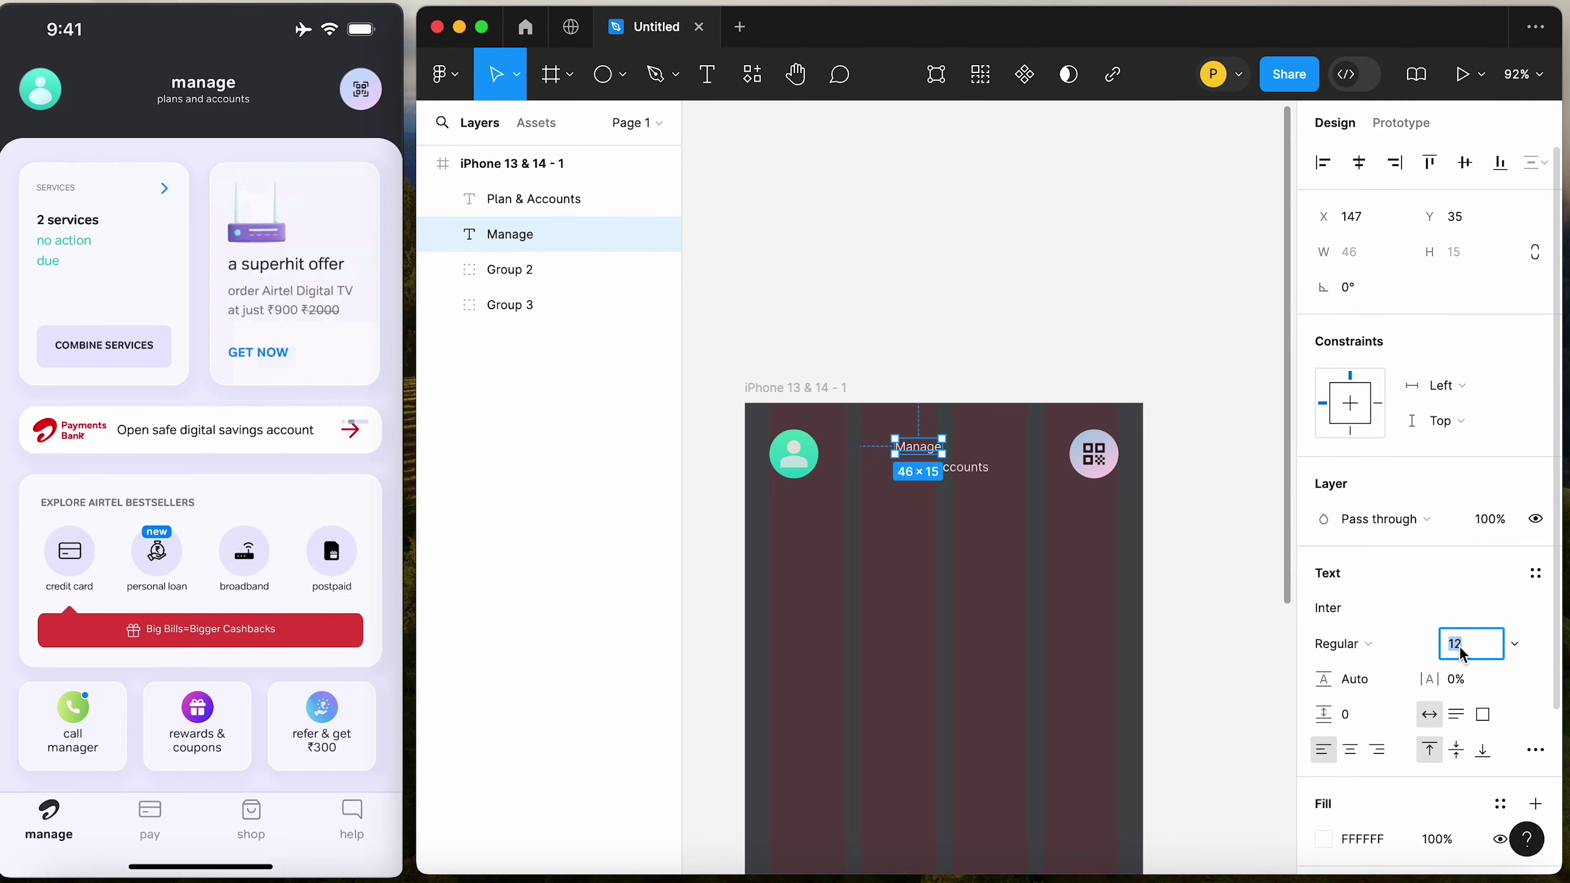
type("16")
key("Return")
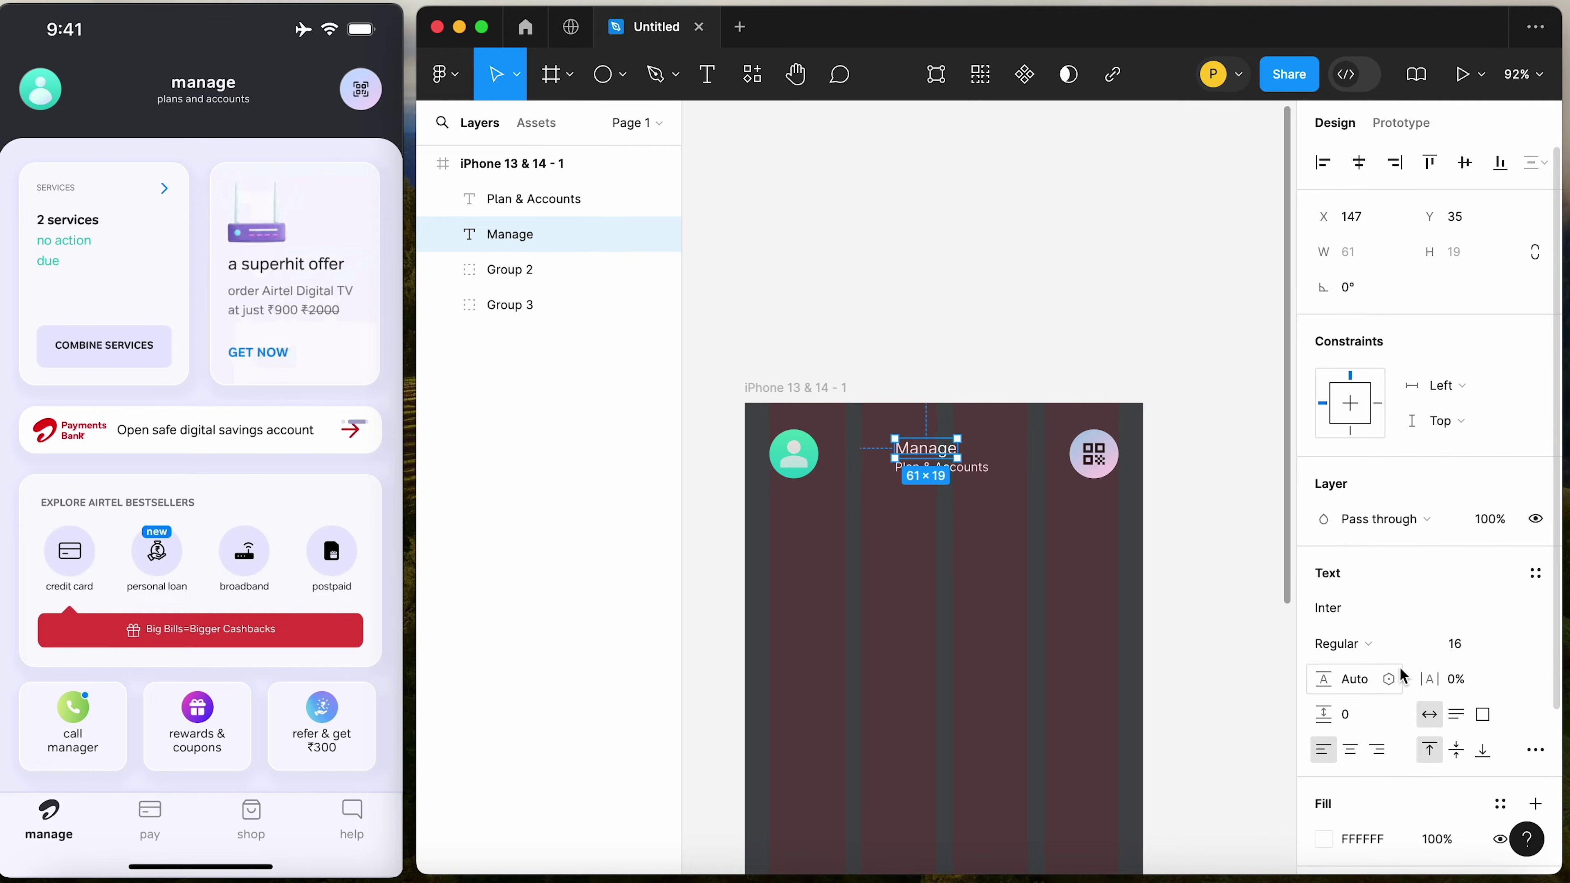
left_click(1348, 644)
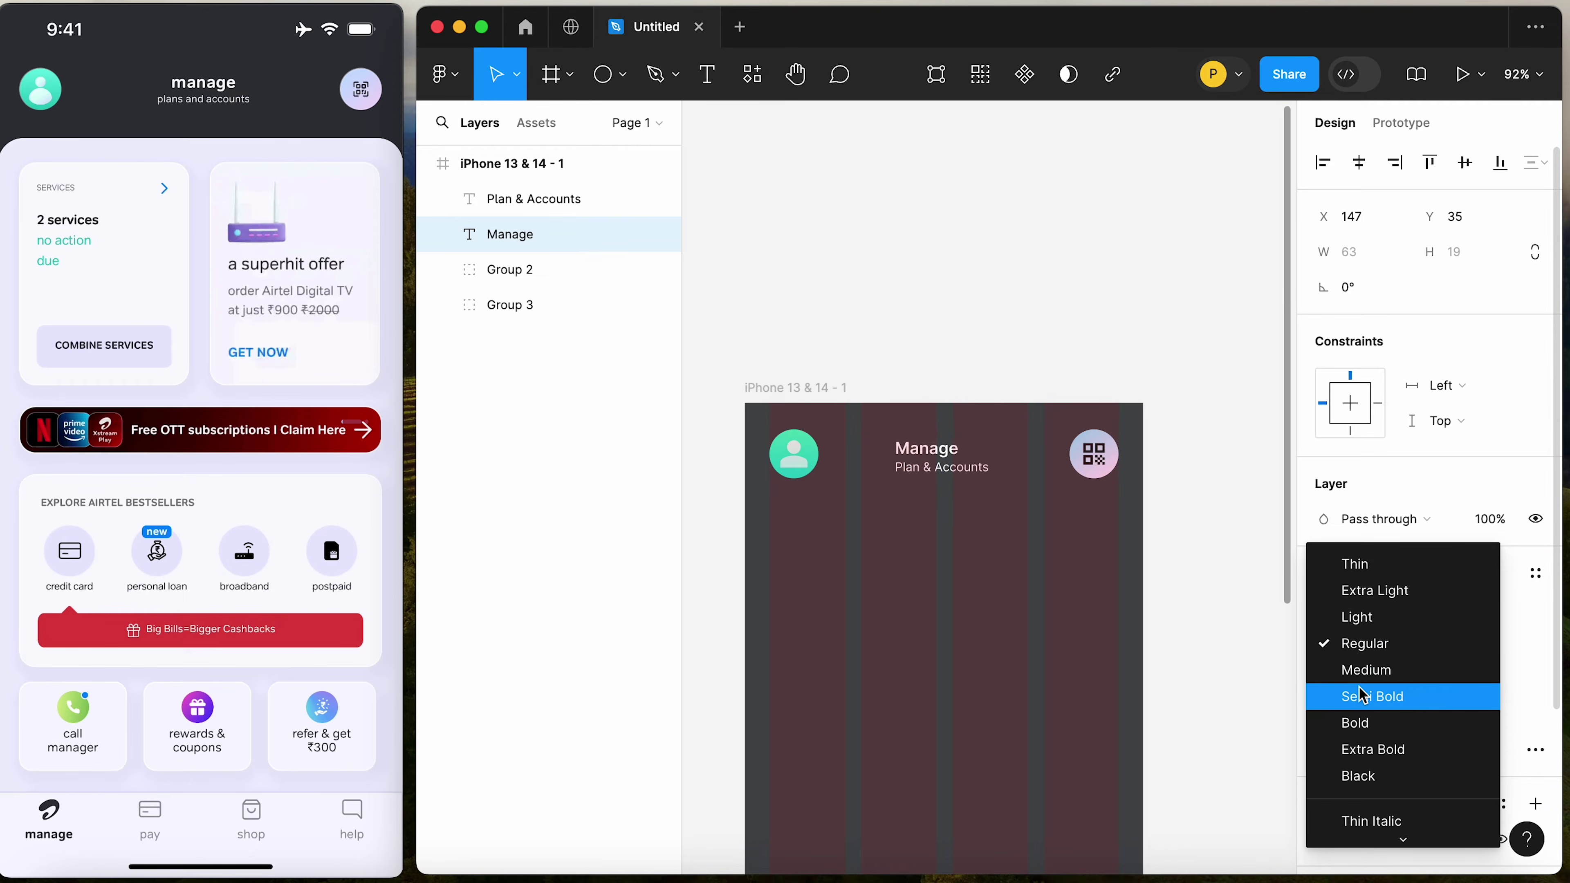
left_click(1362, 697)
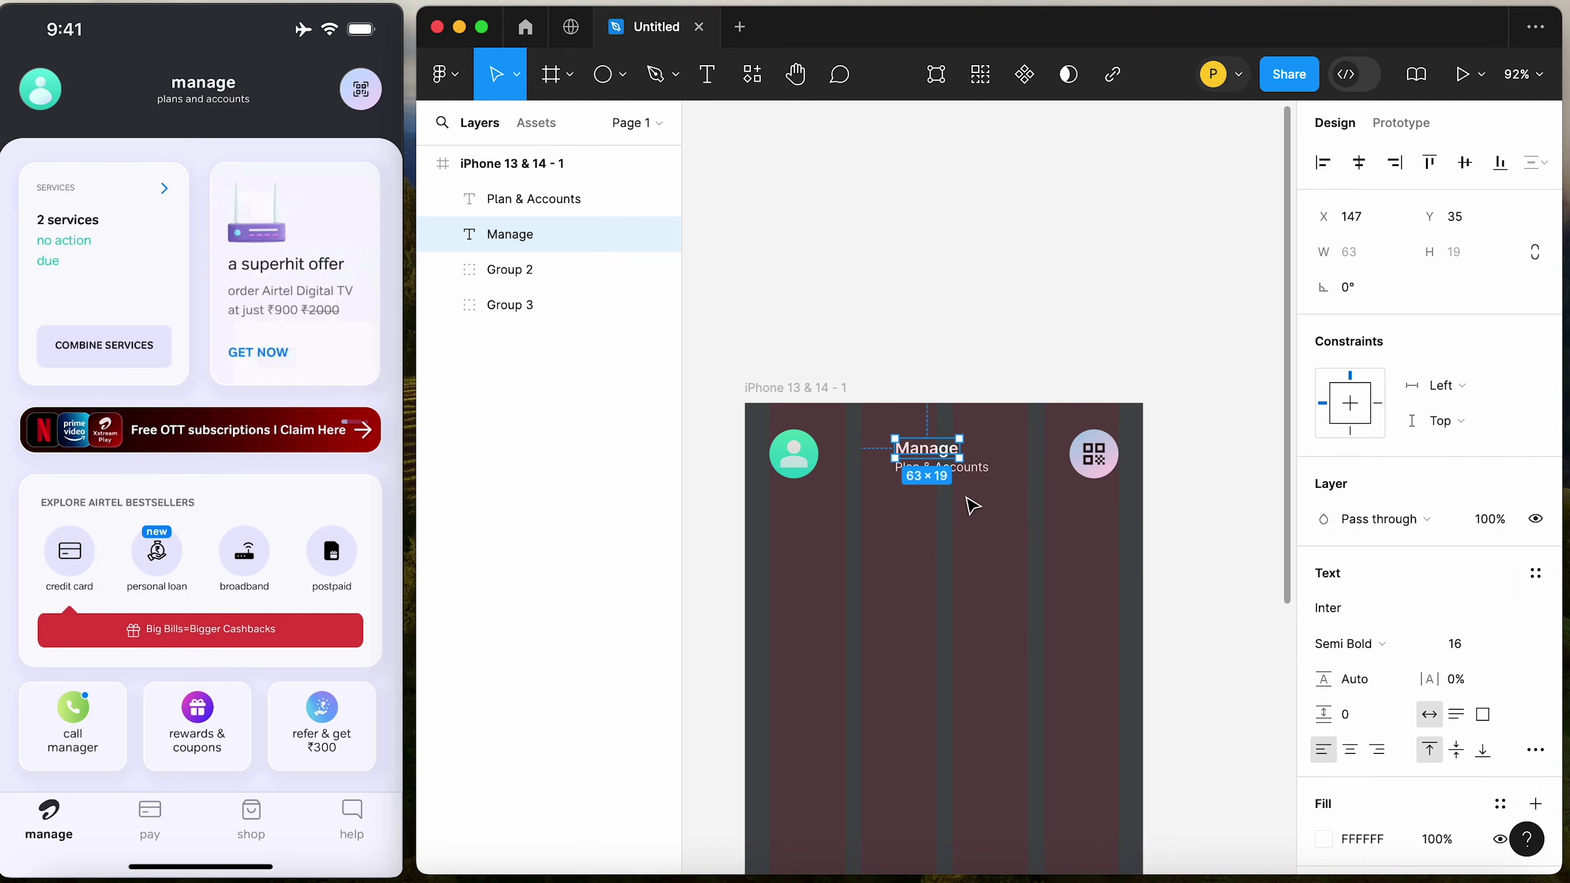
Combine the "Manage" and "Plan & Accounts" texts in a vertical auto layout with centred alignment
left_click(989, 473, "shift")
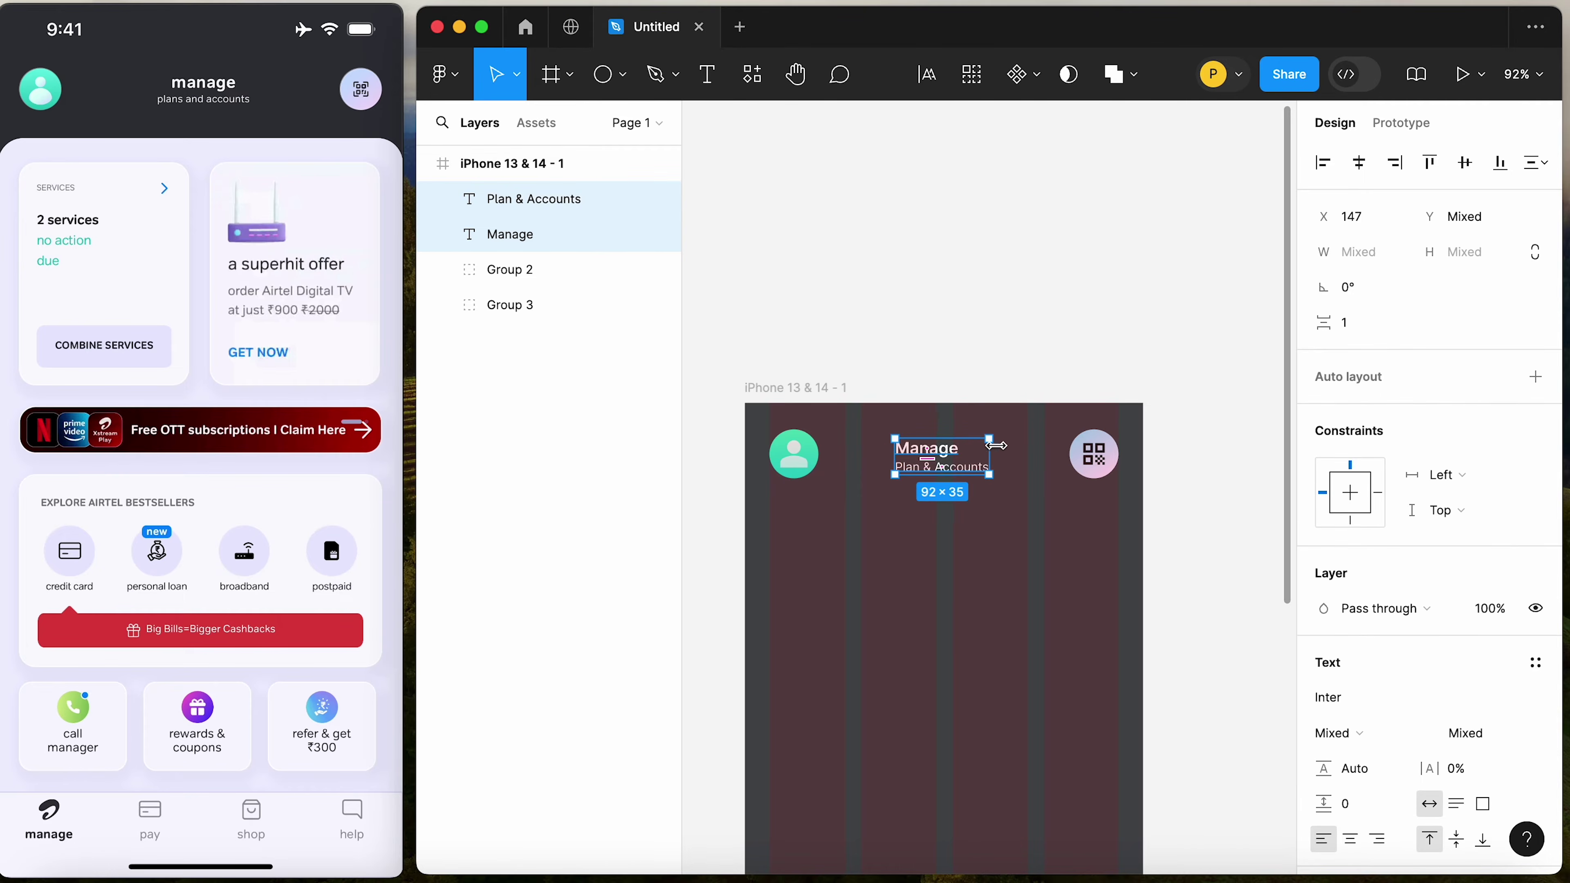
left_click(1026, 337)
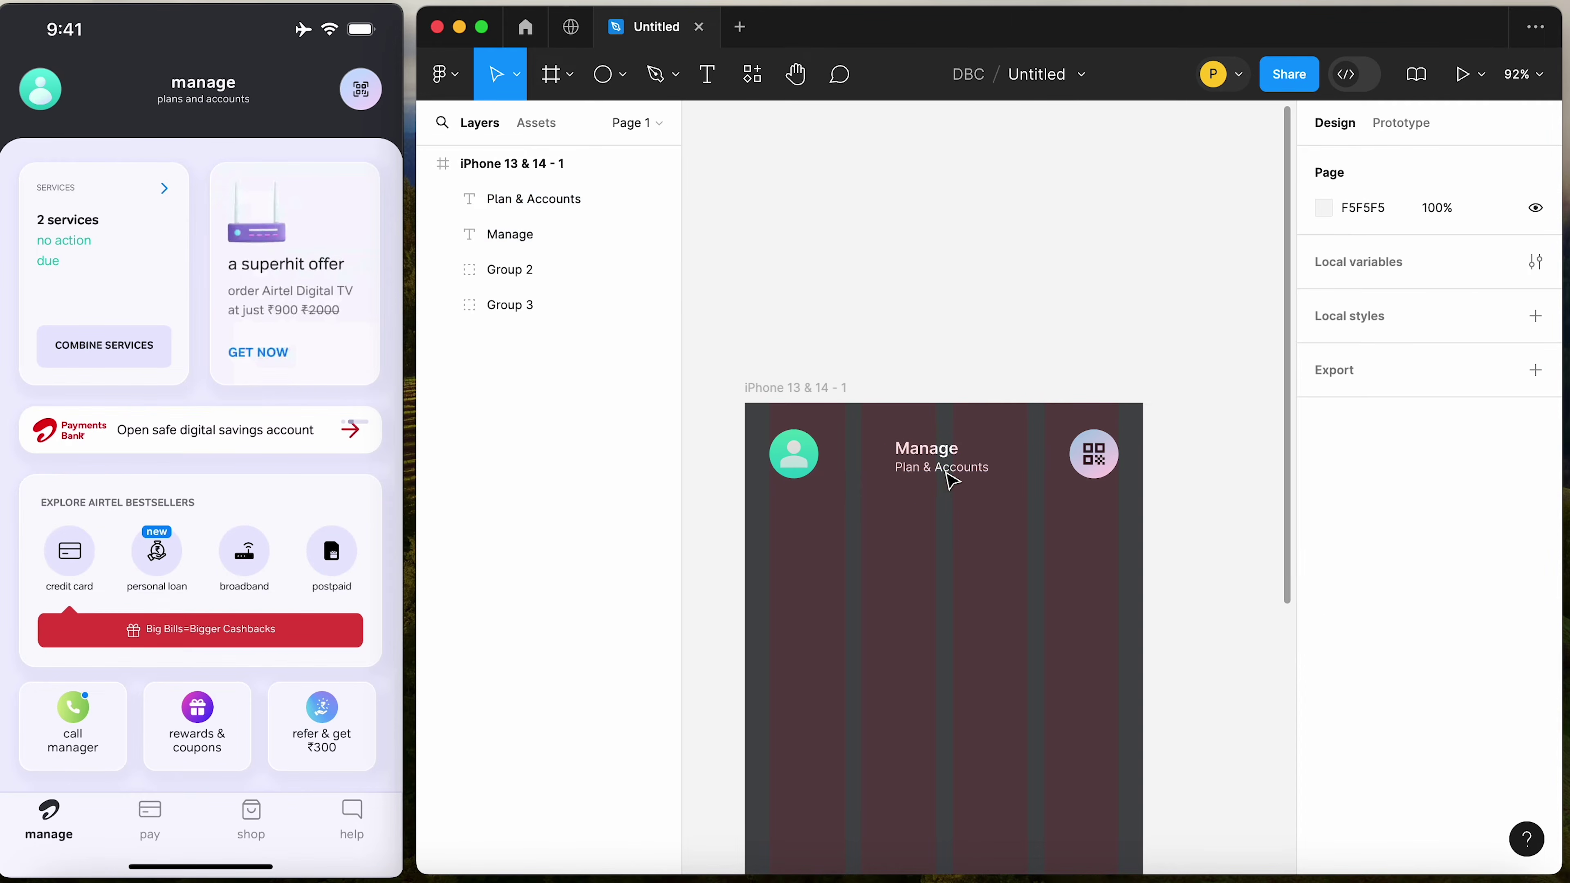
left_click(939, 467)
left_click(942, 452, "shift")
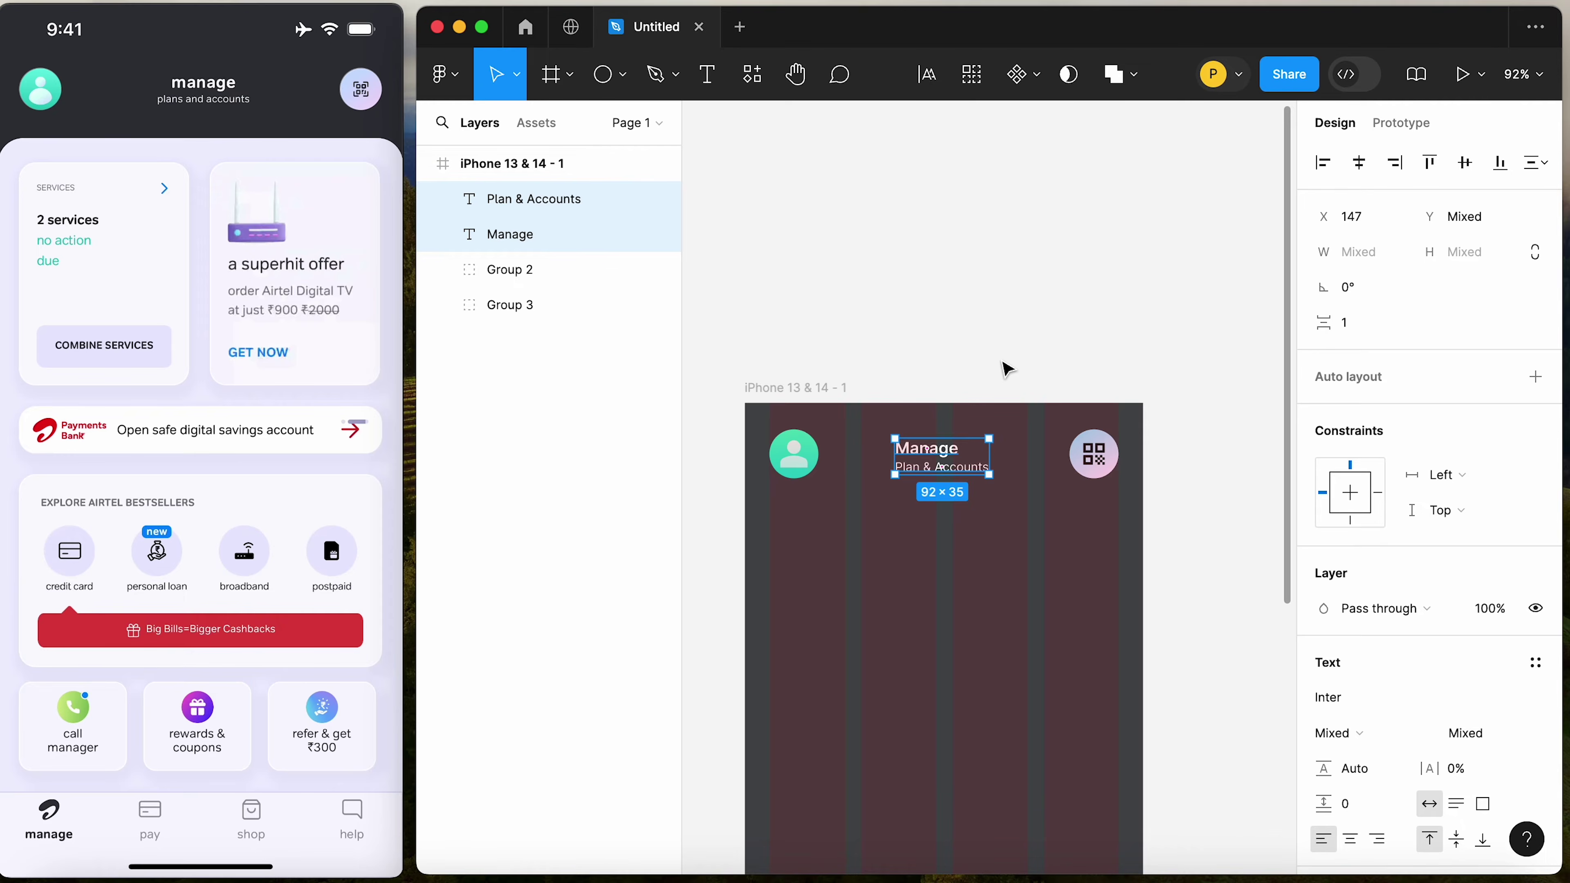
key("shift+a")
left_click(1454, 512)
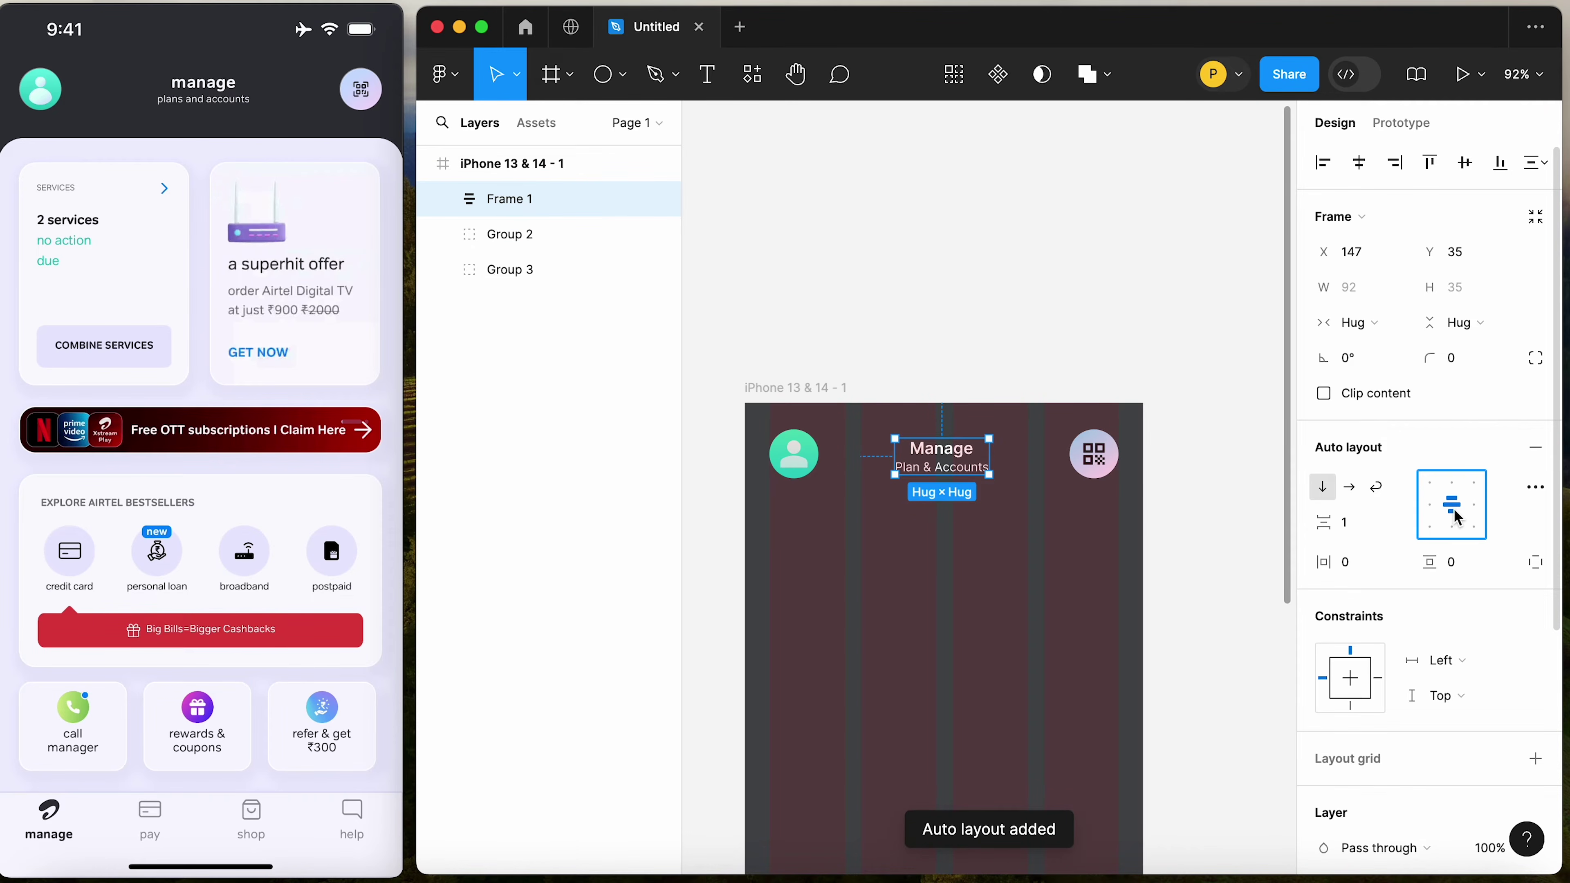
left_click(989, 334)
Set the vertical spacing between the two texts in the header's auto layout frame to 2
left_click(951, 464)
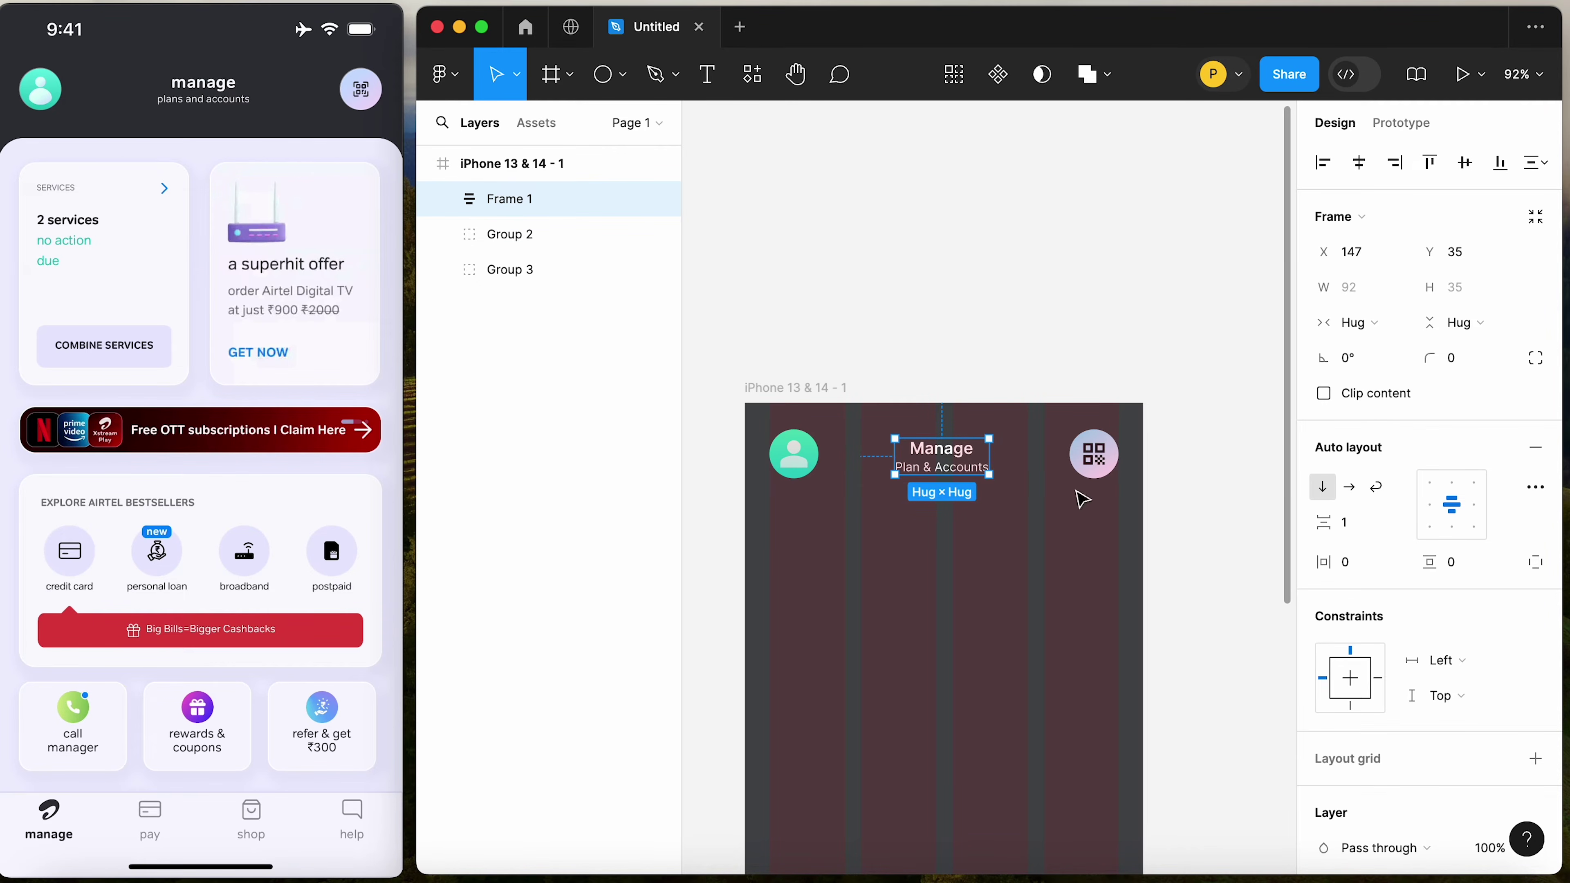
left_click_drag(1322, 523, 1326, 522)
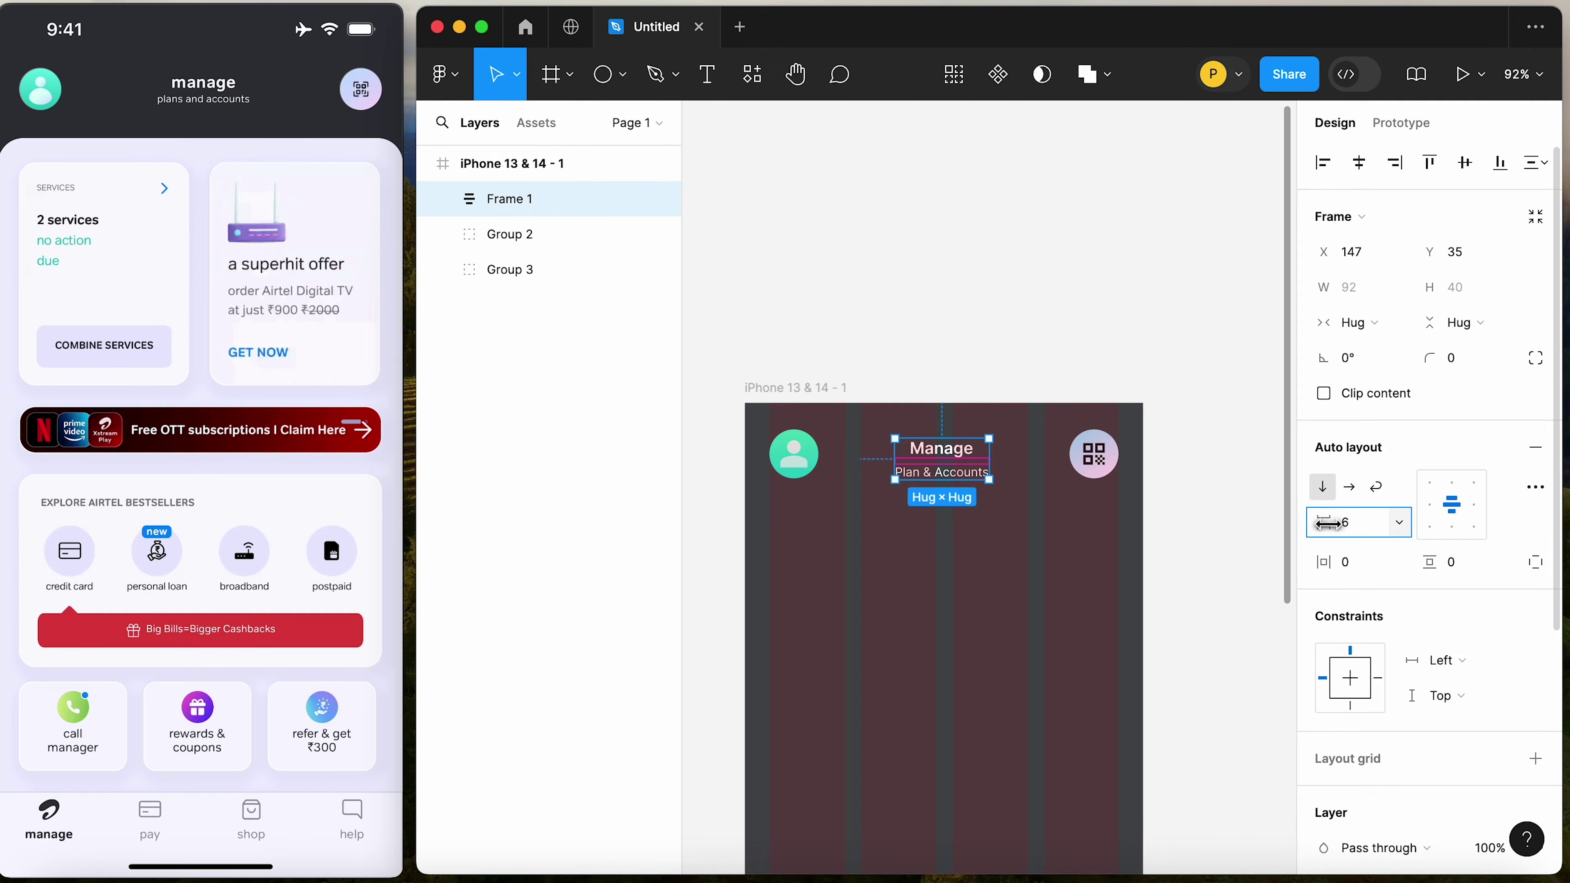
key("super+z")
left_click(982, 308)
left_click(958, 457)
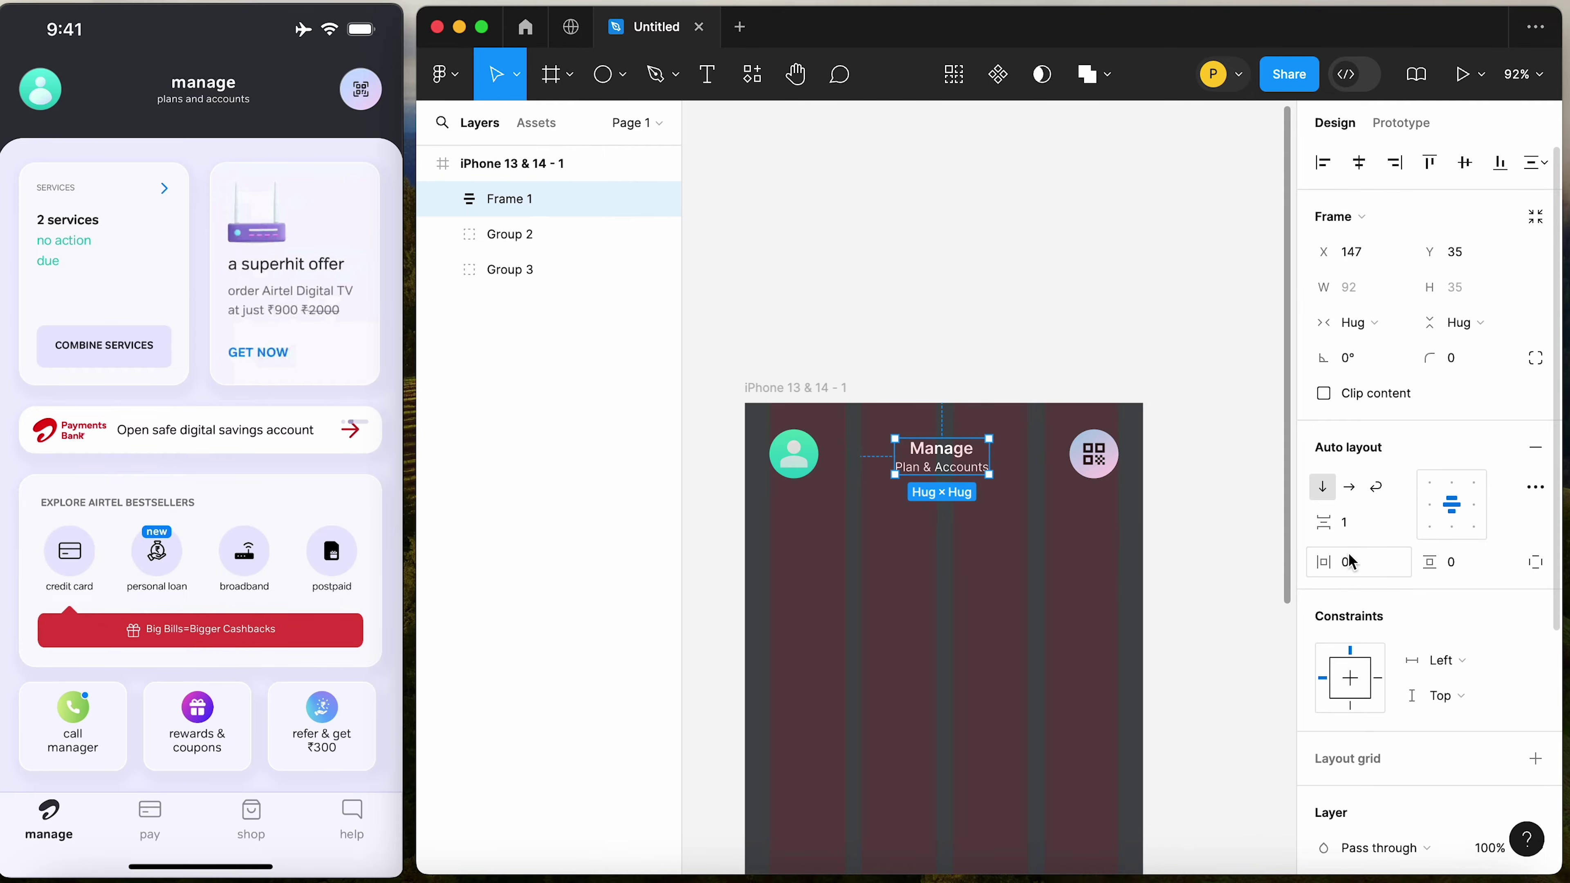
left_click(1352, 528)
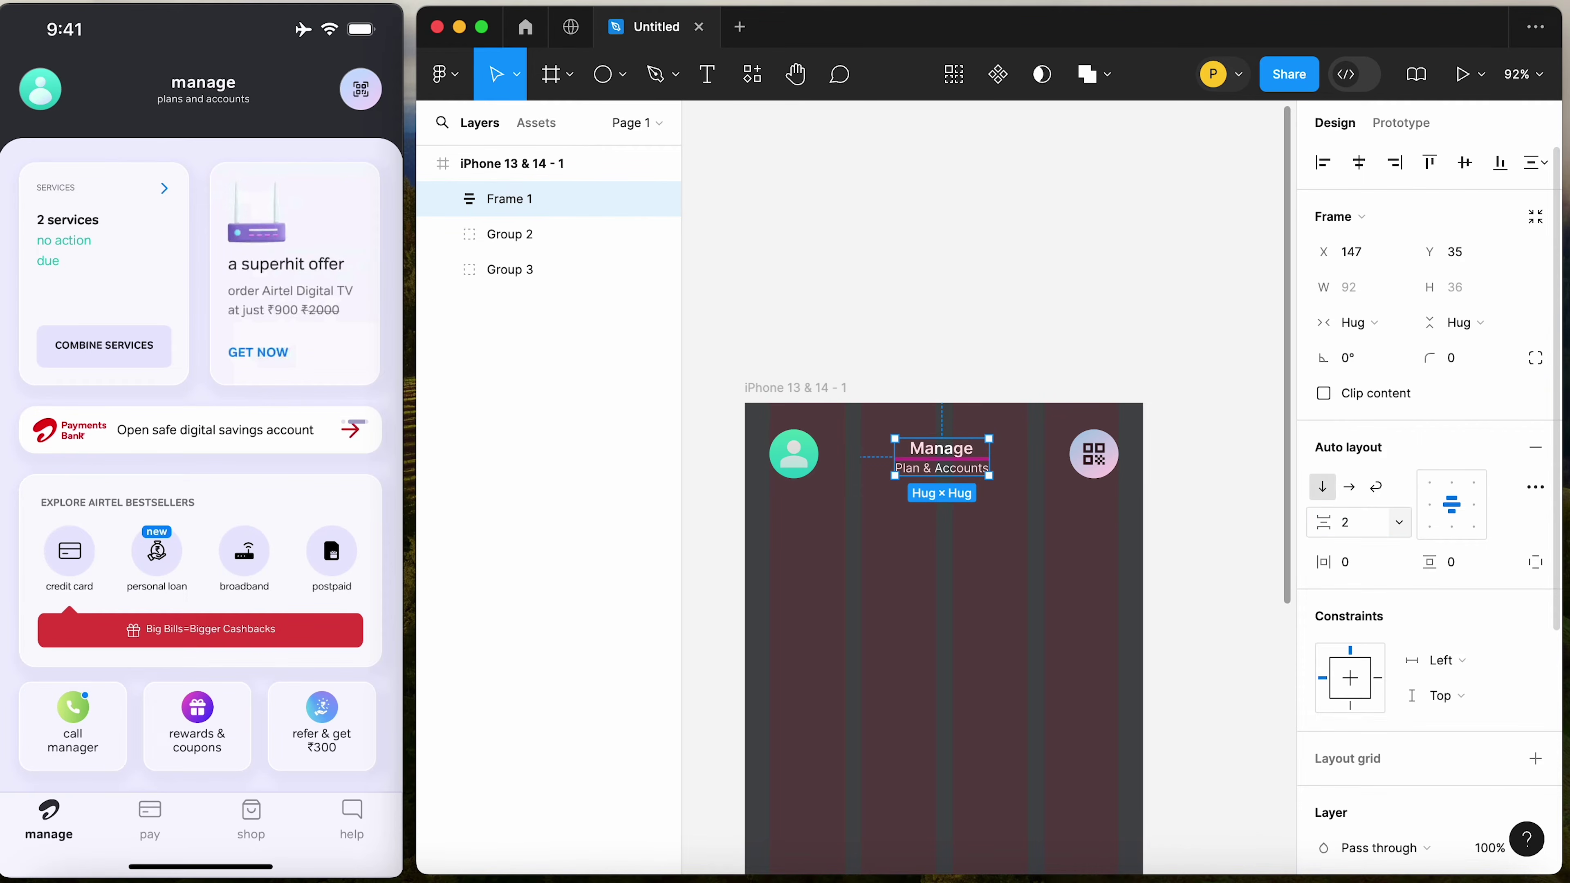
Combine the avatar group, the title text frame and the QR code group in one horizontal auto layout
left_click(800, 253)
left_click(509, 269)
left_click(974, 473, "shift")
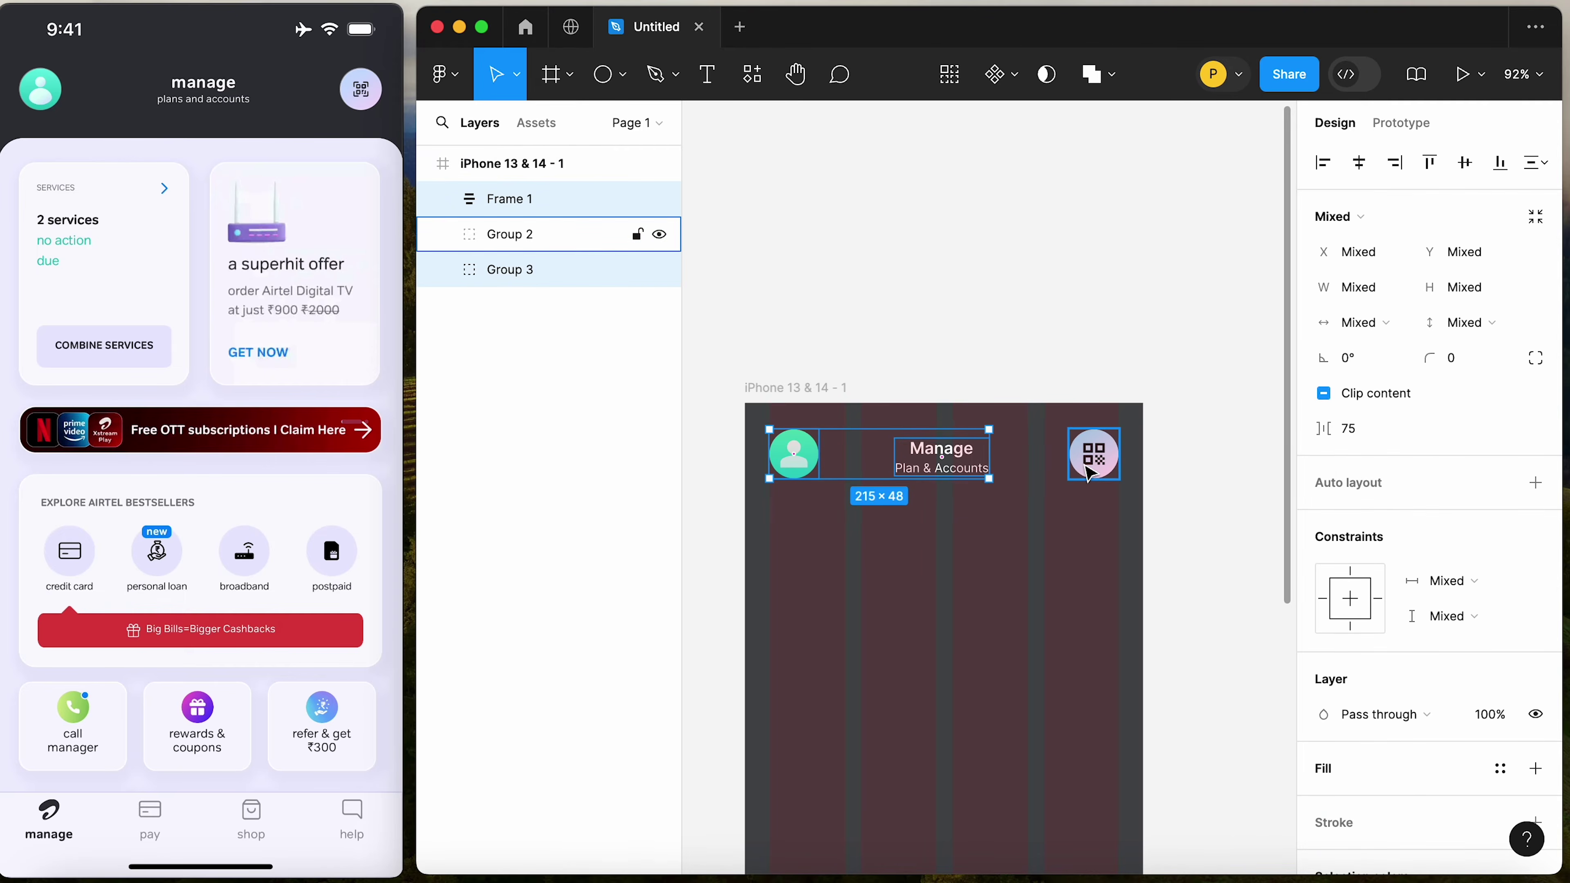
left_click(1093, 470, "shift")
key("shift+a")
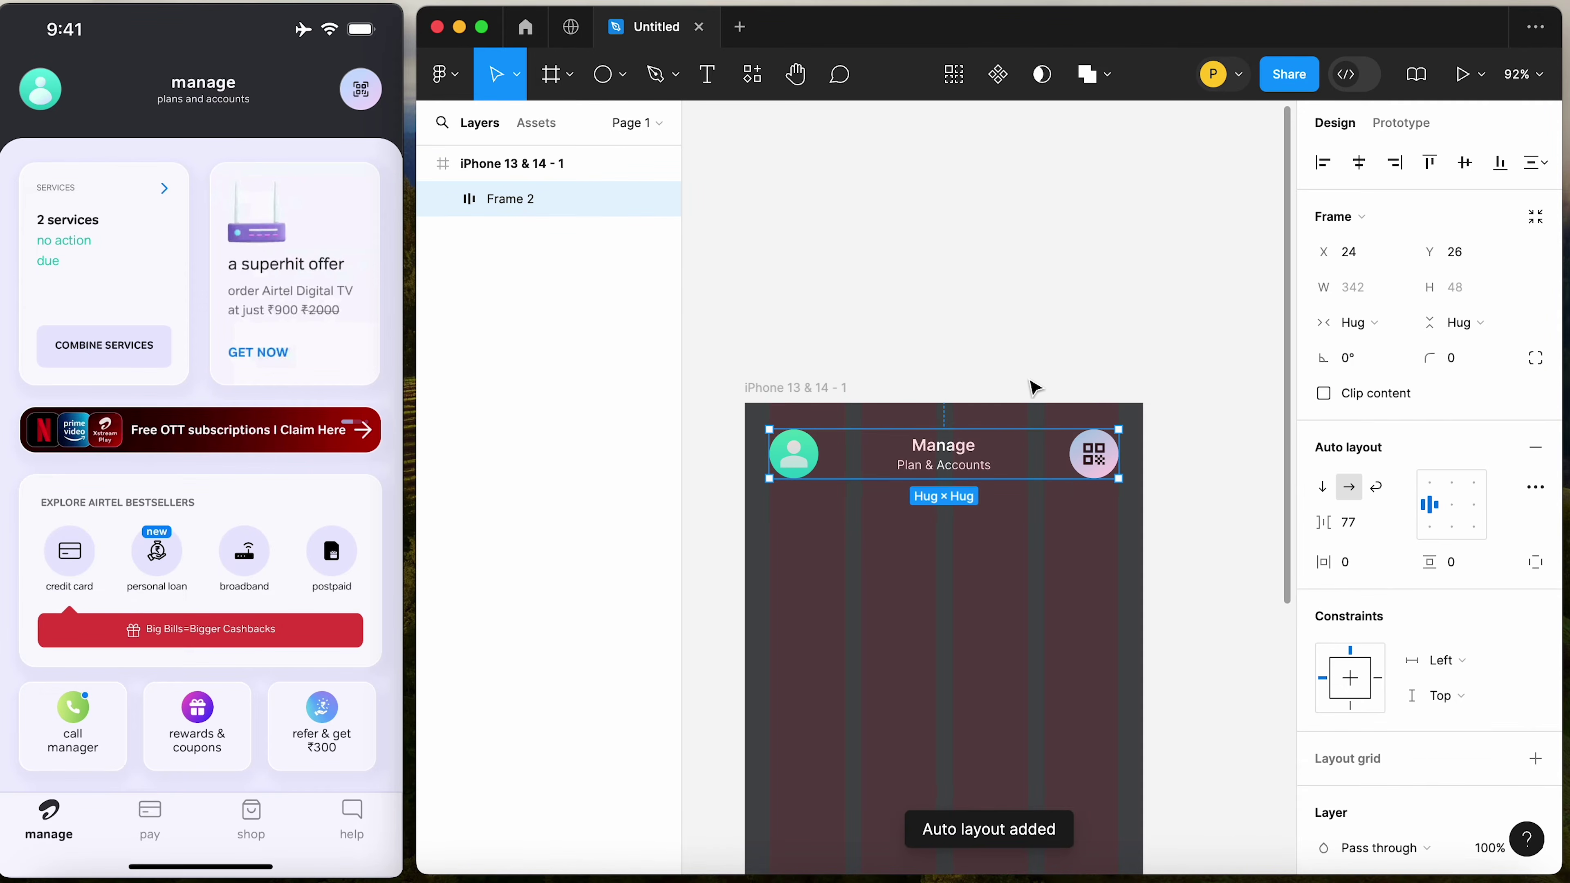
Set the header's horizontal auto layout frame to centred alignment
left_click(1022, 369)
left_click(511, 198)
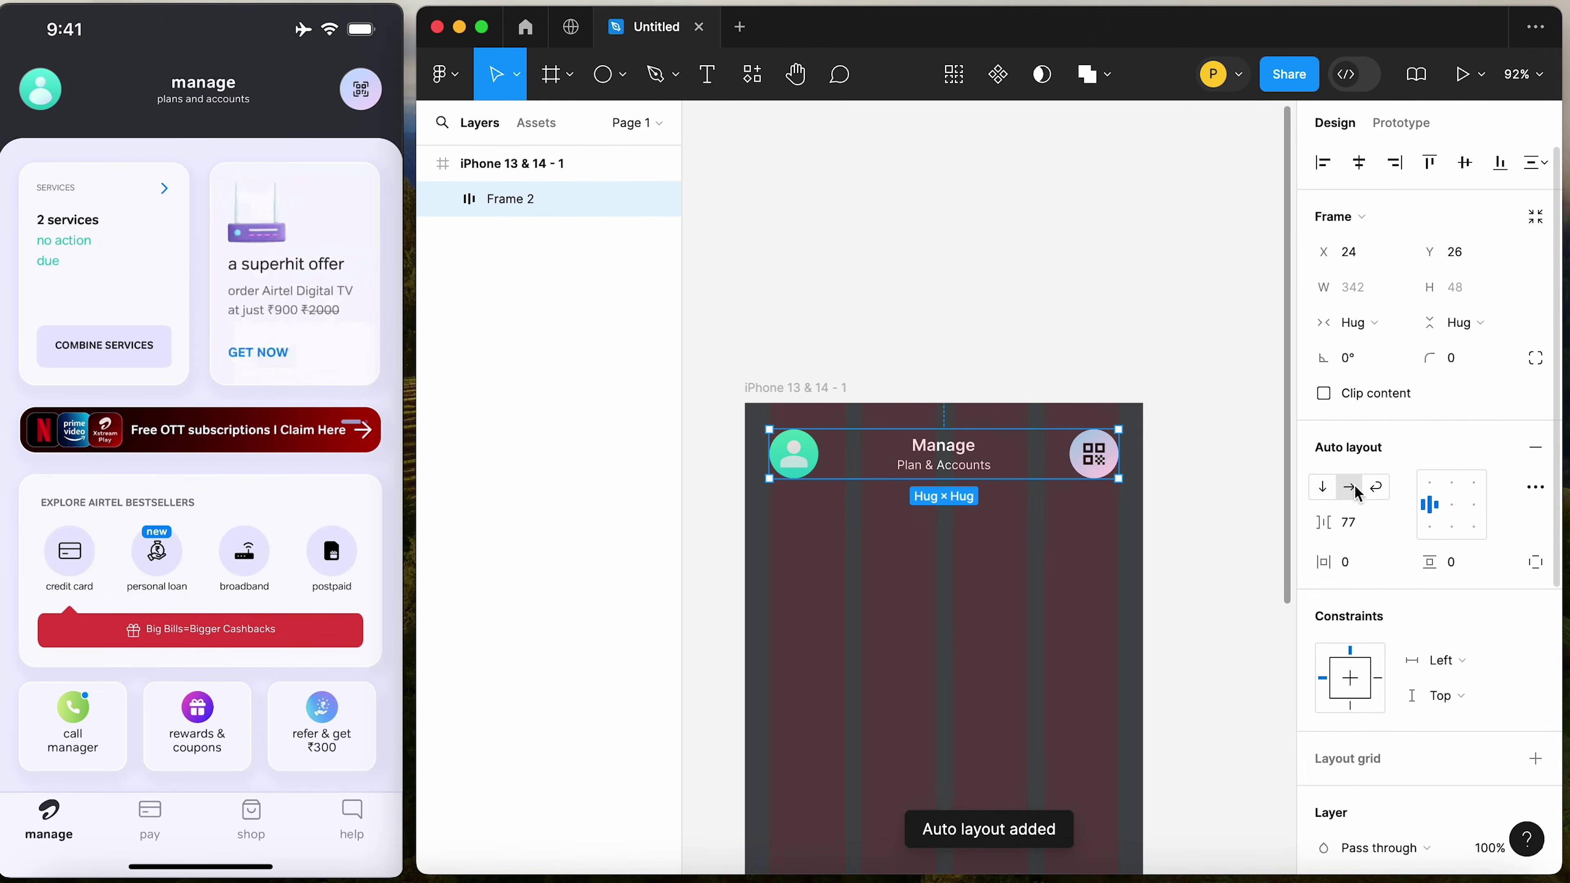
left_click(1444, 511)
left_click_drag(1323, 523, 1322, 522)
left_click(996, 266)
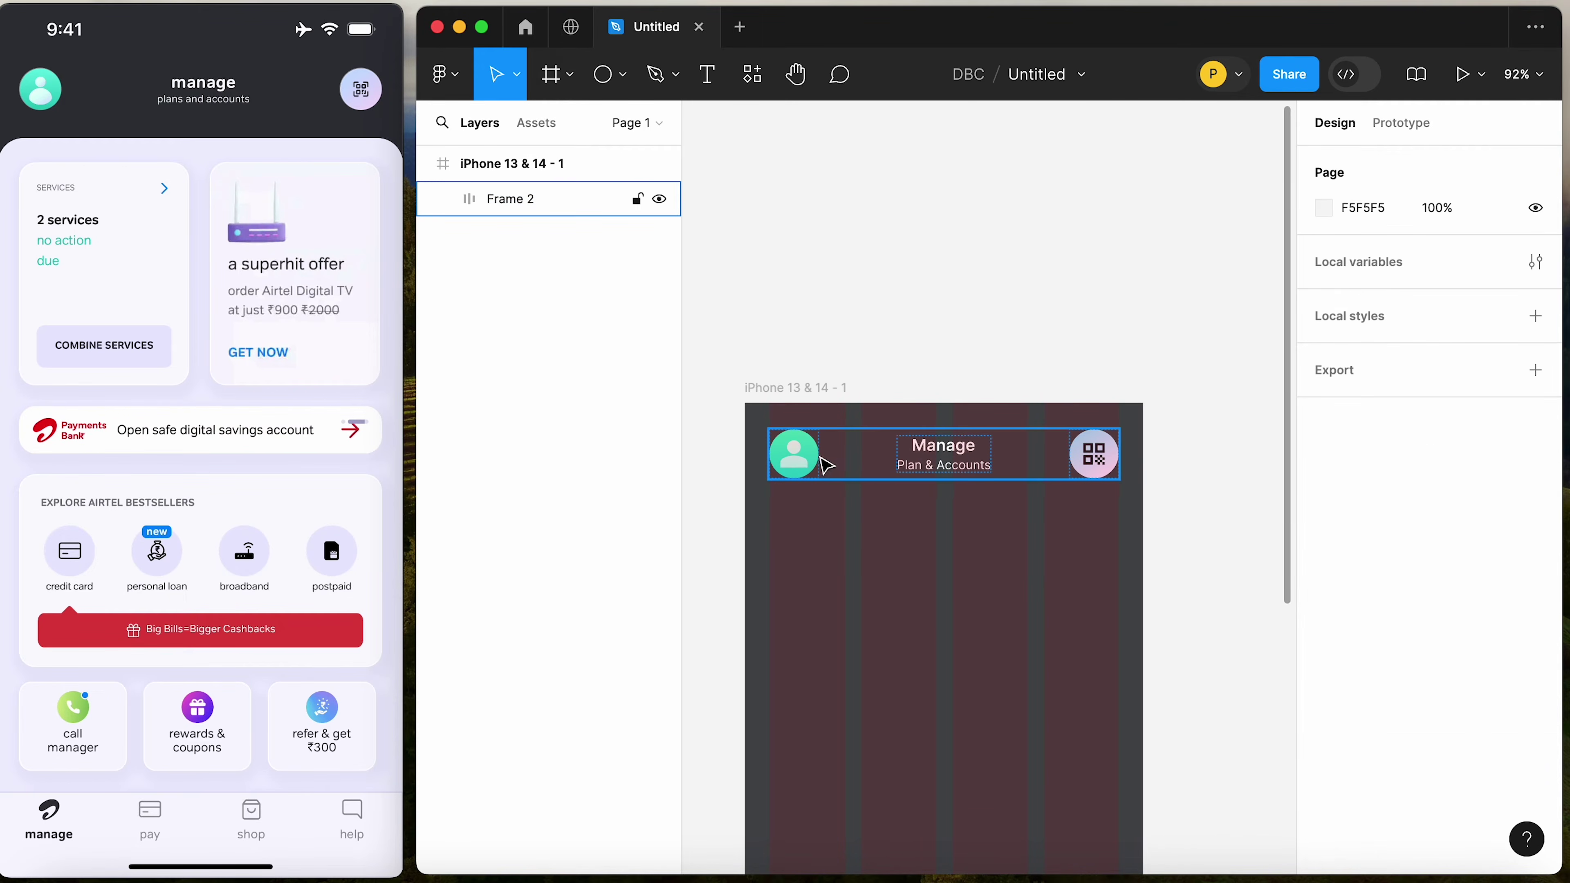
key("super+z")
Draw a full-width rectangle about 390 × 323 just below the header and round its corners to a radius of about 34
scroll(975, 294, "down", 3)
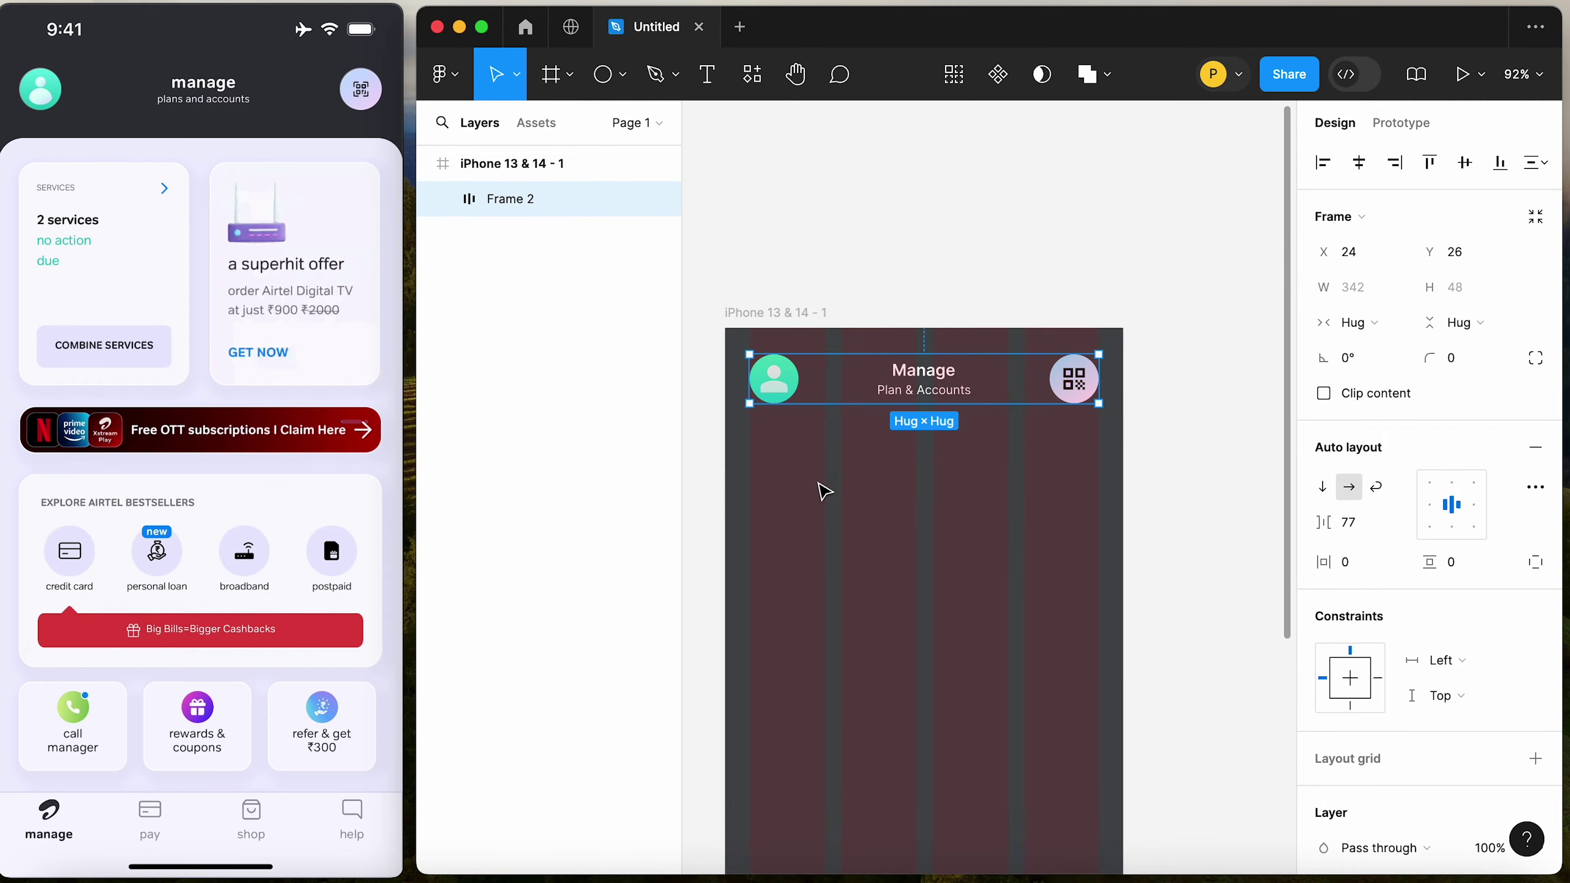
left_click(623, 76)
left_click(604, 127)
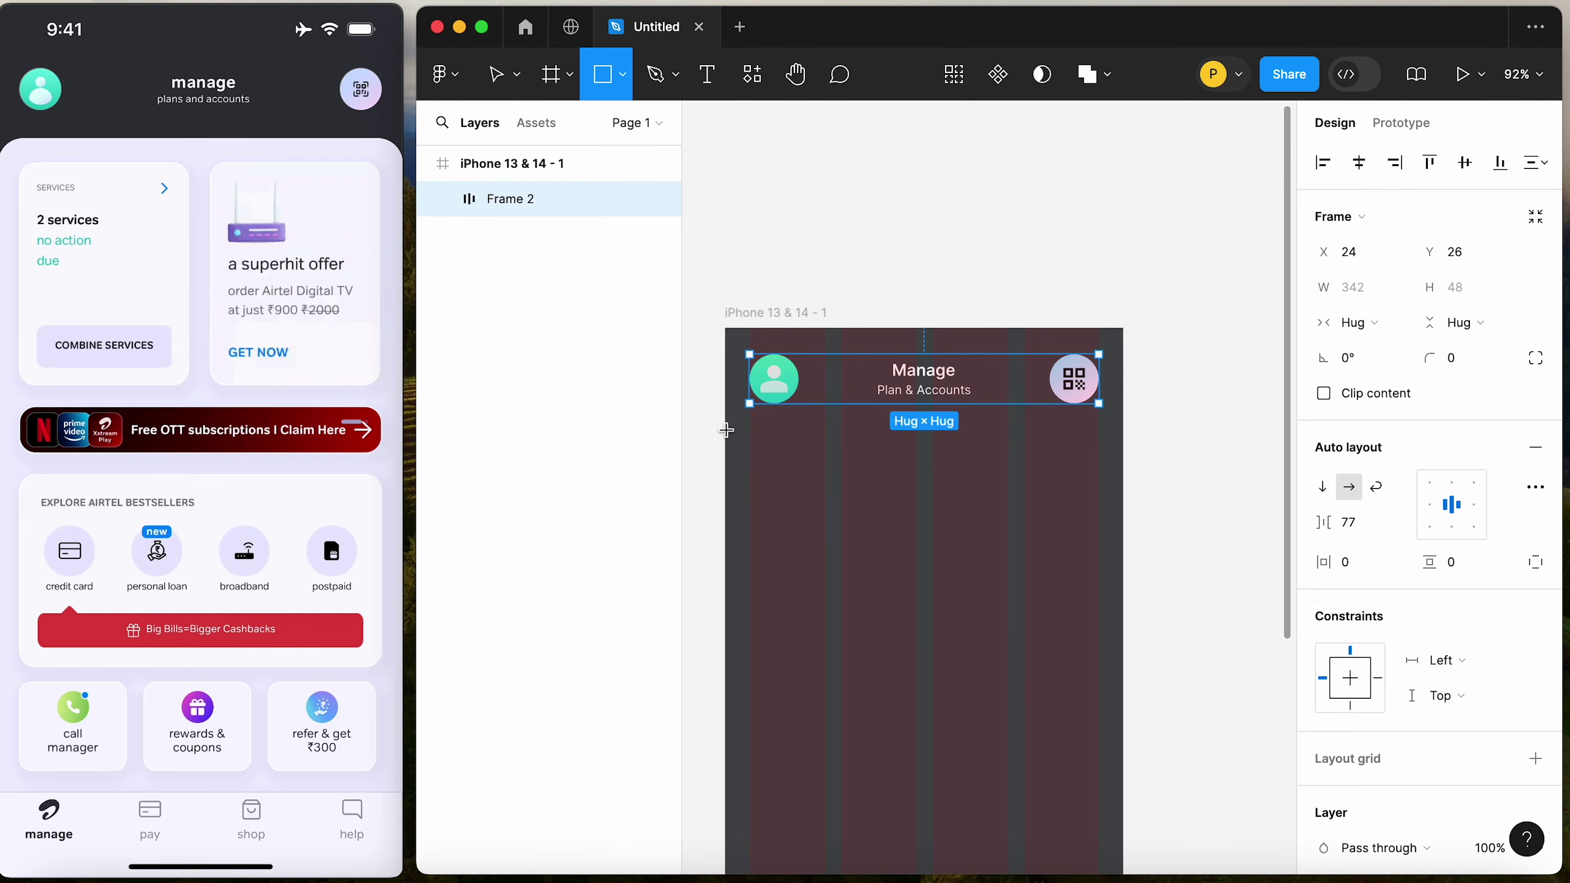
left_click_drag(726, 430, 1121, 759)
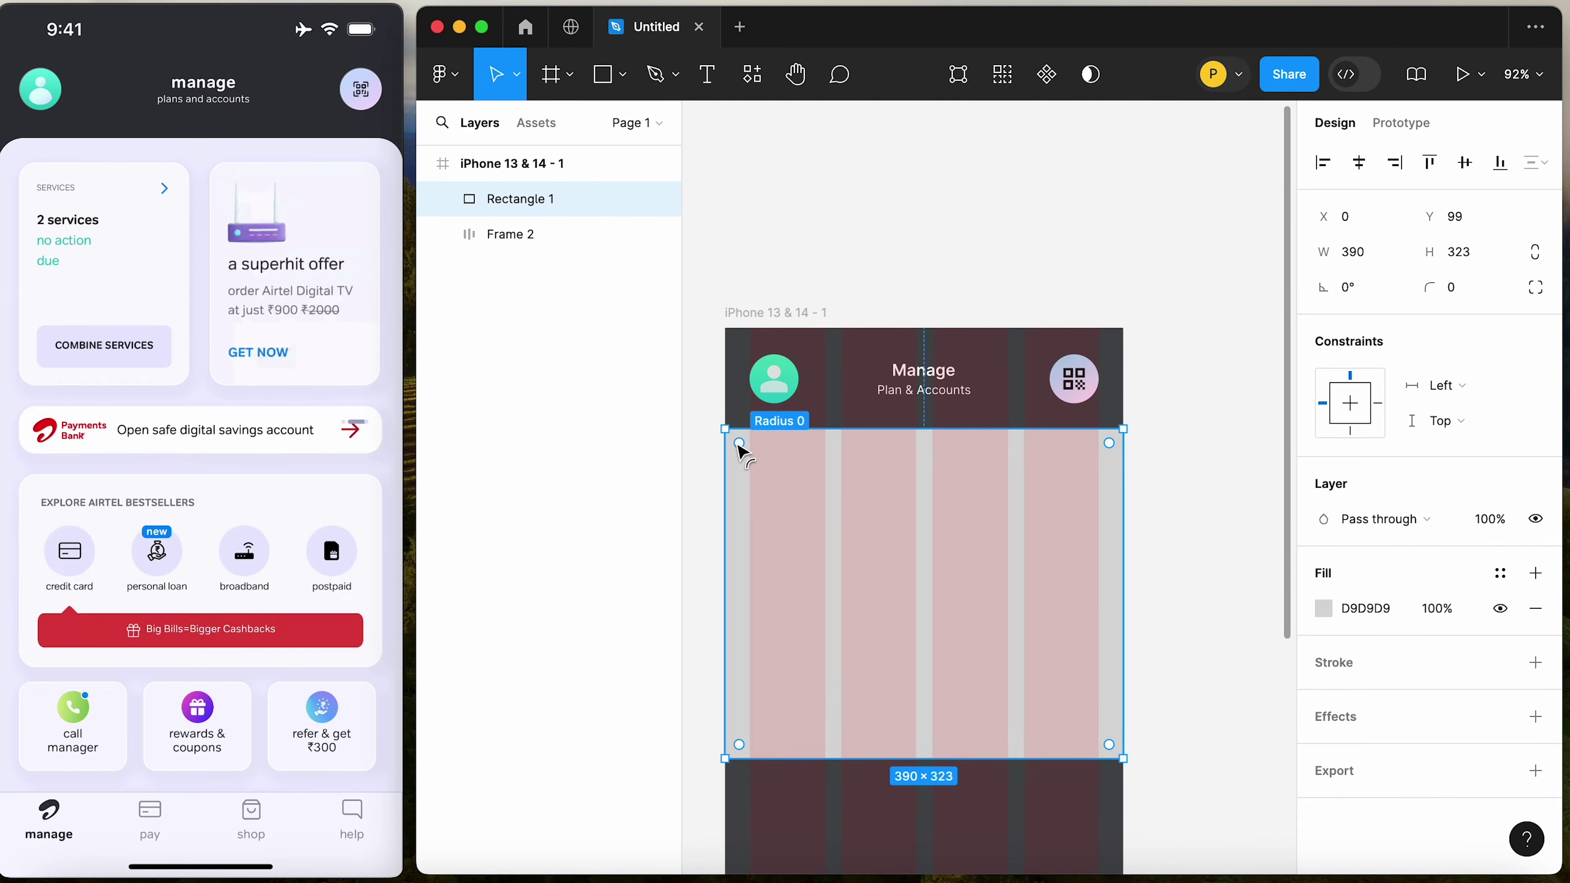
mouse_move(740, 447)
left_mouse_down()
mouse_move(798, 503)
mouse_move(761, 470)
left_mouse_up()
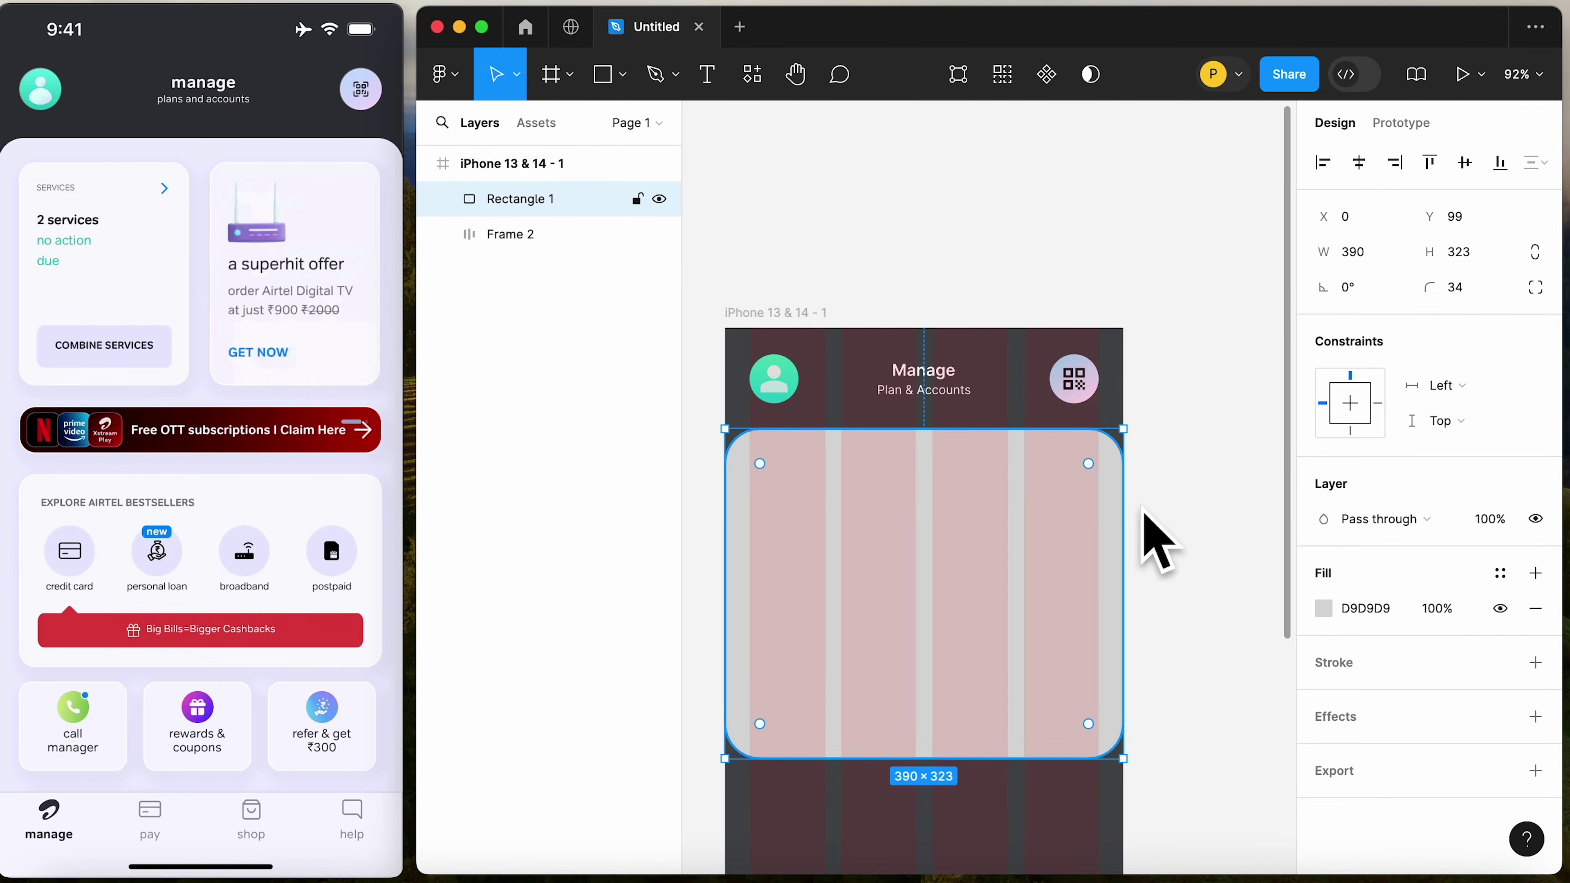
Set the rectangle's two bottom corner radii to 0
left_click(1538, 289)
left_click(1111, 389)
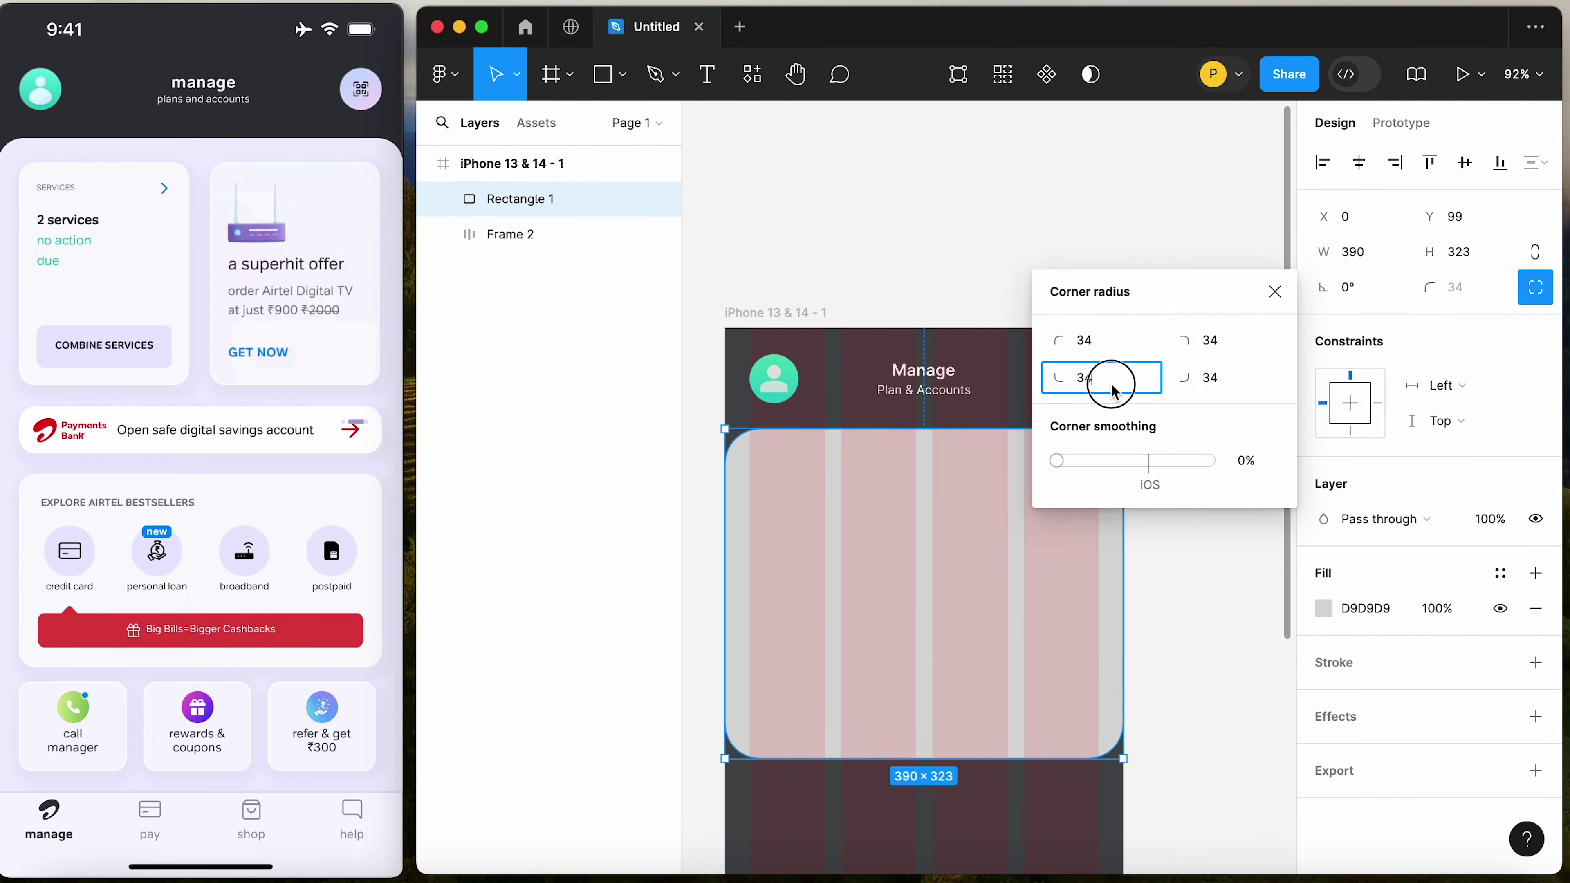
type("0")
key("Tab")
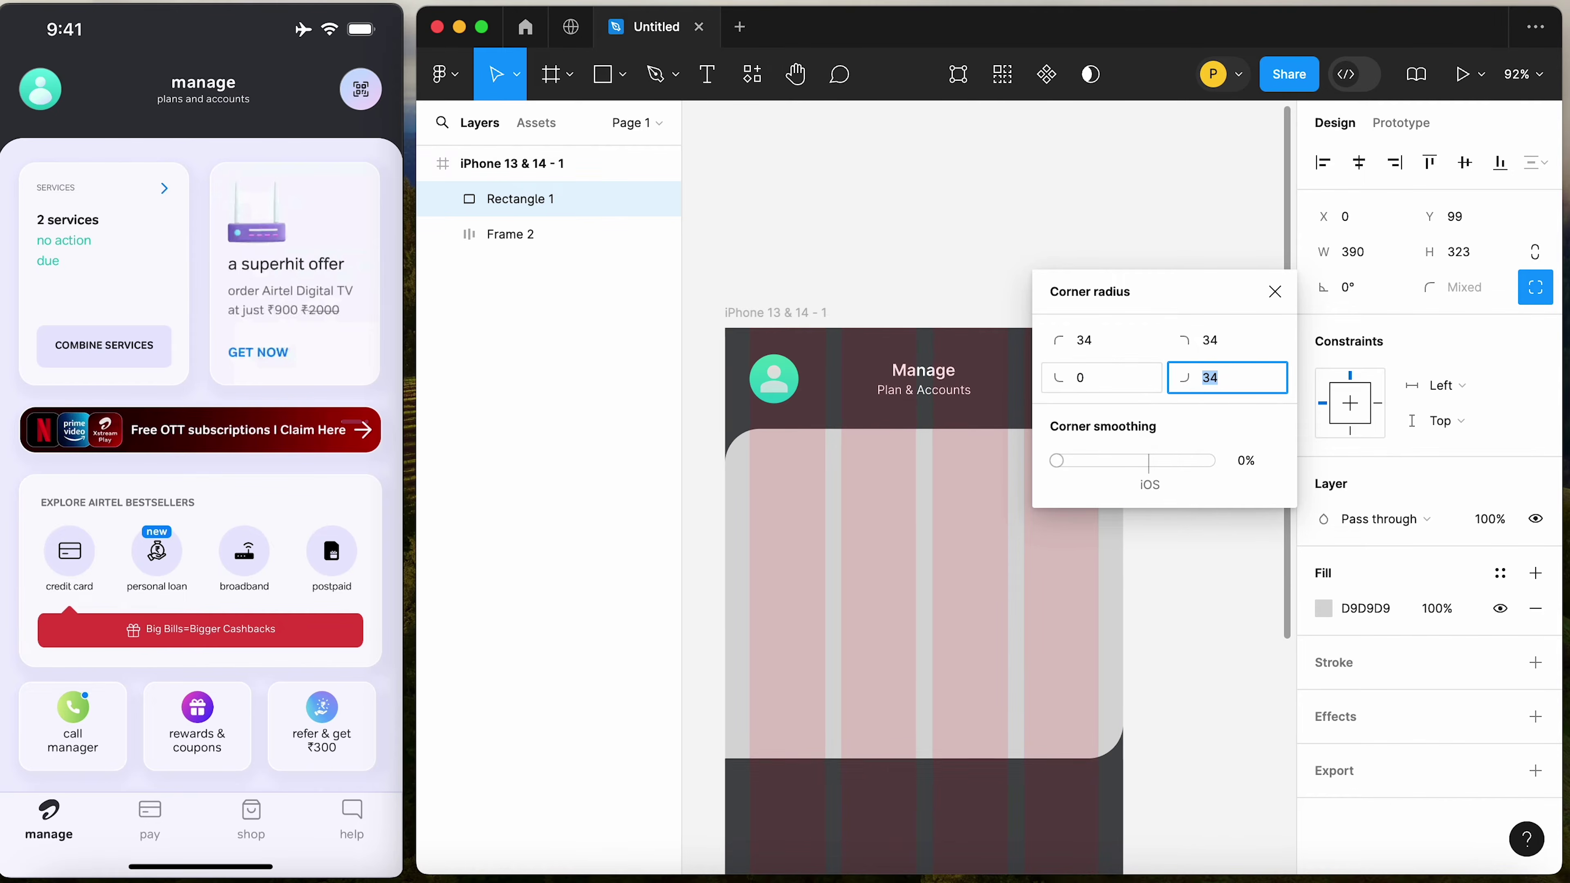
type("0")
key("Return")
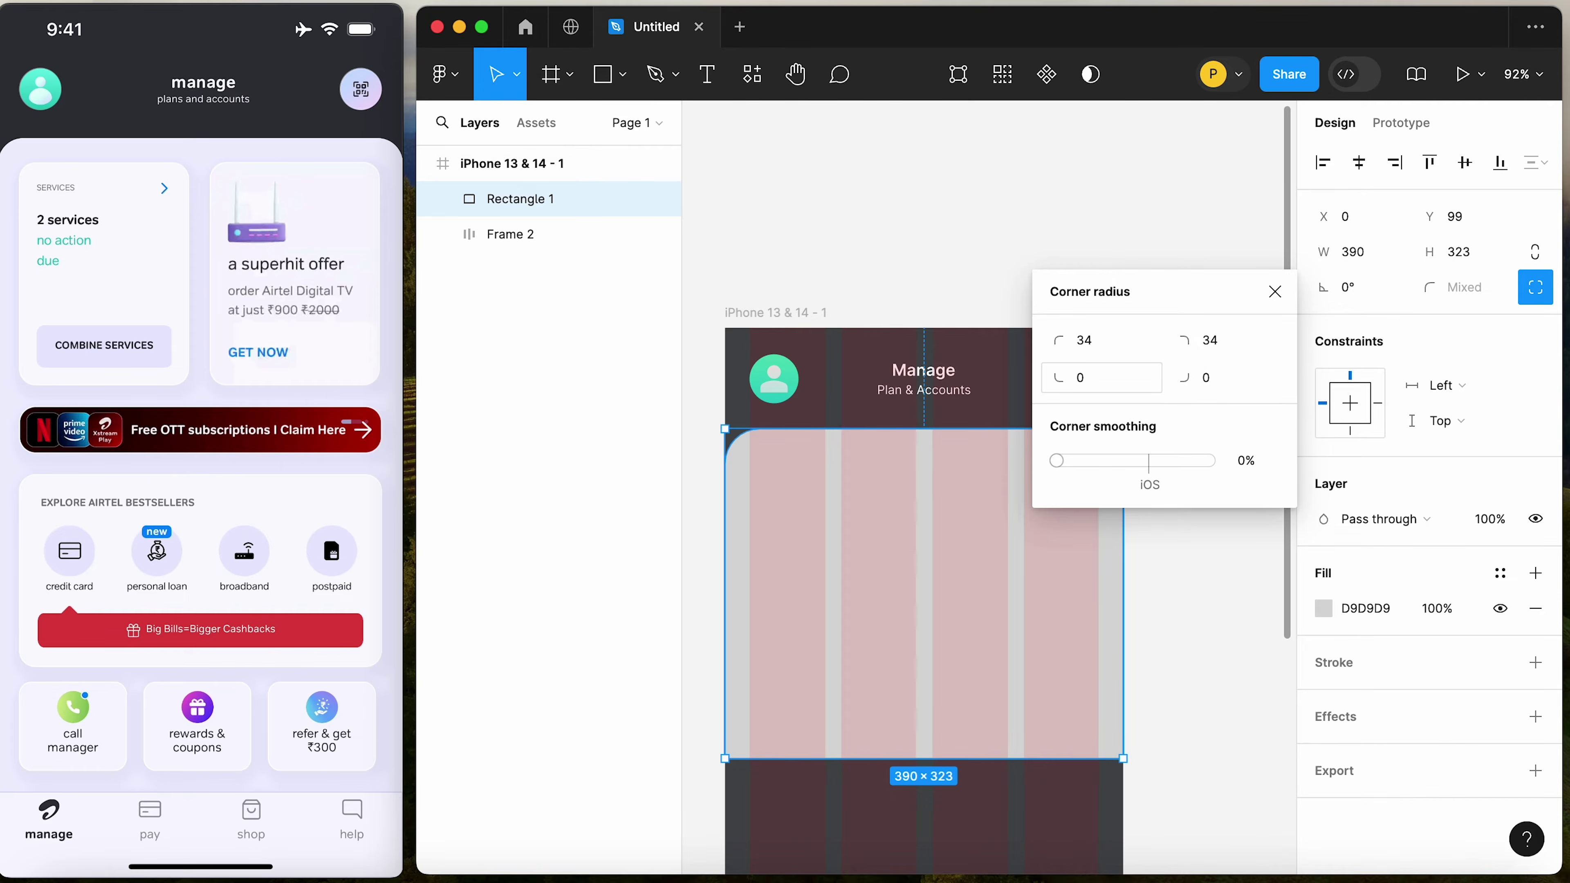
left_click(869, 231)
Stretch the rectangle down to the bottom edge of the phone frame, making it 745 high
left_click(1000, 688)
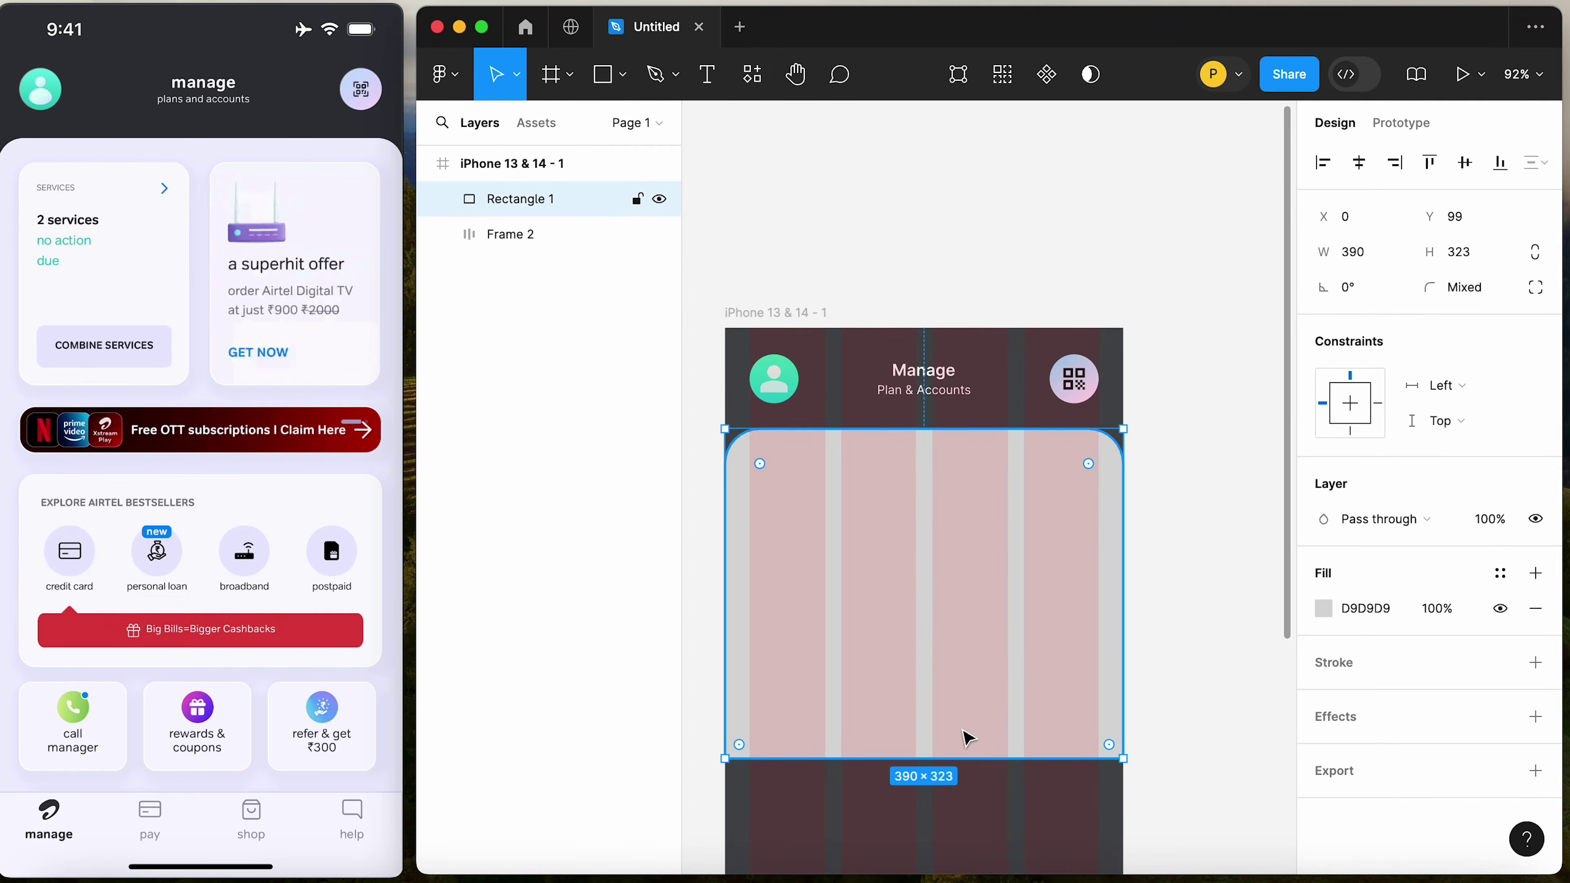
scroll(952, 736, "down", 3)
scroll(943, 469, "down", 7)
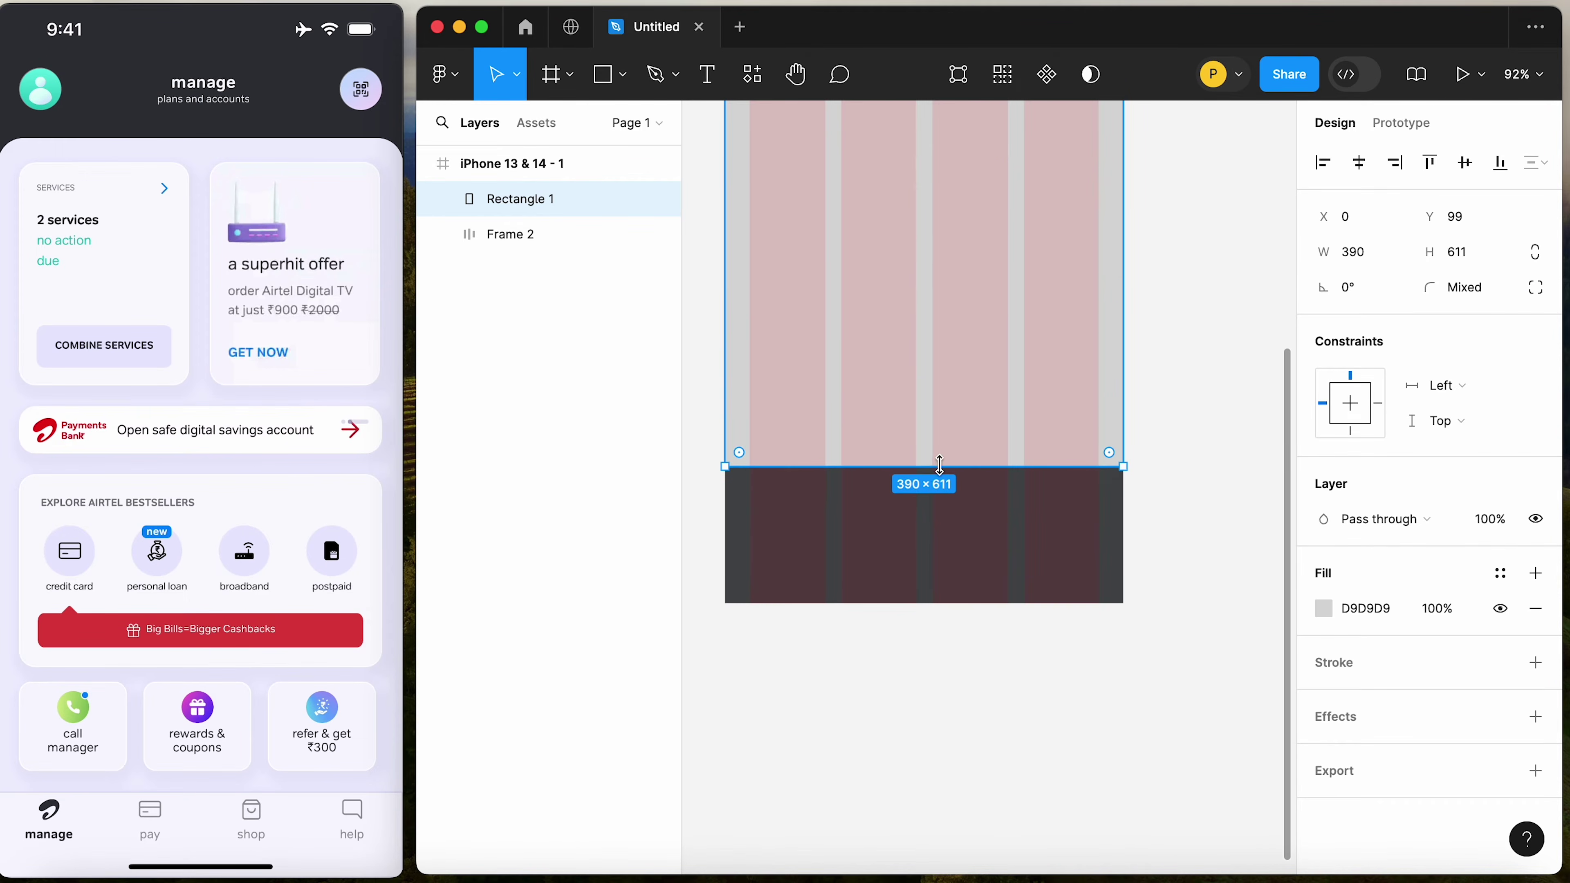
left_click_drag(932, 473, 929, 603)
scroll(964, 428, "up", 10)
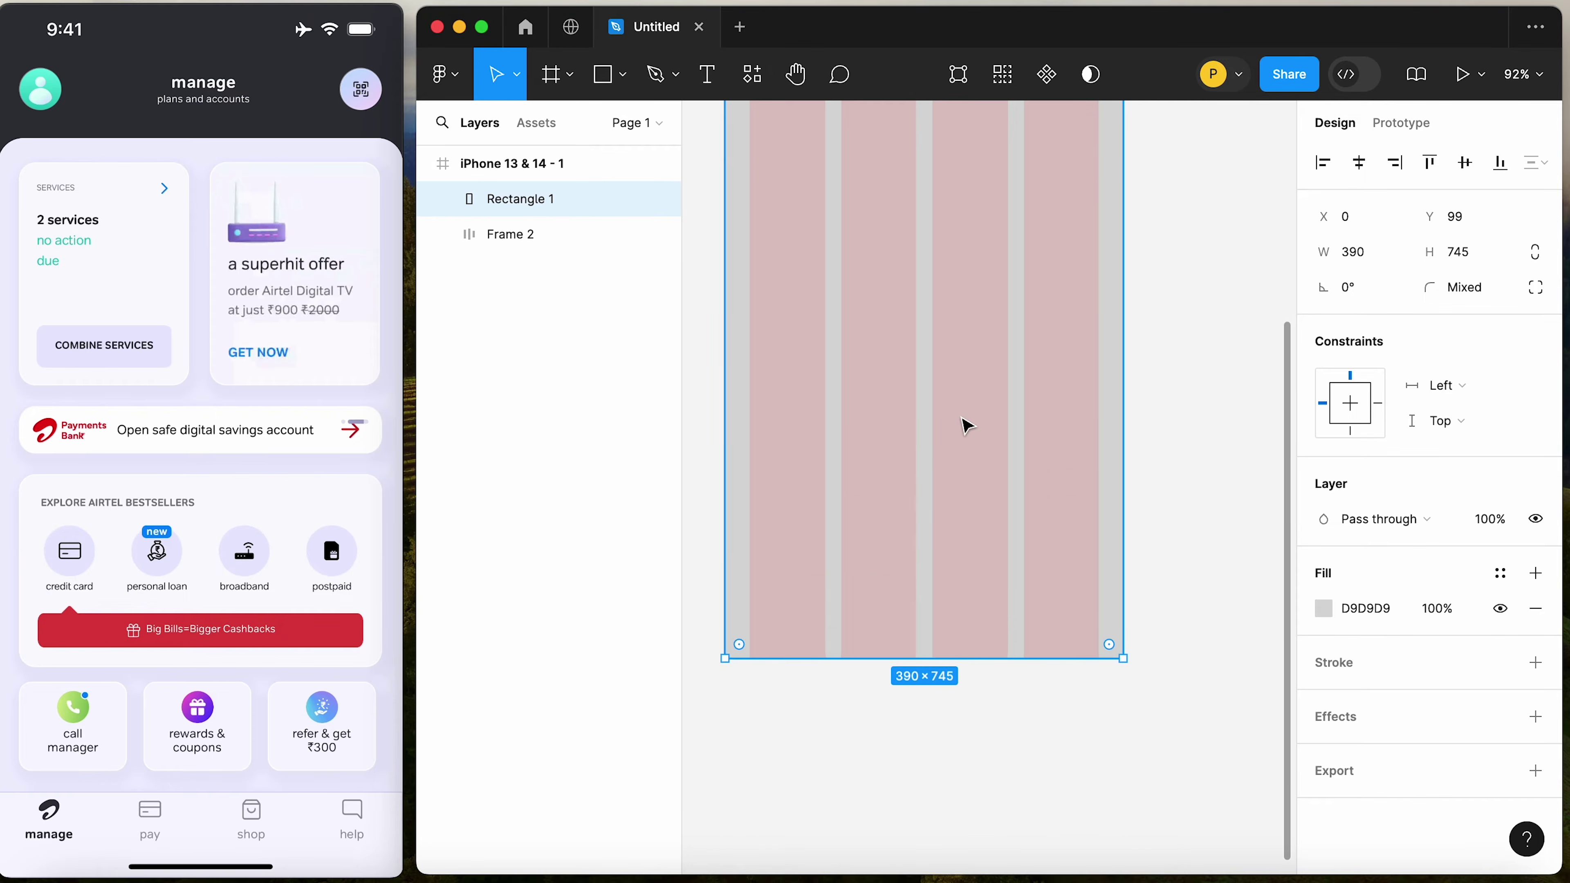
left_click(878, 241)
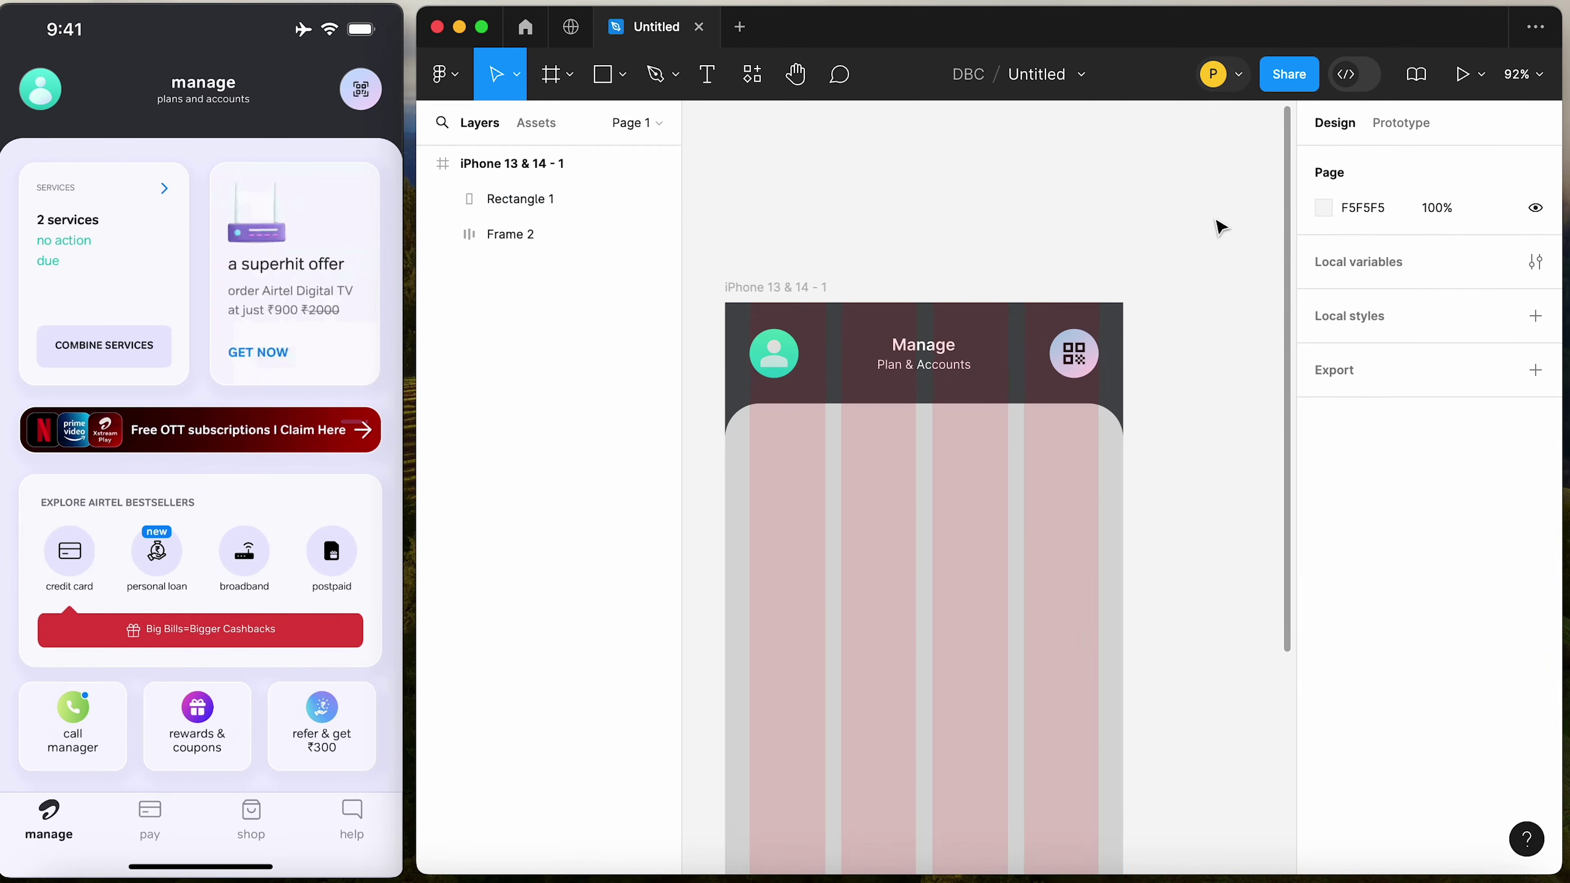
Change the content panel rectangle's fill to the pale lavender F8F4FF
left_click(918, 498)
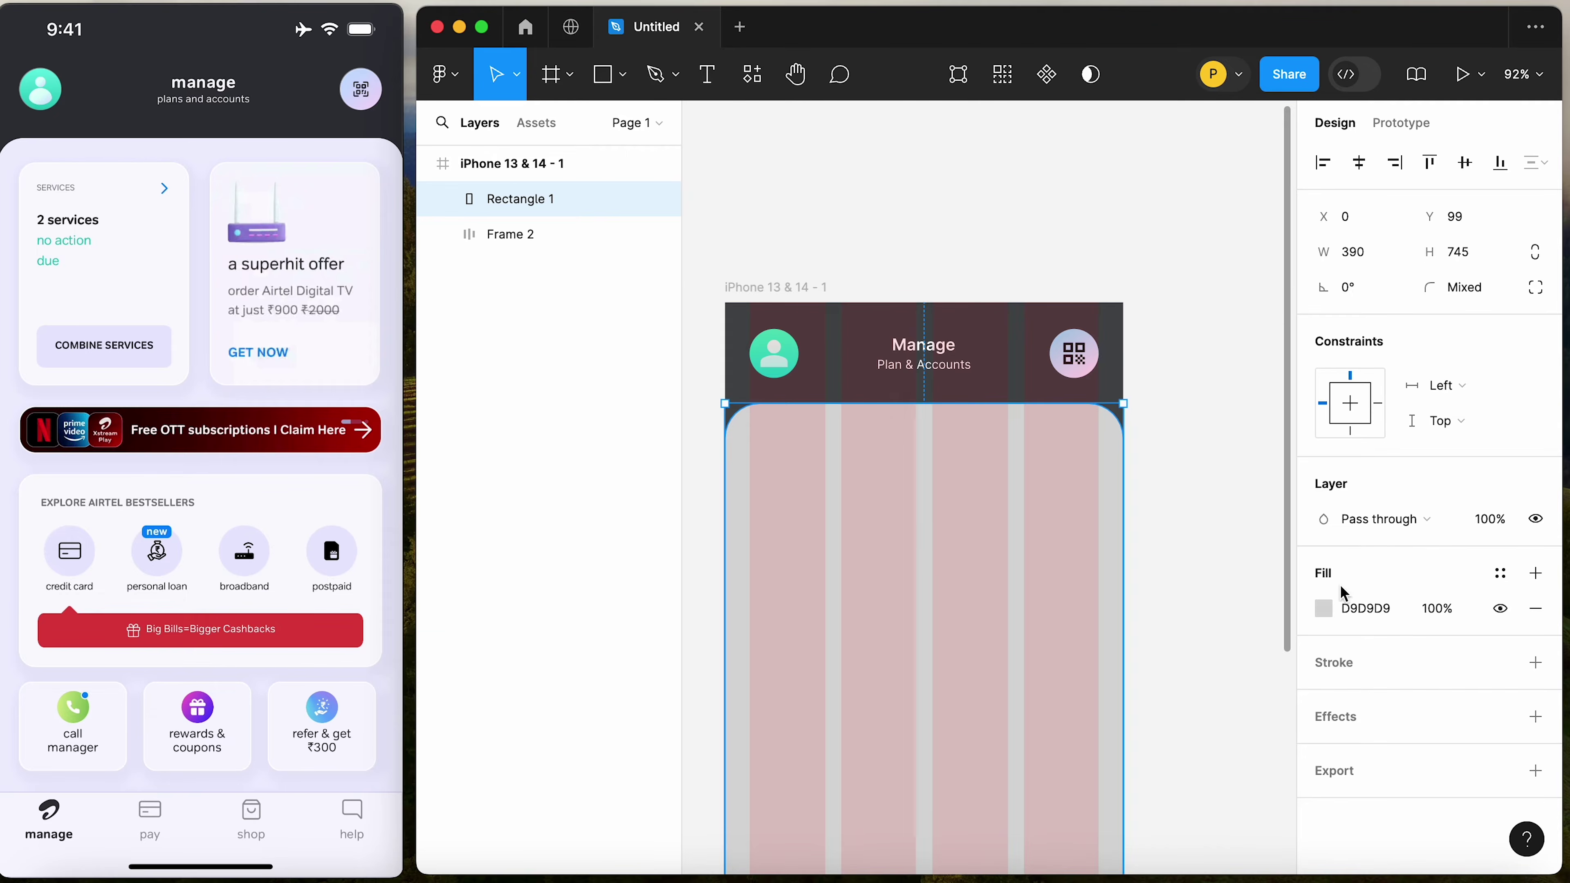
left_click(1323, 608)
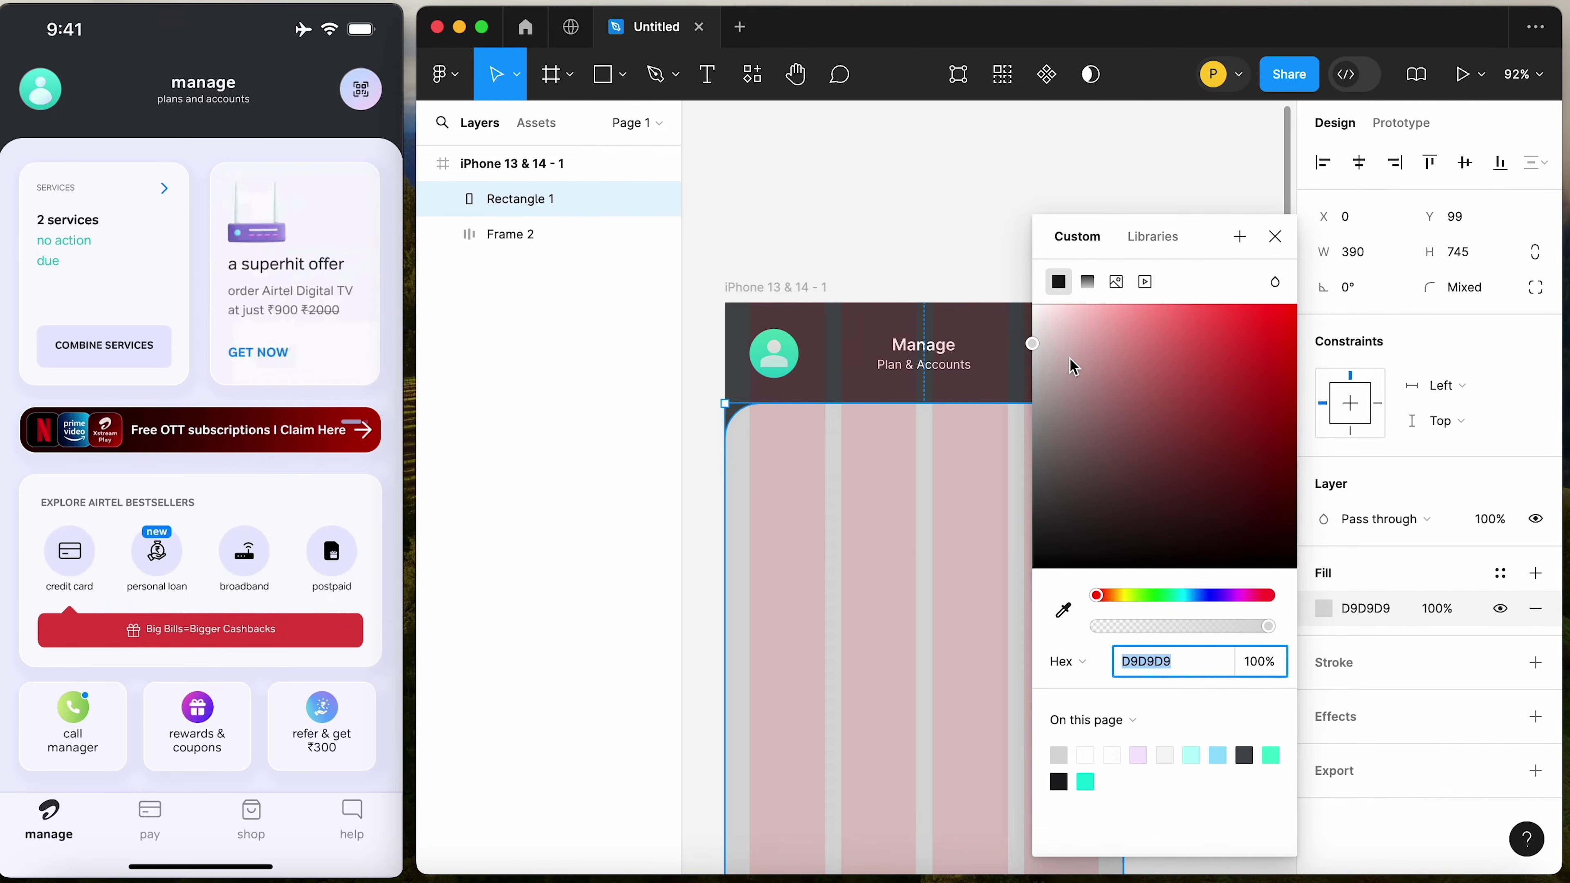
left_click_drag(1244, 597, 1234, 606)
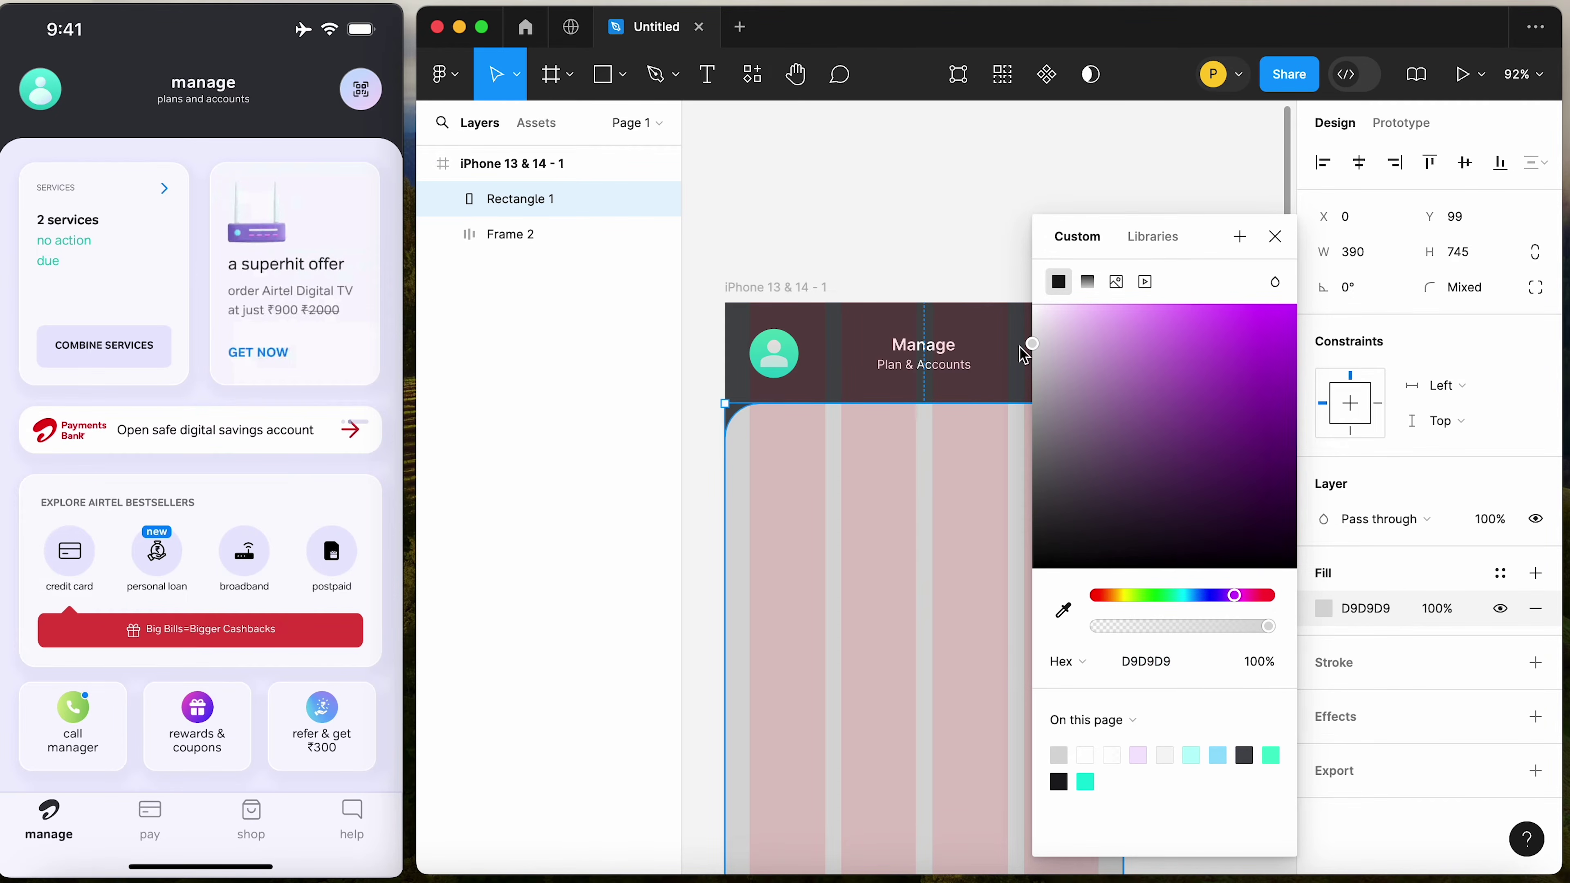
left_click_drag(1037, 316, 1051, 313)
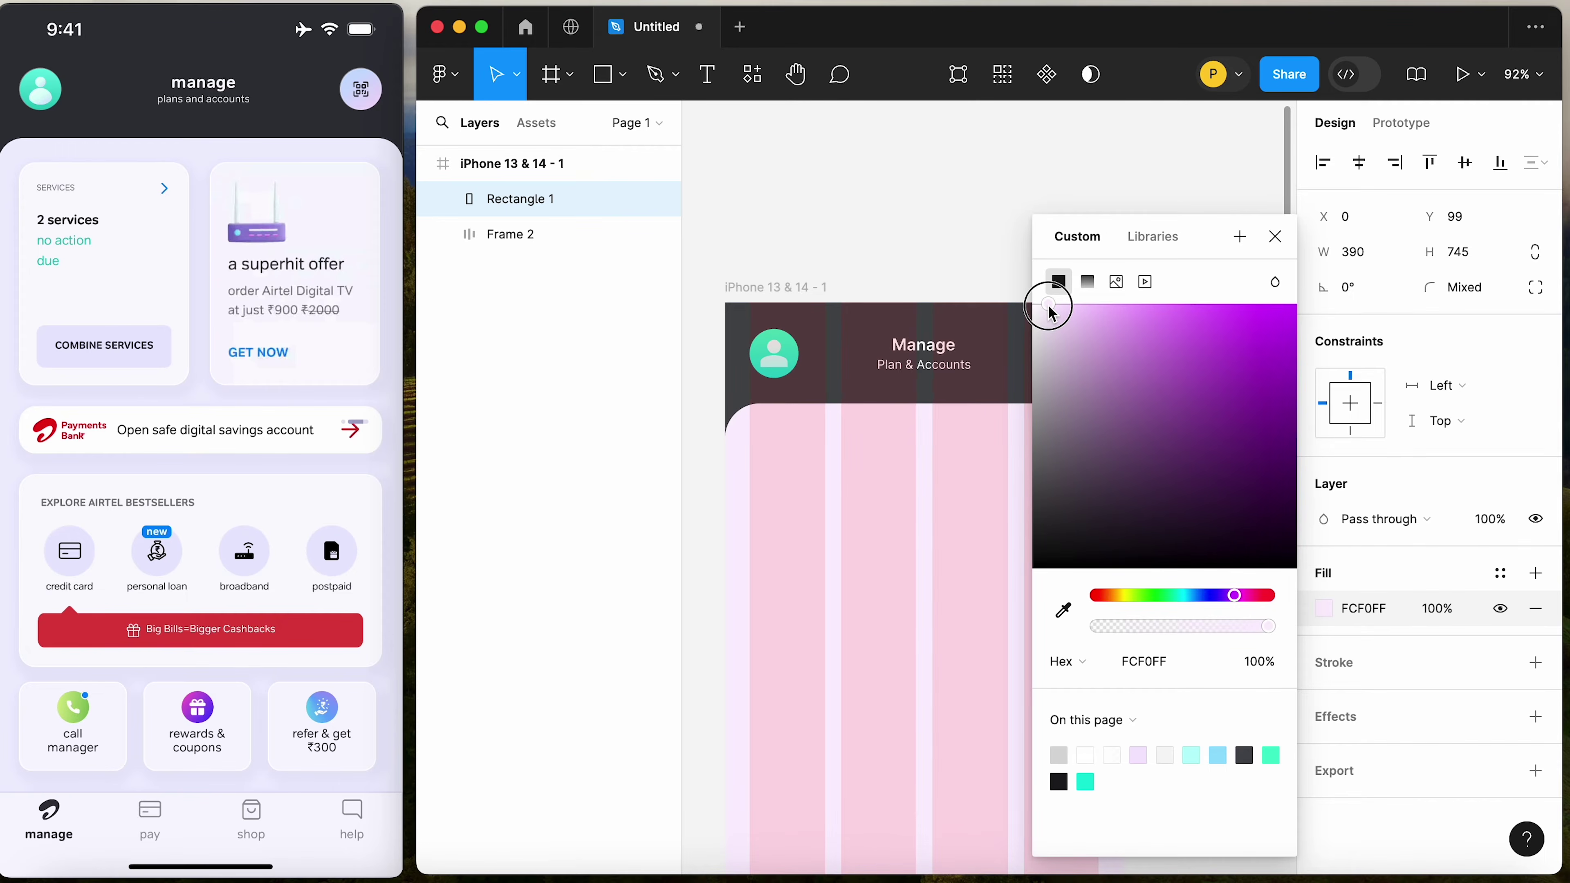
left_click(1224, 597)
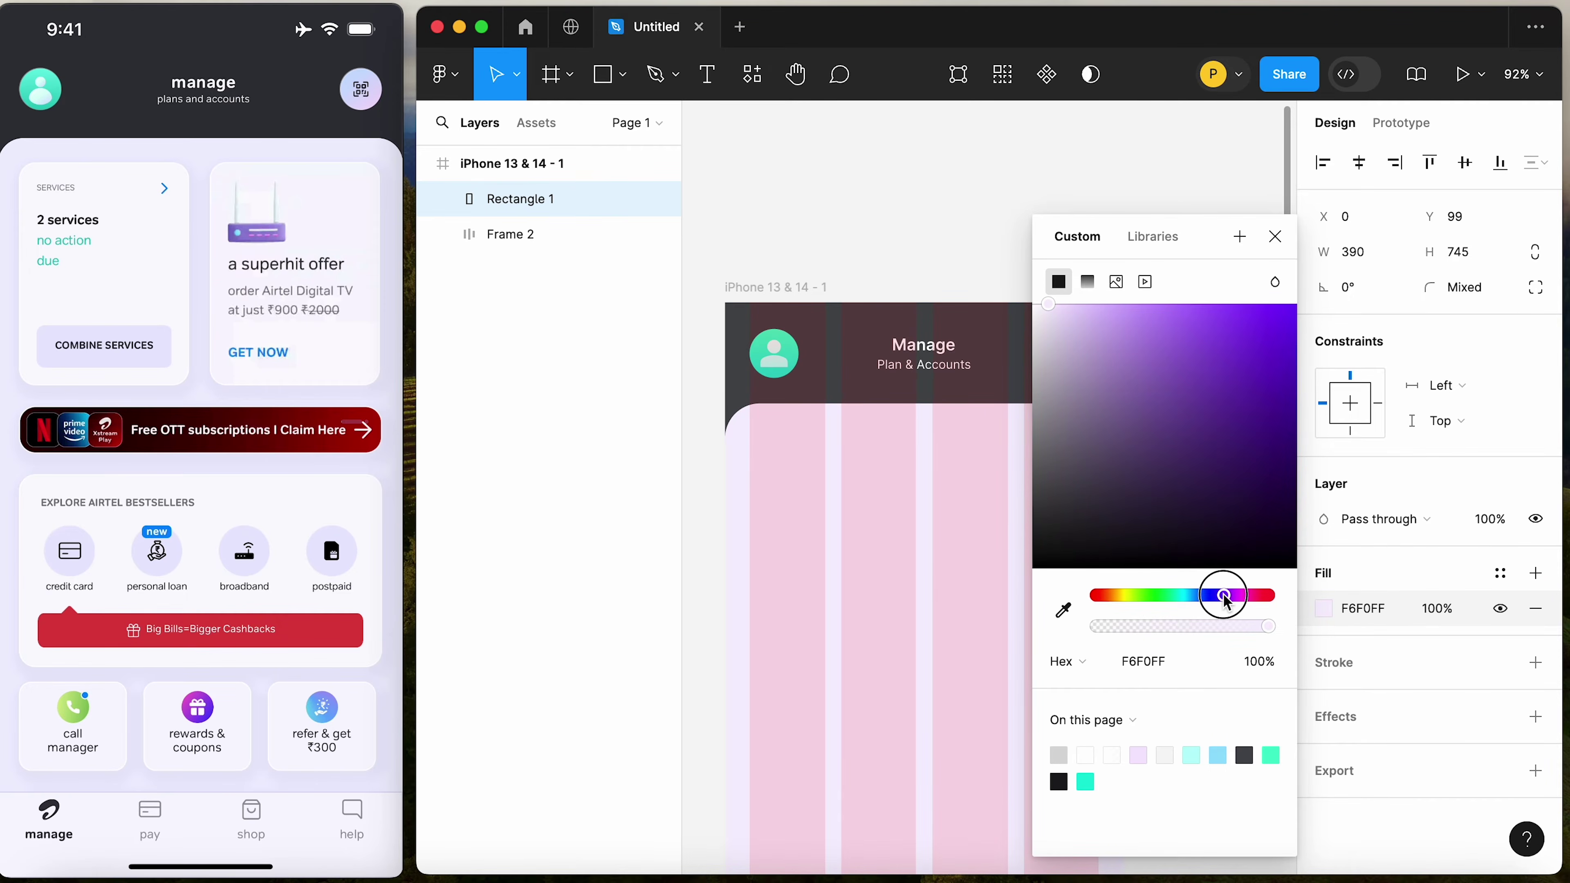
left_click_drag(1048, 303, 1045, 307)
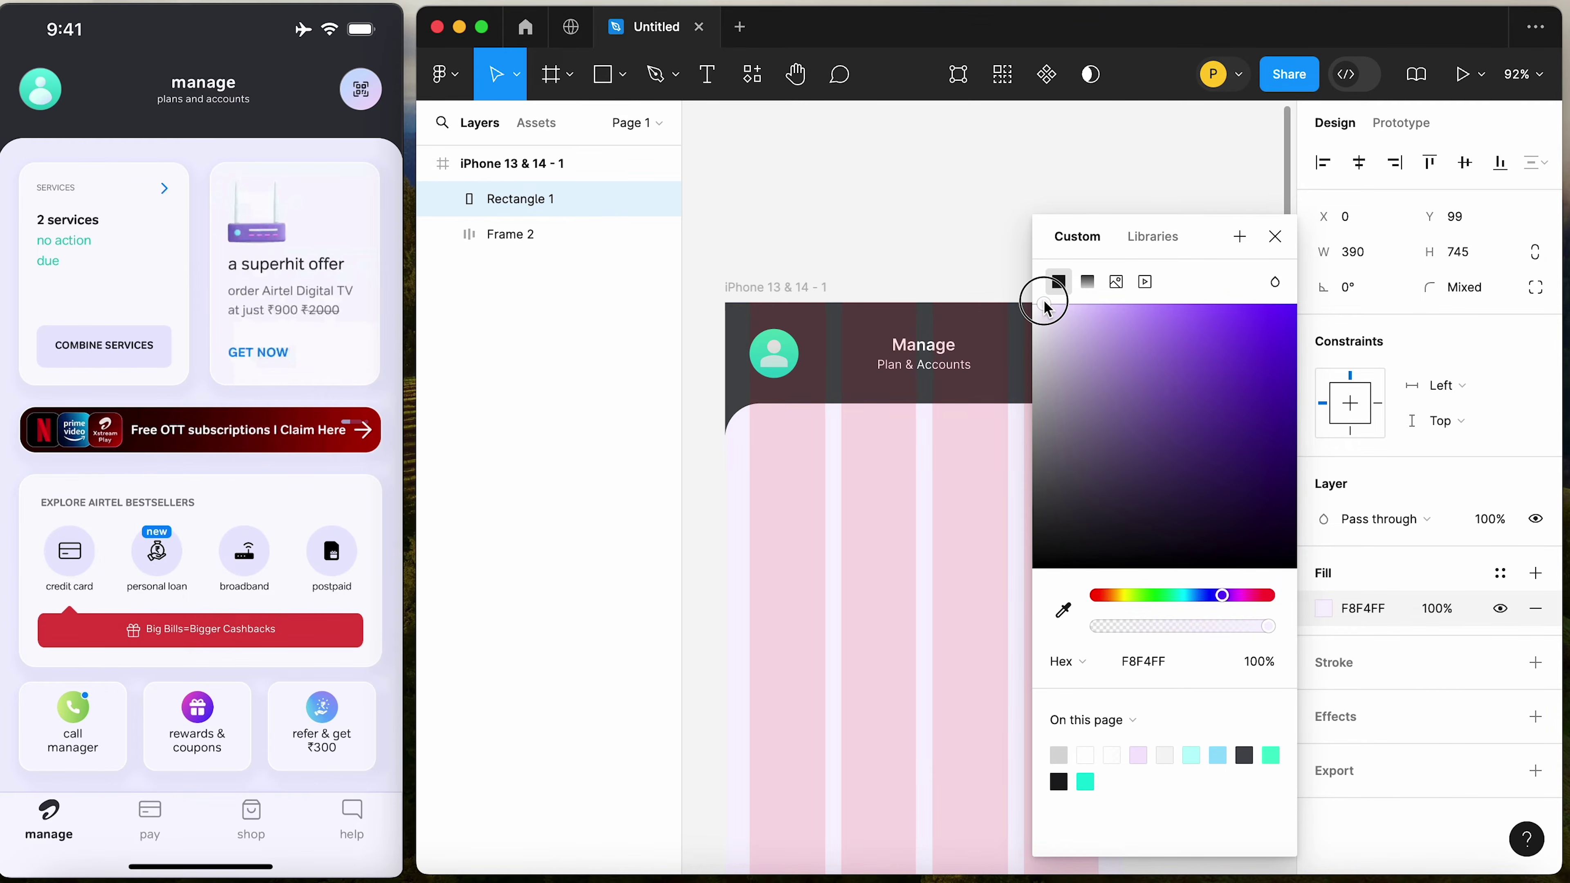
left_click(743, 106)
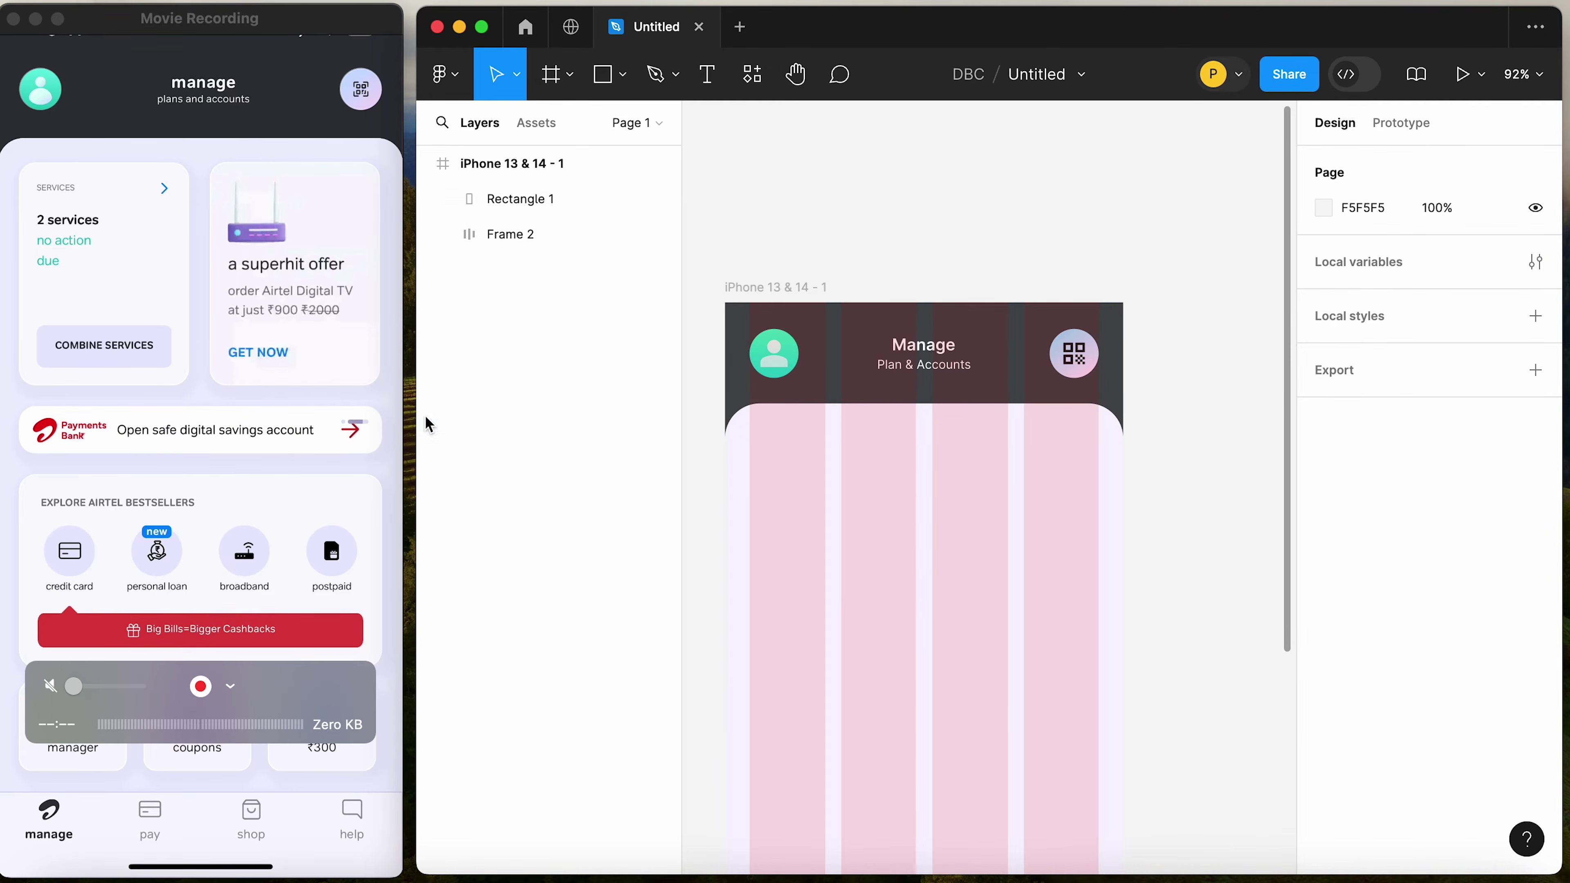
Add the text "Services" near the upper-left corner of the content panel
left_click(919, 229)
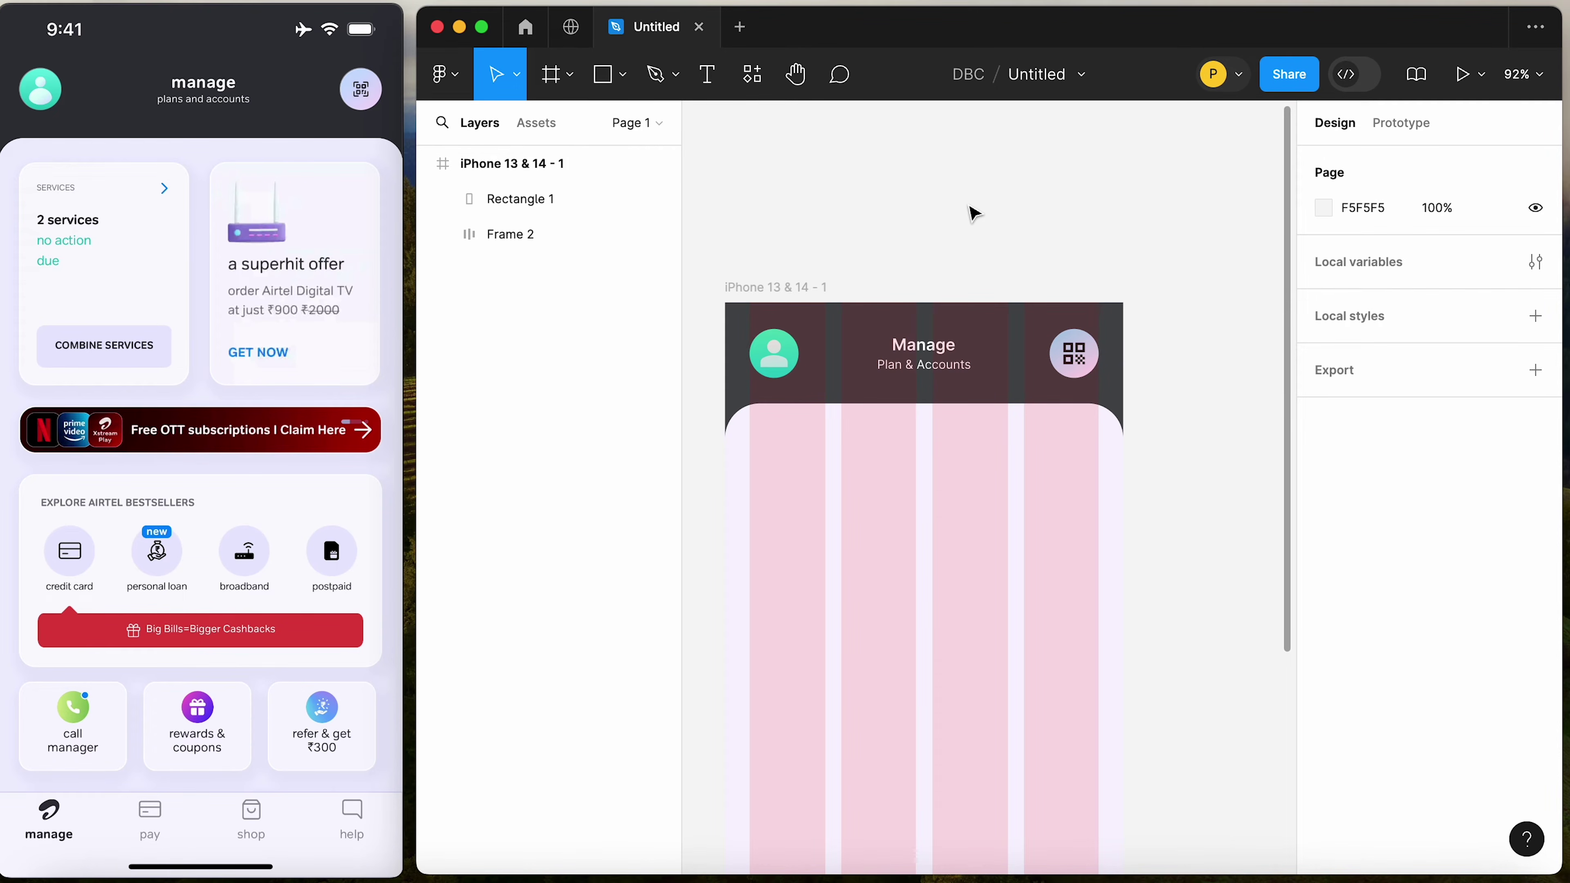
key("t")
left_click(764, 470)
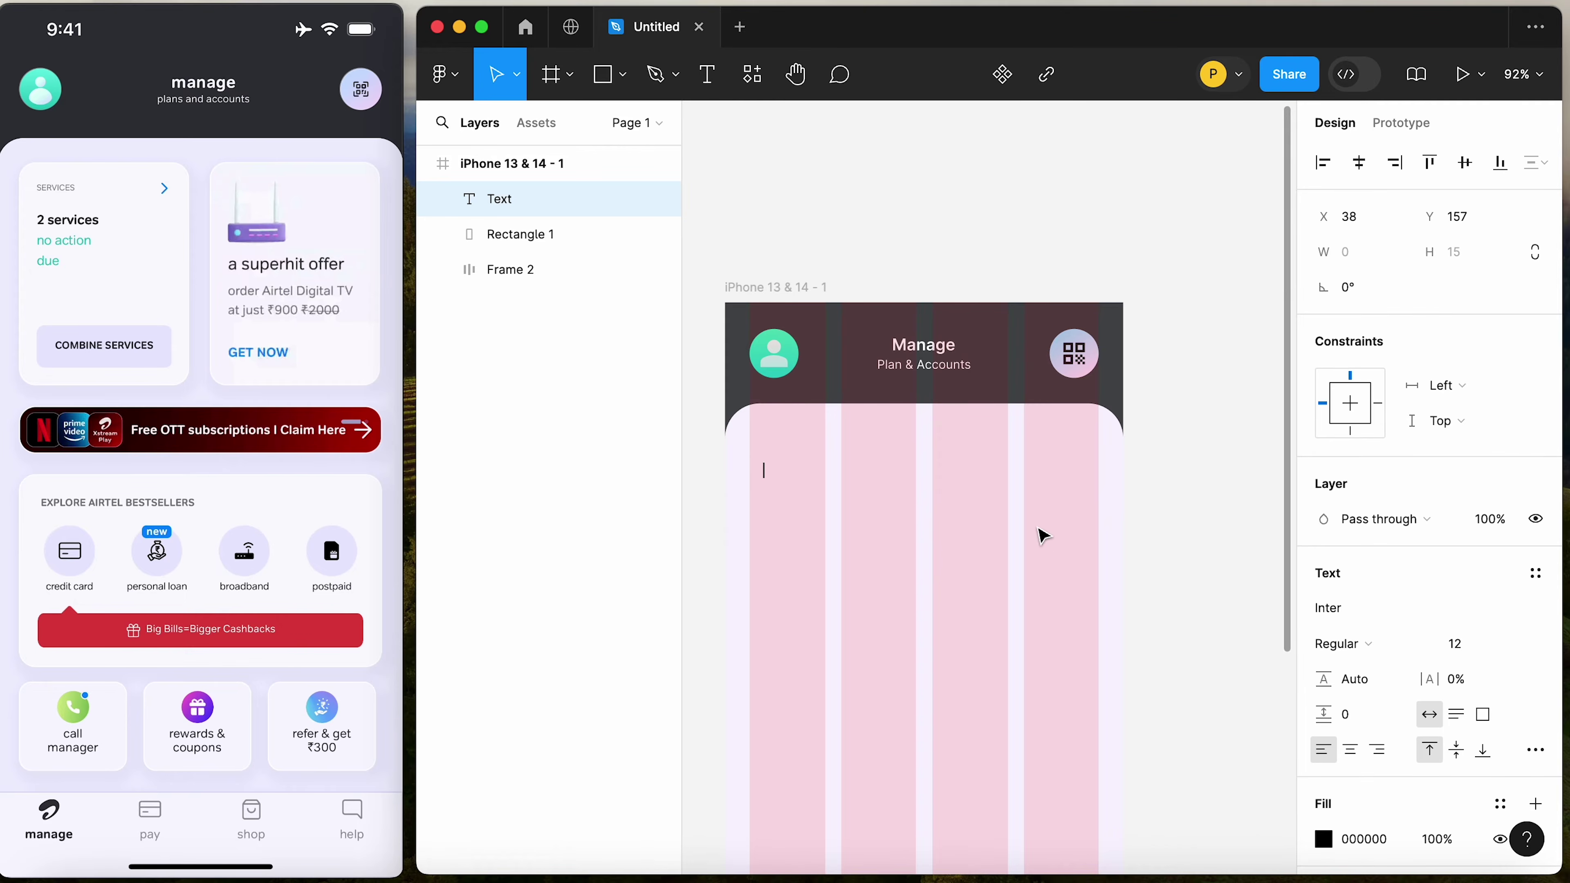
type("Services")
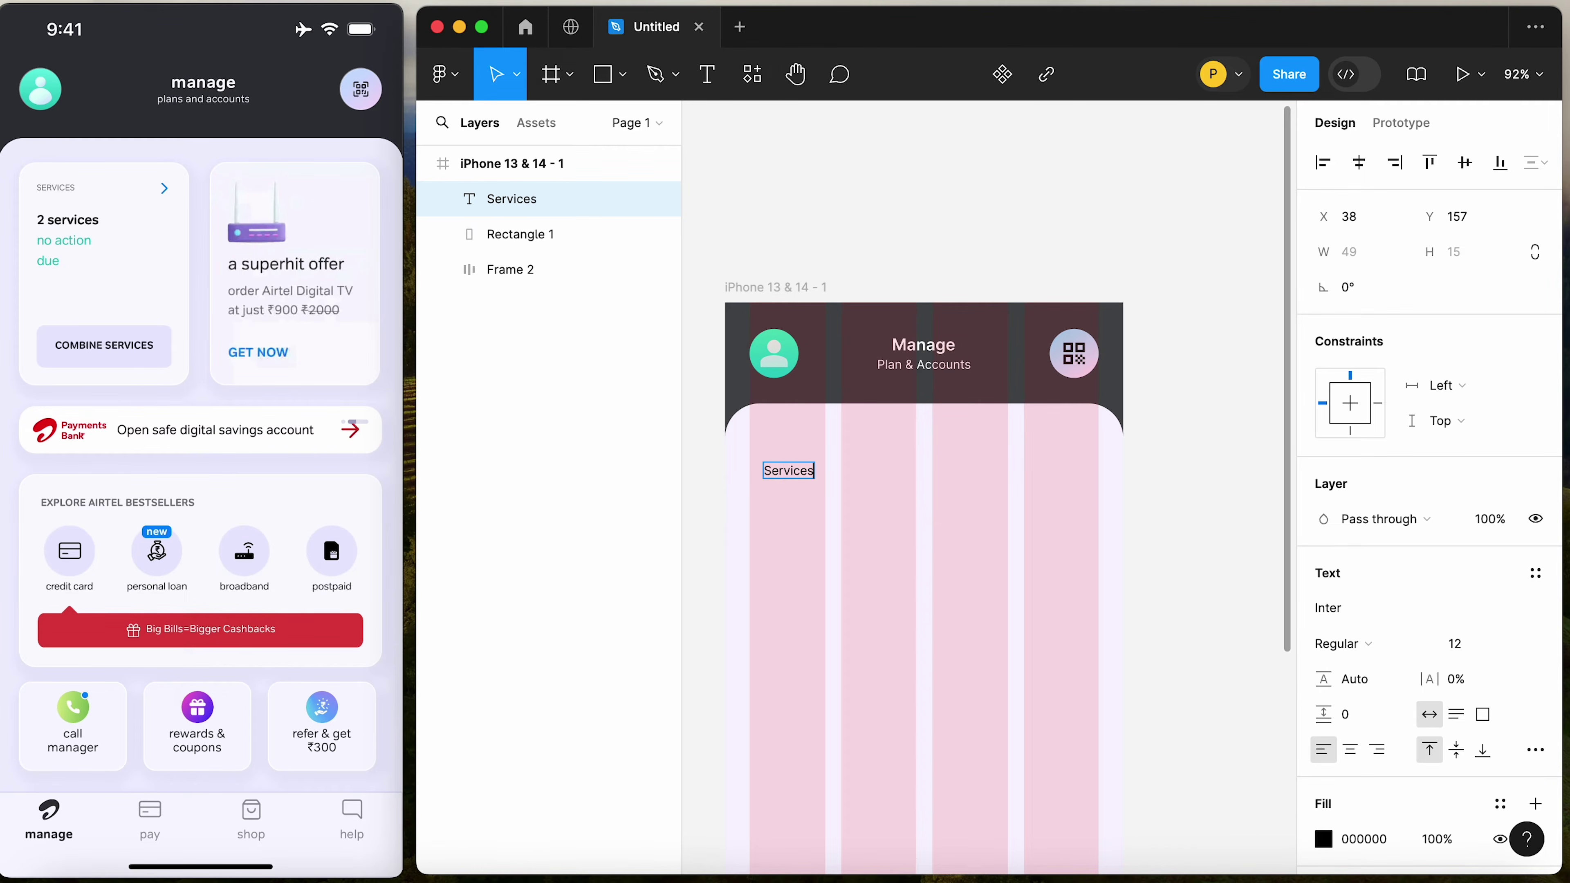
key("Escape")
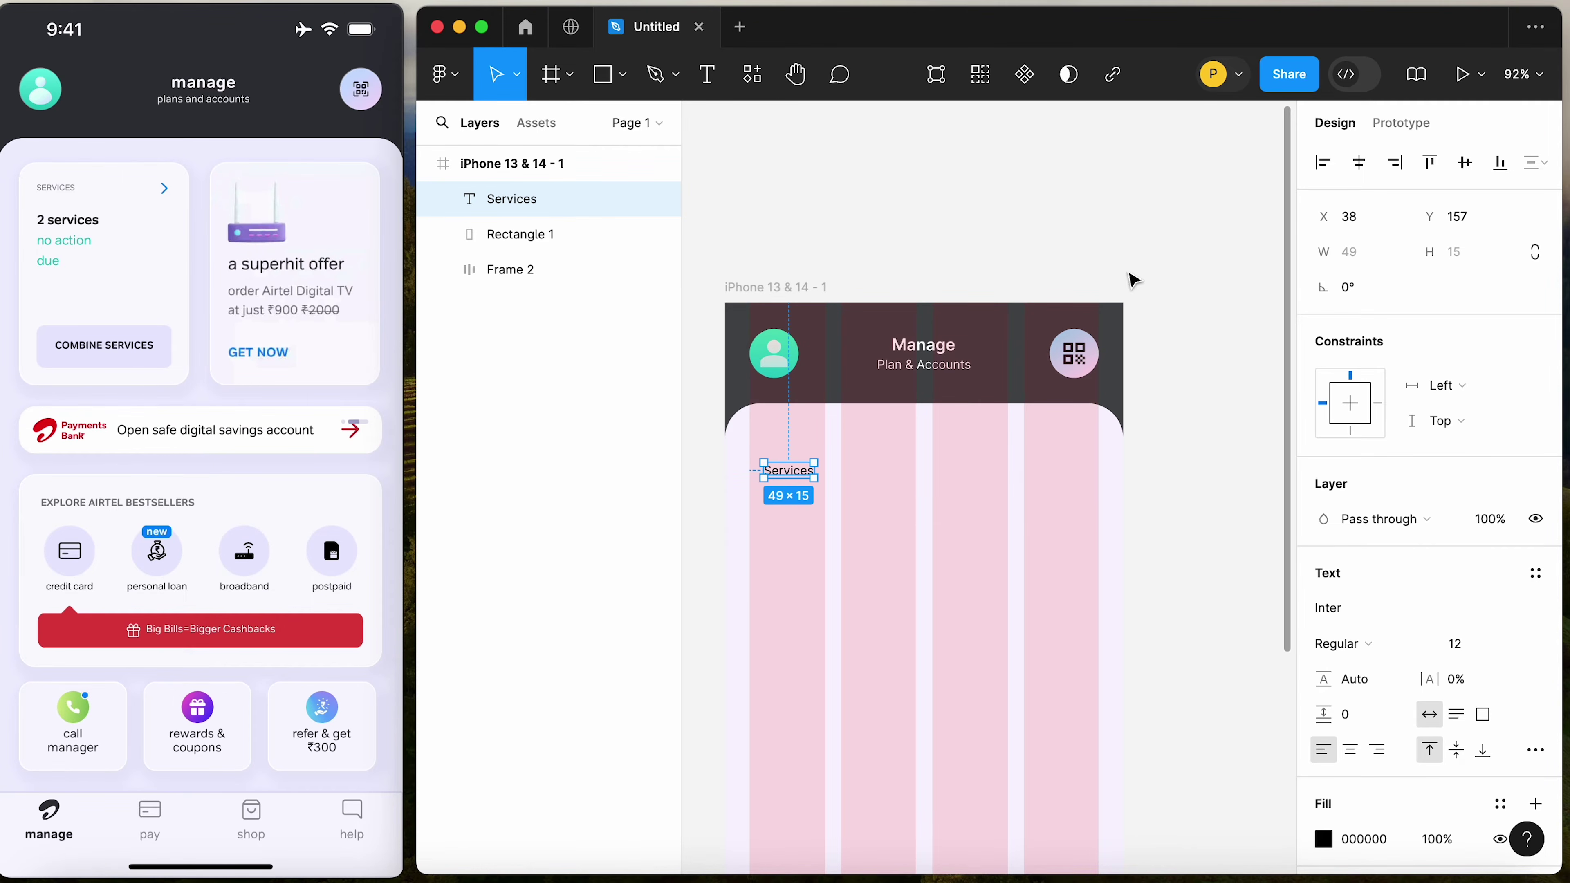
left_click(902, 210)
Format the "Services" label at font size 11 in uppercase
left_click(788, 467)
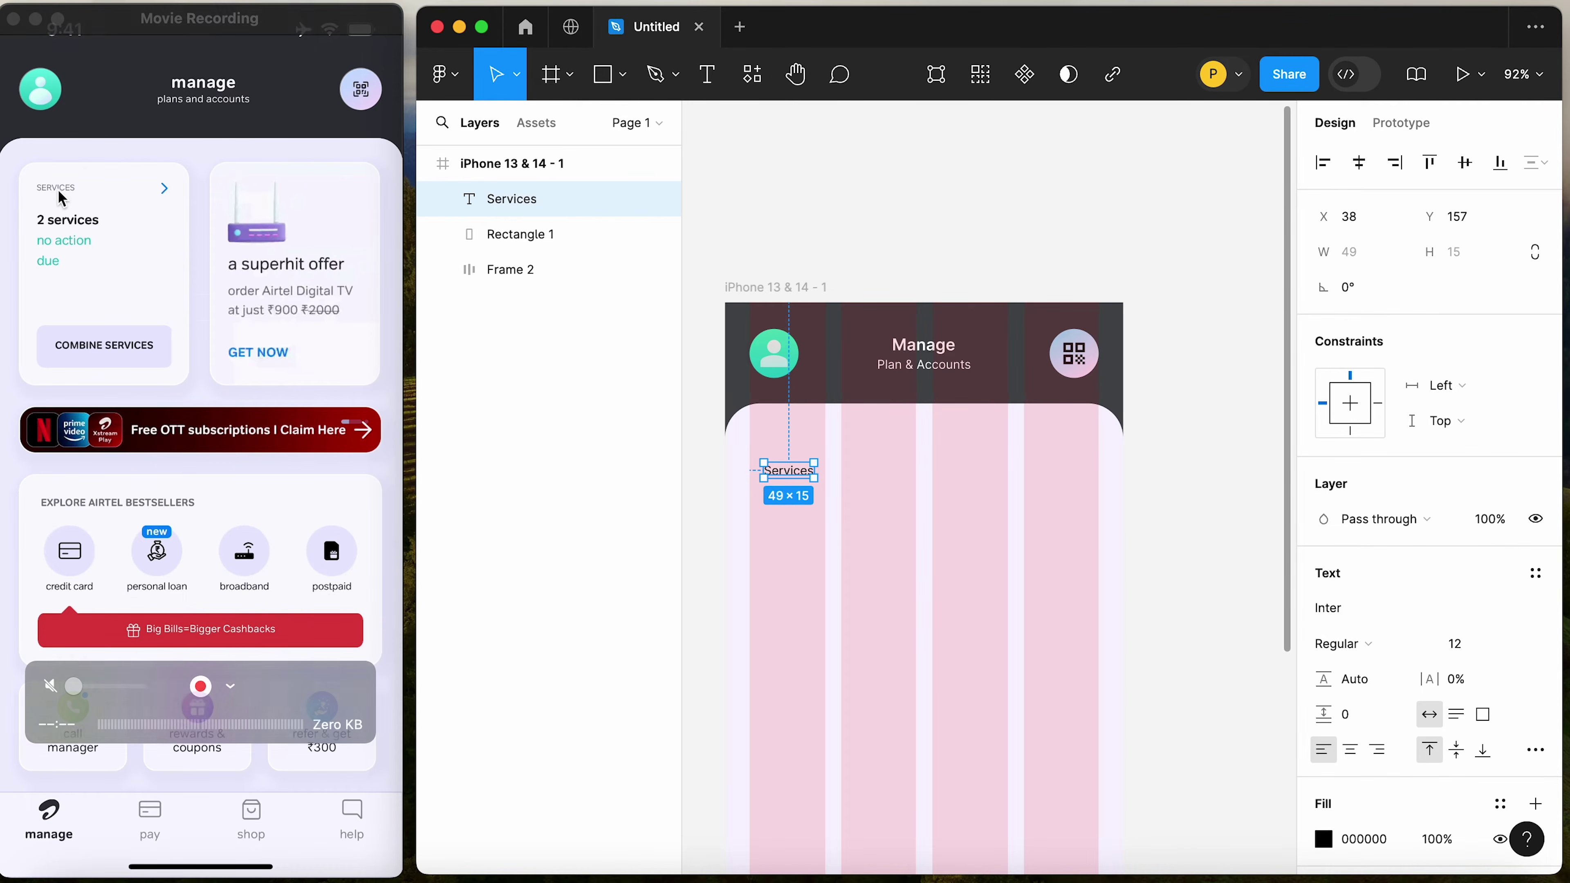
left_click(1468, 653)
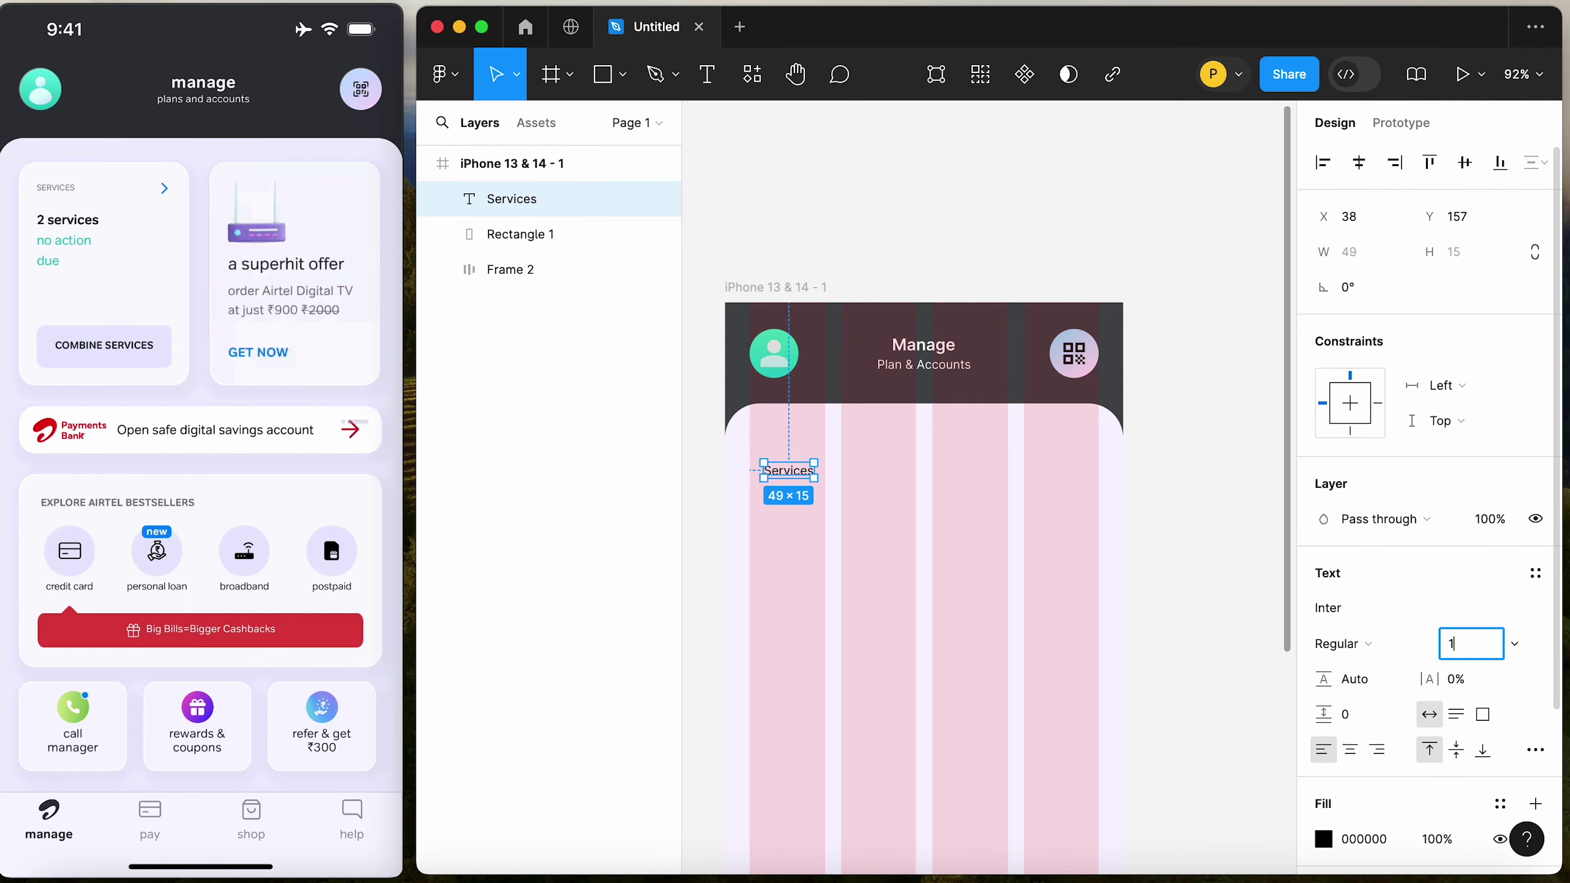
key("Return")
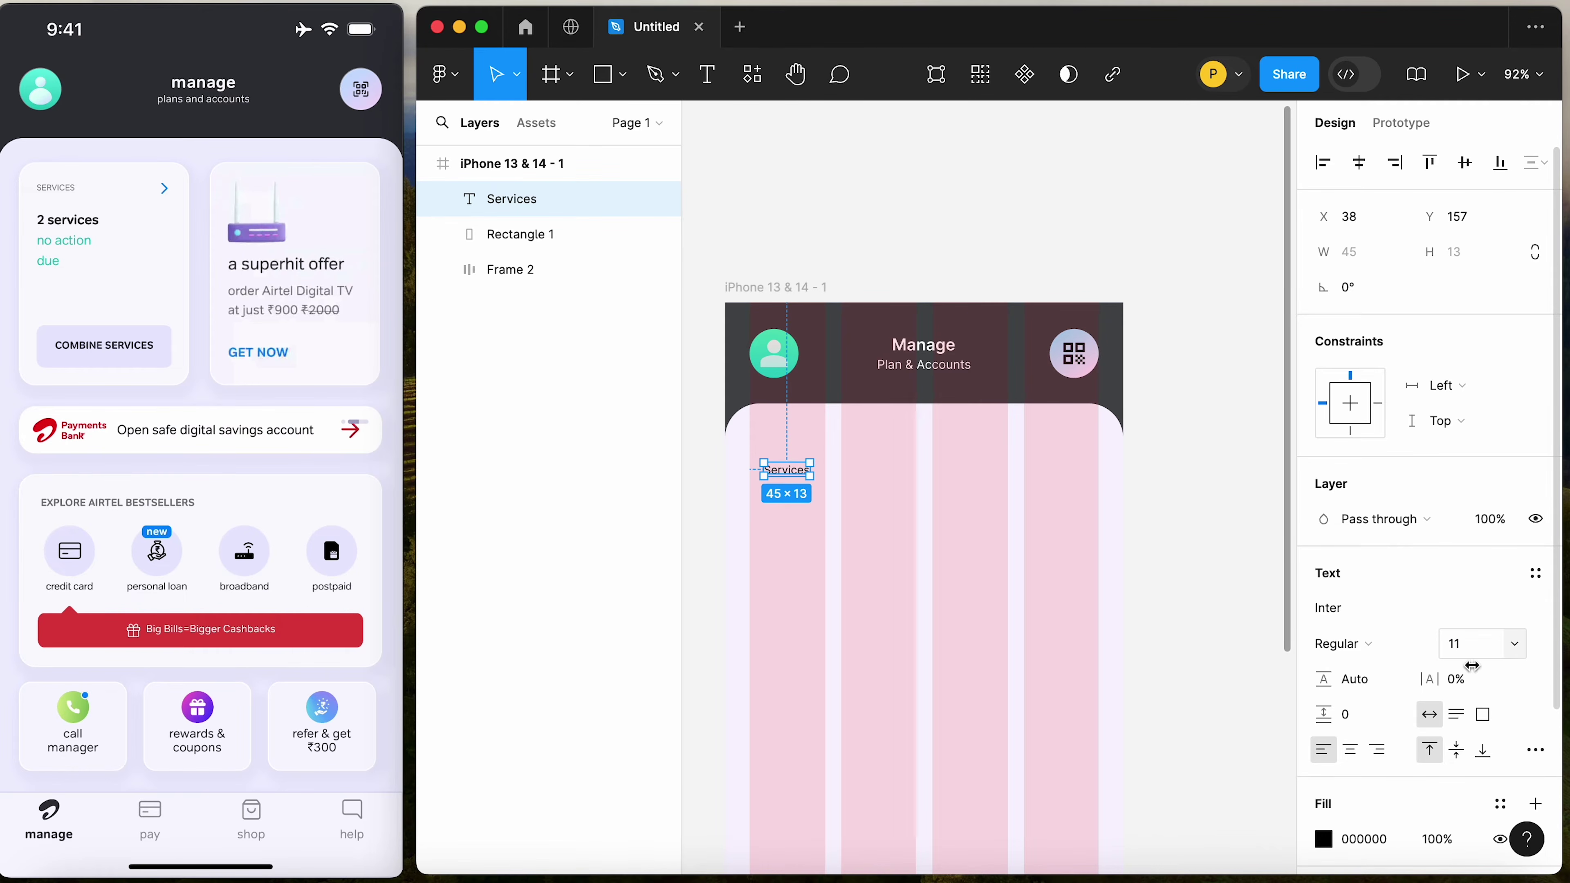
left_click(1539, 750)
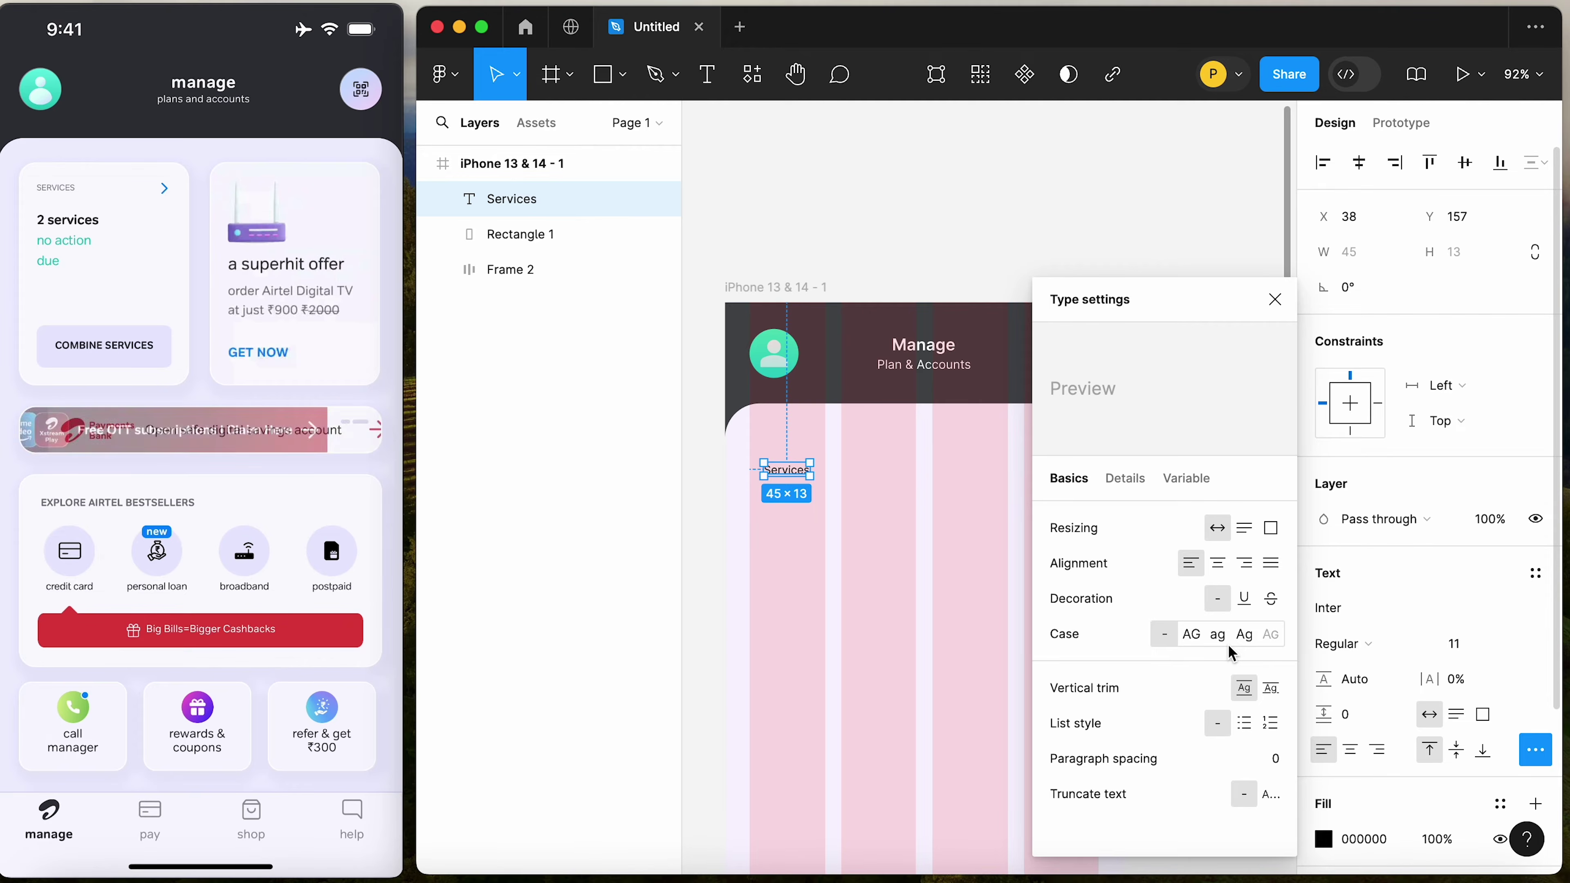
left_click(1192, 636)
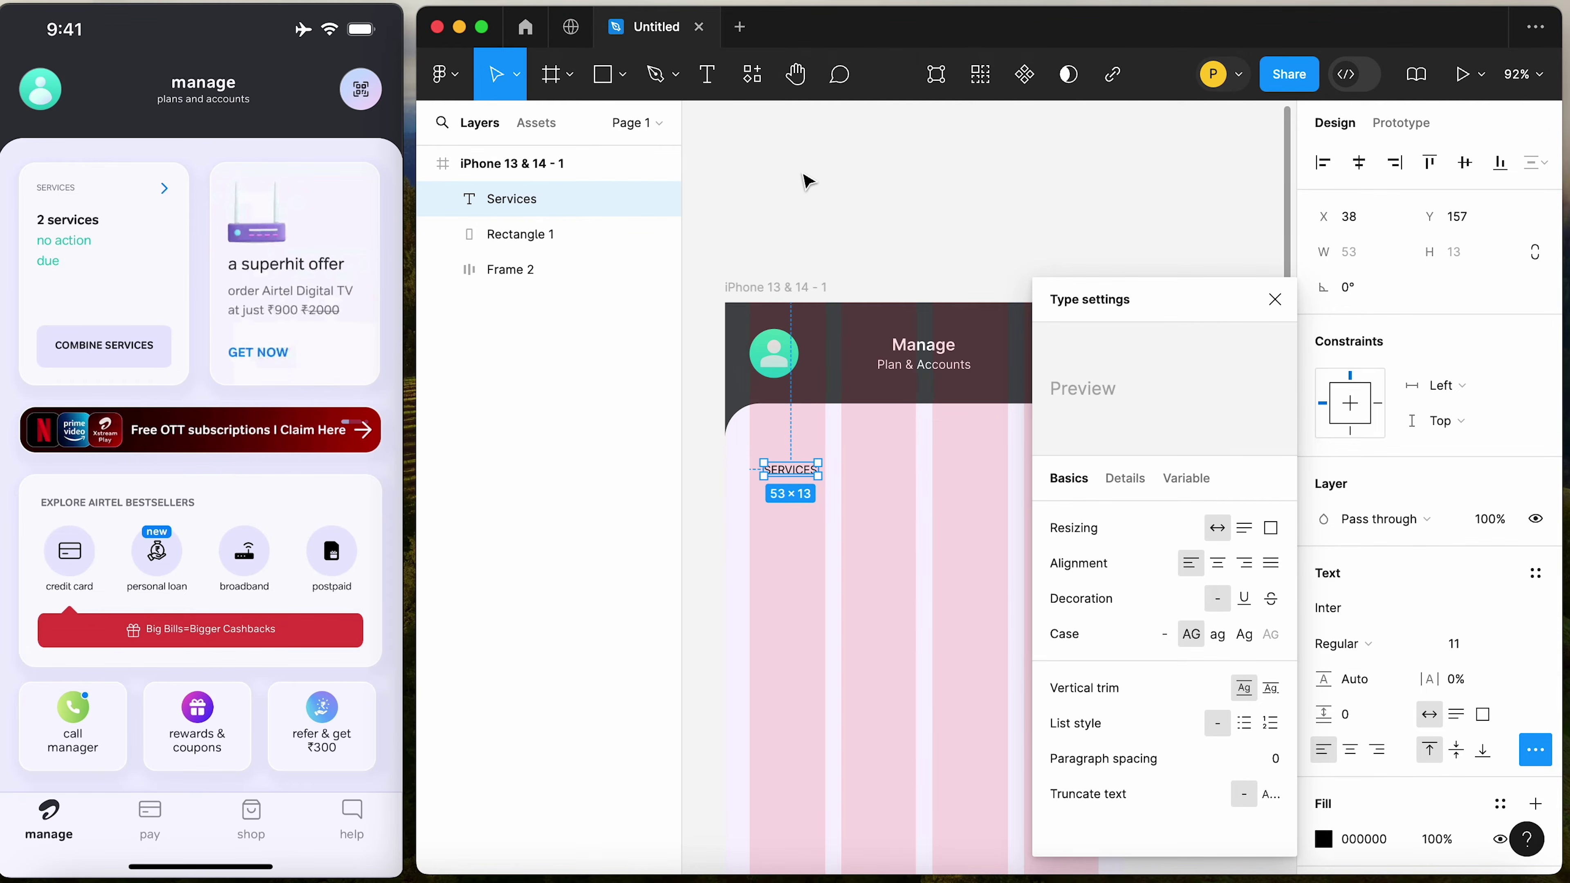
left_click(814, 175)
Set the letter spacing of the "Services" label to 4%
left_click(805, 465)
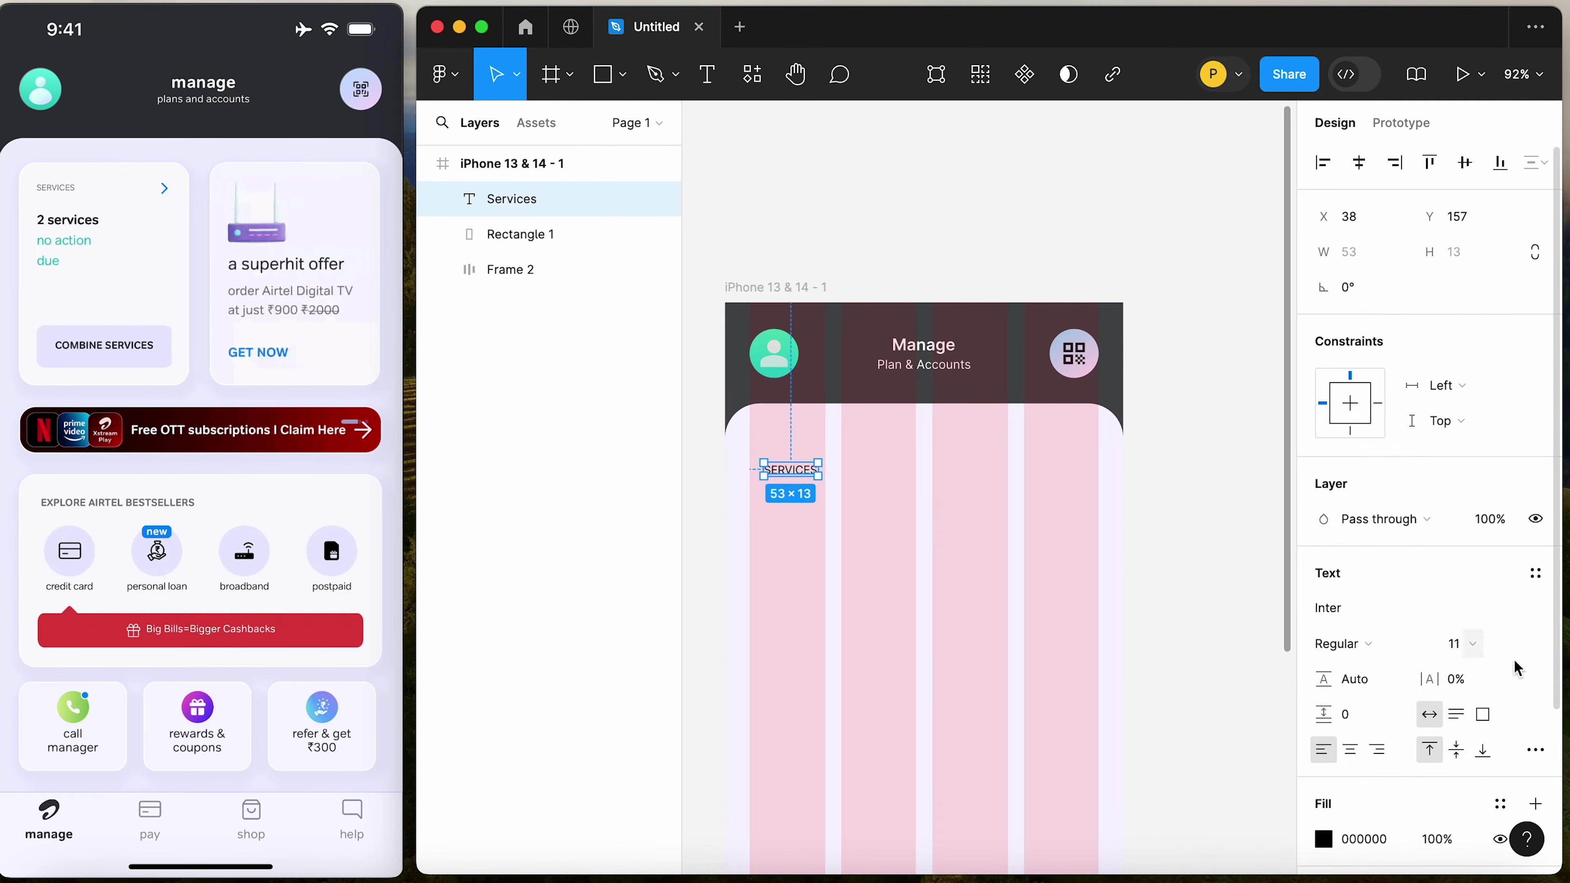
left_click(1495, 679)
key("Escape")
left_click(1464, 688)
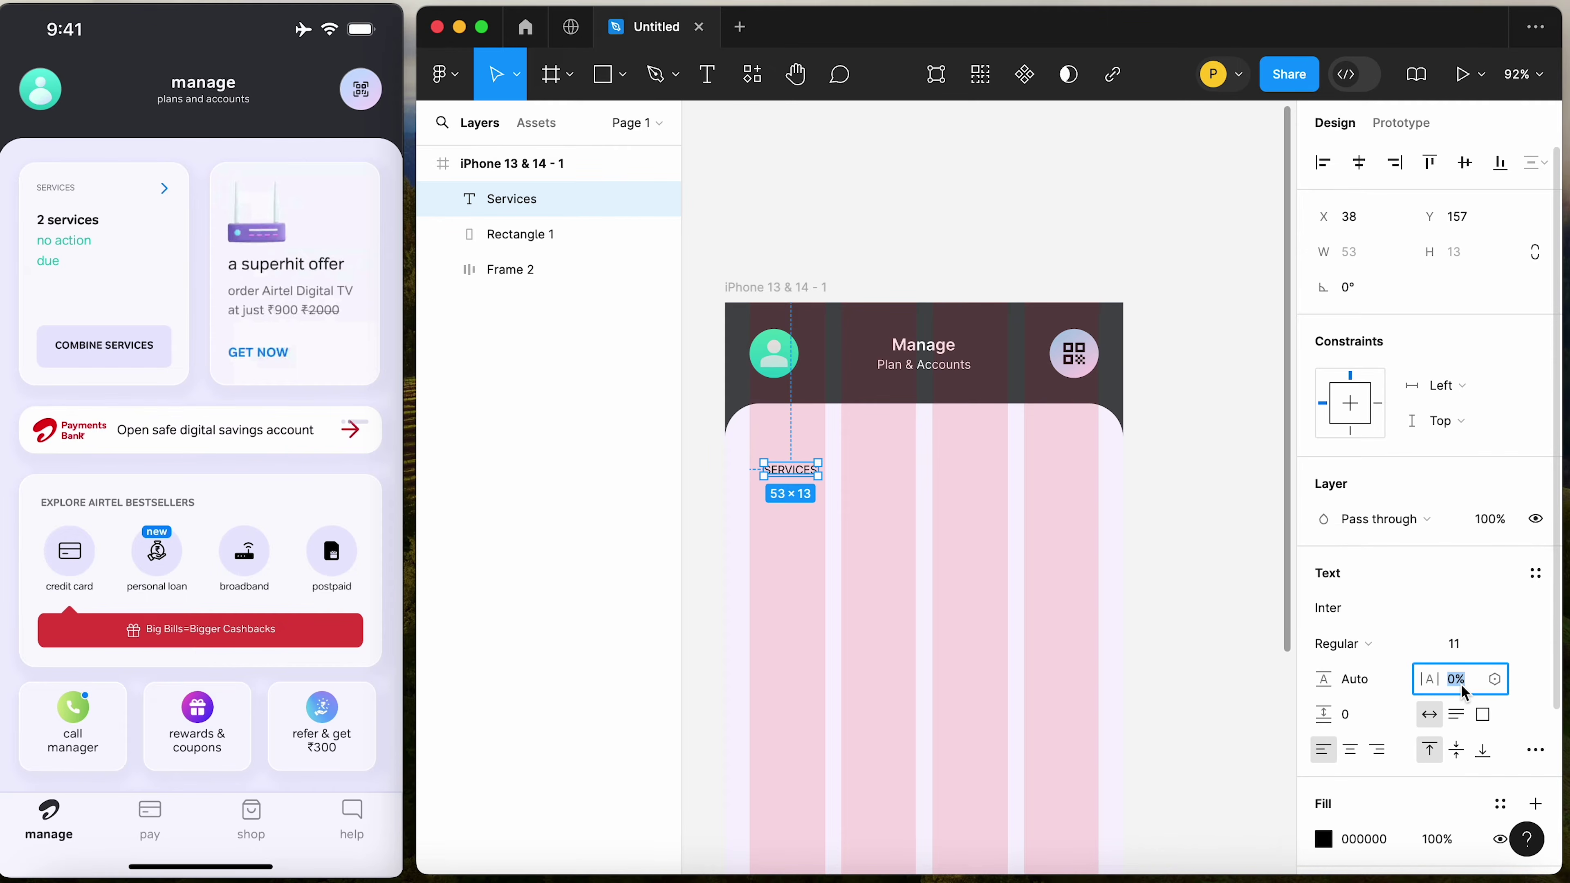
key("Up")
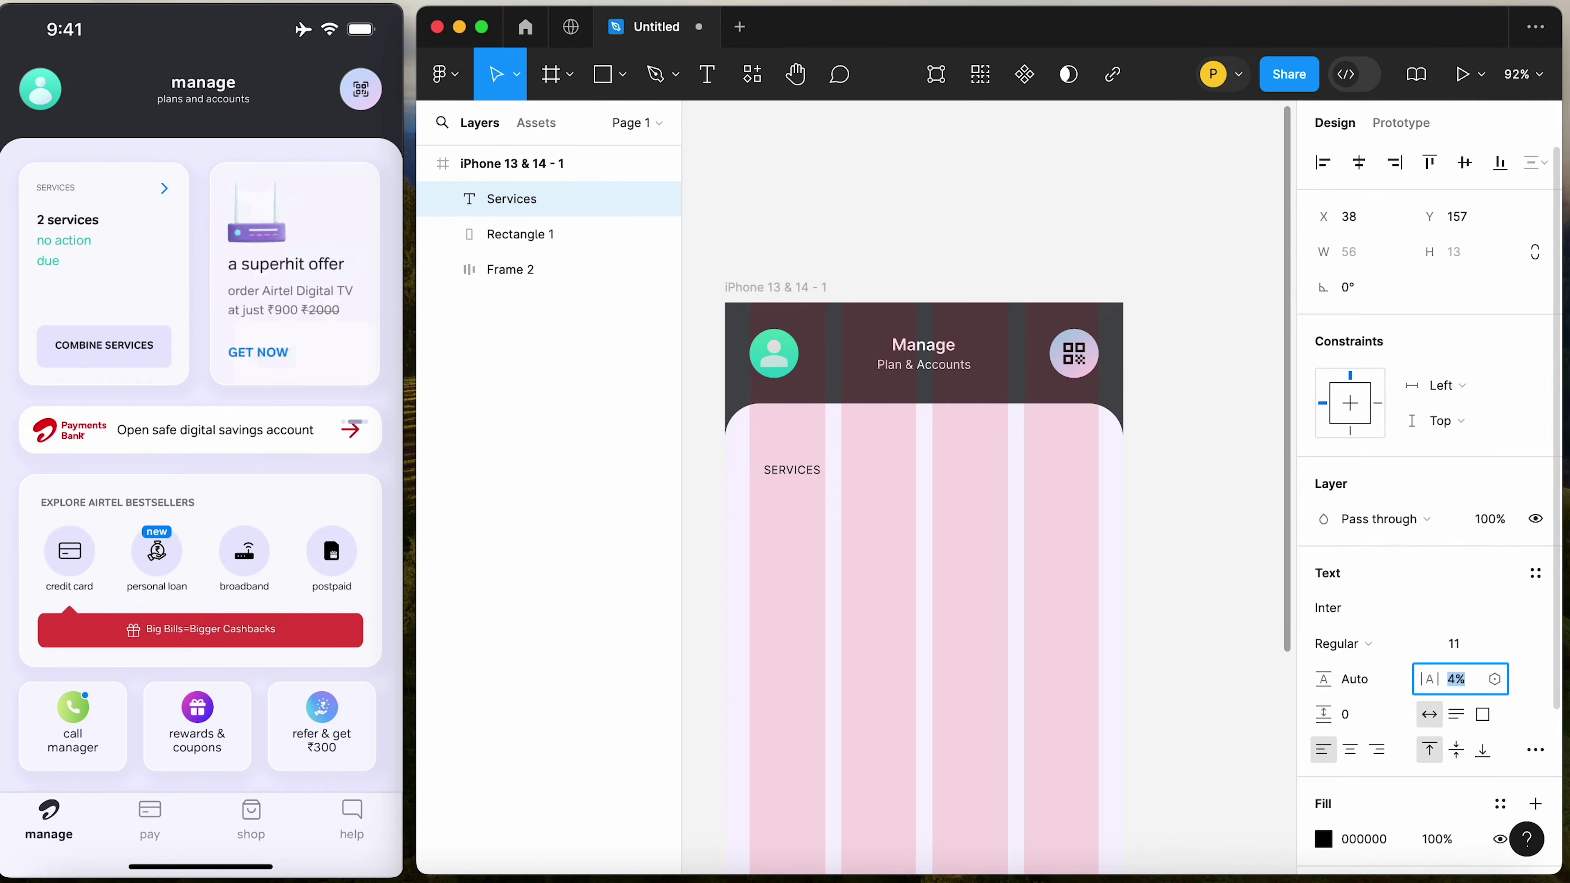
left_click(879, 235)
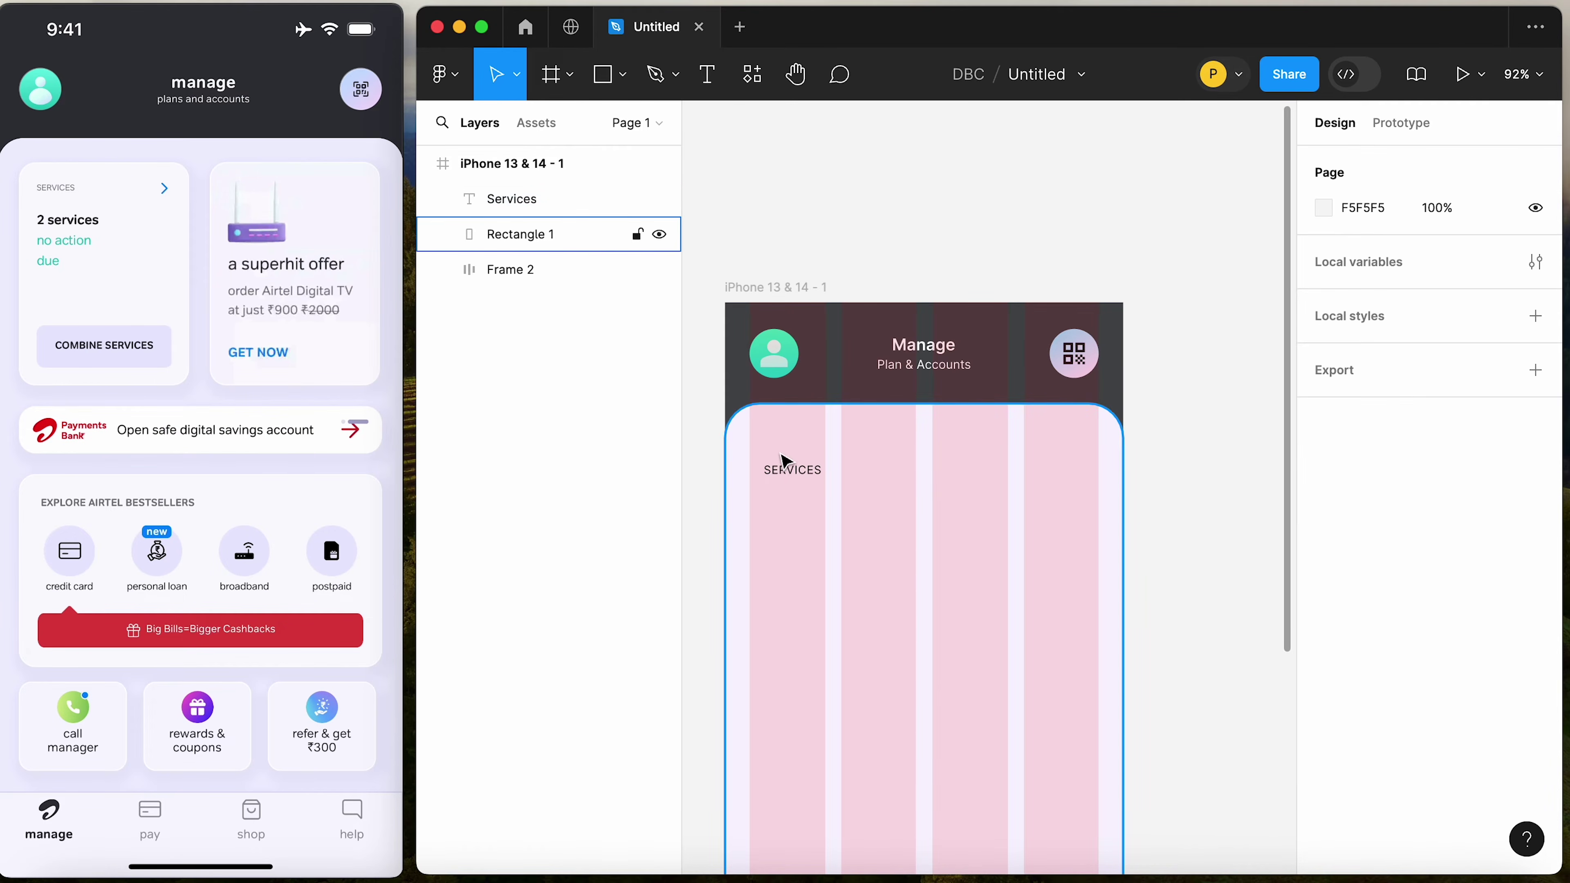
Move the "SERVICES" label slightly up and left within the content panel
left_click(790, 470)
left_click_drag(790, 470, 782, 459)
left_click(986, 204)
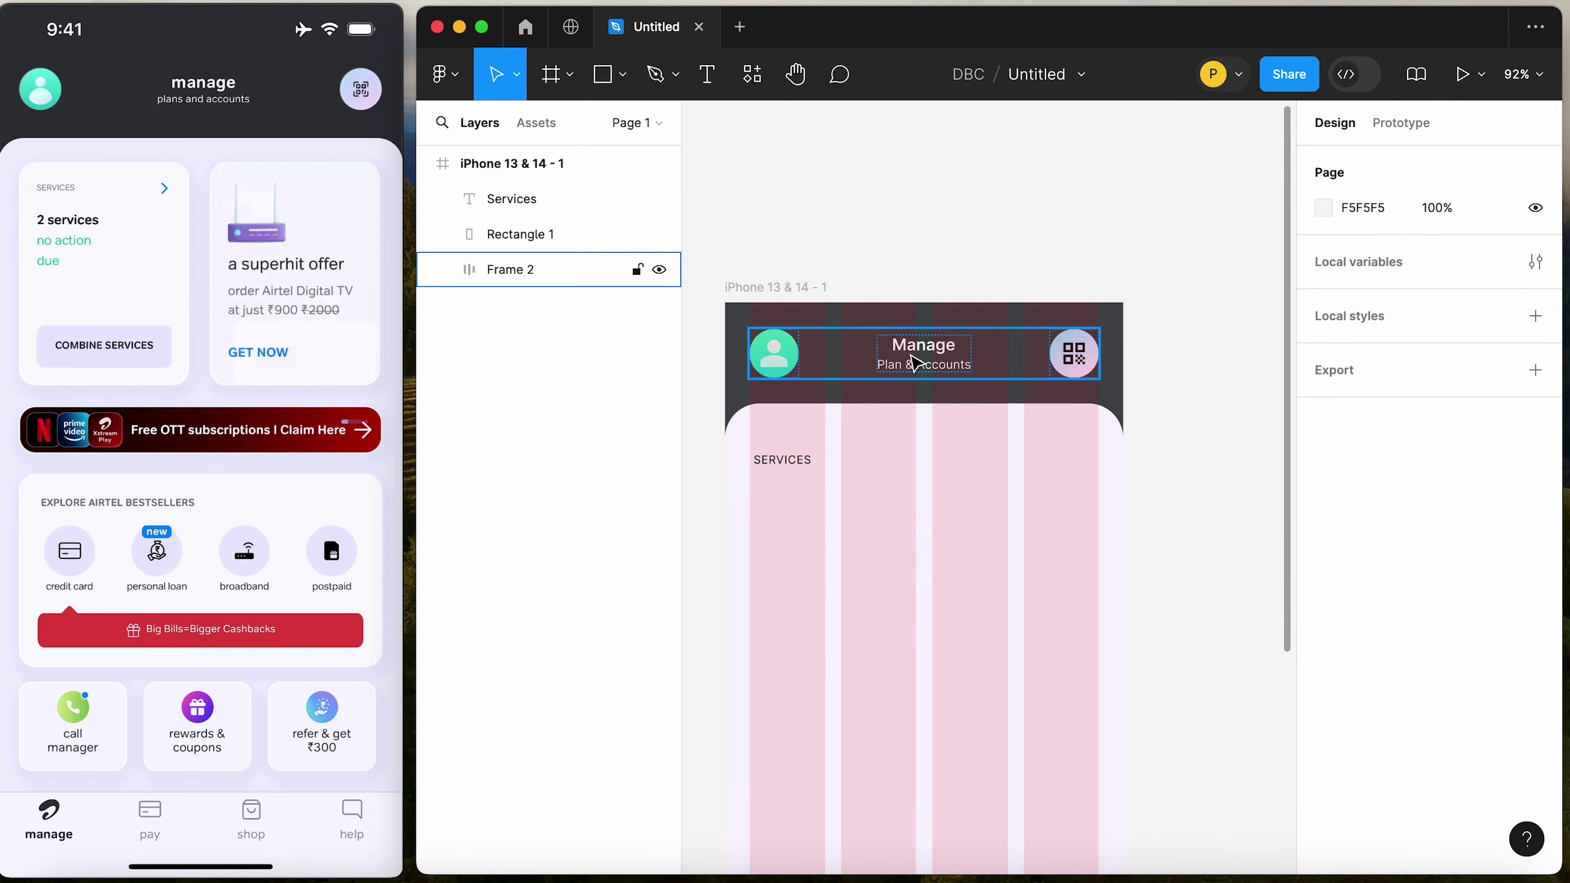
Duplicate the header's "Manage" title into the content panel below the "SERVICES" label and bring the copy to the front
left_click(916, 365)
double_click(921, 347)
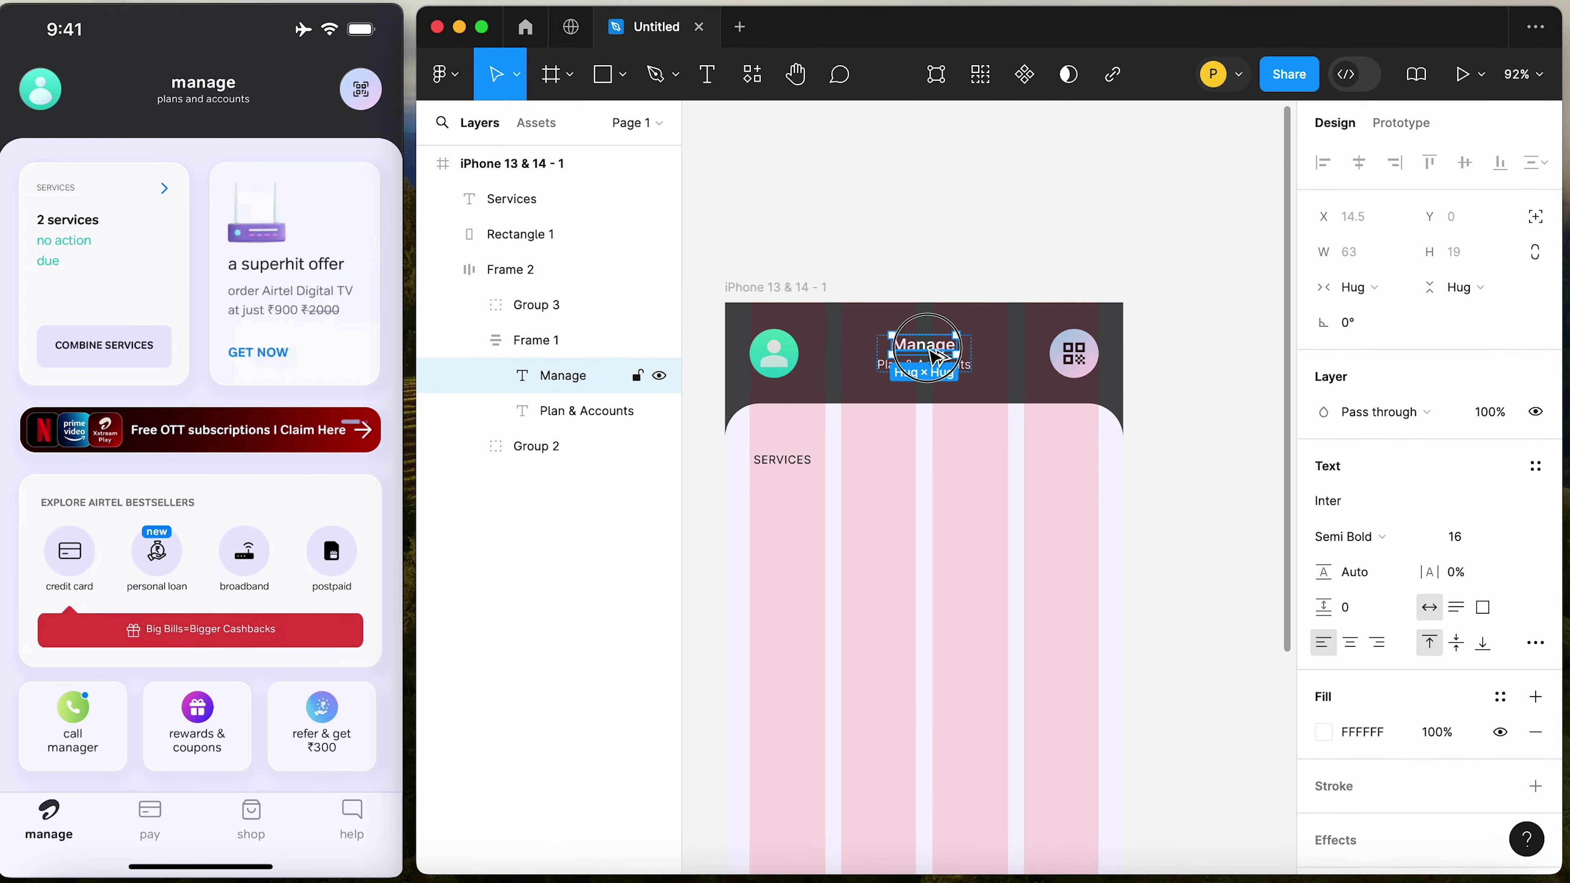
left_click_drag(921, 346, 877, 535)
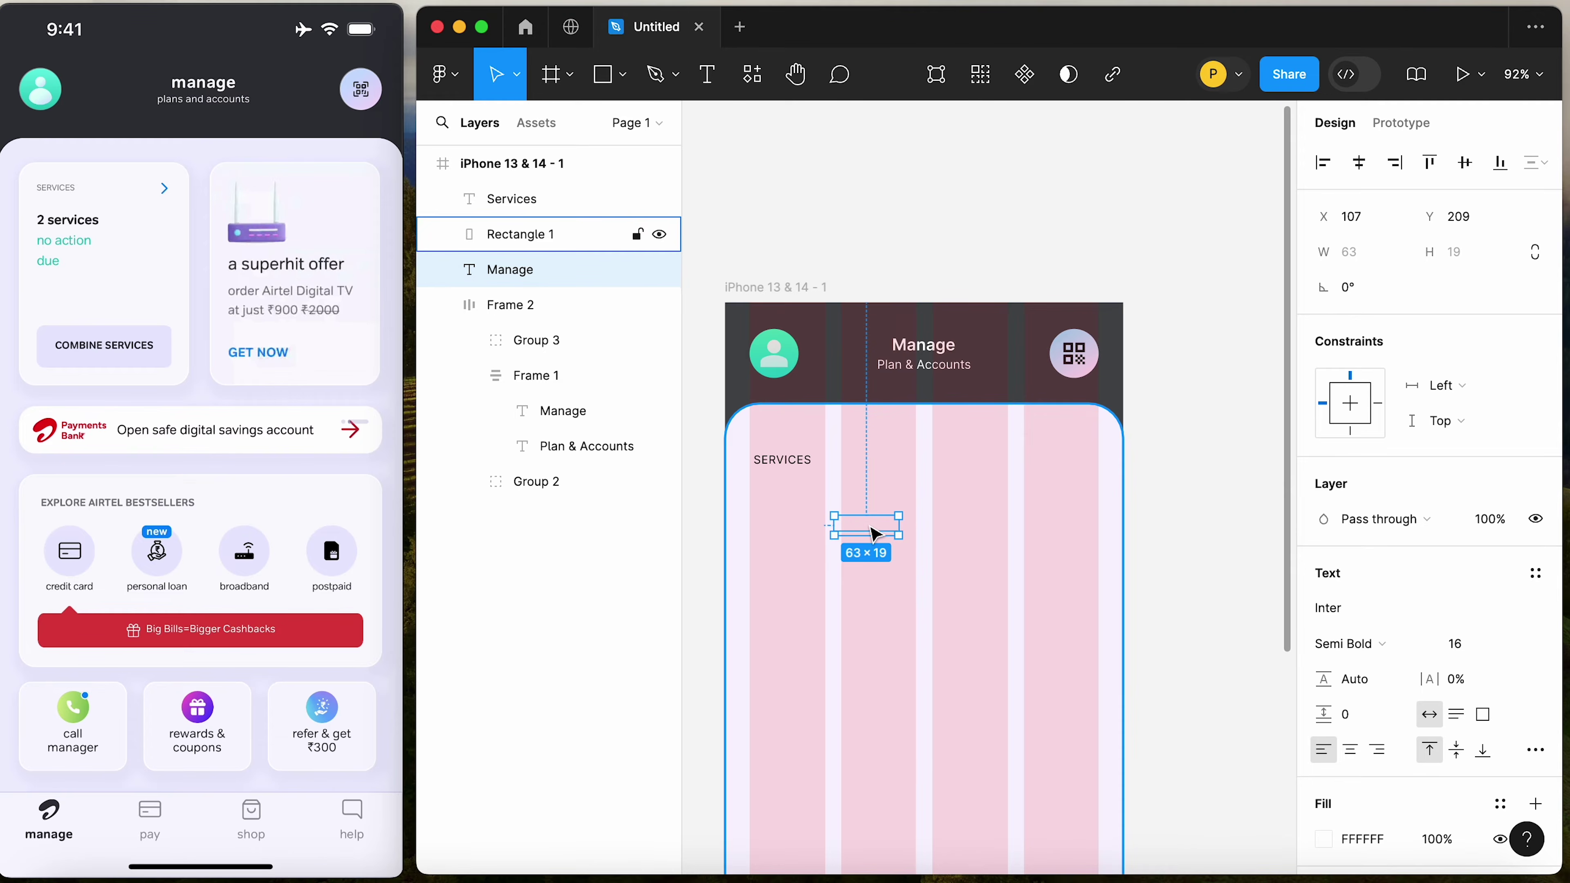
key("super+bracketright")
key("super+bracketright")
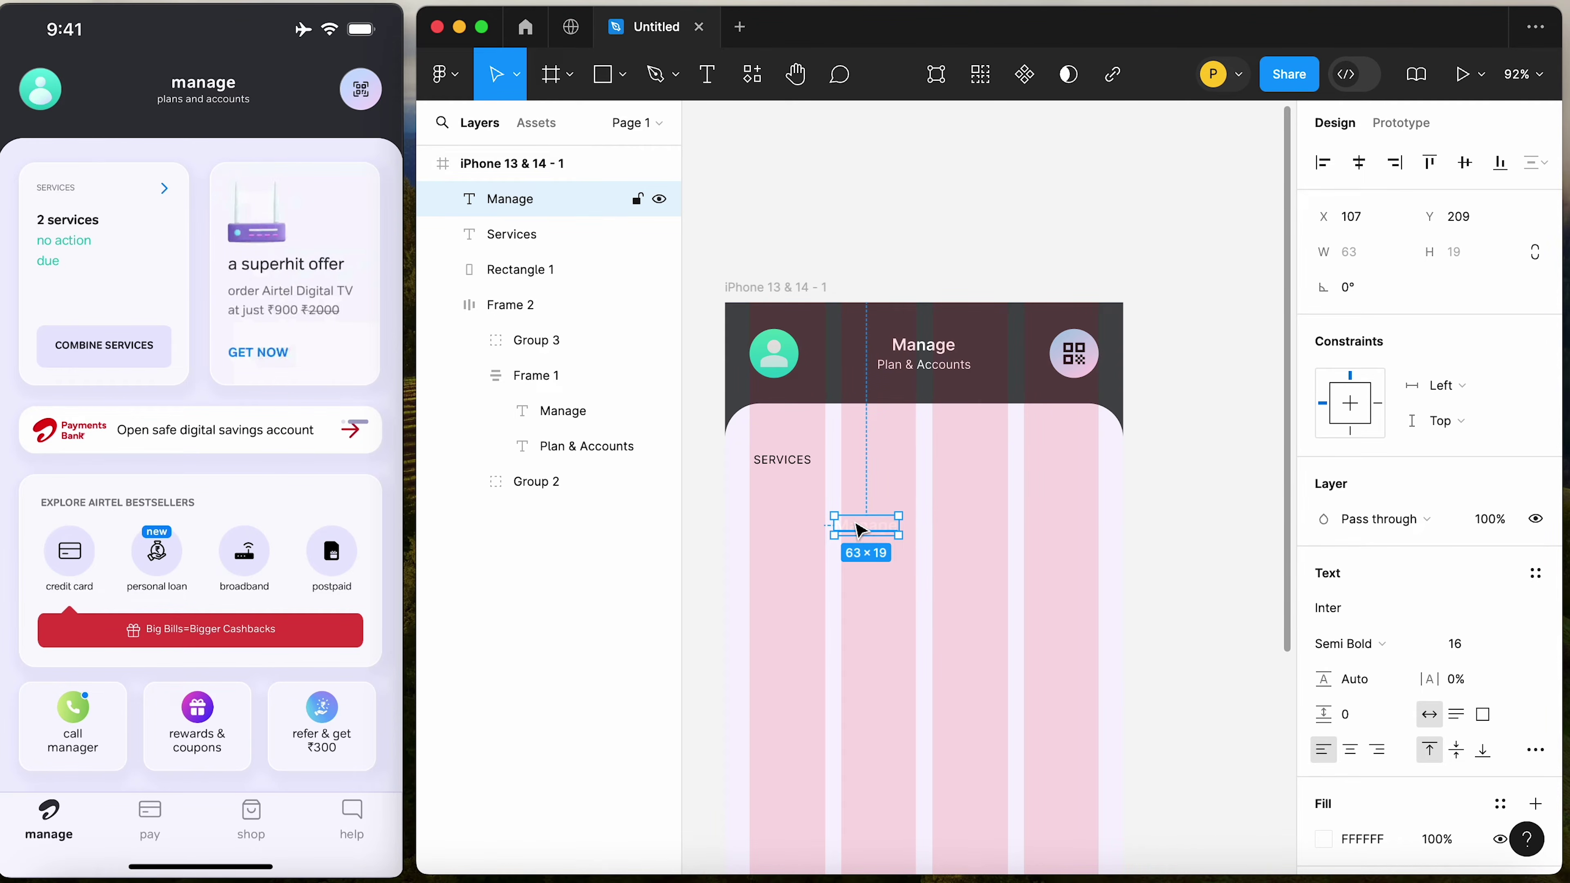
Change the fill of the copied "Manage" text to the near-black 211C1C
scroll(1440, 619, "down", 3)
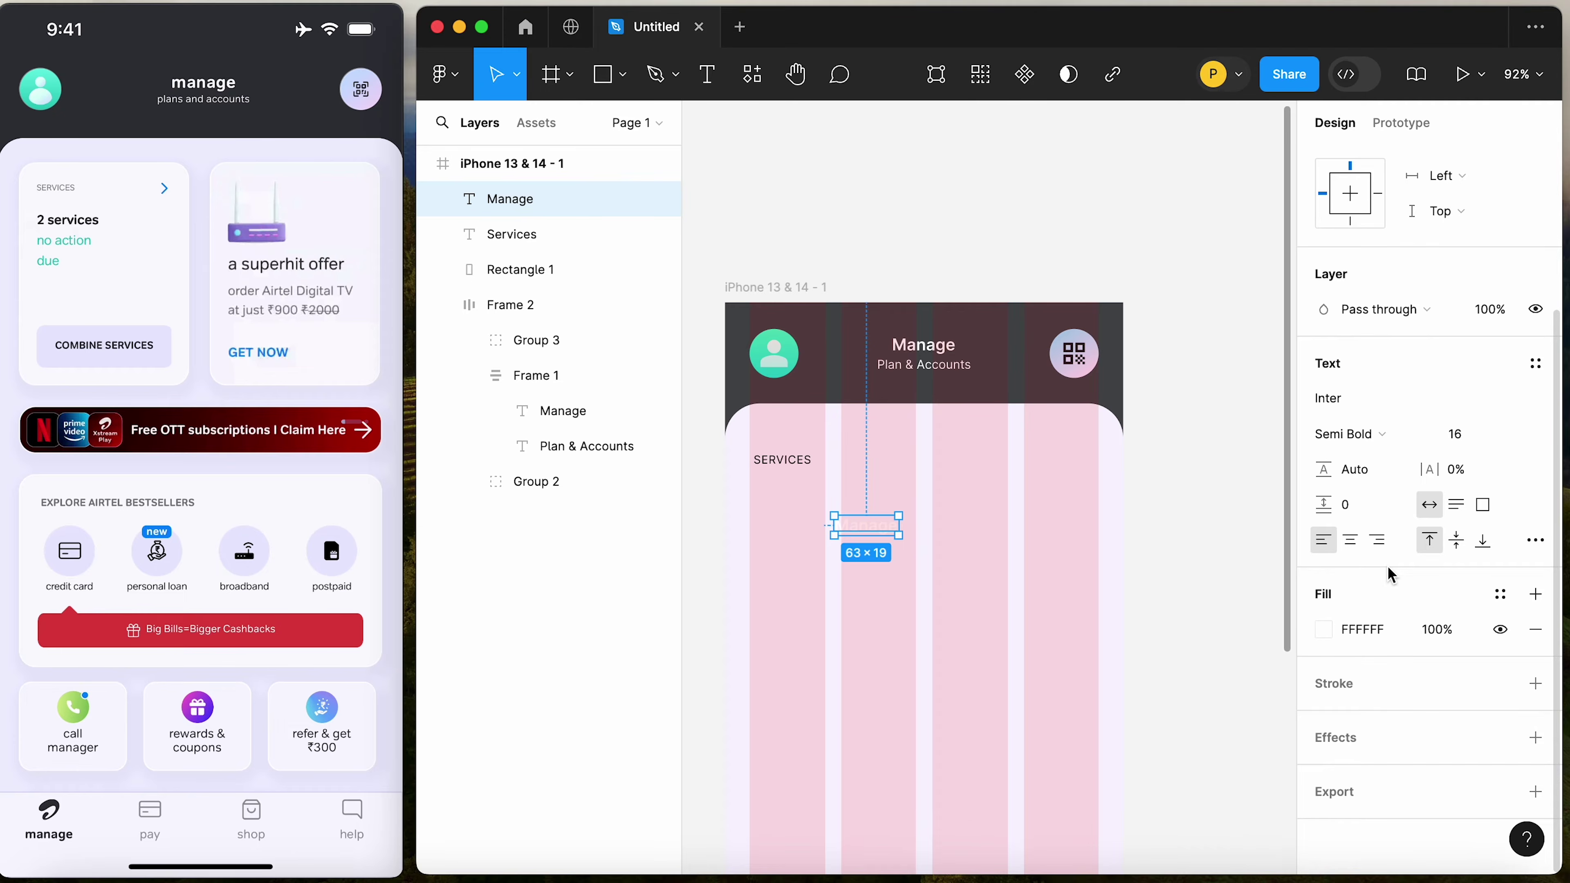
left_click(1324, 629)
left_click(1108, 421)
left_click(1072, 534)
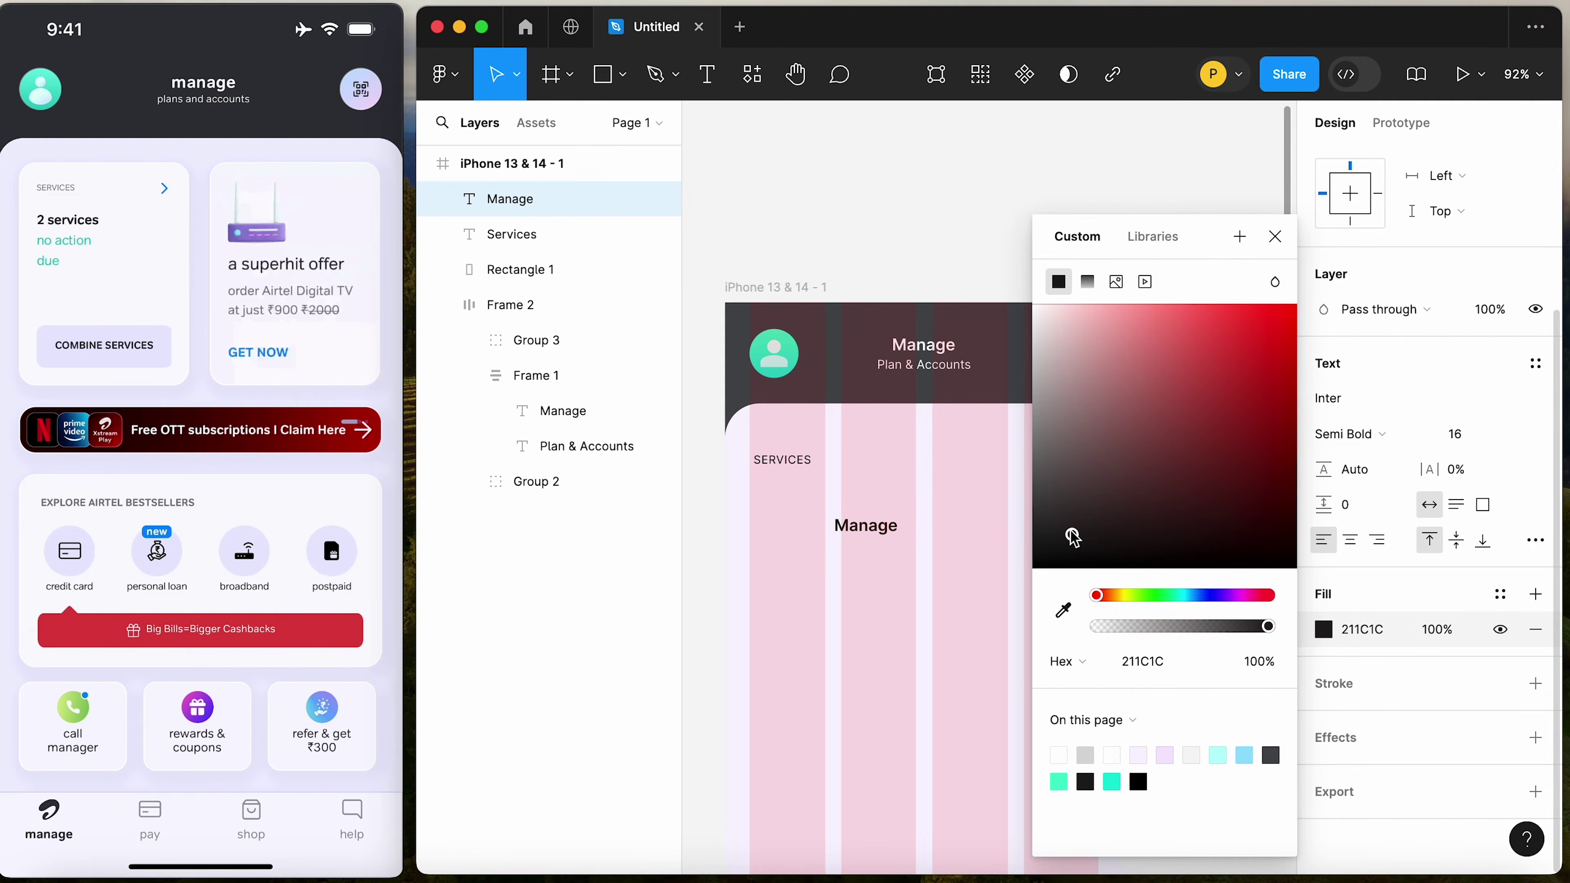
left_click(752, 115)
Replace the copied "Manage" text in the content panel with "2 Services"
left_click(866, 526)
double_click(868, 527)
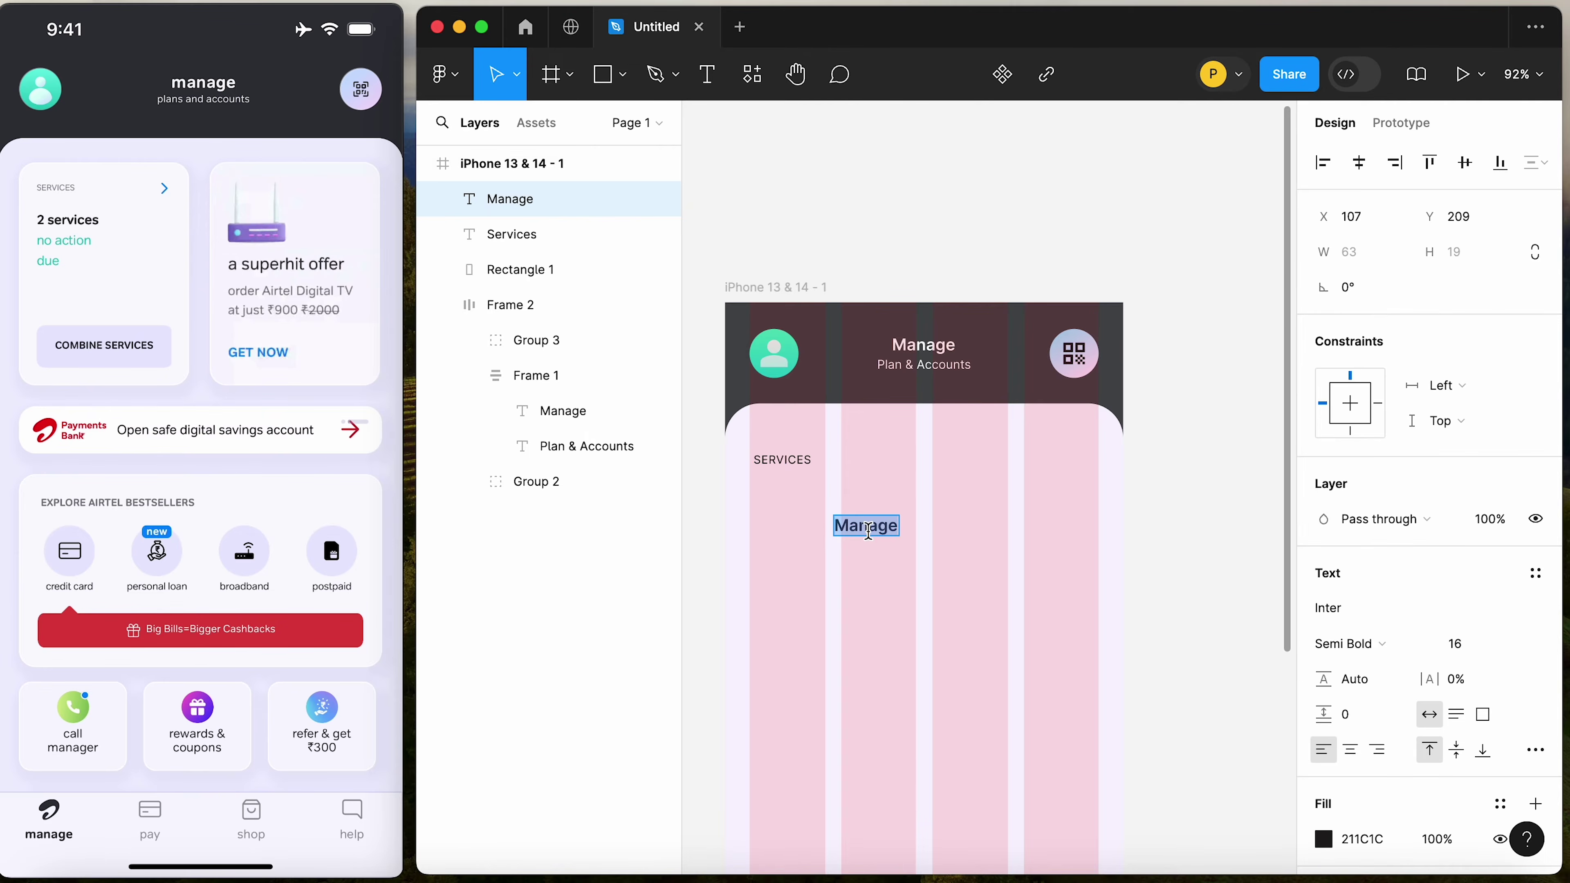
type("2 Services")
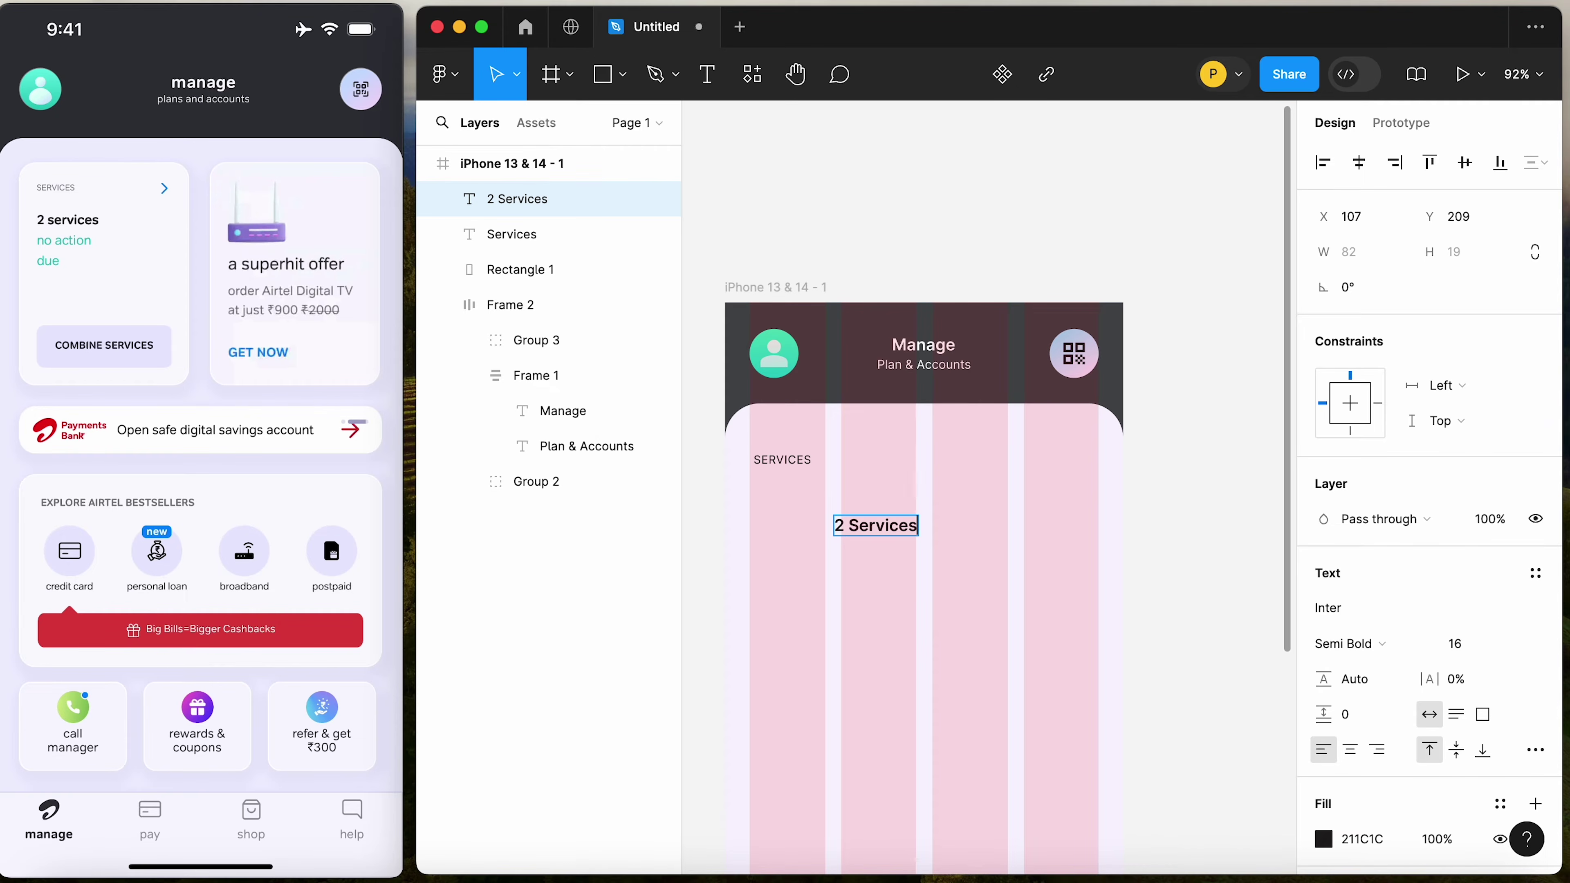
key("Escape")
key("Escape")
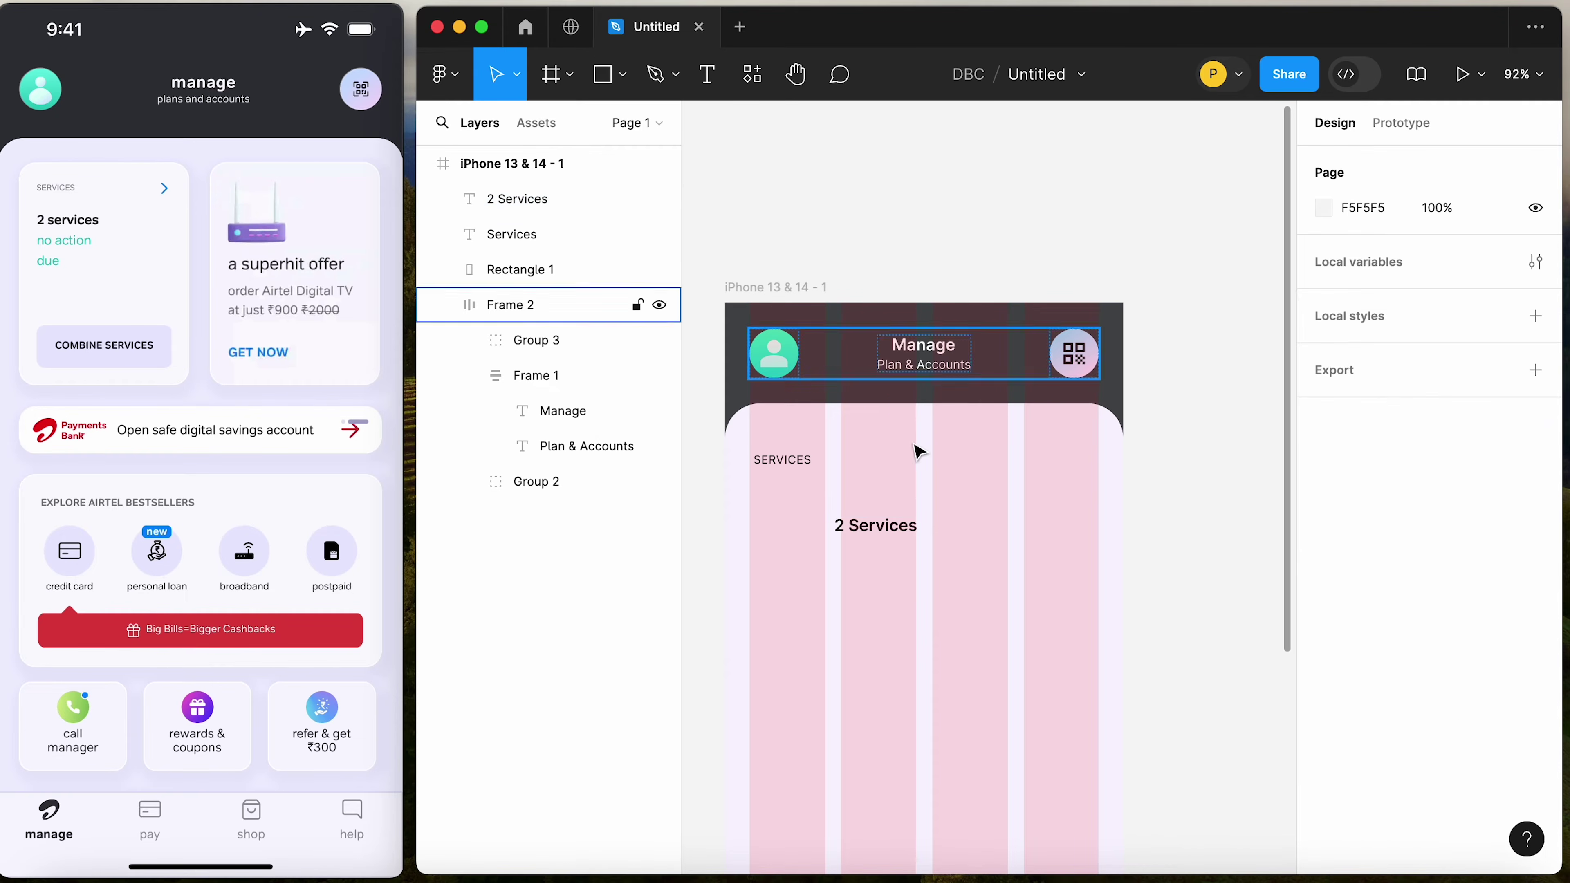
Duplicate the "2 Services" text directly below itself and change the copy to "No Action Due"
left_click(888, 533)
left_click_drag(889, 533, 888, 594)
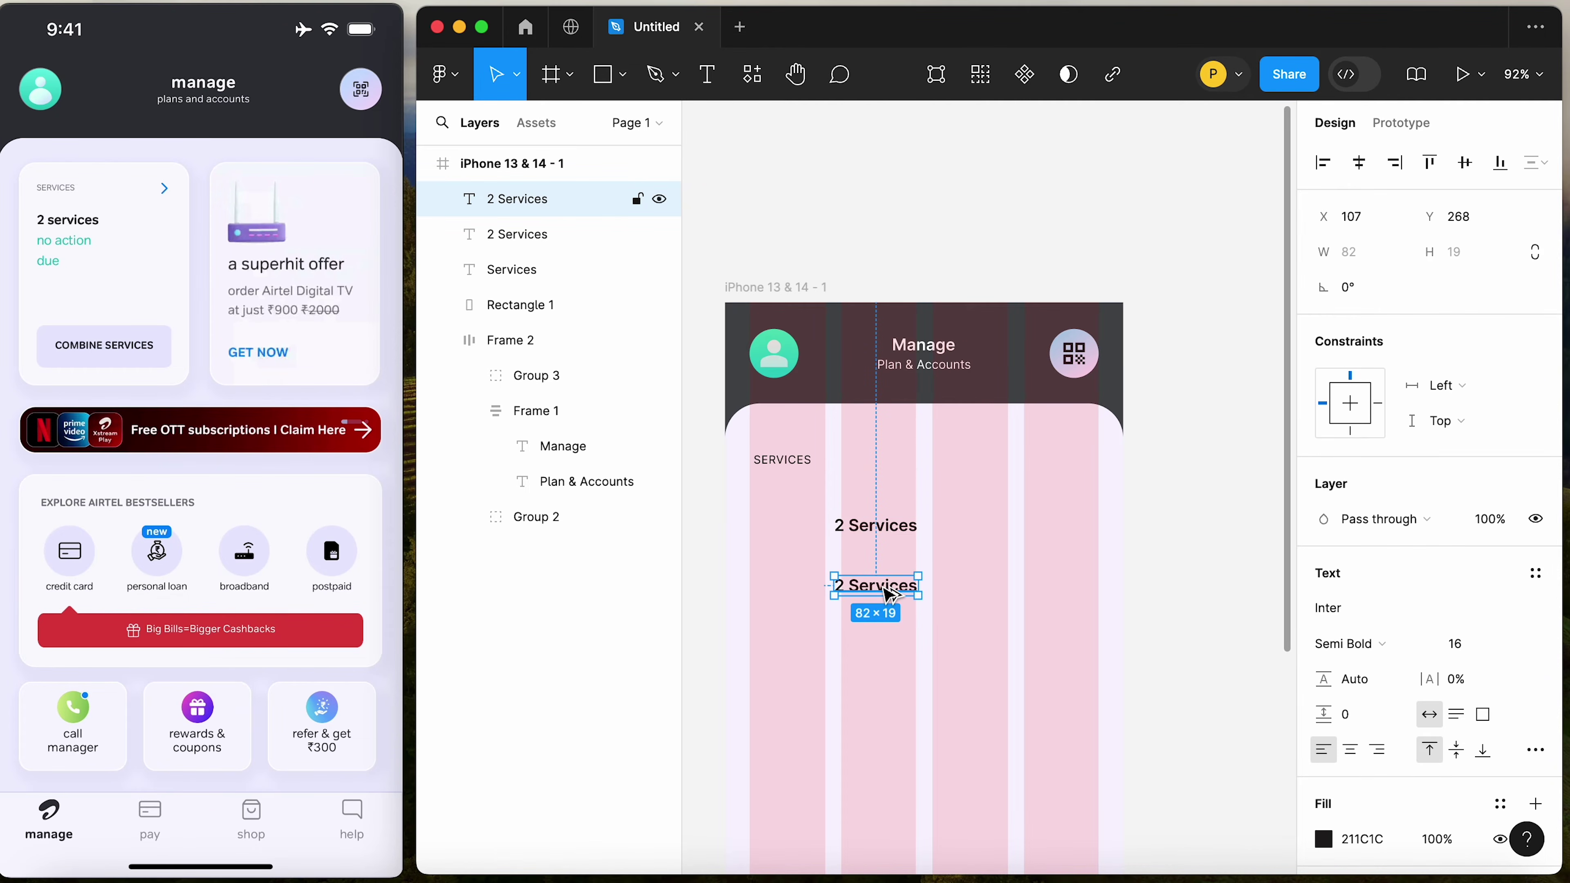
double_click(883, 586)
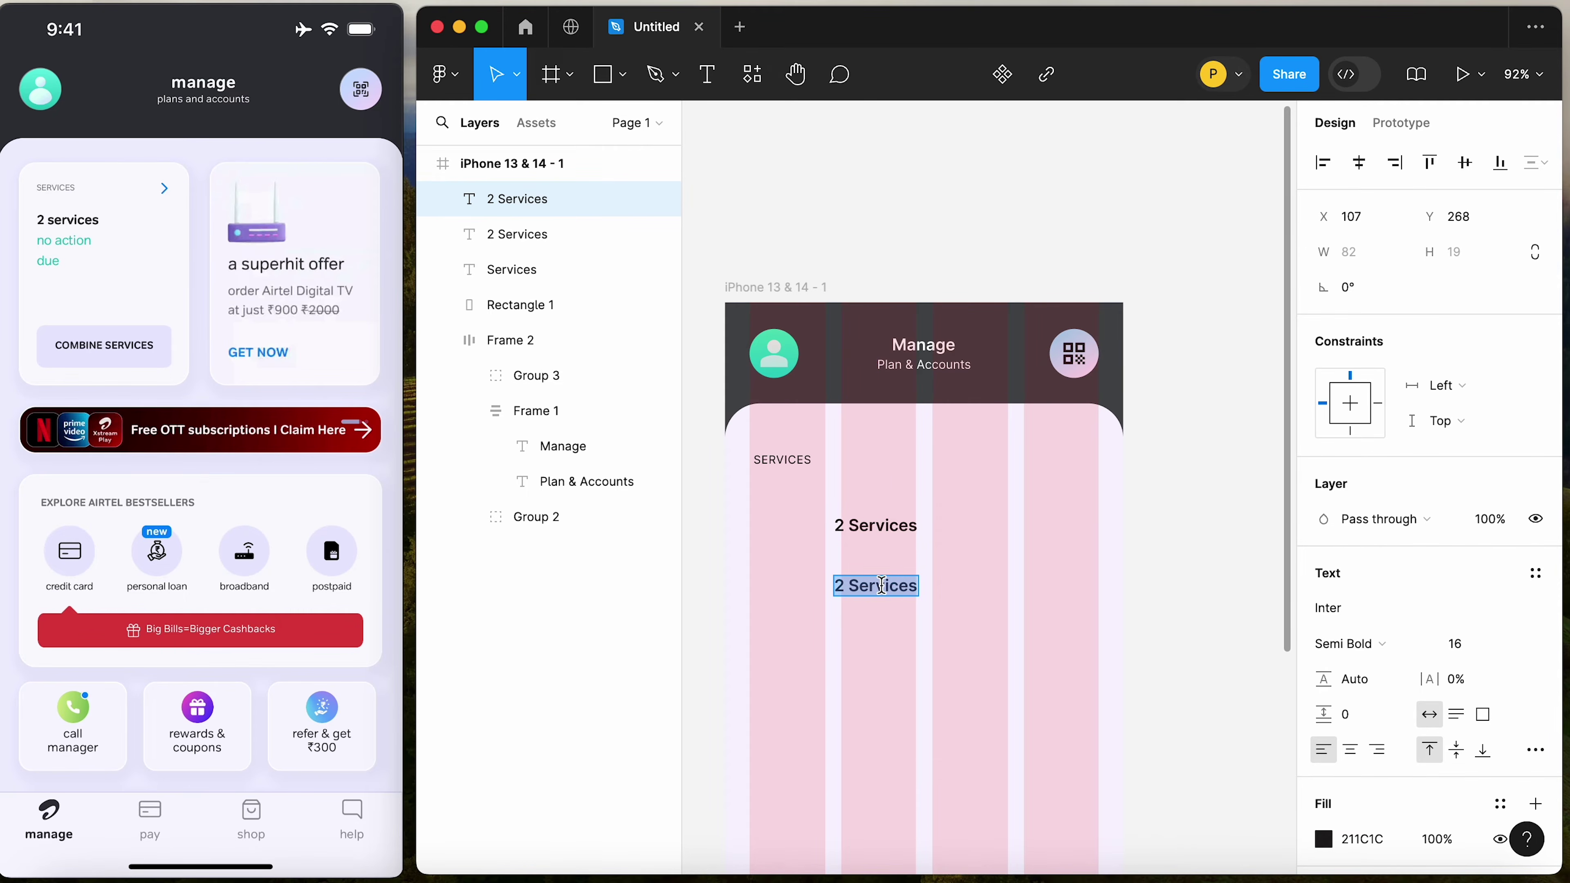
type("No Ac")
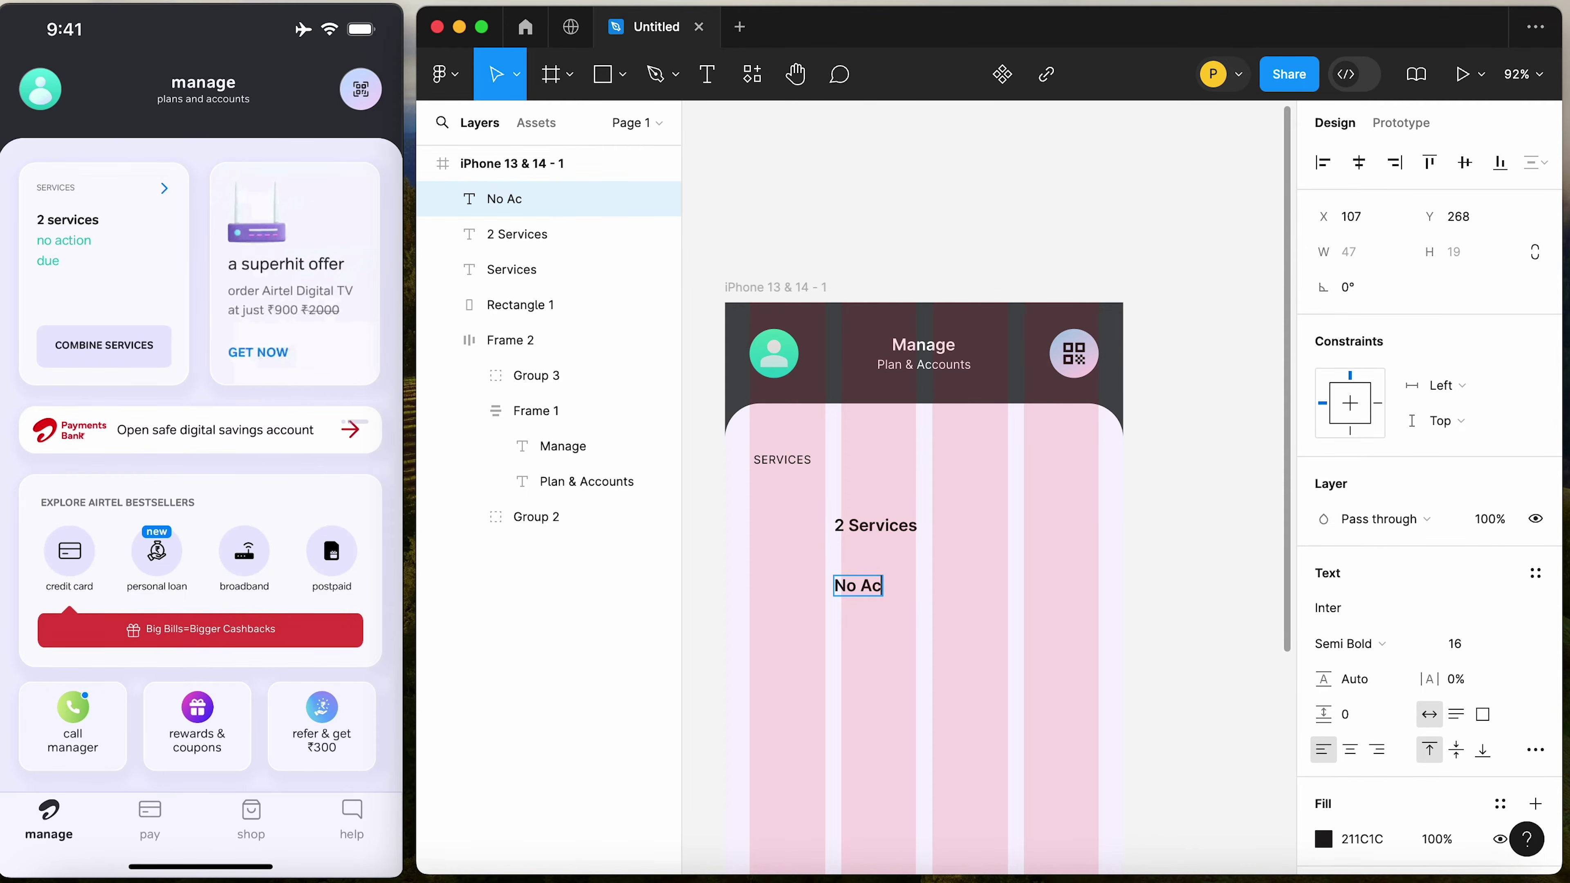
type("tion Du")
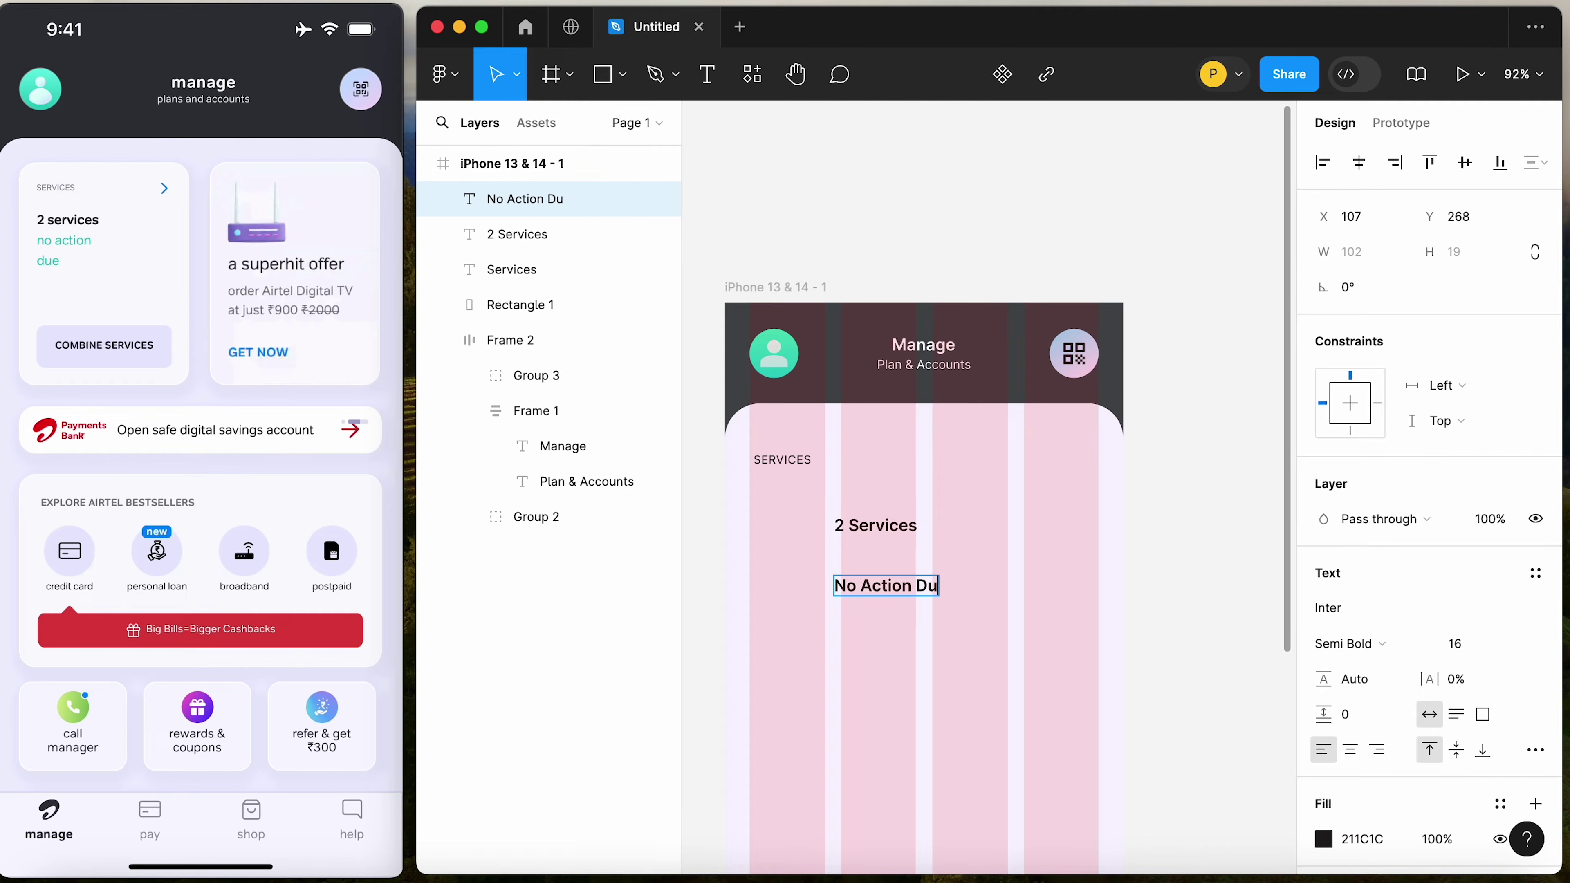
type("e")
key("Escape")
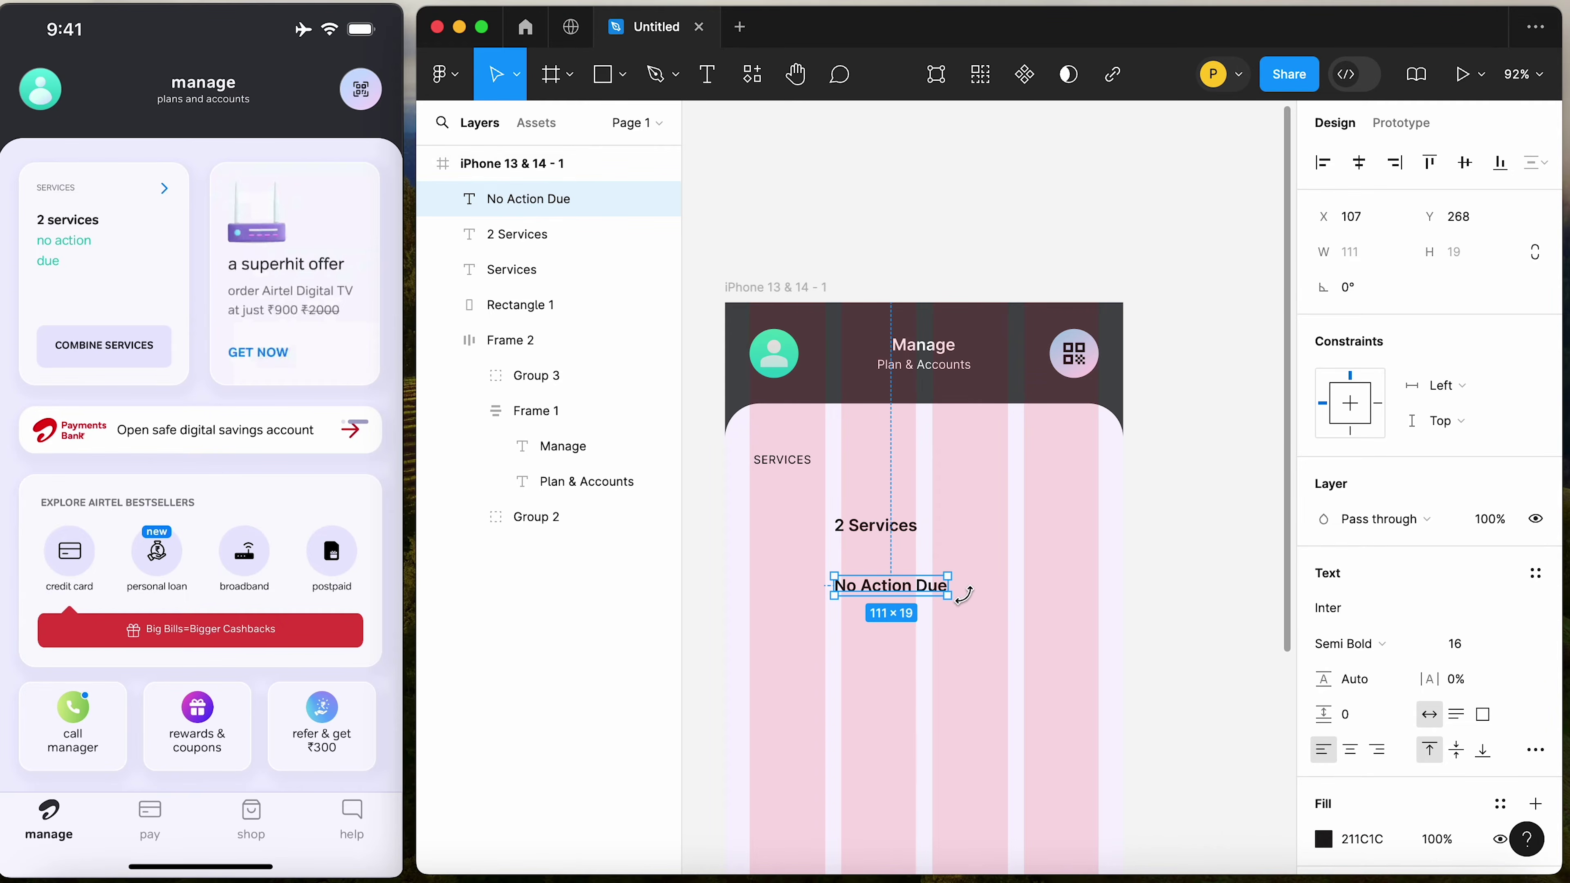
Narrow the "No Action Due" text box to a width of 80 and set its font size to 14
left_click_drag(949, 591, 918, 598)
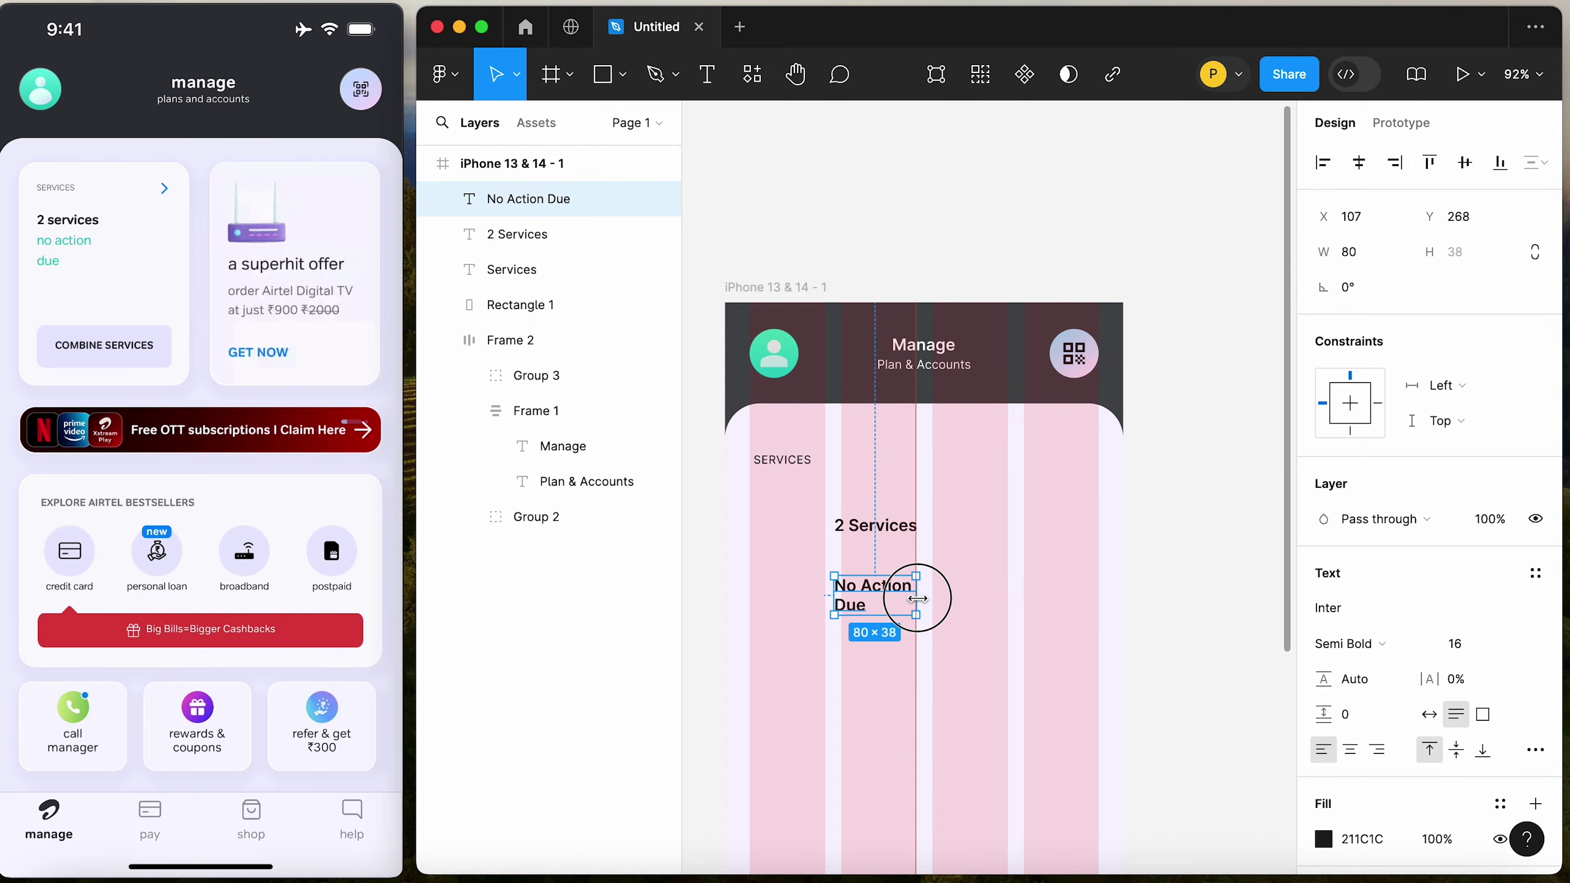
mouse_move(98, 281)
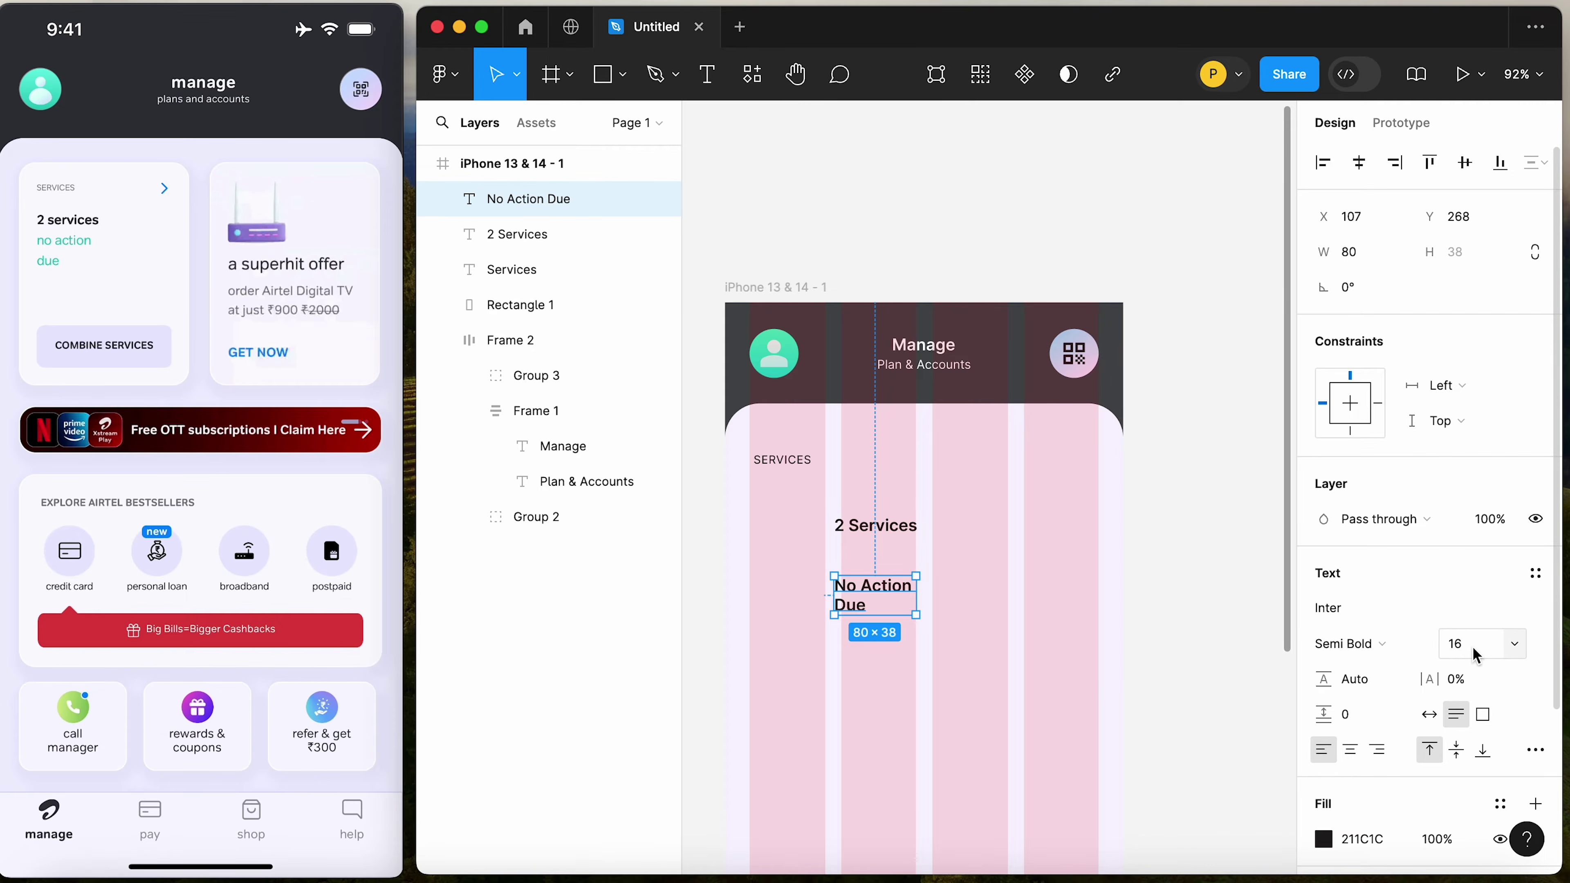
key("Return")
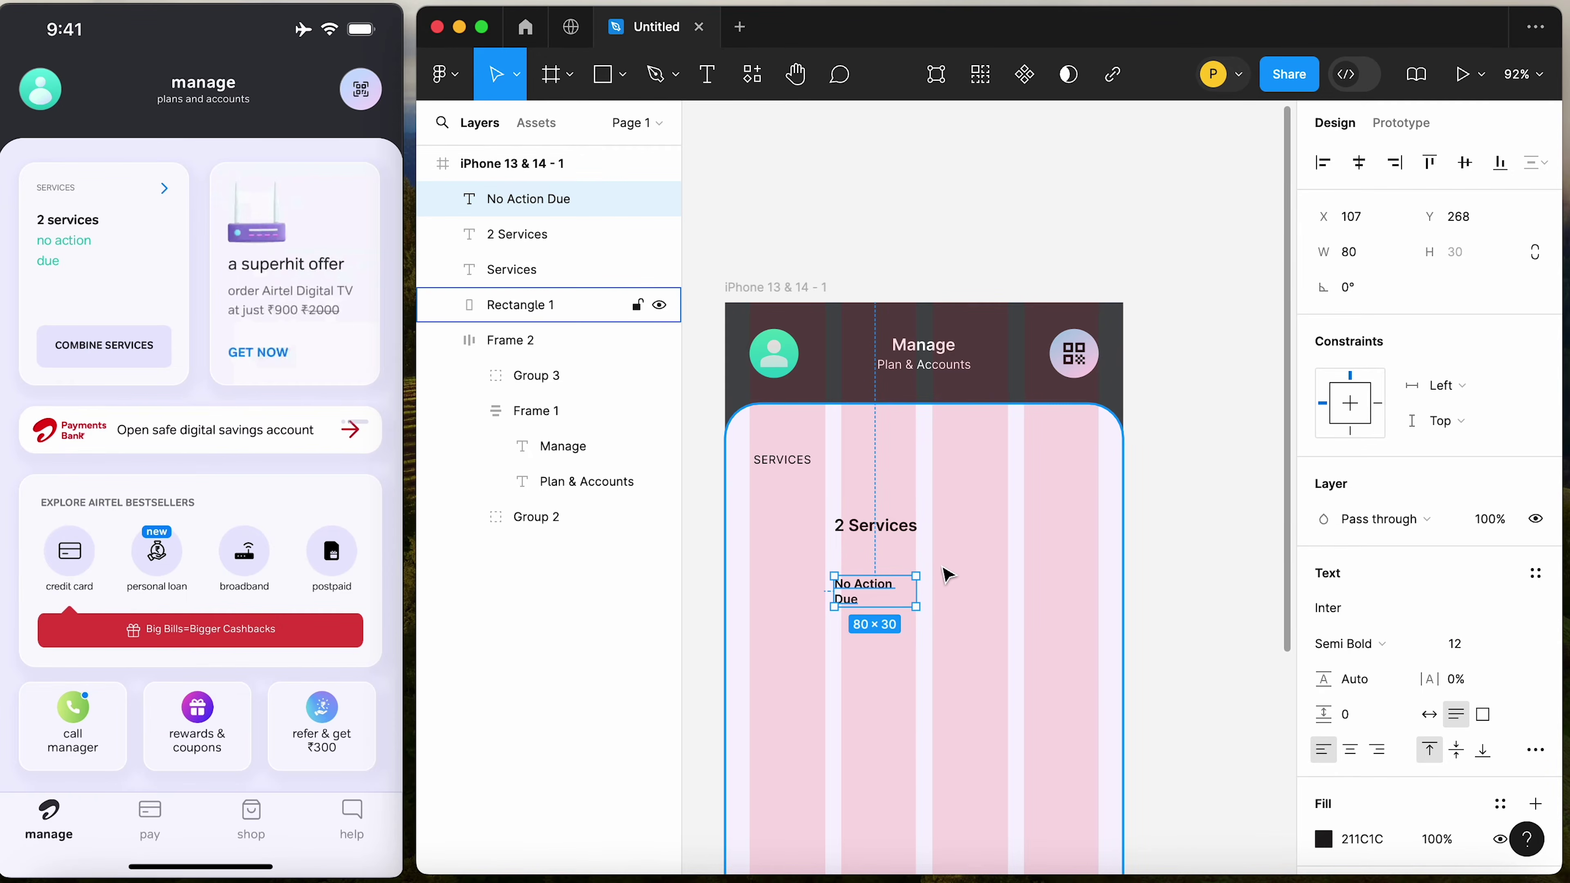
left_click(897, 535)
left_click(886, 595)
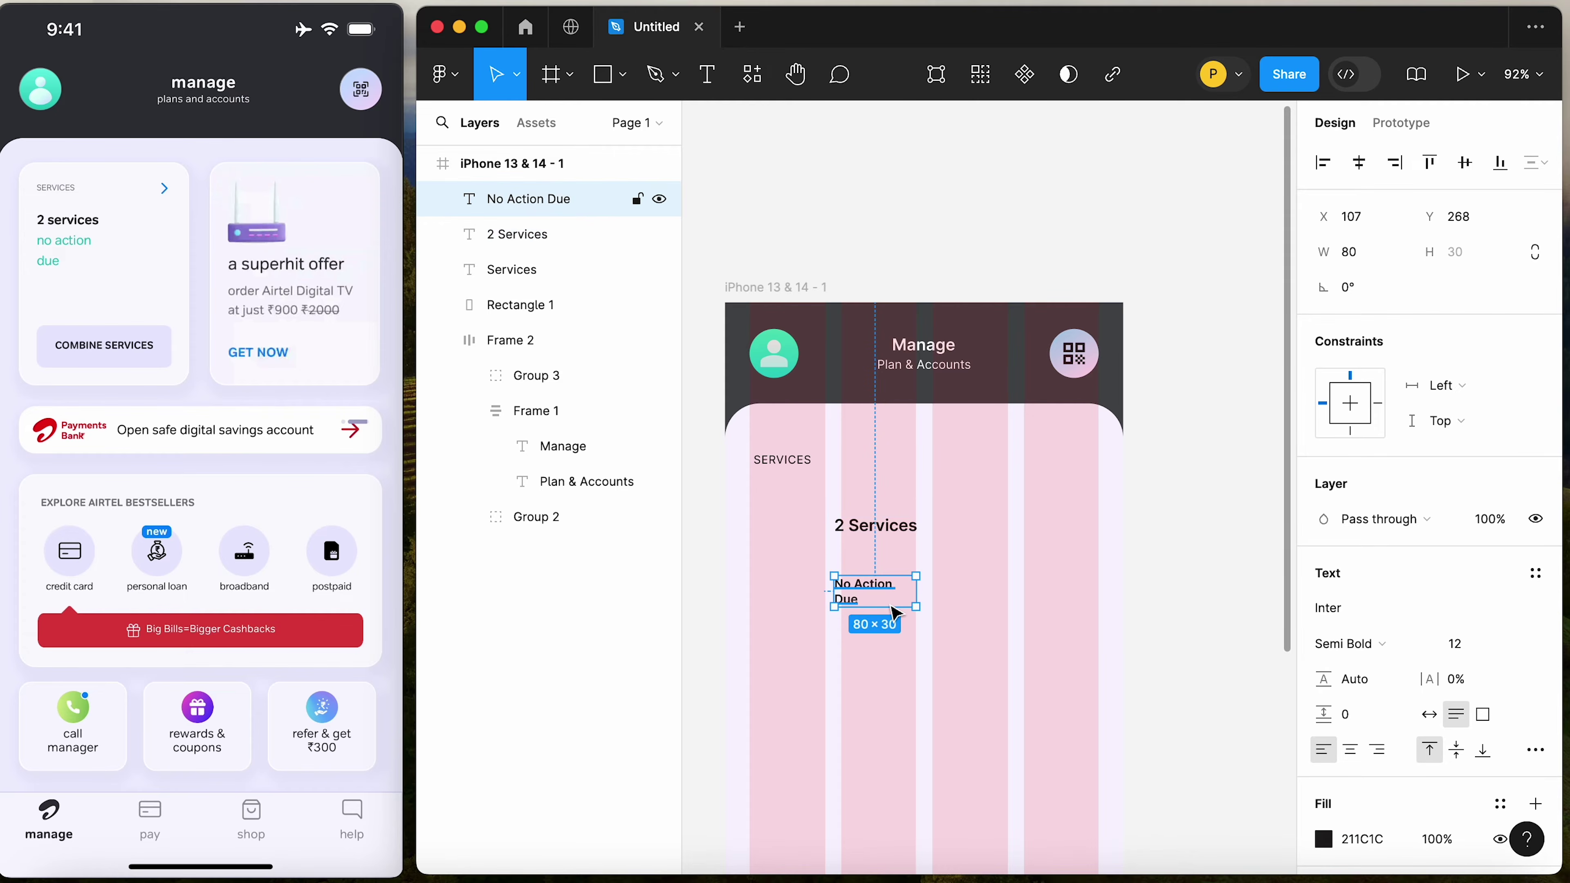
left_click(1484, 647)
type("14")
key("Return")
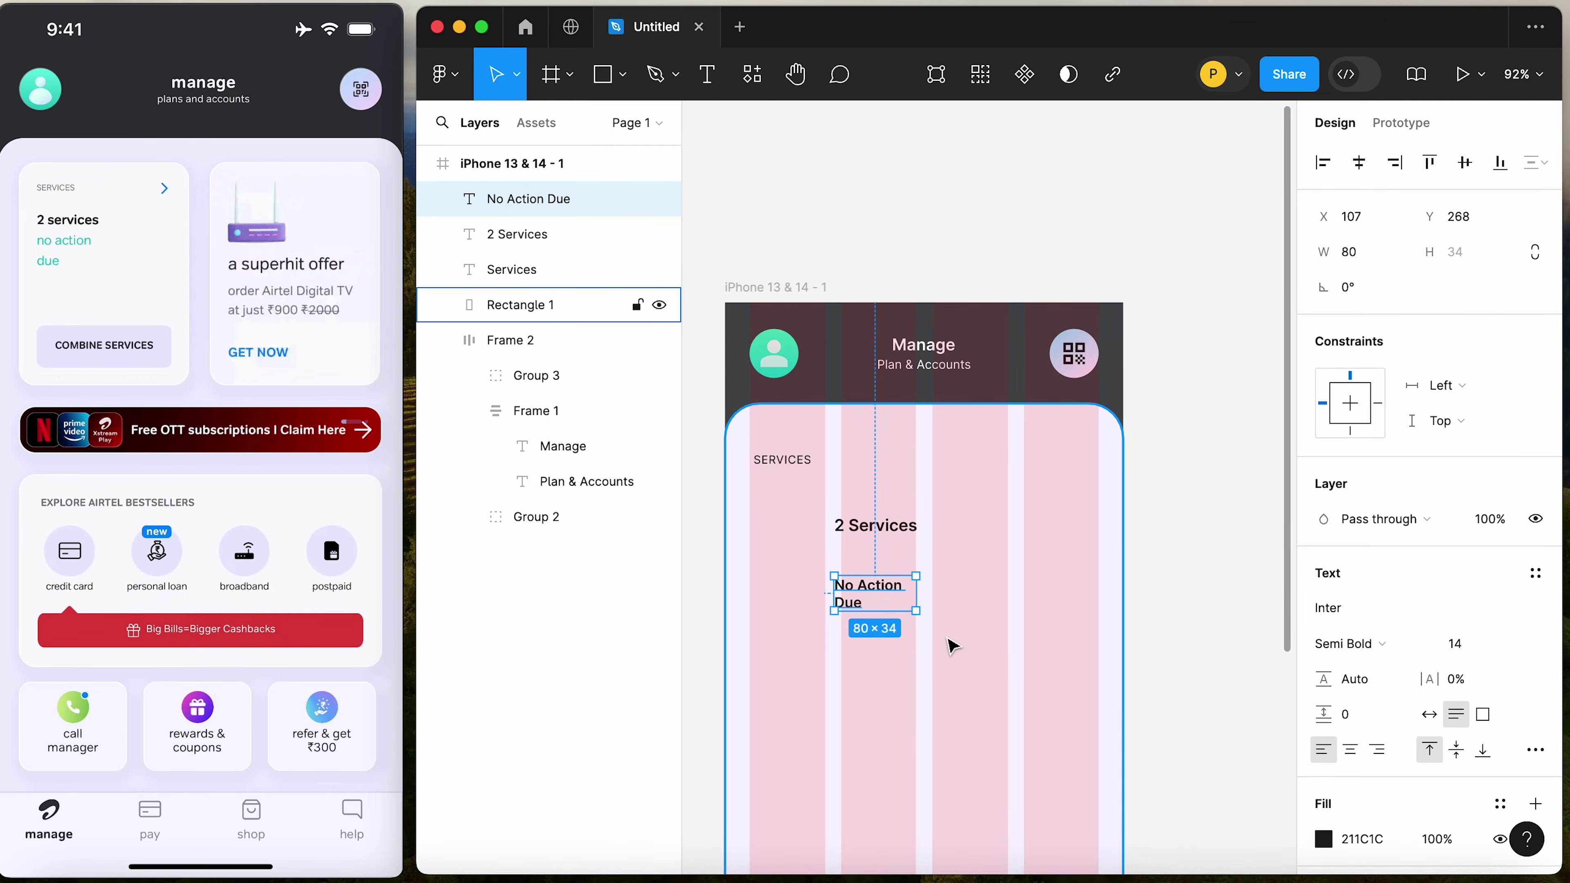
Change the fill of the "No Action Due" text to the teal 0BC5BA
left_click(1324, 840)
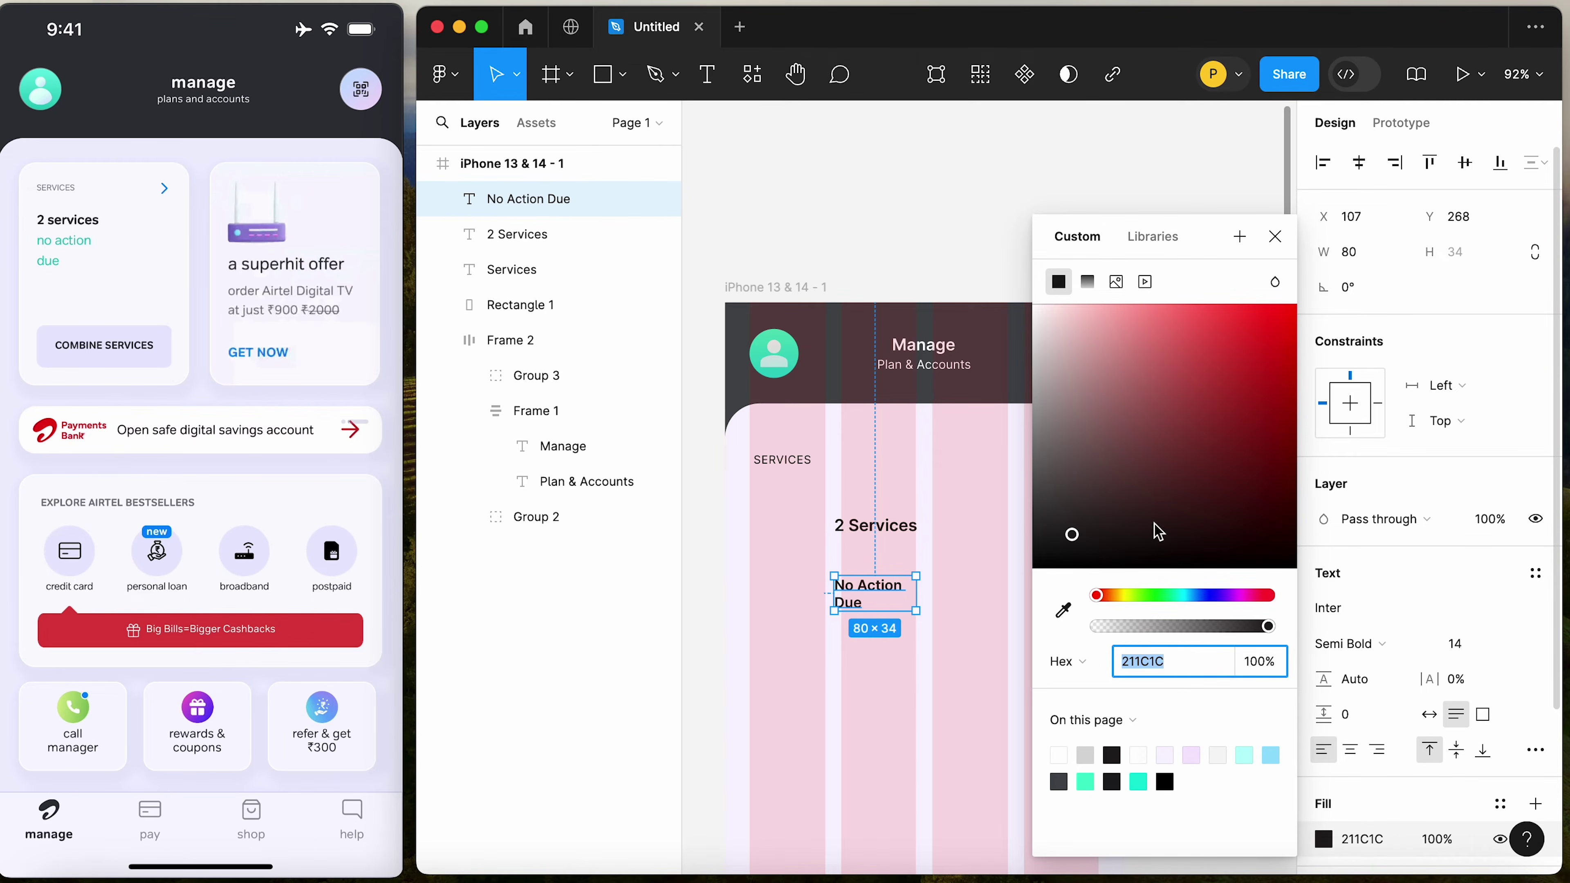
left_click(1149, 596)
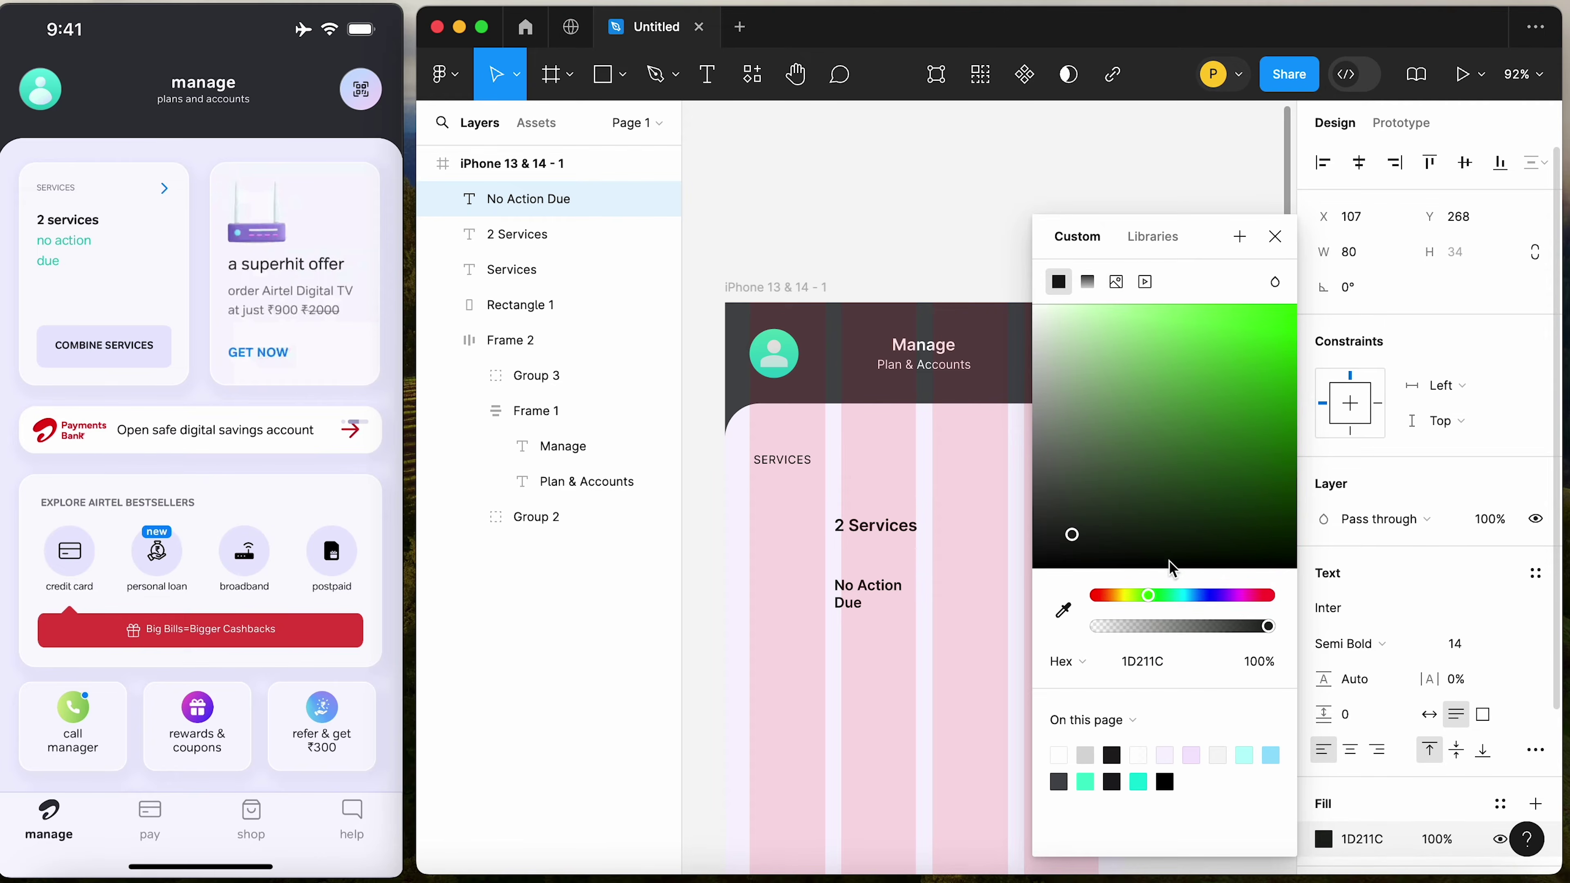
left_click_drag(1175, 600, 1181, 596)
left_click_drag(1218, 395, 1282, 364)
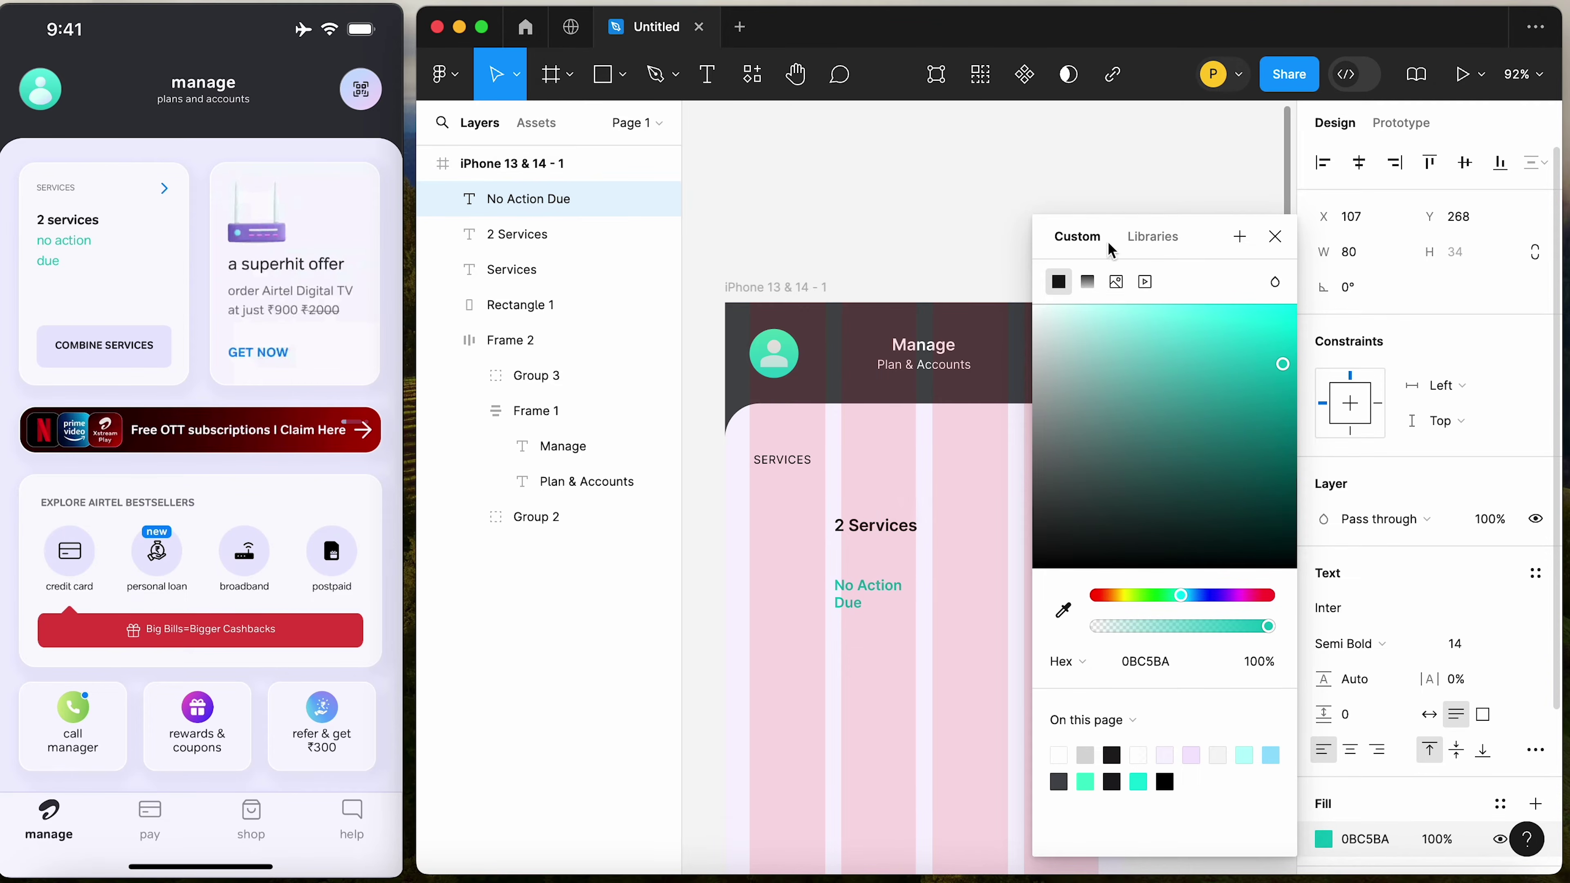
left_click(932, 198)
Set the line height of the "No Action Due" text to 20
left_click(887, 598)
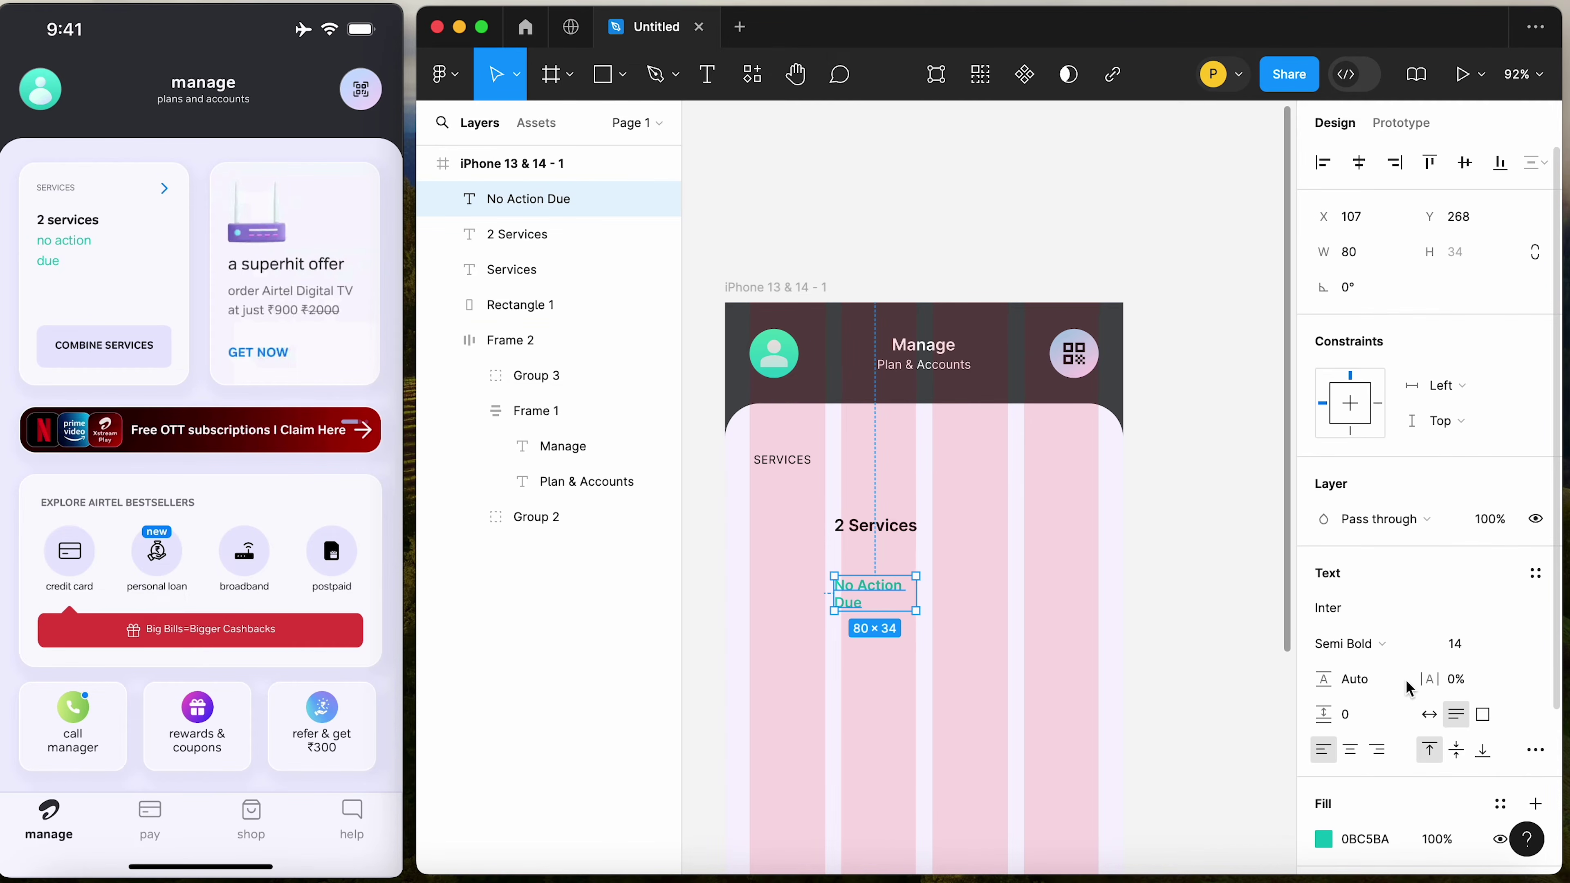
left_click(1435, 682)
key("Escape")
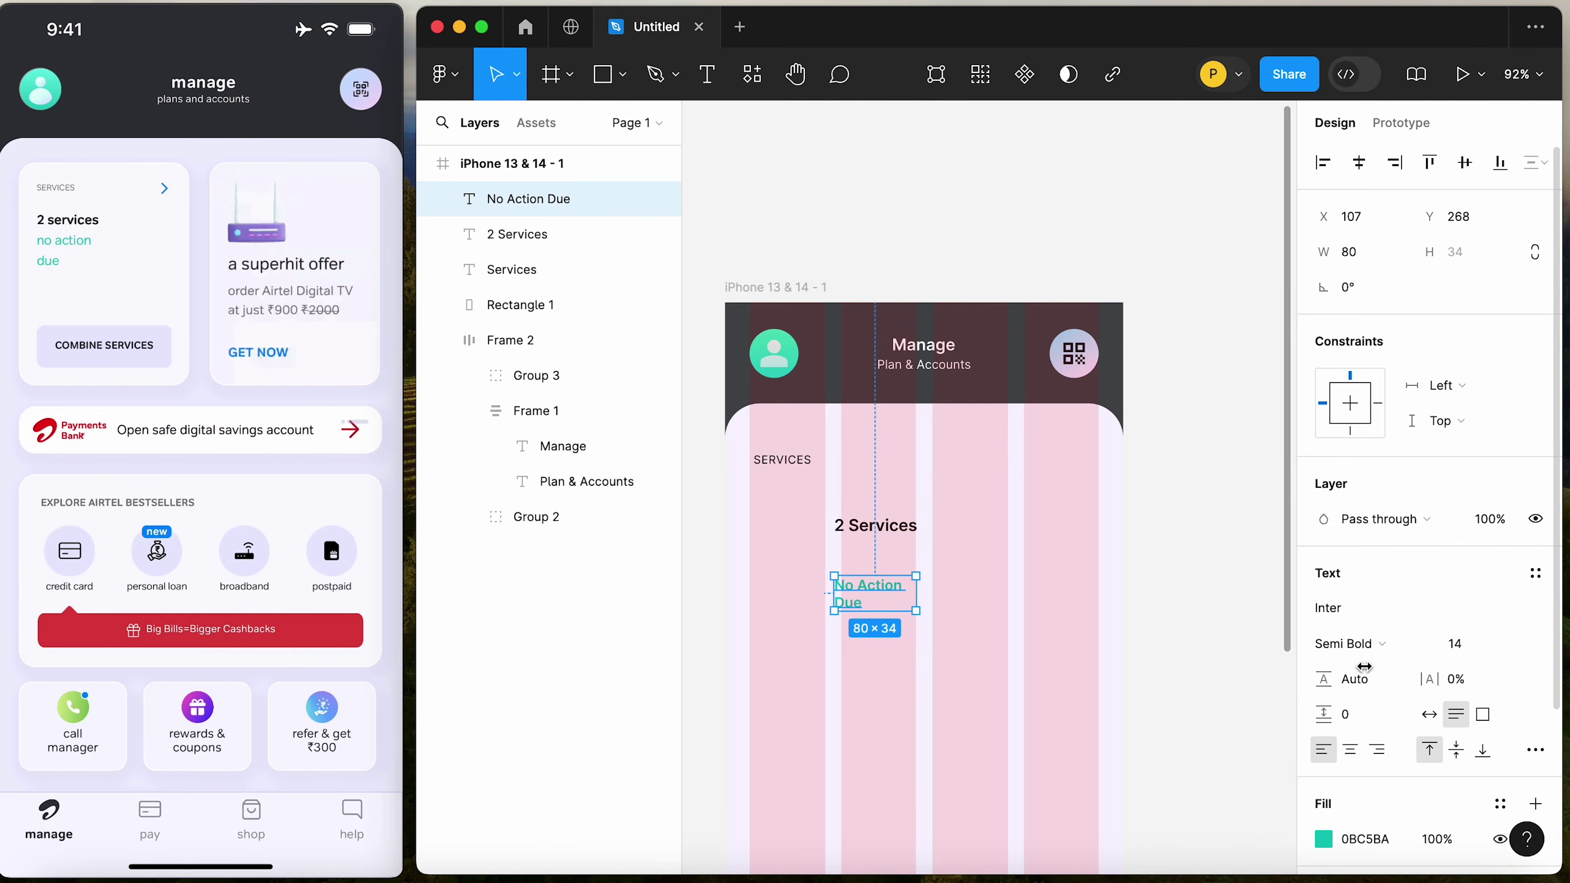
key("Up")
key("Up")
key("Up")
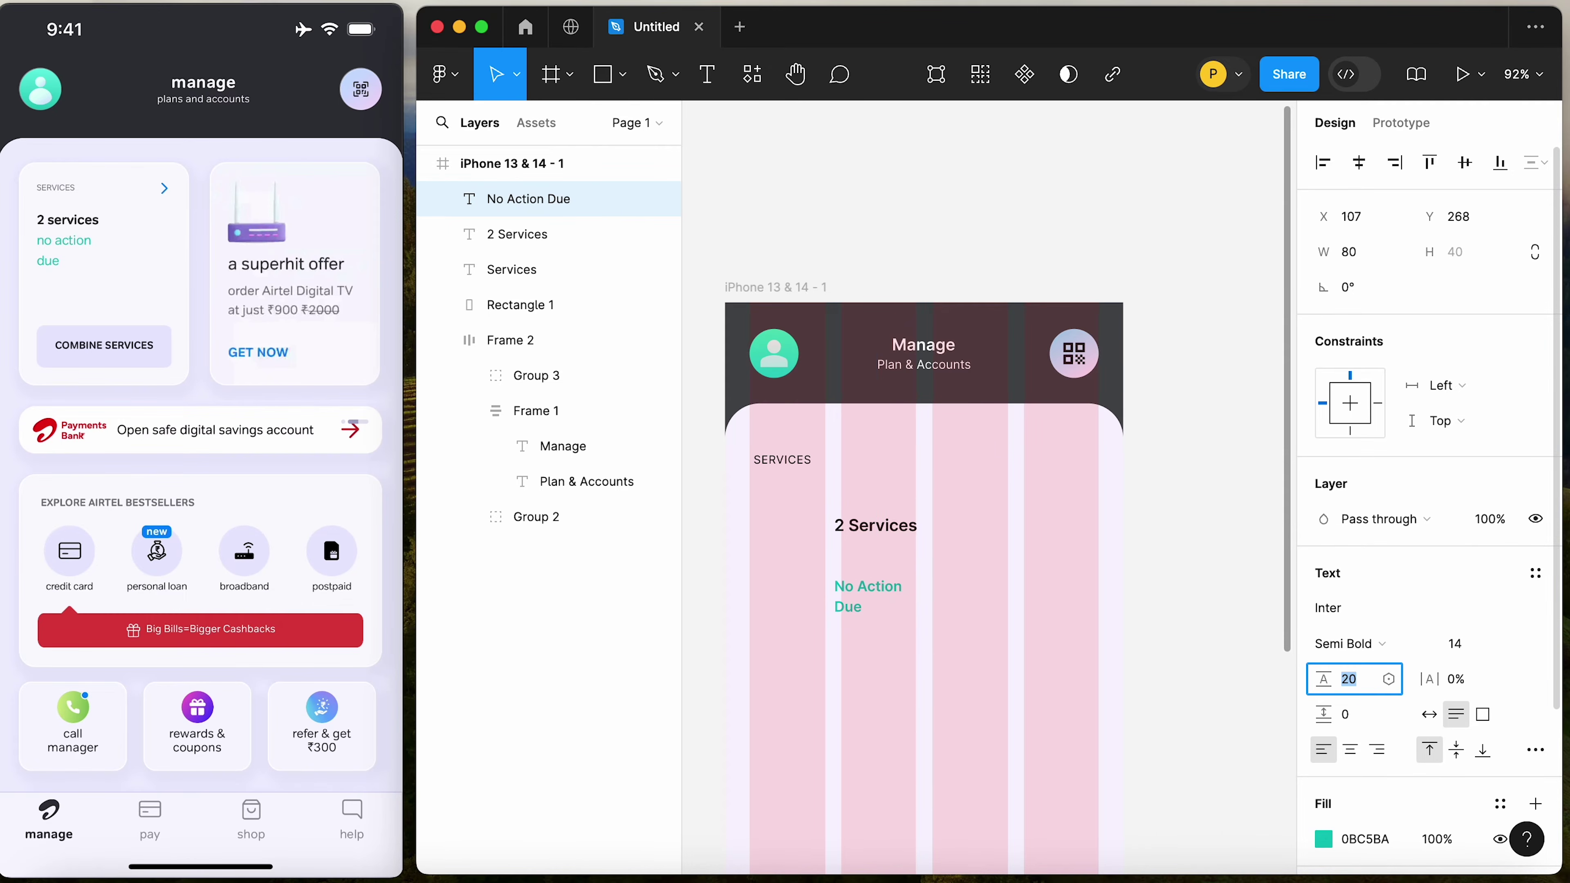
left_click(1210, 643)
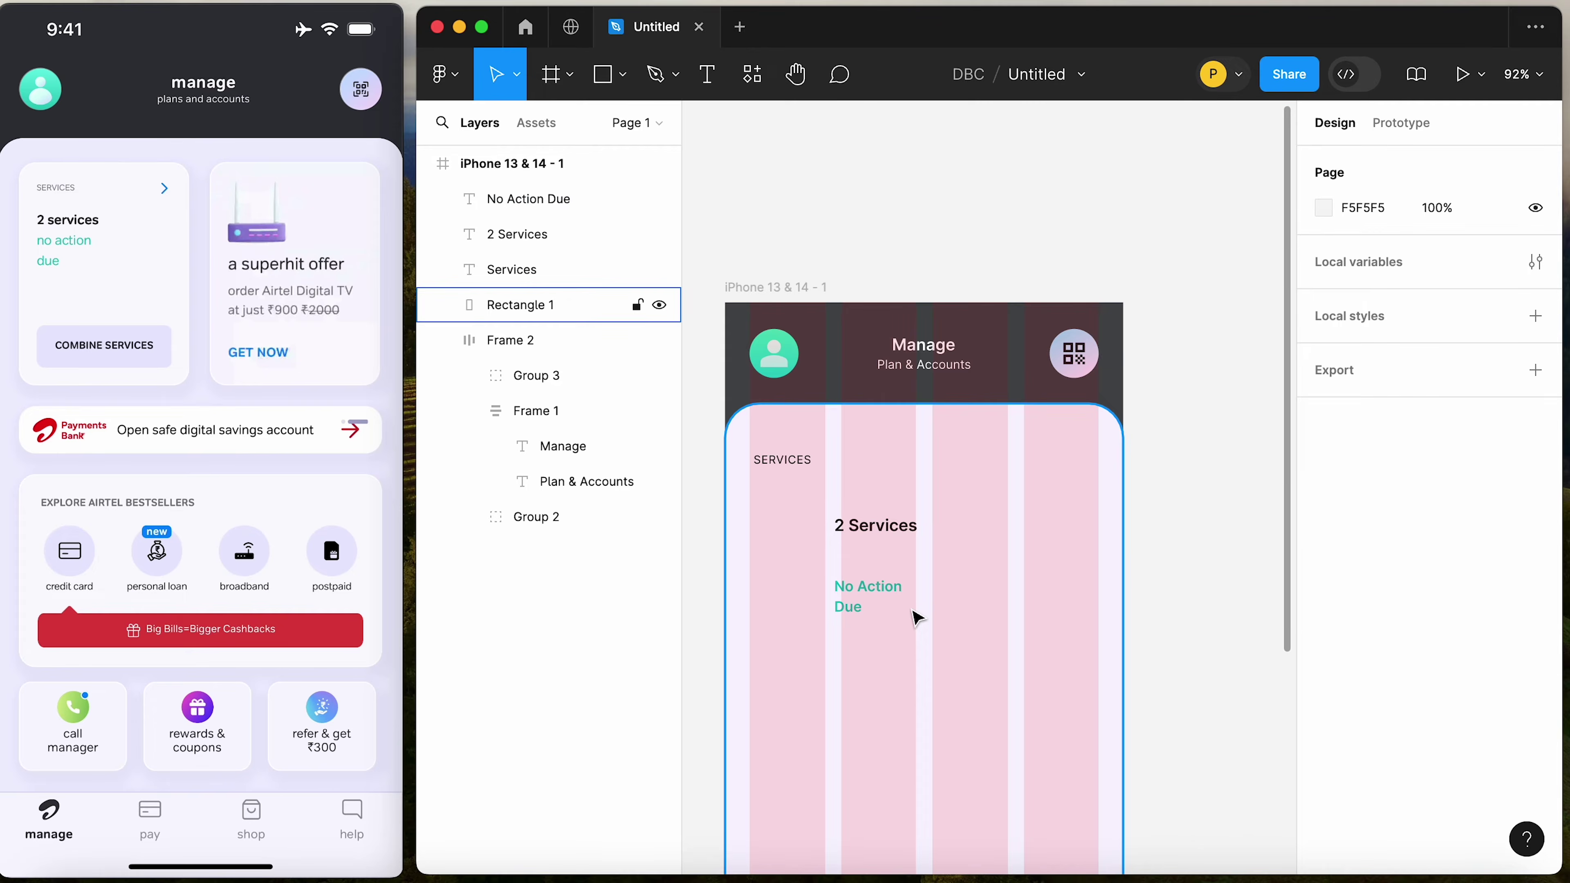
left_click(902, 595)
left_click(873, 526, "shift")
left_click(770, 460, "shift")
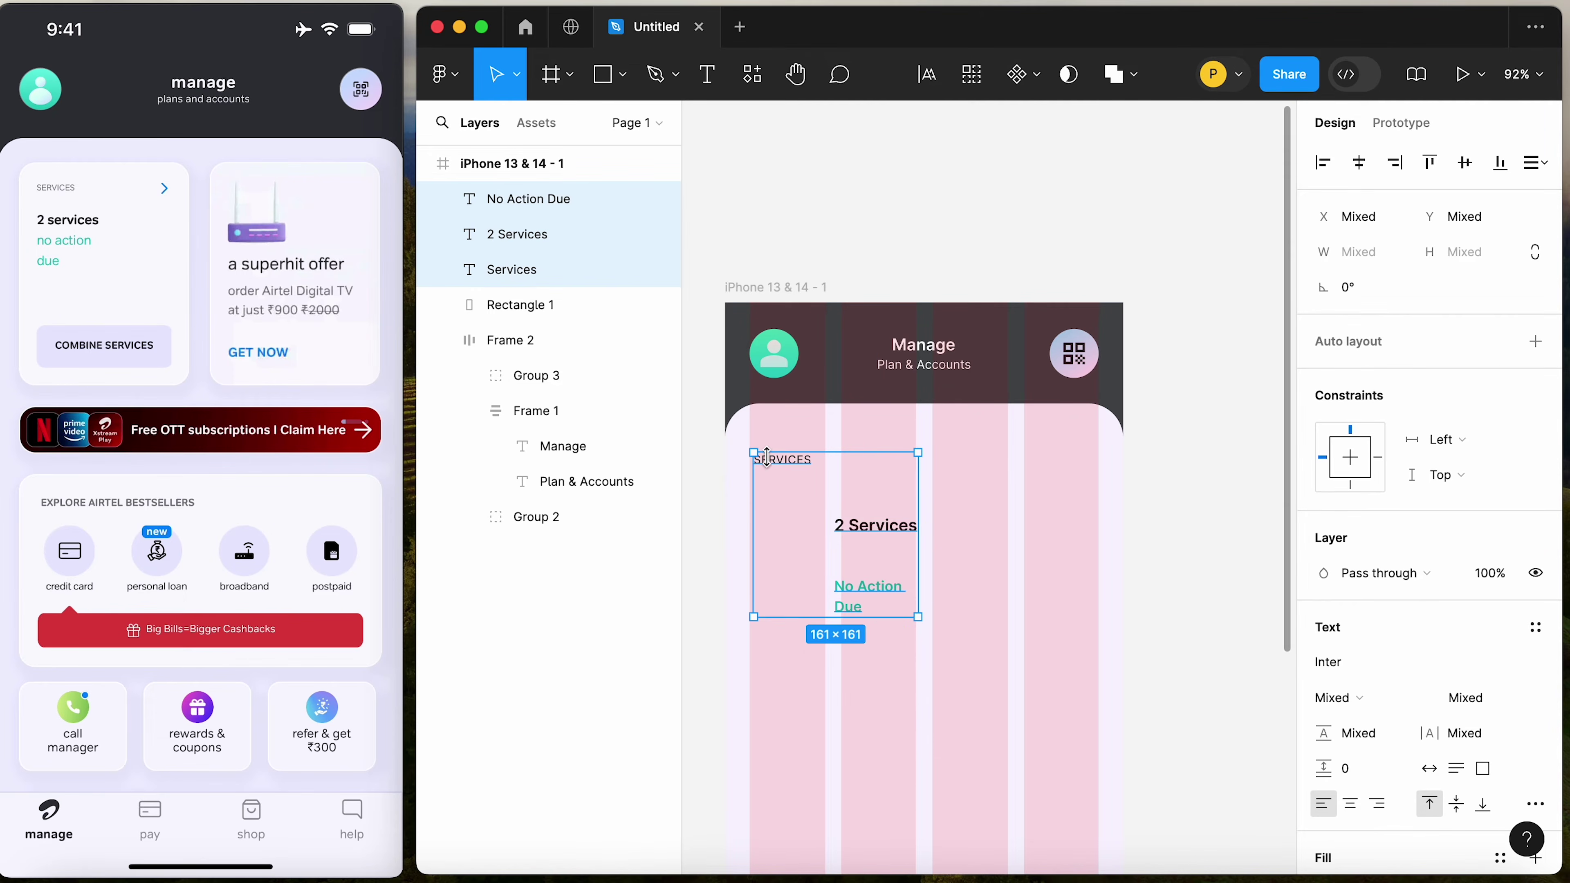
left_click(932, 225)
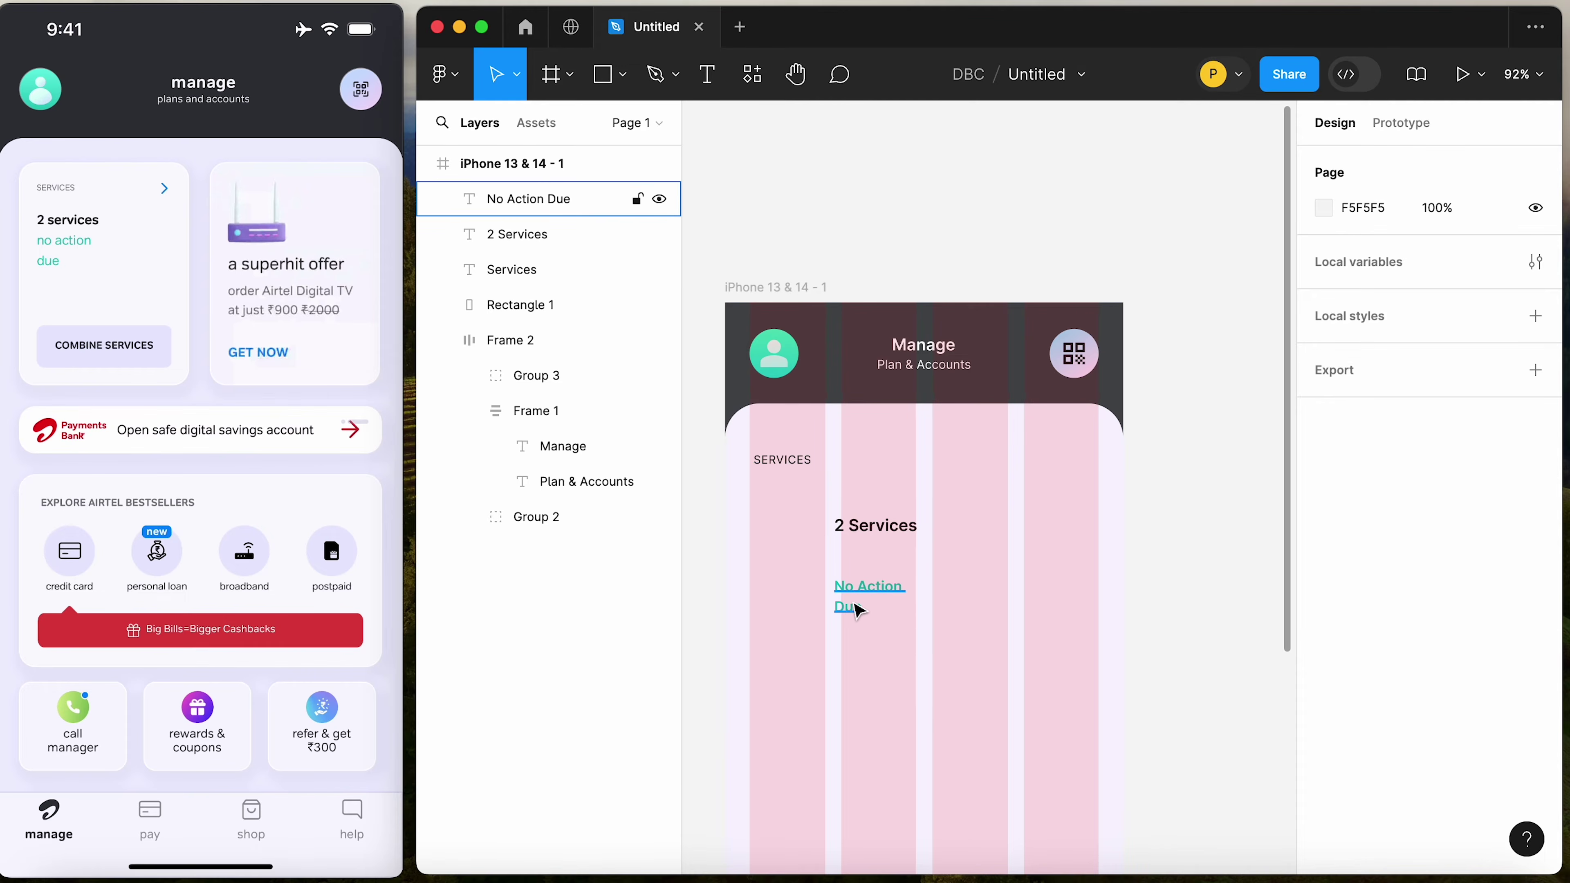
Duplicate the "2 Services" text lower in the content panel at X 56, Y 431, and set the copy's font size to 14
left_click_drag(865, 530, 819, 760)
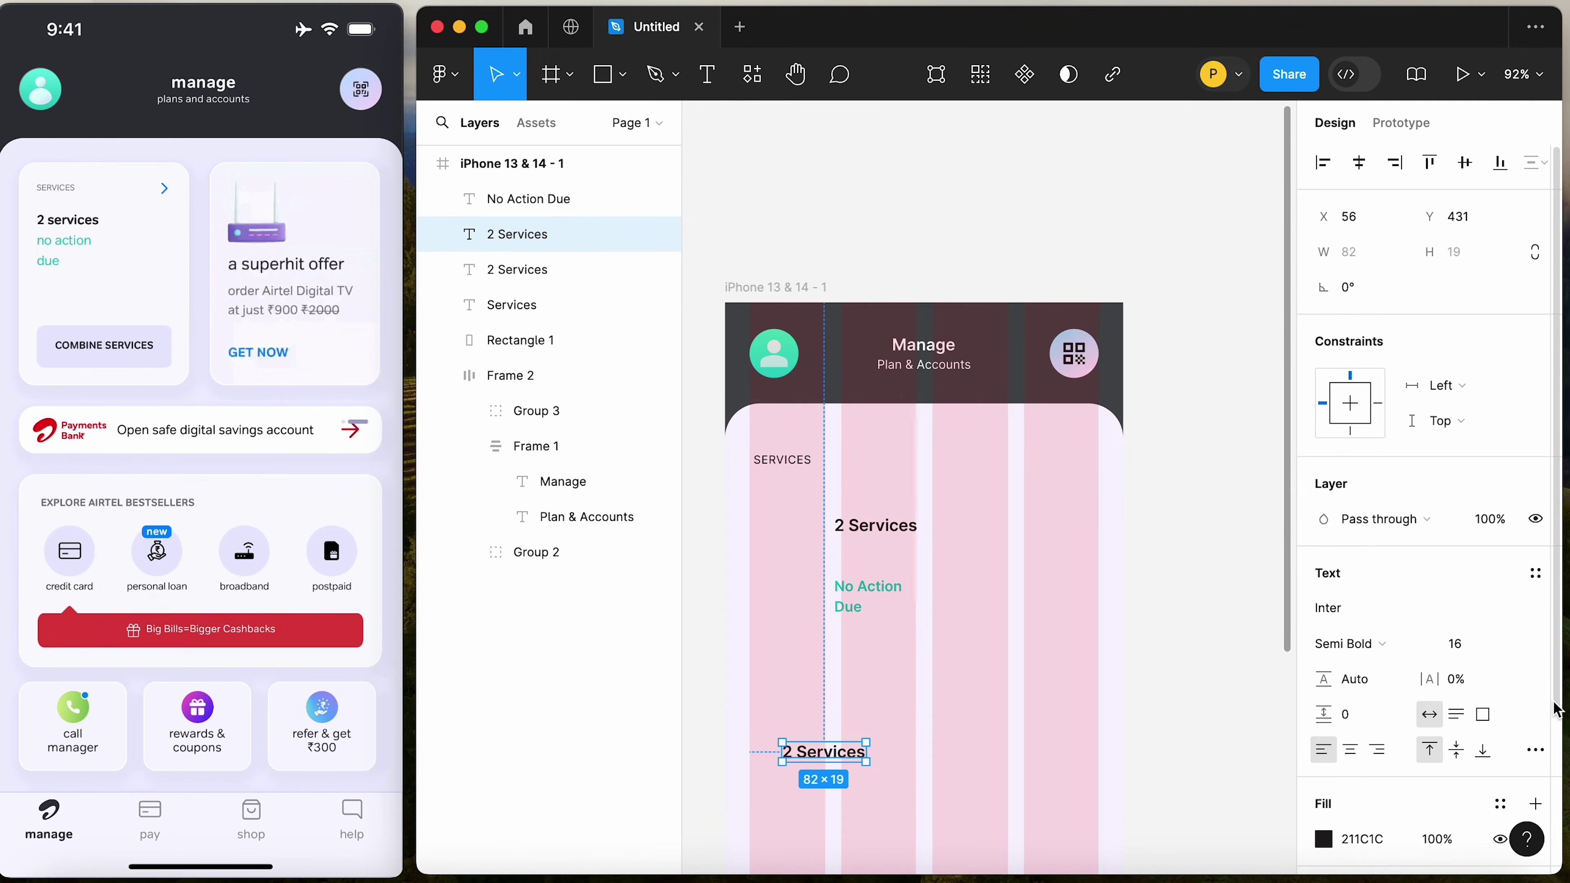
left_click(1468, 644)
key("Return")
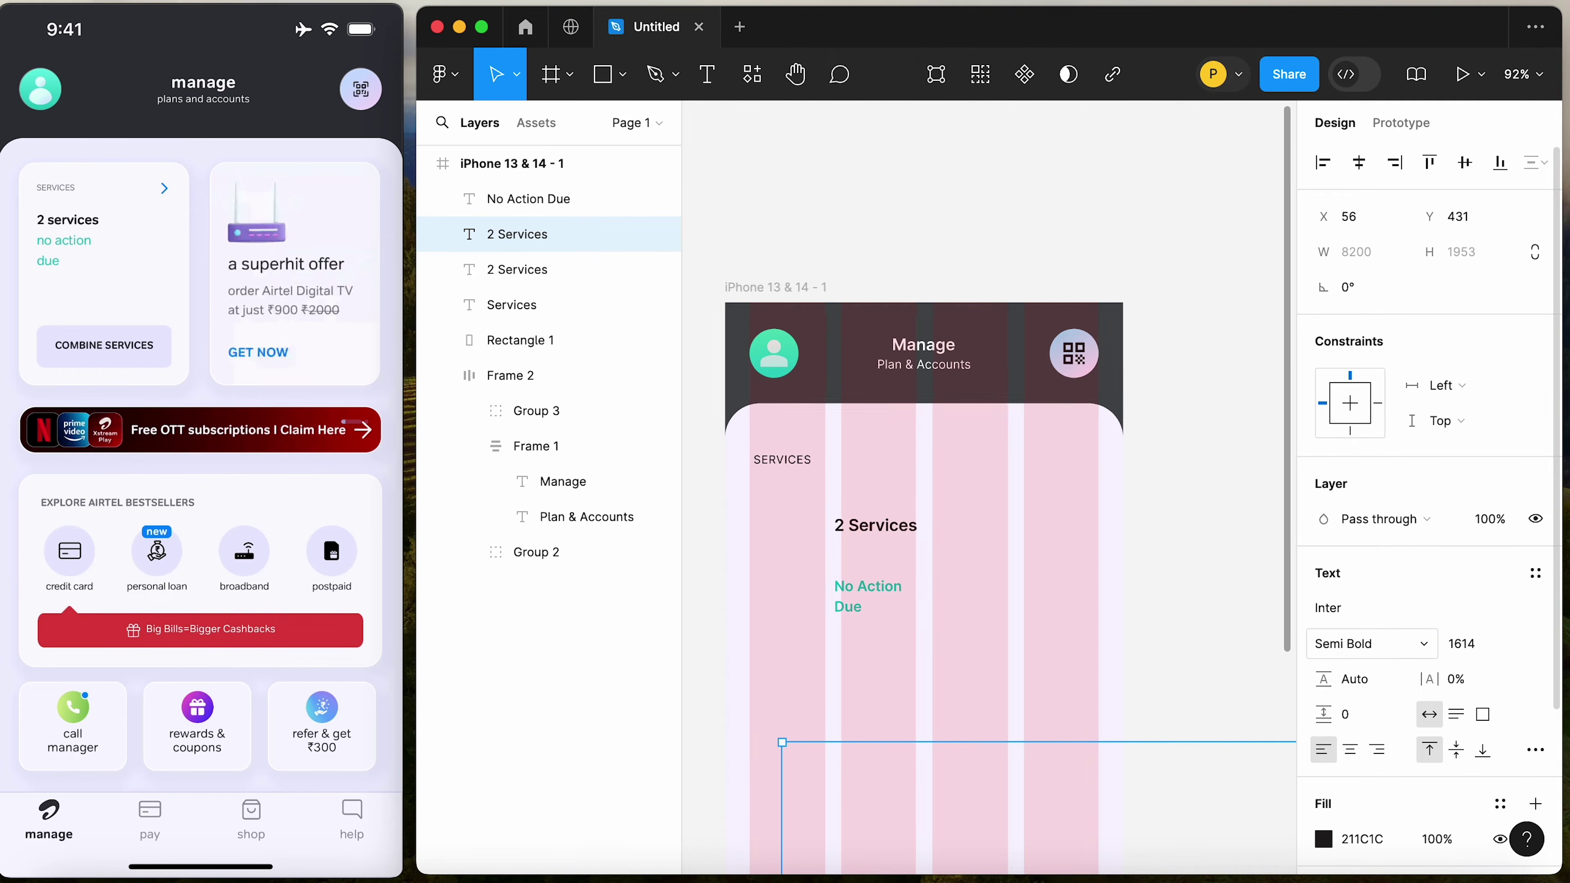
key("ctrl+z")
left_click(1468, 648)
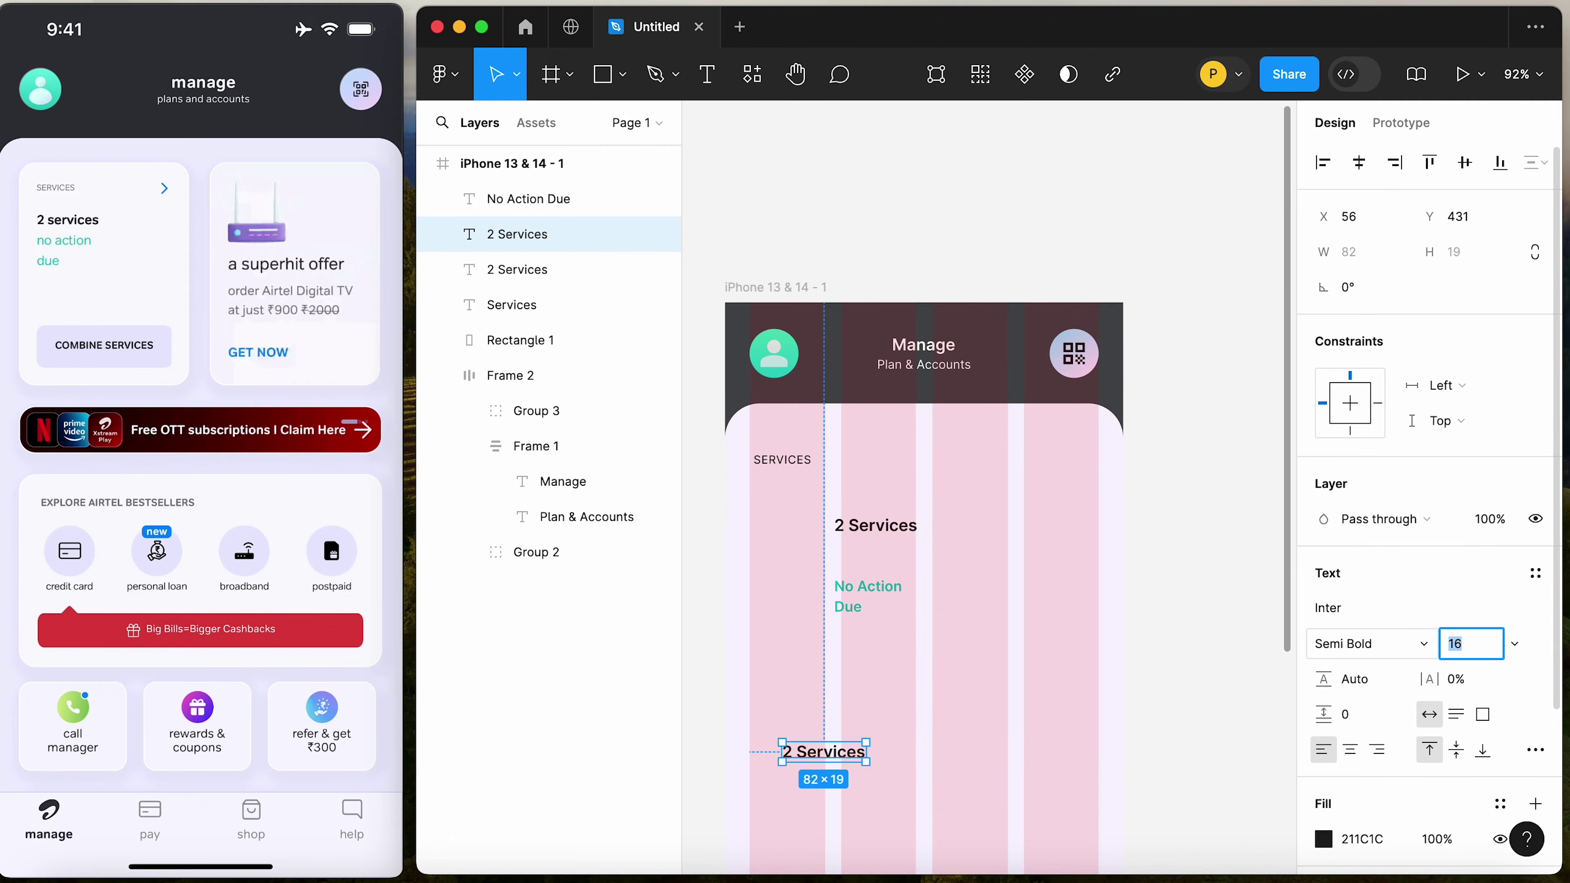
type("14")
key("Return")
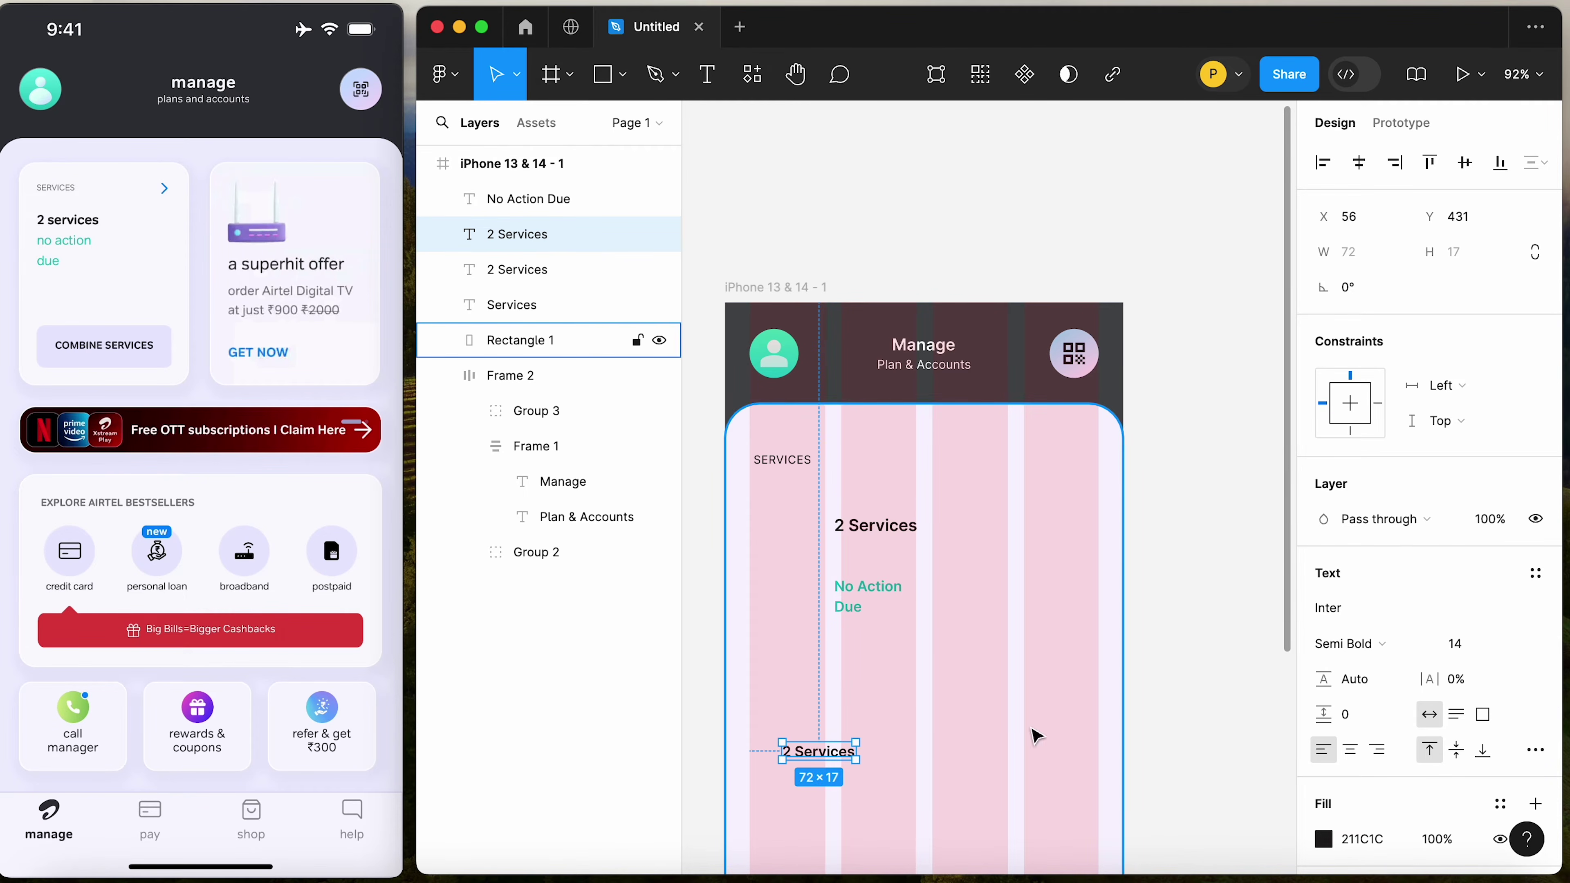
Replace the lower "2 Services" copy's text with "Combine Services"
double_click(819, 749)
type("Con")
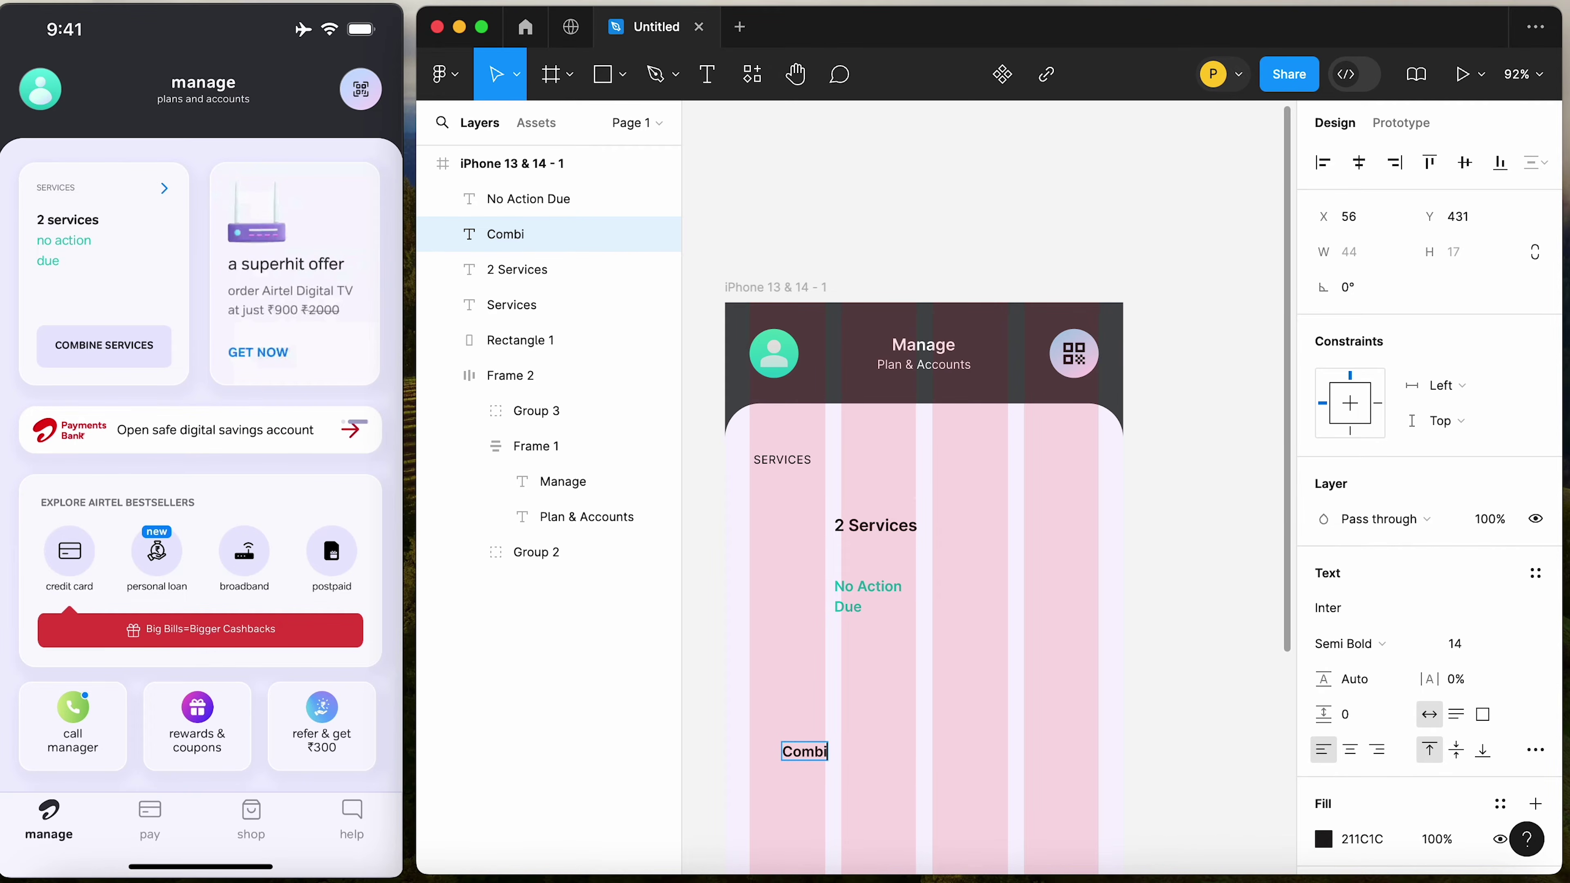
type("bine Services")
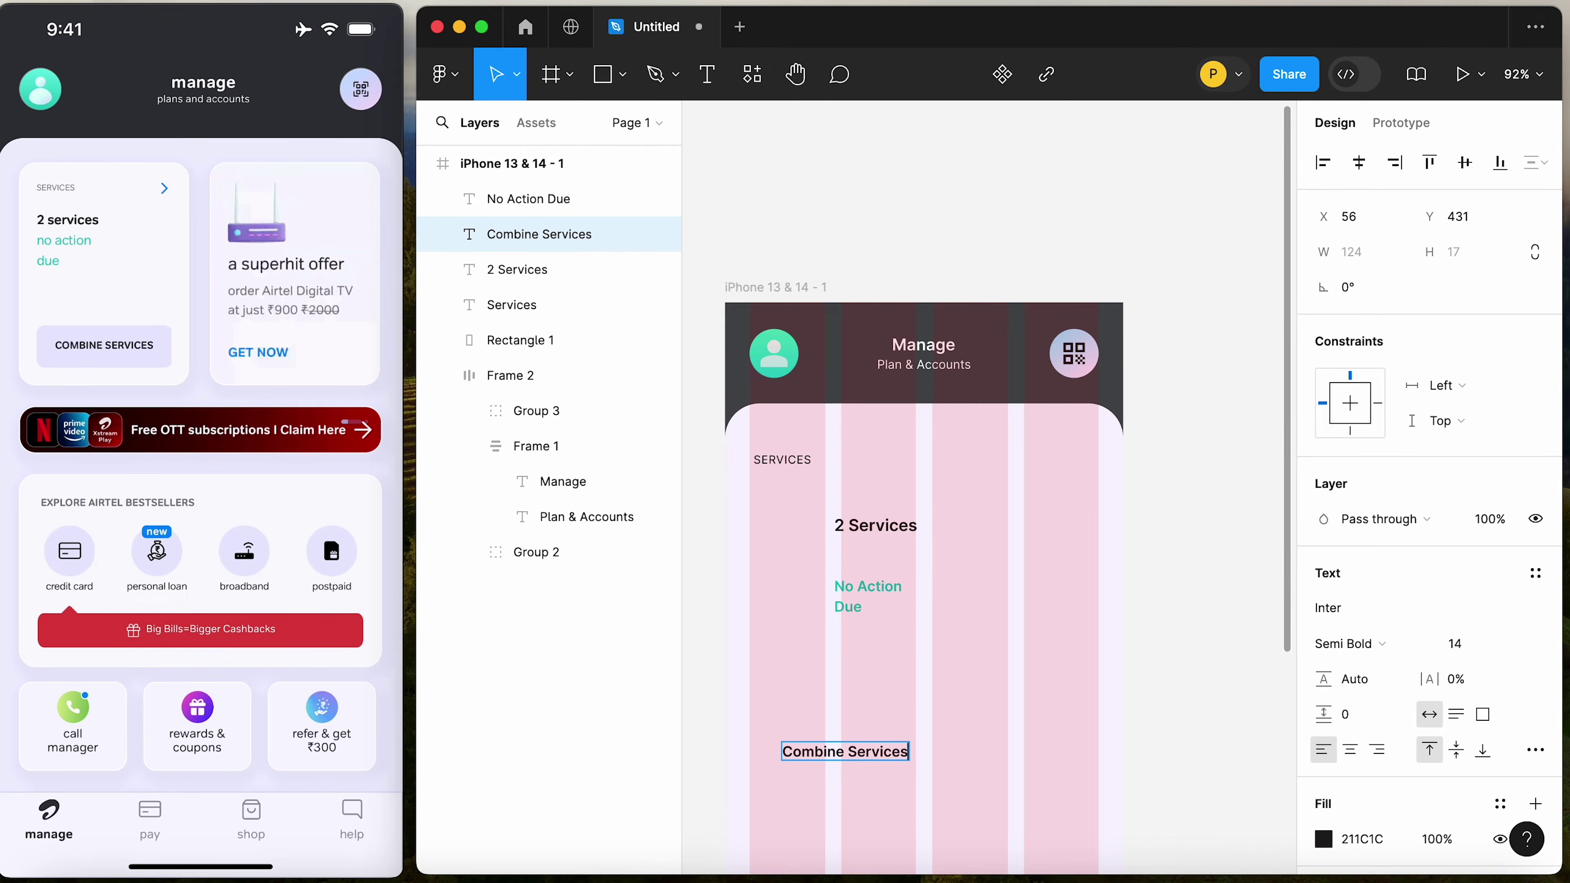
key("Escape")
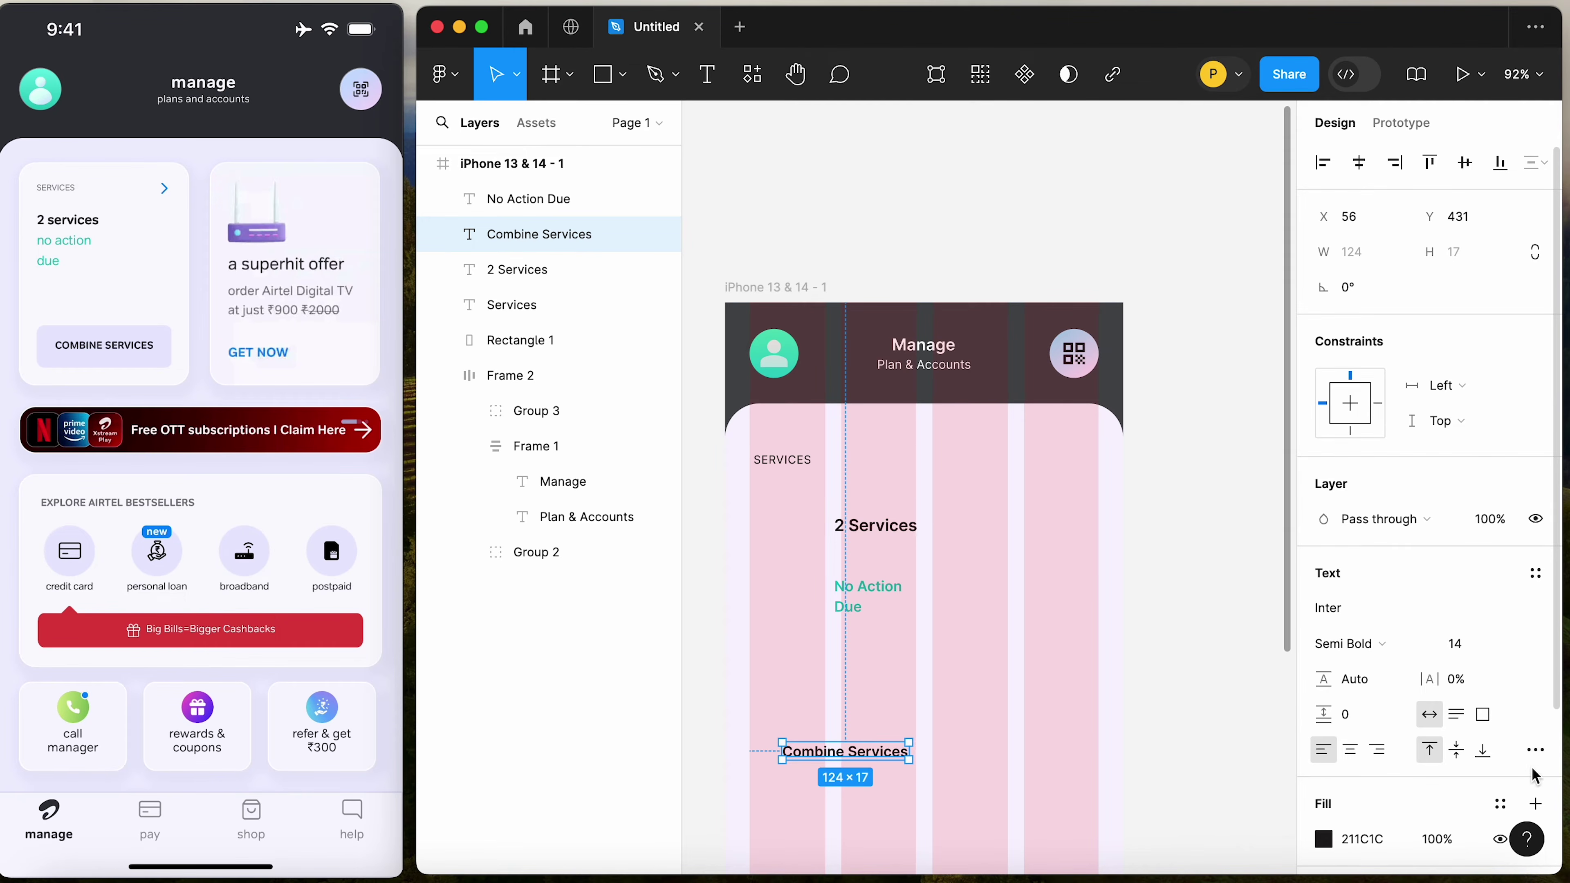
Set the "Combine Services" text to uppercase and its font size to 12
left_click(1532, 754)
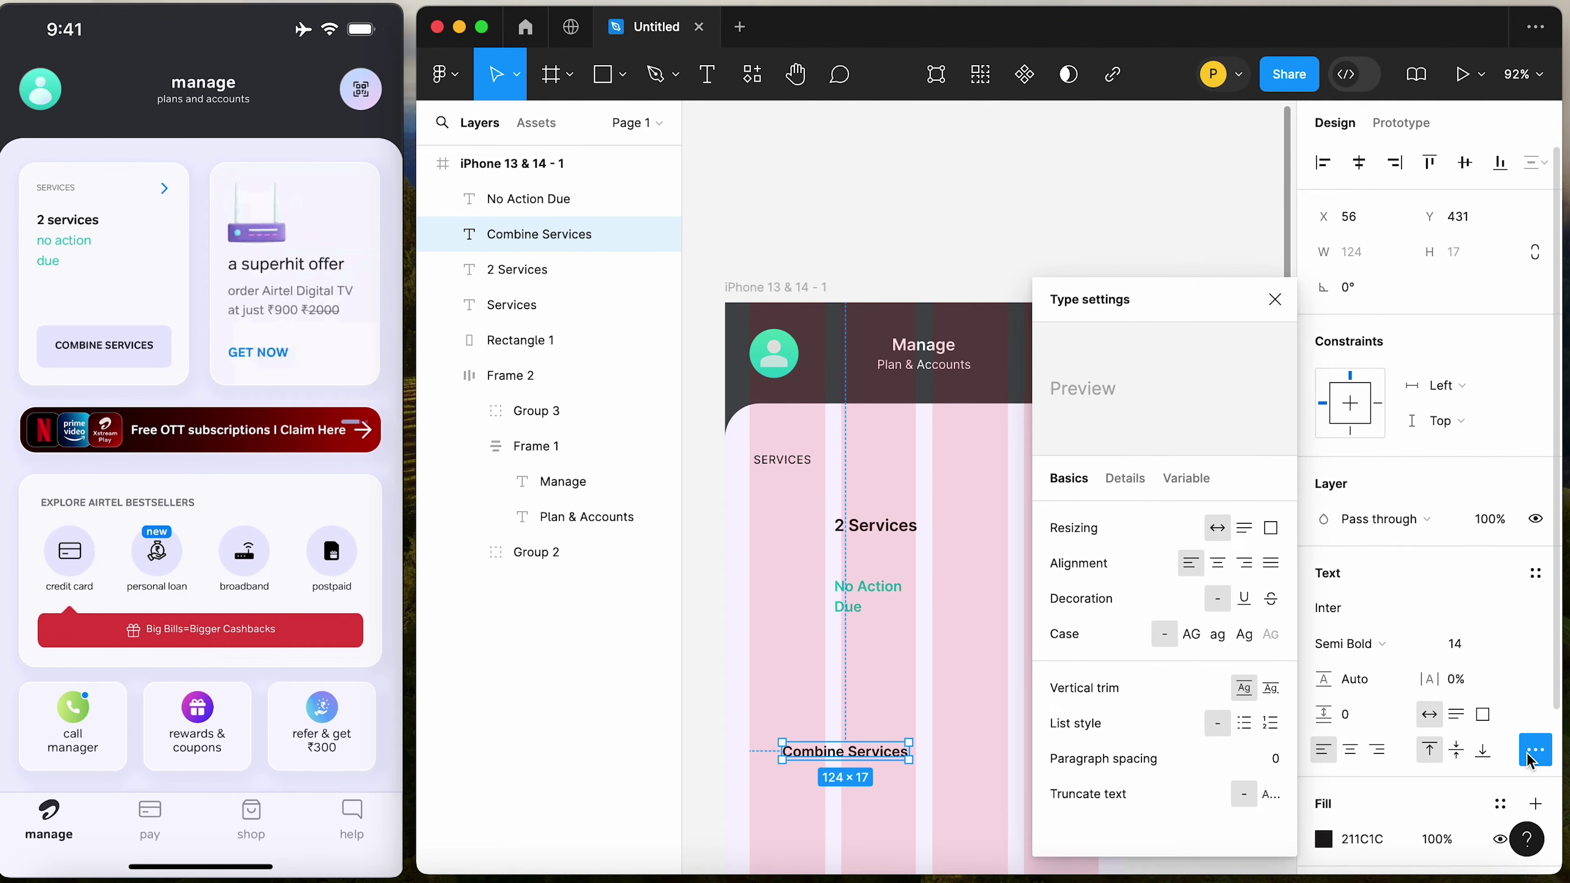
left_click(1195, 637)
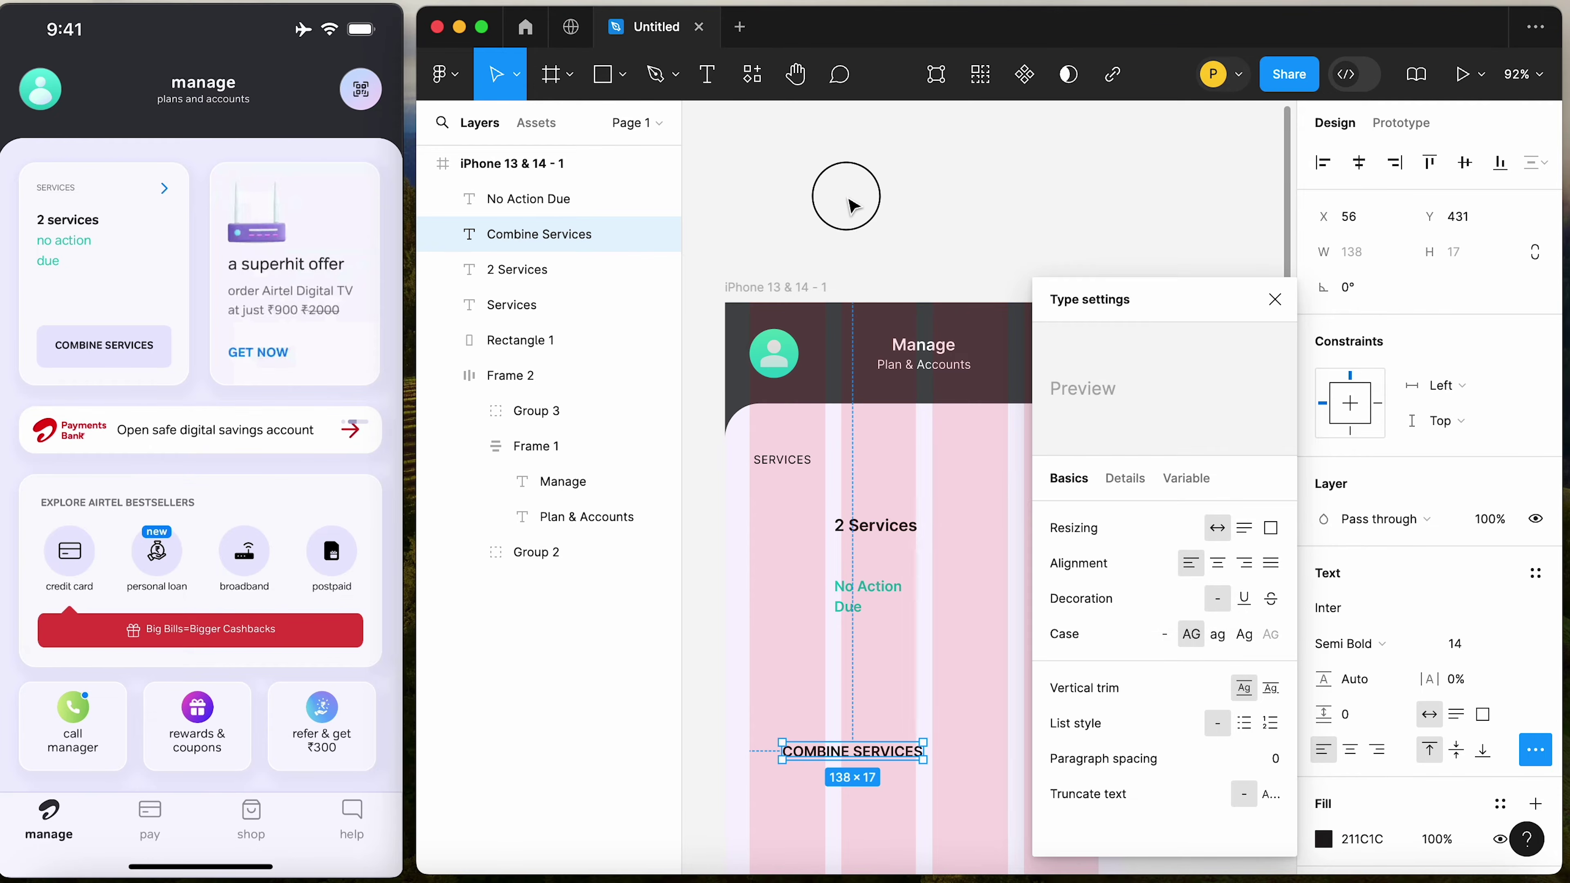
left_click(842, 193)
left_click(866, 753)
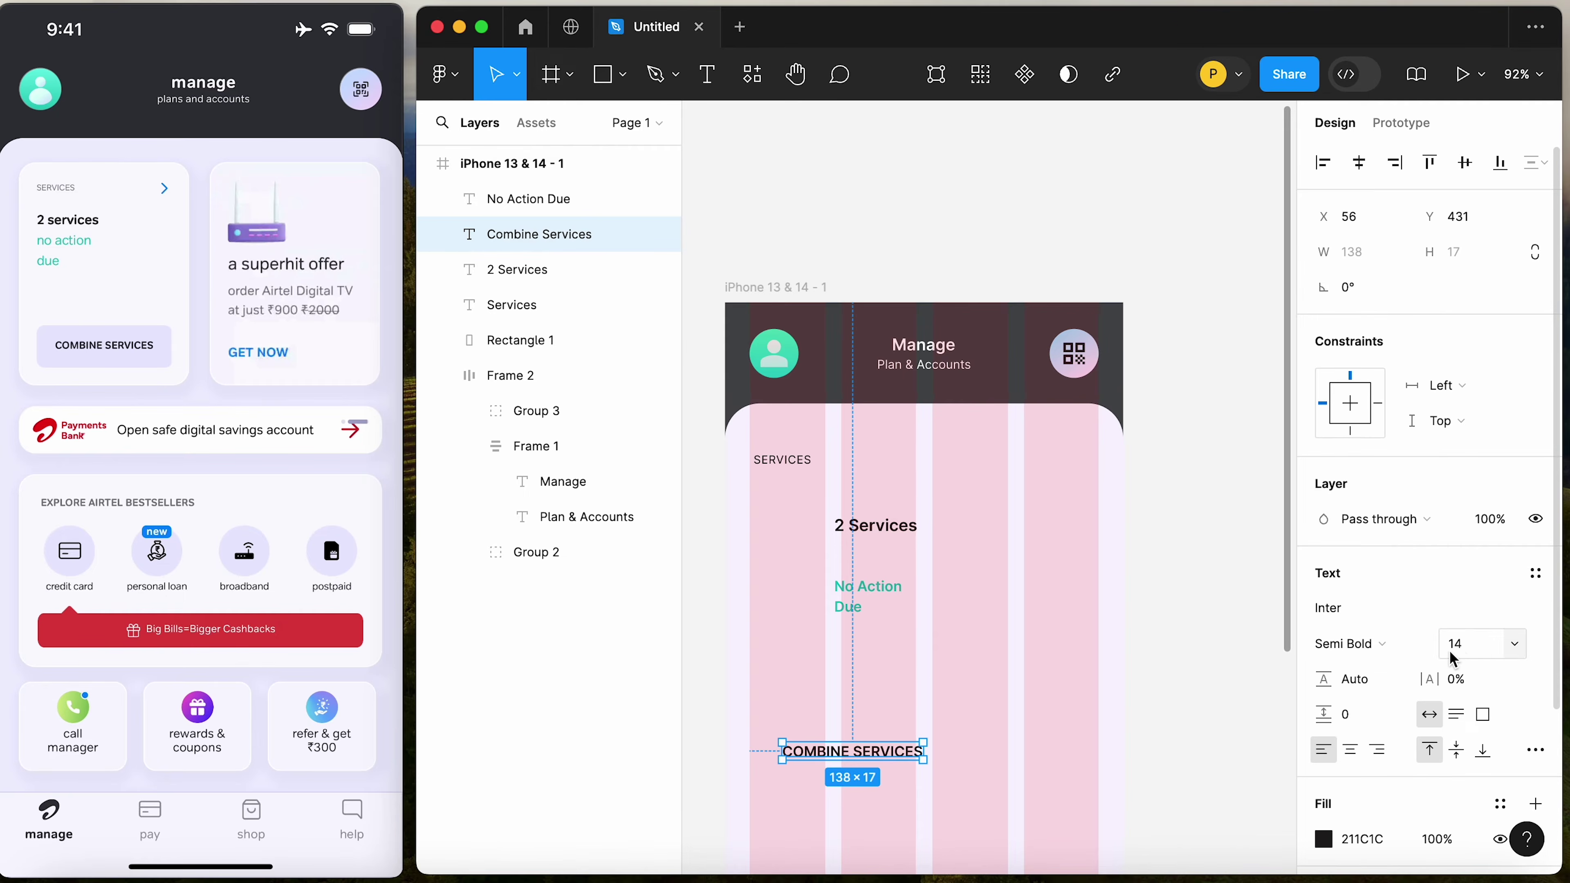
left_click(1465, 649)
type("12")
key("Return")
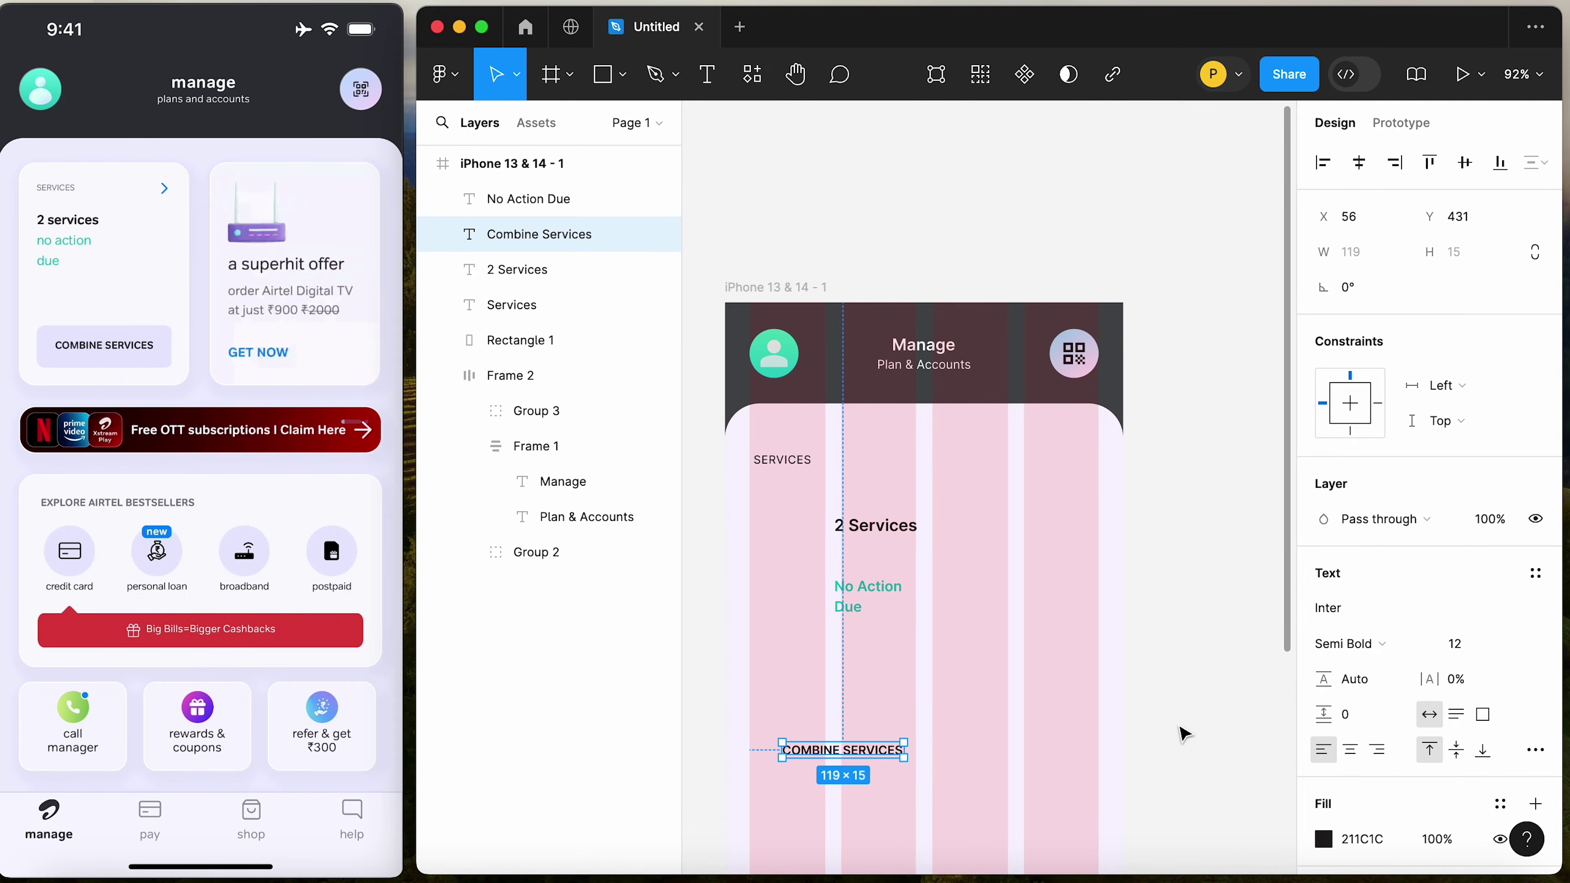
Wrap the "Combine Services" text in an auto layout frame and fill the frame with light lavender D5D0EA
key("shift+a")
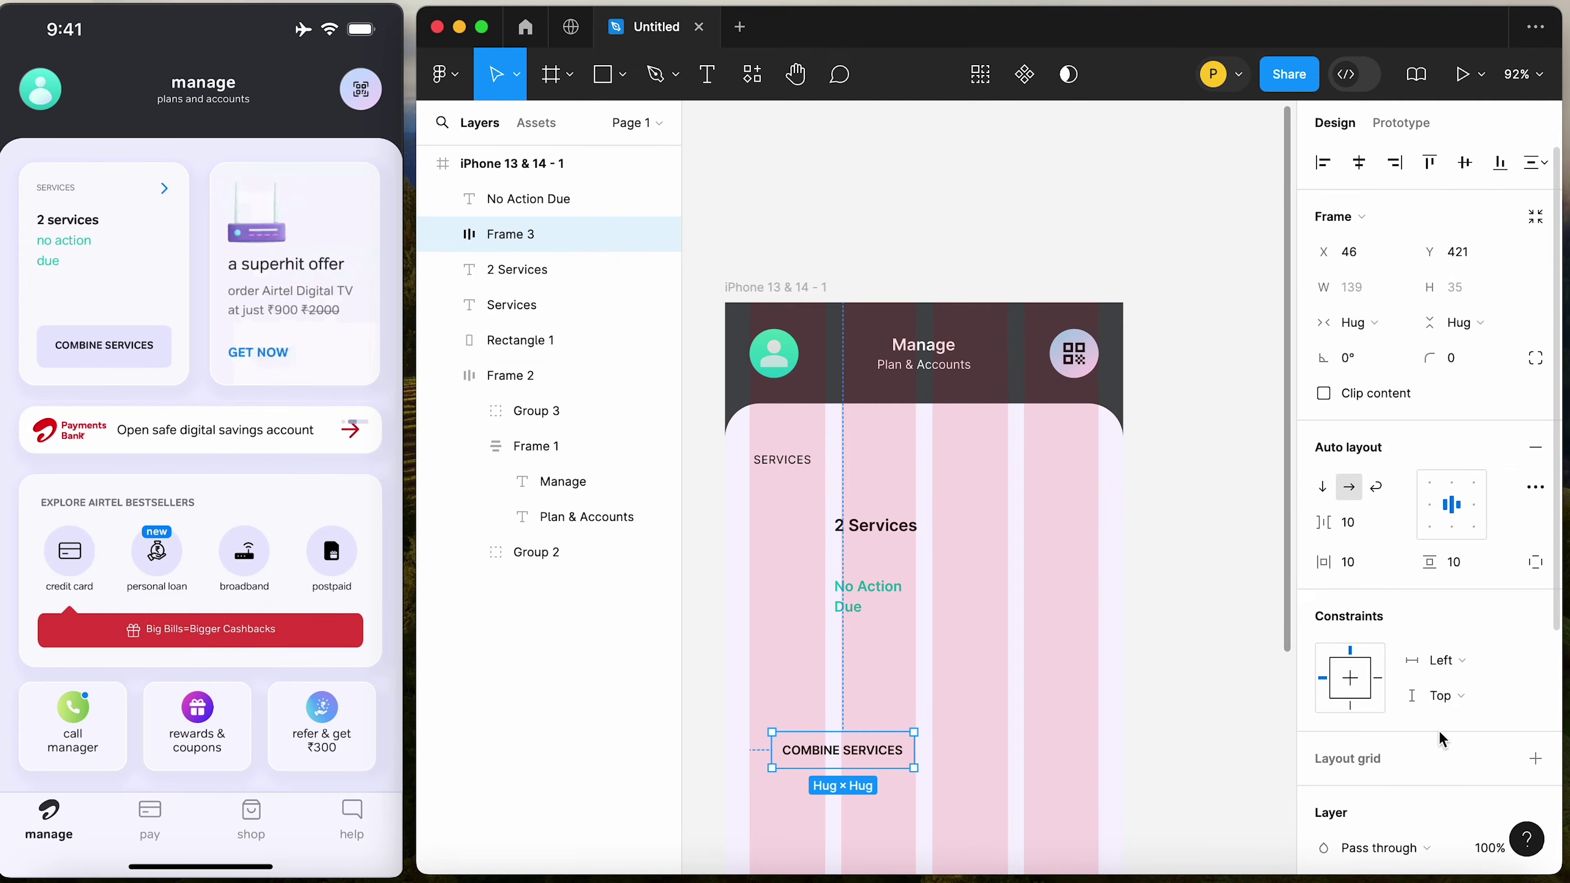
scroll(1439, 731, "down", 5)
left_click(1327, 544)
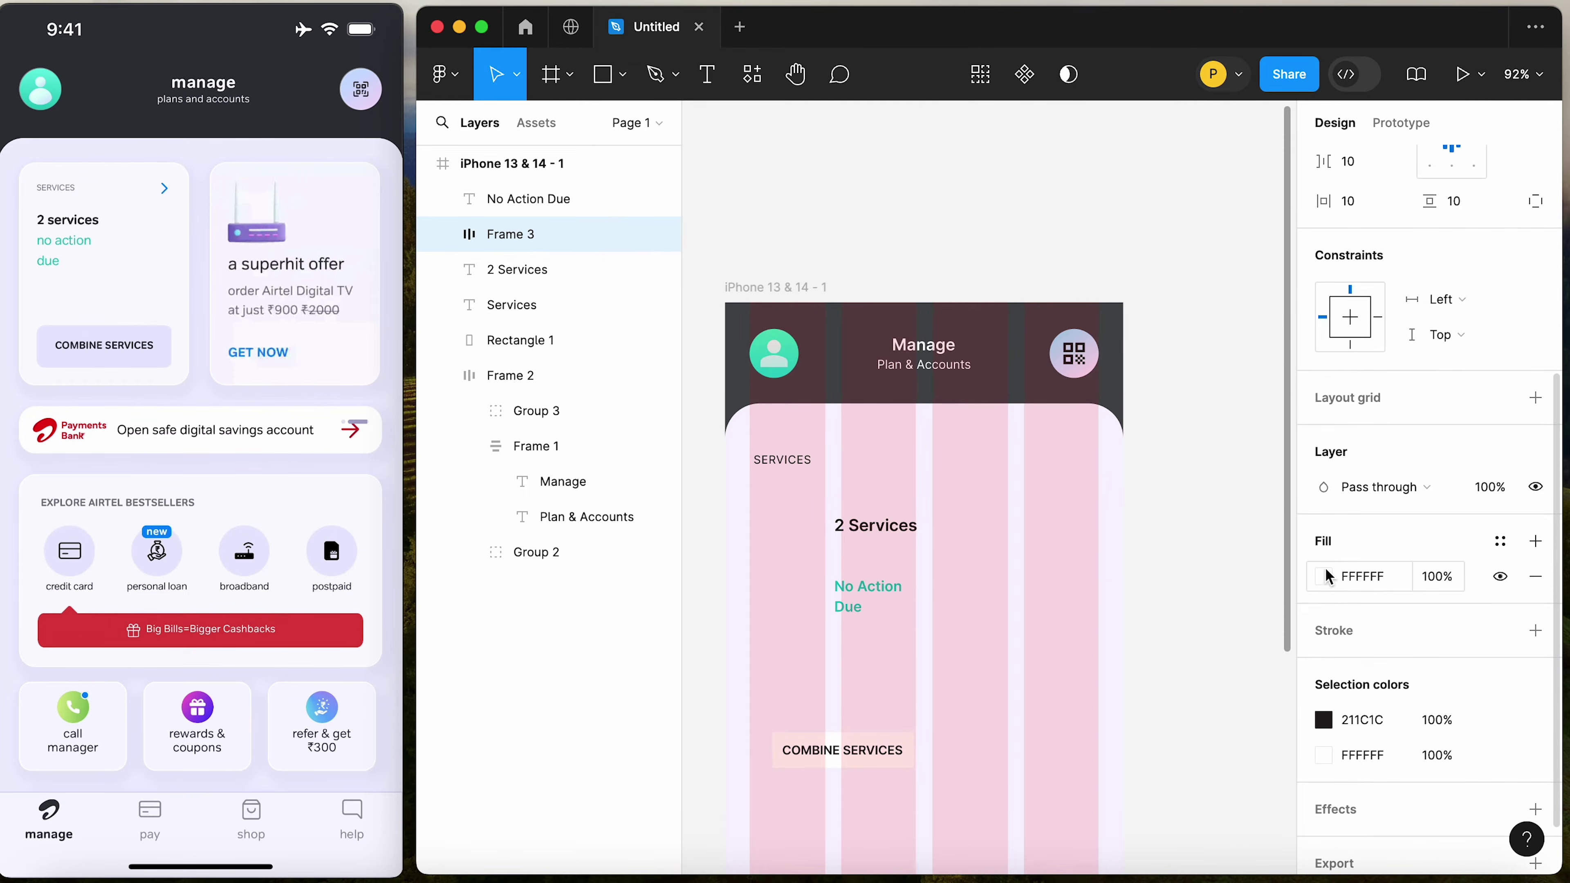
left_click(1322, 575)
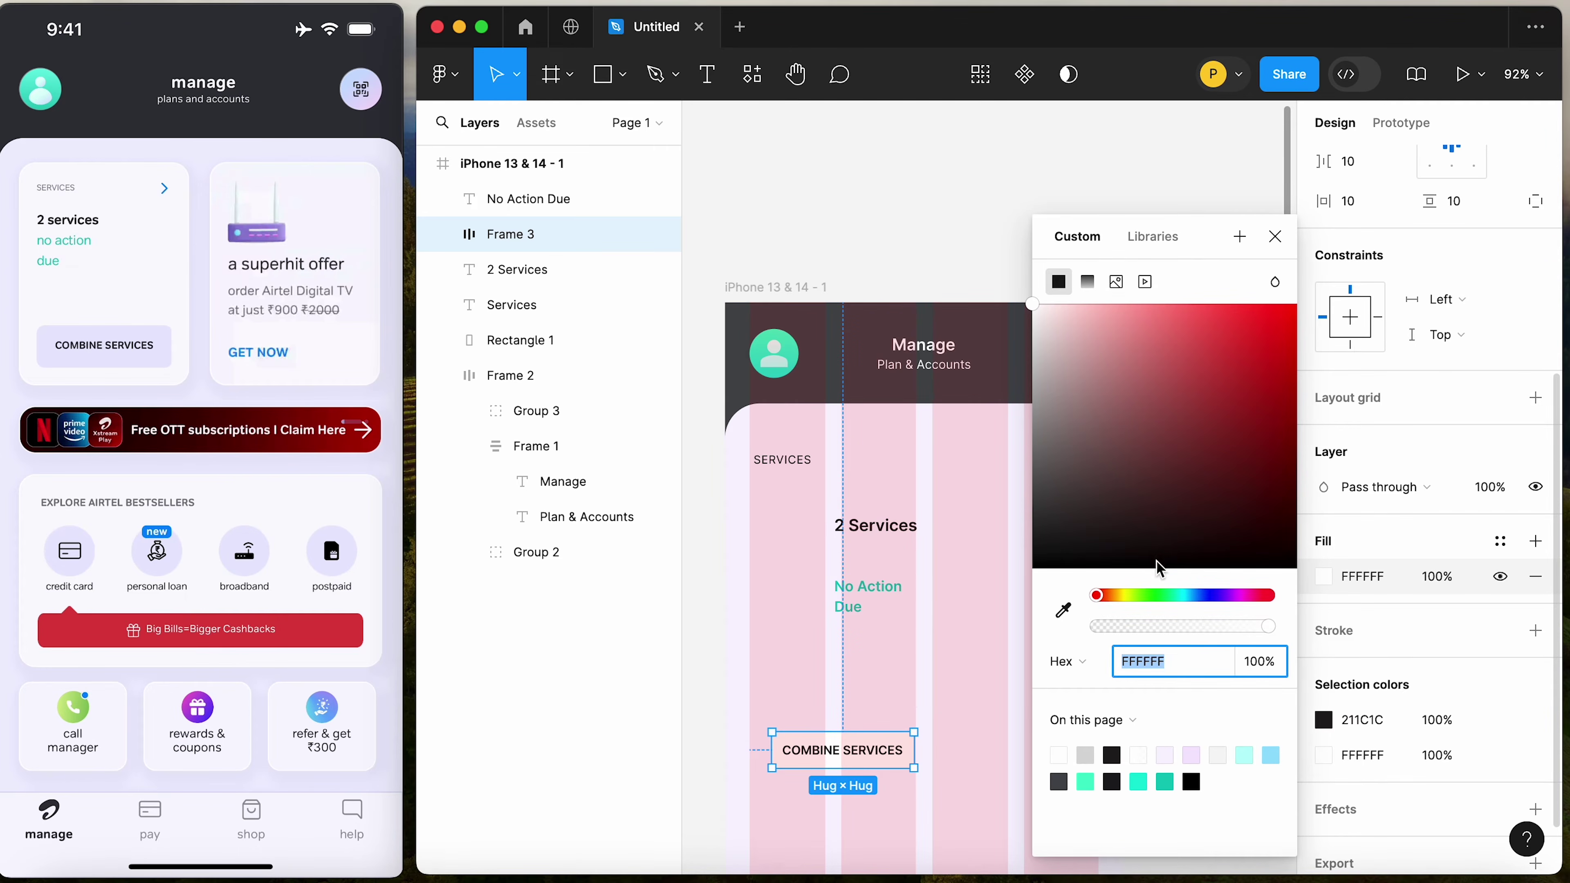
left_click(1215, 595)
mouse_move(1058, 356)
left_mouse_down()
mouse_move(1043, 358)
mouse_move(1065, 339)
left_mouse_up()
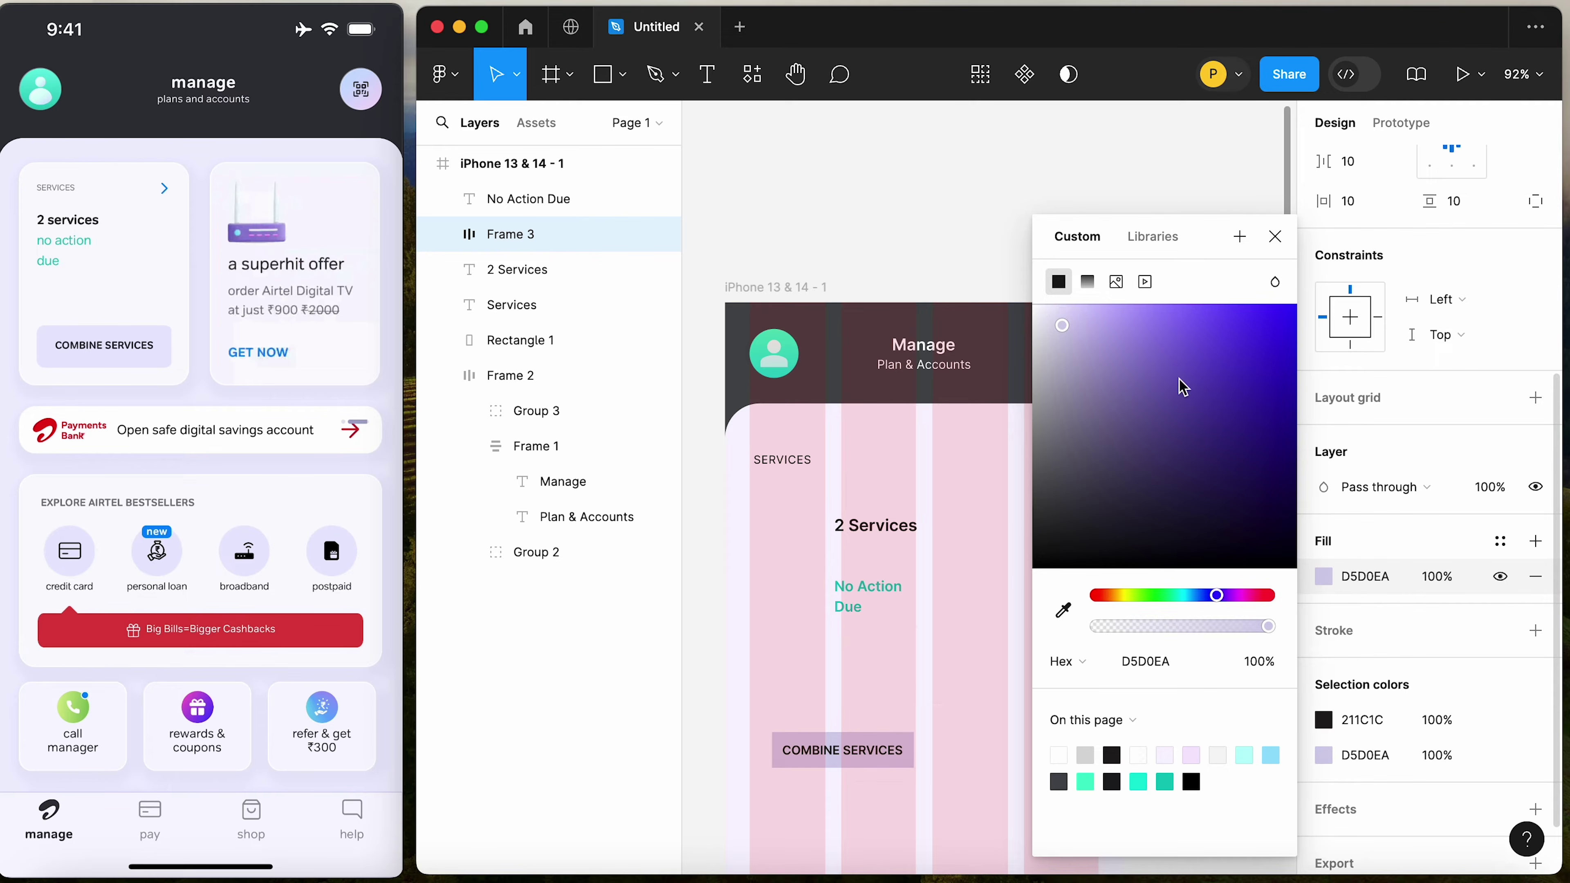
left_click(1275, 236)
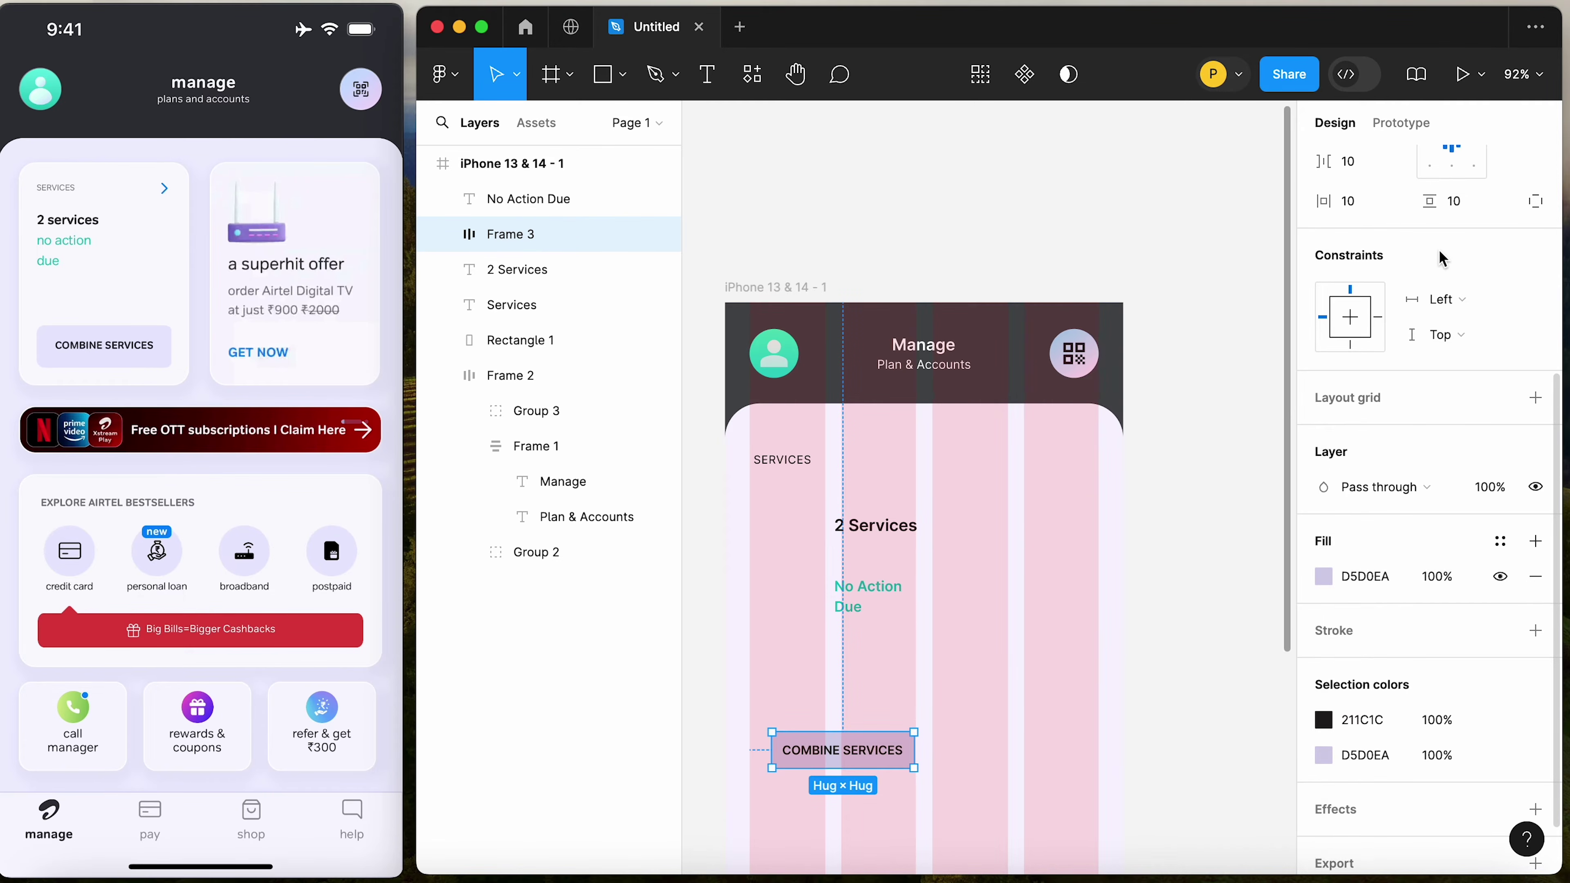
Set the "Combine Services" button's corner radius to 8, its horizontal padding to 16 and its vertical padding to 11
scroll(1441, 259, "up", 5)
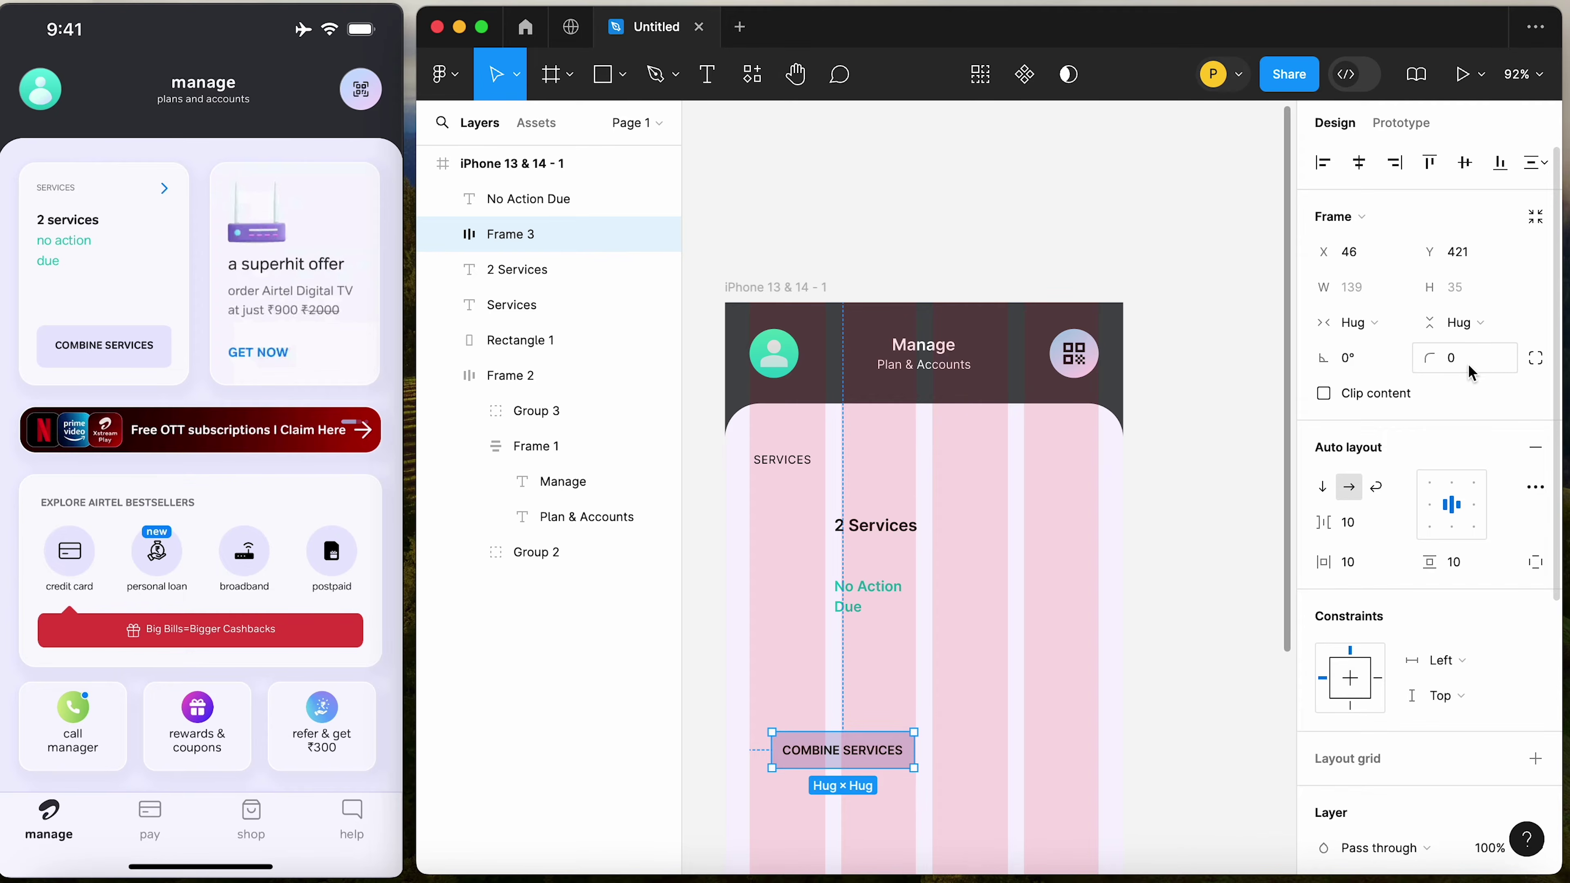
left_click(1448, 360)
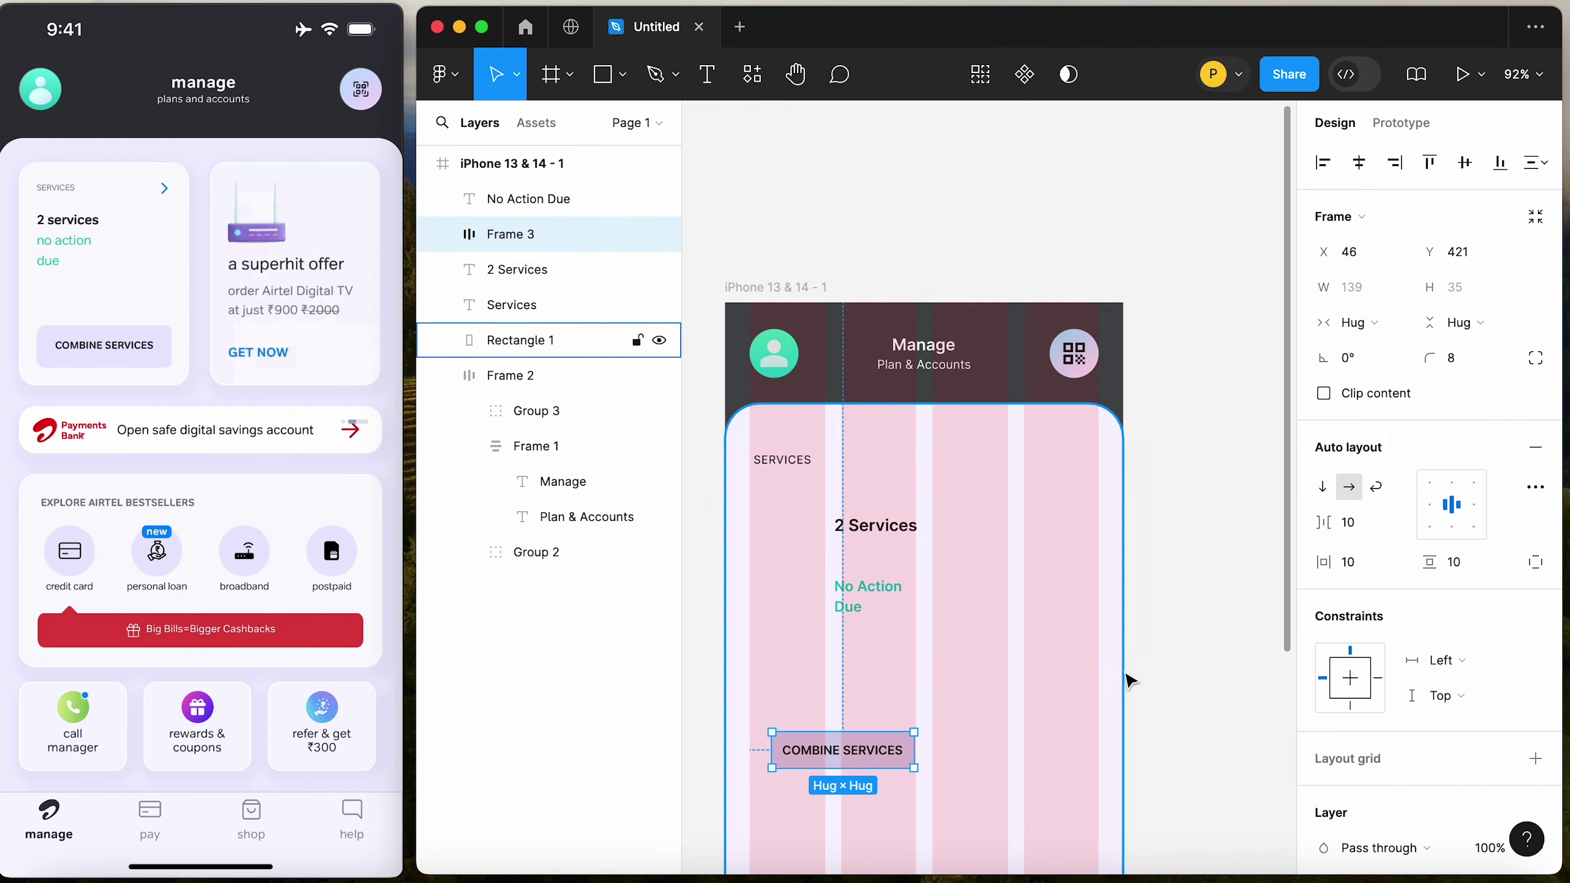
left_click(1193, 730)
left_click(858, 755)
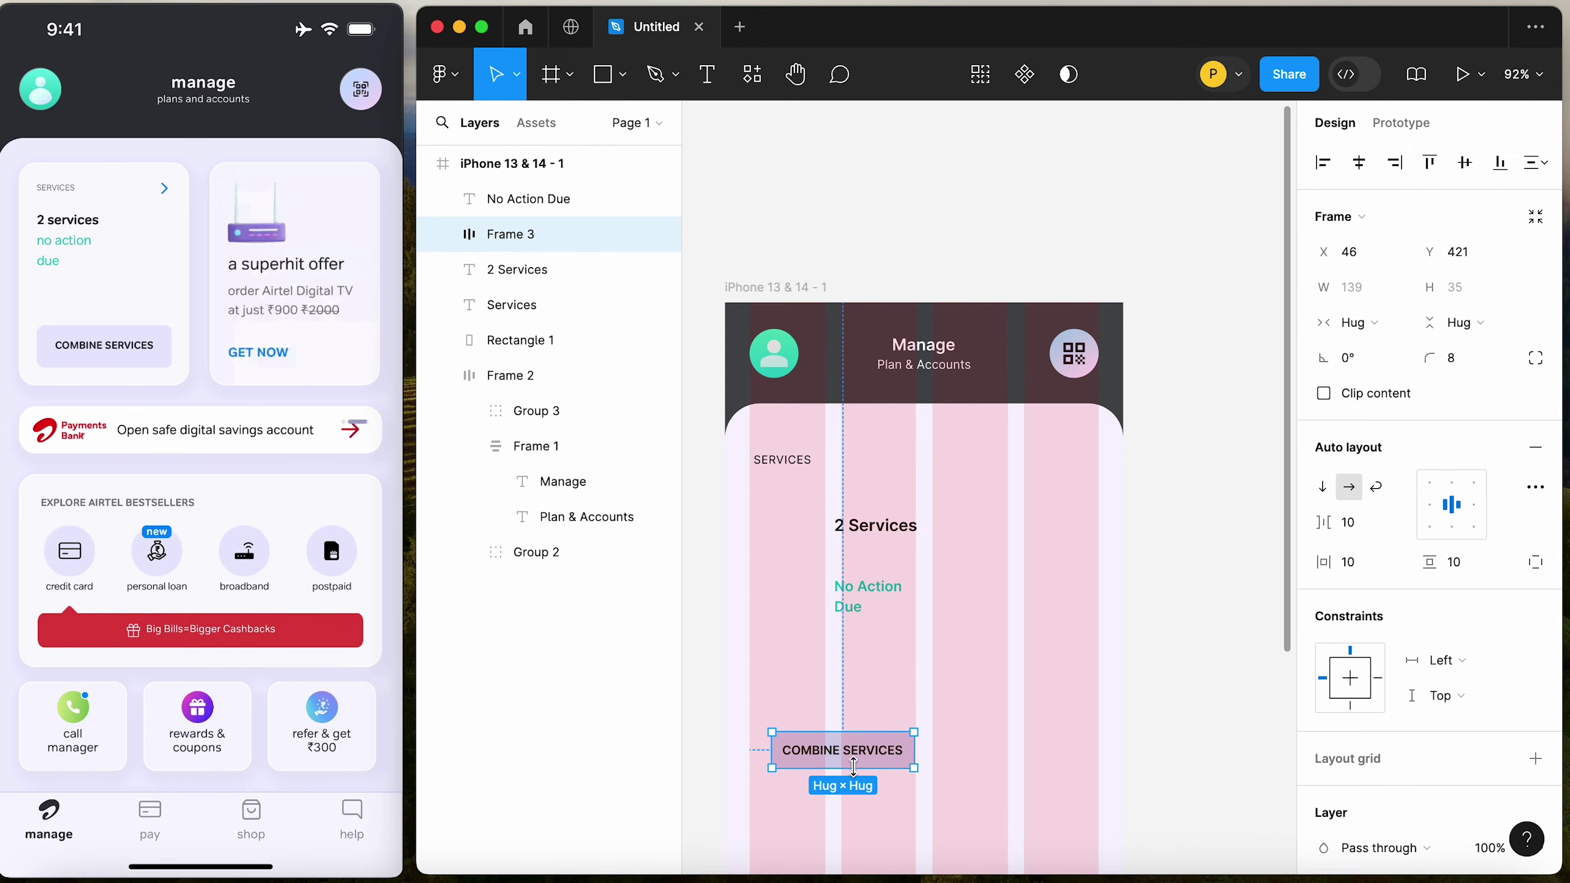
left_click_drag(1323, 561, 1432, 562)
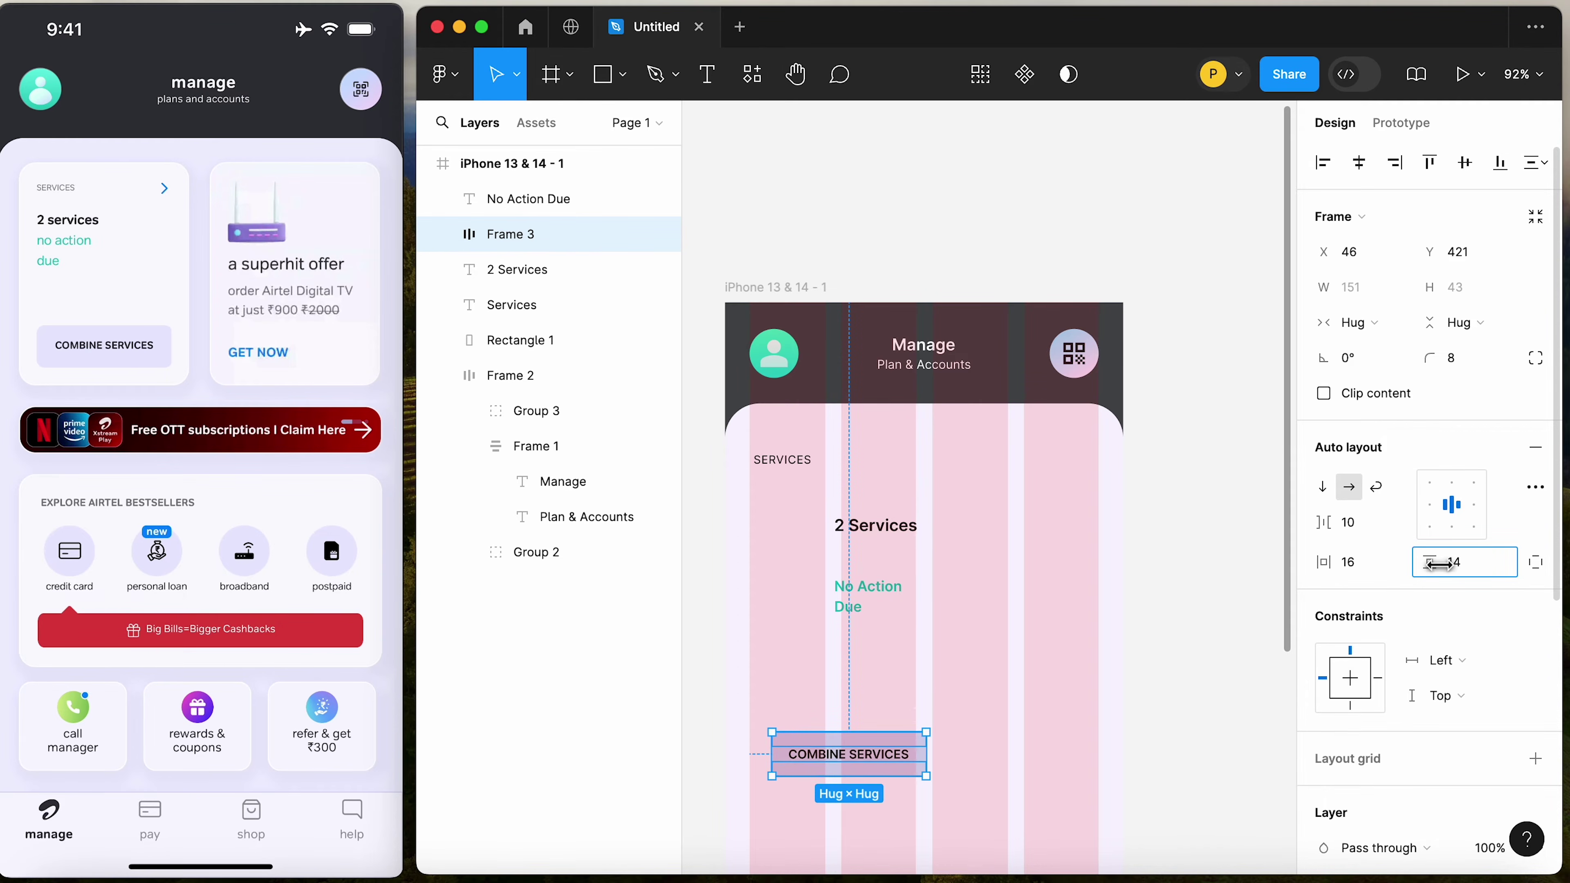
left_click(1237, 691)
Move the "Combine Services" button up beneath "No Action Due", with its left edge in line with the "Services" text
left_click(875, 758)
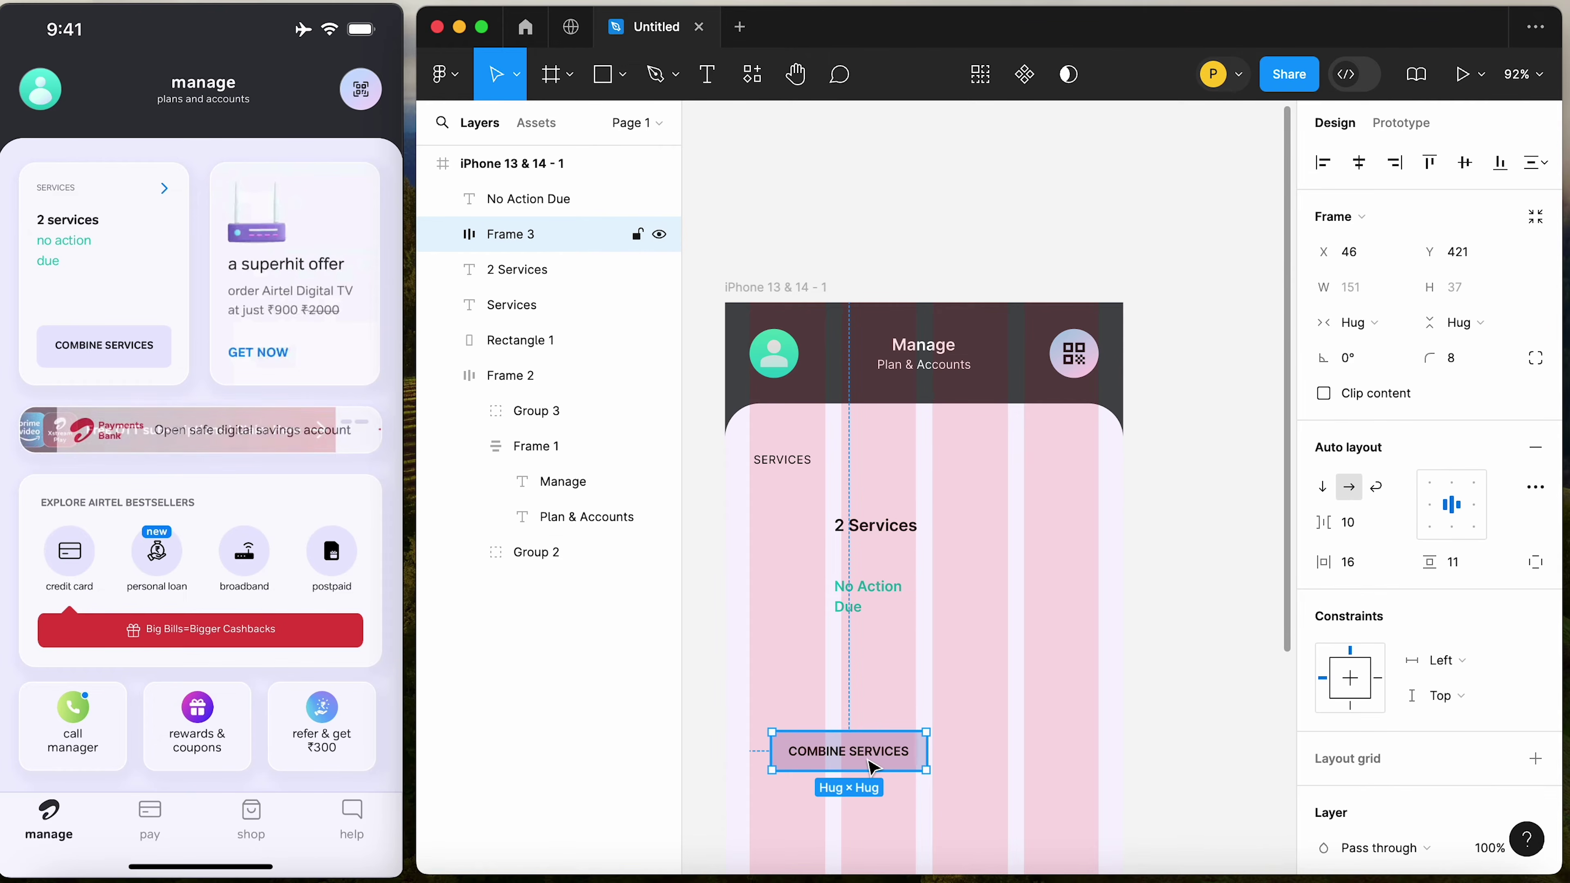
left_click_drag(863, 770, 832, 650)
left_click(847, 597, "shift")
left_click(858, 548, "shift")
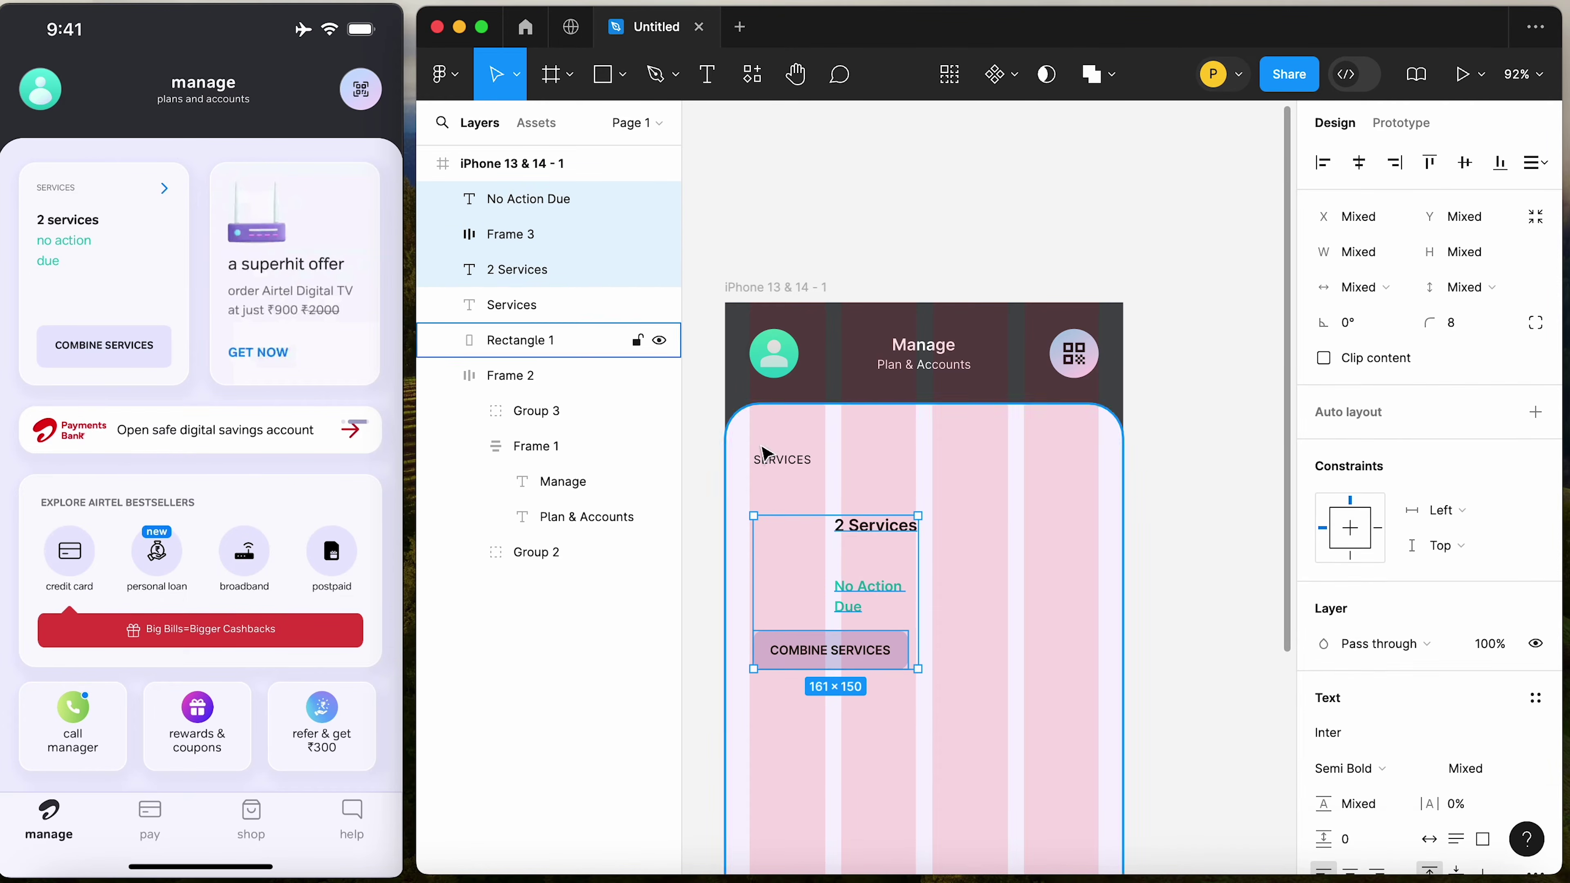
left_click(773, 458, "shift")
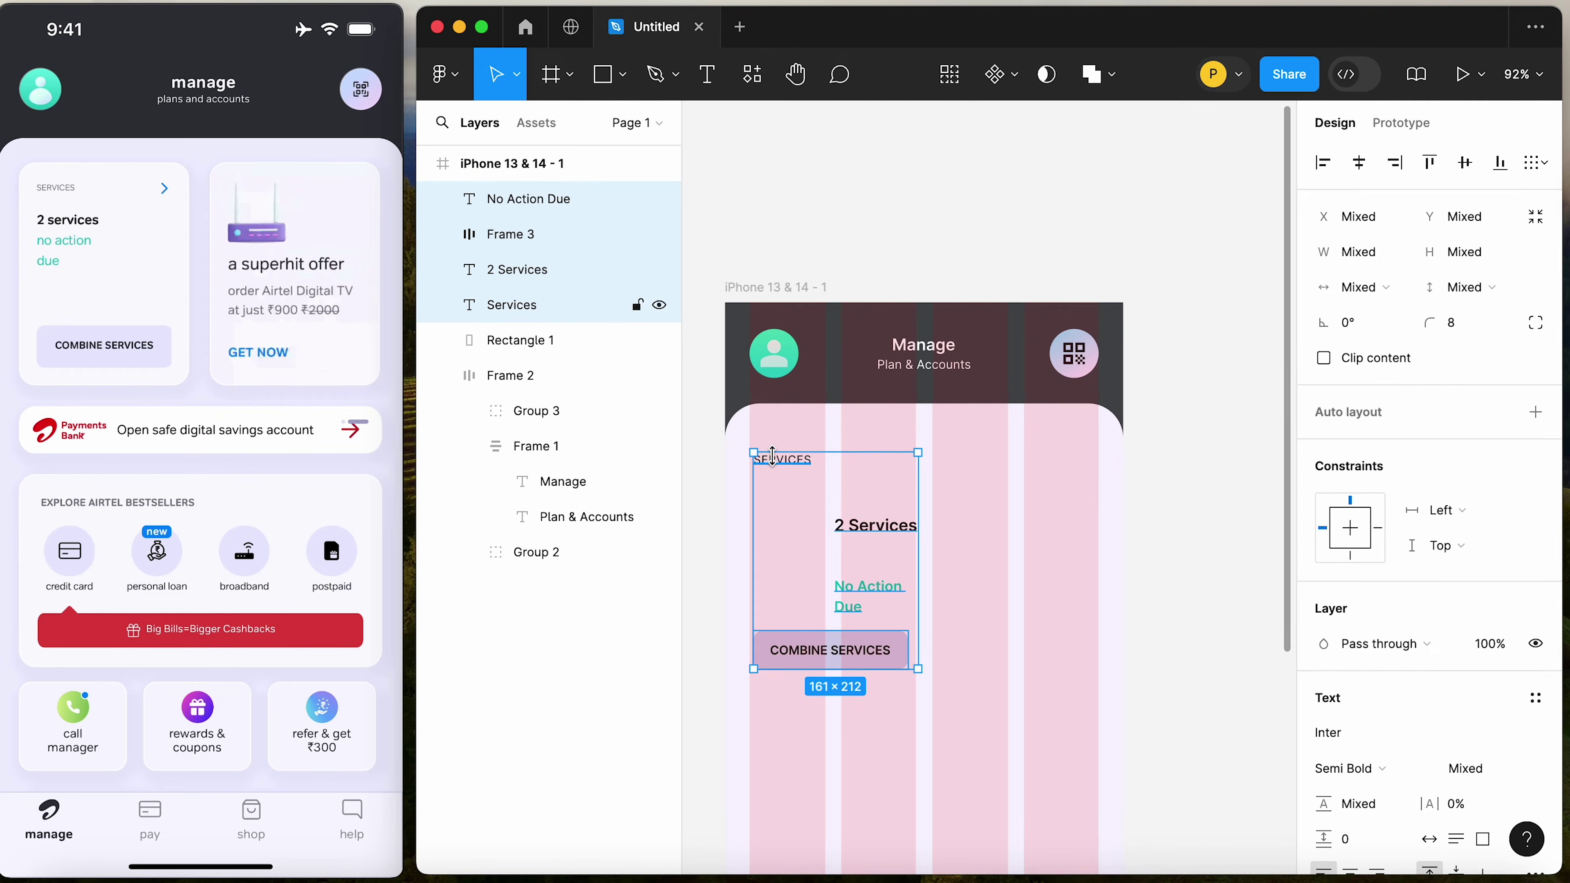
left_click(873, 269)
left_click(512, 304)
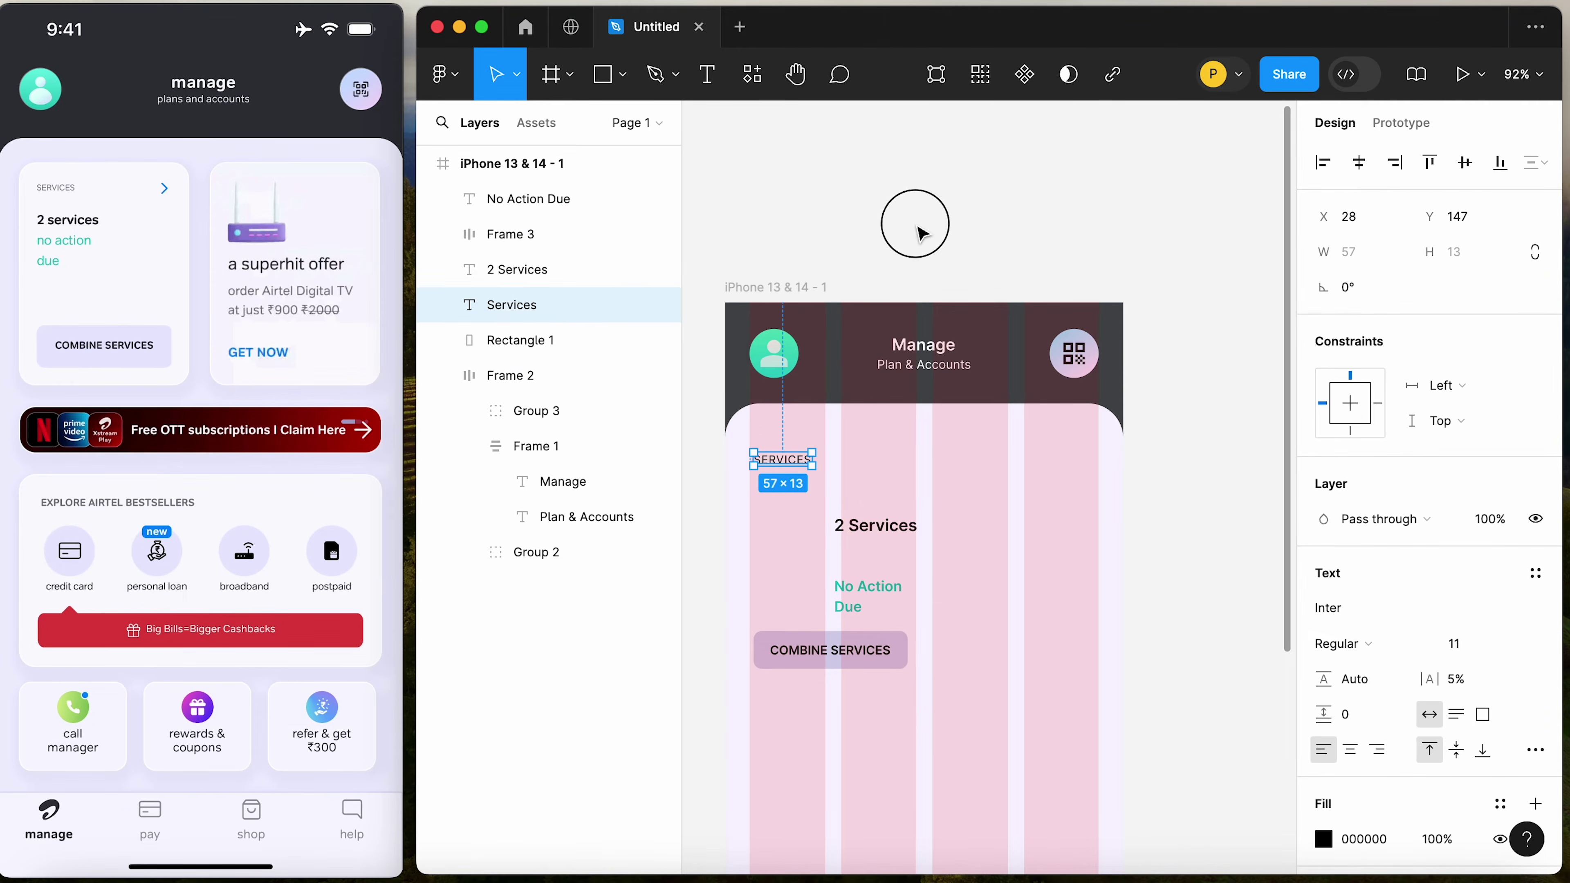
left_click(920, 232)
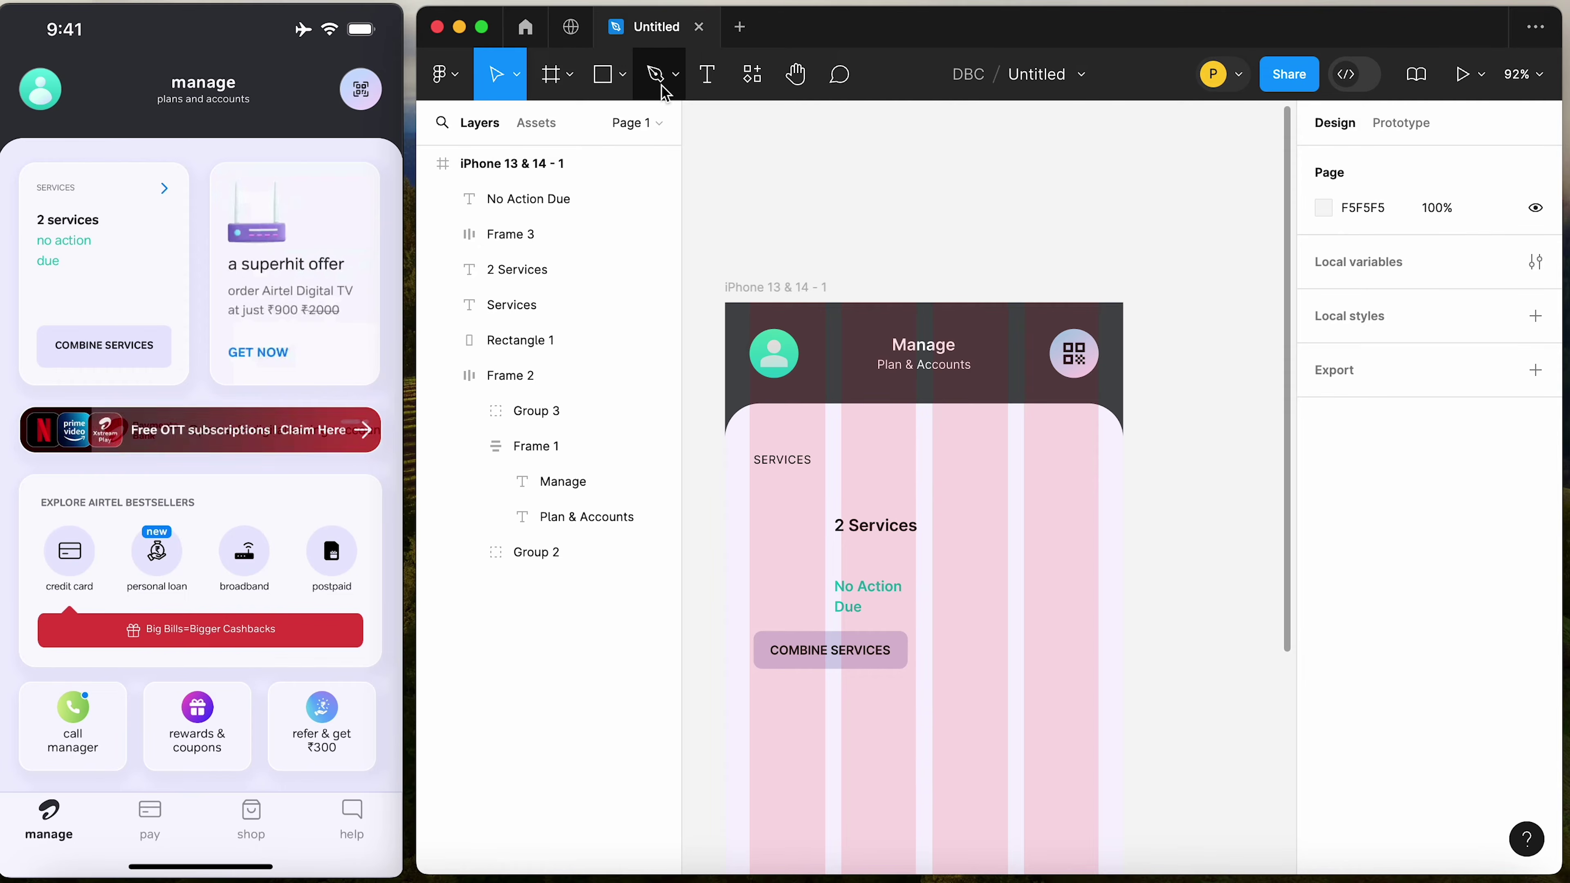
Find "arrow" in the Material Symbols plugin and insert the outlined arrow_forward_ios icon on the canvas
left_click(767, 80)
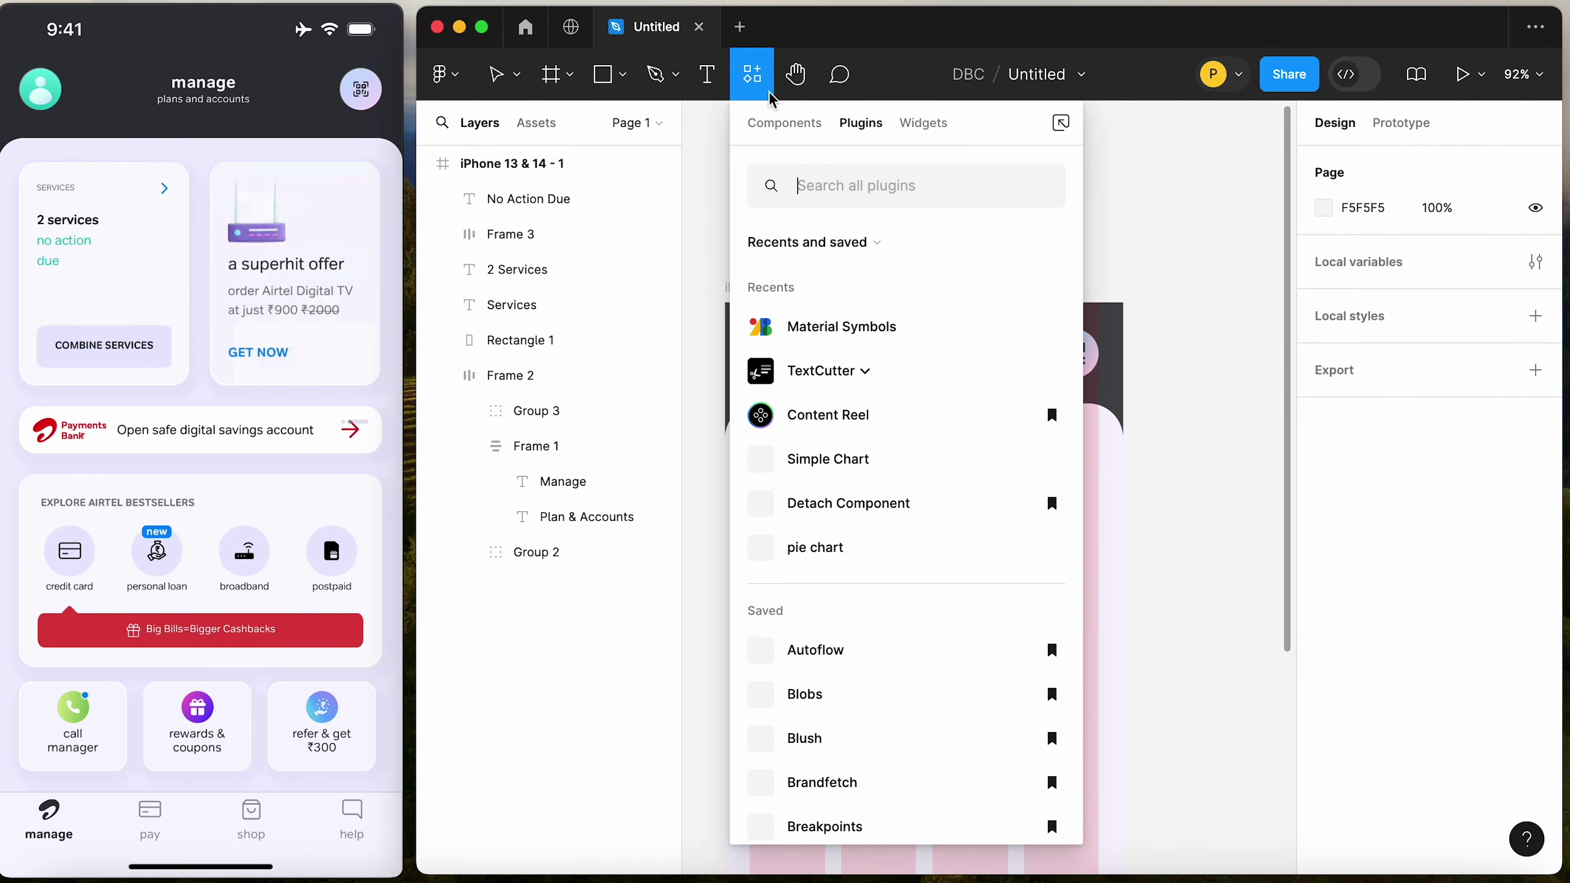
left_click(852, 334)
type("arroiw")
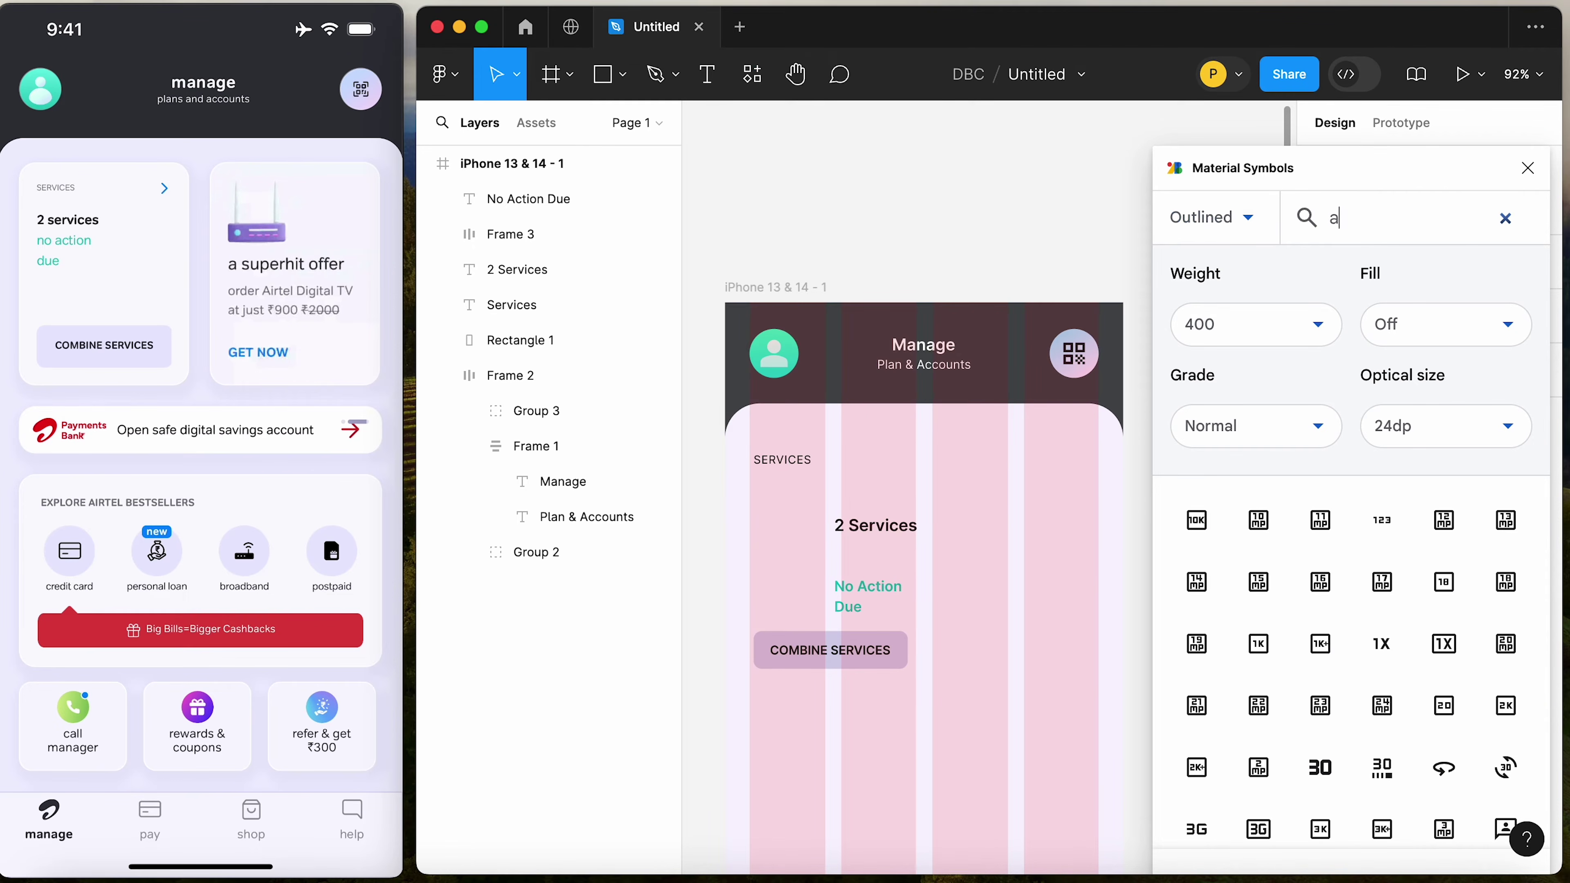
key("BackSpace")
key("BackSpace")
type("w")
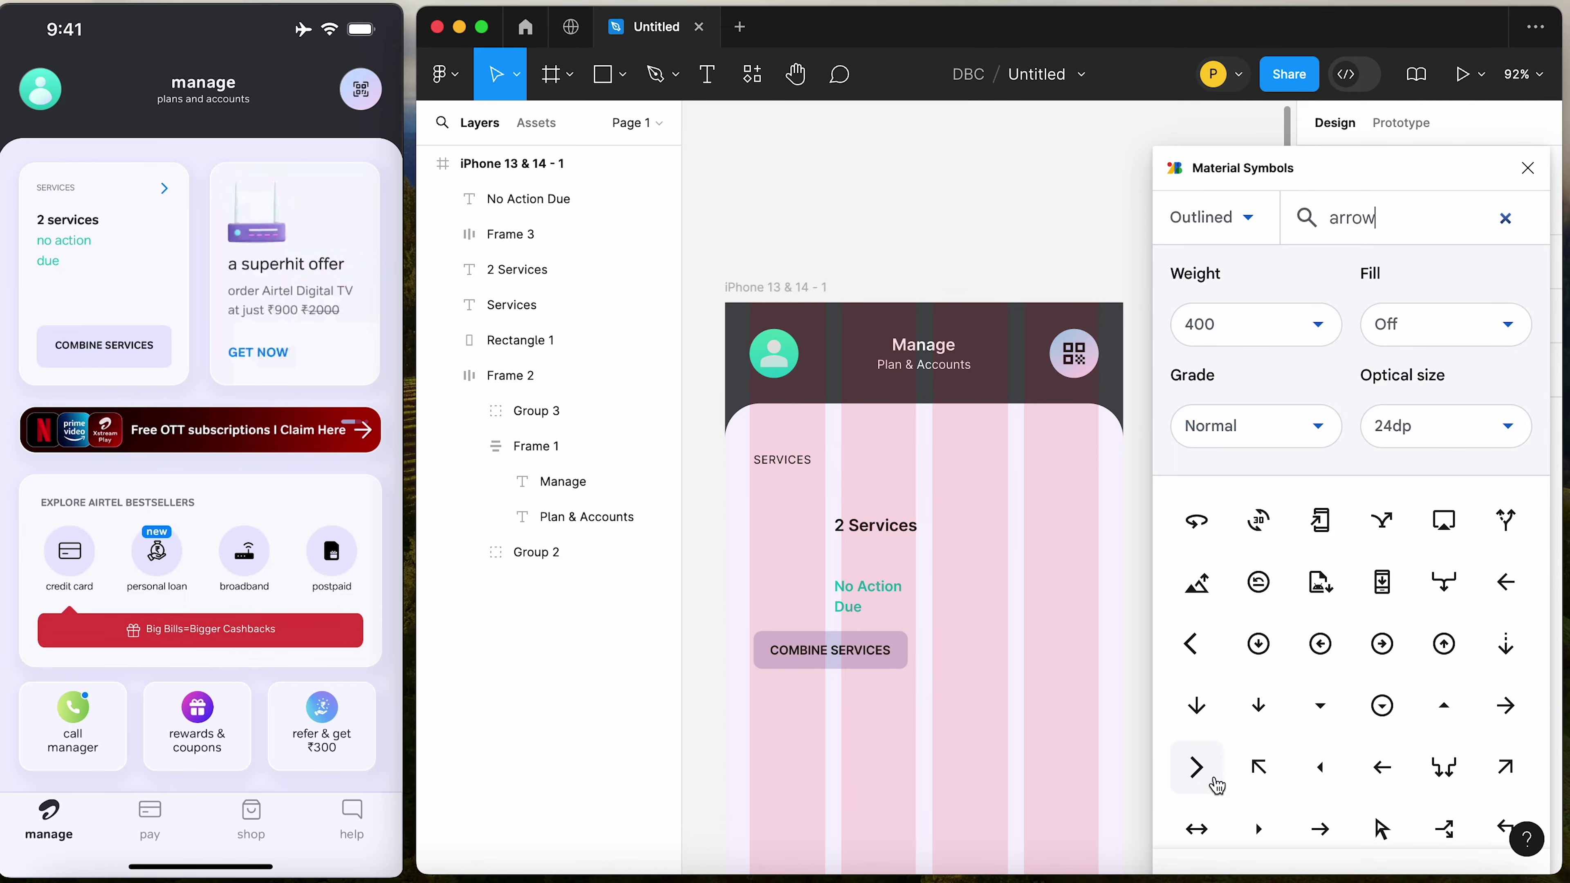
left_click_drag(1196, 774, 999, 501)
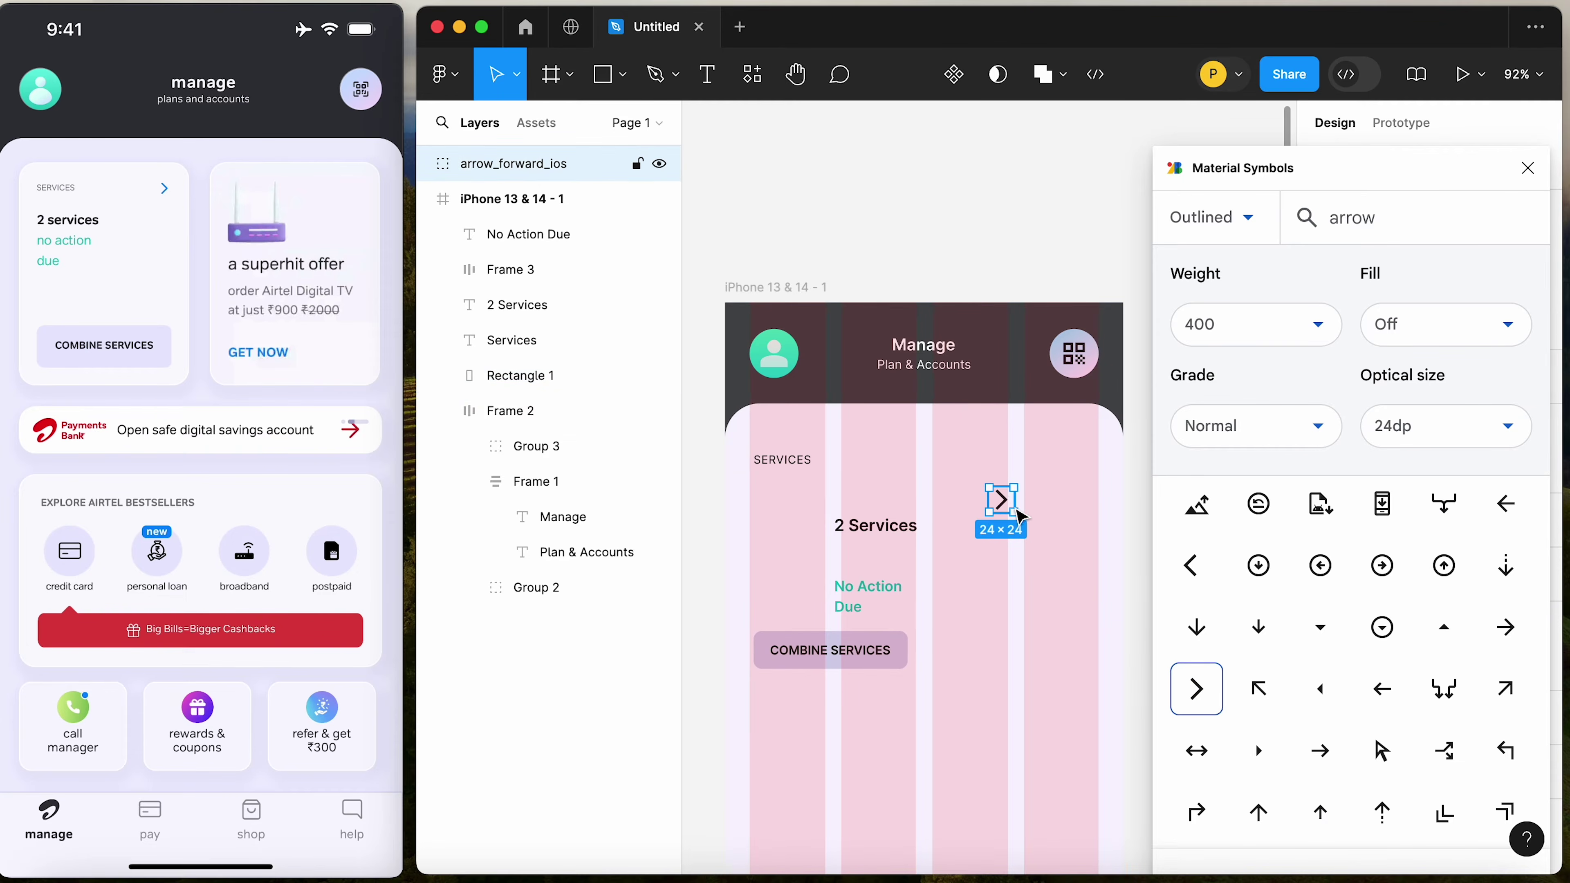
left_click(932, 183)
Scale the arrow icon down to about 14.7 × 14.7, place it beside the "Services" text, and close the plugin
left_click_drag(987, 492, 844, 459)
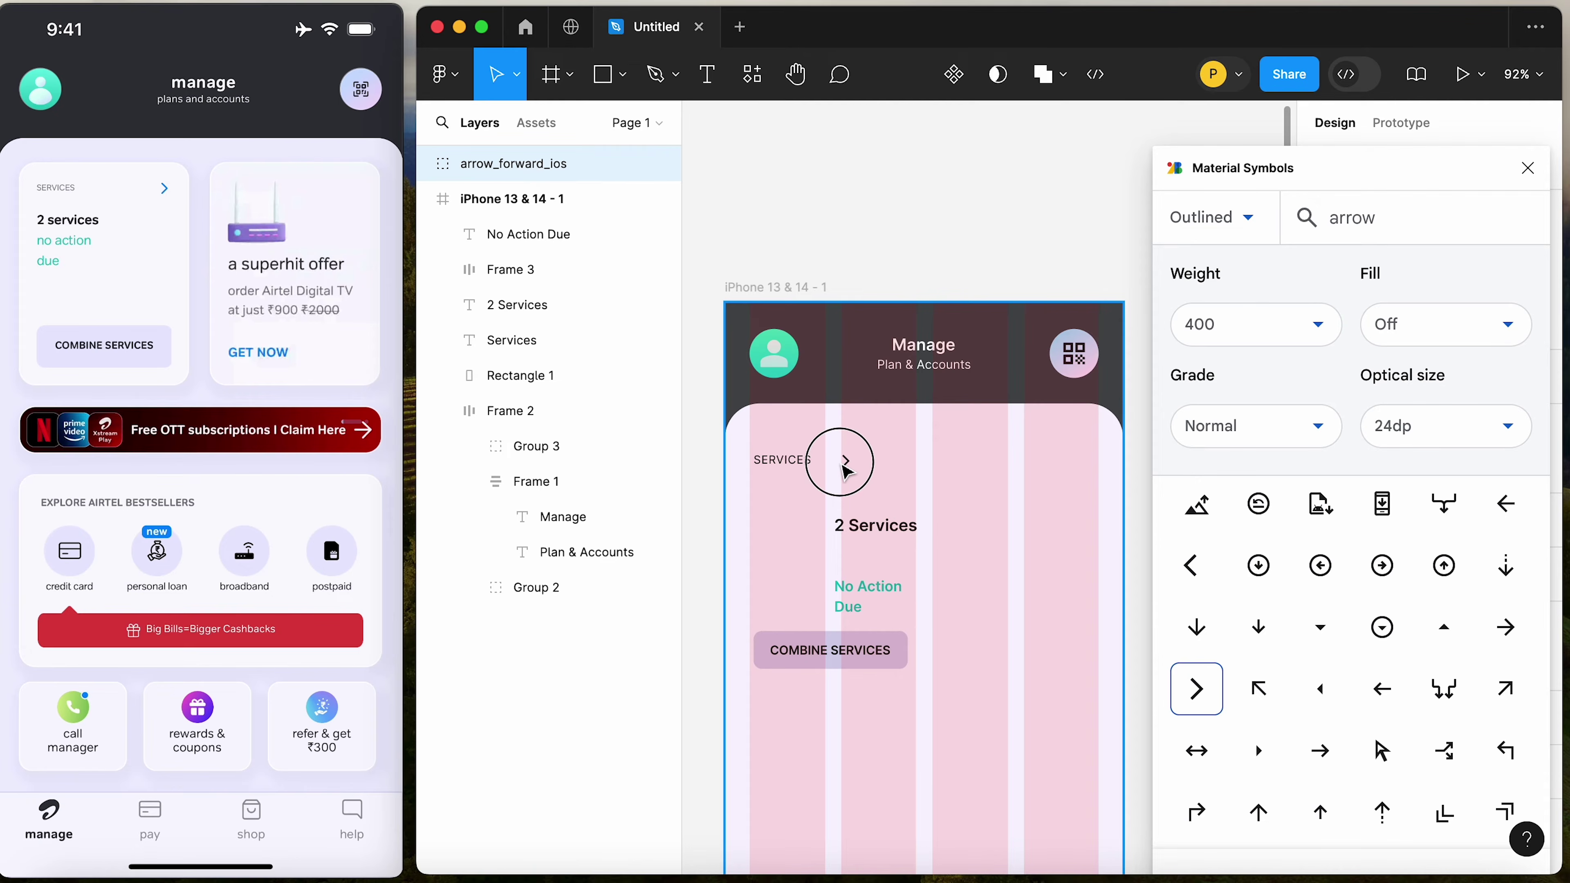
left_click(1528, 168)
left_click(855, 156)
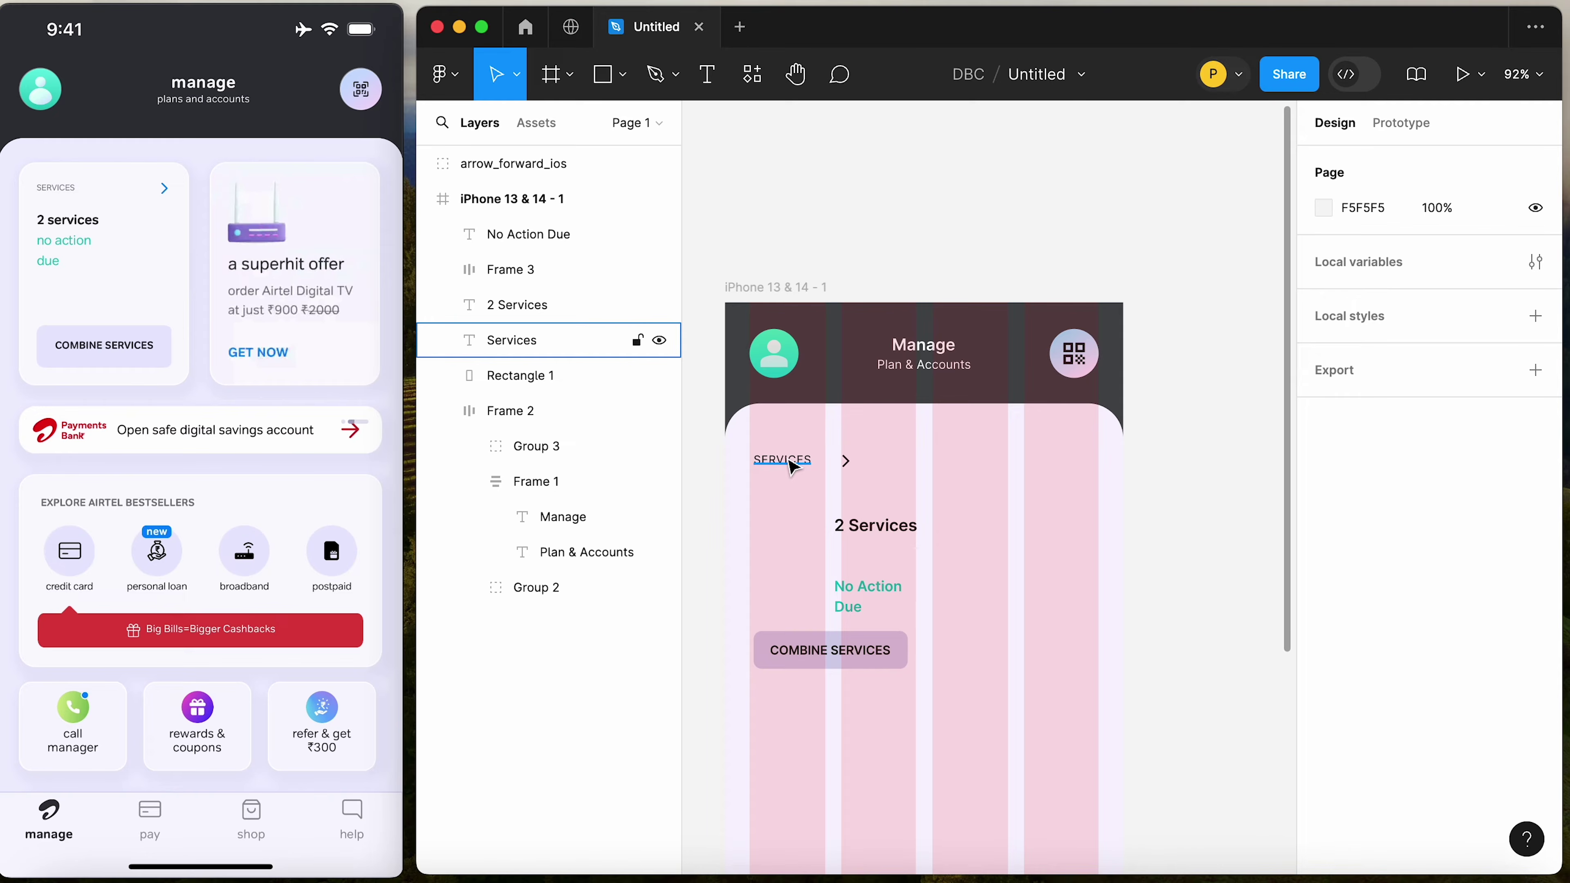
Nest the arrow_forward_ios layer inside the iPhone 13 & 14 - 1 frame
left_click(545, 164)
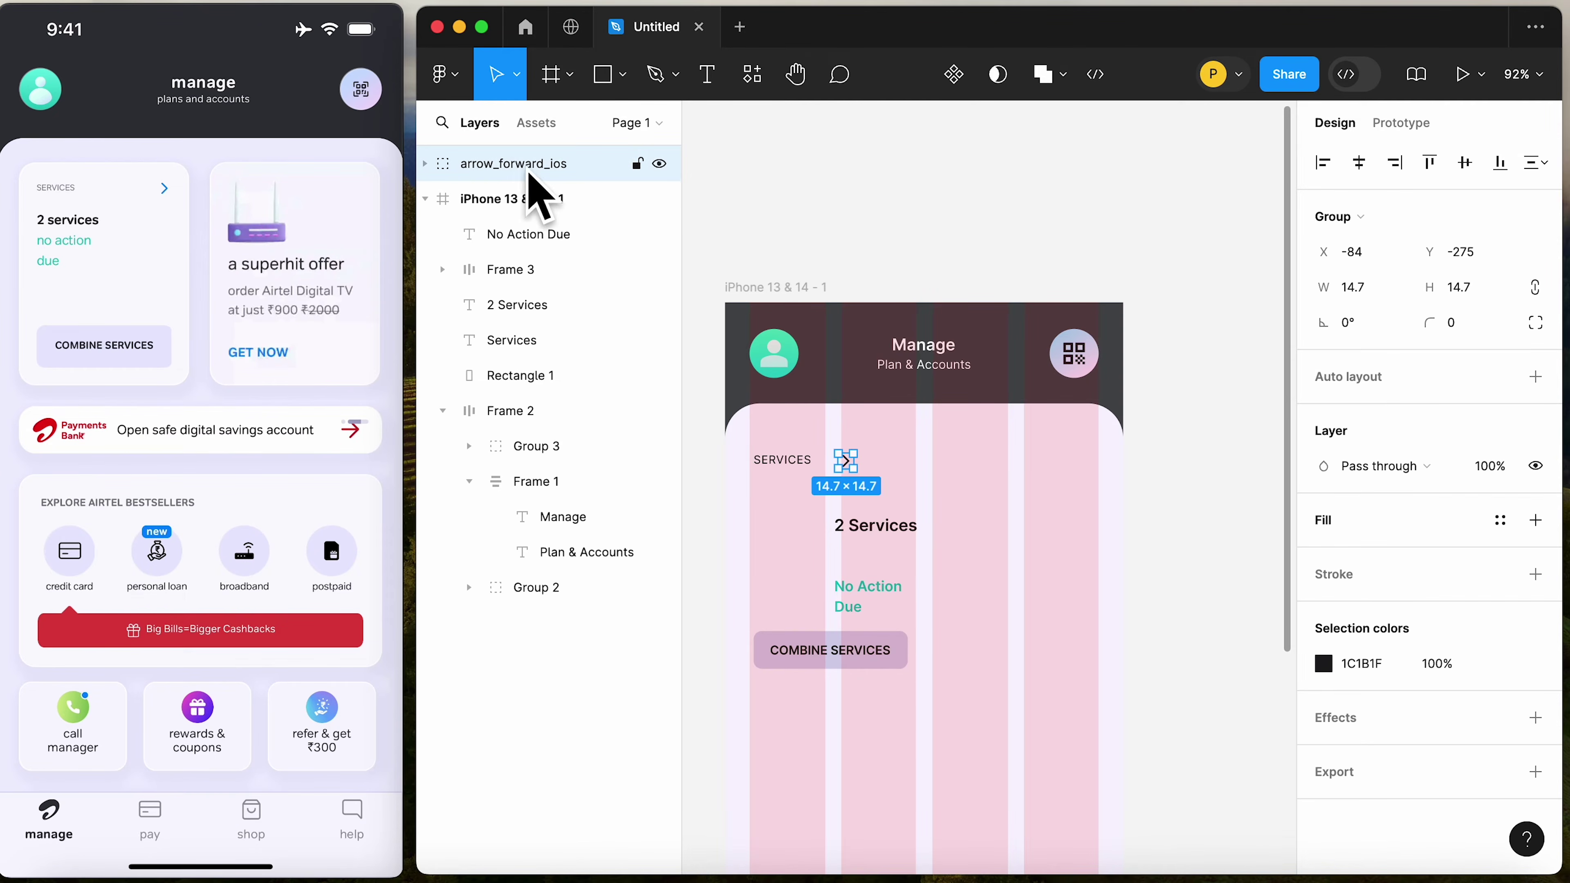
left_click_drag(484, 169, 489, 204)
left_click(866, 495)
Combine the "Services" text and arrow icon in a horizontal auto layout frame with centered alignment
left_click(783, 459)
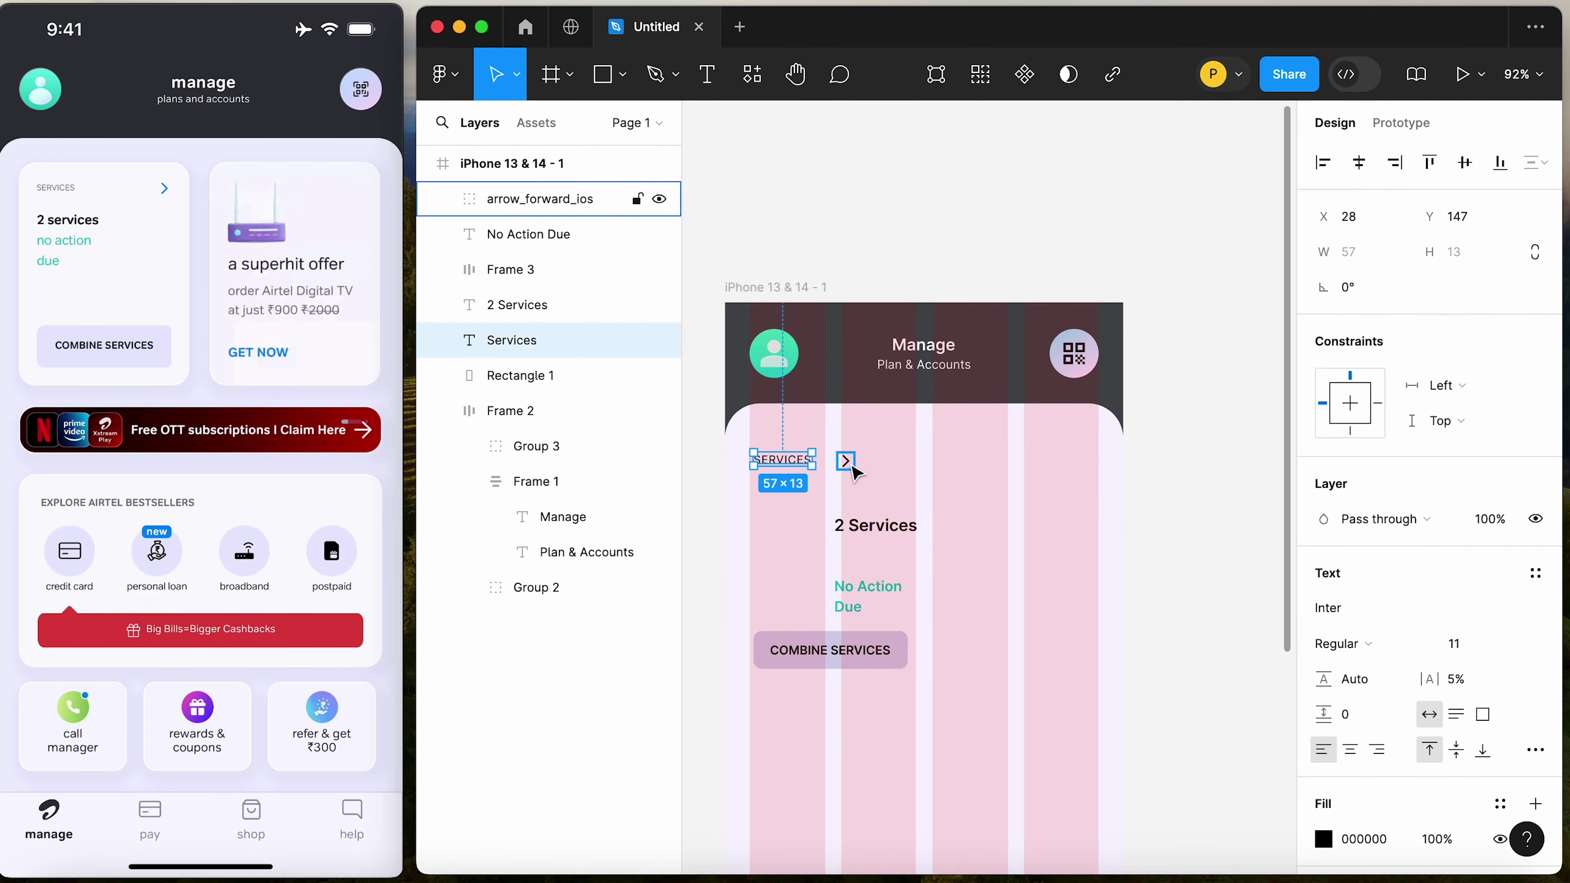
left_click(846, 460, "shift")
key("shift+a")
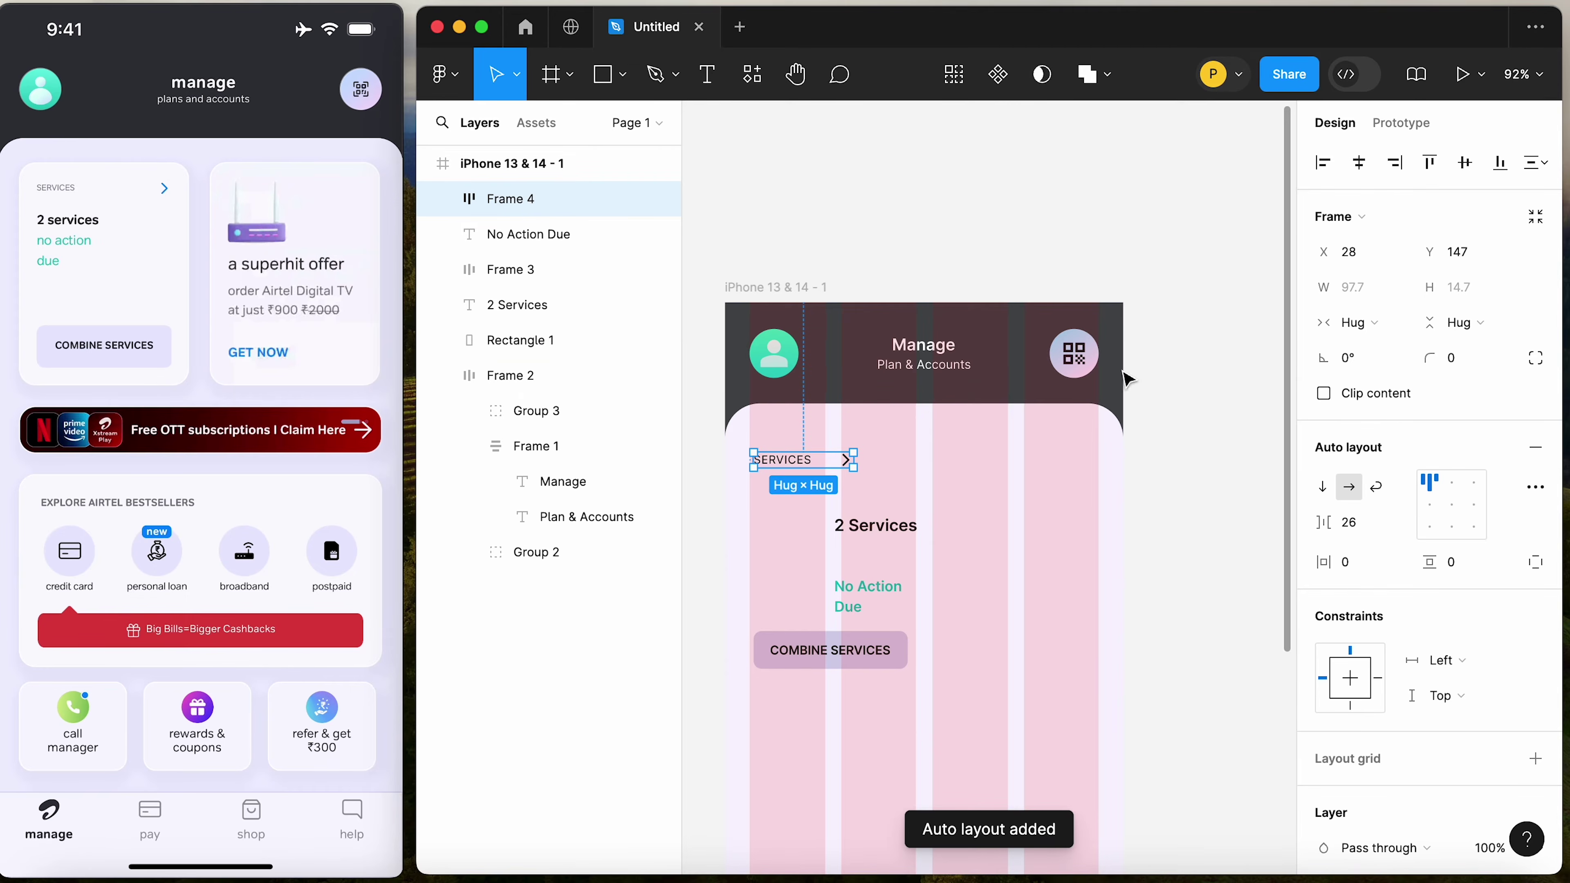
left_click(960, 230)
left_click(812, 465)
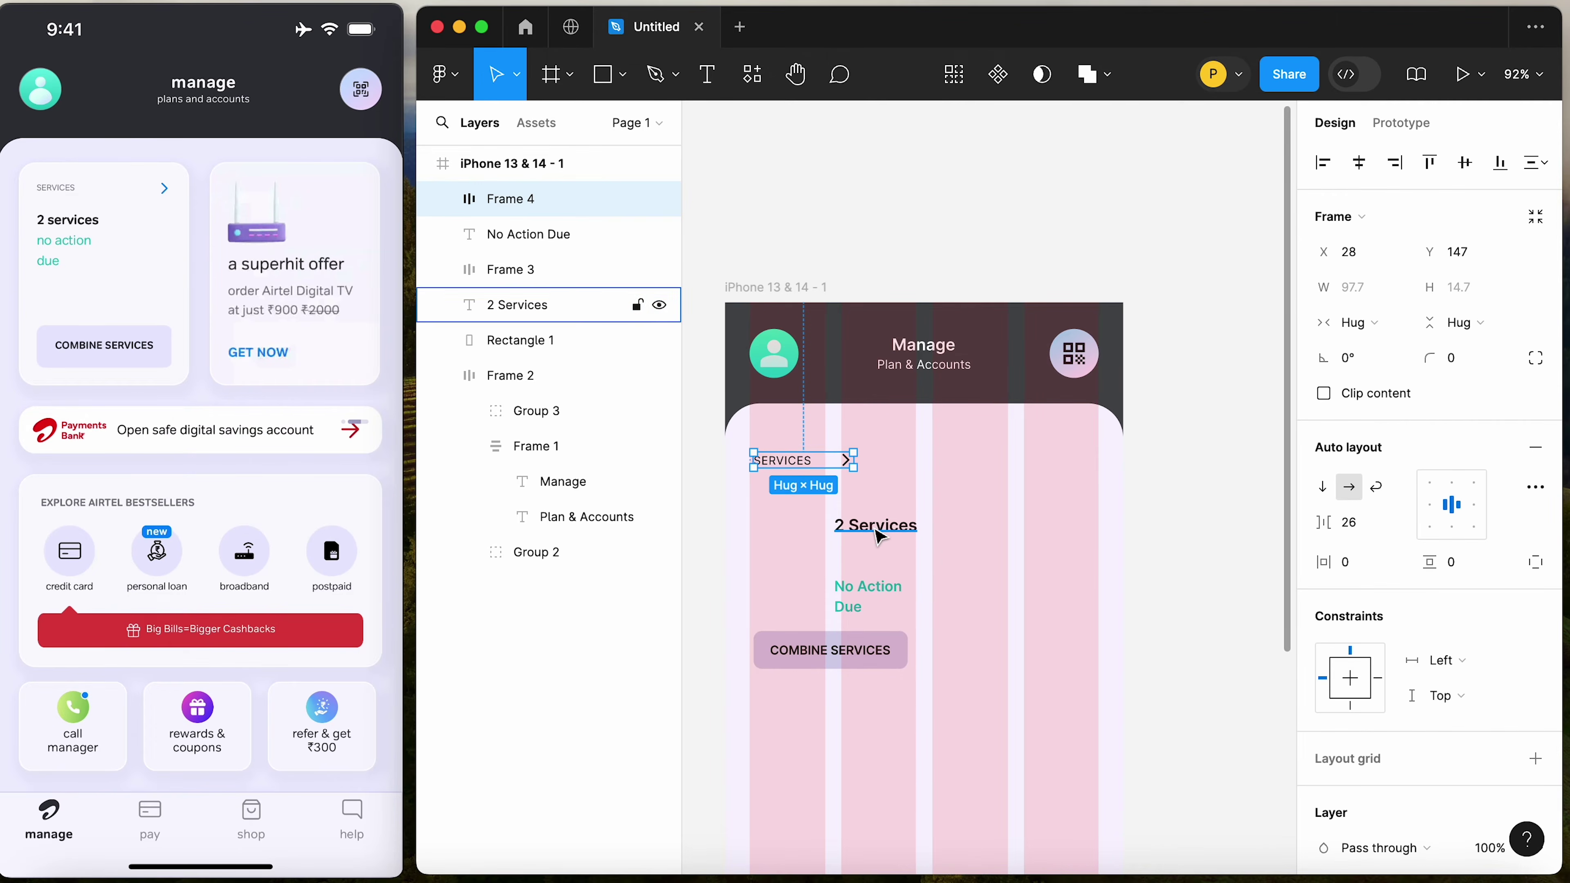
Move "2 Services" up beneath the "Services" heading and "No Action Due" below it at about X 41, Y 235
left_click_drag(877, 530, 813, 511)
left_click_drag(872, 587, 804, 554)
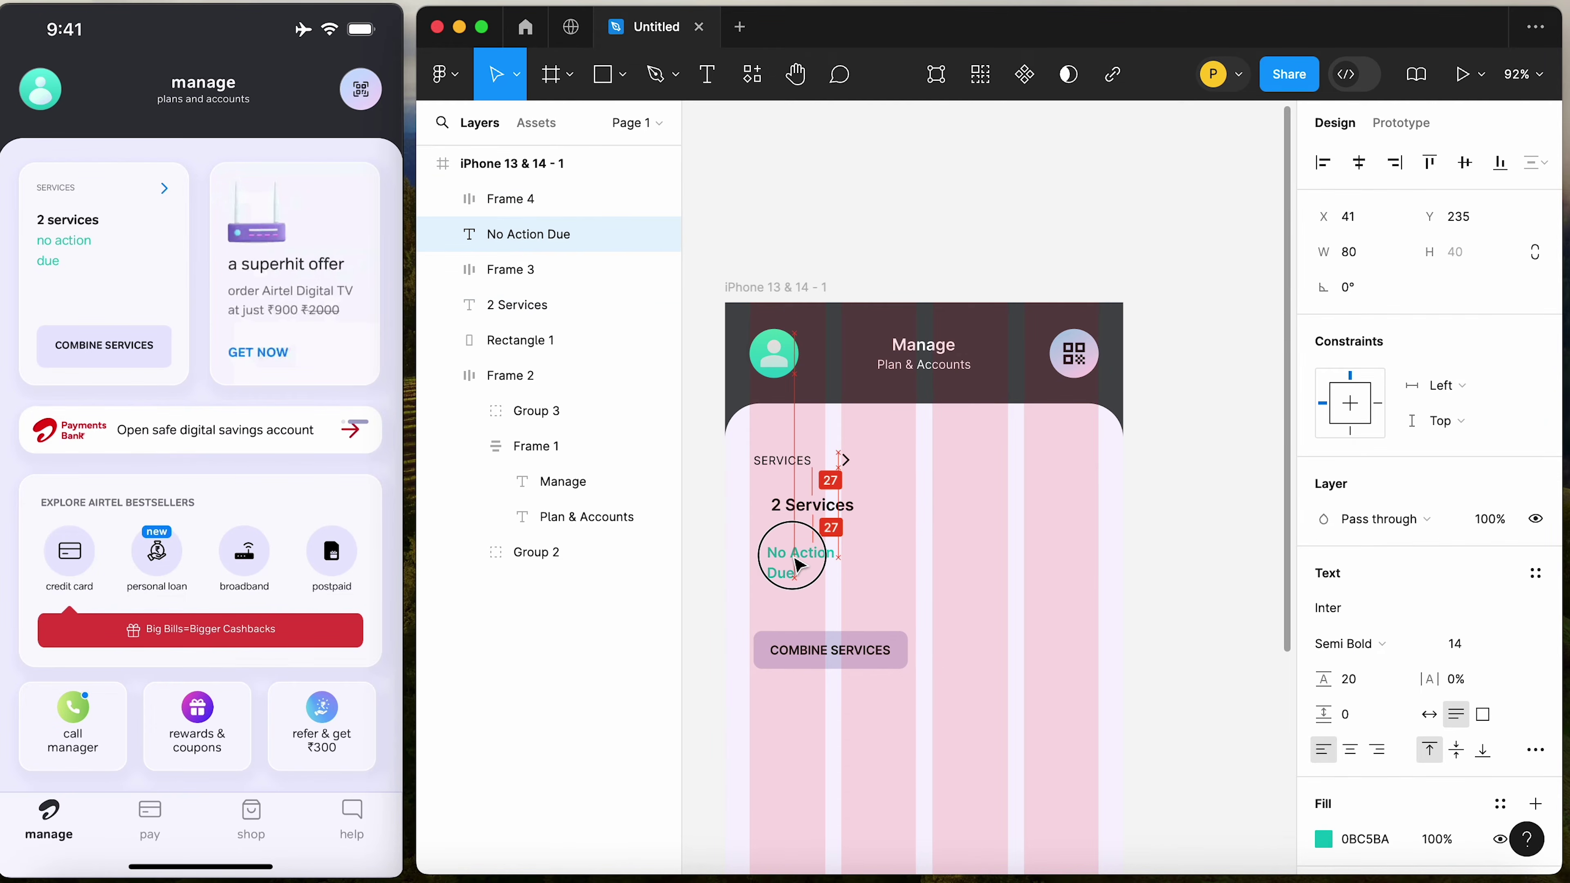
Stack the "Services" heading row, both texts and the "Combine Services" button in a vertical auto layout frame aligned to the left
left_click(813, 649)
left_click(799, 576, "shift")
left_click(804, 505, "shift")
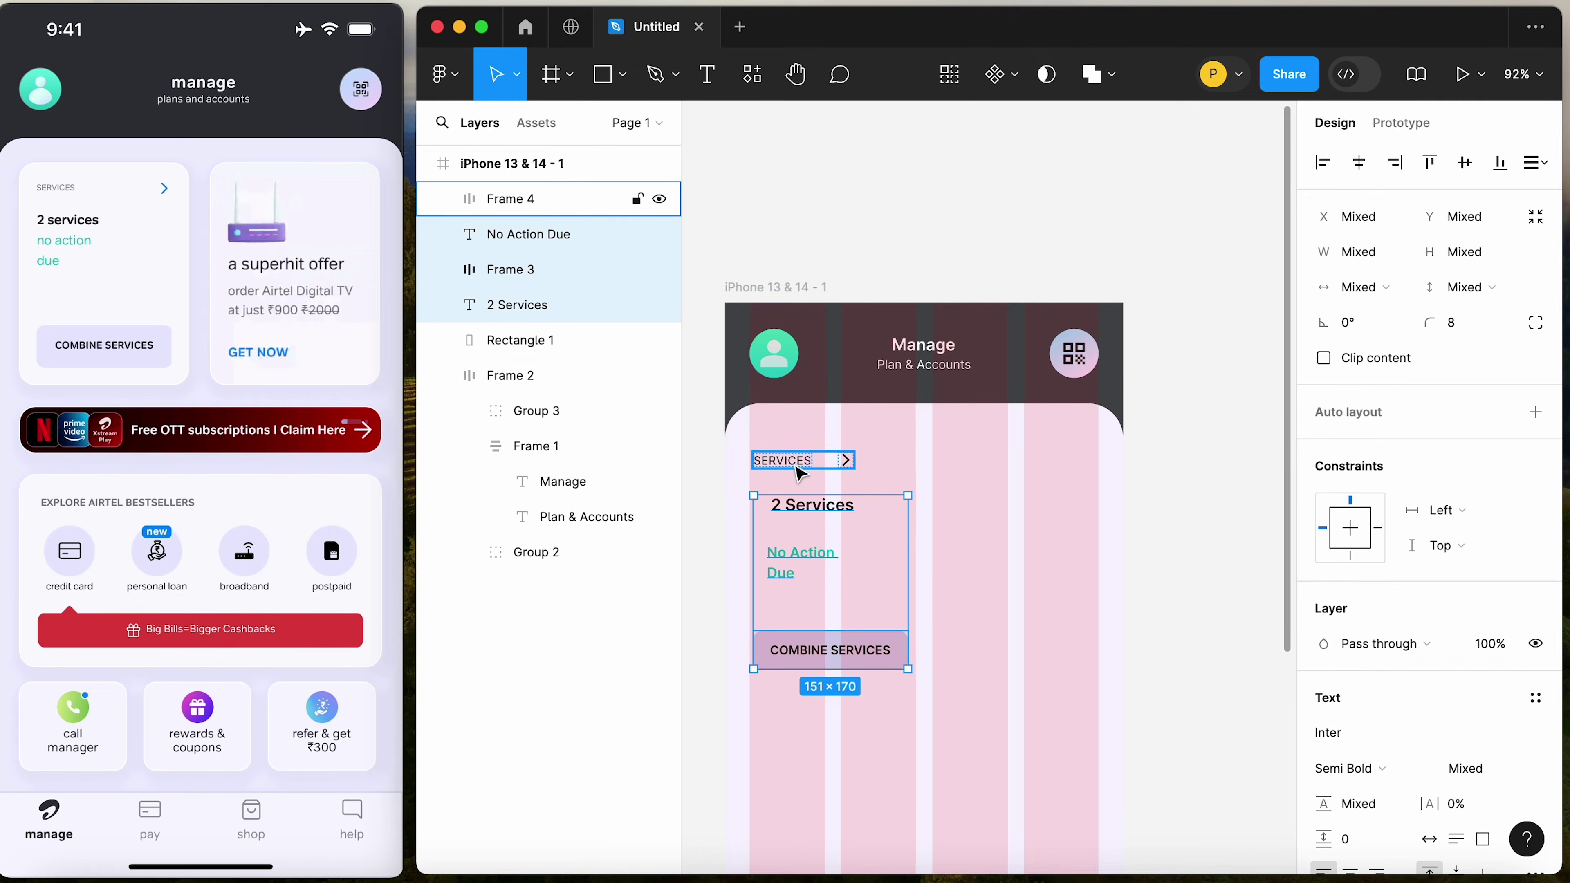
left_click(802, 474, "shift")
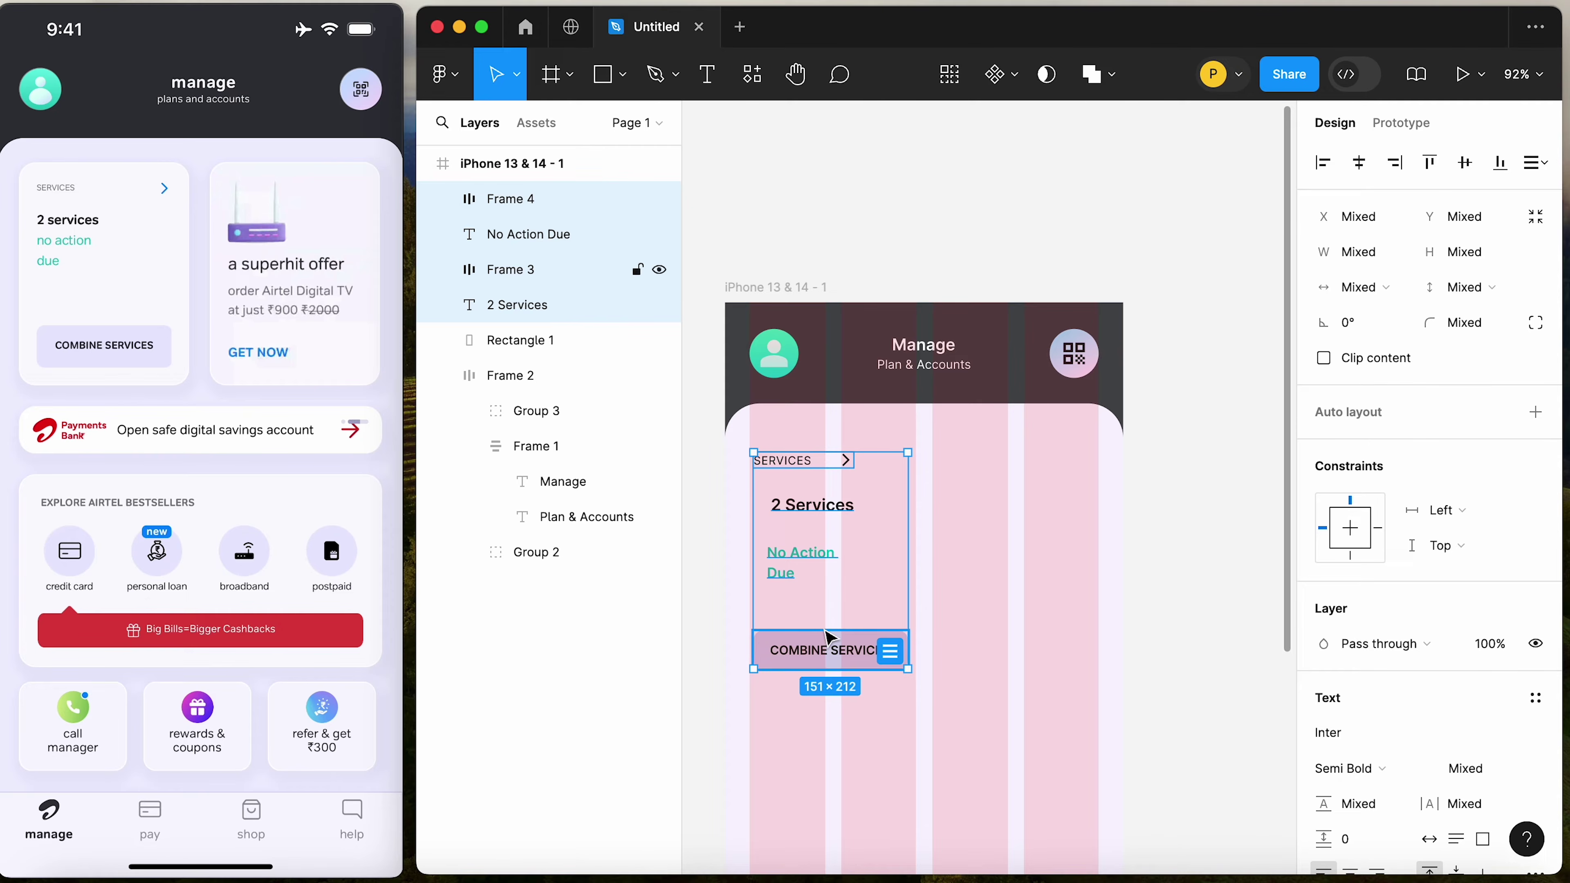
key("shift+a")
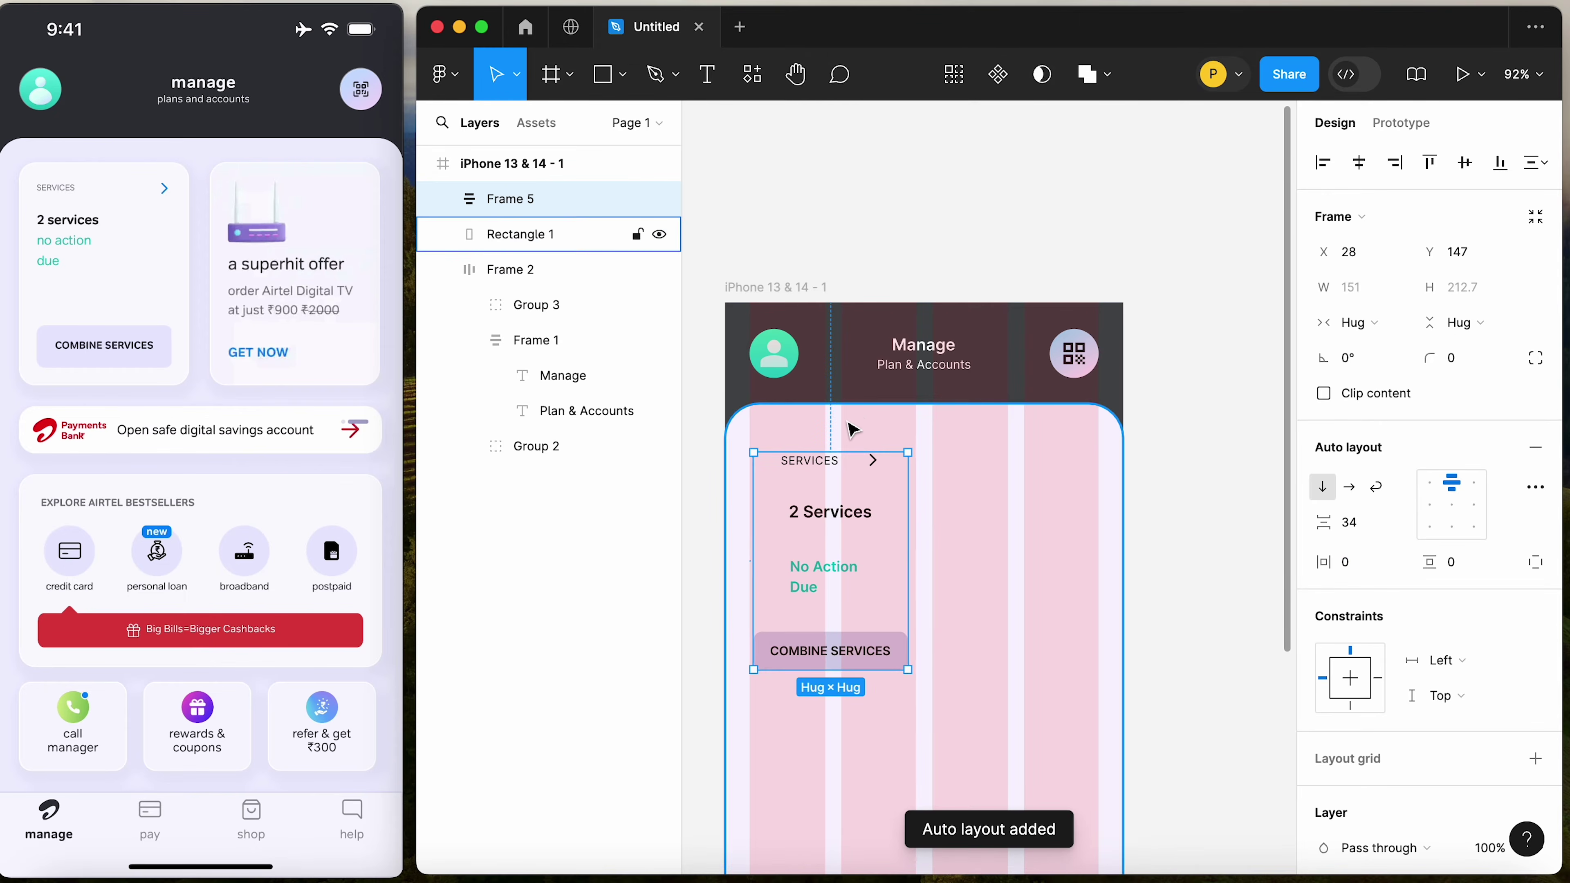
left_click(1432, 506)
left_click(921, 251)
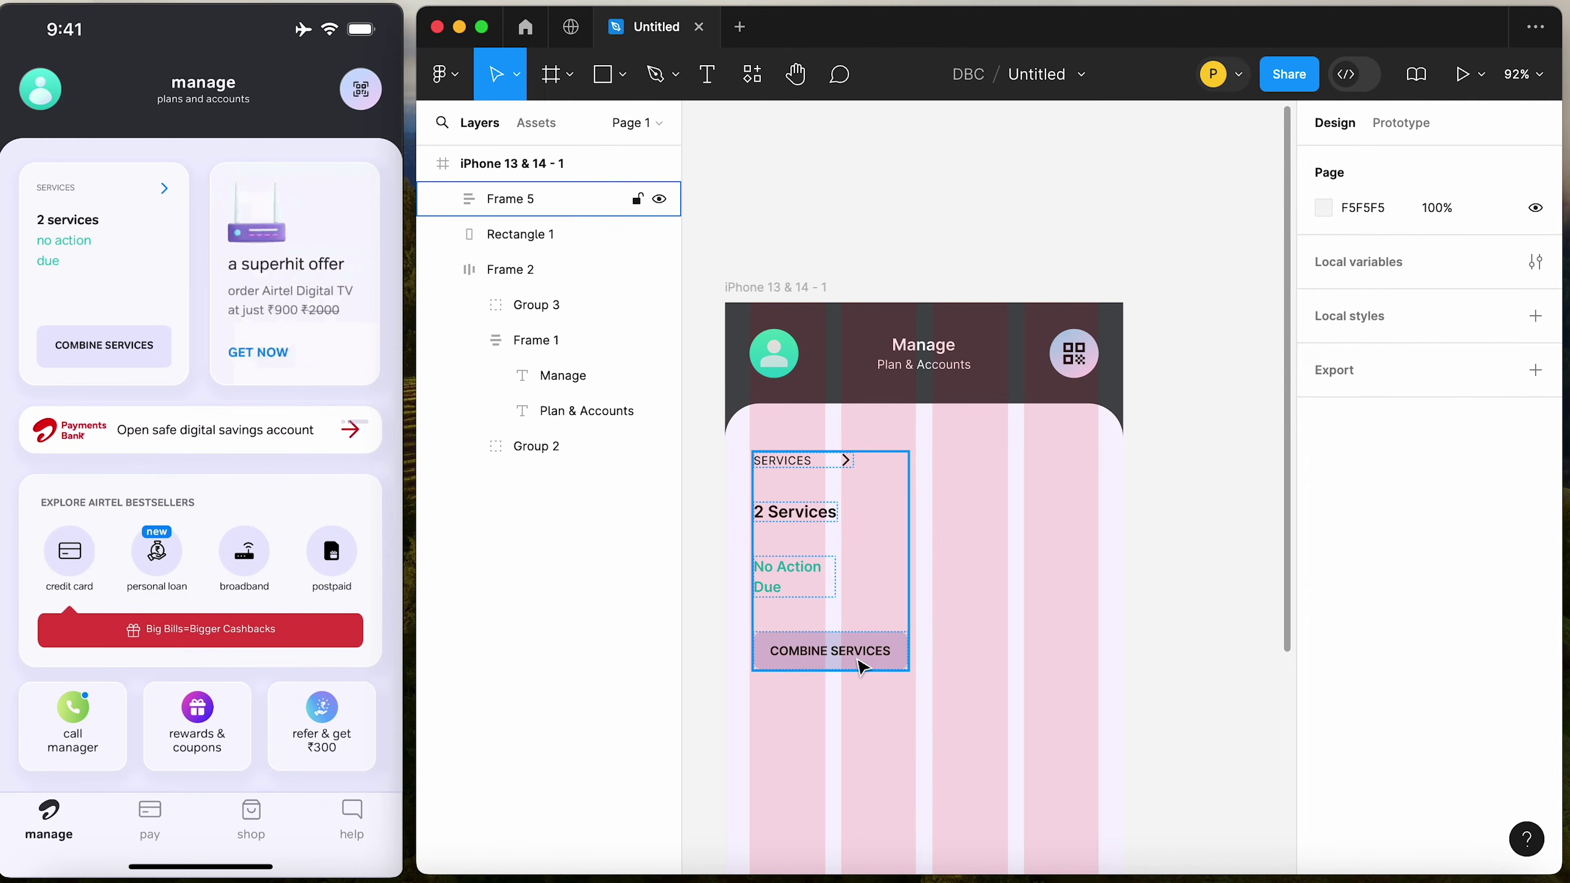
Add a fill to the services card frame and colour it red, FF4B4B
left_click(794, 525)
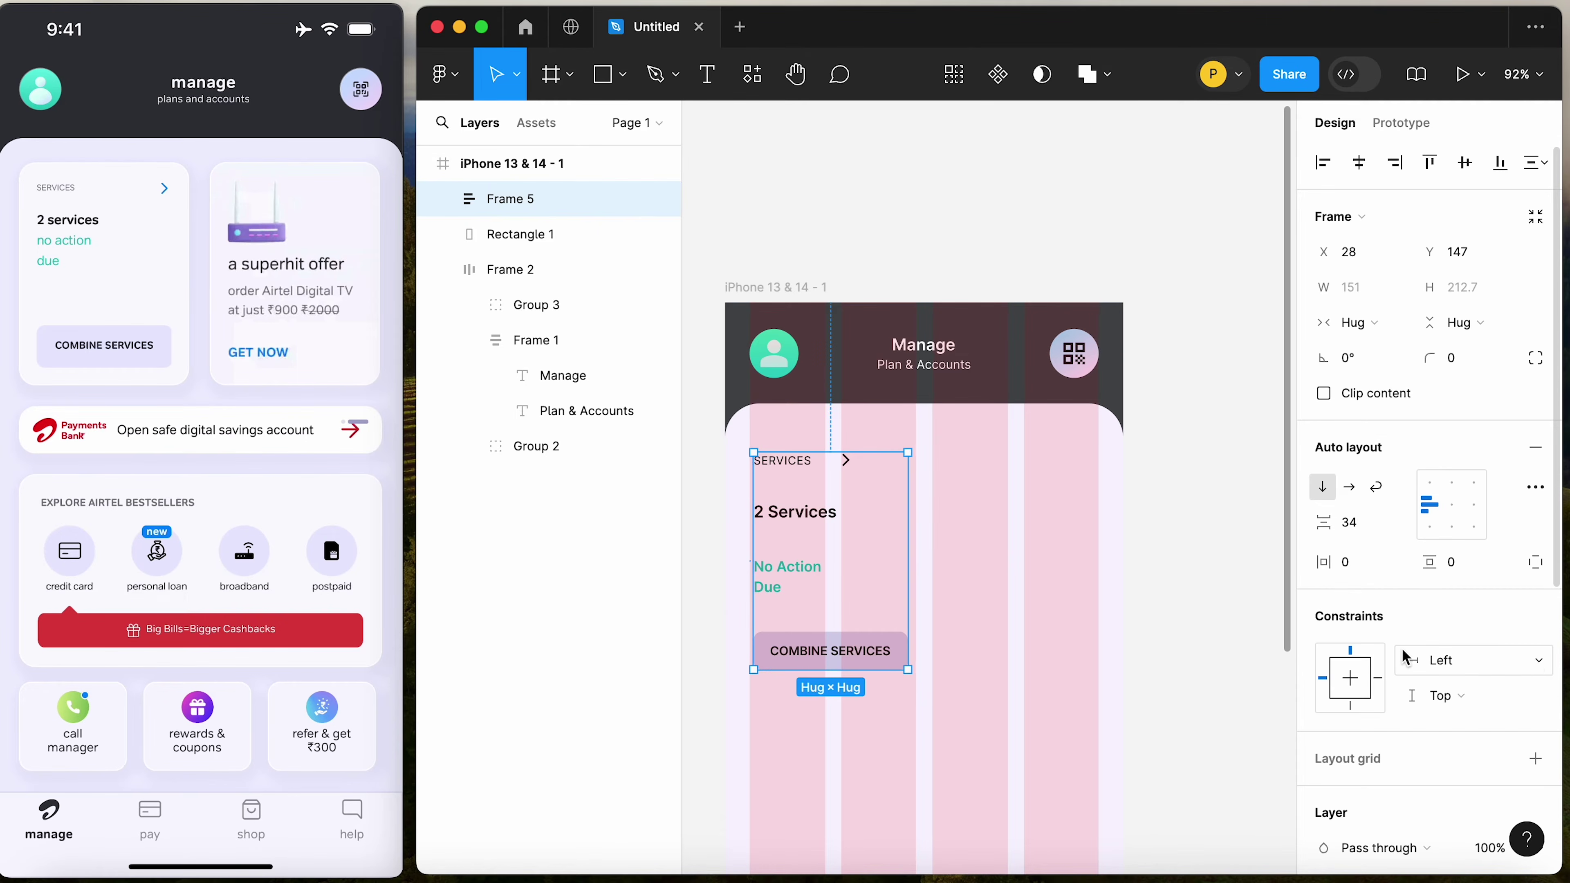
scroll(1532, 665, "down", 3)
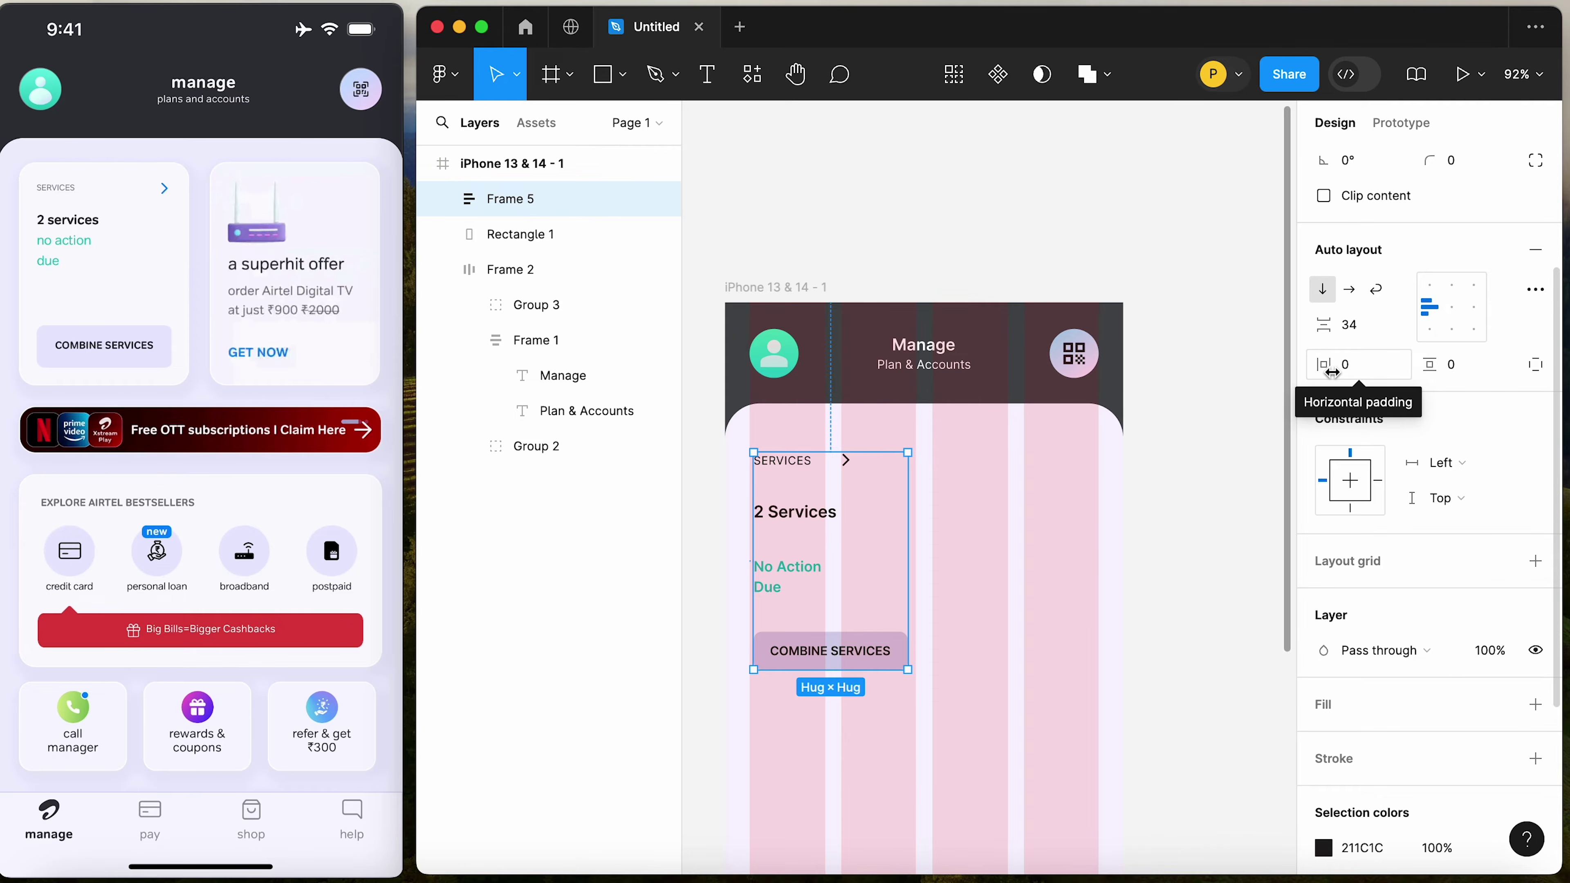
left_click(1336, 706)
left_click(1325, 739)
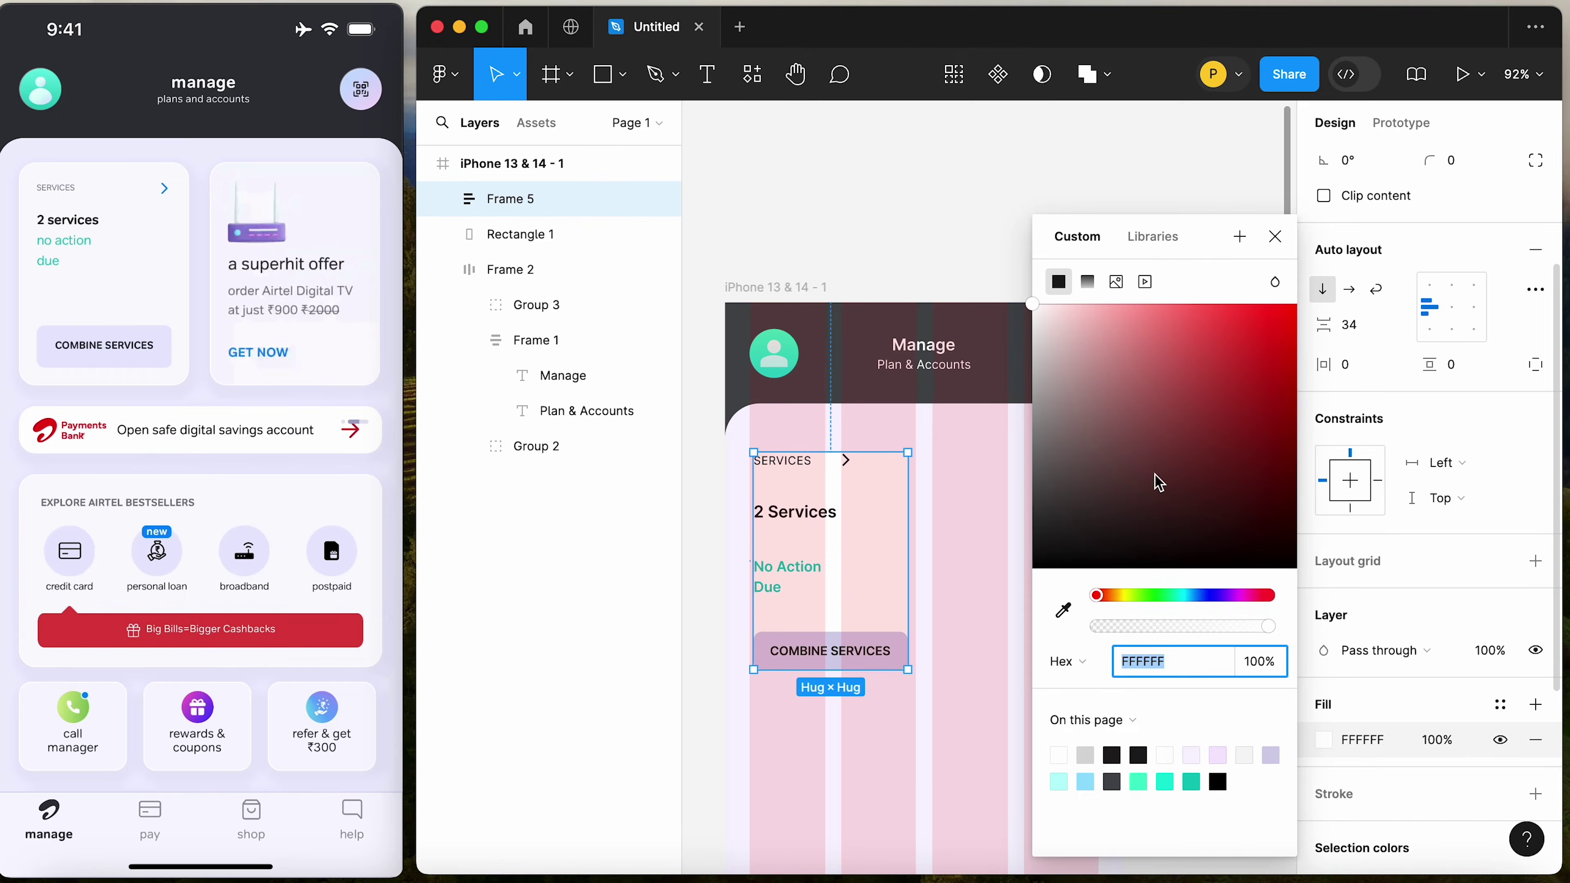
left_click_drag(1155, 403, 1224, 307)
left_click(946, 200)
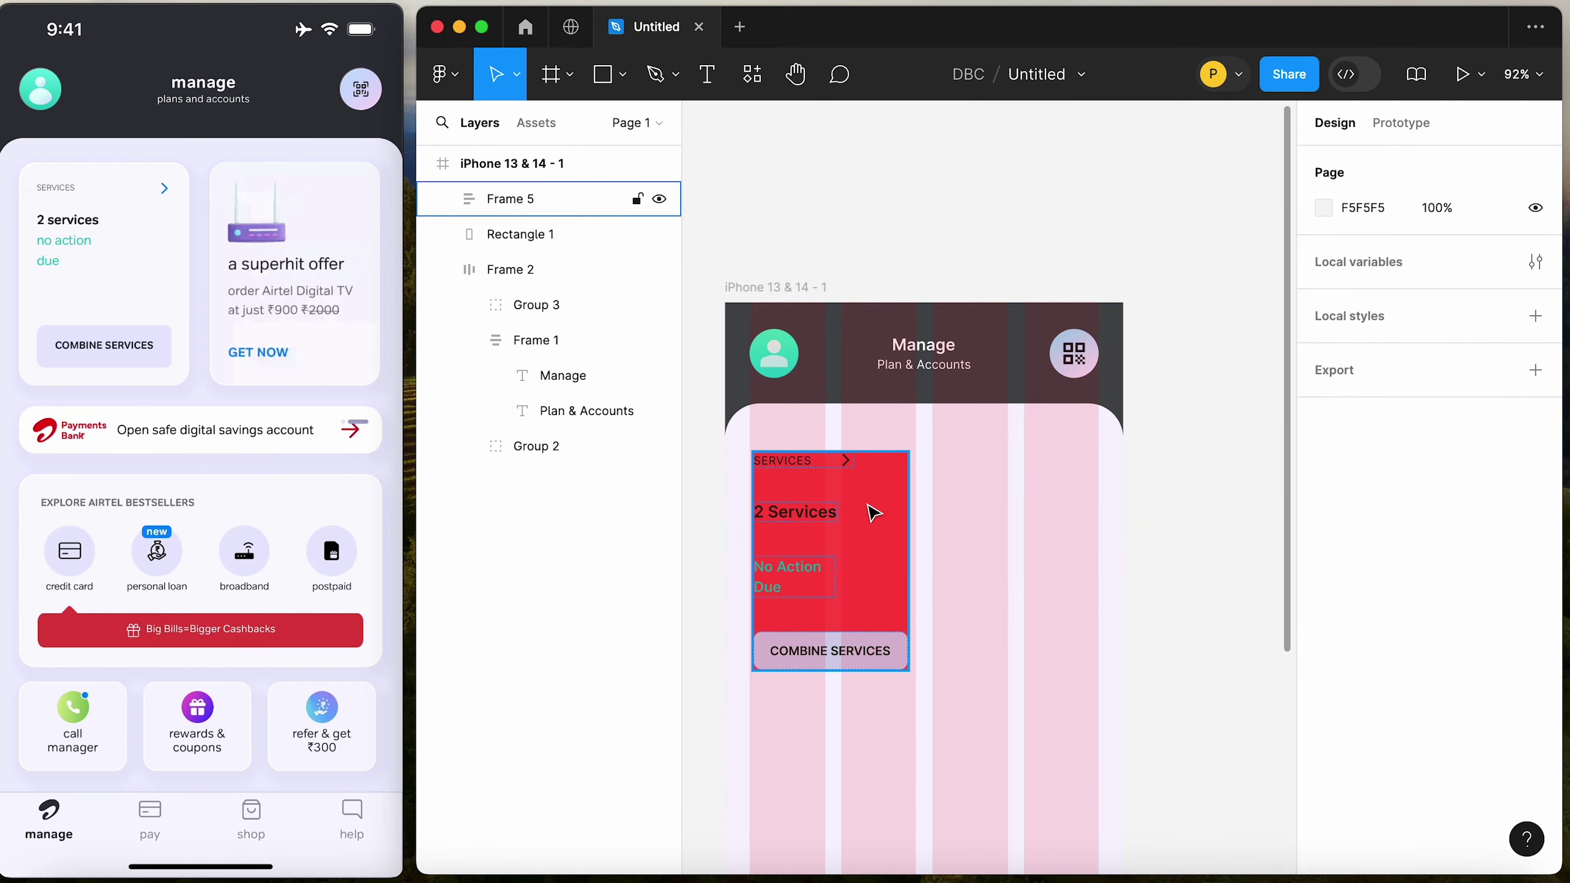
Set the services card's horizontal padding to 16
left_click(855, 557)
key("z")
left_click_drag(708, 355, 976, 688)
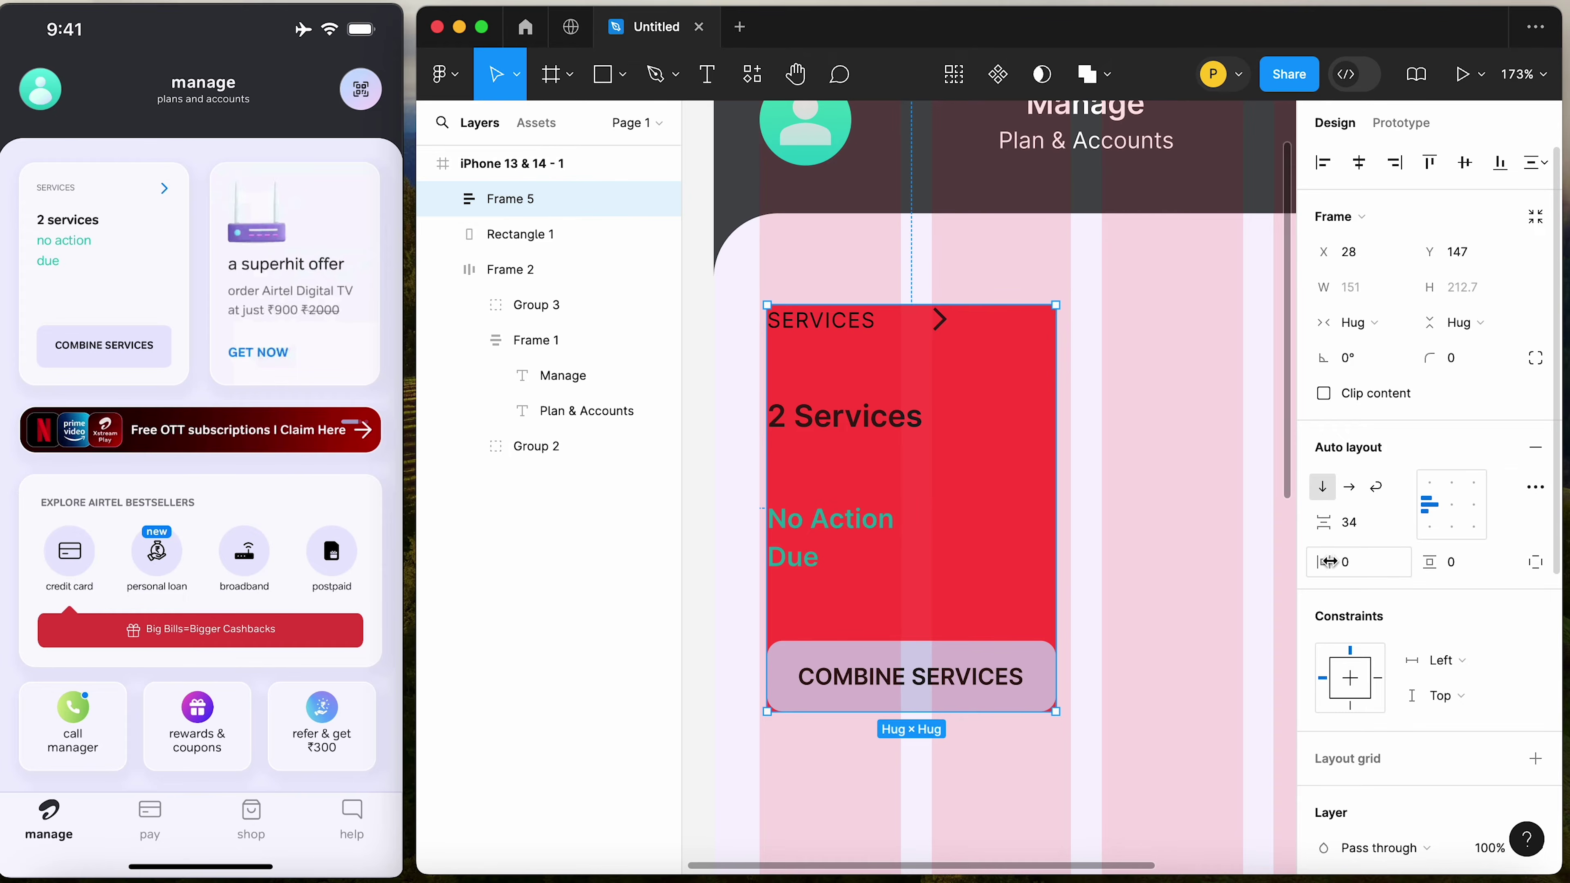
left_click_drag(1330, 562, 1339, 570)
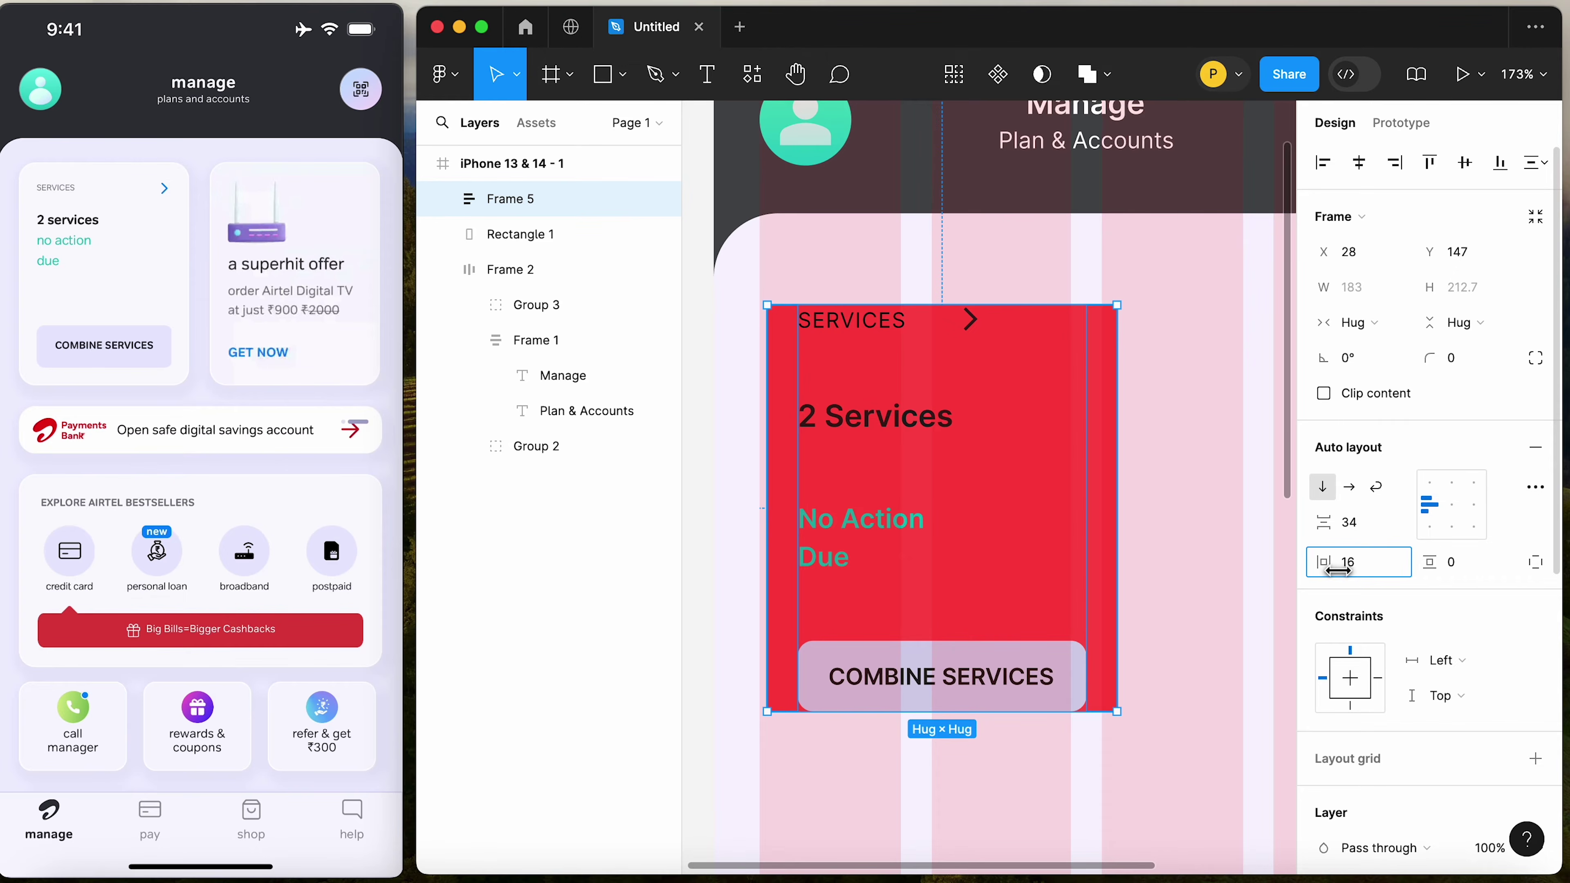
Fit the services card to the first two grid columns, at X 24 with a fixed width of 163
left_click_drag(890, 425, 878, 427)
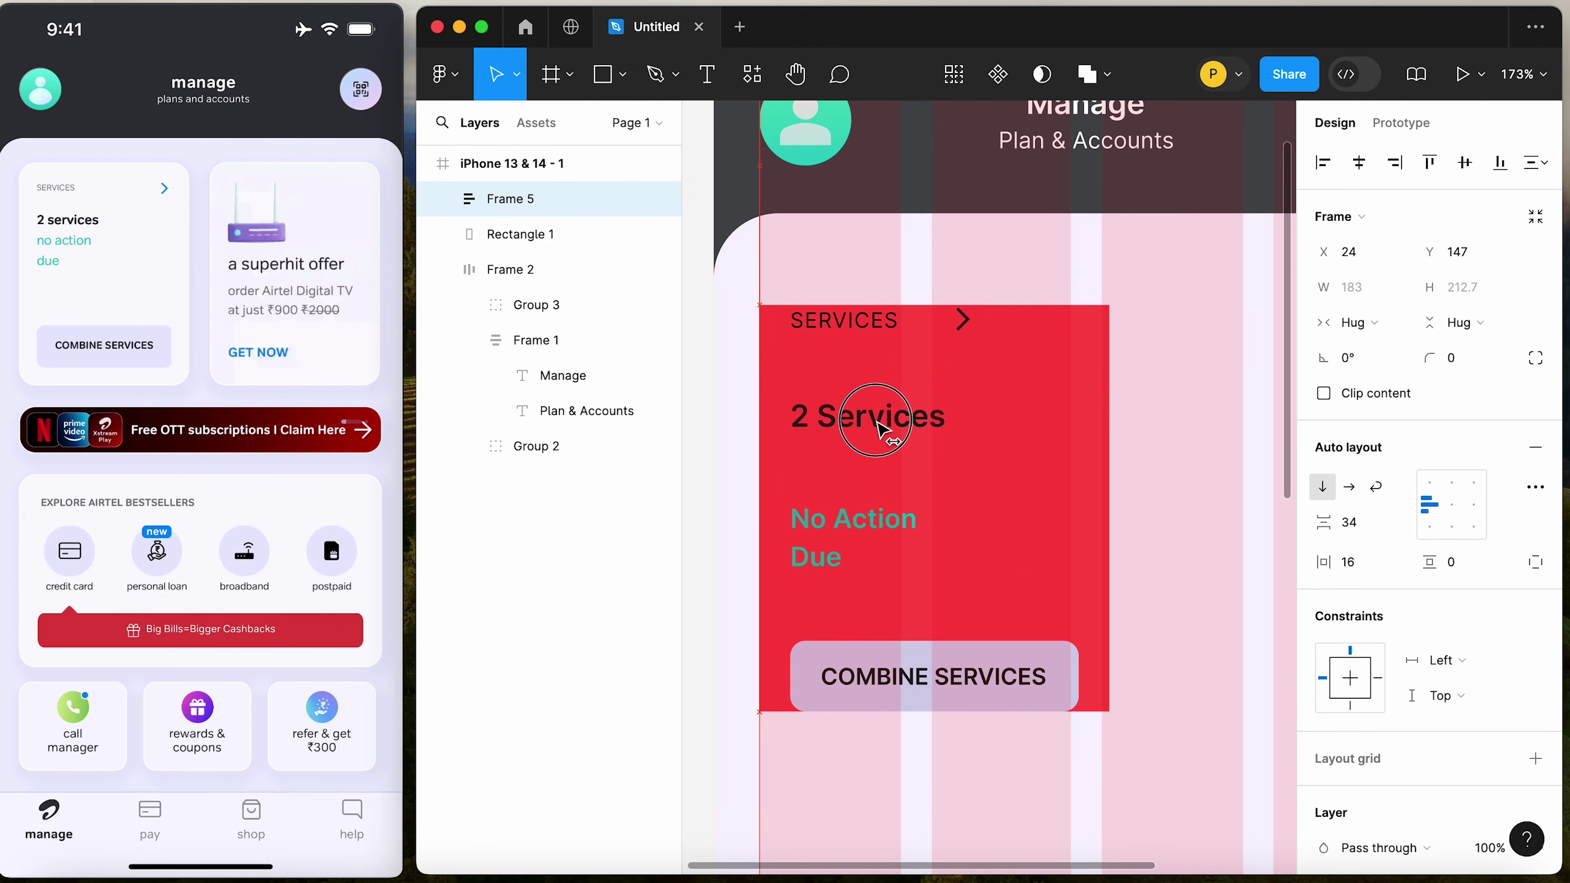
left_click_drag(1110, 427, 1070, 432)
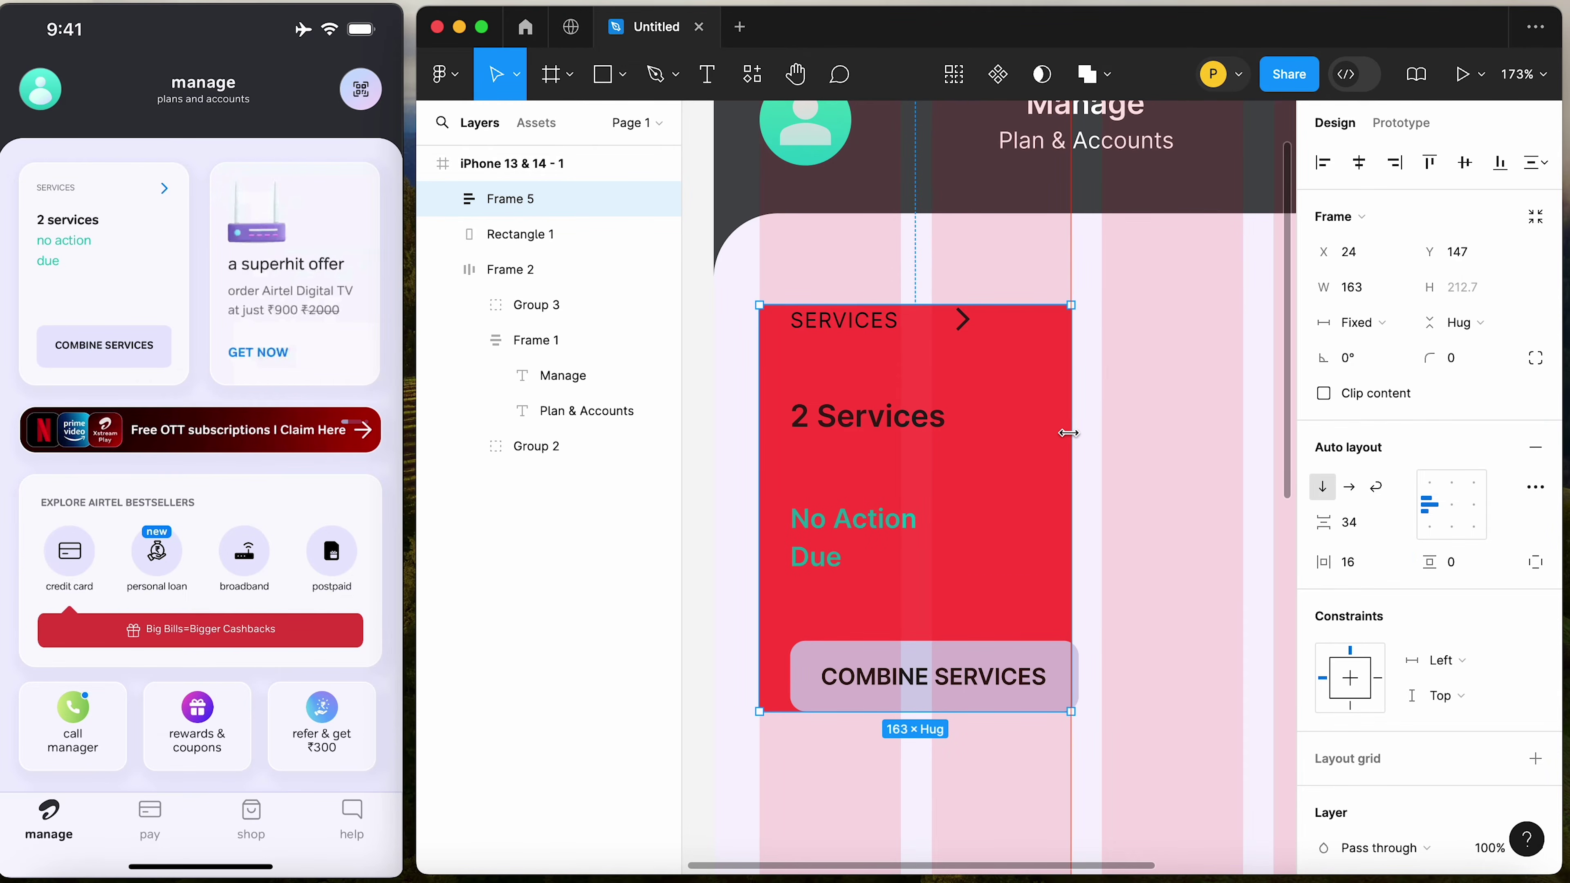
left_click(1132, 544)
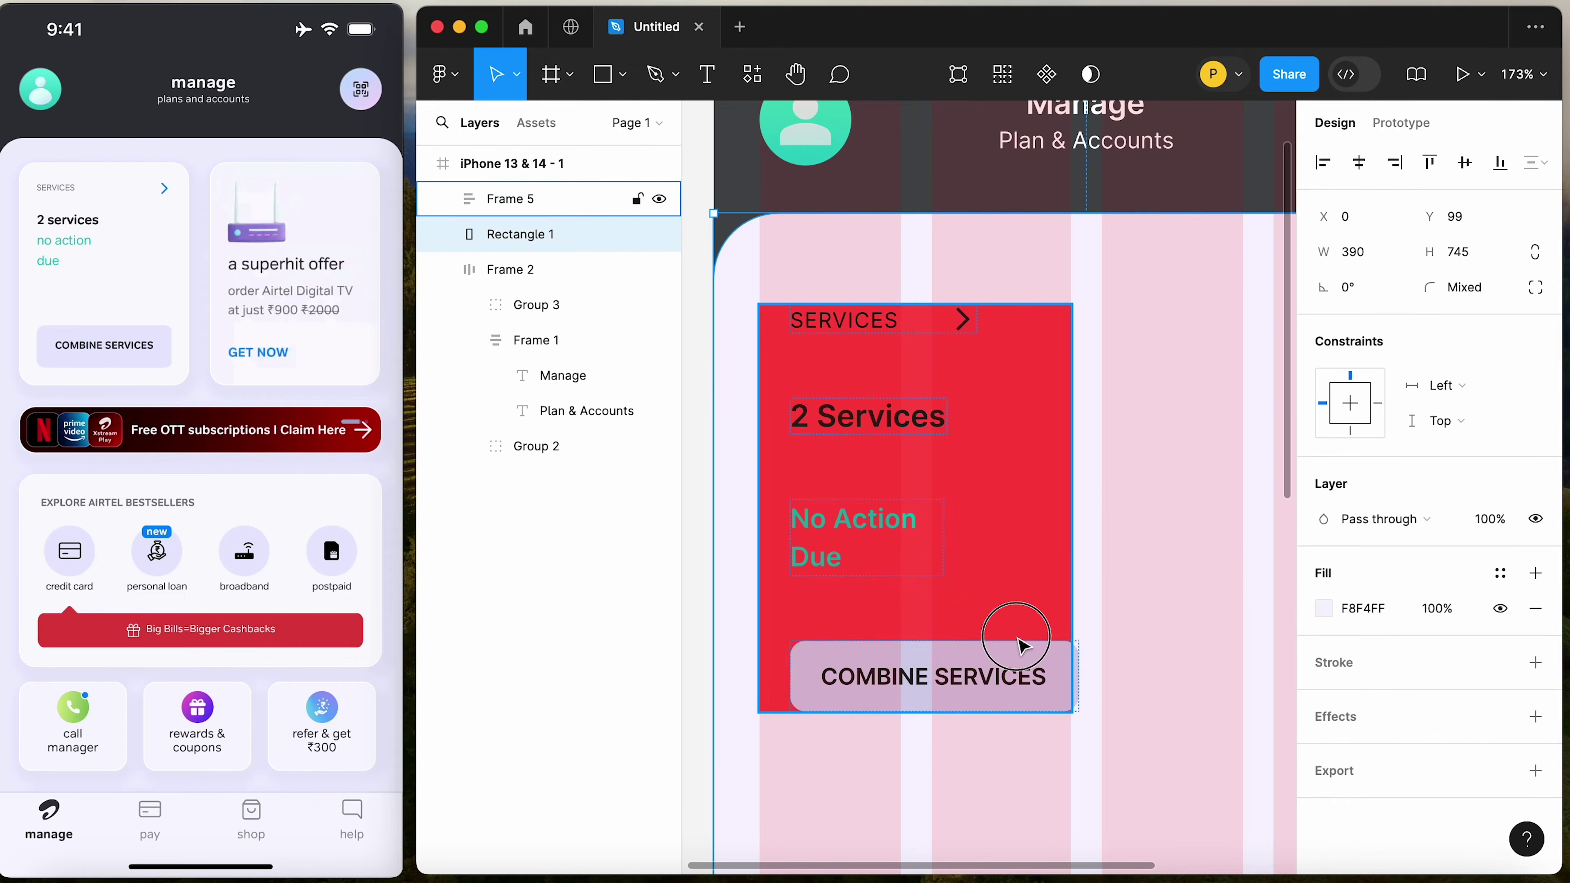
Reduce the font size of the "Combine Services" button text to 10
double_click(939, 681)
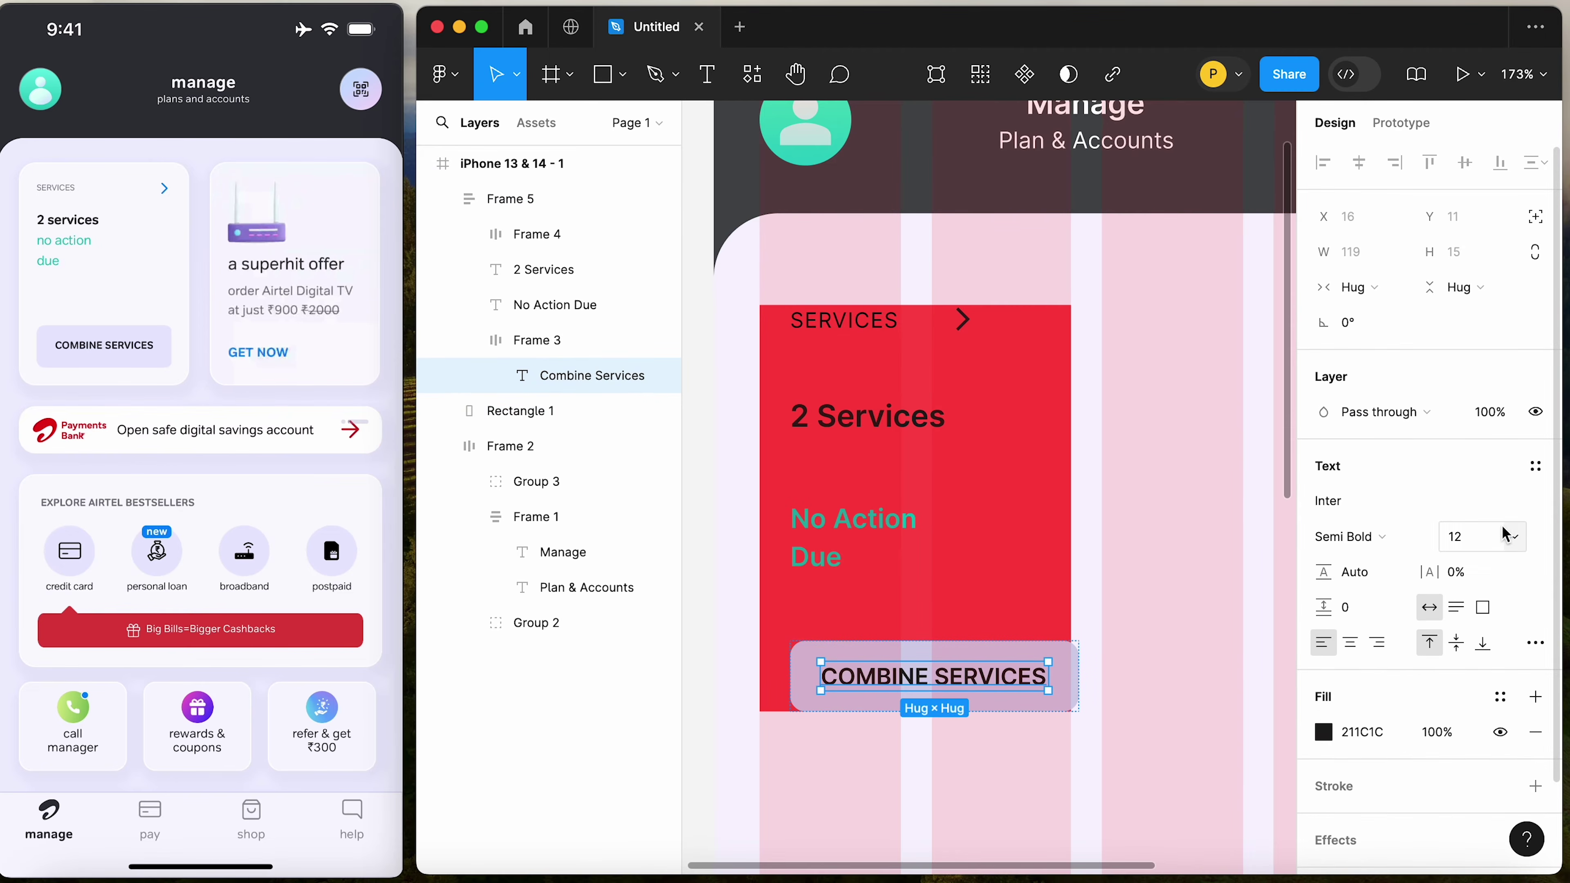
left_click(1476, 546)
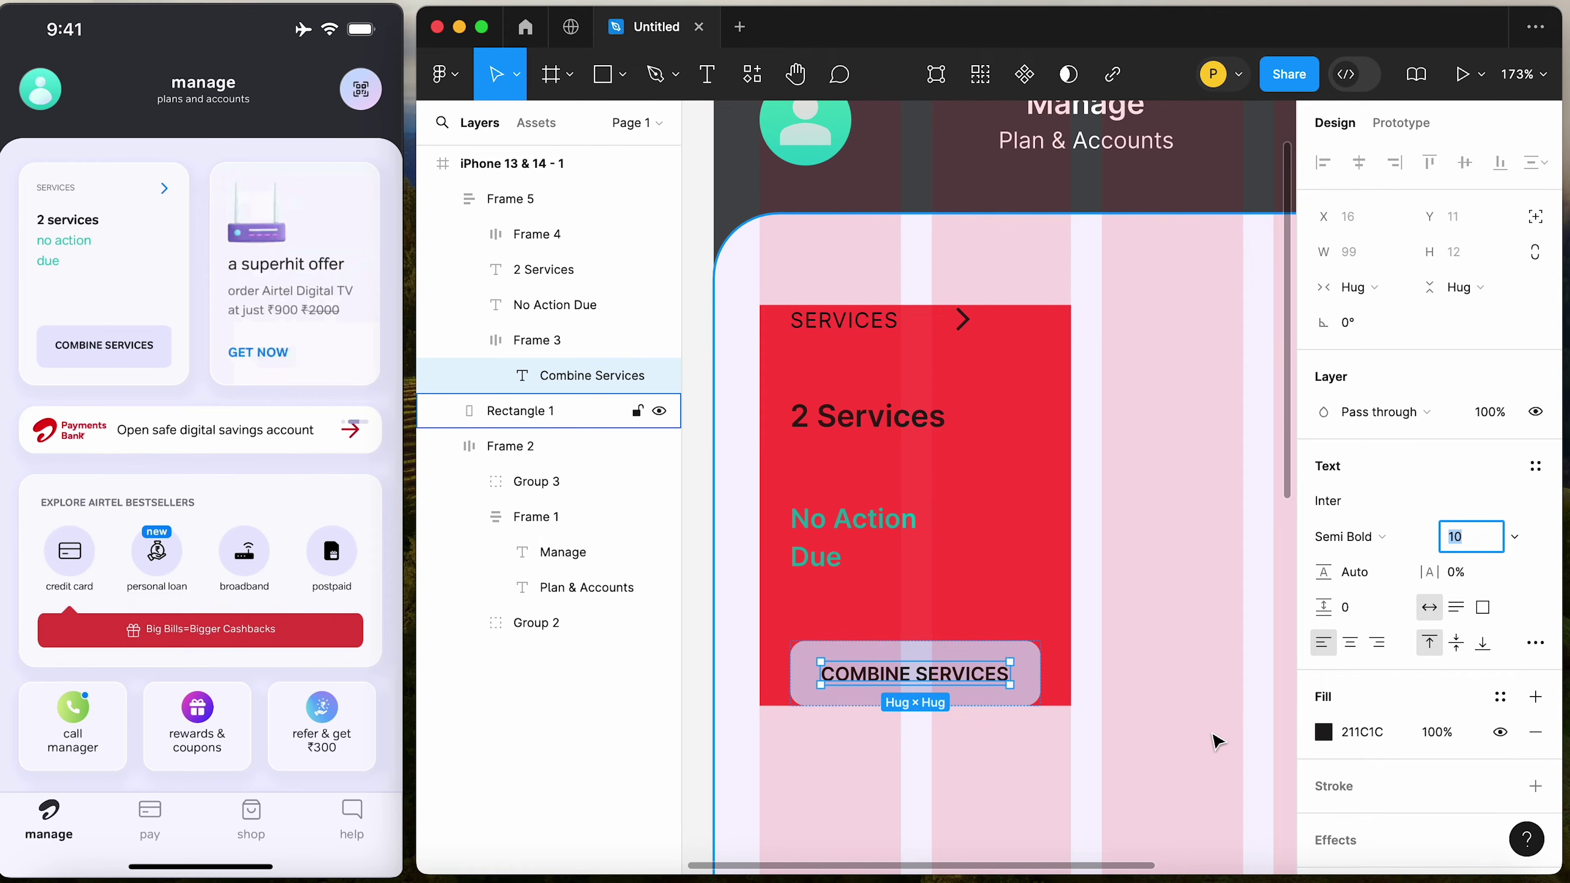
left_click(1153, 712)
left_click(888, 681)
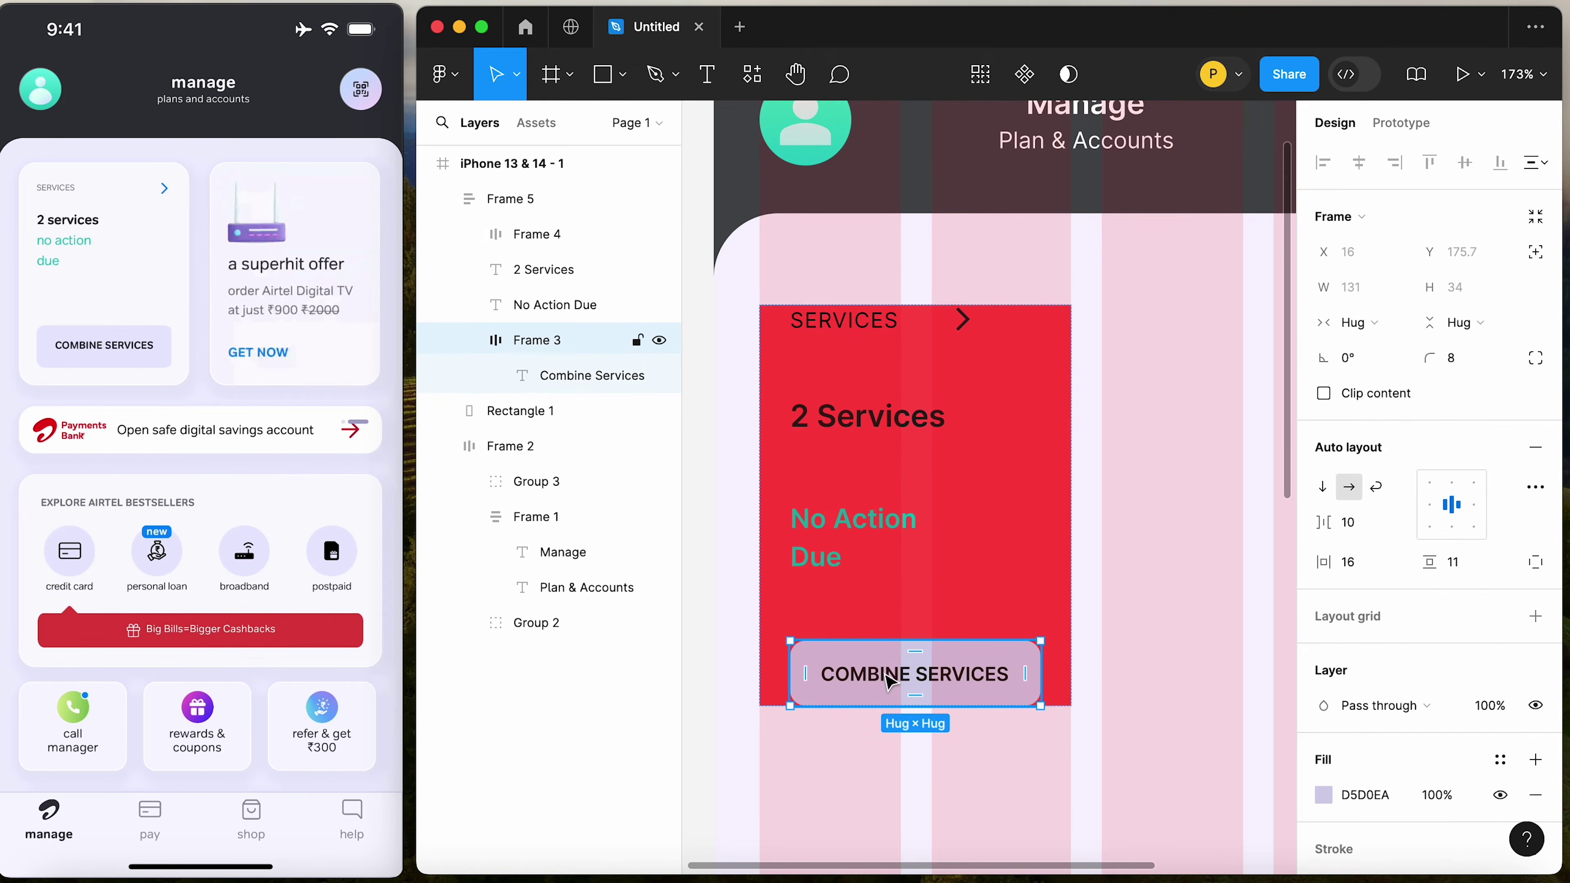
left_click(1161, 472)
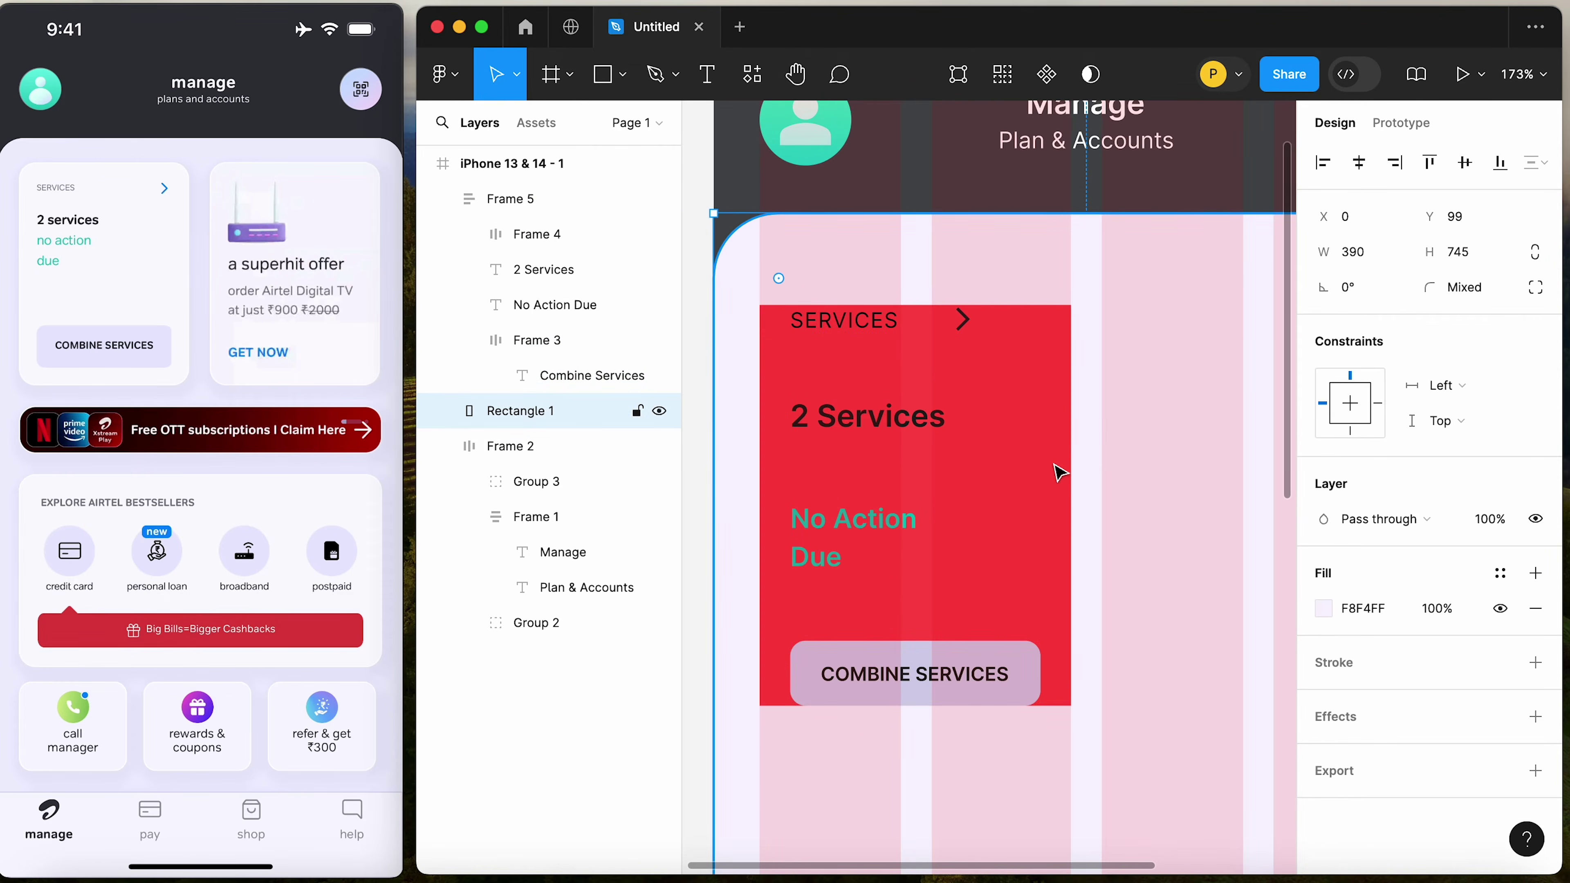
Set the services card's vertical padding to 11
left_click(938, 447)
left_click(1111, 459)
left_click(1013, 456)
left_click_drag(1428, 570, 1452, 566)
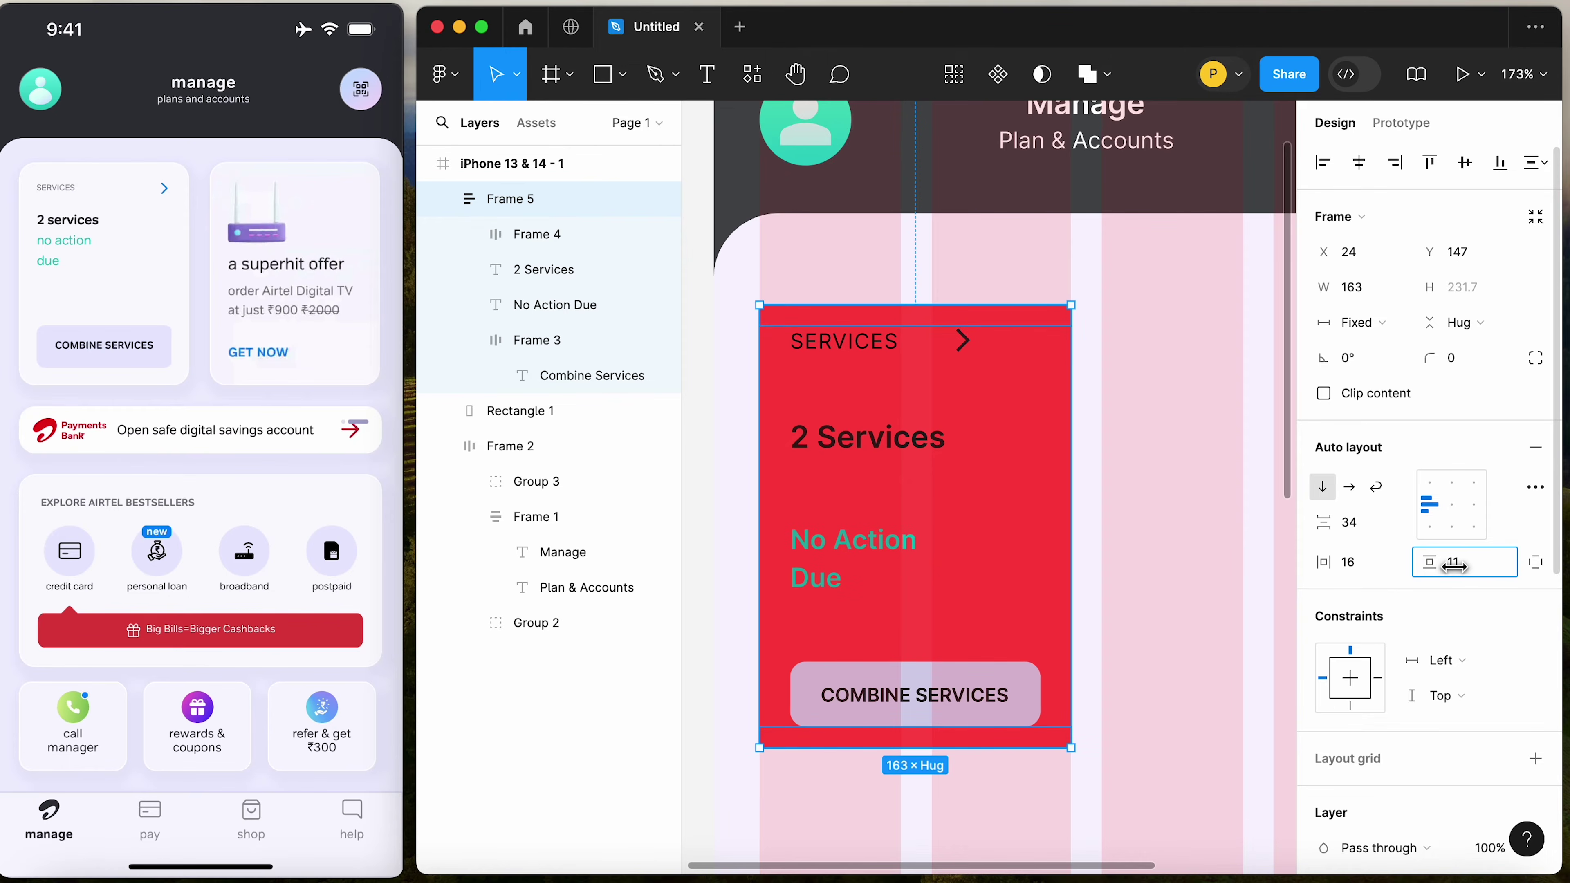
left_click(1178, 502)
Round the services card's corners with a radius of 16
left_click(996, 503)
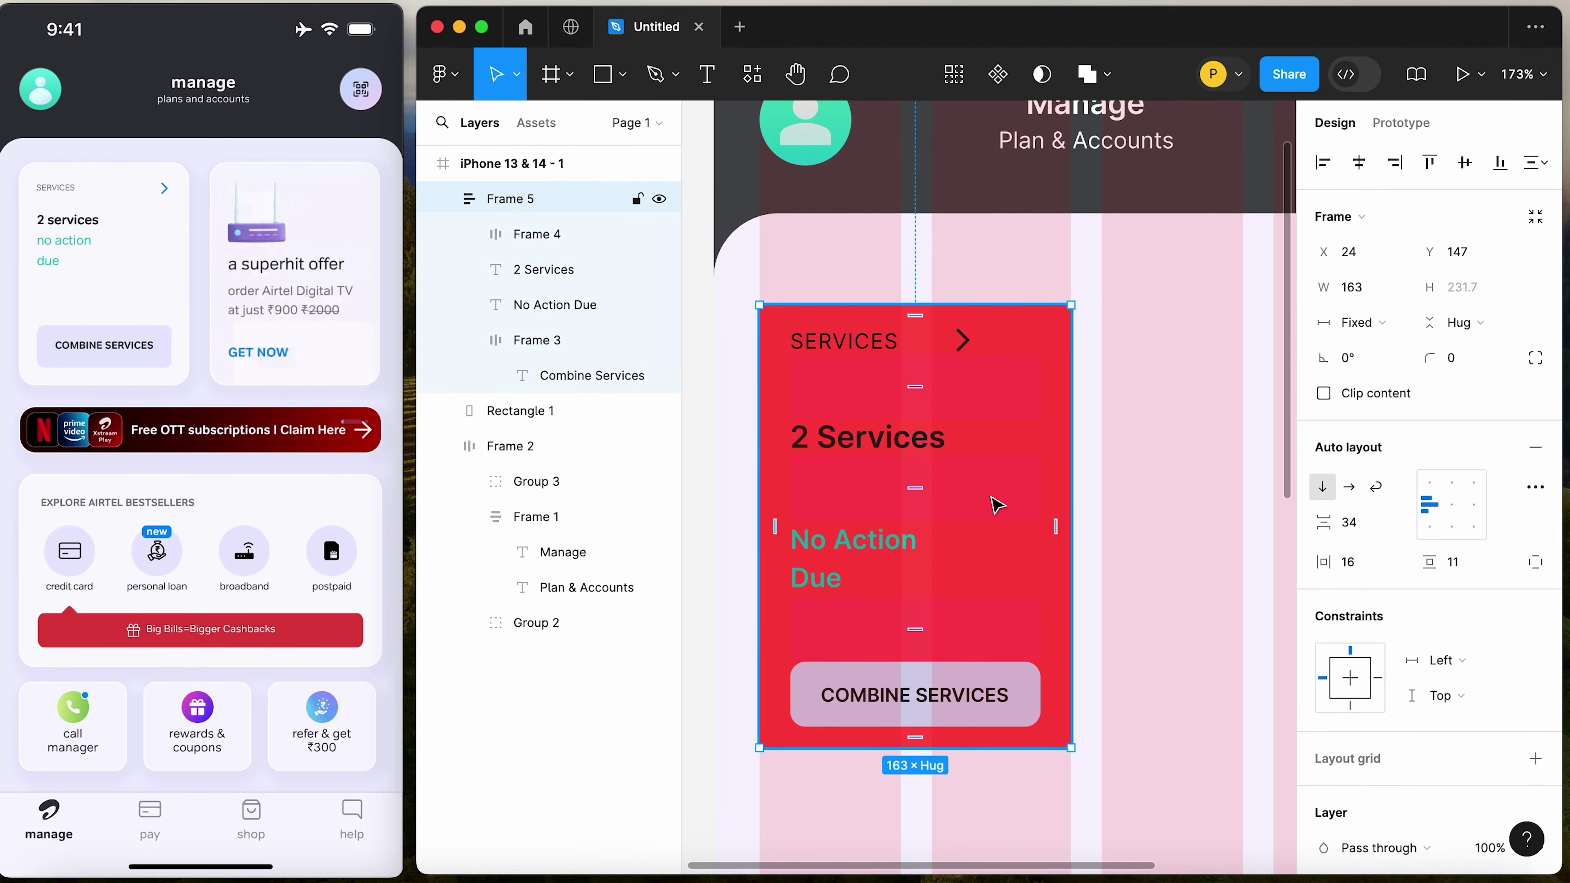
left_click(1460, 362)
type("11")
key("Return")
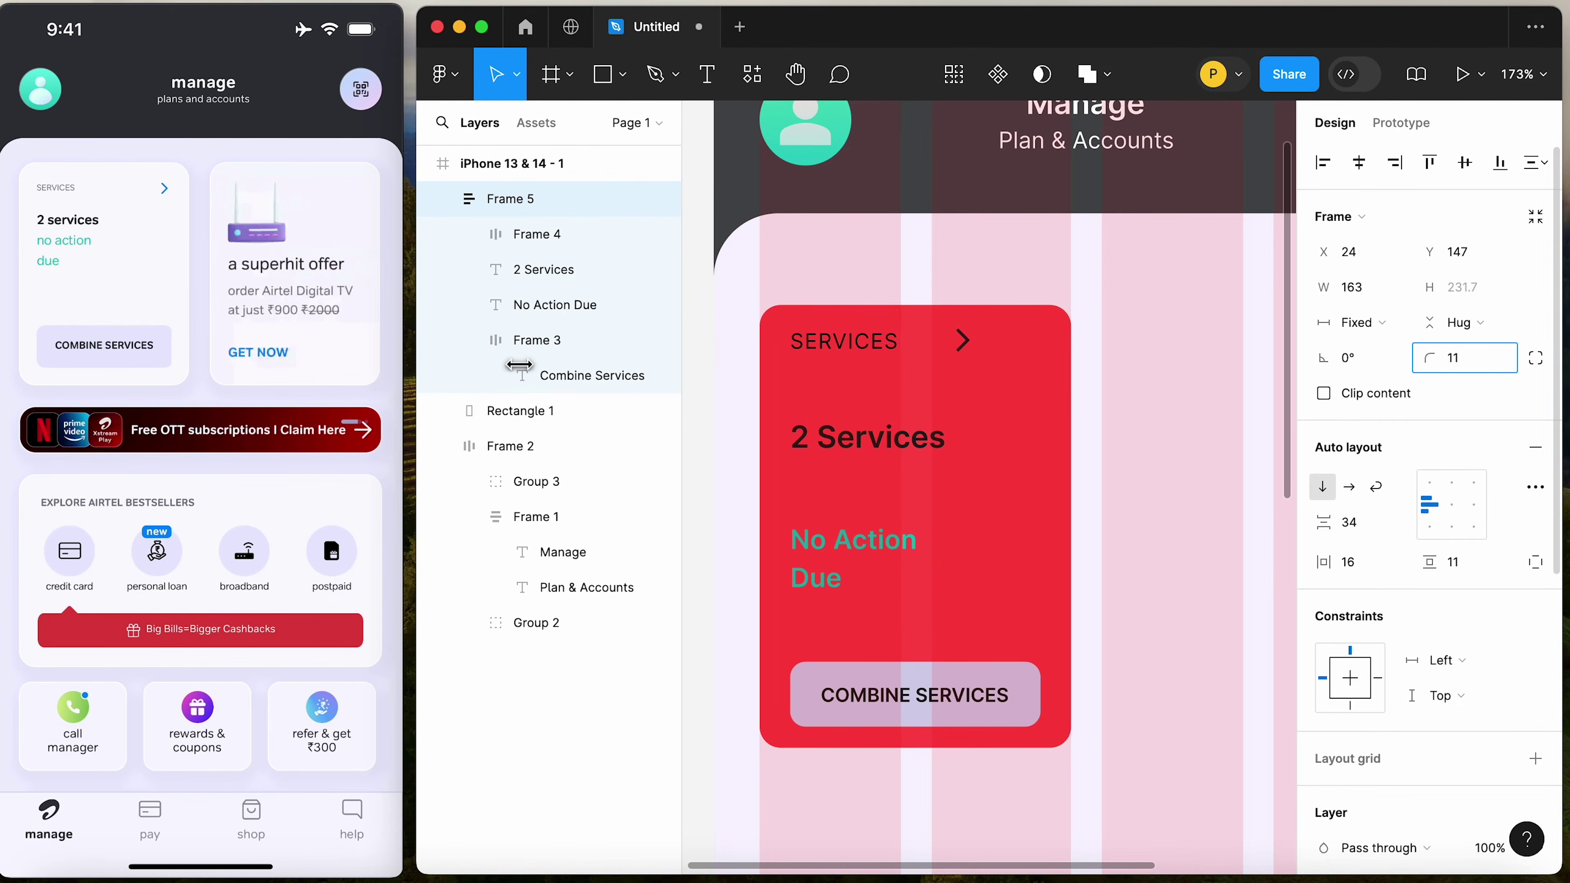
left_click_drag(518, 365, 637, 357)
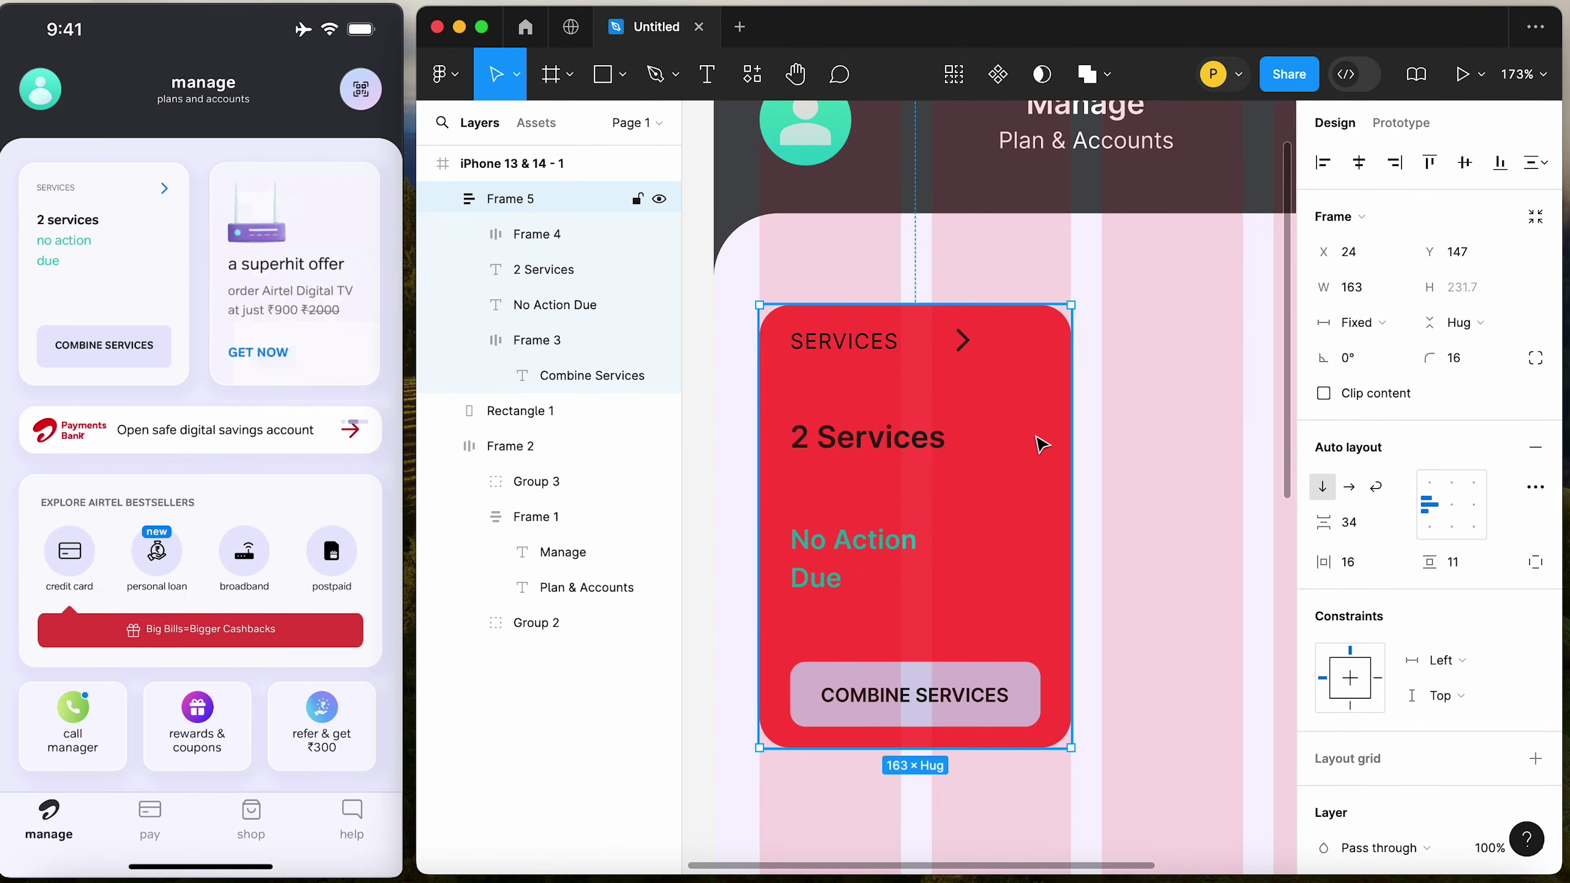
Wrap the "2 Services" and "No Action Due" texts in a vertical auto layout frame with 3 spacing
left_click(876, 440)
left_click(848, 548, "shift")
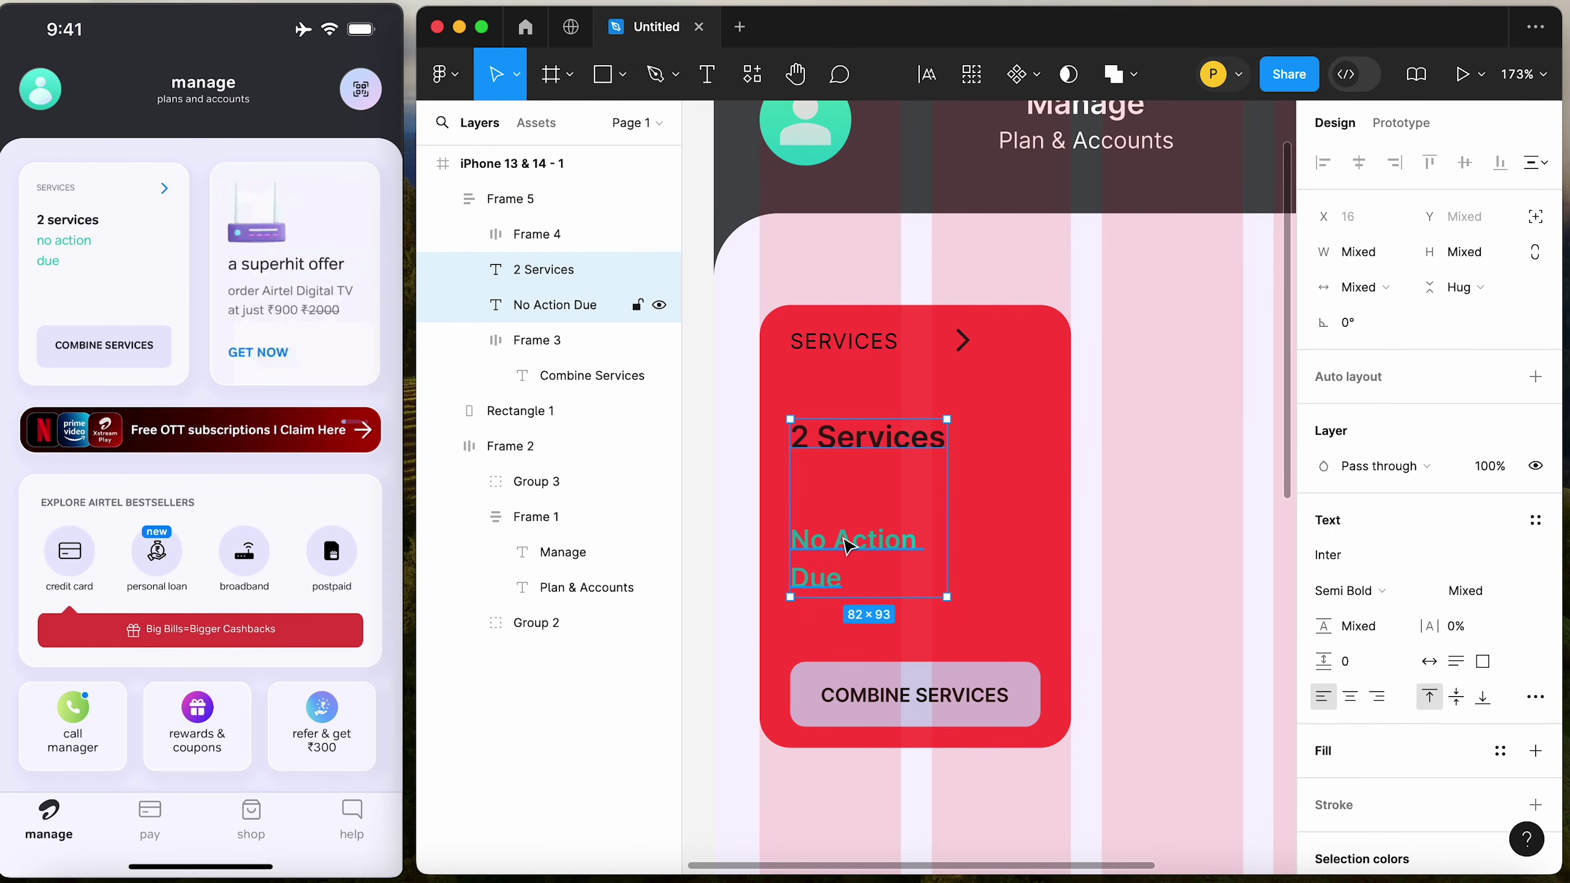
key("shift+a")
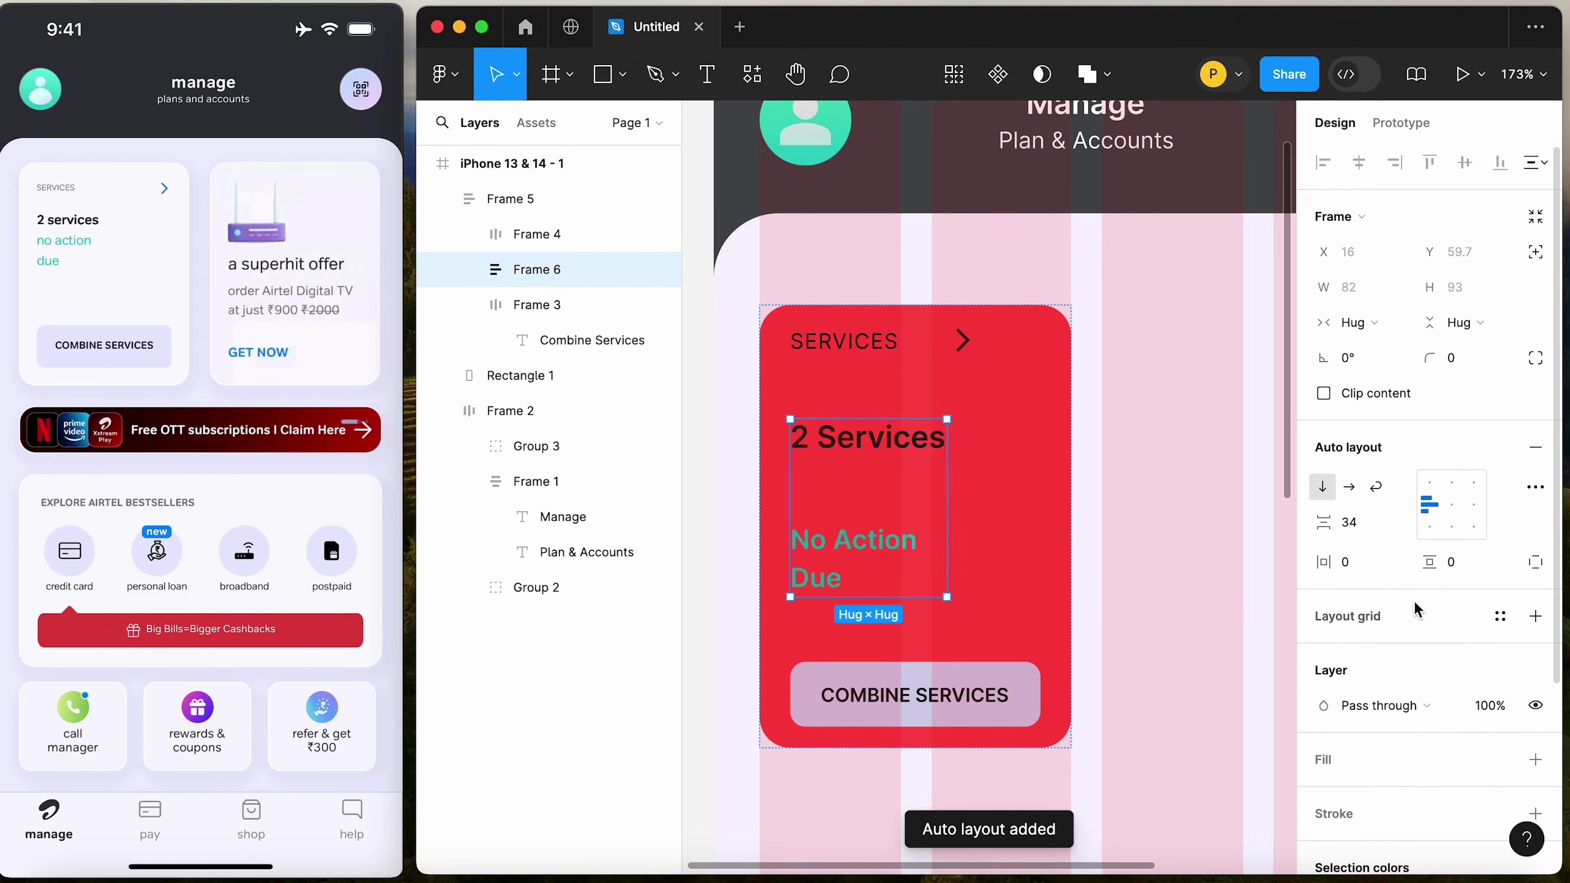
left_click_drag(1330, 526, 1323, 527)
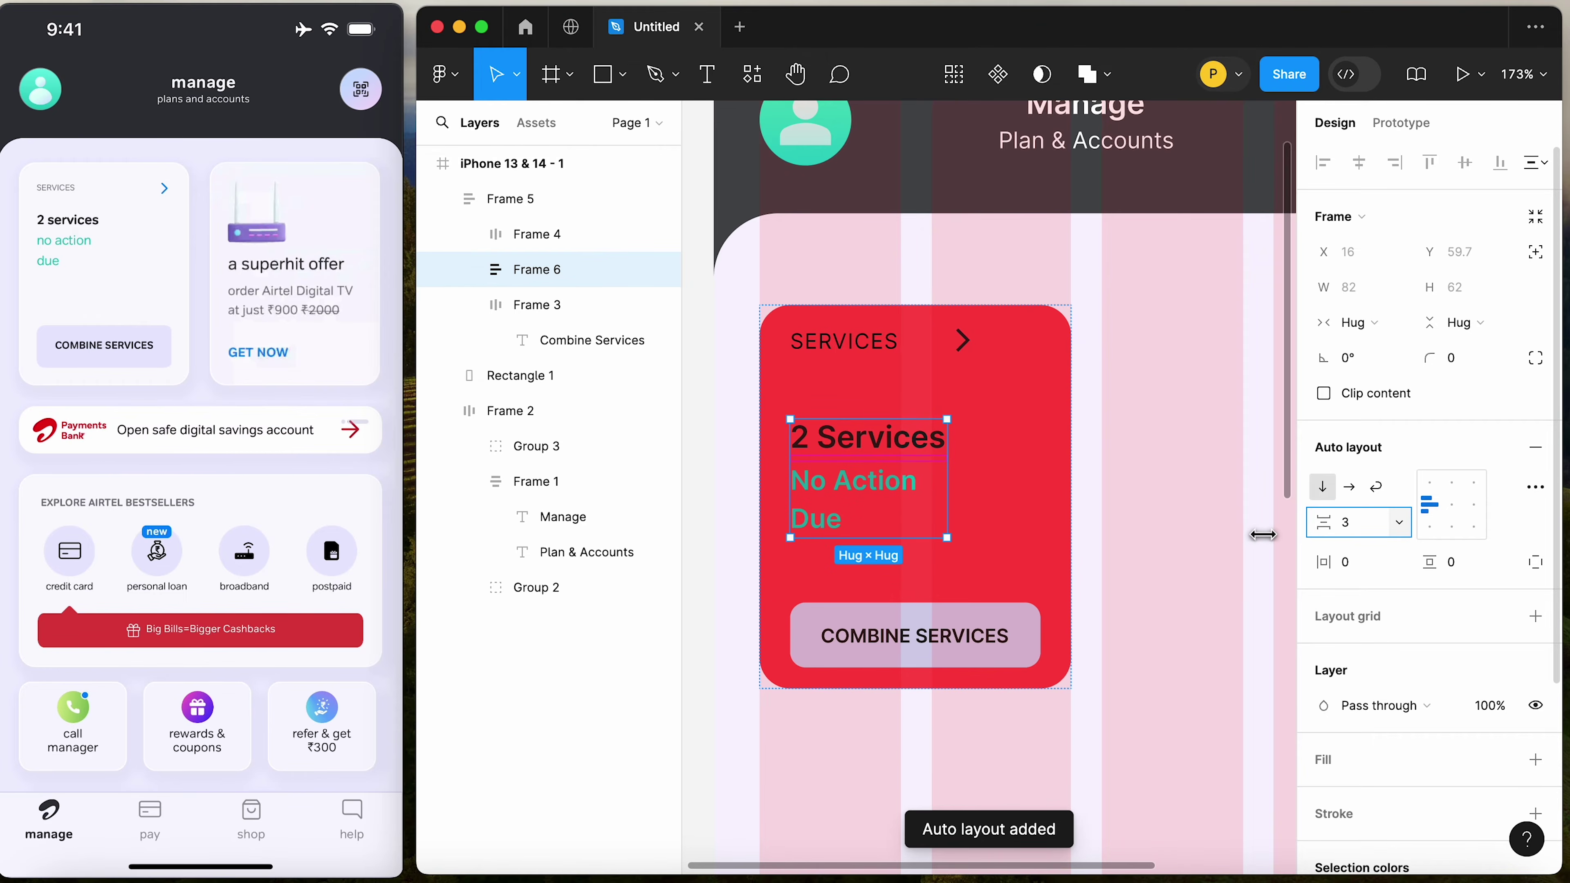
left_click(1211, 483)
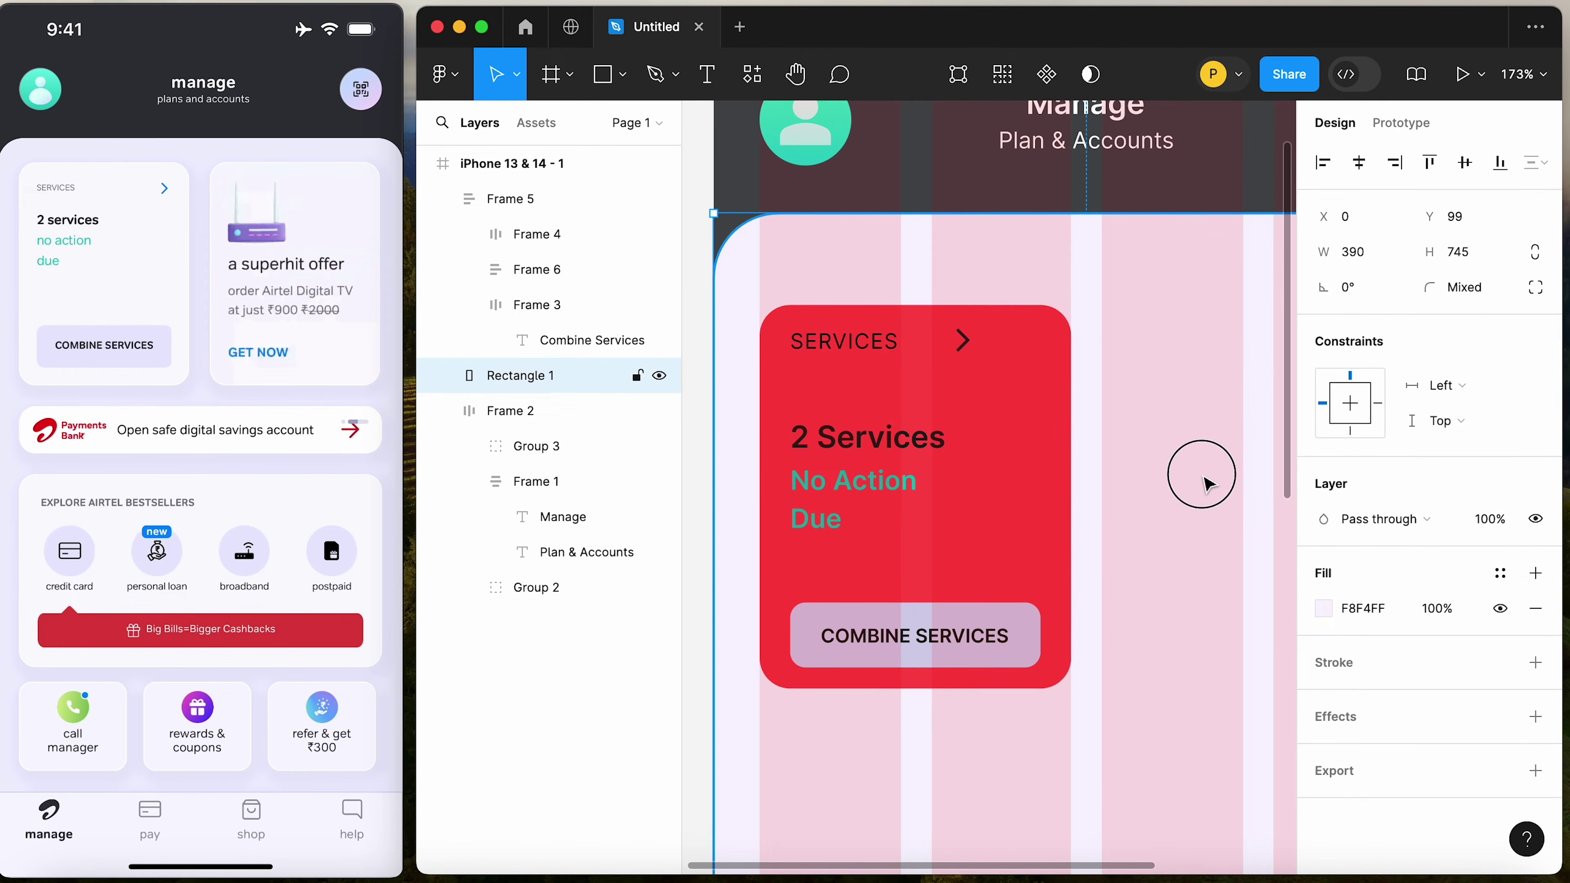
Set the vertical spacing between the services card's items to 22
left_click(898, 441)
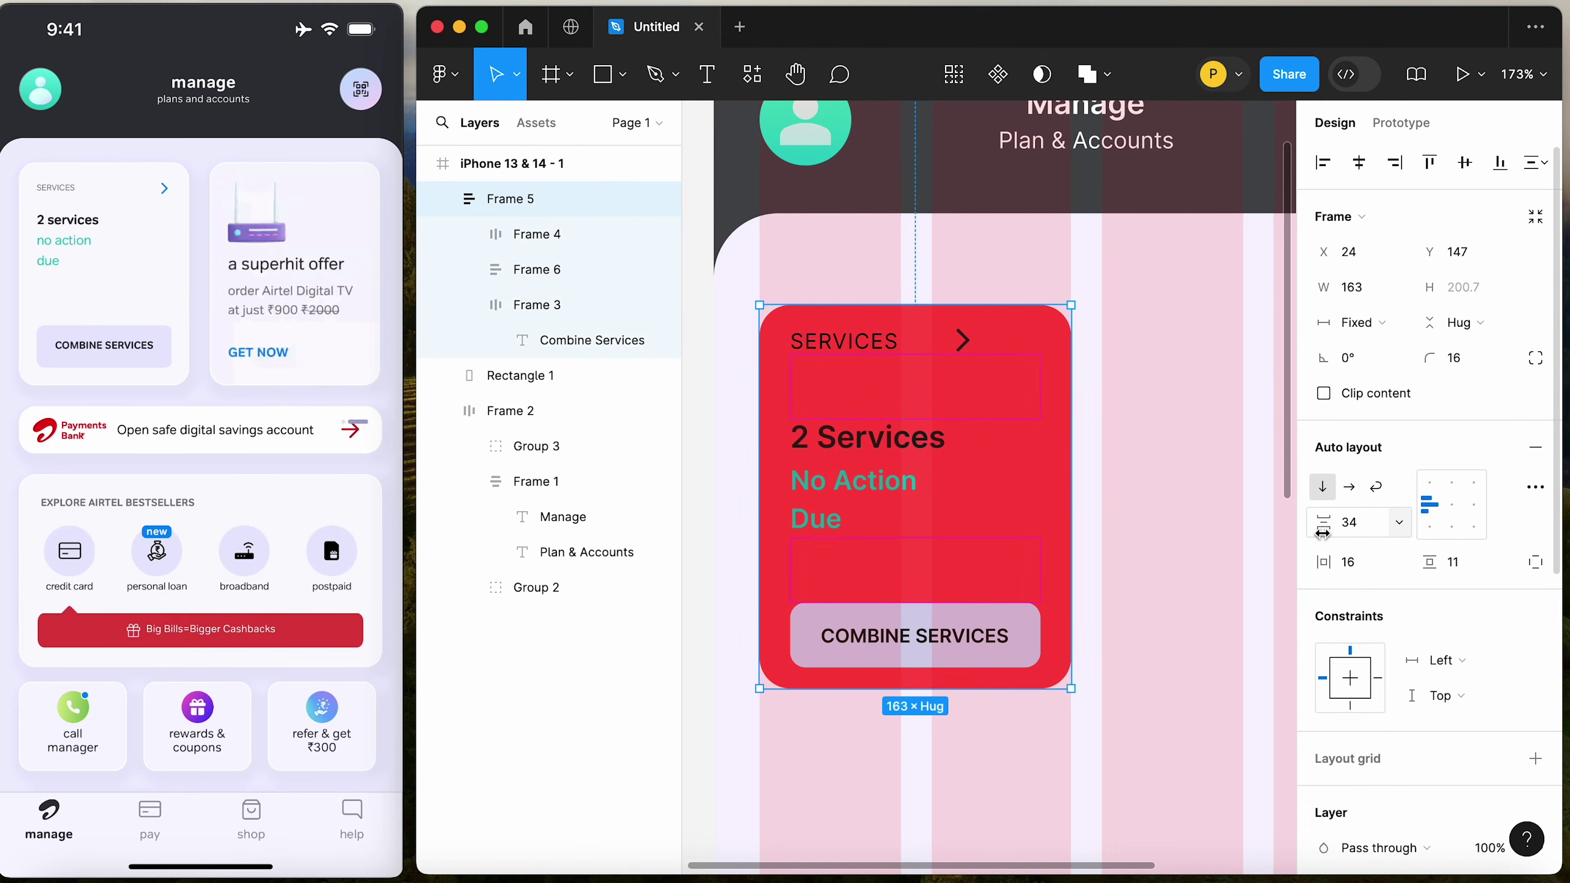
left_click_drag(1323, 525, 1303, 536)
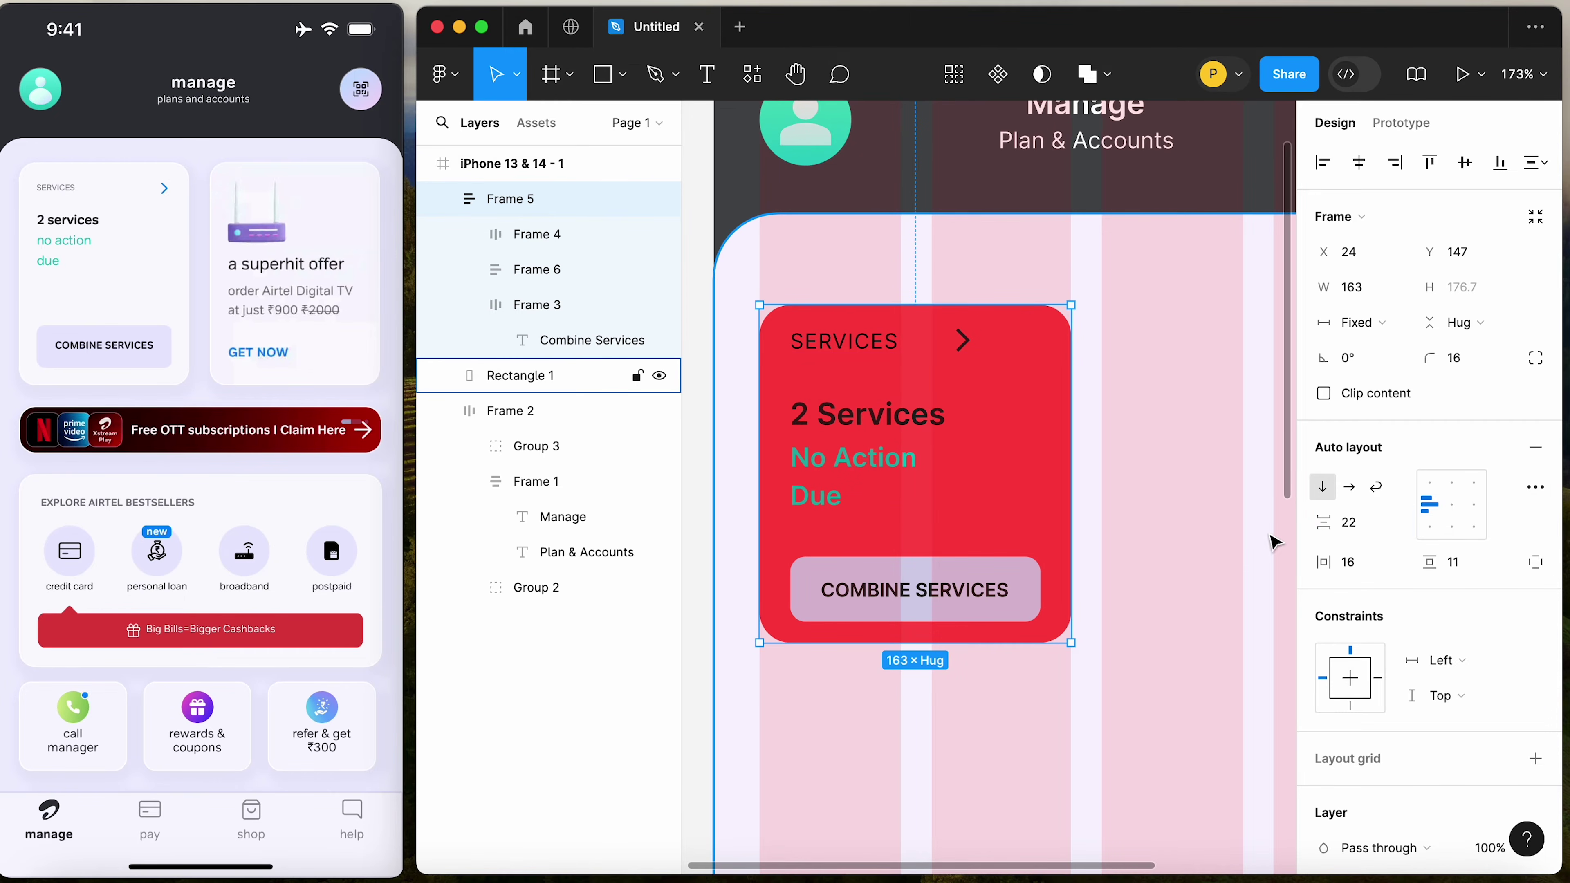
left_click(1142, 528)
Change the services card's fill to white, FFFFFF
left_click(1013, 492)
scroll(1023, 495, "right", 2)
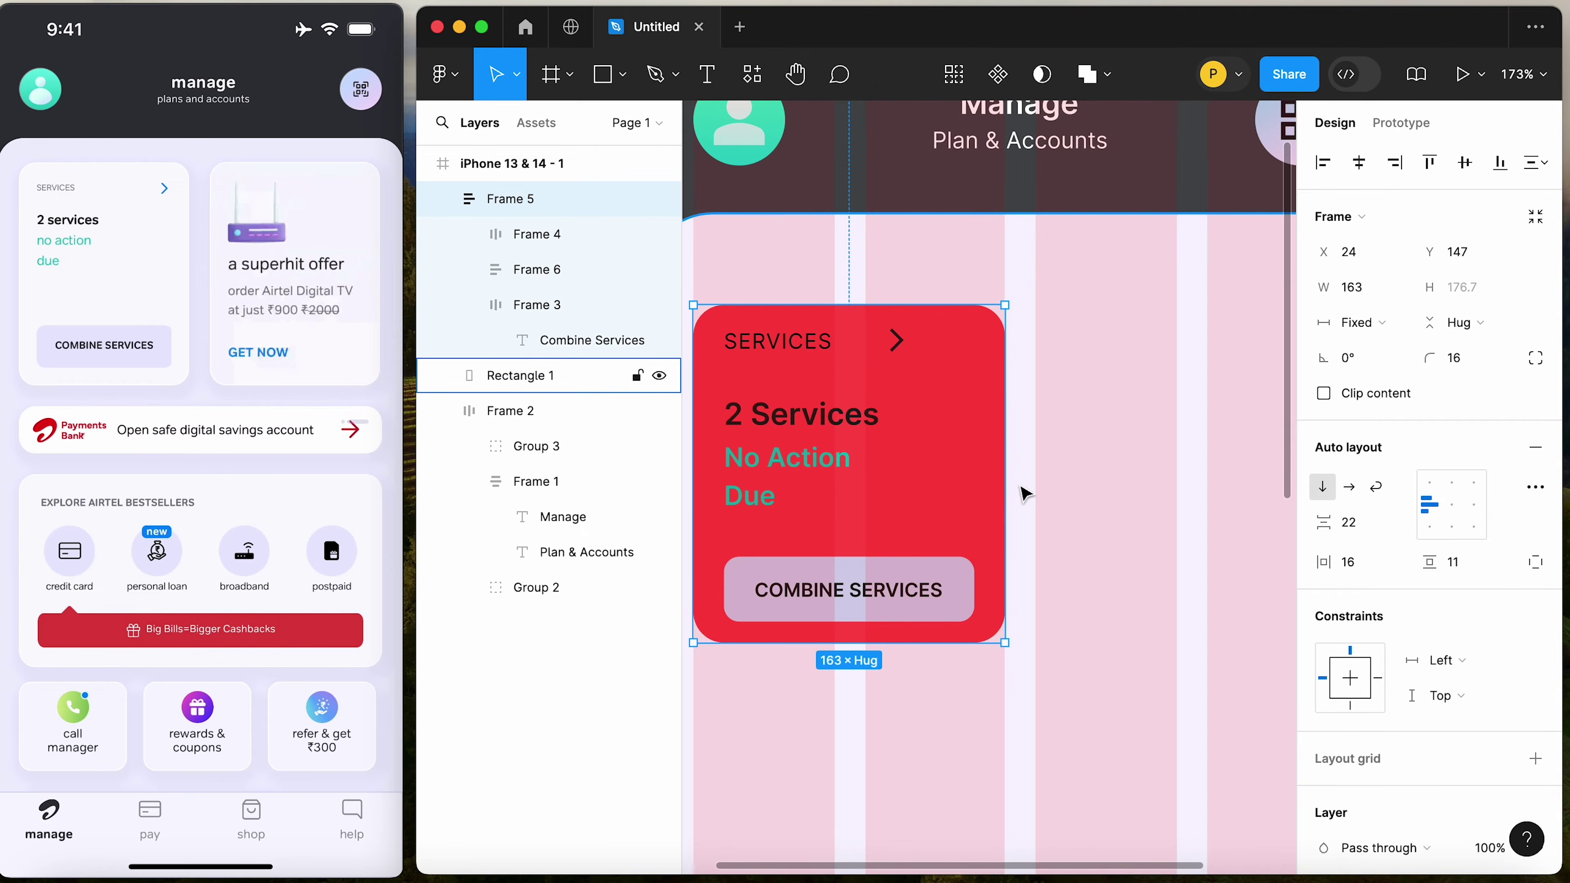
scroll(1376, 699, "down", 6)
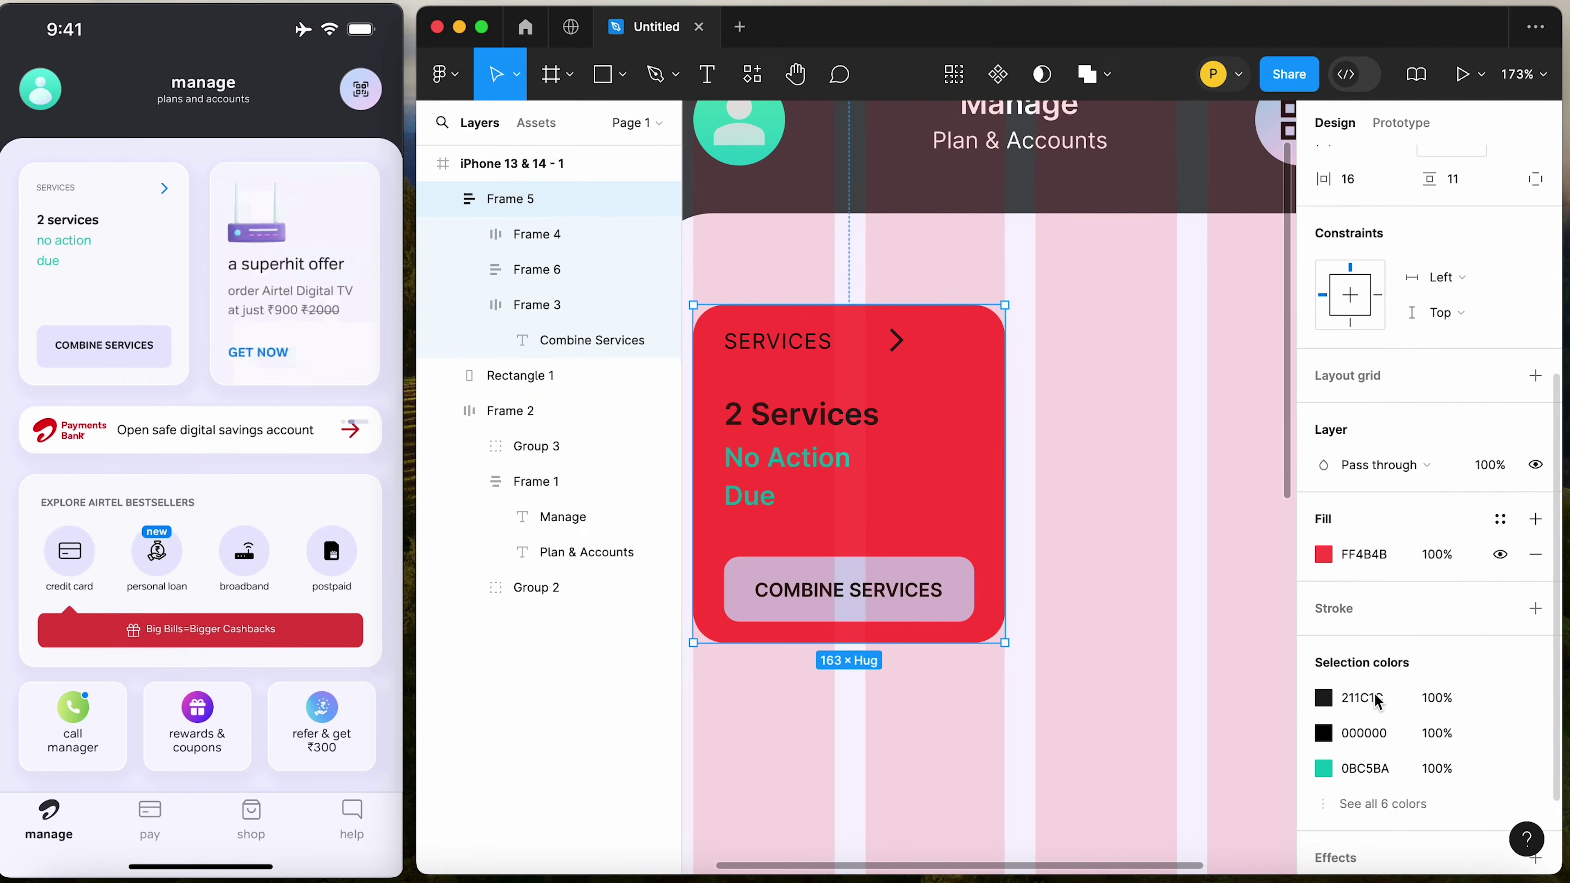
left_click(1324, 559)
left_click_drag(1145, 451, 1023, 288)
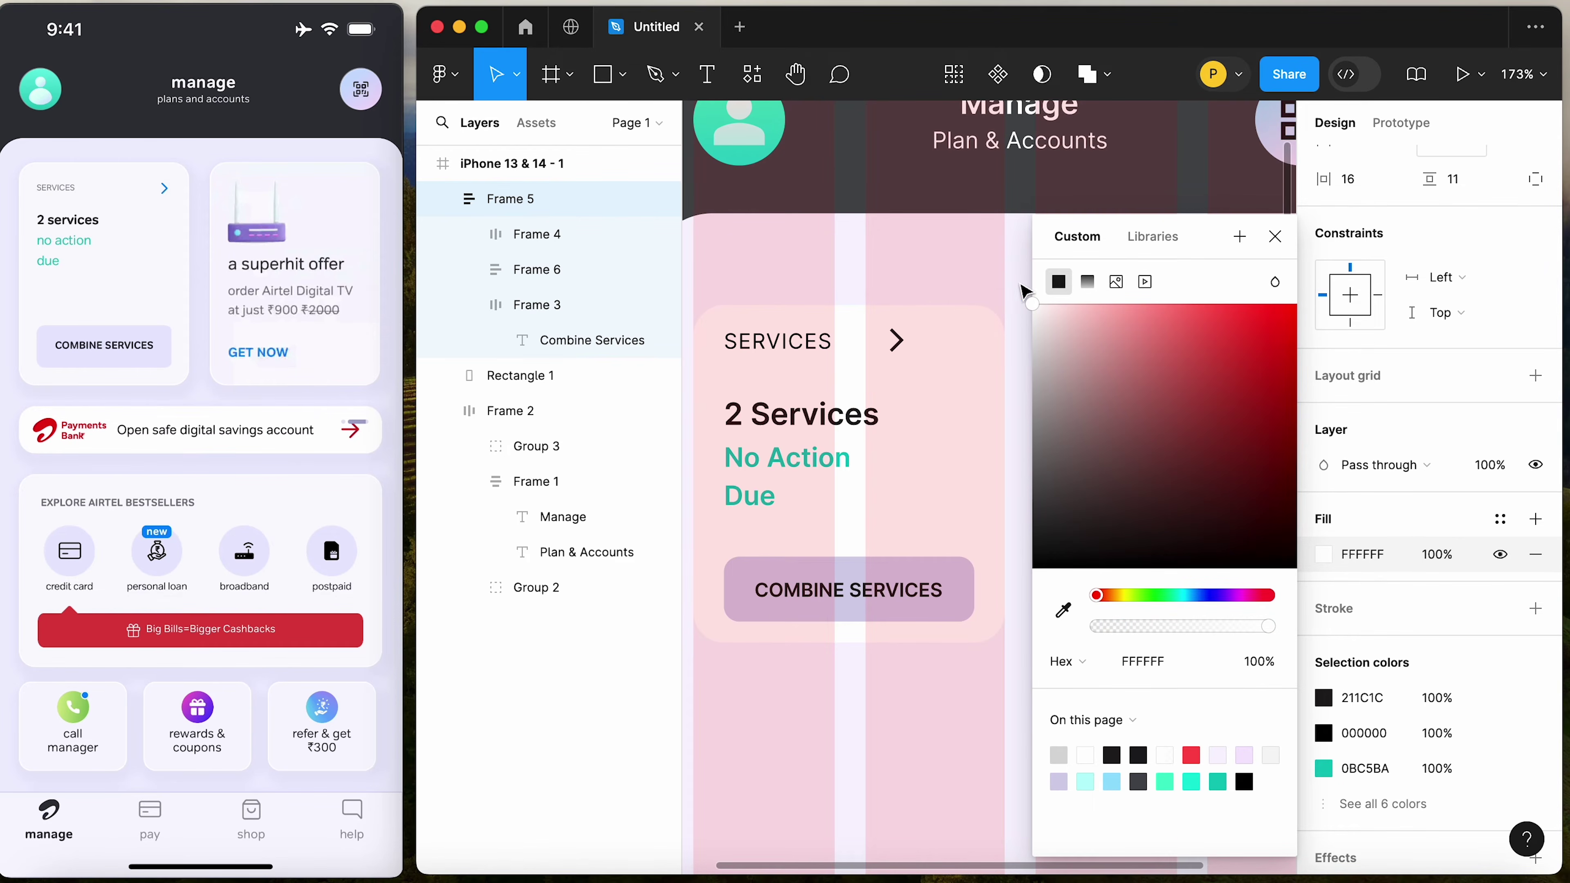
left_click(995, 282)
Hide the four-column layout grid of the iPhone 13 & 14 - 1 frame
scroll(909, 334, "up", 6)
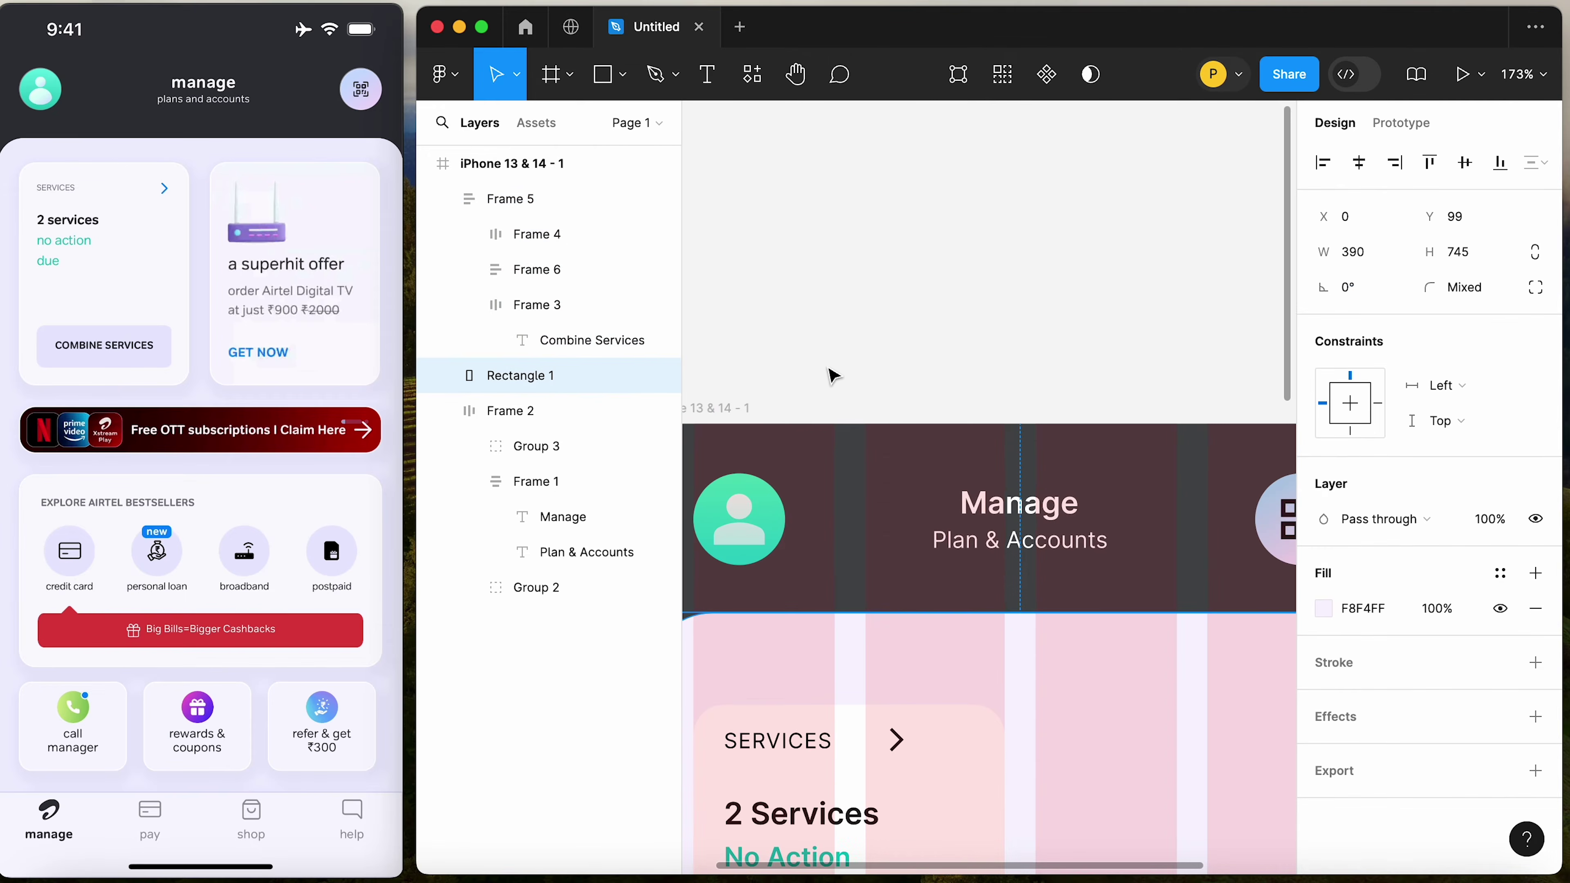
scroll(841, 371, "left", 2)
left_click(810, 357)
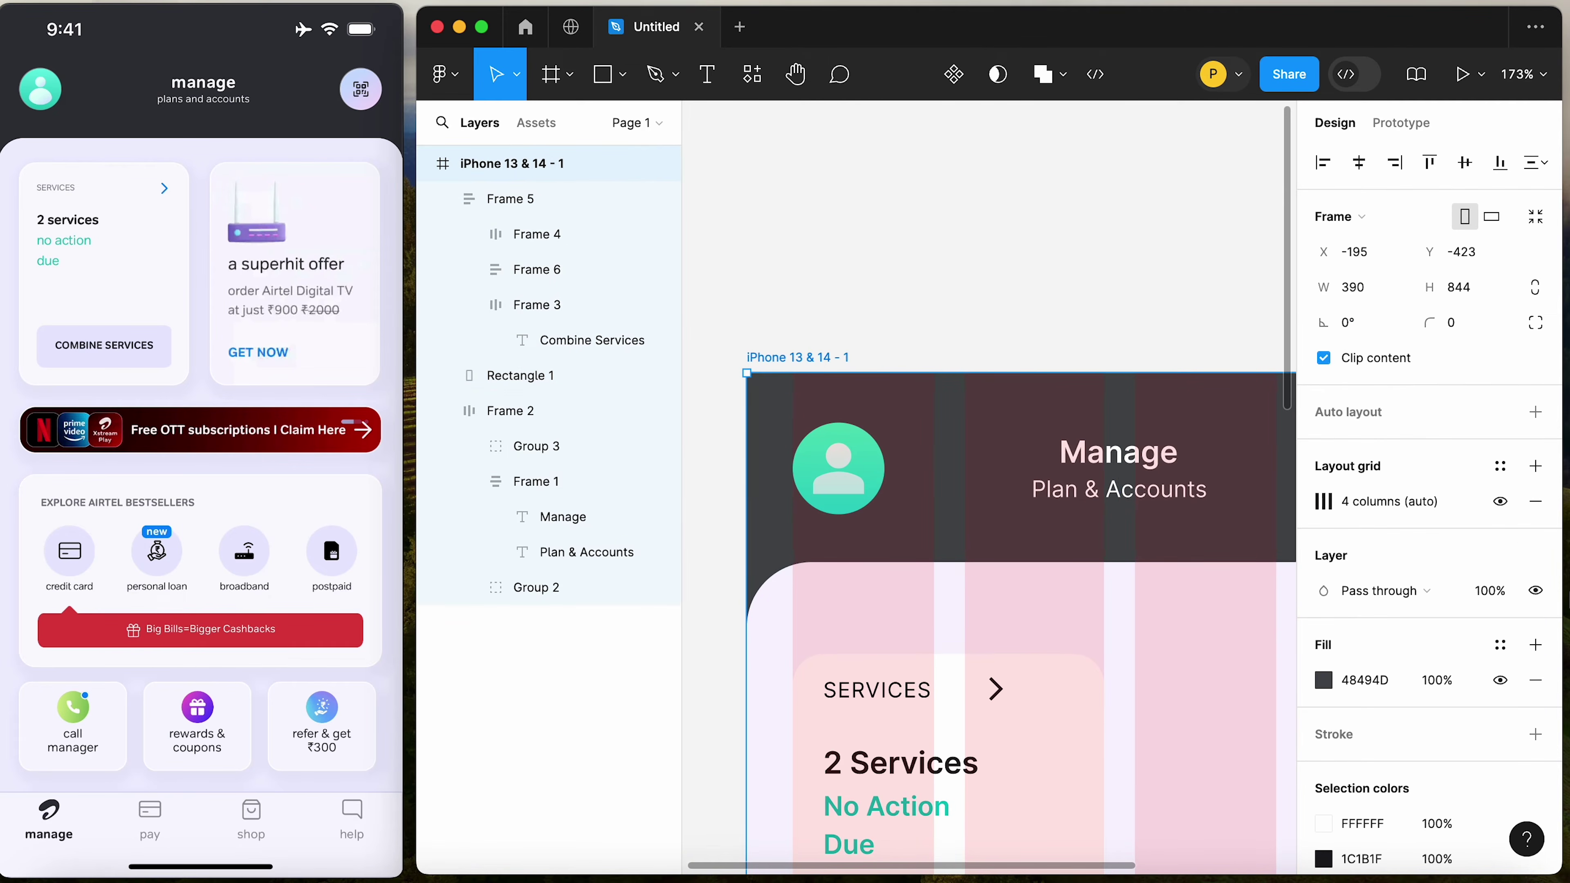
left_click(1500, 501)
Lighten the "Combine Services" button's fill to a paler lavender
scroll(960, 726, "down", 6)
left_click(1086, 502)
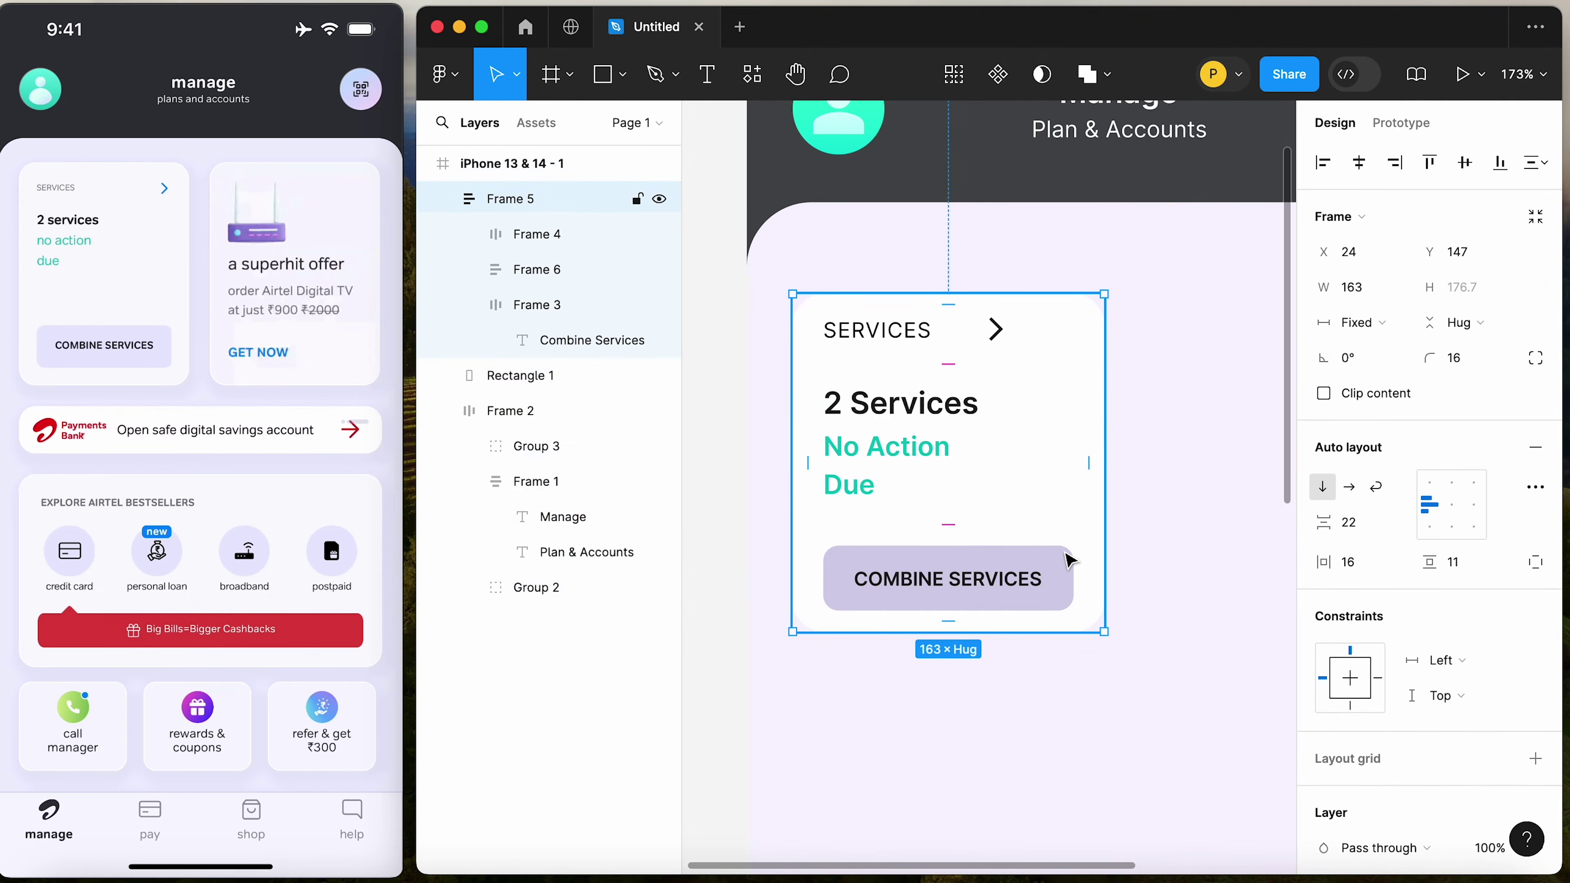
double_click(1062, 568)
scroll(1332, 743, "down", 3)
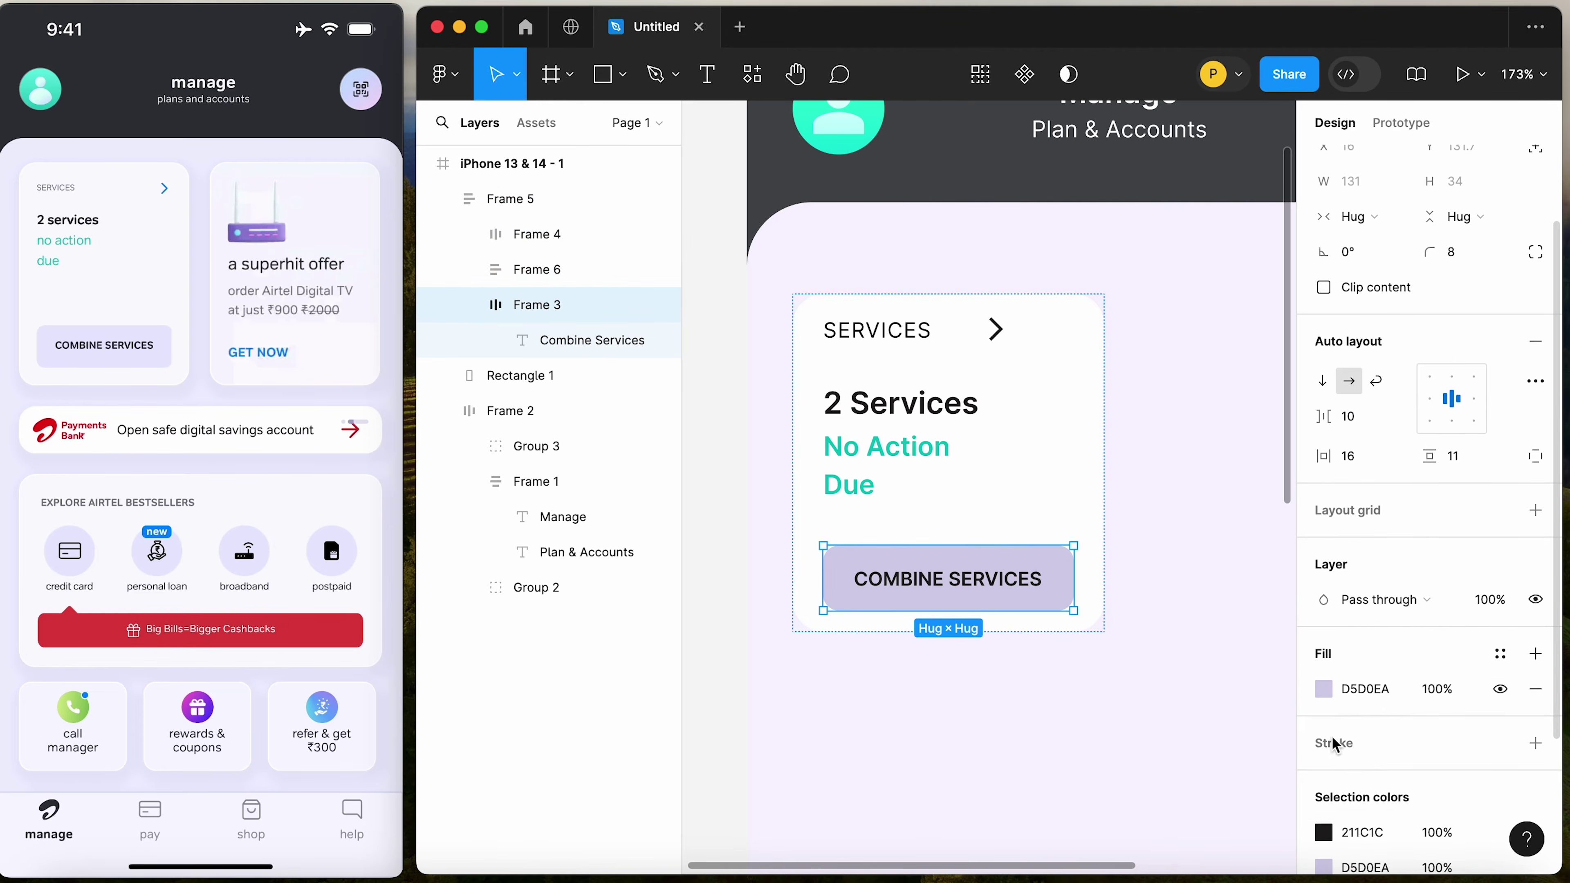
left_click(1324, 688)
left_click_drag(1058, 328, 1052, 324)
left_click(976, 272)
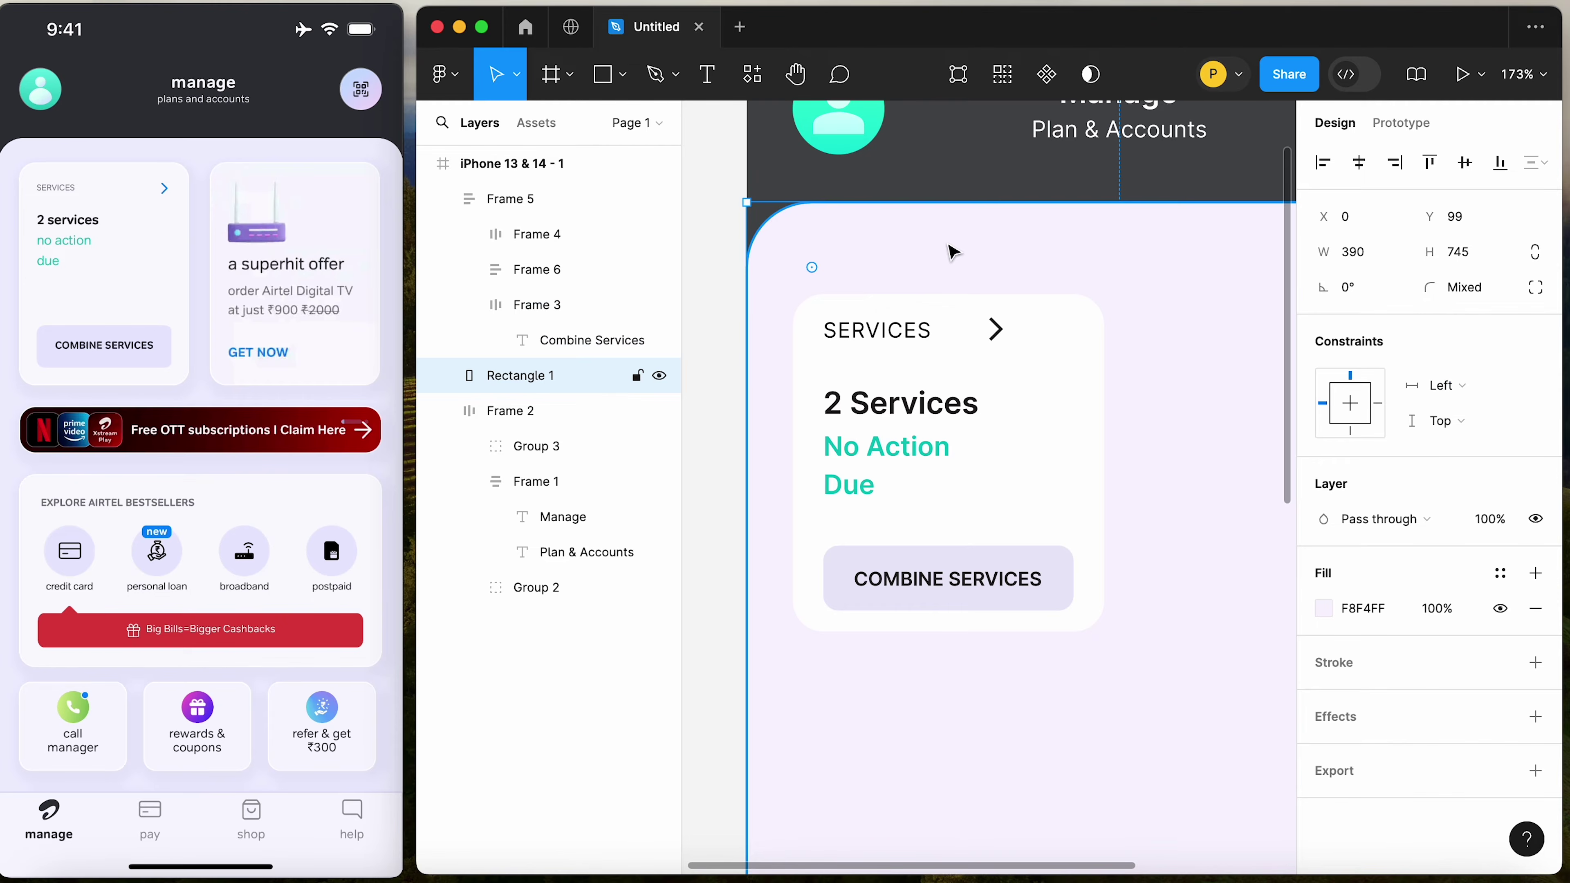
Add a 1 px inside stroke to the services card and colour it white
left_click(957, 340)
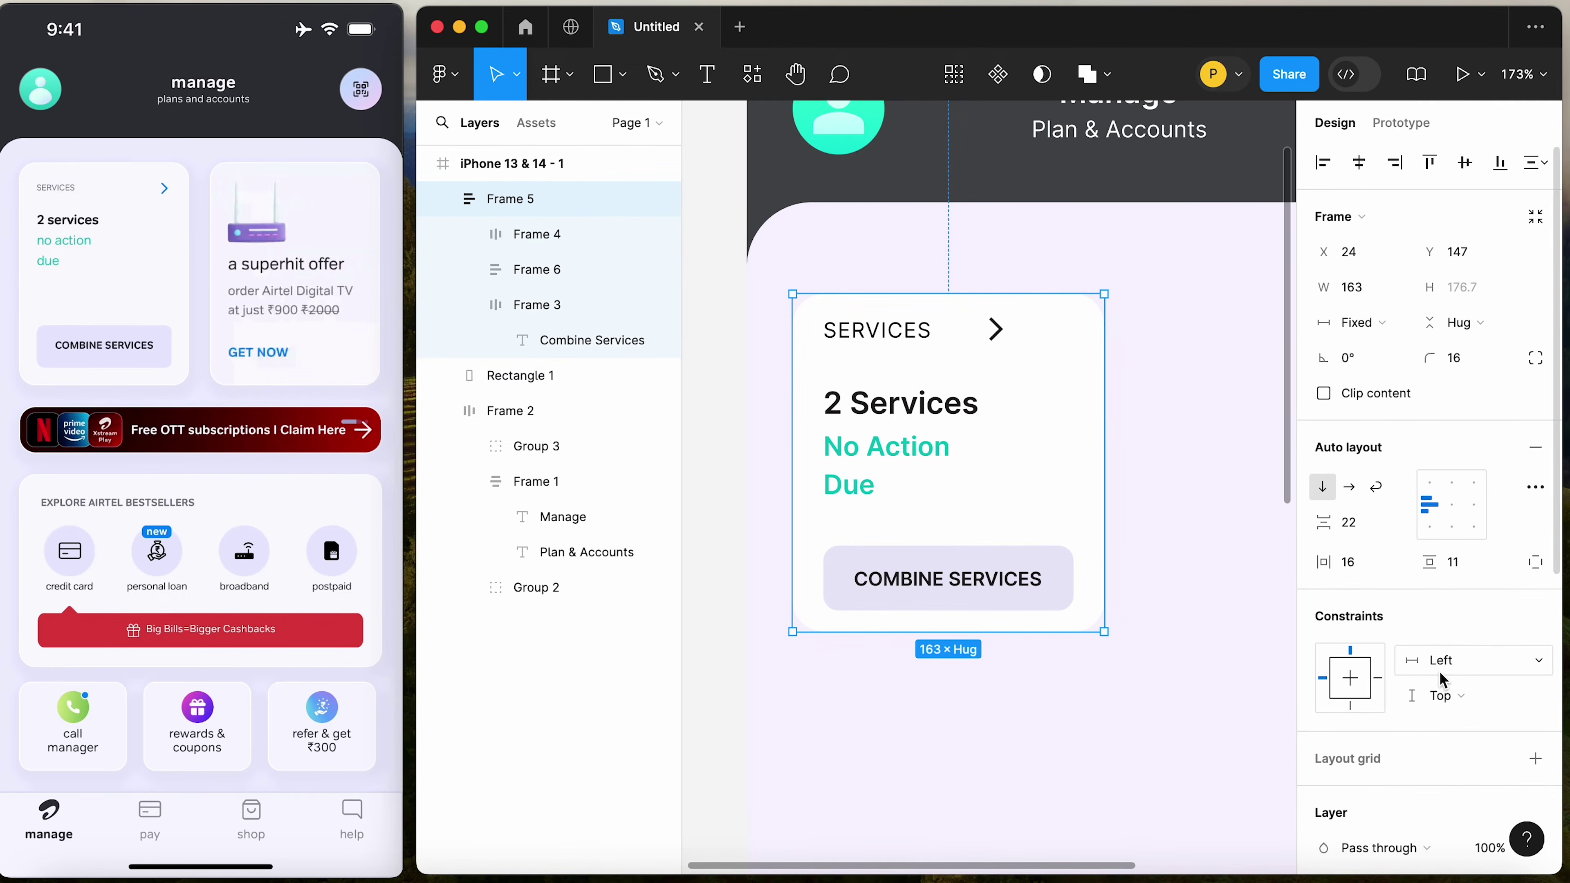
scroll(1421, 665, "down", 5)
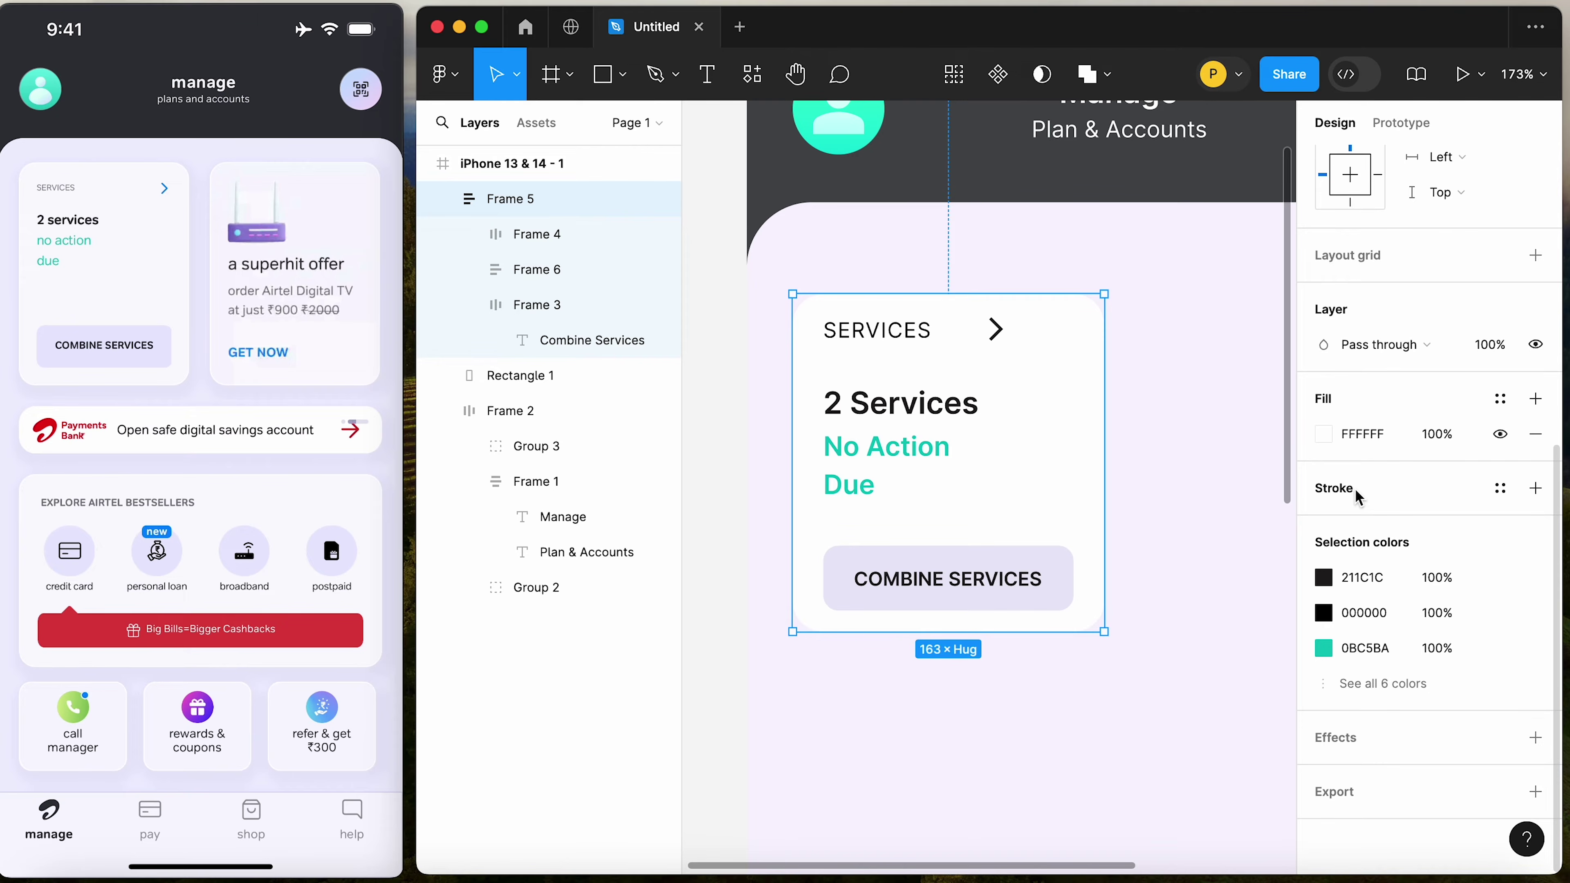
left_click(1355, 489)
left_click(1326, 521)
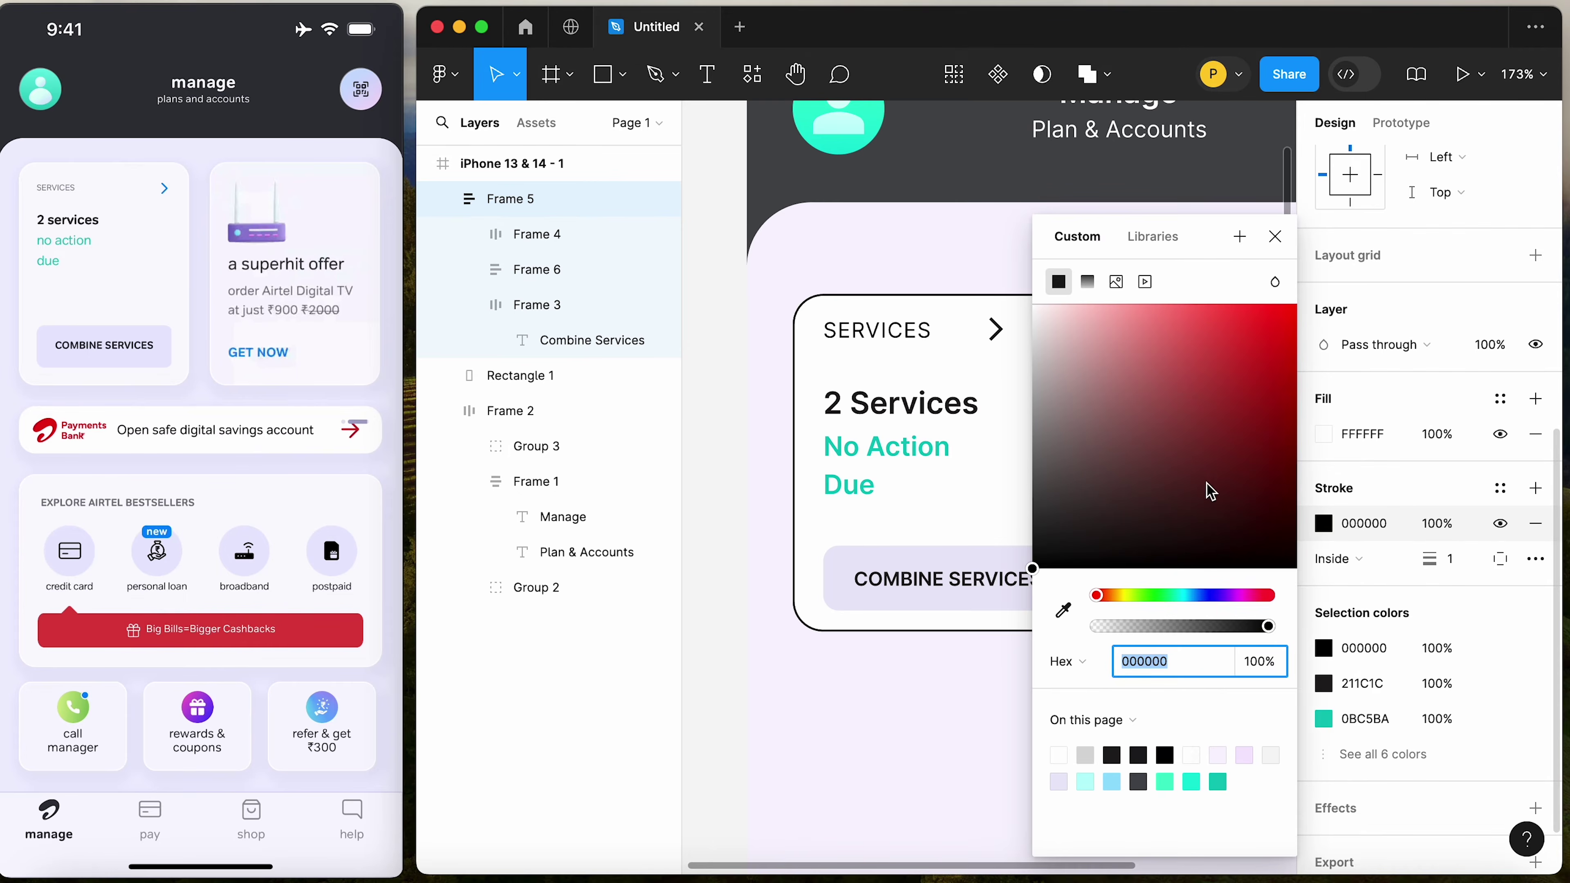
left_click_drag(1210, 492, 912, 217)
left_click(919, 234)
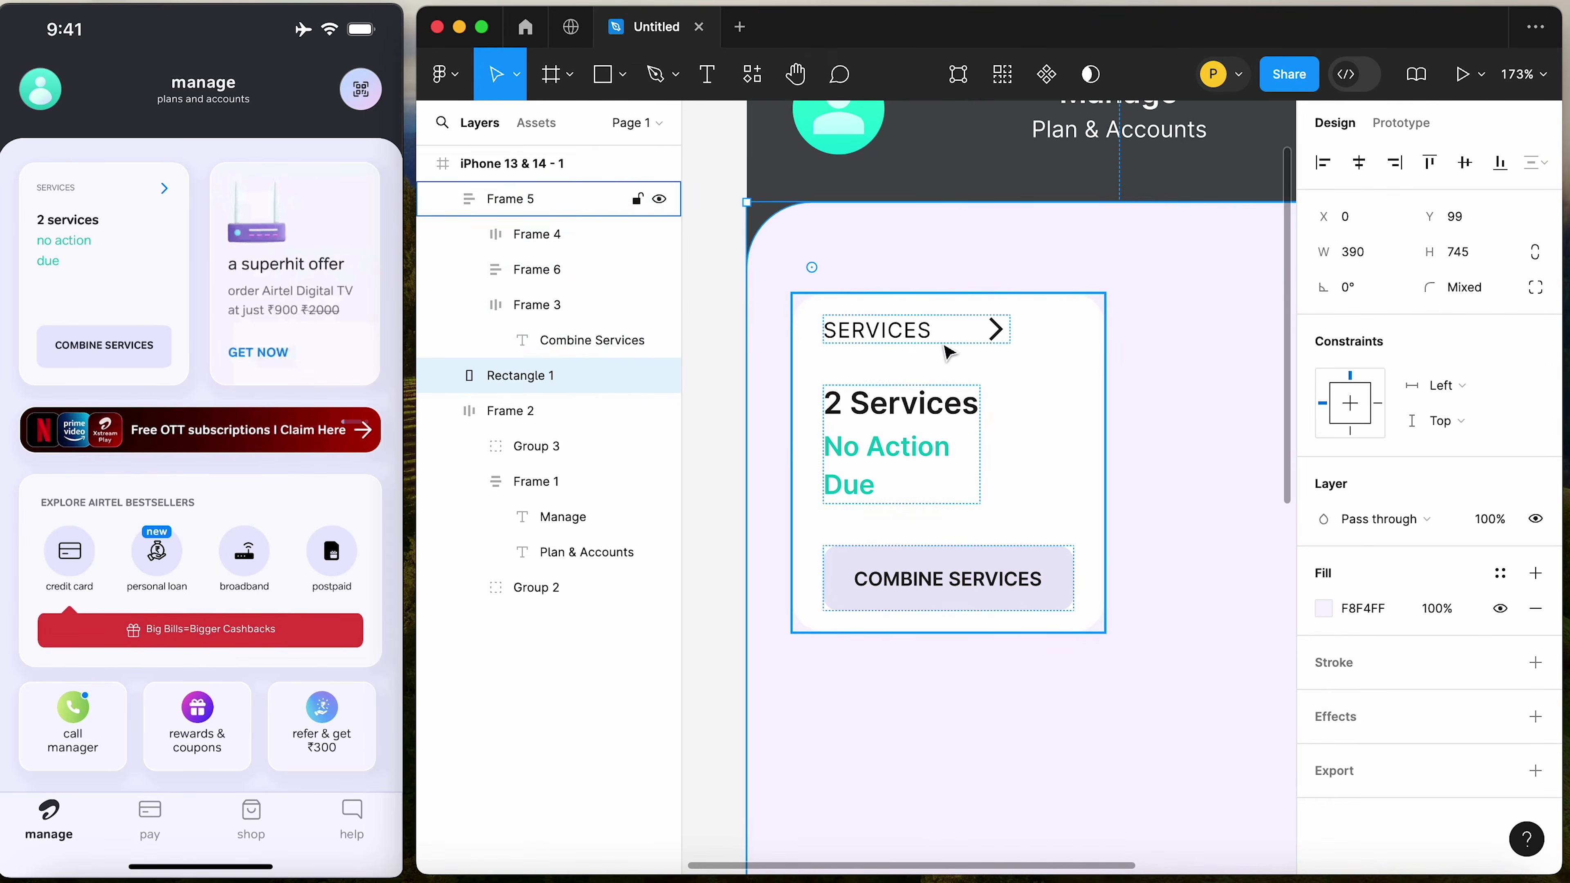
Lower the services card's white fill opacity to 50%
left_click(948, 353)
scroll(1408, 739, "down", 5)
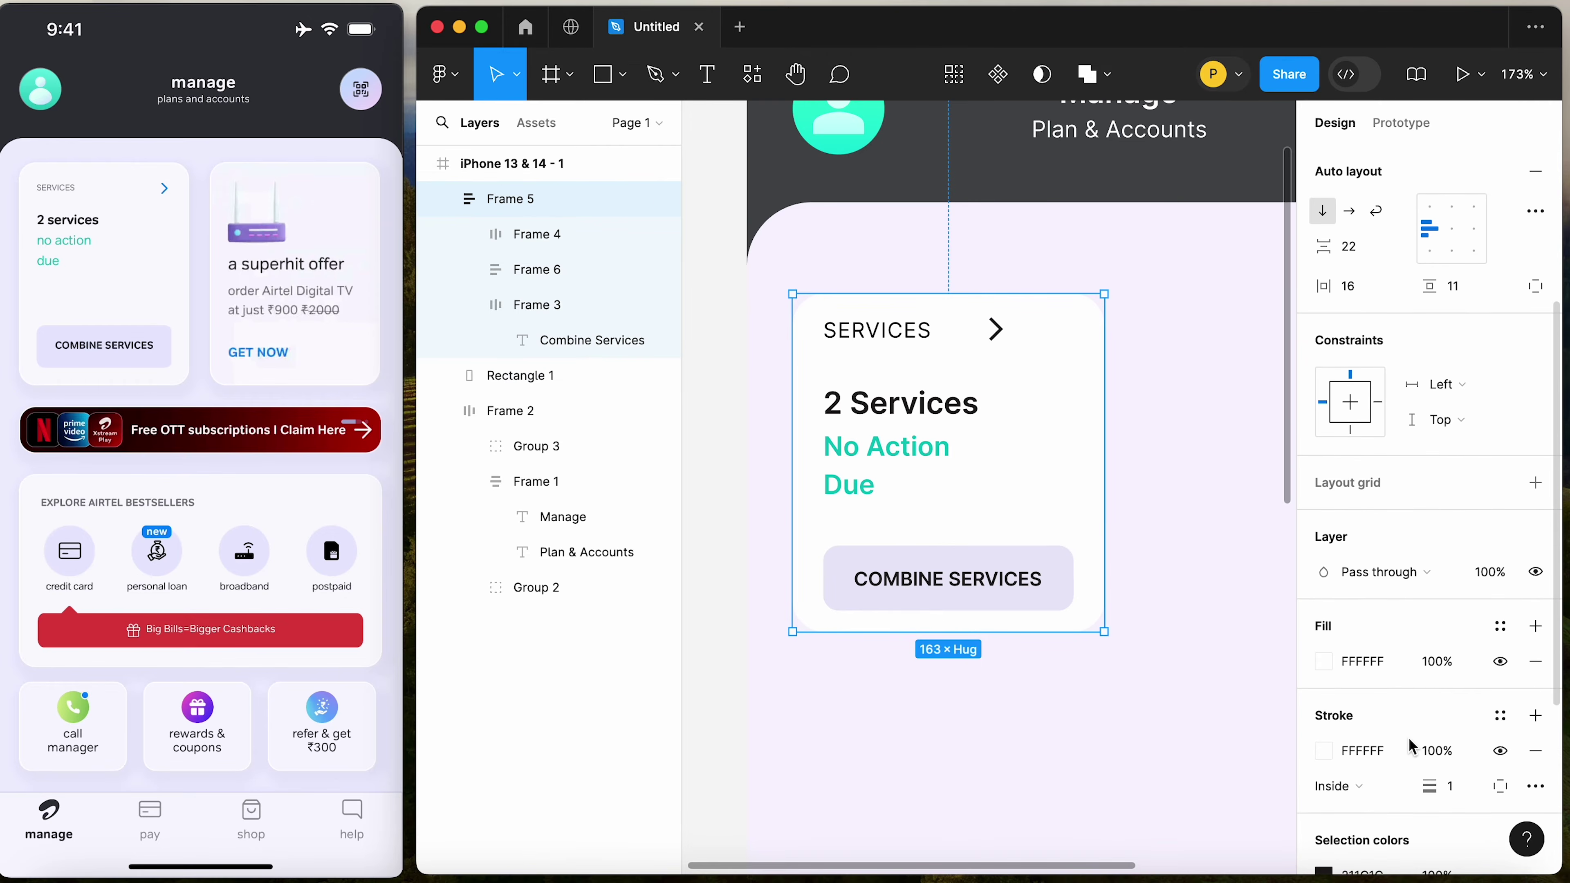
left_click(1453, 667)
type("80")
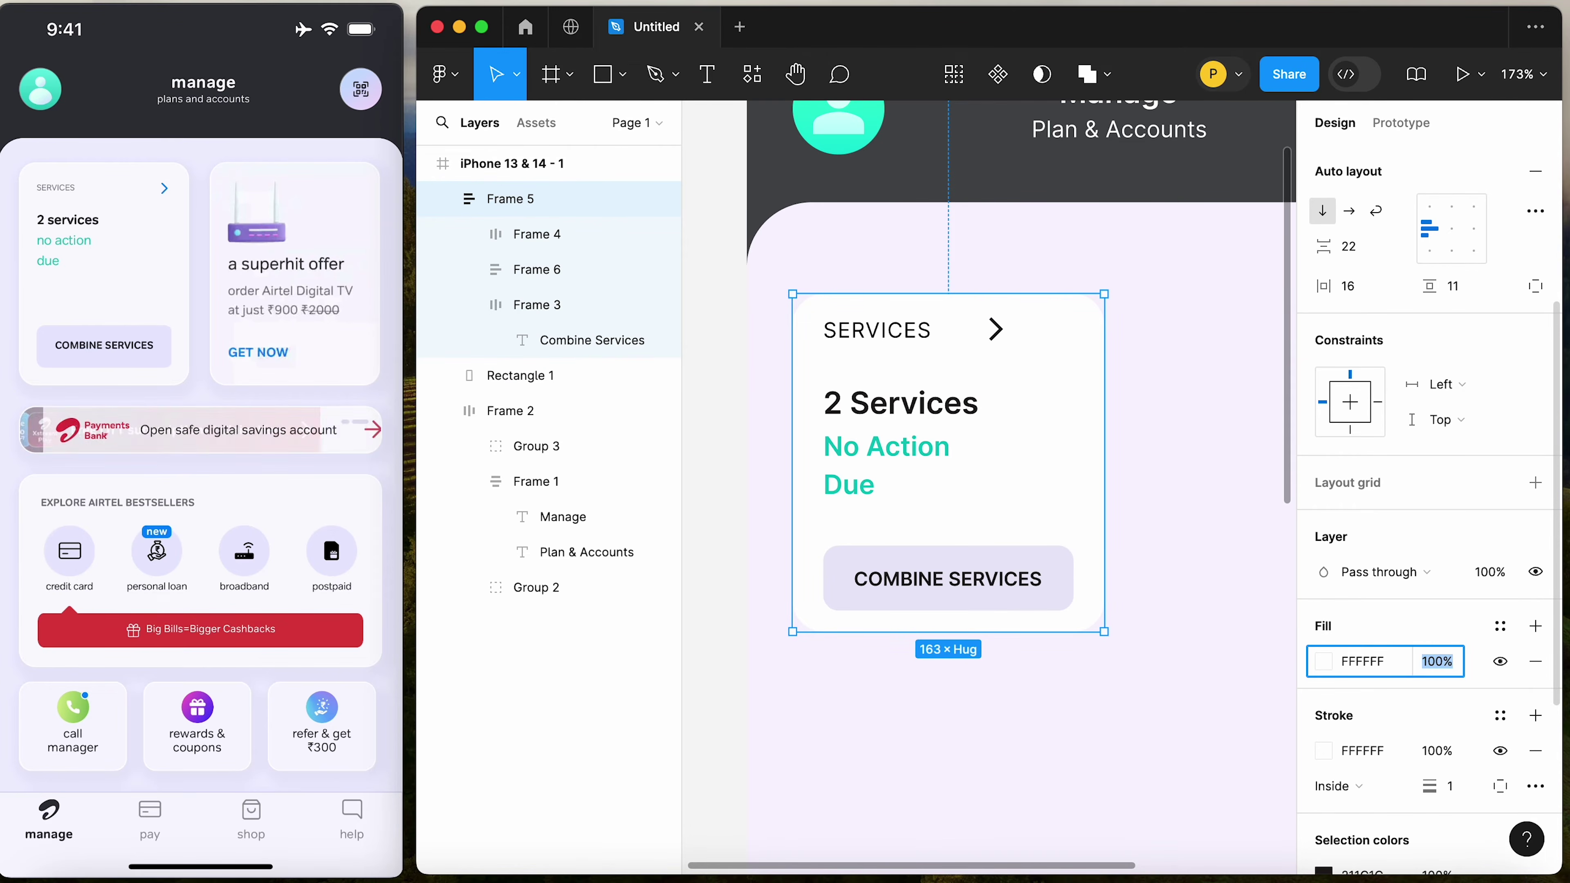
key("Return")
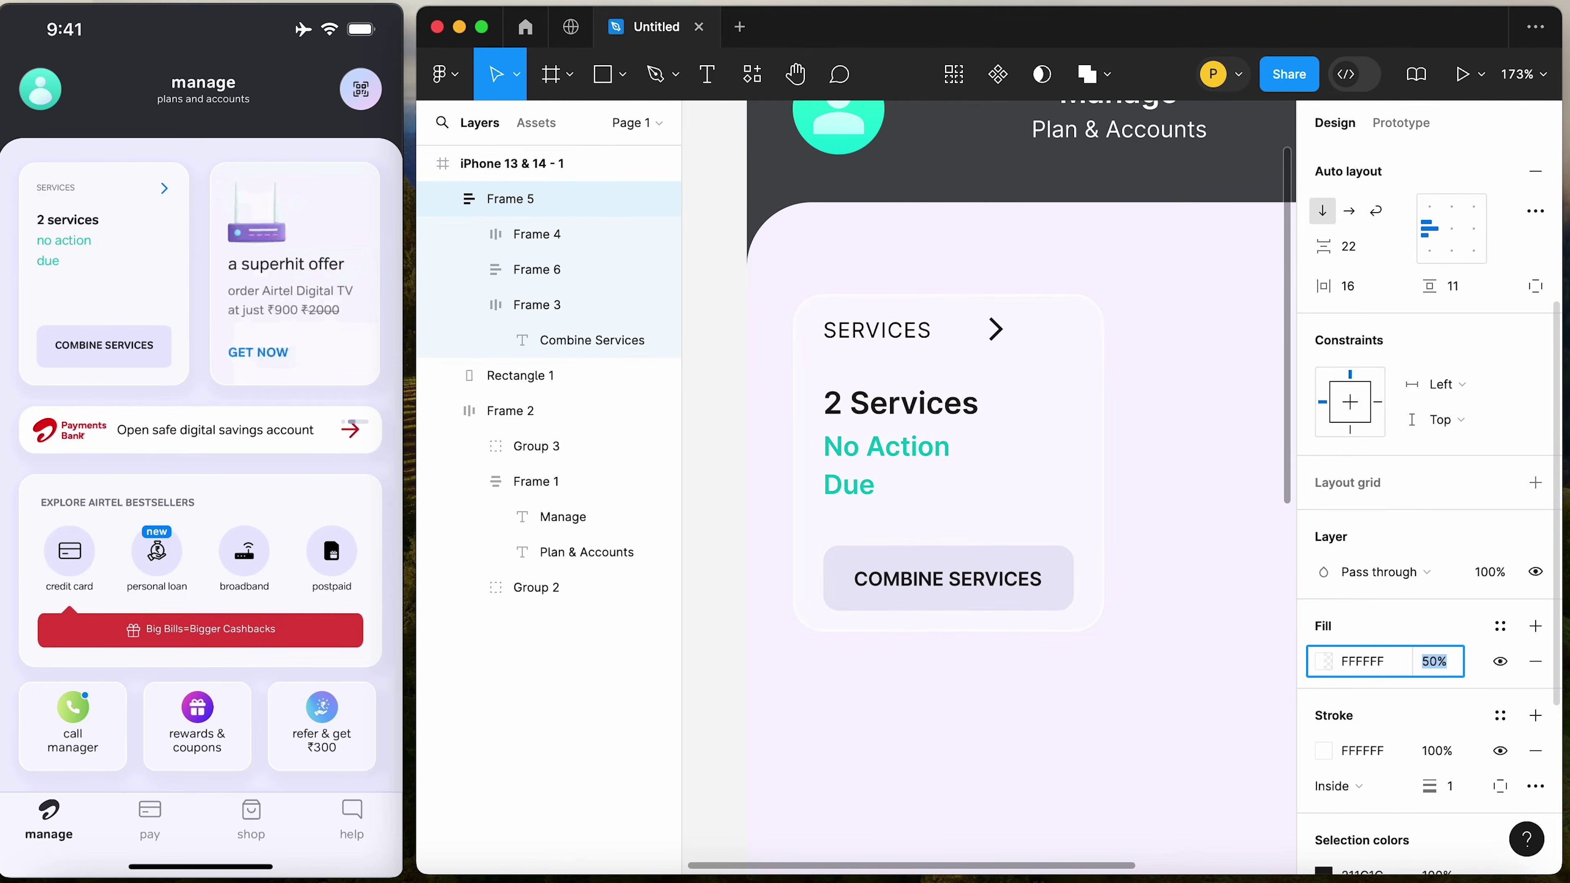
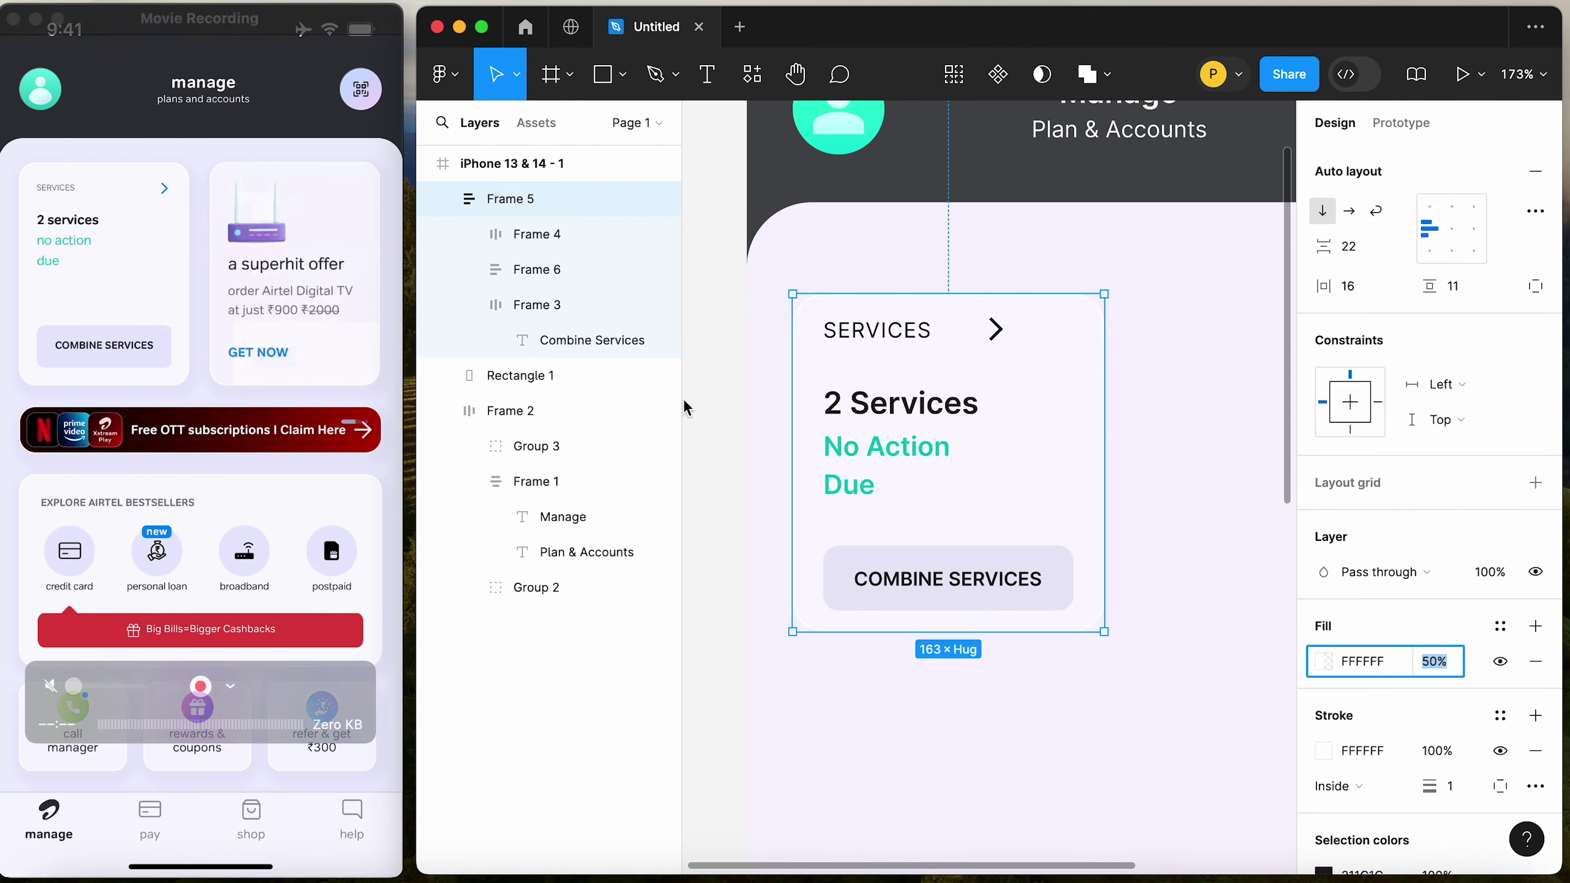
left_click(1150, 517)
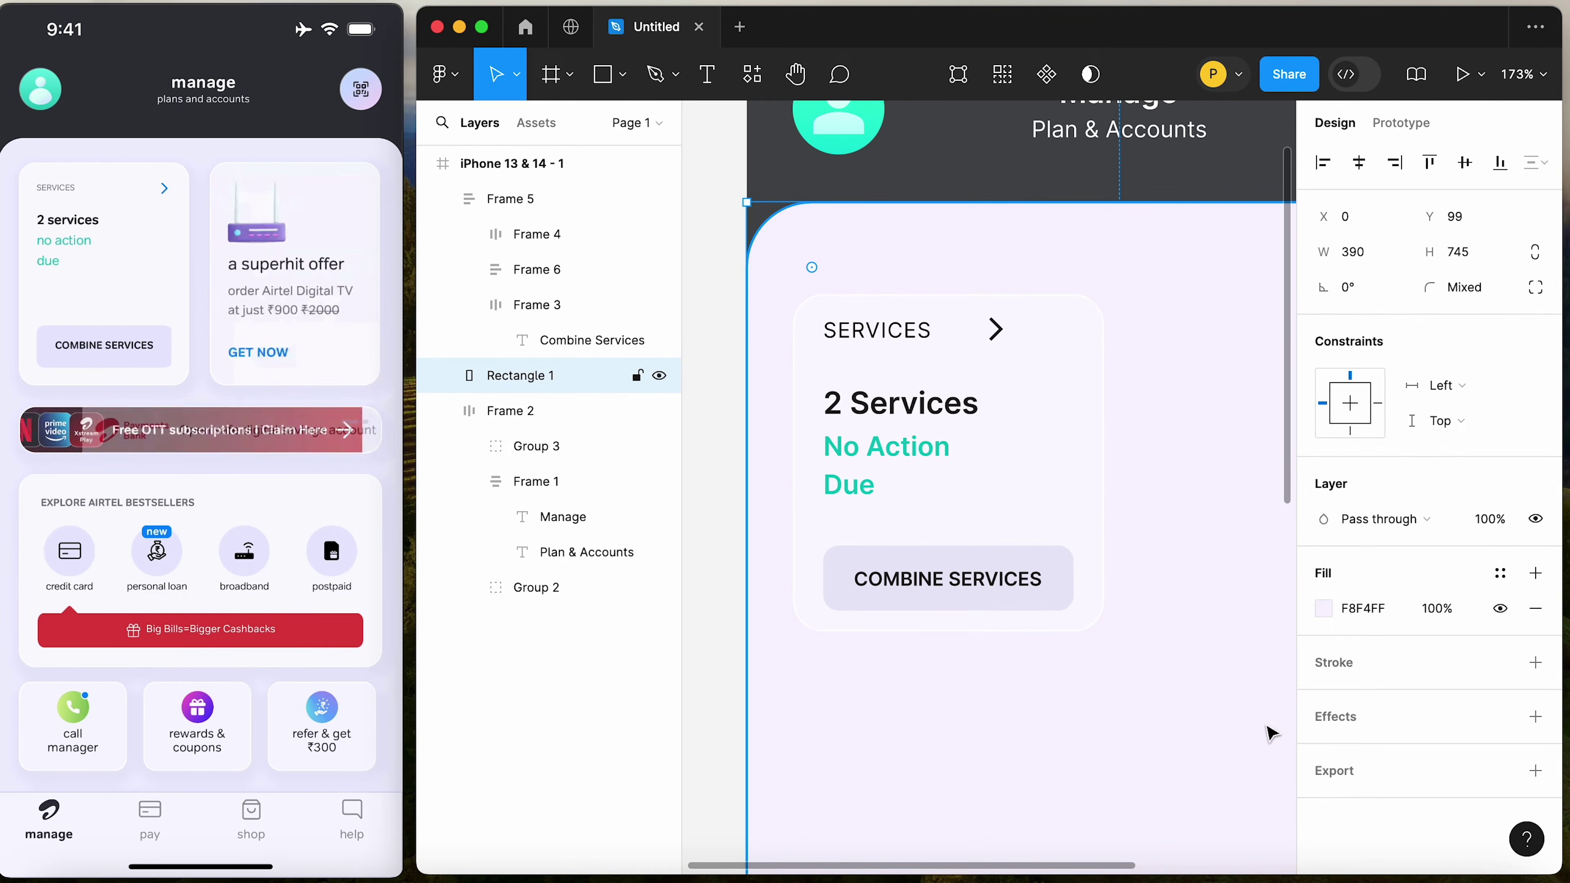
Set the services card's white fill opacity to 79%
key("shift+Tab")
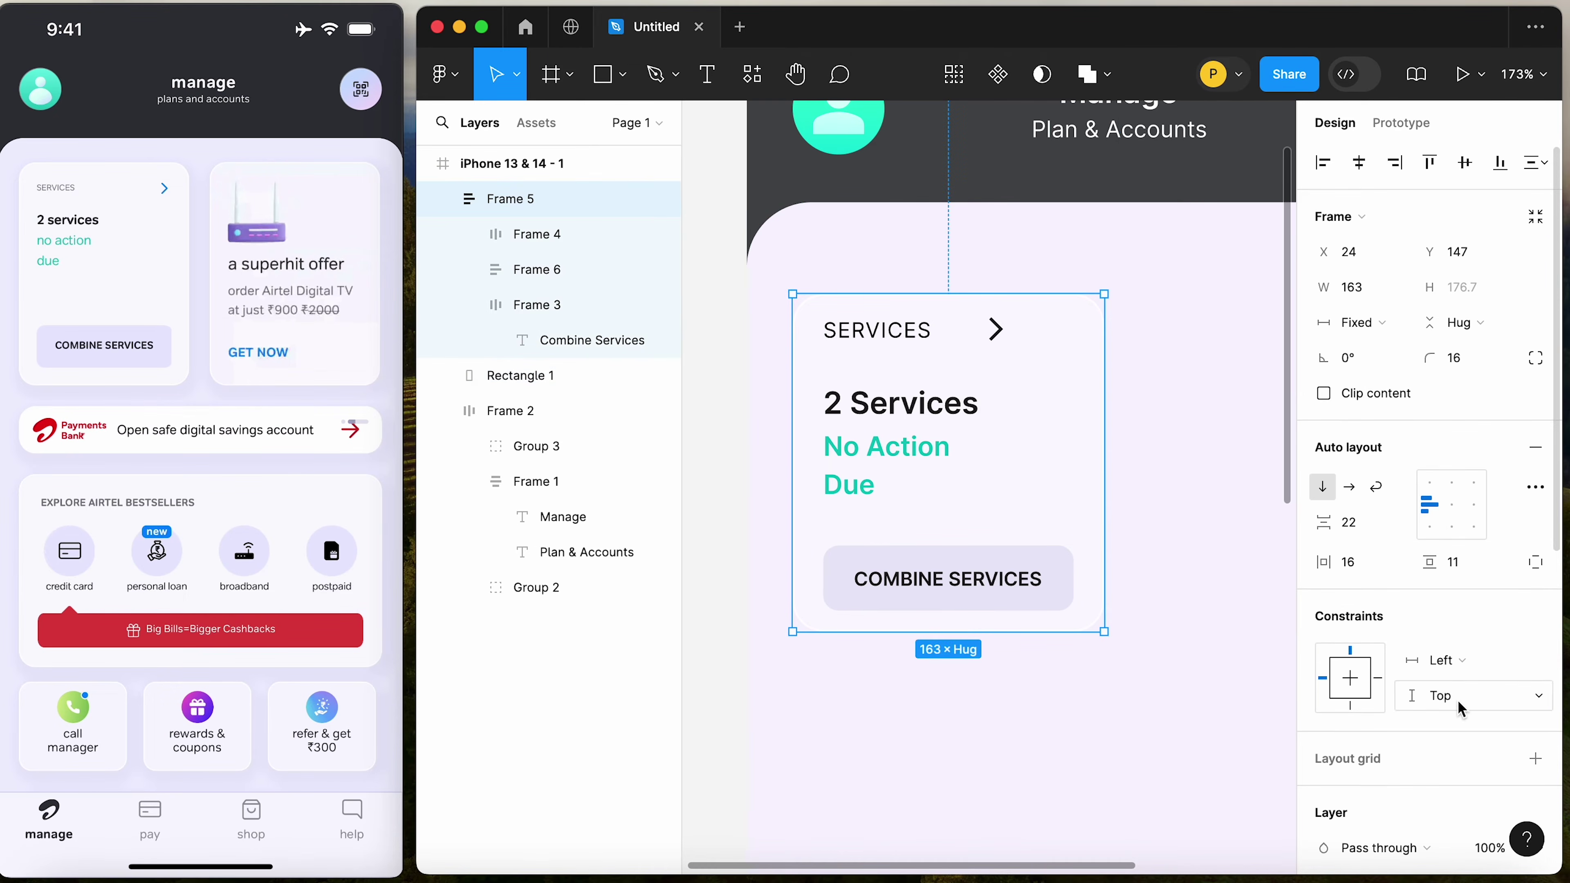
scroll(1457, 700, "down", 5)
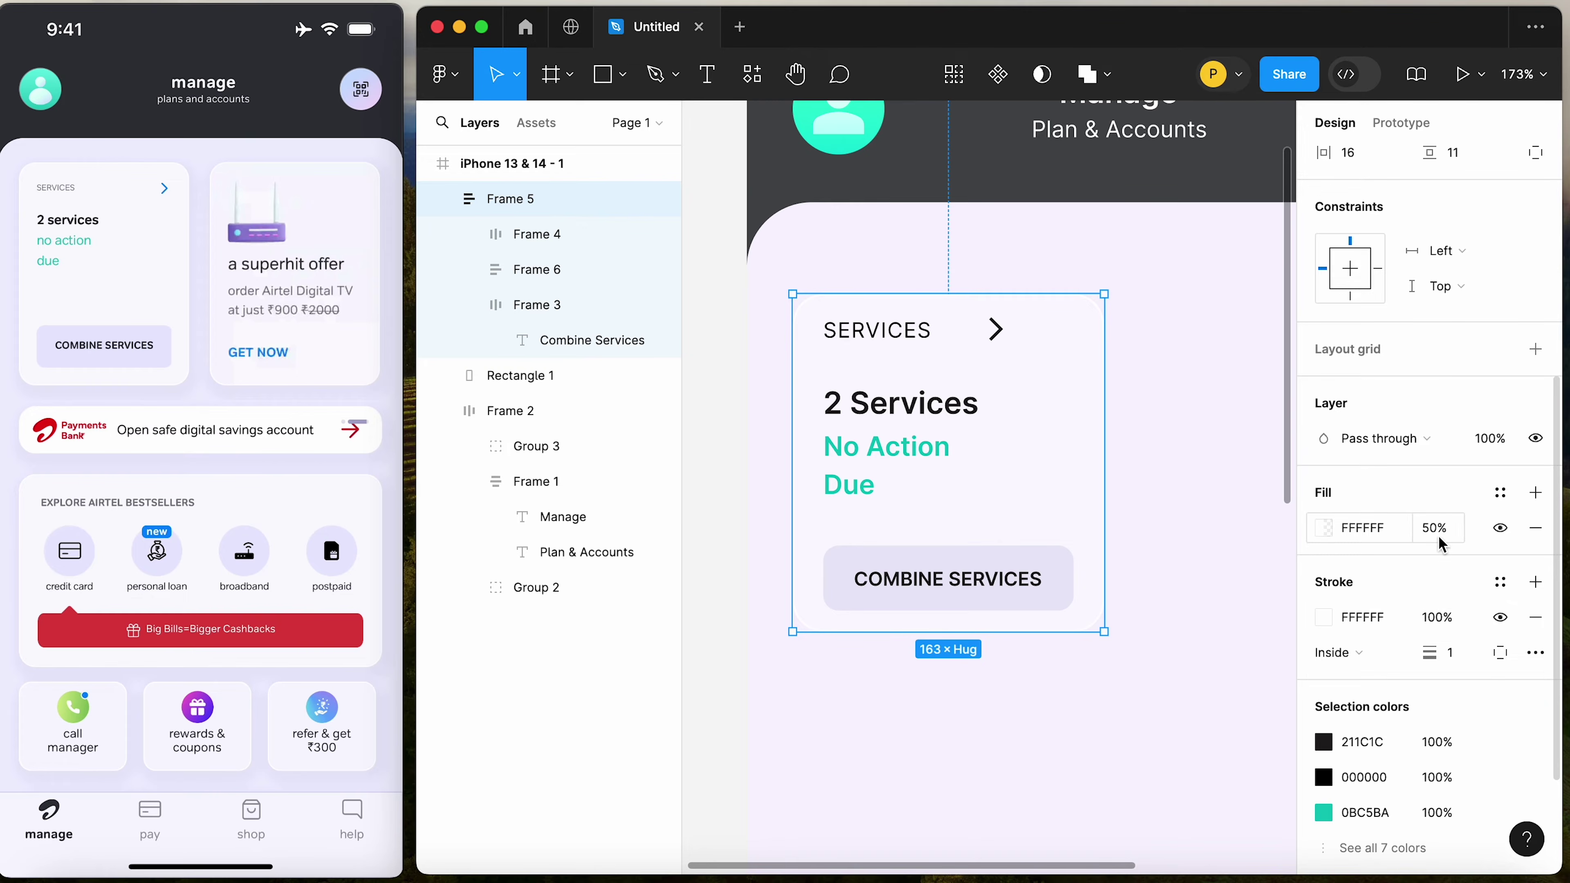
type("70")
key("Return")
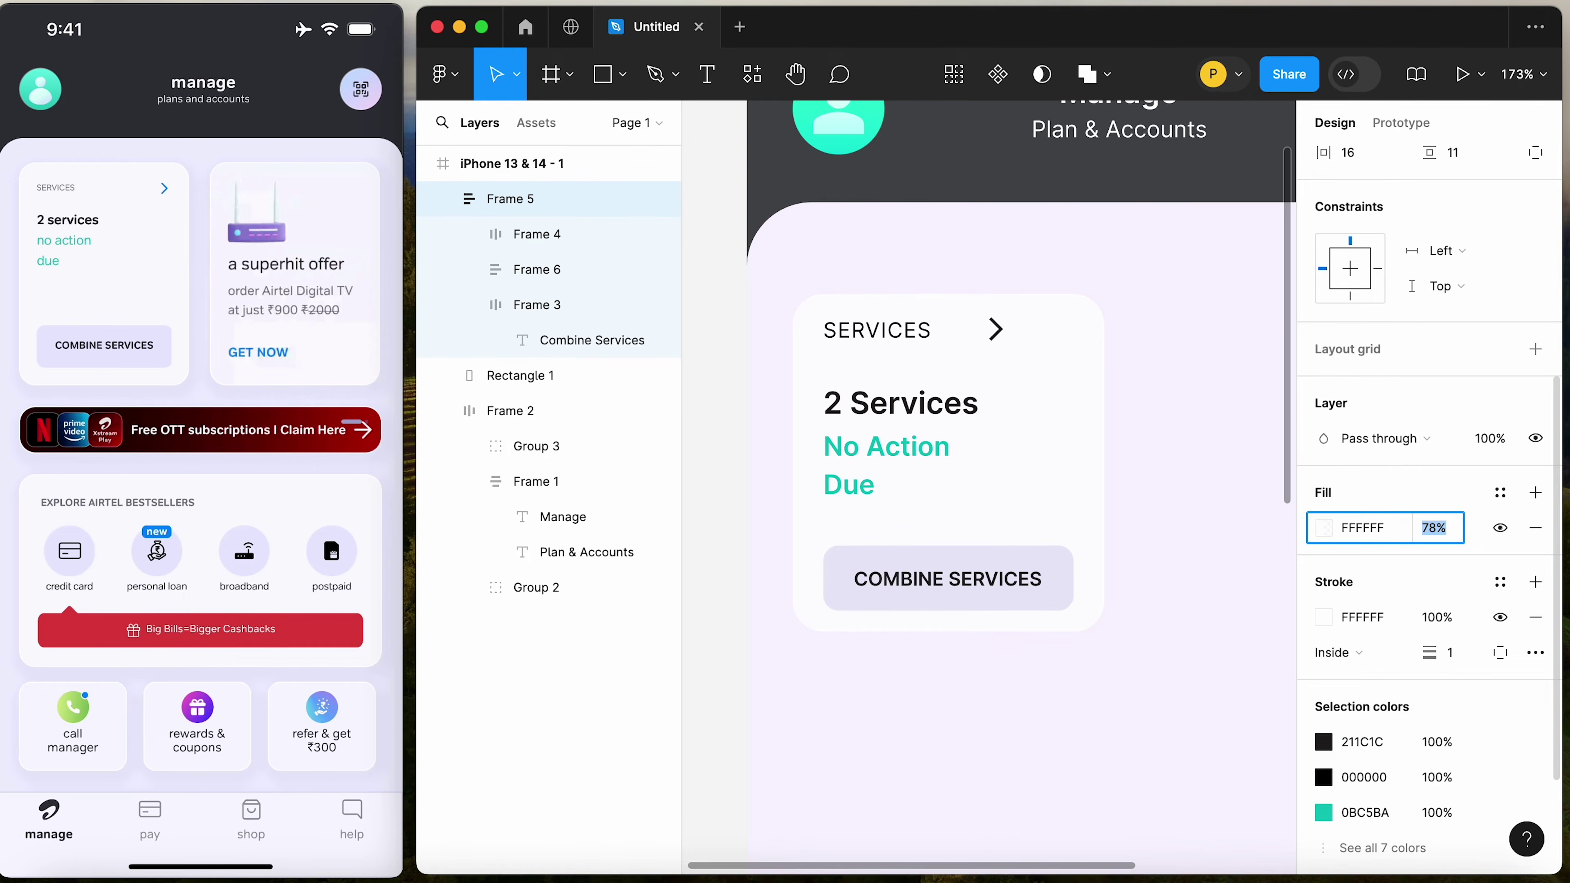
key("Up")
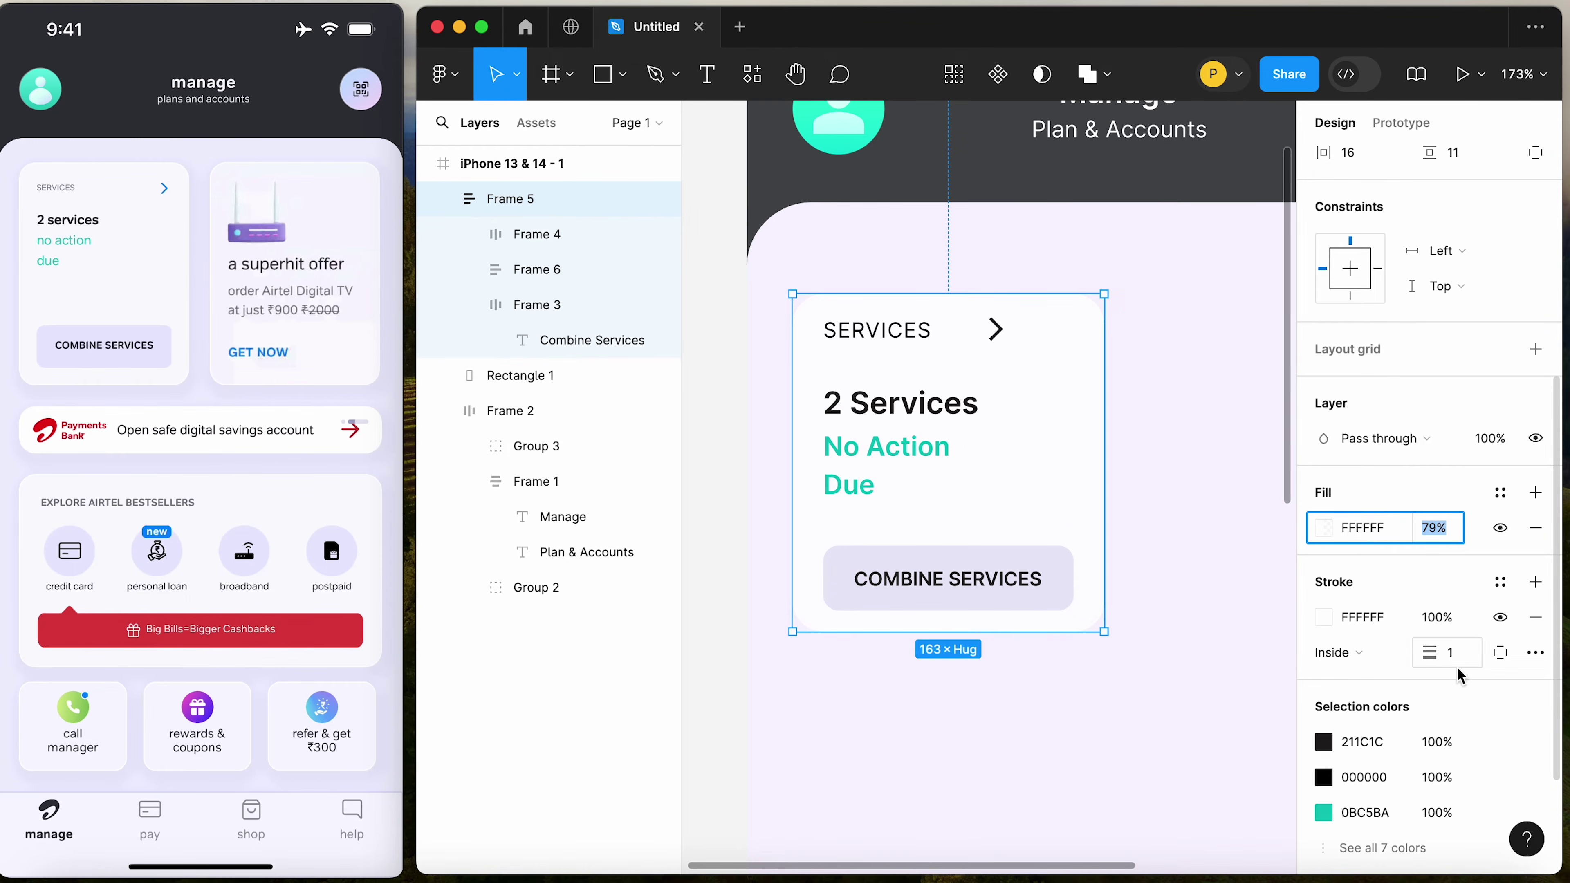
Add a drop shadow effect to the services card
left_click(1466, 688)
scroll(1465, 690, "down", 3)
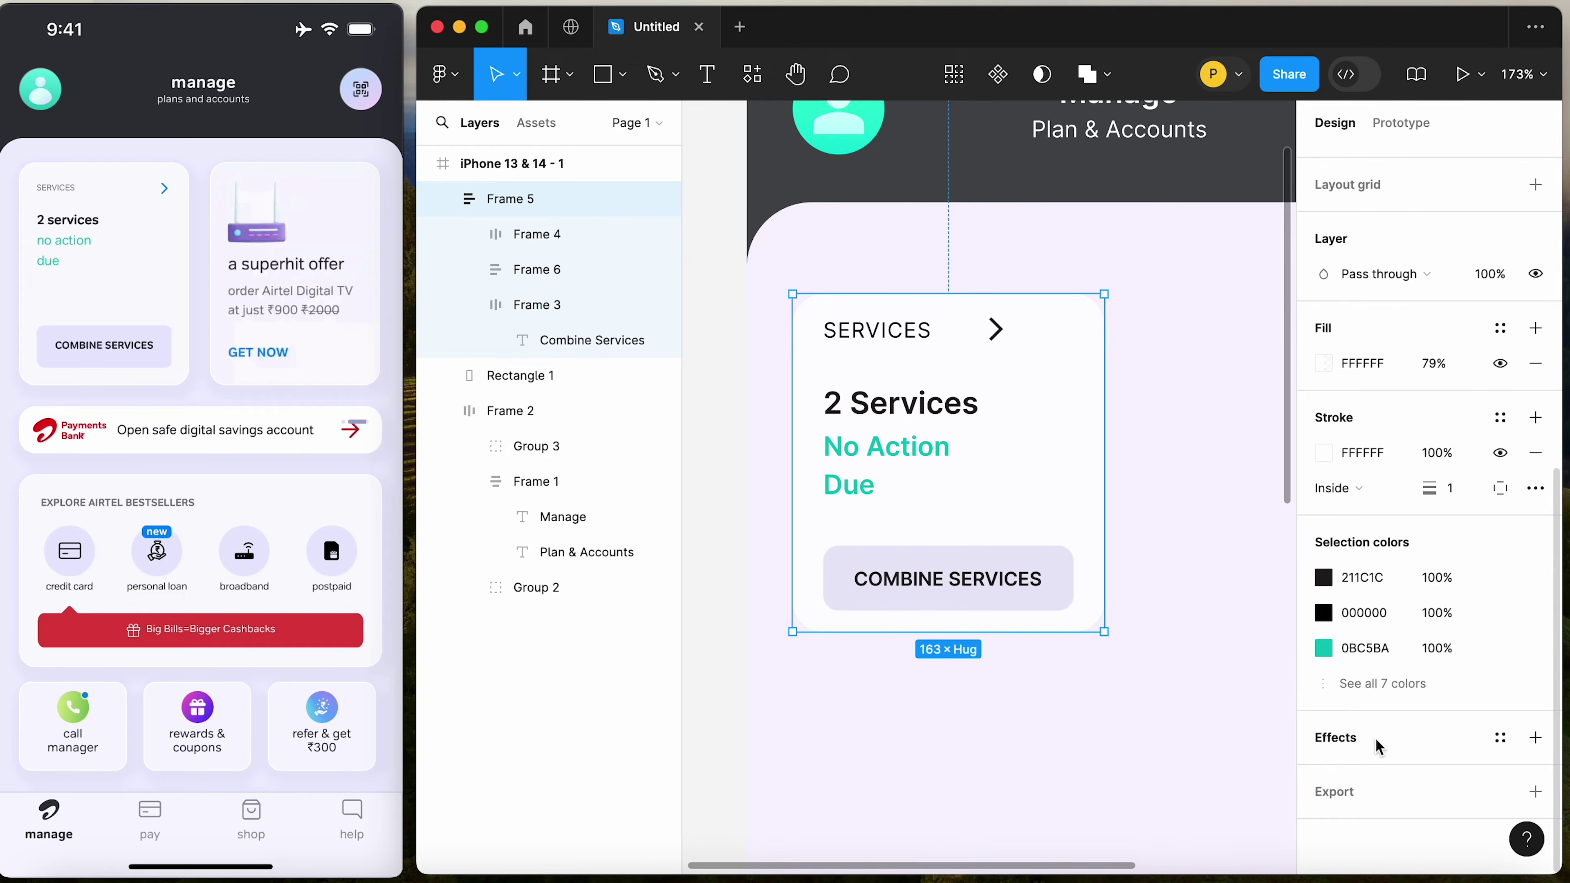
left_click(1355, 738)
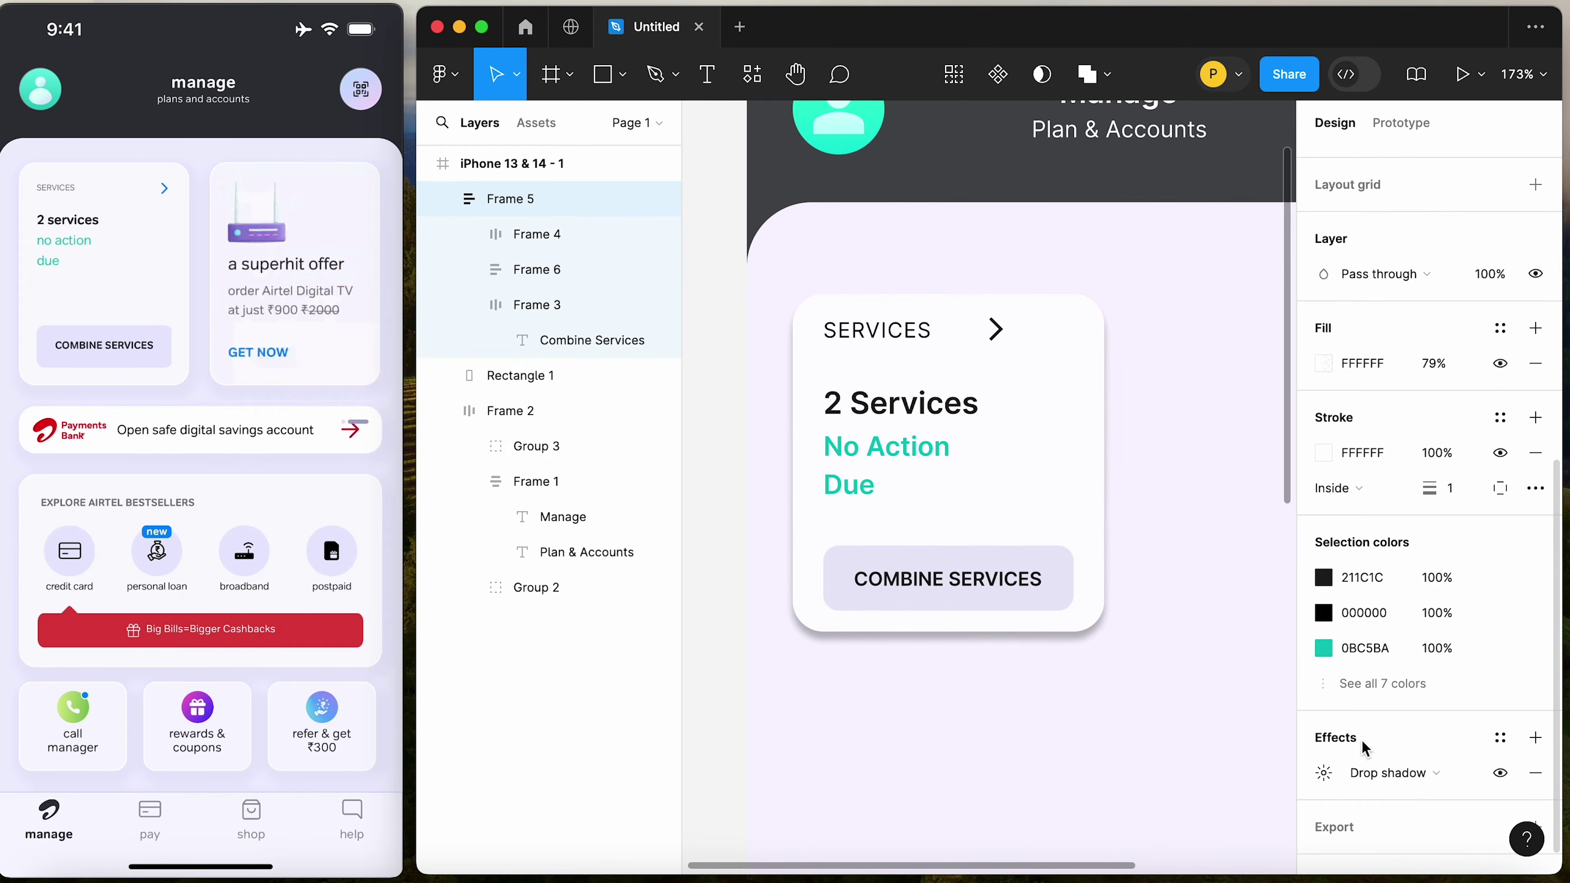
Change the colour of the services card's drop shadow to a muted purple, 7C5D9C
left_click(1324, 773)
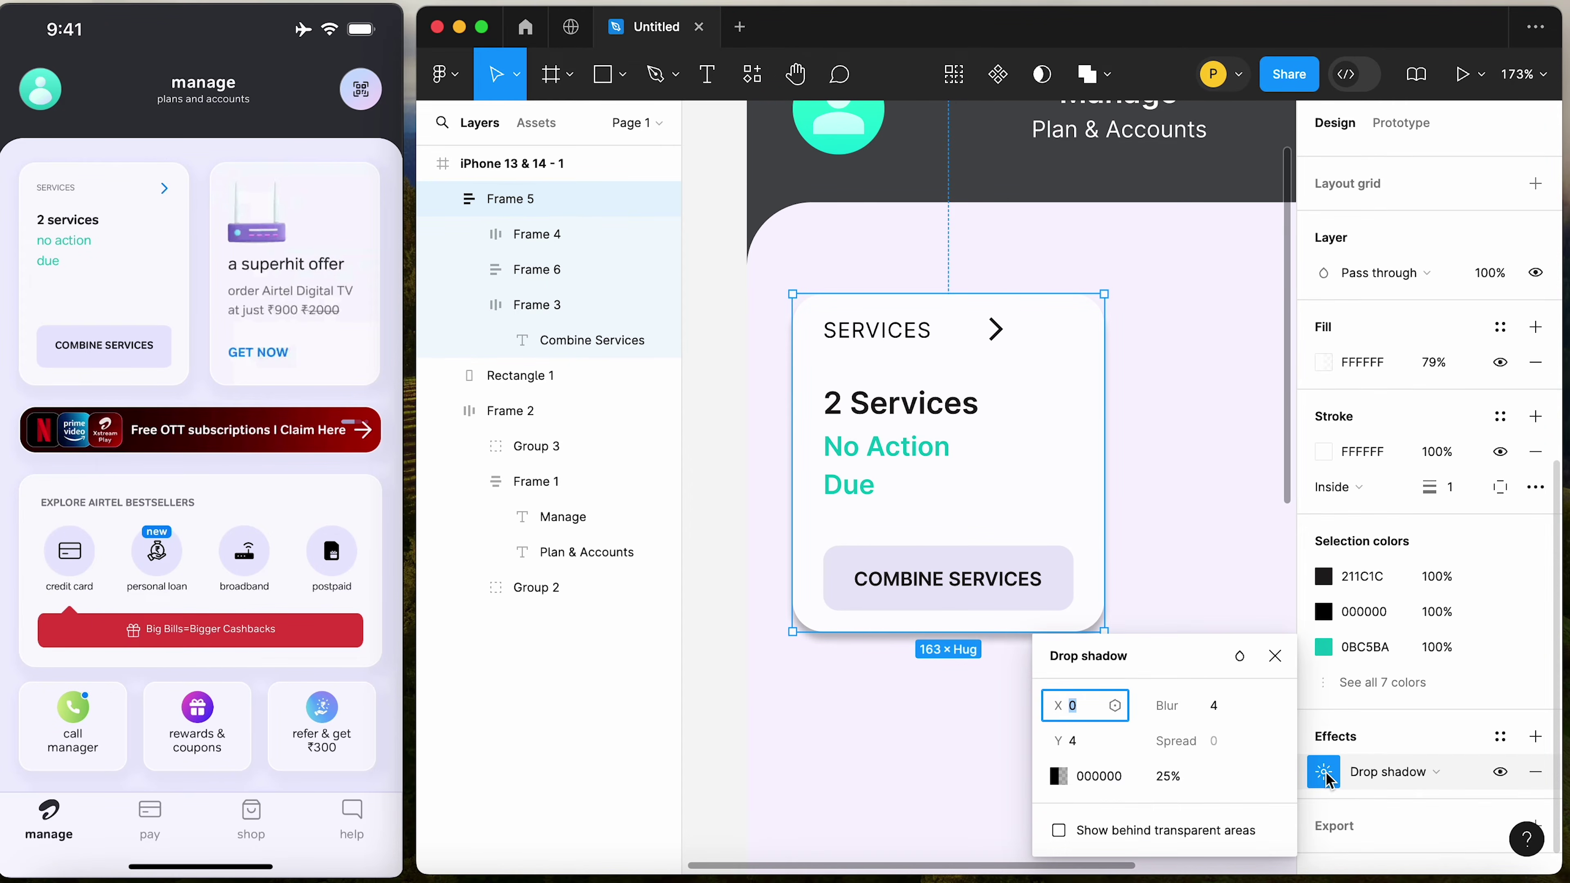
left_click(1059, 777)
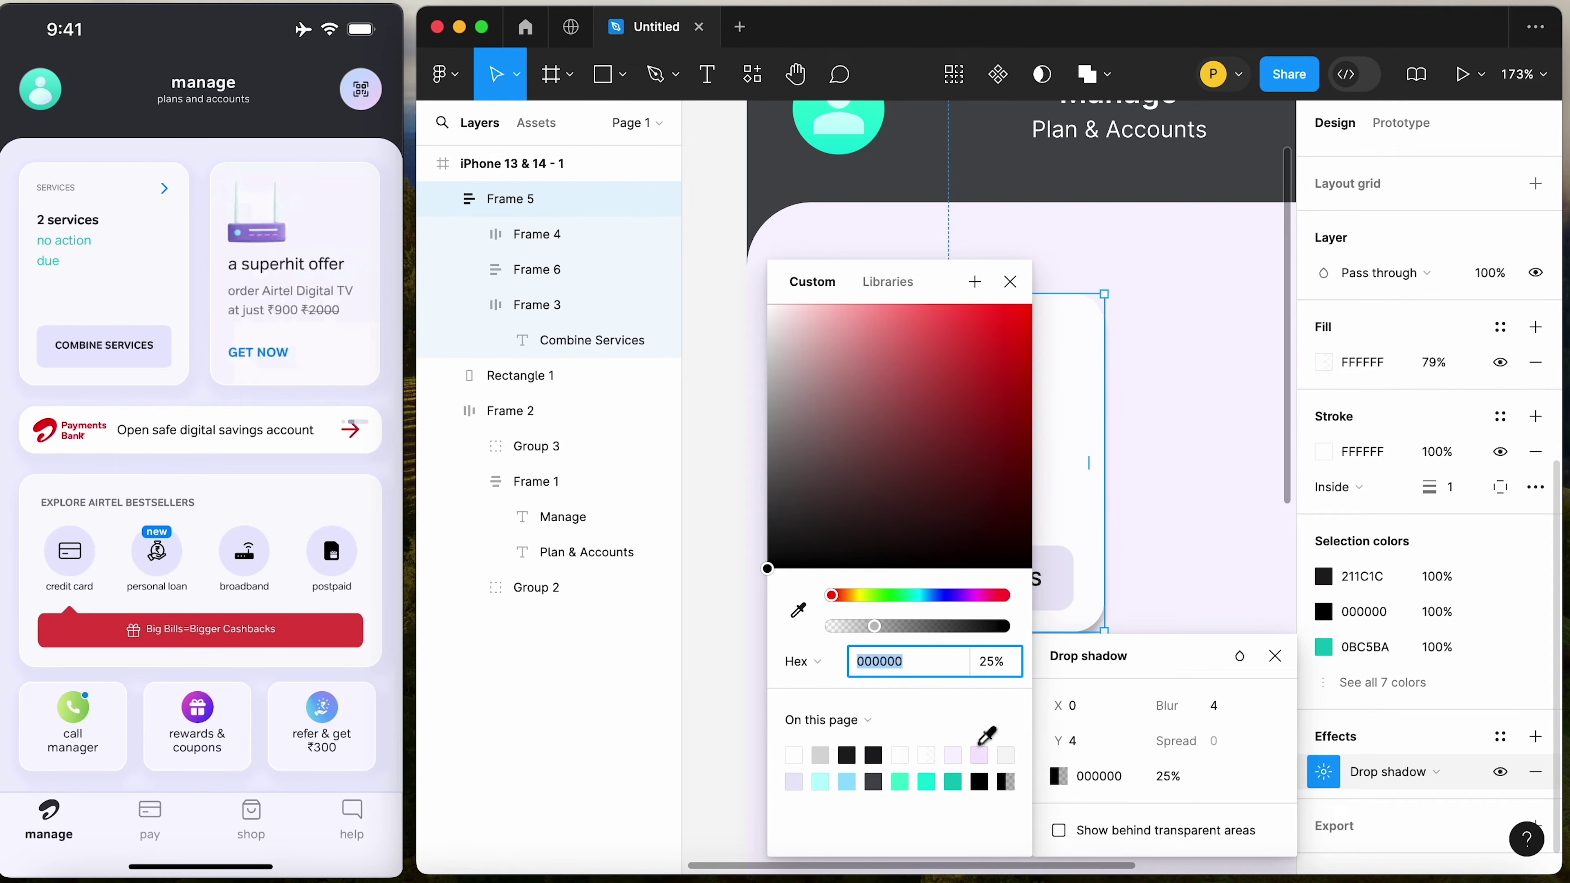
left_click(962, 597)
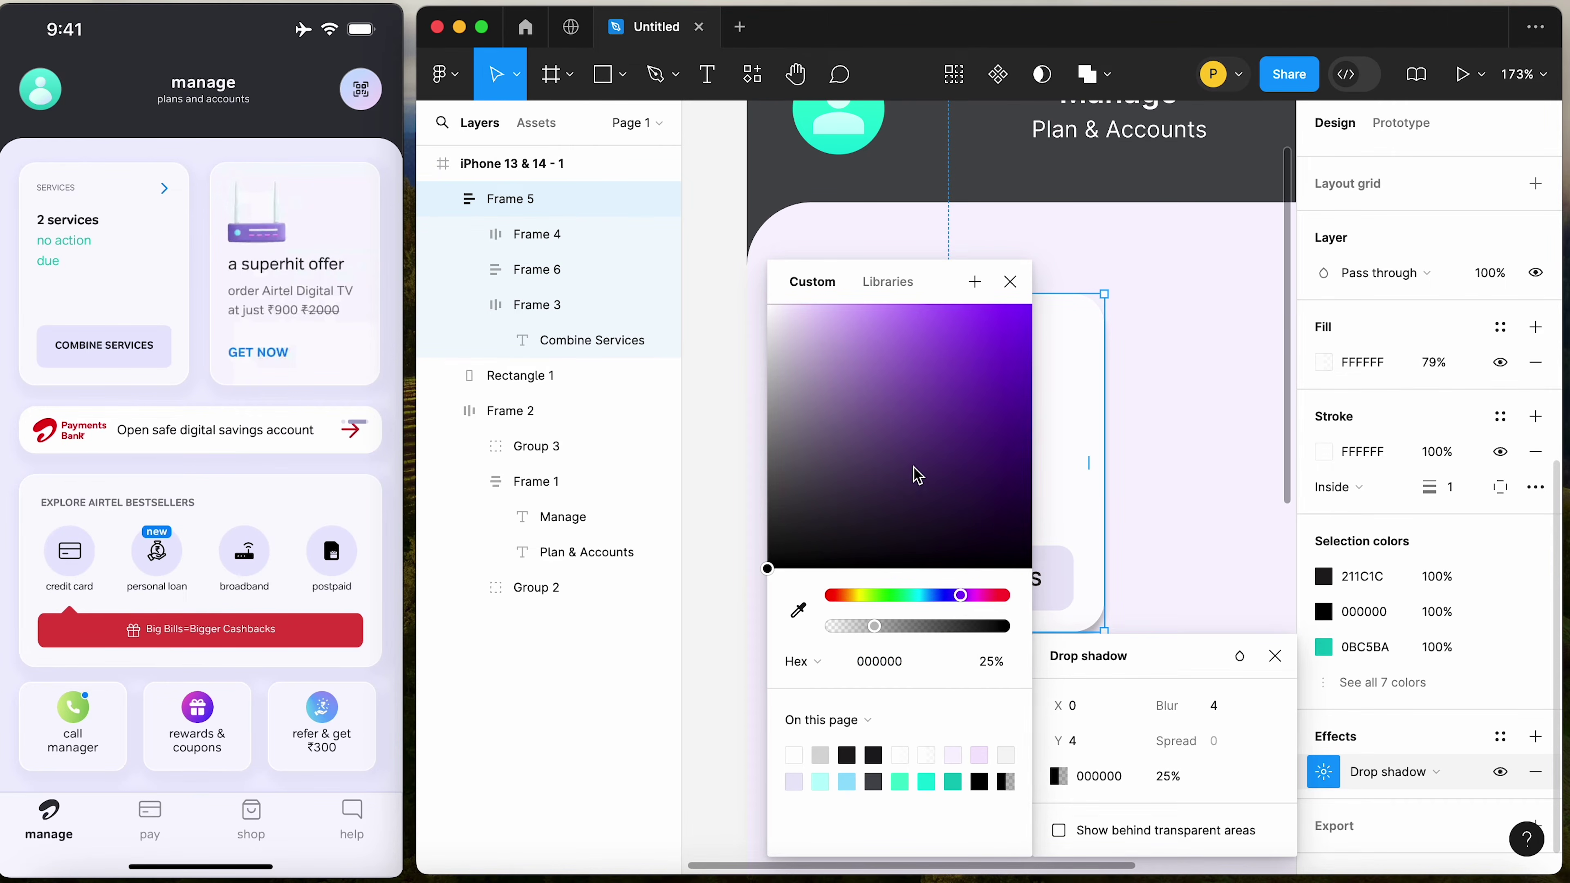
left_click(898, 448)
left_click_drag(898, 448, 878, 413)
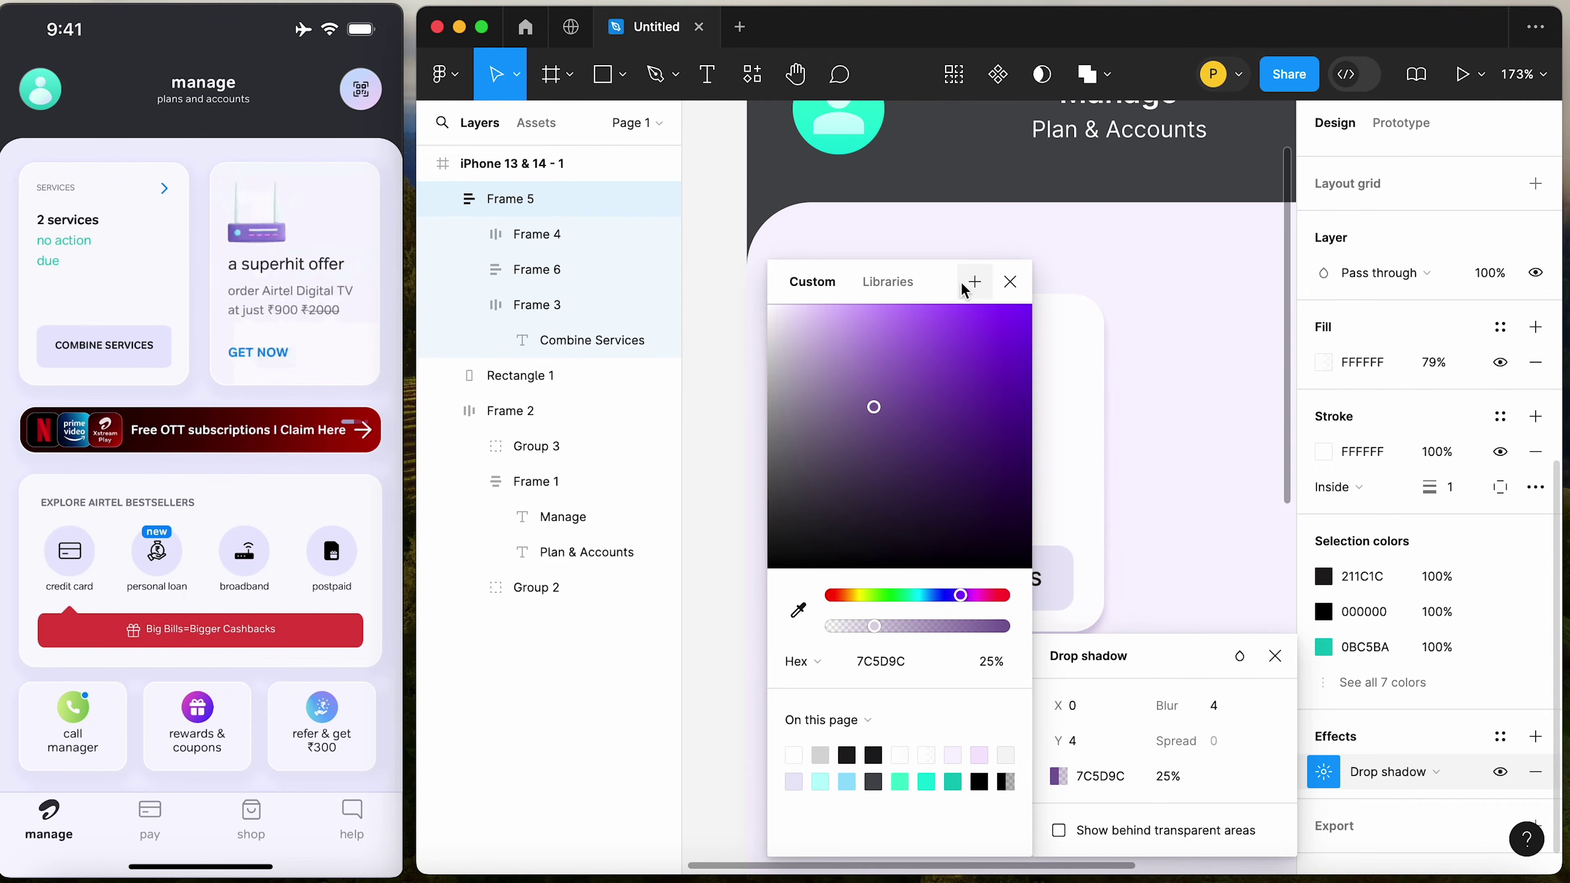
left_click(1010, 281)
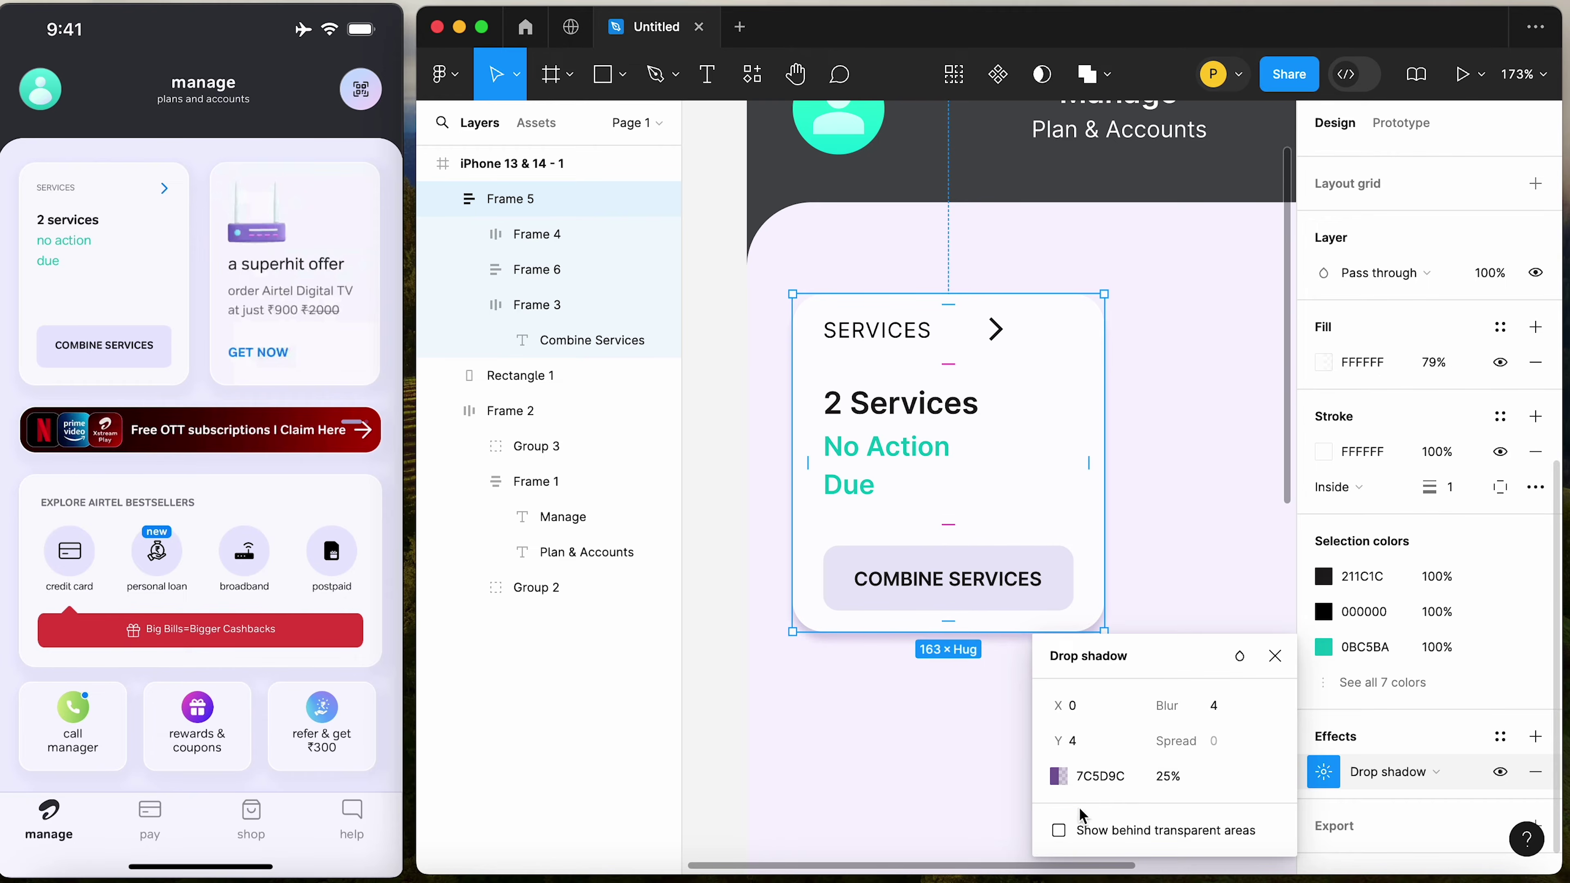
Set the services card's drop shadow to 16% opacity with a blur of 12
left_click(1167, 784)
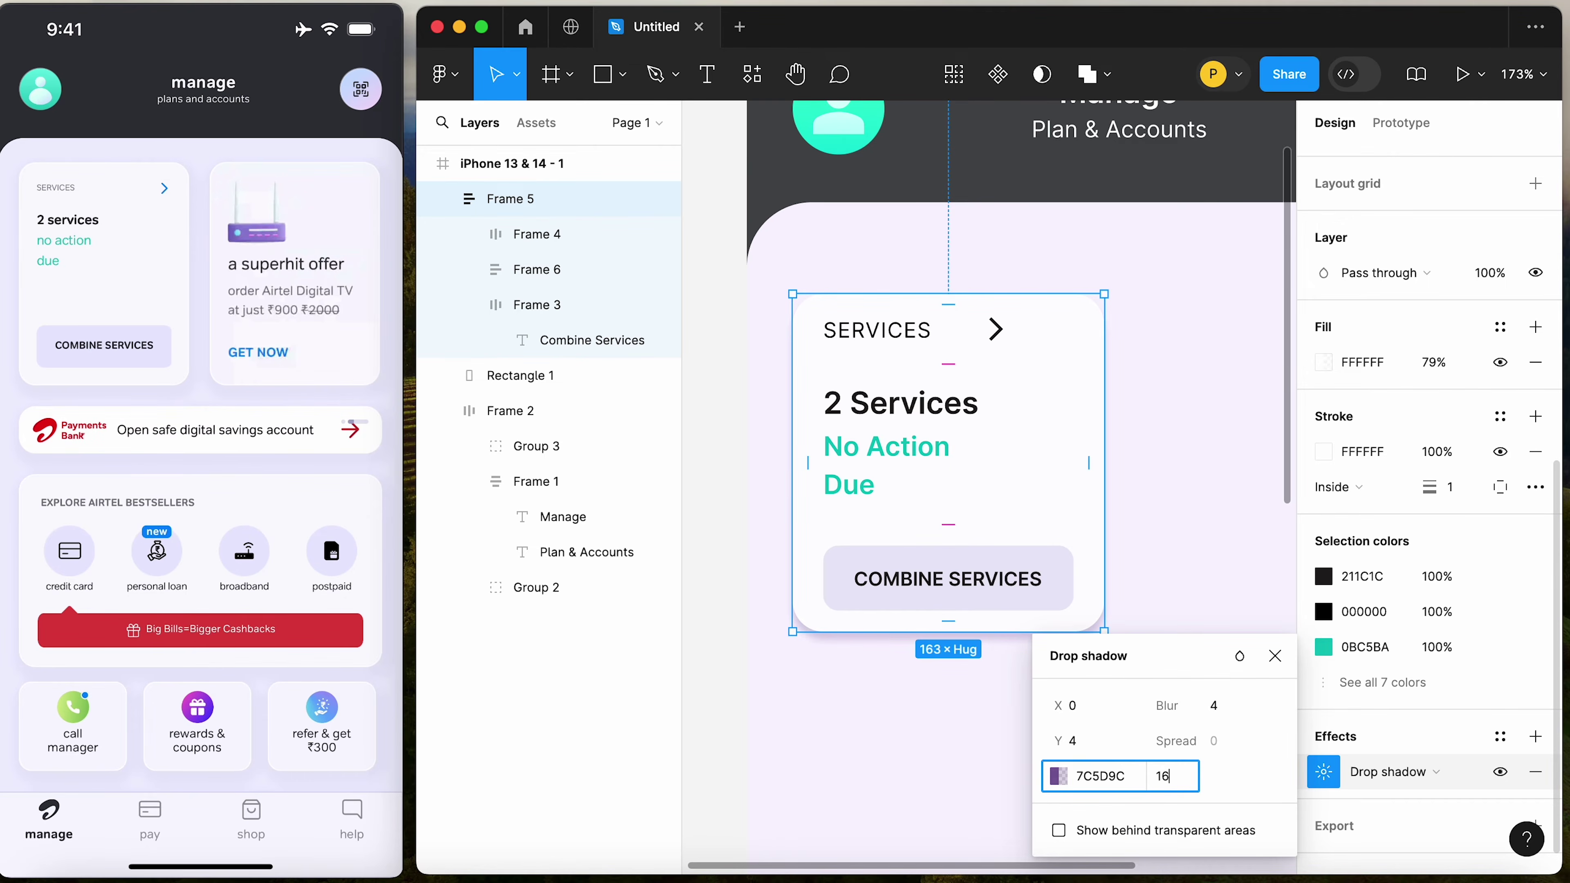
left_click(1241, 710)
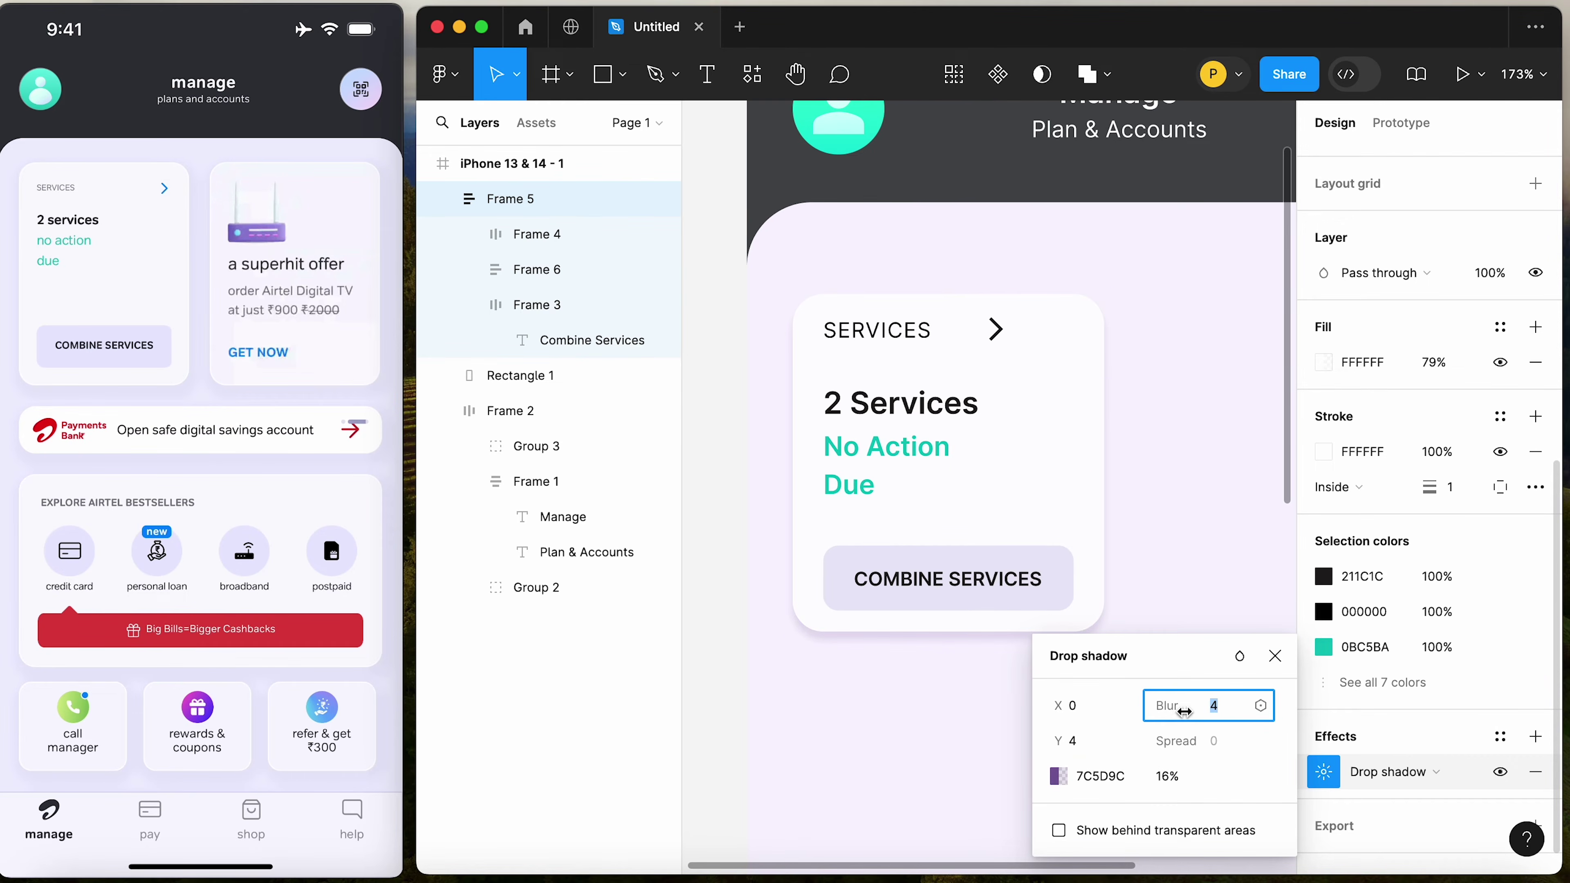
left_click_drag(1184, 711, 1357, 710)
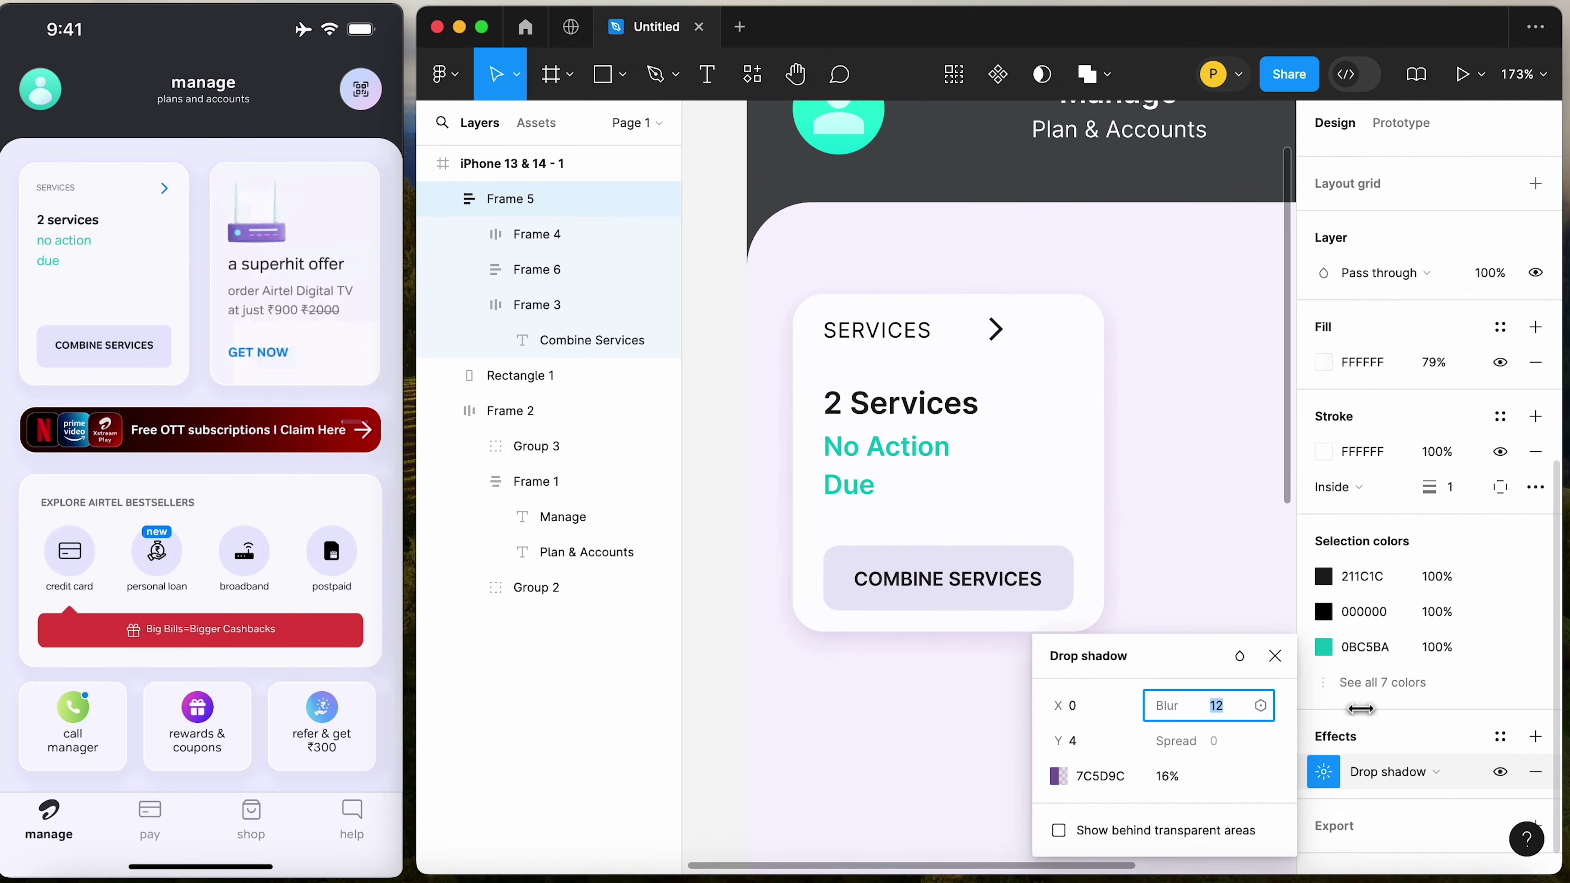
left_click(914, 765)
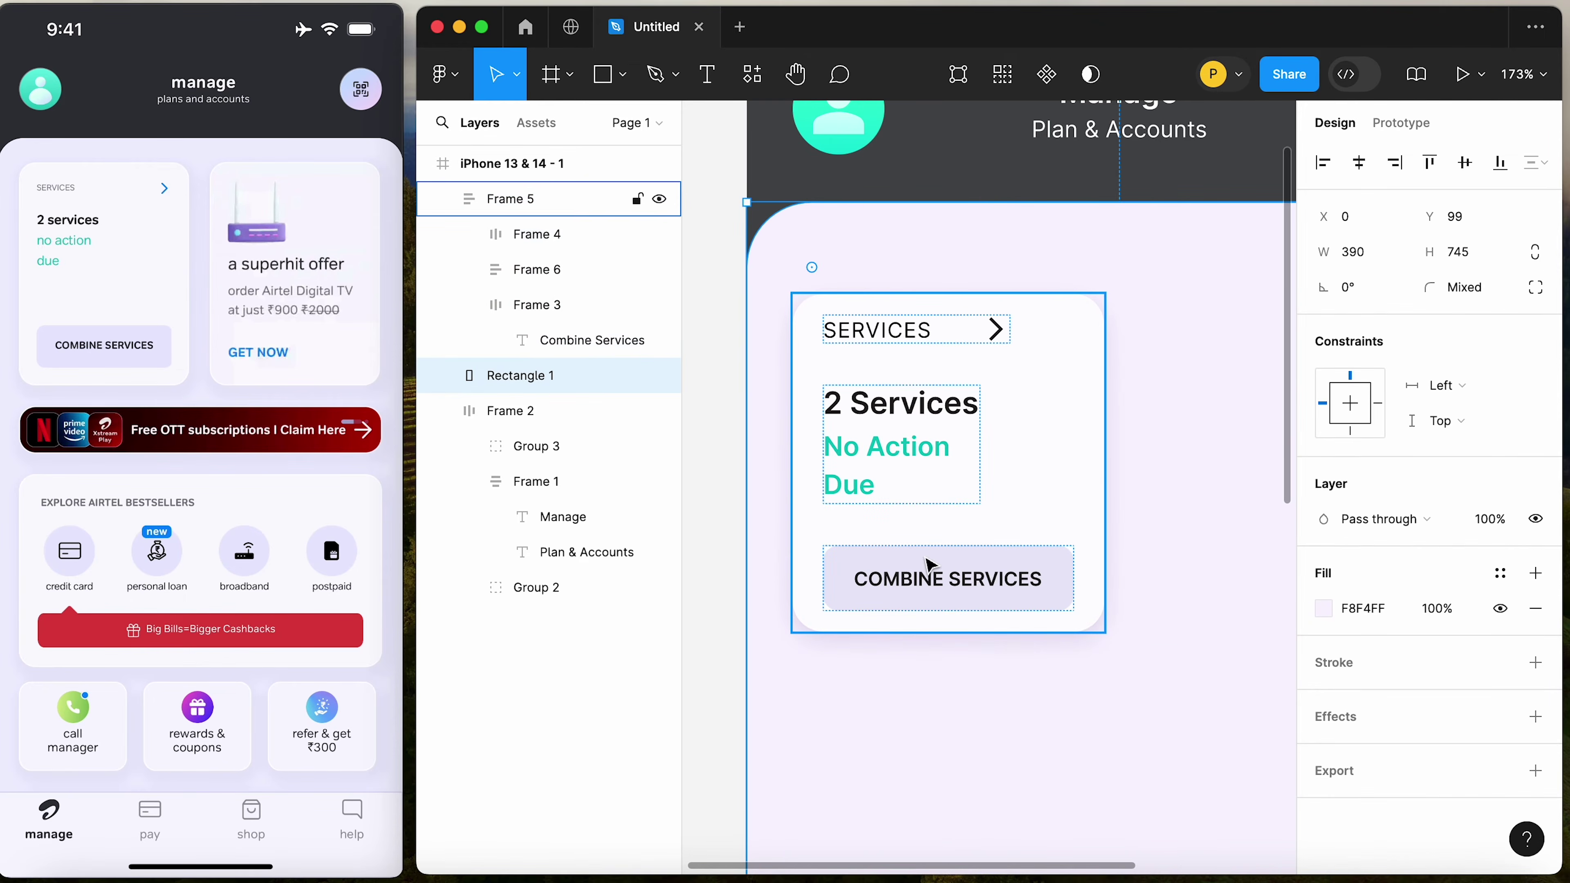
Select the services card on the lavender background
scroll(962, 835, "right", 3)
scroll(964, 830, "left", 3)
left_click(972, 626)
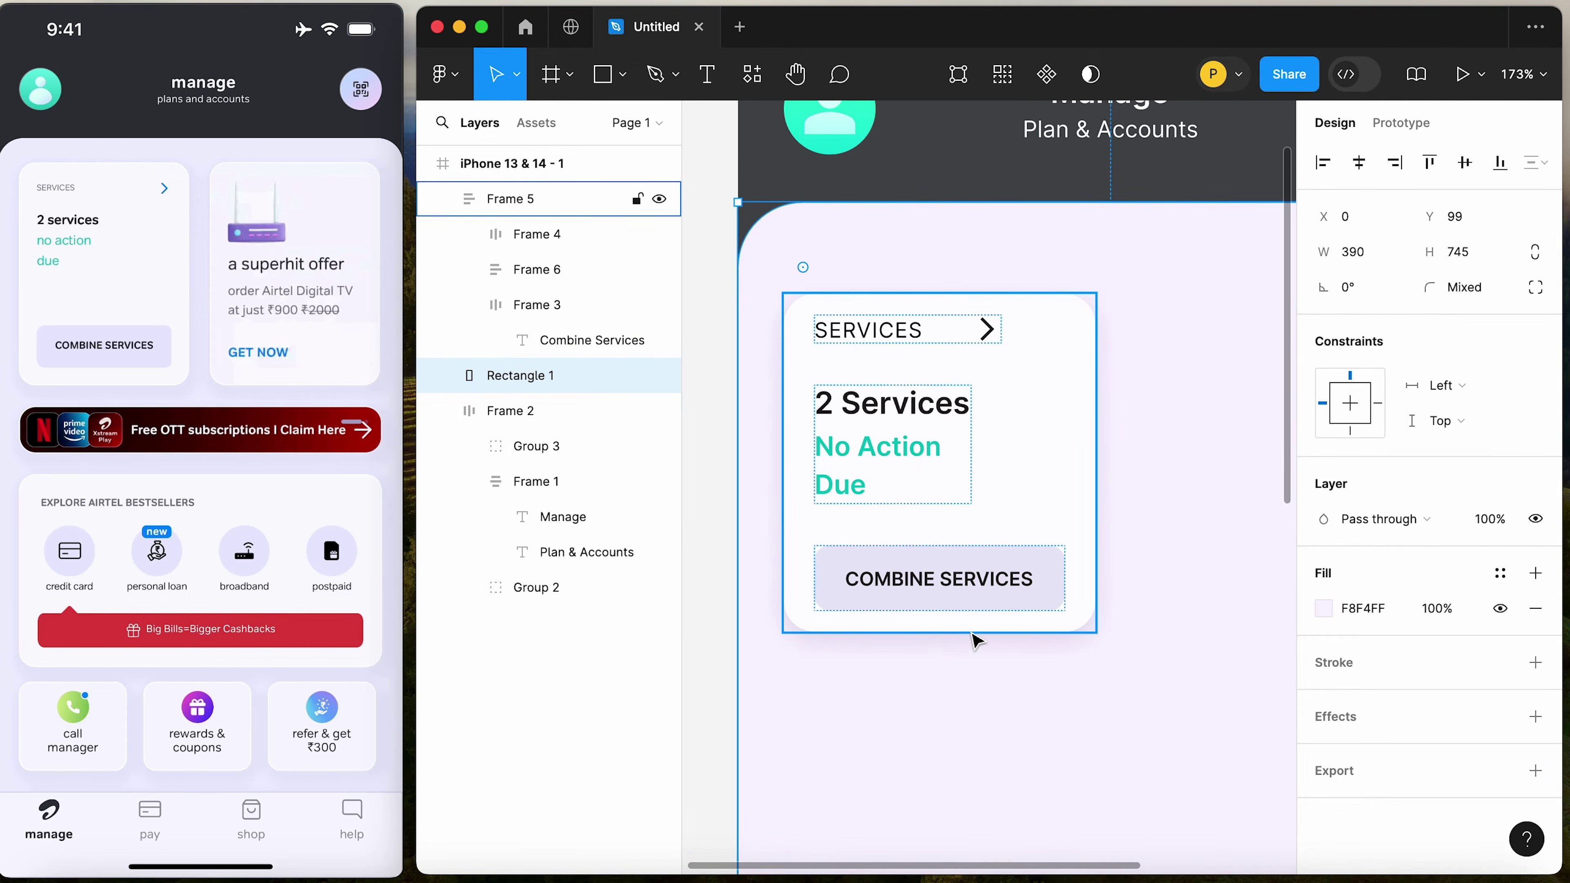
Show the four-column layout grid on the iPhone 13 & 14 - 1 frame
left_click(985, 737)
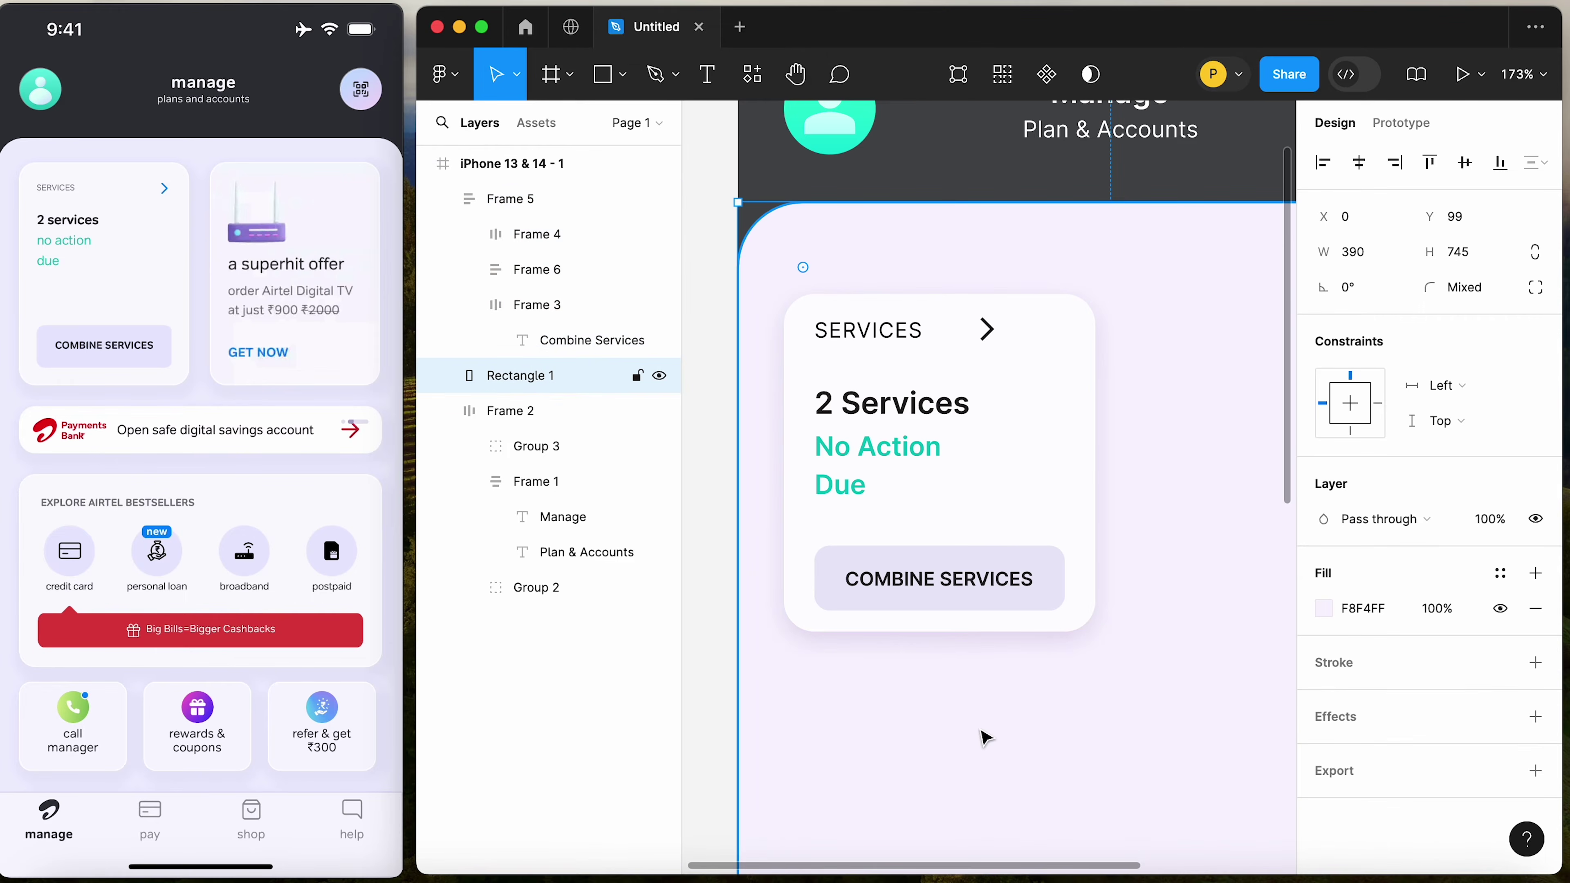
scroll(986, 737, "down", 5)
left_click_drag(883, 414, 1162, 563)
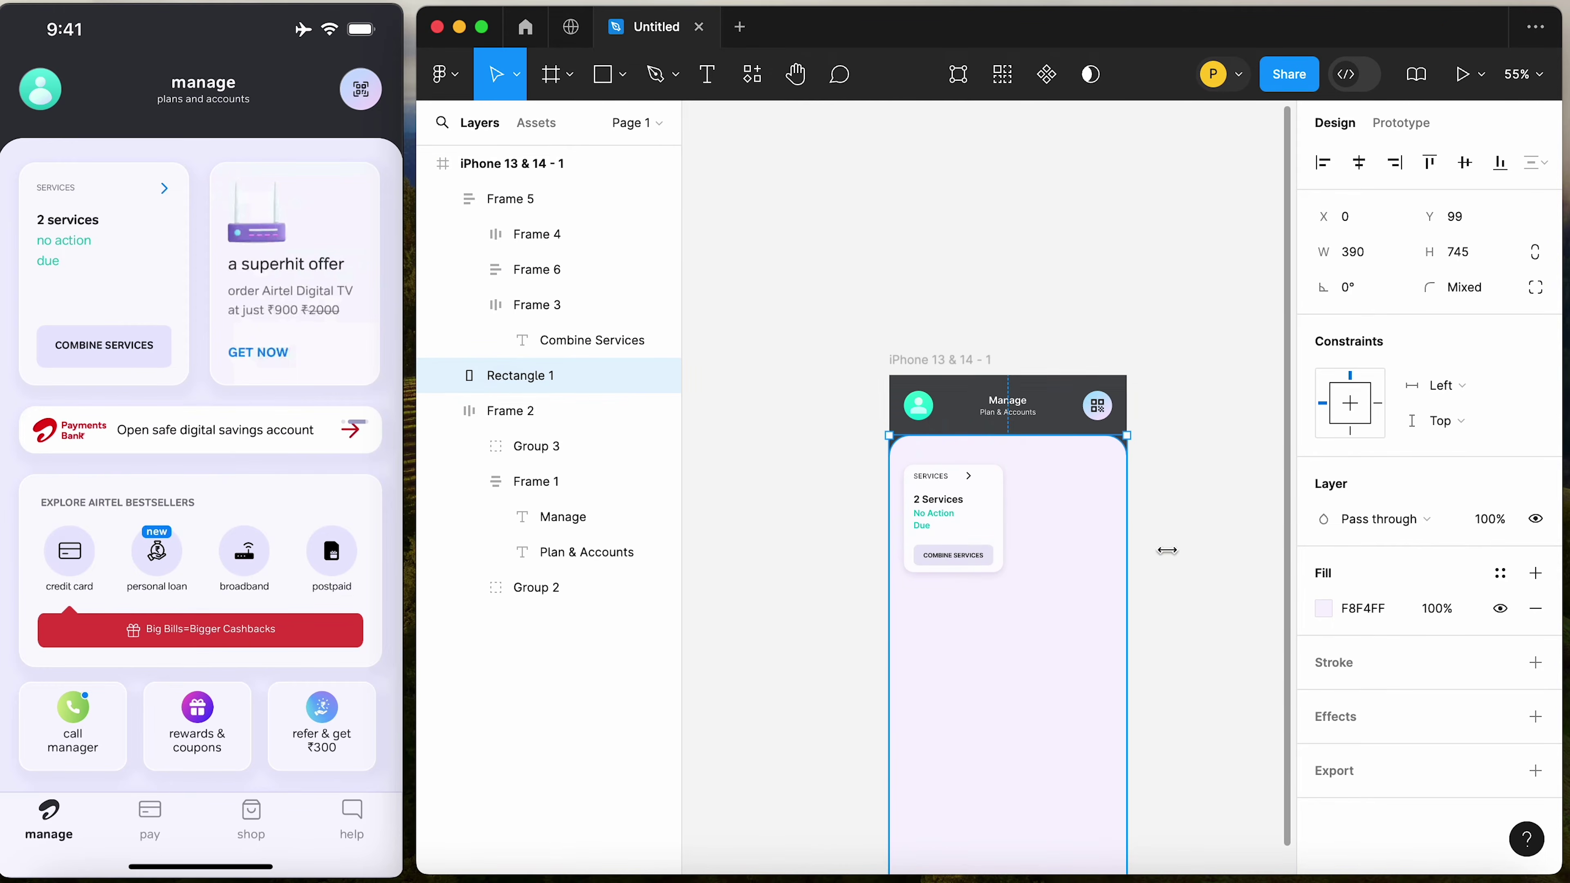
scroll(1051, 495, "right", 3)
left_click(804, 337)
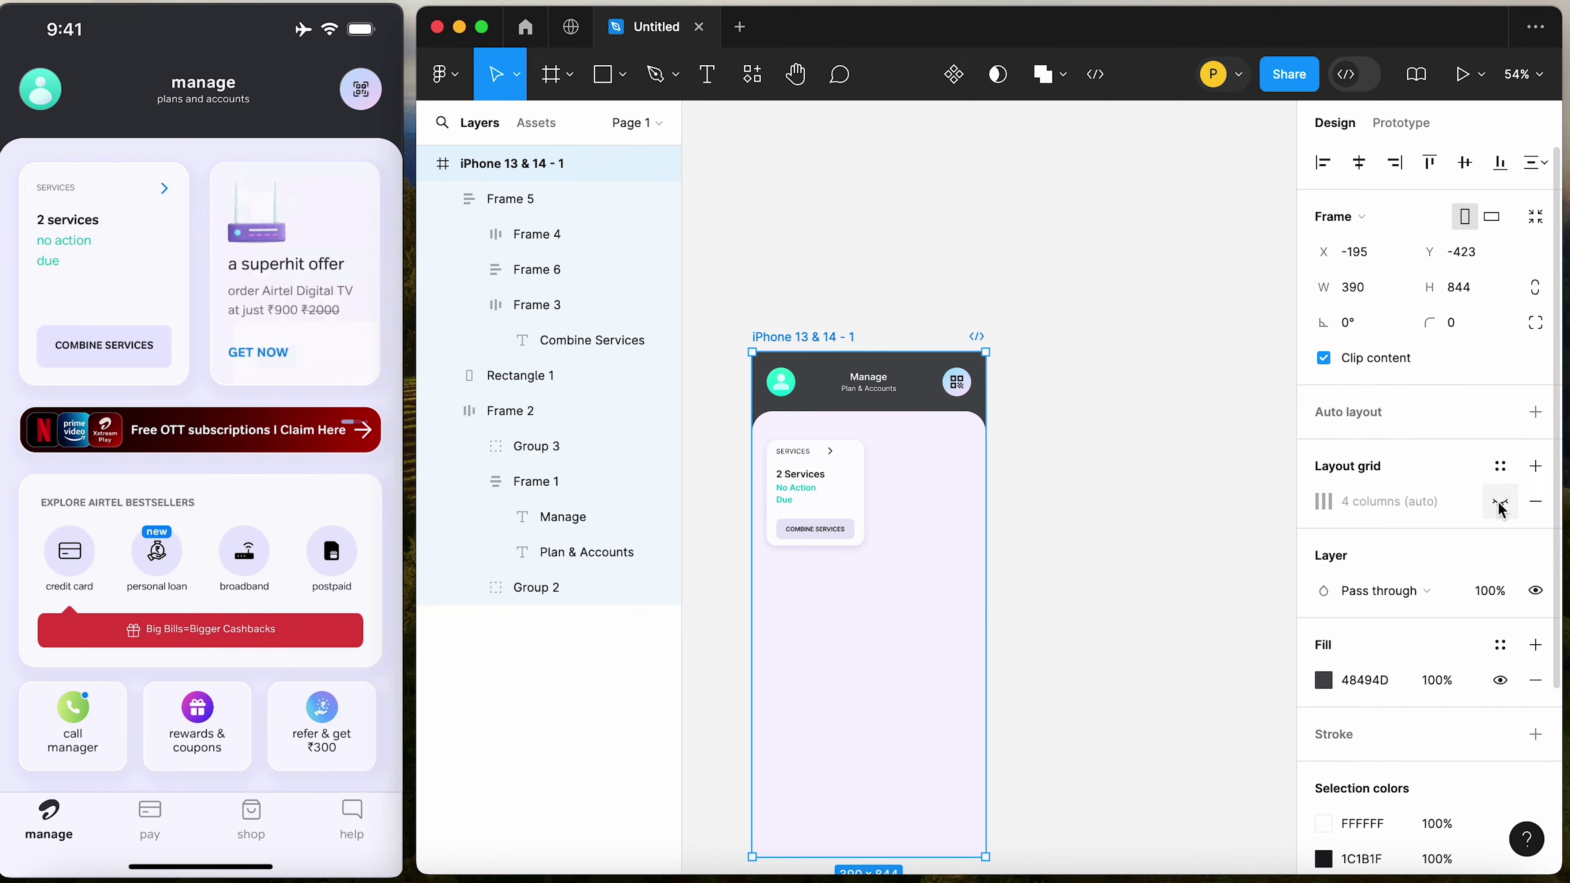
left_click(1500, 502)
Duplicate the Services card onto the last two grid columns, level with the original card at X 203, Y 125
left_click_drag(733, 275, 872, 470)
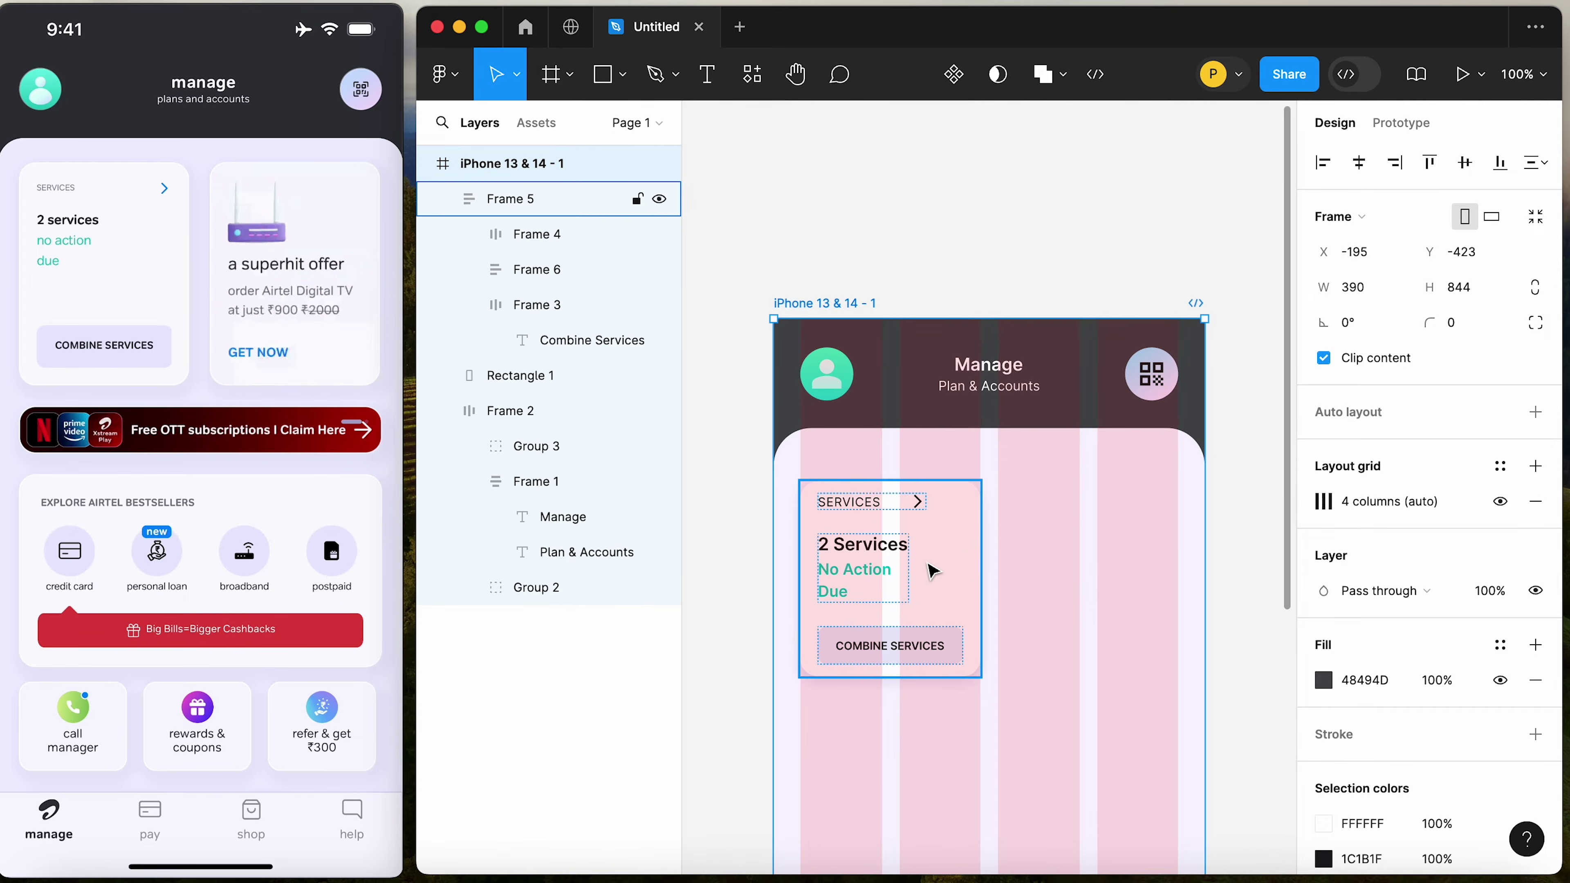
left_click(890, 564)
left_click_drag(880, 561, 1058, 539)
left_click(929, 200)
left_click(866, 544)
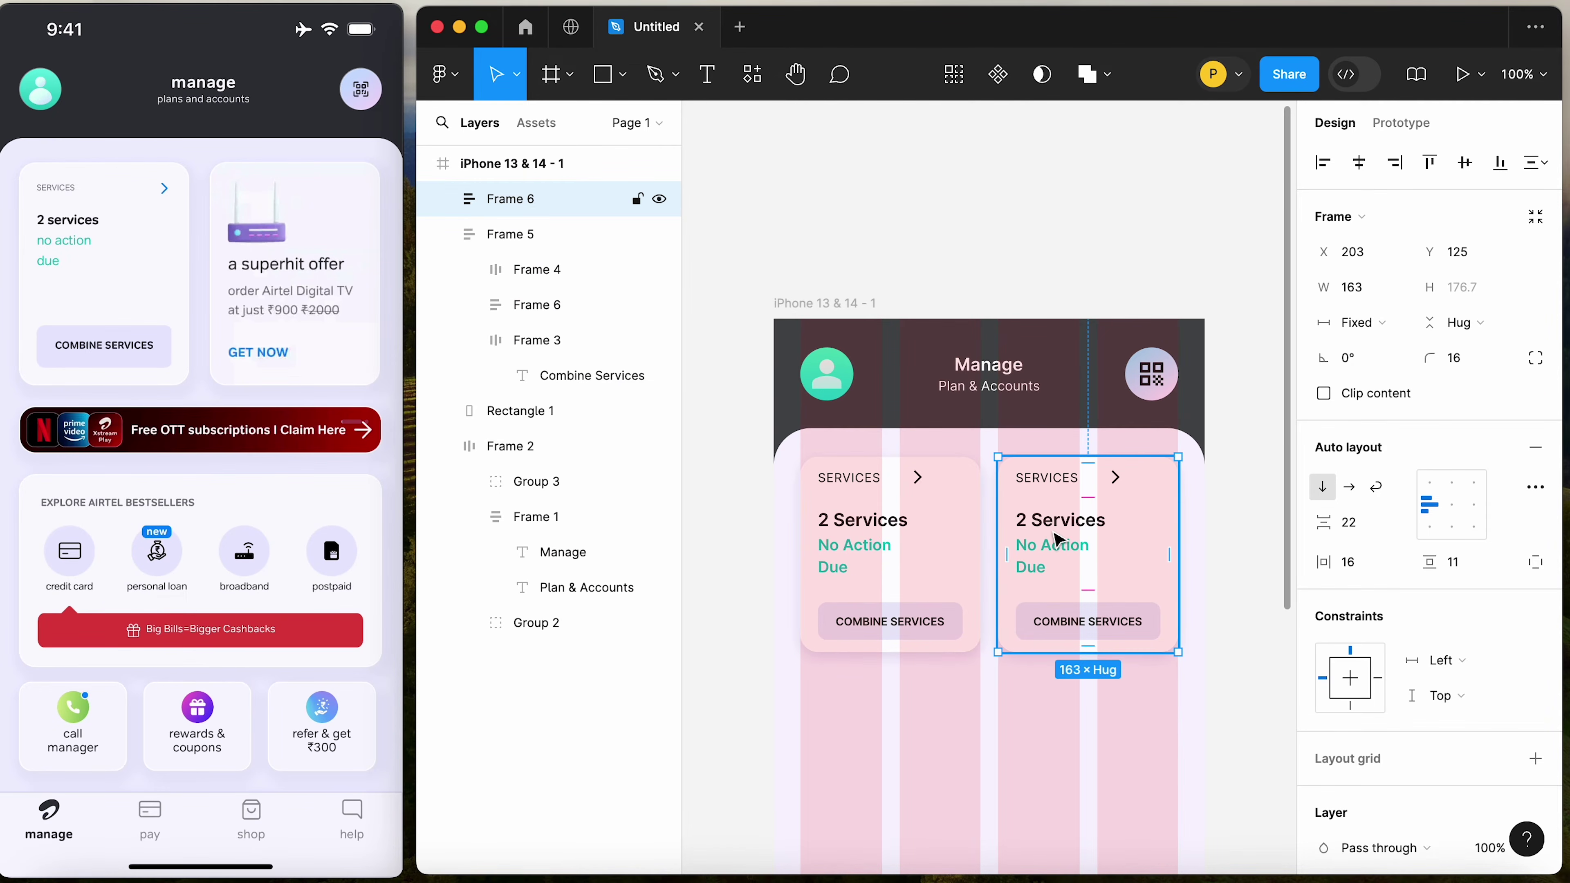
left_click(974, 236)
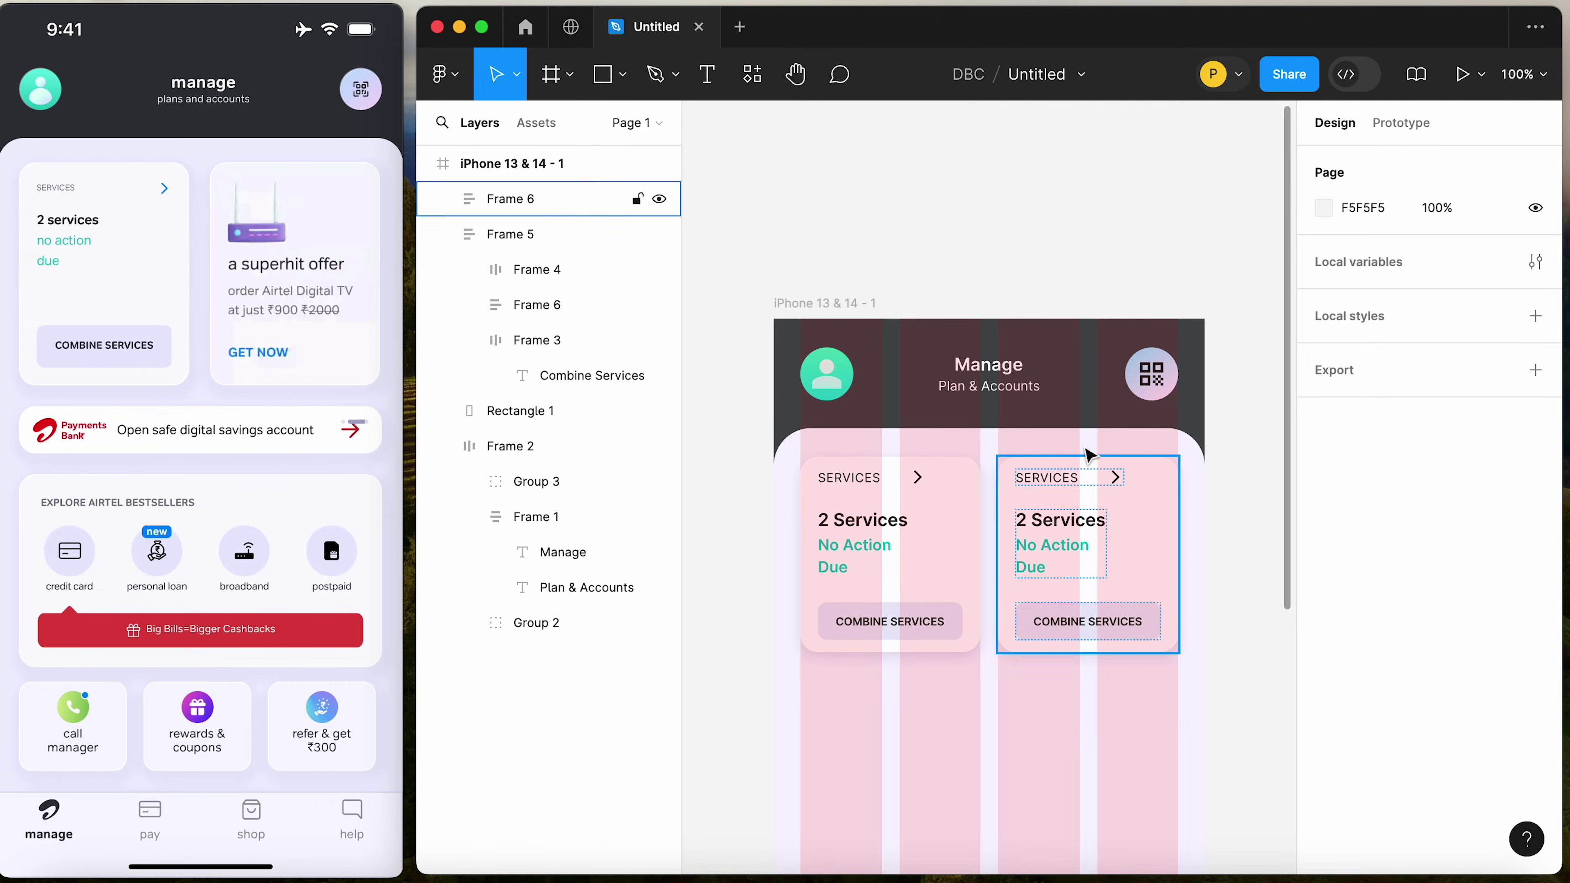
Bring router.webp from the desktop's Airtel folder onto the Figma canvas
scroll(1051, 309, "right", 3)
scroll(828, 257, "left", 2)
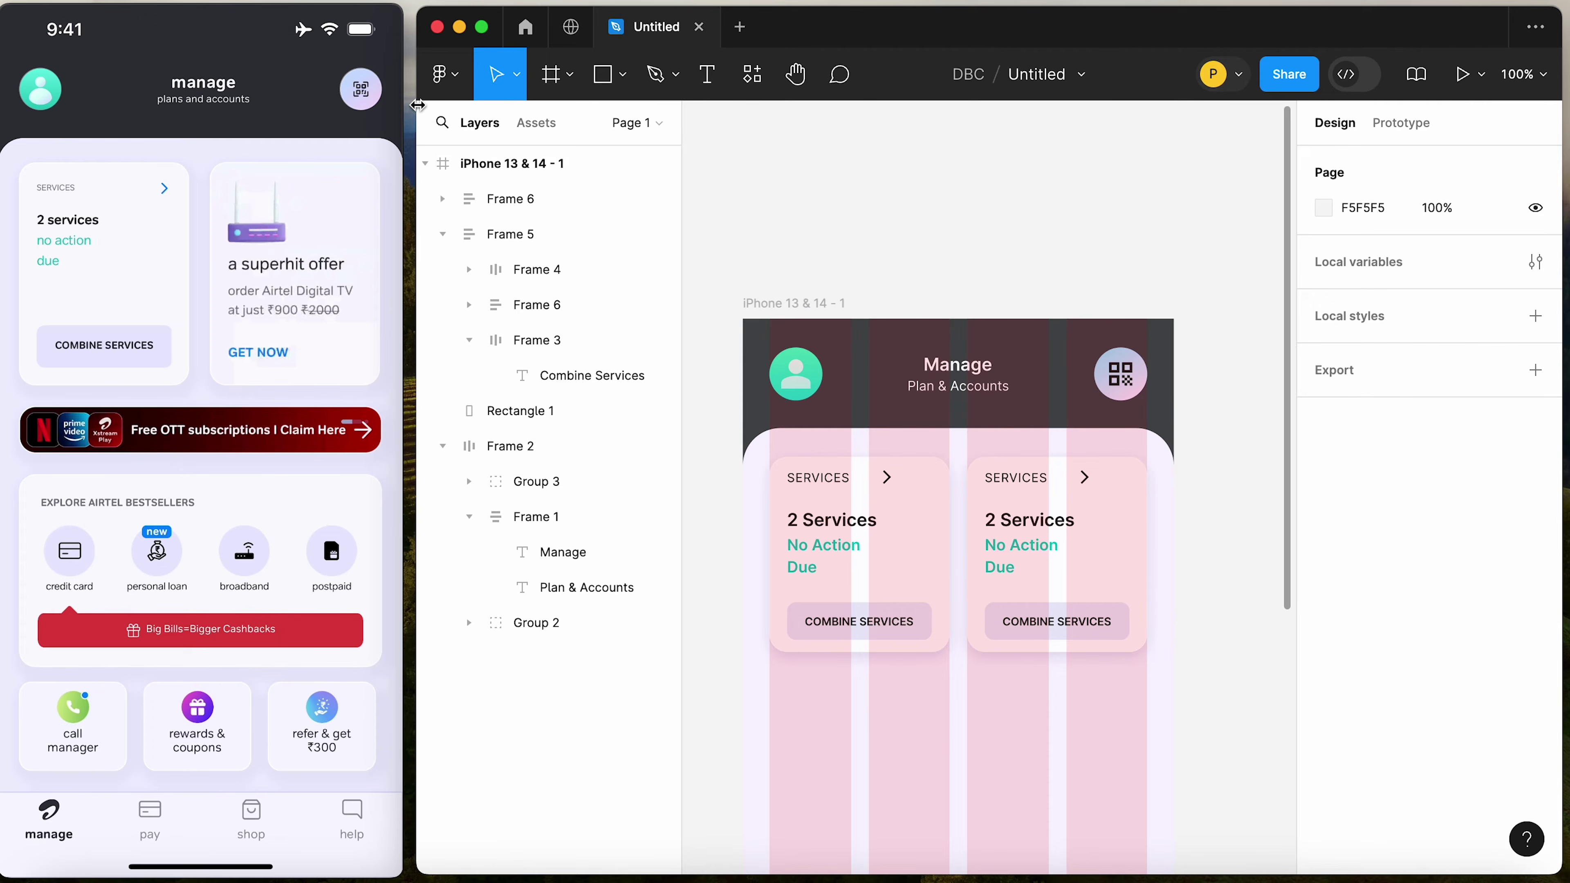
key("F11")
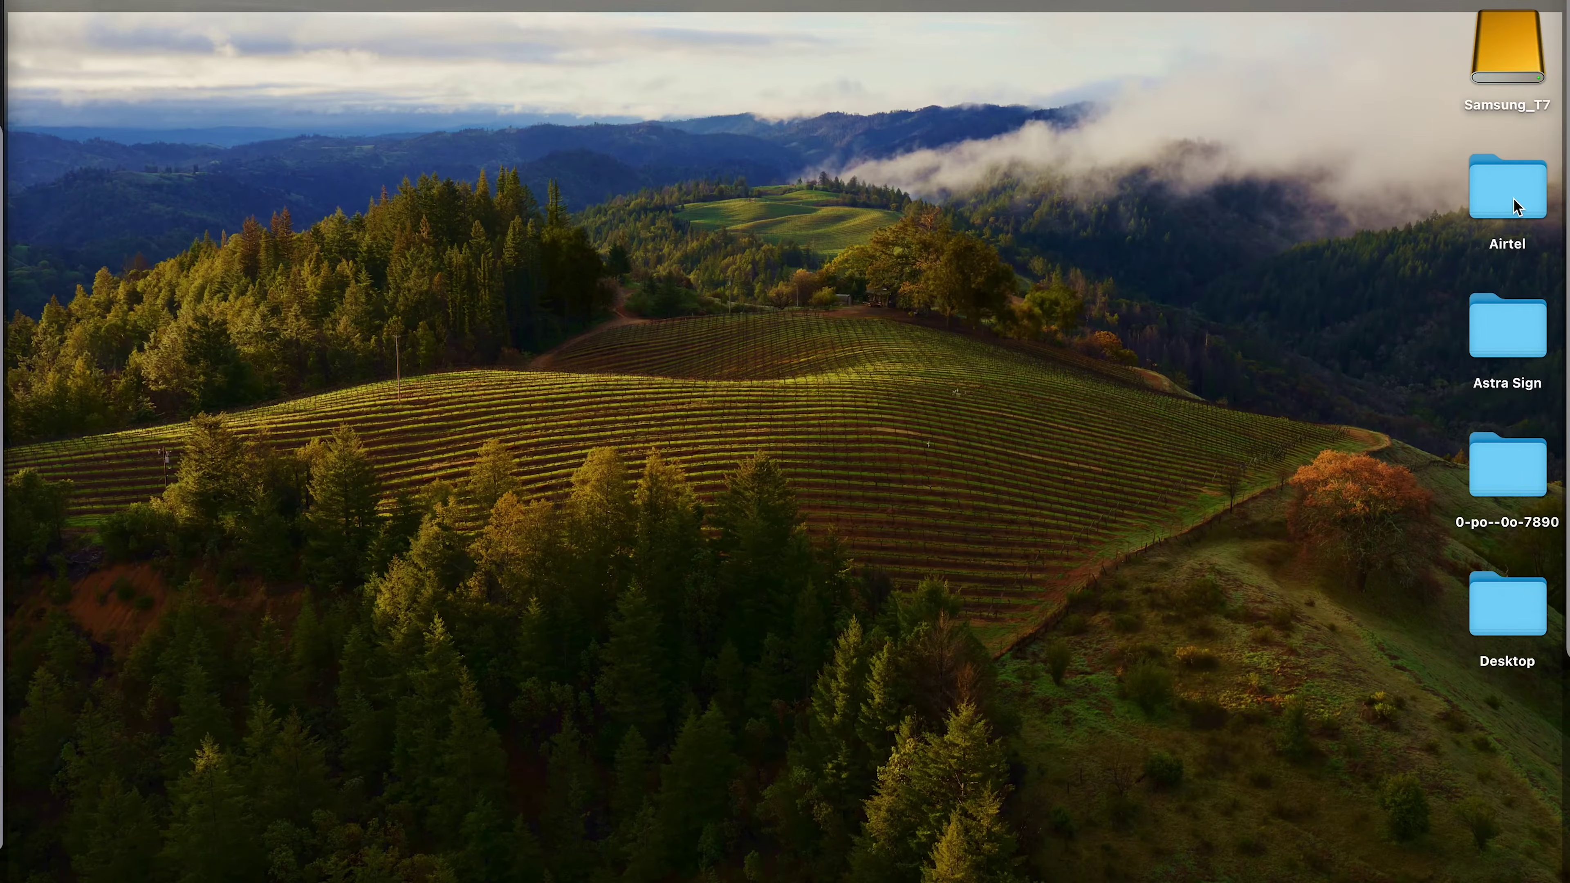
double_click(1516, 206)
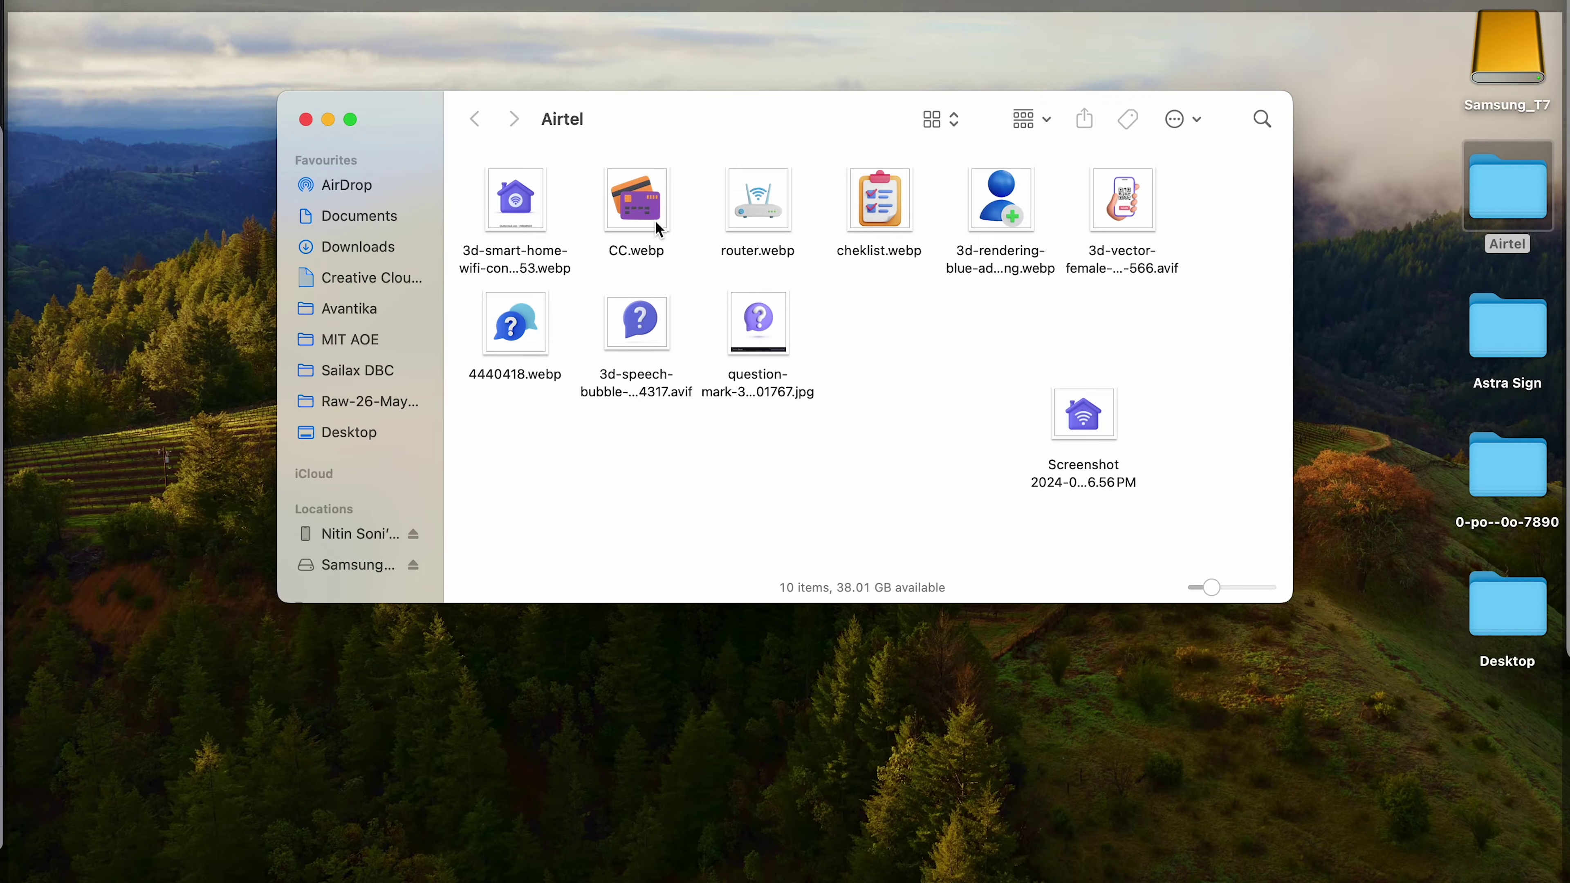
left_click_drag(756, 210, 867, 227)
key("super+Tab")
key("super+Tab")
key("super+Tab")
key("super+Tab")
key("super+Tab")
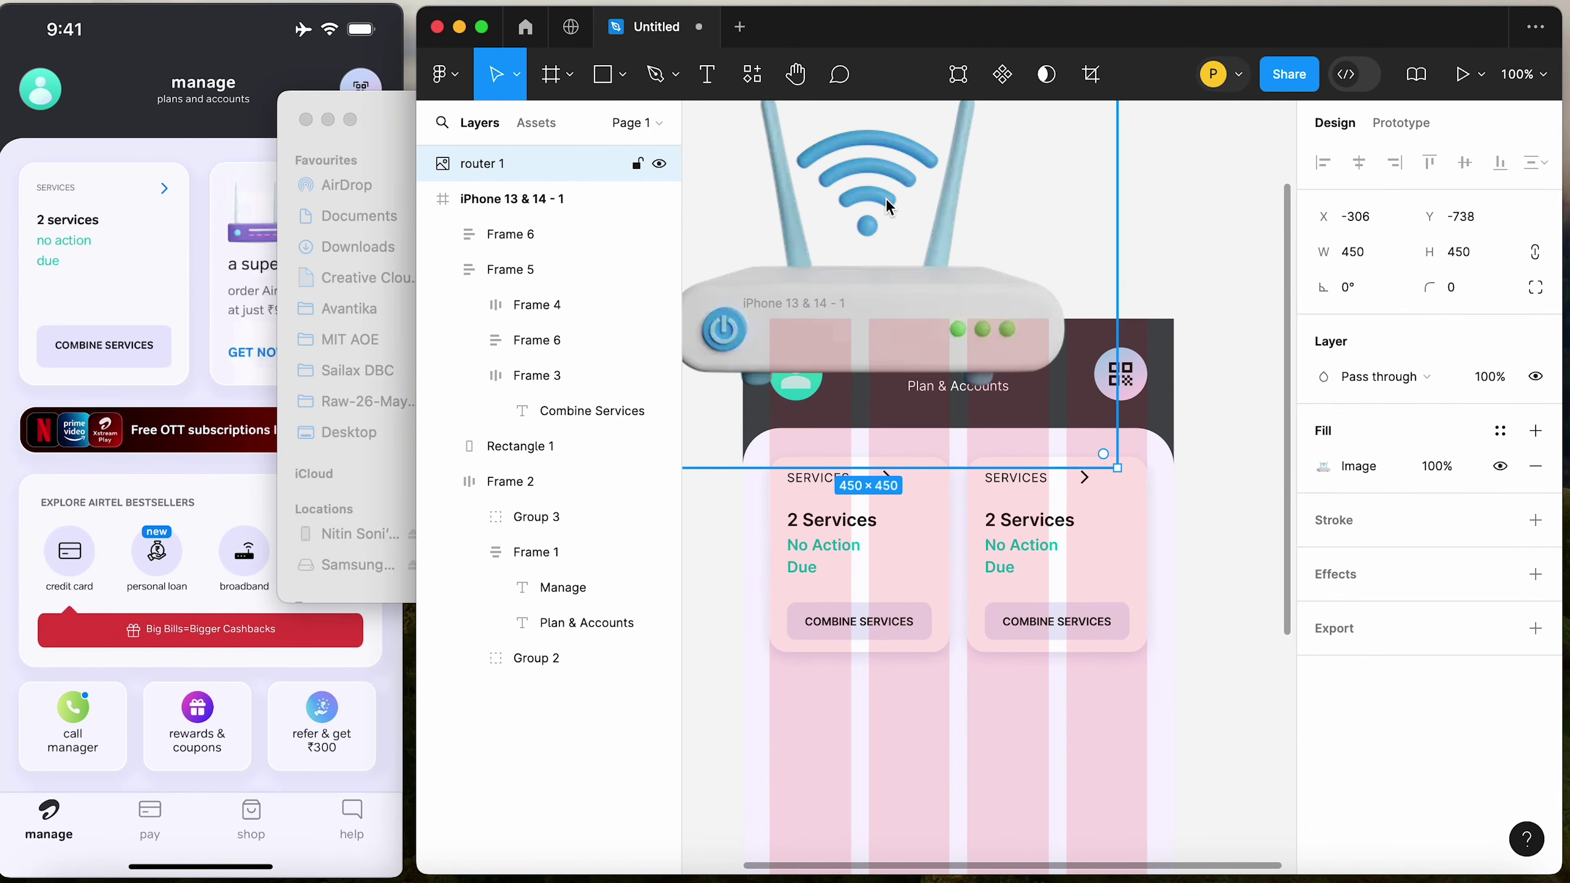
Scale the router image down to about 106 × 106 and place it above the phone frame
scroll(887, 207, "up", 5)
left_click_drag(1135, 202, 962, 389)
left_click_drag(872, 458, 938, 397)
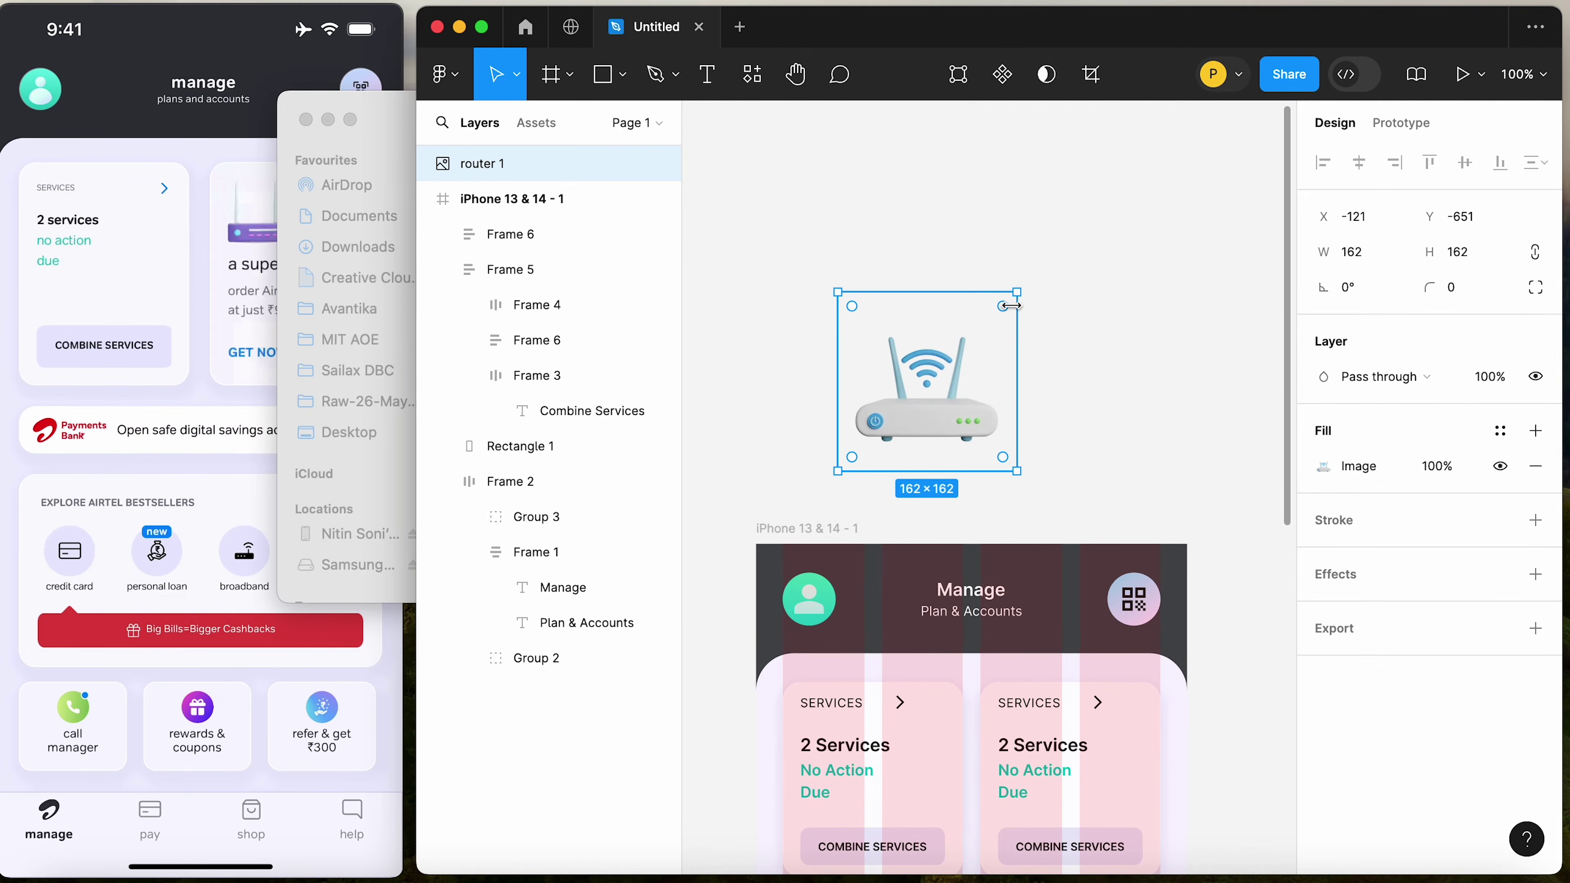
left_click_drag(1011, 306, 992, 341)
scroll(1113, 371, "down", 3)
scroll(1113, 371, "left", 3)
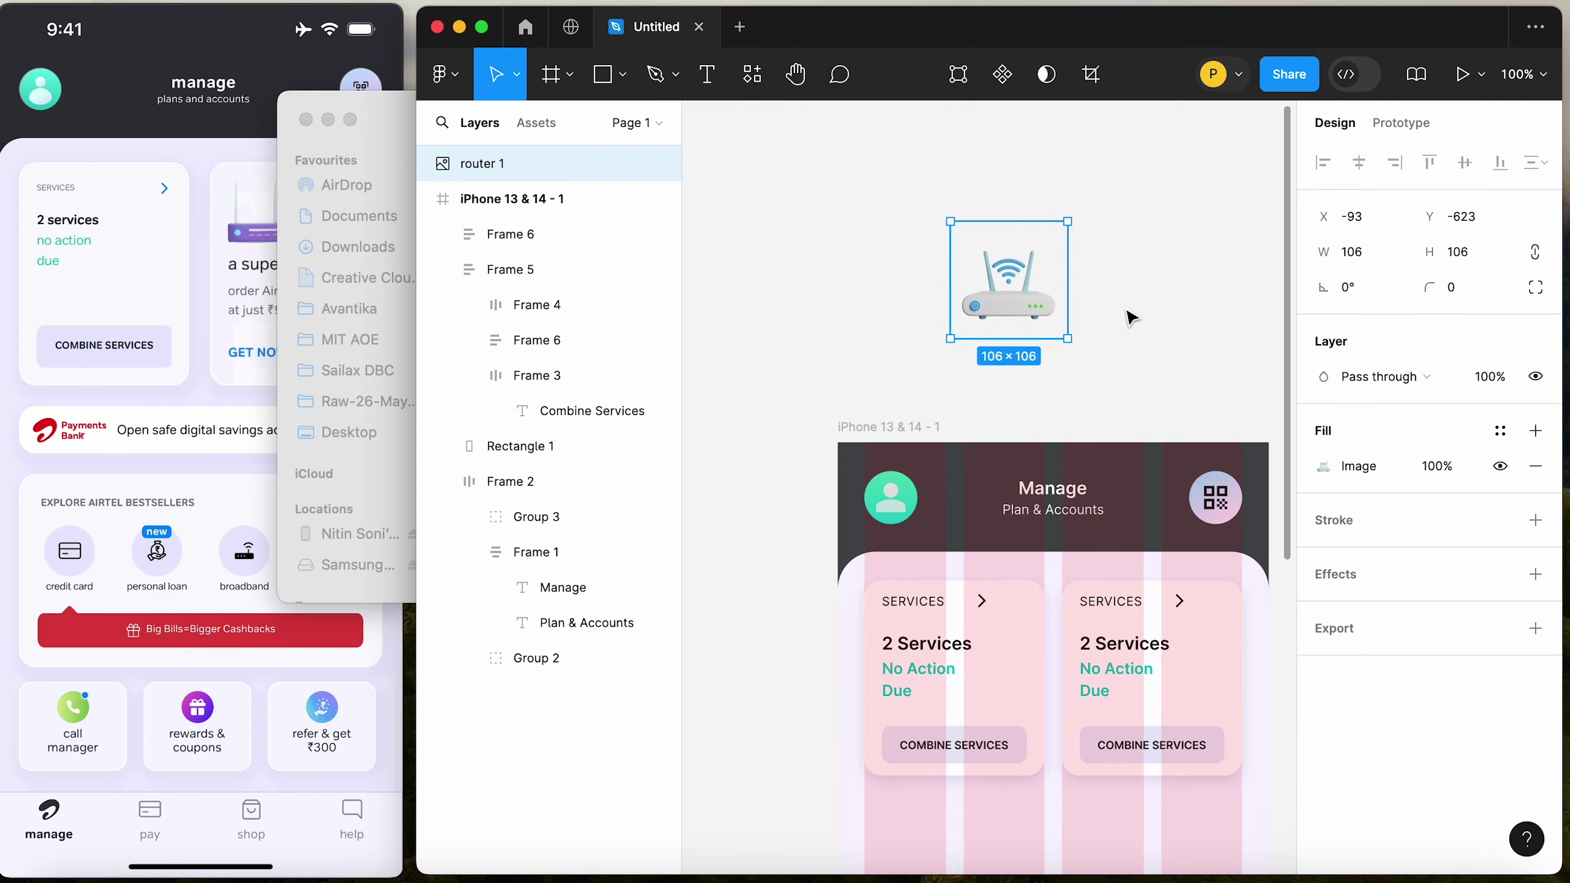
left_click(1132, 317)
scroll(1131, 310, "right", 3)
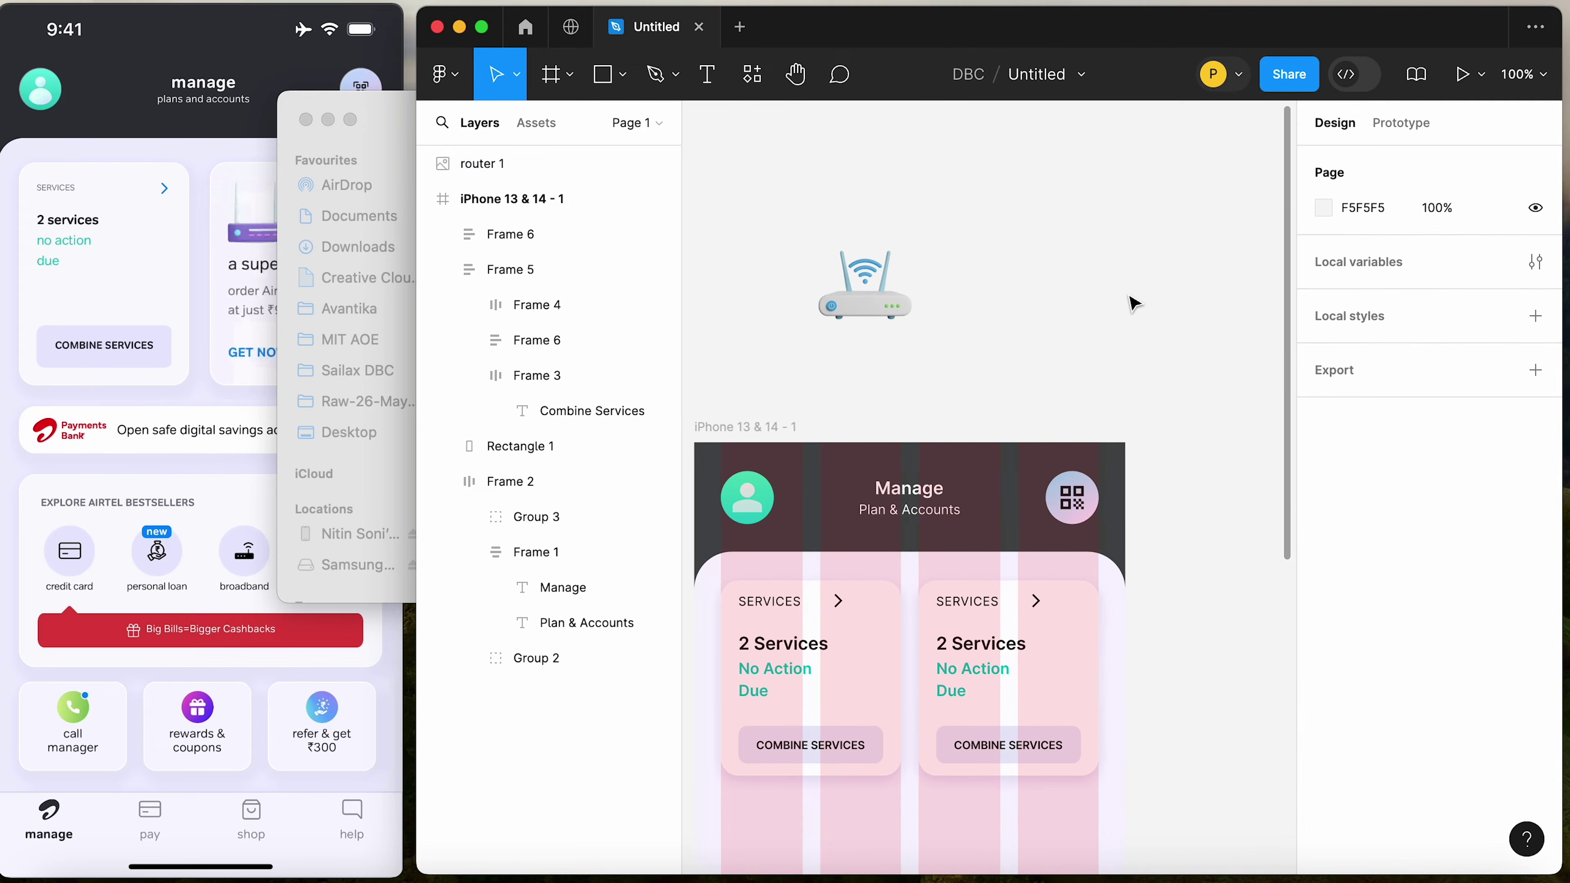
Move the router image into the second card above the "2 Services" text and delete that card's SERVICES header row
left_click(224, 337)
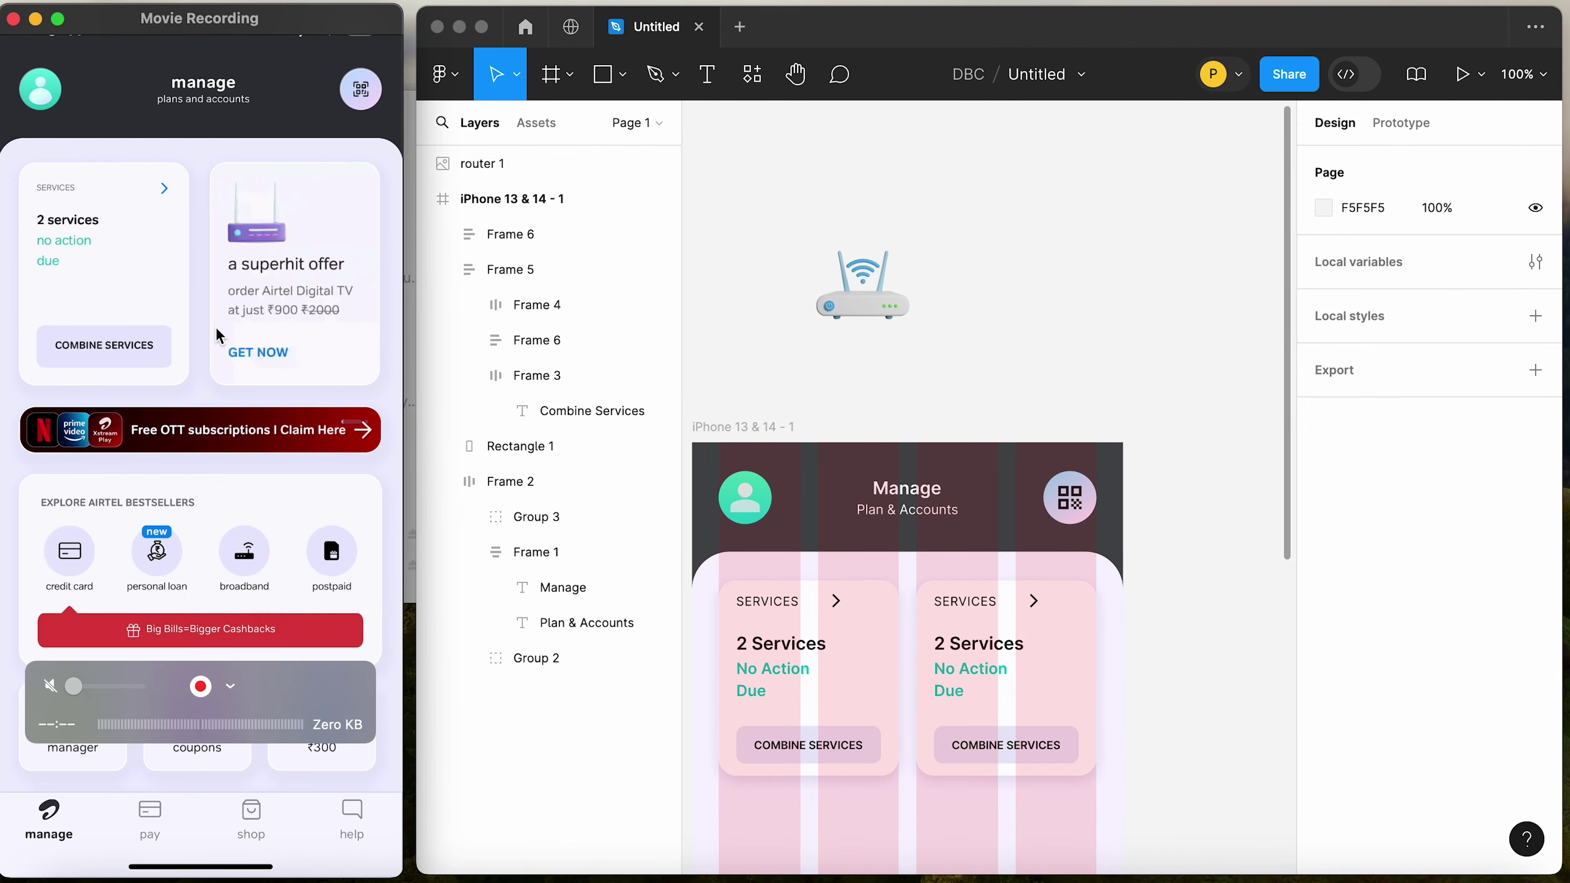
left_click(868, 303)
left_click_drag(877, 309, 1002, 610)
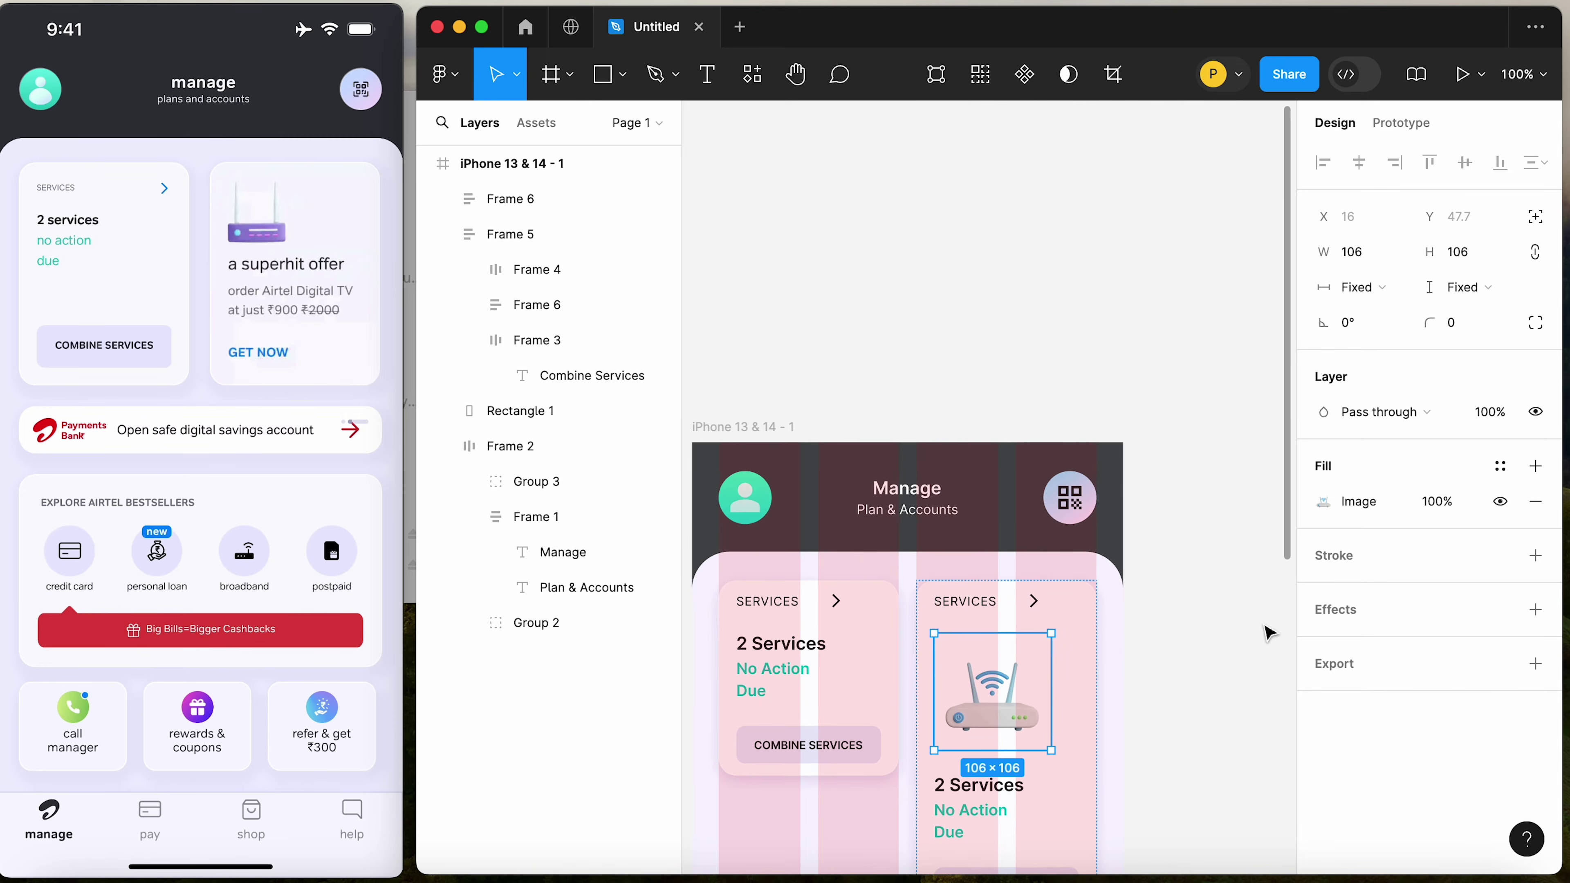
left_click(985, 611)
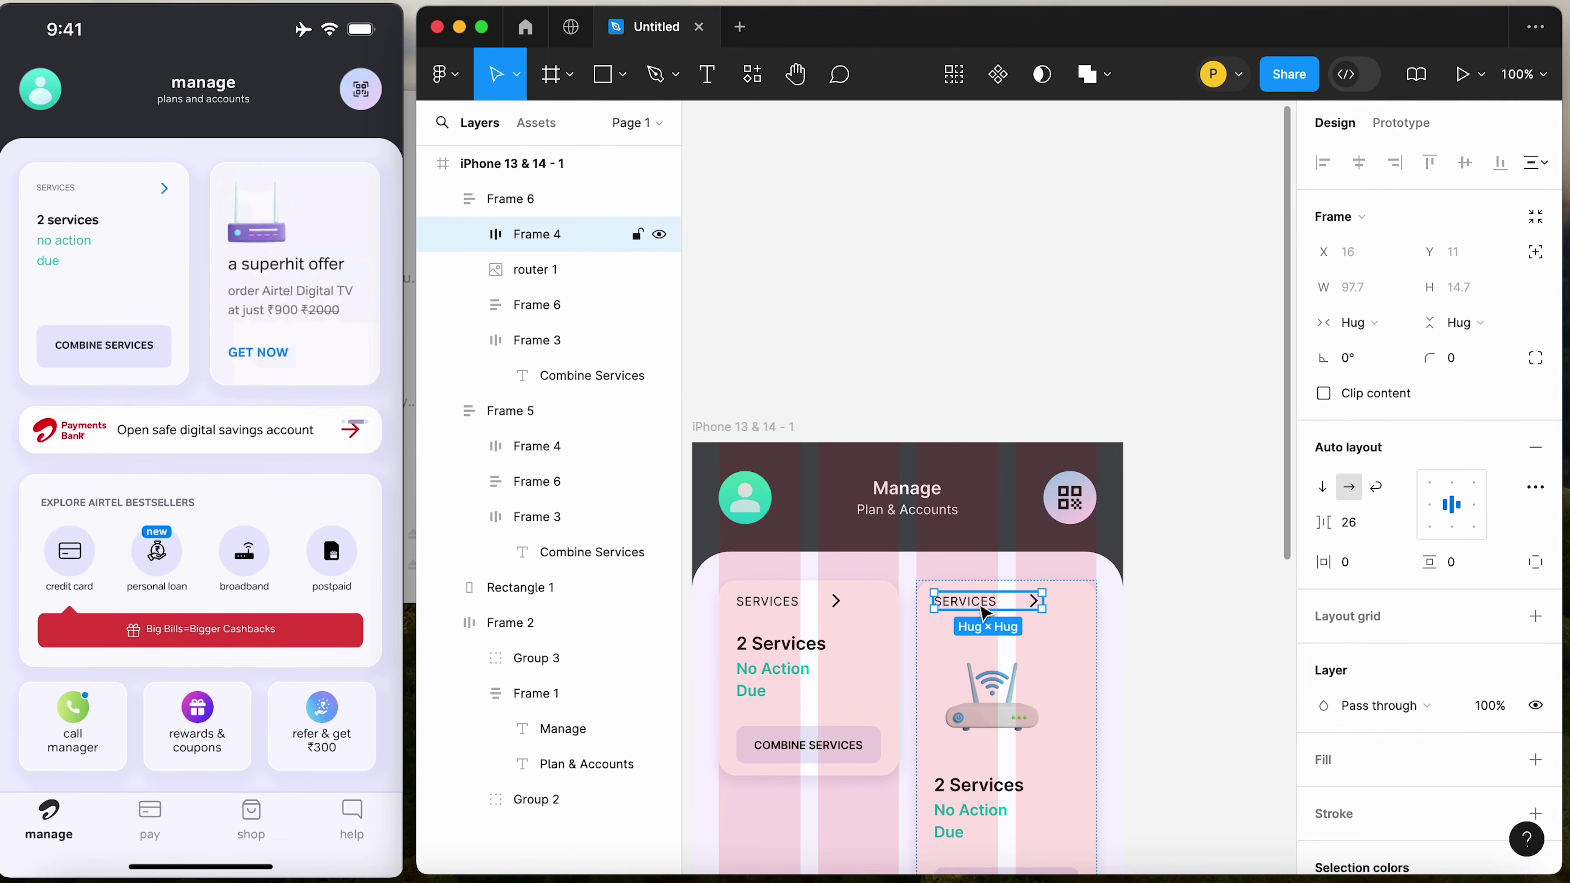
key("Delete")
Resize the router image in the second card to 80 × 80
left_click(996, 668)
left_click(996, 668)
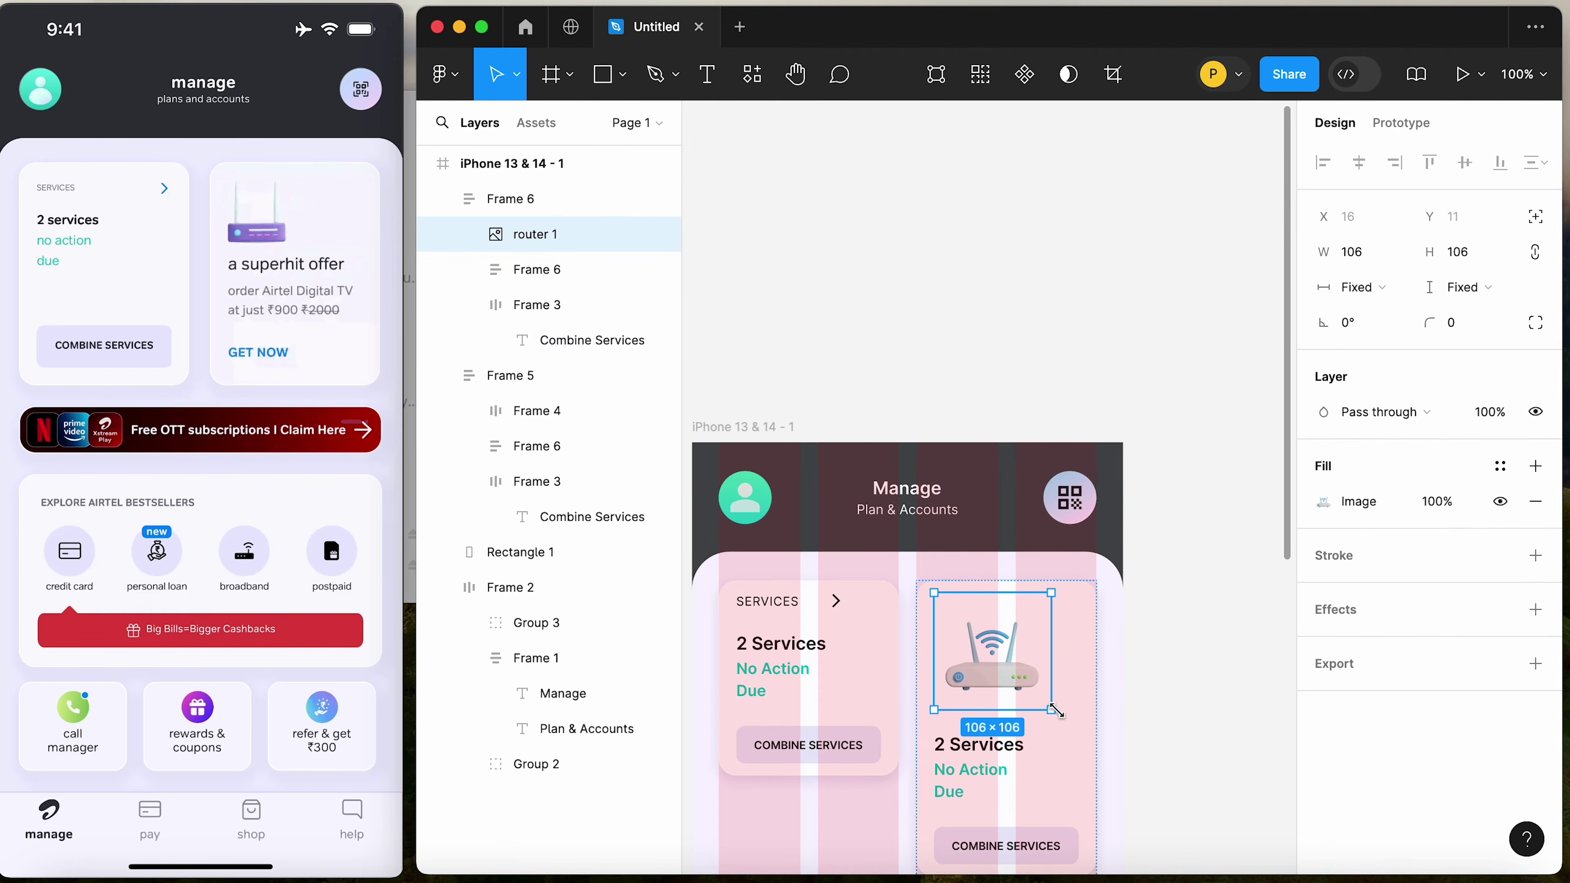
left_click_drag(1055, 710, 1023, 680)
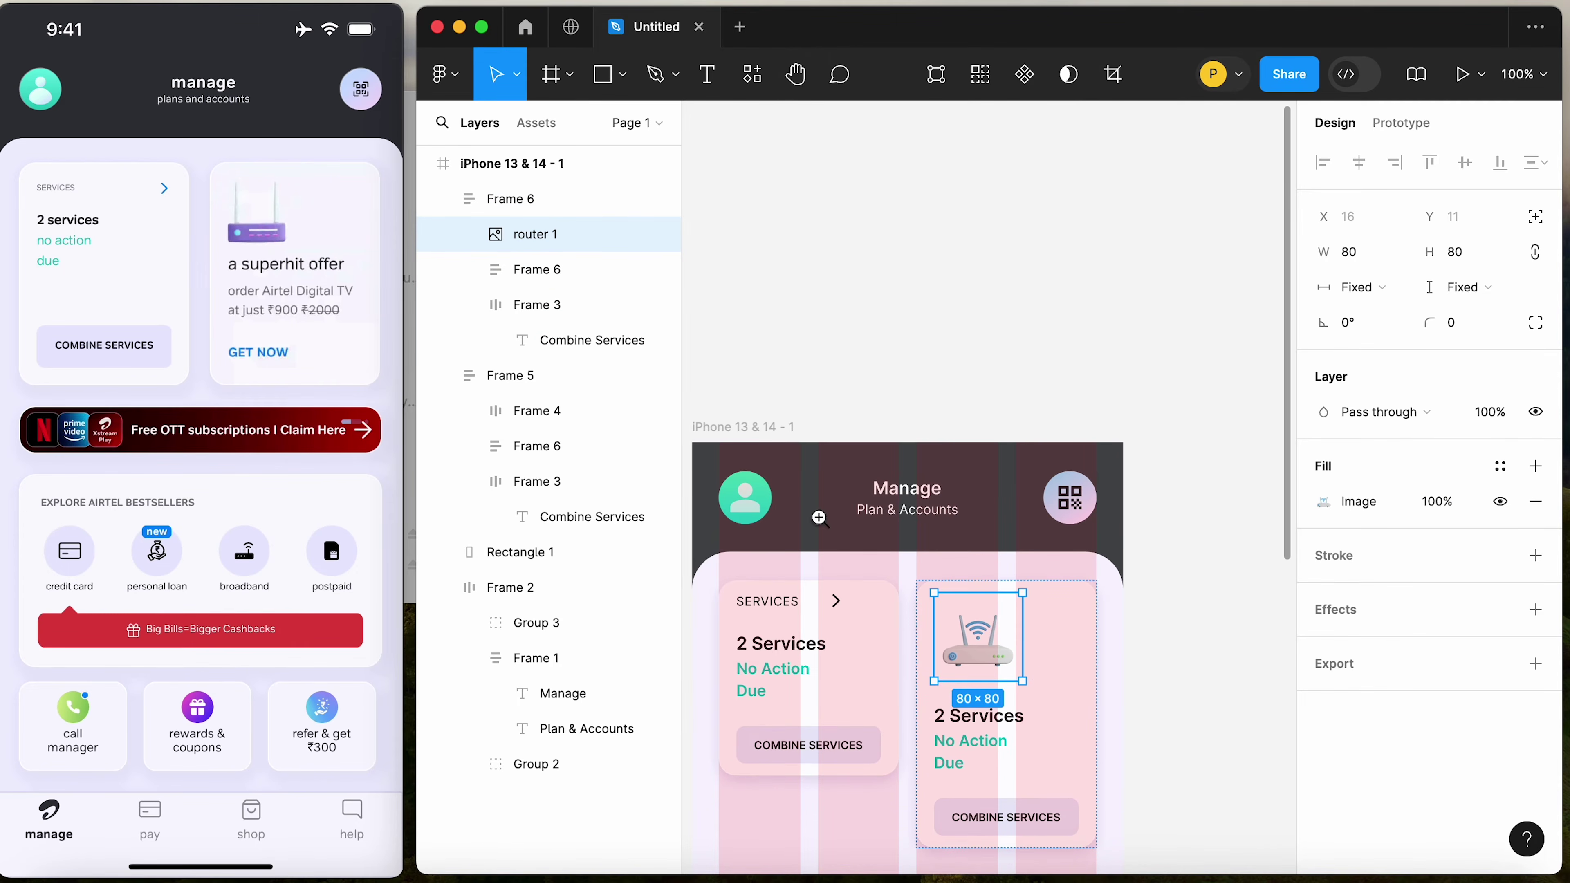
Crop the empty margins around the router on all four sides so the image measures 65 × 52
left_click_drag(819, 517, 1107, 743)
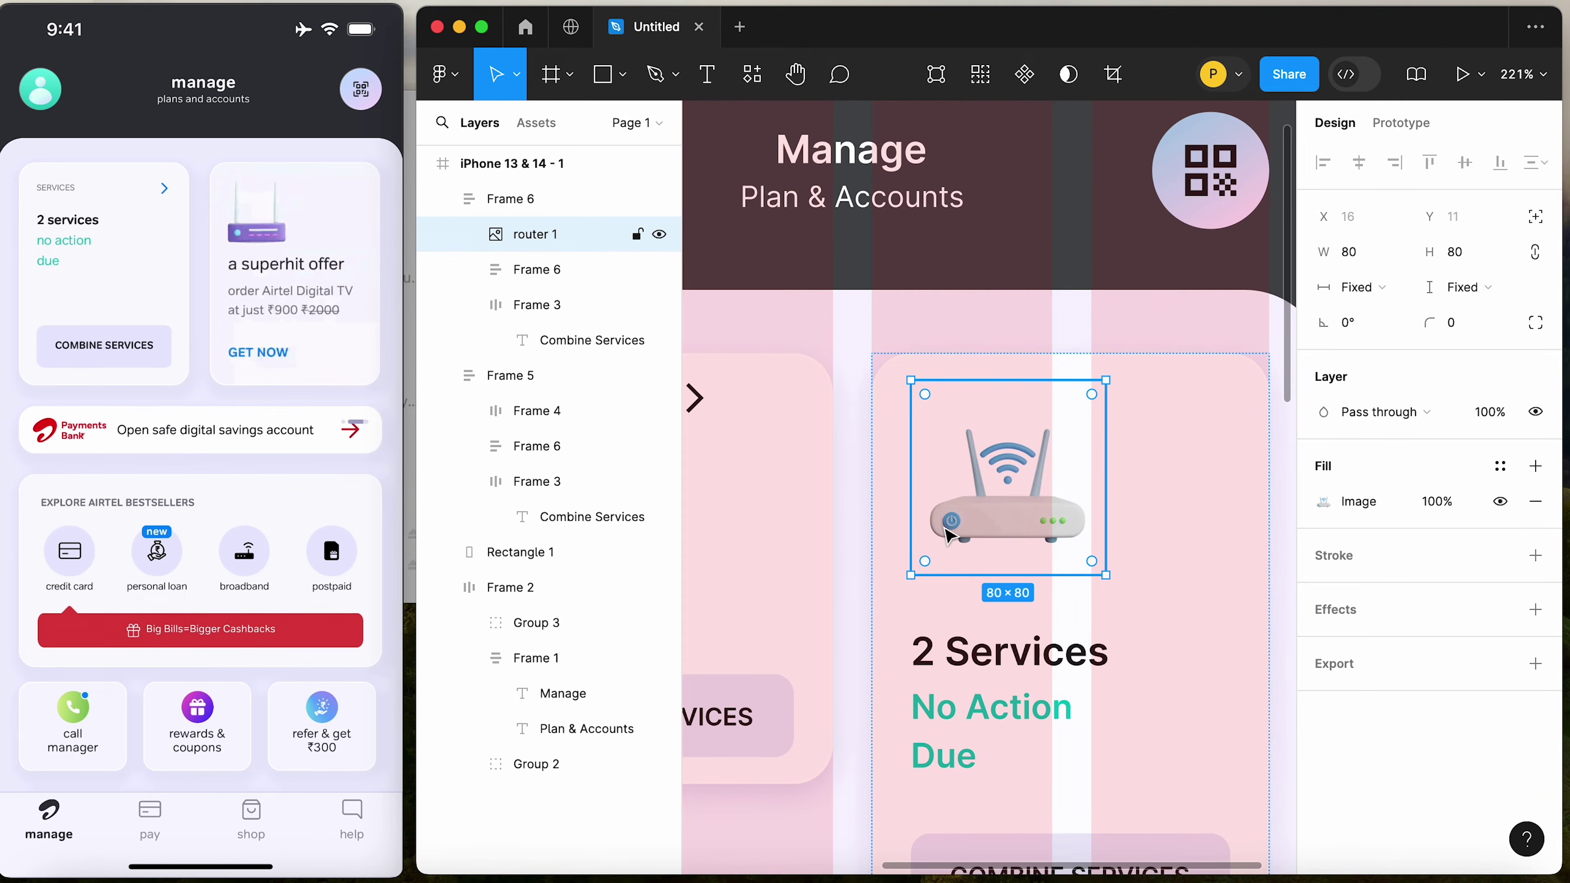
left_click_drag(912, 489, 927, 490)
left_click_drag(1090, 488, 1069, 489)
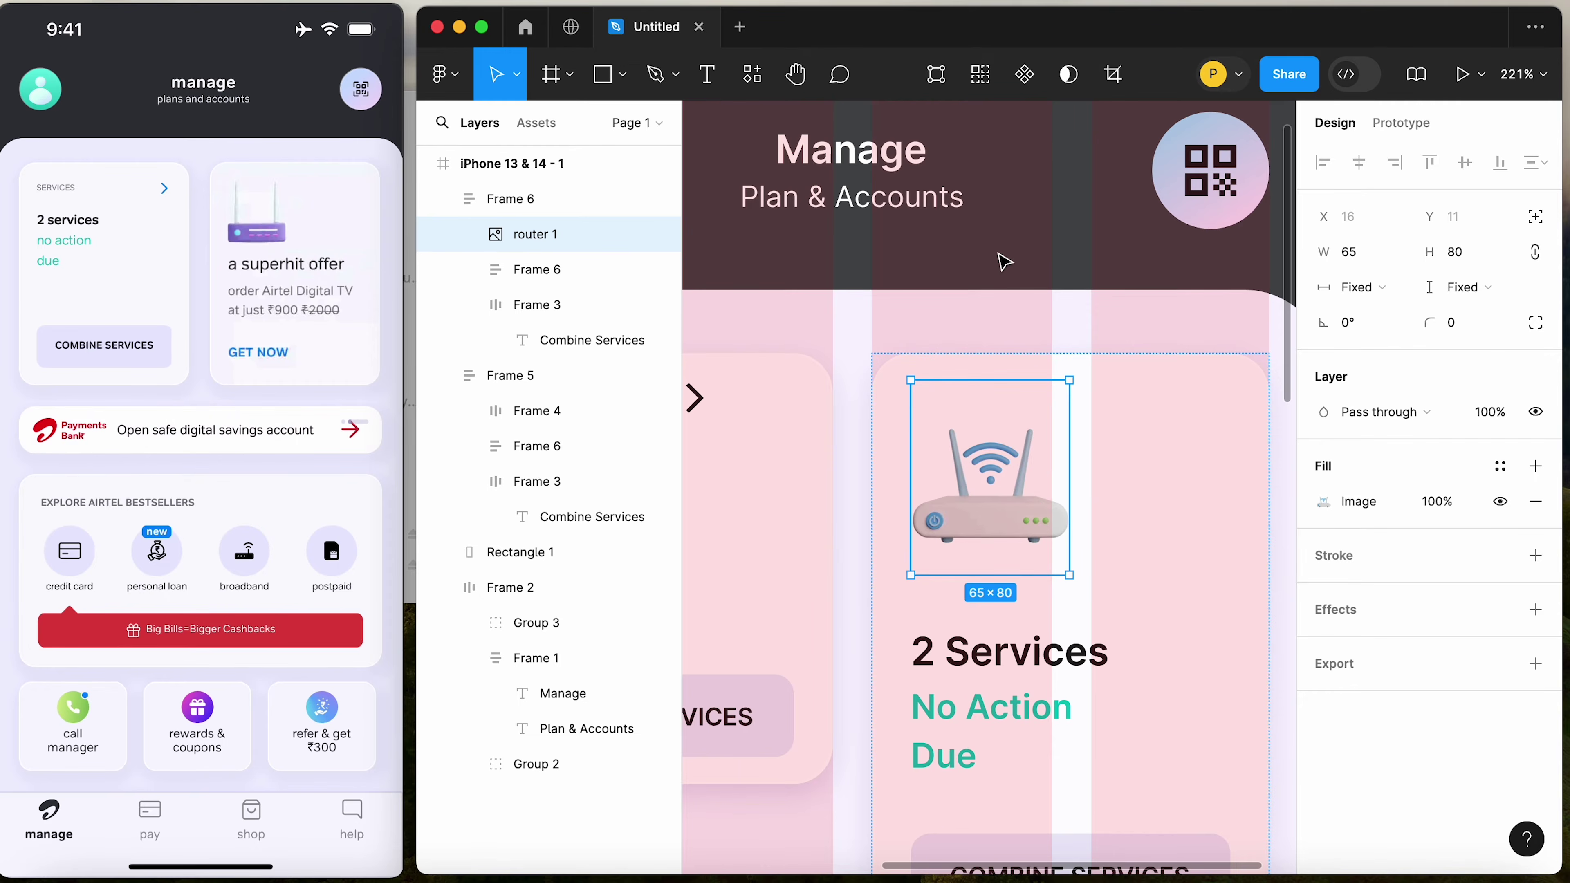
left_click(1002, 470)
left_click(1001, 470)
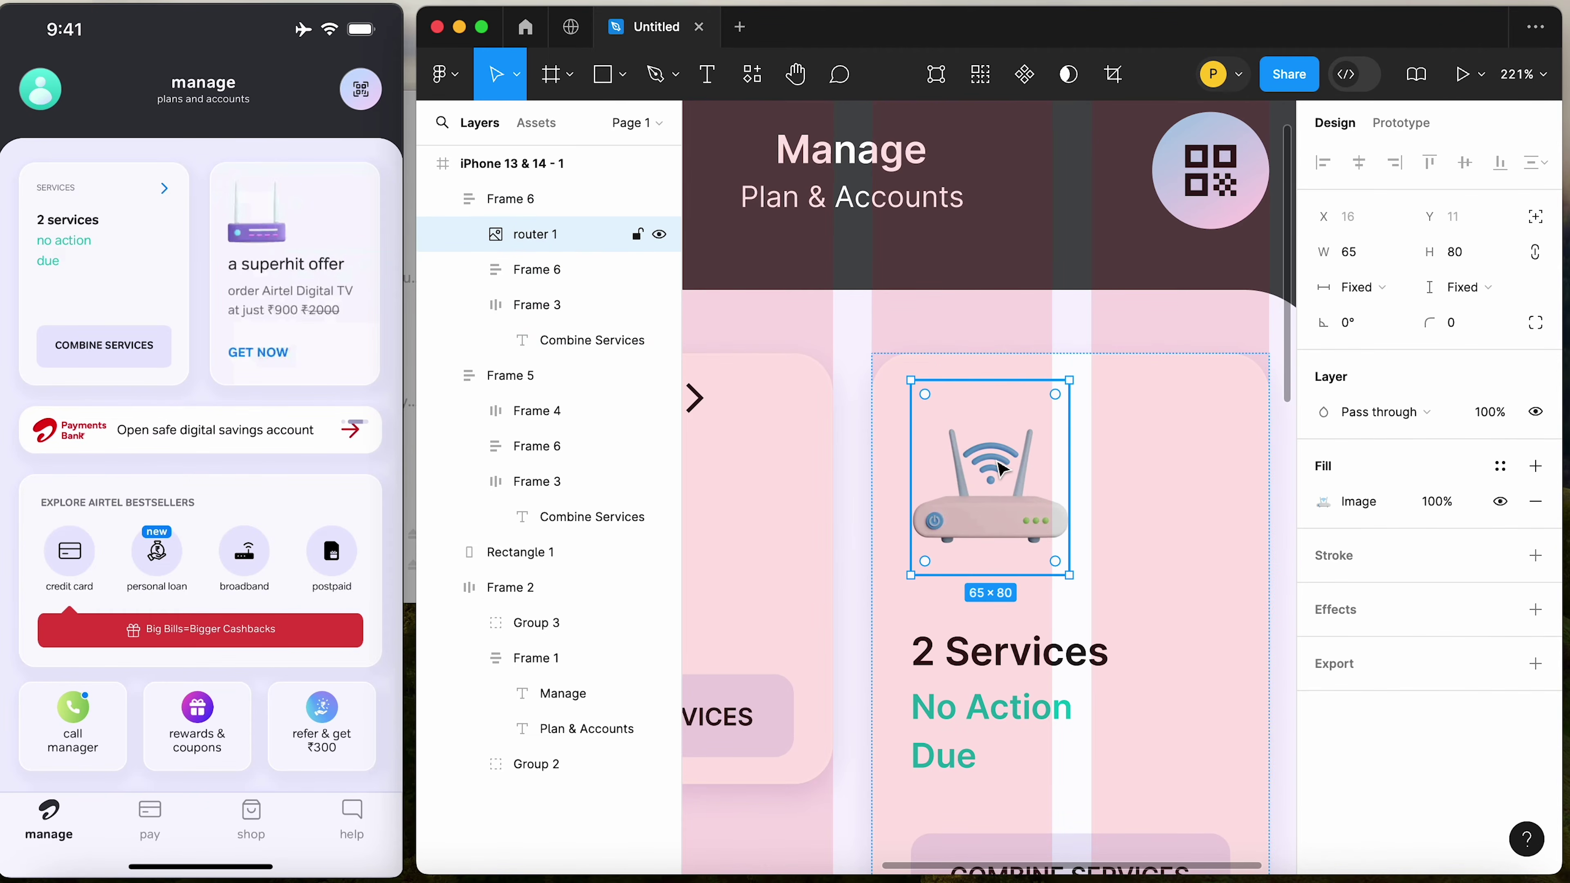
left_click_drag(1006, 579, 1006, 549)
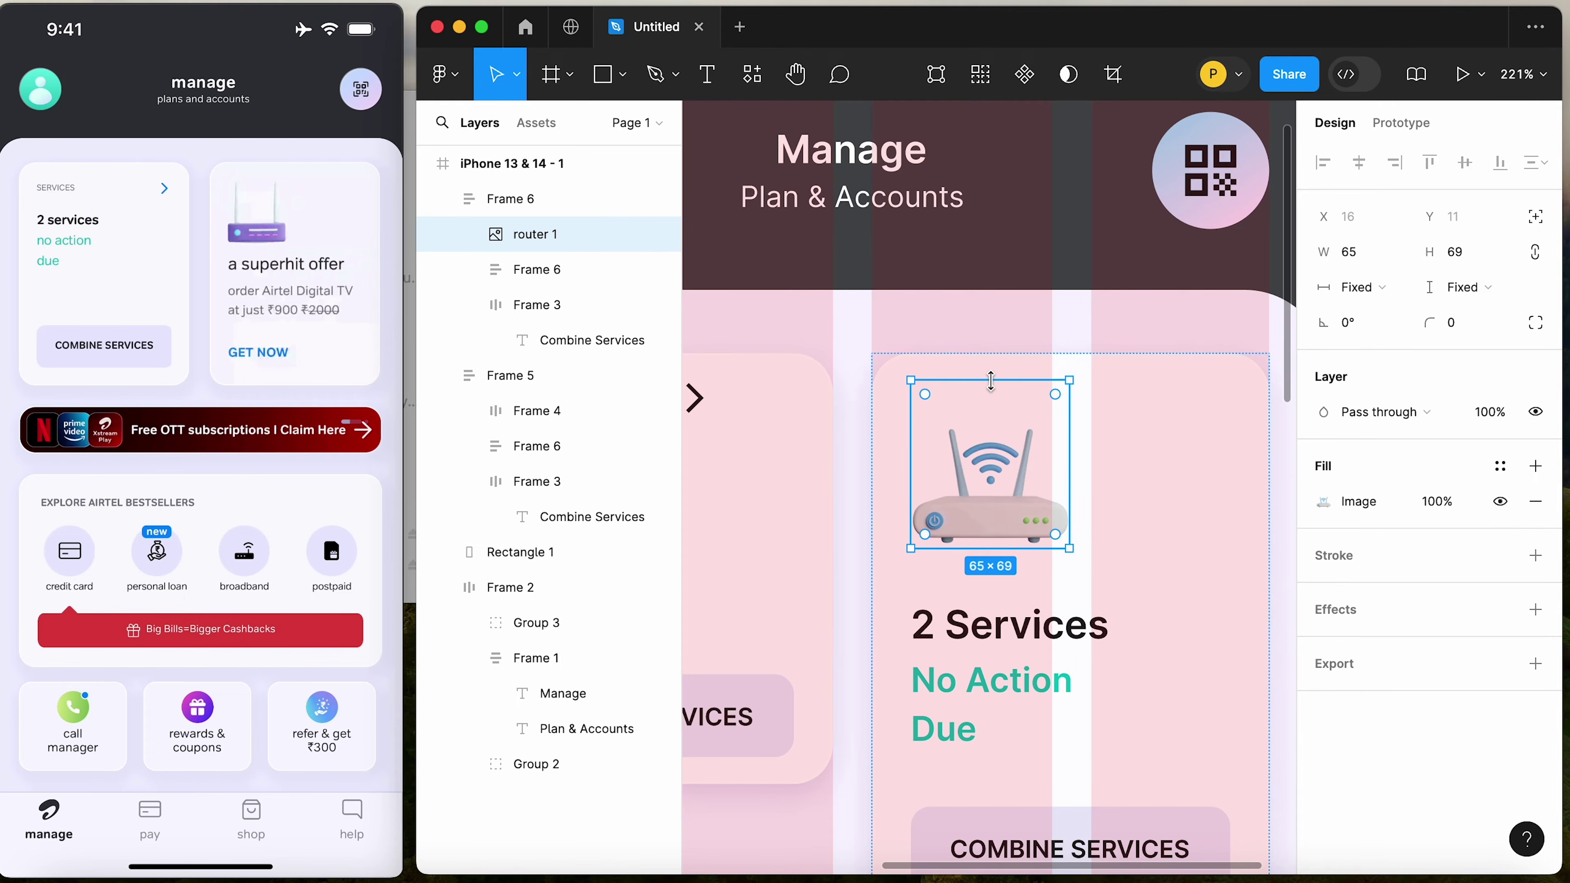
left_click_drag(991, 381, 990, 422)
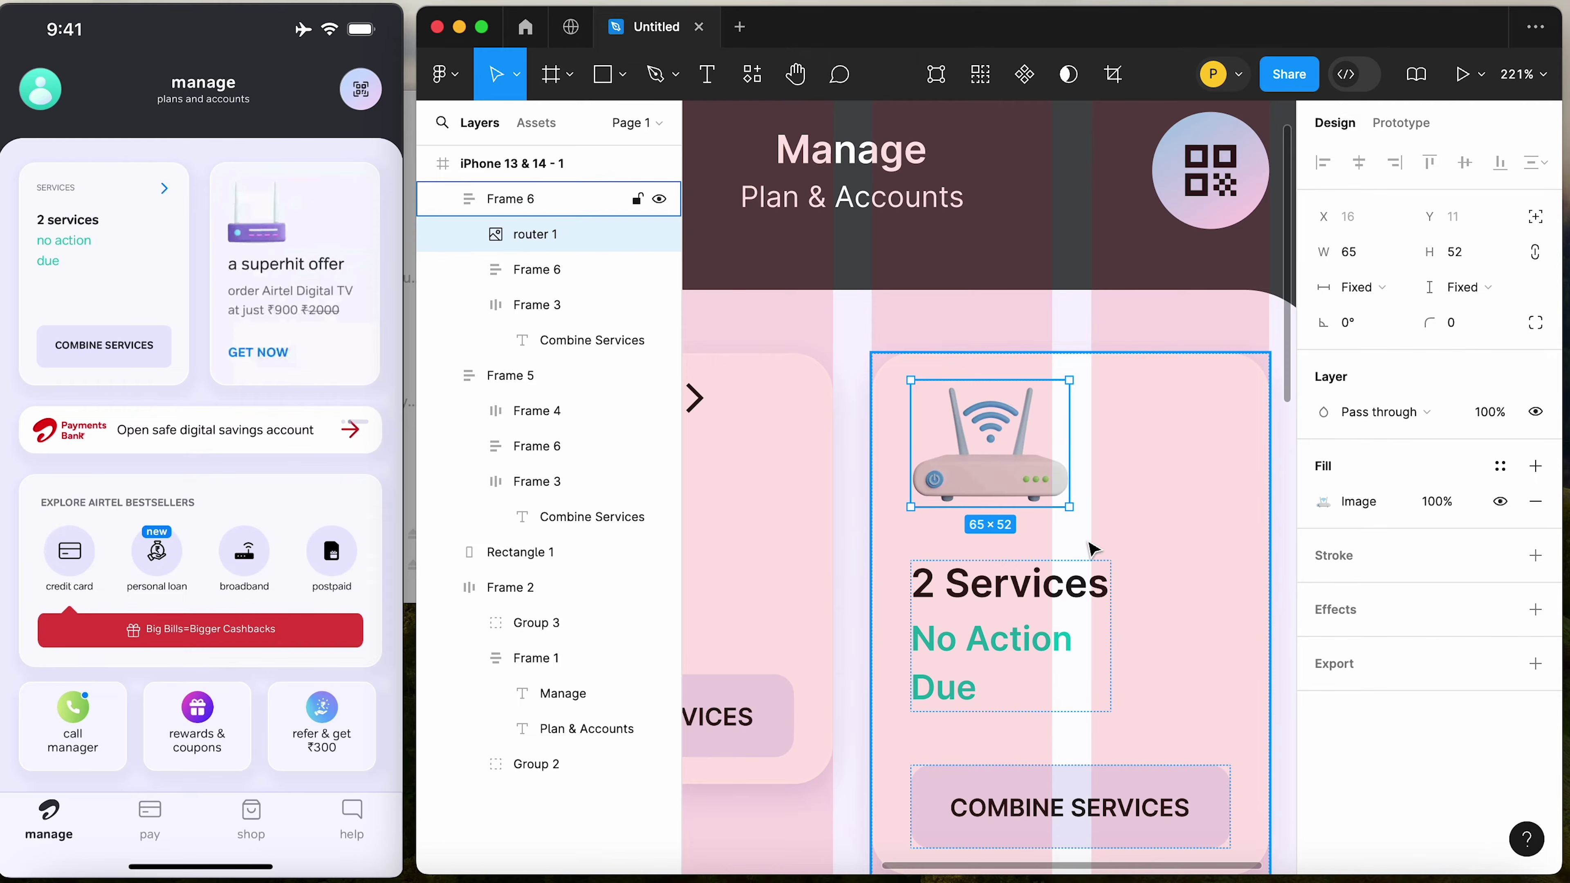
Replace the second card's "2 Services" heading with "A Superhit Offer"
left_click(1019, 600)
double_click(1029, 582)
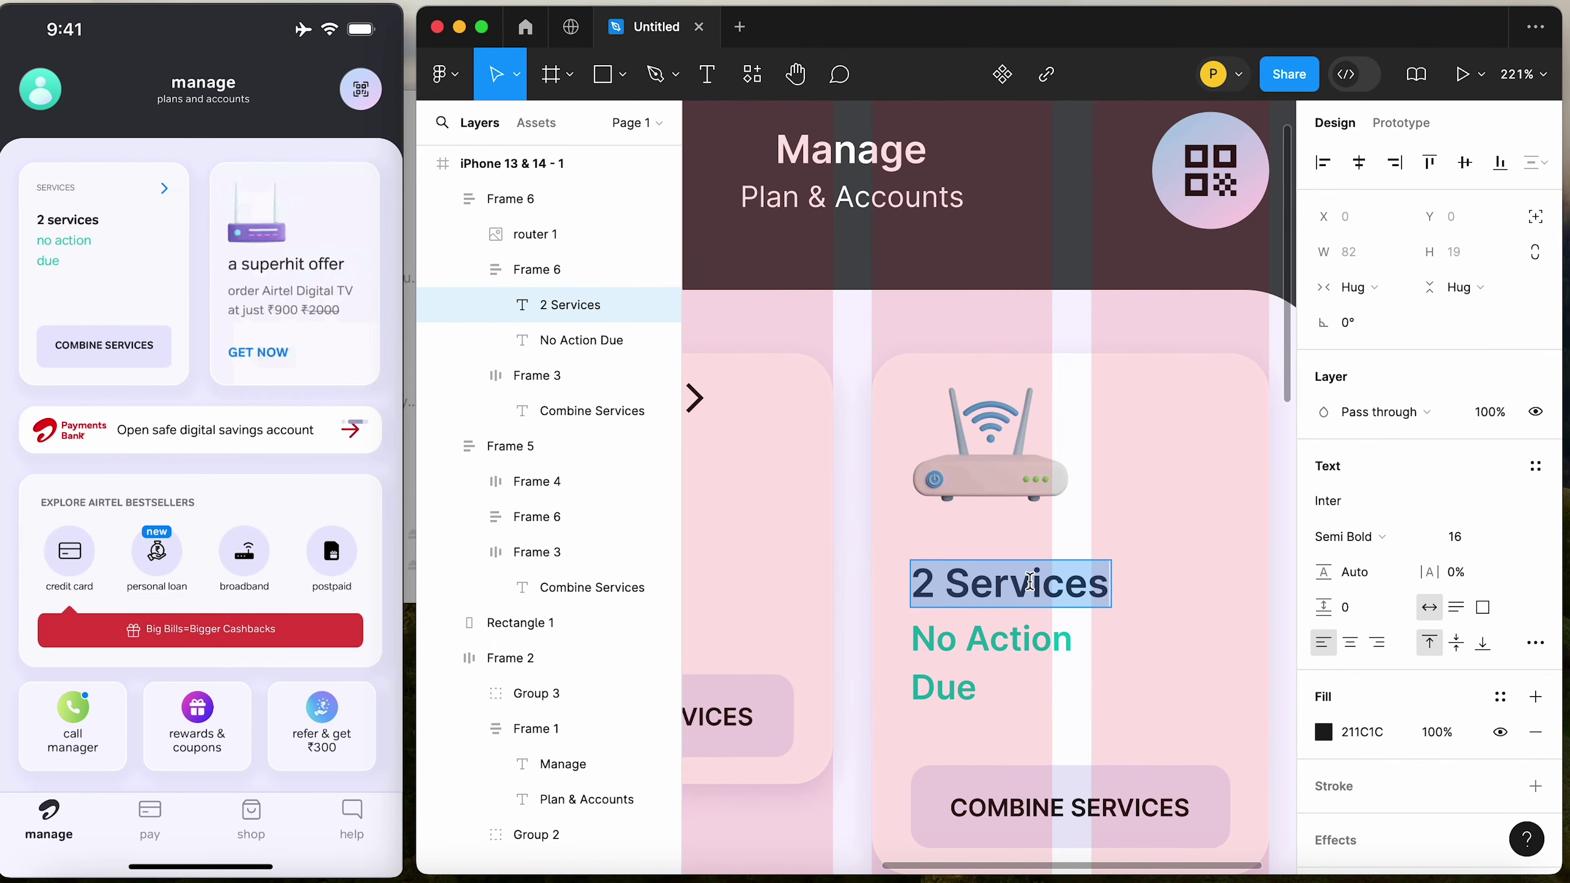
type("A Su")
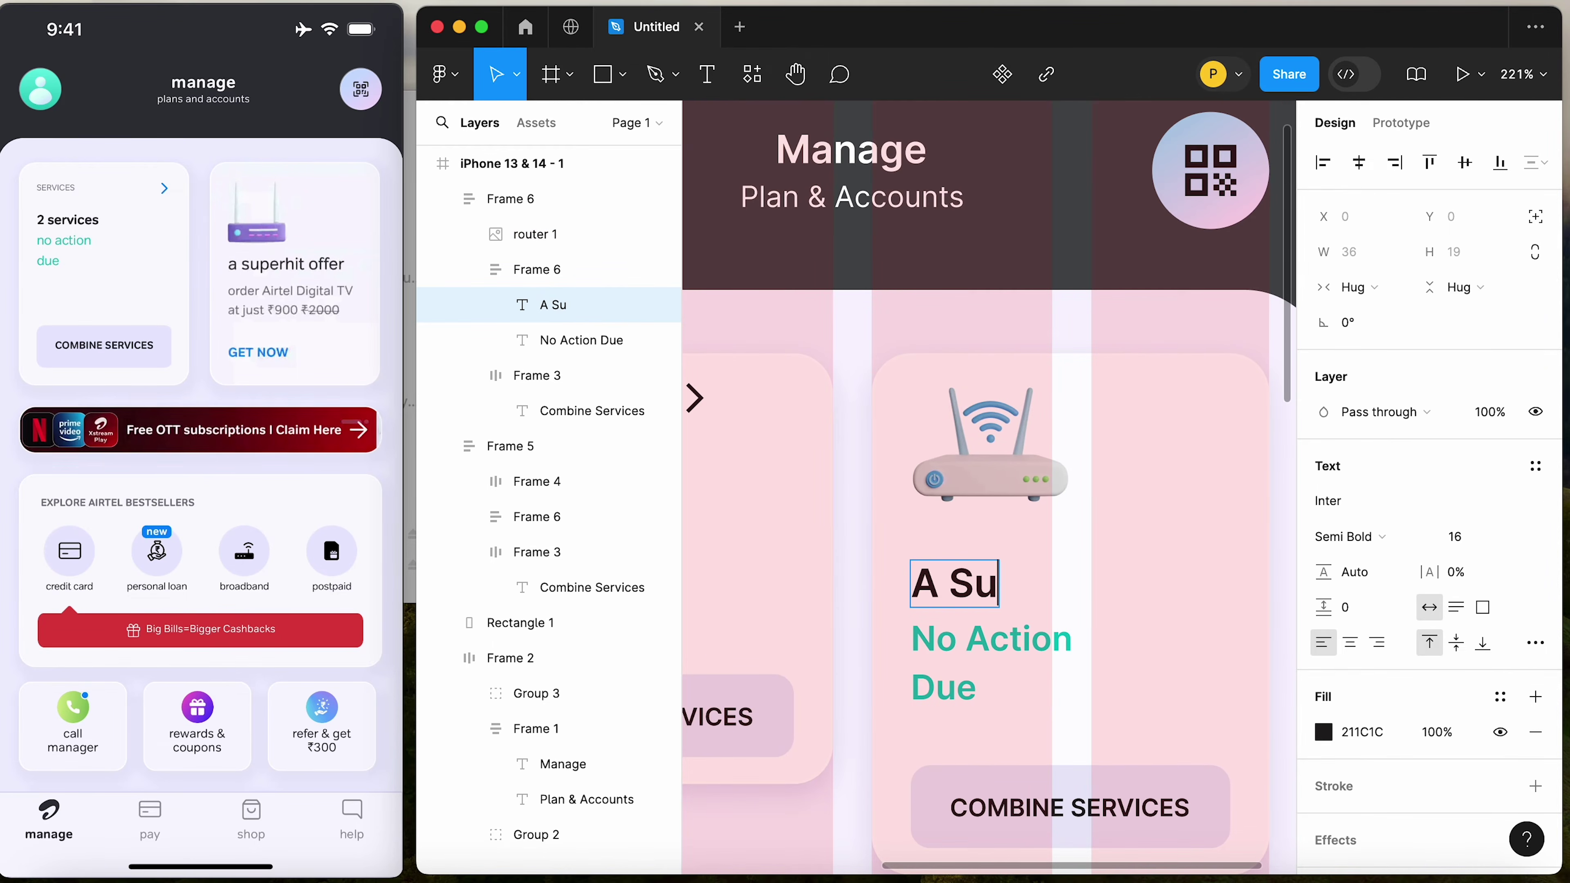
type("perhit")
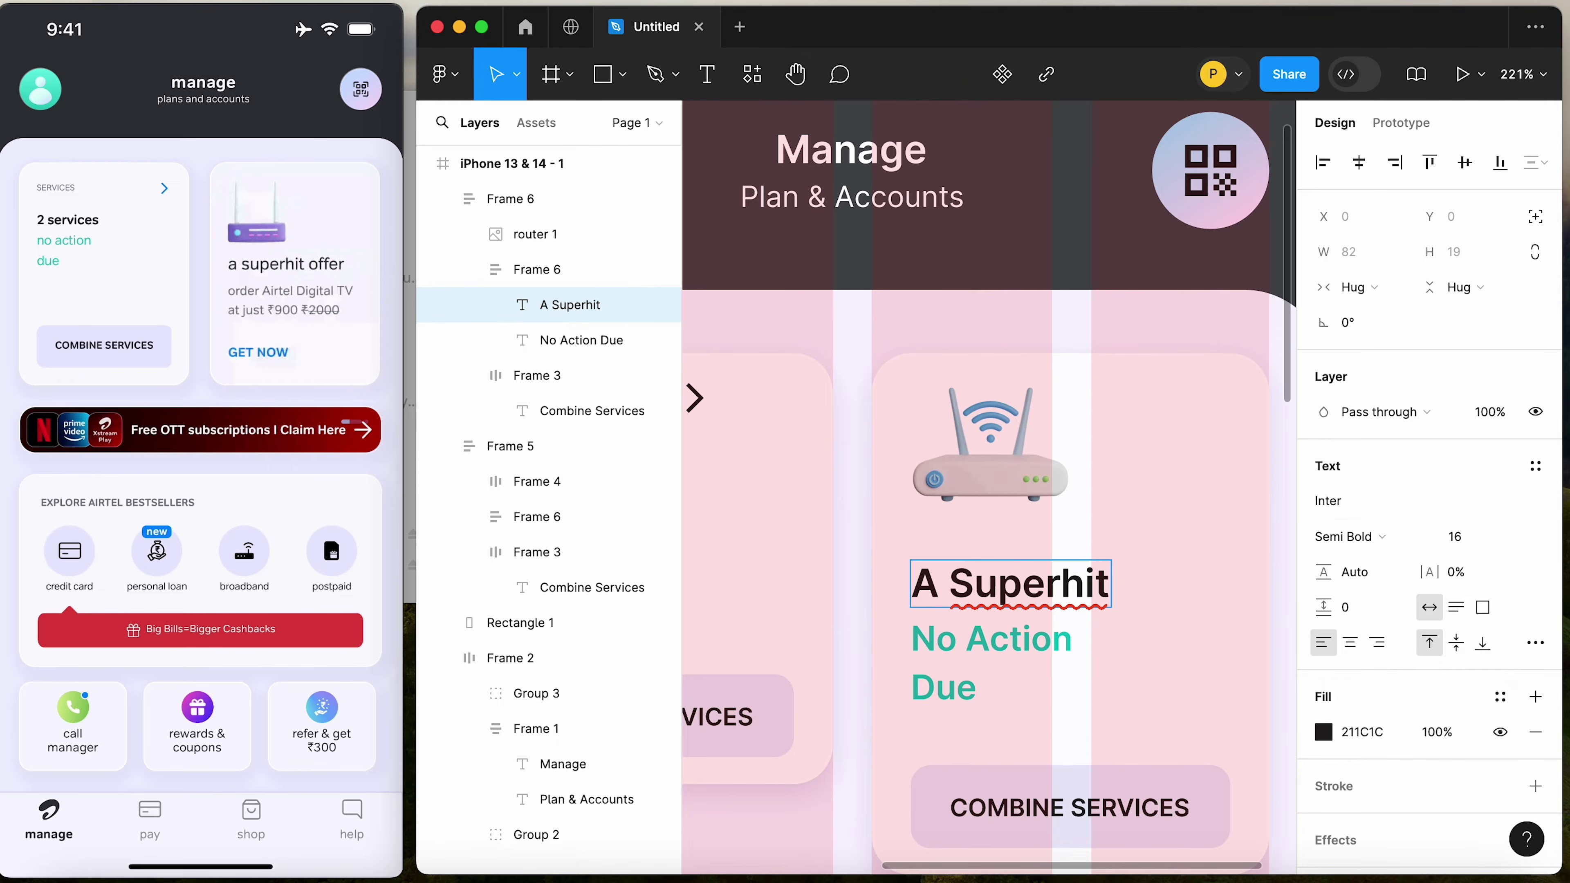
type(" Offer")
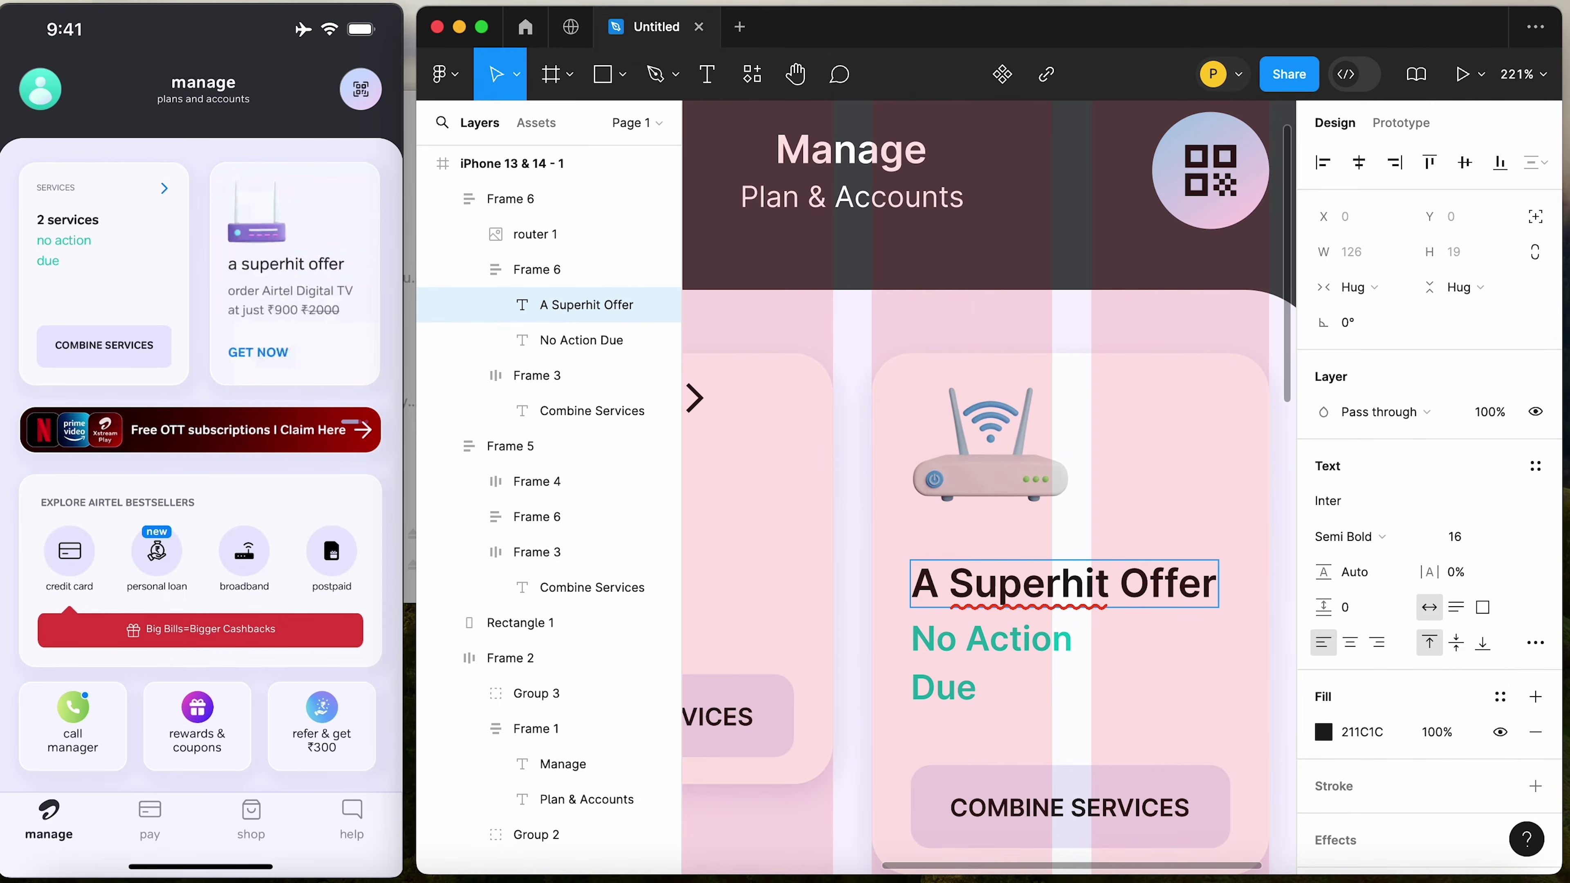
Replace the green "No Action Due" text in the router card with "Order Airtel digital TV at just rs 980"
double_click(974, 644)
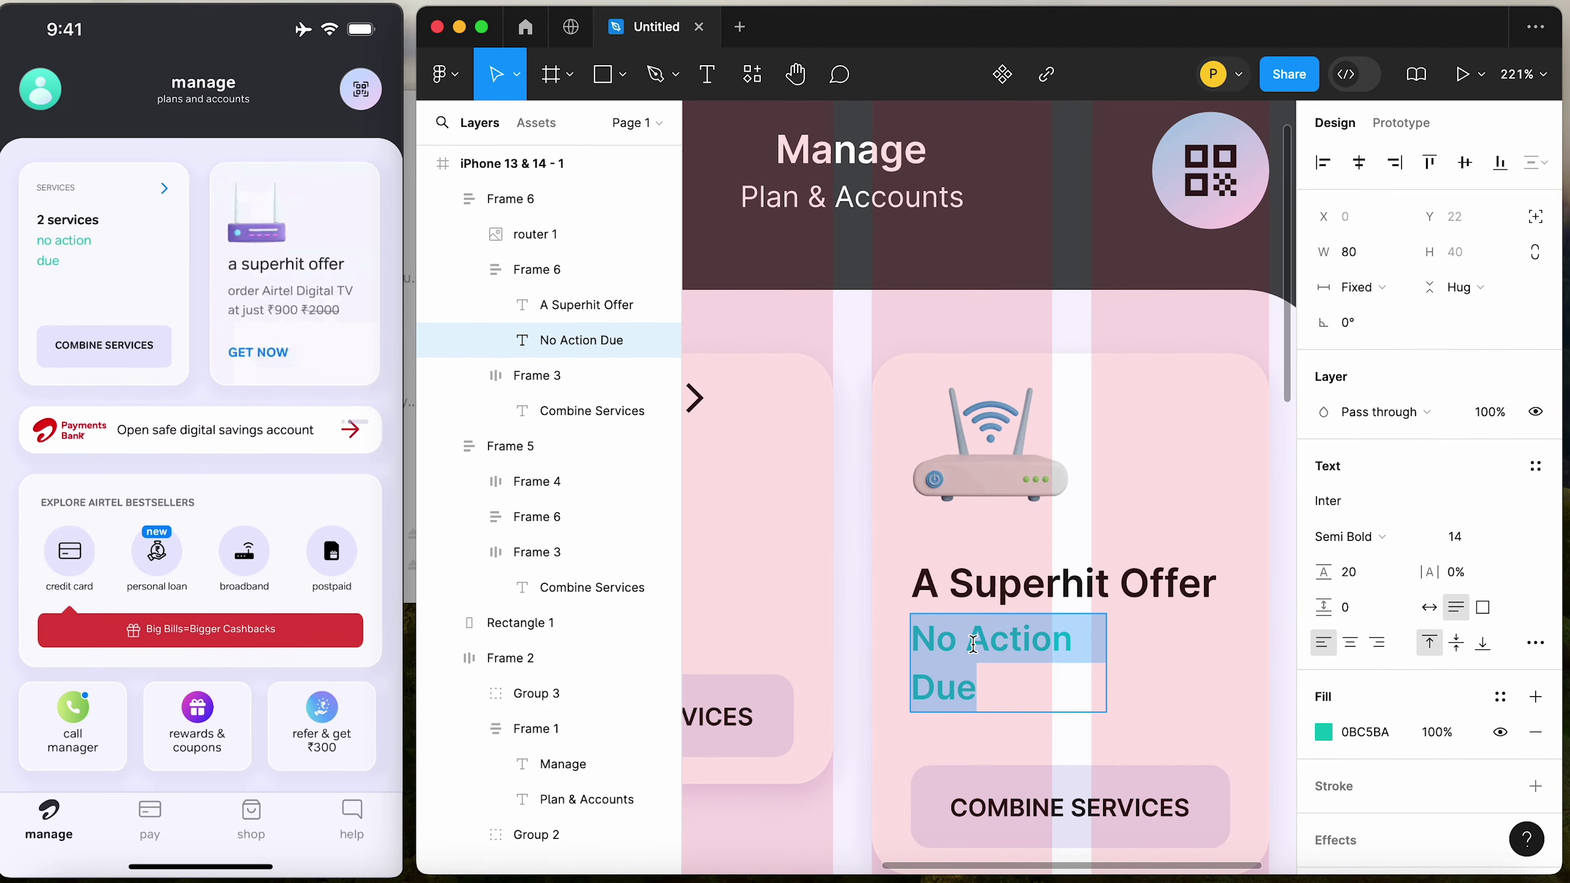
type("Order")
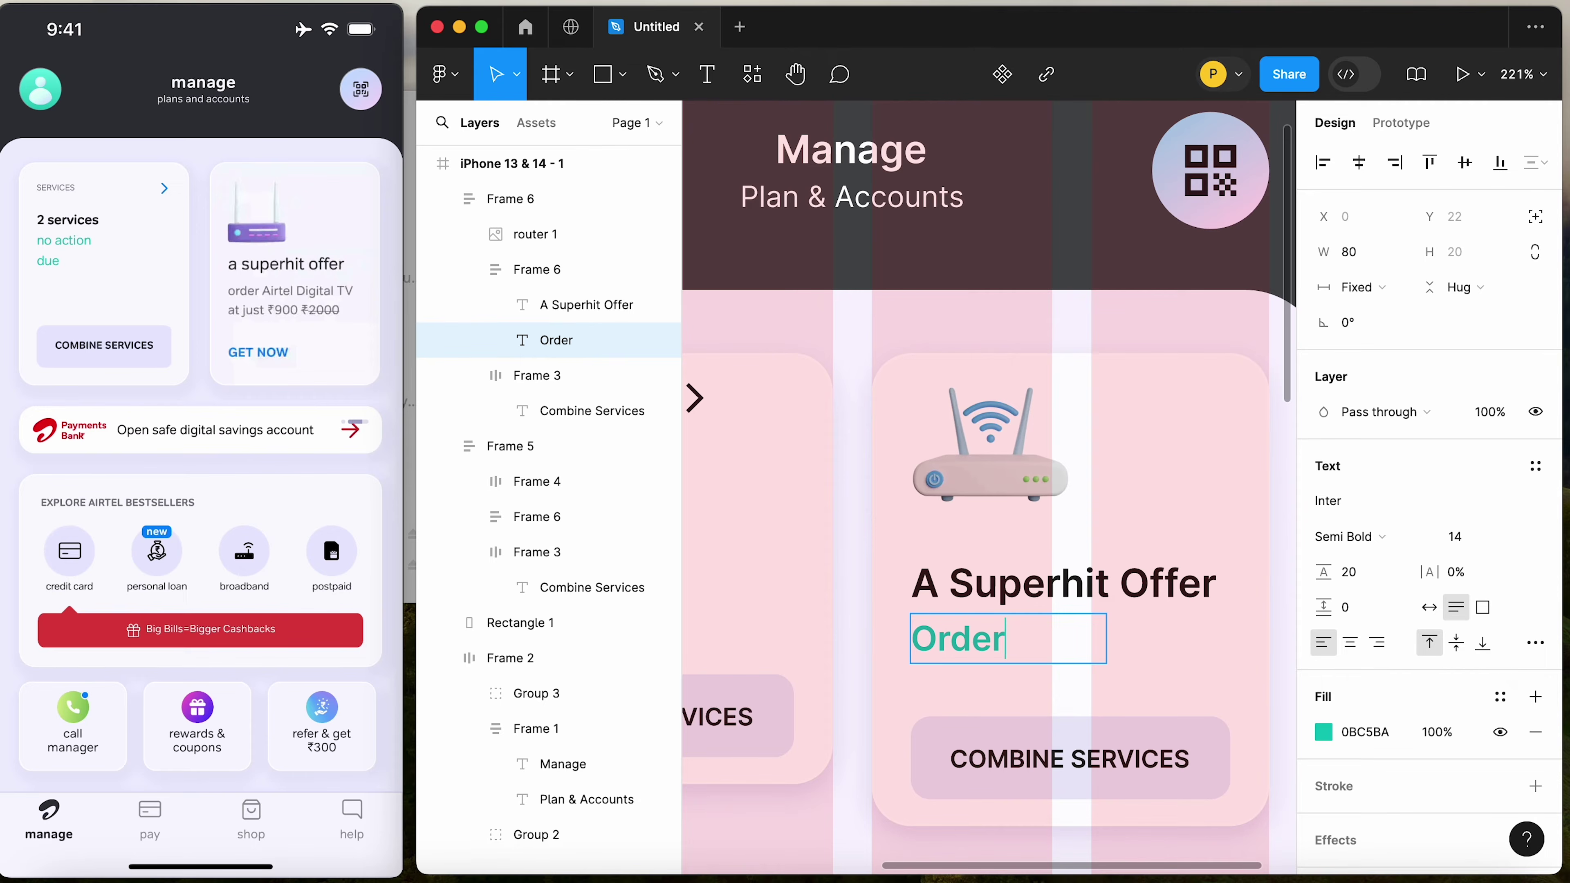
type("tell")
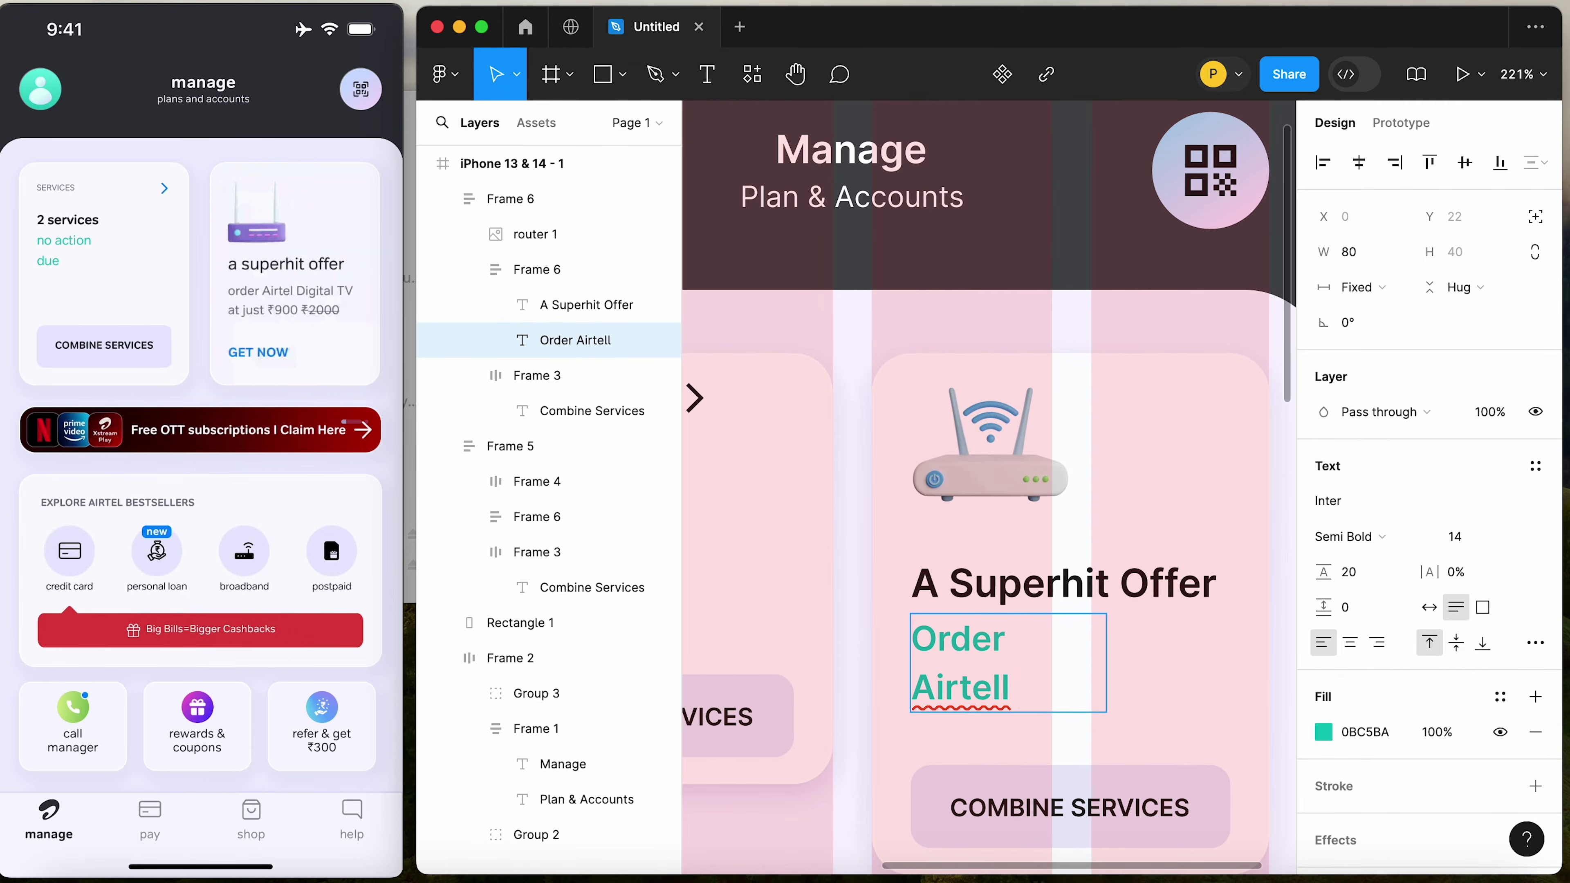
key("BackSpace")
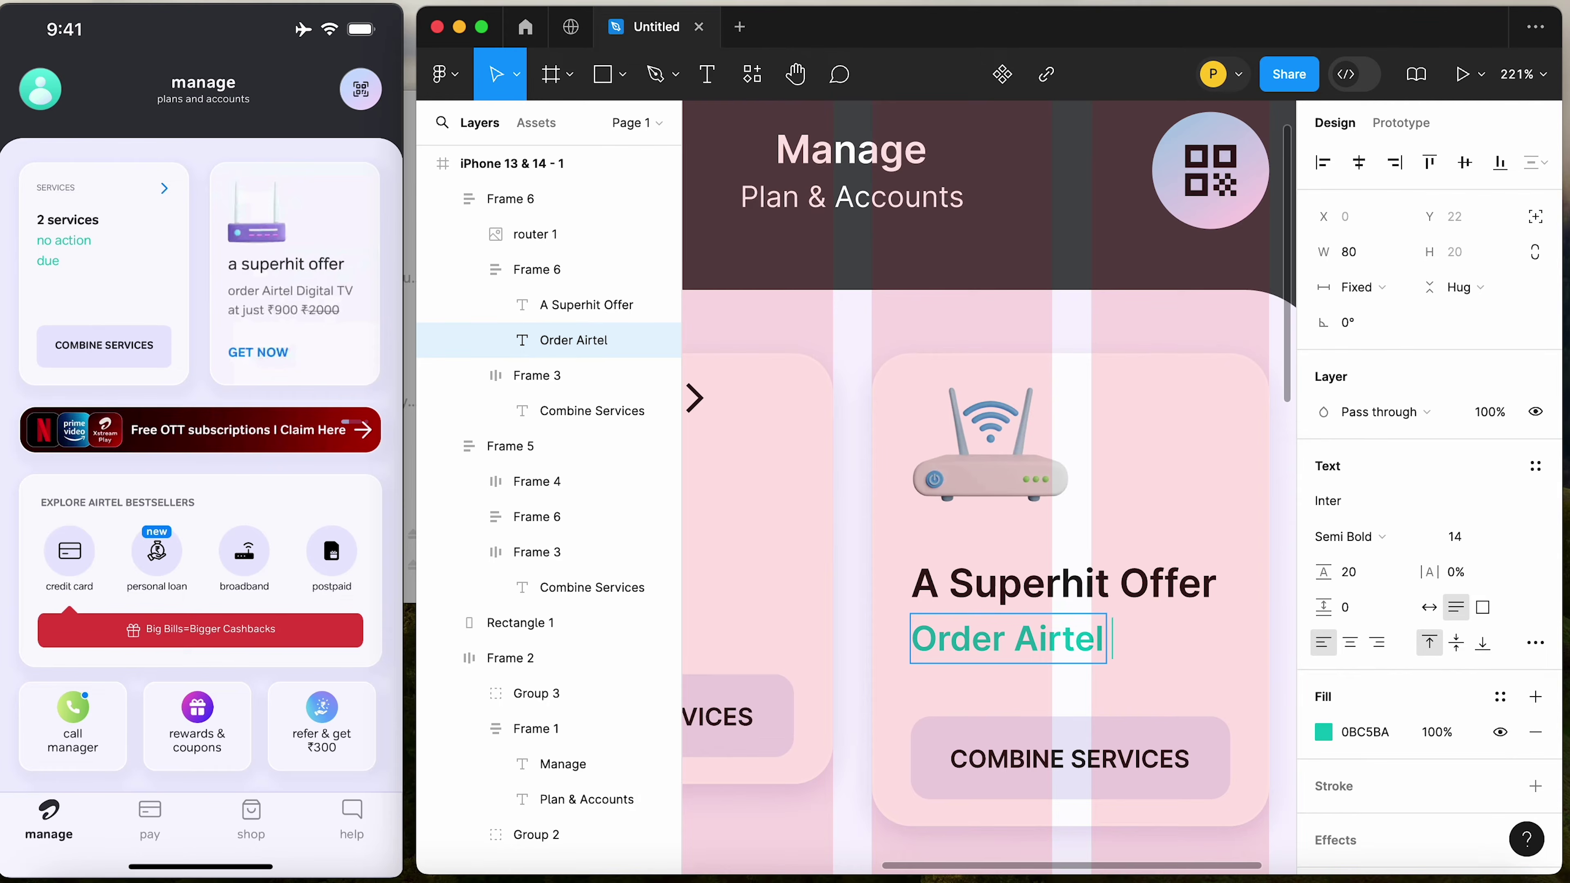
type("Ddita")
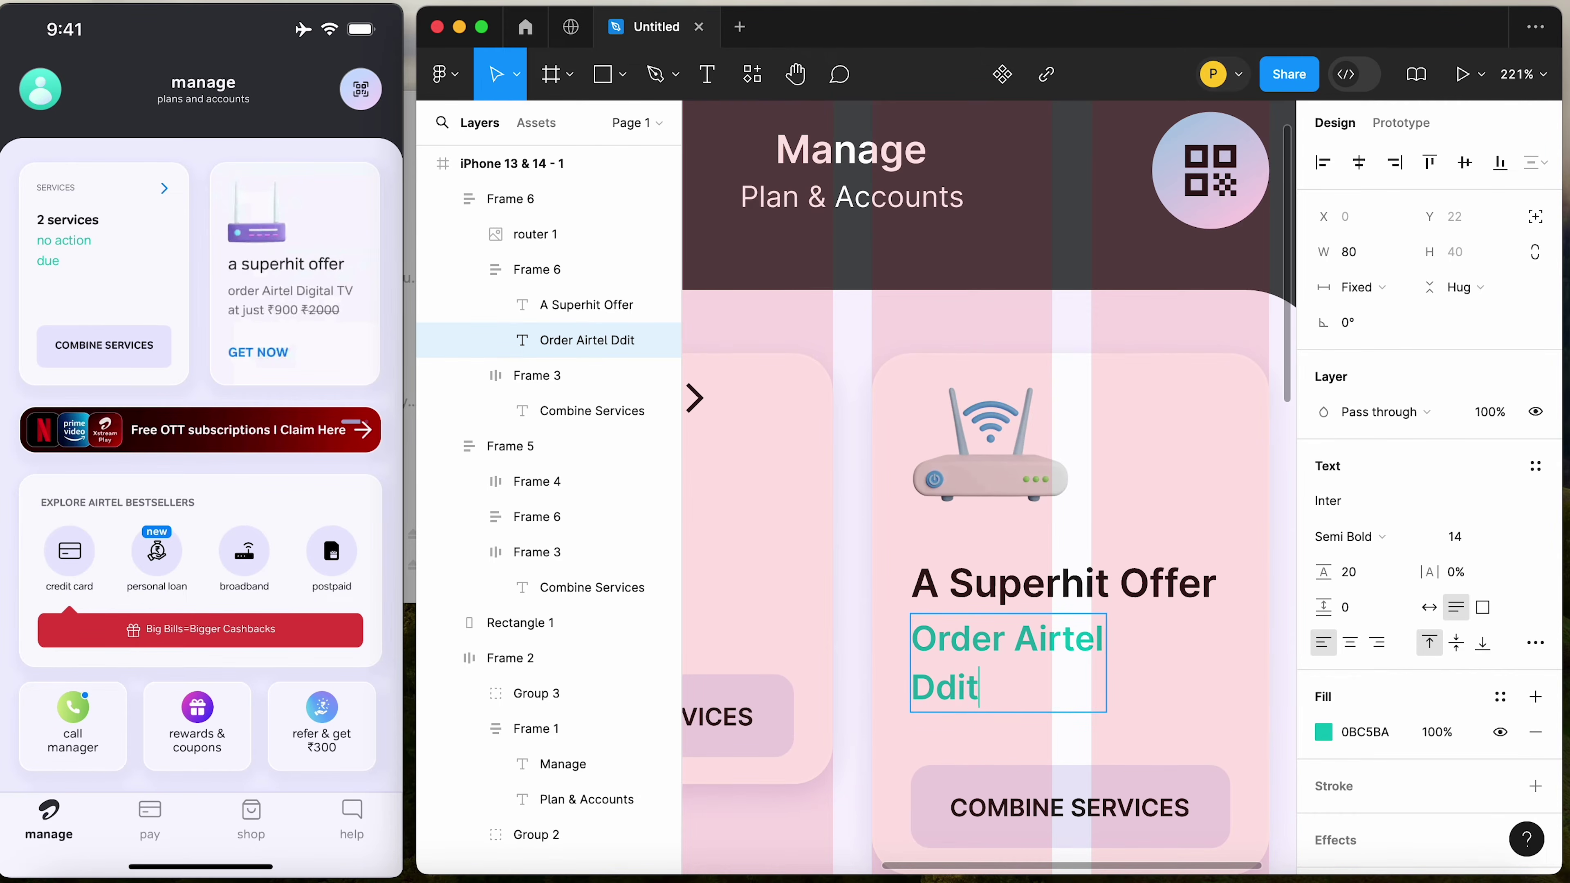
key("BackSpace")
key("BackSpace")
key("BackSpace")
key("BackSpace")
key("BackSpace")
type("D")
key("BackSpace")
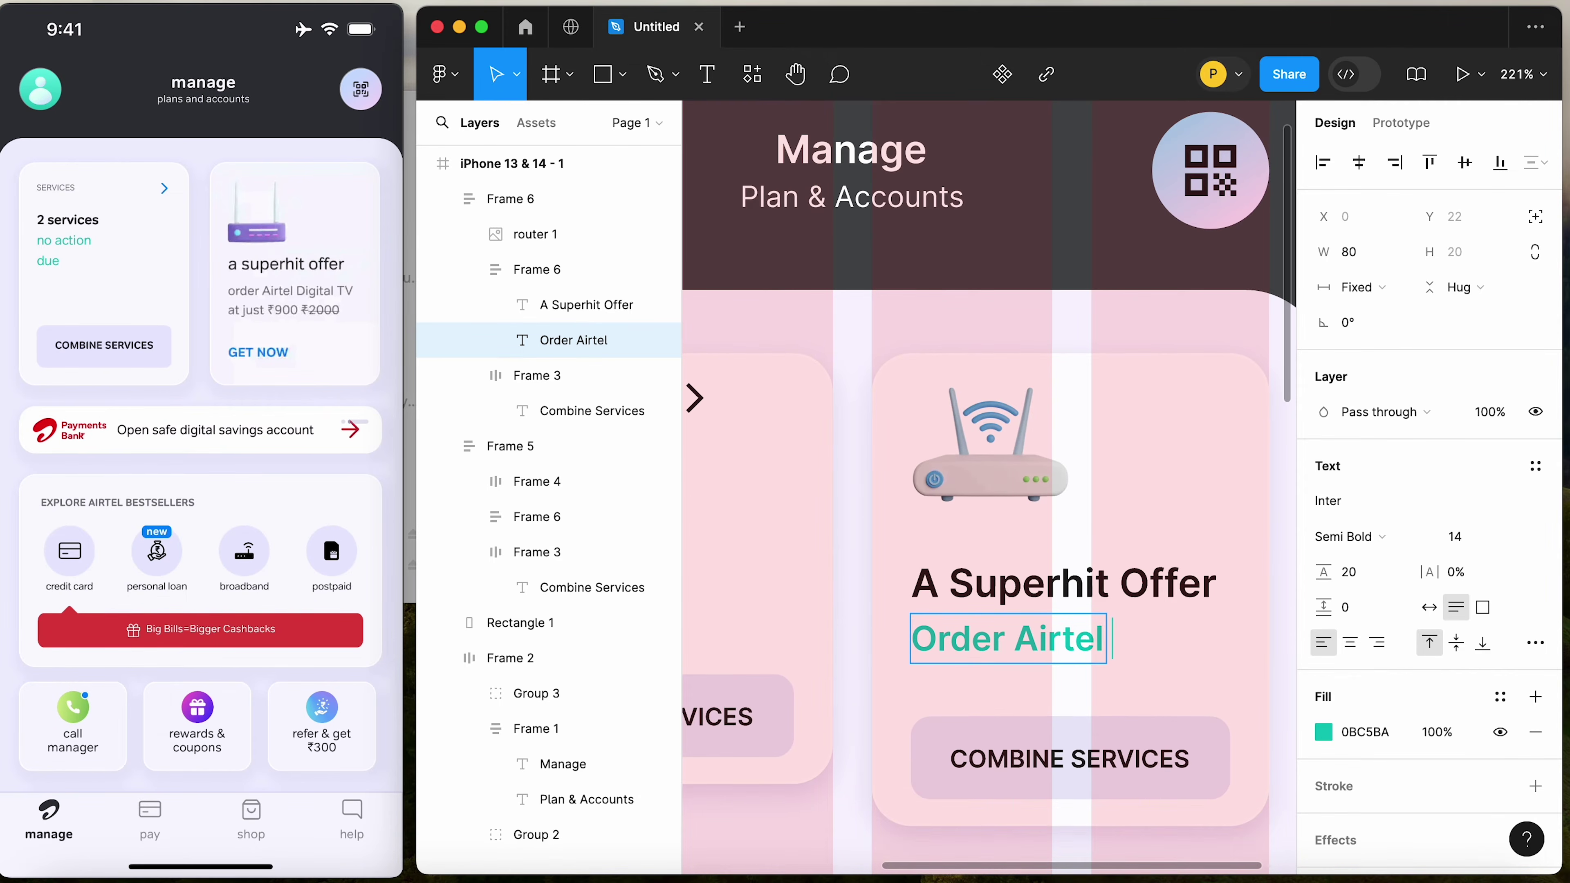
type("diu")
type("gital")
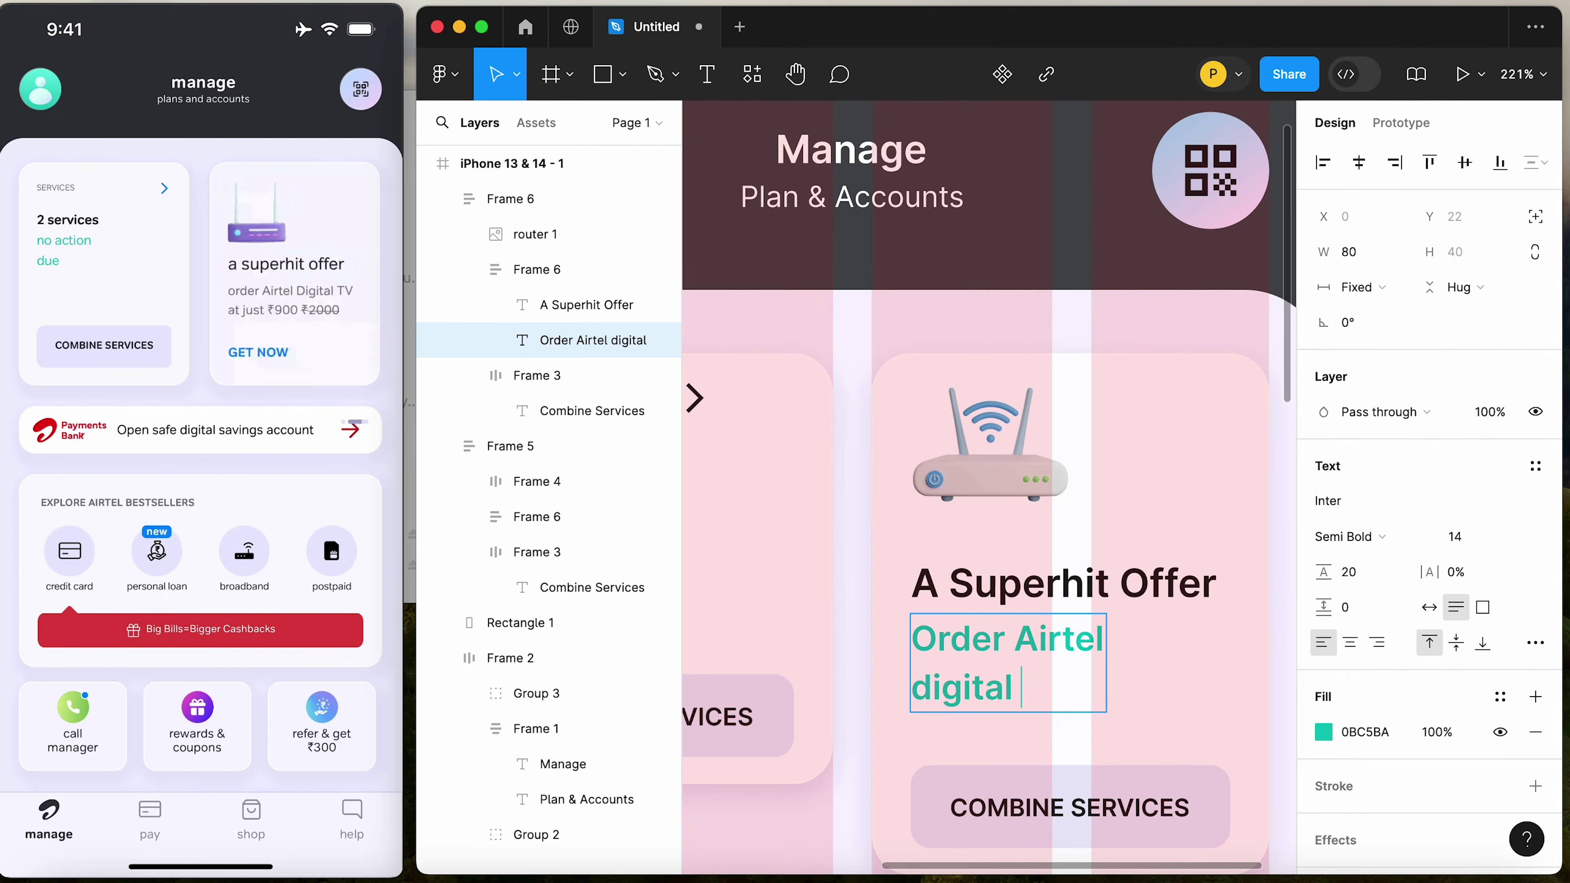
type(" VT")
key("BackSpace")
key("BackSpace")
type("TV")
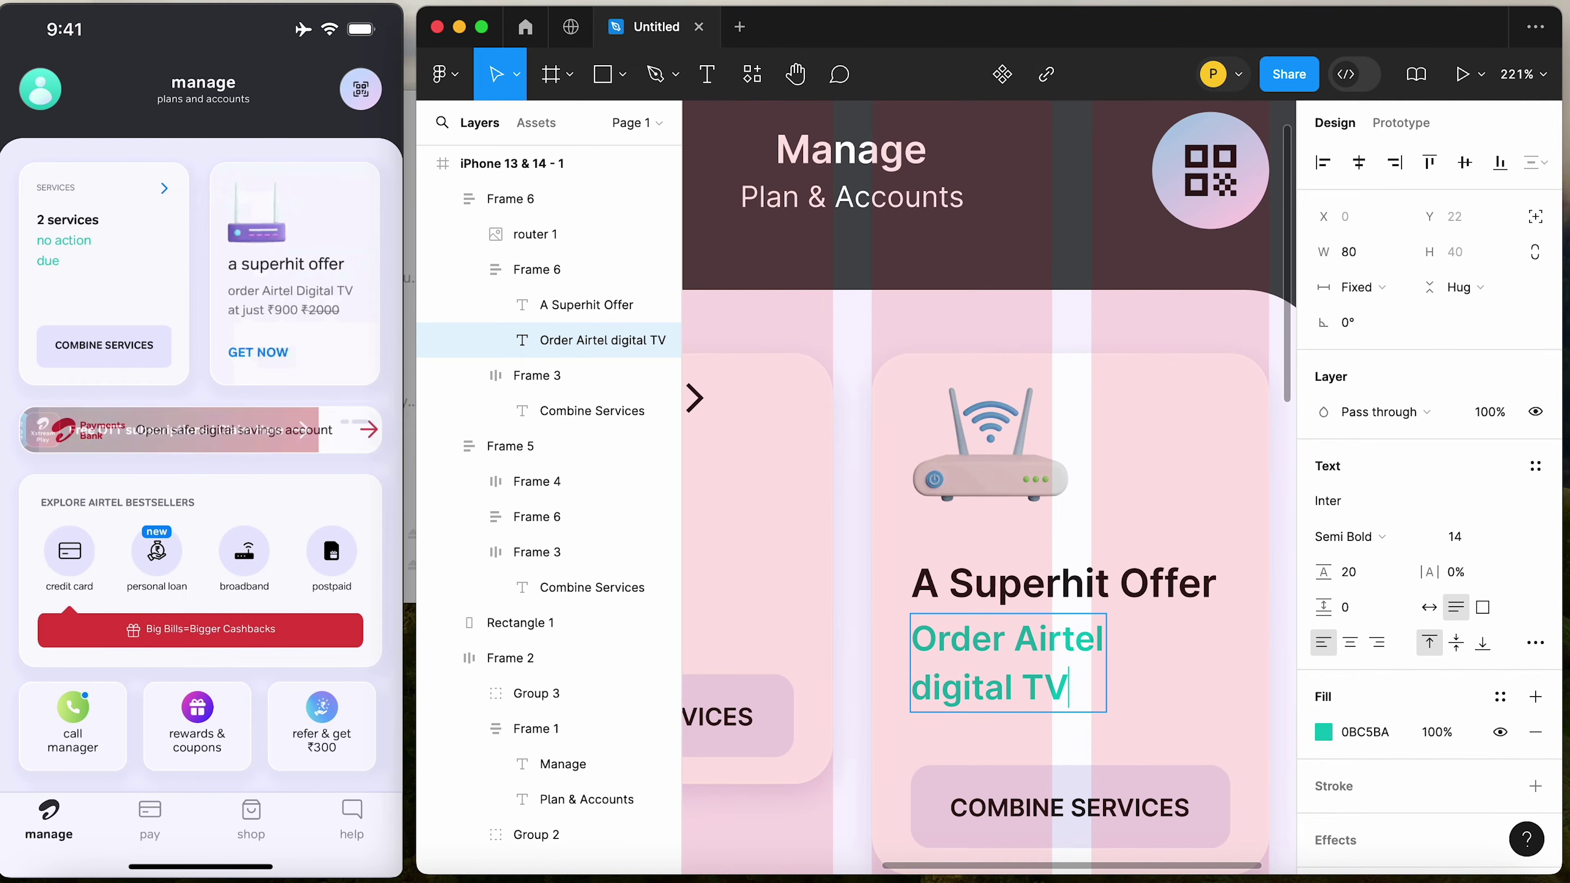
type(" at just ")
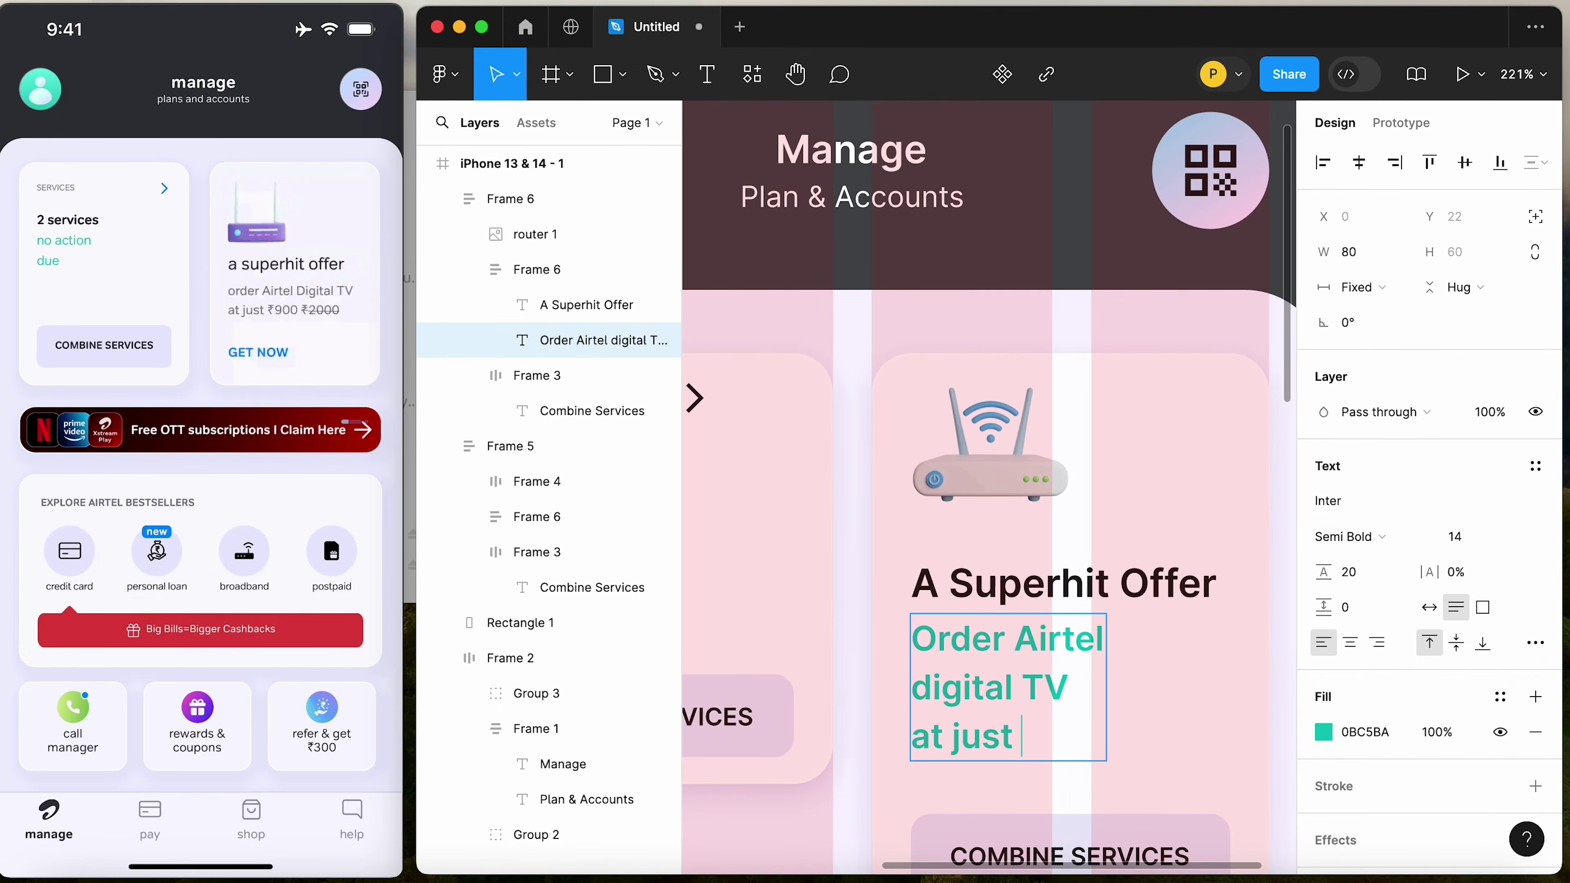
type("rs 980")
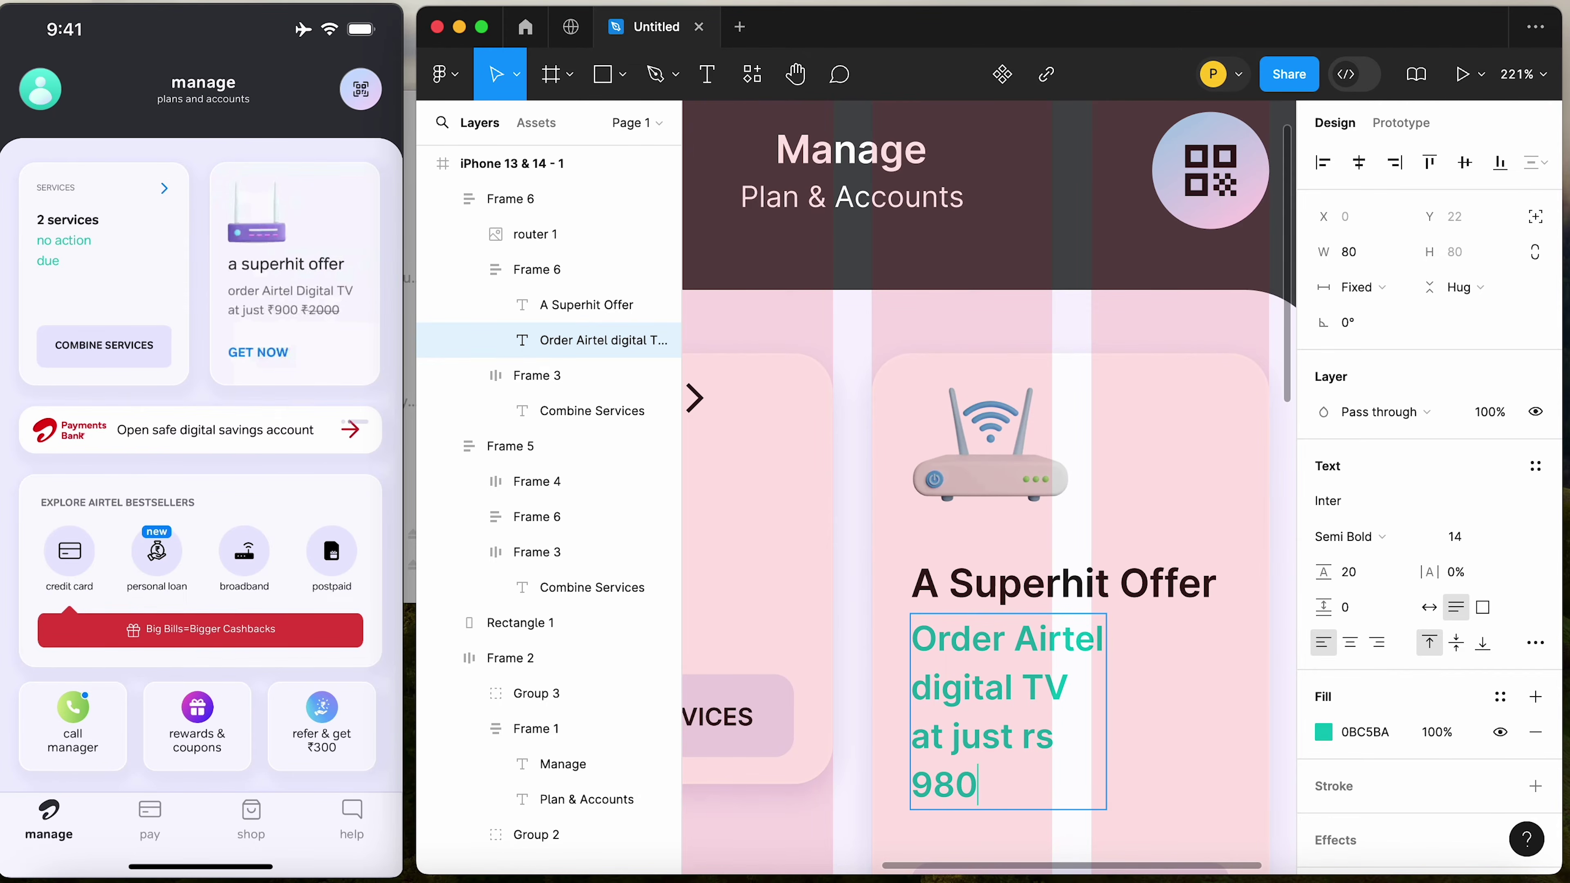
key("Escape")
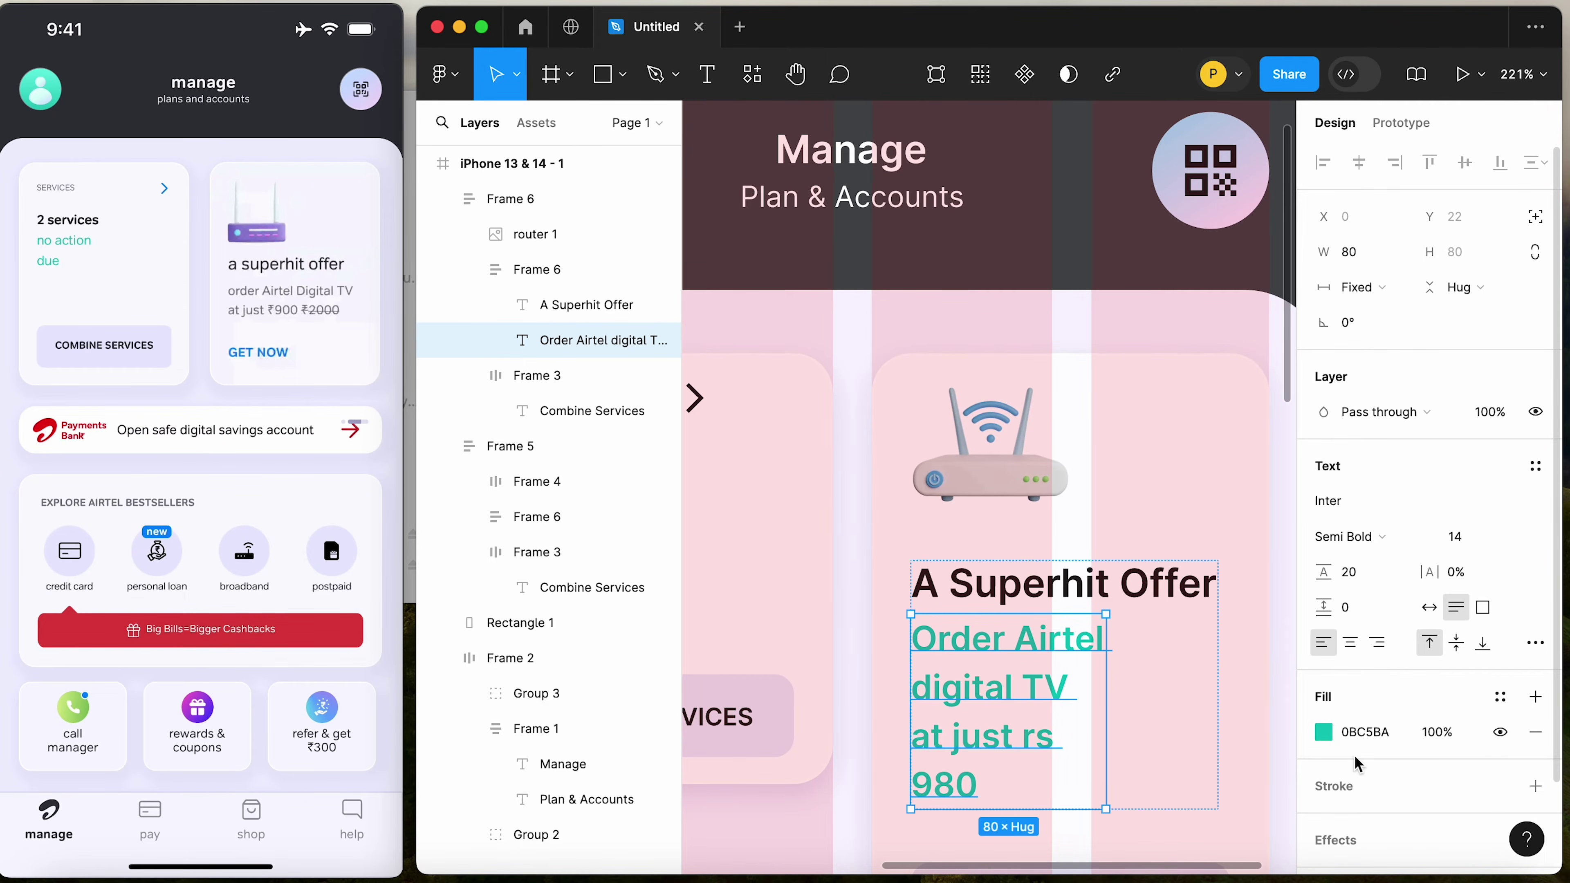
Recolor the router card's description text to grey A0A0A0 and set its font weight to Regular
left_click(1323, 731)
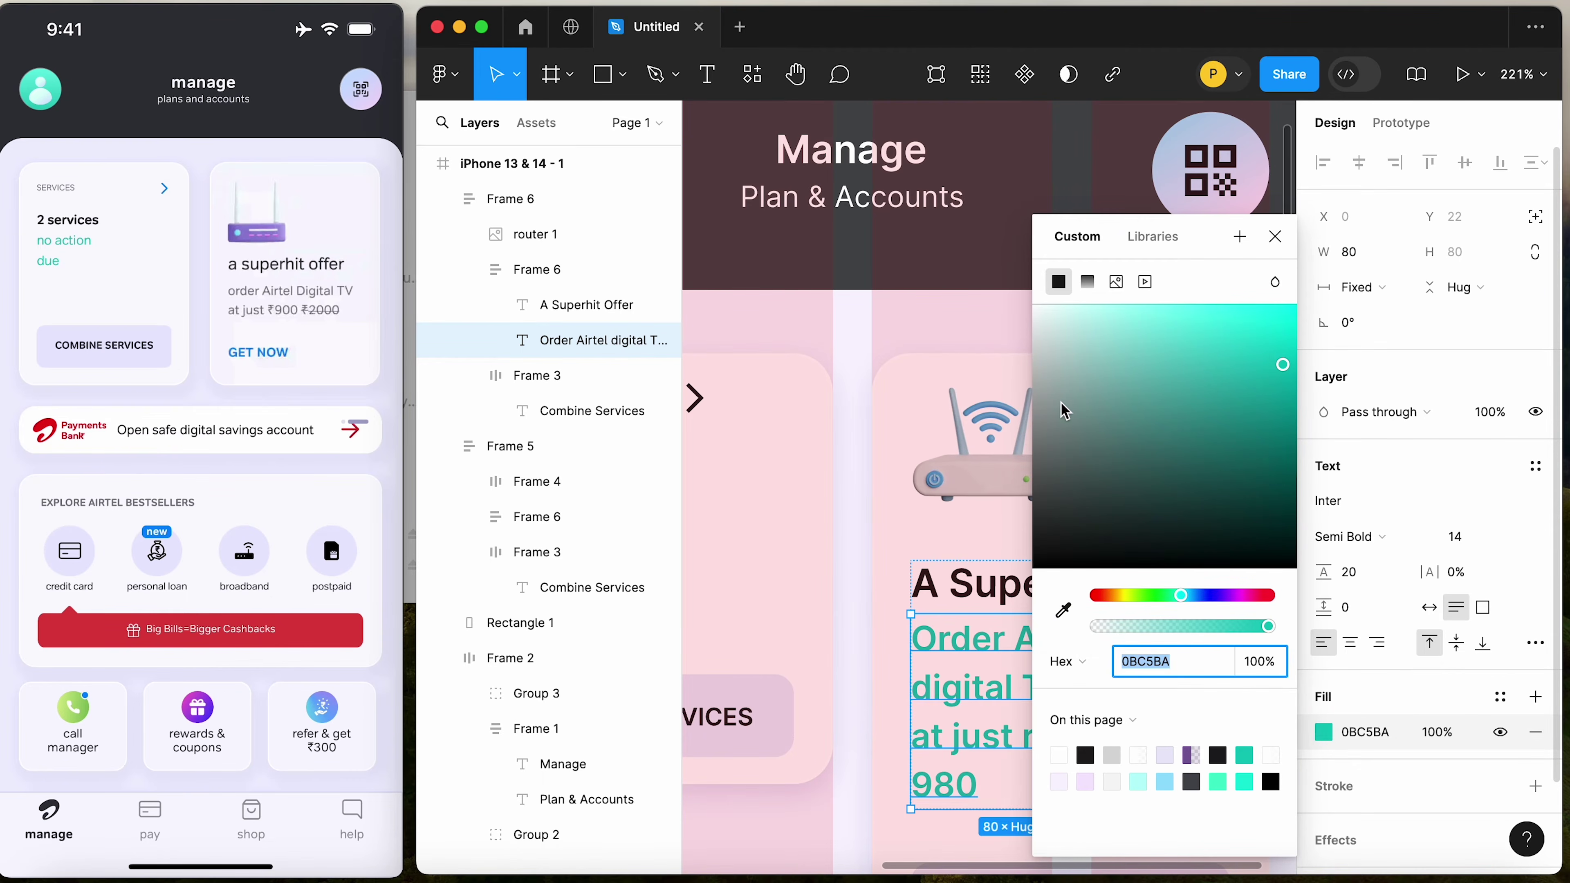
left_click_drag(1063, 410, 968, 402)
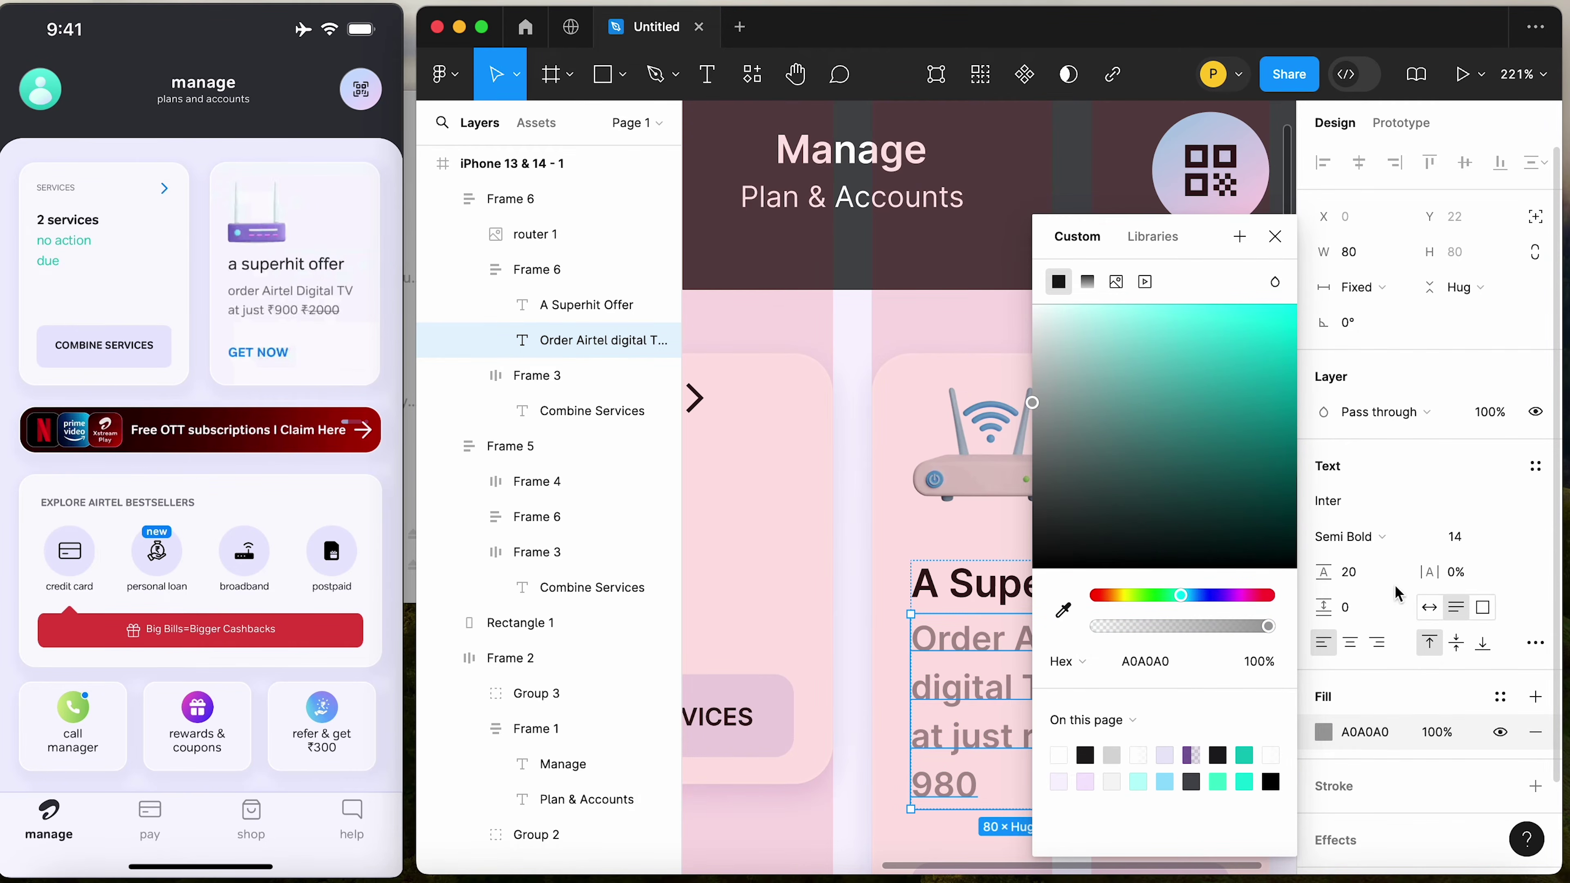
left_click(1383, 536)
left_click(1384, 482)
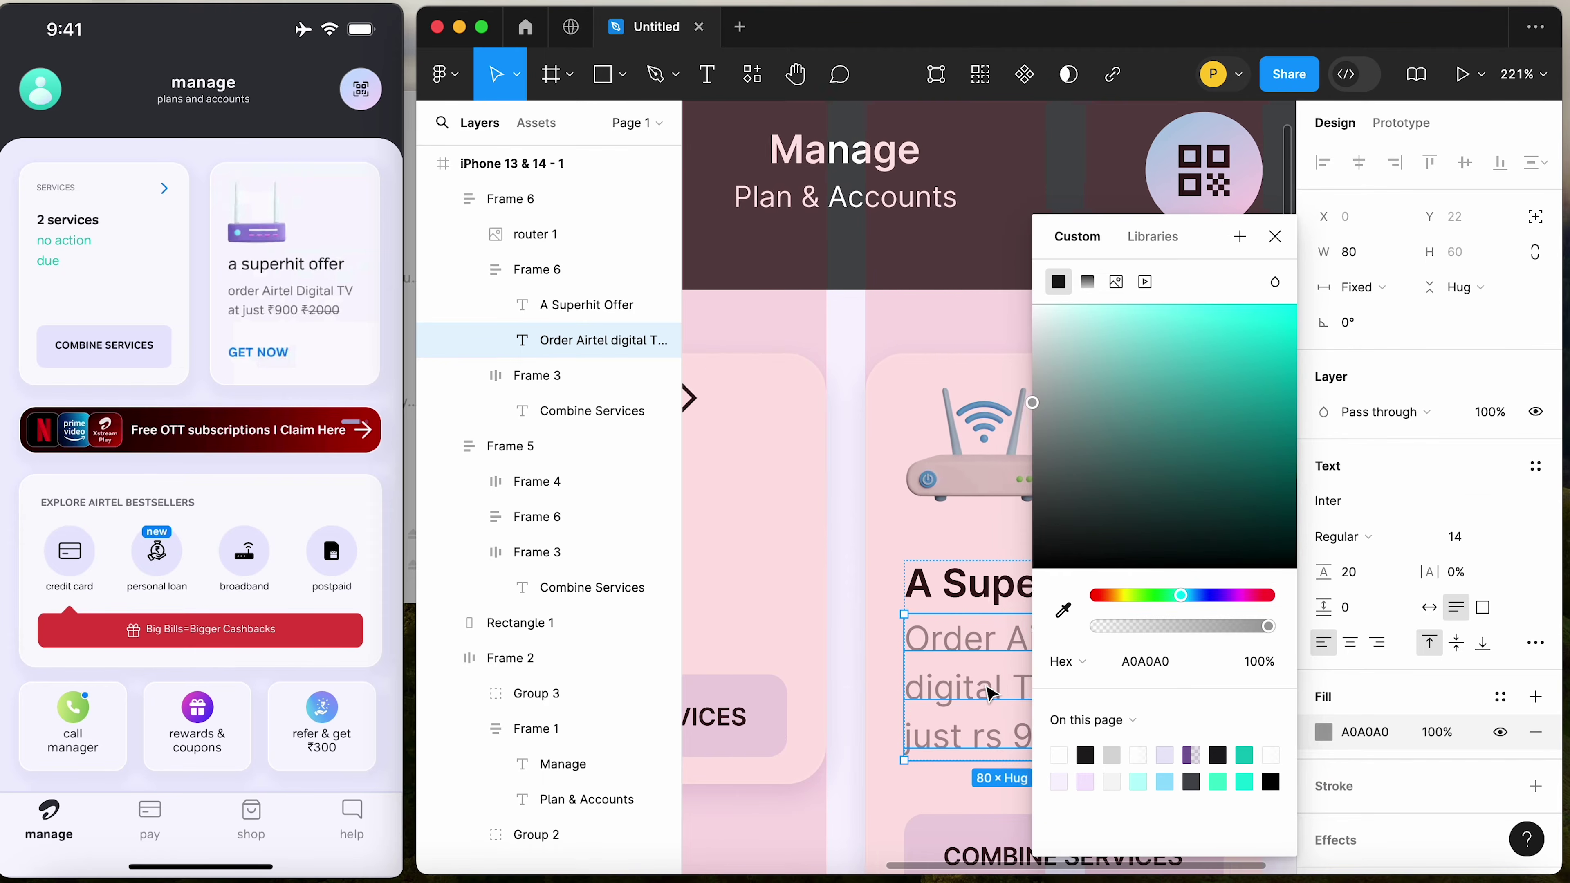
Set the description text's horizontal resizing to fill its container
scroll(989, 693, "right", 5)
left_click(921, 712)
scroll(999, 611, "left", 5)
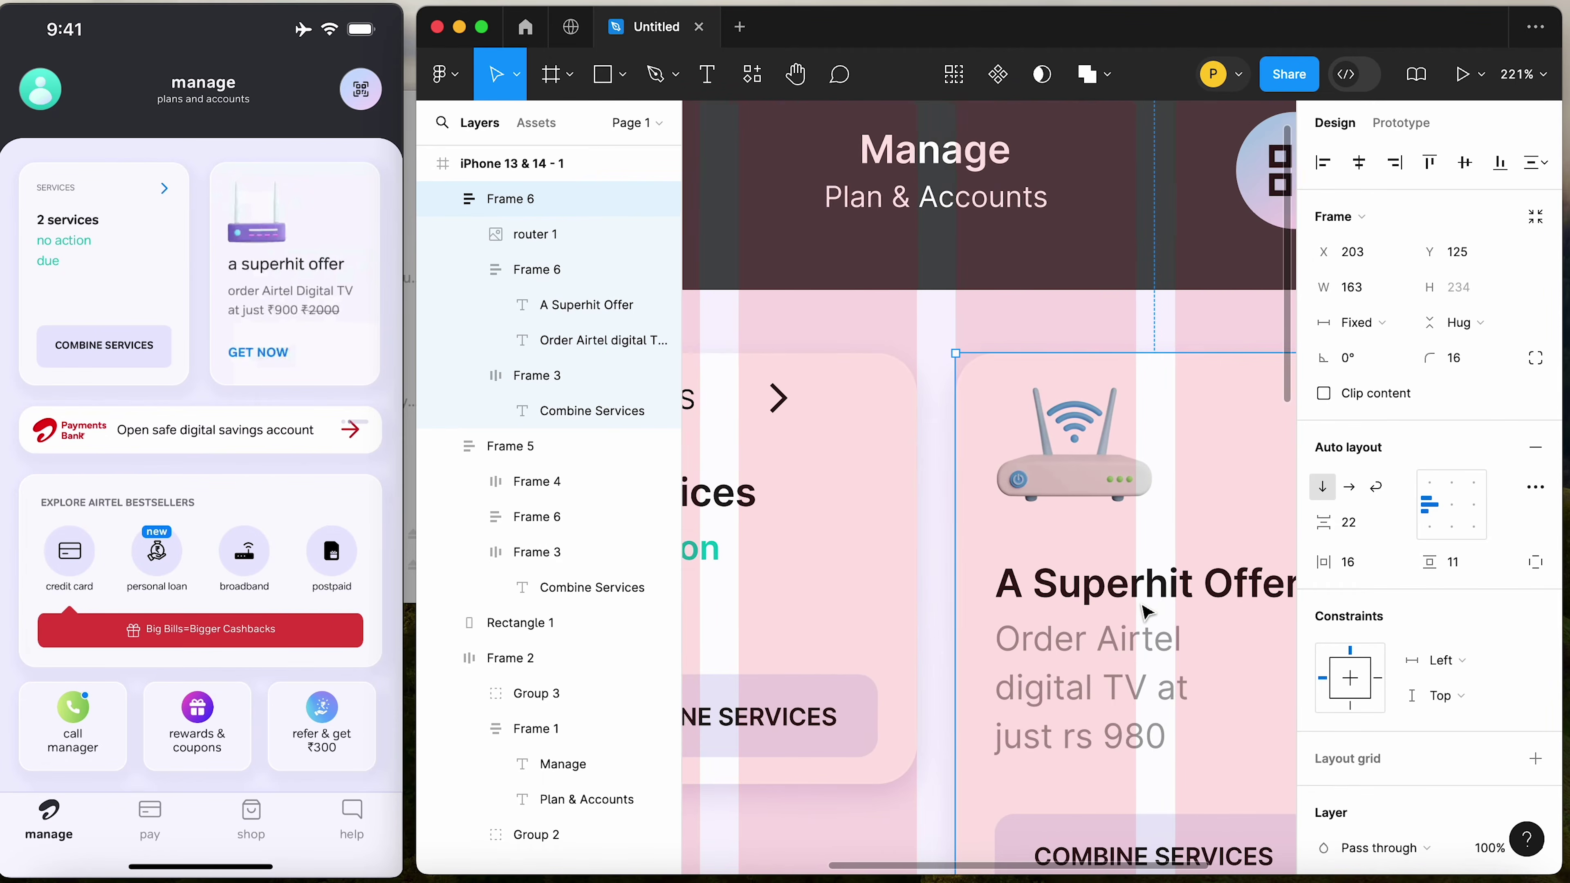
scroll(1145, 611, "right", 5)
left_click(959, 702)
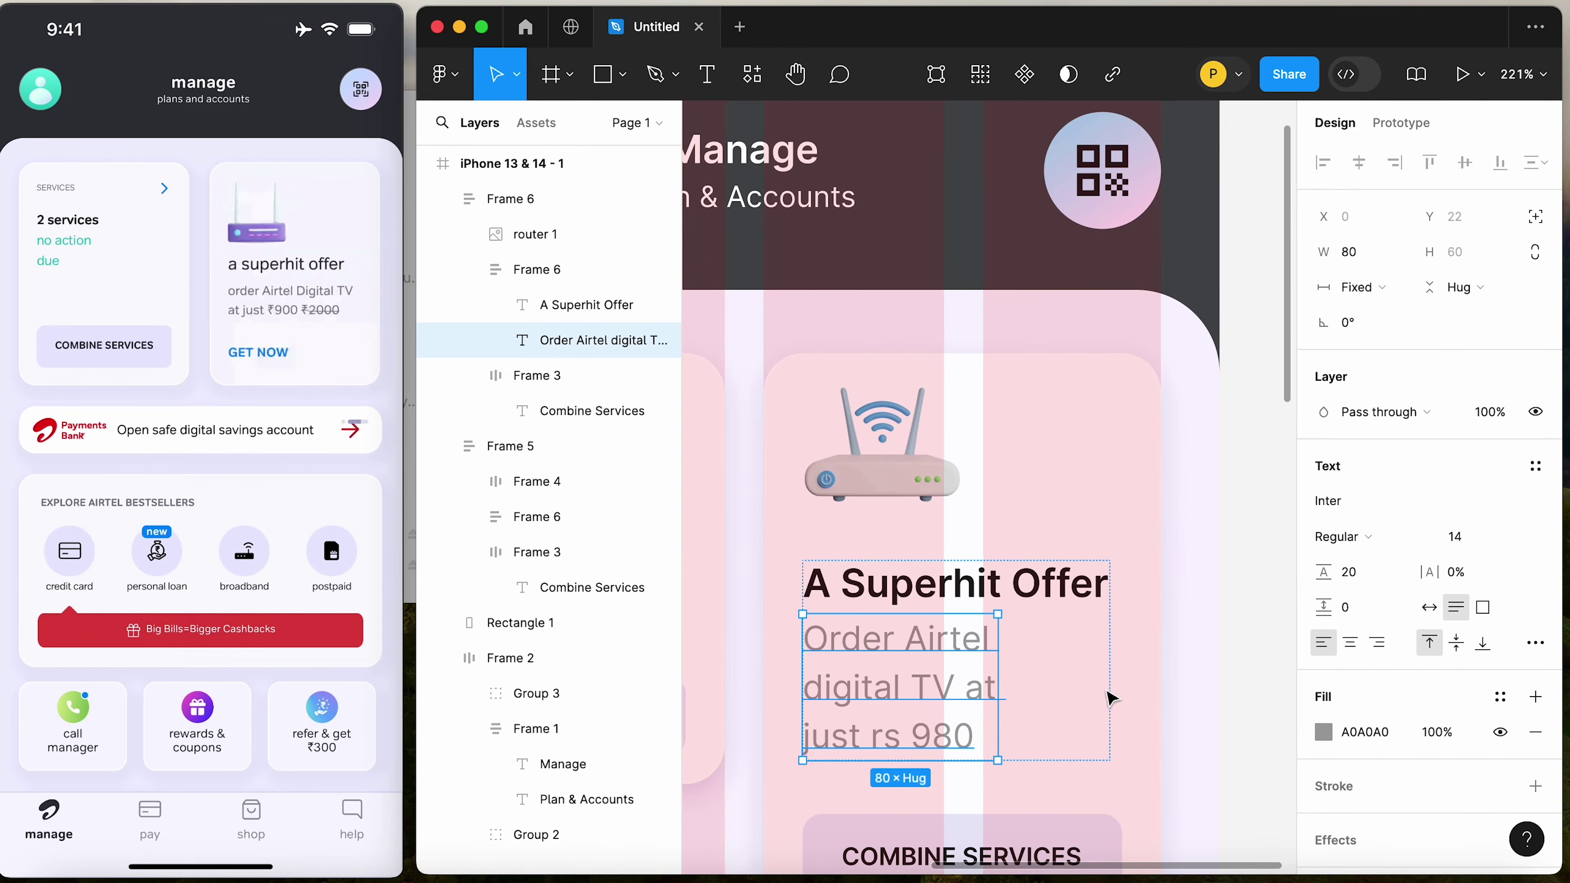
left_click(1368, 291)
left_click(1382, 340)
left_click(1223, 721)
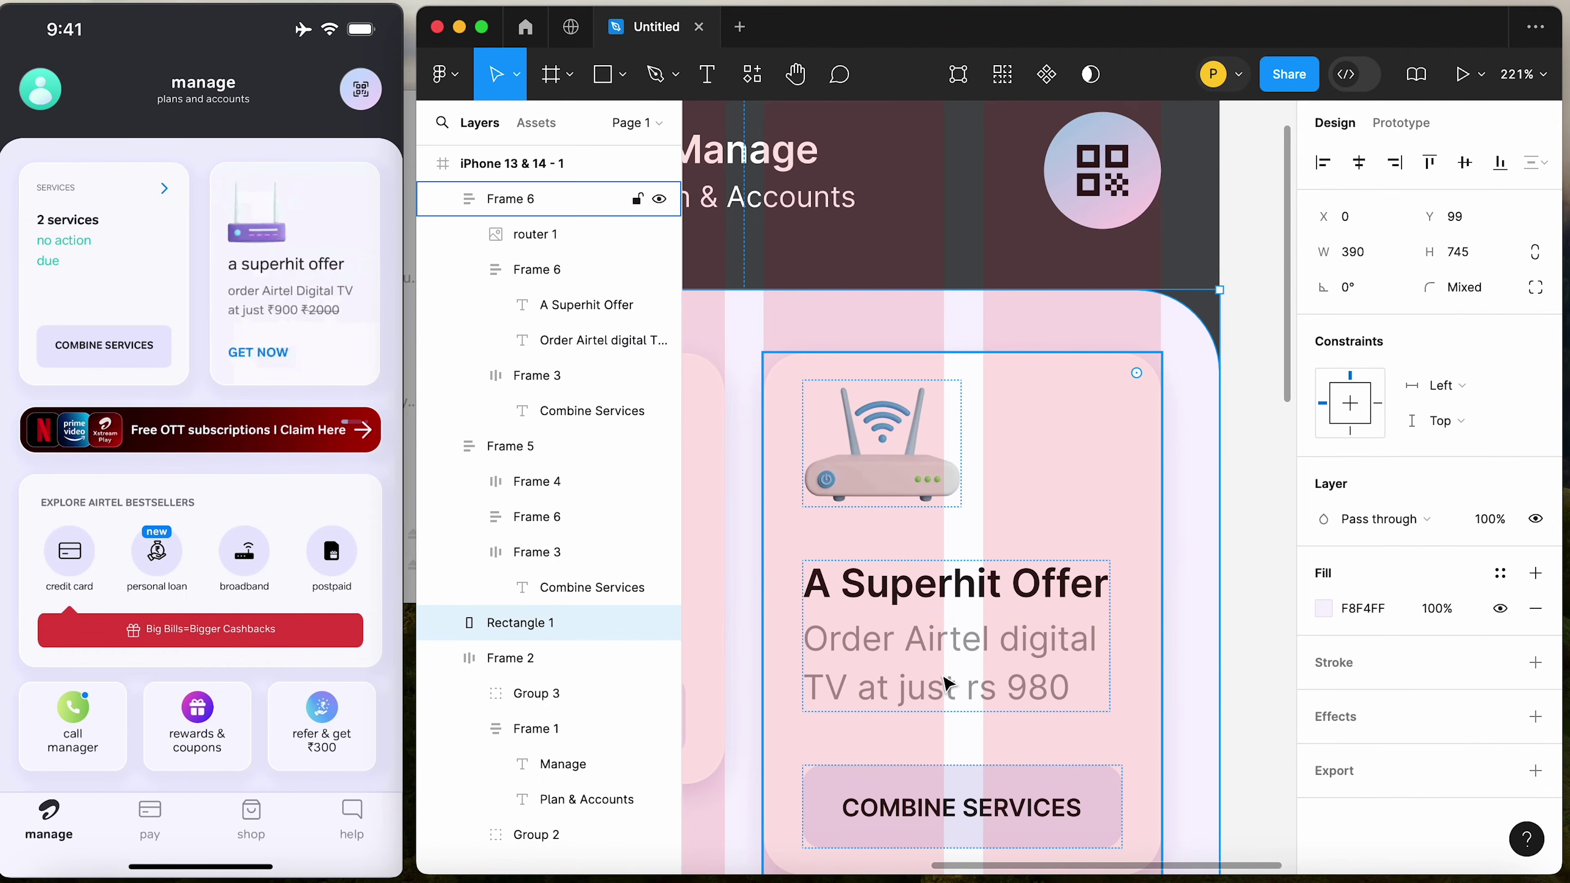
Set the frame holding the offer heading and description to fill the router card's width
left_click(1068, 618)
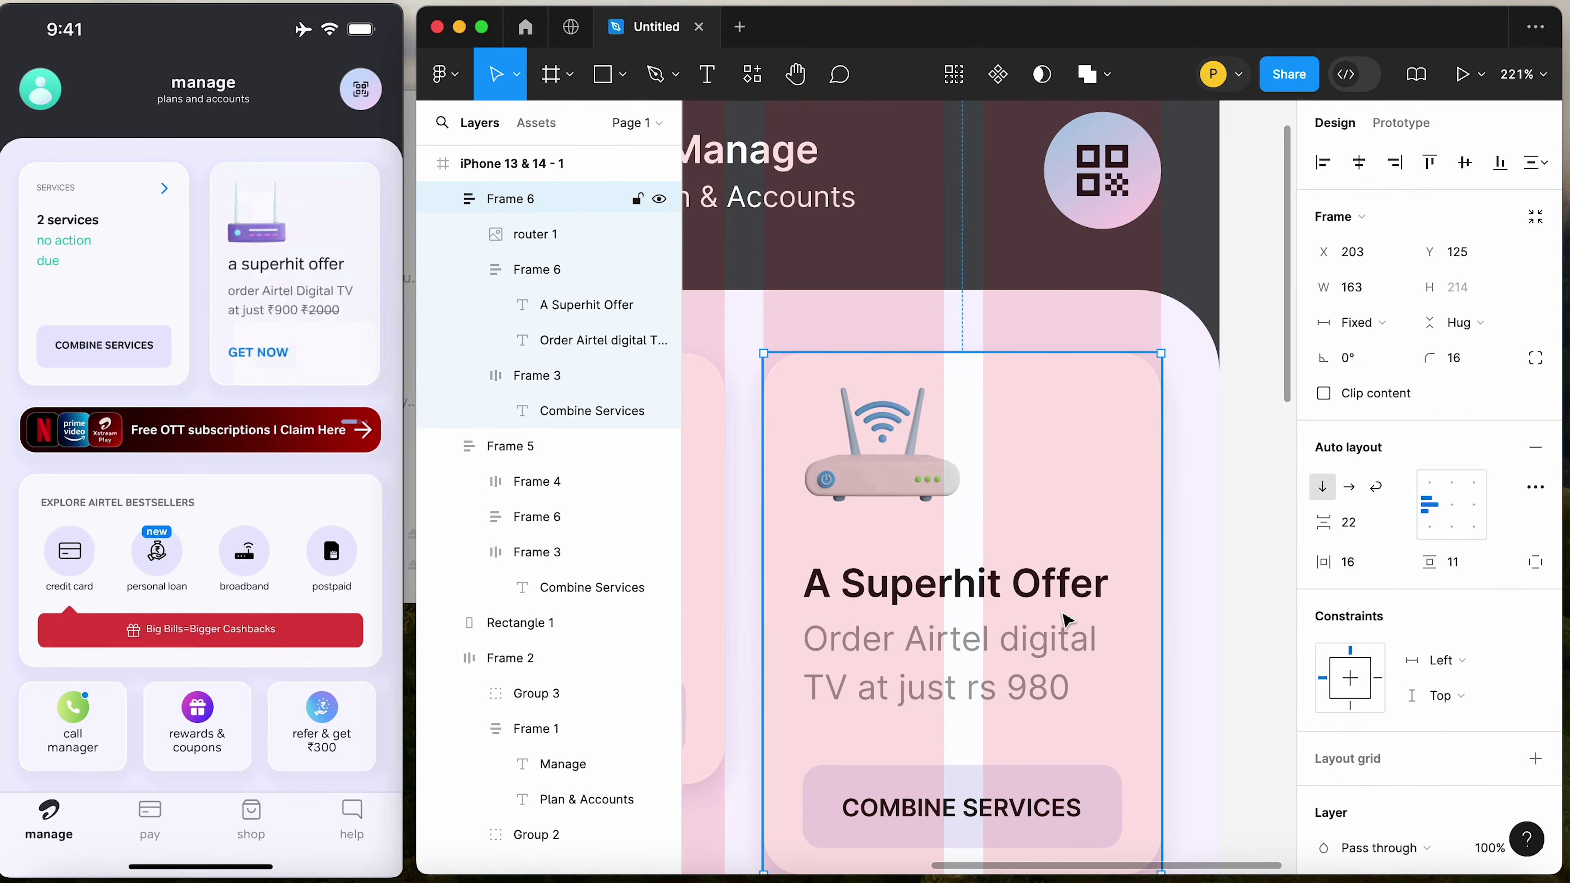
double_click(1049, 631)
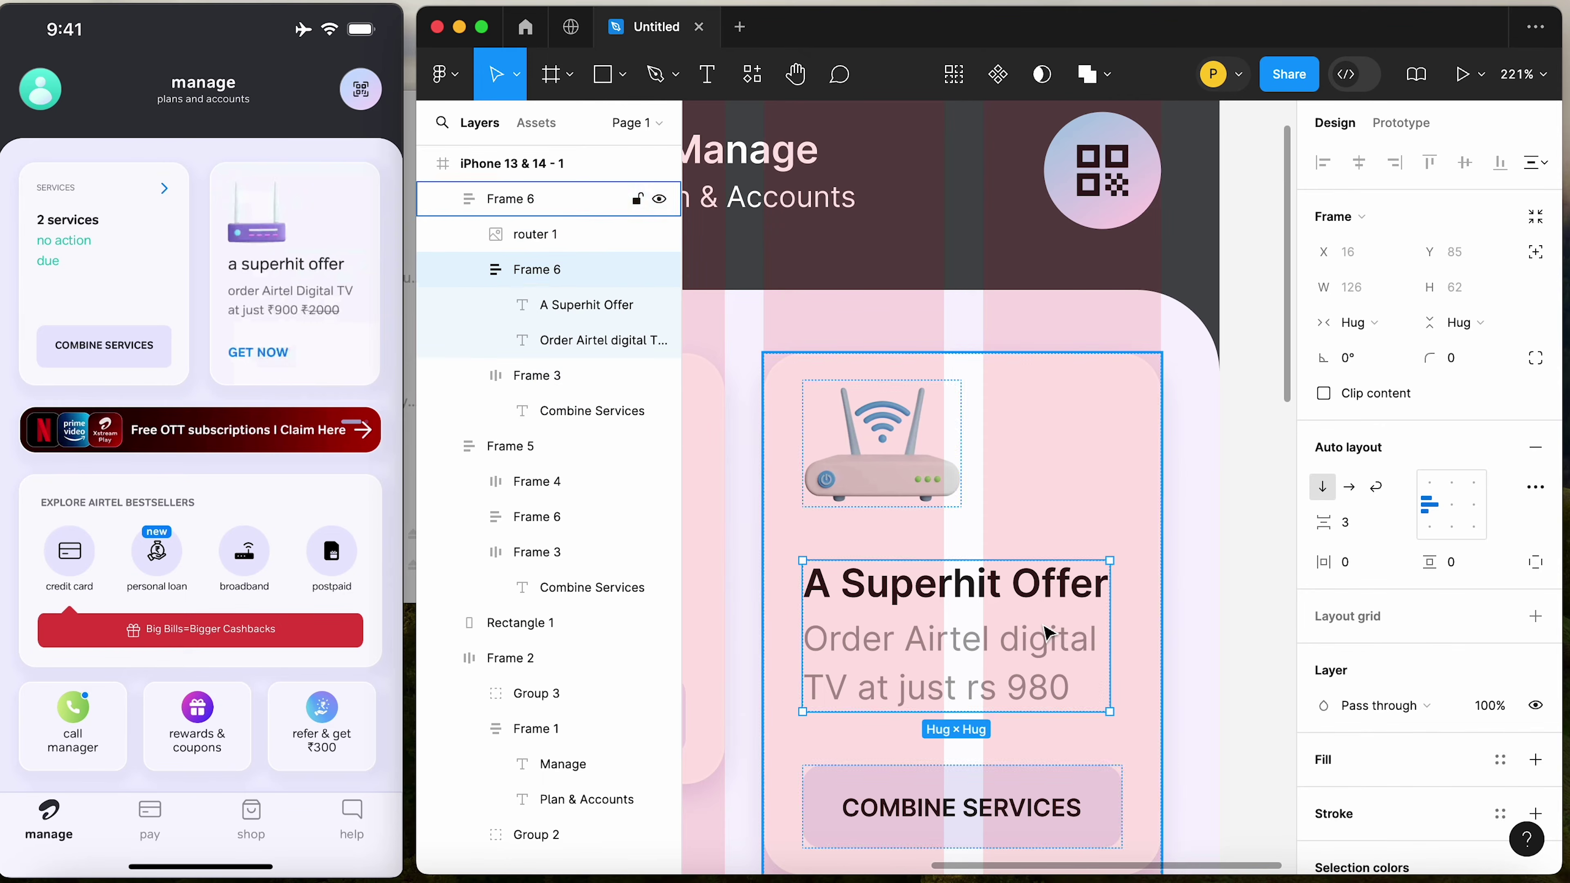
left_click(1249, 615)
left_click(1006, 633)
left_click(1009, 638)
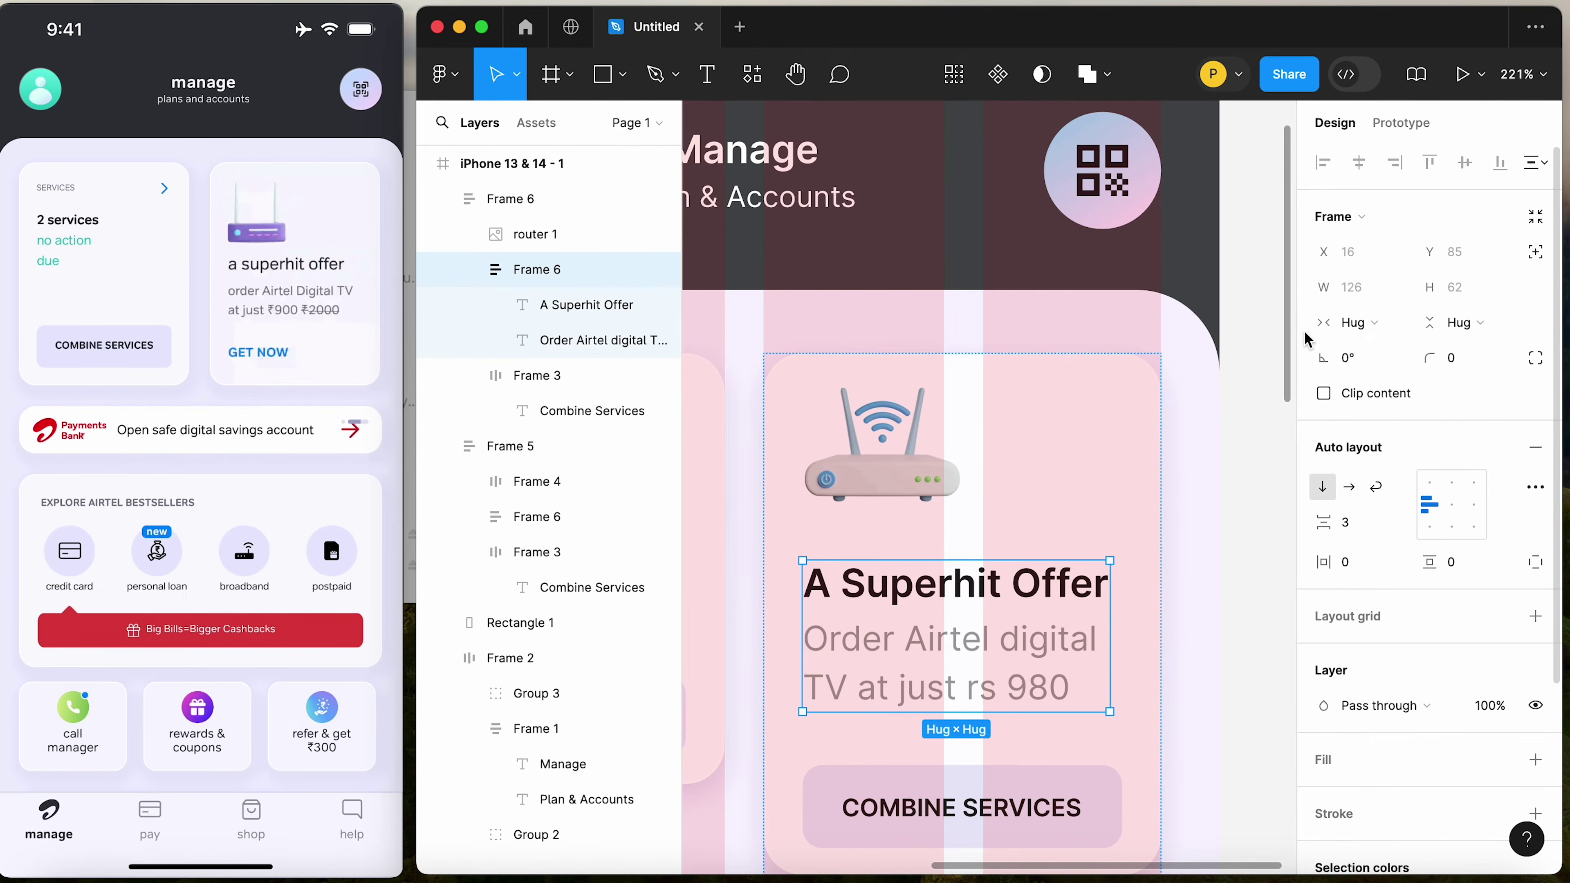
left_click(1351, 322)
left_click(1369, 349)
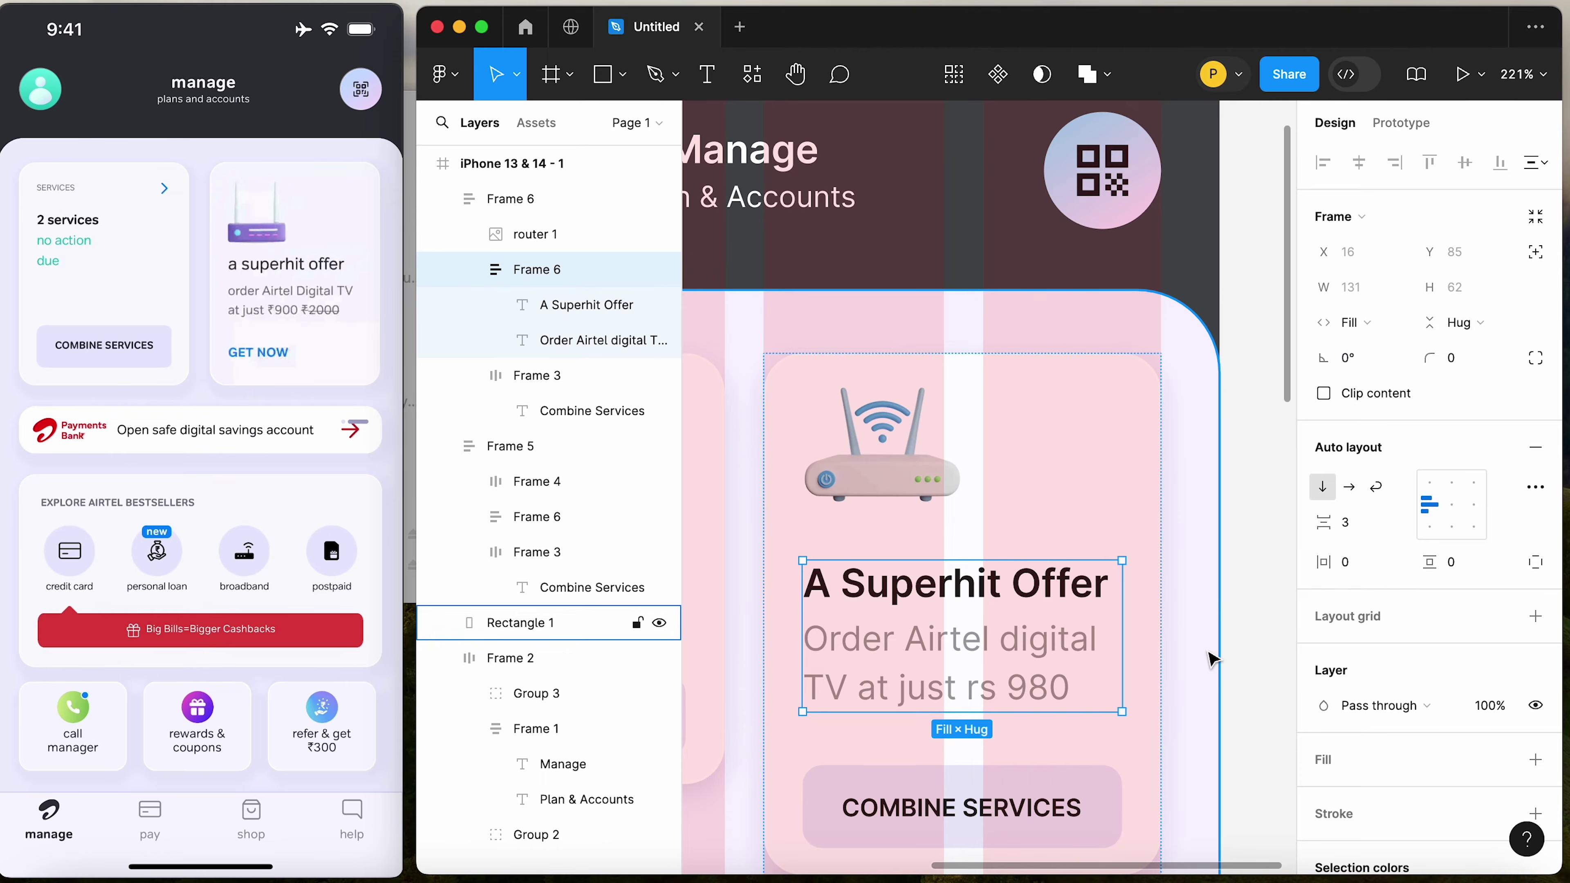
Set the "A Superhit Offer" heading's horizontal resizing to fill its container
left_click(1051, 618)
double_click(982, 605)
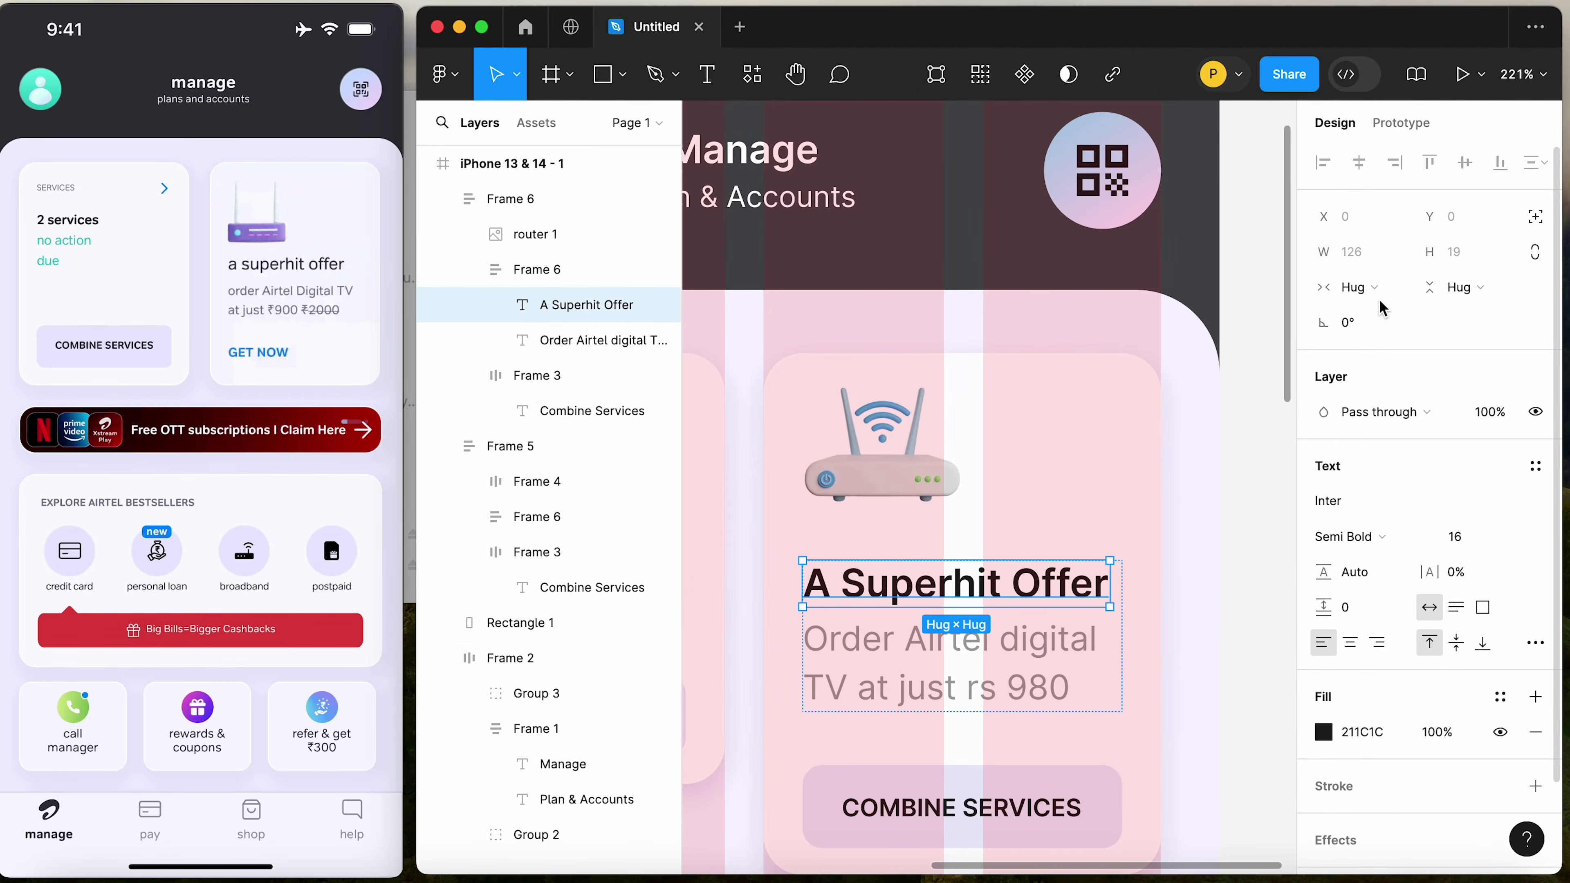
left_click(1364, 289)
left_click(1374, 312)
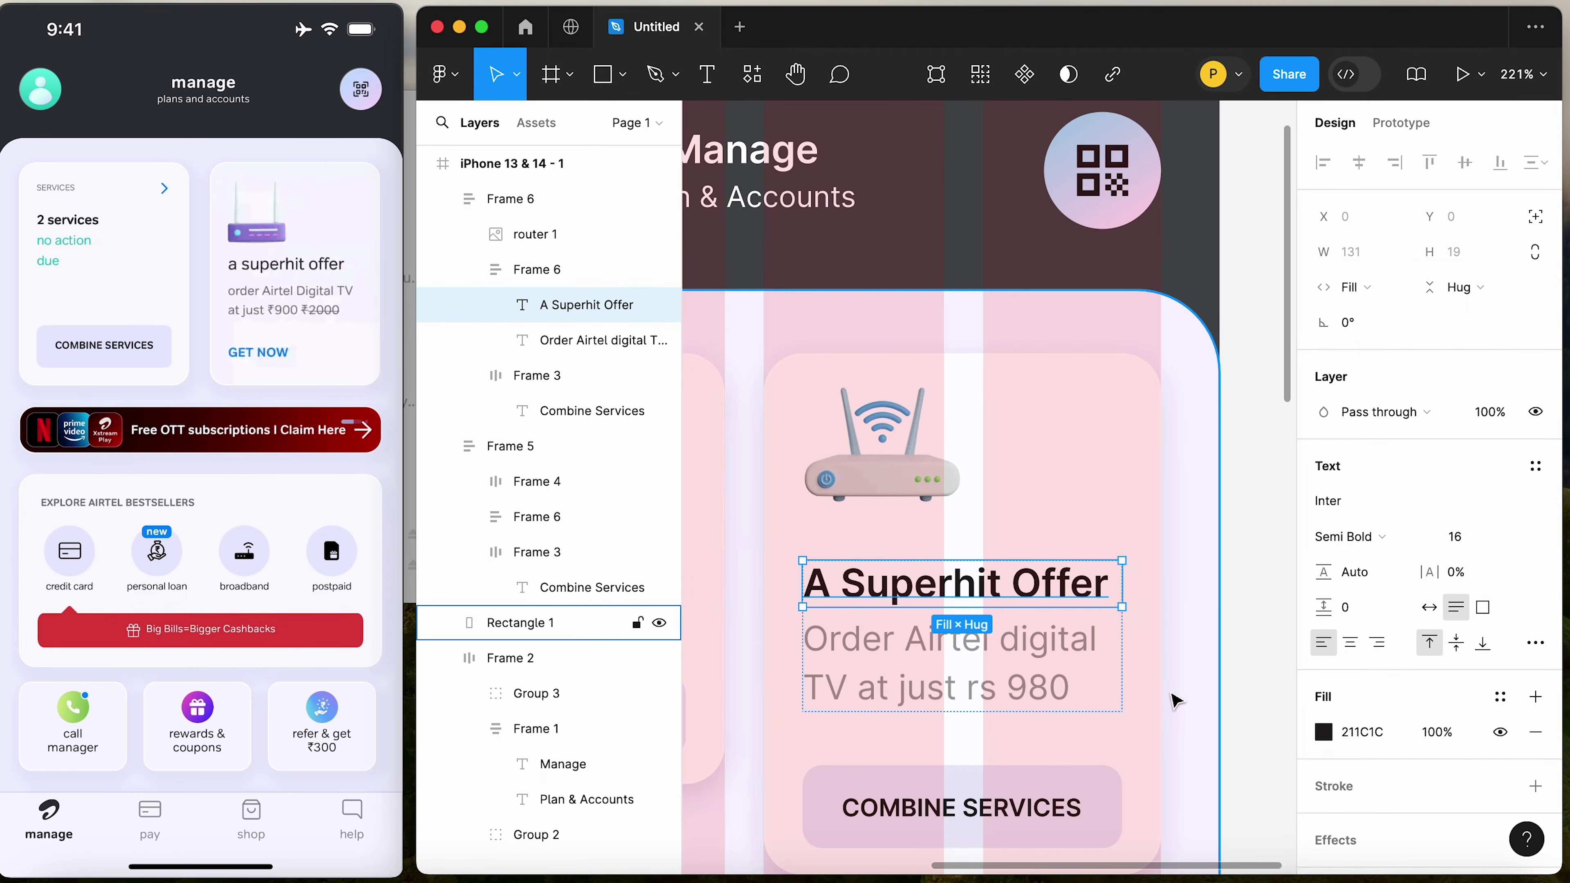
left_click(1038, 649)
left_click(1027, 568)
left_click(1020, 638)
left_click(1237, 606)
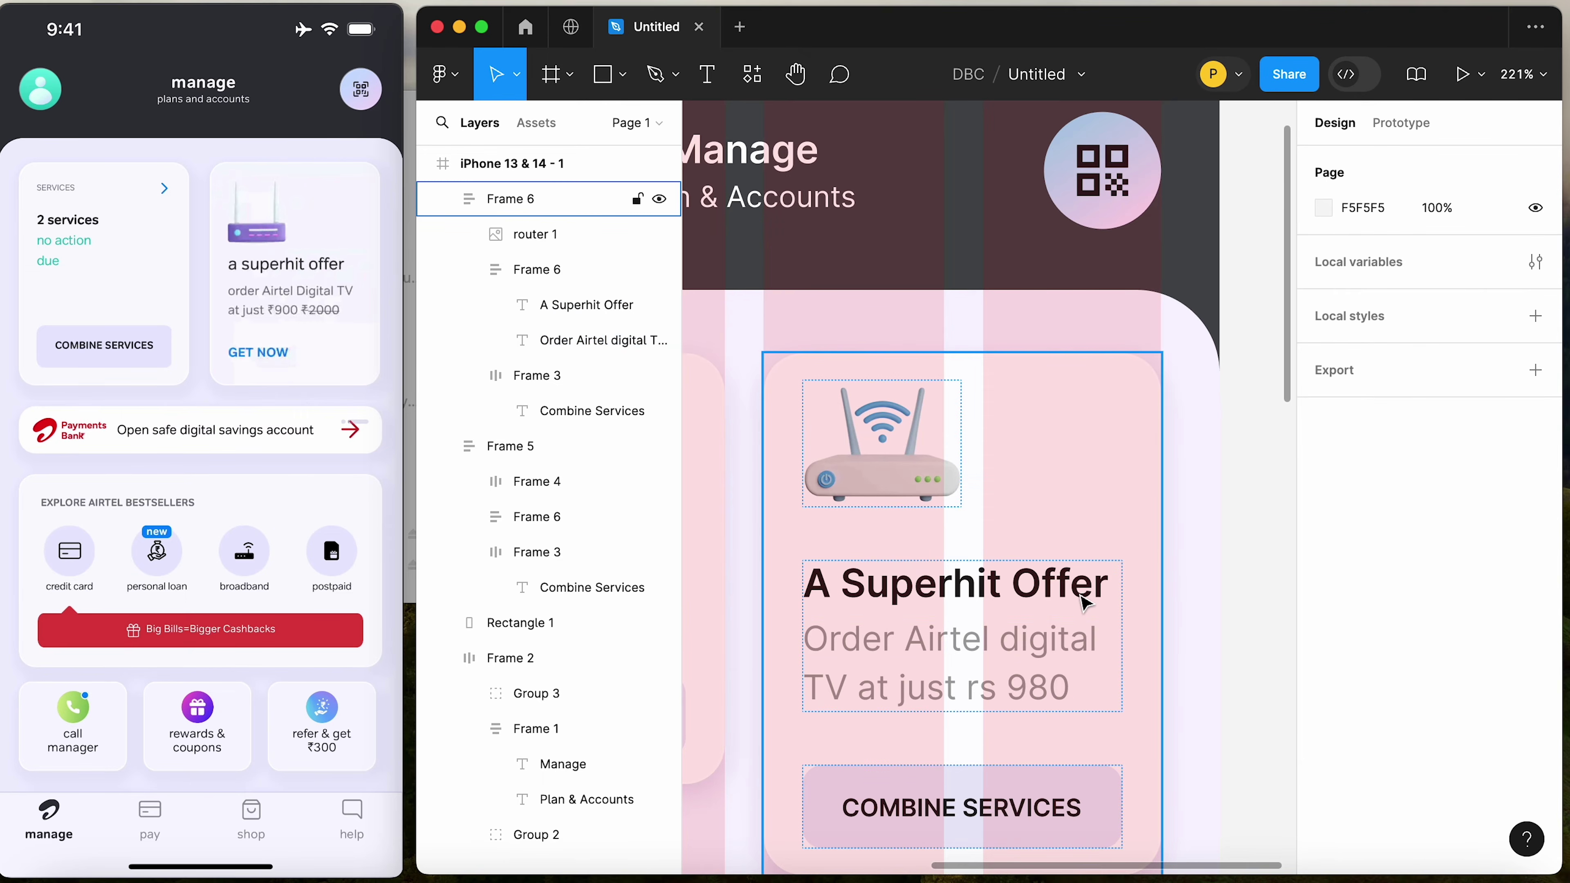
Try to widen the router offer card to about 166
left_click(1083, 597)
mouse_move(1158, 596)
left_mouse_down()
mouse_move(1243, 596)
mouse_move(1163, 600)
left_mouse_up()
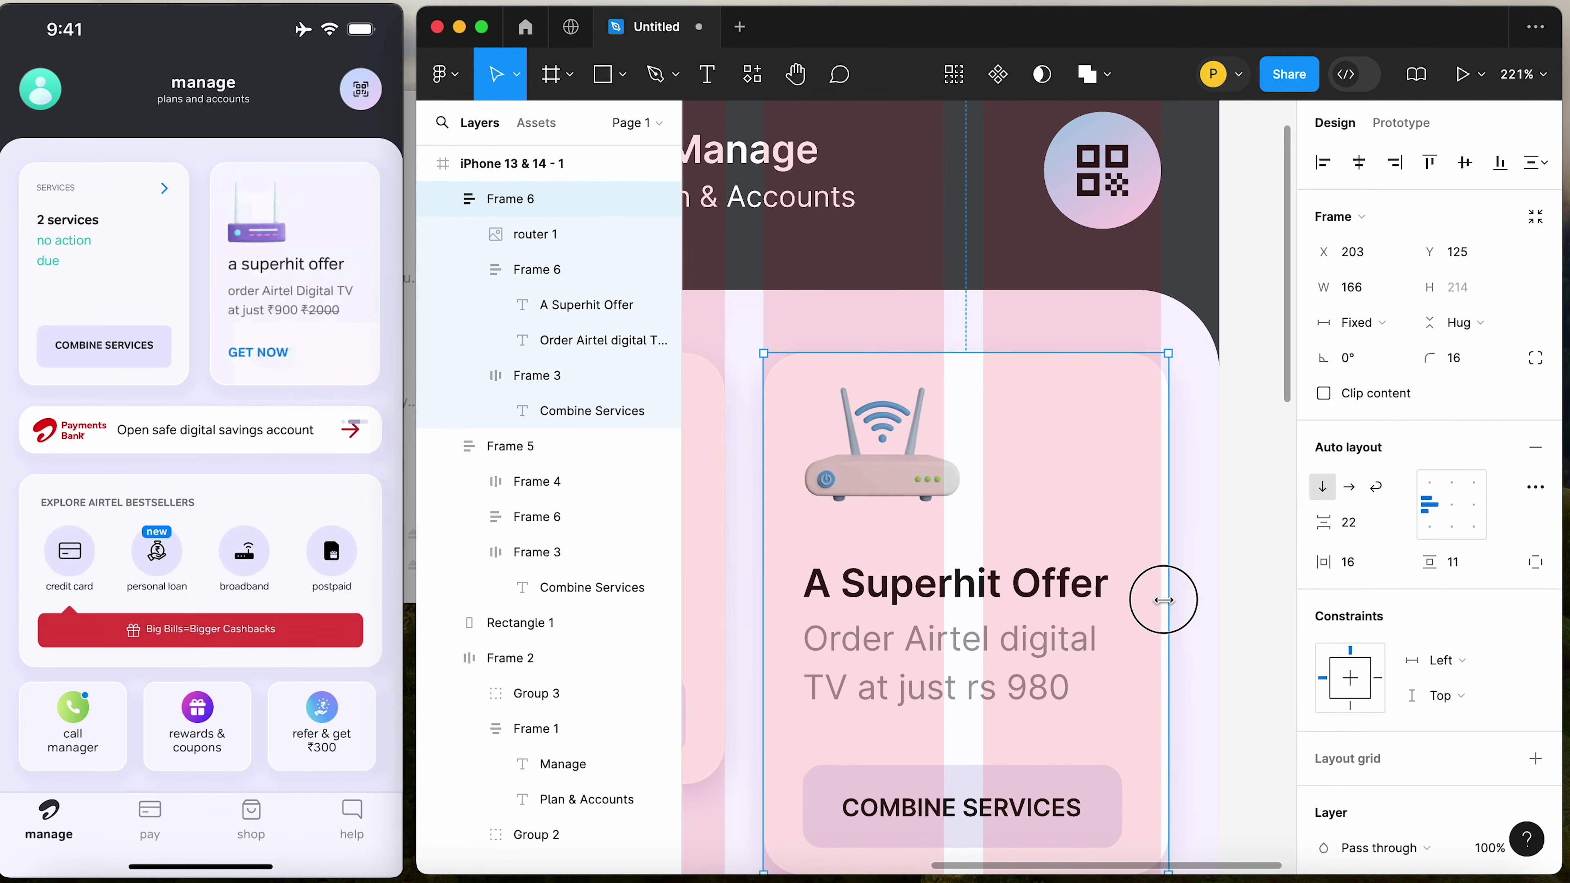
left_click(1277, 603)
Replace the "COMBINE SERVICES" button label in the router card with "GET NOW"
scroll(1017, 674, "down", 3)
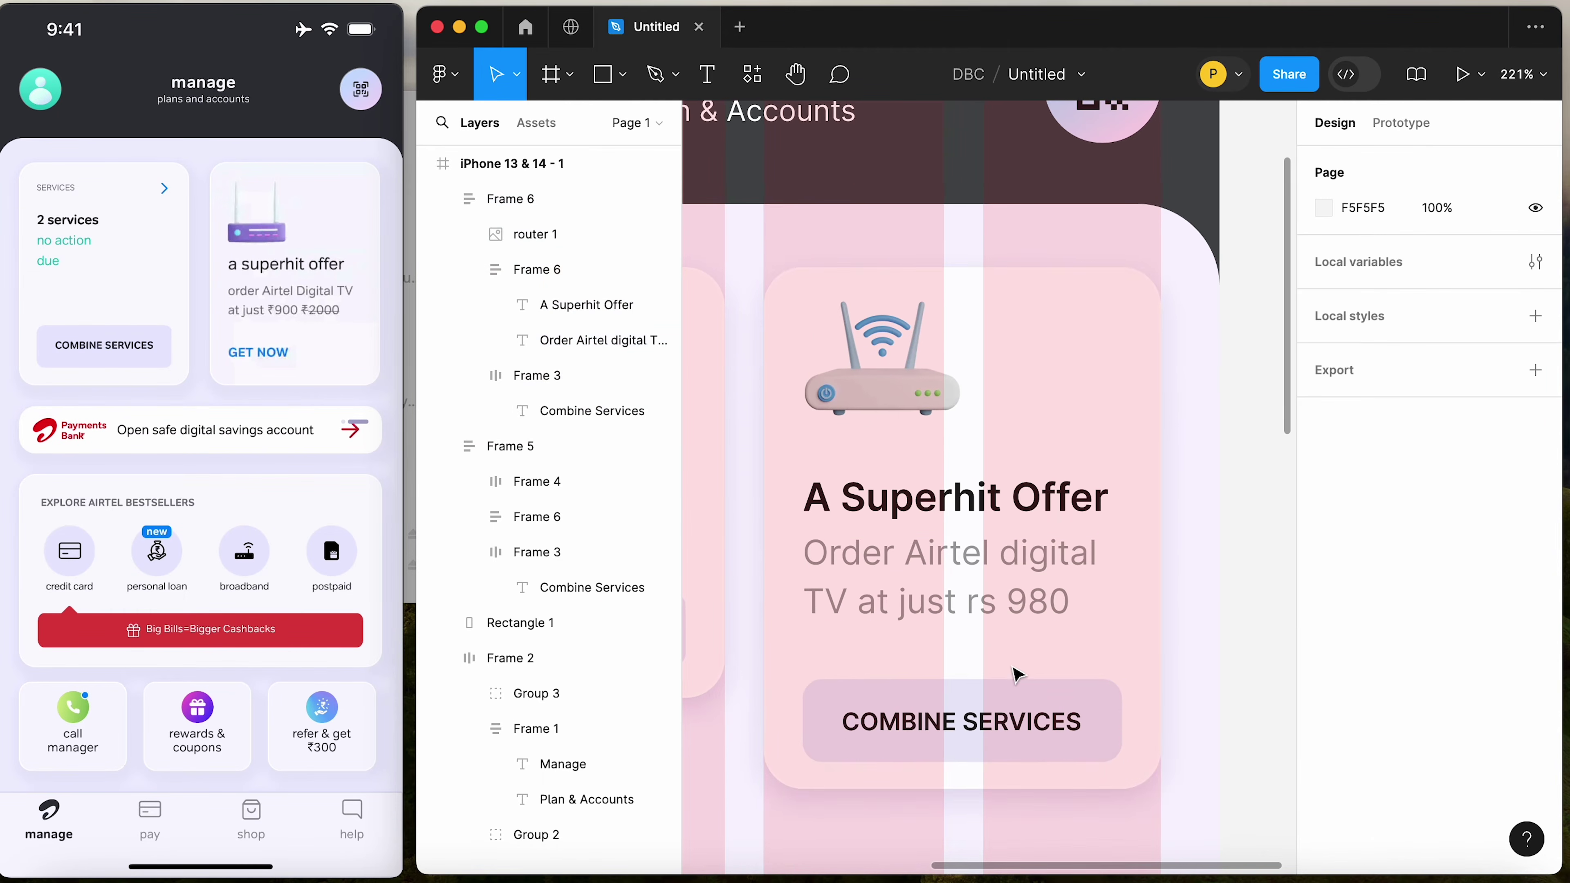
left_click(935, 729, "super")
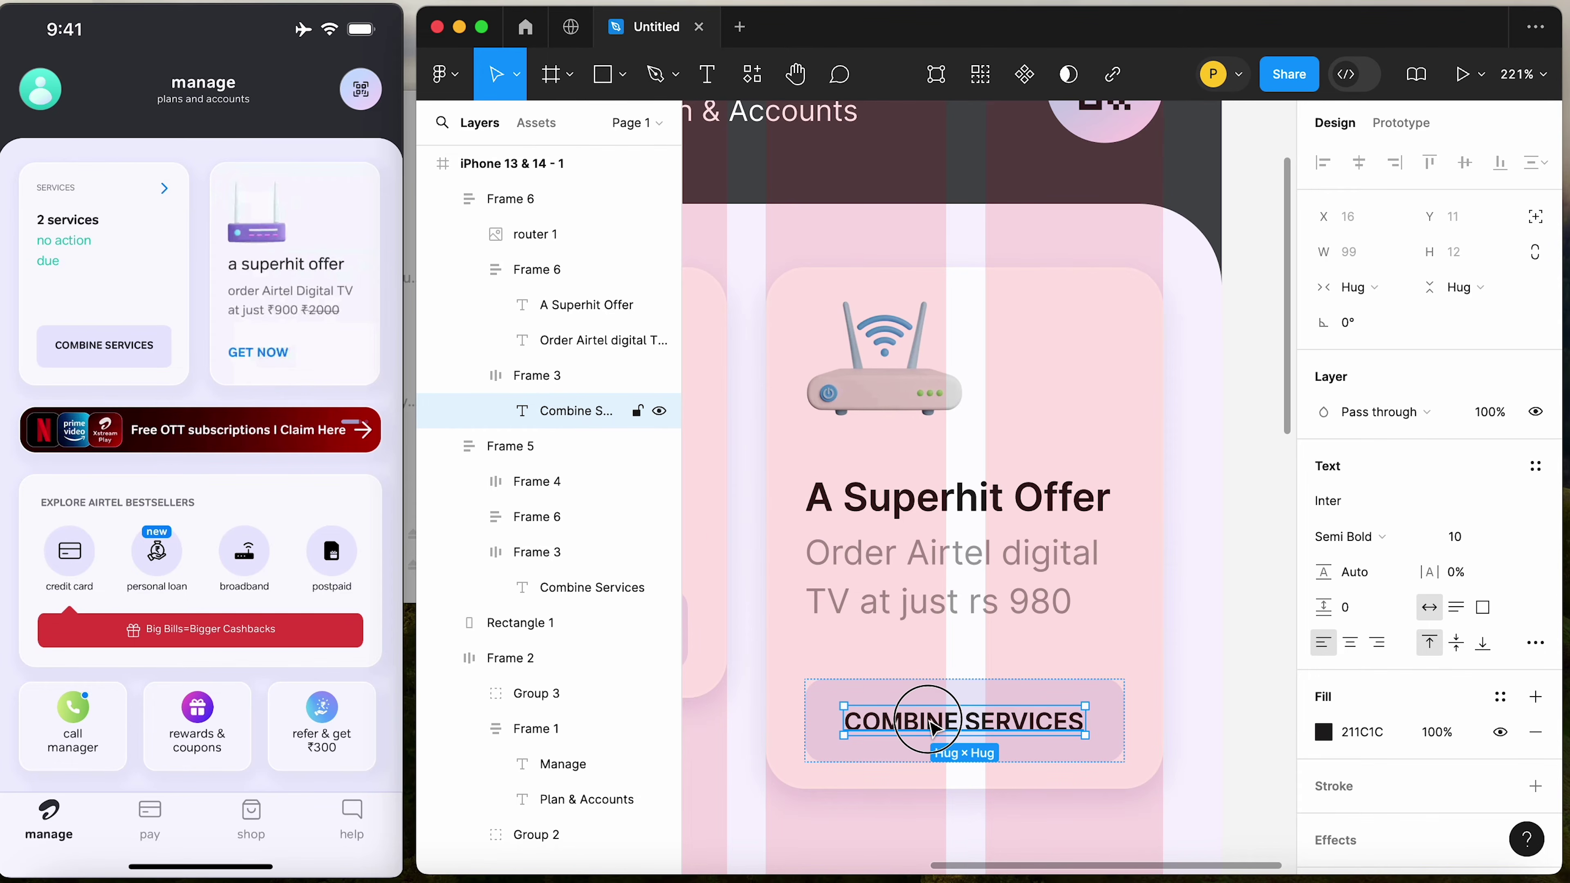
double_click(931, 724)
type("GET NOW")
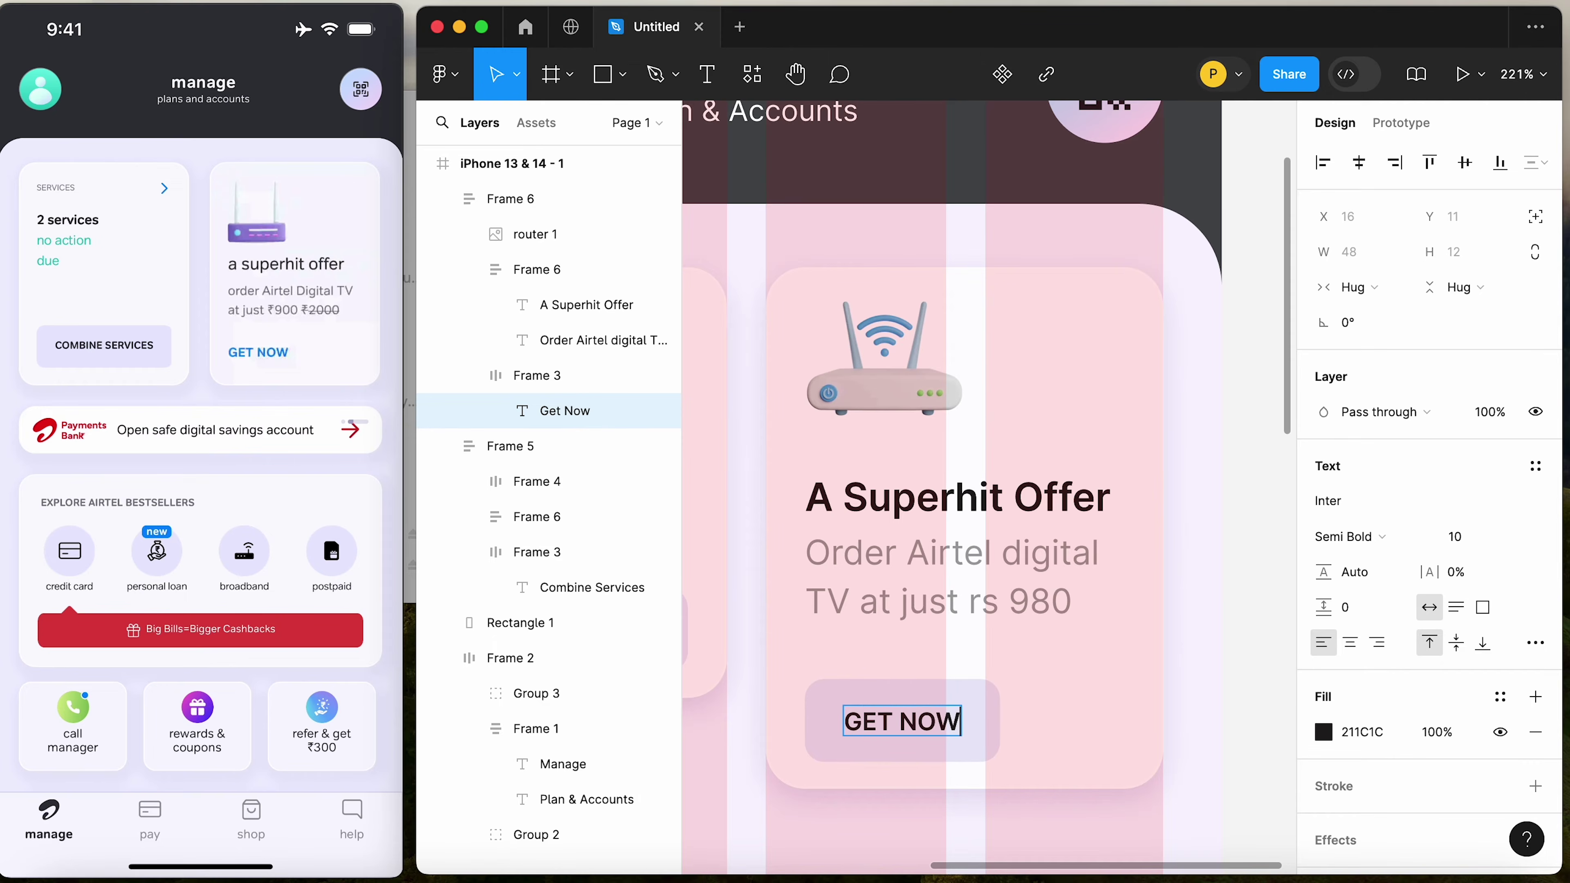
key("Escape")
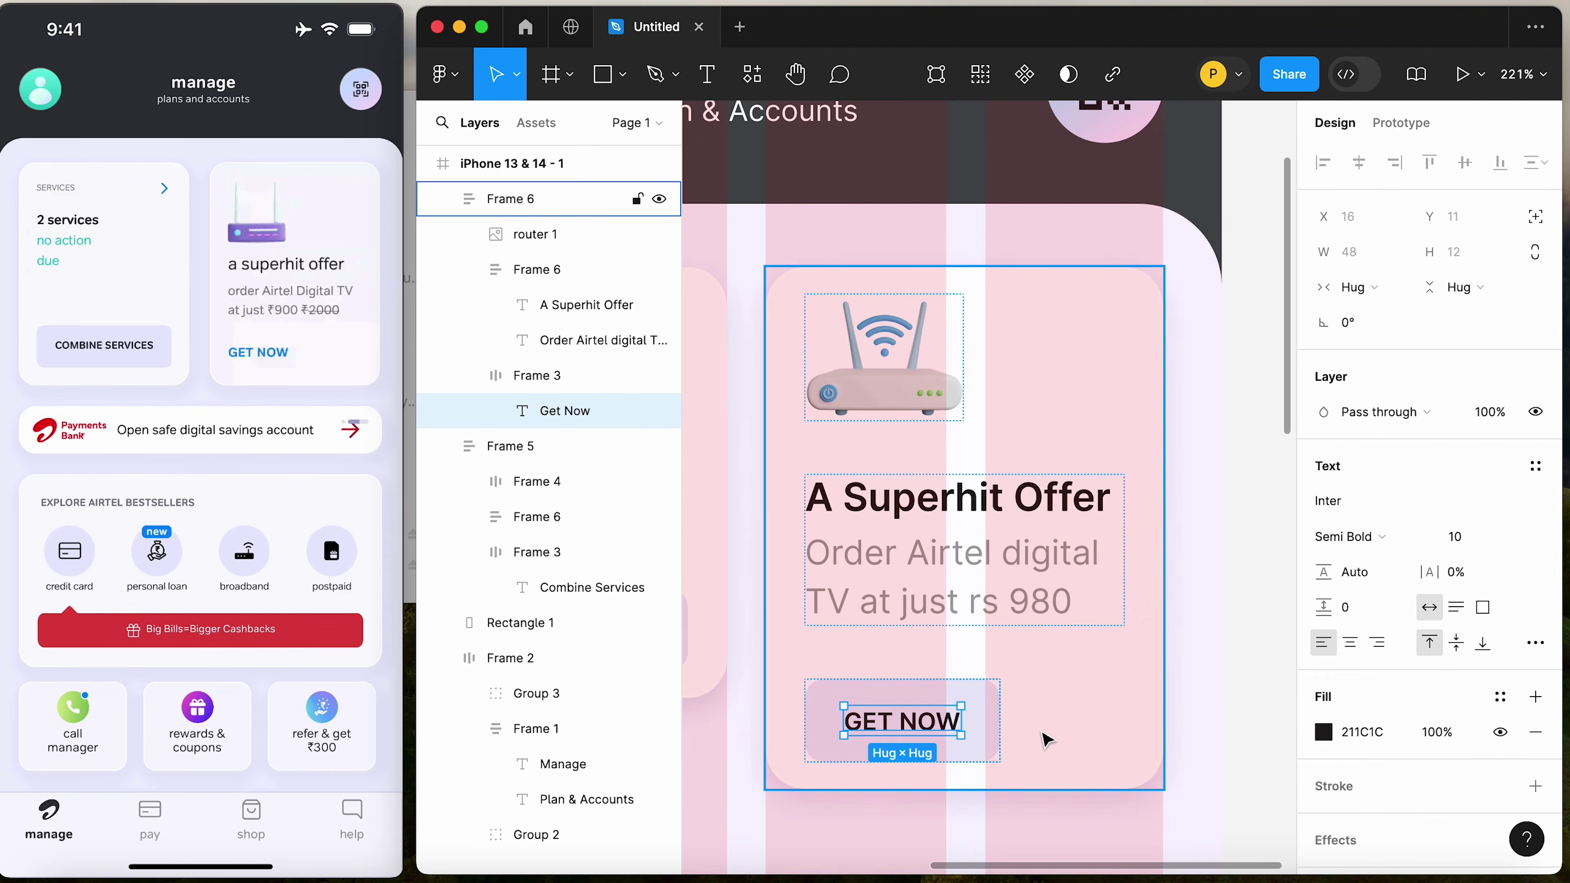
left_click(1234, 715)
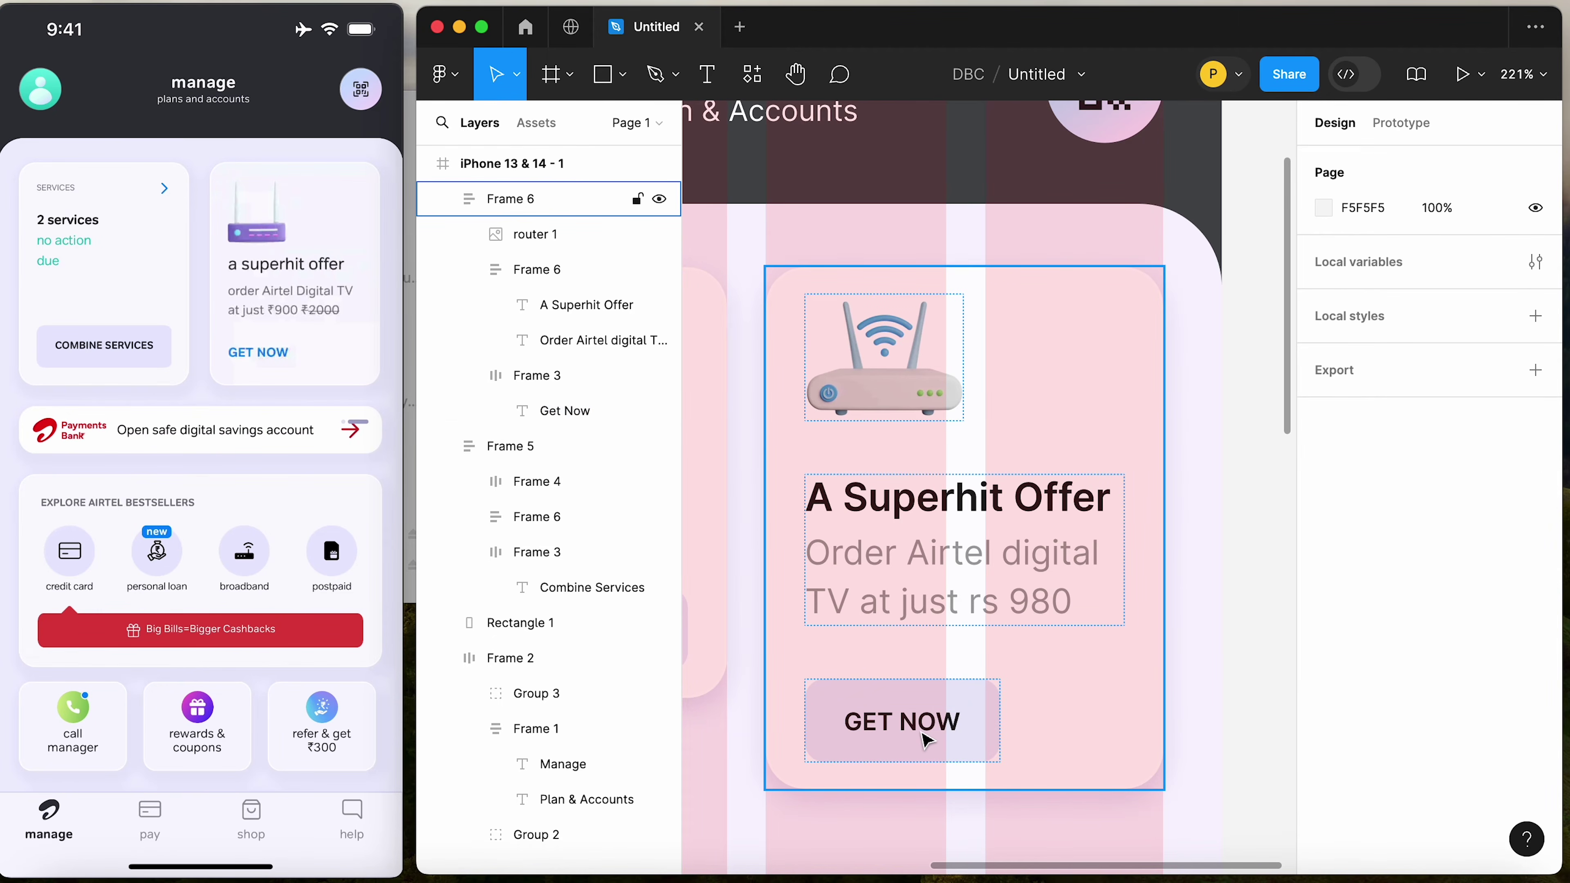
Remove the fill from the GET NOW button frame and set its horizontal and vertical padding to 0
left_click(537, 375)
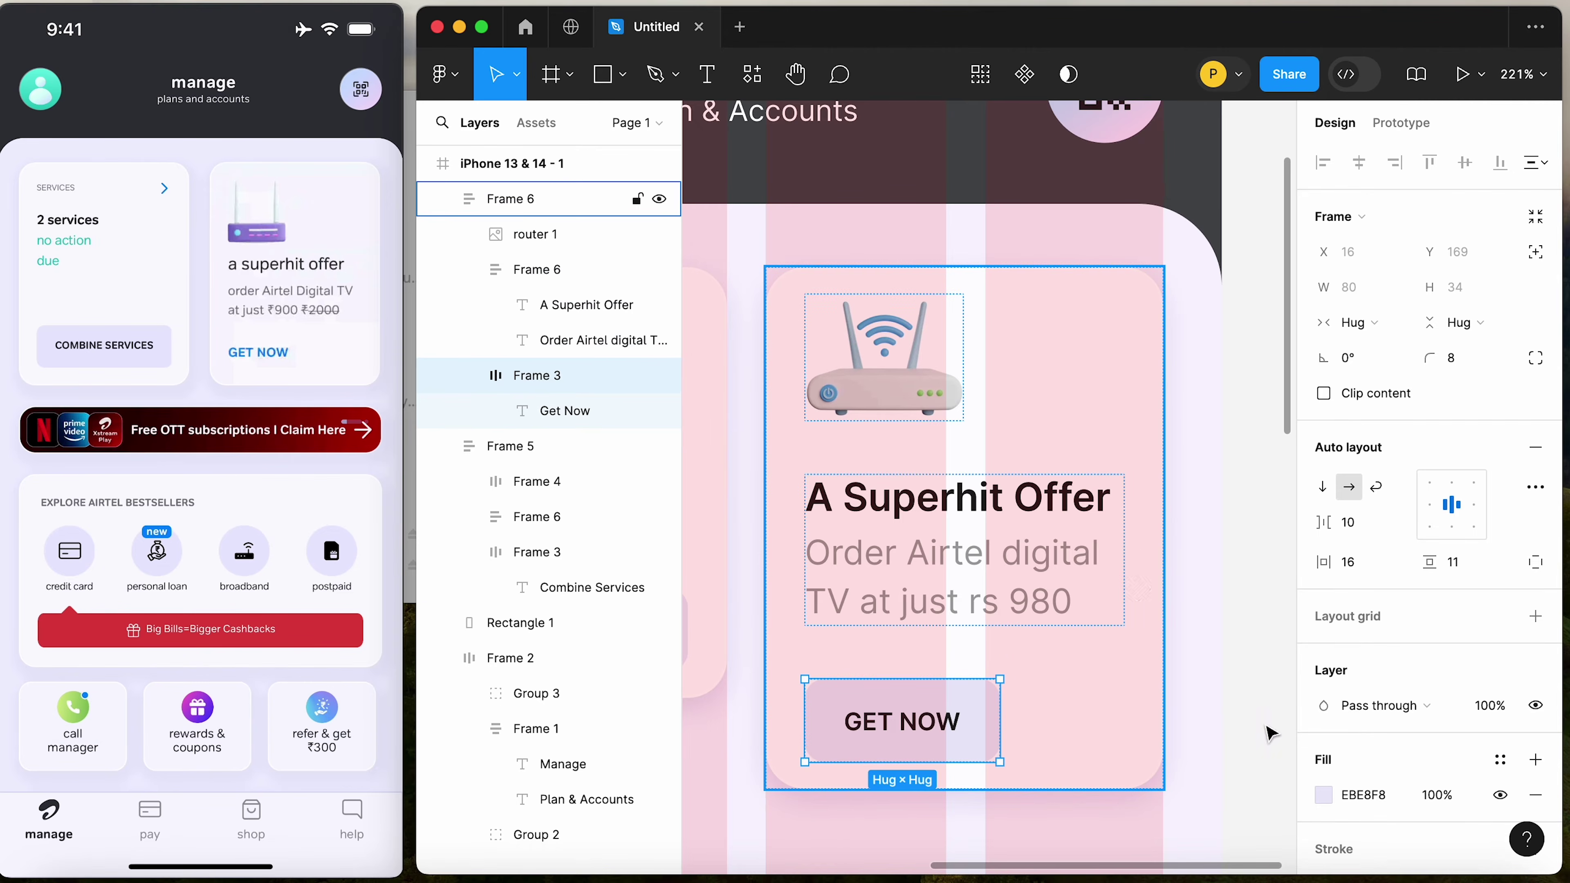
left_click(1536, 797)
left_click(1363, 564)
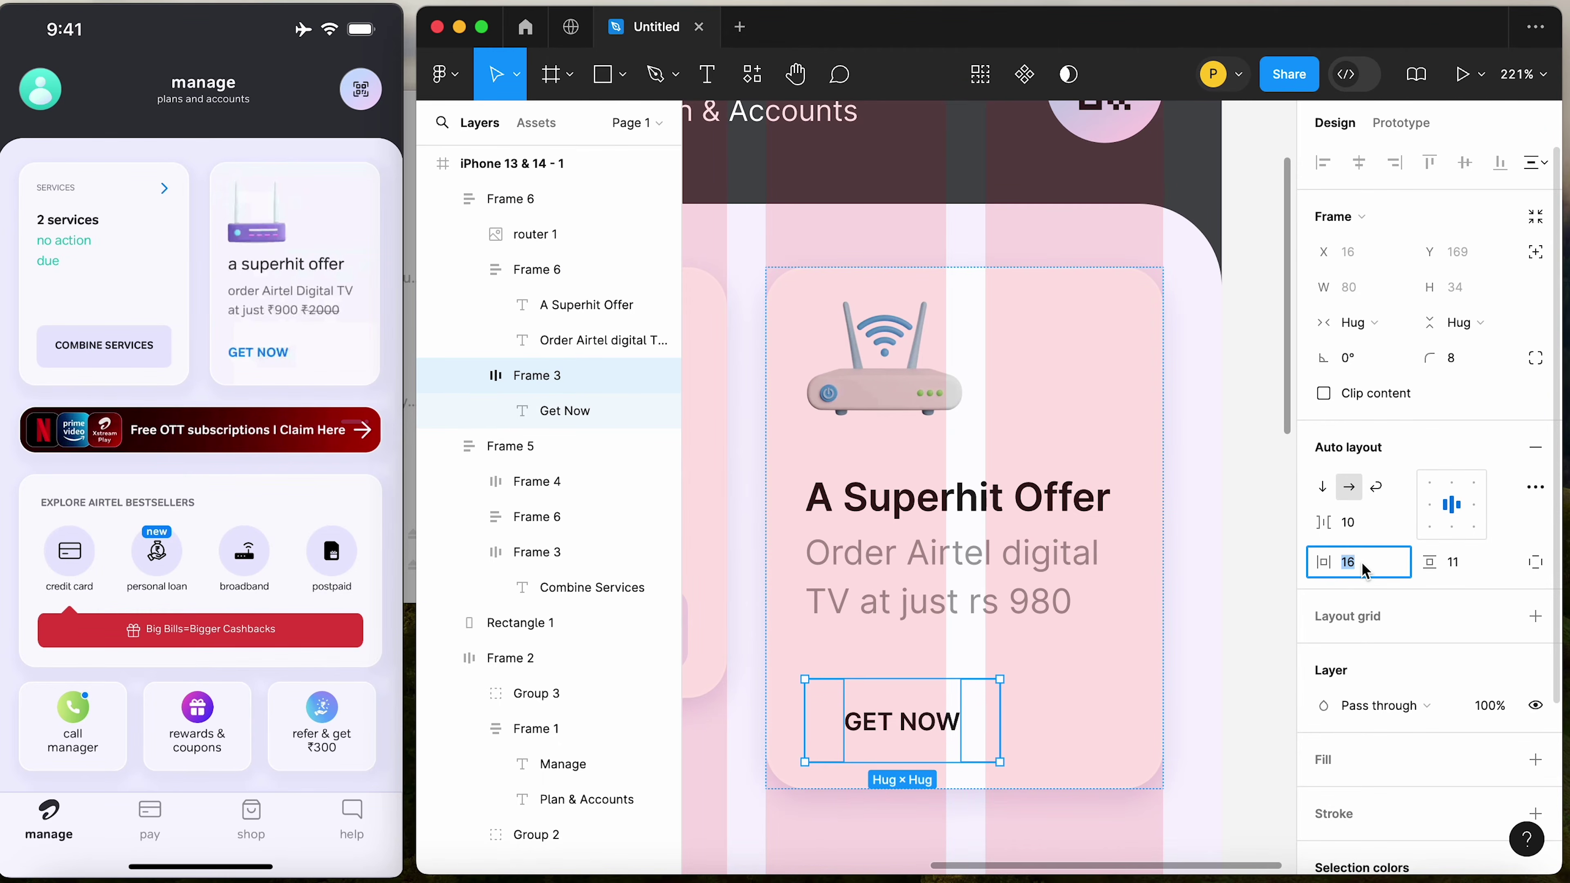
type("0")
key("Tab")
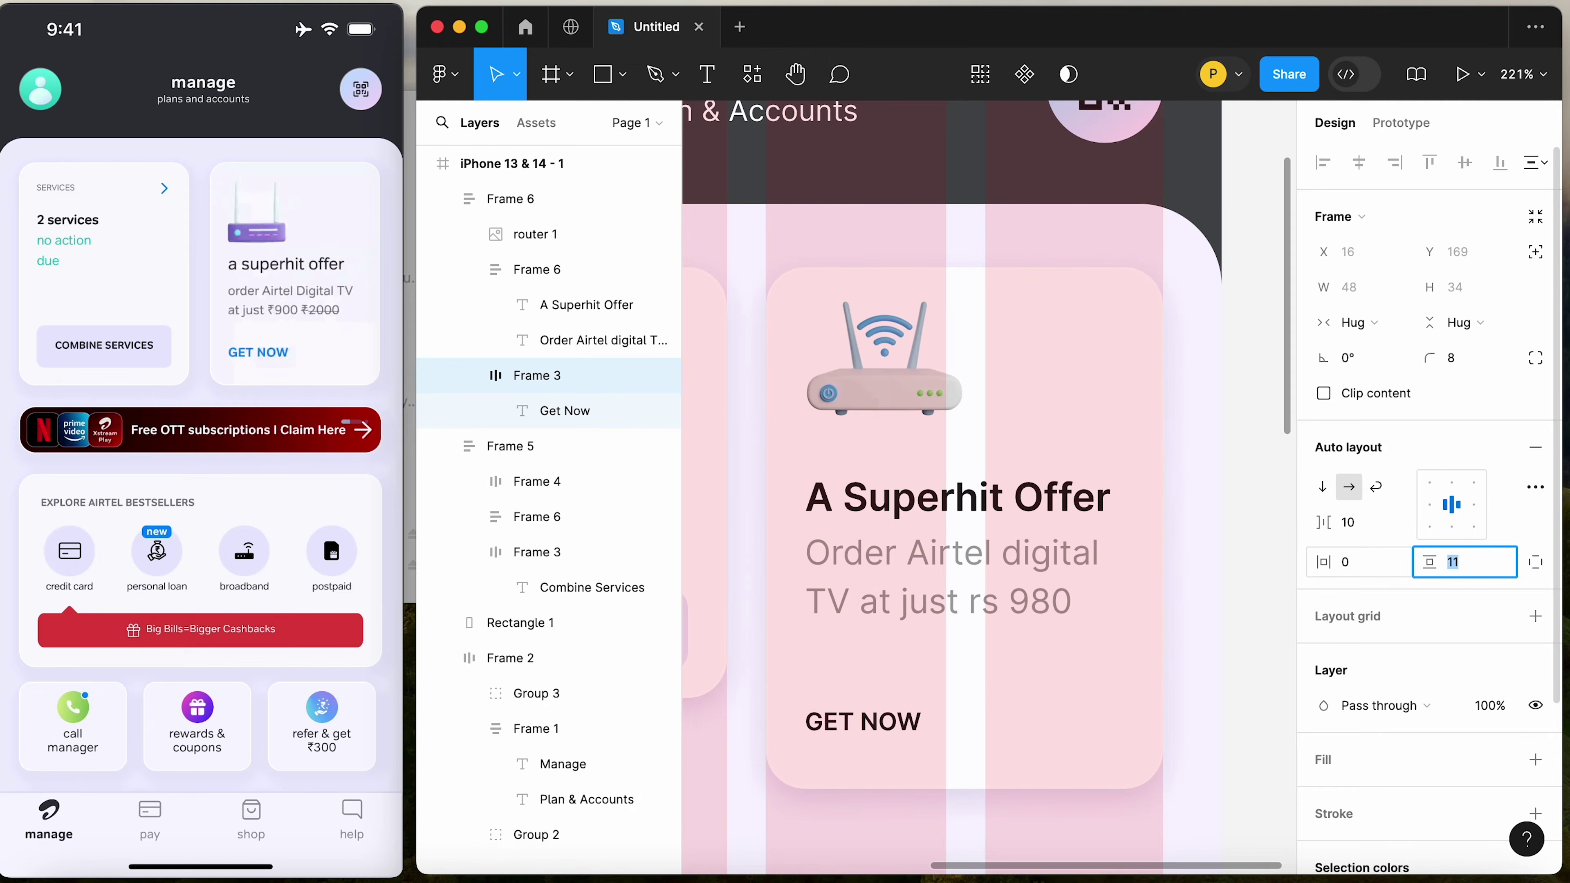
key("Return")
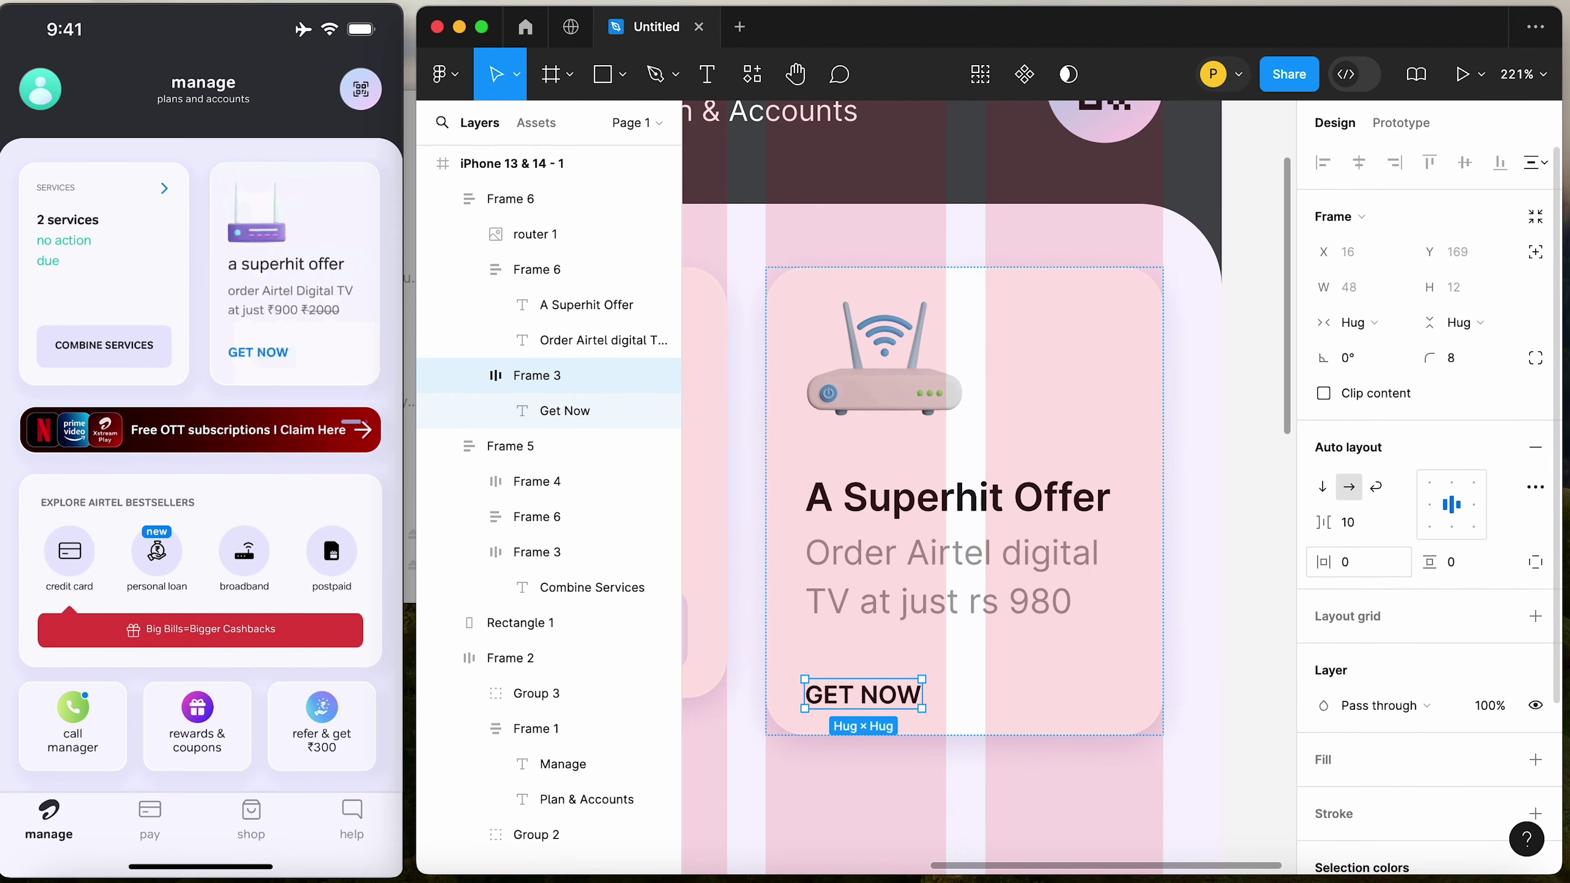
left_click(1261, 681)
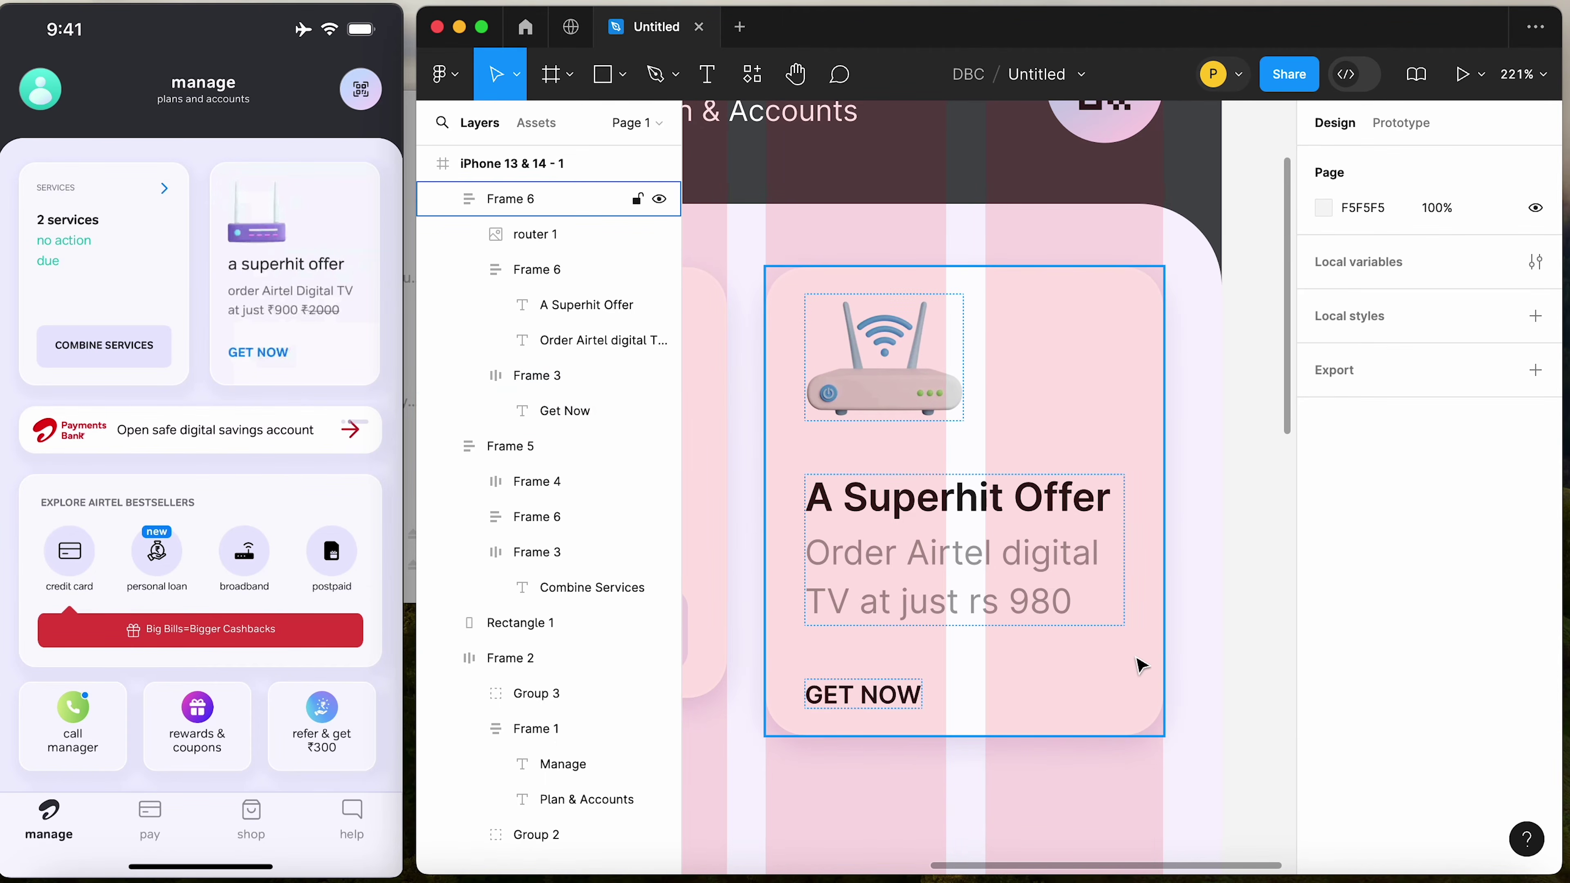
Recolor the GET NOW text in the router offer card to the light blue 41ADEA
left_click(872, 690)
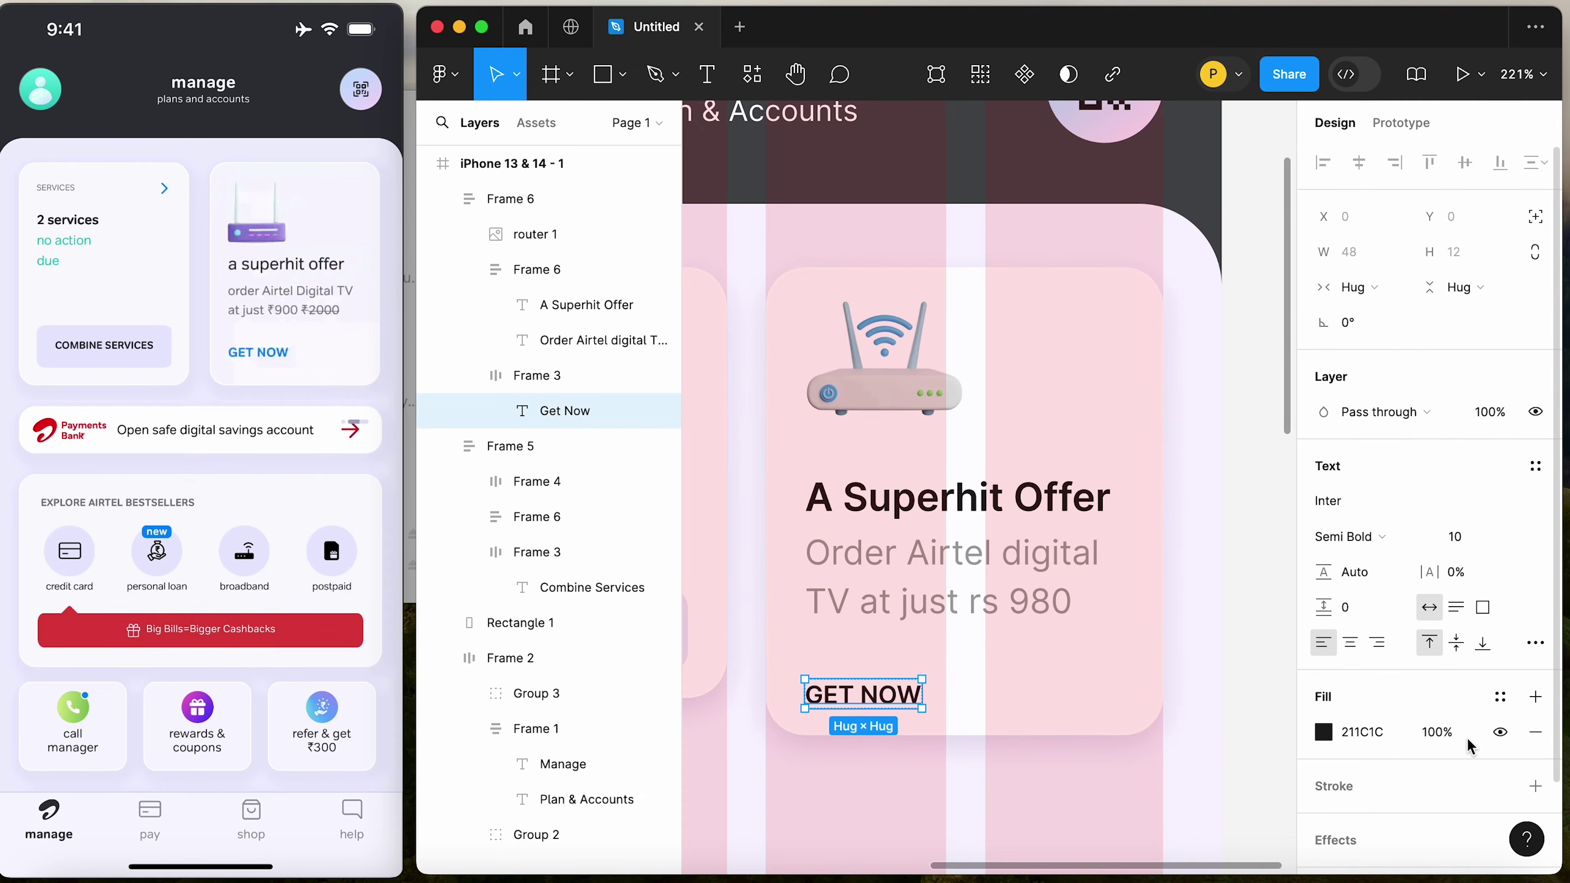
left_click(1324, 732)
left_click(1204, 595)
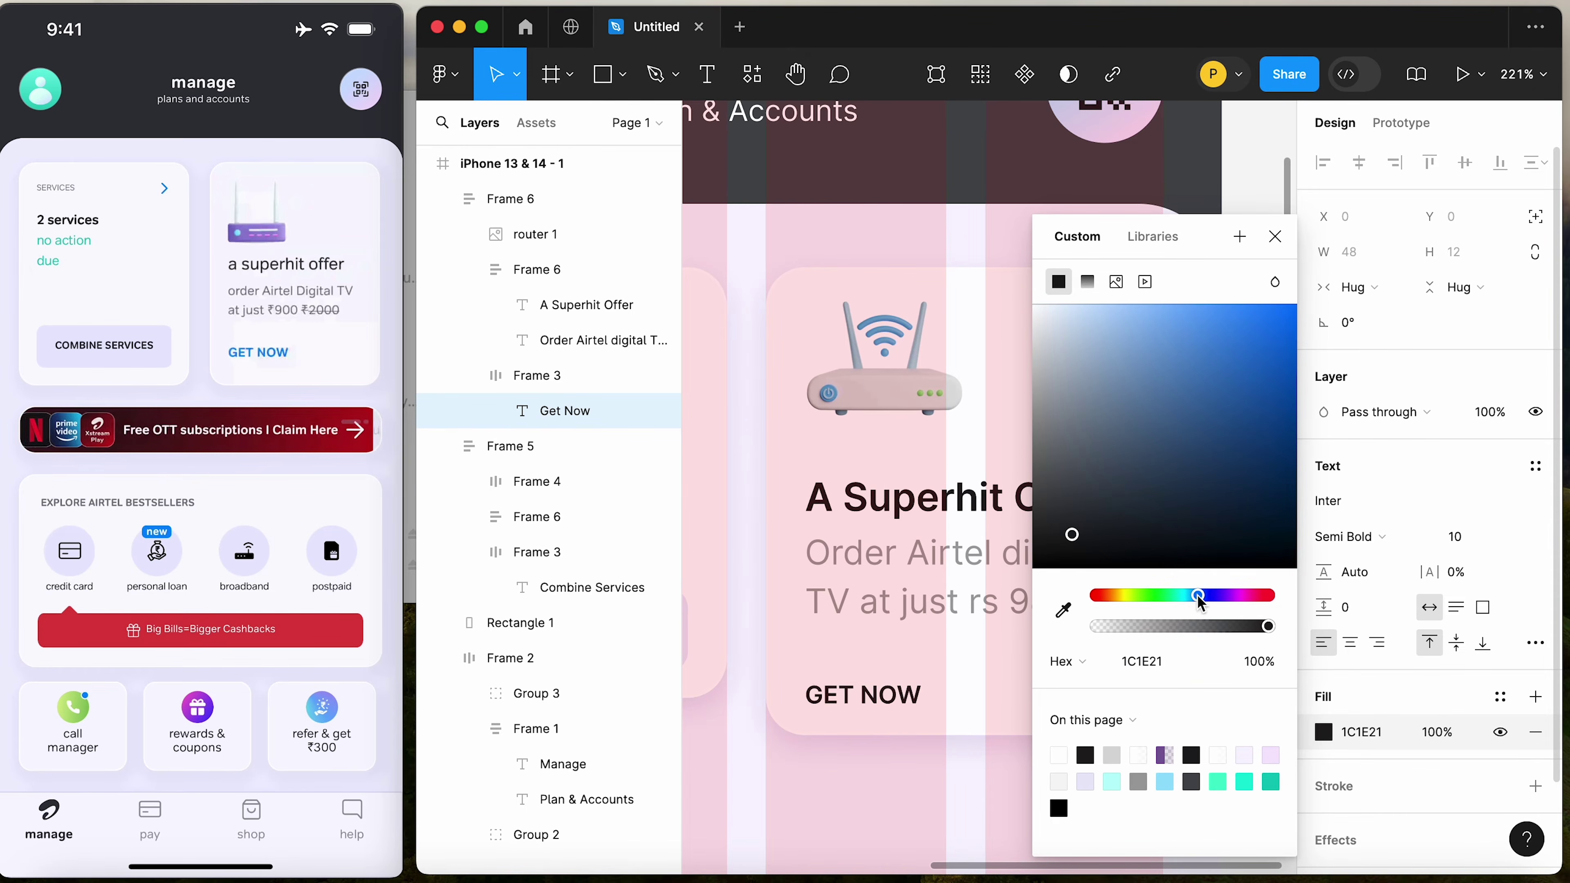
left_click(1193, 595)
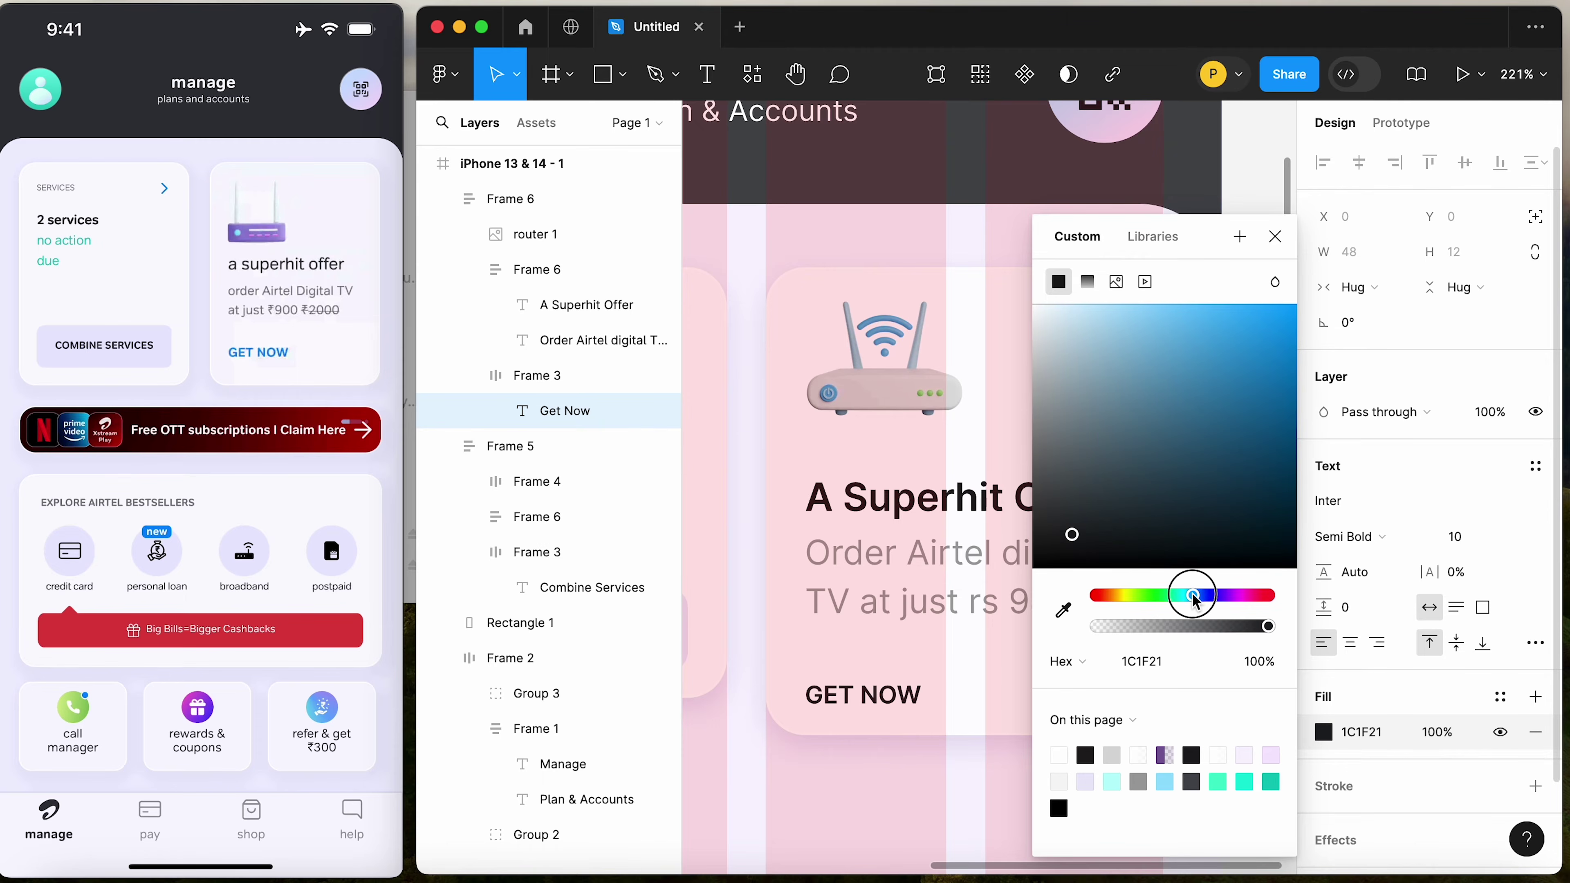
left_click_drag(1227, 427, 1226, 339)
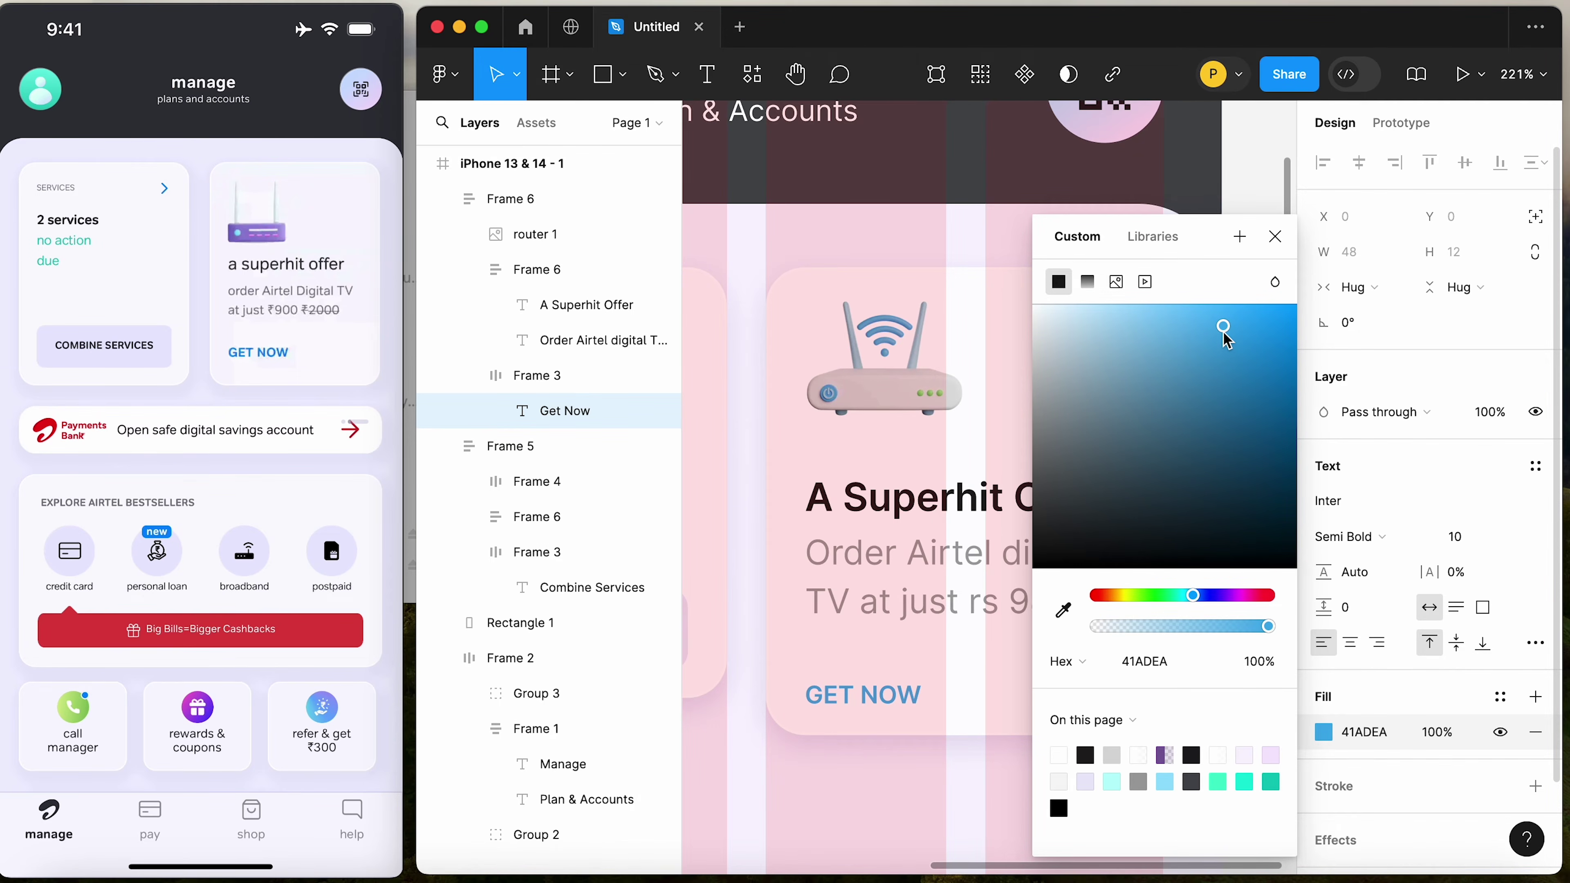
left_click(1267, 240)
Hide the four-column layout grid on the iPhone 13 & 14 - 1 frame
left_click(1153, 790)
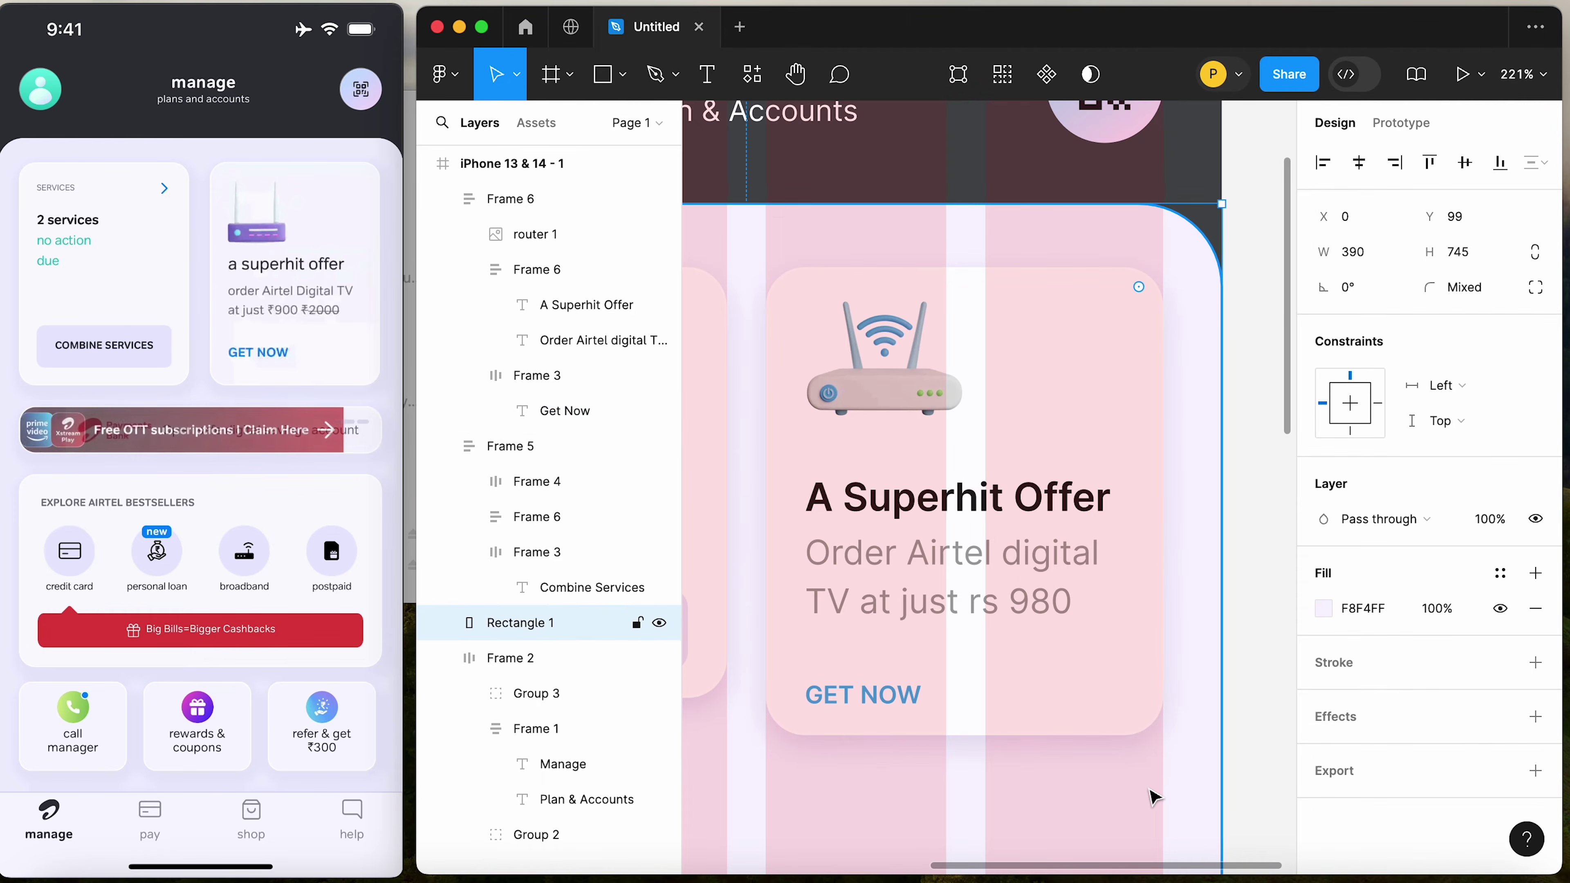
key("minus")
key("minus")
left_click_drag(1096, 372, 821, 642)
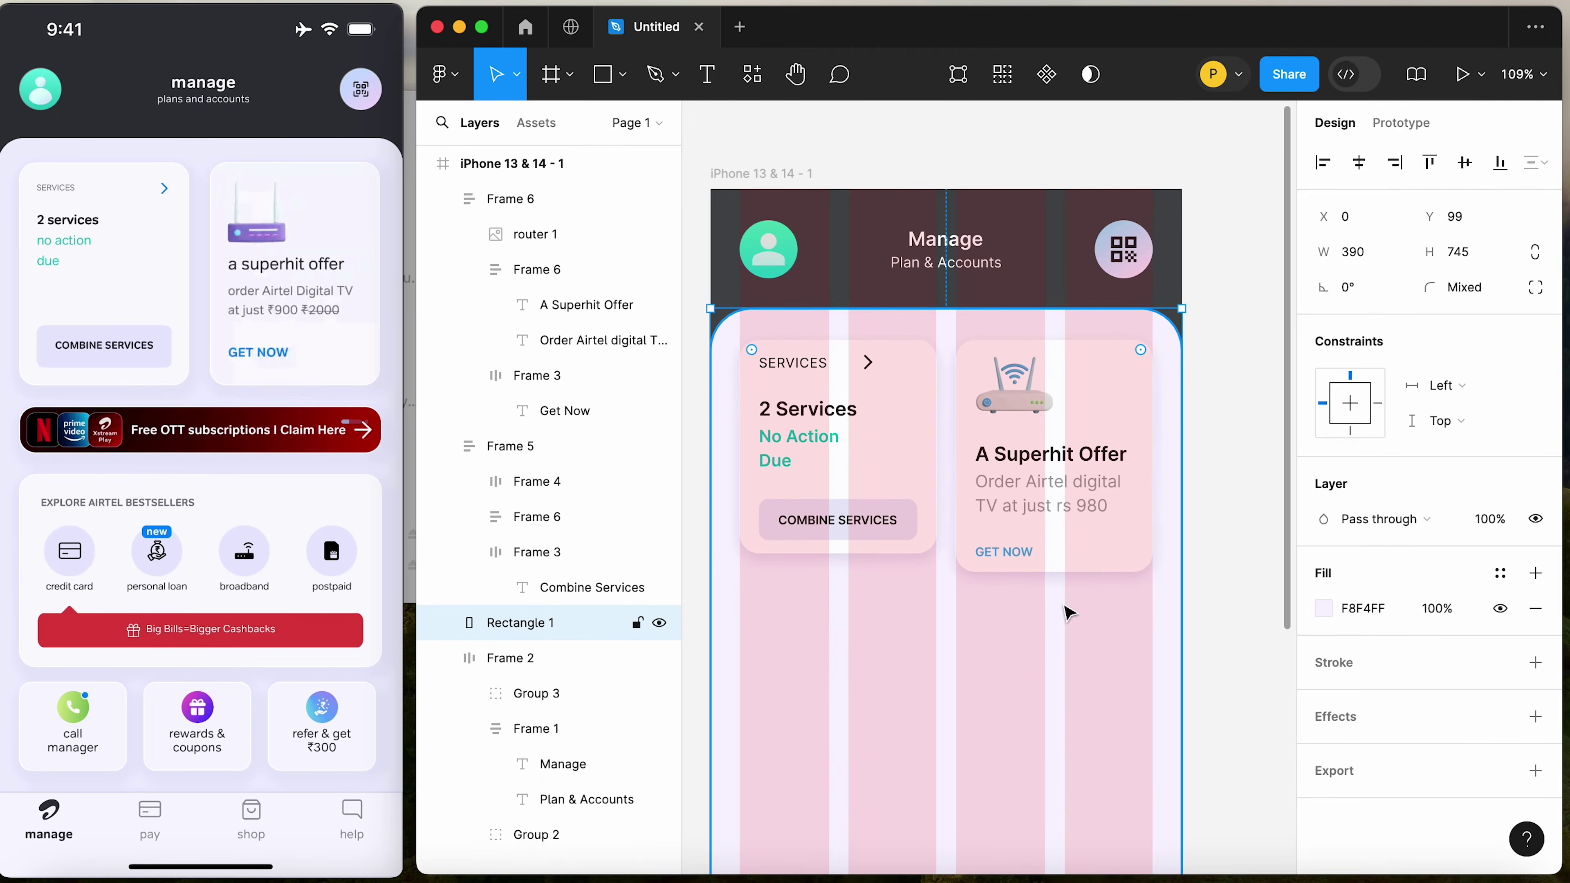
scroll(1115, 526, "right", 2)
scroll(1110, 490, "left", 2)
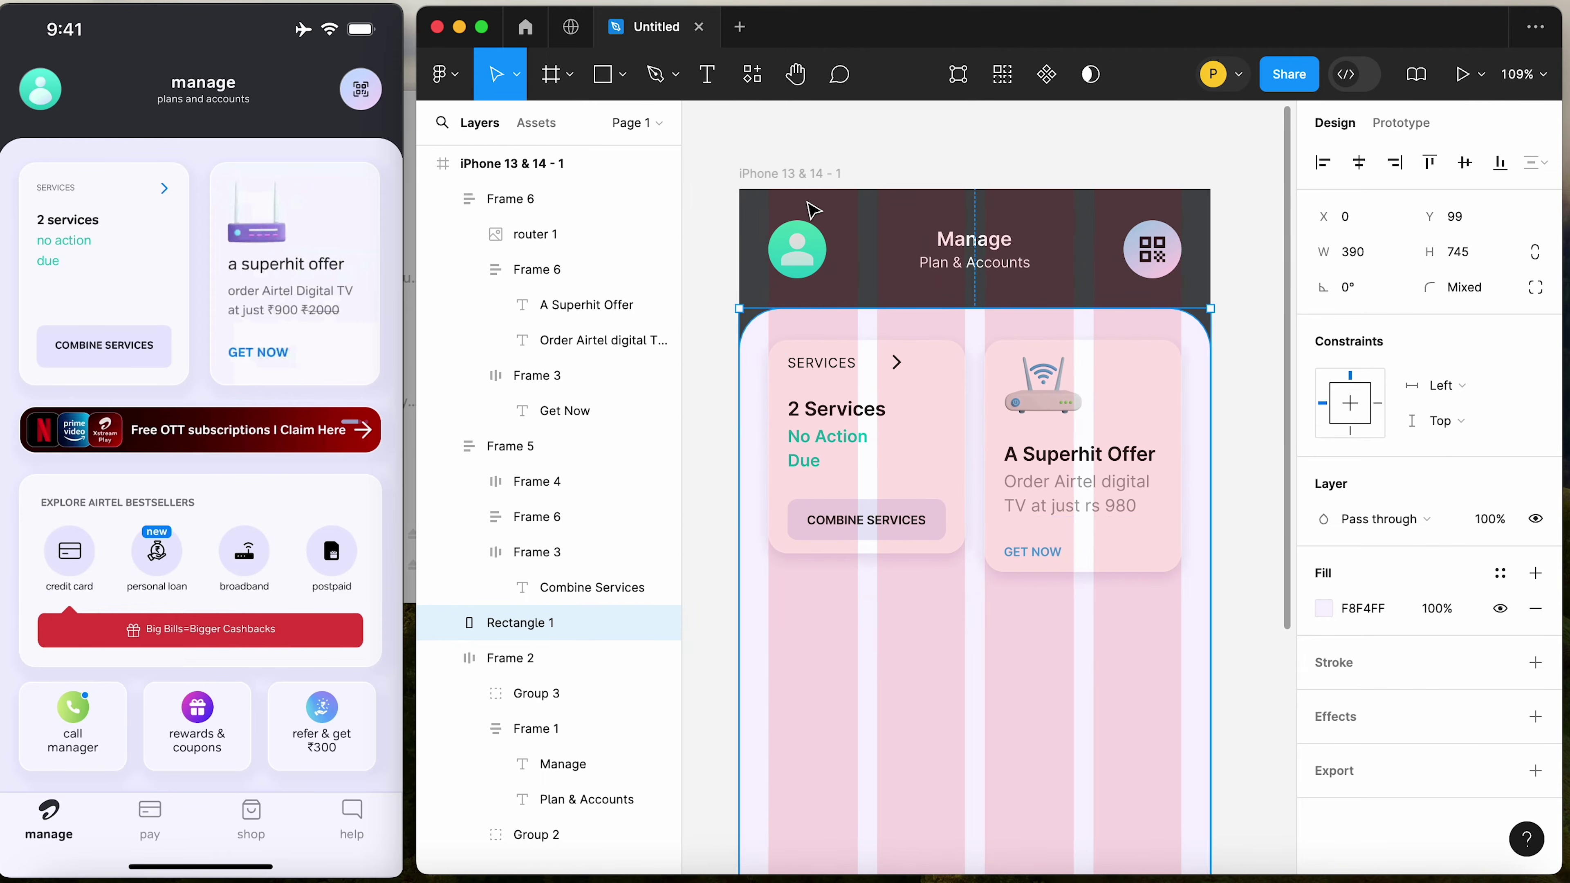
left_click(805, 177)
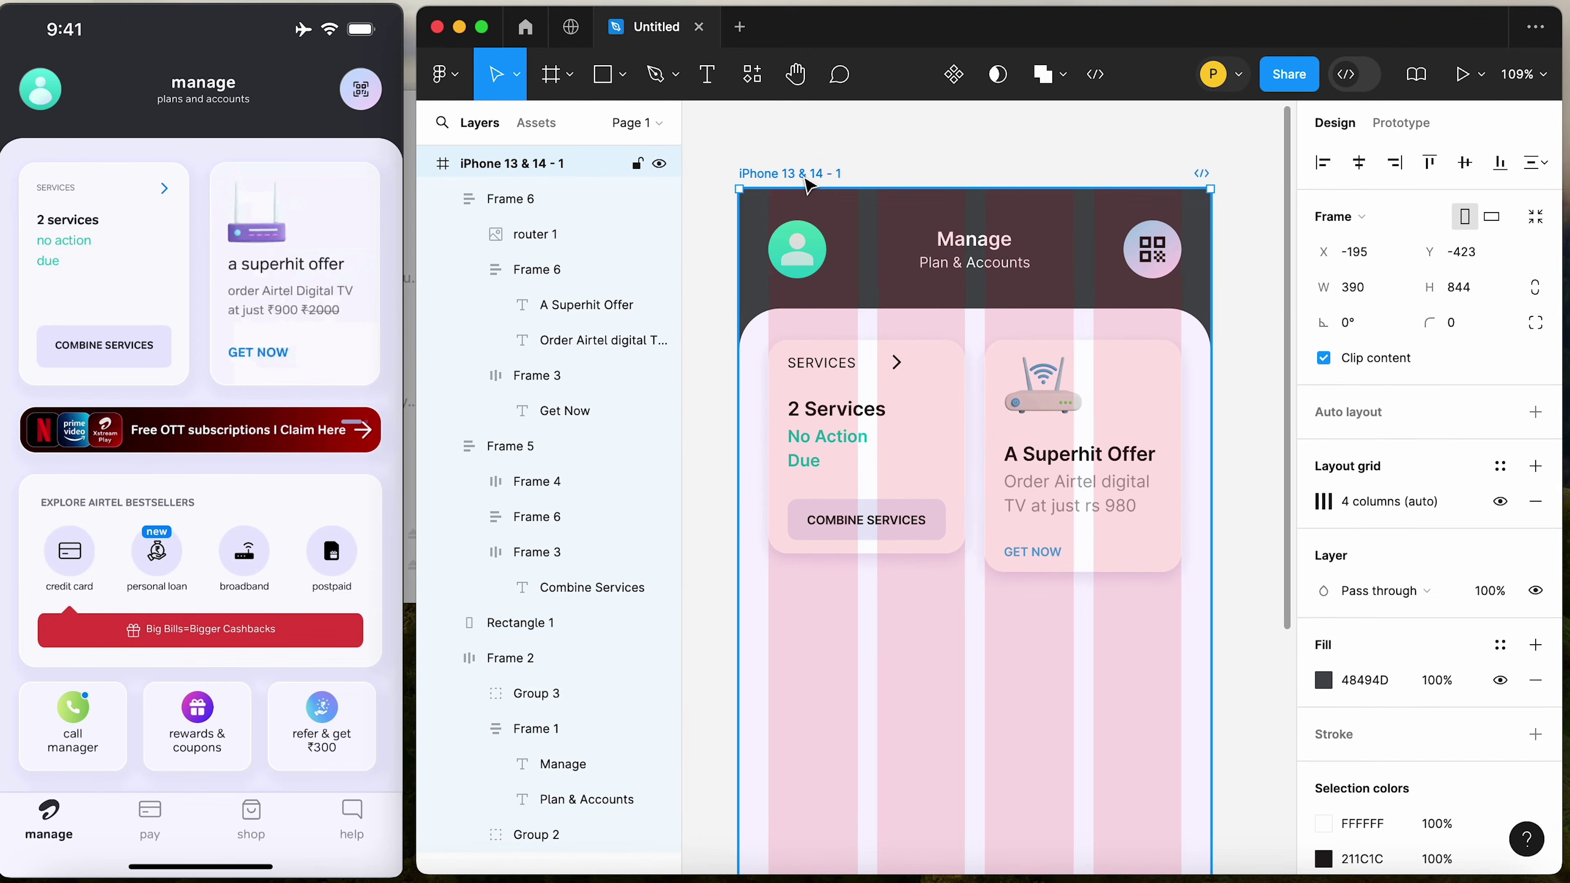
left_click(1499, 502)
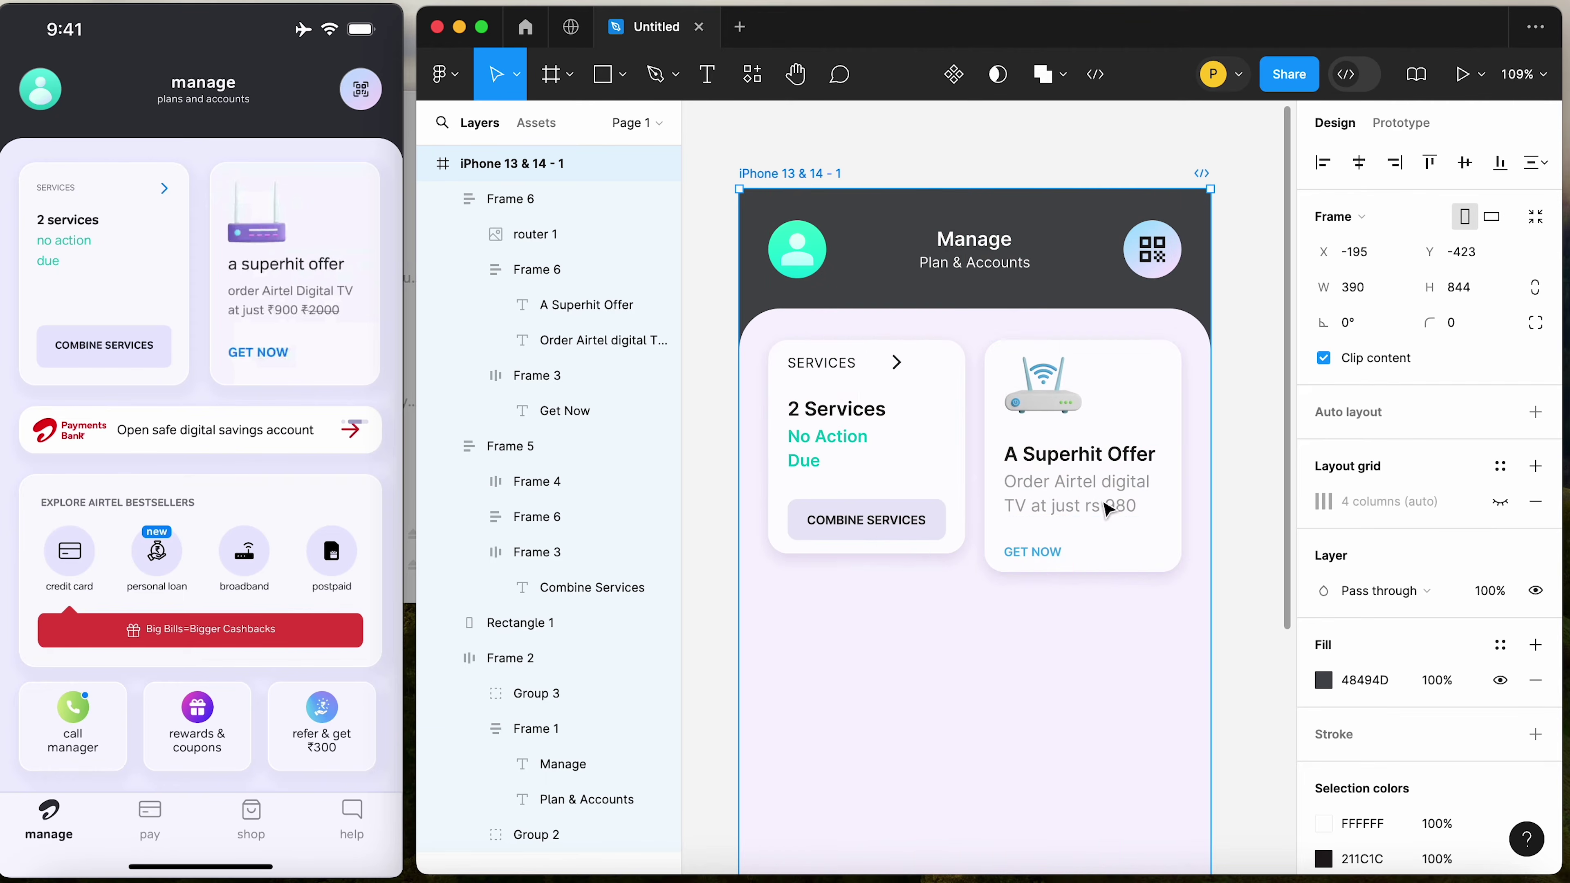
Wrap the Services card and the router offer card together in a horizontal auto layout frame
left_click(928, 488)
left_click(1065, 465, "shift")
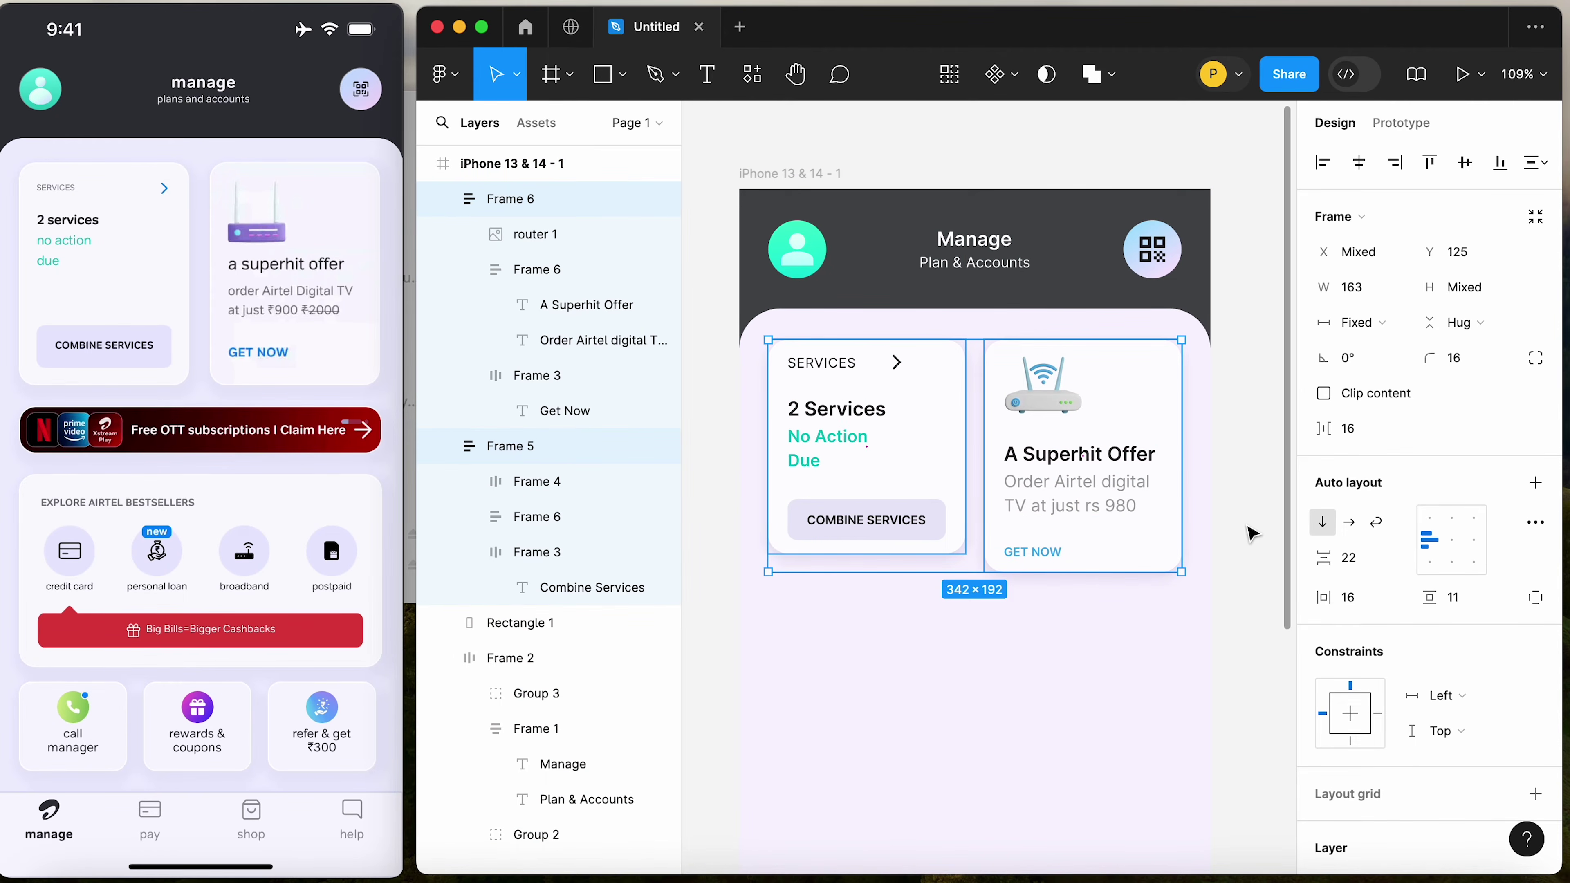
key("shift+a")
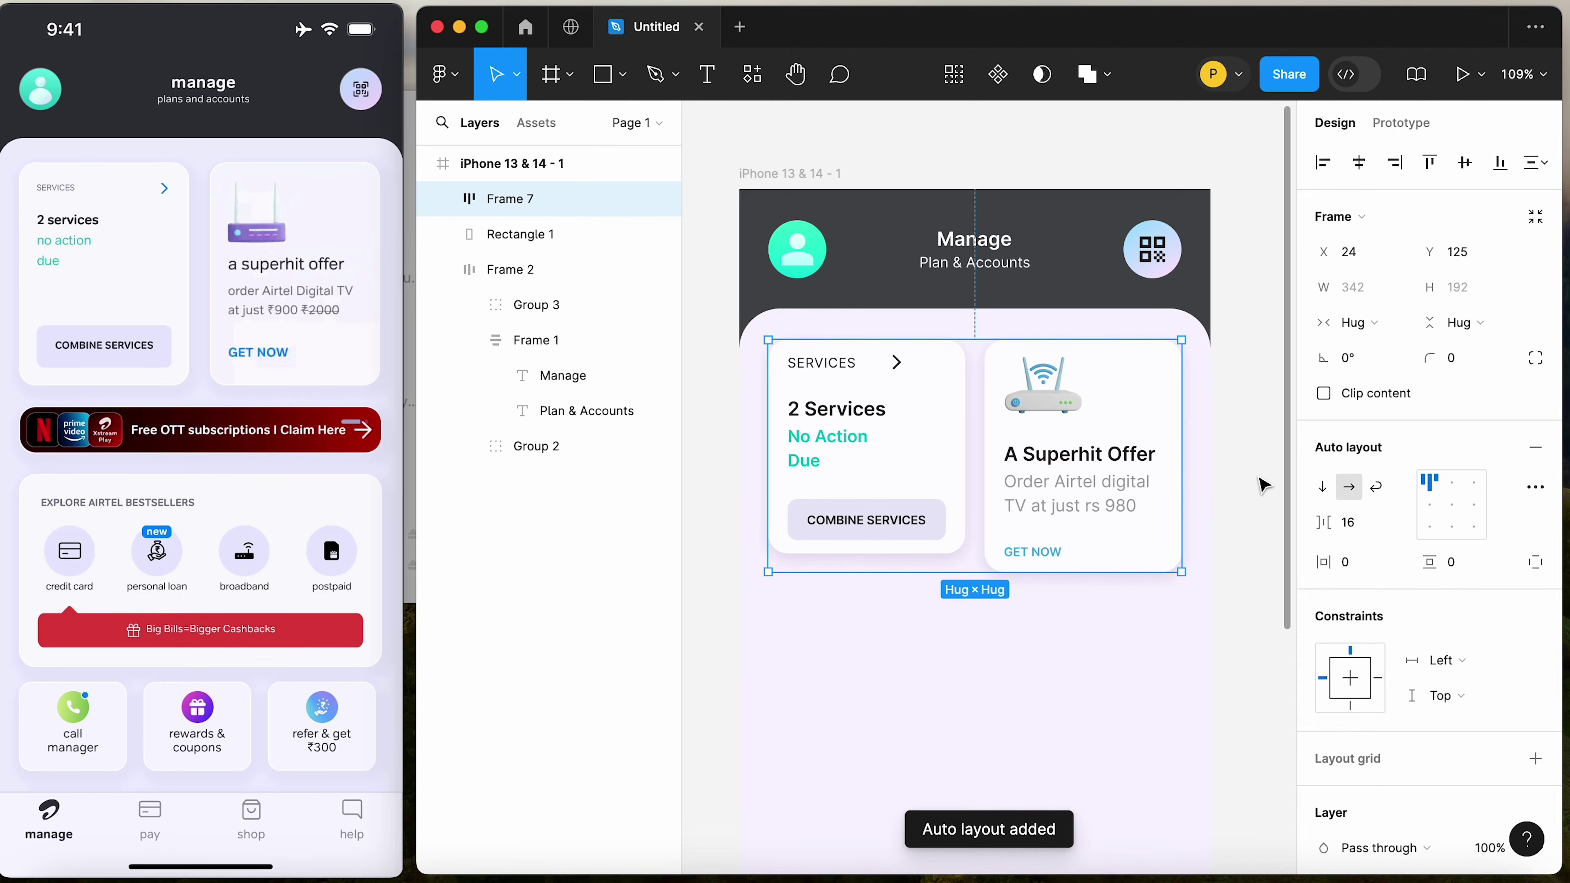
left_click(1265, 485)
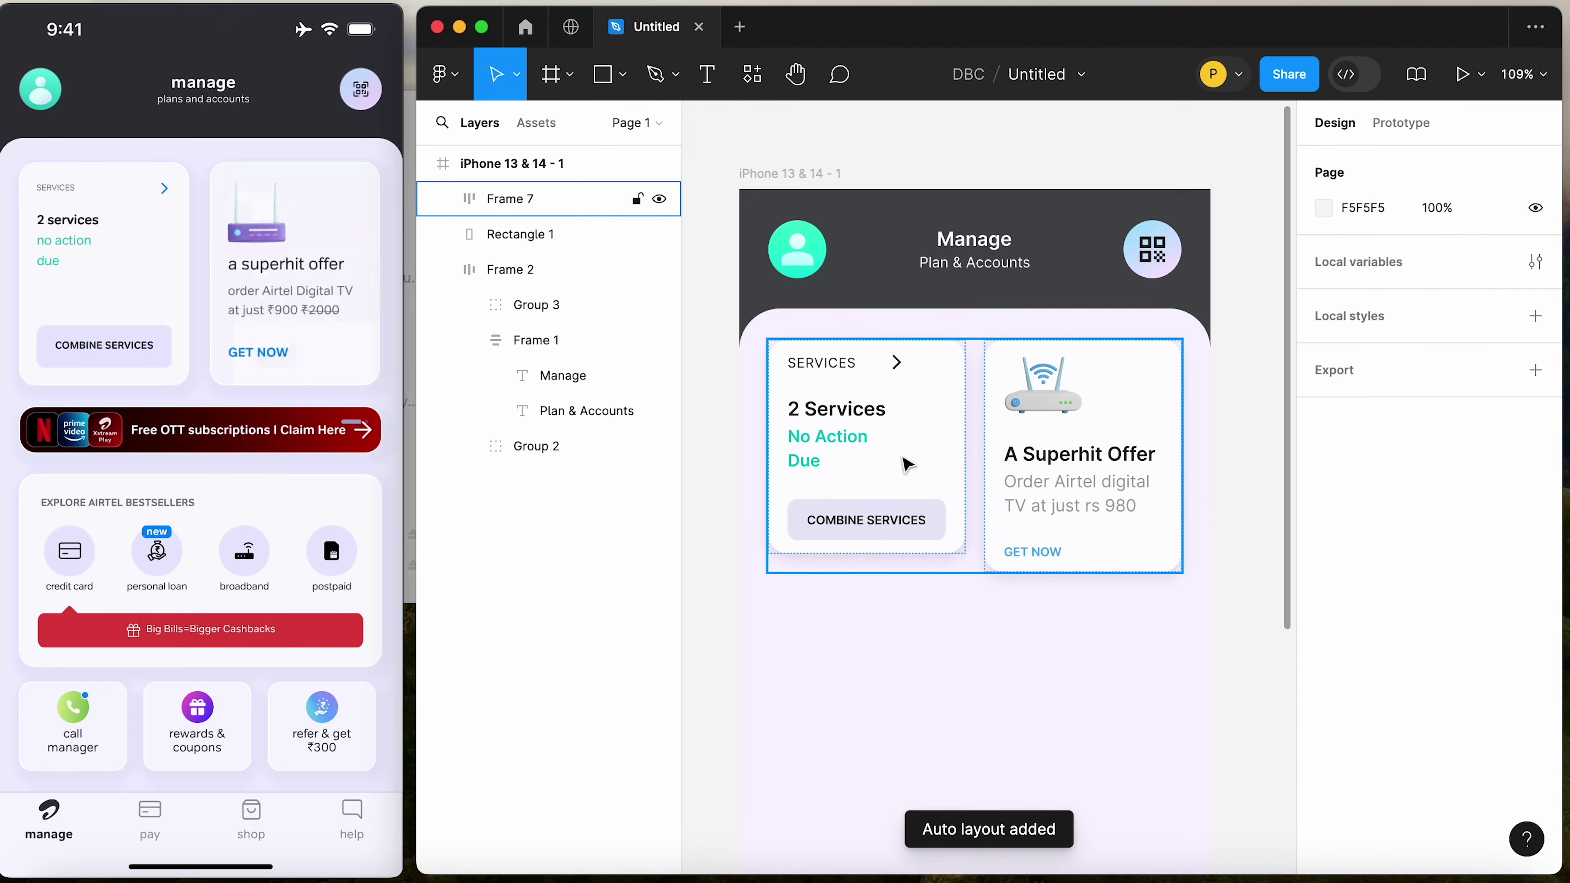
Set the Services card's vertical resizing to Fill container
double_click(878, 461)
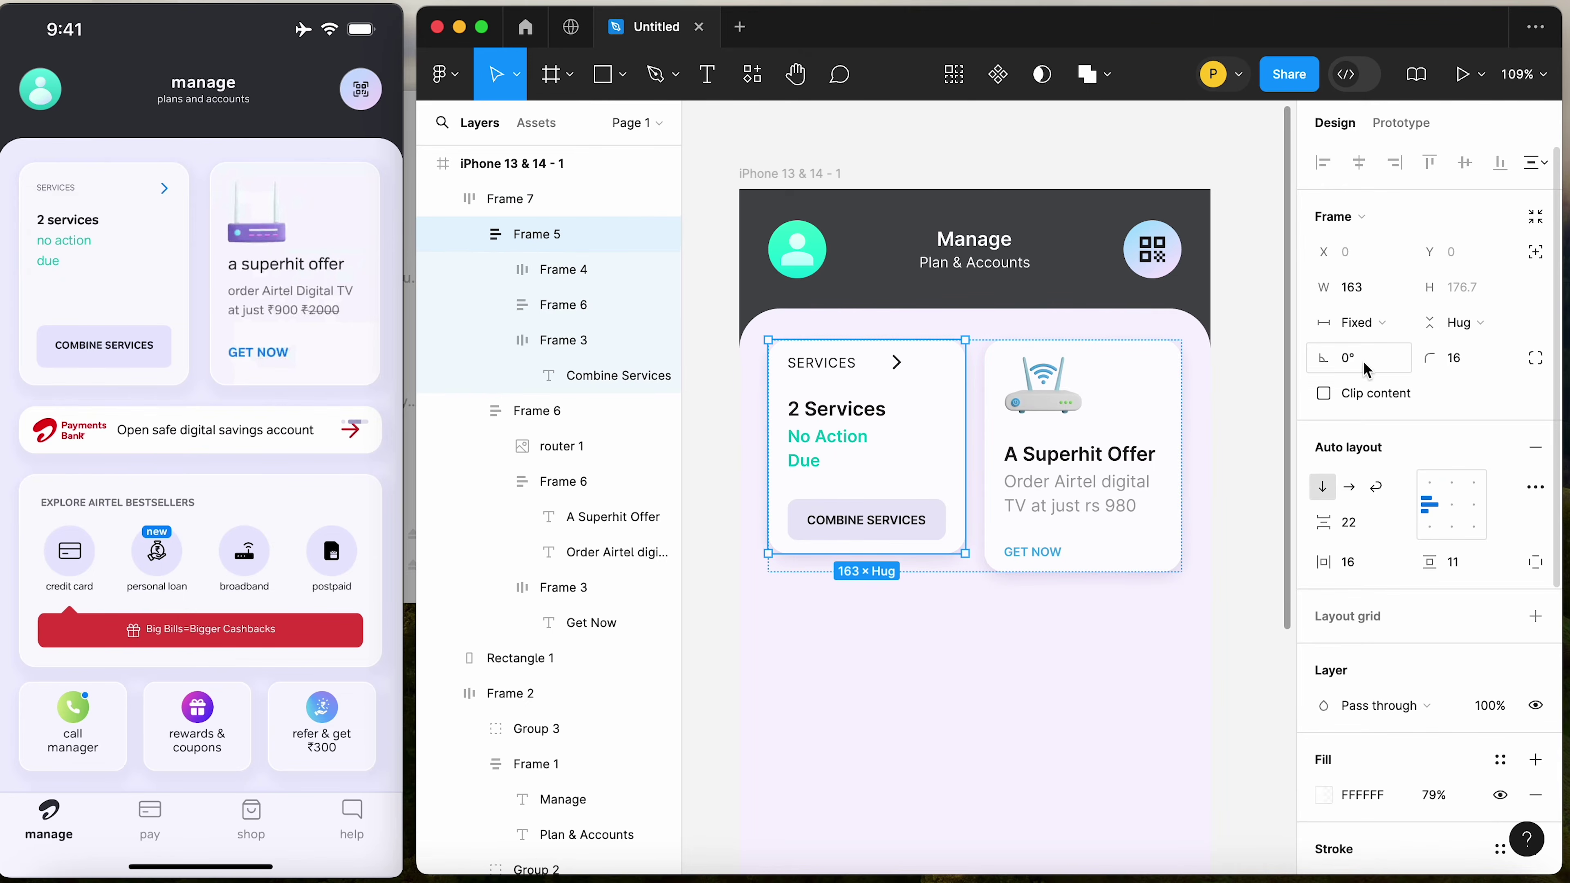
left_click(1469, 333)
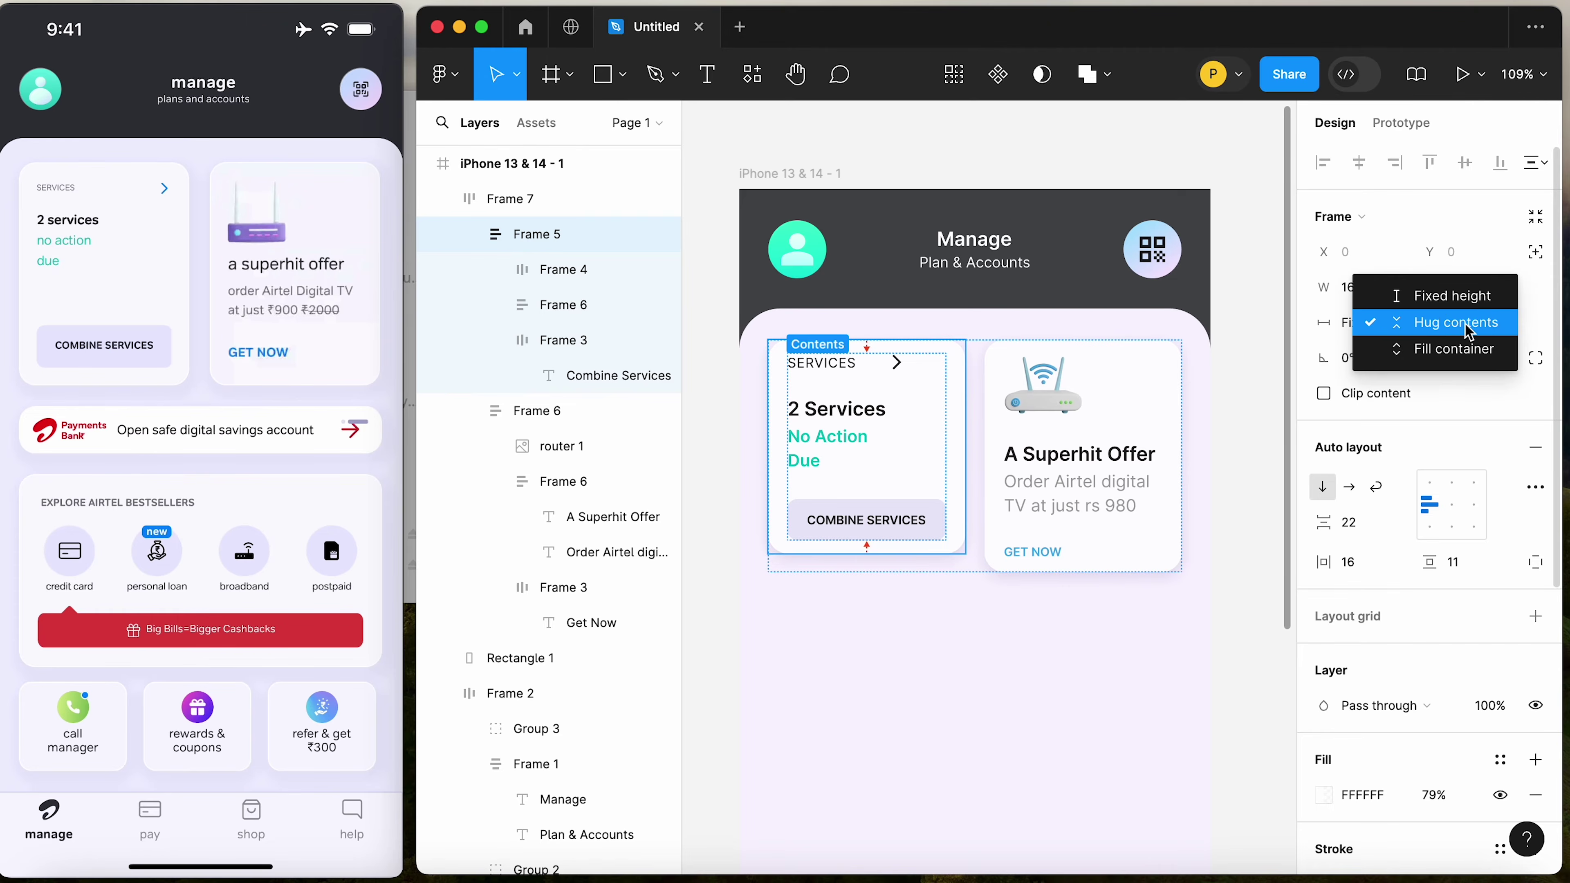
left_click(1450, 349)
left_click(1035, 156)
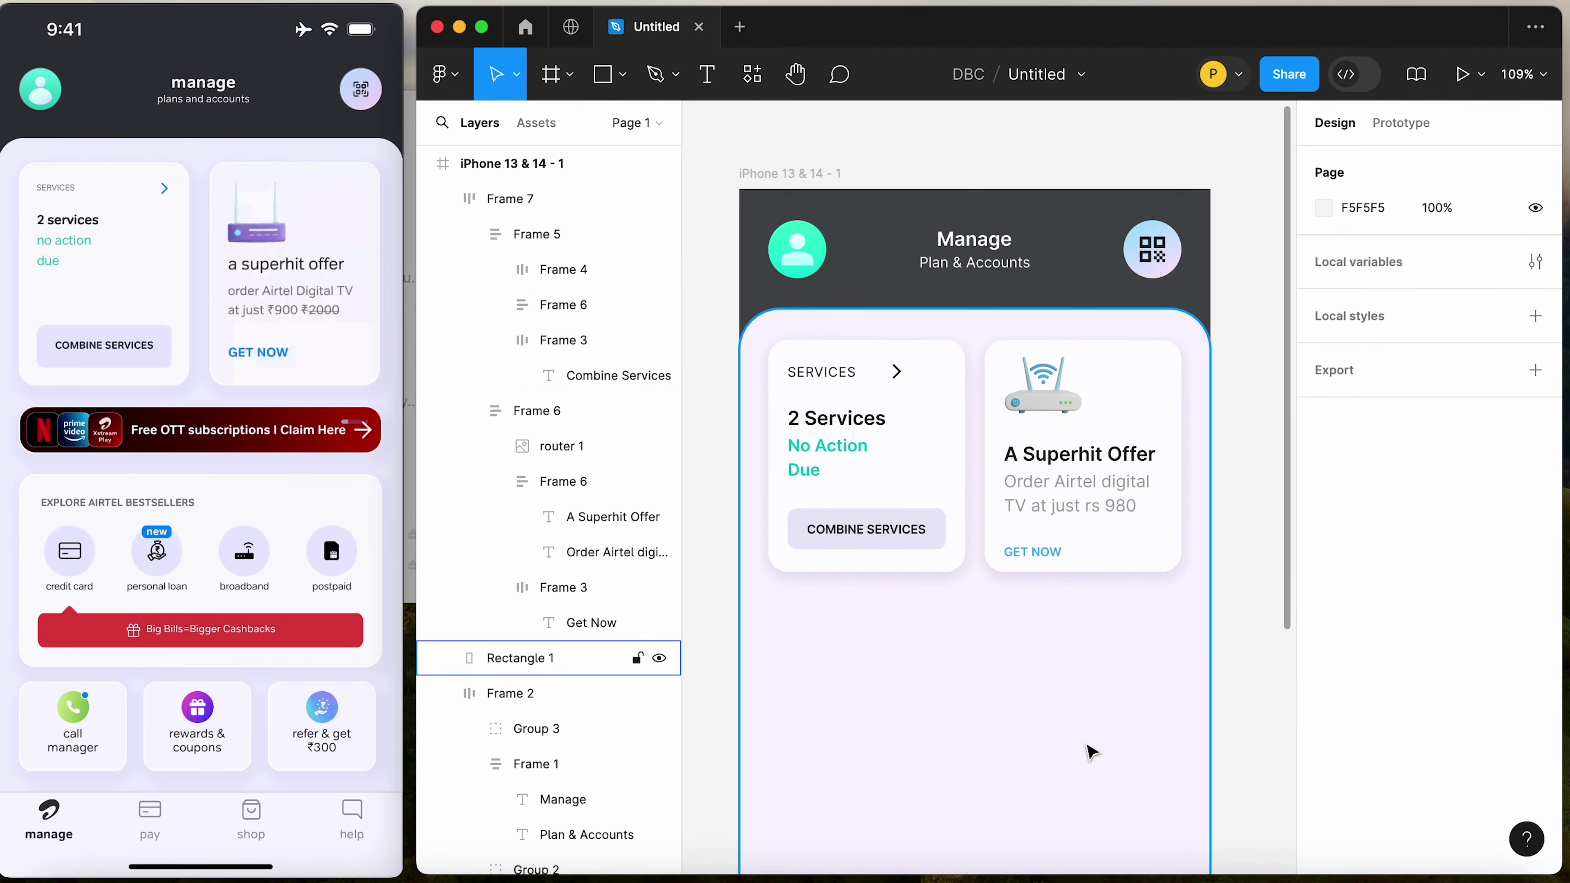
left_click(974, 523)
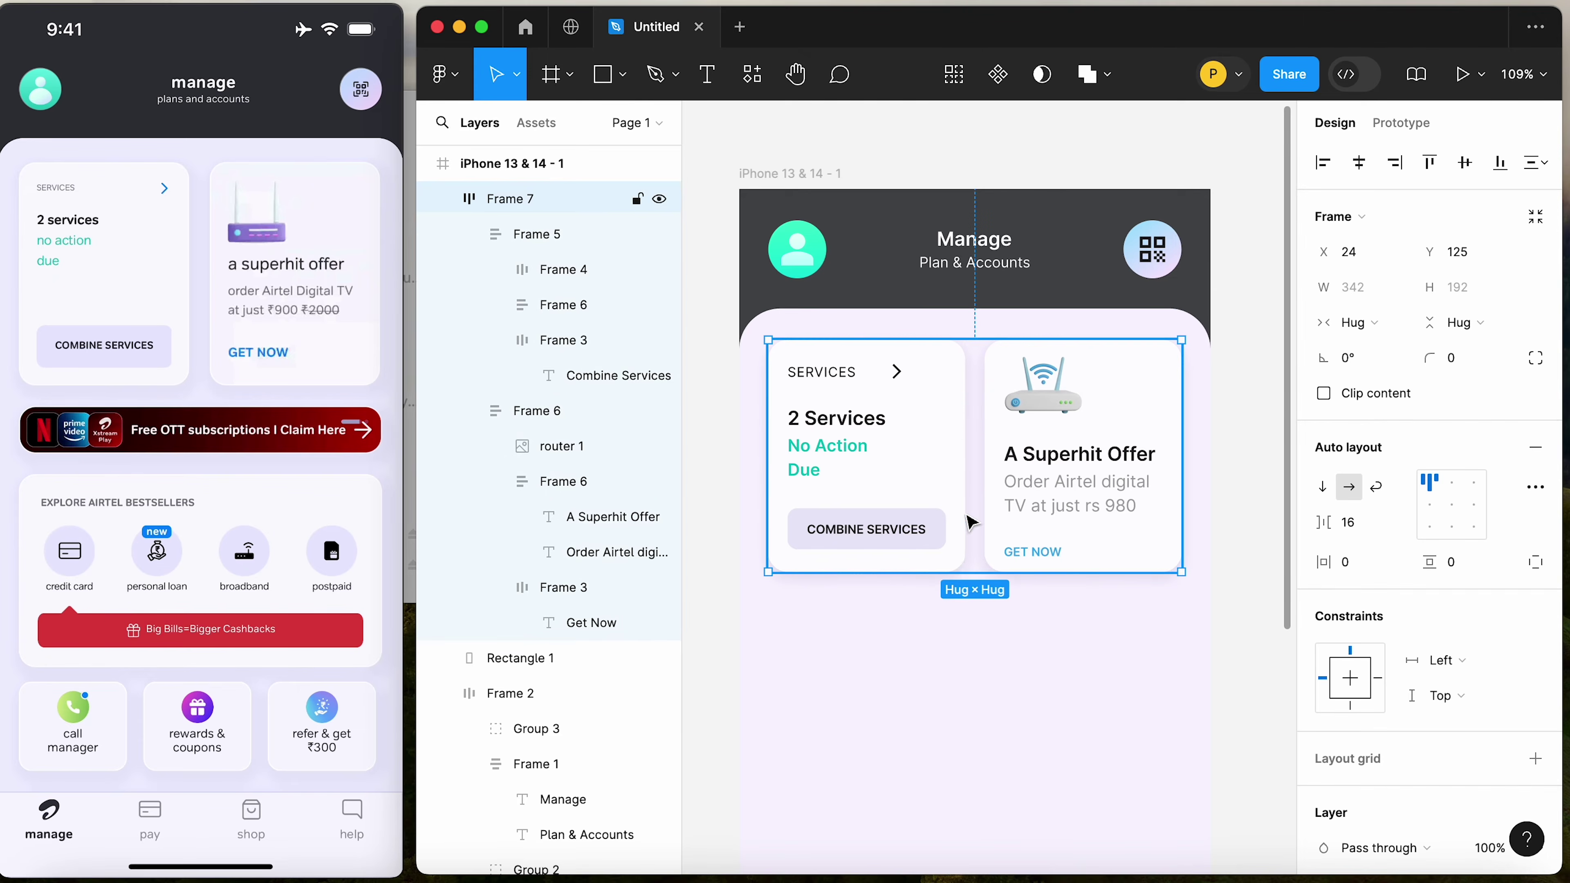
left_click_drag(960, 568, 955, 724)
key("ctrl+z")
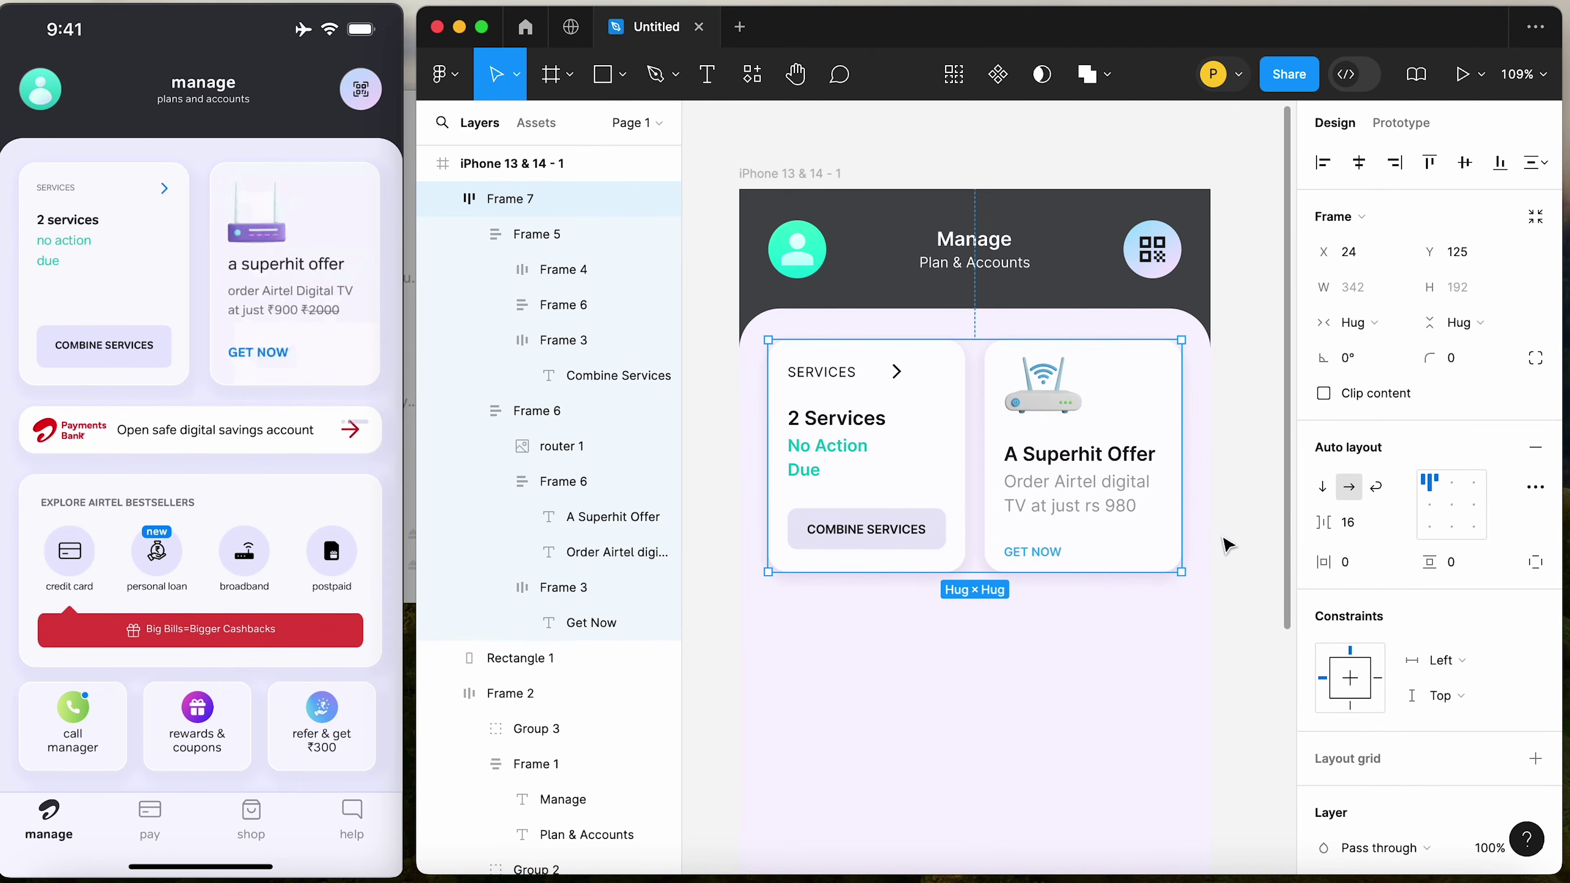
left_click(1231, 543)
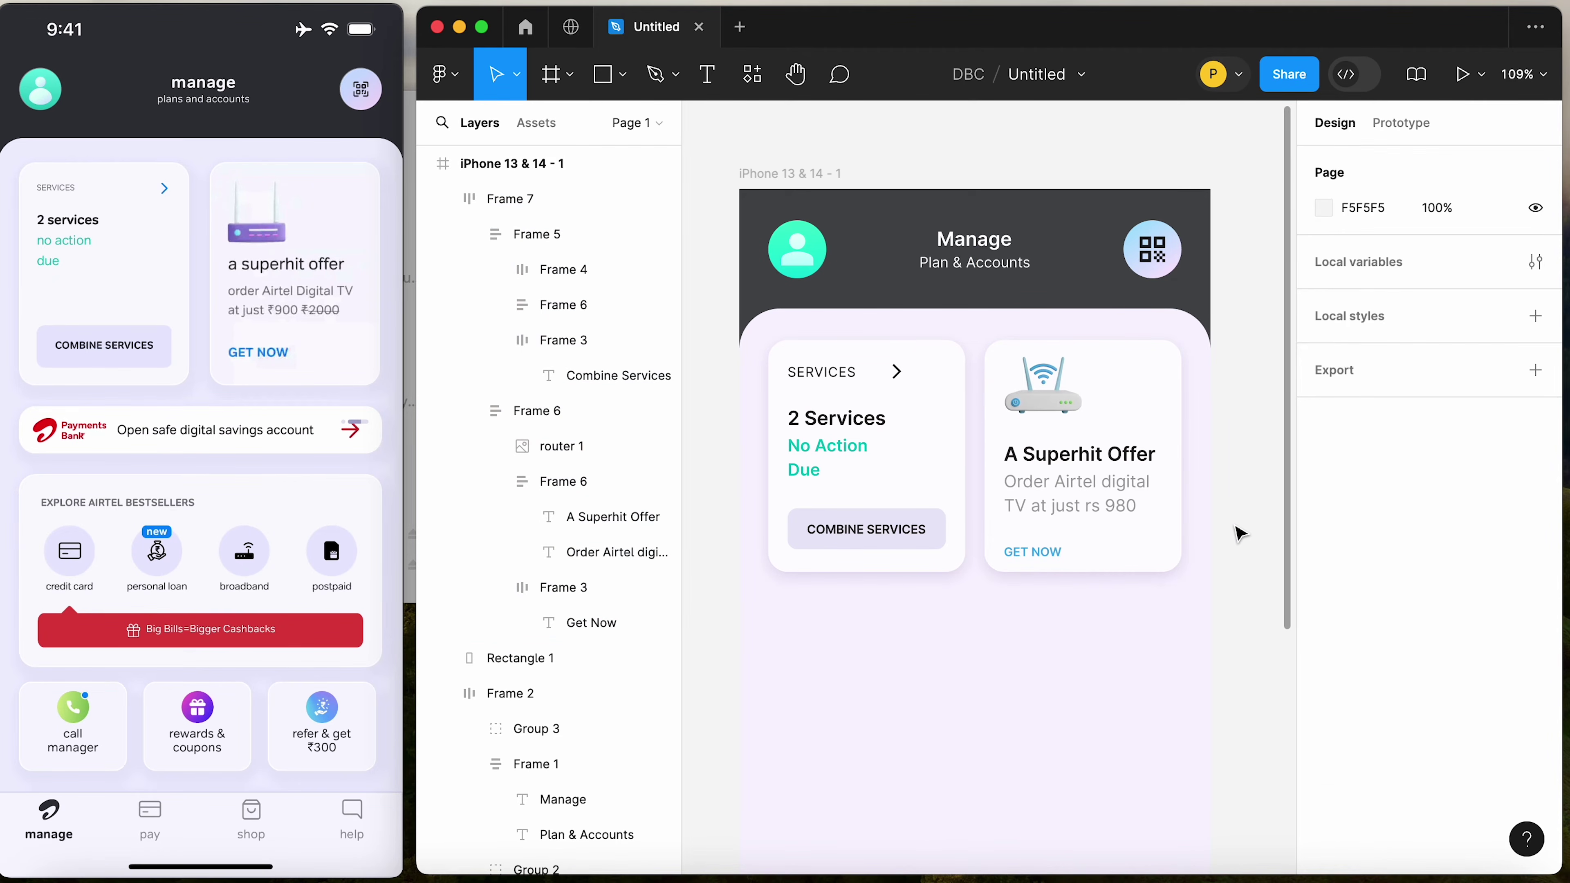
Switch to the browser and open the Wikipedia, ZeeVector, Seeklogo, Seek Vectors and Airtel results for the Airtel bank logo in background tabs
mouse_move(350, 449)
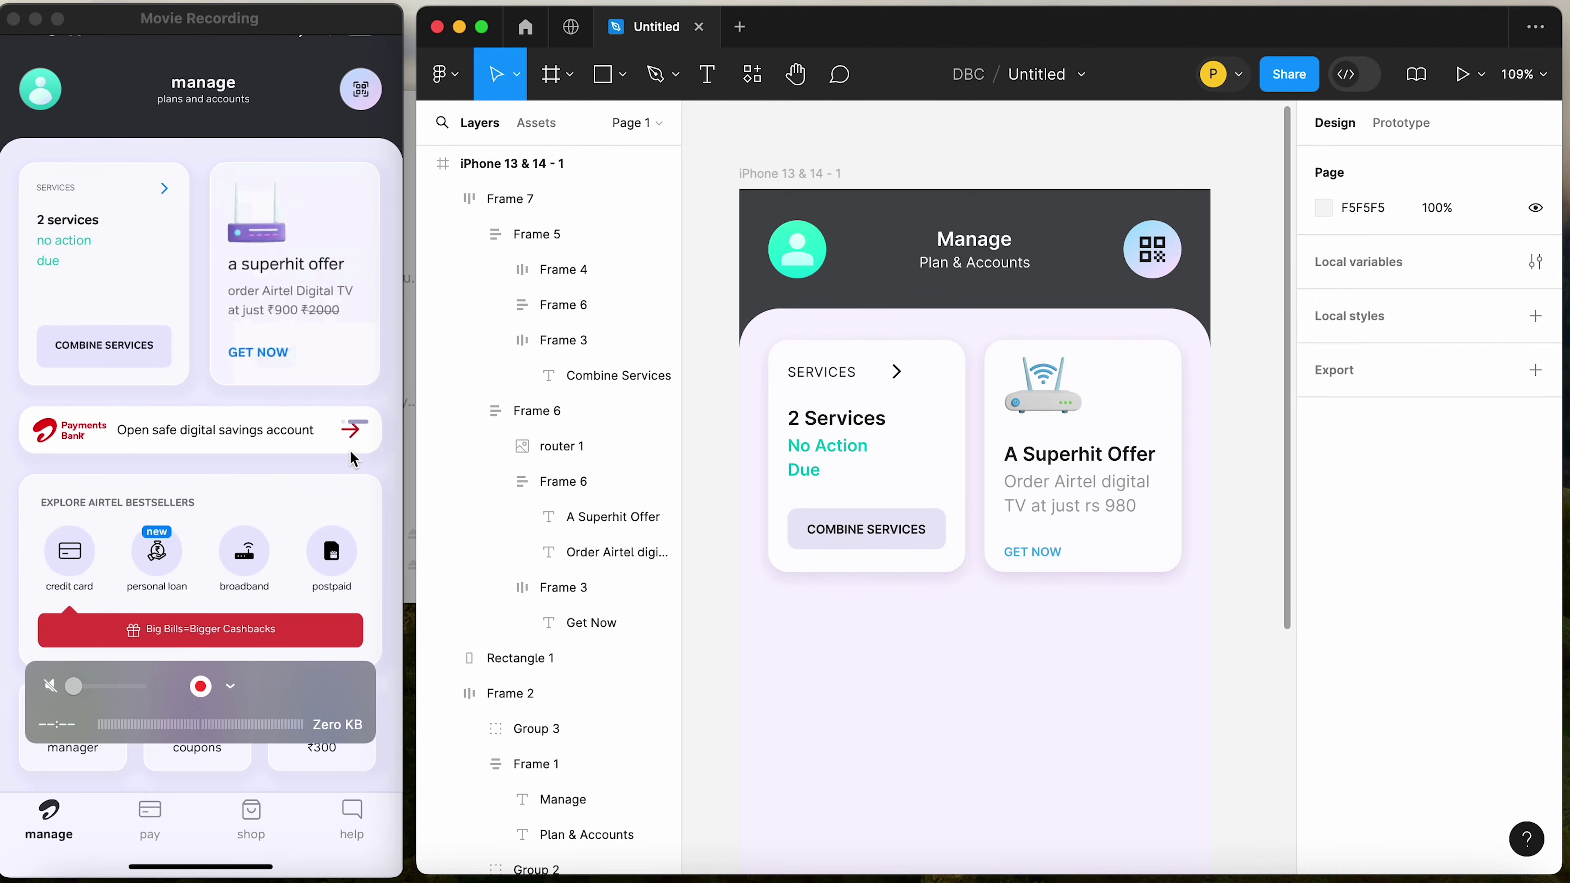
scroll(975, 278, "down", 1)
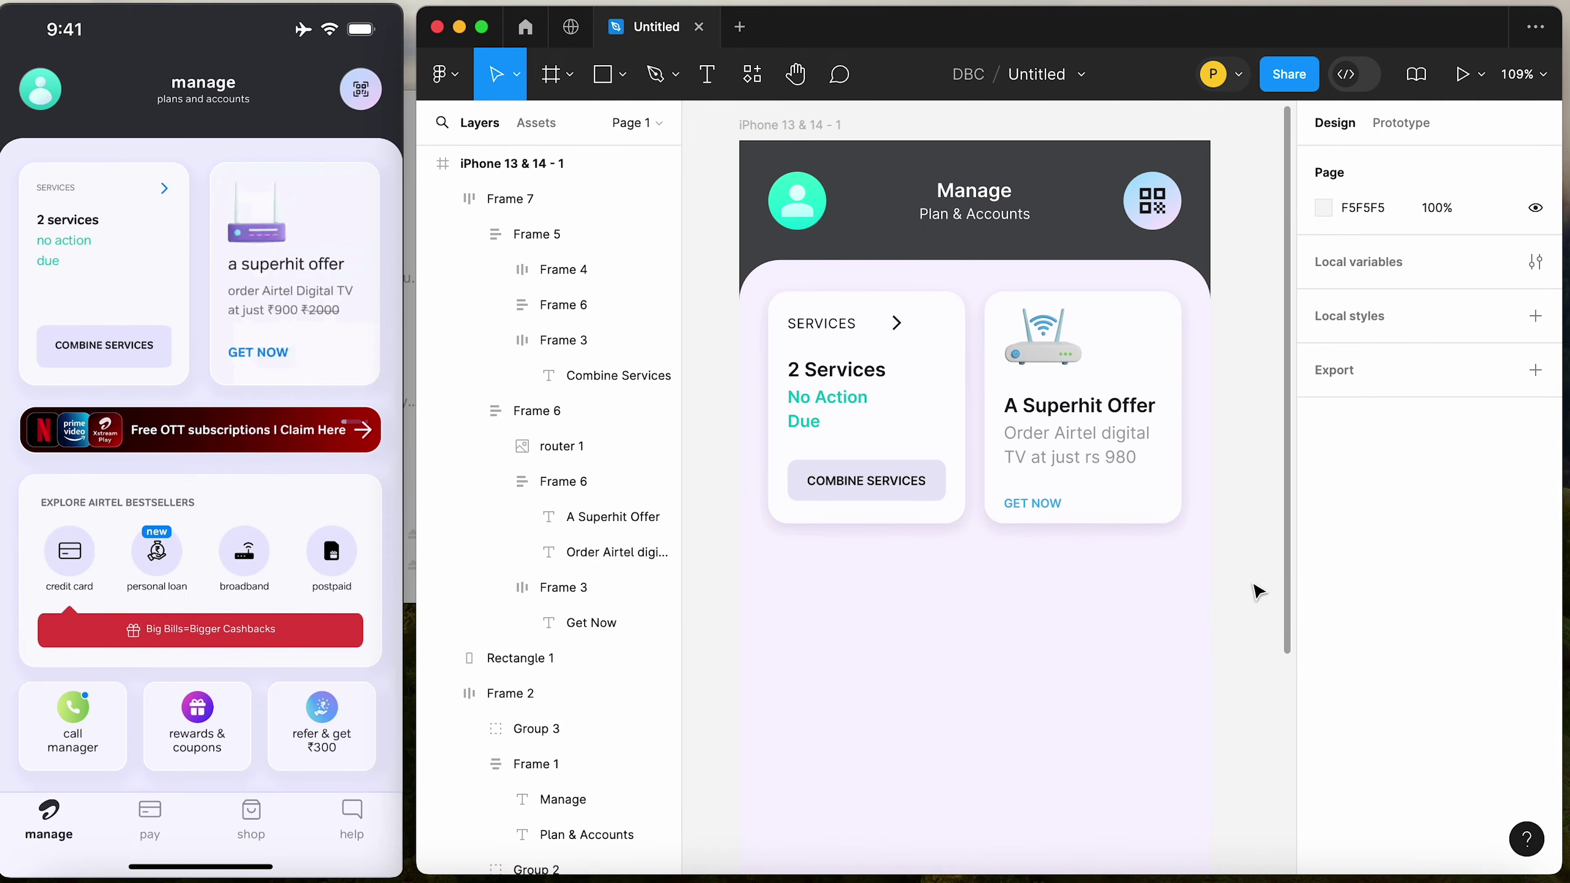
key("super+Tab")
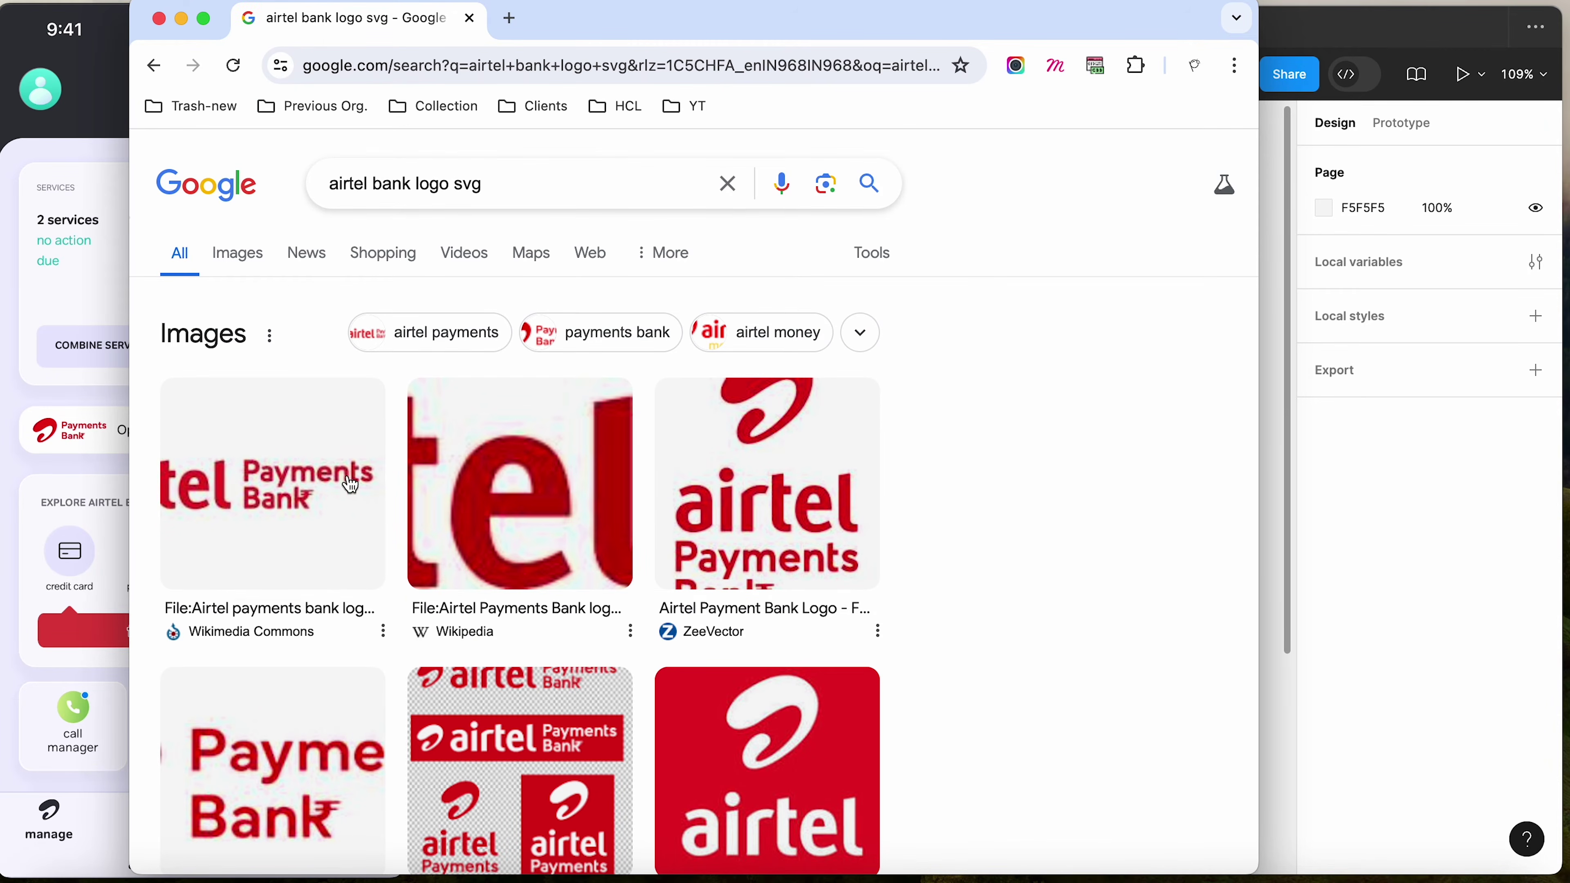
scroll(327, 492, "down", 5)
left_click(291, 602, "super")
left_click(379, 762, "super")
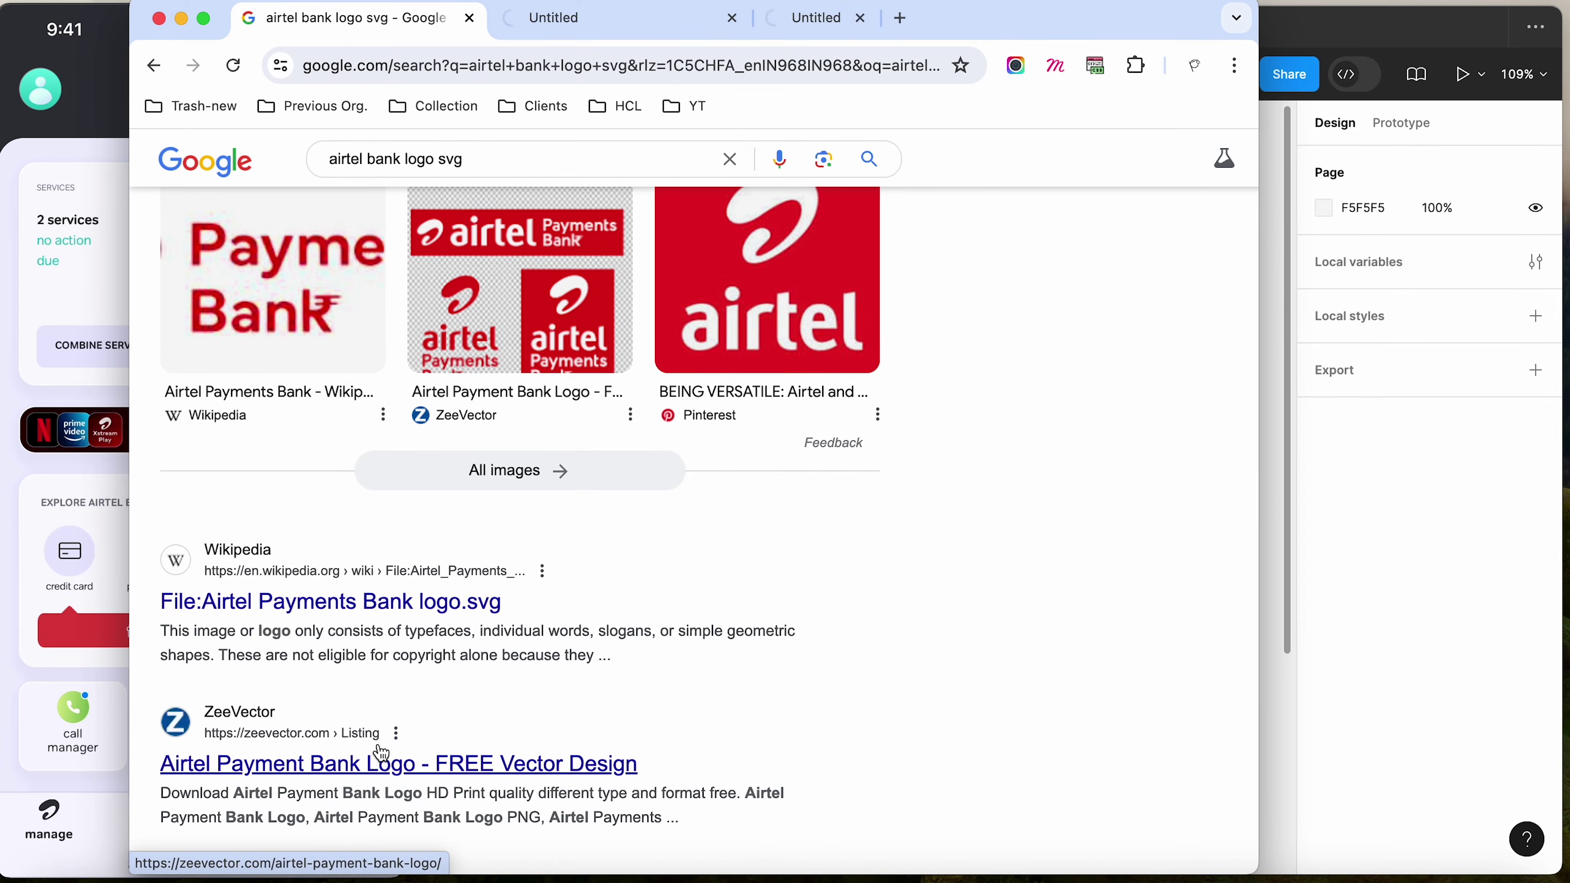
scroll(817, 646, "down", 5)
left_click(196, 612, "super")
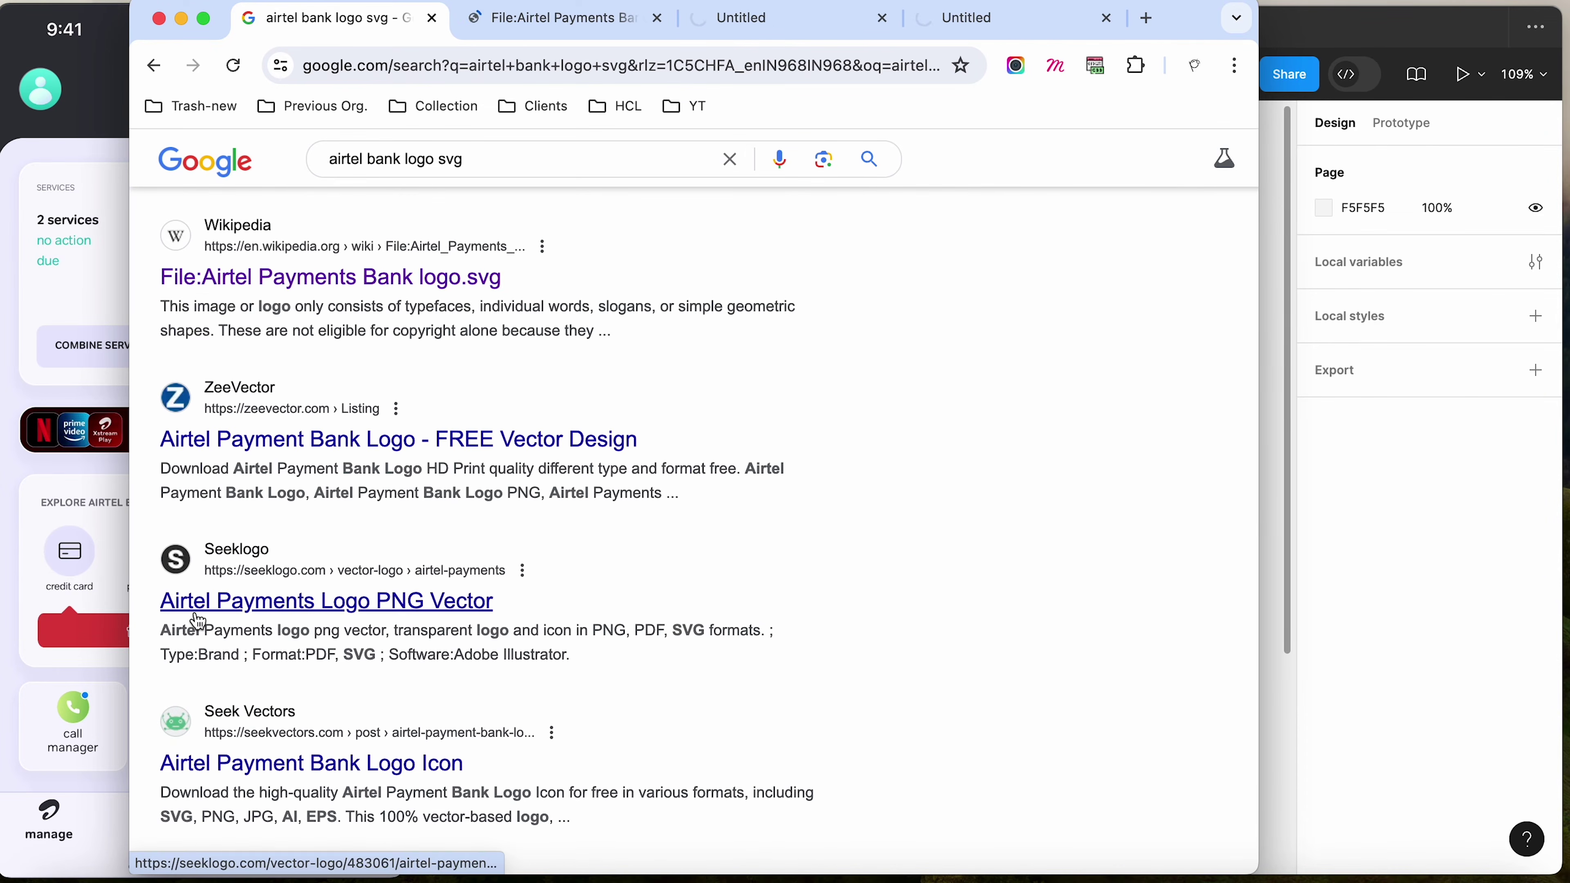
left_click(234, 772, "super")
scroll(637, 727, "down", 5)
left_click(356, 657, "super")
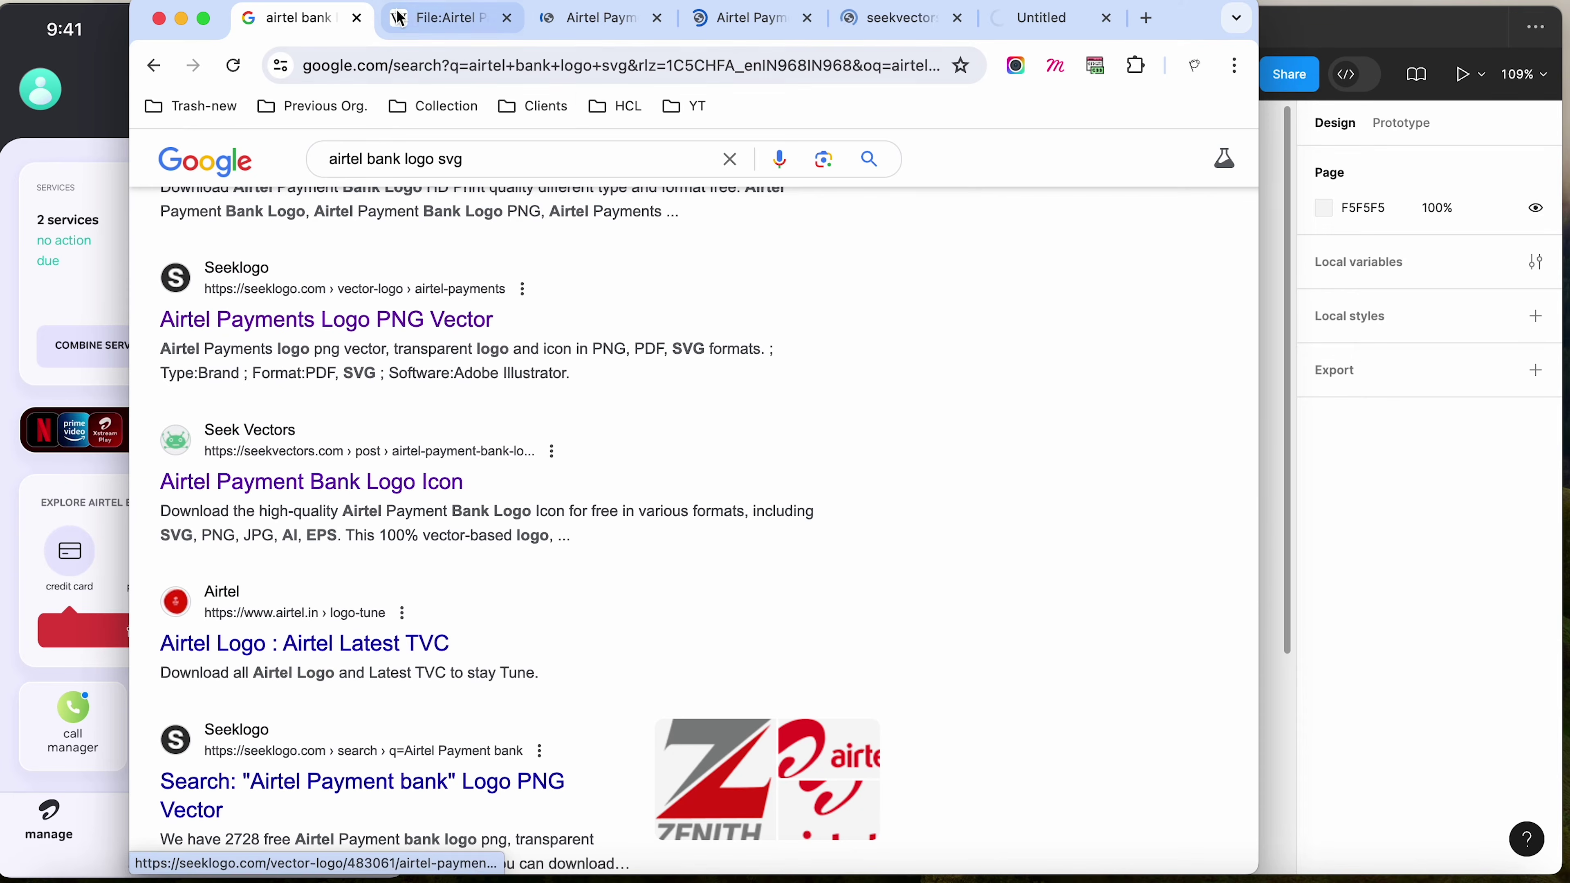
Download the Airtel Payments vector logo from the Seeklogo page and dismiss the advertisements
key("super+4")
scroll(1081, 660, "down", 3)
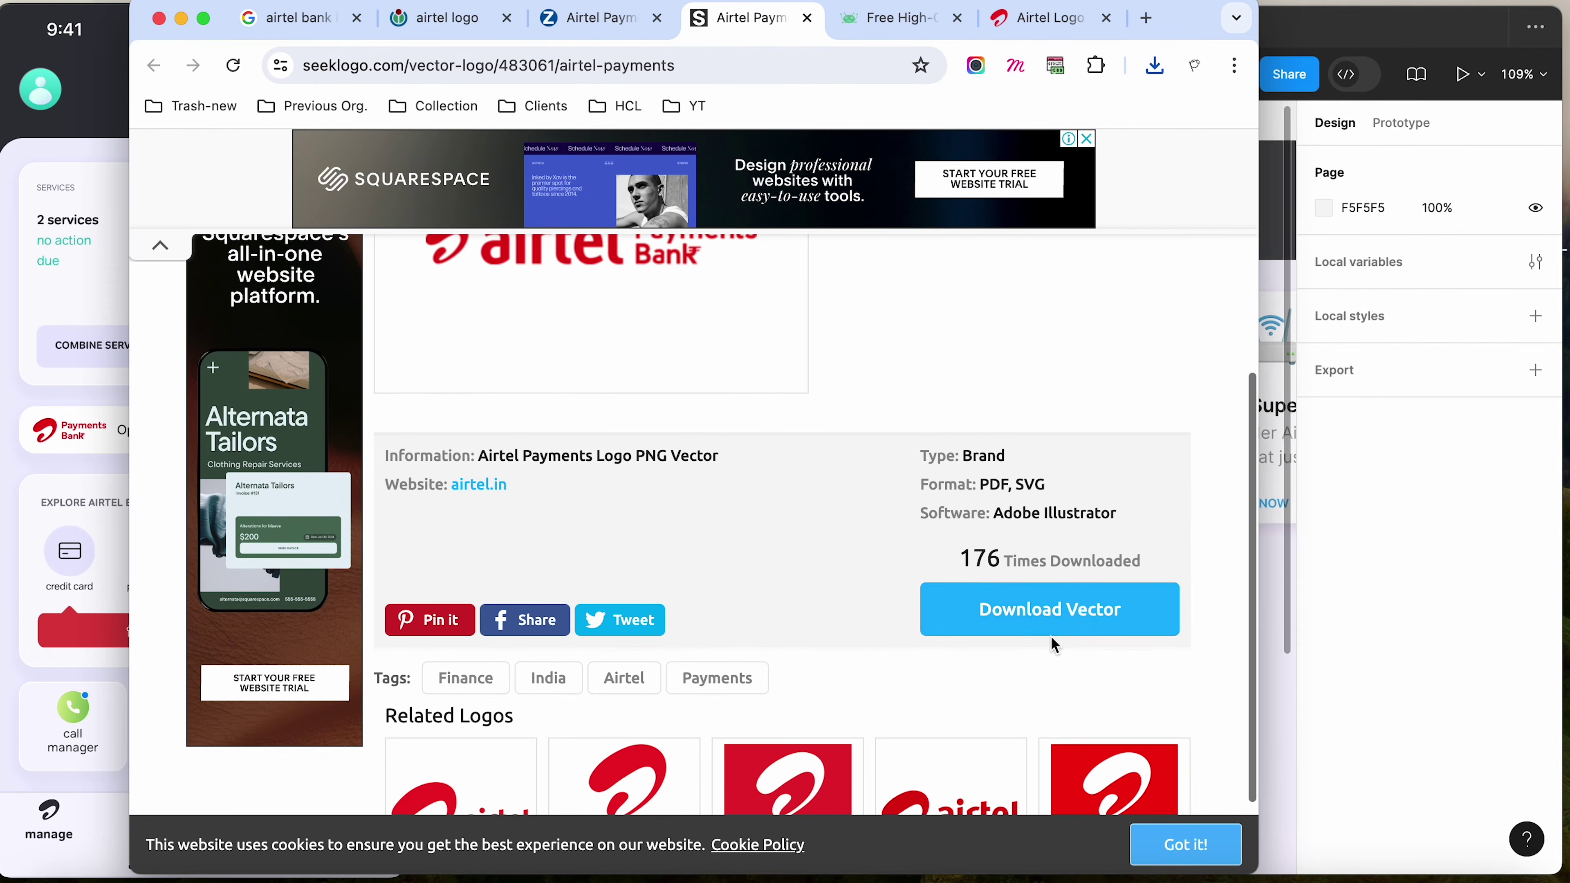
left_click(997, 612)
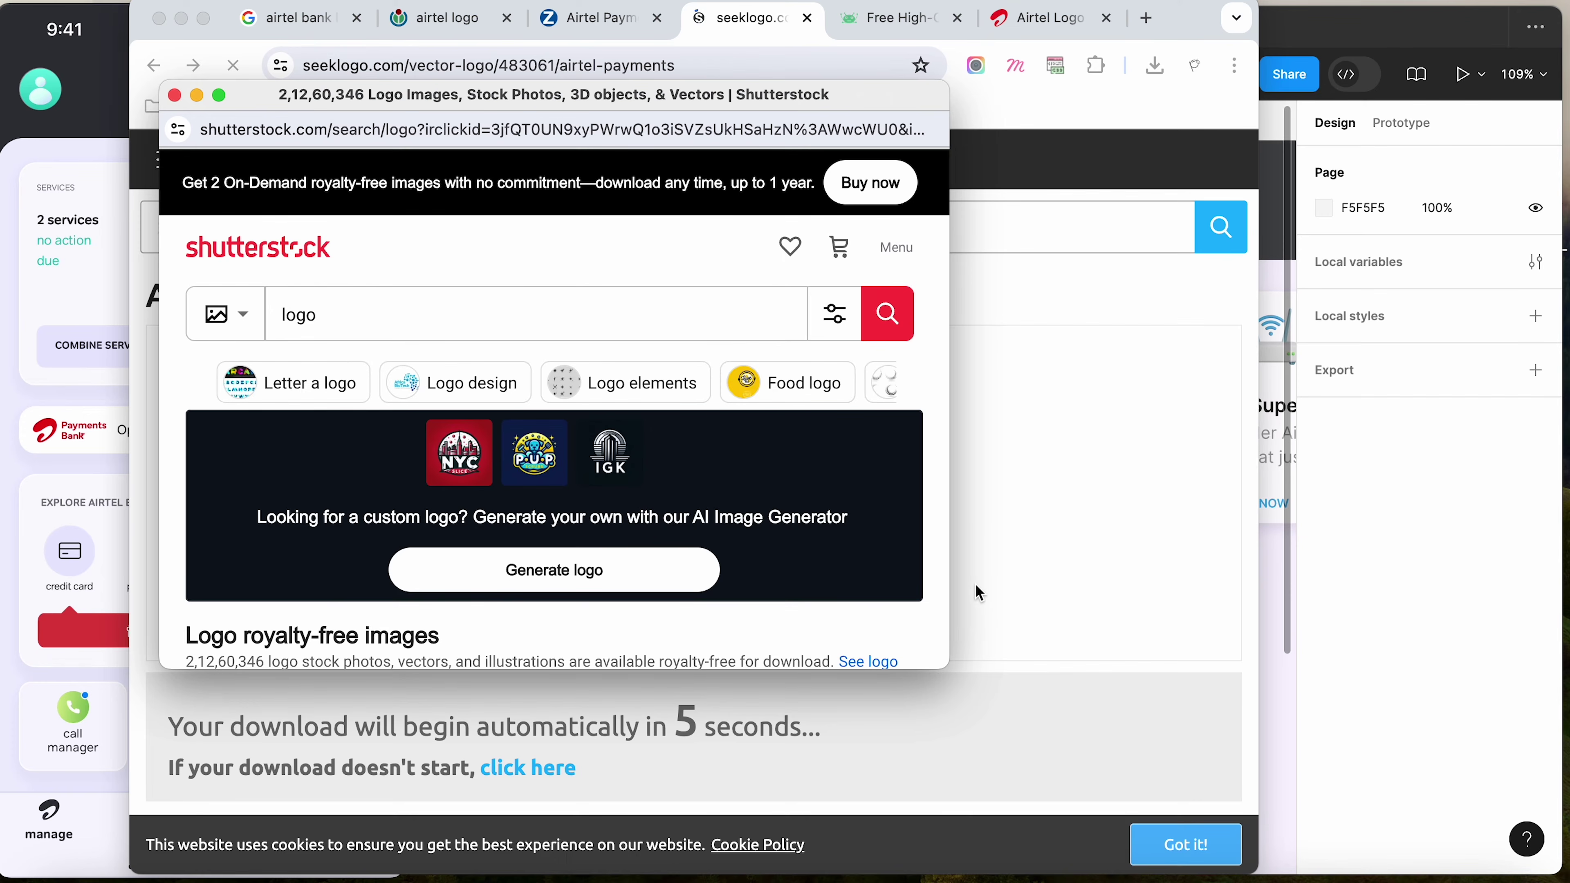
left_click(176, 97)
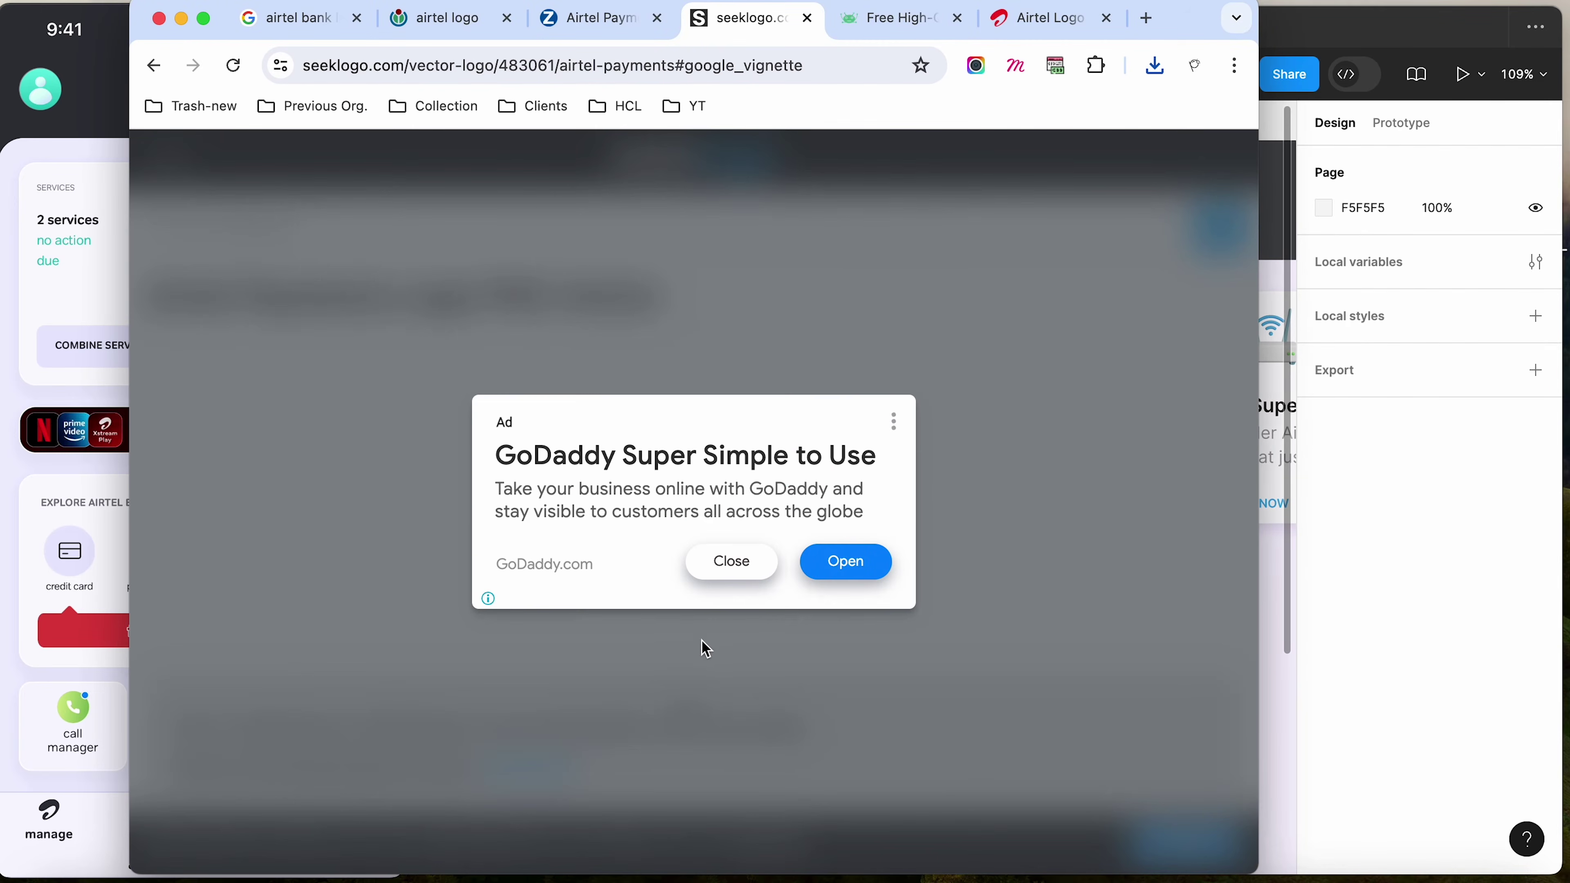
left_click(733, 563)
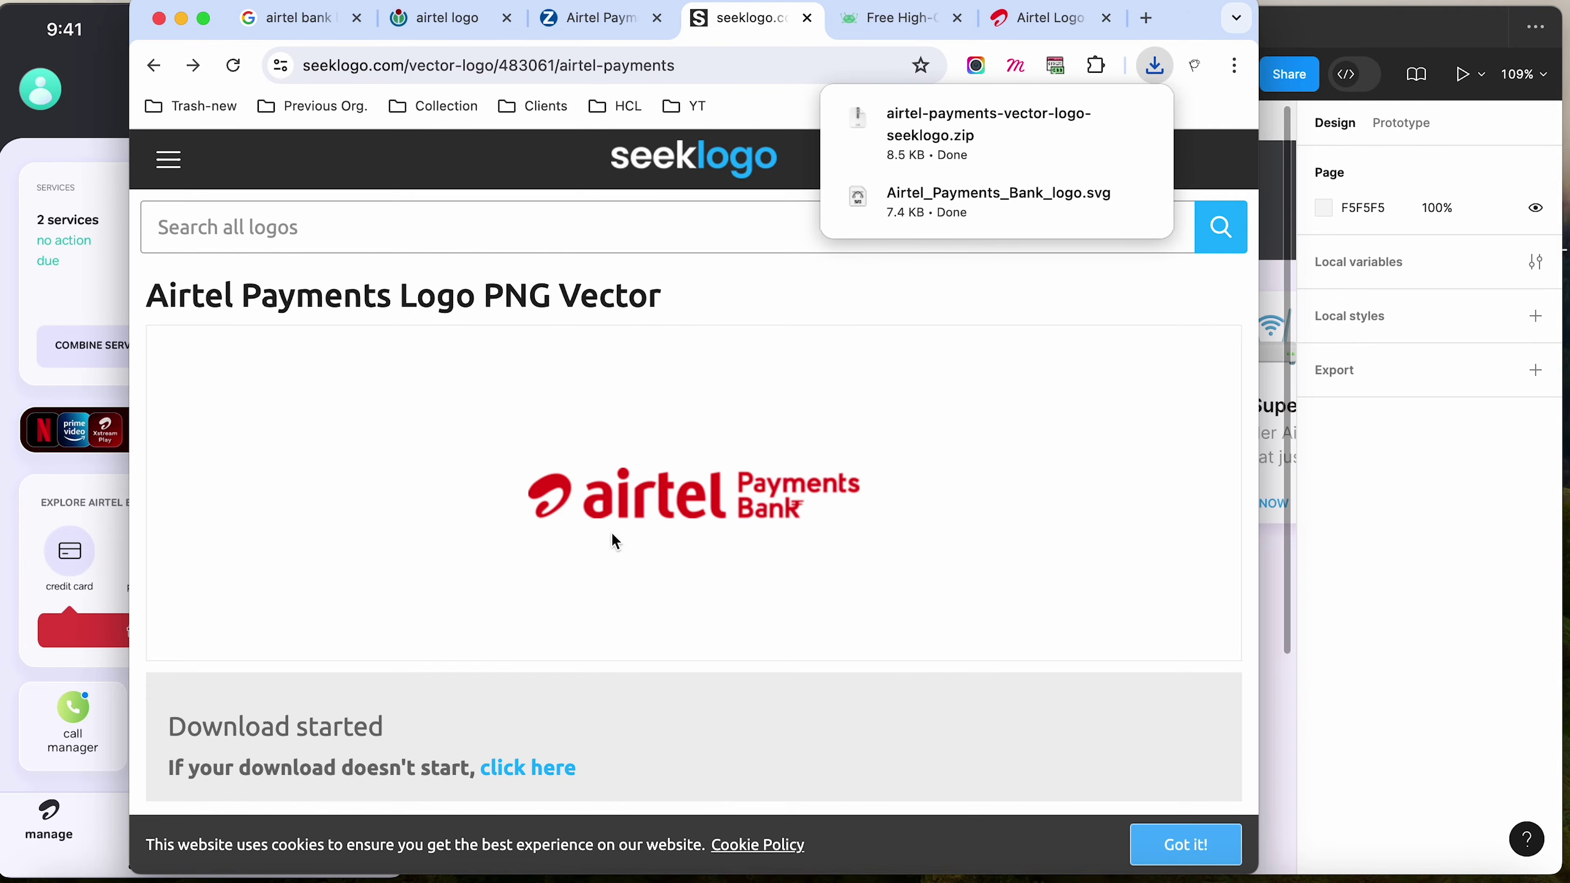
Extract airtel-payments-vector-logo-seeklogo.zip in the Downloads folder and open the extracted folder
left_click(1087, 119)
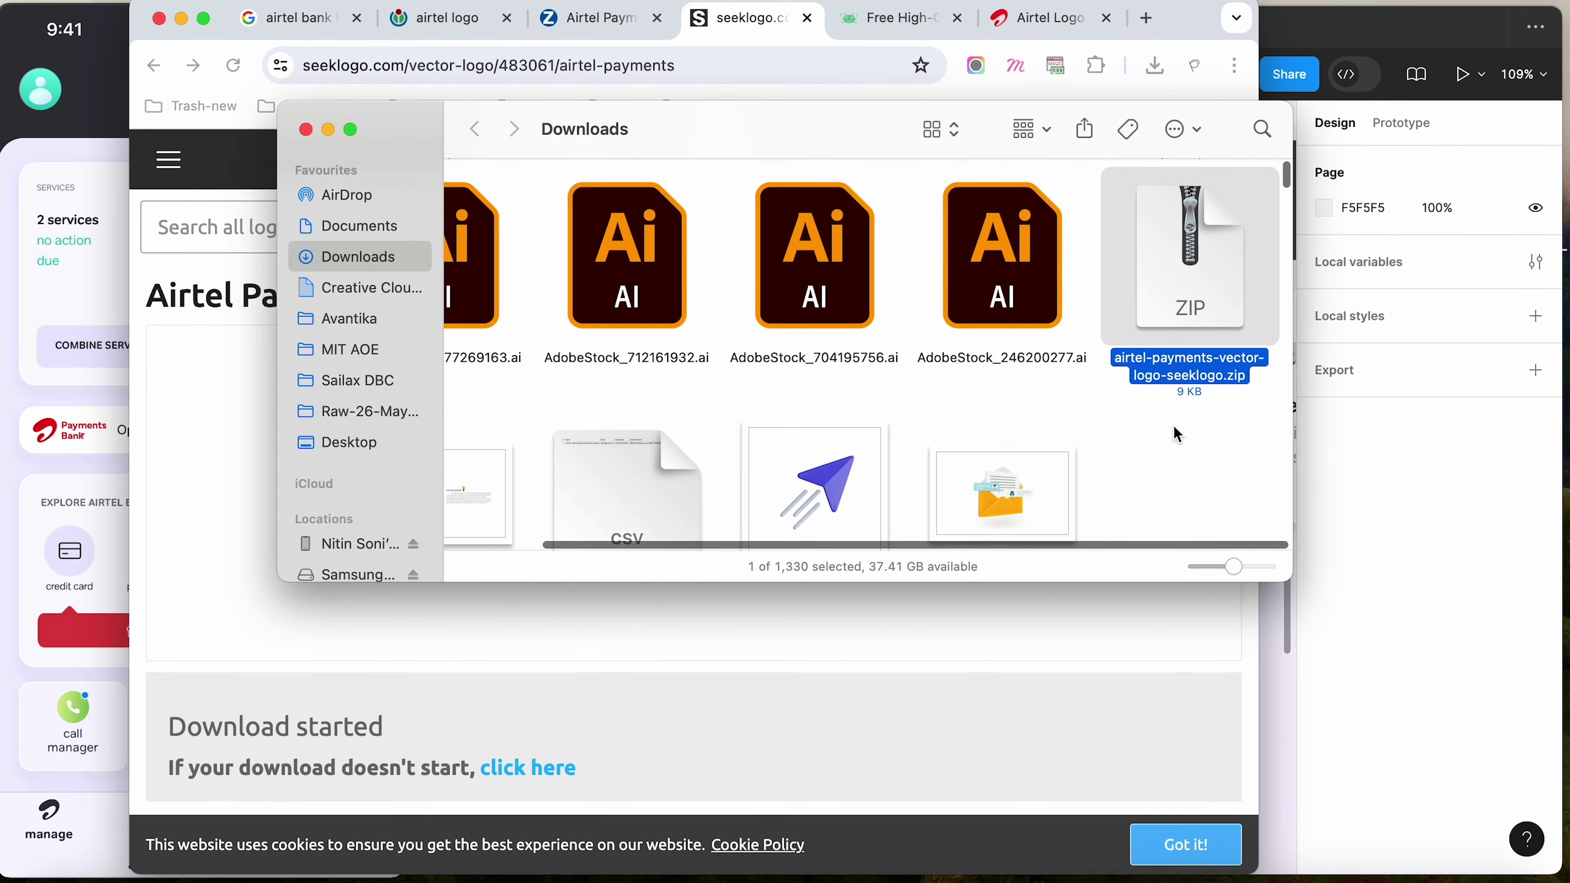
double_click(1178, 298)
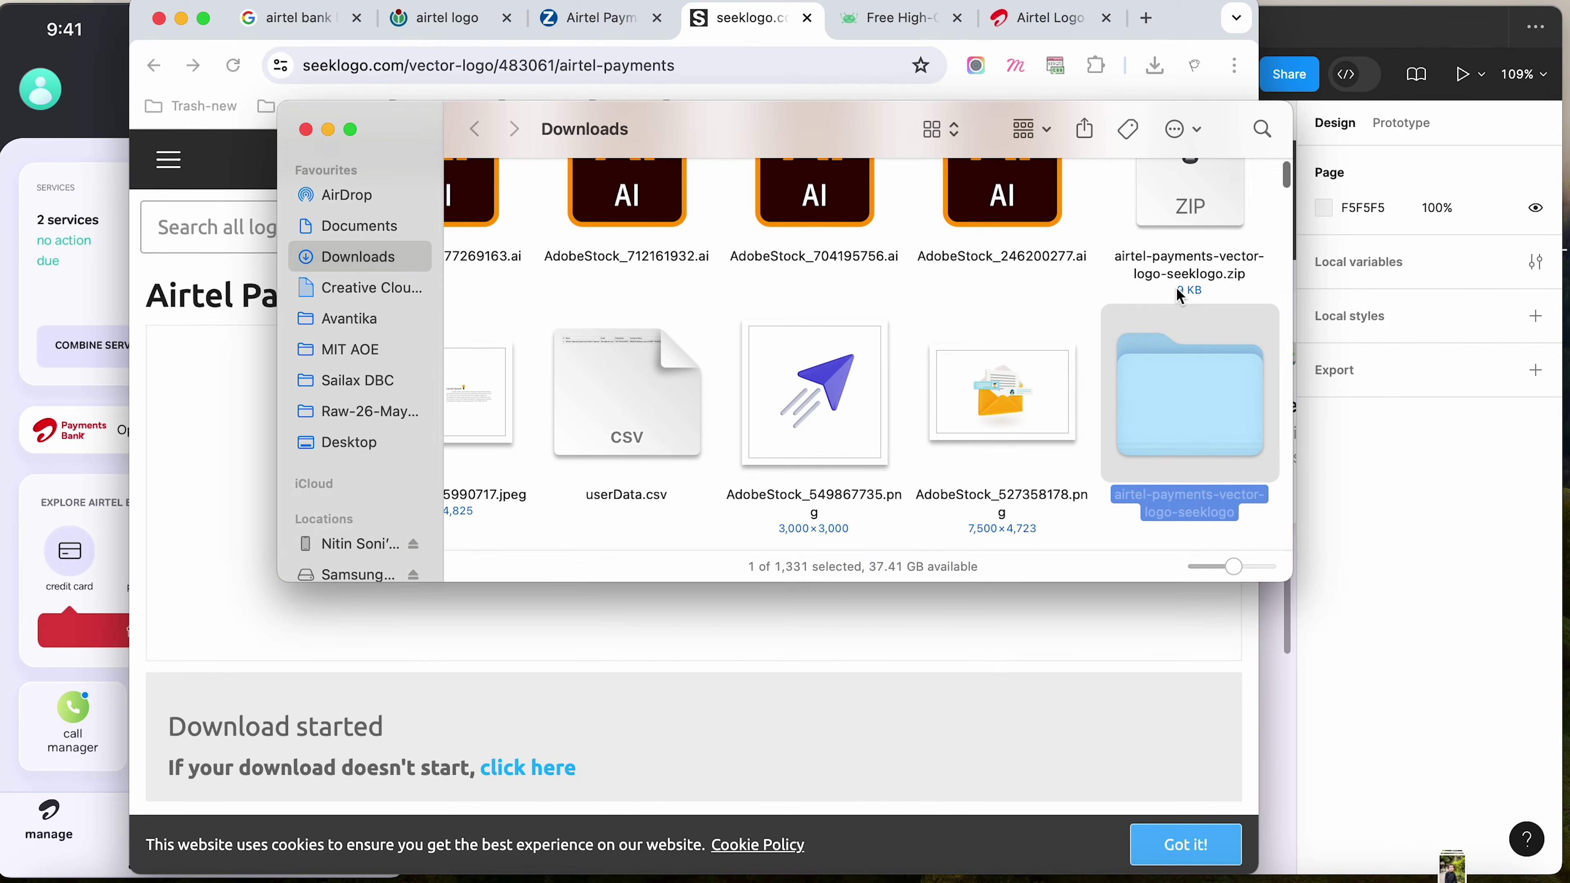
double_click(1192, 183)
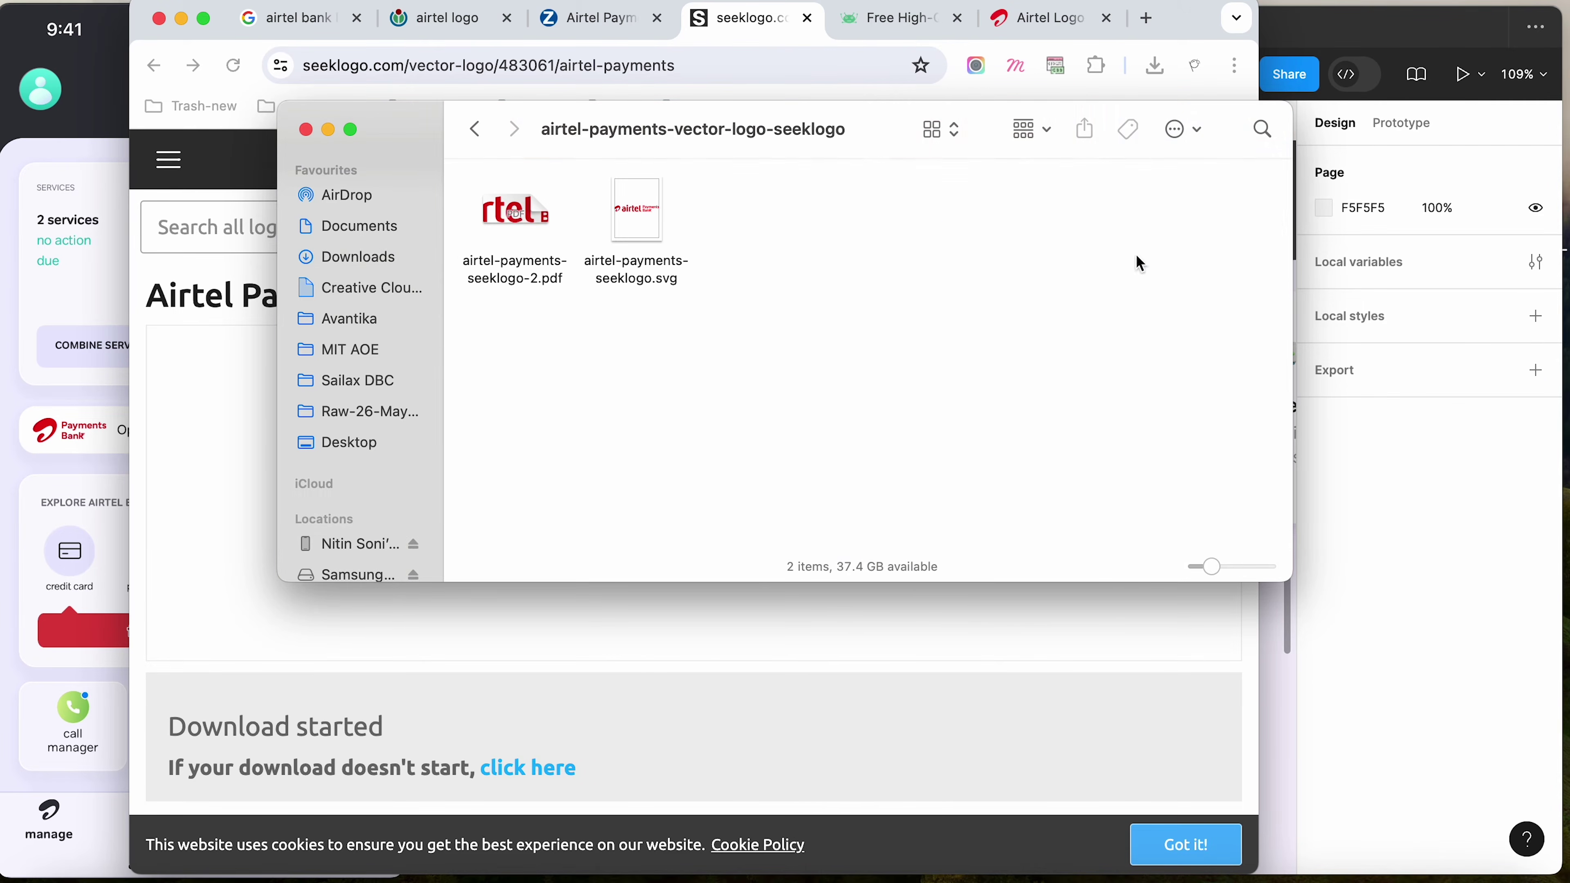
Switch back to Figma and import airtel-payments-seeklogo.svg from the extracted folder onto the canvas beside the phone frame
left_click(529, 222)
left_click_drag(635, 216, 823, 473)
key("super+Tab")
key("super+Tab")
left_click_drag(1045, 445, 926, 461)
Place the Airtel Payments Bank logo below the Services card at about X 15, Y 395 and convert it from a frame to a group
left_click(765, 421)
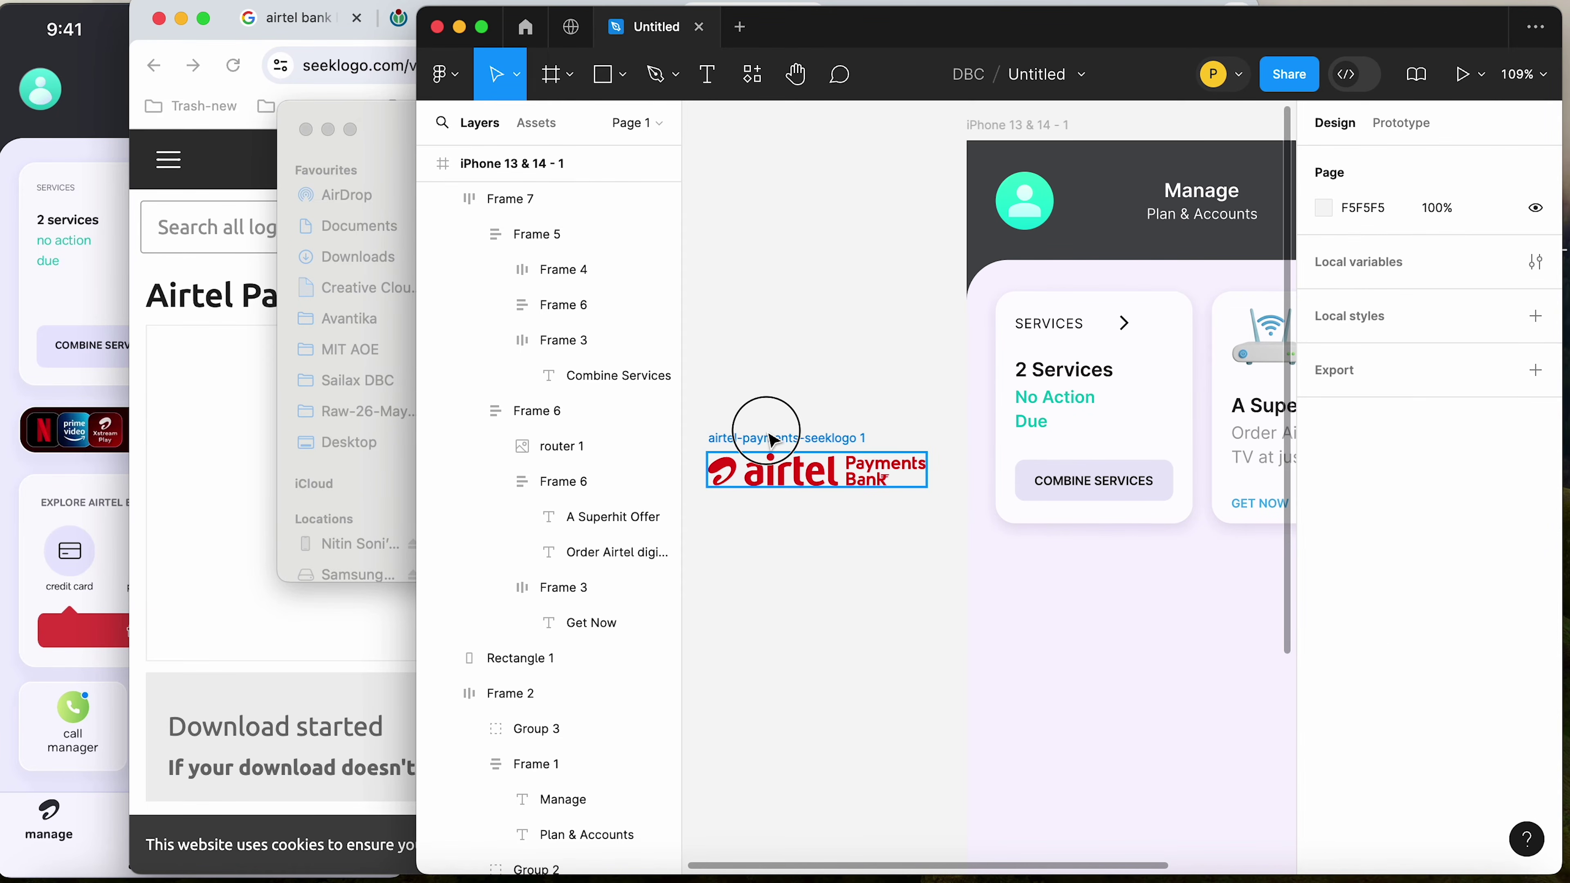
left_click_drag(766, 436, 1051, 610)
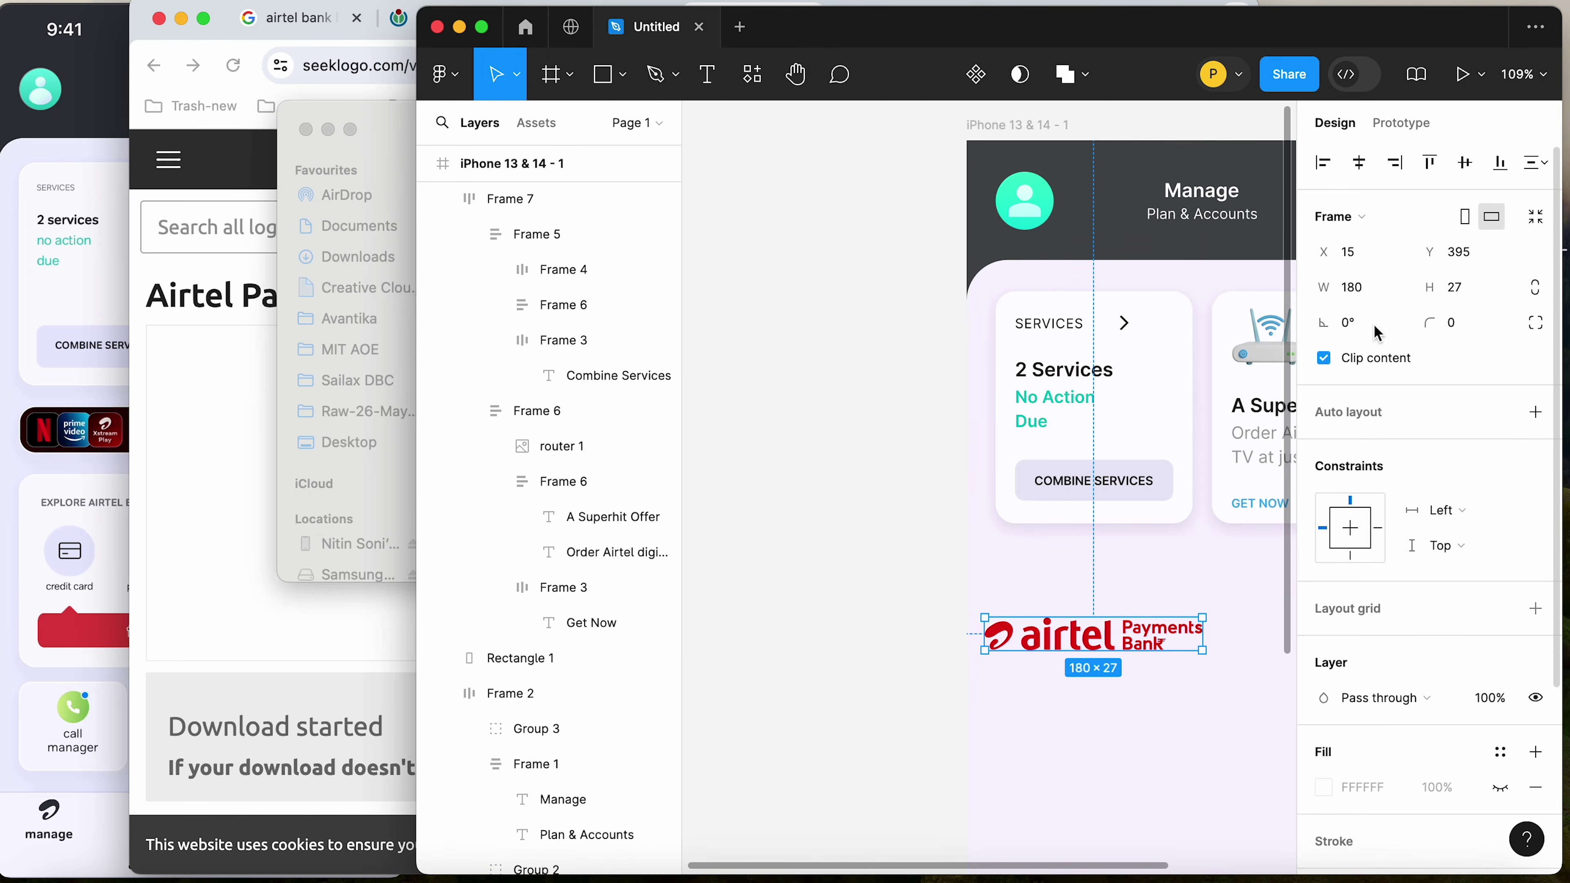
left_click(1347, 217)
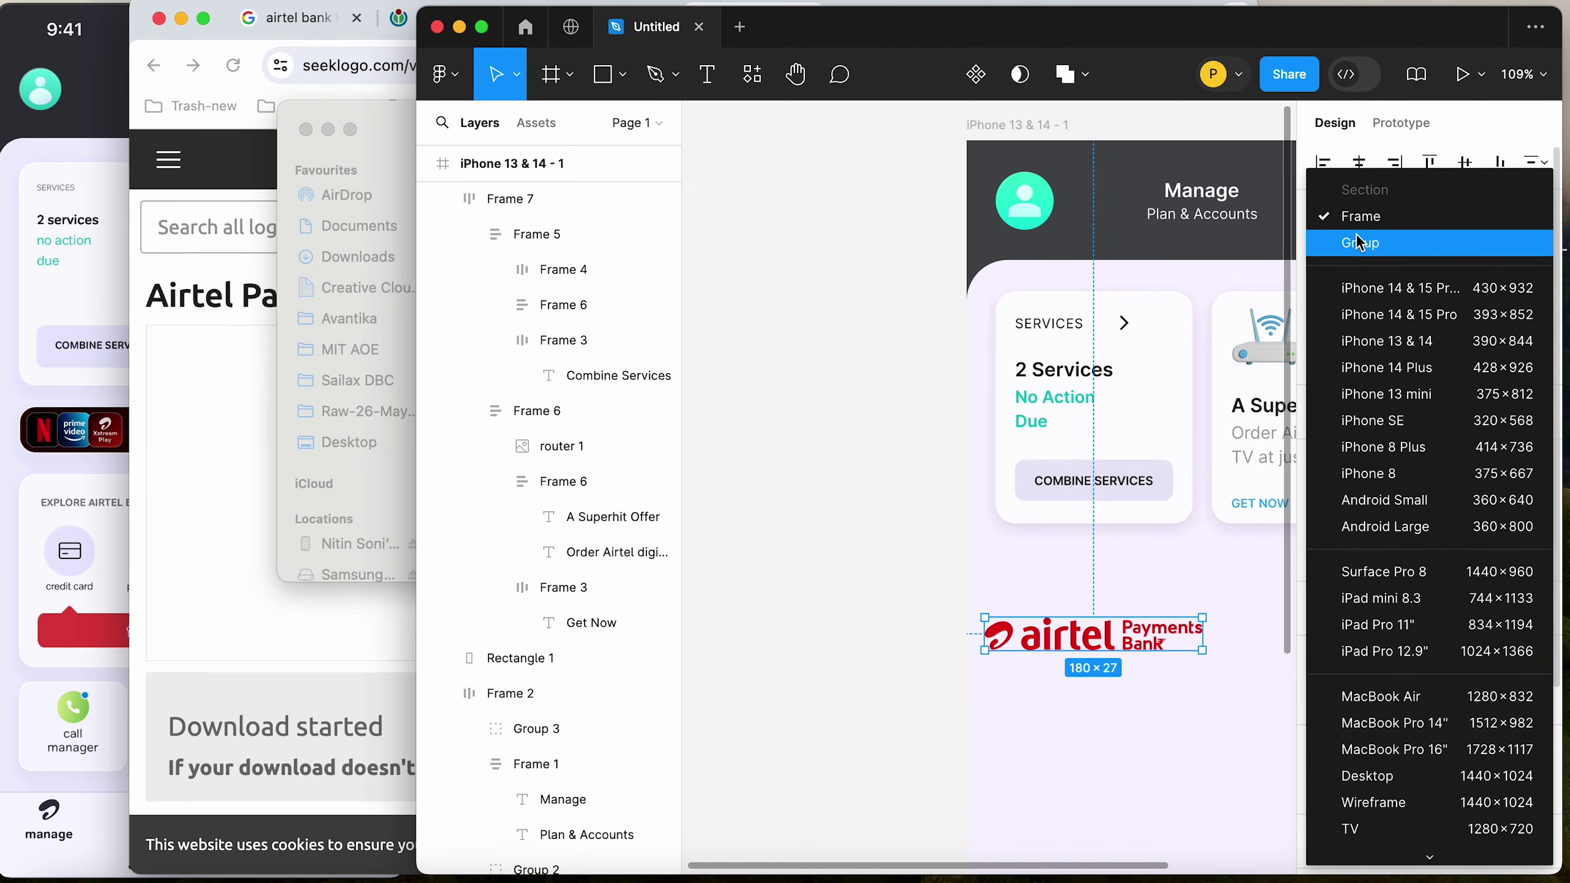
left_click(1351, 239)
left_click(834, 575)
left_click(1086, 637)
scroll(1087, 649, "right", 5)
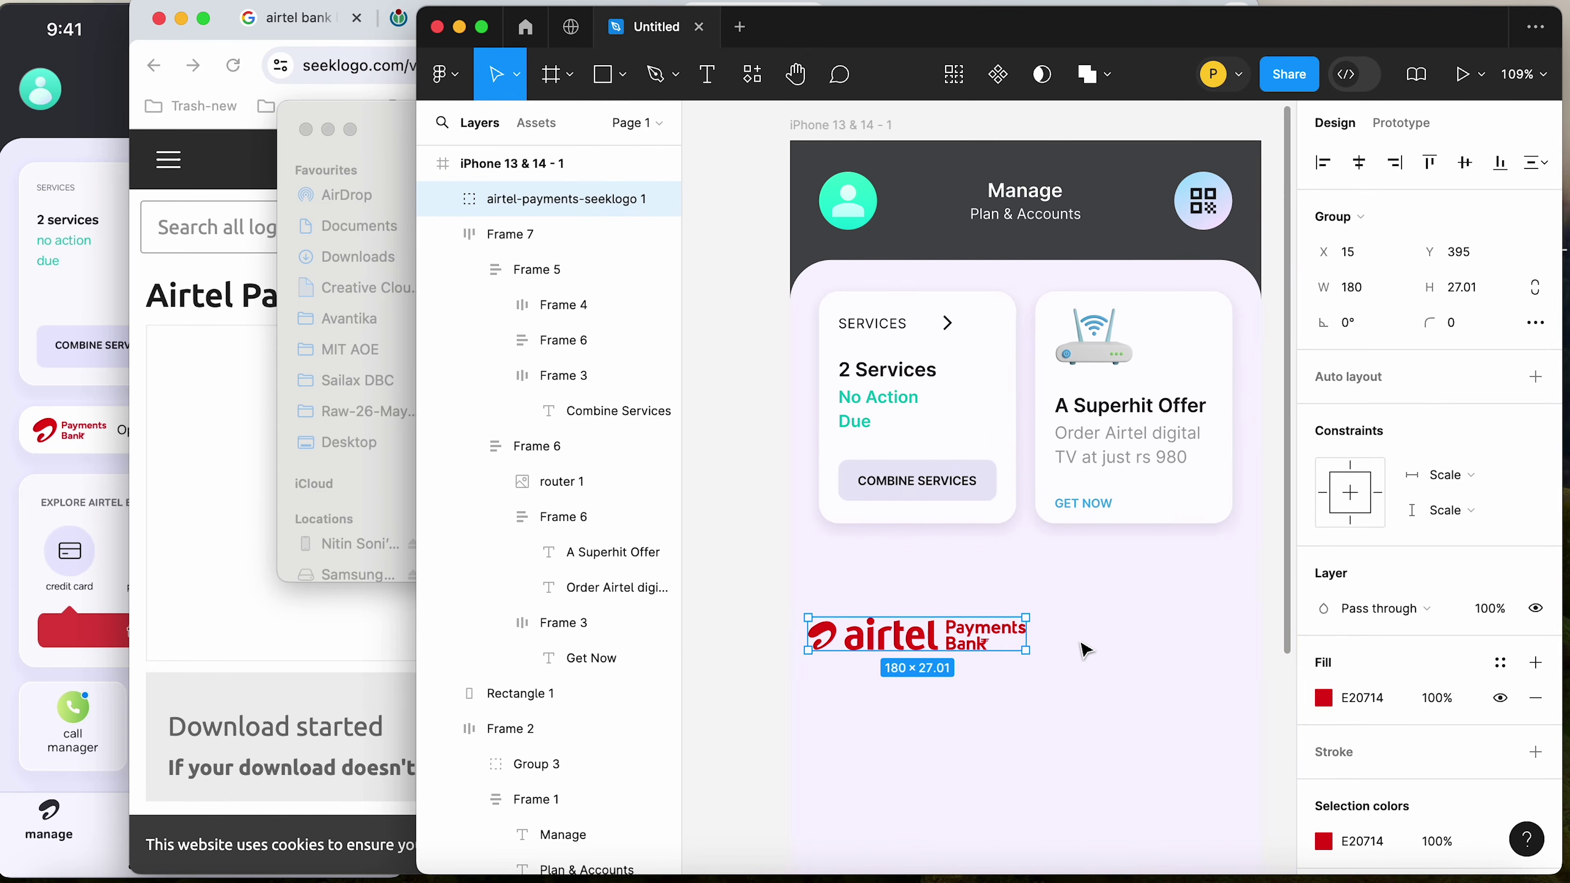
Scale the Airtel Payments Bank logo down to about 98 px wide and align it beneath the Services card's text
left_click_drag(976, 647, 908, 597)
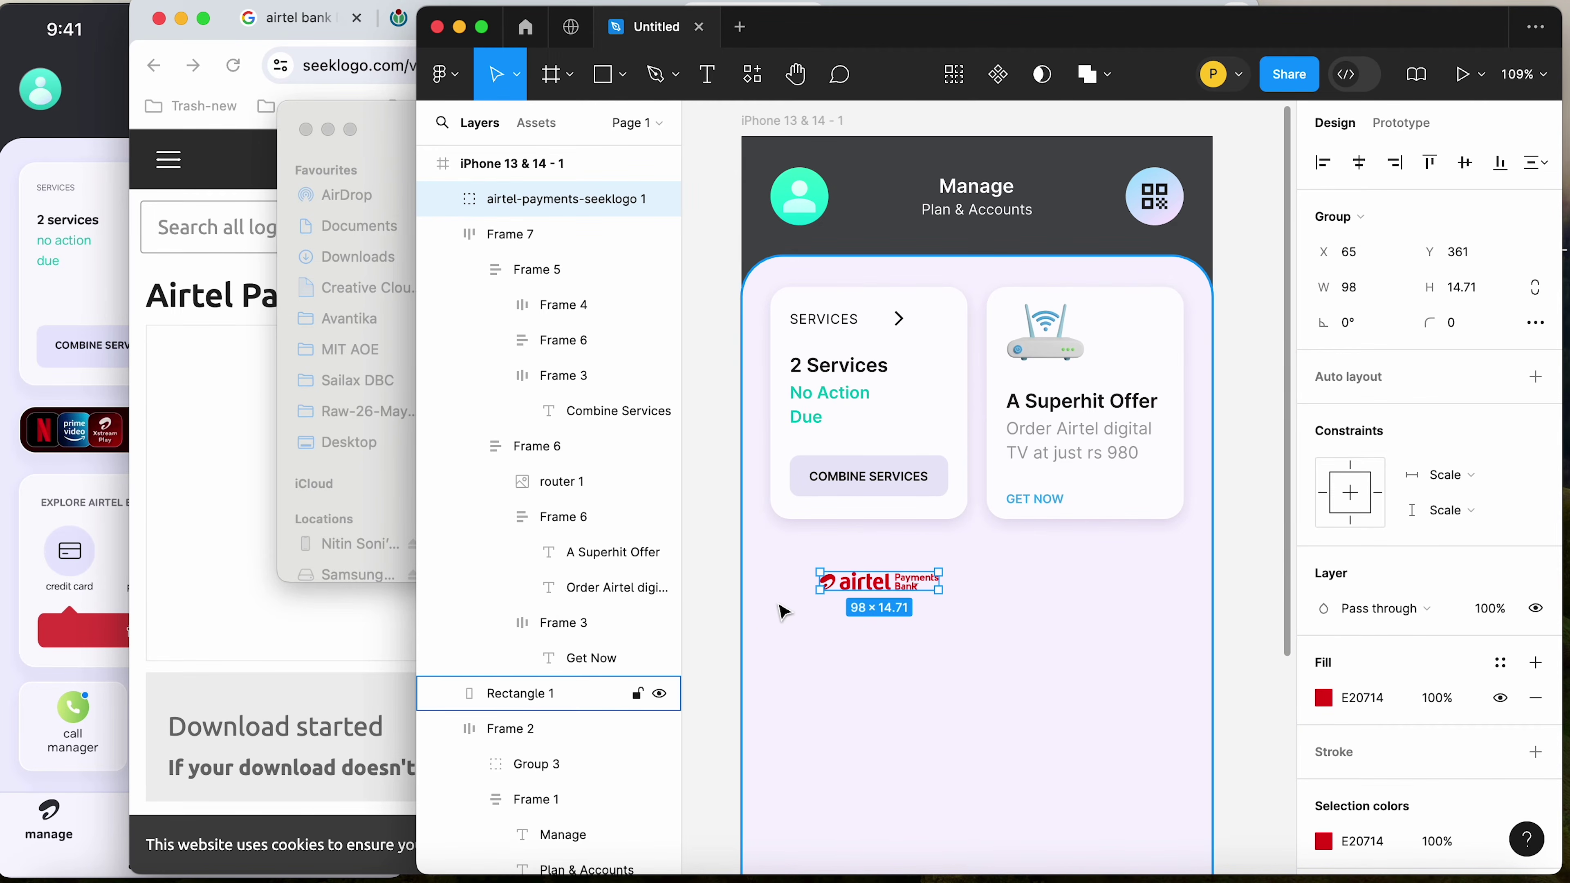
left_click(99, 507)
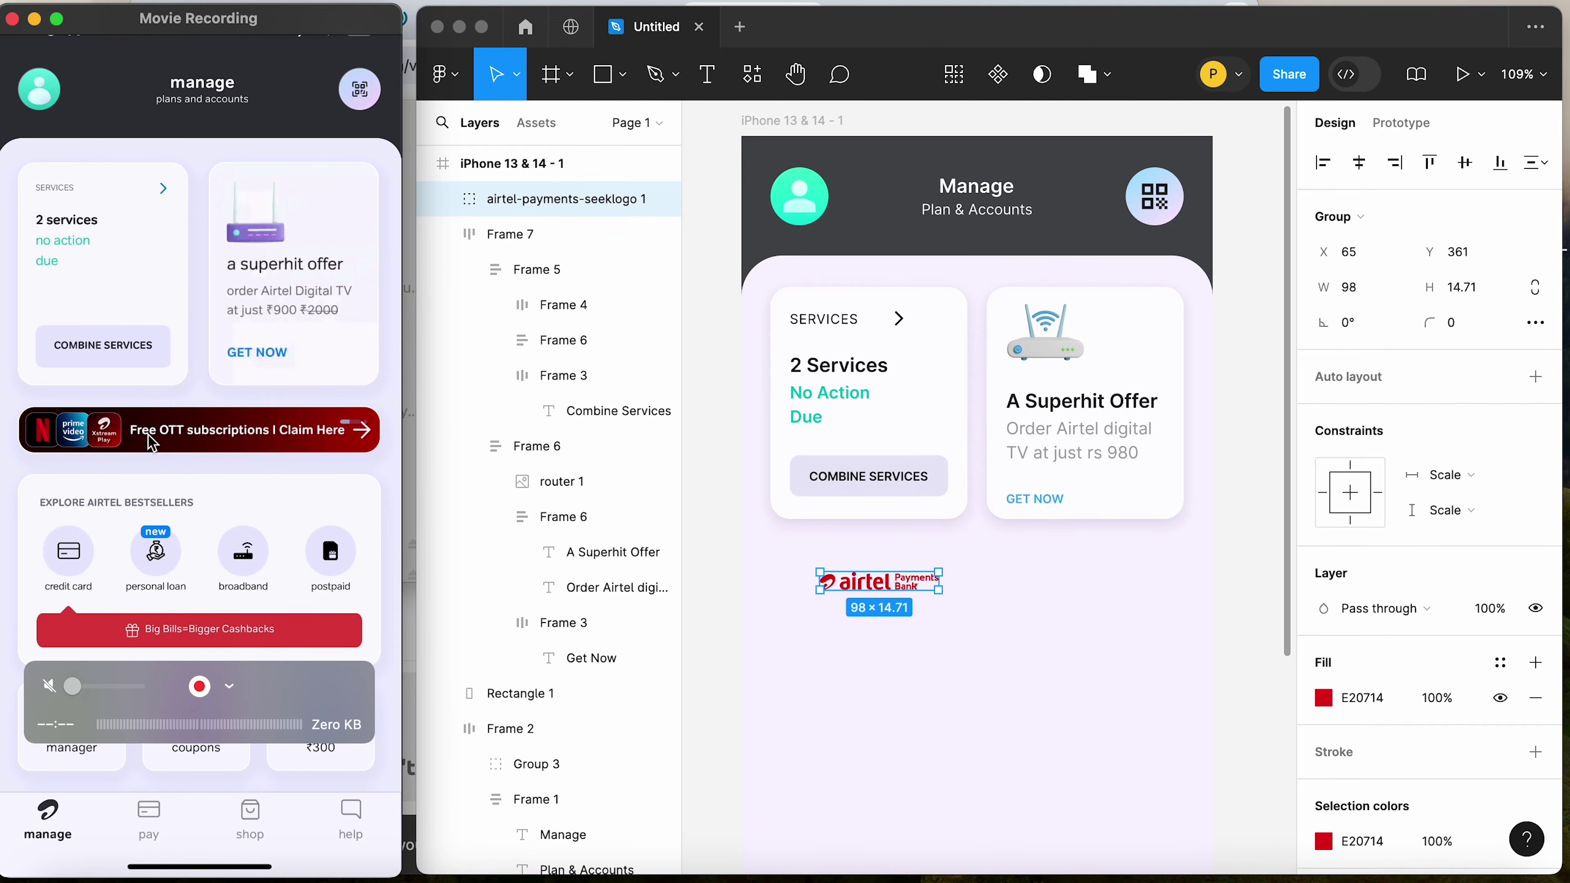
left_click(964, 603)
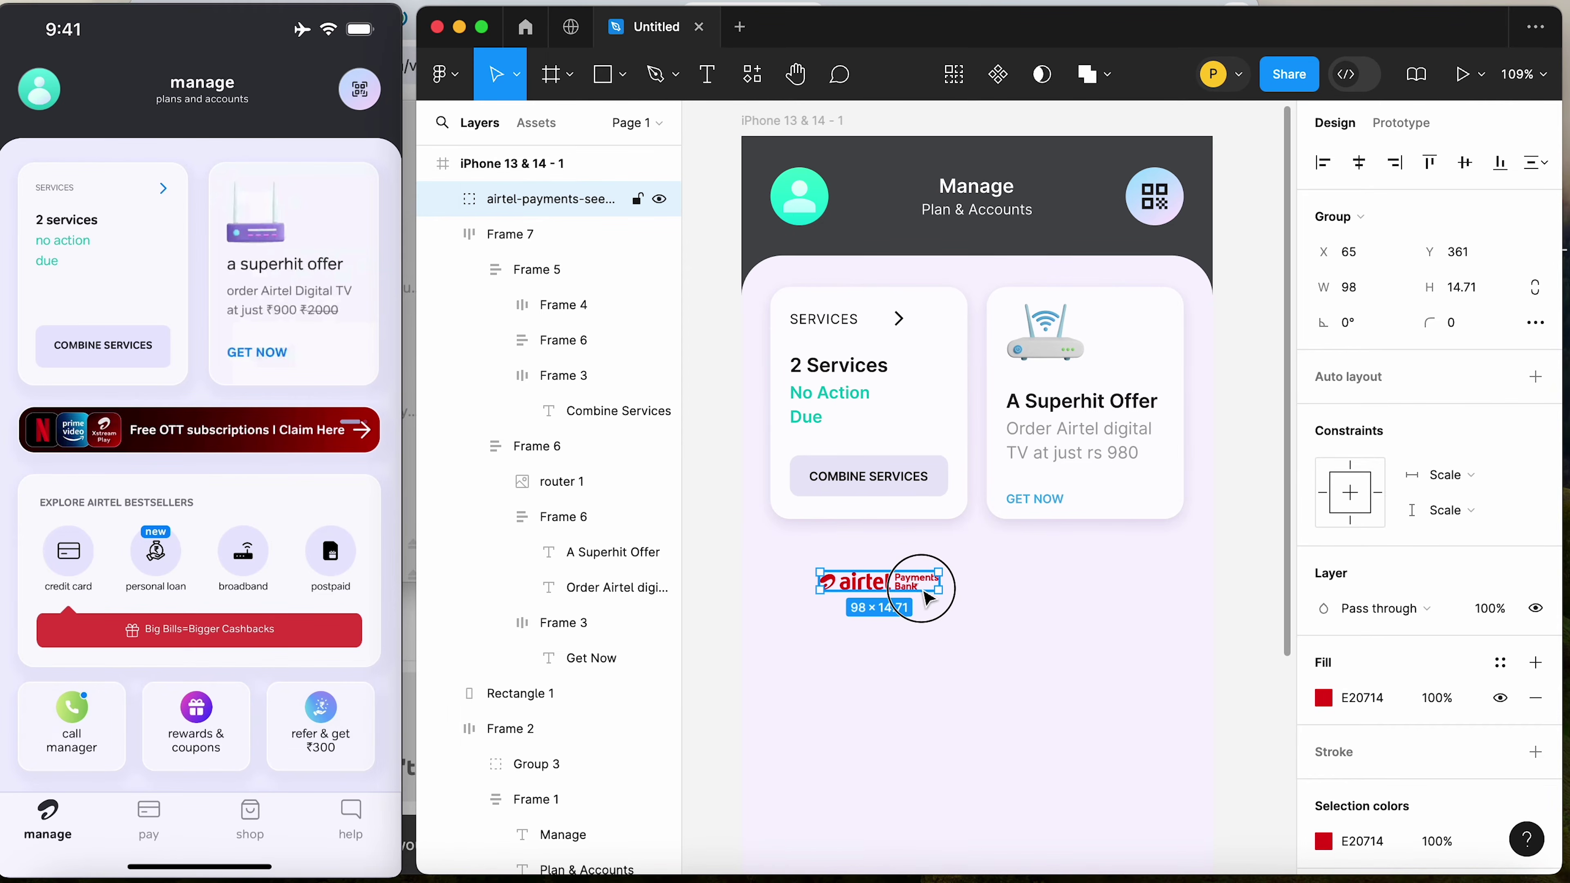
left_click_drag(915, 592, 884, 592)
Duplicate the "Order Airtel digital TV at just rs 980" text and place the copy beside the logo at about X 213, Y 368
left_click(1046, 461)
double_click(1058, 446)
double_click(1073, 454)
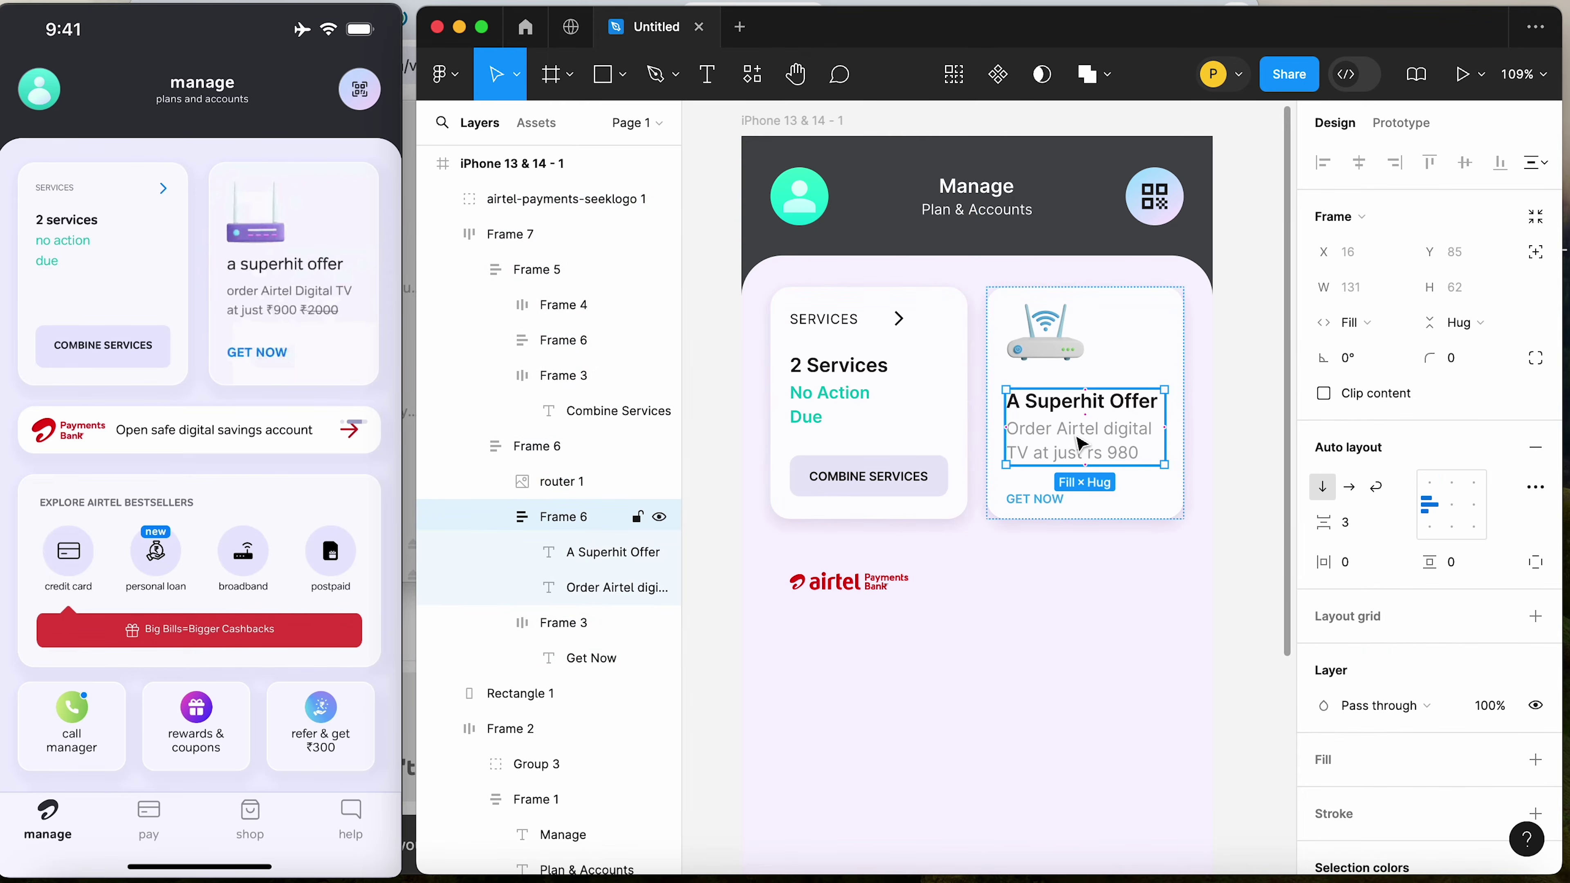
double_click(1082, 464)
left_click_drag(1079, 440, 1081, 604)
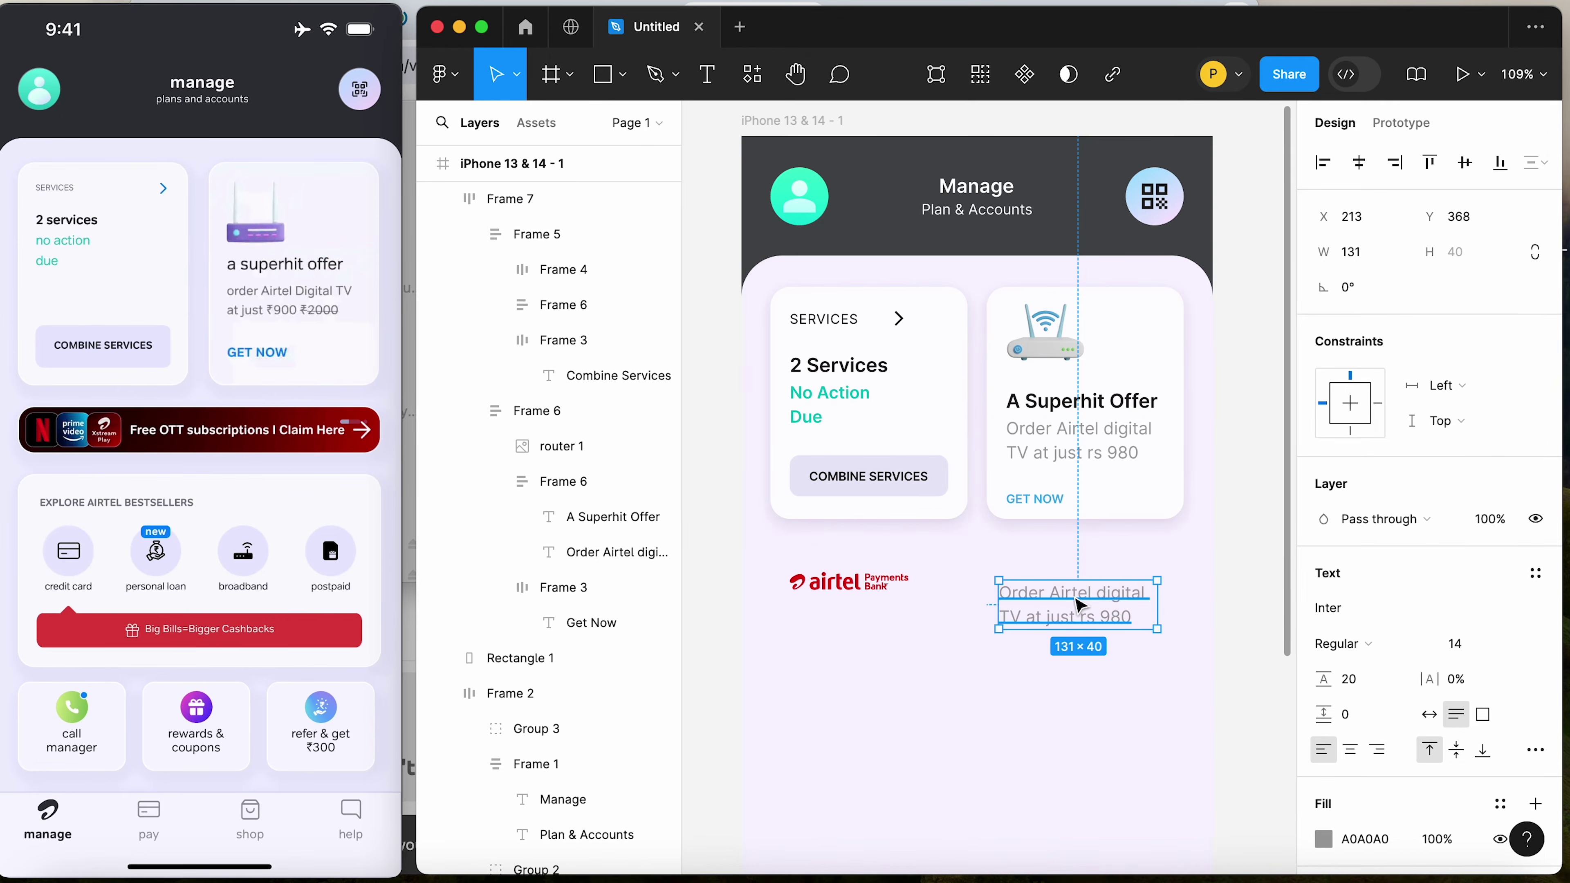
left_click_drag(1088, 603, 1081, 596)
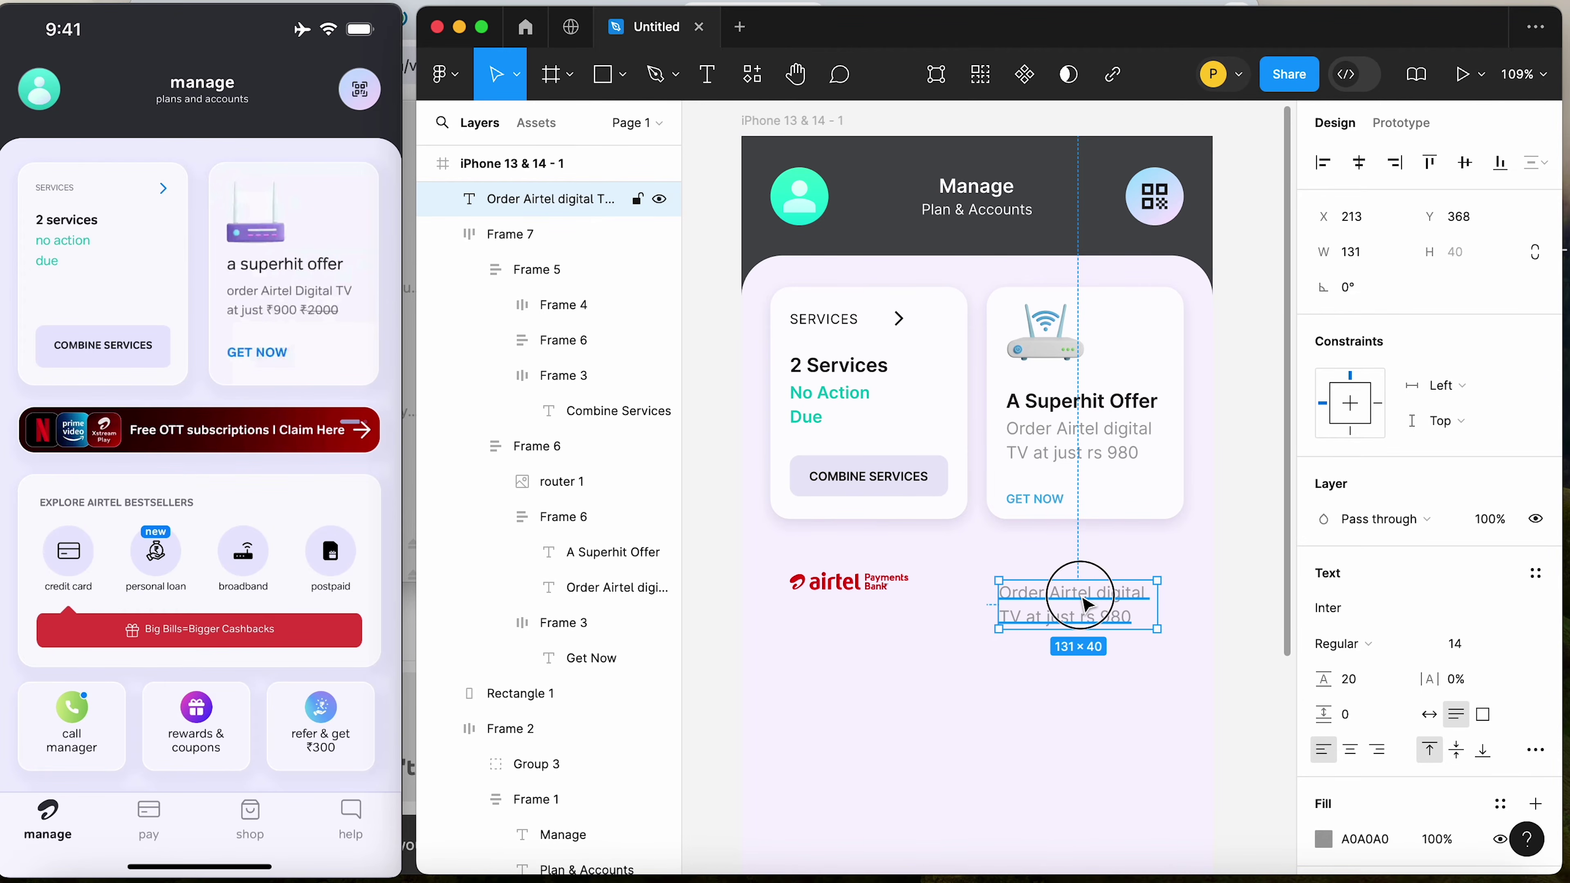
Replace the copied text with "Open Safe digital saving account" and set its fill to 000000
double_click(1081, 596)
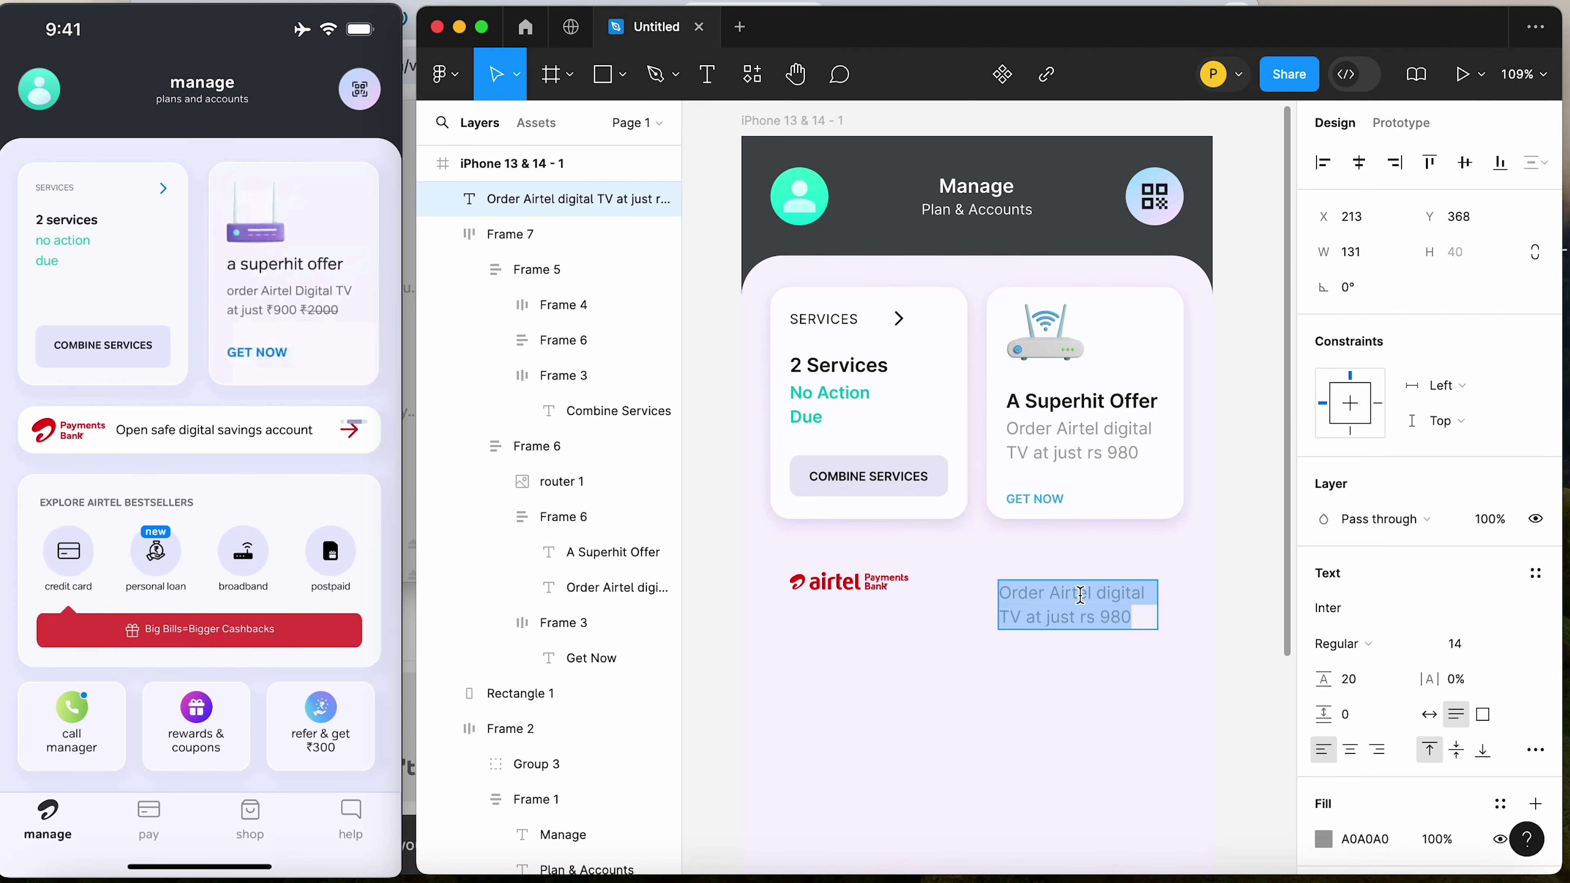
type("Open Safe")
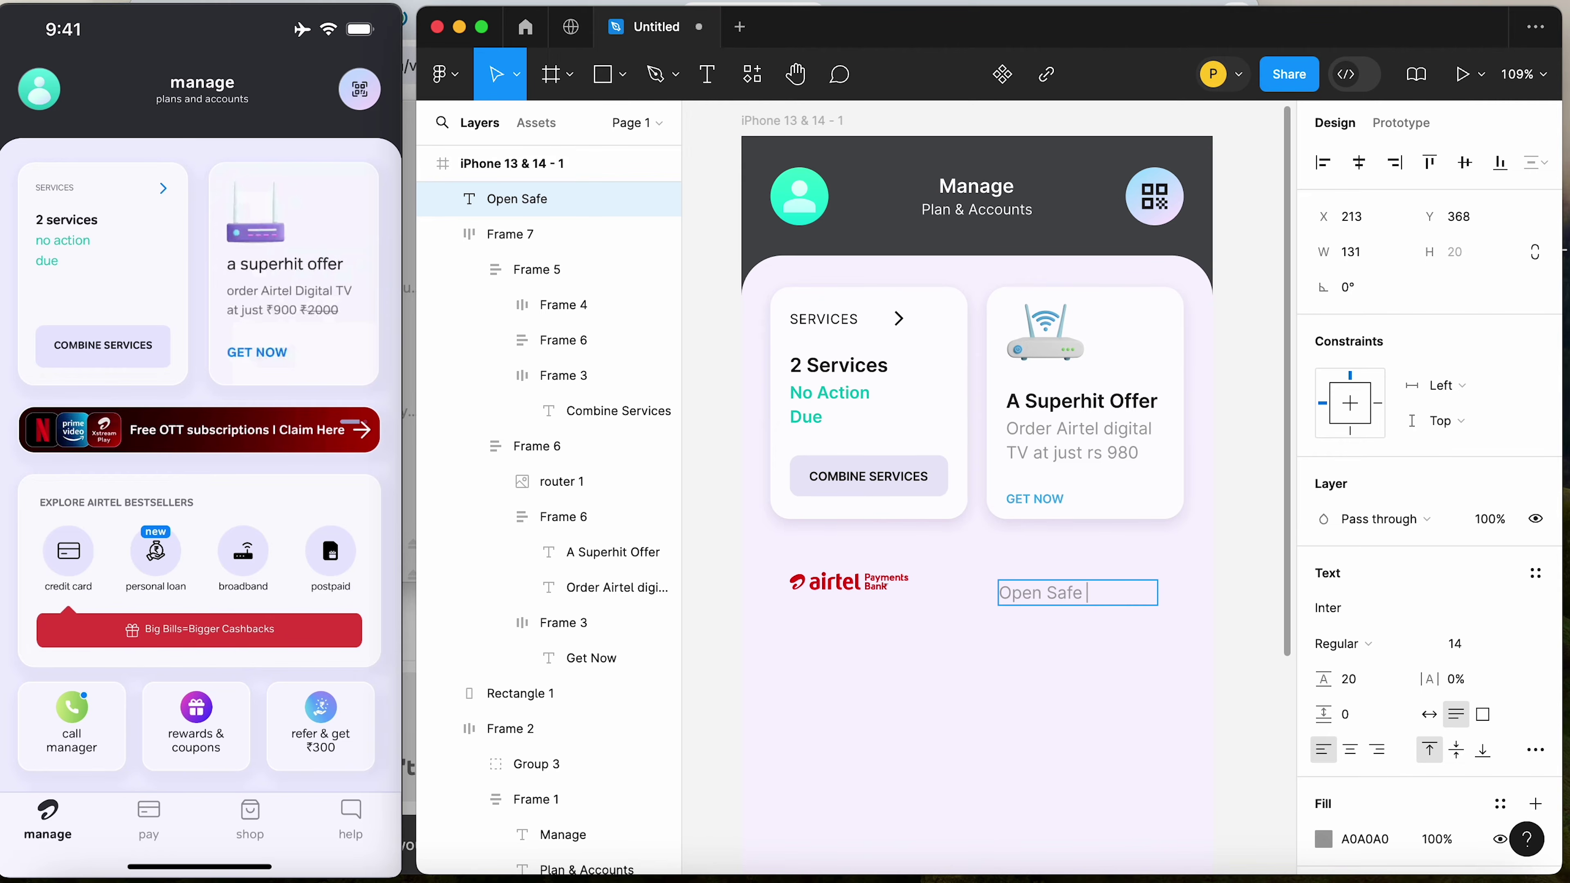
type(" digit")
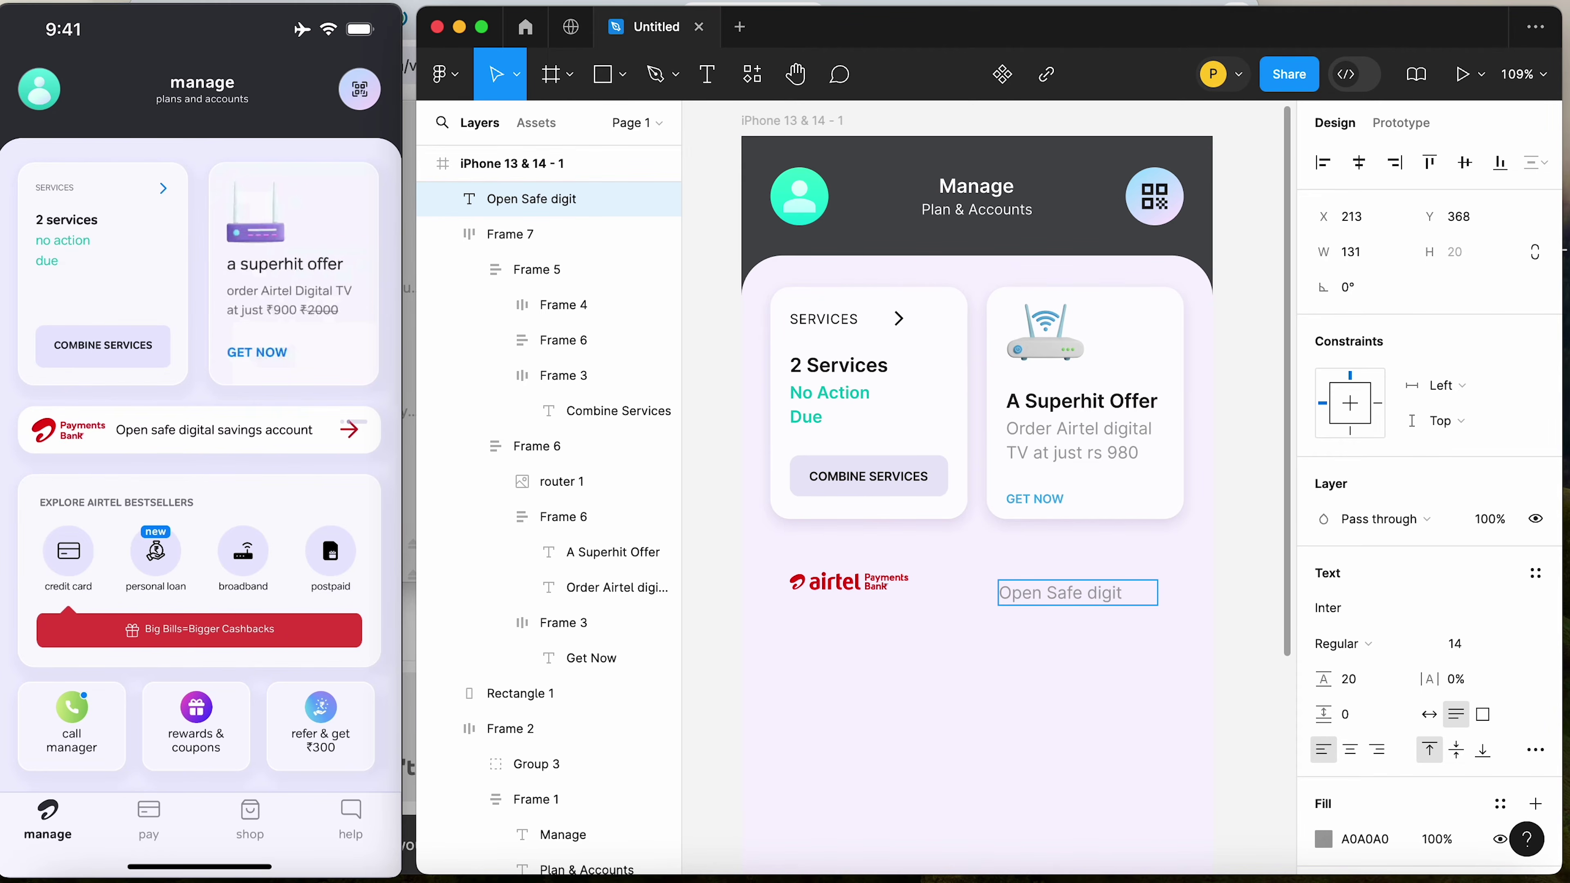
type("al saving account")
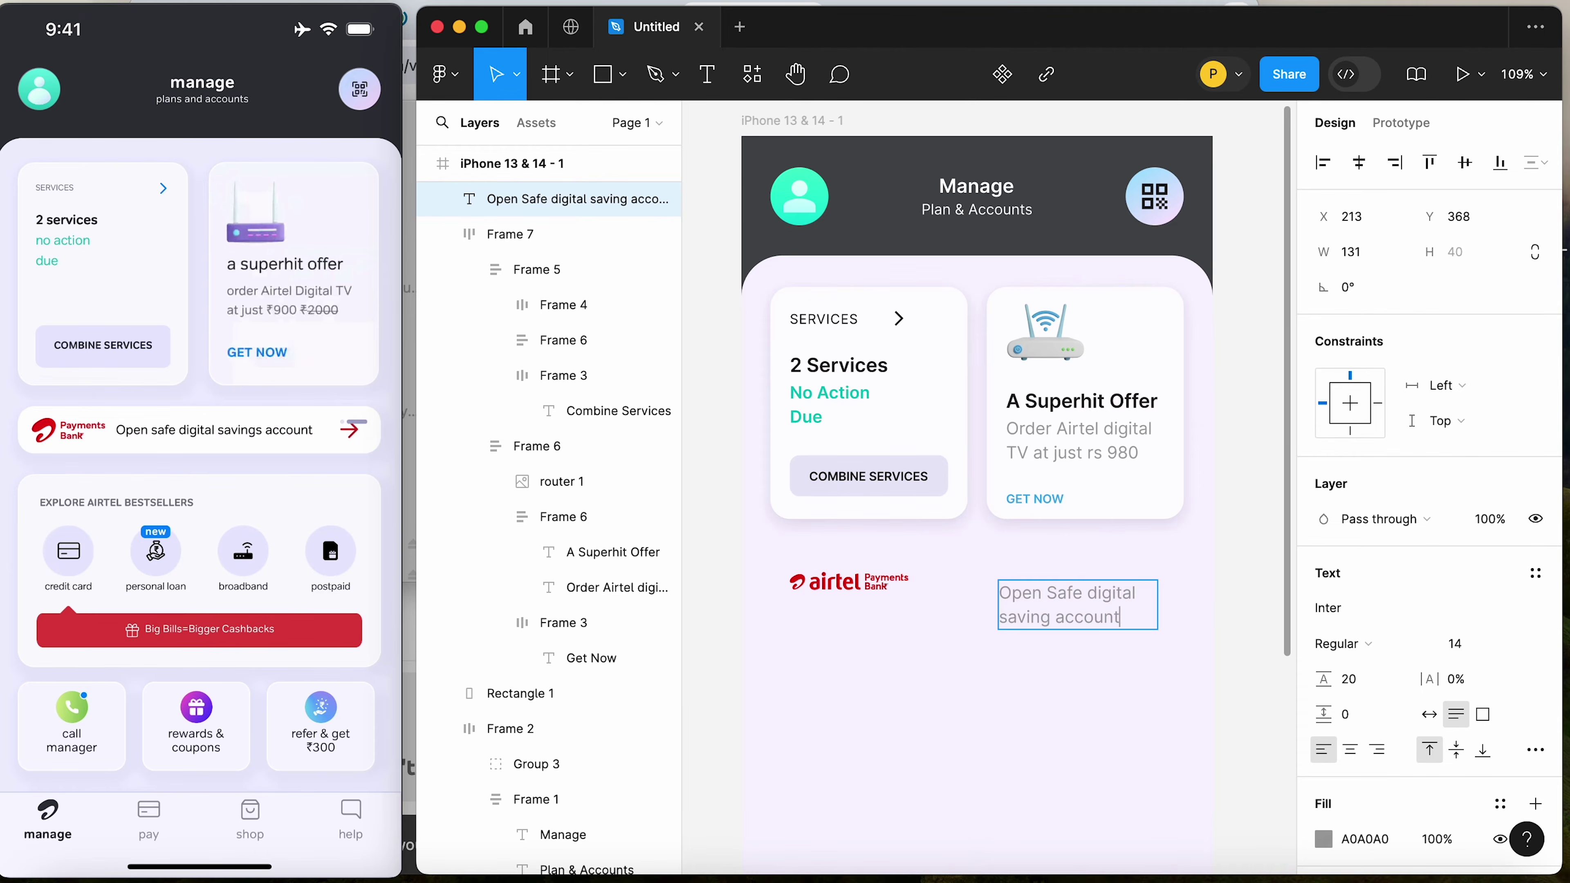
key("Escape")
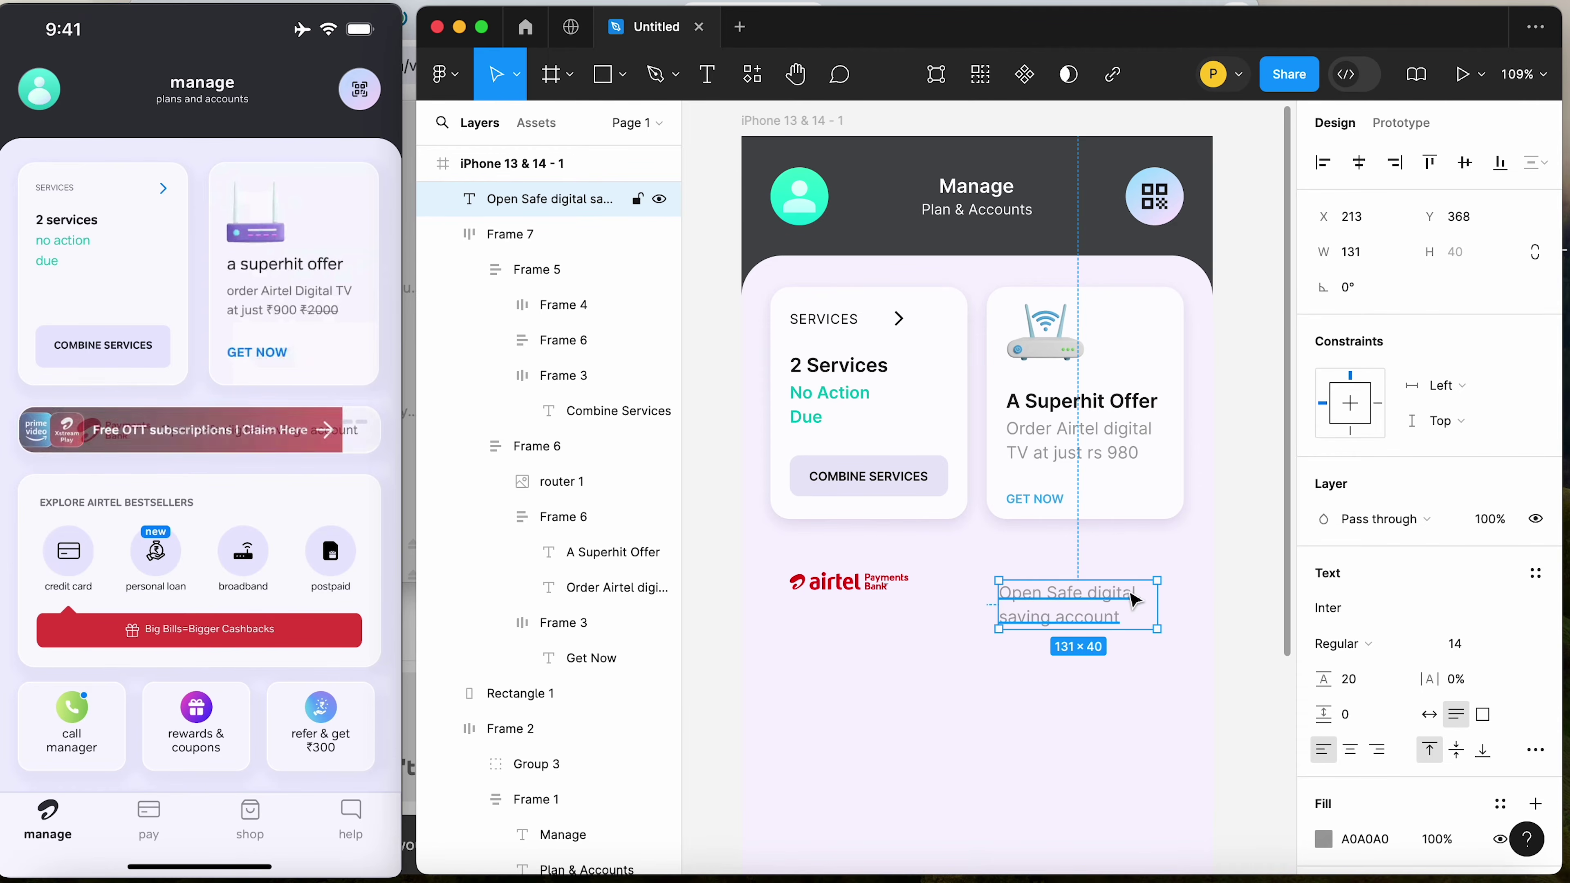
left_click(1324, 839)
type("000000")
key("Return")
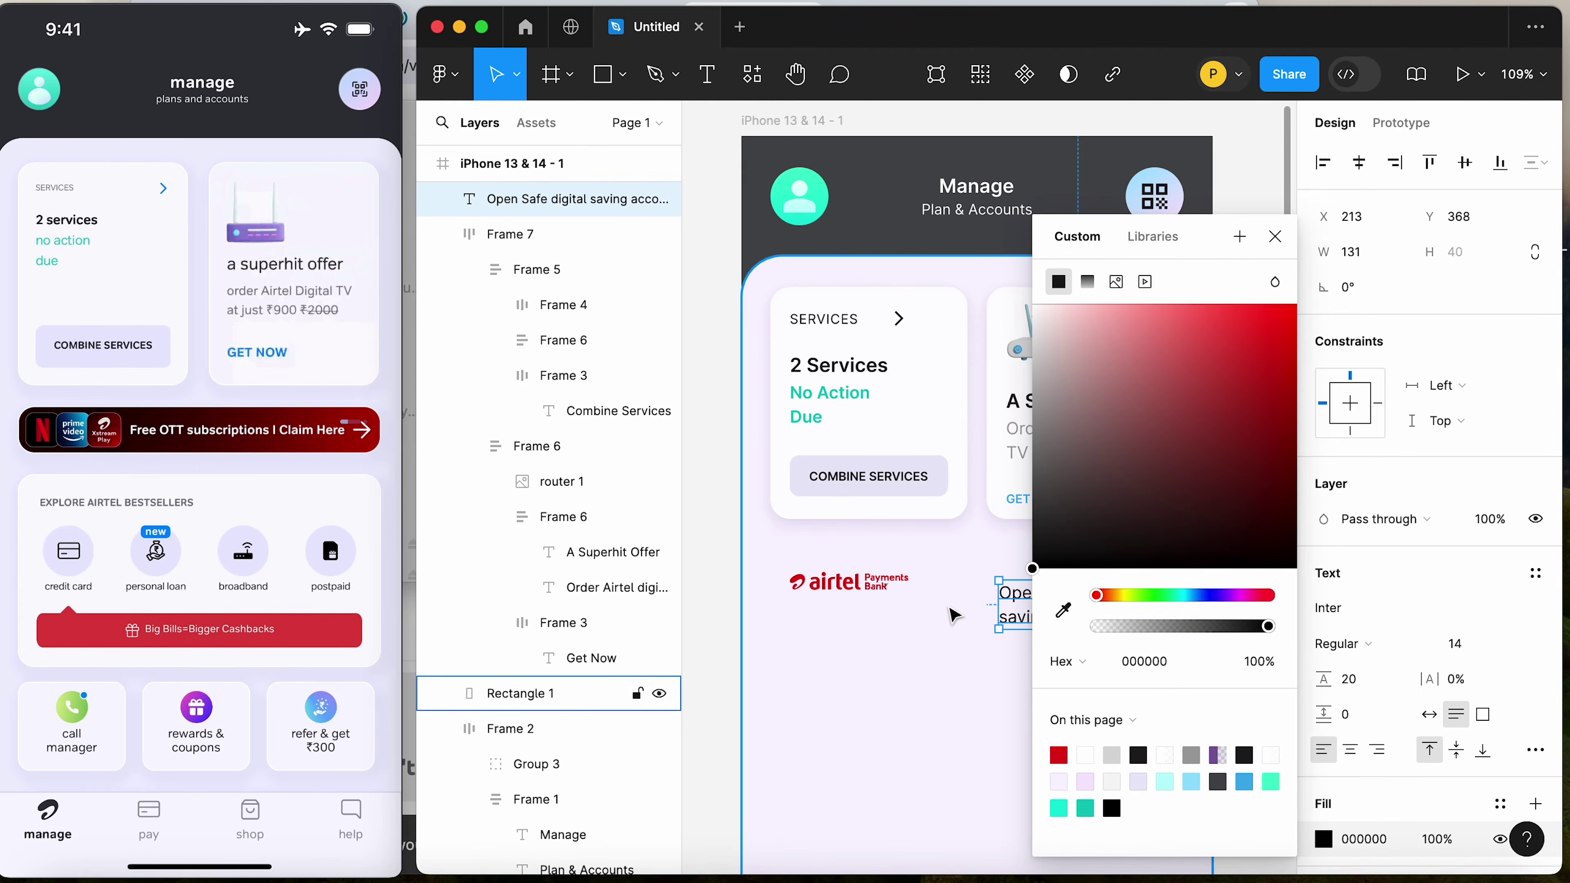
key("Escape")
Widen the banner text box to about 173 px and set the font size to 11
left_click_drag(983, 604, 933, 604)
left_click(1475, 653)
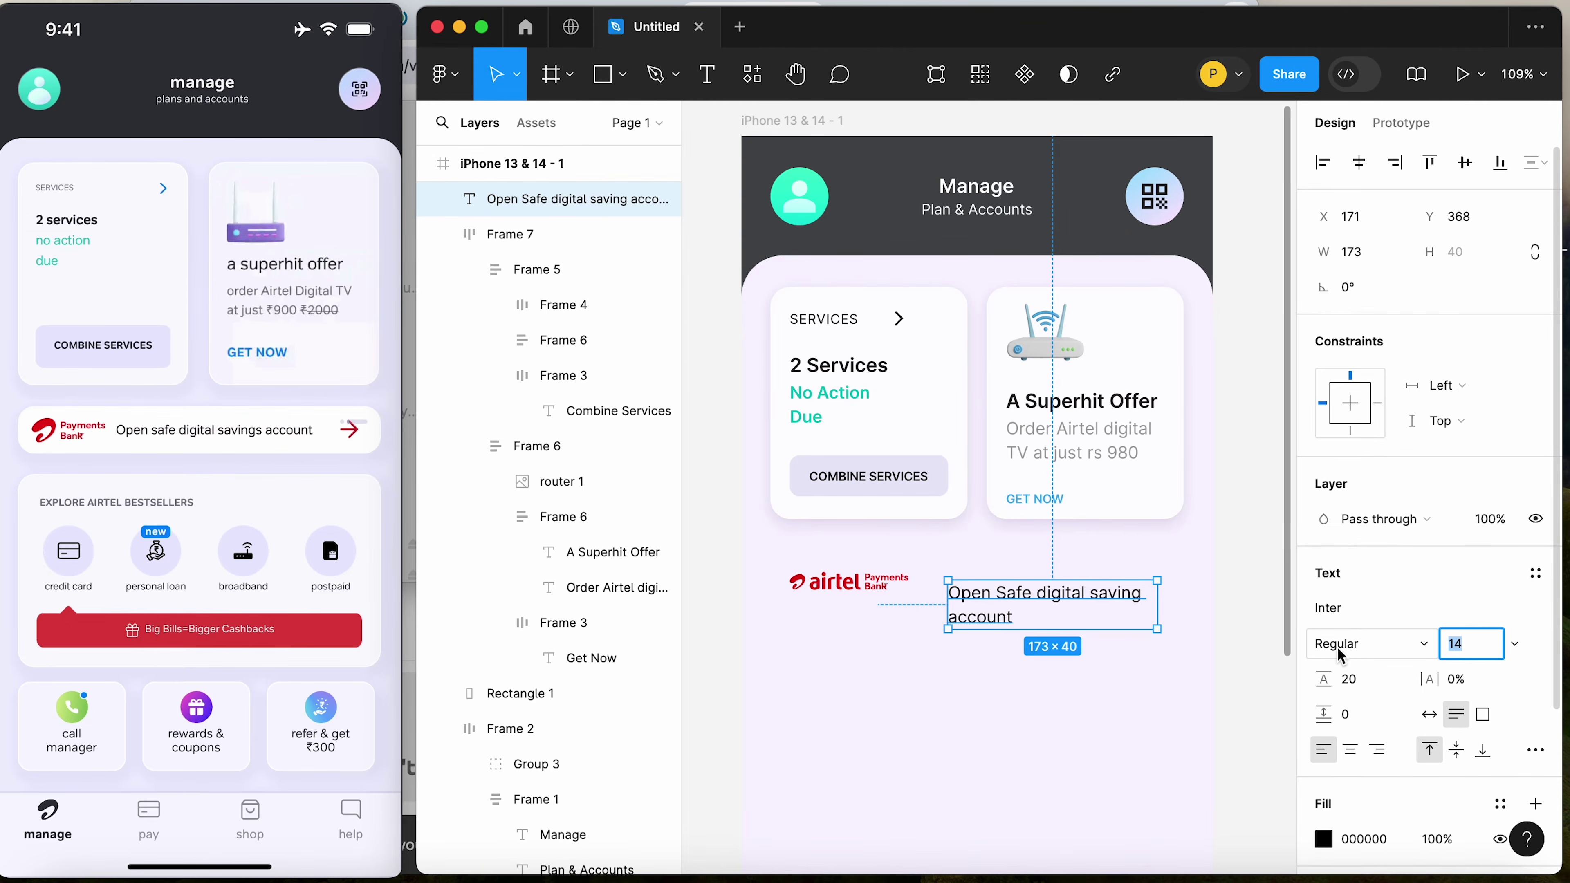
key("Return")
Resize the logo to about 93 × 14 px and move the banner text in line with it at about X 149, Y 358
left_click_drag(992, 588, 859, 582)
left_click(898, 585)
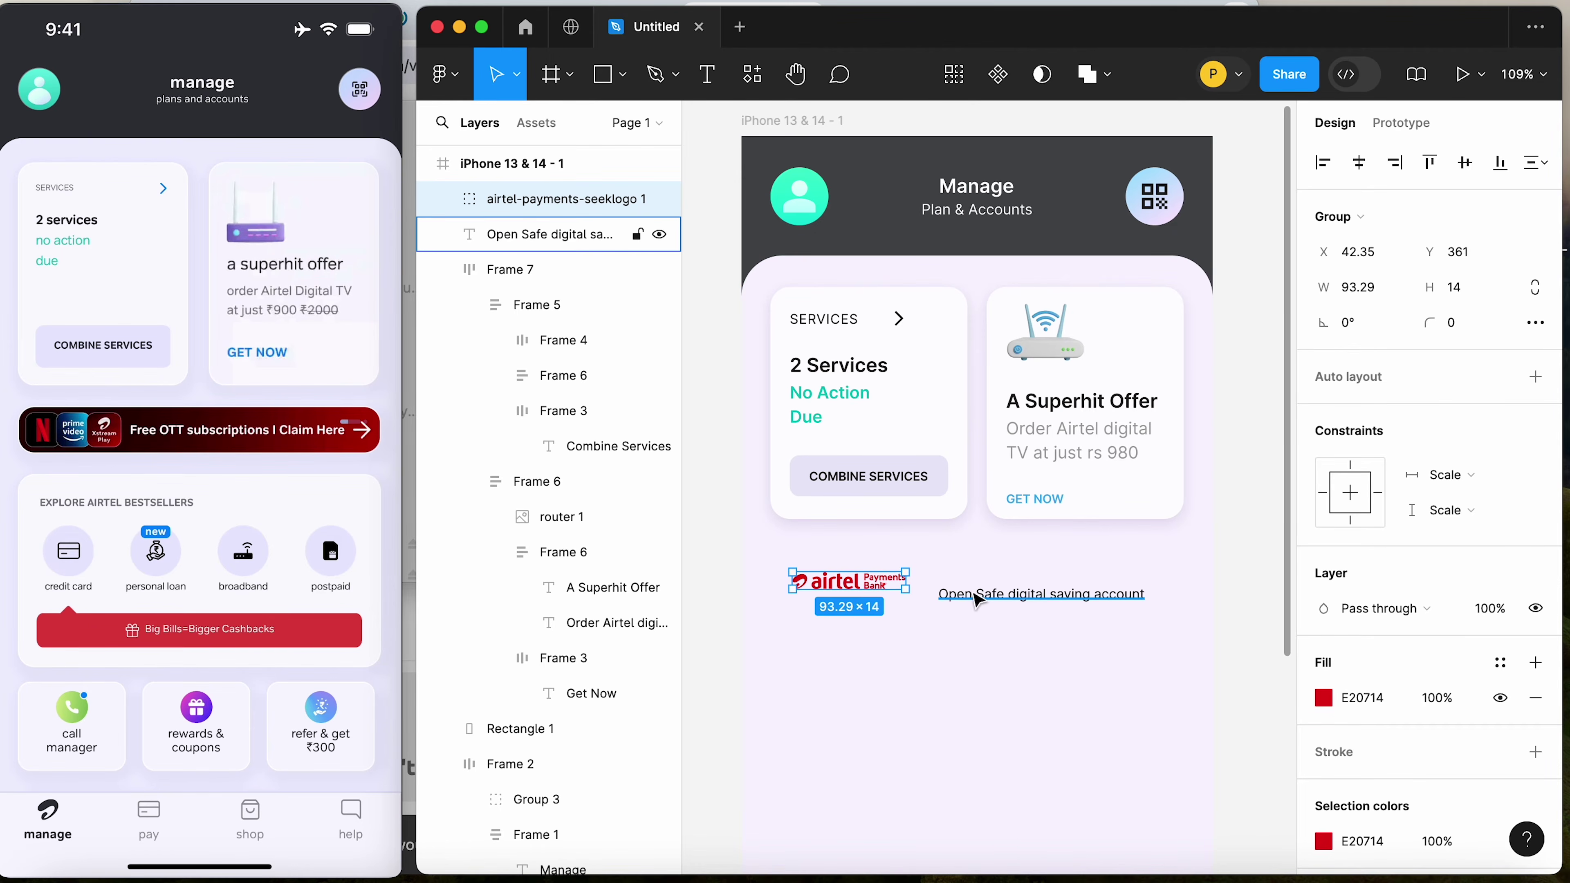
left_click_drag(980, 599, 962, 585)
scroll(965, 618, "right", 2)
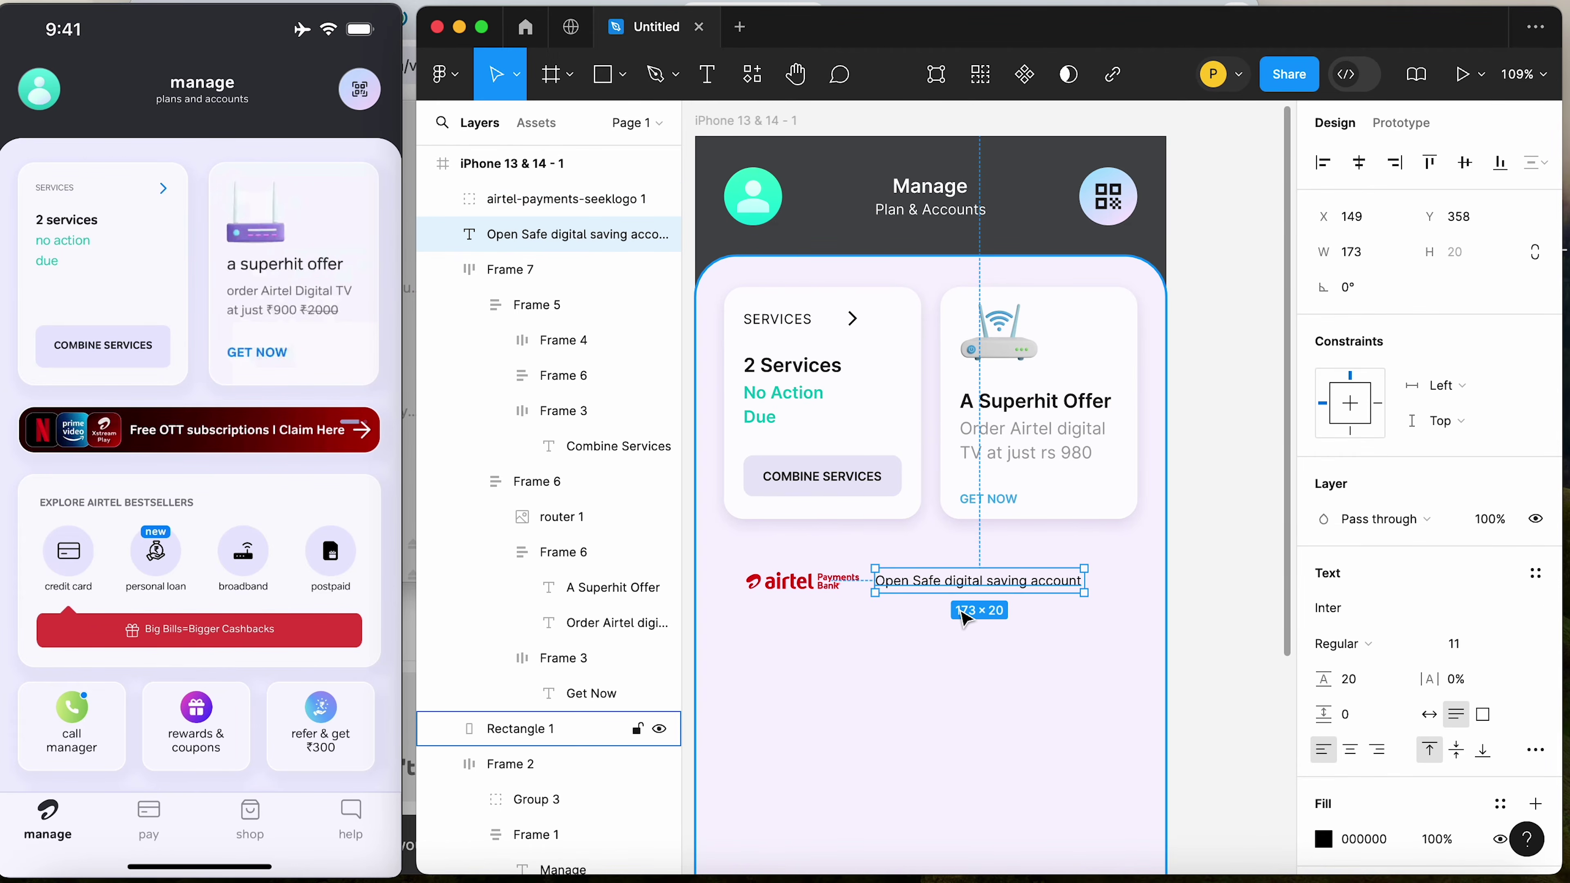
Draw a horizontal arrow about 24 px long with a 1.5 px stroke just after the banner text
left_click(955, 656)
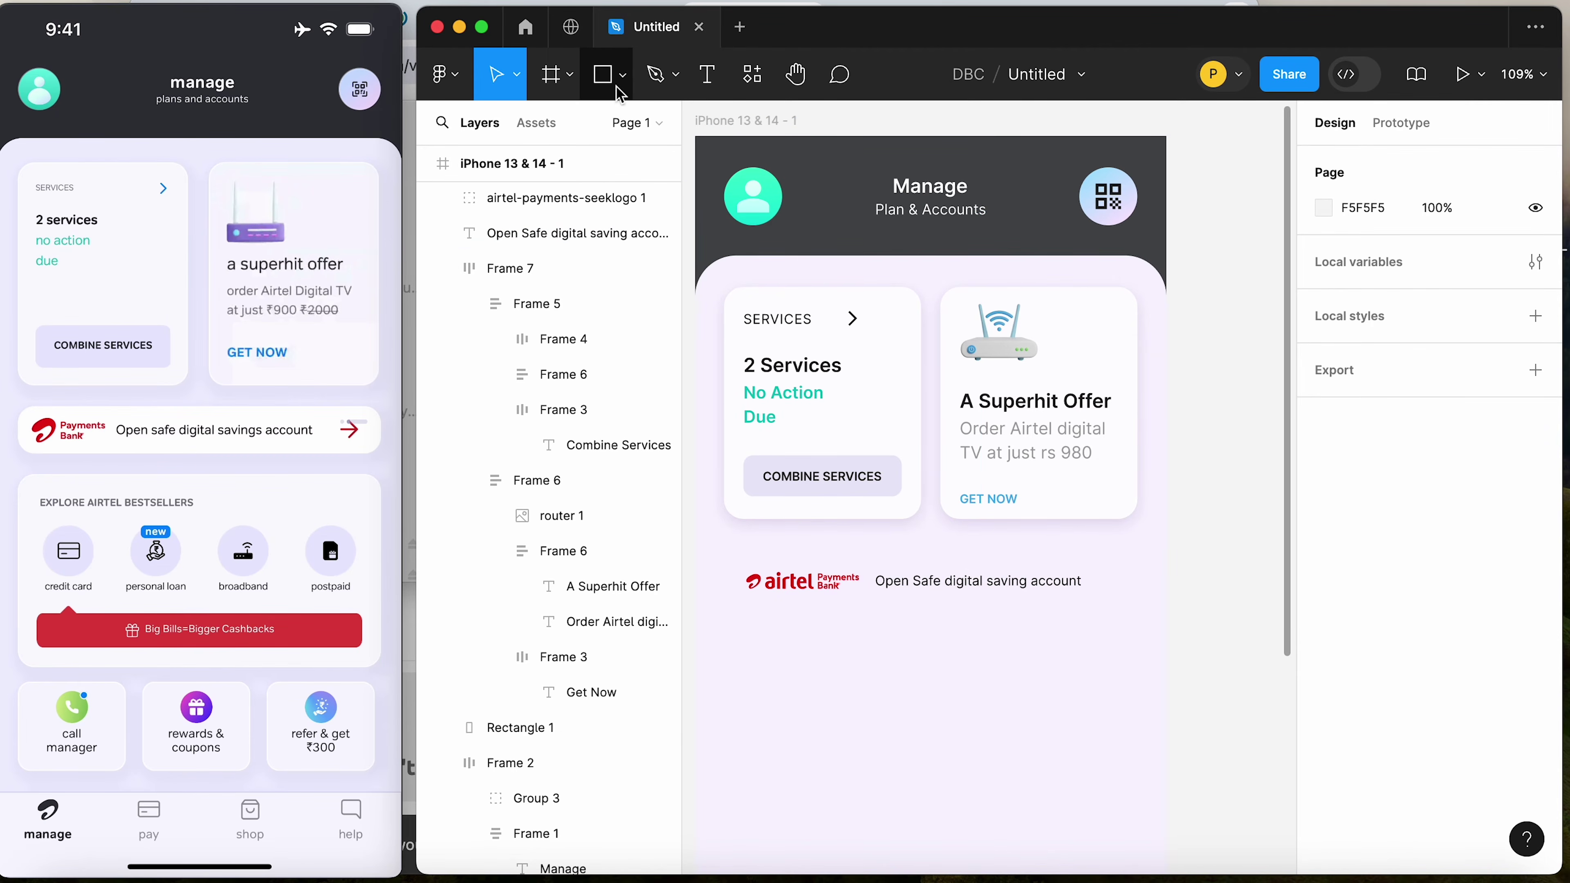
left_click(625, 77)
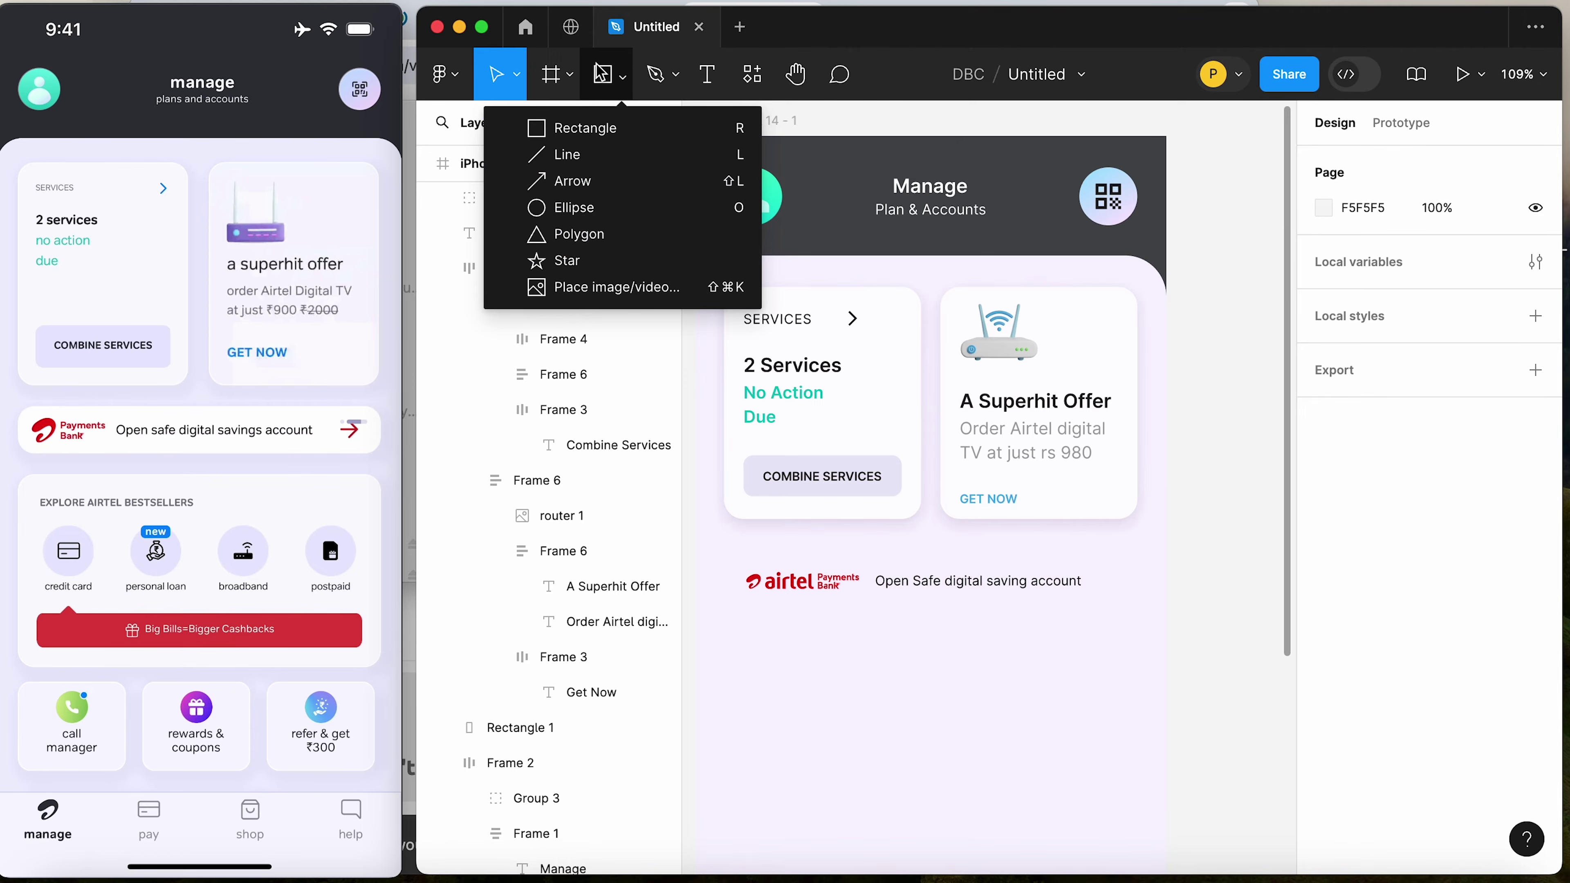
left_click(571, 181)
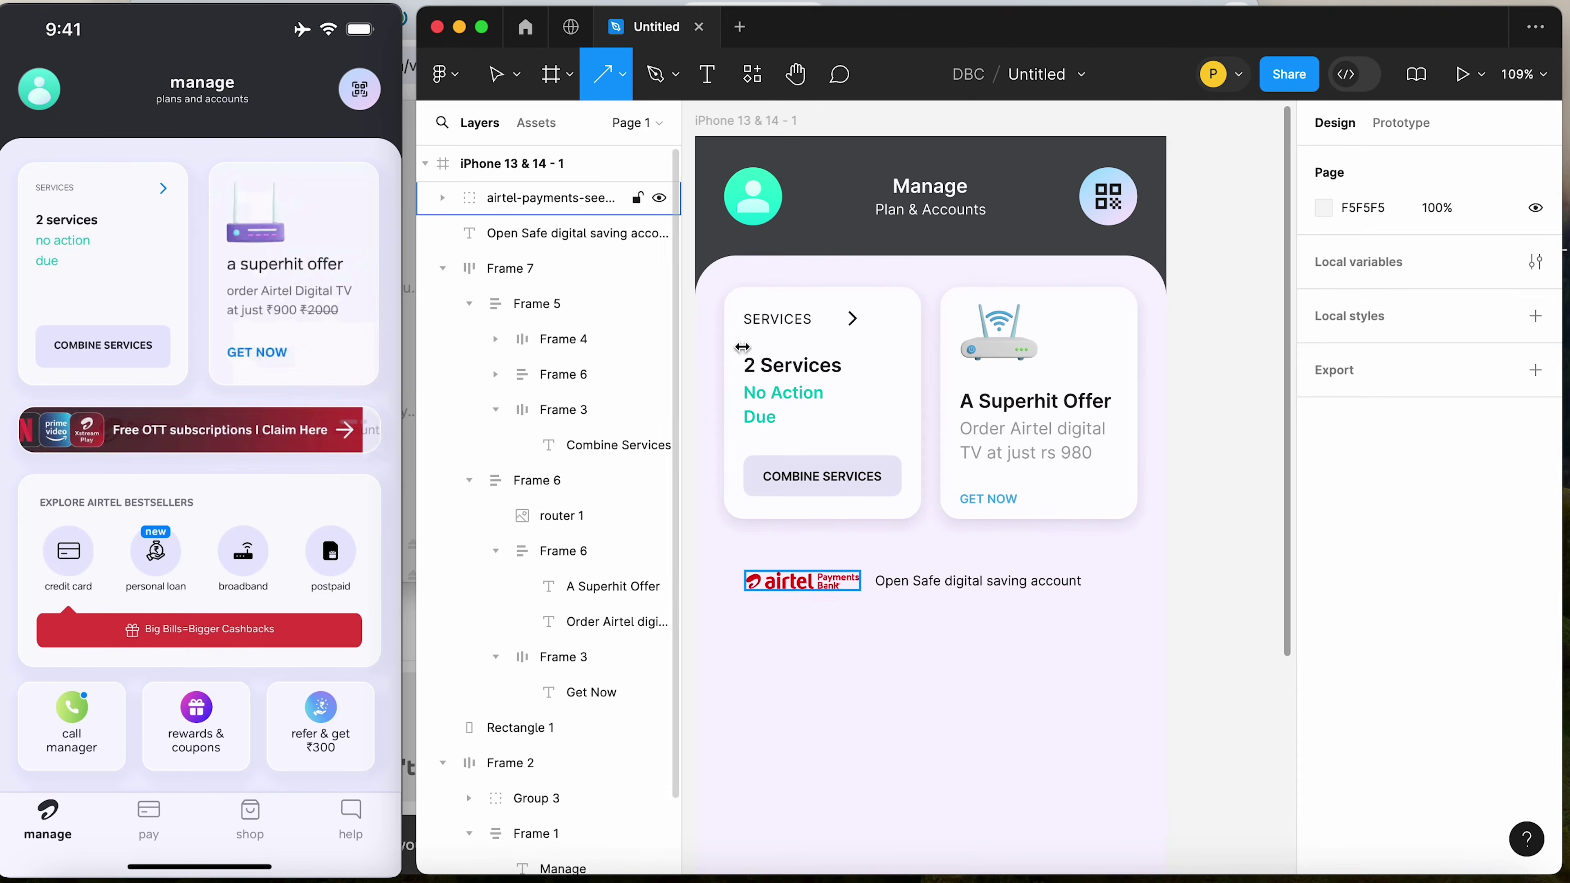
left_click_drag(989, 638, 1124, 584)
left_click(1006, 642)
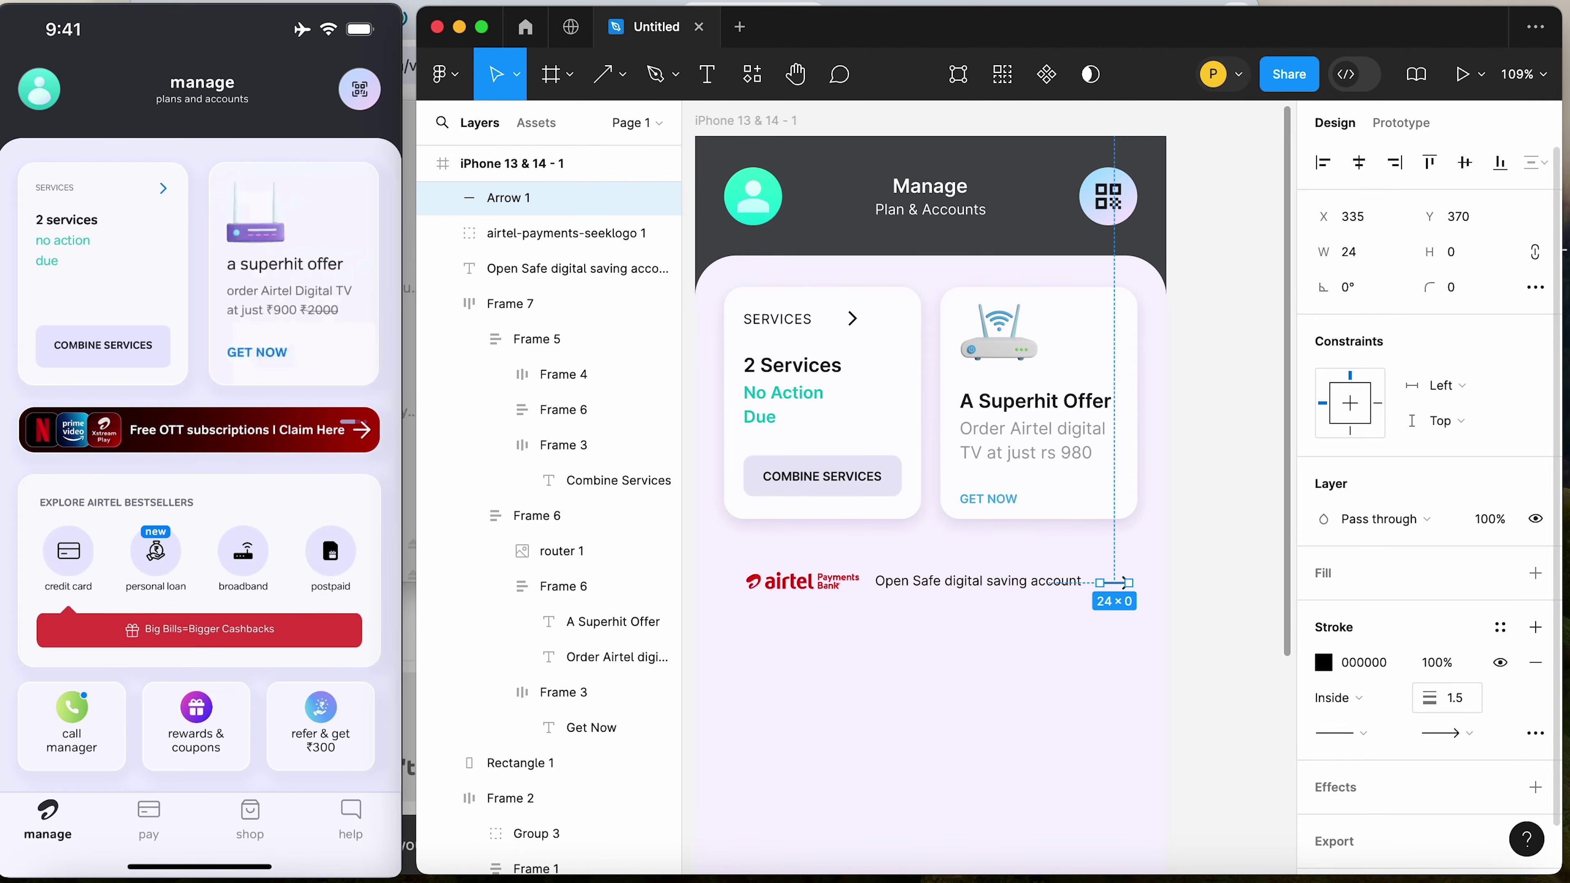
Shorten the banner arrow from its tail end to 14 px
left_click_drag(1219, 552, 992, 655)
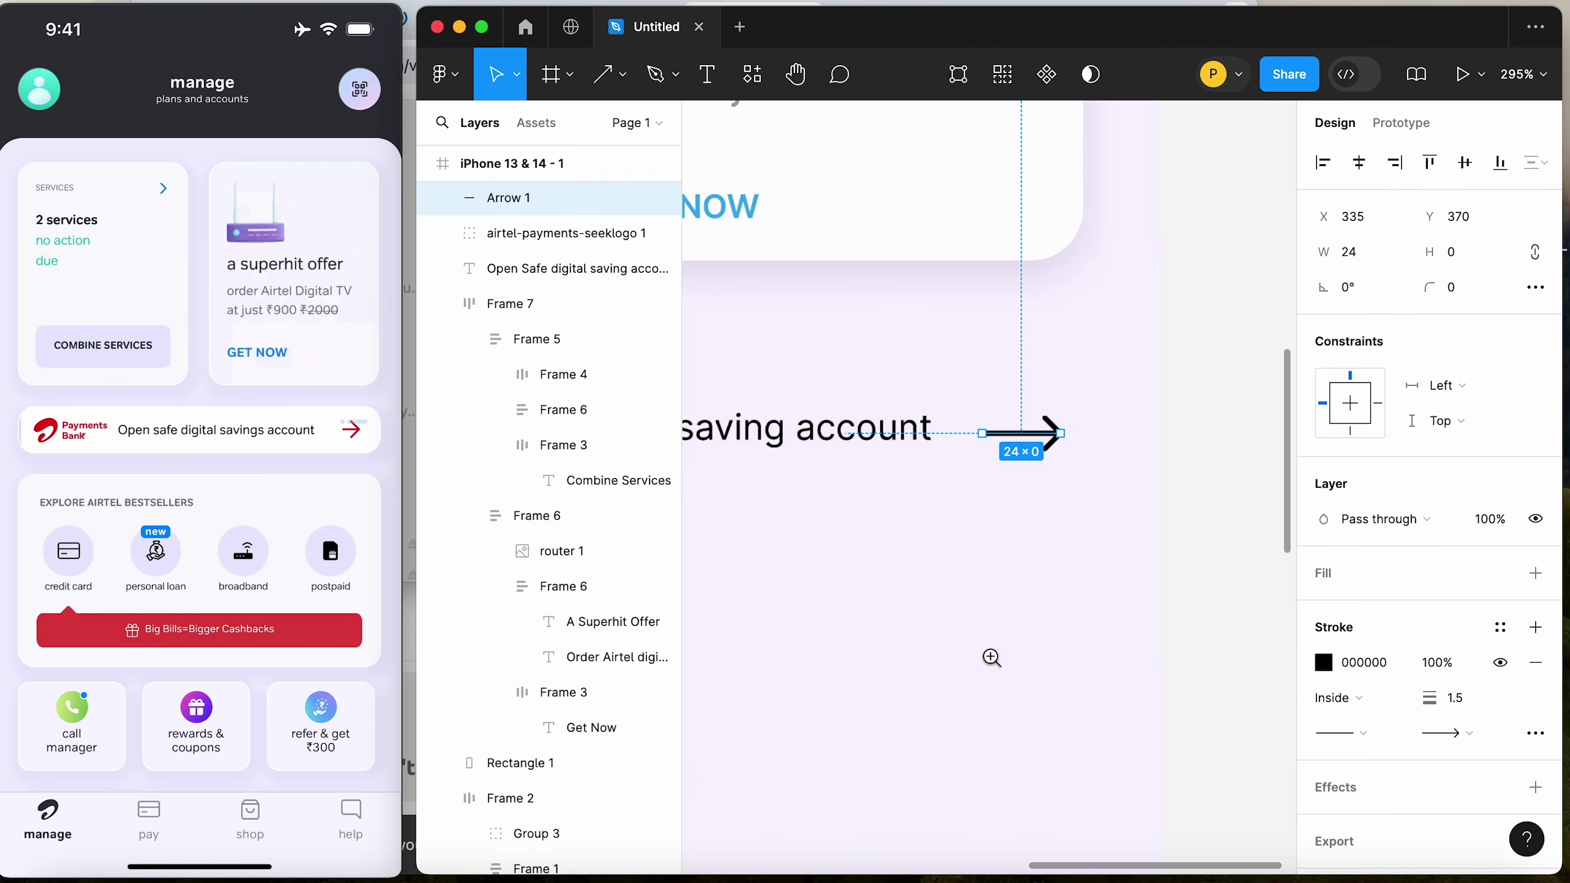
left_click_drag(982, 433, 1016, 433)
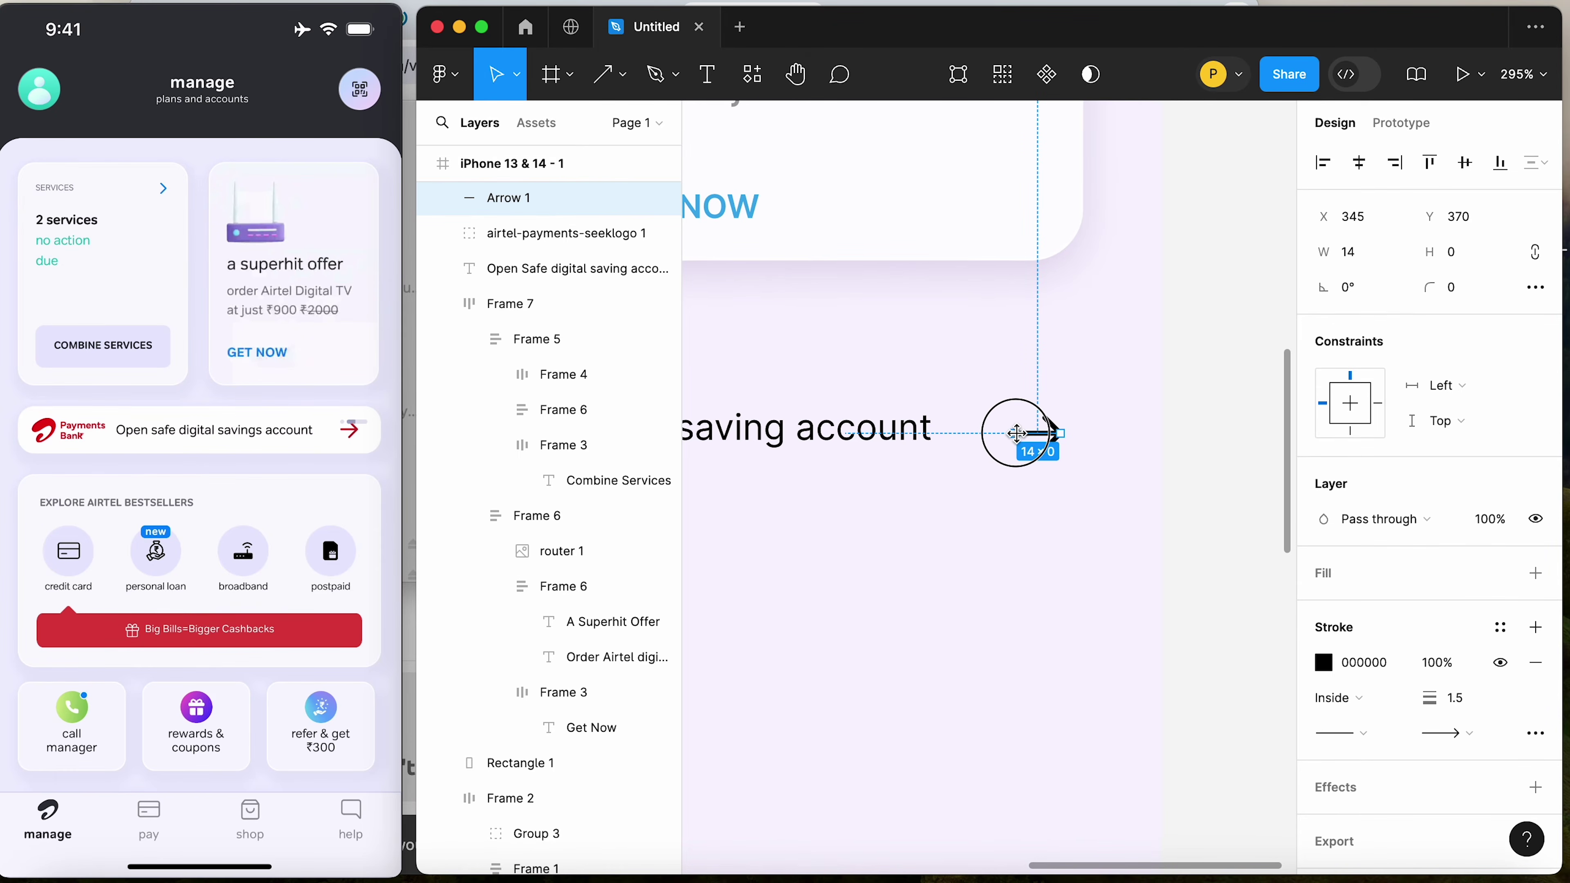
left_click(1195, 453)
left_click(1056, 433)
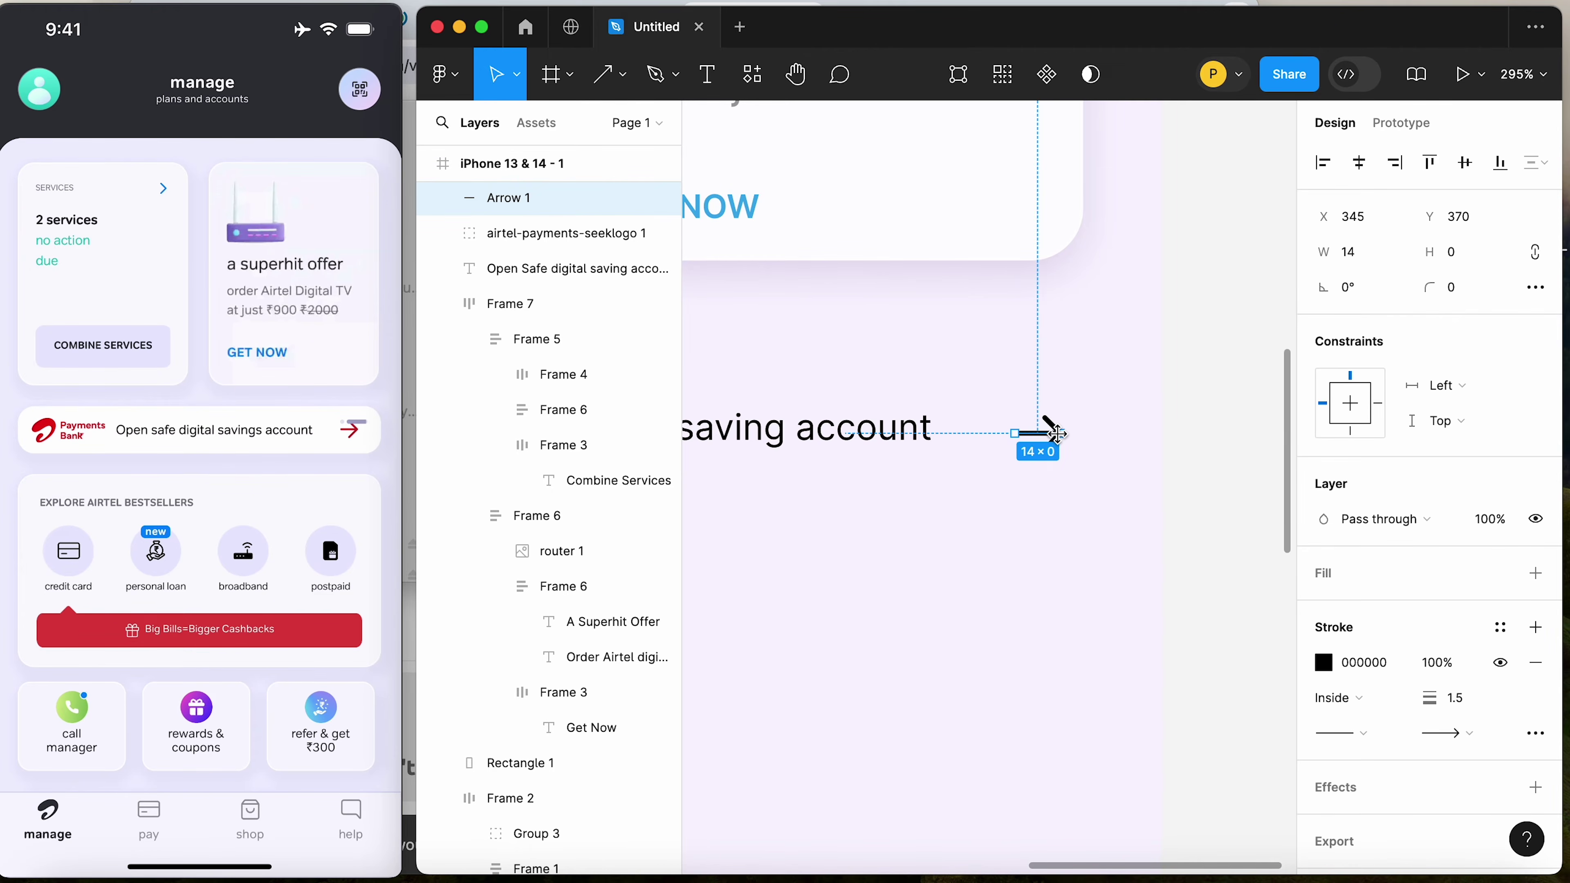
Wrap the logo, banner text and arrow in a horizontal auto layout frame whose width hugs the contents
scroll(1055, 433, "down", 5)
left_click_drag(1093, 378, 687, 604)
left_click(902, 490)
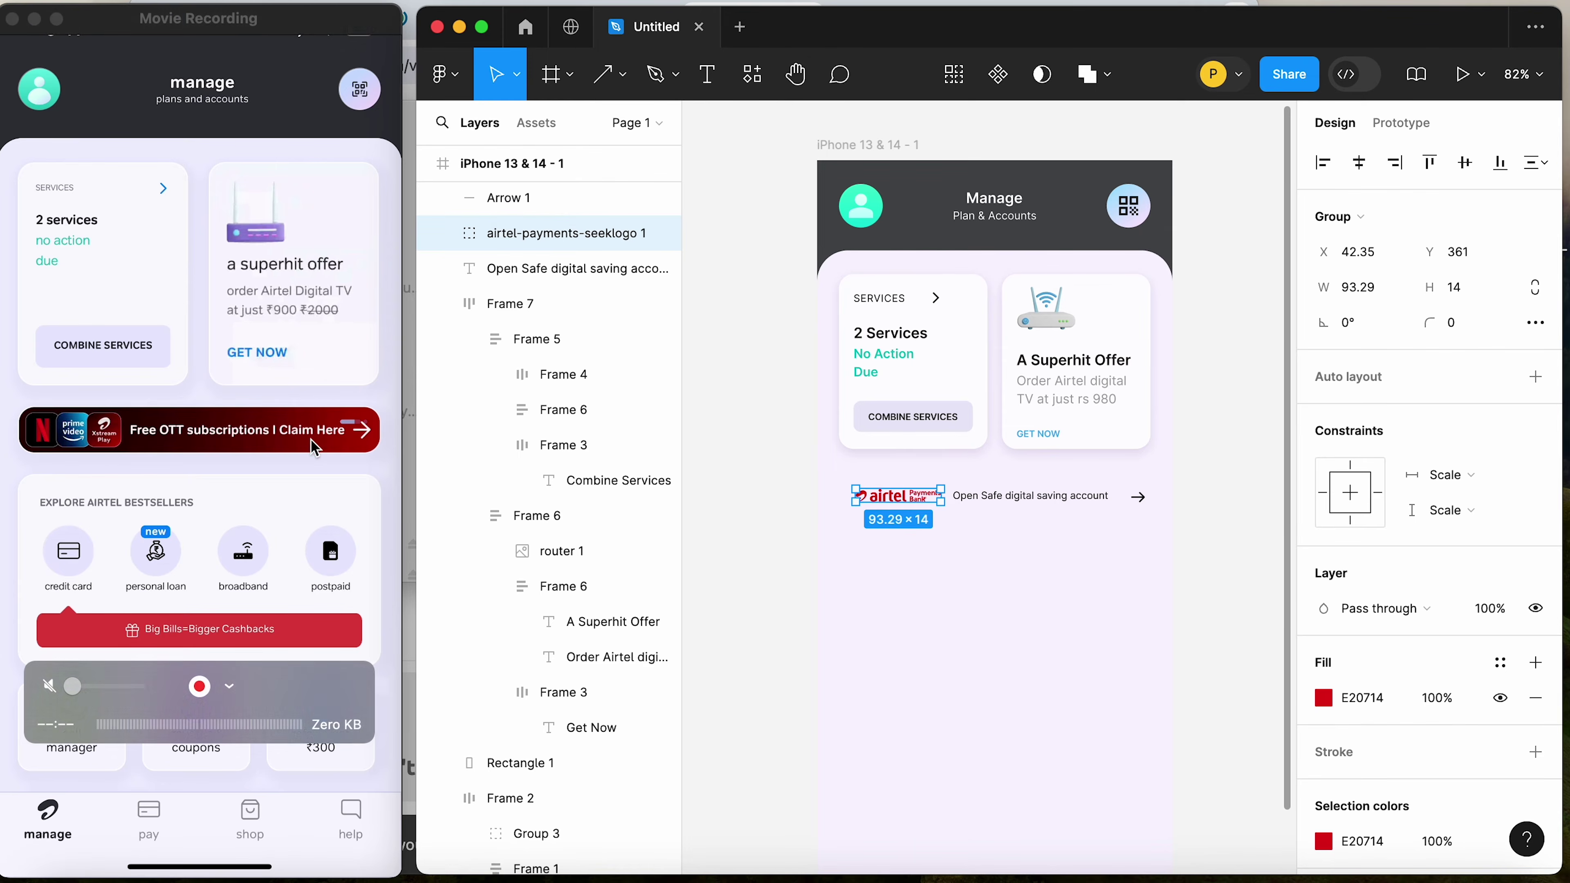
left_click(1026, 499, "shift")
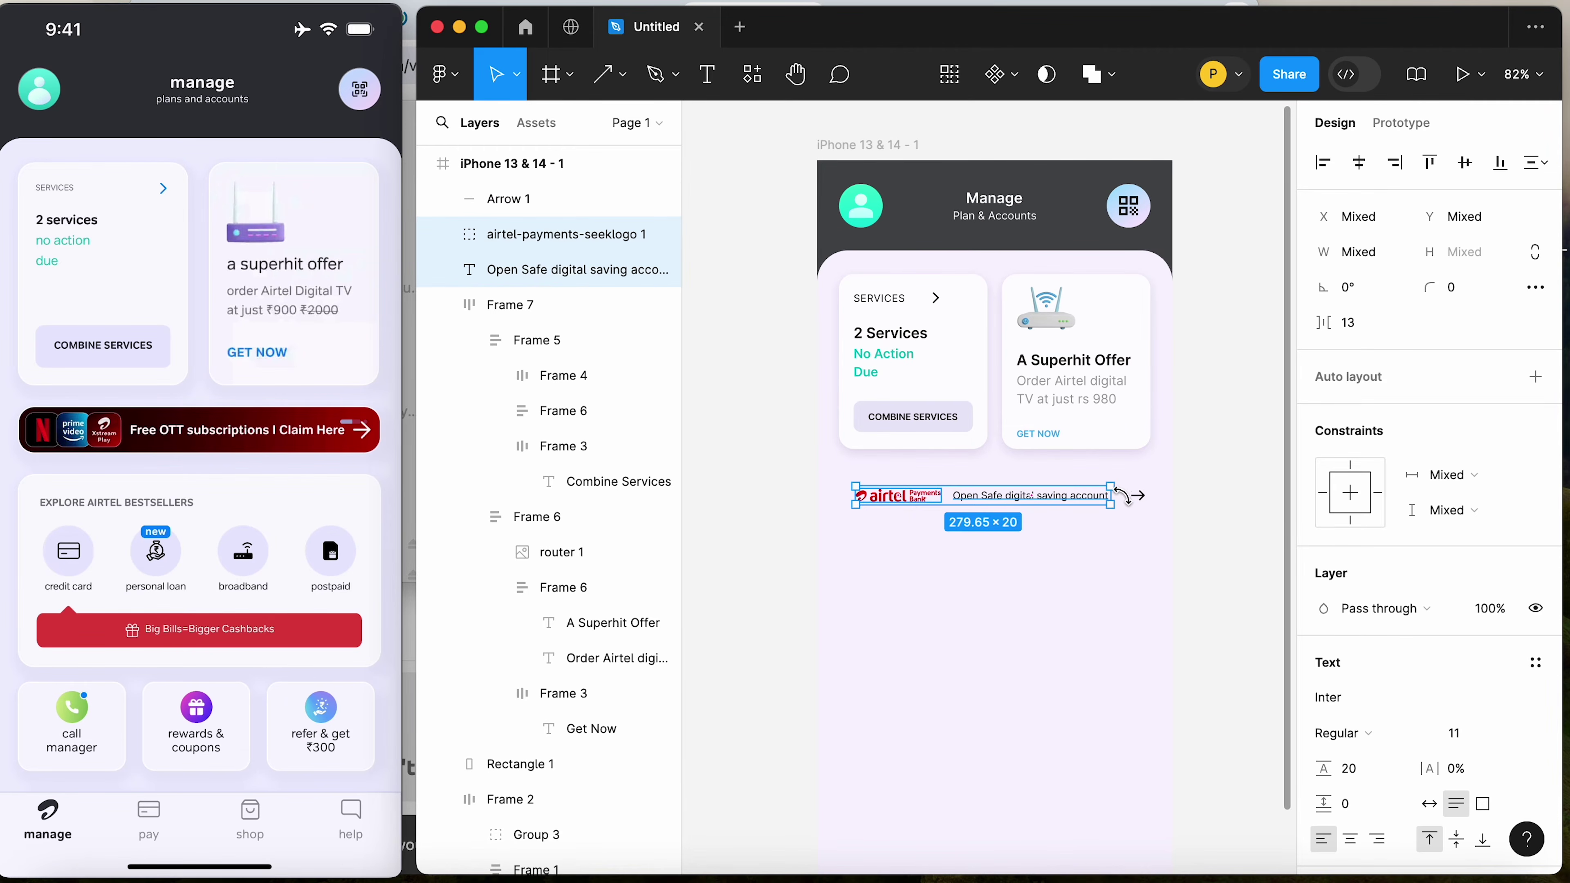
left_click(1136, 497, "shift")
key("shift+a")
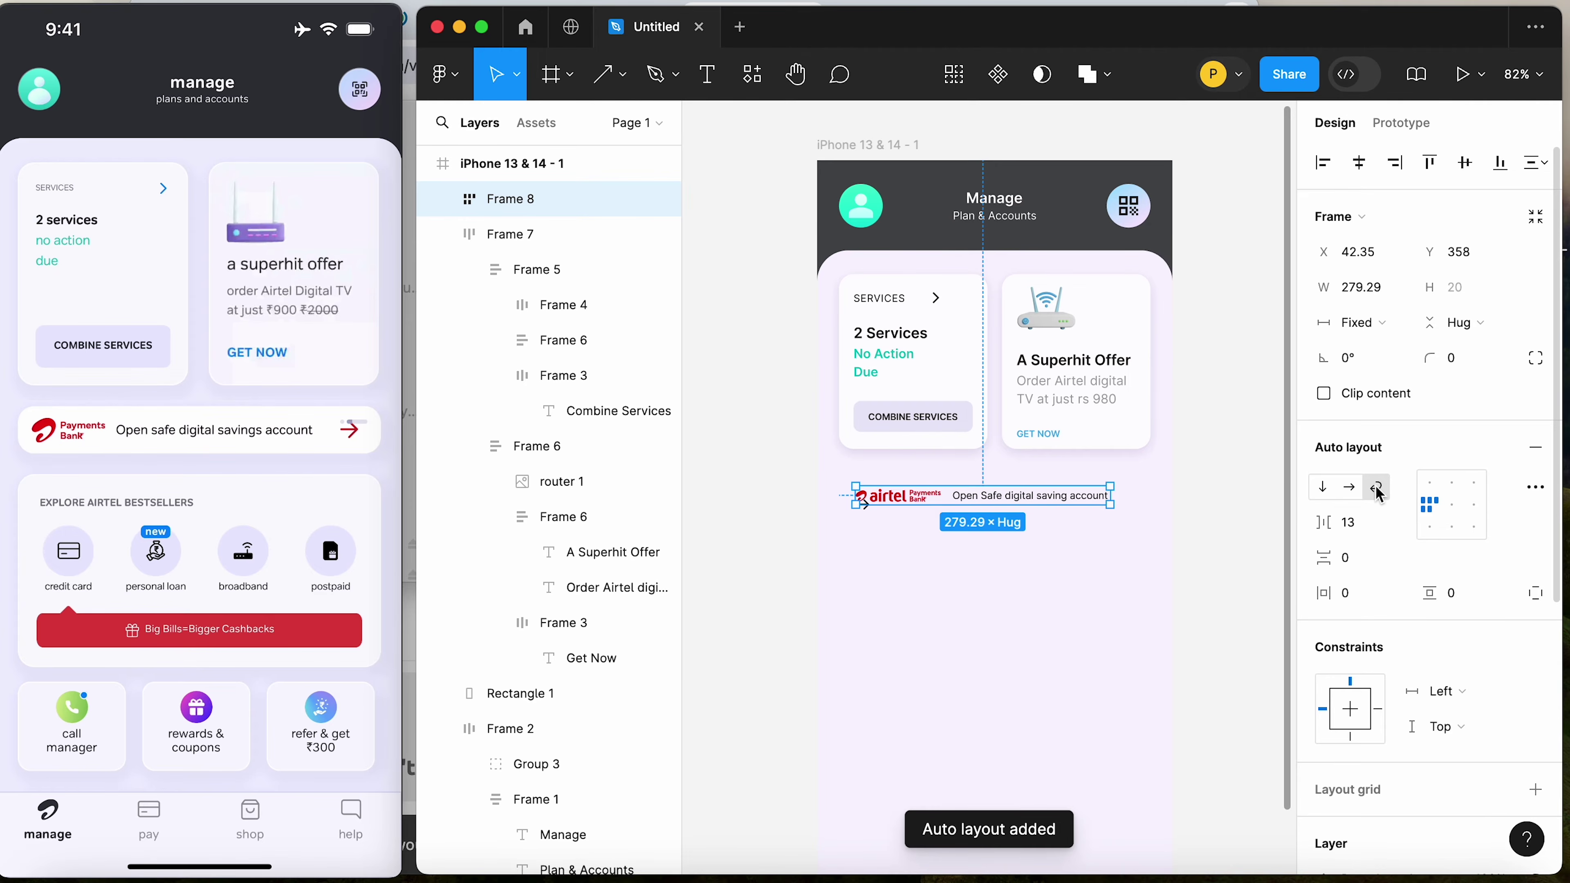
left_click(1349, 489)
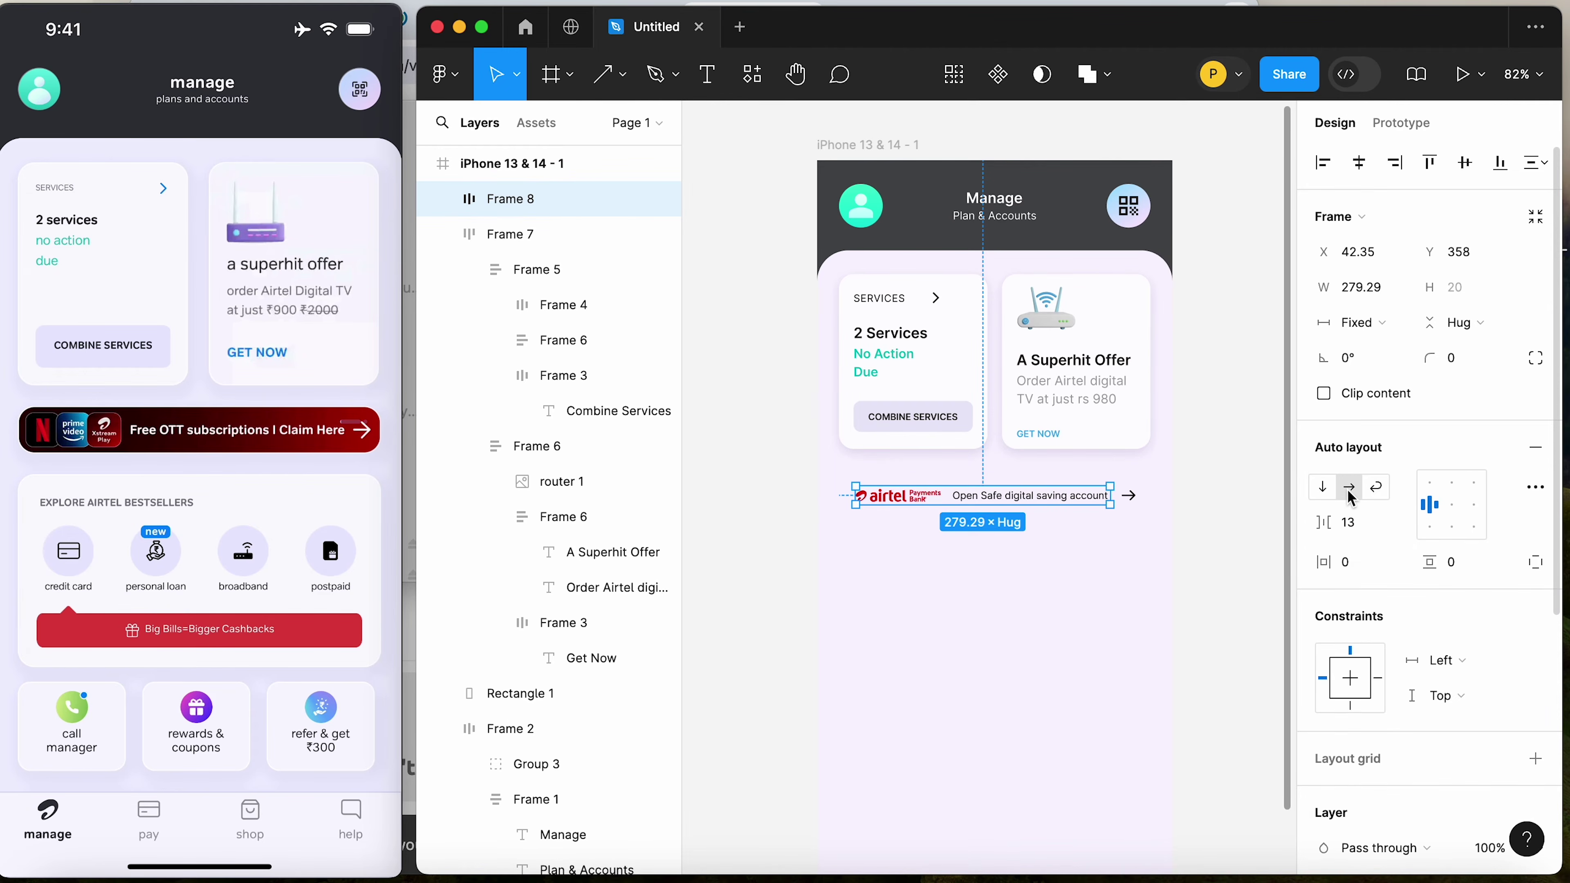
double_click(1112, 495)
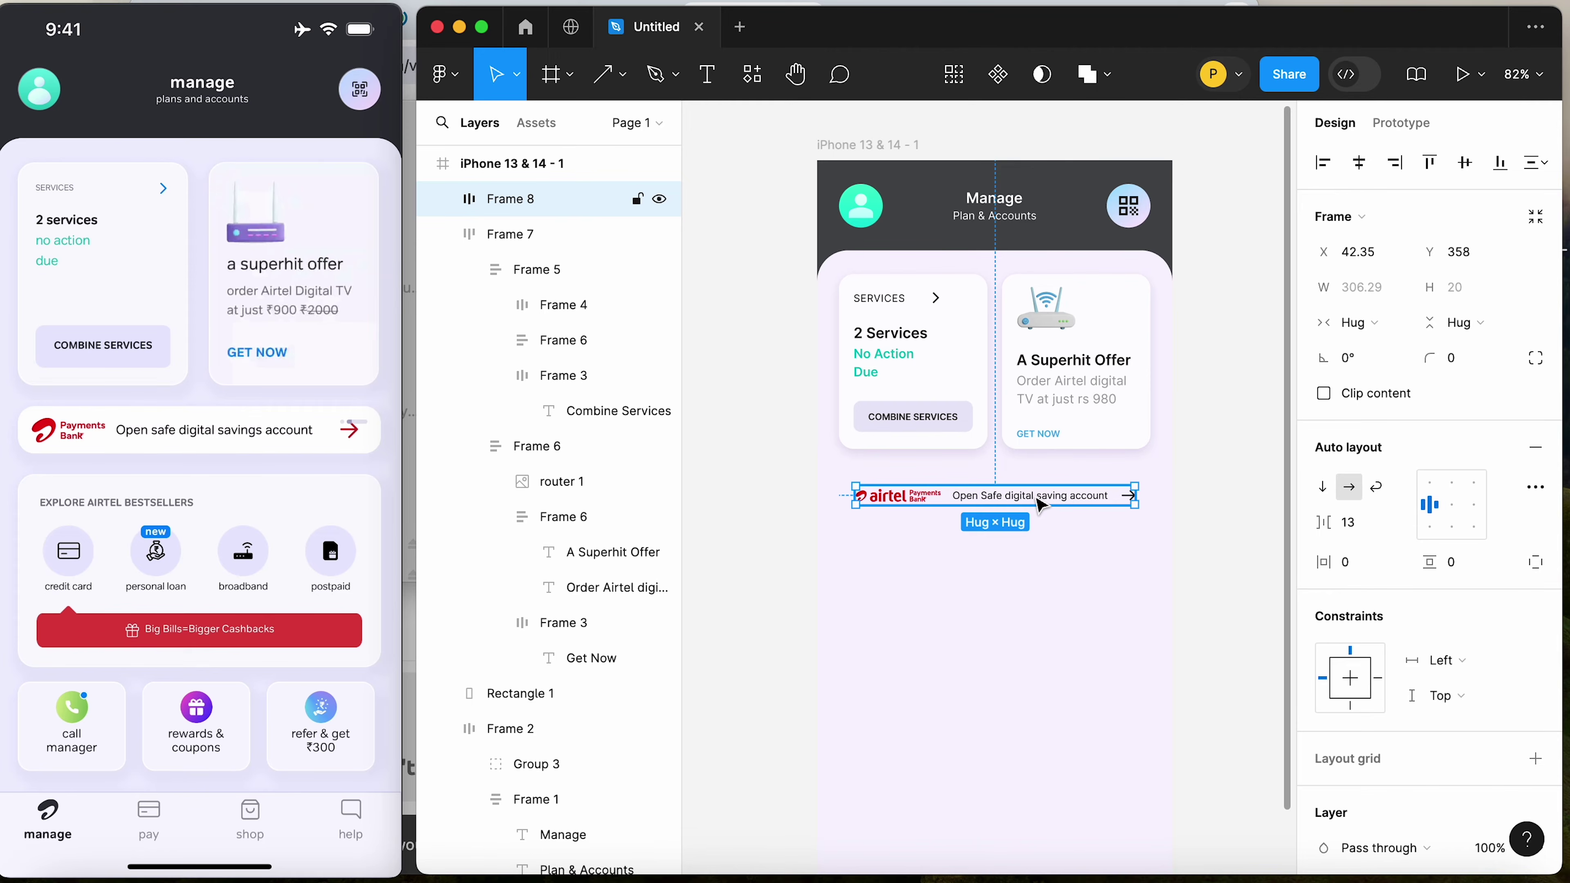
Give the banner frame an FFFFFF fill, 12 px horizontal and 8 px vertical padding, and a corner radius of 8
scroll(1374, 672, "down", 5)
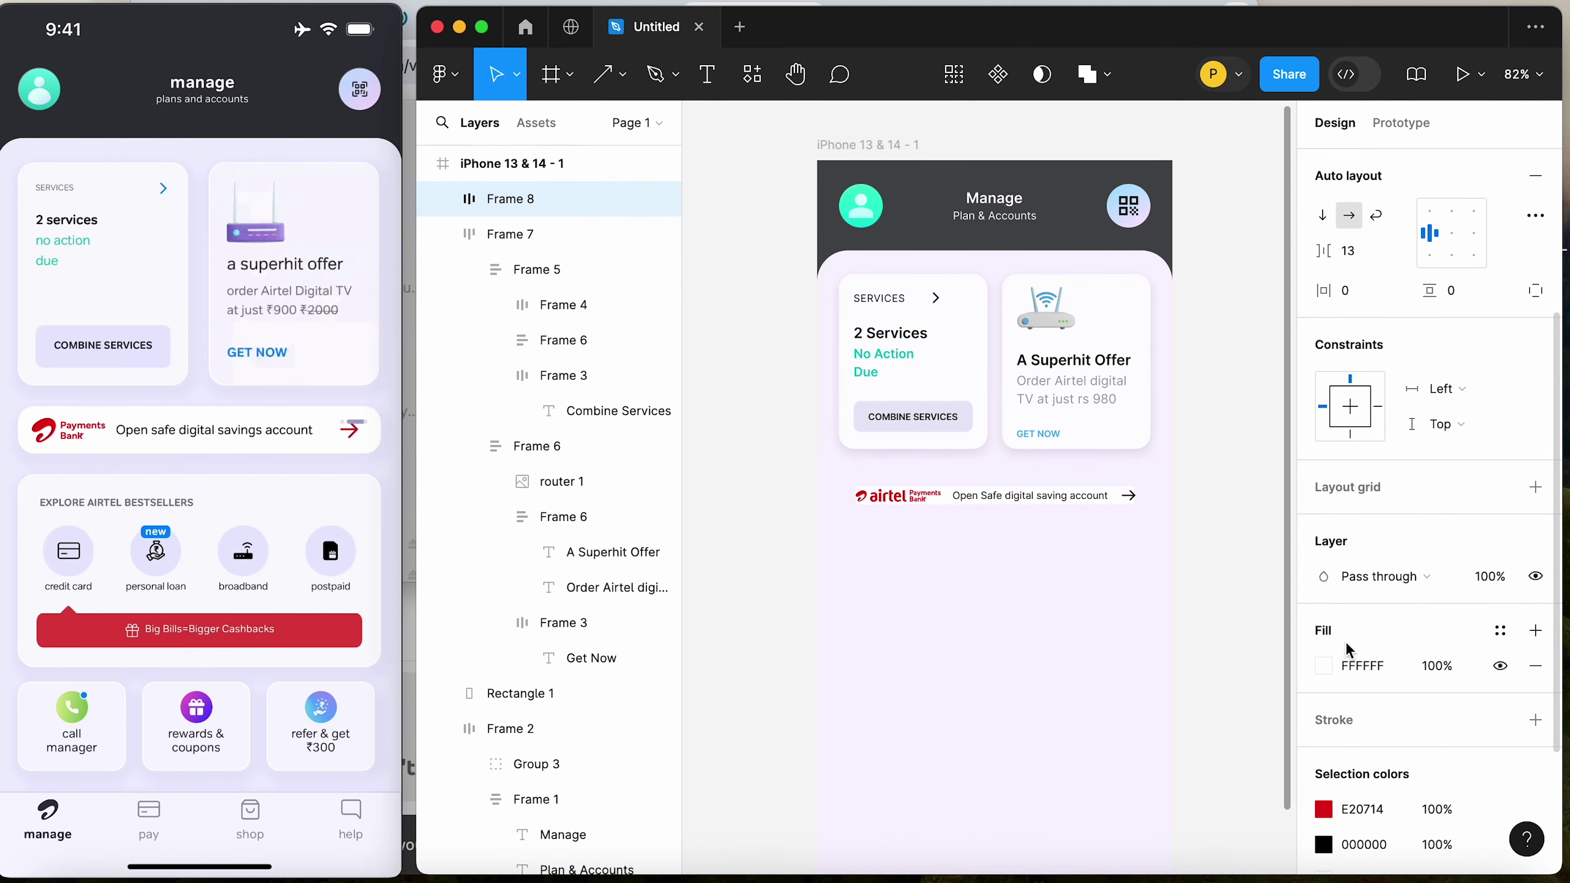
scroll(1376, 642, "up", 4)
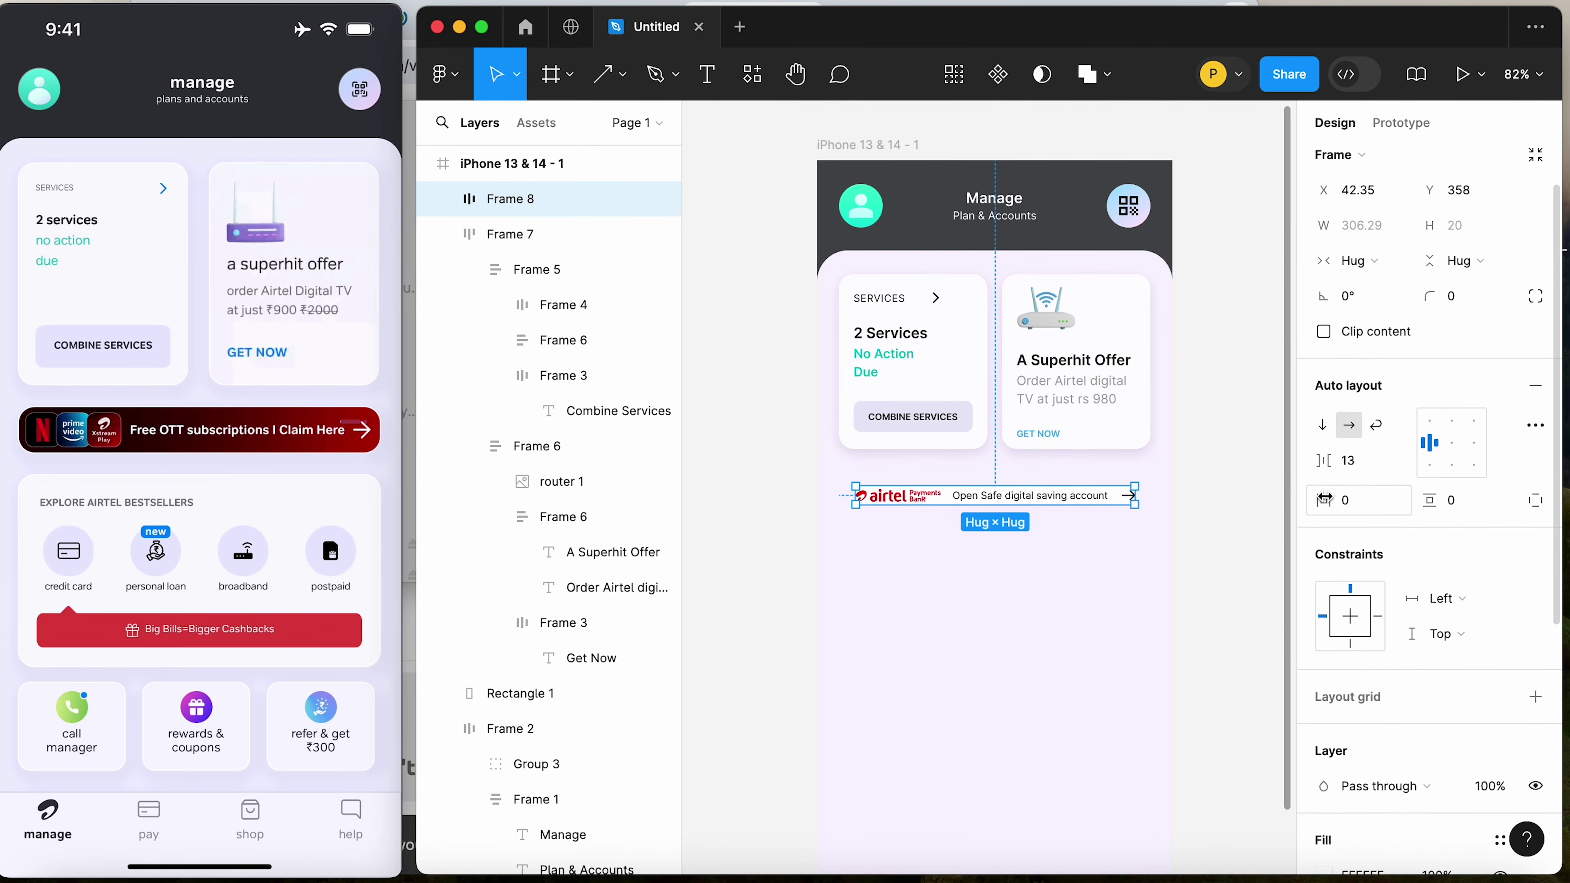
left_click_drag(1333, 502, 1452, 502)
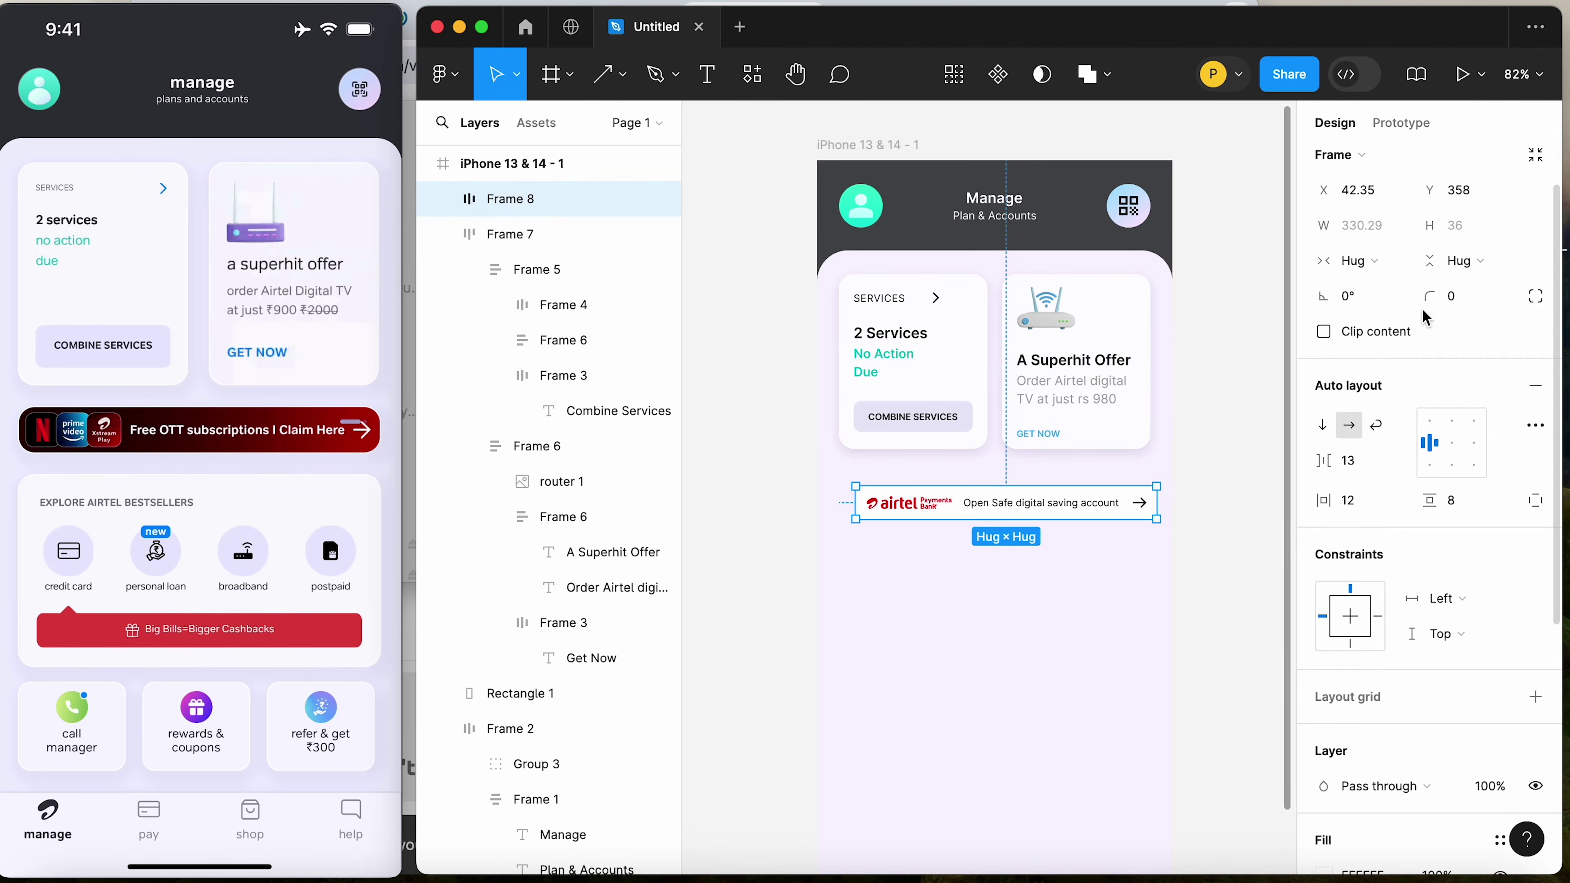
left_click_drag(1430, 296, 1534, 306)
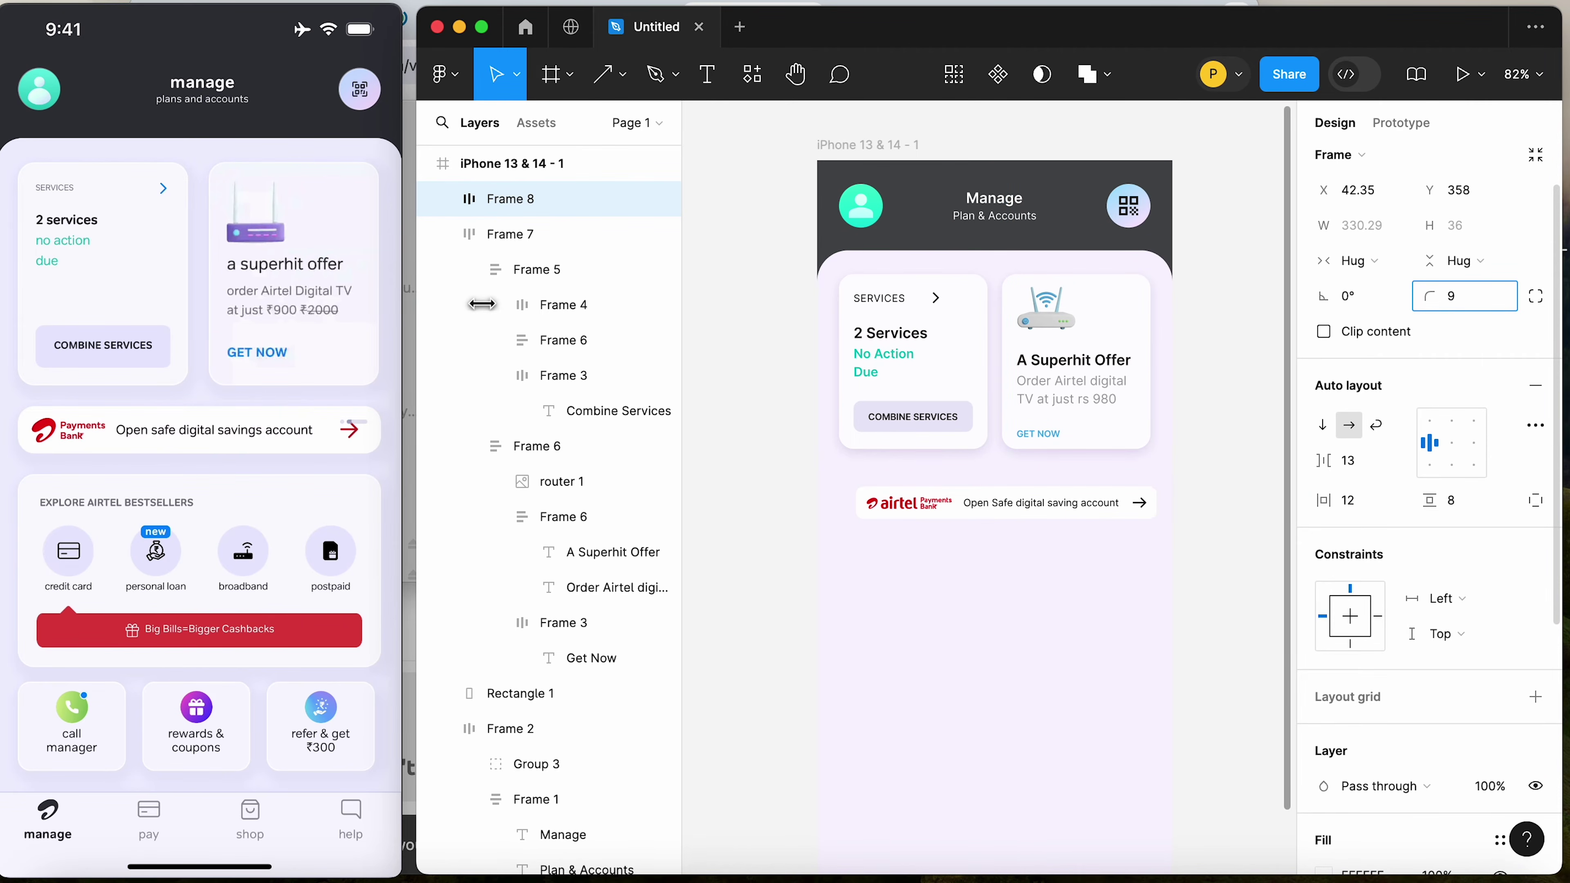
left_click(1209, 655)
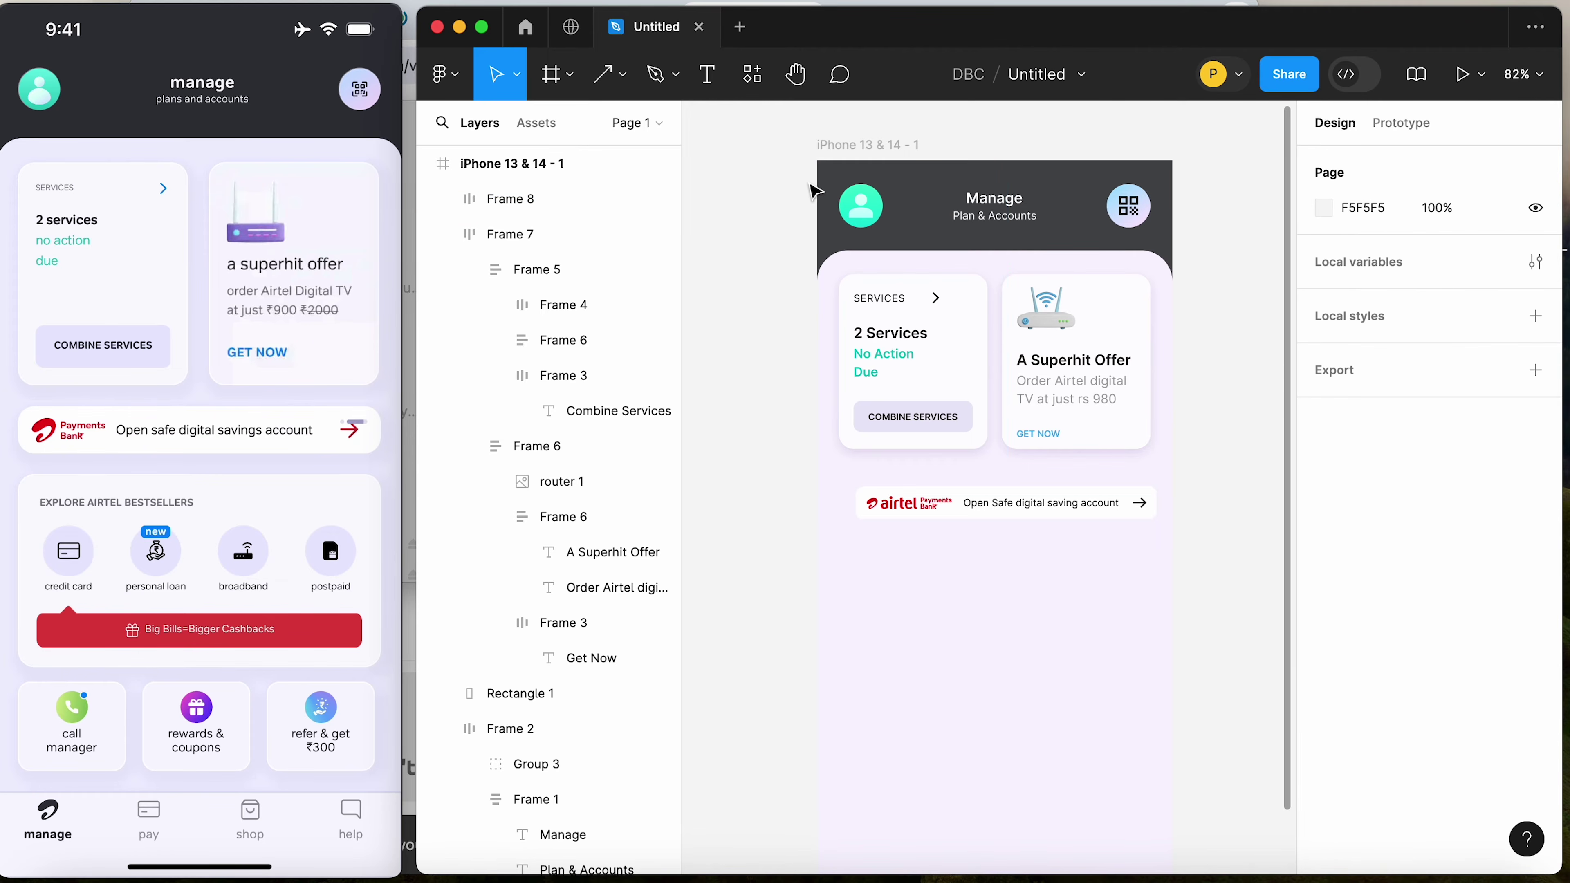
Show the 4-column layout grid on the iPhone 13 & 14 - 1 frame
scroll(865, 291, "up", 2)
left_click(856, 272)
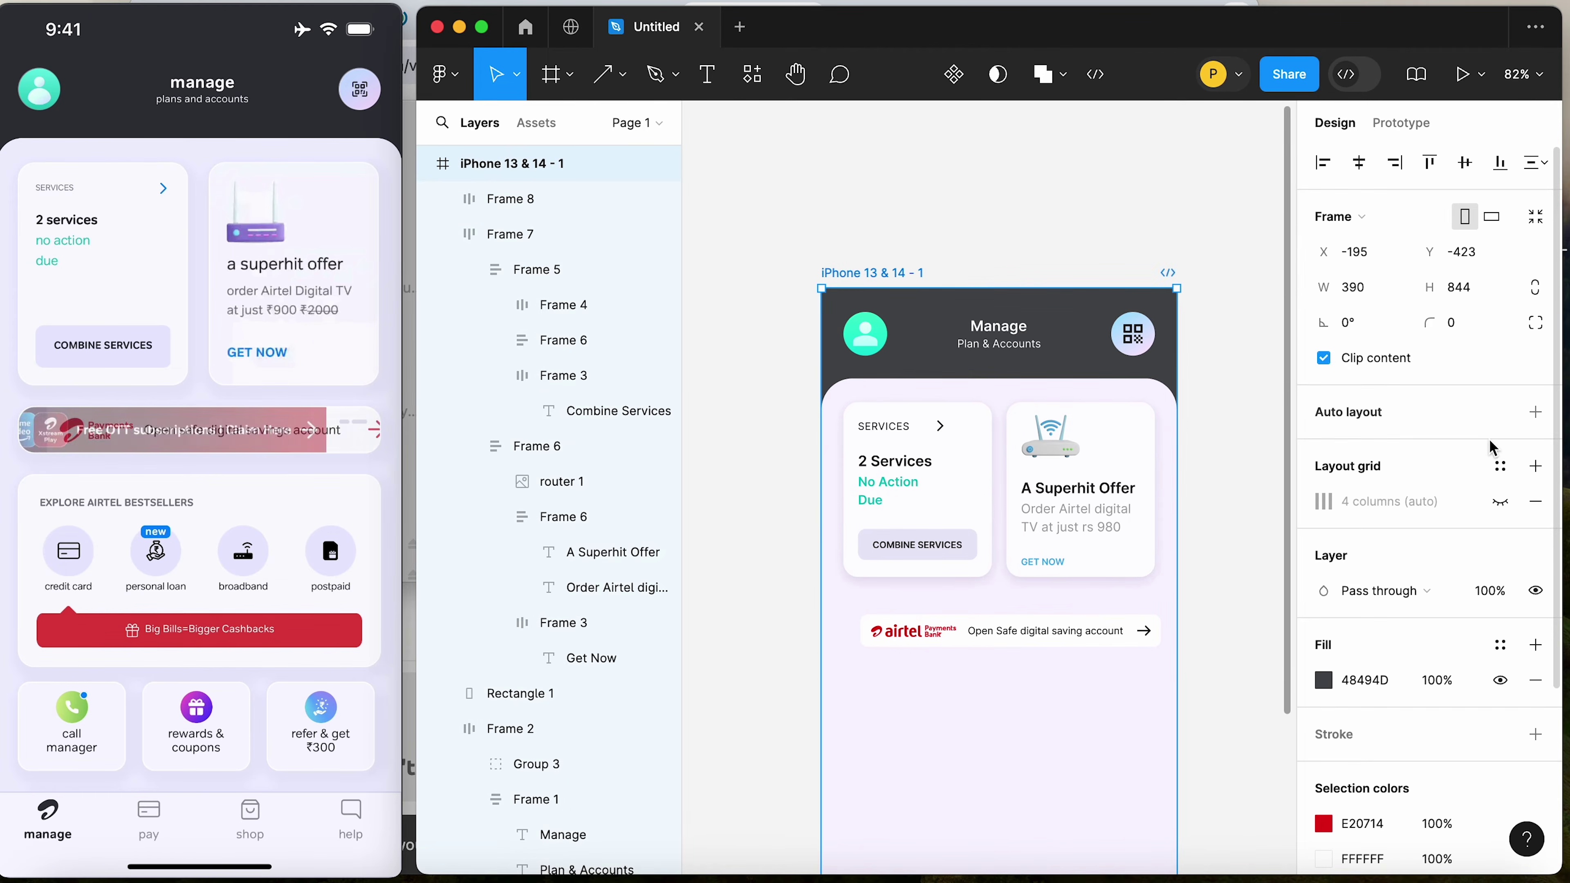
left_click(1500, 501)
Move the banner frame to the first grid column's outer edge at X 24, Y 343
key("z")
left_click_drag(697, 535, 1034, 712)
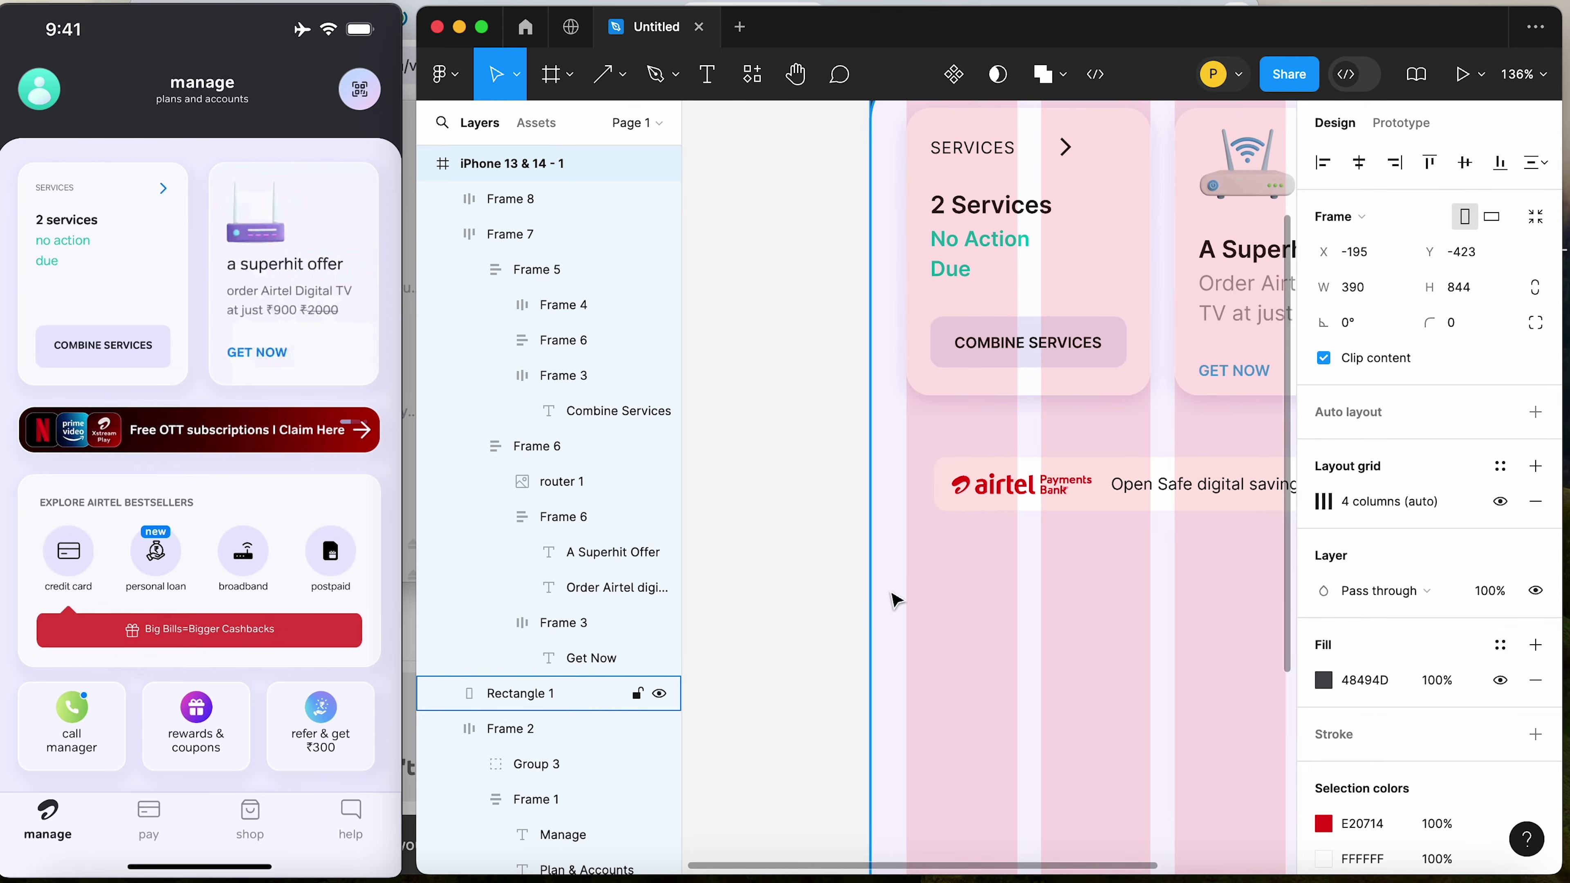
left_click(1018, 478)
scroll(1020, 470, "right", 6)
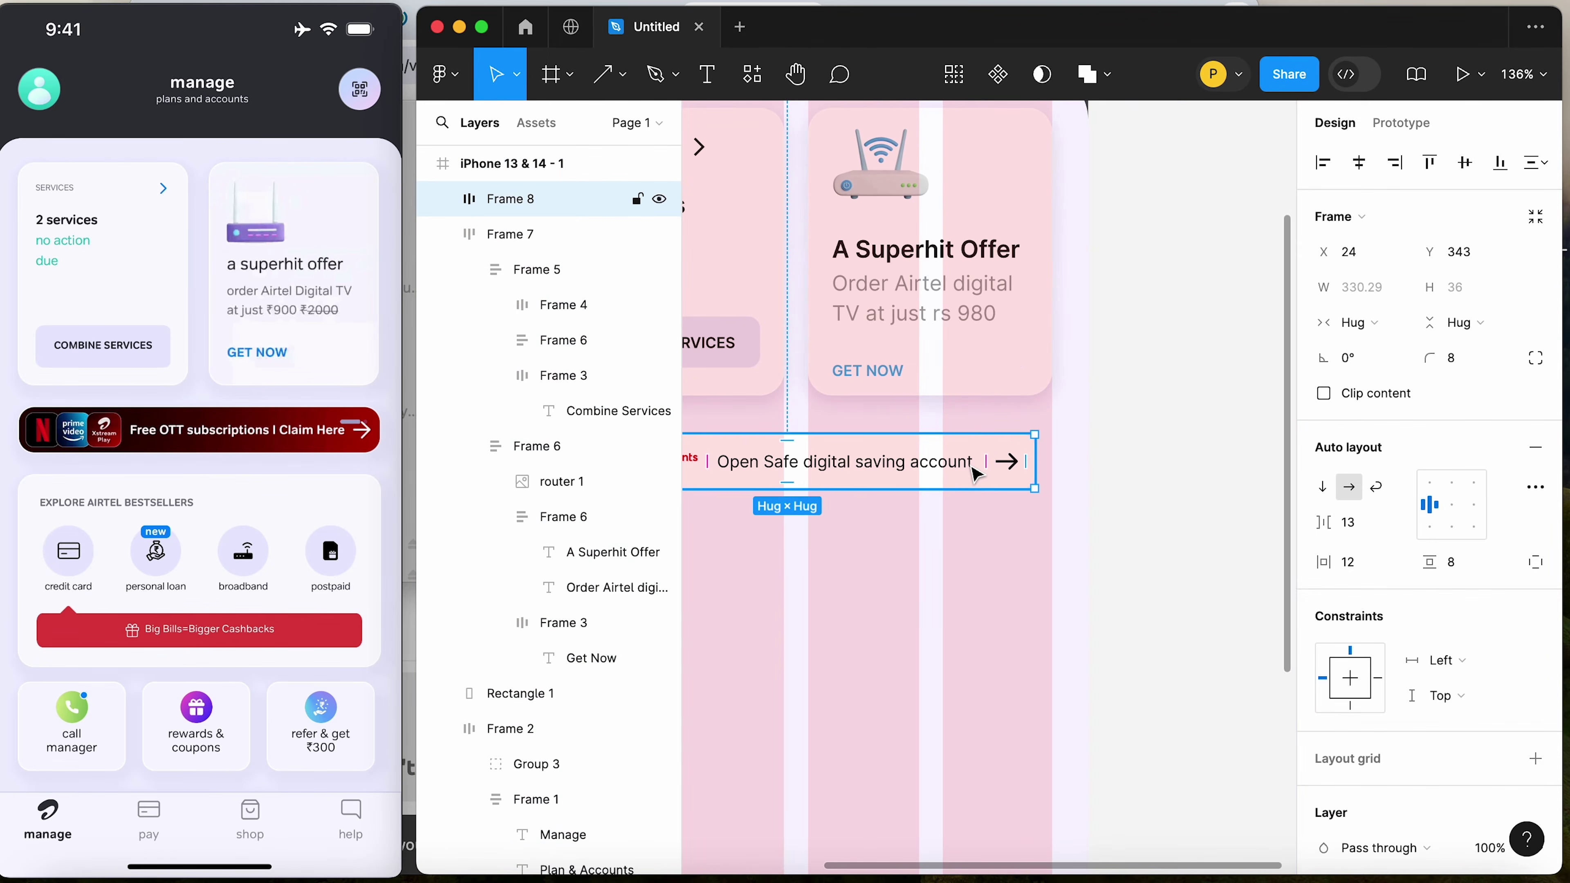
left_click_drag(1034, 460, 1053, 459)
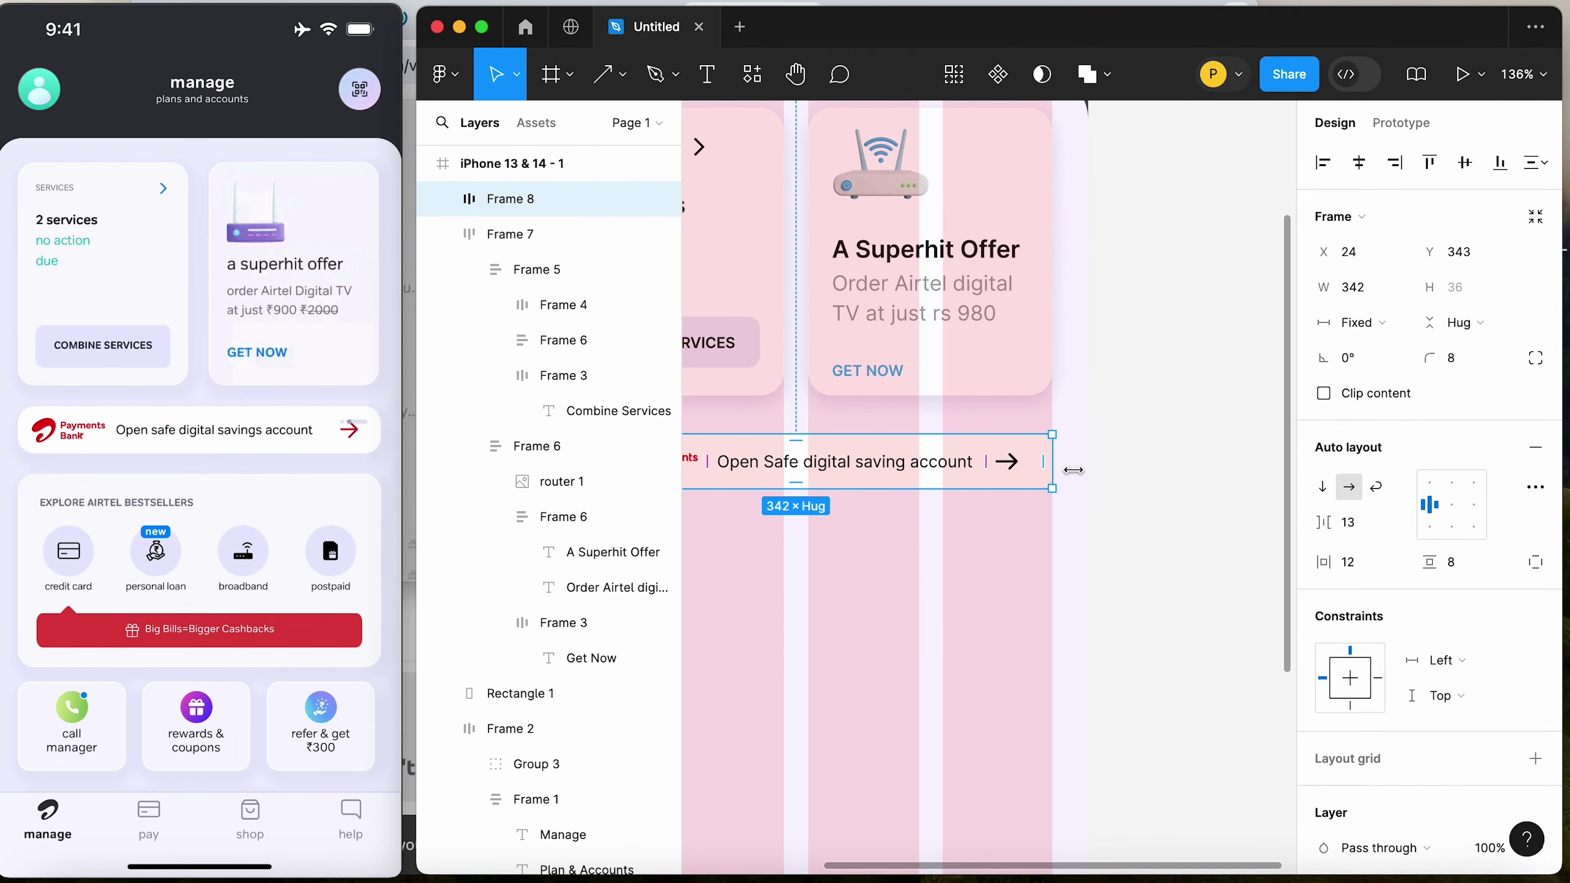
left_click(1175, 485)
left_click(966, 469)
scroll(965, 471, "left", 2)
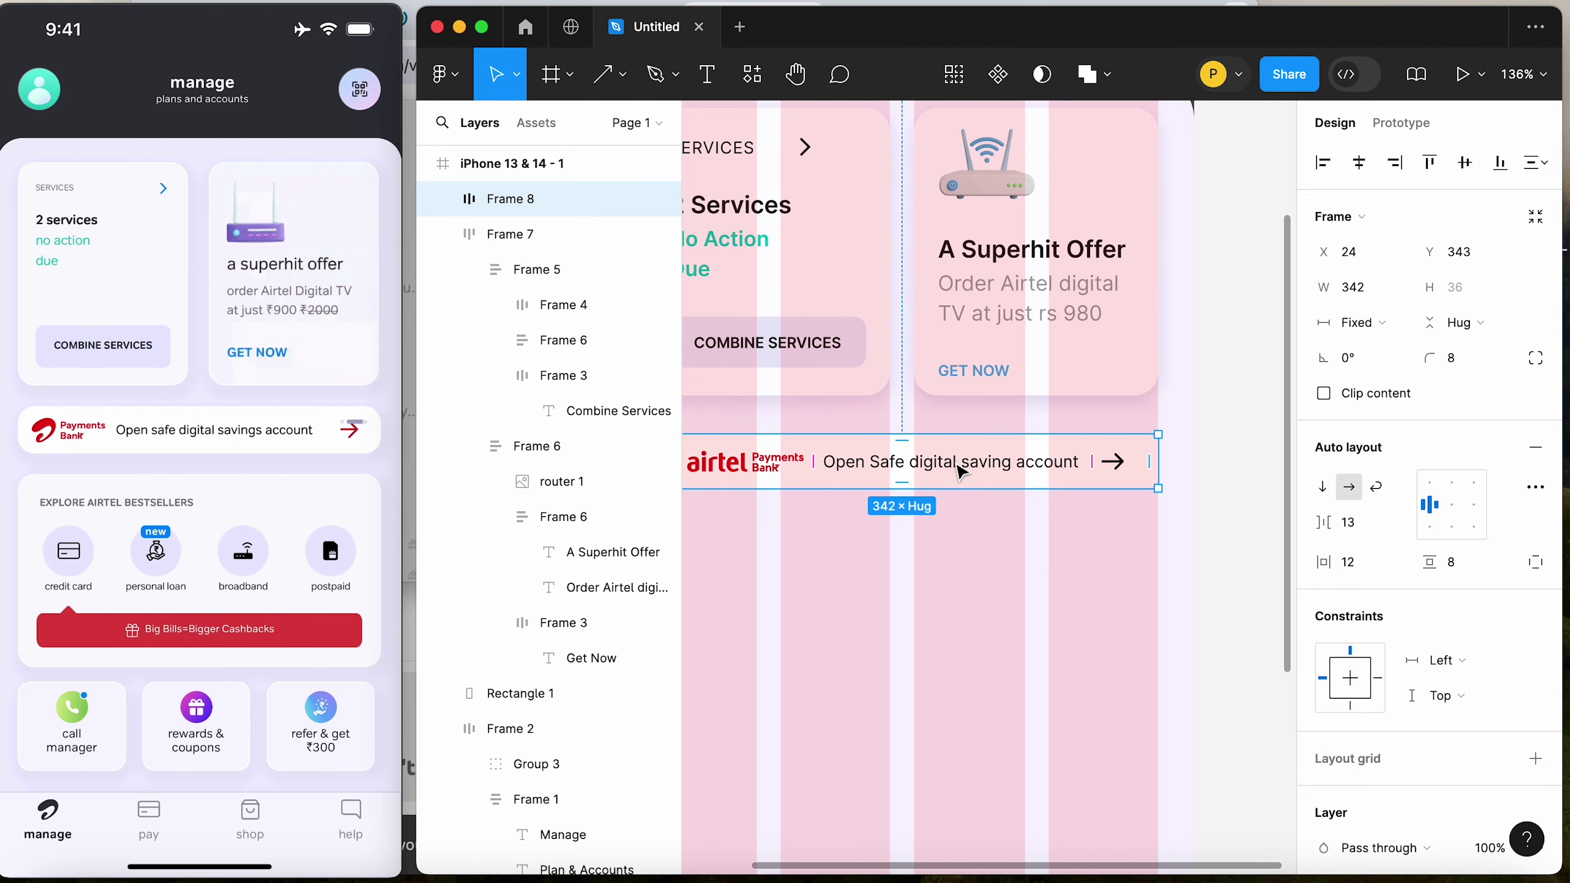
left_click(1167, 477)
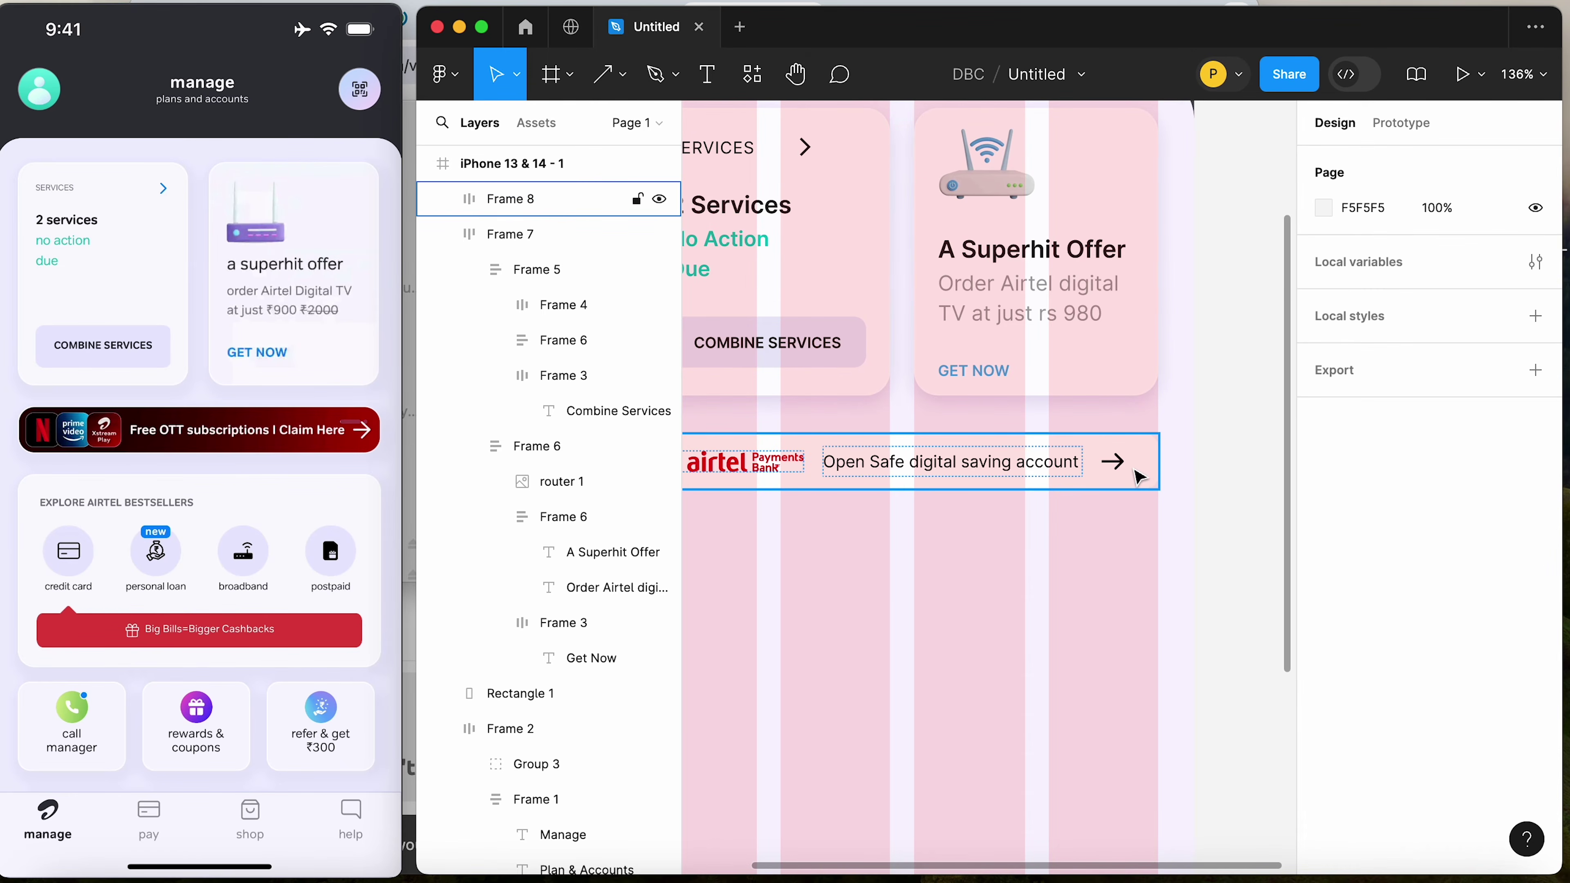
left_click(1154, 467)
double_click(1153, 467)
left_click(1246, 476)
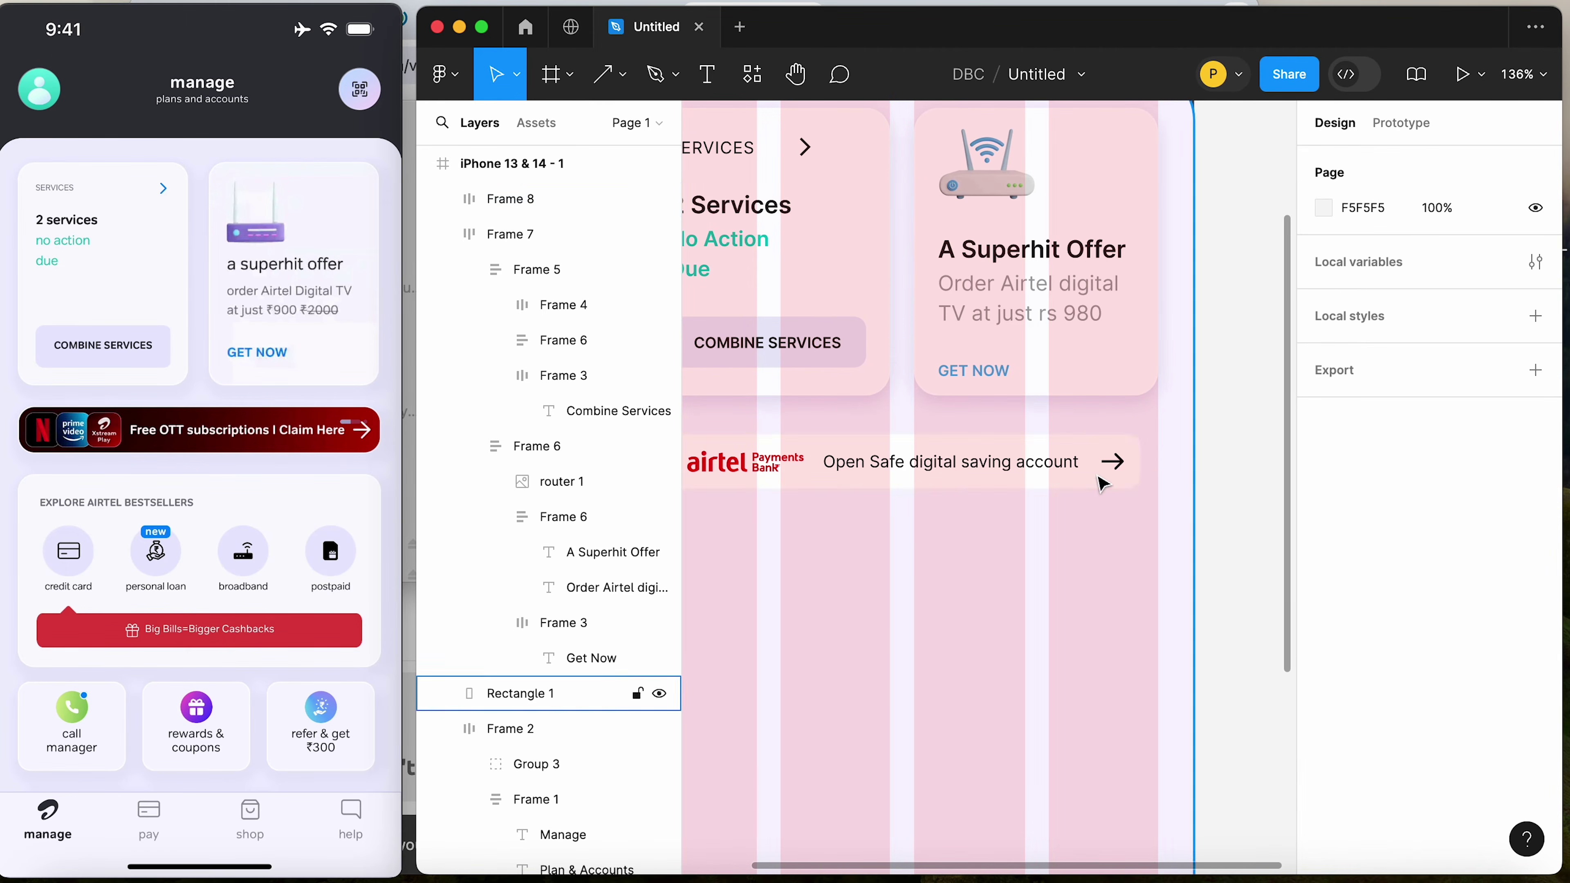
Set the banner text's width to fill the container and stretch the banner frame to 342 px wide across the four columns
double_click(912, 465)
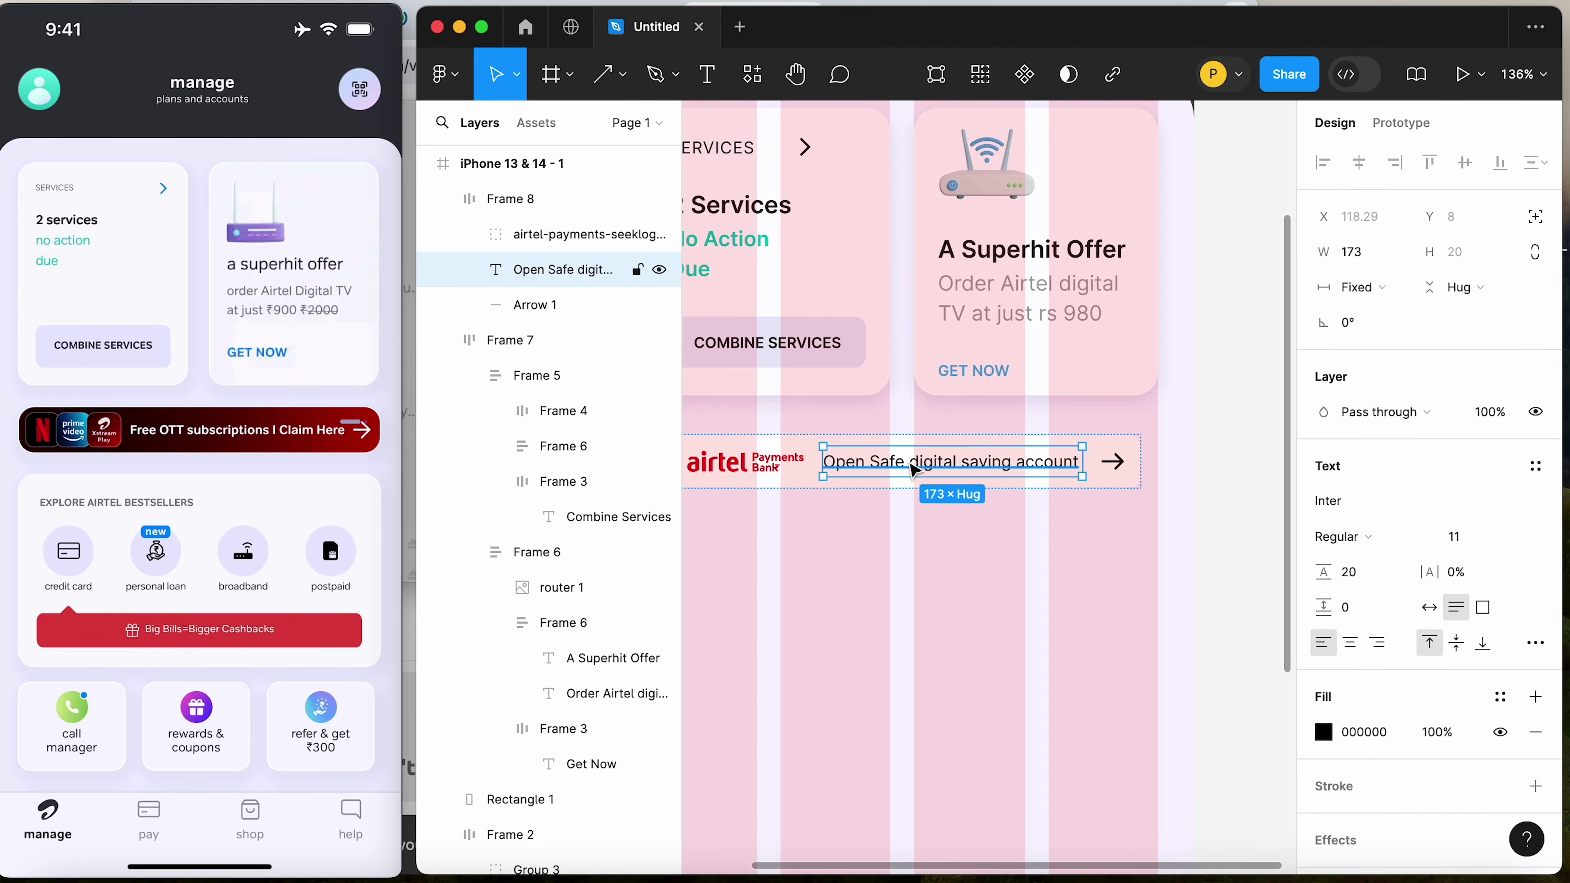
left_click(1379, 289)
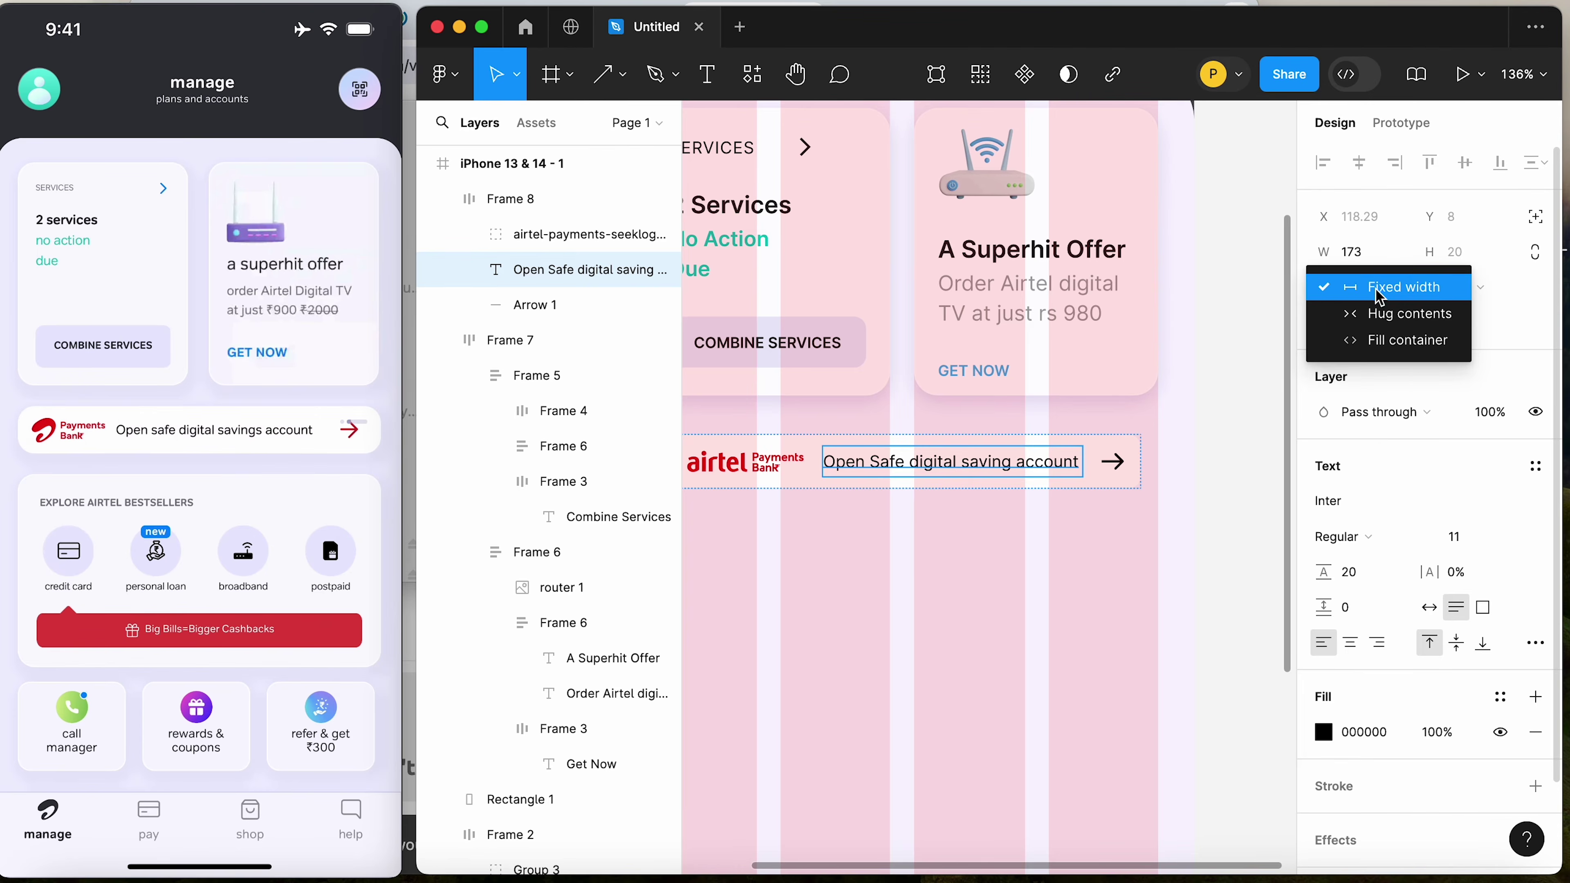
left_click(1385, 339)
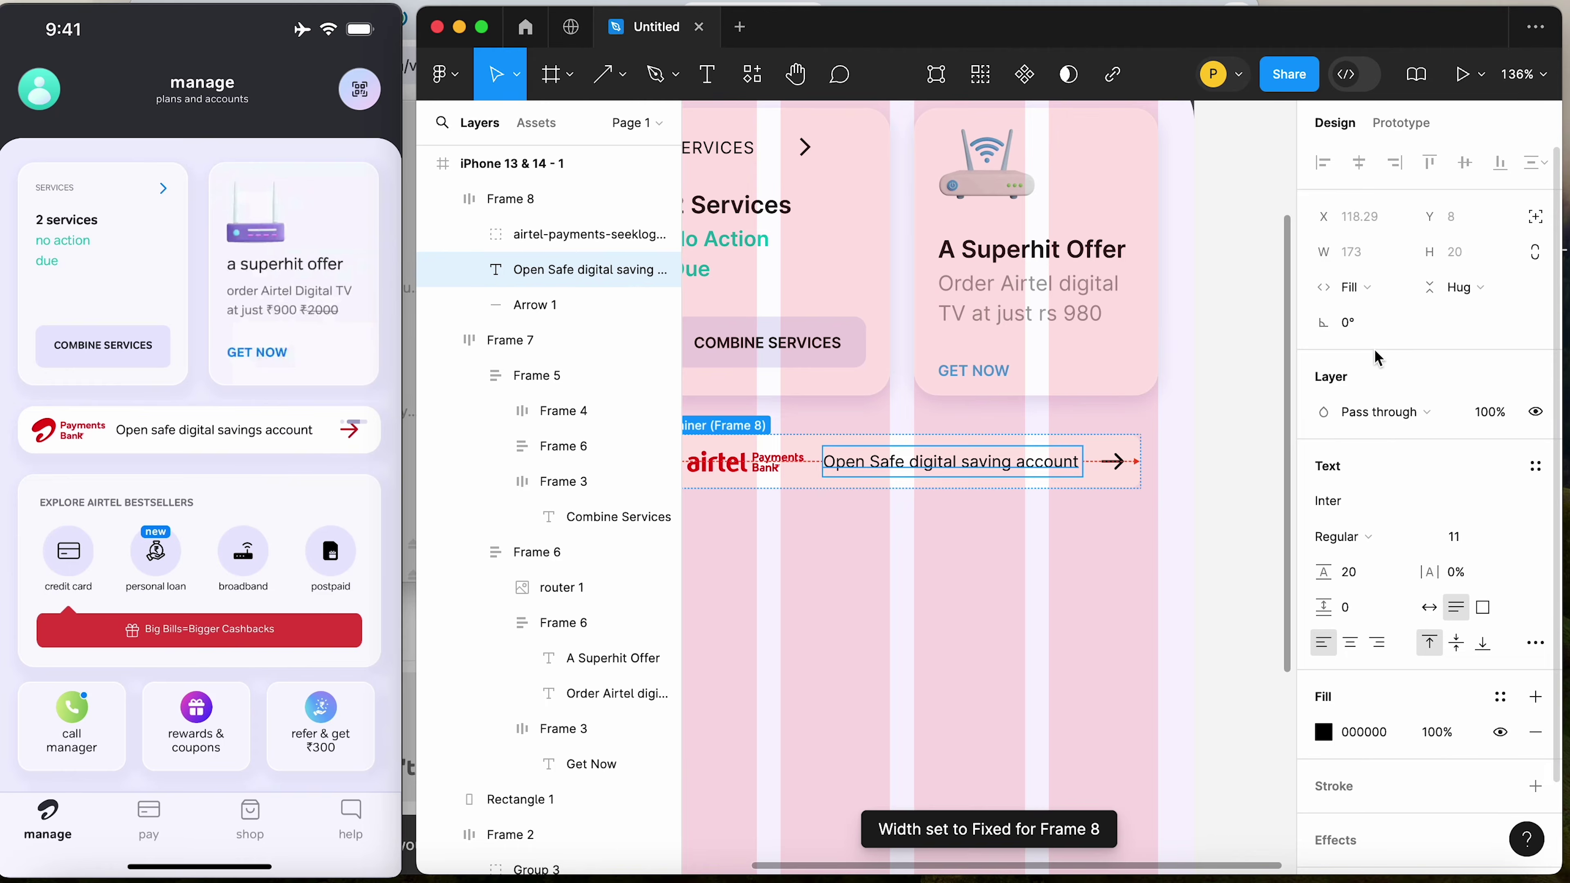
left_click(1245, 590)
left_click(1131, 462)
left_click_drag(1136, 462, 1151, 461)
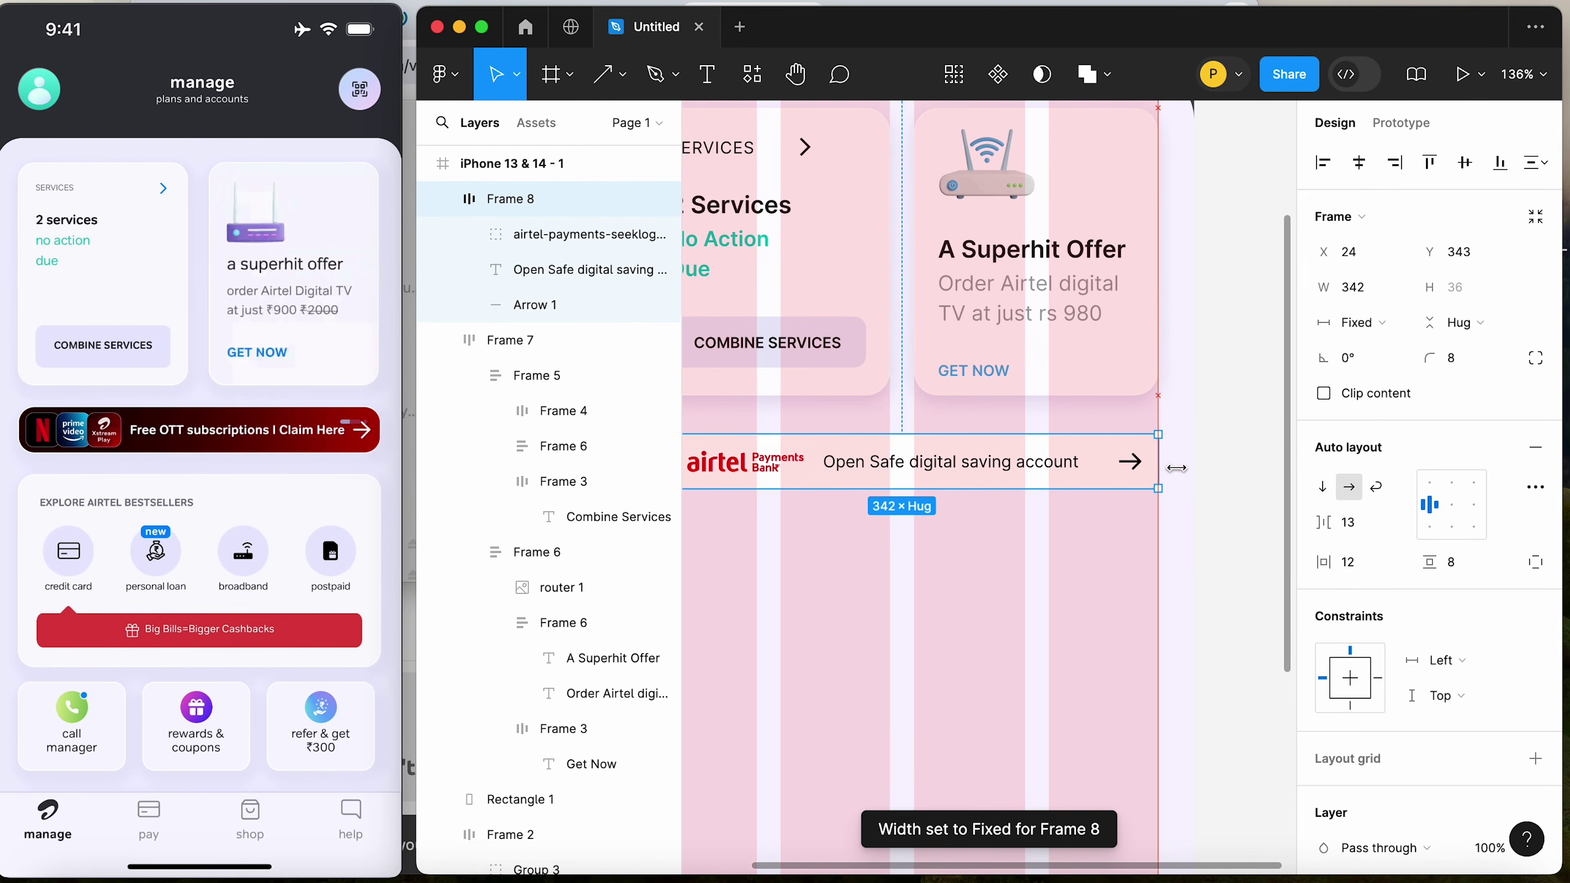
left_click(1234, 516)
Save the Services card's drop shadow as a new named effect style
scroll(1235, 513, "left", 3)
scroll(1235, 514, "down", 1)
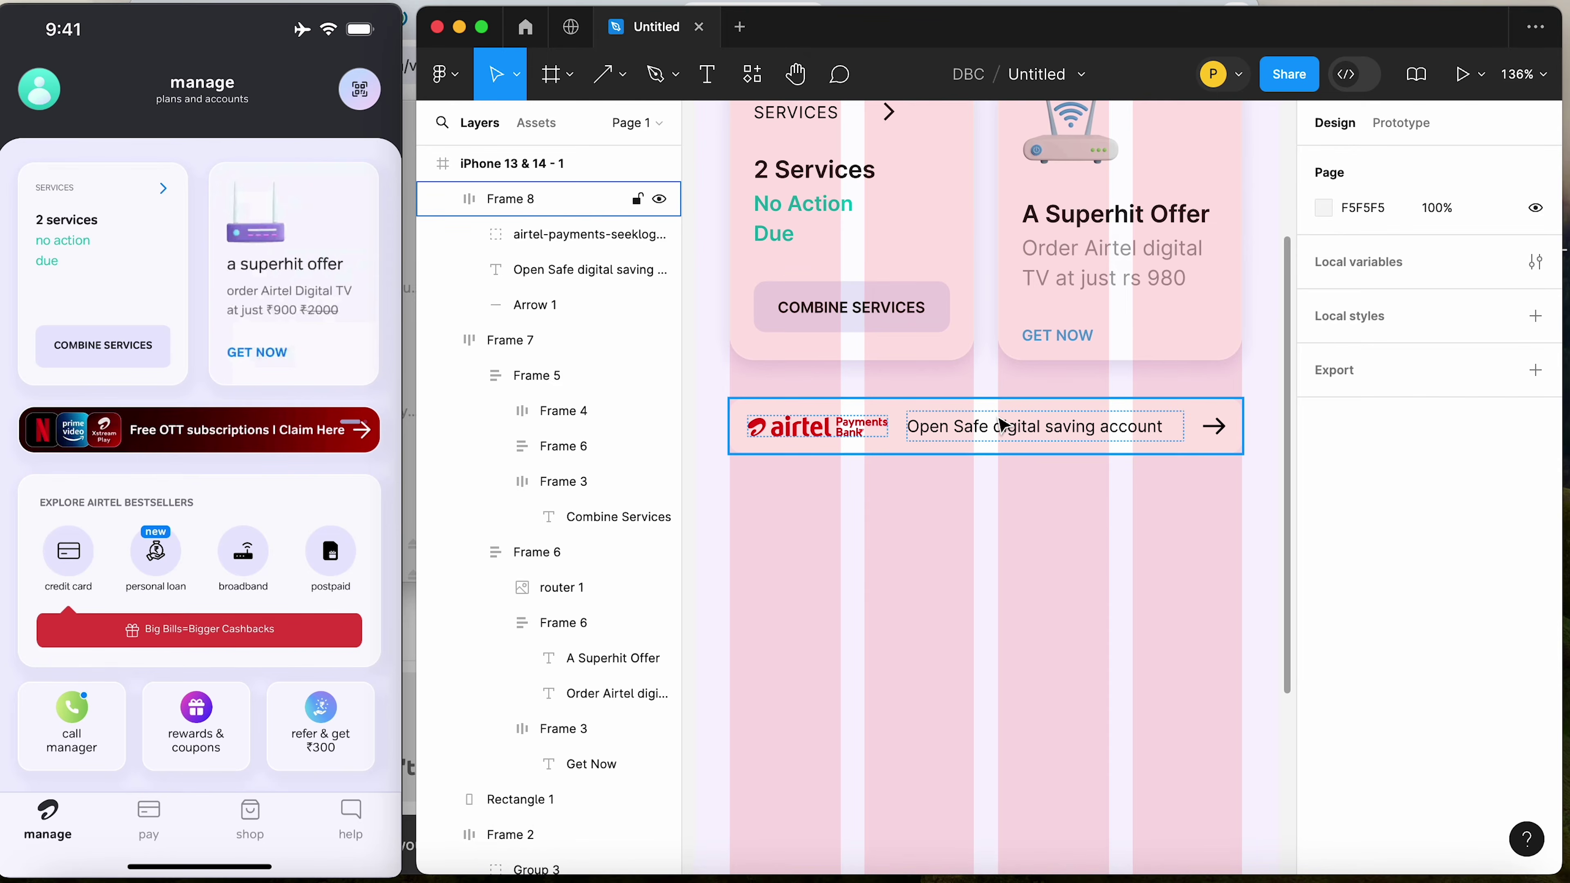
left_click(618, 199)
left_click(906, 319)
left_click(906, 319)
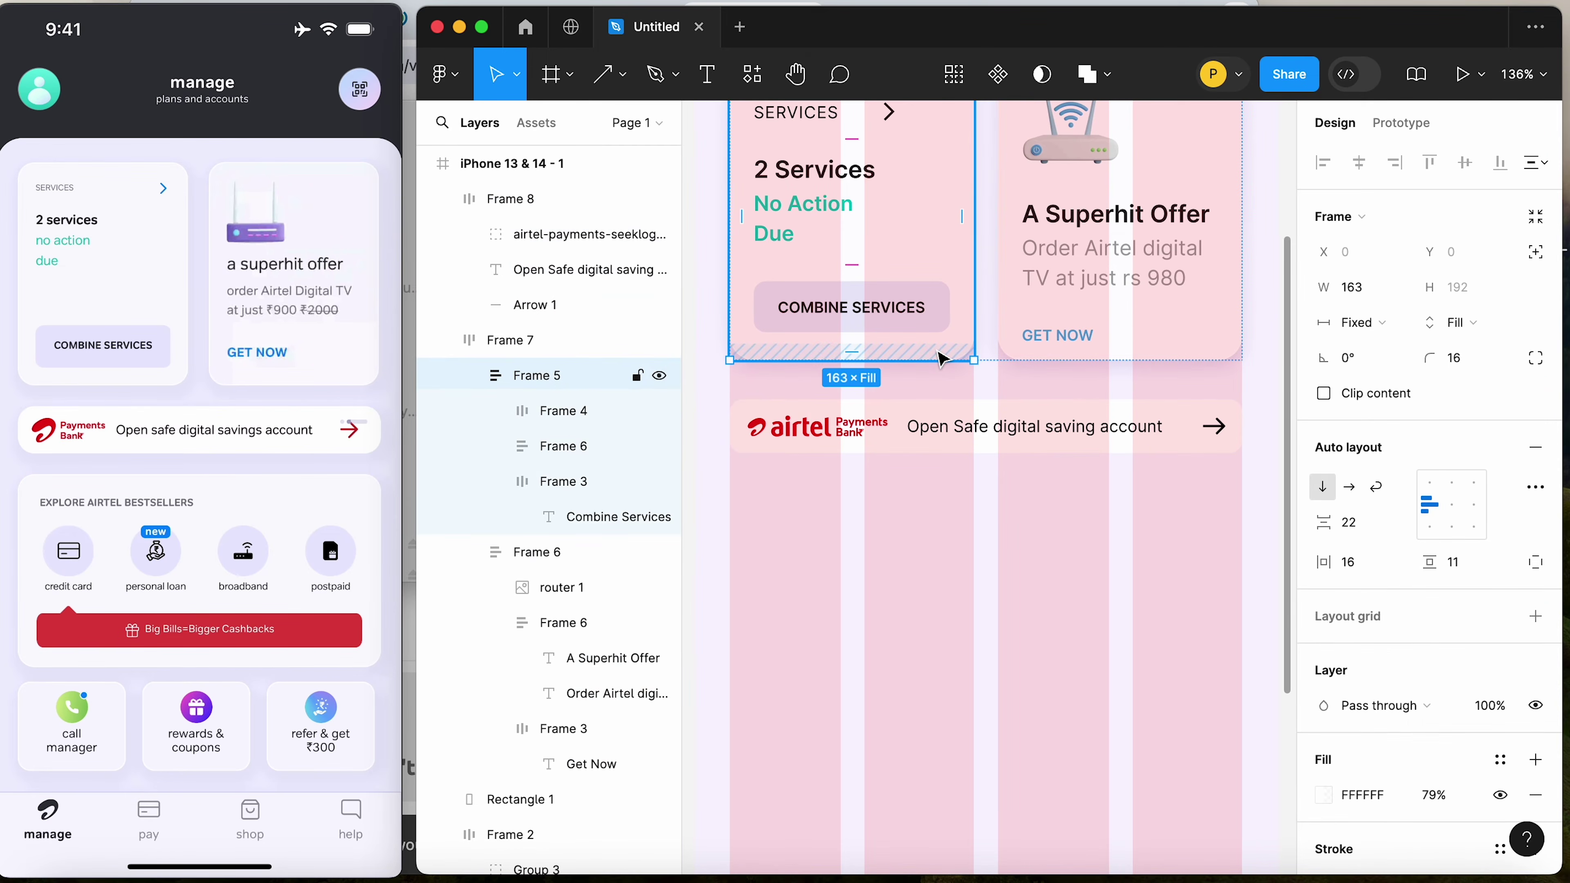
key("Escape")
scroll(907, 365, "up", 3)
left_click(906, 365)
left_click(904, 355)
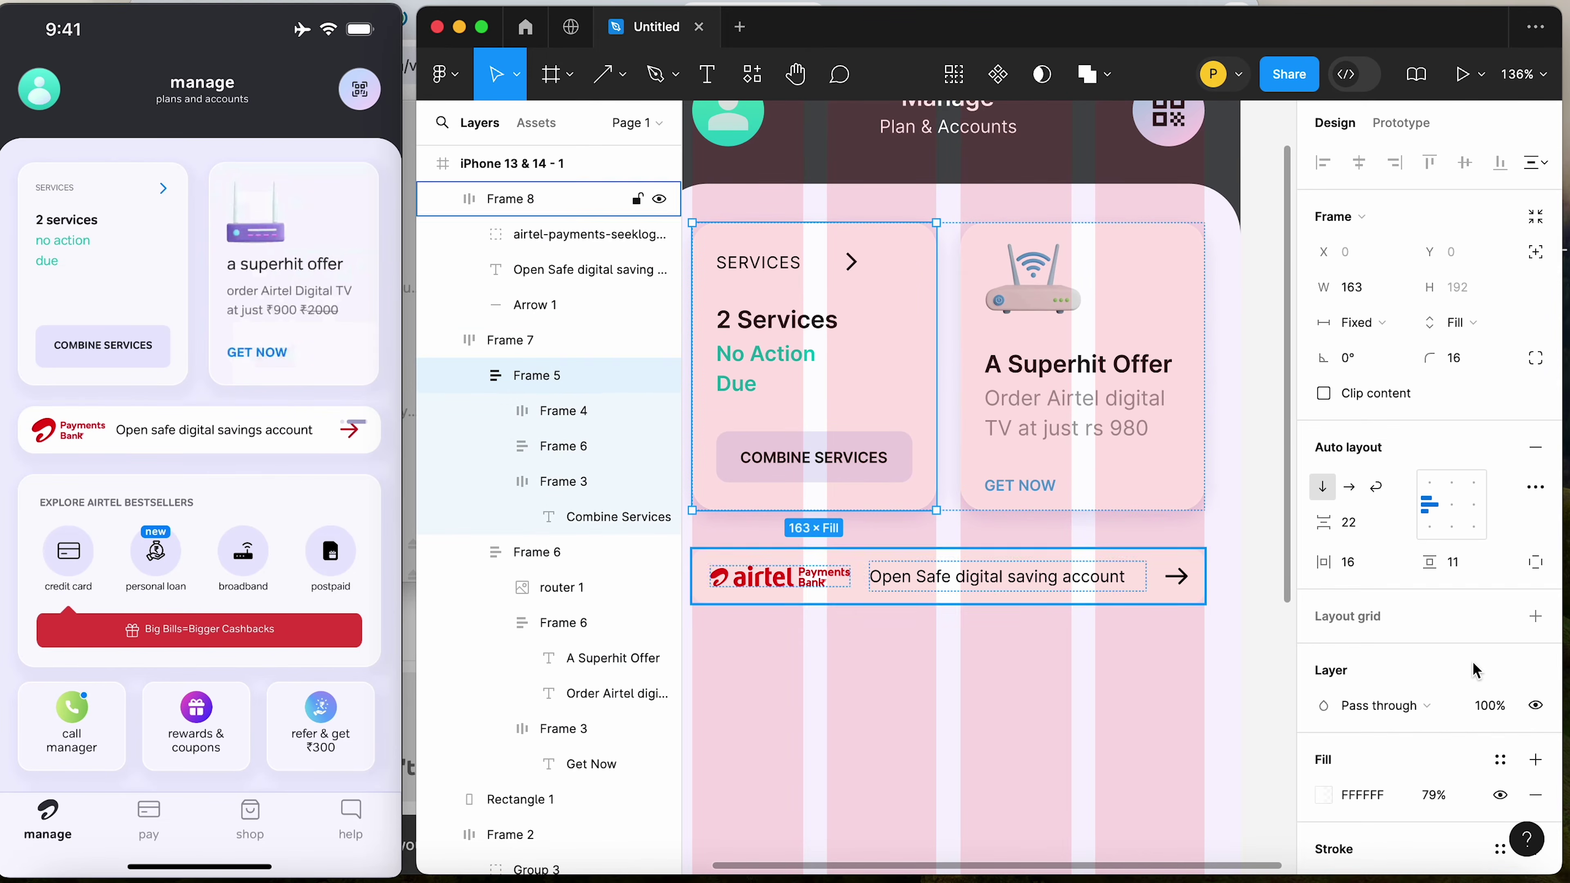
scroll(1475, 643, "down", 5)
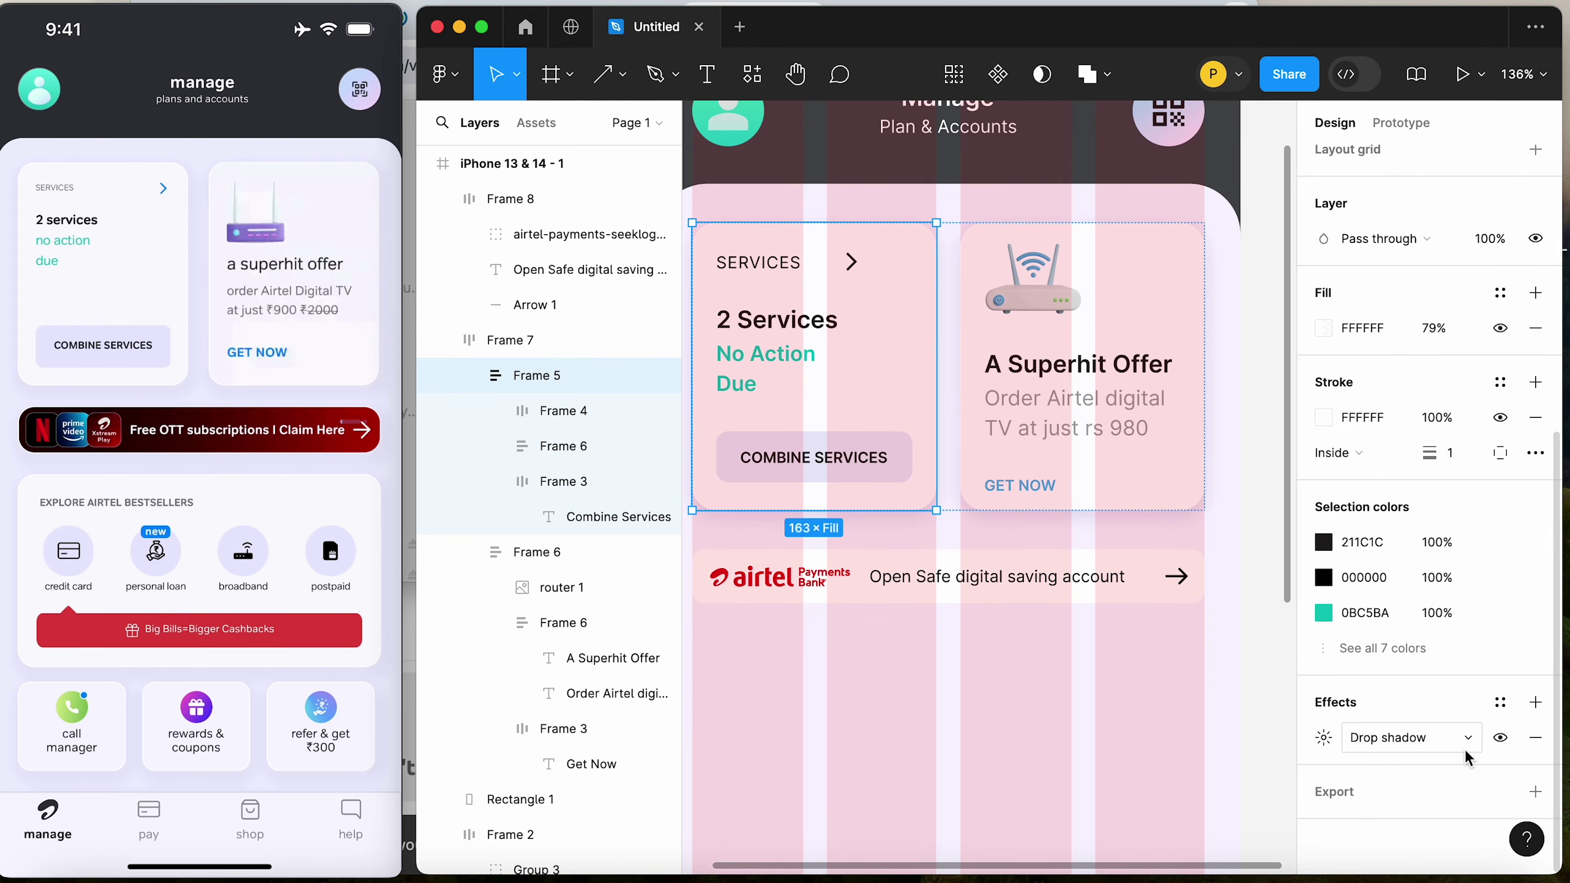
left_click(1503, 705)
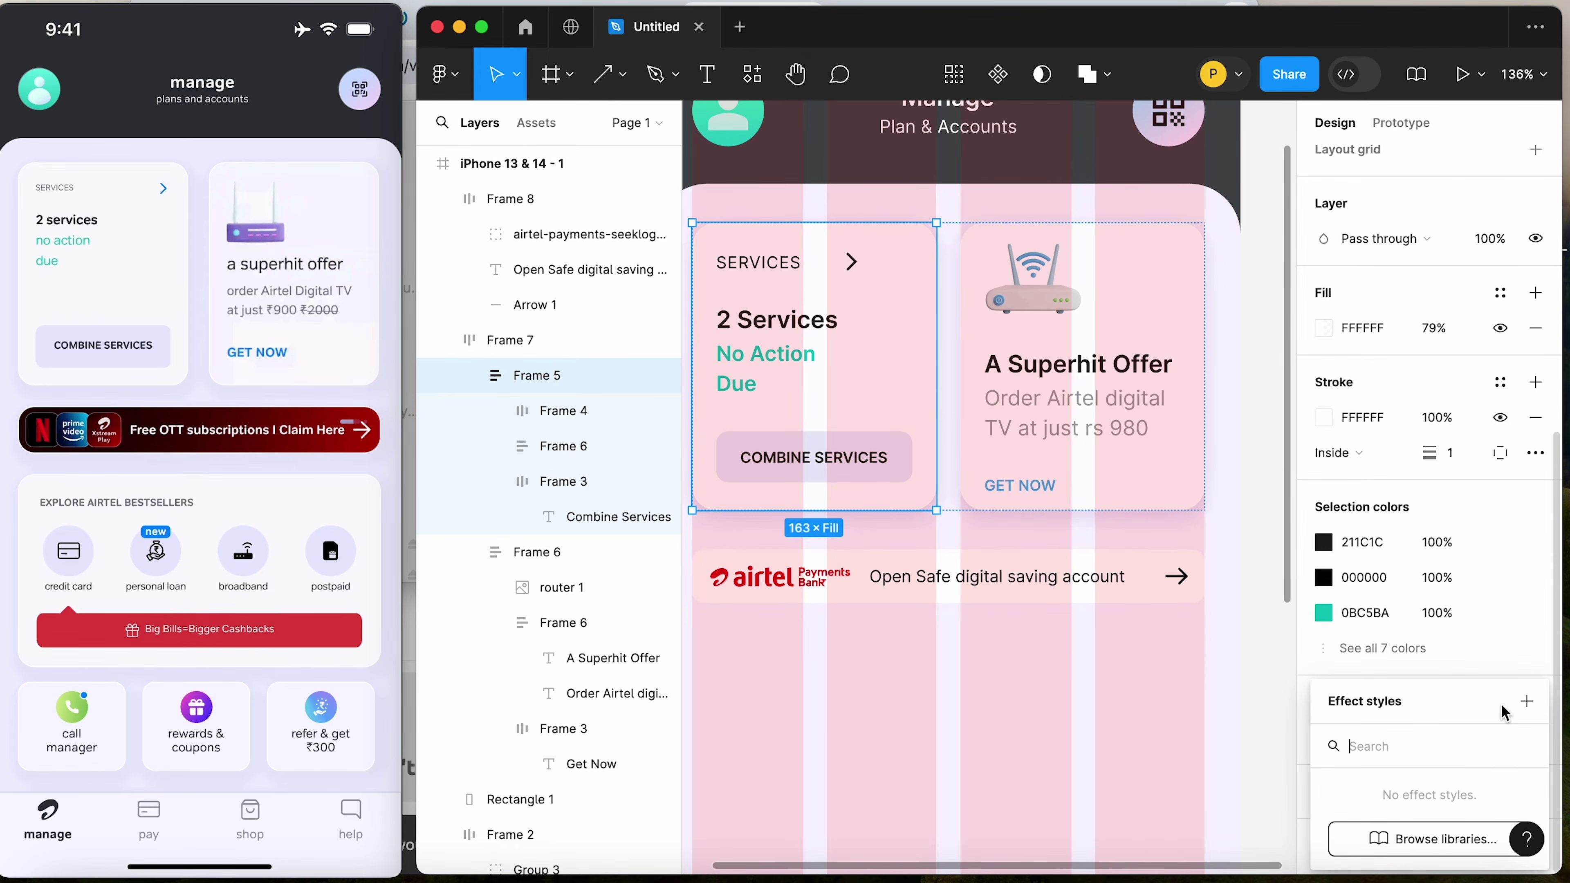
left_click(1535, 705)
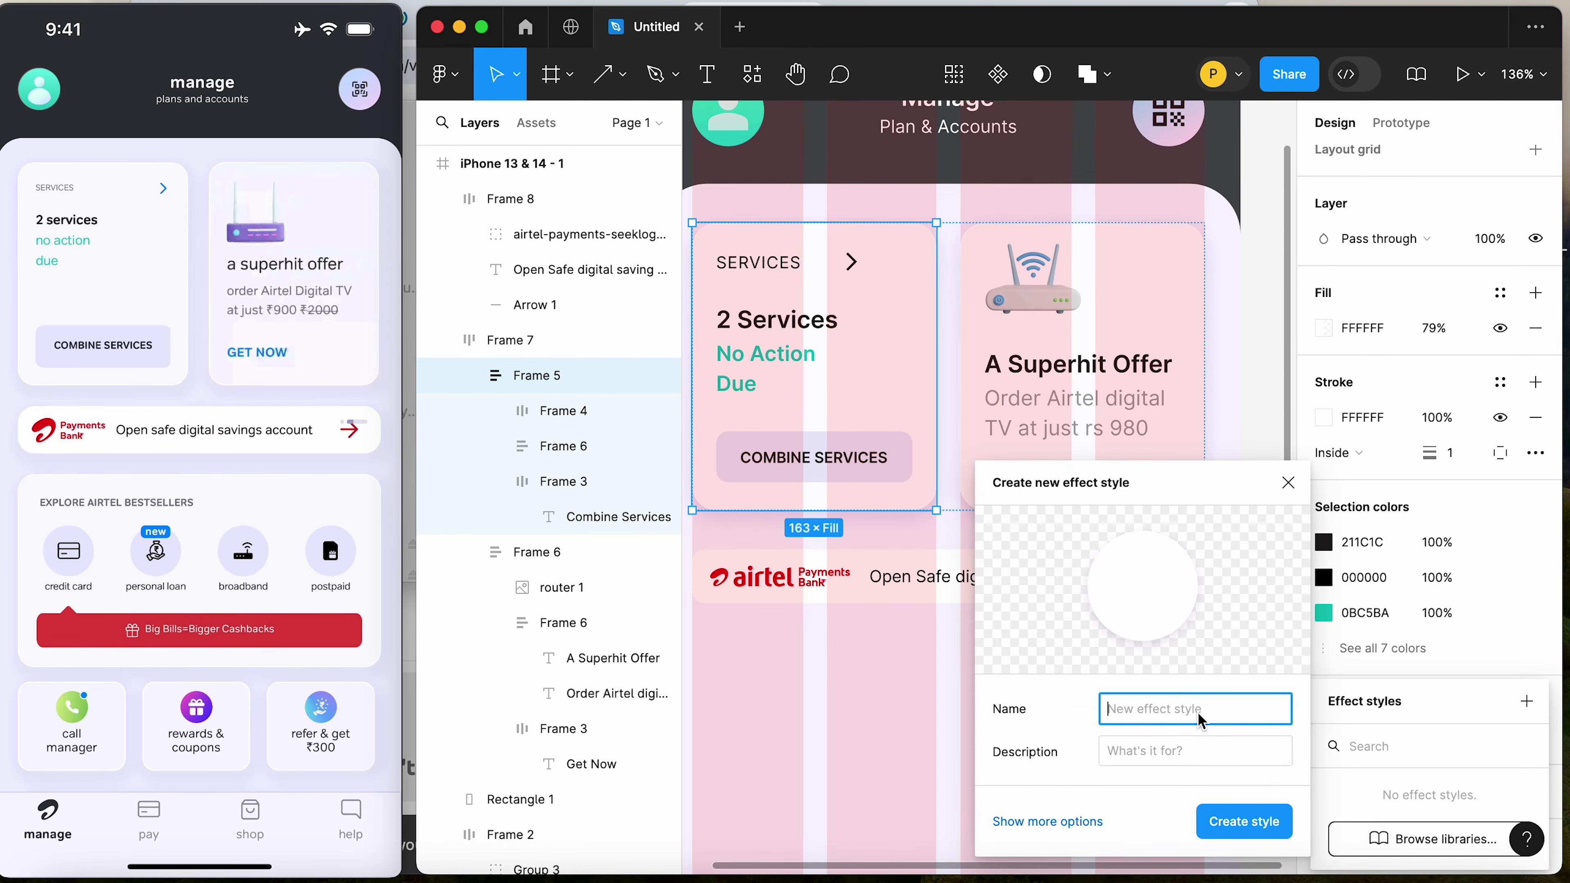
left_click(1231, 820)
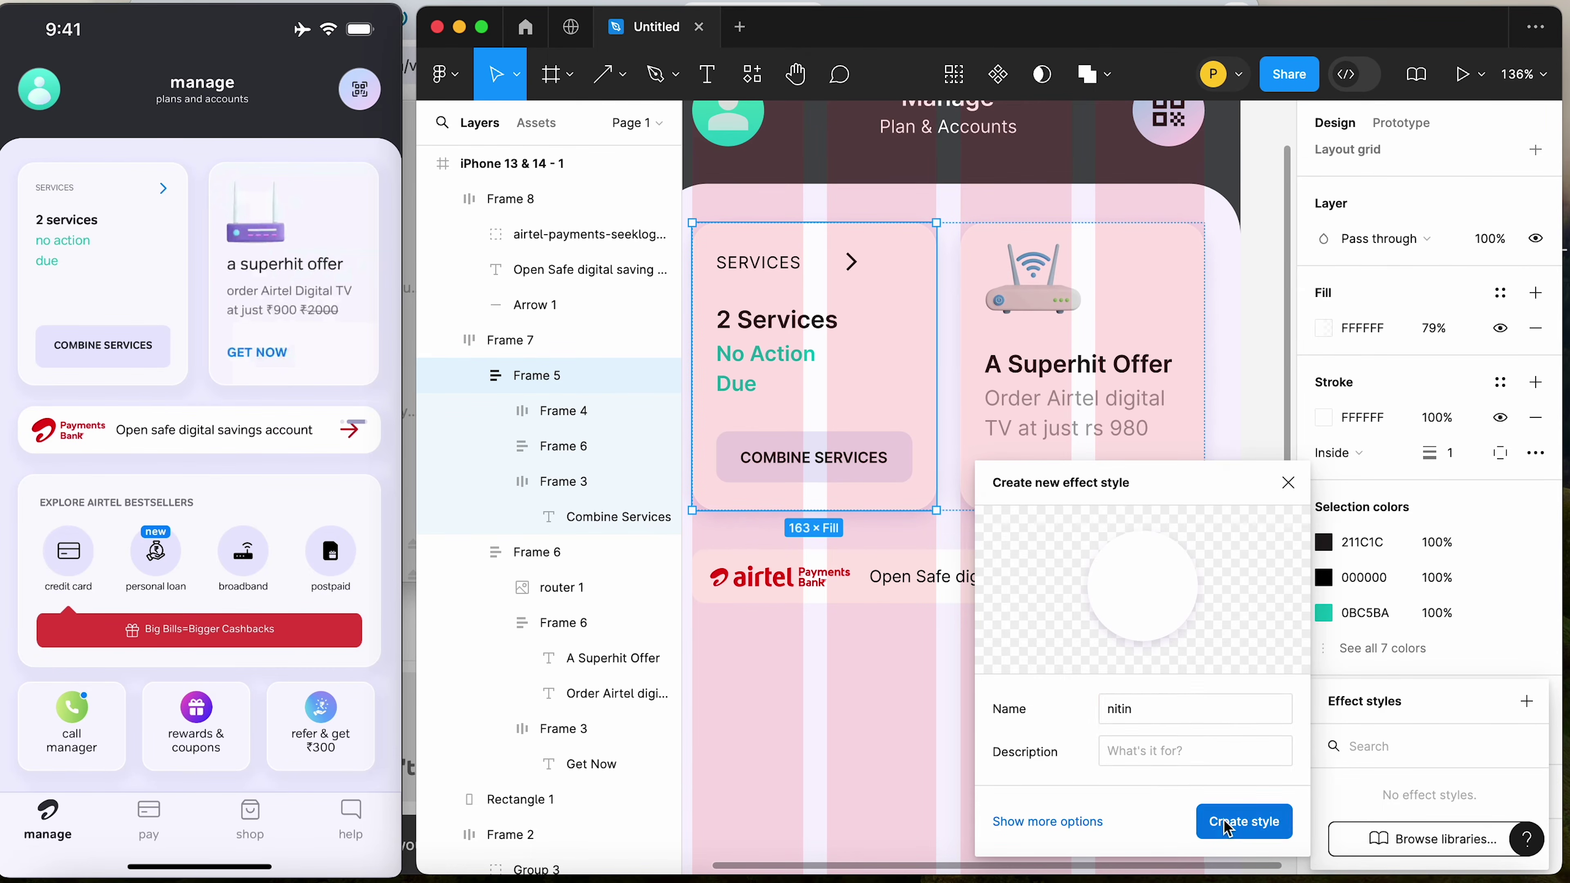
Apply the saved drop shadow effect style to the Airtel Payments Bank banner frame
left_click(946, 584)
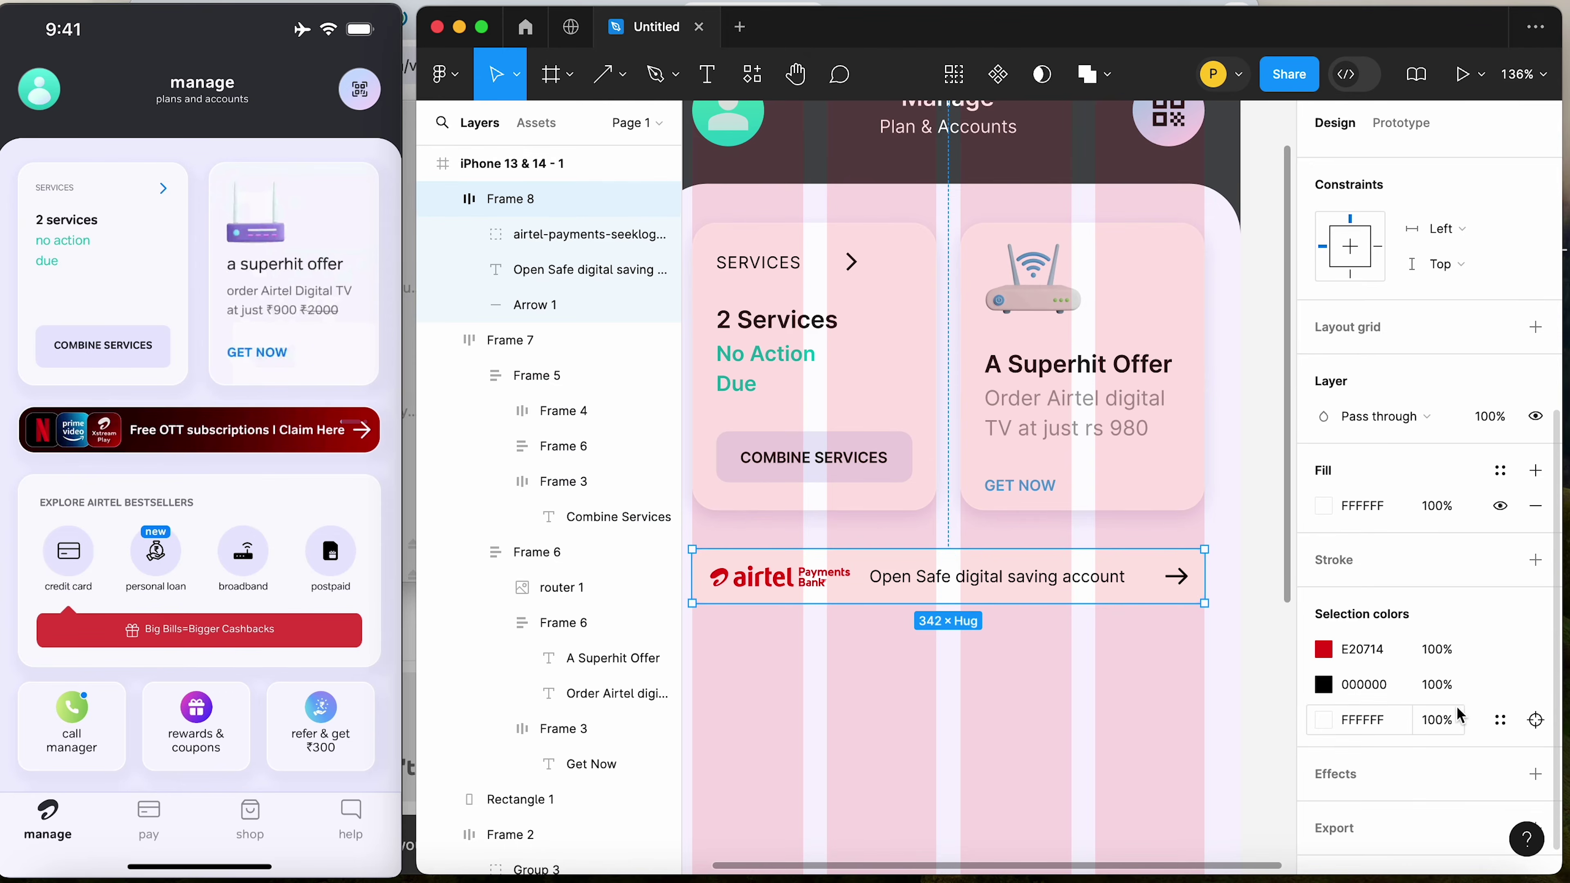
scroll(1459, 716, "down", 1)
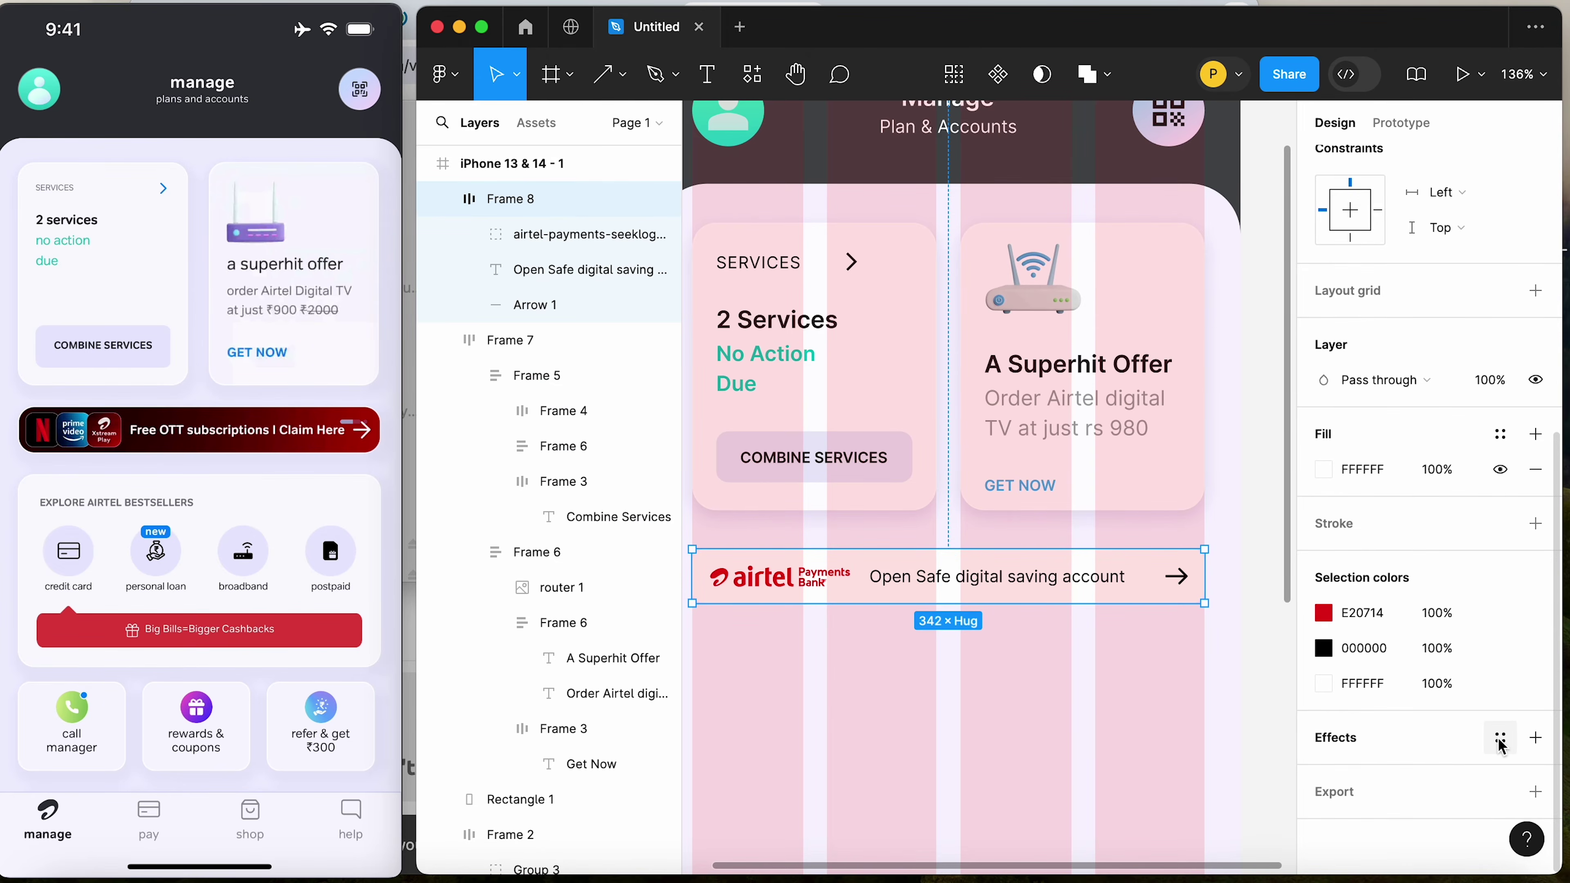
left_click(1500, 740)
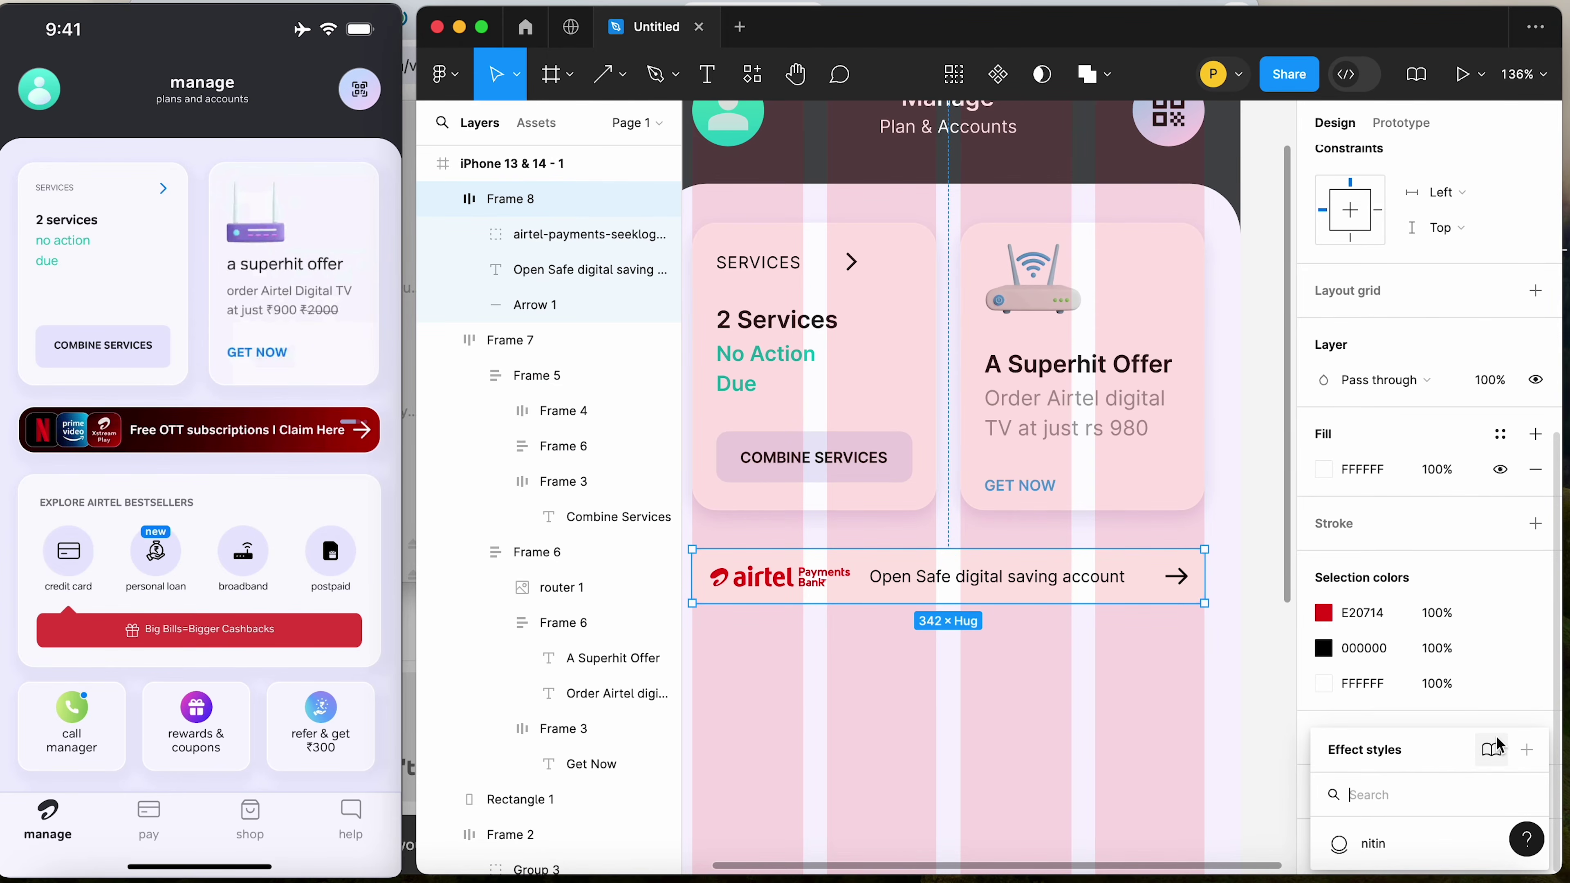
left_click(1383, 849)
left_click(1209, 718)
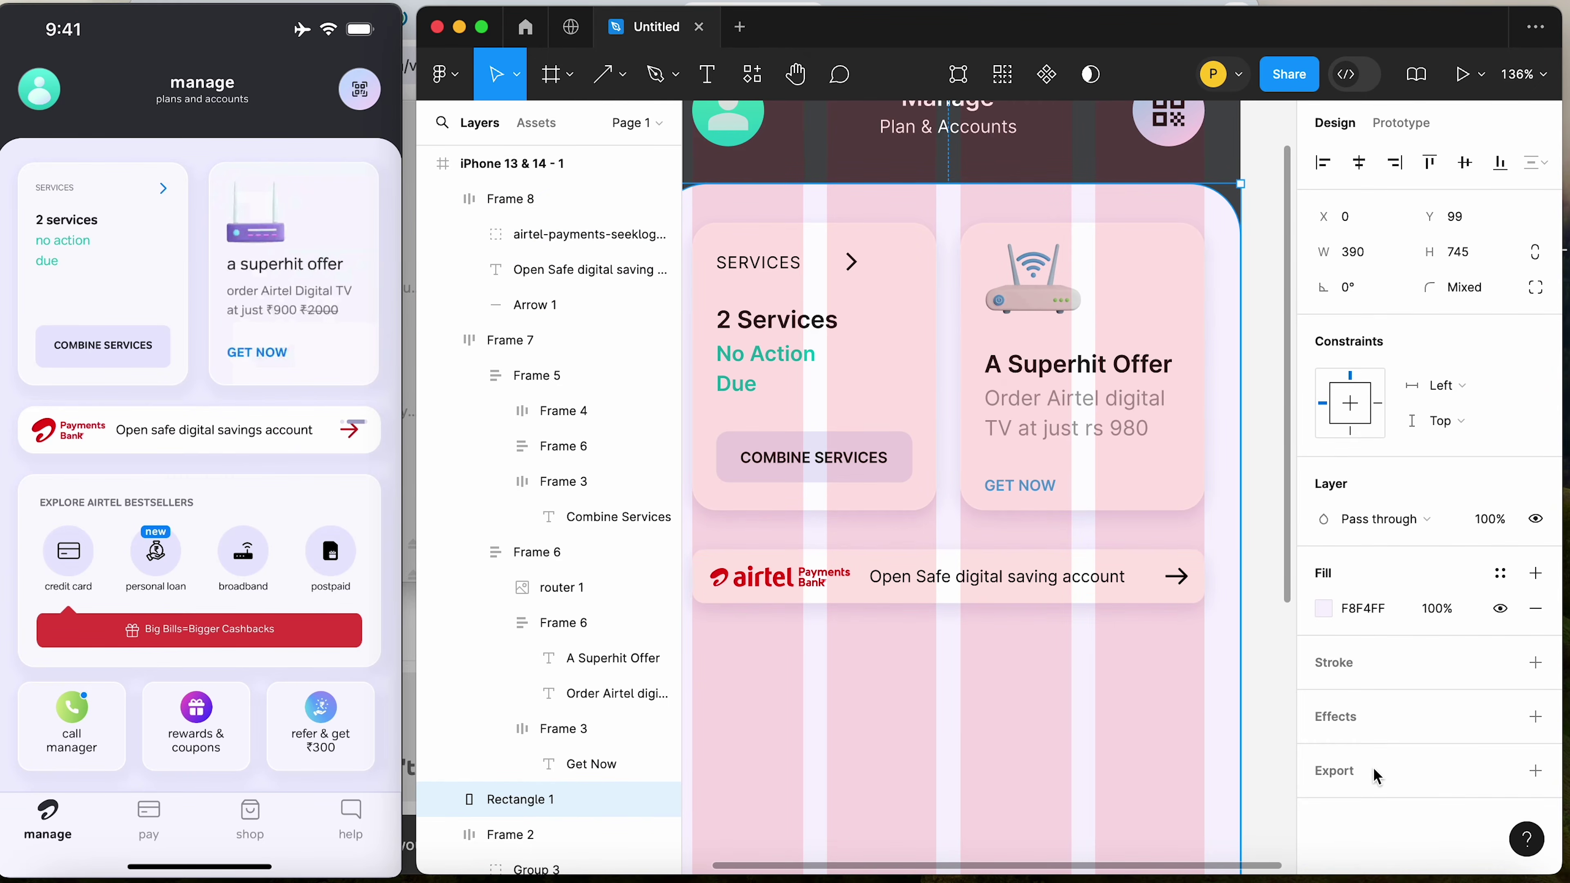
Move the banner frame up closer to the cards, to Y 330
left_click(825, 584)
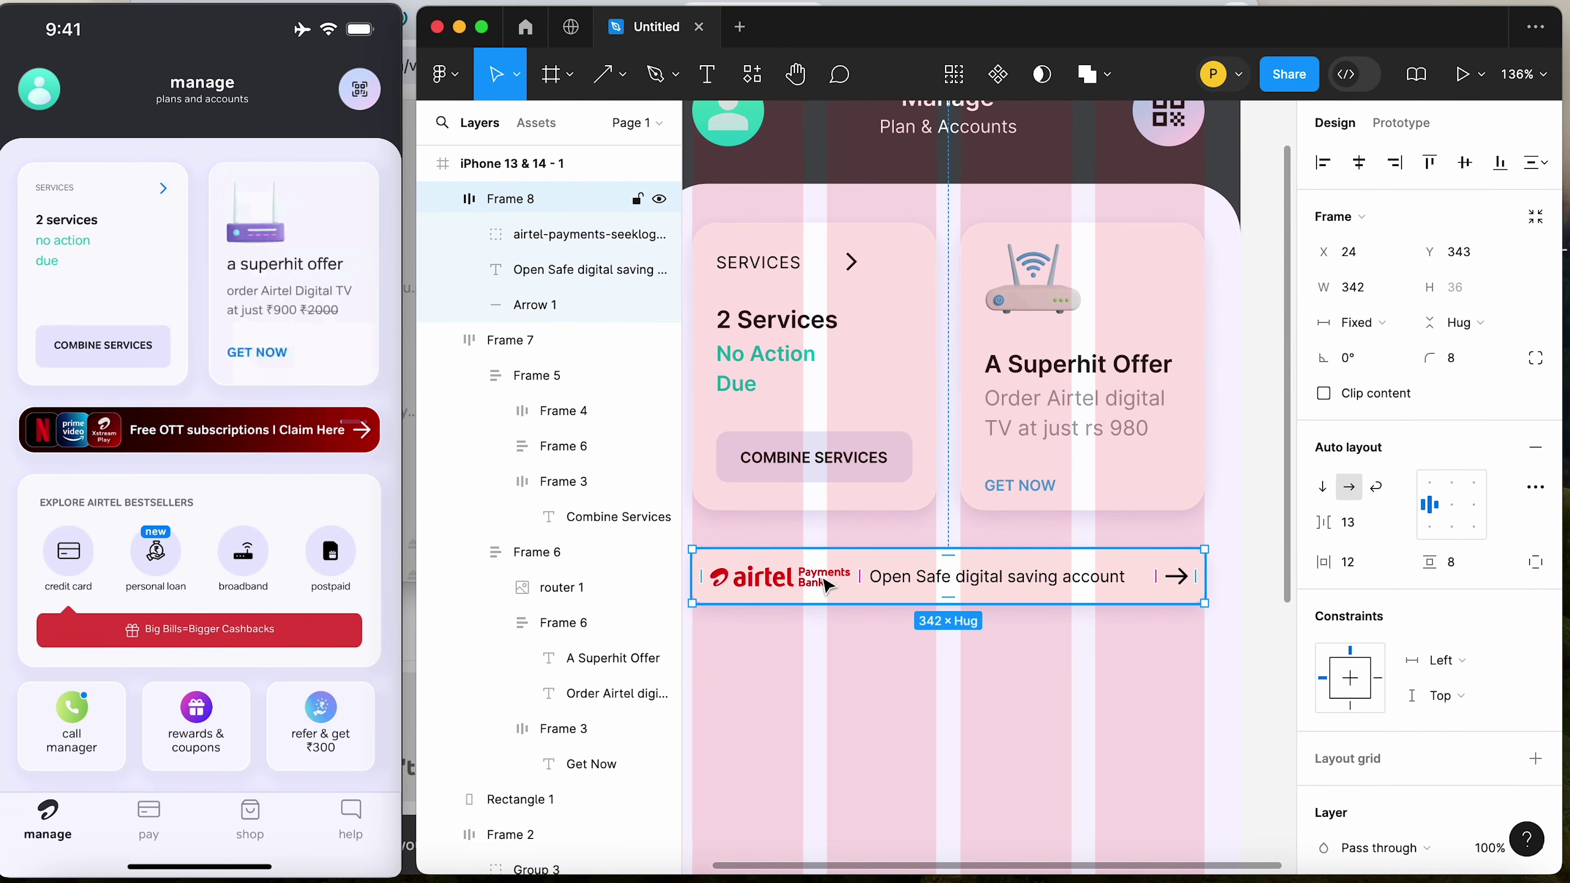
left_click_drag(844, 576, 844, 560)
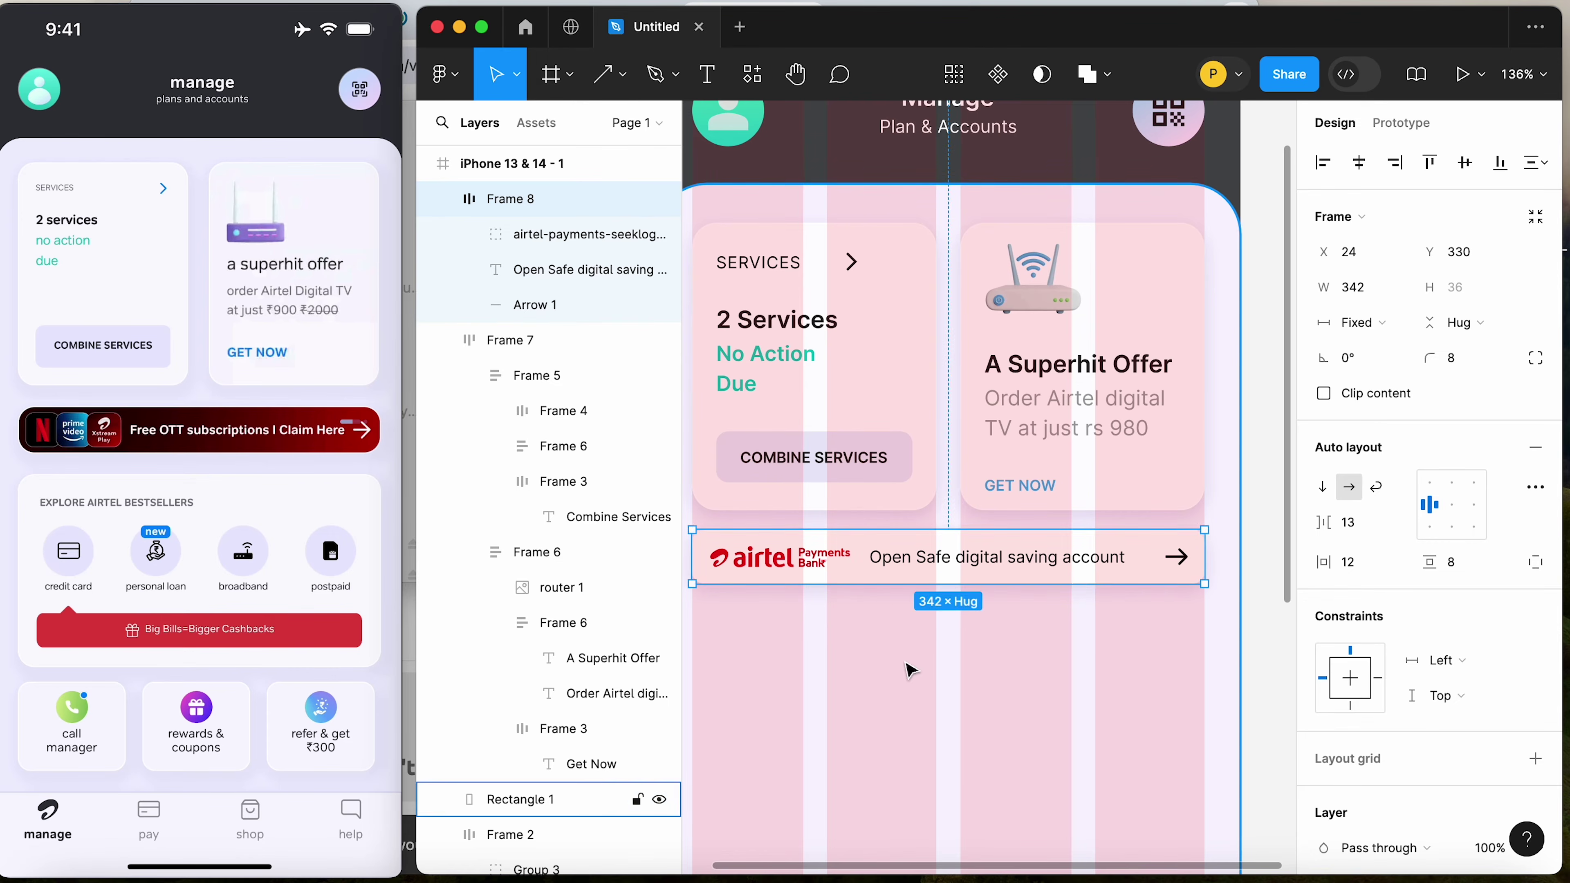
left_click(513, 799)
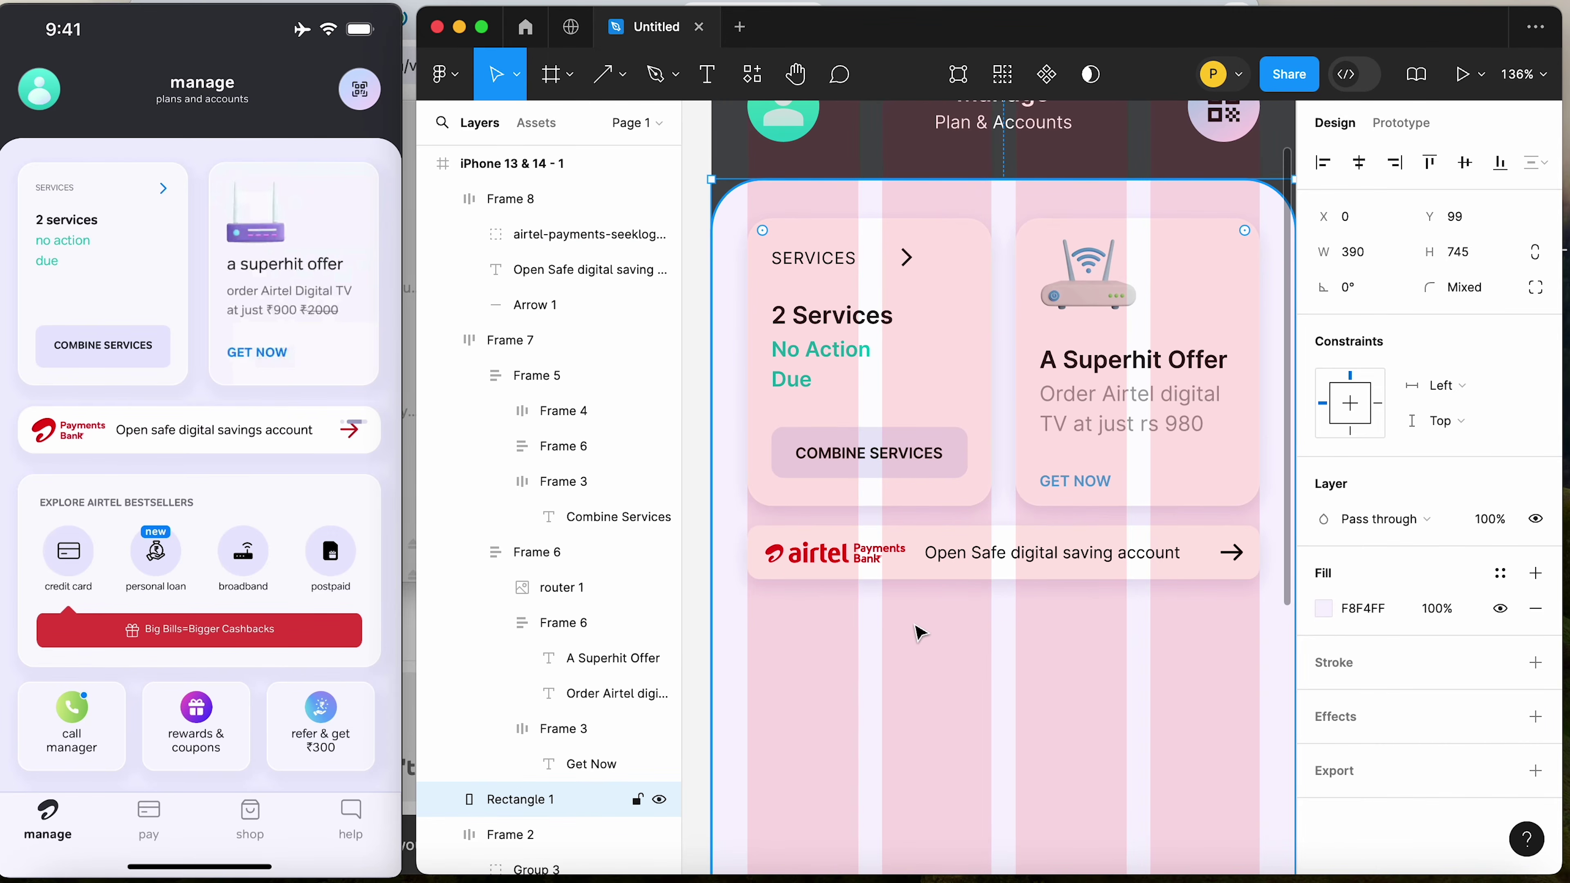
Duplicate the Services header row below the banner at X 31, Y 417 and ungroup the copy
left_click(832, 260)
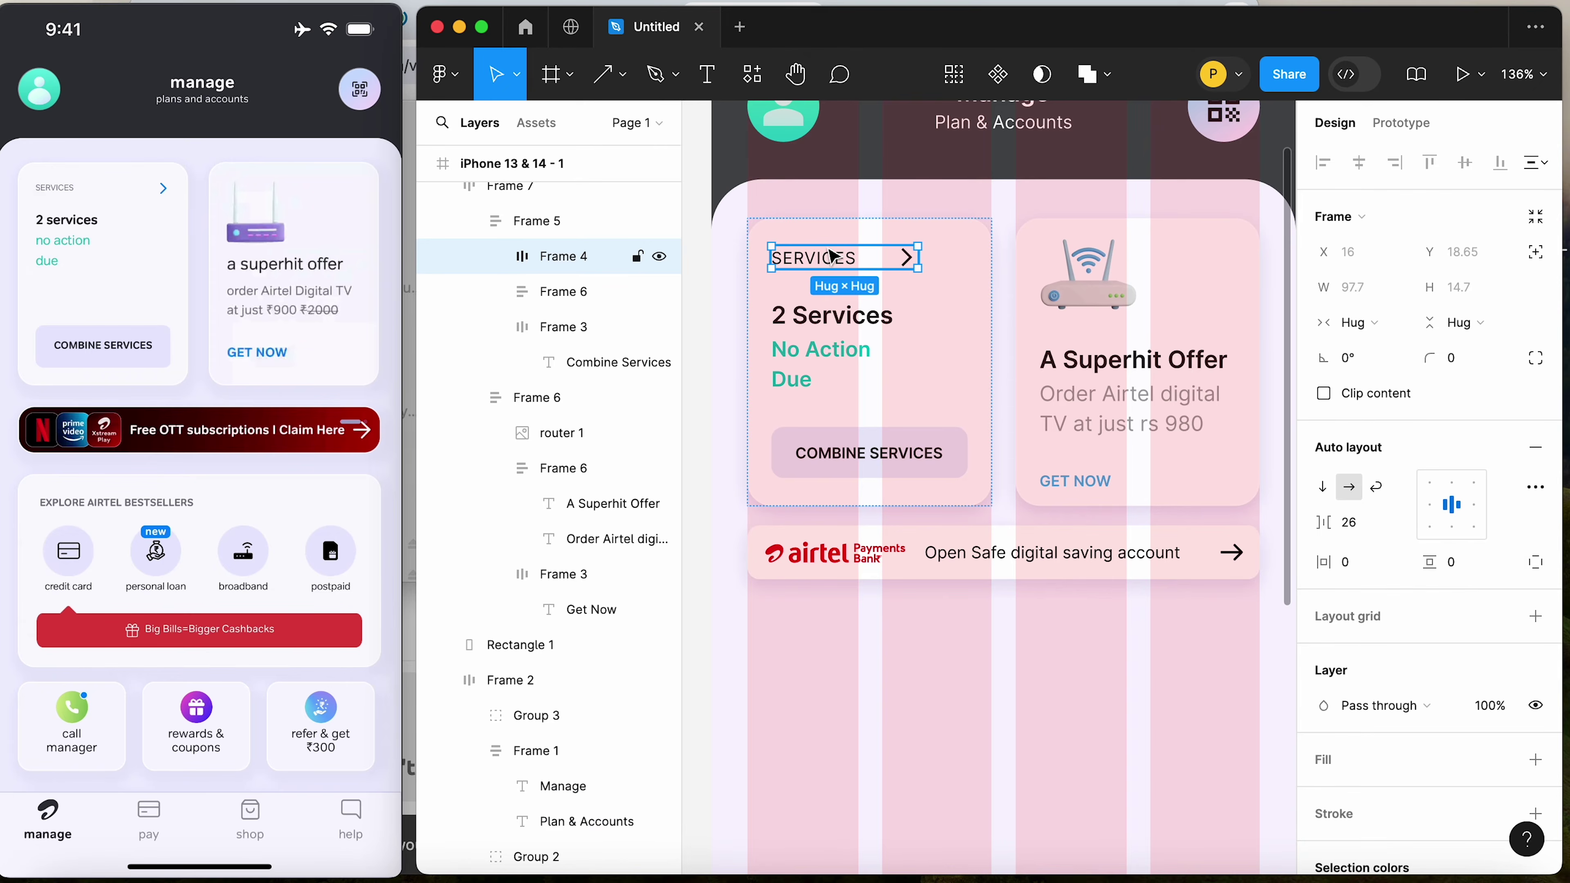
left_click_drag(832, 259, 807, 677)
right_click(804, 656)
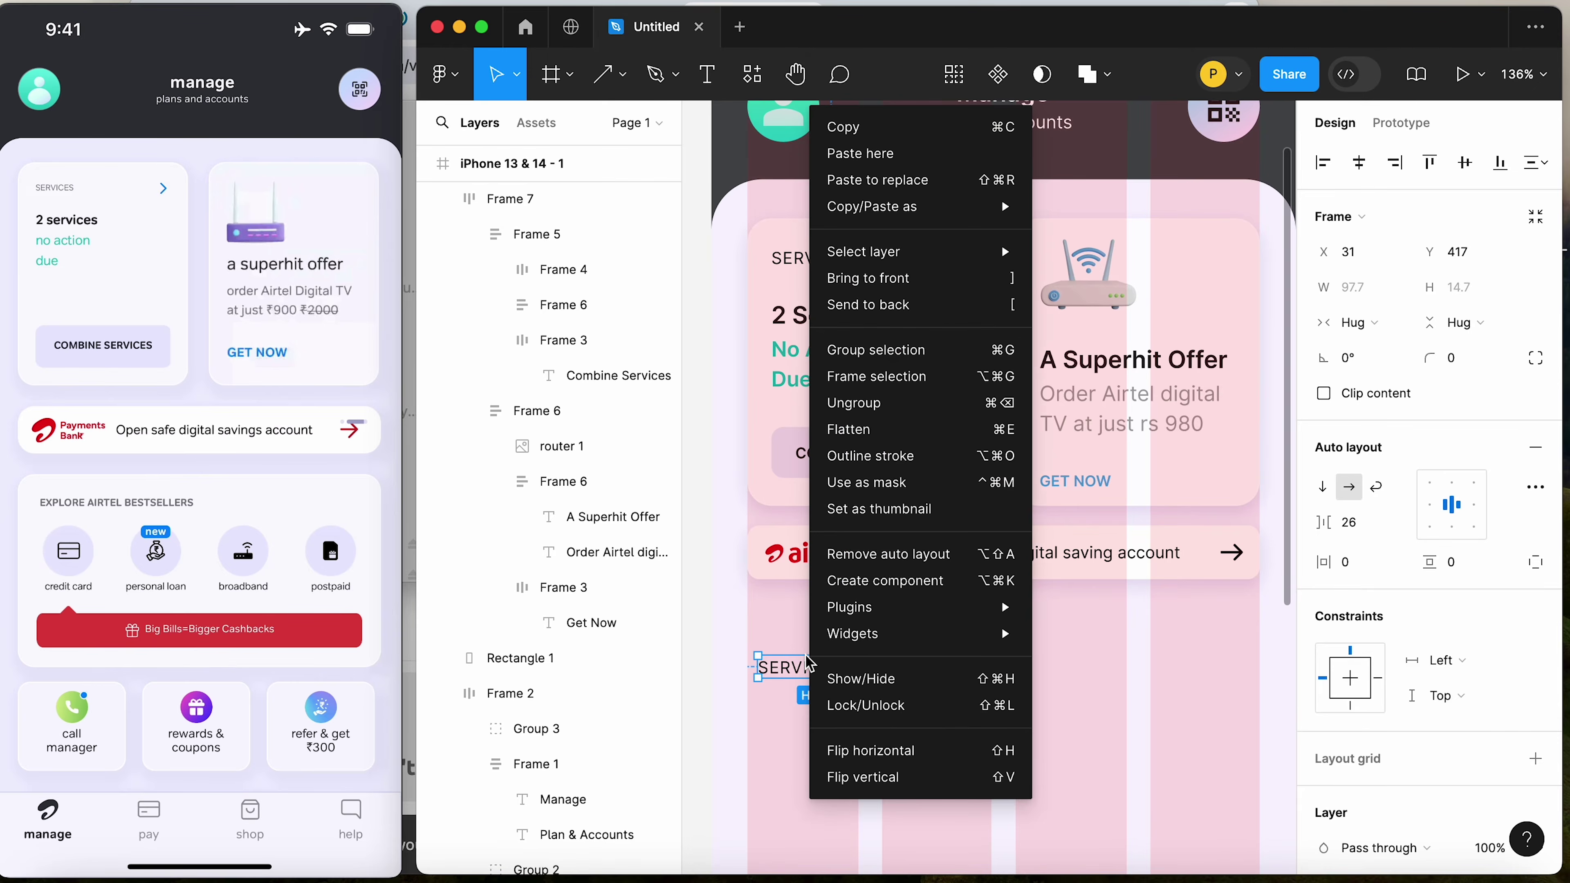
left_click(853, 402)
left_click(980, 692)
Delete the arrow from the copied header and change its text to "Explore AIRTEL BESTSELLERS"
left_click(892, 667)
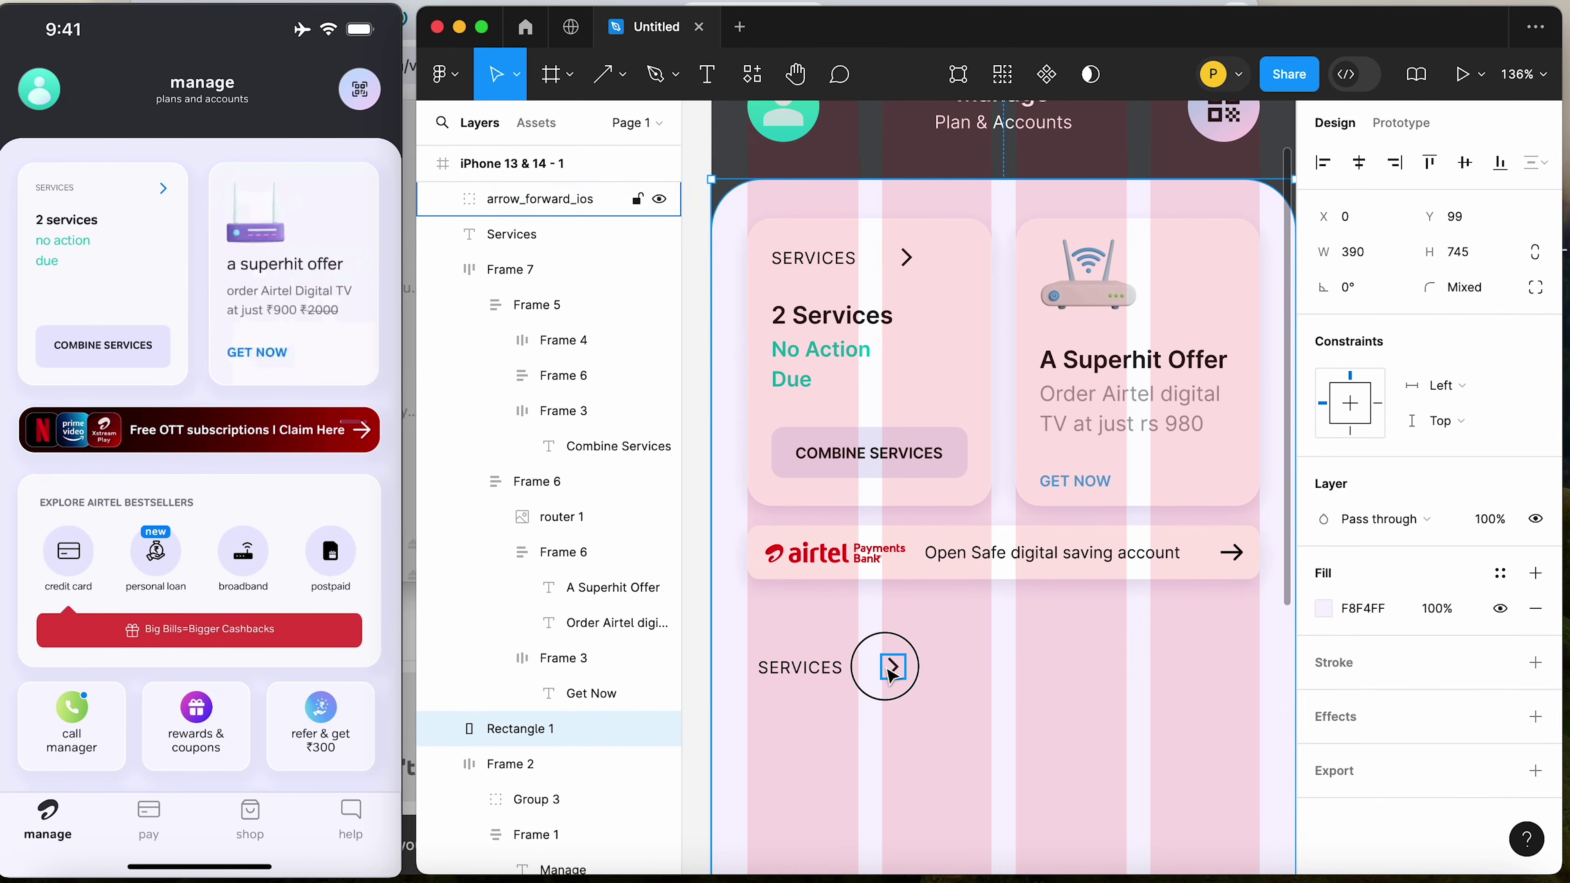
key("Delete")
left_click(803, 668)
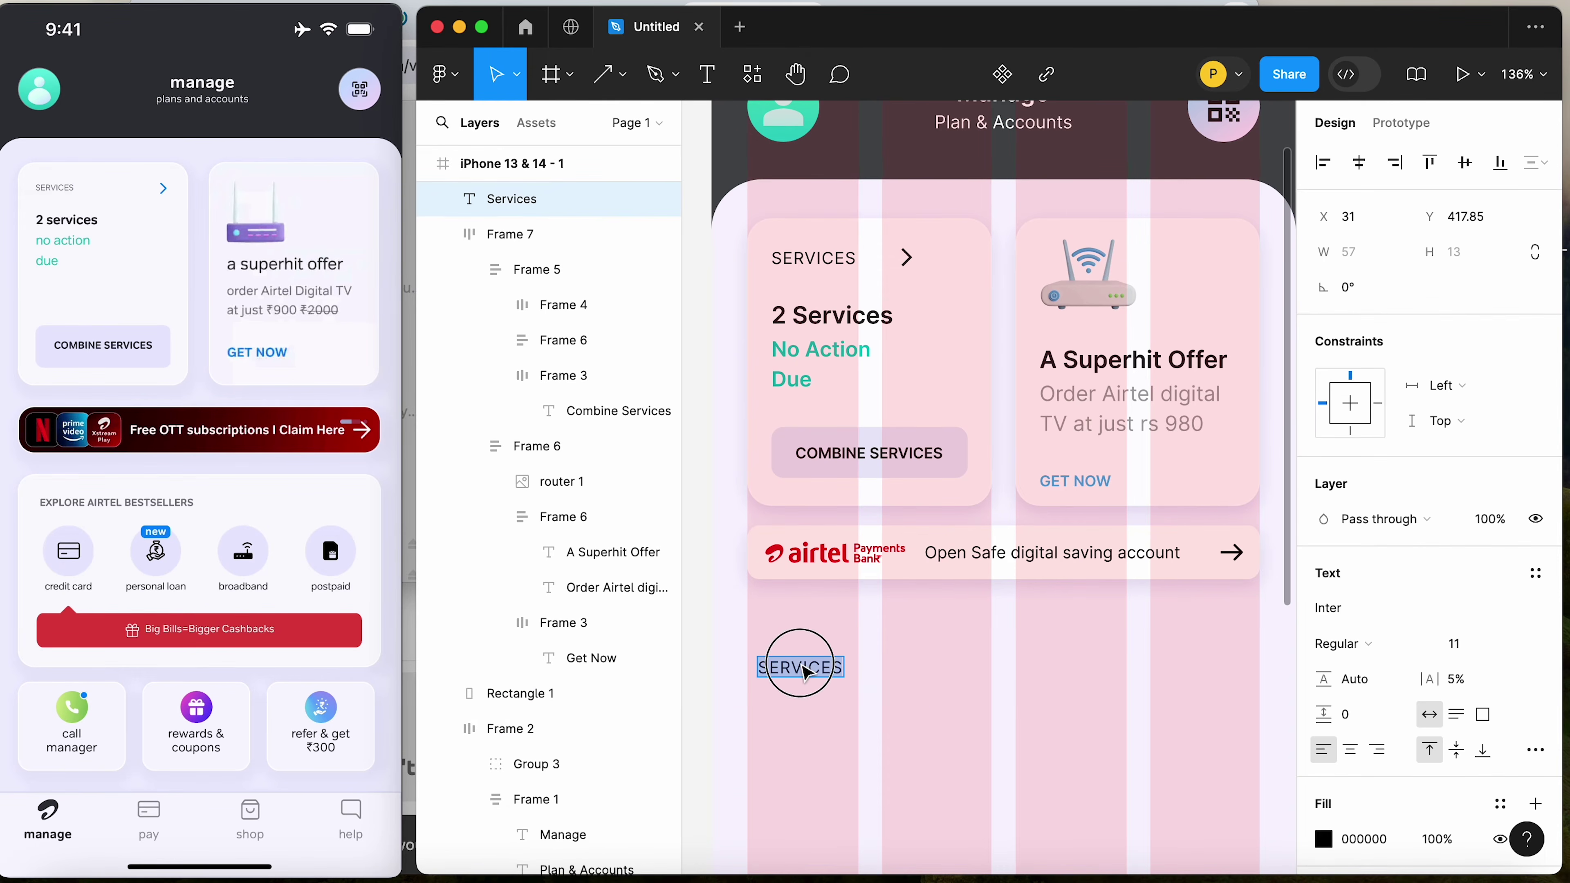
type("Explo")
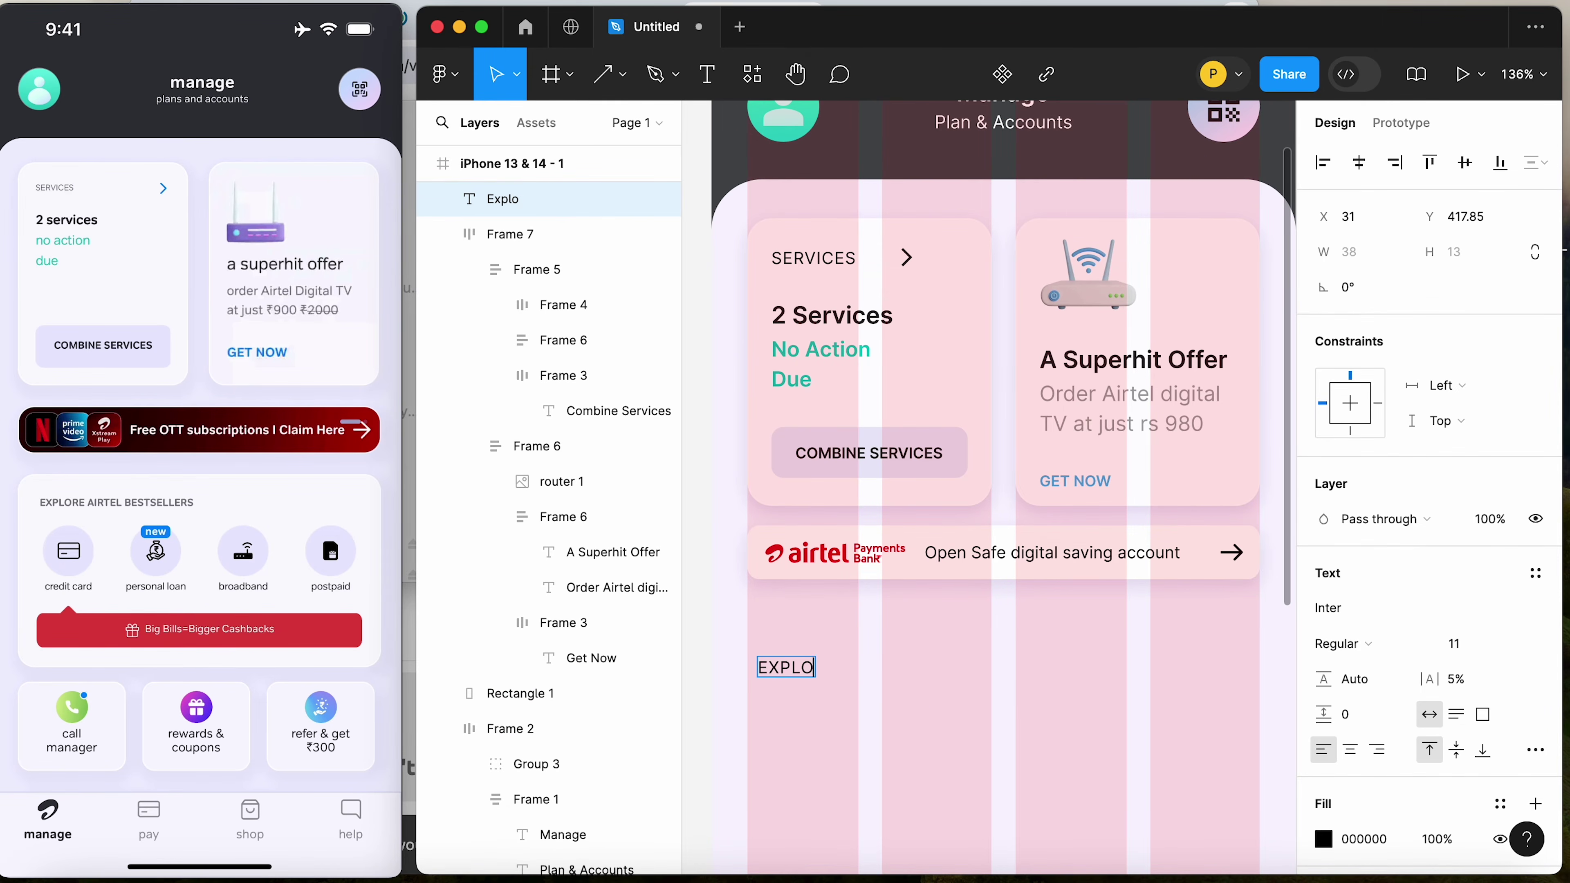
type("re AI")
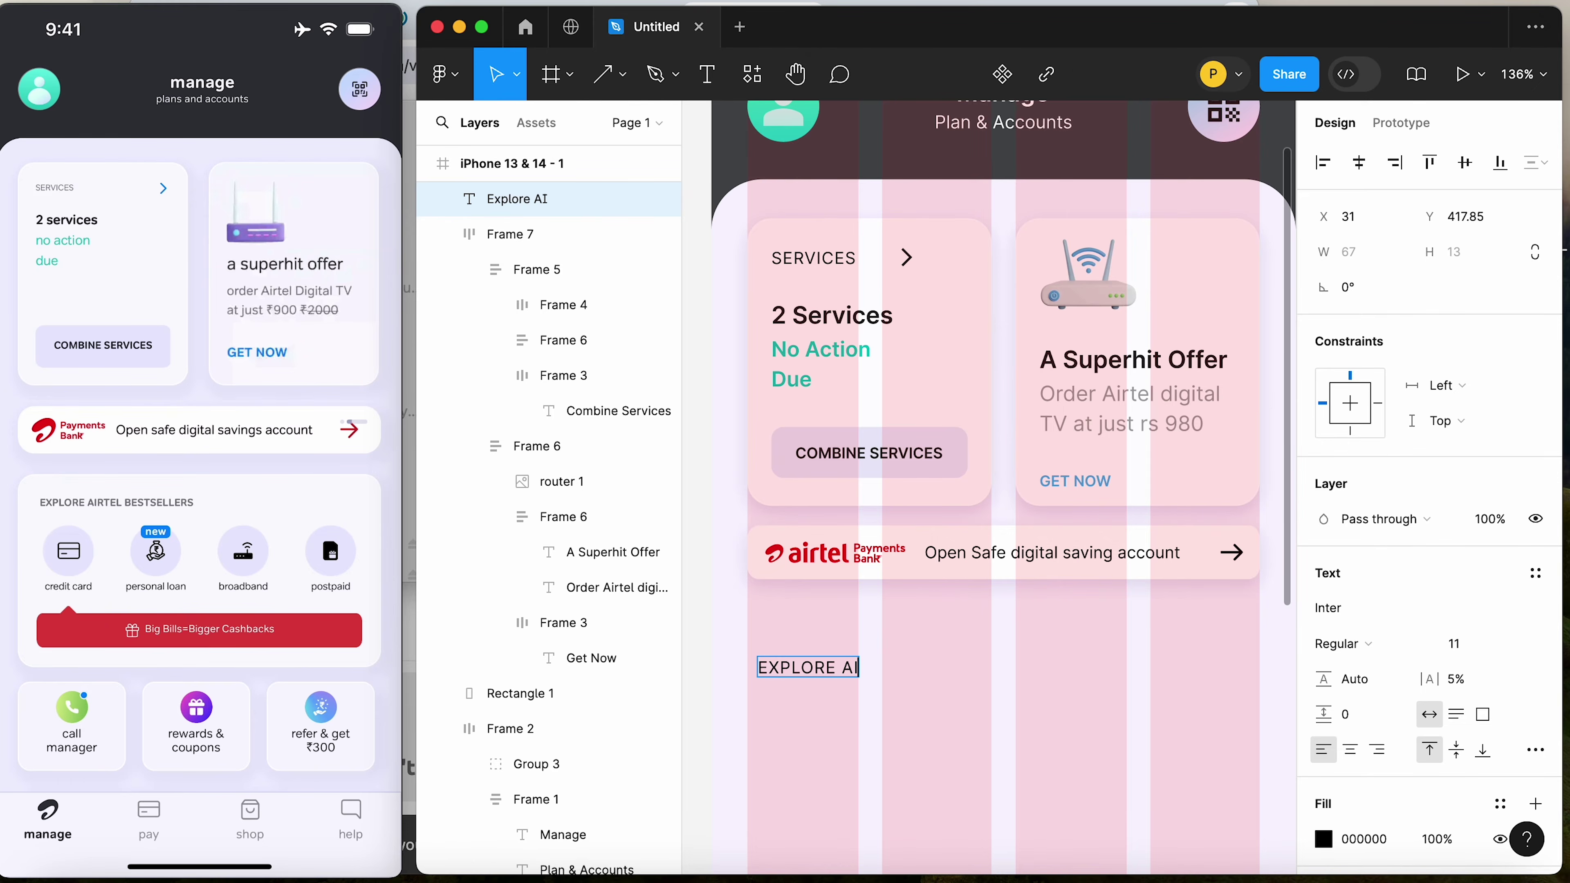
type("RTEL BES")
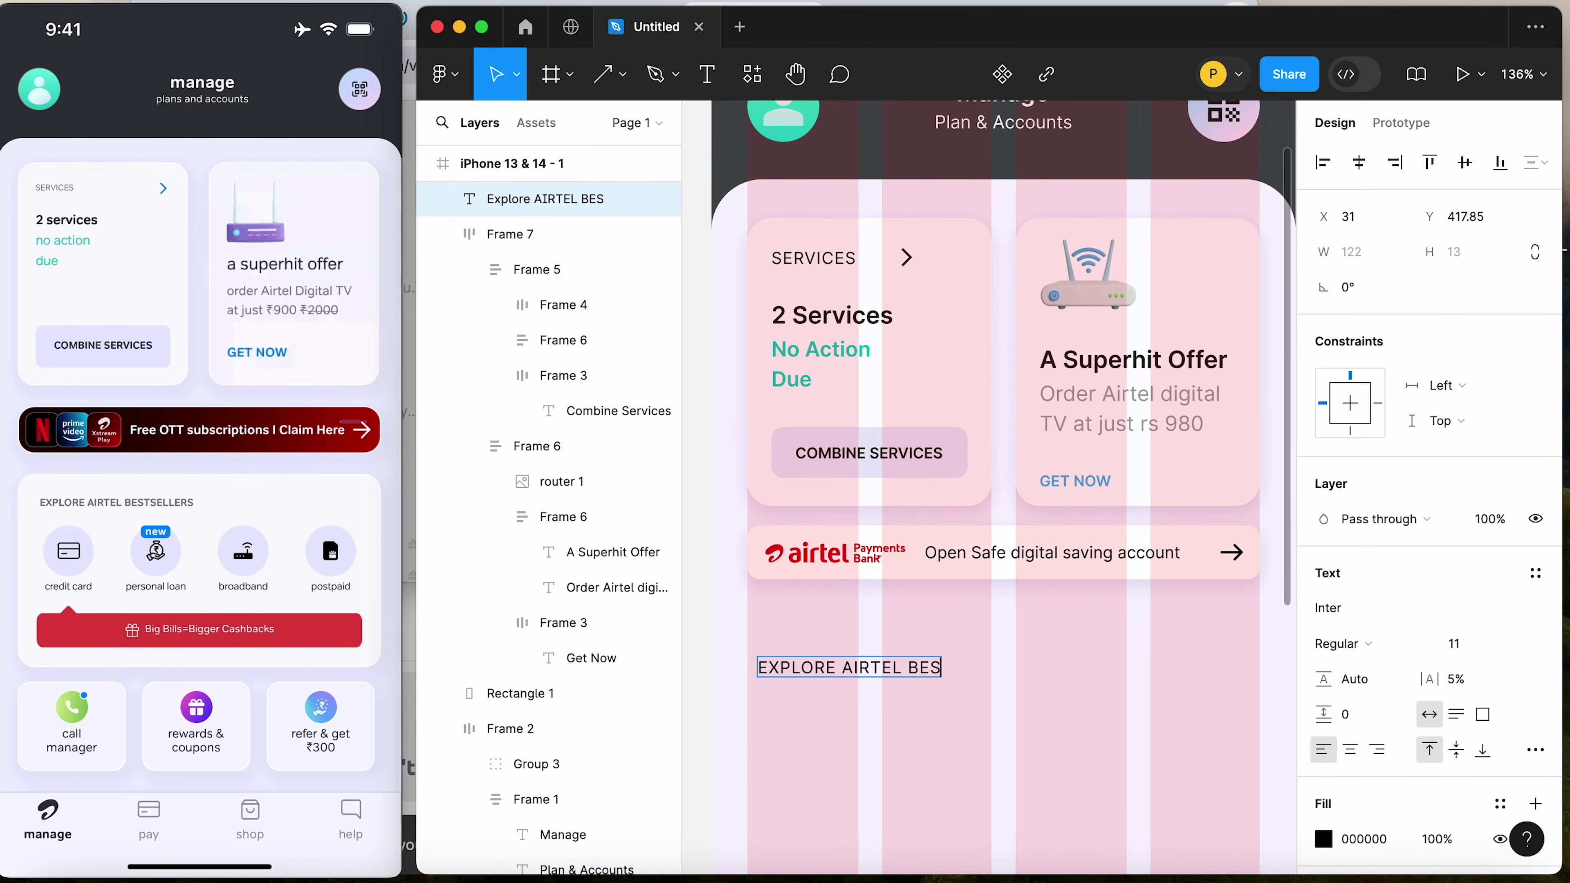
type("TSELLT")
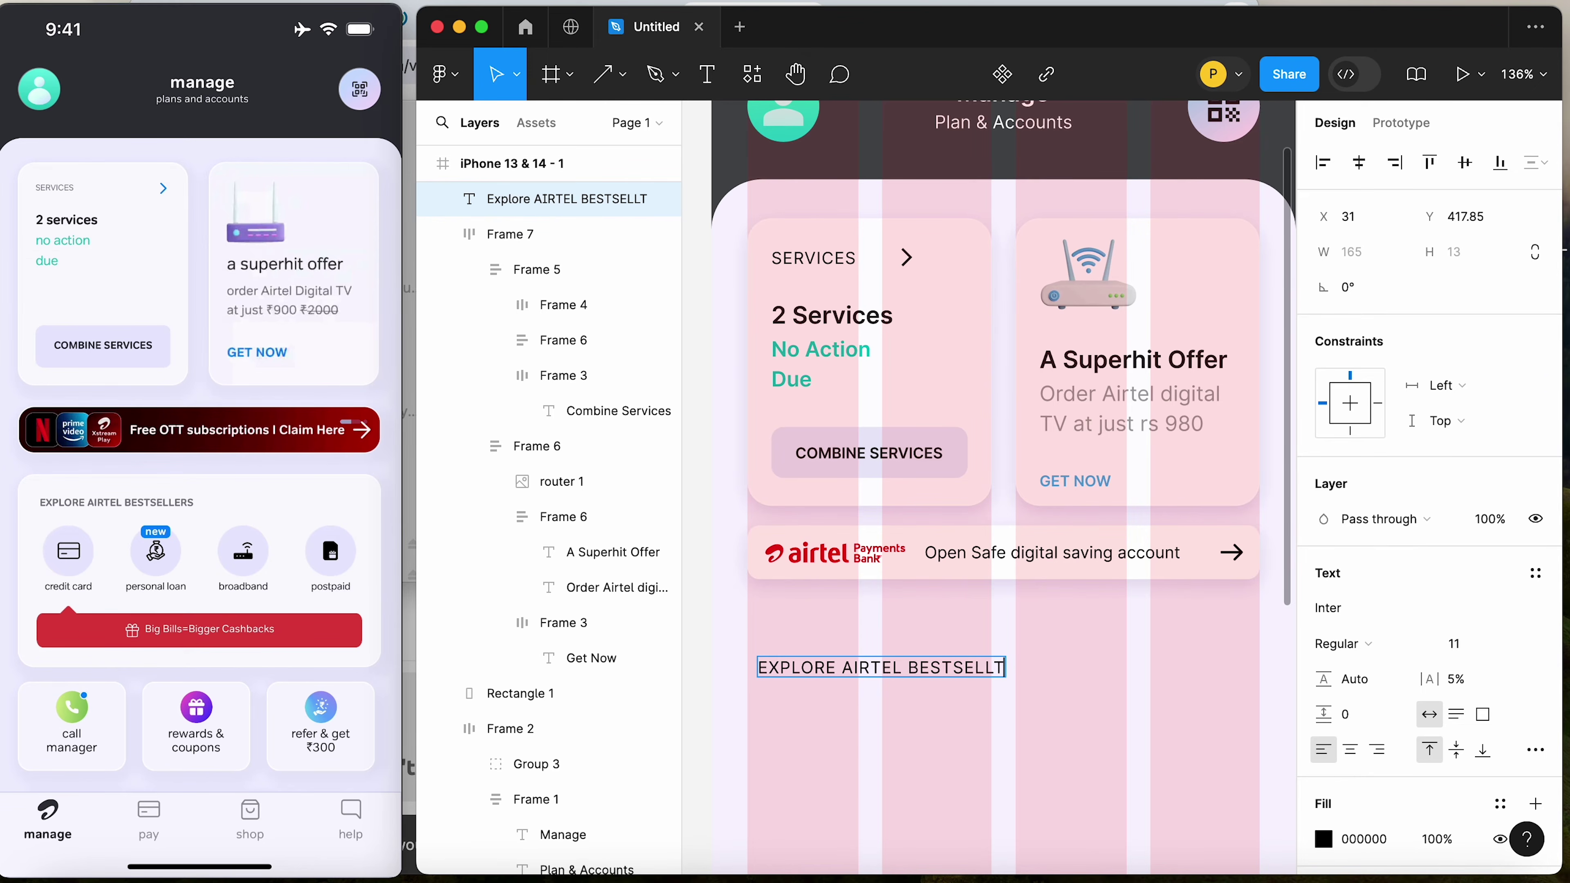
type("SELLT")
key("BackSpace")
type("ERS")
left_click(757, 756)
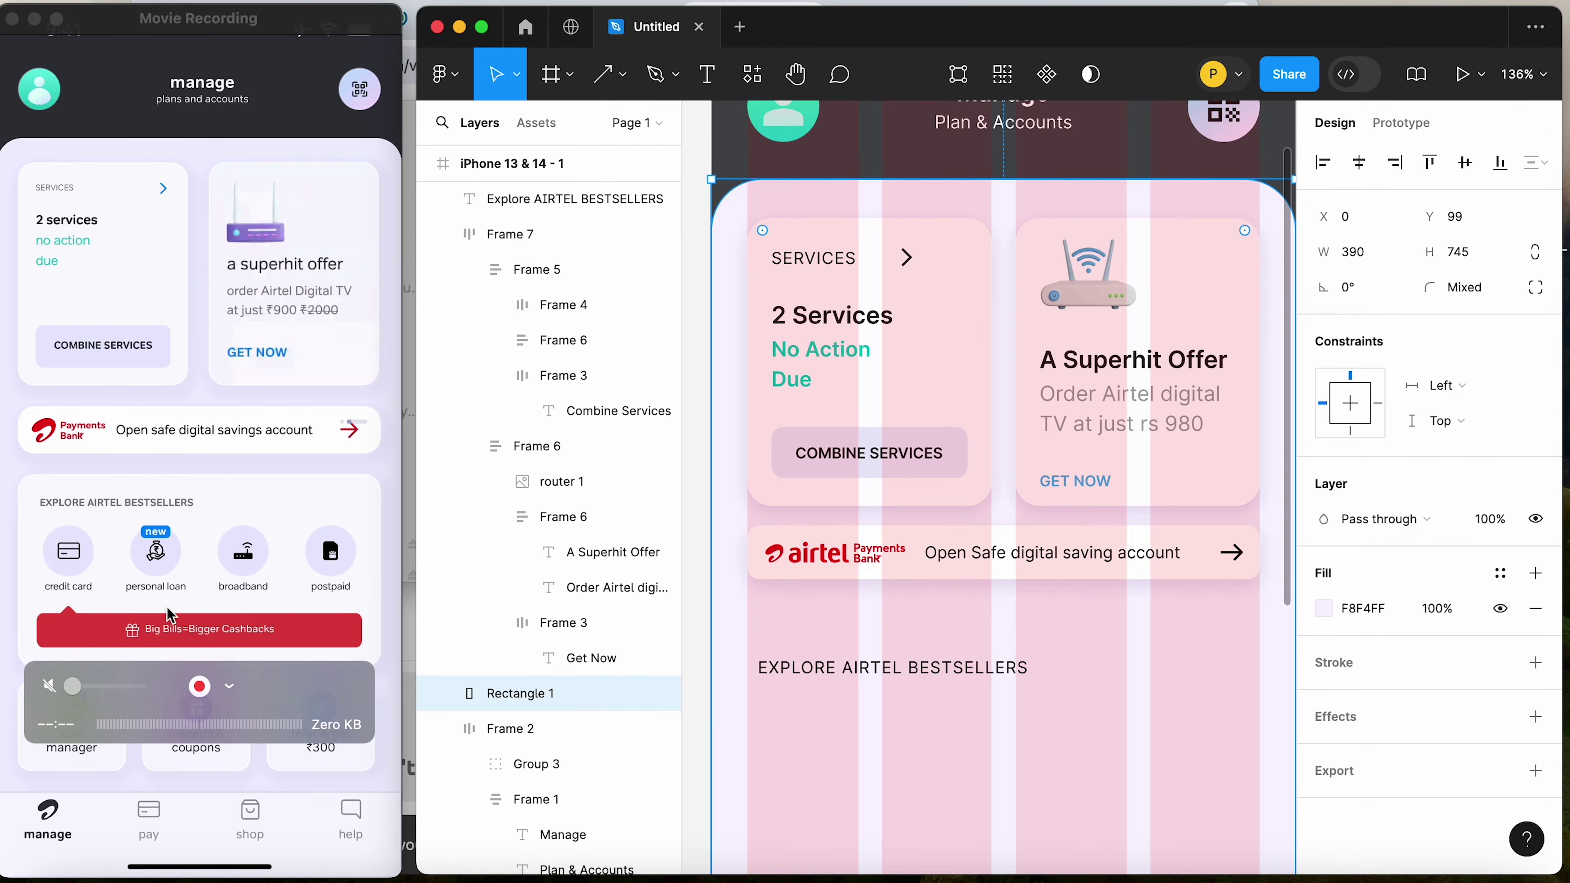
Draw a circle of about 44 × 44 px below the Explore Airtel Bestsellers heading, at about X 37, Y 450
scroll(1026, 767, "right", 3)
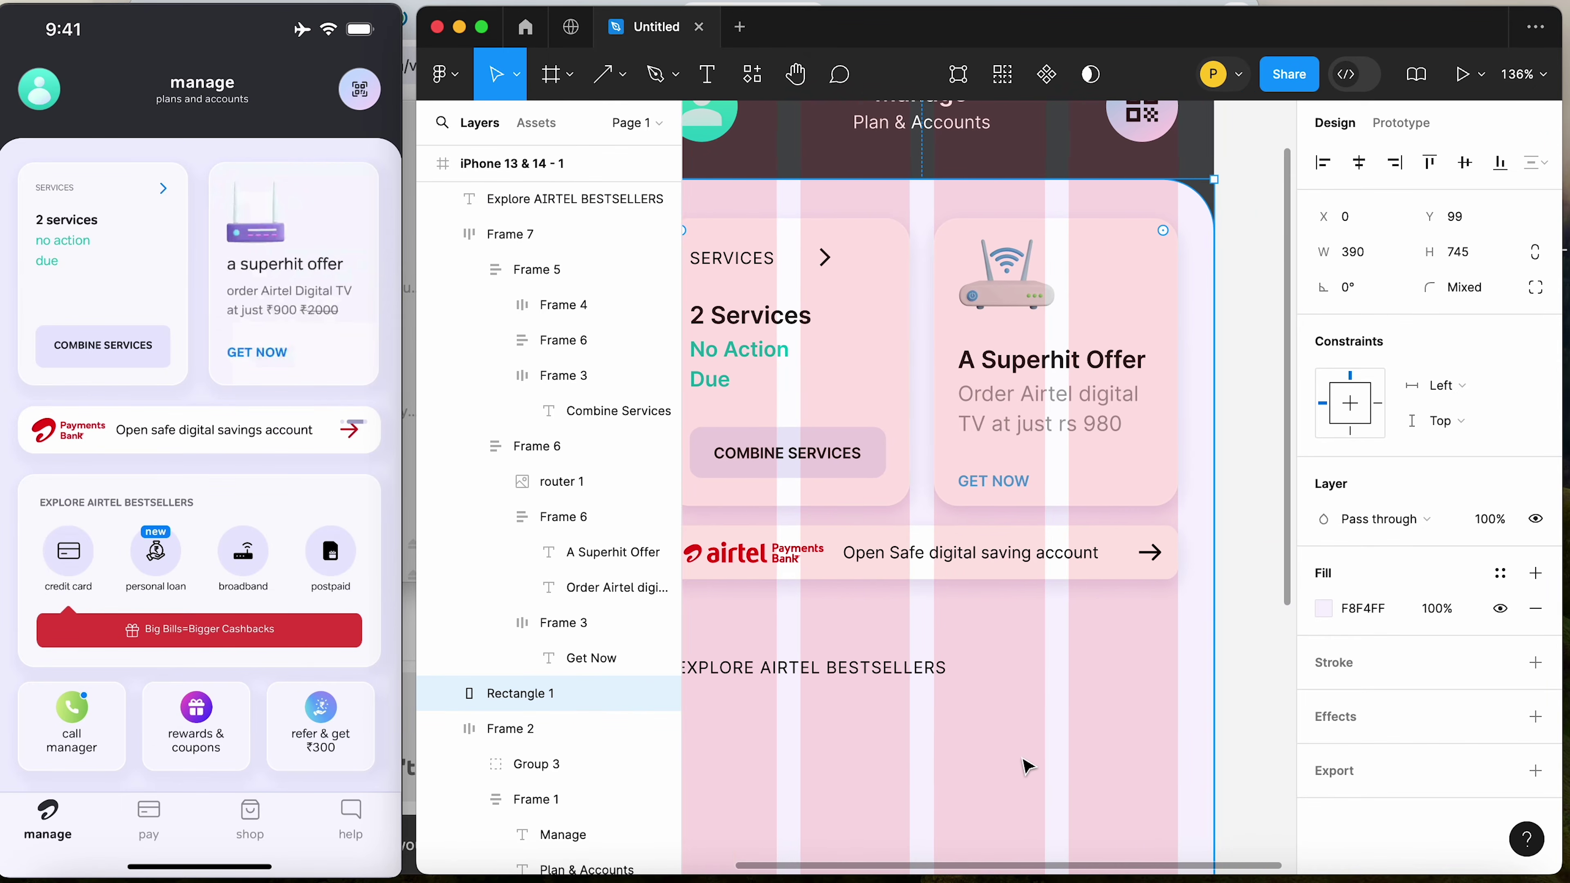
scroll(1027, 768, "left", 2)
scroll(1027, 767, "down", 2)
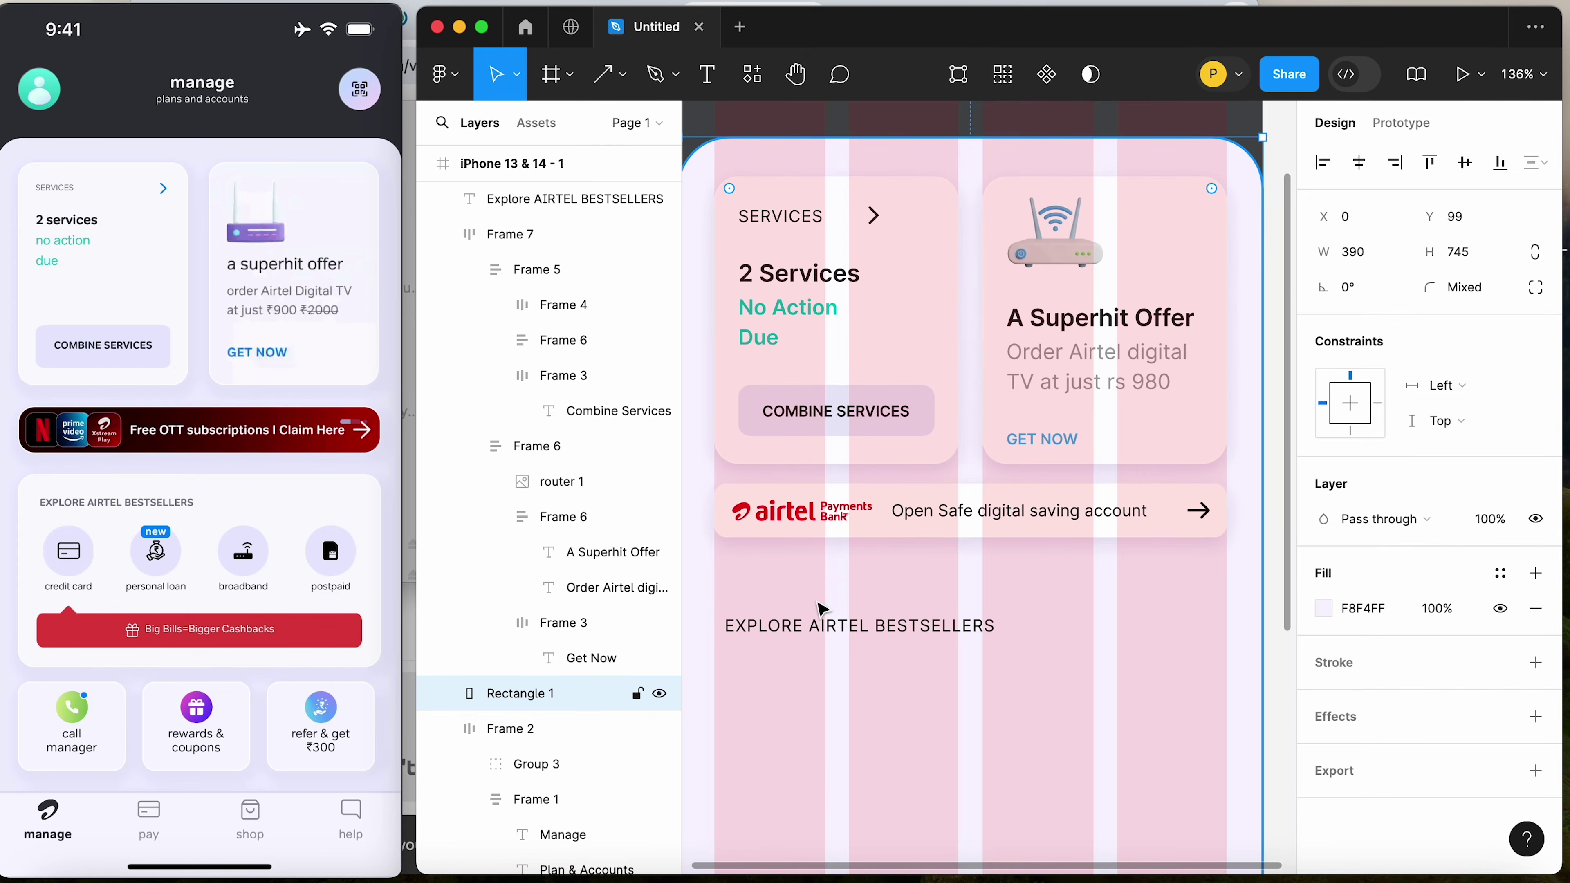
left_click(627, 82)
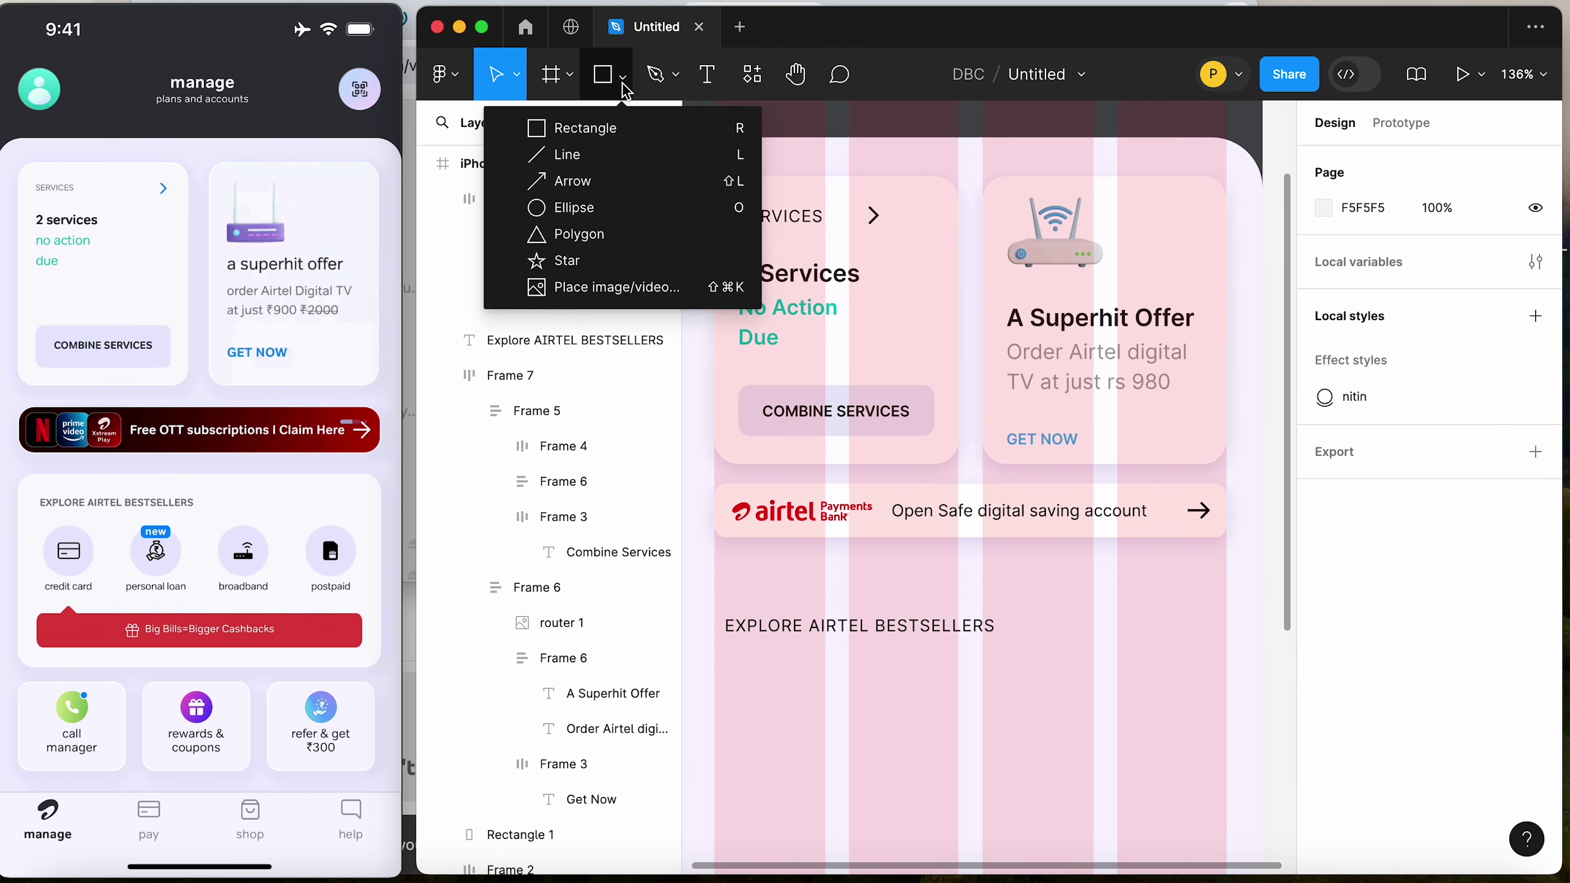
left_click(574, 204)
mouse_move(735, 663)
left_mouse_down()
mouse_move(773, 730)
mouse_move(799, 730)
left_mouse_up()
Set the circle below the Explore Airtel Bestsellers heading to 50 × 50
left_click(1364, 263)
key("shift+Home")
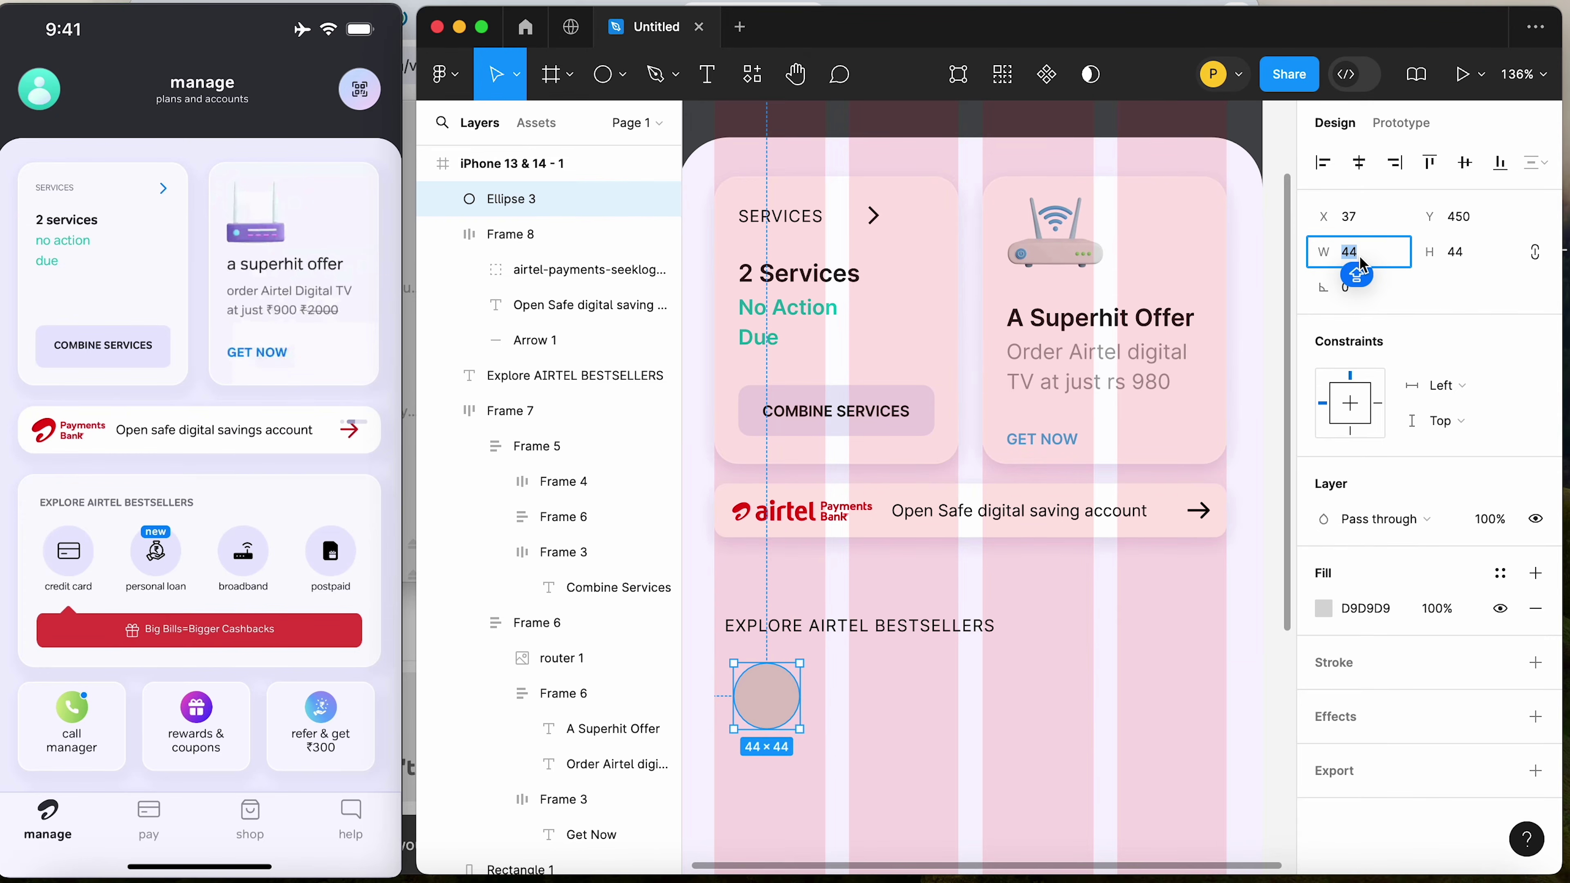
type("50")
key("Tab")
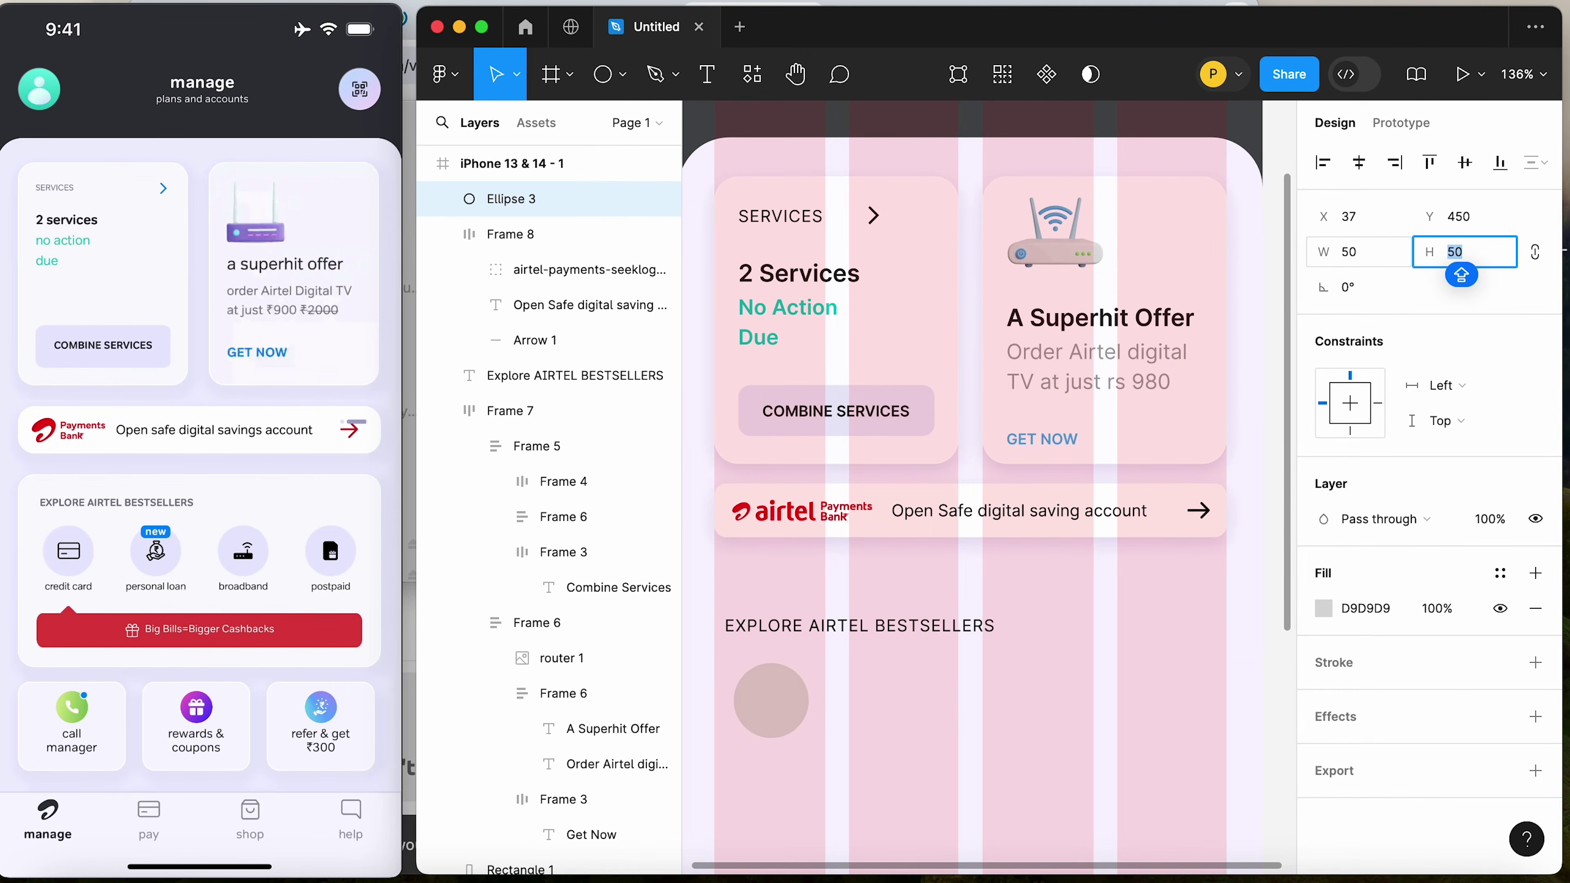
left_click(992, 677)
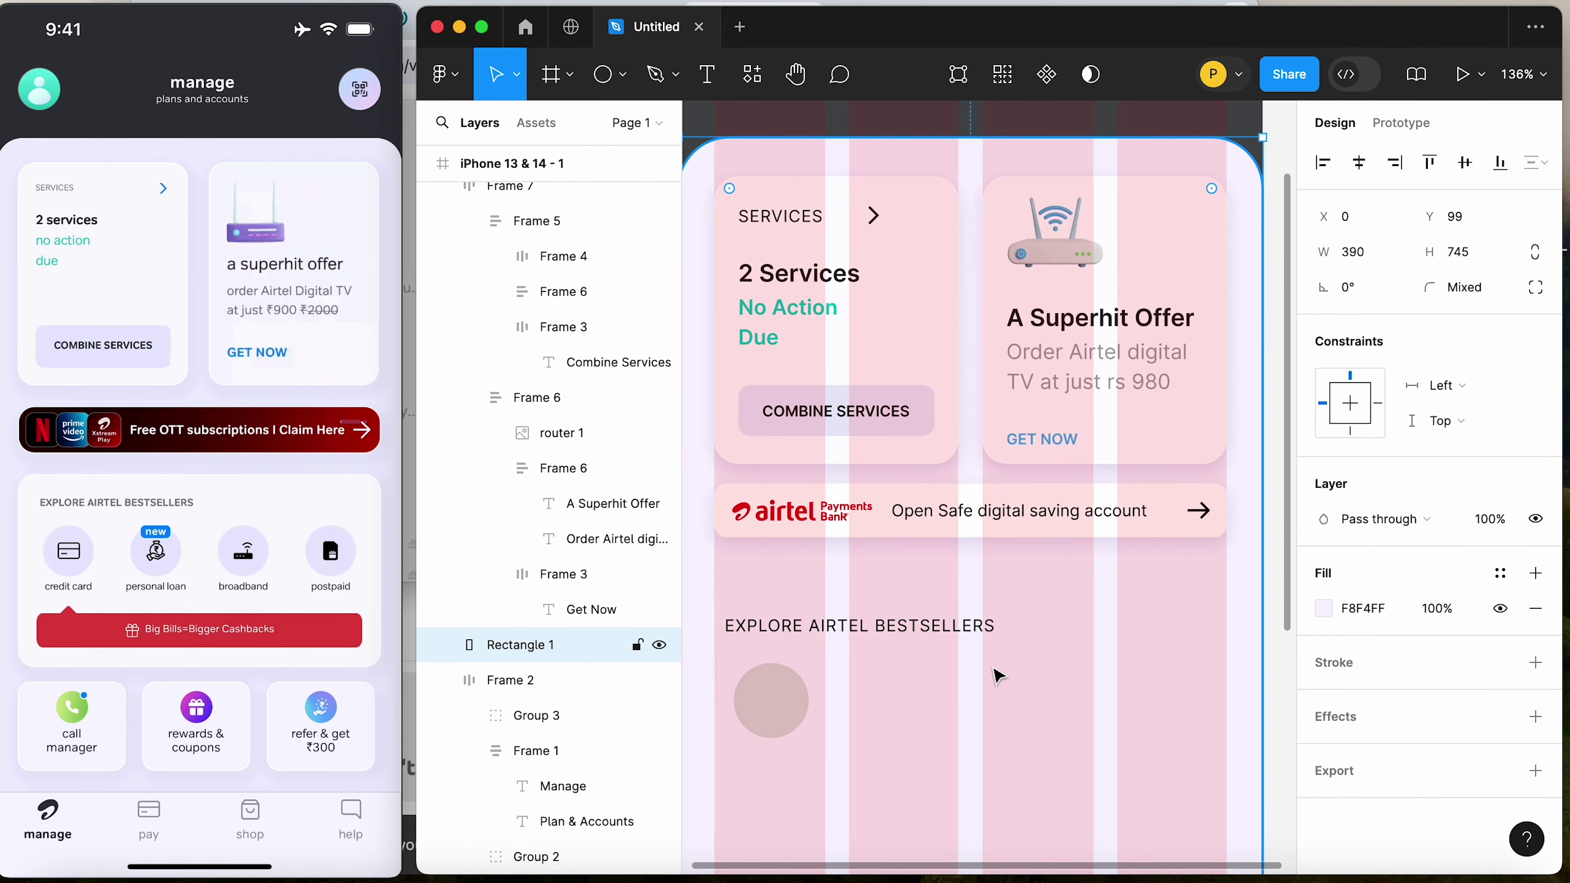
Fill the circle with colour EBE8F8, sampled from the Combine Services button
left_click(798, 711)
key("i")
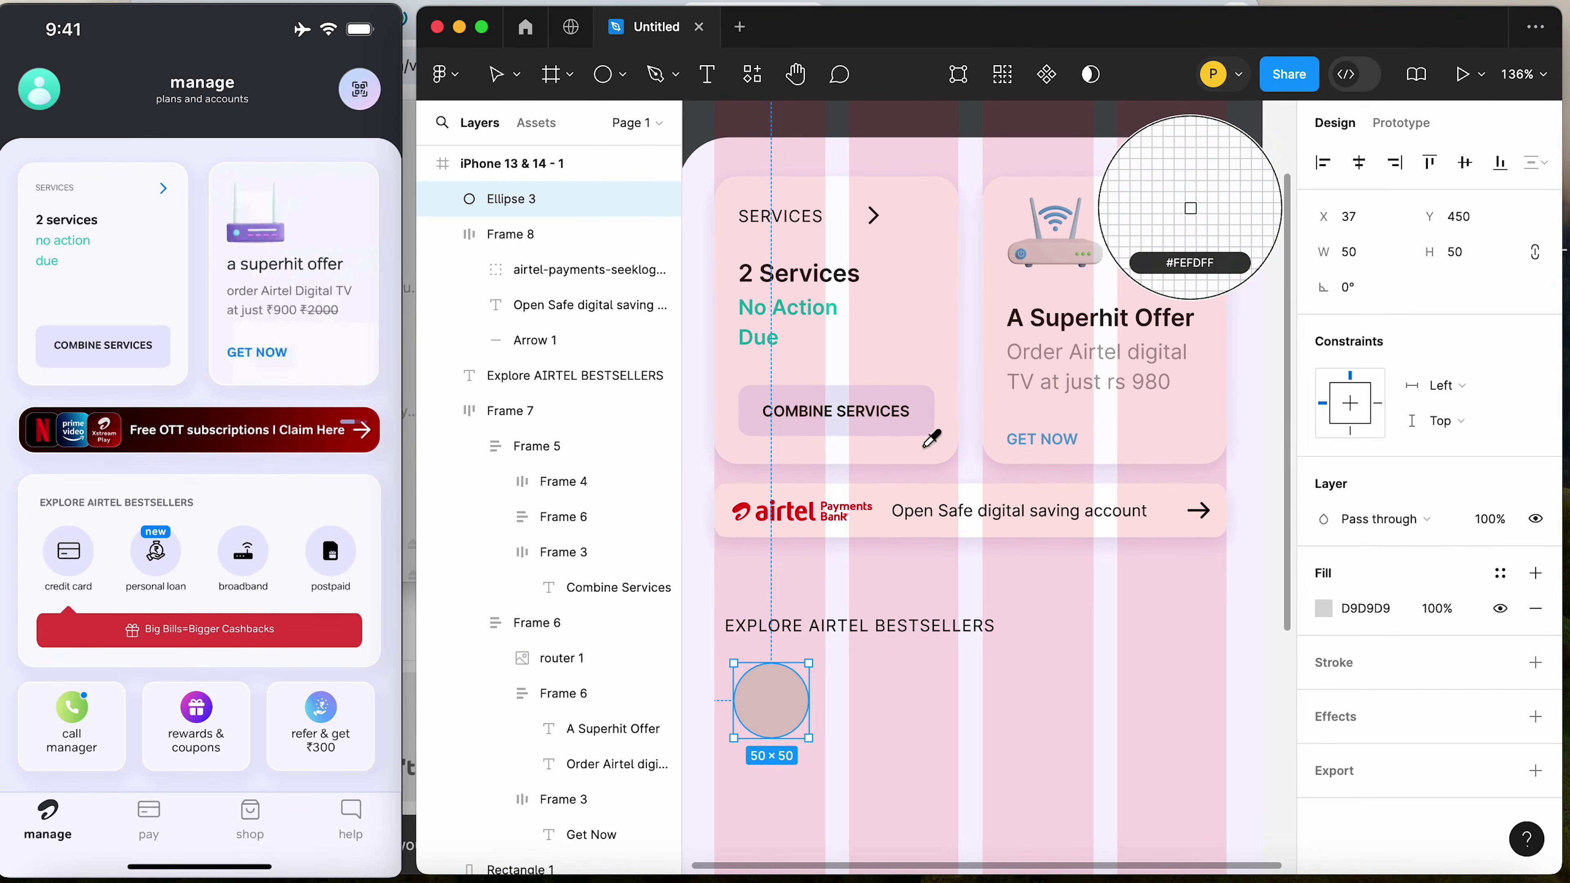
left_click(929, 415)
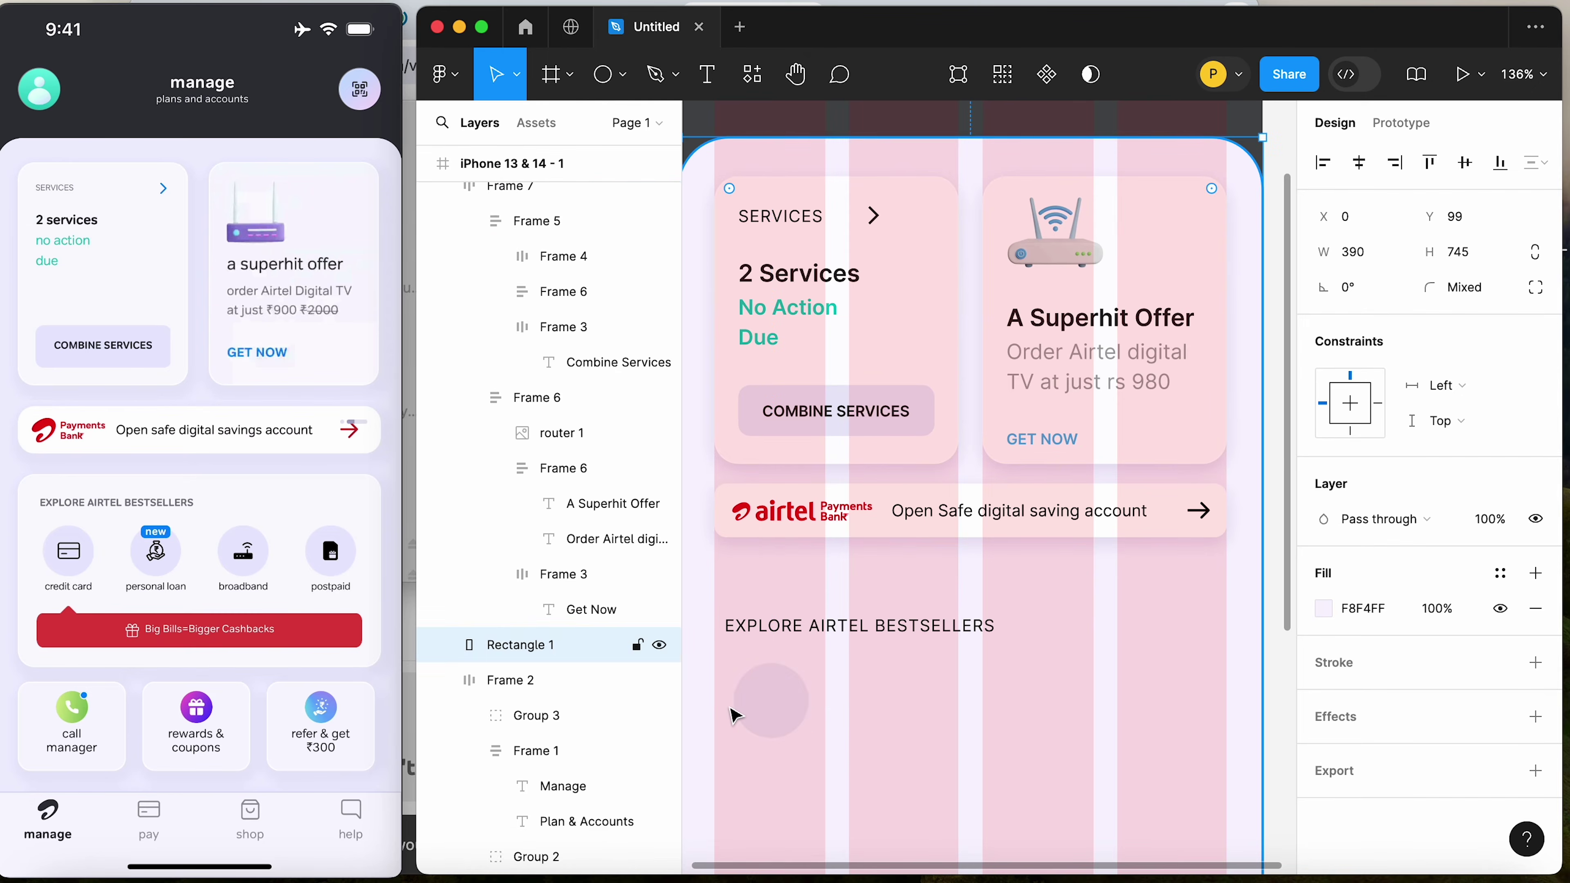
Copy the banner's "Open Safe digital saving account" text below the circle at X 32, Y 513 and change it to "Credit Card"
scroll(766, 715, "down", 3)
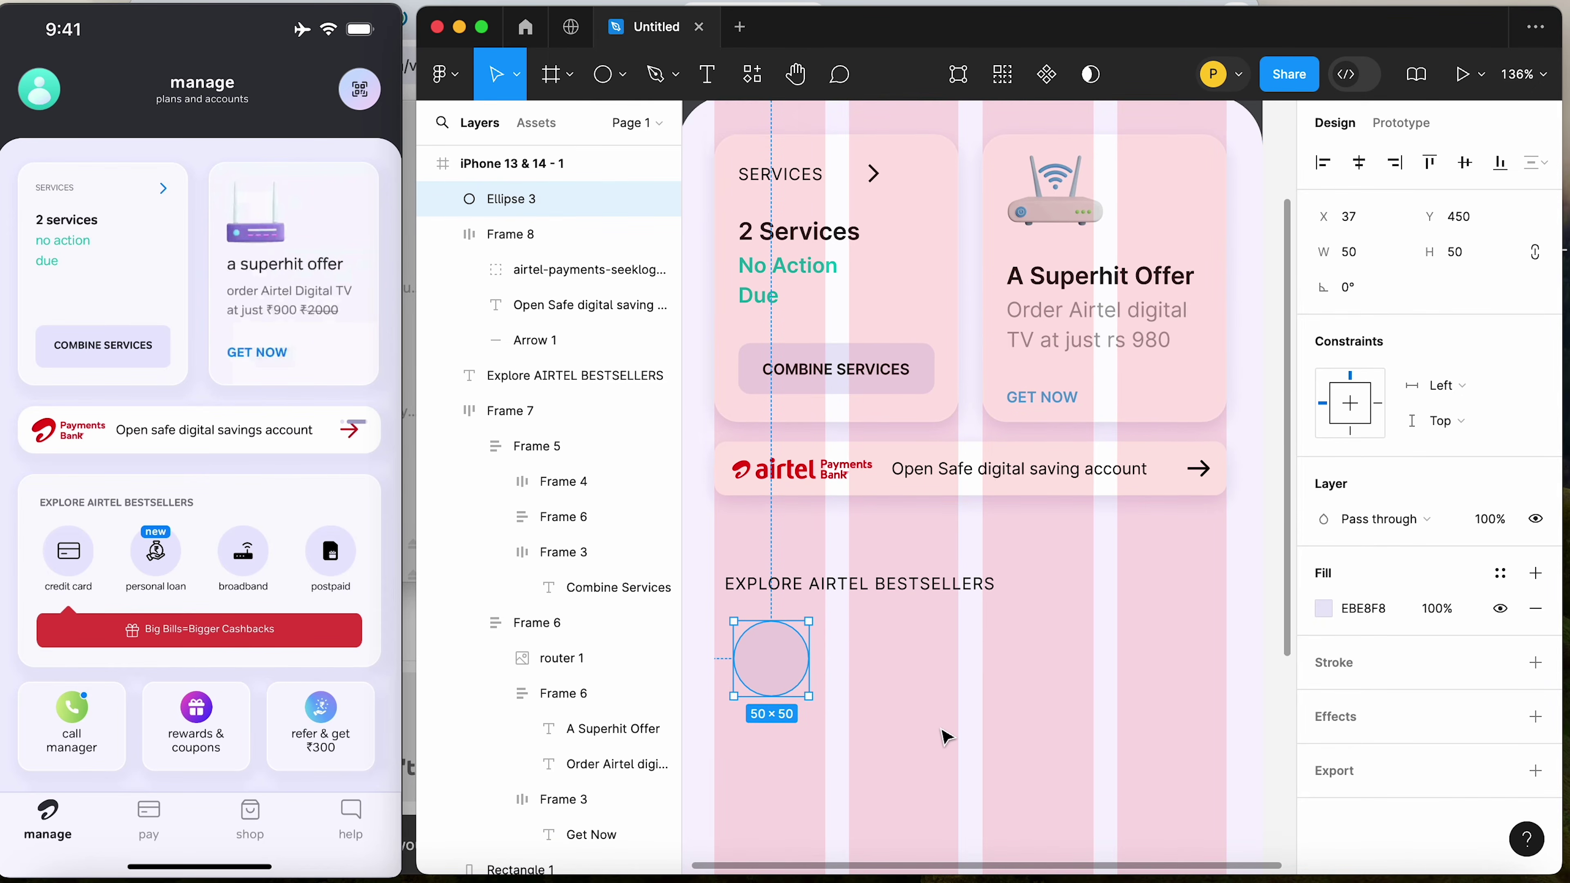
left_click(934, 576)
double_click(955, 454)
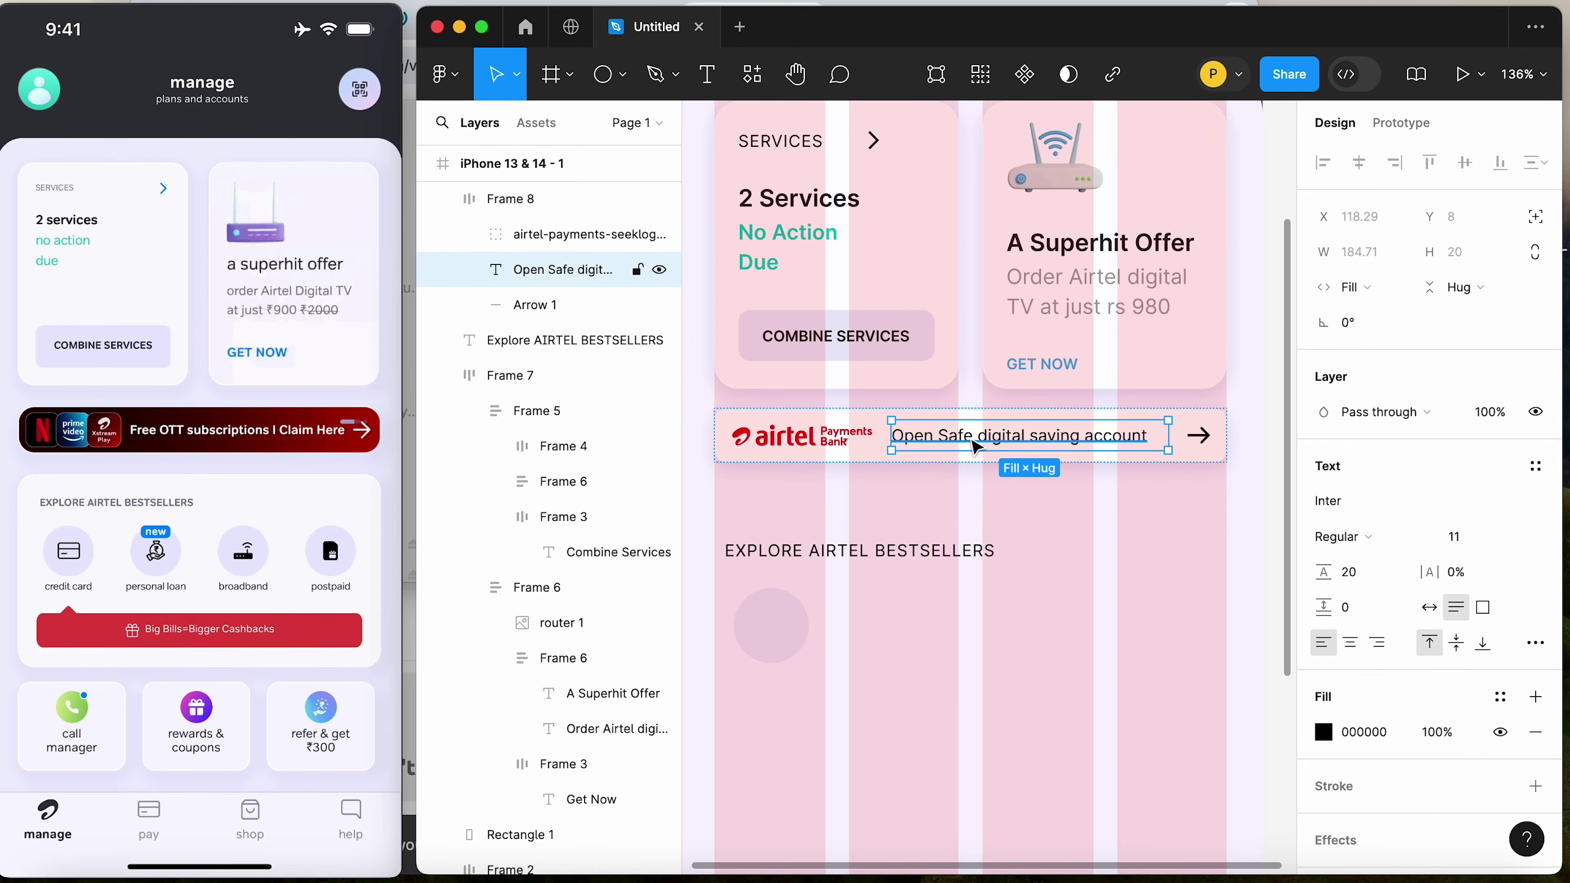
left_click_drag(977, 447, 811, 708)
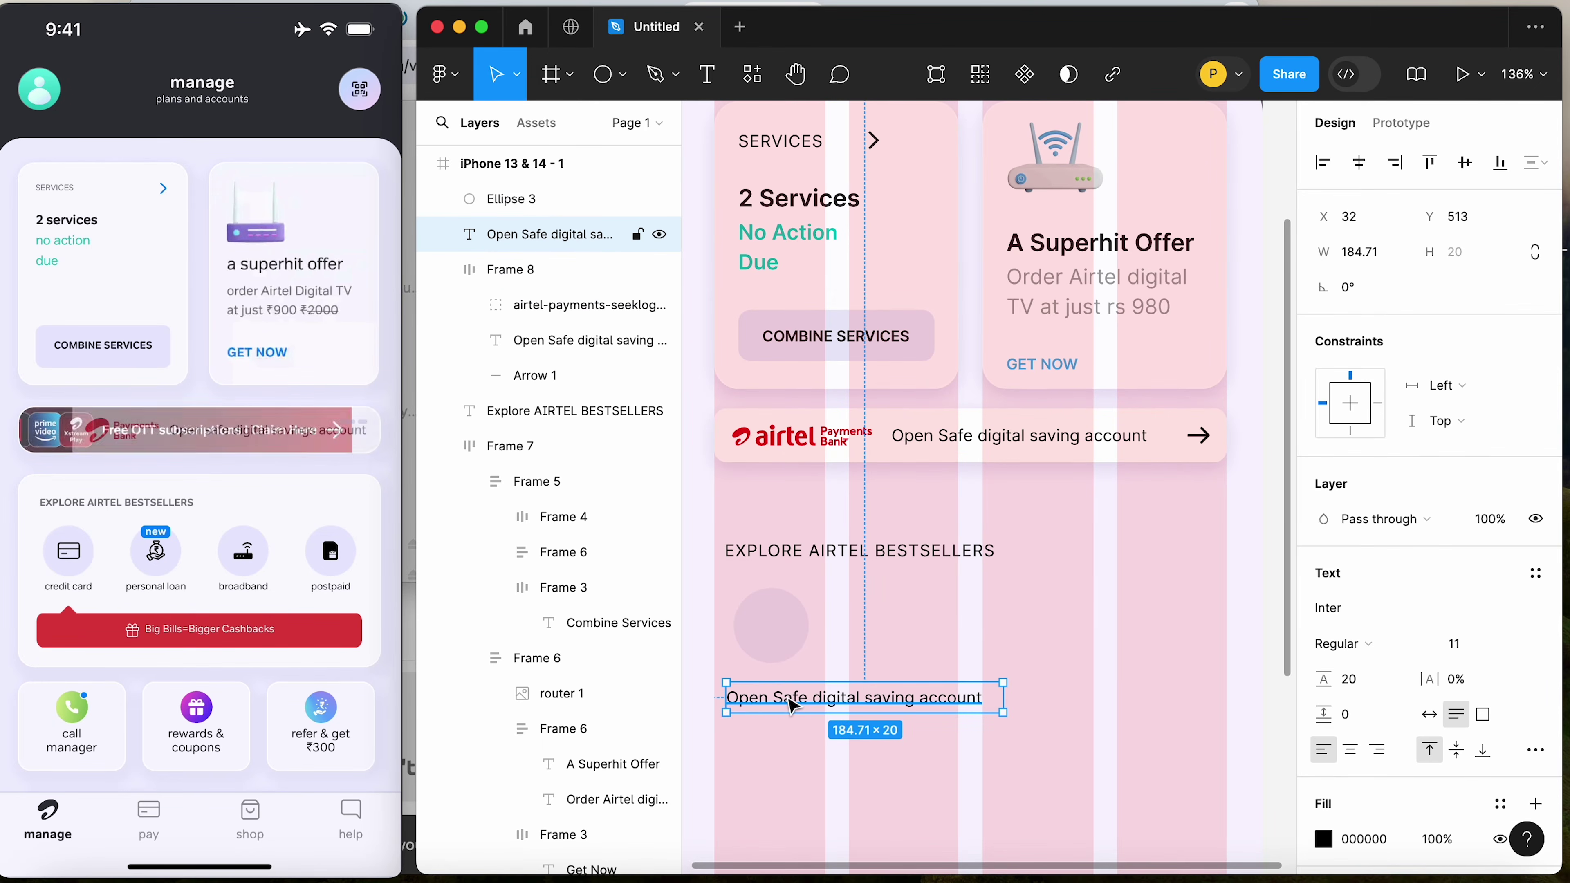
double_click(787, 698)
type("C")
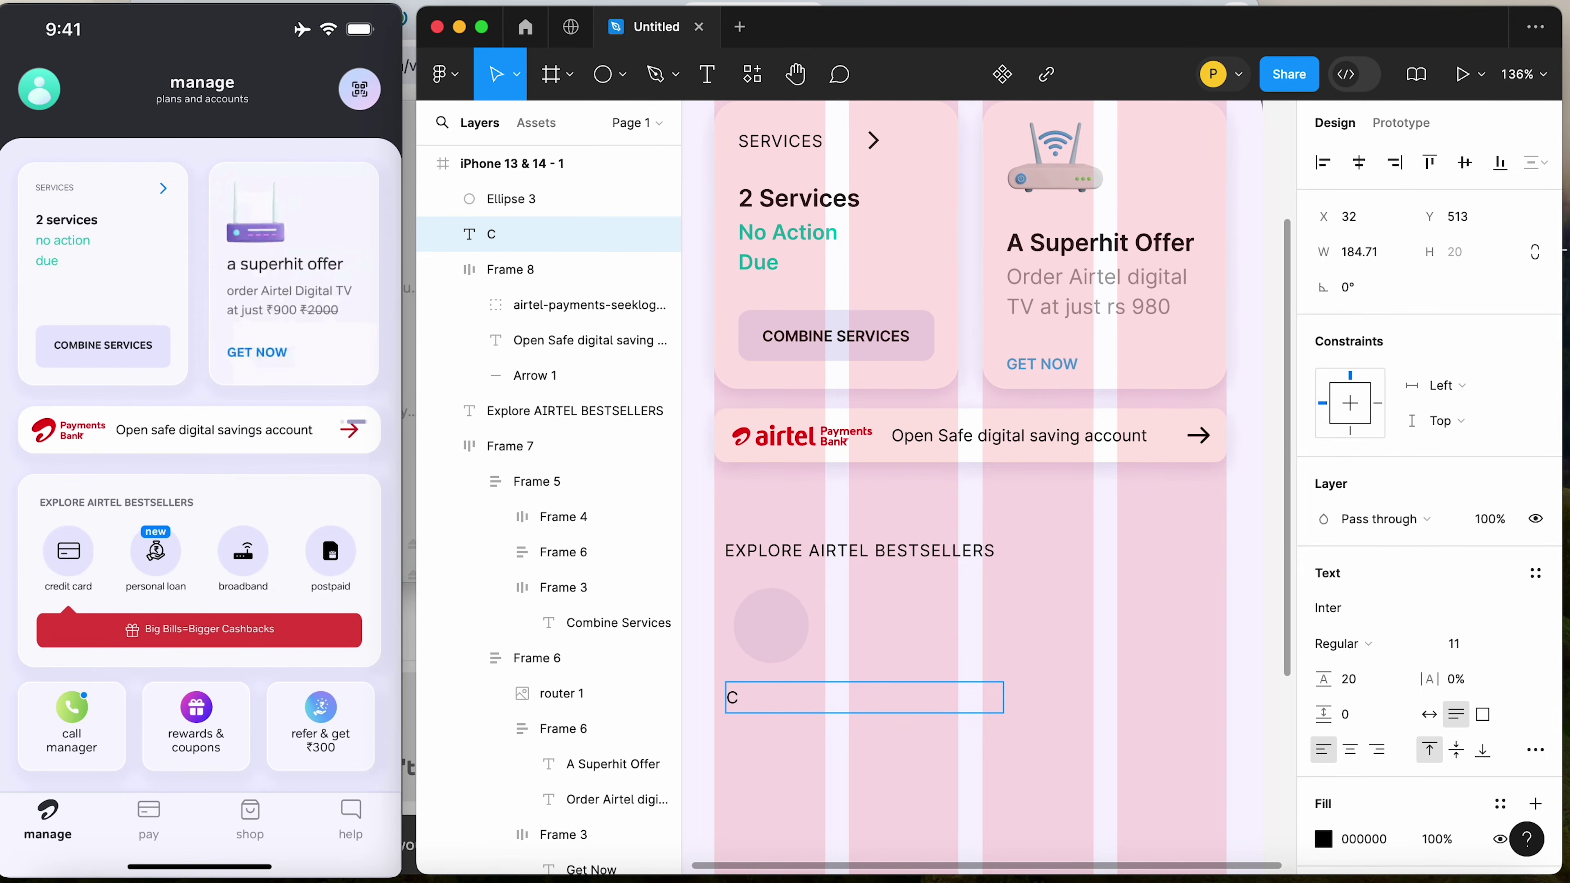
type("REdit Card")
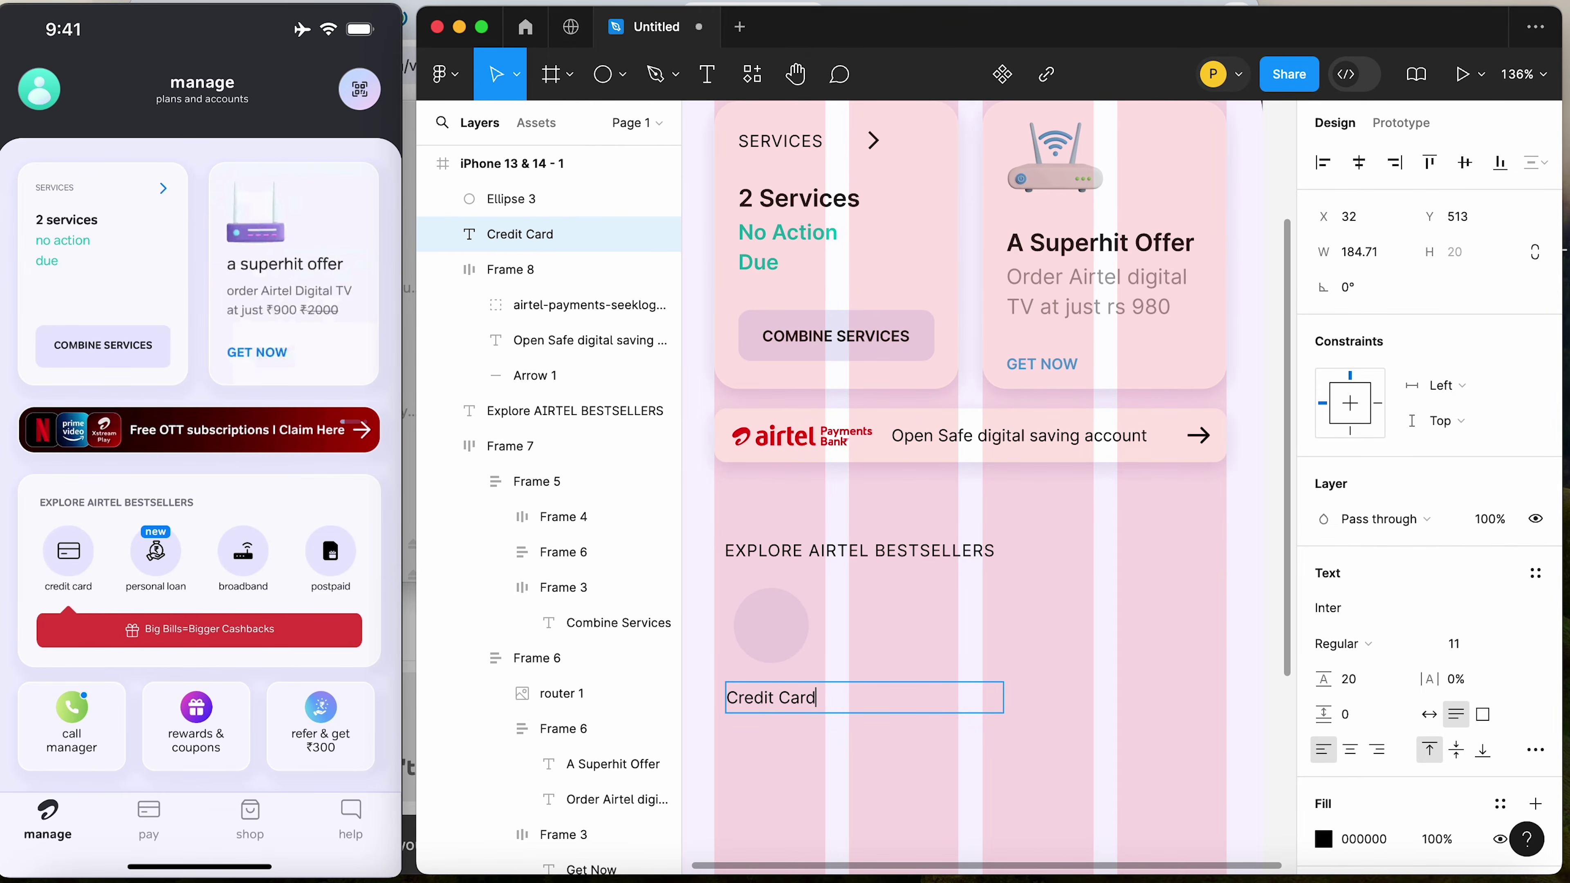
key("Escape")
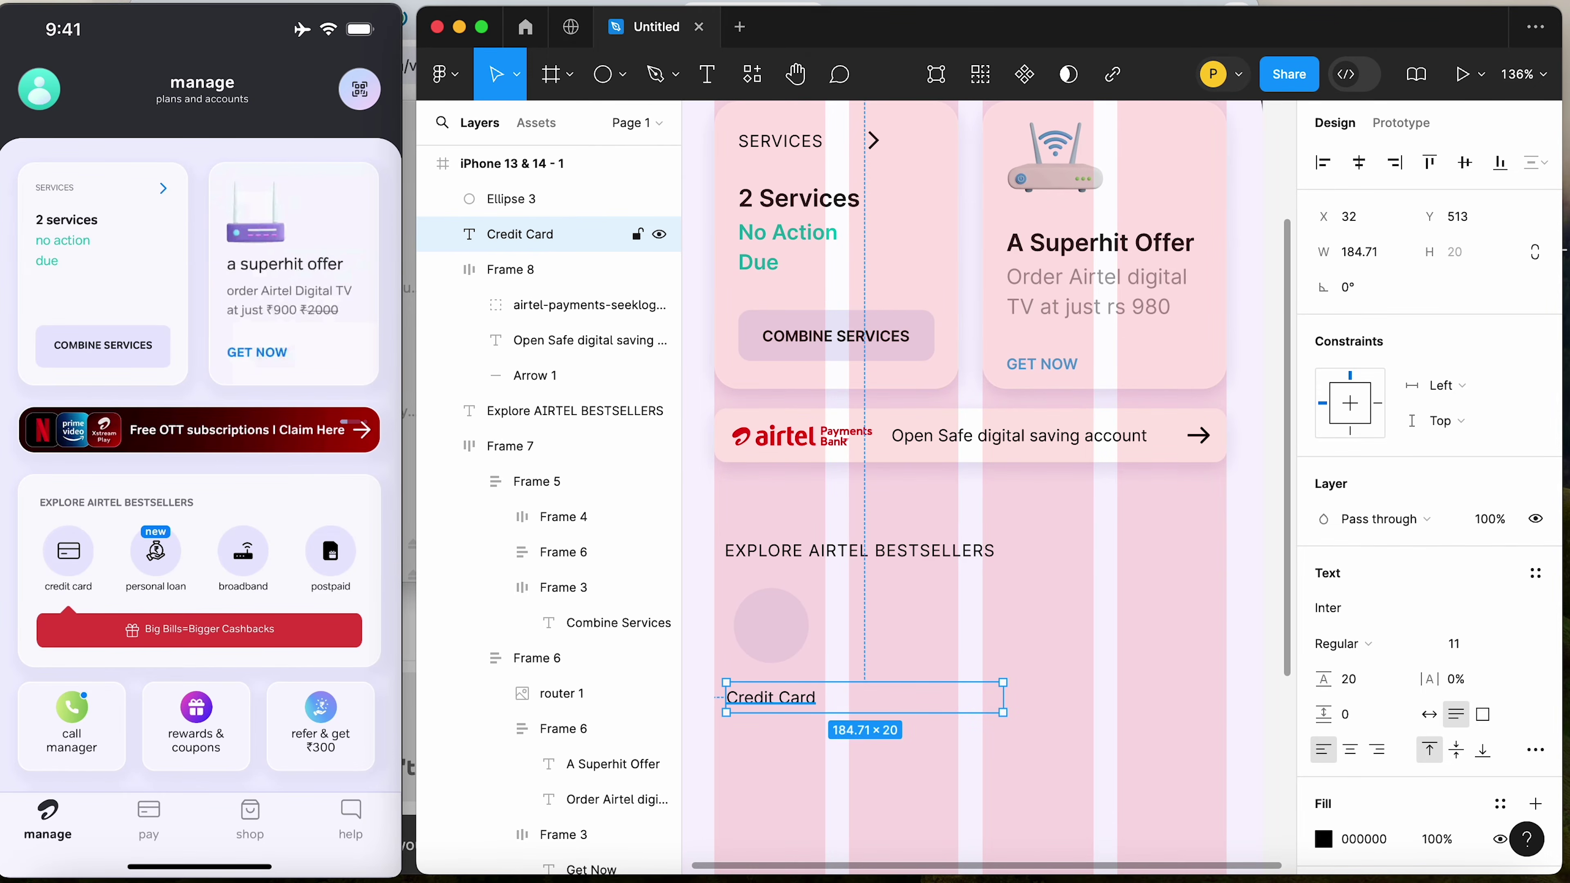
Set the Credit Card label to auto width and move it up closer to the circle, to Y 500
left_click(1430, 716)
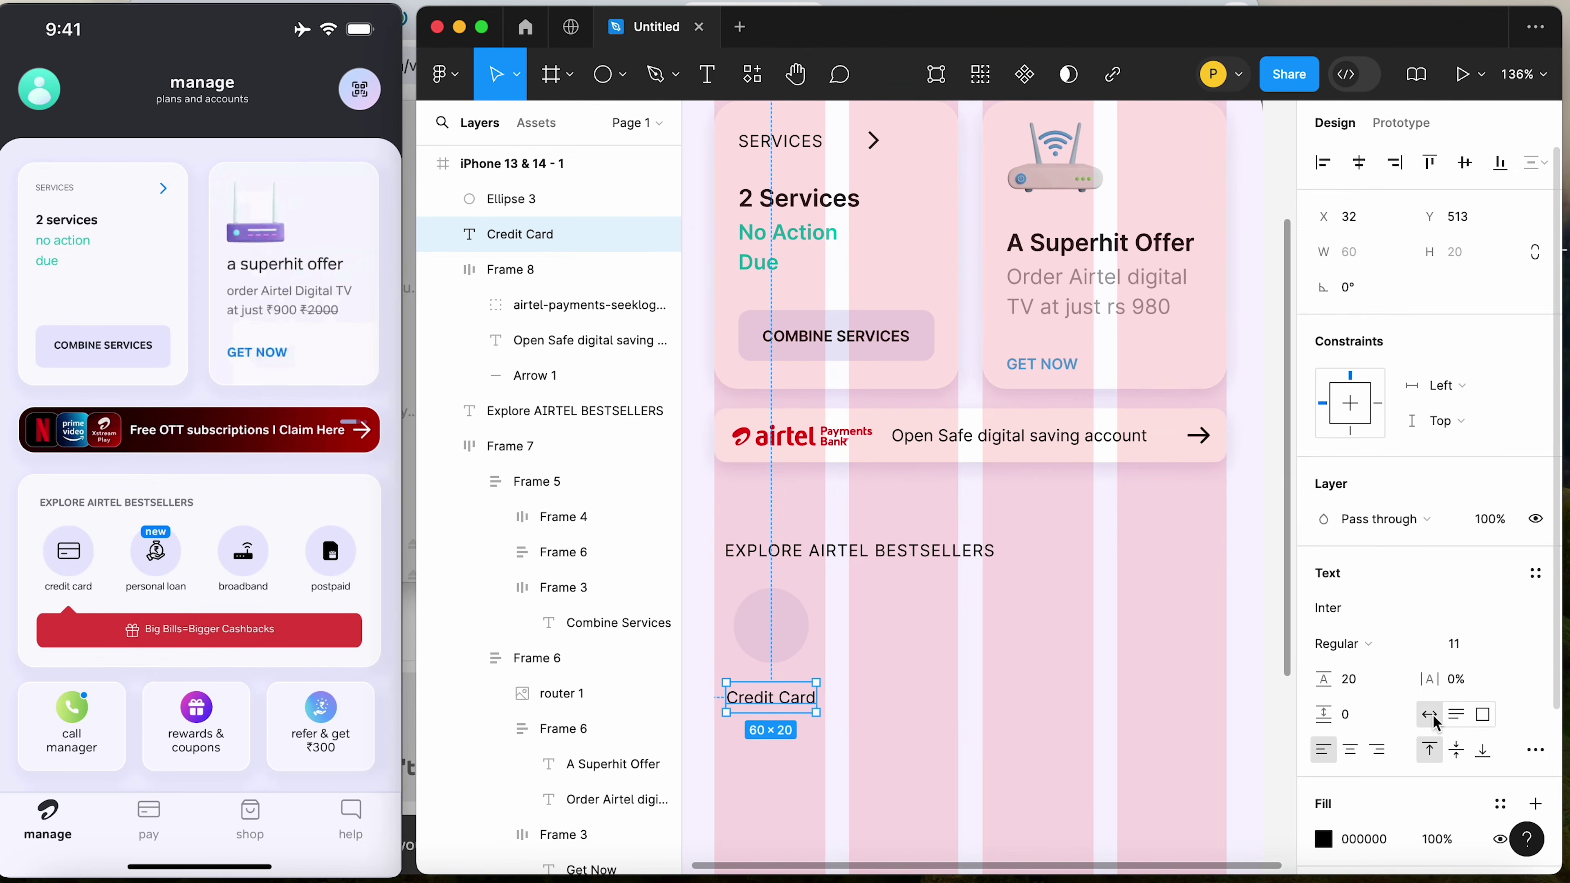
left_click(885, 723)
left_click_drag(765, 710, 765, 699)
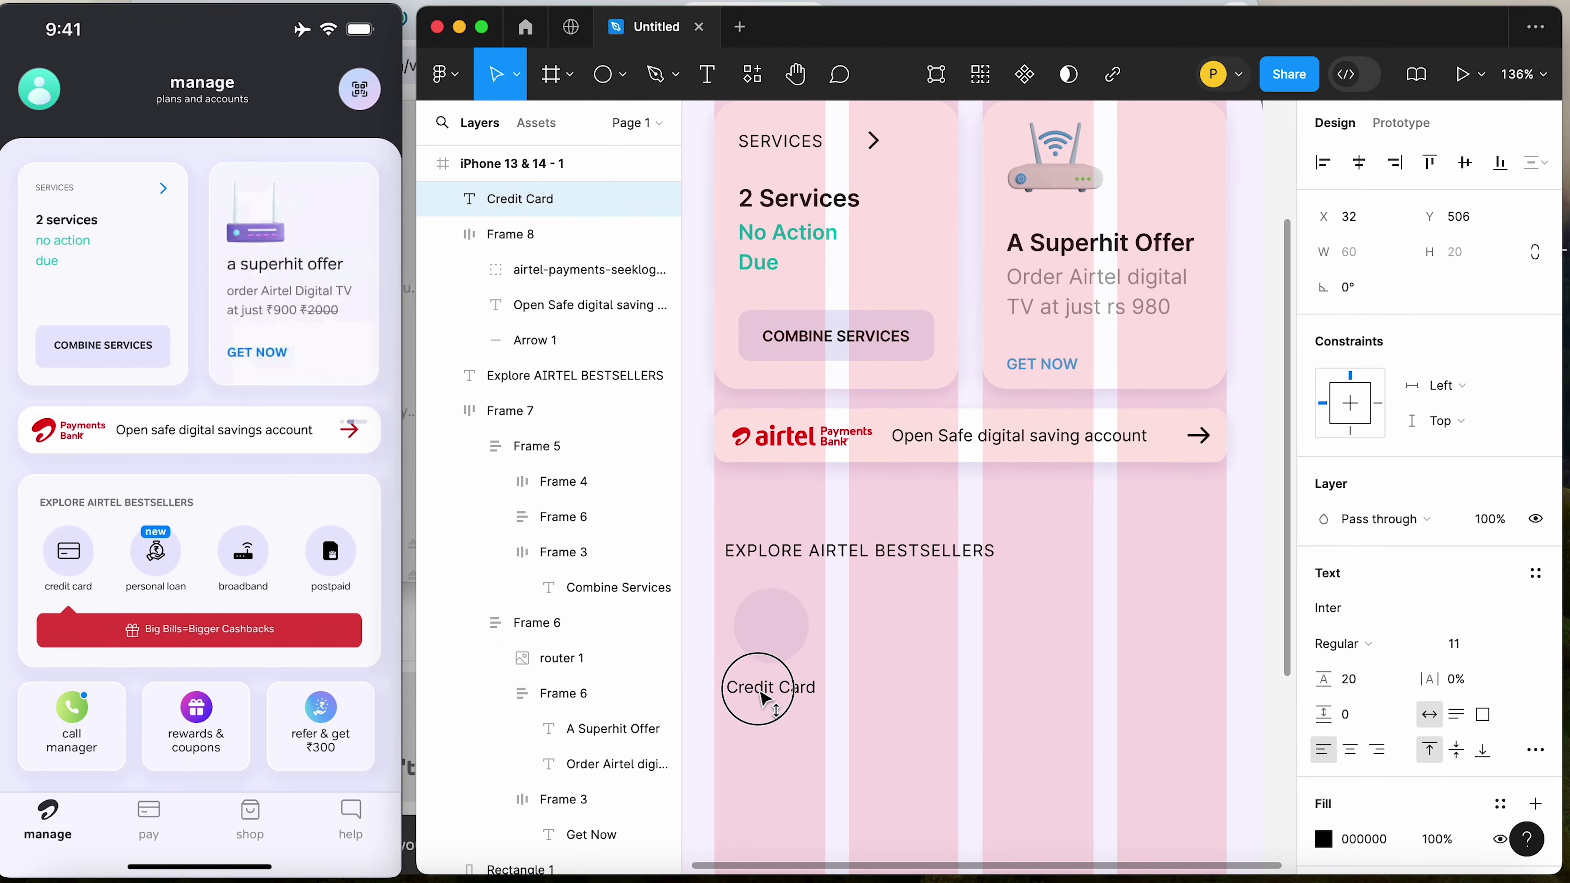
Duplicate the circle and its label into the second layout column and change the copied label to "Personal Loan"
left_click(774, 628, "shift")
left_click_drag(779, 637, 917, 639)
double_click(903, 681)
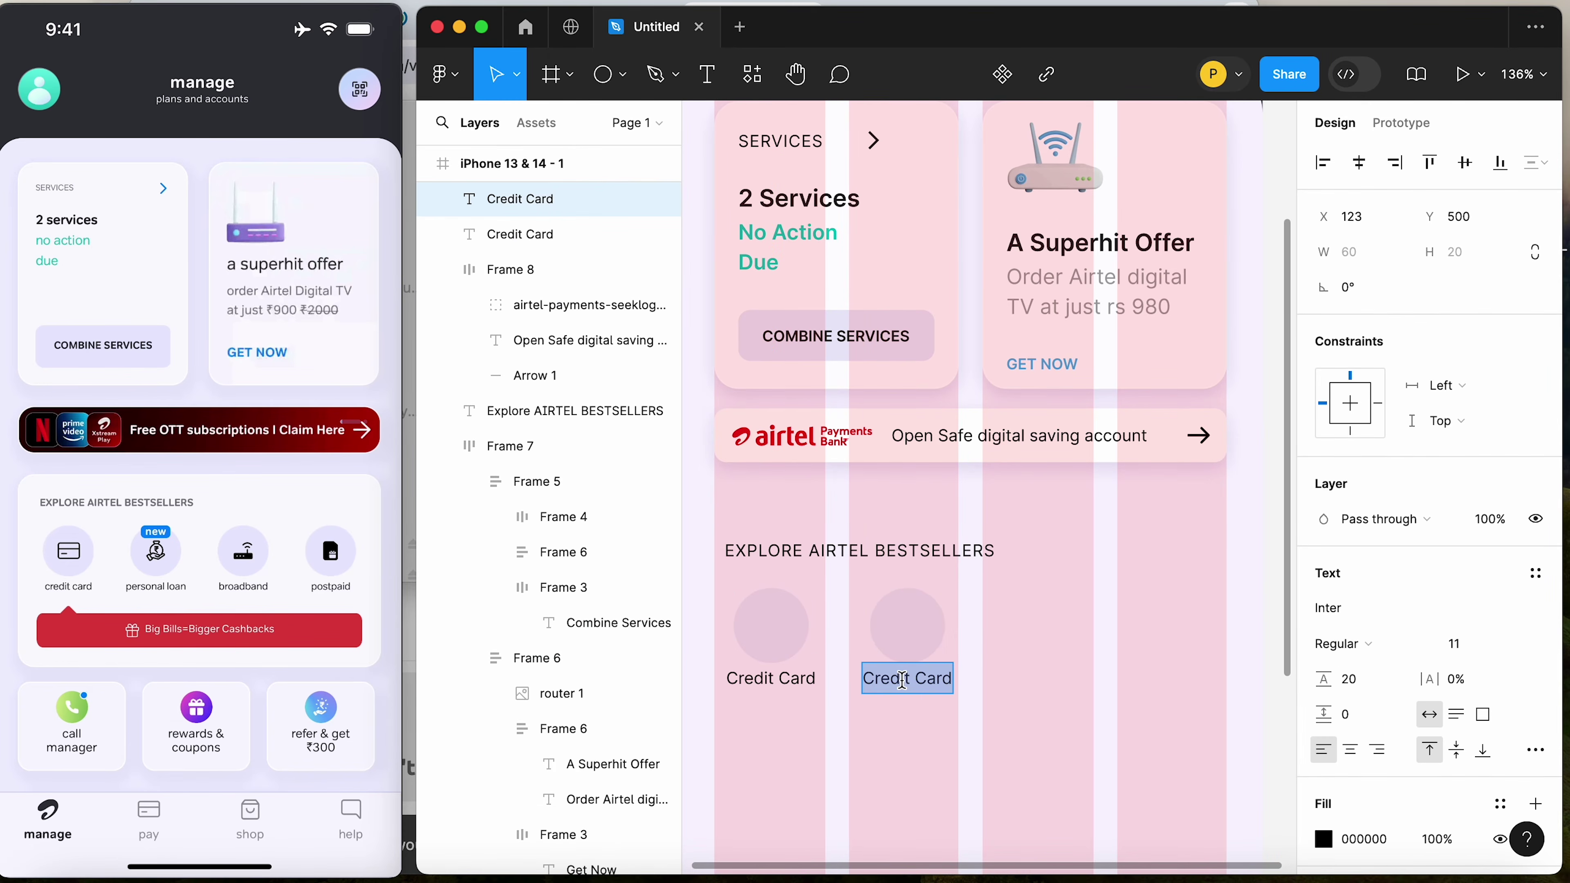
type("Personal Loan")
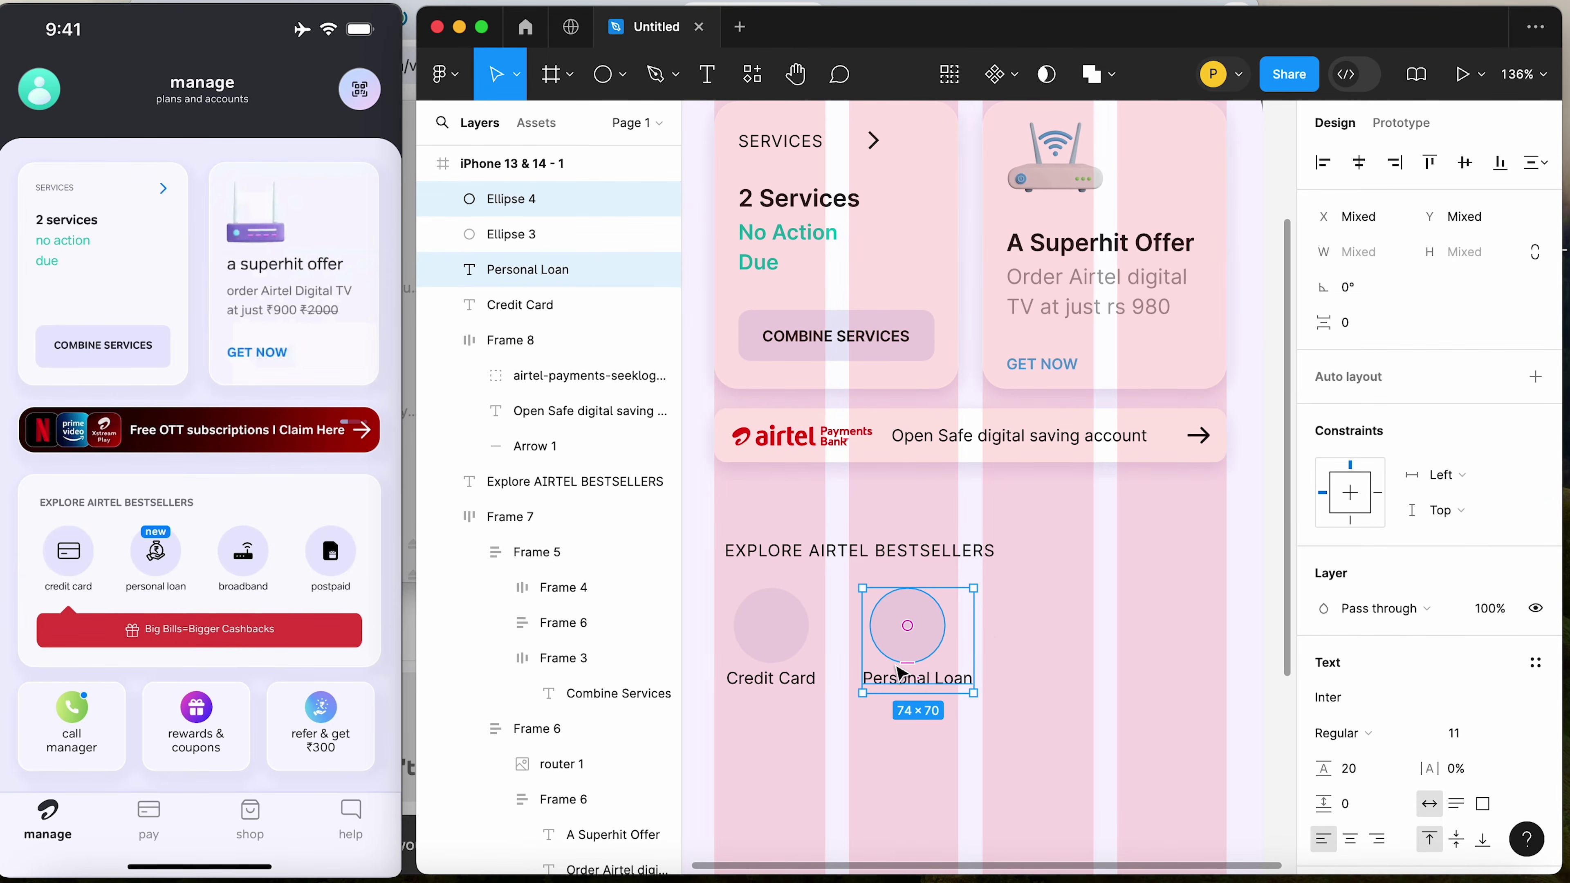
Centre the second circle over the Personal Loan label and shift the pair to start at the second column's edge, X 114
left_click_drag(929, 631, 906, 619)
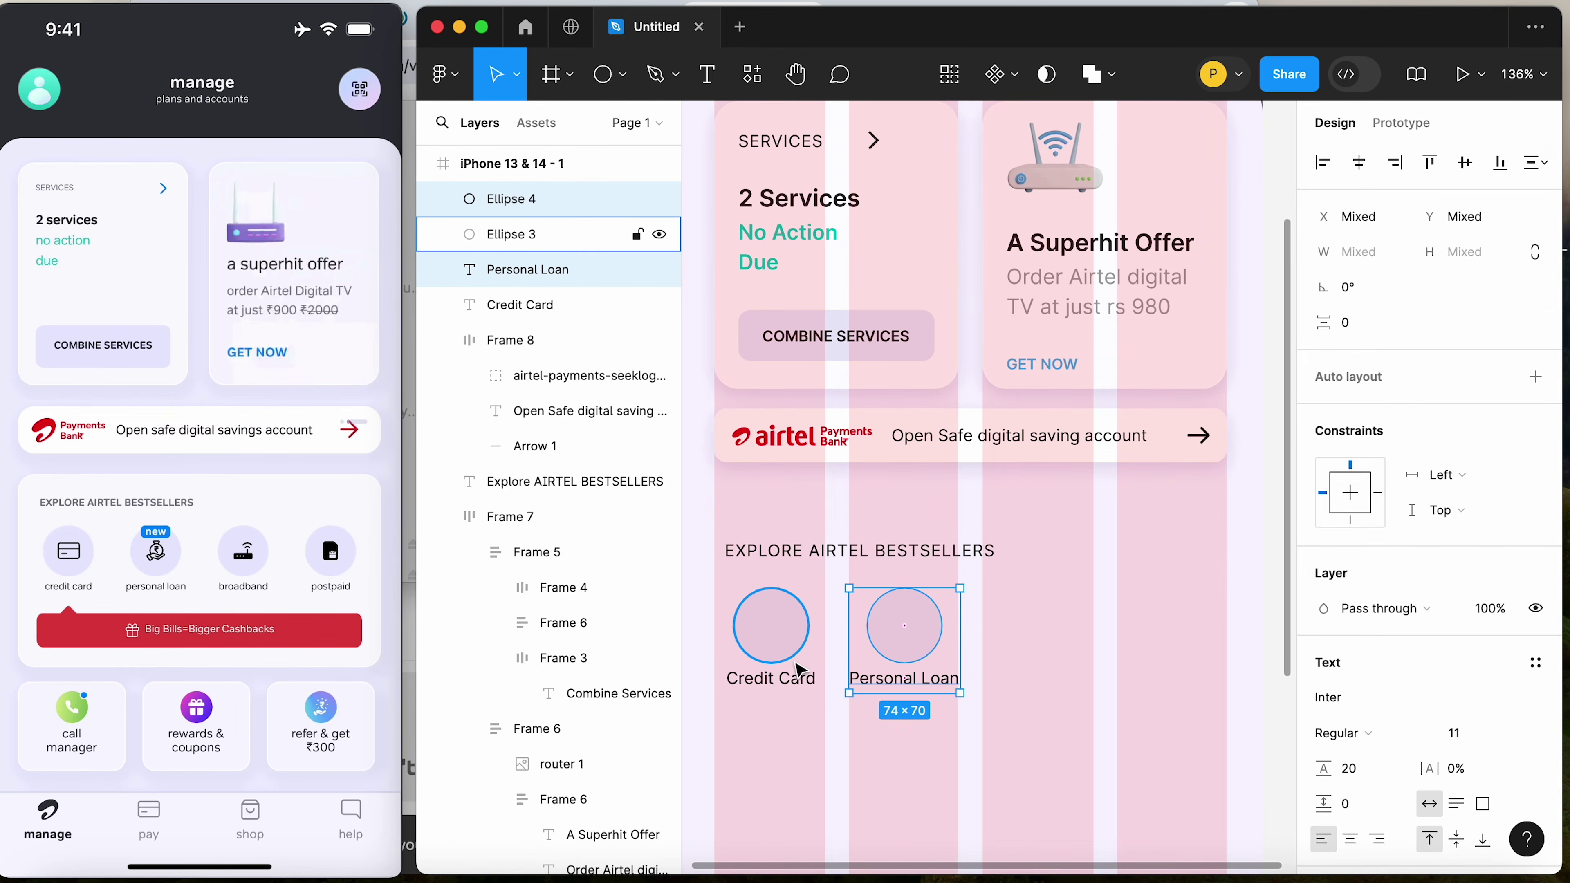
left_click(800, 671)
left_click(785, 640, "shift")
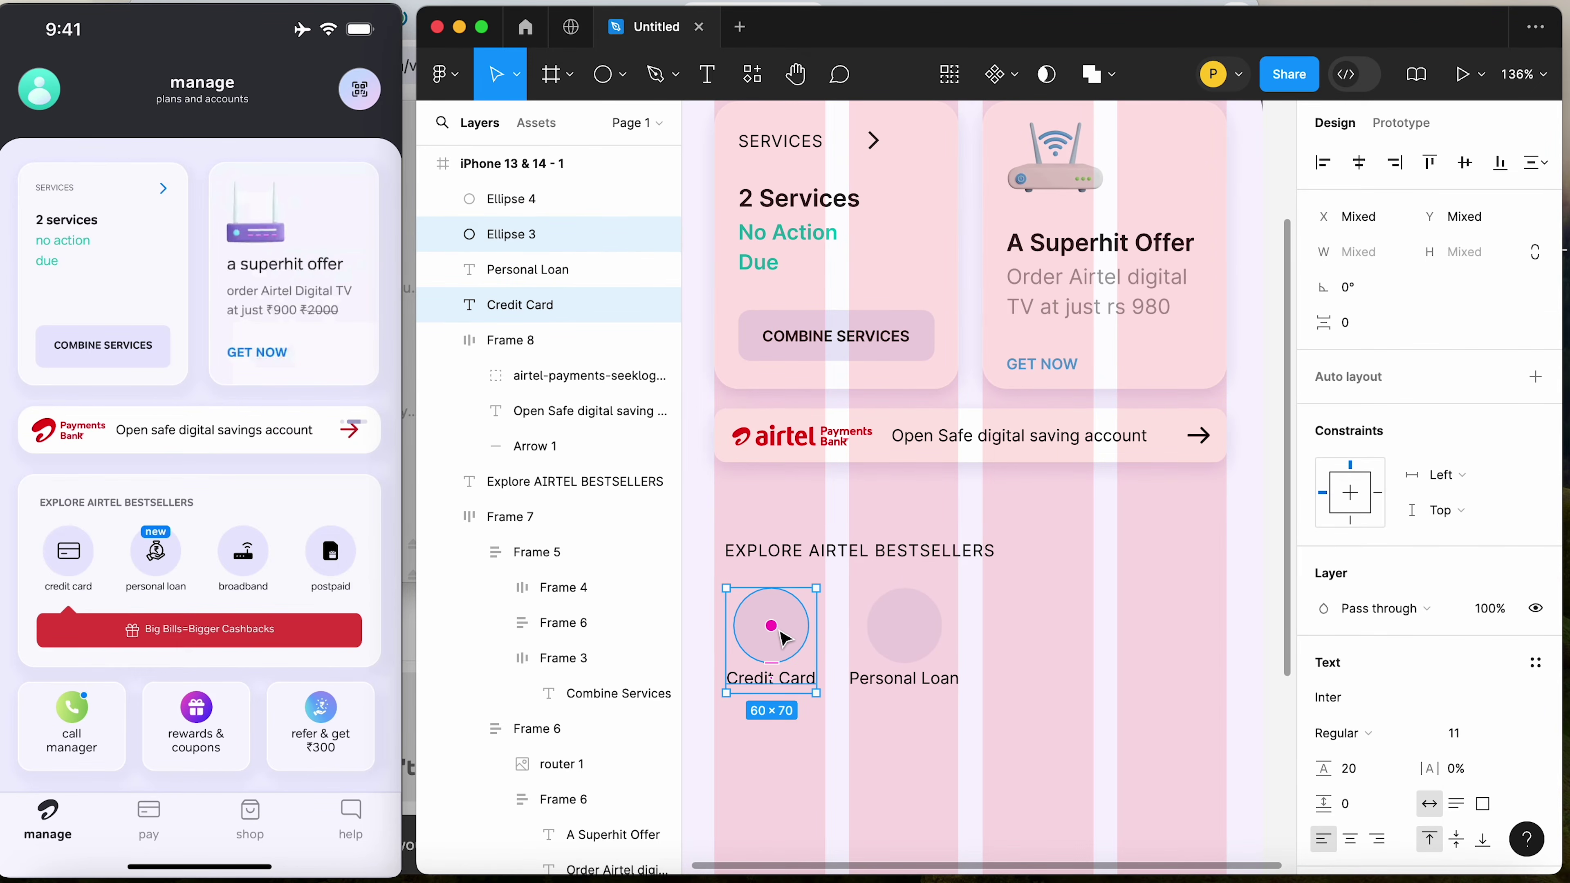
left_click(831, 737)
left_click(904, 681)
scroll(782, 660, "up", 1)
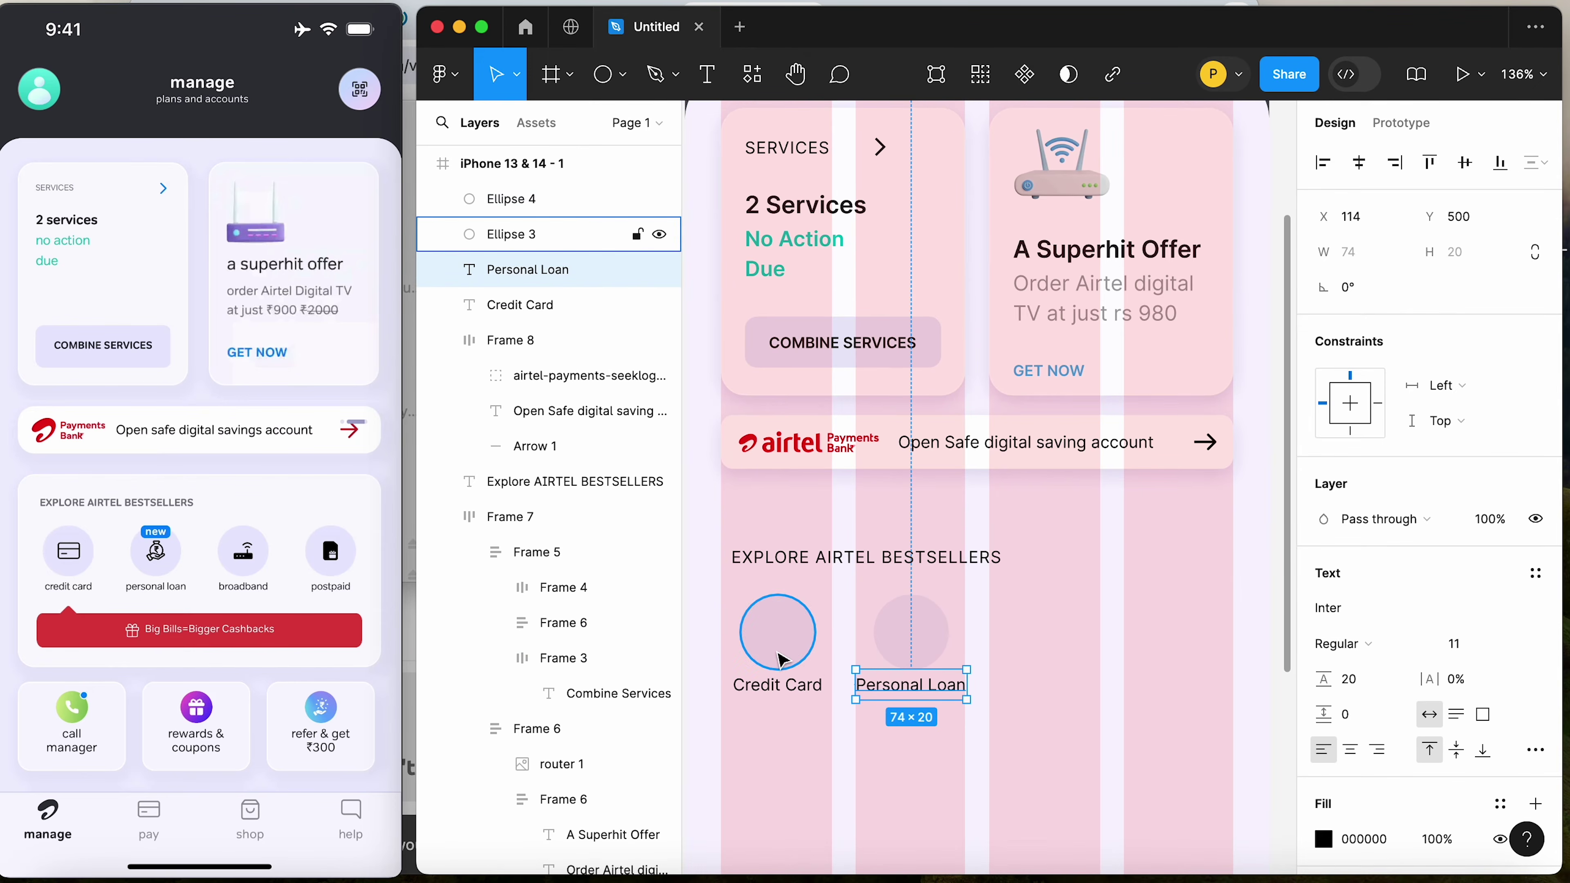
left_click(1116, 586)
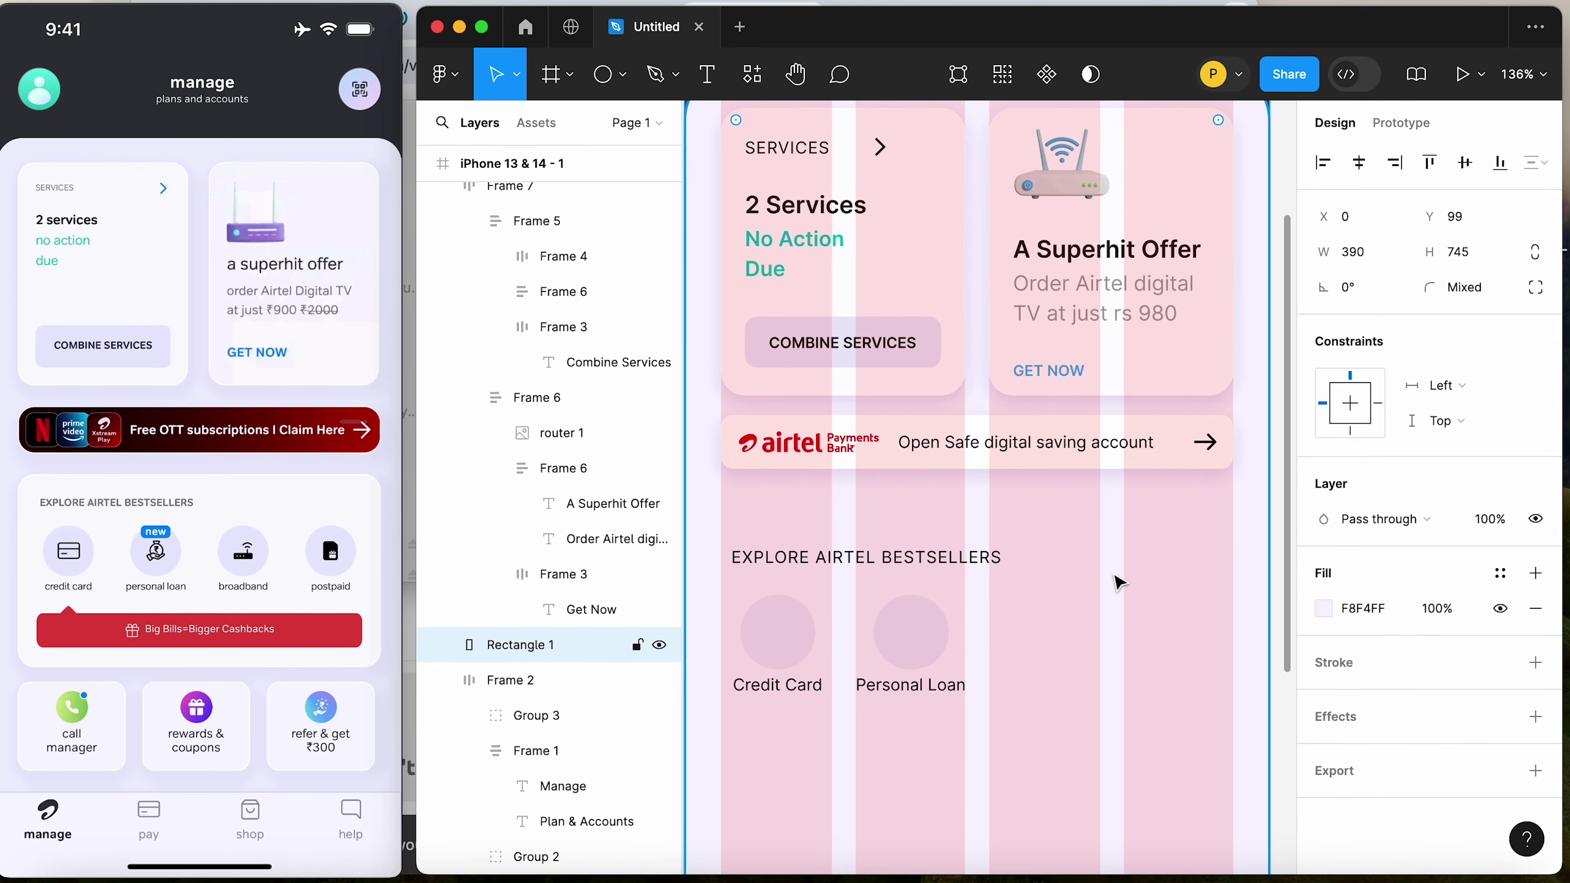
Open the Material Symbols plugin, search for "credit c" and insert the outlined credit_card icon
left_click(760, 79)
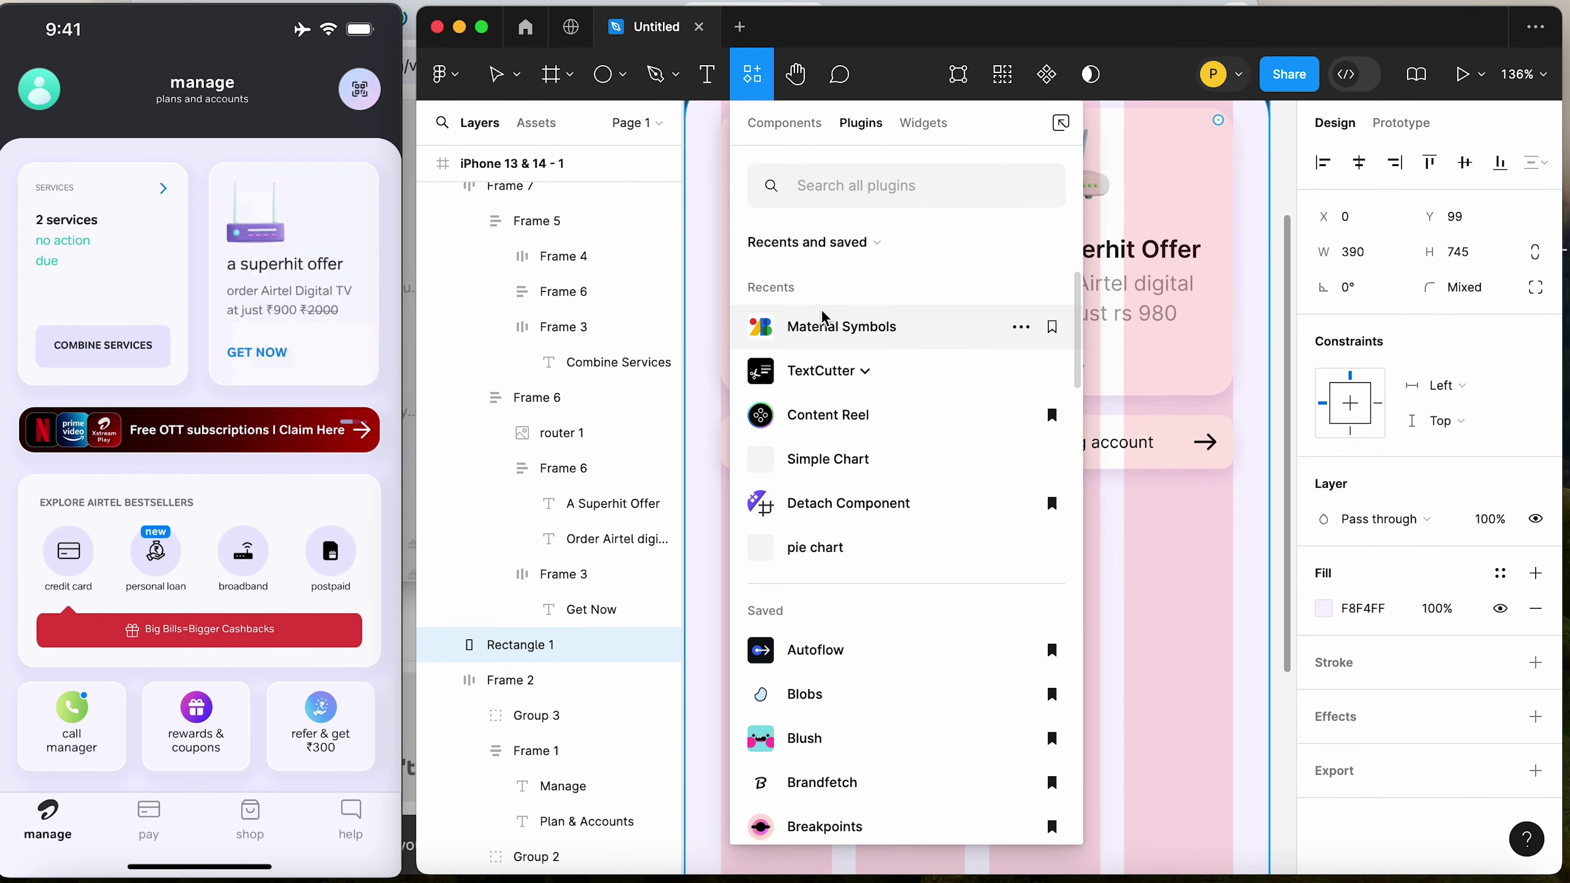
left_click(841, 327)
left_click(1365, 216)
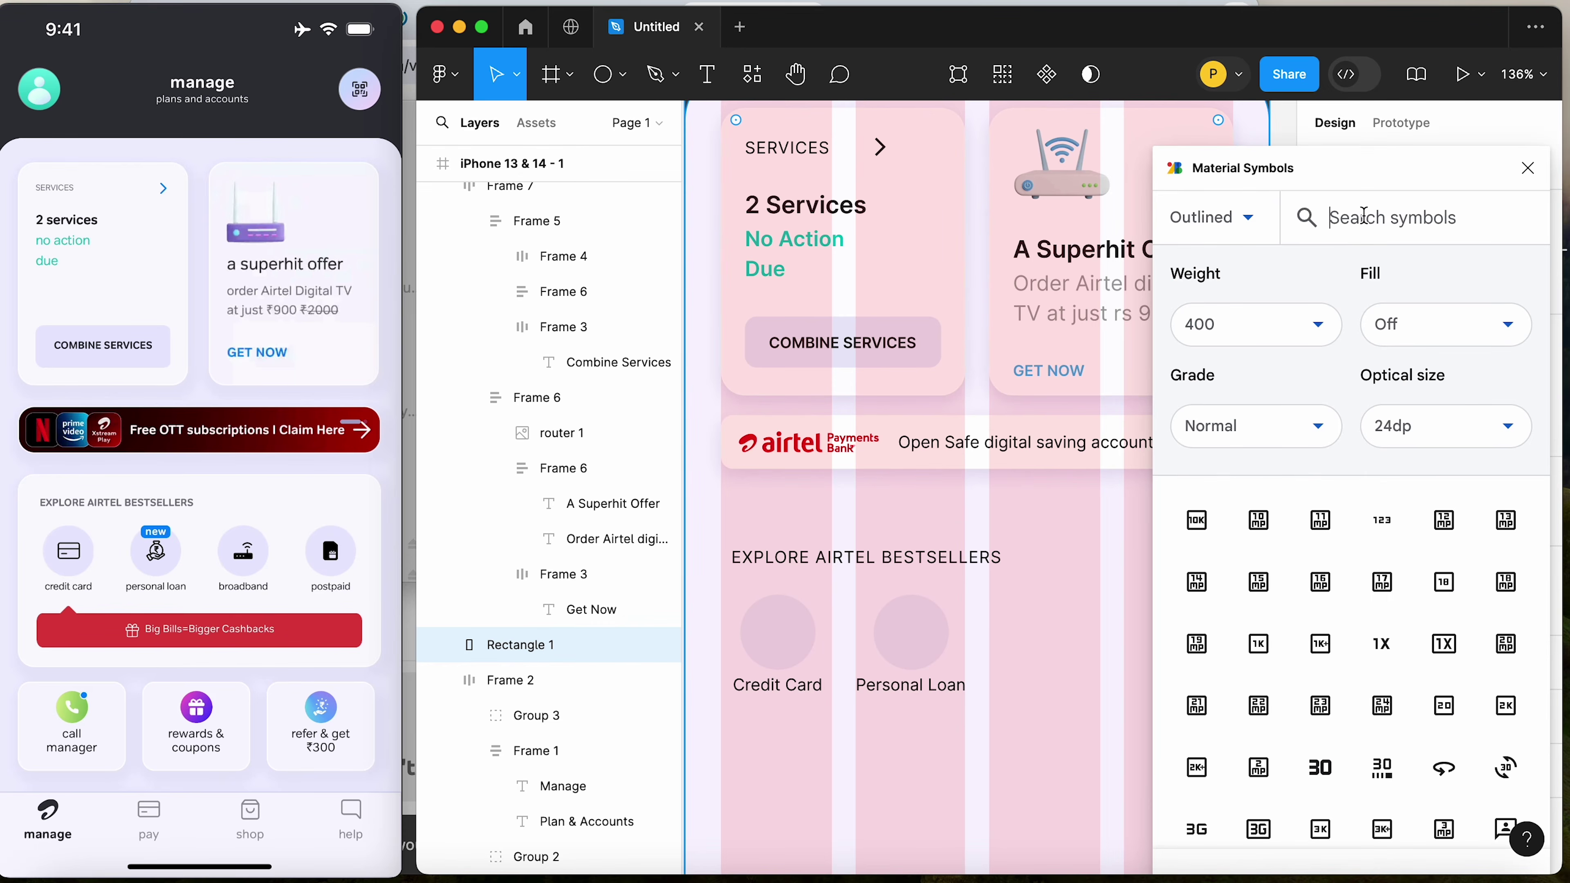
type("crea")
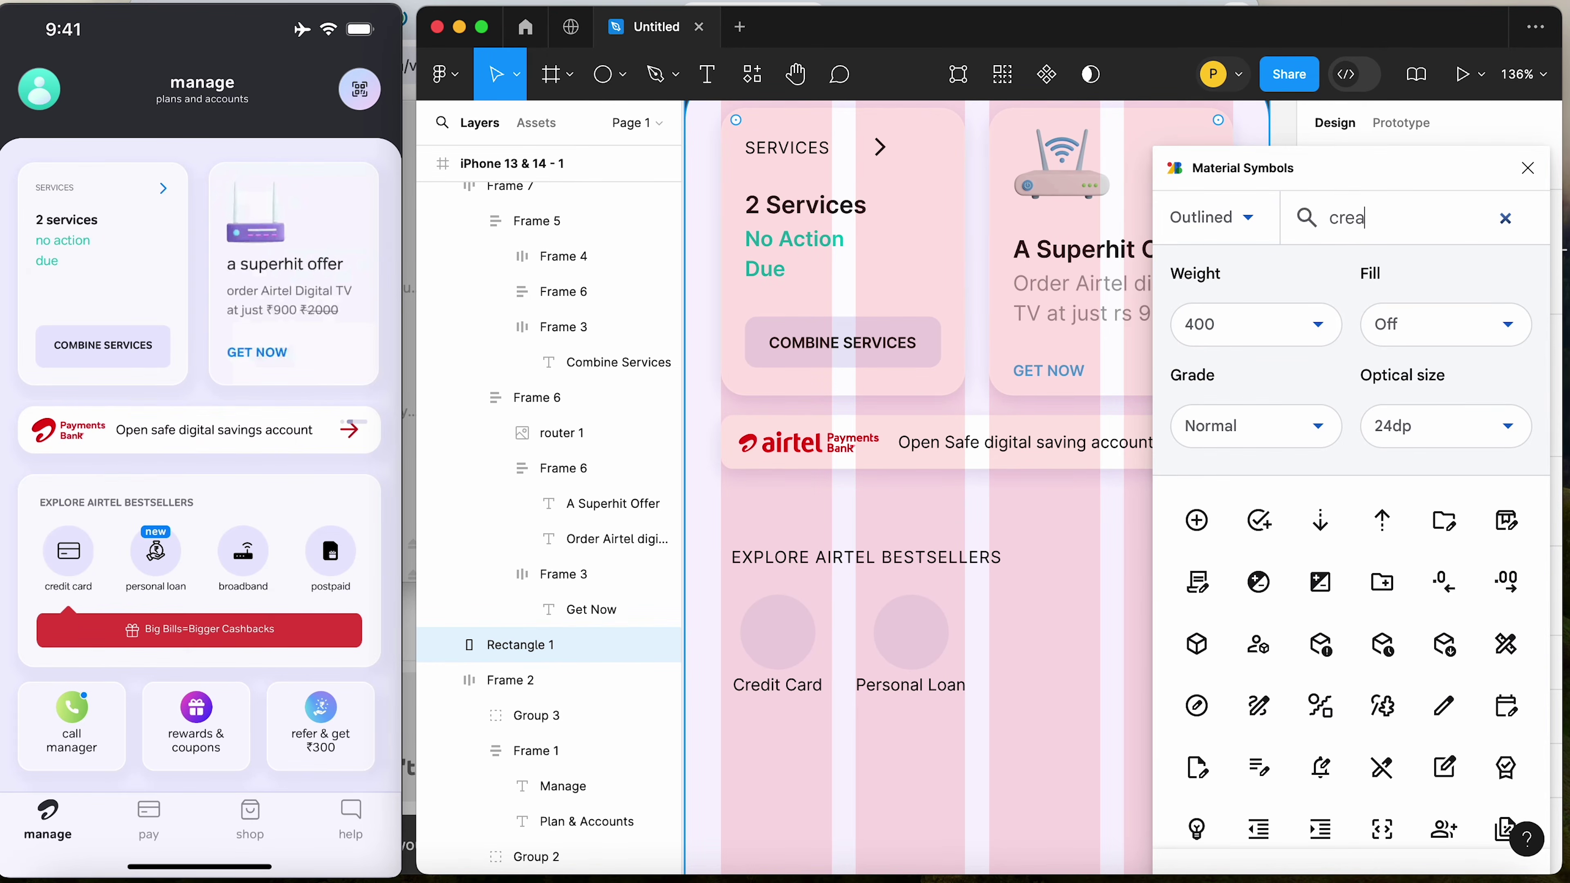
key("BackSpace")
type("dit c")
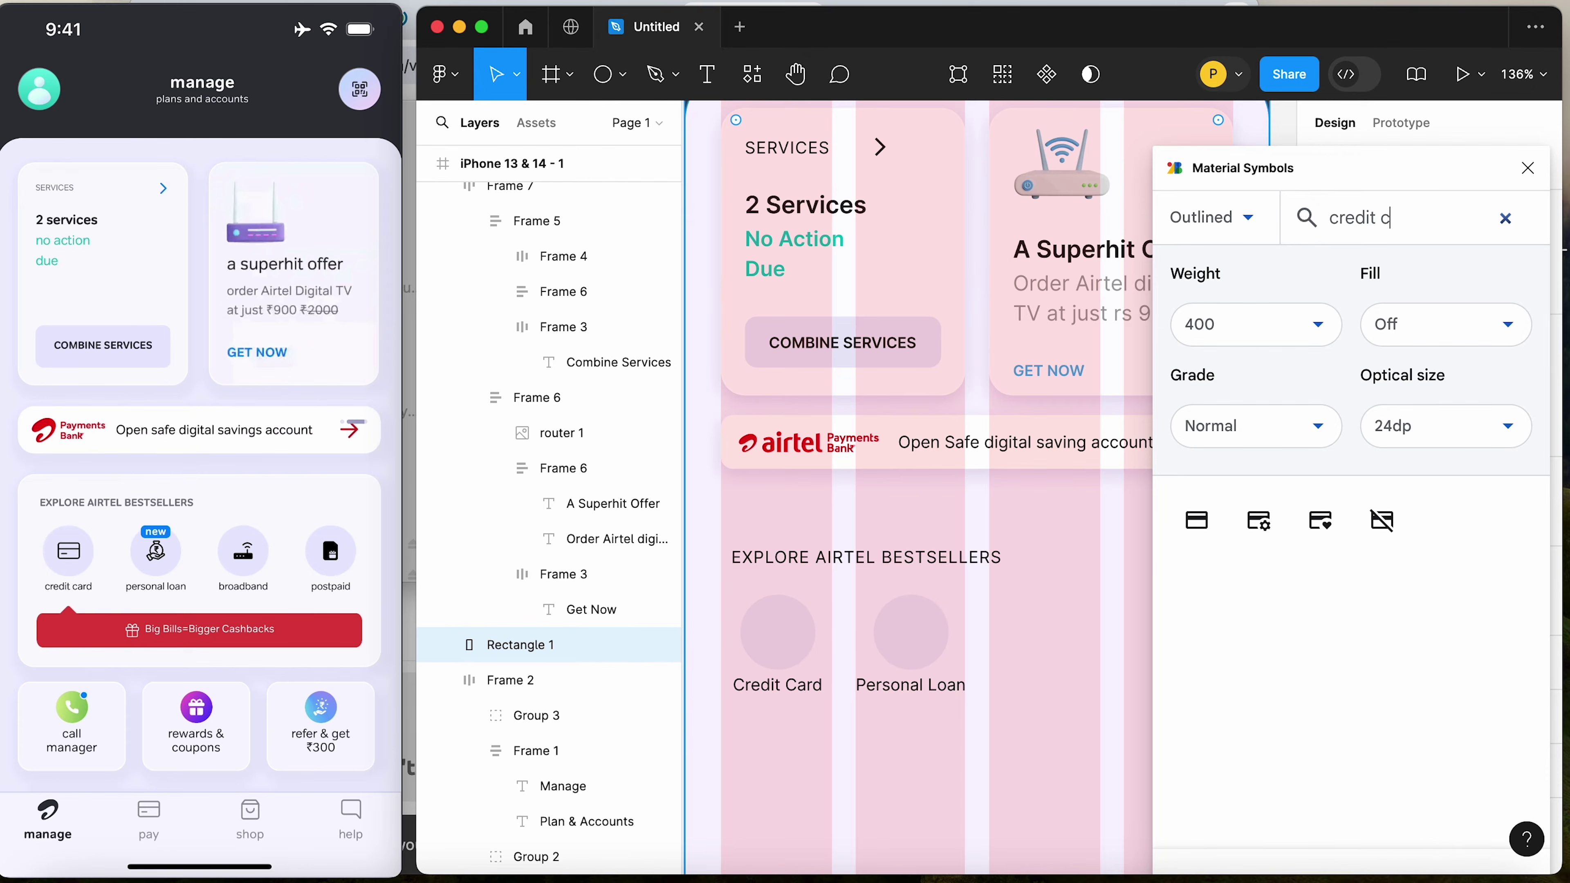
left_click(1196, 525)
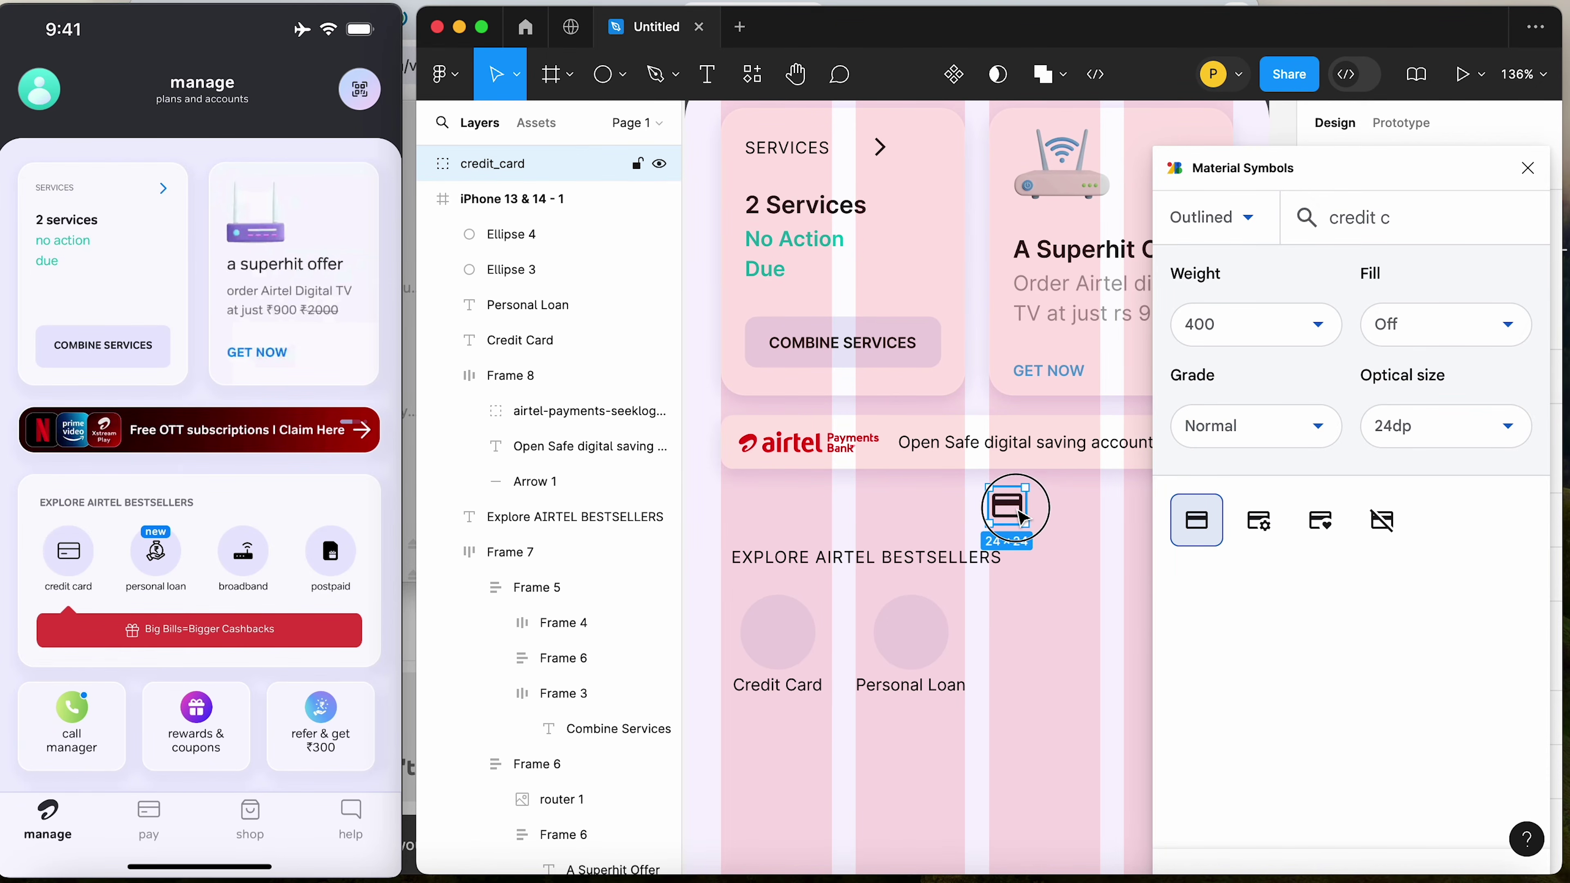
Place the credit card icon on the Credit Card circle and align the two on their centres
left_click_drag(1024, 518, 789, 641)
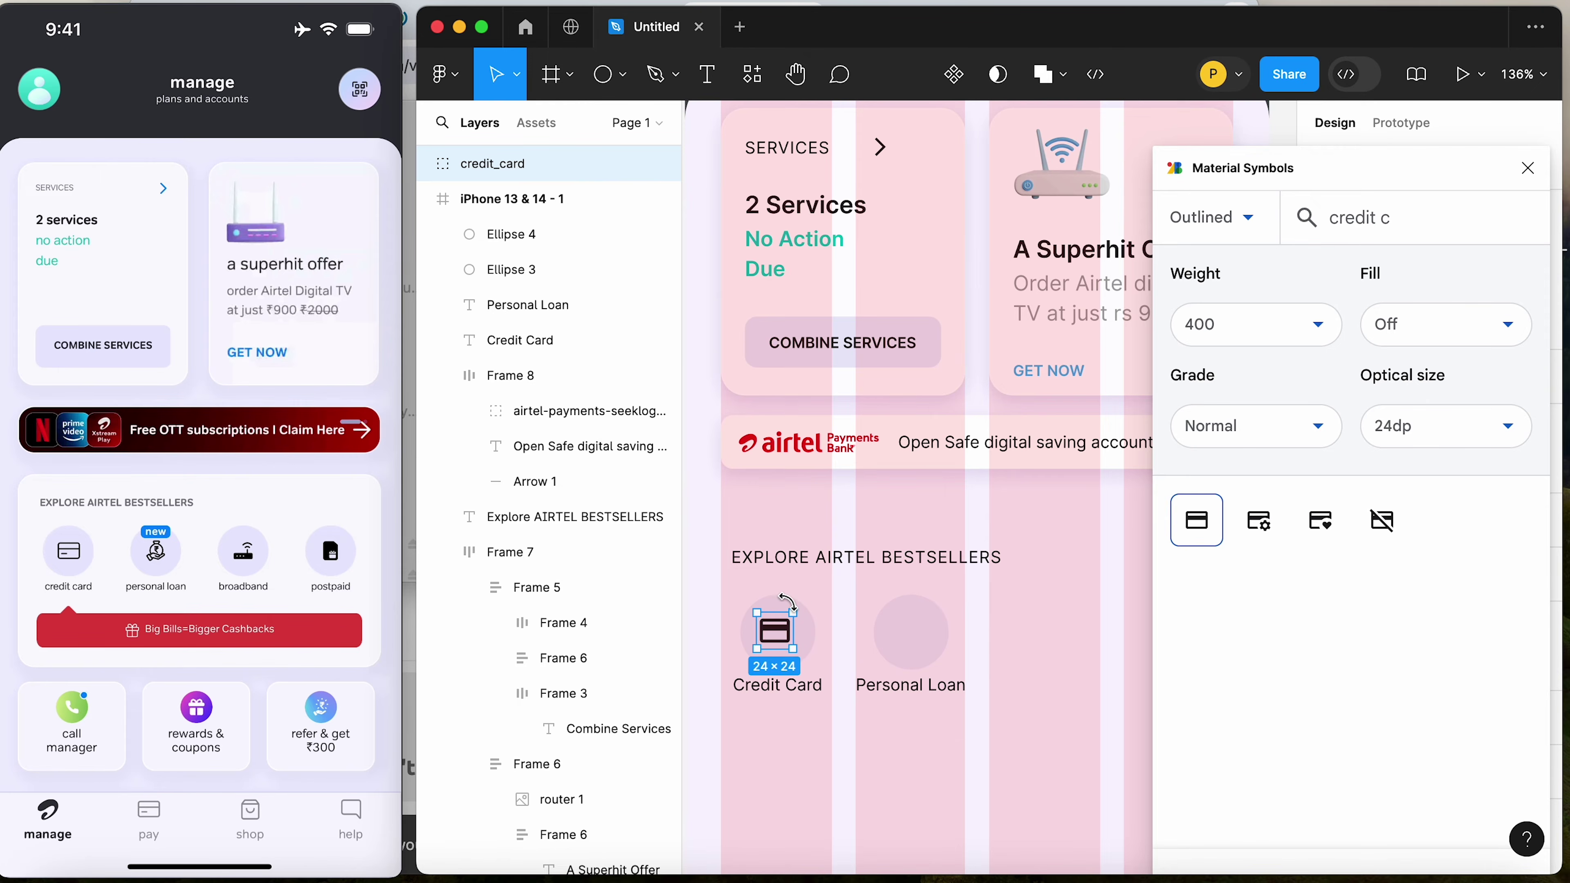
left_click(815, 645, "shift")
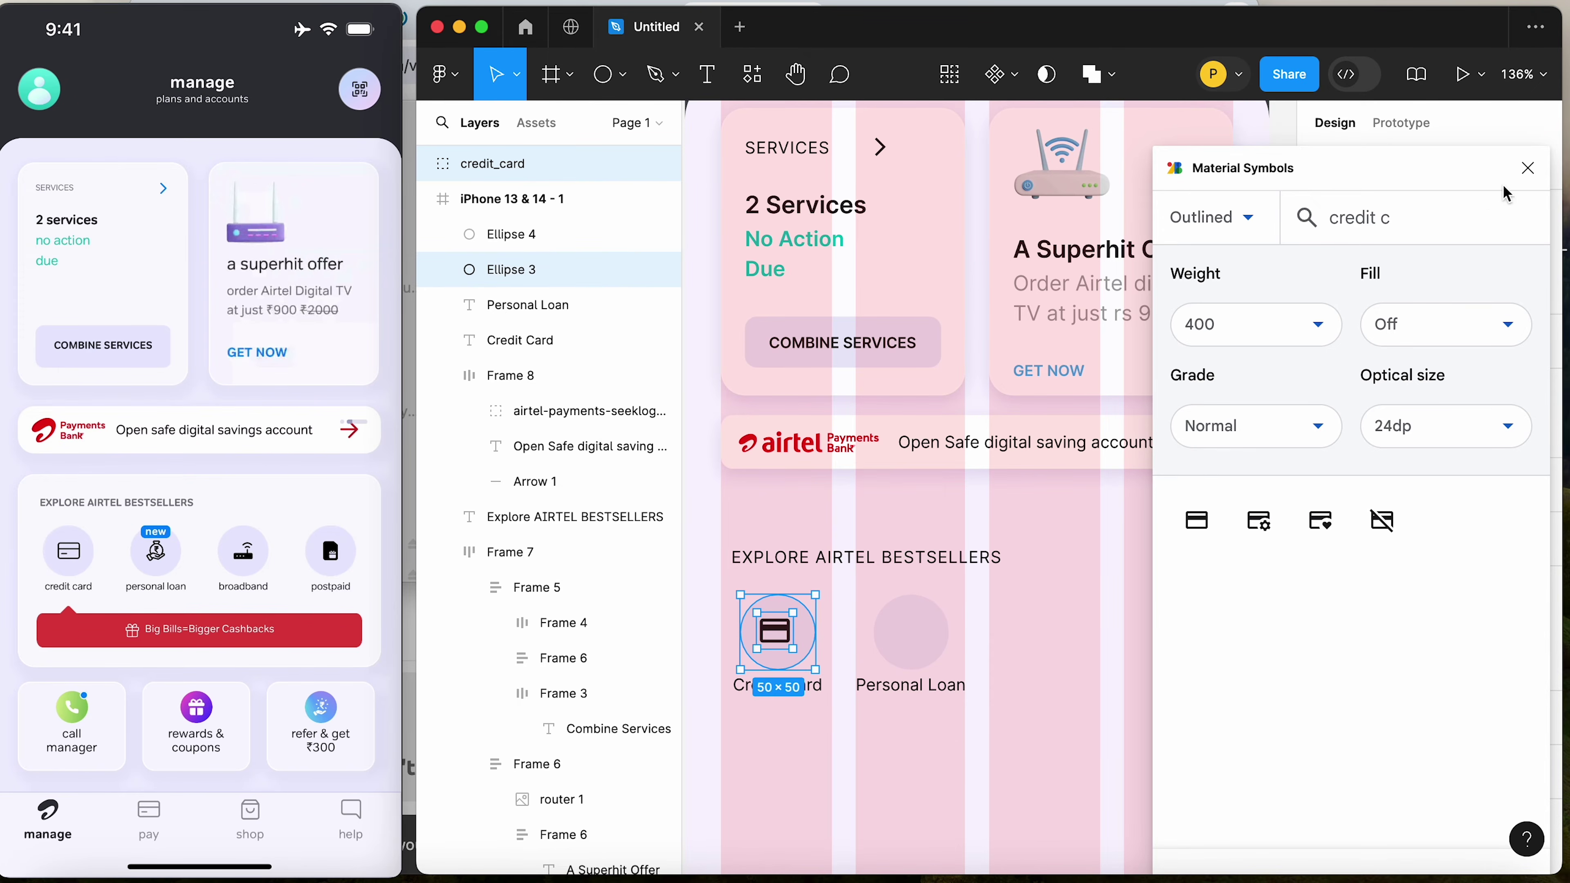
left_click_drag(1507, 194, 1493, 390)
left_click(1362, 180)
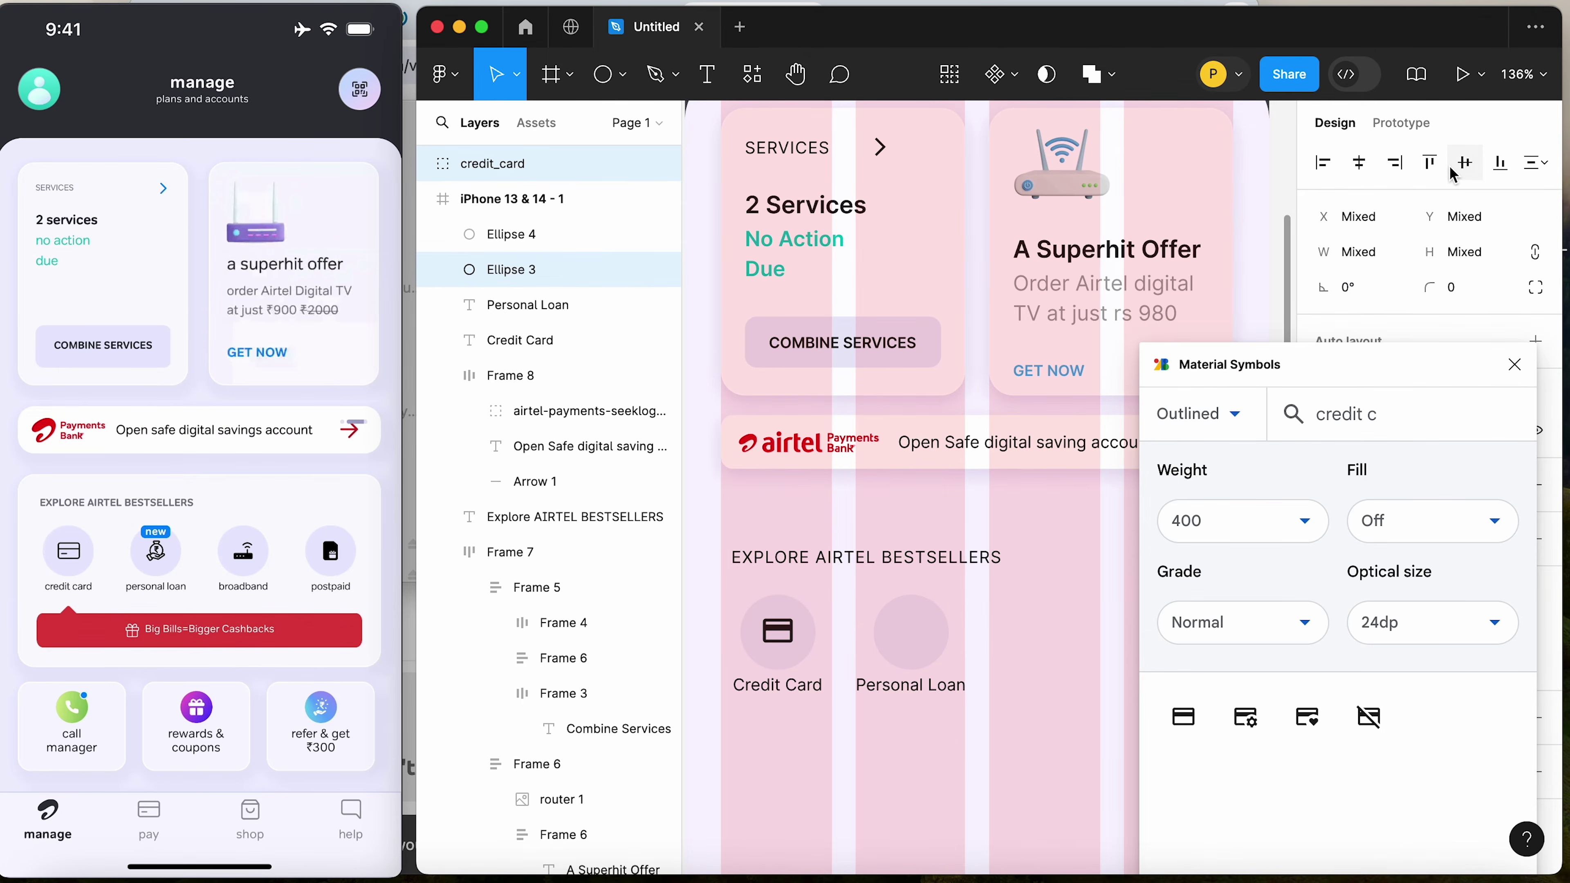
left_click(1014, 728)
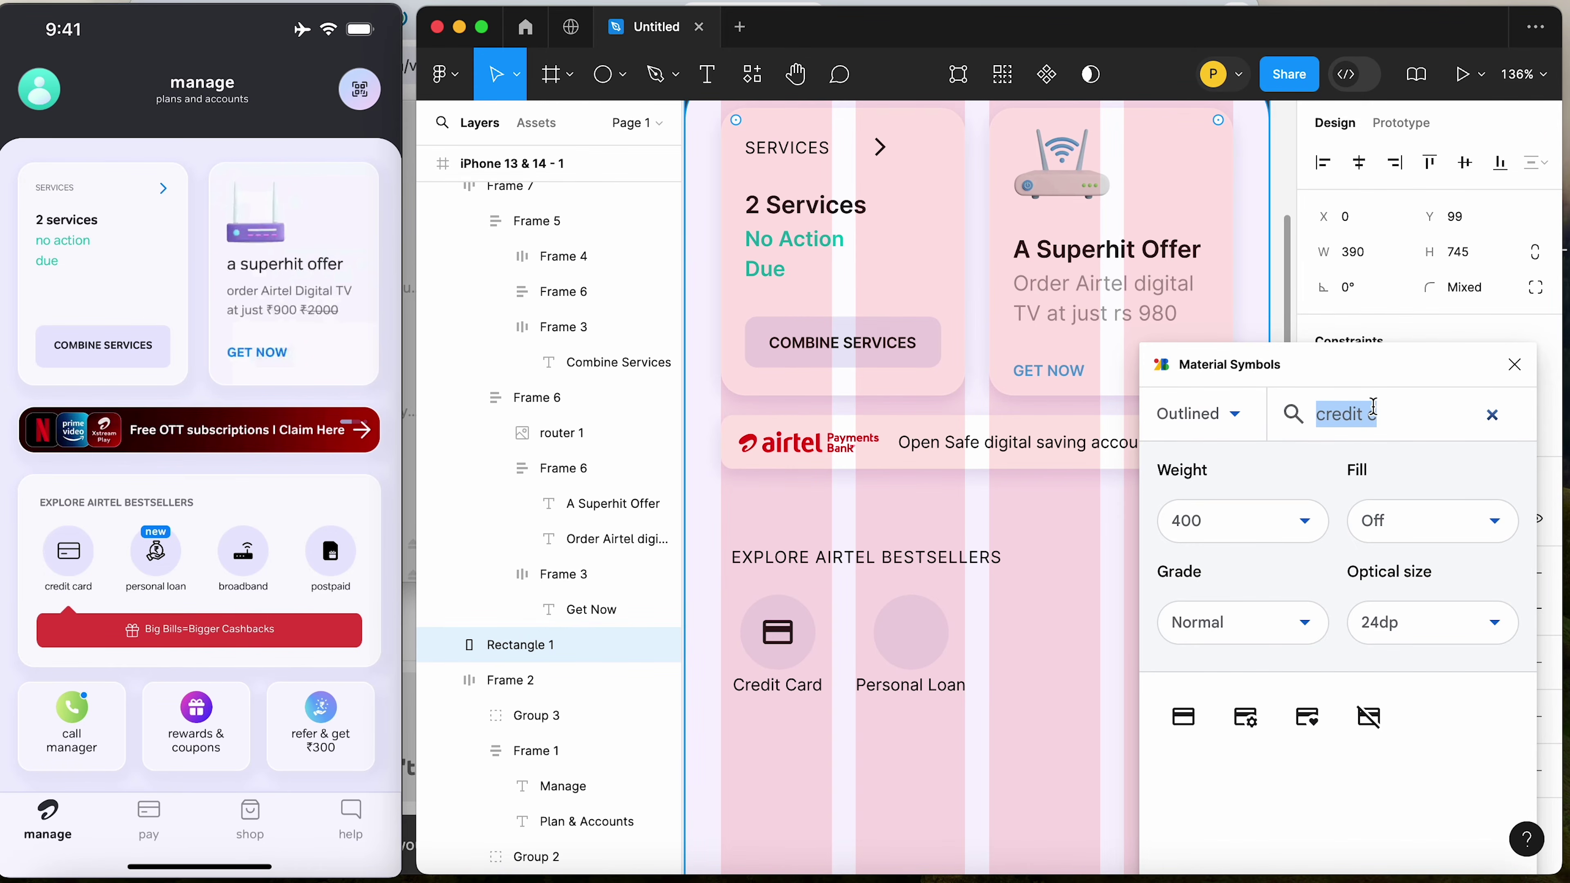
Search Material Symbols for "currency" and look through the icons for one that suits Personal Loan
type("currency")
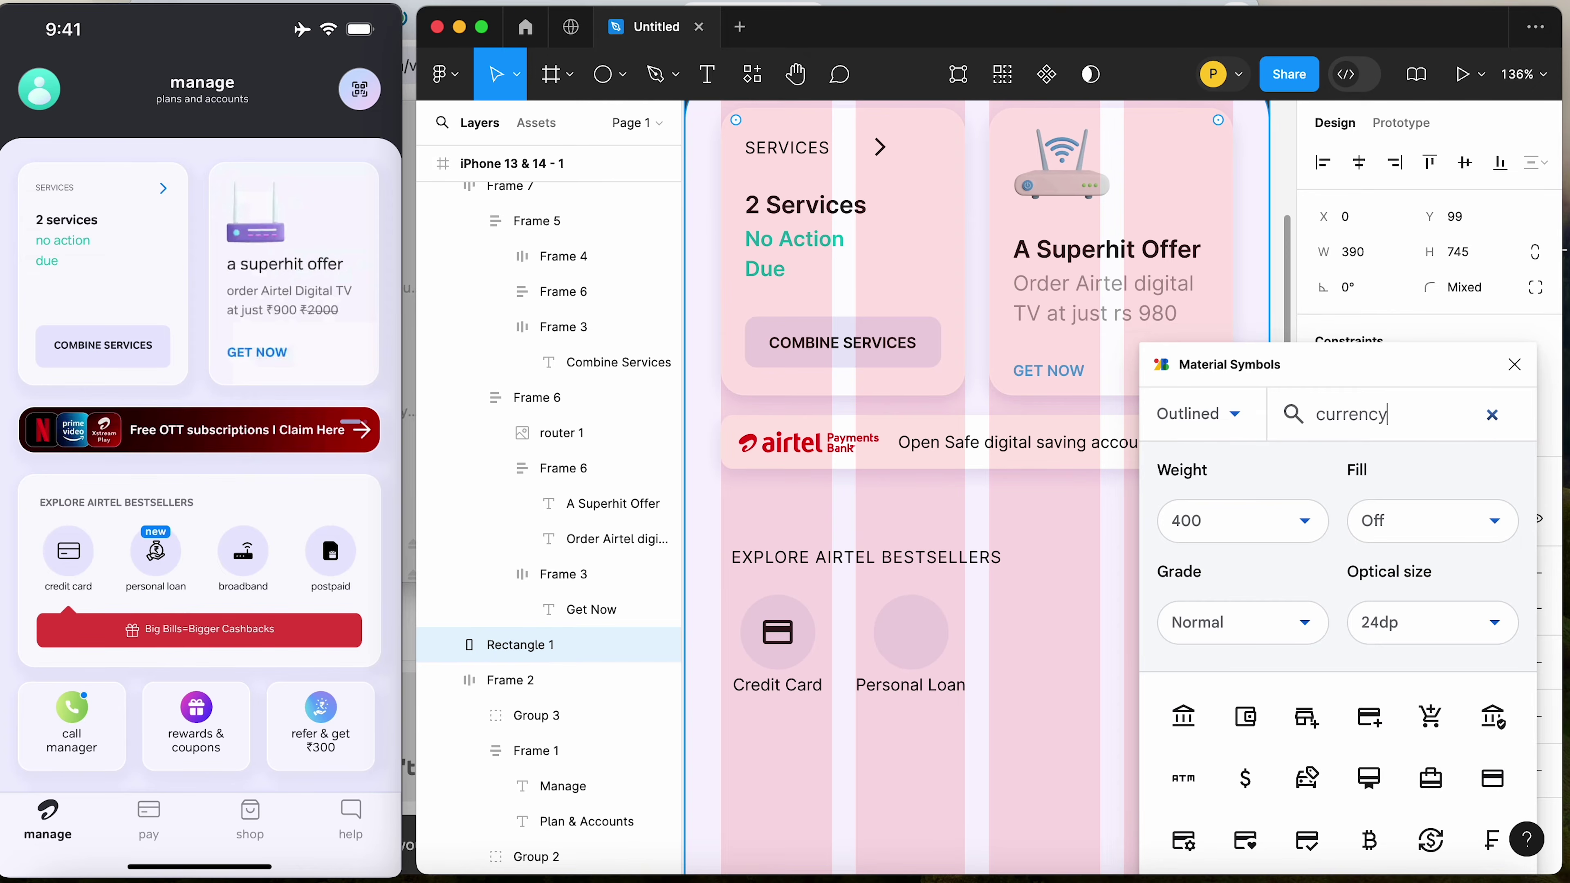
type(" ico")
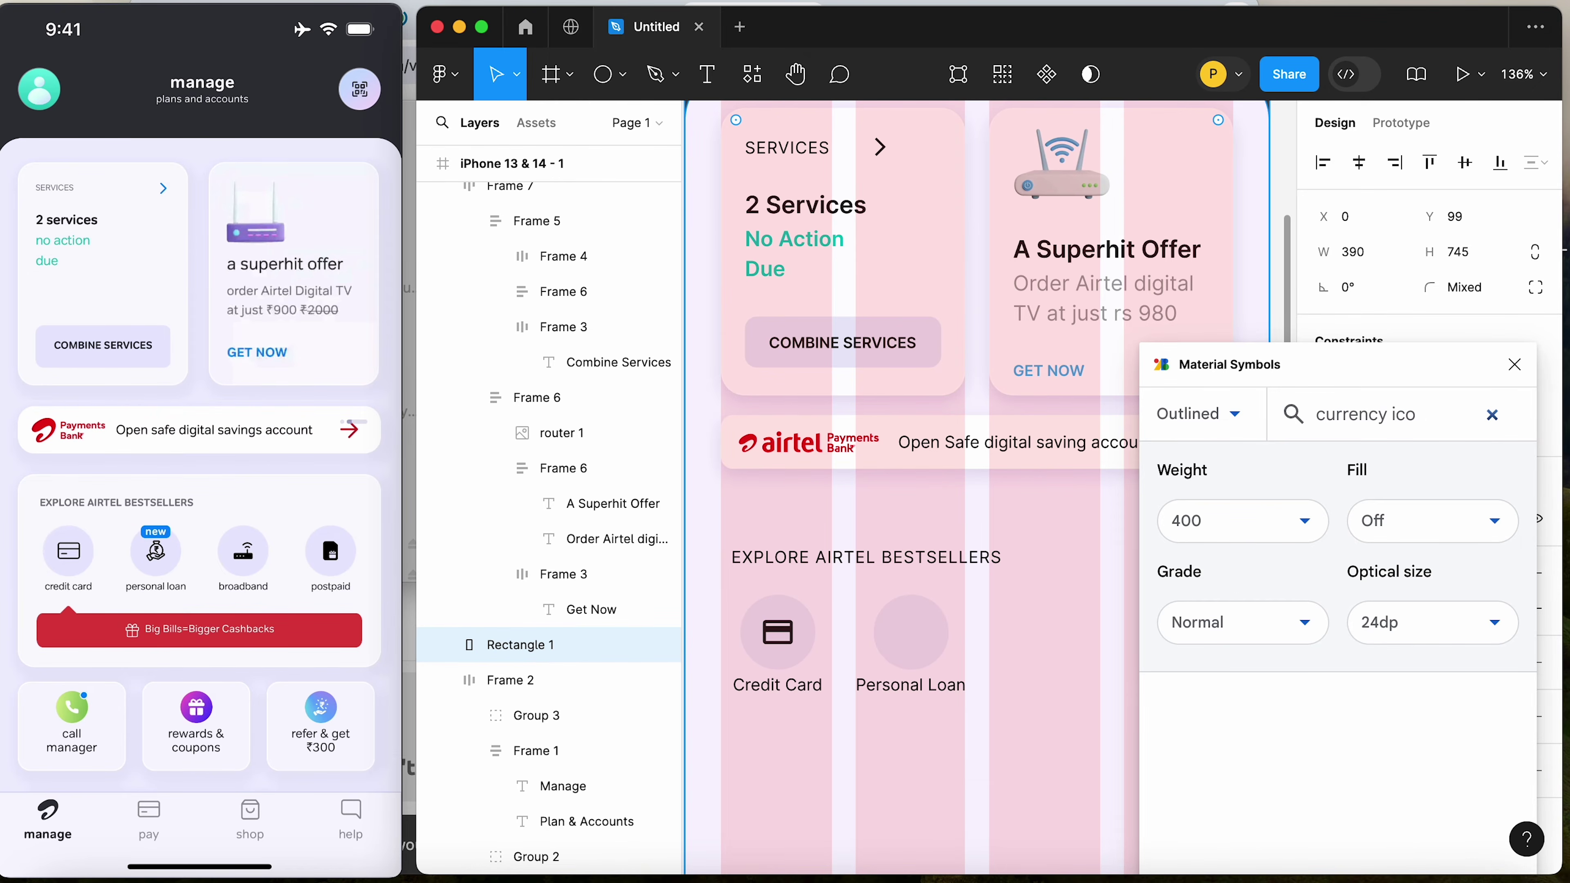
key("BackSpace")
key("BackSpace")
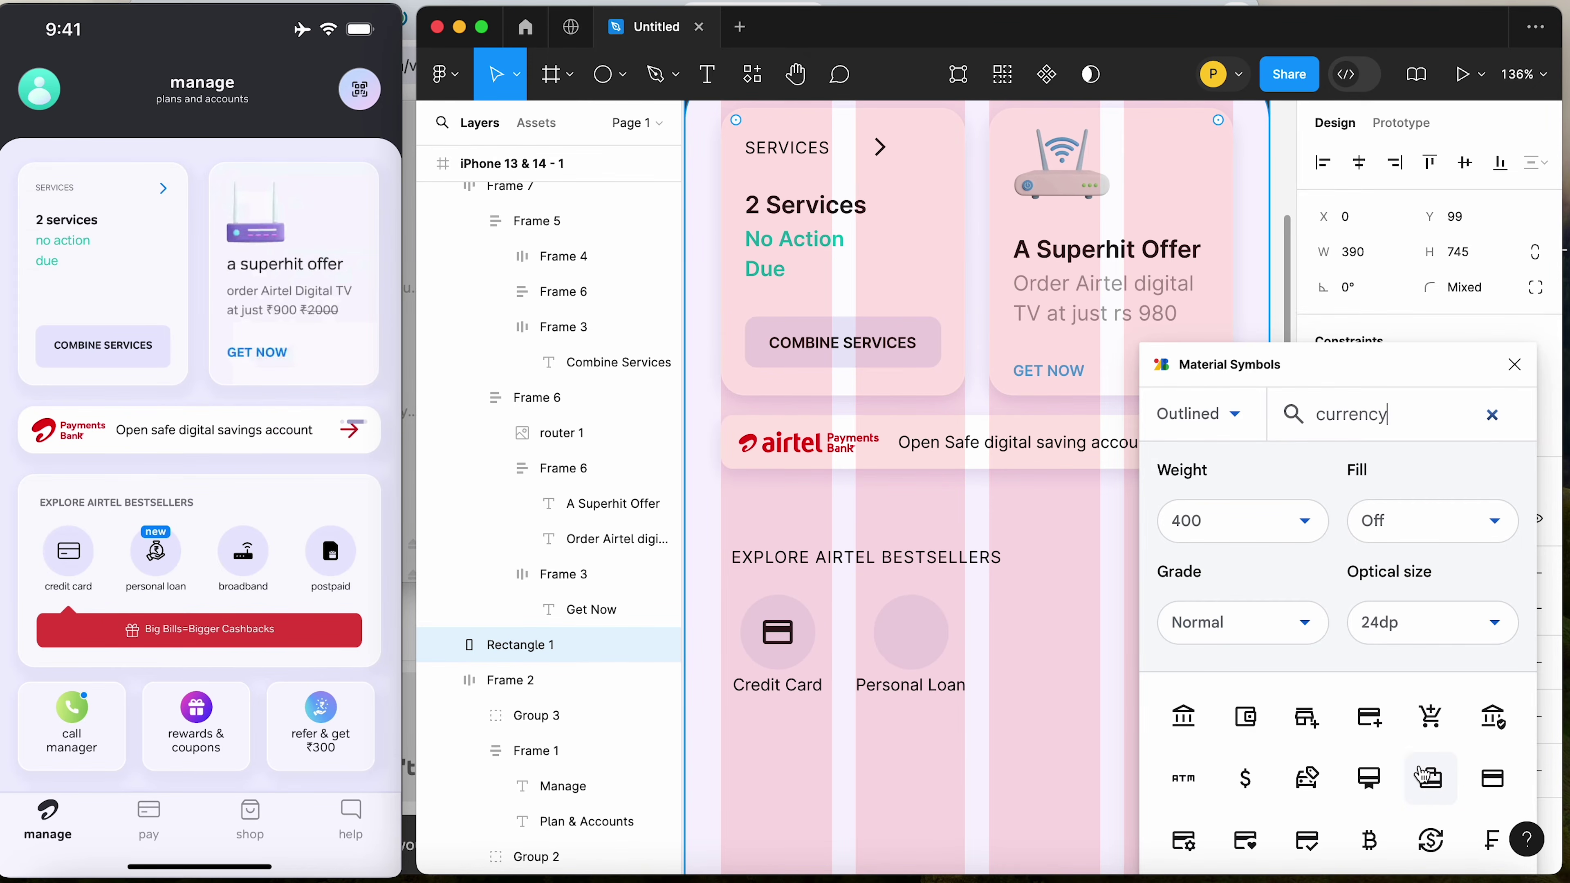
scroll(1424, 842, "down", 2)
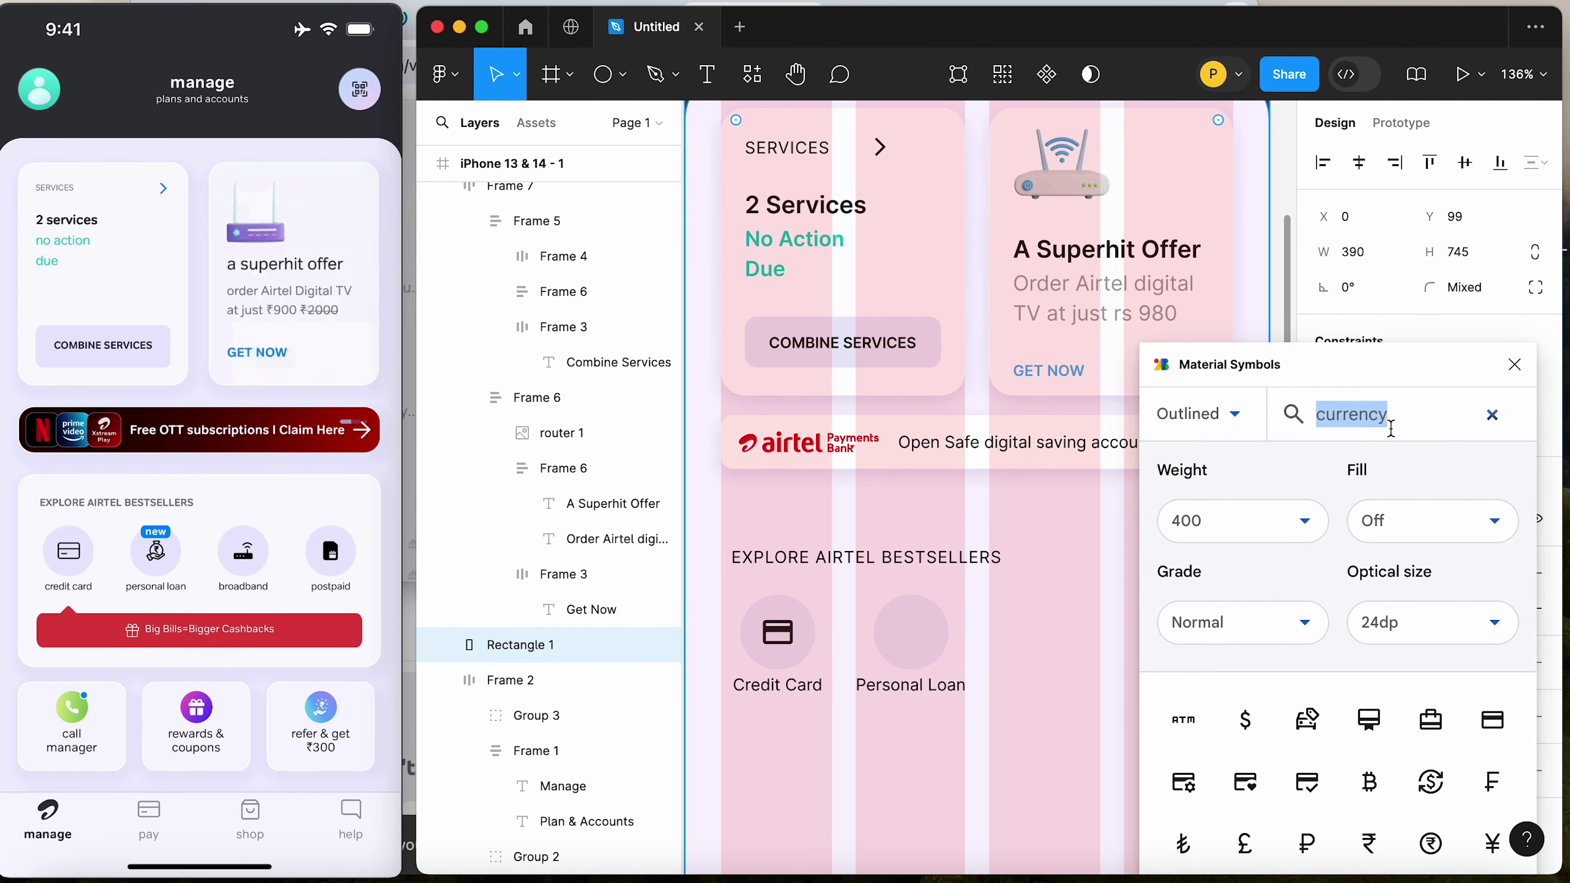
Search Material Symbols for "loan" and insert the outlined real_estate_agent icon
type("load")
type("n")
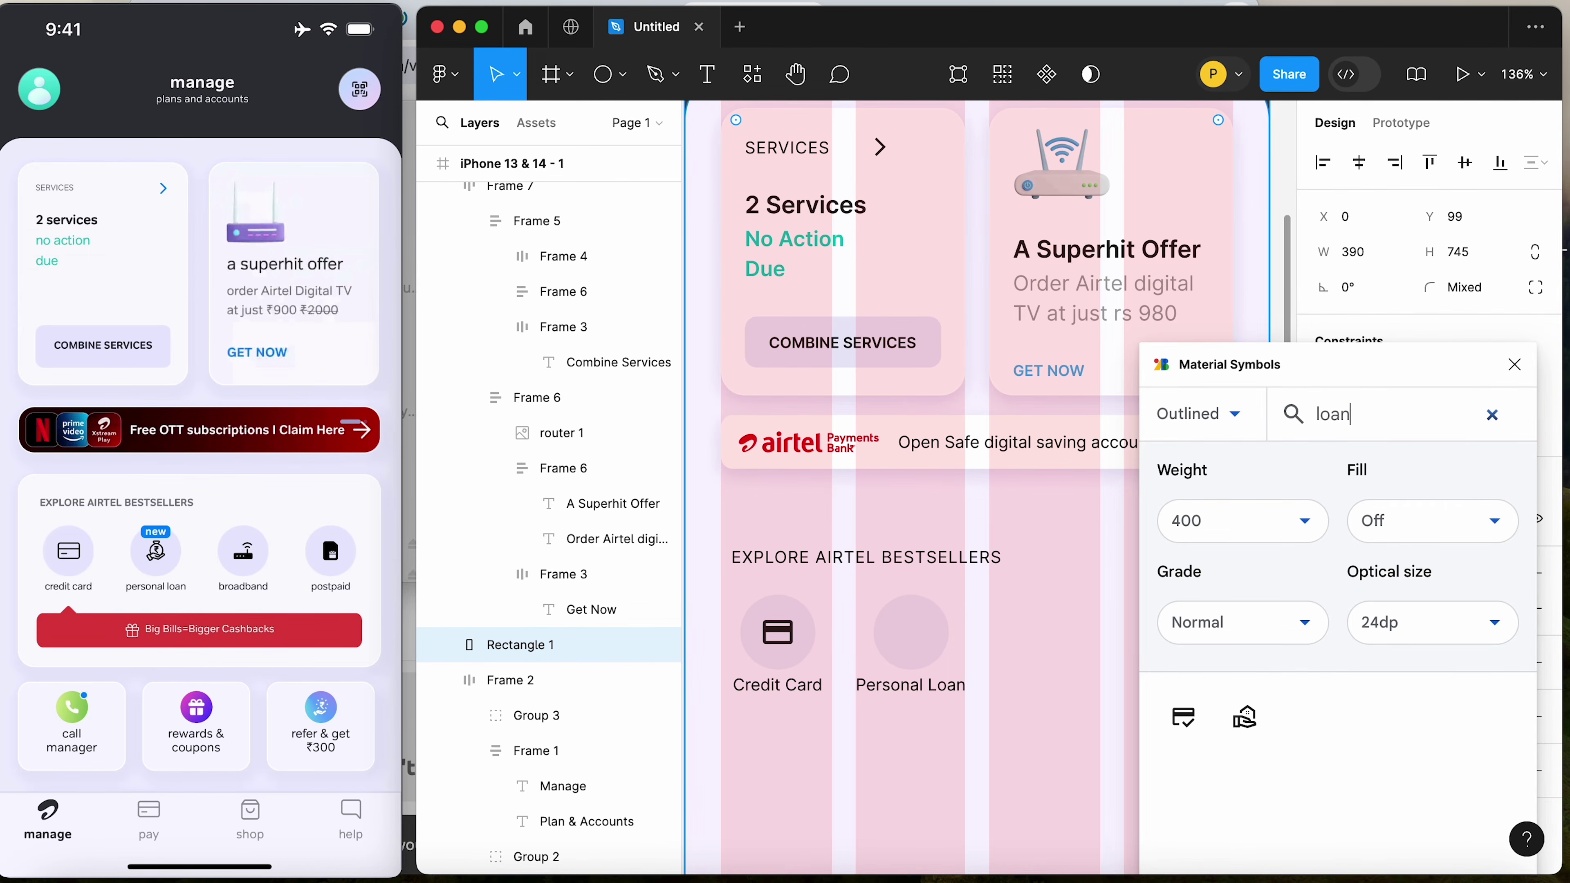
left_click(1244, 717)
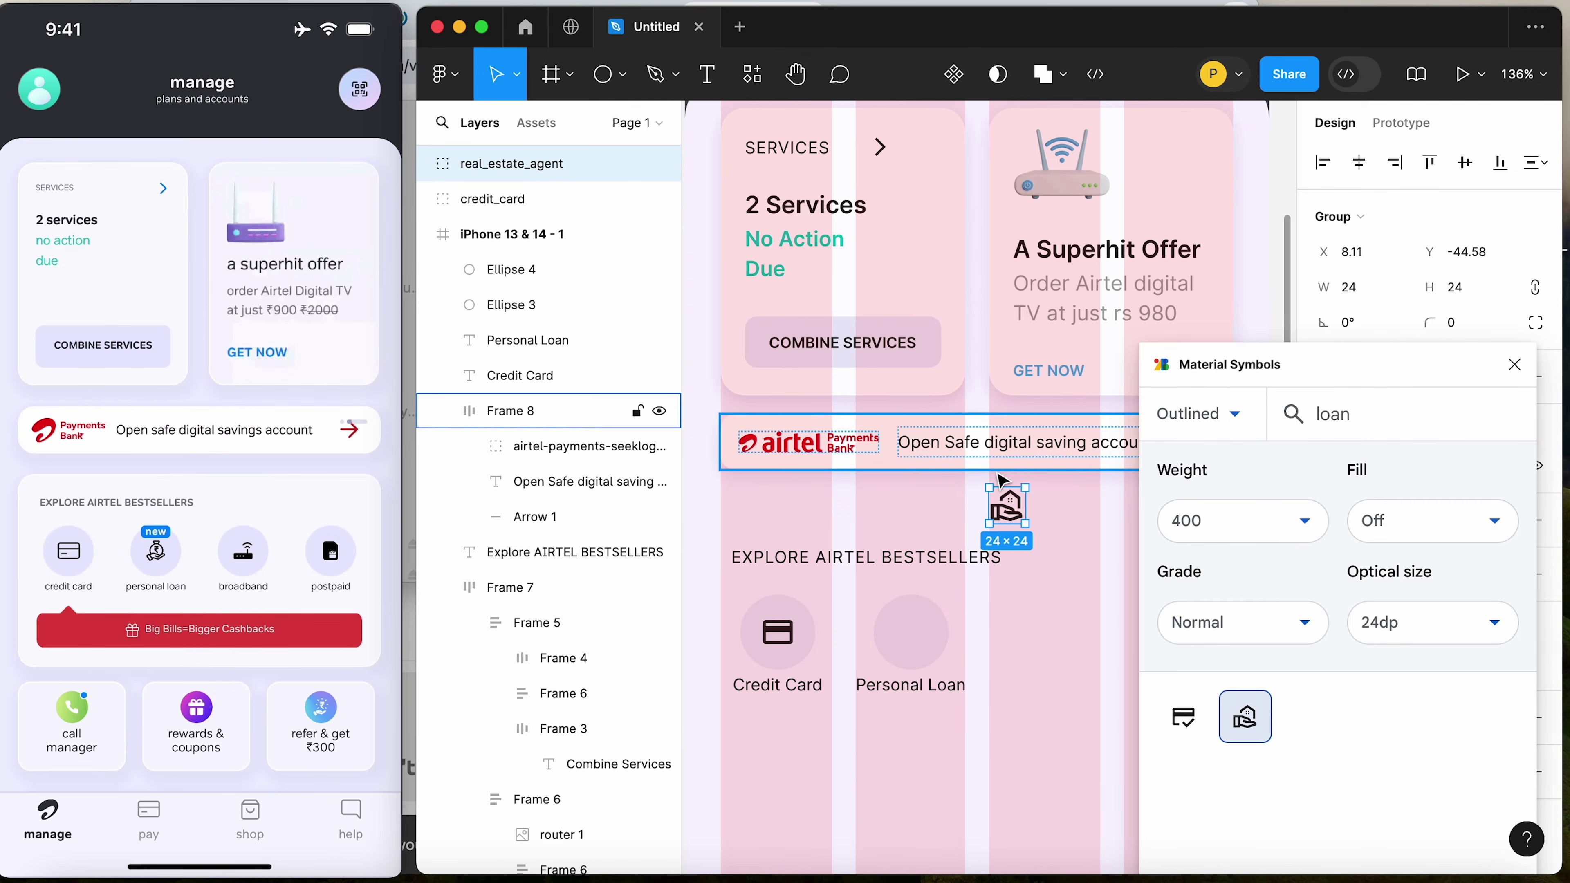
Place the real_estate_agent icon on the Personal Loan circle, close the plugin and align the icon and circle on their centres
left_click_drag(1007, 507, 907, 641)
left_click(917, 640, "shift")
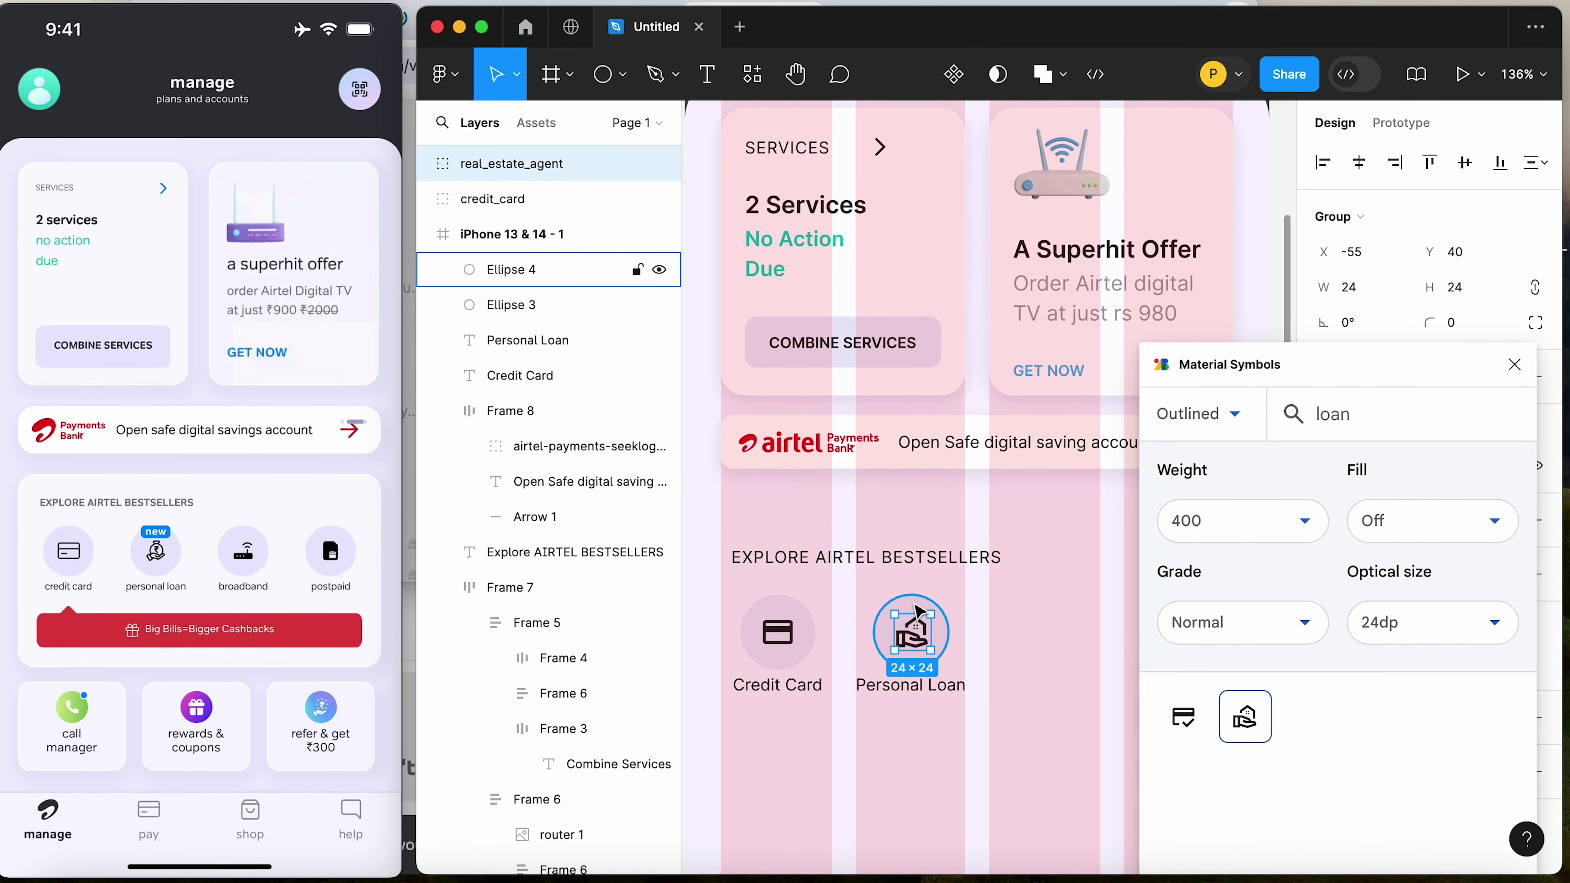
left_click(1515, 365)
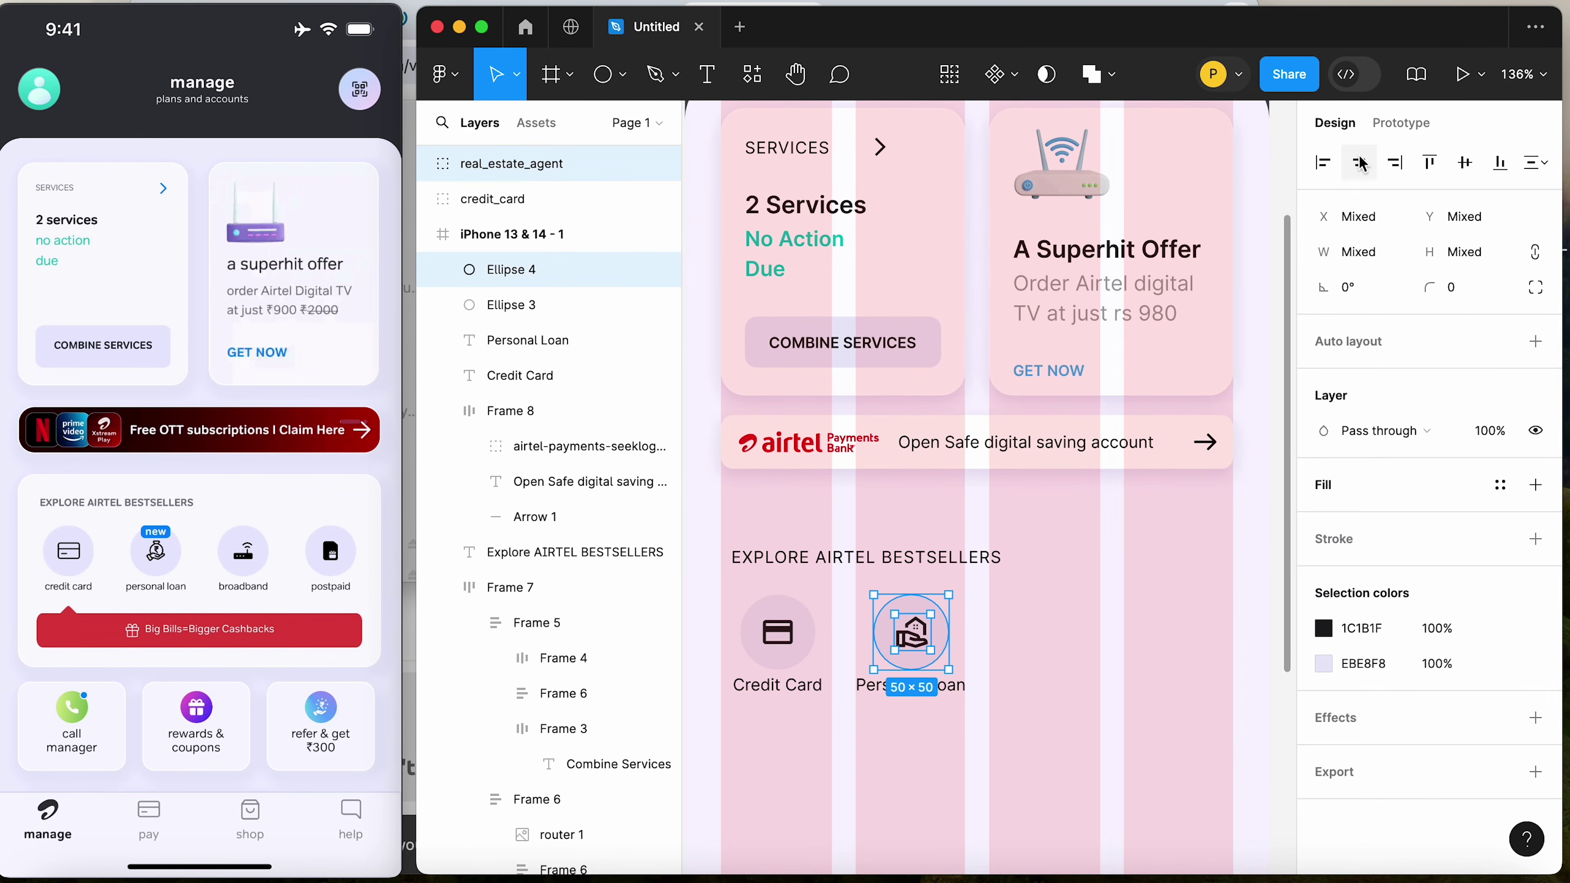
left_click(1169, 650)
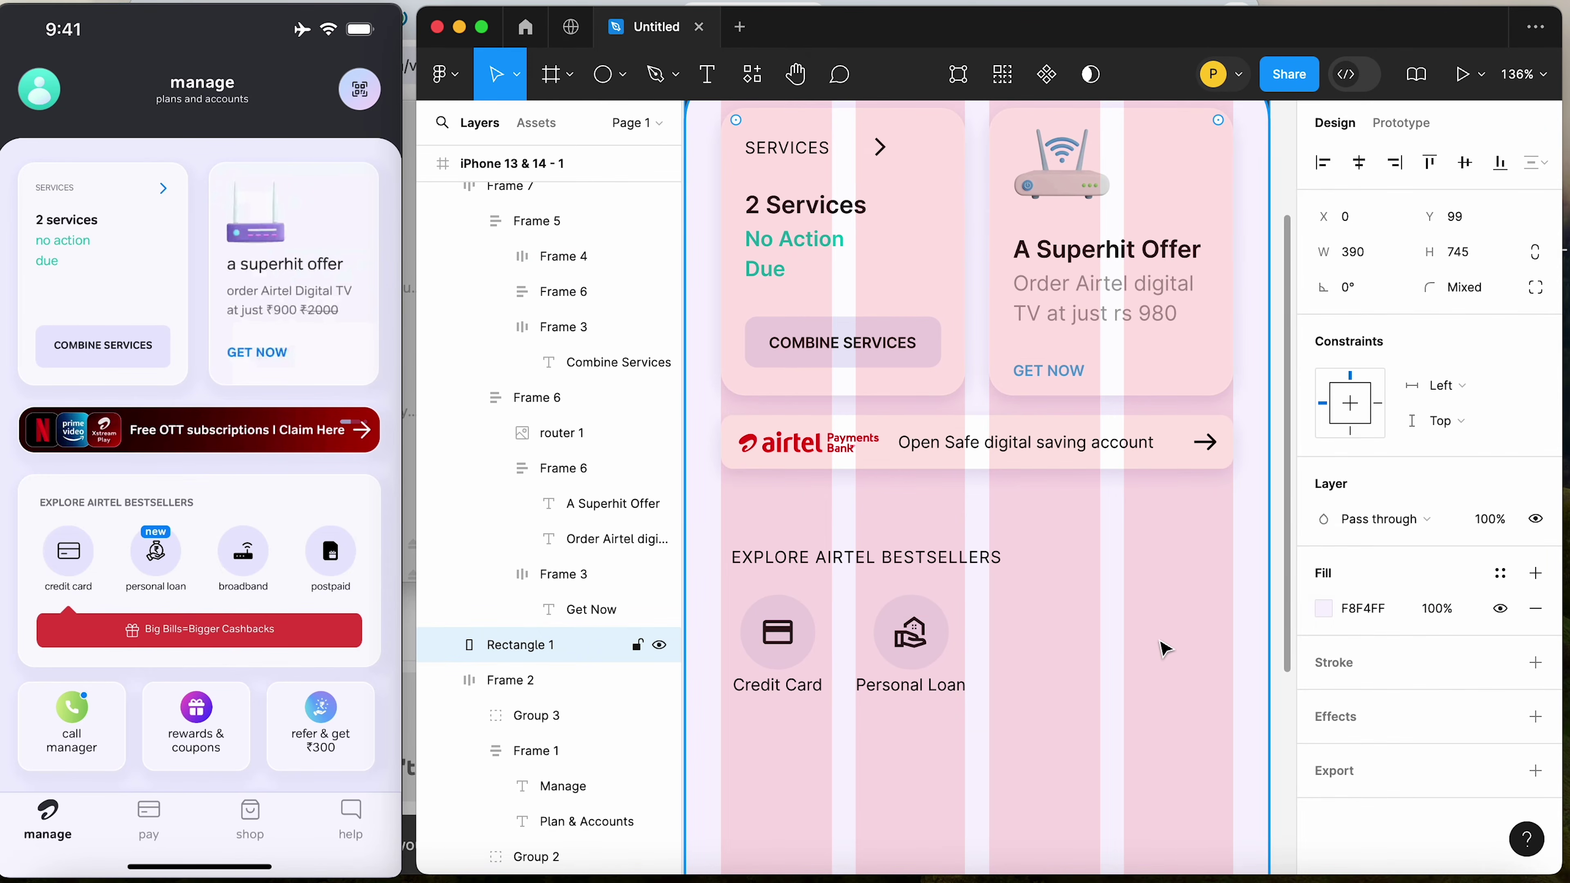
Move the credit_card and real_estate_agent icon layers into the iPhone 13 & 14 - 1 frame
left_click(914, 638)
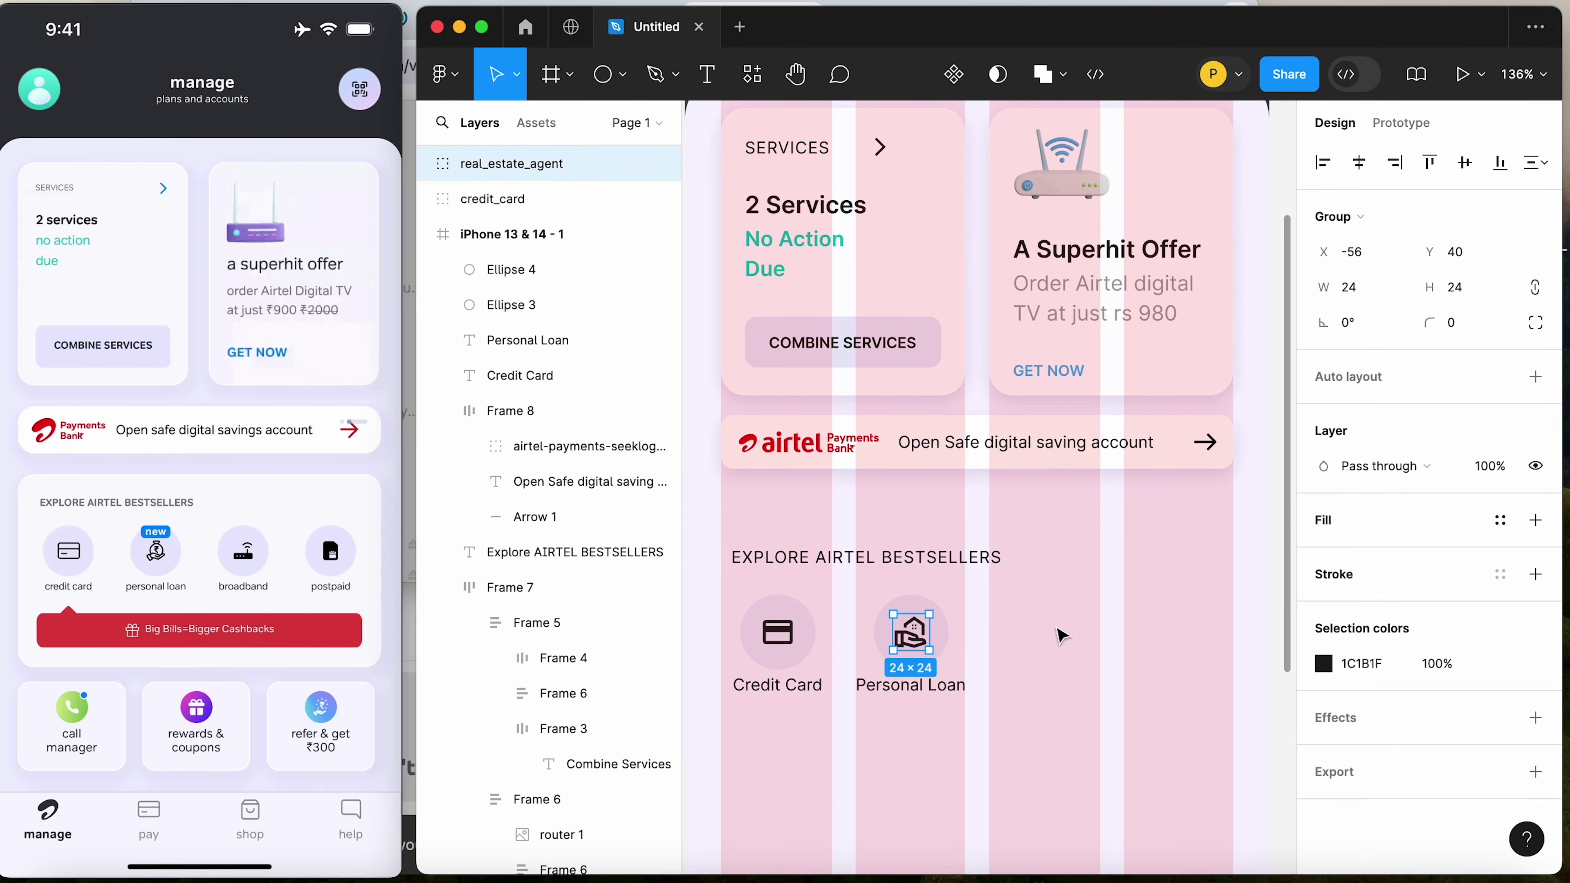
left_click(497, 197)
left_click(509, 162, "shift")
left_click_drag(508, 162, 487, 247)
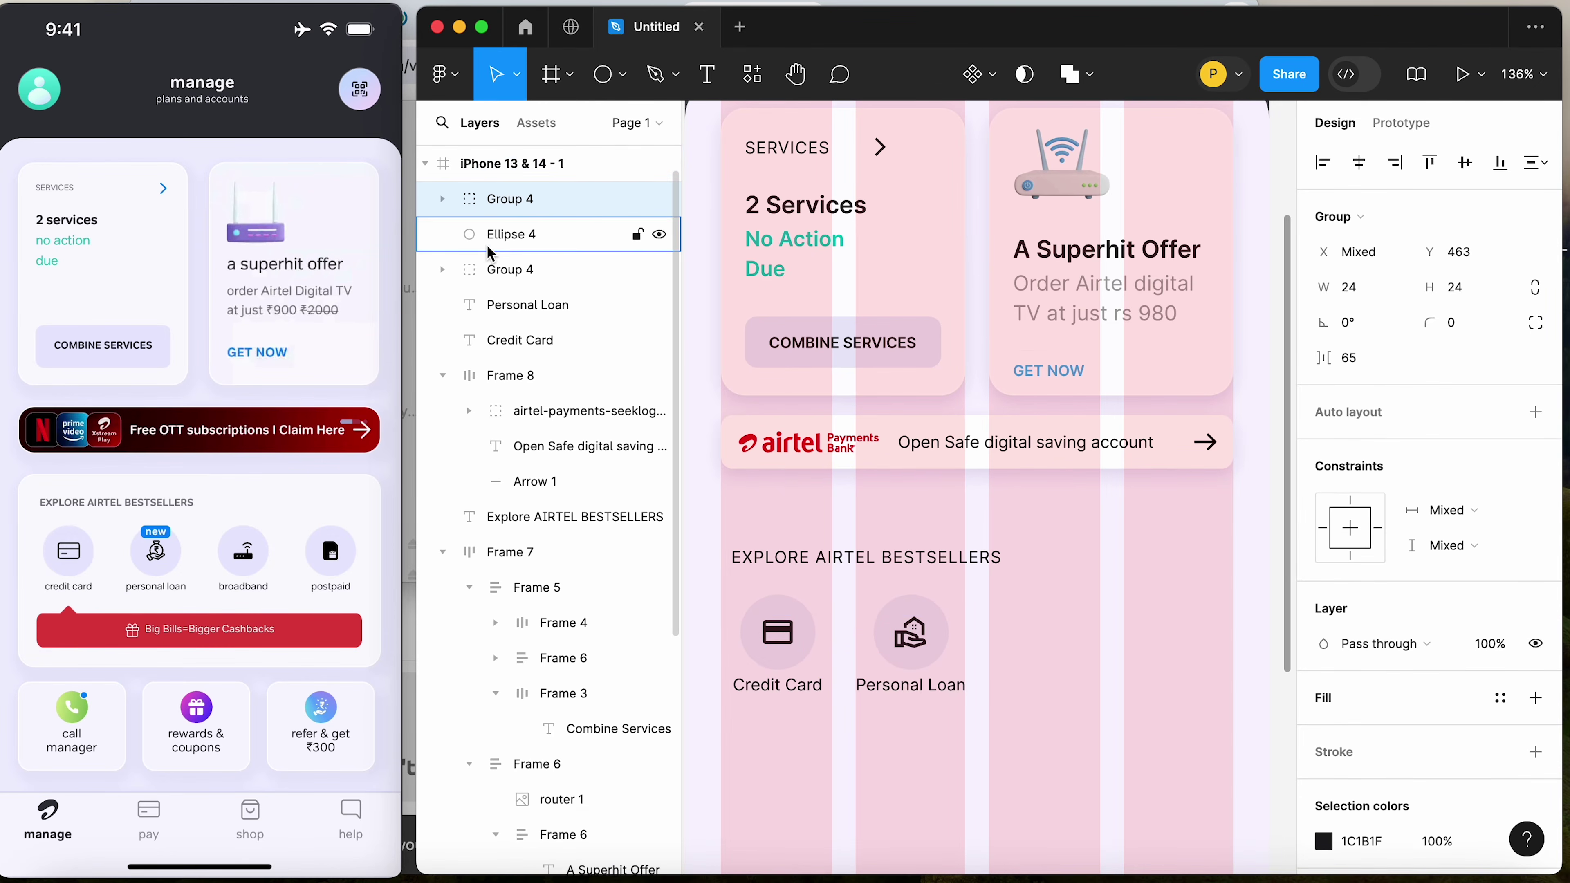
Group the credit card icon with its circle, and the loan icon with its own circle
left_click(778, 633)
left_click(778, 601, "shift")
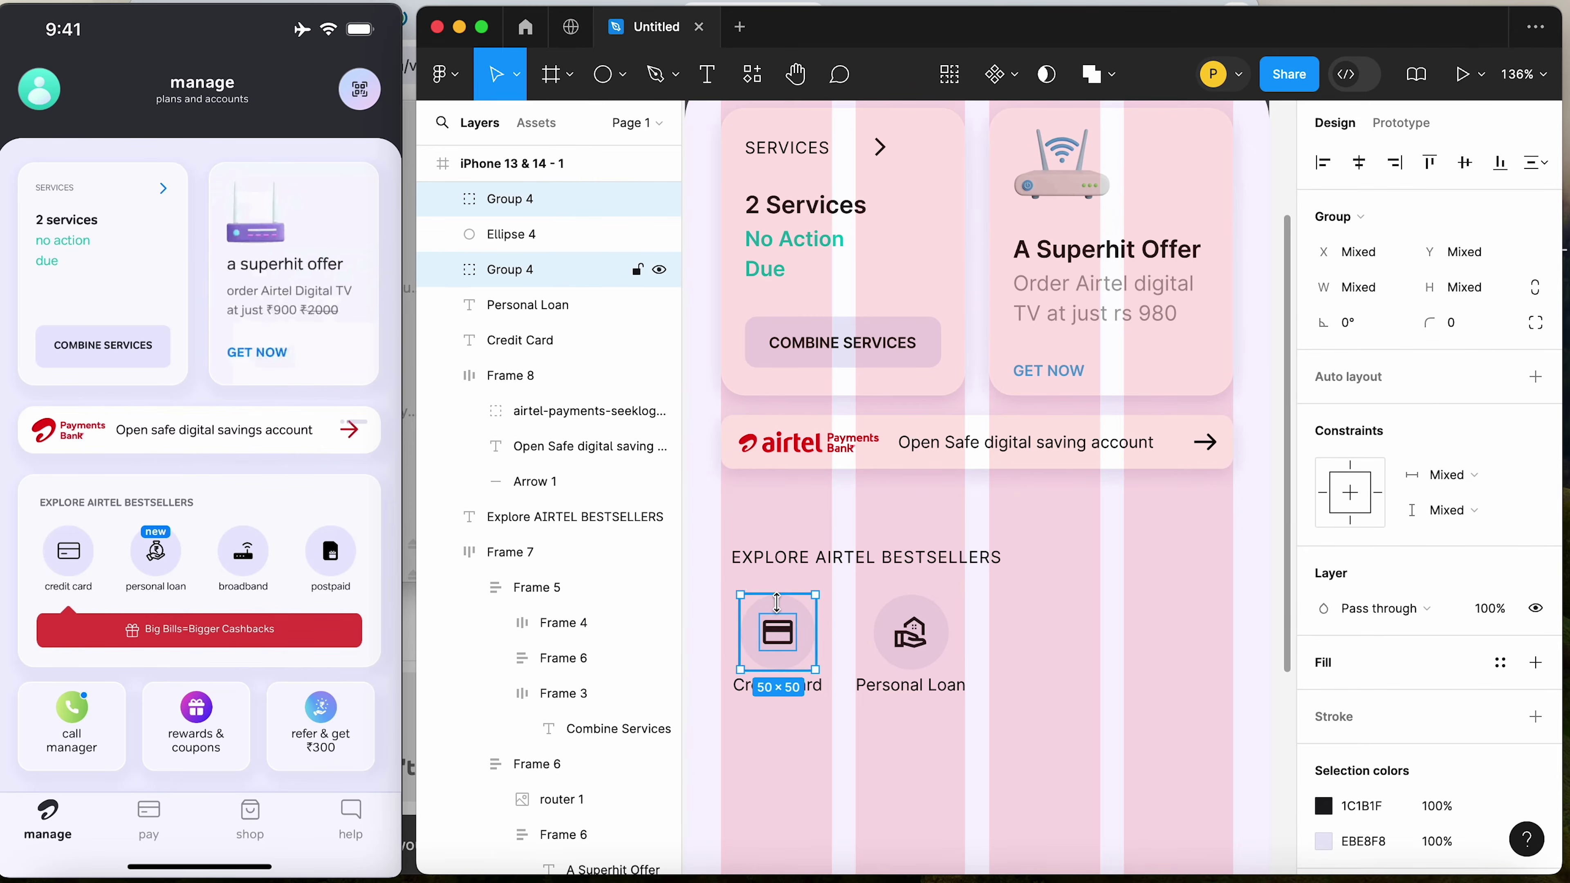
key("super+g")
left_click(915, 626)
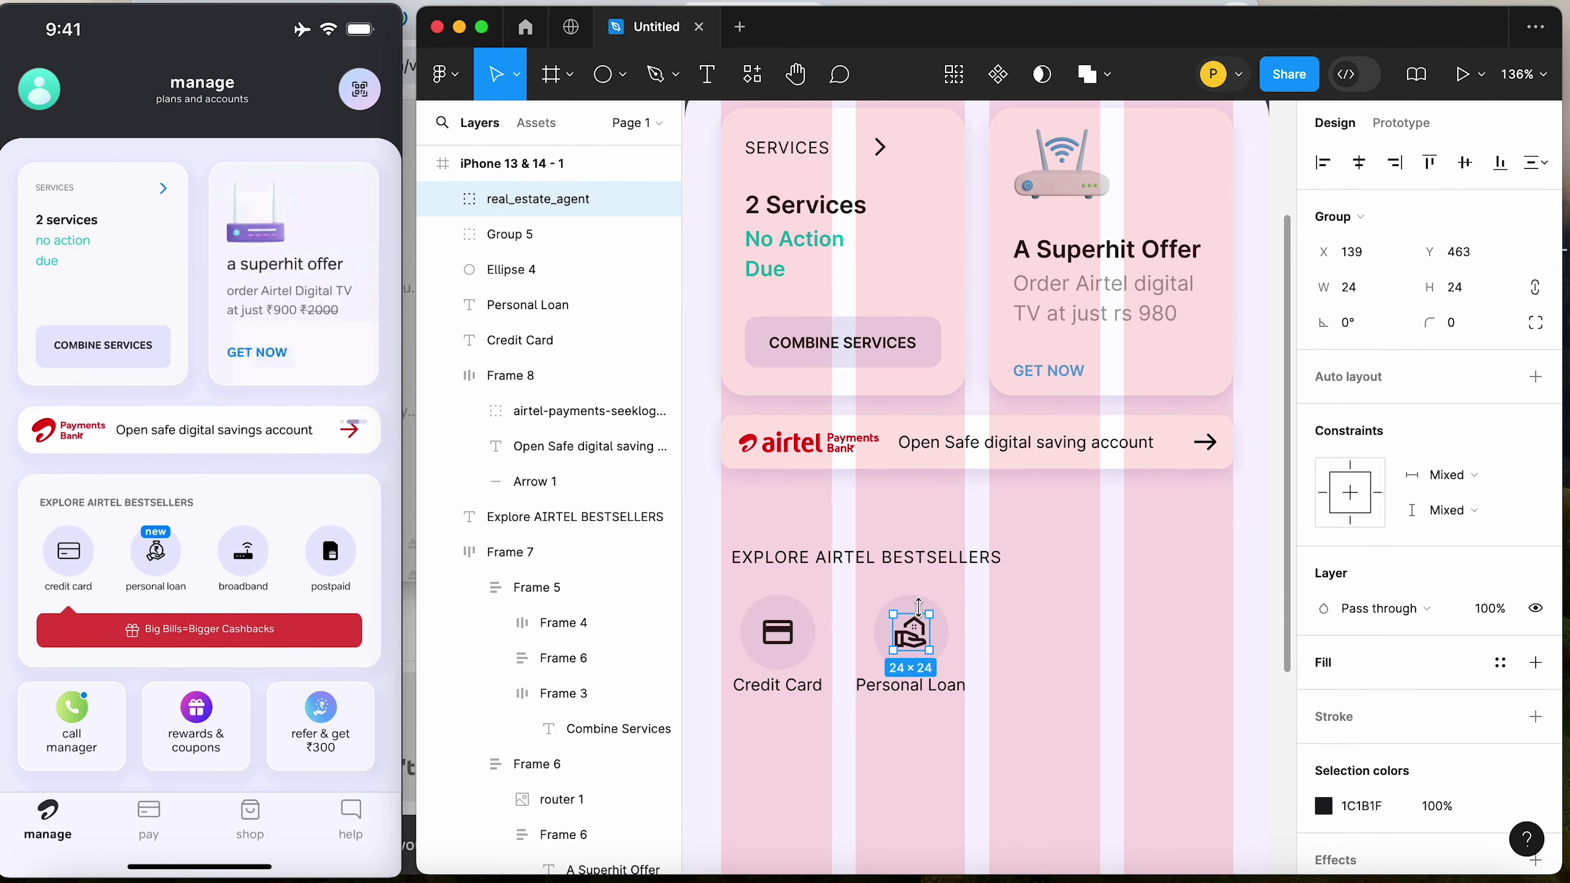
left_click(920, 600, "shift")
key("super+g")
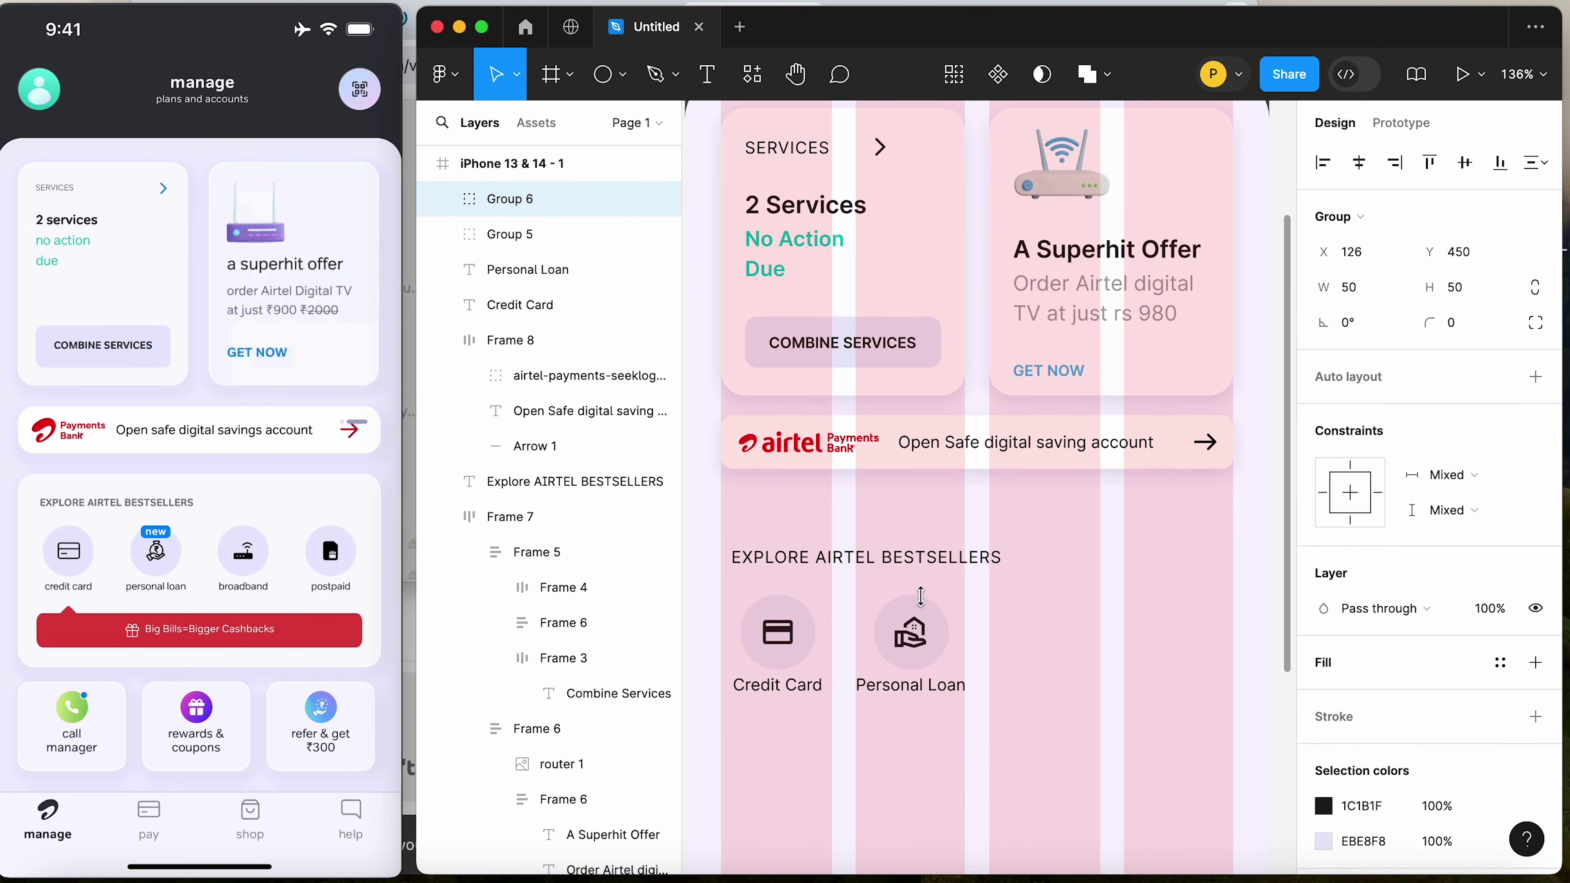
Wrap each icon group and its label, Credit Card and Personal Loan, in its own vertical auto layout frame
left_click(793, 669)
left_click(795, 683, "shift")
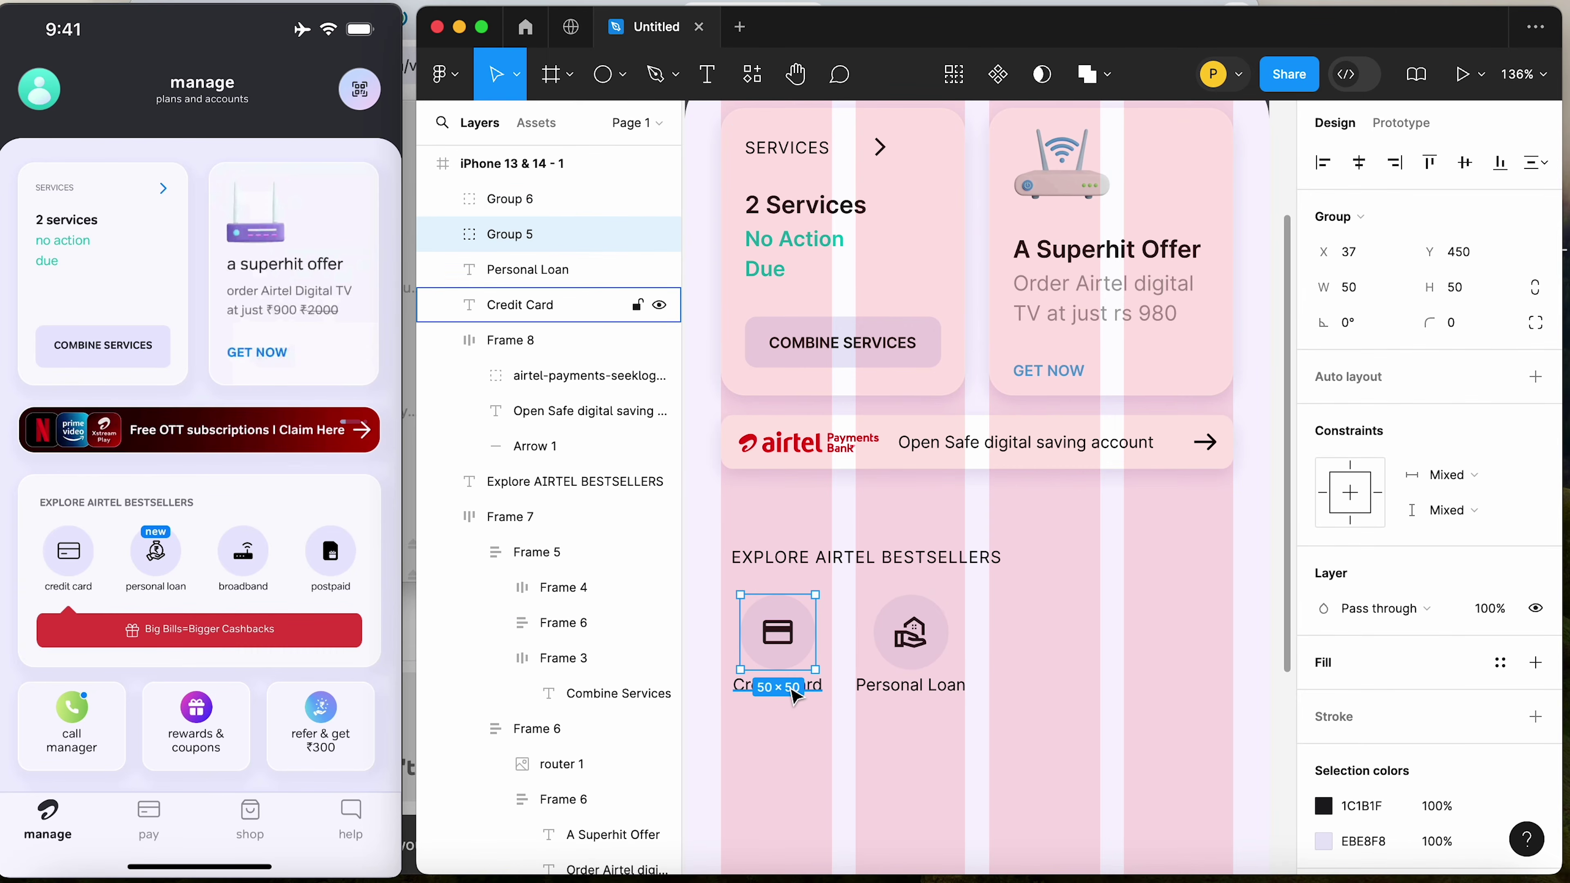
key("shift+a")
left_click(909, 685)
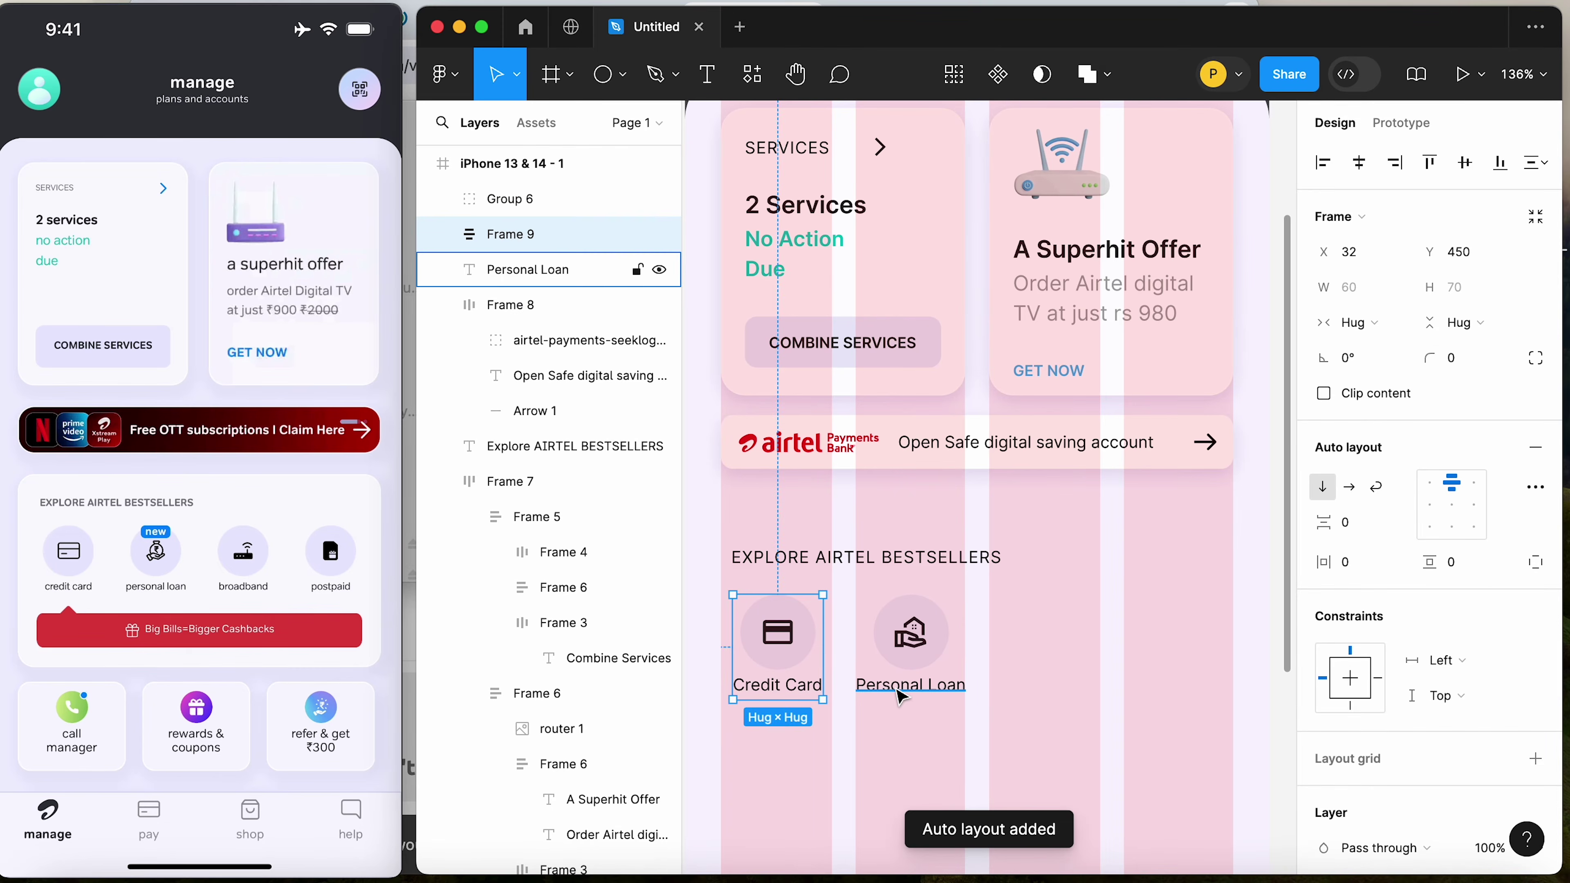
left_click(914, 639, "shift")
key("shift+a")
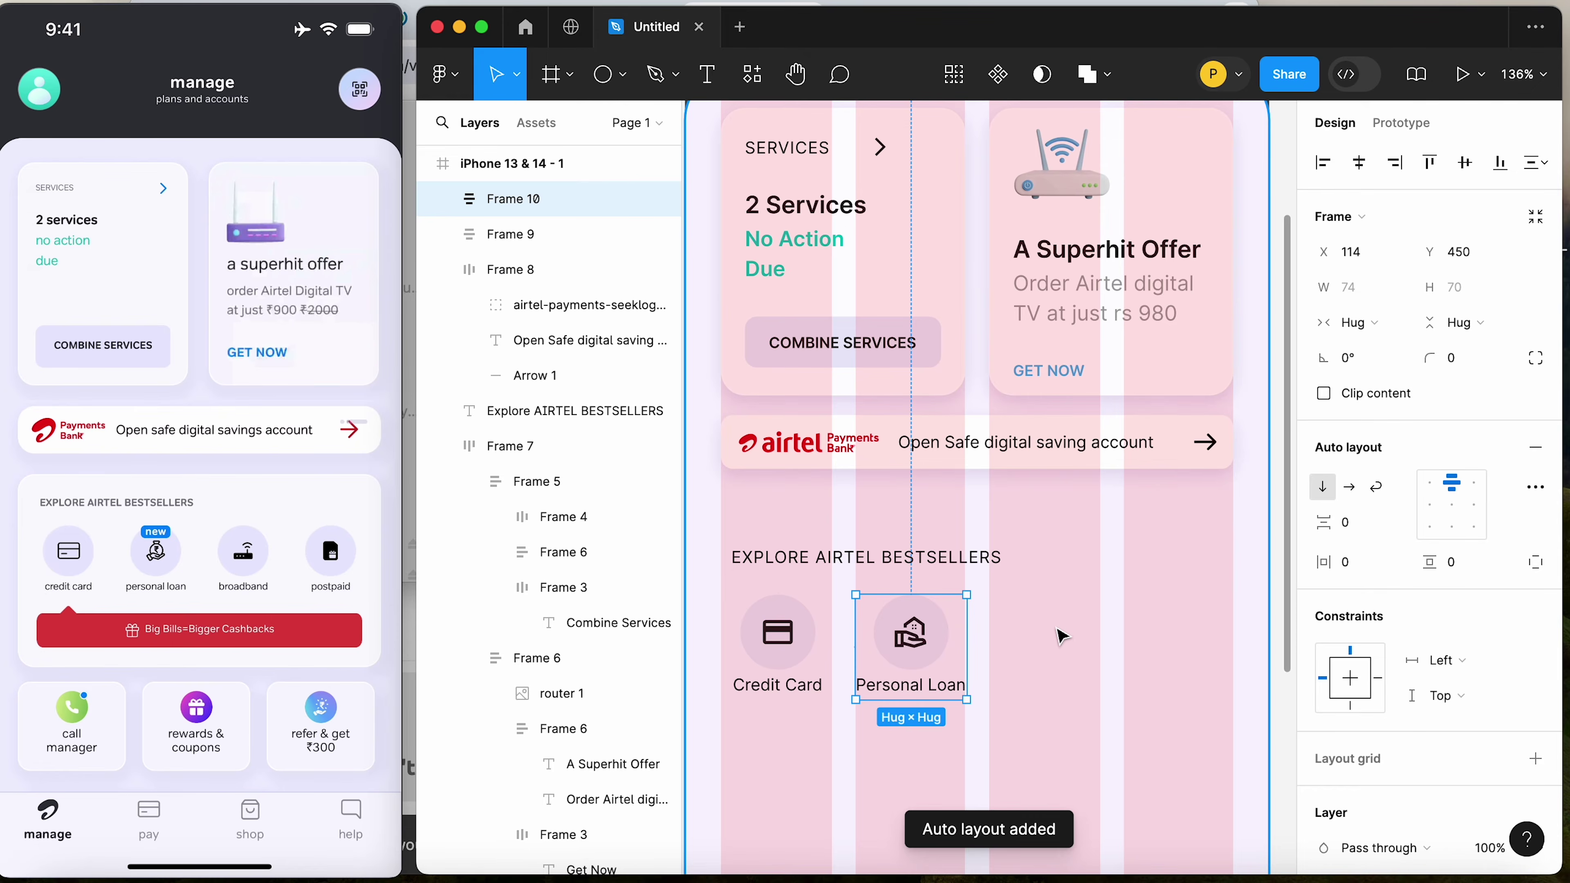
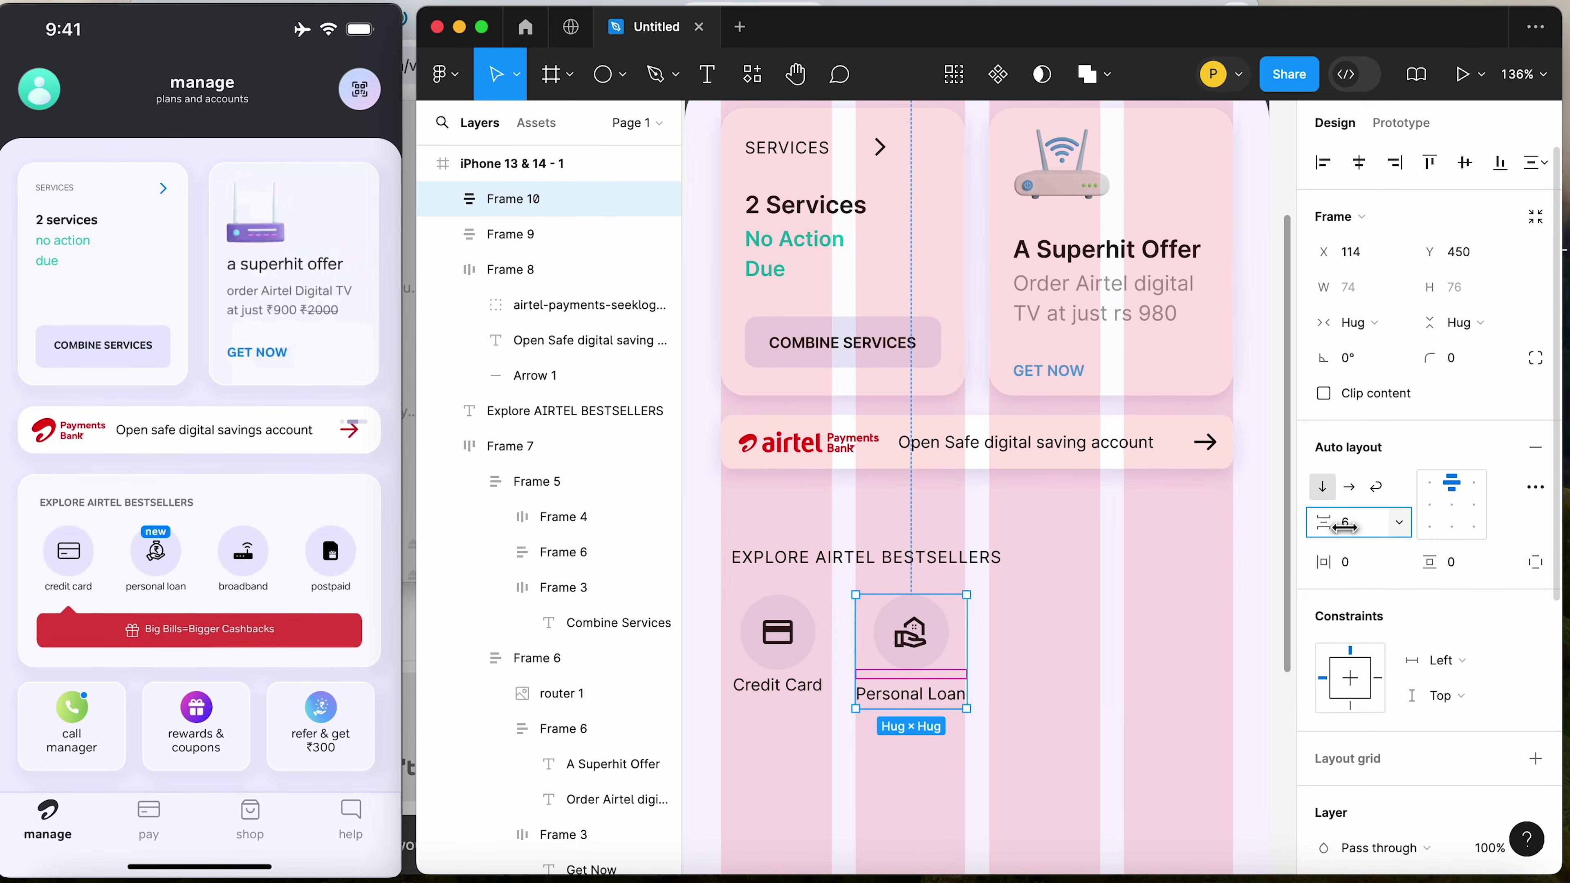
Set the font size of the Credit Card and Personal Loan labels to 10
left_click(1094, 716)
left_click(955, 669)
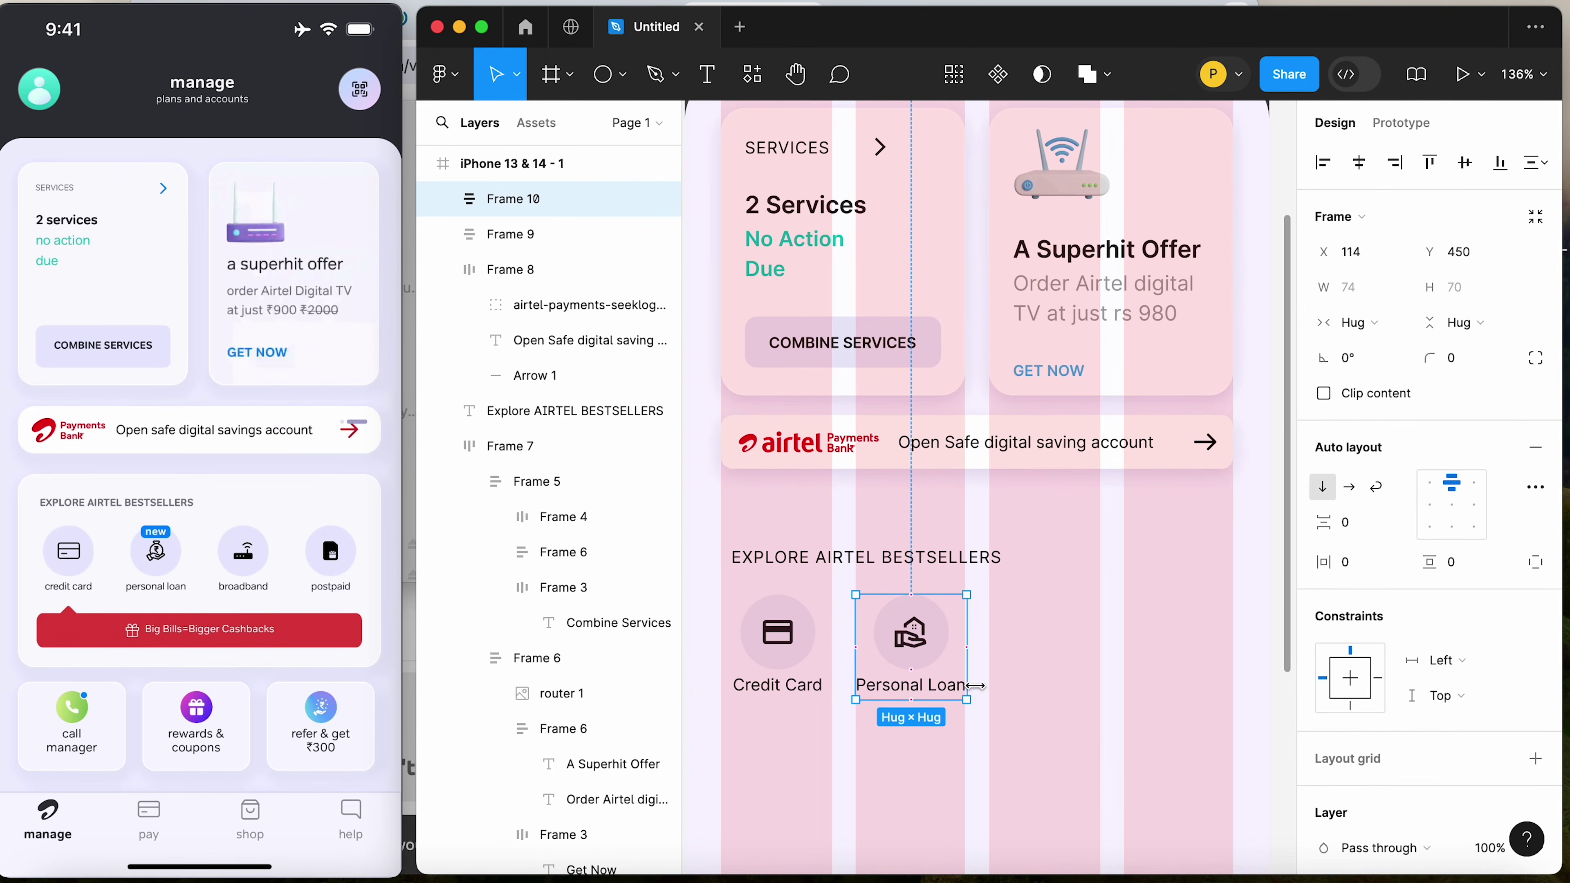
double_click(906, 685)
left_click(781, 692, "shift")
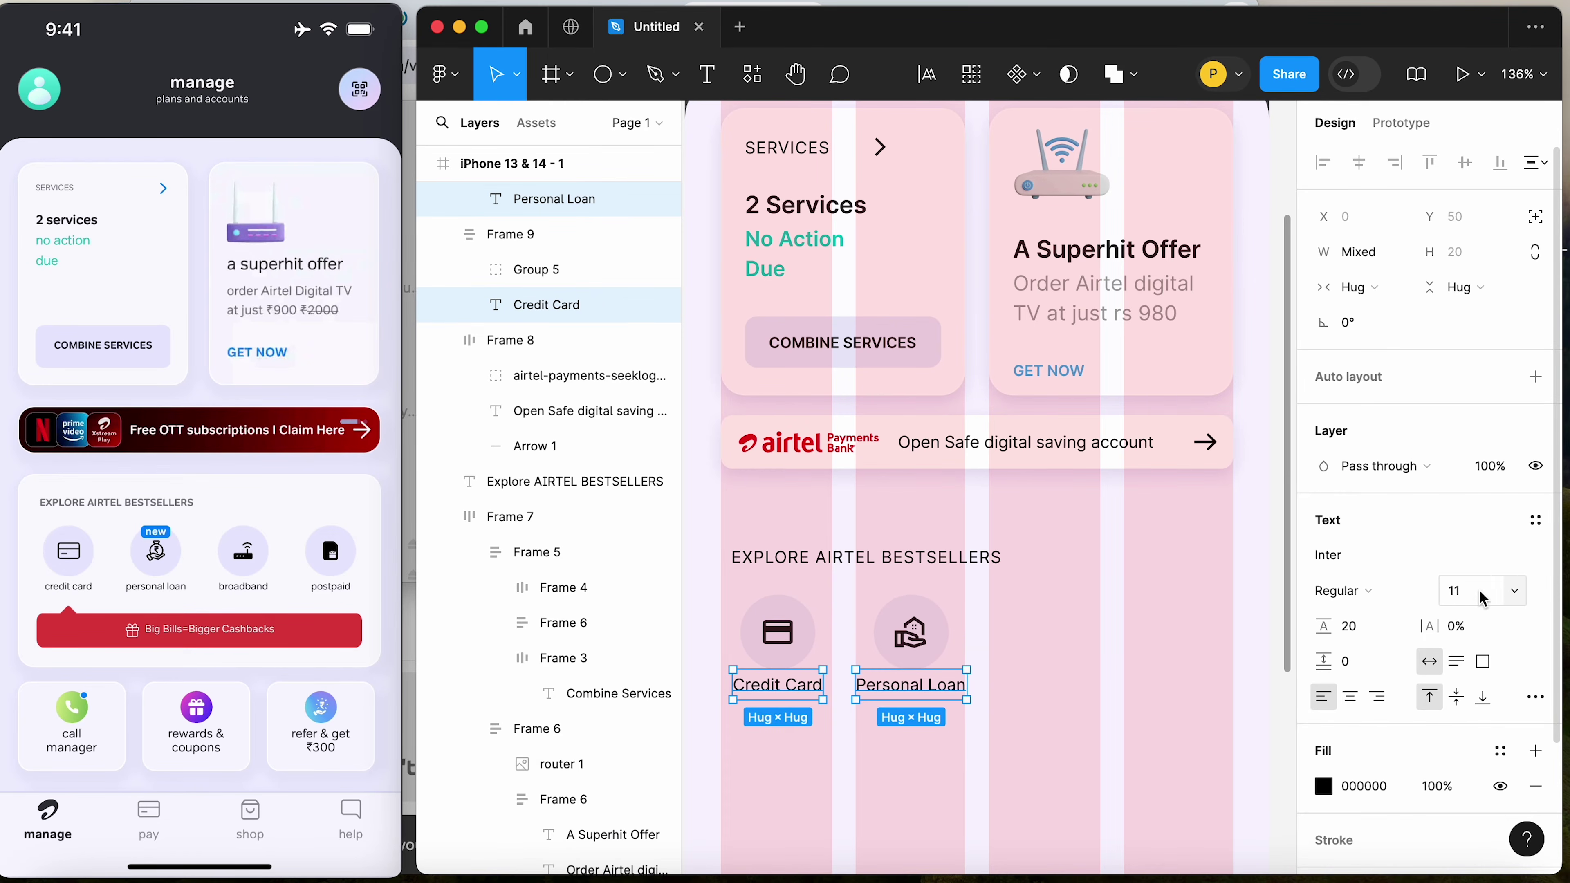
type("18")
key("Return")
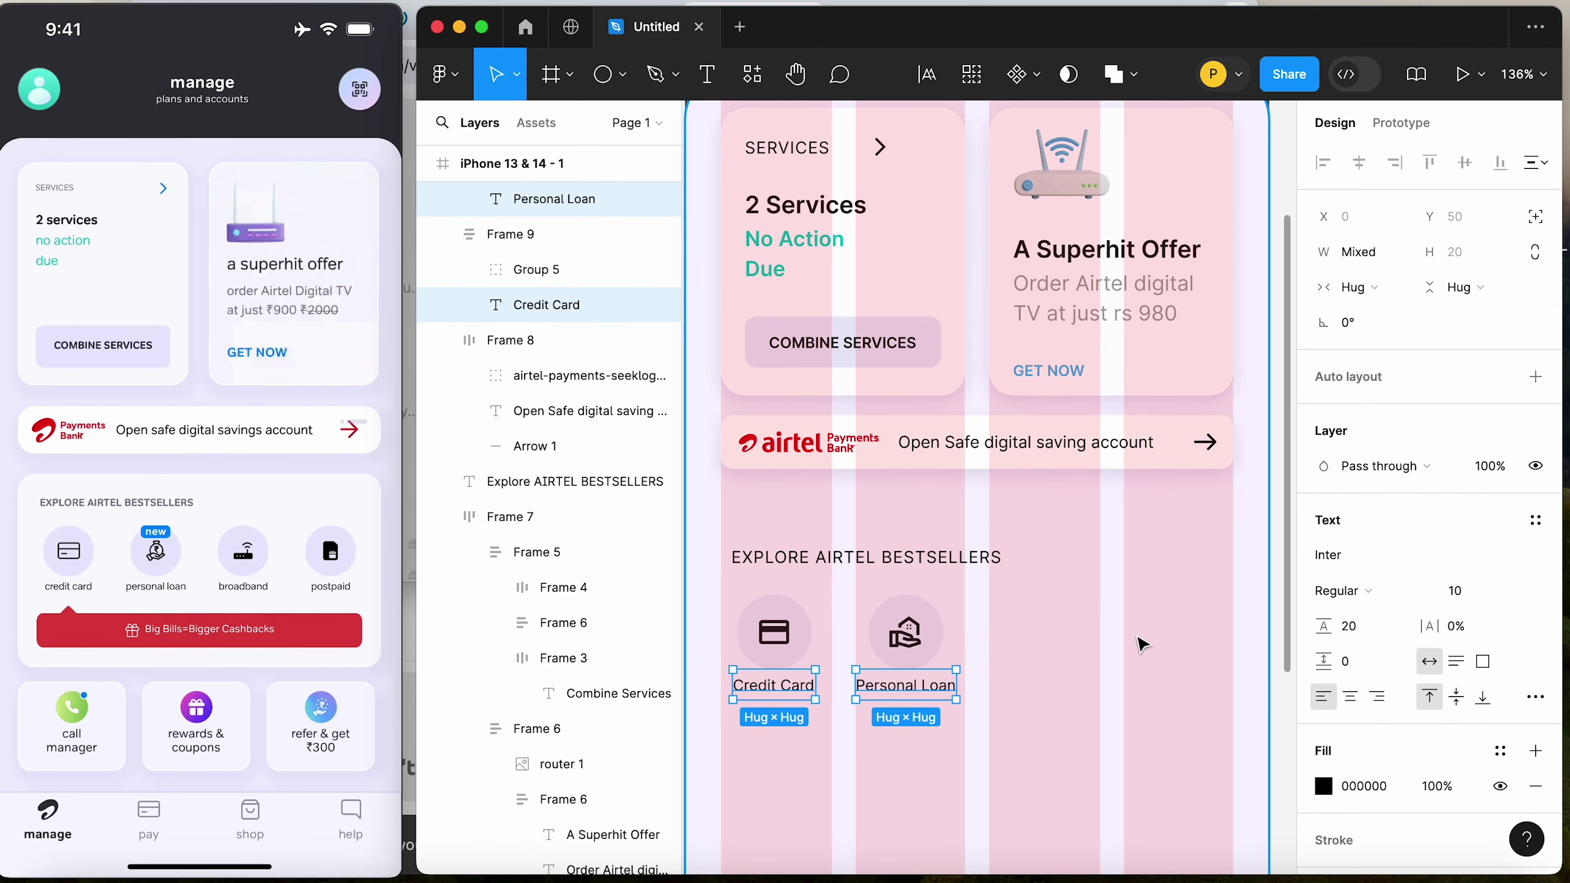
left_click(1122, 642)
Duplicate the Credit Card and Personal Loan frames together into the third and fourth grid columns
left_click(886, 650)
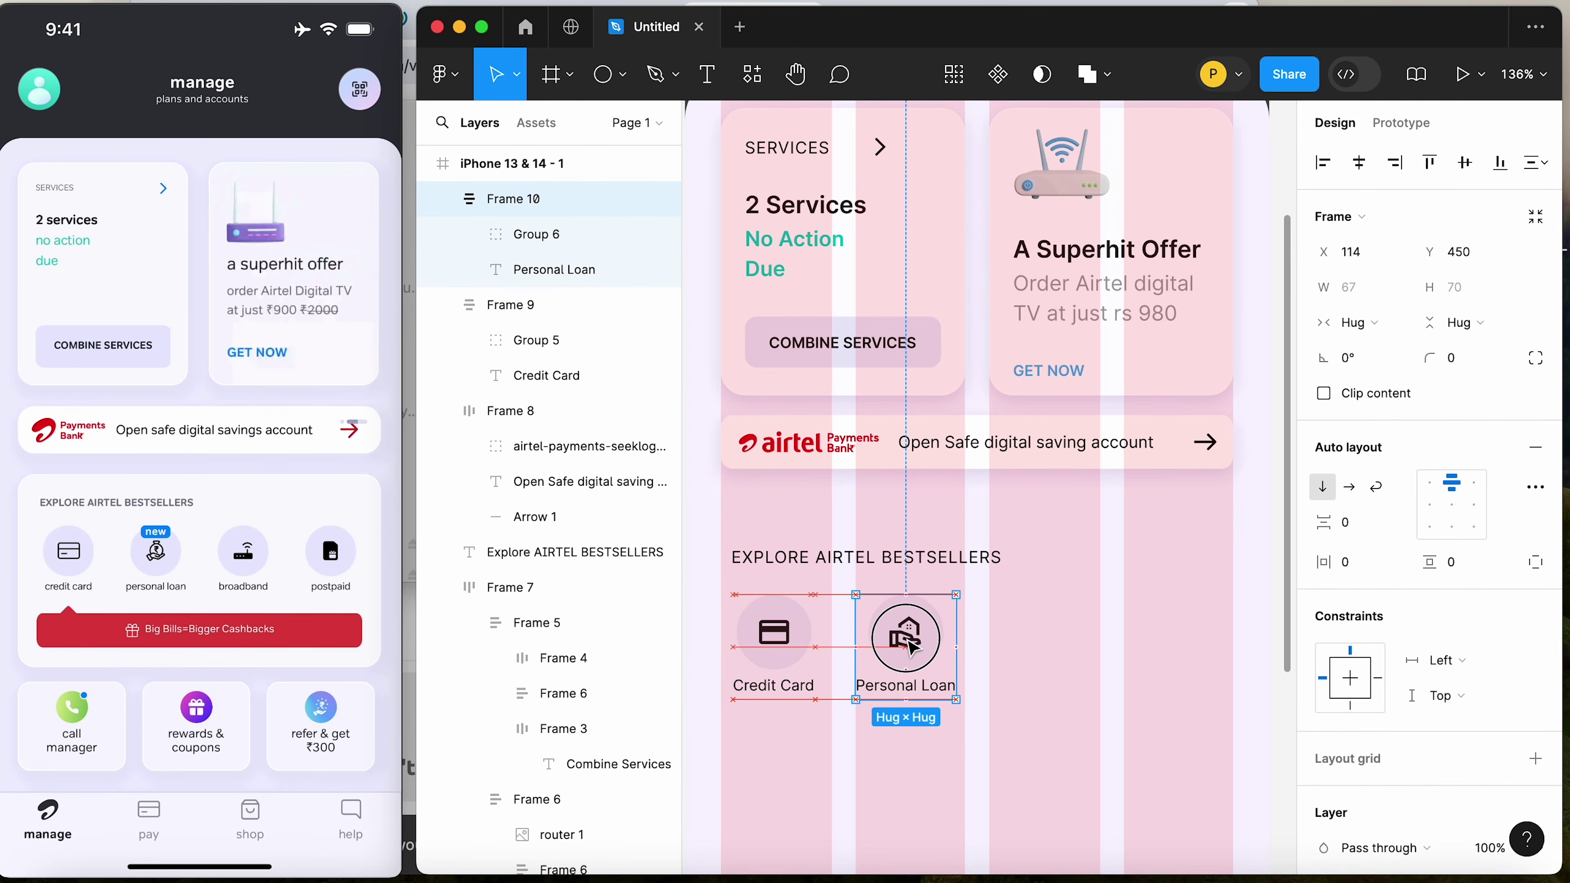
left_click(775, 650, "shift")
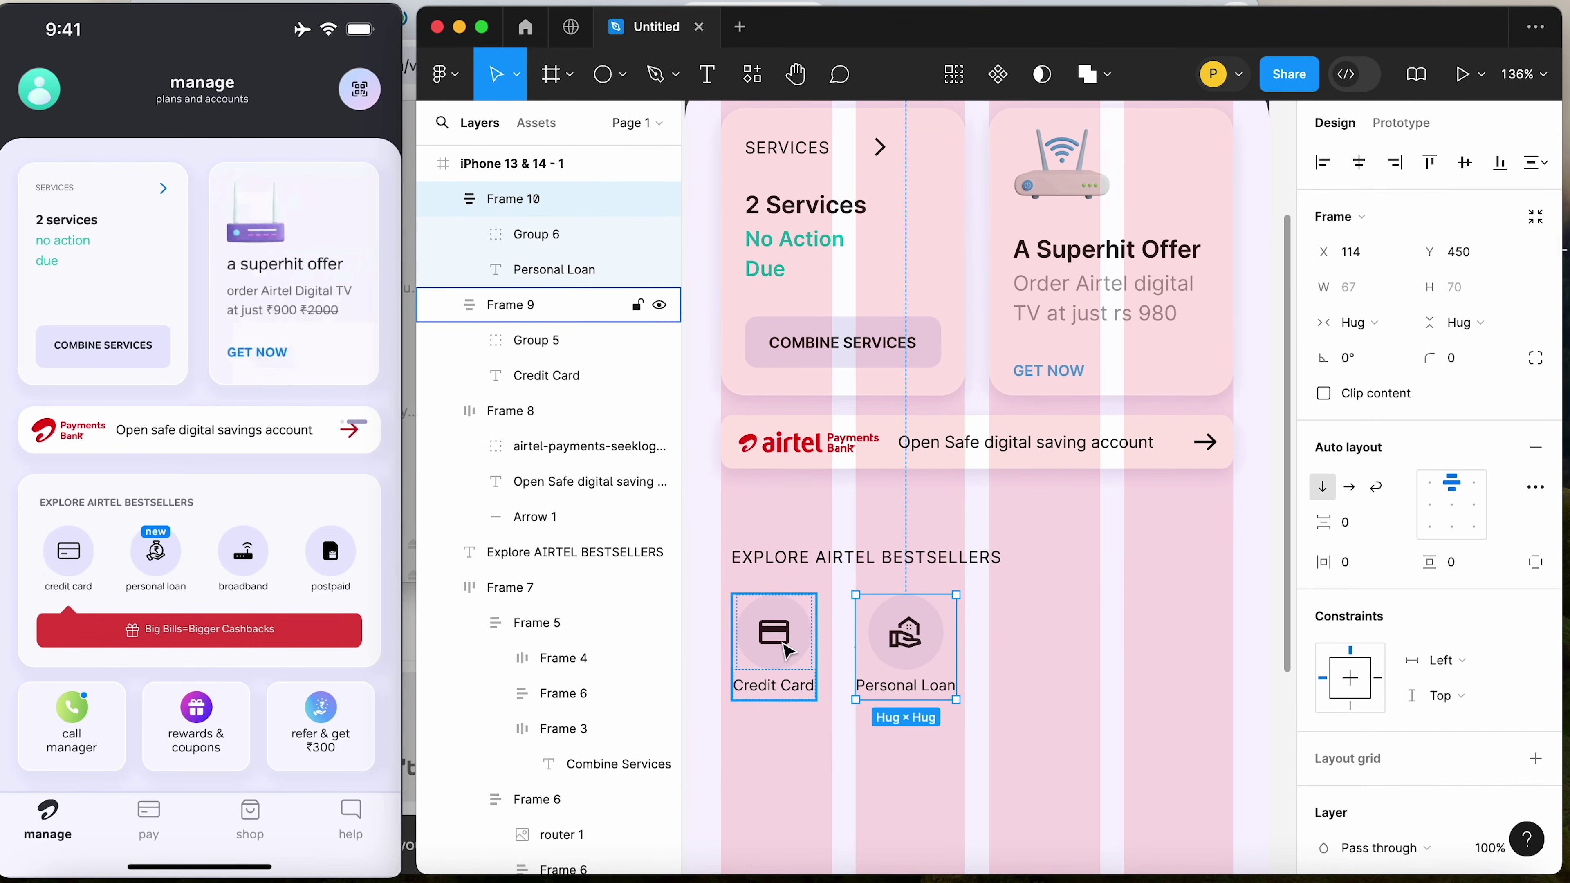
left_click_drag(776, 650, 1044, 647)
left_click(1077, 540)
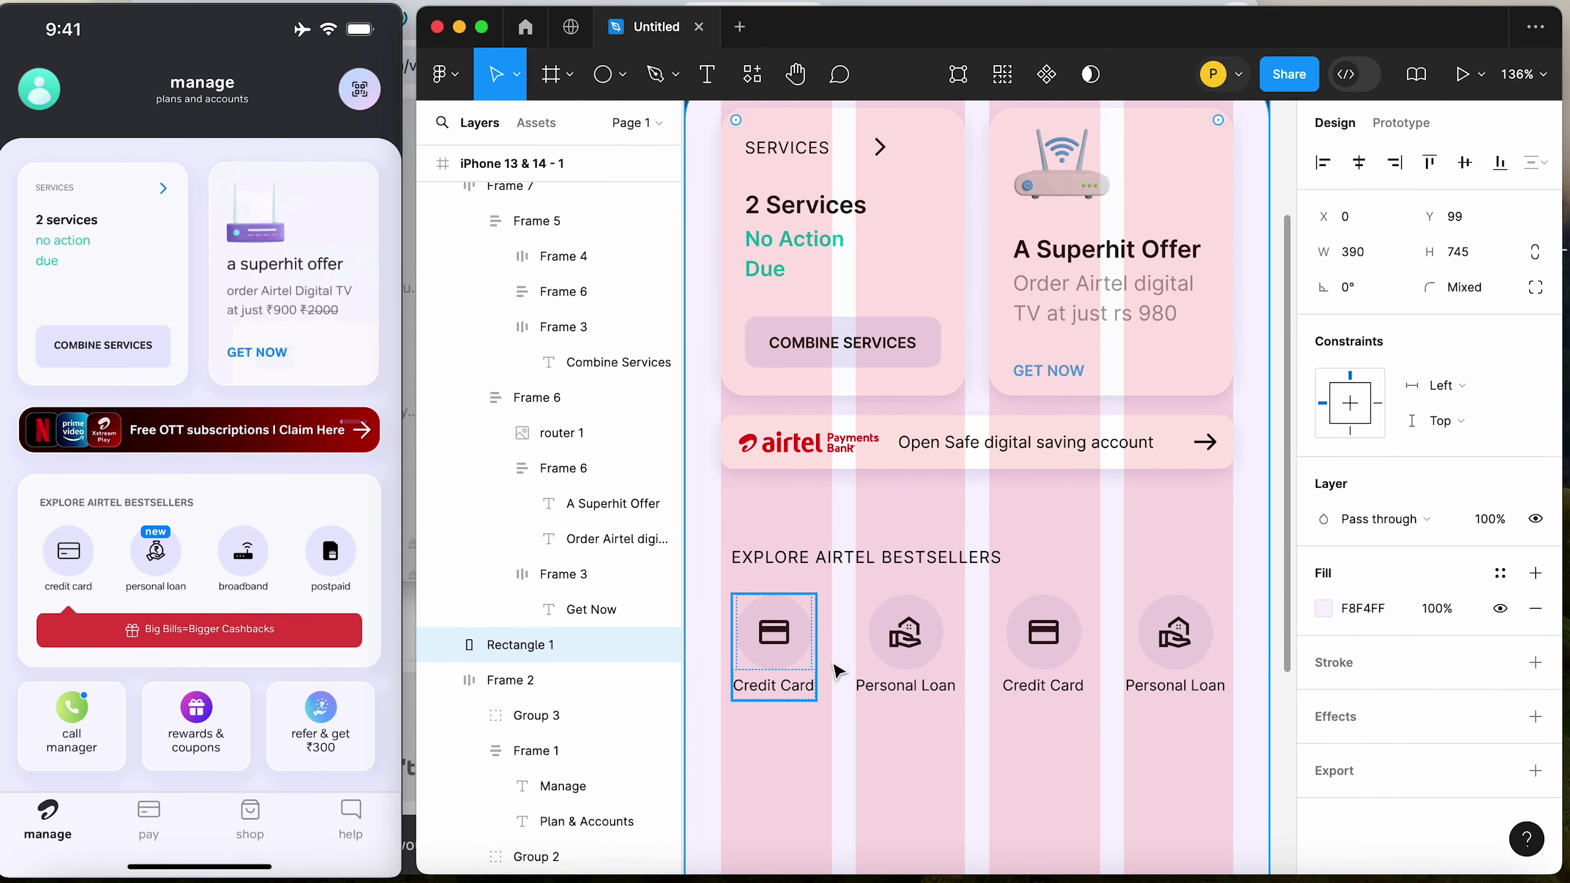
Try to combine the four icon-and-label frames into one horizontal auto layout
left_click(797, 671)
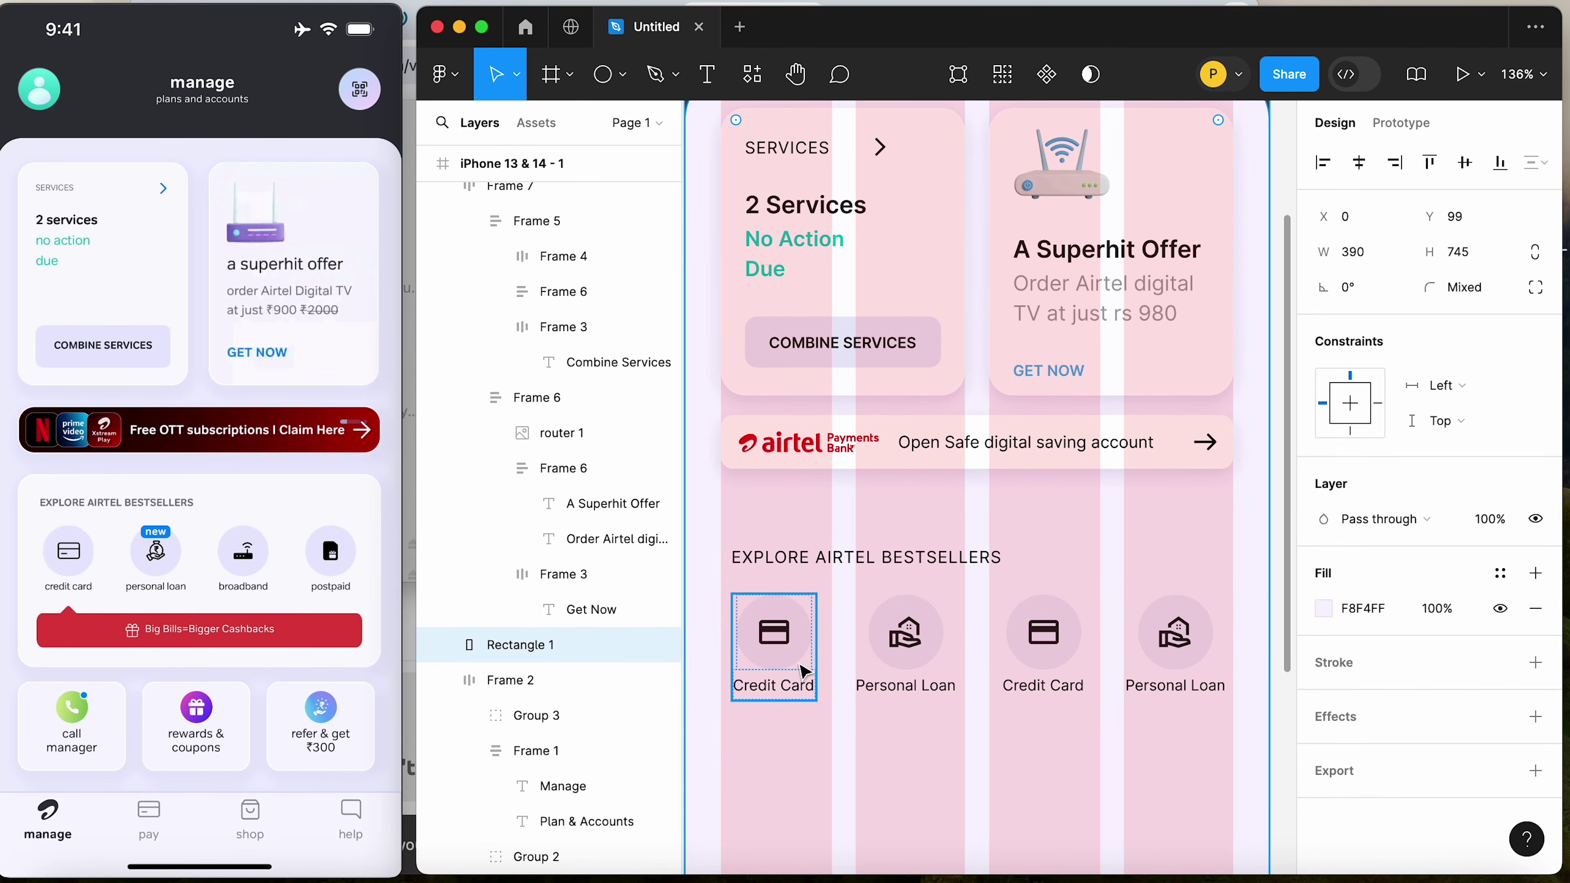
left_click(913, 660, "shift")
left_click(1042, 649, "shift")
left_click(1174, 655, "shift")
key("shift+a")
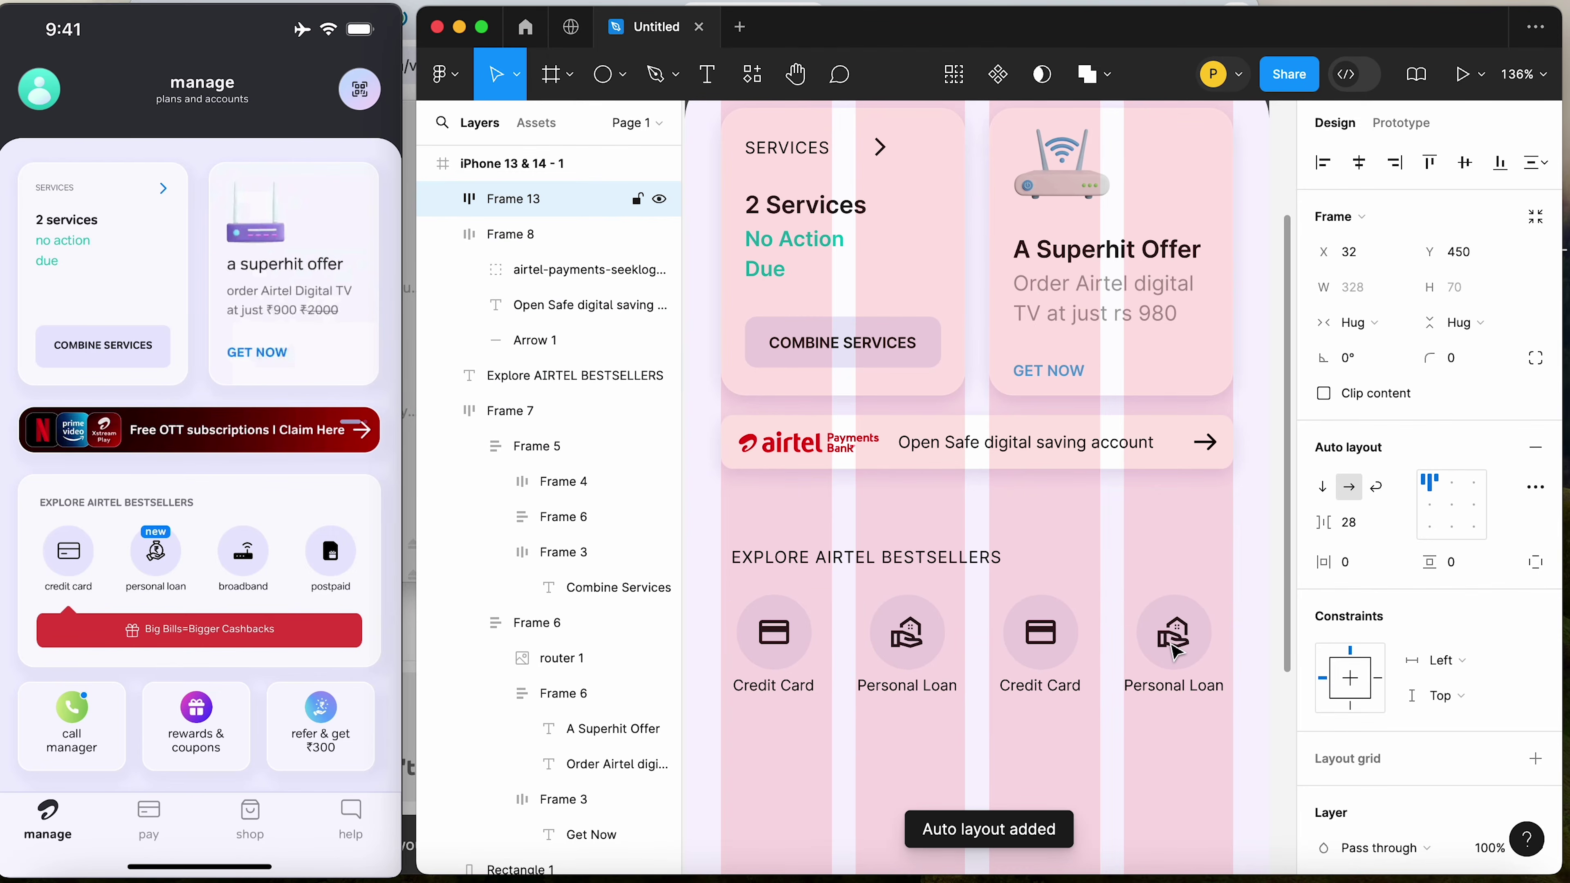
Widen the first Credit Card frame to 73 so it fills the first grid column from X 24
left_click(774, 651)
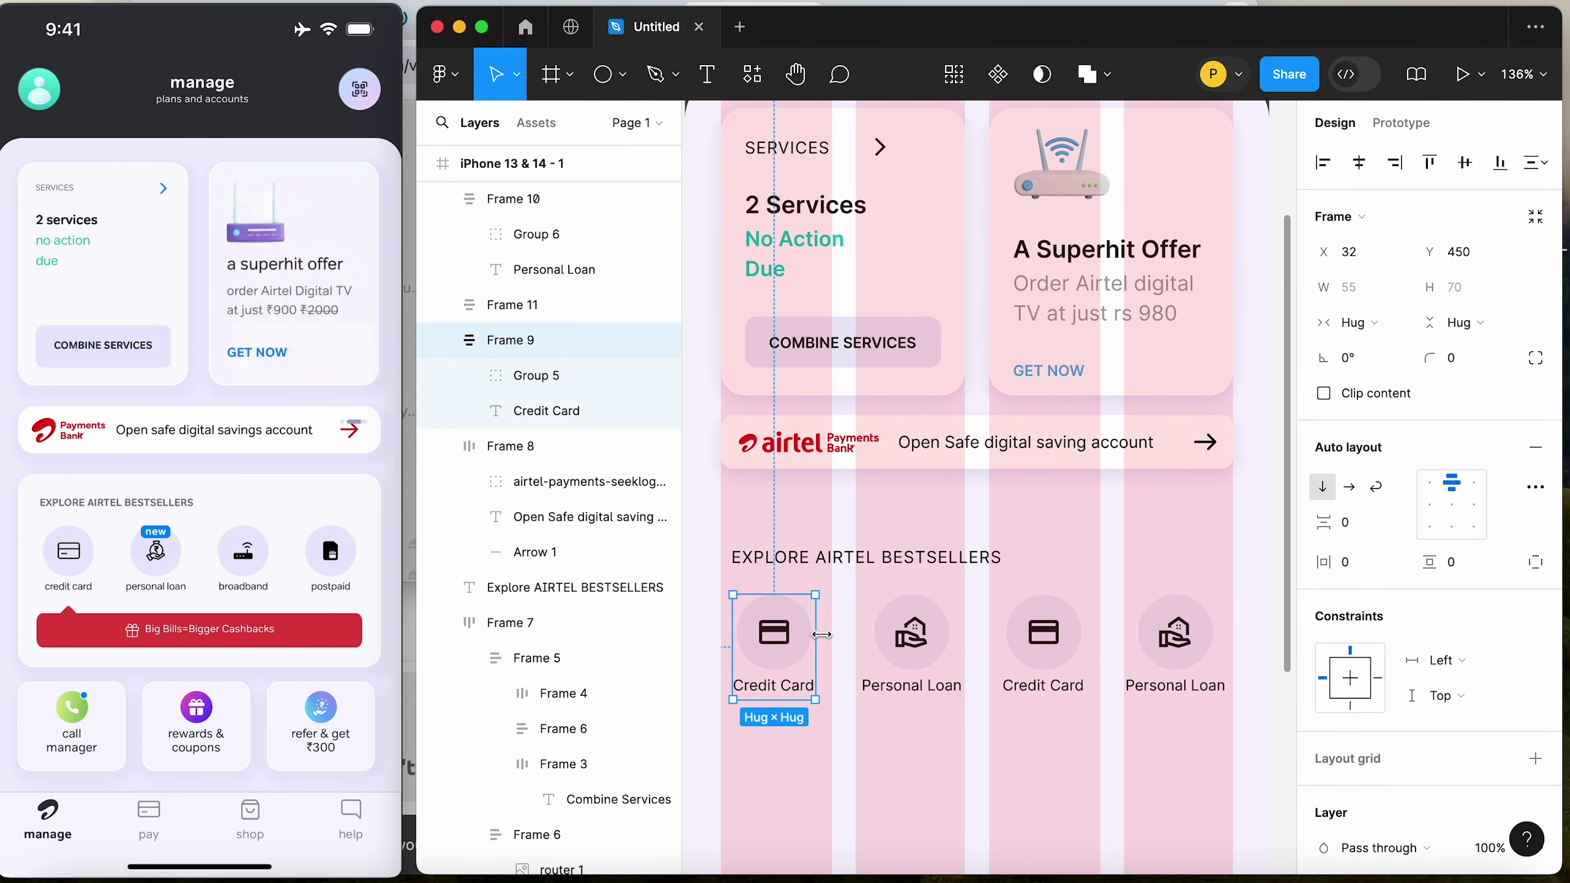
left_click_drag(814, 649, 833, 635)
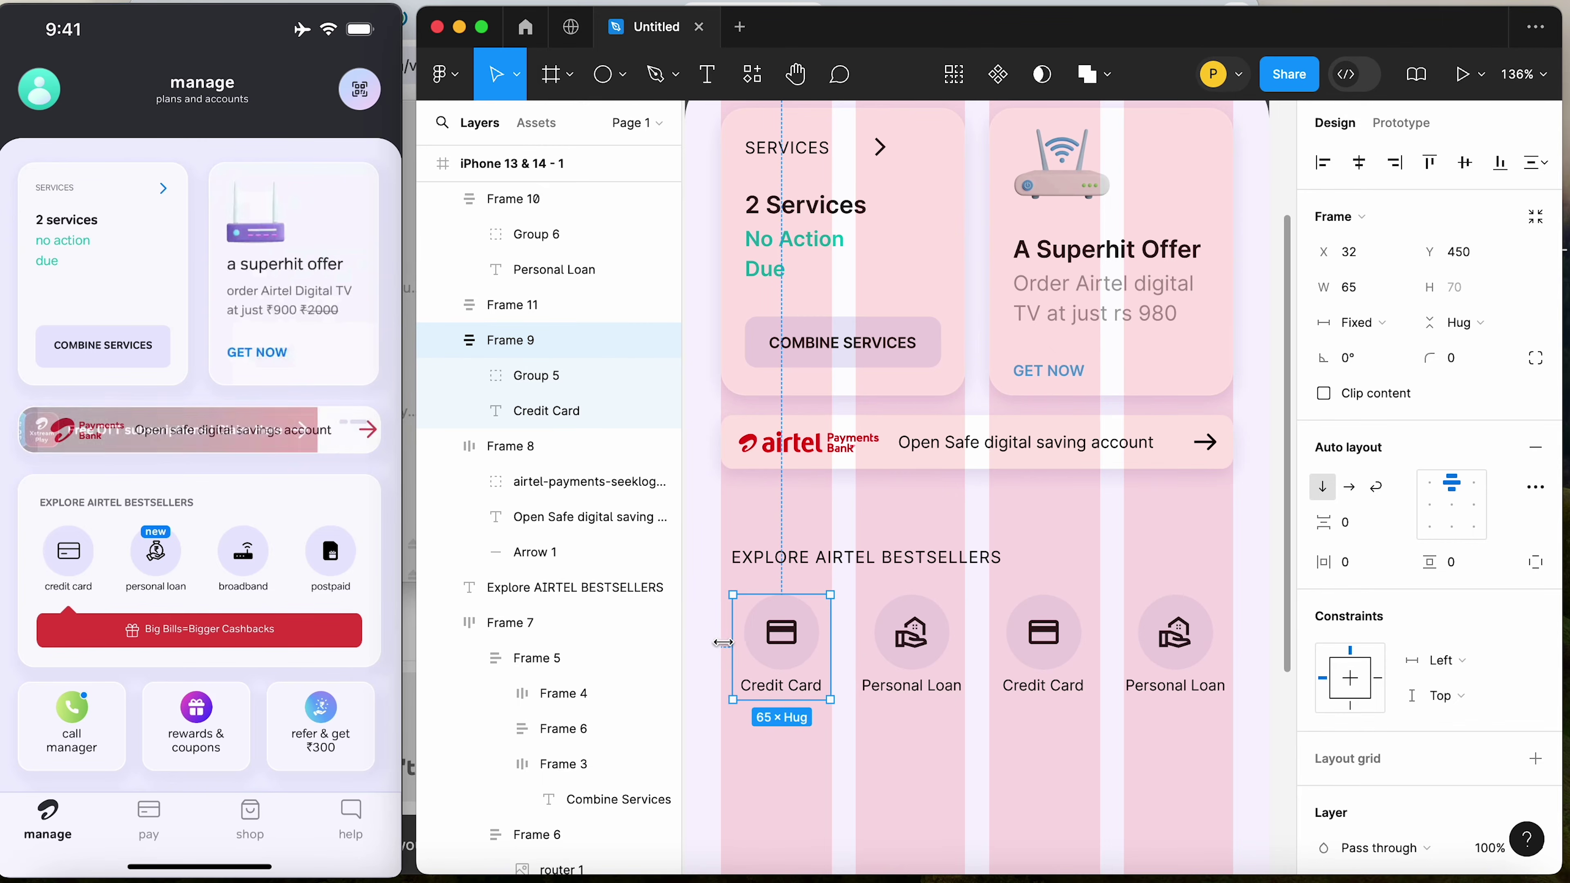
left_click_drag(733, 639, 721, 640)
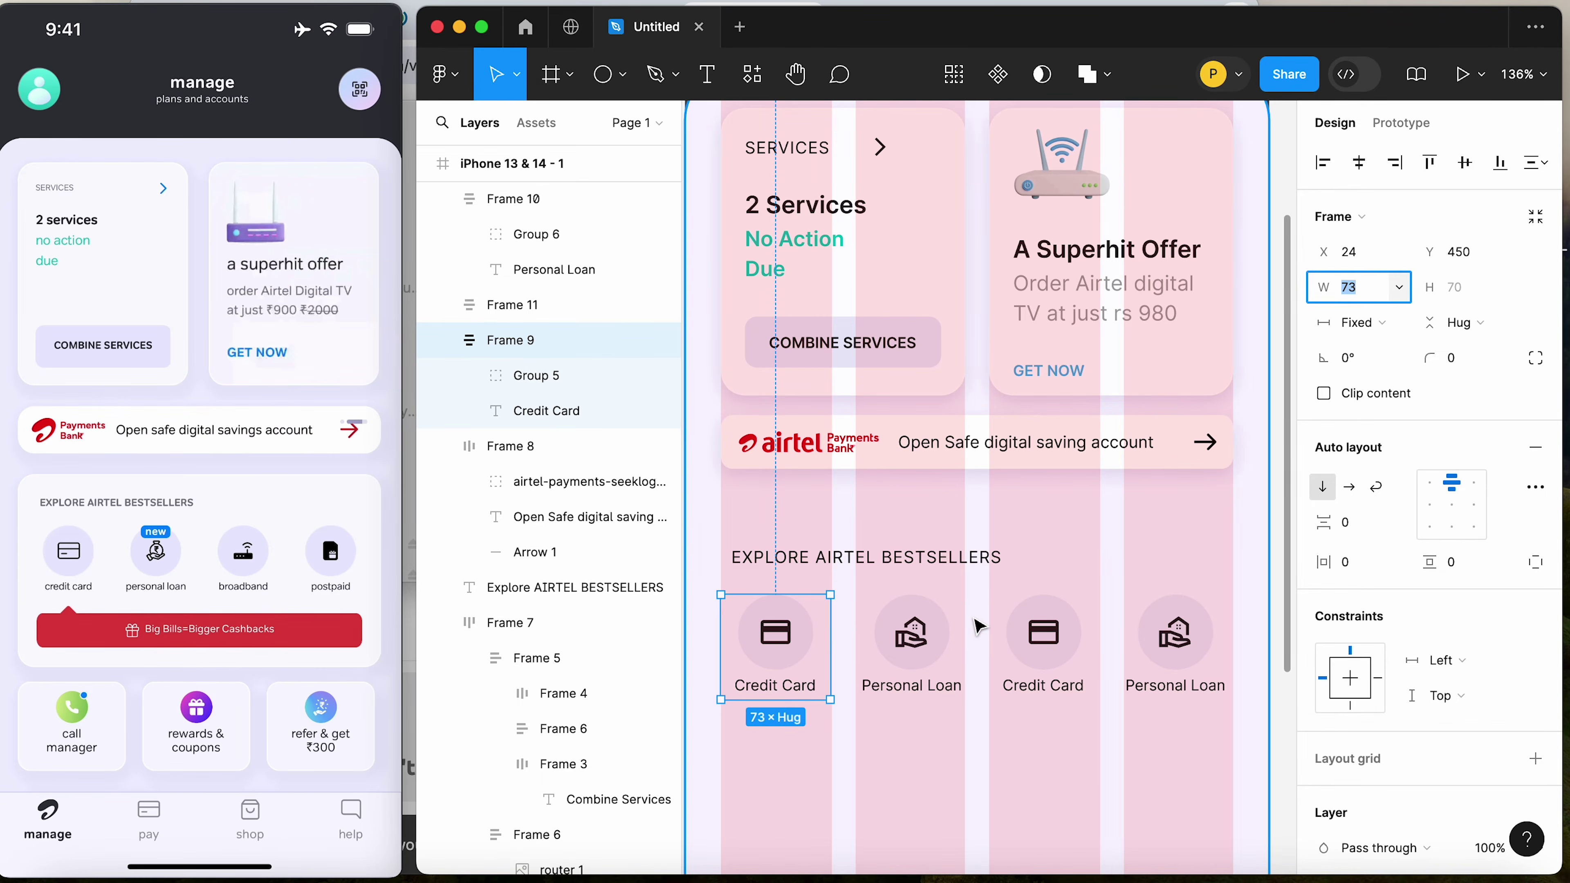
Set the width of the other three icon-and-label frames to 73
left_click(912, 637)
left_click(1043, 637, "shift")
left_click(1175, 637, "shift")
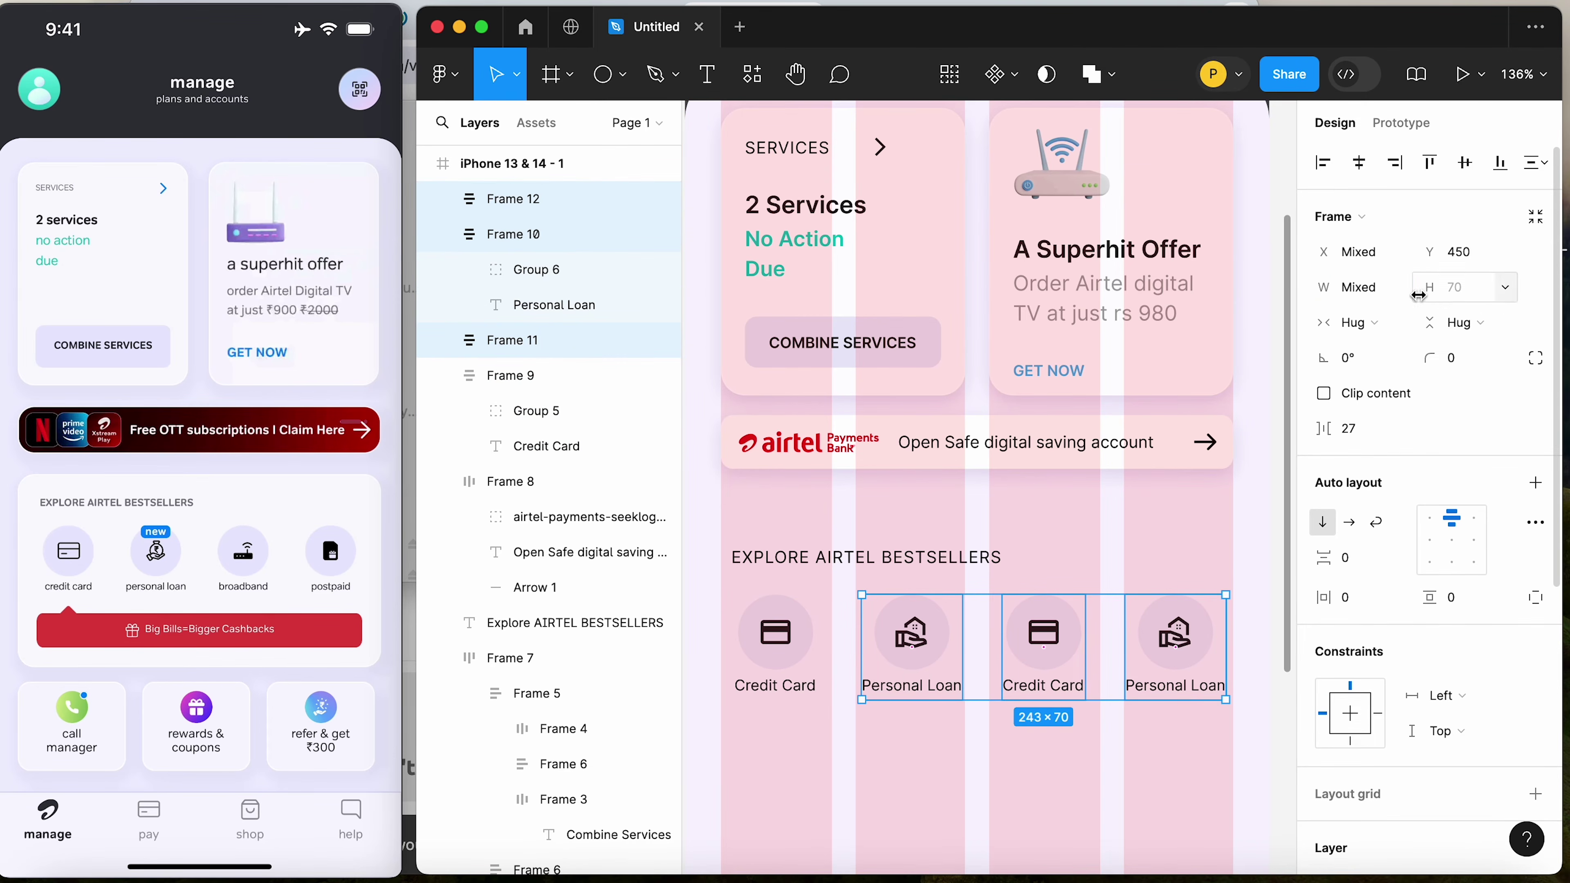
left_click(1360, 288)
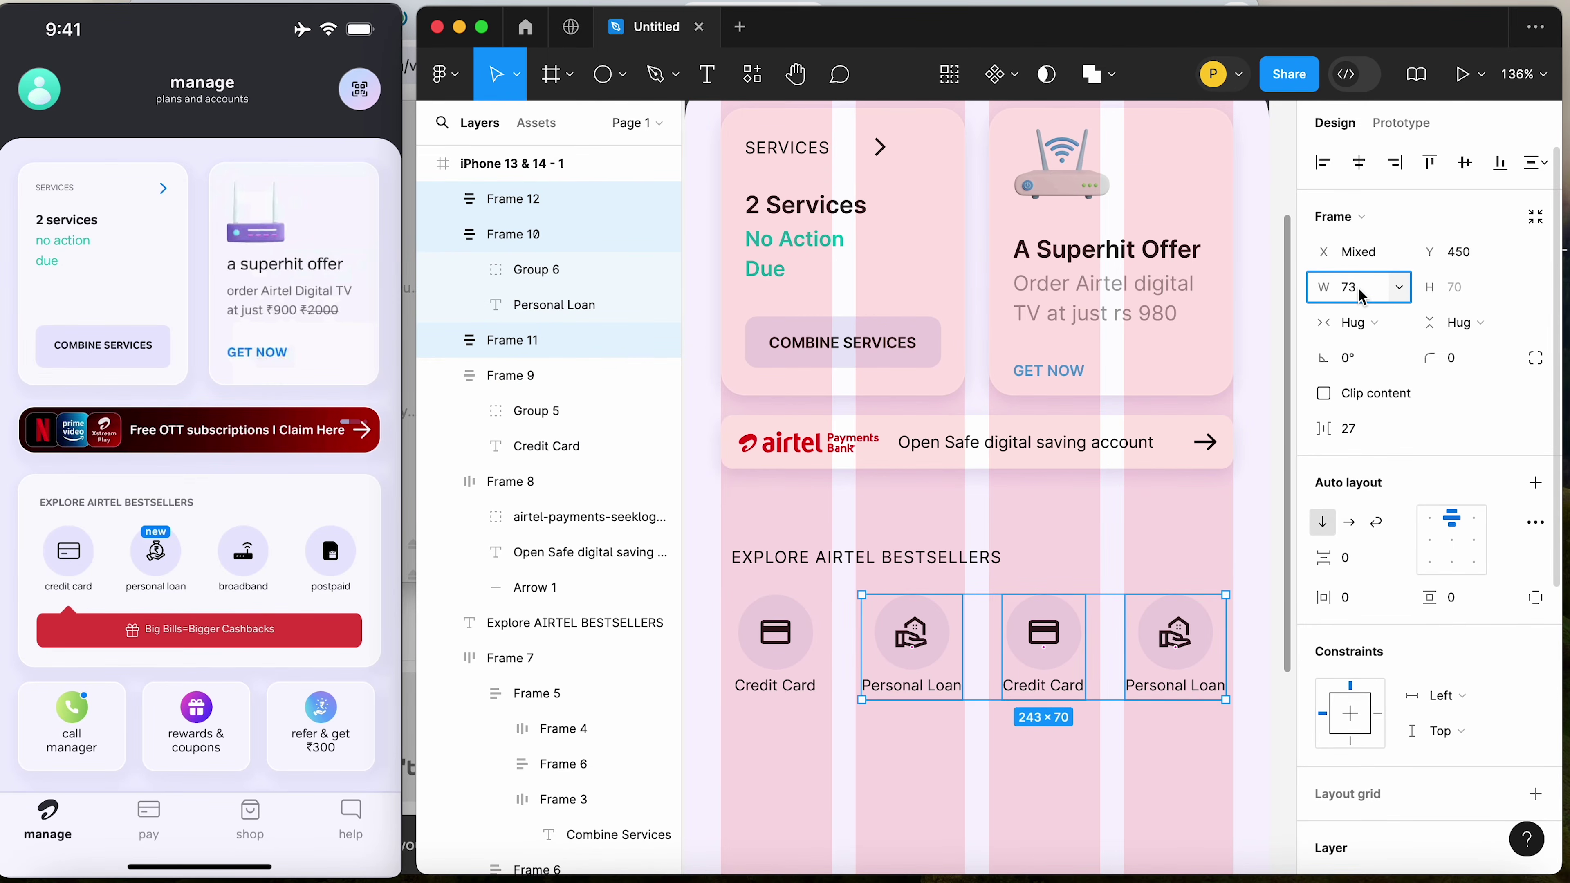
type("73")
key("Return")
left_click(1121, 674)
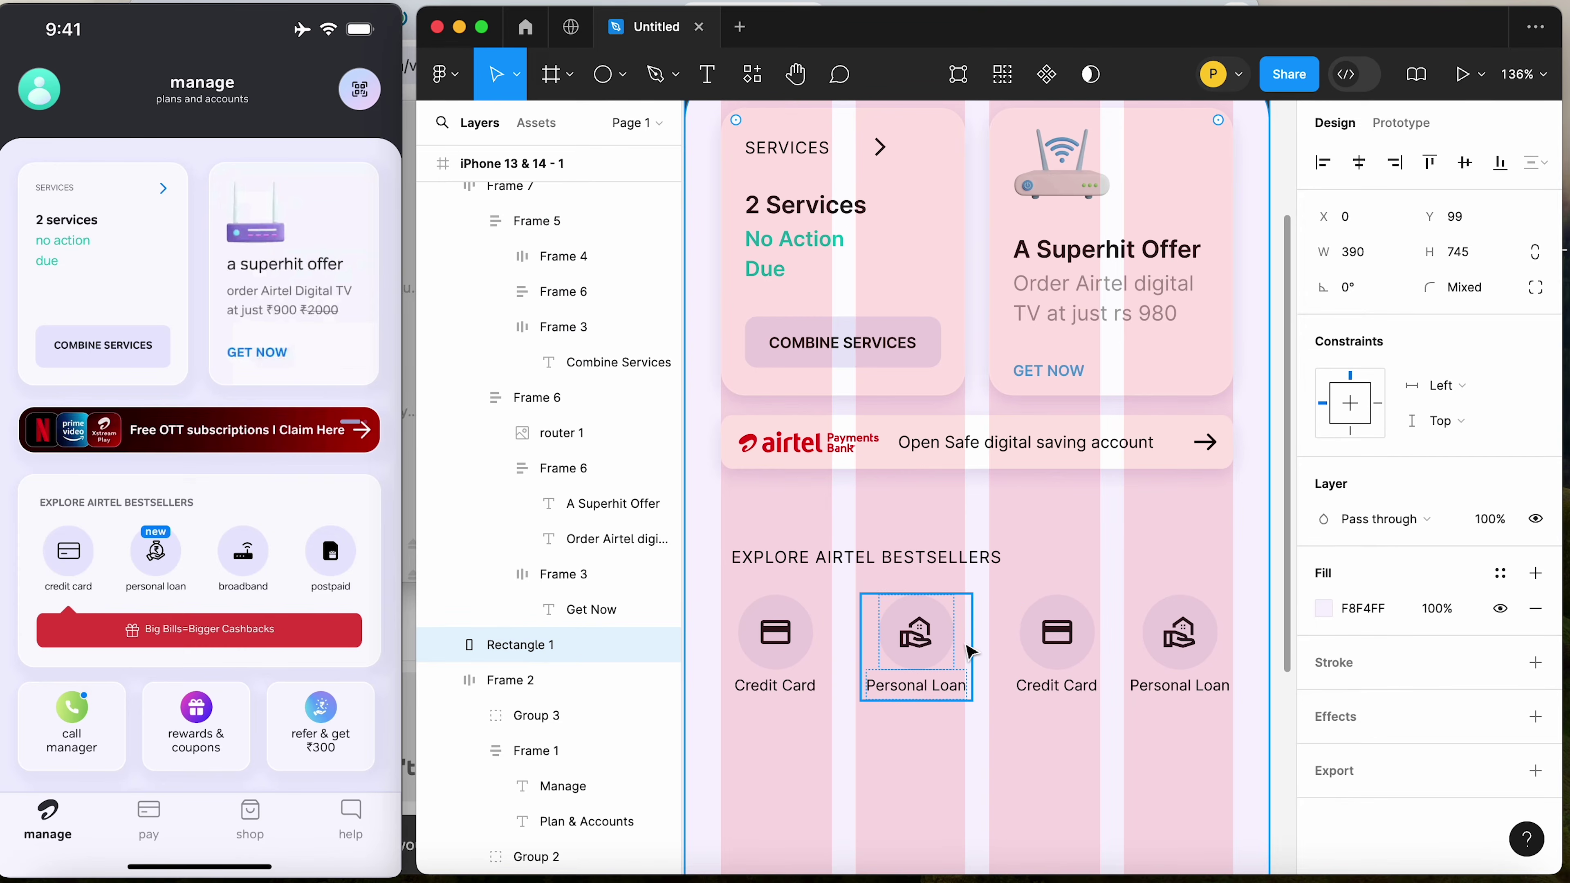
Combine the four 73-wide icon frames into a horizontal auto layout and tighten their spacing to match the grid columns
left_click(772, 647)
left_click(916, 644, "shift")
left_click(1057, 644, "shift")
left_click(1162, 643, "shift")
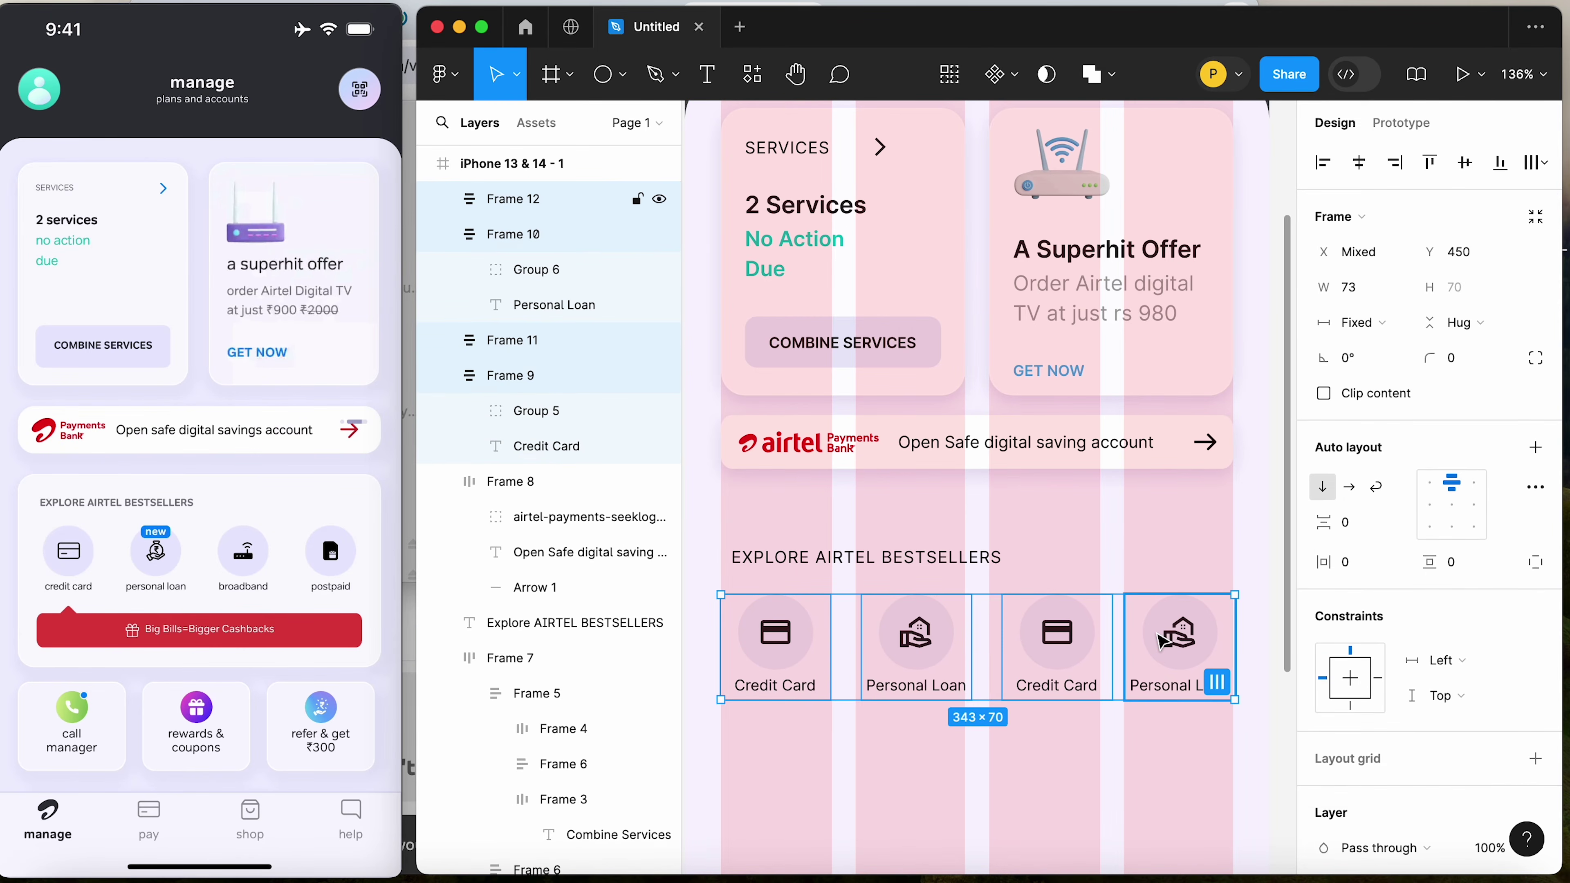
key("shift+a")
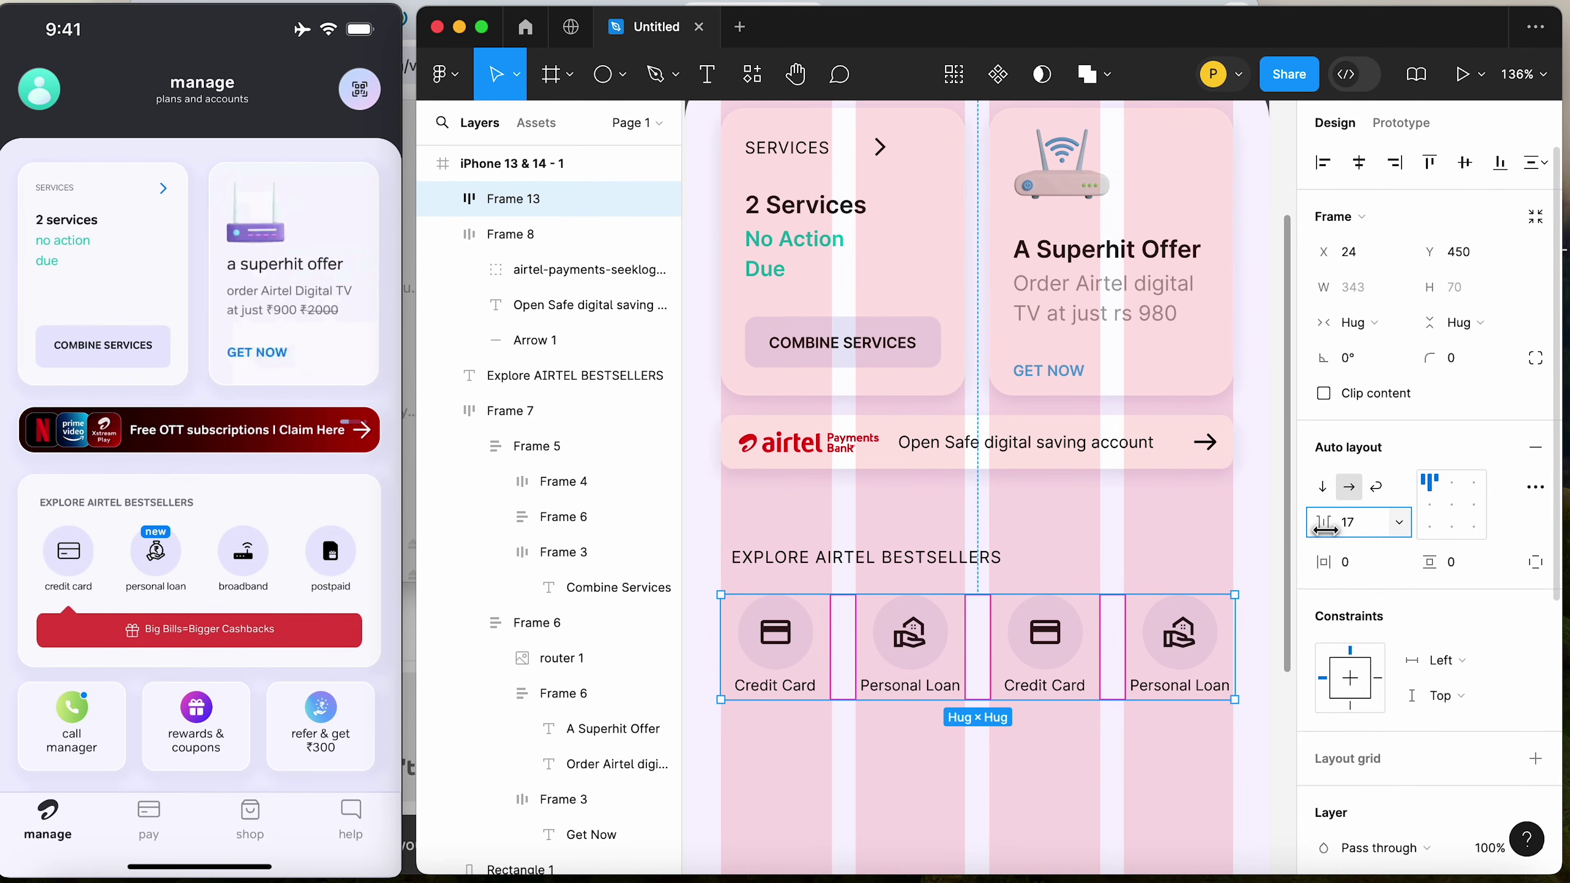
Draw a banner rectangle about 316 × 29 below the icon row, with a corner radius of 4
scroll(989, 557, "down", 5)
left_click(852, 600)
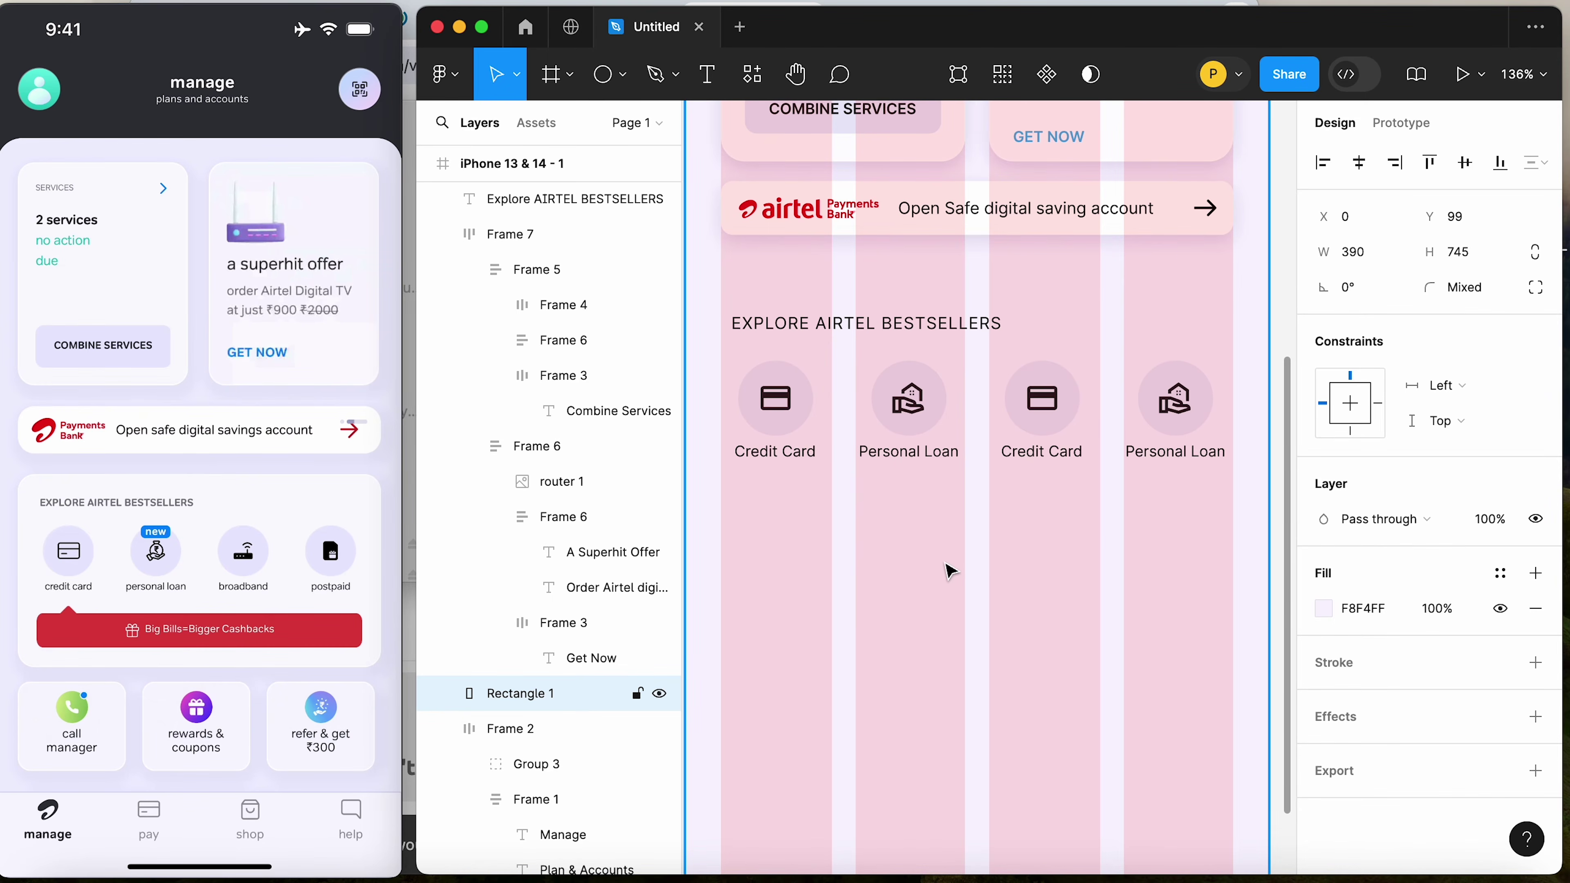
left_click(621, 75)
left_click(575, 129)
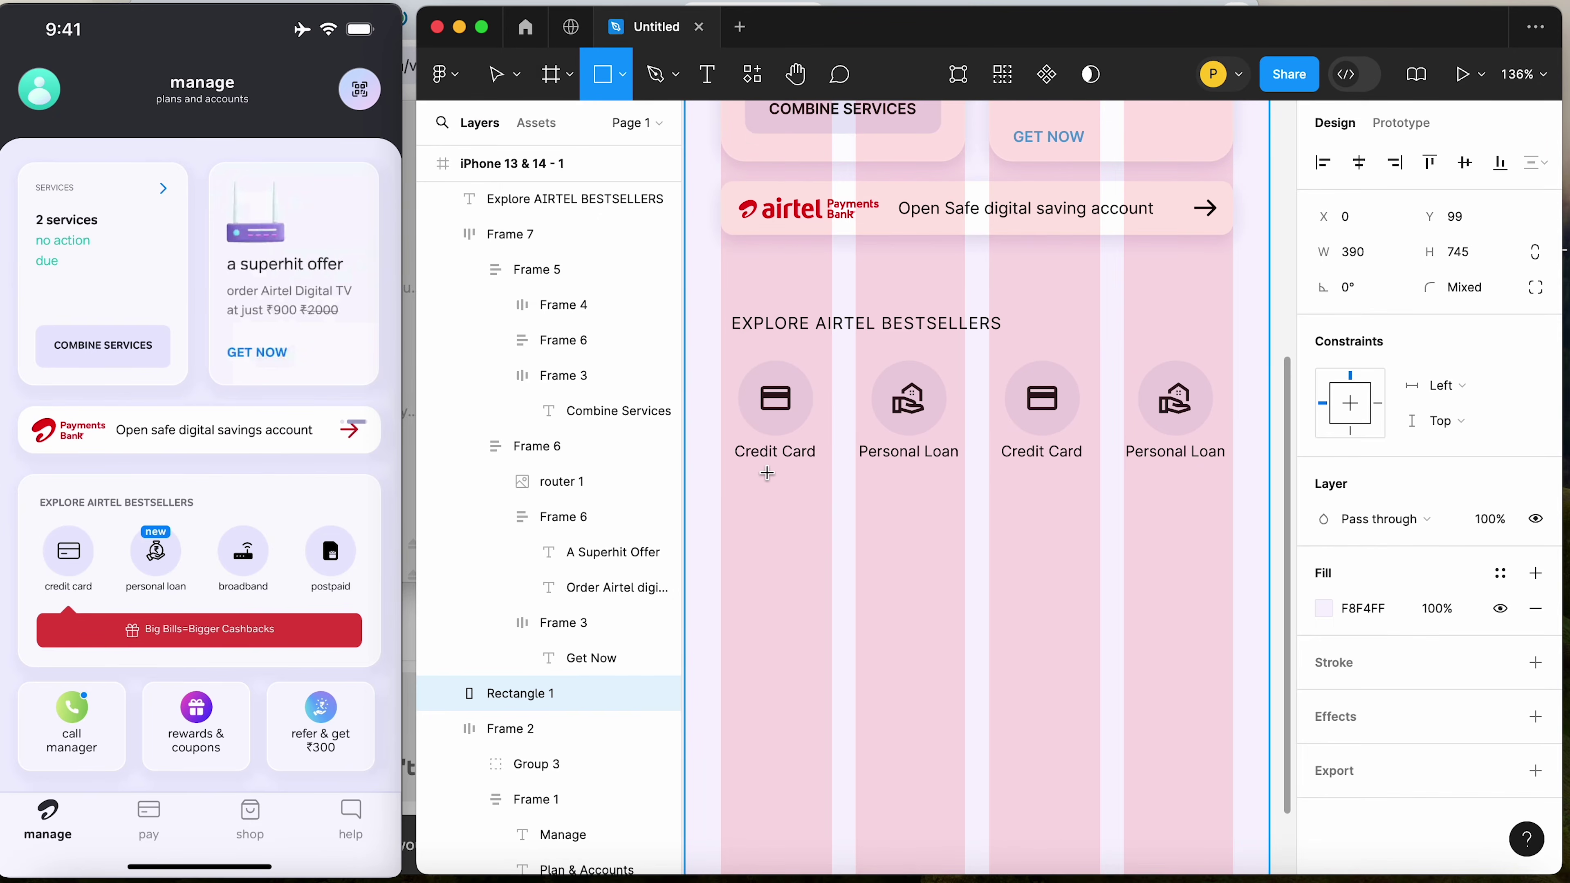
left_click_drag(741, 493, 1214, 534)
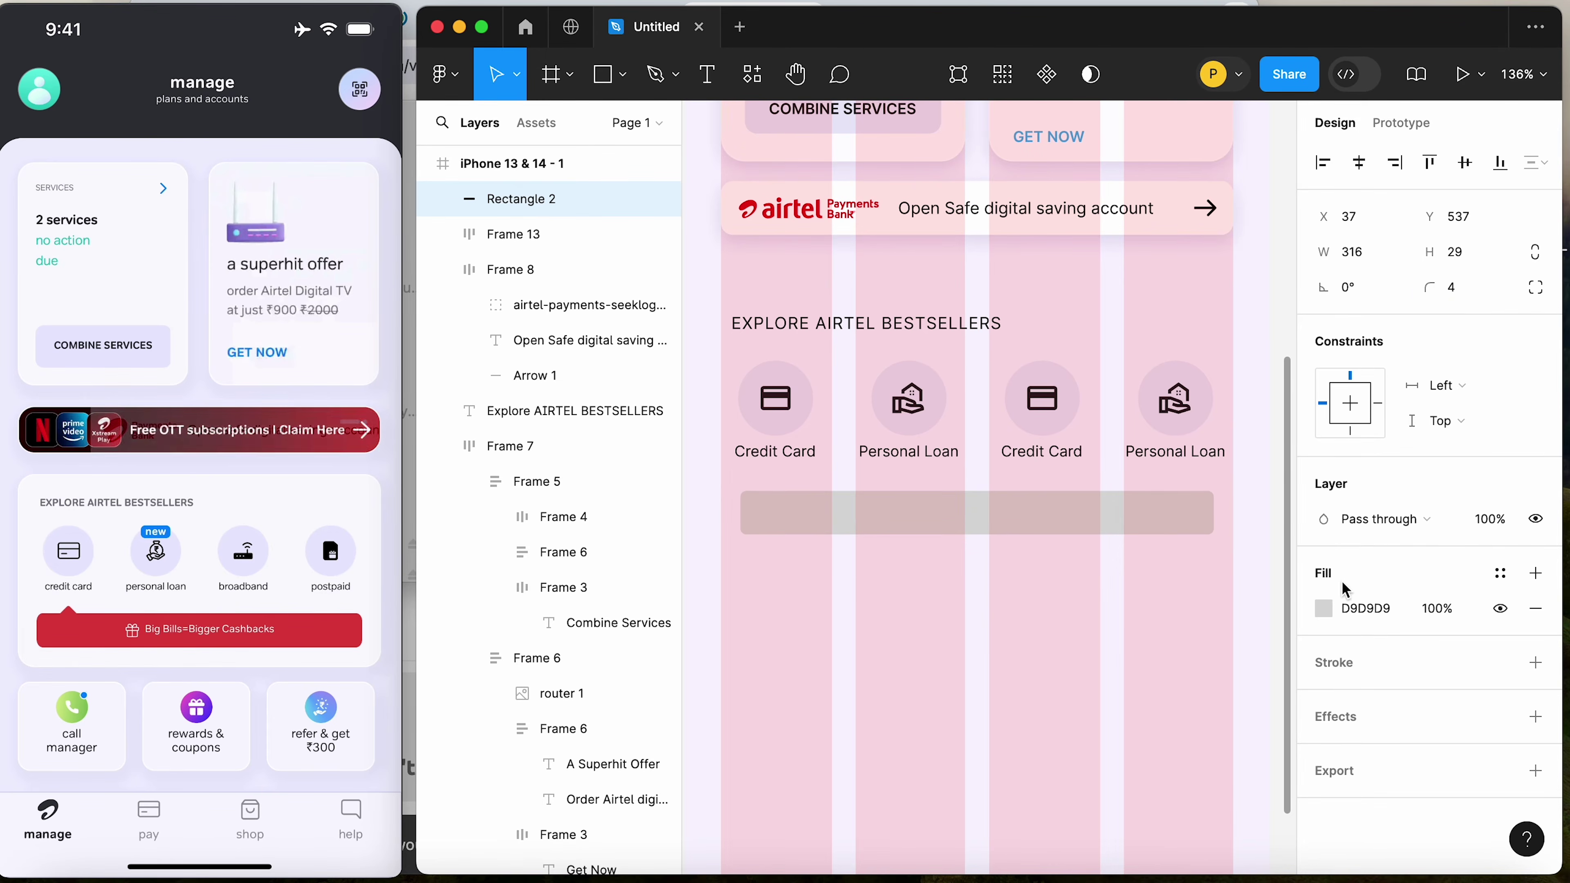
Change the banner rectangle's fill to bright red
left_click(1334, 598)
left_click_drag(1274, 395, 1295, 306)
left_click(705, 297)
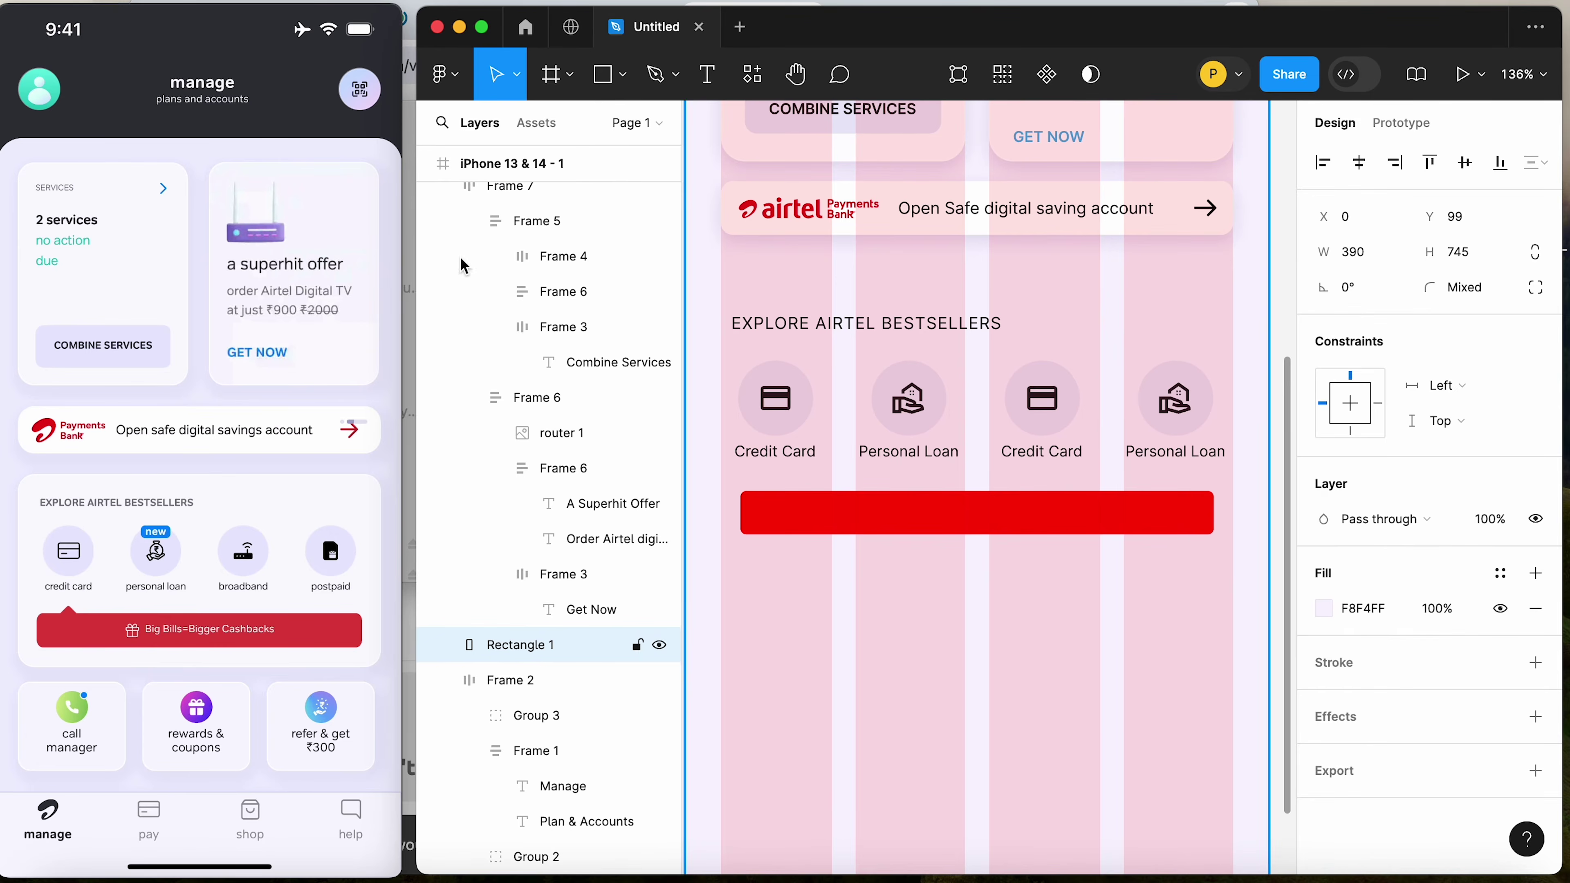
Draw a triangle about 19 × 19 overlapping the red banner's upper edge, beneath the first Credit Card icon
left_click(627, 77)
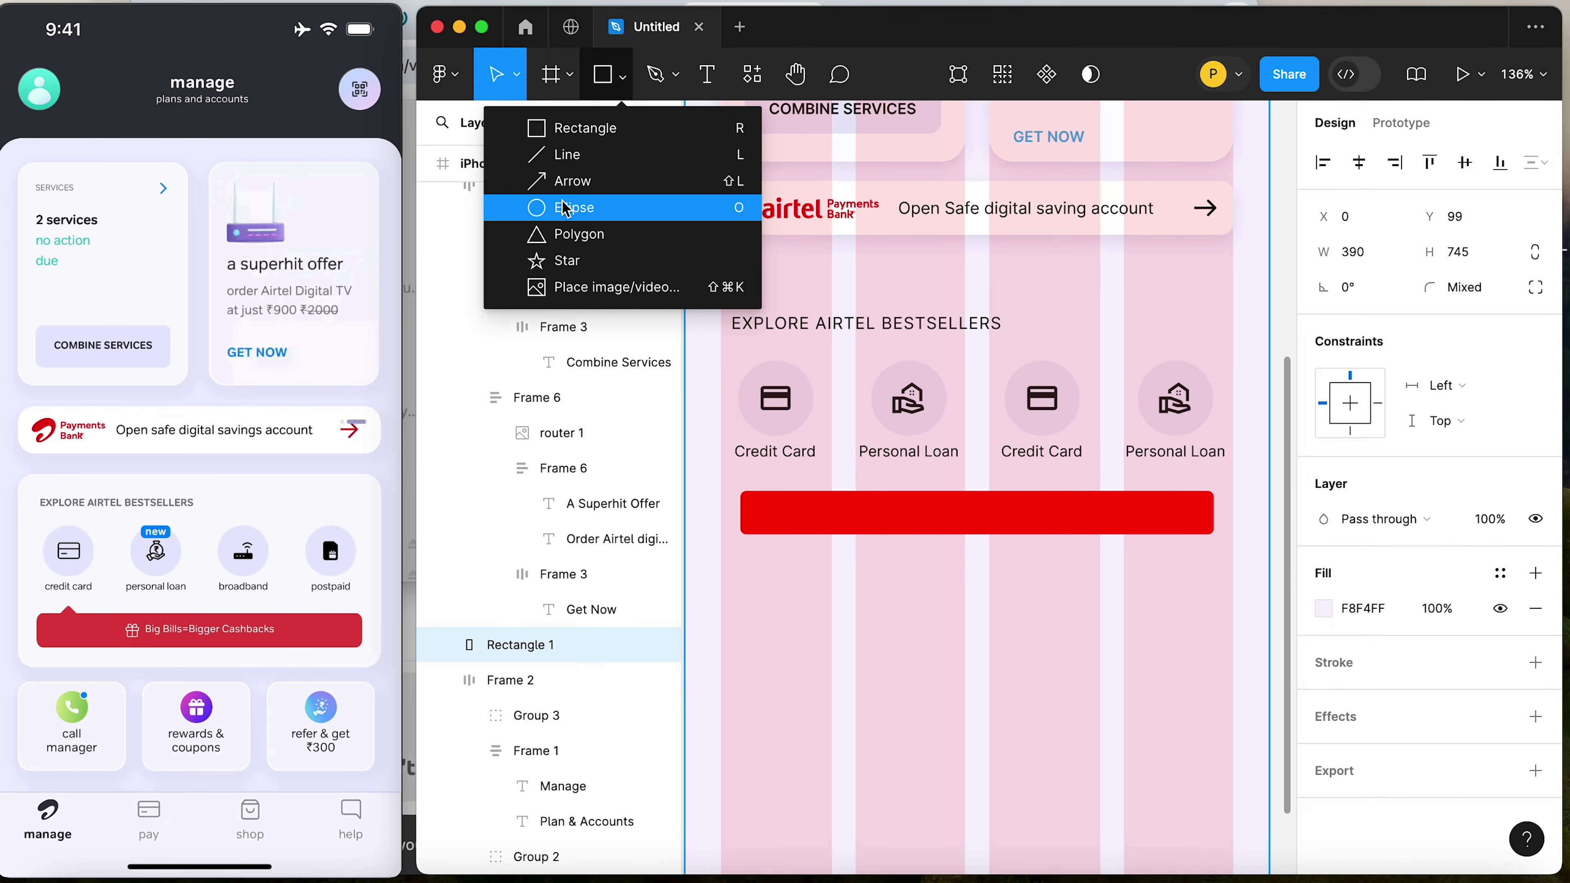
left_click(558, 237)
left_click_drag(773, 480, 806, 504)
Round the triangle's corners to a radius of 1
scroll(732, 507, "up", 10)
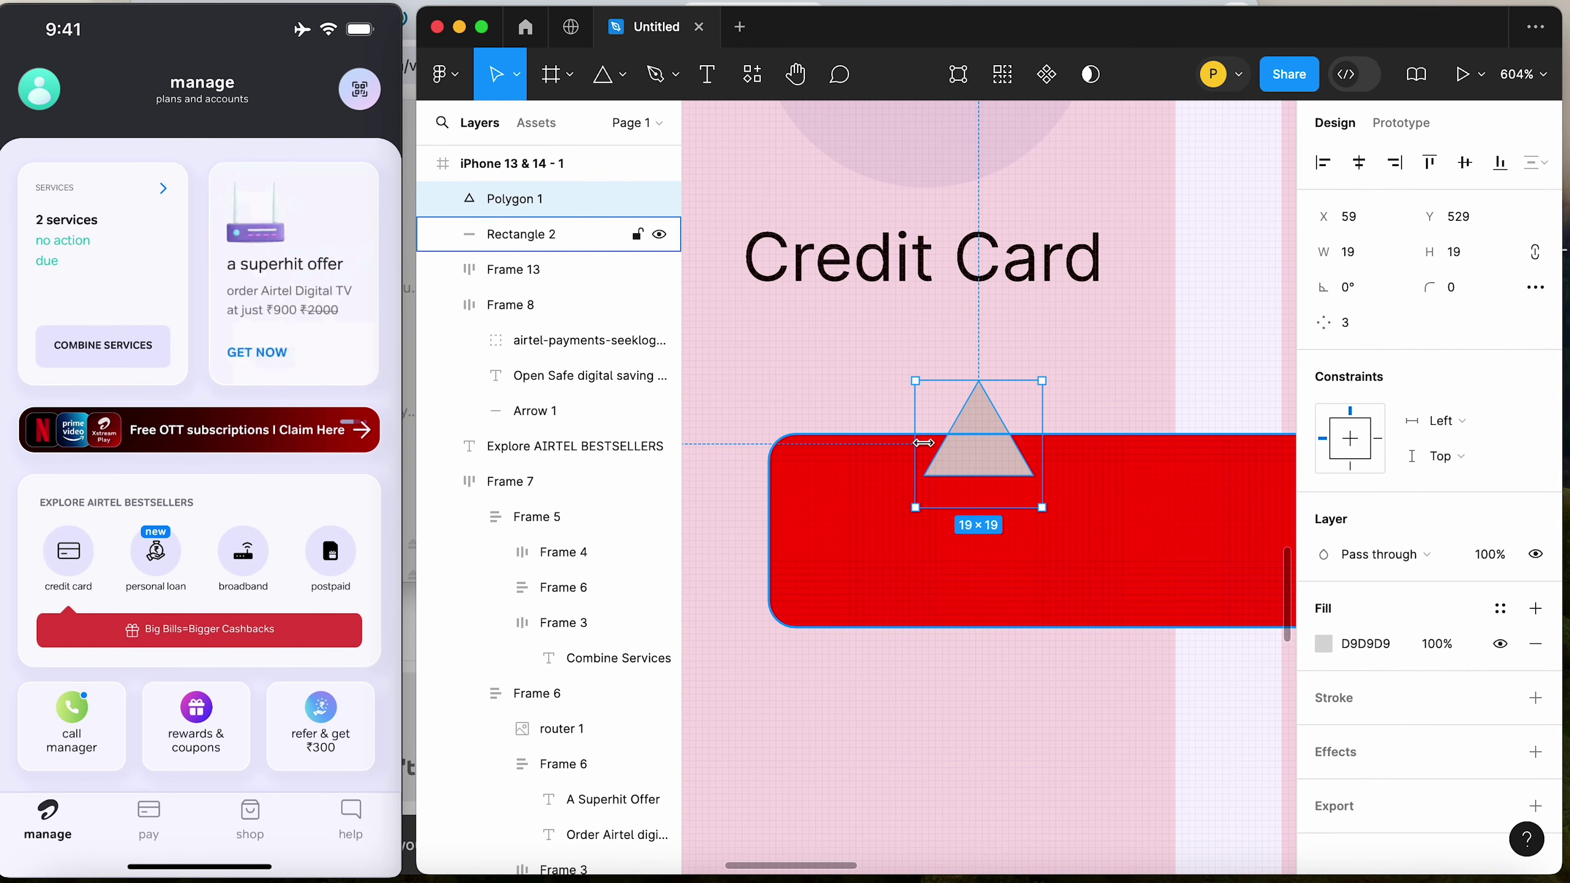
left_click_drag(979, 408, 990, 424)
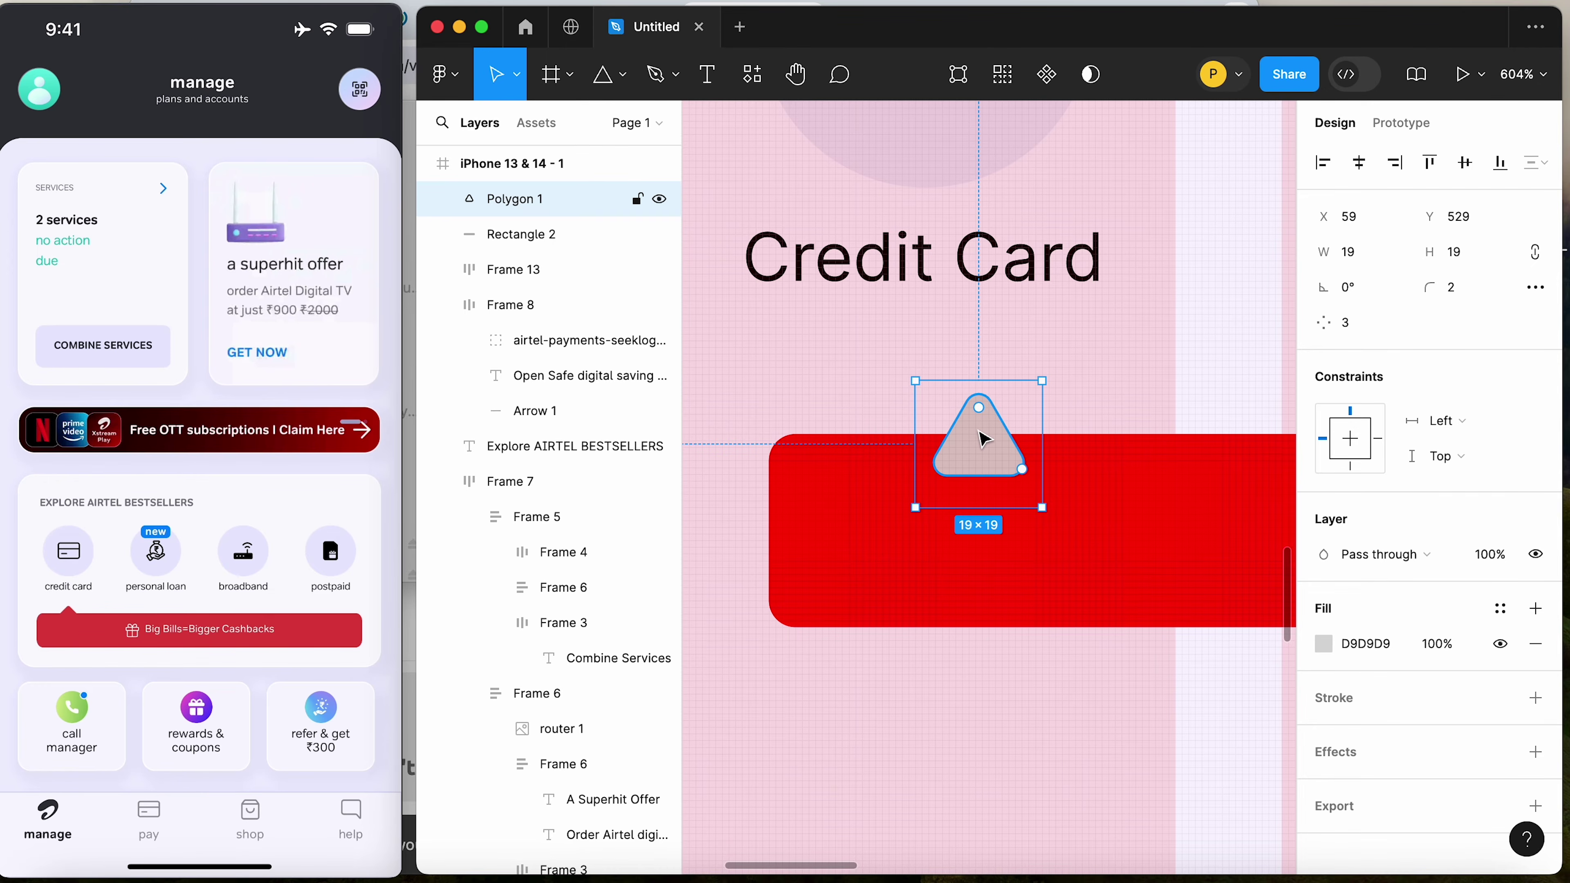
left_click_drag(855, 361, 1098, 521)
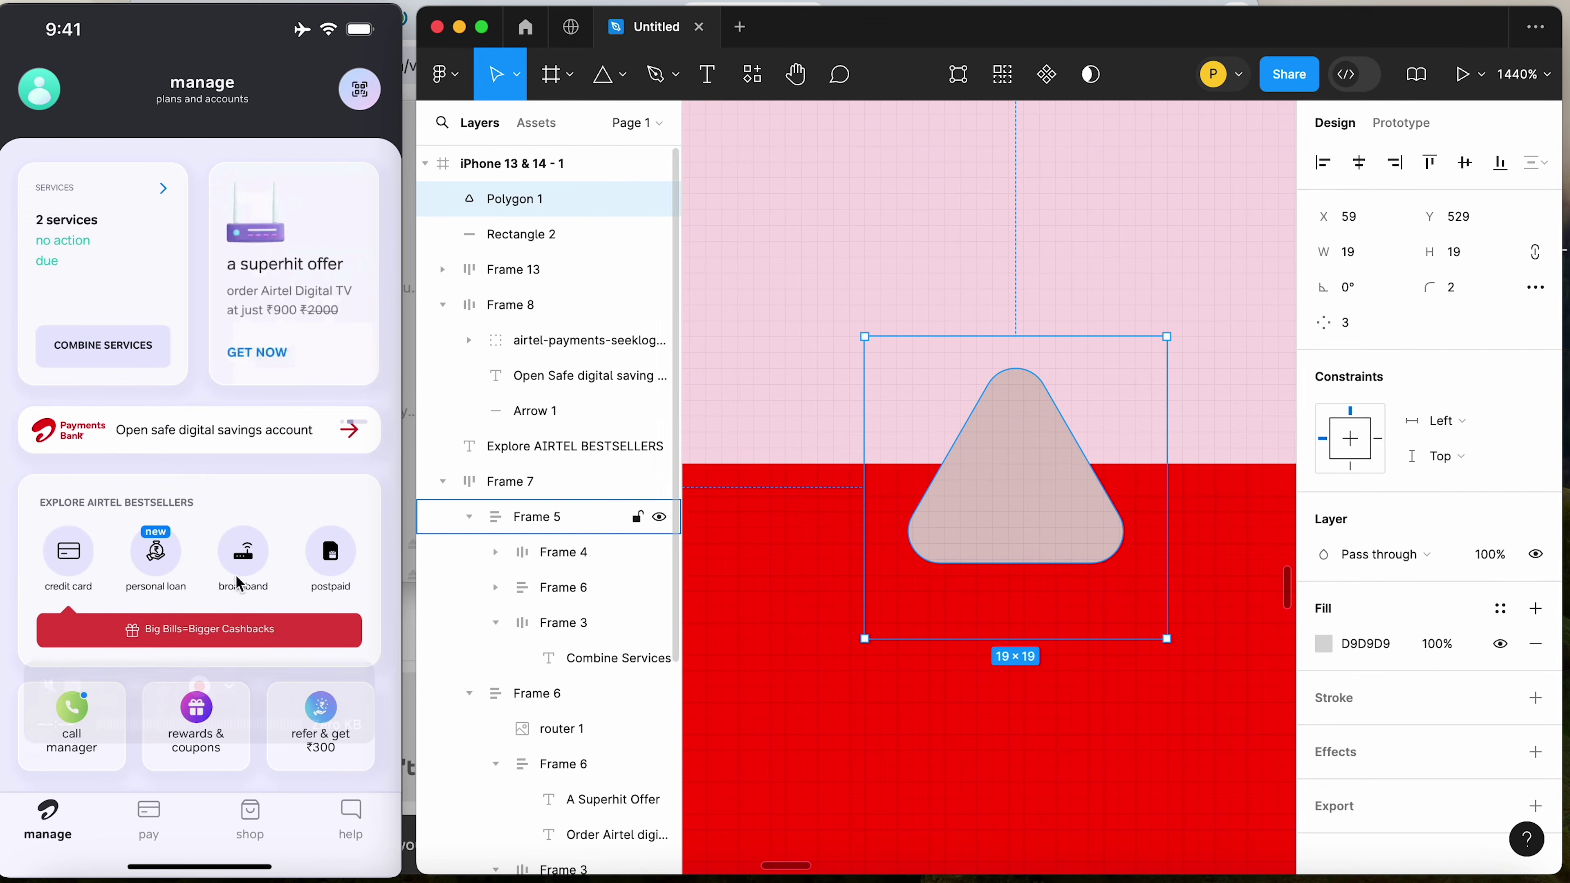
left_click_drag(1016, 402, 1013, 364)
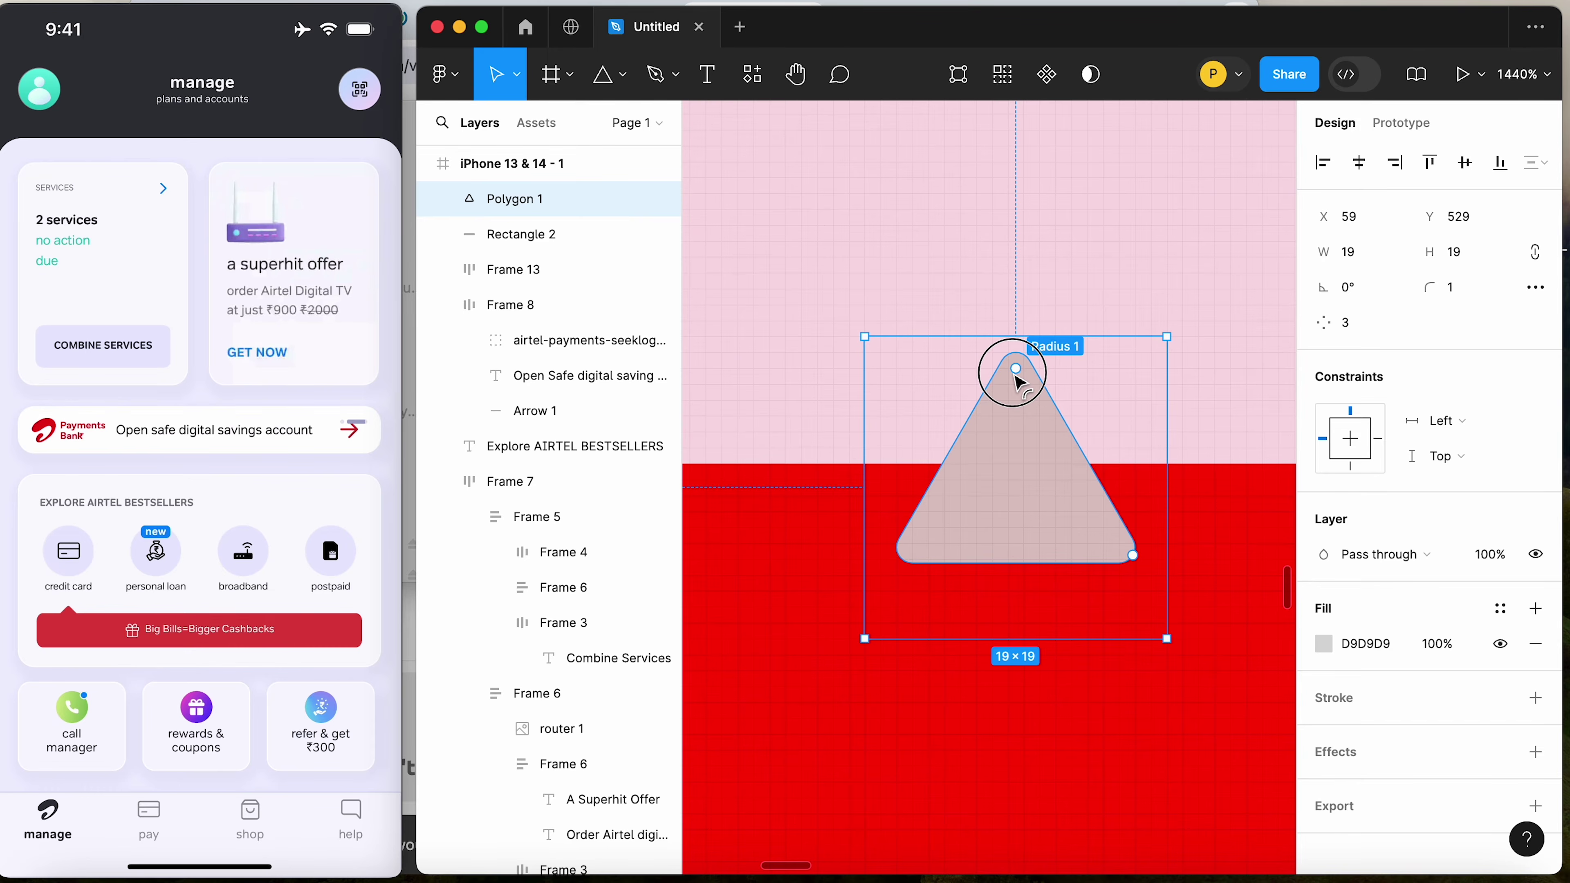
Unite the triangle and the banner rectangle into one Union shape
left_click(800, 554, "shift")
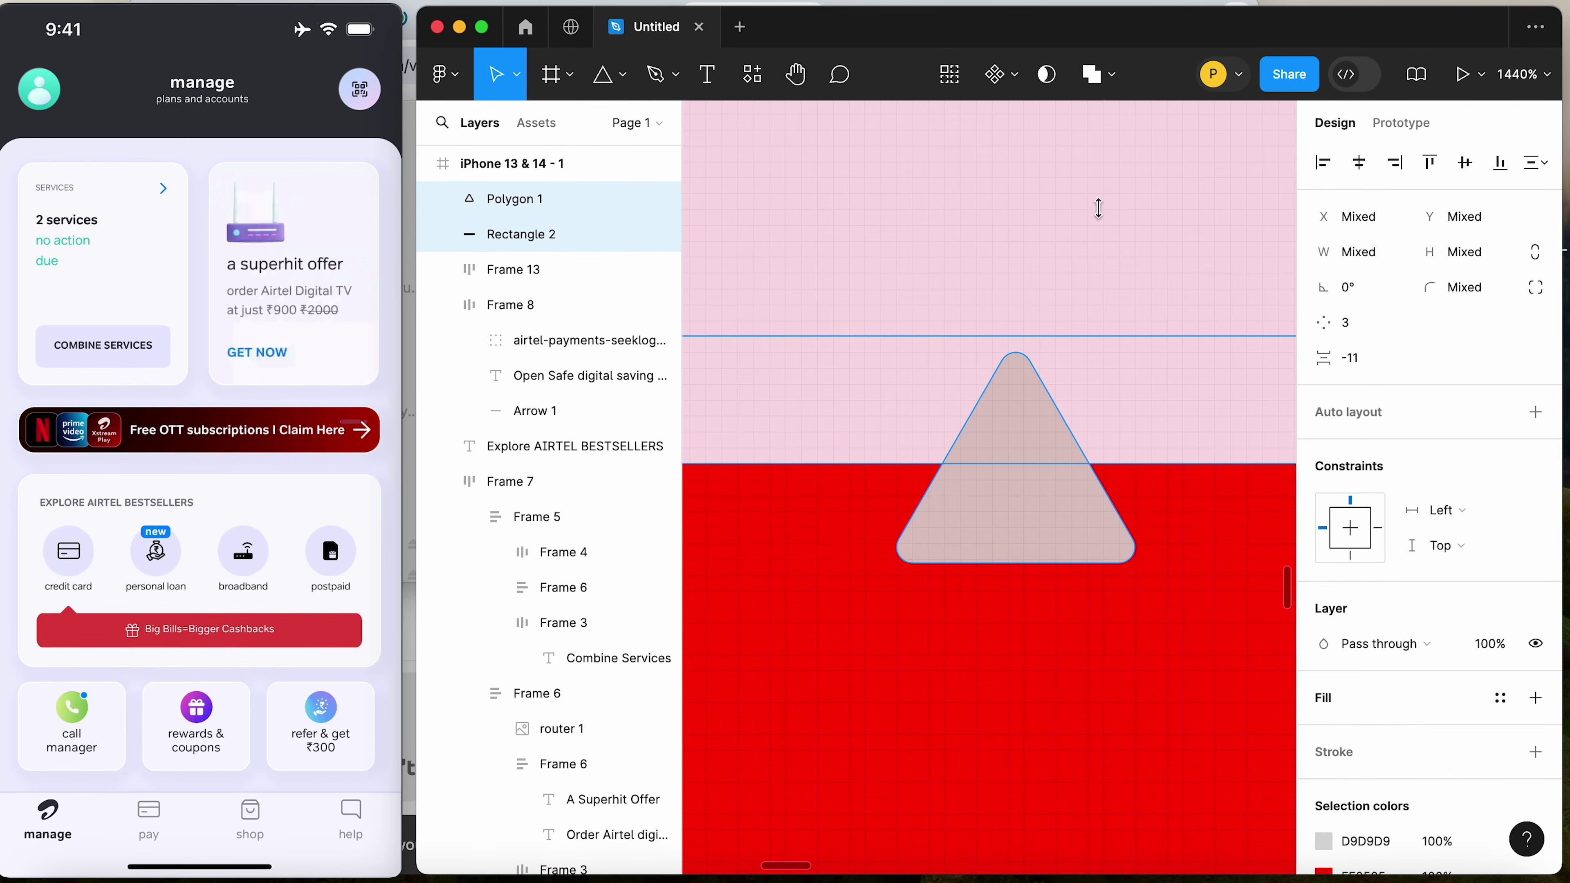
left_click(1103, 86)
key("minus")
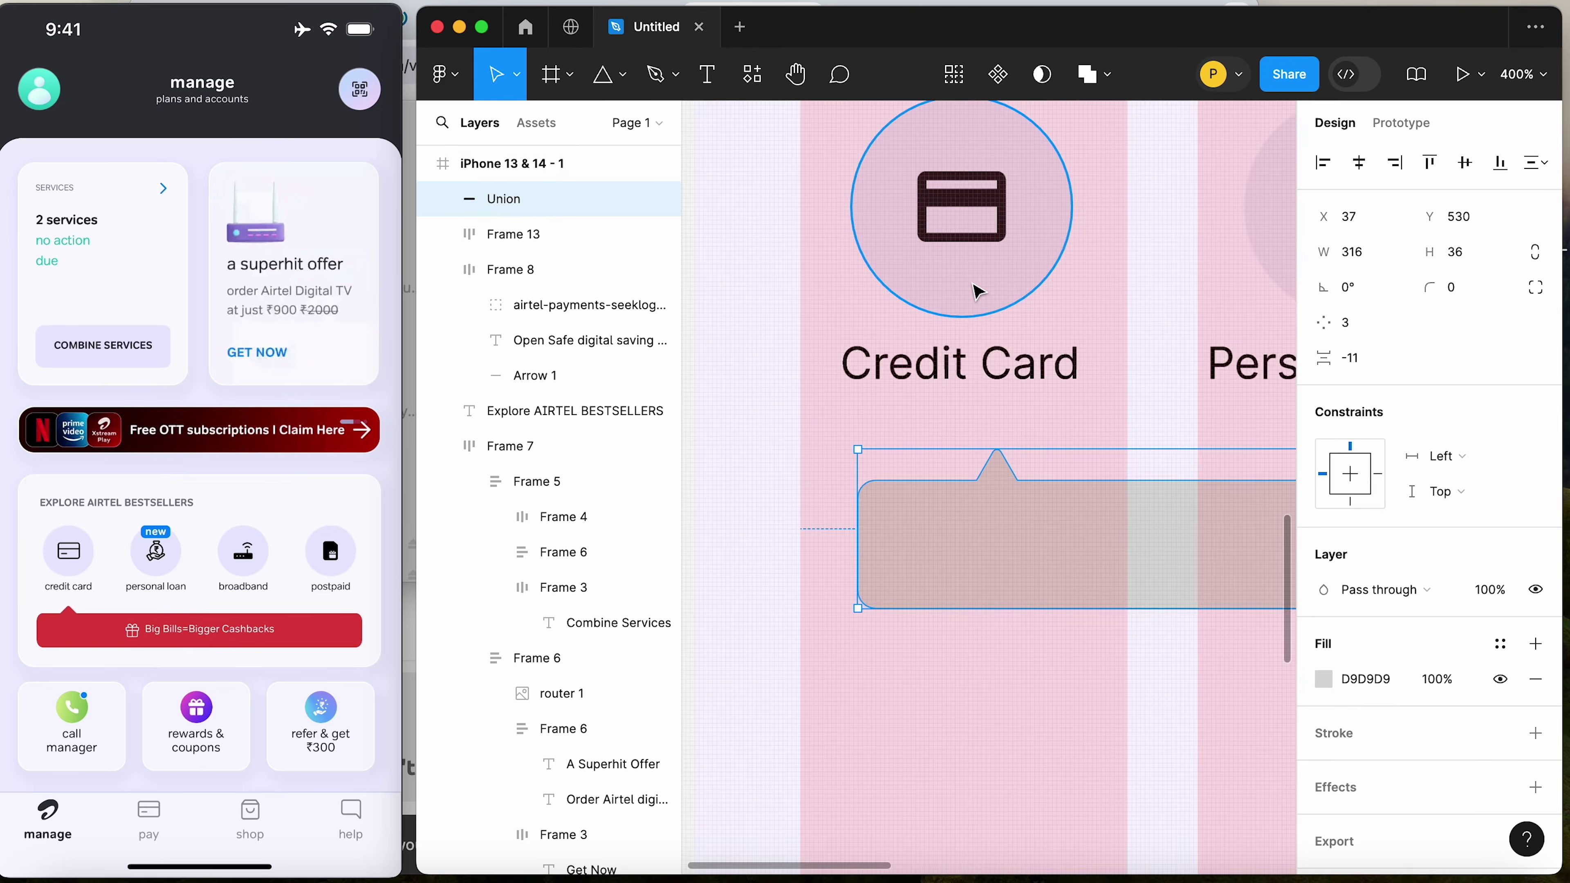
Set the united banner shape's fill to FF0000
key("shift+0")
left_click(1323, 680)
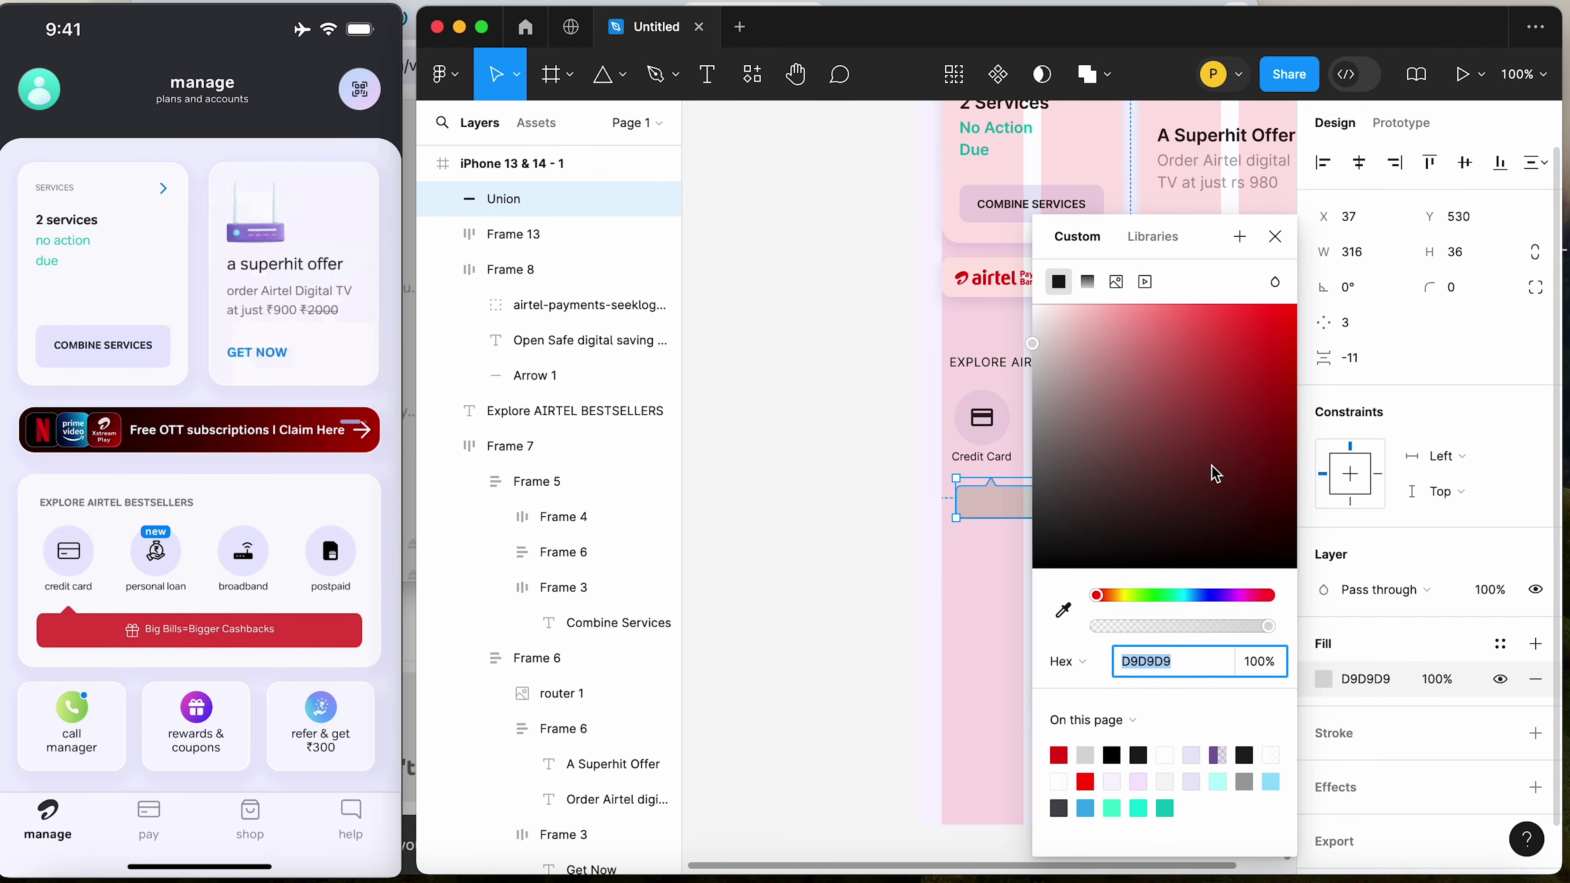
type("FF0000")
left_click(802, 533)
Widen the triangle inside the banner's union by stretching its right side outward
scroll(800, 504, "right", 3)
left_click_drag(744, 441, 881, 560)
double_click(909, 440)
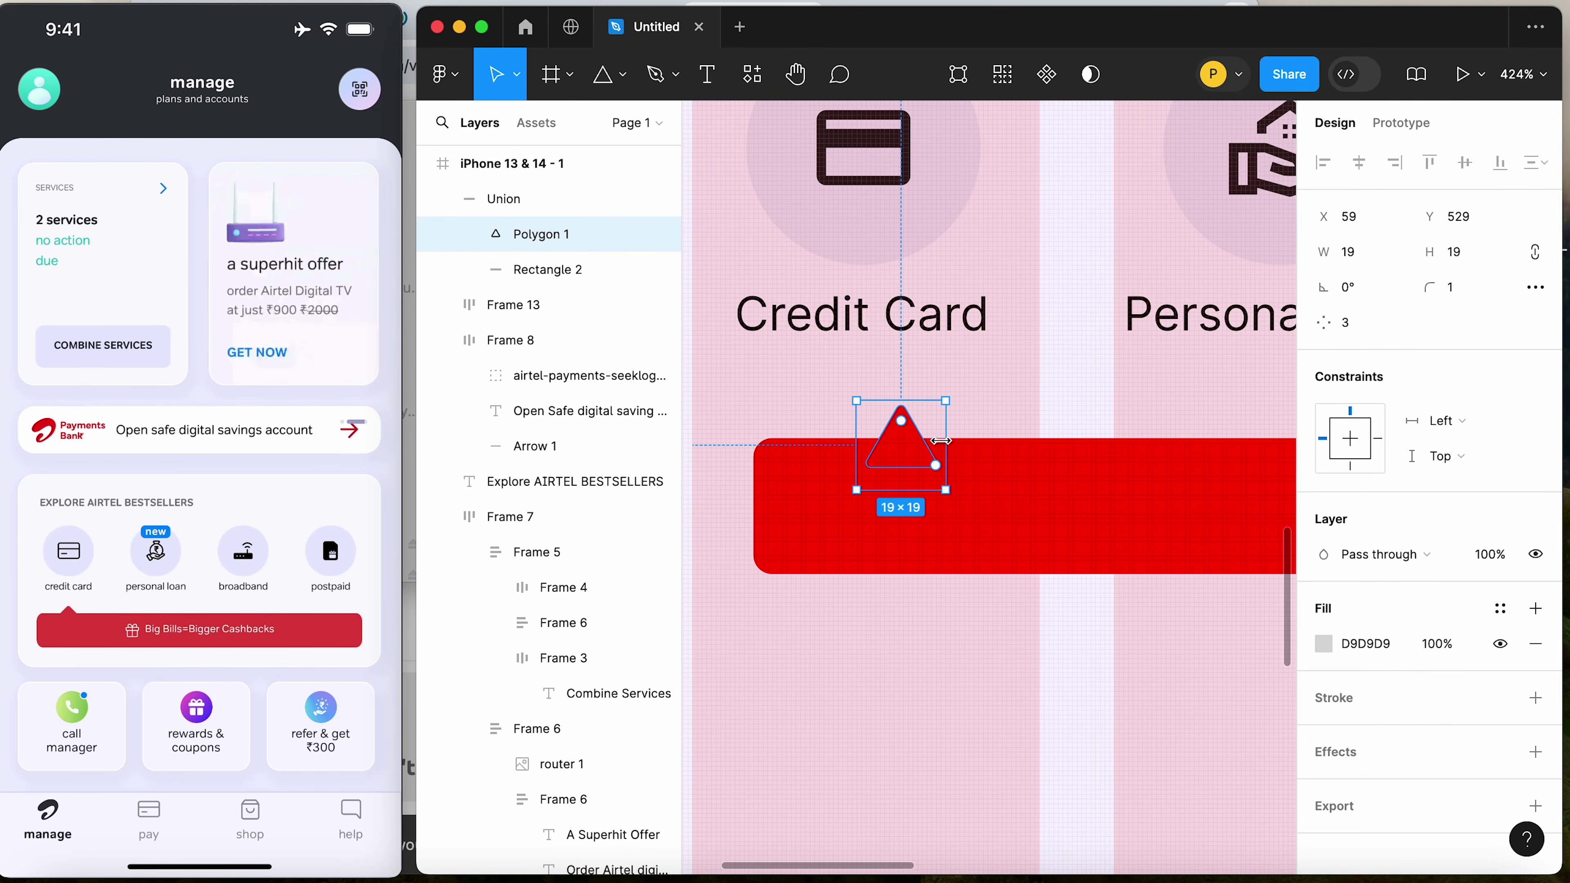
left_click_drag(941, 440, 996, 445)
left_click(1080, 397)
key("shift+0")
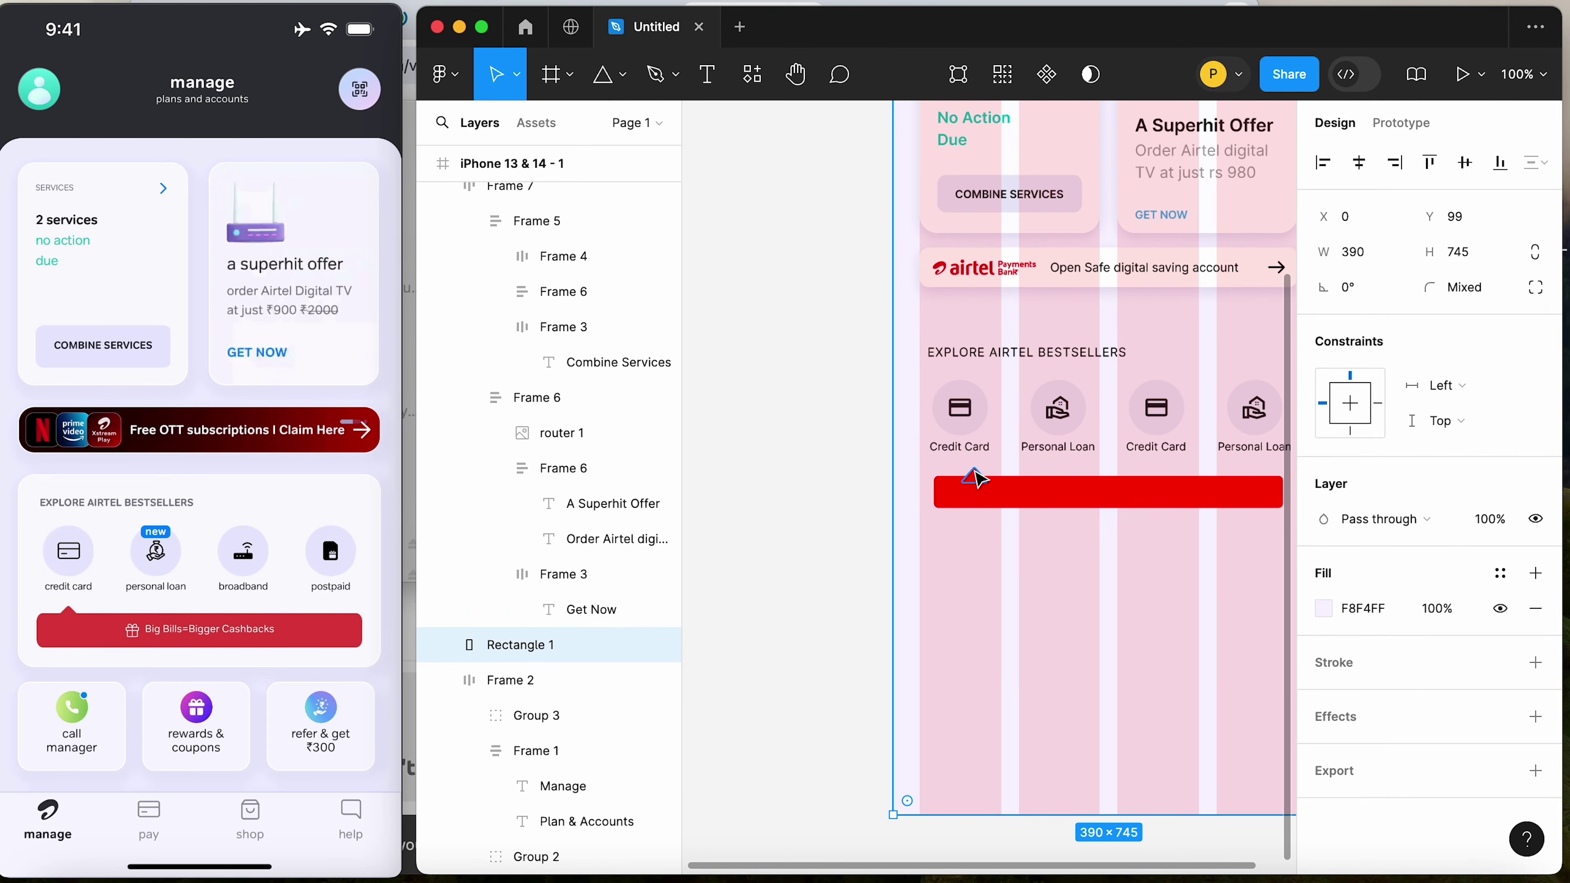
scroll(958, 520, "right", 5)
left_click(964, 498)
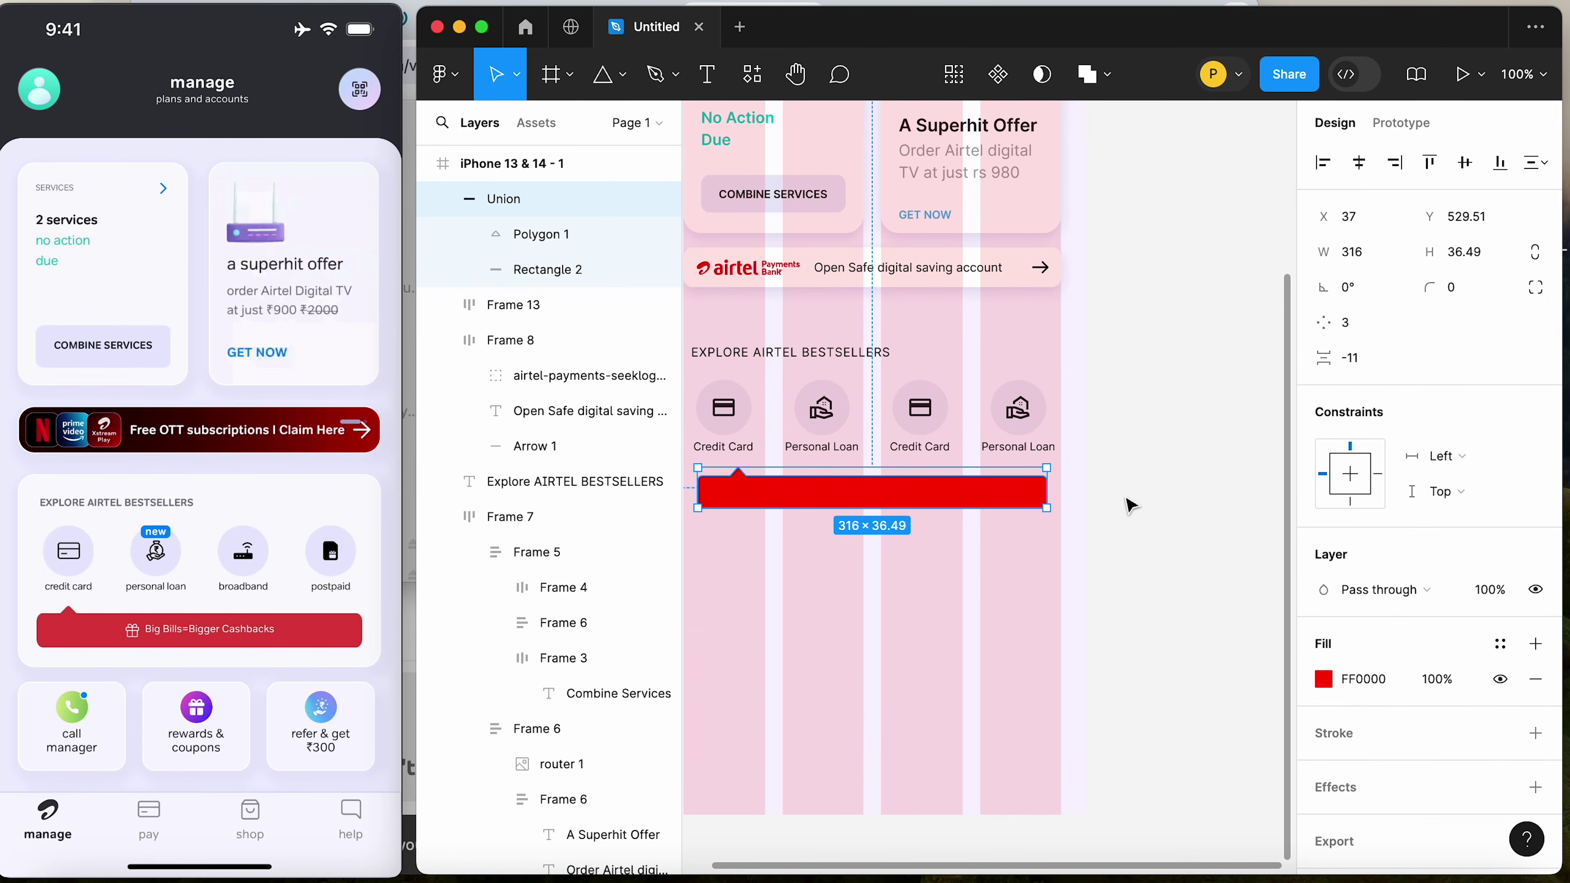
left_click(1156, 522)
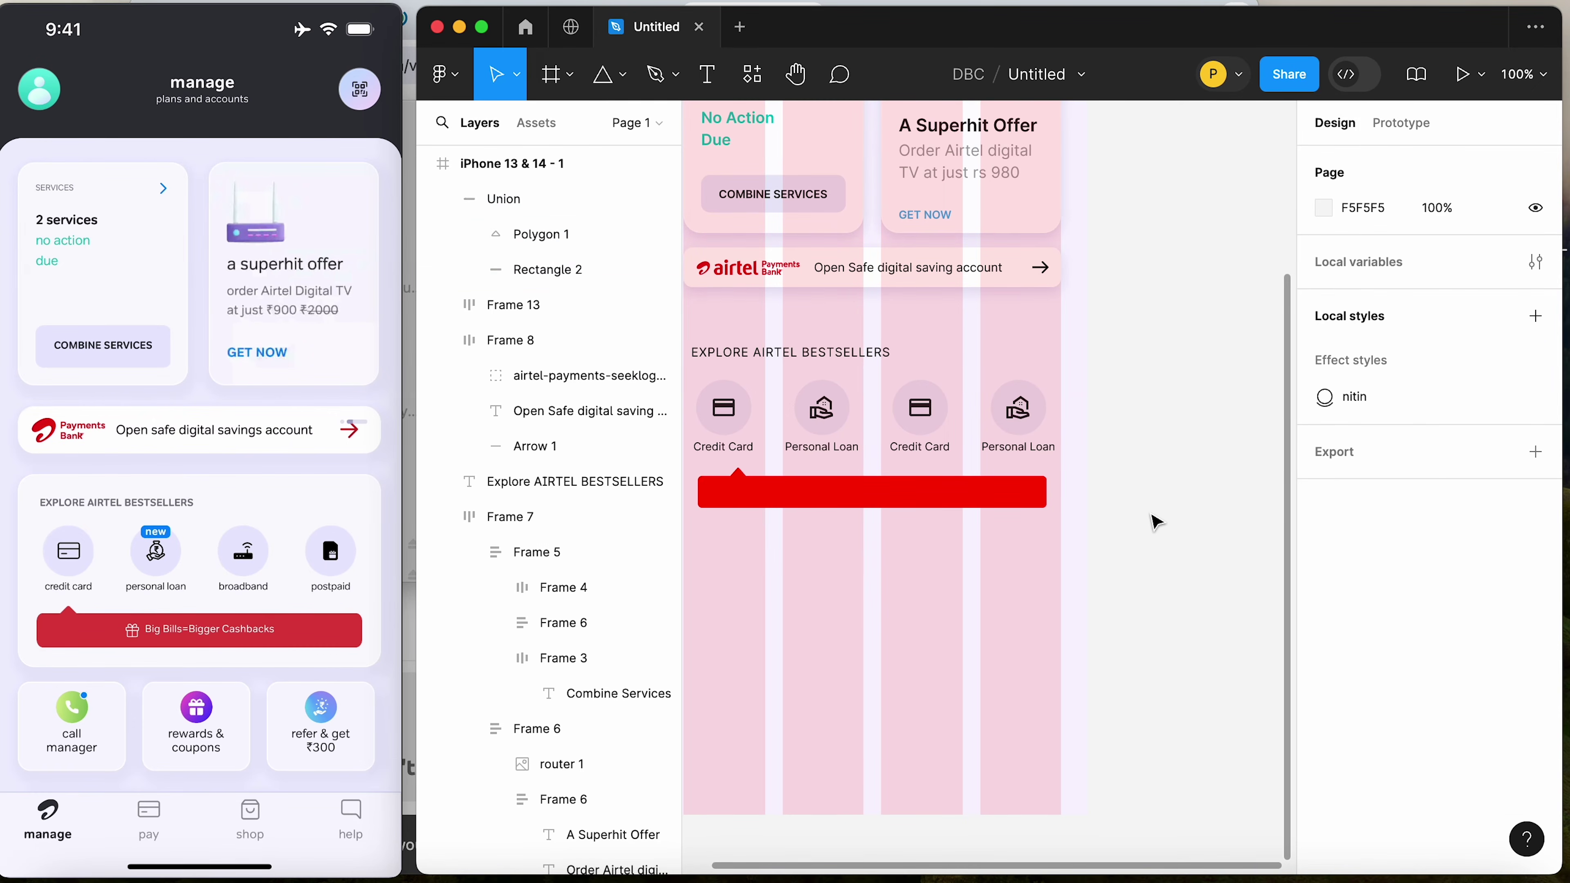
Add the text "Big Bill = Bigger Cashboads" on the empty canvas just to the right of the phone screen
key("t")
left_click(1150, 513)
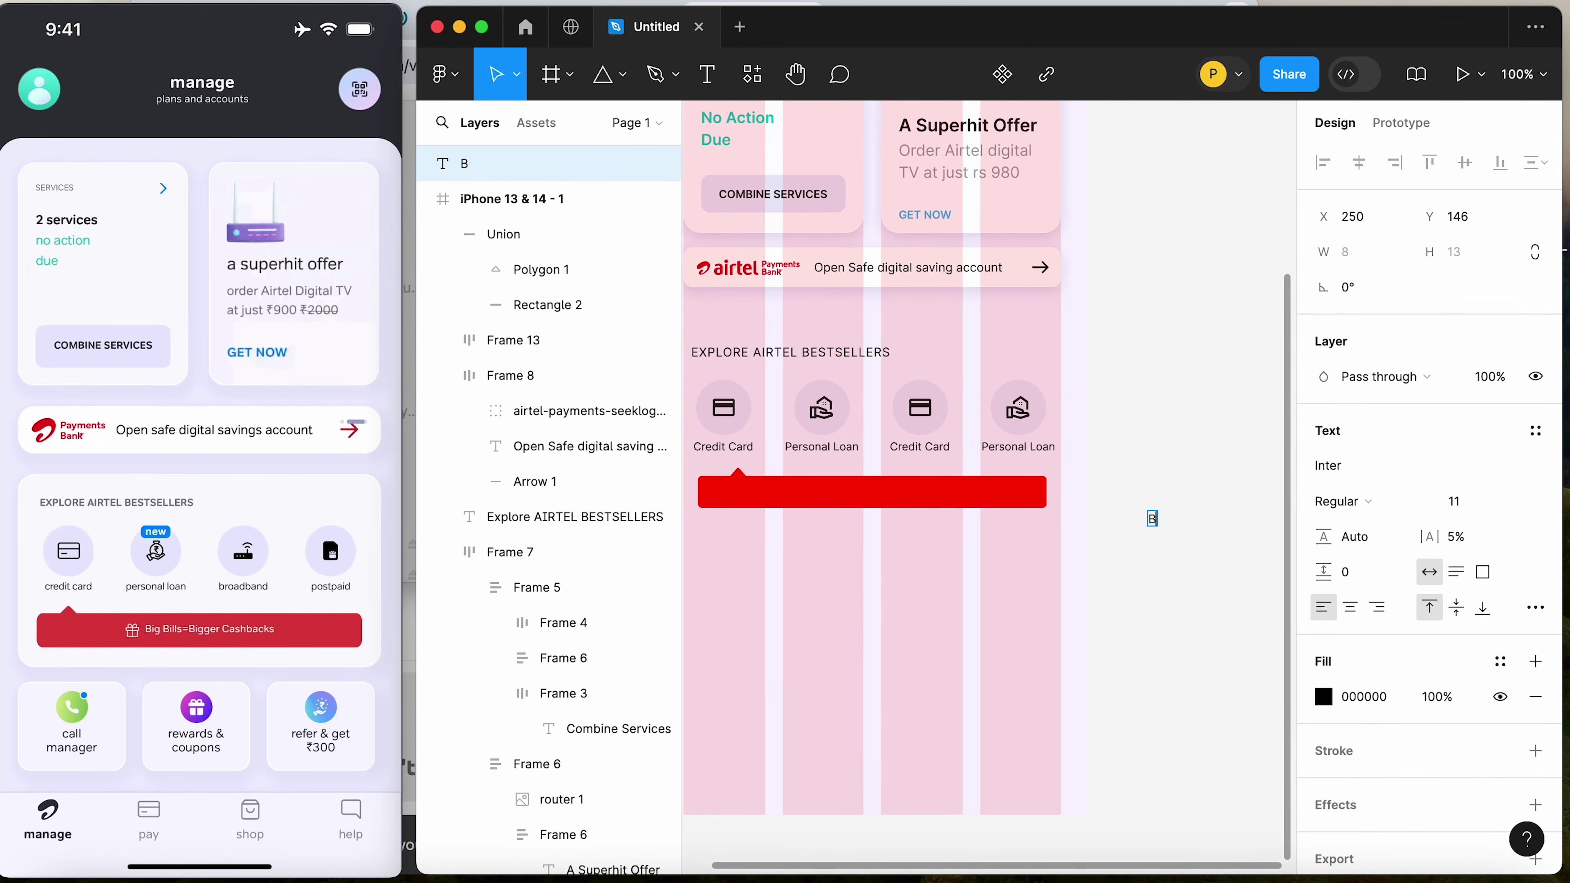
type("Big")
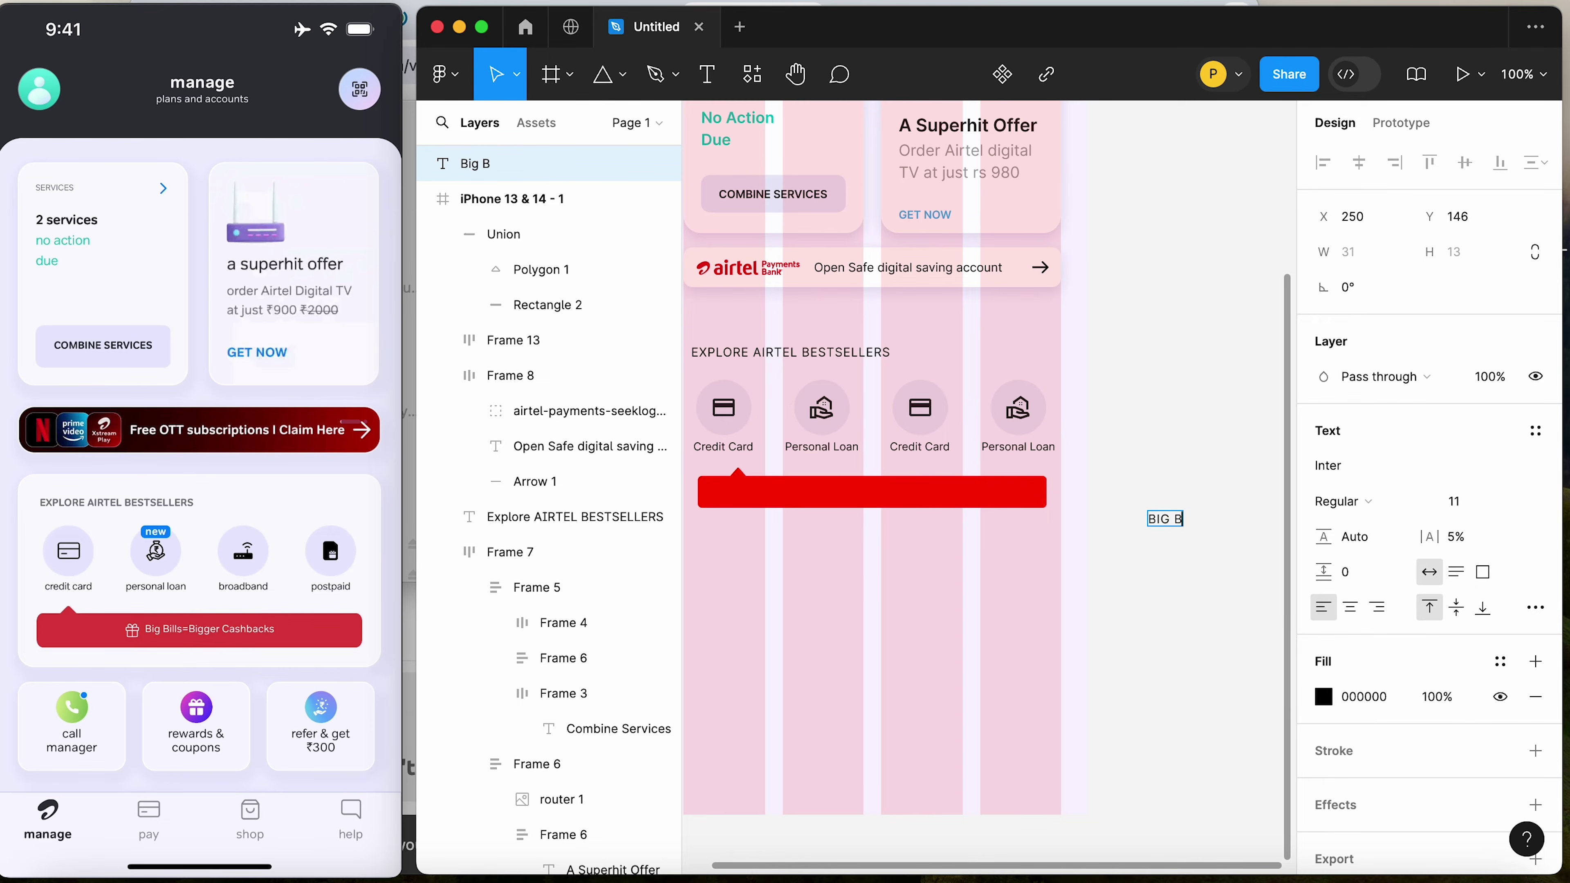
type(" Bil")
type("l = Bigger Cashboads")
left_click(1169, 570)
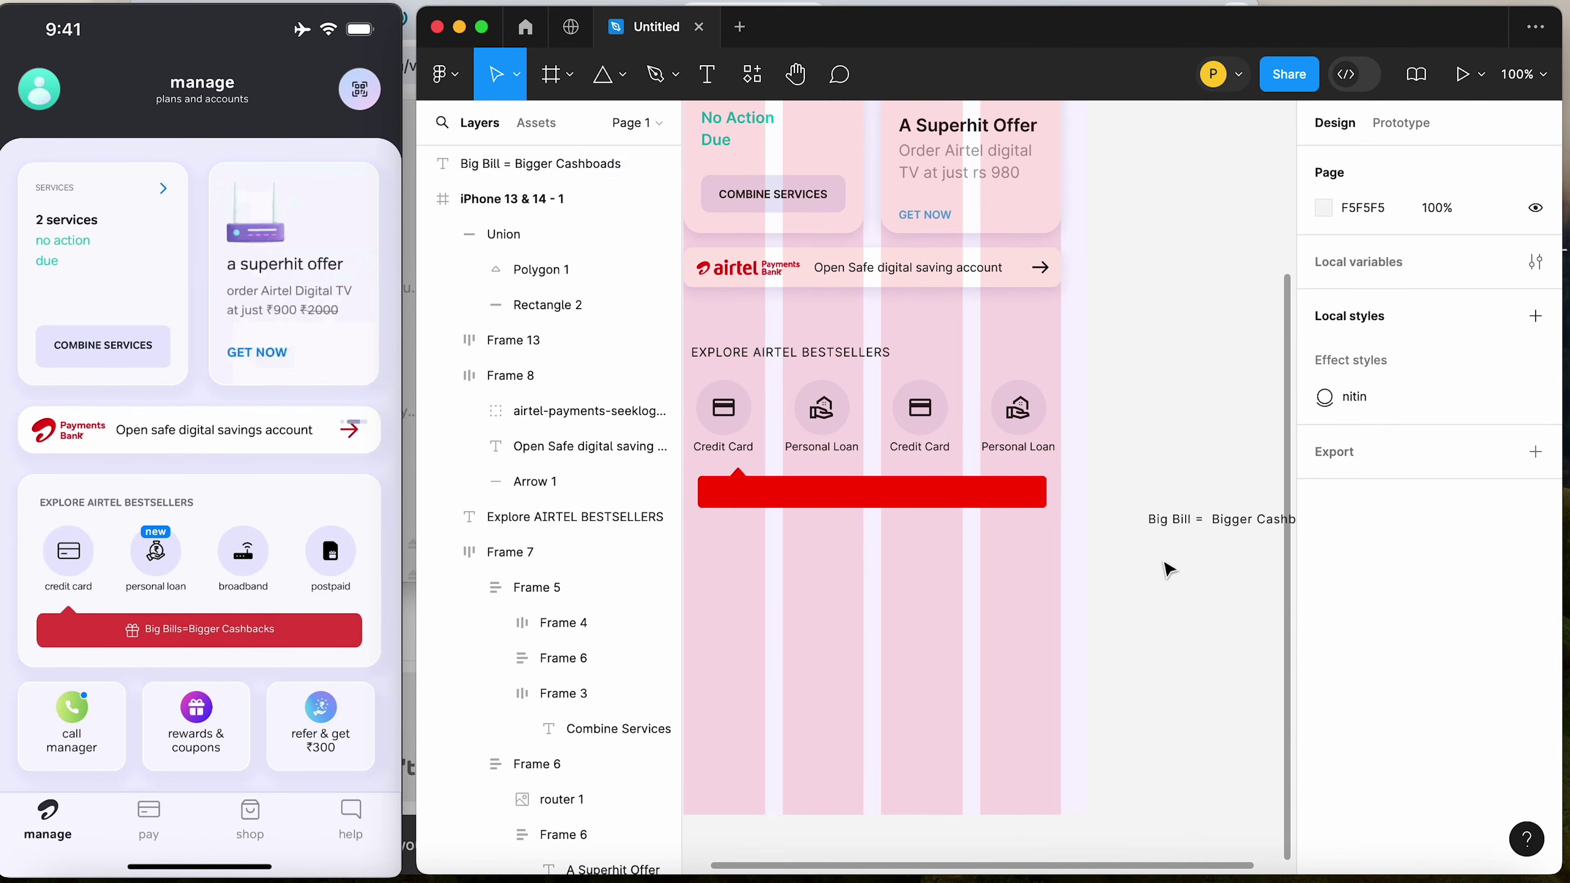
left_click_drag(1217, 517, 1124, 546)
left_click(1163, 523)
key("Escape")
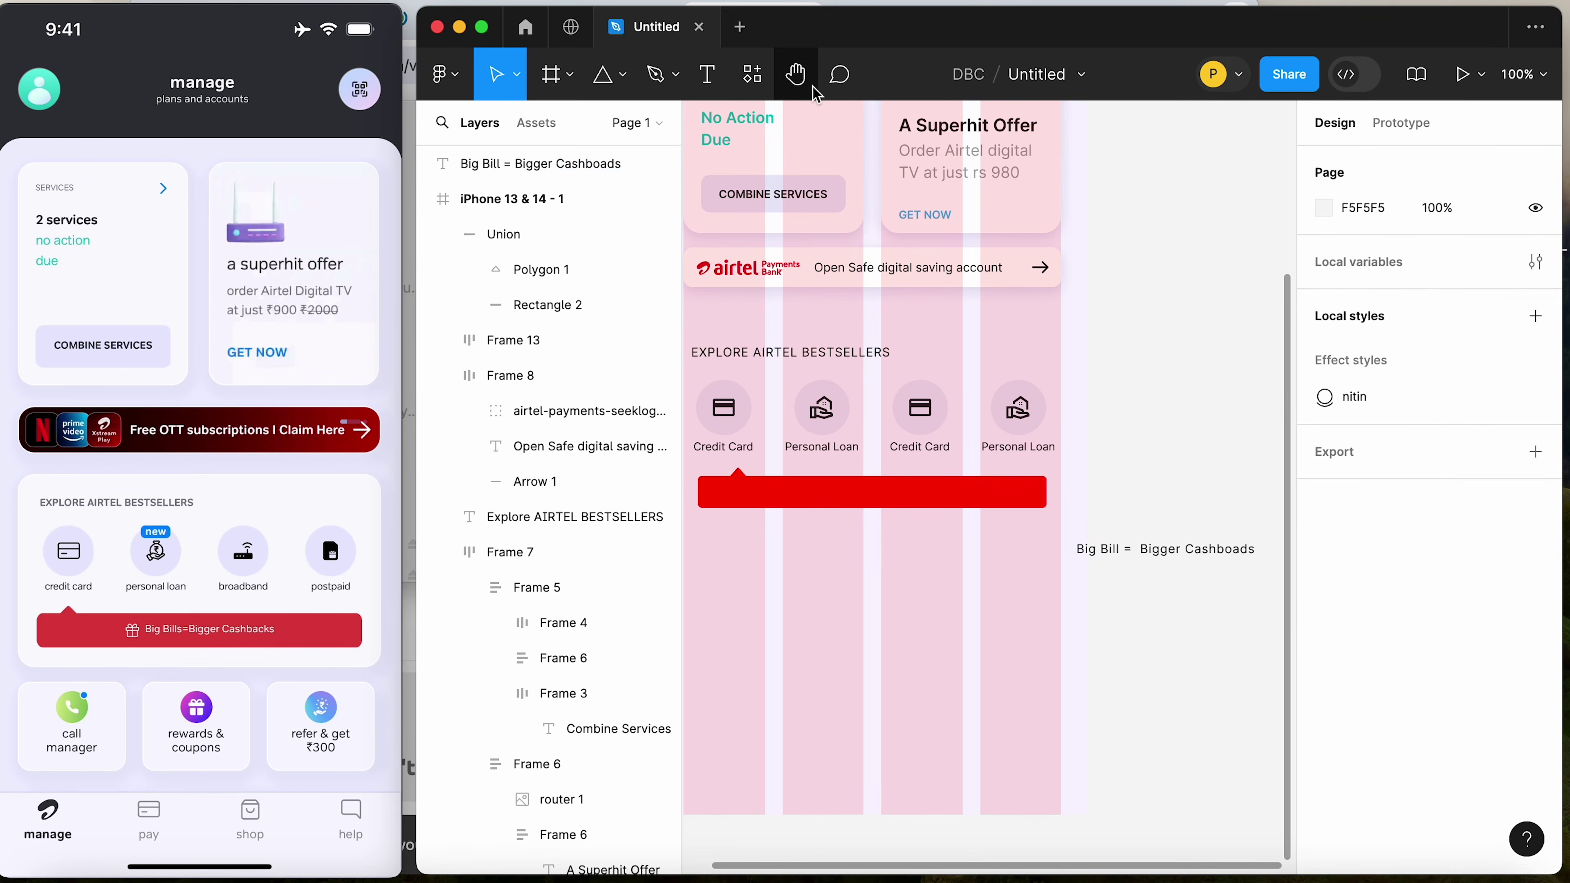
Search the Material Symbols plugin for "gift" and insert the outlined featured_seasonal_and_gifts icon
left_click(753, 75)
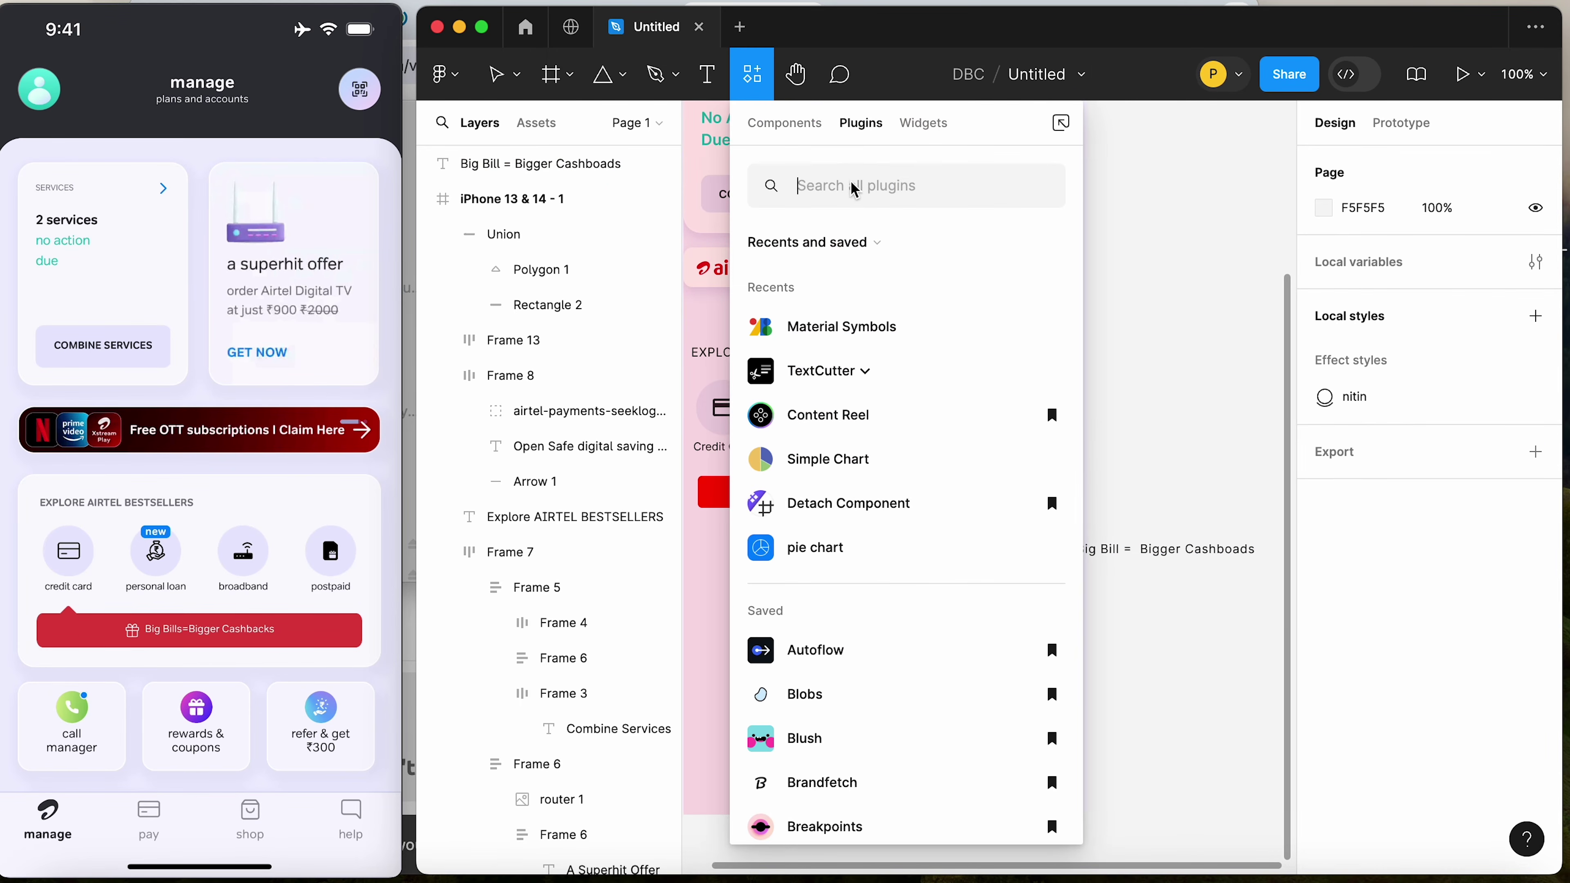
left_click(832, 326)
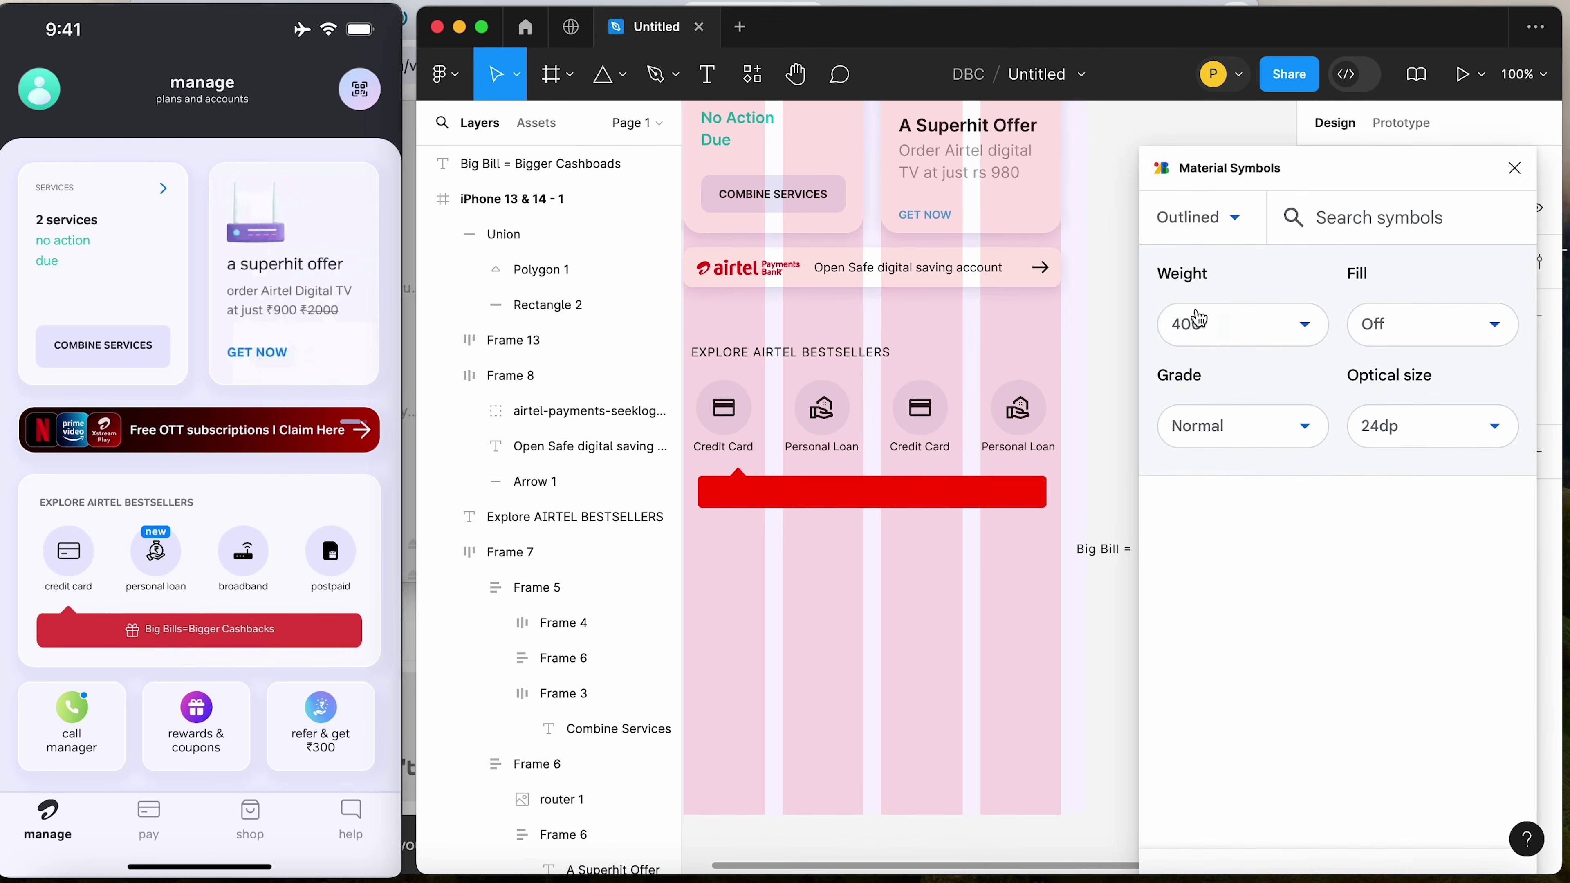
left_click(1334, 217)
type("gift")
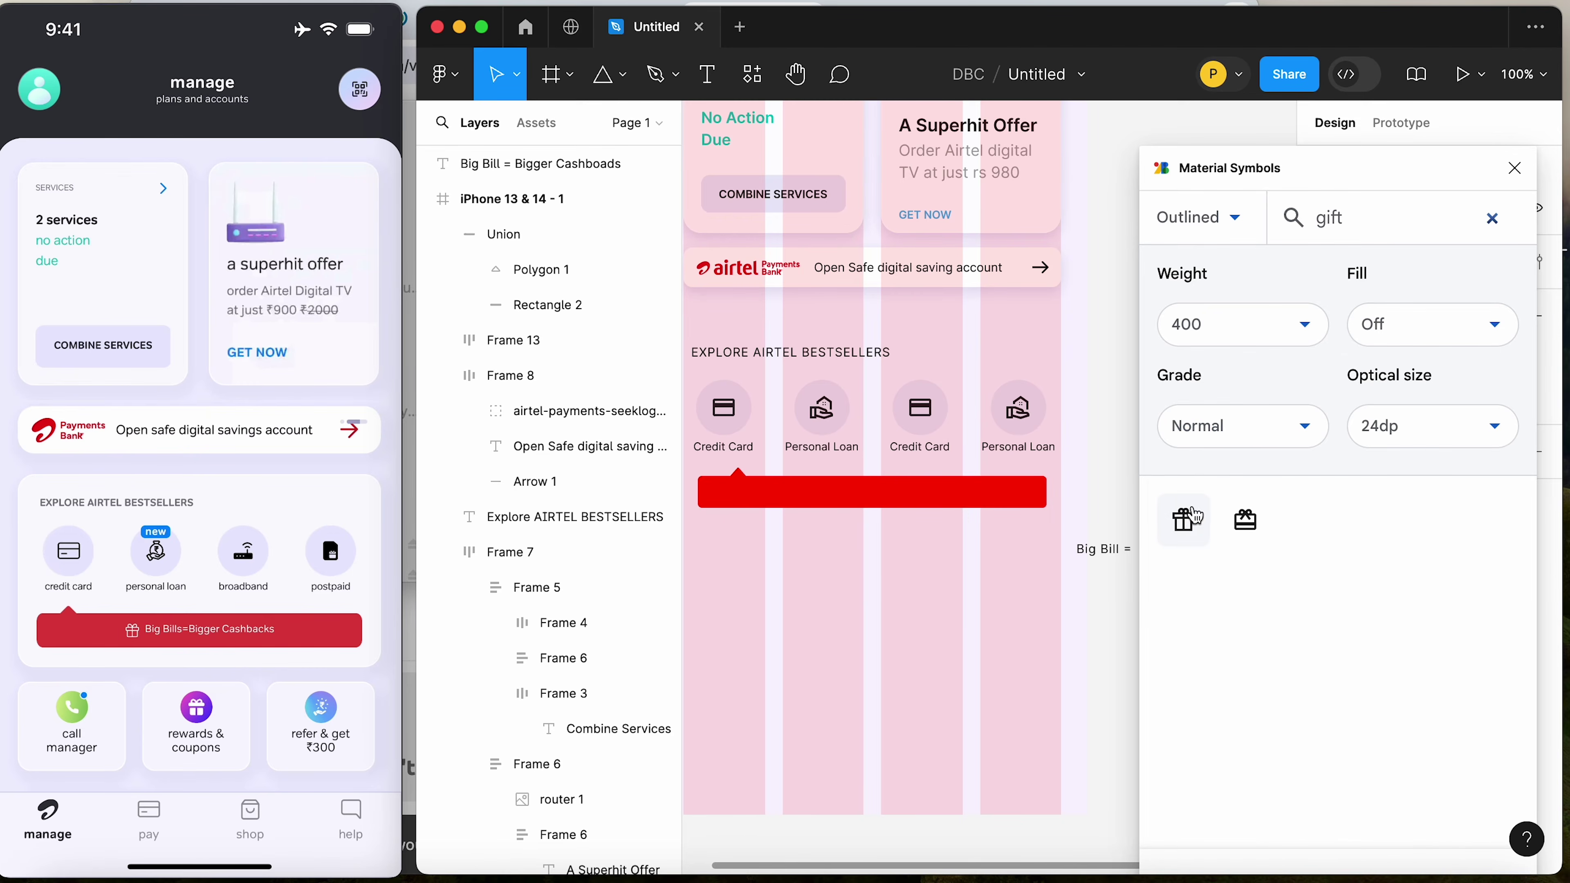
left_click(1184, 533)
left_click(1100, 521)
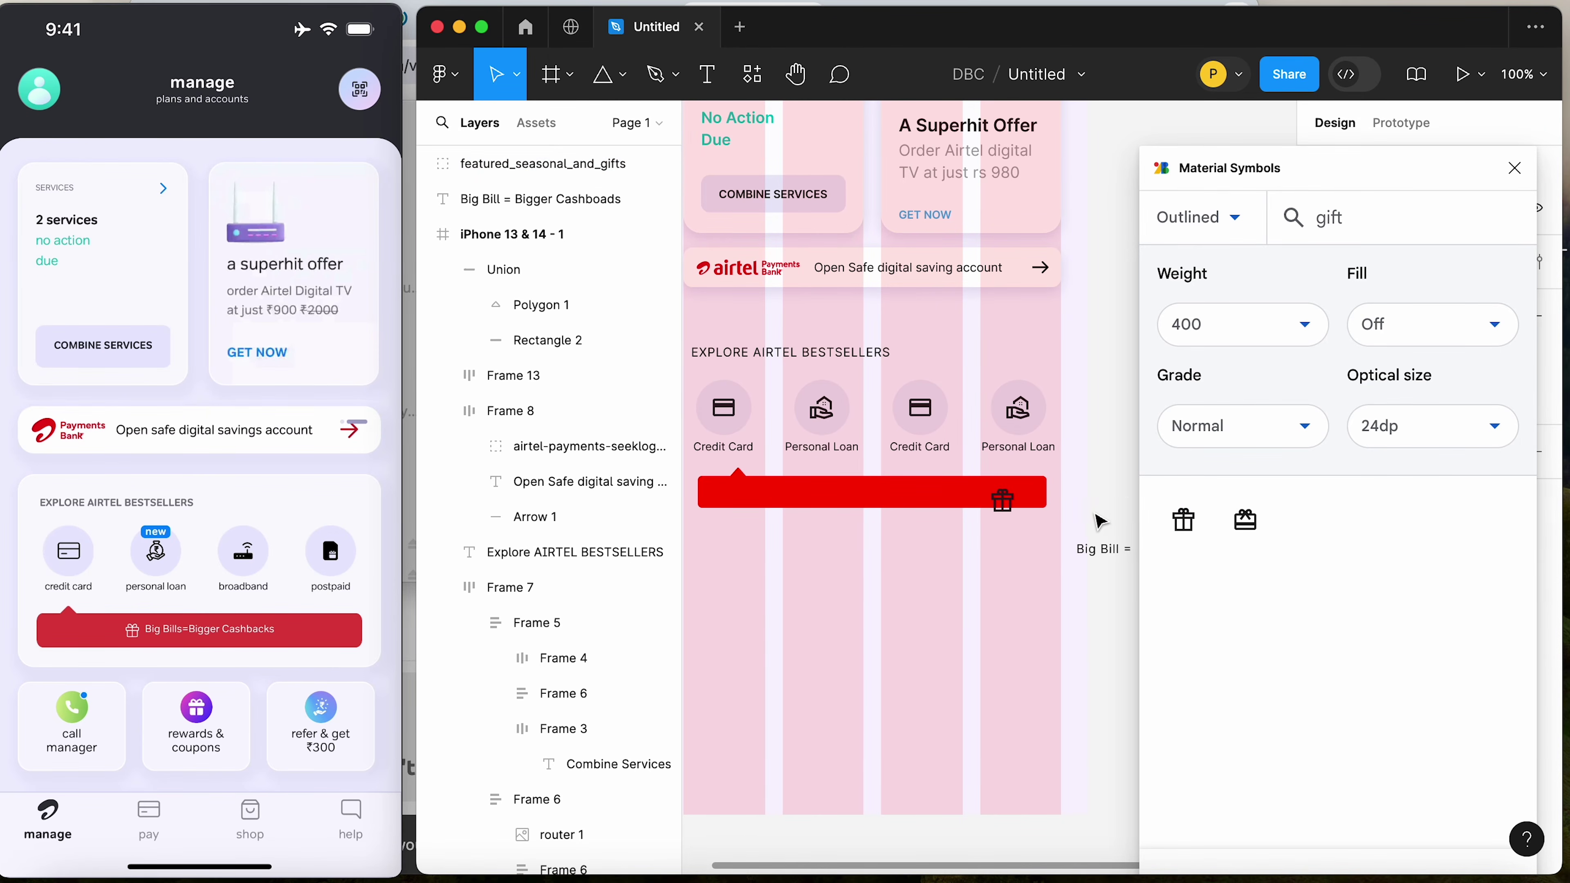
Move the gift icon and cashback text layers into the iPhone 13 & 14 - 1 frame
left_click(1093, 552)
left_click(1002, 501, "shift")
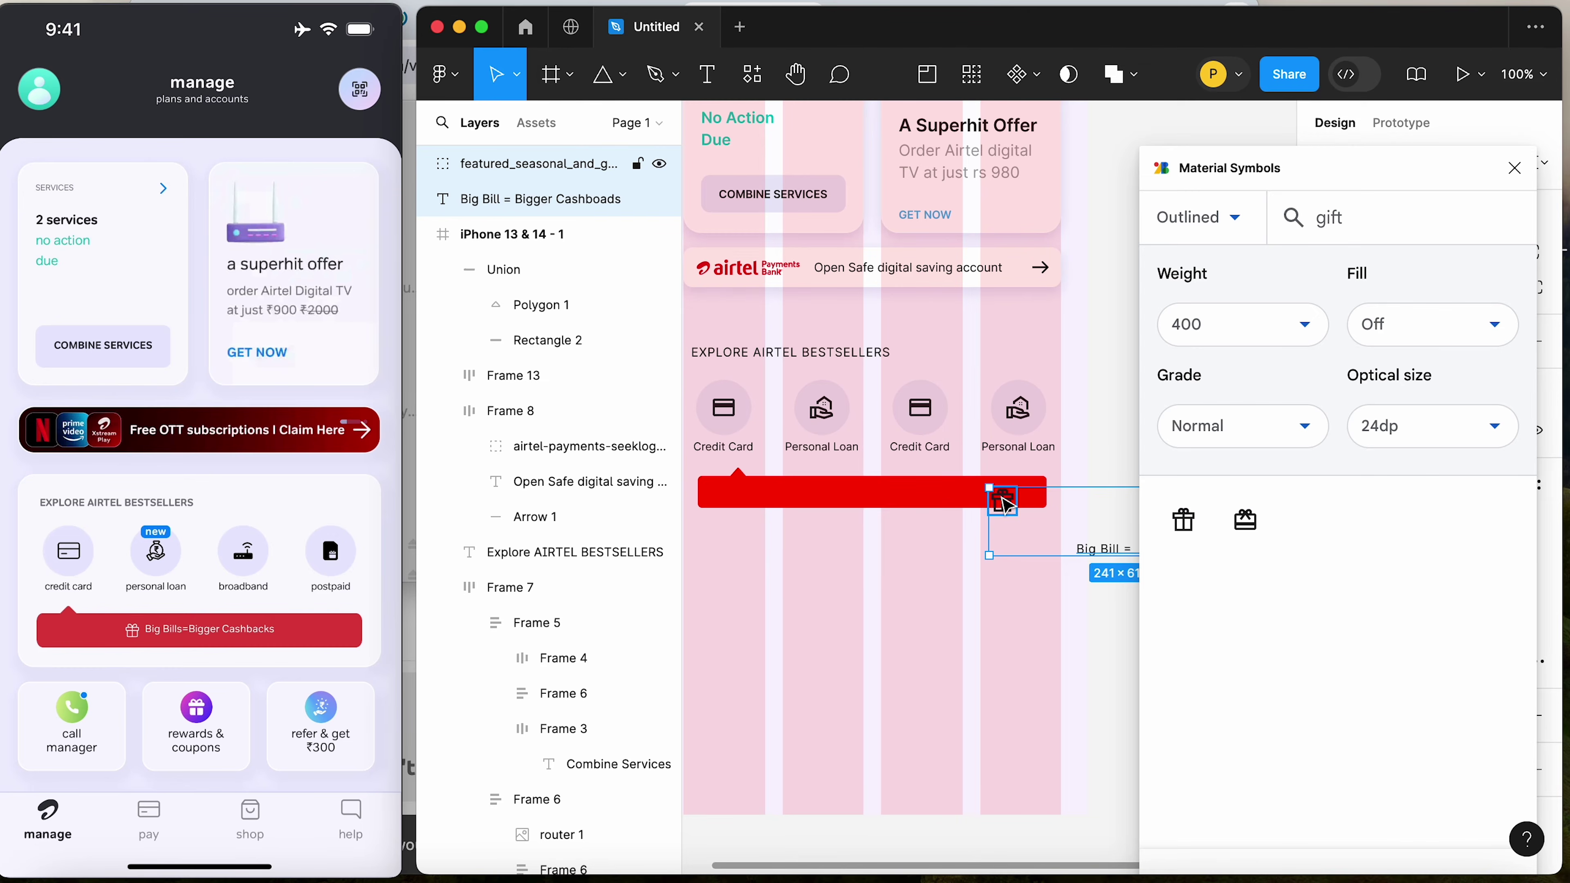
scroll(989, 427, "right", 5)
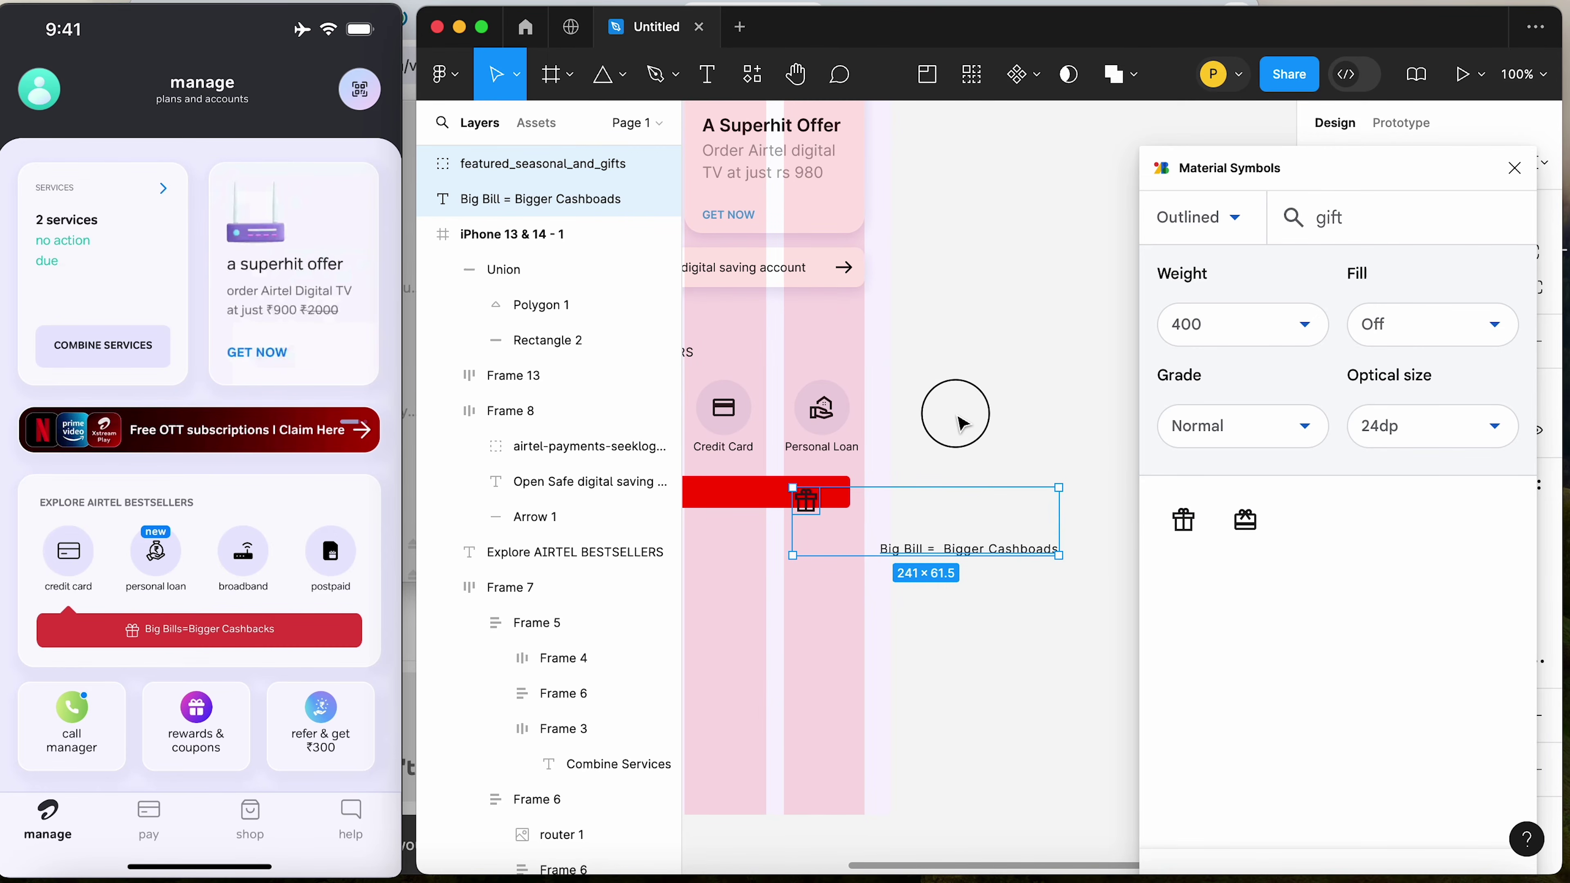
left_click(495, 198)
left_click(515, 164, "shift")
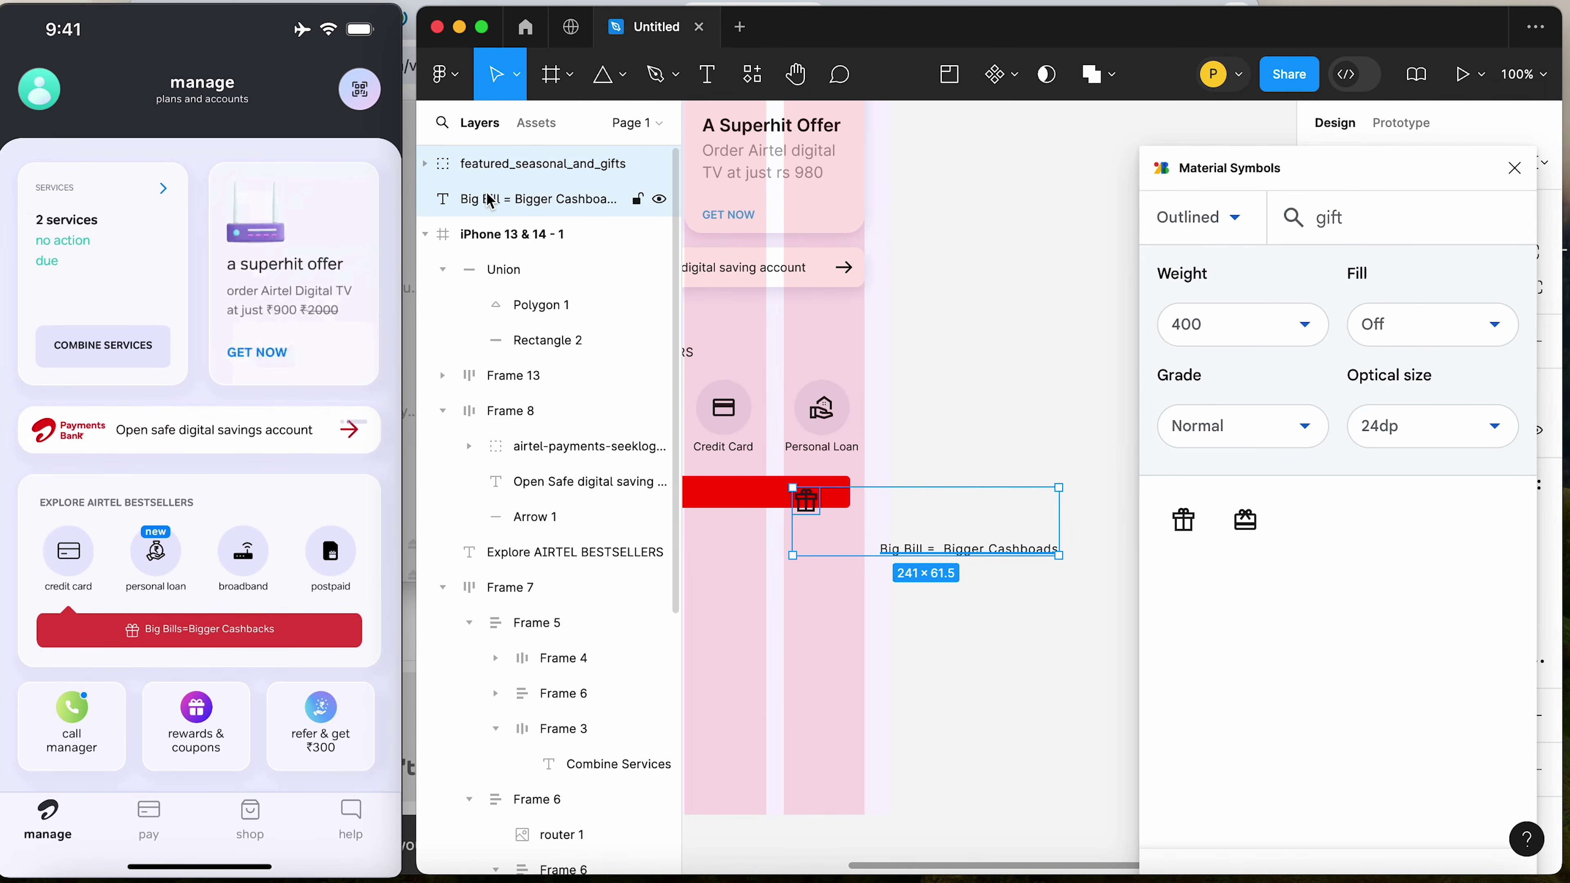
left_click_drag(491, 201, 484, 252)
left_click(957, 461)
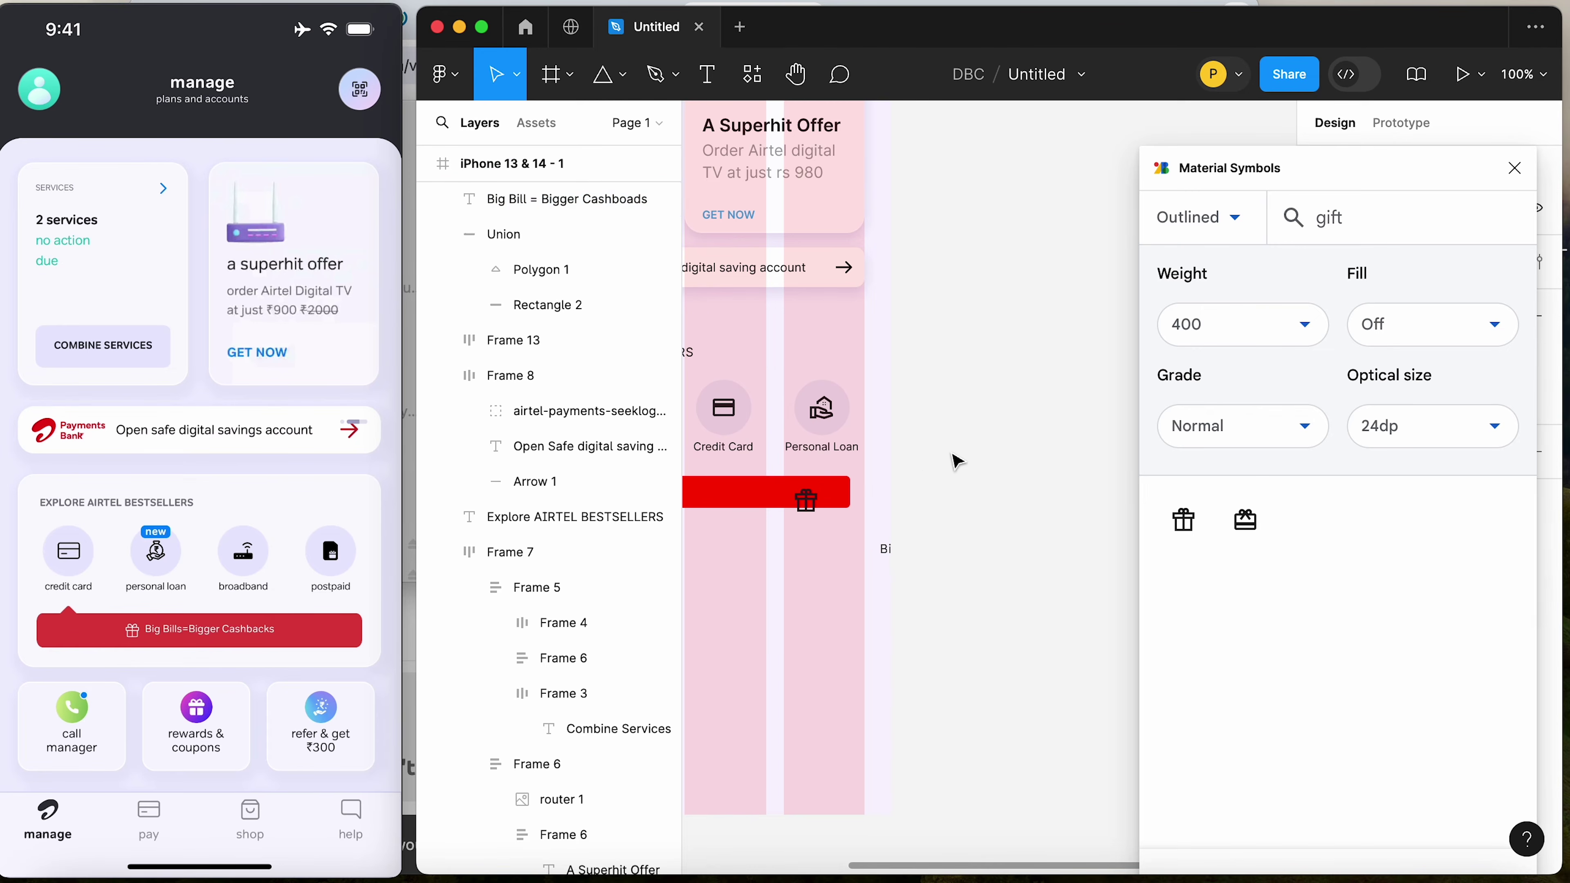
Position the cashback text and the gift icon together just below the red banner
left_click(883, 550)
left_click_drag(878, 550, 719, 561)
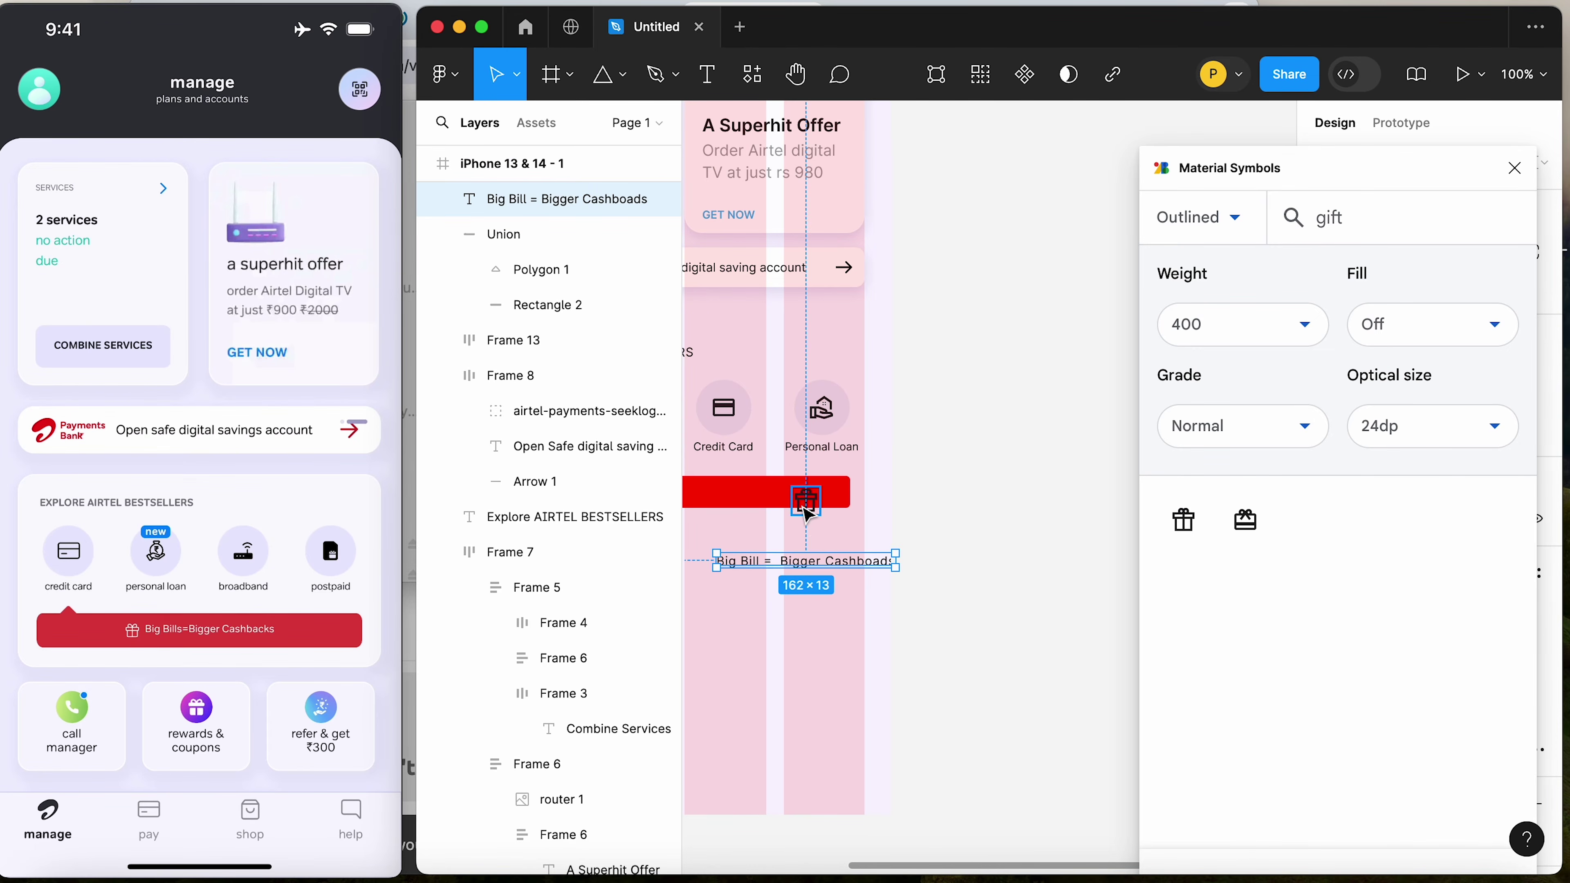
left_click_drag(808, 516, 811, 572)
Combine the gift icon and cashback text into a horizontal auto layout with a gap of 11
left_click(894, 562, "shift")
key("shift+a")
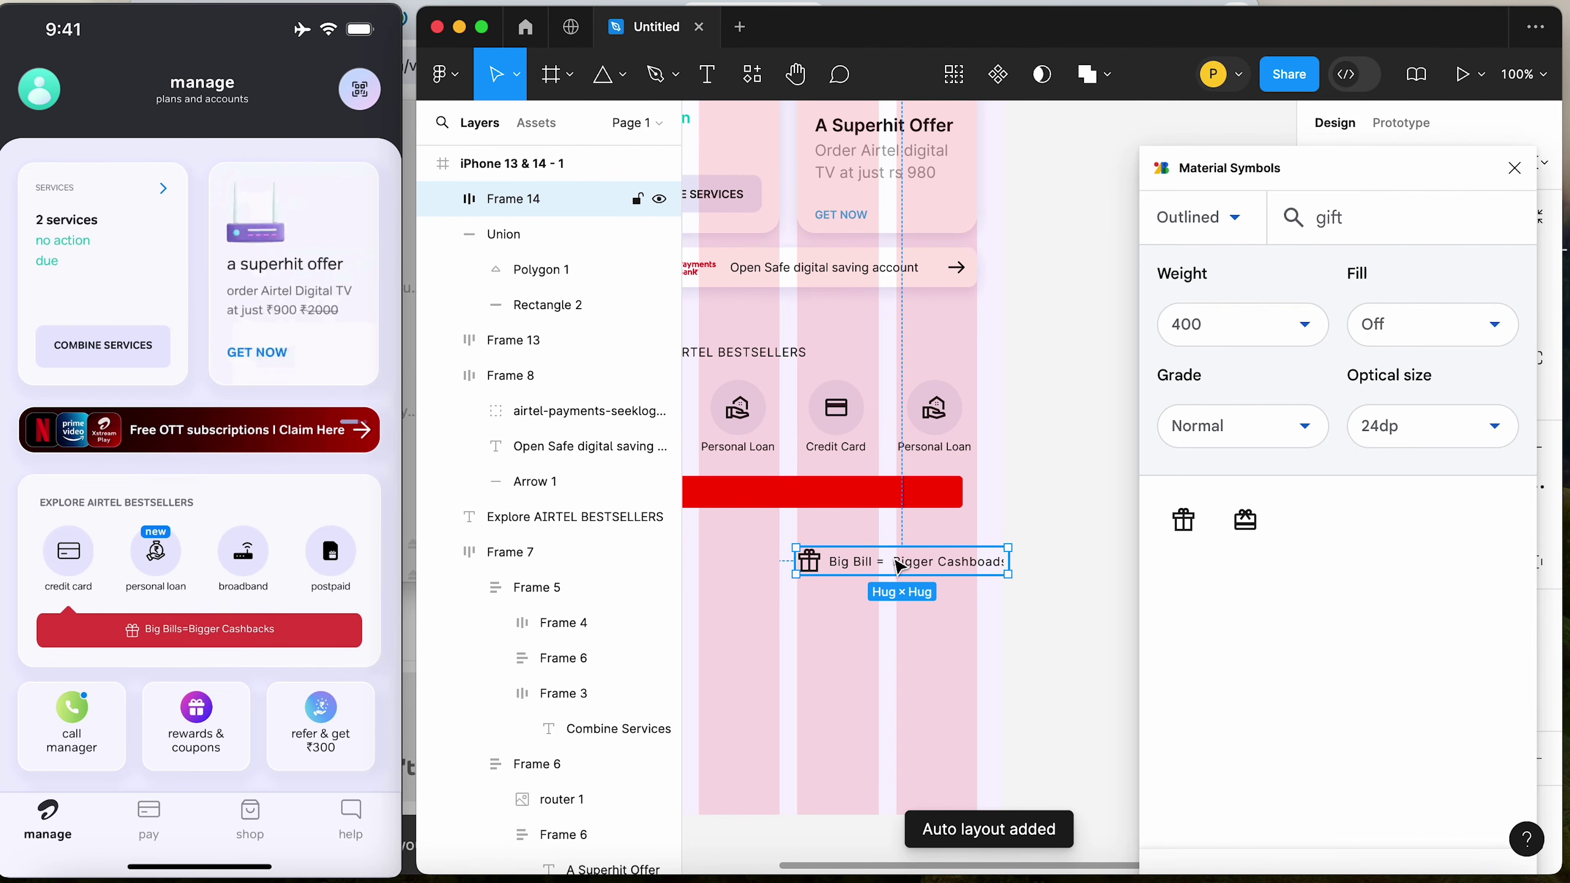
left_click(1515, 168)
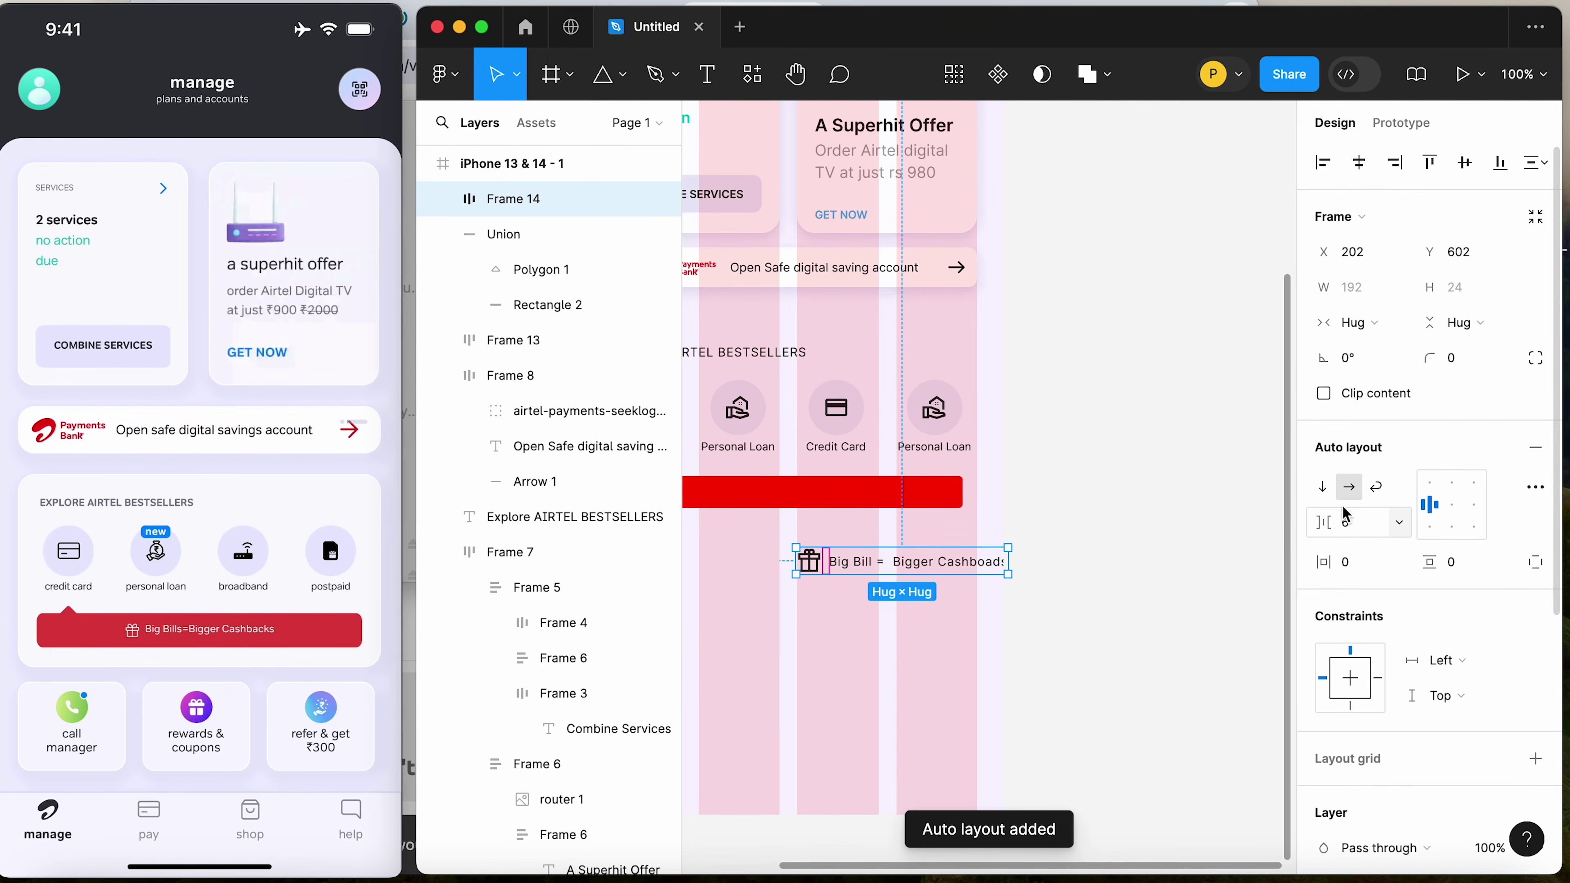
left_click(1041, 543)
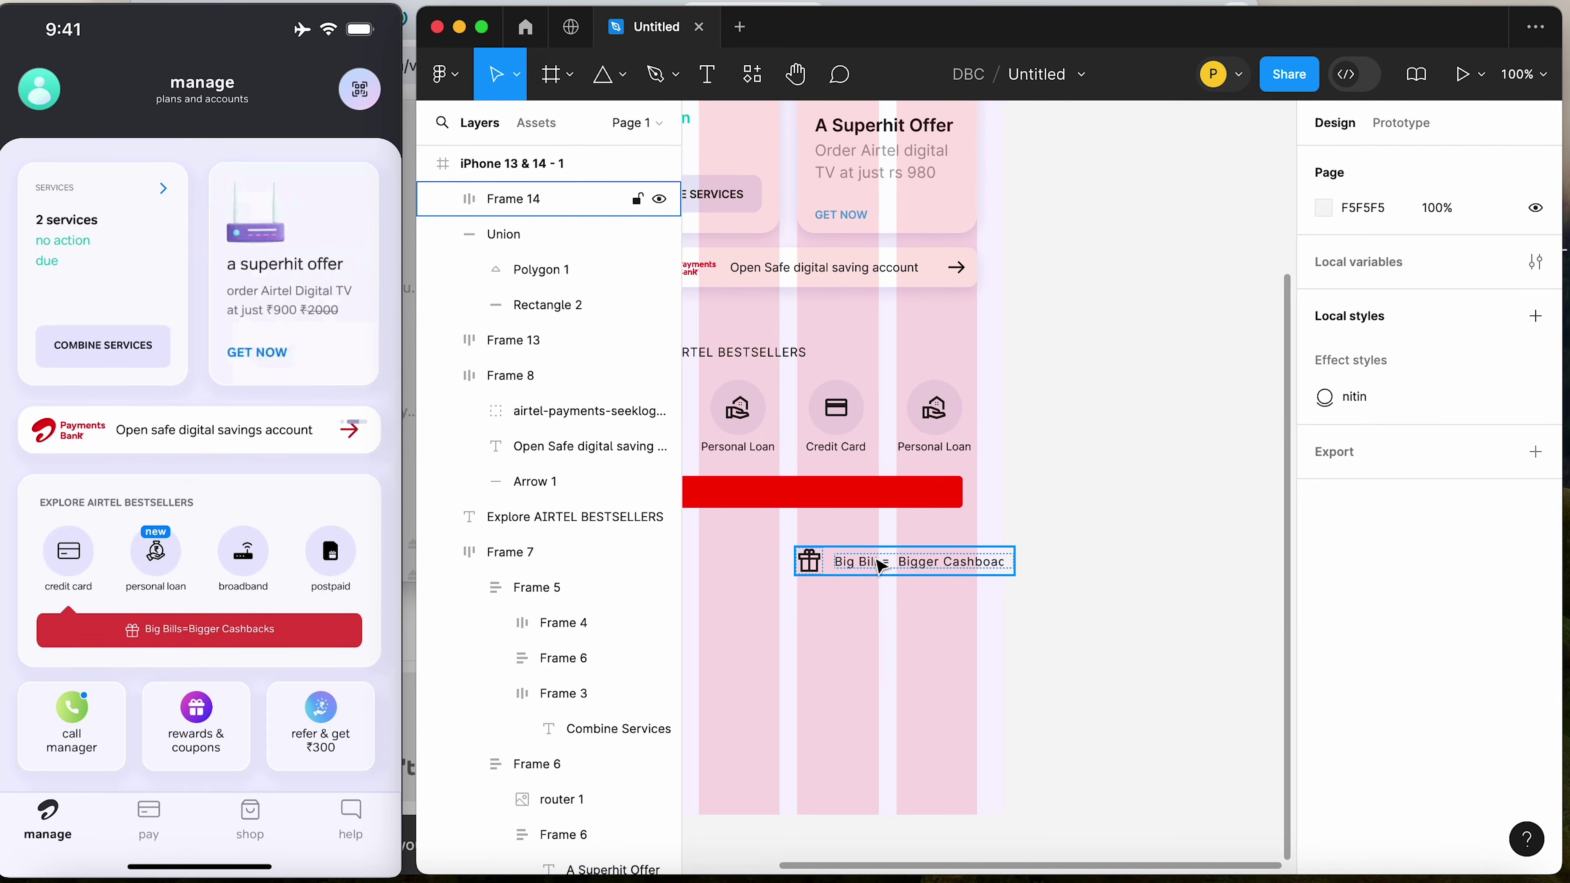
Move the gift-and-text frame onto the red banner, at about X 117, Y 539
left_click(824, 568)
left_click_drag(804, 507, 780, 494)
scroll(1051, 507, "left", 5)
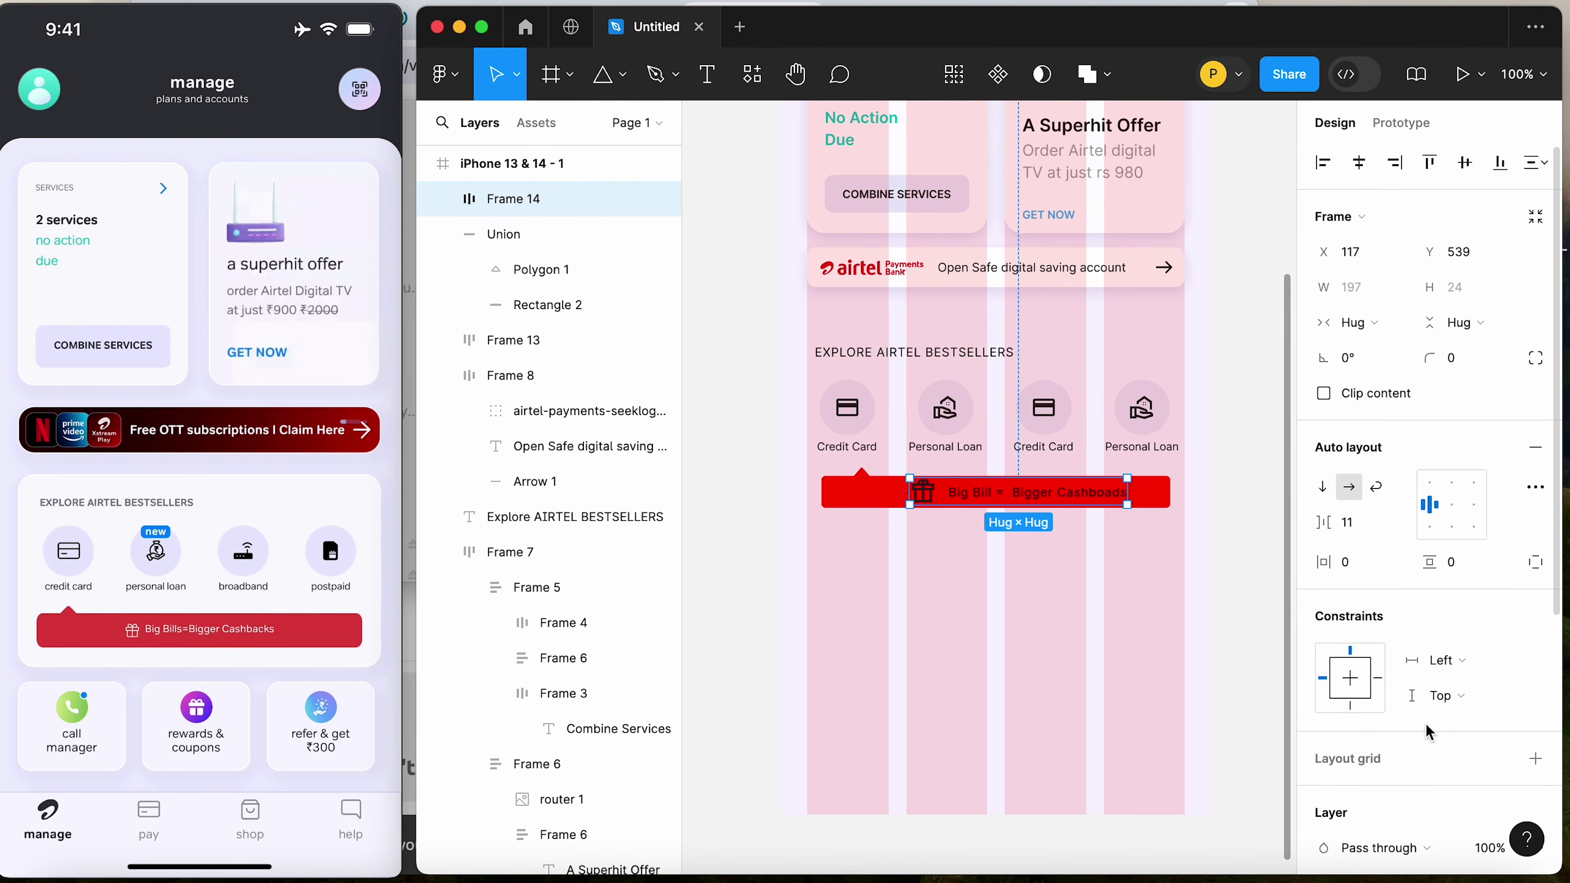
Change both selection colors of the gift-and-text frame to white, FFFFFF
scroll(1407, 678, "down", 6)
left_click(1323, 648)
type("FFFFFF")
key("Return")
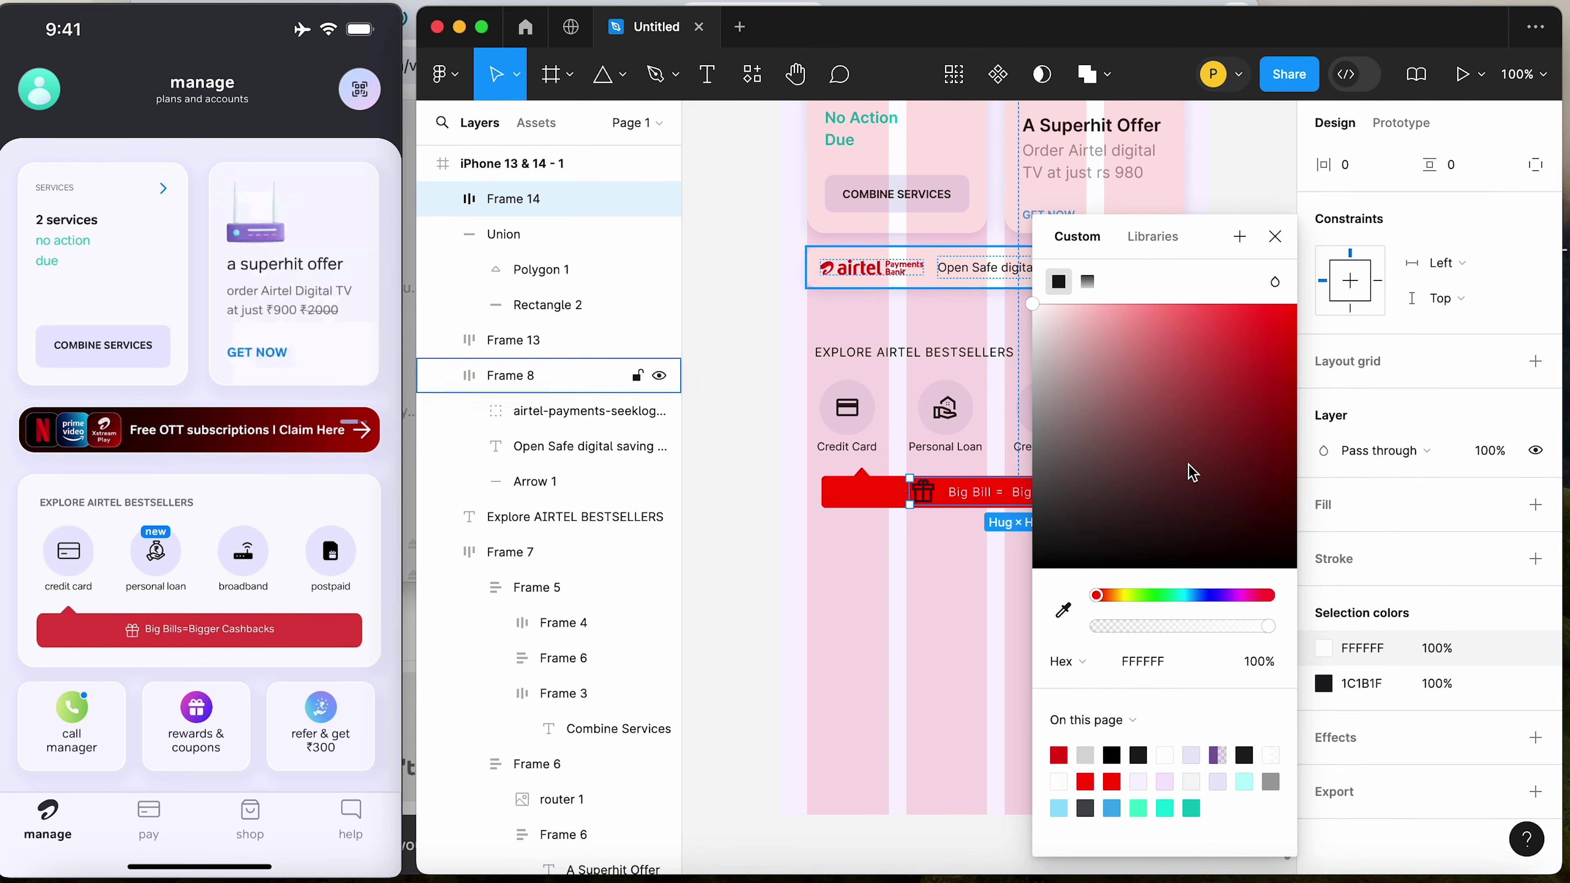
left_click(1324, 684)
type("FFFFFF")
key("Return")
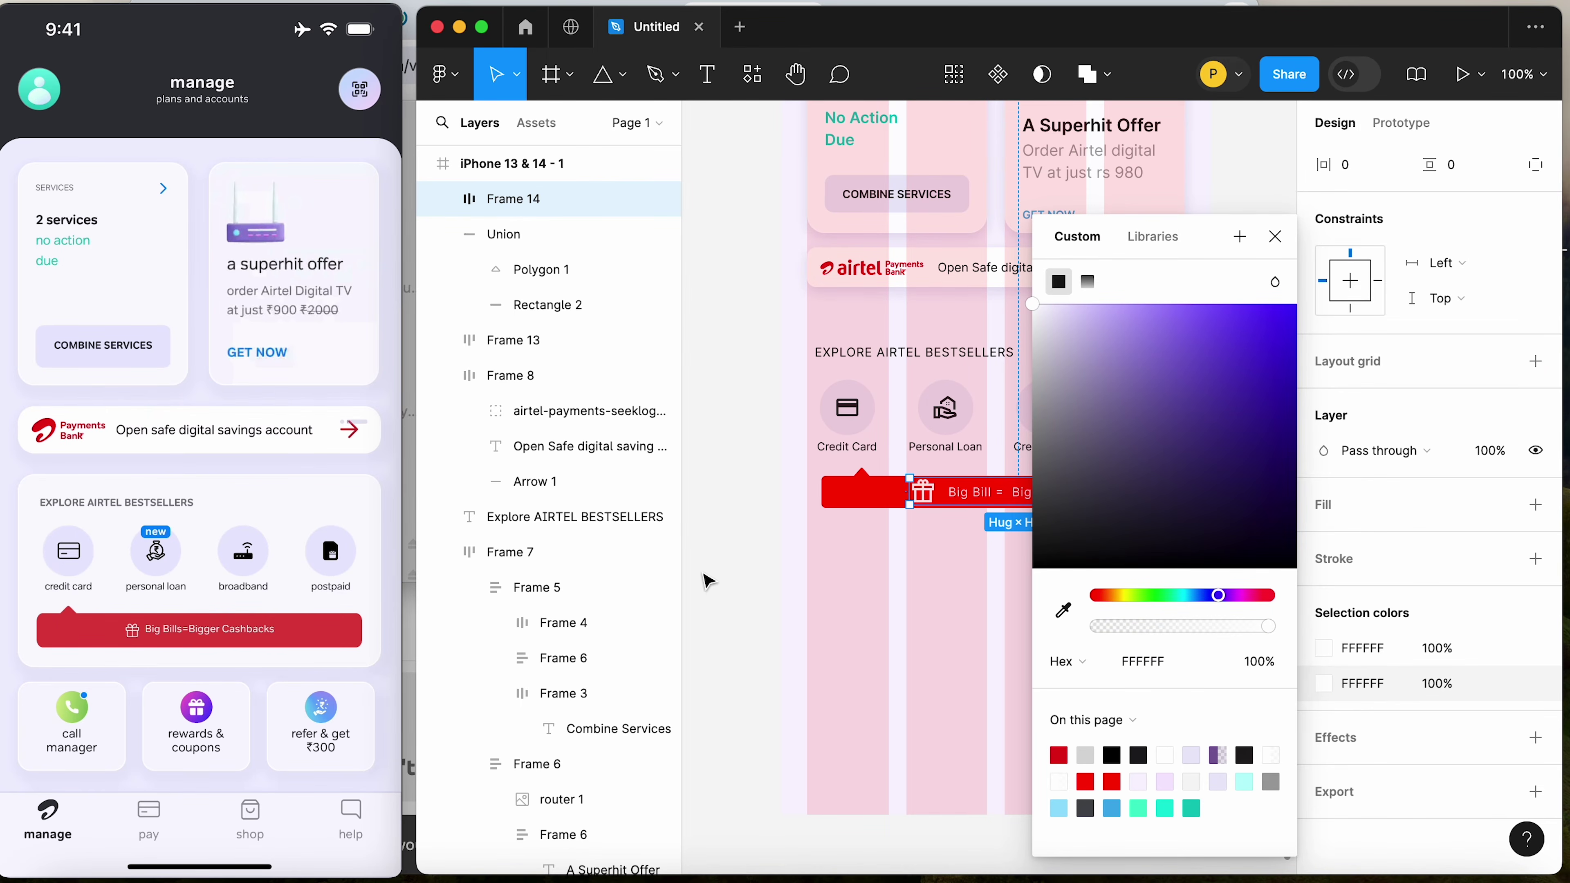
left_click(703, 591)
Scale the white gift icon in the banner down to about 14 × 14
left_click_drag(717, 424, 1128, 593)
left_click(1008, 472)
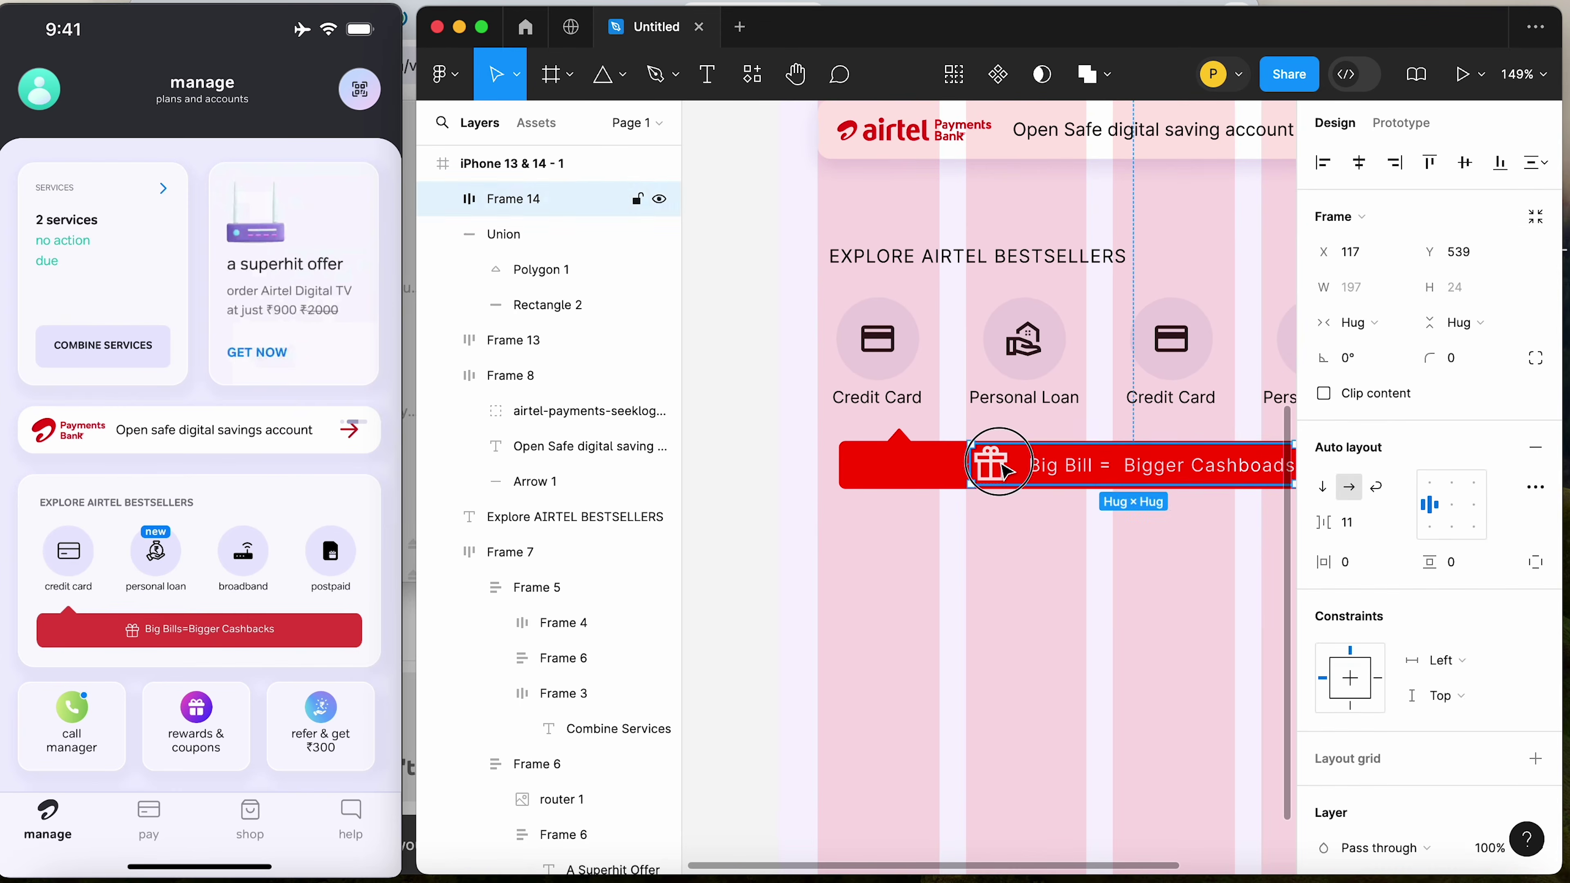
left_click(989, 462)
left_click_drag(933, 418, 1058, 523)
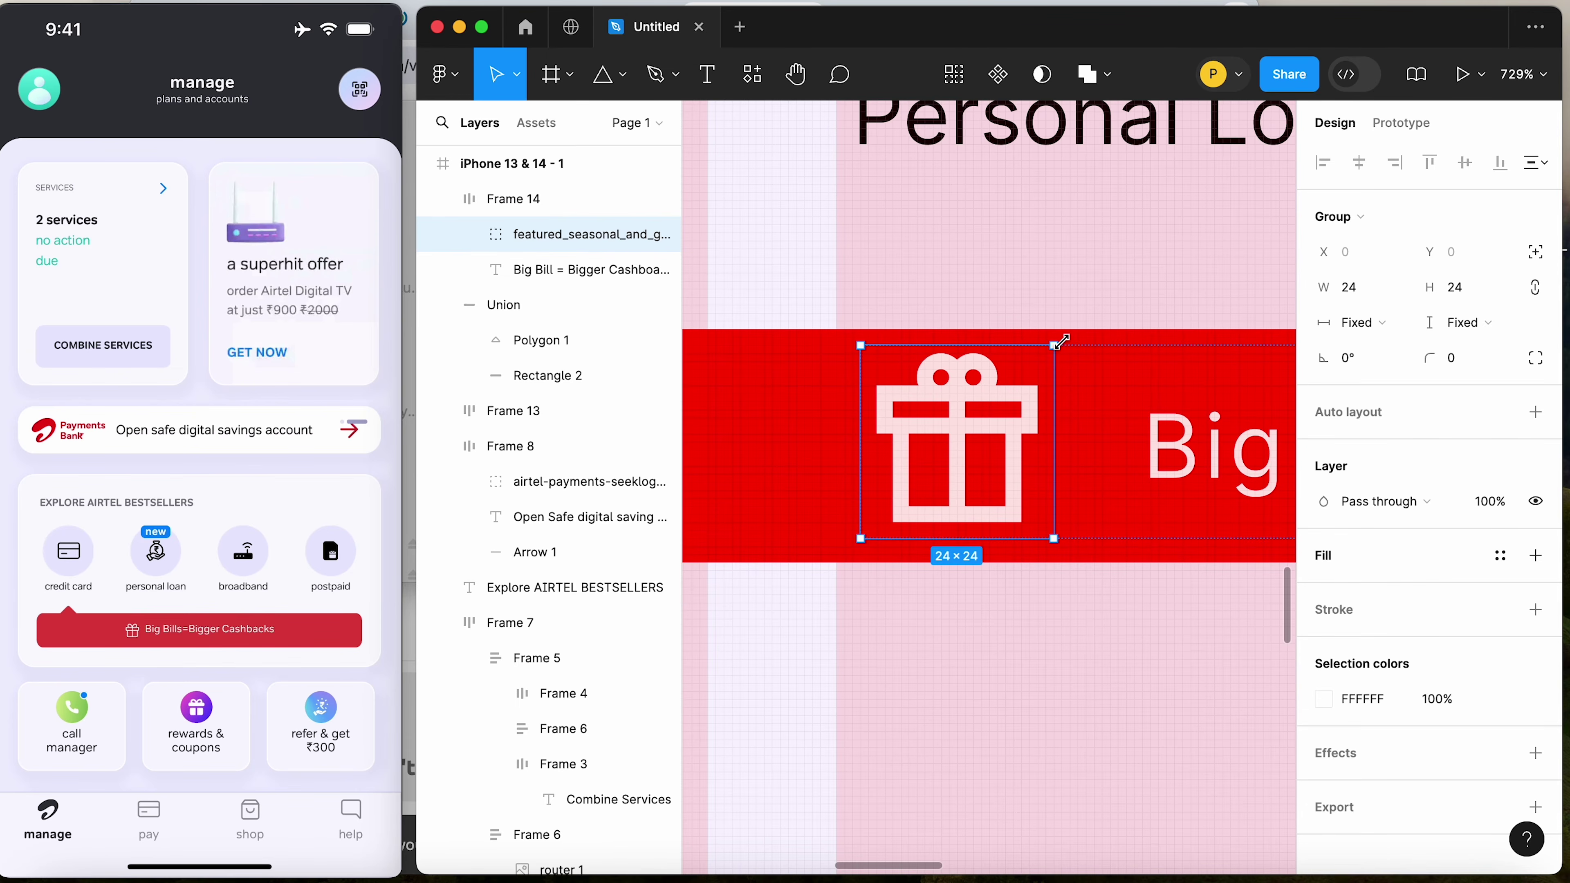
left_click_drag(1055, 345, 1012, 383)
key("Escape")
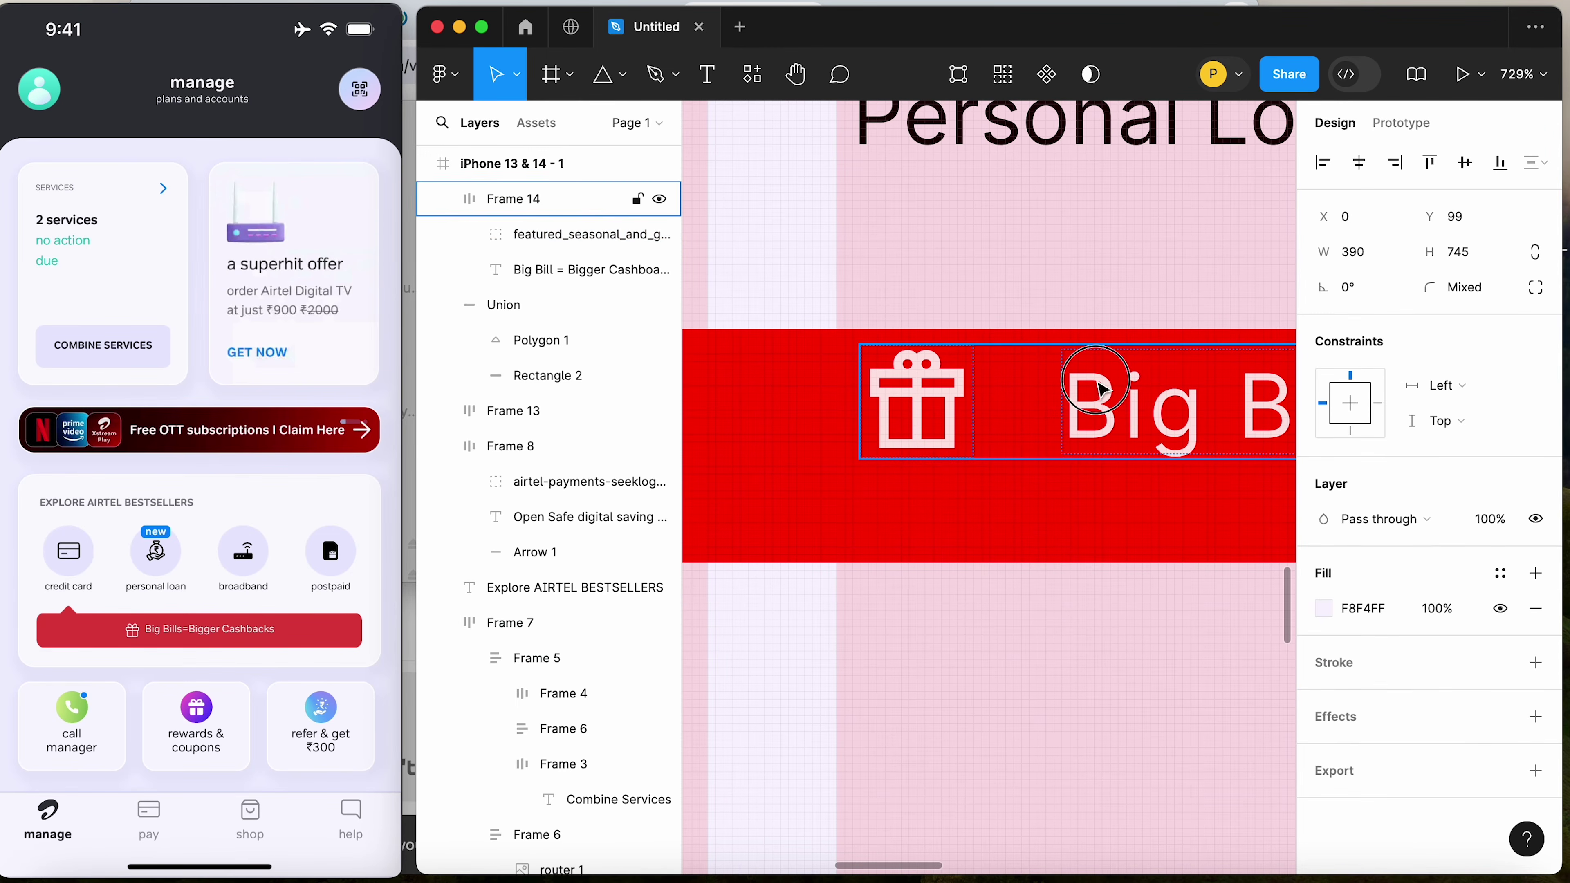
Reposition the gift-and-text frame within the red banner to about X 109, Y 543
left_click(1128, 414)
left_click_drag(1129, 414, 1053, 450)
scroll(1065, 446, "down", 10)
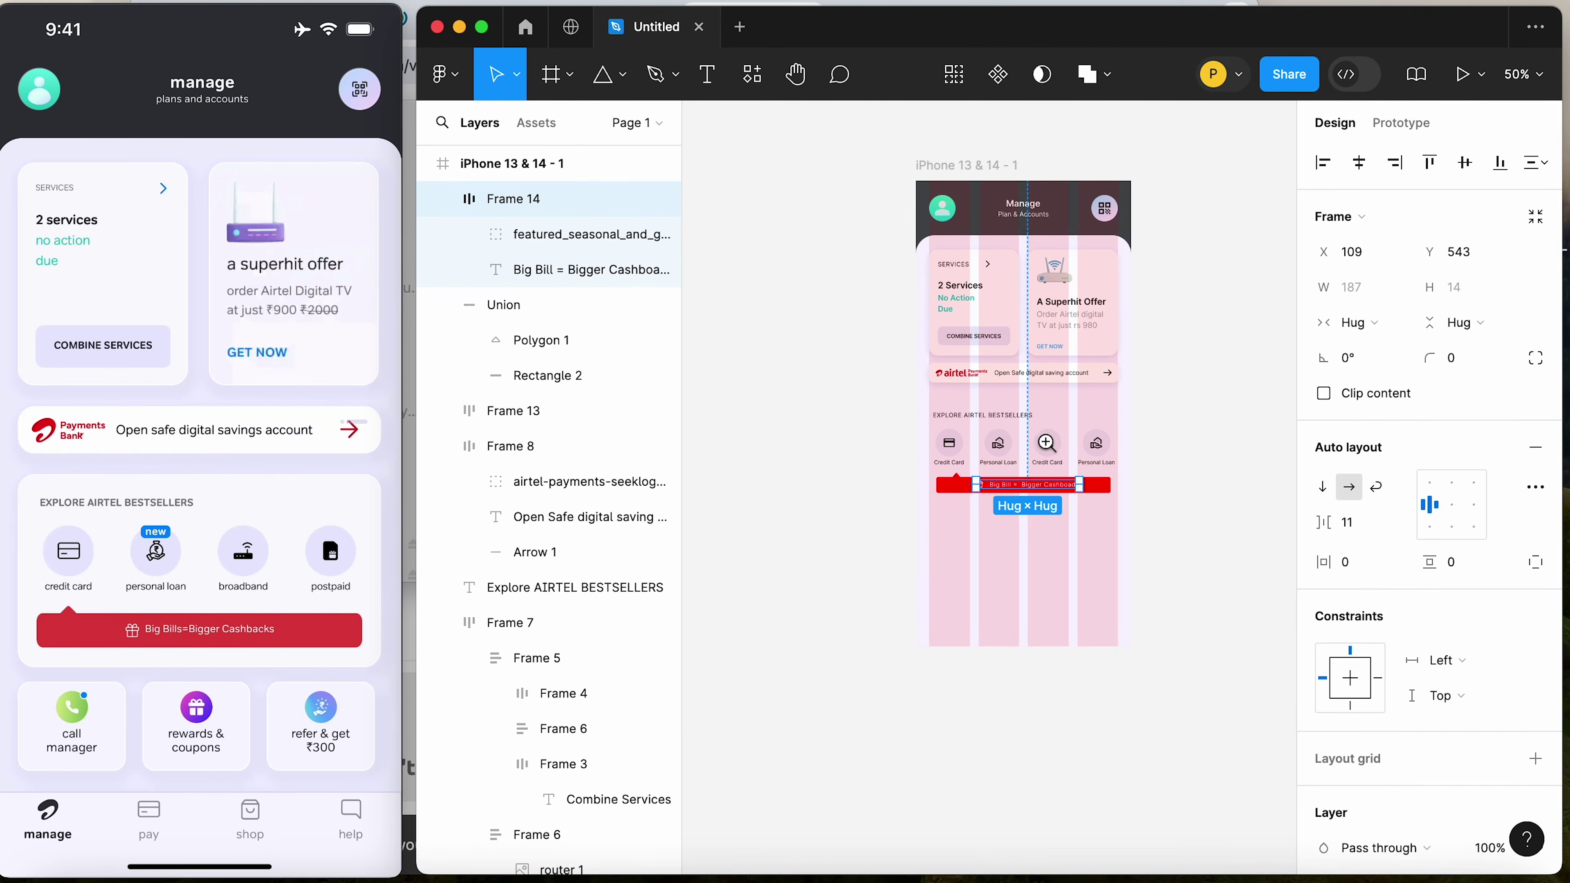
Align the gift-and-text frame and the red banner shape on their horizontal centers
key("z")
left_click_drag(931, 406, 1066, 566)
left_click(820, 484, "shift")
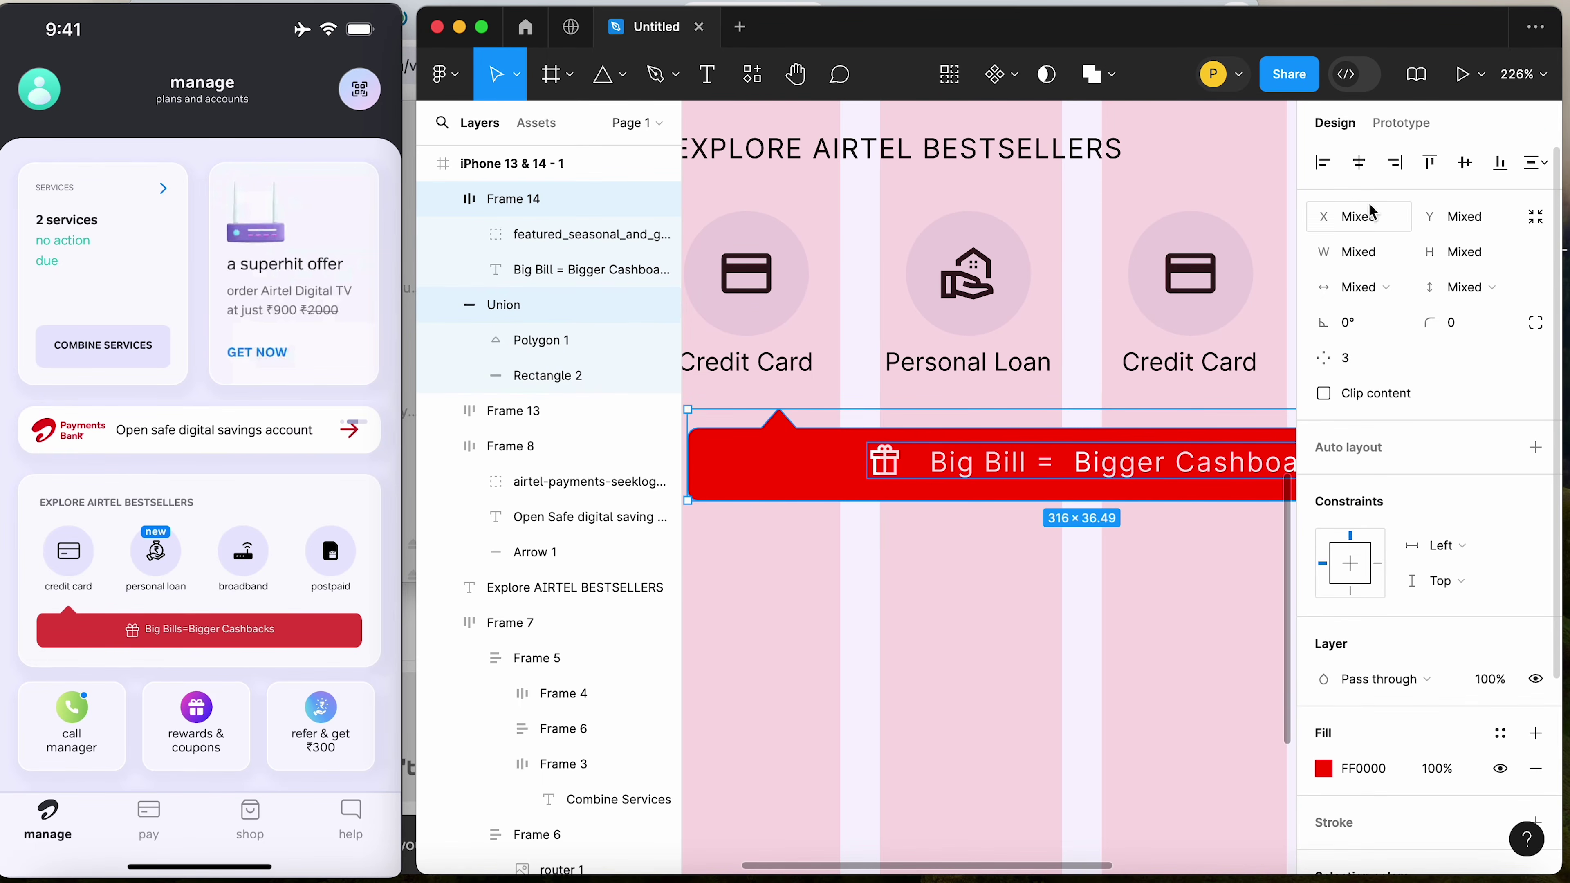
left_click(1359, 163)
left_click(1080, 674)
scroll(1075, 618, "right", 5)
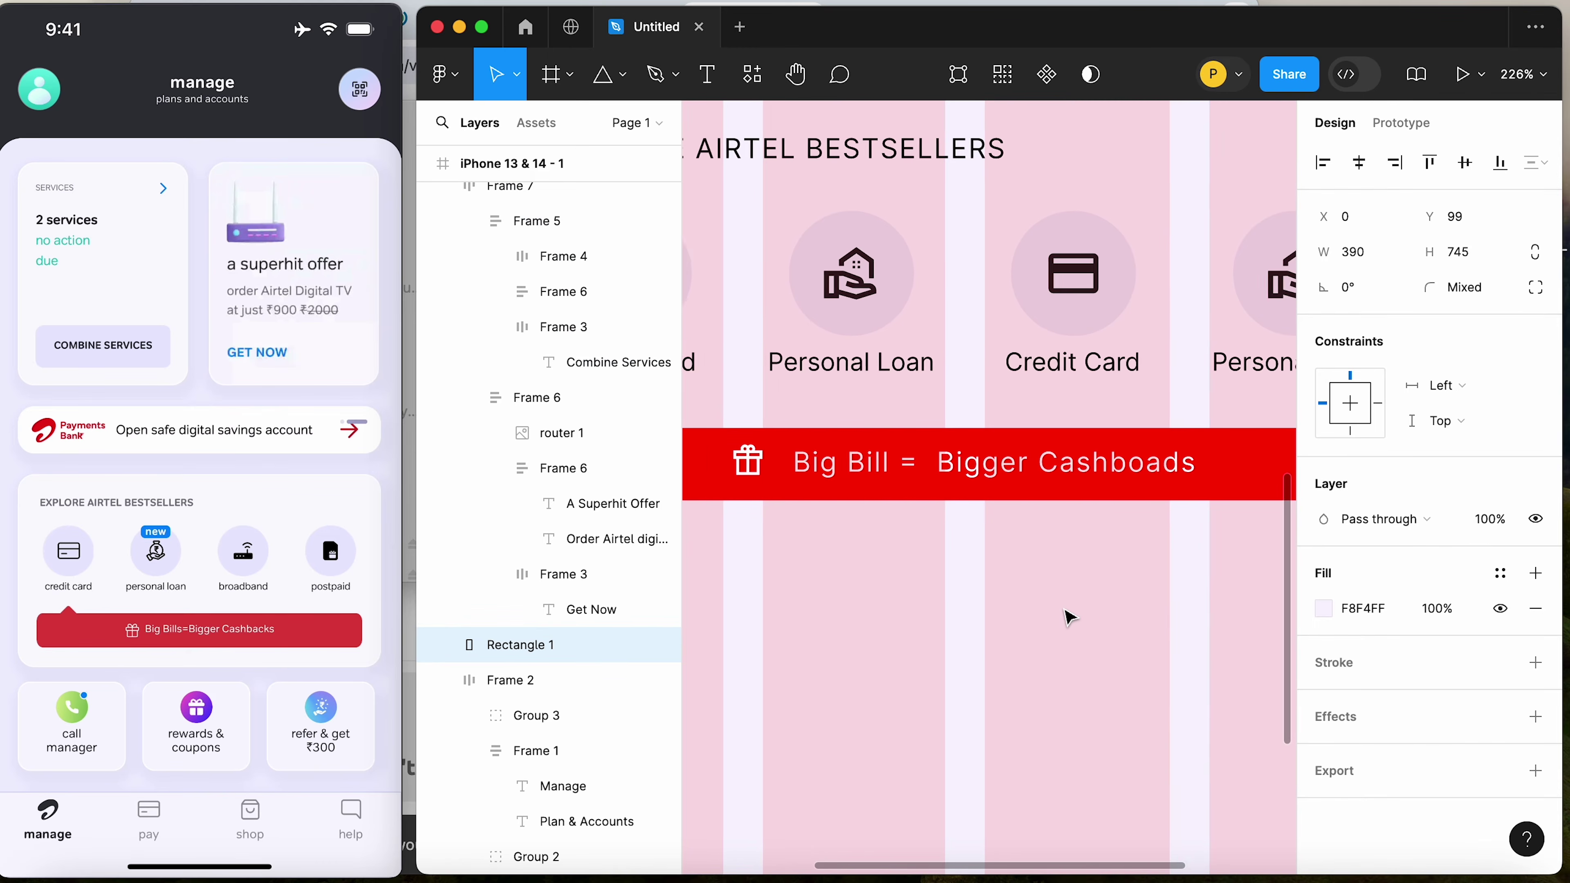
Group the gift-and-text frame with the red banner shape
left_click(1055, 481)
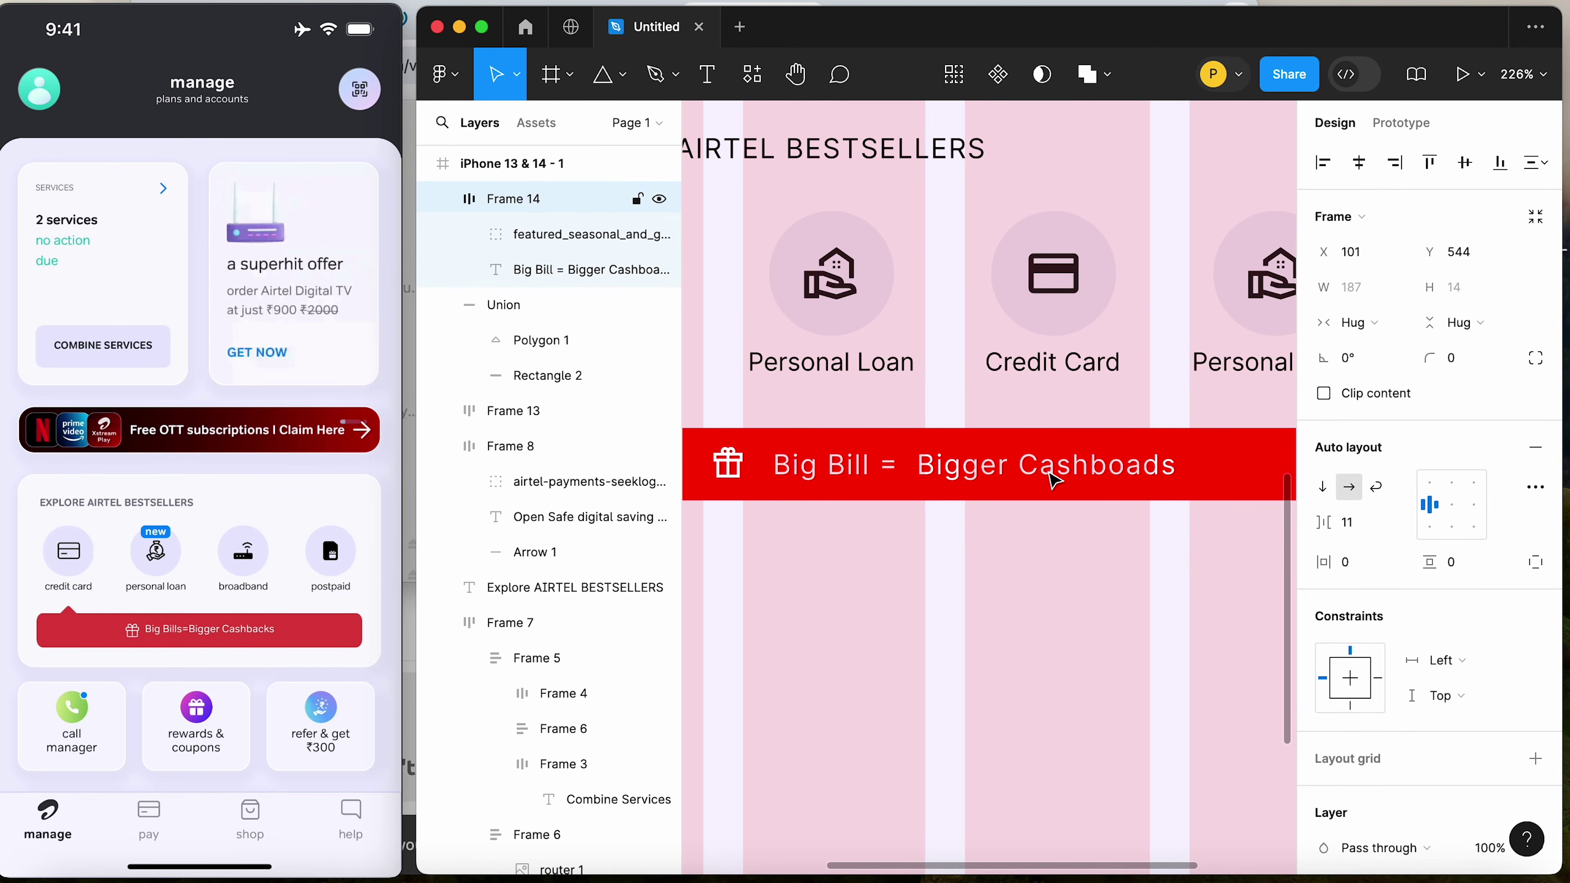
key("shift+0")
left_click(1122, 484, "shift")
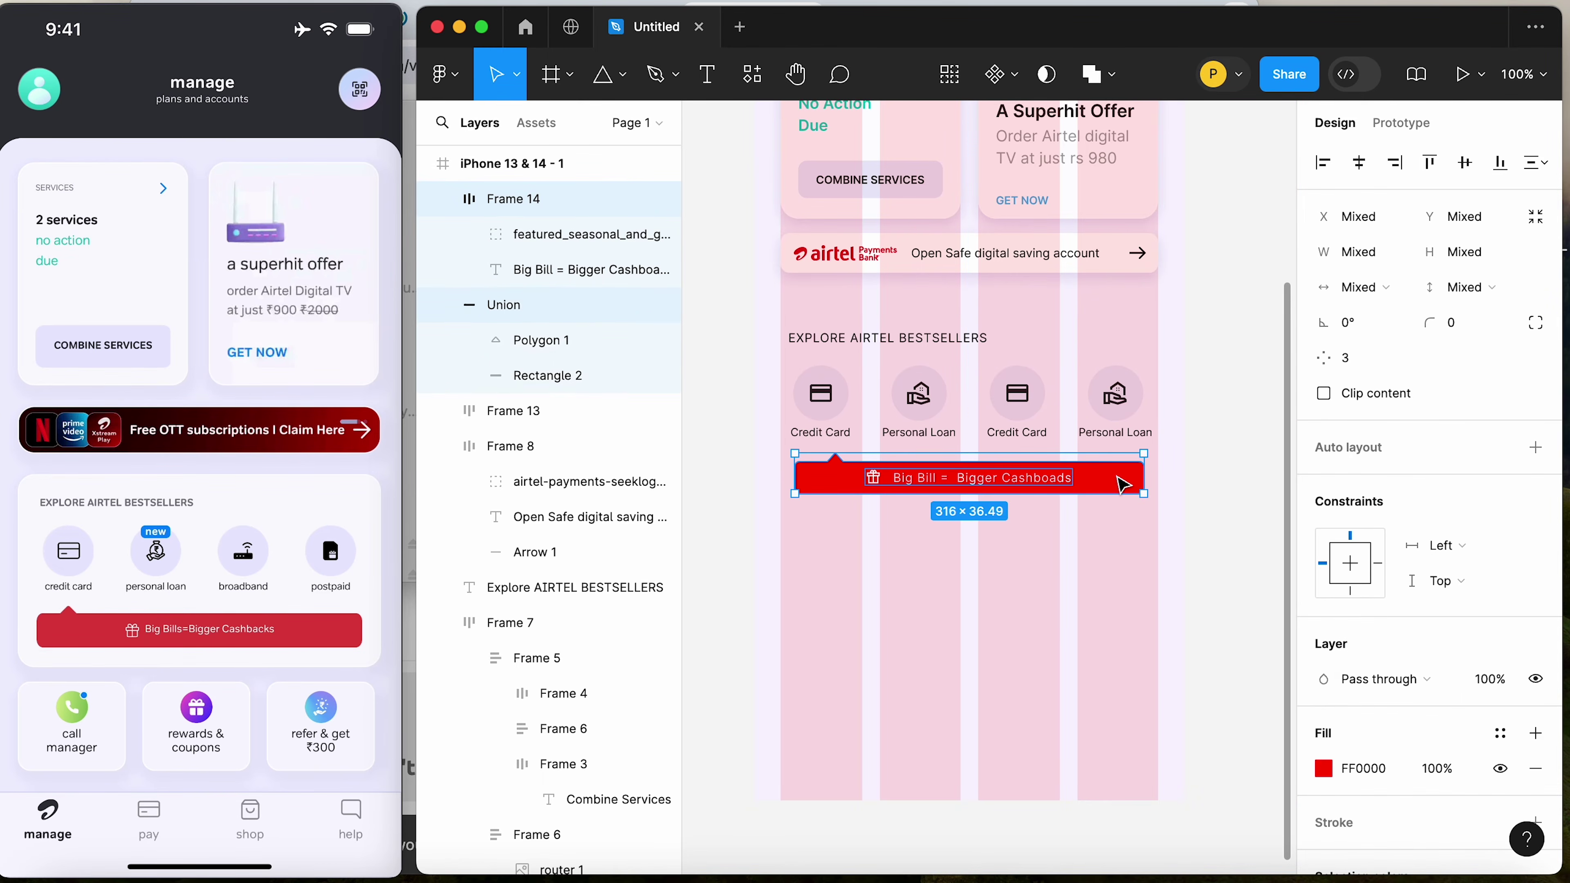
key("ctrl+g")
left_click(1234, 487)
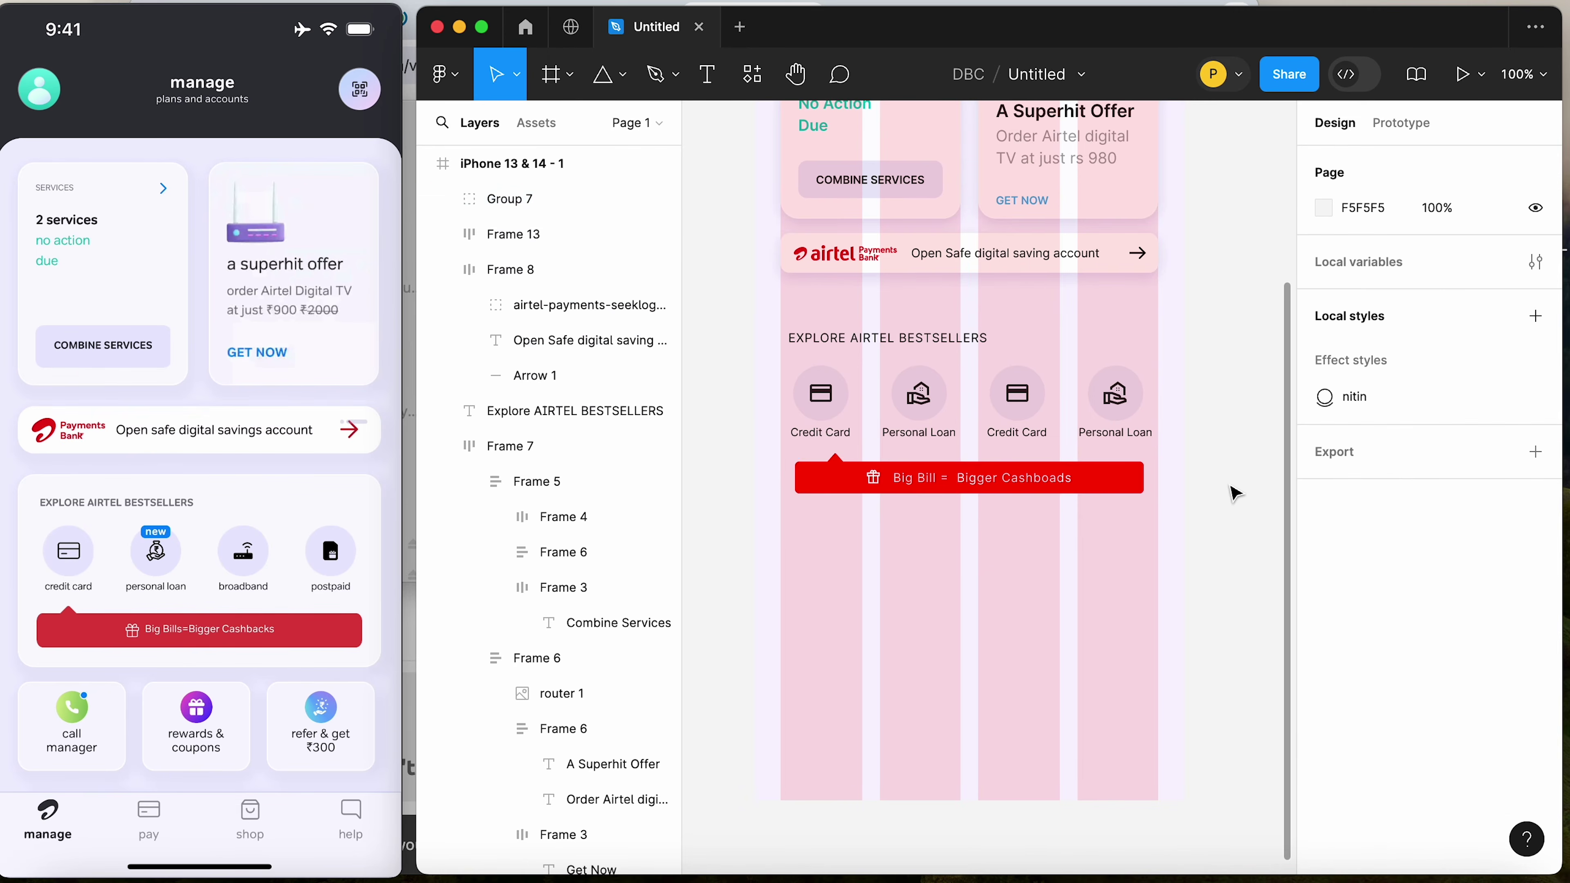
left_click(968, 477)
mouse_move(968, 478)
left_mouse_down()
mouse_move(978, 538)
mouse_move(968, 486)
left_mouse_up()
left_click(919, 402)
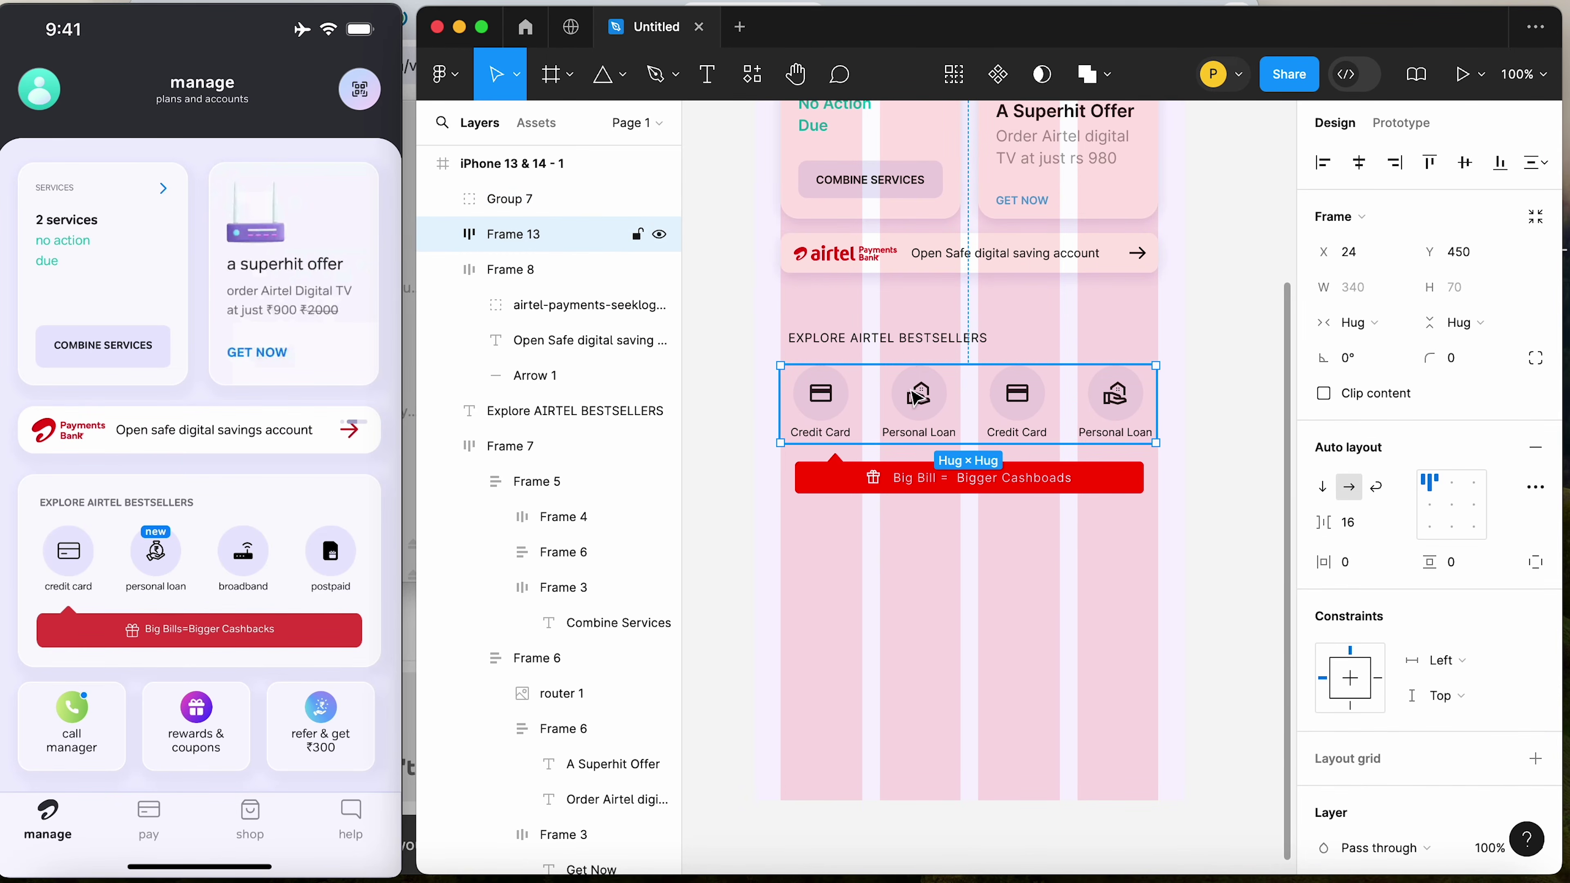
left_click(906, 341)
left_click(909, 402)
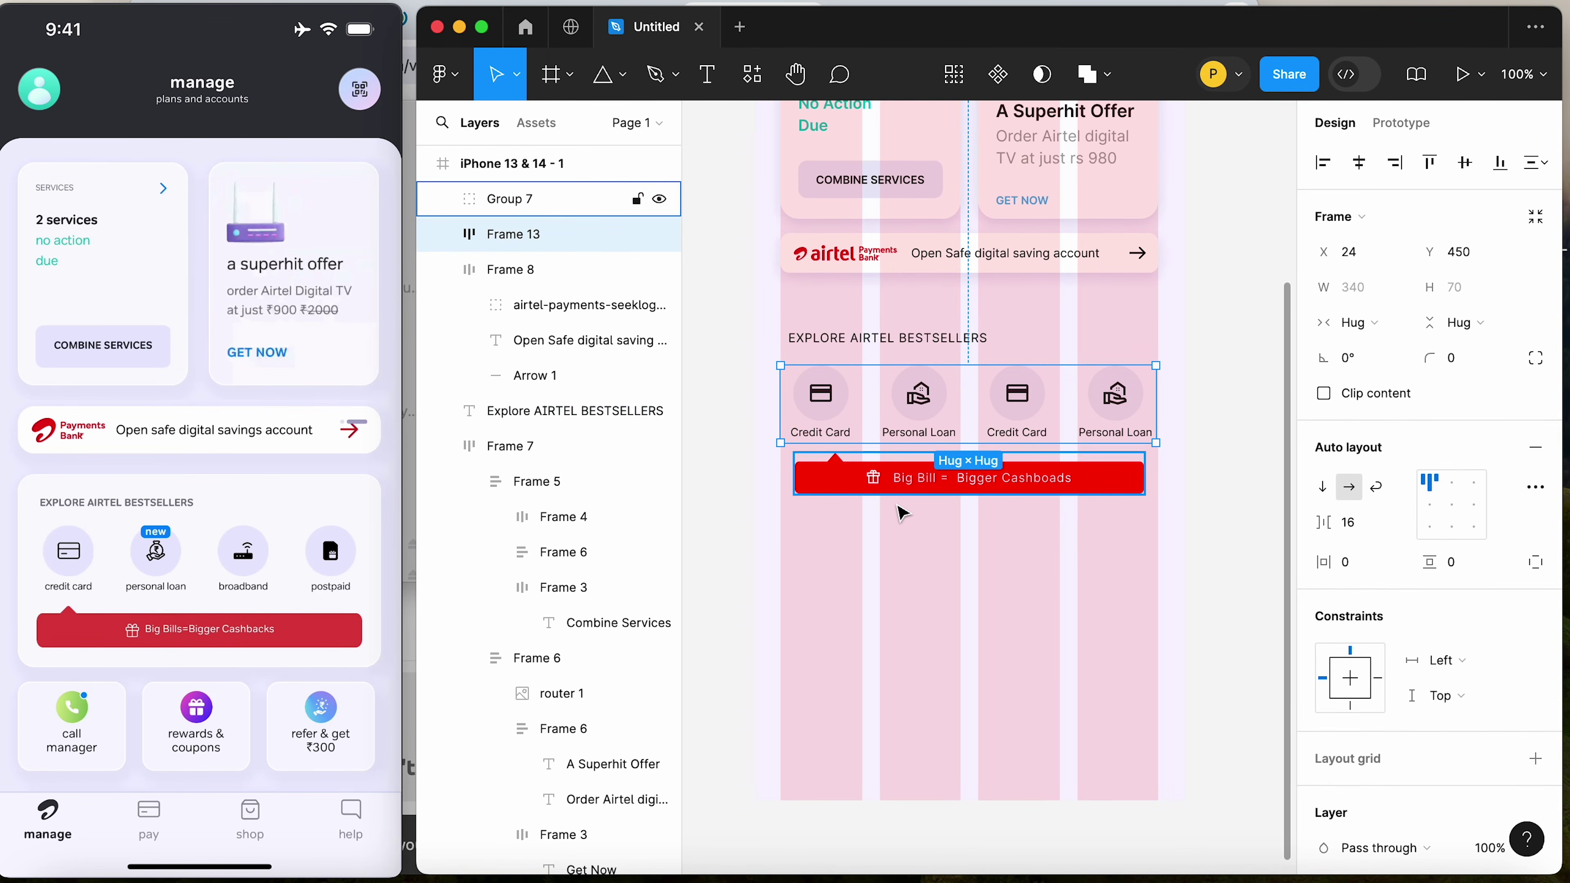
left_click(908, 544)
left_click(903, 477)
left_click(901, 421, "shift")
left_click(903, 339, "shift")
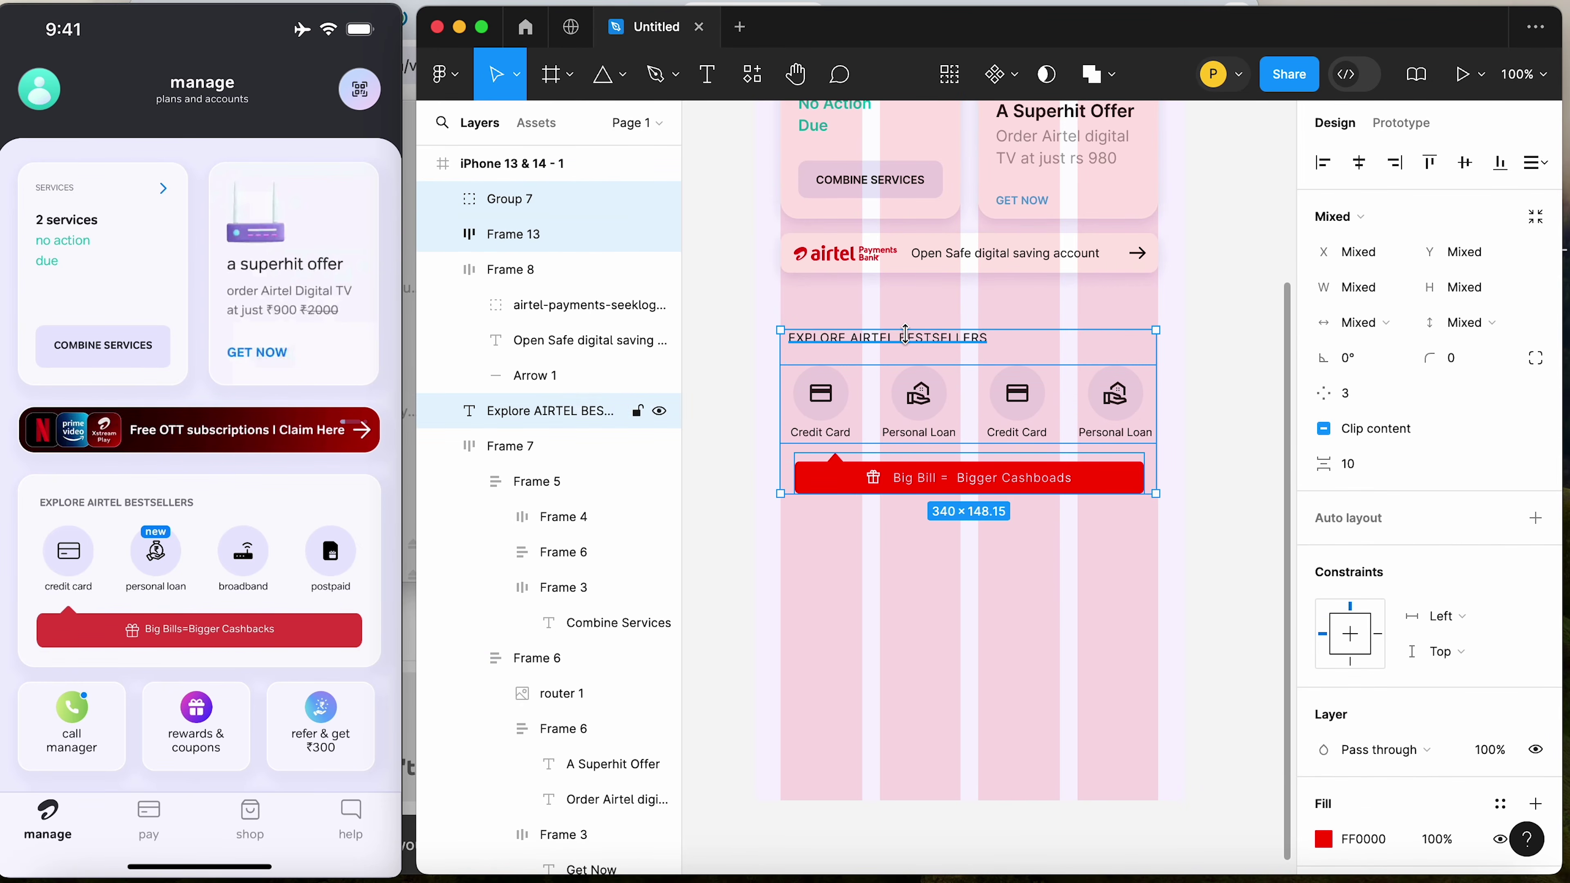
left_click(1243, 378)
Wrap the Explore Airtel Bestsellers heading, the icon row and the red banner group in one vertical auto layout frame
left_click(890, 339)
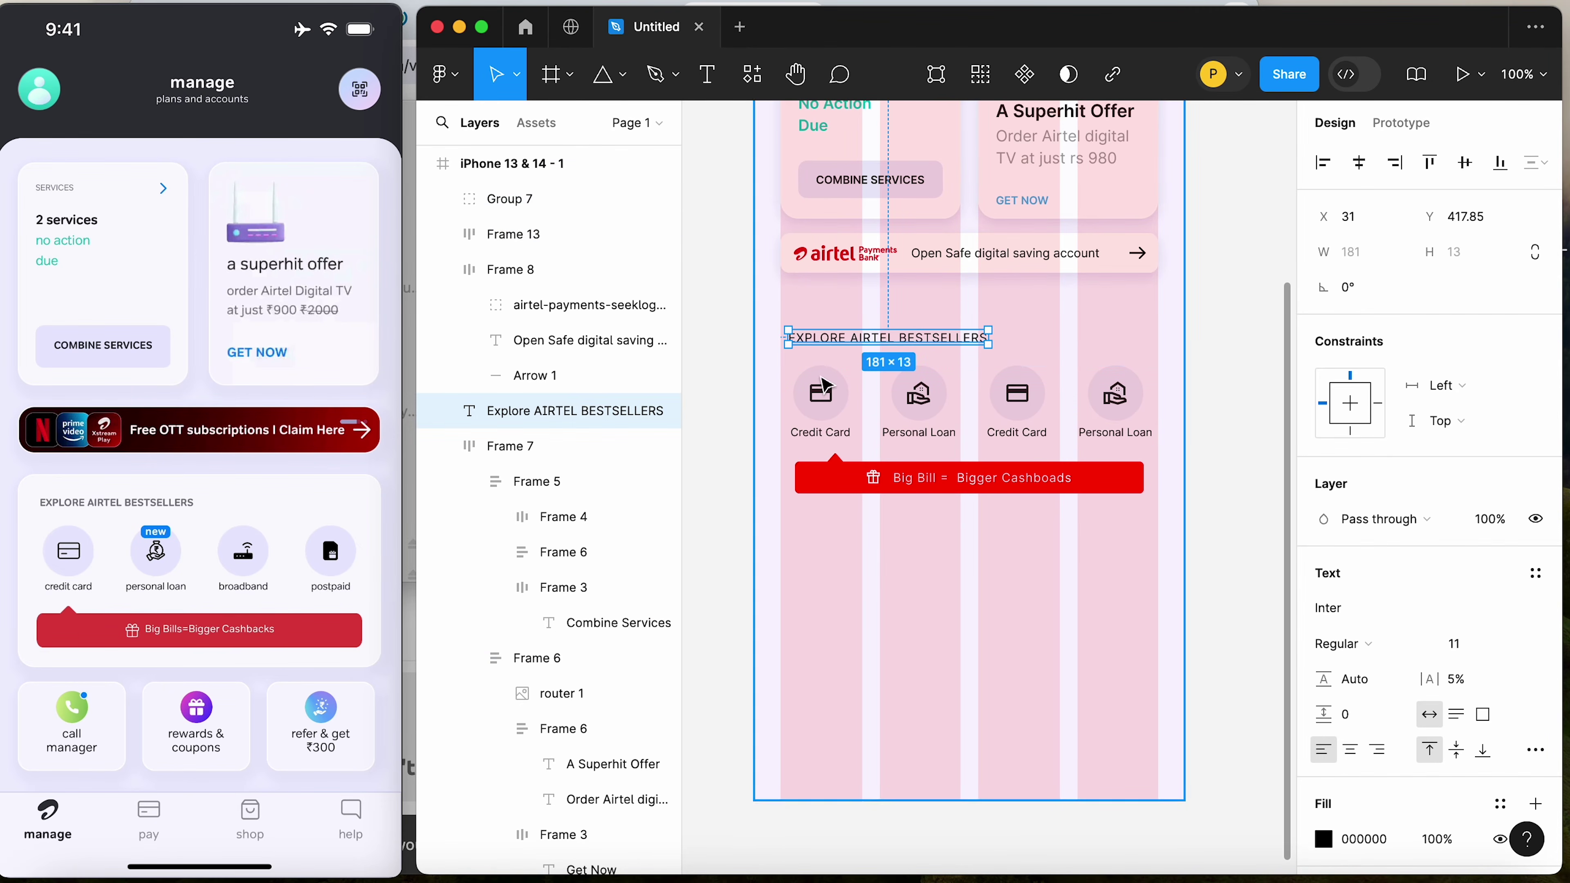
left_click(866, 405, "shift")
left_click(835, 478, "shift")
key("shift+a")
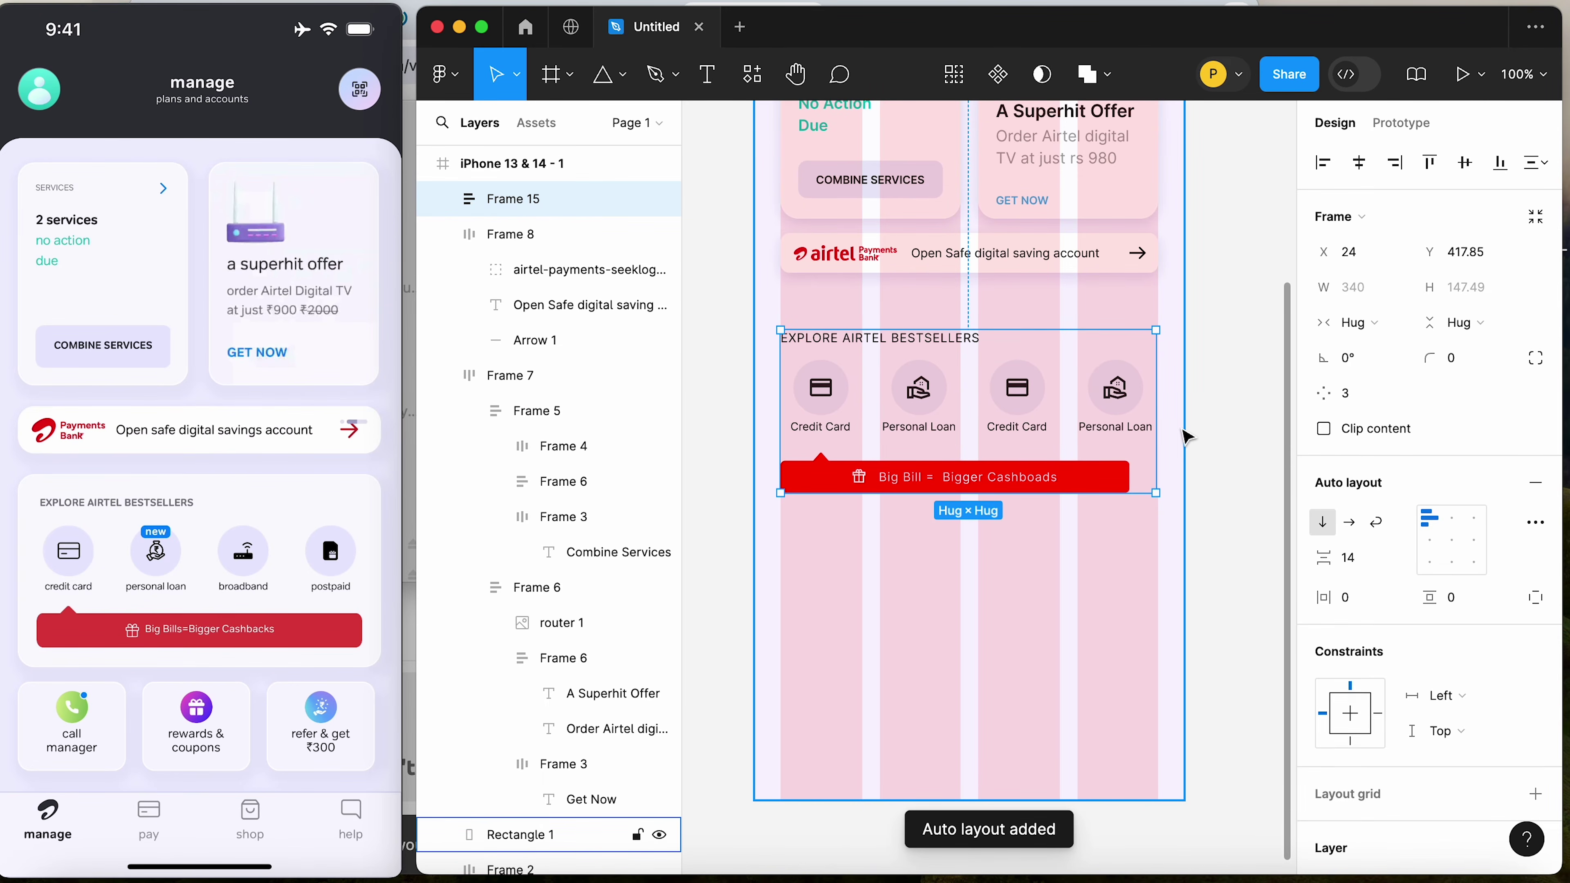
Add a white FFFFFF fill to the Explore Airtel Bestsellers auto layout frame
scroll(1351, 711, "down", 2)
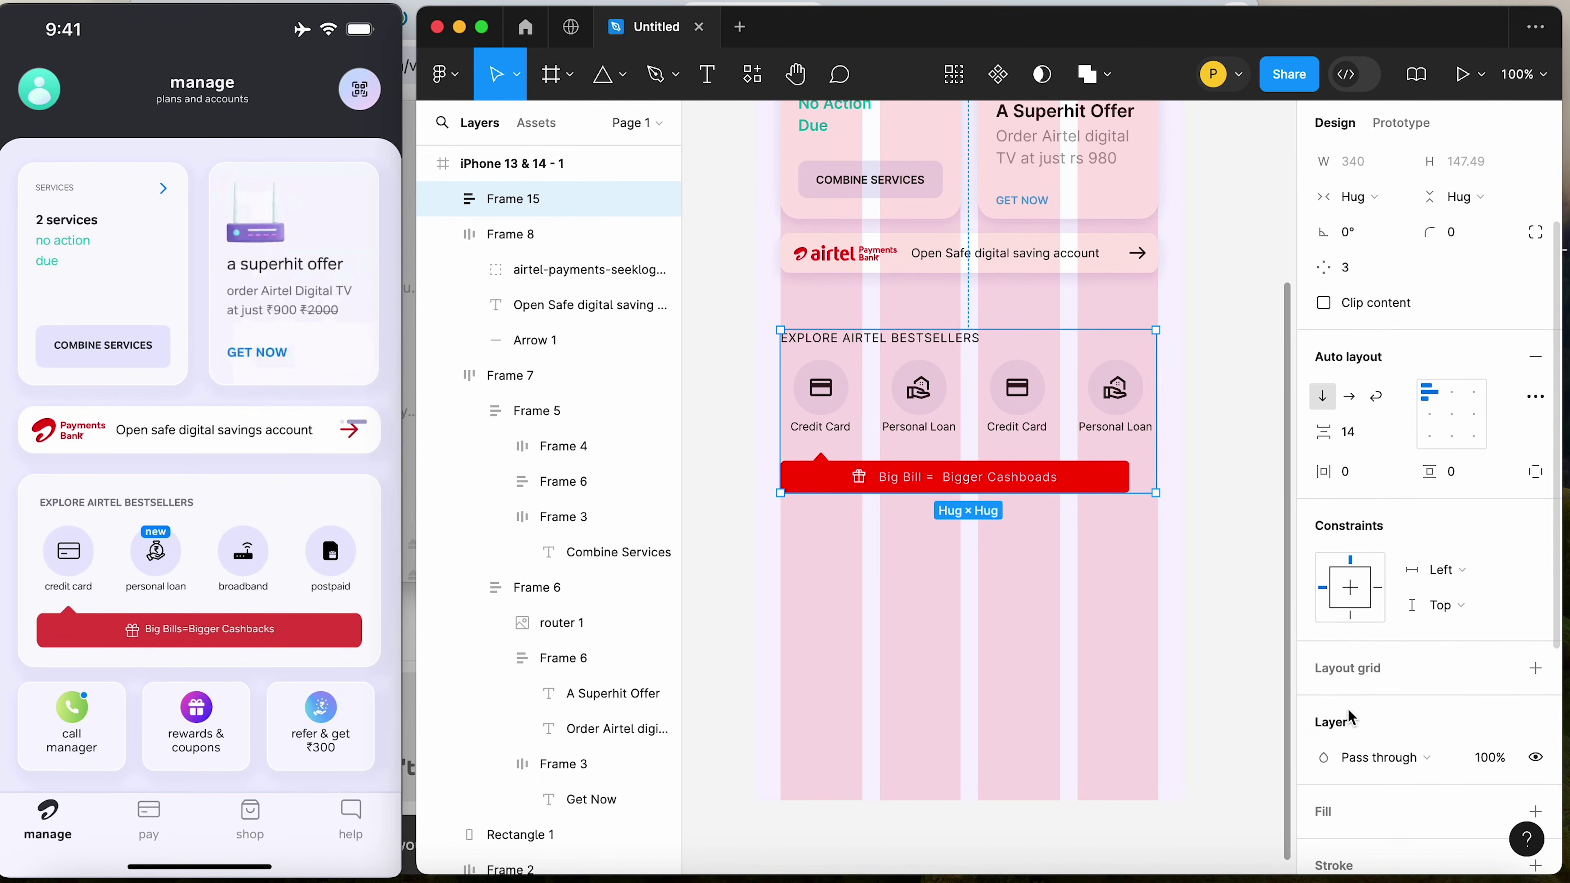
scroll(1350, 698, "down", 3)
left_click(1326, 653)
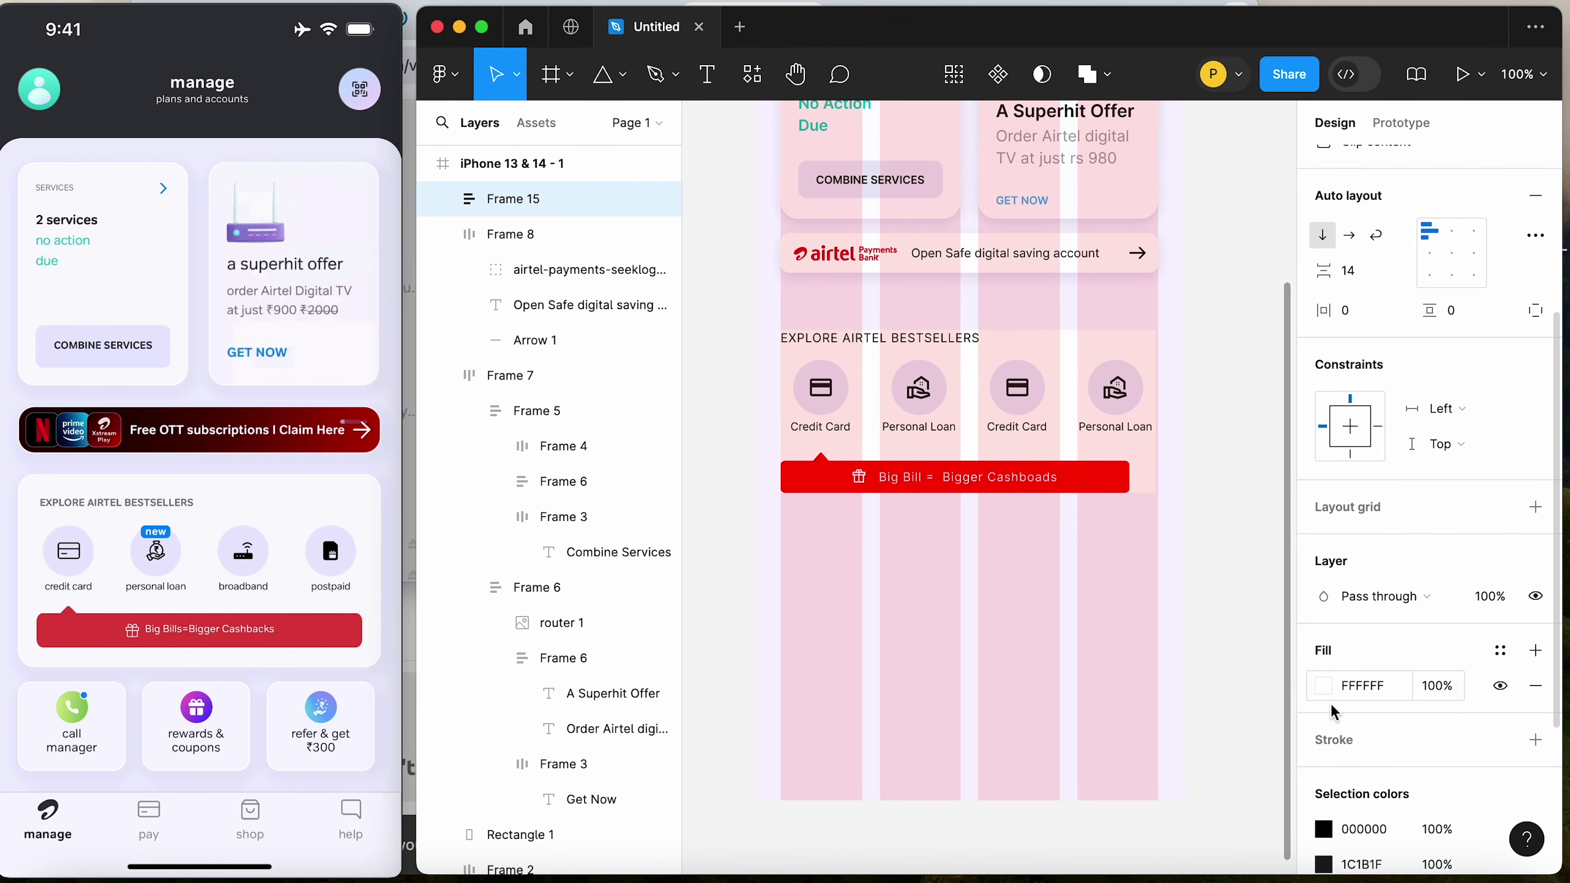
scroll(1416, 619, "down", 4)
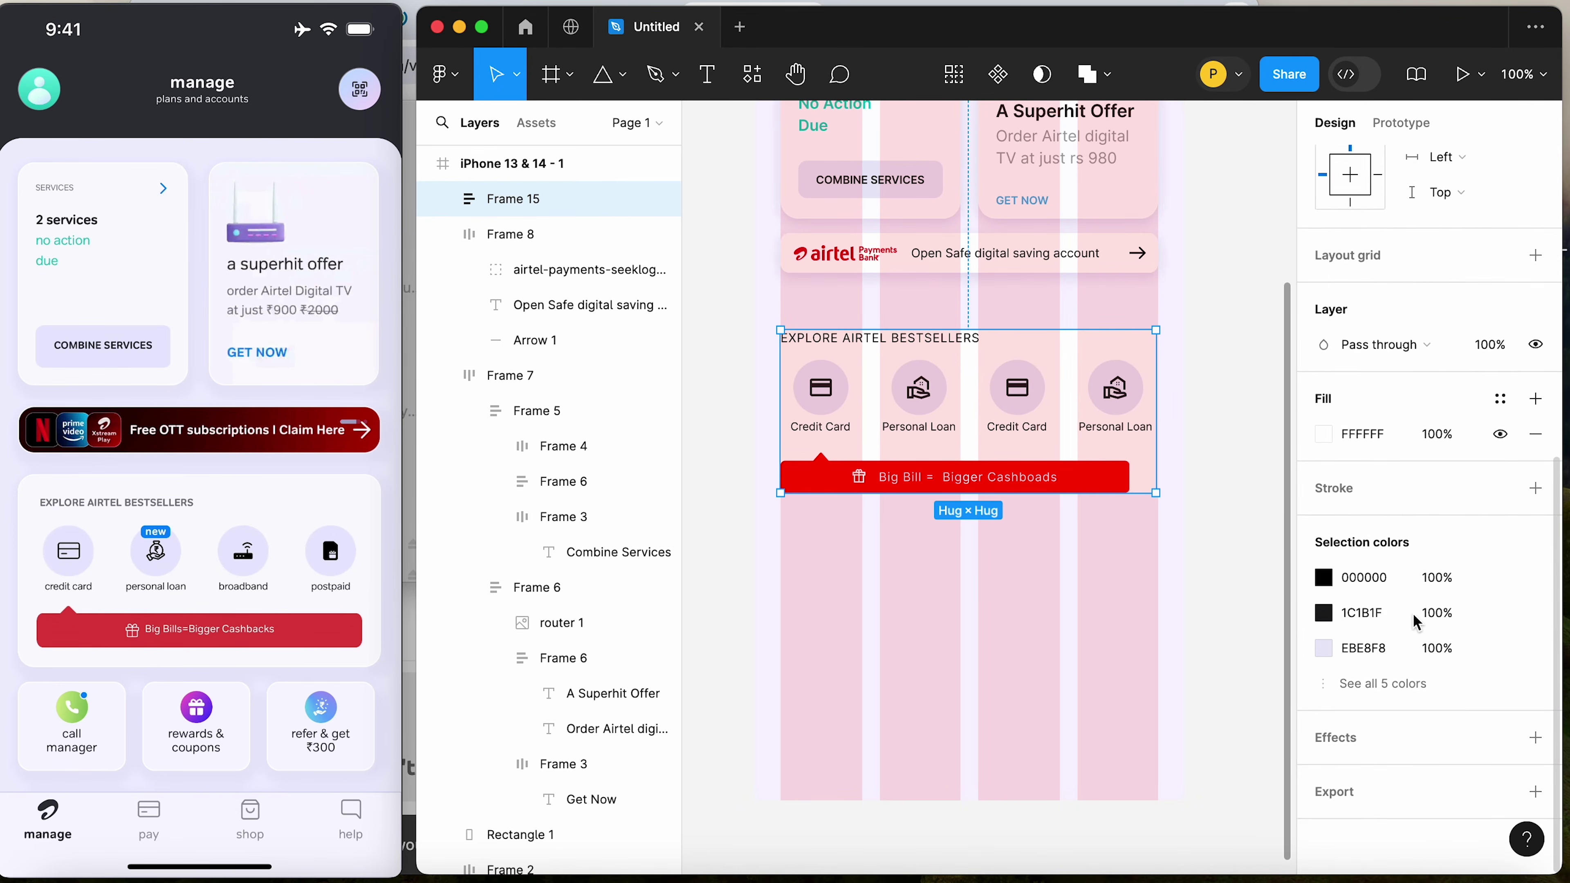
Set the Explore Airtel Bestsellers frame's padding to 13 horizontal and 17 vertical, and its item spacing to 10
scroll(1416, 619, "up", 7)
left_click_drag(1323, 480, 1468, 492)
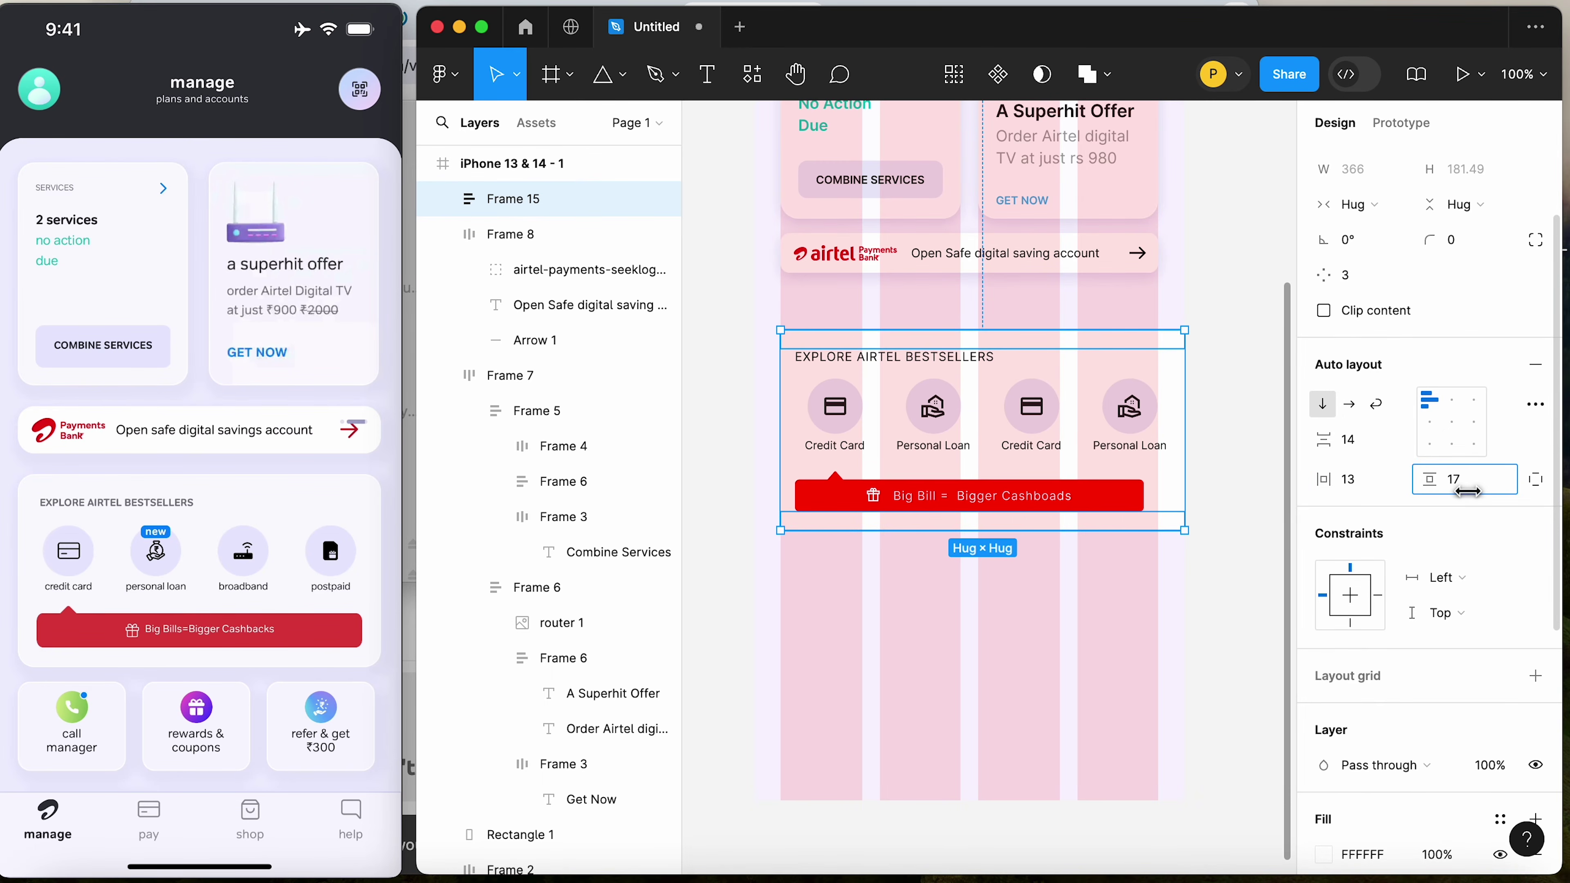
left_click(1224, 427)
left_click(513, 199)
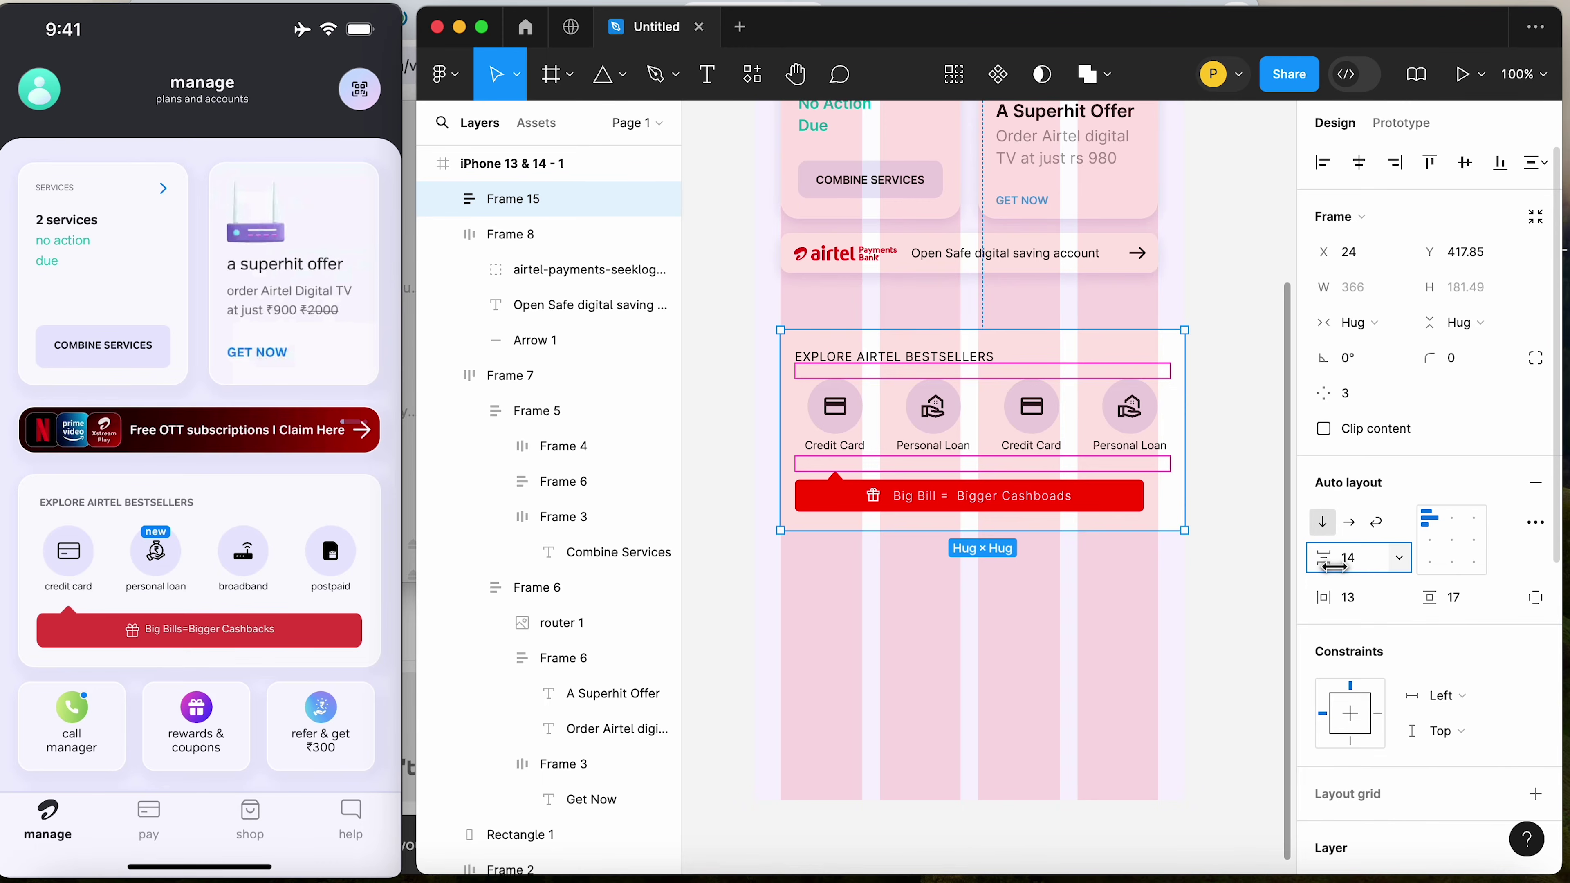
left_click_drag(1333, 566, 1324, 566)
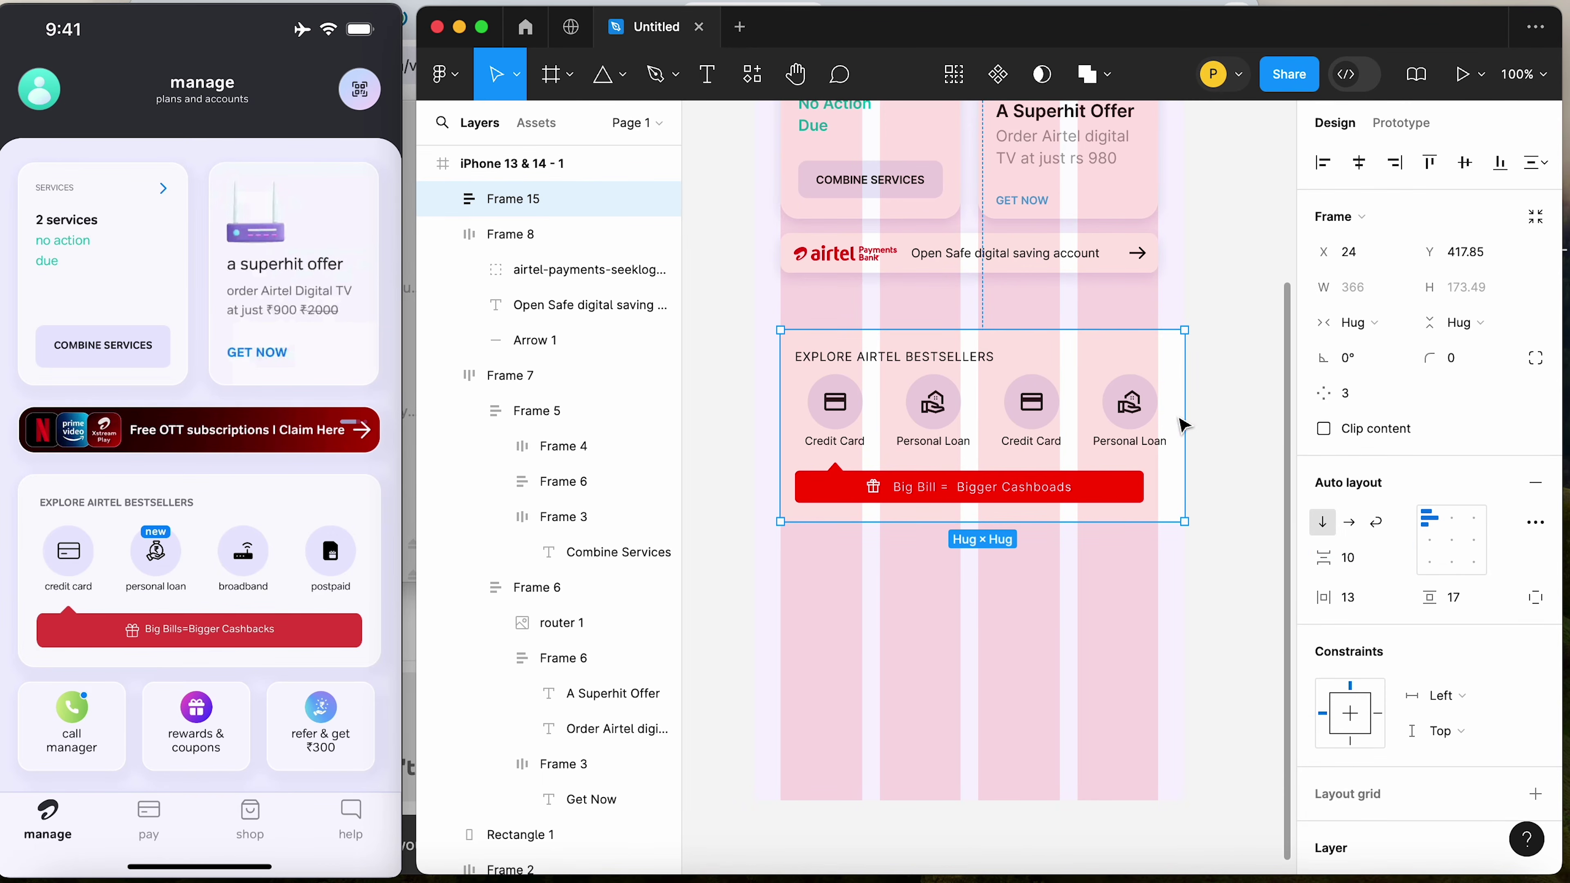
Reduce the horizontal spacing between the four icon items in the Explore Airtel Bestsellers row
left_click(1165, 421)
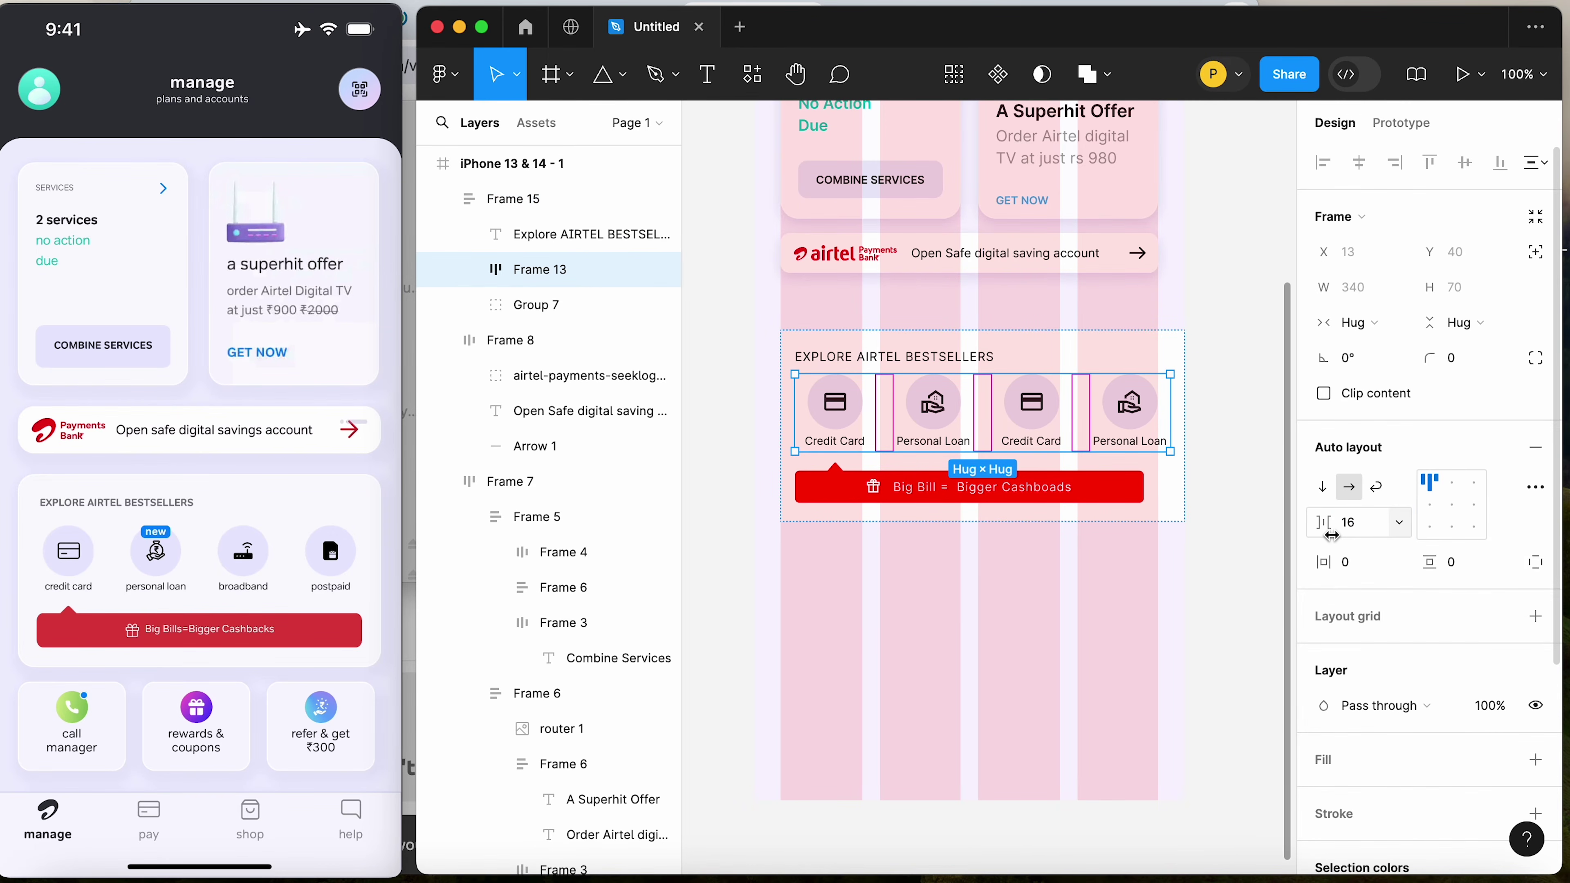
left_click_drag(1329, 525, 1307, 526)
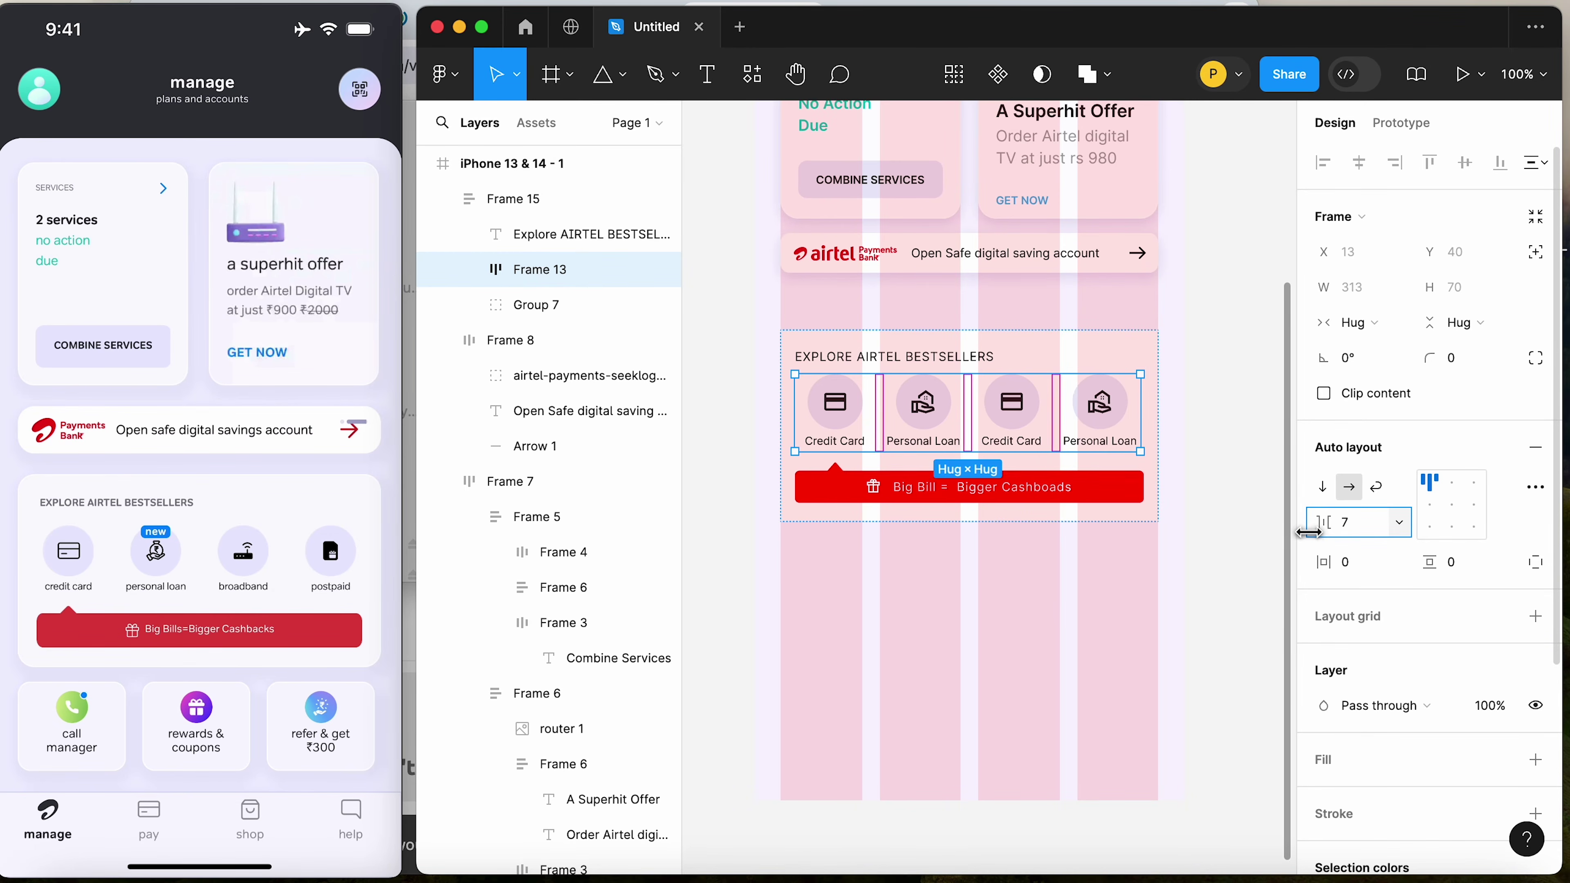
Give the Explore Airtel Bestsellers frame a corner radius of 16 and a fixed width of 342, matching the Payments Bank card above
key("shift+Return")
left_click_drag(1433, 360, 425, 372)
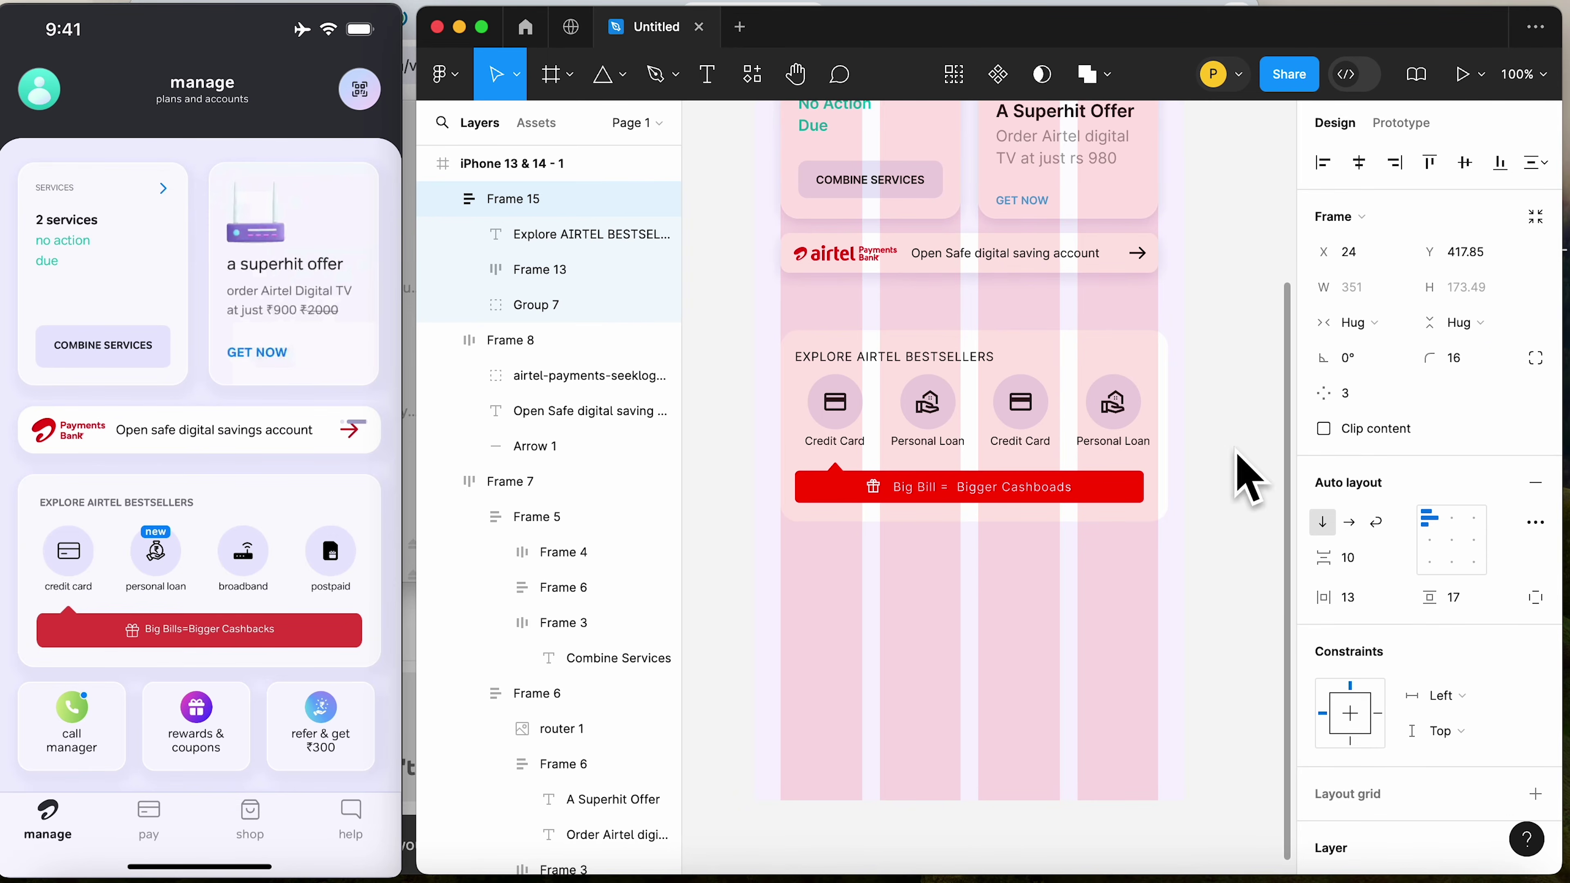
left_click_drag(1168, 426, 1159, 427)
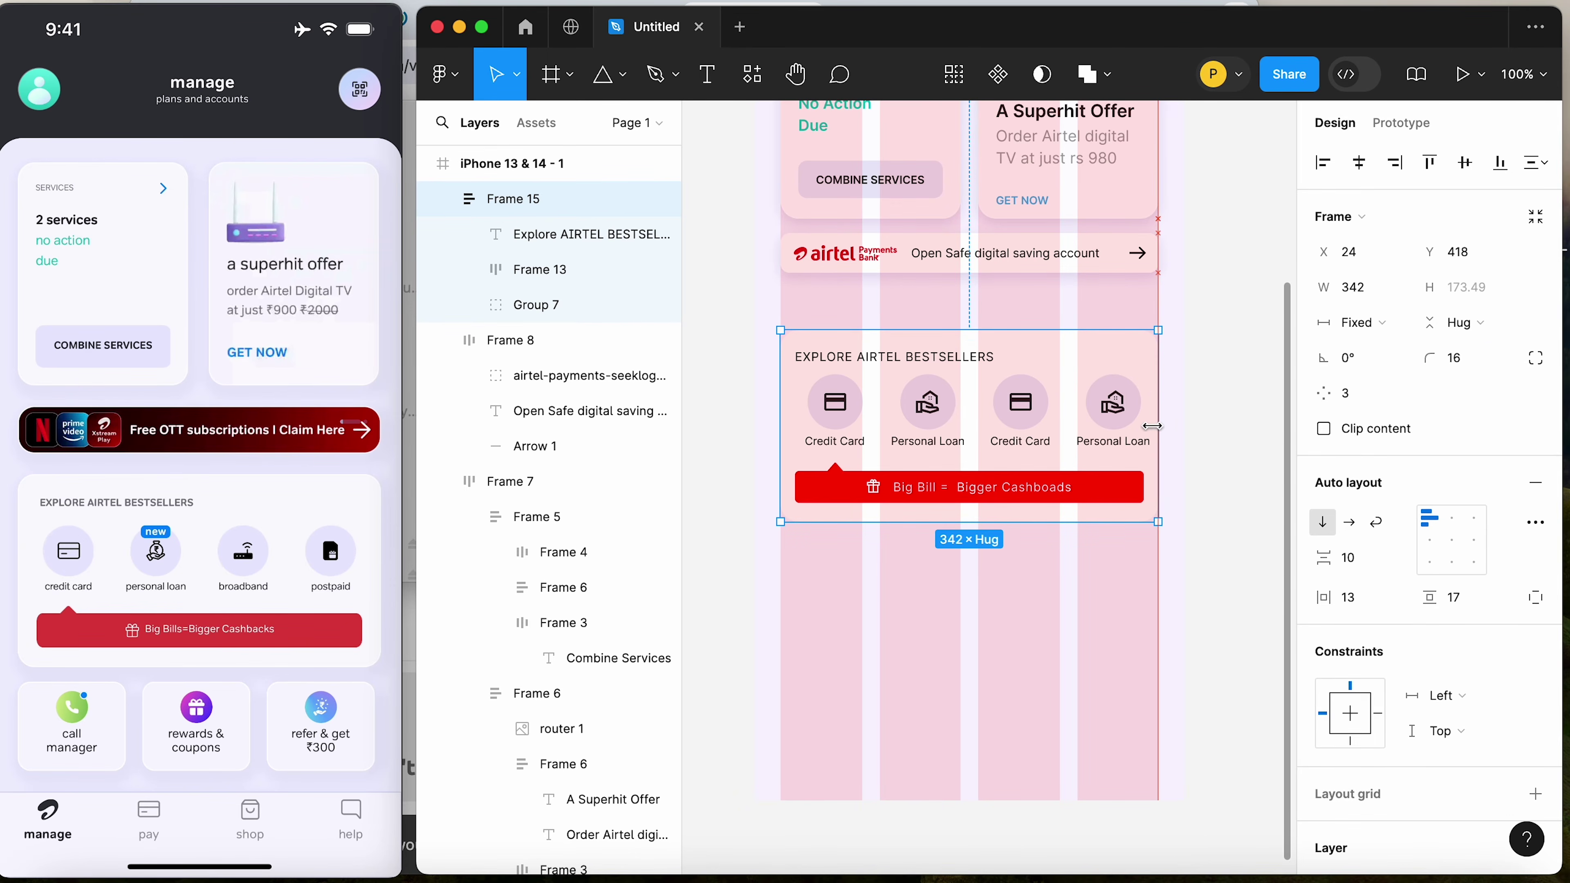
left_click(763, 421)
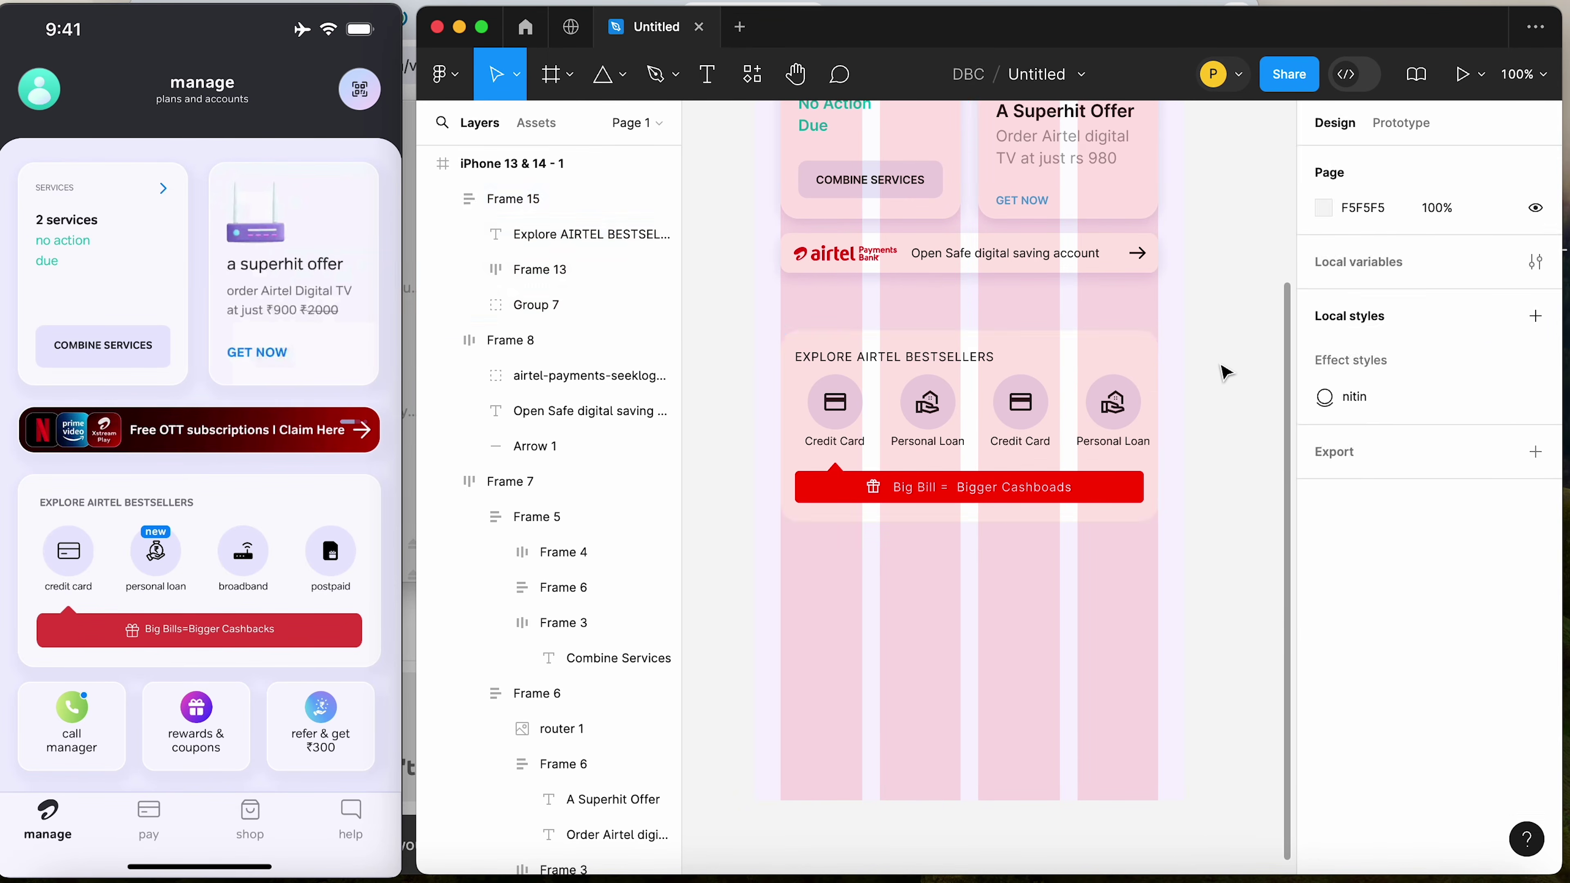
Change the Explore Airtel Bestsellers frame's horizontal padding to 10 and its vertical item spacing to 13
left_click(1014, 441)
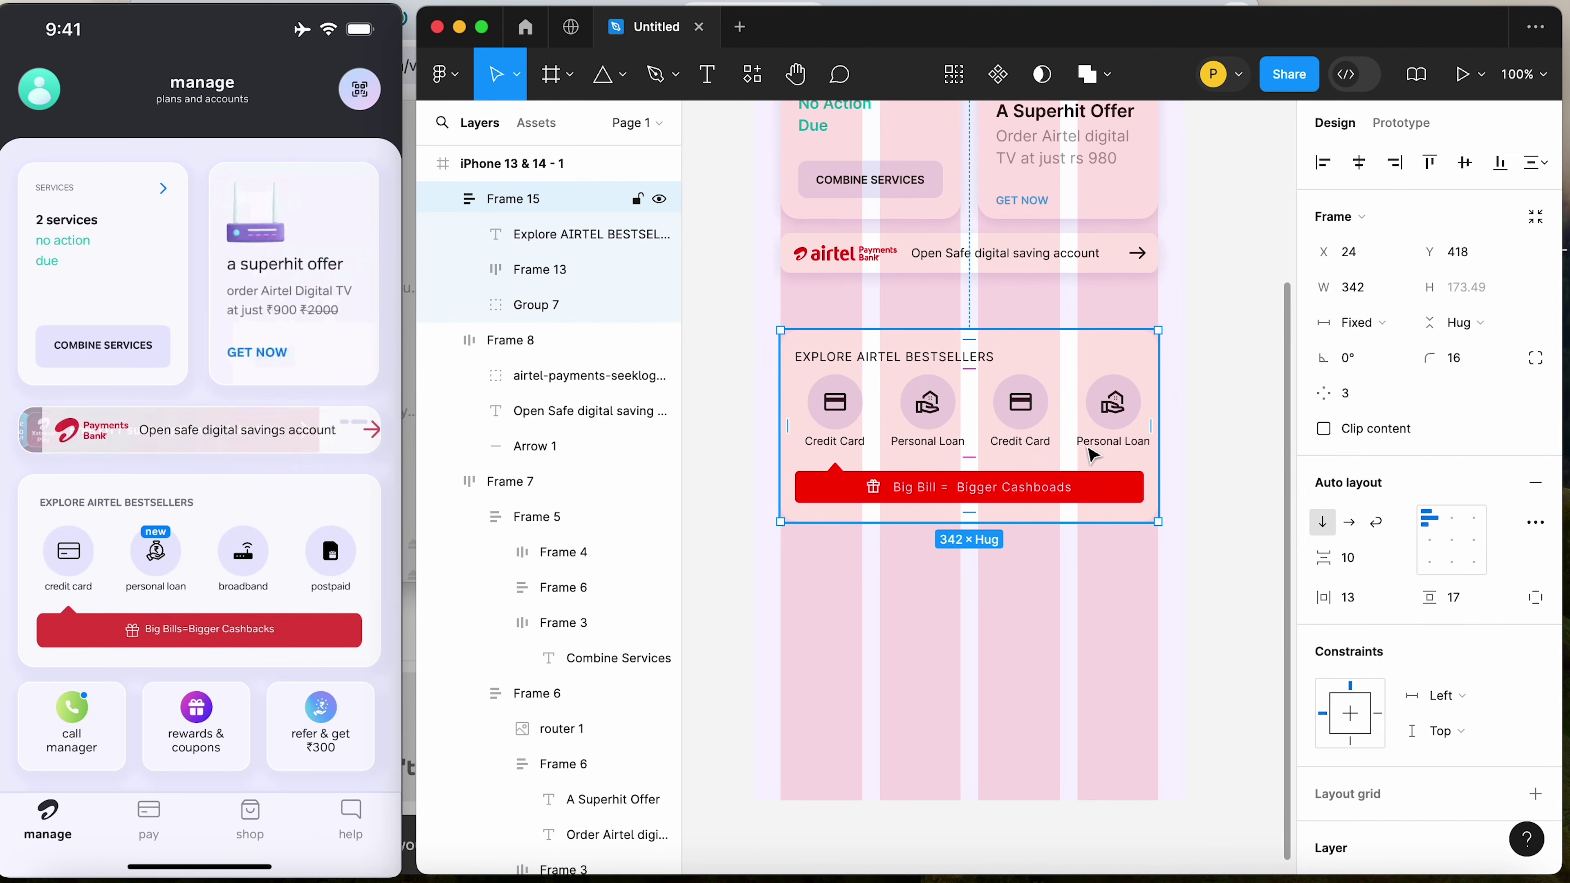
left_click_drag(1328, 589, 1322, 600)
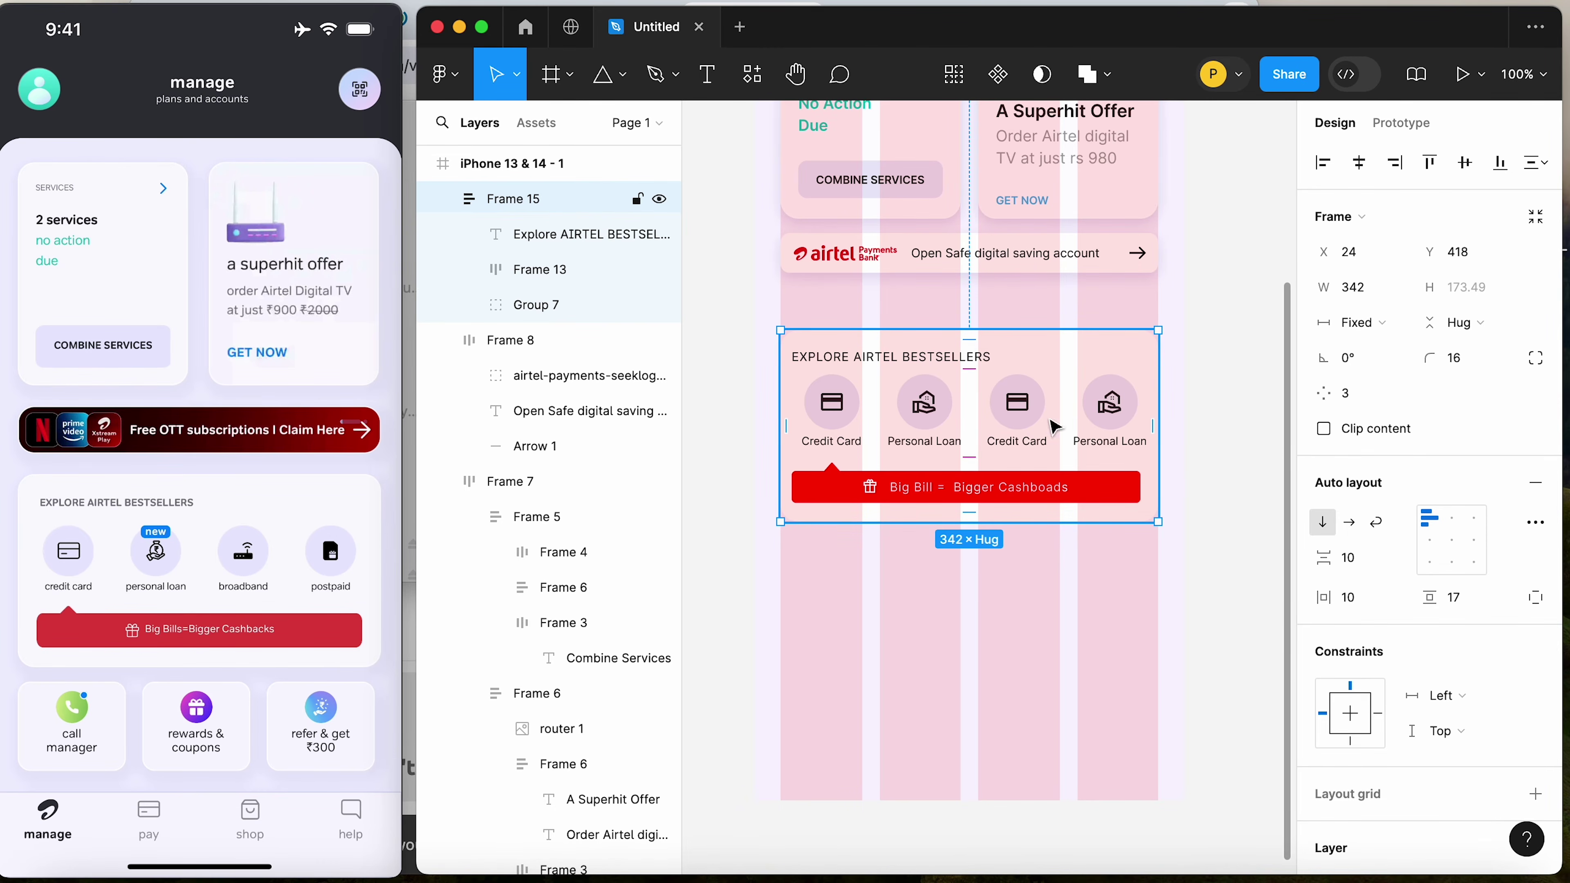
left_click_drag(1333, 570, 1340, 571)
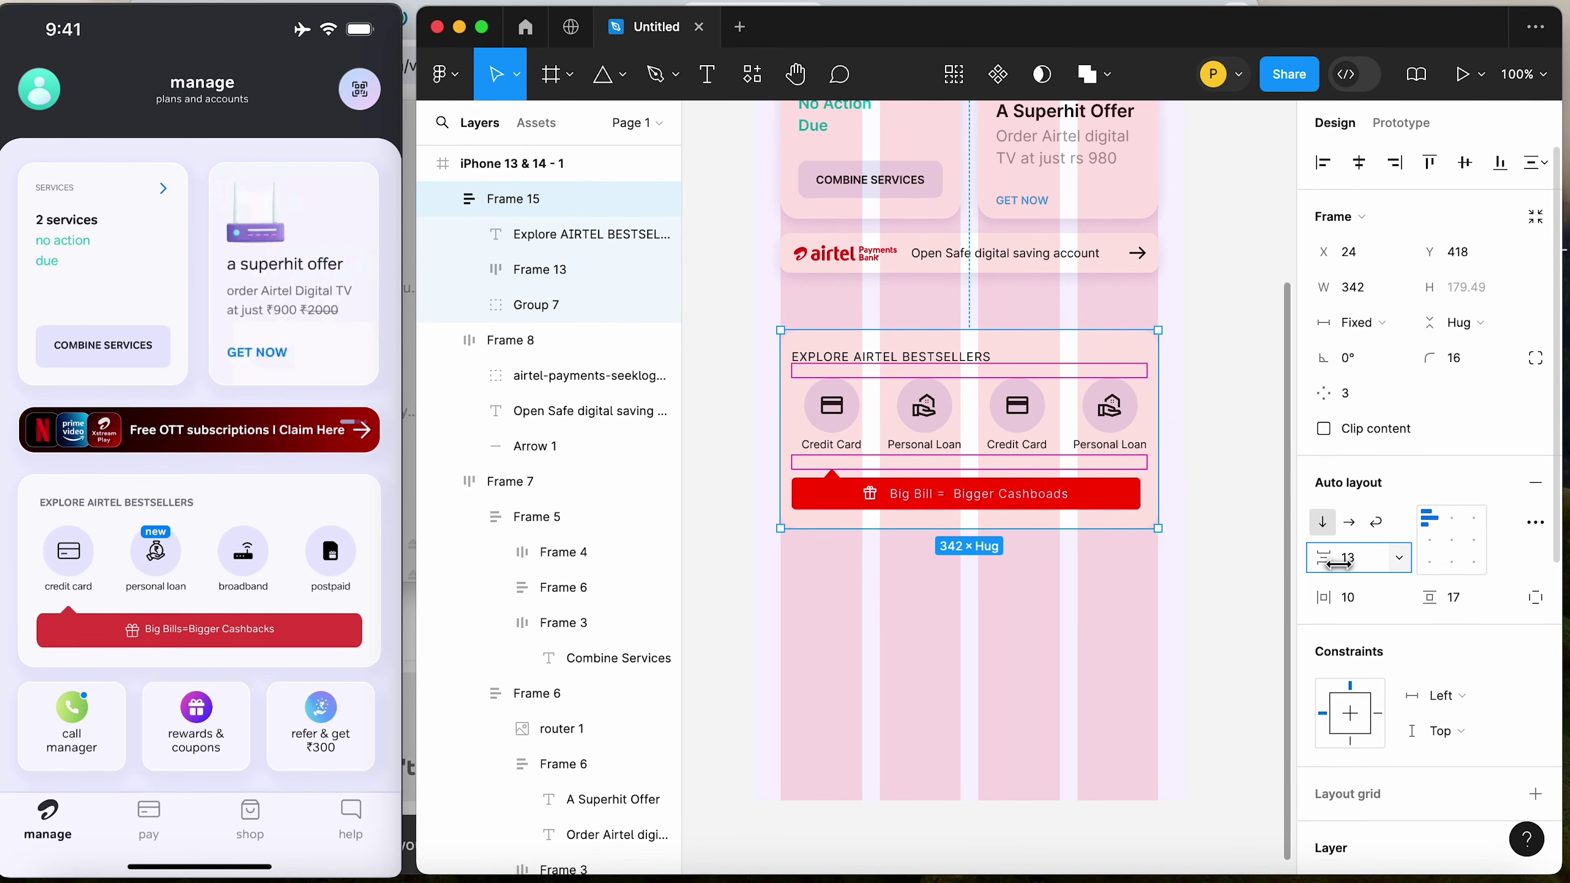
left_click(1199, 499)
Set the red banner group's horizontal resizing to Fill so it spans the card's inner width
double_click(1051, 498)
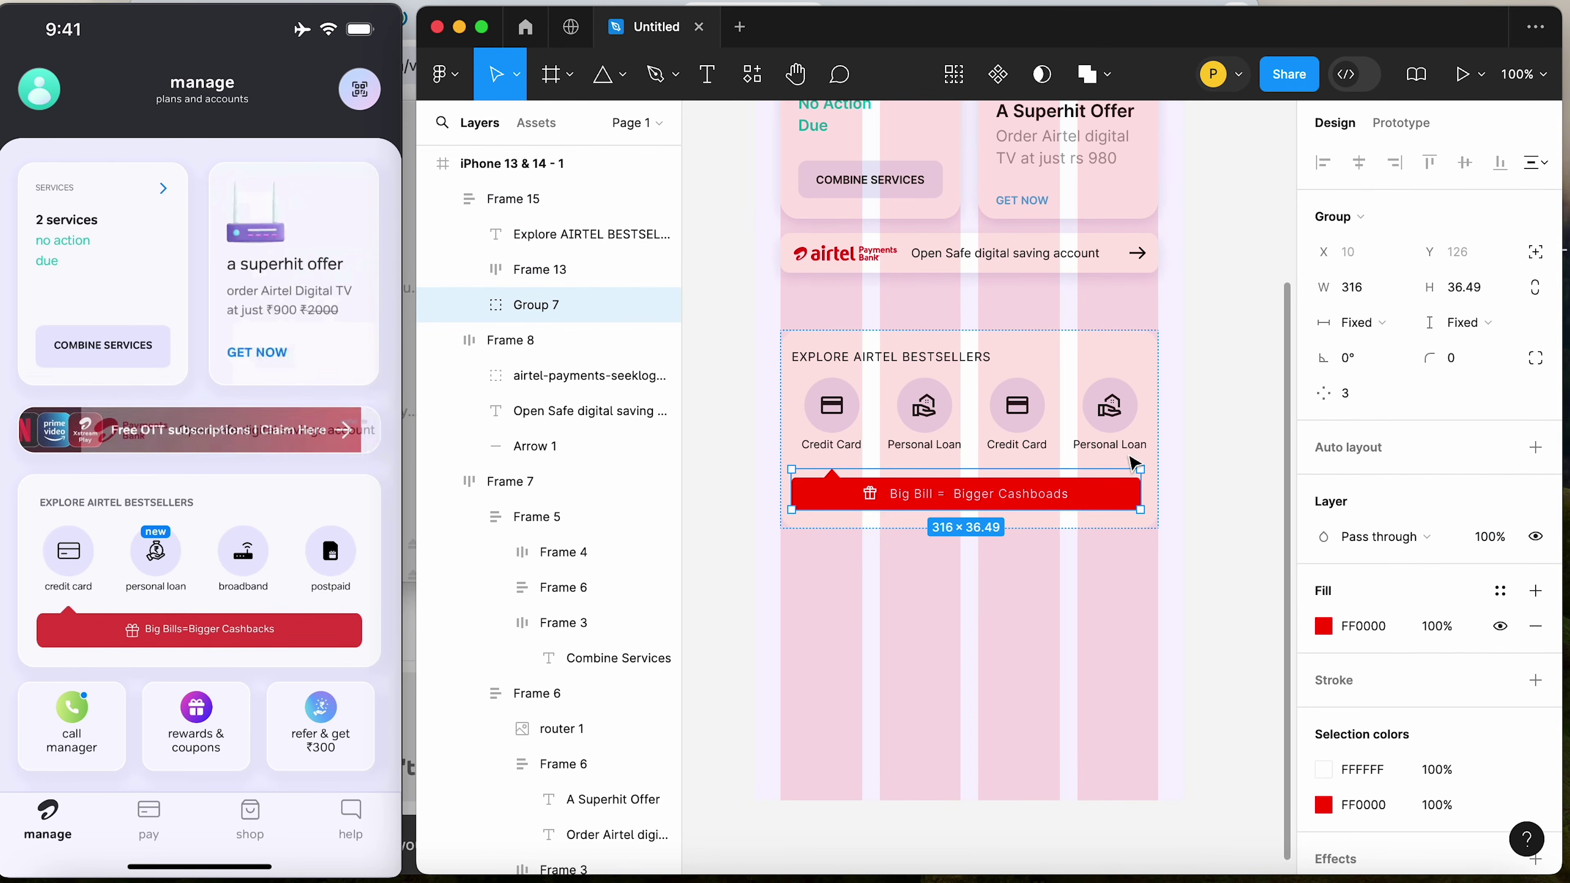
left_click(1360, 325)
left_click(1378, 348)
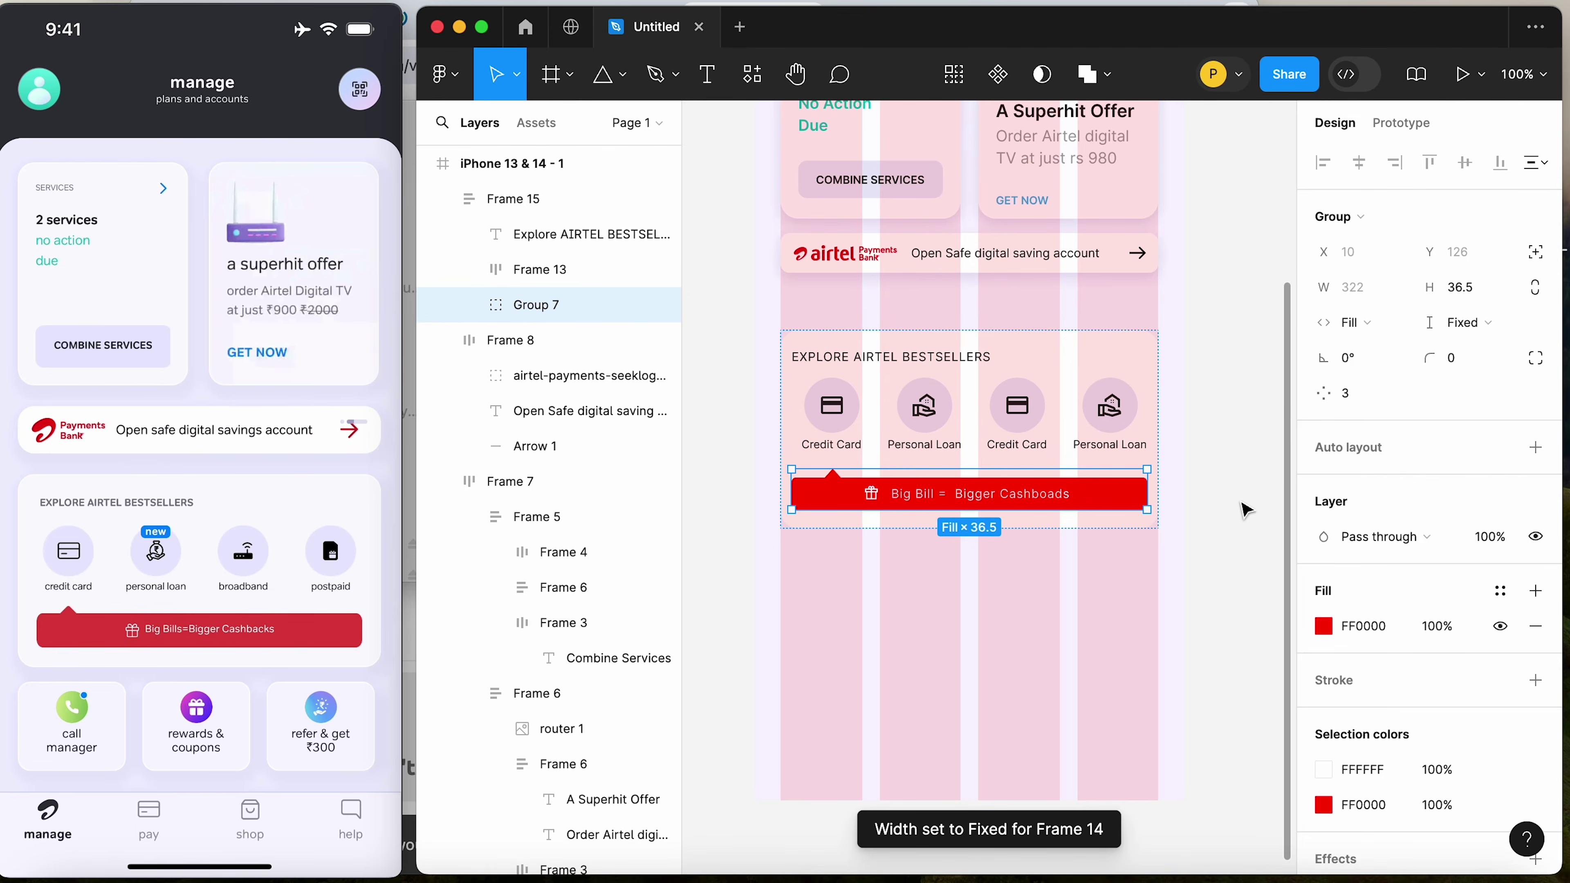
left_click(1225, 516)
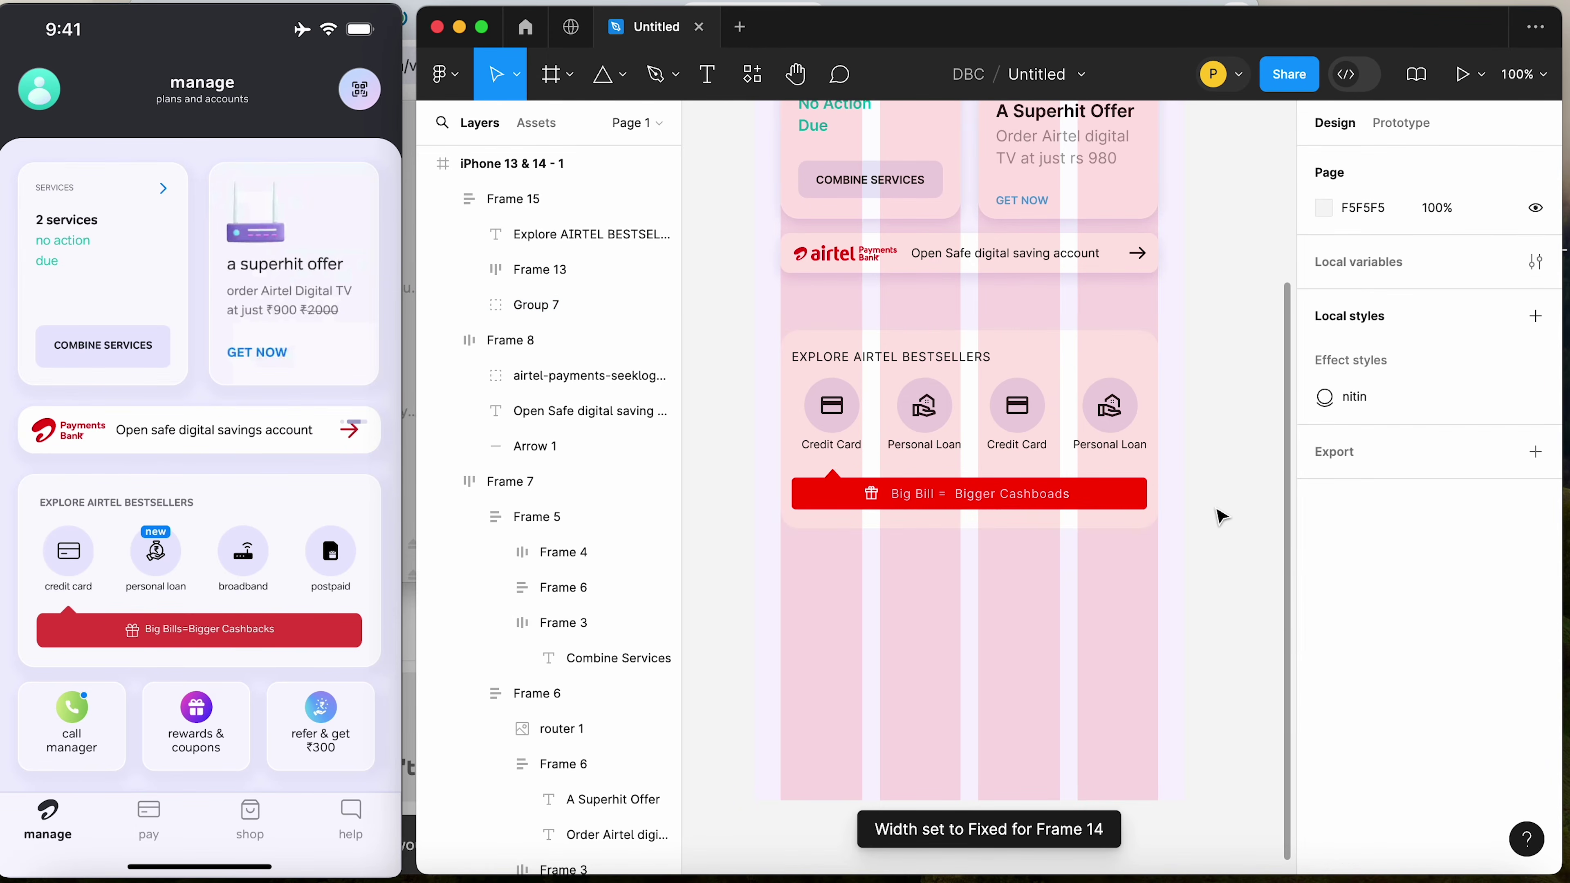
Move the Explore Airtel Bestsellers card up to X 24, Y 382, just beneath the Payments Bank card
left_click(1005, 504)
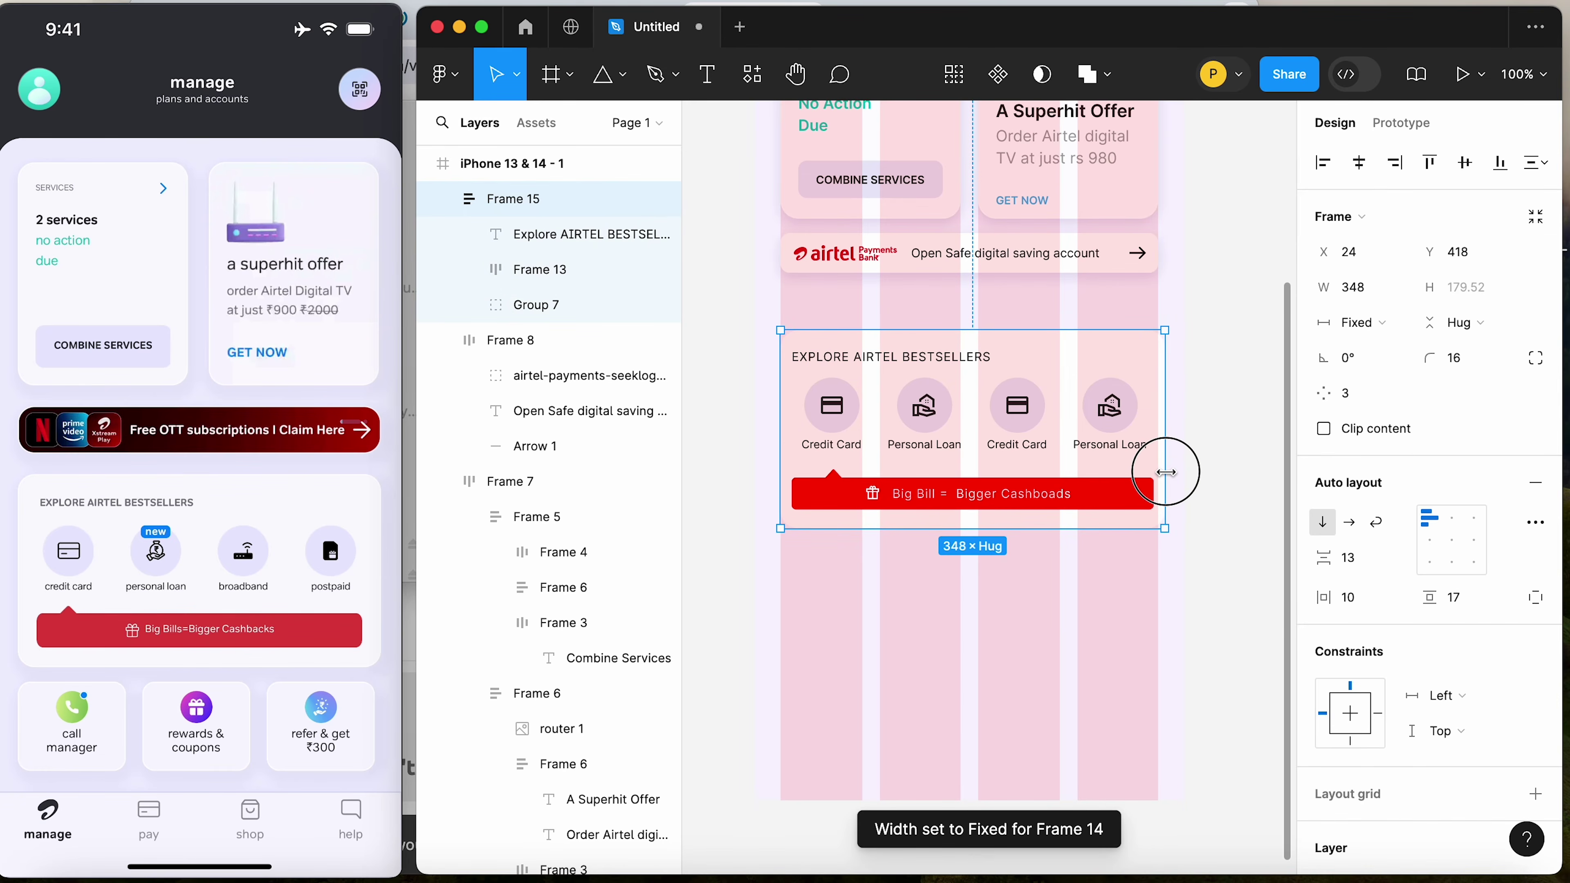
left_click(1236, 451)
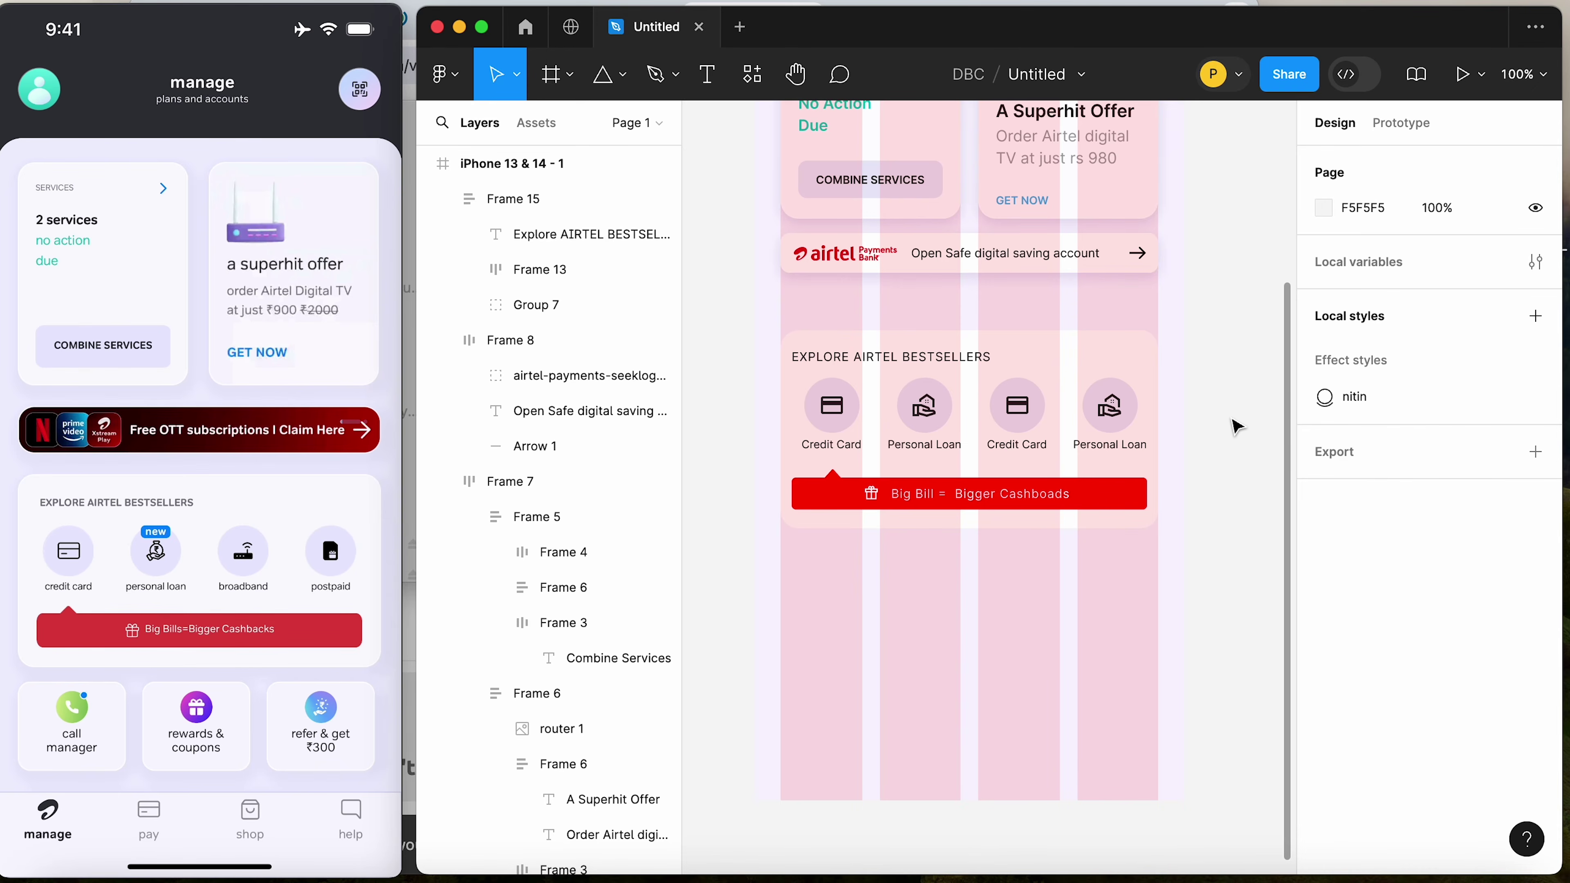
left_click_drag(927, 395, 935, 357)
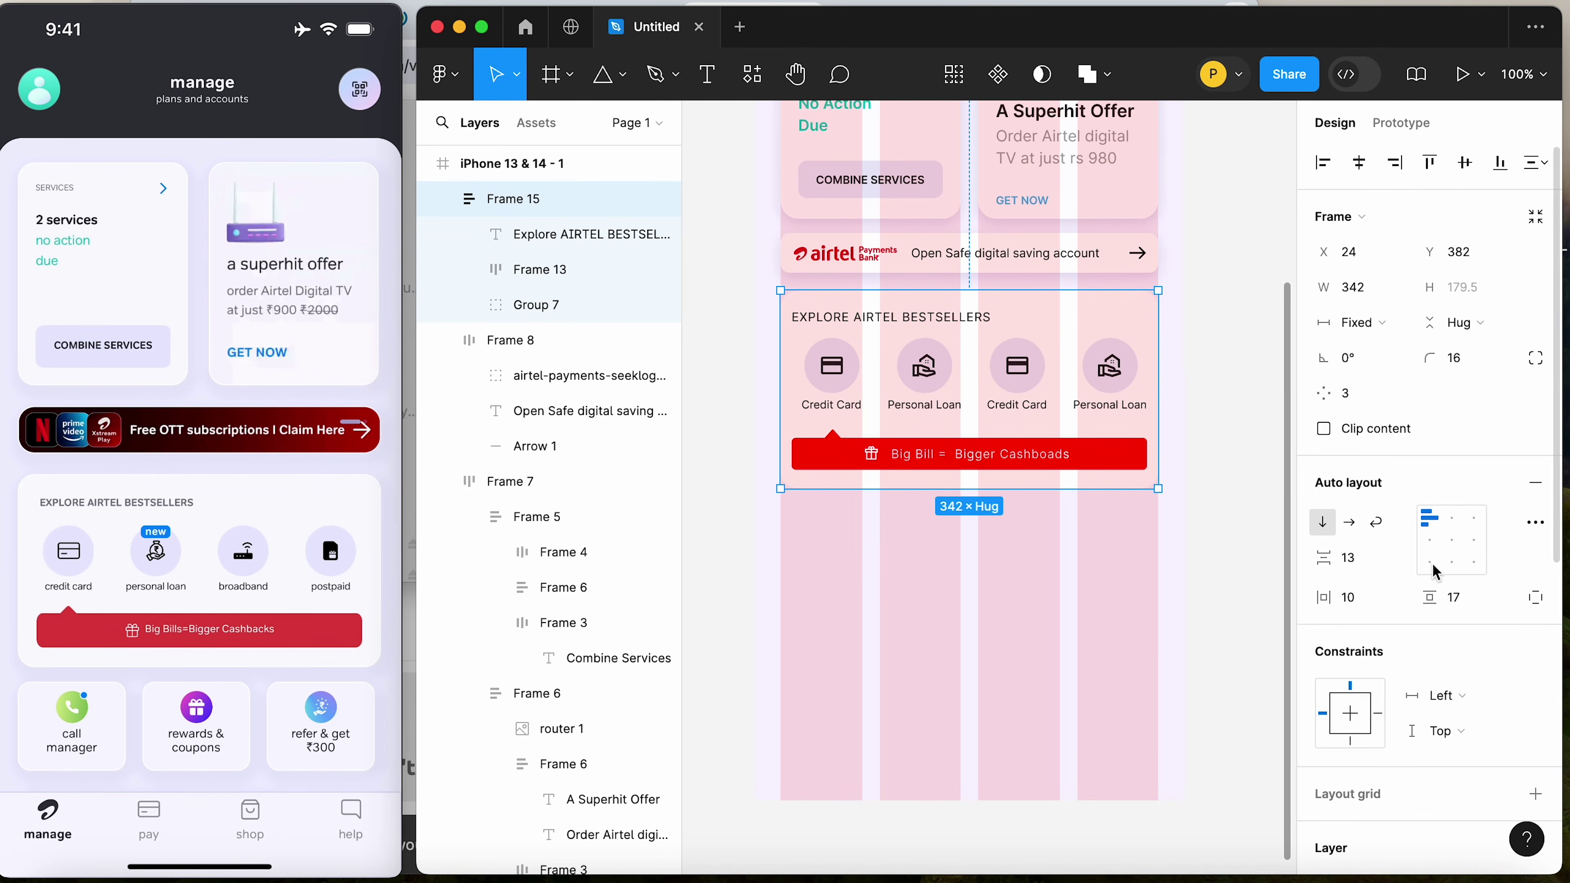
Apply the shared effect style used by the services card to the Explore Airtel Bestsellers card
scroll(1426, 655, "down", 4)
scroll(1425, 656, "down", 3)
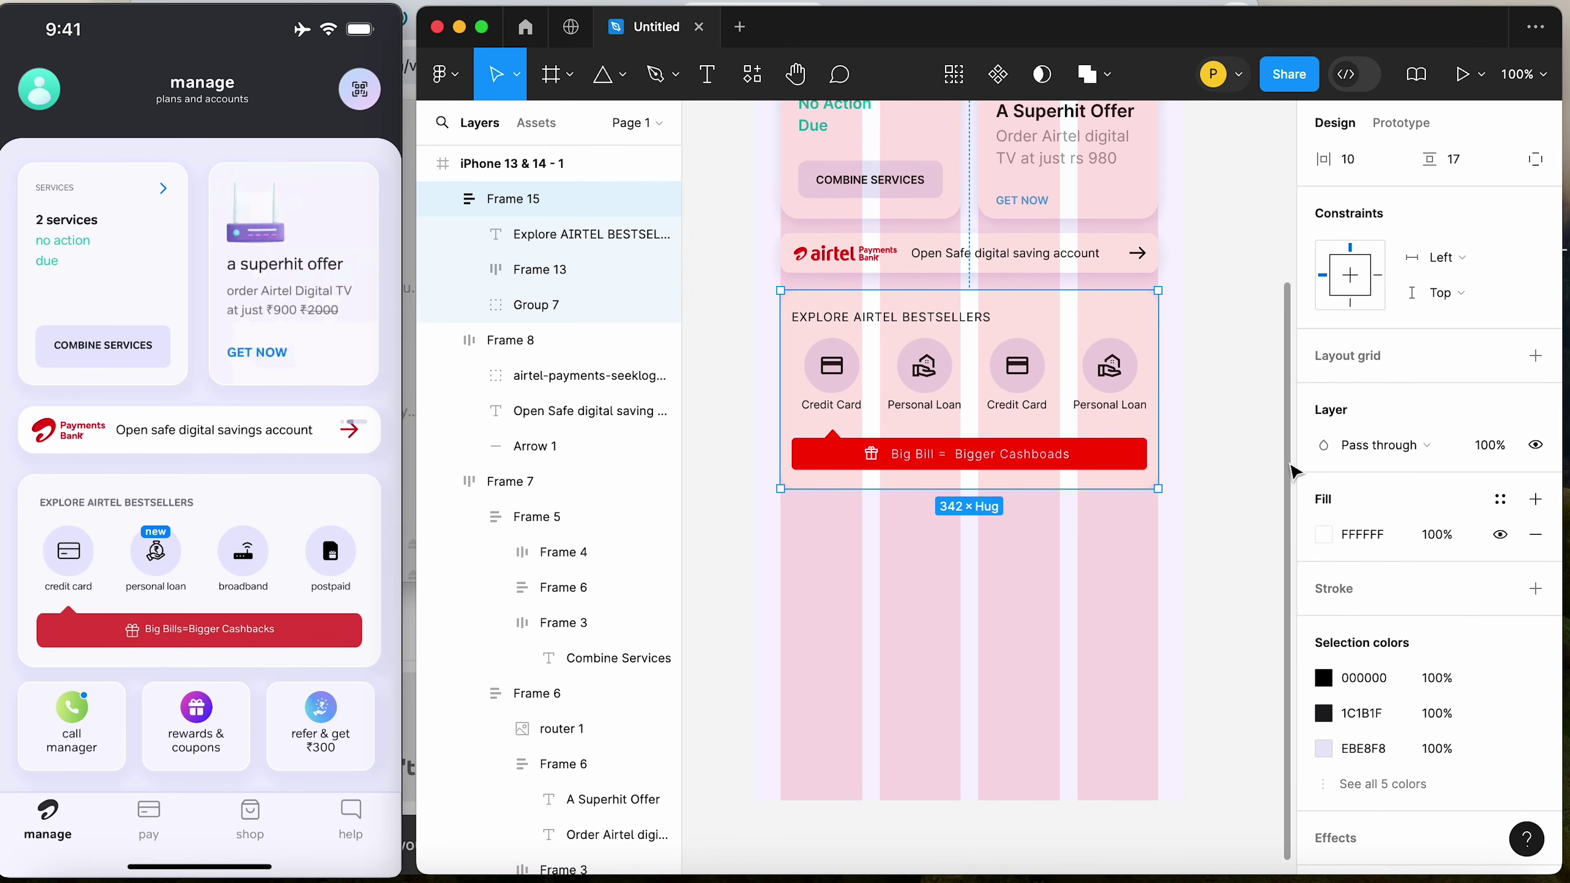
scroll(974, 421, "up", 6)
left_click(936, 380)
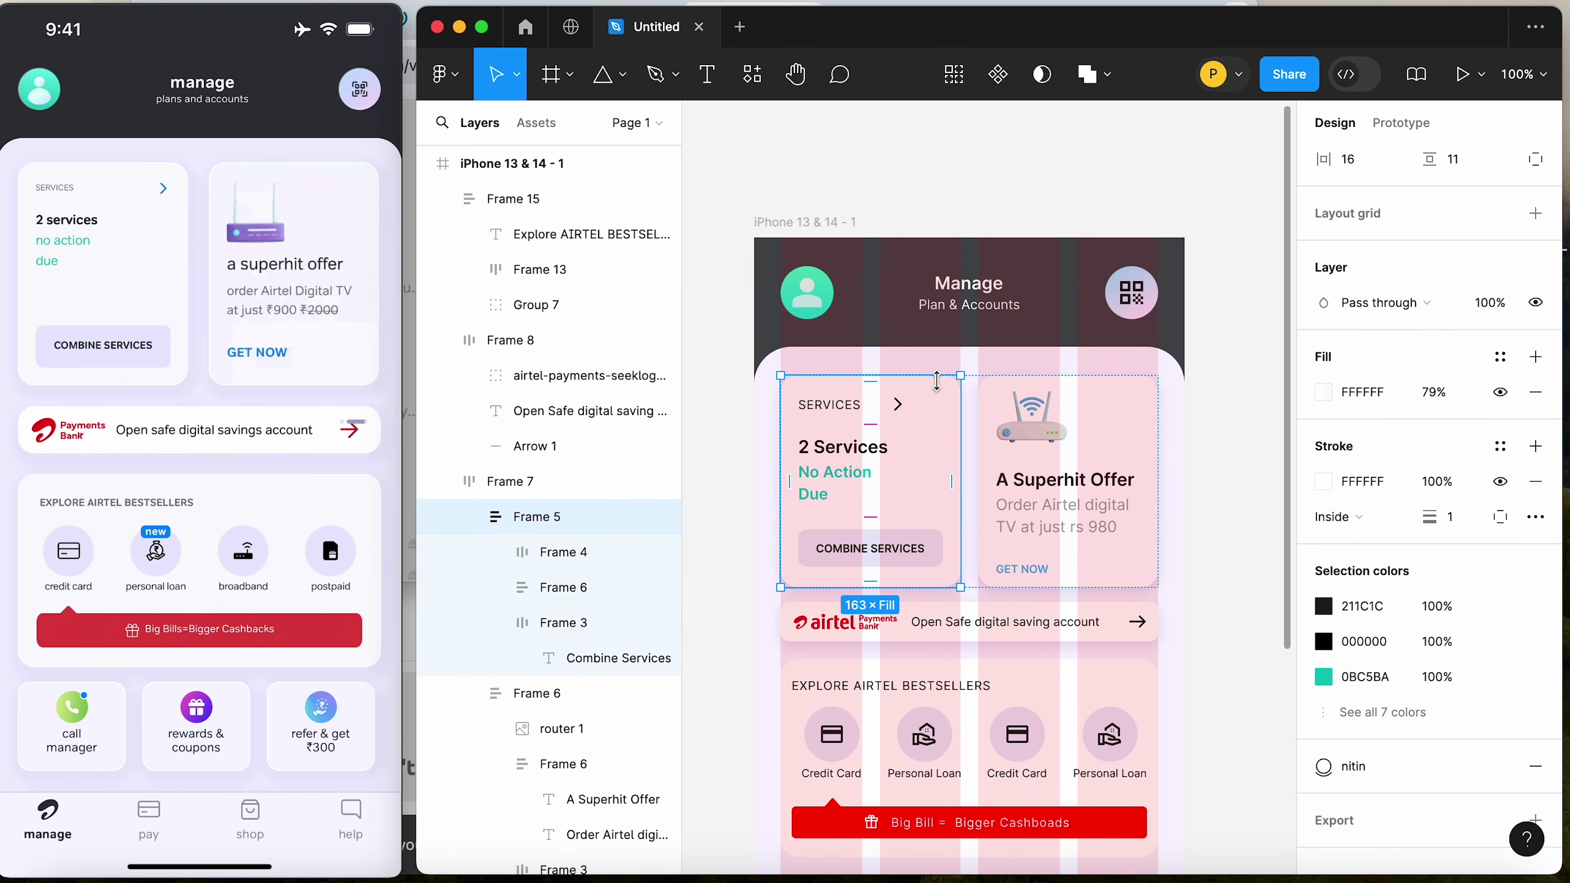
scroll(943, 396, "down", 10)
scroll(1054, 351, "up", 4)
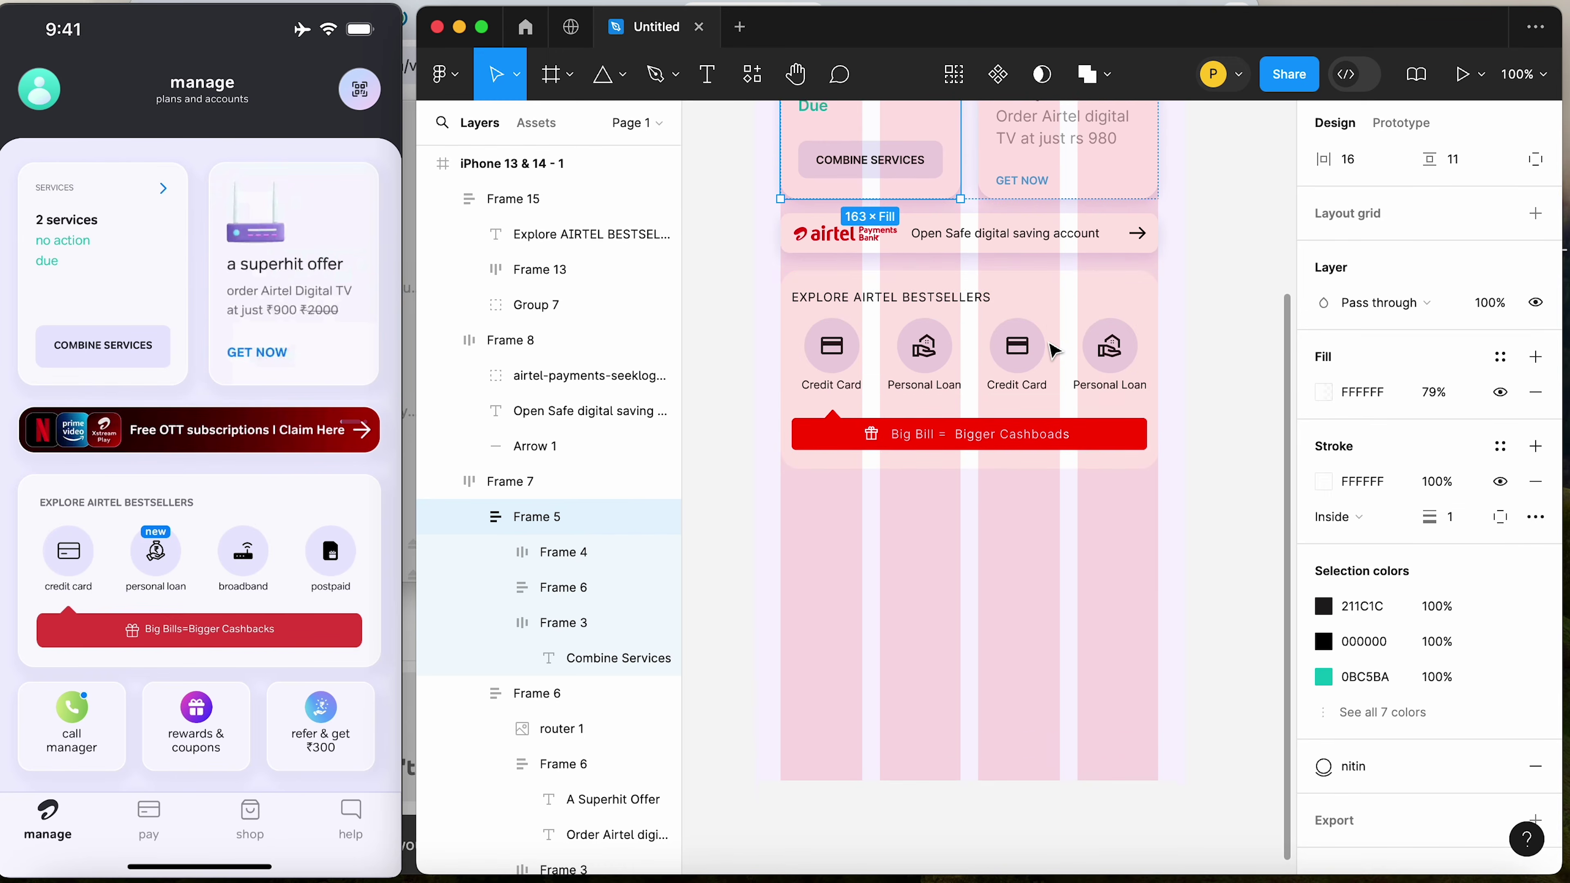
left_click(1054, 351)
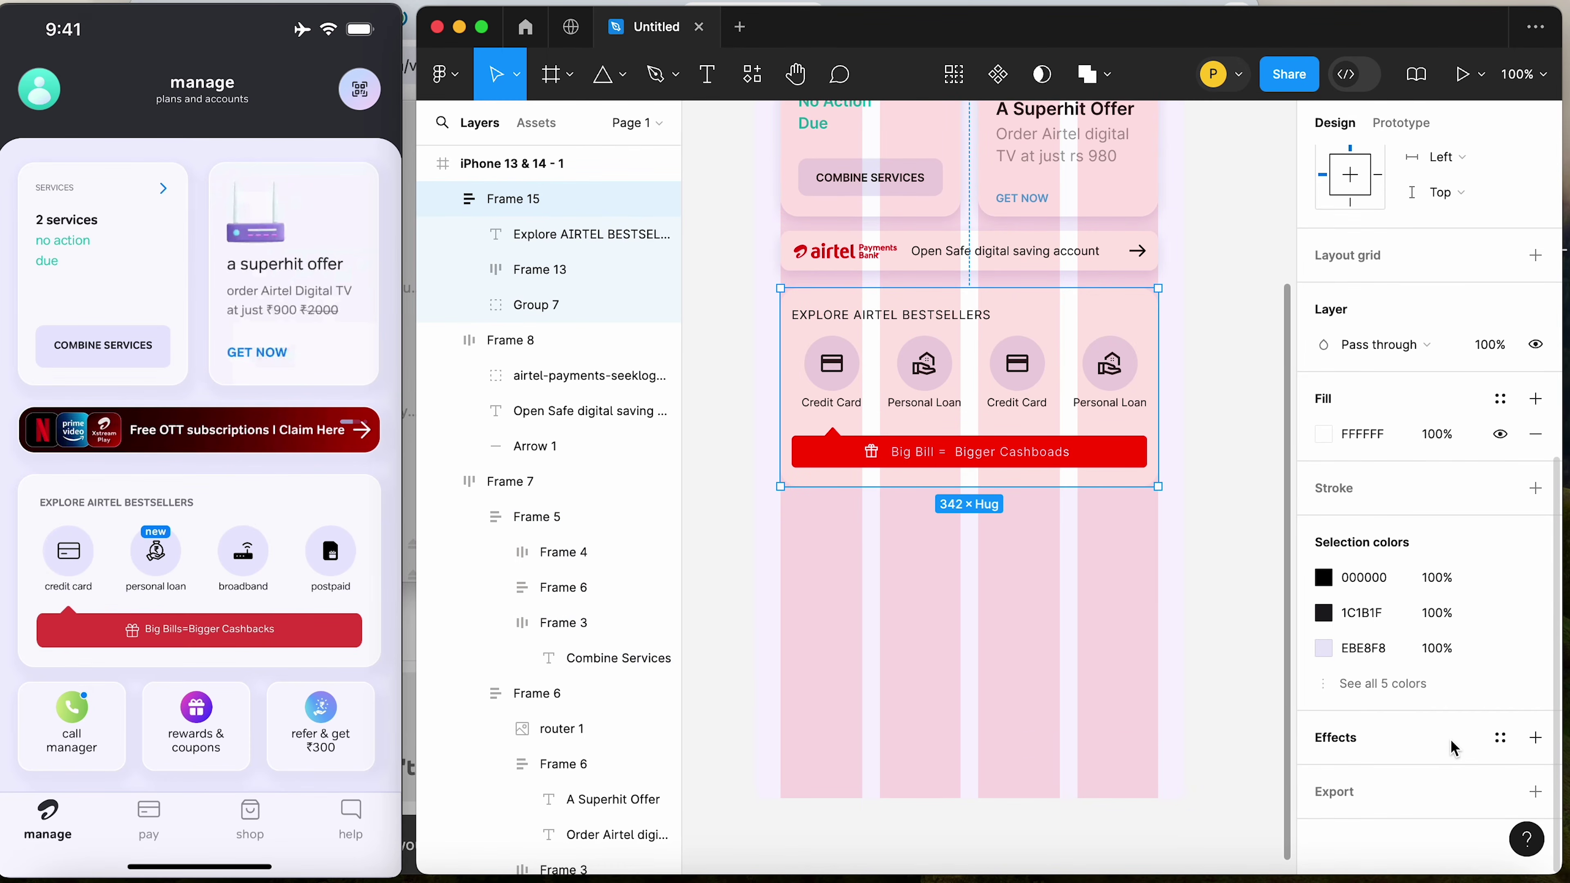
left_click(1501, 738)
left_click(1373, 843)
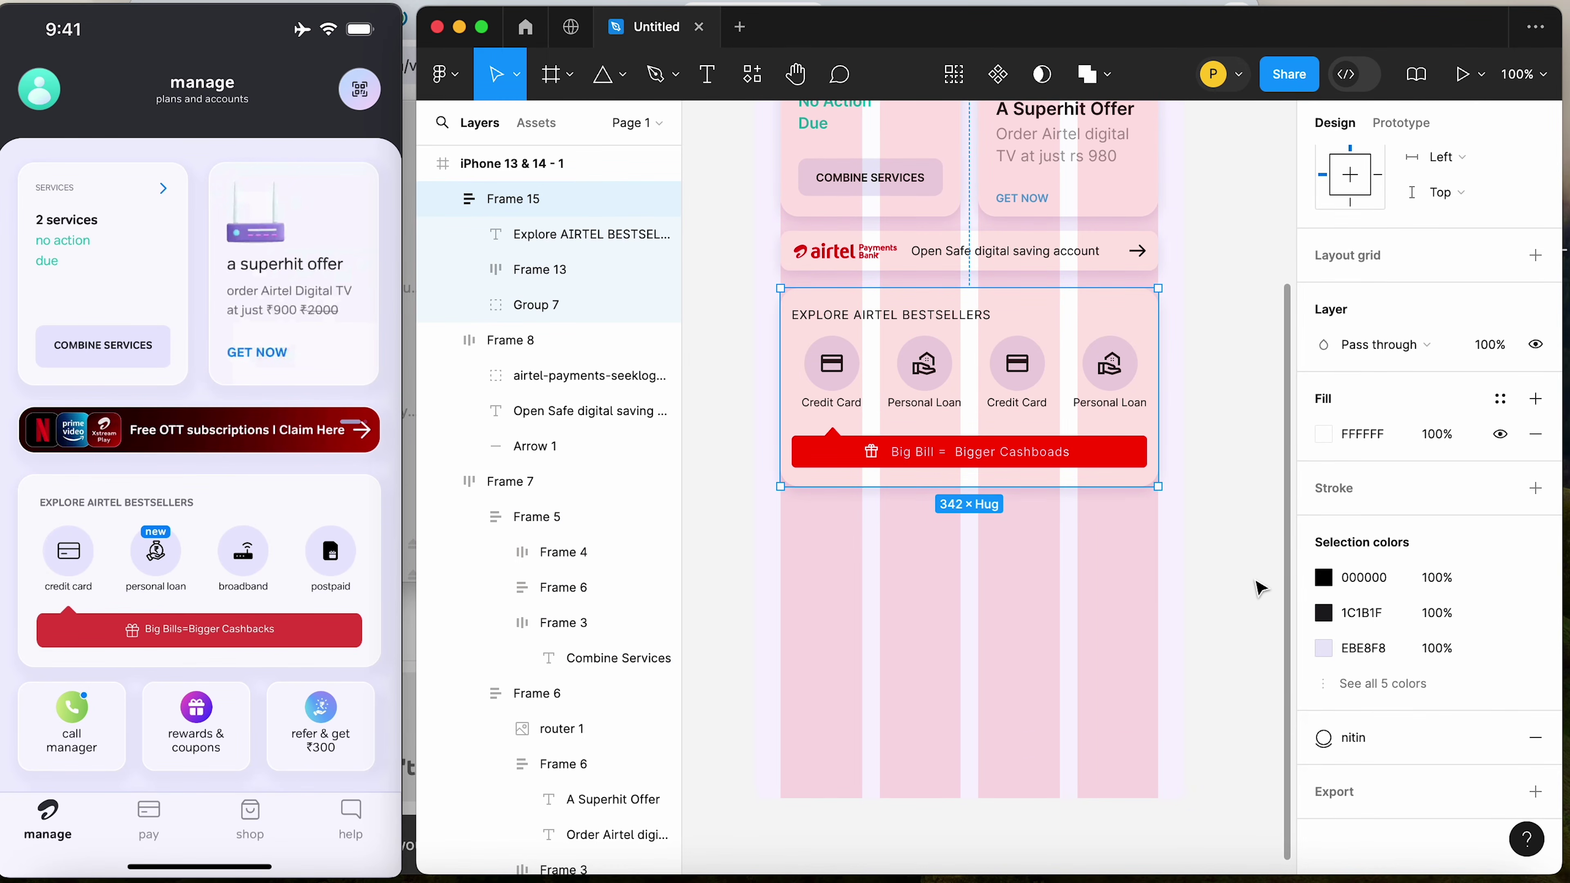
left_click(1213, 526)
scroll(1212, 525, "up", 4)
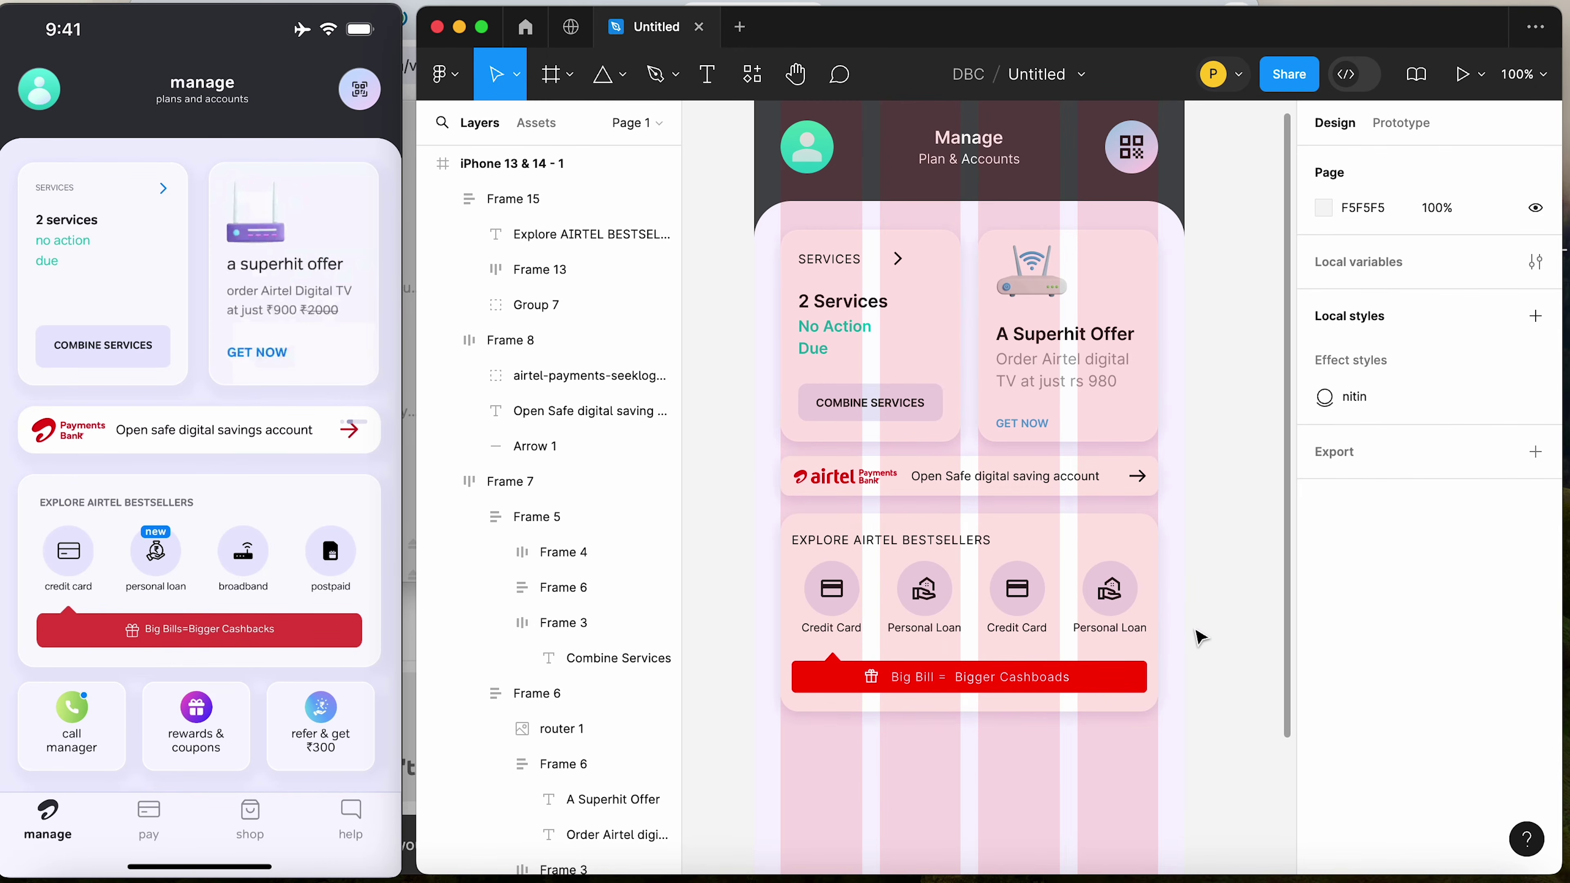
Copy the "A Superhit Offer" heading and description block below the bestsellers card, at X 30, Y 609
scroll(1199, 632, "down", 3)
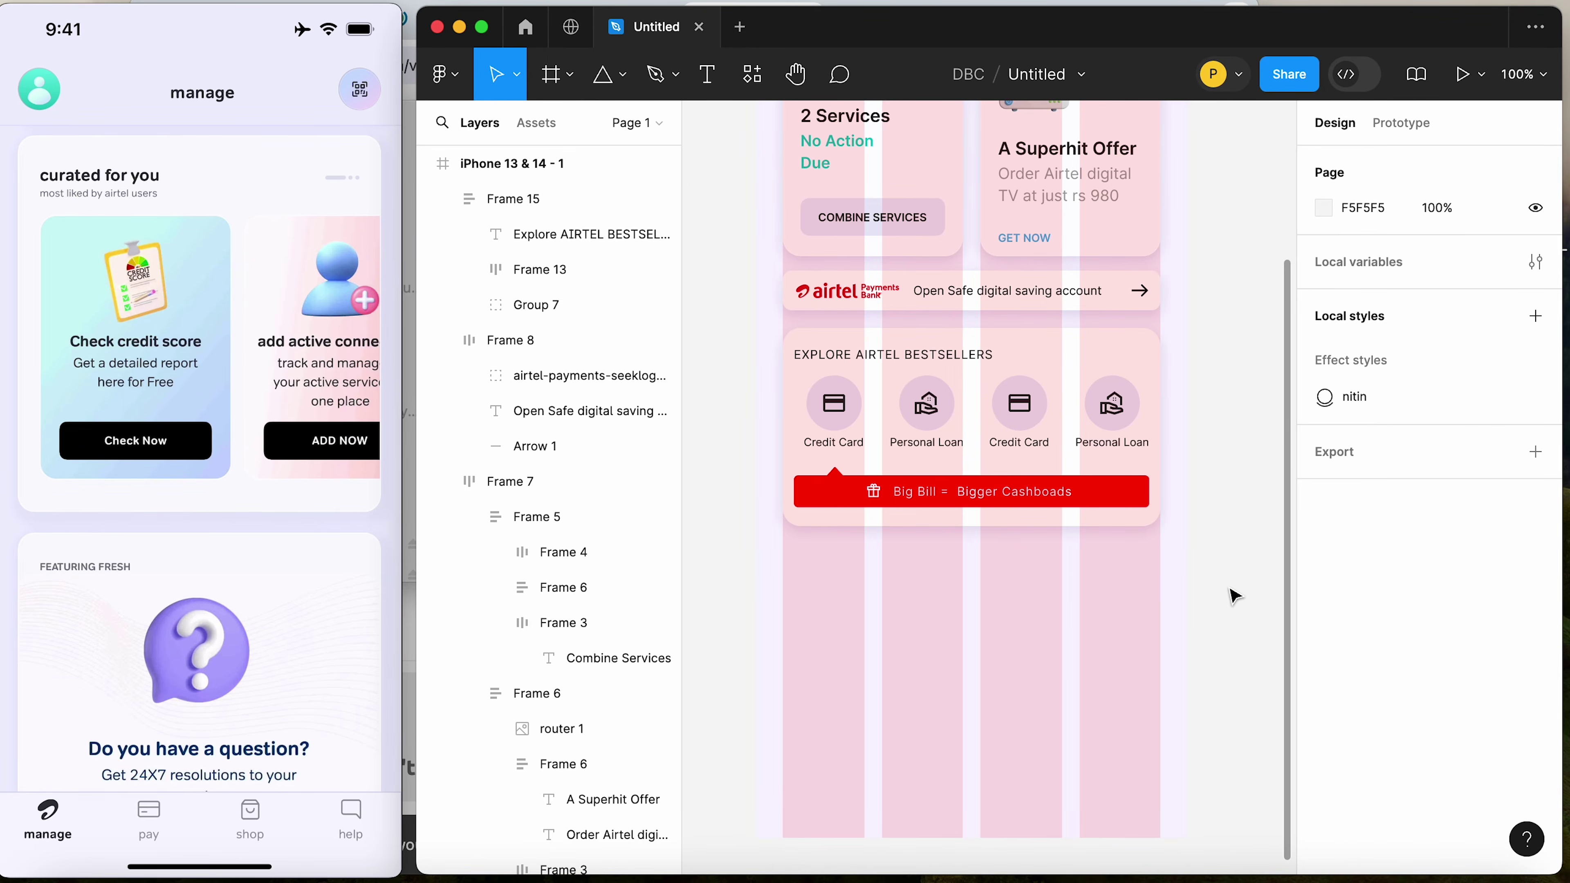
scroll(1237, 559, "up", 5)
left_click(868, 375)
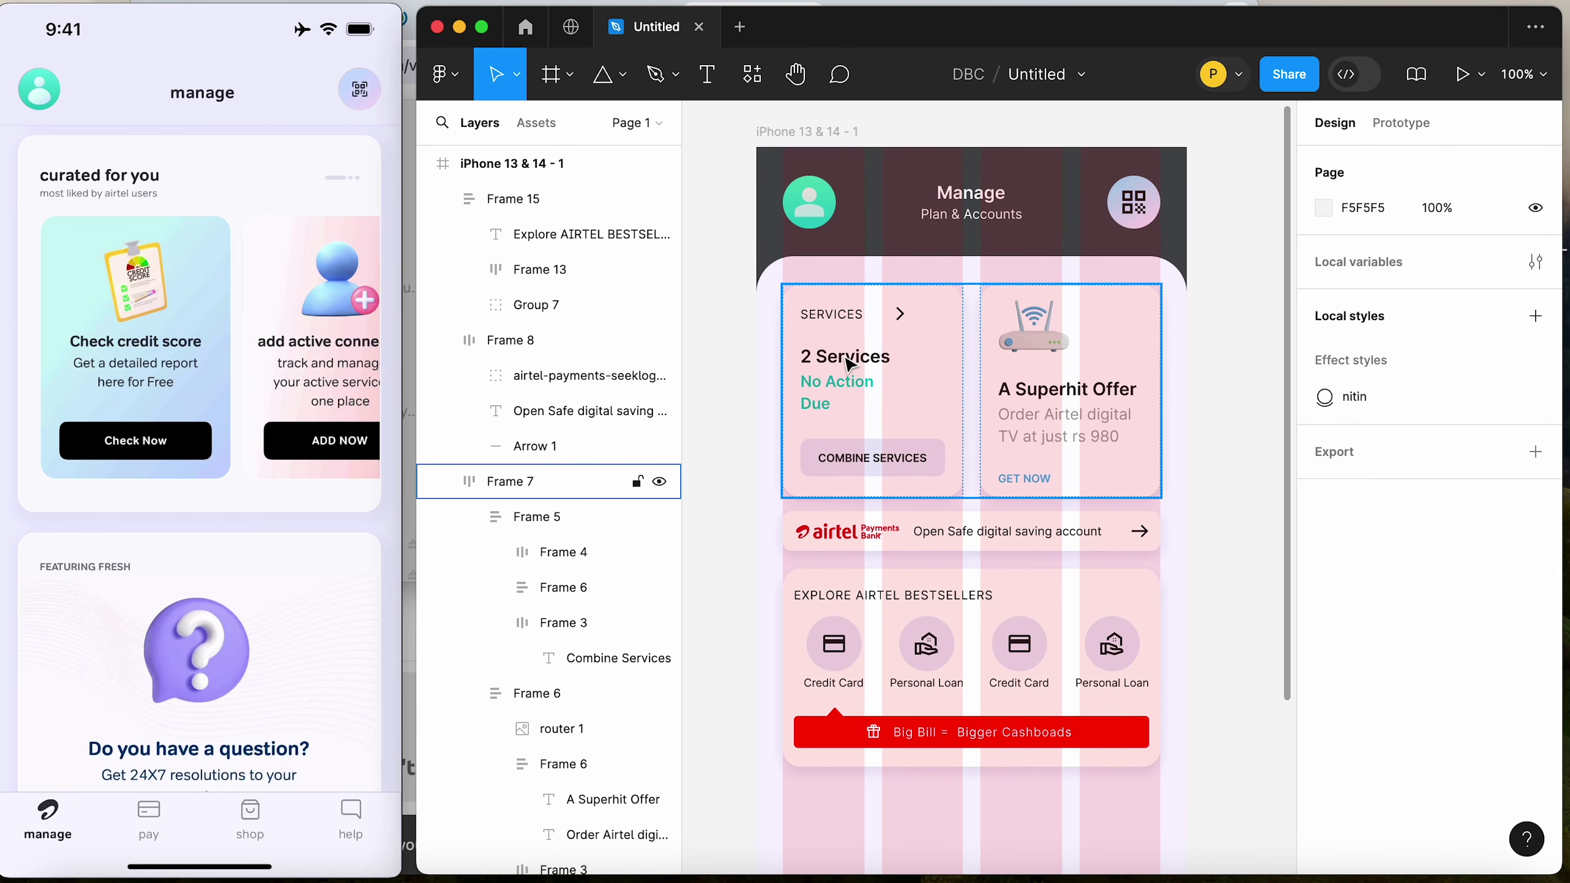
double_click(1056, 396)
left_click(1056, 399)
left_click_drag(1056, 399, 944, 823)
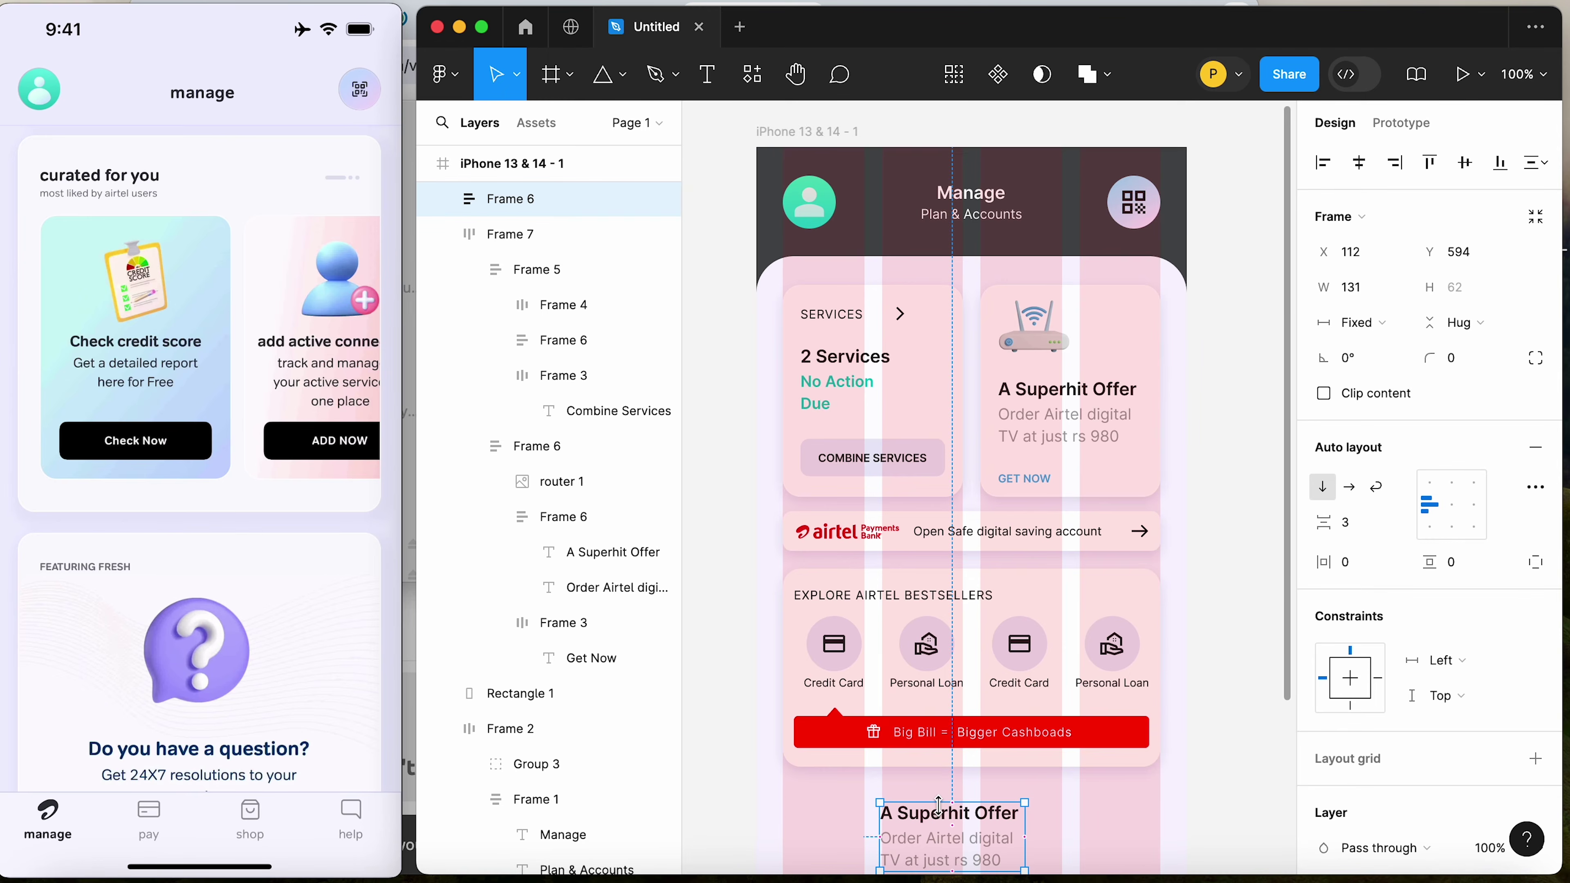
scroll(939, 806, "down", 5)
left_click(1038, 547)
left_click(934, 509)
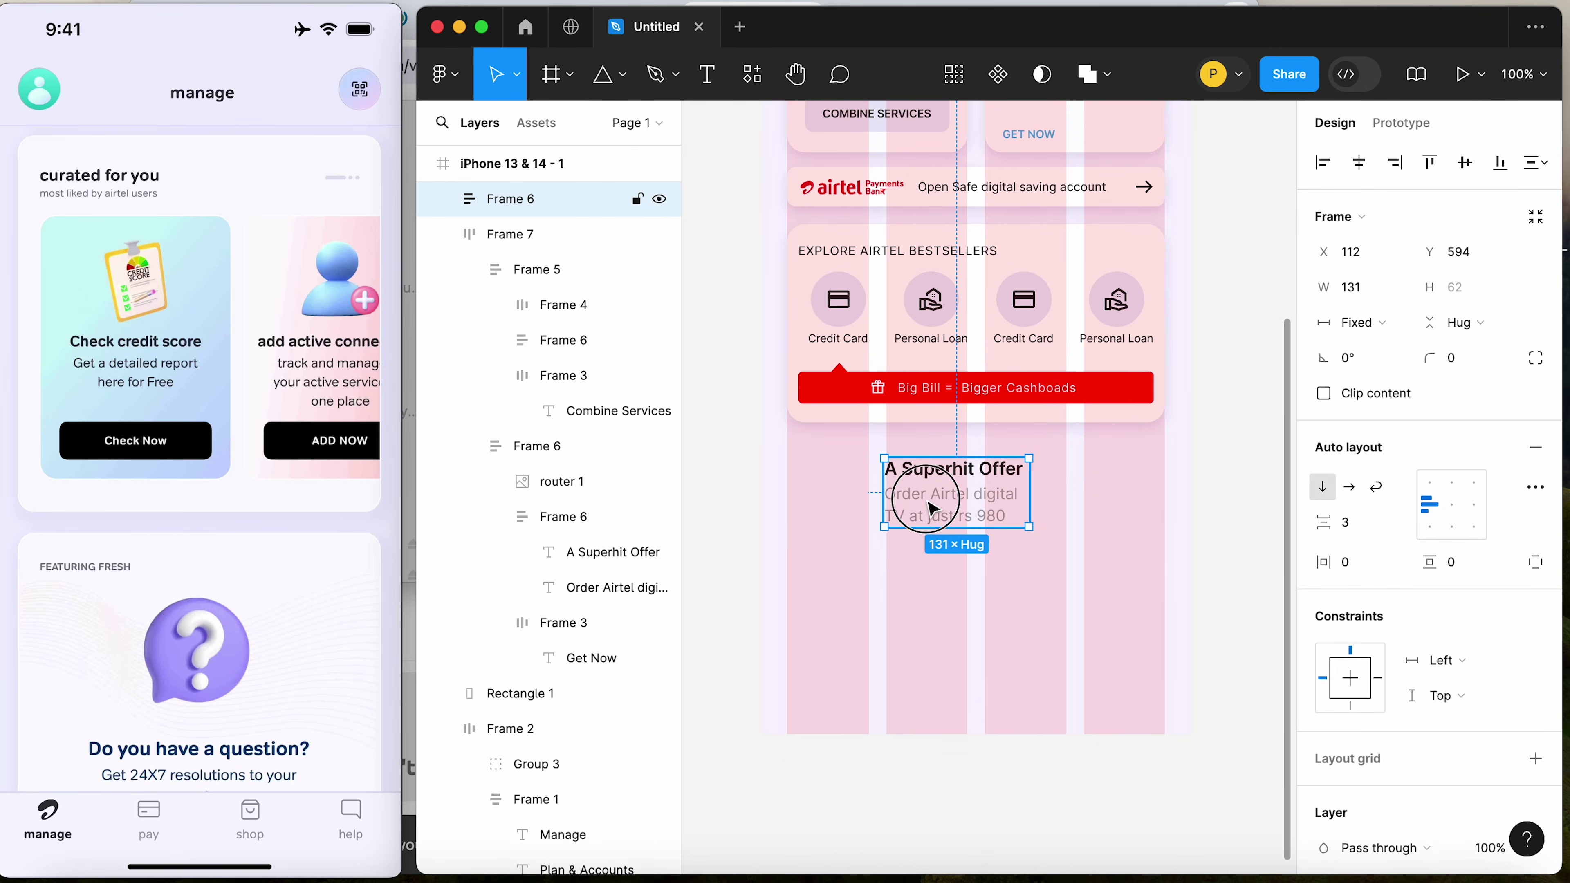
left_click_drag(933, 509, 844, 522)
Ungroup the copied text block and change its heading to "Curated For you"
double_click(852, 494)
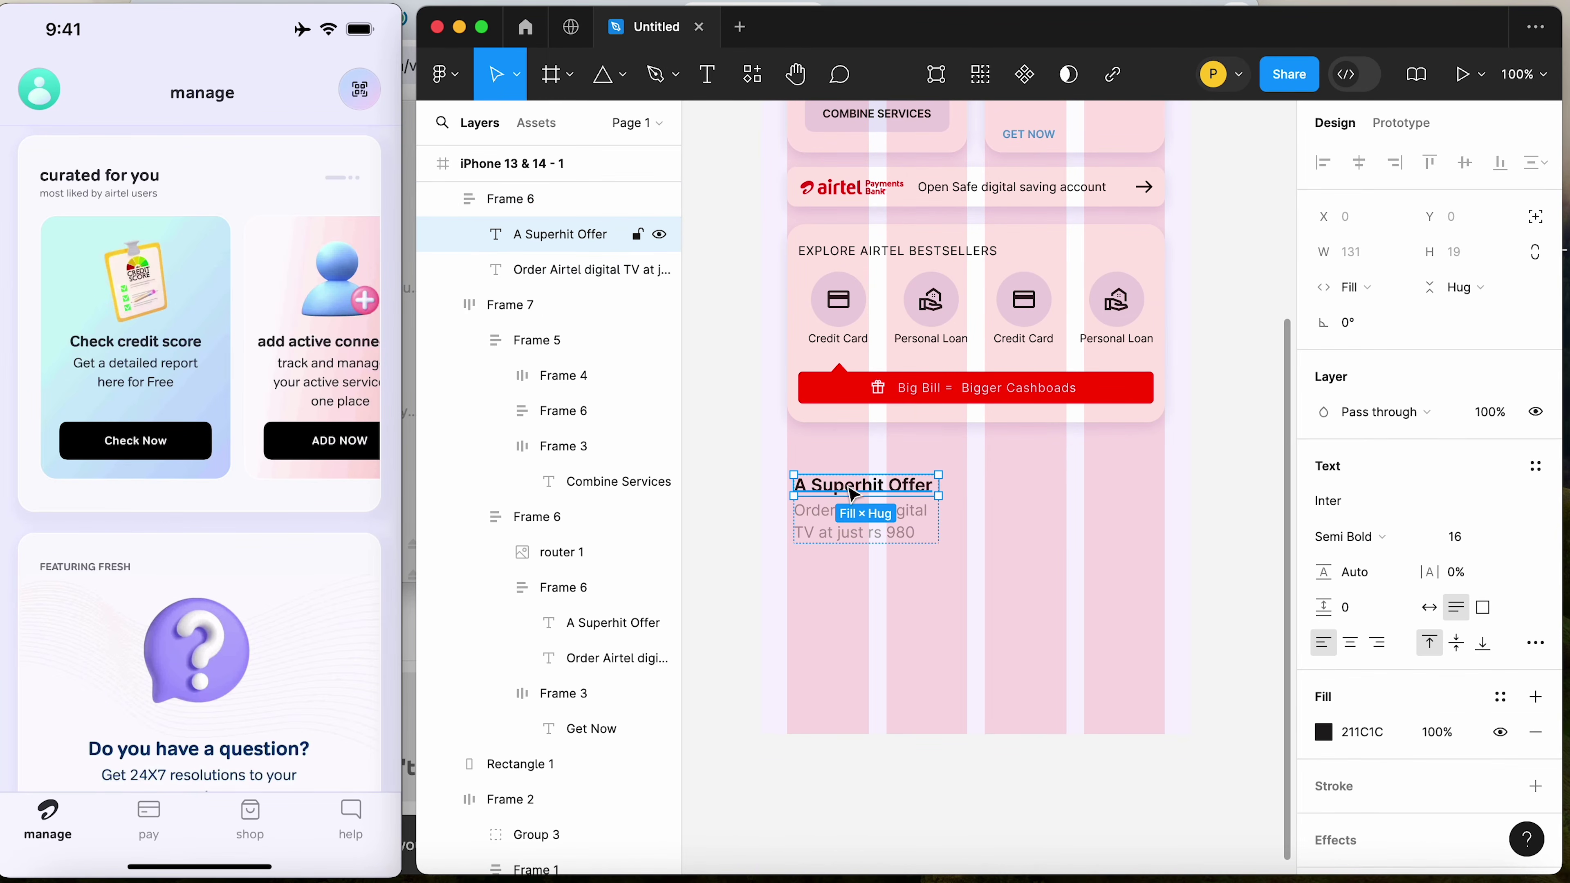
key("Escape")
right_click(884, 516)
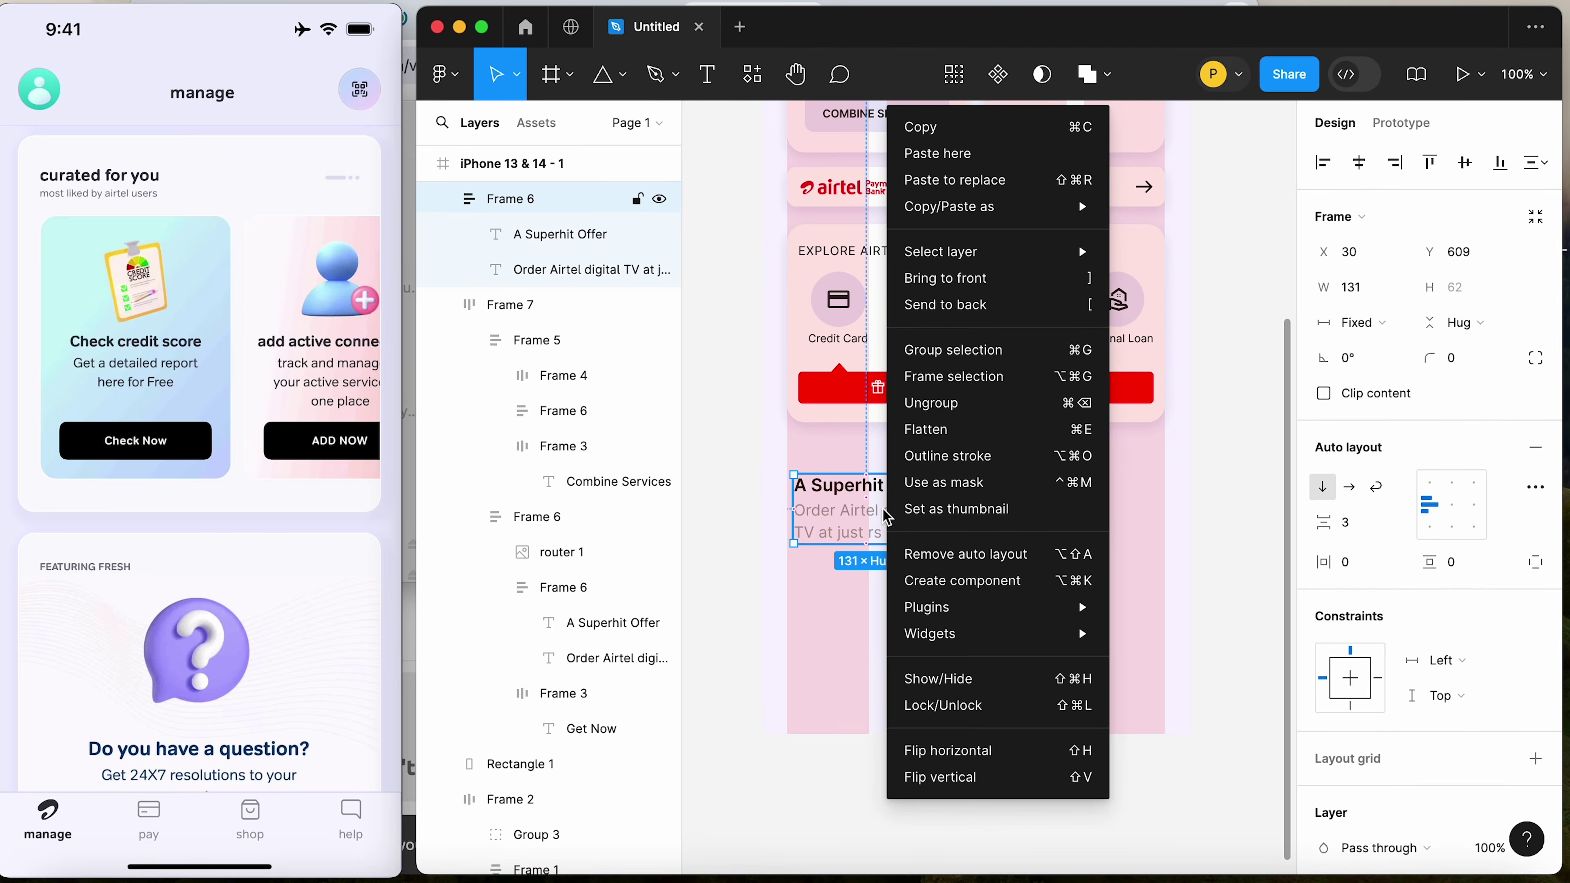
left_click(971, 404)
left_click(838, 486)
key("Return")
type("Curated For you")
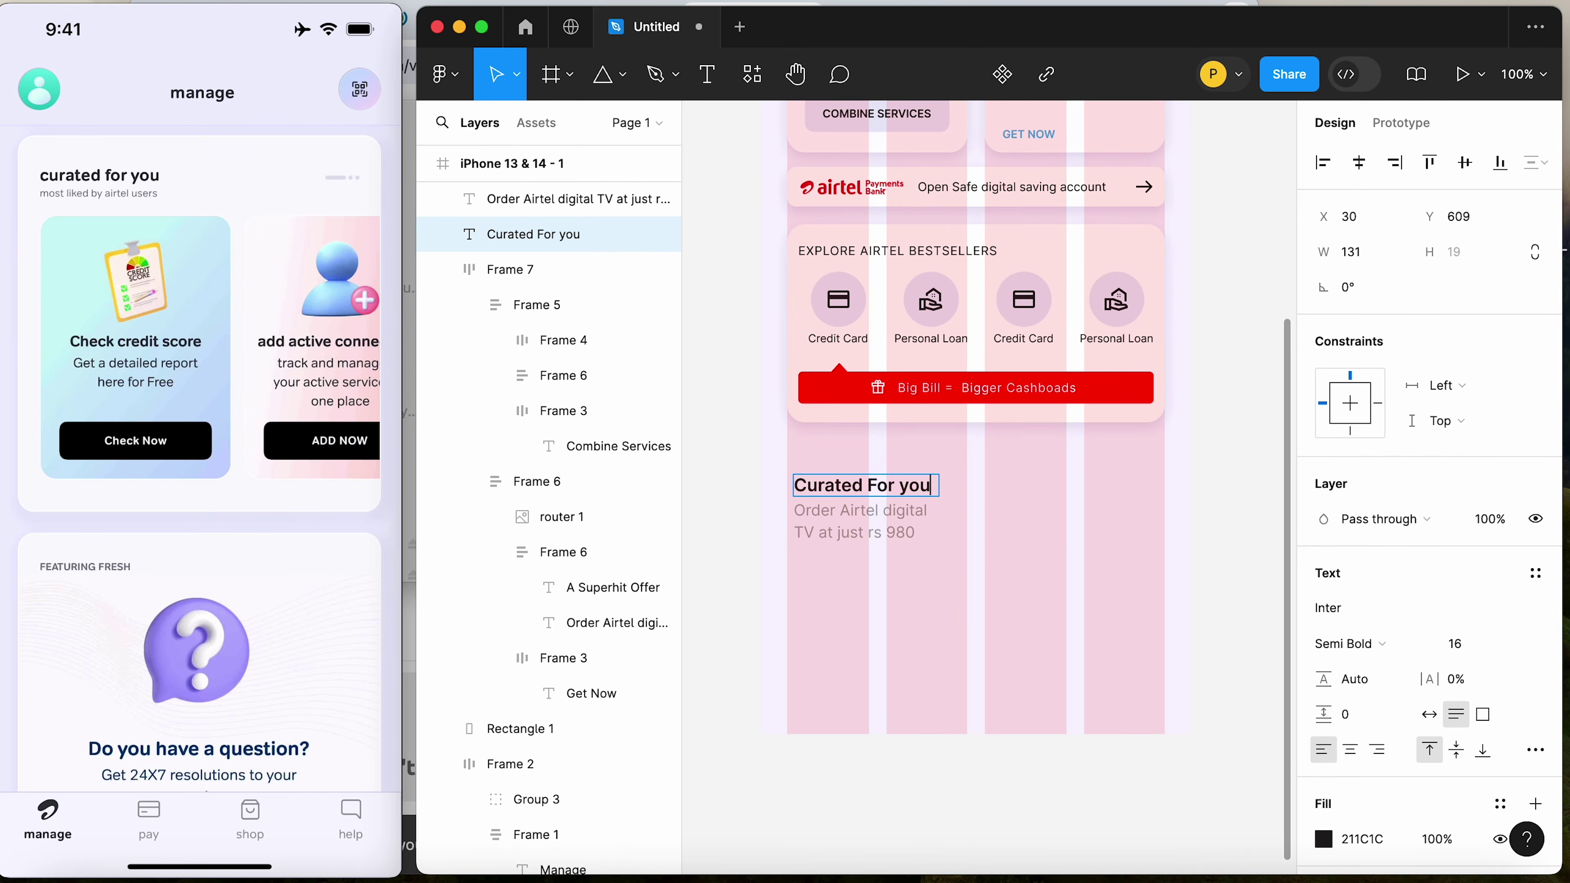
key("Escape")
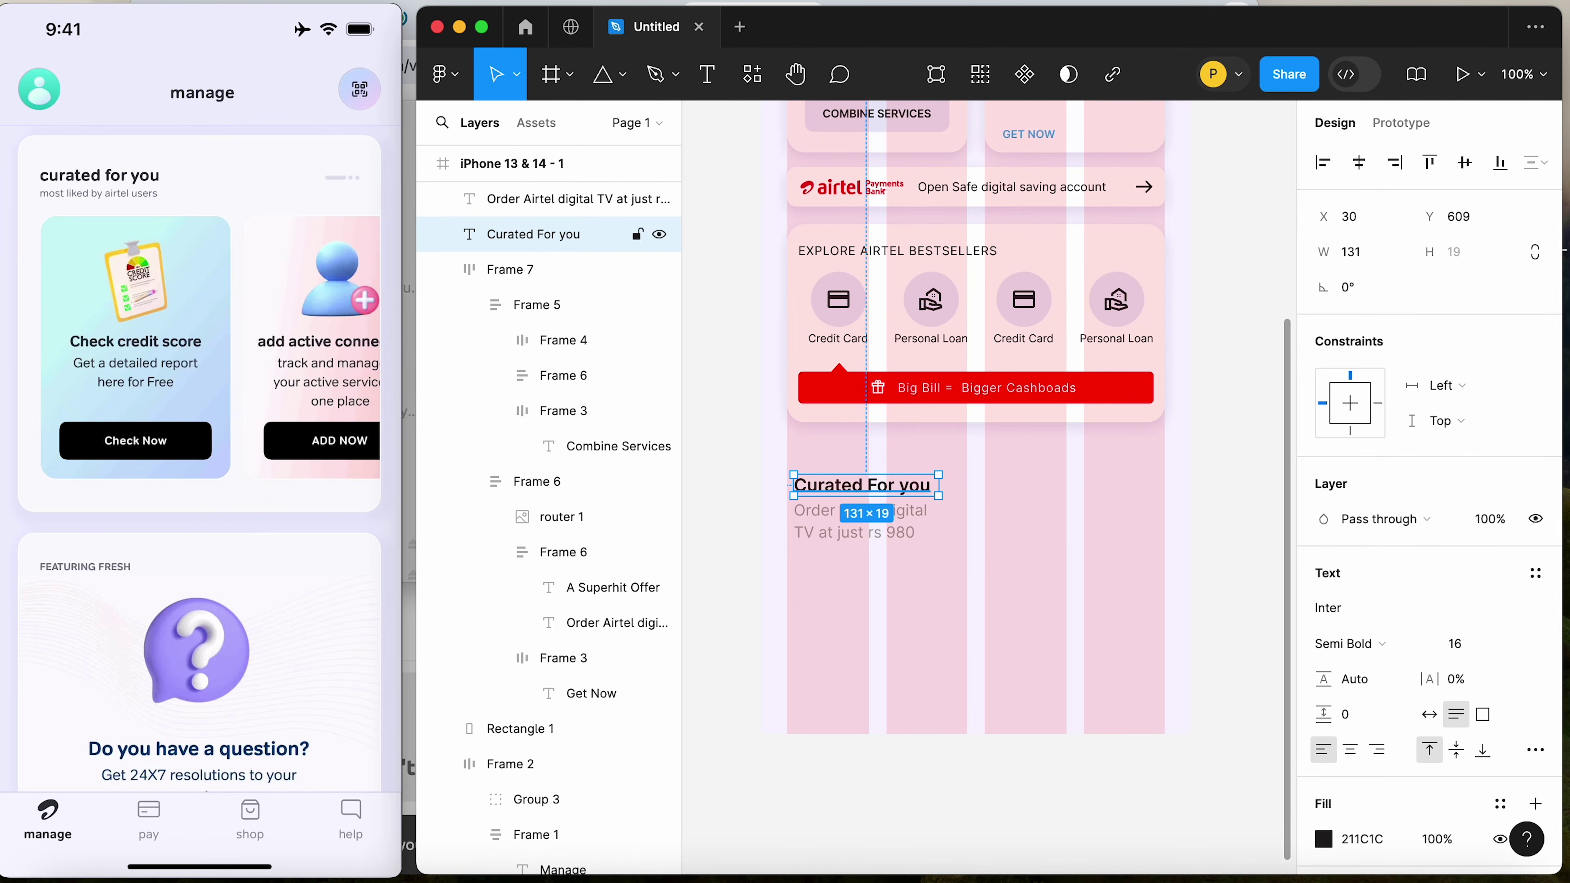
Change the copied description to "Most like by airtel users" and make the text auto width so it fits on one line
double_click(890, 516)
type("Most like by airt")
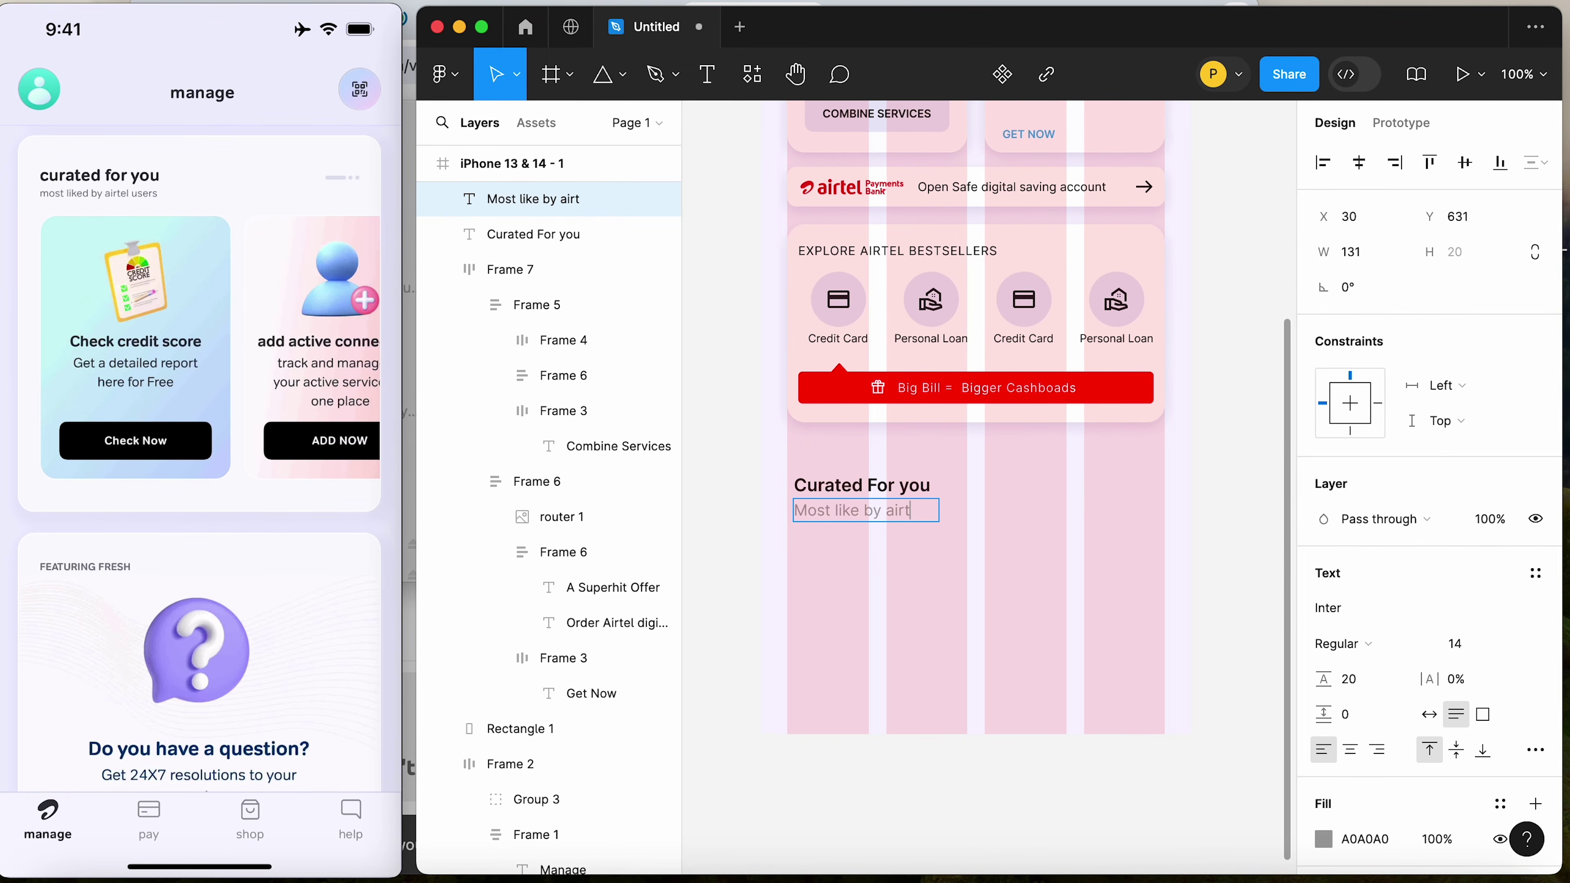
type("ser")
key("Escape")
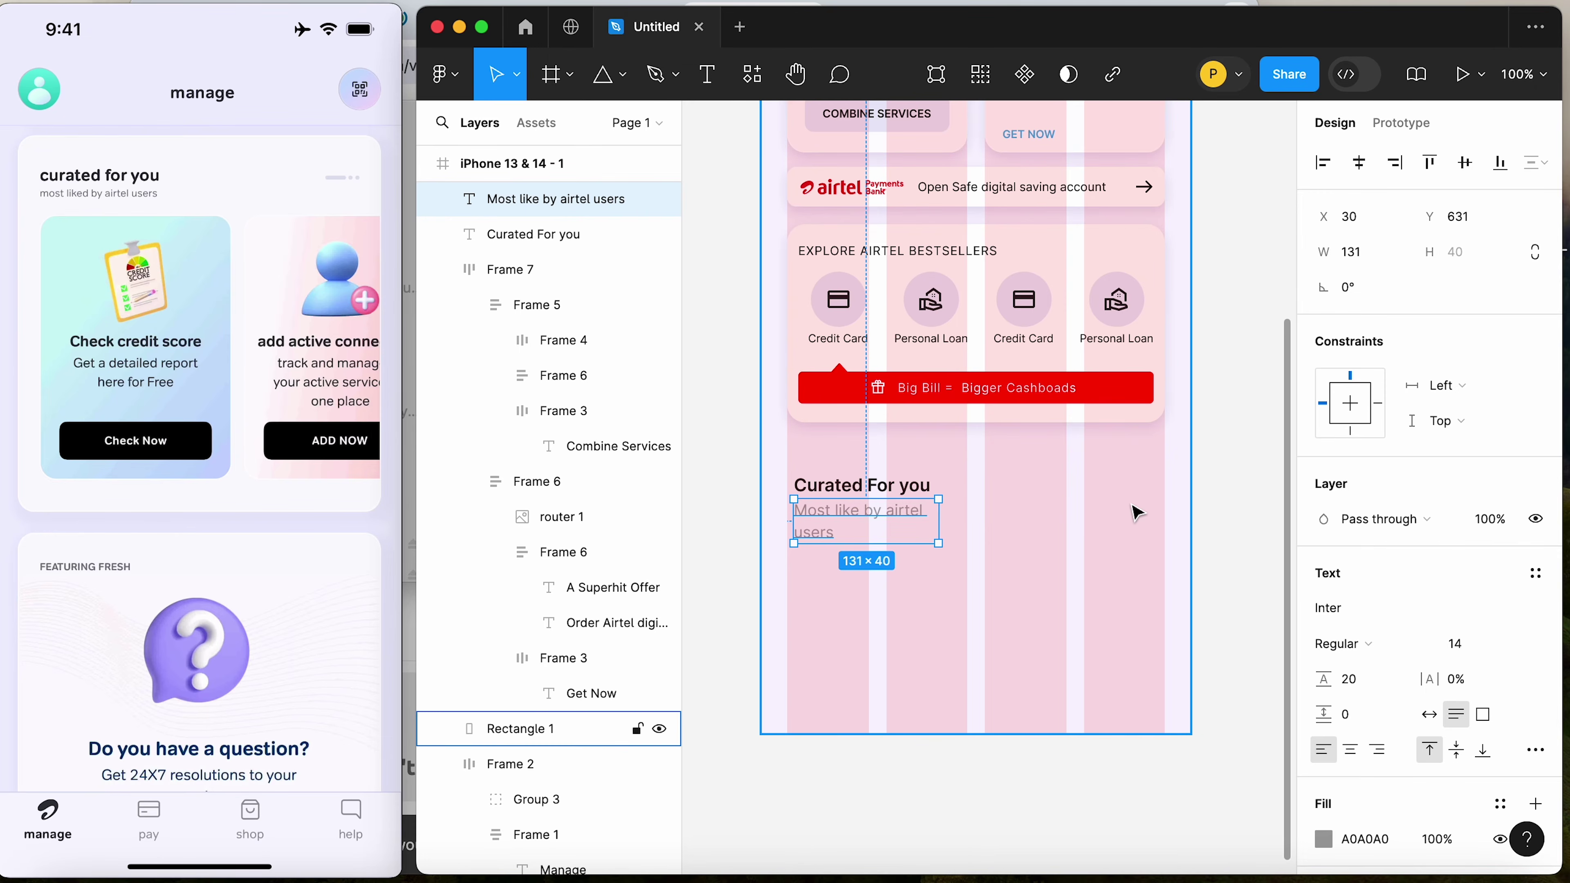
left_click(1432, 717)
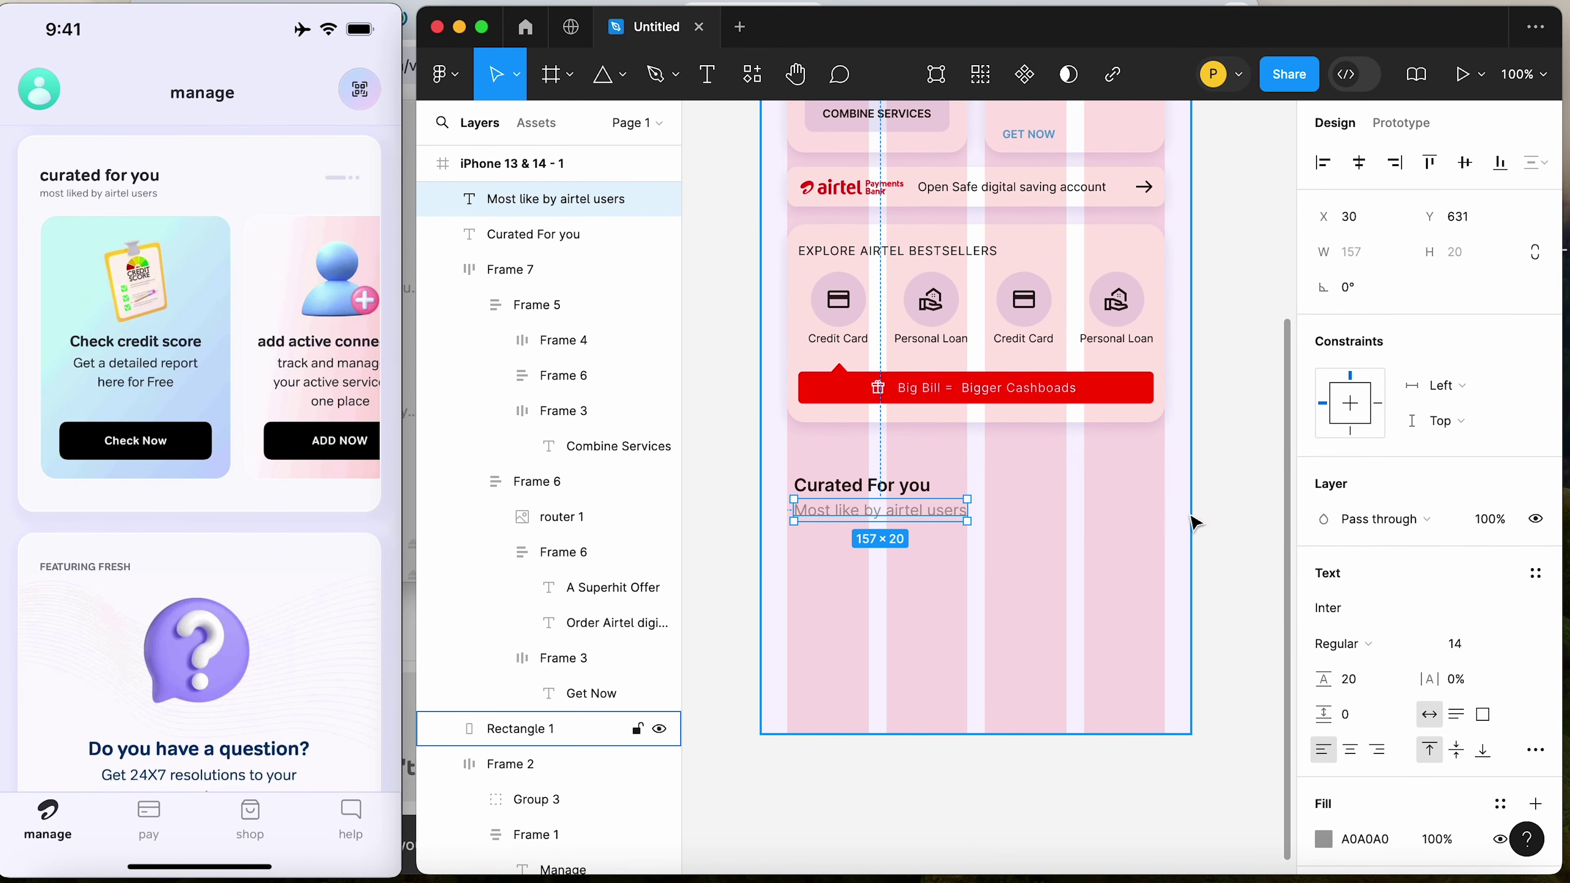
left_click(1167, 498)
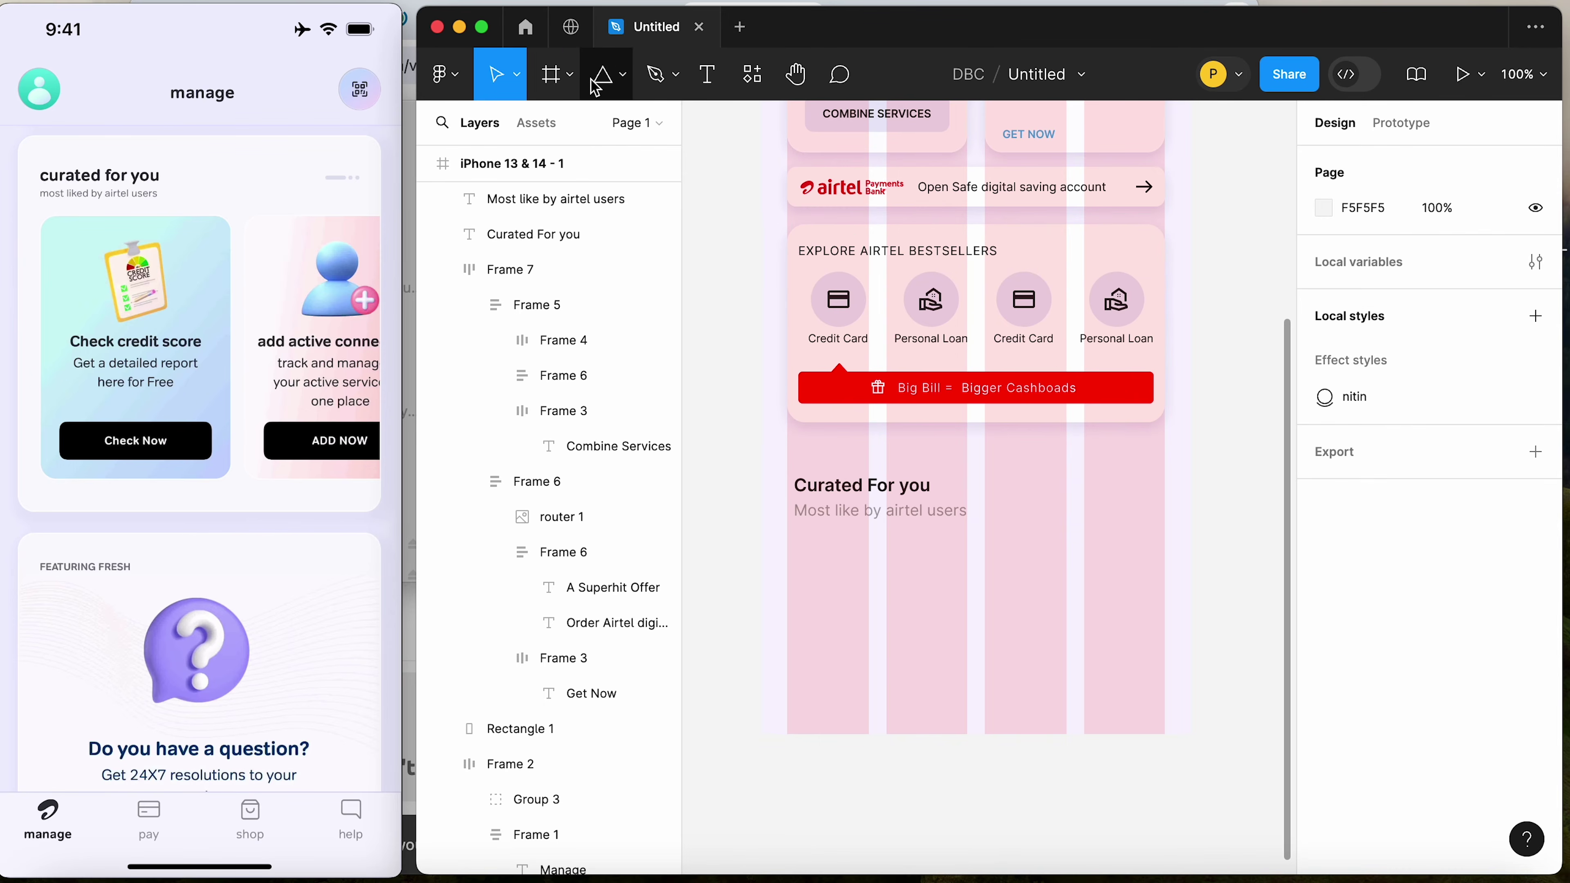
Draw a rectangle about 51 × 11 beside the Curated For you heading and round its corners to 27
left_click(612, 92)
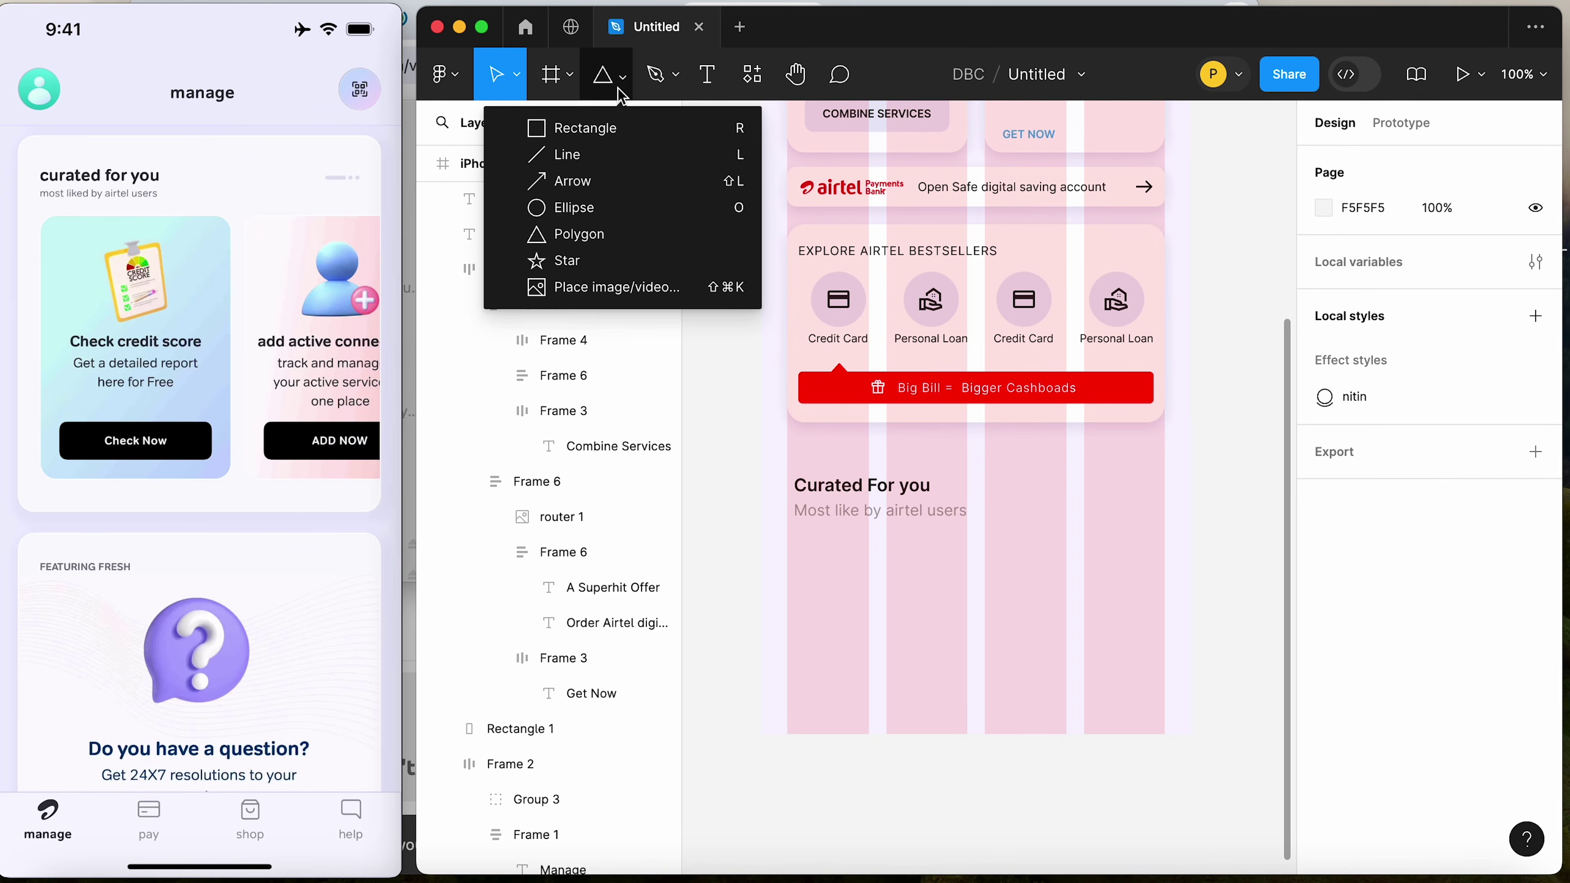
left_click(588, 130)
left_click(1036, 478)
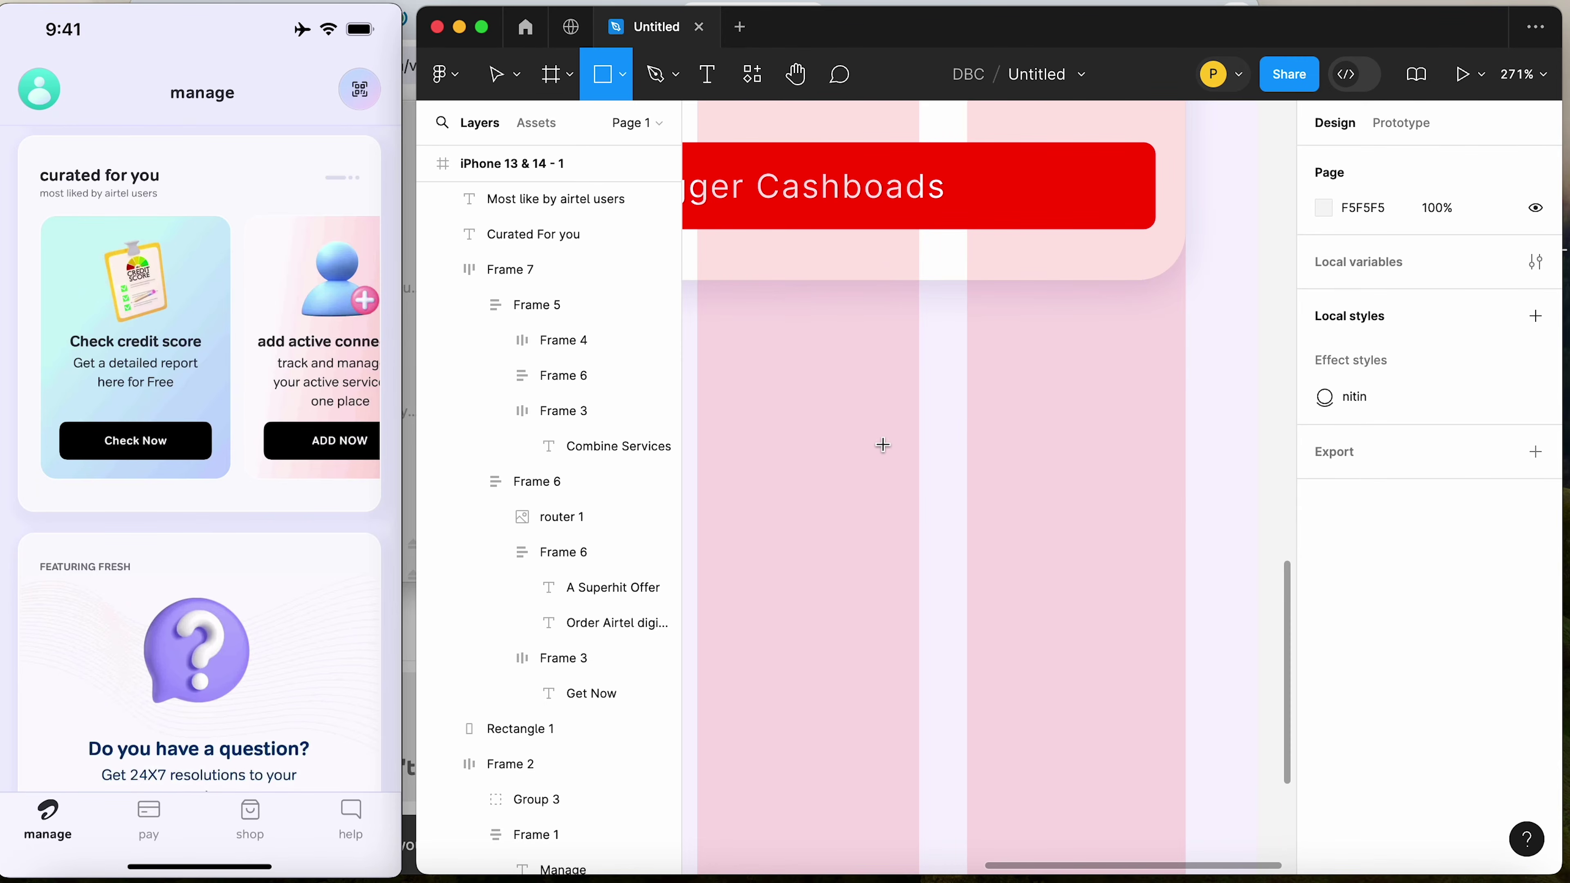
left_click_drag(880, 438, 1033, 471)
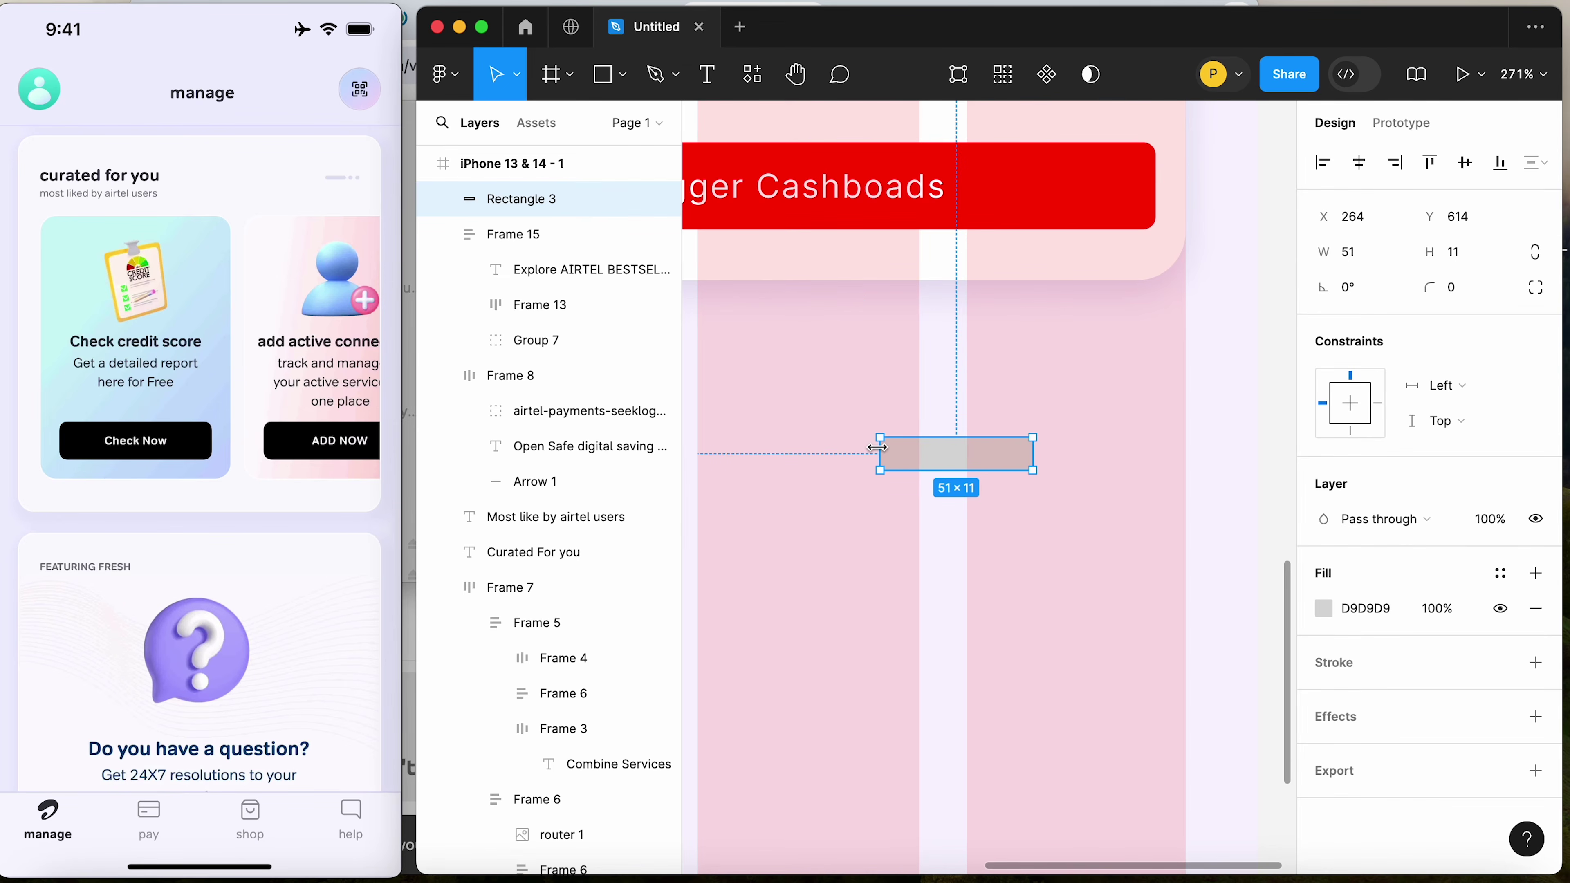
left_click_drag(1432, 291, 1448, 291)
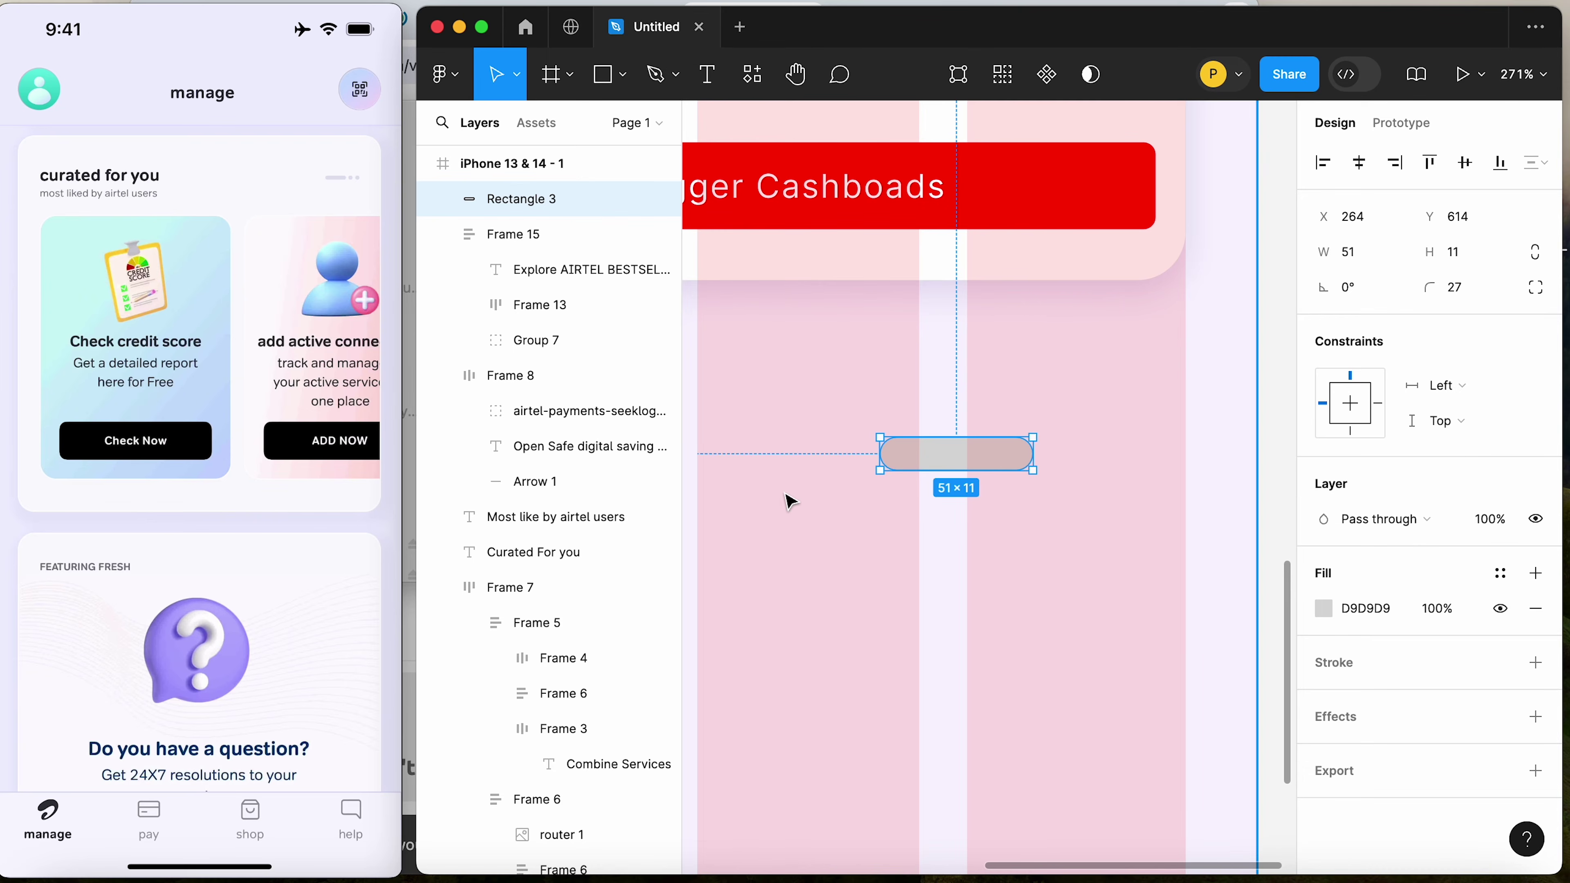
Add two small round dots beside the pill and combine all three in a horizontal auto layout with spacing 5
left_click_drag(912, 463, 1079, 463)
left_click(1028, 455, "shift")
left_click(930, 463, "shift")
key("shift+a")
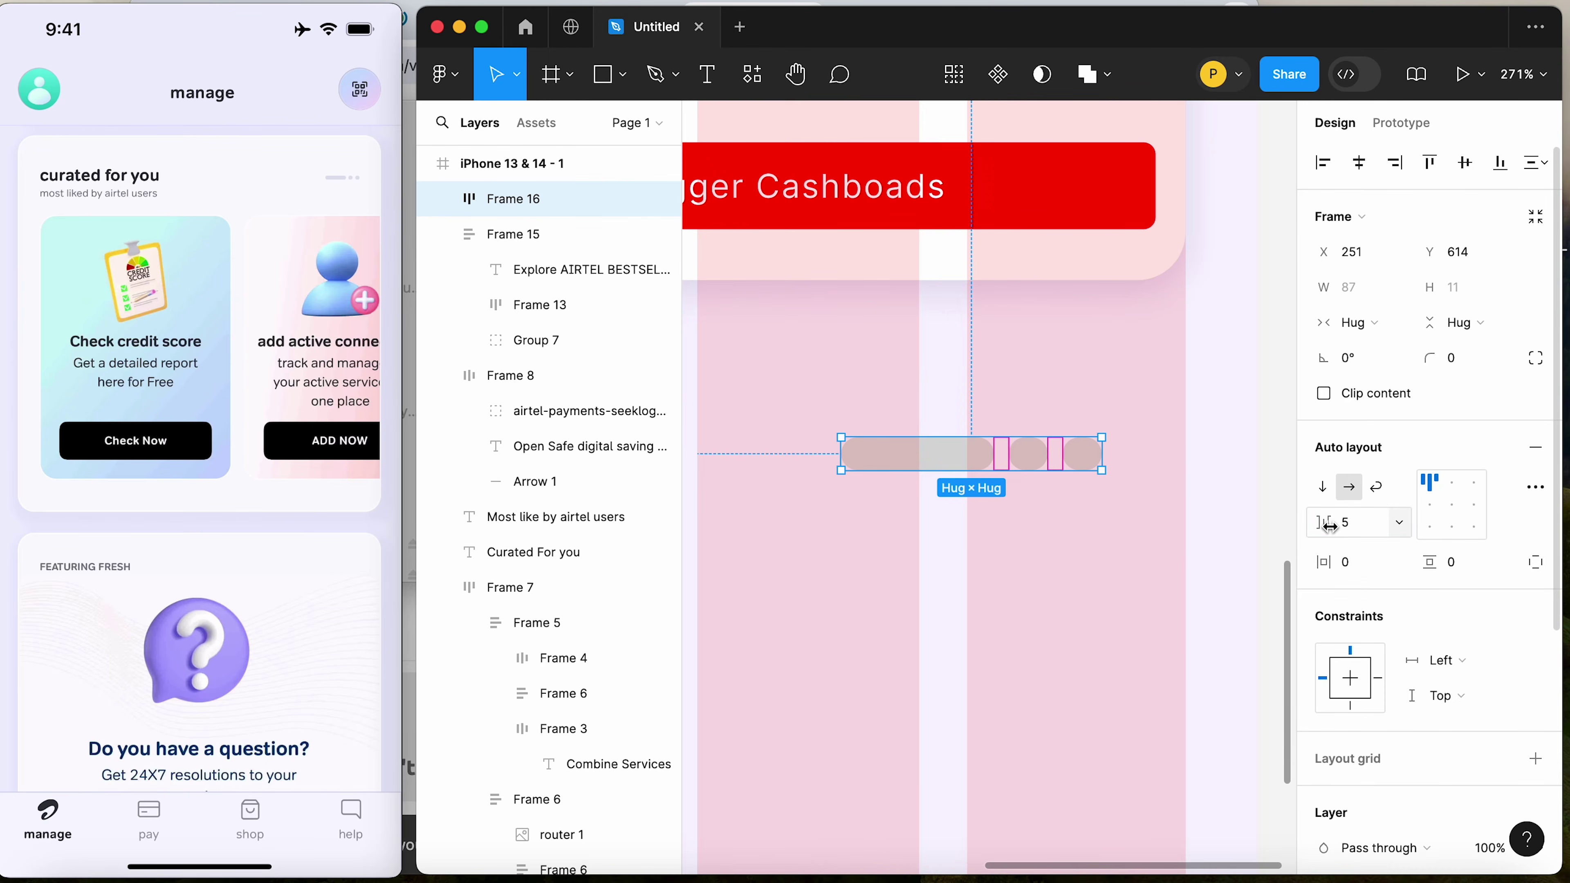
left_click(1090, 468)
left_click(1090, 469)
Scale the pill-and-dots indicator to 0.5x and move it to X 322, Y 614, flush with the last column's outer edge
key("minus")
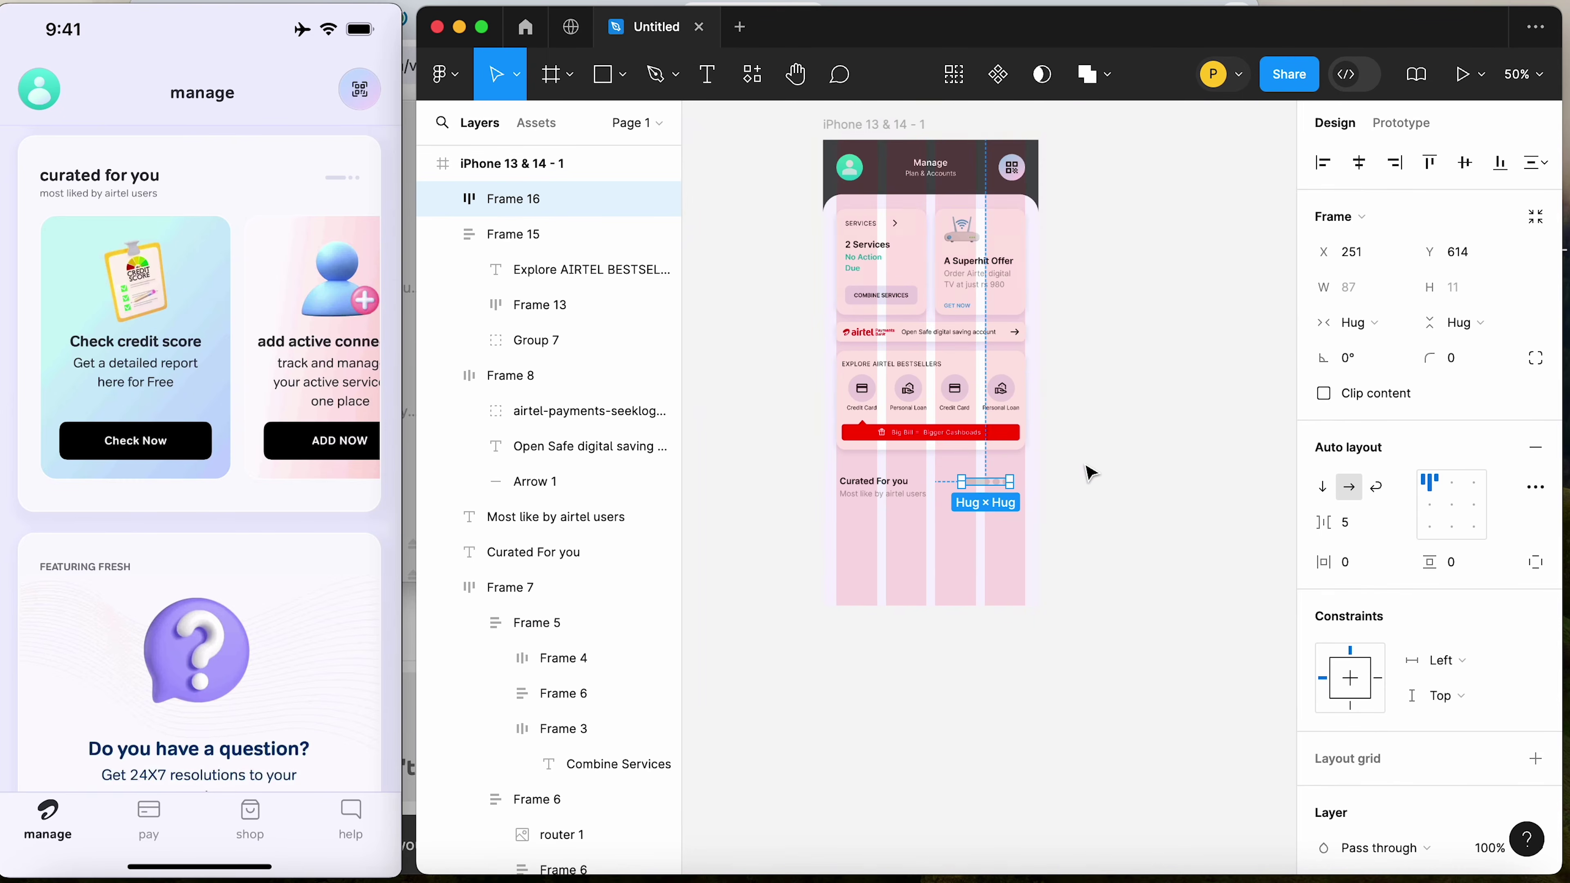
left_click_drag(1111, 381, 758, 603)
left_click_drag(932, 380, 1202, 561)
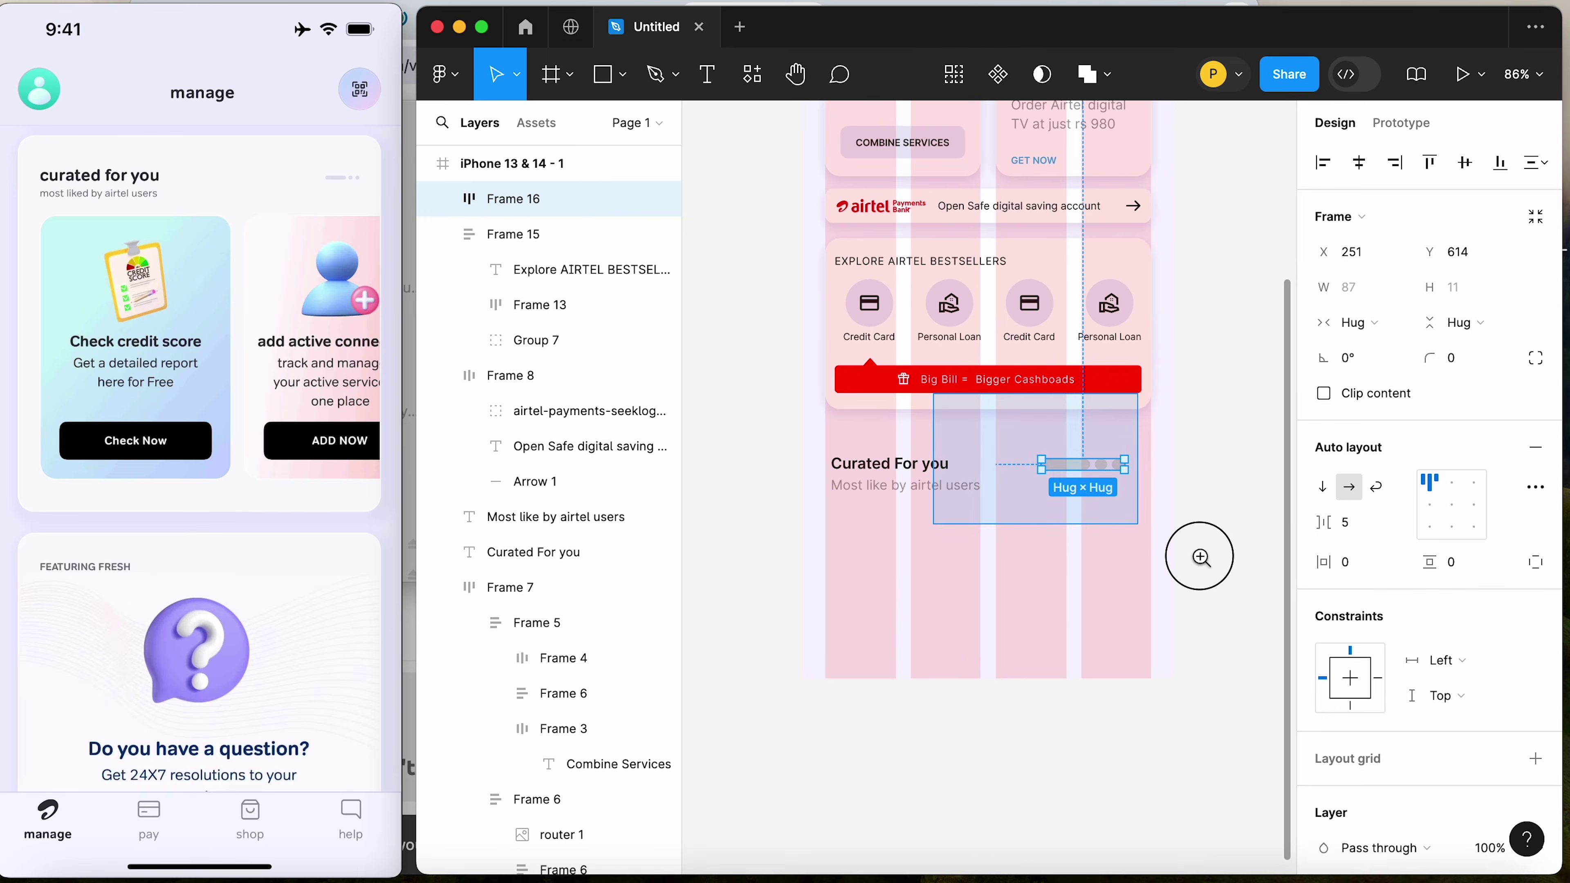
key("k")
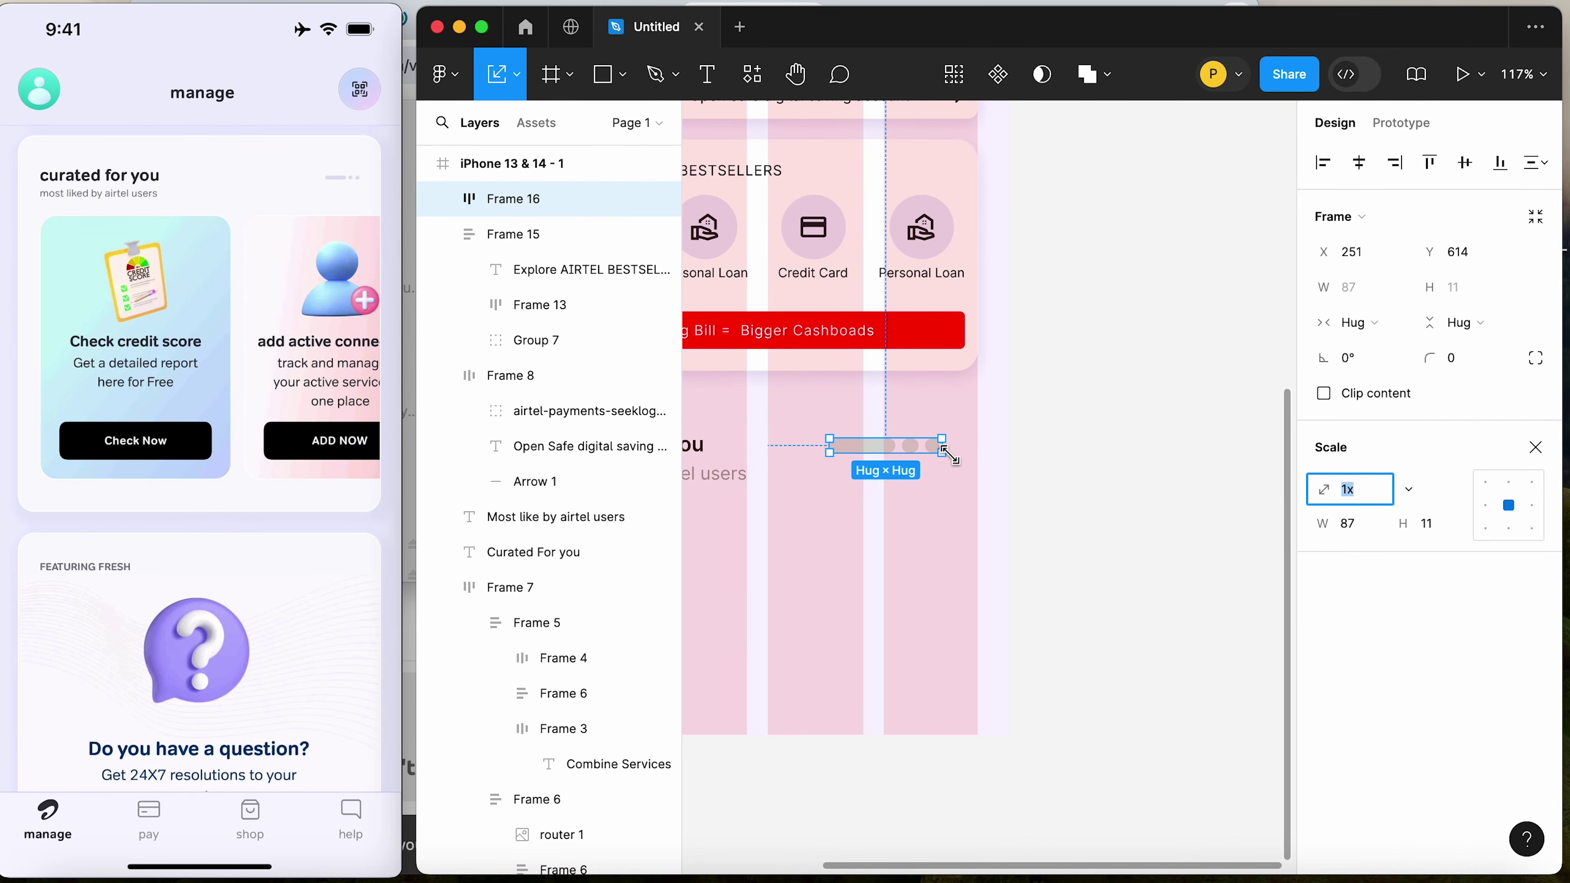
left_click_drag(941, 452, 859, 449)
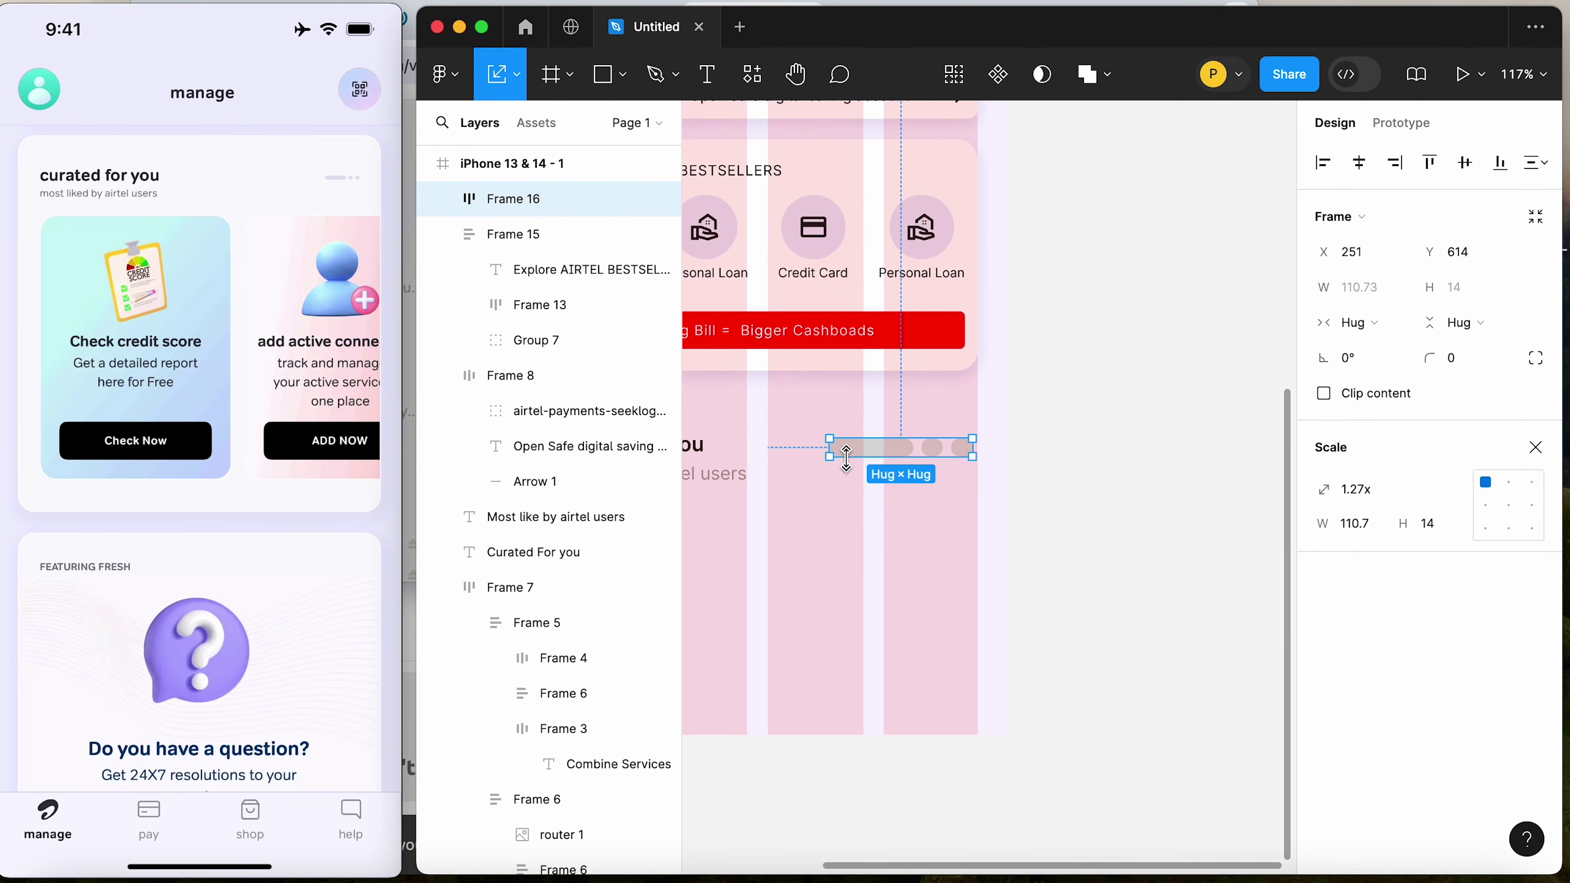
key("Escape")
left_click_drag(780, 418, 1073, 531)
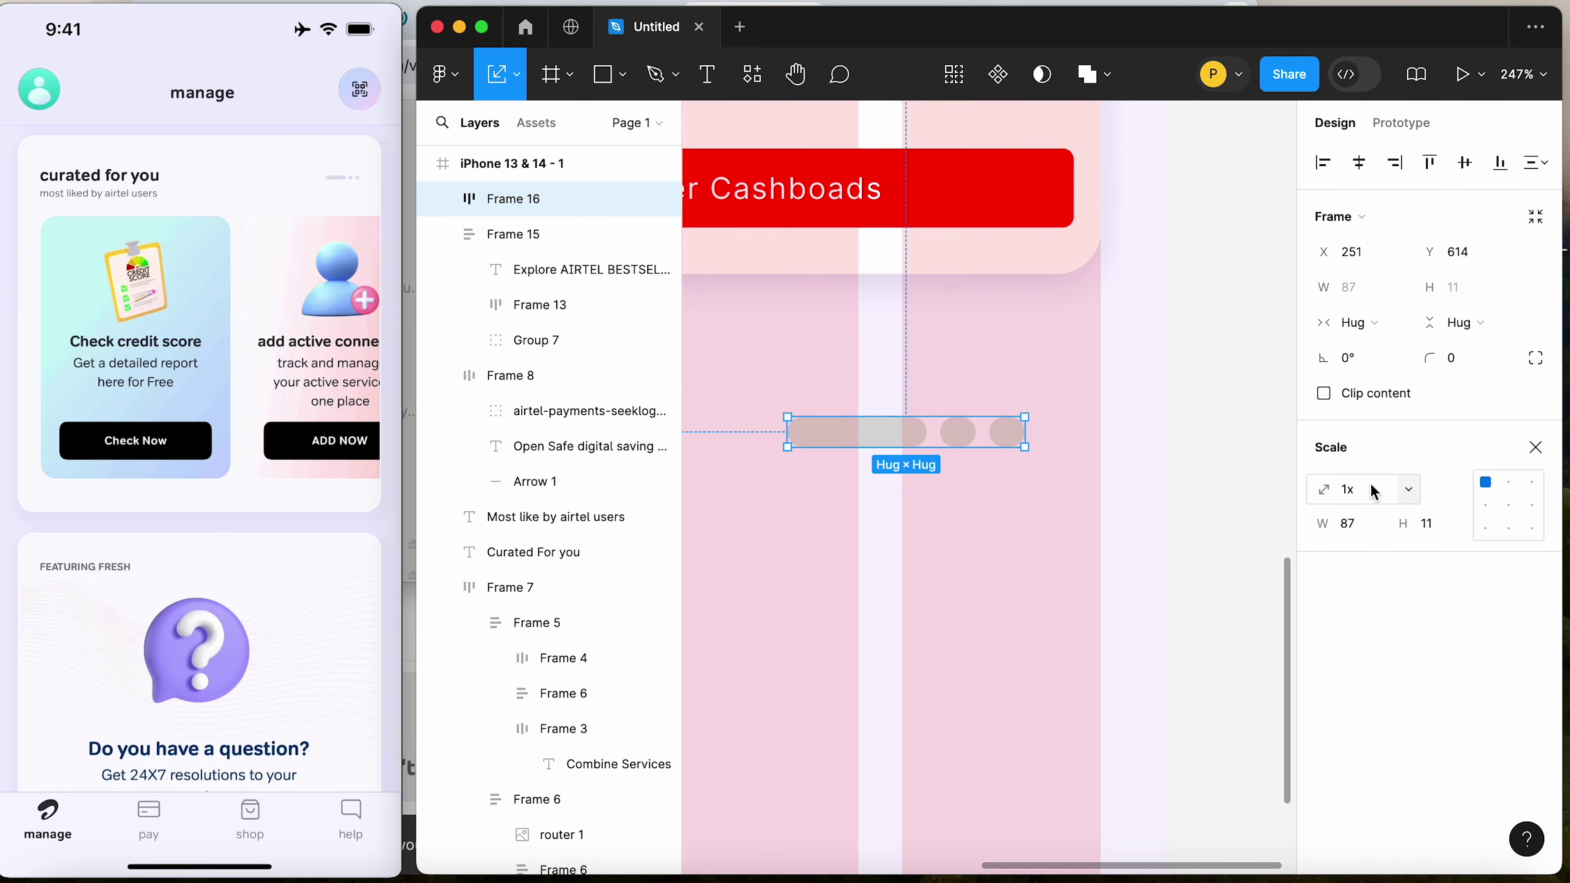
left_click(1410, 493)
left_click(1386, 443)
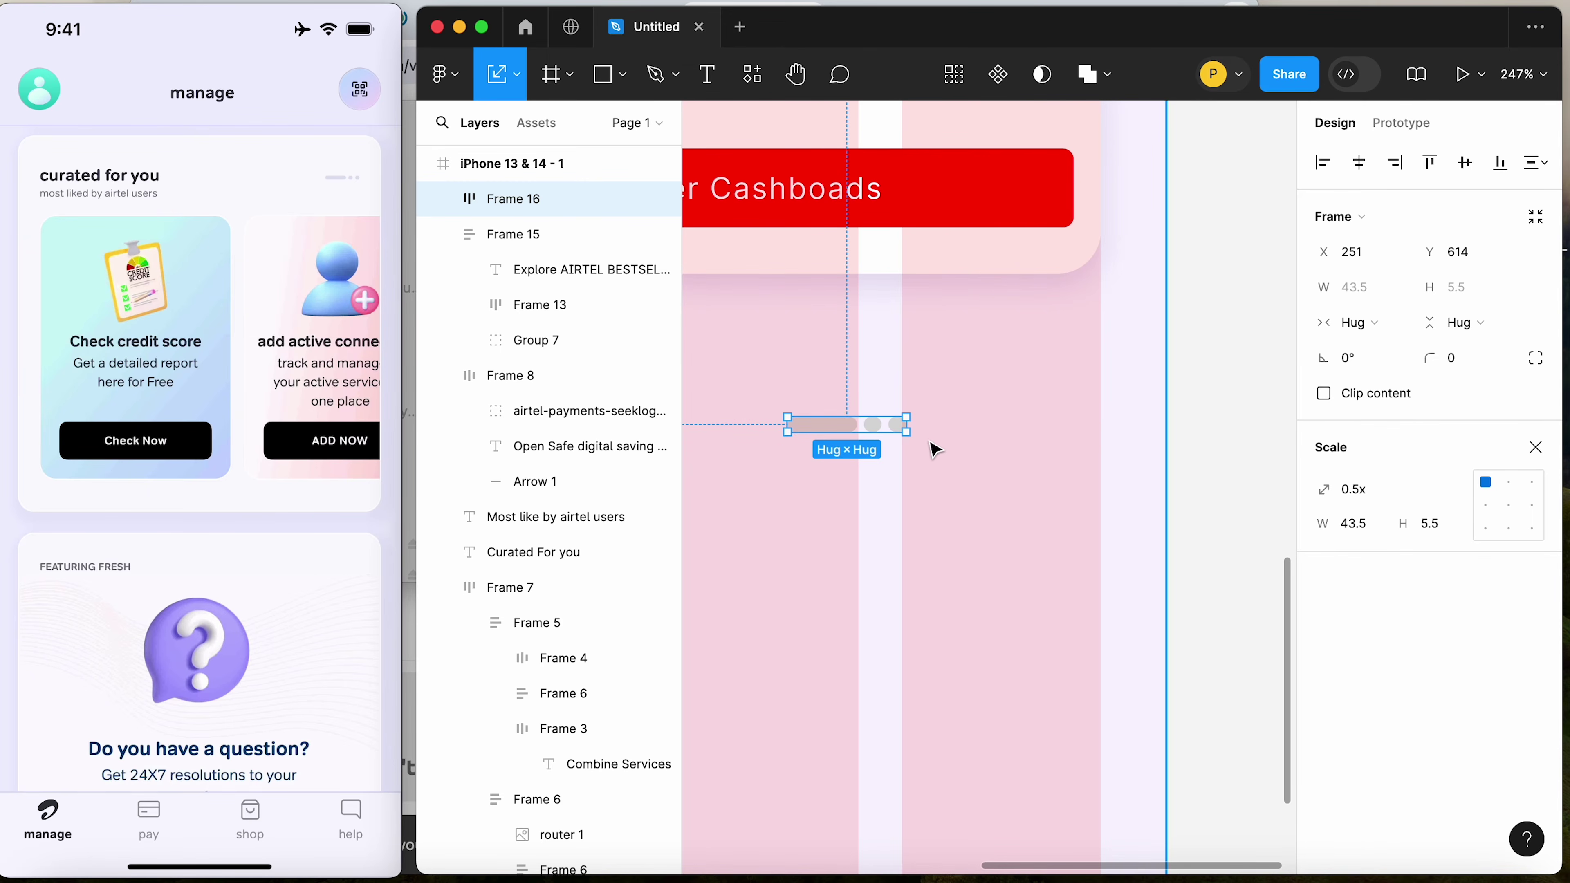
left_click_drag(831, 425, 1034, 445)
left_click(1537, 447)
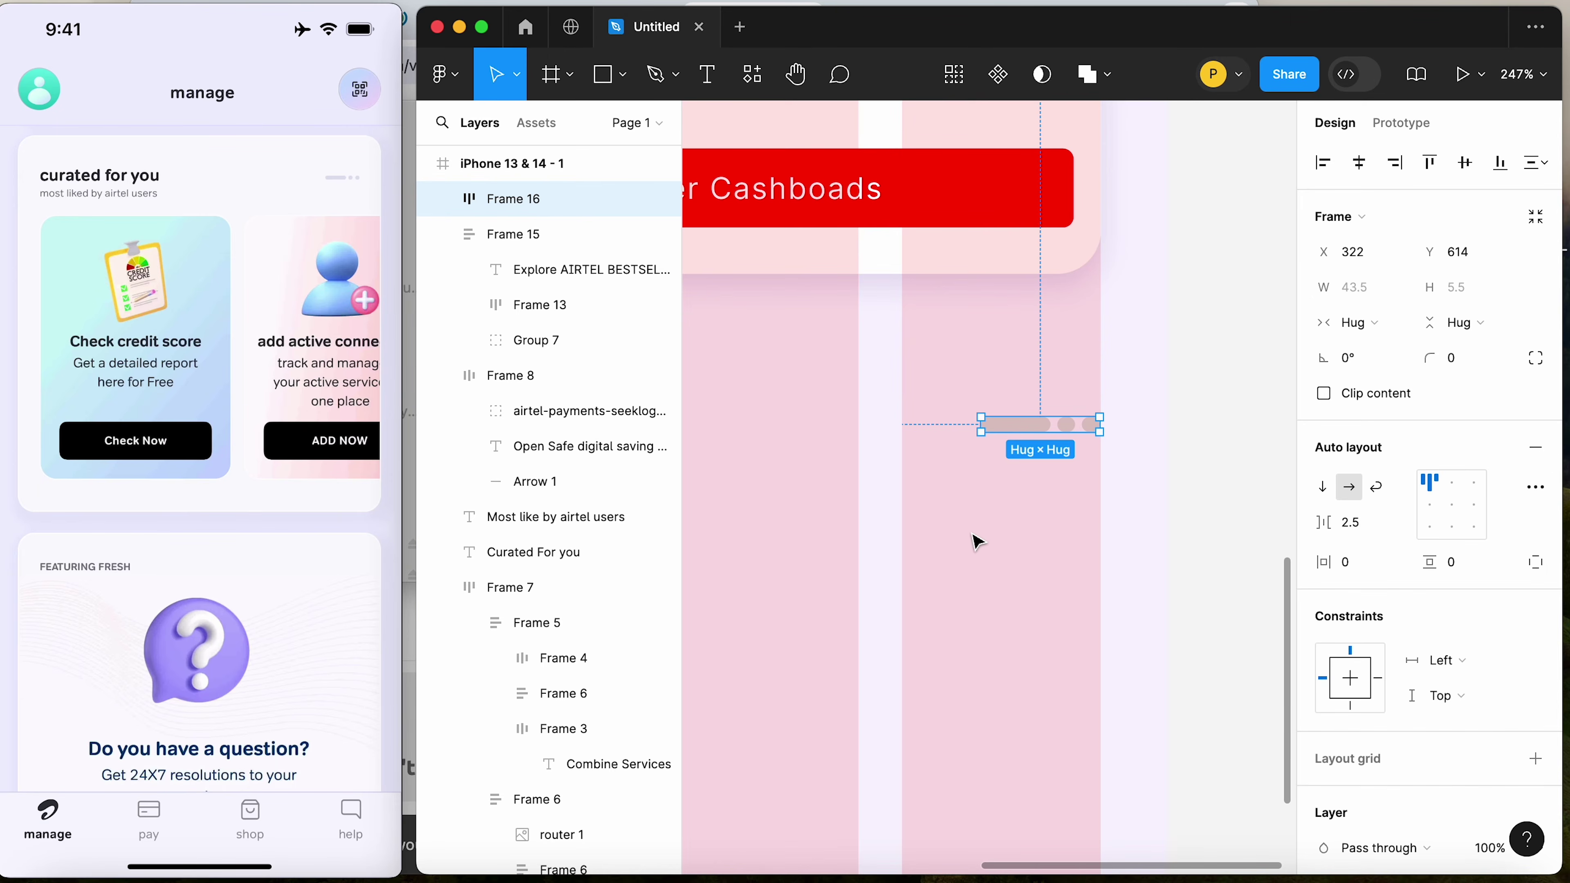
scroll(972, 542, "down", 5)
left_click(1168, 421)
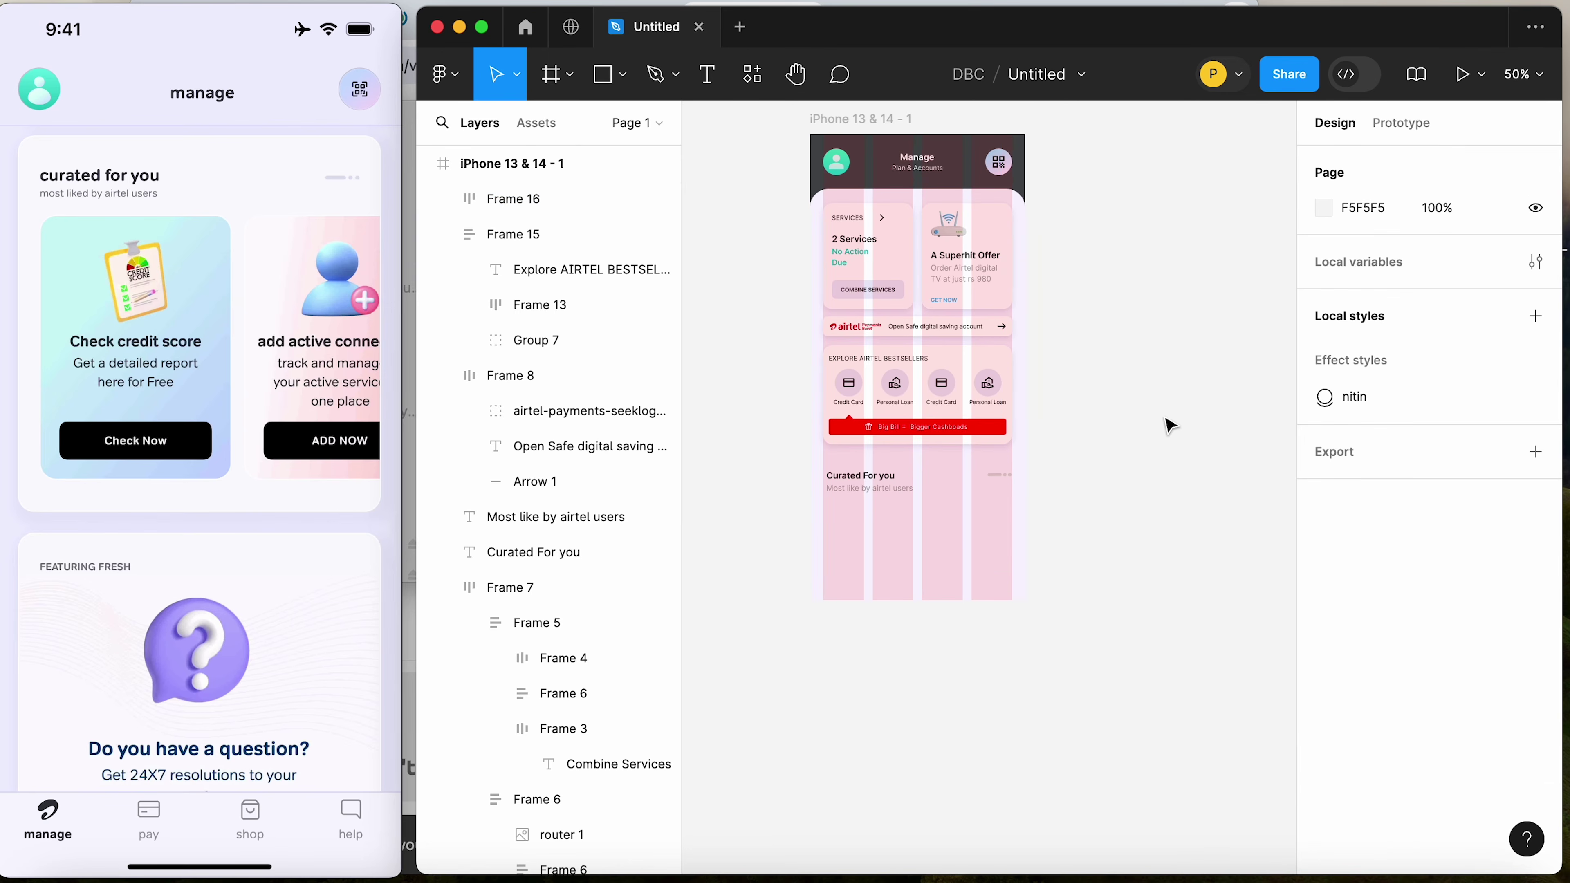
Duplicate the Curated For you heading together with its description and place the copies straight below the originals
left_click_drag(1167, 421, 643, 612)
scroll(872, 448, "right", 2)
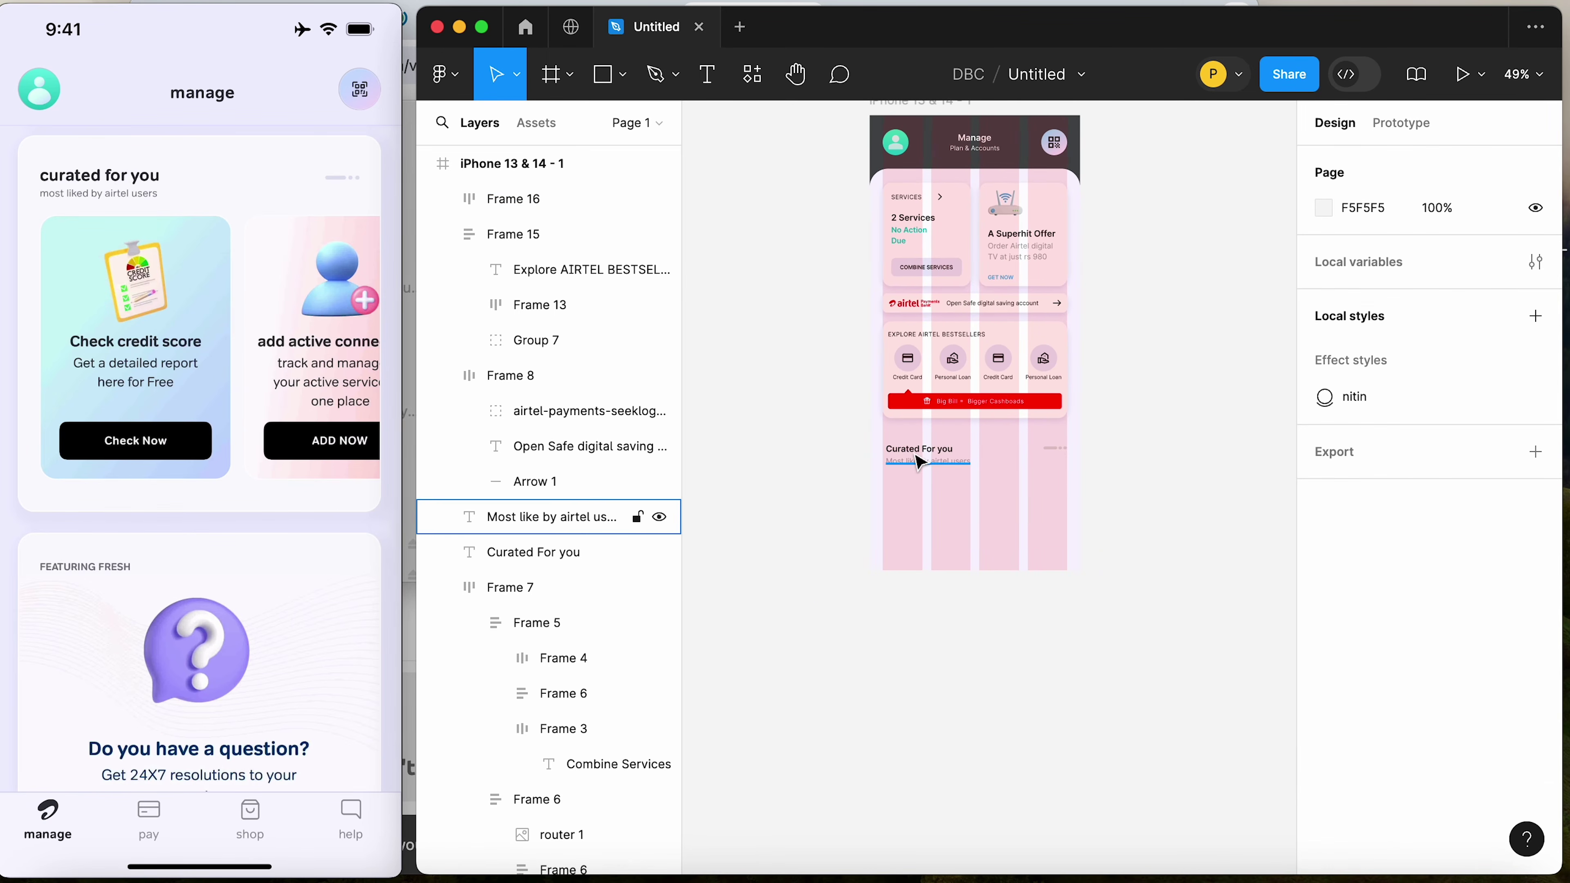
left_click(897, 462)
left_click_drag(813, 375, 1132, 560)
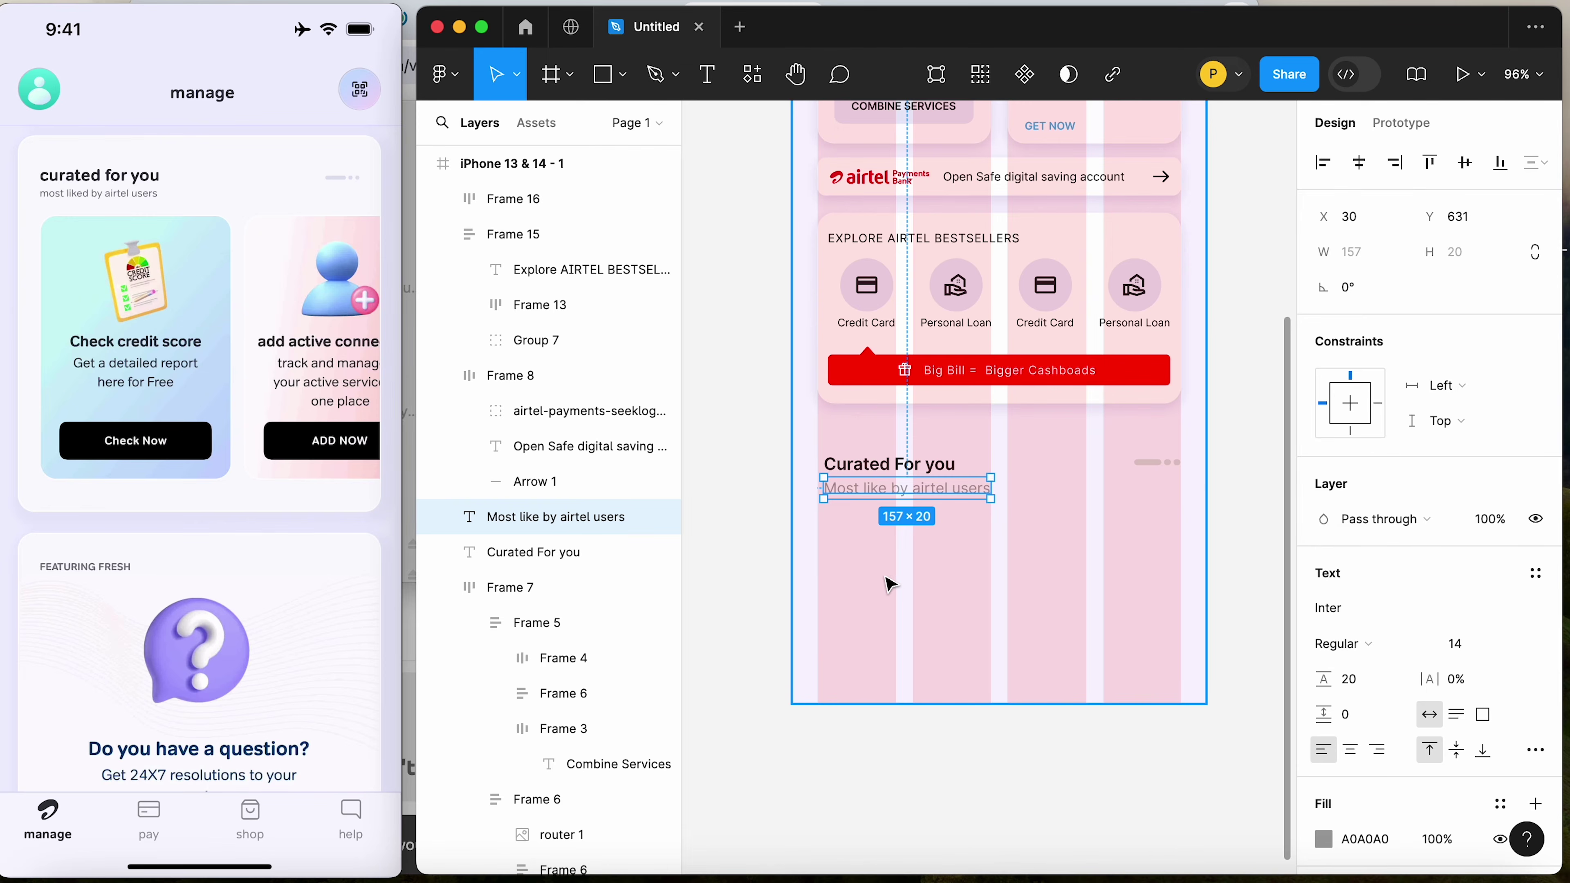
left_click(720, 605)
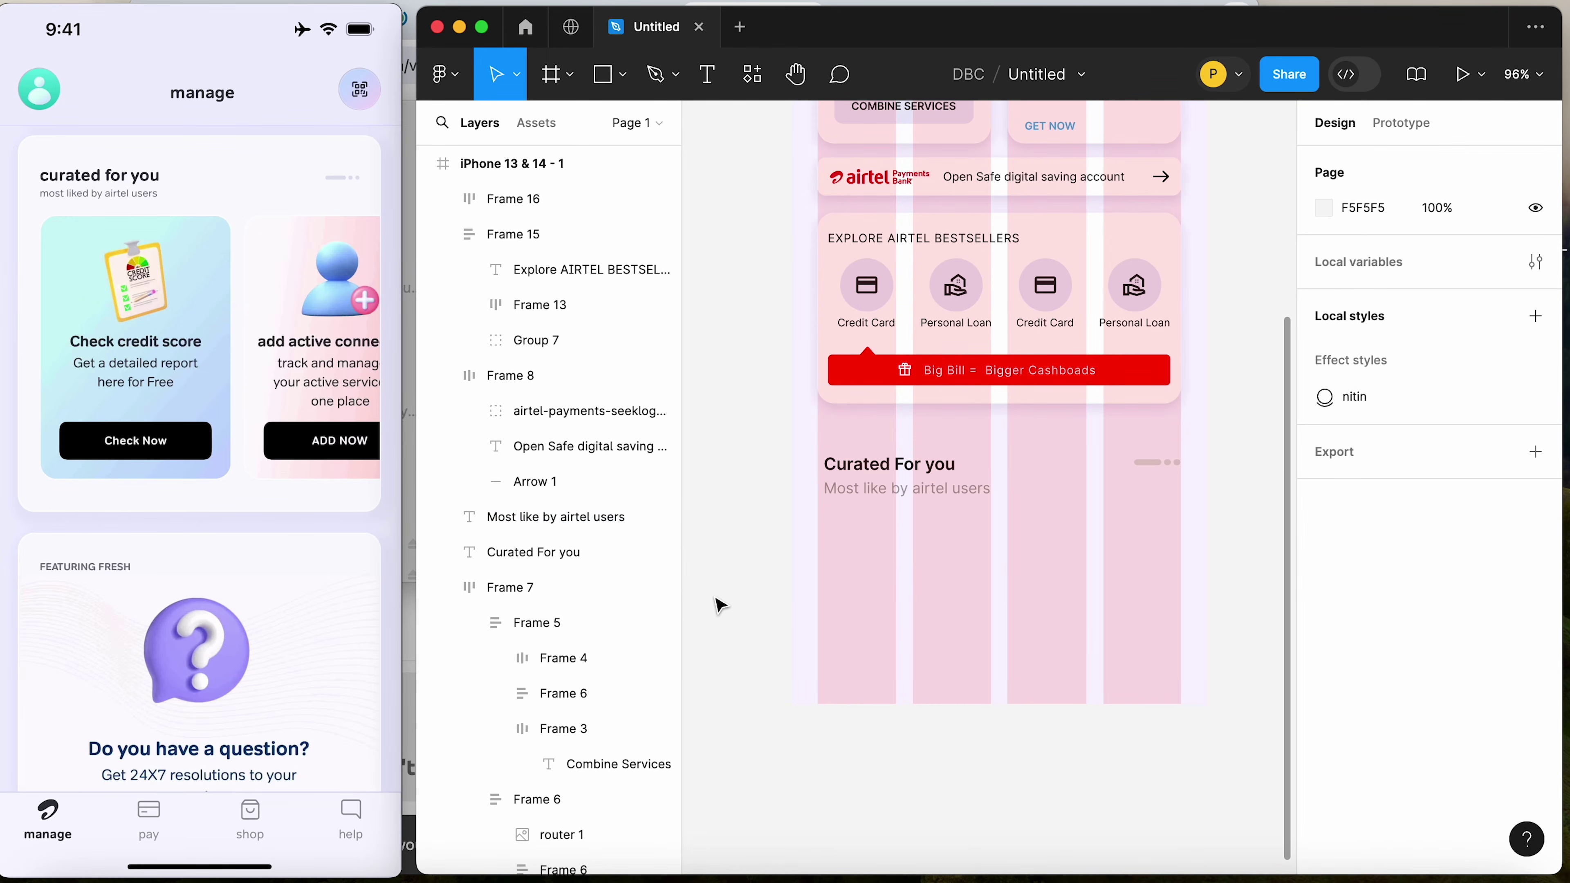
left_click(901, 492)
left_click(890, 465, "shift")
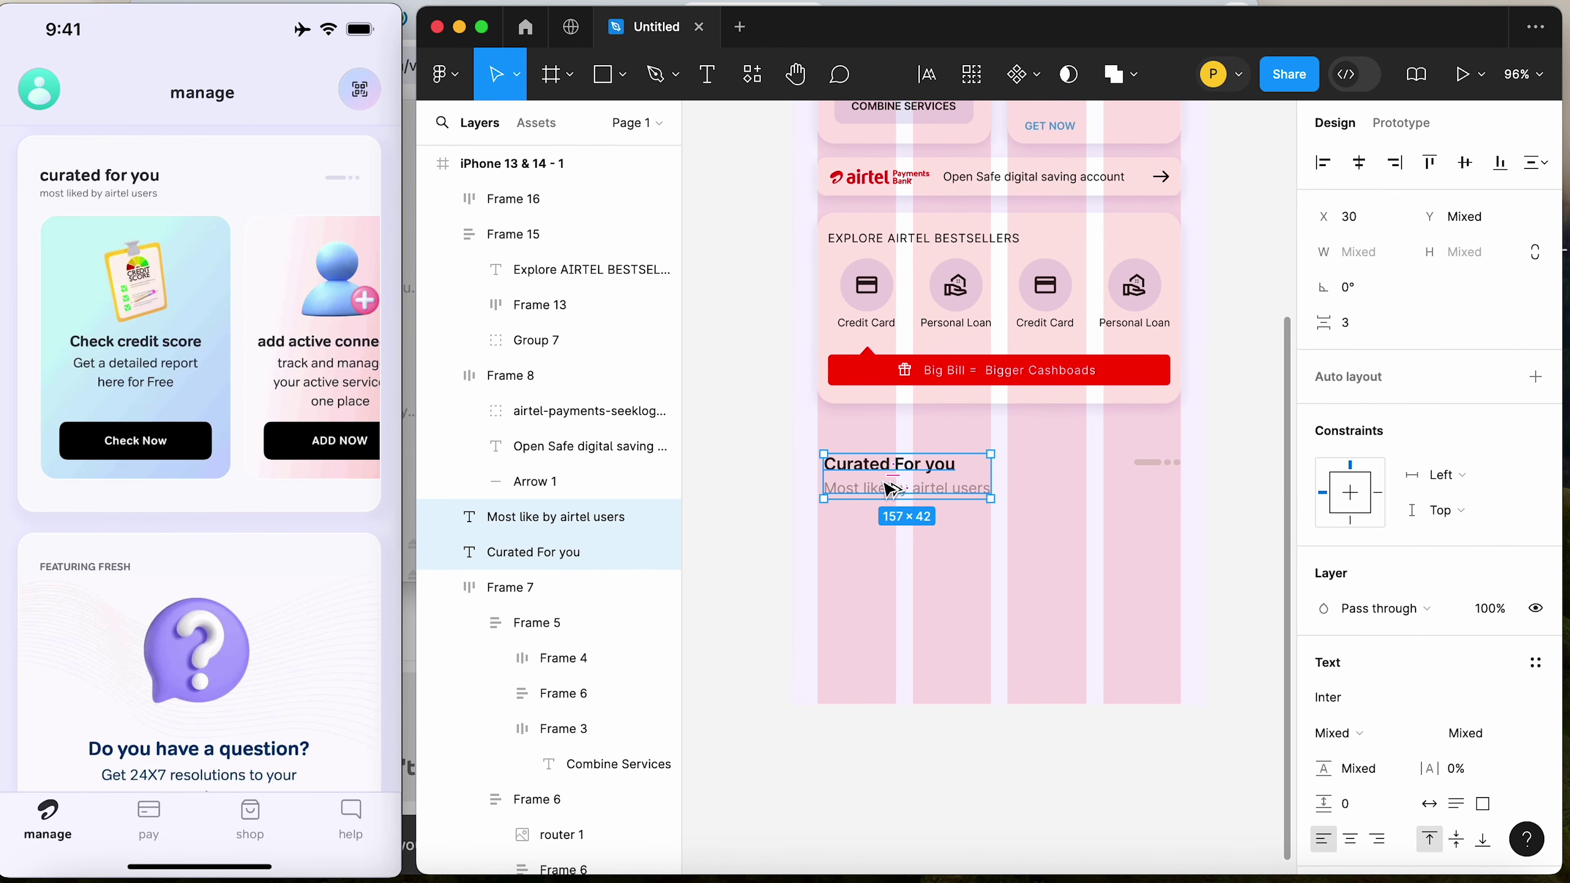
left_click_drag(885, 504, 894, 631, "alt")
left_click(760, 561)
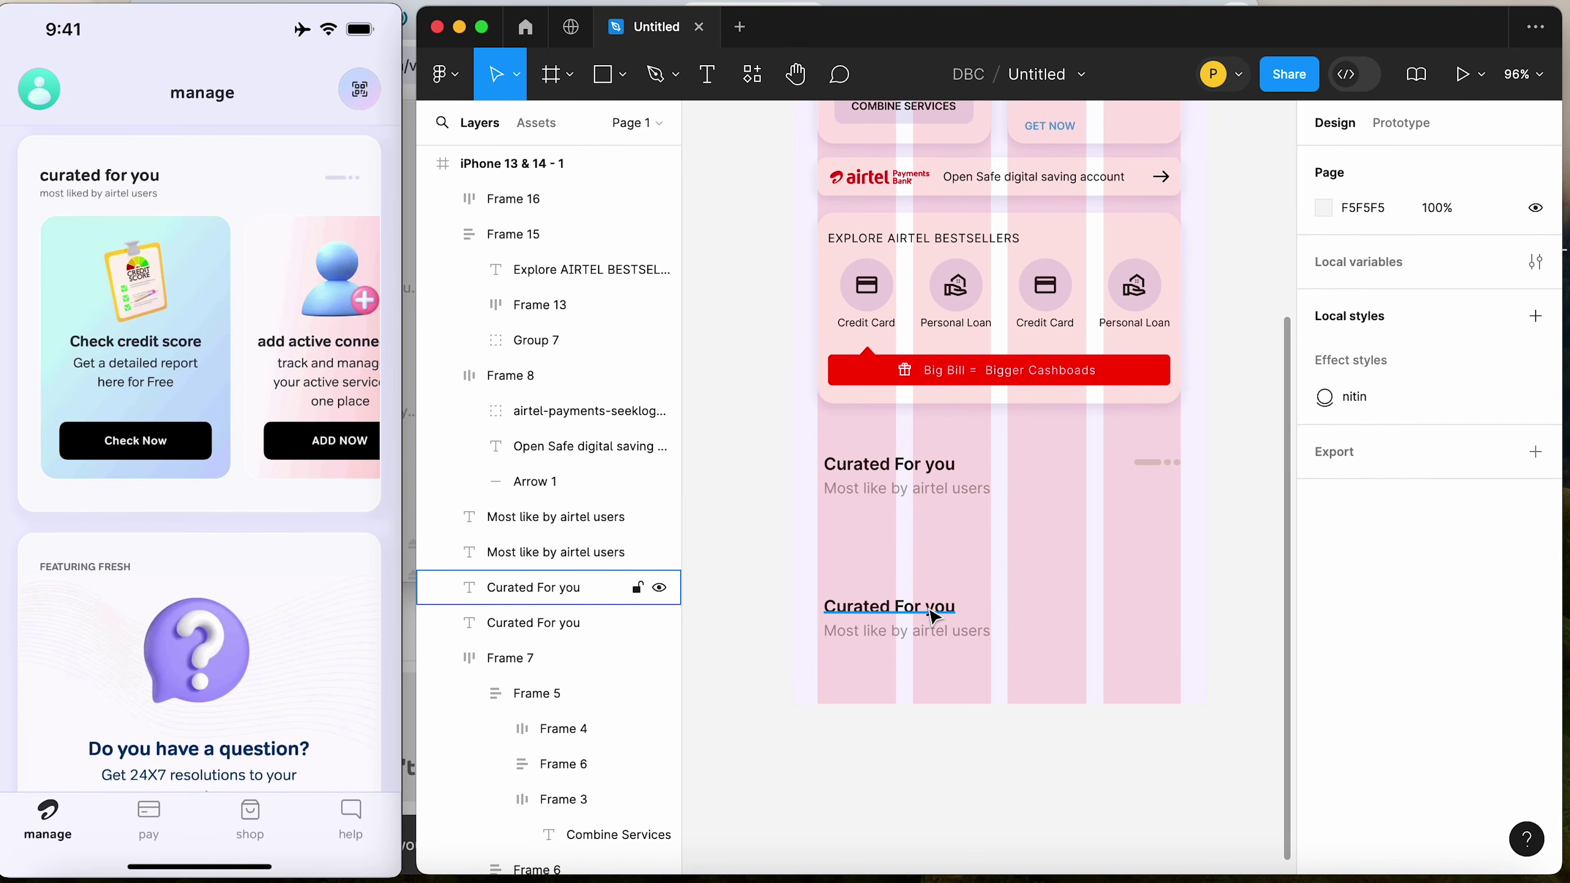
Change the copied heading to "Check Creadit Ccore" and widen its text box so it fits on one line
double_click(890, 599)
type("Check Creadit Ccore")
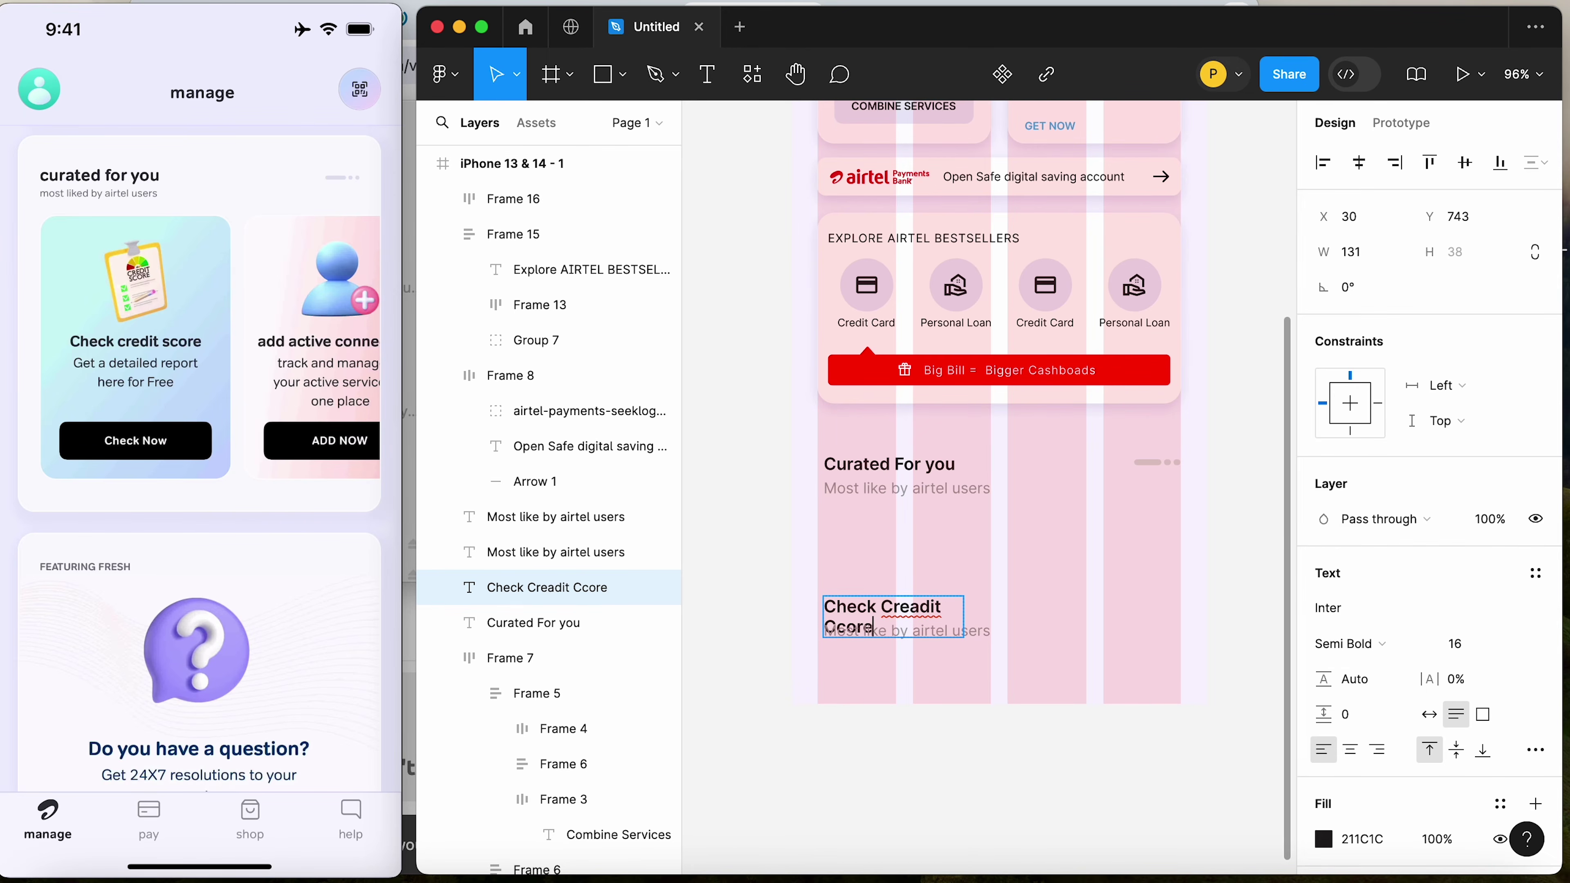
key("Escape")
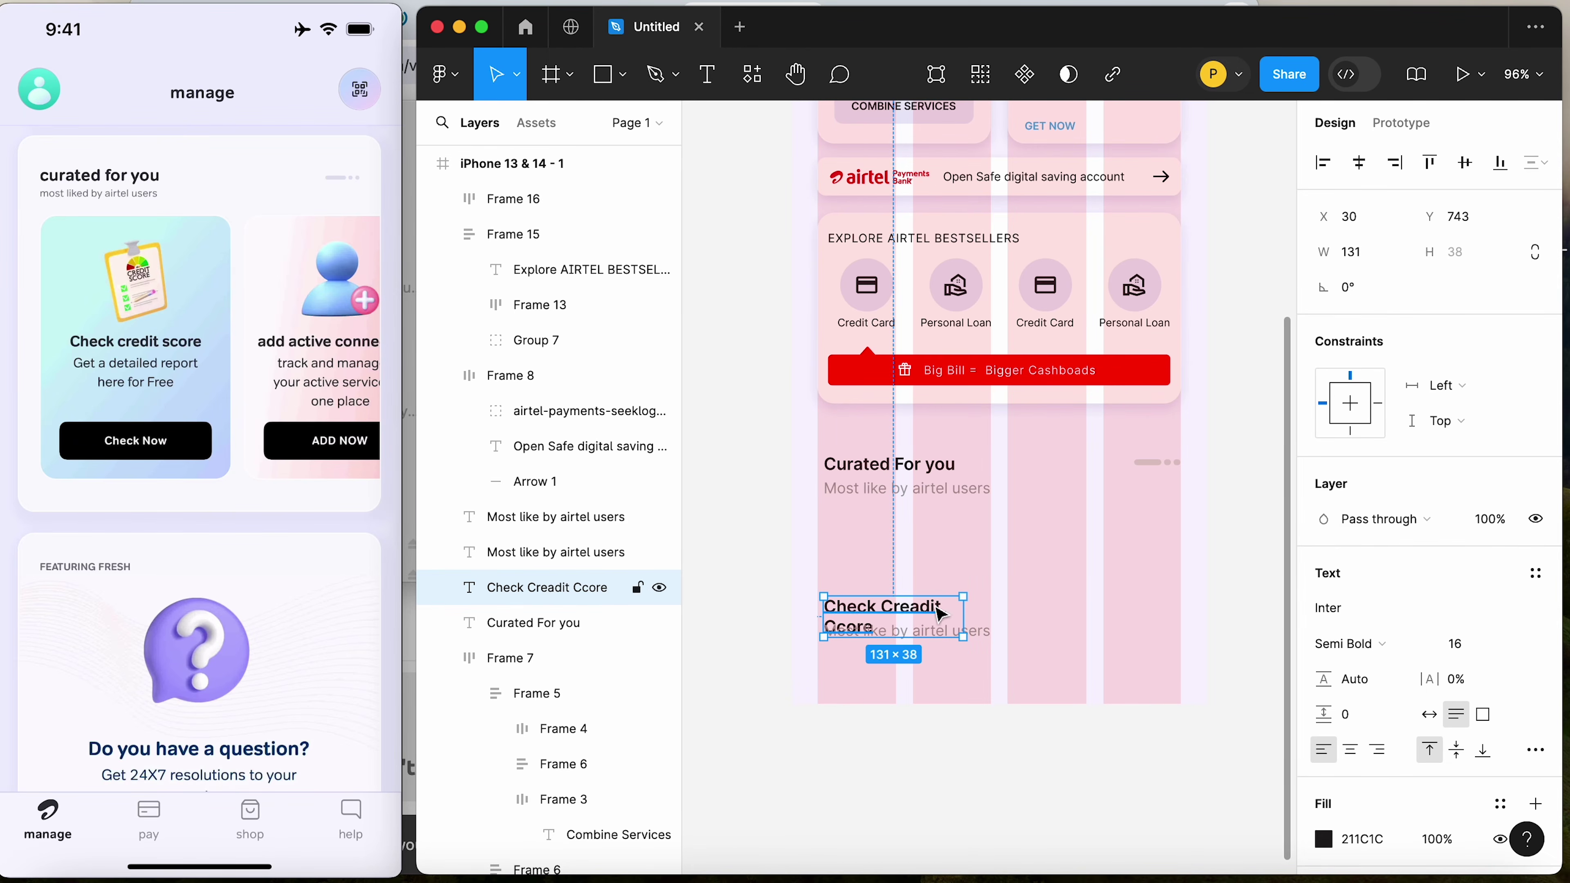
left_click_drag(972, 625, 1008, 619)
left_click(976, 692)
Change the copied description to "Get a details reprot here for free"
left_click(866, 640)
double_click(884, 641)
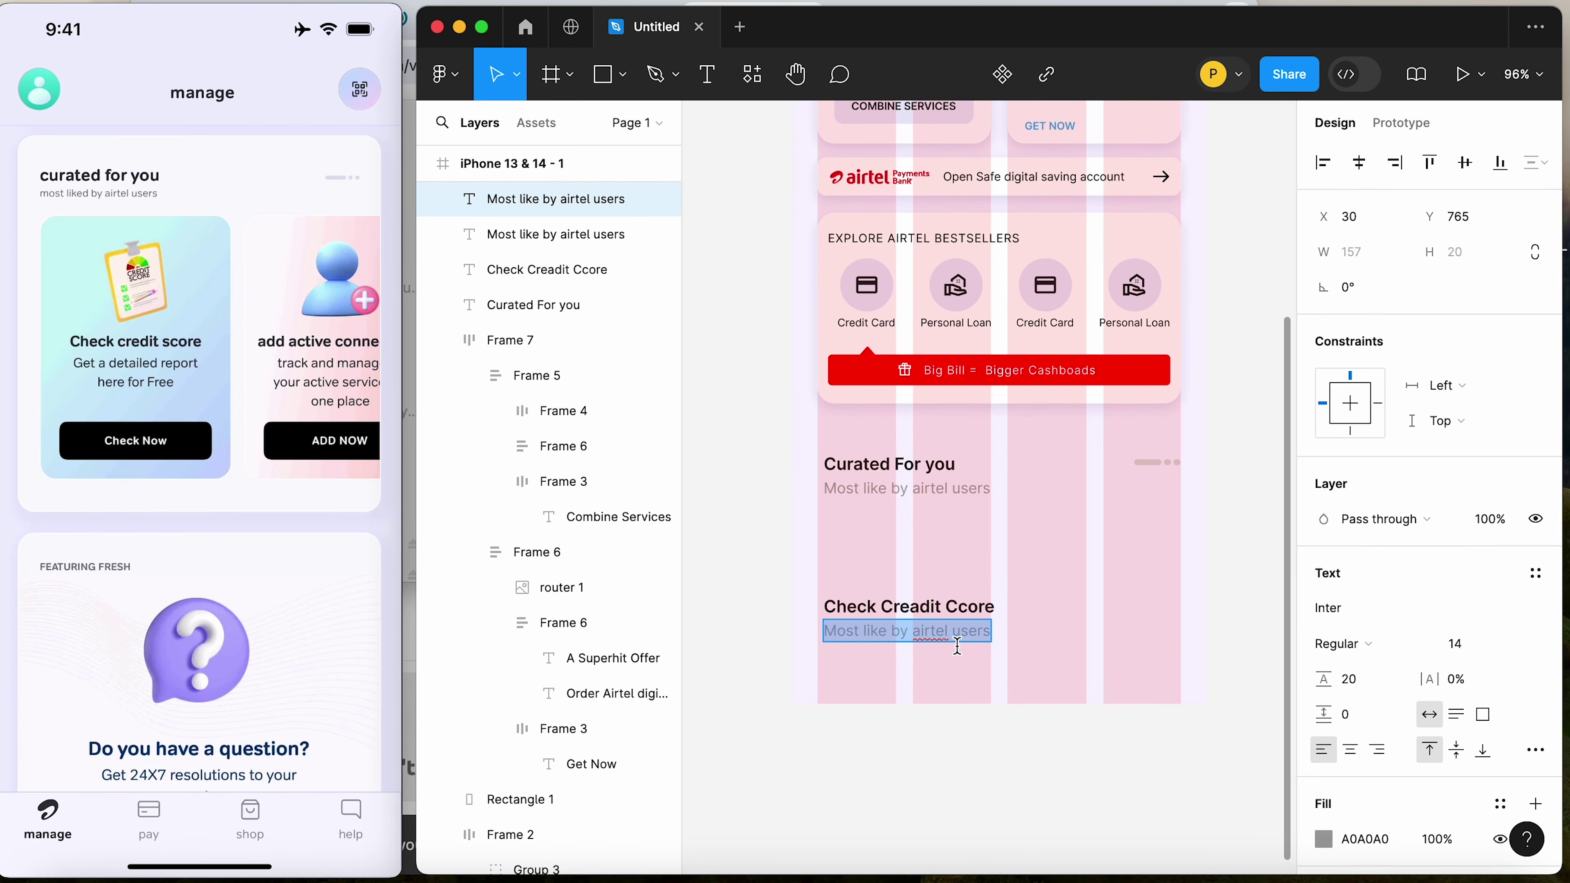
type("Get a details reprot here for")
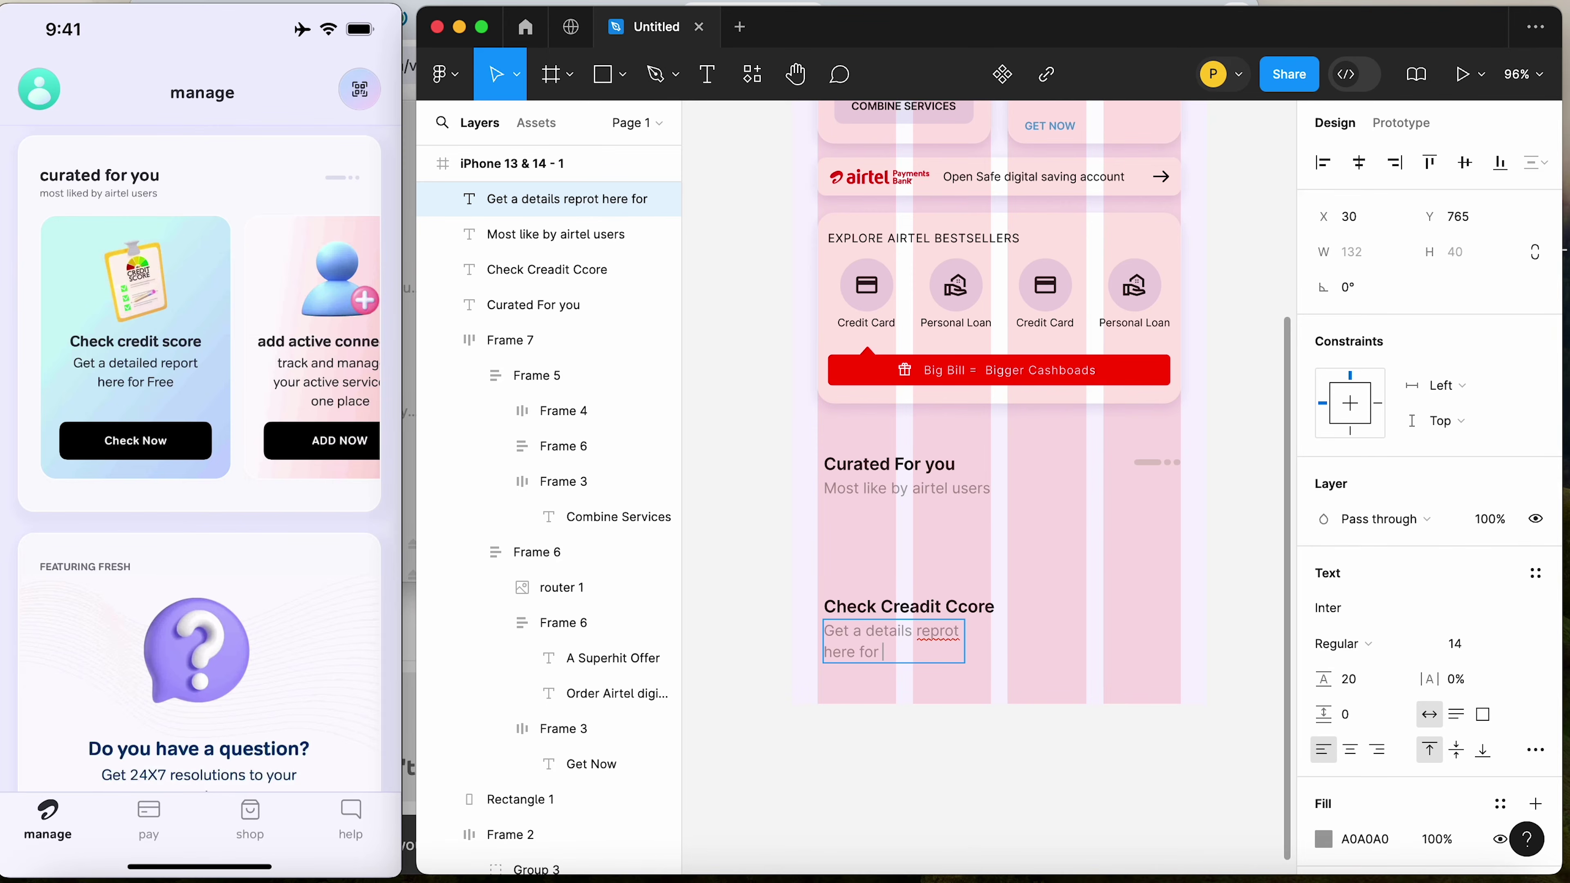
key("Escape")
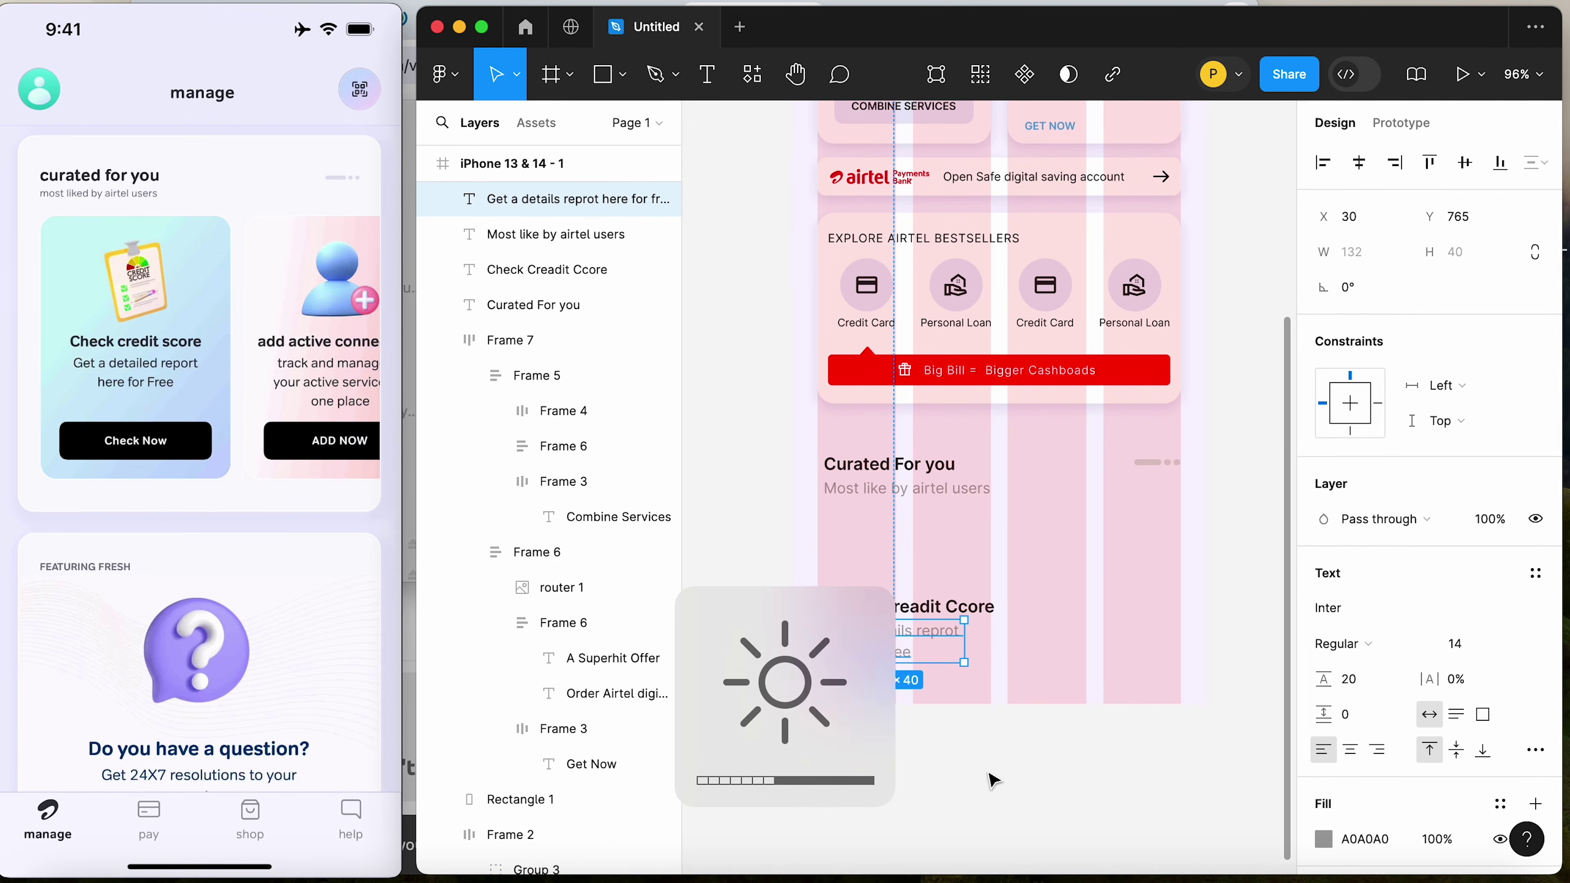
Center-align the text of the Check Creadit Ccore heading and its description
left_click(919, 612, "shift")
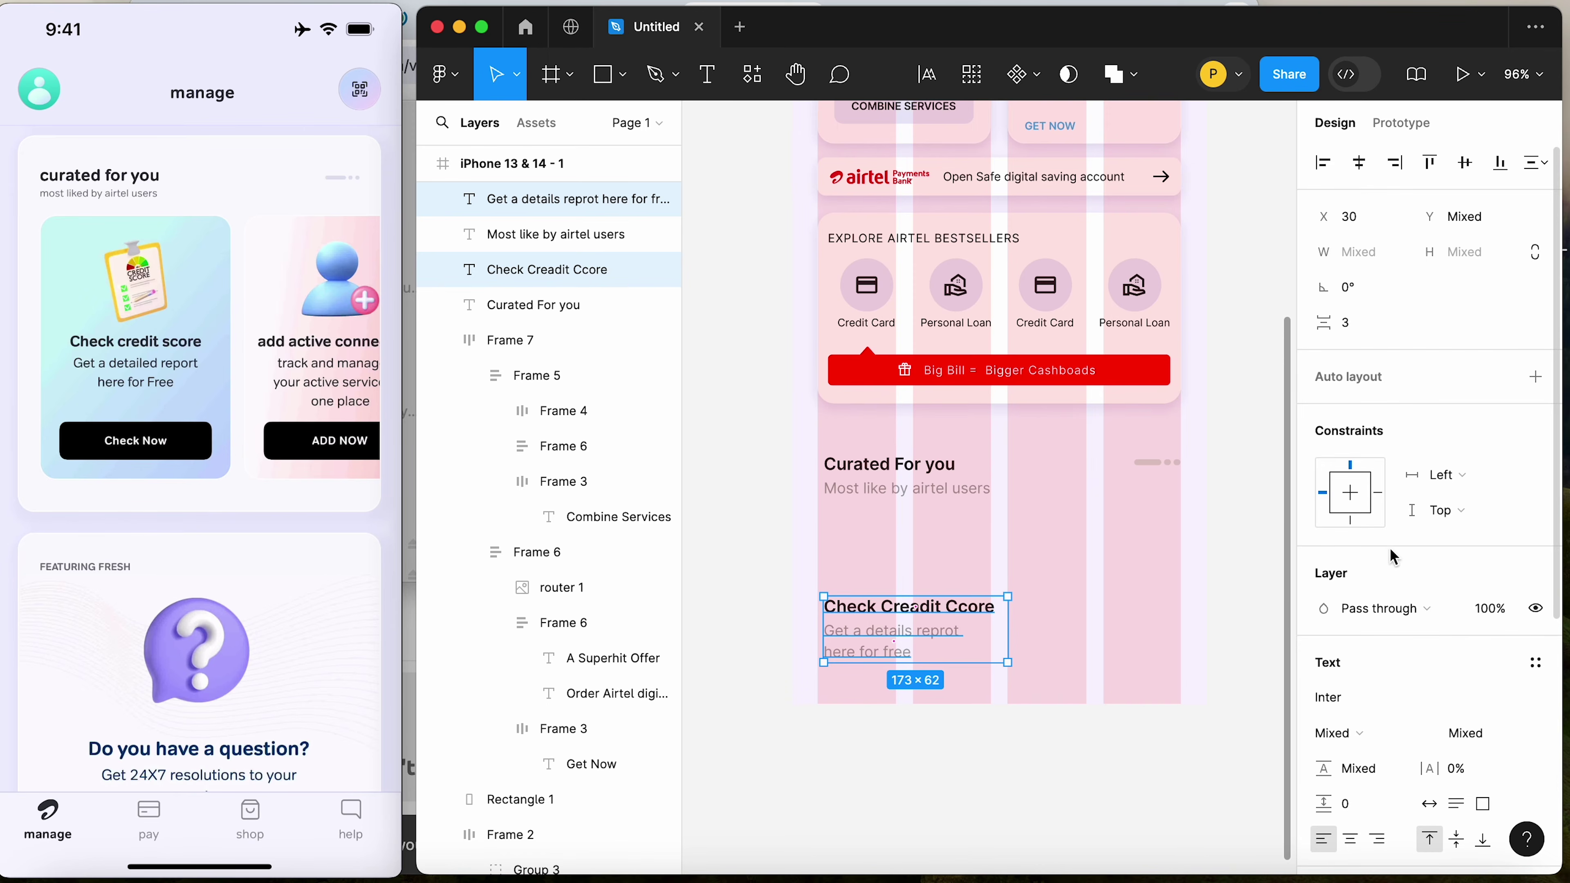
left_click(1351, 840)
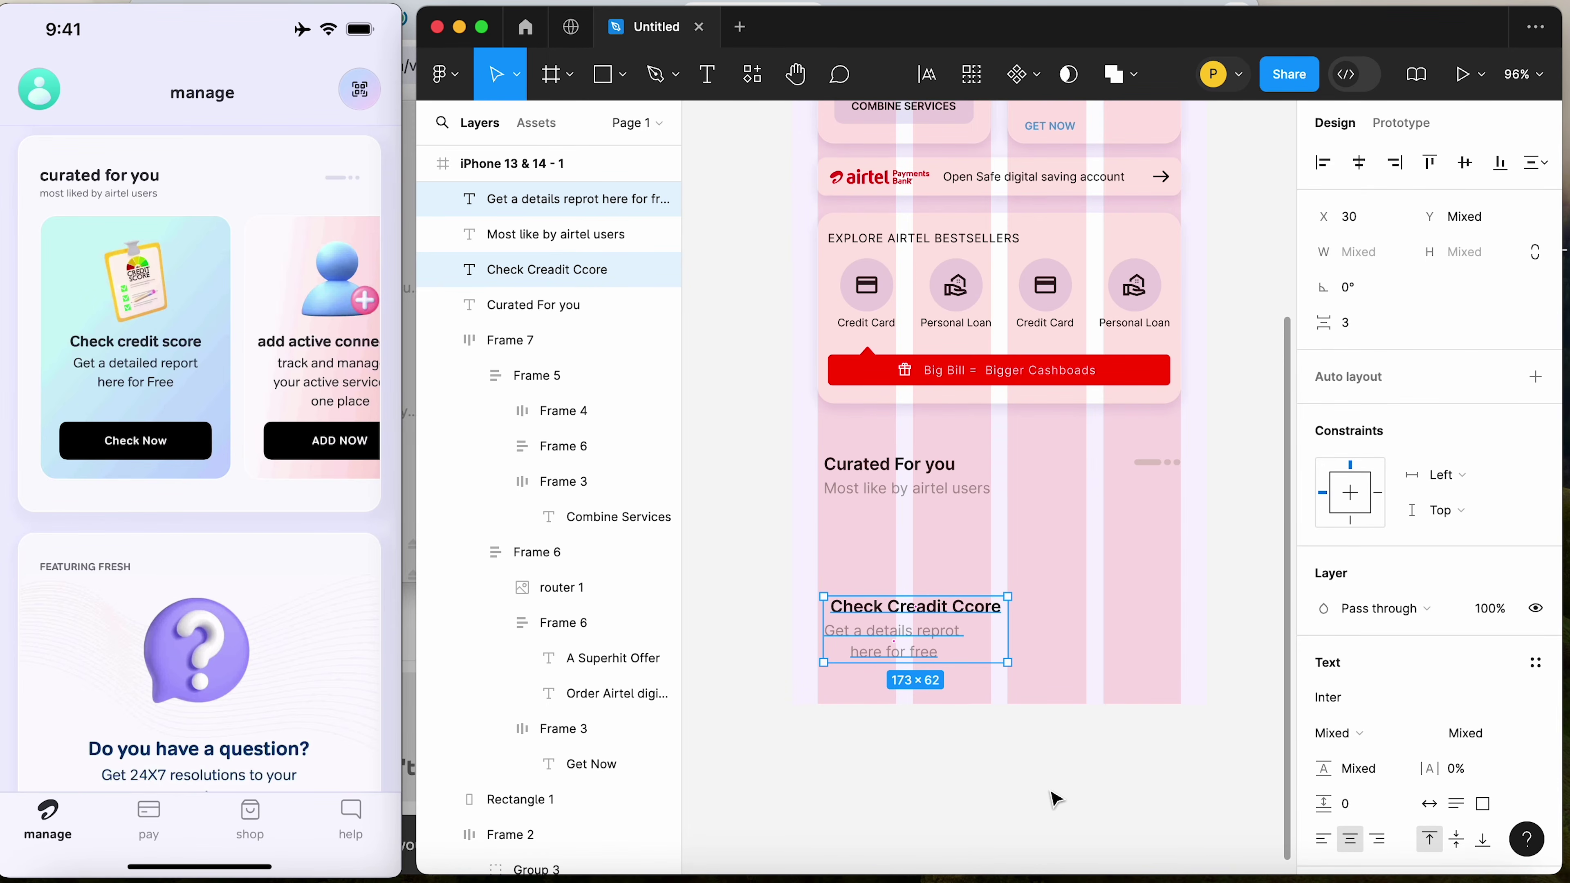
left_click(956, 759)
left_click(894, 642)
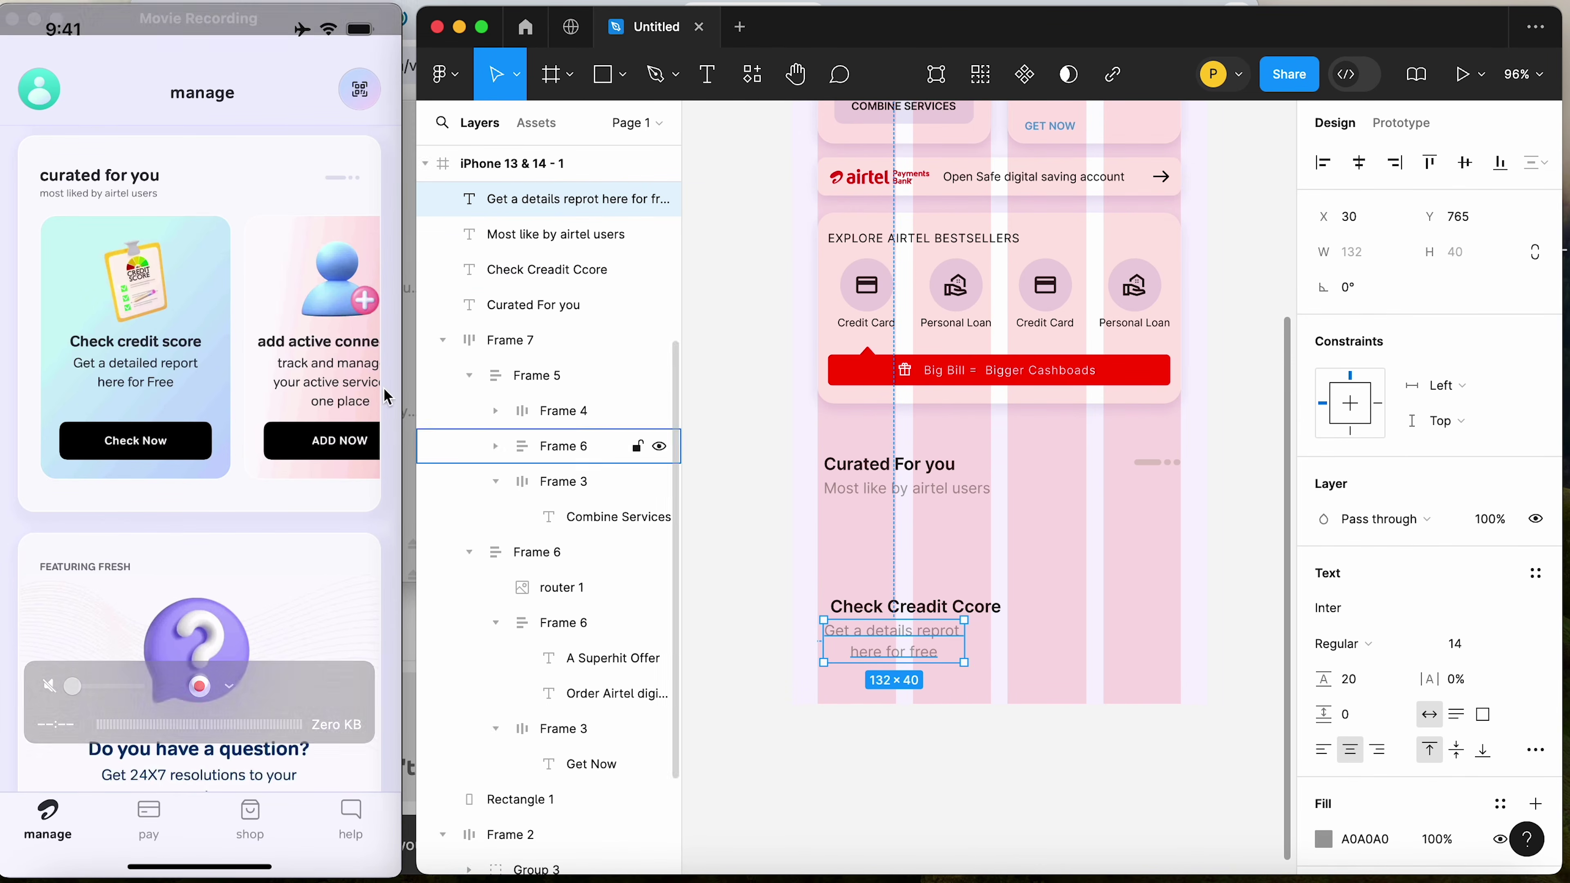
left_click(873, 740)
Copy the Combine Services button from the Services card into the frame over the Check Creadit Ccore text, at X 84, Y 748
scroll(1001, 317, "up", 10)
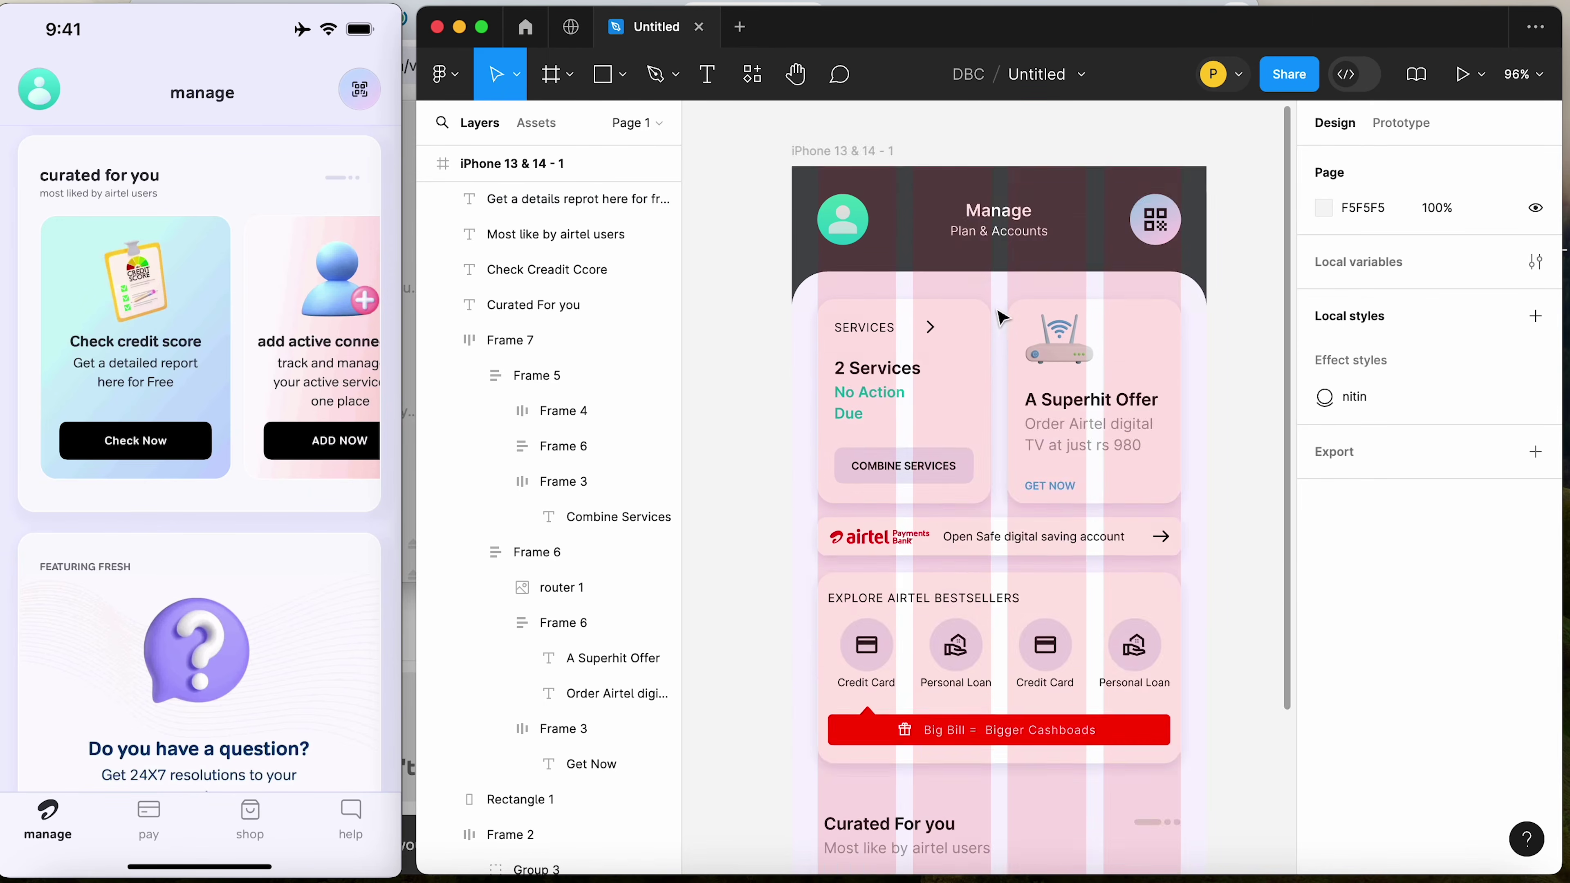
scroll(1002, 317, "down", 10)
scroll(1001, 317, "up", 7)
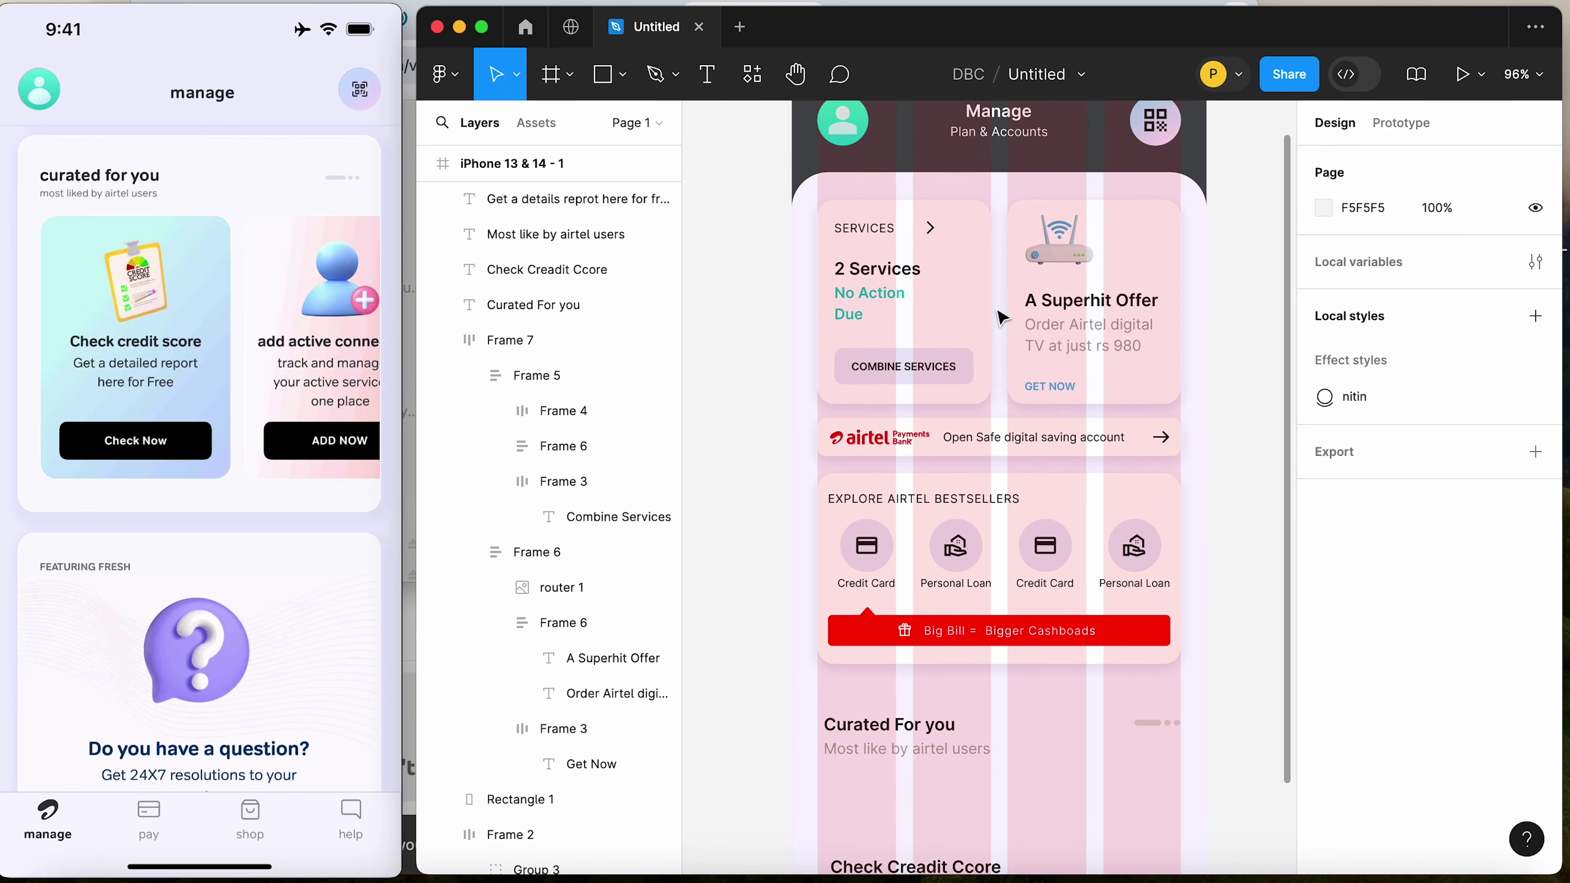
scroll(989, 328, "down", 3)
double_click(908, 396)
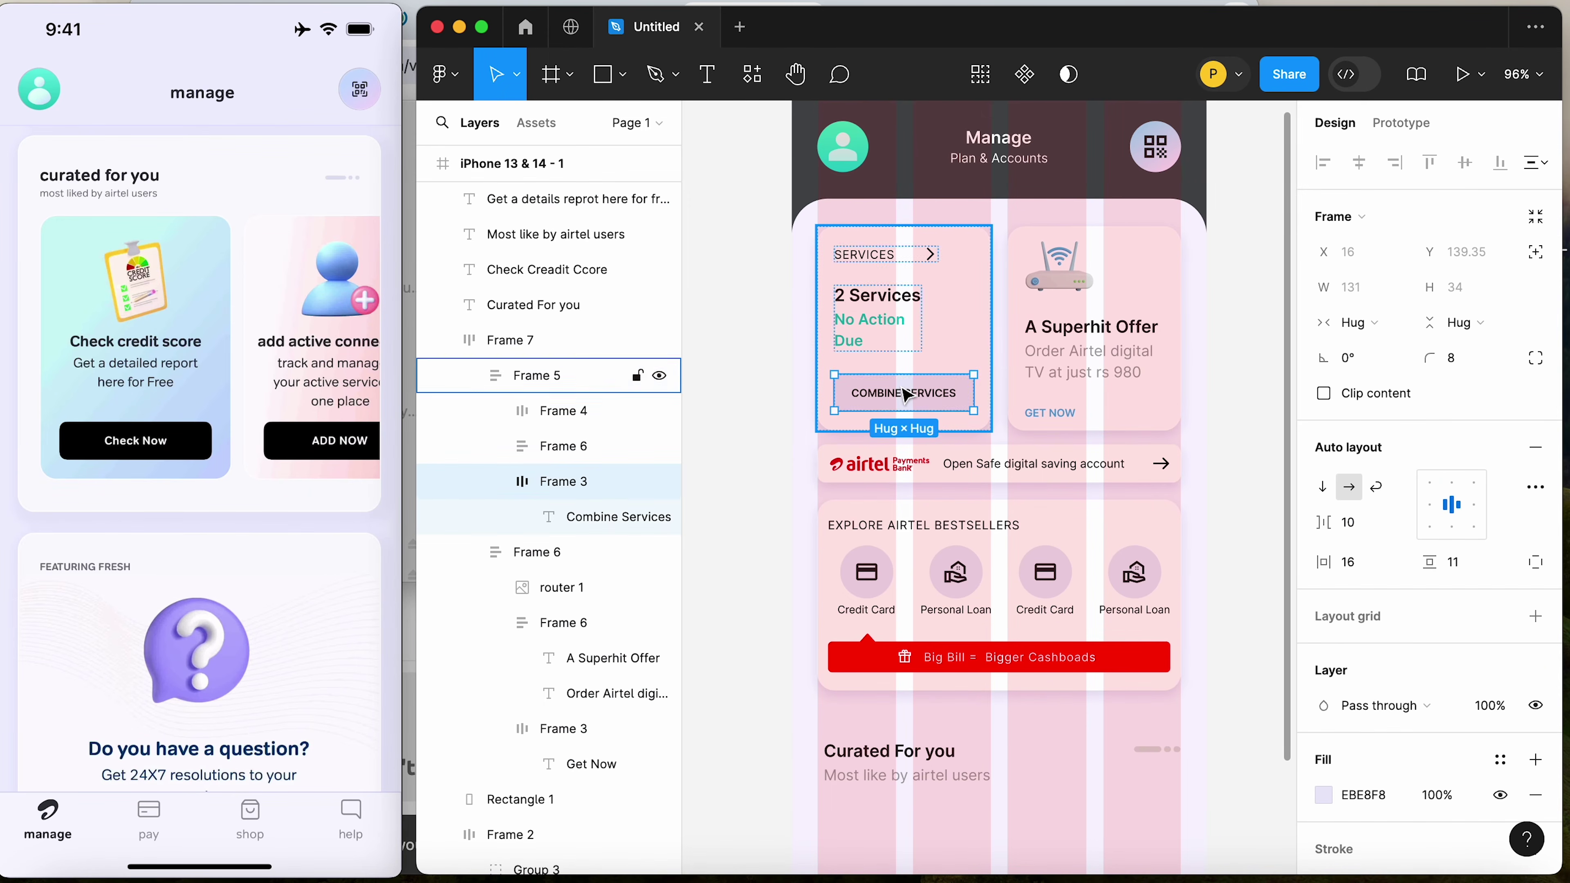
left_click_drag(919, 399, 730, 576)
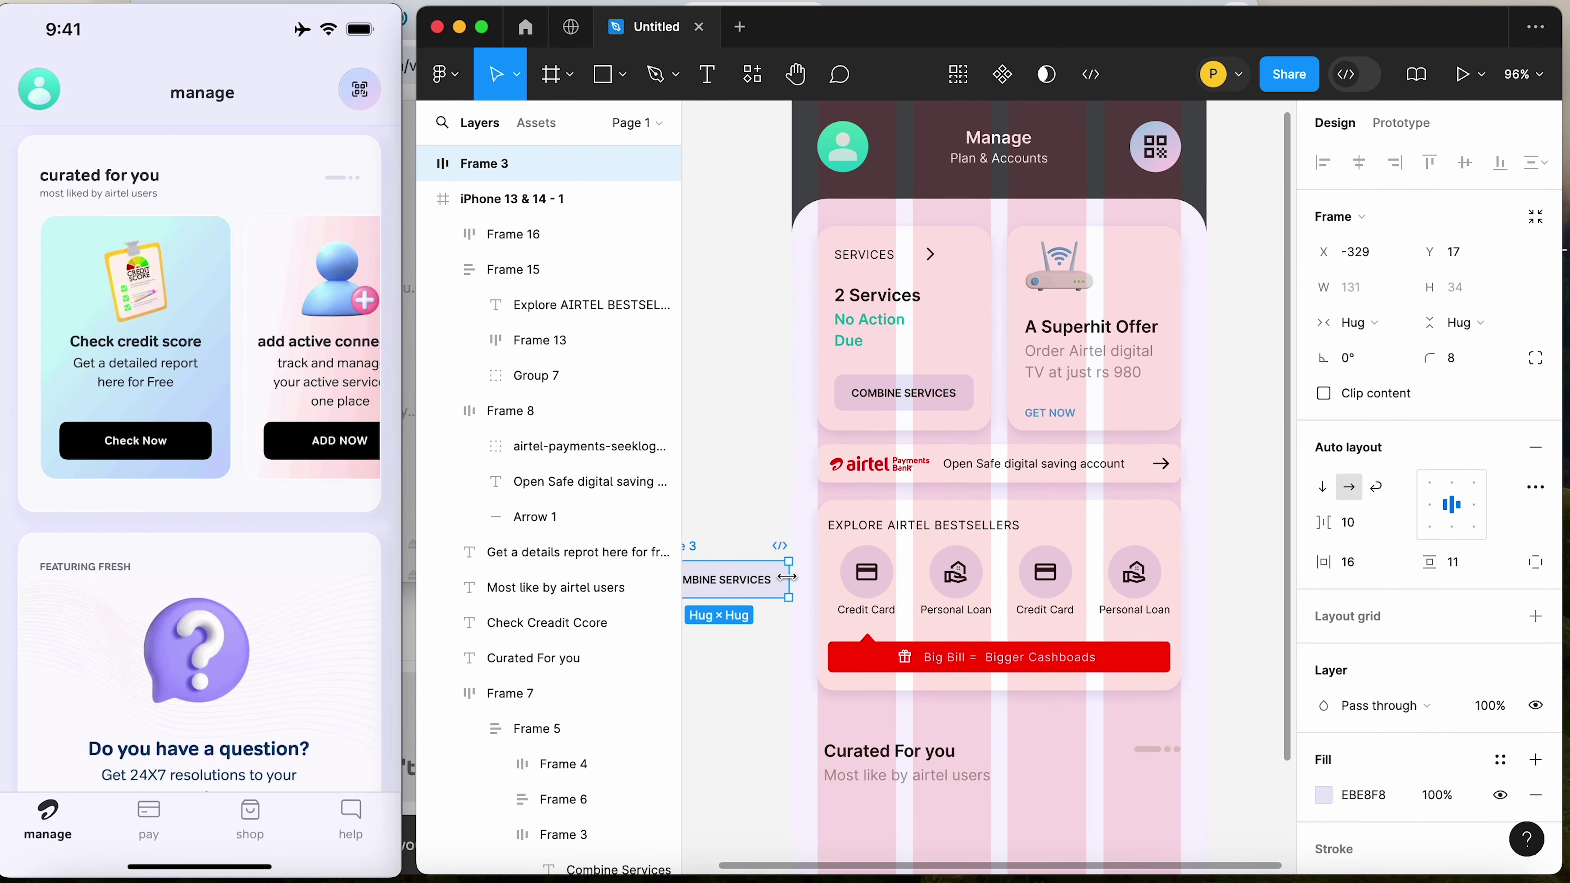
scroll(767, 353, "down", 9)
left_click_drag(767, 221, 1008, 606)
left_click(904, 544)
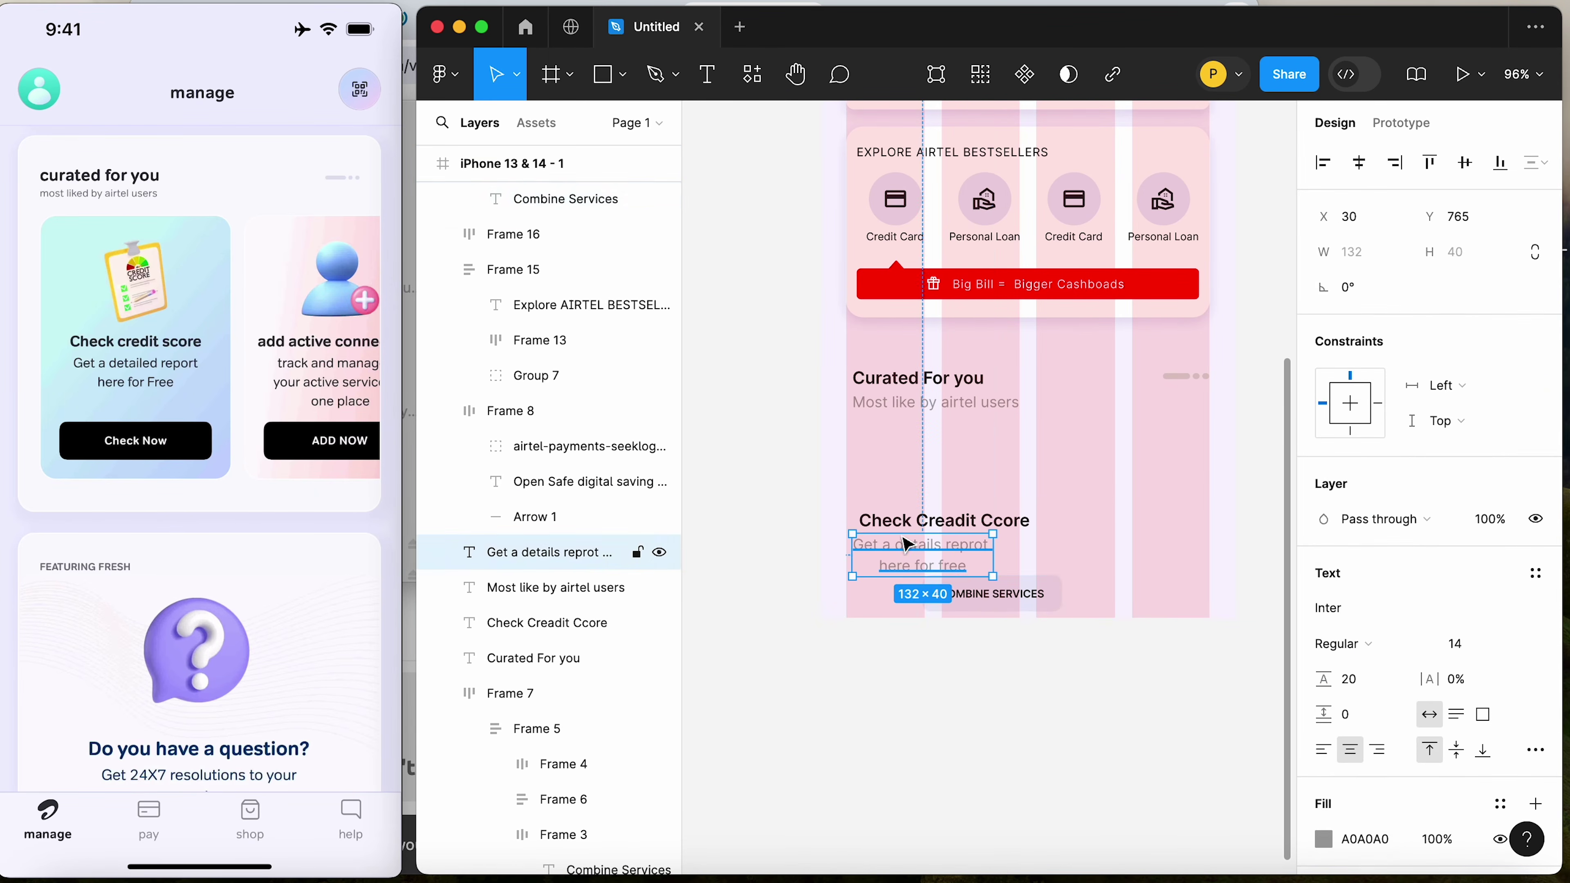
left_click(945, 521, "shift")
left_click_drag(1012, 586, 999, 551)
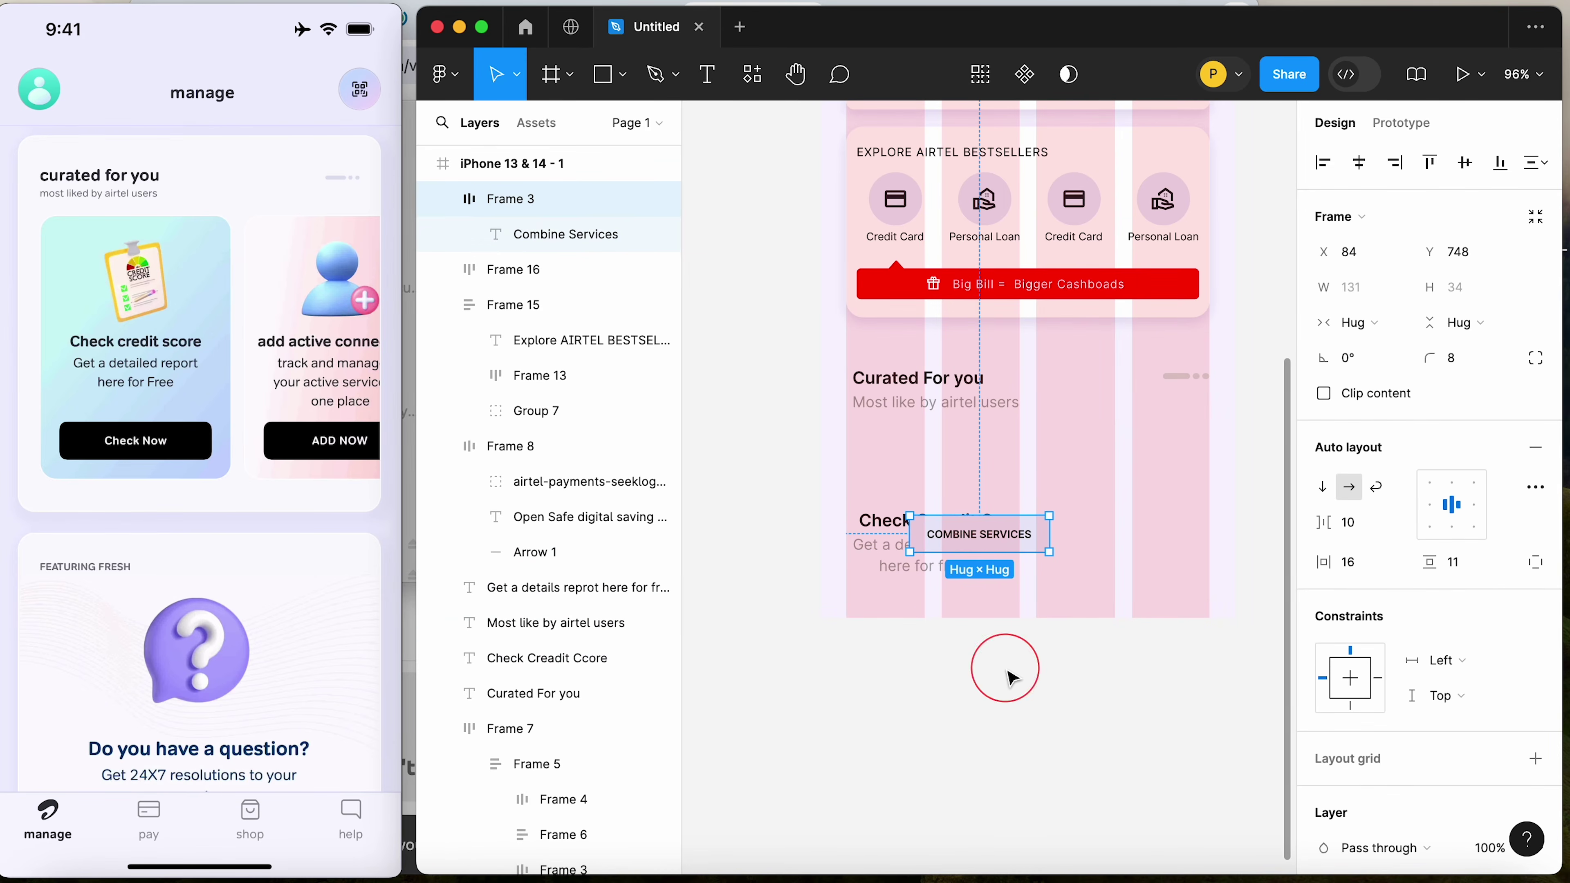
Change the copied button's label to "Check Now"
left_click(1016, 695)
double_click(978, 544)
key("Return")
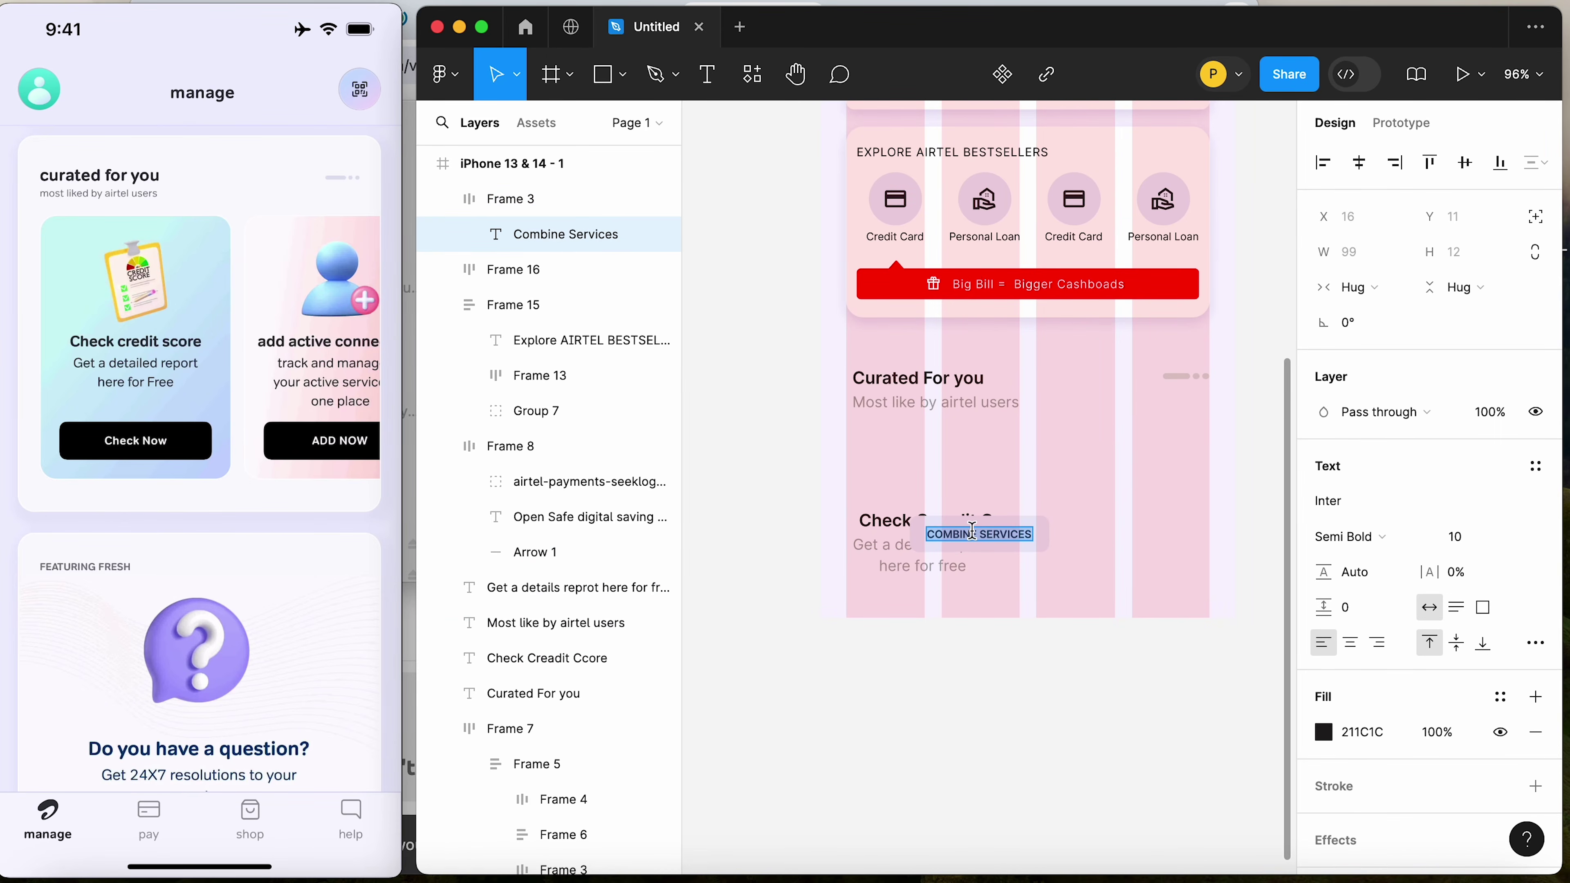
type("Check Now")
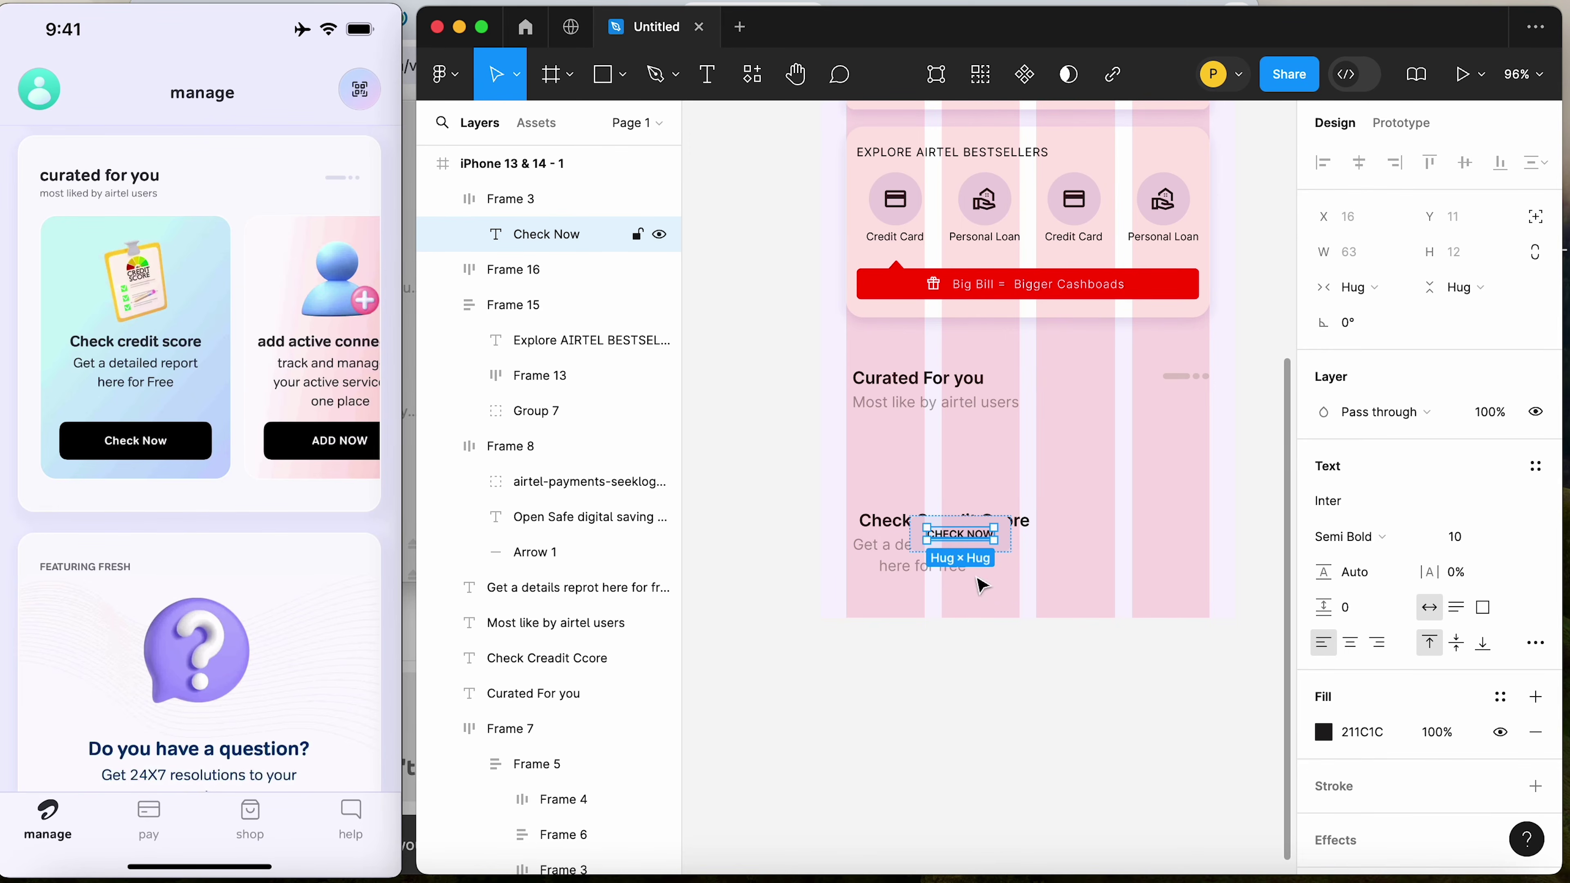
left_click(1096, 711)
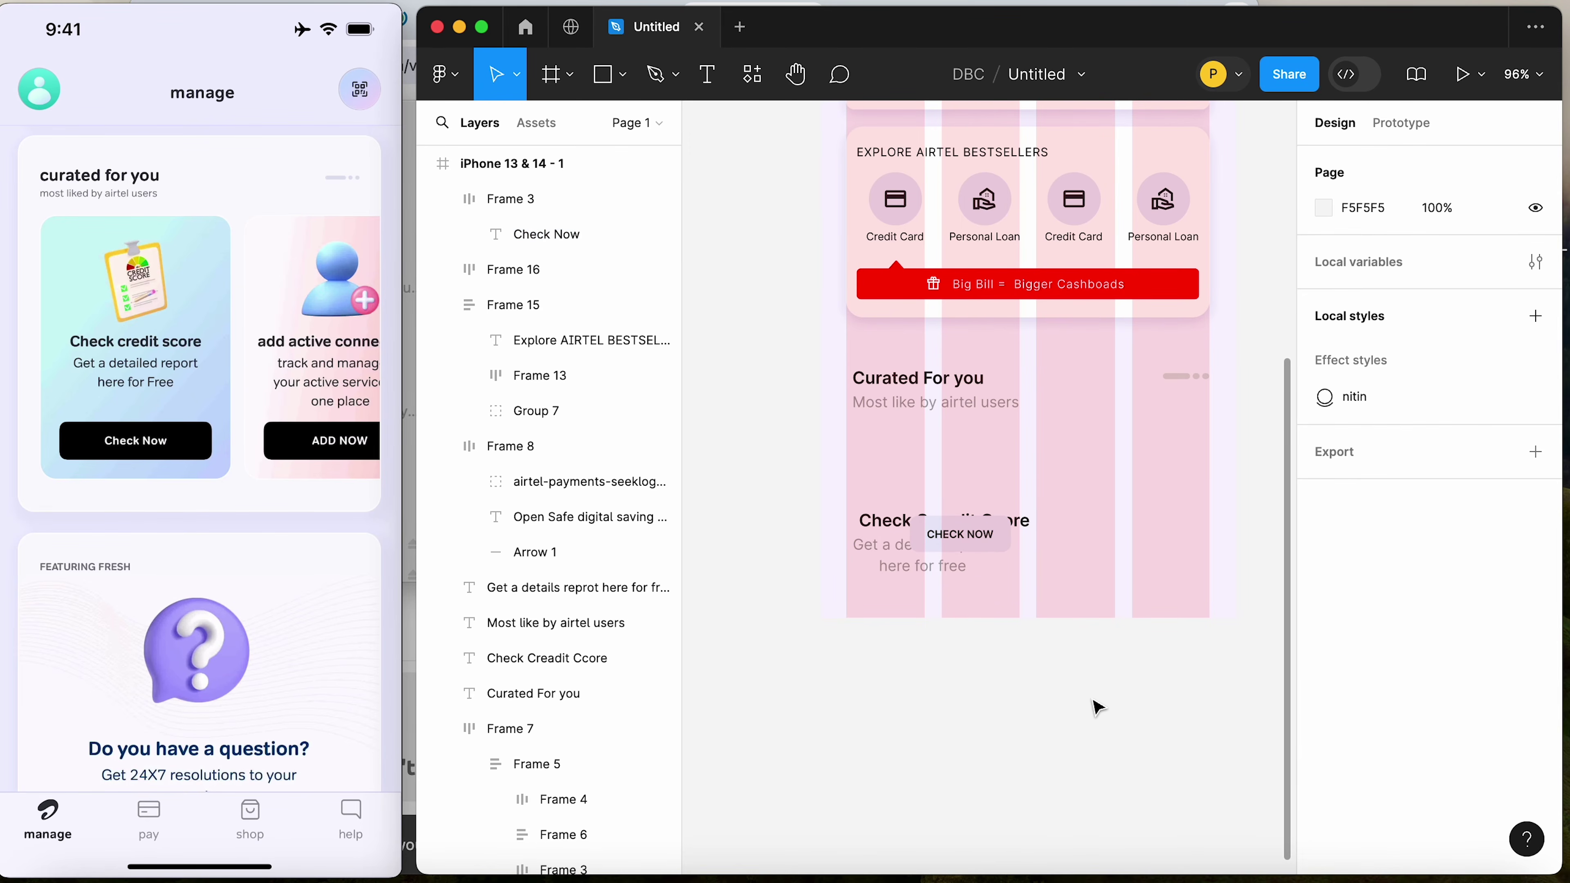
Stack the Check Creadit Ccore heading, its description and the Check Now button without overlap, moving the group up beneath the Curated For you header
scroll(1096, 713, "up", 3)
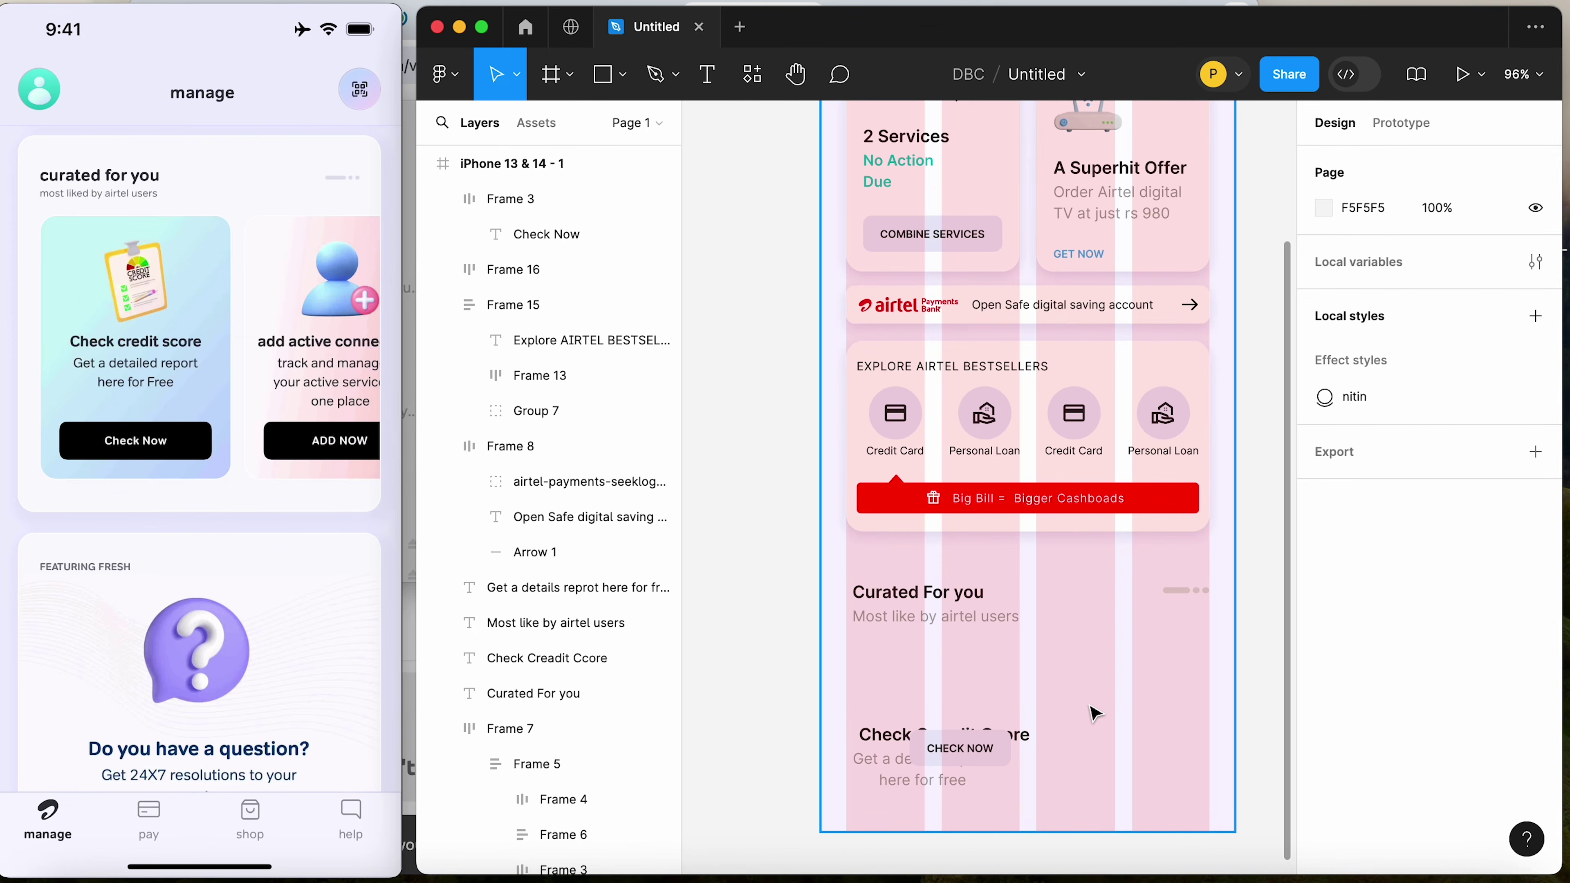
mouse_move(196, 456)
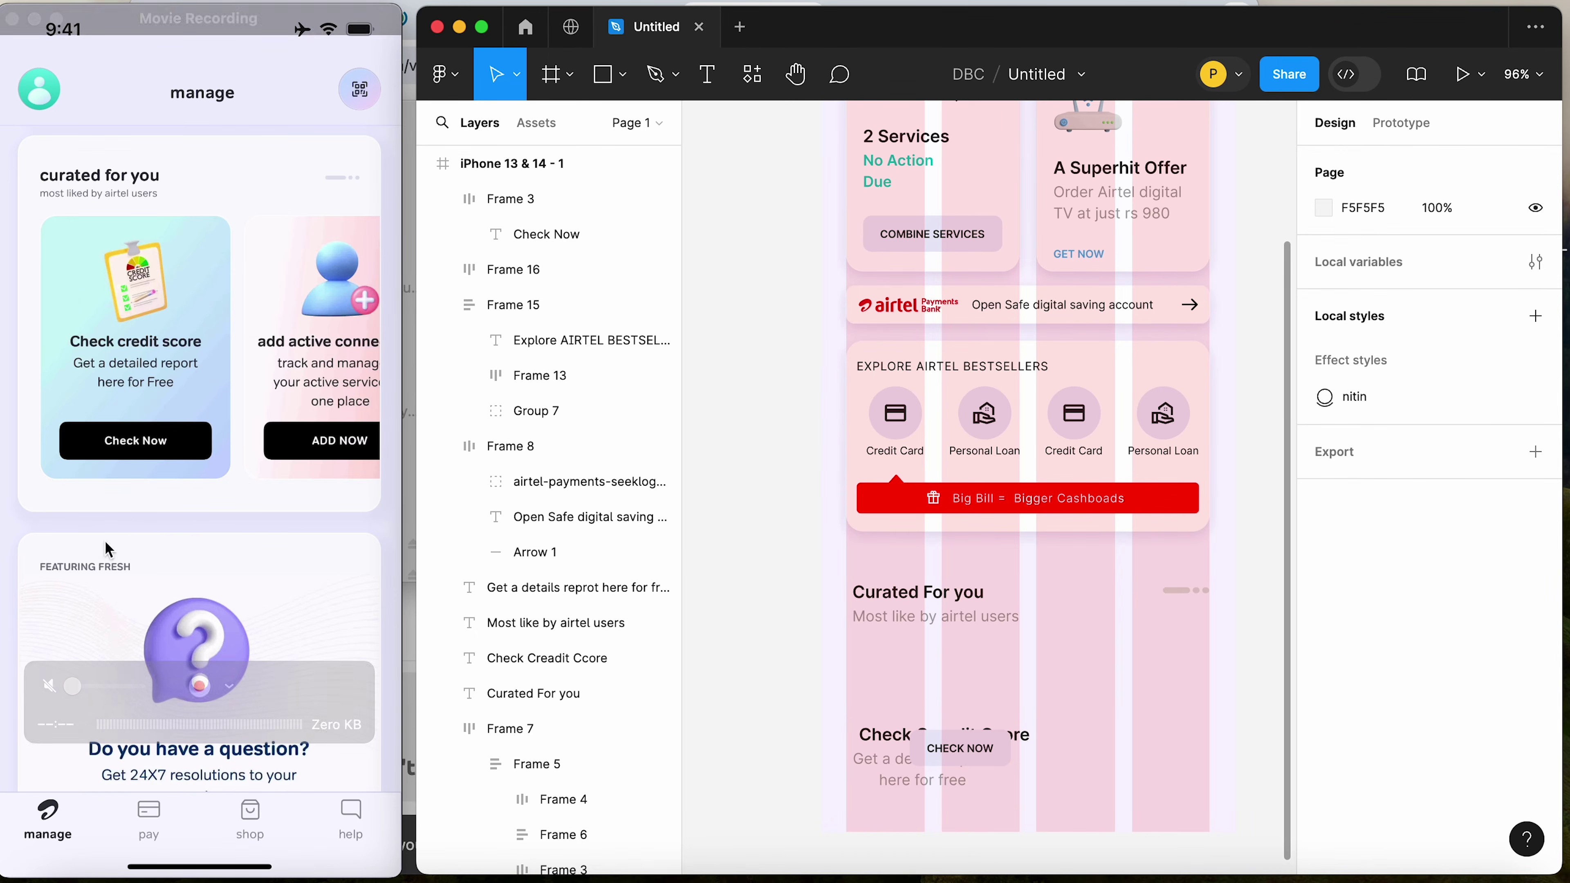
scroll(996, 741, "down", 1)
scroll(996, 741, "down", 3)
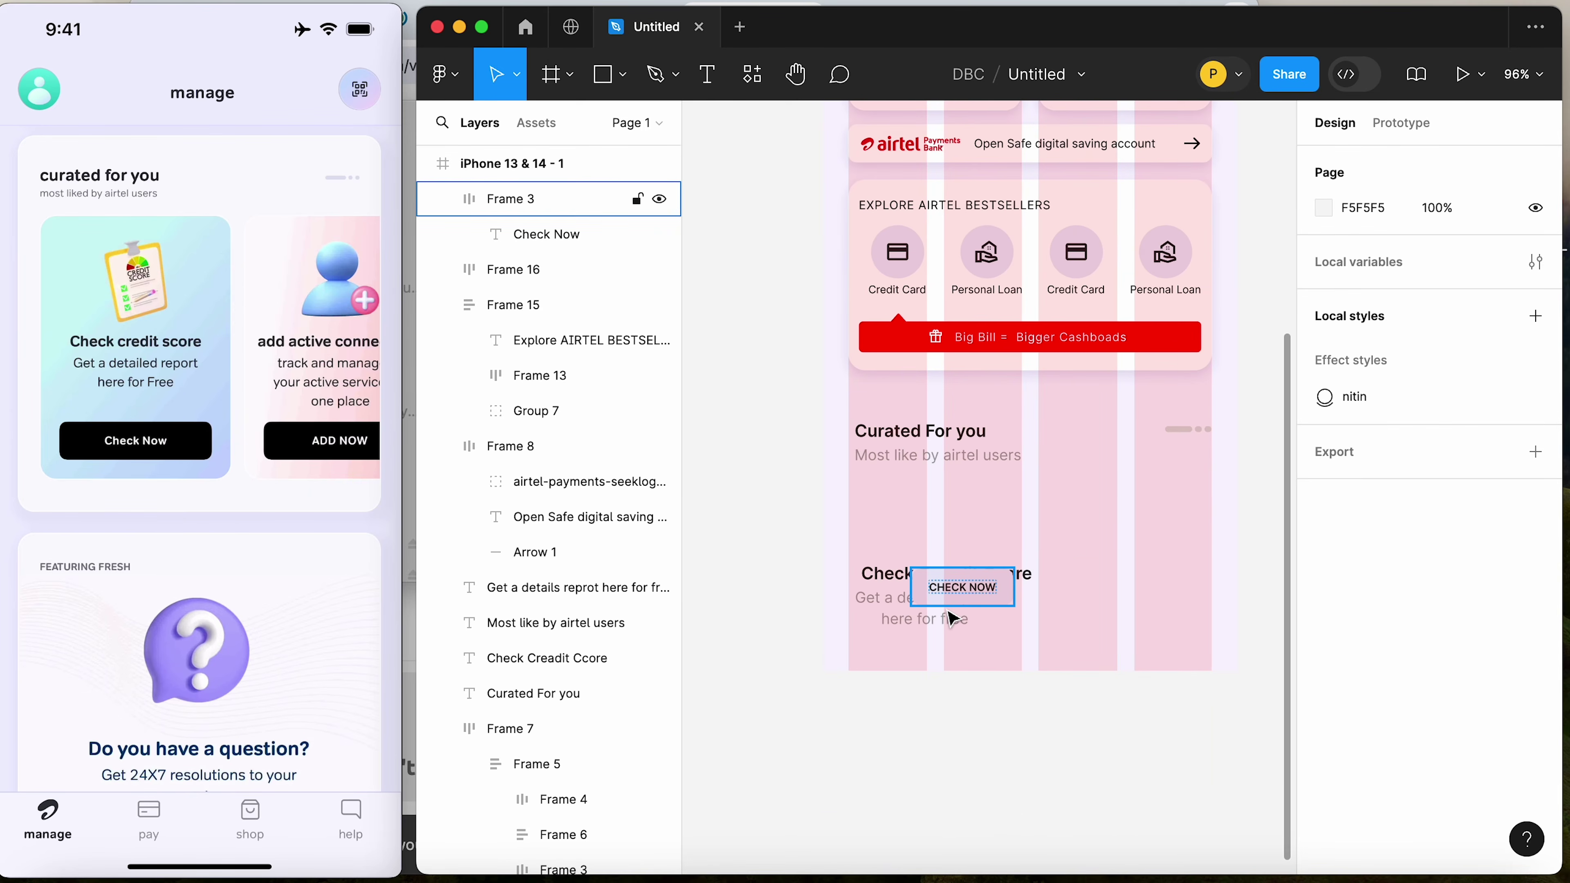
left_click(966, 597)
mouse_move(984, 598)
left_mouse_down()
mouse_move(985, 617)
mouse_move(1045, 632)
mouse_move(978, 660)
mouse_move(944, 595)
mouse_move(944, 549)
mouse_move(955, 592)
left_mouse_up()
left_click(934, 609, "shift")
left_click(940, 573, "shift")
left_click(739, 561)
left_click(957, 576)
left_click(928, 531, "shift")
left_click(965, 504, "shift")
left_click(734, 545)
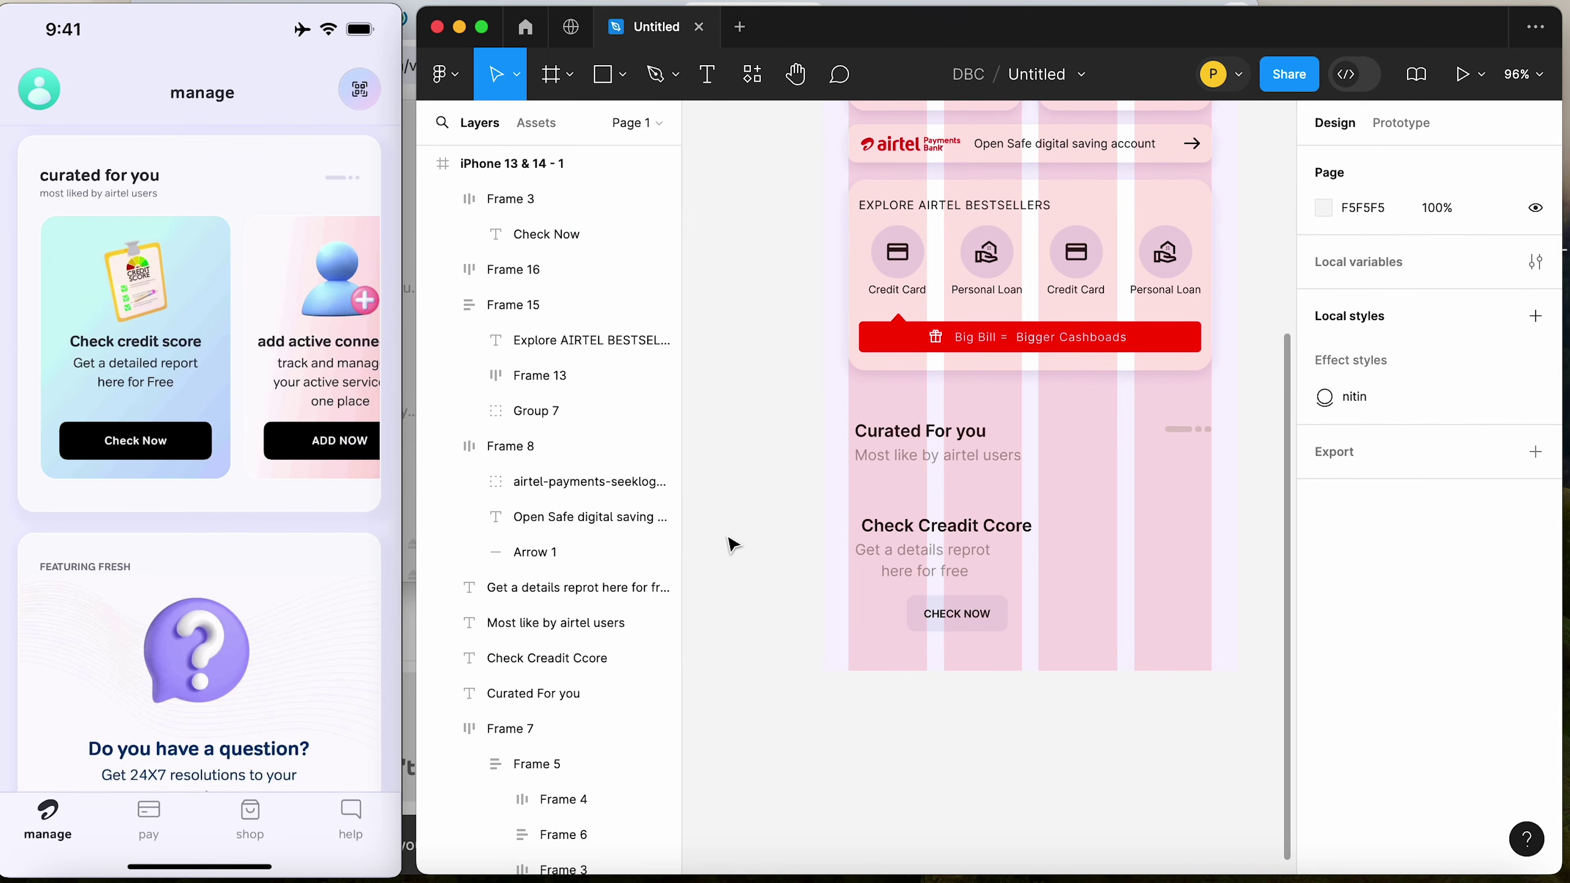
Switch to Finder, open the Airtel folder, preview cheklist.webp and bring it onto the Figma canvas
left_click(415, 474)
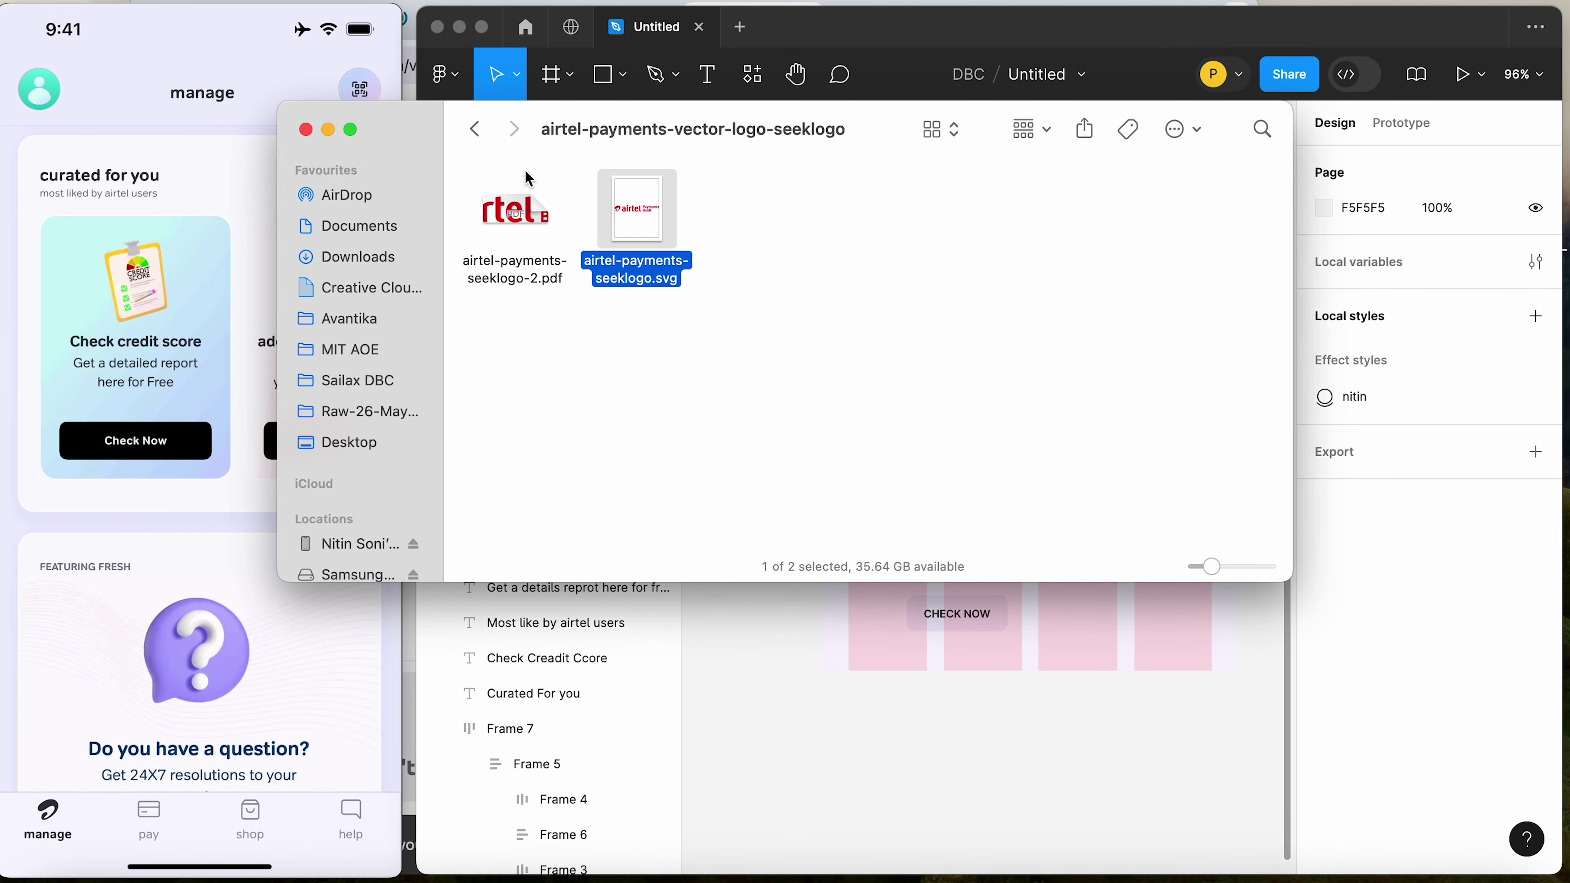
left_click(304, 456)
double_click(634, 210)
left_click(881, 213)
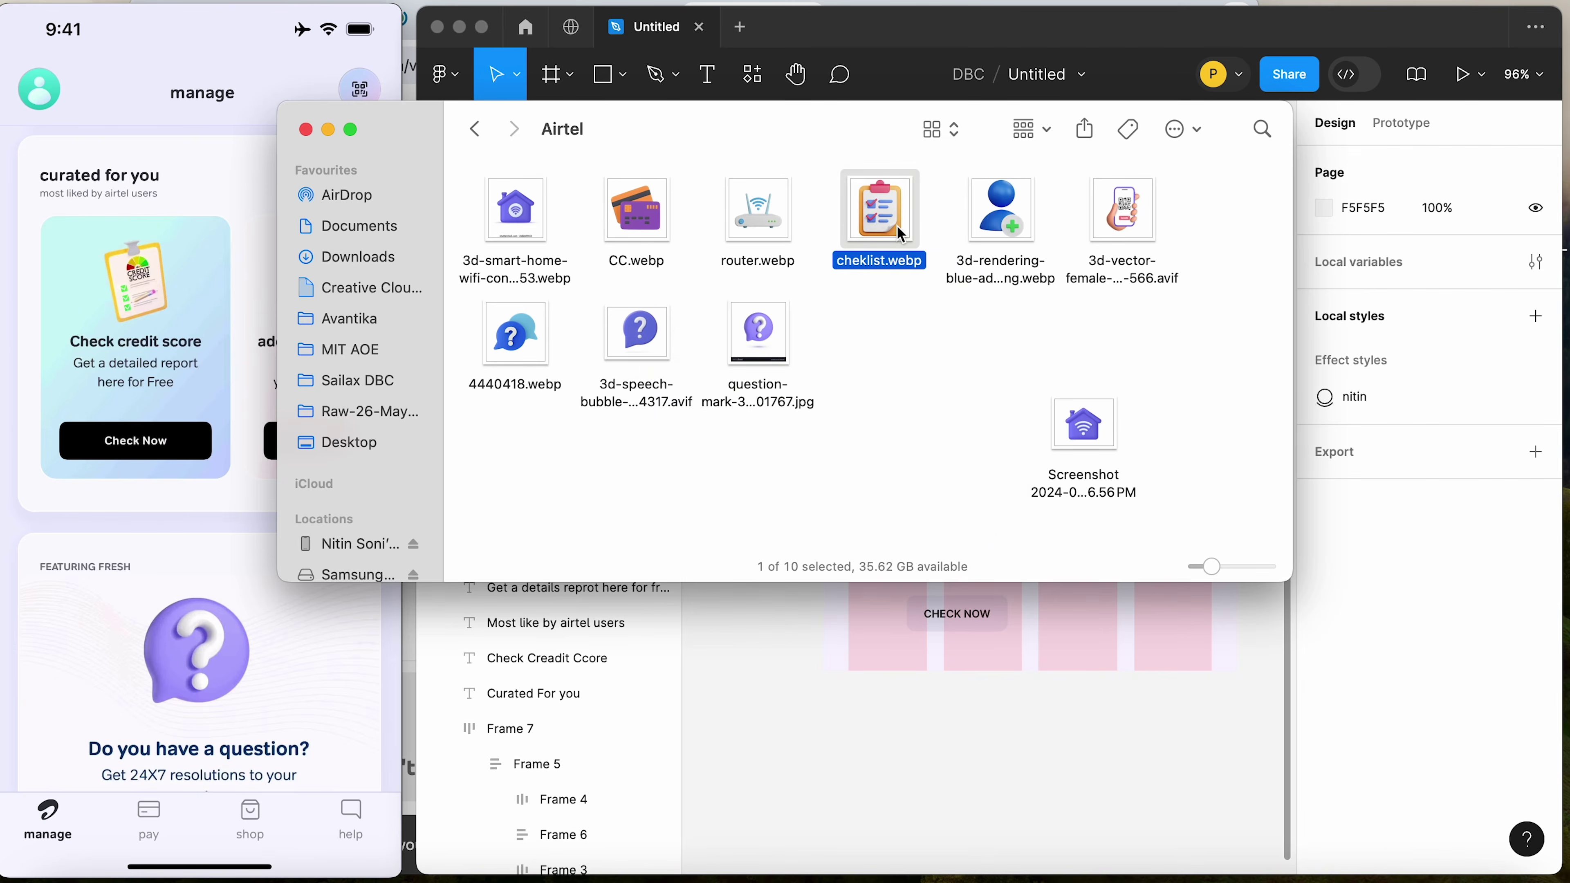
key("space")
key("space")
left_click_drag(895, 224, 804, 724)
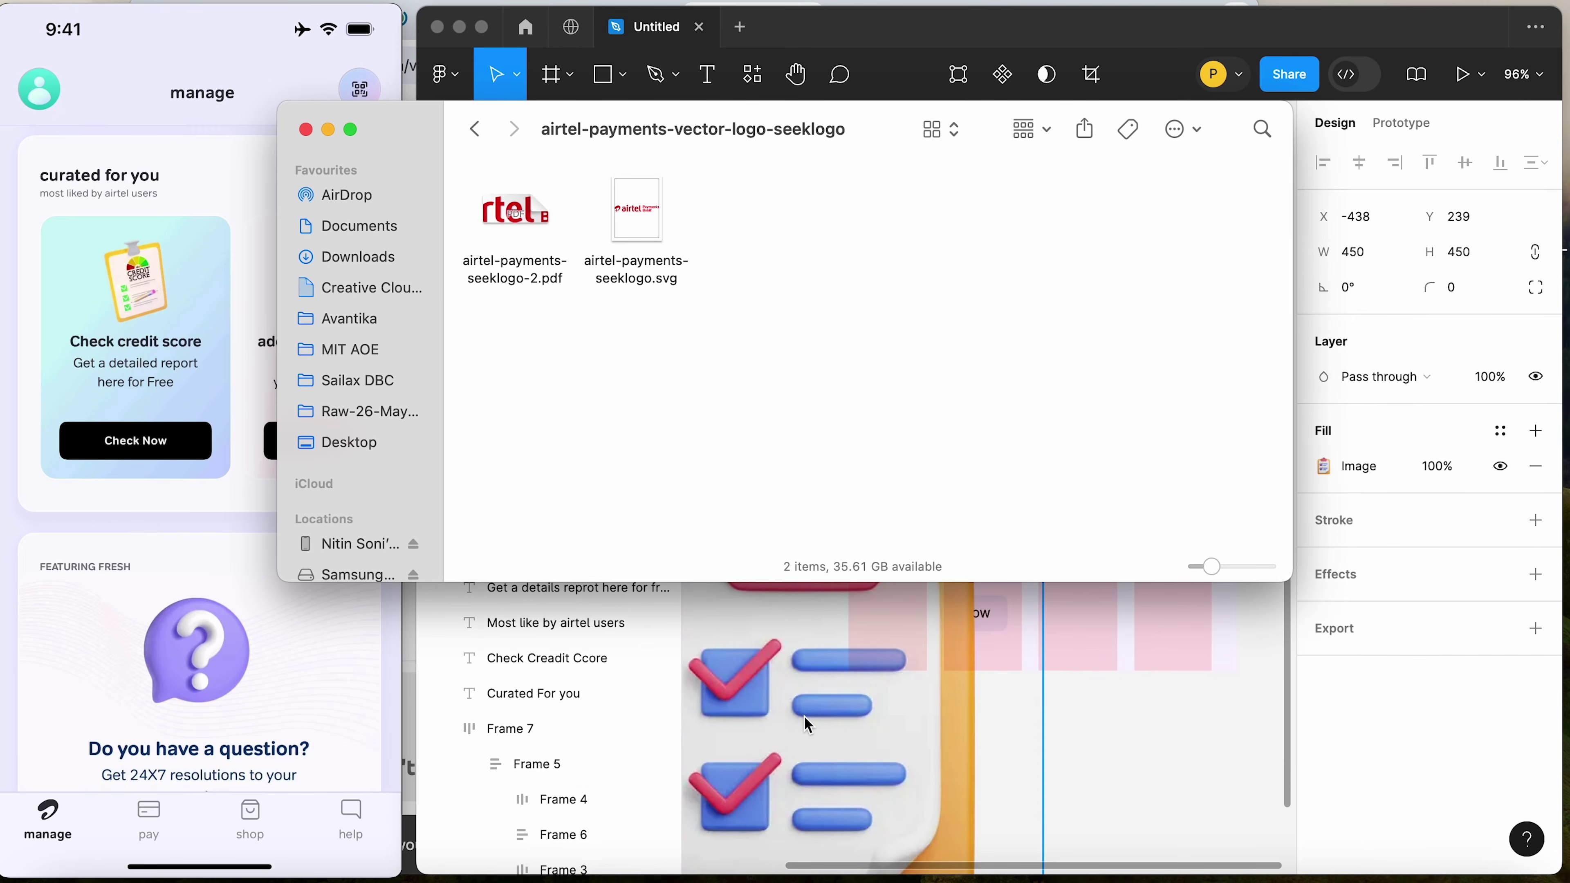
Return to the Airtel folder in Finder and bring the 3d-rendering blue add-user .webp image onto the Figma canvas
left_click(795, 722)
key("super+Tab")
left_click(475, 129)
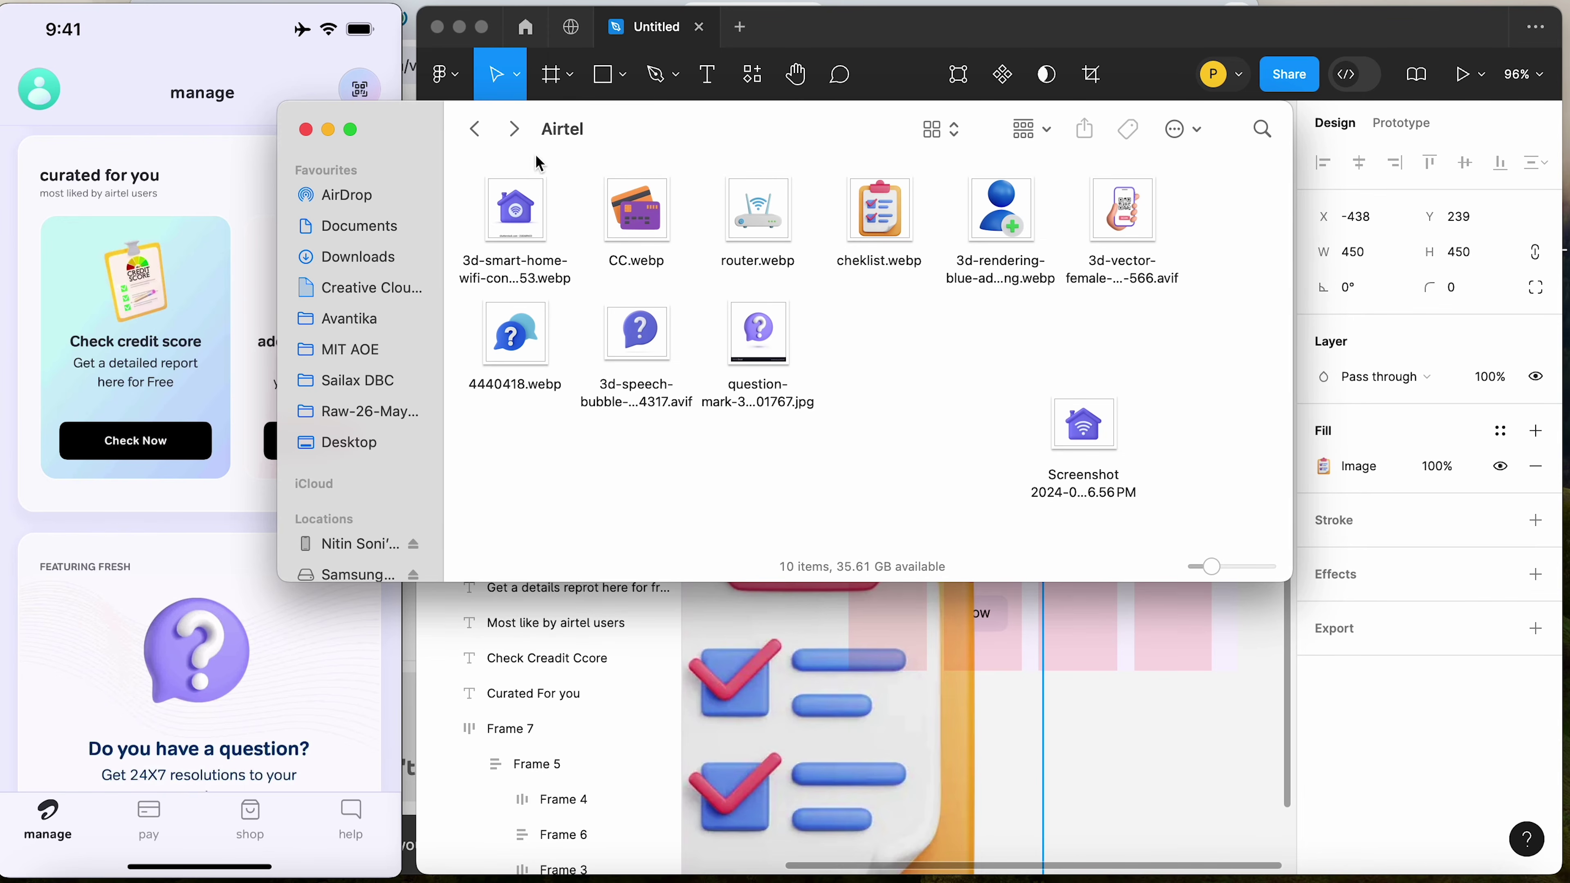
left_click(1005, 216)
left_click(275, 340)
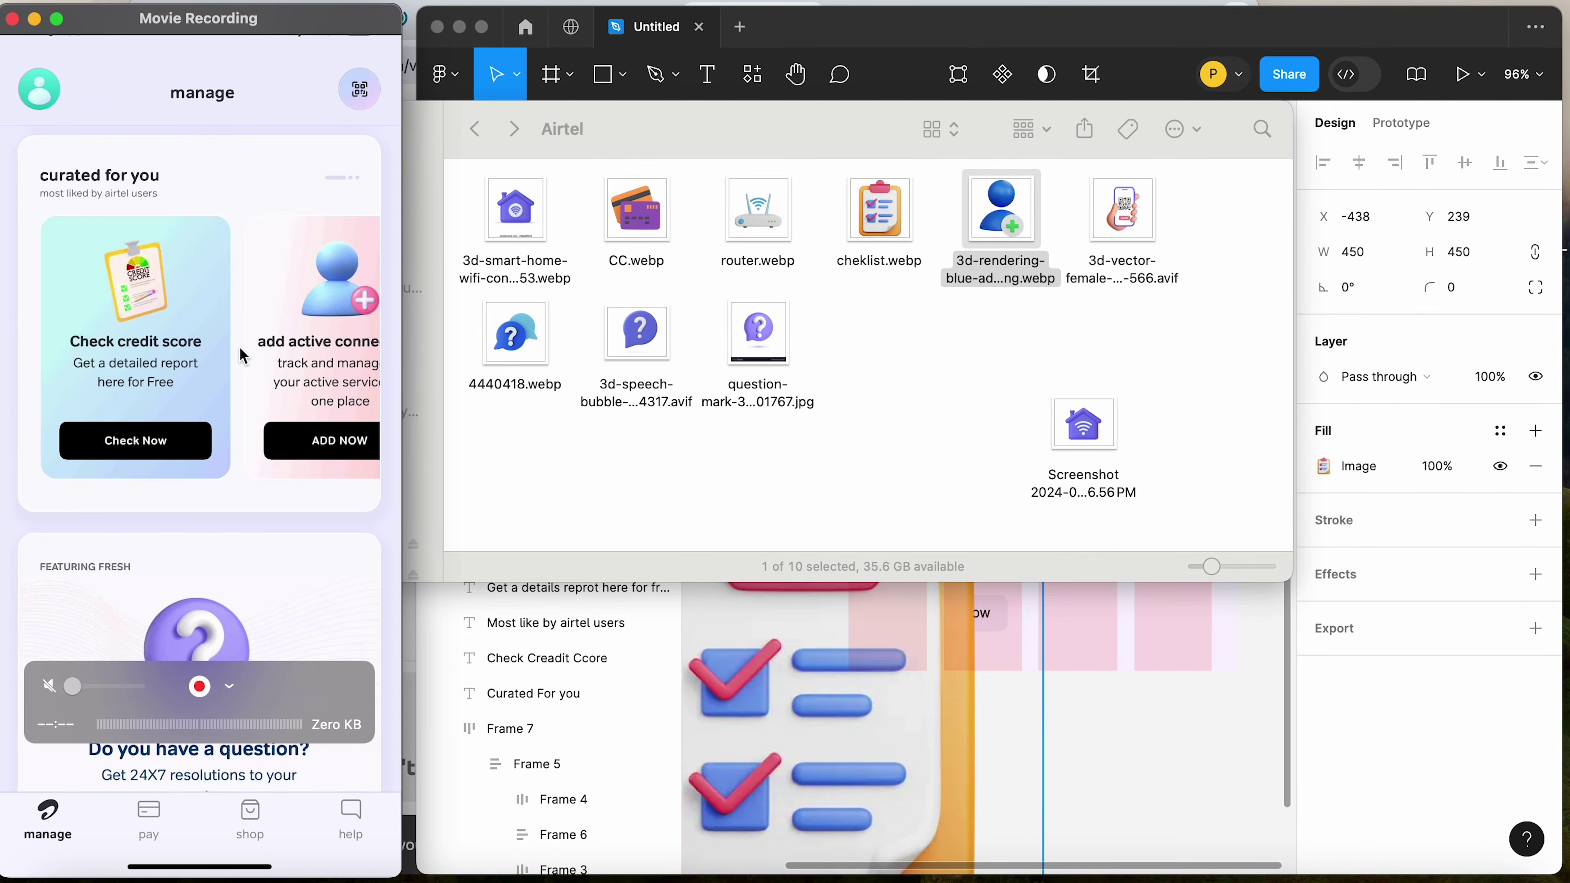
left_click_drag(1030, 229, 1176, 782)
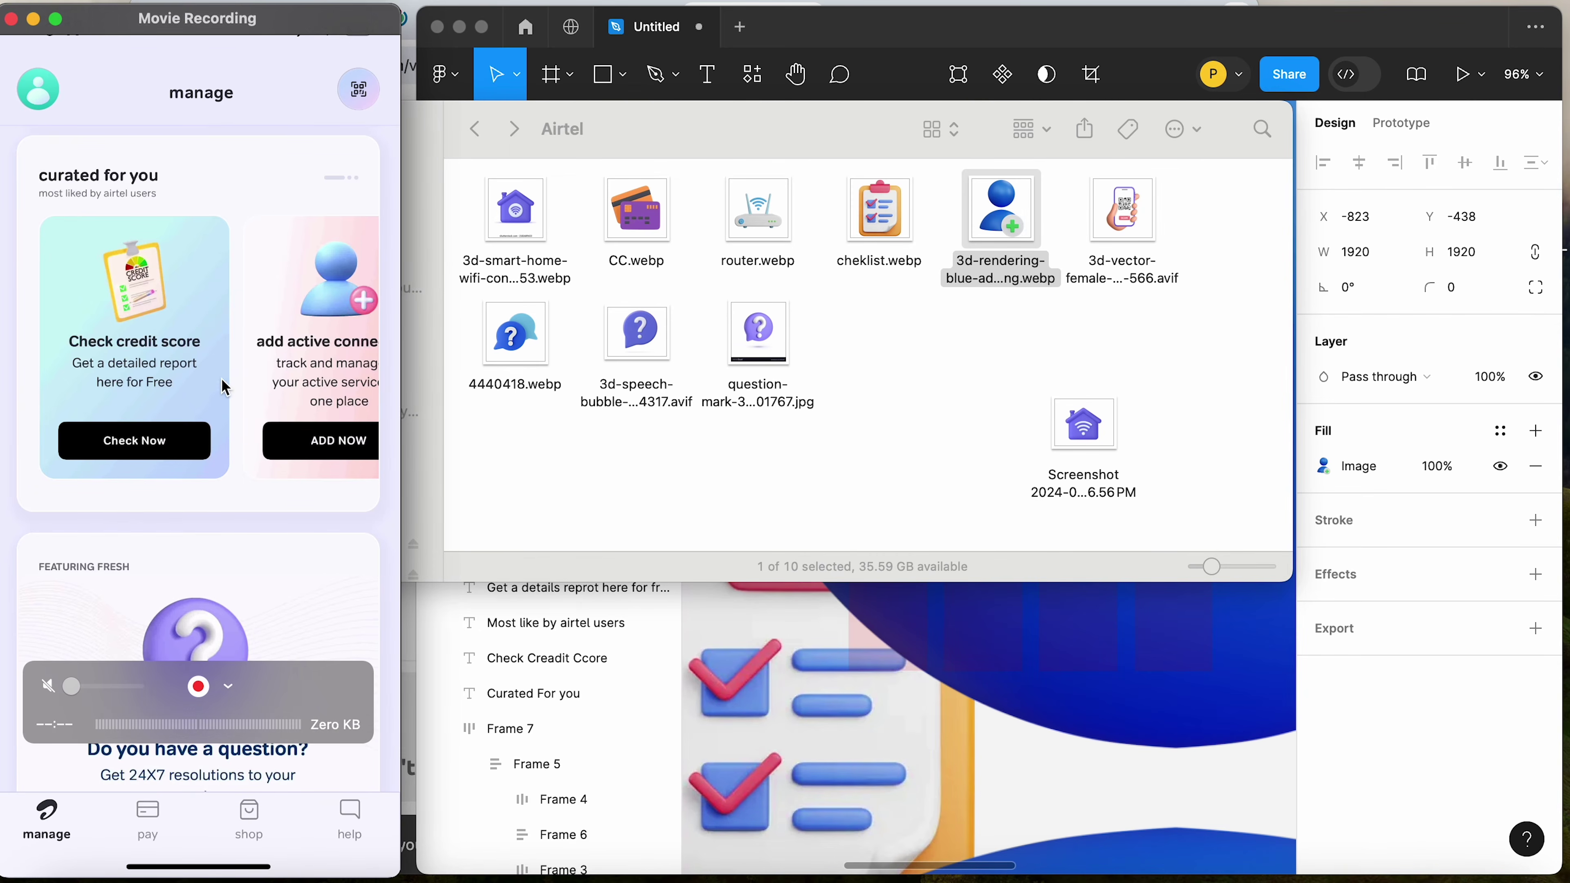
left_click(802, 702)
Scale the add-user image to 322 × 322 and the checklist image to 129 × 129, and park the add-user image beside the phone frame
scroll(1029, 619, "down", 10)
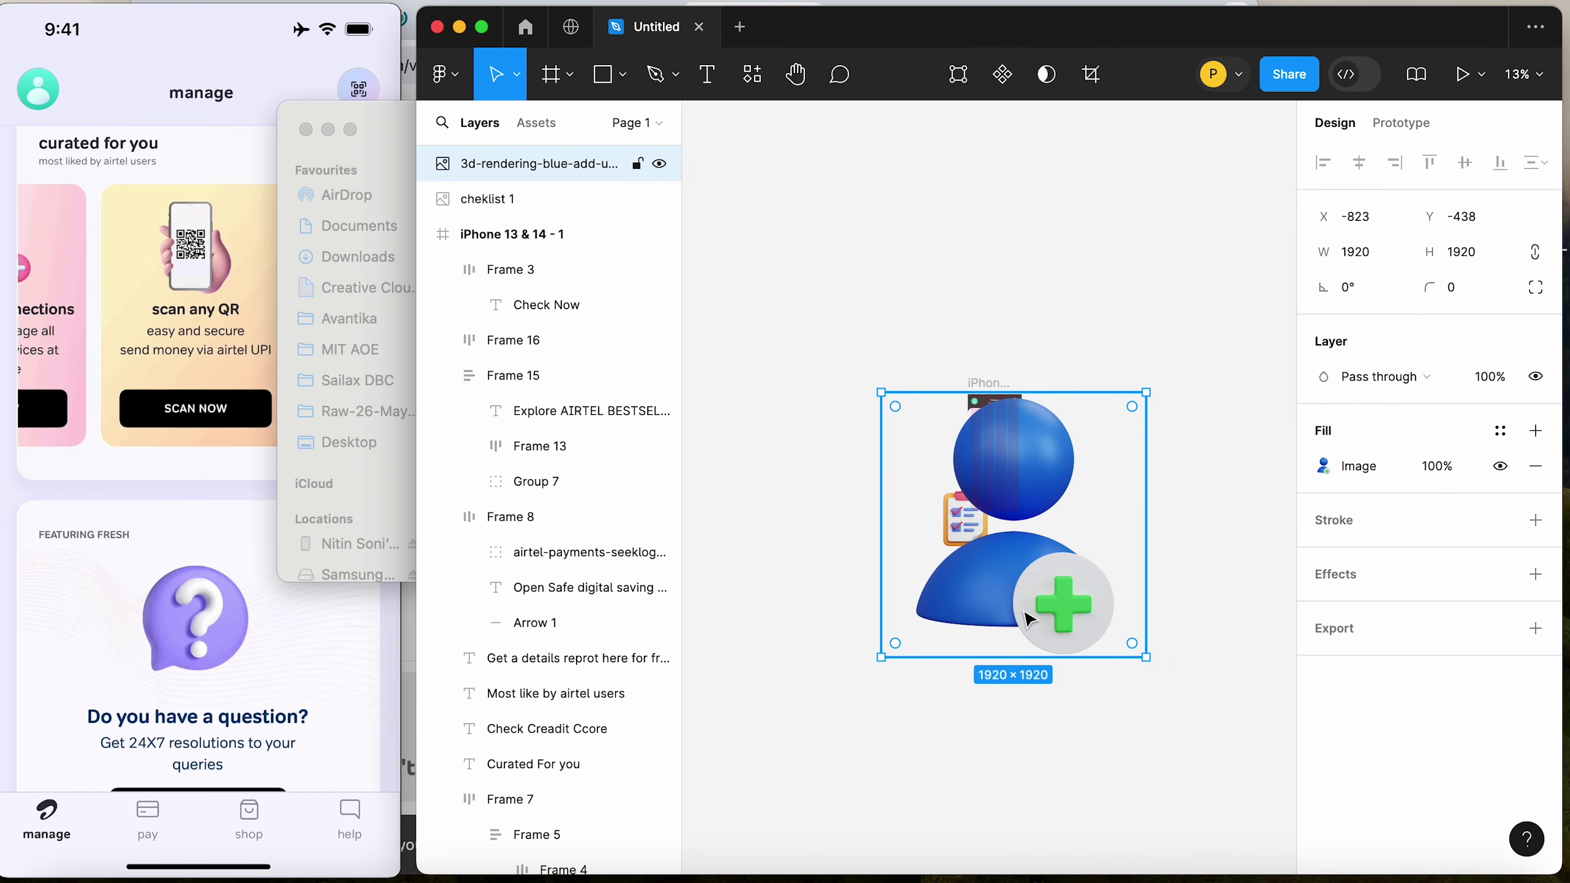
left_click_drag(1145, 393, 924, 615)
left_click(983, 531)
left_click_drag(986, 495, 940, 526)
left_click_drag(904, 631, 1045, 534)
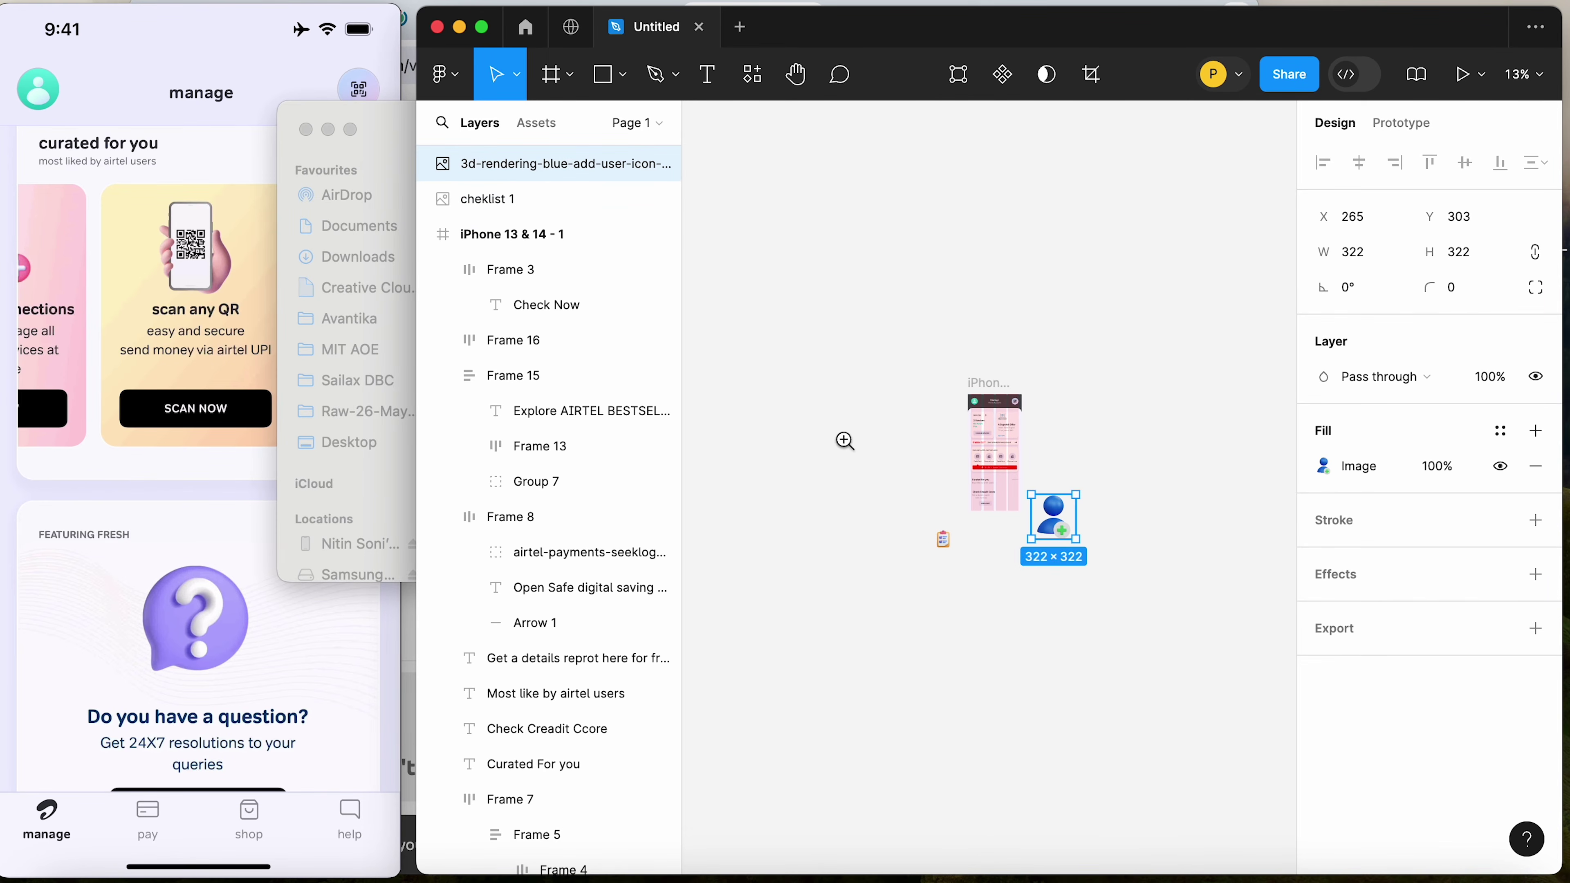
Move the checklist image into the phone frame beside the Curated For you heading, at X 215, Y 569
scroll(983, 513, "up", 3)
left_click_drag(901, 561, 1041, 436)
left_click_drag(906, 385, 1235, 578)
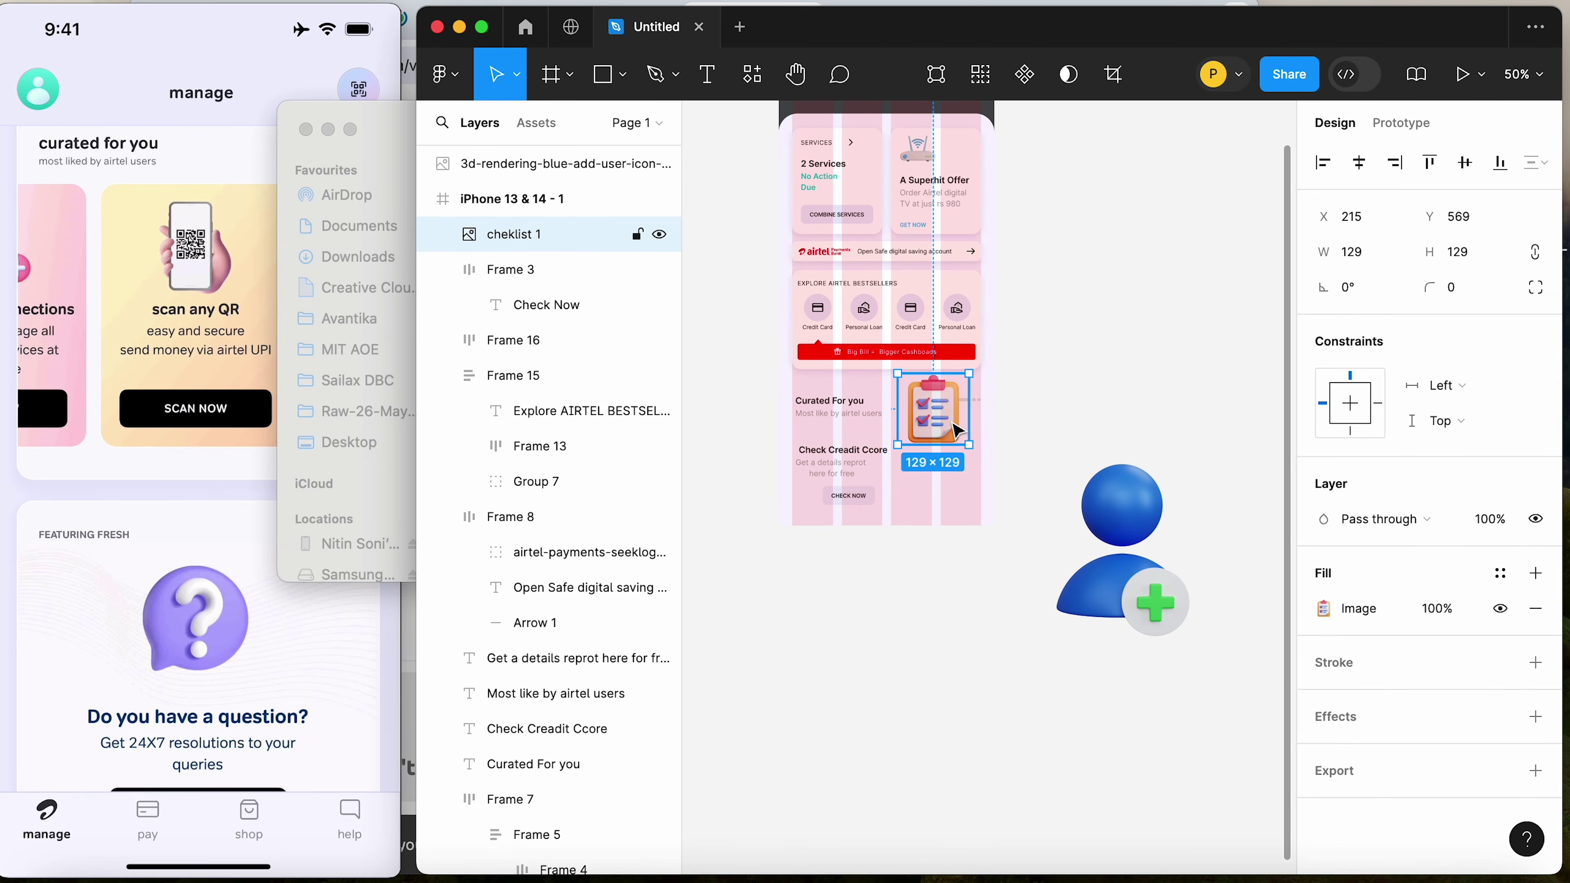
Shrink the checklist image, place it just above the Check Creadit Ccore heading, and delete the Check Now button
left_click_drag(934, 409, 906, 437)
left_click_drag(768, 363, 1129, 590)
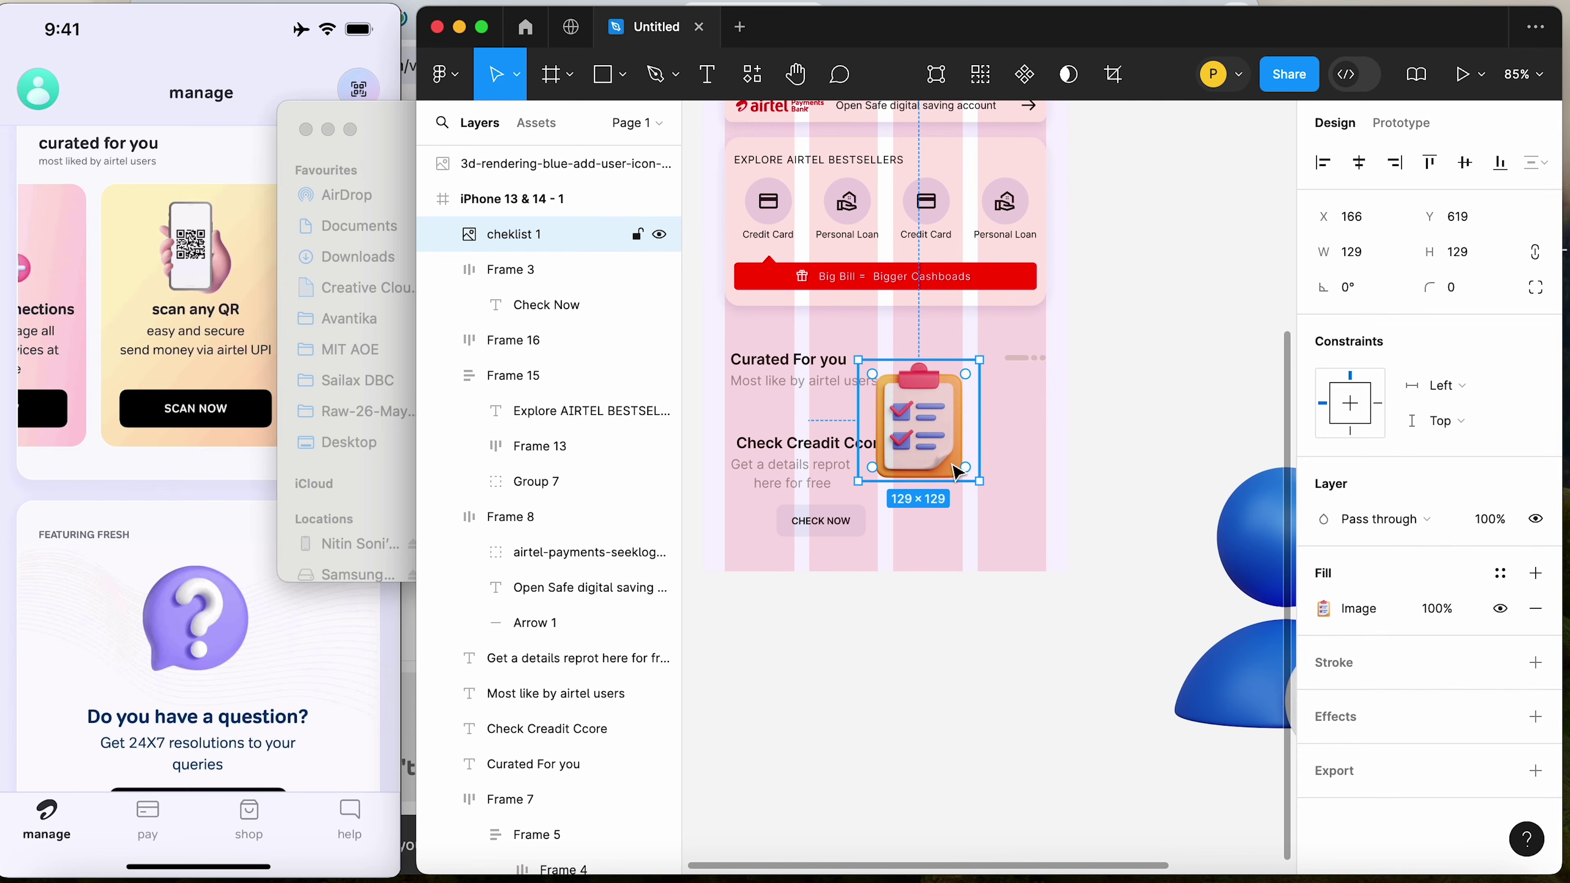
left_click_drag(957, 472, 841, 405)
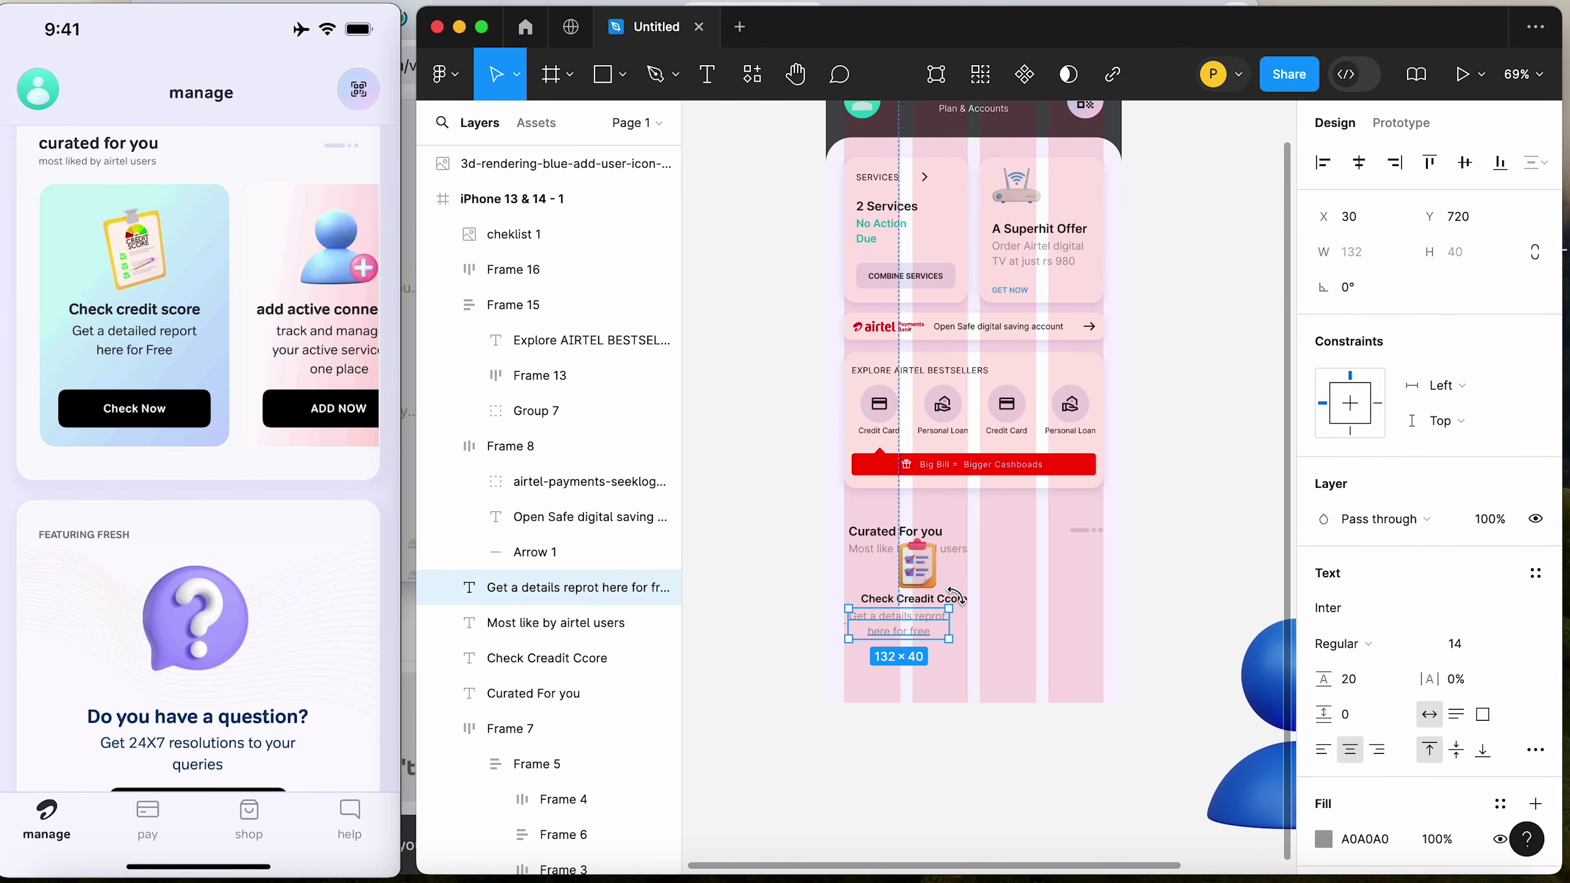
Move the checklist image, the Check Creadit Ccore heading and its description down together, leaving space below the Curated For you subtitle
left_click(943, 597, "shift")
left_click(919, 561, "shift")
left_click_drag(919, 561, 905, 618)
scroll(930, 335, "up", 2)
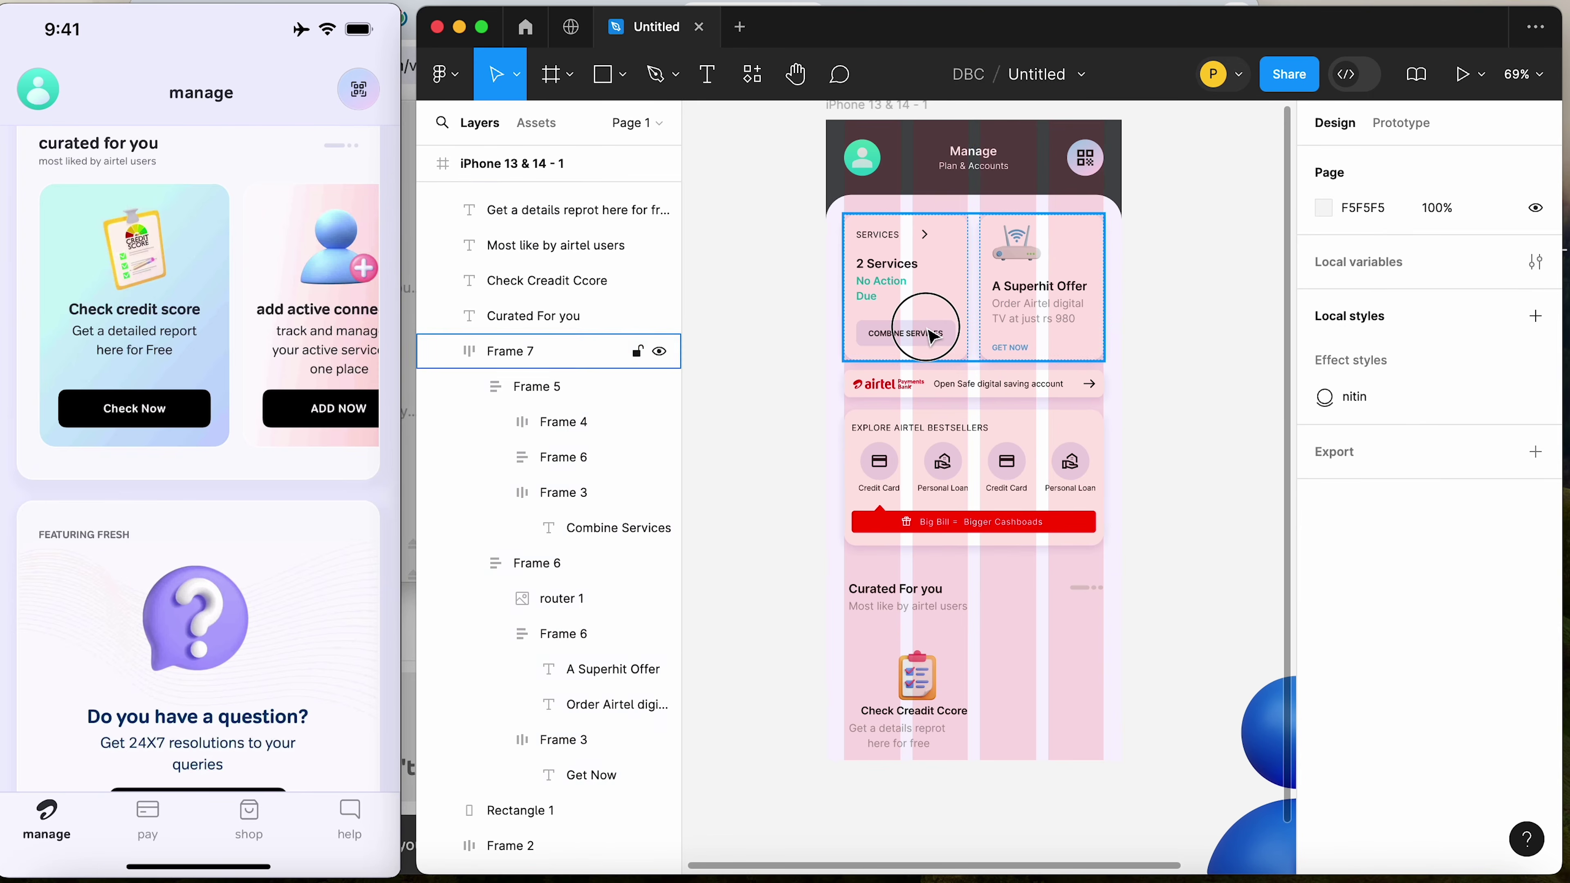
Duplicate the Combine Services button from the services card to X 40, Y 803 beneath the credit score heading
double_click(932, 335)
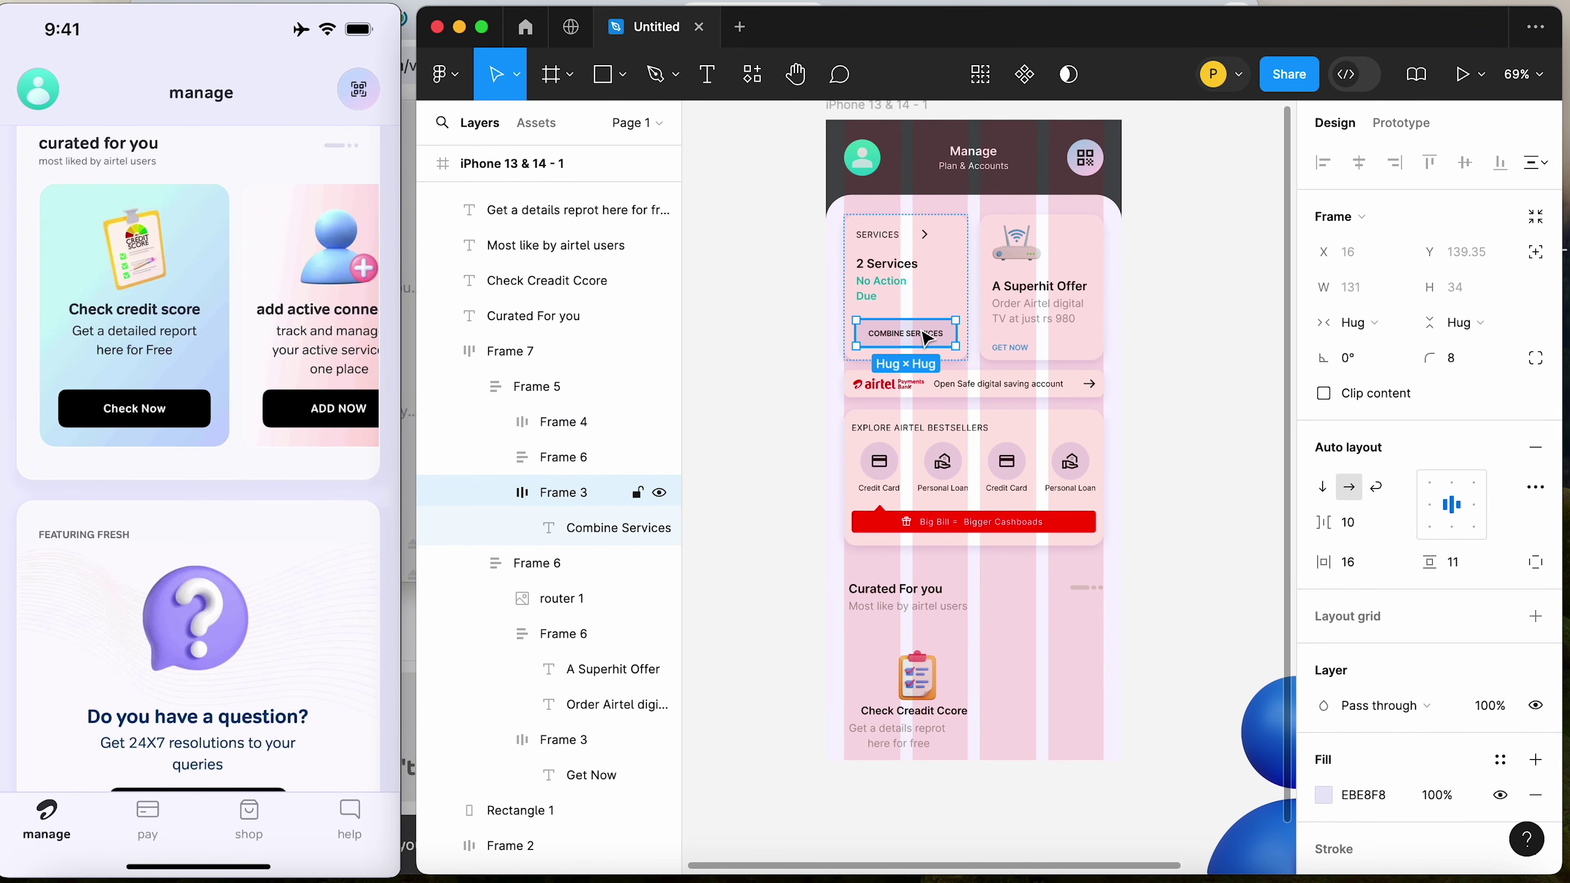
left_click_drag(927, 338, 927, 741)
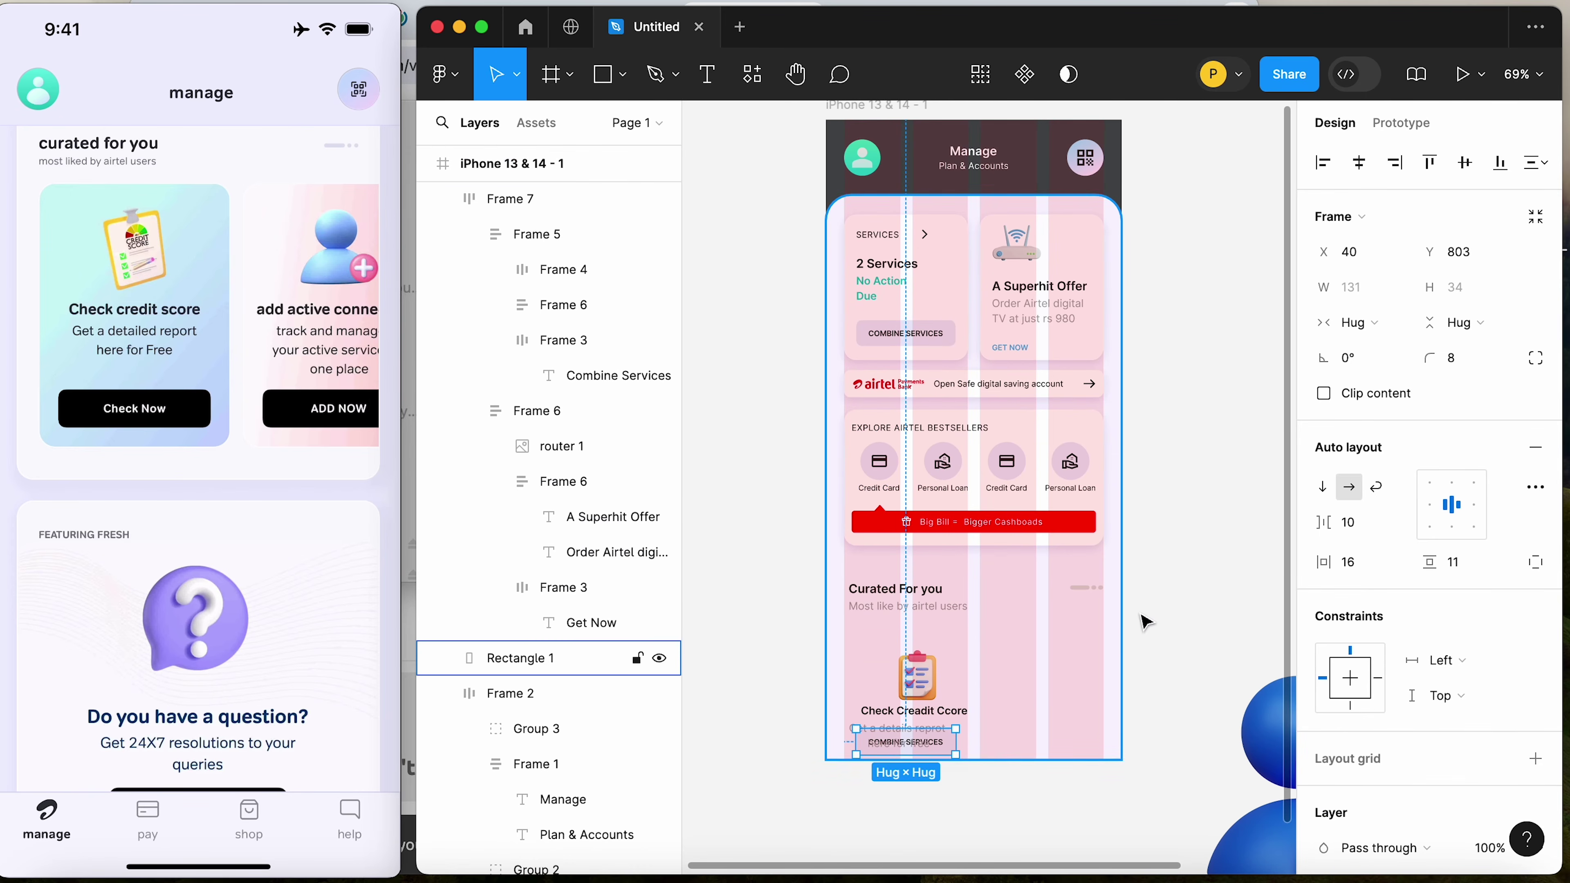
left_click(1144, 620)
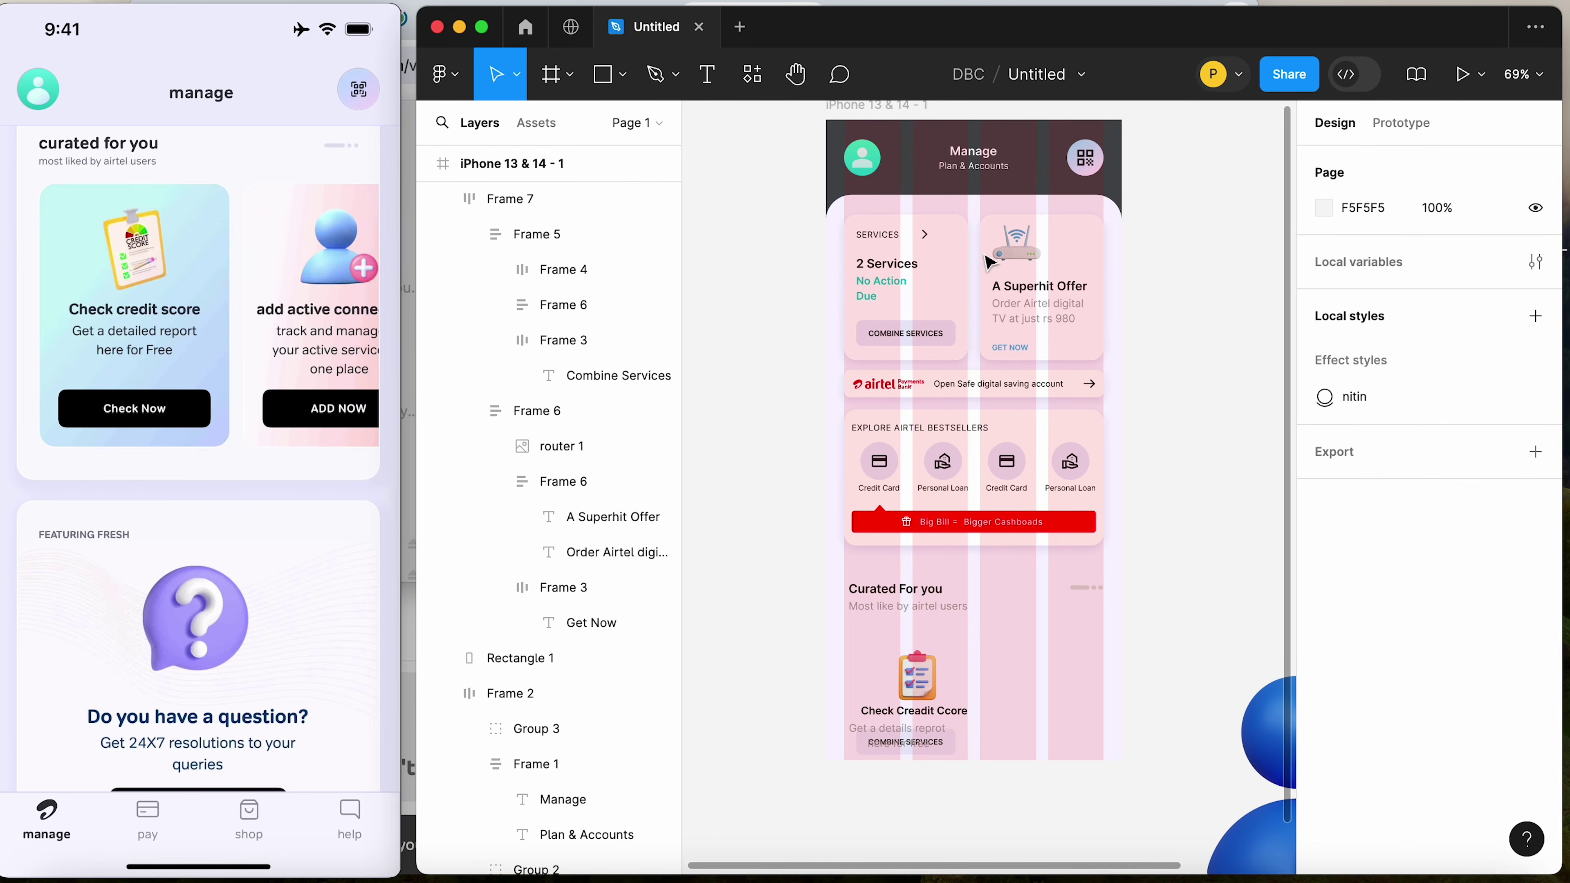
Extend the iPhone 13 & 14 - 1 frame downward to make room for more content
left_click(870, 114)
scroll(878, 124, "up", 3)
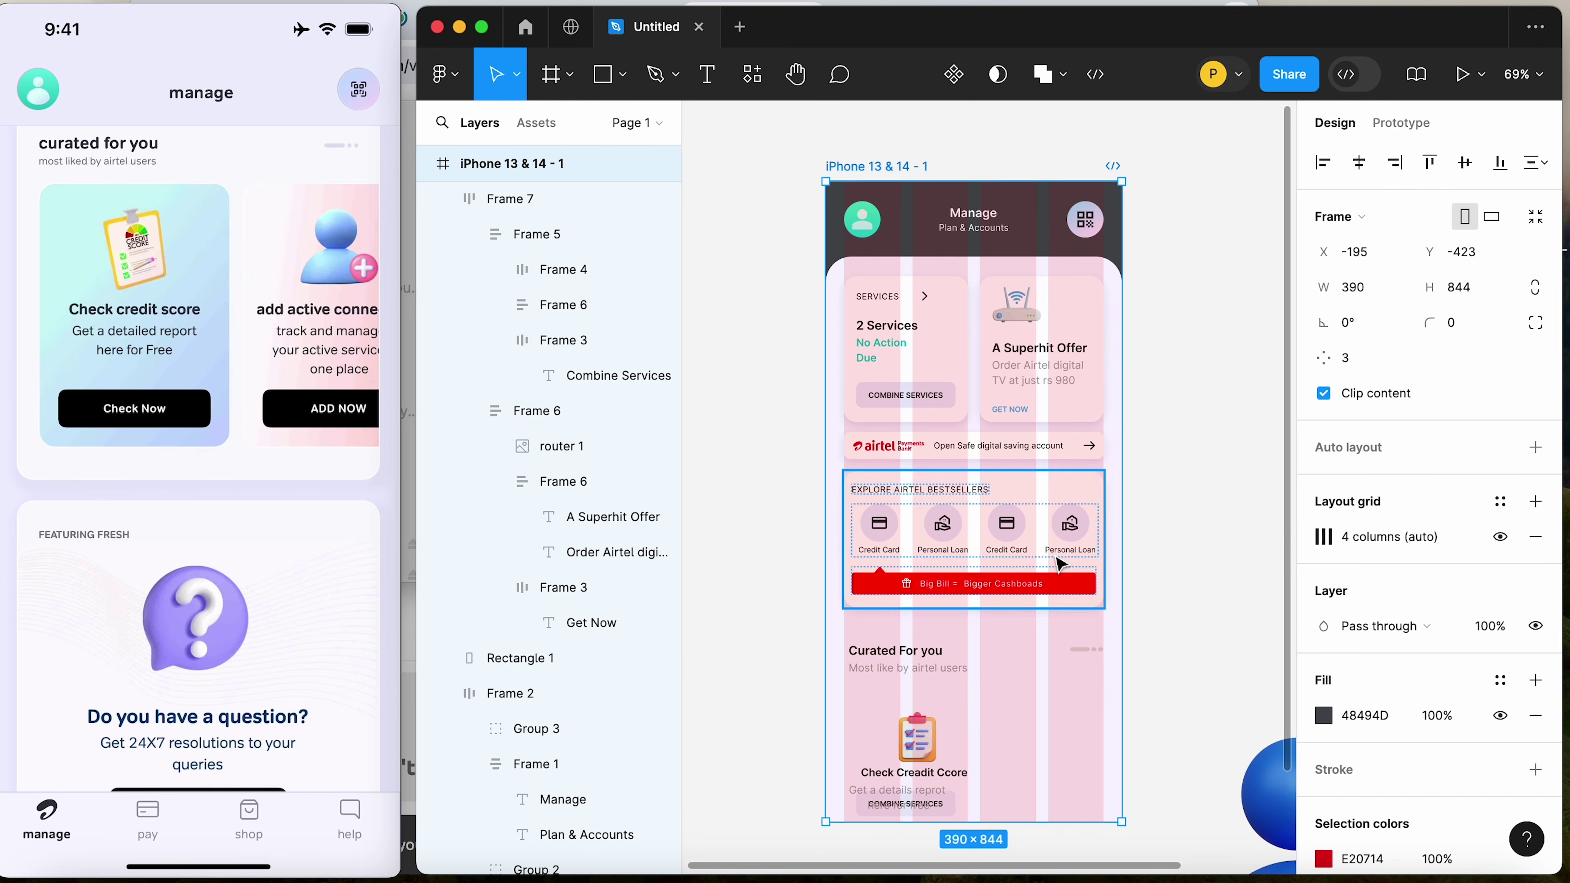
scroll(1053, 557, "down", 5)
left_click_drag(1018, 654, 1005, 712)
scroll(1016, 519, "up", 4)
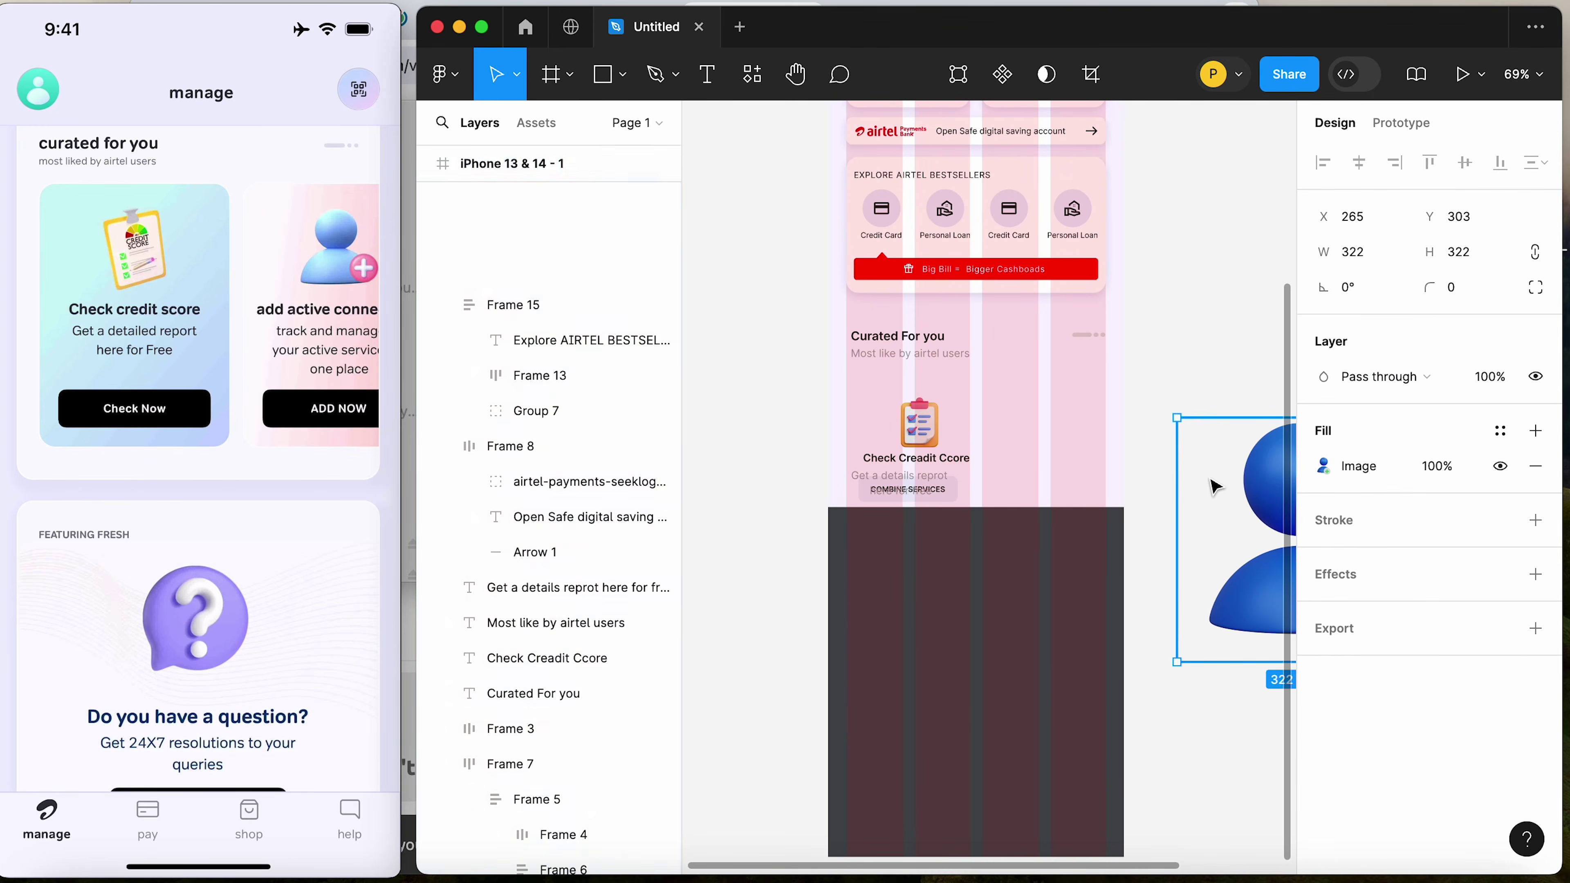
Stretch the light background rectangle in the phone frame downward to a height of 1113
left_click(1037, 473)
left_click_drag(1042, 505, 1026, 784)
scroll(1147, 475, "up", 3)
scroll(1156, 468, "up", 4)
left_click(1216, 372)
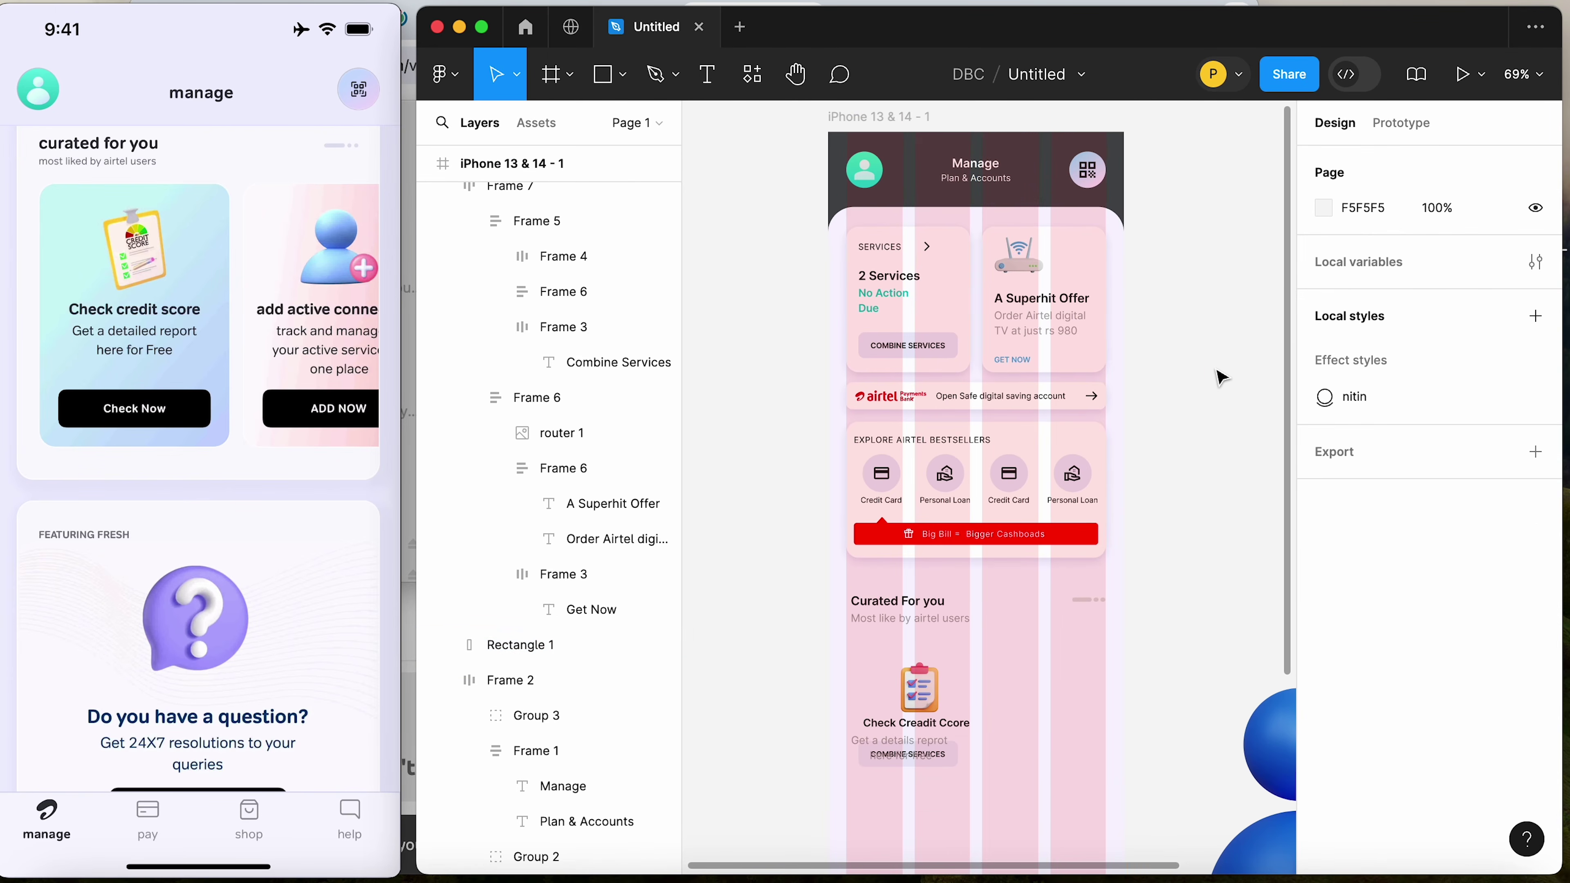
Move the copied Combine Services button below the credit score description, to X 40, Y 853
key("z")
left_click_drag(763, 503, 1202, 793)
left_click(895, 647)
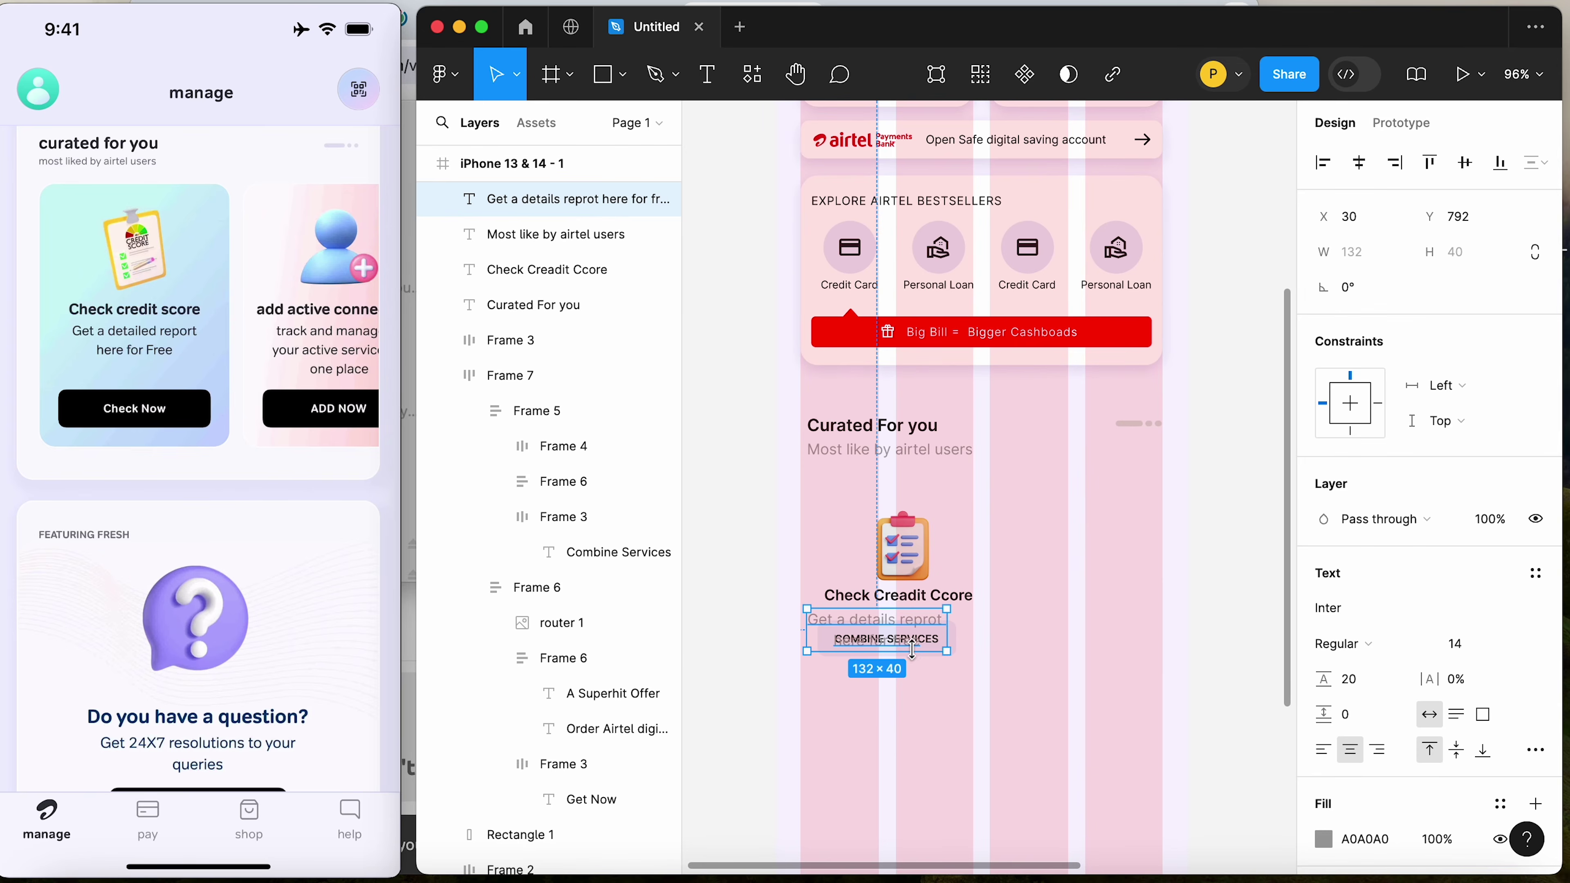
left_click(1004, 640)
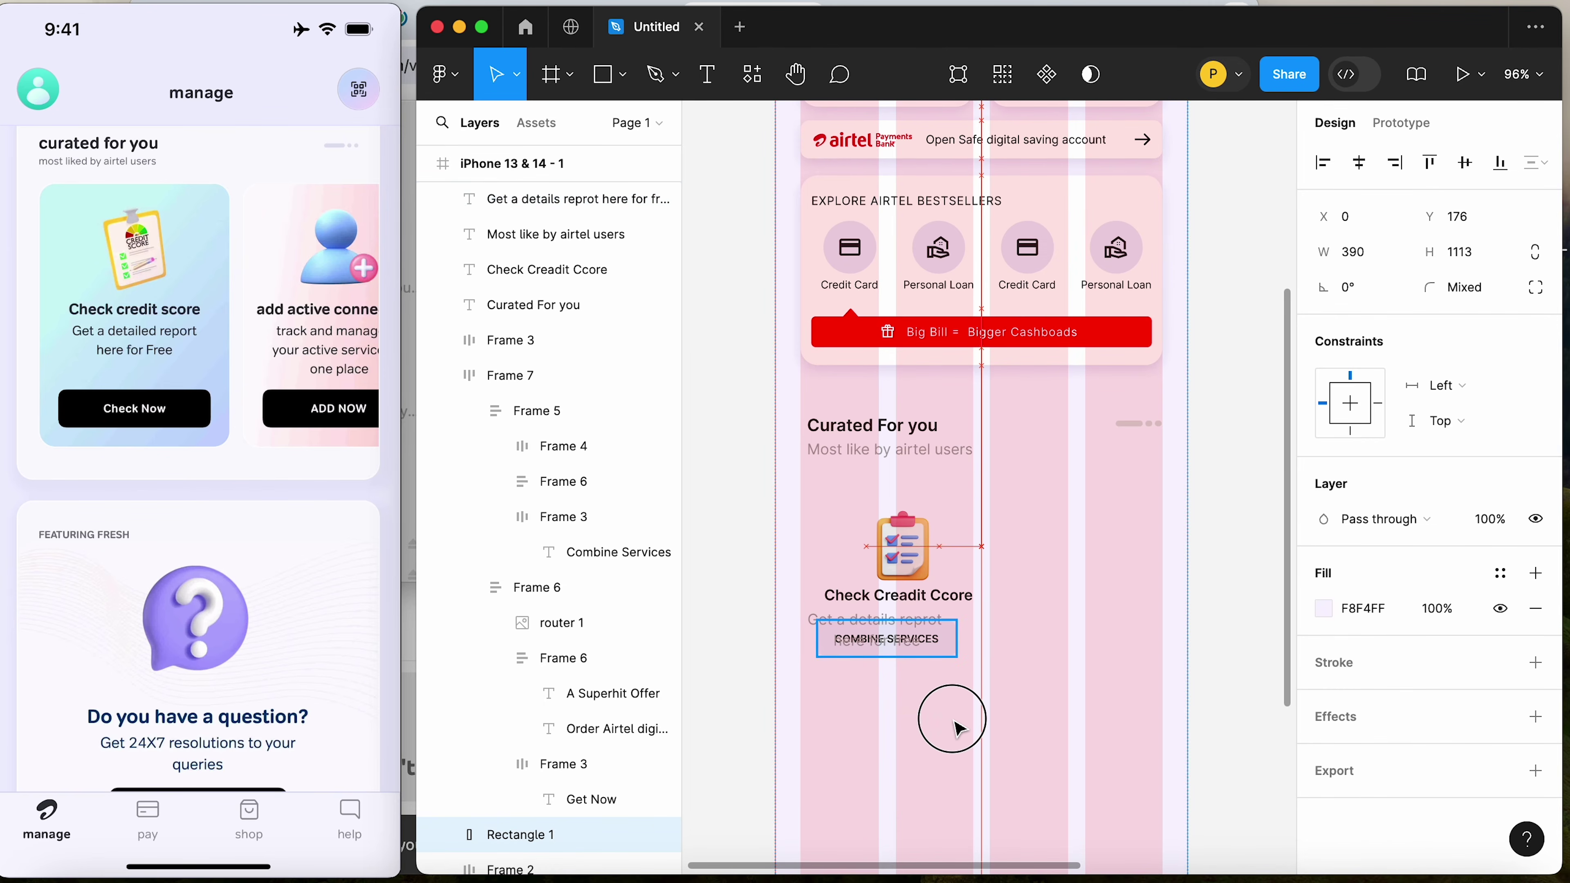
left_click(955, 654)
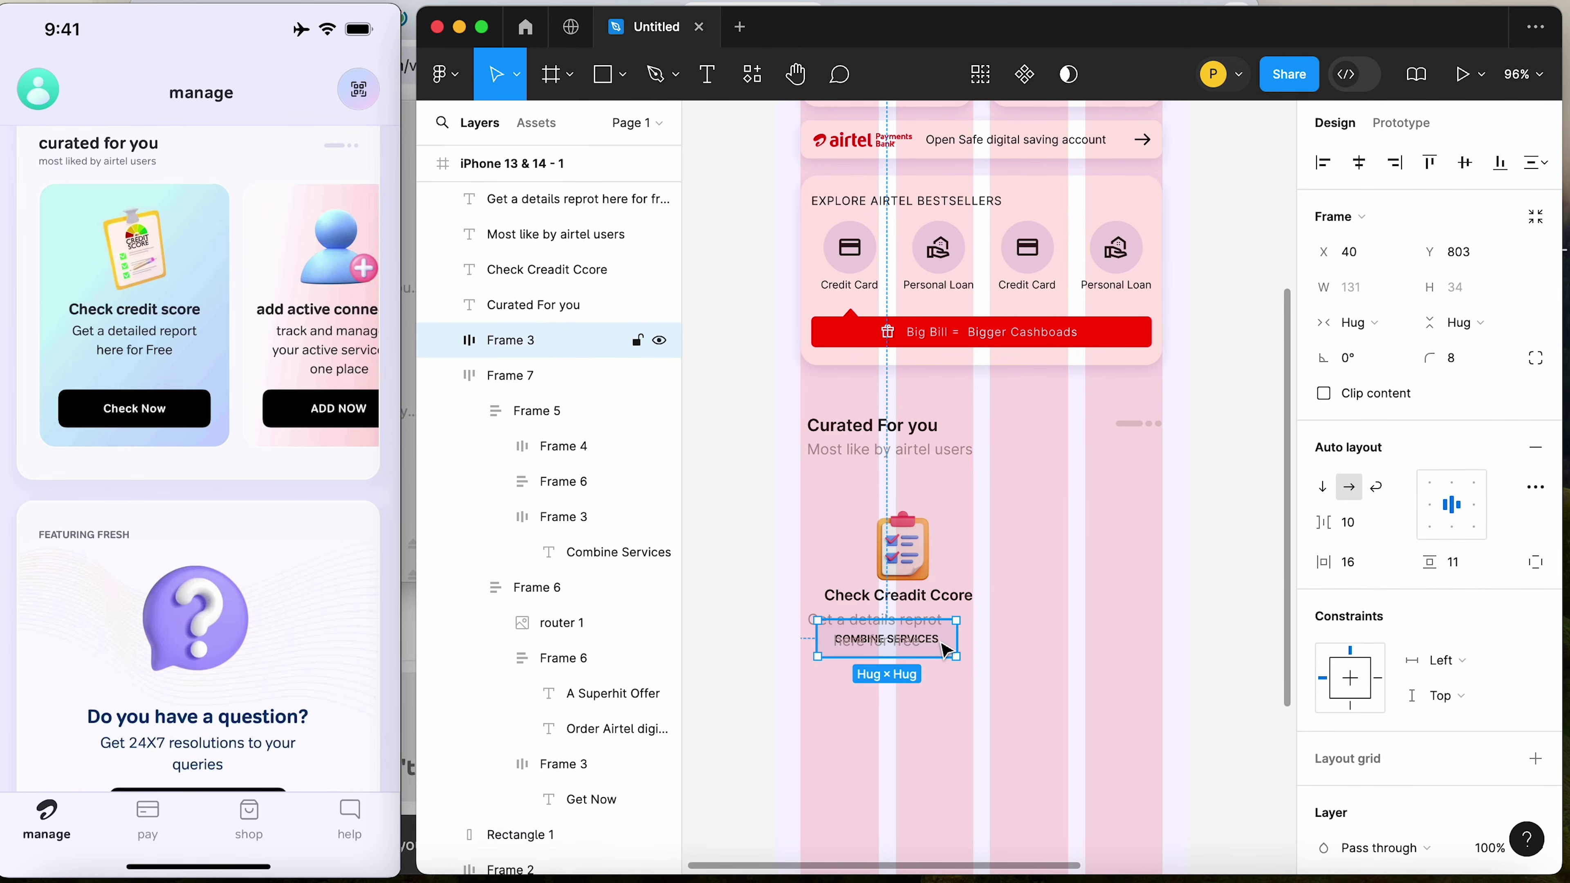
left_click_drag(946, 651, 946, 704)
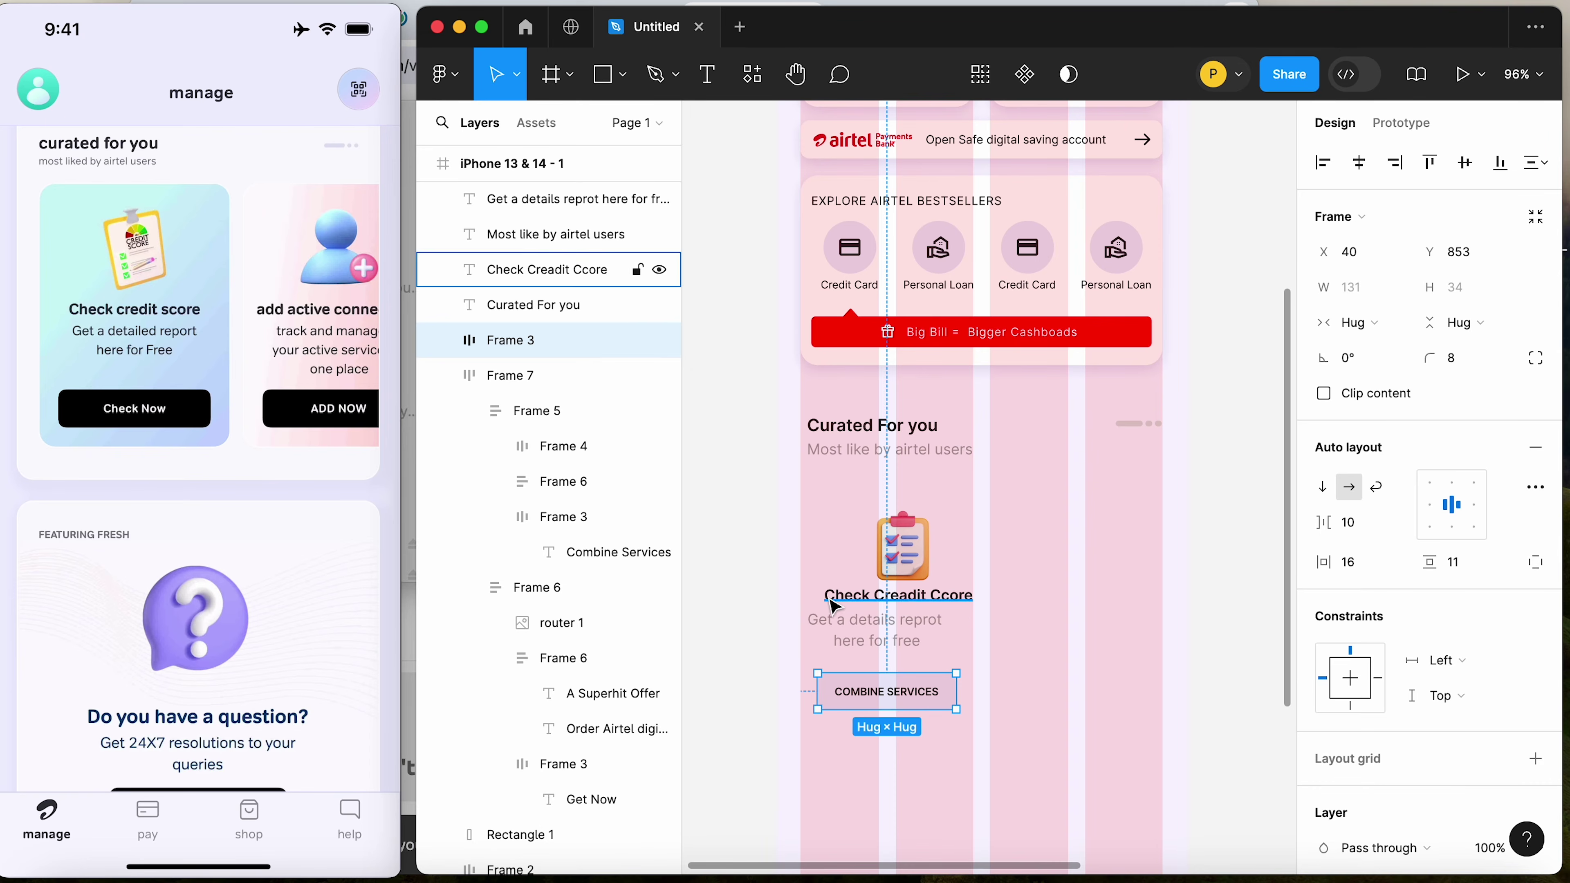
Wrap the checklist image, heading, description and button in a vertical auto layout frame with an FFFFFF fill
left_click(850, 637, "shift")
left_click(890, 595, "shift")
left_click(917, 555, "shift")
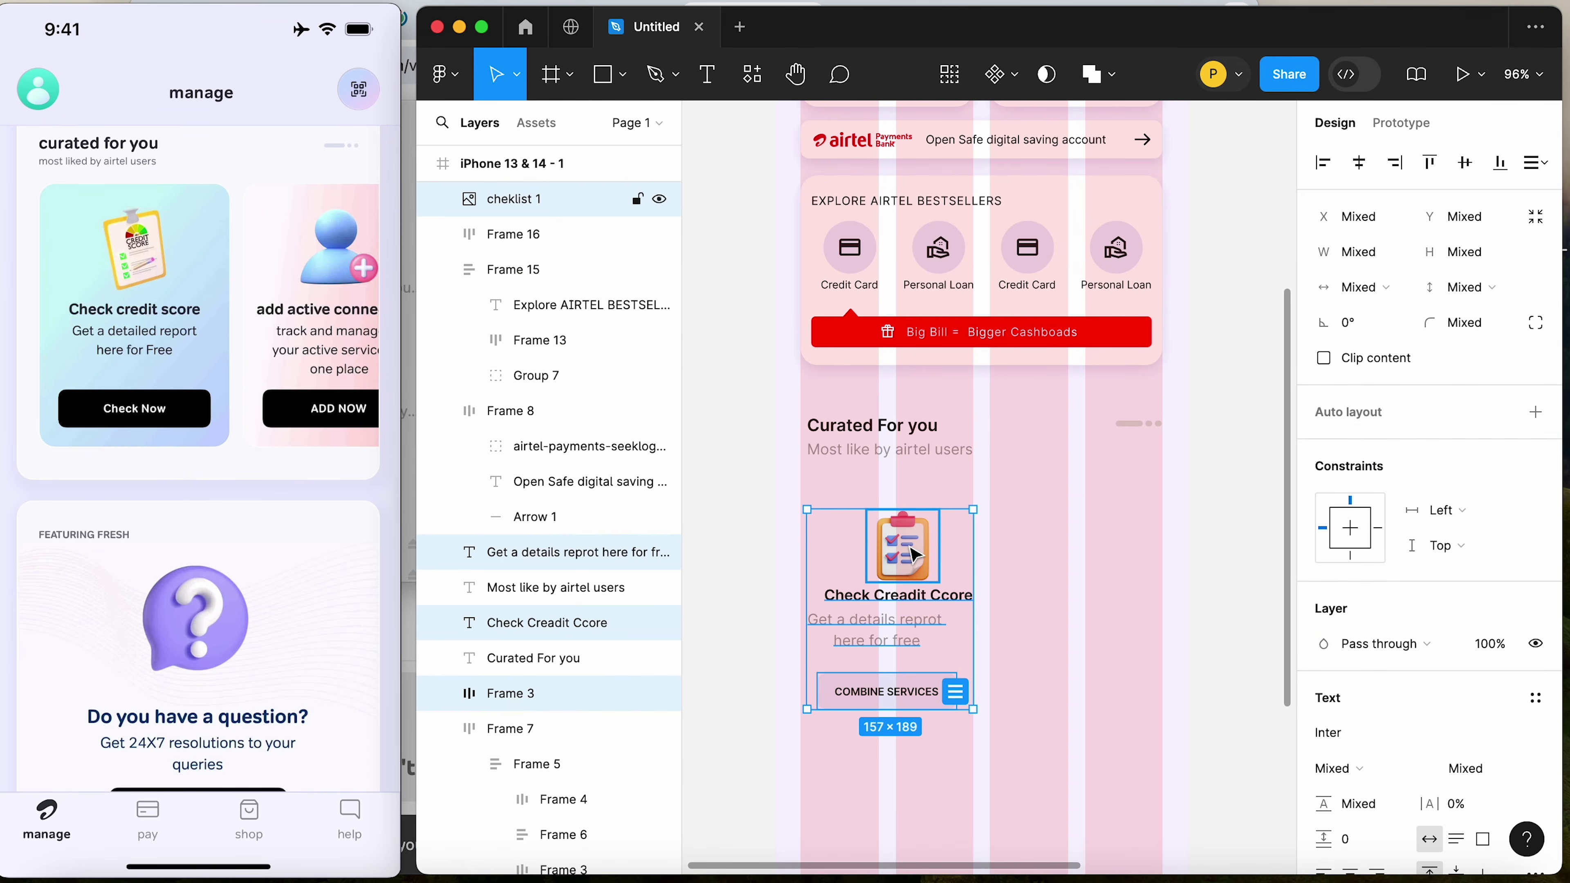
key("shift+a")
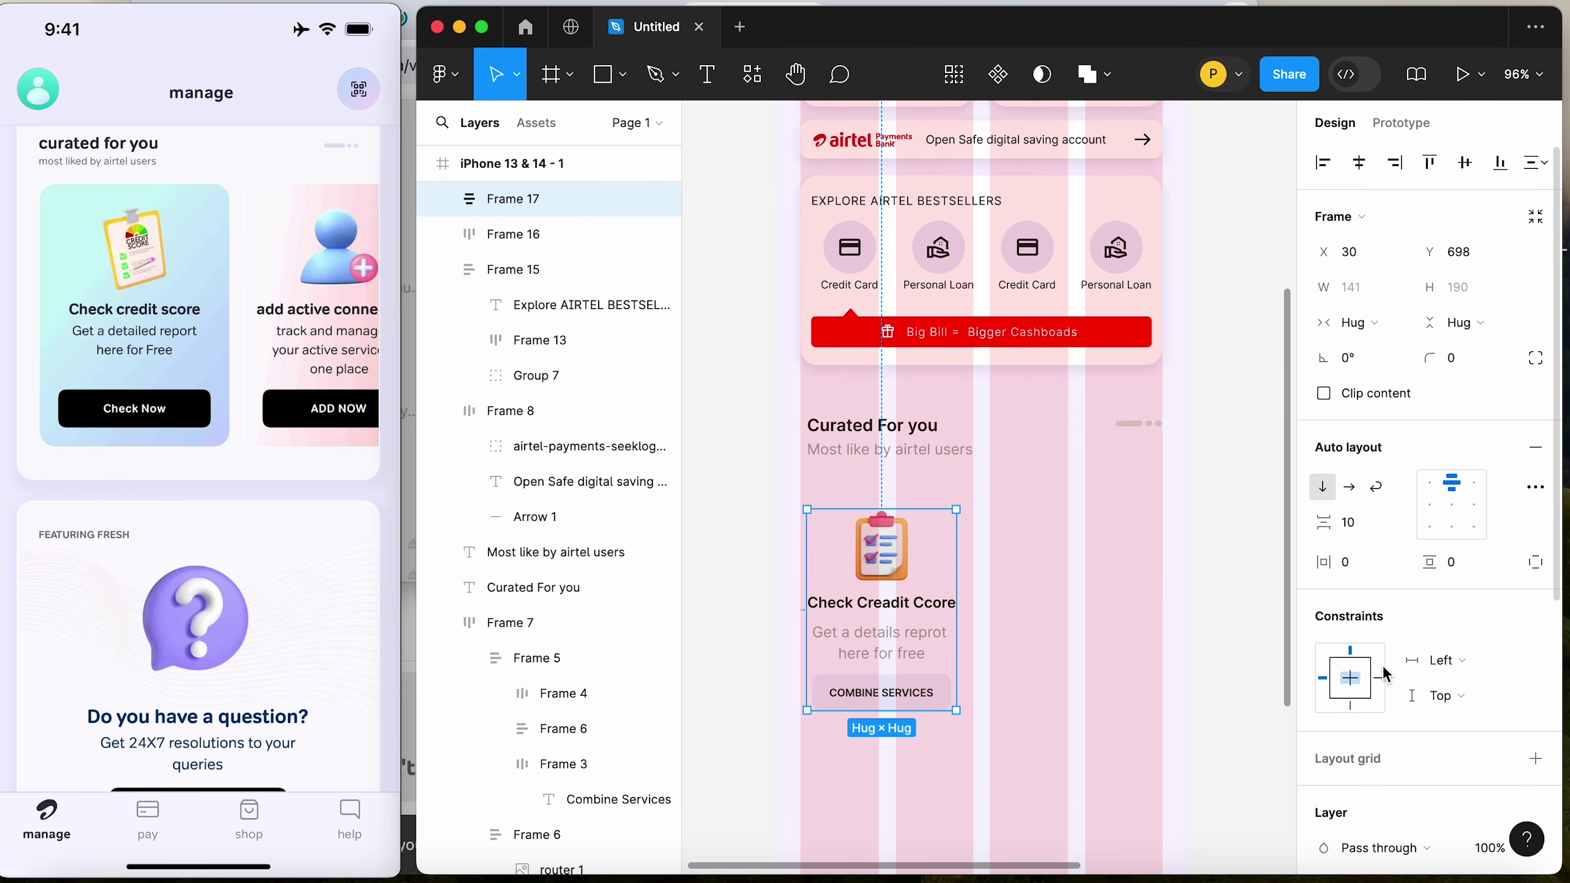
scroll(1409, 676, "down", 3)
left_click(1347, 717)
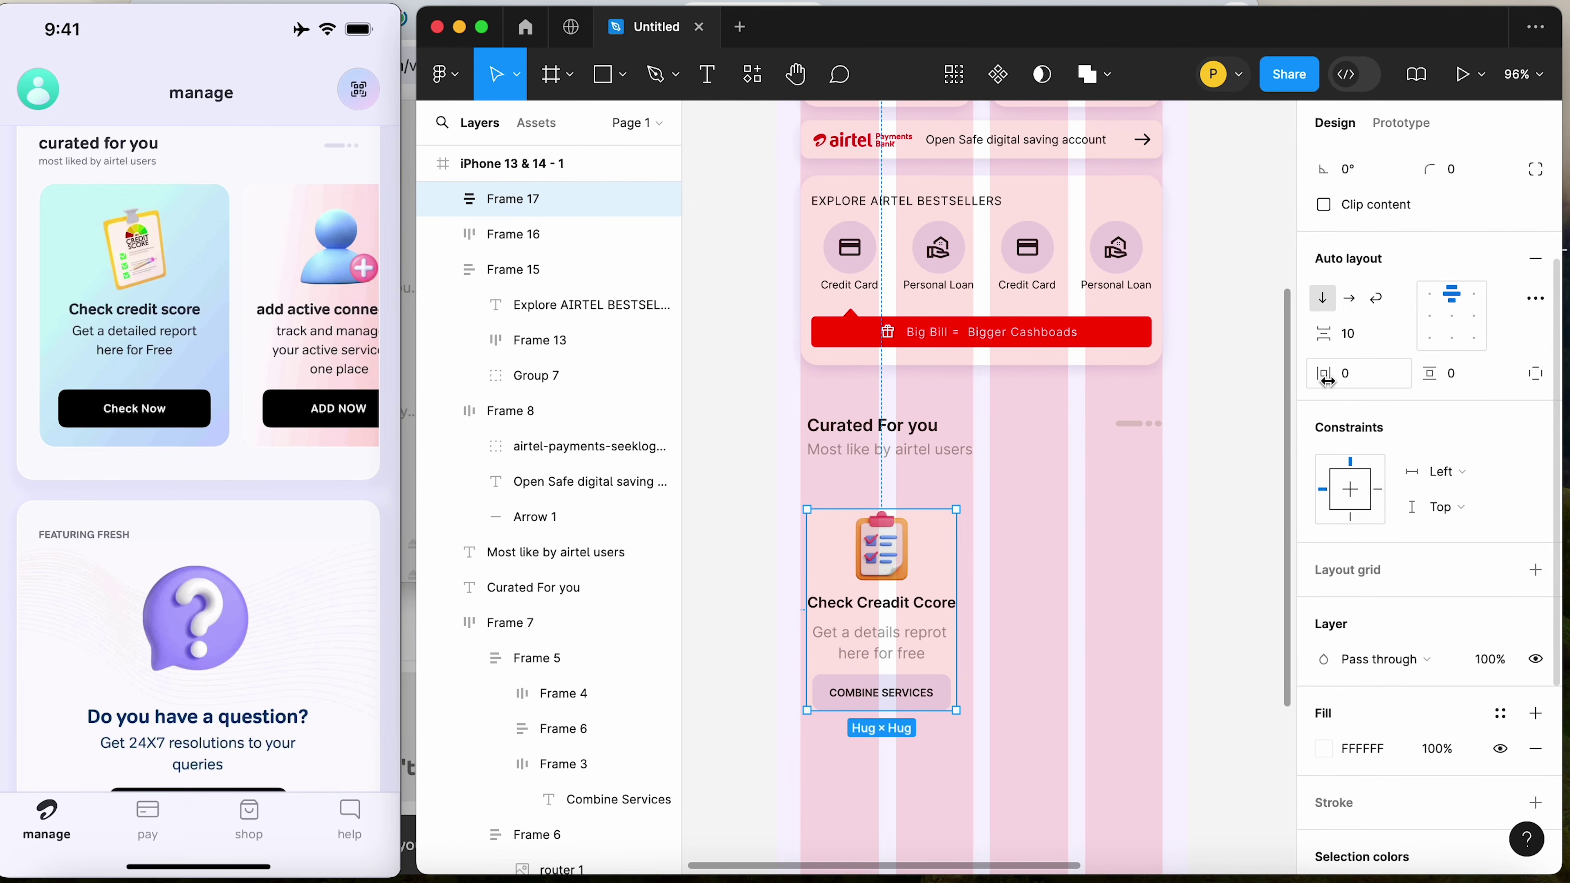
Give the credit score card 4 horizontal and 14 vertical padding, a width of 163 and a corner radius of 16
left_click_drag(1327, 381, 1339, 378)
key("z")
left_click_drag(739, 427, 1109, 791)
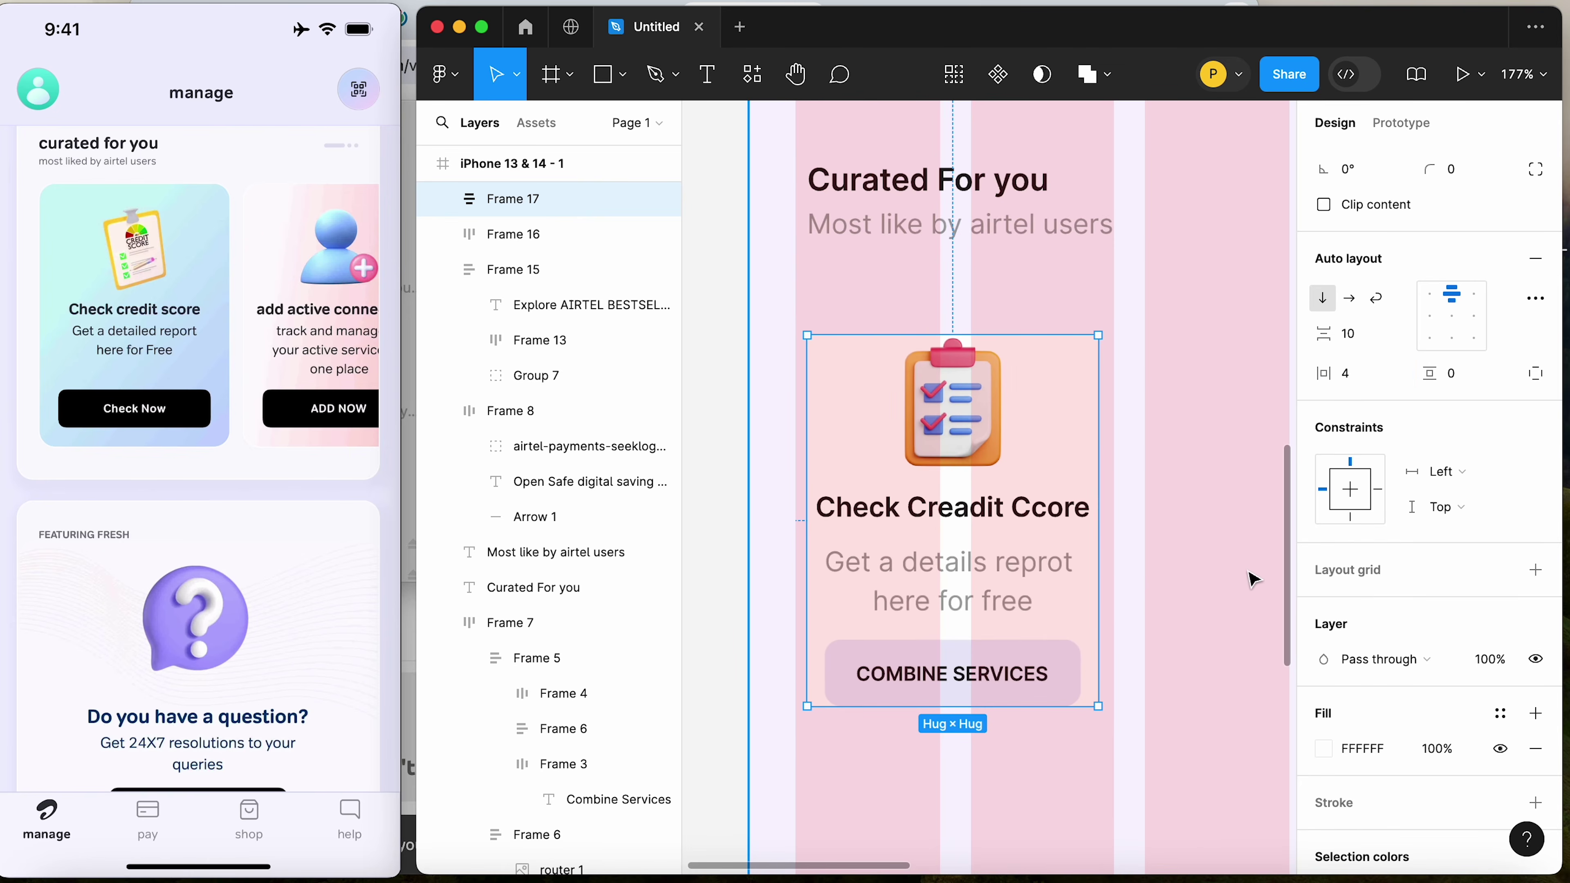
left_click_drag(1098, 572, 1114, 572)
left_click_drag(807, 519, 796, 520)
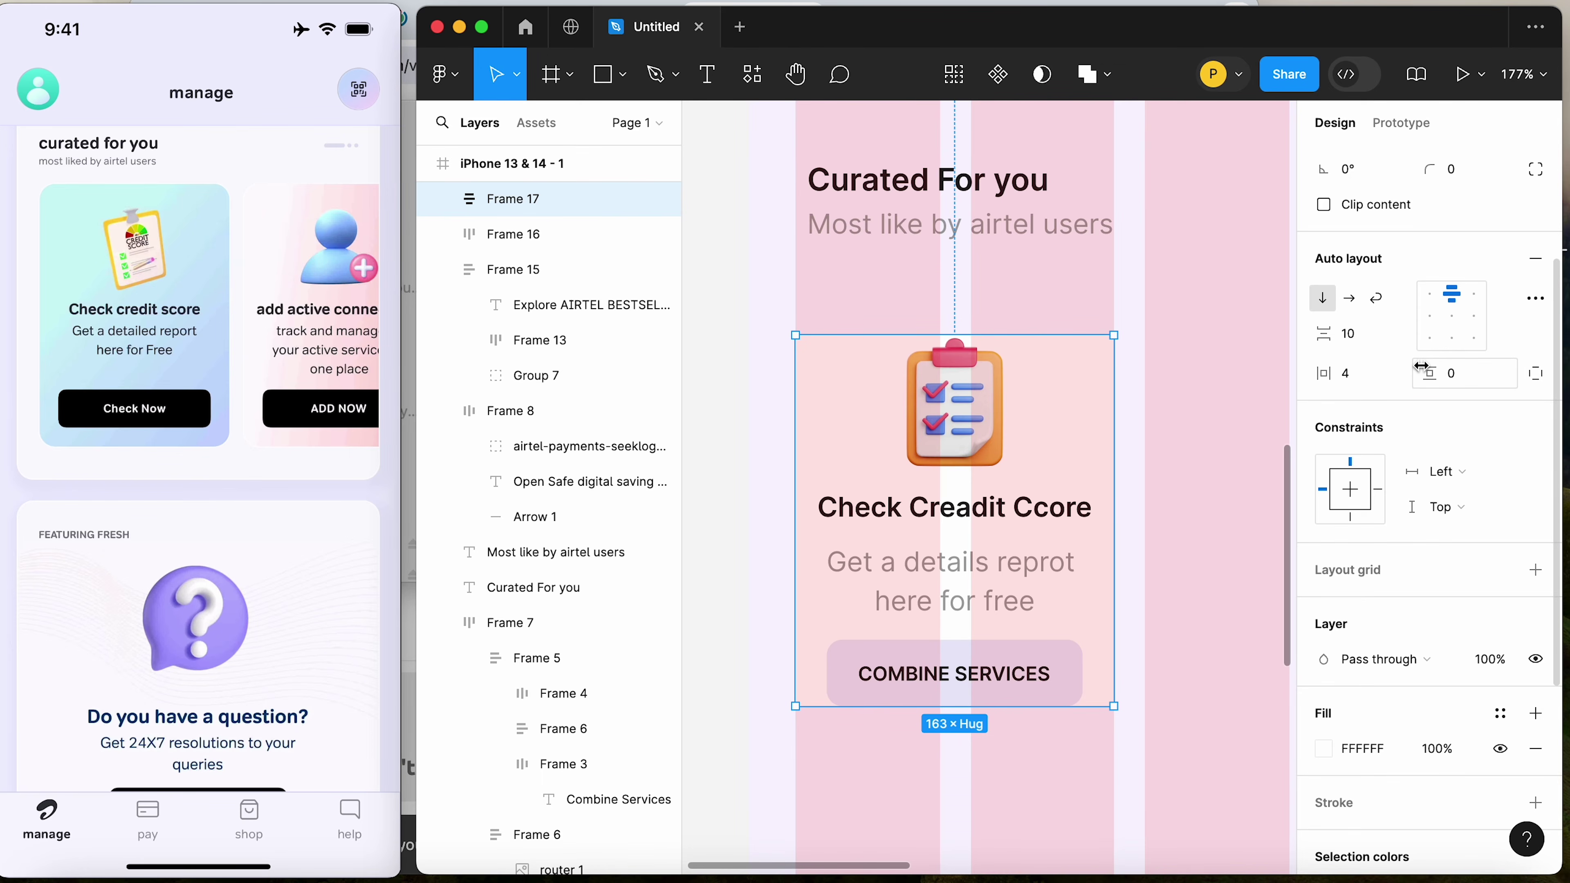
mouse_move(1430, 373)
left_mouse_down()
mouse_move(1460, 374)
mouse_move(1432, 369)
left_mouse_up()
left_click_drag(1430, 176, 616, 189)
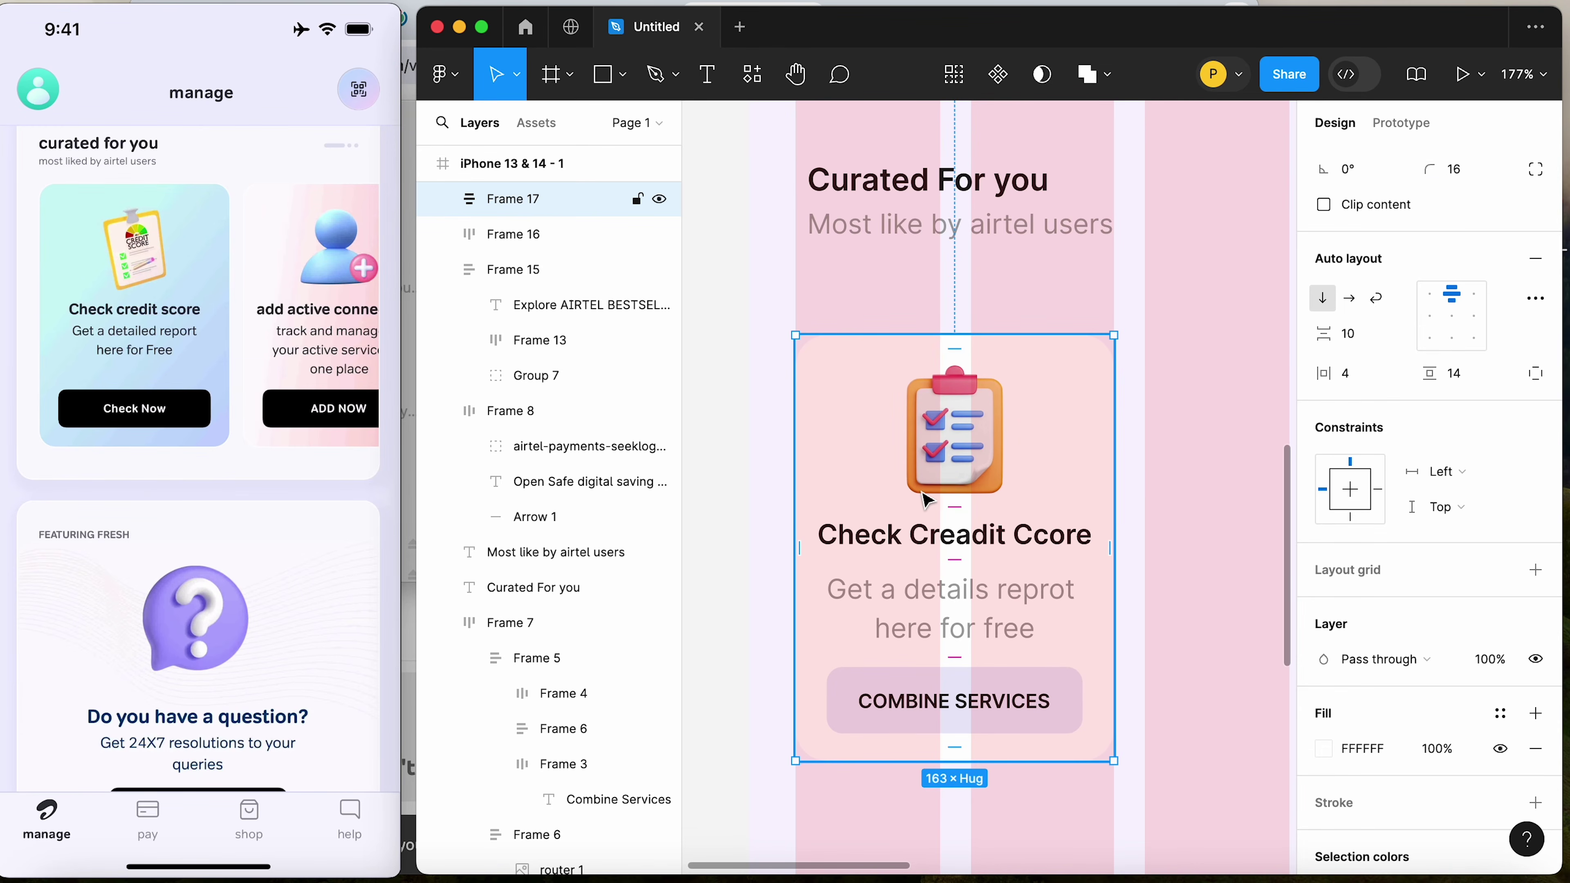
Change the credit score card's fill to a linear gradient with A7FFF4 as its 0% stop
left_click(1324, 749)
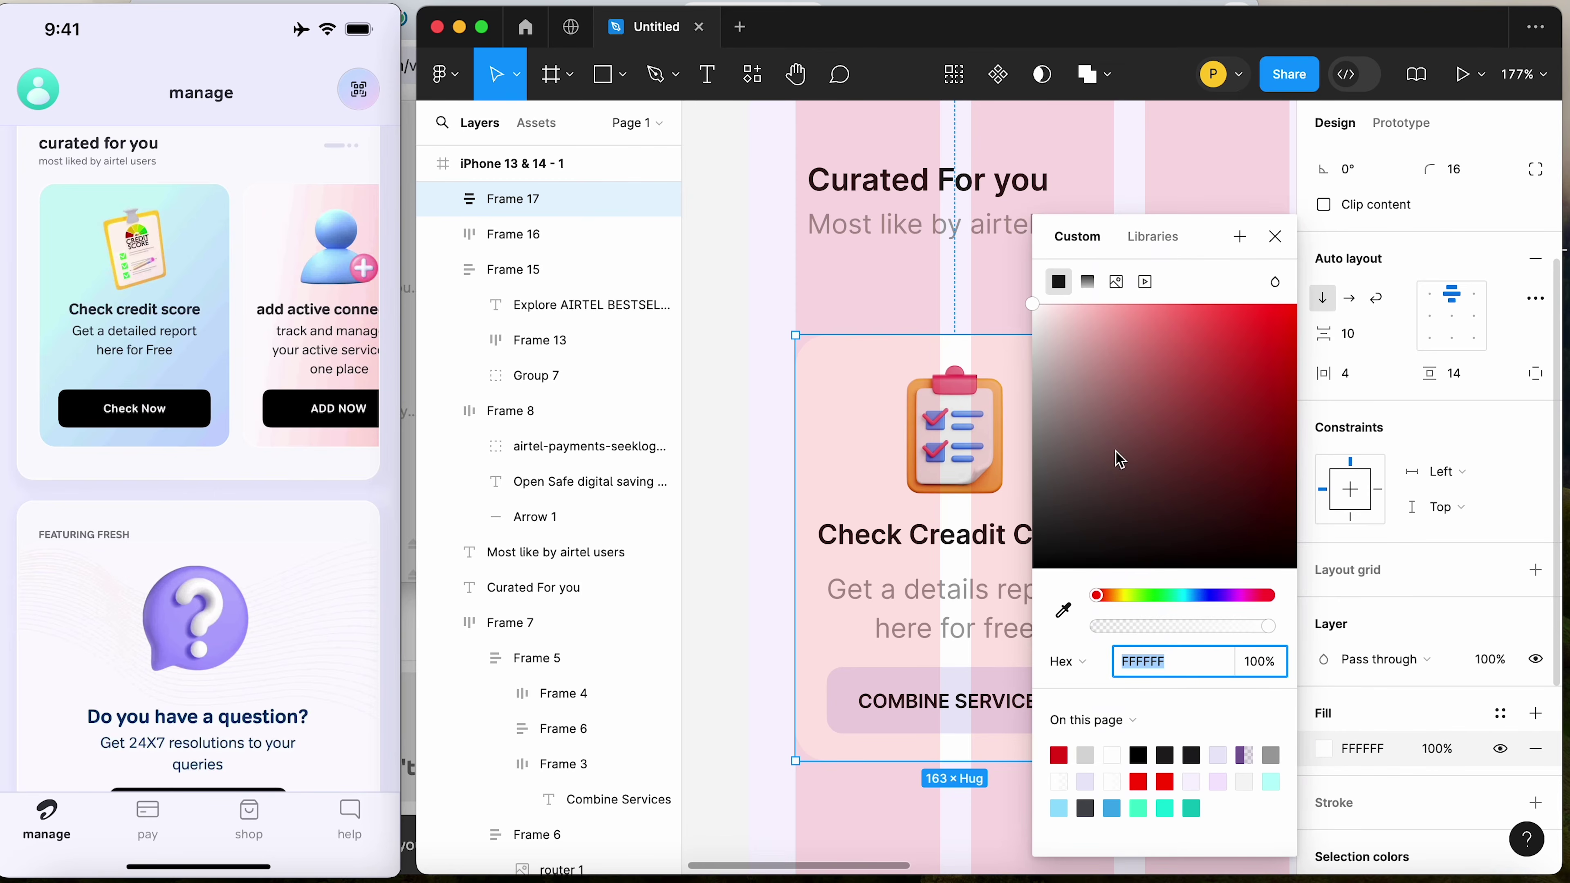
left_click(1100, 282)
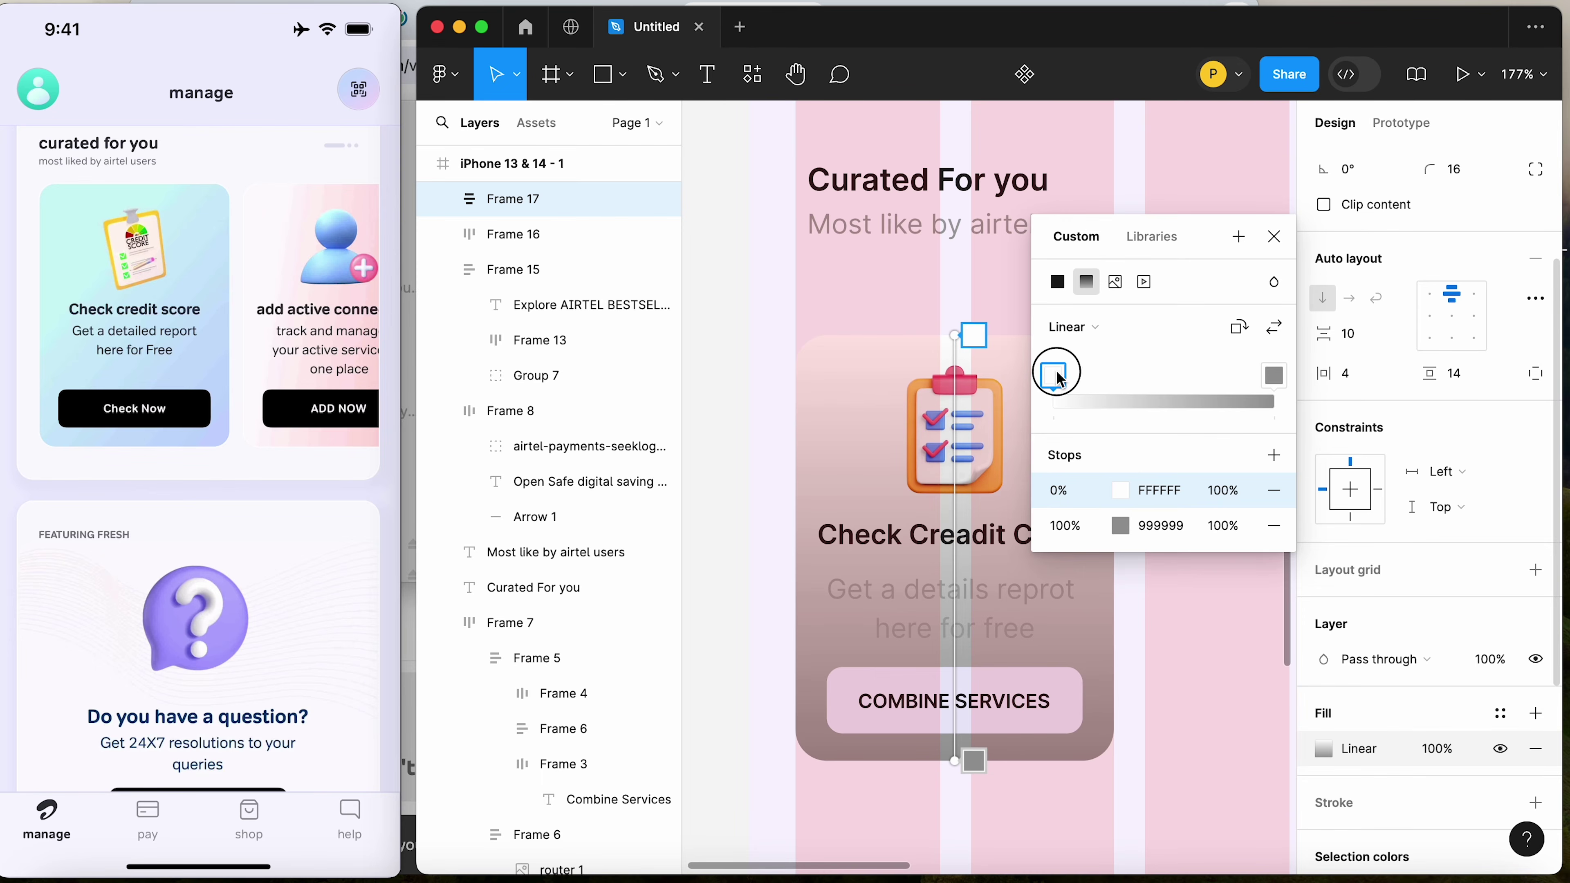
left_click(1120, 490)
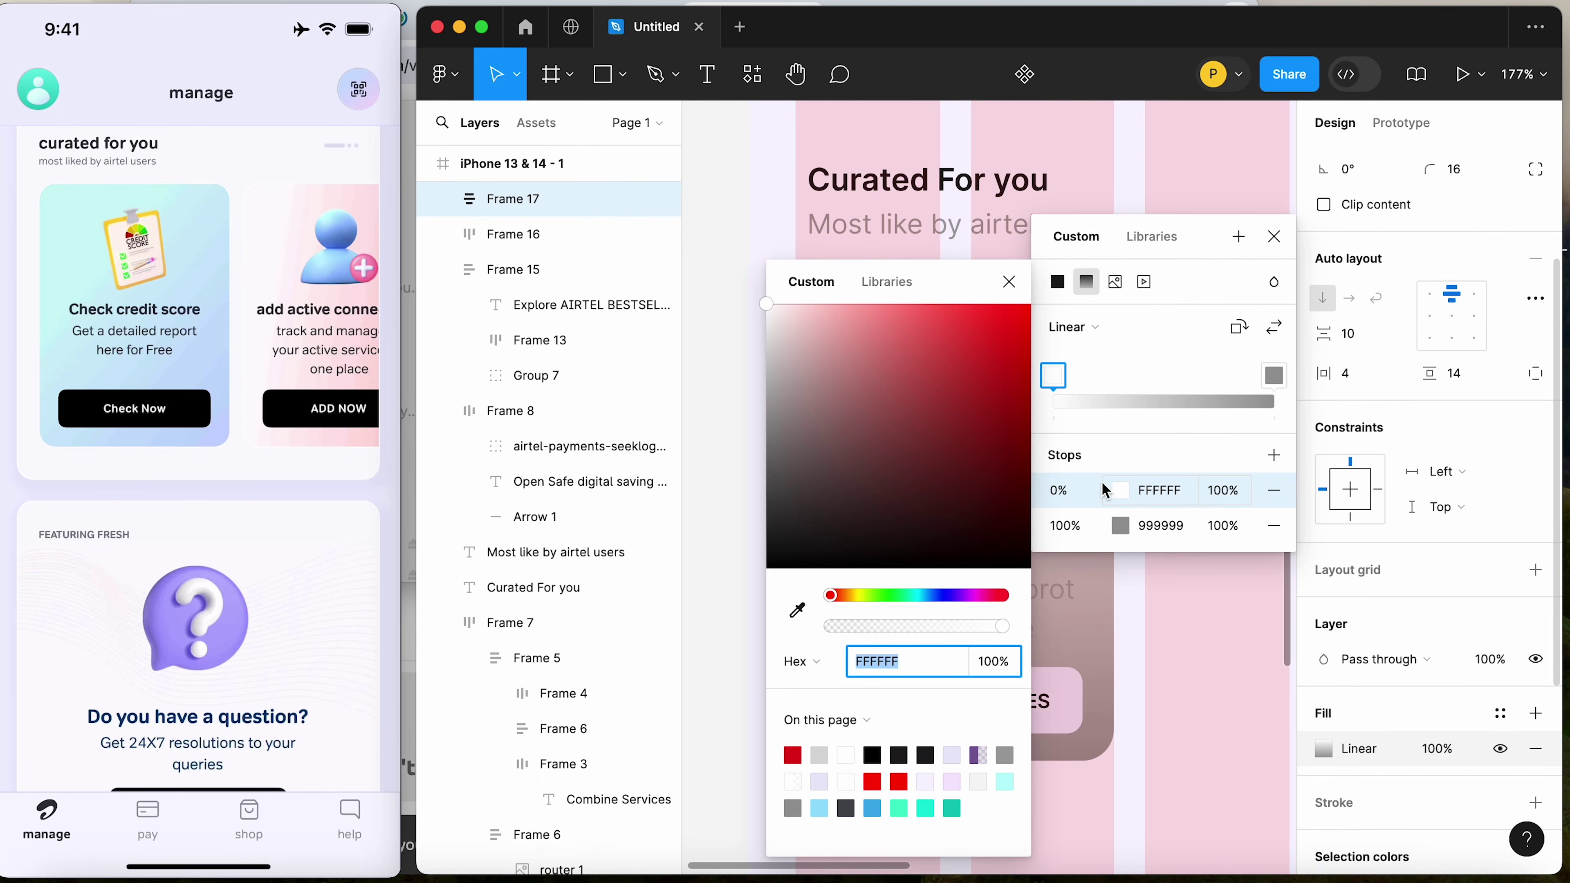
left_click(916, 597)
left_click(856, 304)
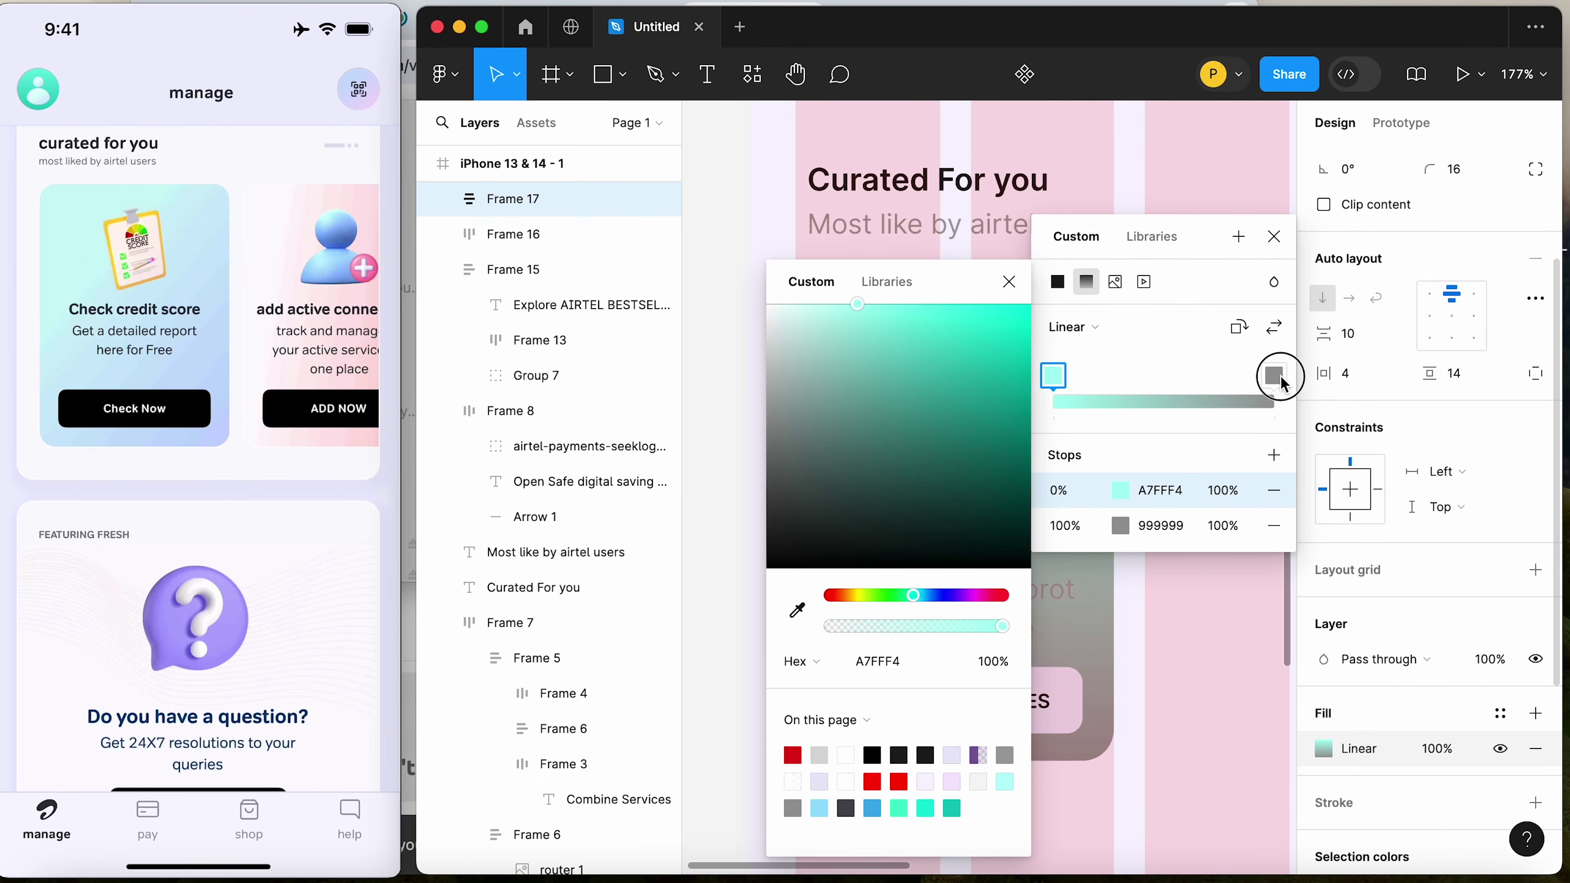
Set the 100% stop of the card's gradient to a light blue
left_click(1279, 378)
left_click(926, 596)
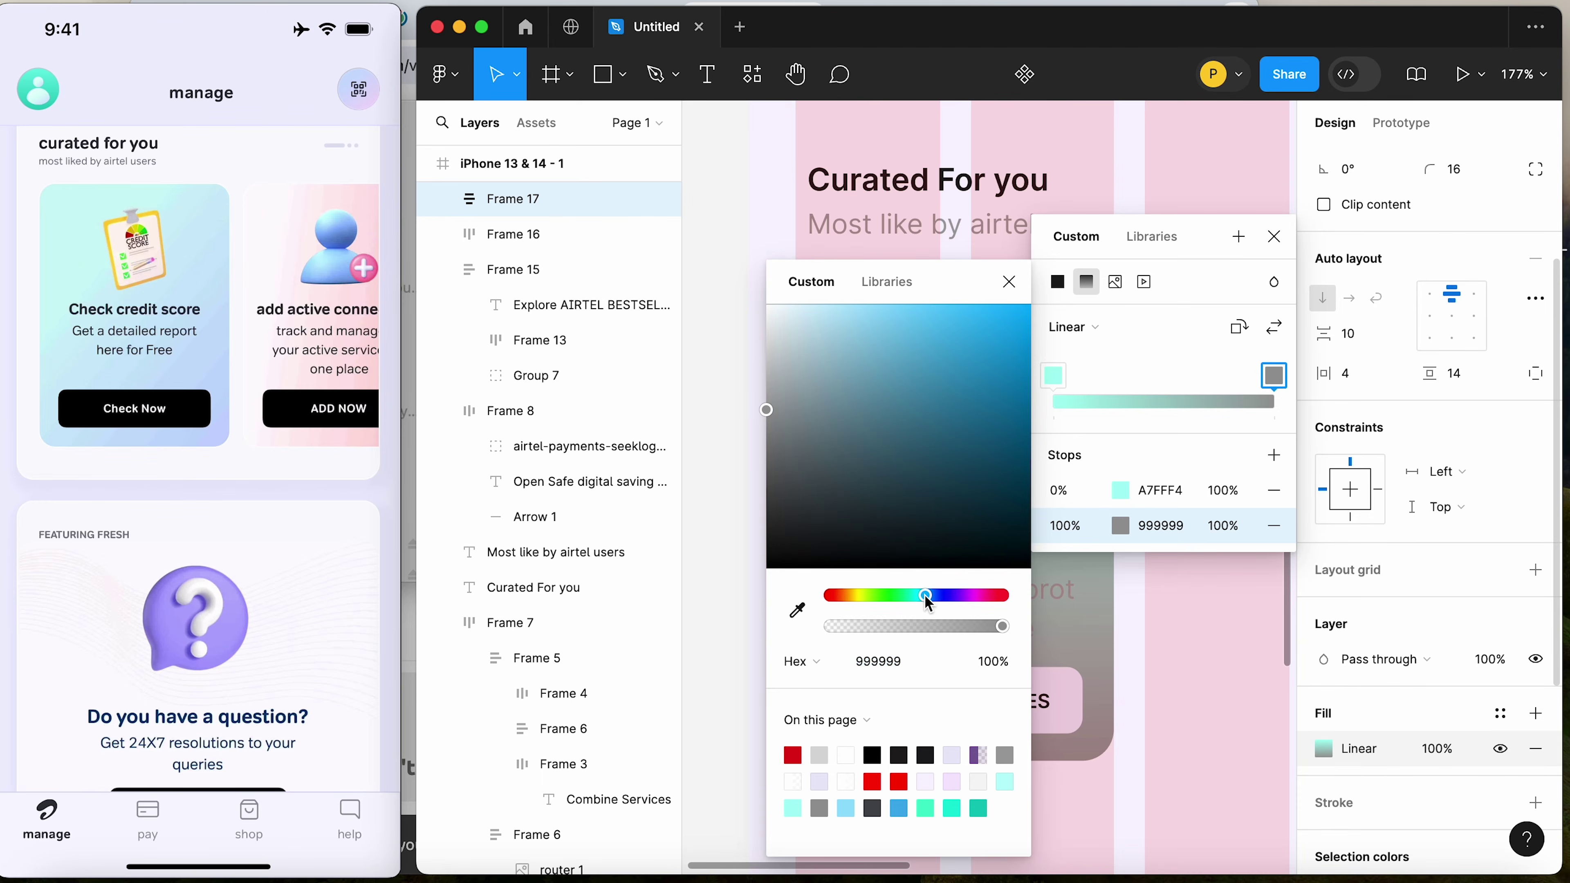
left_click_drag(915, 304, 906, 304)
left_click(1288, 242)
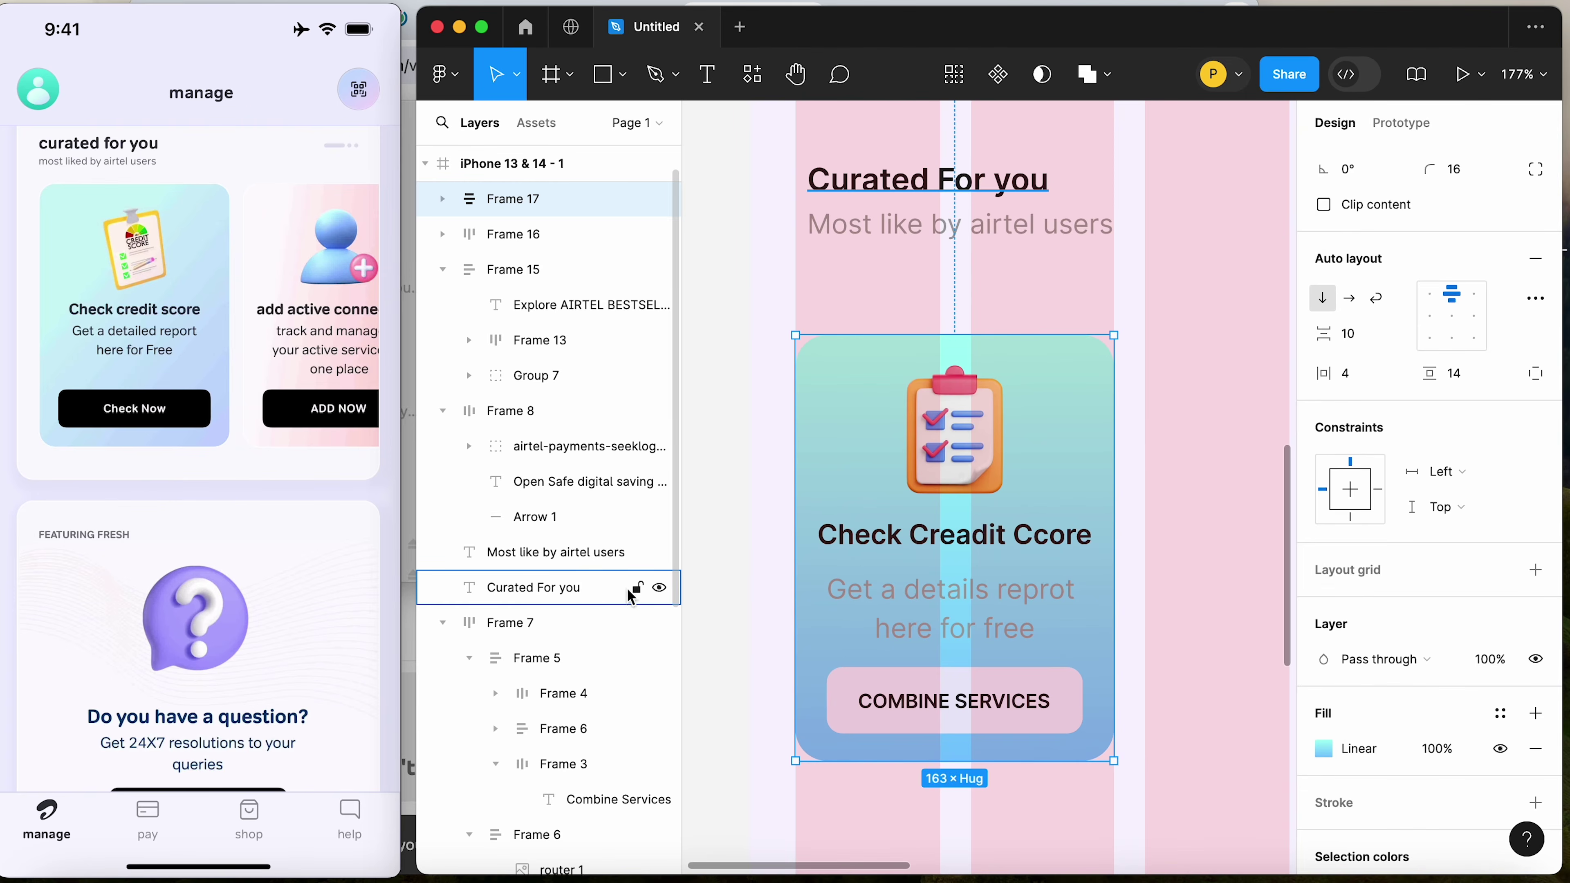
left_click(711, 536)
Change the fill of the card's Combine Services button to black, 000000
double_click(998, 720)
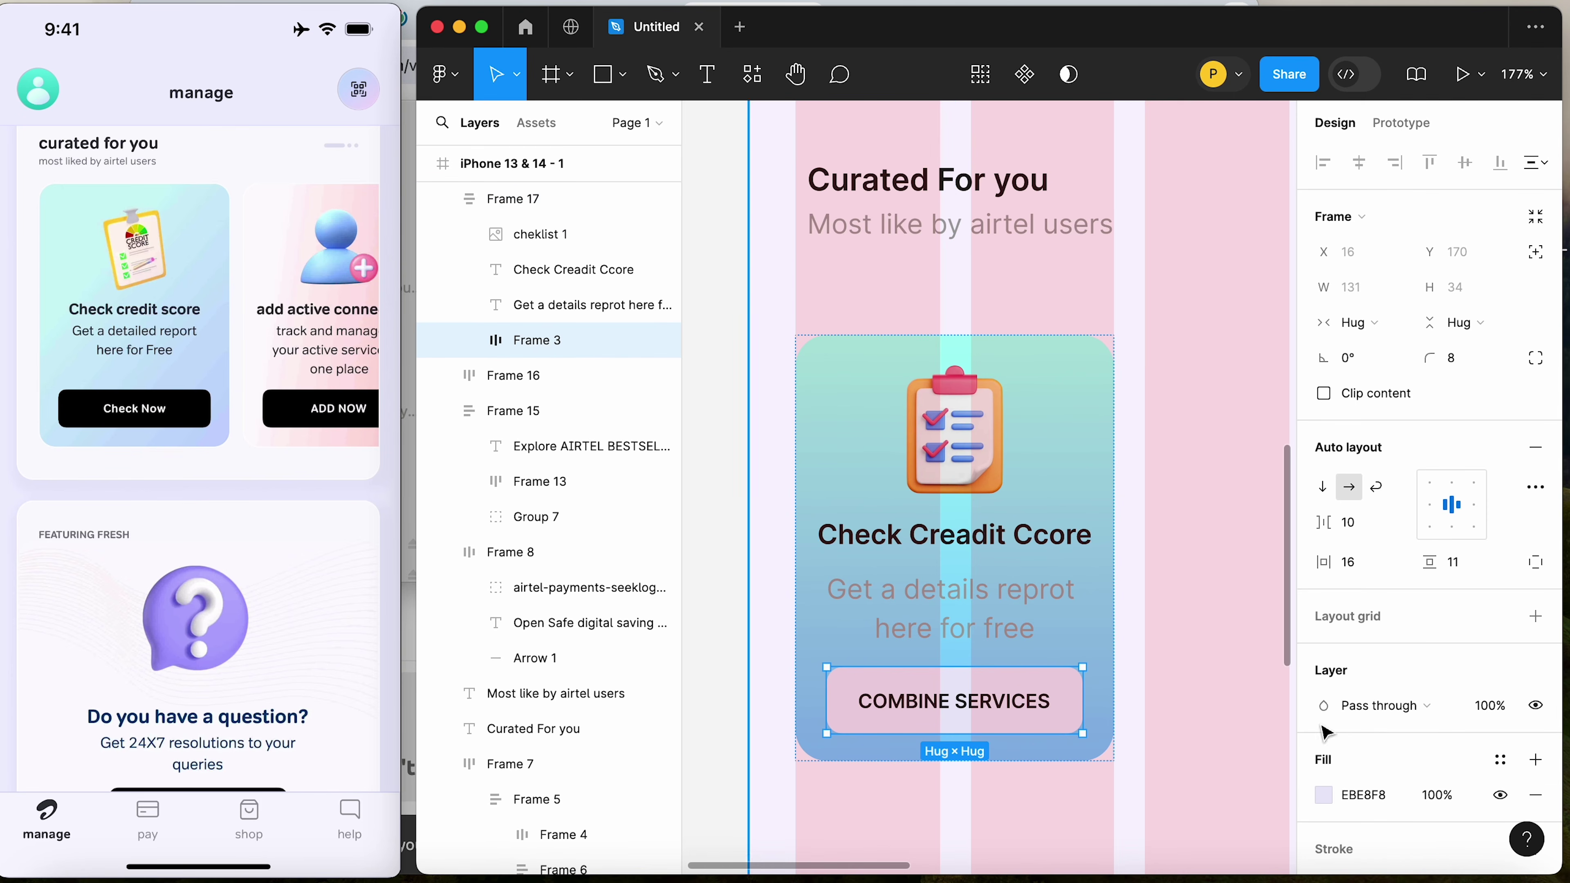
scroll(1329, 618, "down", 3)
left_click(1324, 594)
left_click_drag(1239, 538, 1296, 568)
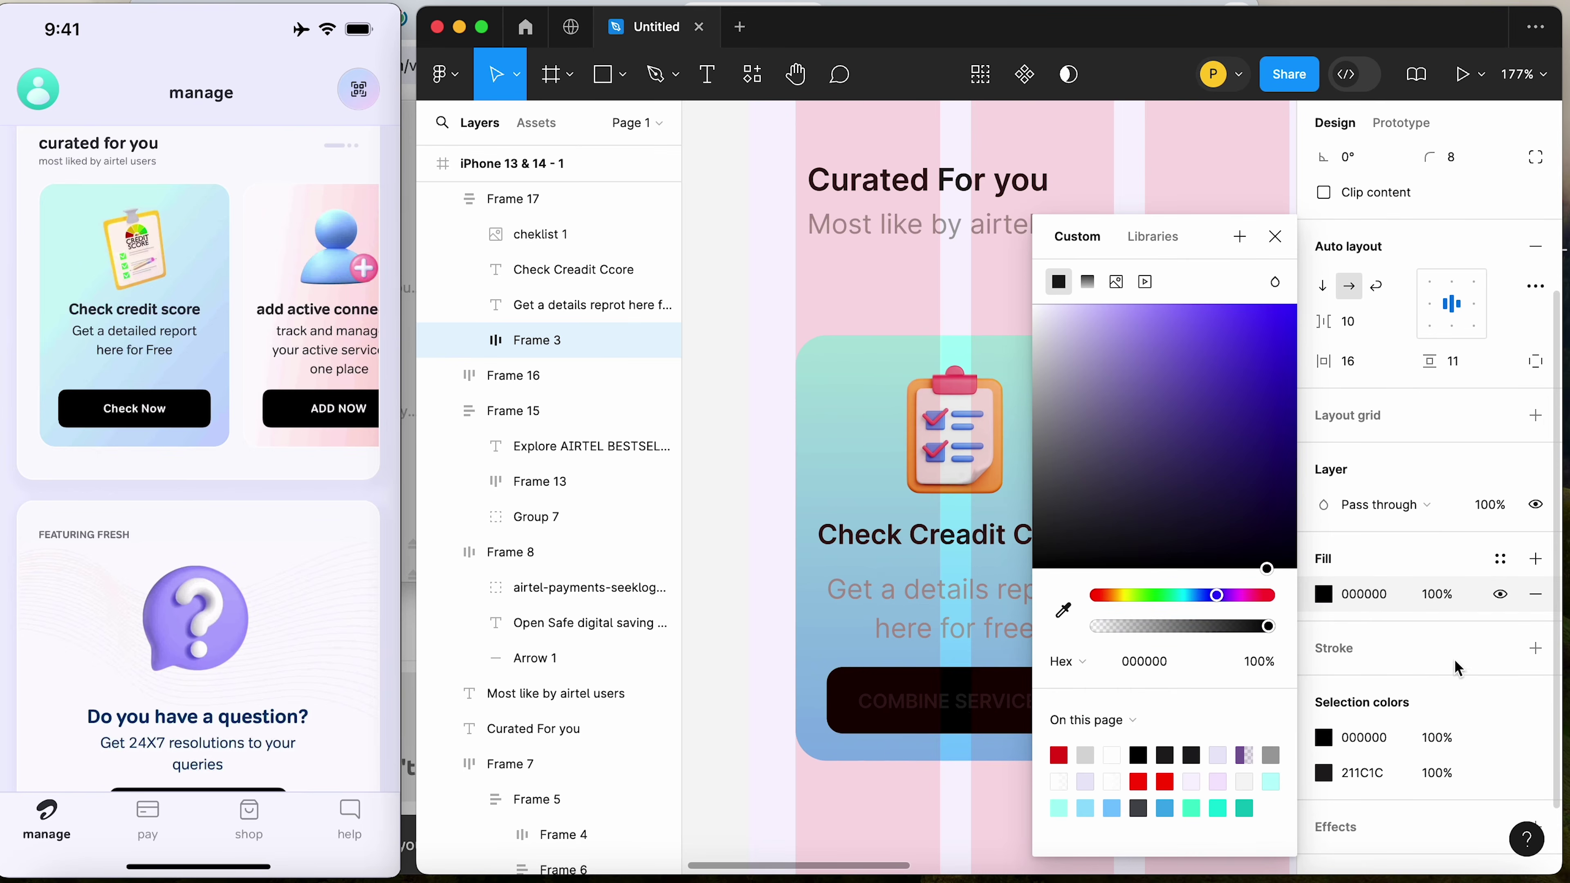
Set the text color of the card's Combine Services label to FFFFFF
double_click(964, 711)
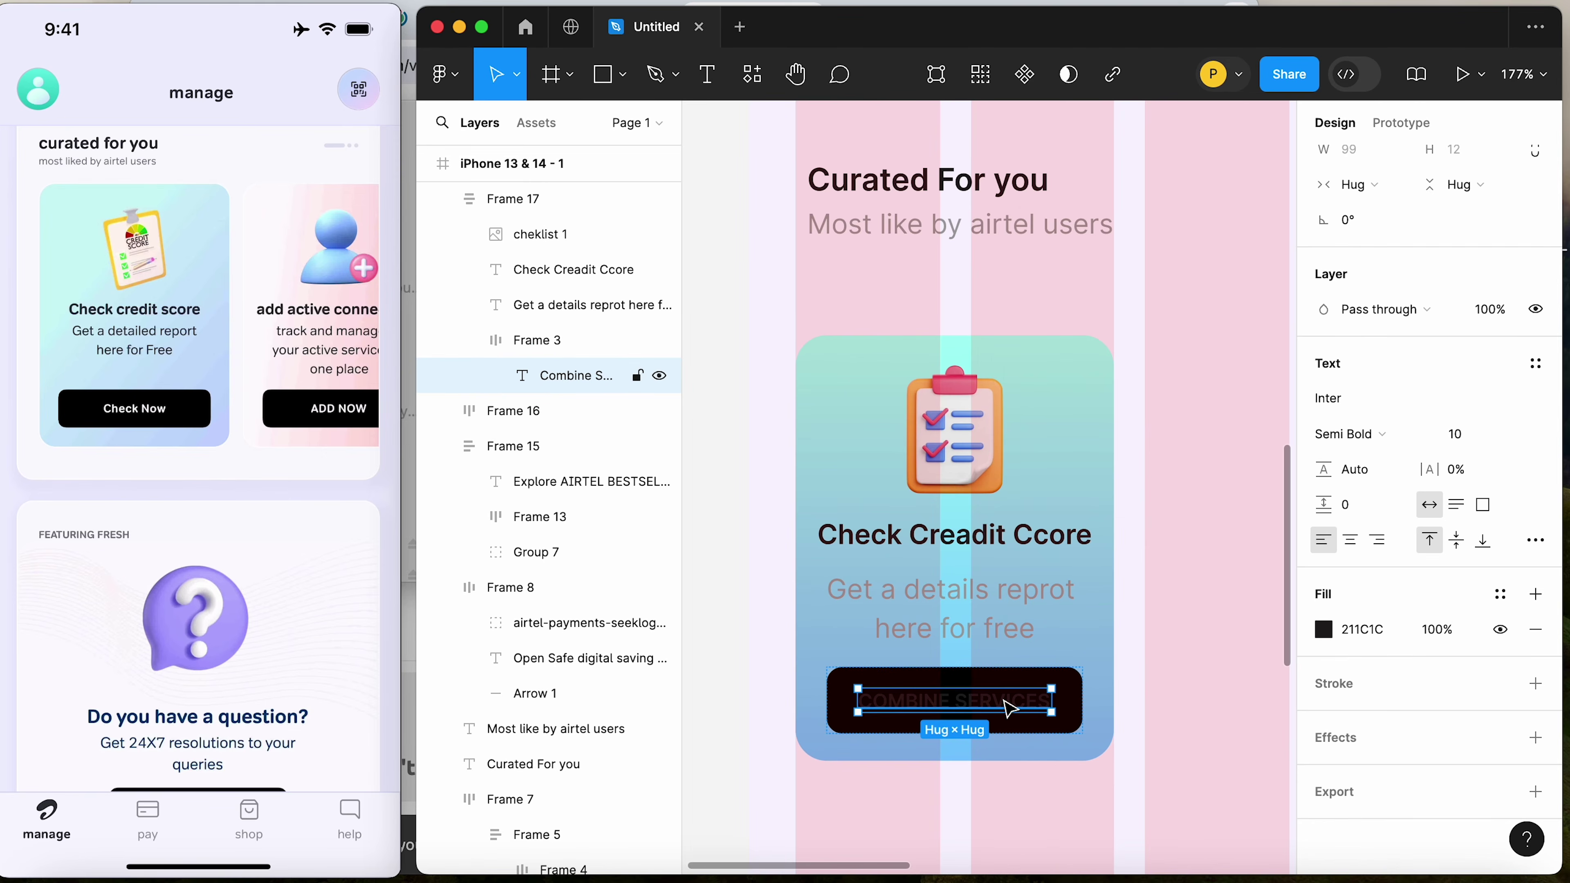
left_click(1323, 630)
type("ffffff")
key("Return")
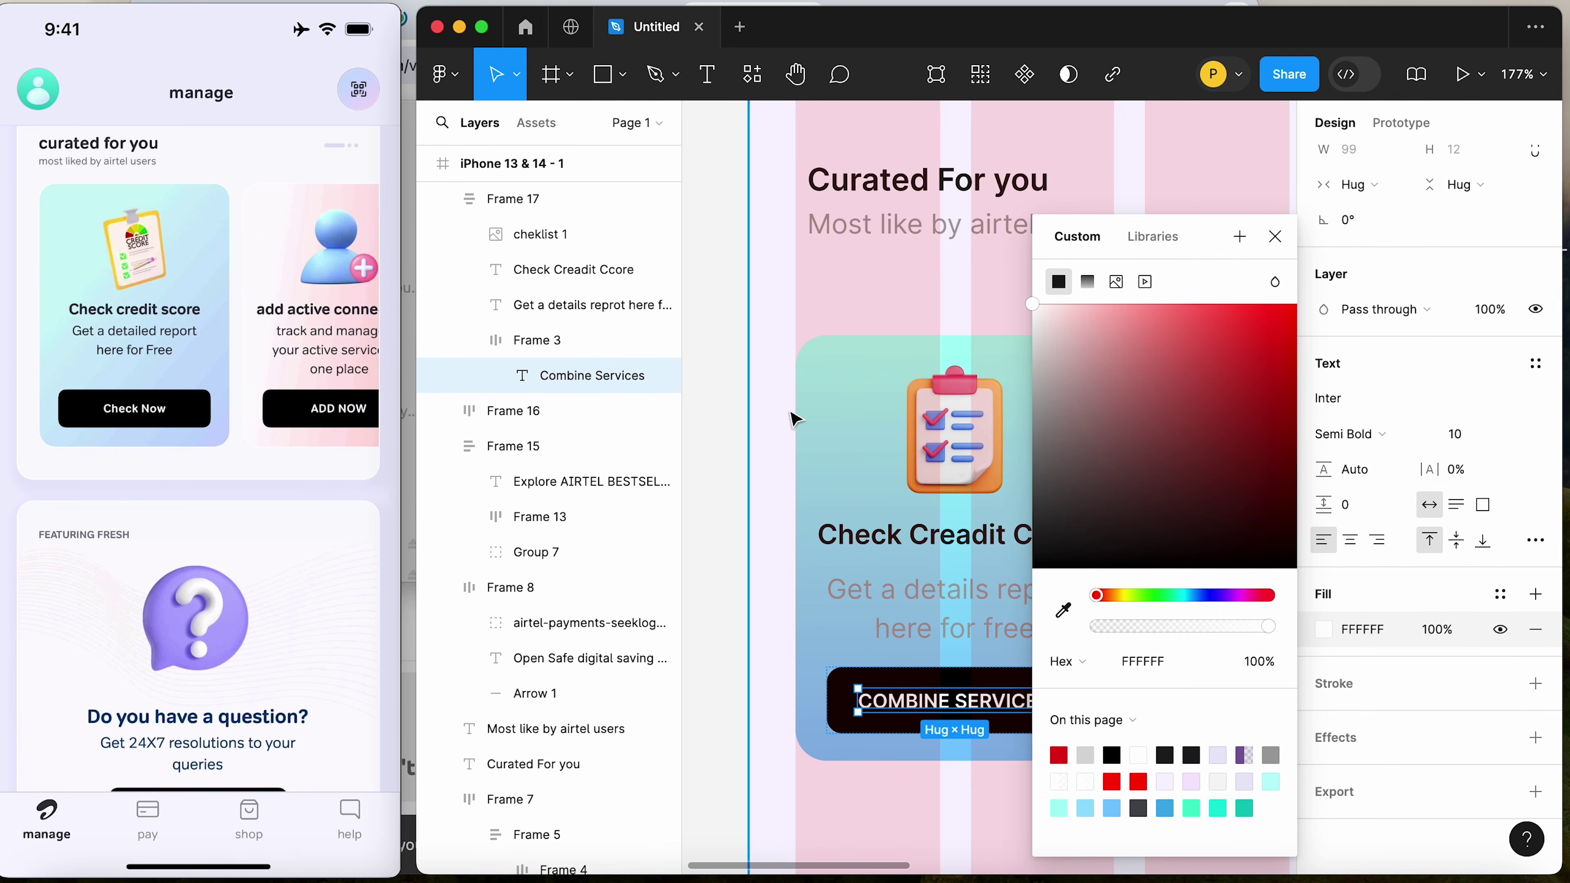
left_click(715, 554)
Replace the card's Combine Services button label with "Check Now"
double_click(946, 705)
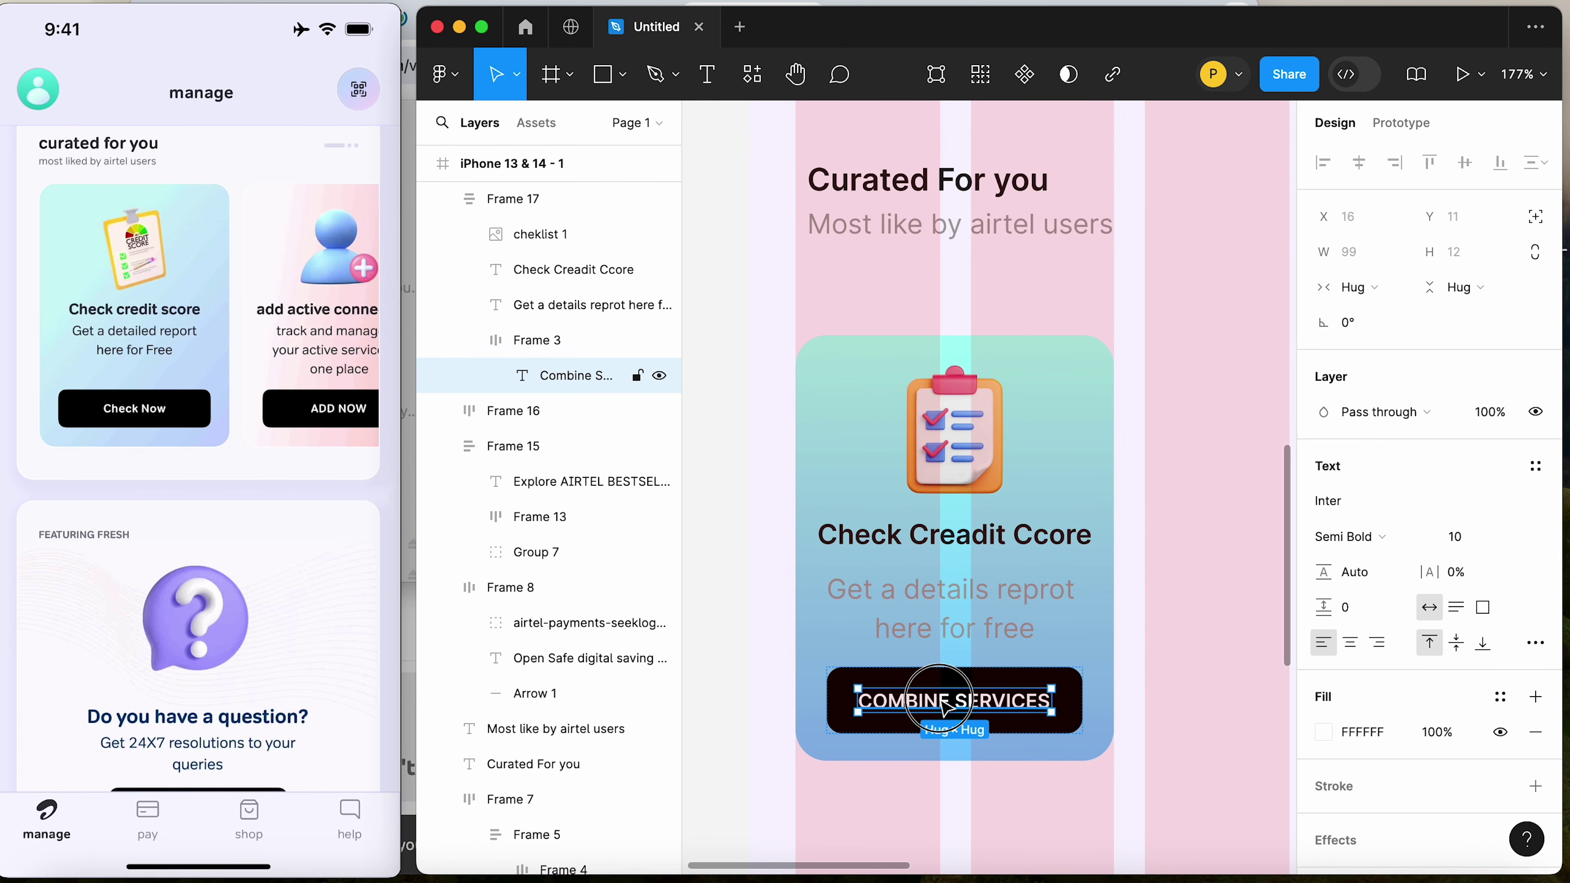
double_click(945, 705)
type("Check .")
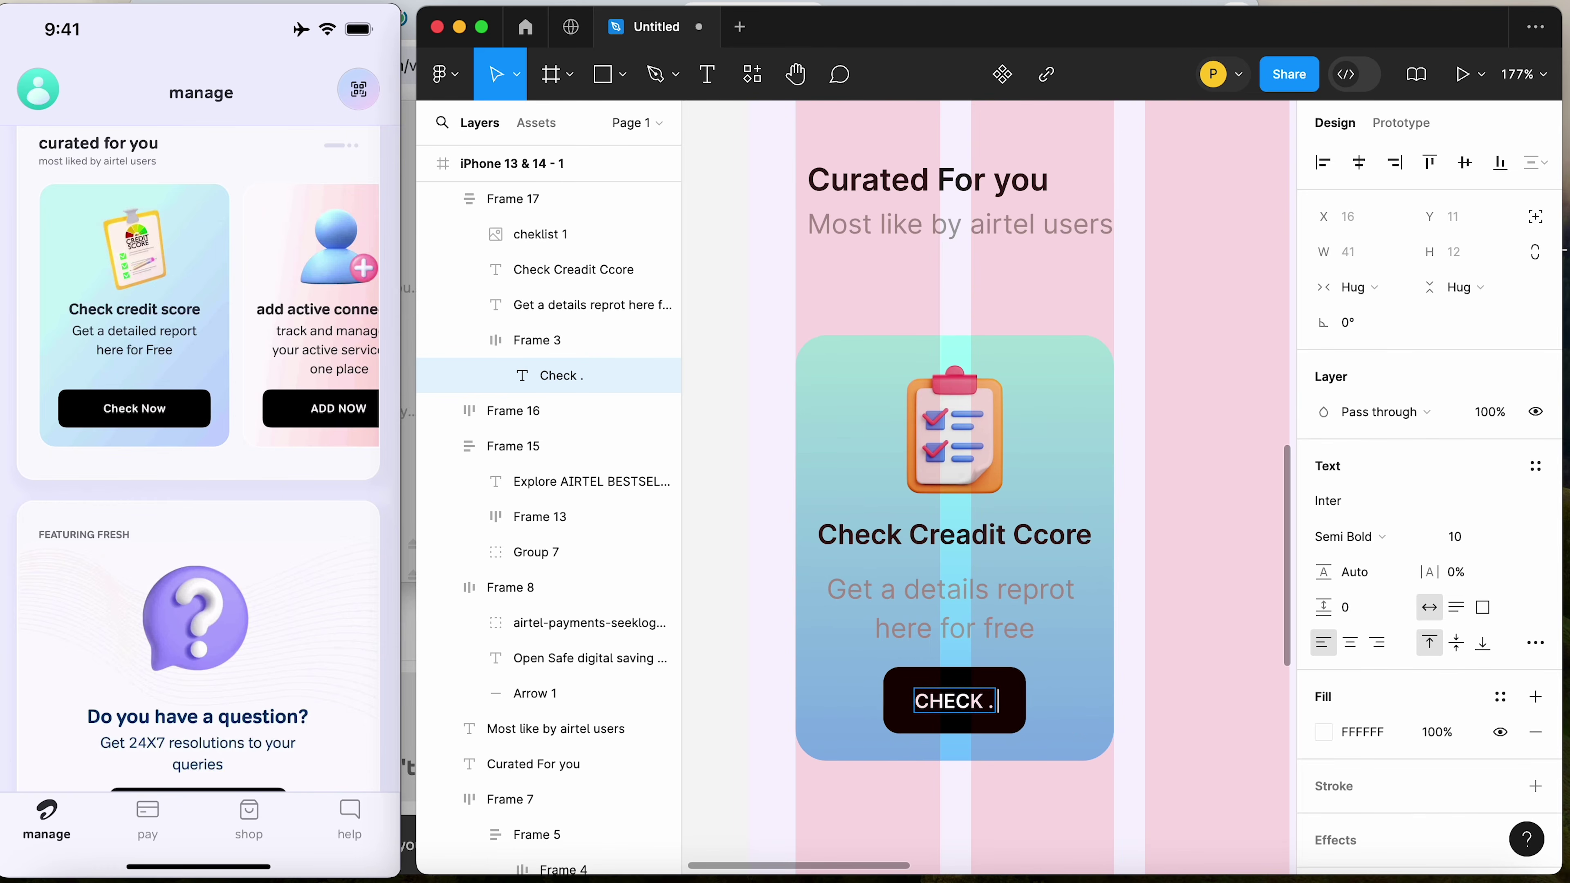
type(" ow")
key("BackSpace")
key("BackSpace")
key("BackSpace")
key("BackSpace")
key("BackSpace")
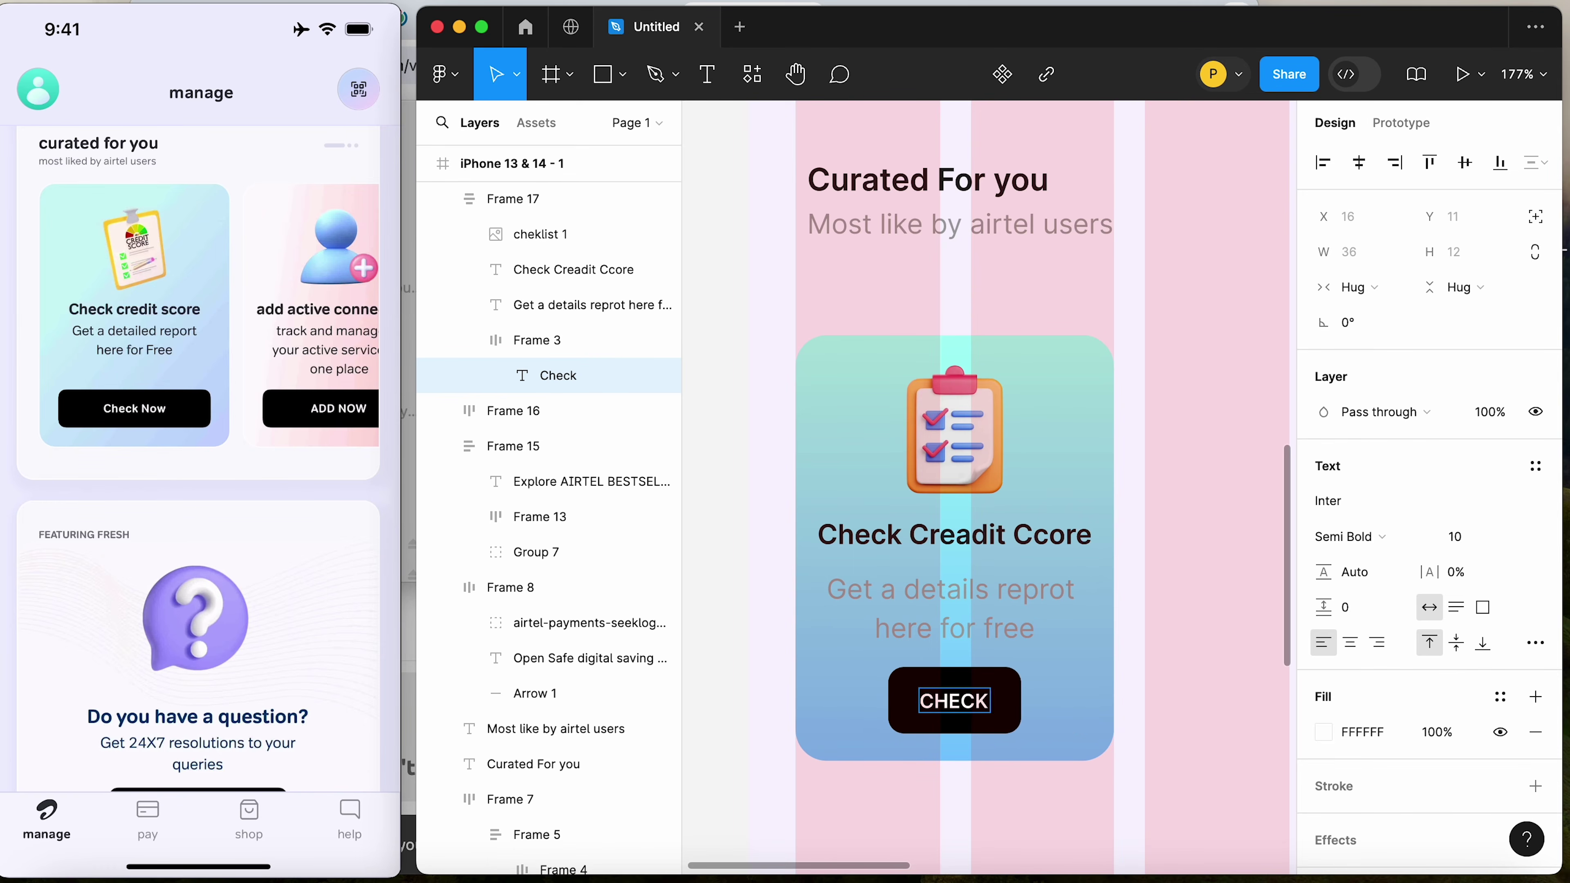
type("Now")
key("Escape")
left_click(755, 450)
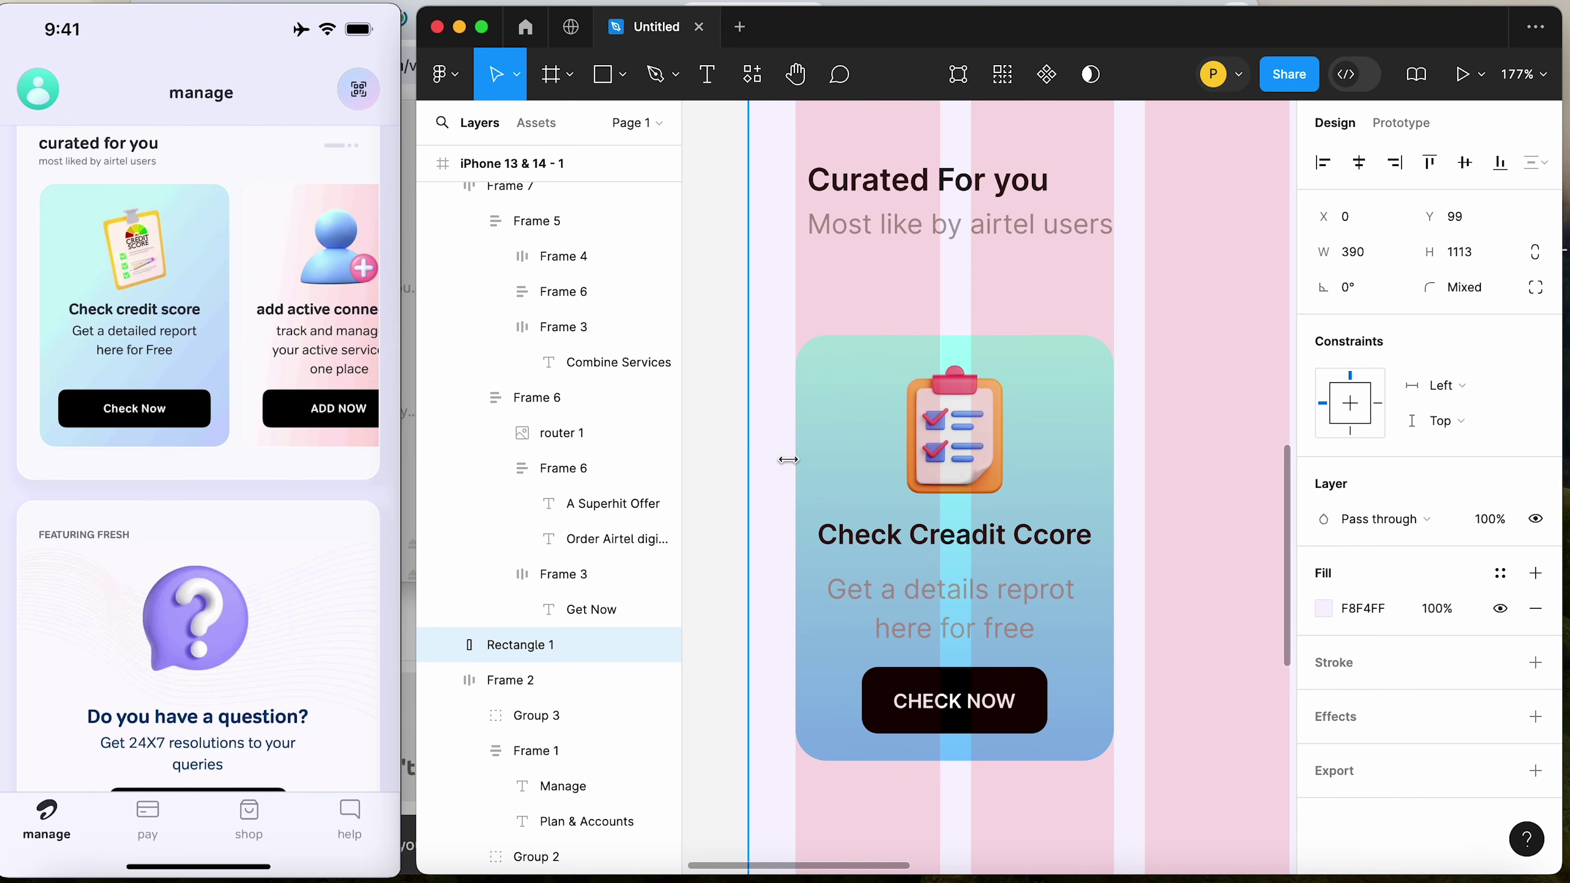
Duplicate the Check Creadit Ccore card and place the copy beside it in the Curated For you section, at X 204
left_click(892, 464)
key("shift+1")
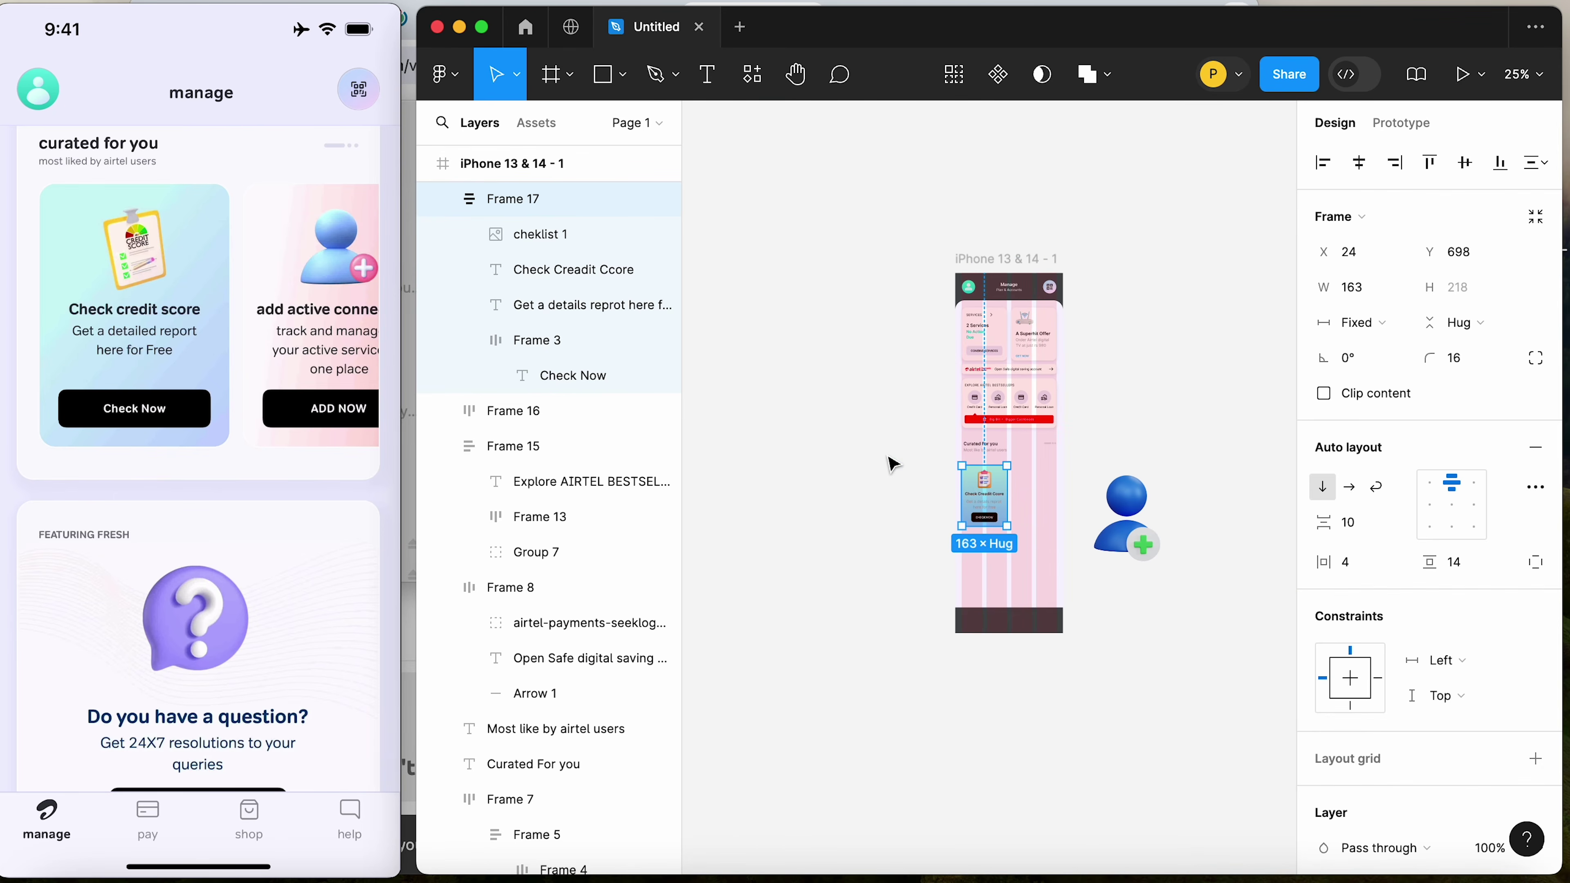
left_click_drag(911, 391, 1226, 624)
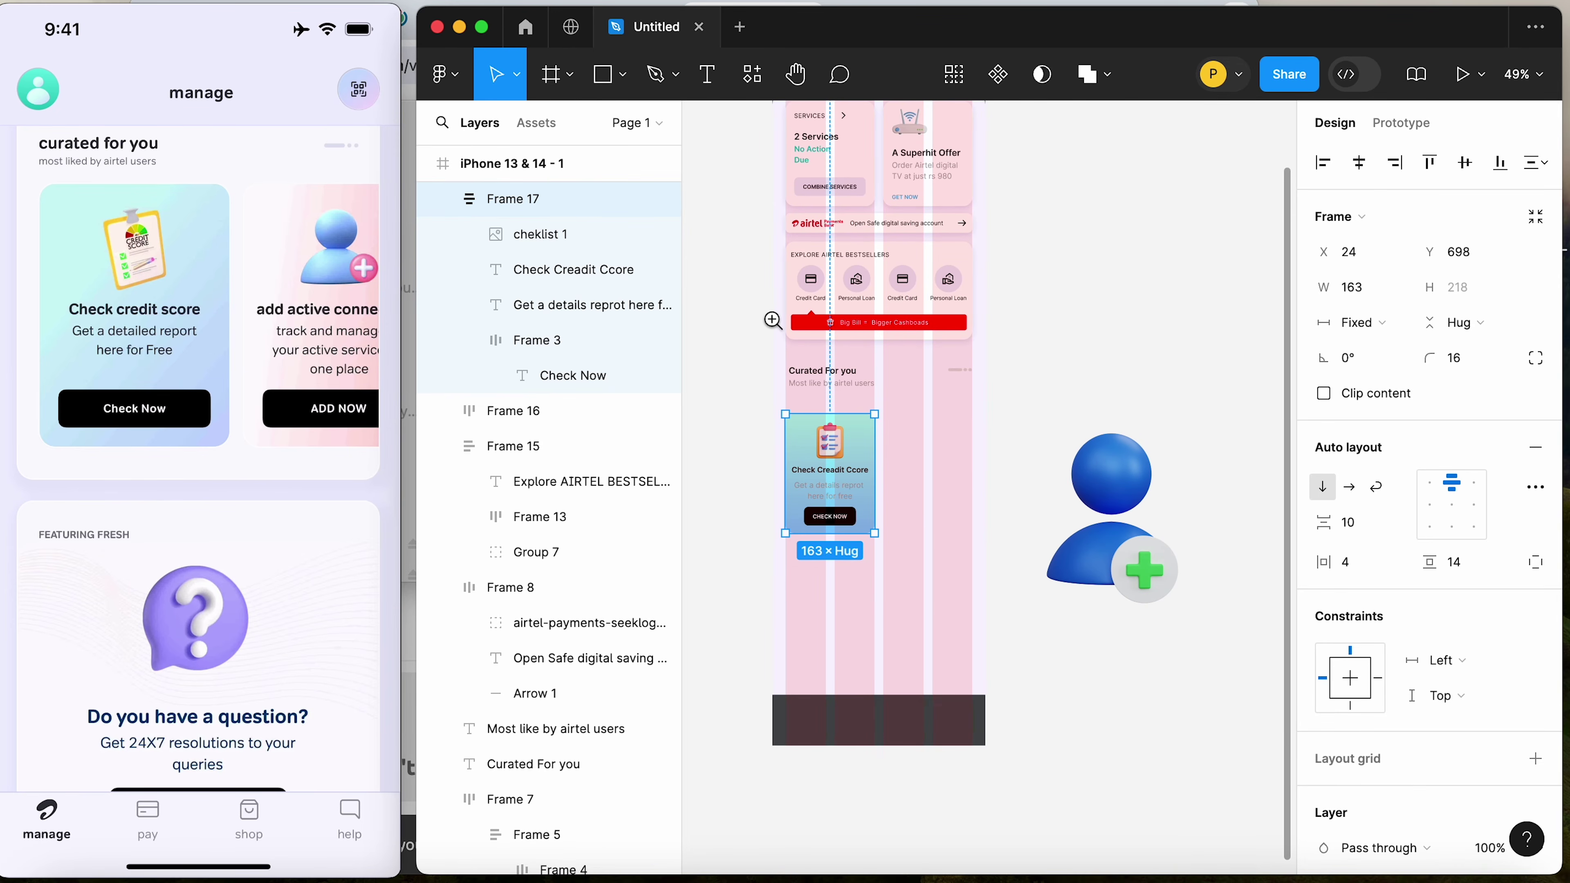
left_click_drag(771, 319, 1155, 659)
left_click_drag(775, 475, 937, 475)
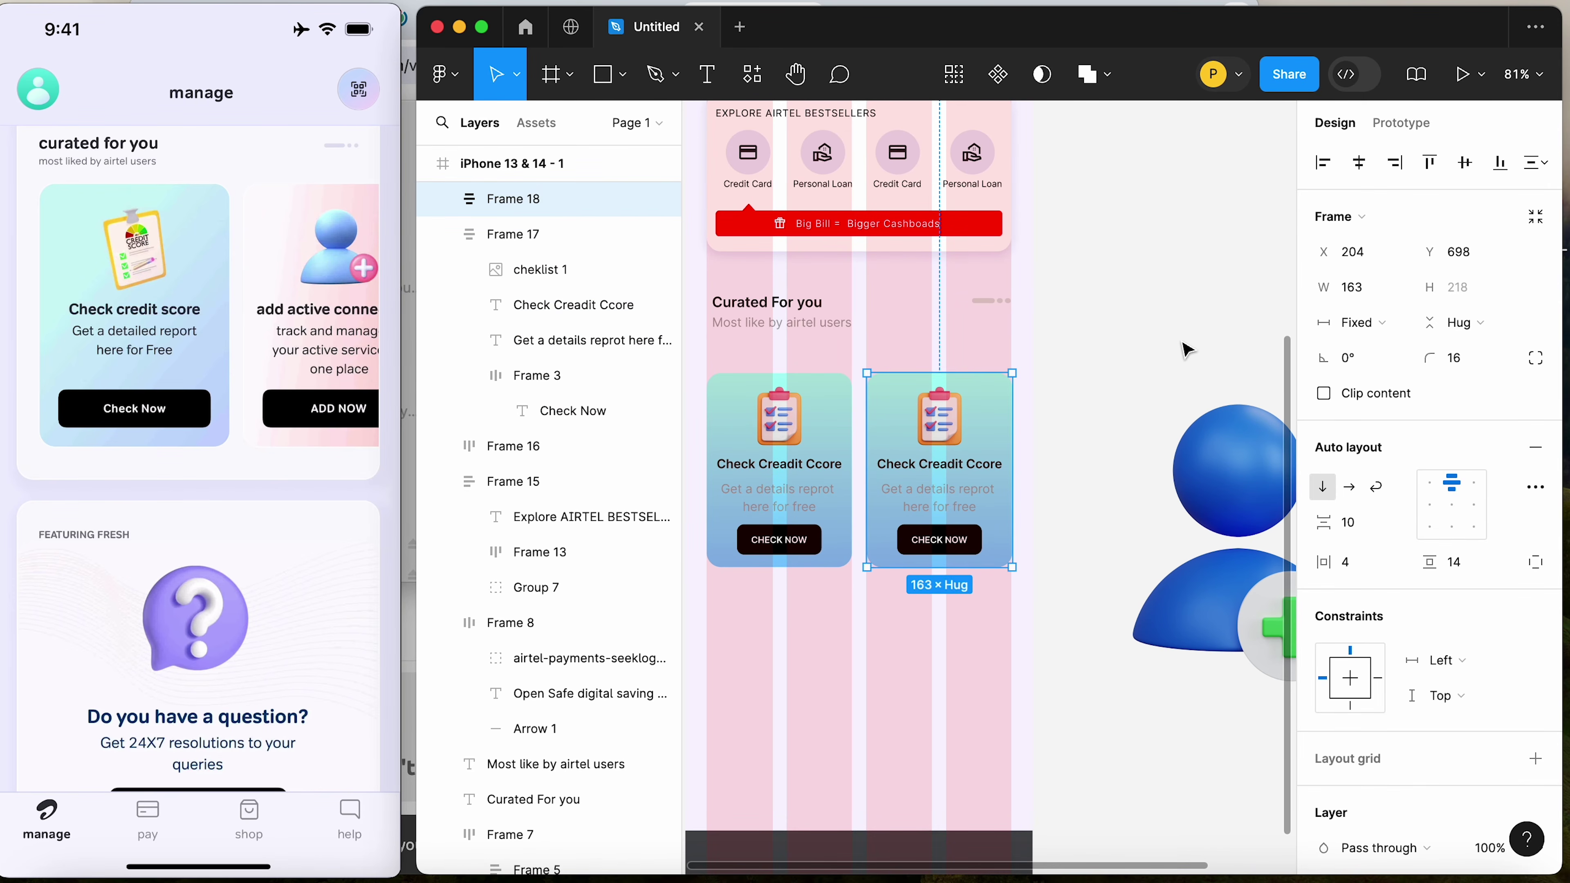
Scale down the blue add-user image next to the phone frame and set its height to 69, like the card's checklist image
left_click(1174, 386)
scroll(1069, 456, "right", 1)
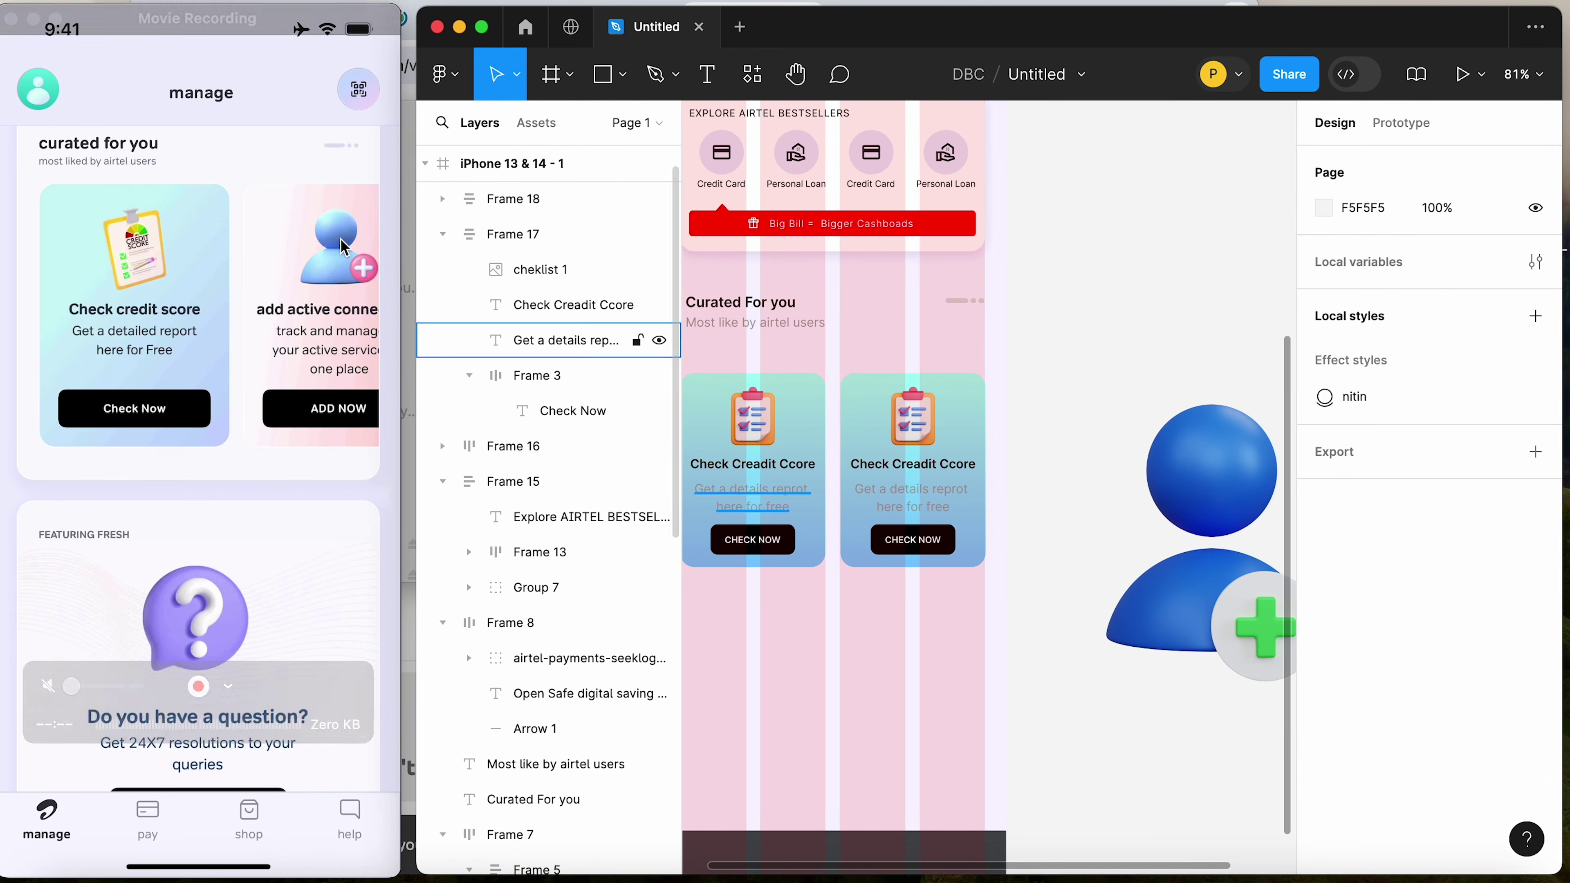
left_click(1157, 449)
left_click_drag(1066, 396, 1079, 461)
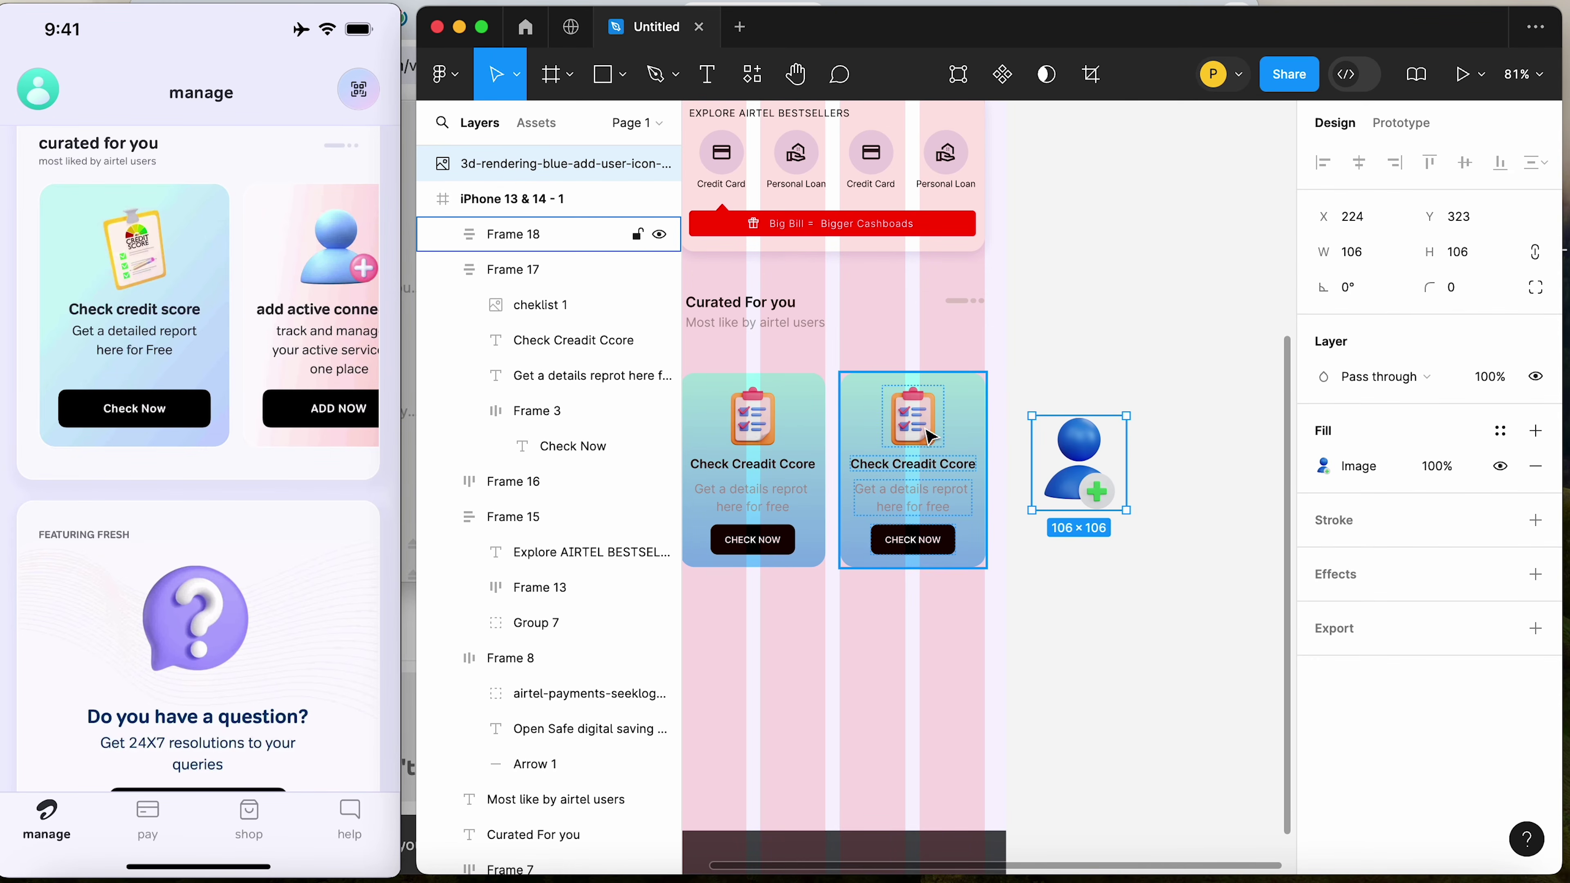
double_click(888, 412)
left_click(1480, 252)
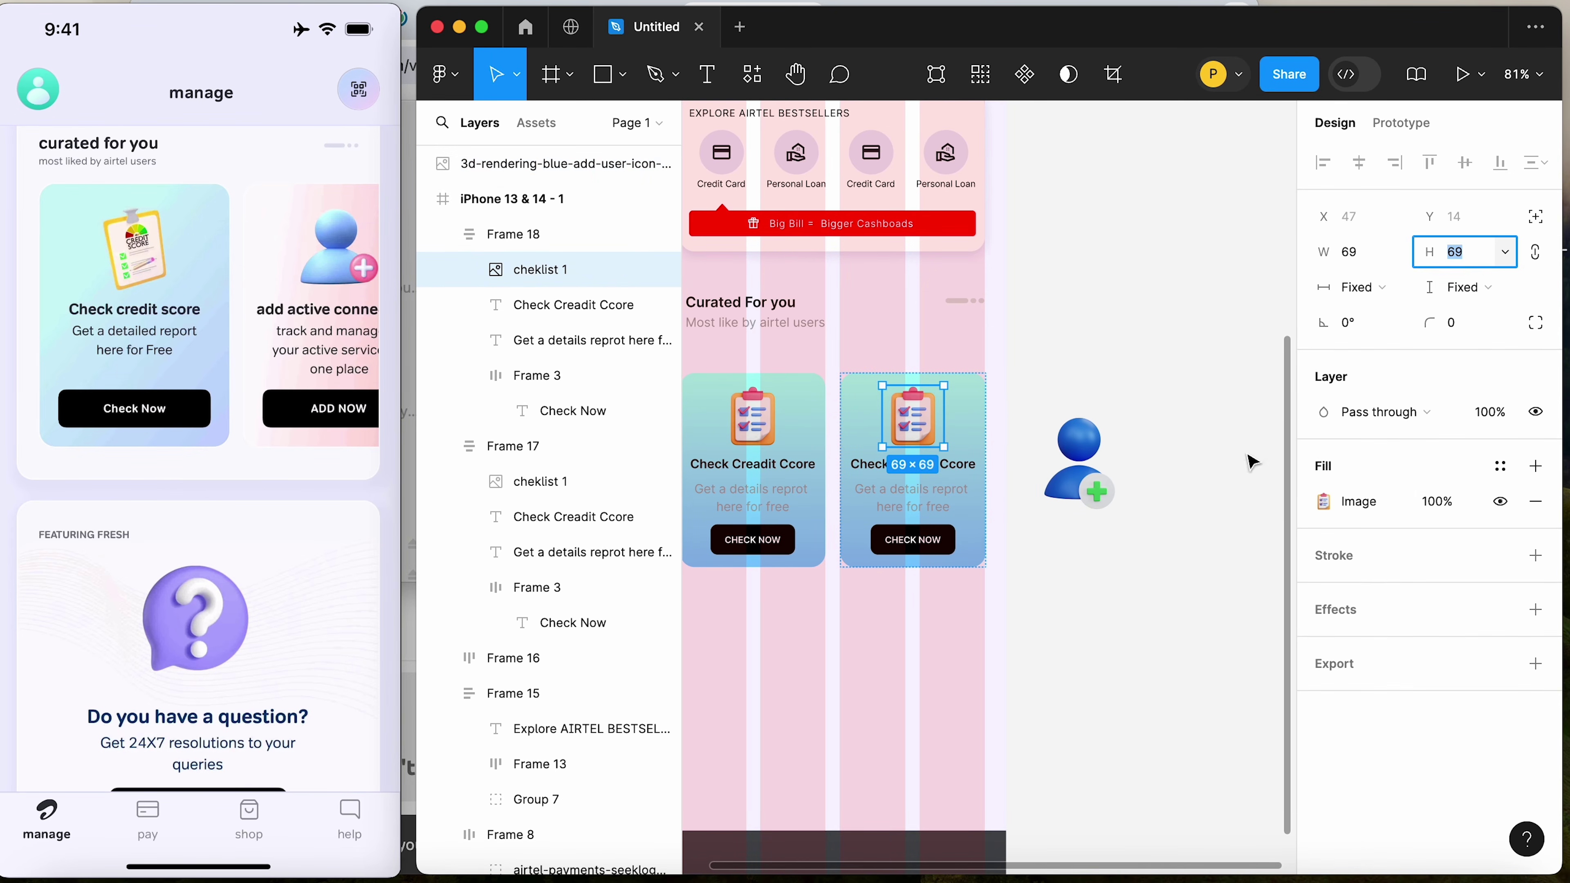
left_click(1079, 477)
left_click(1487, 257)
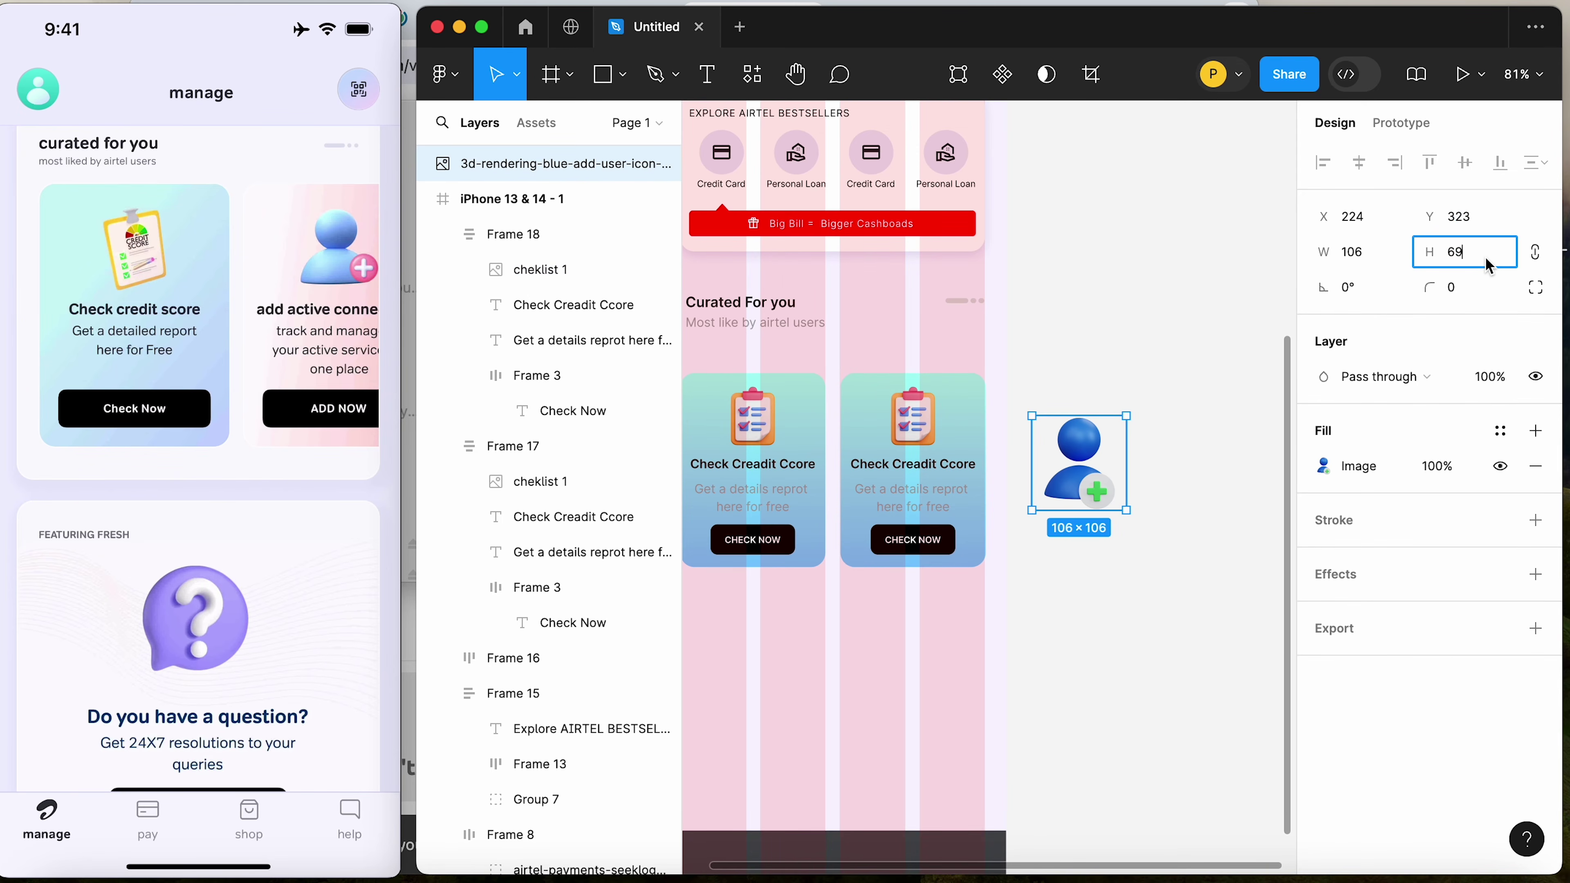
type("69")
key("Return")
Place the add-user image inside the second card and delete that card's checklist image
left_click_drag(1038, 445, 915, 439)
left_click(925, 434)
key("Delete")
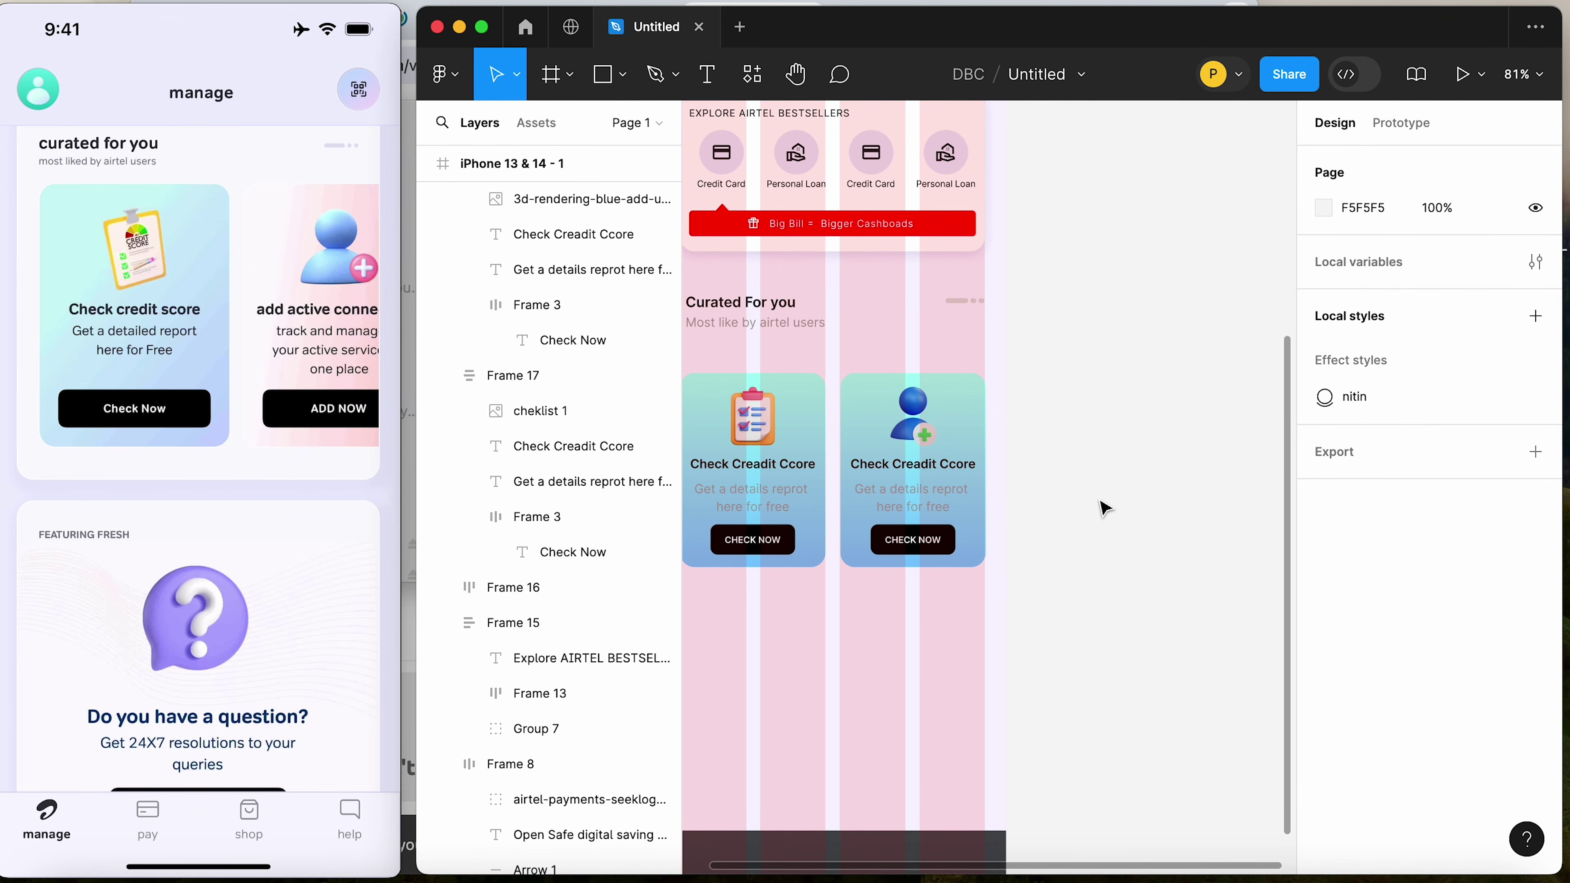
Set the 0% stop of the second card's linear gradient to white, FFFFFF
mouse_move(338, 285)
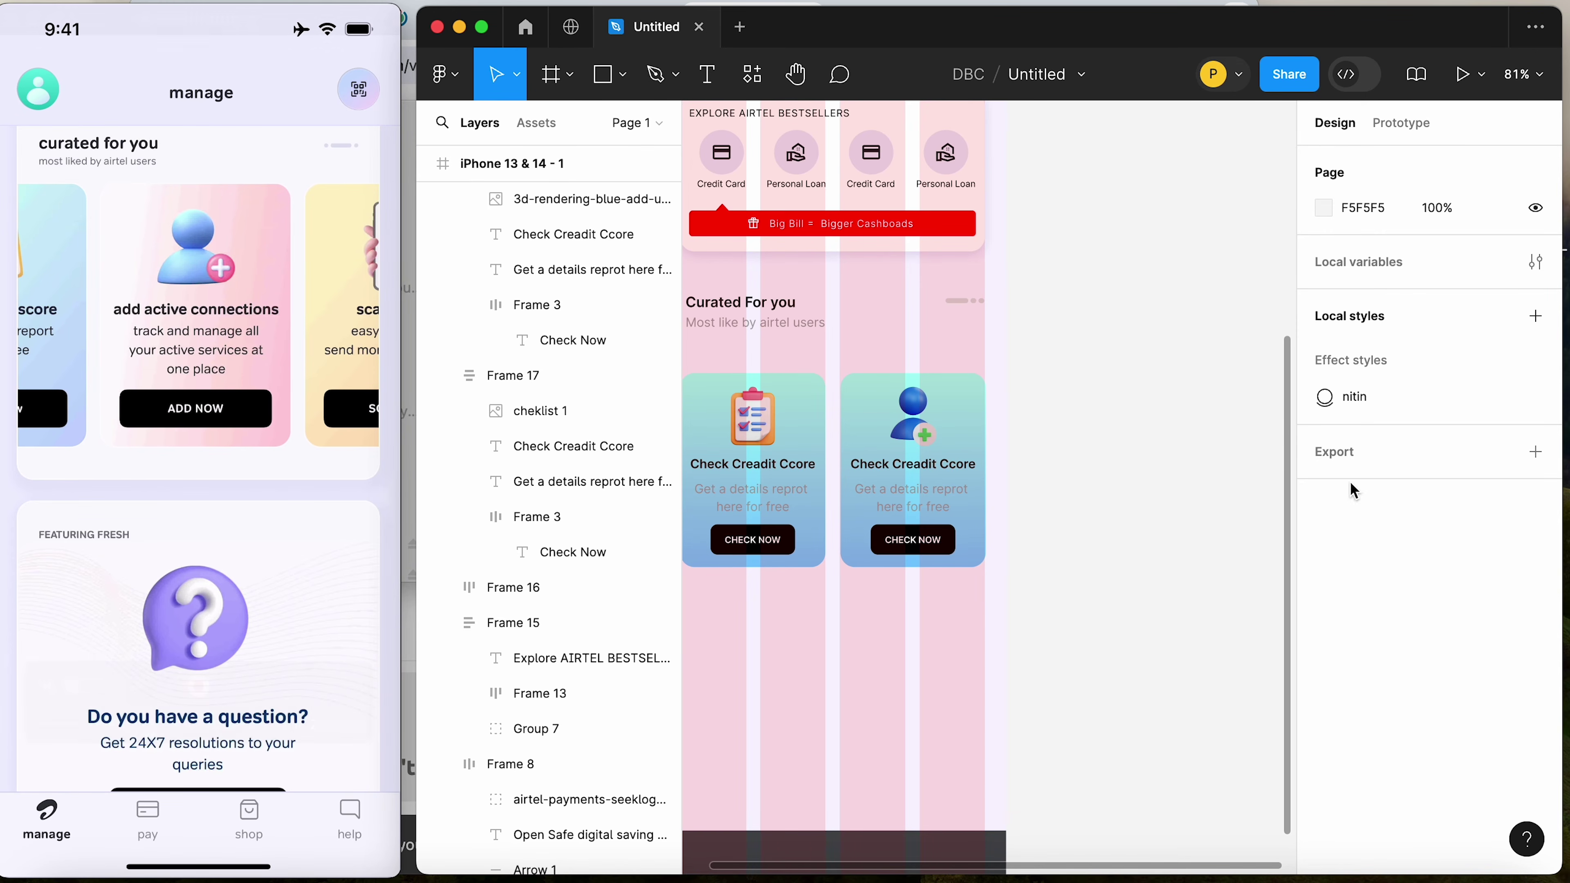
left_click(946, 436)
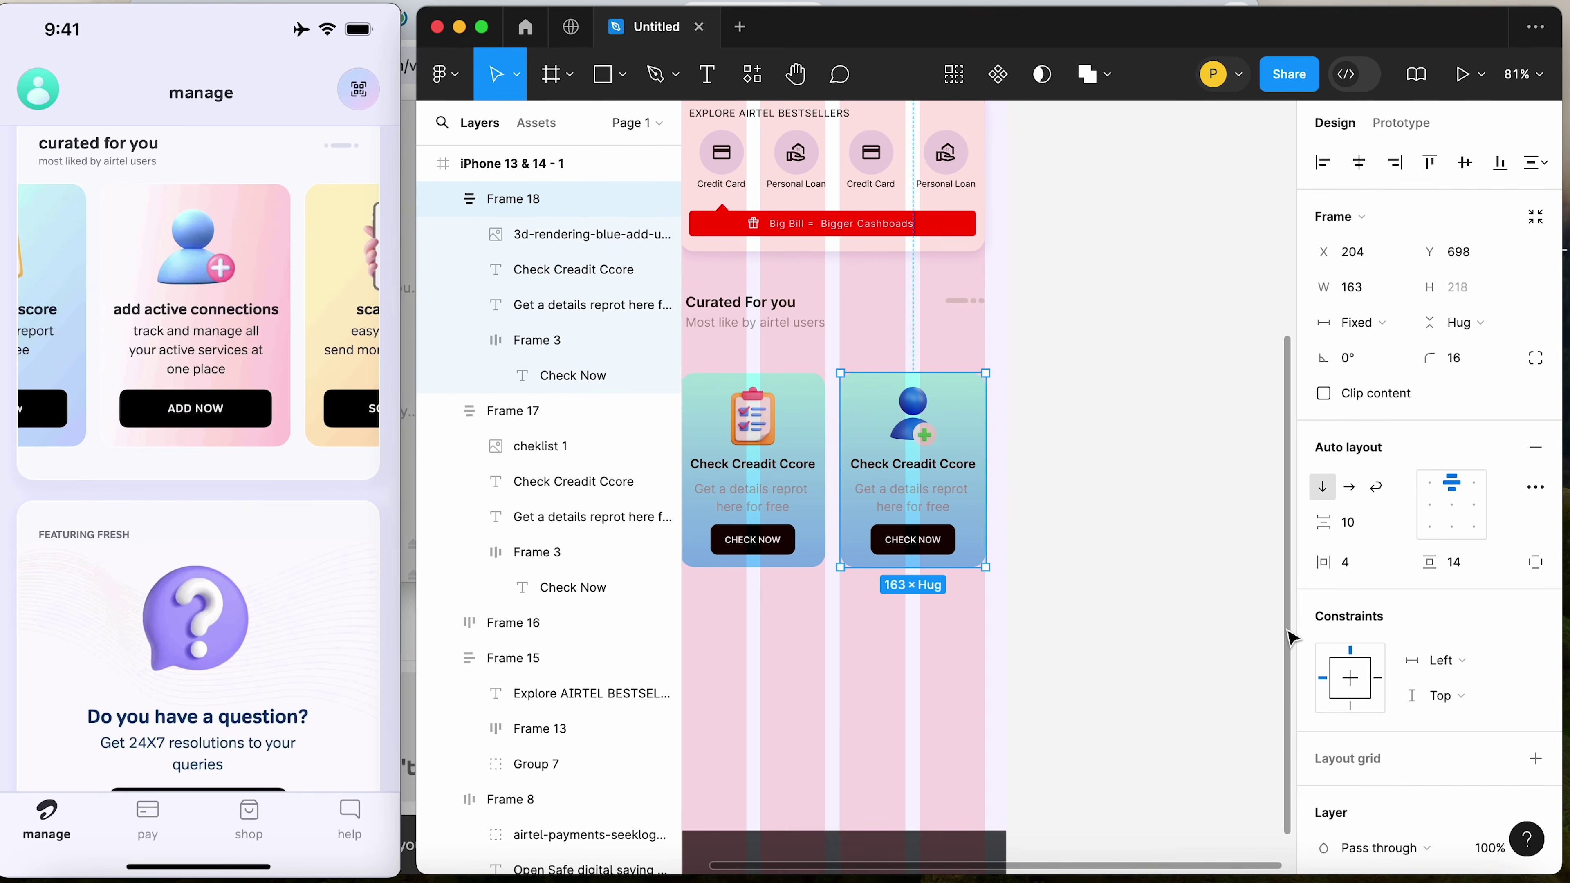
scroll(1420, 676, "down", 1)
left_click(1324, 616)
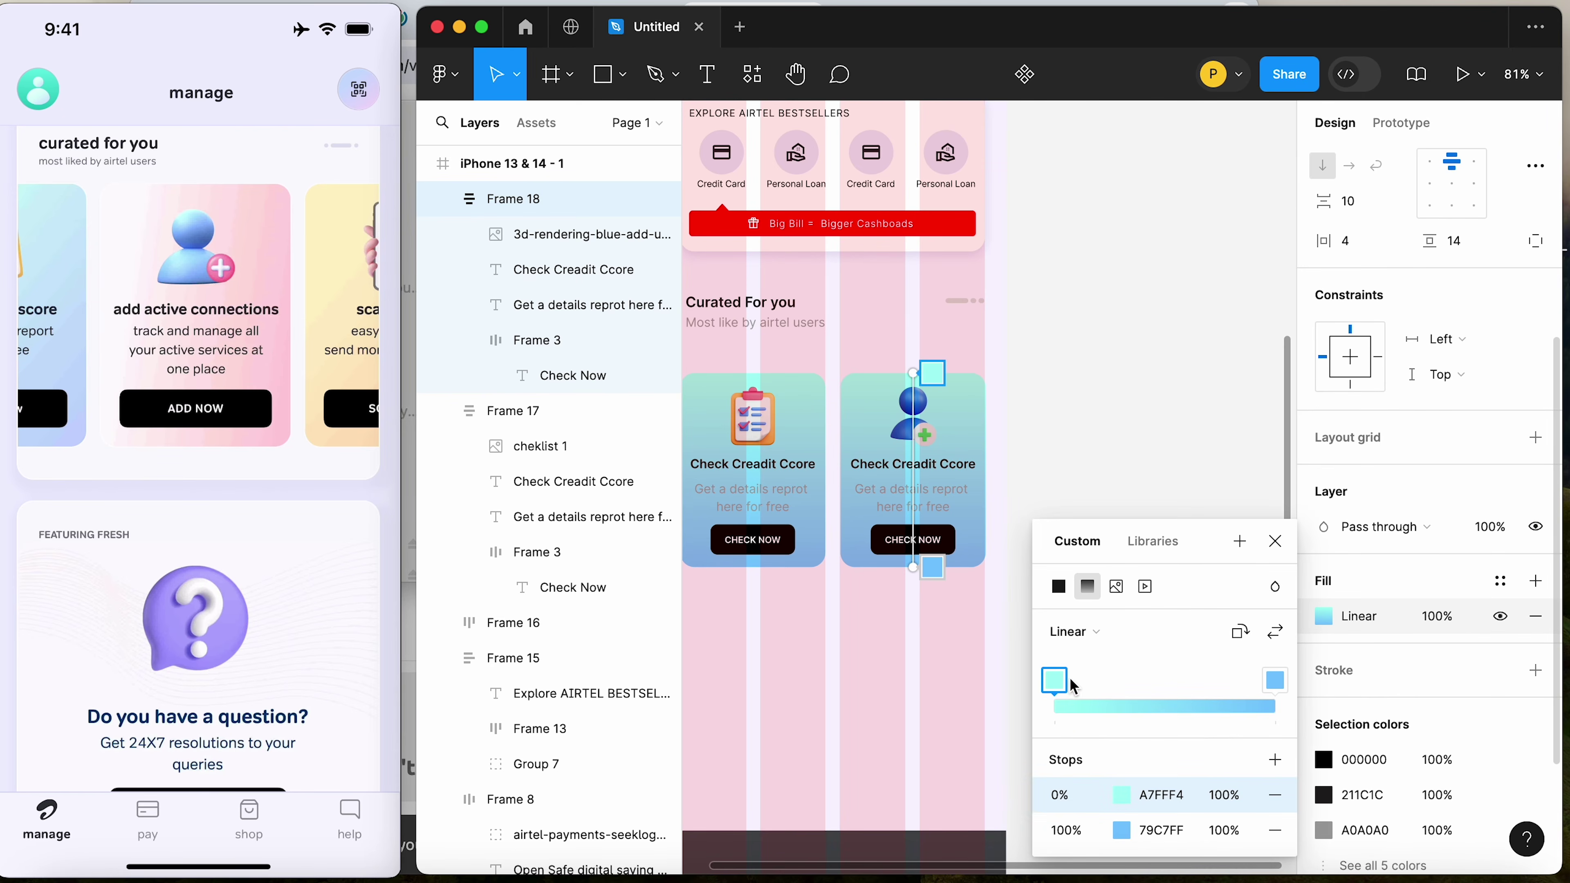
left_click(1123, 798)
left_click(771, 307)
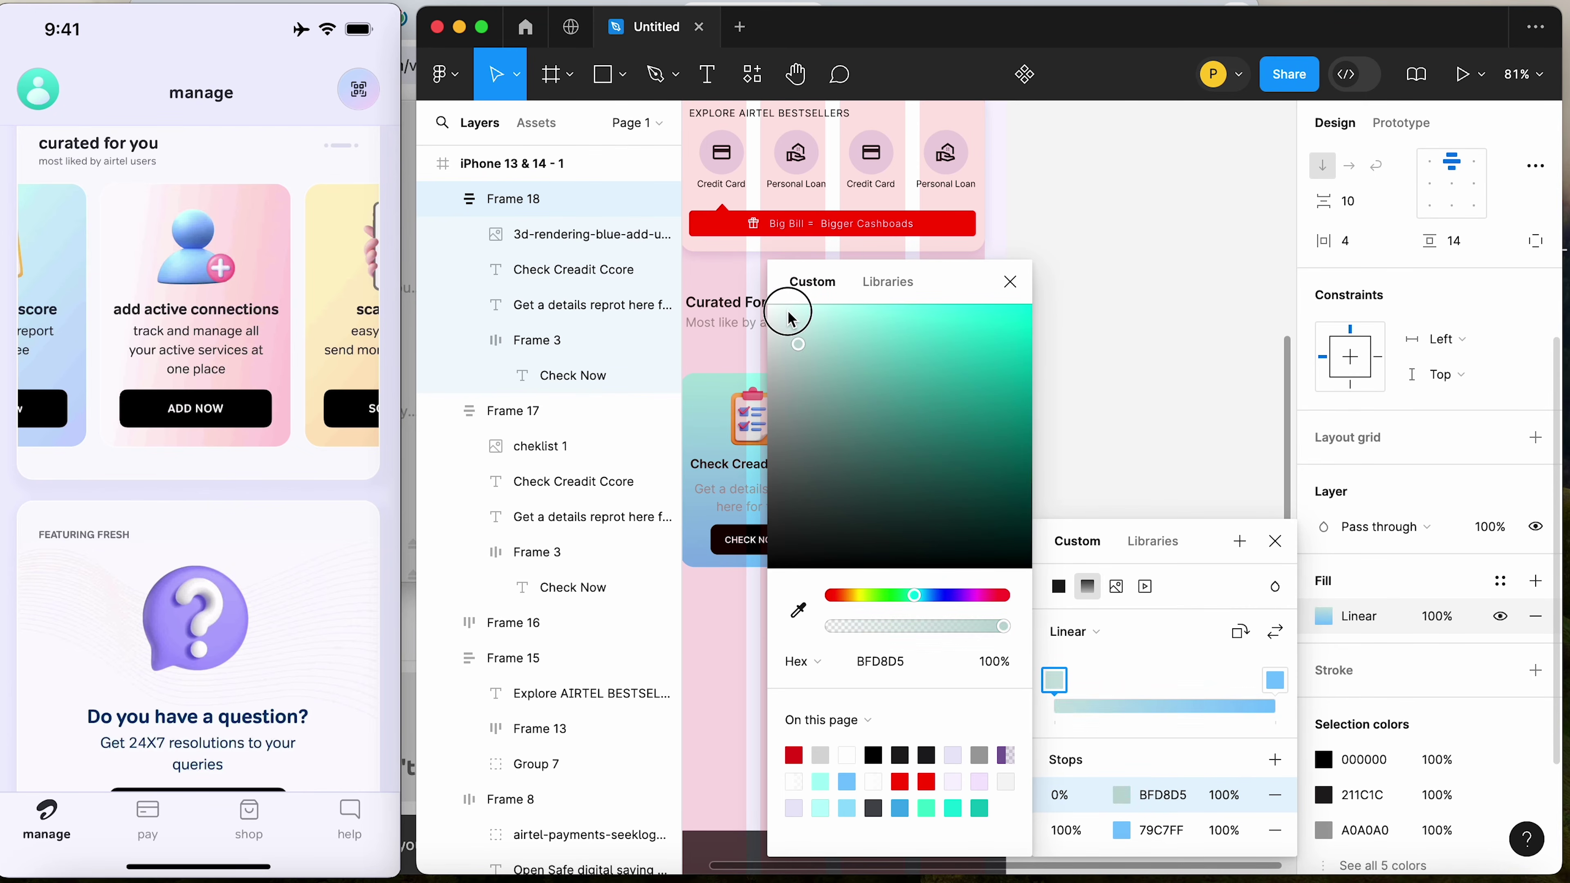
left_click(1011, 282)
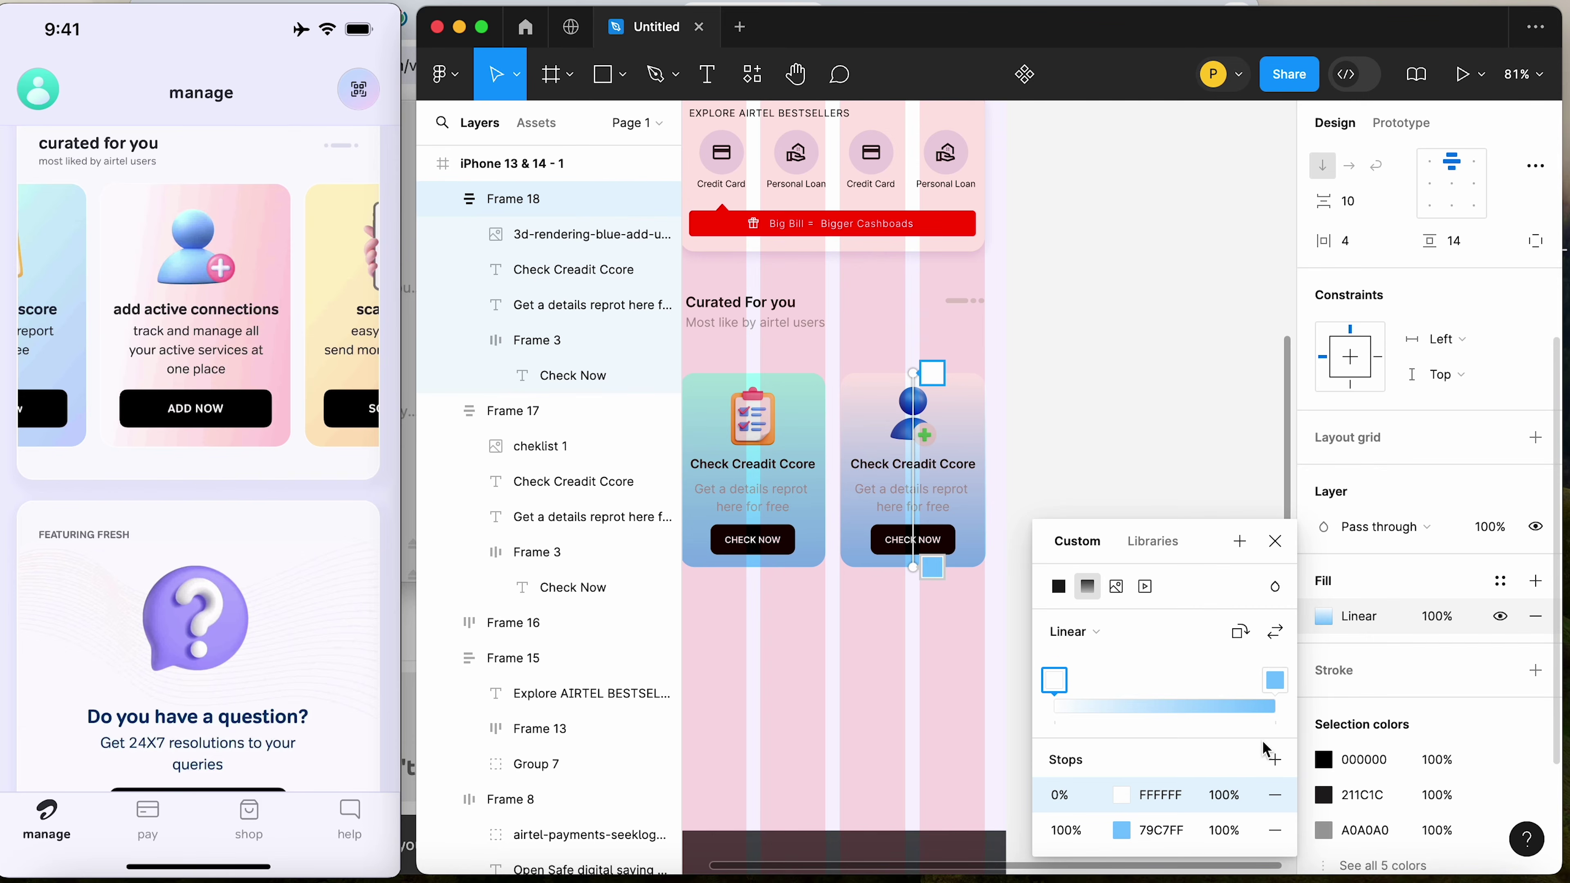
Set the 100% stop of the second card's gradient to light red, FFB0B0
left_click(1279, 683)
left_click(1122, 831)
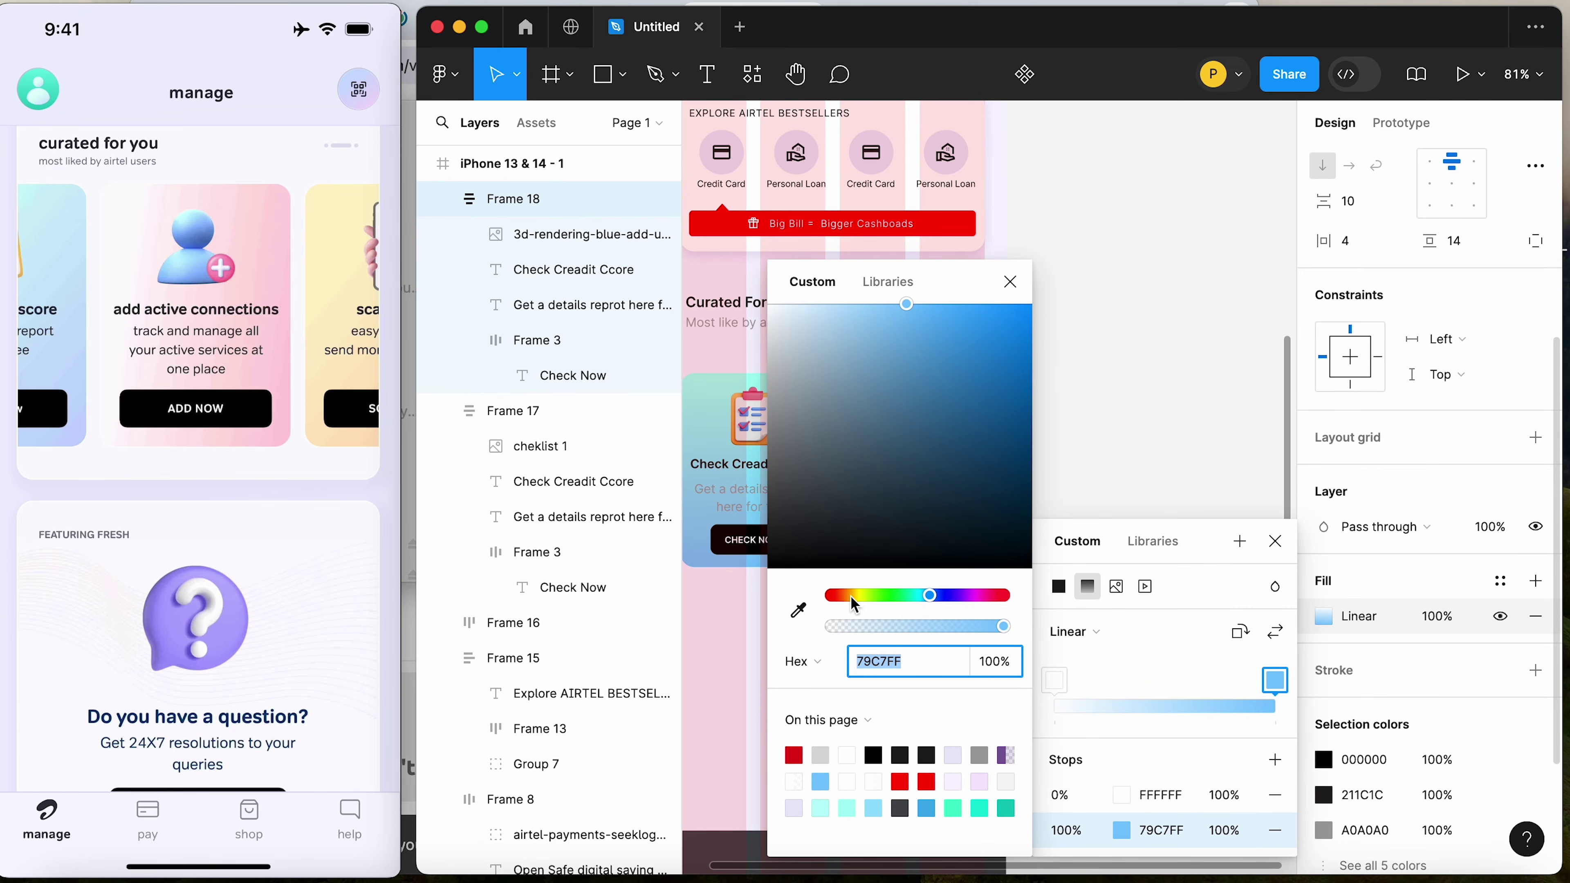
left_click_drag(854, 603, 833, 604)
left_click_drag(851, 331, 853, 316)
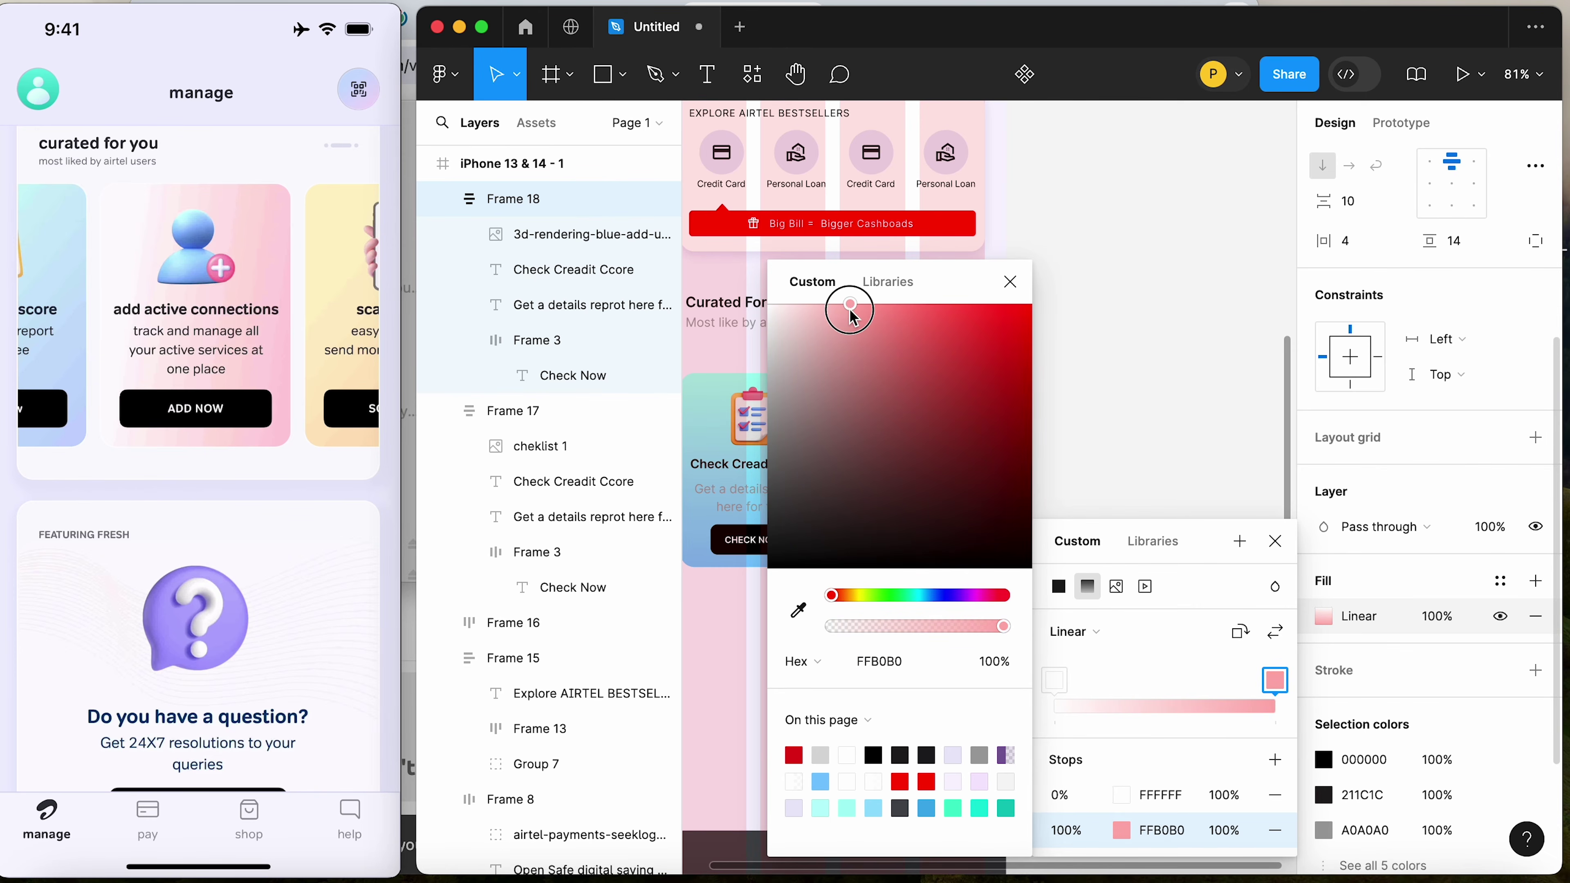
left_click(1010, 283)
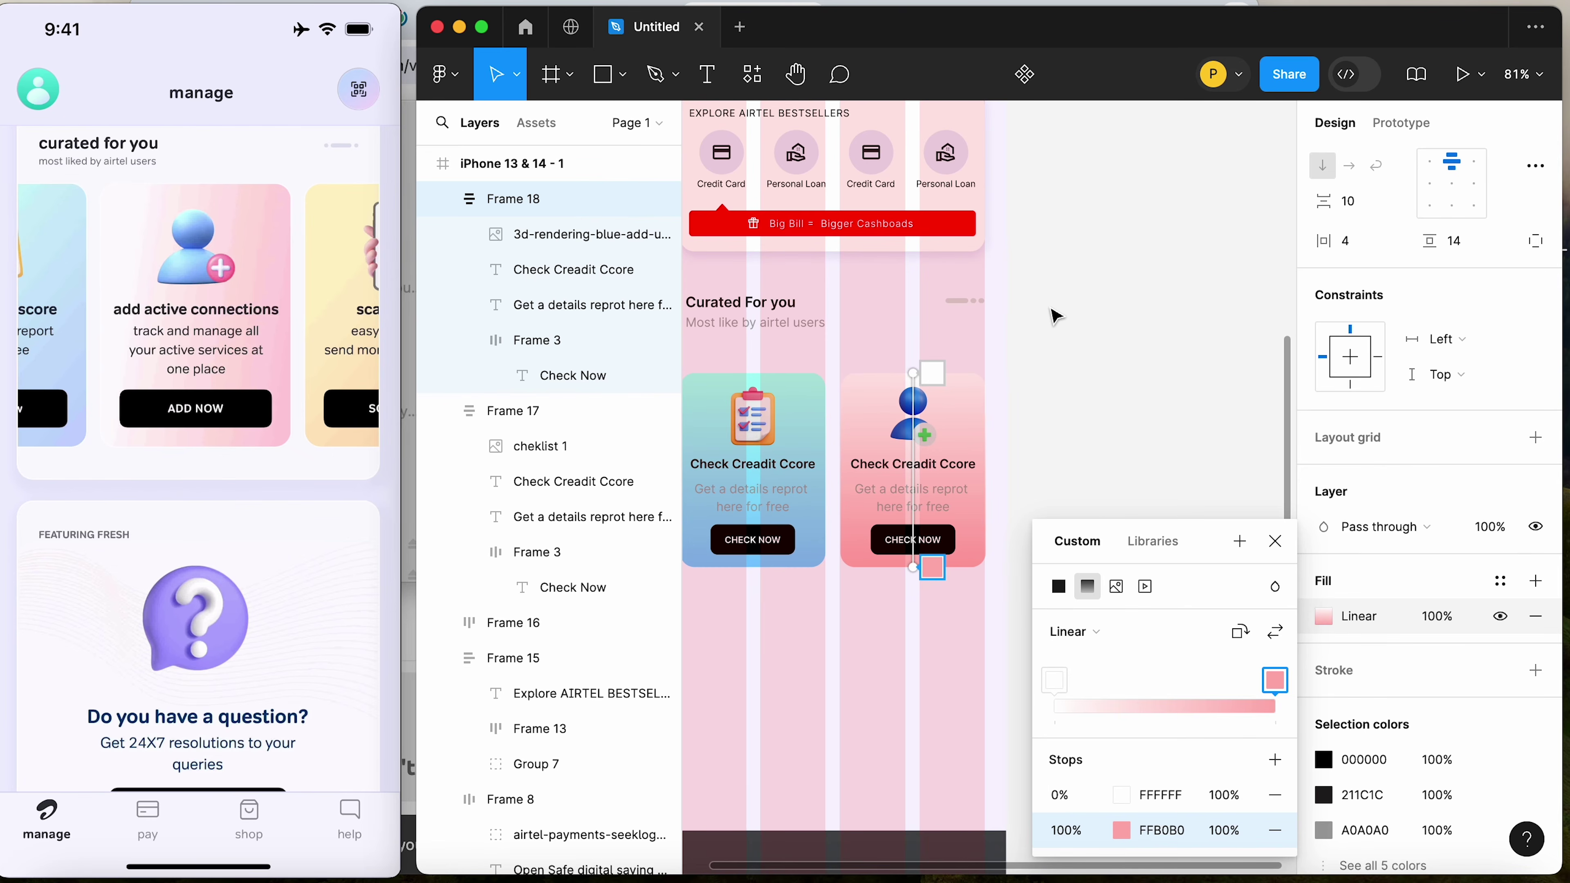
Reorient the second card's gradient to run almost horizontally, from white at the card's left edge to red just beyond its right edge
left_click_drag(913, 371, 826, 476)
left_click_drag(924, 556, 1009, 506)
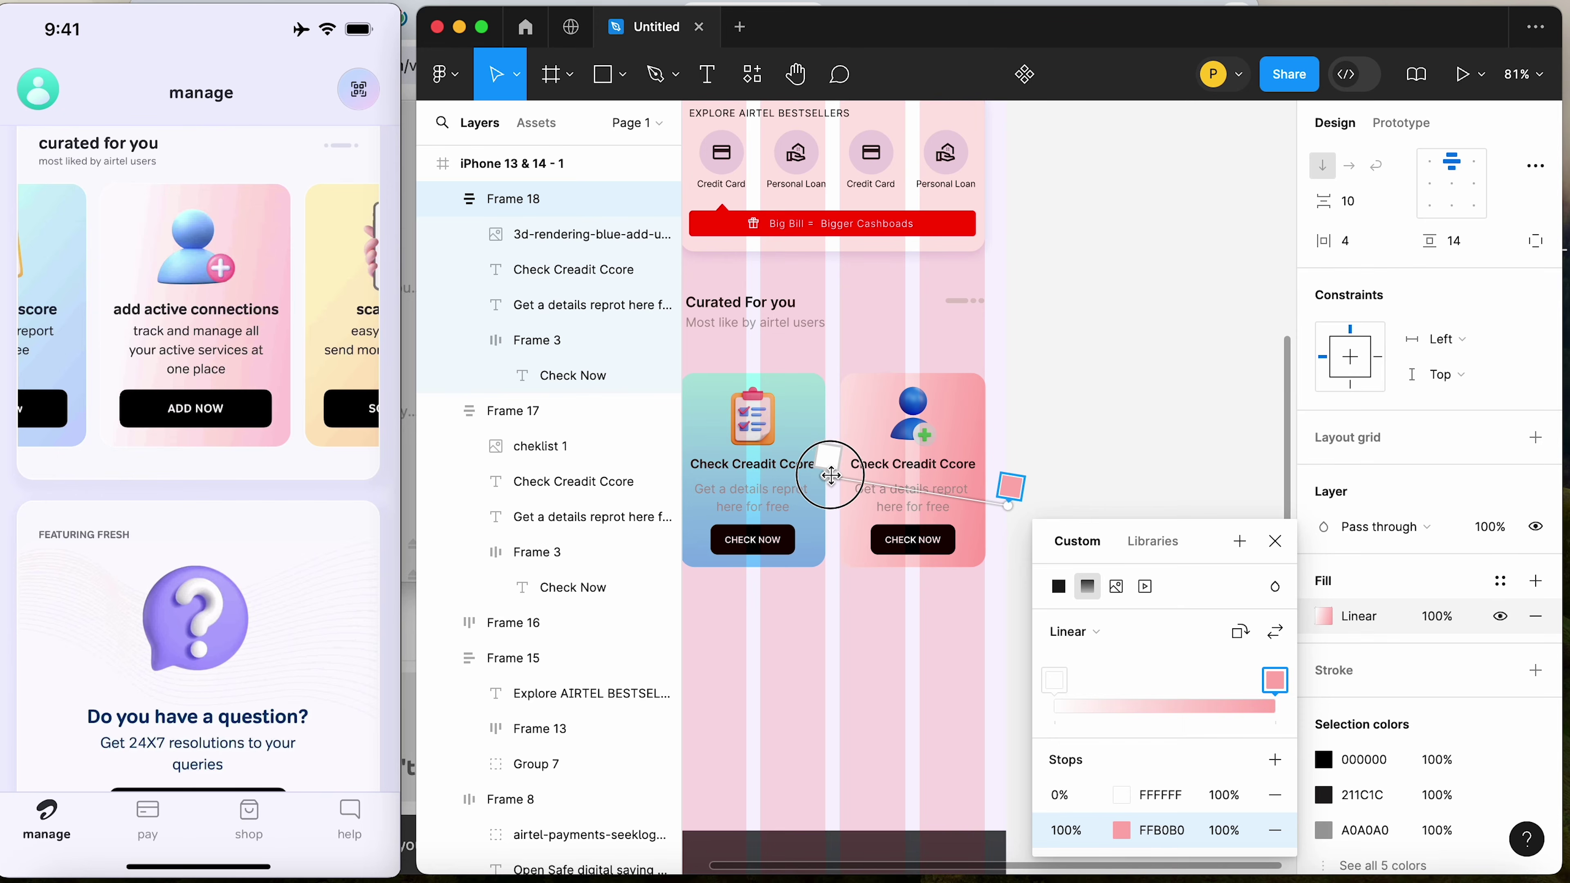
left_click_drag(830, 475, 850, 478)
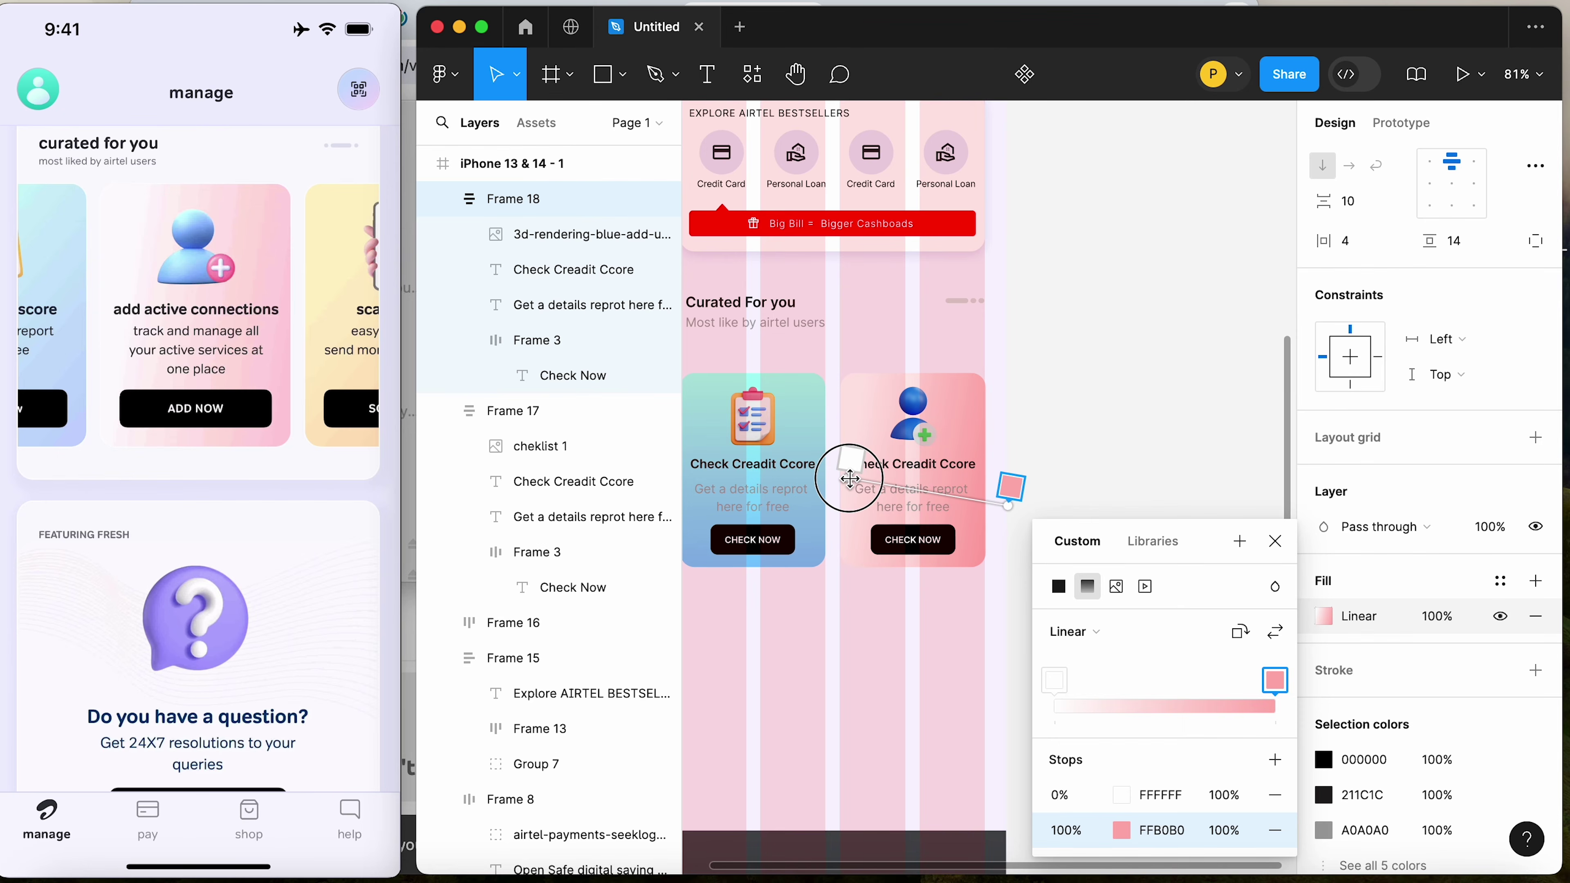
left_click(1074, 455)
left_click(1086, 447)
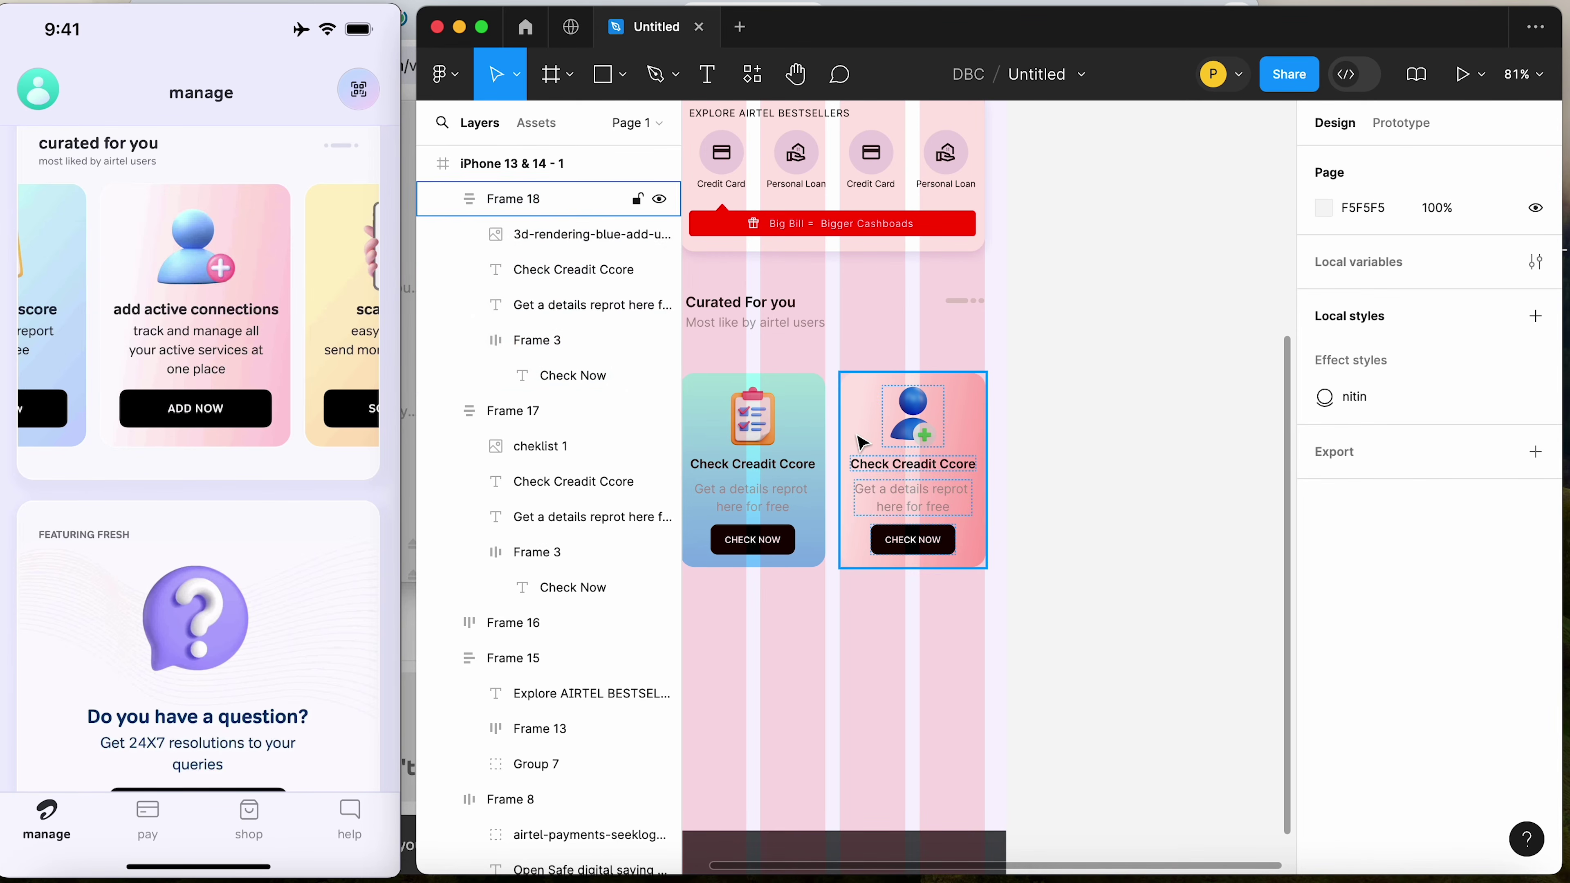
left_click(822, 425)
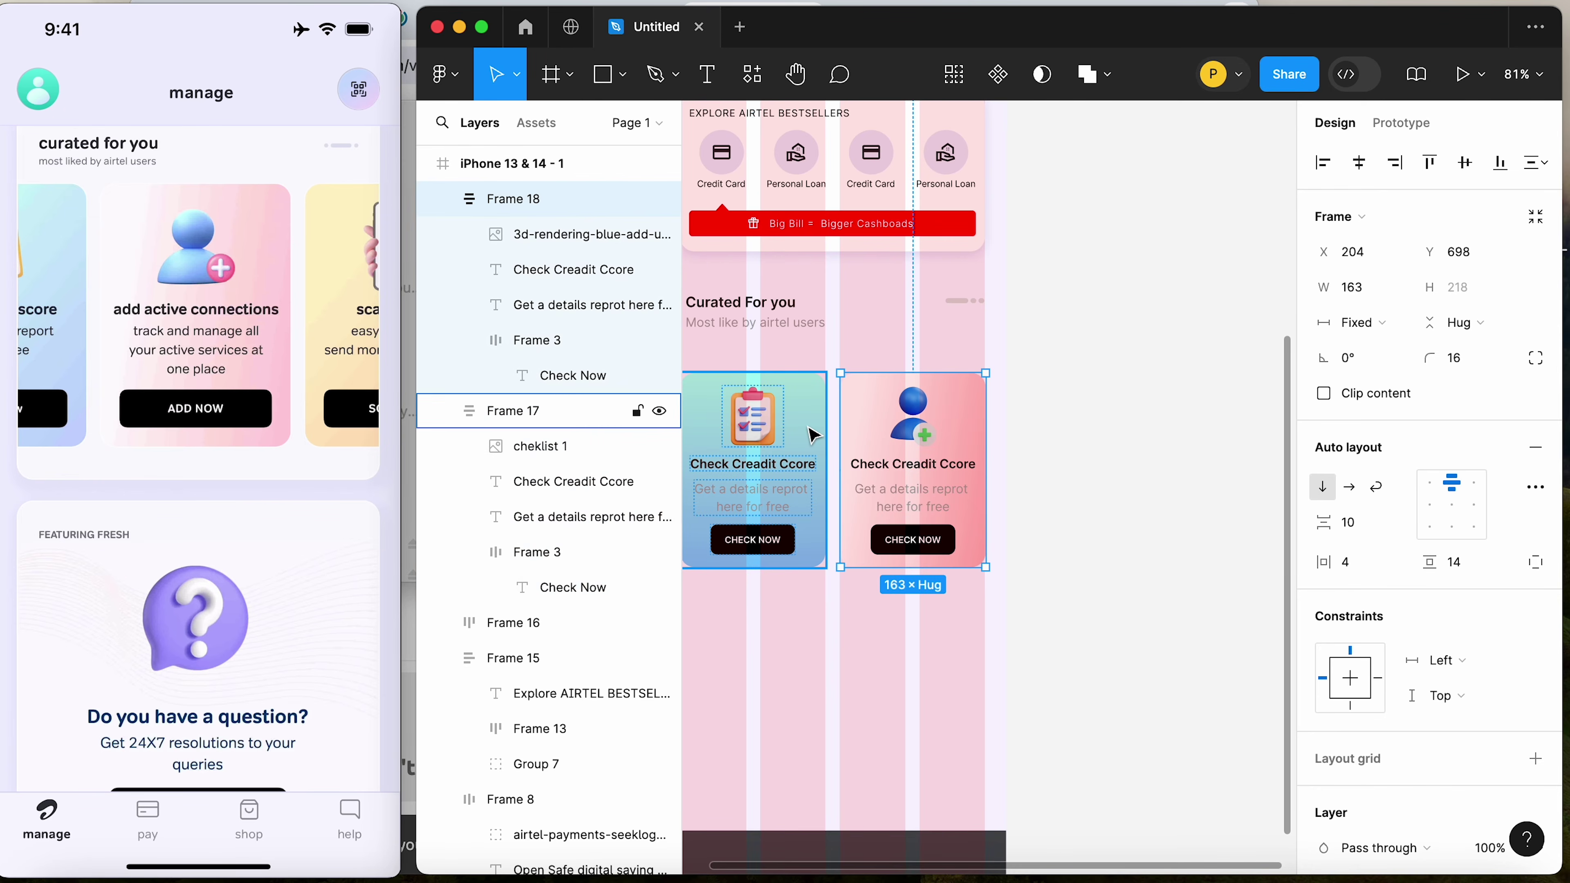
left_click(865, 434, "shift")
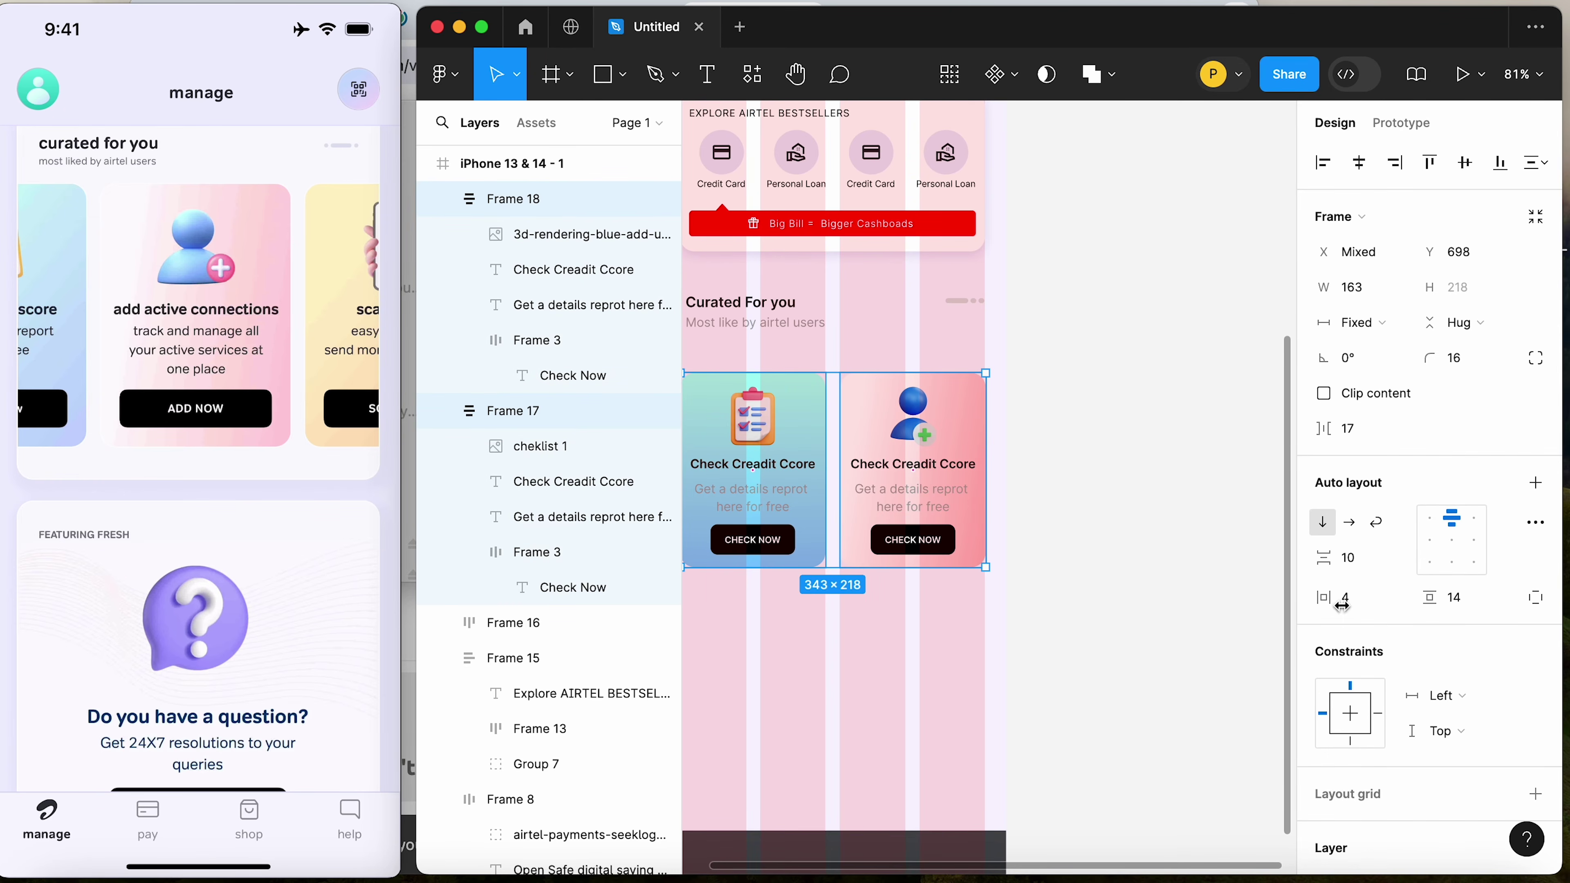
scroll(1341, 606, "down", 6)
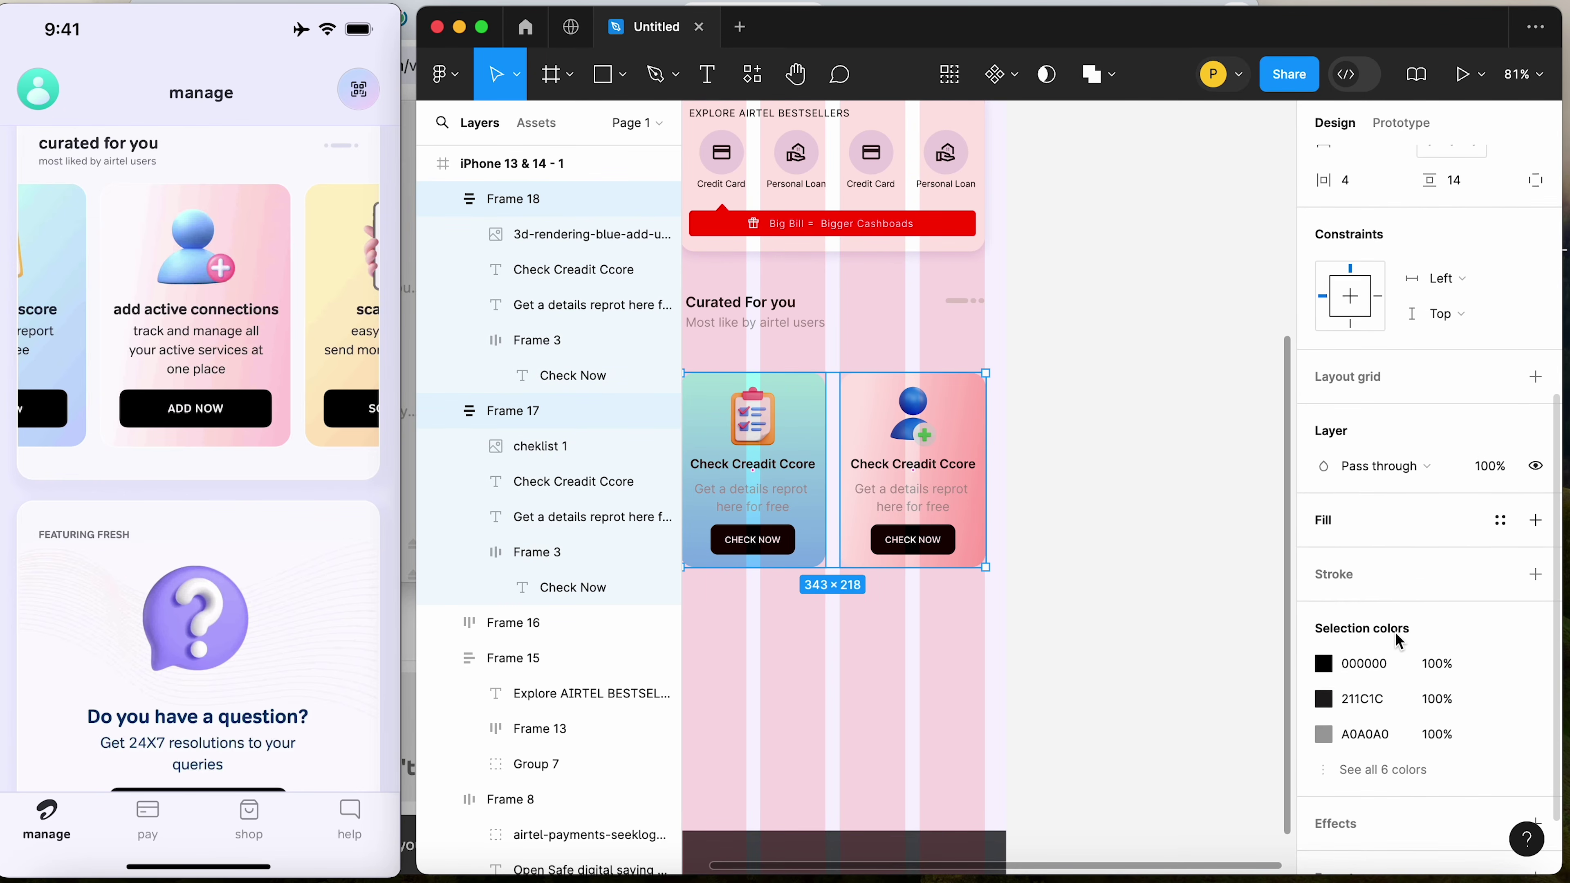
left_click(999, 554)
Set the opacity of the second card's gradient fill to 50%
left_click(923, 493)
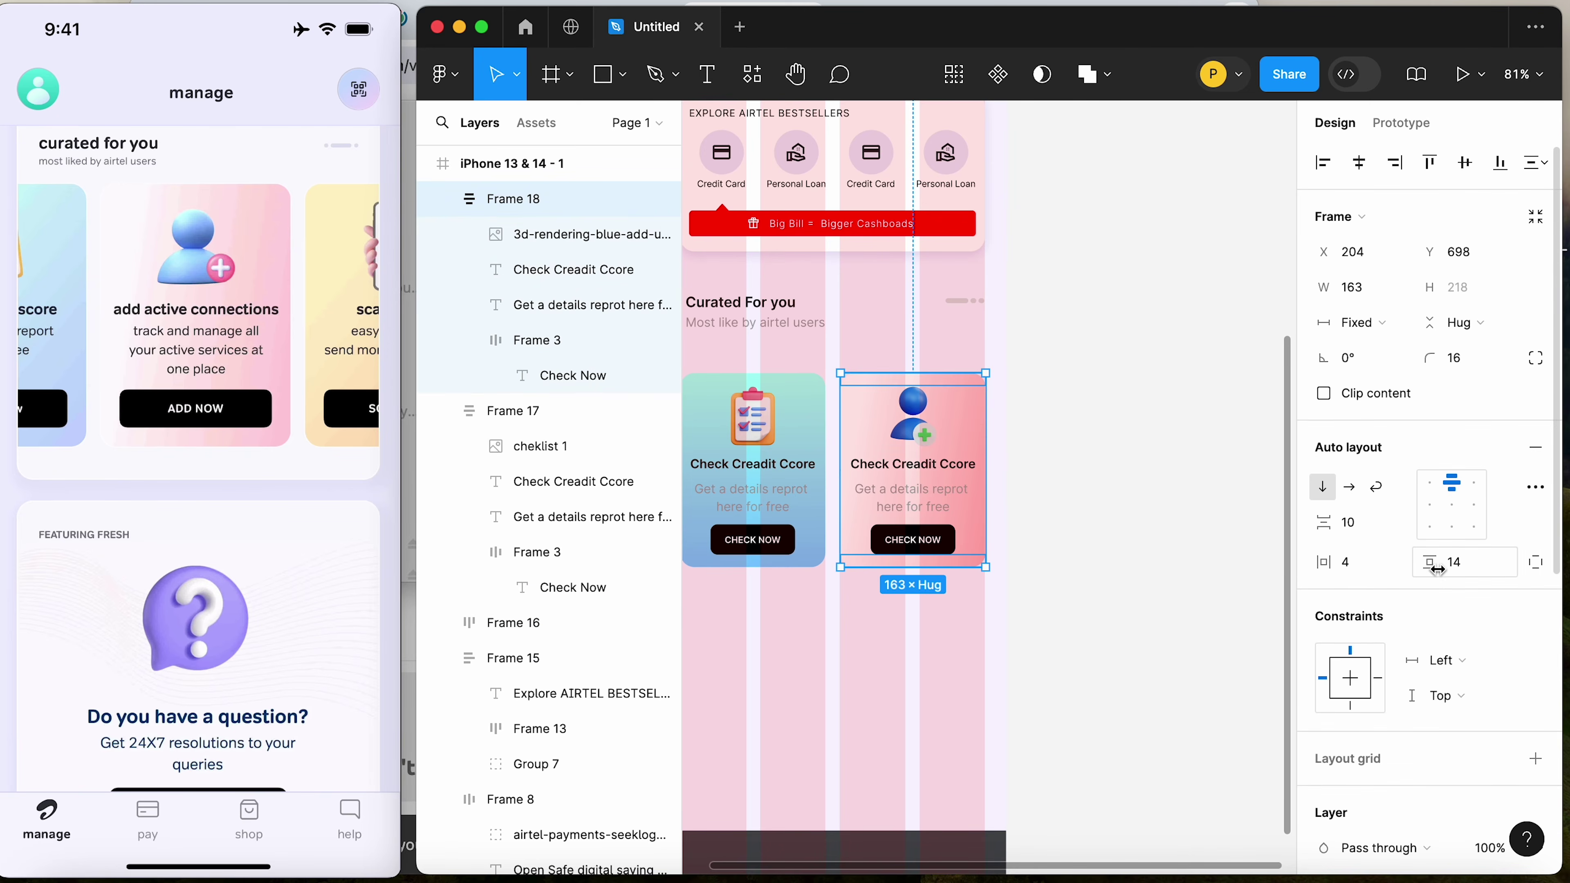
scroll(1440, 617, "down", 6)
left_click(1441, 495)
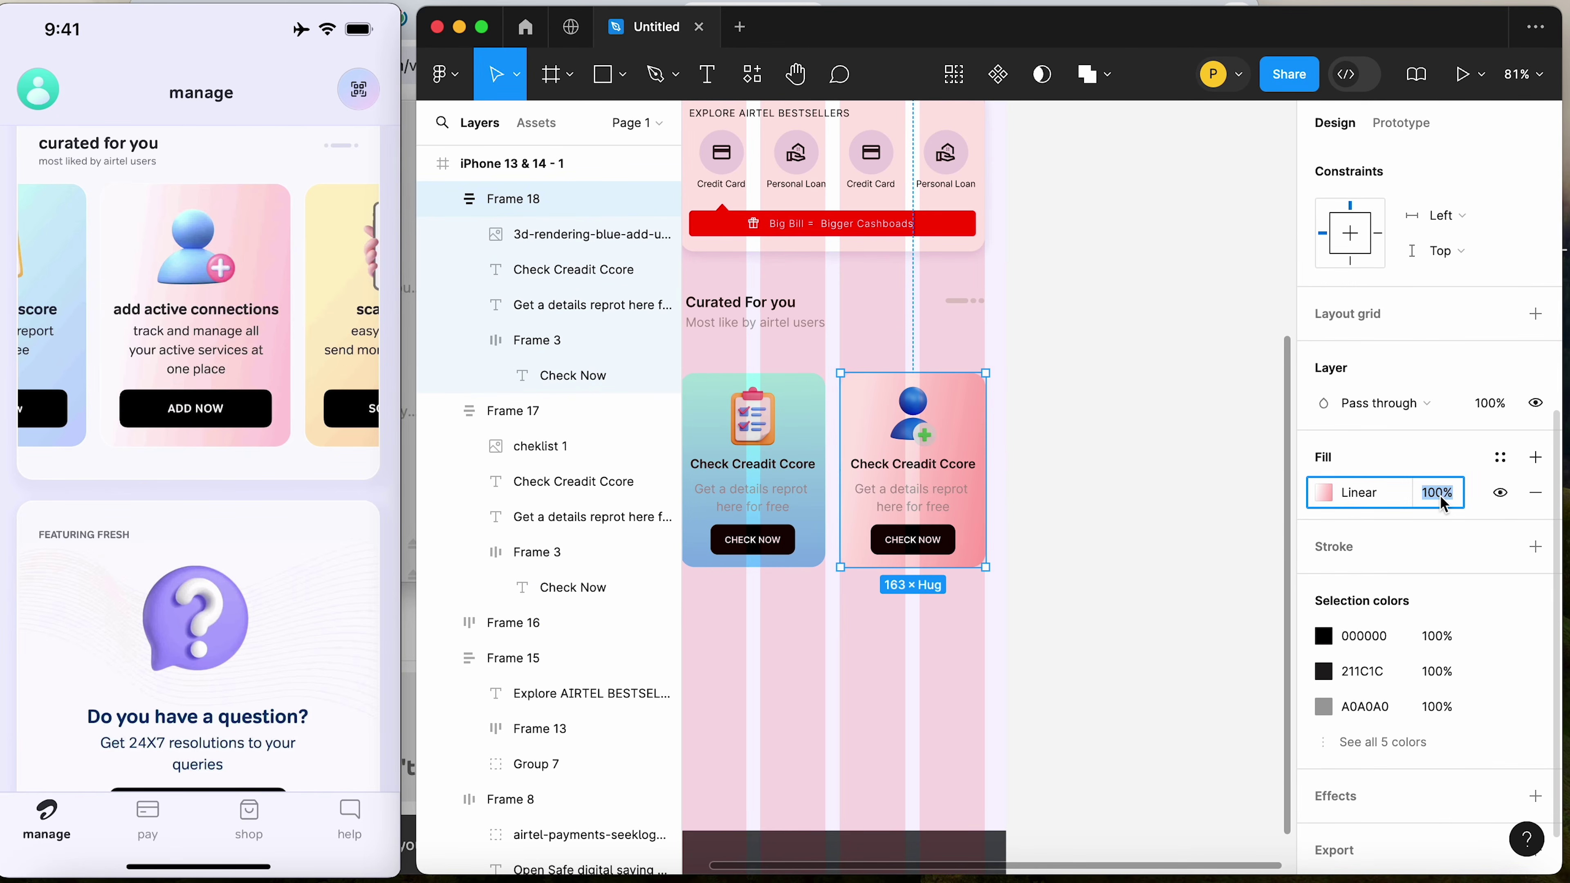
type("50")
key("Return")
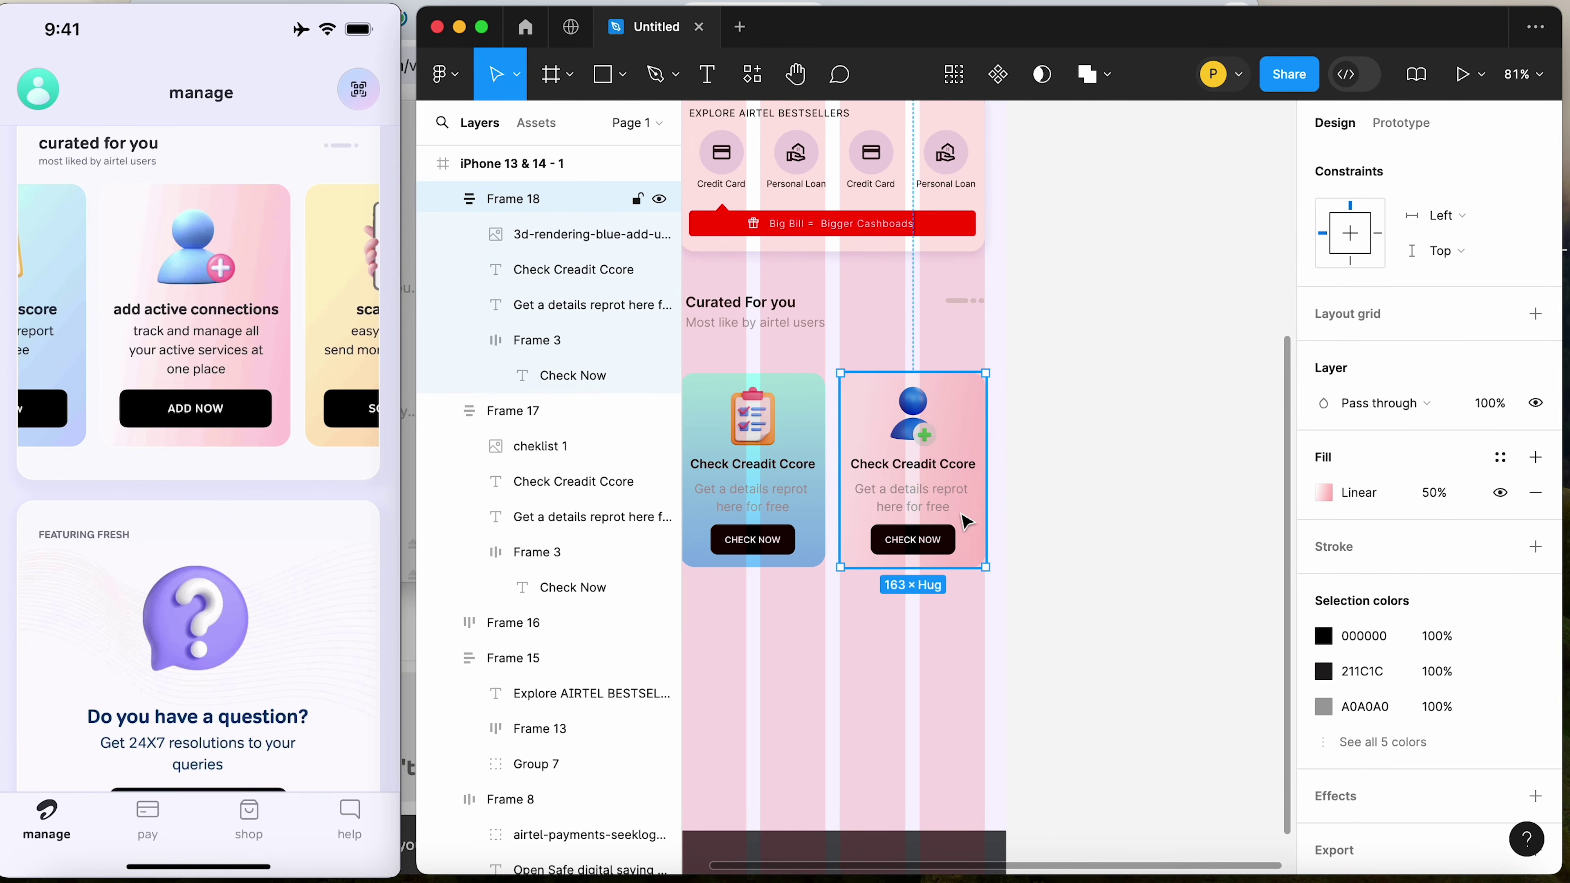
left_click(1098, 502)
Set the opacity of the first card's blue gradient fill to 50%
left_click(795, 472)
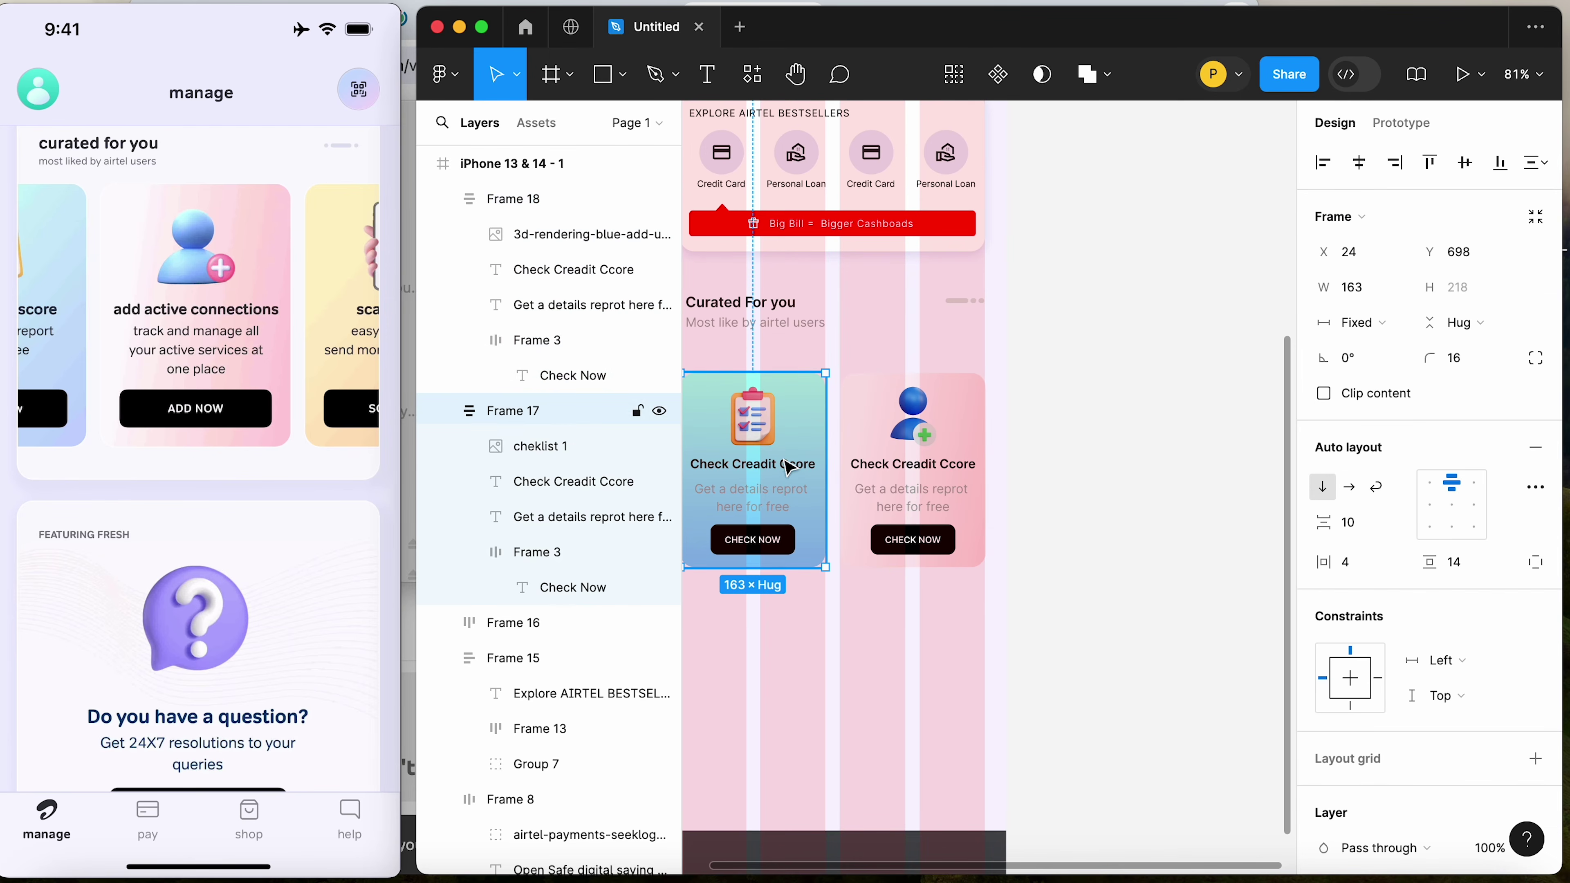
scroll(1445, 652, "down", 3)
left_click(1445, 648)
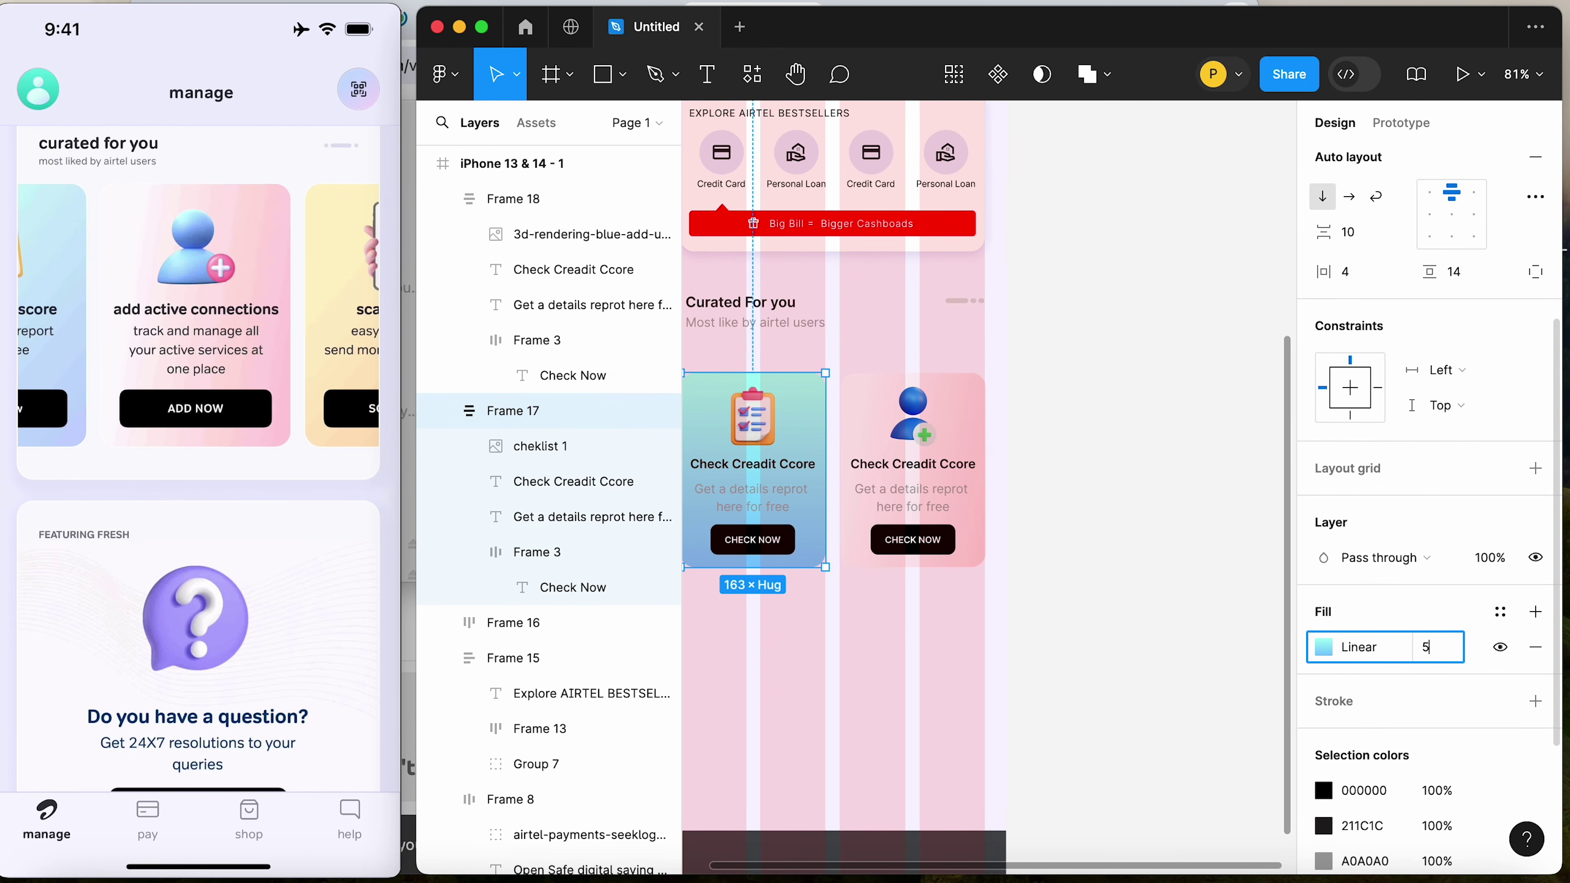
key("Return")
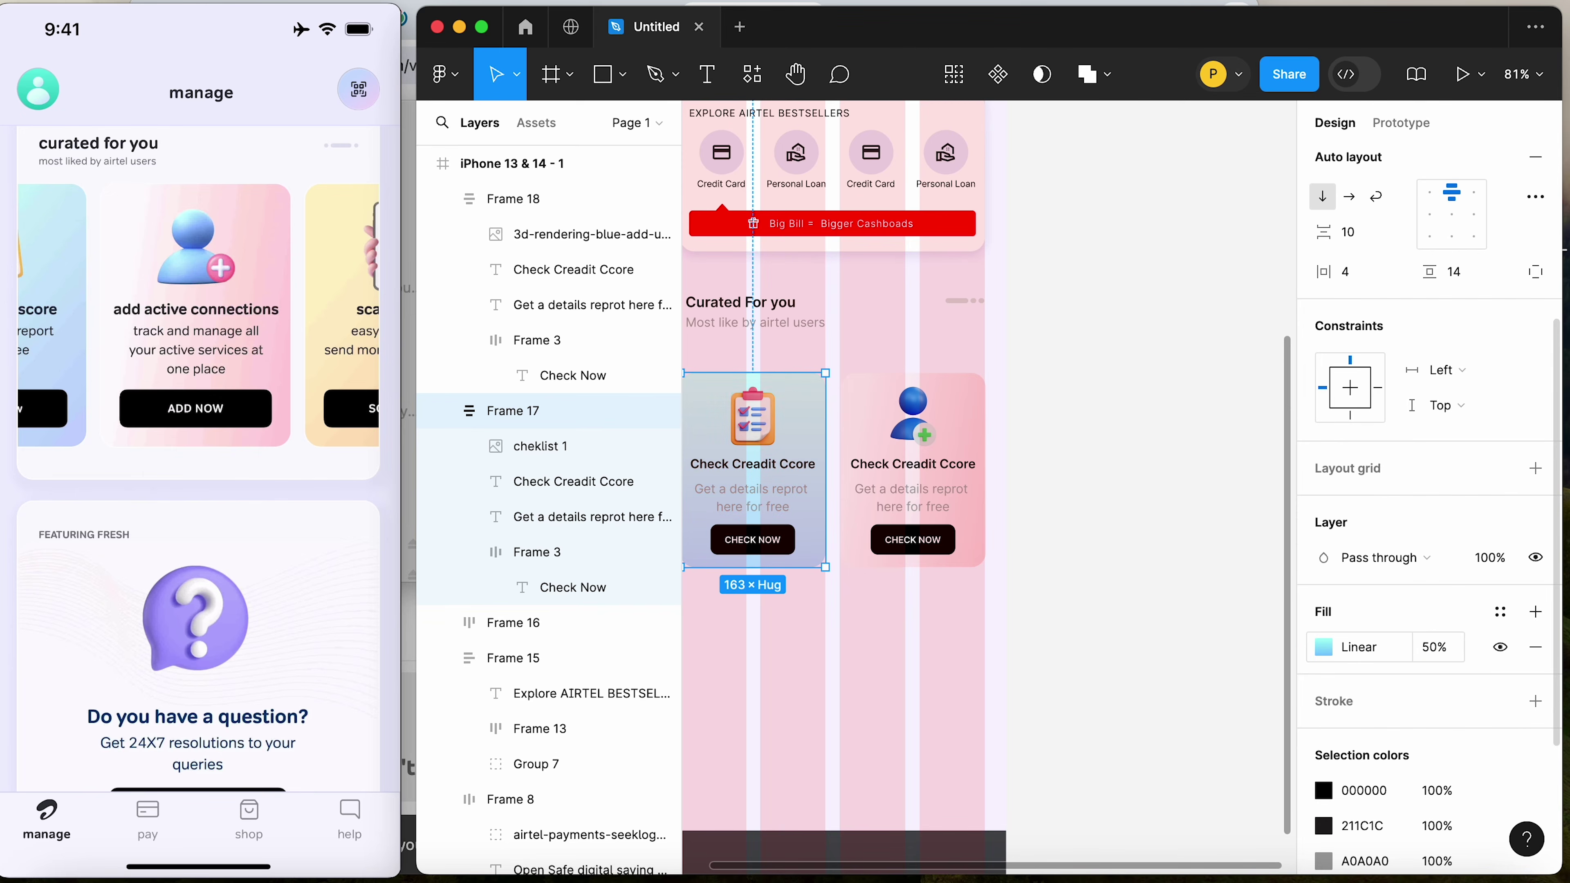
left_click(1213, 552)
Hide the four-column layout grid of the iPhone 13 & 14 - 1 frame
scroll(1178, 532, "left", 3)
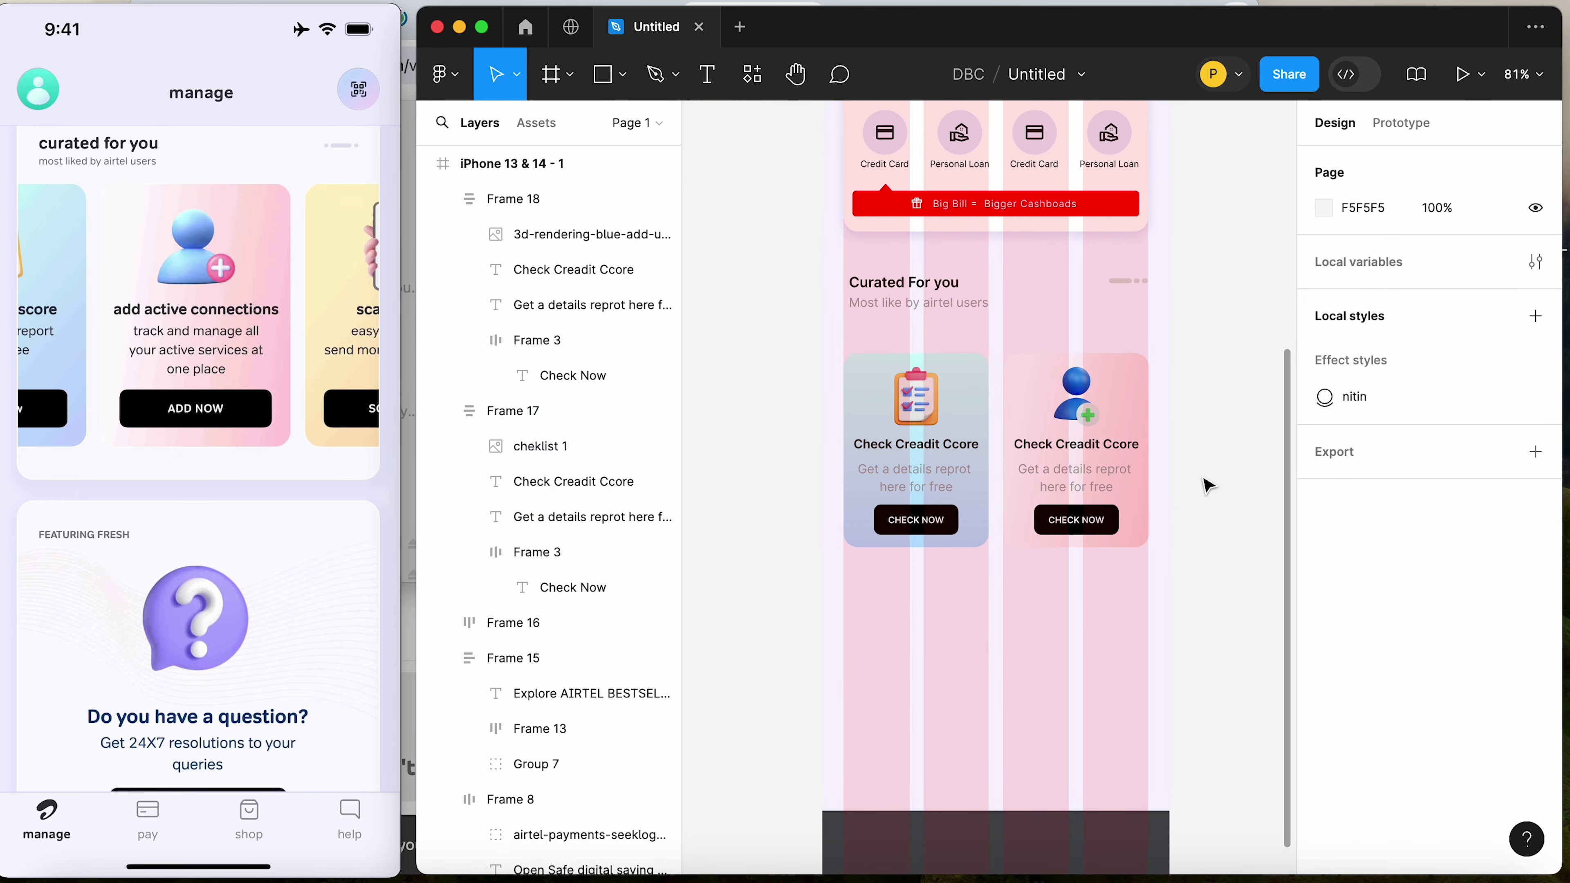
scroll(1205, 480, "up", 10)
left_click(878, 332)
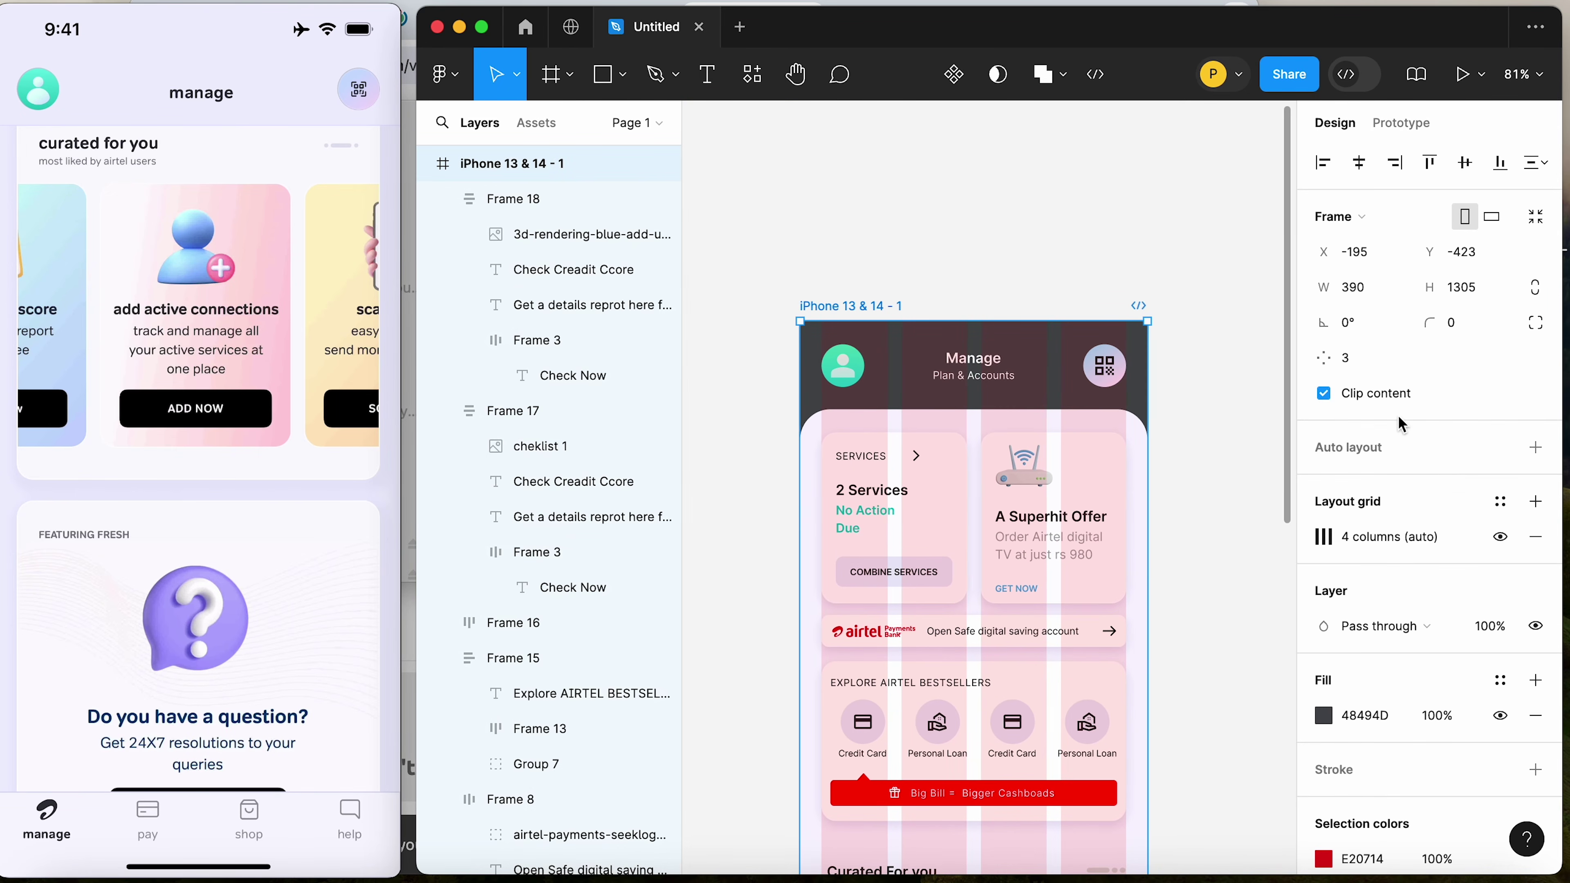
left_click(1500, 537)
scroll(1293, 649, "down", 6)
scroll(1293, 649, "down", 3)
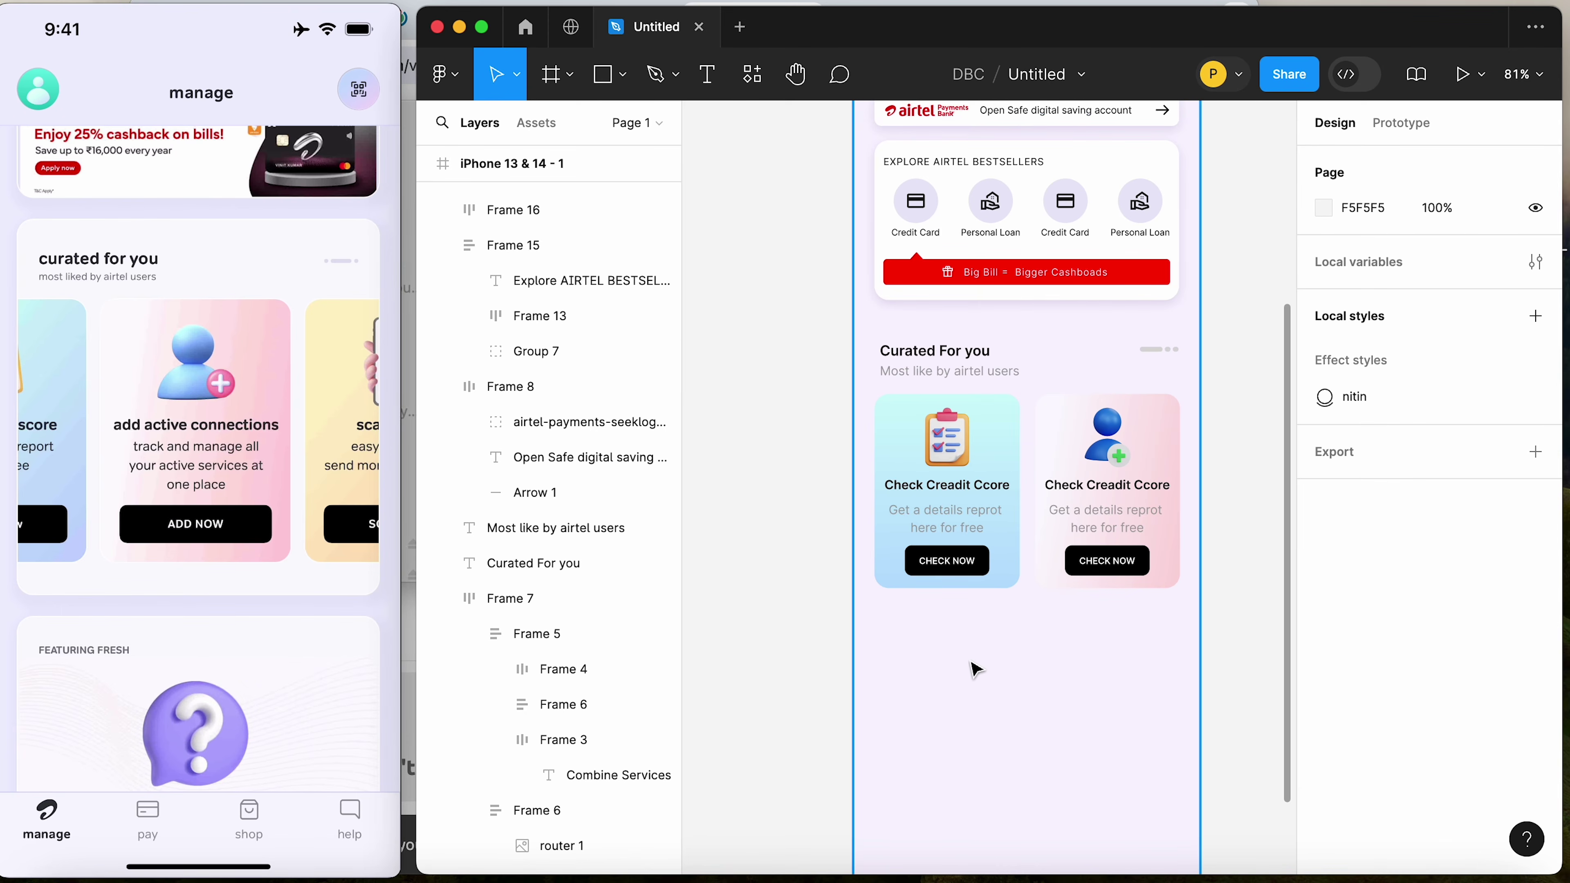
Wrap the Curated For you title and its Most like by airtel users subtitle in an auto layout frame
left_click(946, 371)
left_click(936, 359, "shift")
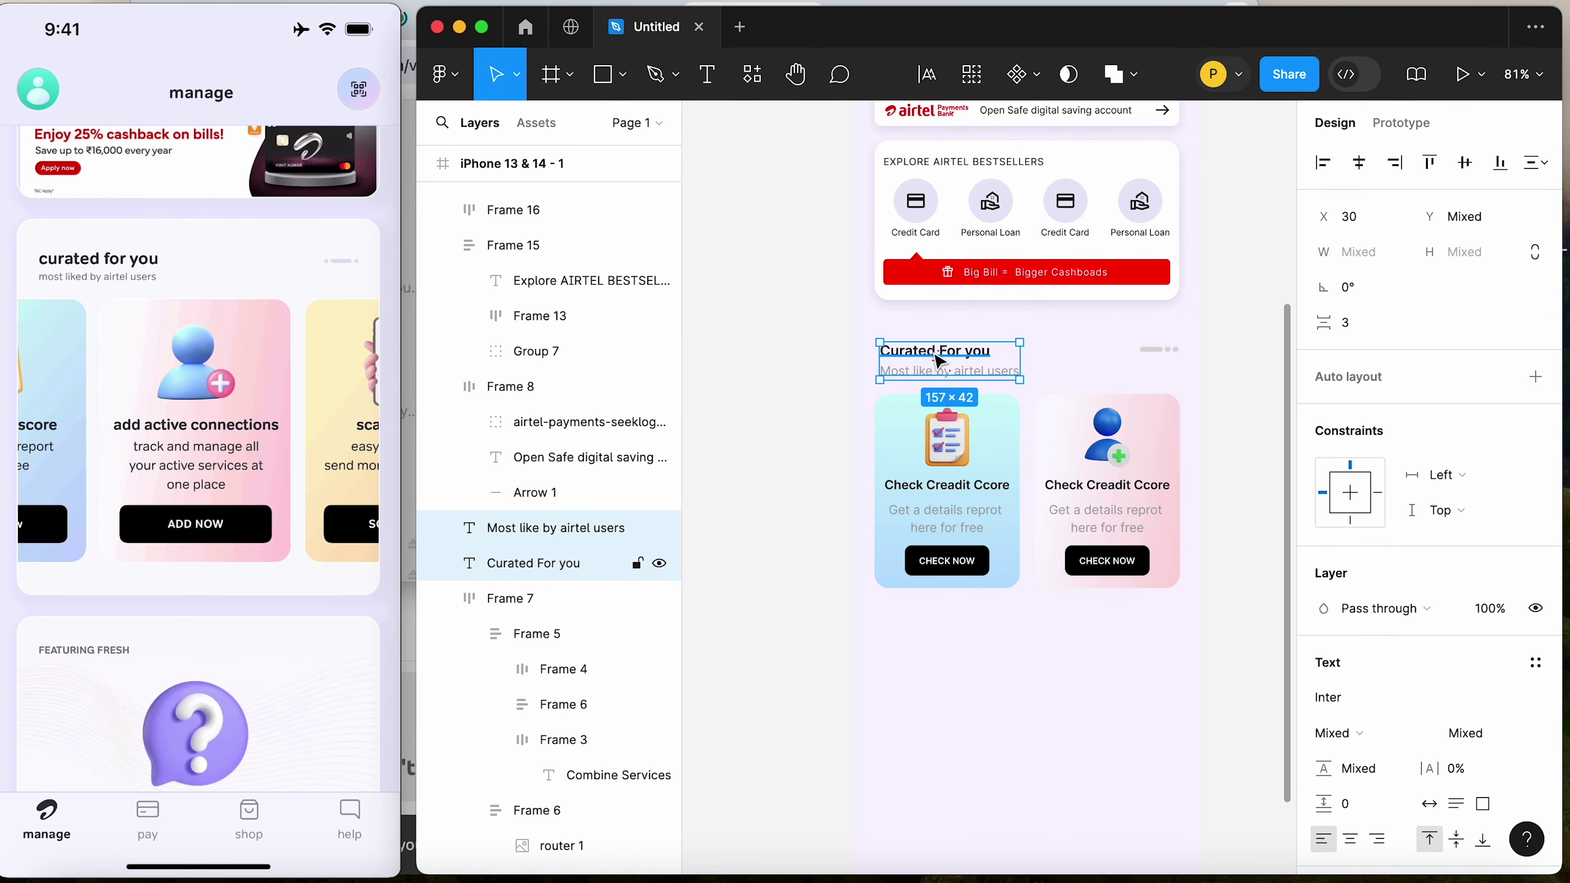
key("shift+a")
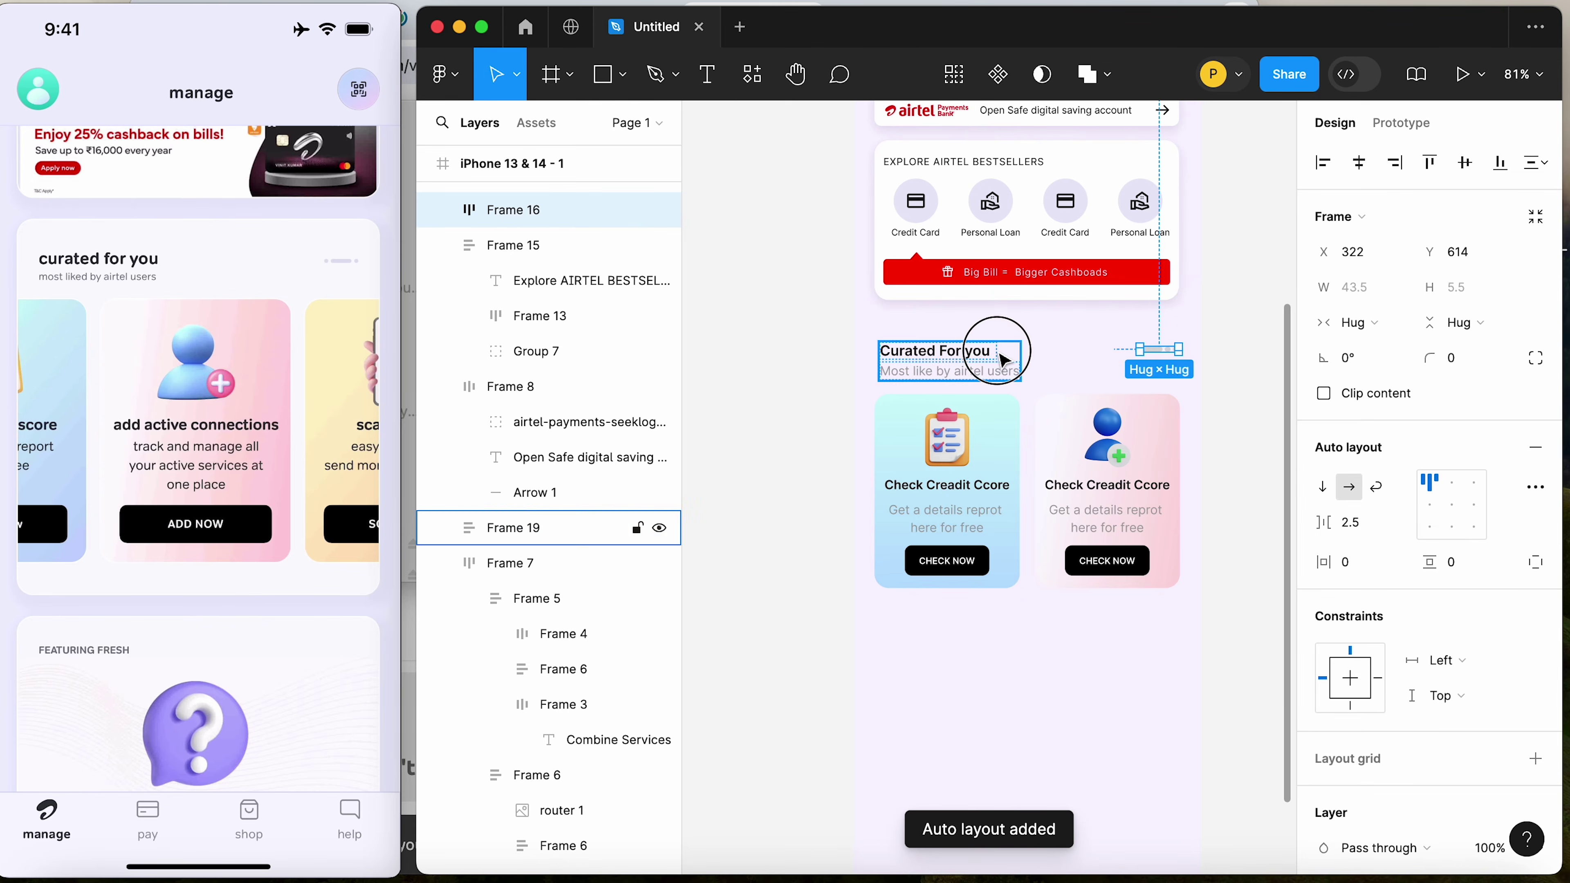
Combine the Curated For you heading frame and the page indicator in one horizontal auto layout frame, and select that header row
left_click(1003, 361, "shift")
key("shift+a")
left_click(1220, 361)
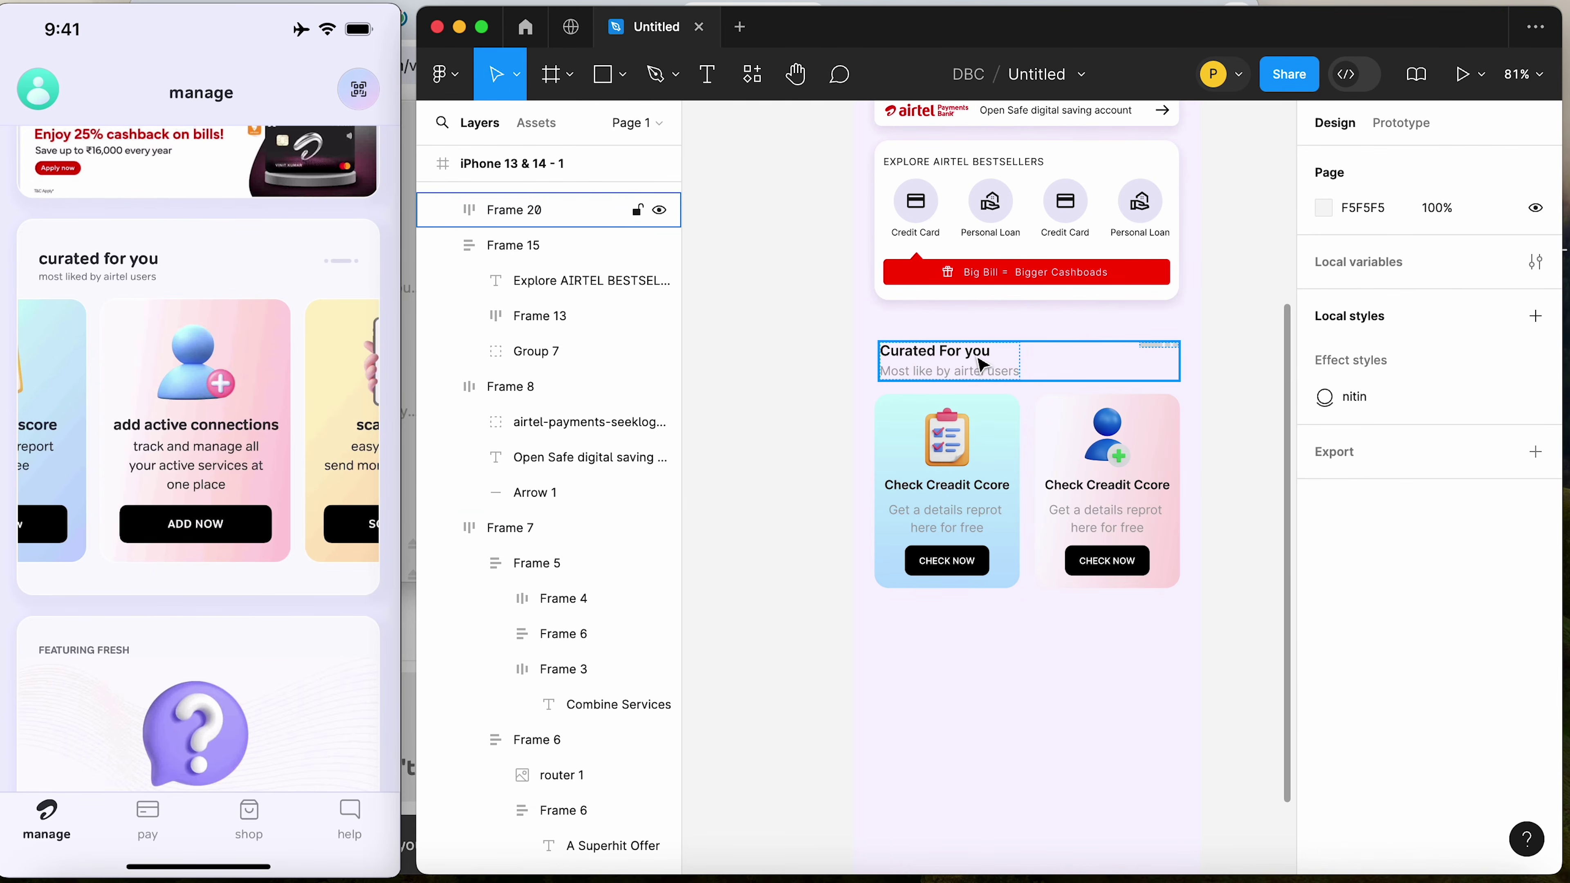
left_click(983, 365)
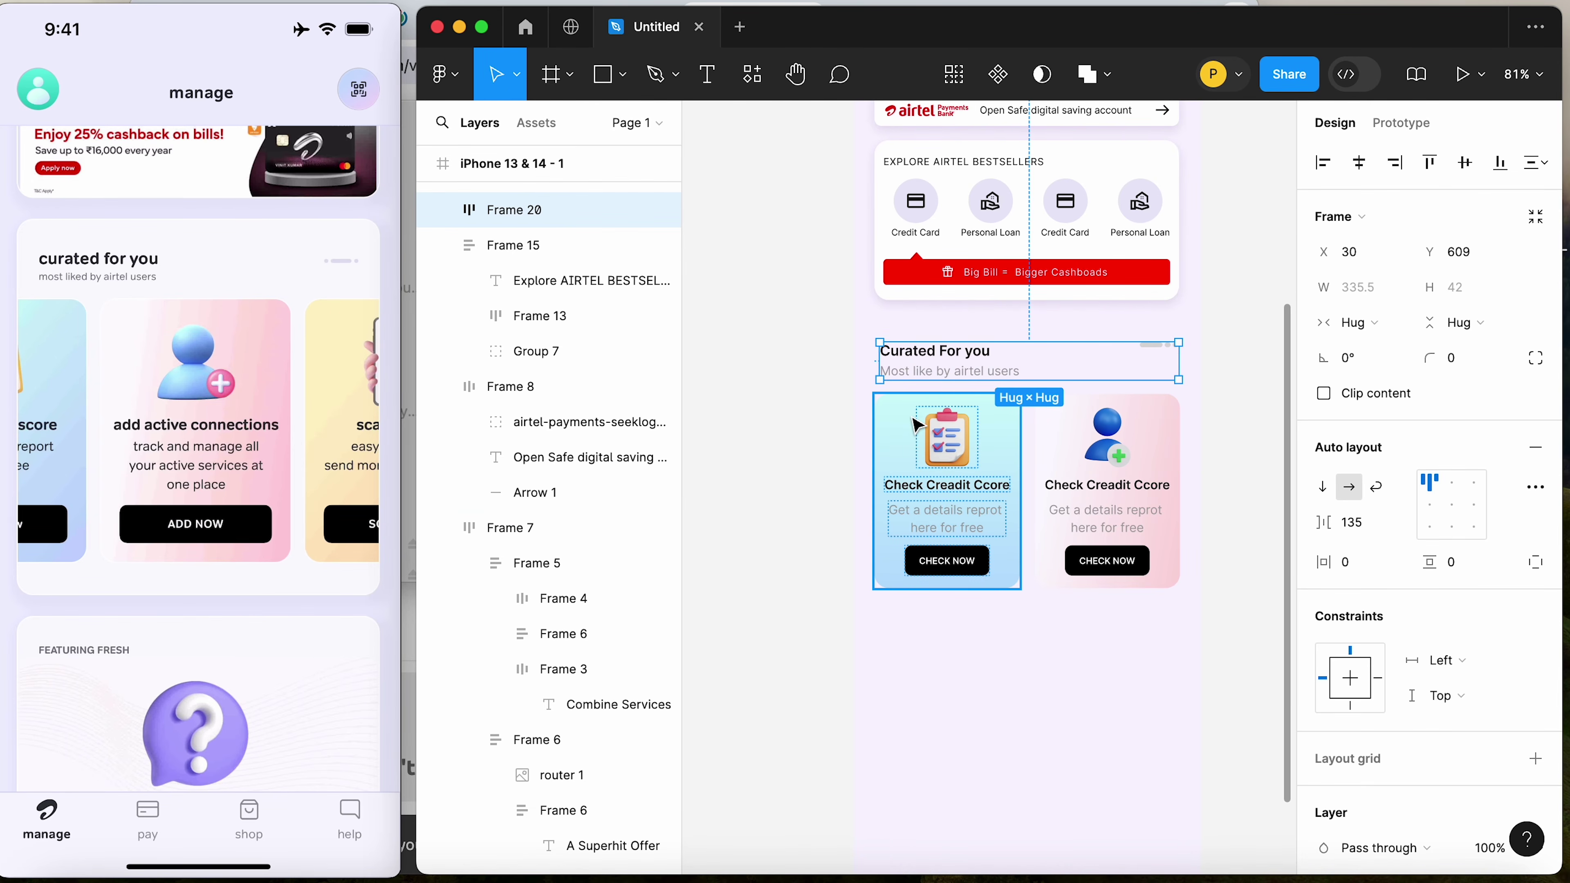
Combine the blue and pink Check Creadit Ccore cards in one horizontal auto layout frame
left_click(924, 418)
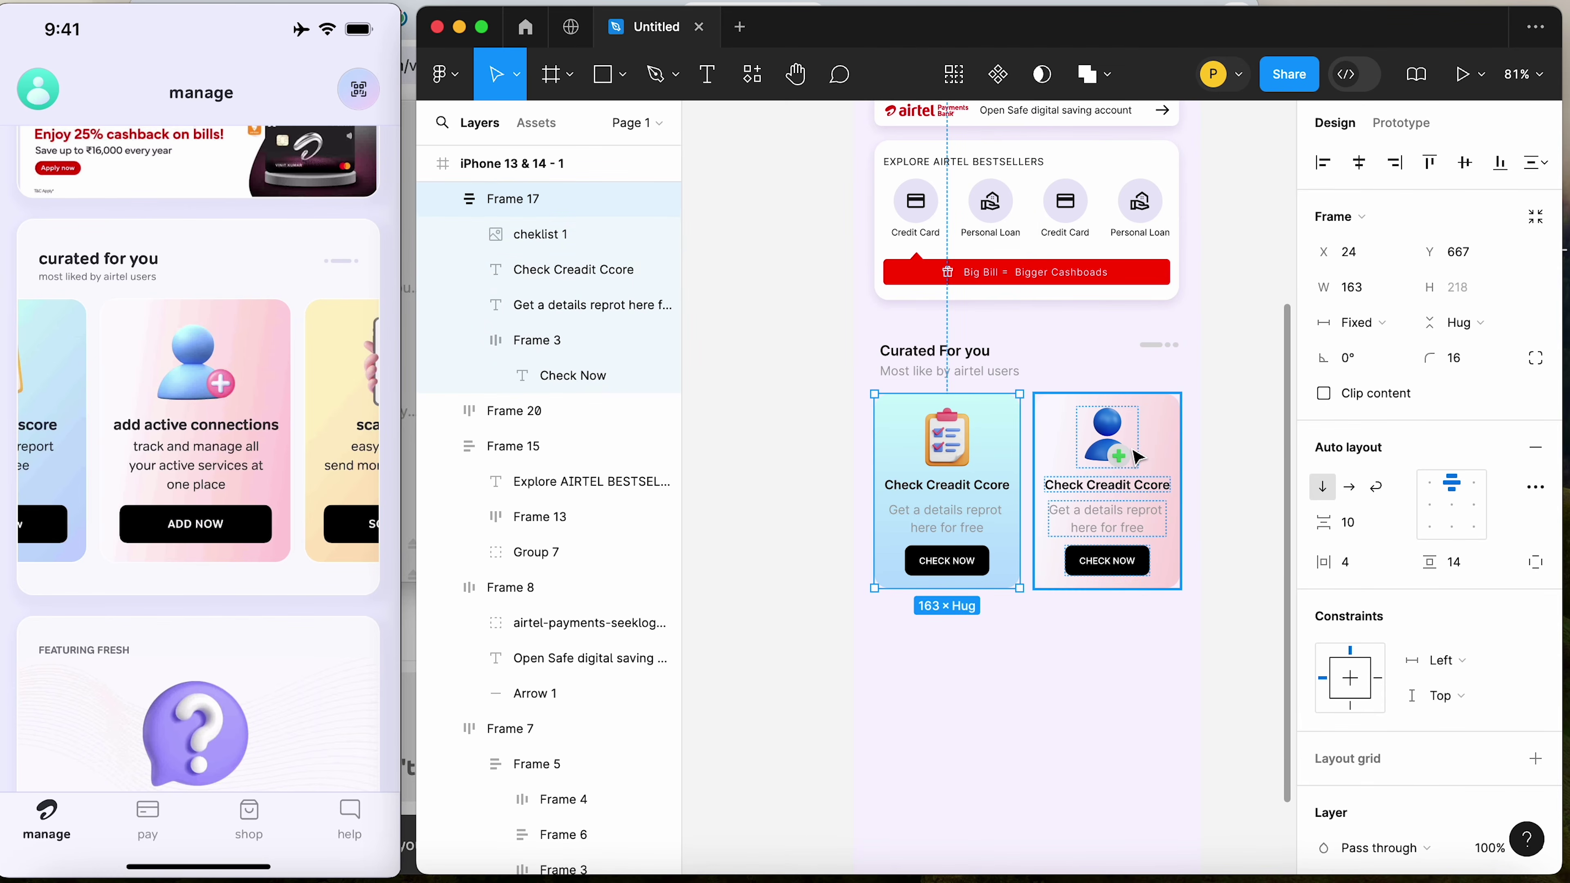
left_click(1137, 454, "shift")
key("shift+a")
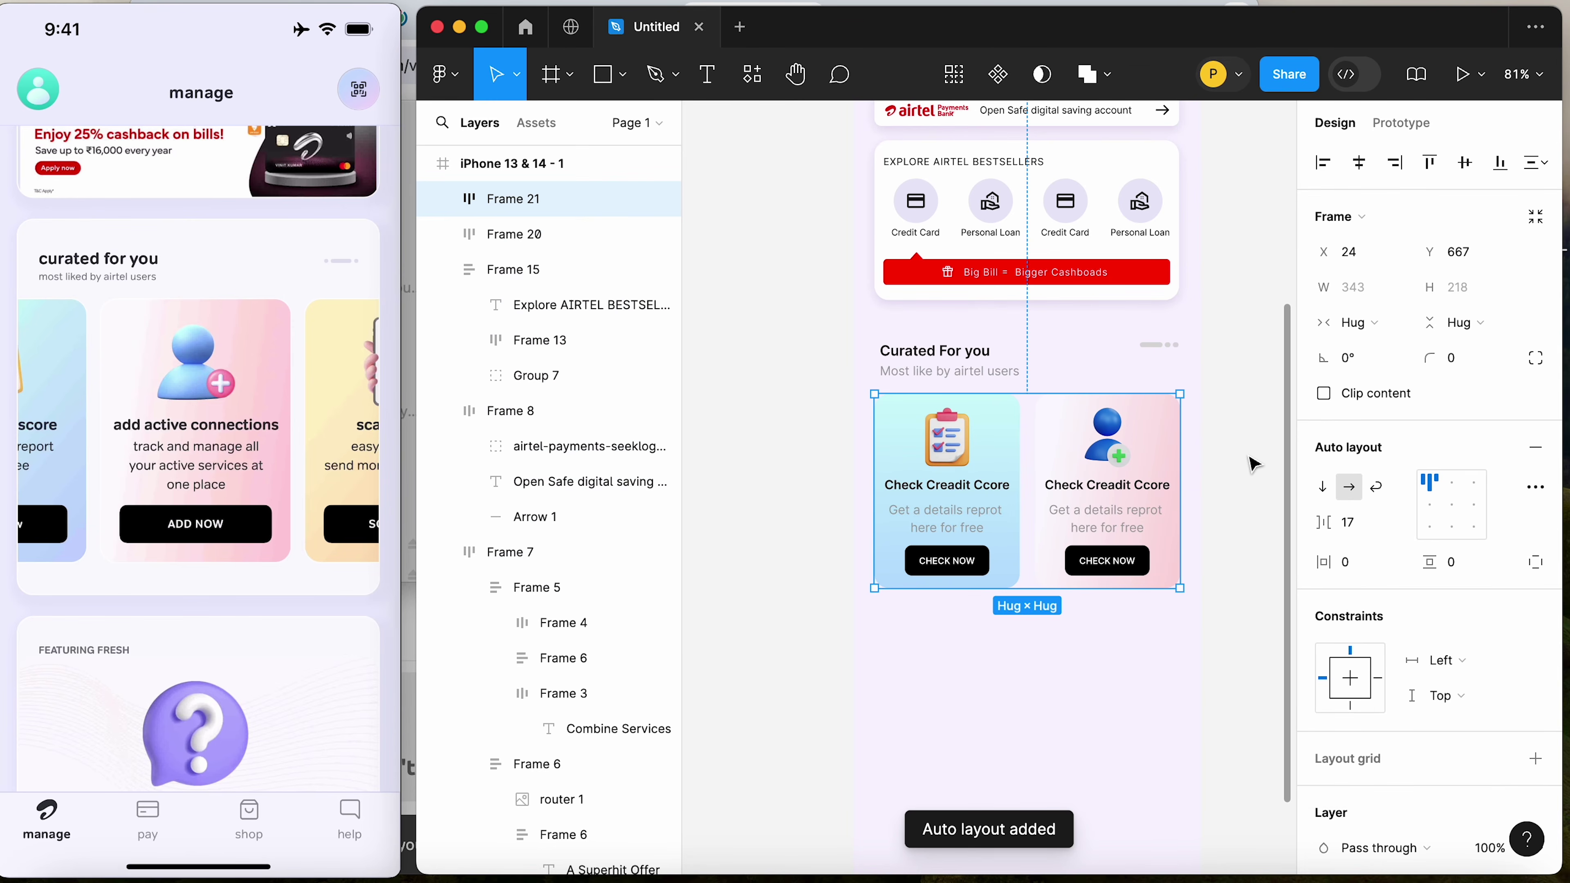
key("Tab")
left_click(968, 473)
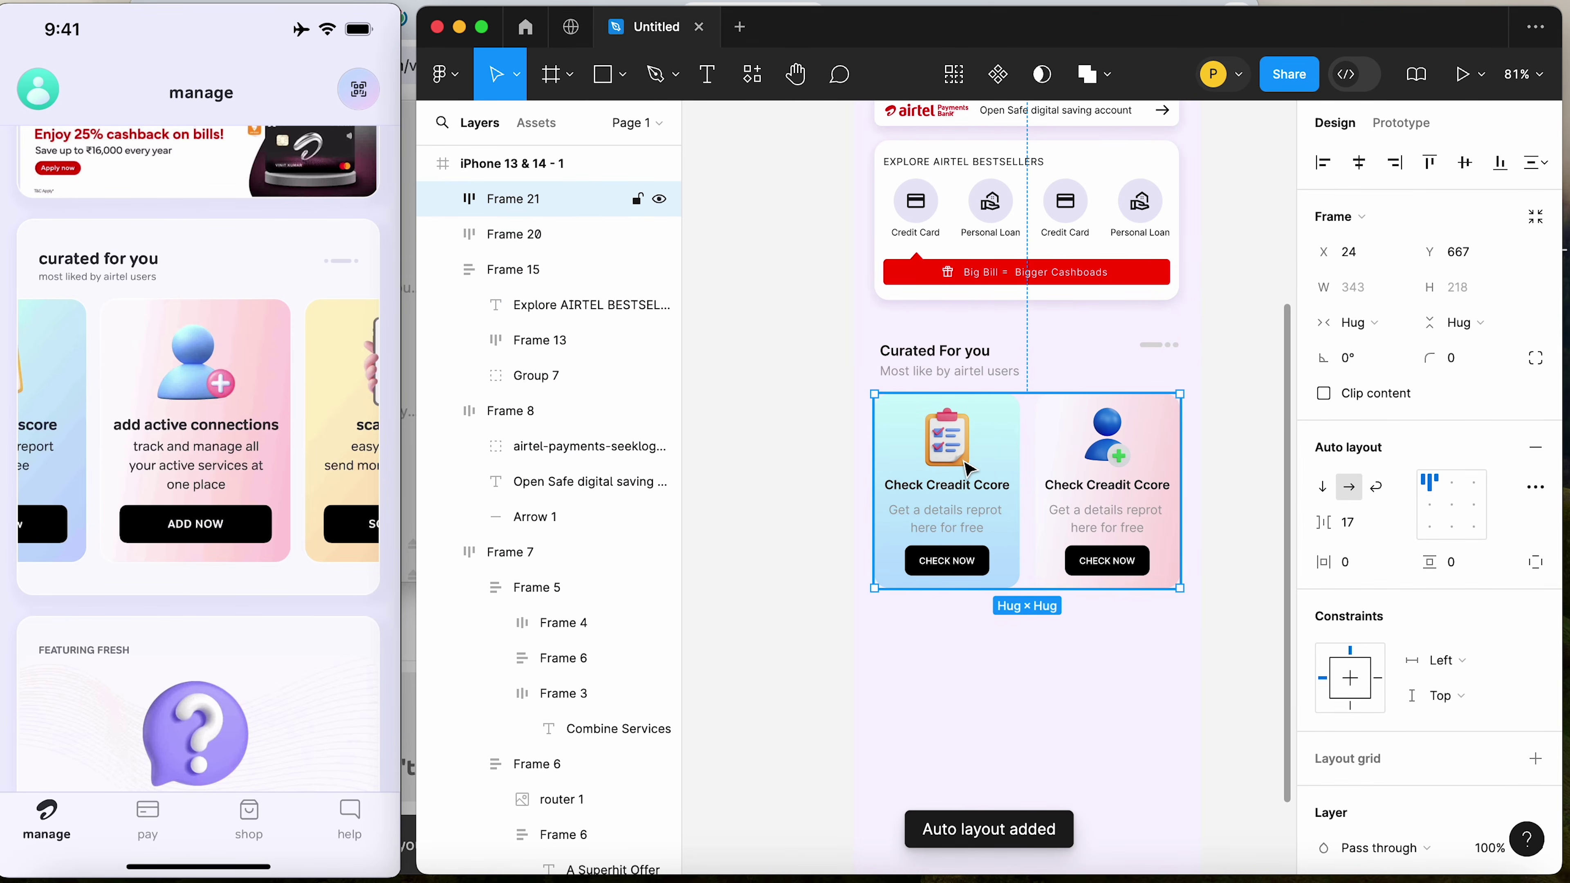
Duplicate the pink Check Creadit Ccore card twice inside the card row
left_click(973, 471)
left_click(1066, 470)
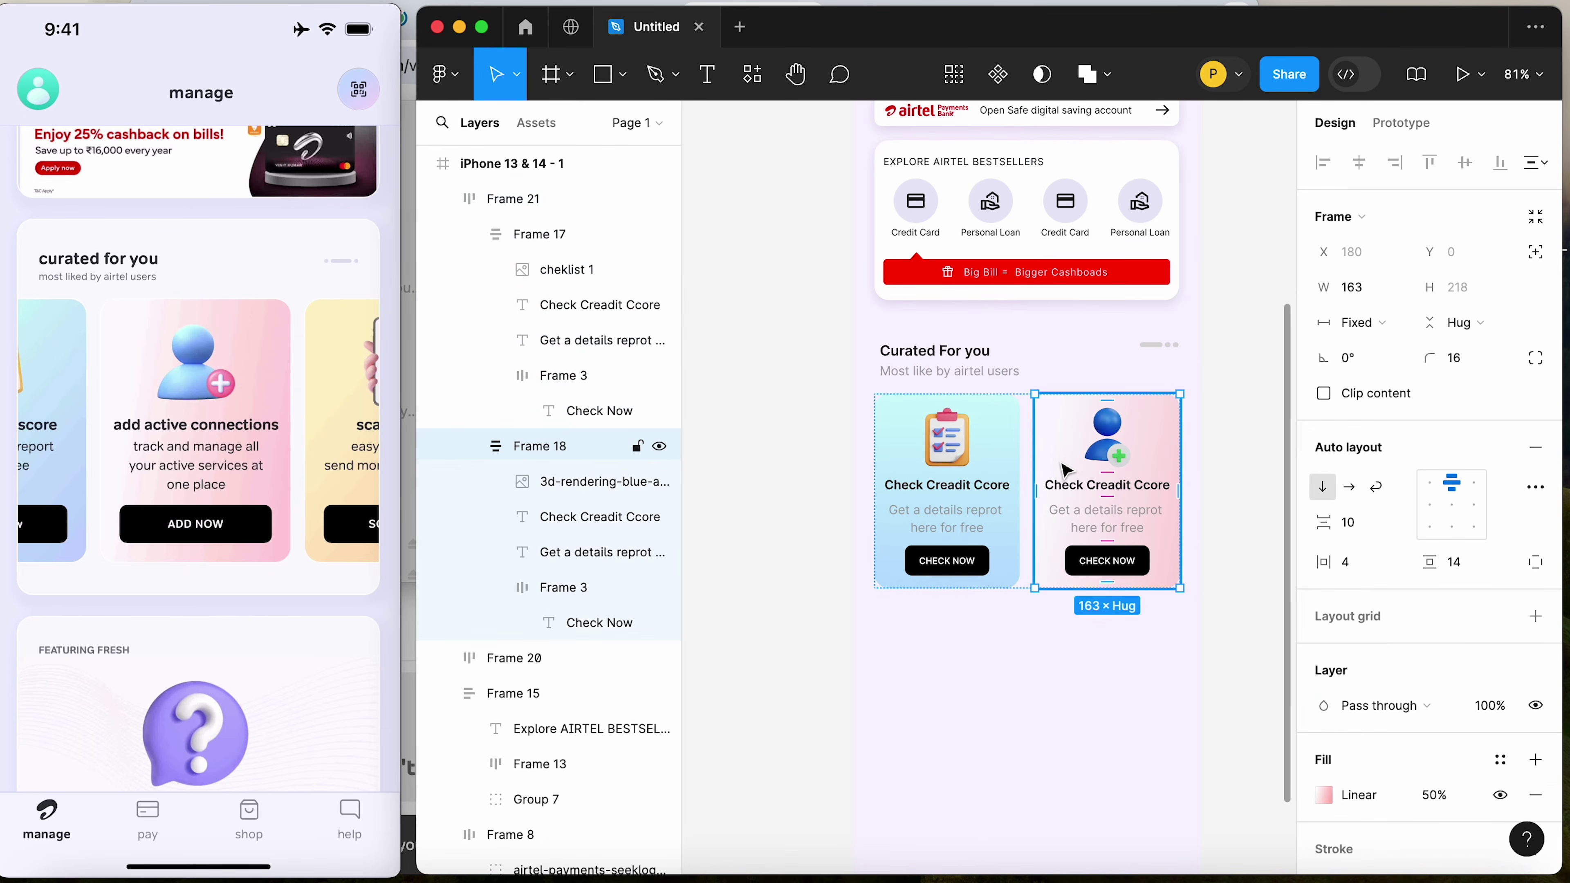
key("super+d")
key("super+d")
scroll(1192, 434, "right", 5)
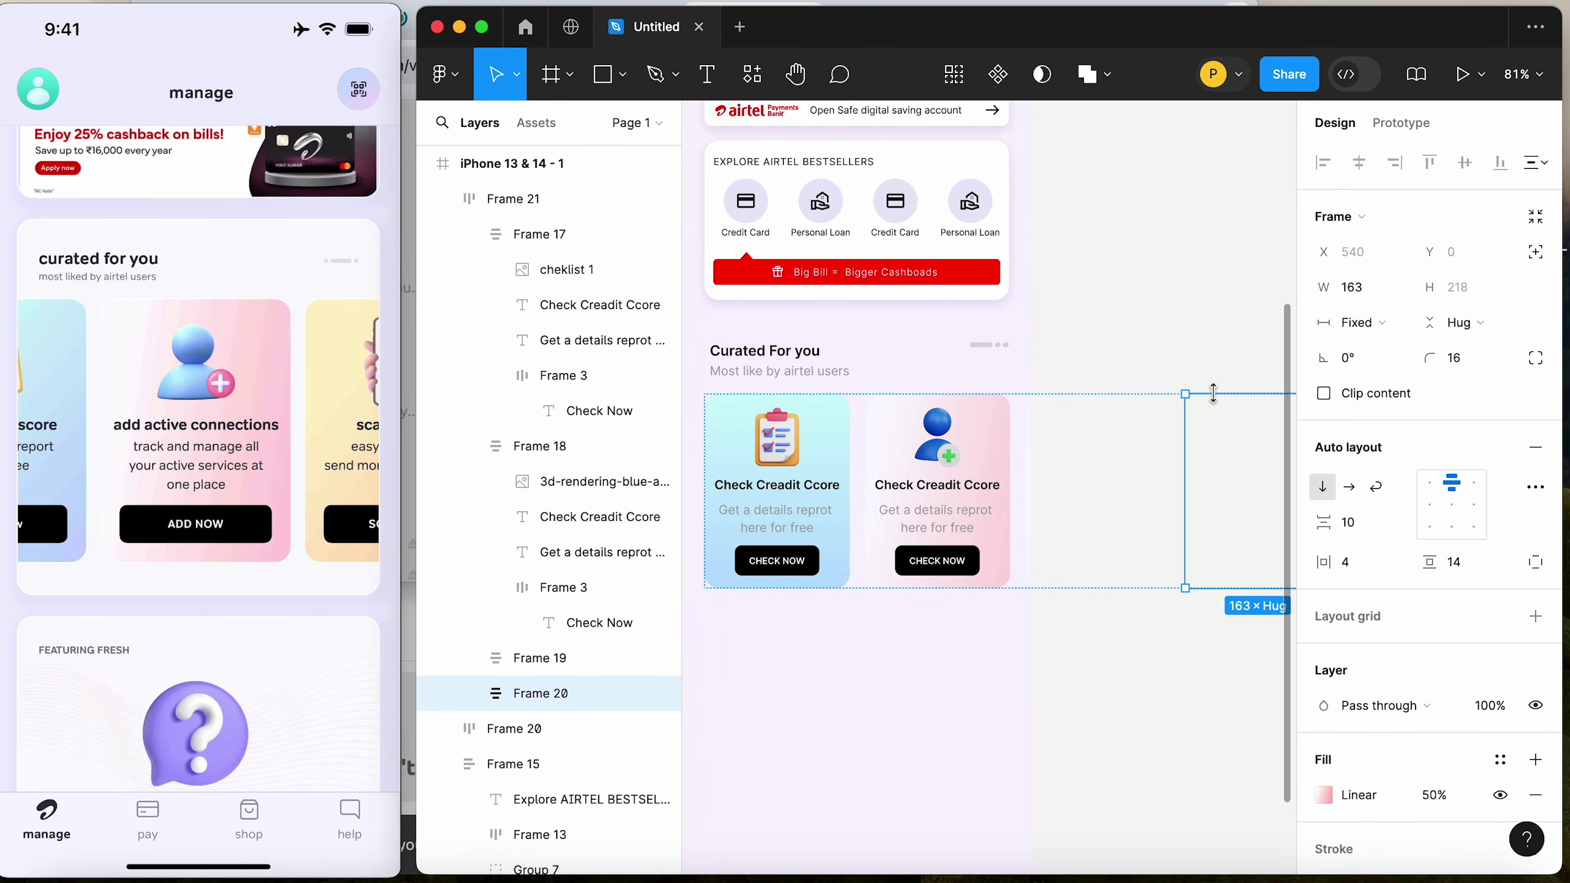
Shorten the card row frame to a fixed width of 343 so it ends at the second card
left_click(1012, 355)
left_click(1156, 484)
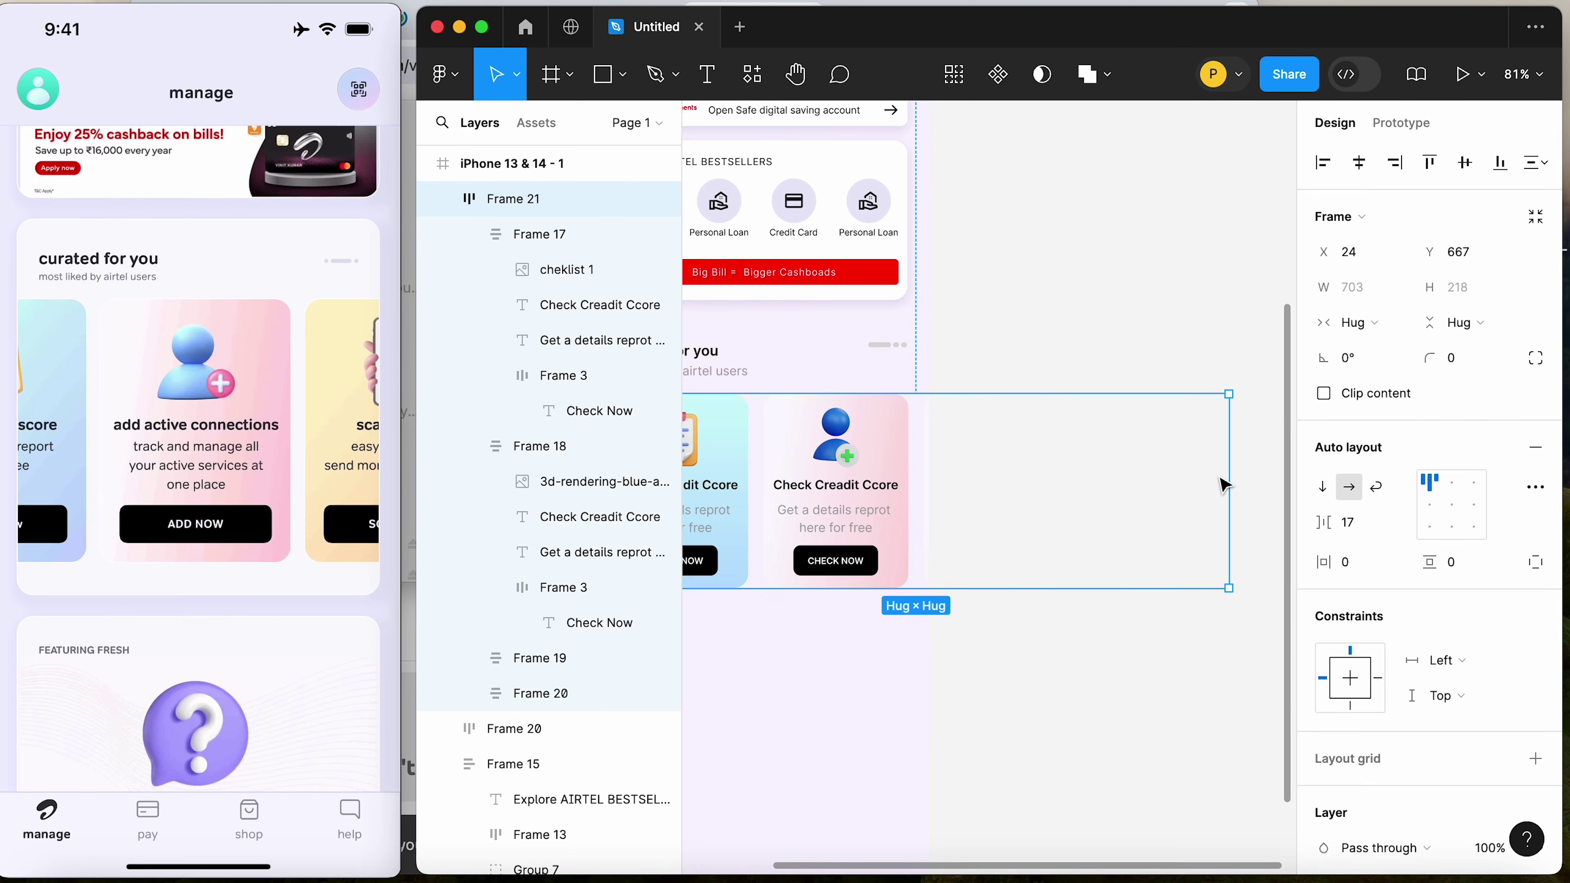
left_click_drag(1233, 471, 912, 465)
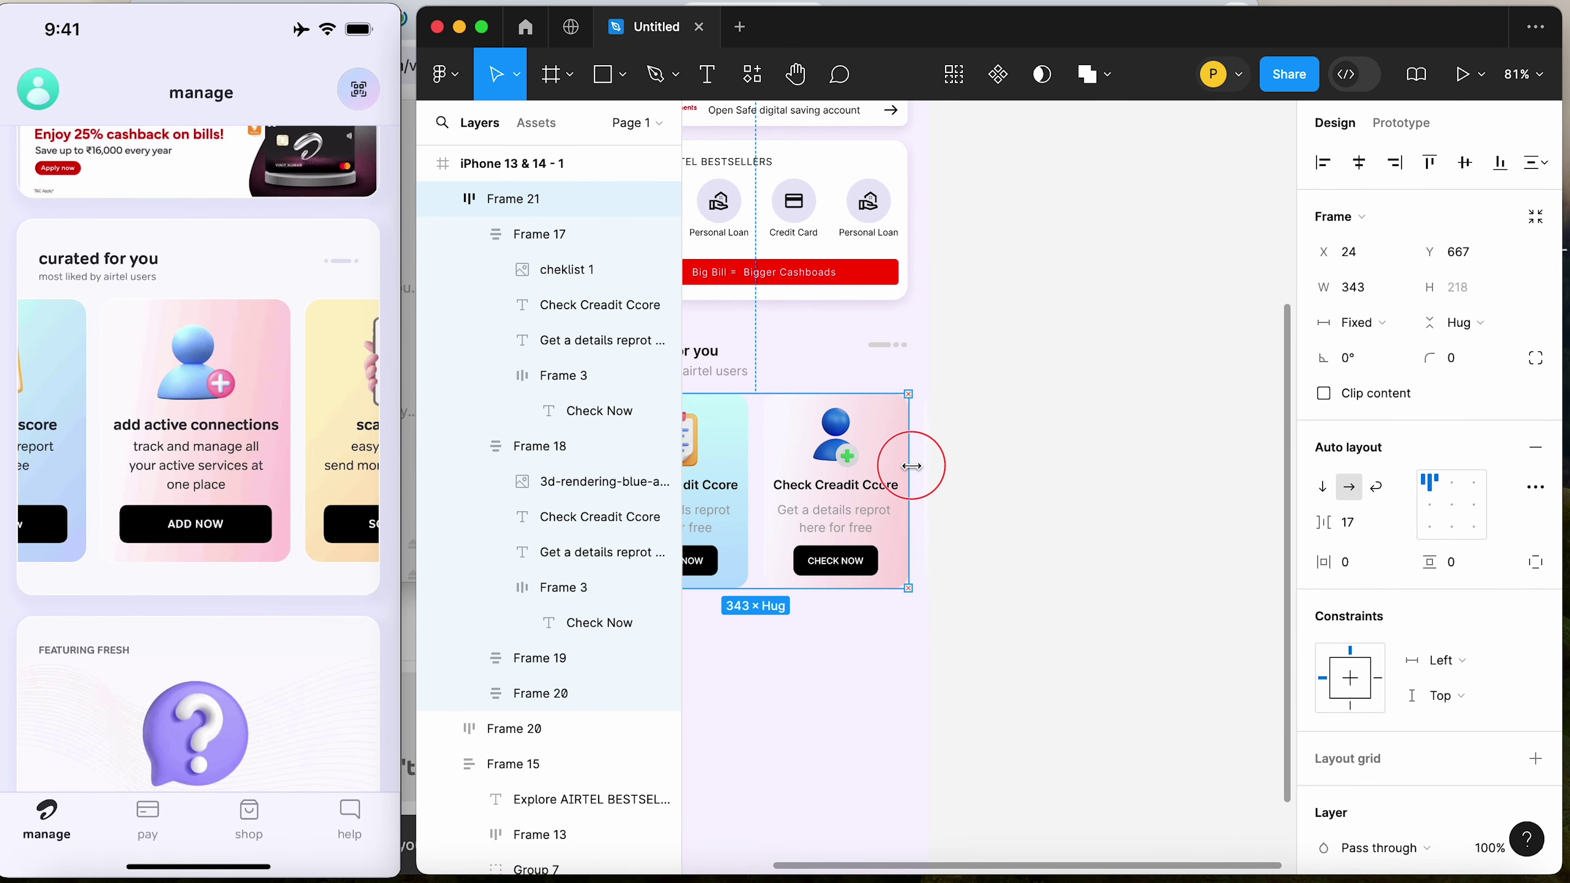
left_click(1101, 330)
Turn on Clip content for the card row frame
scroll(974, 449, "left", 5)
left_click(983, 459)
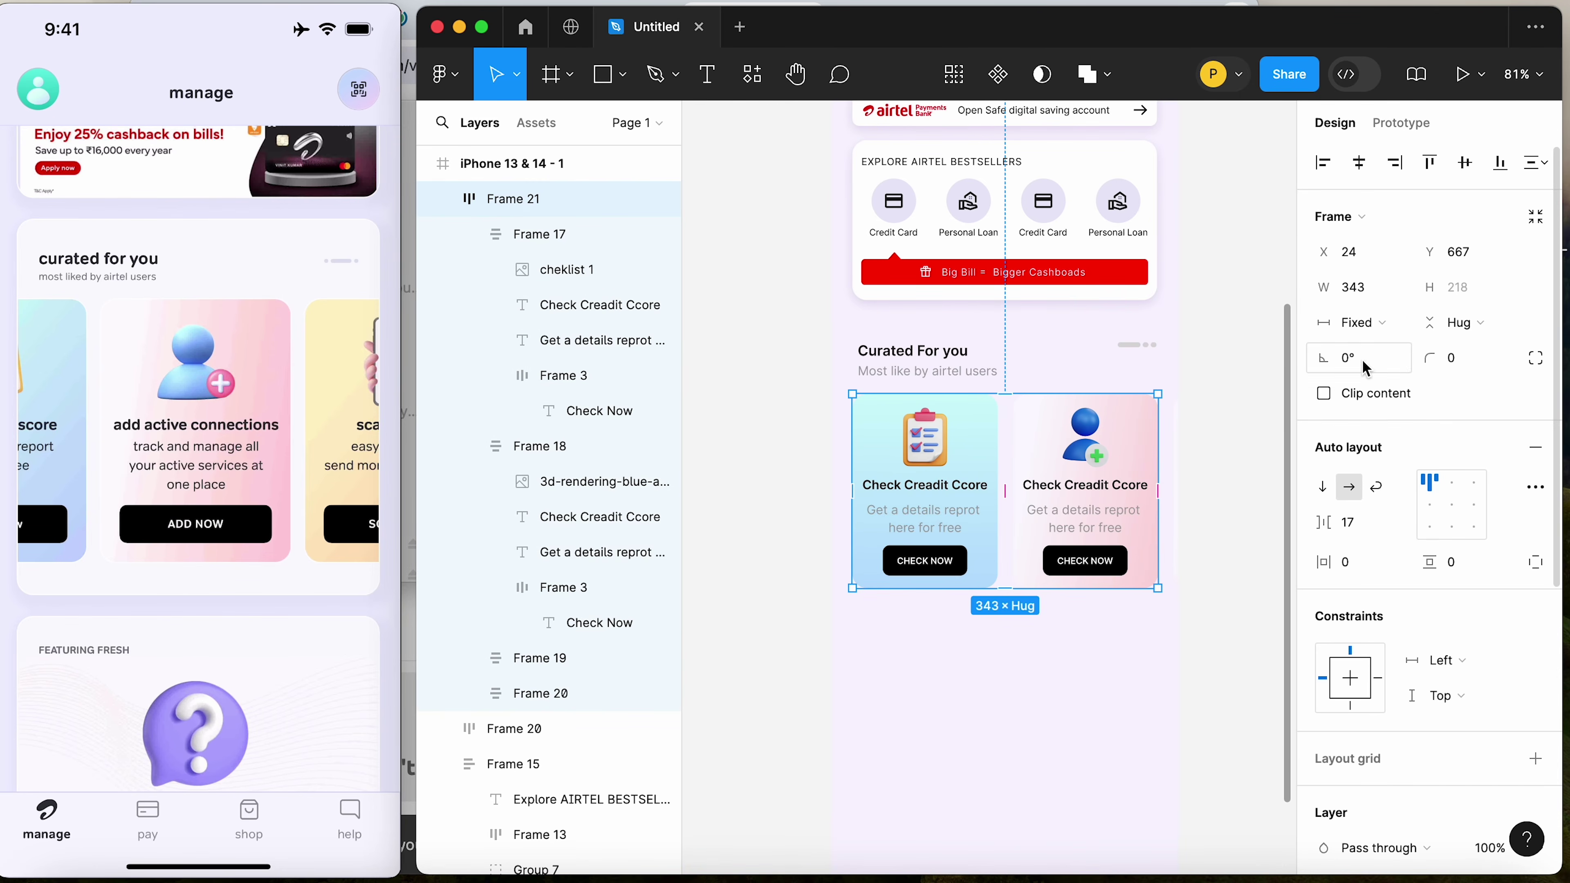
left_click(1324, 393)
left_click(1255, 371)
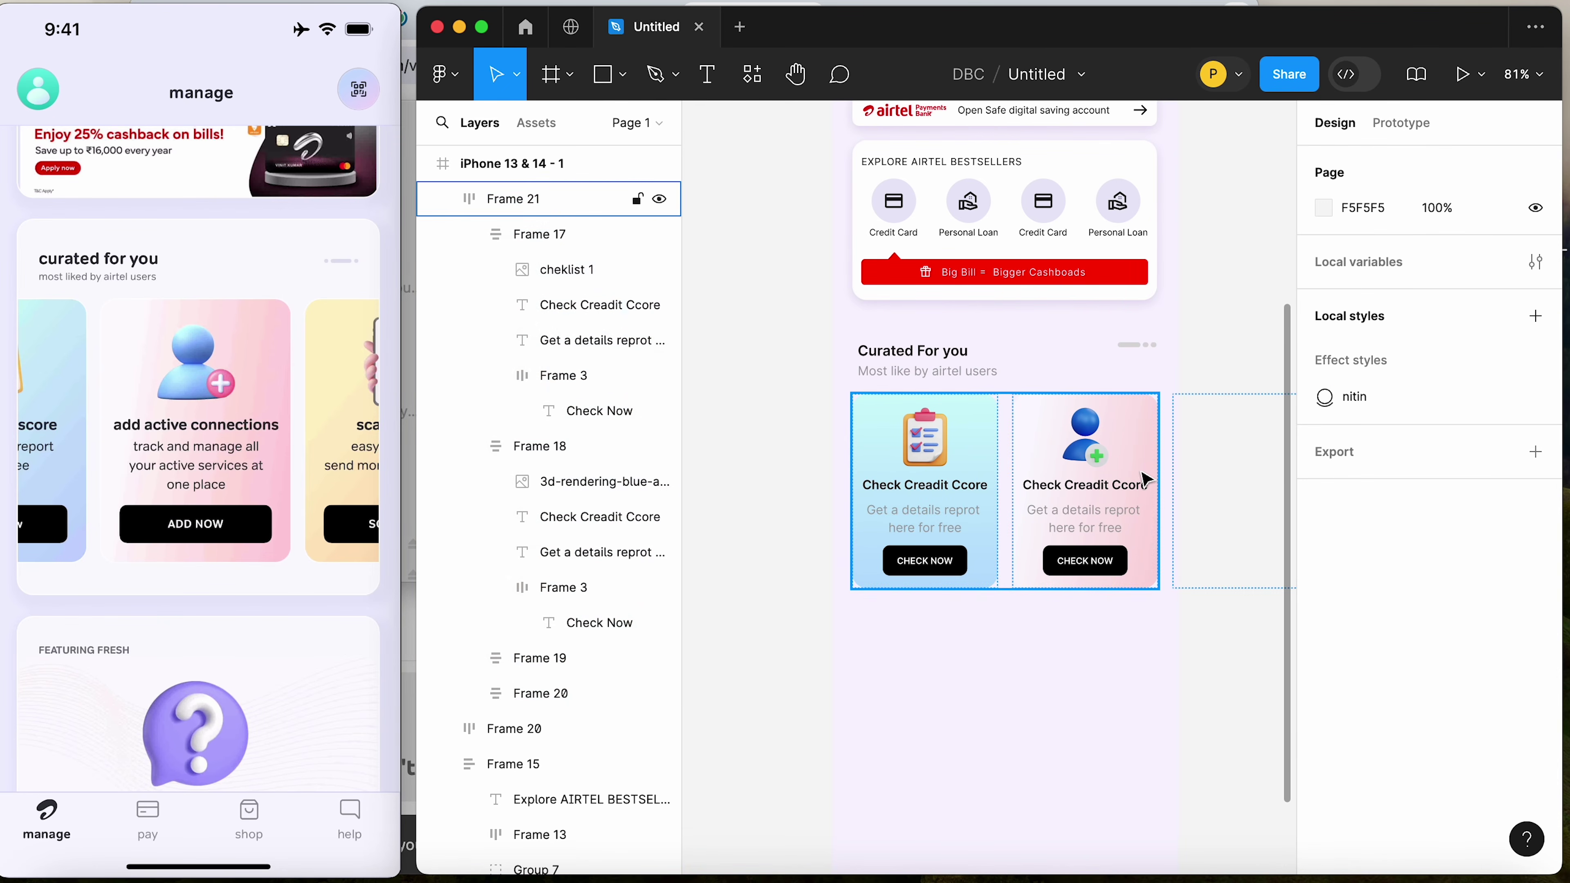
Set the card row's prototype scroll overflow to Horizontal
left_click(1136, 482)
scroll(1132, 472, "right", 5)
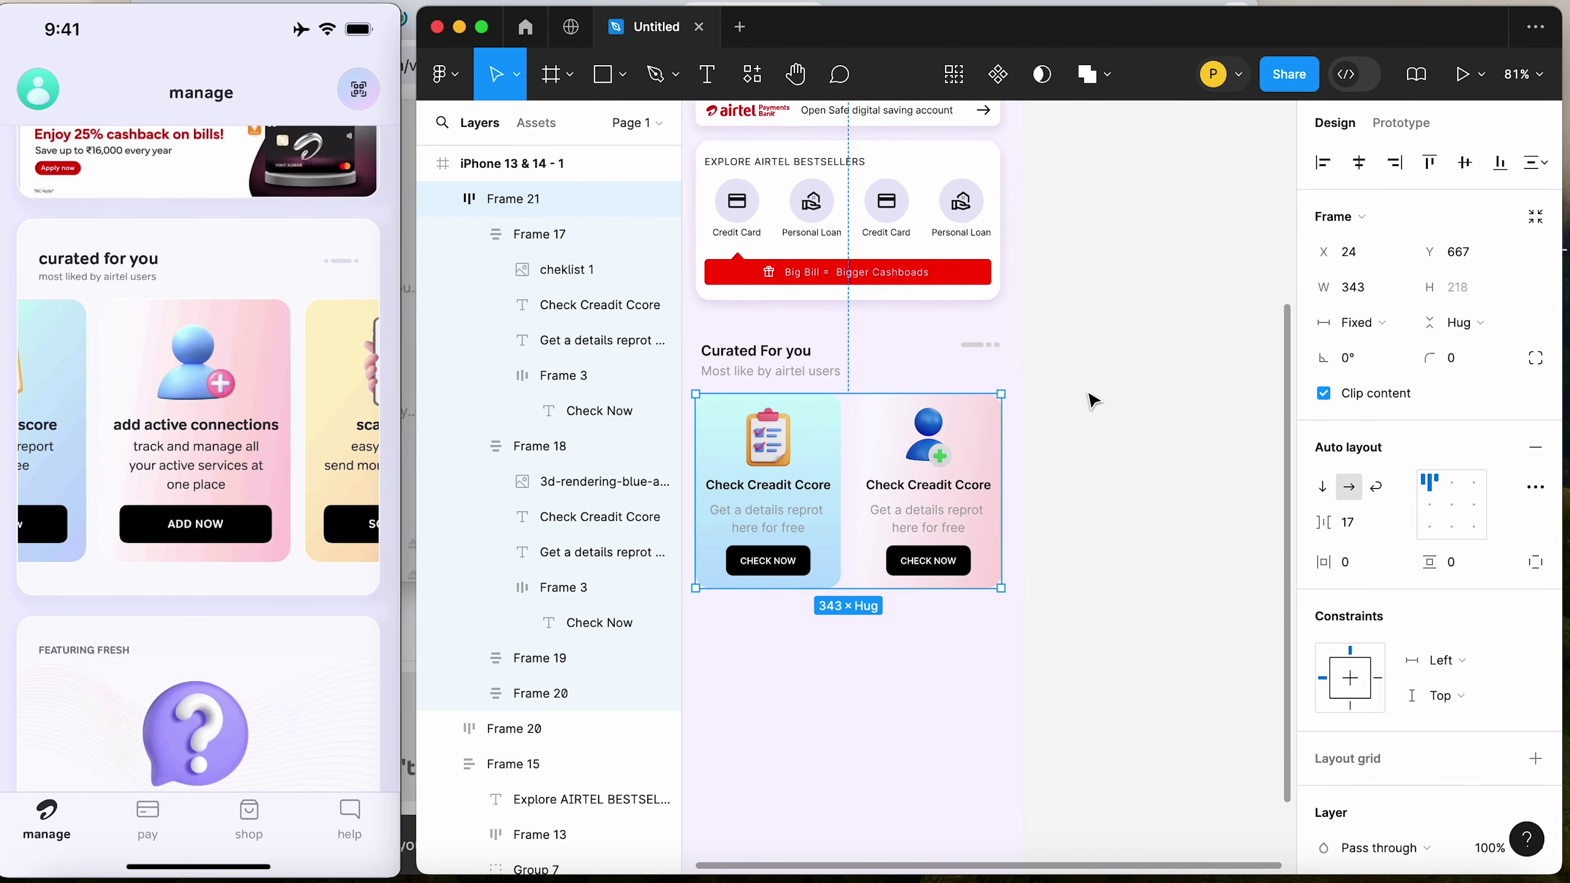
left_click(1064, 409)
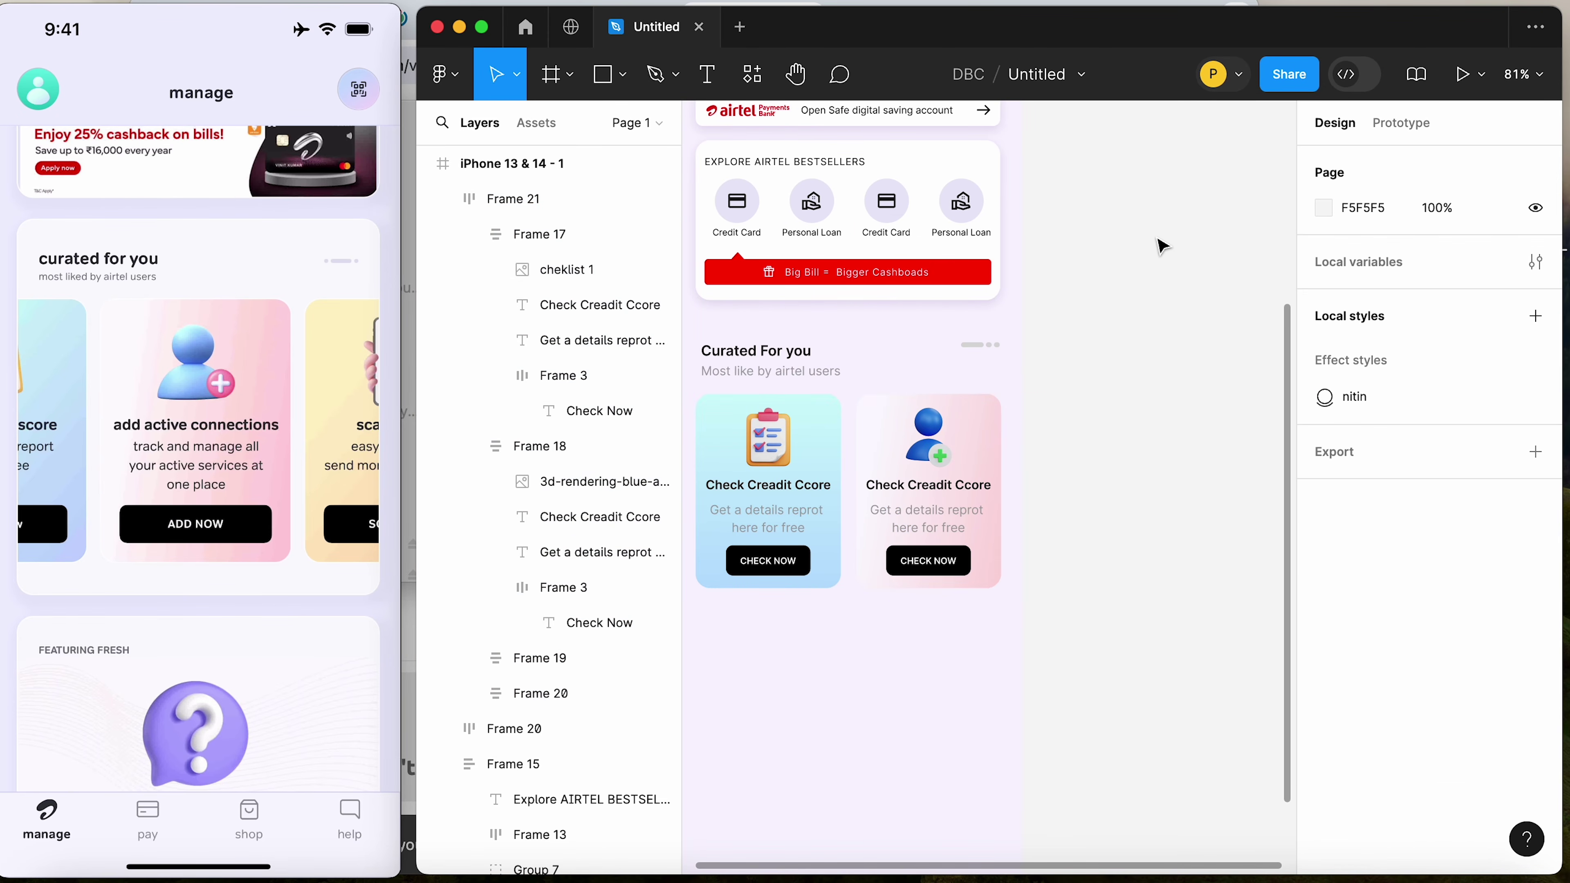
left_click(1391, 131)
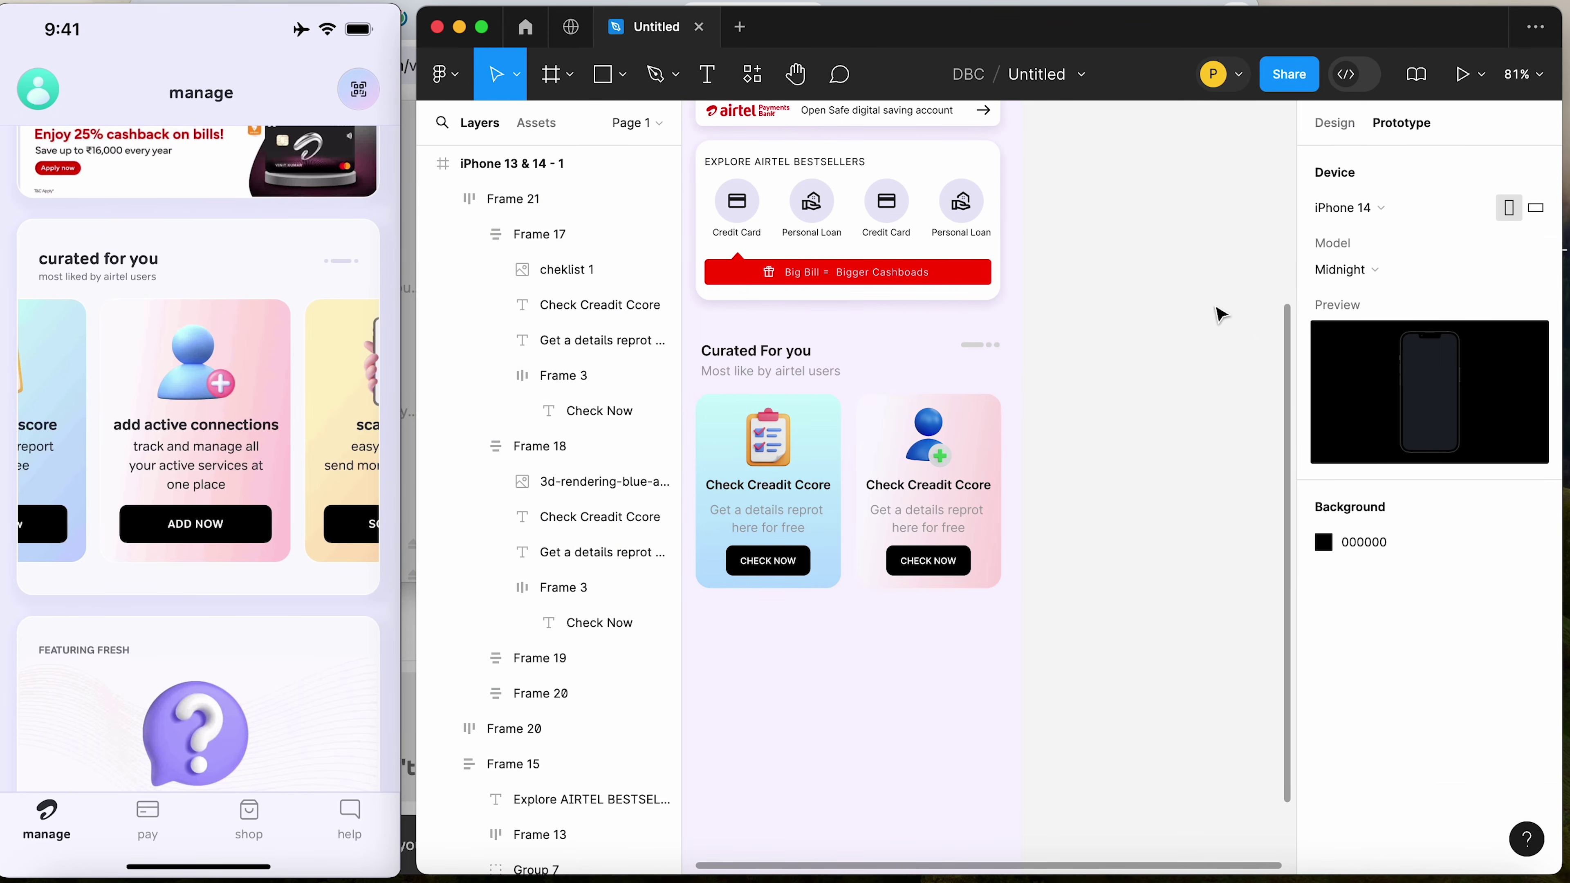
left_click(888, 477)
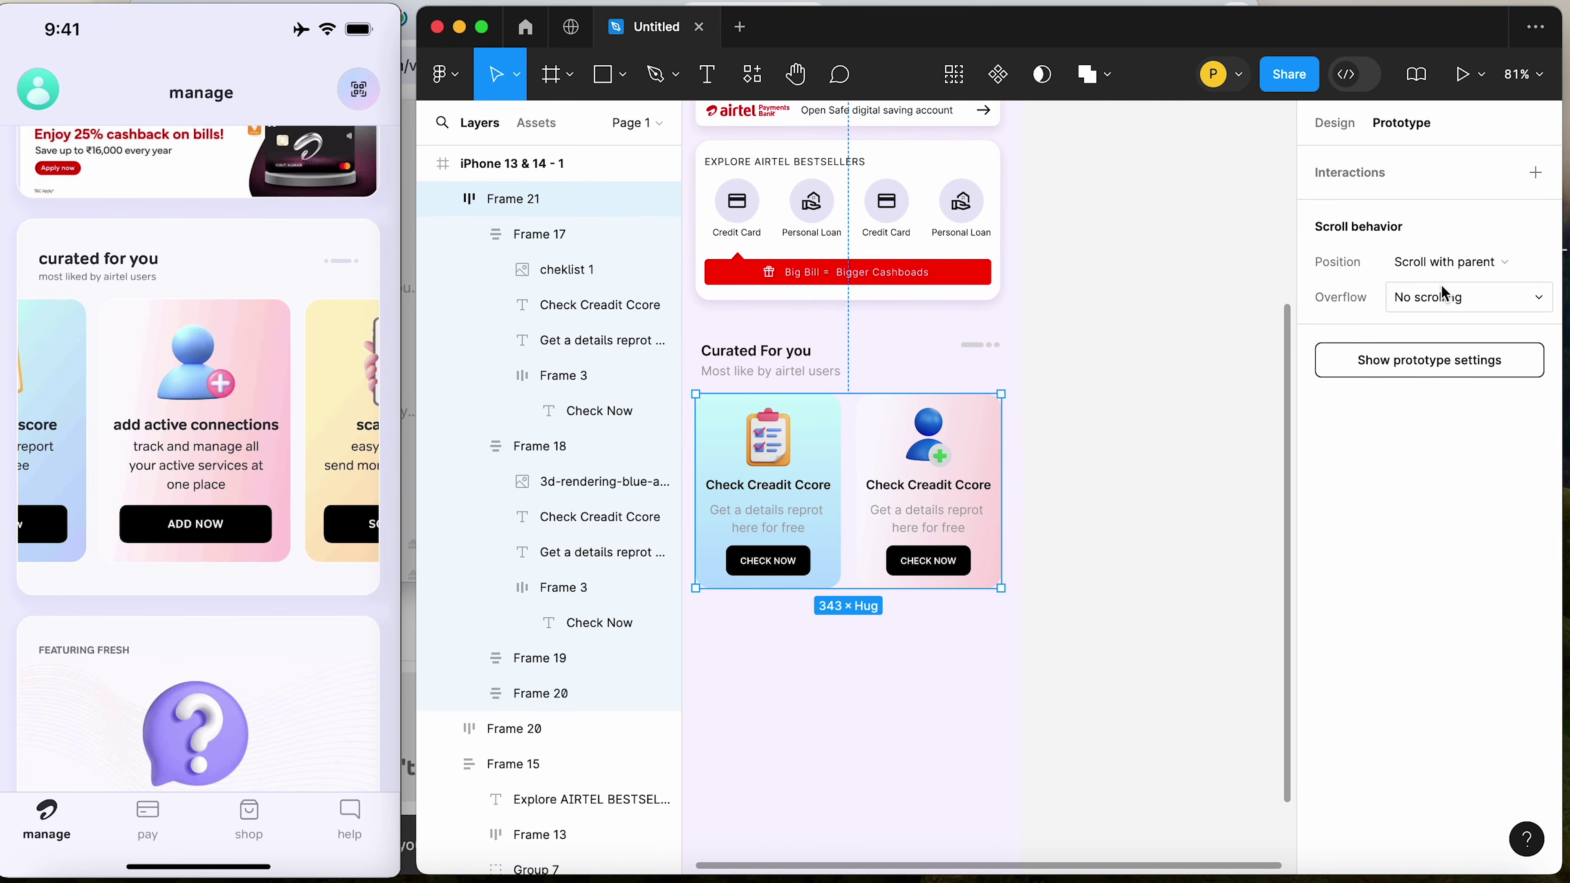
left_click(1443, 294)
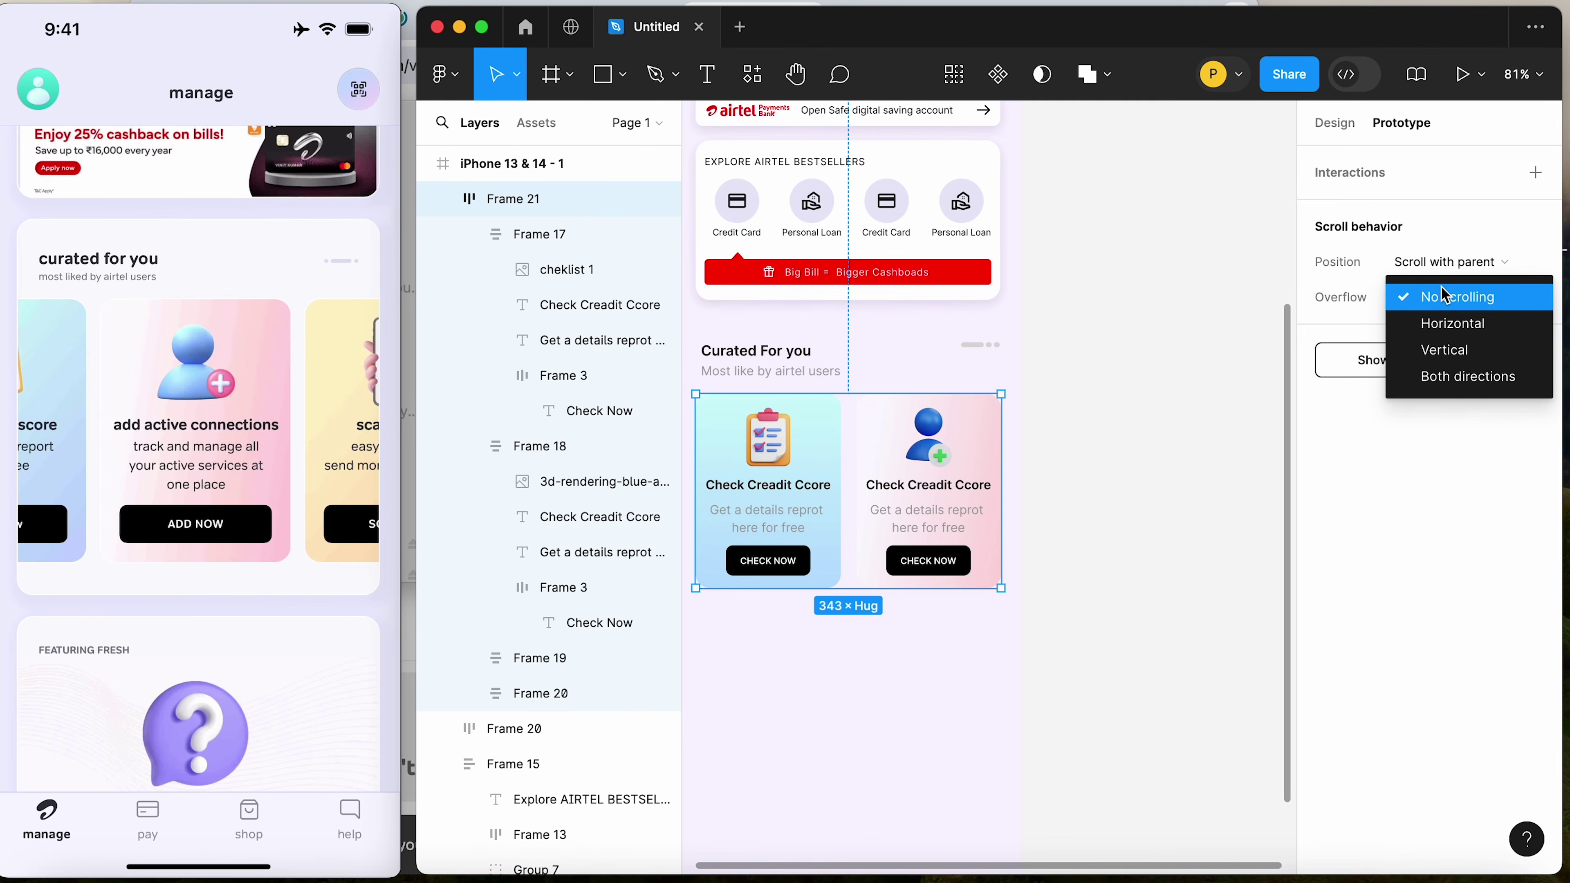
left_click(1447, 328)
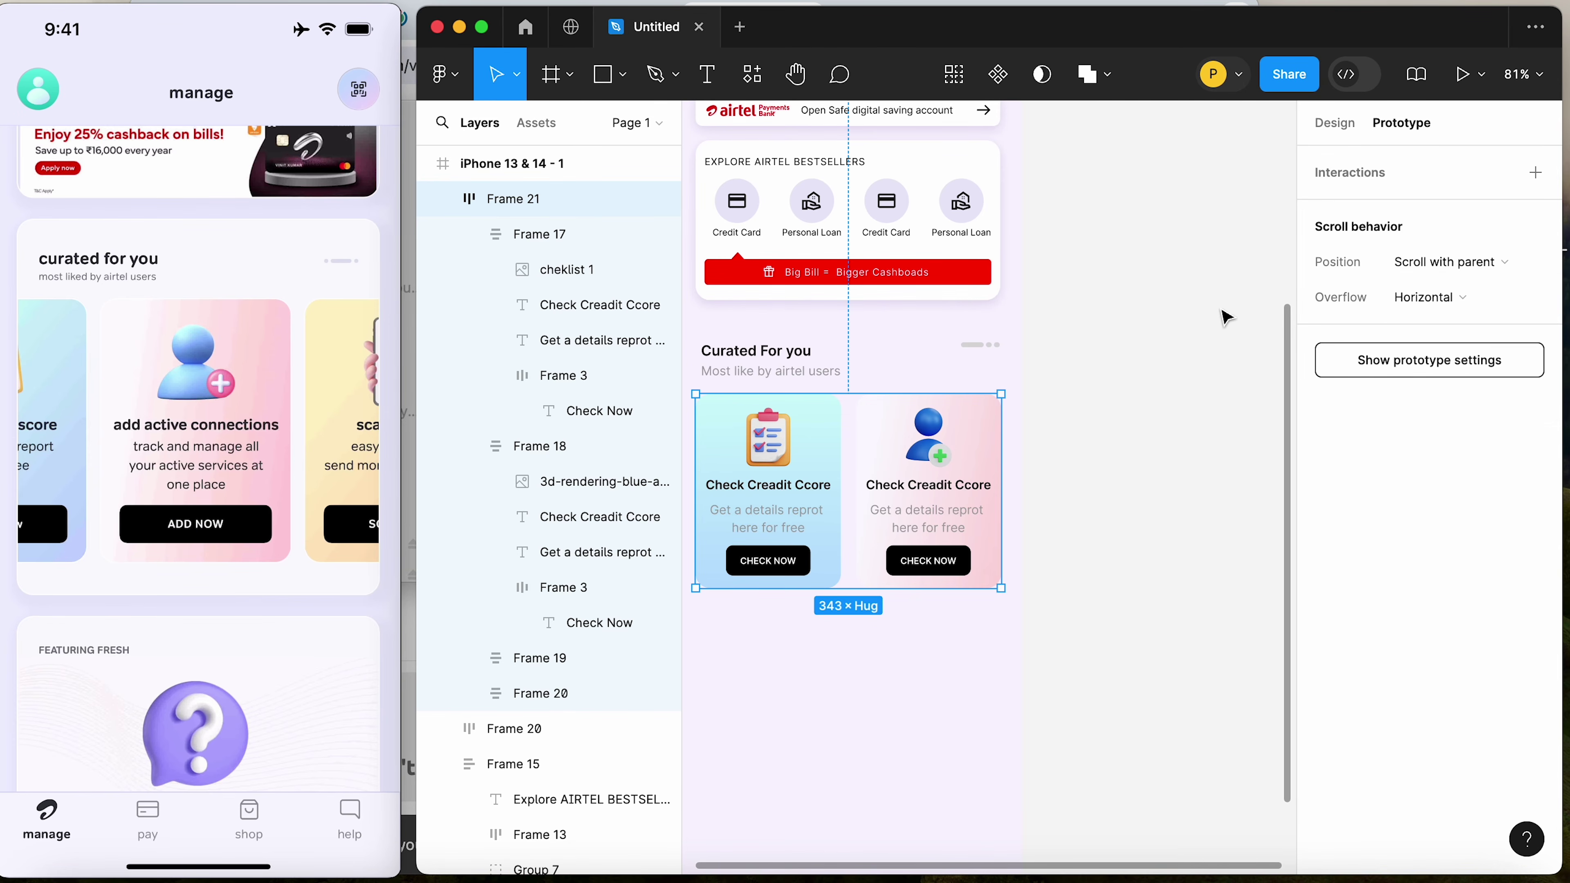
left_click(1159, 337)
Wrap the Curated For you header row and the card row in one vertical auto layout frame
left_click(935, 476)
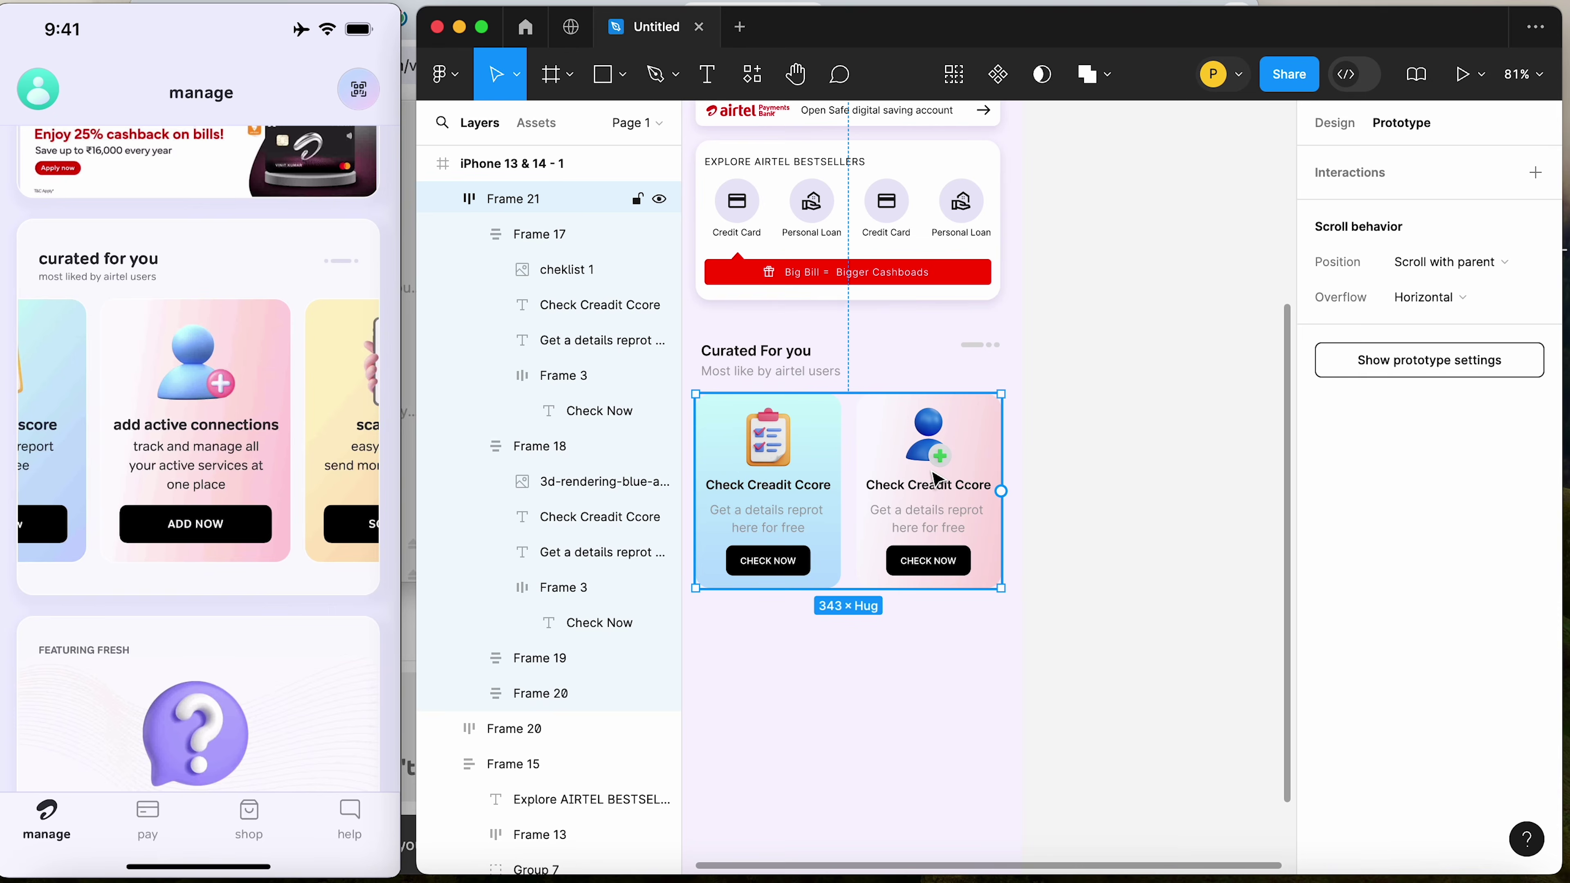
scroll(1081, 425, "up", 4)
scroll(1081, 424, "left", 1)
left_click(804, 490, "shift")
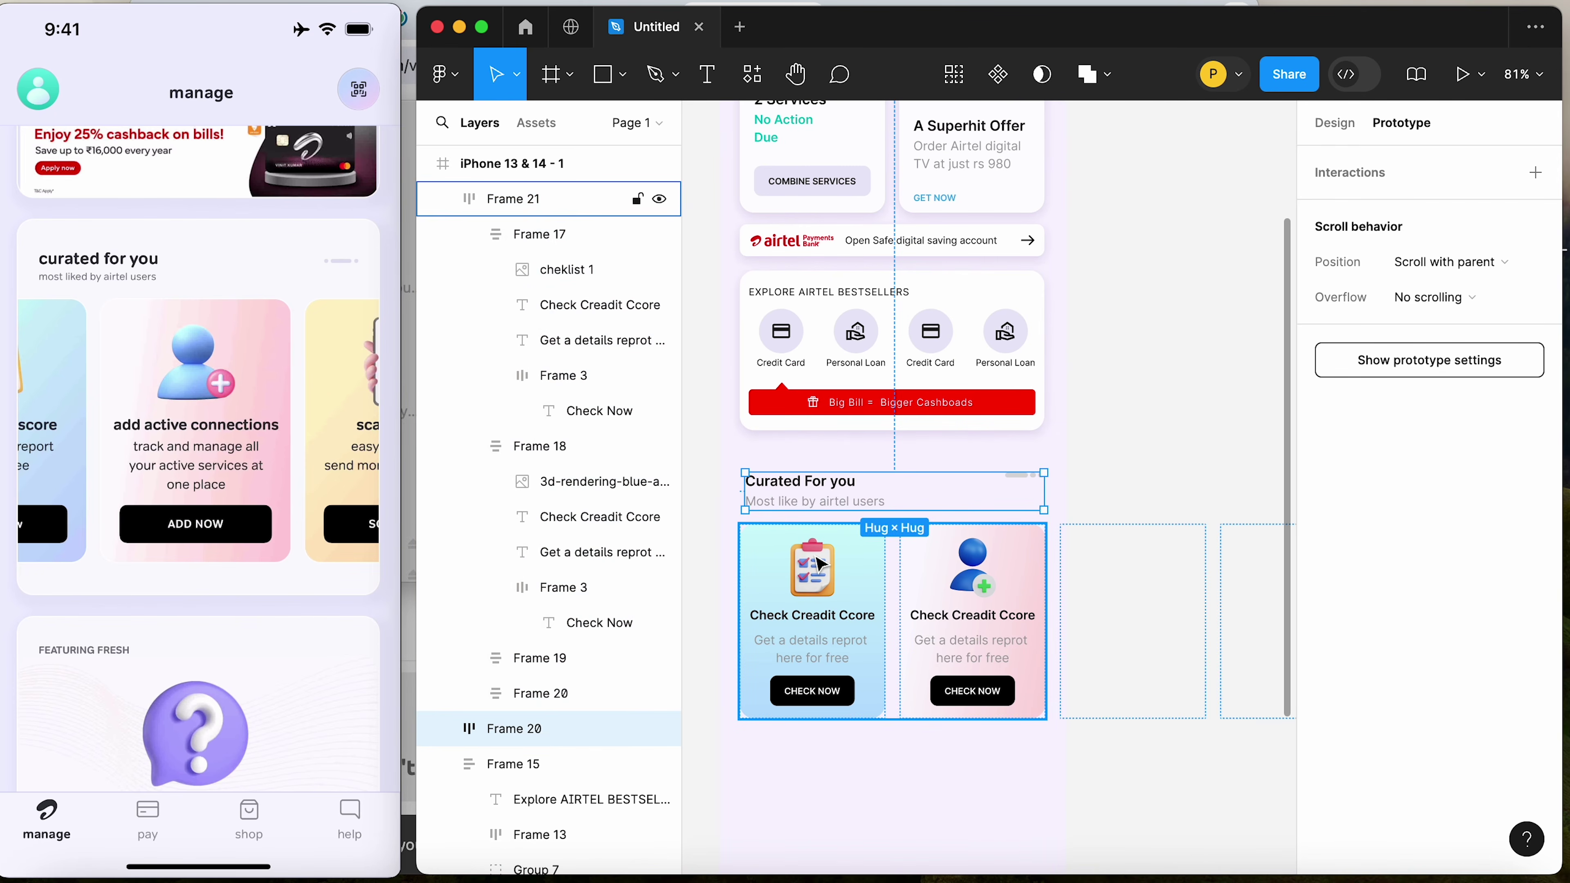
key("shift+a")
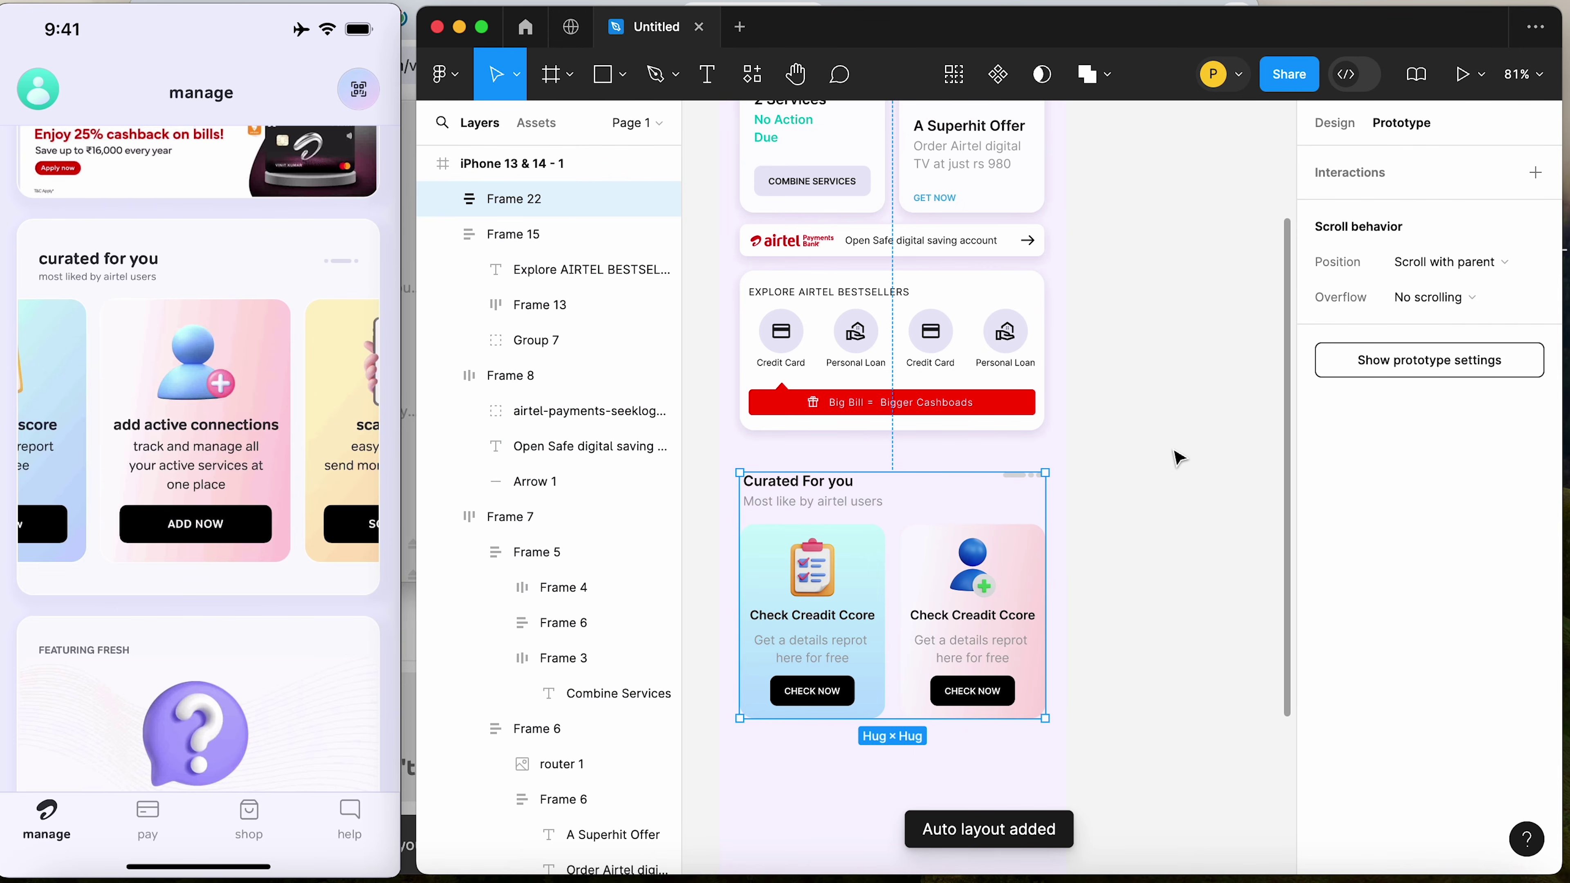
left_click(1178, 458)
Give the Curated For you section frame a white FFFFFF fill
left_click(839, 548)
left_click(1336, 124)
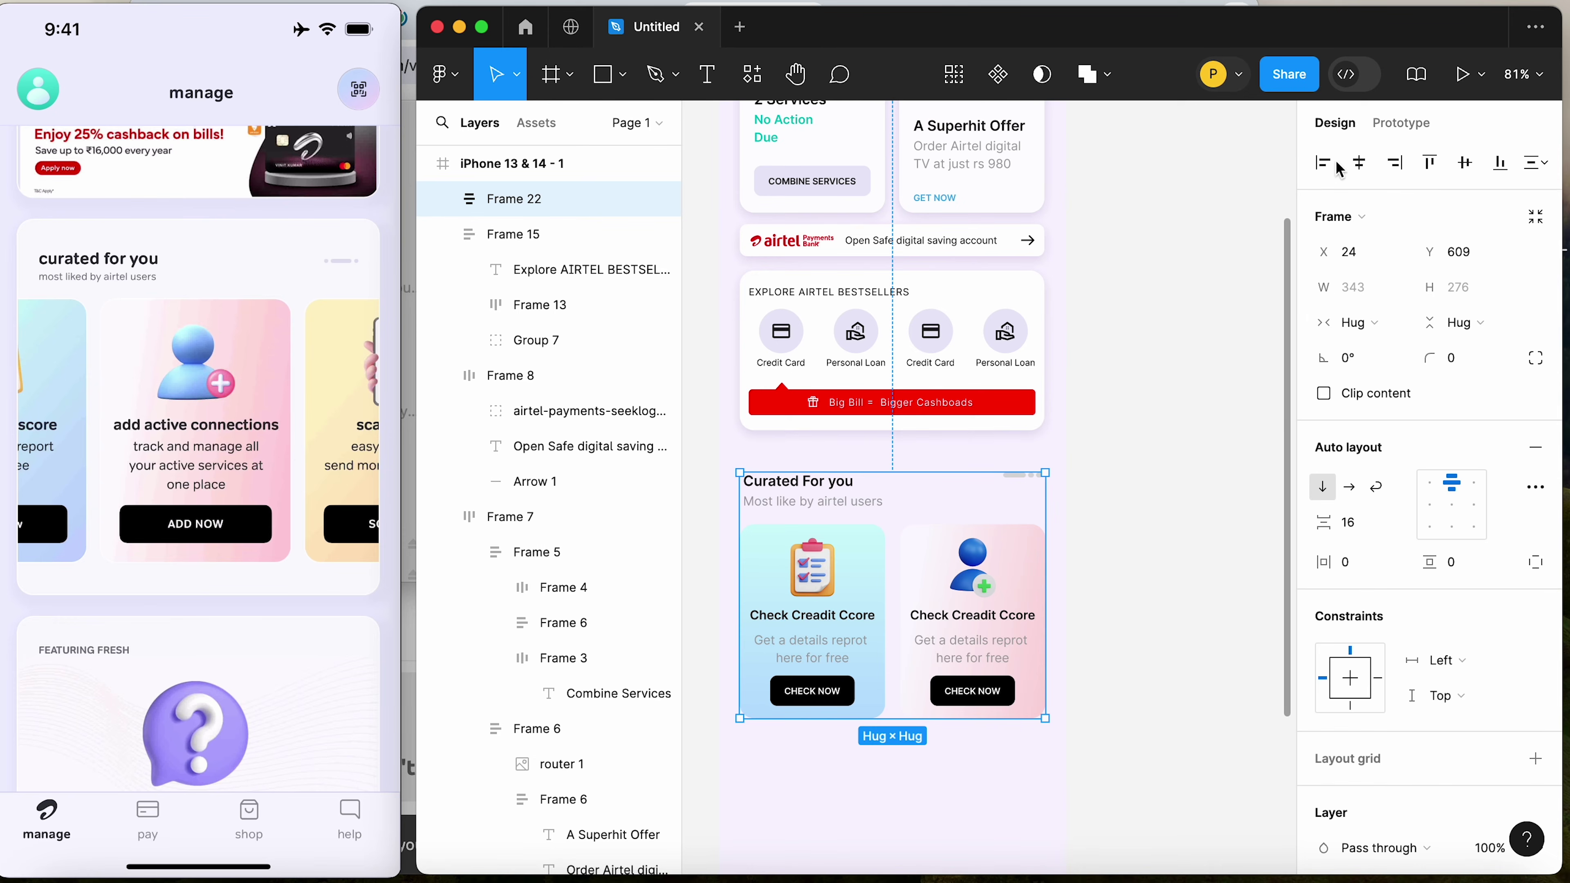
left_click_drag(1323, 562, 1348, 564)
key("super+z")
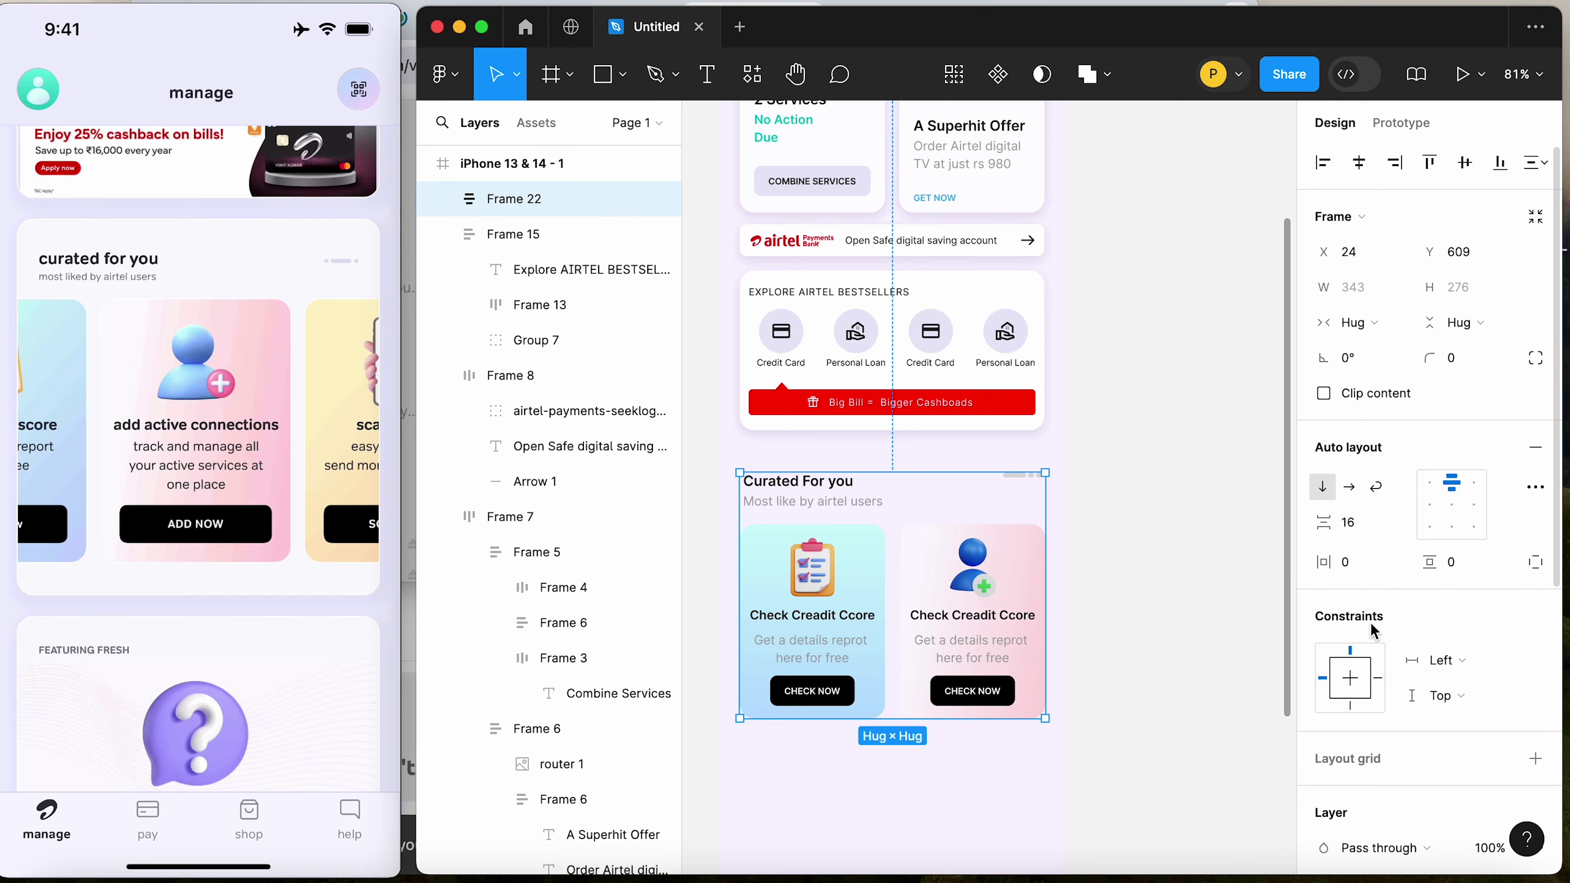
scroll(1415, 600, "down", 1)
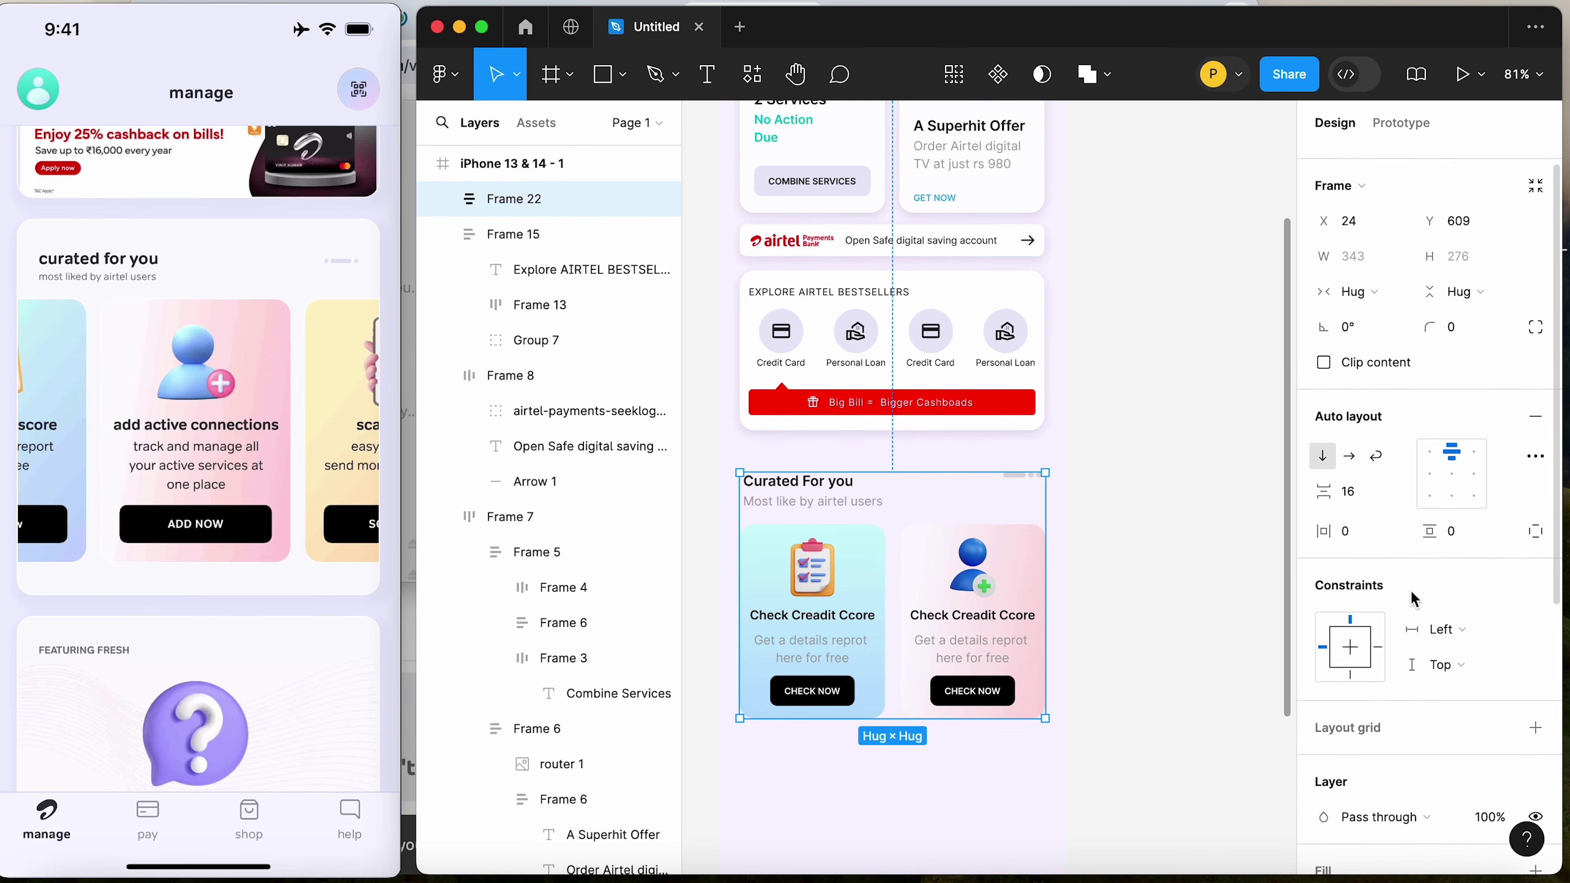
scroll(1327, 589, "down", 3)
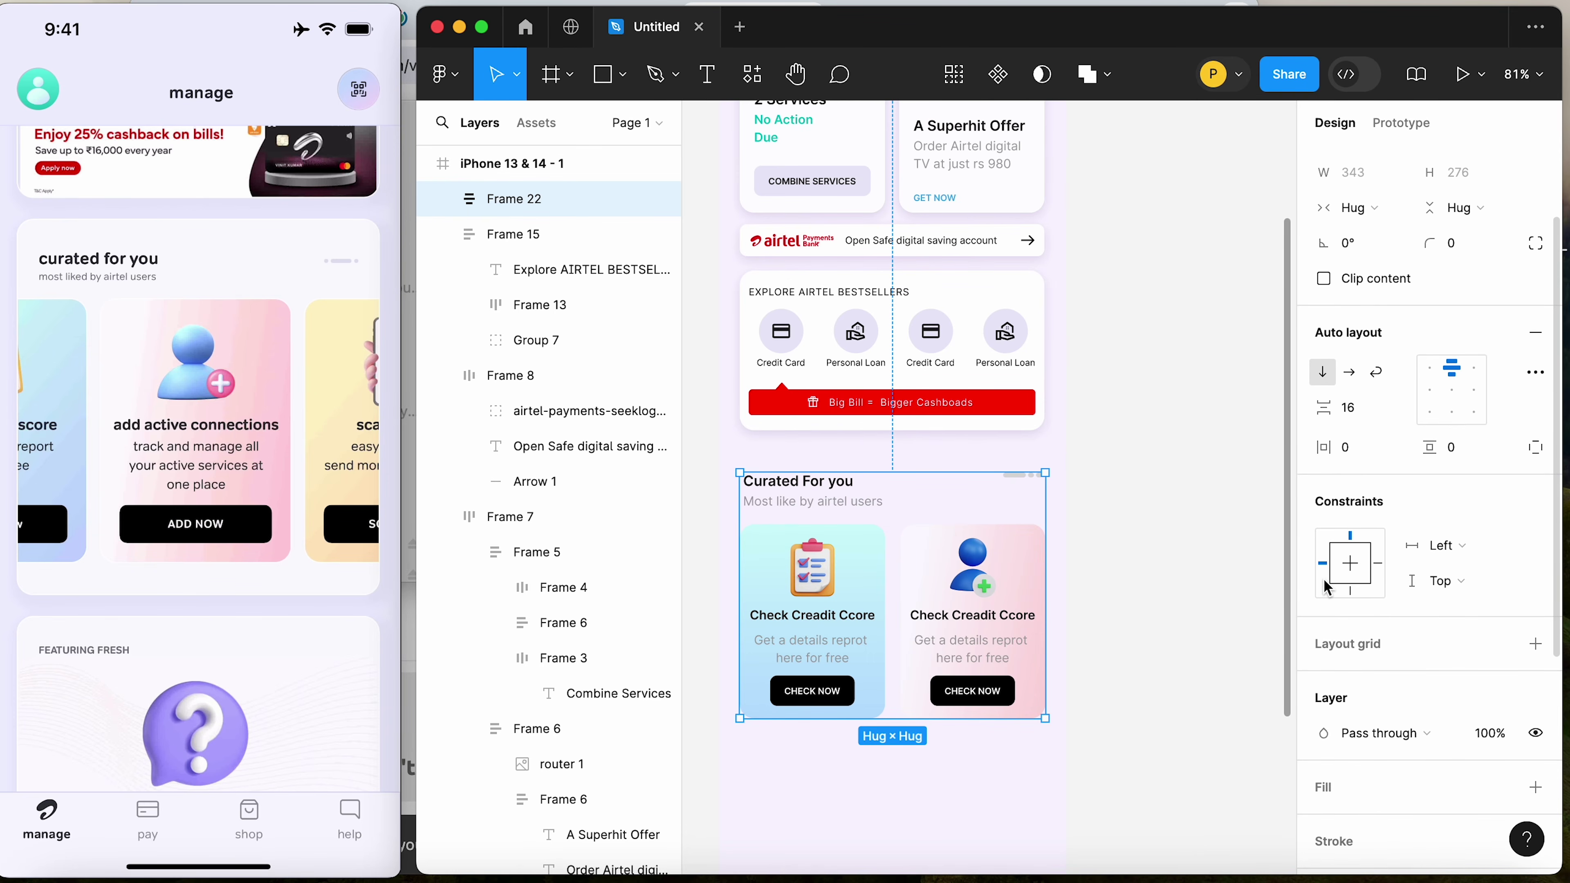
scroll(1358, 620, "down", 8)
left_click(1325, 535)
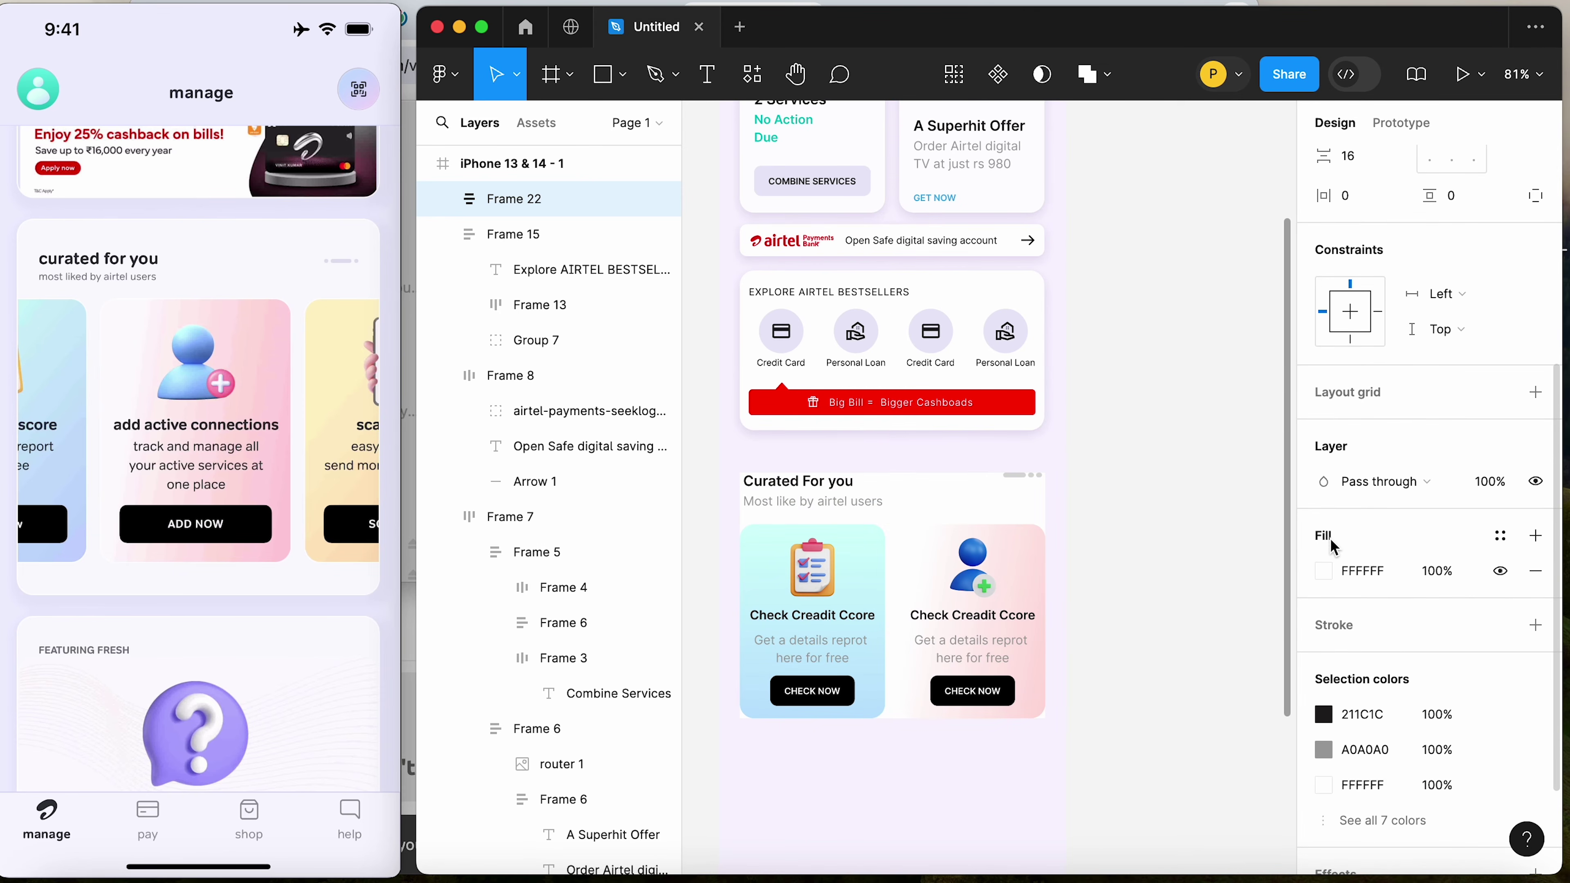
Set the Curated For you section frame's vertical padding to 20 and its corner radius to 13
scroll(1410, 408, "up", 4)
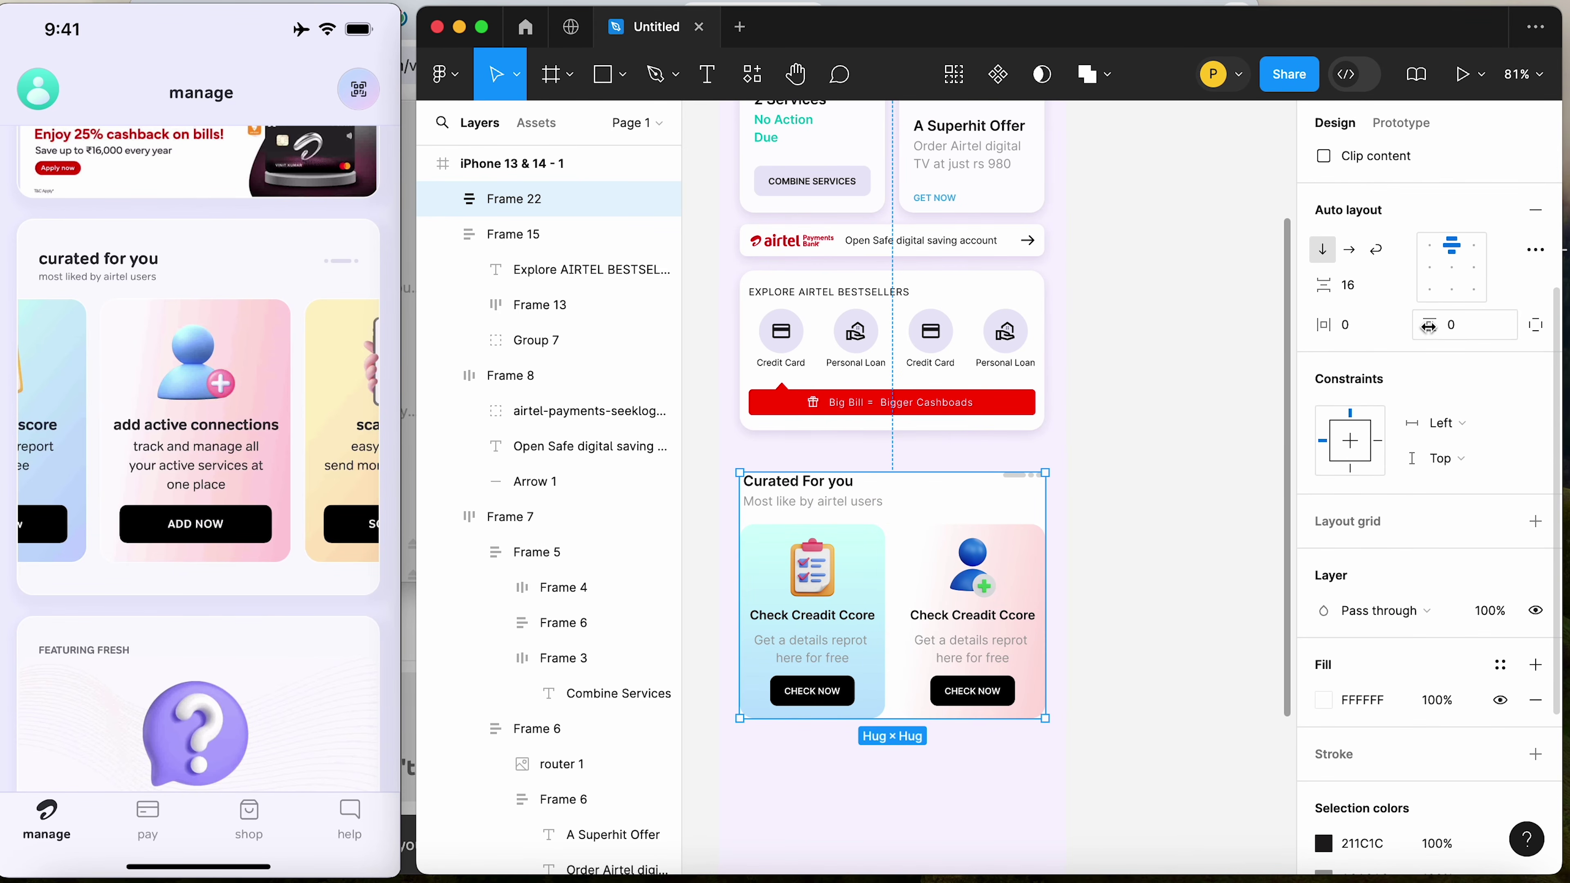
left_click_drag(1431, 326, 1475, 330)
scroll(1474, 330, "up", 5)
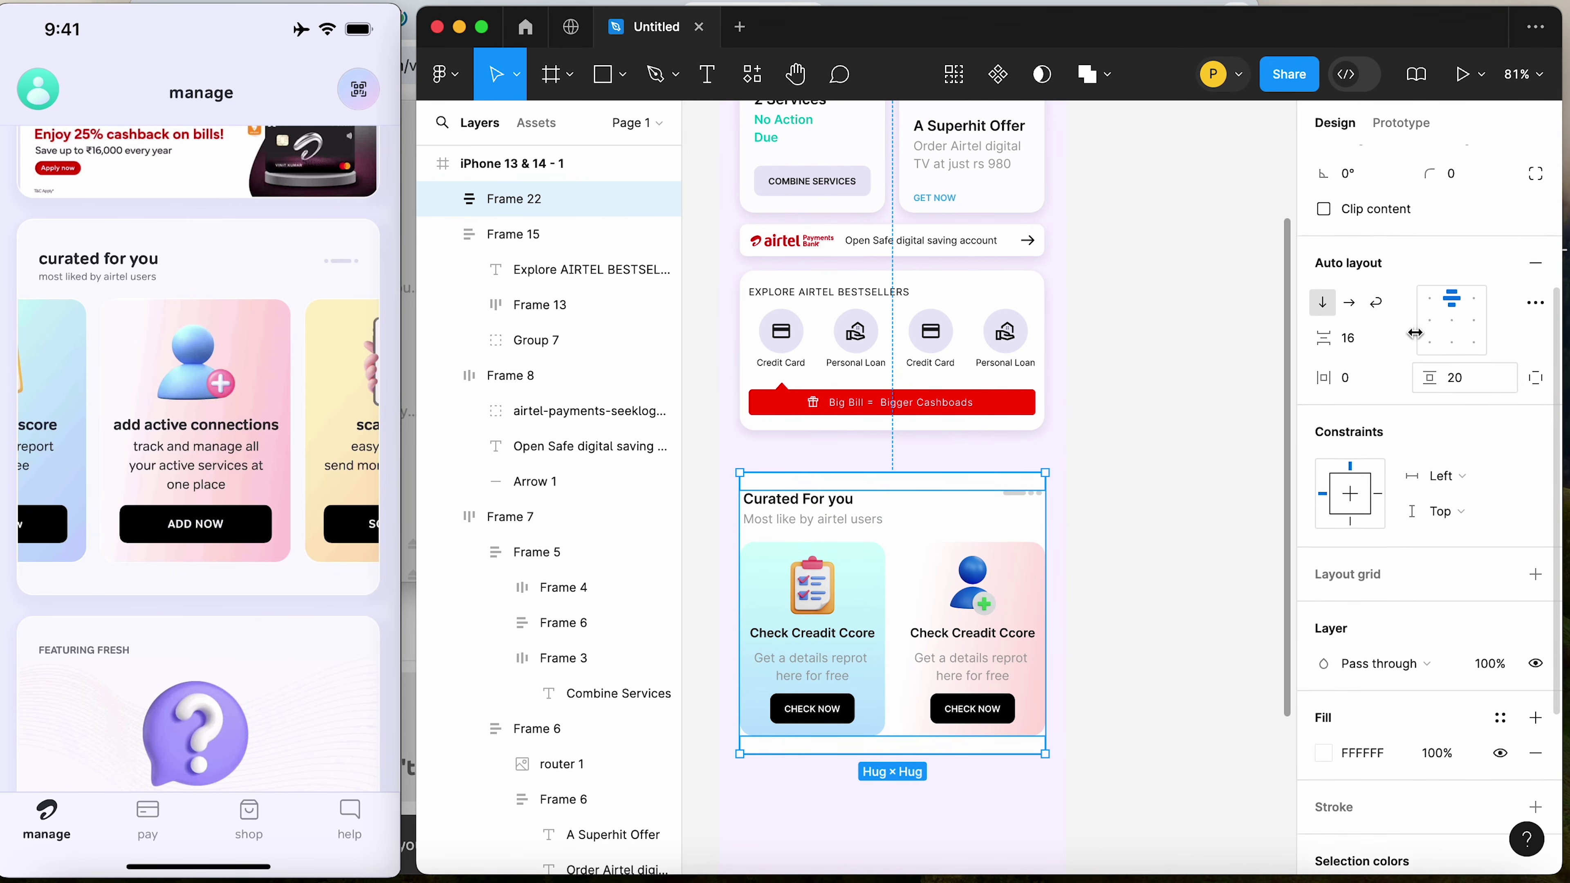
left_click_drag(1430, 257, 446, 263)
left_click_drag(579, 264, 580, 263)
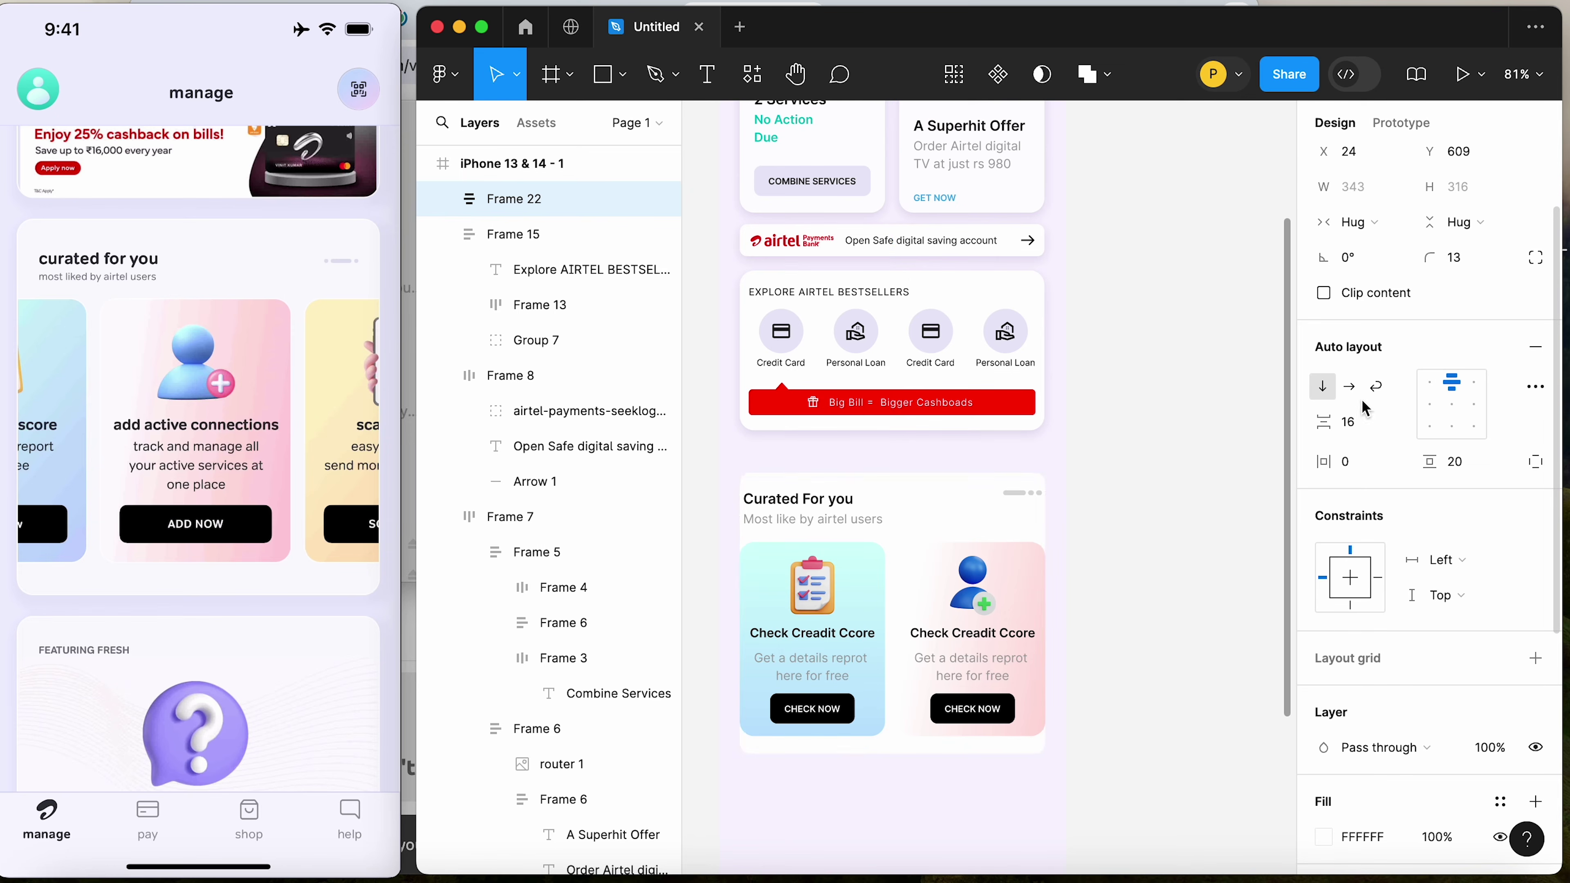
key("Return")
left_click(1162, 544)
Reduce the gap between the Curated For you heading and the page indicator so the header row sits inset from the section edges
left_click(815, 521)
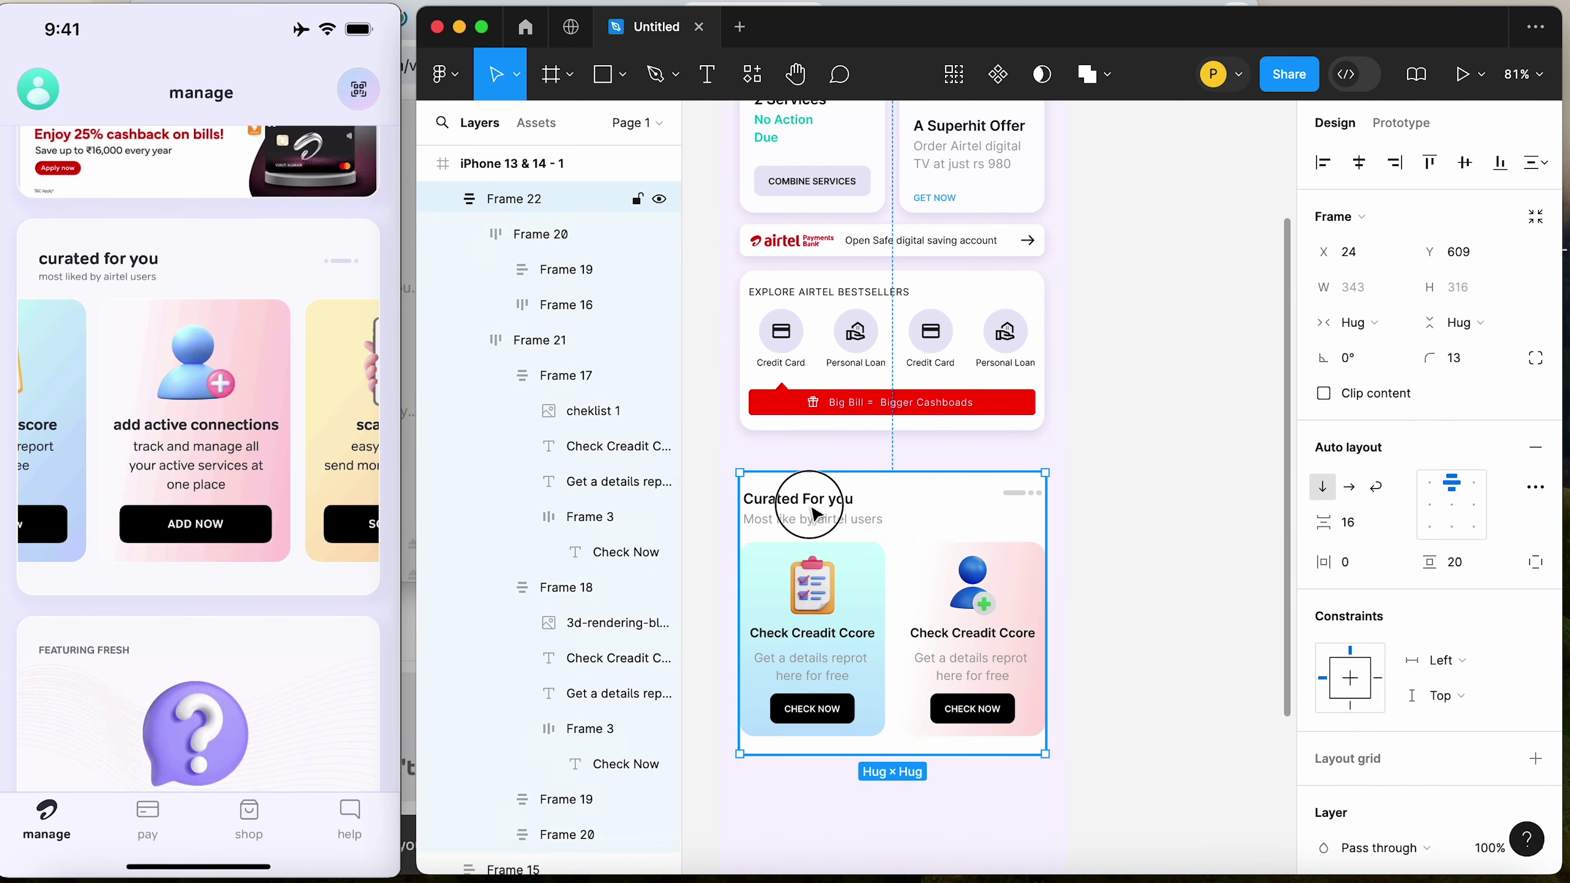
double_click(842, 516)
left_click_drag(1323, 522, 1248, 528)
left_click(1245, 527)
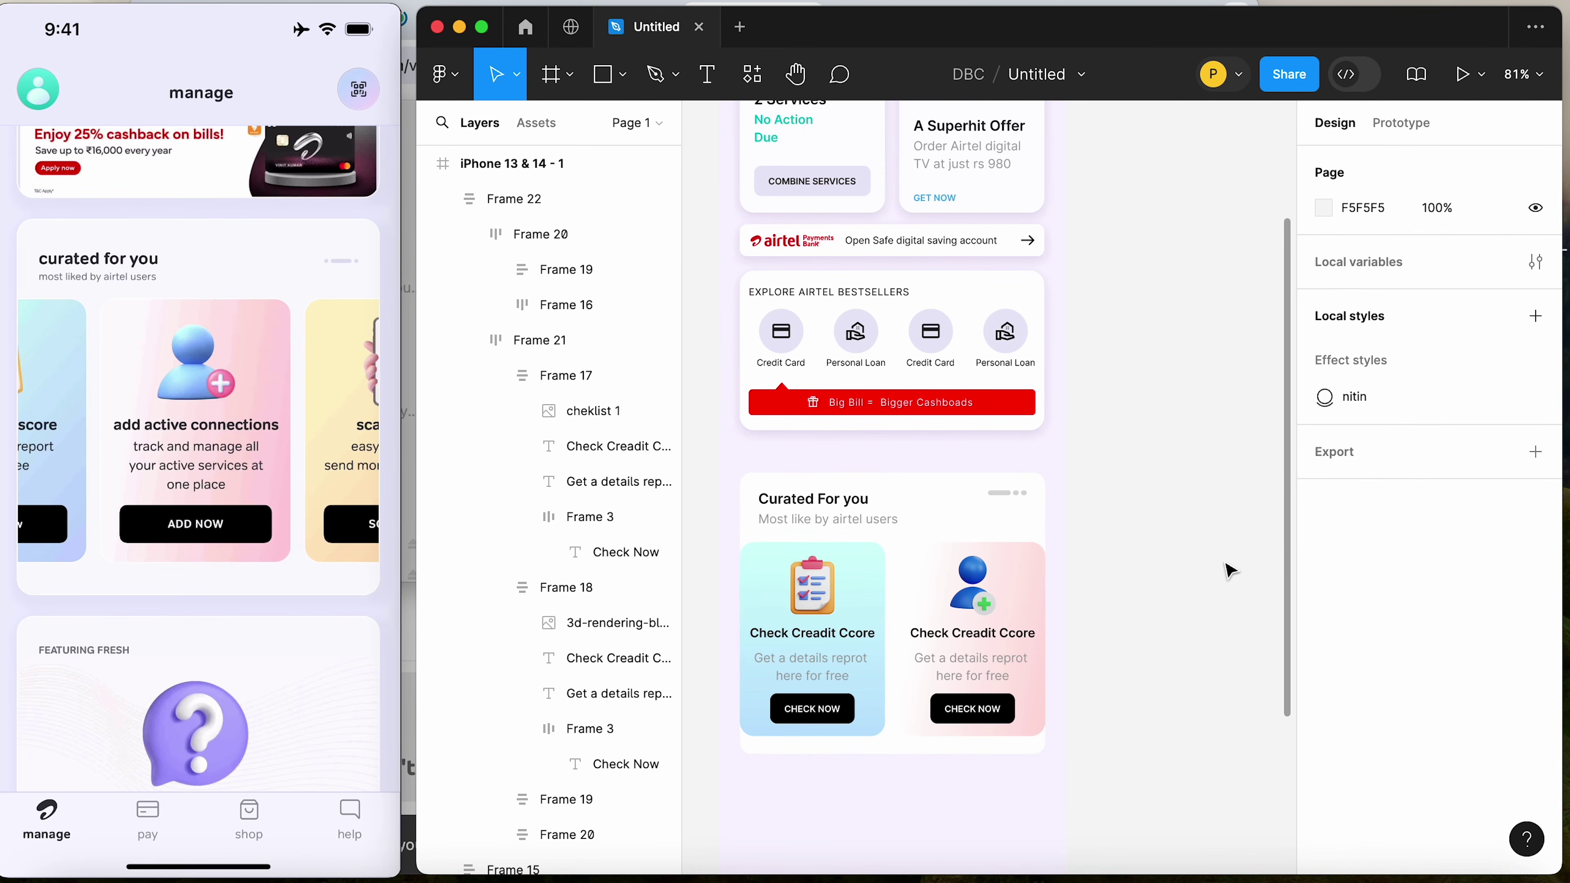
Try to adjust the horizontal padding of the whole Curated For you section frame
left_click(978, 604)
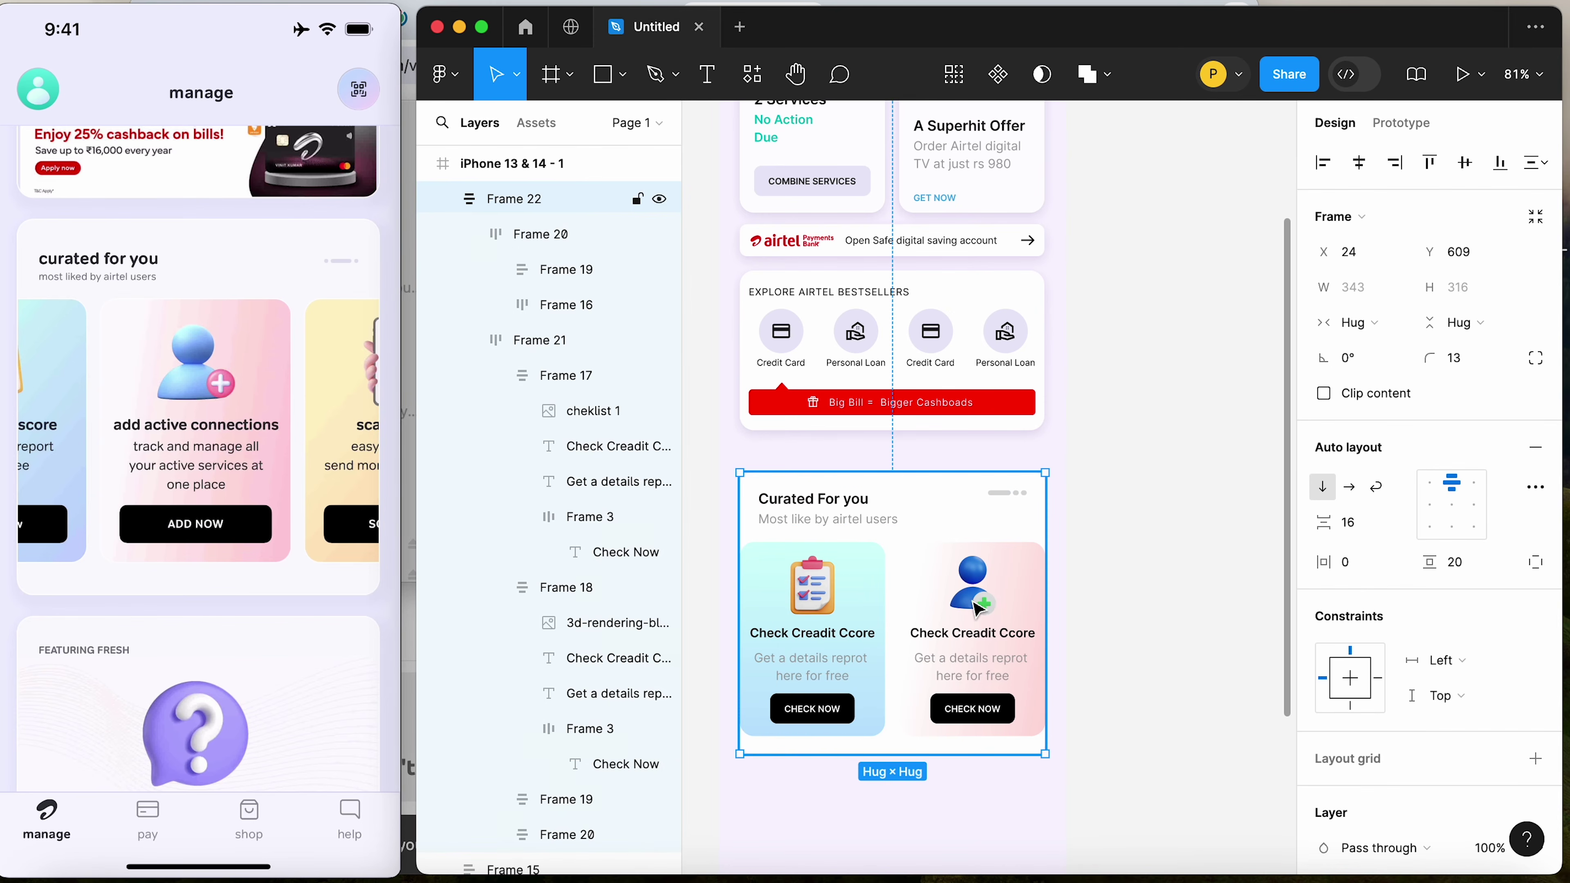
left_click(1174, 610)
left_click(969, 603)
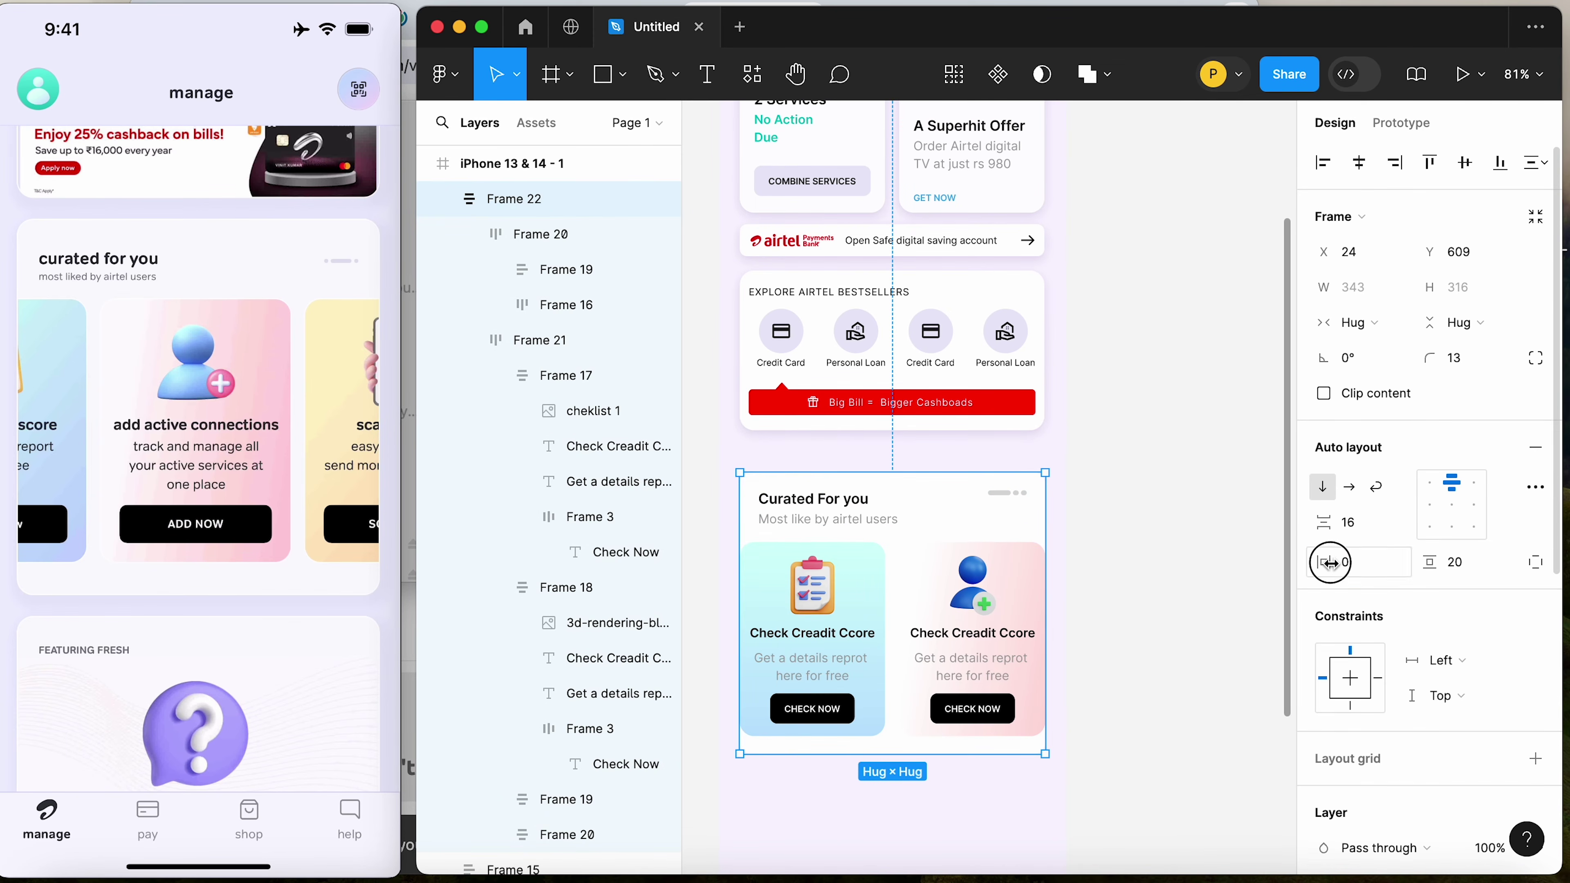
left_click_drag(1330, 562, 1181, 544)
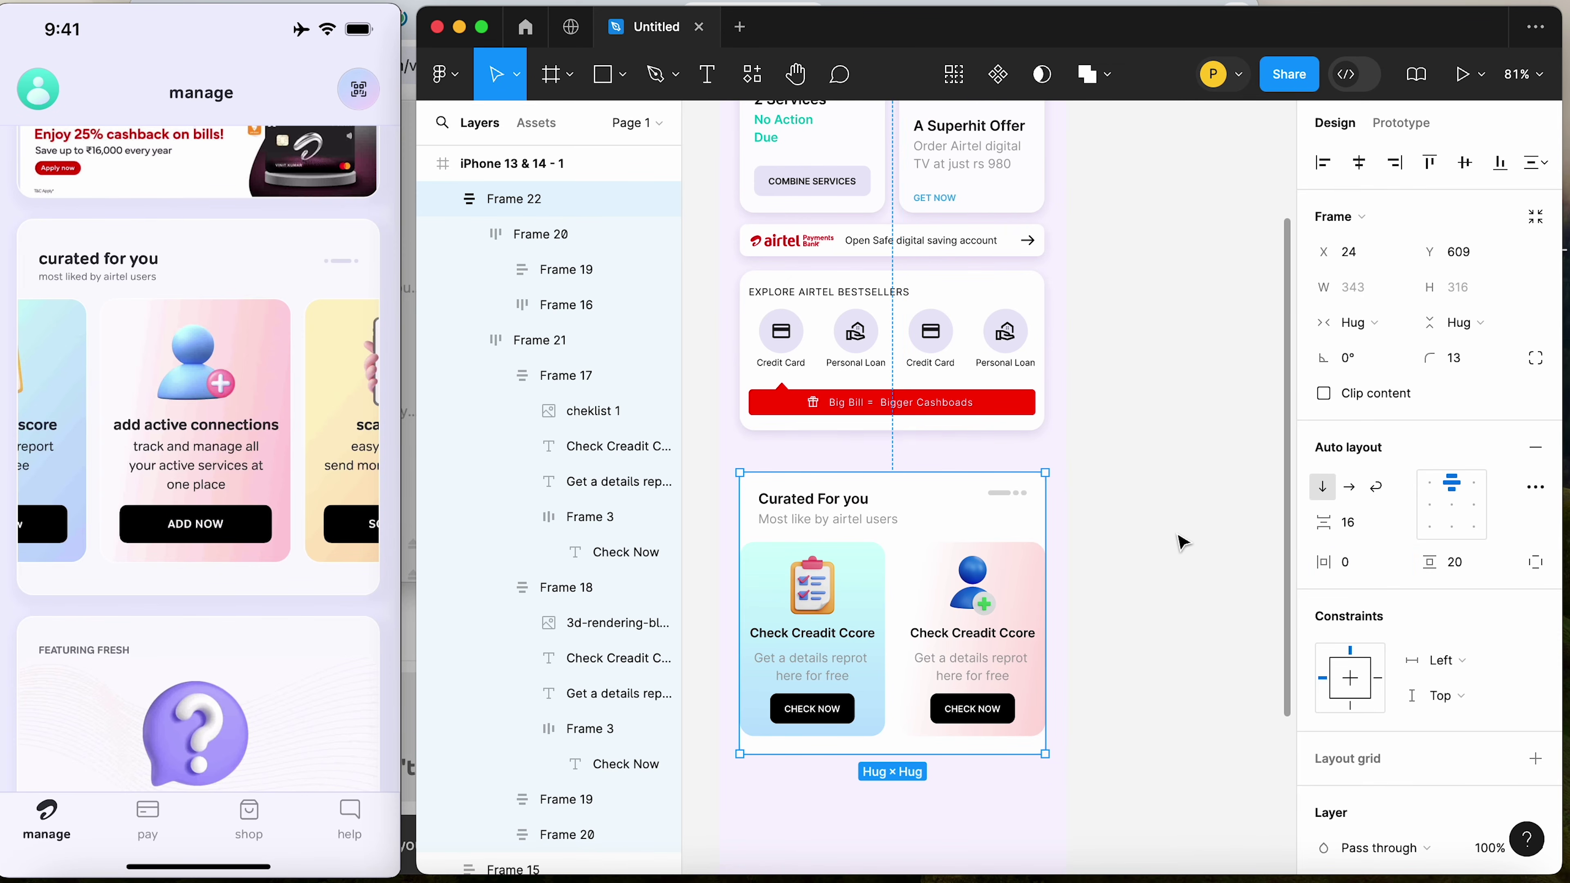
left_click(1181, 543)
Move the Curated For you section up close below the Explore Airtel Bestsellers card and apply the saved shadow effect style to it
left_click(855, 544)
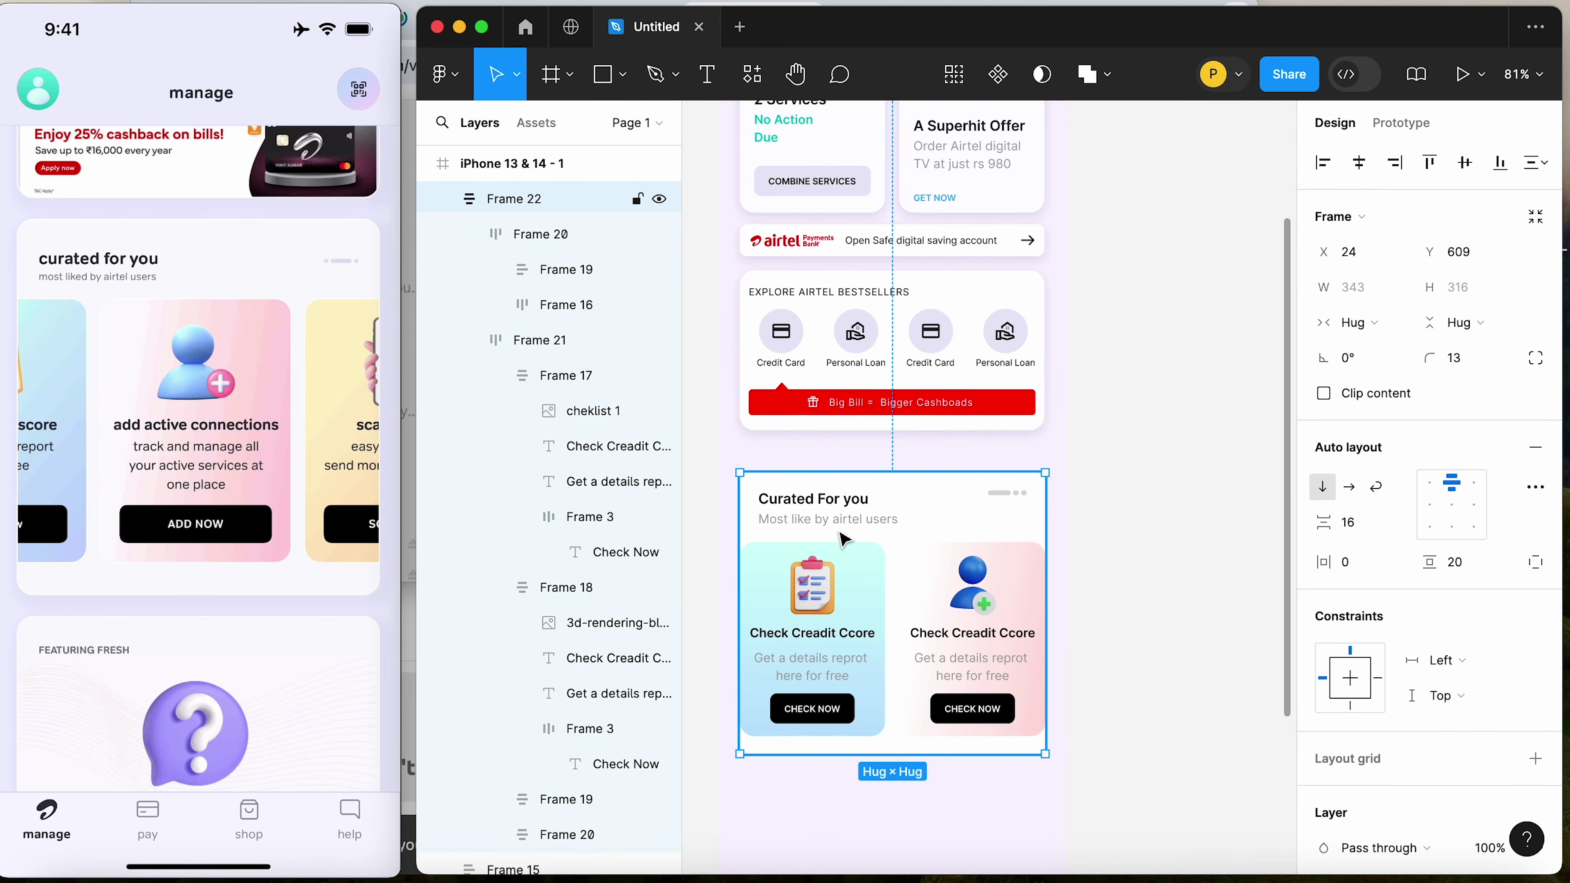
left_click_drag(849, 575, 851, 544)
scroll(1474, 715, "down", 5)
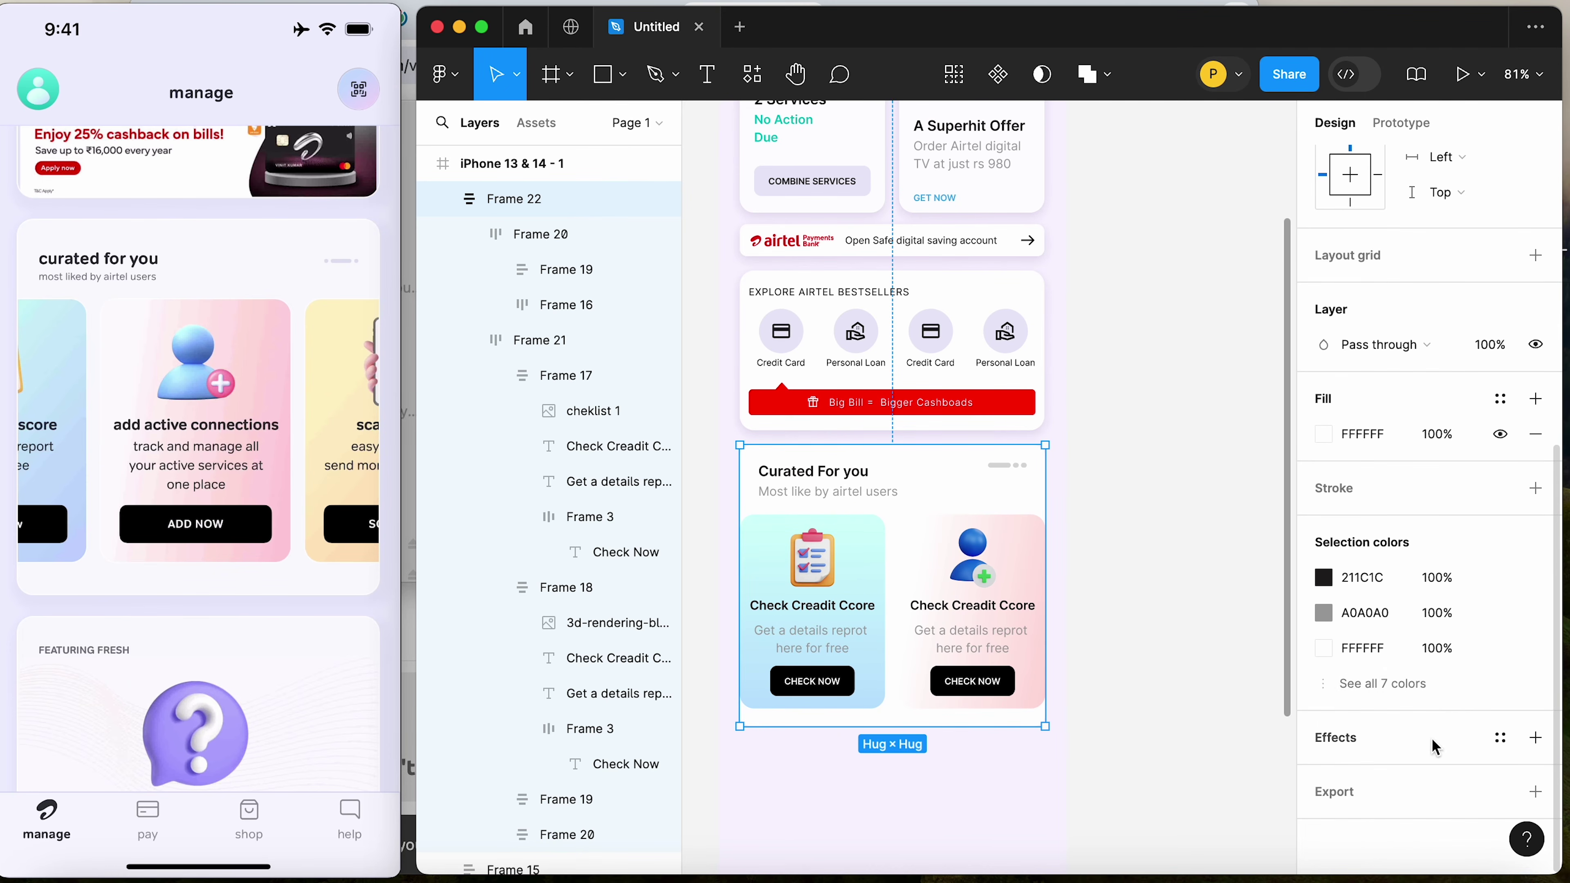
left_click(1507, 745)
left_click(1383, 850)
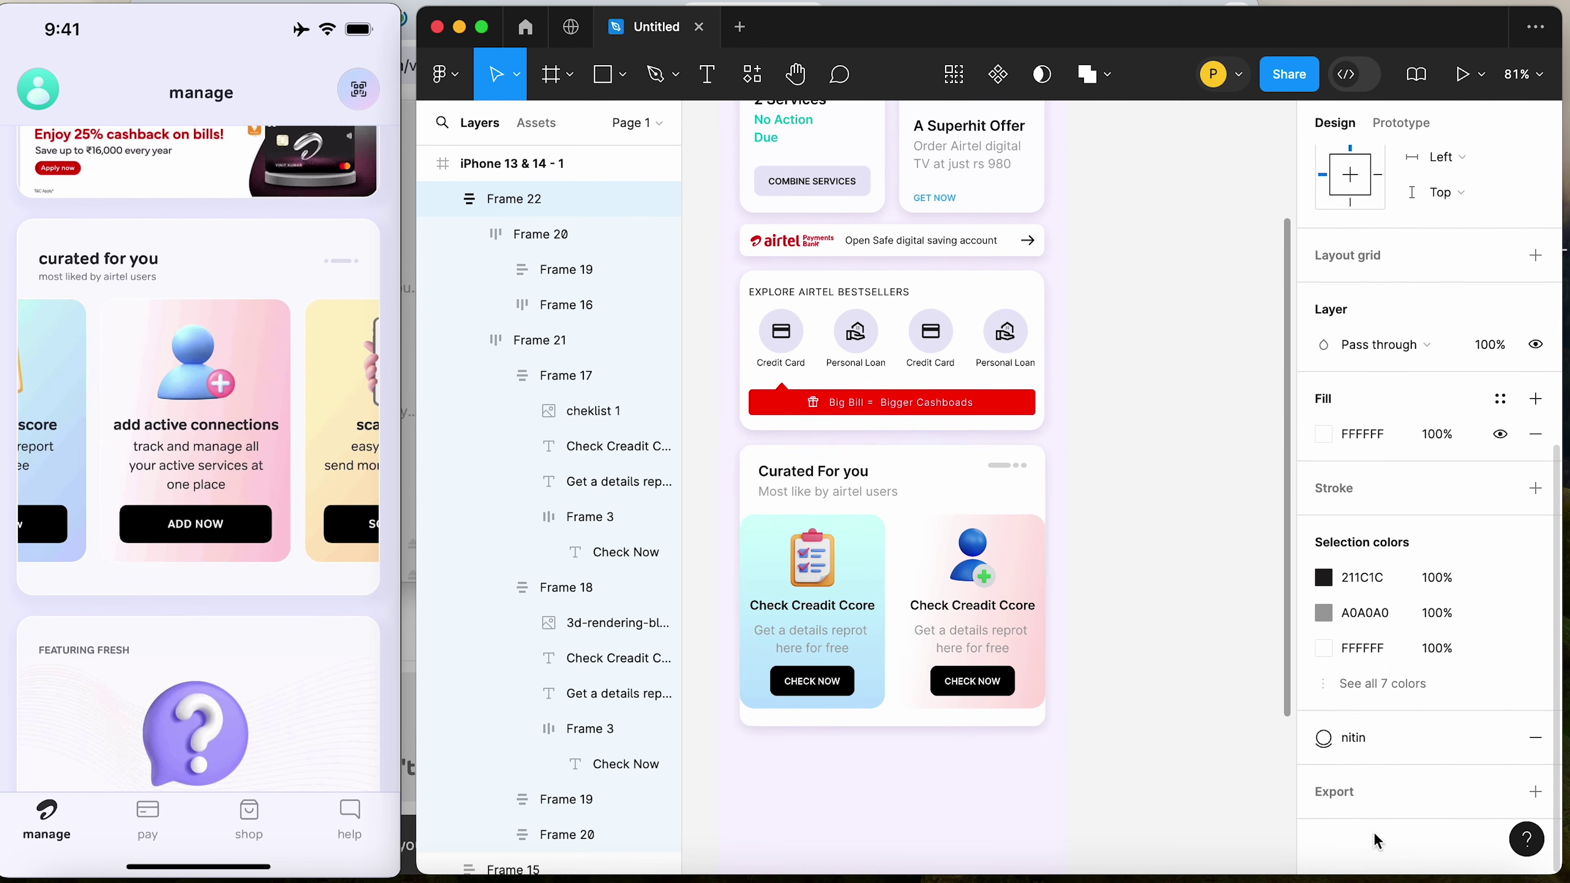
left_click(1209, 571)
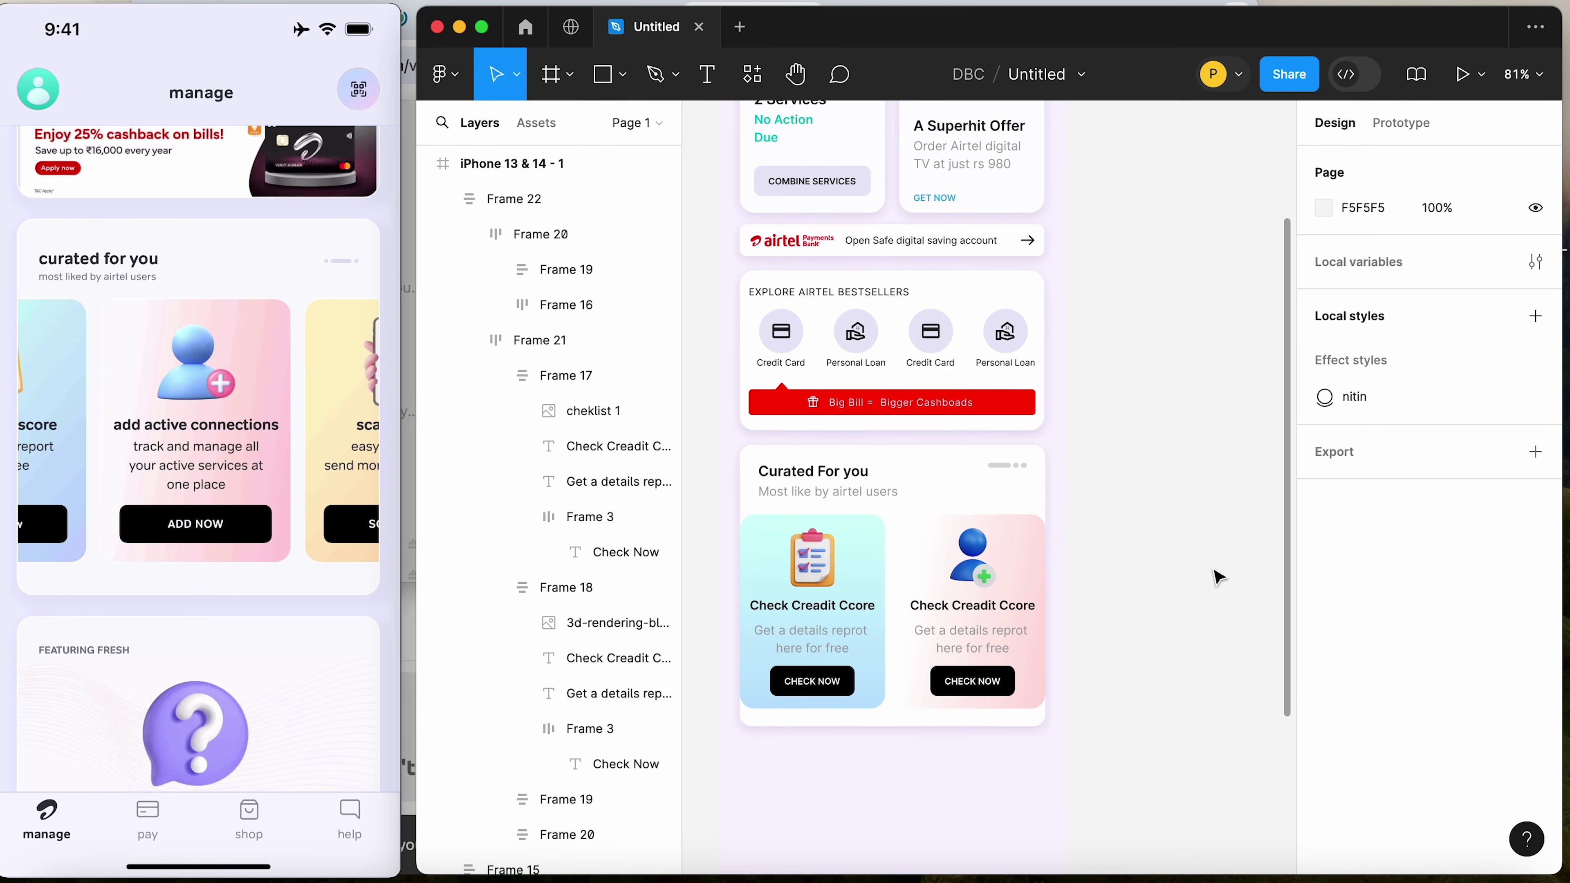
Preview the iPhone 13 & 14 - 1 frame as a prototype, check the Curated For you section, and return to the design file
scroll(1216, 577, "up", 2)
scroll(1218, 563, "up", 15)
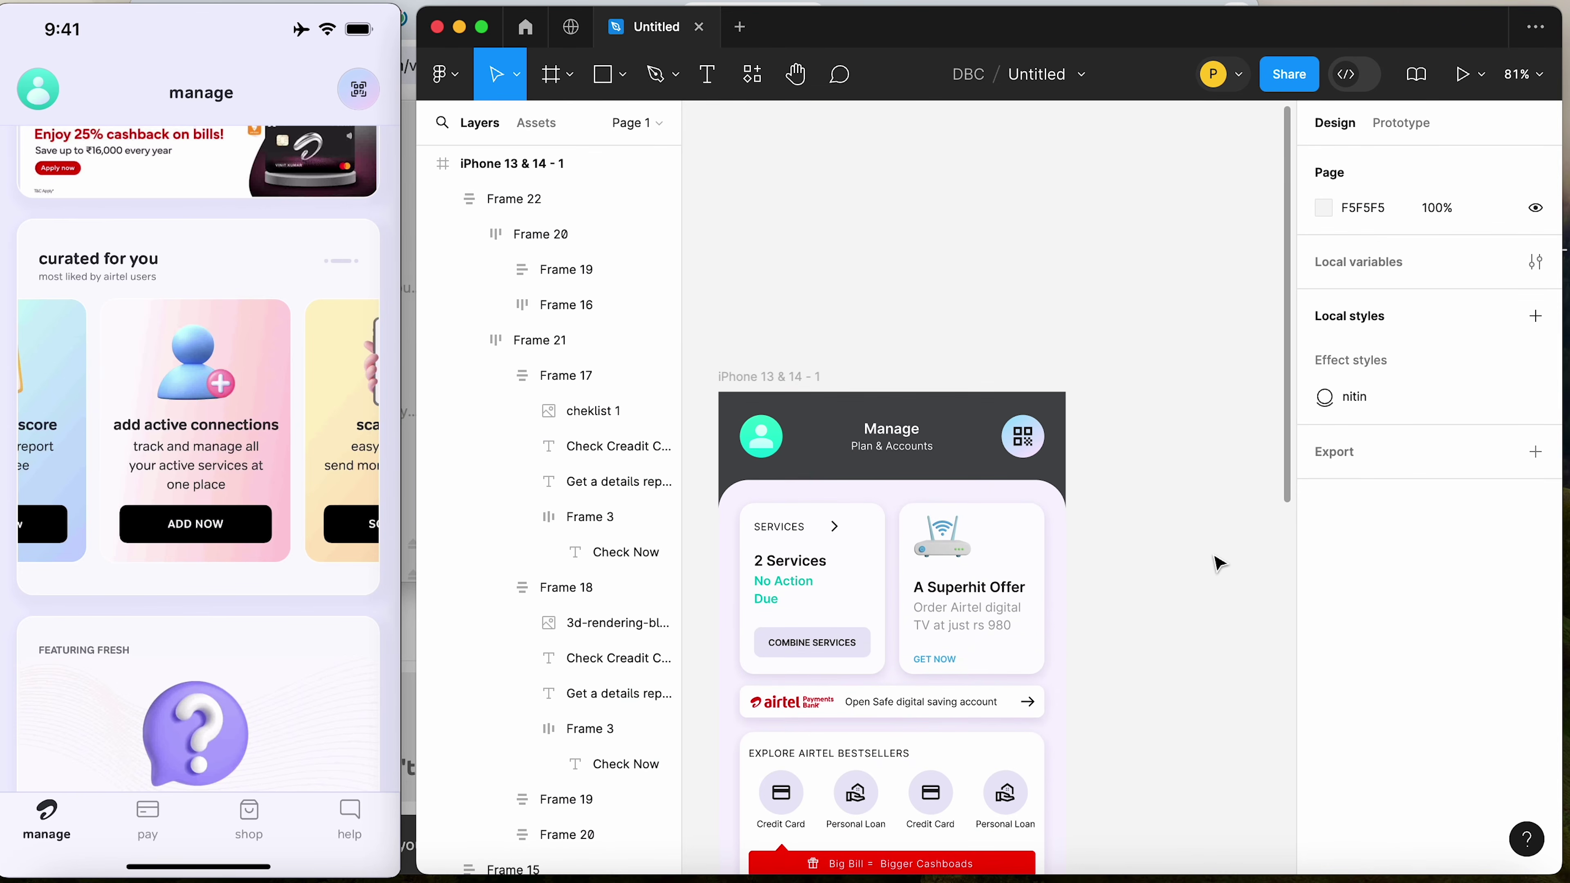
scroll(1218, 563, "down", 15)
scroll(1218, 563, "up", 14)
left_click(797, 193)
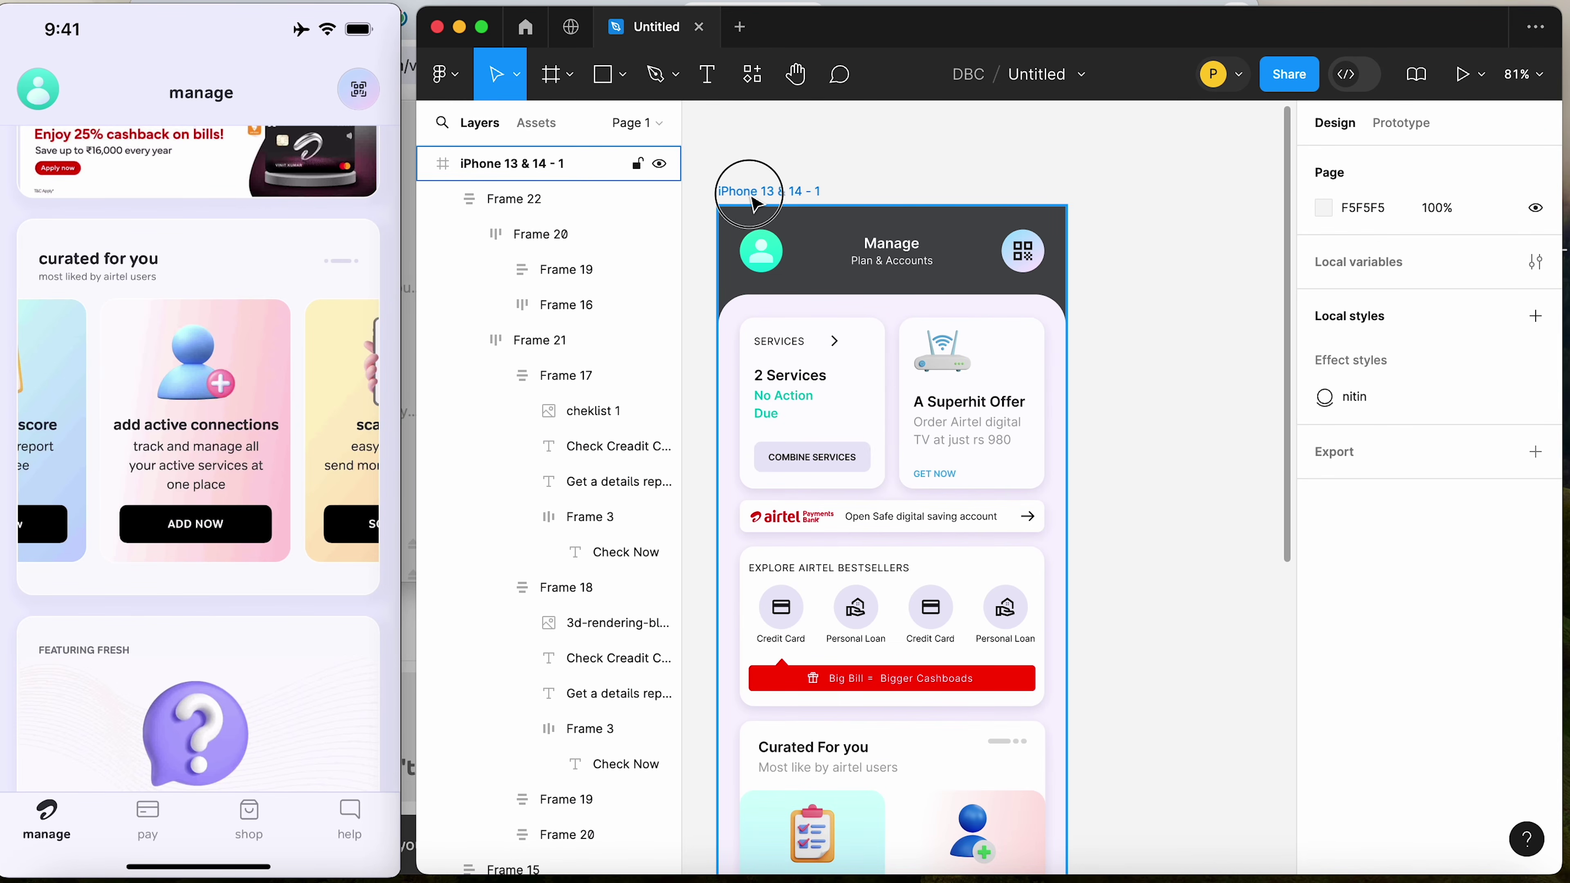
left_click(1462, 76)
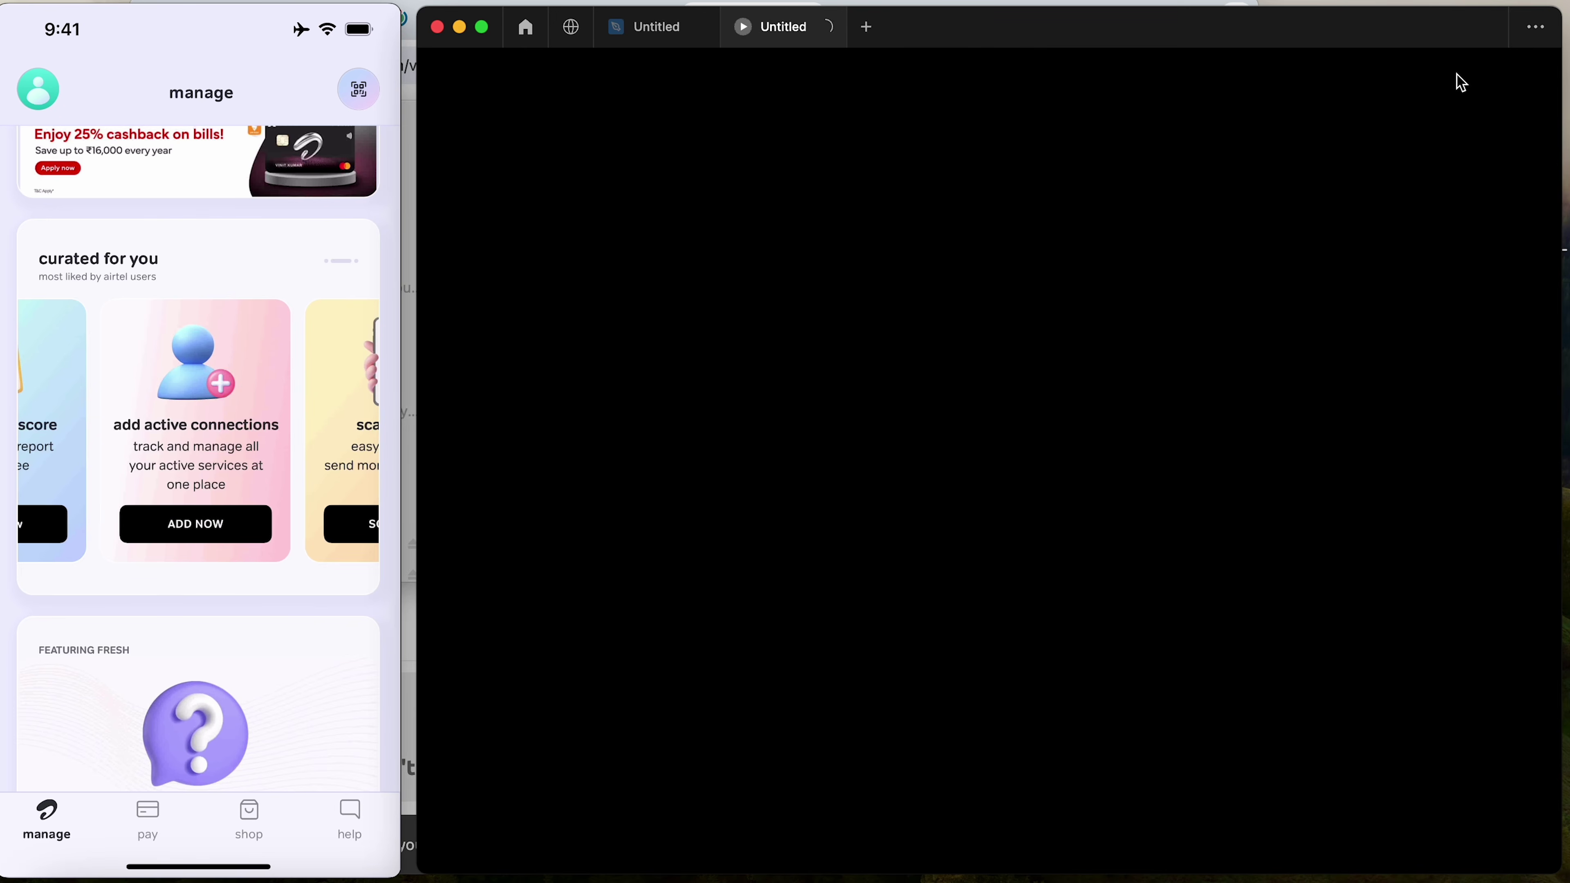
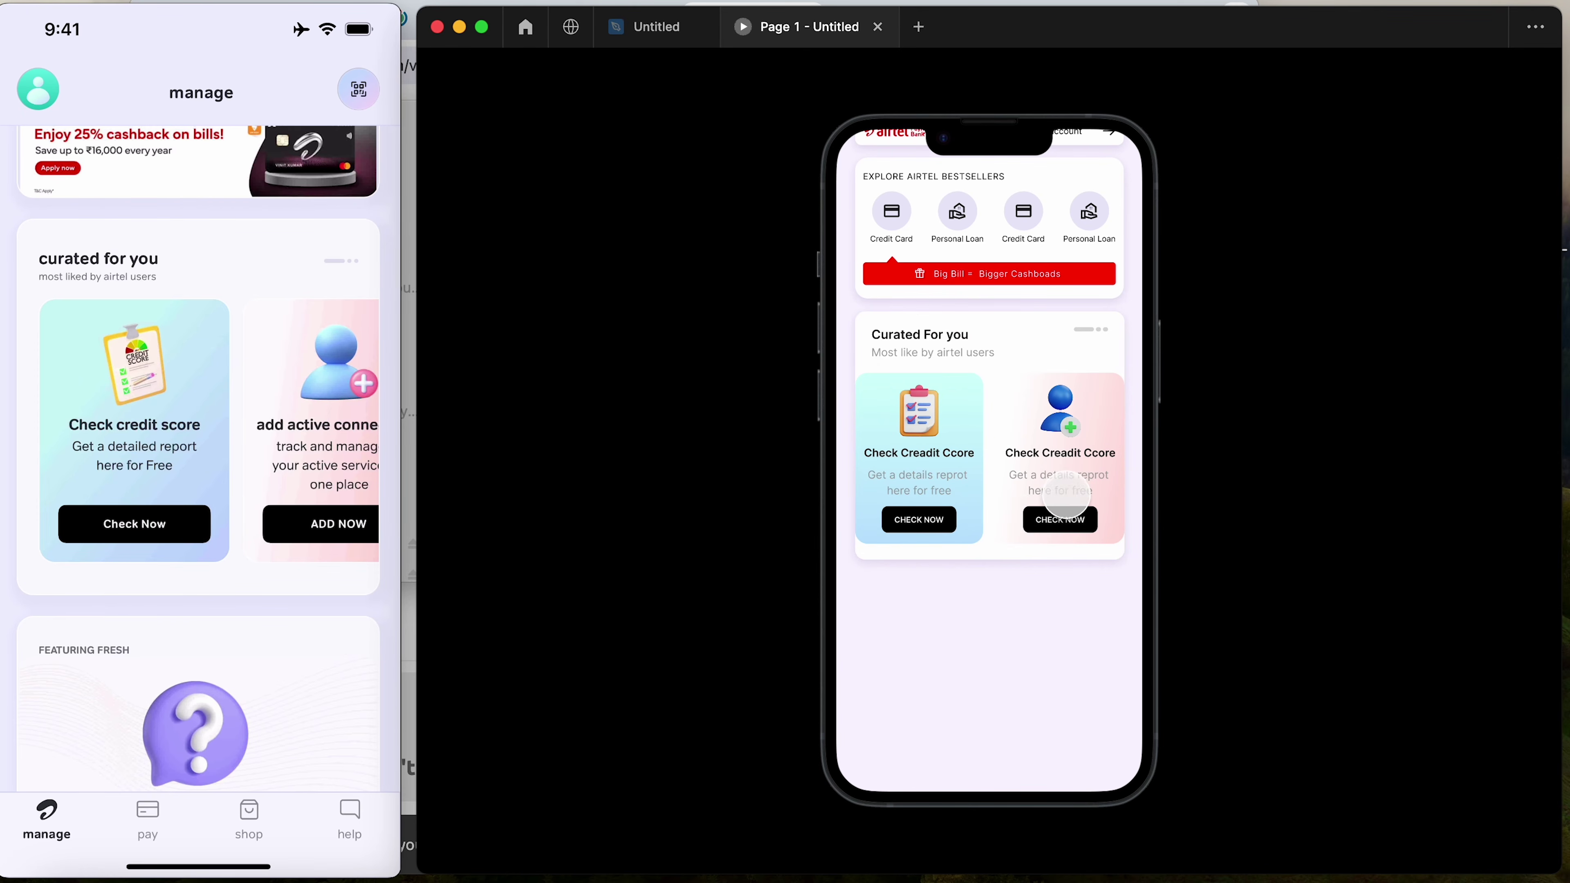
left_click(676, 31)
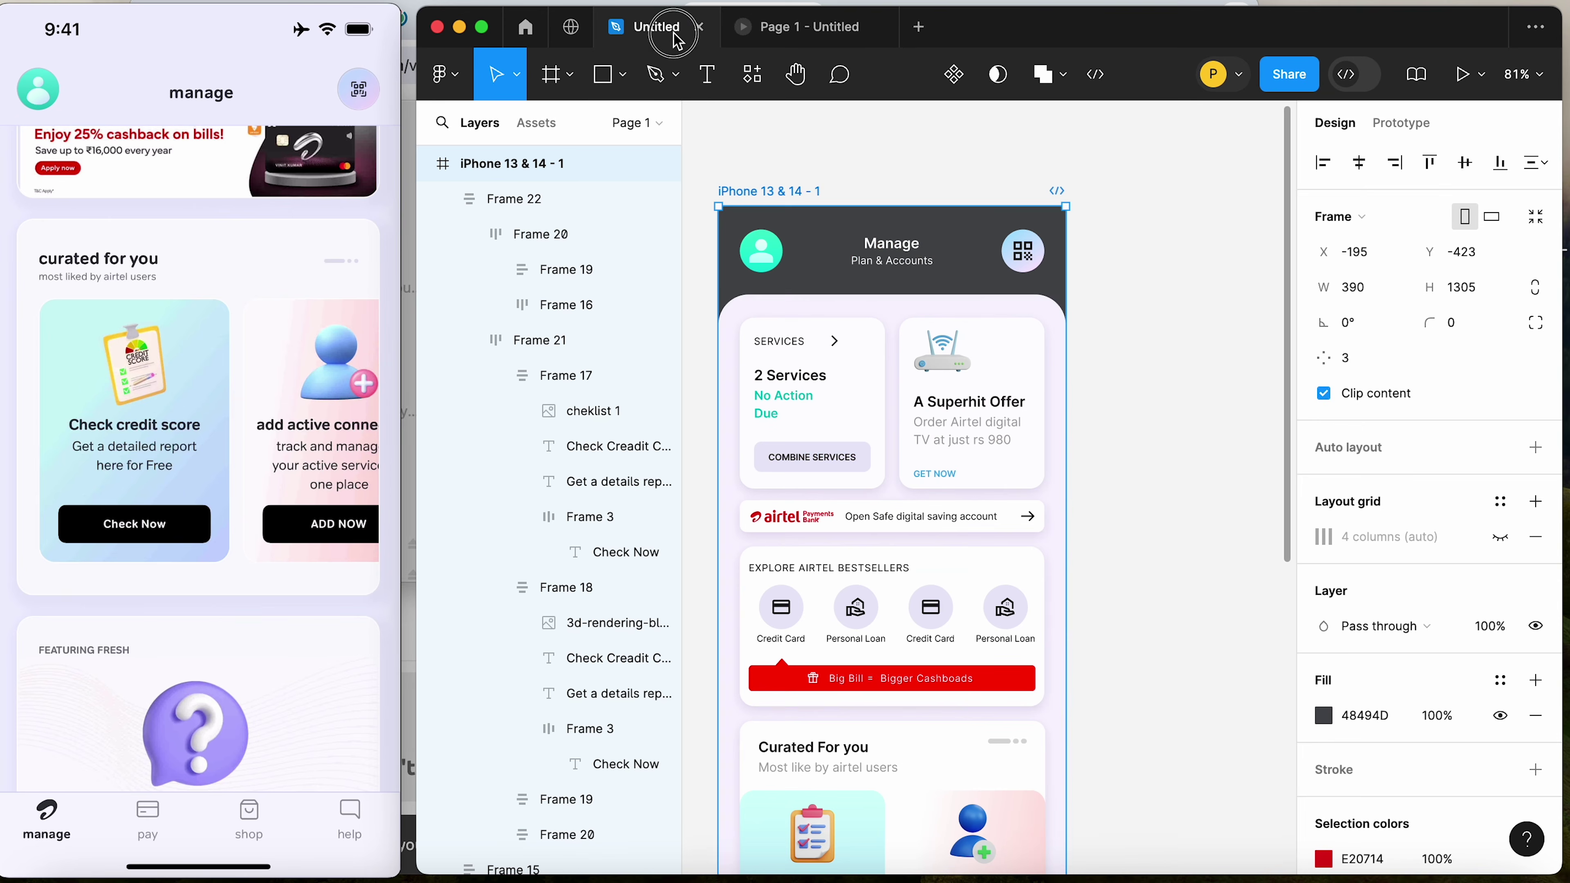
Set the horizontal padding of the card row in the Curated For you section to 15
left_click(1162, 582)
left_click(832, 820)
scroll(832, 820, "down", 8)
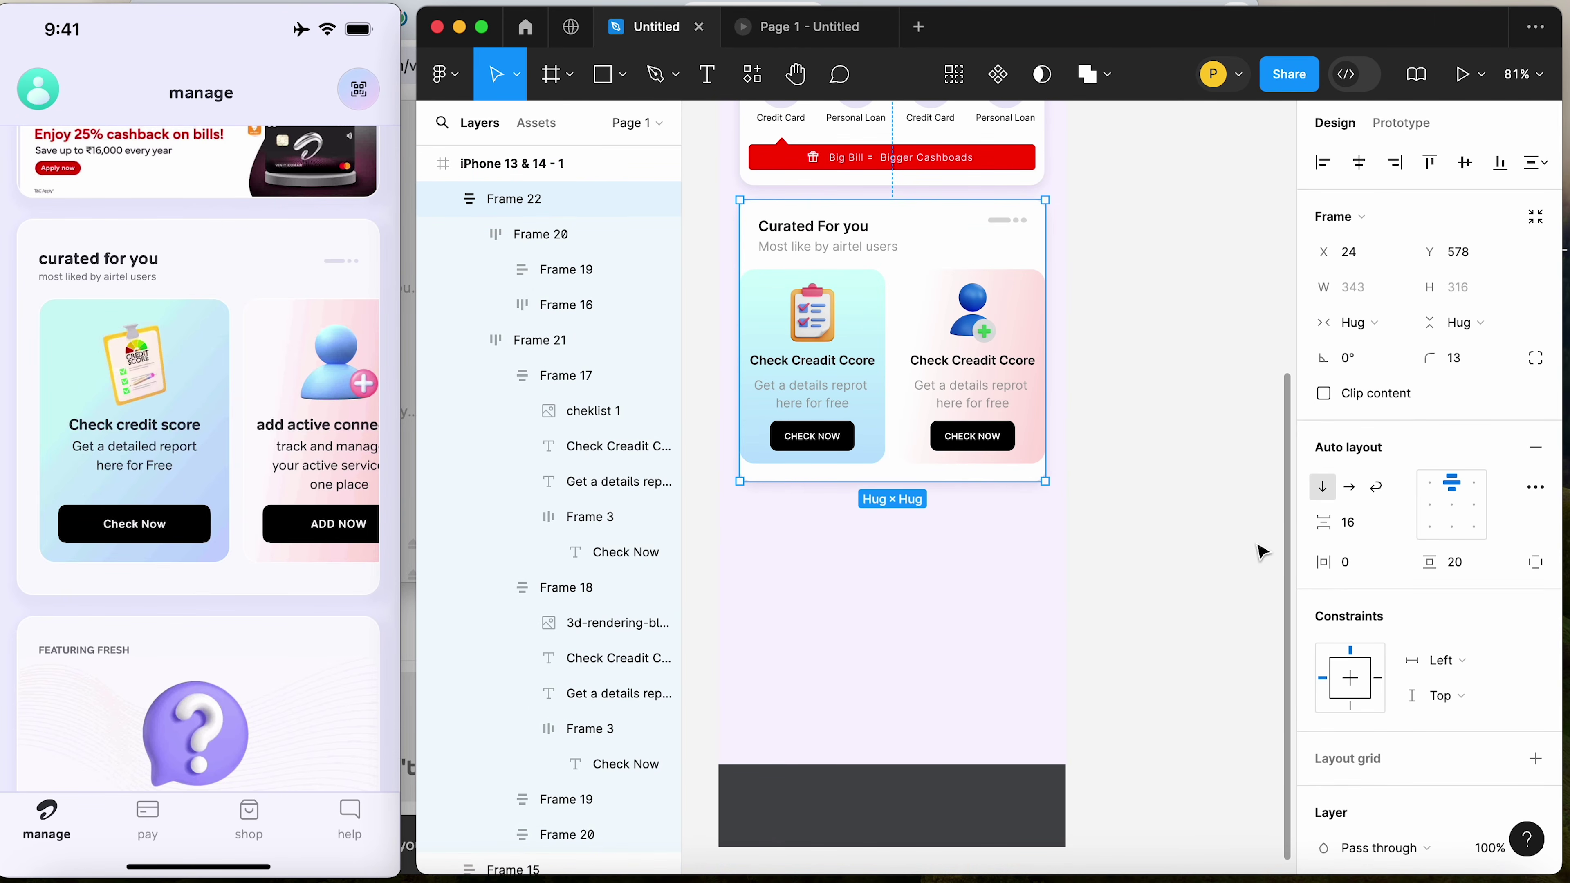
left_click_drag(1373, 584, 1352, 583)
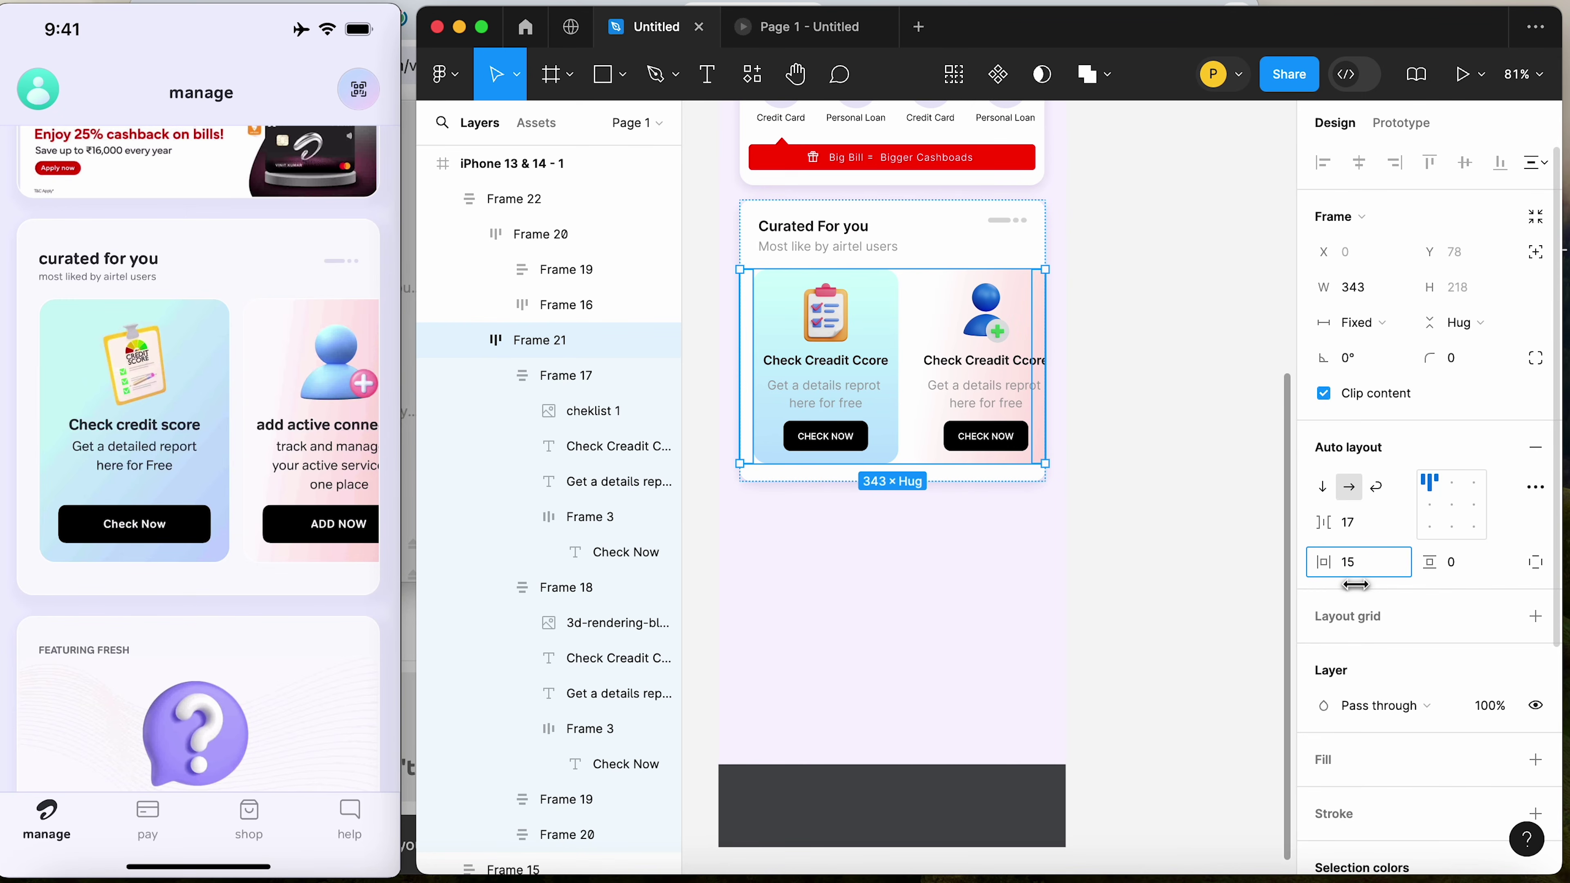
left_click(1161, 422)
left_click(1034, 473)
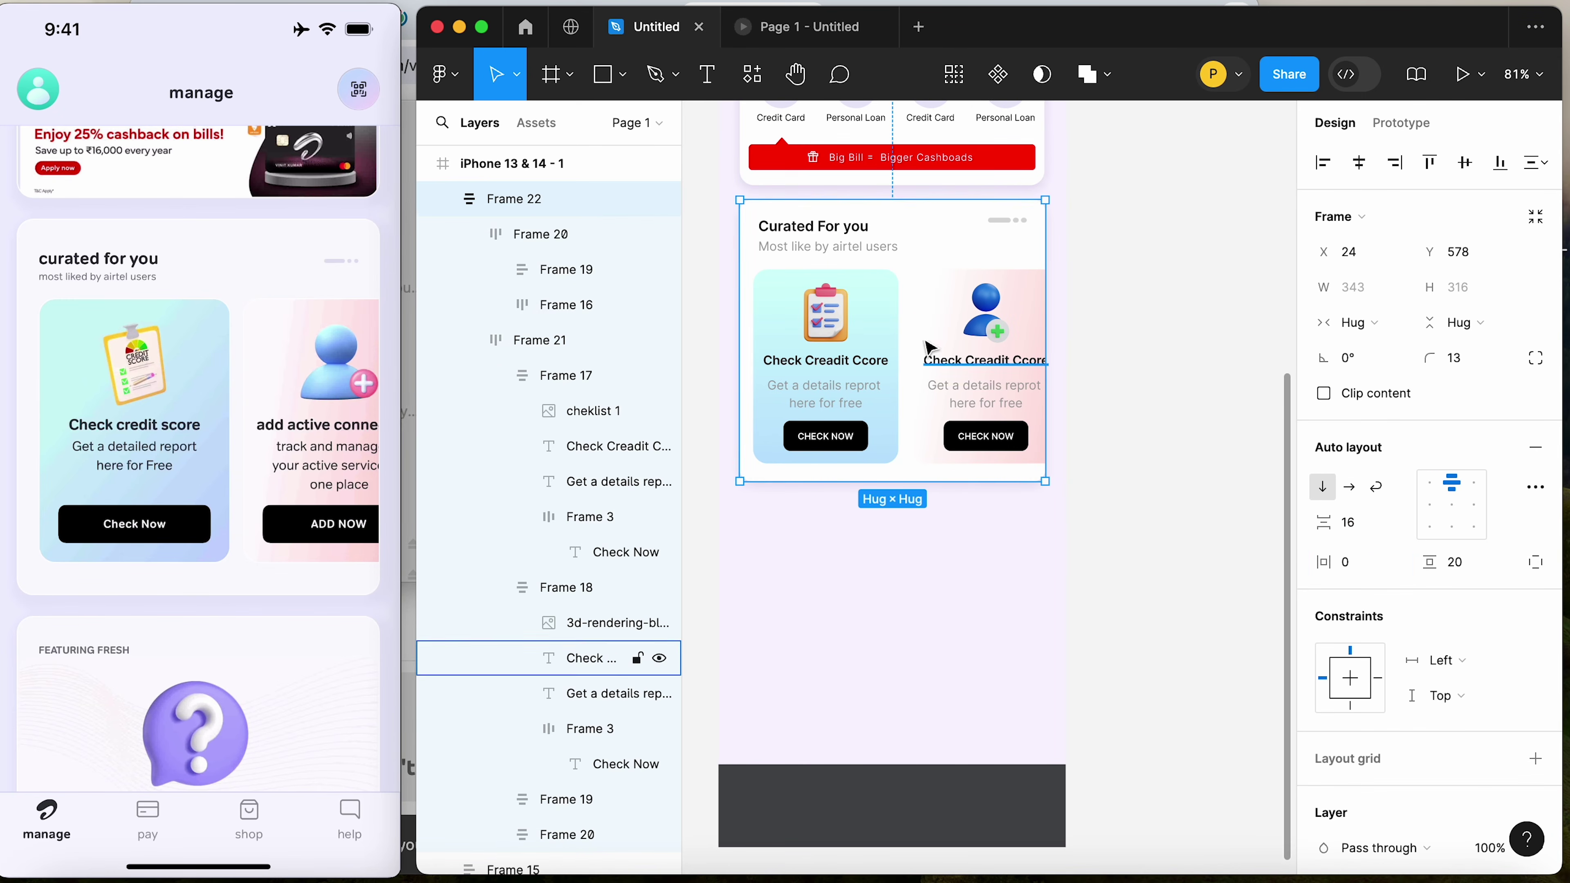
Check the horizontal scrolling of the Curated For you cards in the prototype and return to the design file
left_click(807, 26)
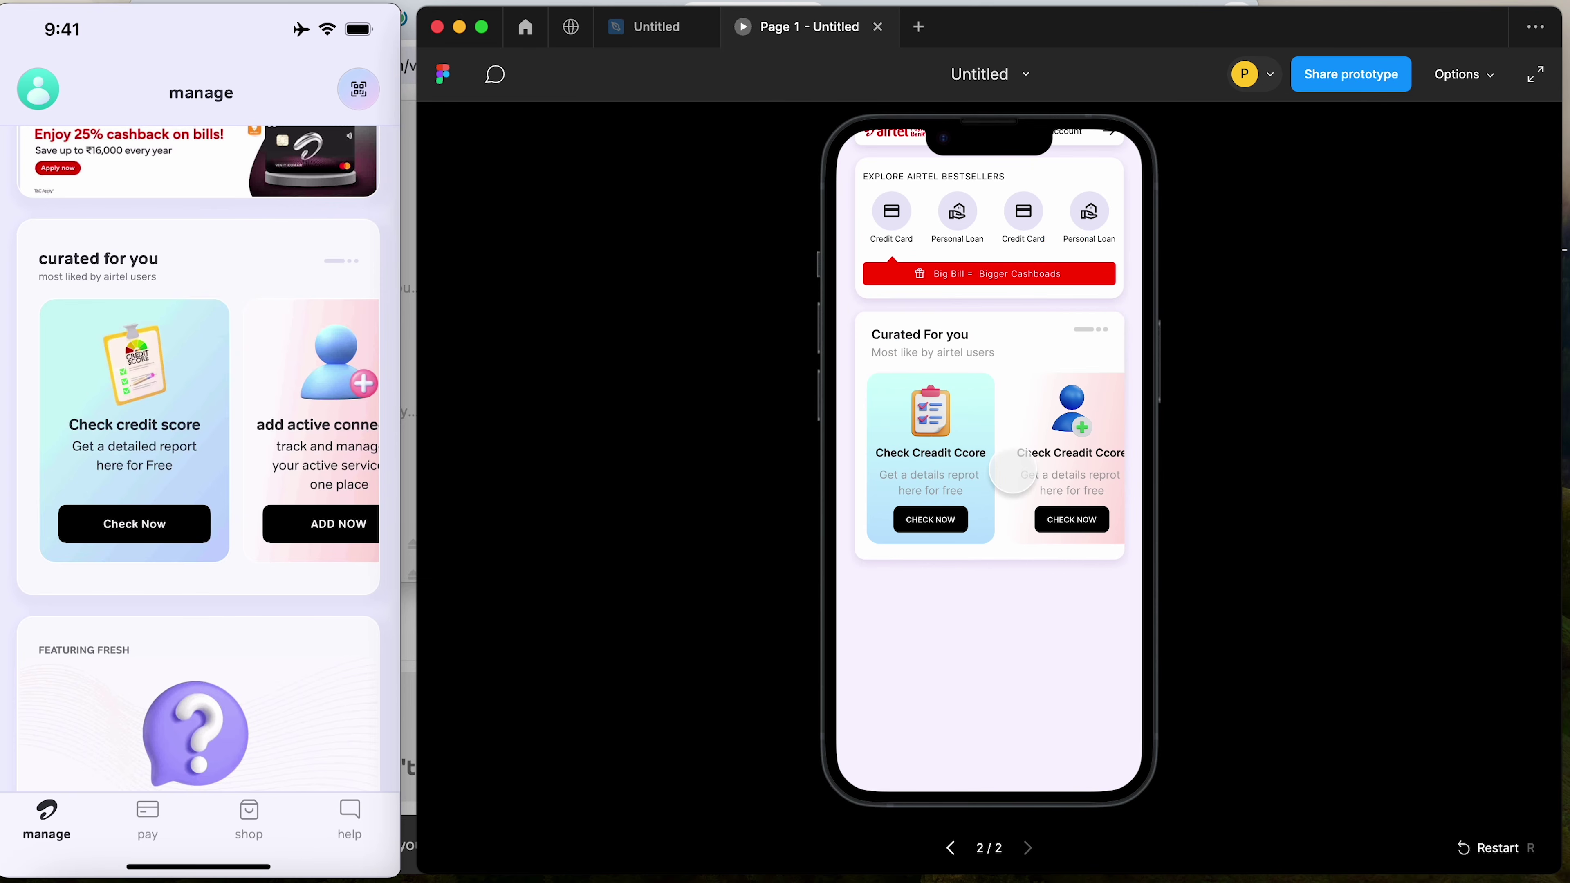
scroll(1020, 488, "right", 3)
scroll(1017, 471, "left", 3)
scroll(1017, 472, "right", 3)
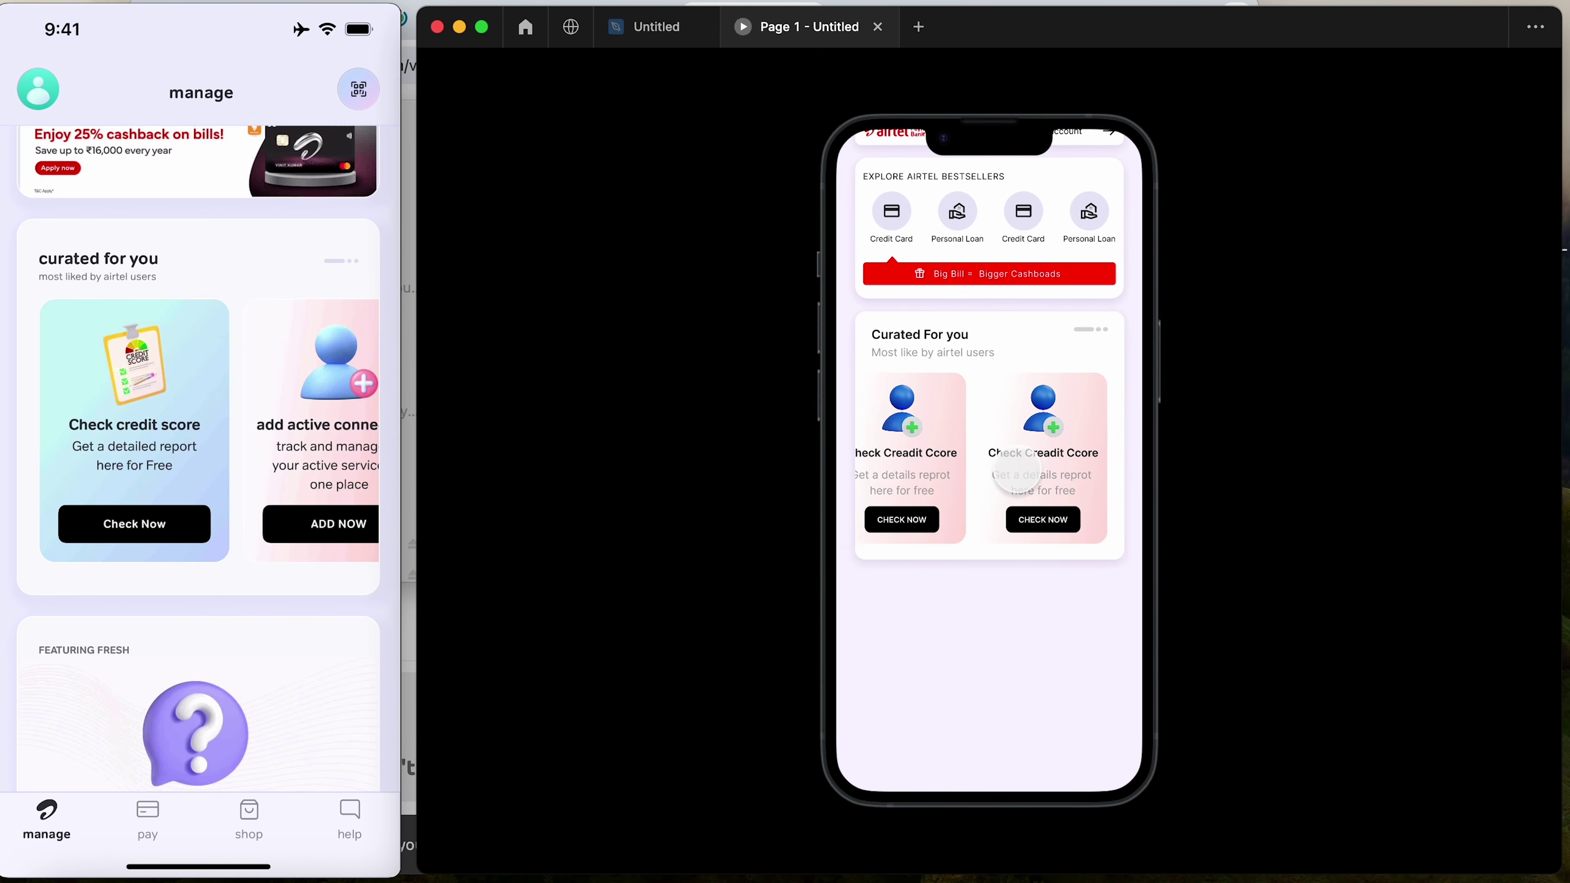
scroll(1017, 472, "left", 3)
key("ctrl+shift+Tab")
Duplicate the first card's title, description and Check Now button into the empty area below the Curated For you section
left_click_drag(1157, 357, 799, 726)
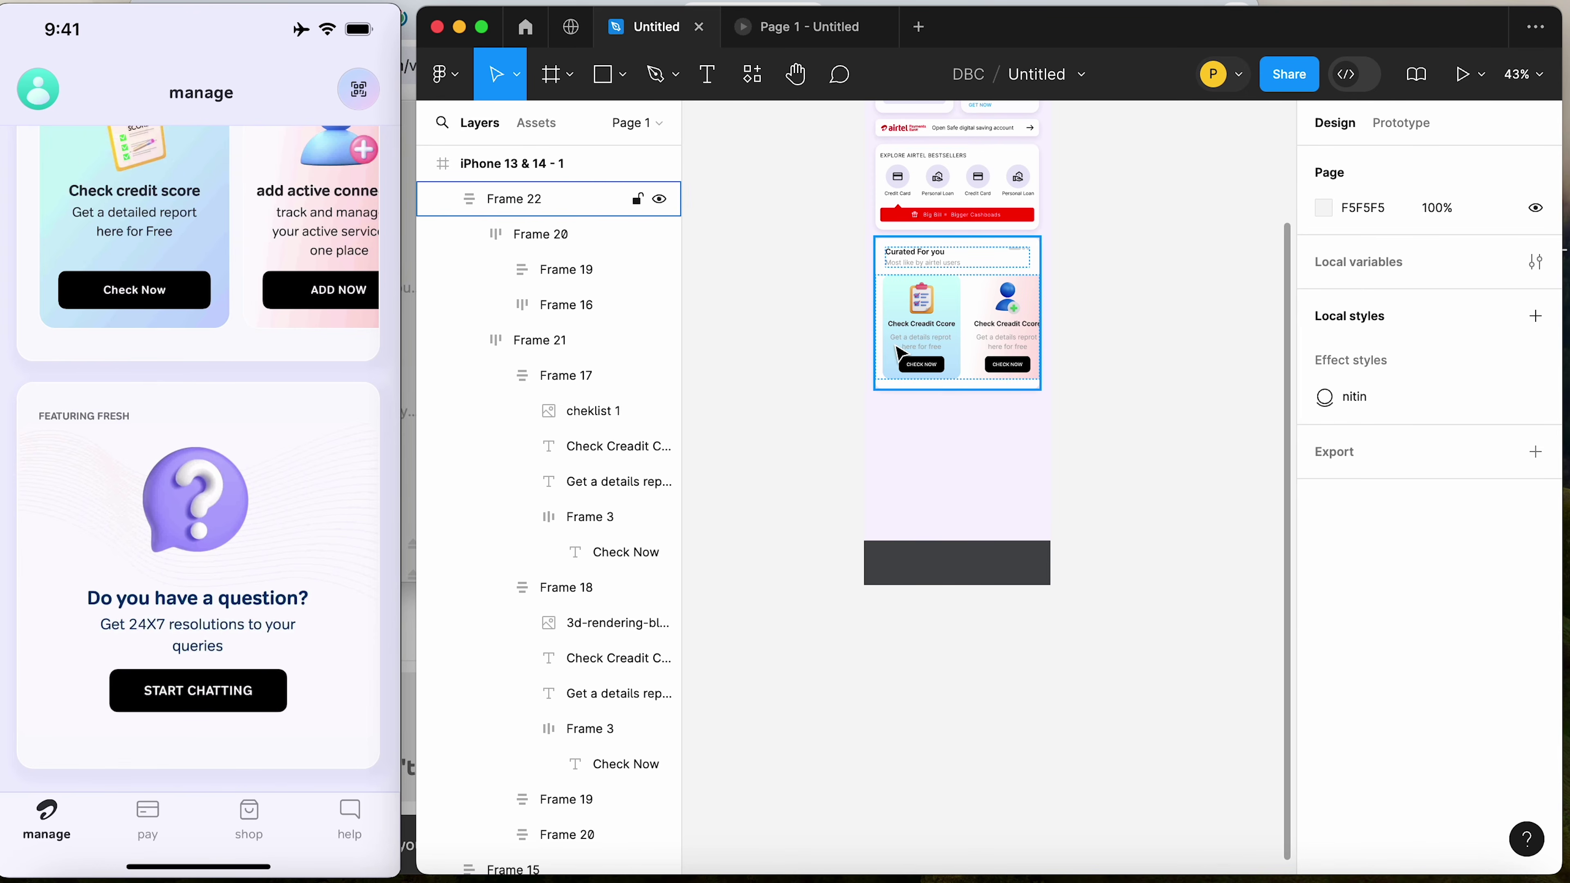
left_click(915, 351)
left_click(925, 351)
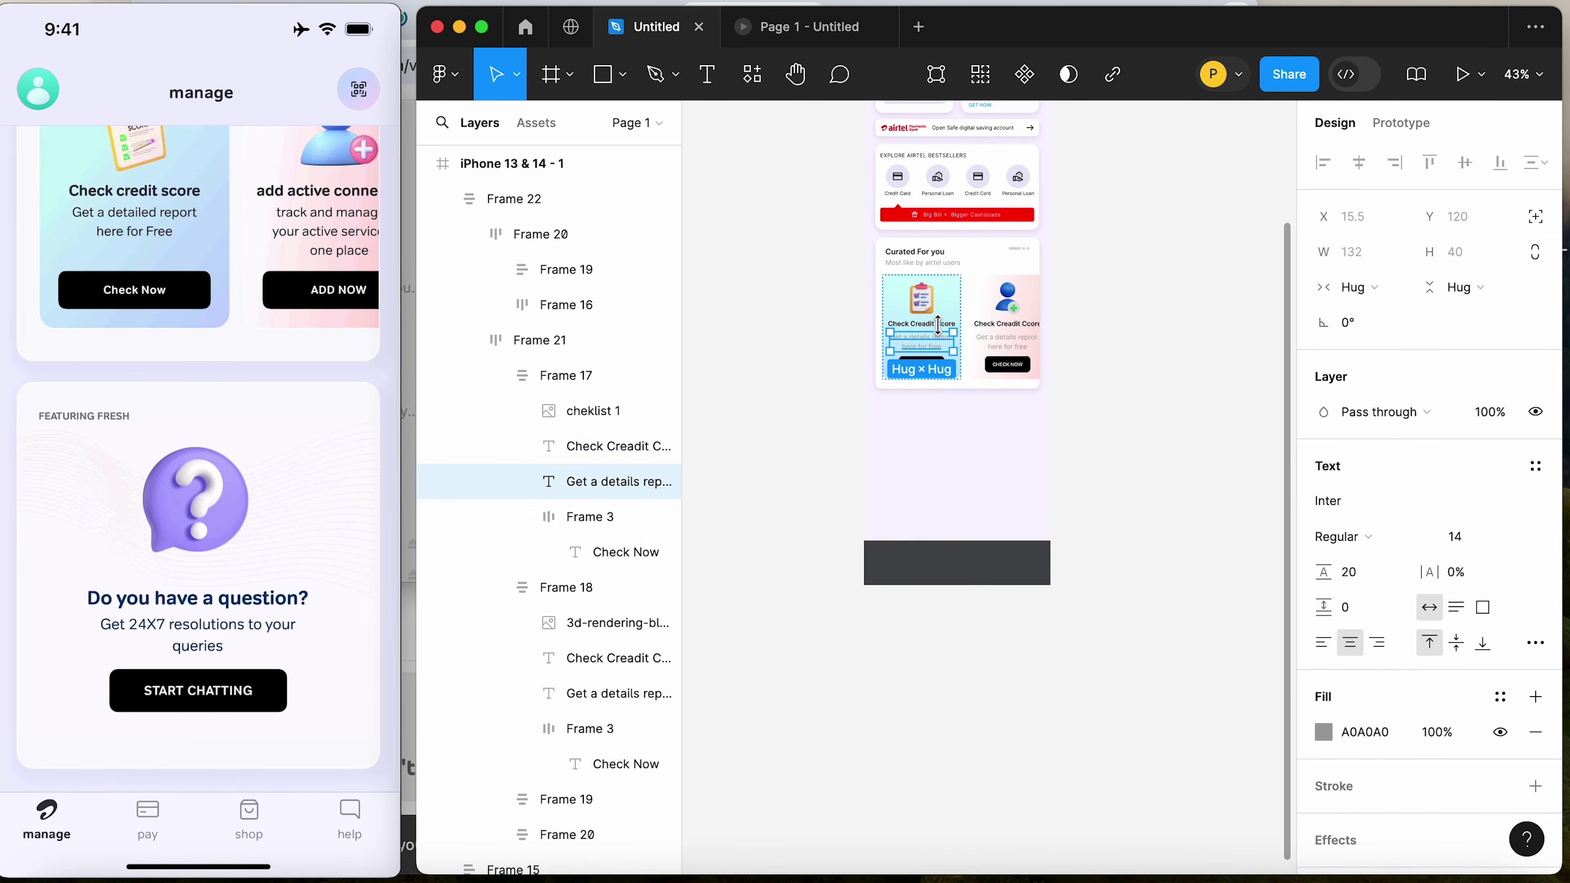
left_click(924, 325, "shift")
left_click(929, 366, "shift")
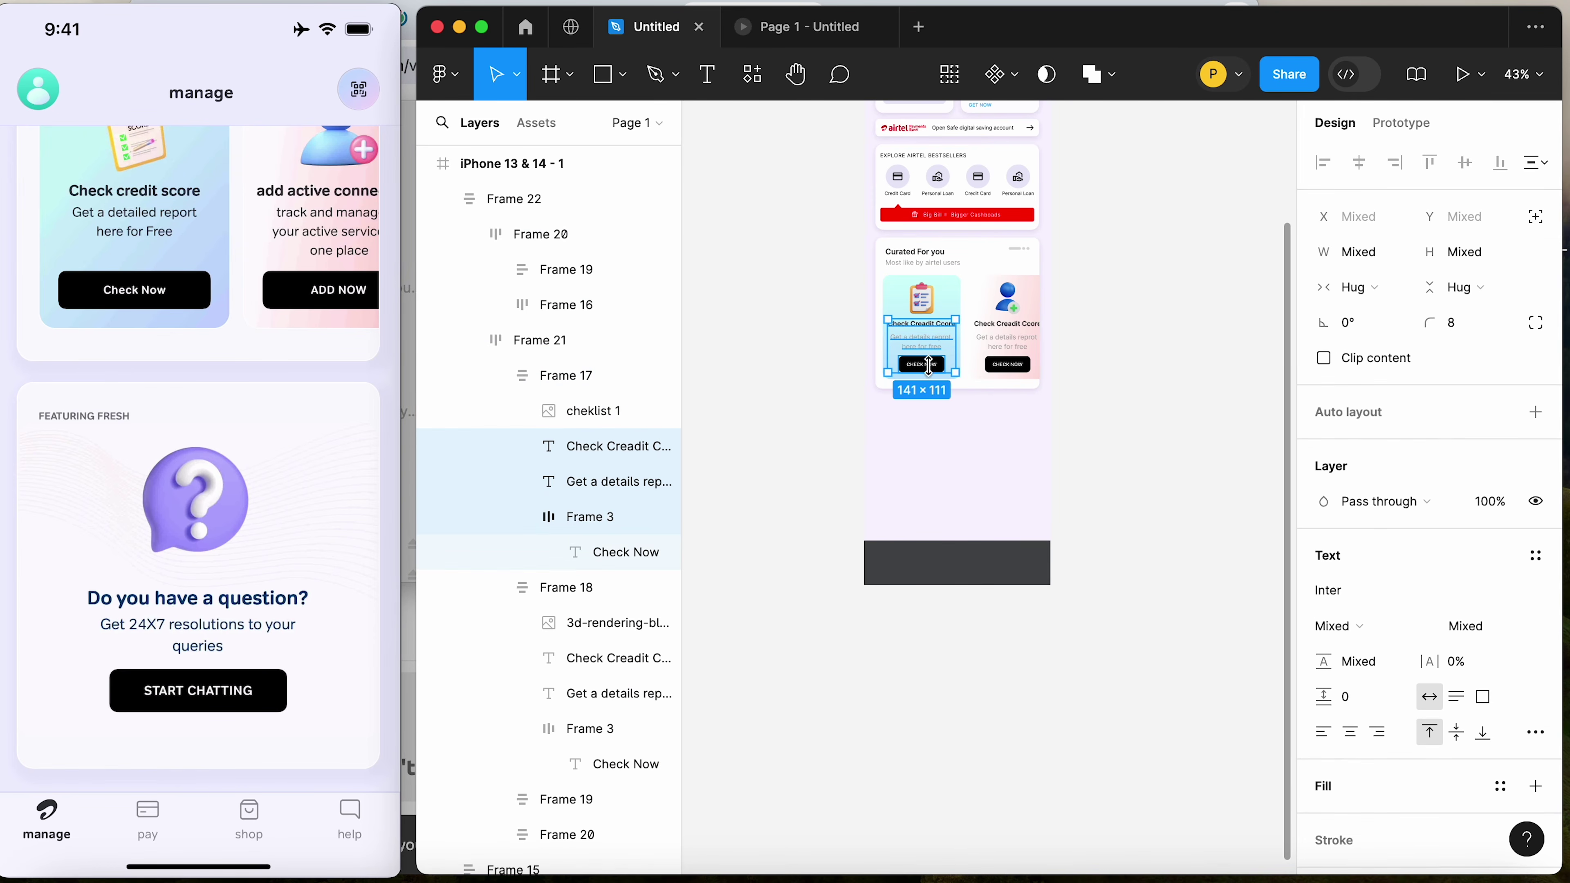
left_click_drag(933, 354, 957, 463, "alt")
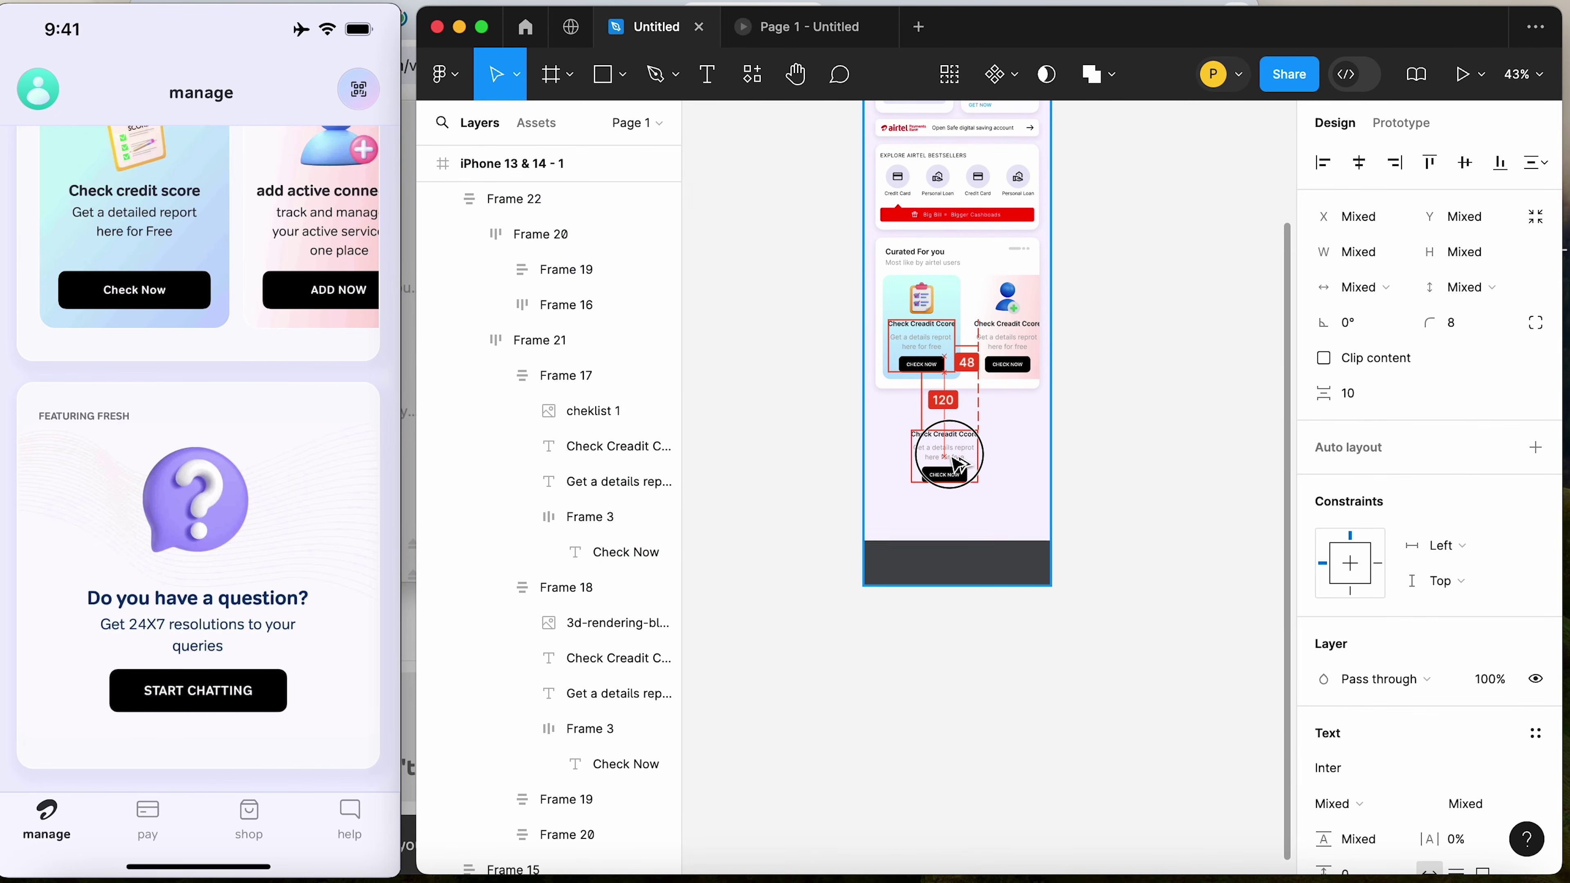
left_click(1198, 440)
Change the duplicated title's text to "Do you have a question ?"
left_click_drag(1194, 283, 835, 579)
left_click(835, 578)
left_click(955, 440)
double_click(950, 433)
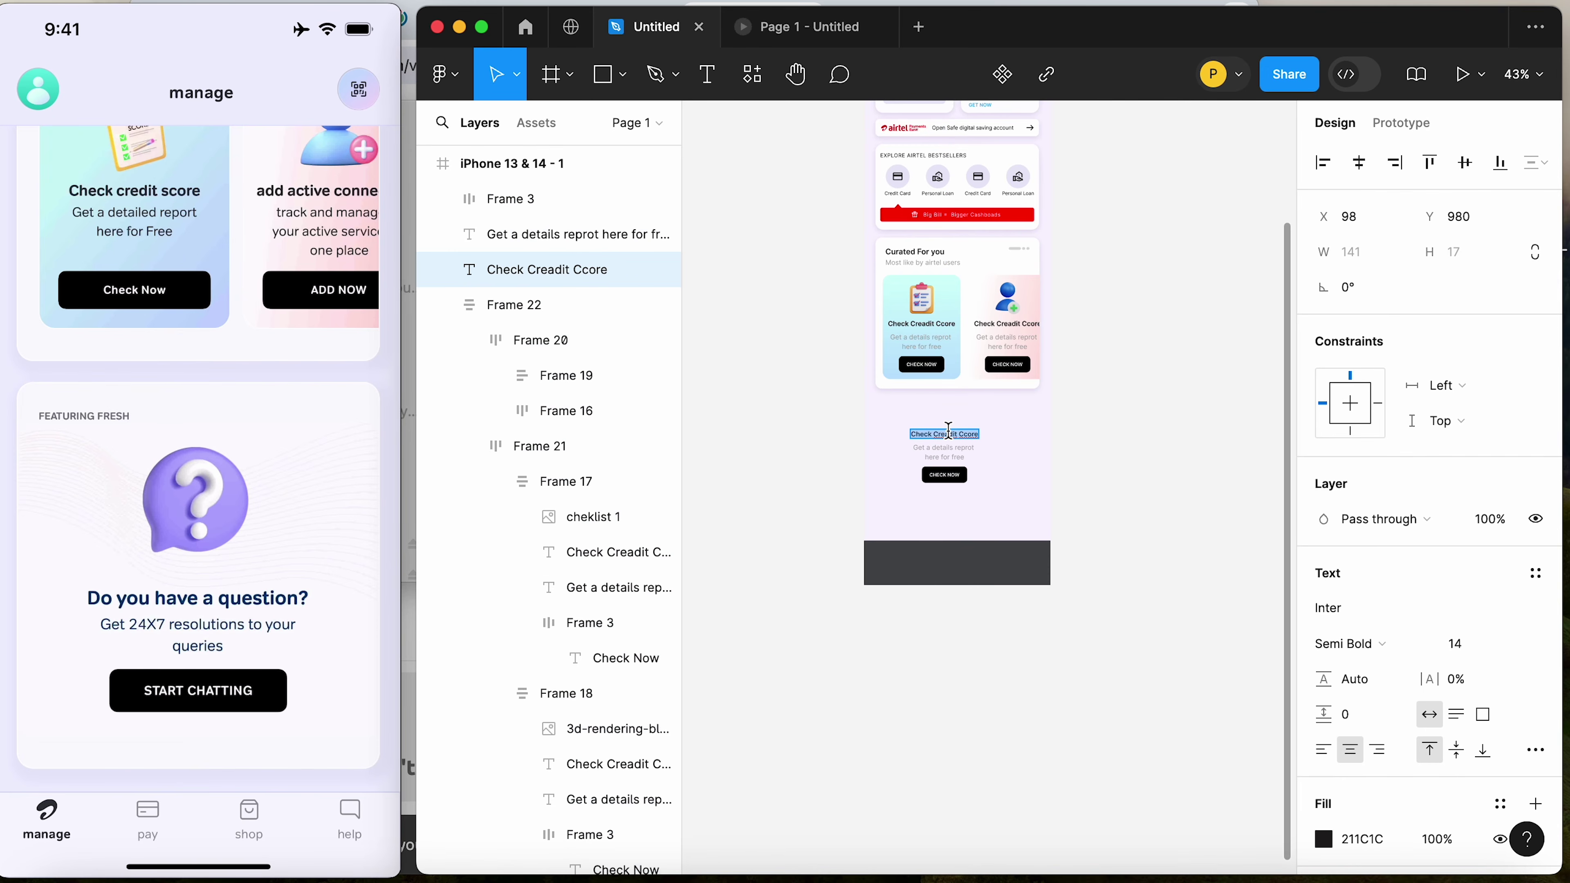
type("Do you have a question")
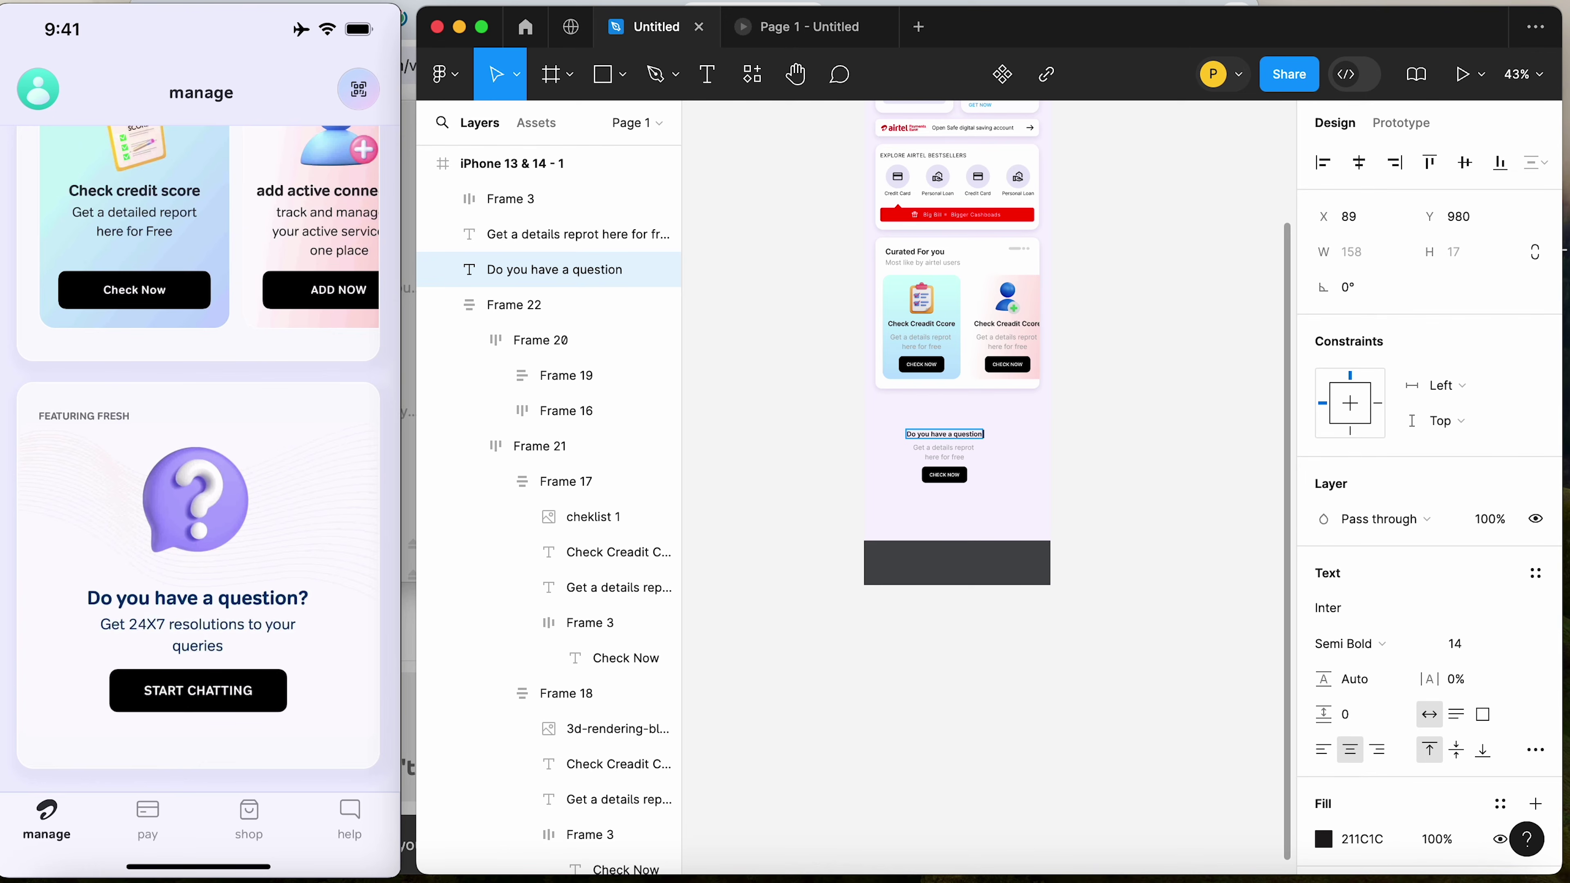
type("?")
key("Escape")
Scale the question title up proportionally so it is larger than the description beneath it
key("z")
left_click_drag(824, 340, 1150, 624)
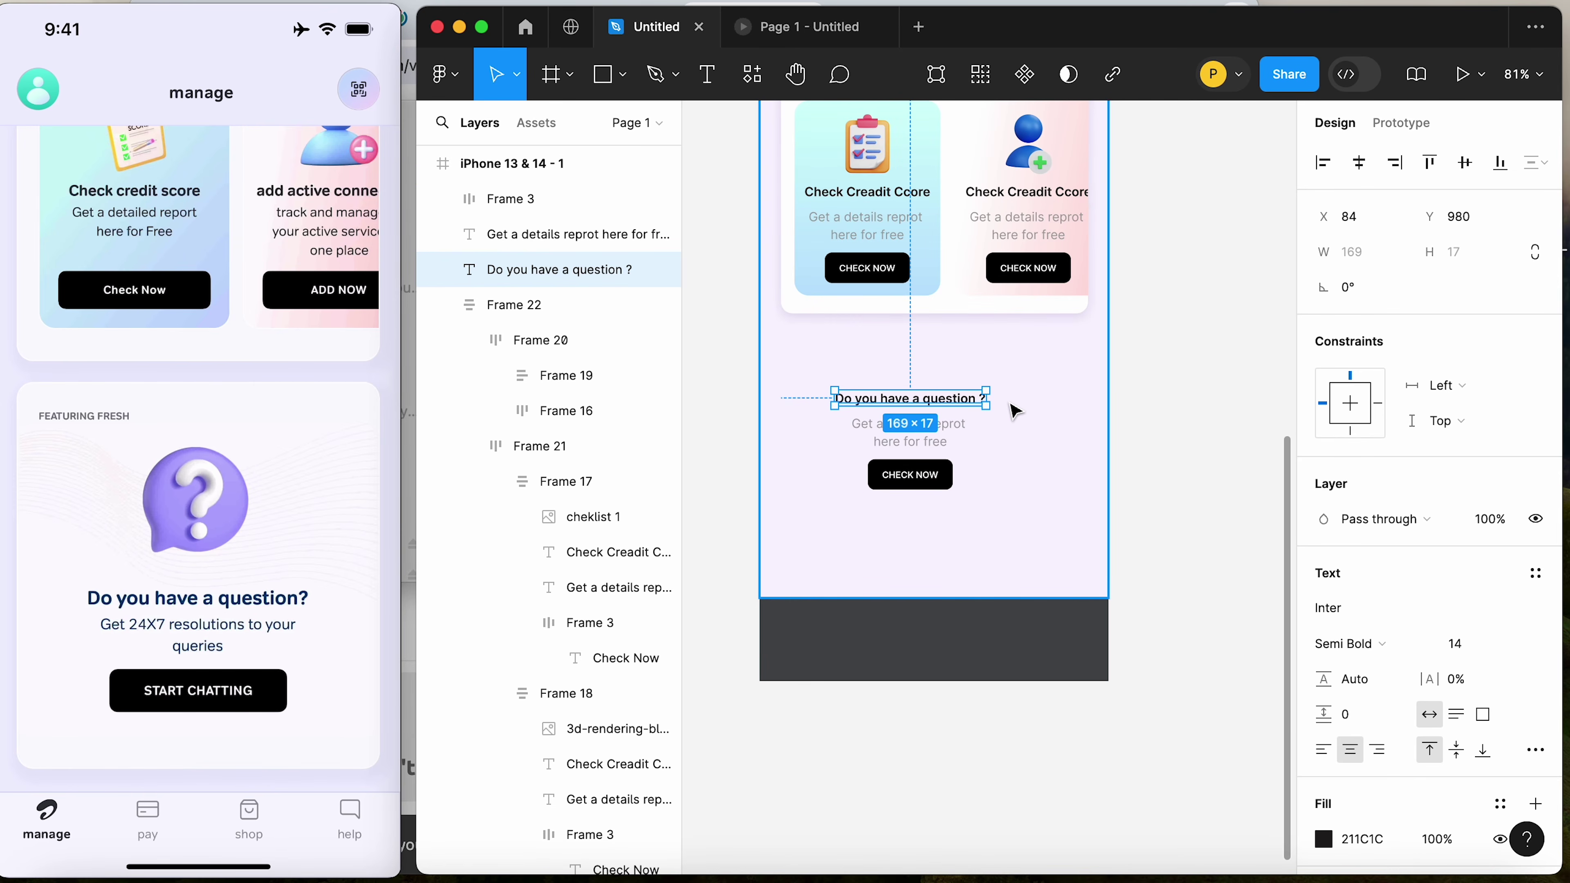
key("k")
left_click_drag(1008, 409, 1033, 436)
left_click(1240, 448)
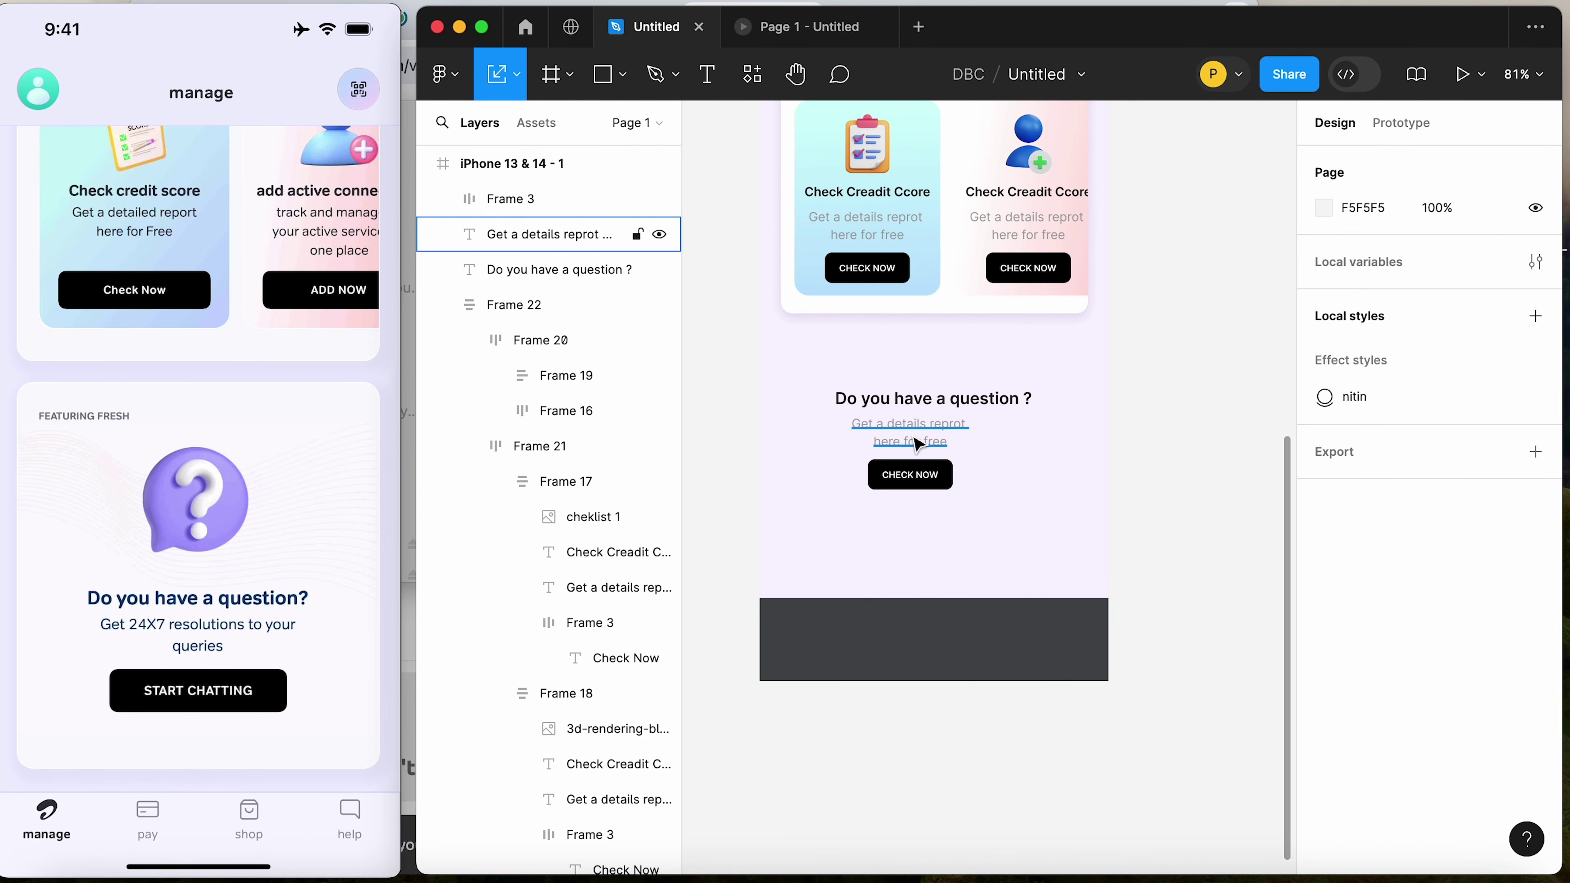
Set the fill of the description text below the question title to black, 000000
left_click(912, 436)
left_click(1544, 350)
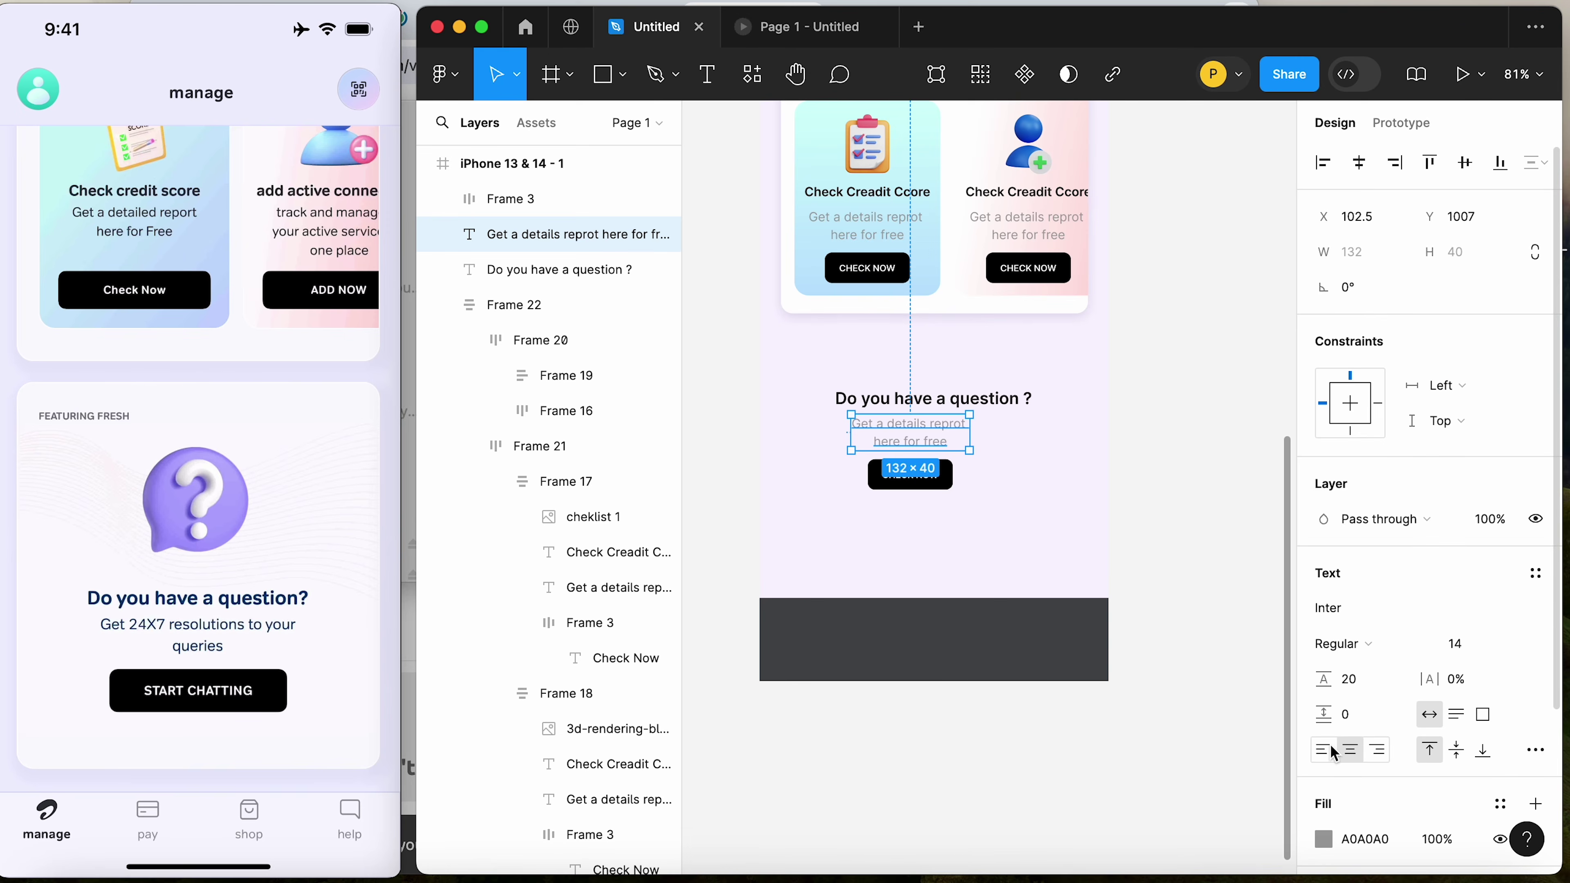
left_click(1324, 840)
left_click_drag(1226, 533, 1057, 618)
left_click(932, 512)
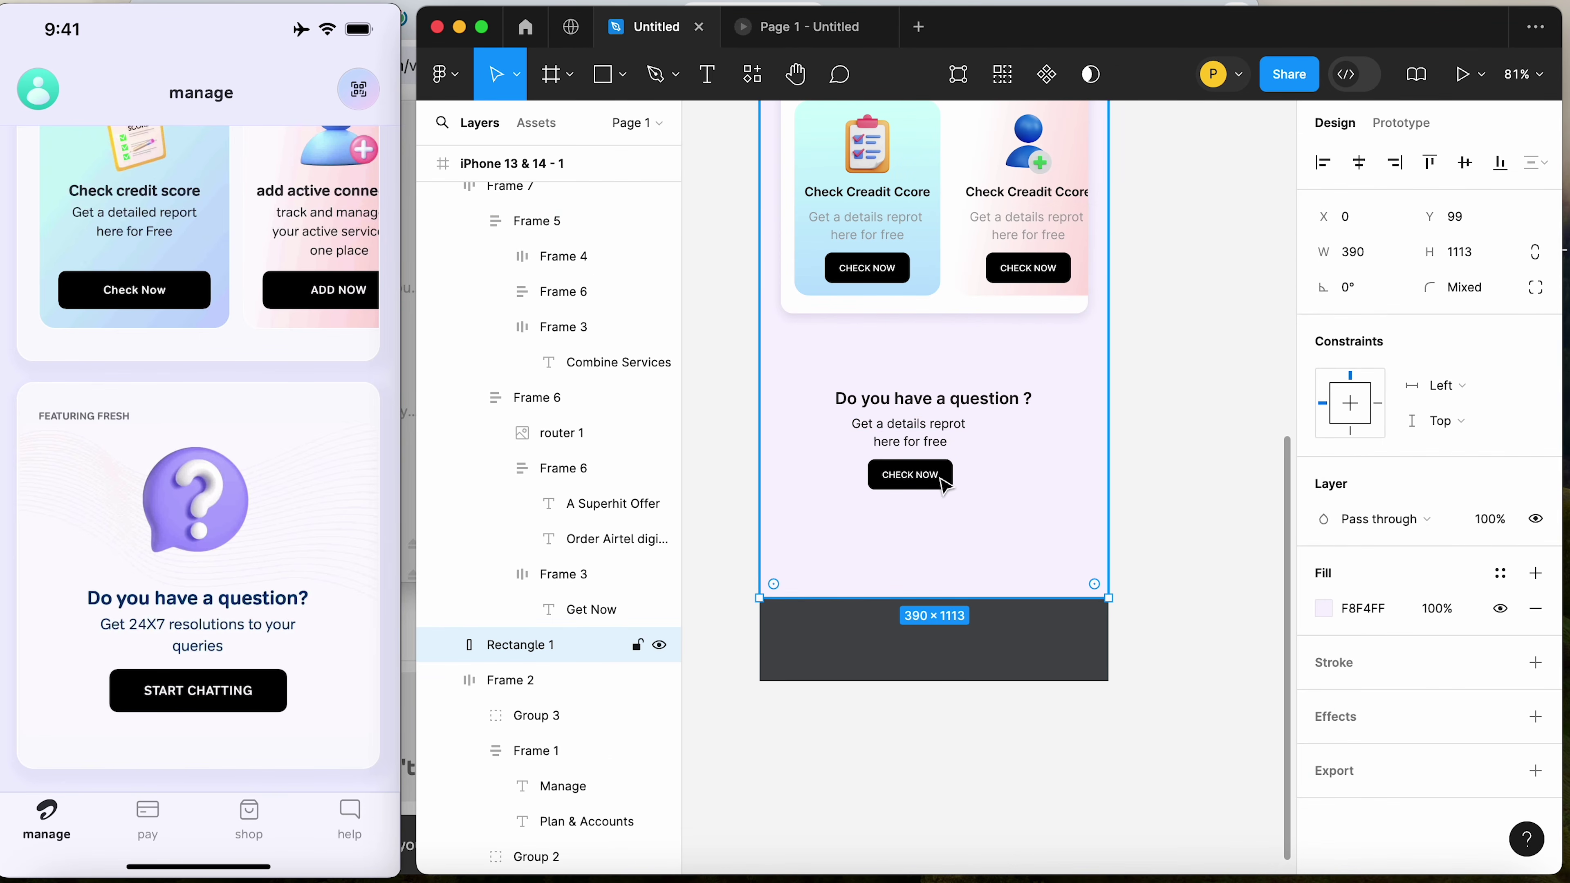
Widen the description text box below the question title to 195
left_click(945, 436)
left_click_drag(980, 433, 1057, 434)
key("Return")
left_click(1005, 424)
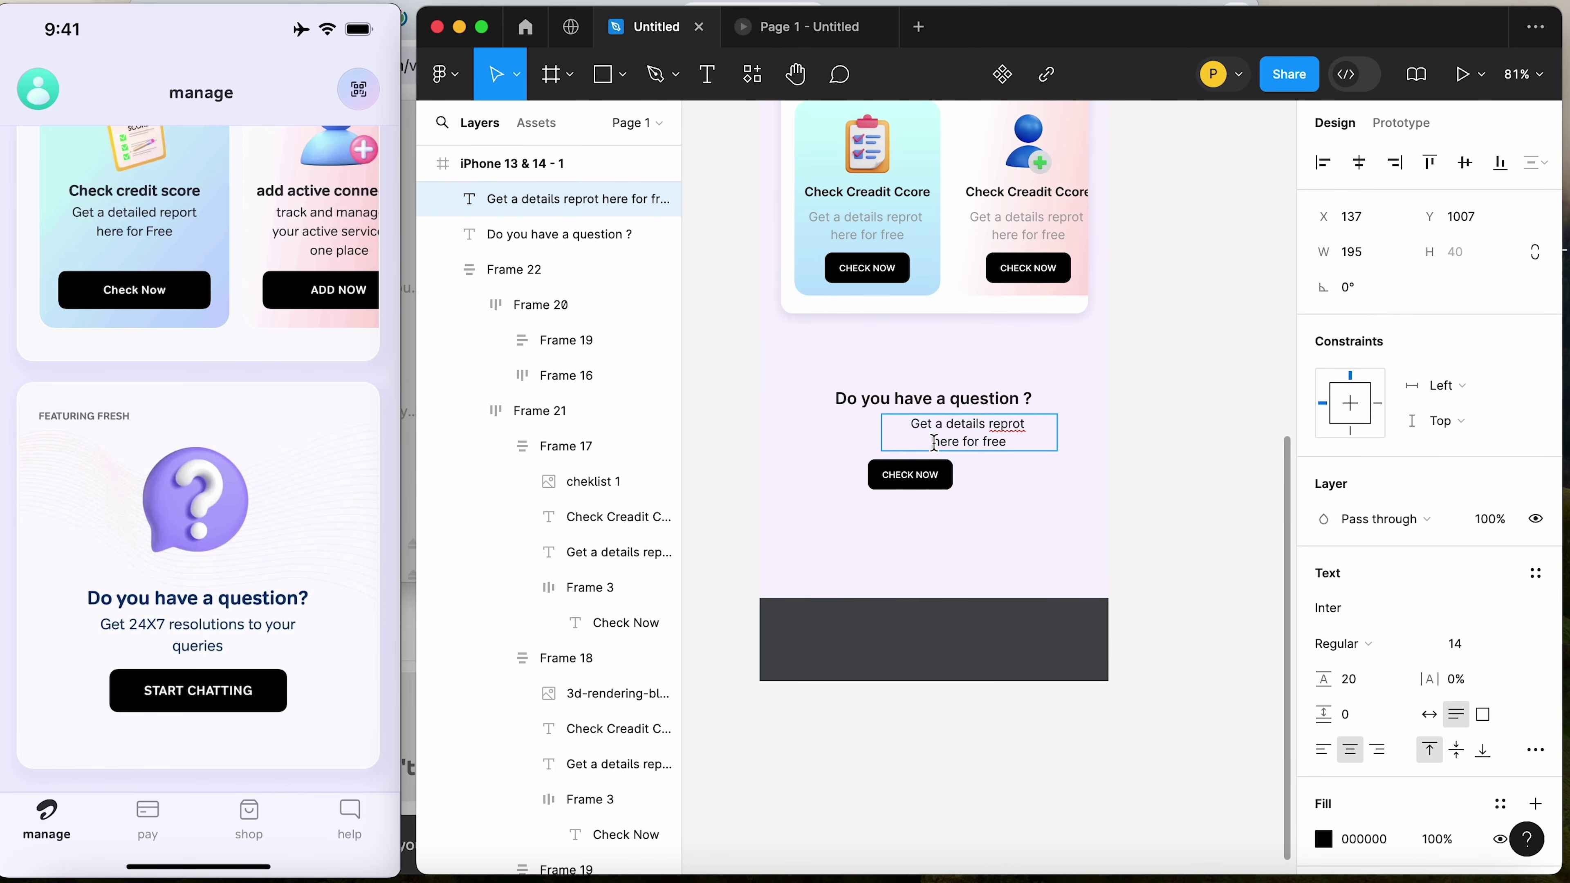
key("Escape")
scroll(934, 433, "down", 1)
left_click(579, 199)
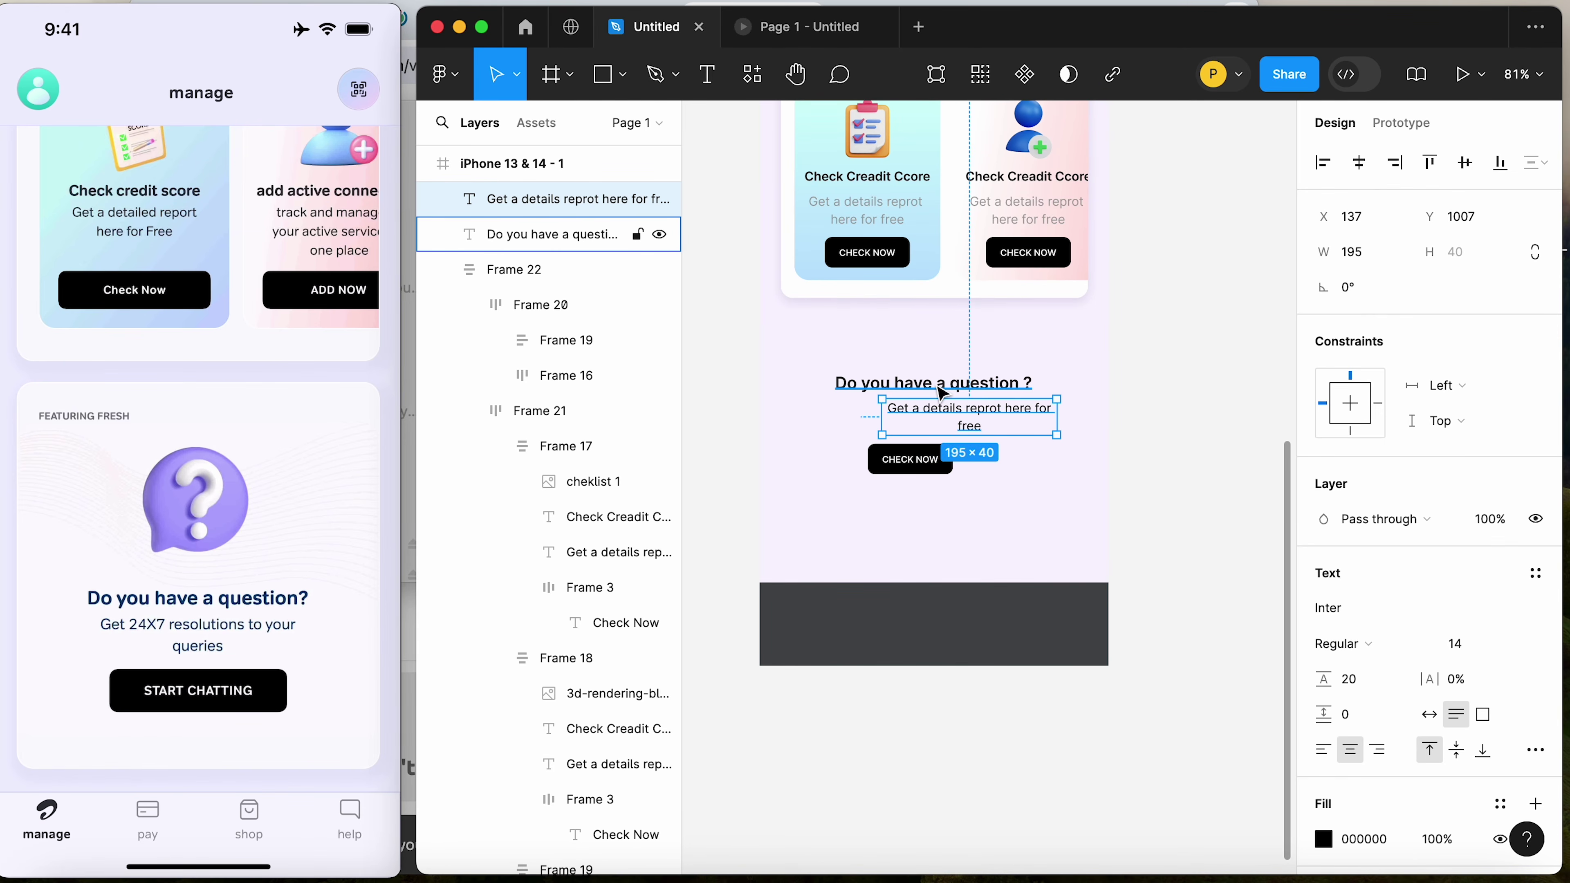
left_click(559, 234, "shift")
left_click(910, 459, "shift")
mouse_move(230, 673)
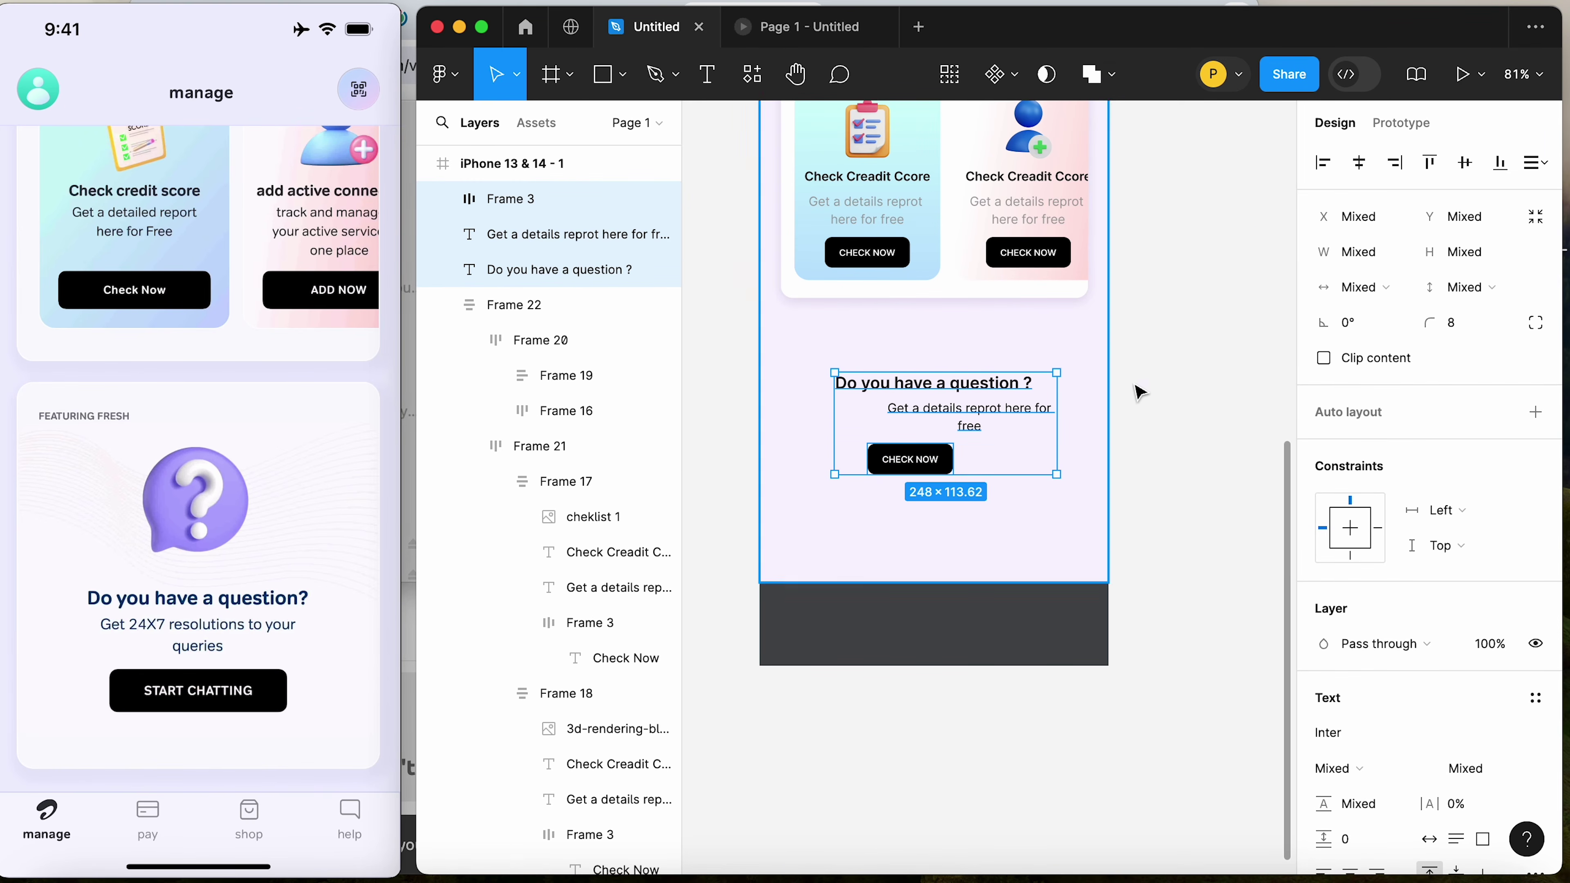
left_click(1174, 346)
Copy the Explore Airtel Bestsellers heading to just below the Curated For you section, at X 34 and Y 923
scroll(1181, 347, "up", 10)
scroll(1182, 367, "up", 1)
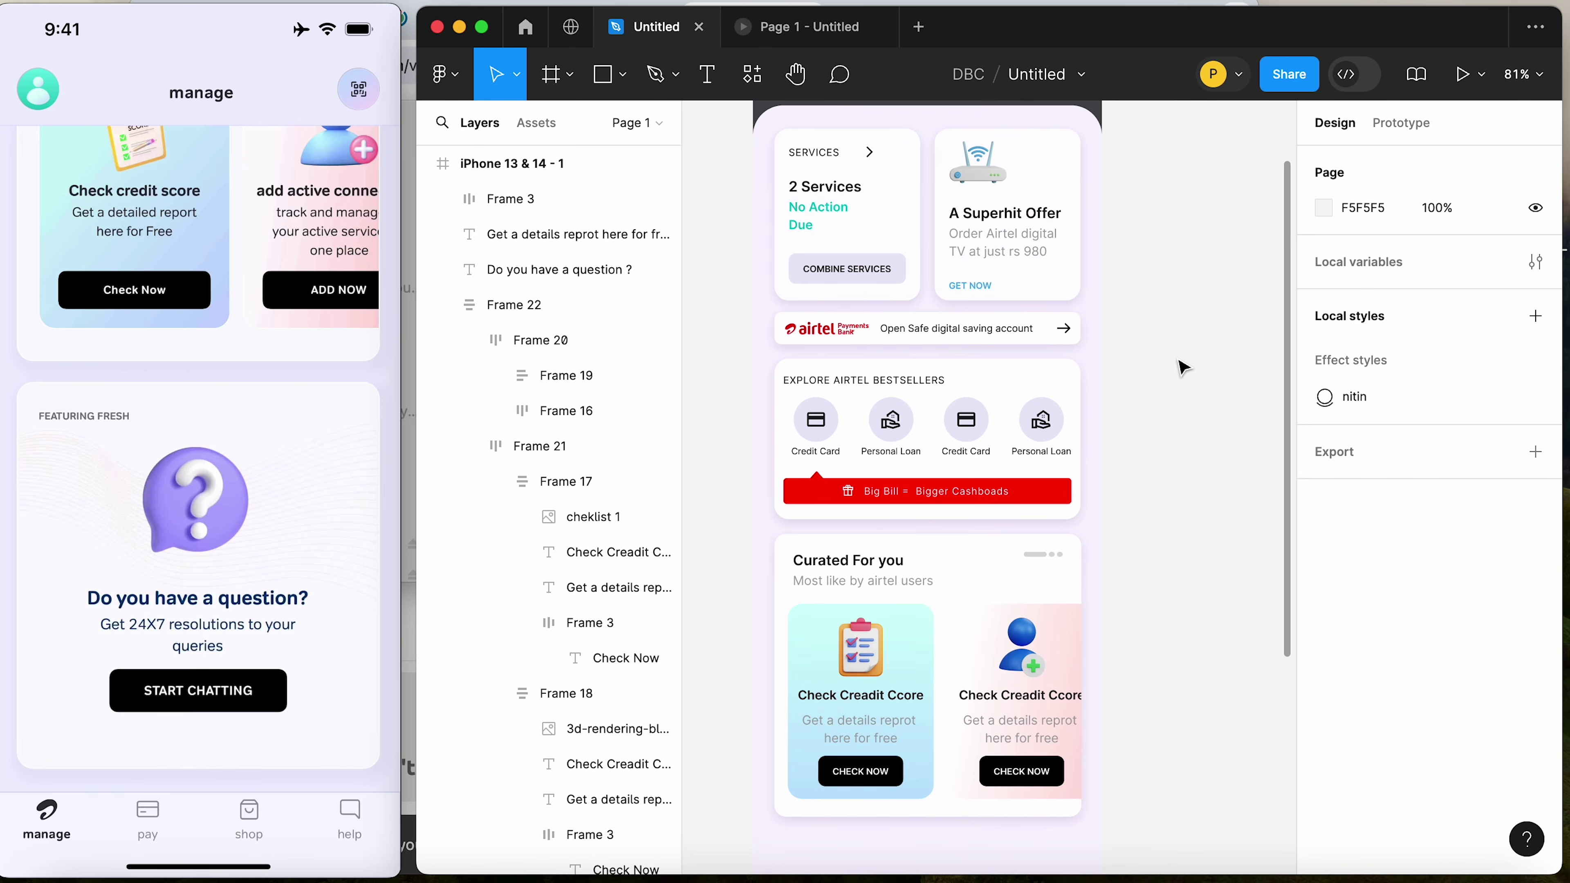
double_click(859, 383)
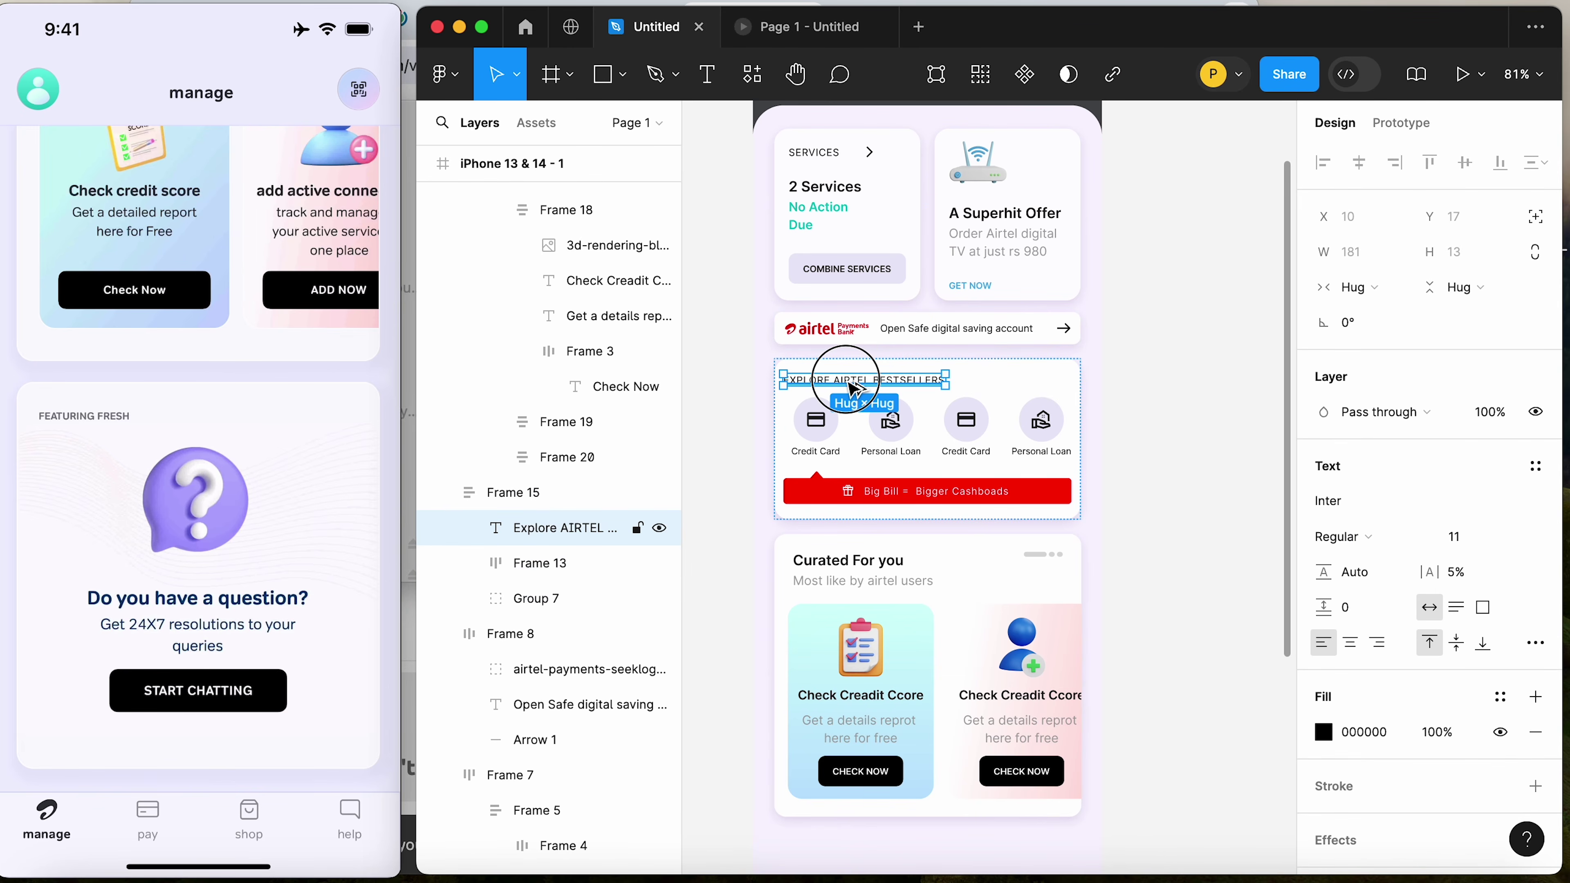
left_click_drag(855, 389, 860, 853)
scroll(1079, 592, "down", 10)
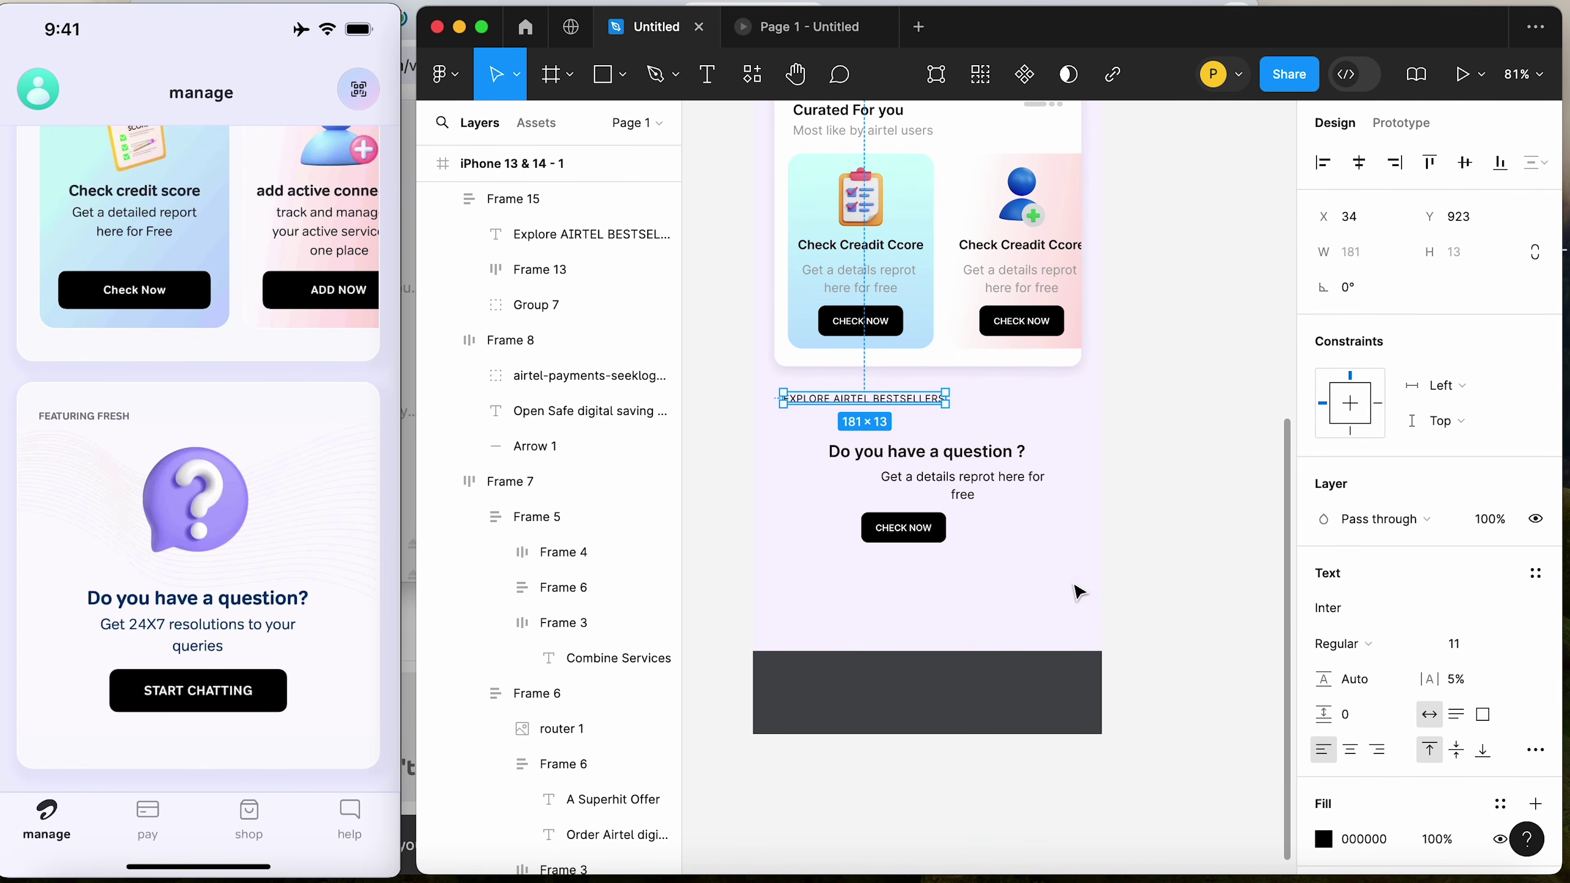
left_click(1261, 445)
Change the copied heading's text to "Featuring Fresh"
left_click(842, 395)
double_click(848, 396)
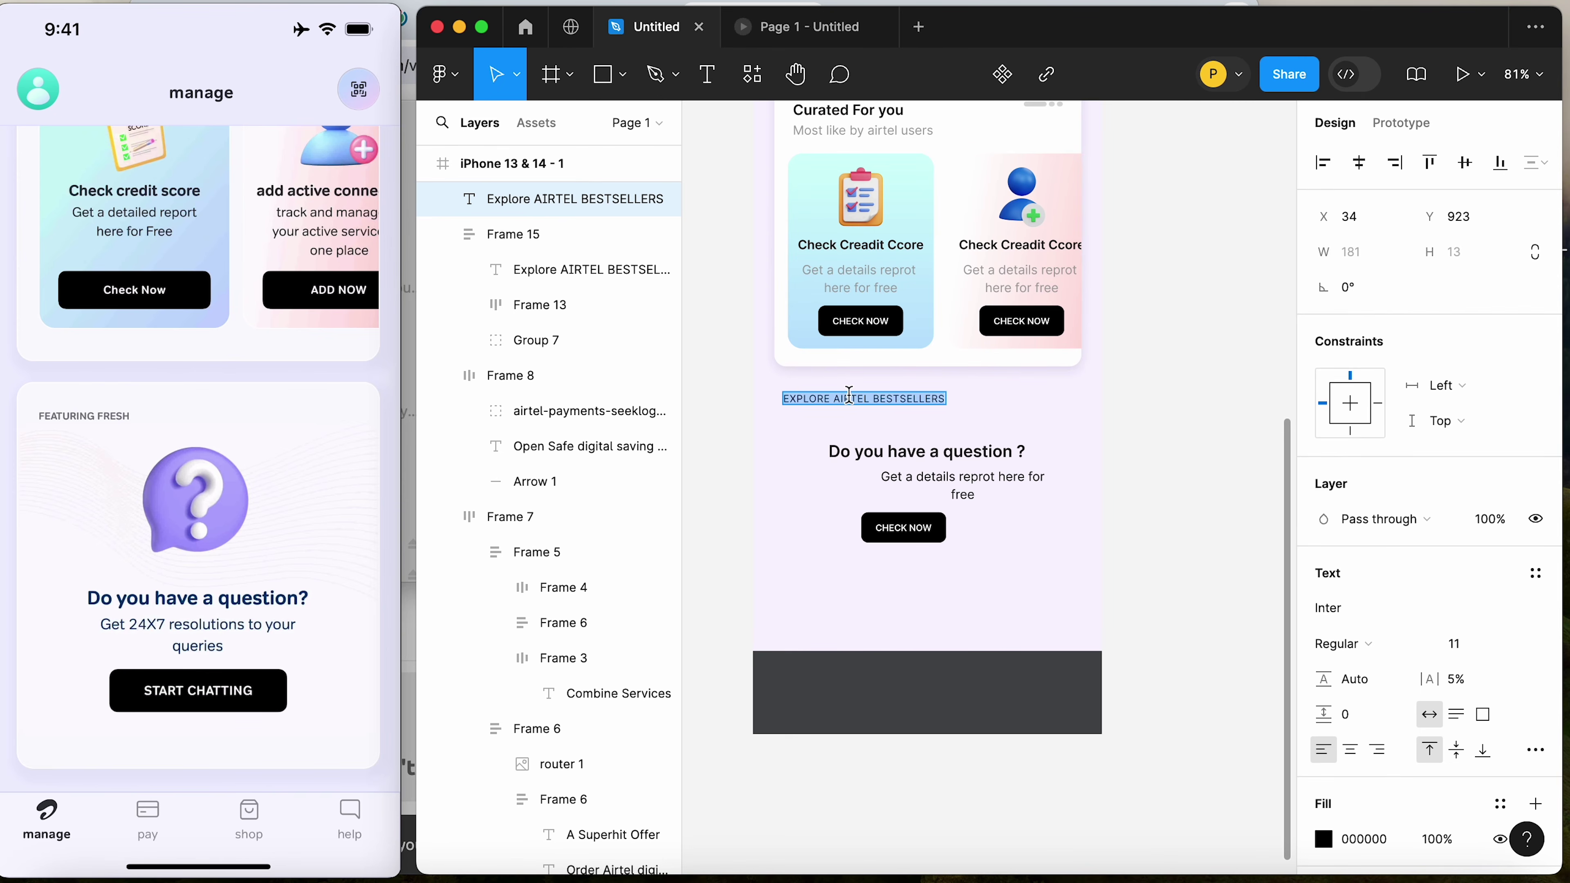
type("Fr")
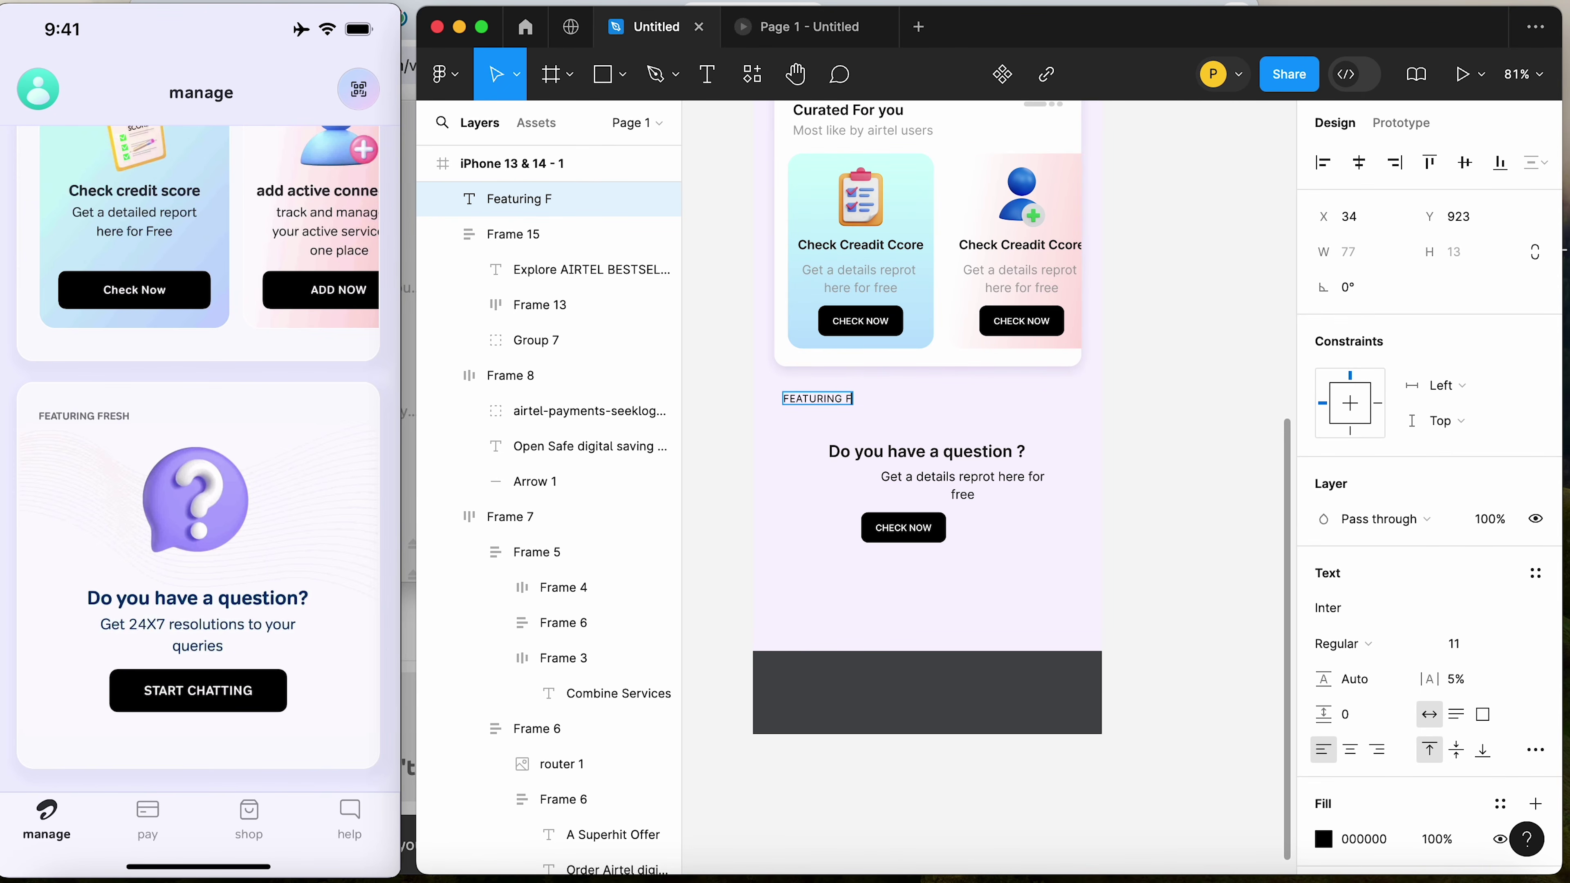
key("Escape")
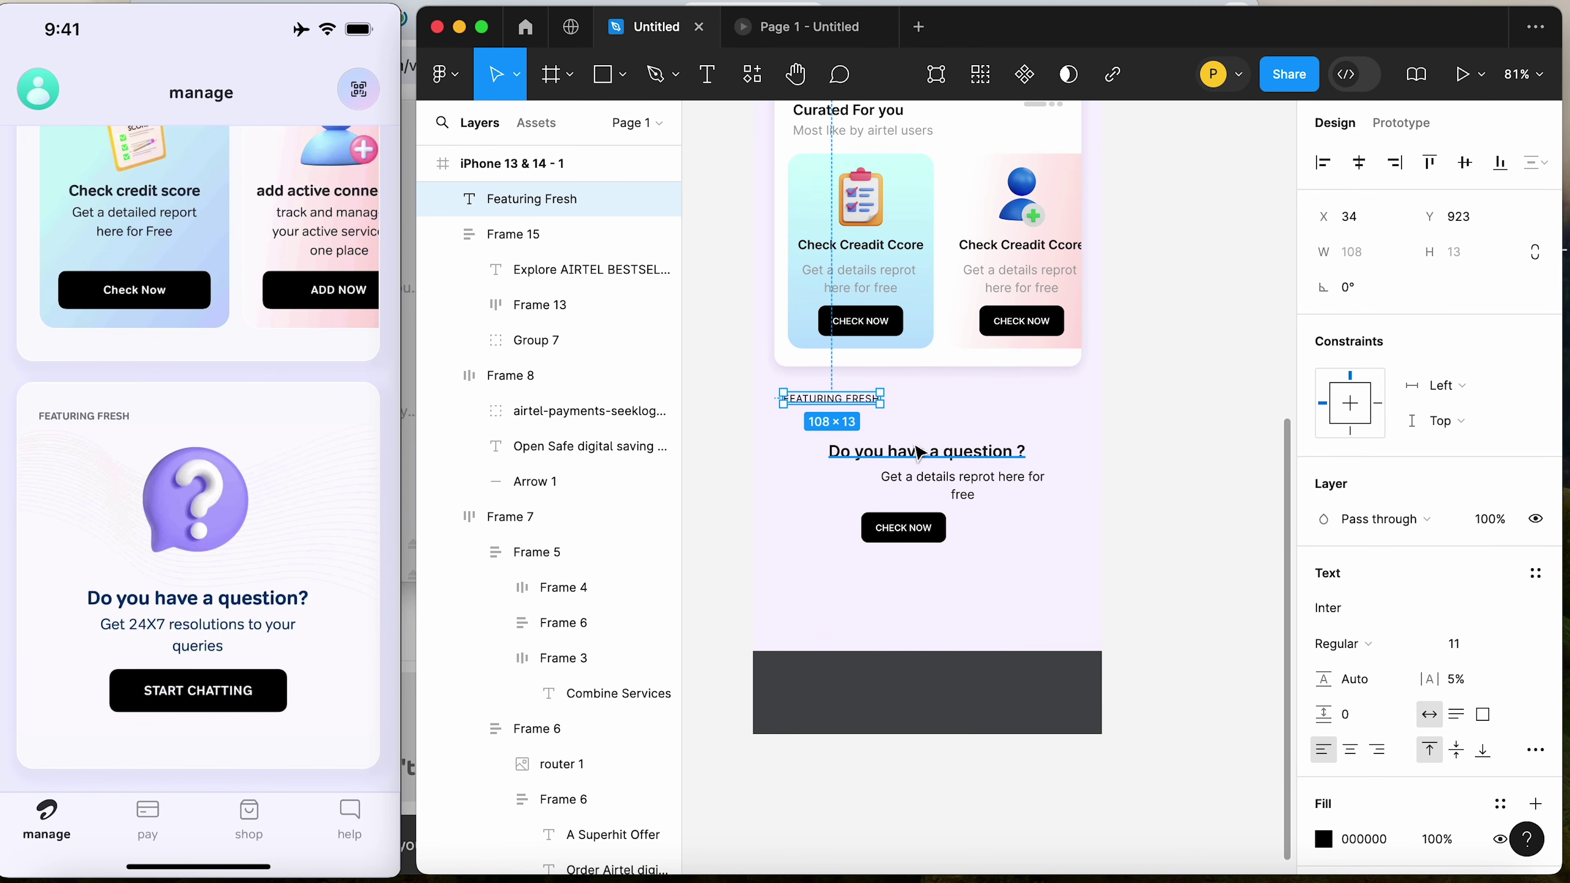
left_click(1143, 445)
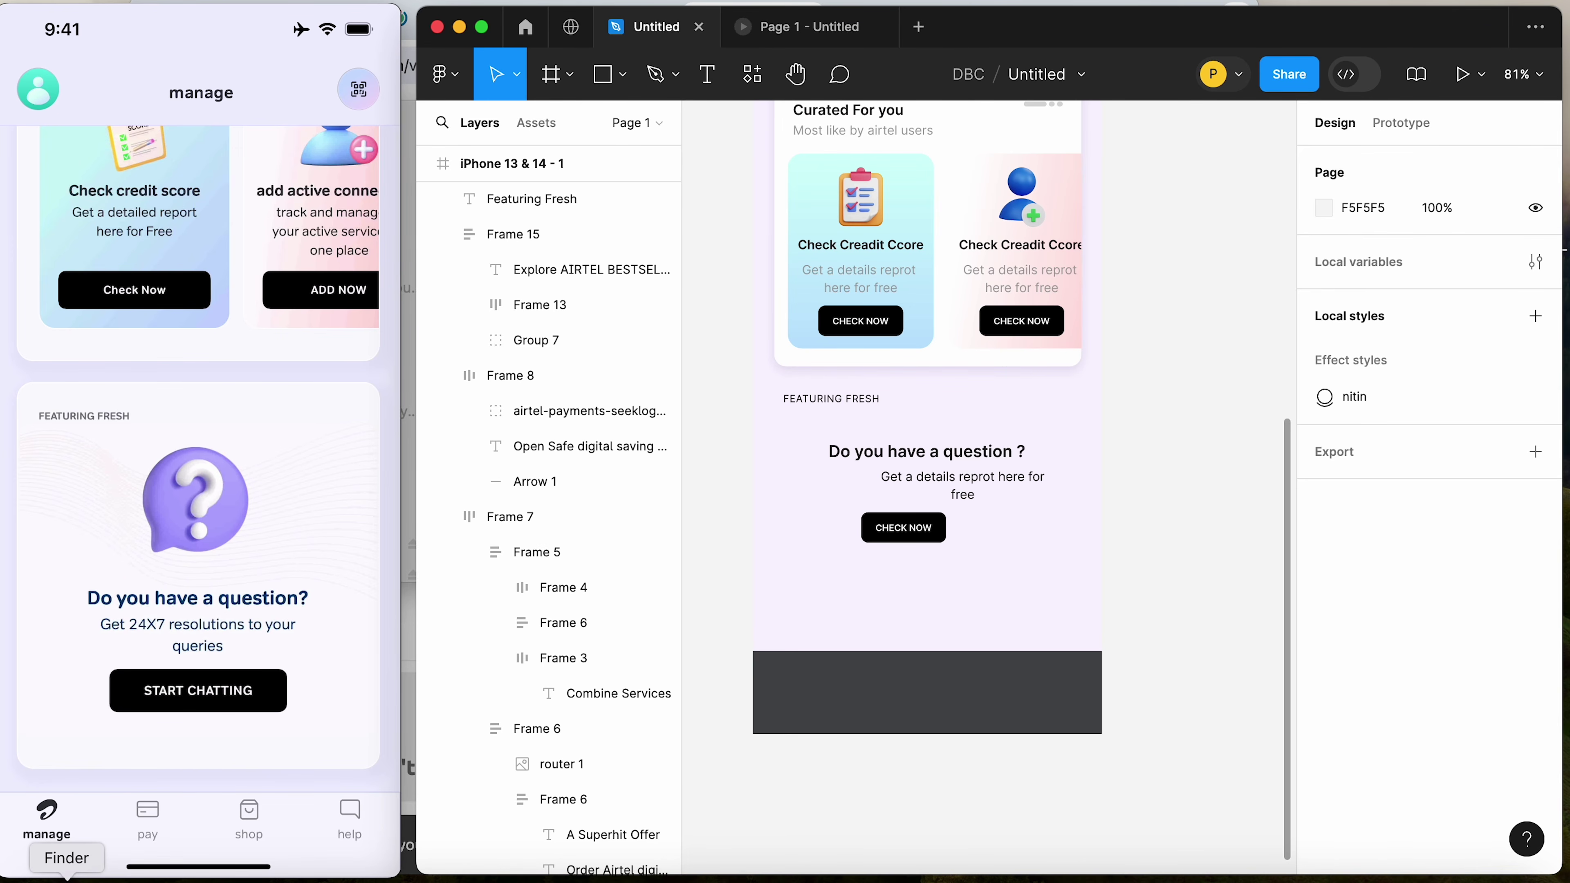
Switch to Finder, preview the question-mark-3d-icon JPG in the Airtel folder, and open it in Adobe Photoshop 2024
left_click(67, 877)
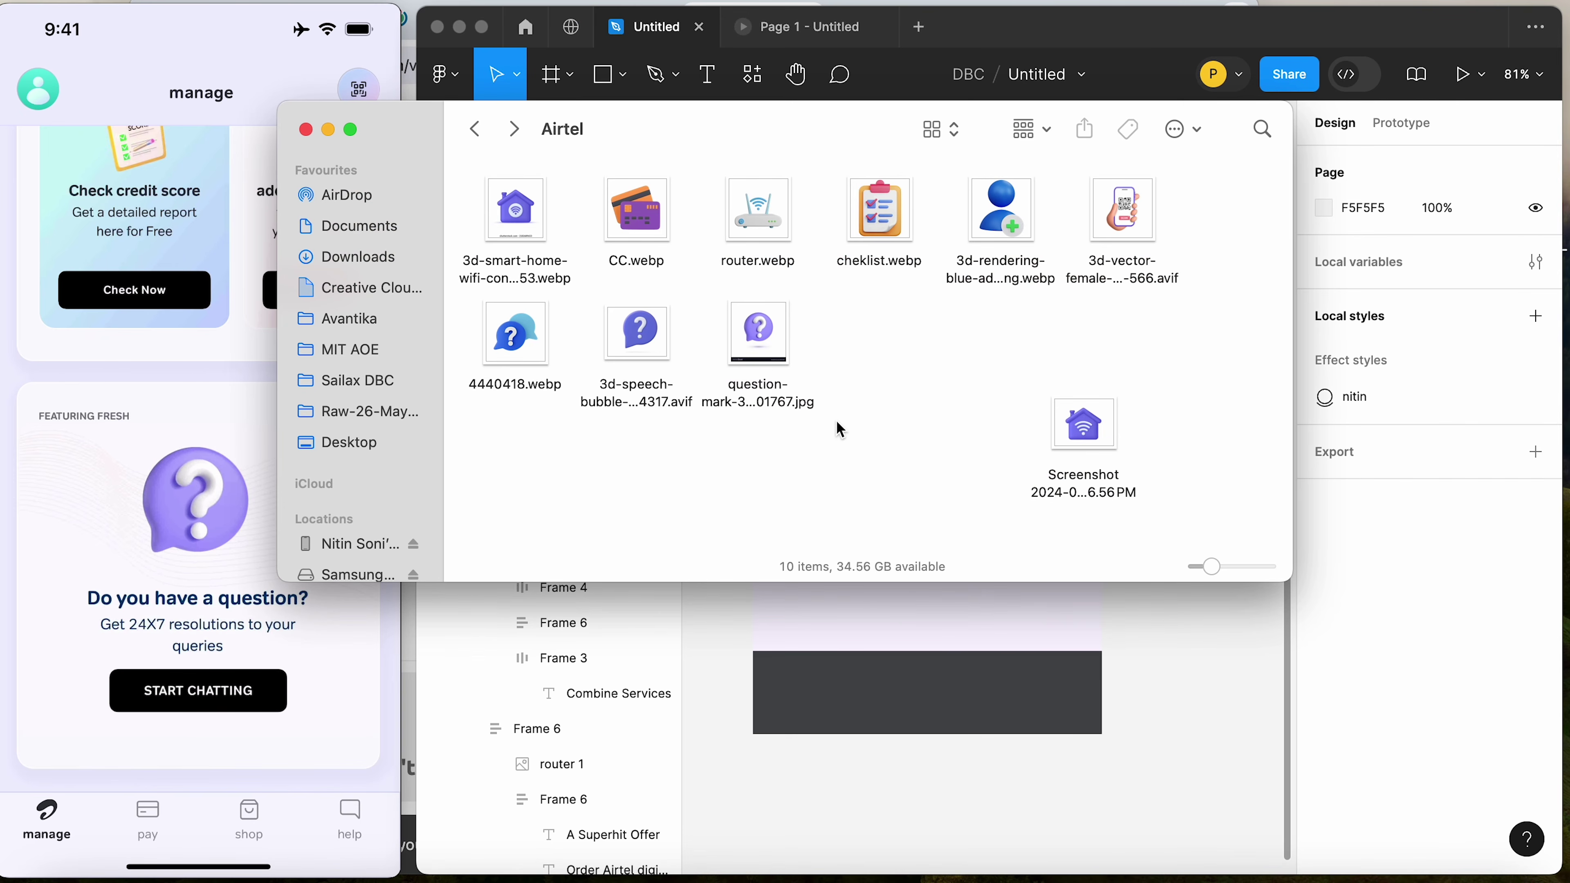
left_click(760, 337)
key("space")
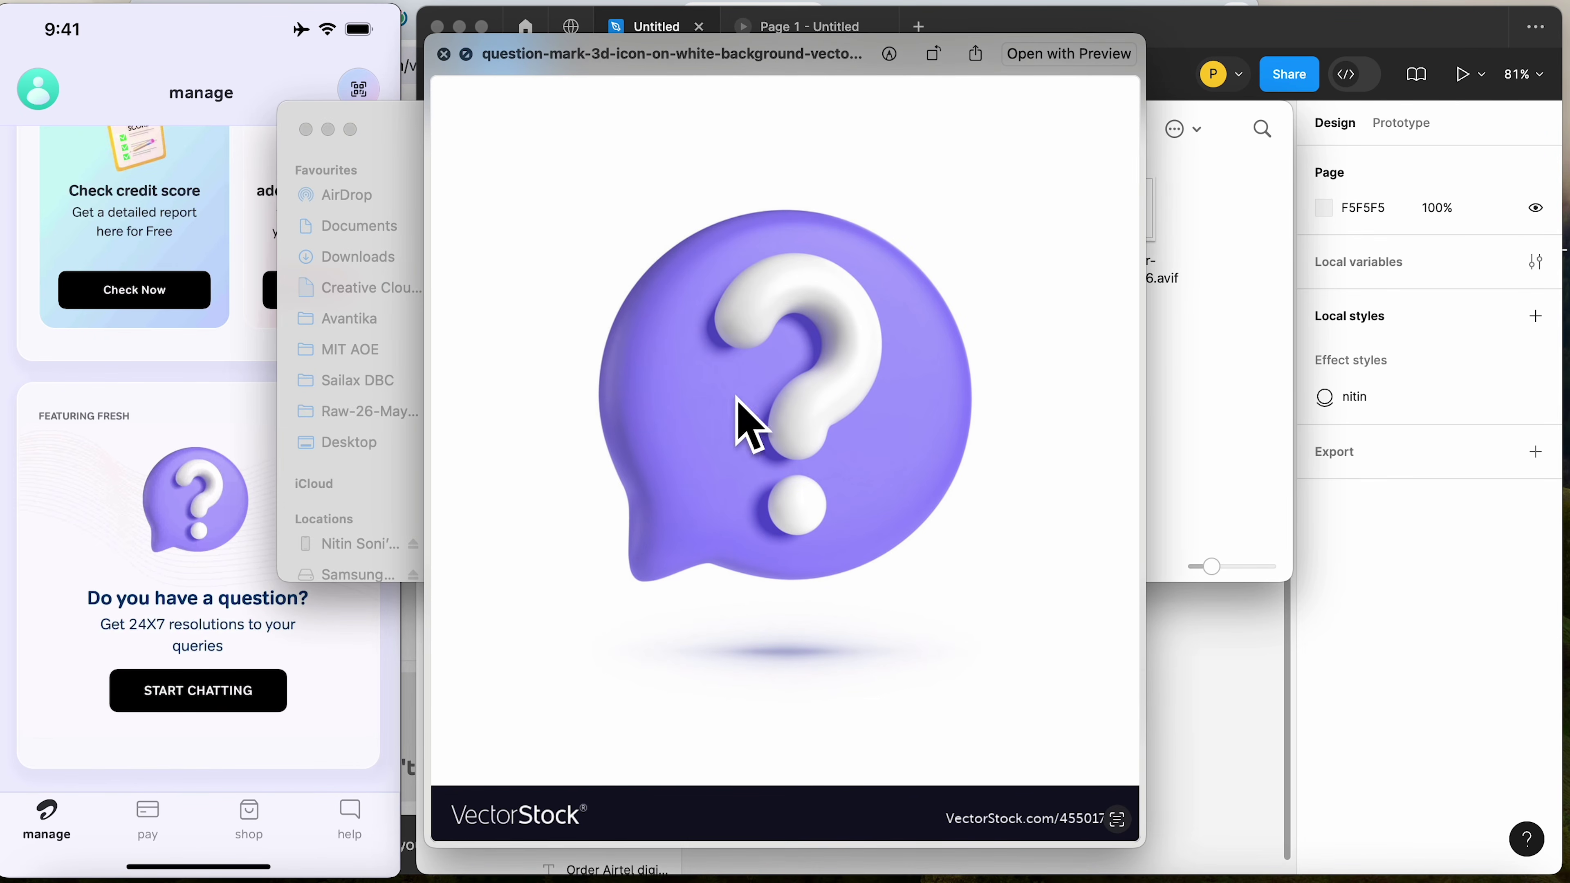
key("space")
right_click(745, 306)
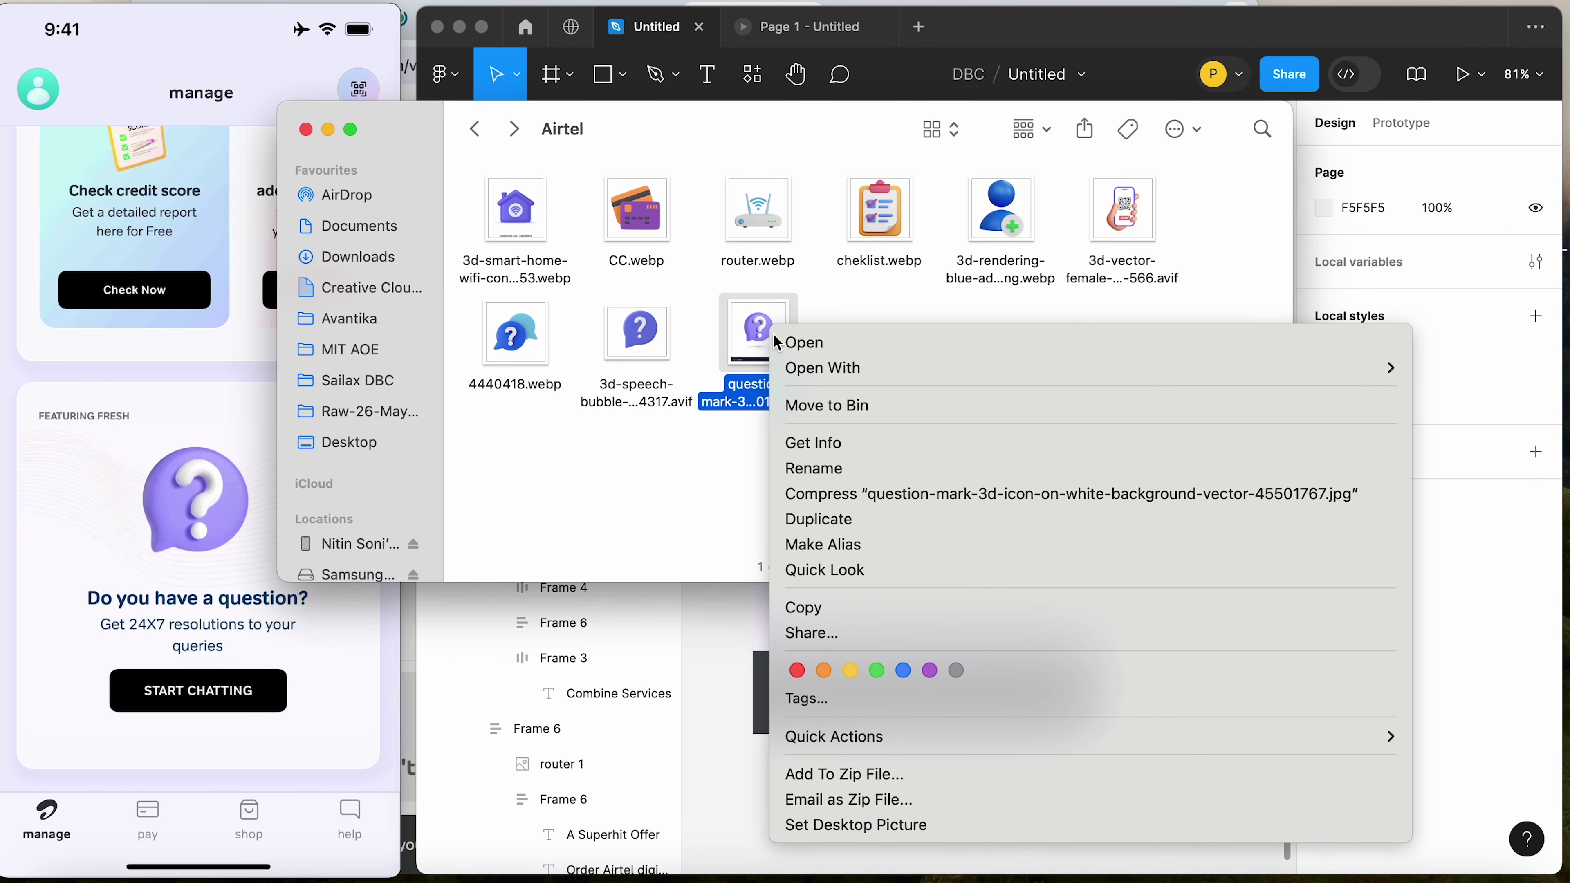
mouse_move(845, 369)
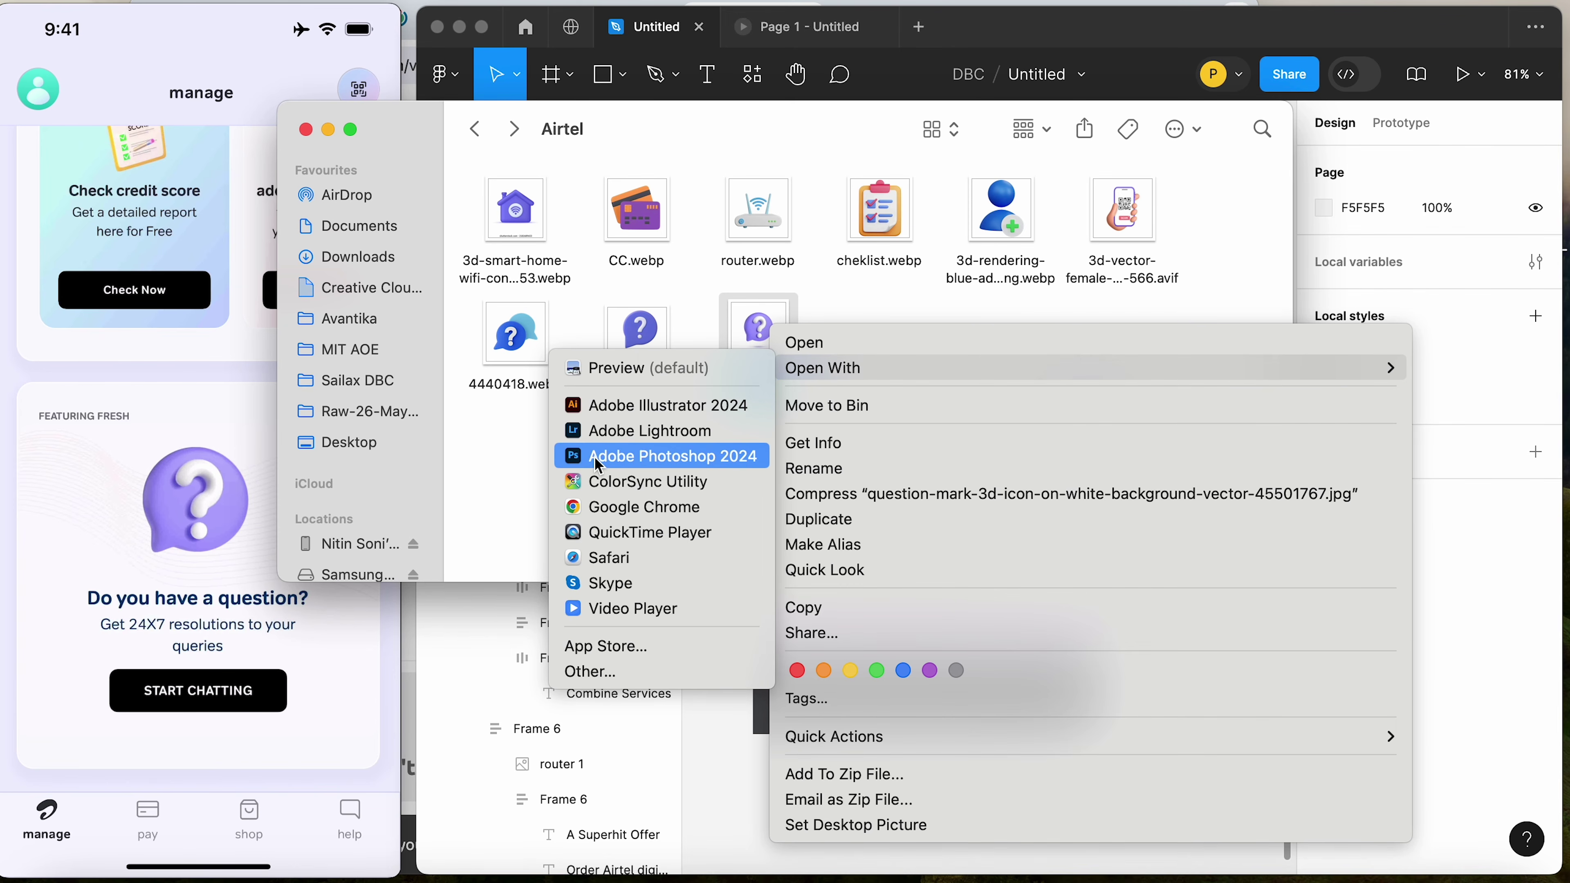
left_click(662, 456)
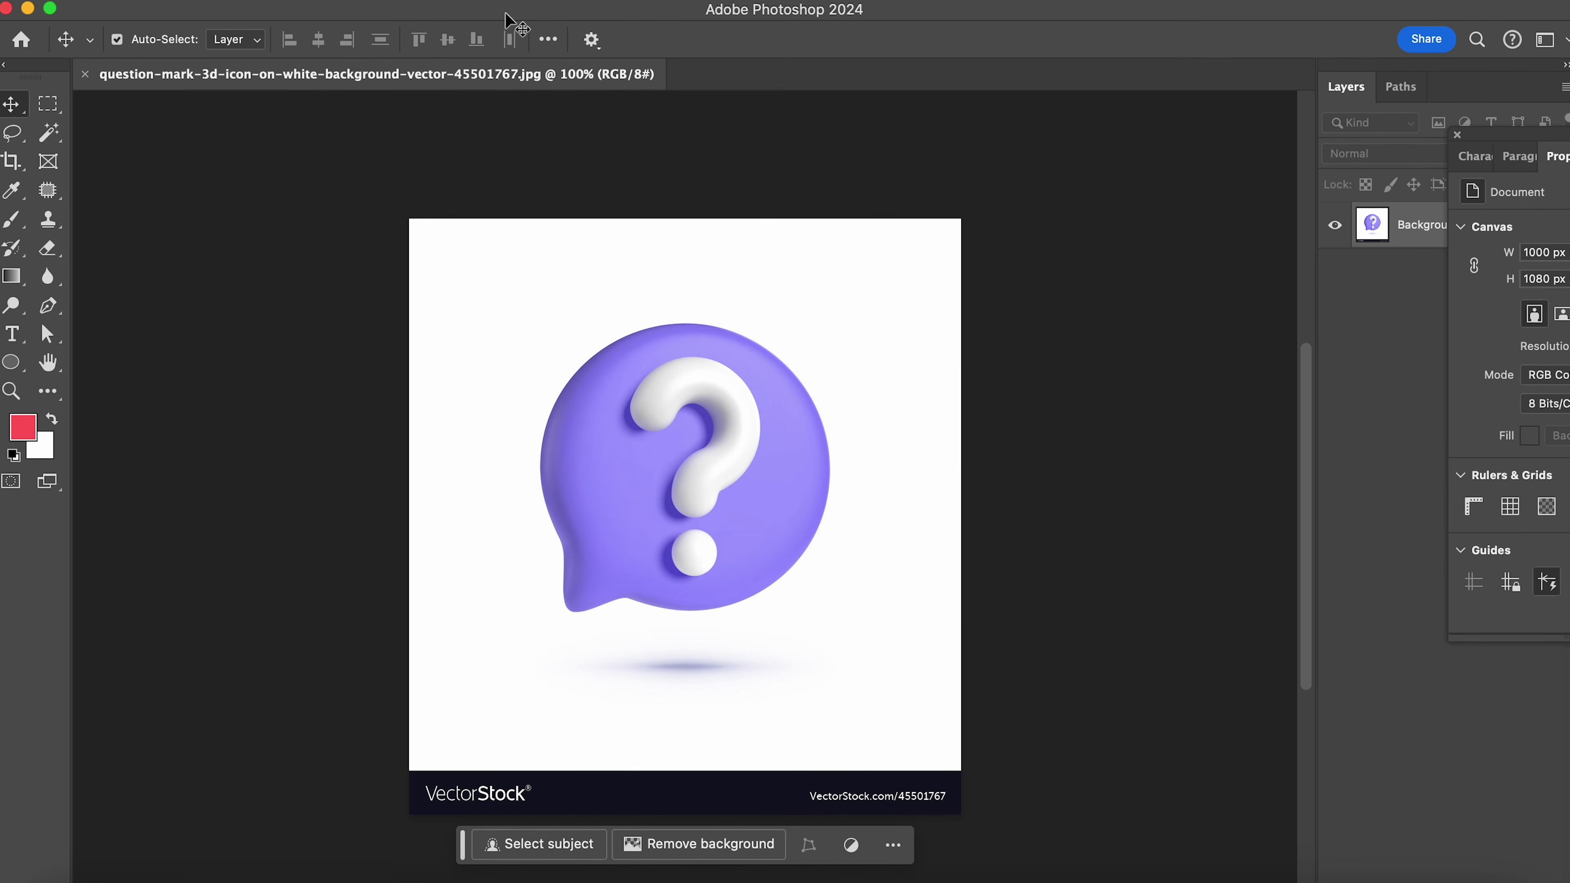
Select the question-mark speech bubble with the Subject selection and copy it
left_click(508, 3)
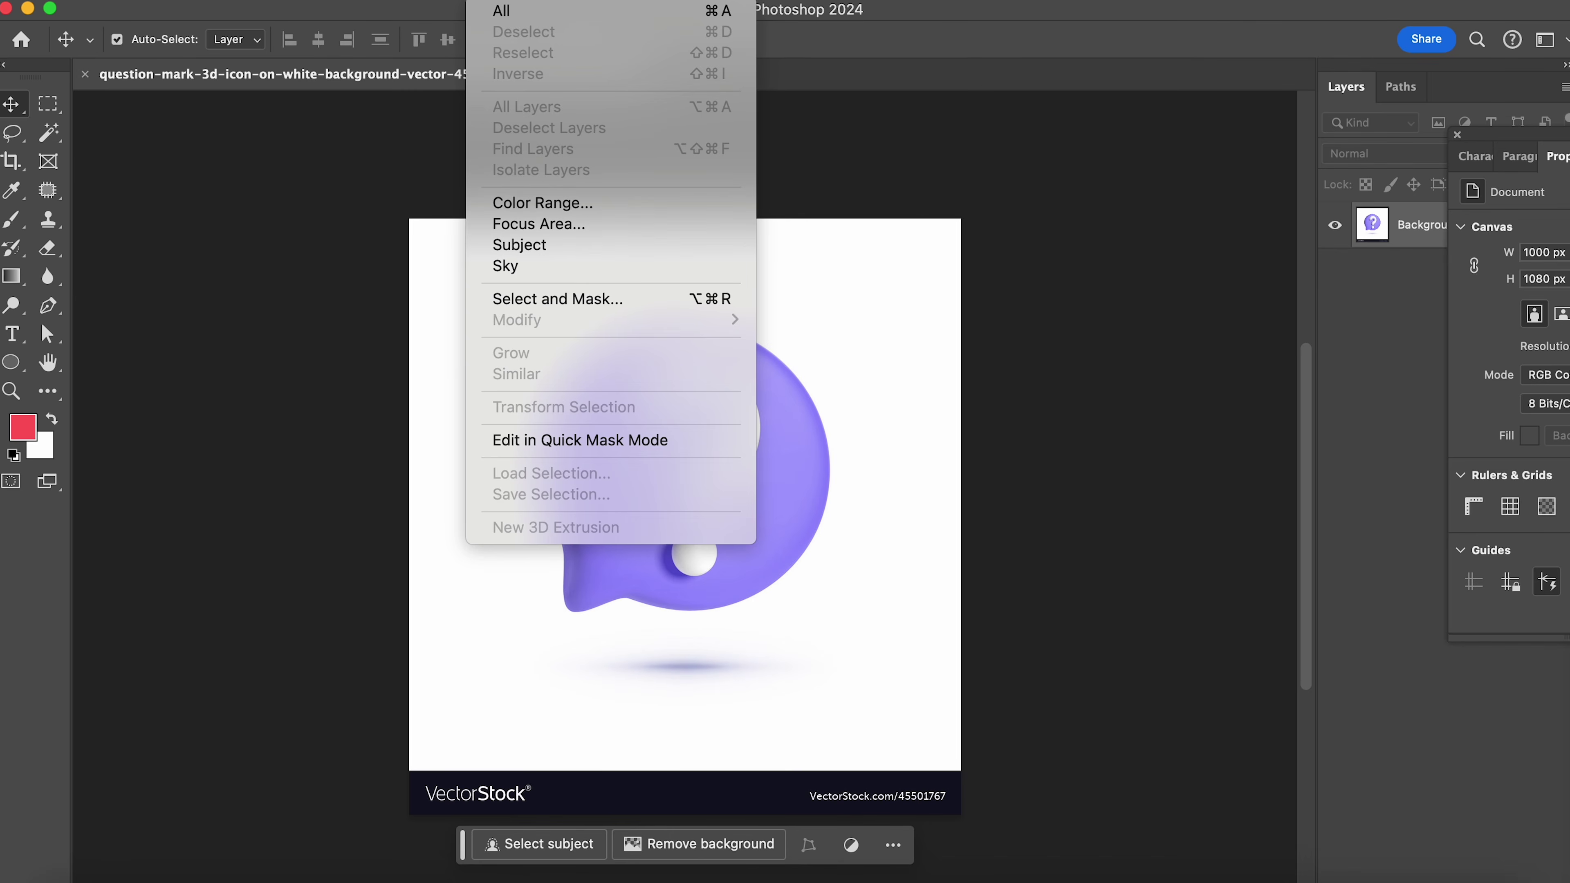
left_click(536, 247)
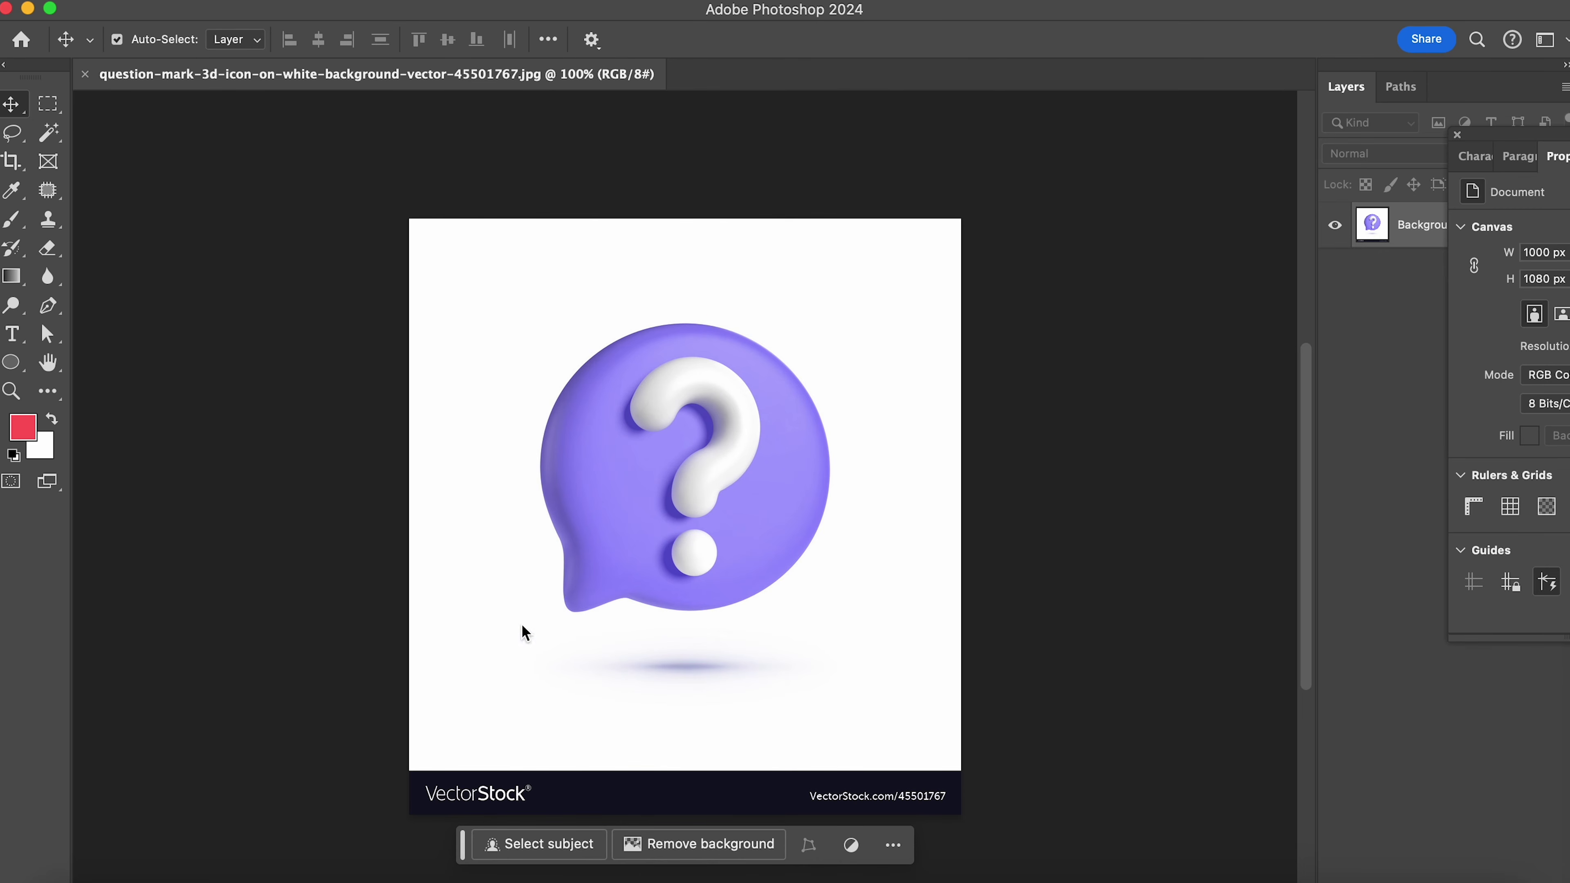
scroll(800, 502, "down", 3)
scroll(798, 504, "up", 5)
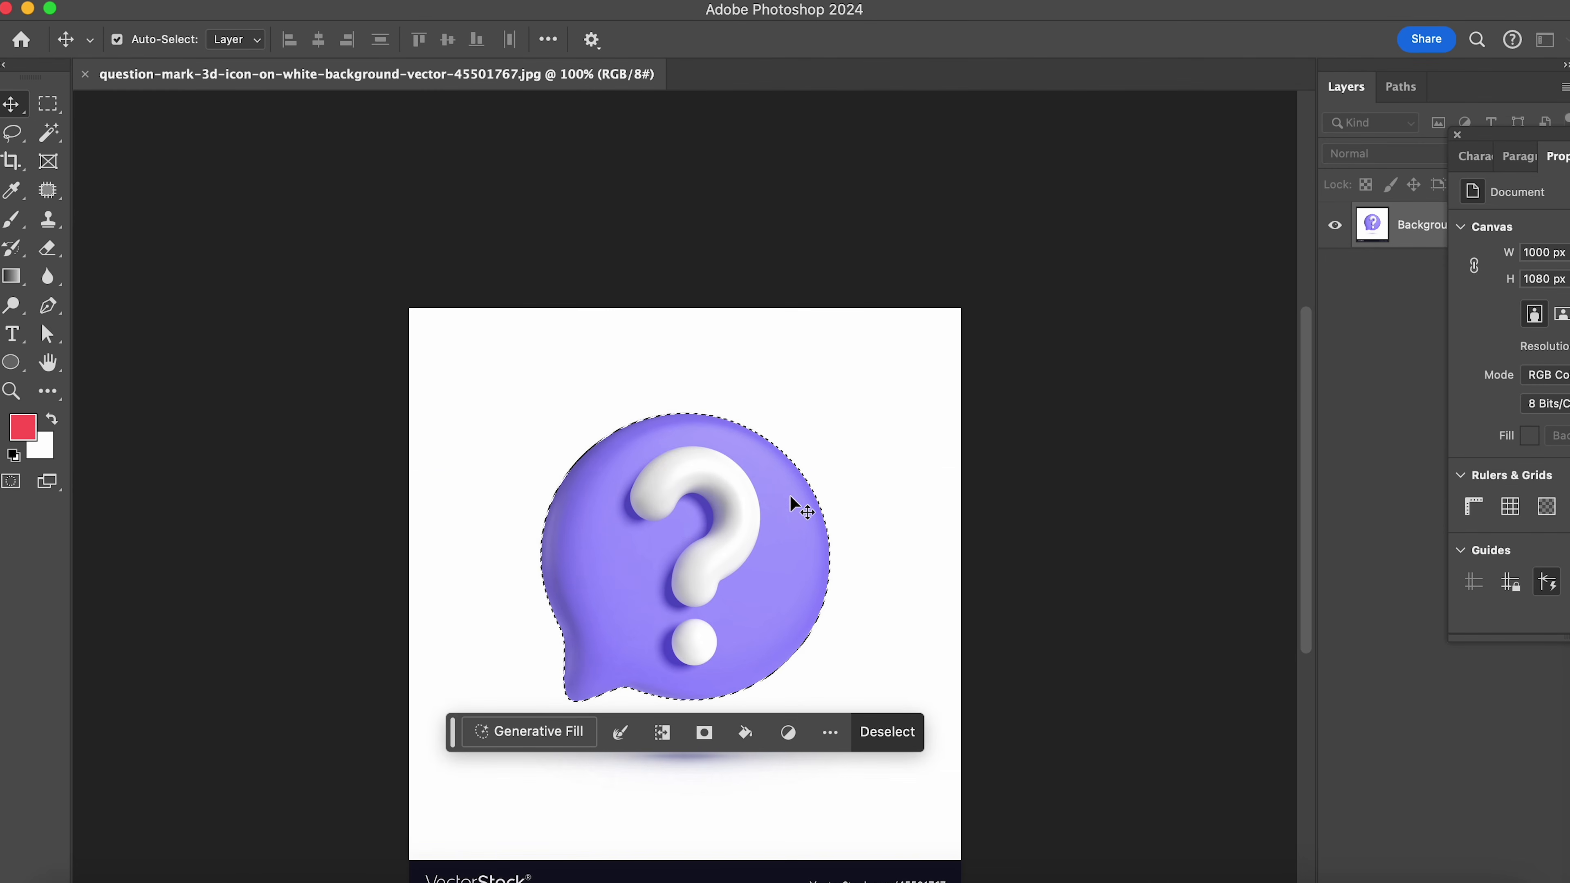
key("super")
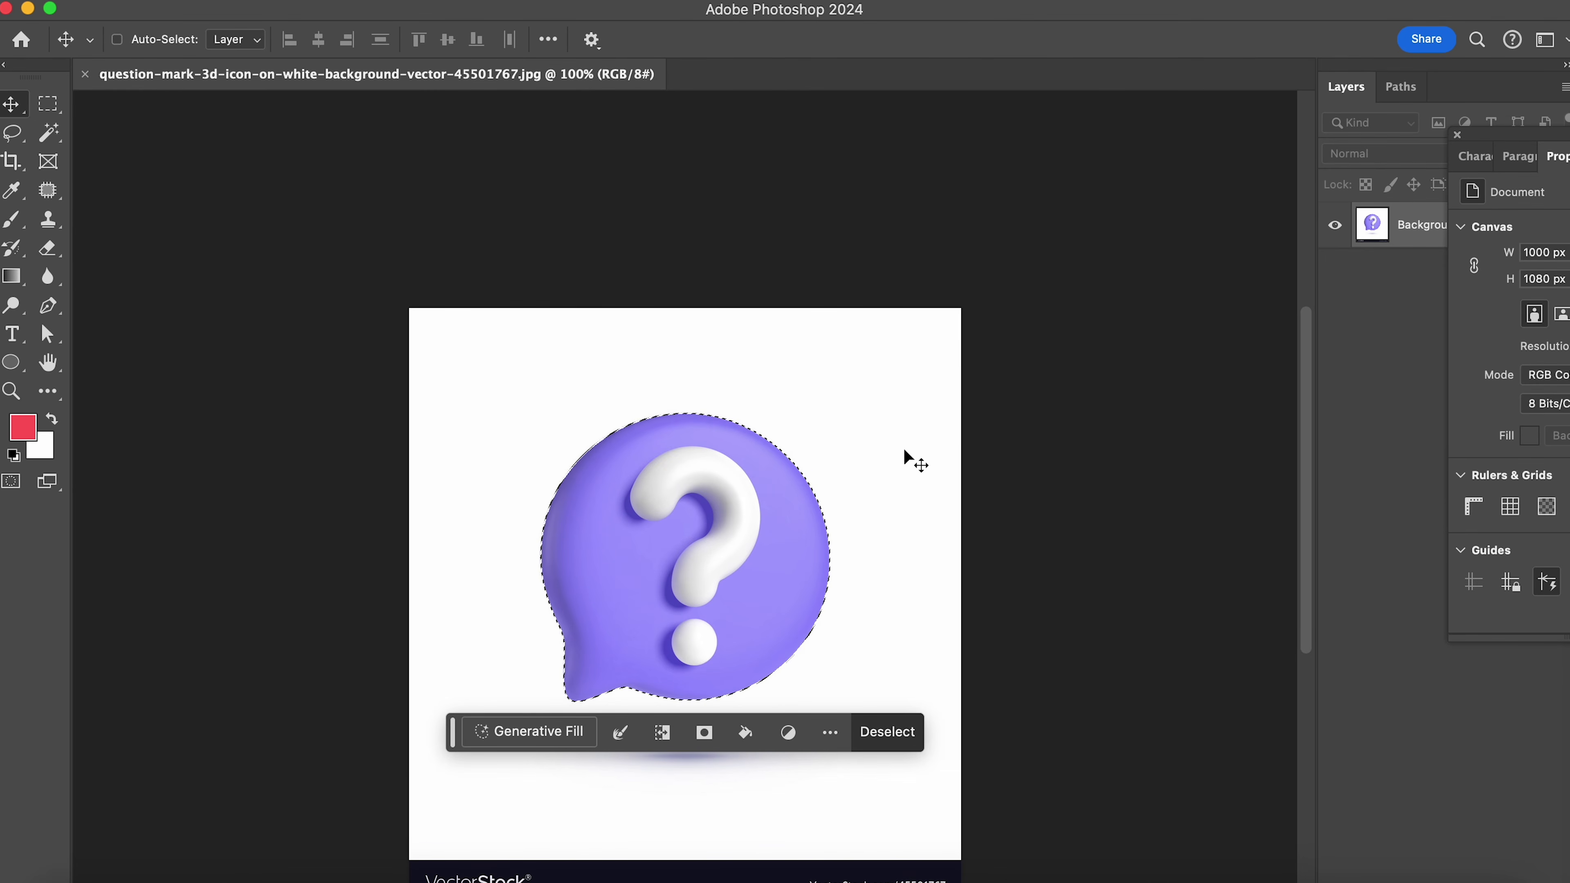
Switch to Figma, paste the bubble image into the iPhone frame, scale it to 95 × 94 and place it at X 241, Y 917
key("super+Tab")
key("super+Tab")
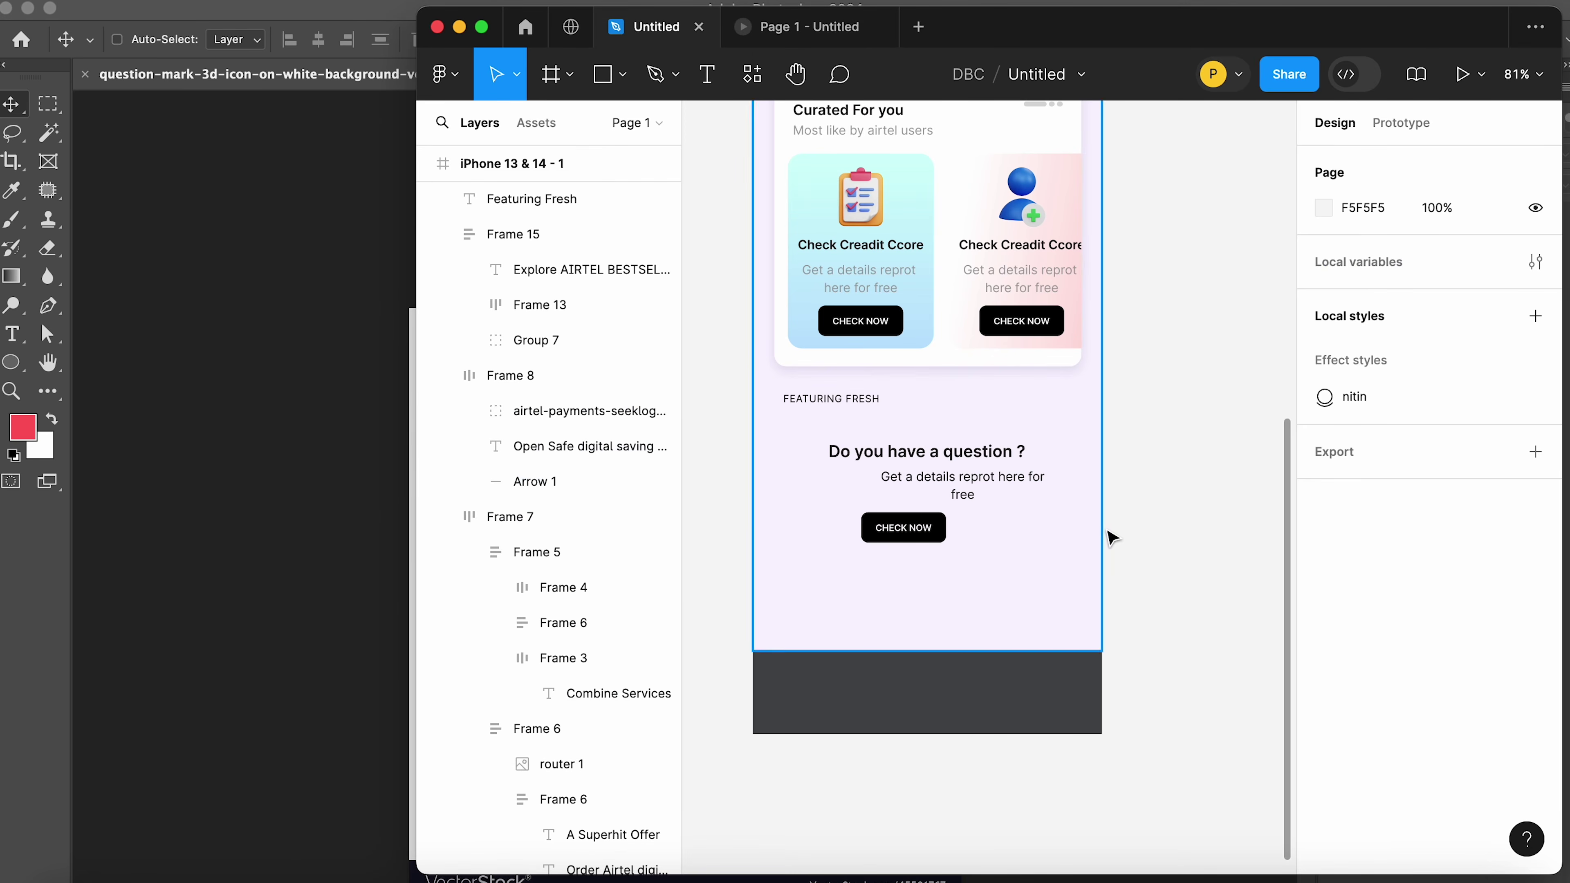
key("super+v")
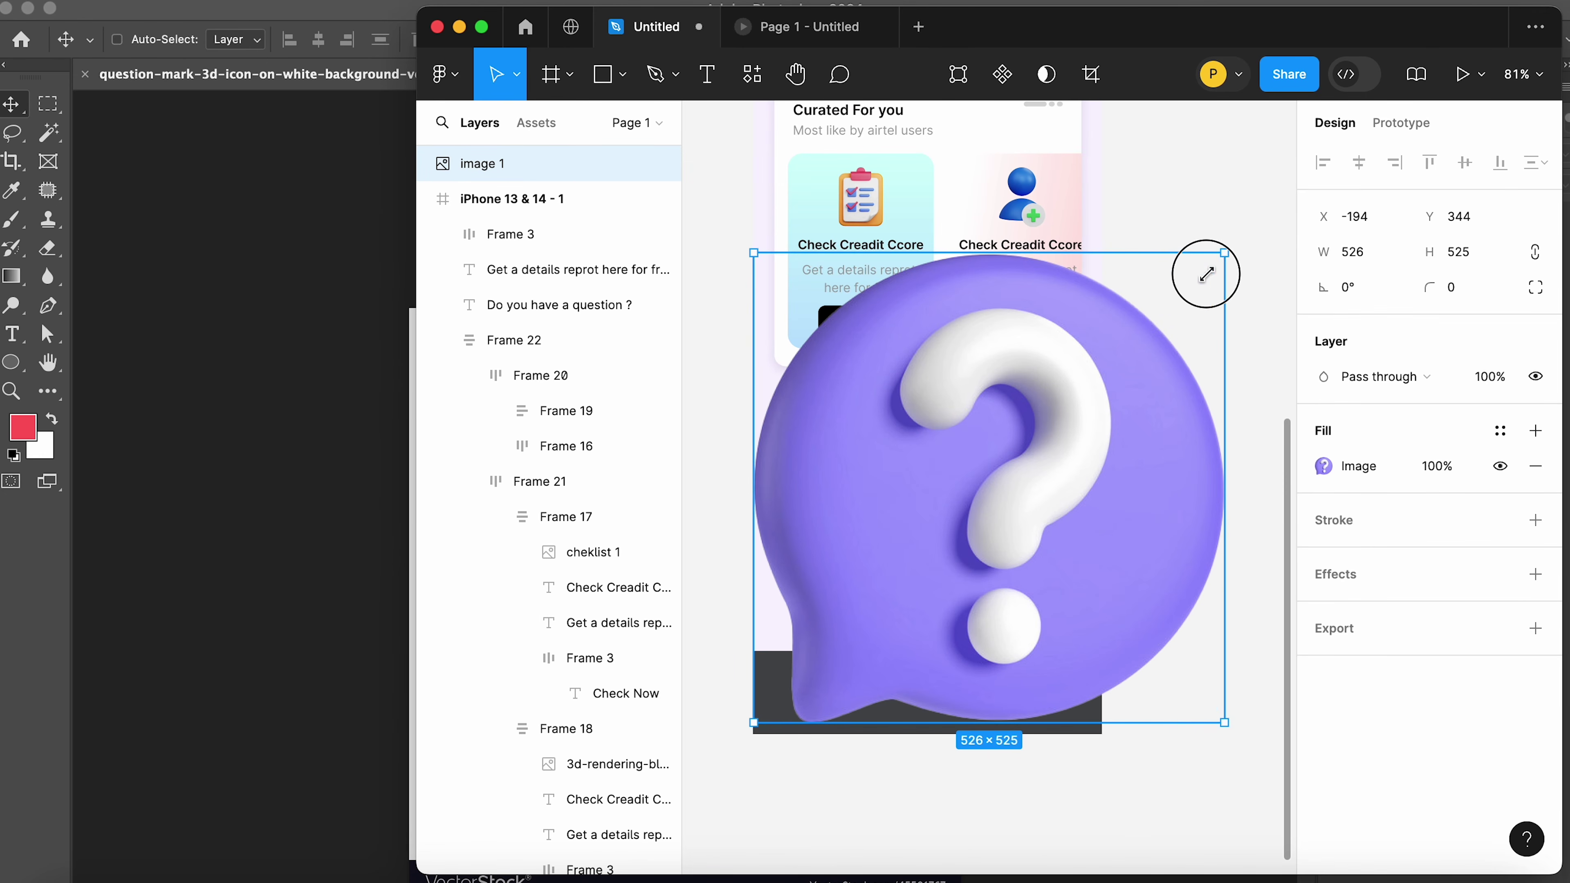
left_click_drag(1203, 273, 1064, 445)
scroll(1009, 515, "left", 2)
left_click_drag(1097, 365, 1078, 384)
left_click_drag(481, 164, 482, 214)
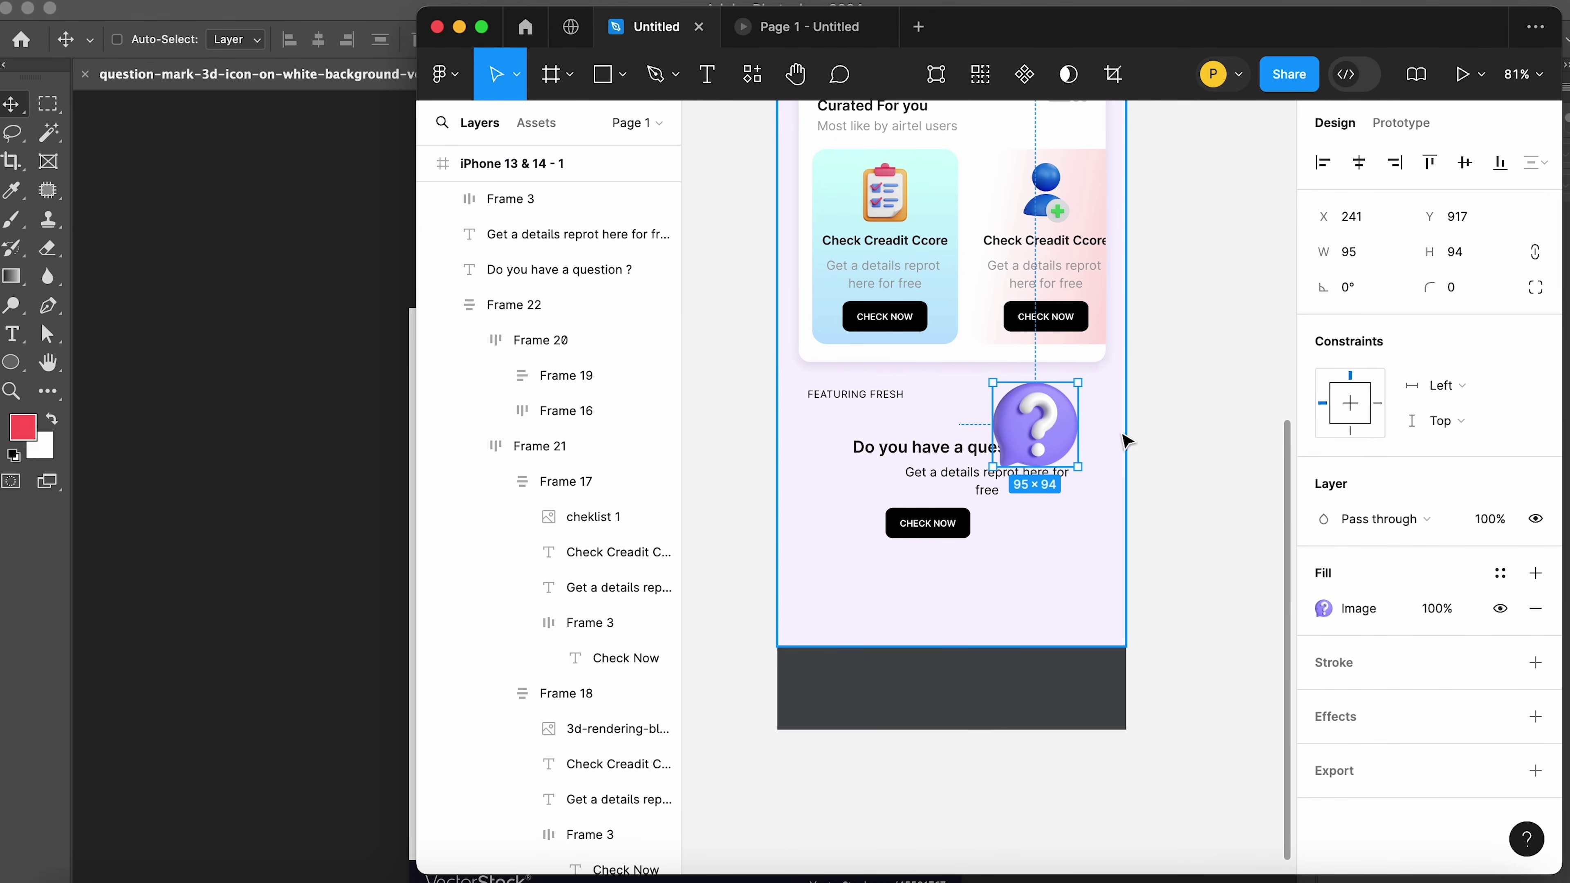
Combine the bubble image, question title, description and Check Now button into one vertical auto layout frame
left_click(936, 457, "shift")
left_click(970, 489, "shift")
left_click(955, 524, "shift")
key("shift+a")
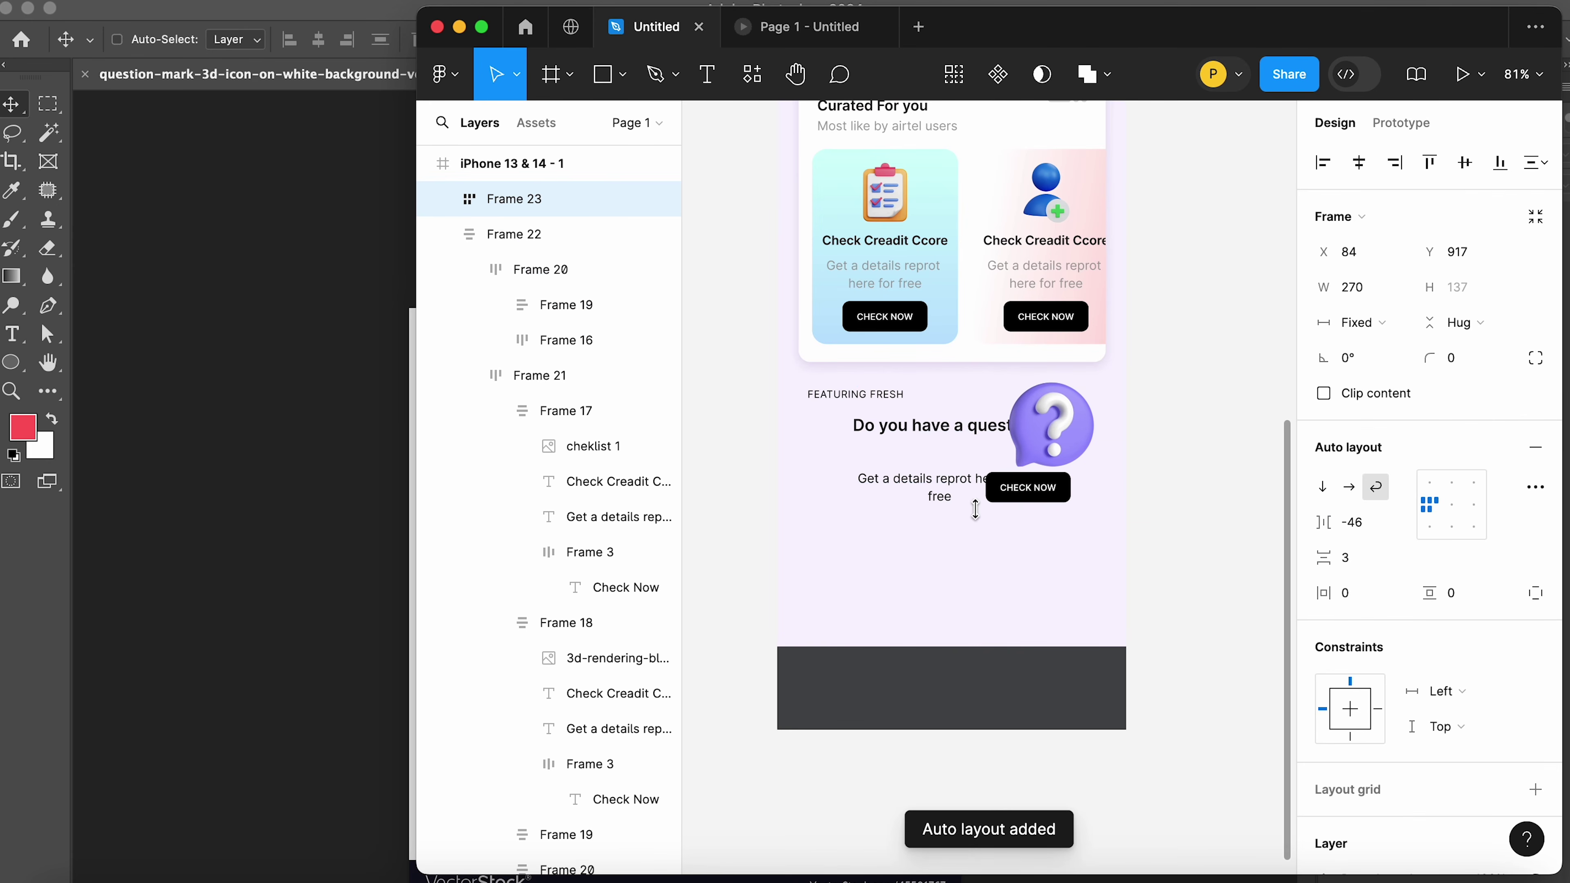
left_click(1323, 486)
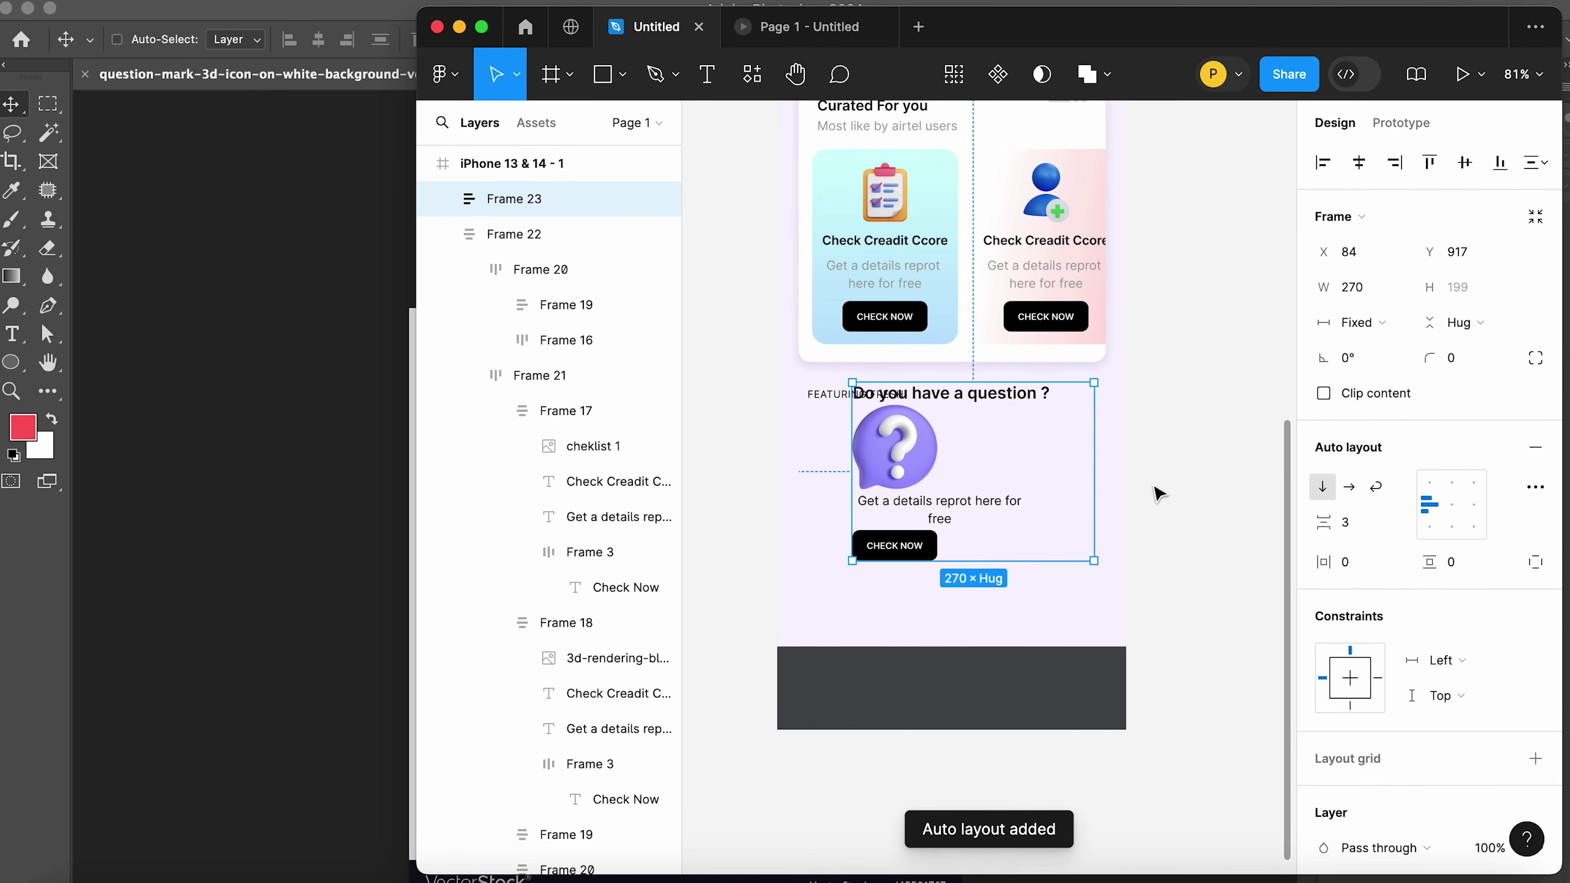
Reorder the question title so it sits below the bubble image in the auto layout
left_click(1006, 402)
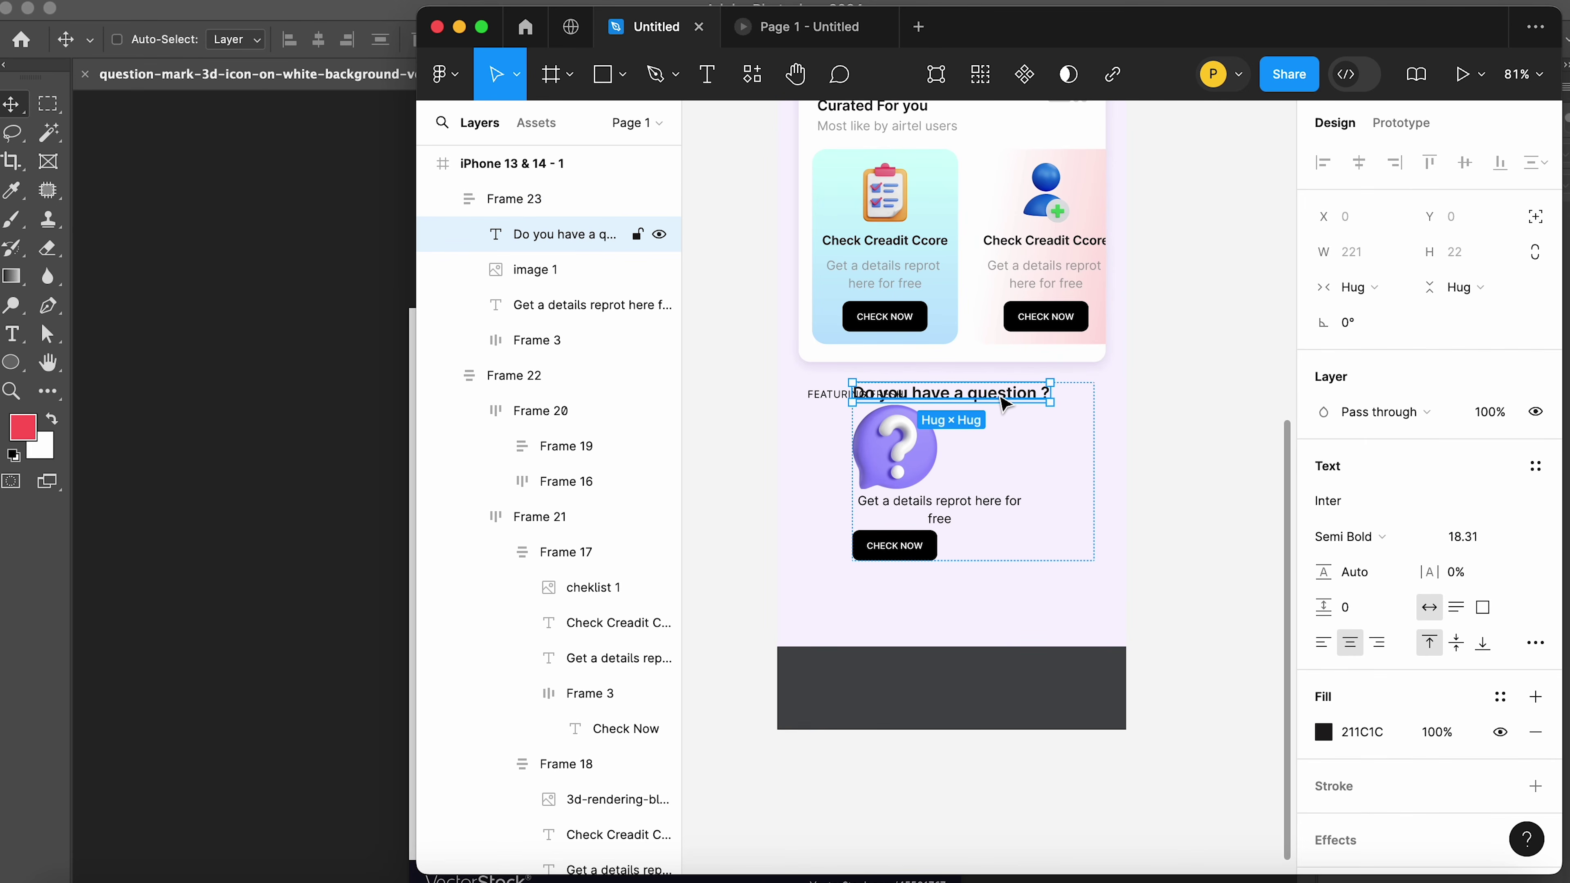
key("Down")
left_click(1184, 428)
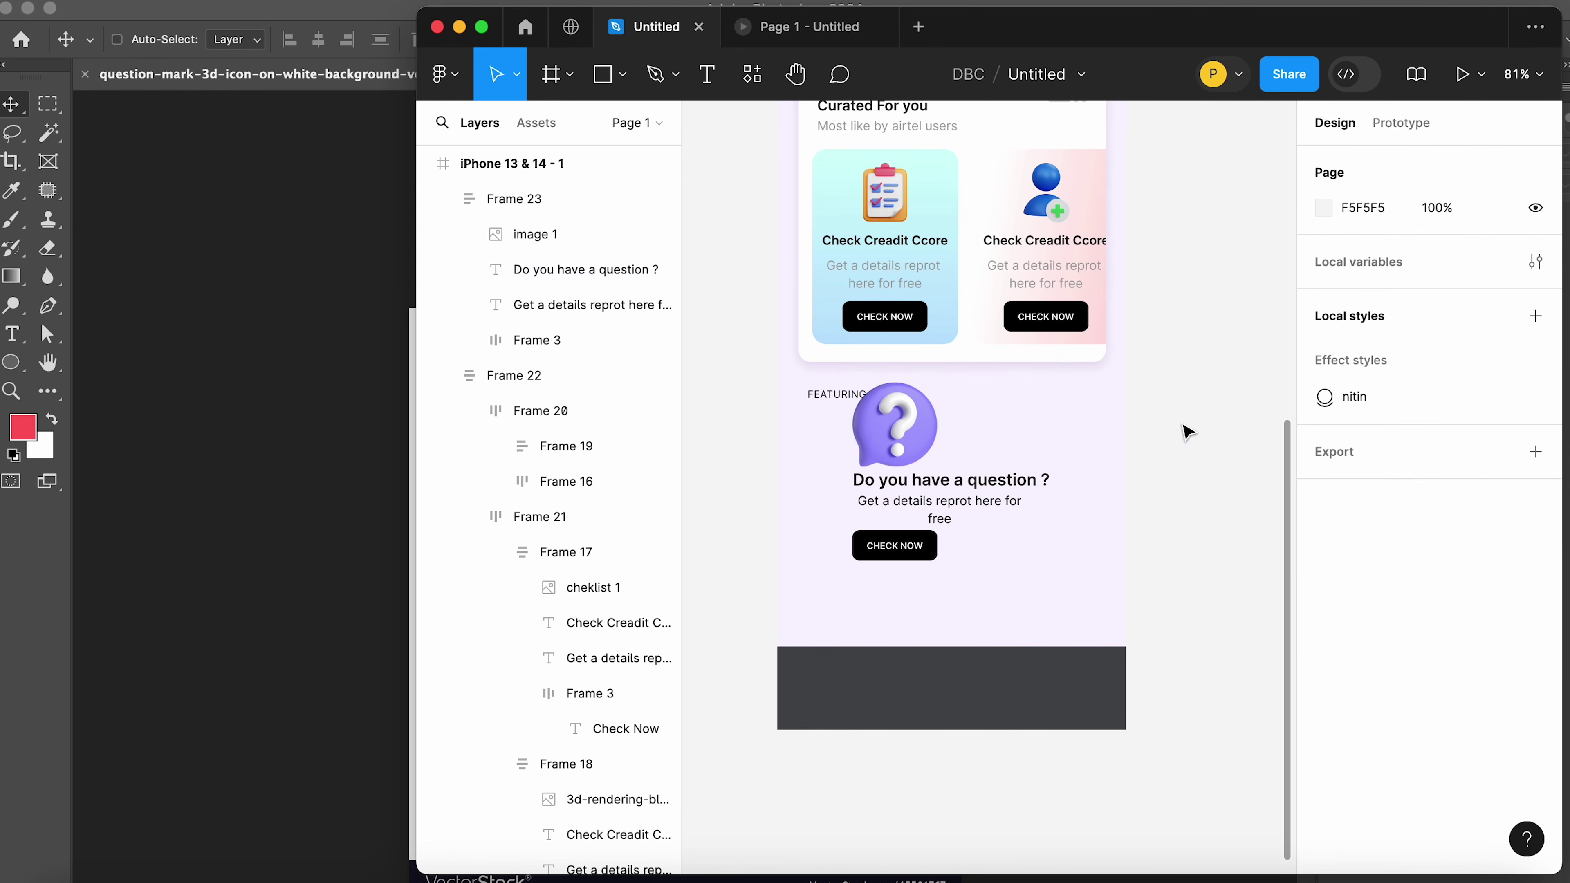
Centre the contents of the question frame and set its vertical item spacing to 16
left_click(1051, 434)
left_click(1426, 517)
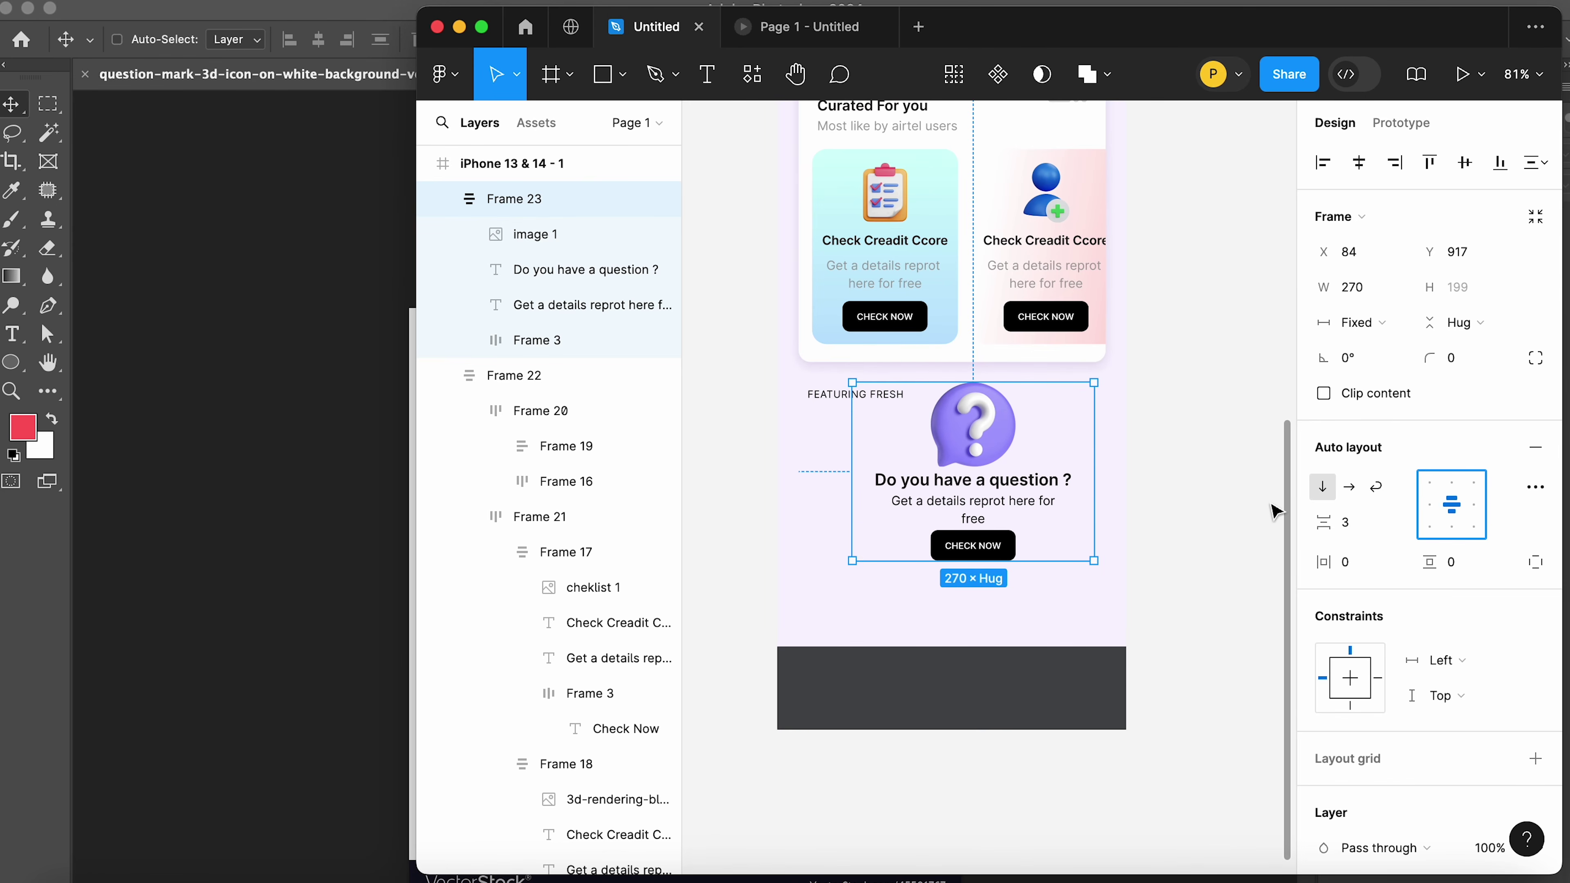
left_click(1212, 489)
left_click(947, 502)
left_click_drag(1317, 523, 1345, 523)
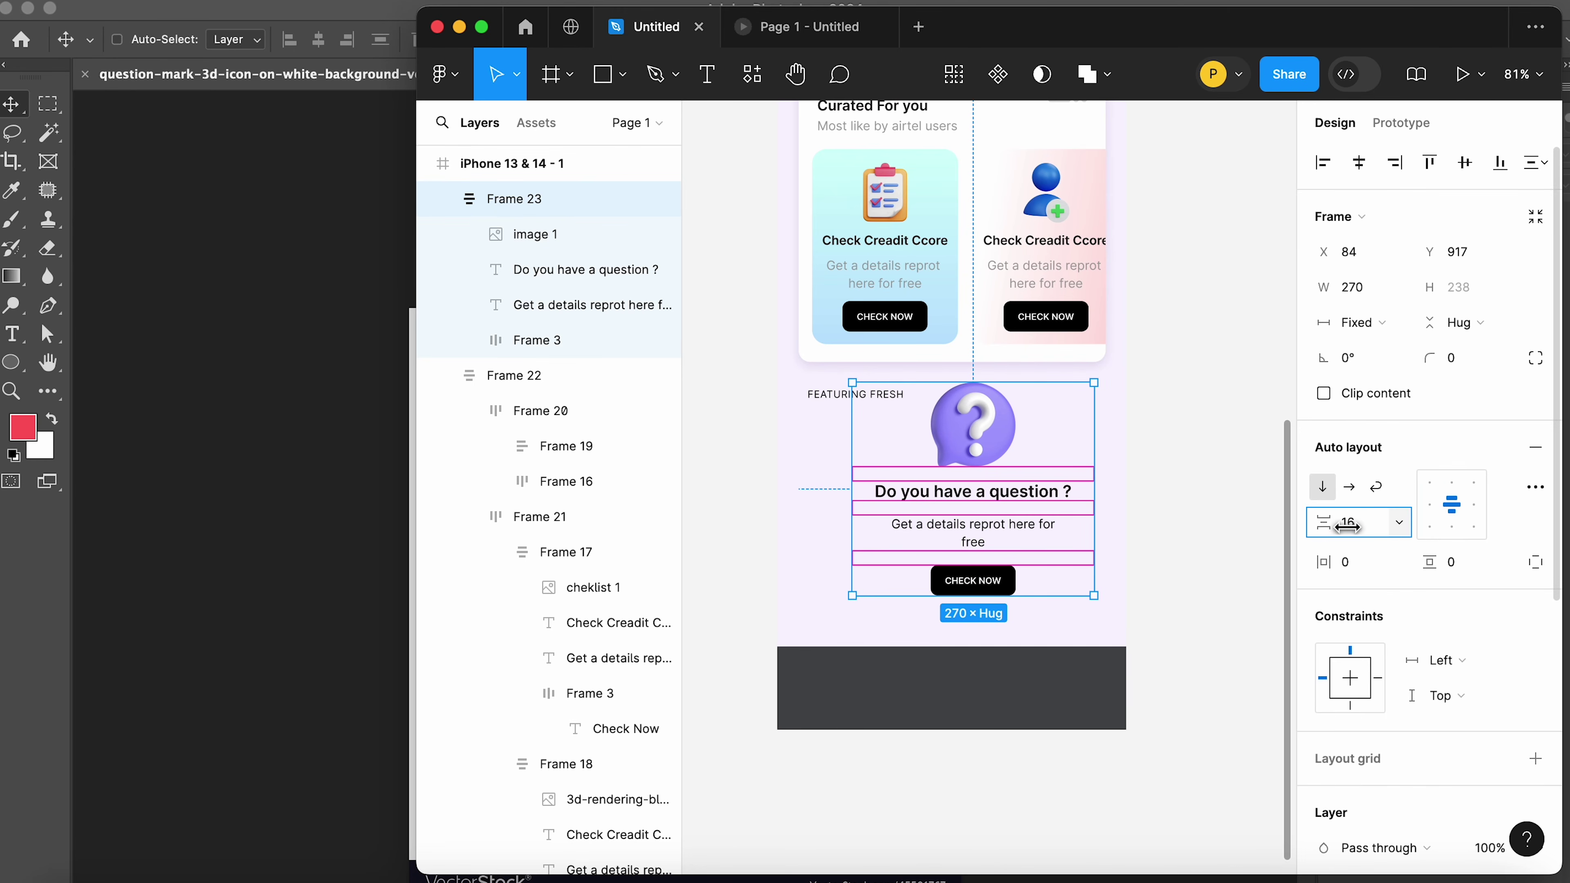
Nest the question title and description in their own auto layout and reduce the spacing between them
left_click(1192, 526)
double_click(952, 535)
left_click(957, 502, "shift")
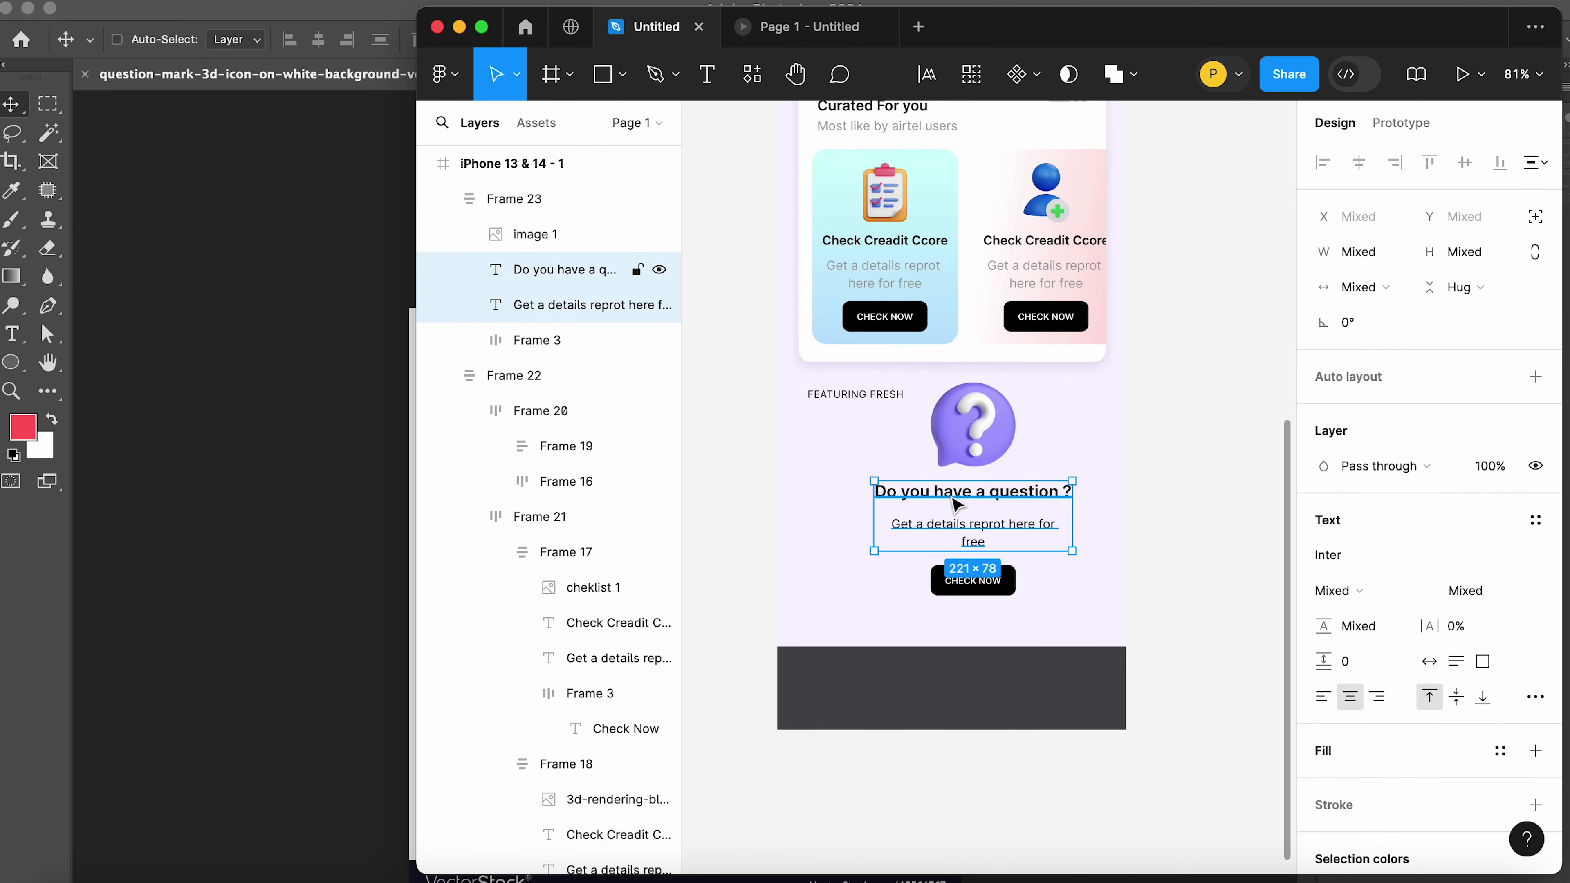
key("shift+a")
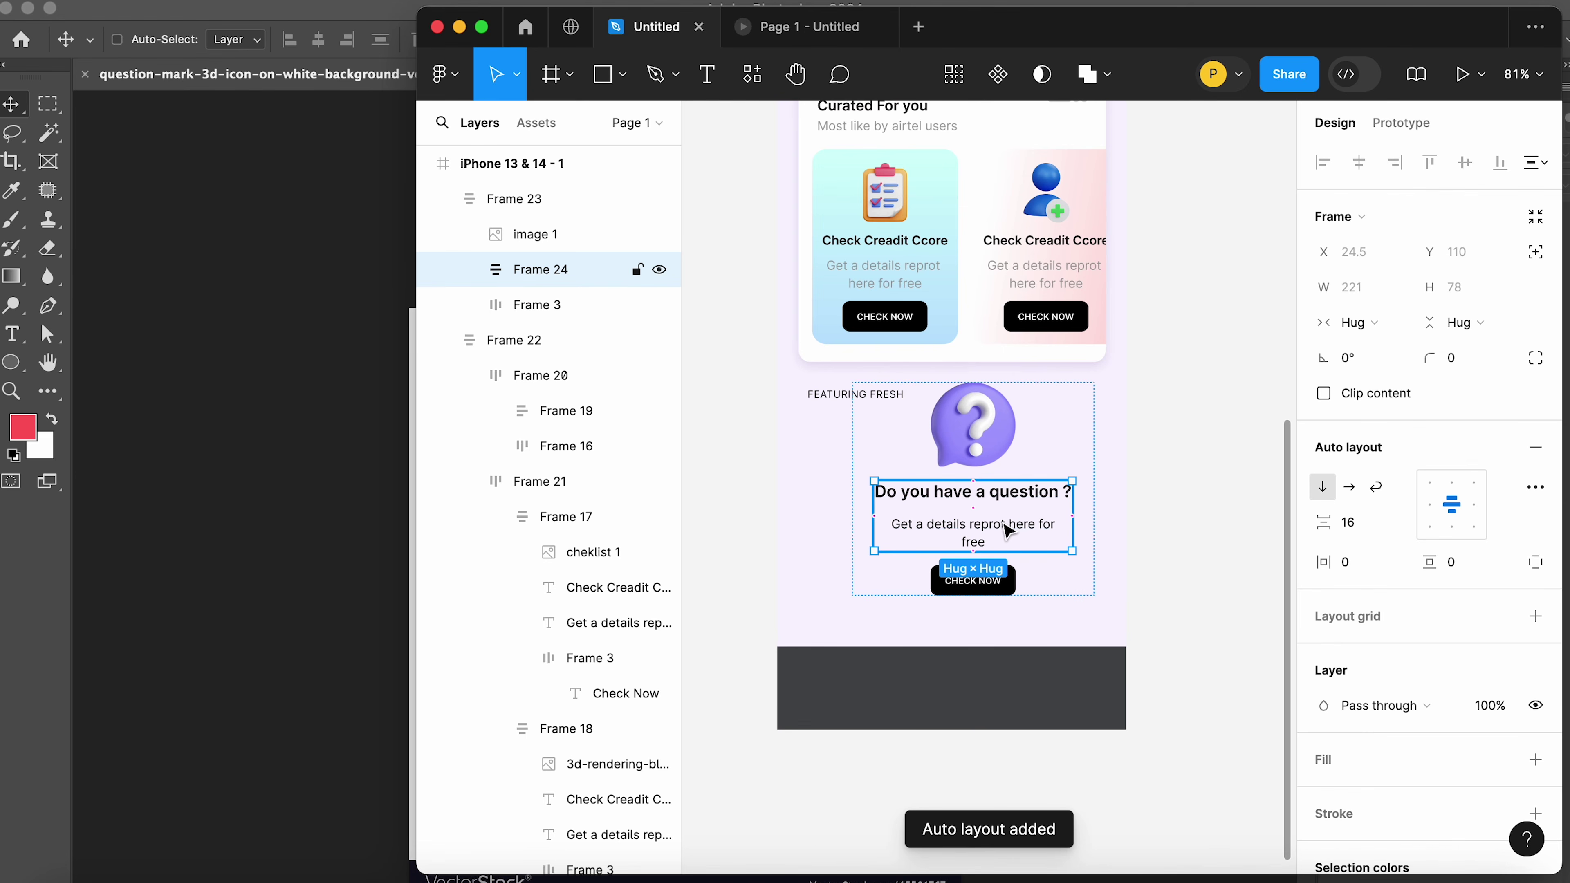
left_click_drag(1323, 524, 1302, 531)
left_click(1214, 536)
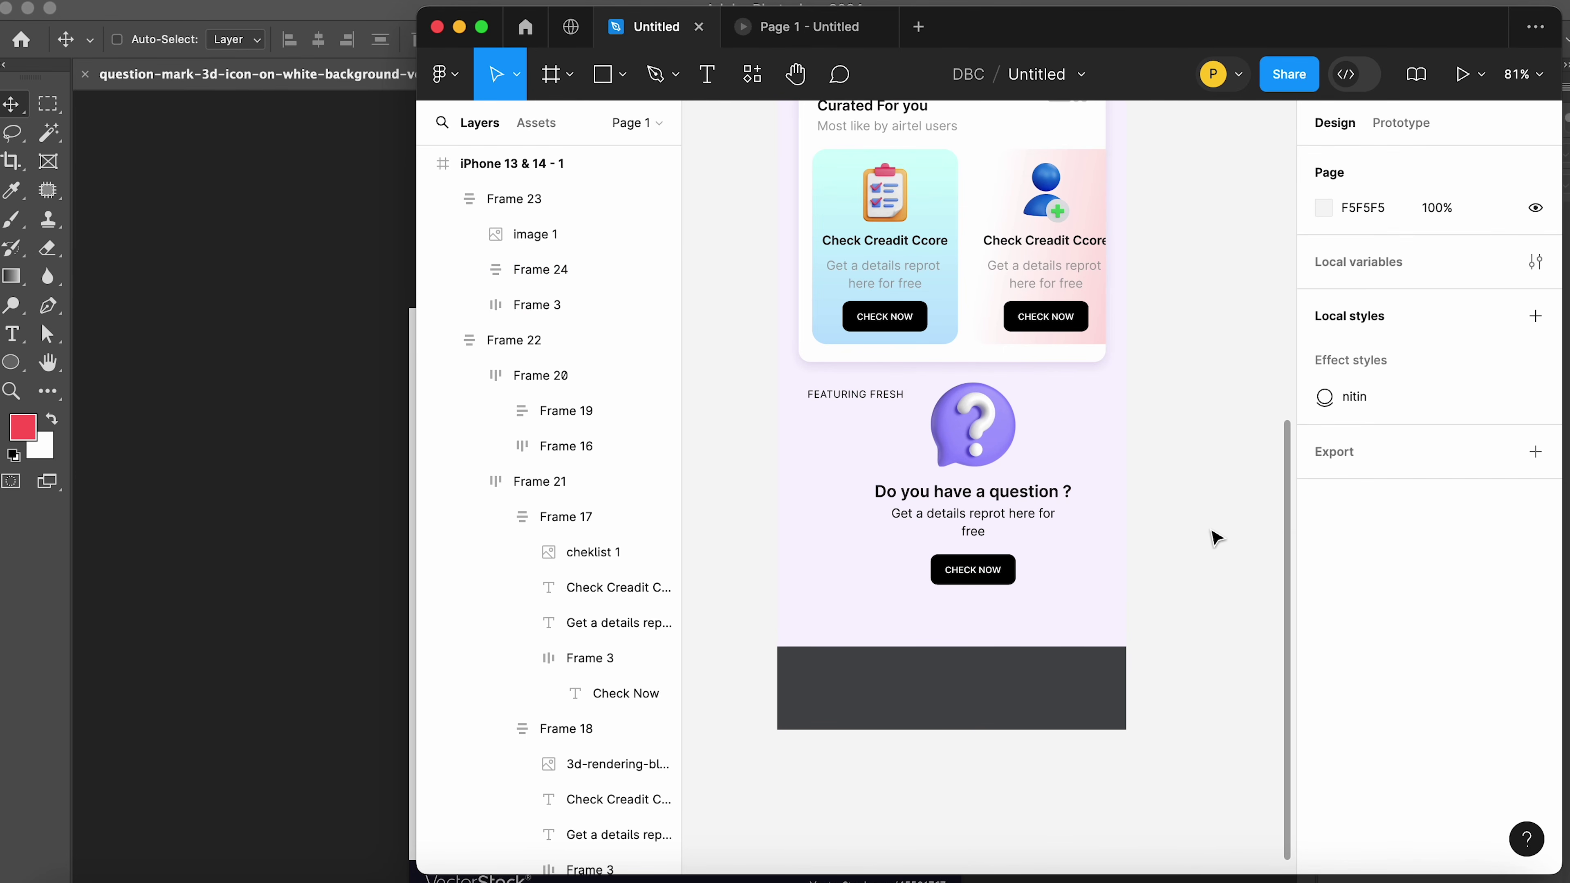
Move the question block below the Featuring Fresh heading to Y 947 and centre it horizontally in the iPhone frame
left_click(1006, 495)
left_click_drag(890, 433, 870, 460)
left_click(1359, 162)
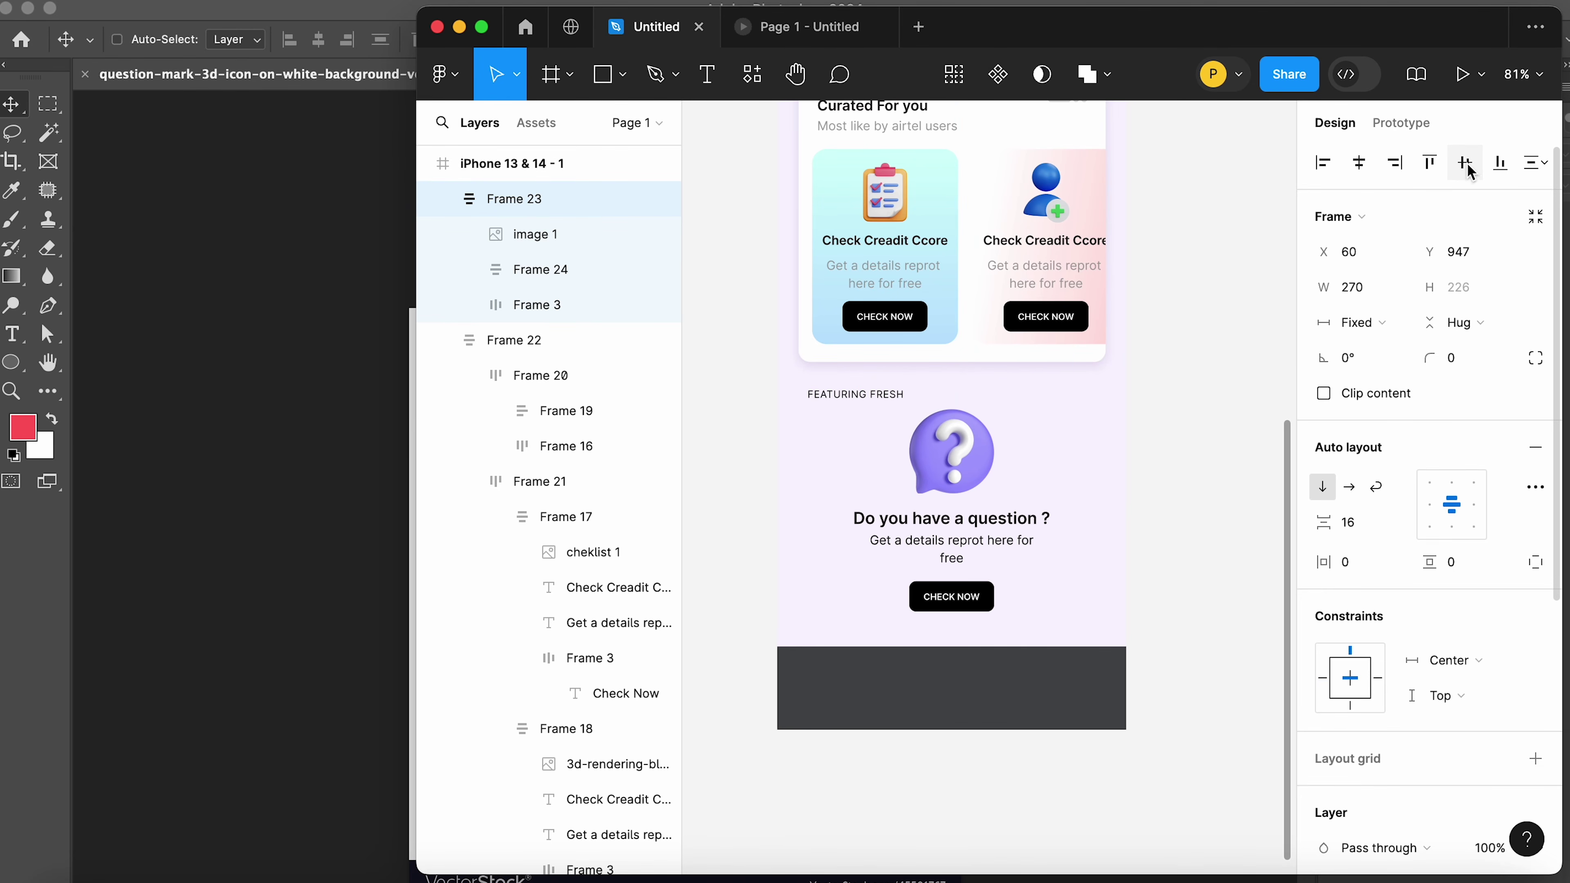
left_click(1465, 162)
key("ctrl+z")
left_click(1230, 465)
Give the question block a white FFFFFF fill and a corner radius of 16
left_click(996, 495)
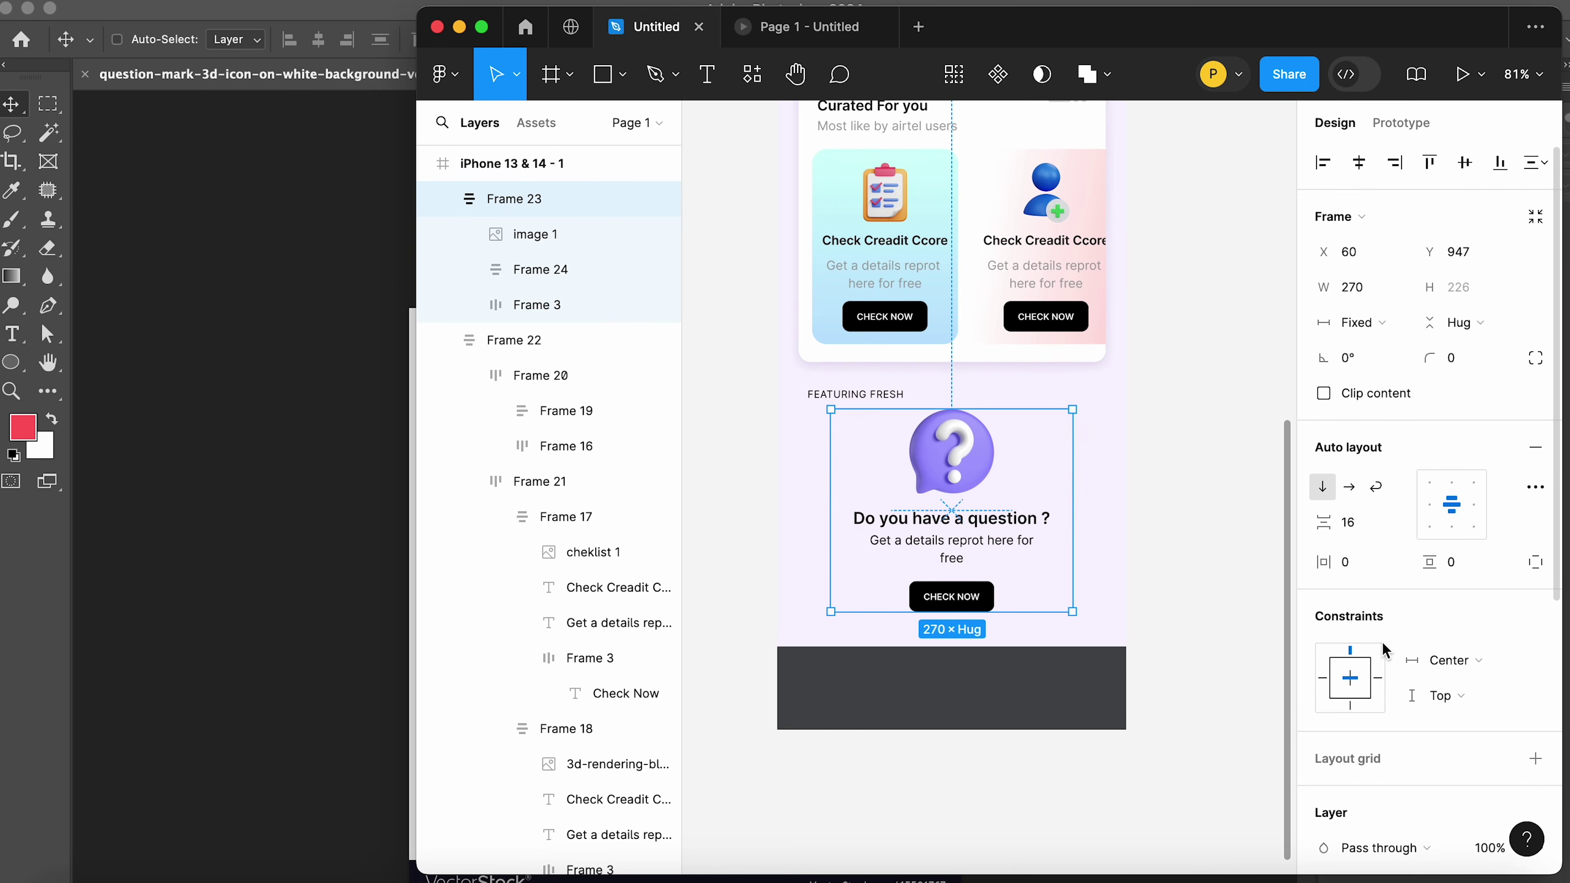
scroll(1360, 495, "down", 5)
left_click(1336, 494)
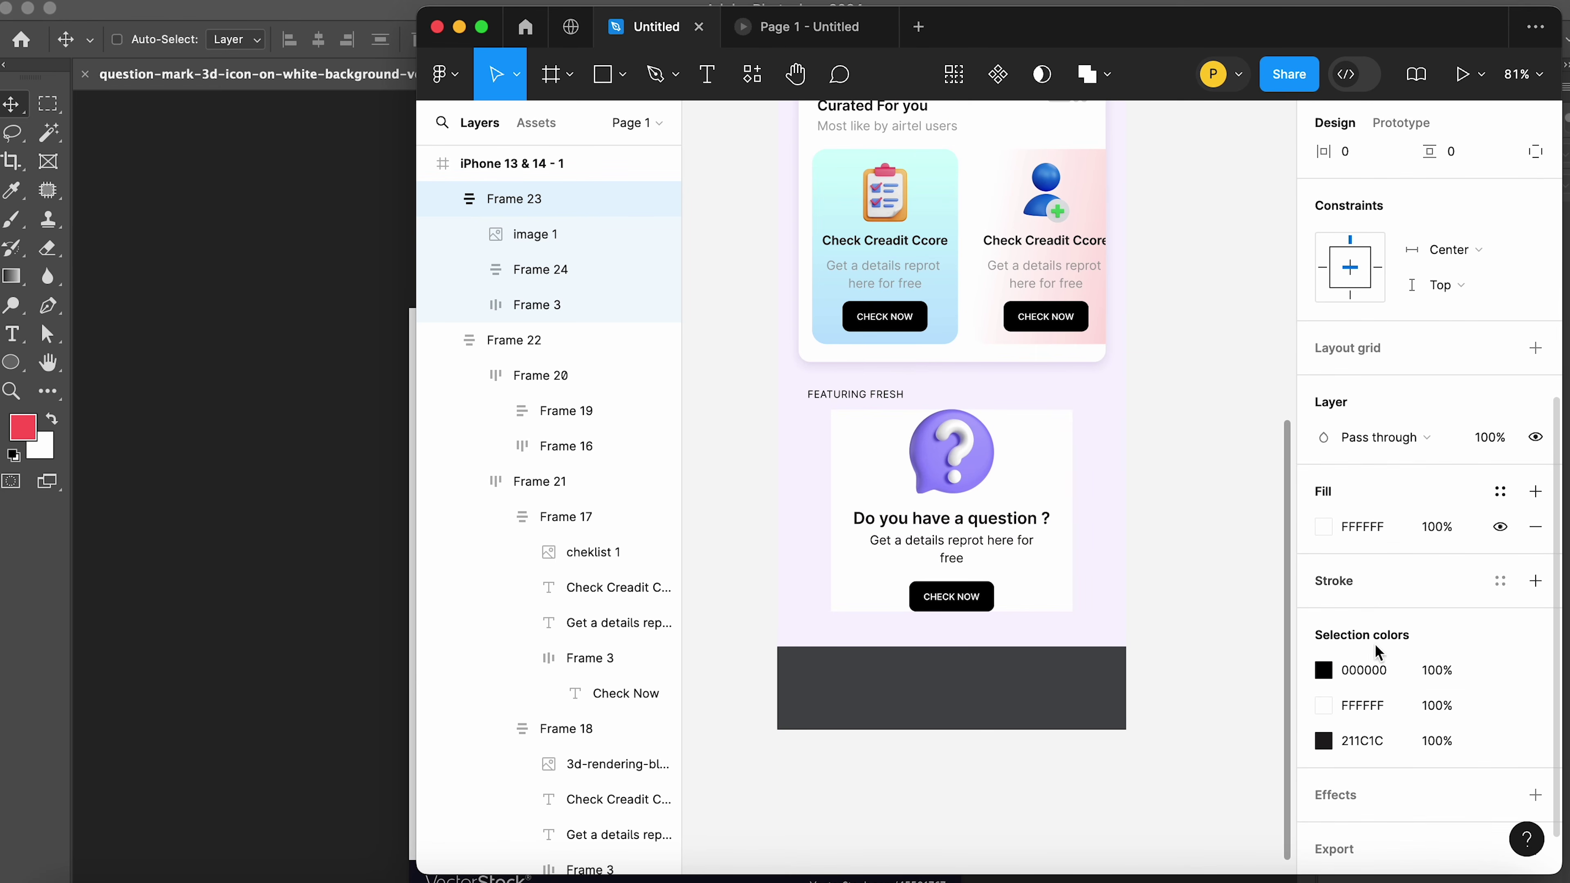
scroll(1465, 594, "down", 1)
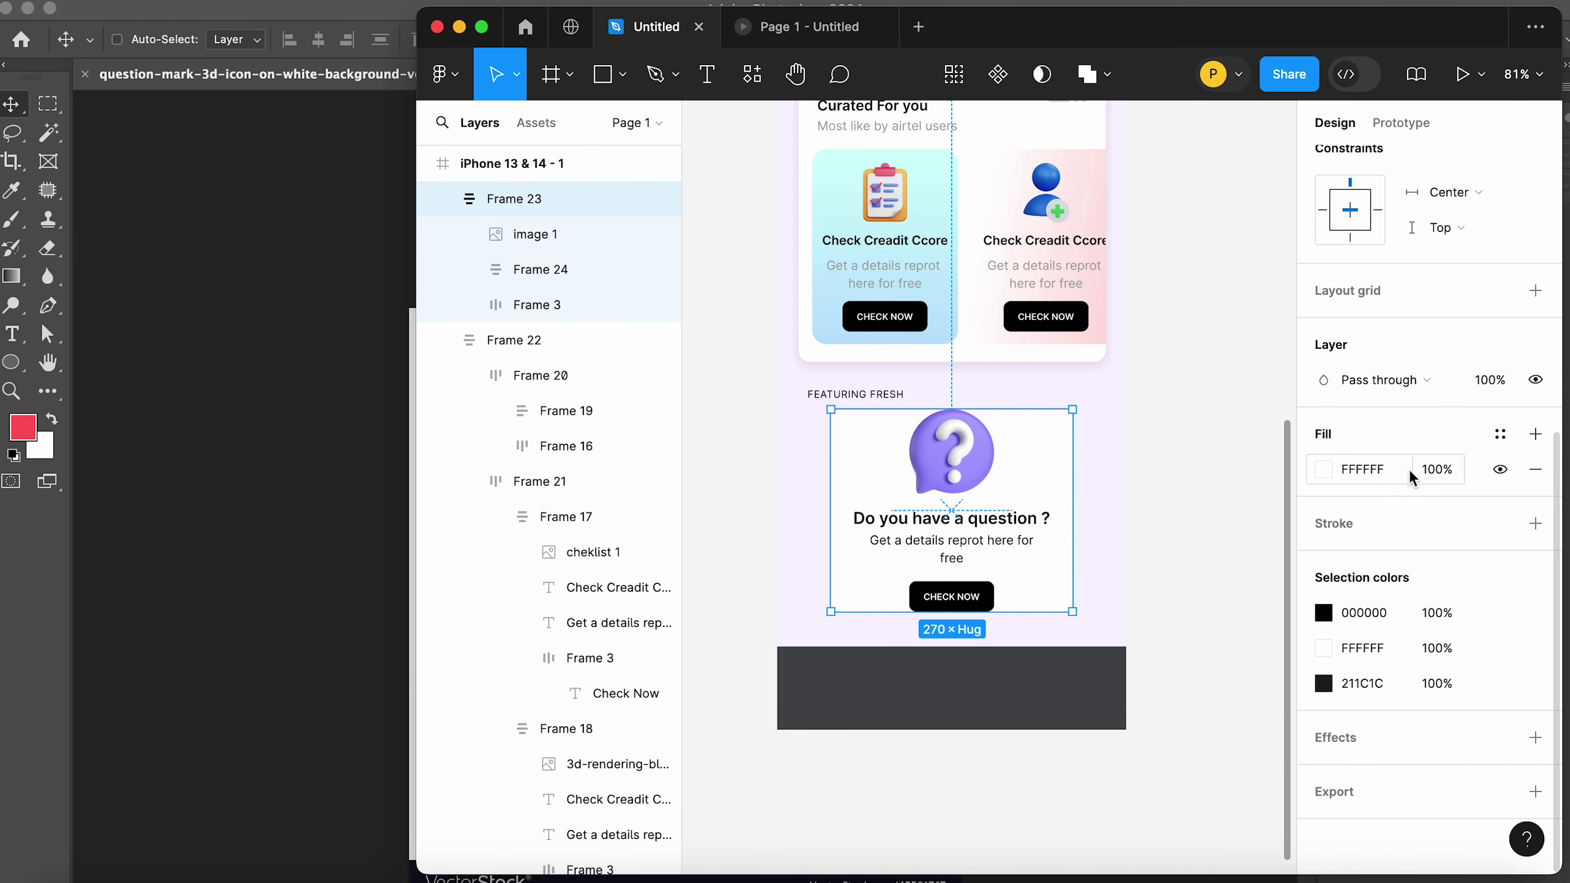
scroll(1447, 408, "up", 8)
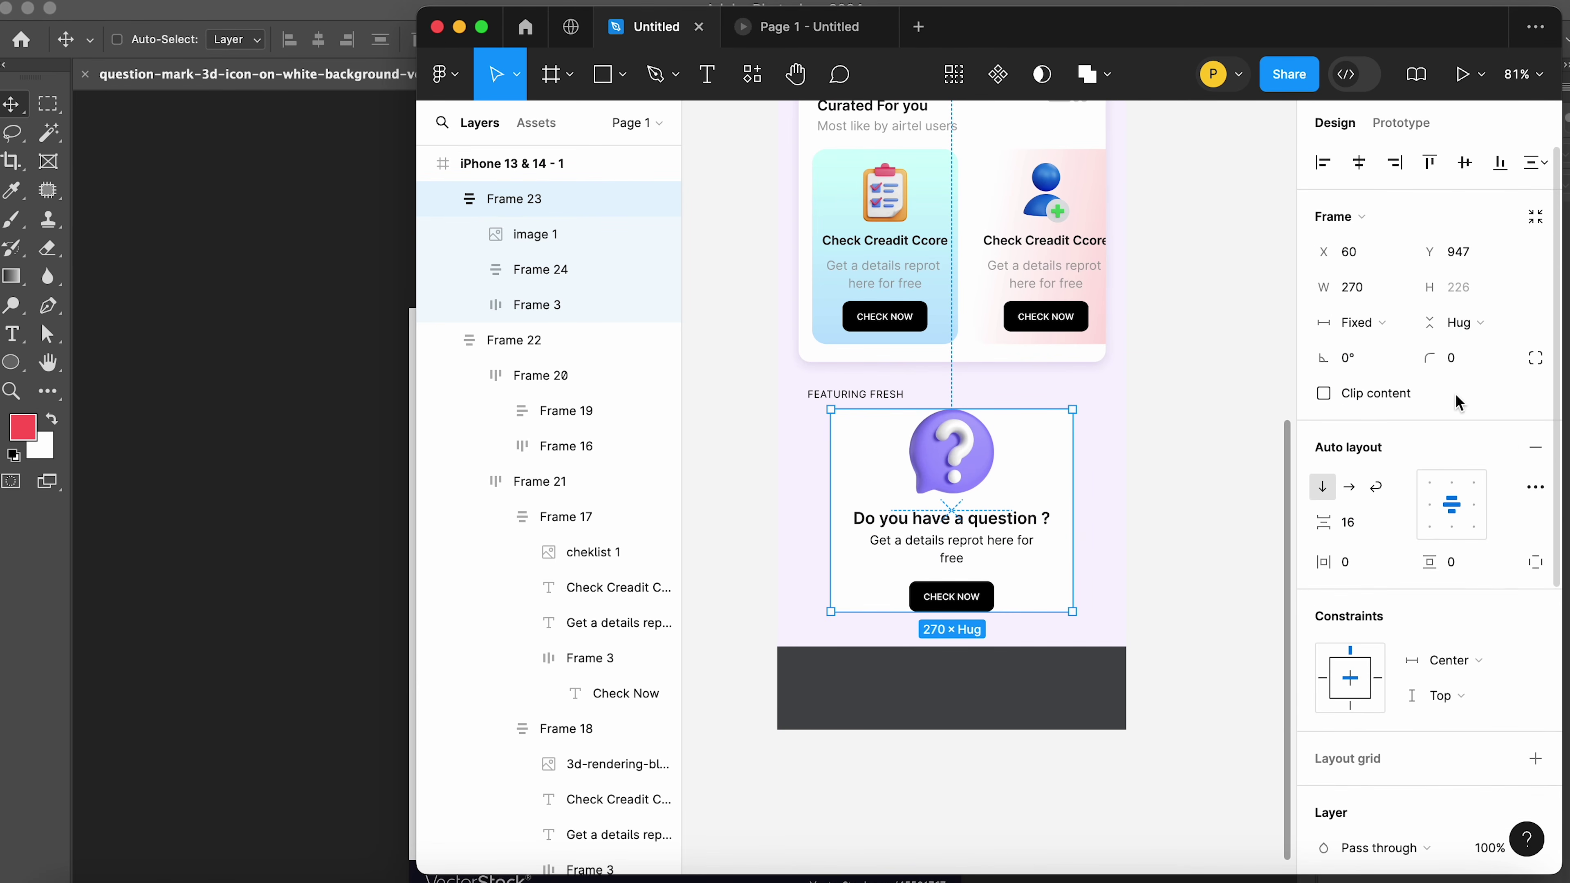
left_click(1468, 367)
type("16")
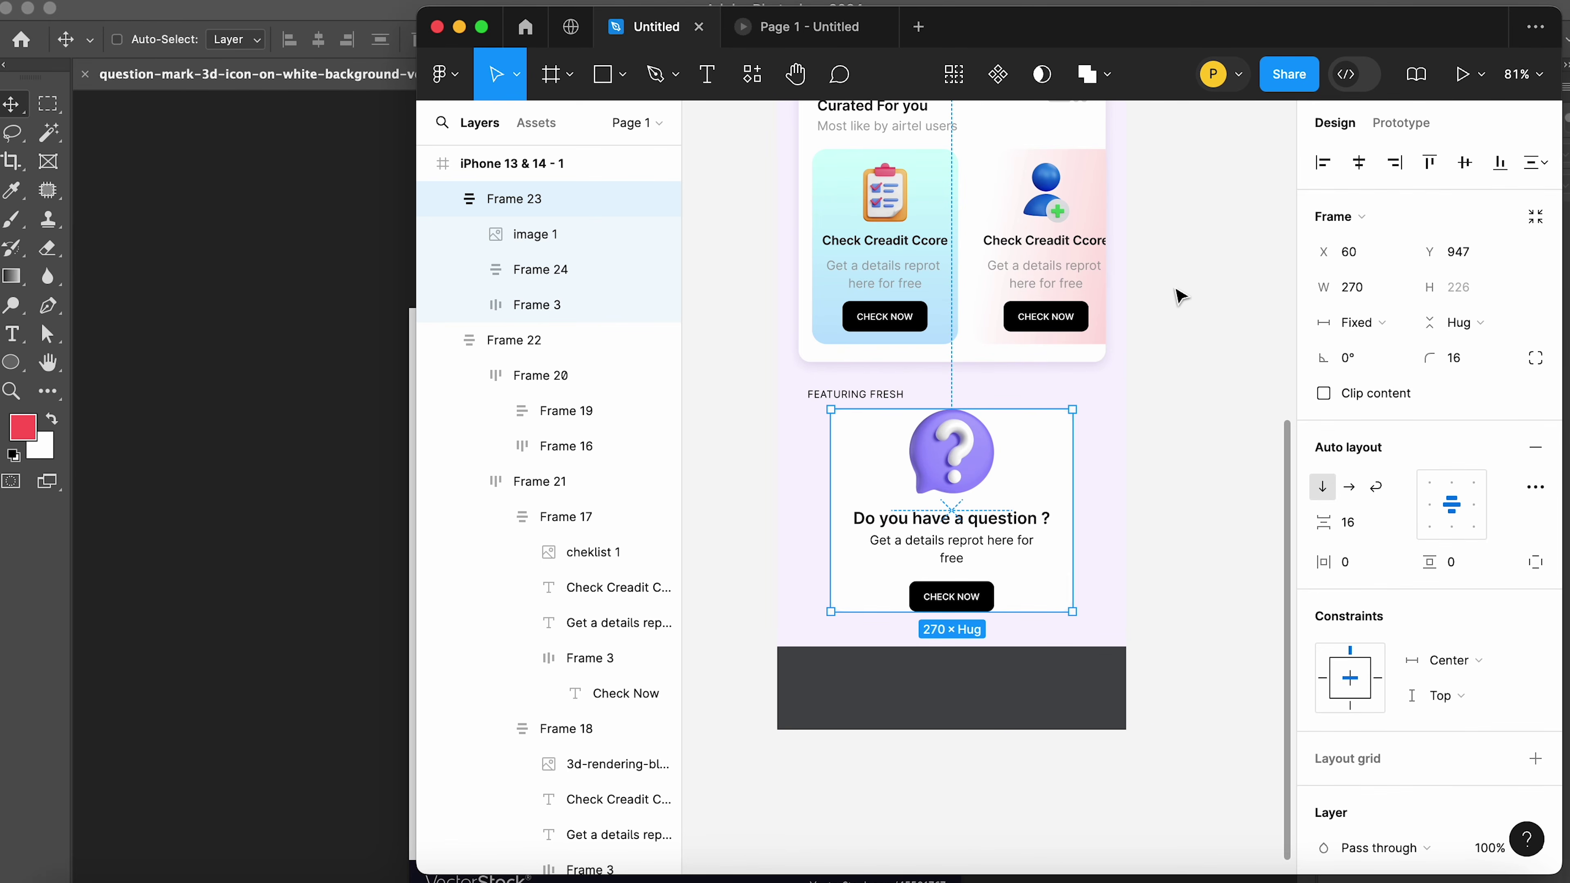
left_click(1182, 350)
Show the 4-column layout grid of the iPhone 13 & 14 - 1 frame
scroll(1183, 350, "up", 15)
left_click(824, 383)
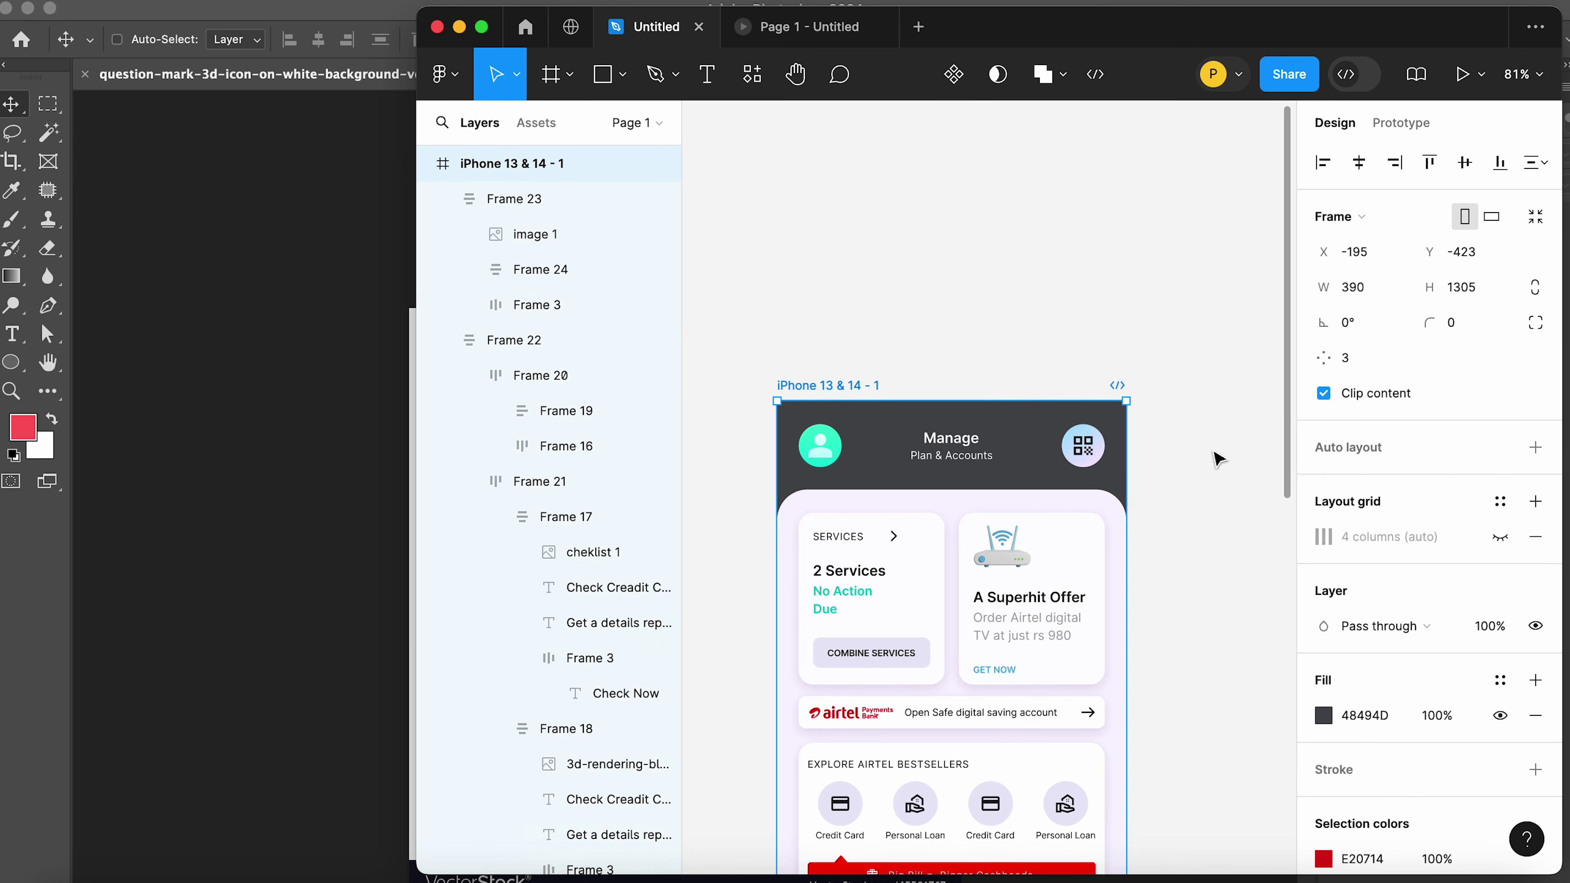
left_click(1501, 536)
scroll(1101, 616, "down", 10)
scroll(1100, 616, "down", 5)
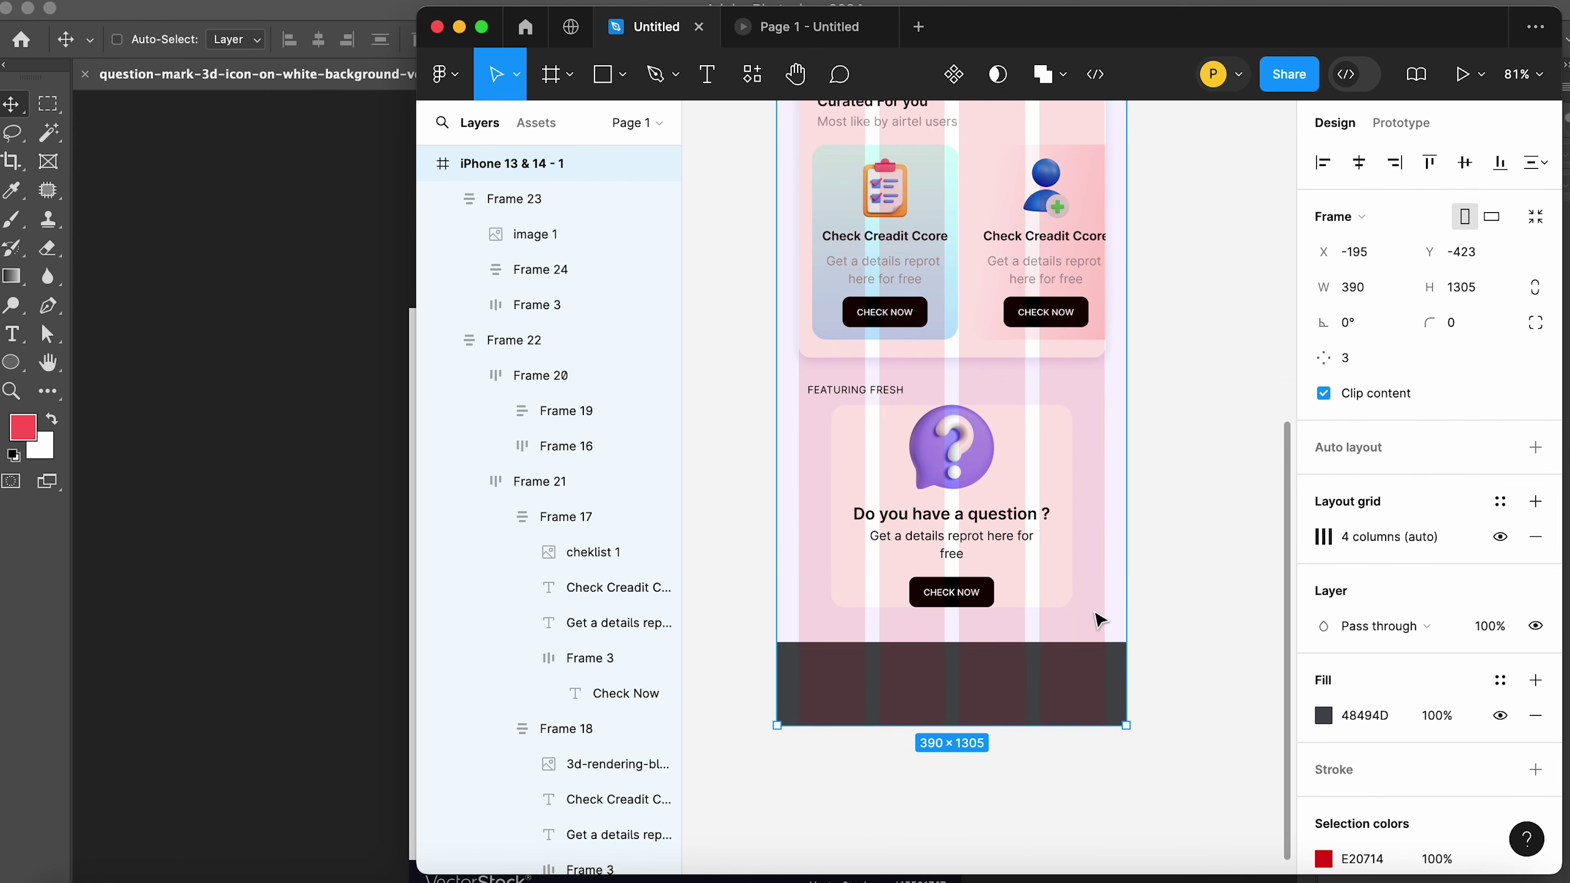
Align the question card with the grid's outer columns at X 24, Y 912 and resize it to 342 × 294
key("z")
left_click_drag(751, 204, 1125, 475)
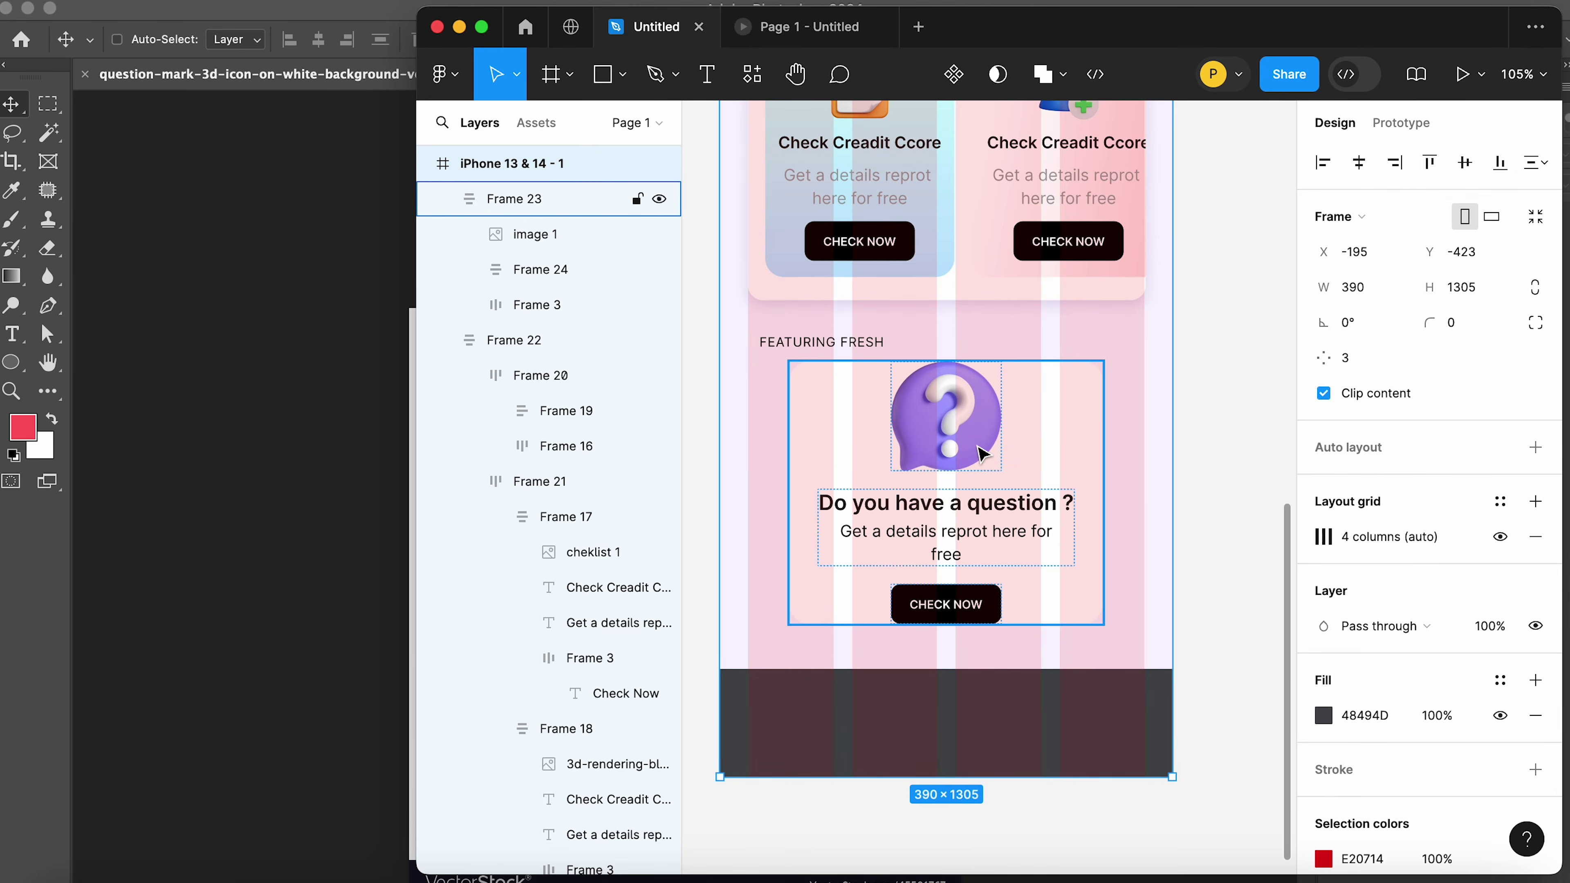
left_click_drag(982, 454, 943, 455)
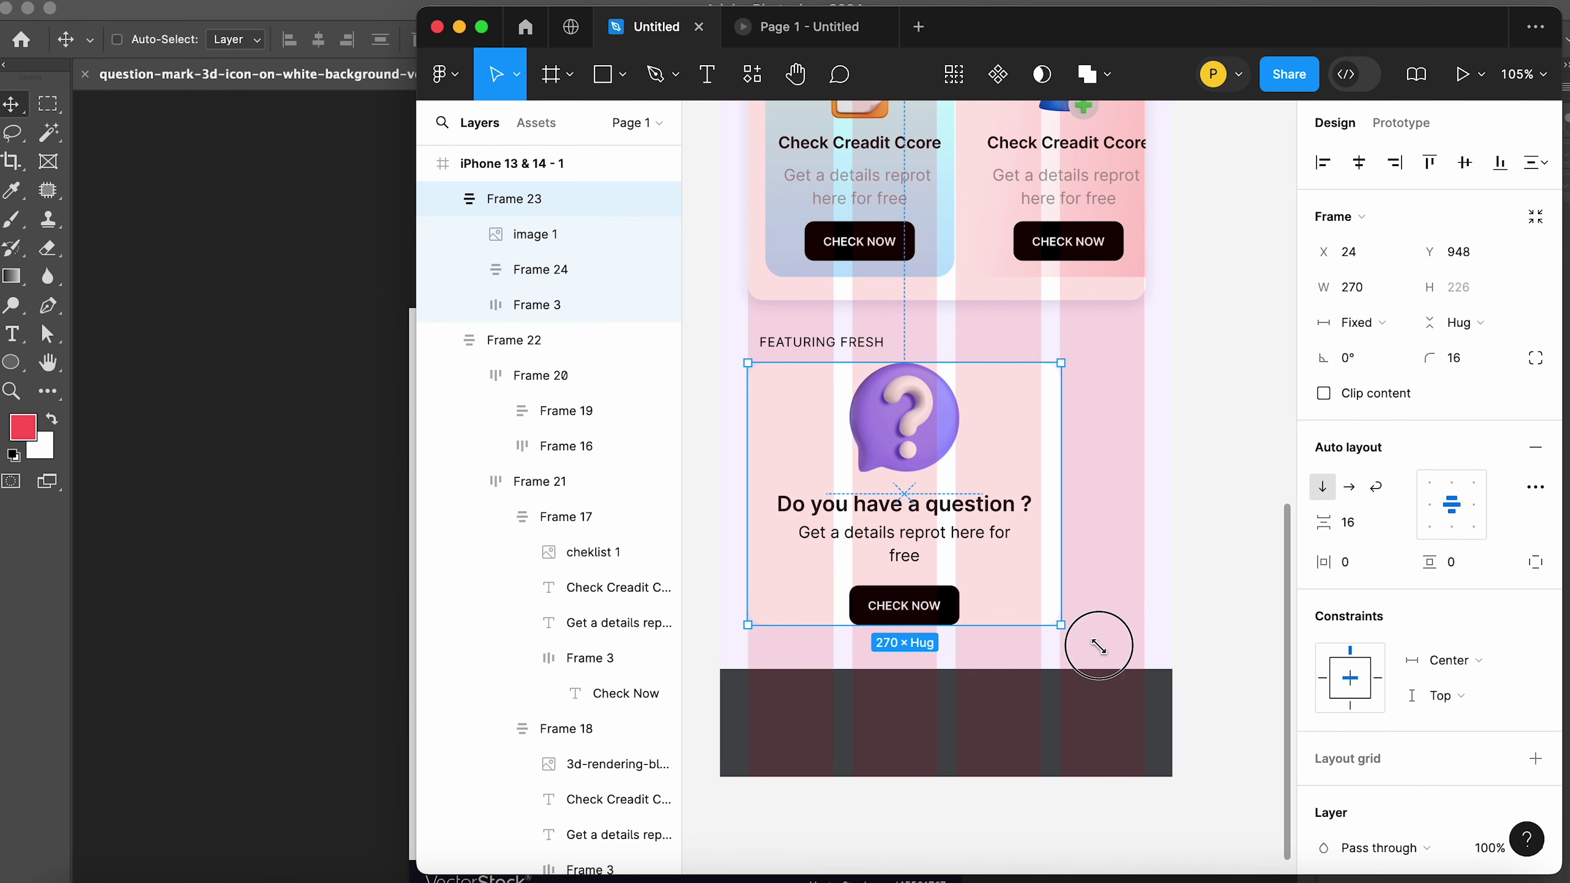
left_click_drag(1060, 625, 1144, 665)
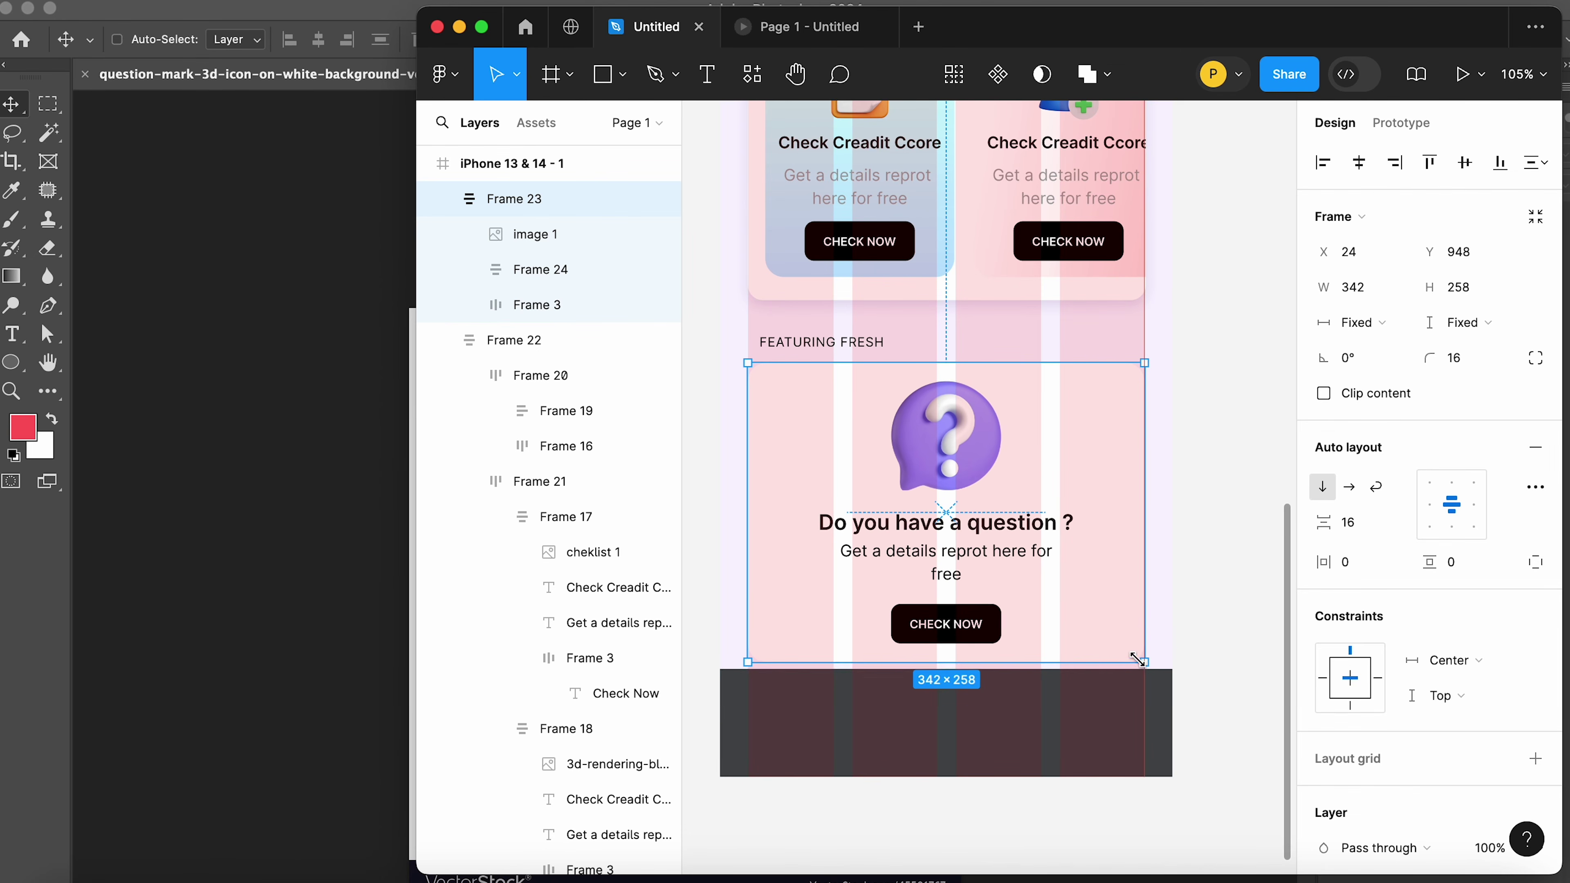
left_click_drag(921, 363, 926, 322)
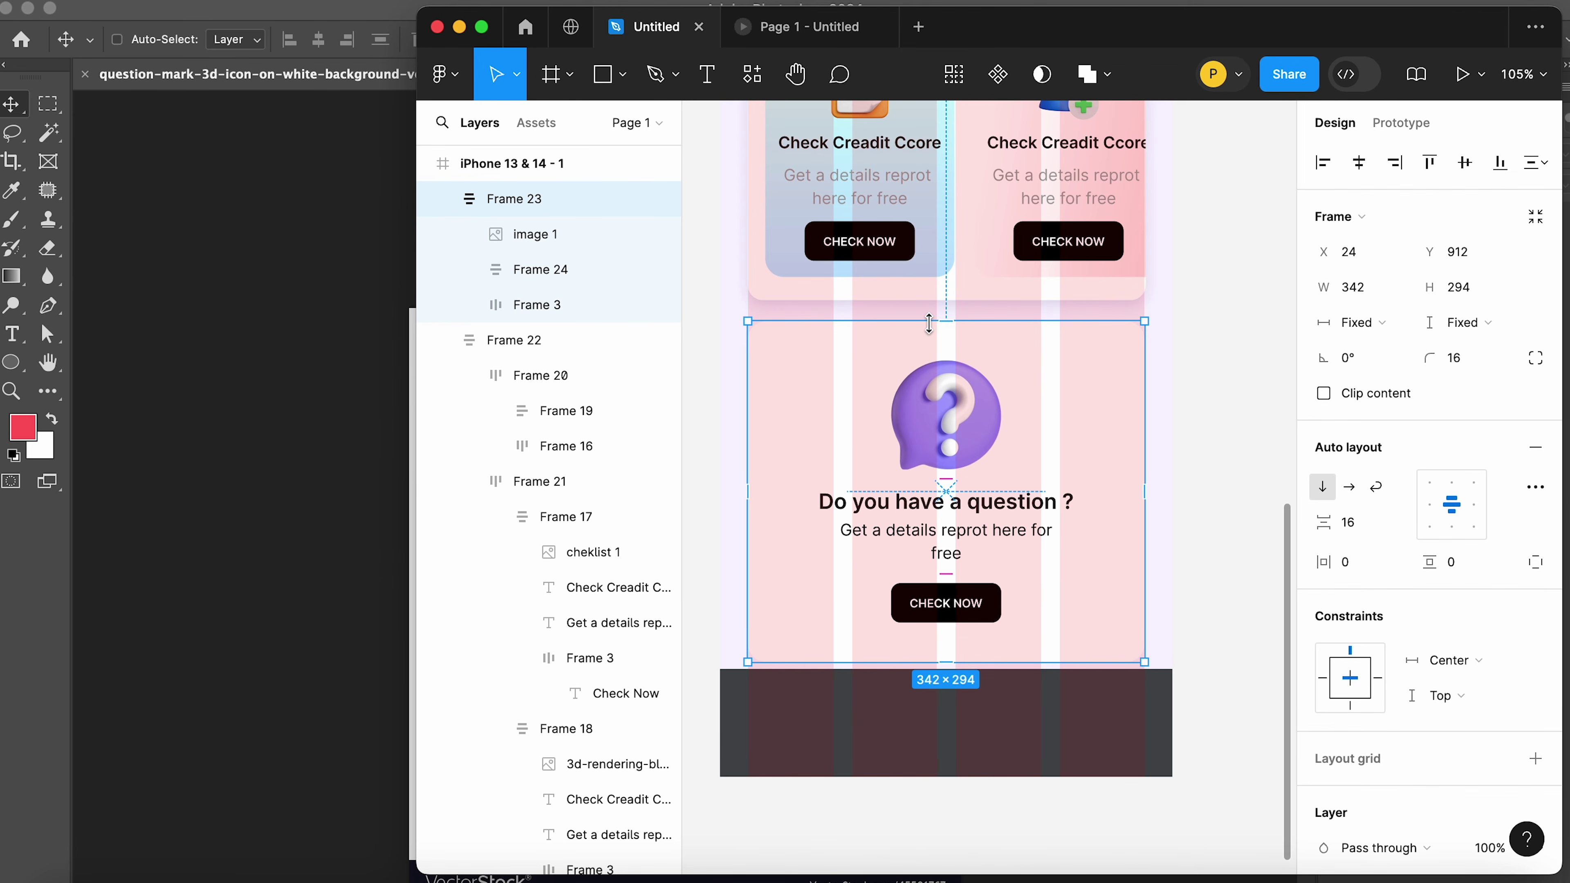
Reorder the question card in the layer stack to lie behind the Featuring Fresh heading but above the lilac background rectangle
key("super+bracketleft")
key("super+bracketleft")
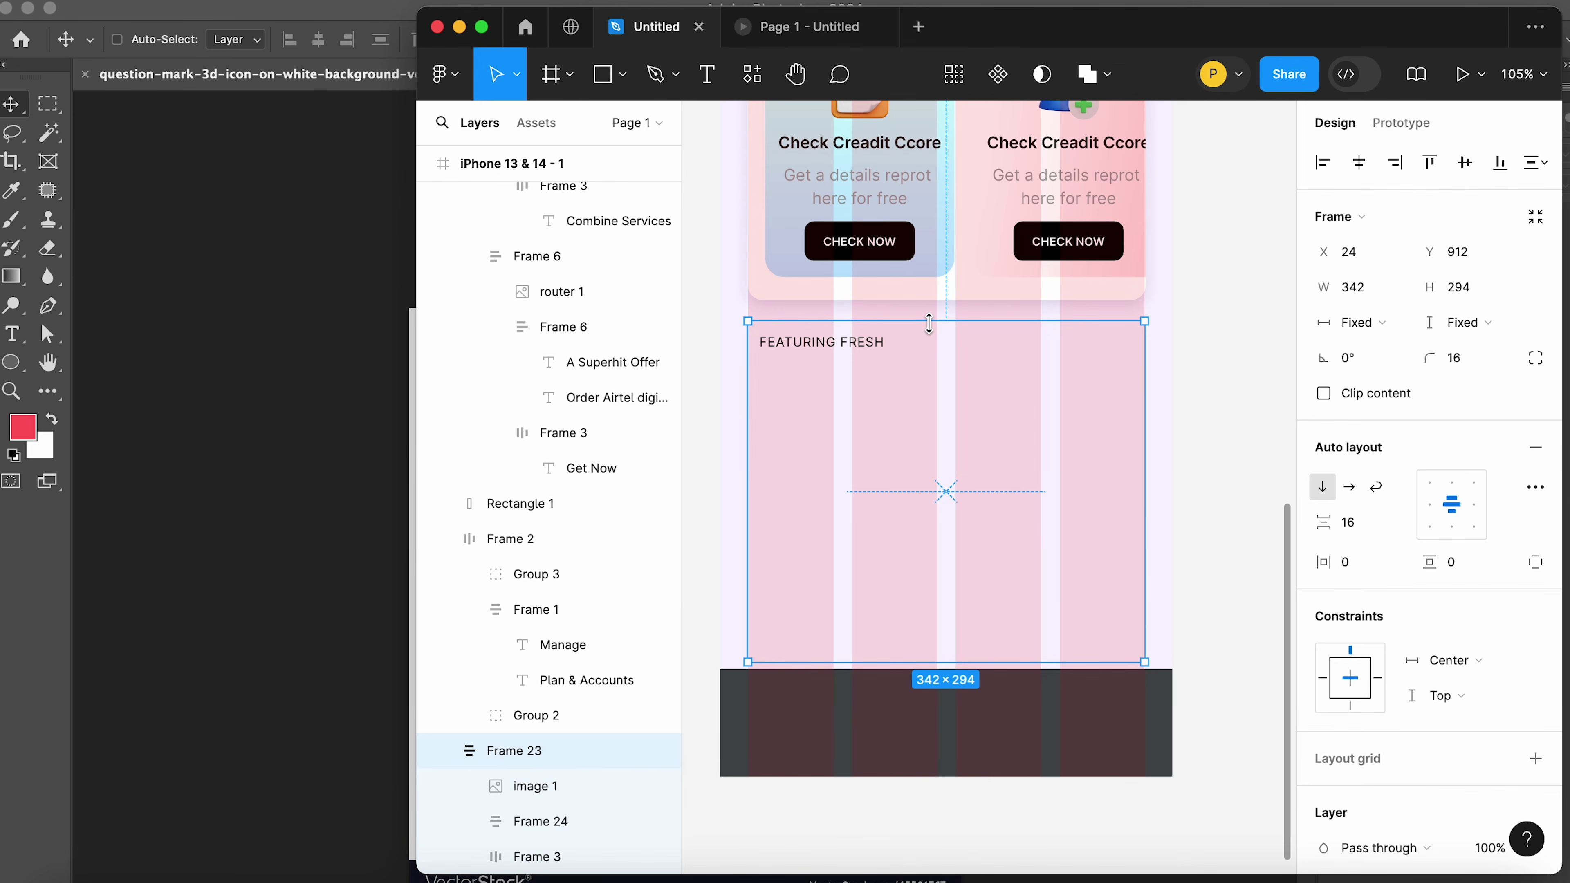
key("super+bracketright")
key("super+bracketright")
key("super+bracketright")
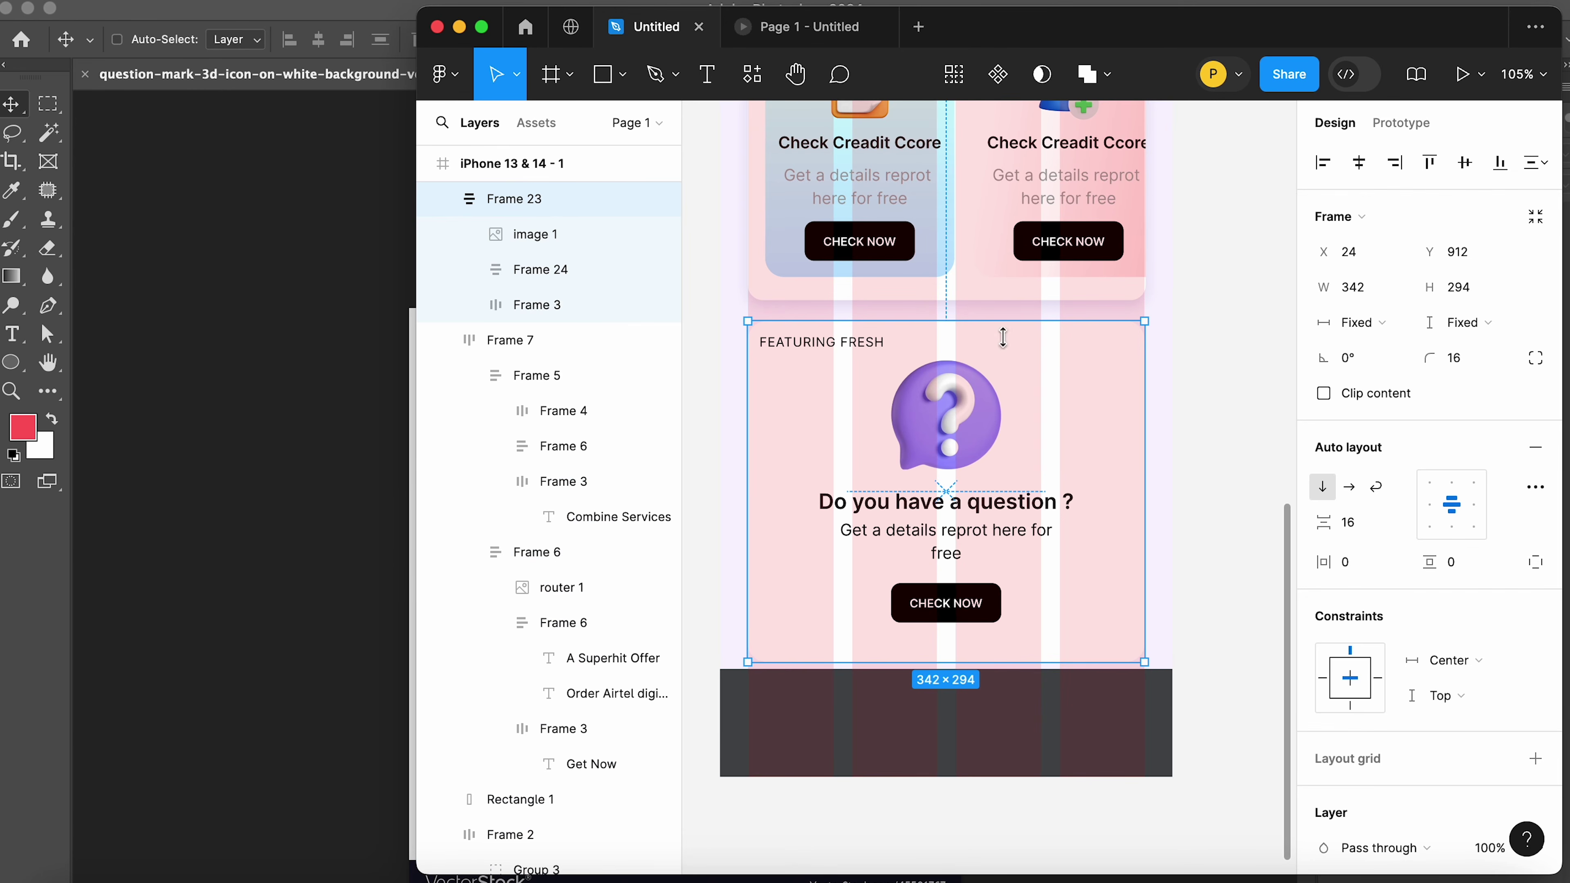
left_click(1248, 401)
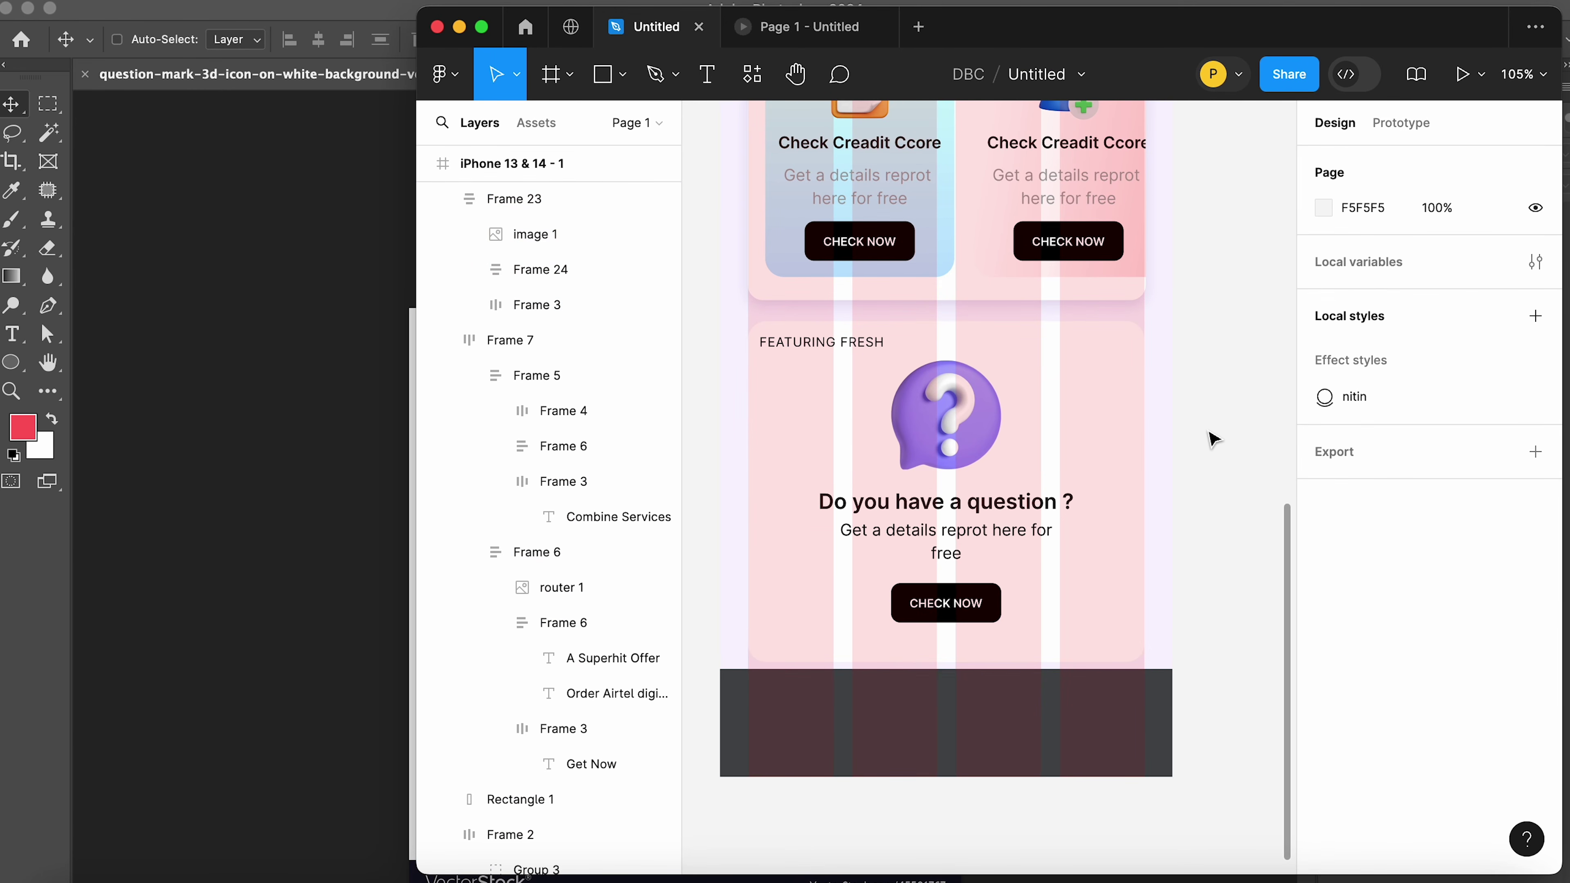
Shorten the iPhone frame to a height of 1212 to cut off the dark strip below the question card
left_click(1036, 747)
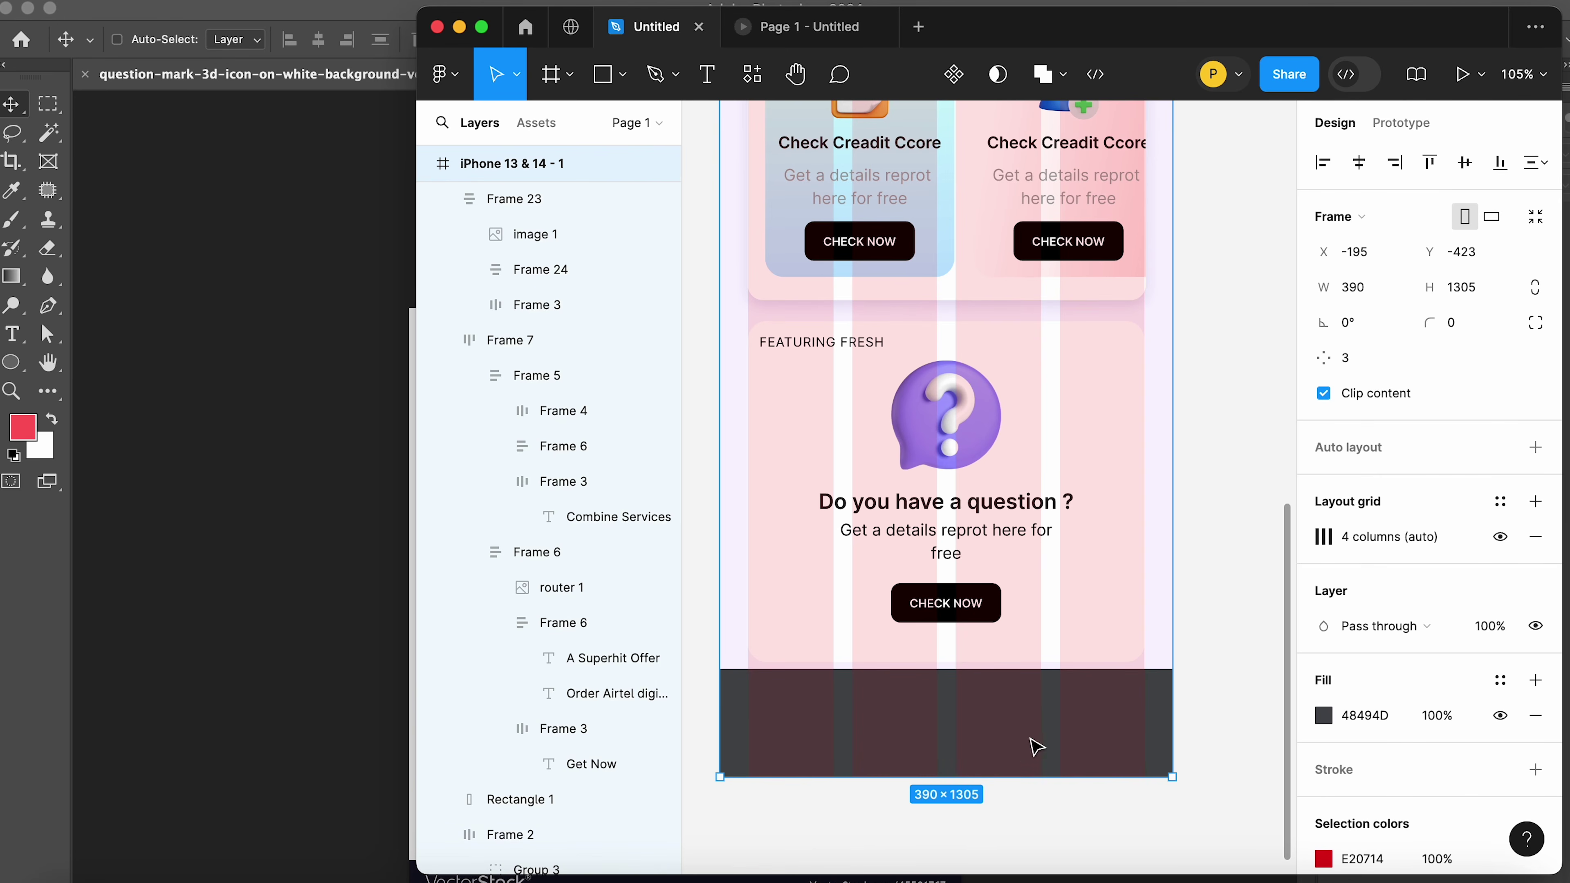
left_click_drag(1001, 780, 1001, 669)
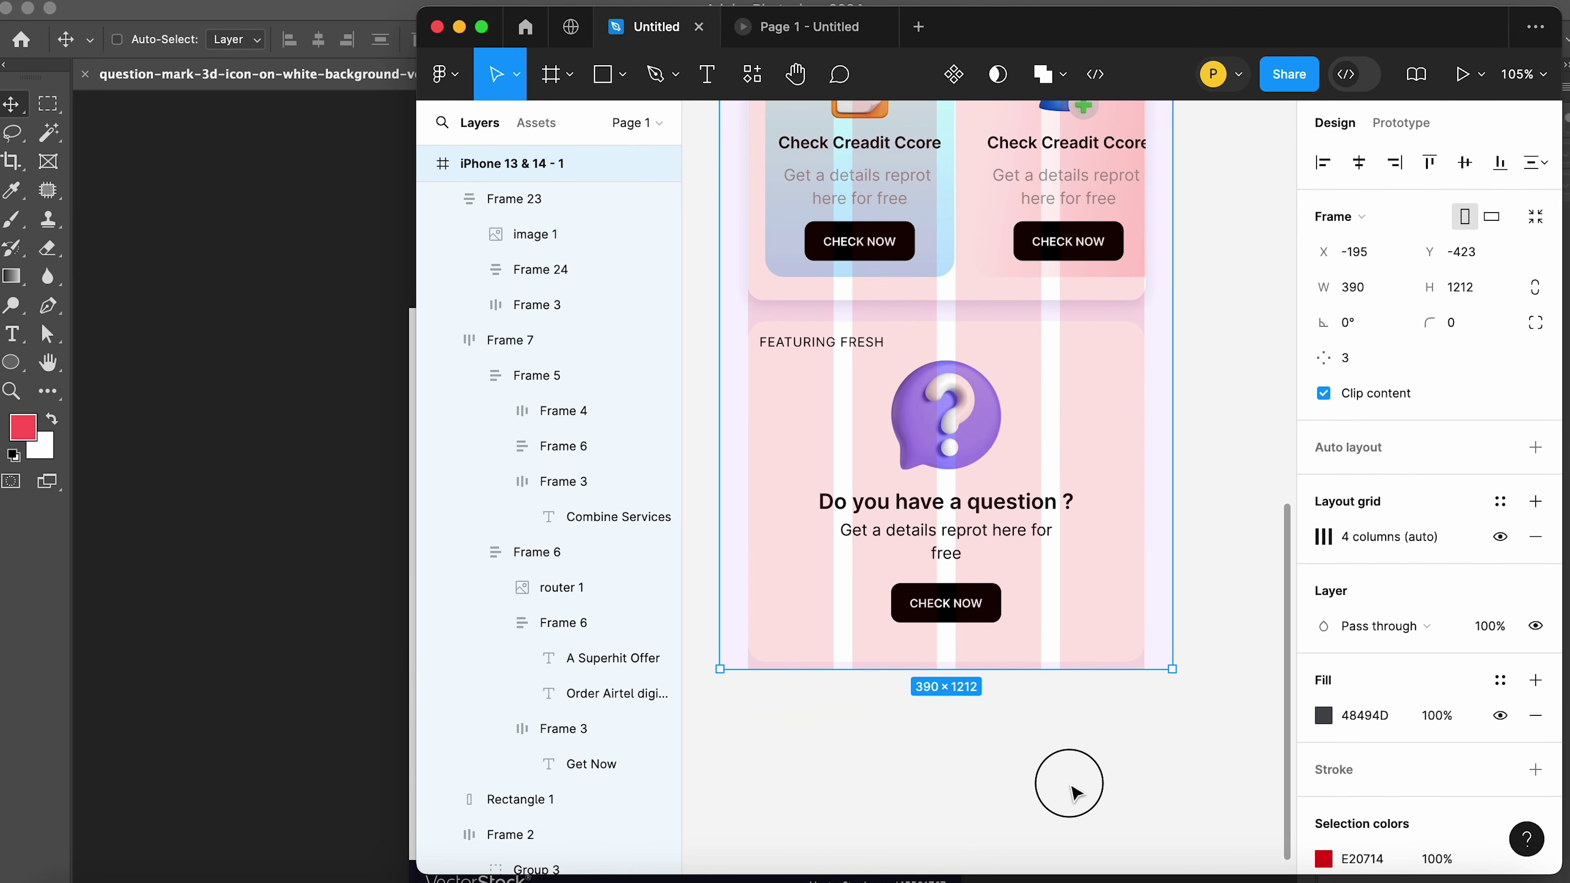
left_click(1075, 793)
scroll(1194, 668, "up", 10)
scroll(1193, 667, "down", 10)
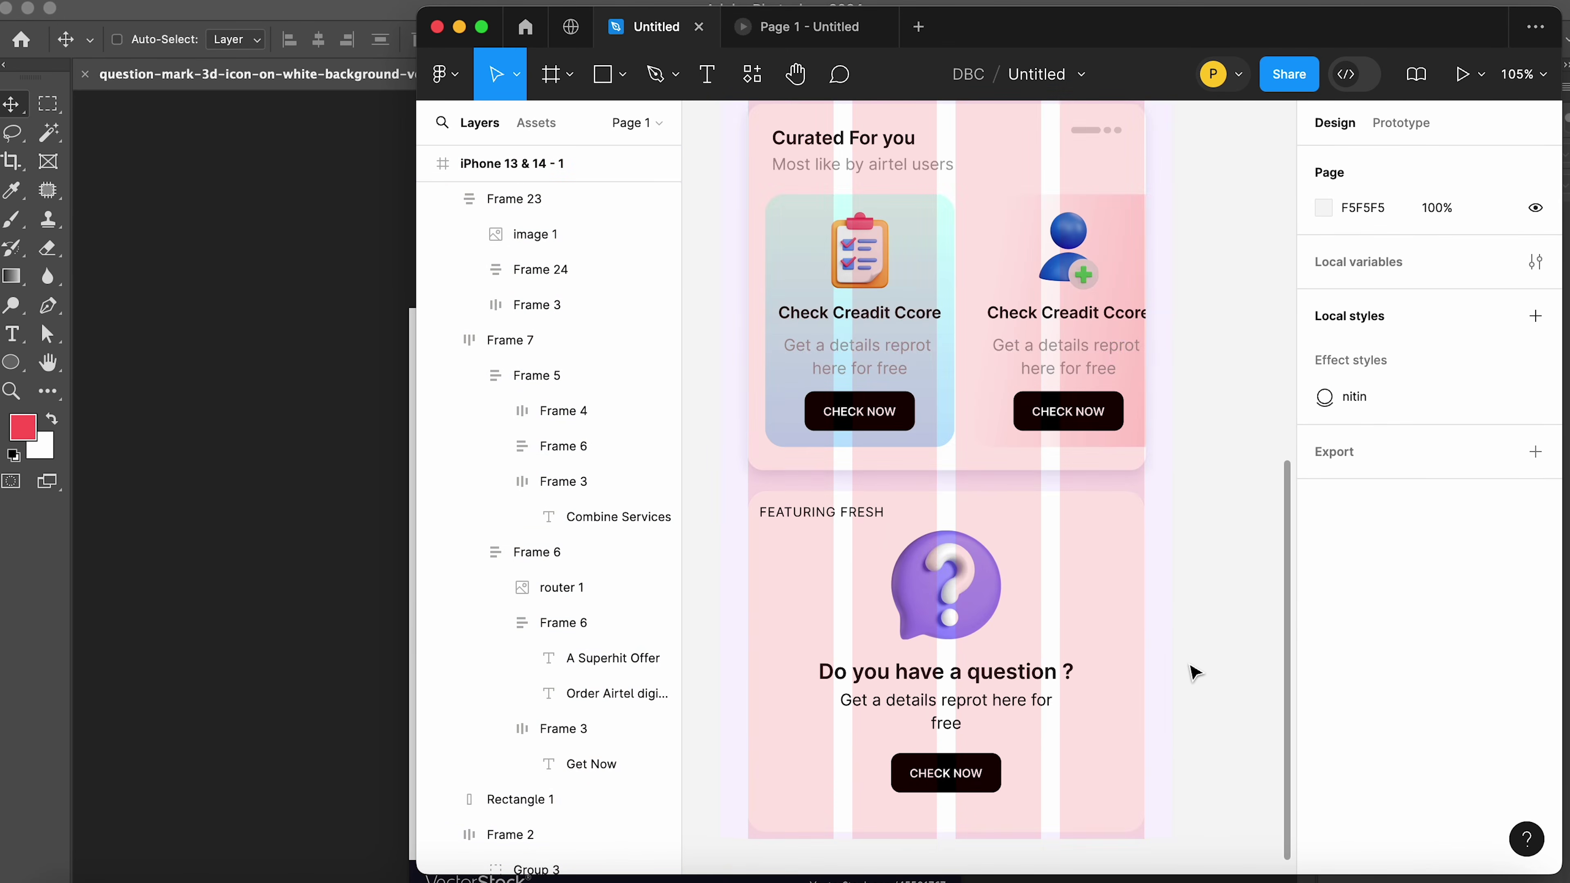
scroll(1181, 650, "up", 10)
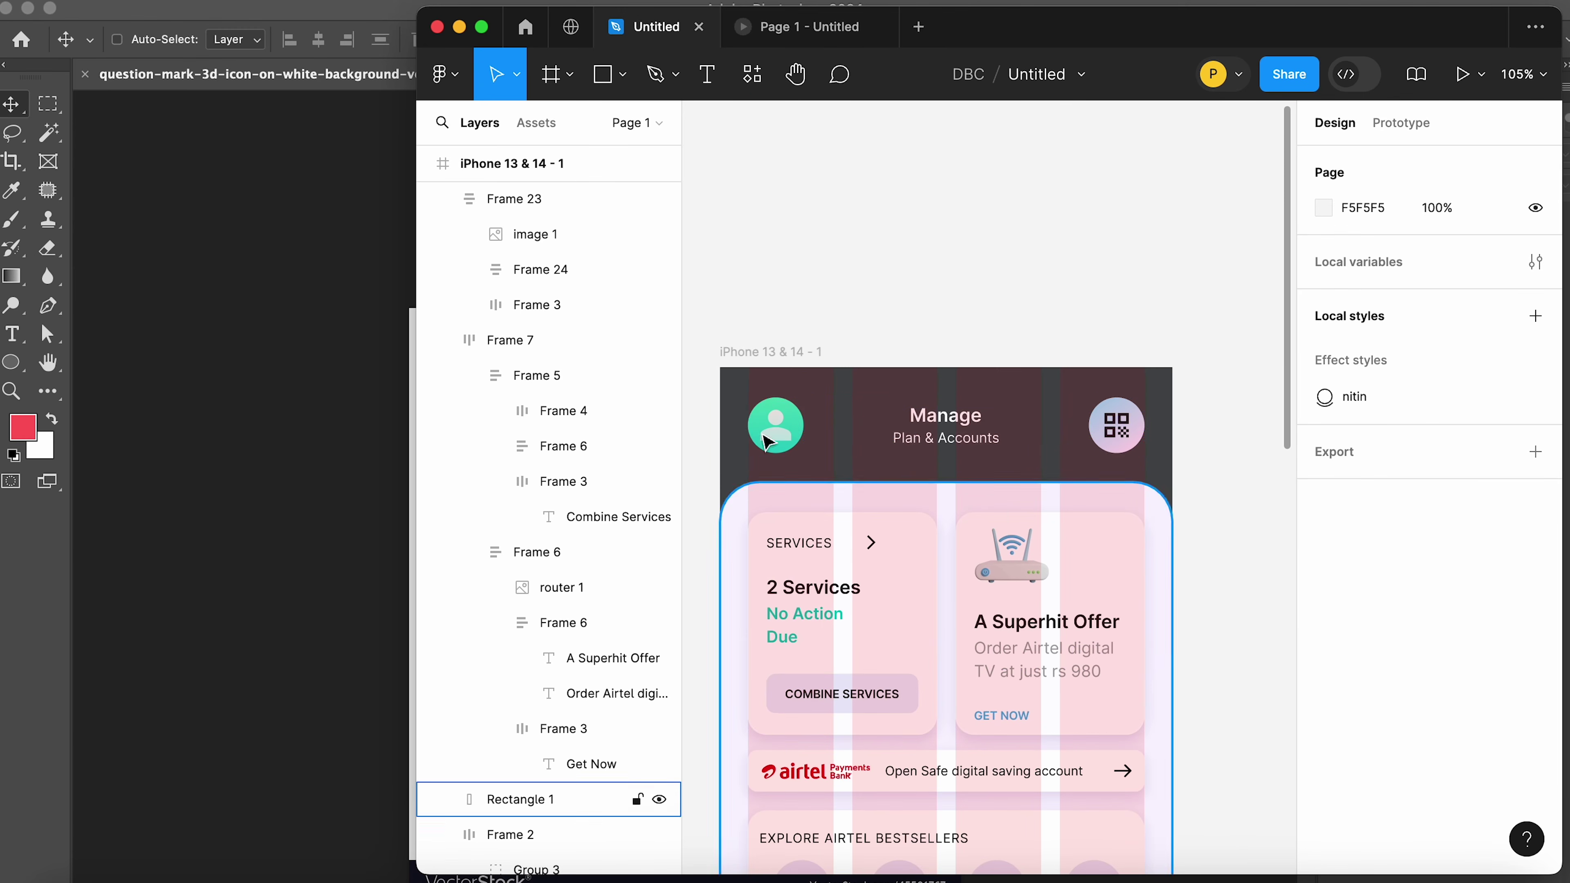
Extend the iPhone 13 & 14 - 1 frame downward to a height of 1298
left_click(742, 352)
scroll(1062, 637, "down", 20)
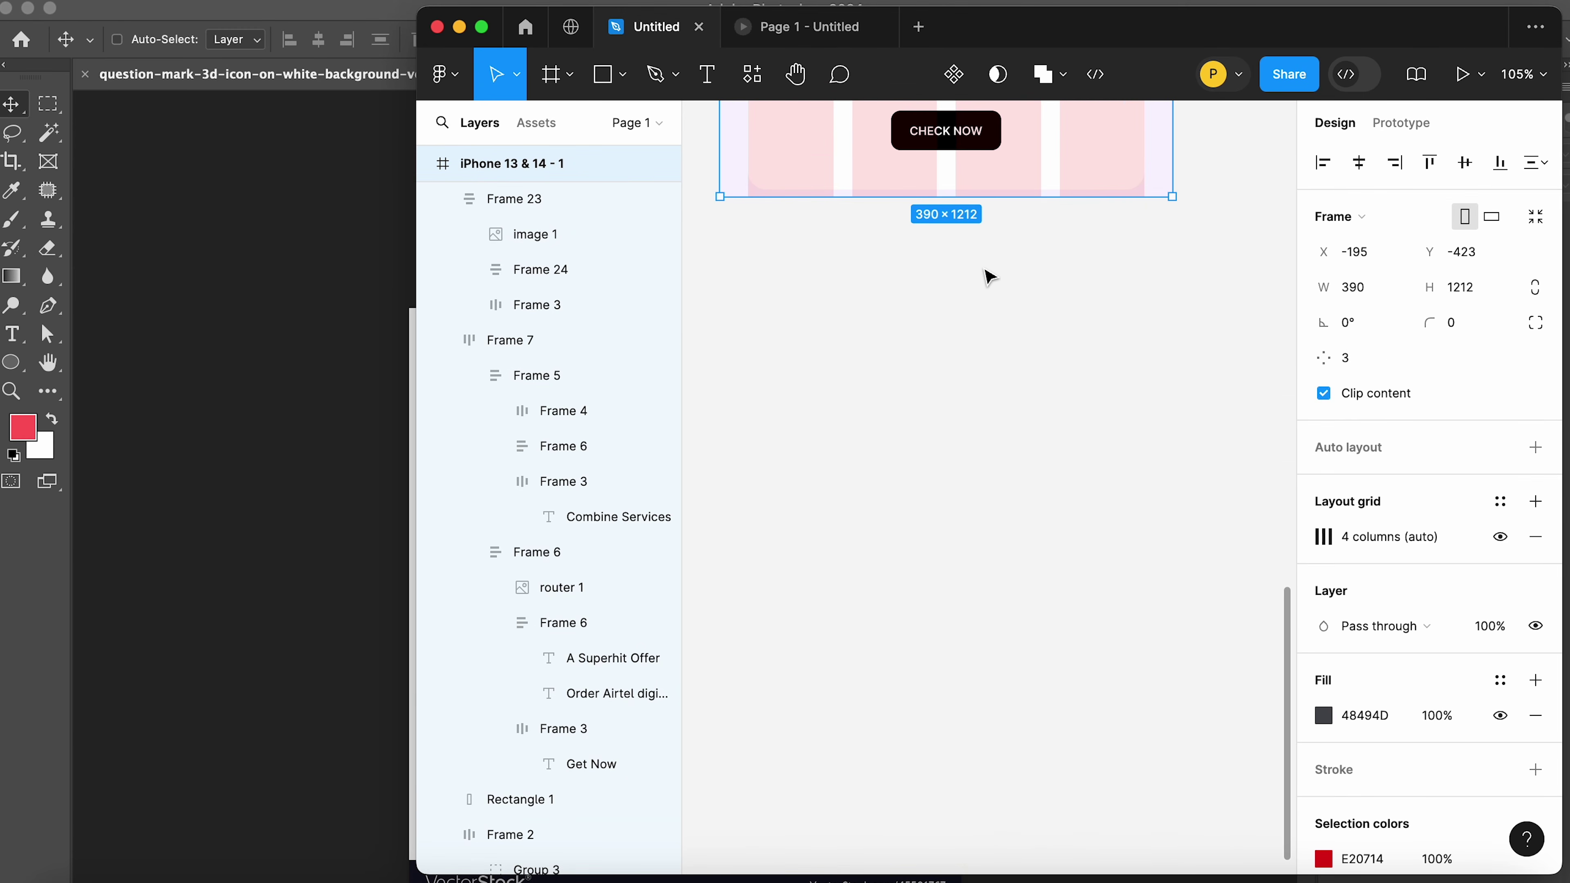
left_click_drag(995, 203, 999, 298)
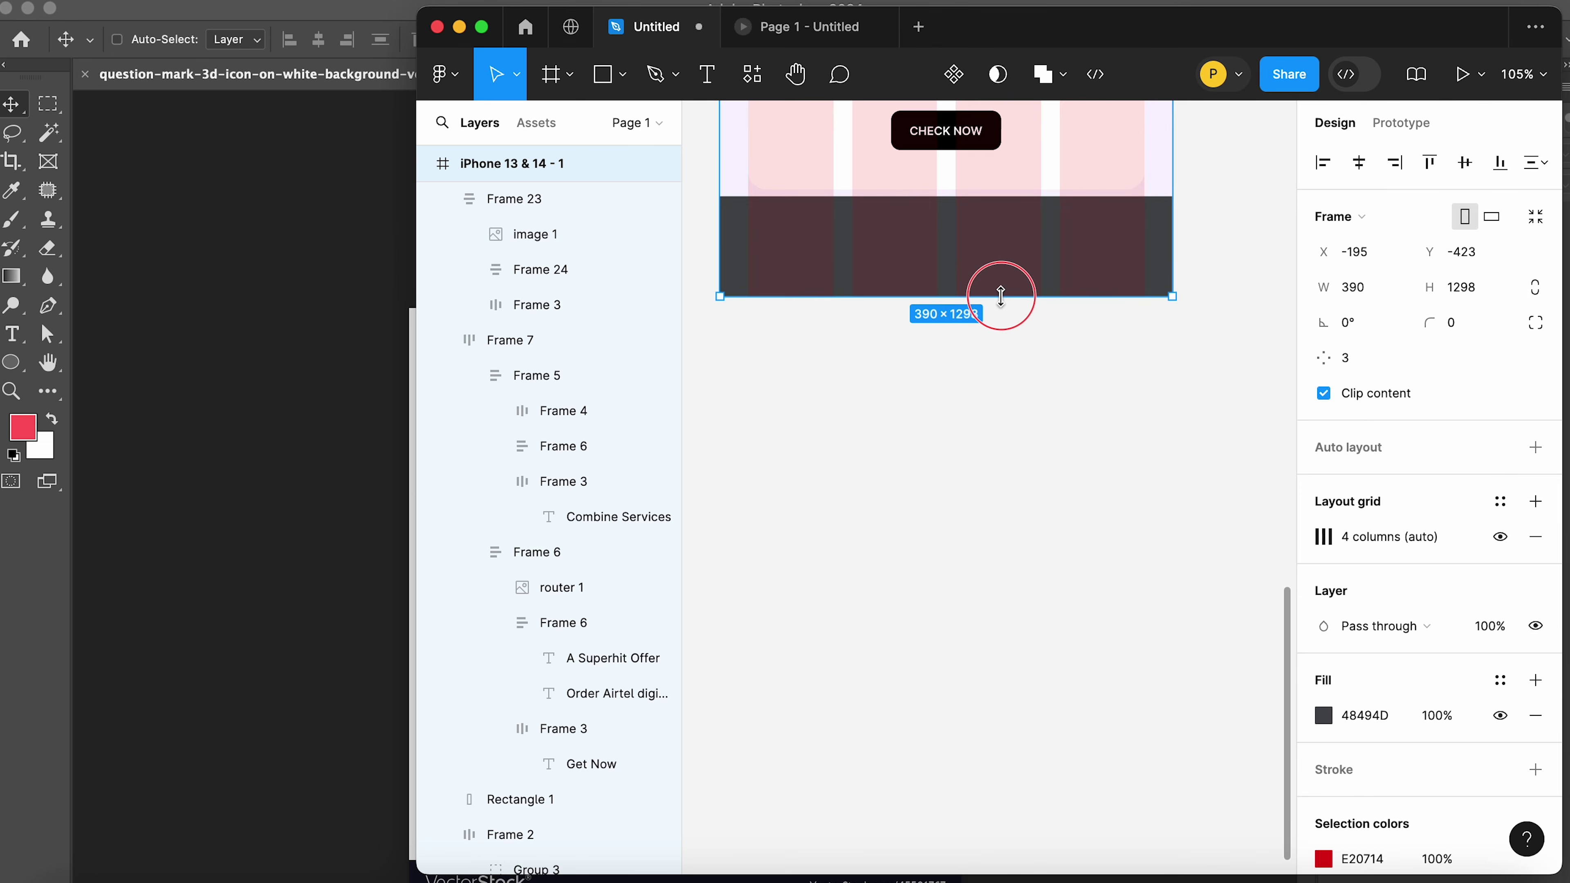
left_click(1042, 469)
Copy the row of four icons with labels from the Explore Airtel Bestsellers card and paste it outside the iPhone frame
scroll(1044, 472, "up", 6)
scroll(1162, 551, "up", 4)
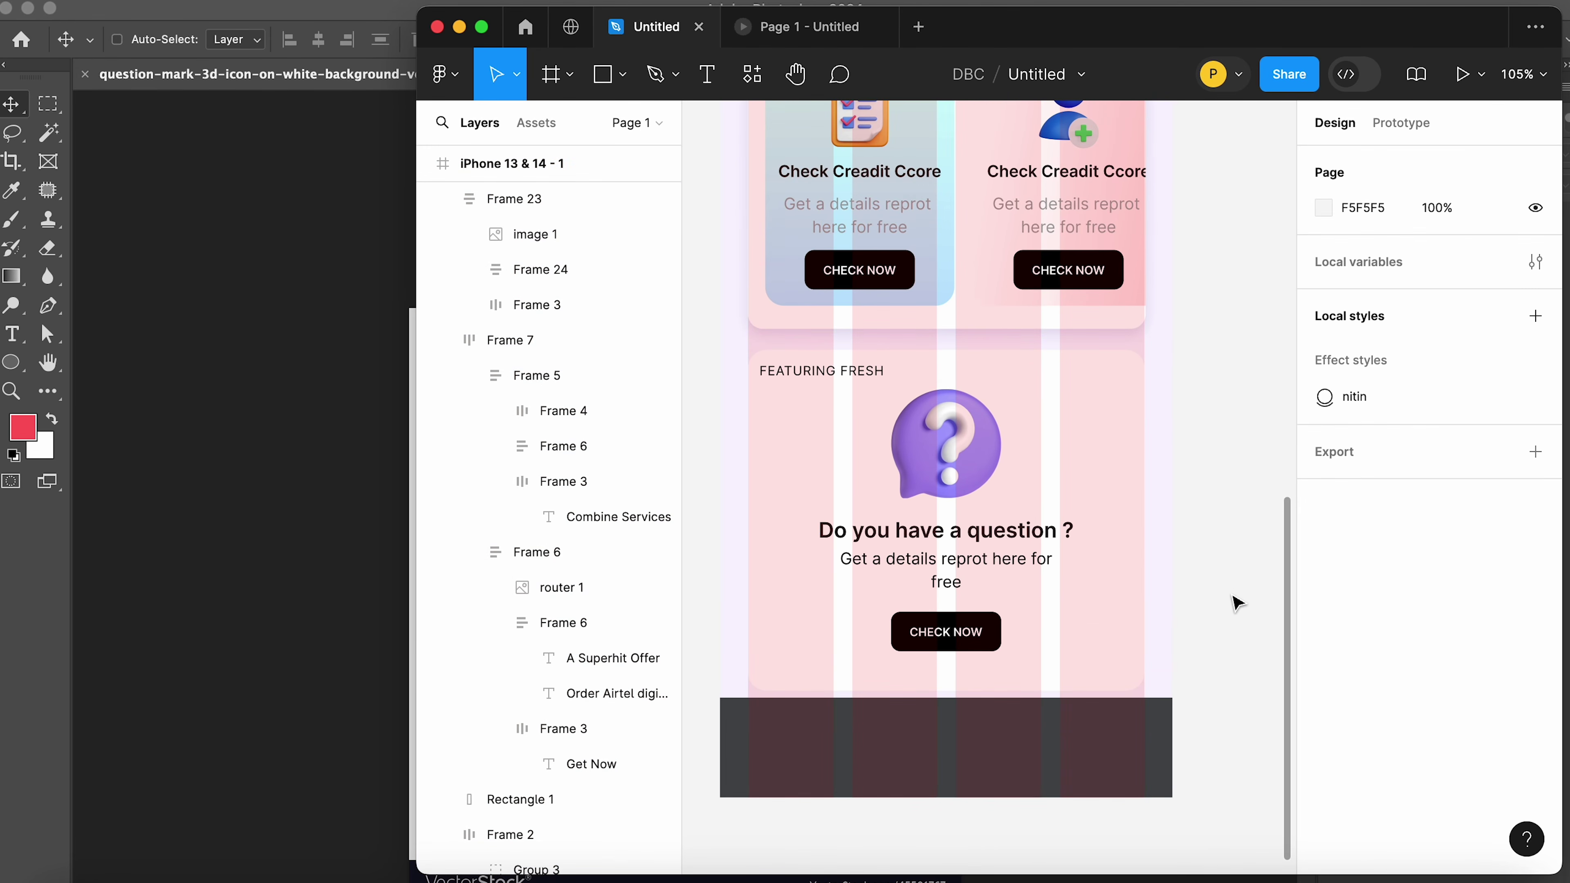
scroll(1235, 600, "up", 15)
double_click(798, 656)
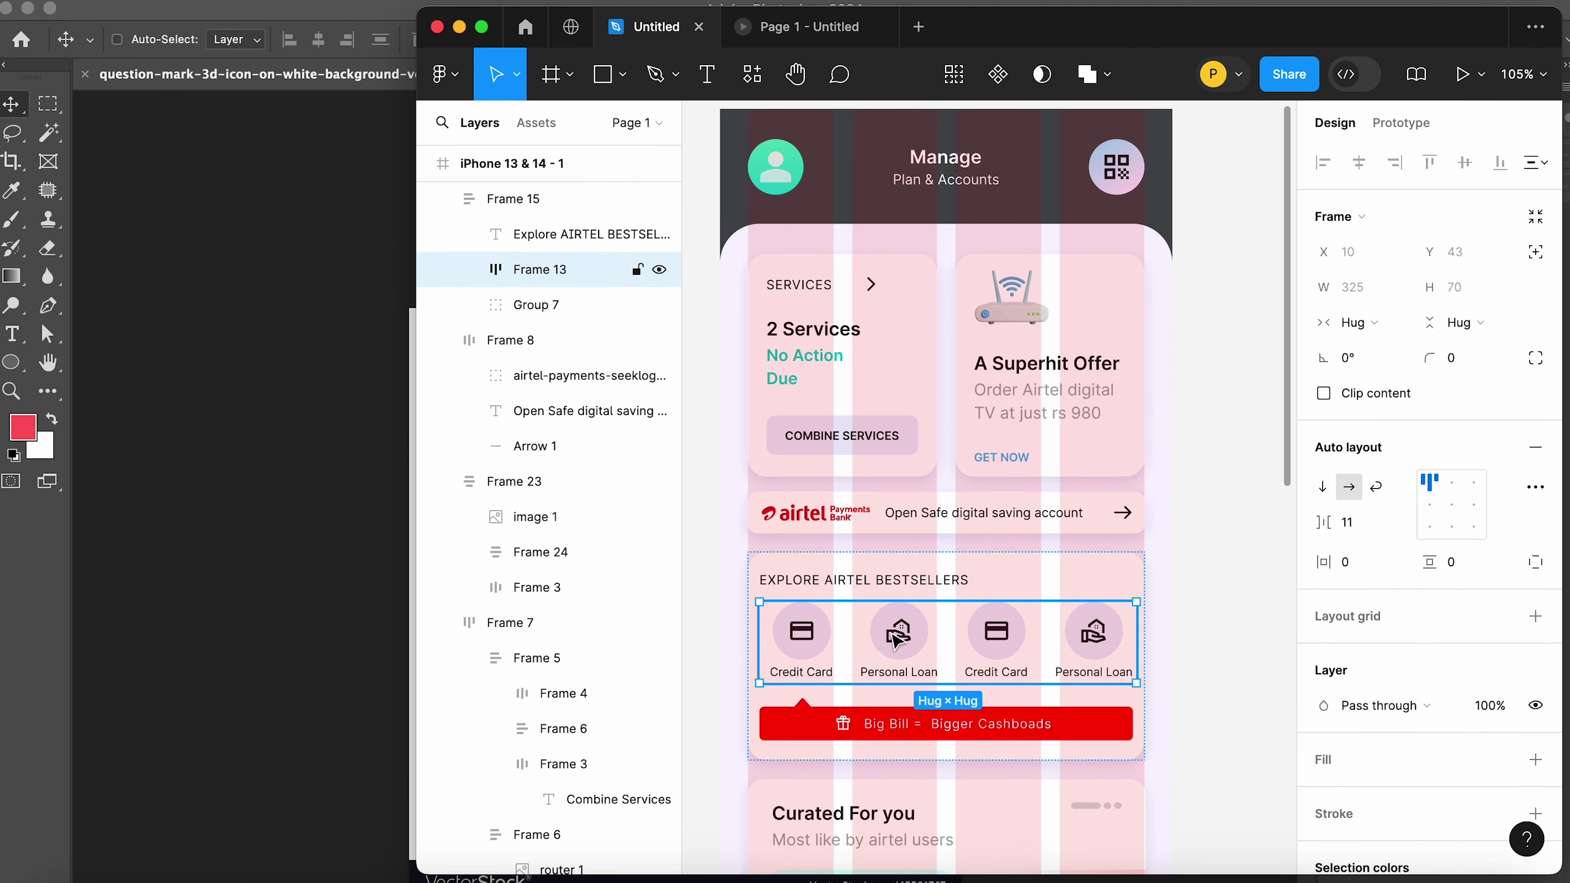
scroll(1042, 684, "down", 8)
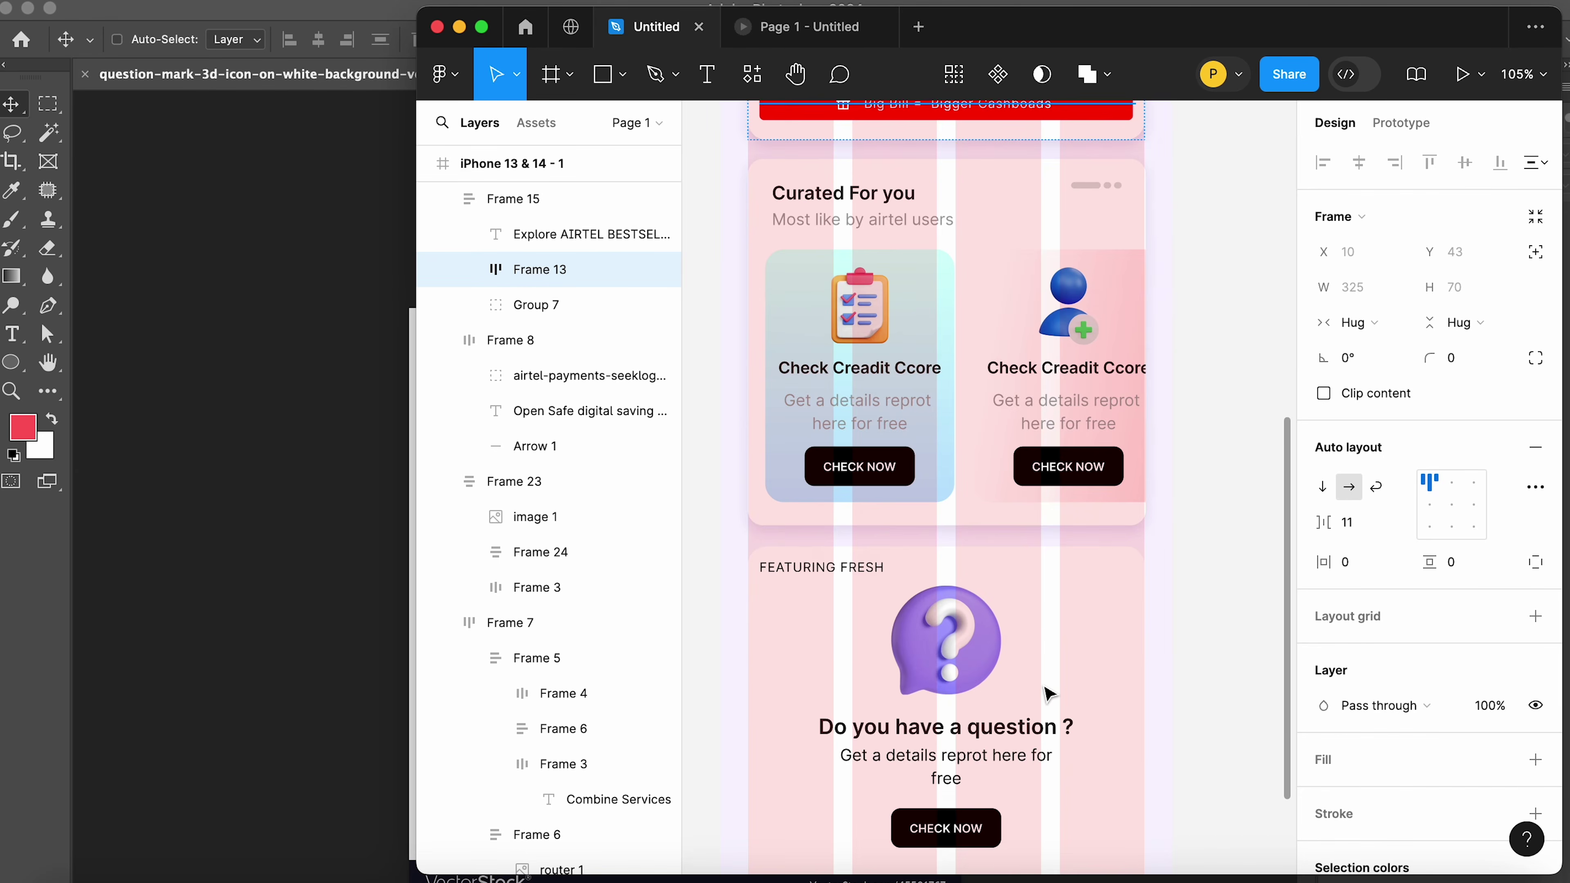
scroll(1027, 662, "up", 16)
key("Escape")
key("Escape")
scroll(1190, 775, "down", 20)
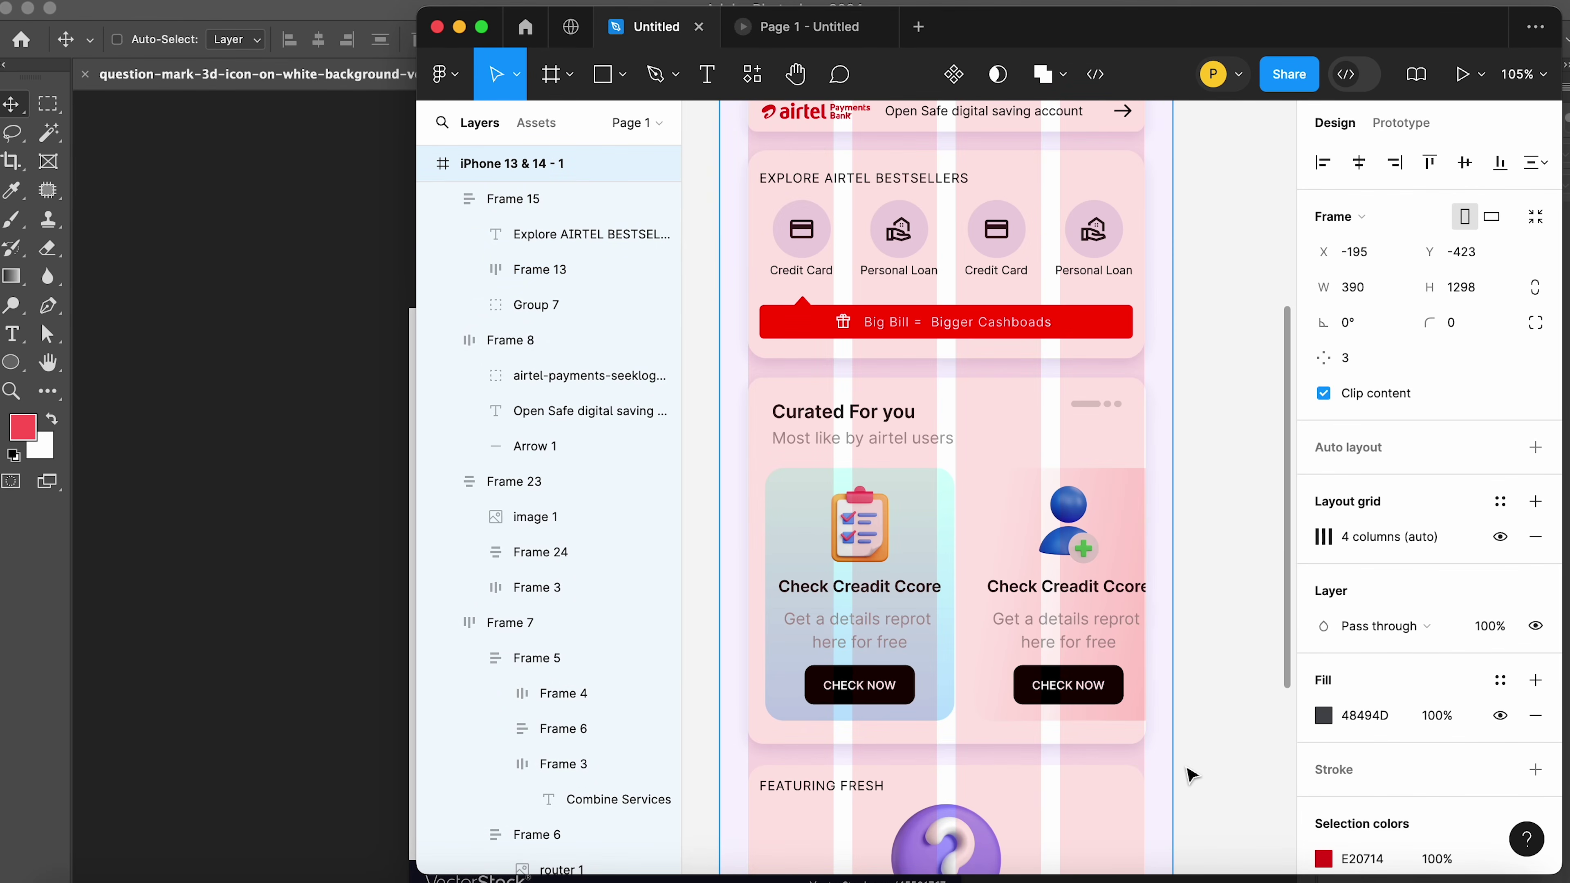
key("ctrl+v")
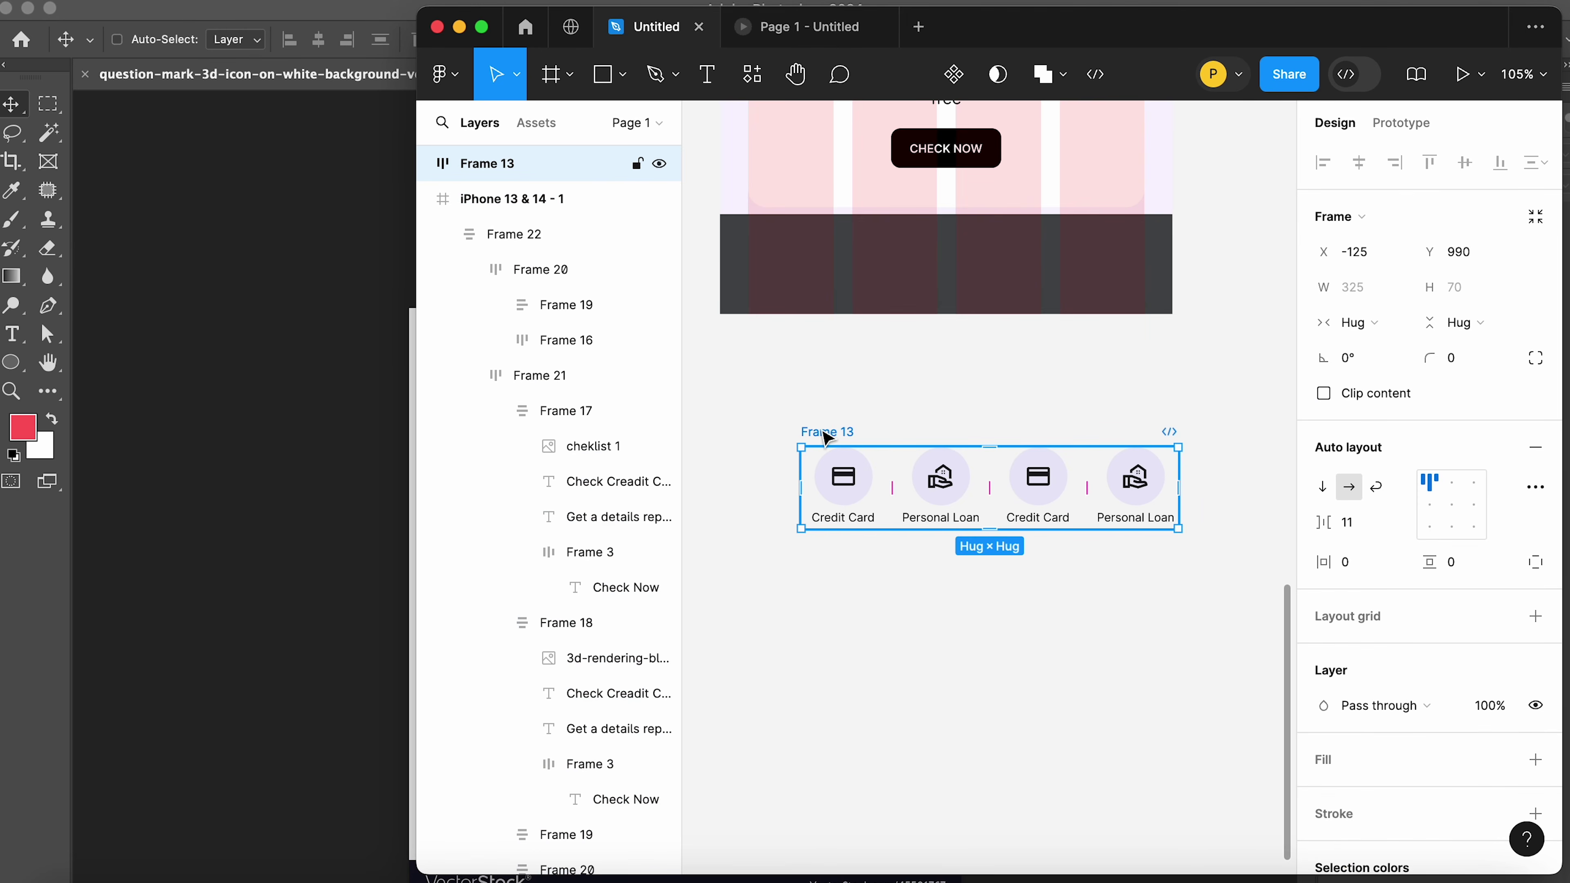
Move the pasted icon row into the dark strip below the question card, centred horizontally at about Y 1222
left_click_drag(806, 432, 778, 232)
scroll(942, 495, "up", 5)
left_click_drag(942, 494, 943, 478)
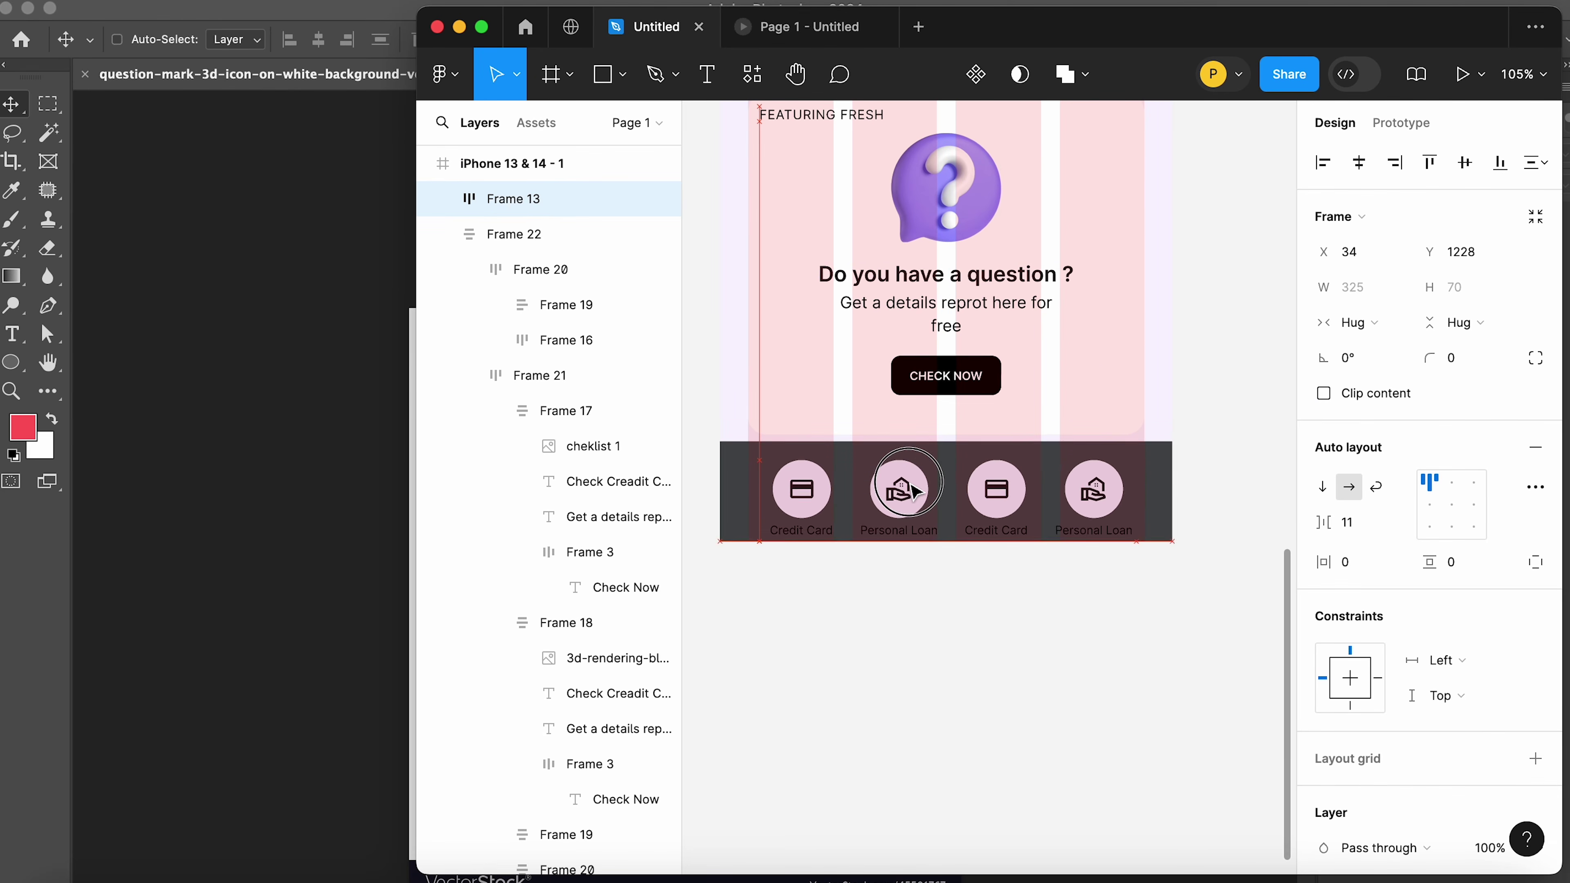
Give the pasted icon row a white FFFFFF fill and stretch it to the full frame width of 390
scroll(1483, 740, "down", 5)
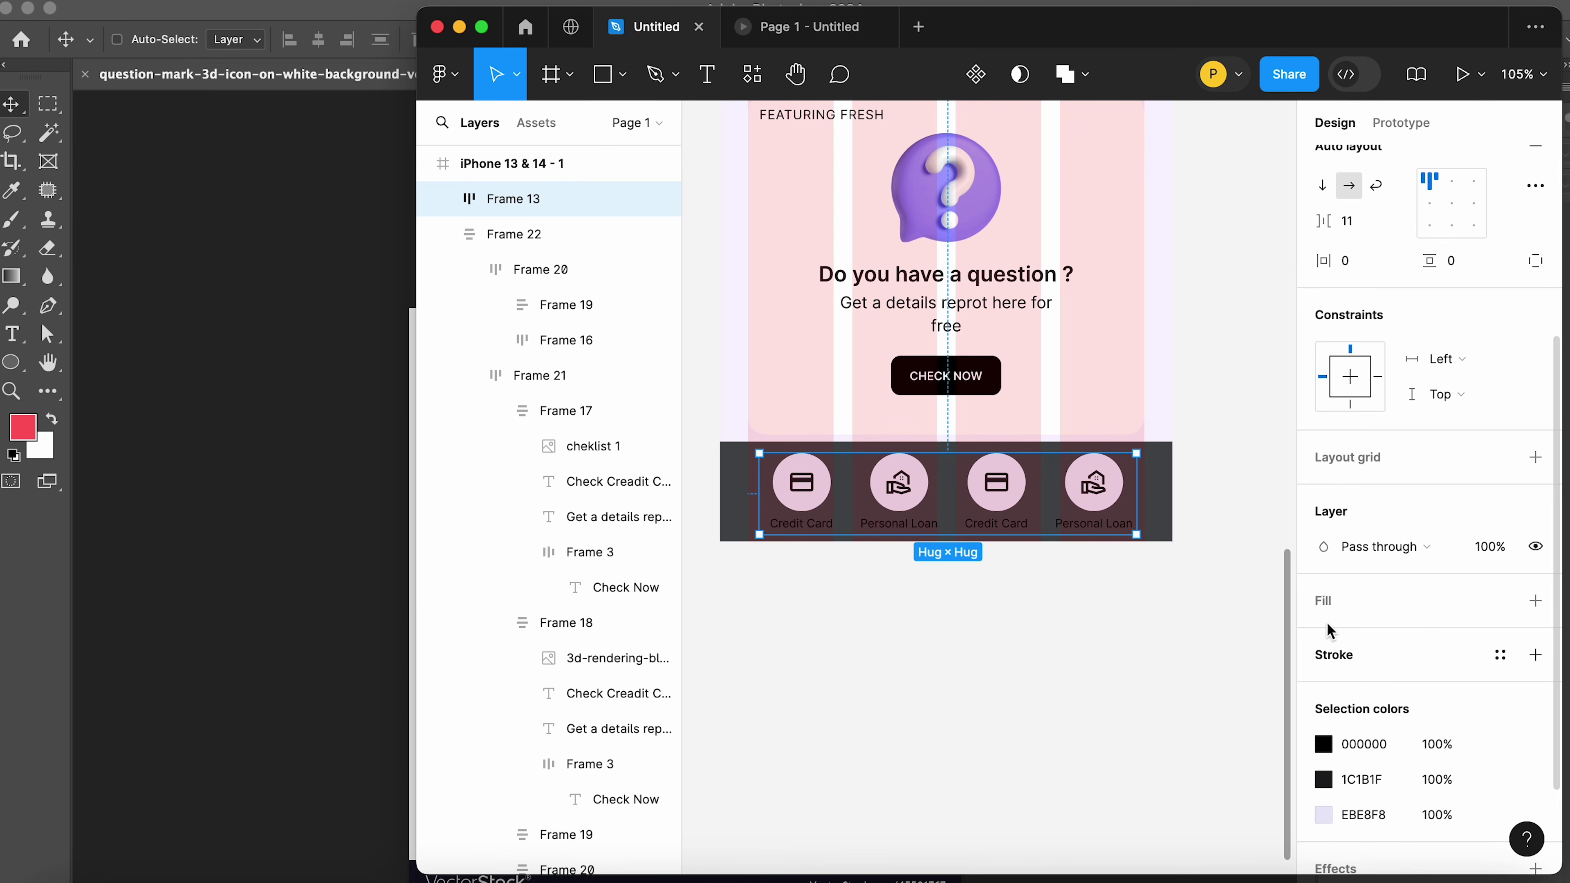
left_click(1328, 603)
left_click_drag(1138, 499, 1170, 498)
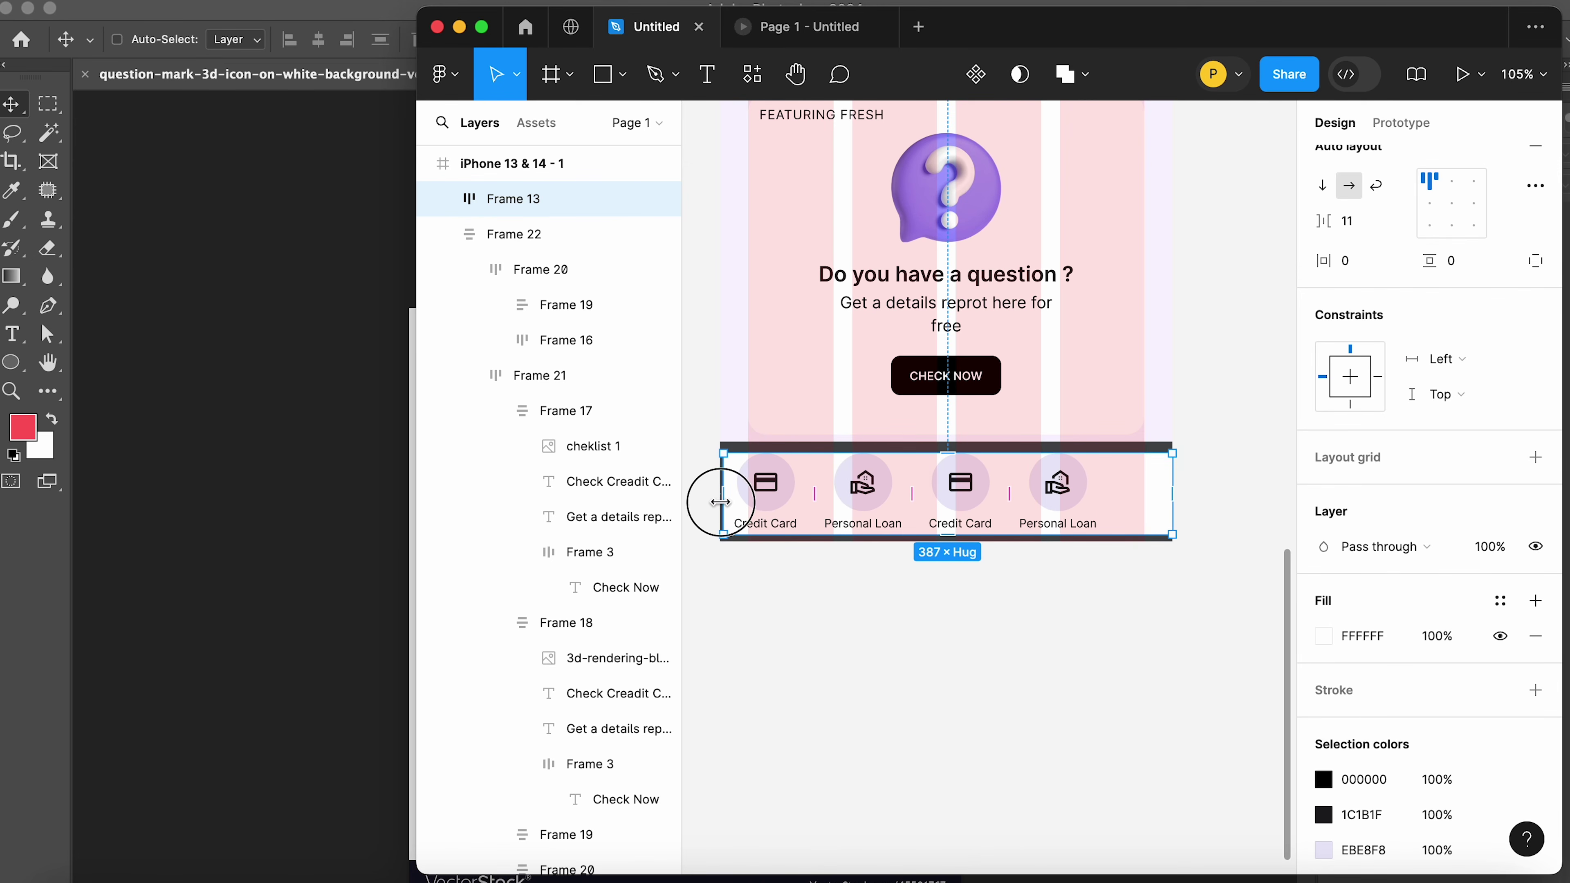
left_click_drag(721, 501, 717, 502)
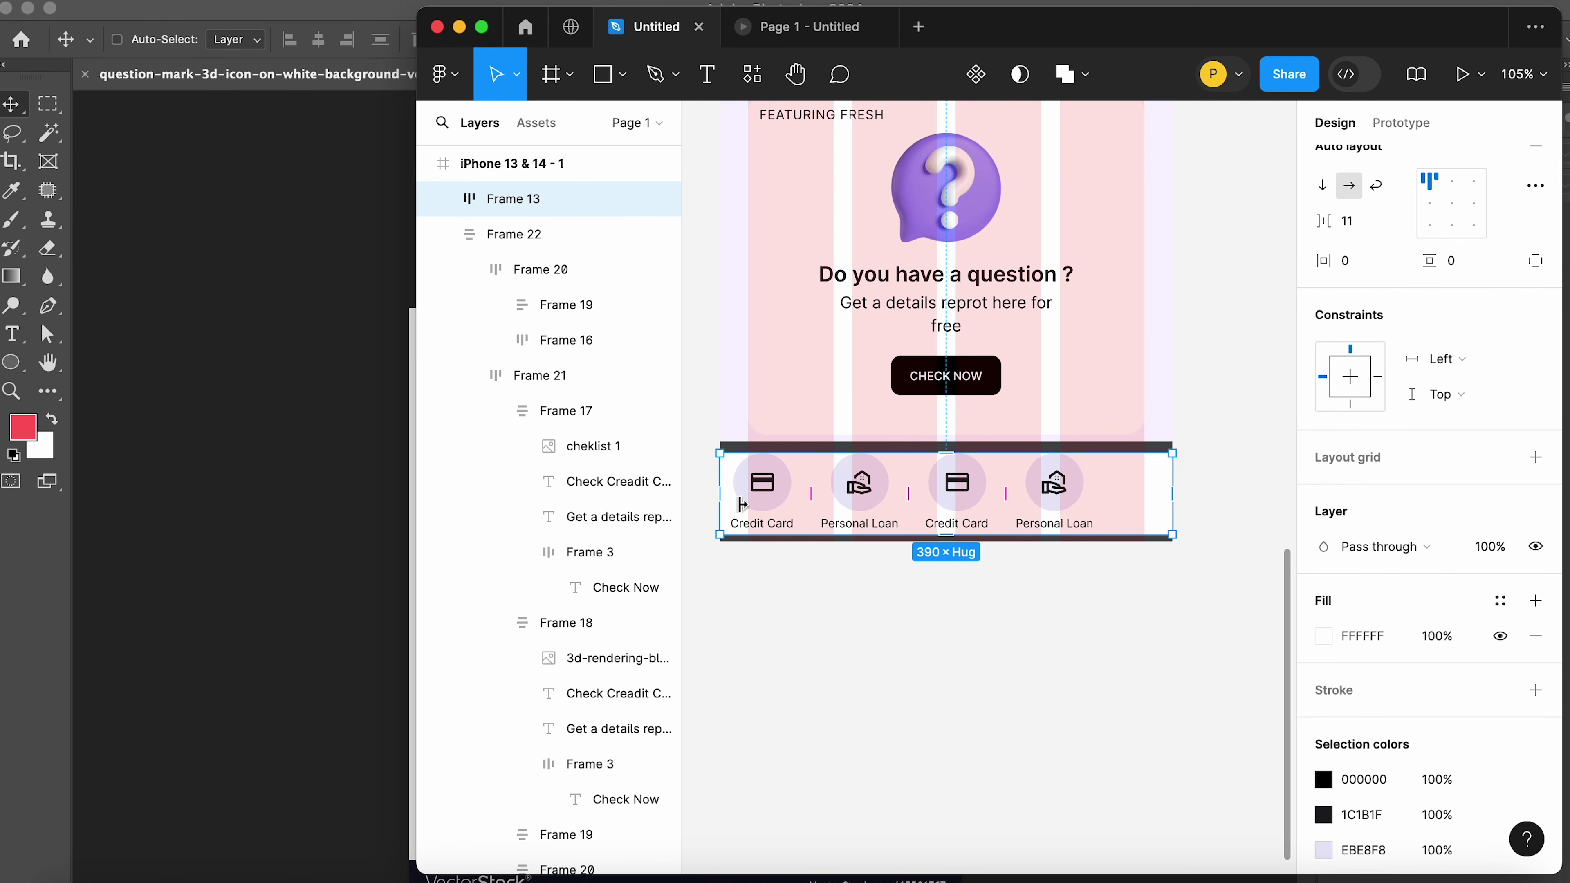
Centre the four icons within the white bar's auto layout
left_click(1451, 213)
left_click(1236, 433)
left_click(929, 495)
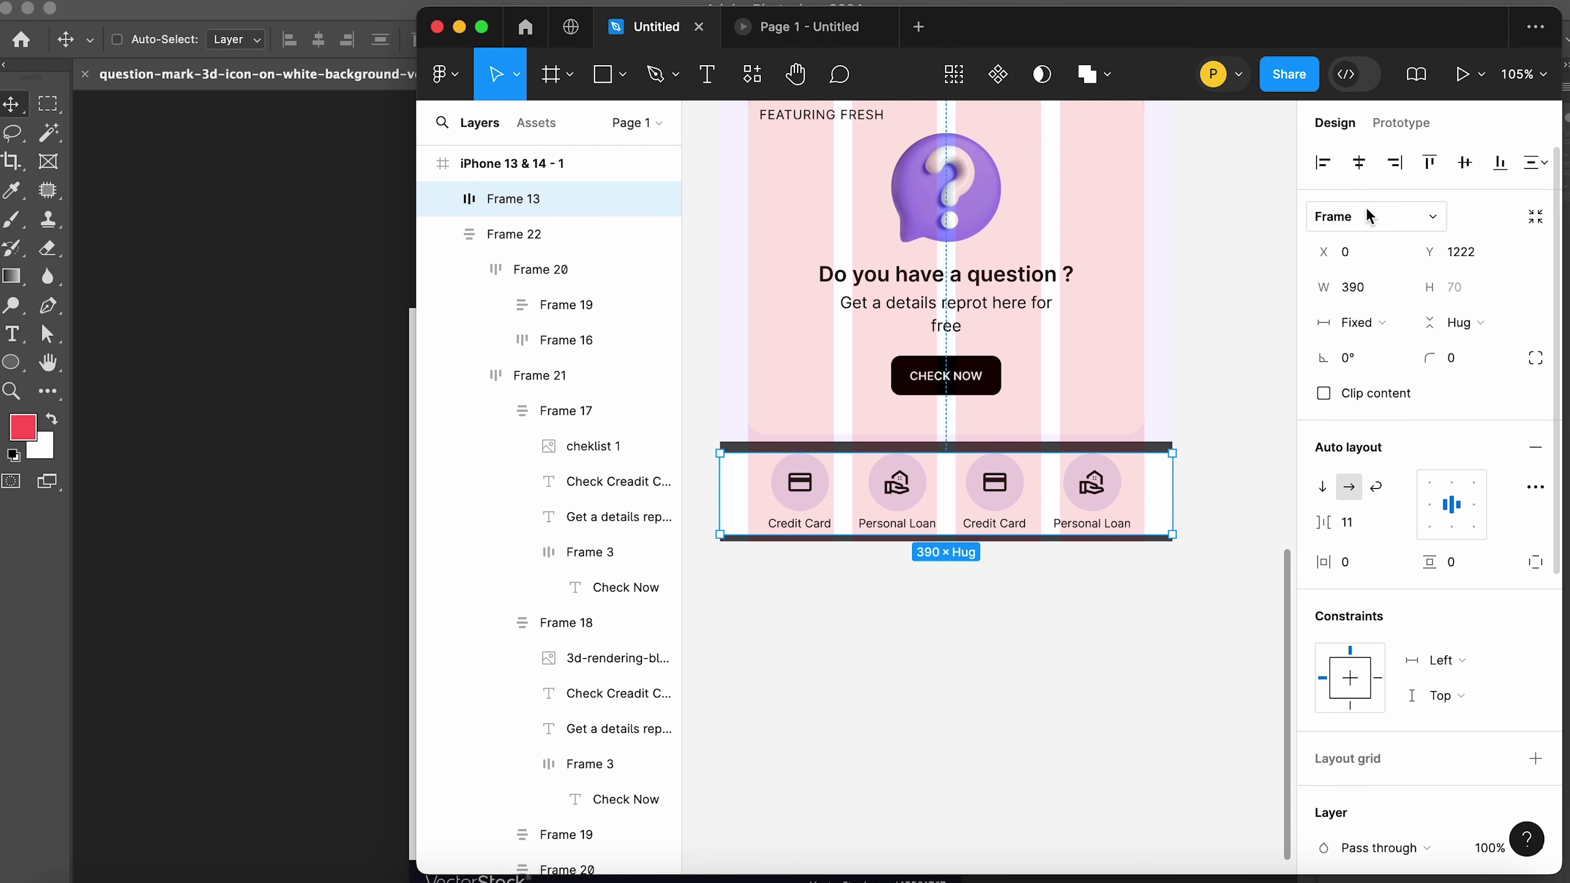
Try to align the white icon bar with the bottom edge of the iPhone frame
left_click(1501, 162)
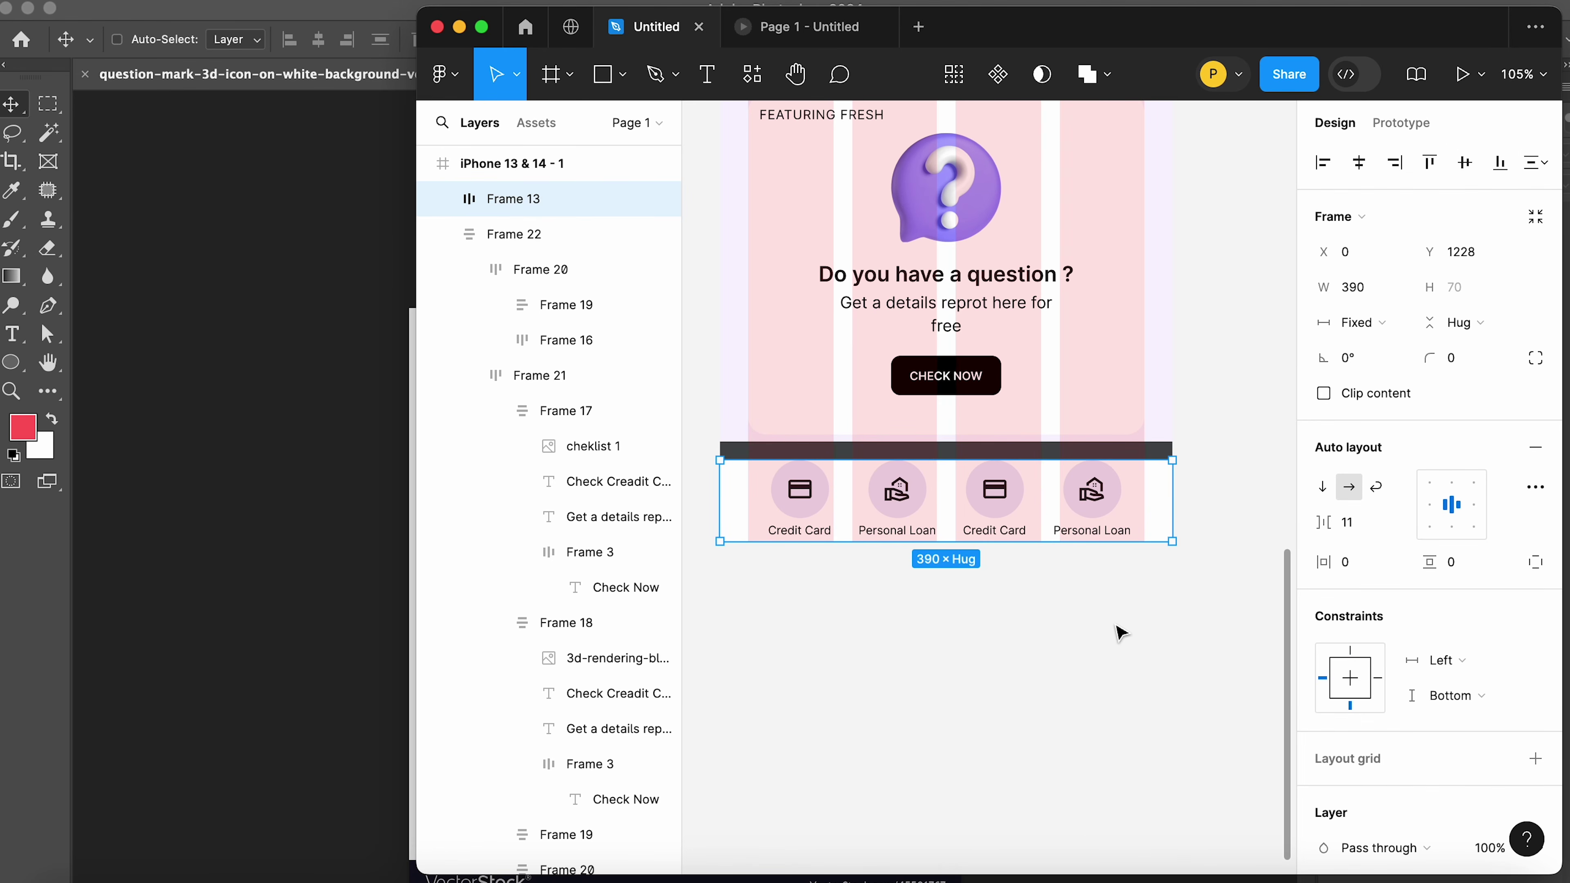
left_click(1127, 629)
key("ctrl+z")
key("ctrl+z")
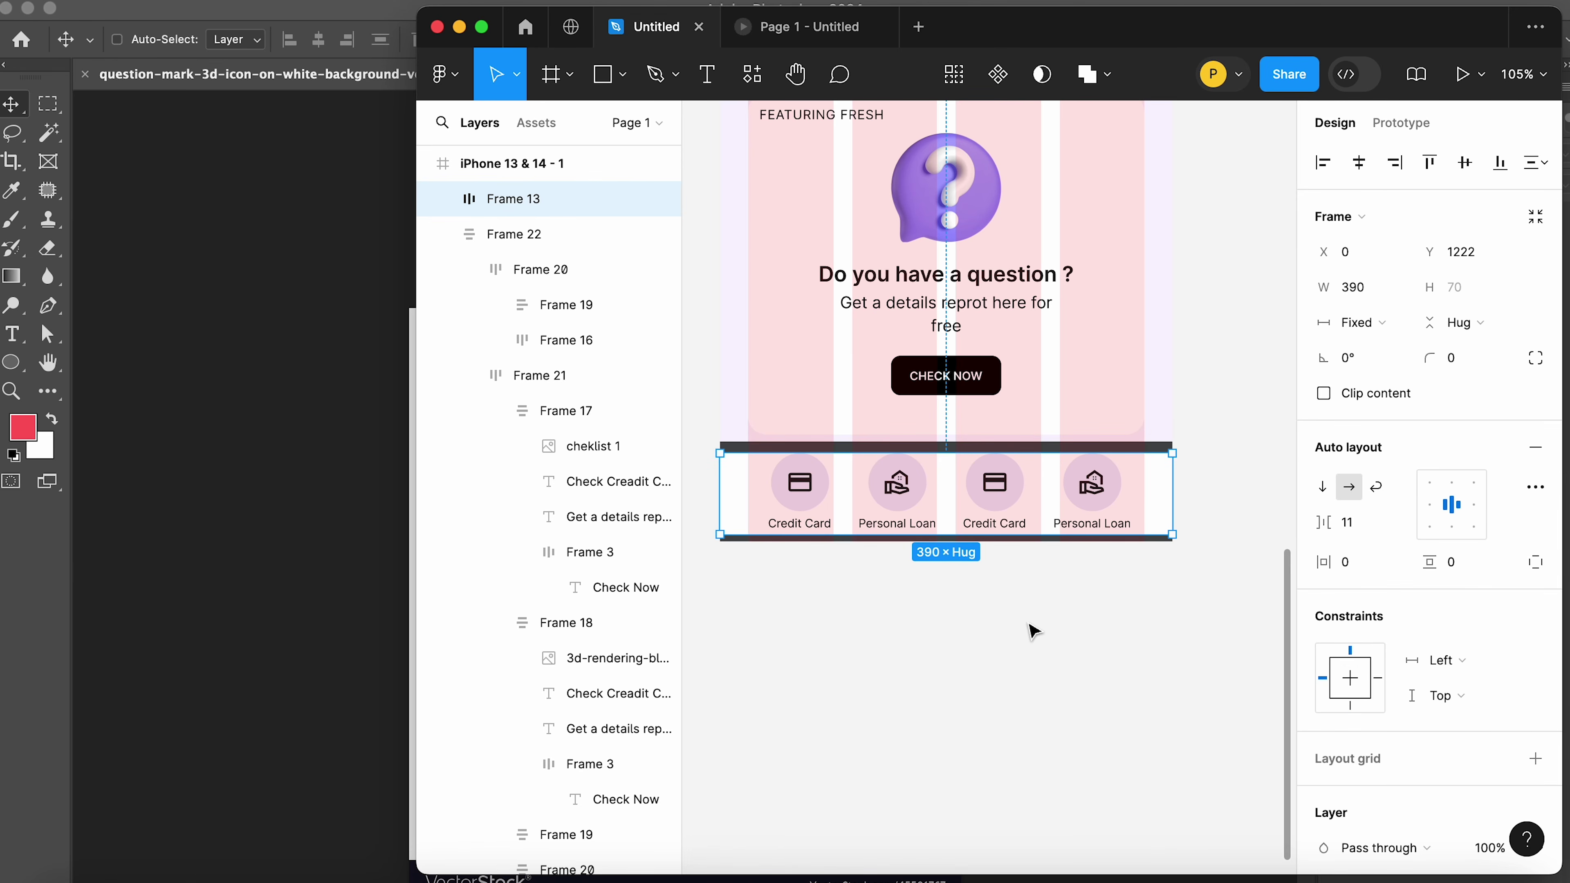
Set the icon bar's vertical padding to 8 and align the bar with the bottom edge of the iPhone frame
left_click(1033, 631)
left_click(513, 198)
mouse_move(1431, 563)
left_mouse_down()
mouse_move(1465, 569)
mouse_move(1453, 567)
left_mouse_up()
left_click(929, 657)
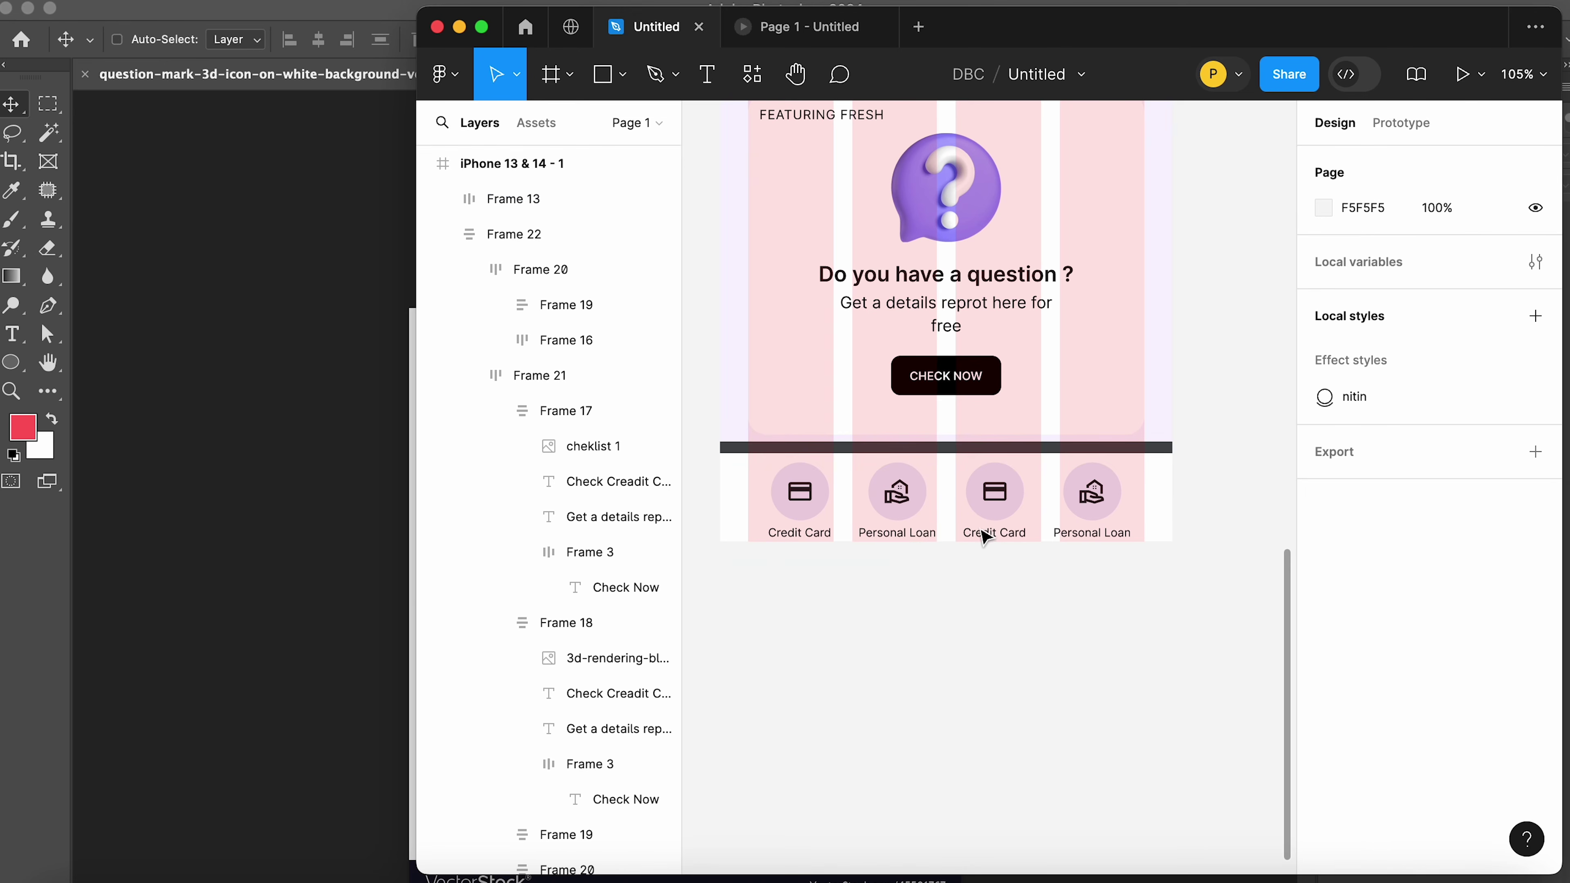
left_click(1039, 495)
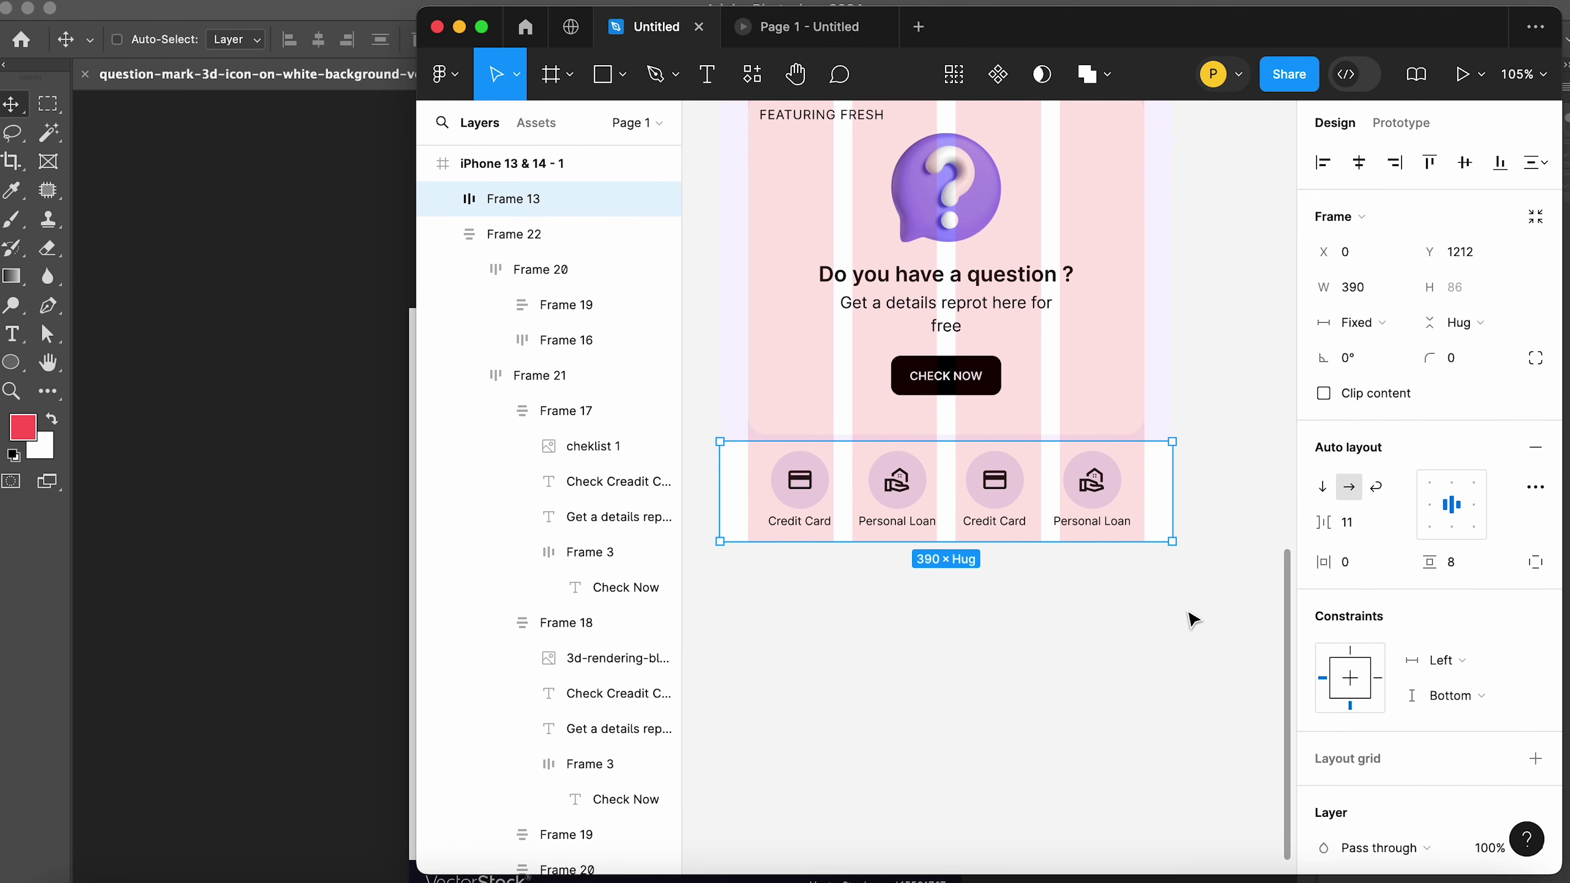
left_click(880, 609)
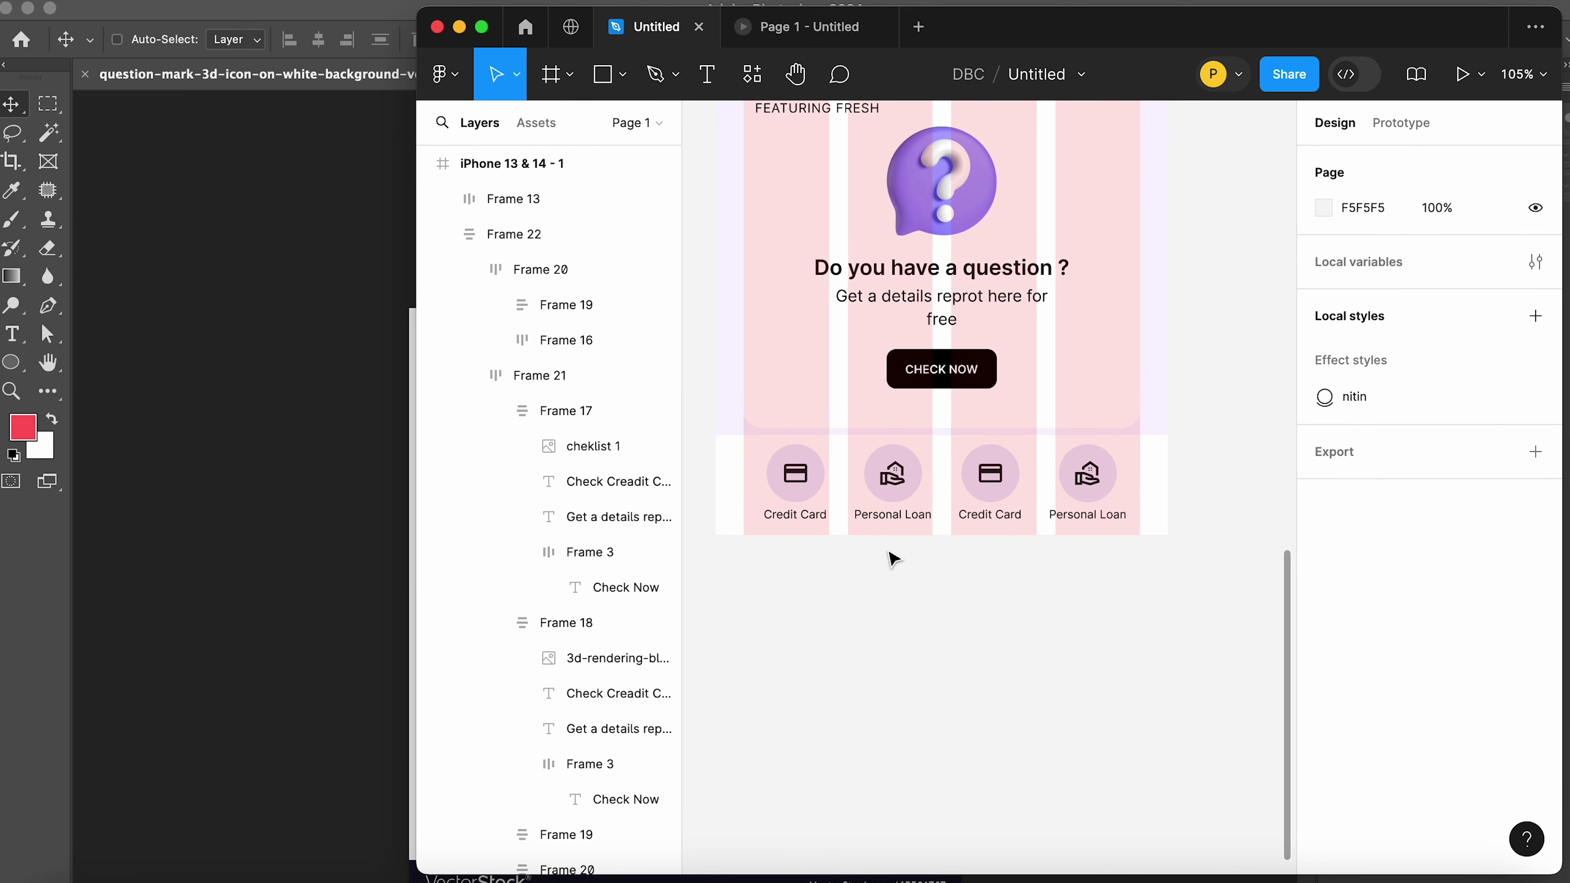
Recolour the last three labels in the bottom bar to grey, leaving the first Credit Card label black
left_click(893, 514)
left_click(990, 514, "shift")
left_click(1087, 514, "shift")
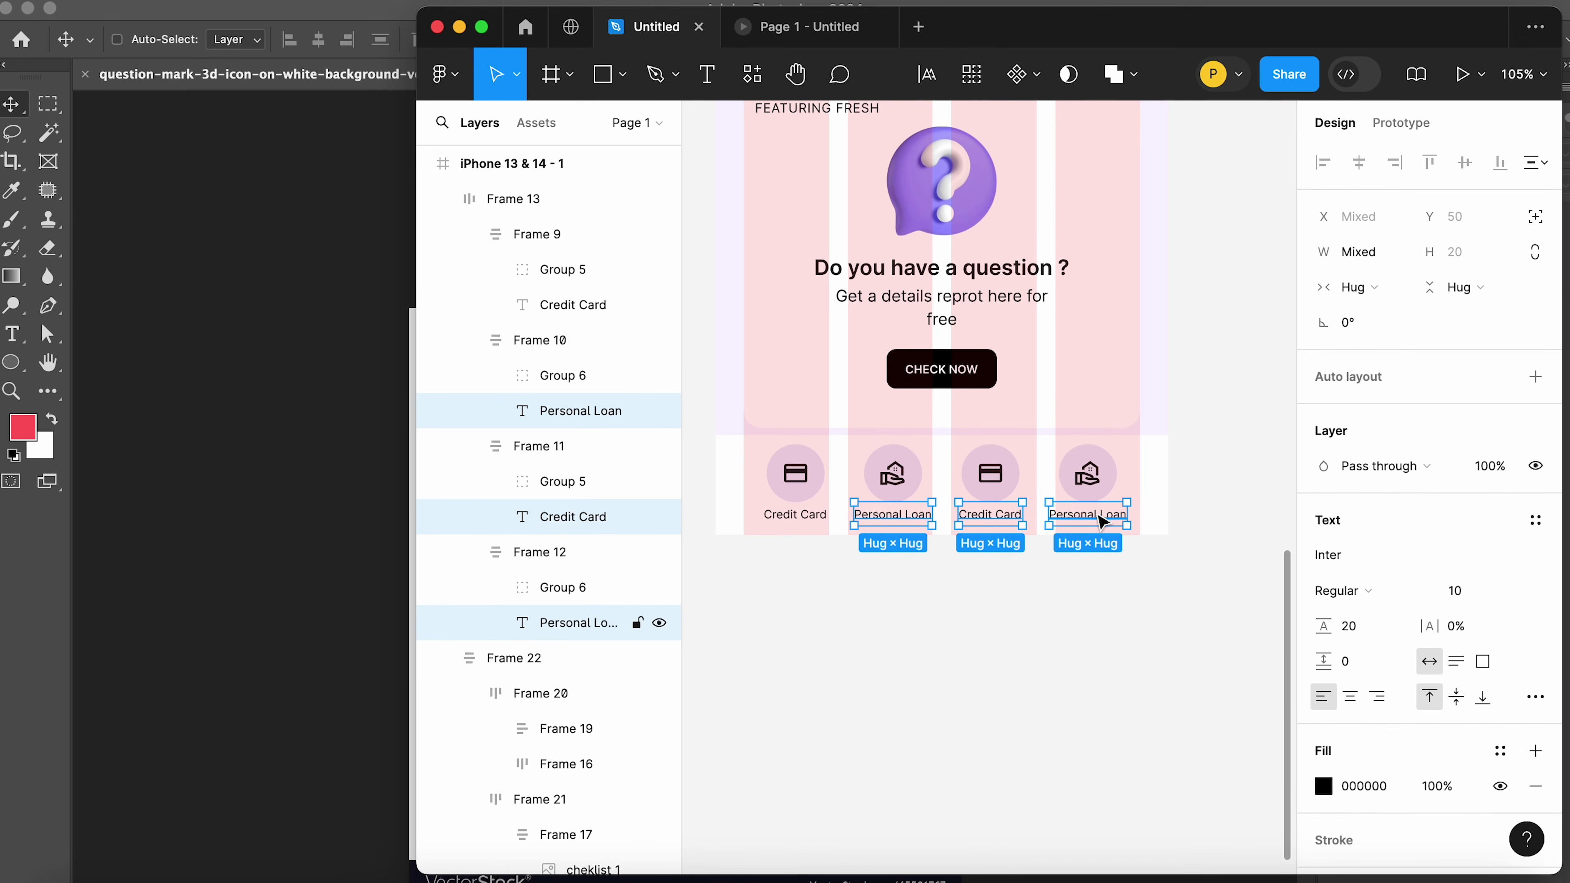
left_click(1324, 786)
left_click_drag(1121, 515, 989, 451)
key("Escape")
Hide the EBE8F8 fill of the circles behind the last three icons in the bottom bar
left_click(902, 476, "super")
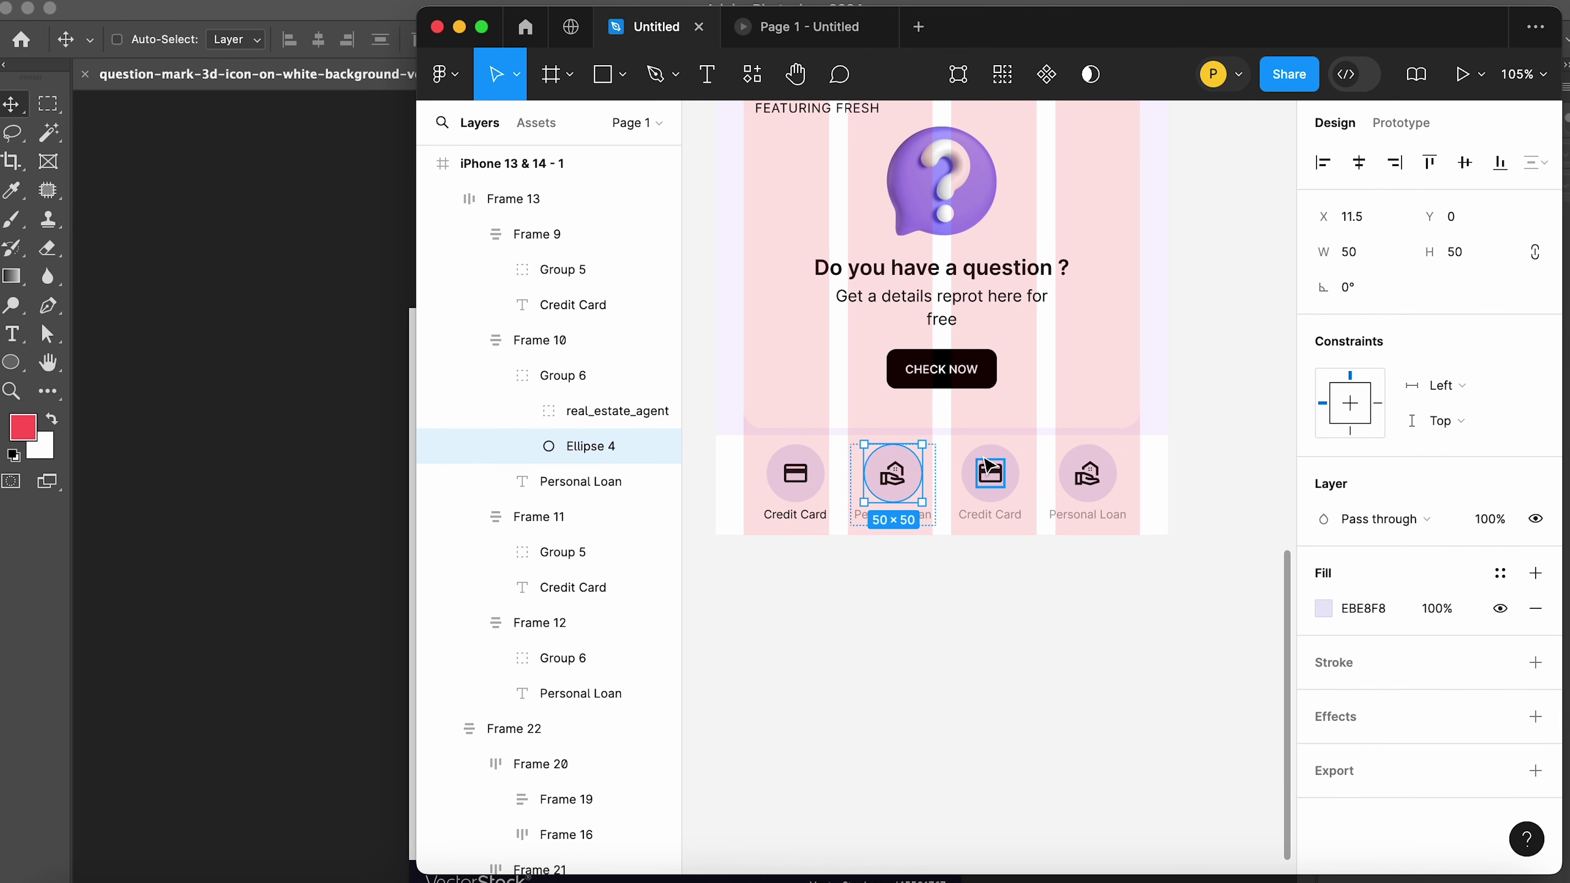
left_click(994, 449, "shift+super")
left_click(1087, 449, "shift+super")
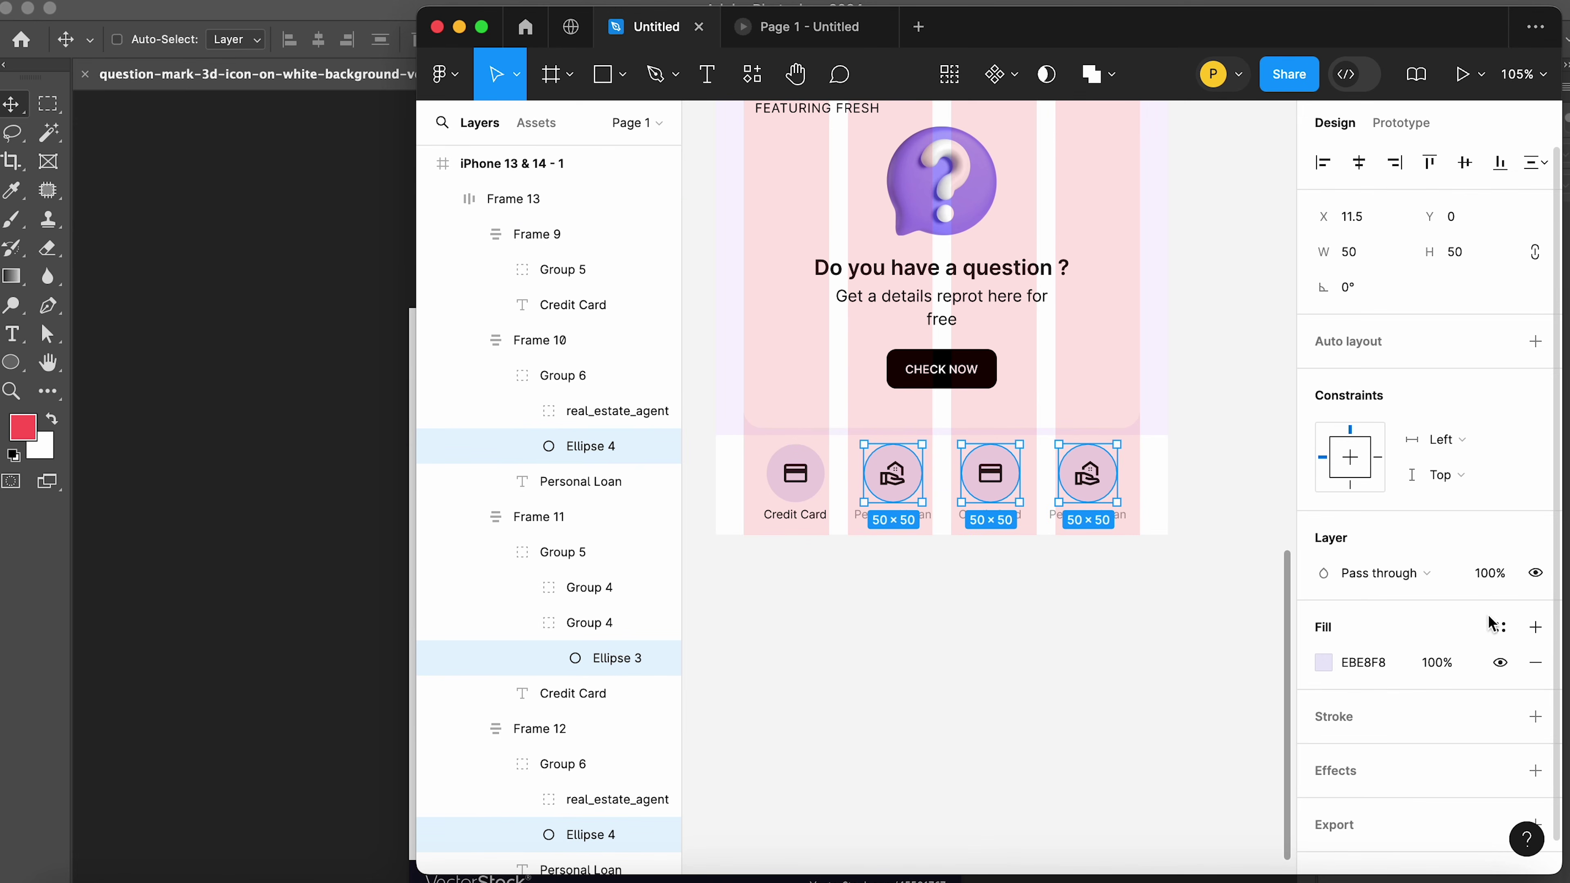
left_click(1536, 664)
key("super+z")
left_click(1501, 664)
left_click(1259, 659)
Hide the 4-column layout grid of the iPhone 13 & 14 - 1 frame
scroll(1258, 660, "up", 10)
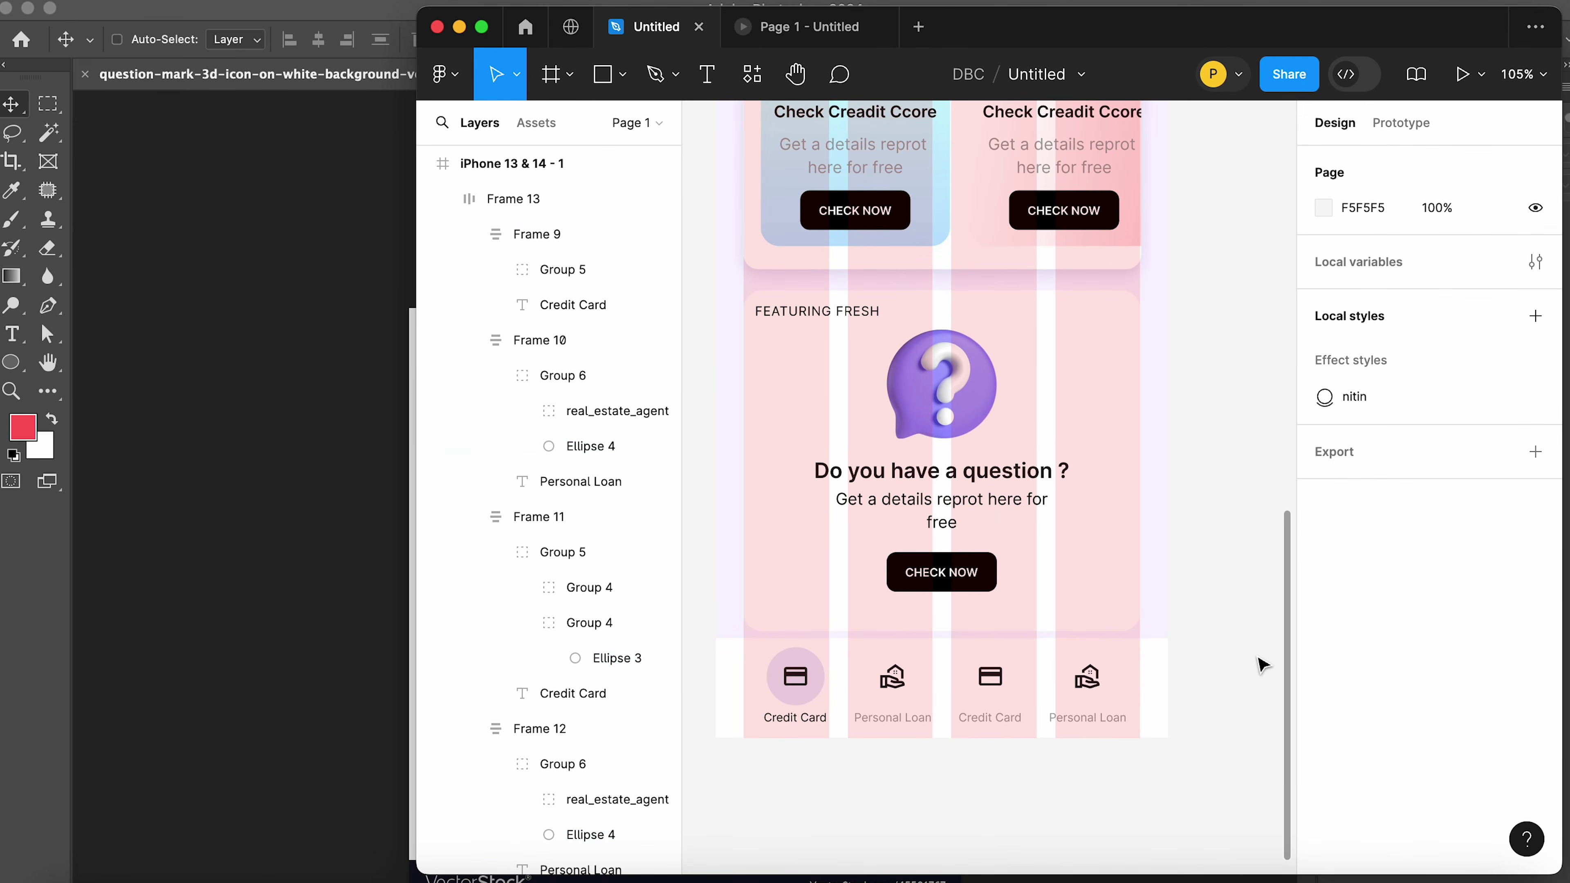
scroll(1262, 665, "down", 5)
left_click(1234, 560)
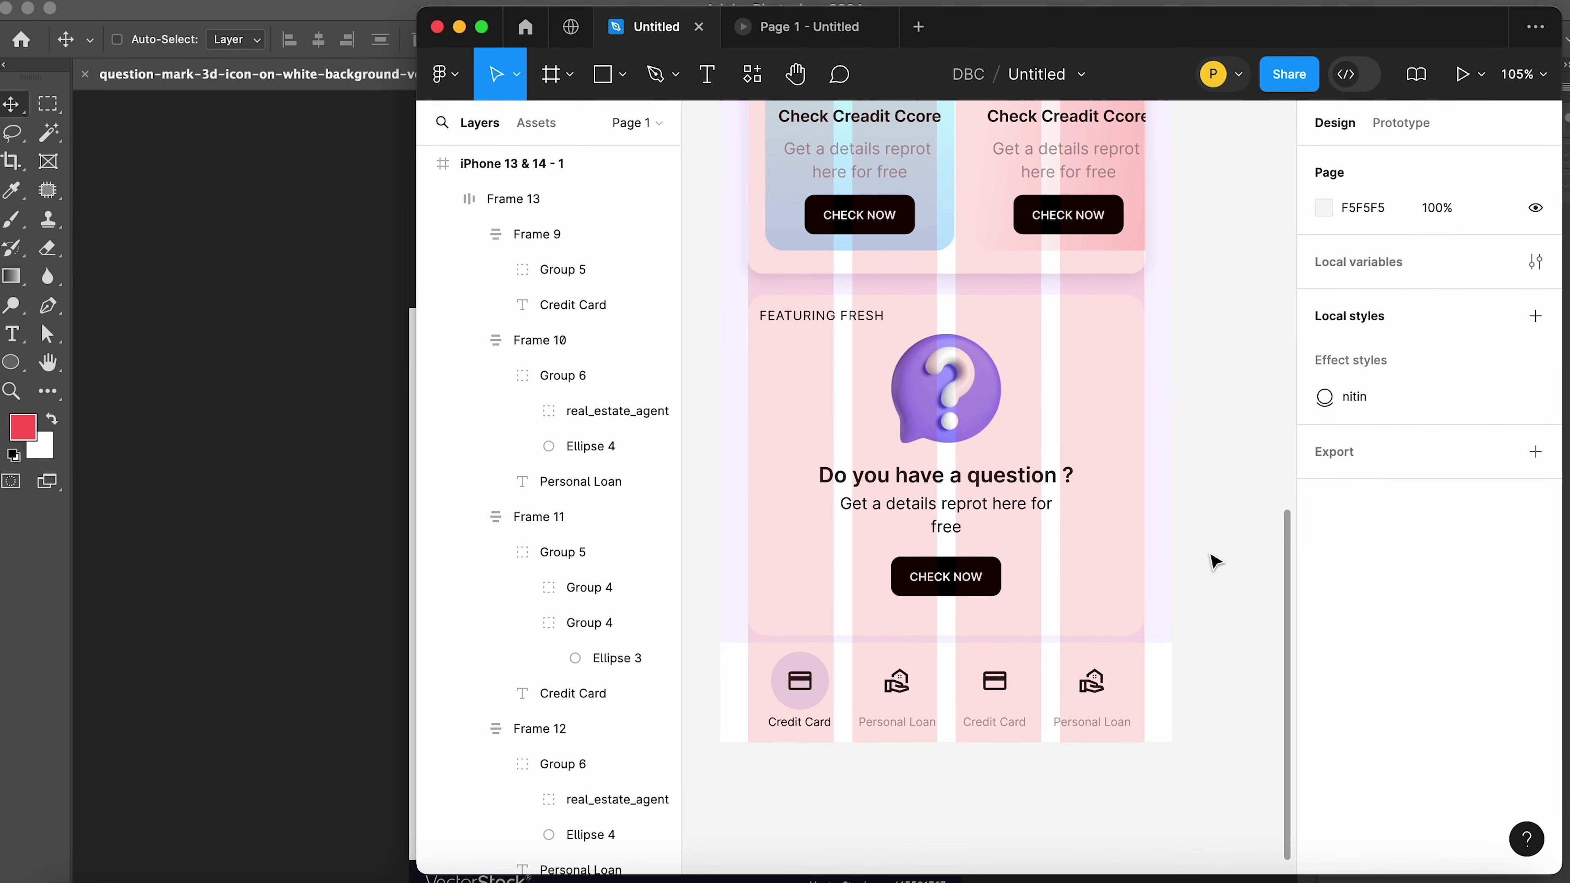
scroll(1212, 559, "up", 15)
left_click(767, 714)
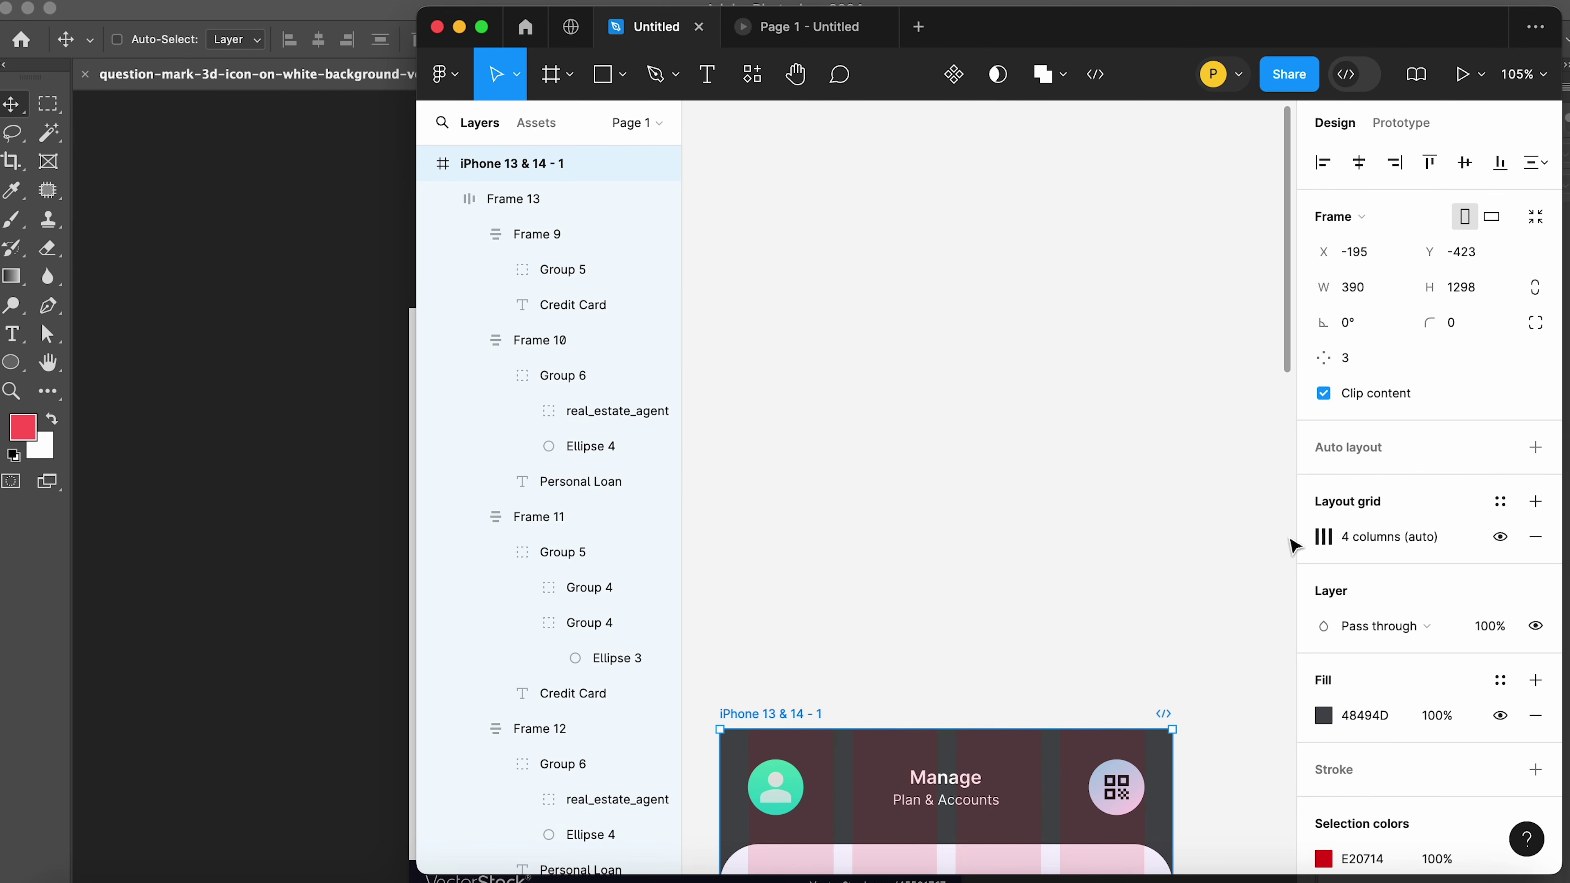
left_click(1501, 536)
Look over the finished screen, preview it as a prototype on the phone device, and close the preview
scroll(922, 625, "down", 20)
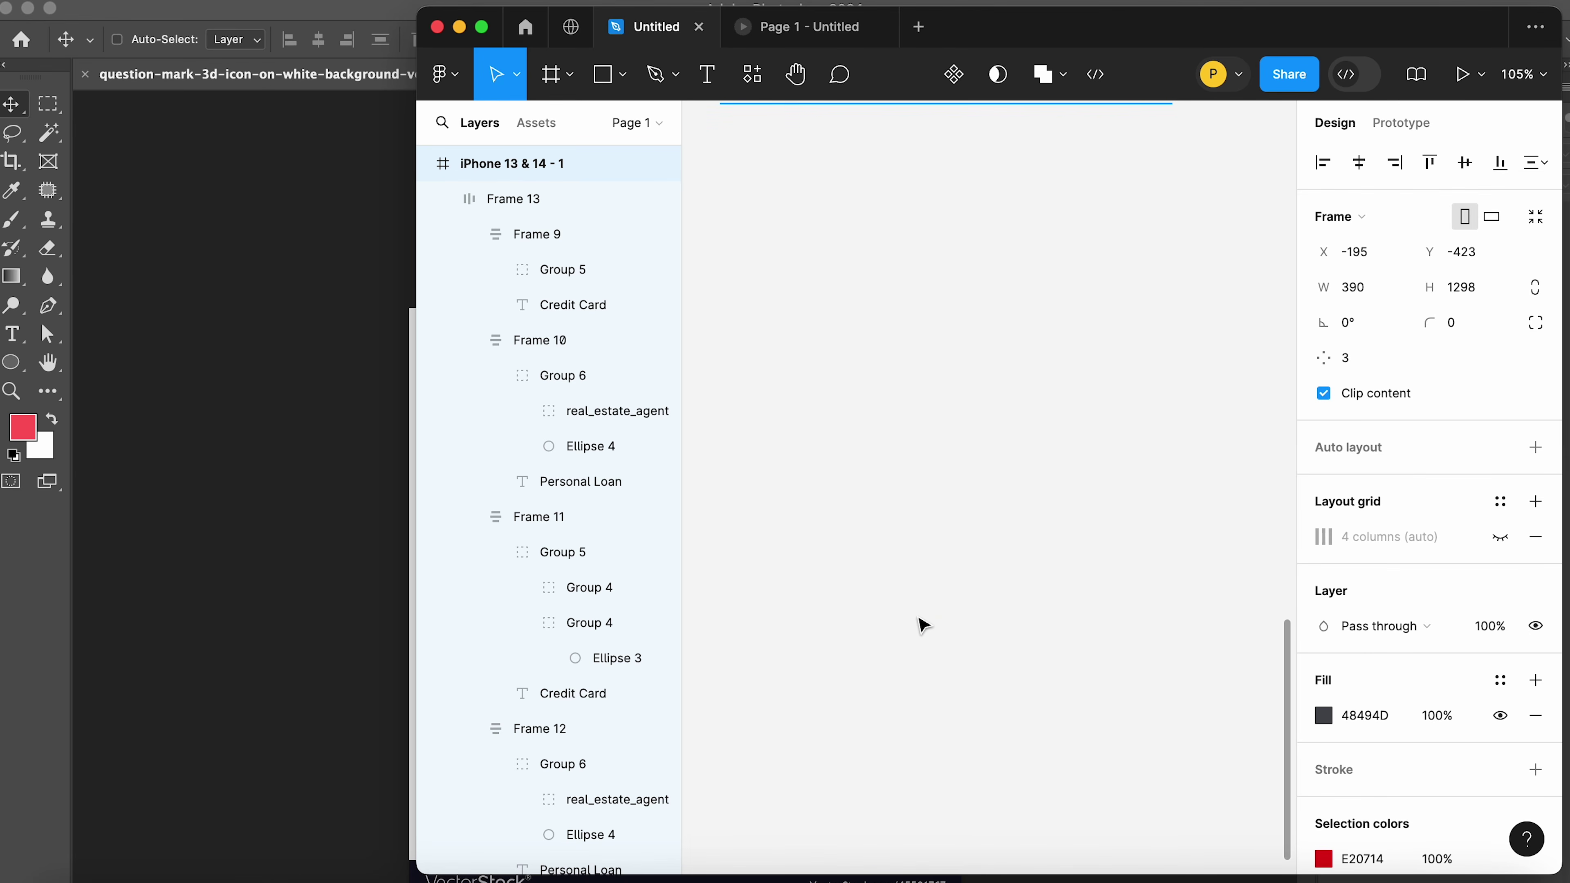
scroll(922, 625, "up", 10)
scroll(1097, 515, "up", 15)
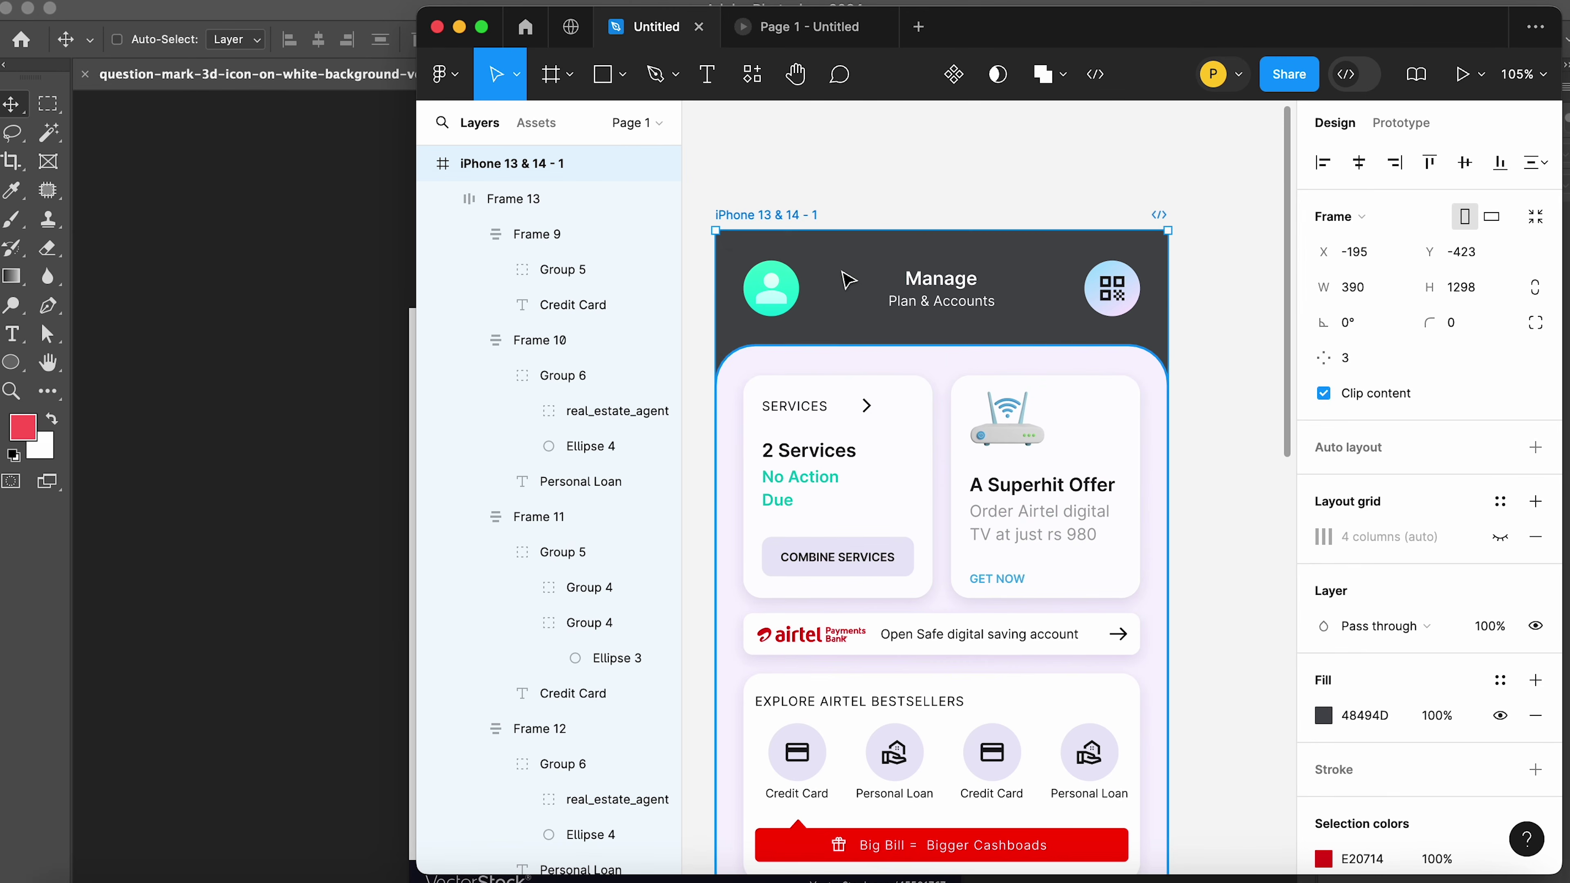
left_click(1459, 74)
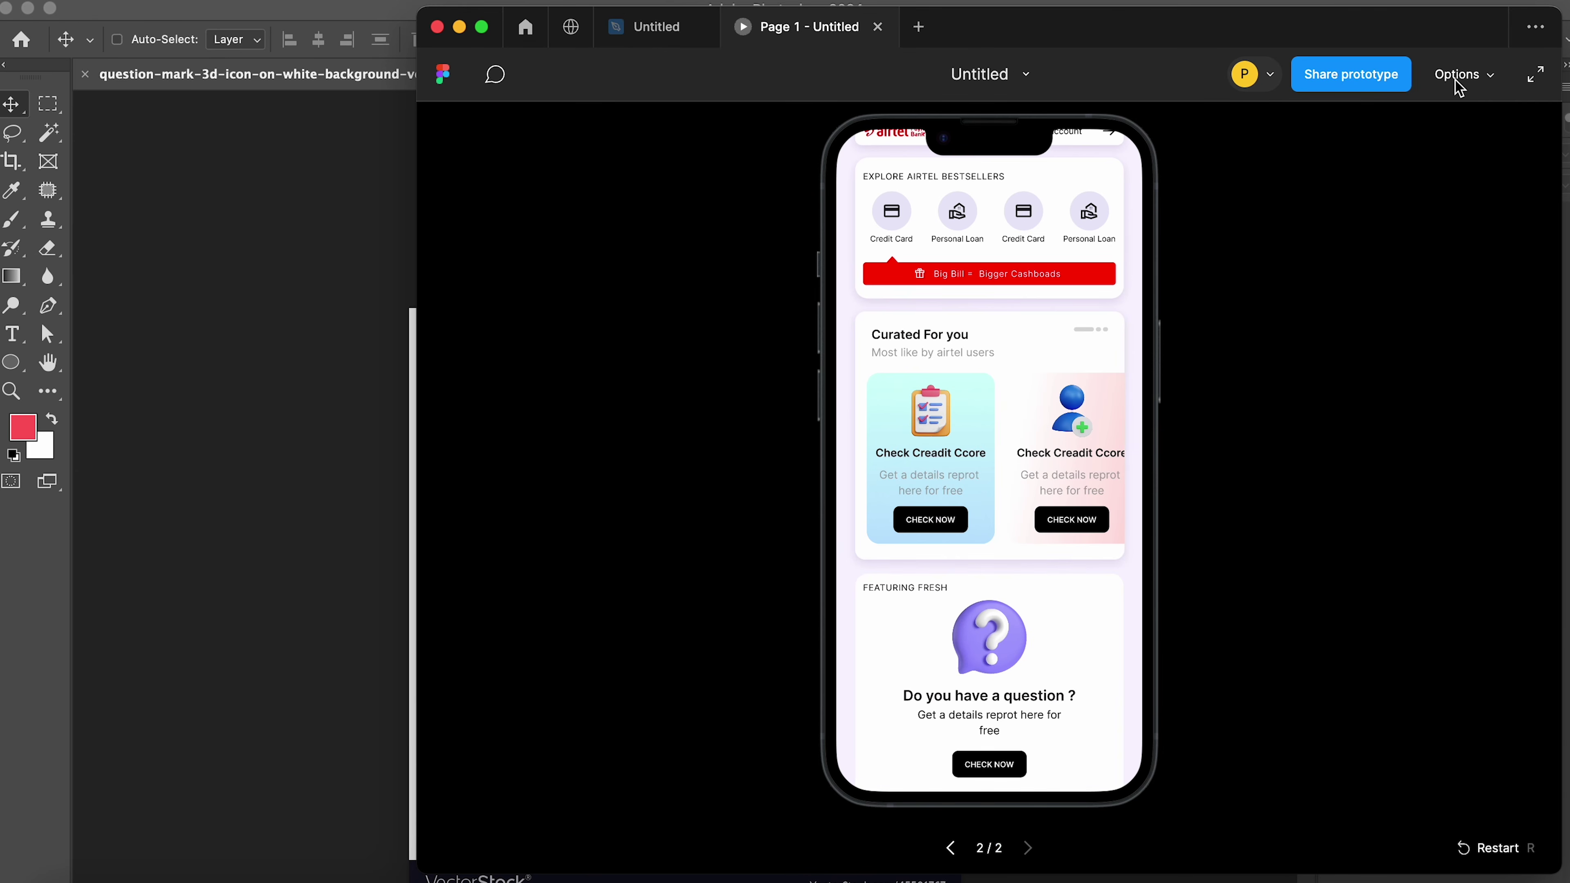
left_click(878, 27)
Change the prototype device from iPhone 14 to Presentation
left_click(1402, 123)
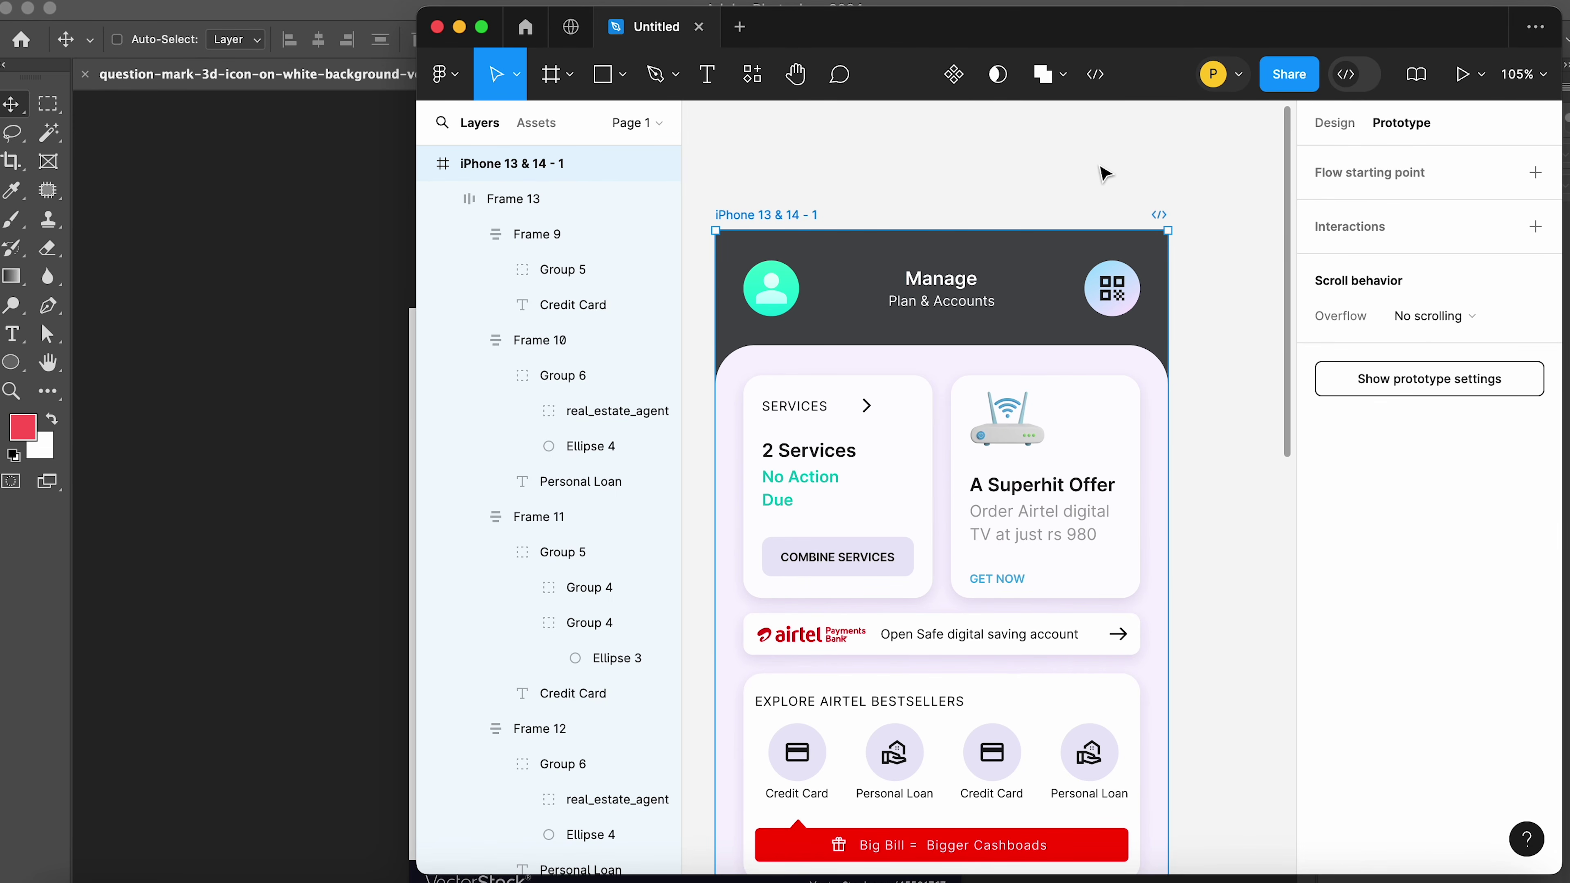
left_click(1057, 173)
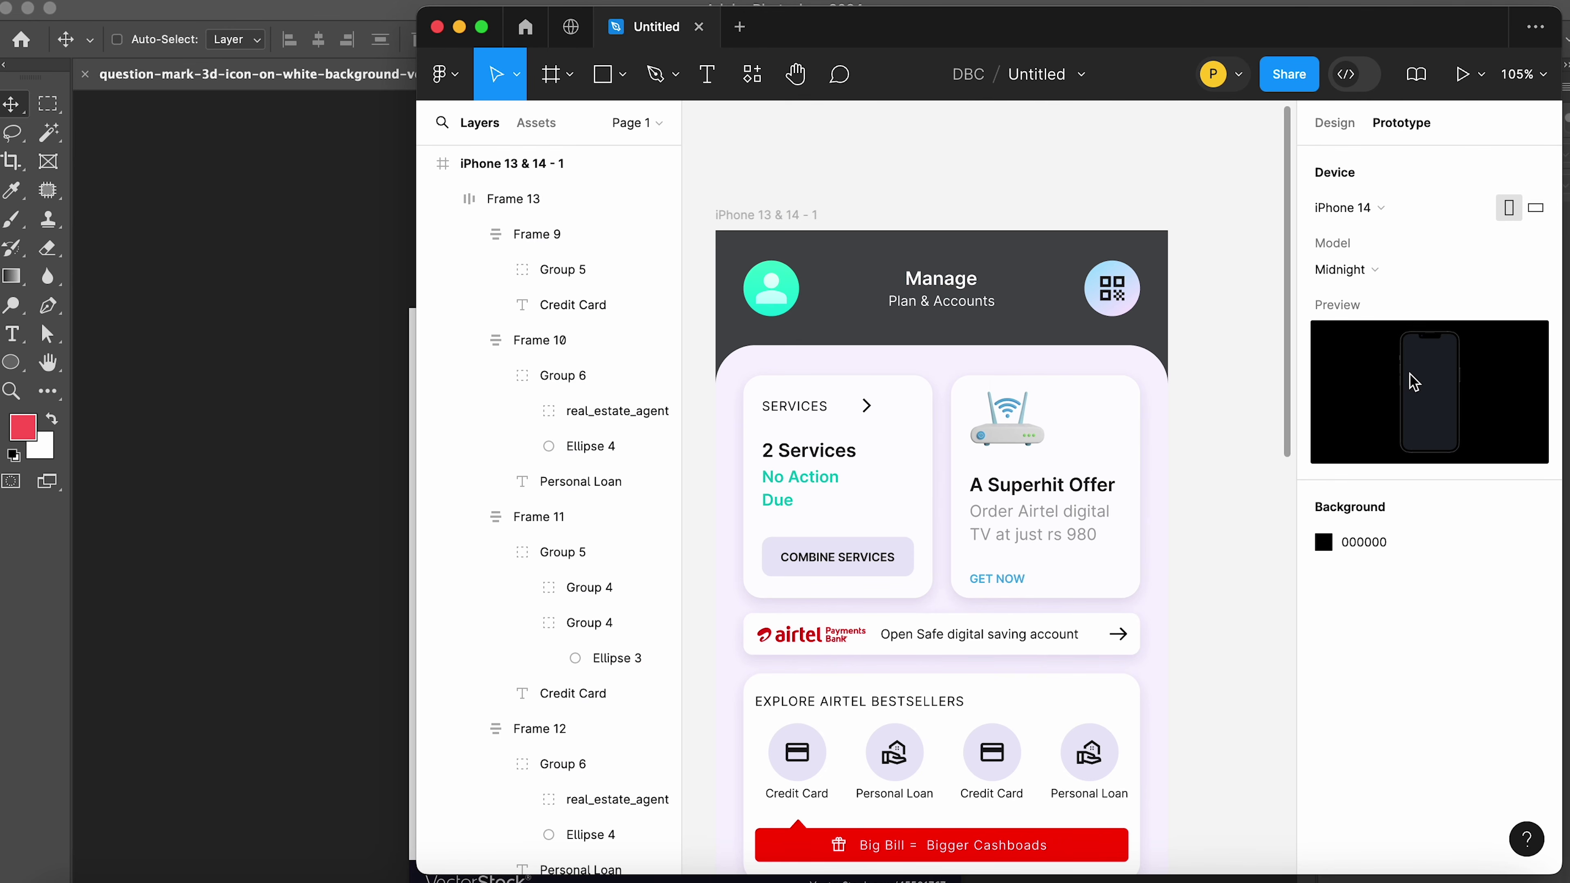
left_click(1354, 210)
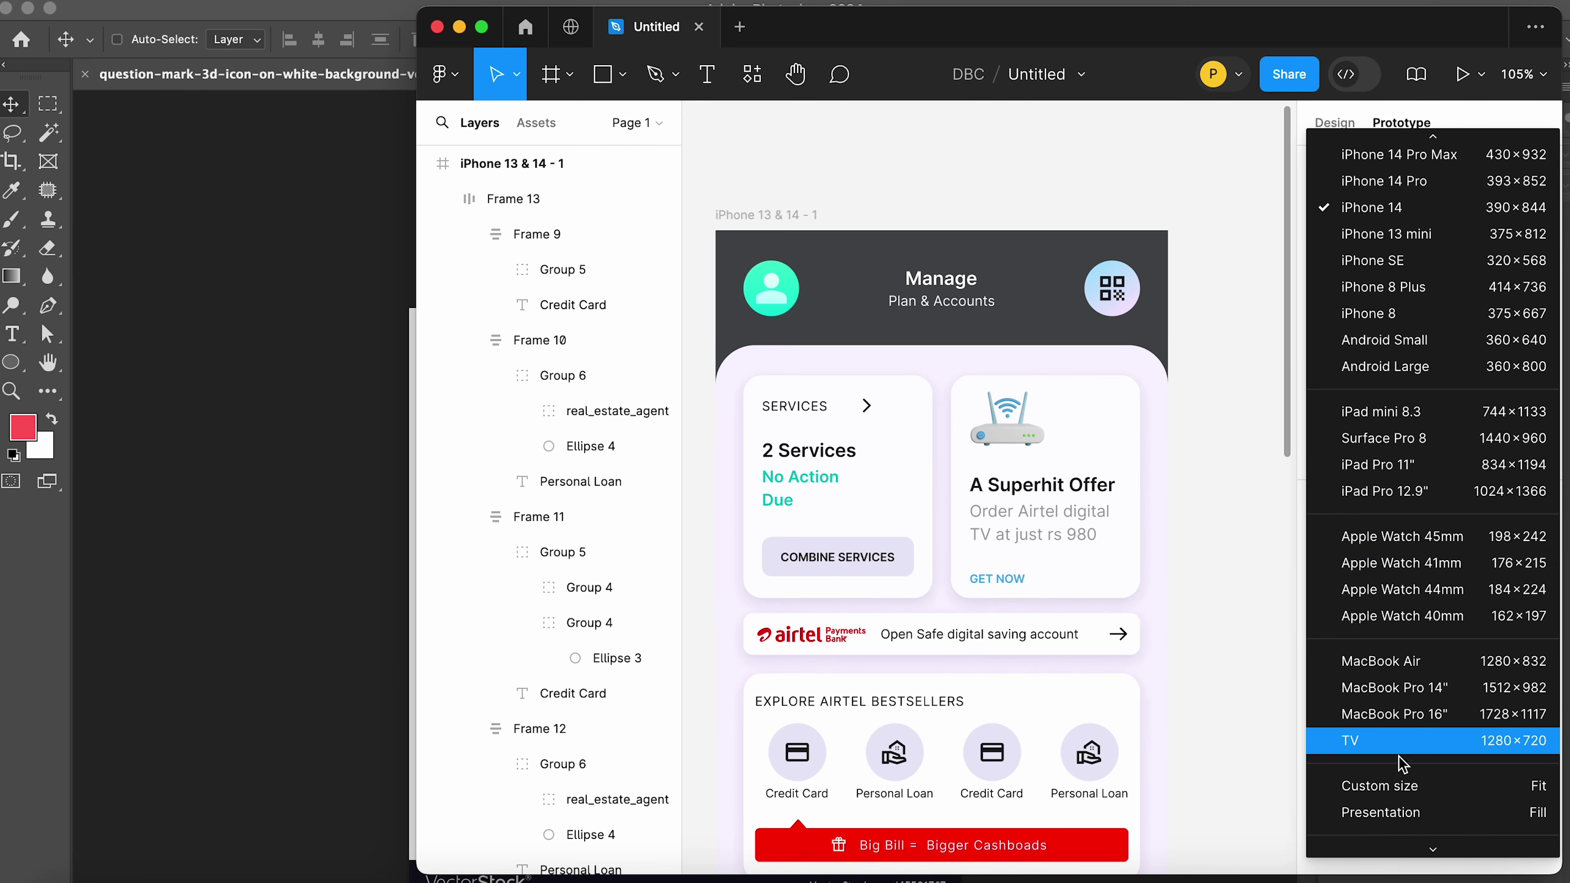
scroll(1401, 761, "down", 5)
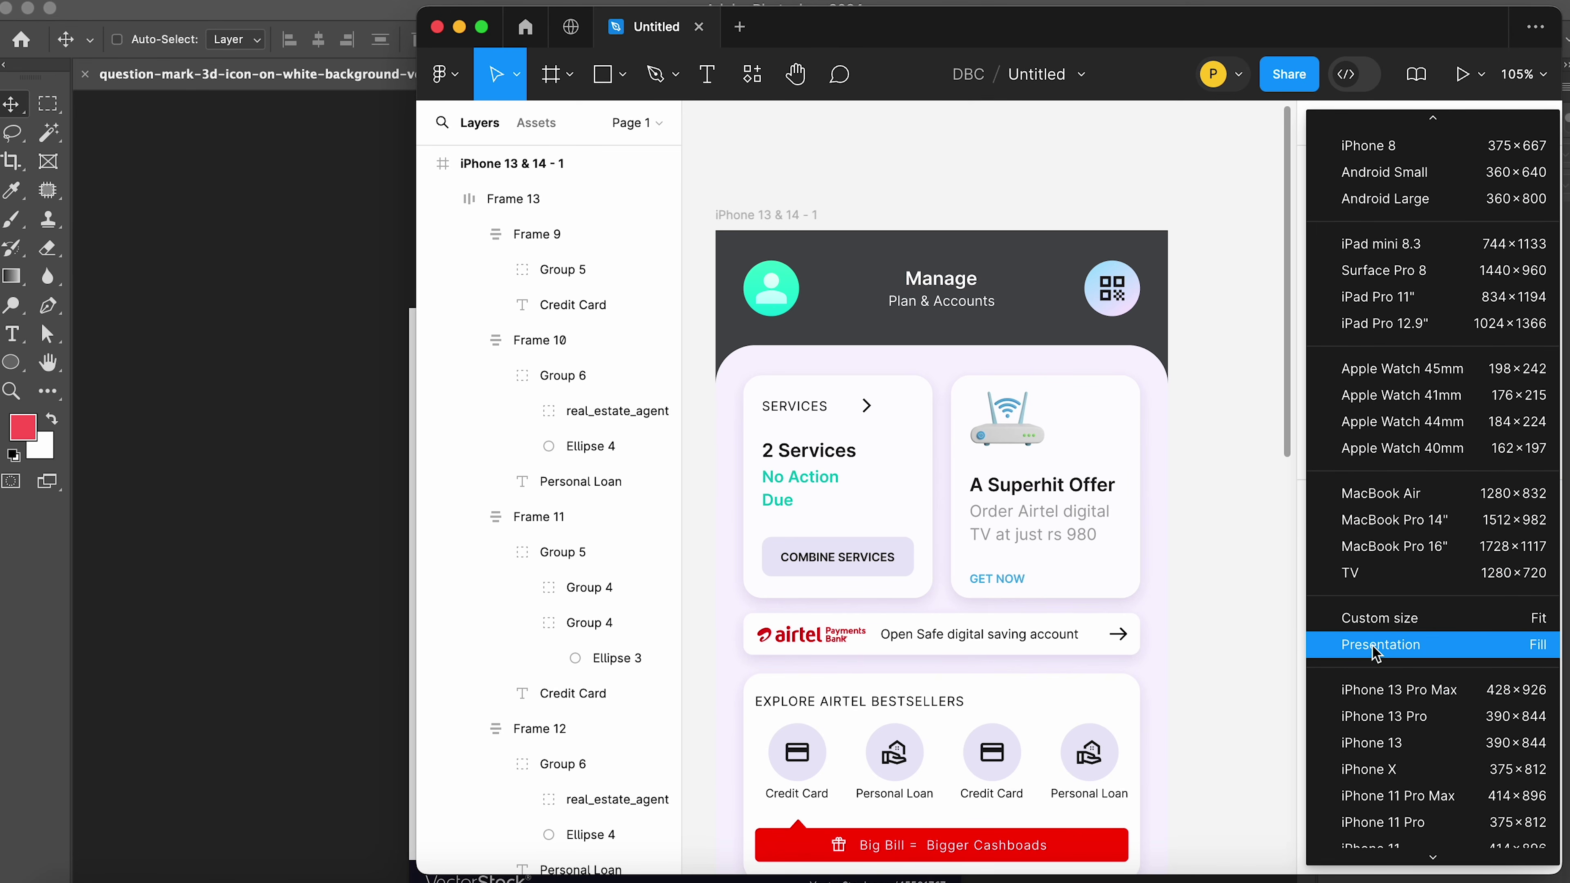
left_click(1373, 646)
Preview the iPhone 13 & 14 - 1 frame as a presentation and return to the design file
left_click(739, 214)
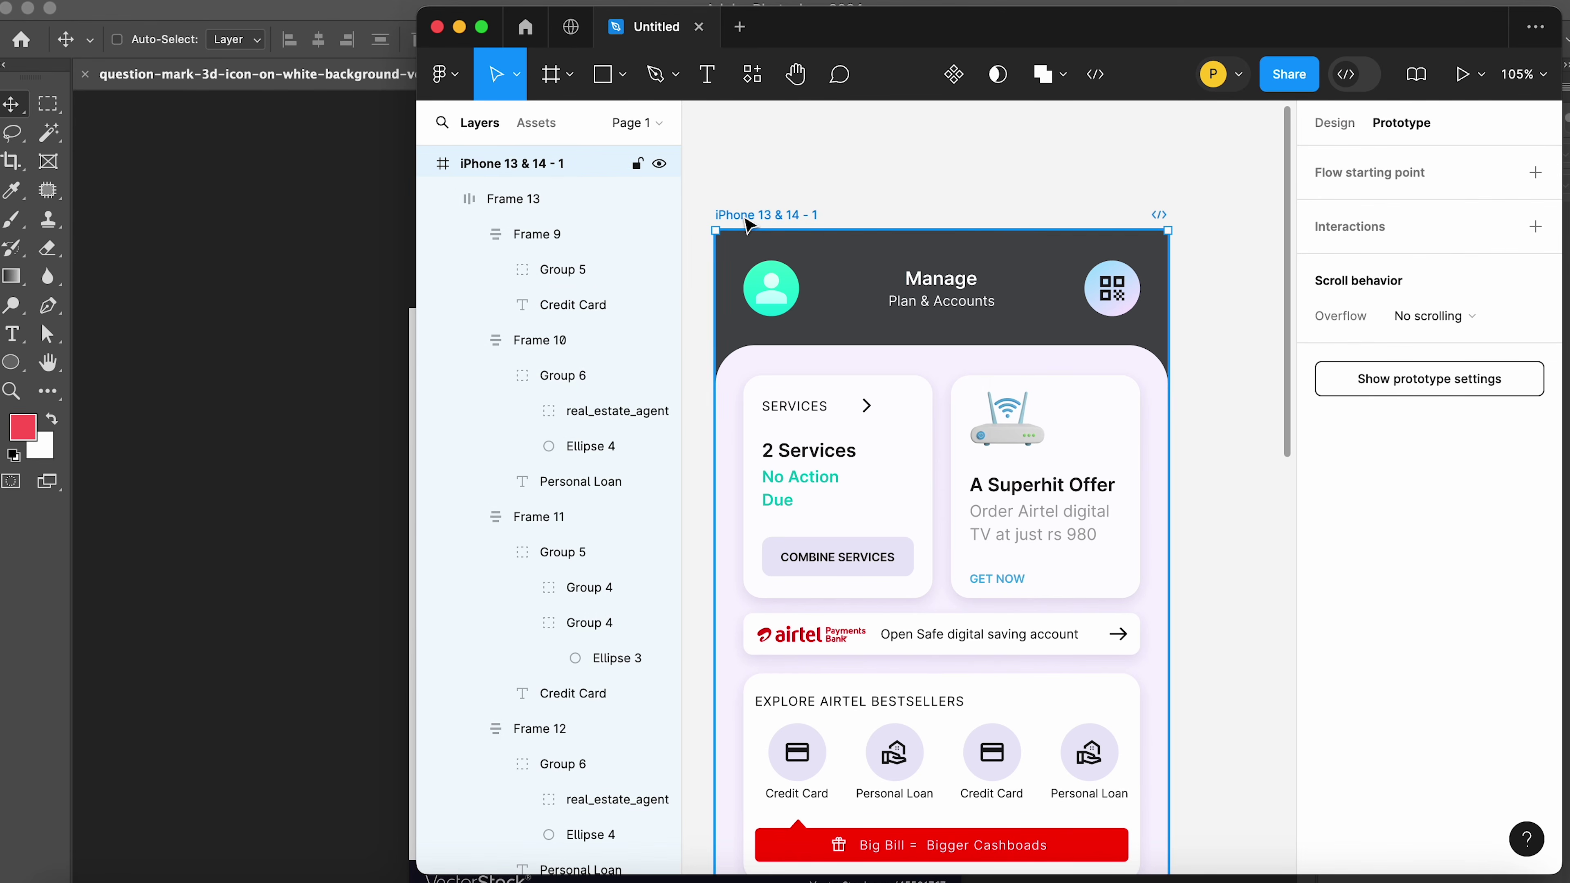
left_click(1460, 76)
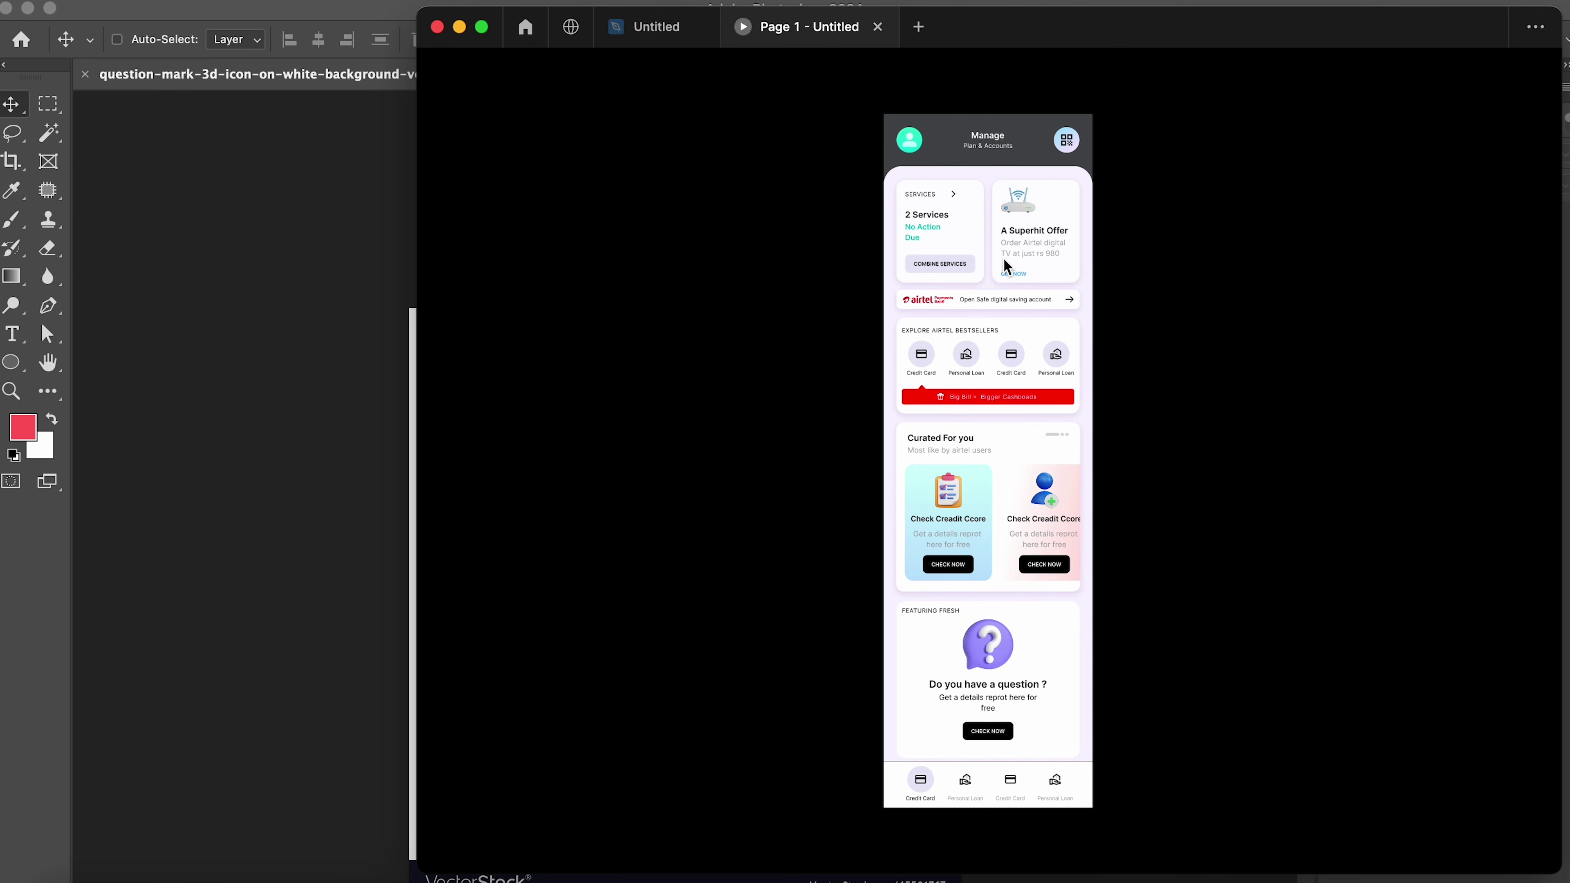
left_click(657, 32)
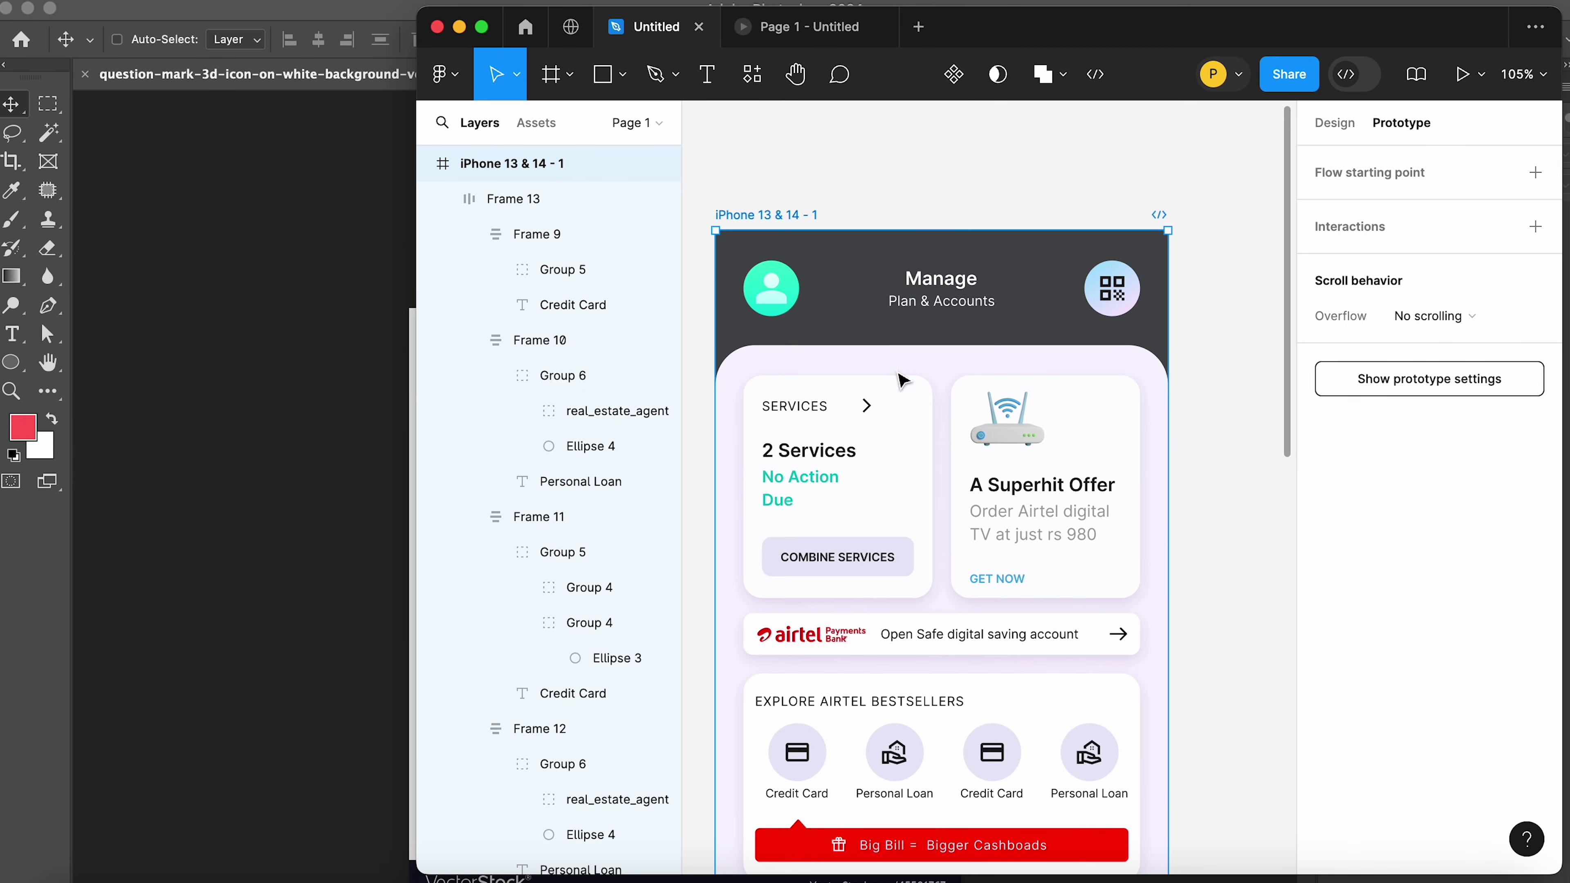
Move the white navigation bar from the bottom of the iPhone 13 & 14 - 1 frame up to just below the red banner
key("shift+1")
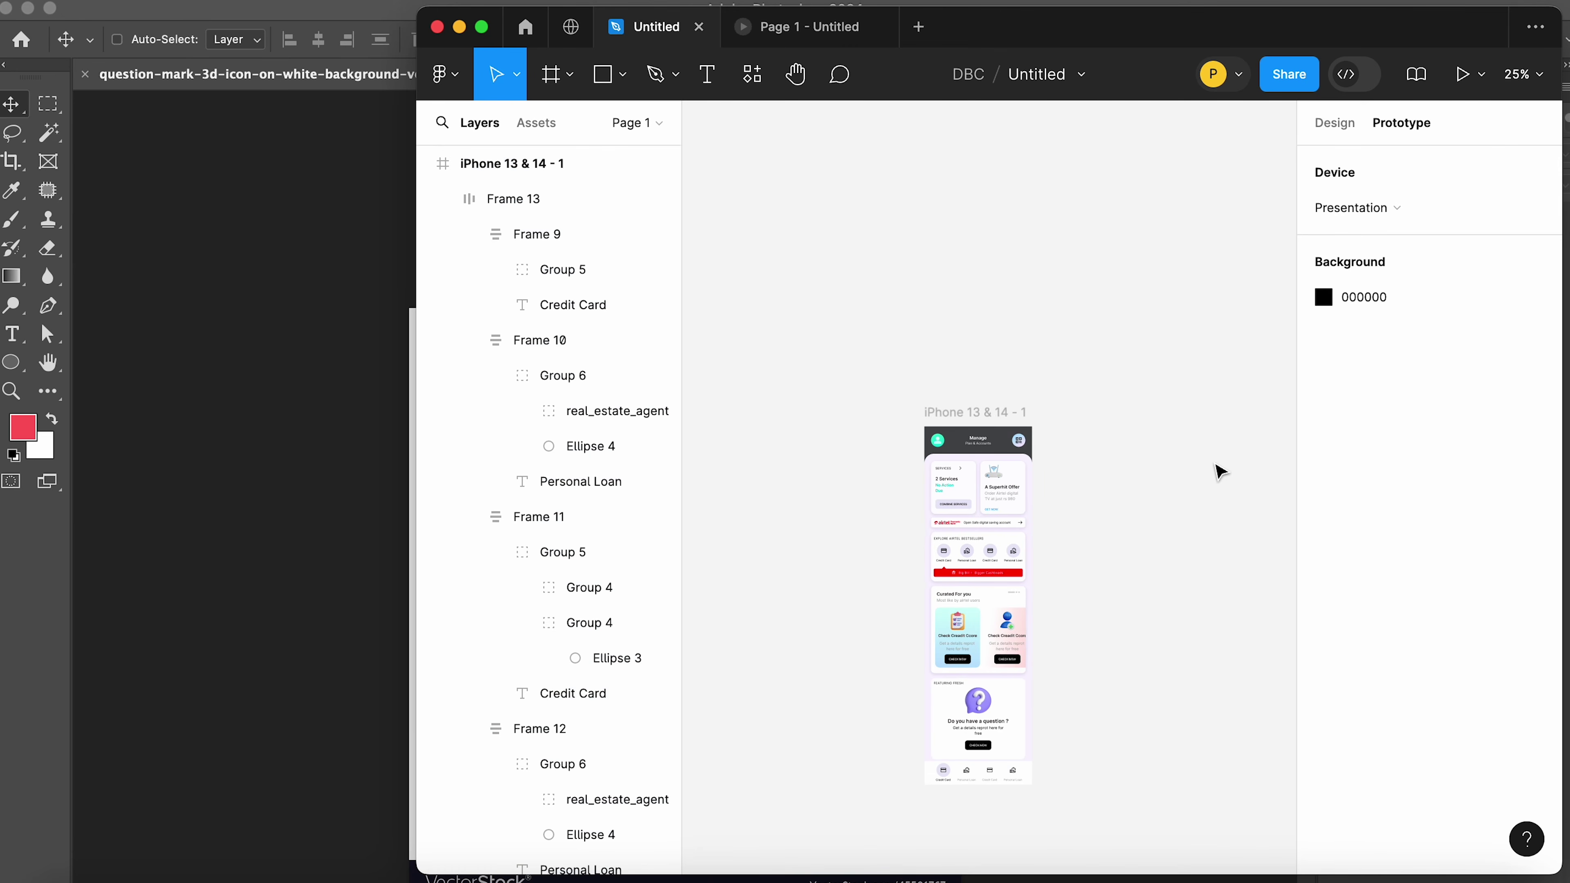
left_click_drag(773, 346, 1378, 842)
left_click(788, 659)
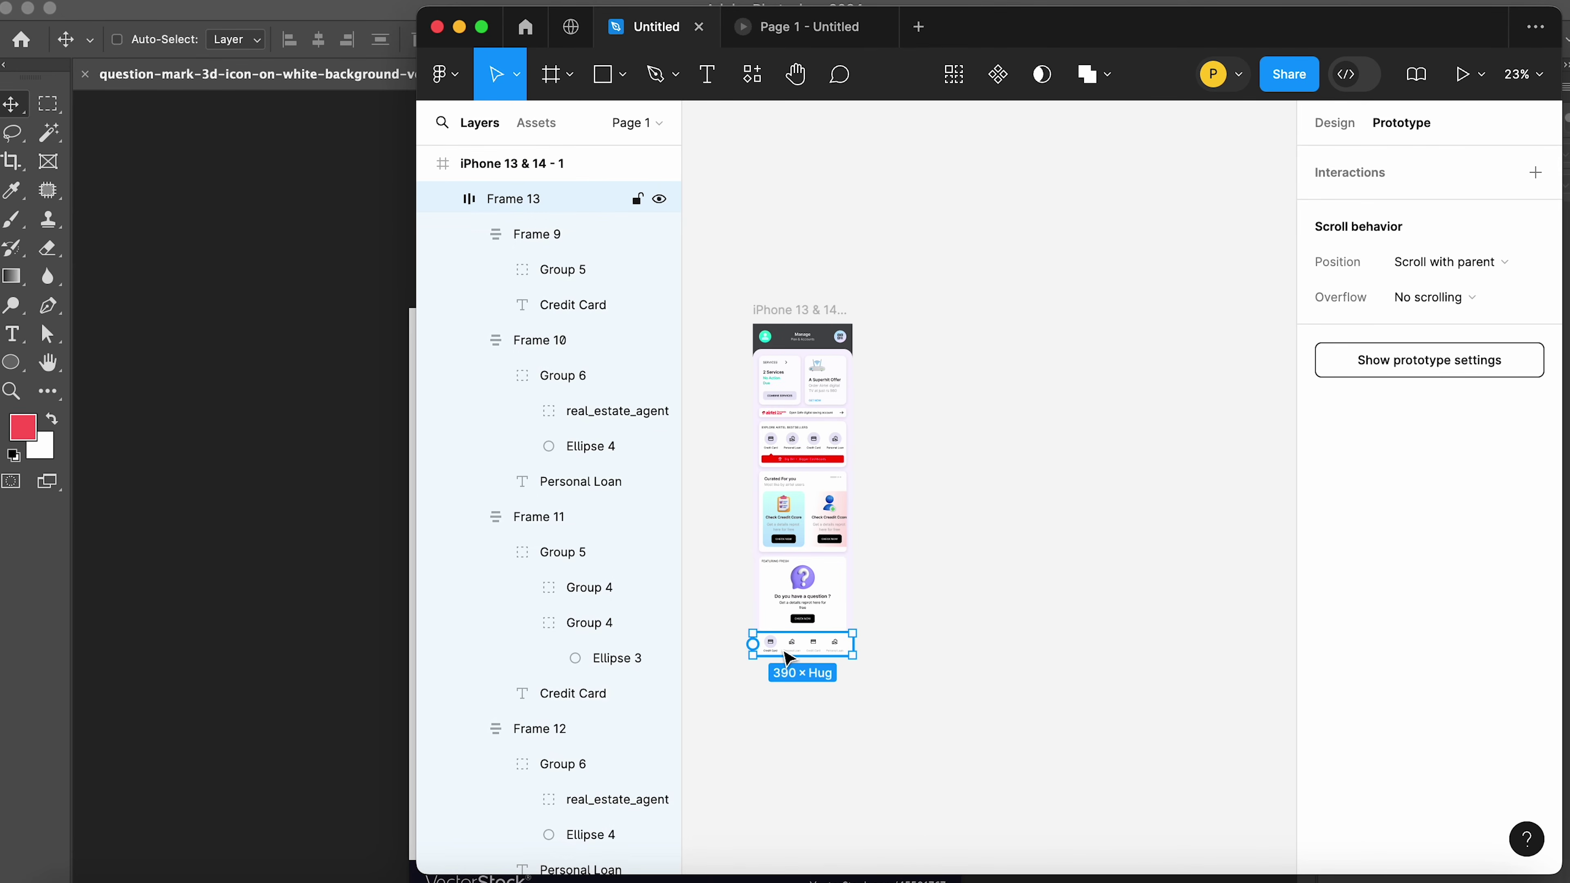
scroll(837, 643, "up", 1)
left_click_drag(715, 290, 1043, 751)
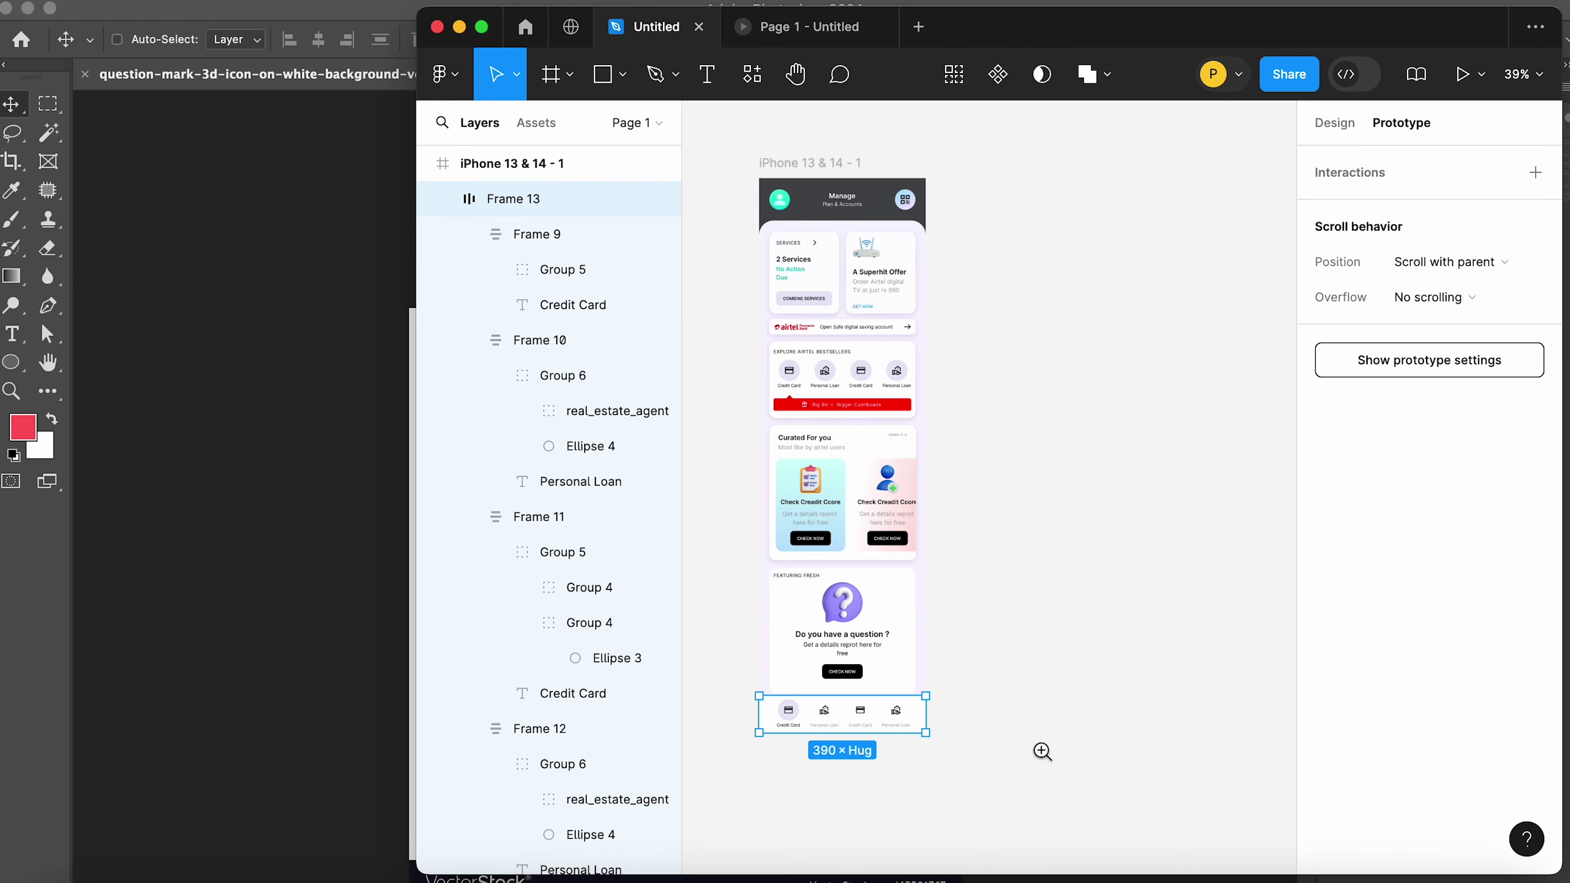
left_click(795, 162)
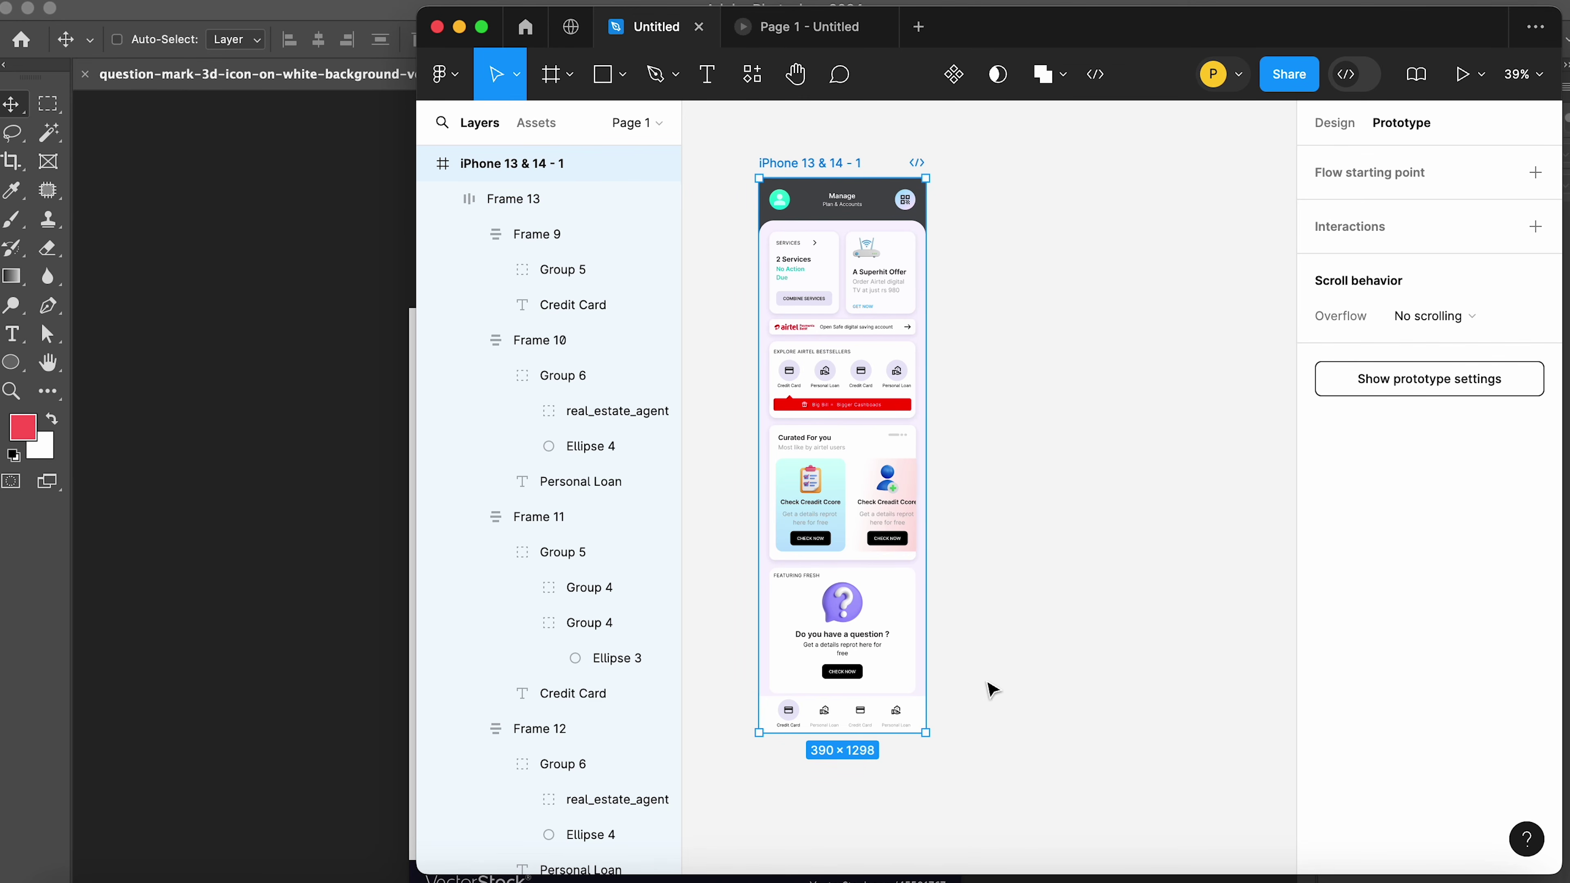
left_click(865, 730)
left_click_drag(885, 706, 900, 445)
Shorten the iPhone 13 & 14 - 1 frame from its bottom edge to a height of about 681
left_click(791, 160)
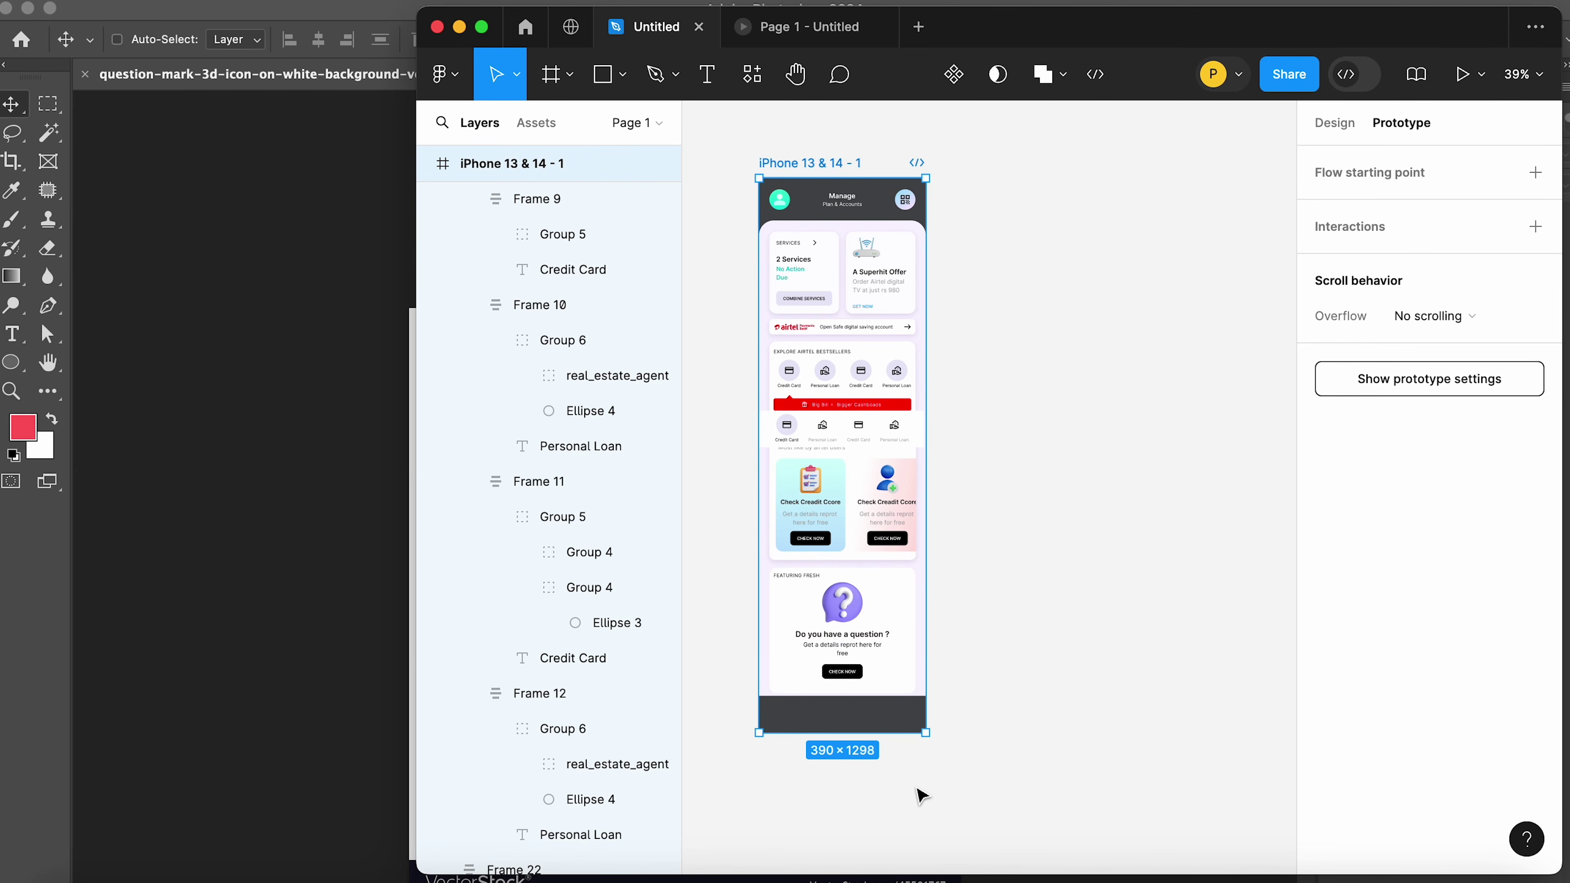
left_click_drag(869, 733, 871, 448)
left_click_drag(1028, 162, 742, 458)
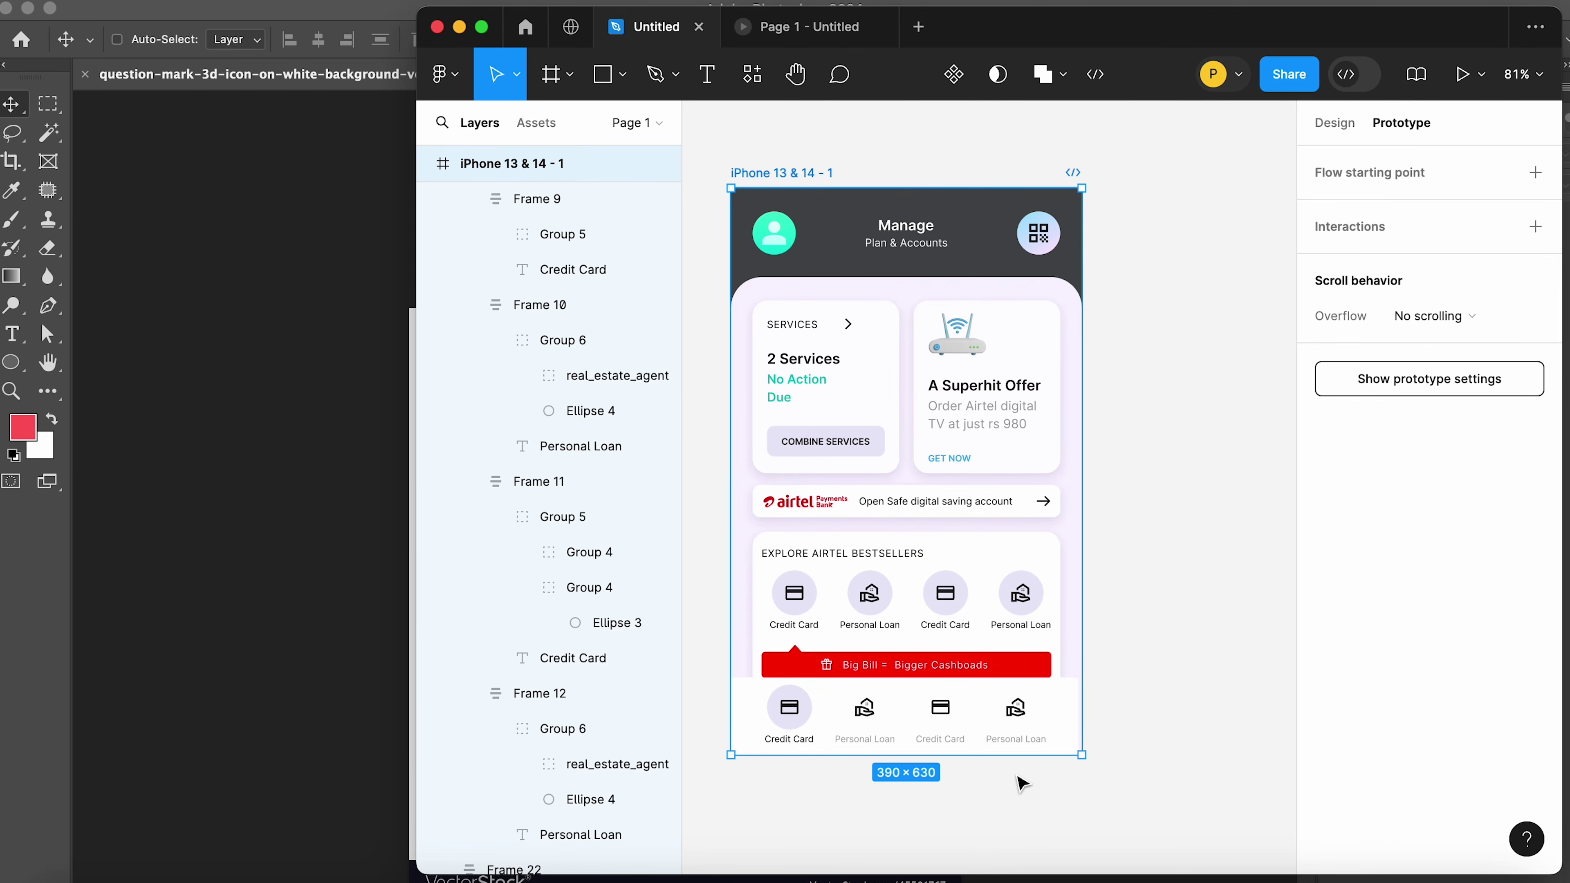
left_click_drag(1026, 756, 1027, 800)
Move the navigation bar down to sit flush with the bottom edge of the shortened phone frame
left_click(998, 716)
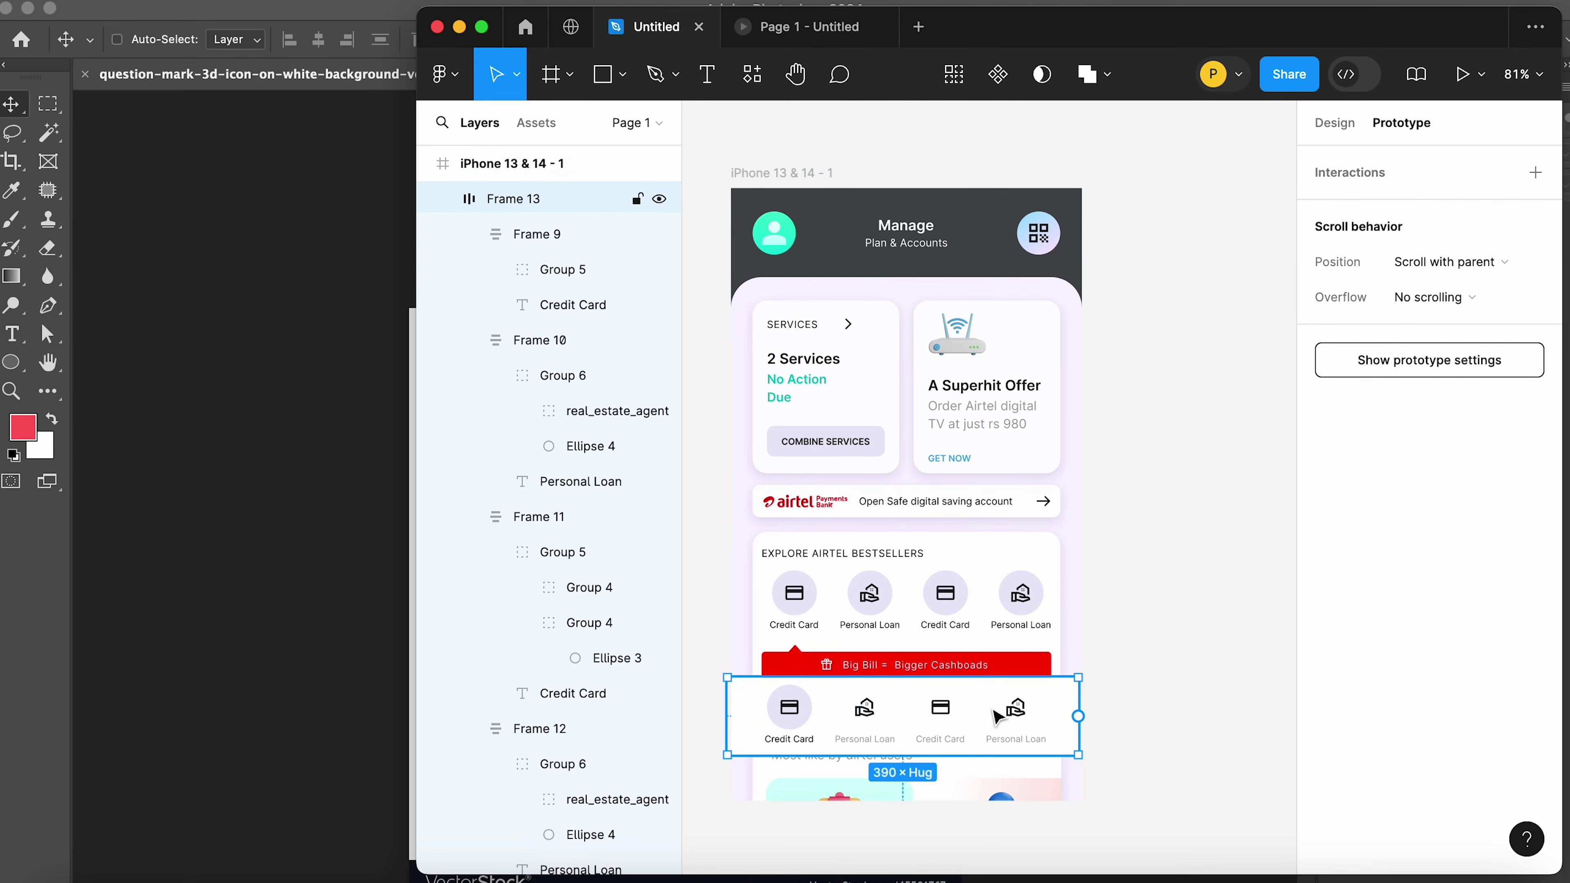
key("Down")
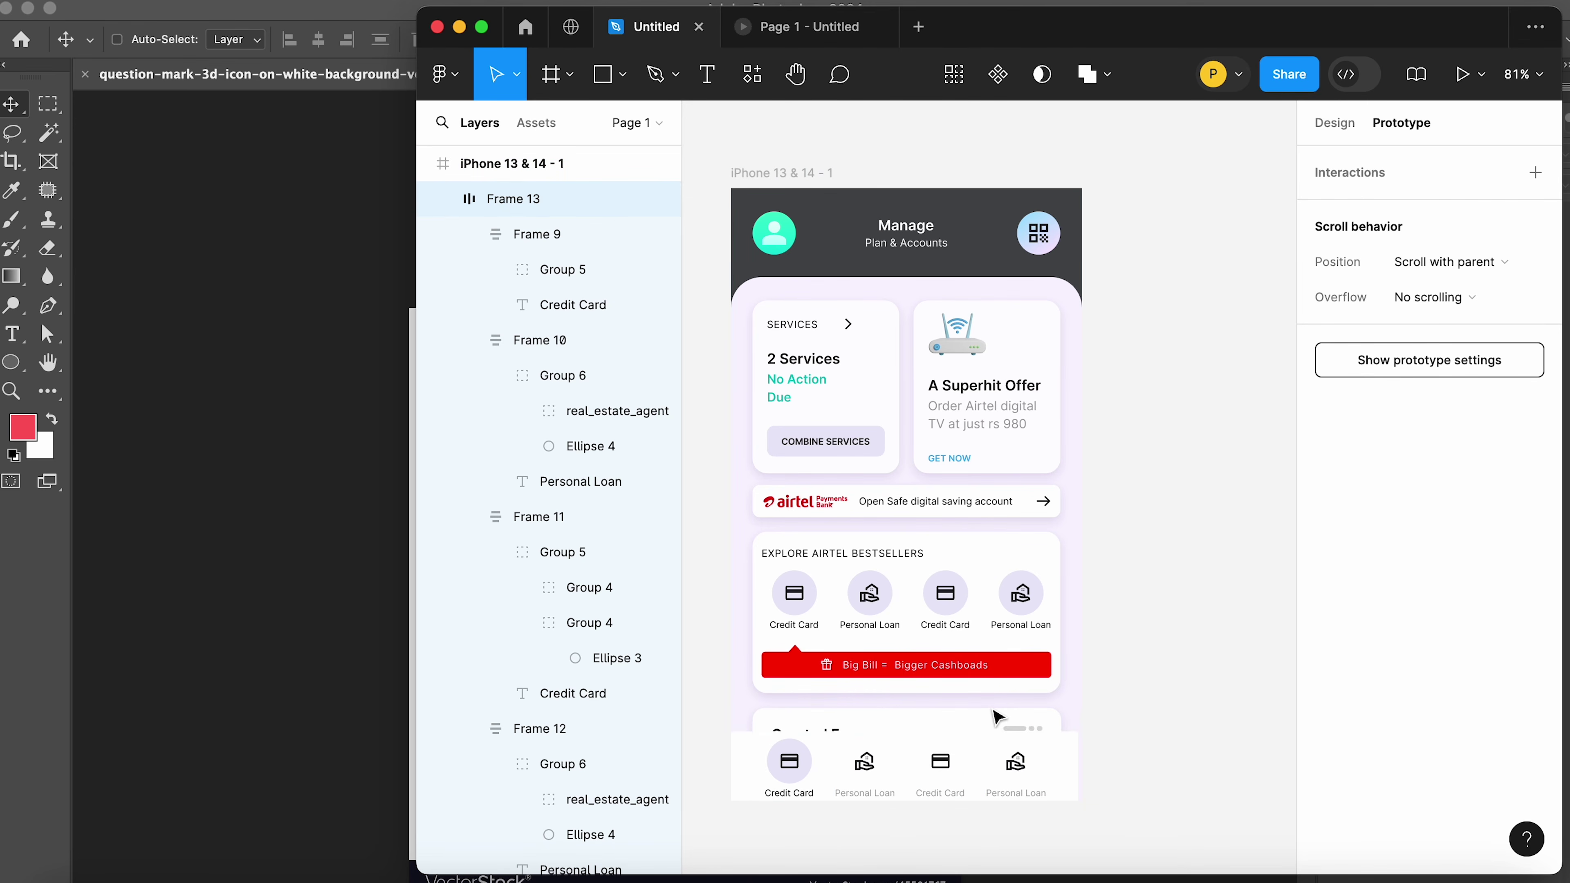
key("Up")
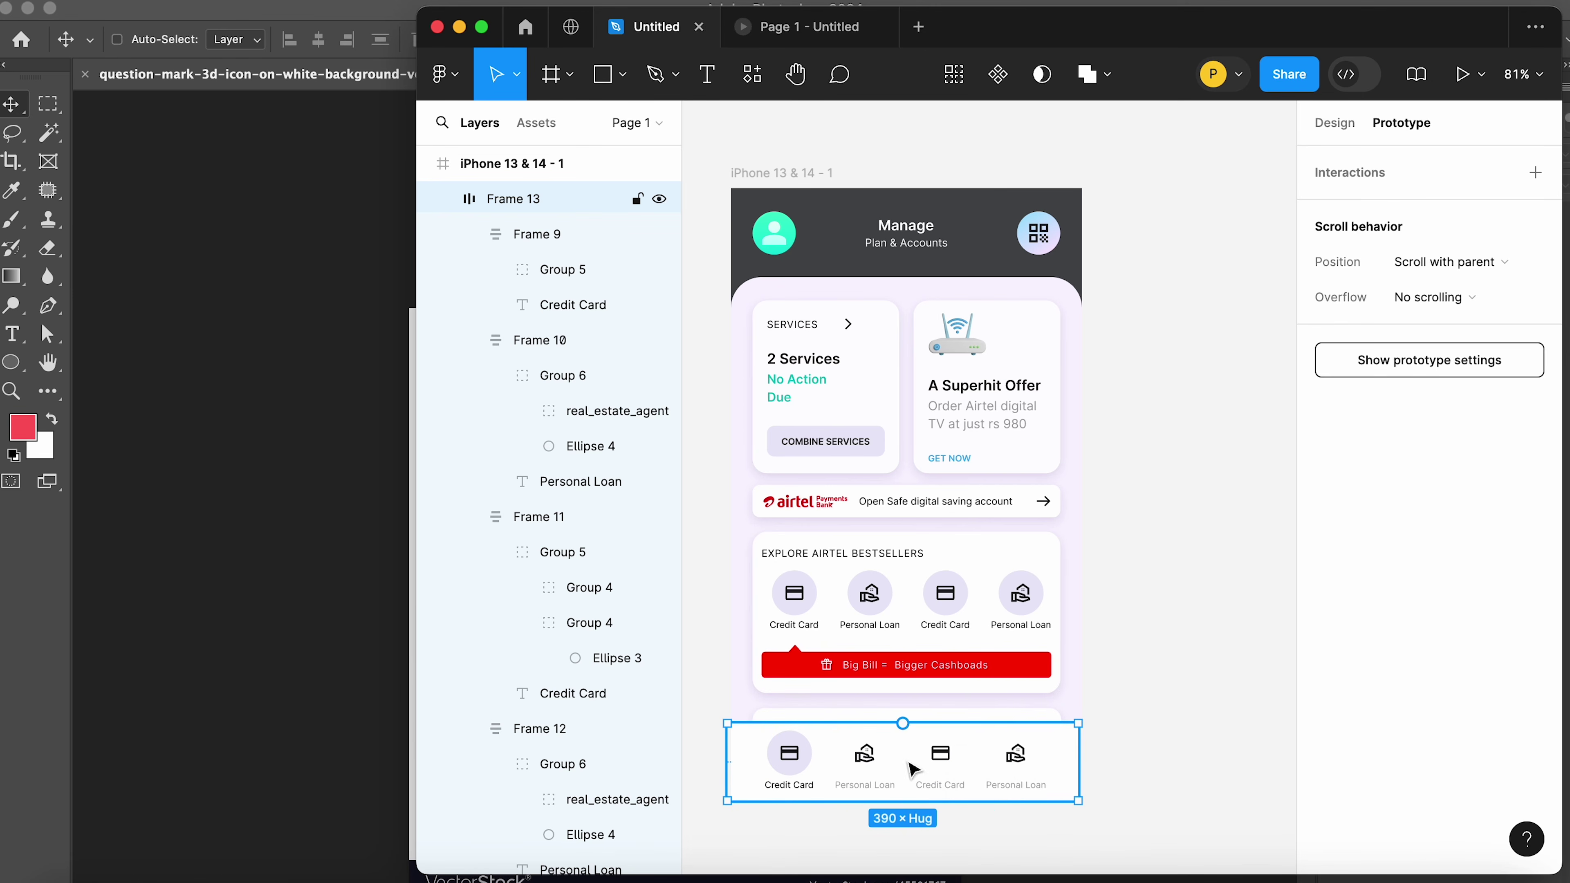
left_click(1213, 545)
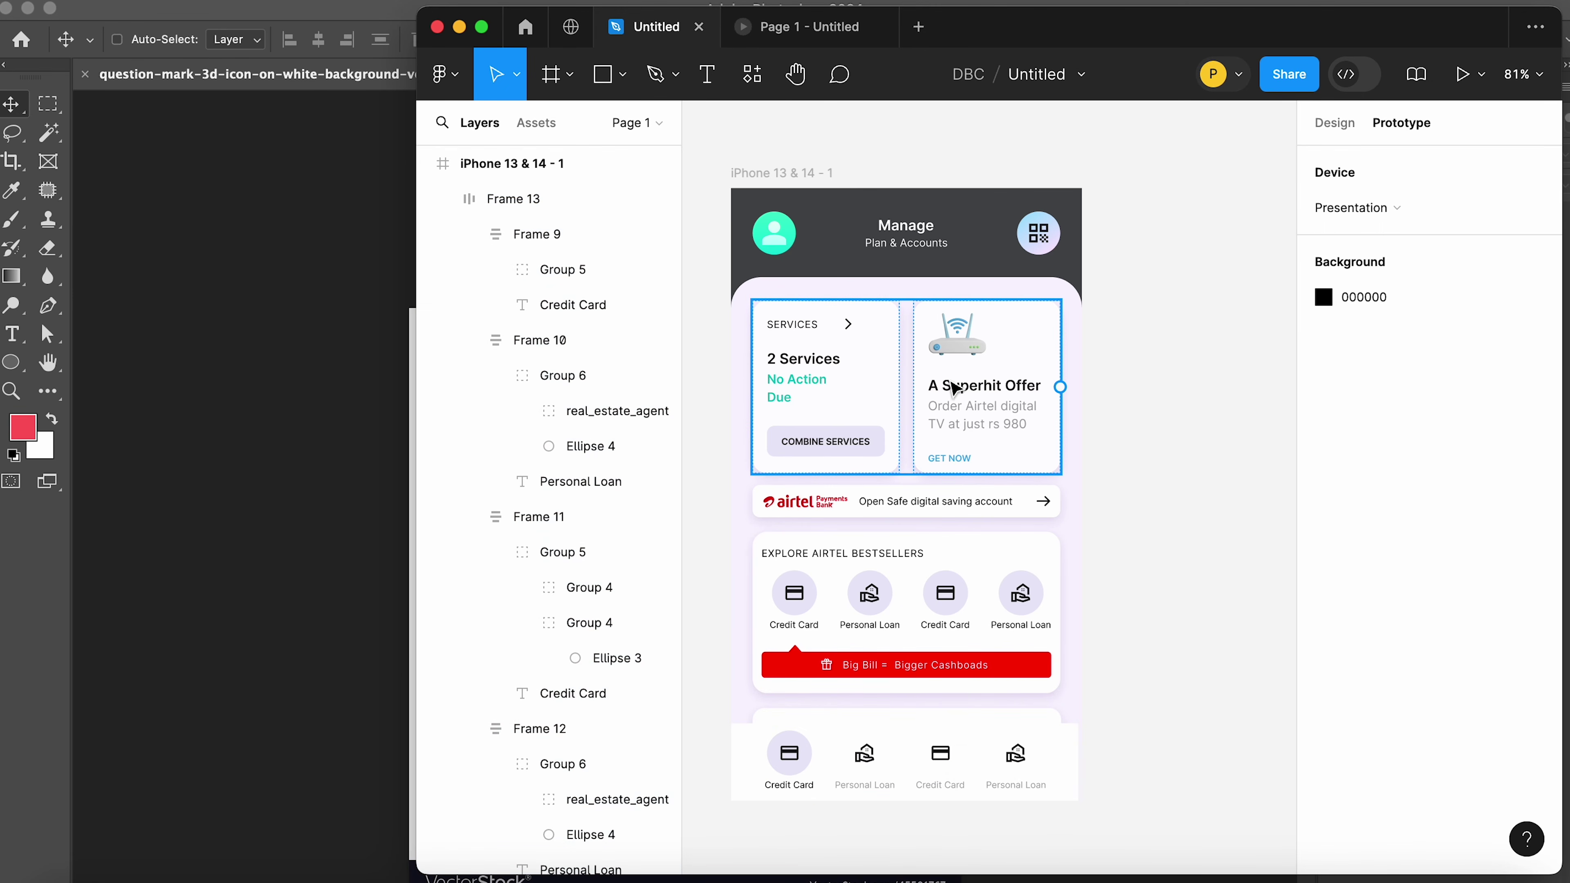
Set the overflow scroll behavior of the iPhone 13 & 14 - 1 frame to Vertical
left_click(782, 174)
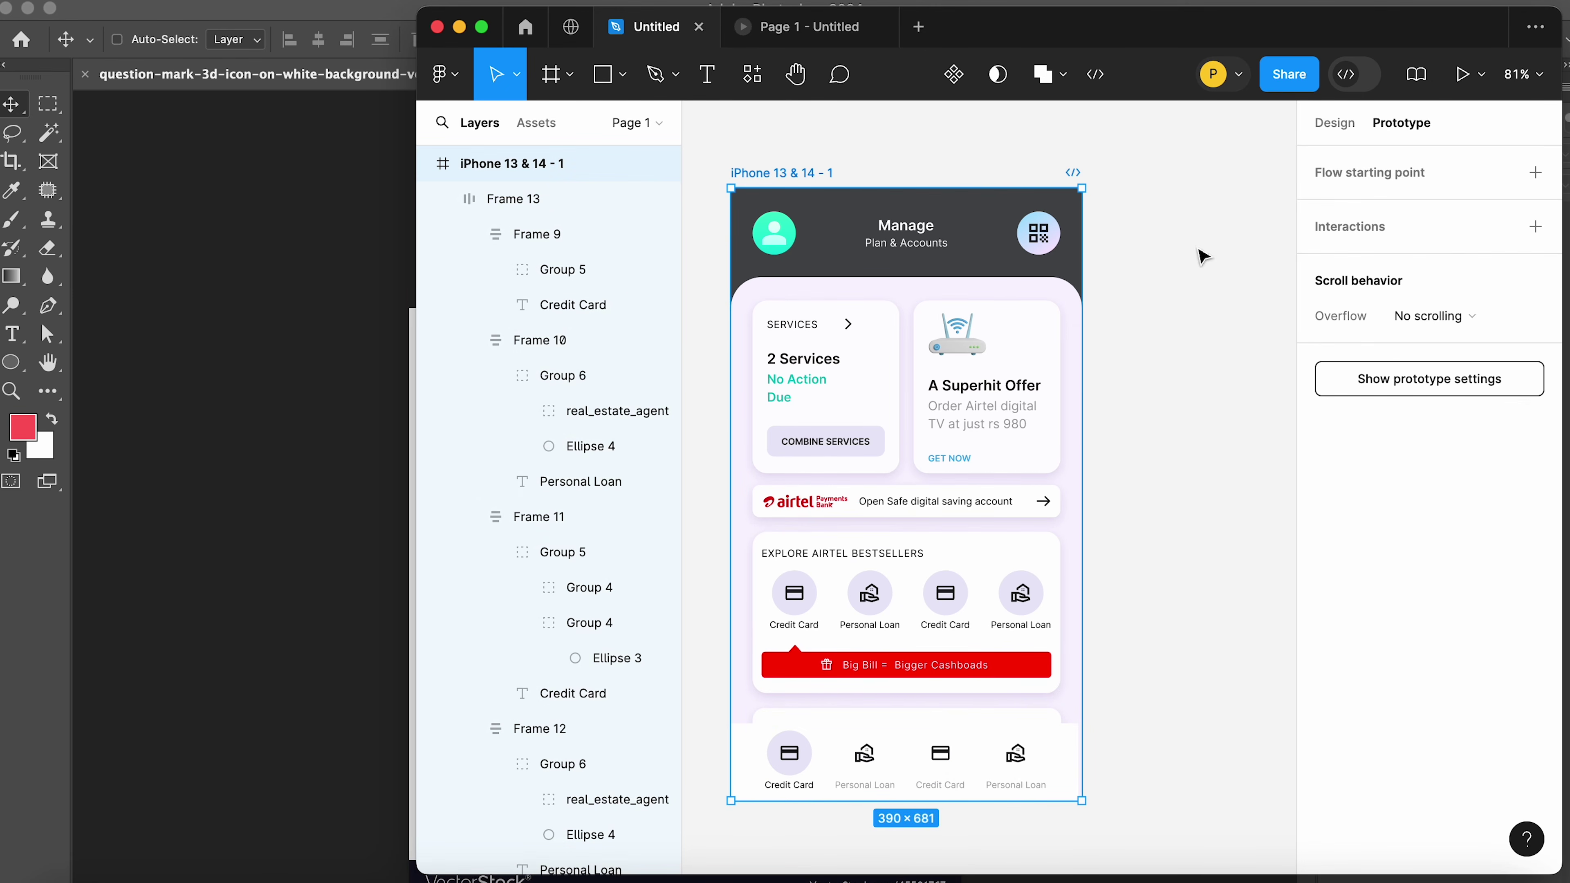
left_click(1457, 319)
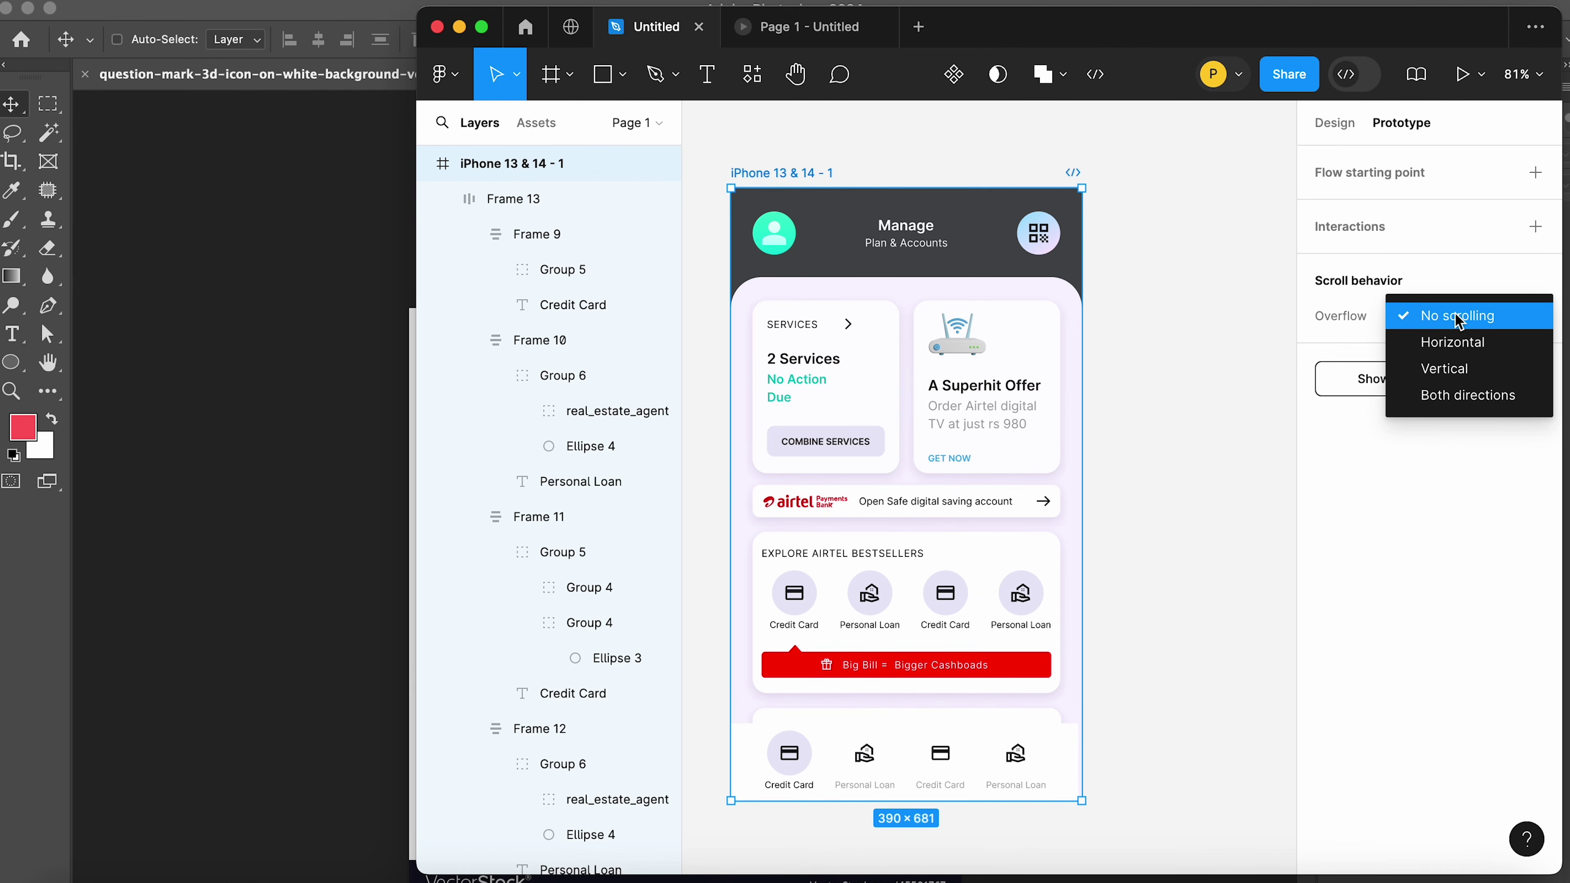
left_click(1454, 373)
left_click(1192, 478)
Check the navigation bar's design properties, preview how the frame scrolls in the prototype, and return to the design file
left_click(952, 761)
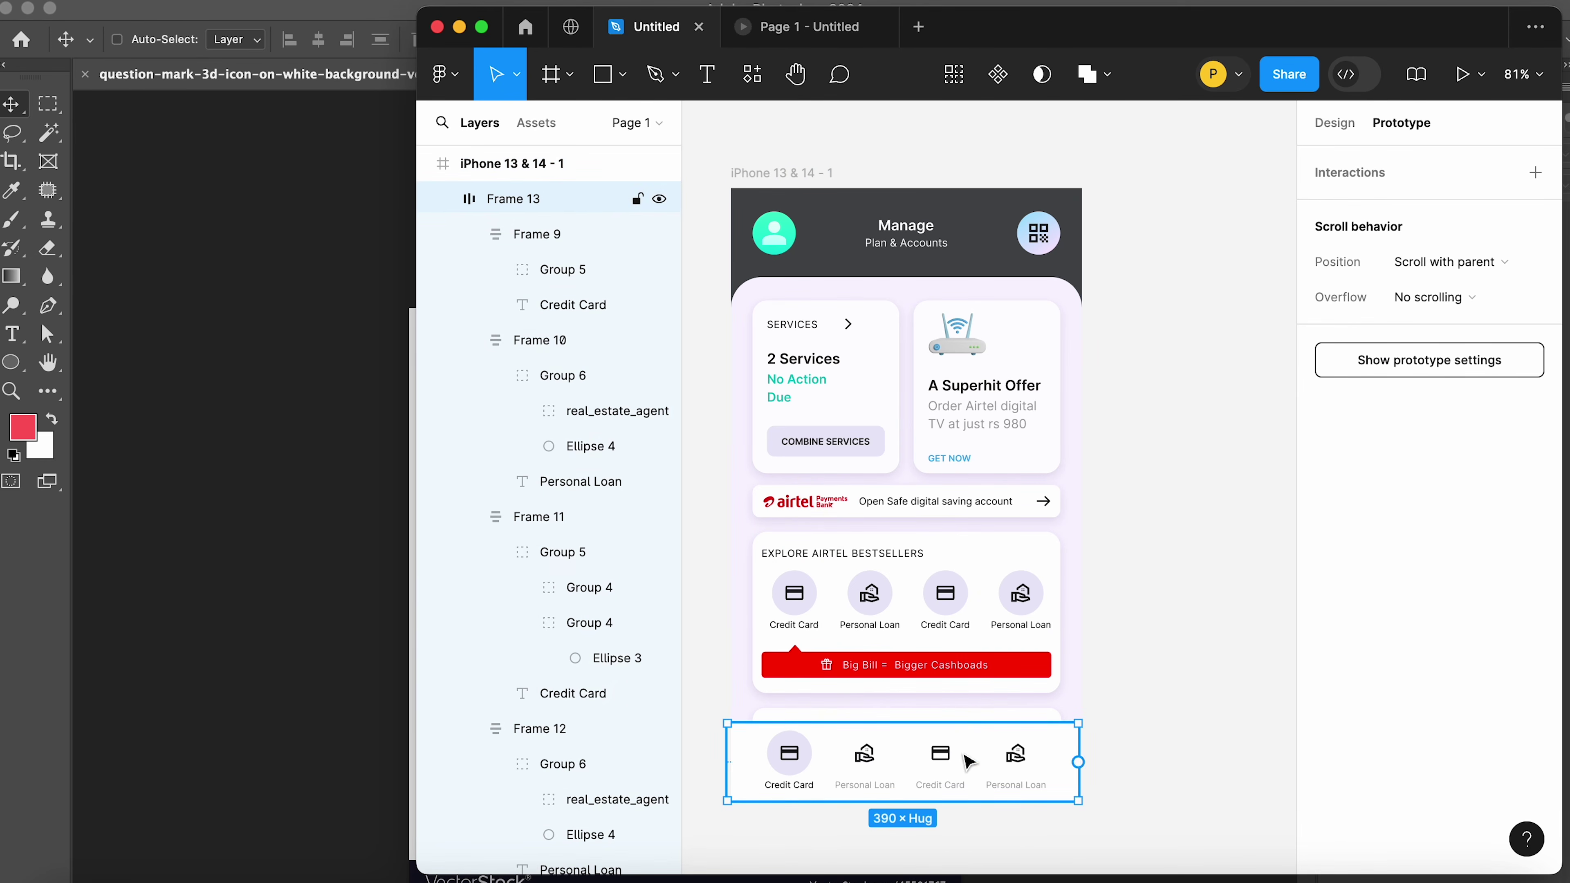
left_click(1336, 123)
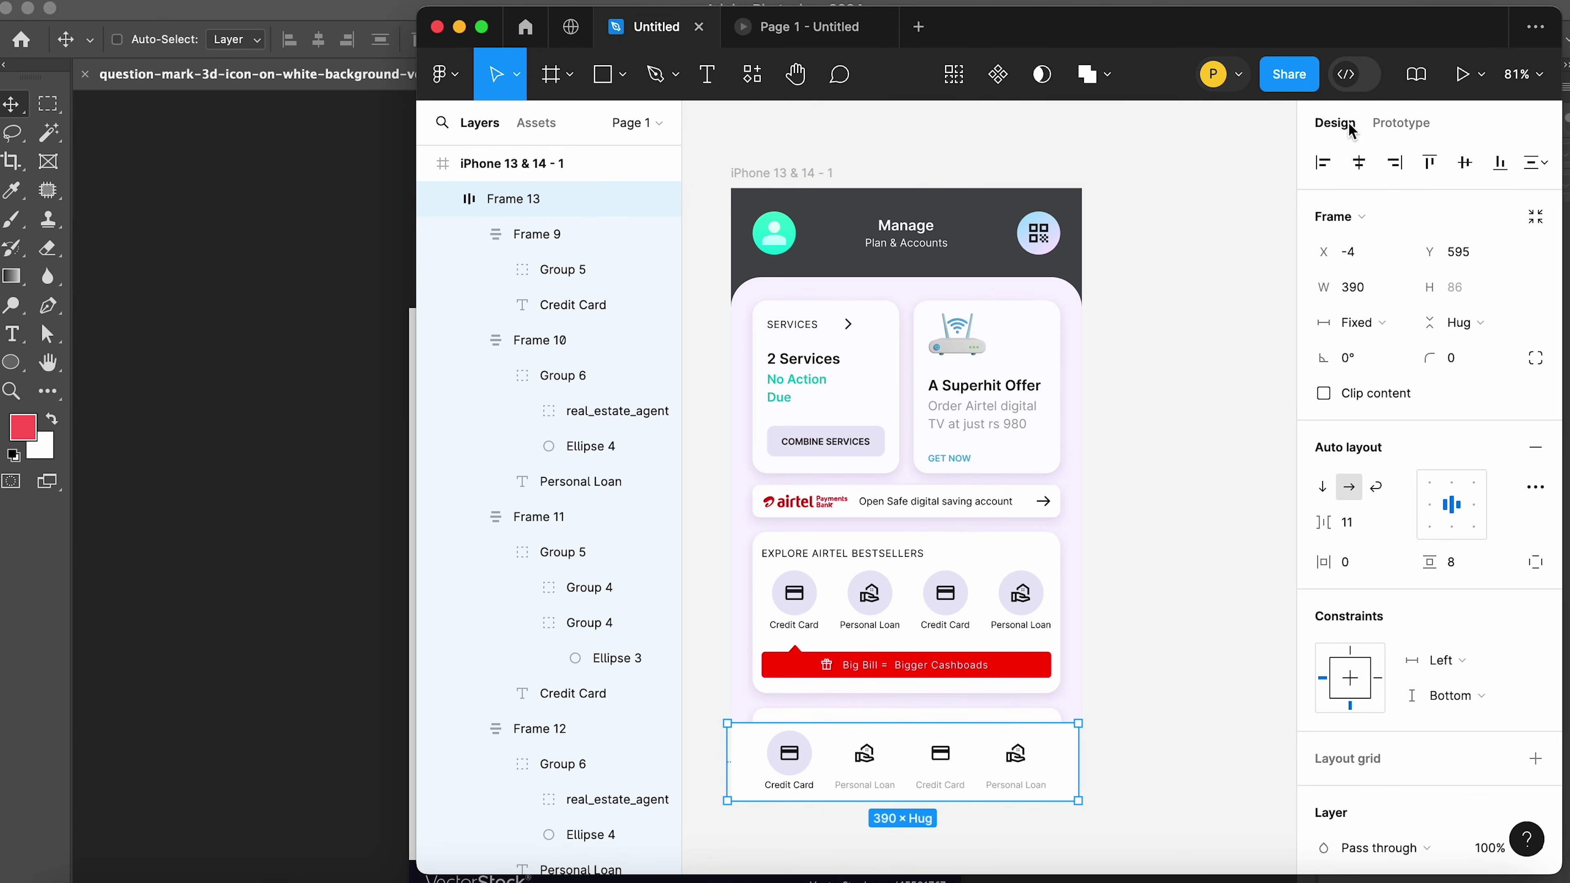
left_click(1197, 401)
left_click(782, 174)
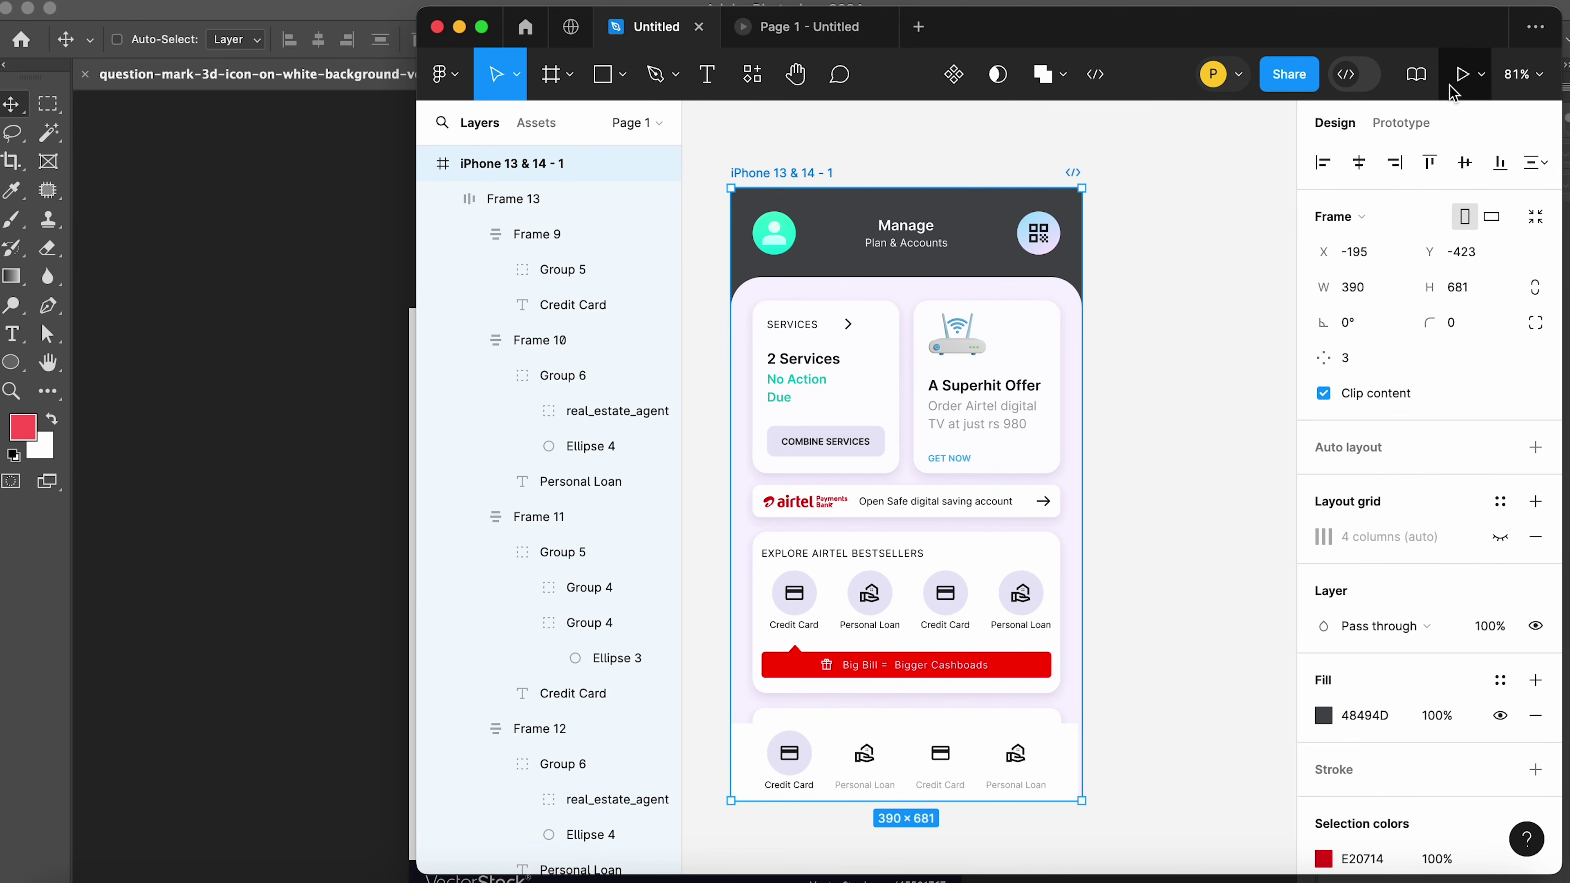
left_click(1460, 74)
scroll(968, 534, "down", 5)
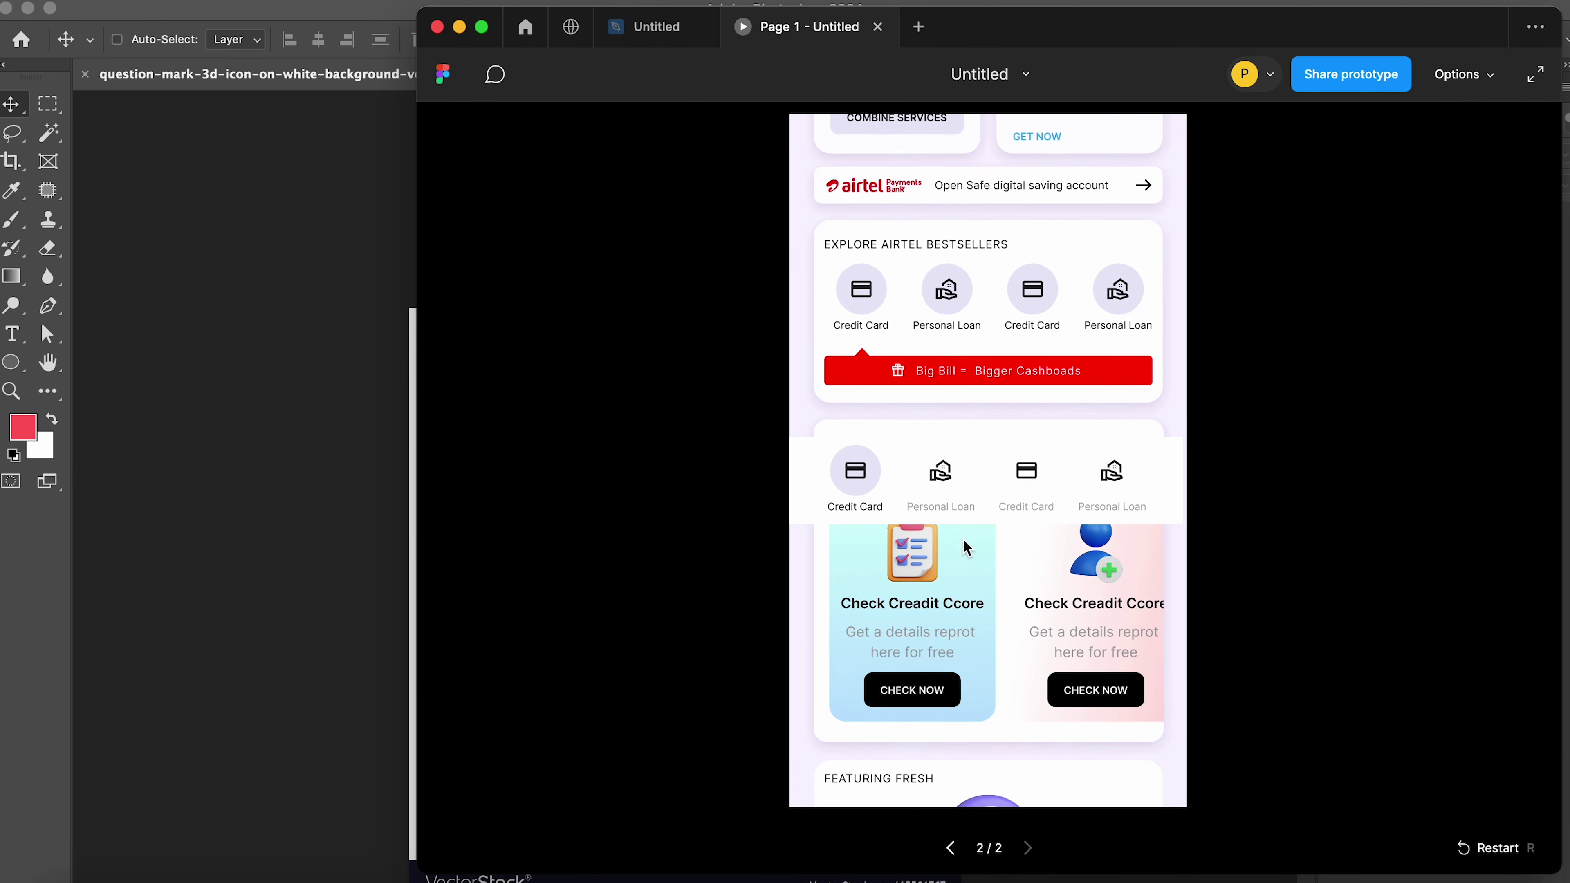
left_click(657, 26)
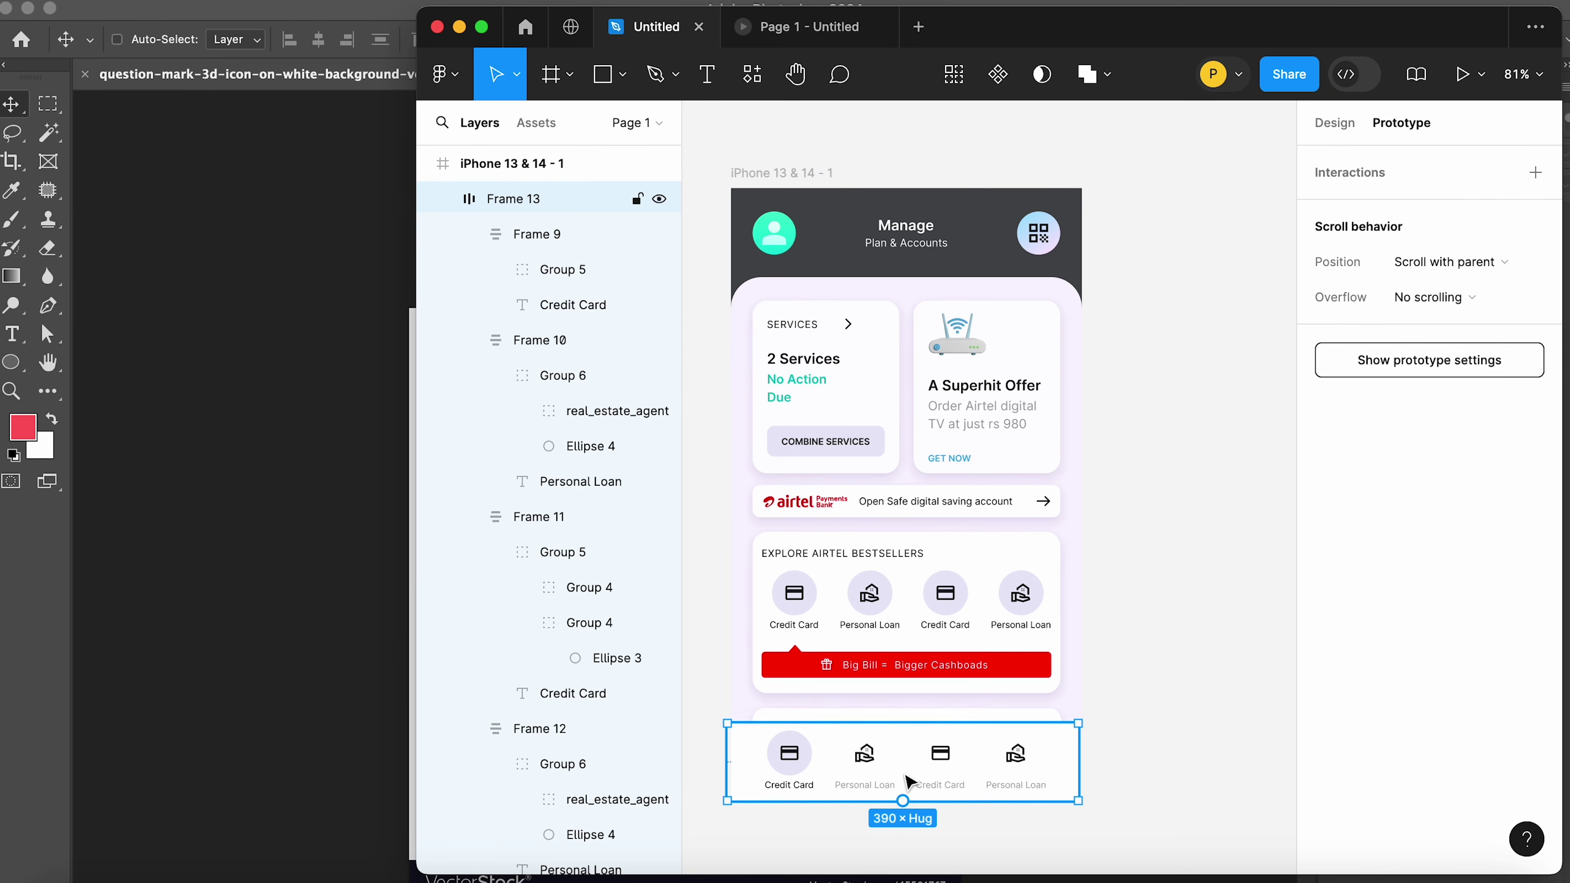
Set the navigation bar's scroll position to Fixed (stay in place)
left_click(1162, 650)
left_click(1069, 754)
left_click(1451, 262)
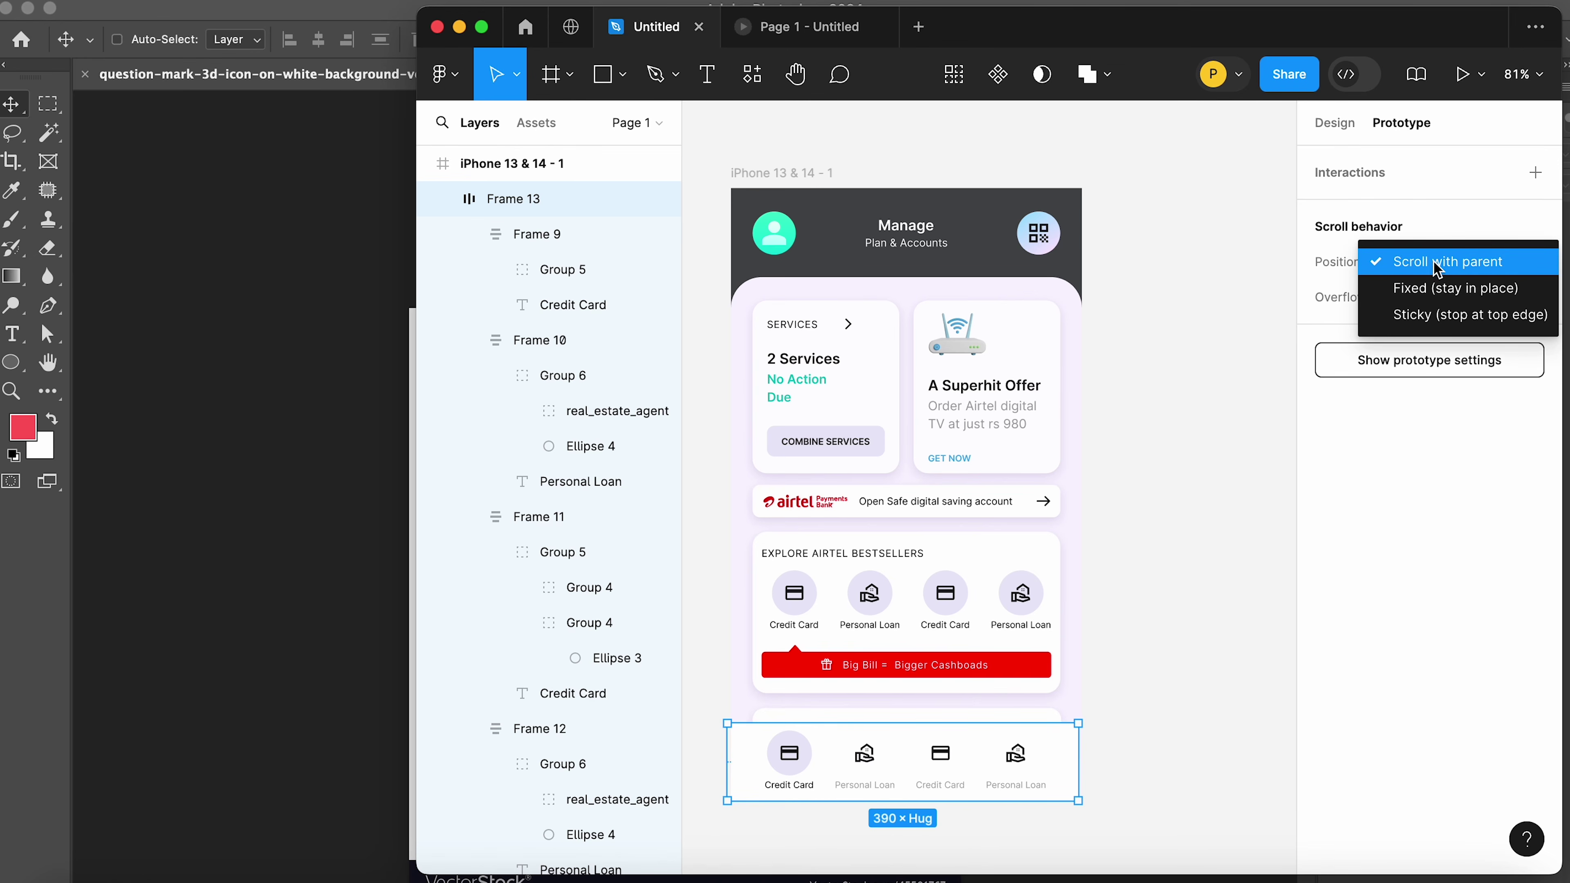
left_click(1475, 291)
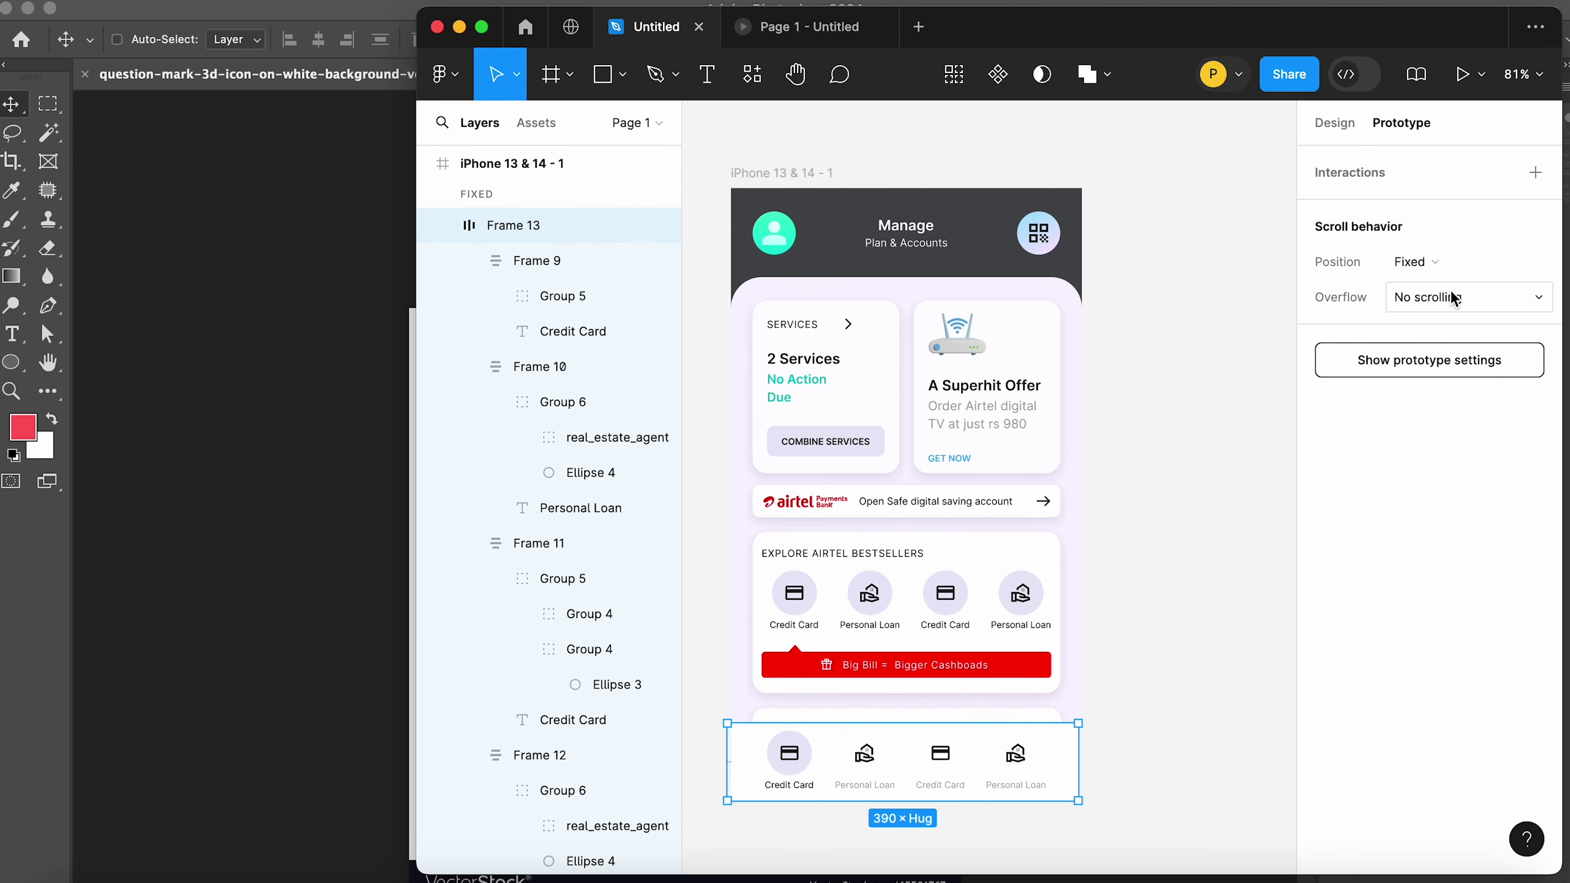
left_click(1187, 394)
Preview the iPhone 13 & 14 - 1 frame as a prototype and scroll through it, comparing it with the original Airtel app
left_click(778, 172)
key("super+alt+Return")
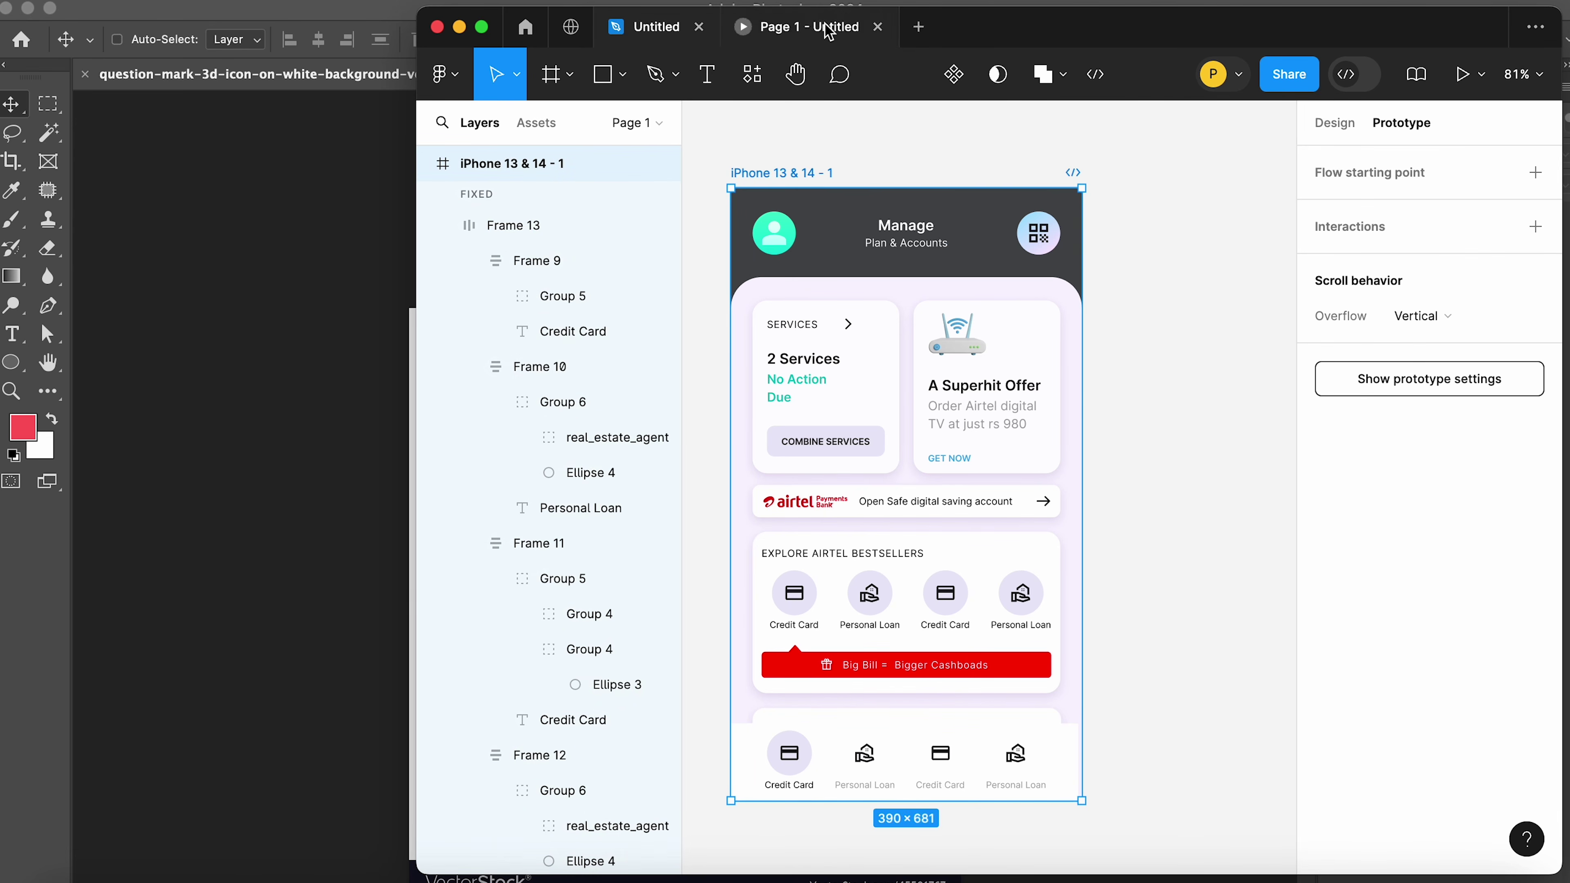
scroll(1141, 512, "down", 5)
scroll(1048, 495, "up", 10)
scroll(1048, 495, "down", 10)
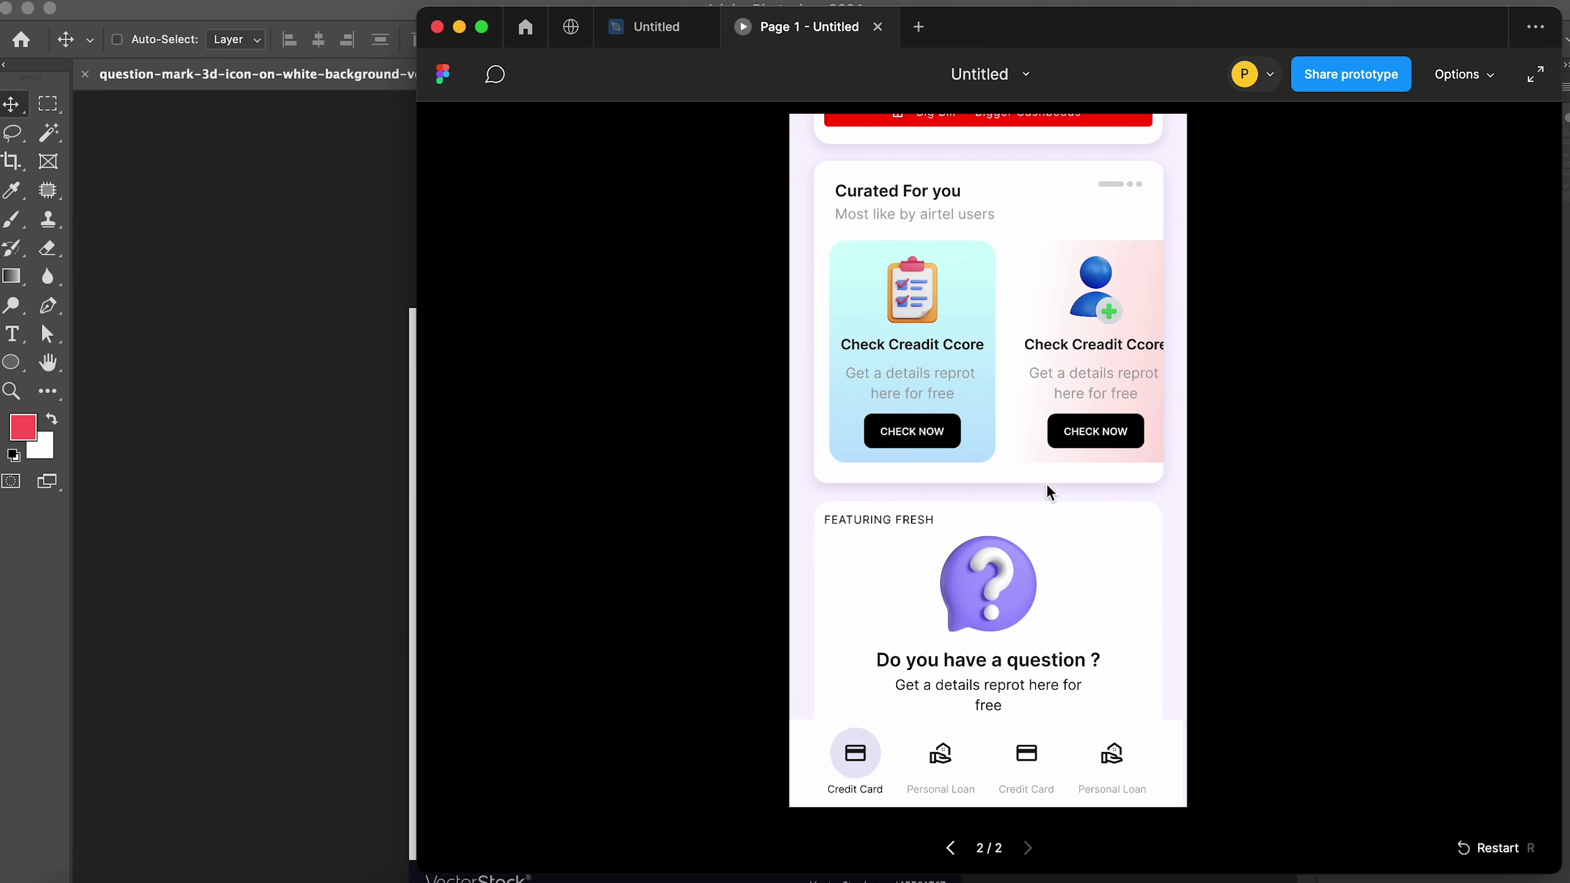
scroll(1048, 483, "up", 10)
scroll(1050, 480, "down", 5)
scroll(1004, 361, "up", 5)
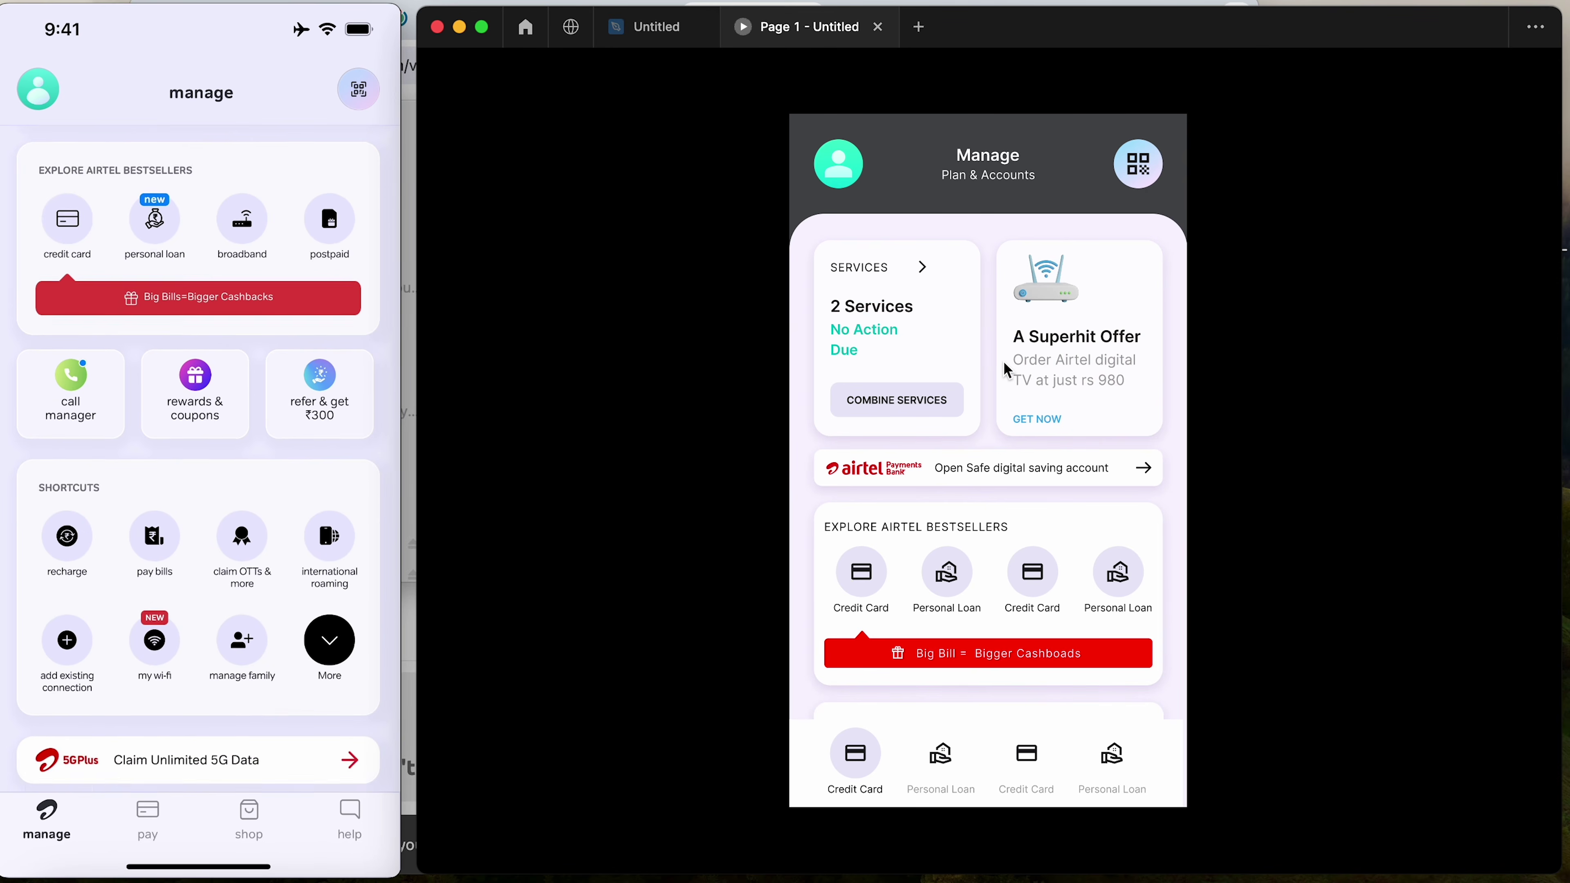
scroll(1003, 361, "down", 5)
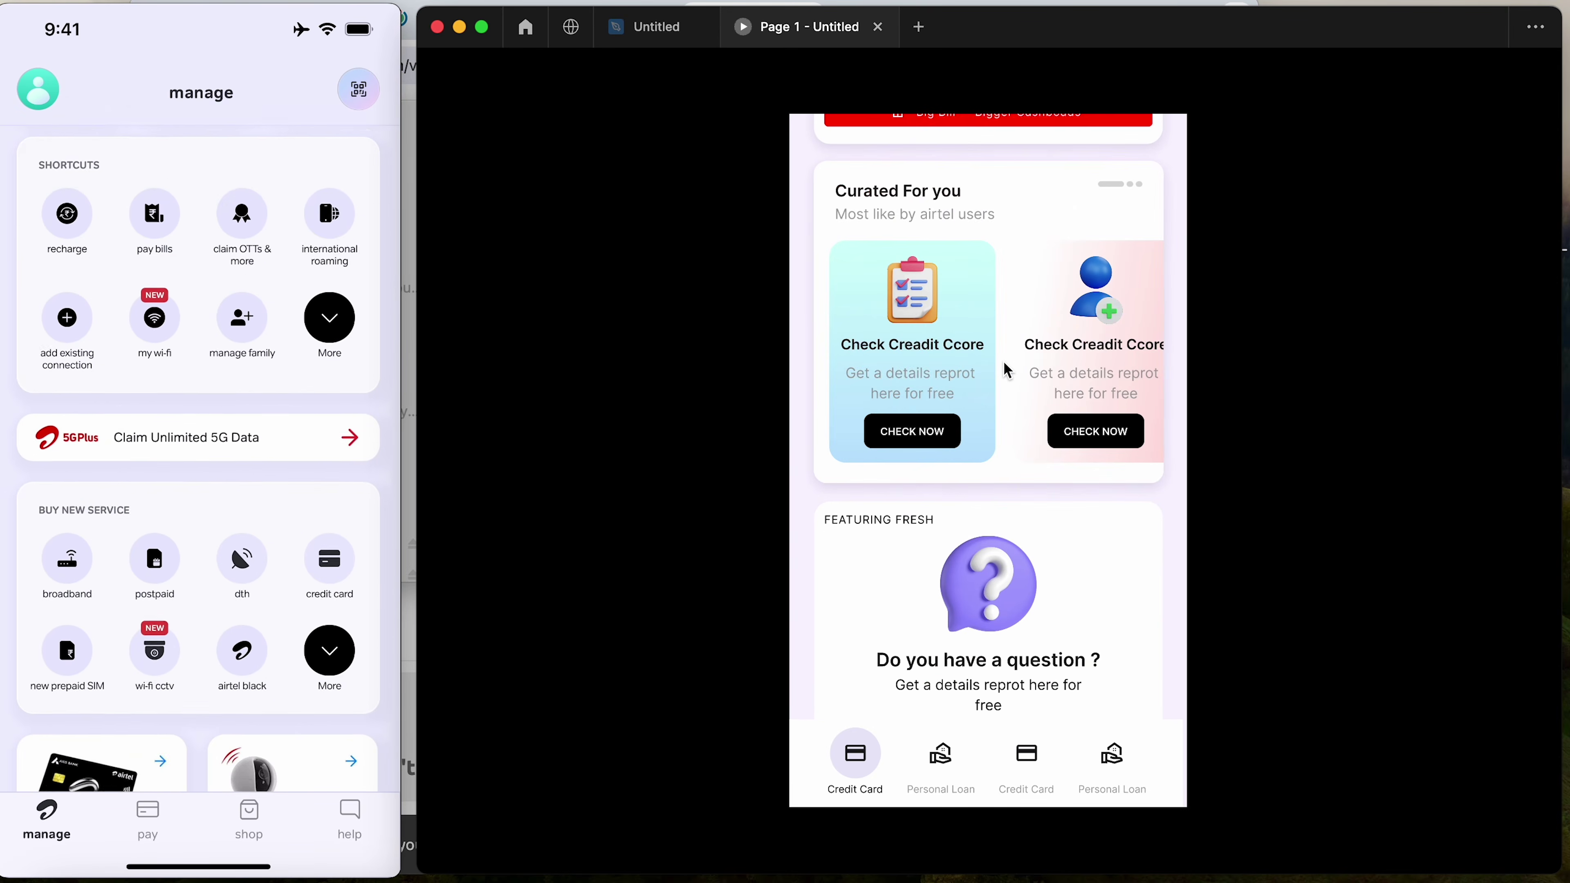
scroll(1004, 360, "up", 5)
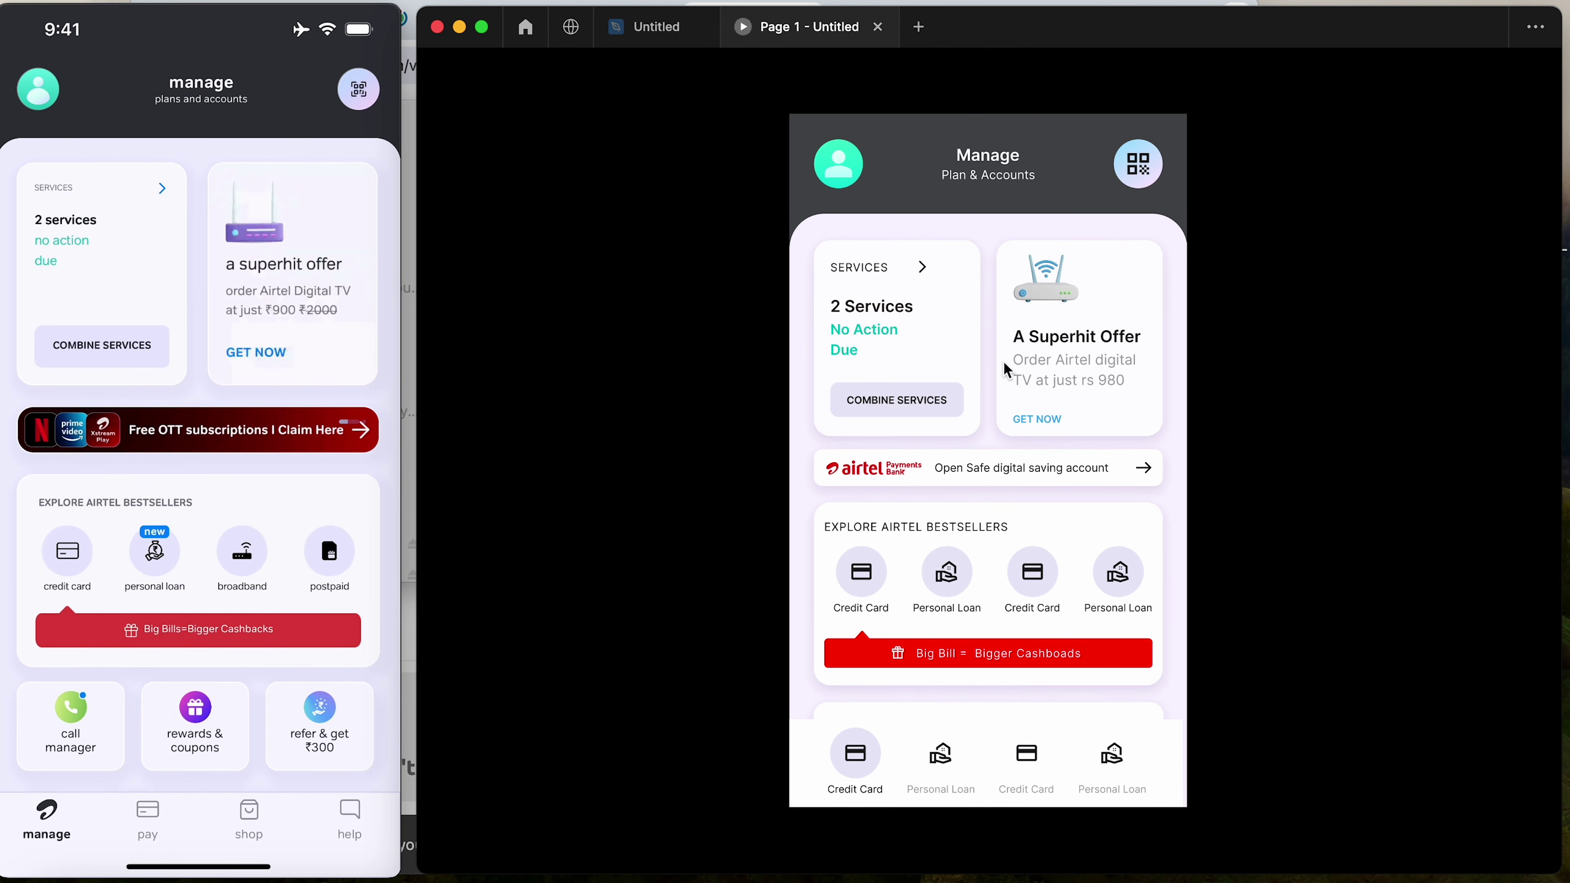